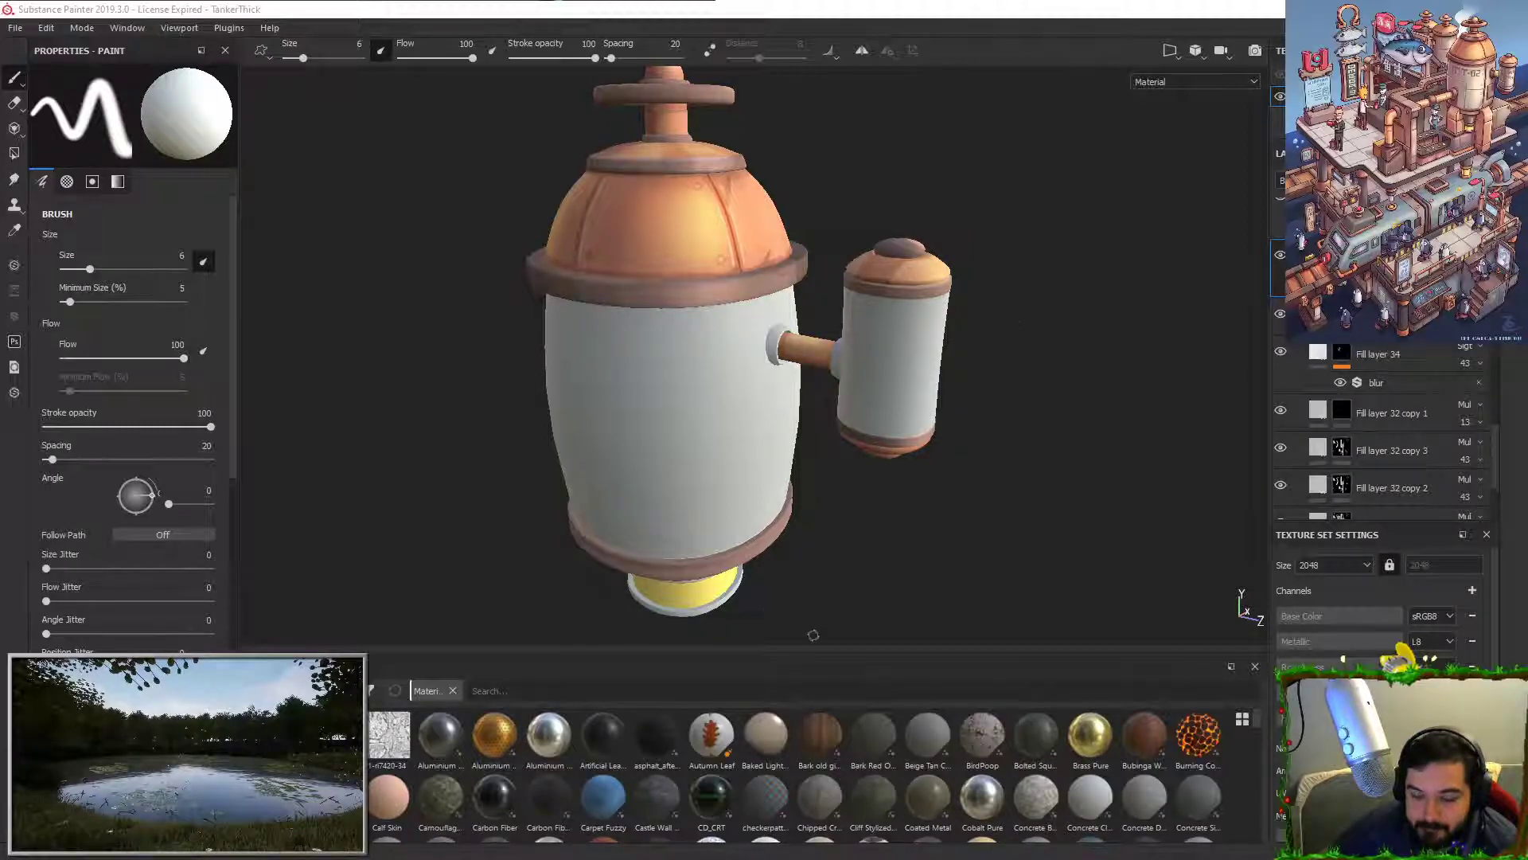
Step: Paint a lighter highlight on the front of the uppermost reddish ring at the tank's base
right_click_drag(910, 504, 852, 474, "alt")
middle_click_drag(852, 473, 915, 307, "alt")
right_click_drag(915, 306, 977, 291, "alt")
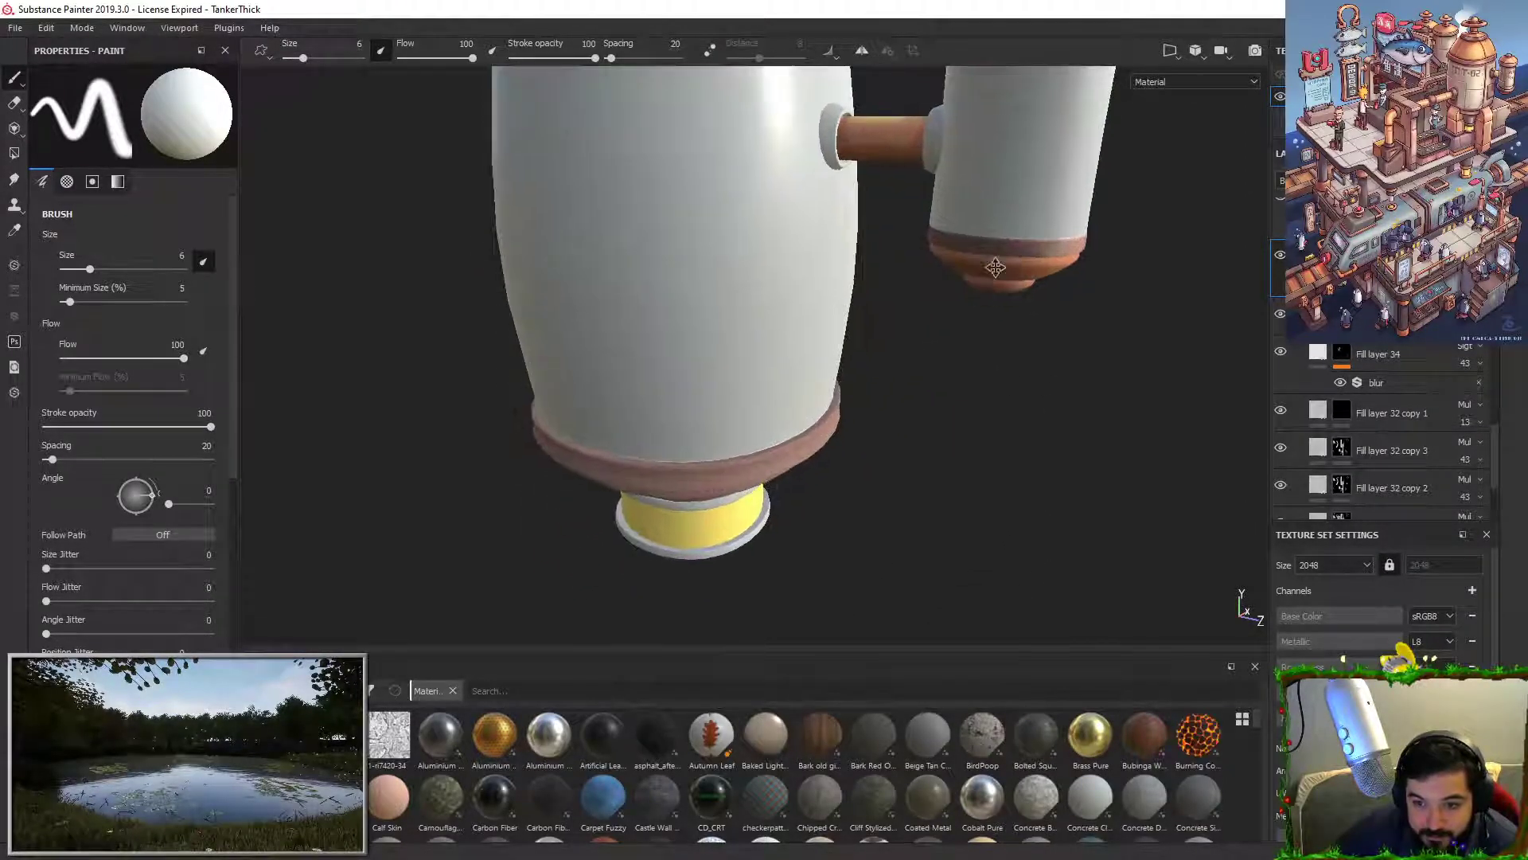
left_click_drag(963, 288, 1027, 200, "alt")
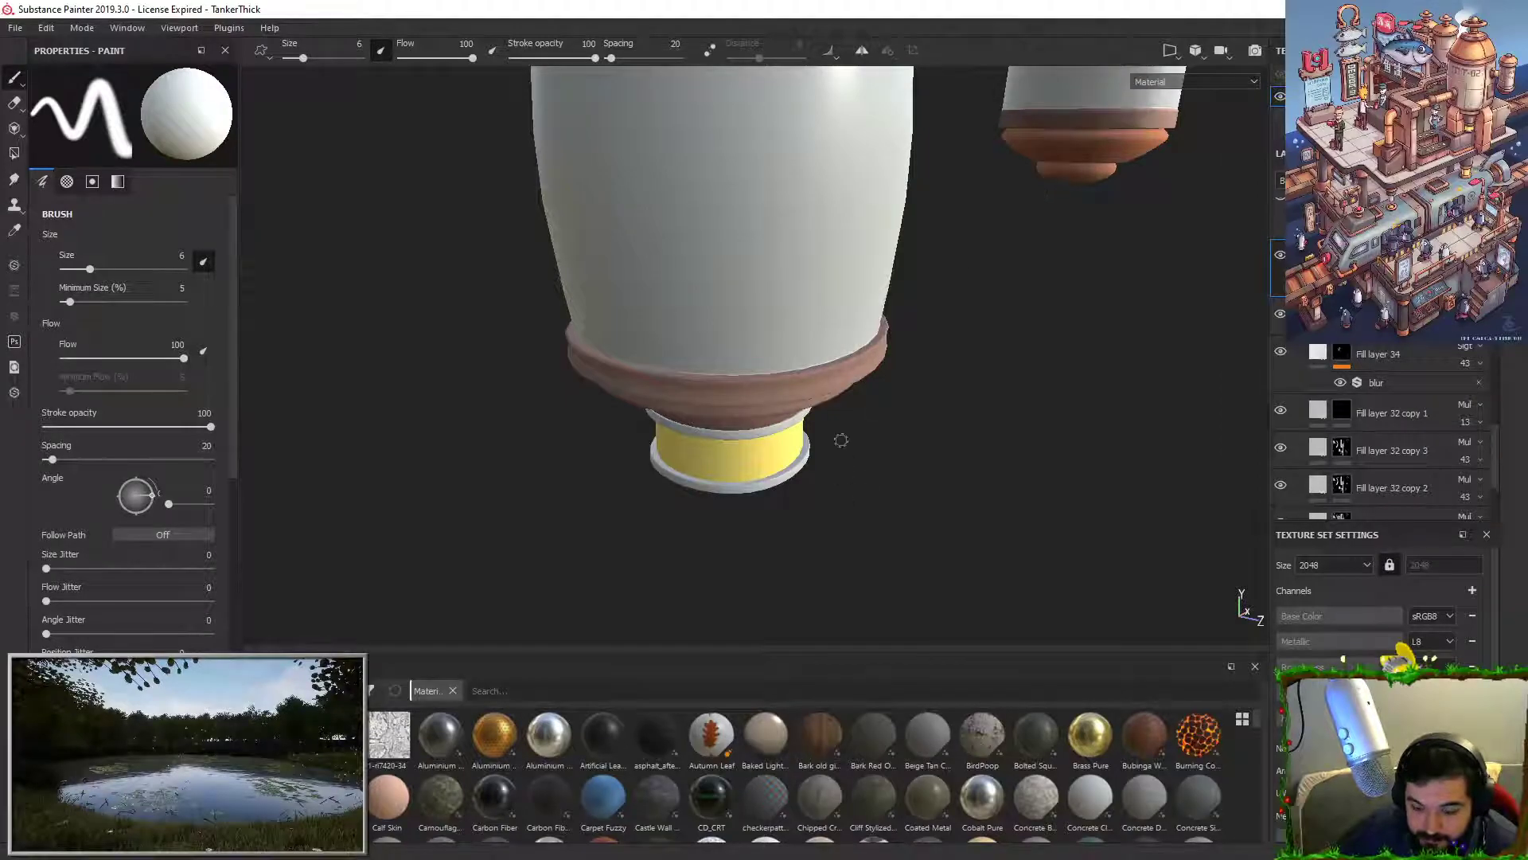
left_click_drag(842, 447, 824, 374, "alt")
right_click_drag(824, 374, 846, 430, "alt")
left_click_drag(846, 430, 829, 358, "alt")
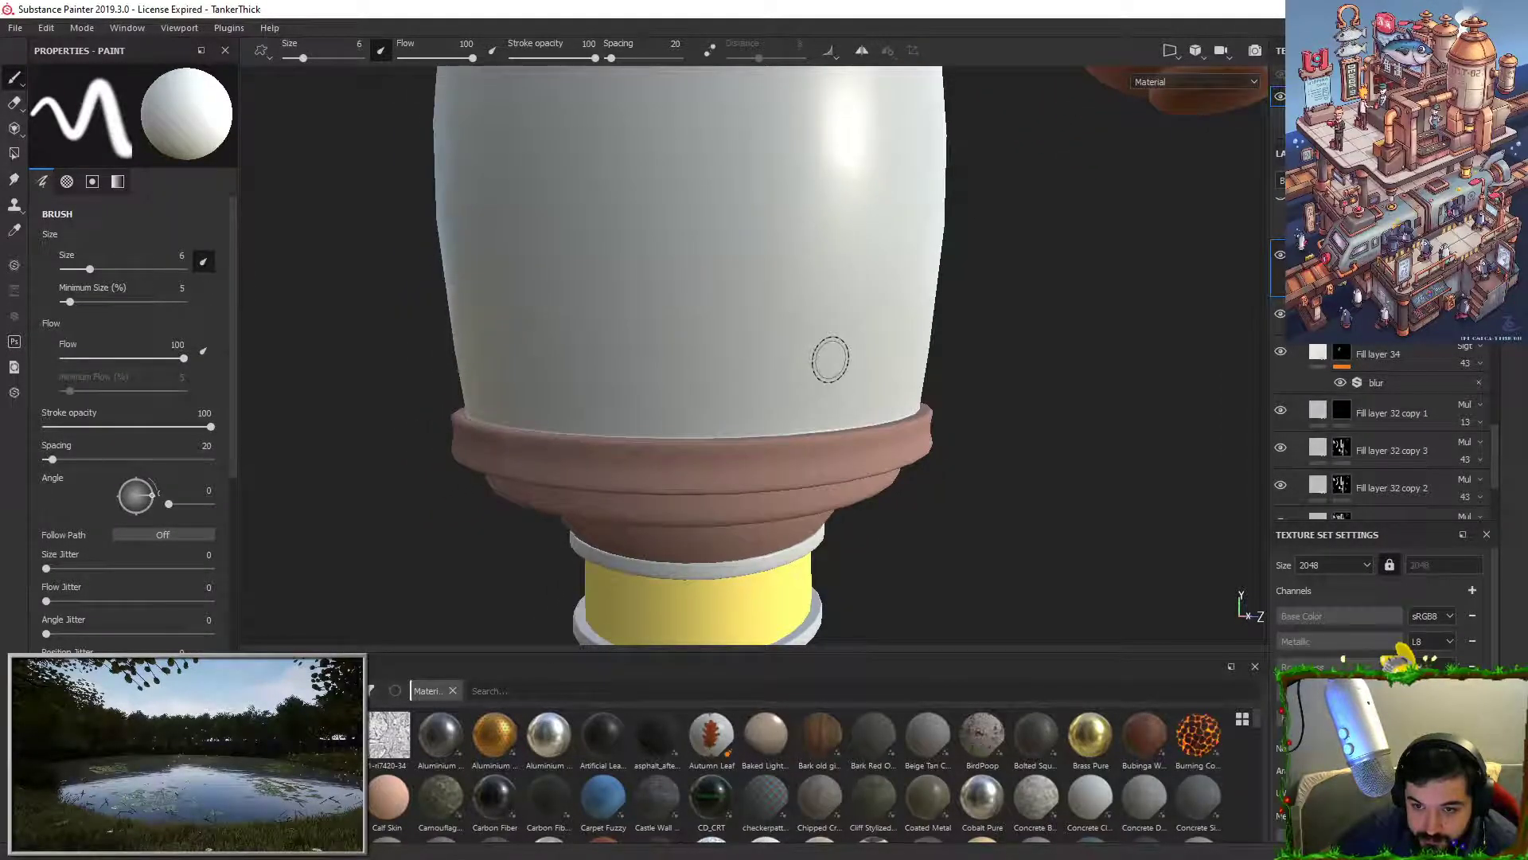
left_click_drag(958, 408, 900, 461, "alt")
mouse_move(900, 359)
left_mouse_down("alt")
mouse_move(874, 426)
mouse_move(884, 393)
left_mouse_up("alt")
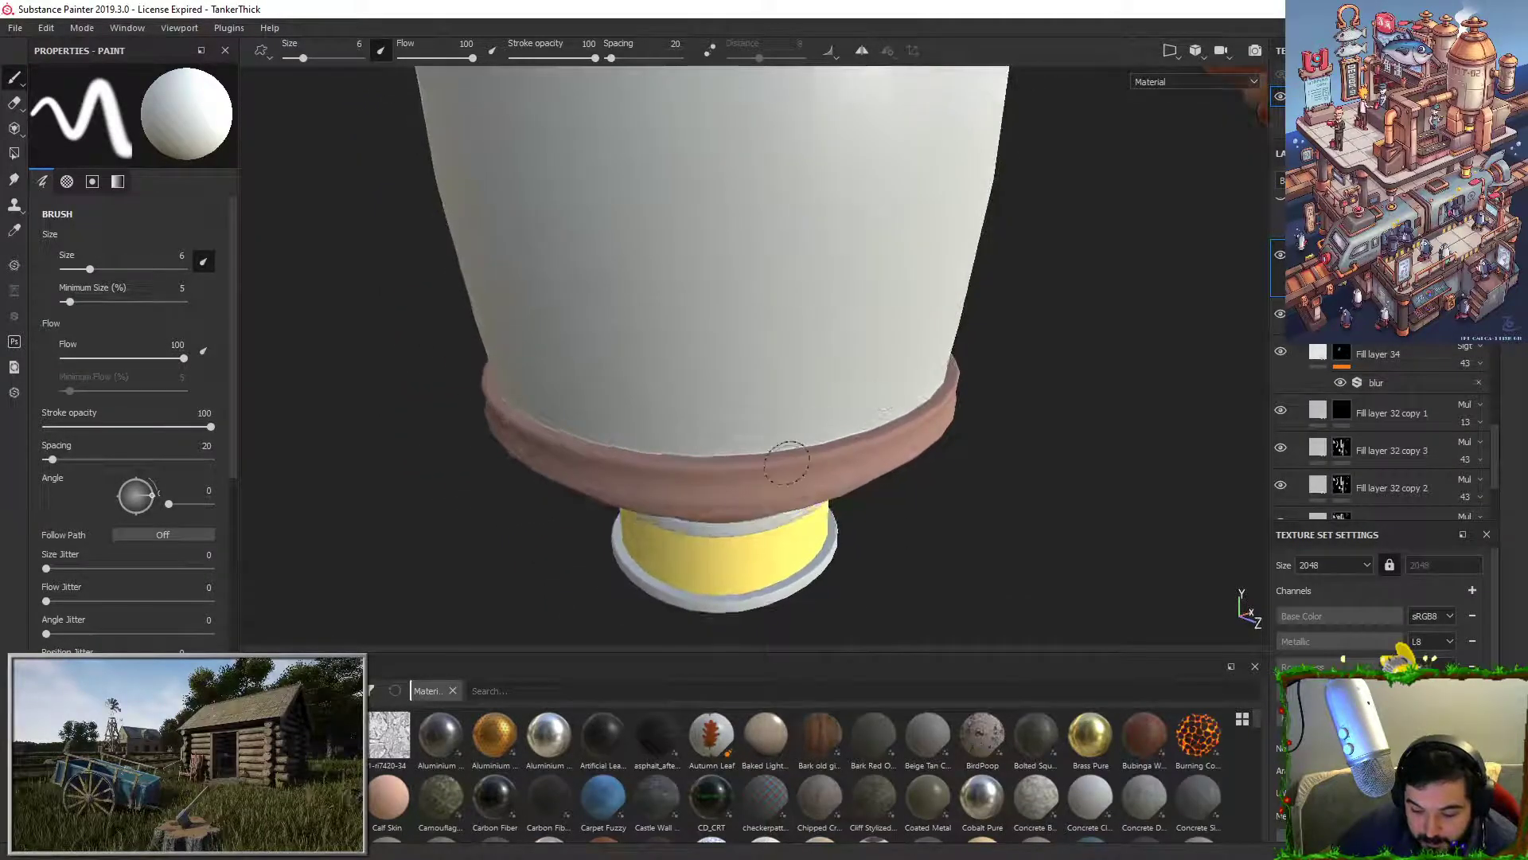
left_click_drag(788, 455, 814, 413, "alt")
mouse_move(543, 480)
left_mouse_down()
mouse_move(820, 479)
mouse_move(588, 486)
left_mouse_up()
key("ctrl+z")
scroll(1385, 275, "up", 1)
left_click(1385, 255)
left_click_drag(686, 482, 752, 483)
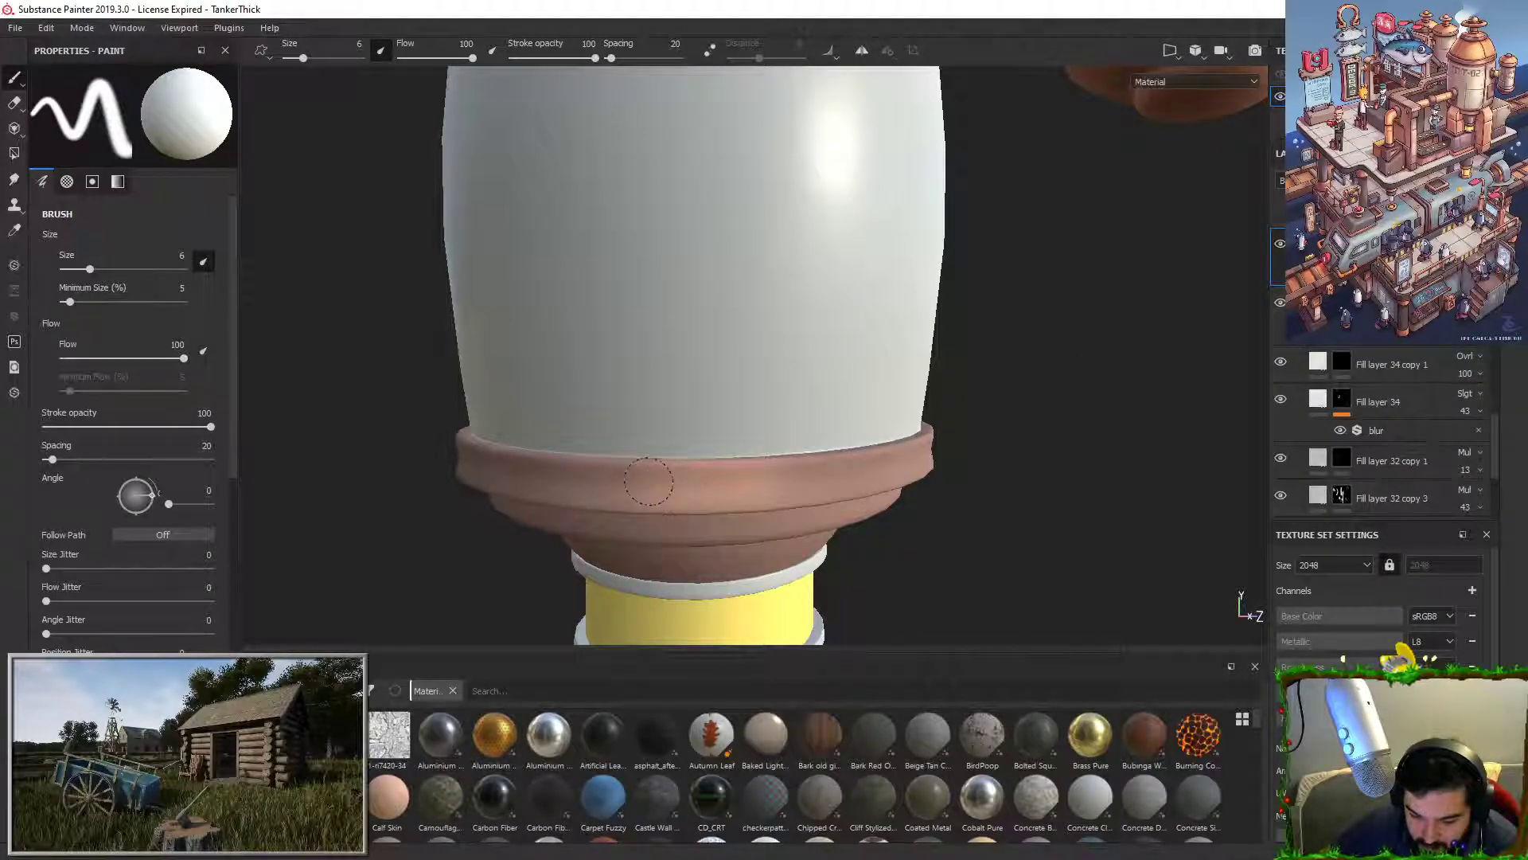
Step: Select the mask of Fill layer 32 and begin painting dark shading on the stepped rings below the upper ring
mouse_move(891, 535)
left_mouse_down("alt")
mouse_move(910, 488)
mouse_move(904, 348)
left_mouse_up("alt")
mouse_move(904, 348)
middle_mouse_down("alt")
mouse_move(990, 283)
mouse_move(924, 327)
middle_mouse_up("alt")
left_click(1339, 492)
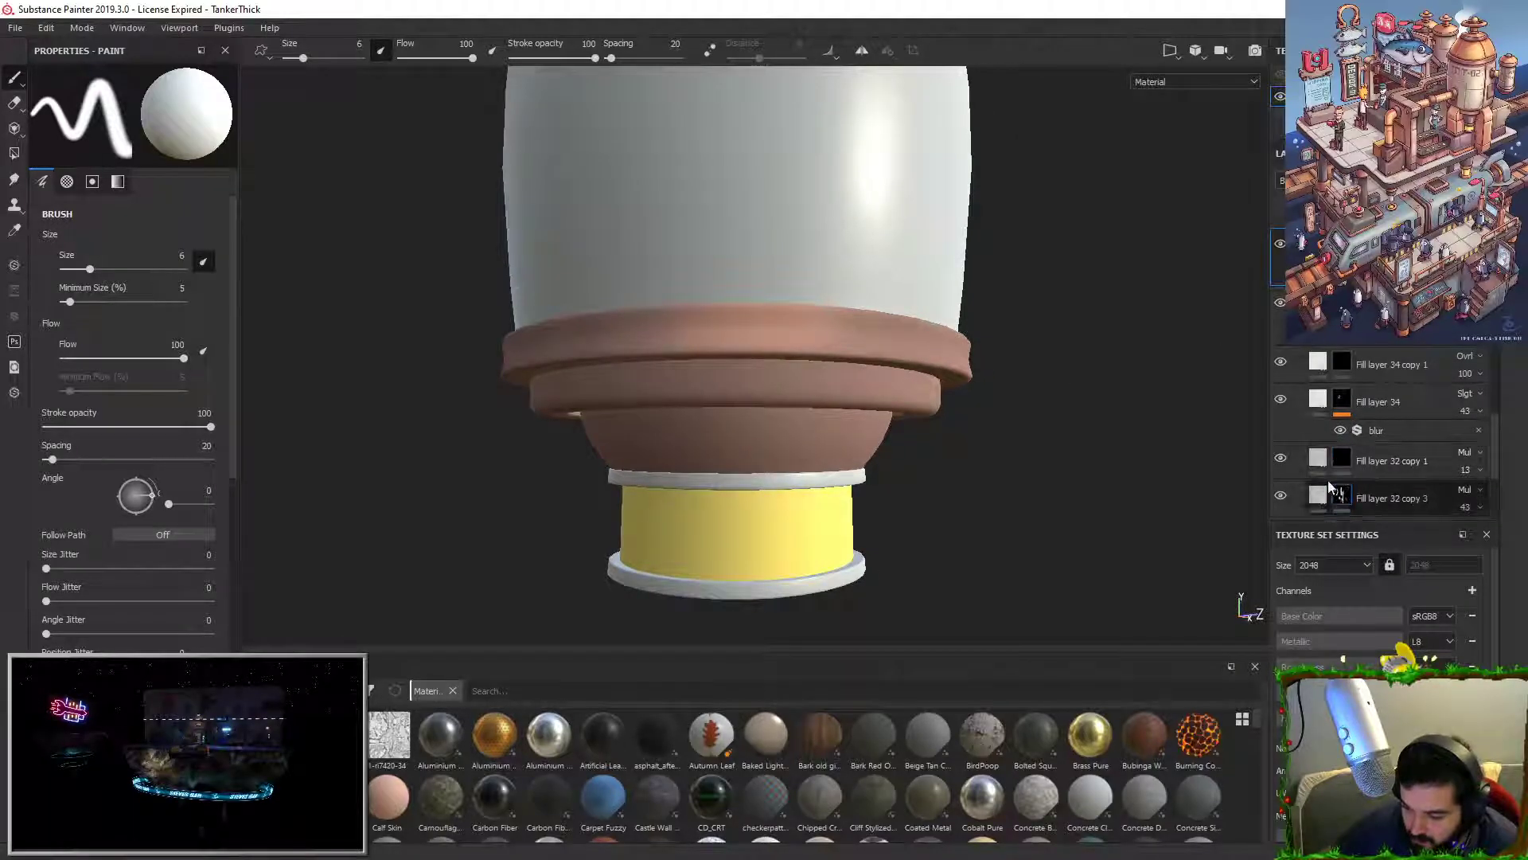
scroll(1359, 492, "down", 2)
left_click(1345, 441)
left_click(1343, 468)
left_click_drag(690, 317, 688, 390)
key("ctrl+z")
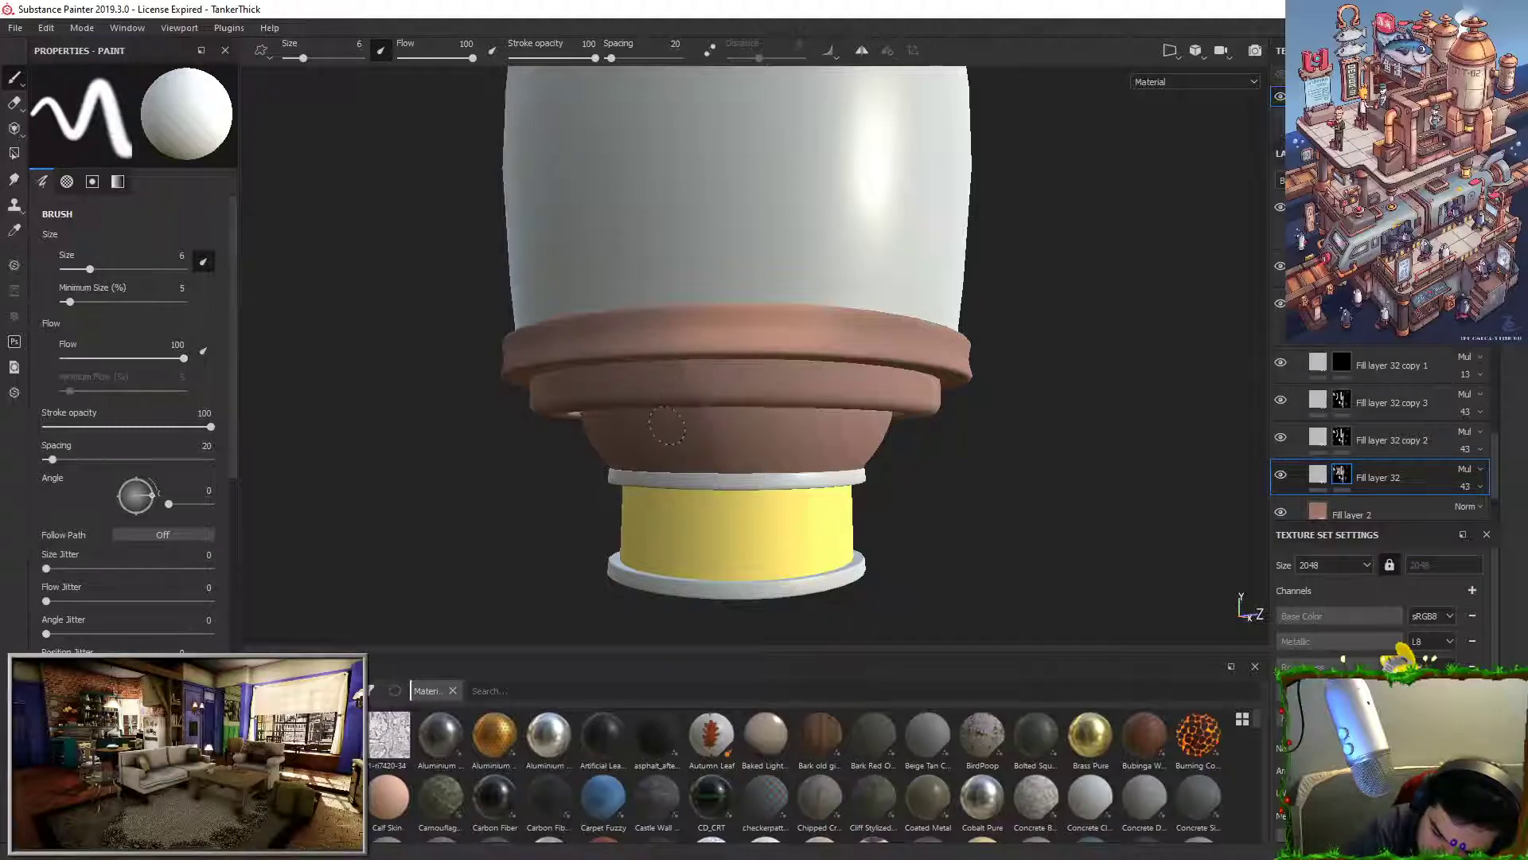
key("x")
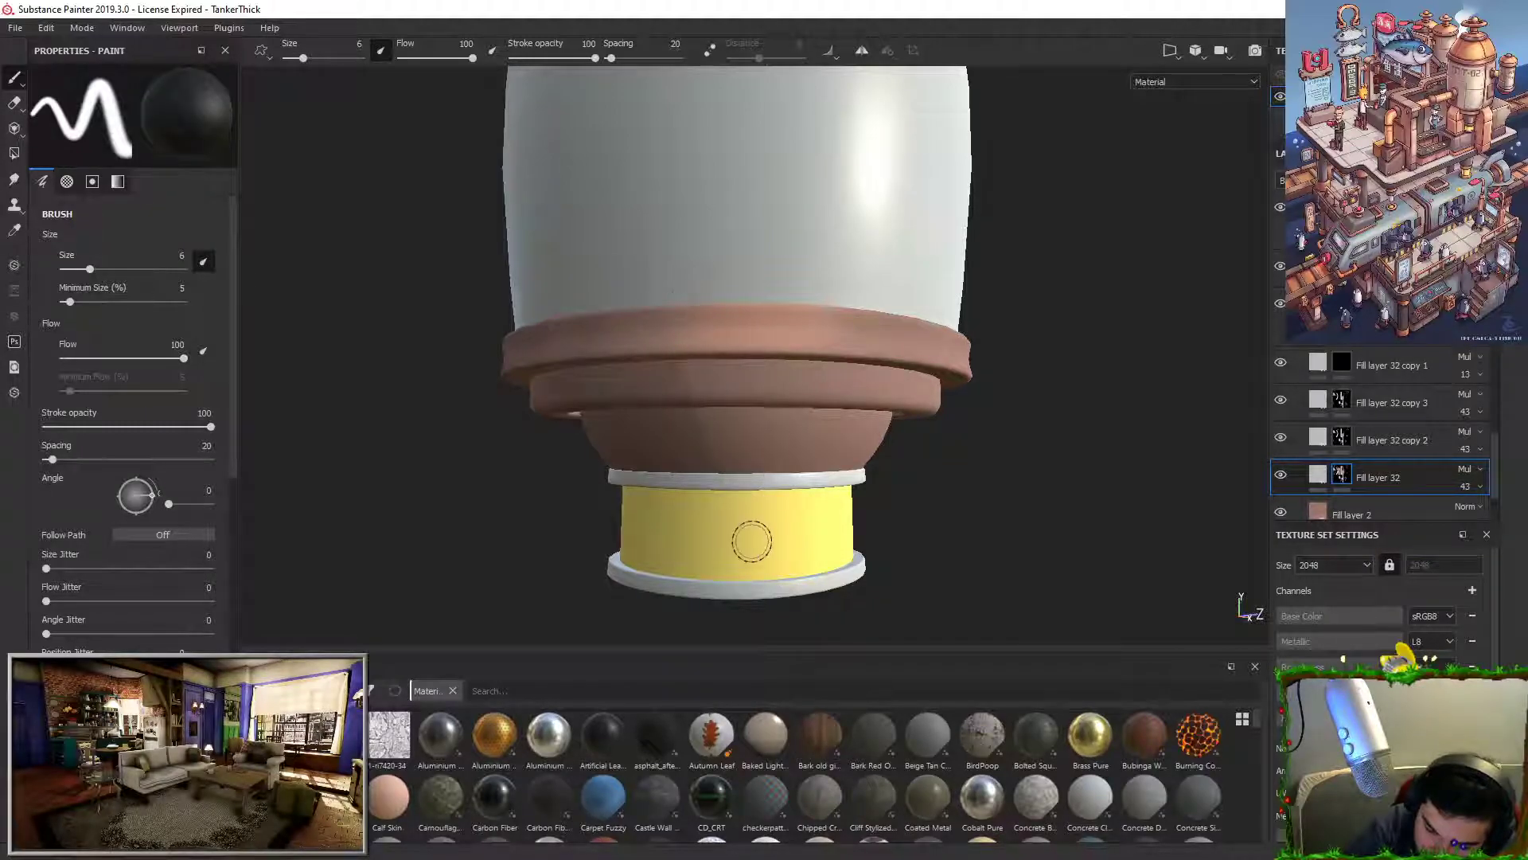
key("x")
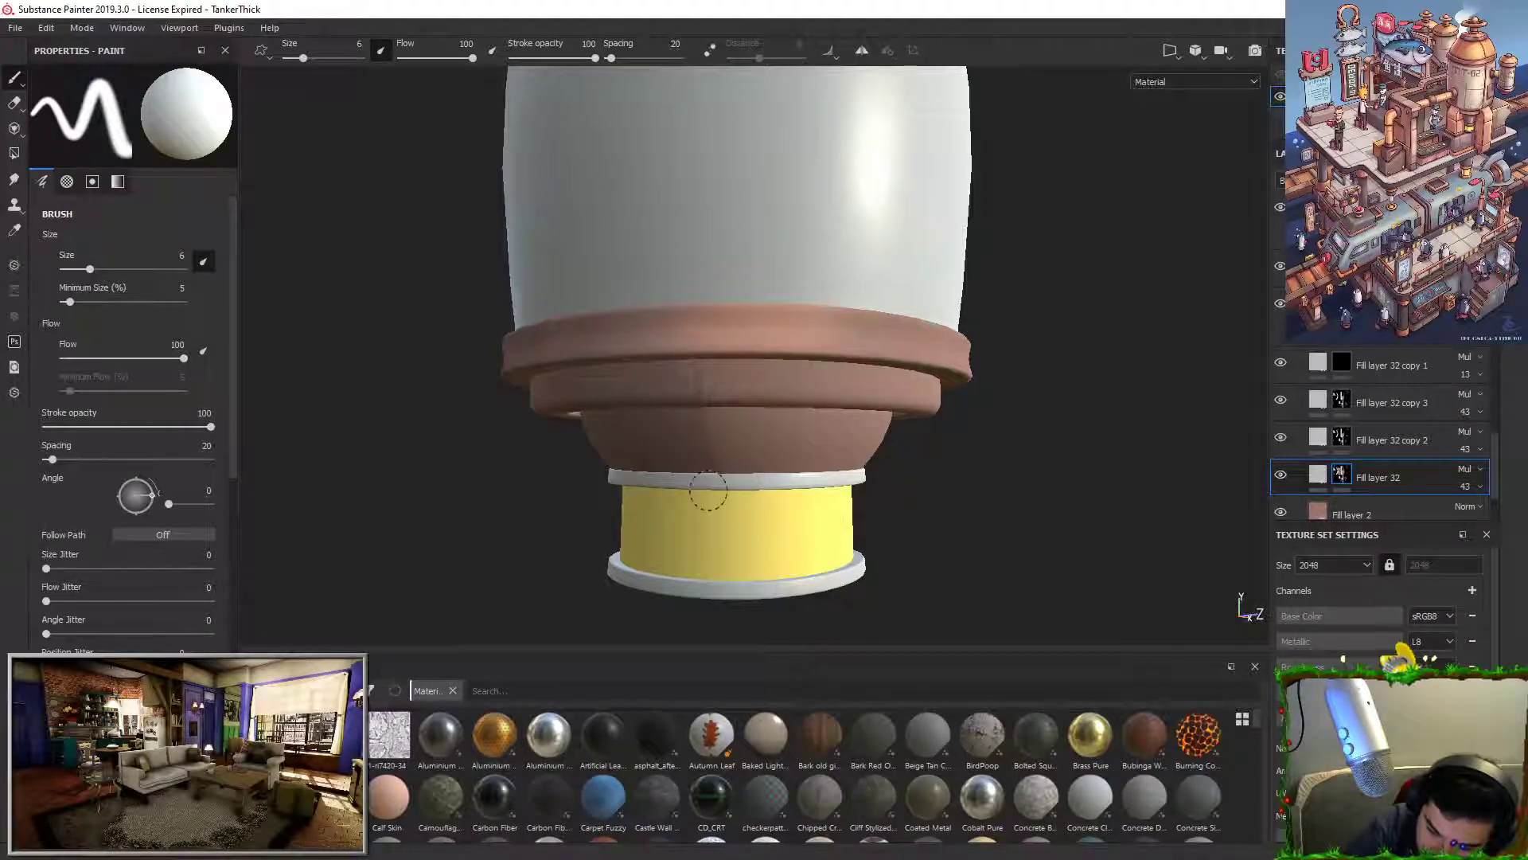
Step: Extend the Fill layer 32 shading sideways across the second ring and the tapered section beneath it
left_click_drag(756, 348, 832, 380)
key("ctrl+z")
left_click_drag(708, 390, 867, 380)
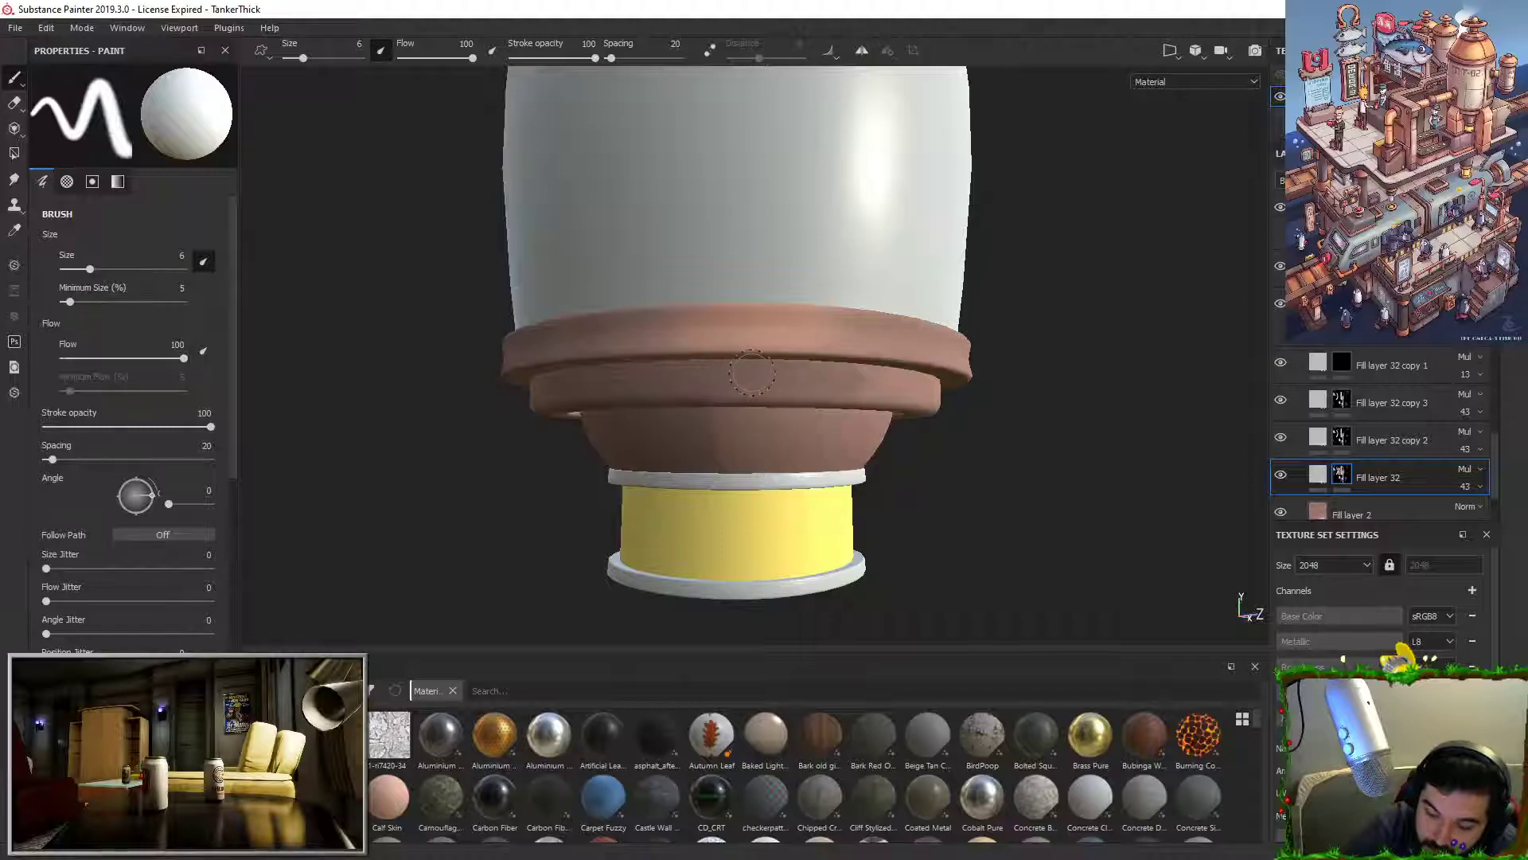
left_click_drag(968, 423, 1014, 398, "alt")
left_click_drag(832, 373, 898, 384)
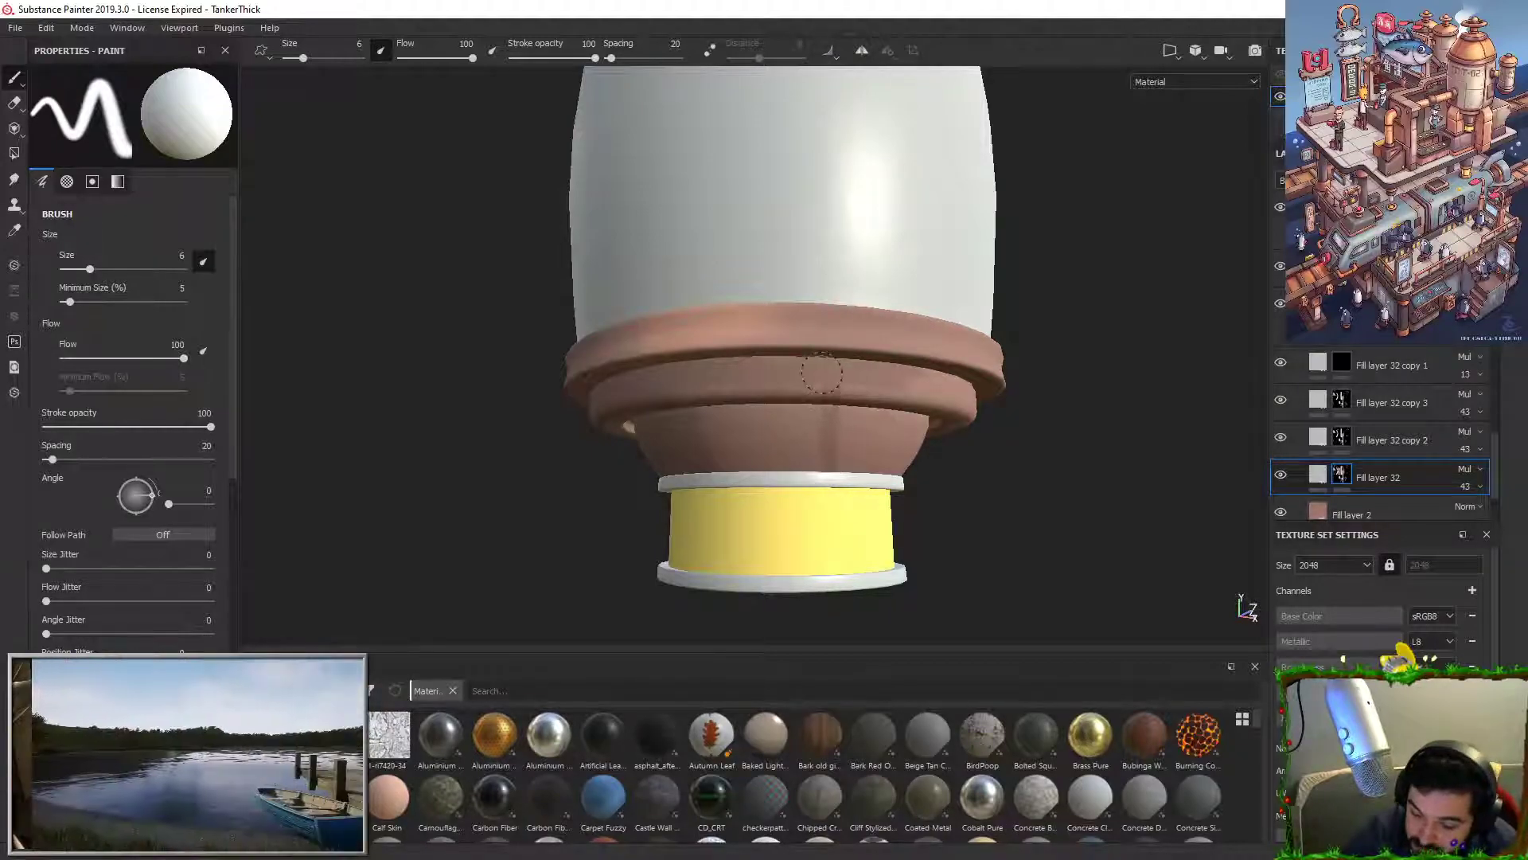
mouse_move(843, 404)
left_mouse_down()
mouse_move(855, 466)
mouse_move(914, 442)
left_mouse_up()
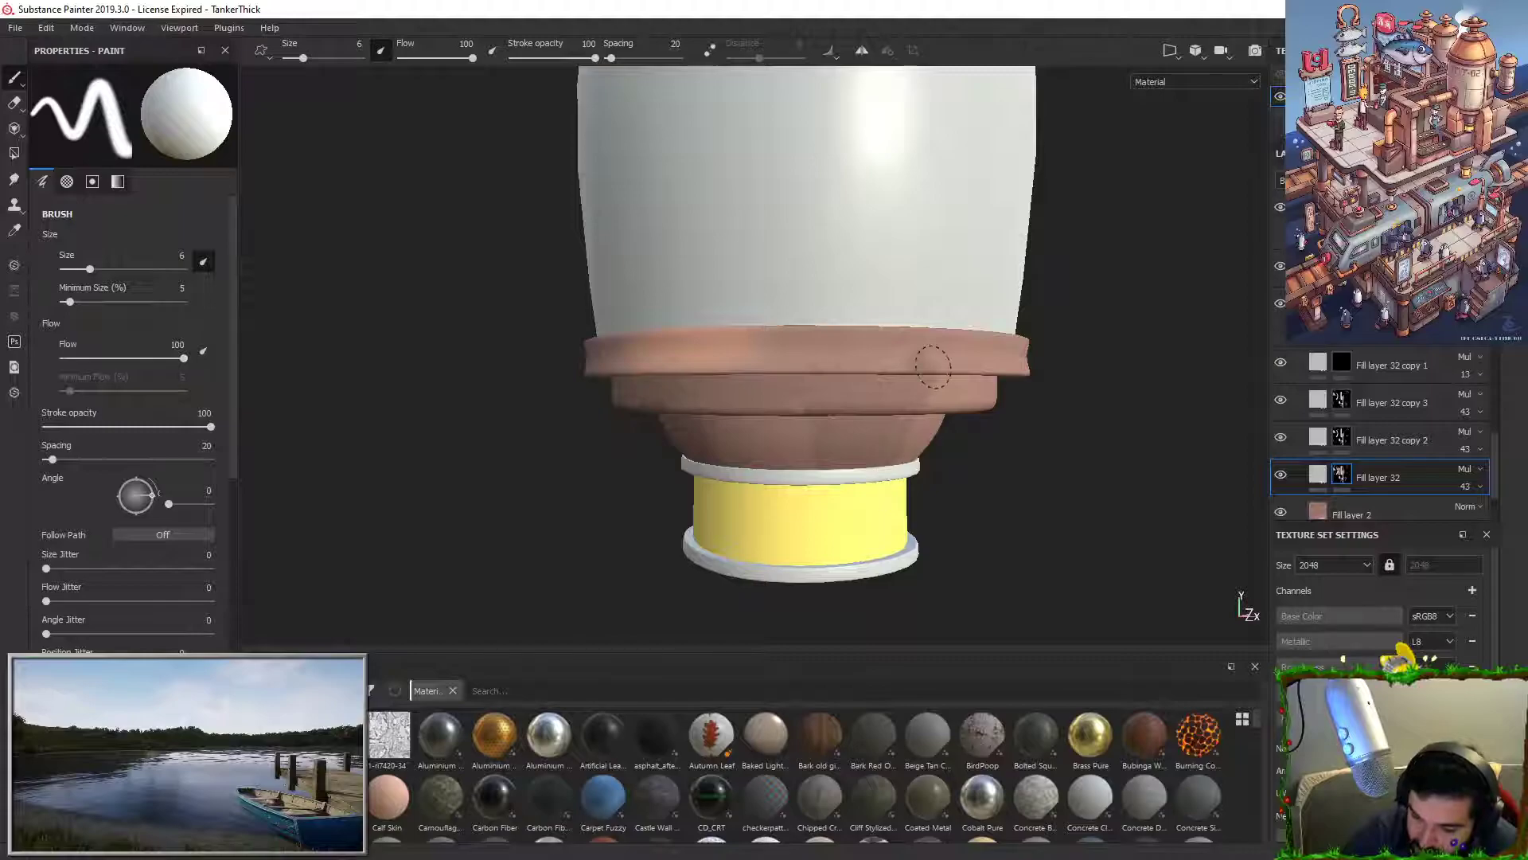
Step: Refine the shading on the second ring and tapered section, alternating between adding and erasing in the Fill layer 32 mask
key("x")
mouse_move(1022, 368)
left_mouse_down("alt")
mouse_move(1009, 303)
mouse_move(910, 384)
left_mouse_up("alt")
key("x")
mouse_move(991, 454)
left_mouse_down("alt")
mouse_move(1030, 509)
mouse_move(1113, 487)
mouse_move(1102, 473)
left_mouse_up("alt")
key("x")
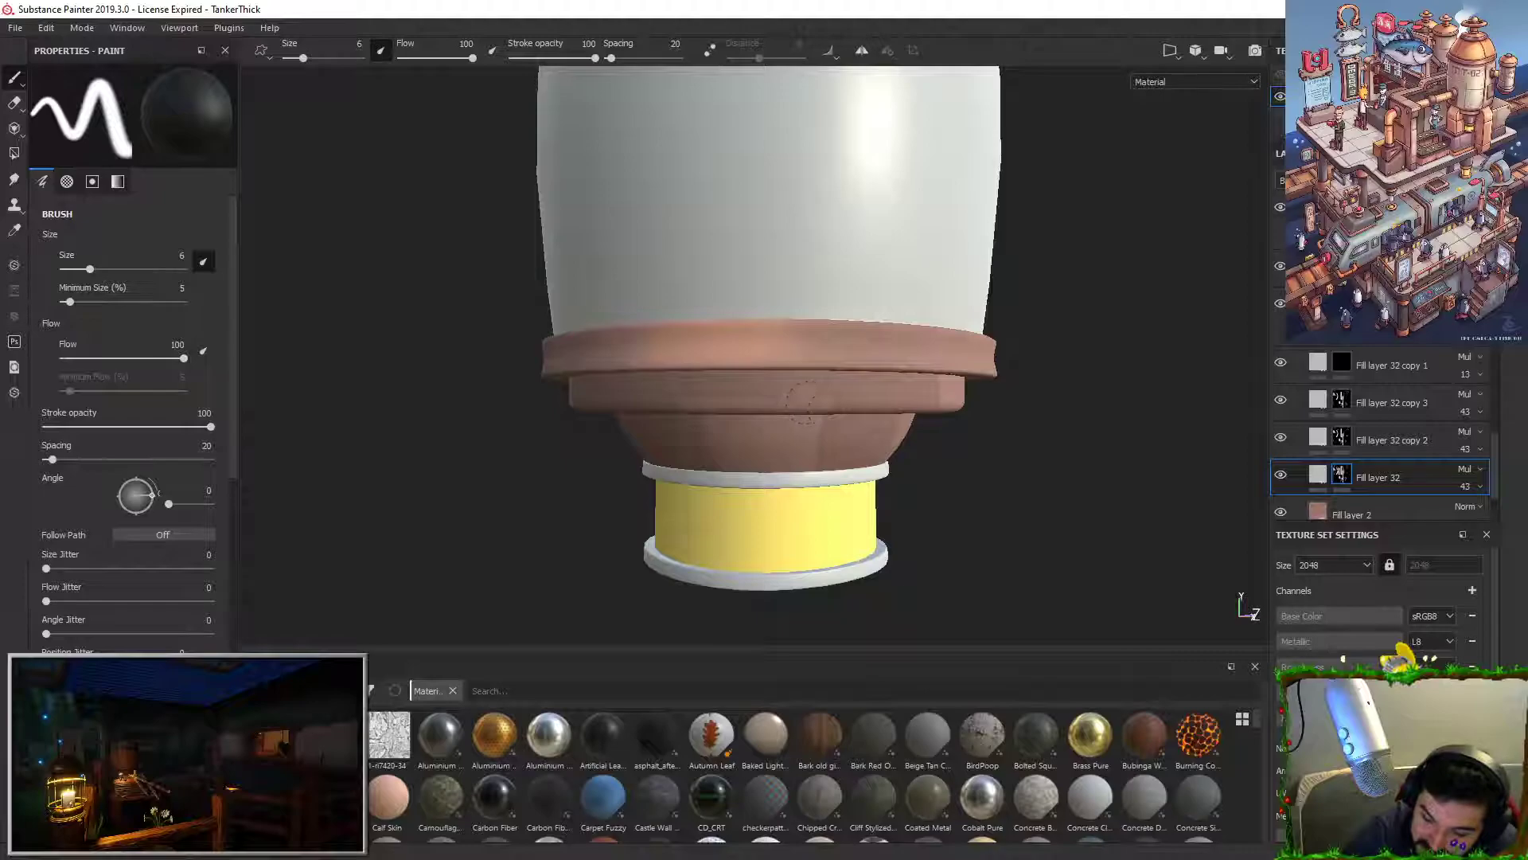
key("x")
left_click_drag(1016, 407, 1029, 402, "alt")
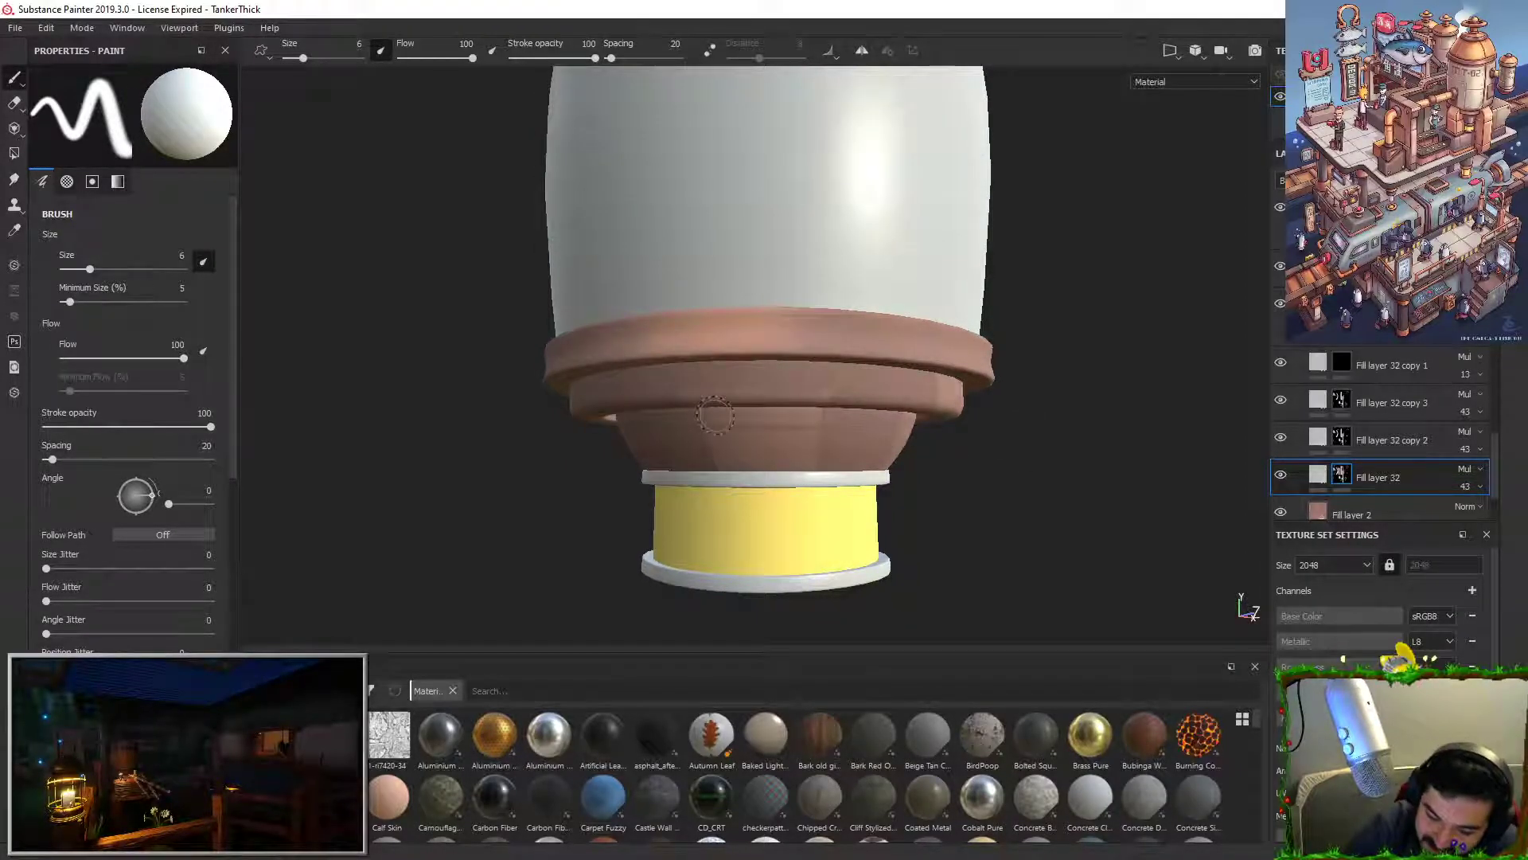
left_click(686, 428)
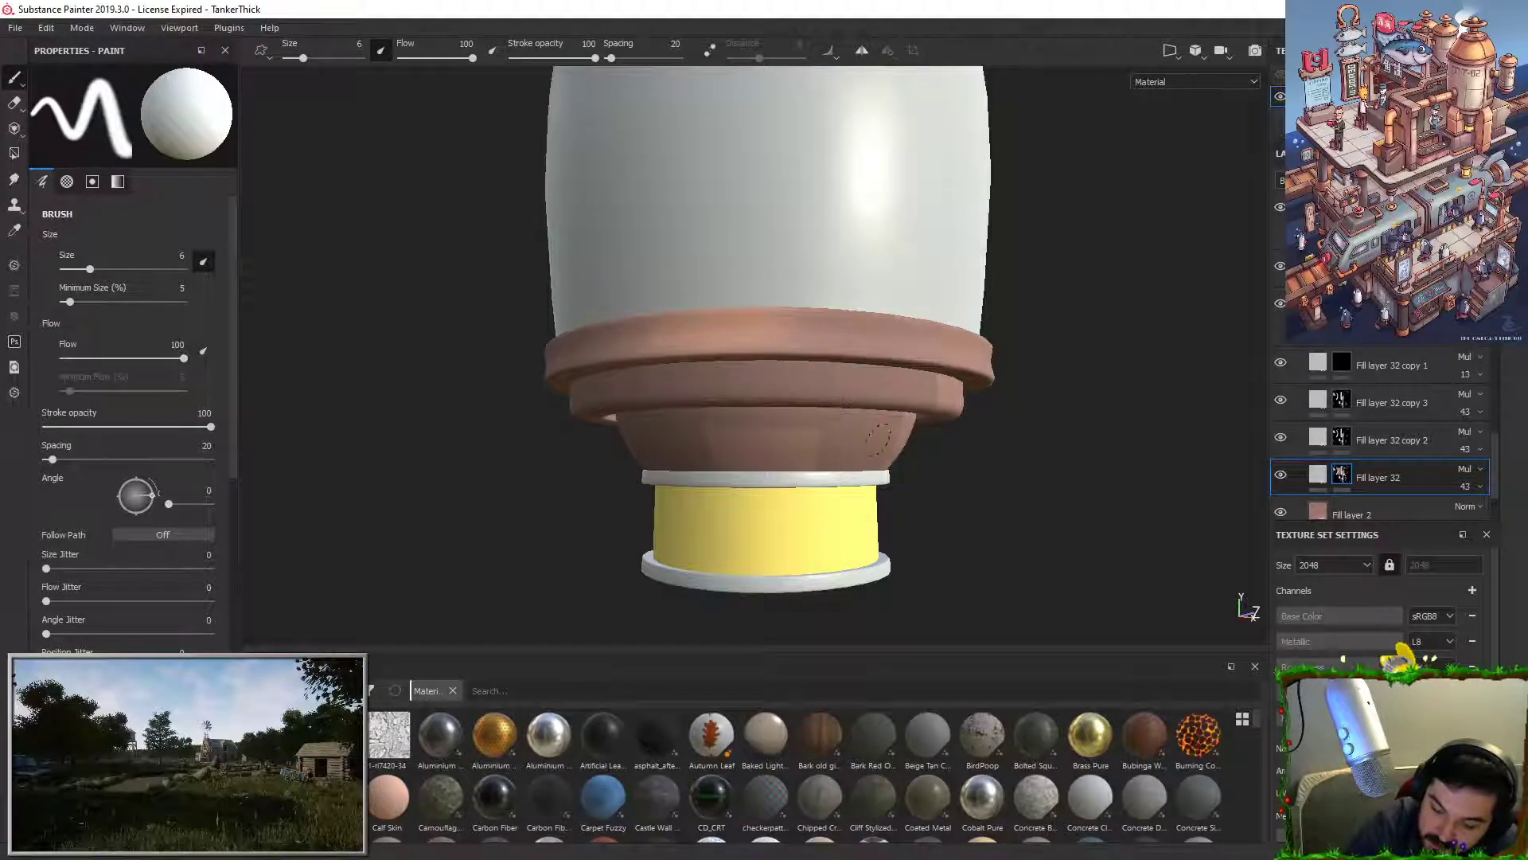
Step: Continue the Fill layer 32 shading around the other sides of the second ring and the tapered section above the yellow pipe
left_click_drag(969, 453, 842, 435, "alt")
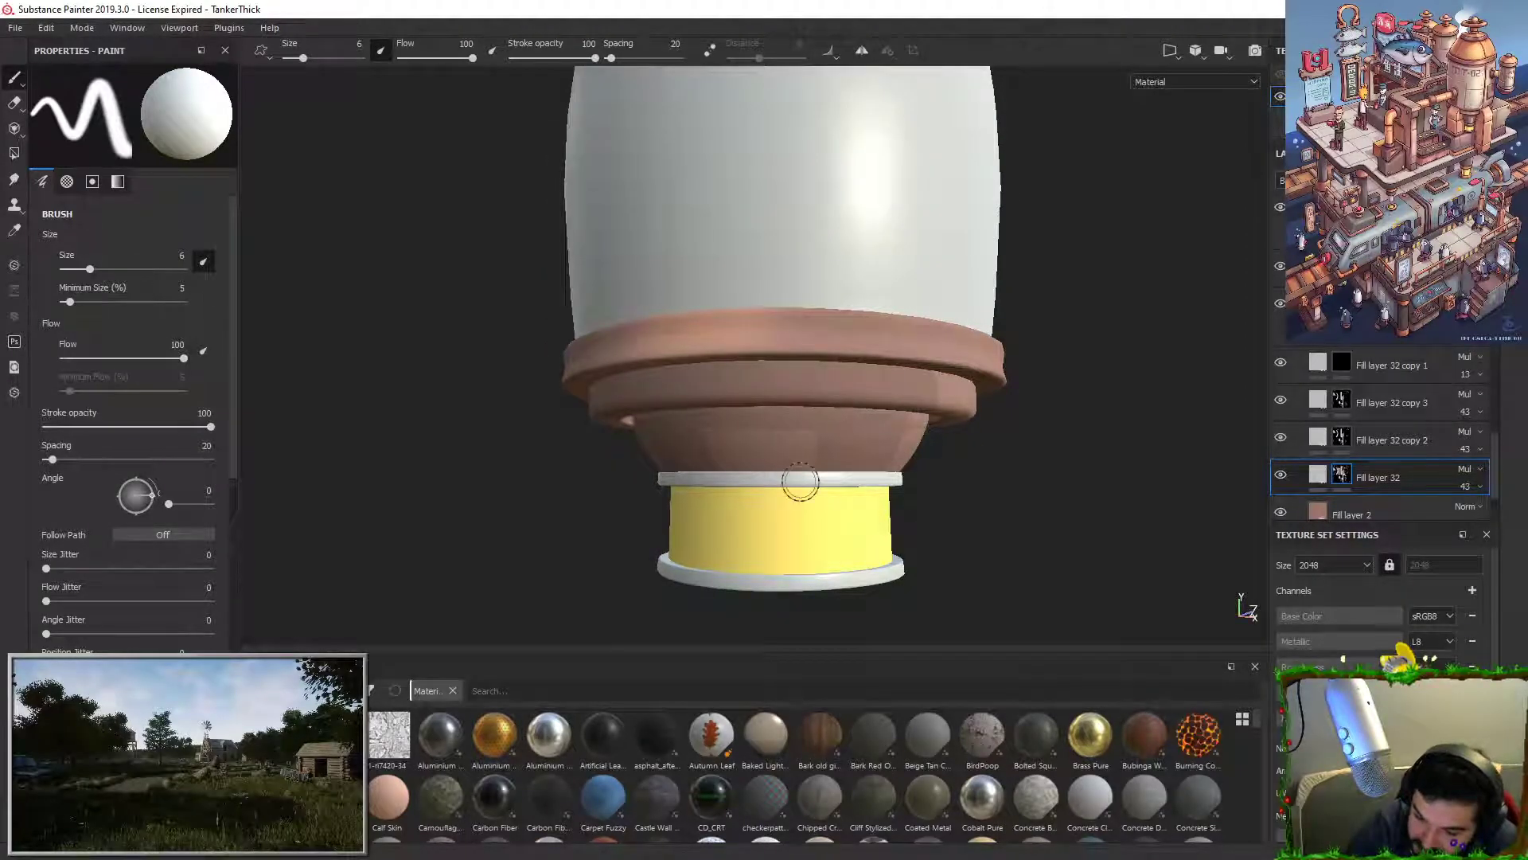
left_click_drag(979, 478, 921, 425, "alt")
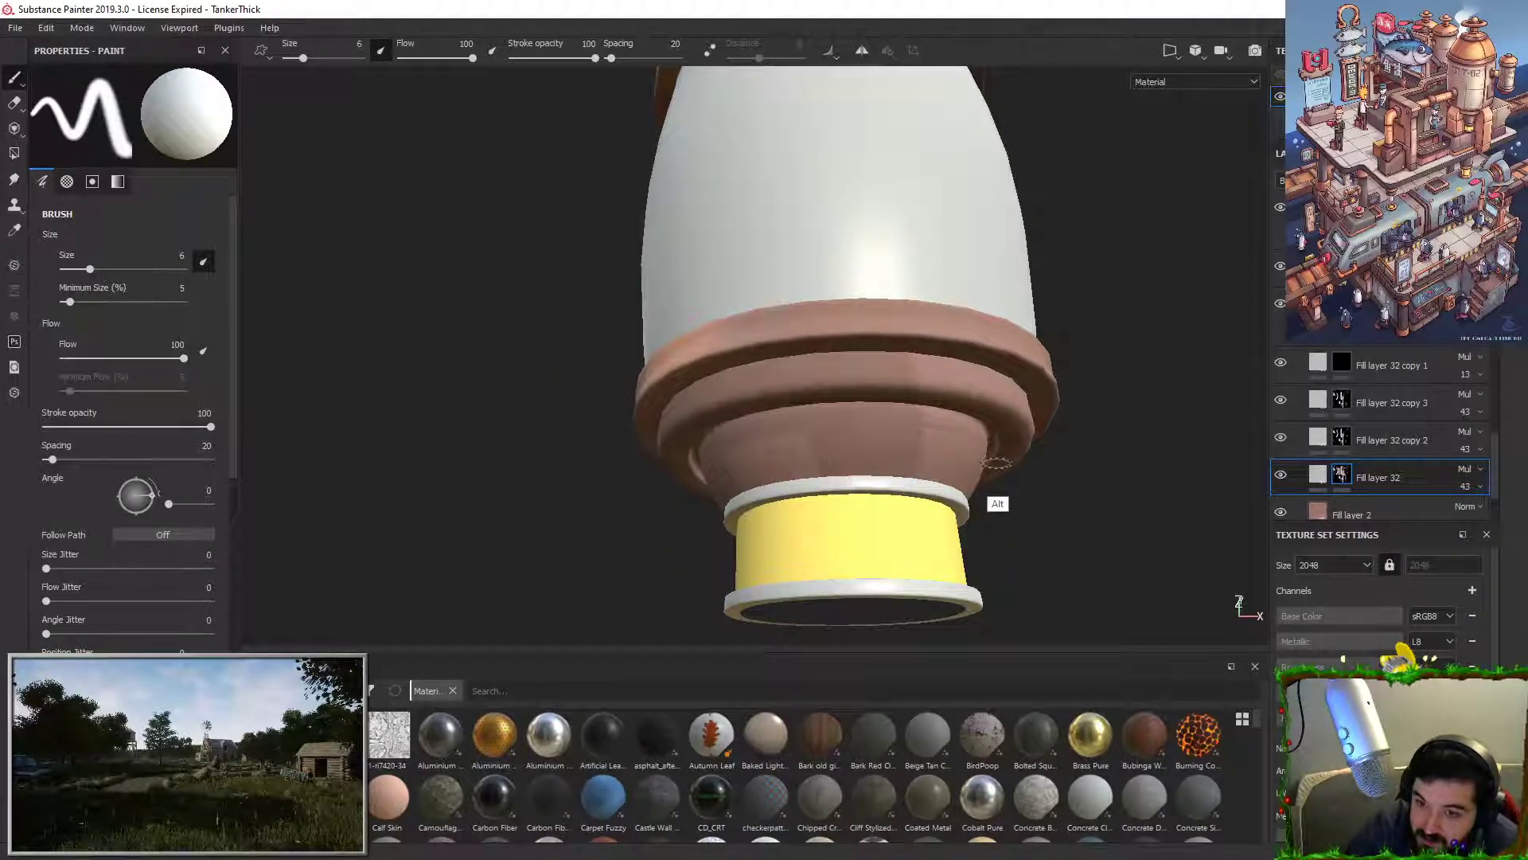
left_click_drag(986, 498, 1115, 484, "alt")
middle_click_drag(1116, 484, 904, 490, "alt")
right_click_drag(905, 490, 904, 389, "alt")
middle_click_drag(905, 388, 912, 390, "alt")
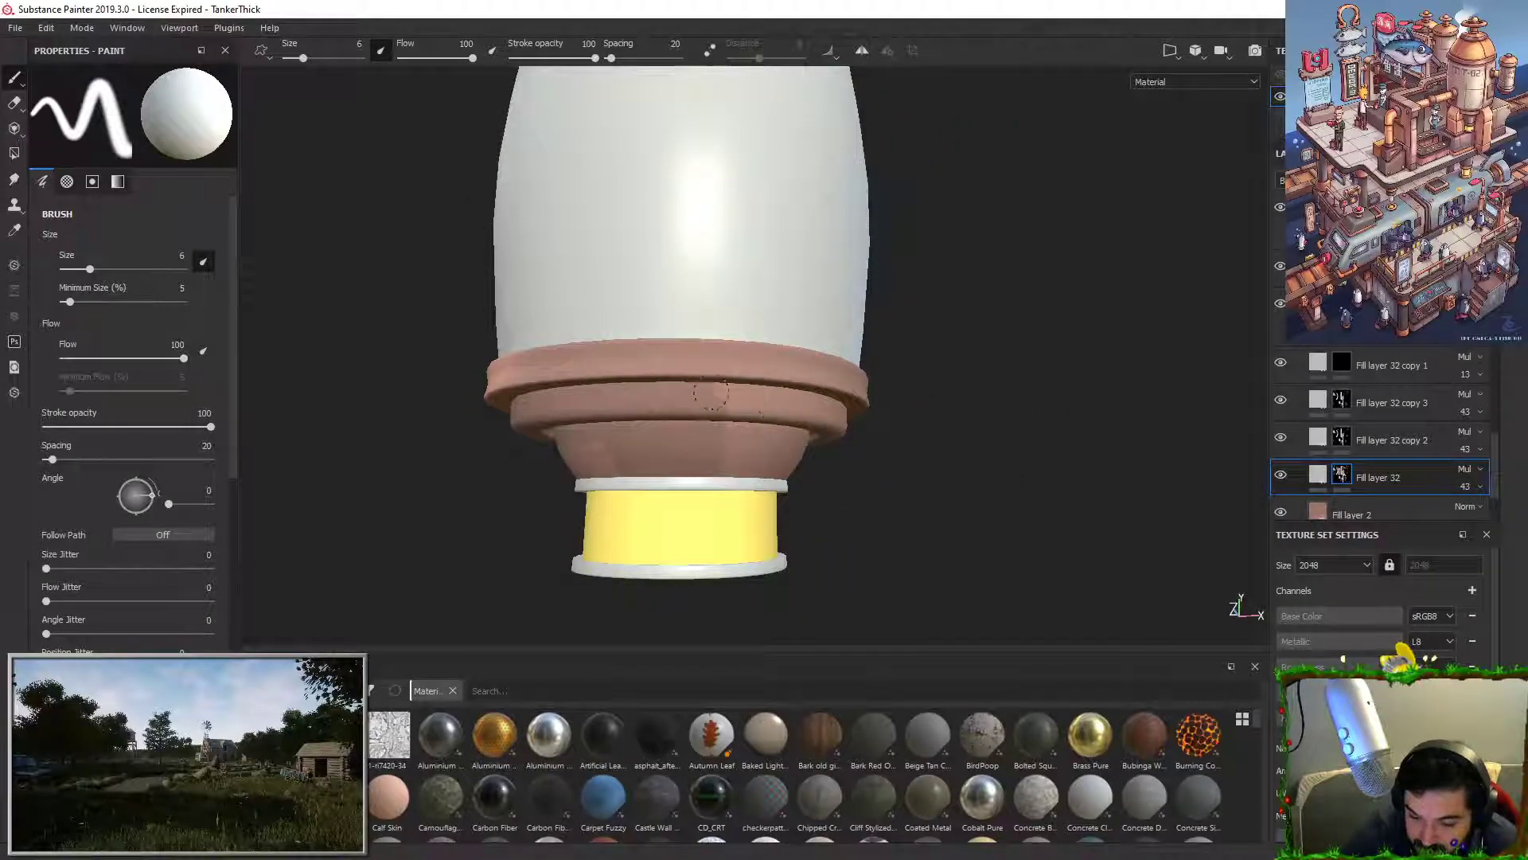
left_click_drag(740, 429, 718, 465)
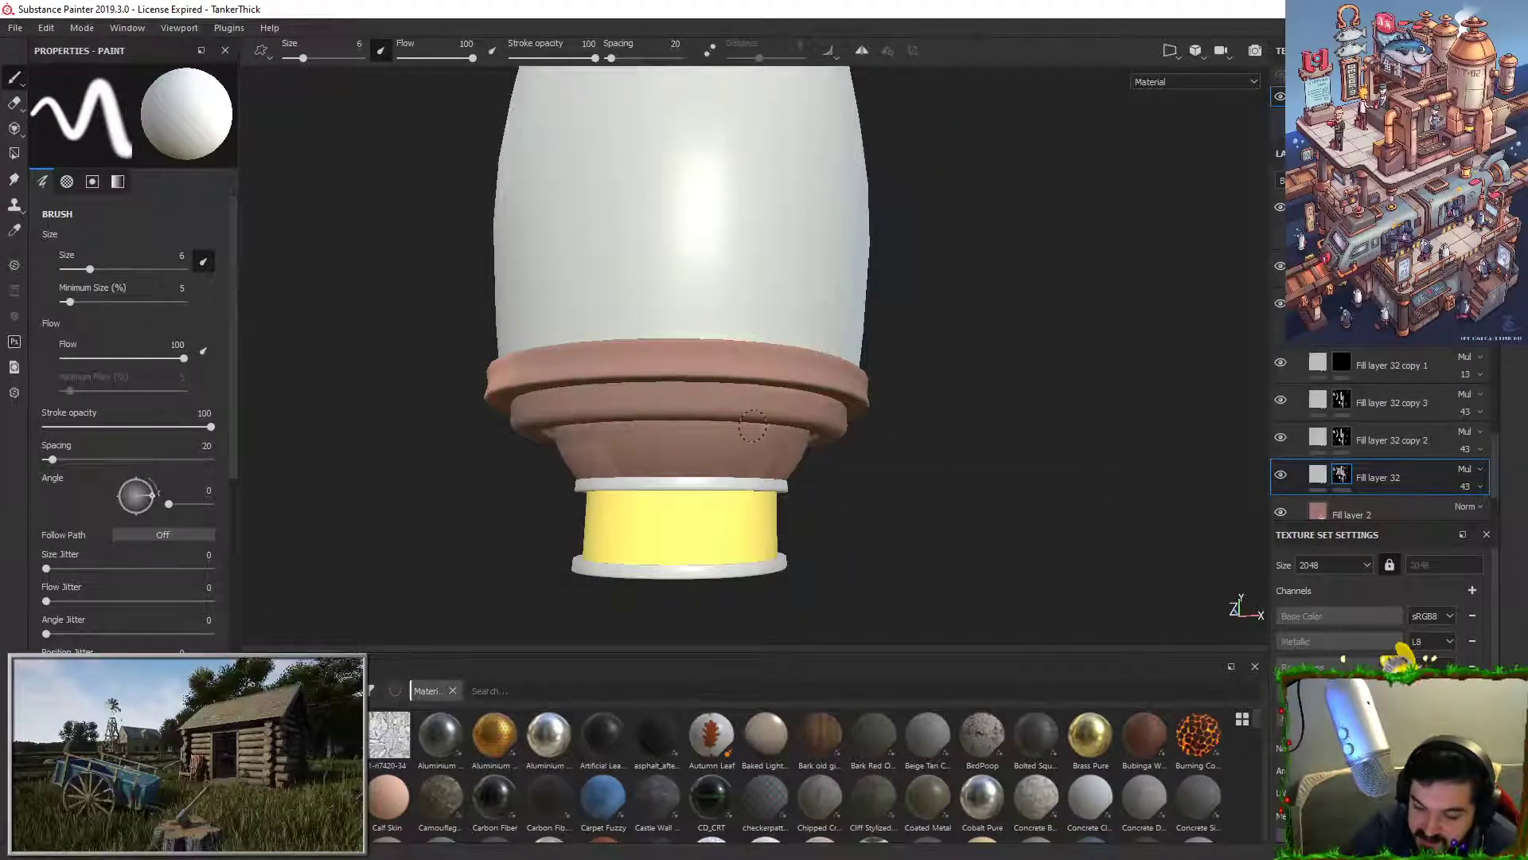
left_click_drag(900, 533, 692, 528, "alt")
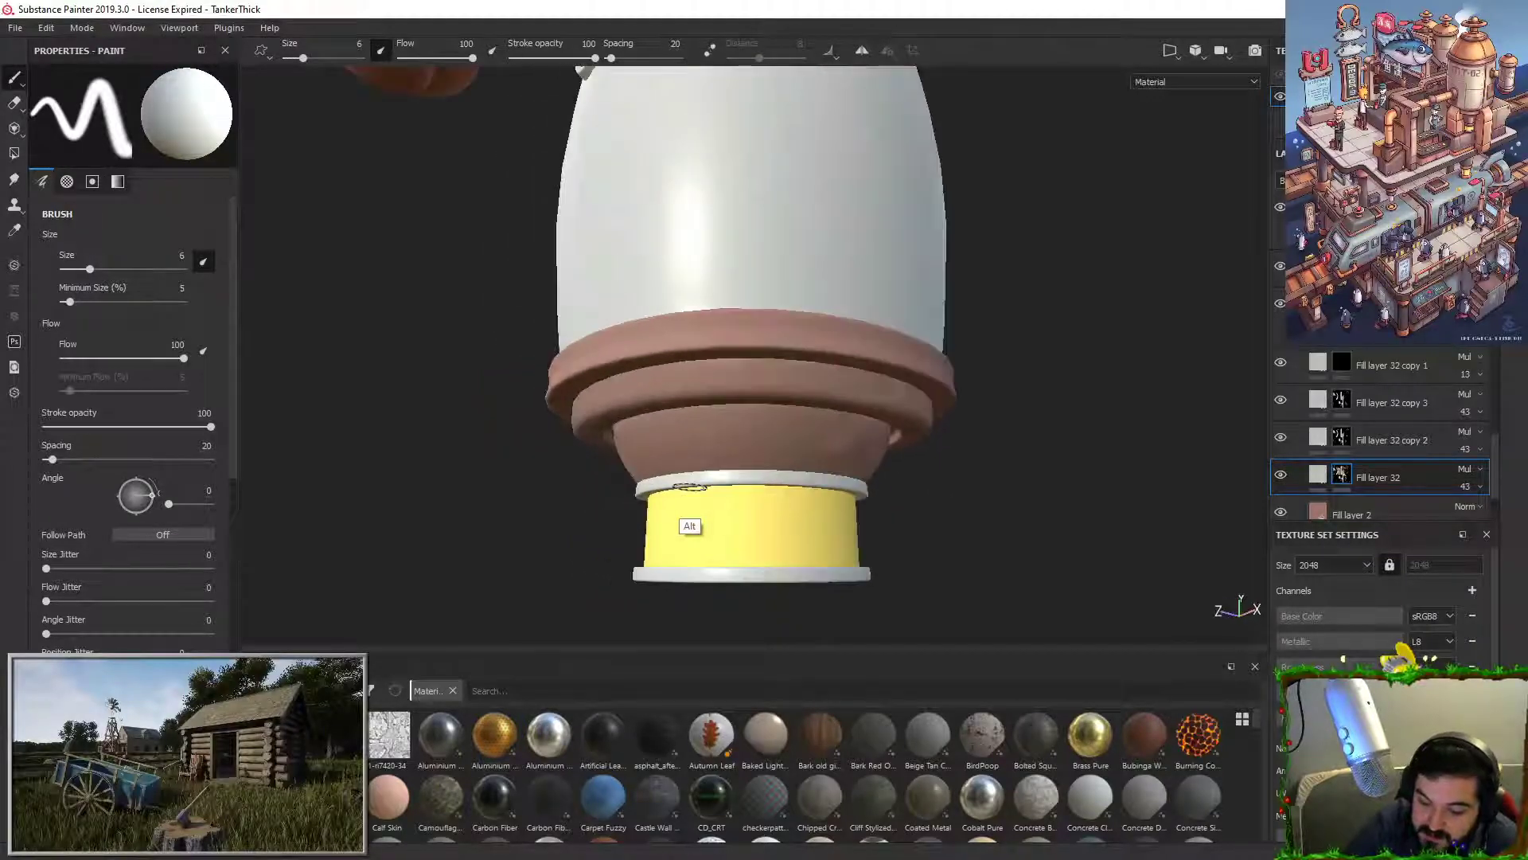
left_click_drag(796, 457, 635, 428, "alt")
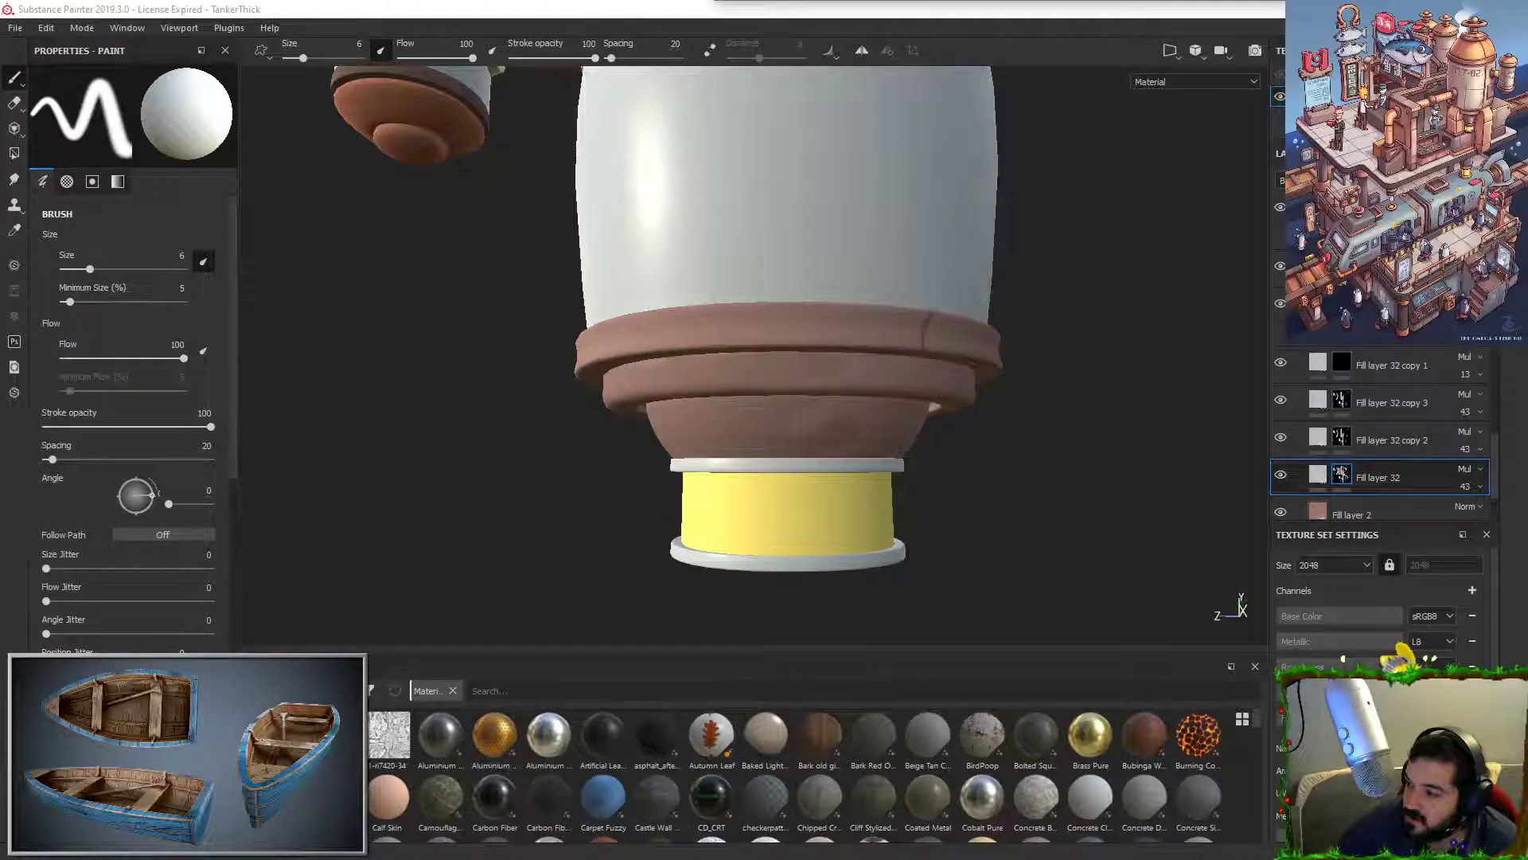
Step: Toggle the visibility of Fill layer 32 and its copies to identify which layers carry the dark crack on the upper ring
left_click_drag(1035, 336, 1016, 350, "alt")
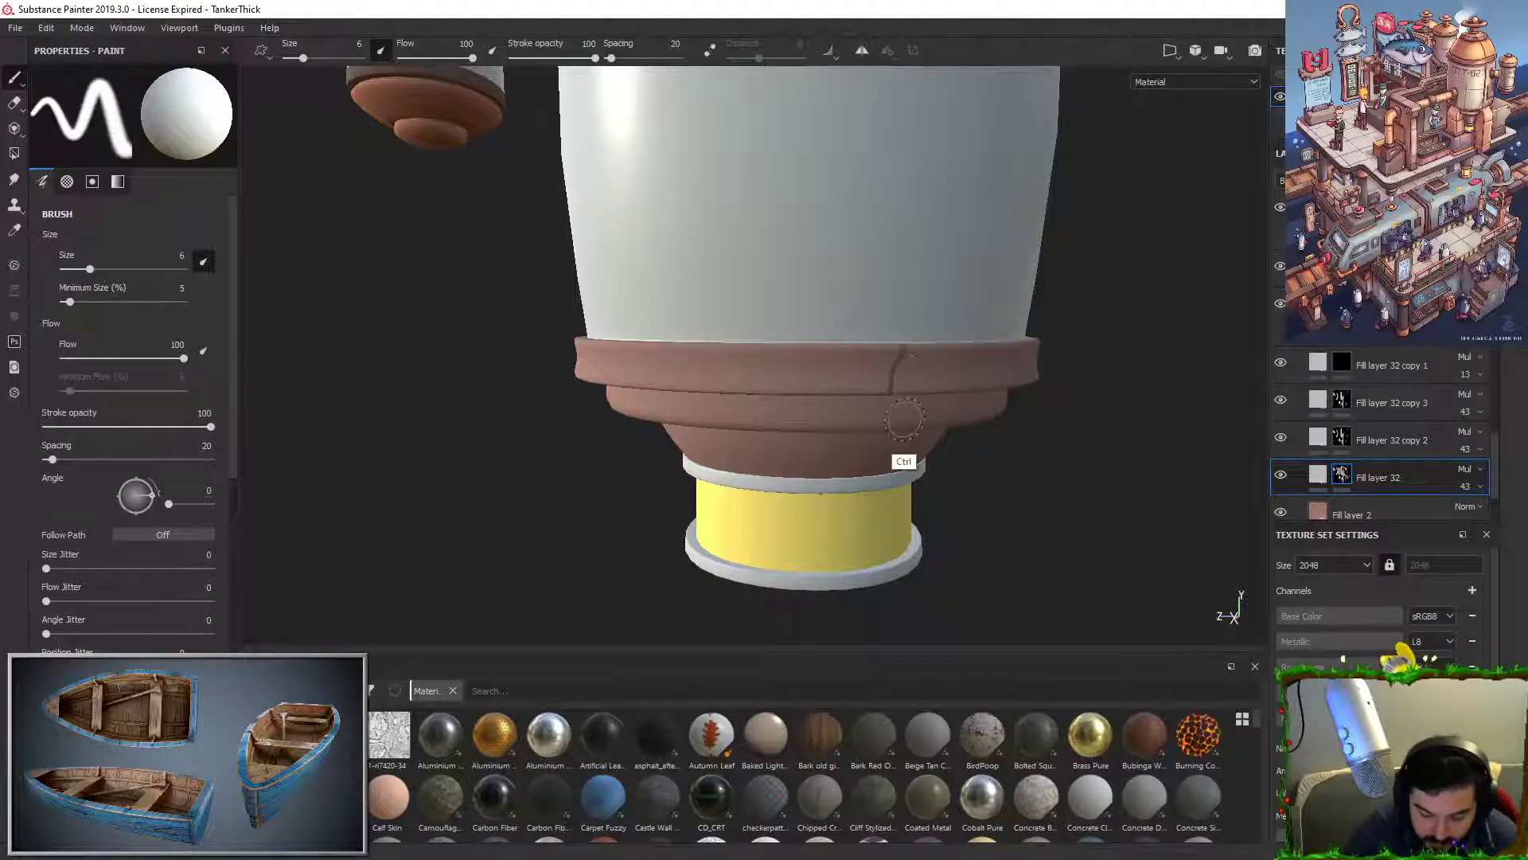
left_click(1283, 437)
left_click(1285, 437)
left_click(1282, 399)
left_click(1282, 398)
left_click(1282, 364)
left_click(1282, 363)
left_click(1281, 473)
left_click(1281, 473)
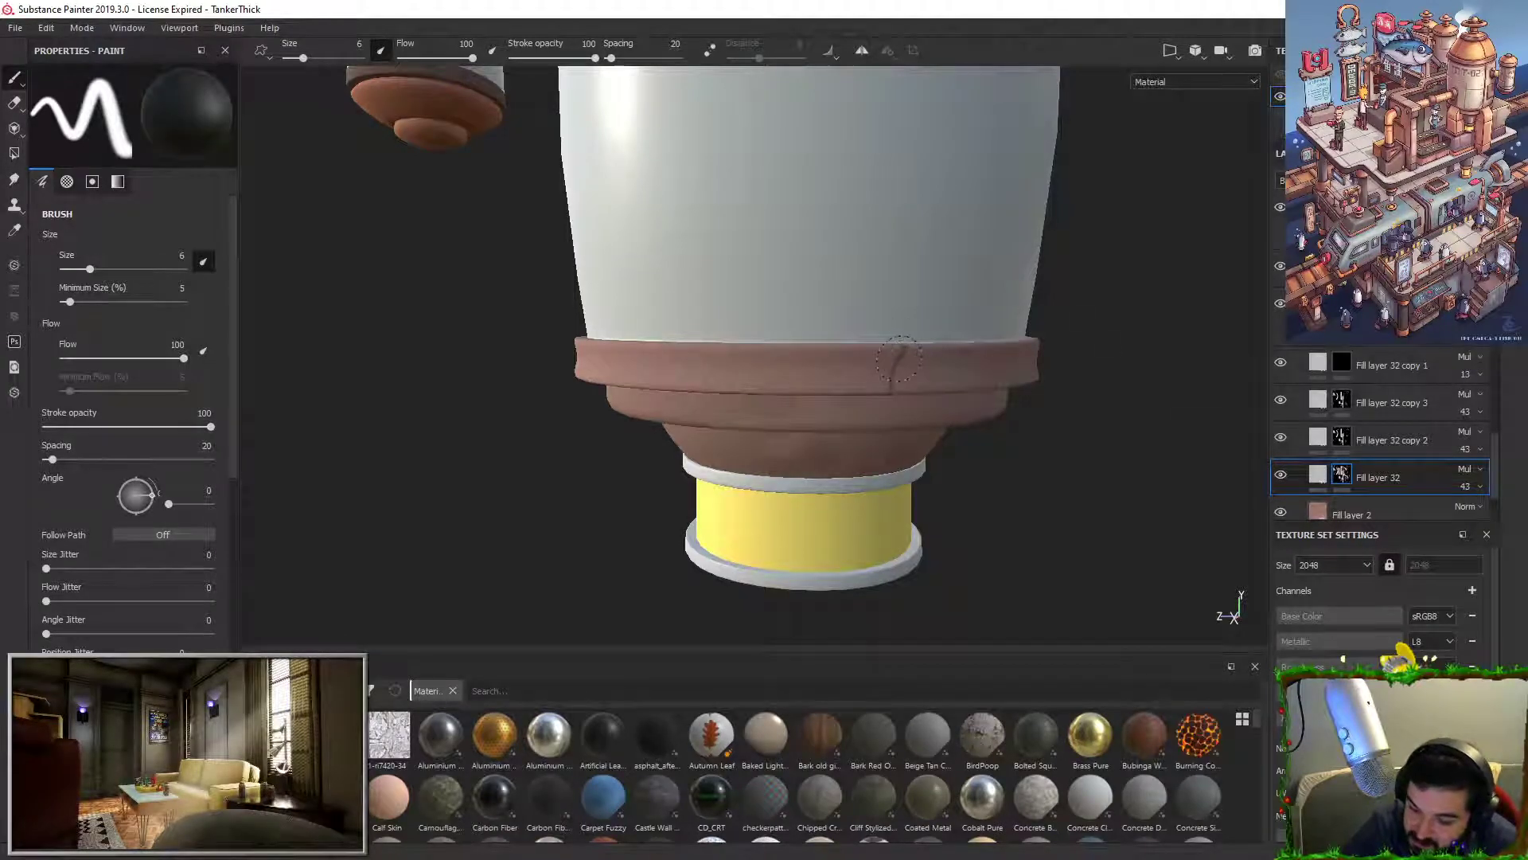
Step: Erase the dark crack on the upper ring from the masks of Fill layer 32 copy 2 and copy 3, then reselect Fill layer 32's mask
left_click(1341, 436)
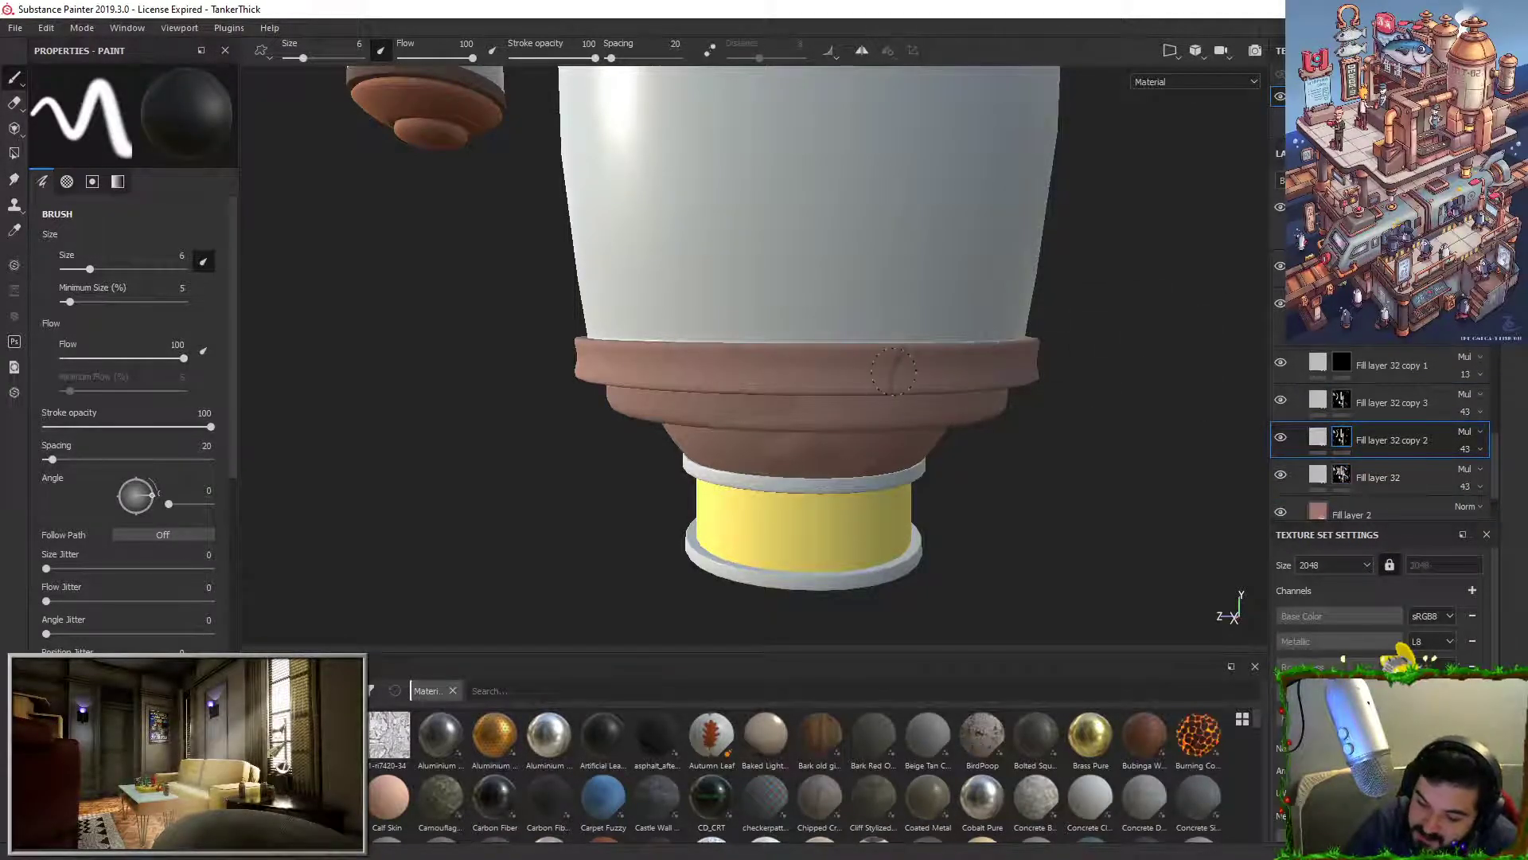
left_click(1341, 400)
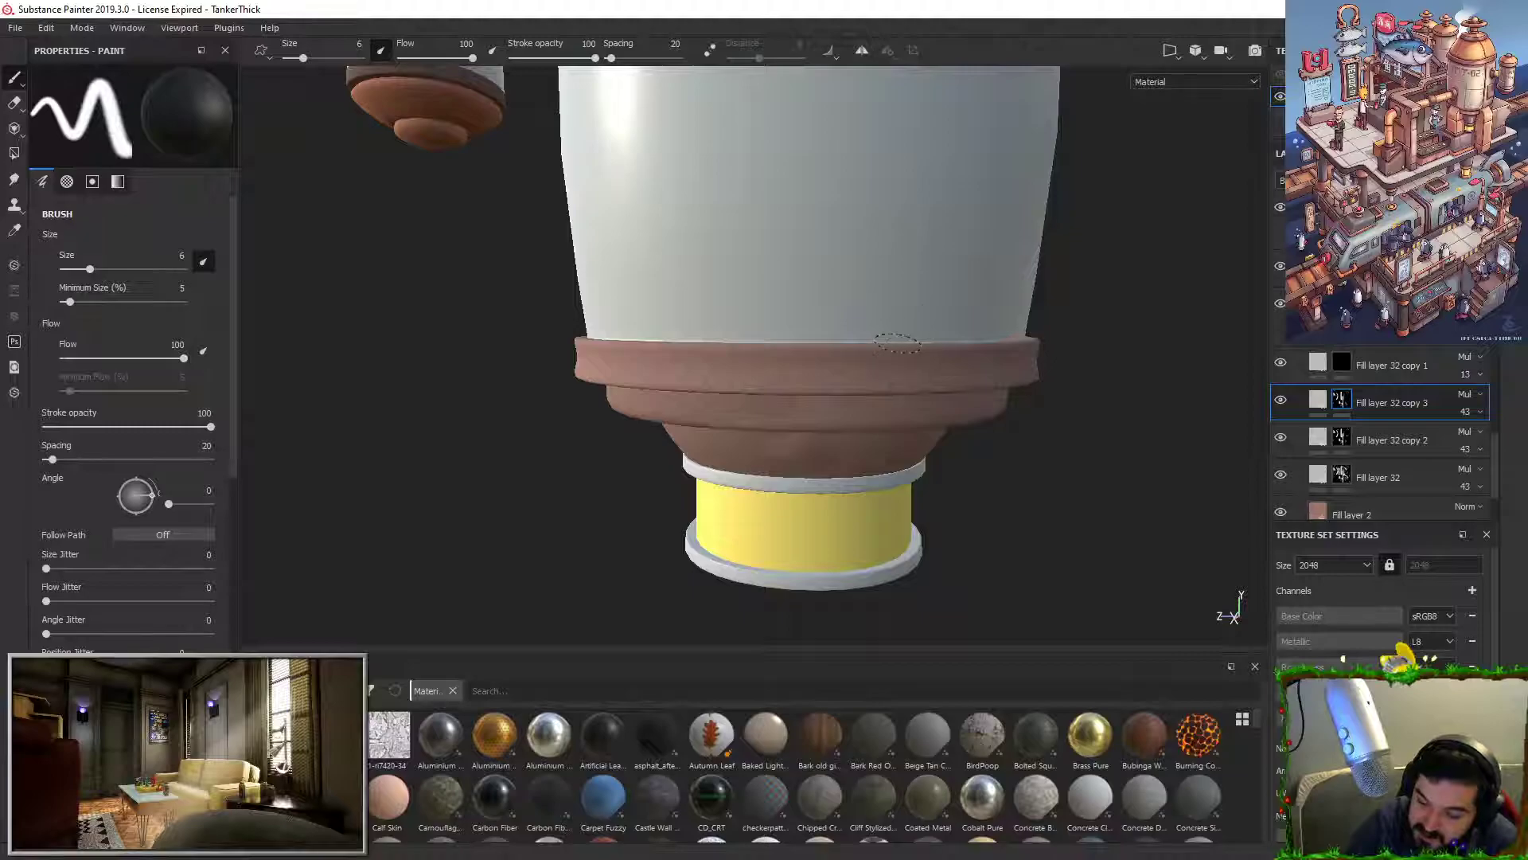
left_click(1341, 474)
Step: Switch the brush back to white and paint shading on the upper ring in the Fill layer 32 mask
left_click_drag(870, 285, 1091, 255, "alt")
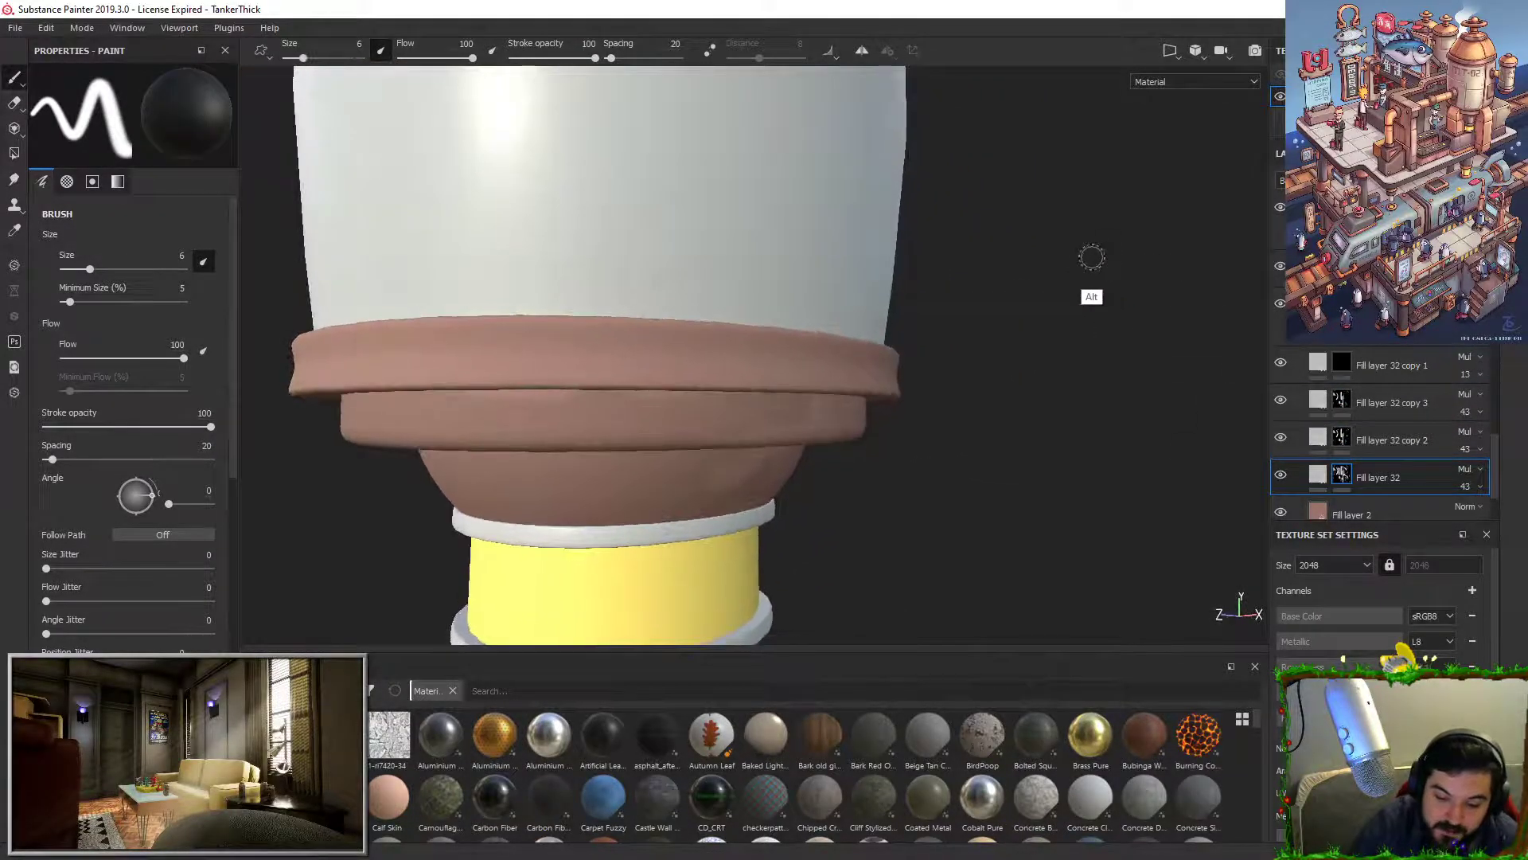
right_click_drag(1091, 256, 639, 58, "alt")
left_click_drag(685, 120, 828, 302, "alt")
middle_click_drag(828, 303, 886, 193, "alt")
left_click_drag(886, 192, 915, 147, "alt")
right_click_drag(916, 147, 848, 219, "alt")
mouse_move(847, 219)
left_mouse_down("alt")
mouse_move(826, 198)
mouse_move(871, 205)
left_mouse_up("alt")
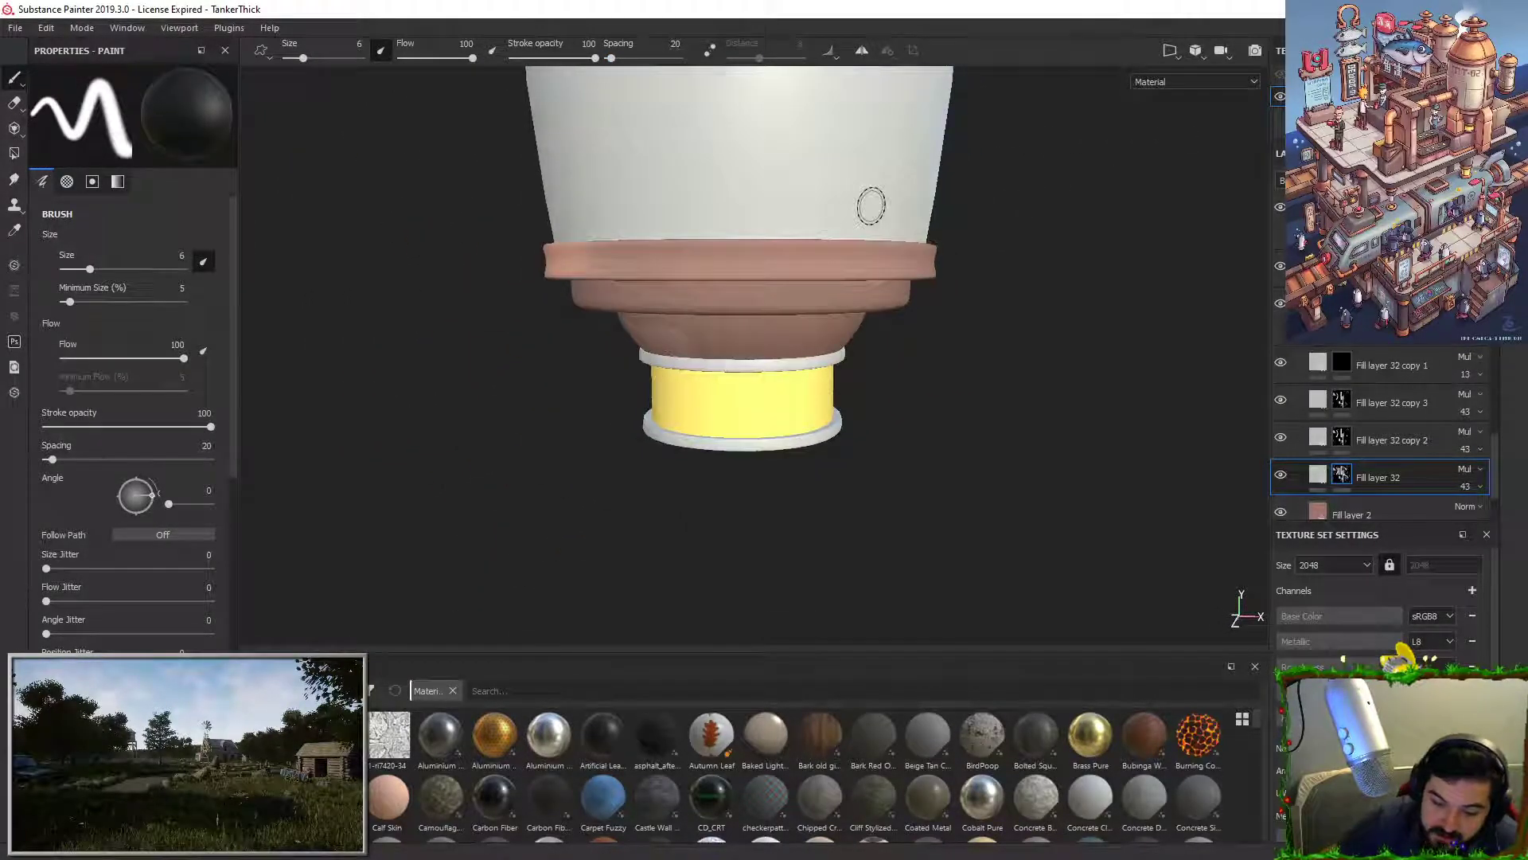
key("x")
mouse_move(731, 223)
left_mouse_down()
mouse_move(733, 287)
mouse_move(760, 212)
mouse_move(786, 283)
mouse_move(844, 264)
mouse_move(863, 306)
left_mouse_up()
key("ctrl+z")
left_click_drag(1011, 372, 890, 307, "alt")
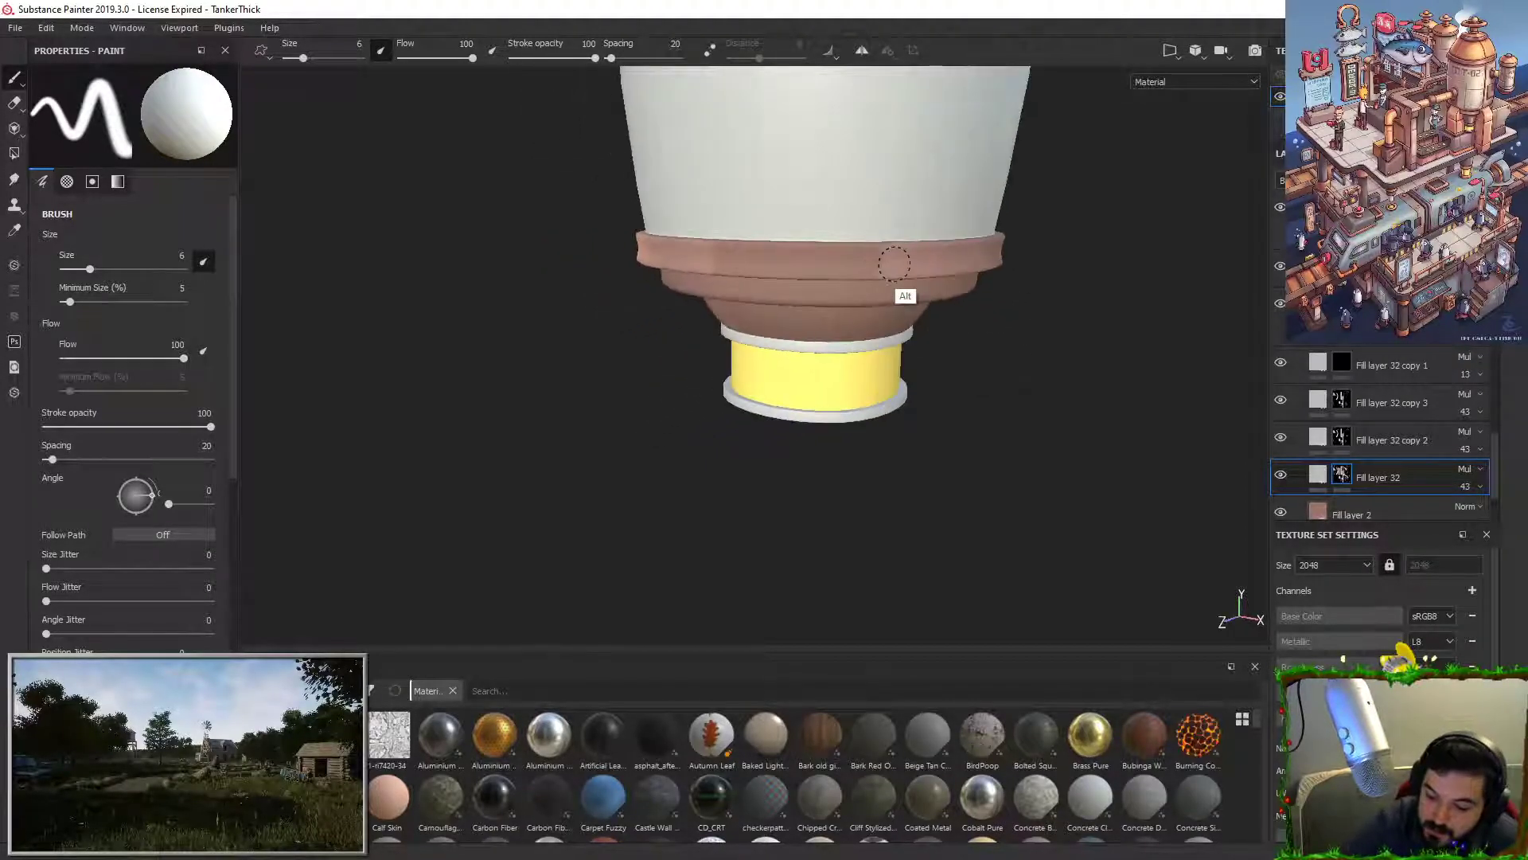
Step: Continue the Fill layer 32 shading around the remaining sides of the upper ring and the stepped rings beneath it
left_click_drag(991, 341, 941, 250, "alt")
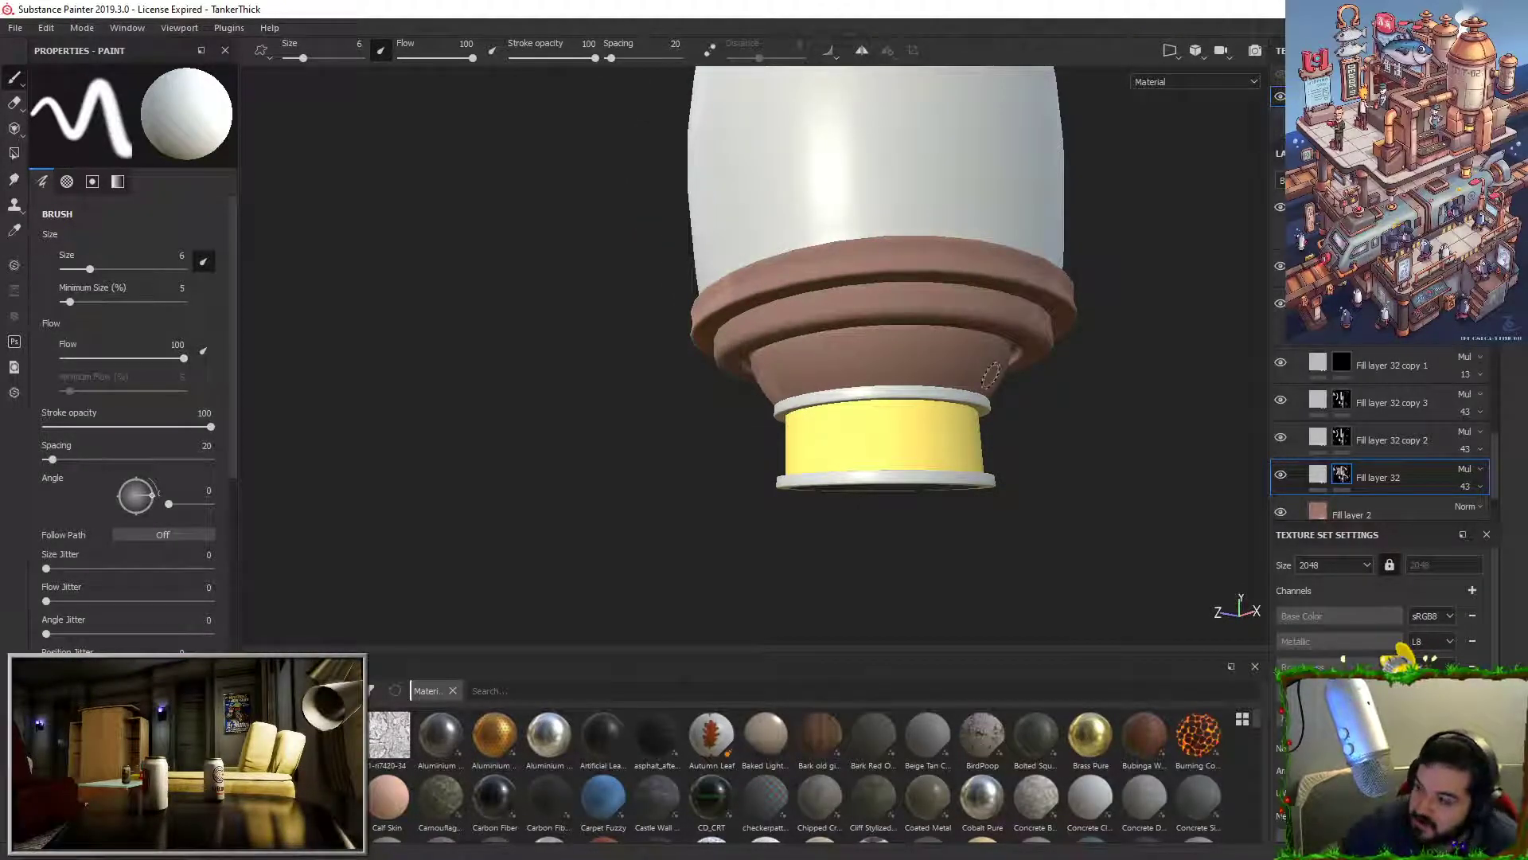
mouse_move(989, 372)
left_mouse_down("alt")
mouse_move(794, 362)
mouse_move(806, 436)
mouse_move(823, 385)
mouse_move(922, 296)
left_mouse_up("alt")
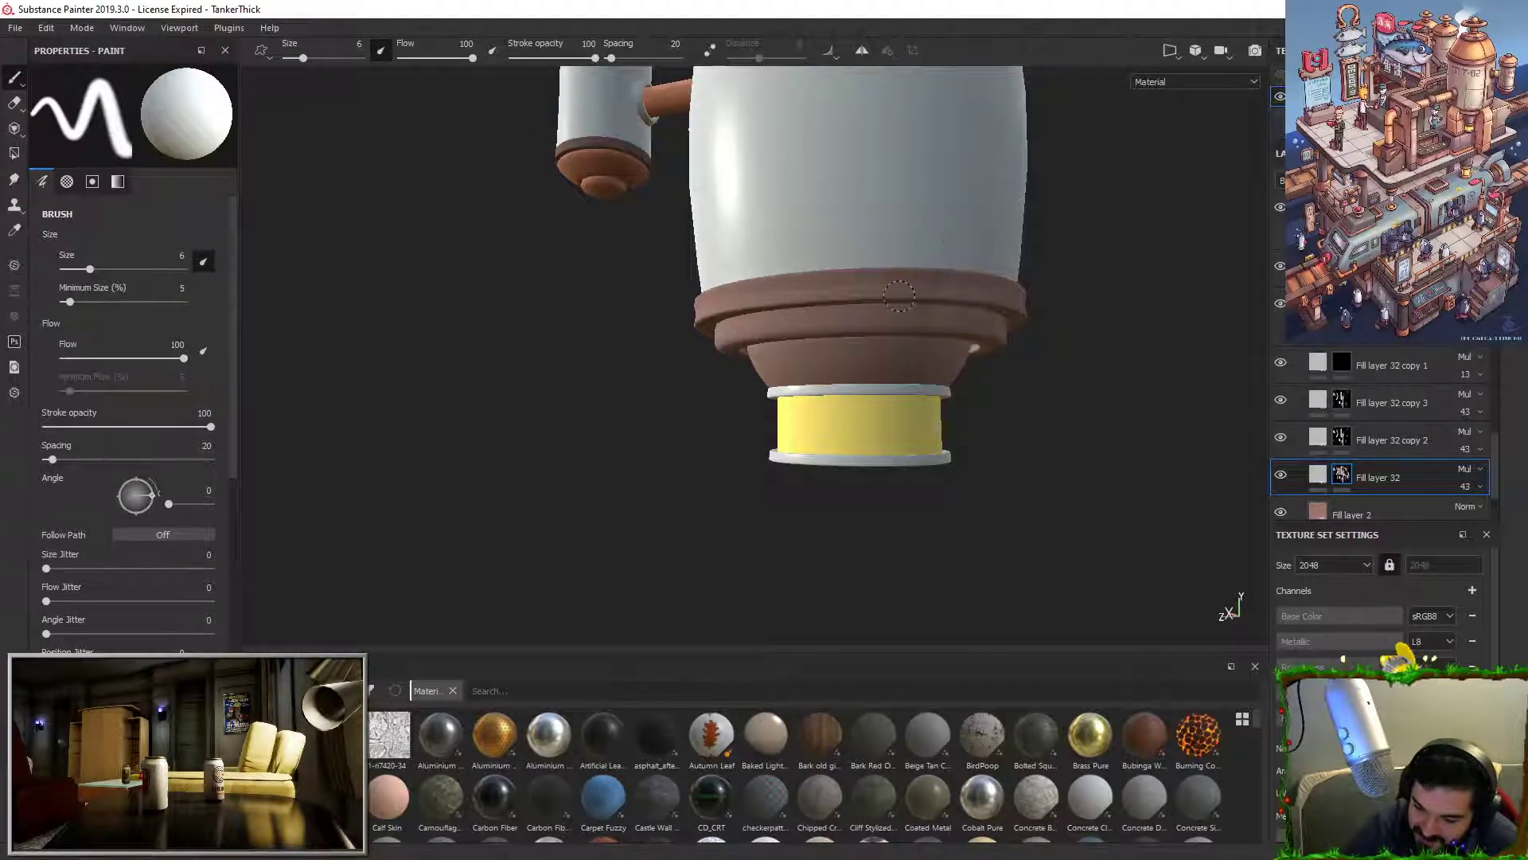
mouse_move(964, 387)
left_mouse_down("alt")
mouse_move(595, 396)
mouse_move(710, 415)
left_mouse_up("alt")
left_click_drag(830, 425, 688, 281, "alt")
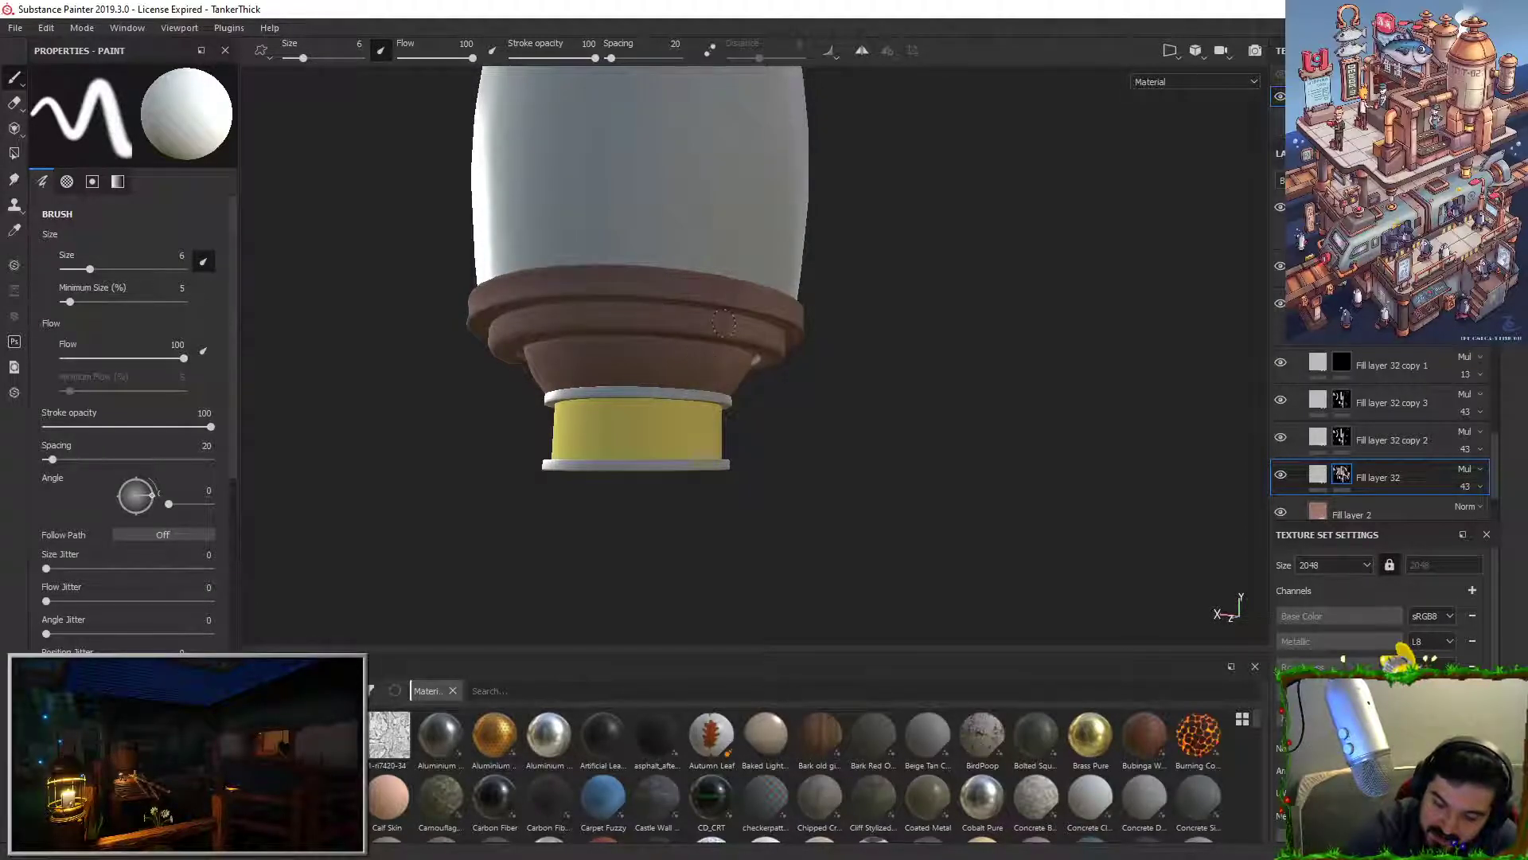
left_click_drag(945, 410, 784, 437, "alt")
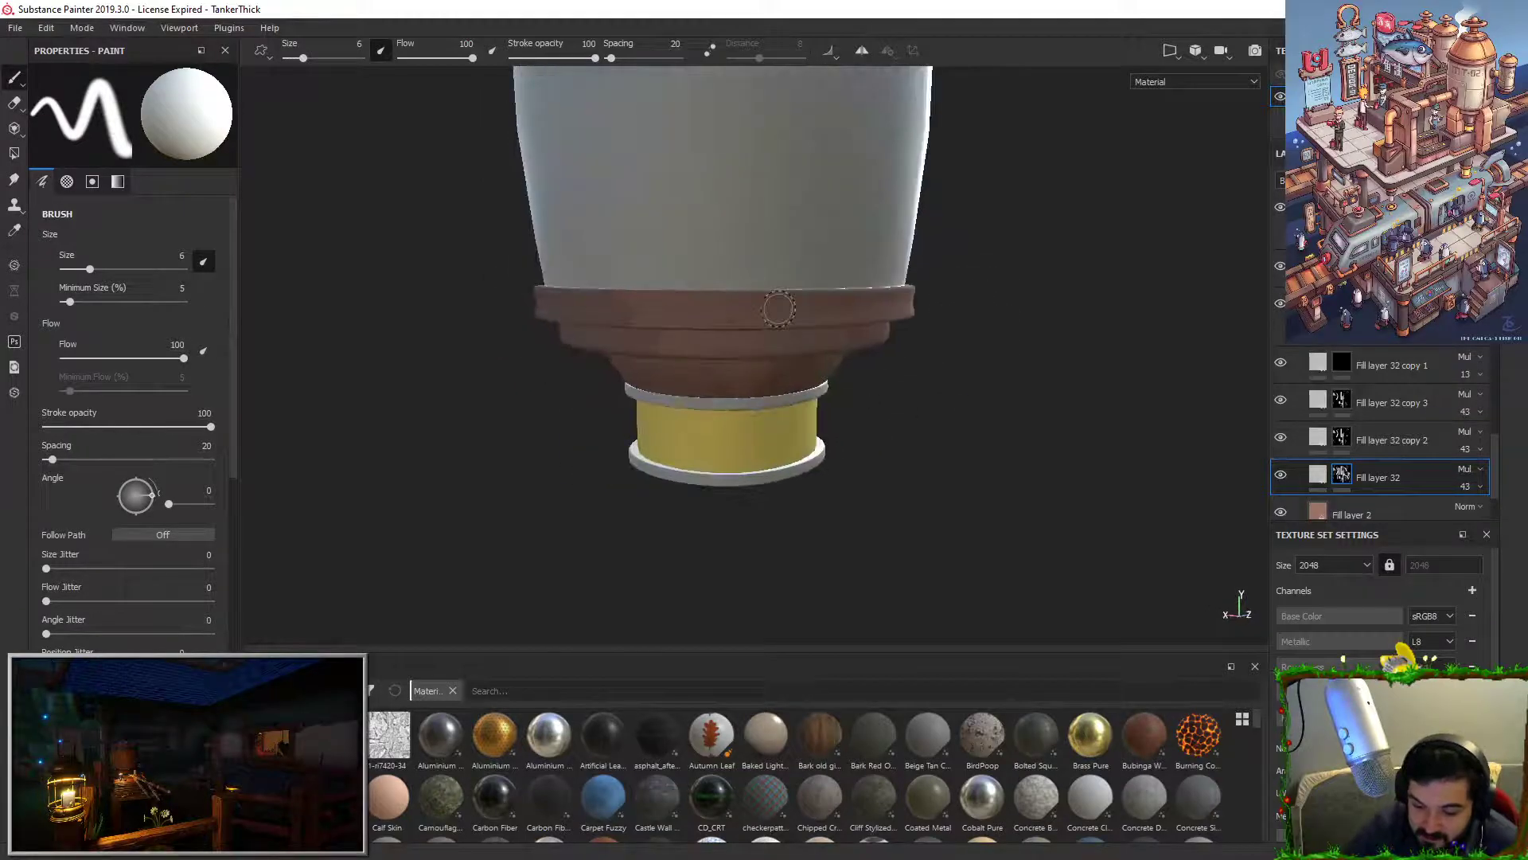
left_click_drag(893, 310, 788, 349, "alt")
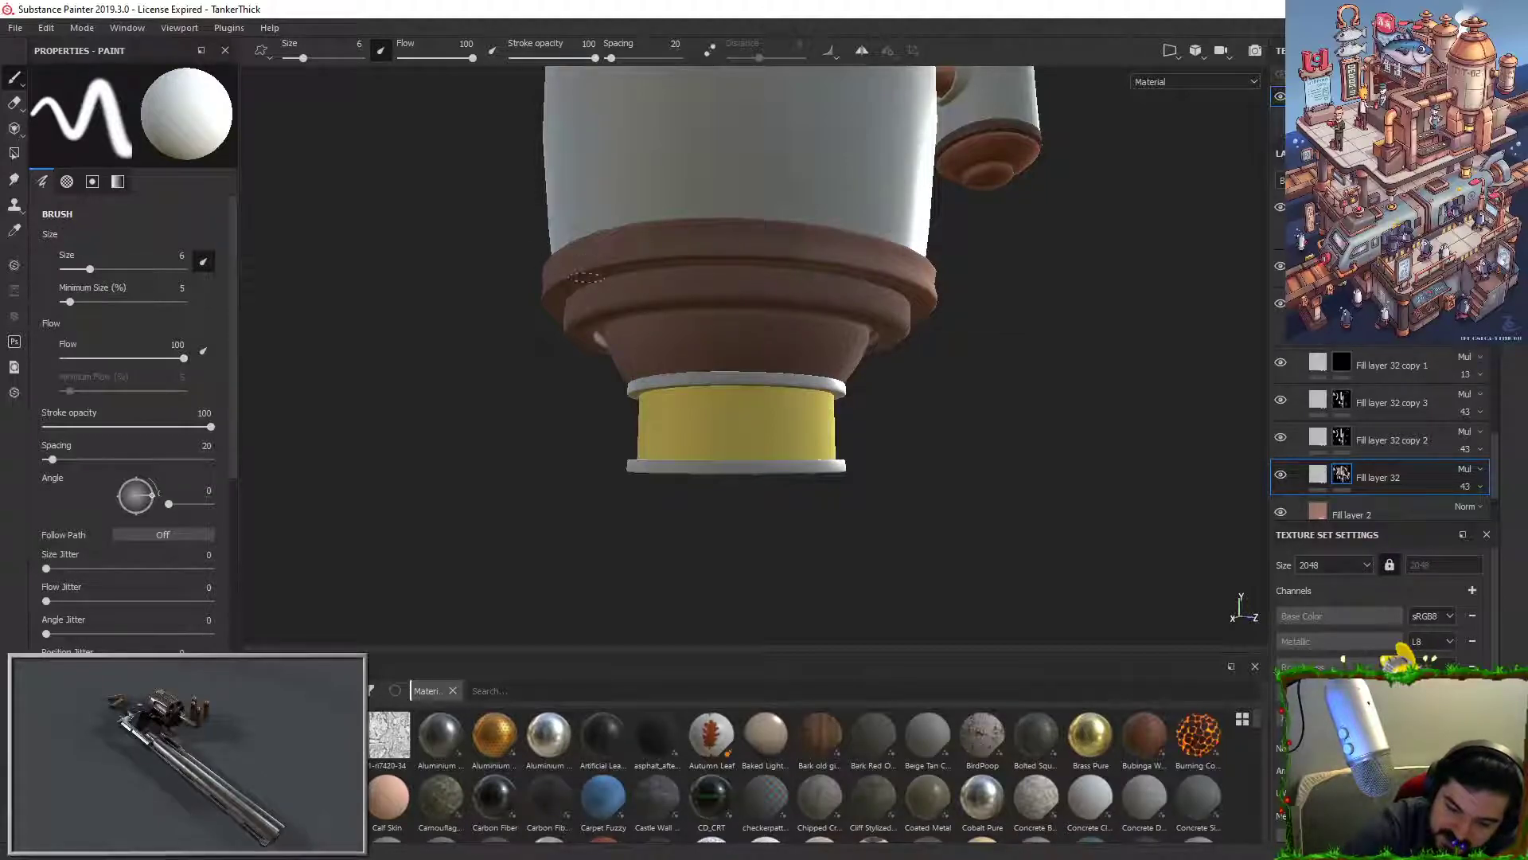
left_click_drag(723, 253, 913, 455, "alt")
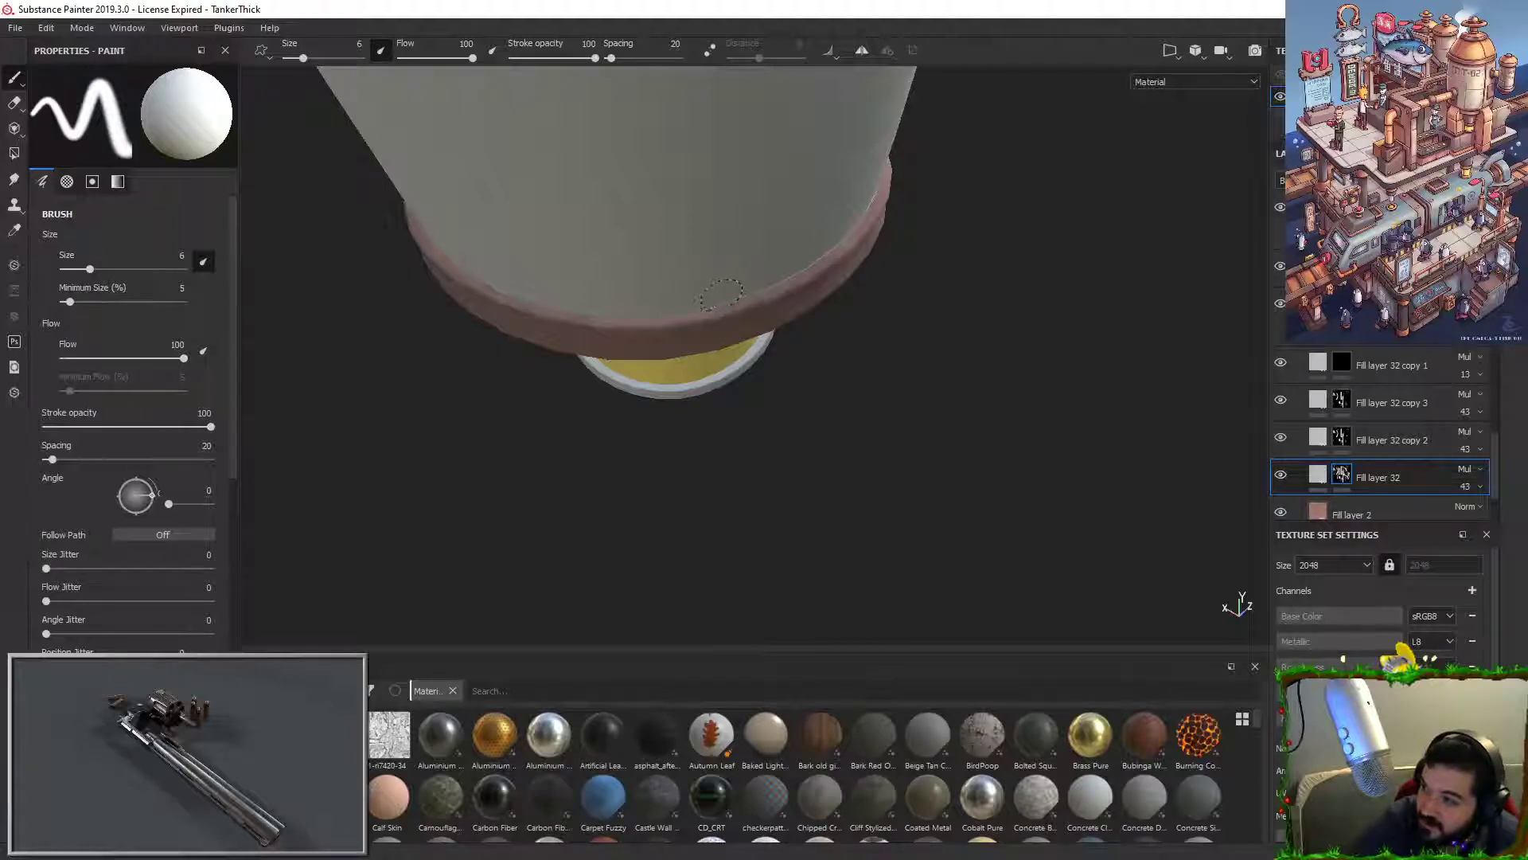
left_click_drag(823, 446, 863, 382, "alt")
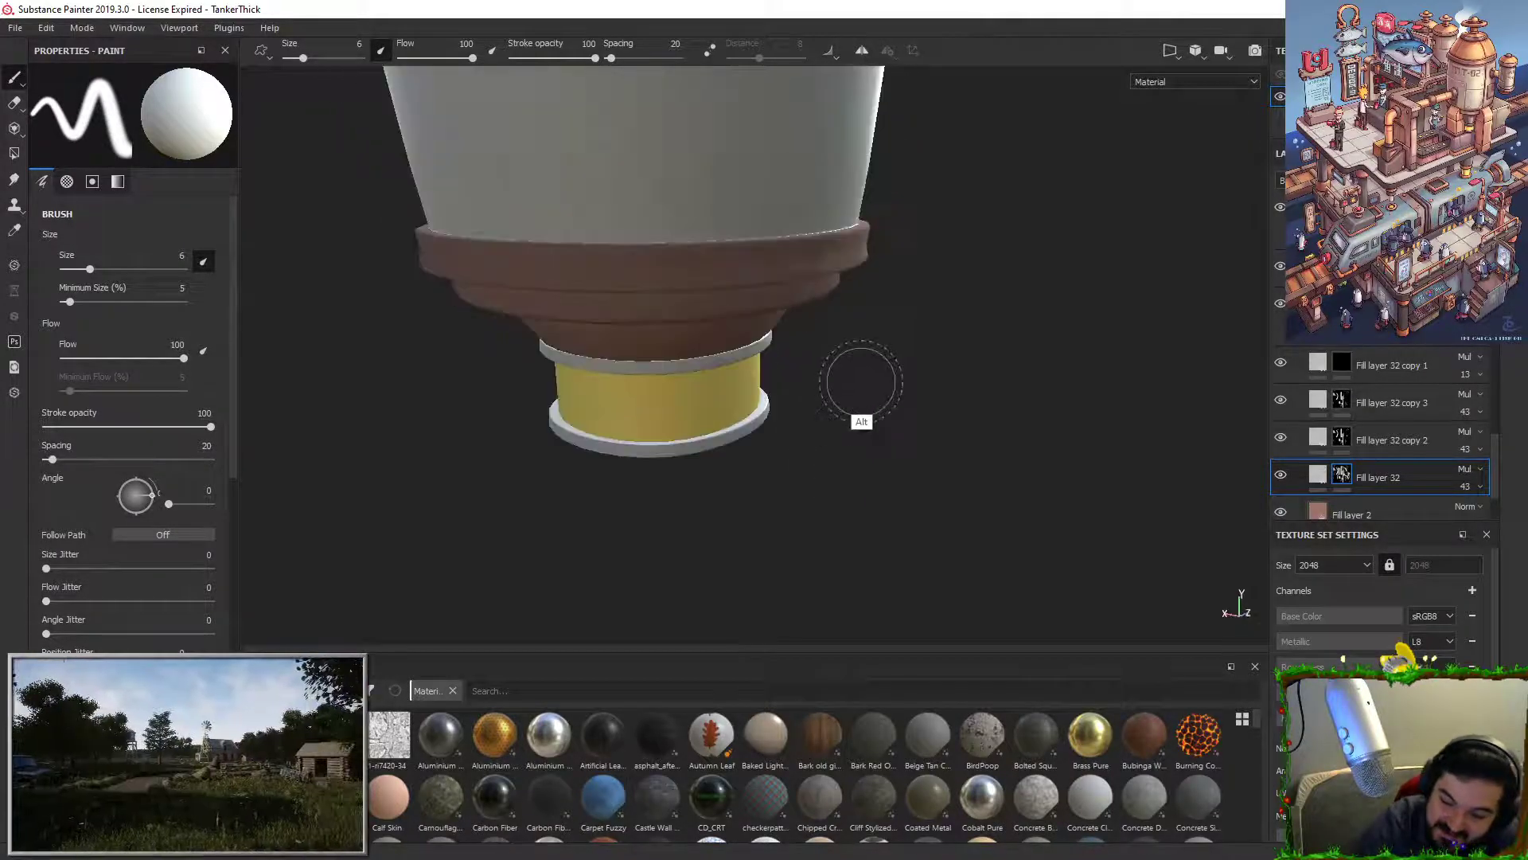
mouse_move(949, 454)
left_mouse_down("alt")
mouse_move(578, 265)
mouse_move(666, 263)
mouse_move(501, 242)
left_mouse_up("alt")
Step: Select the mask of Fill layer 32 copy 2 and paint a second, darker shading pass on the rings and tapered section
left_click(1342, 437)
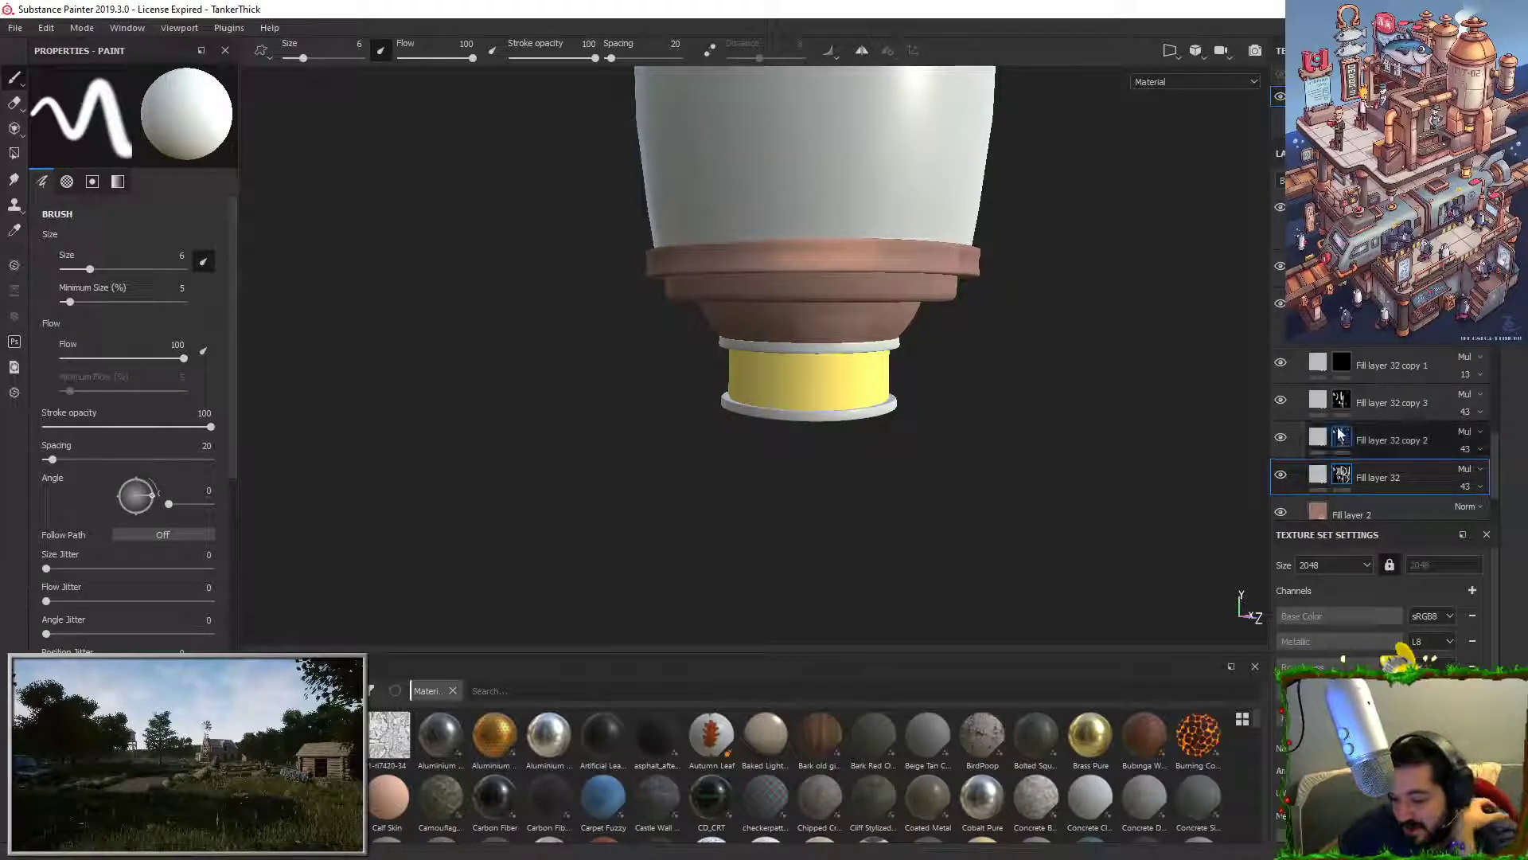
scroll(976, 269, "up", 4)
mouse_move(976, 269)
left_mouse_down("alt")
mouse_move(880, 468)
mouse_move(1039, 403)
left_mouse_up("alt")
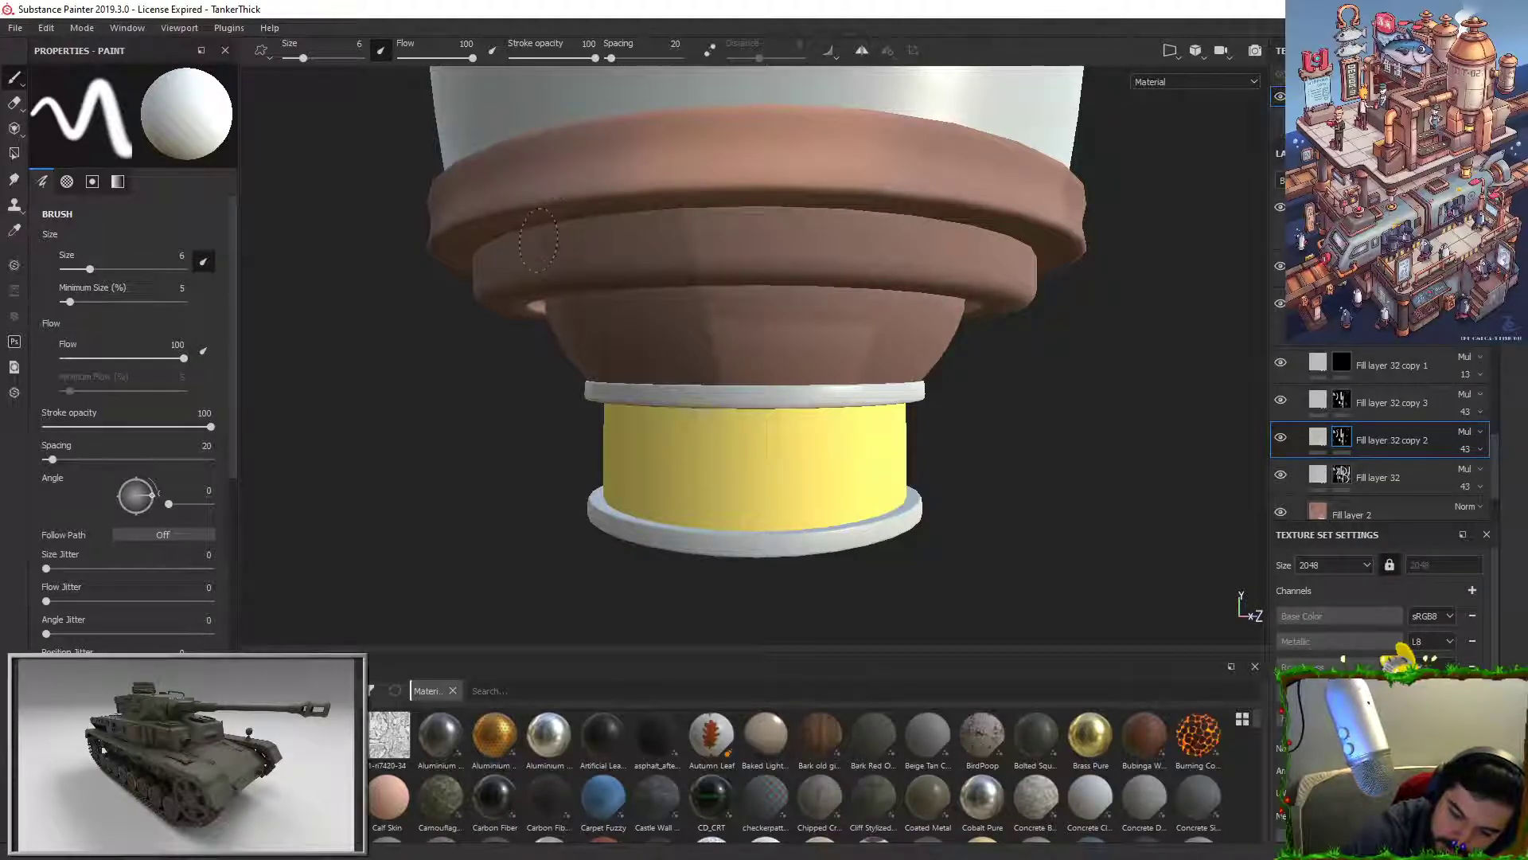
scroll(575, 352, "down", 3)
mouse_move(576, 352)
left_mouse_down("alt")
mouse_move(487, 347)
mouse_move(691, 366)
left_mouse_up("alt")
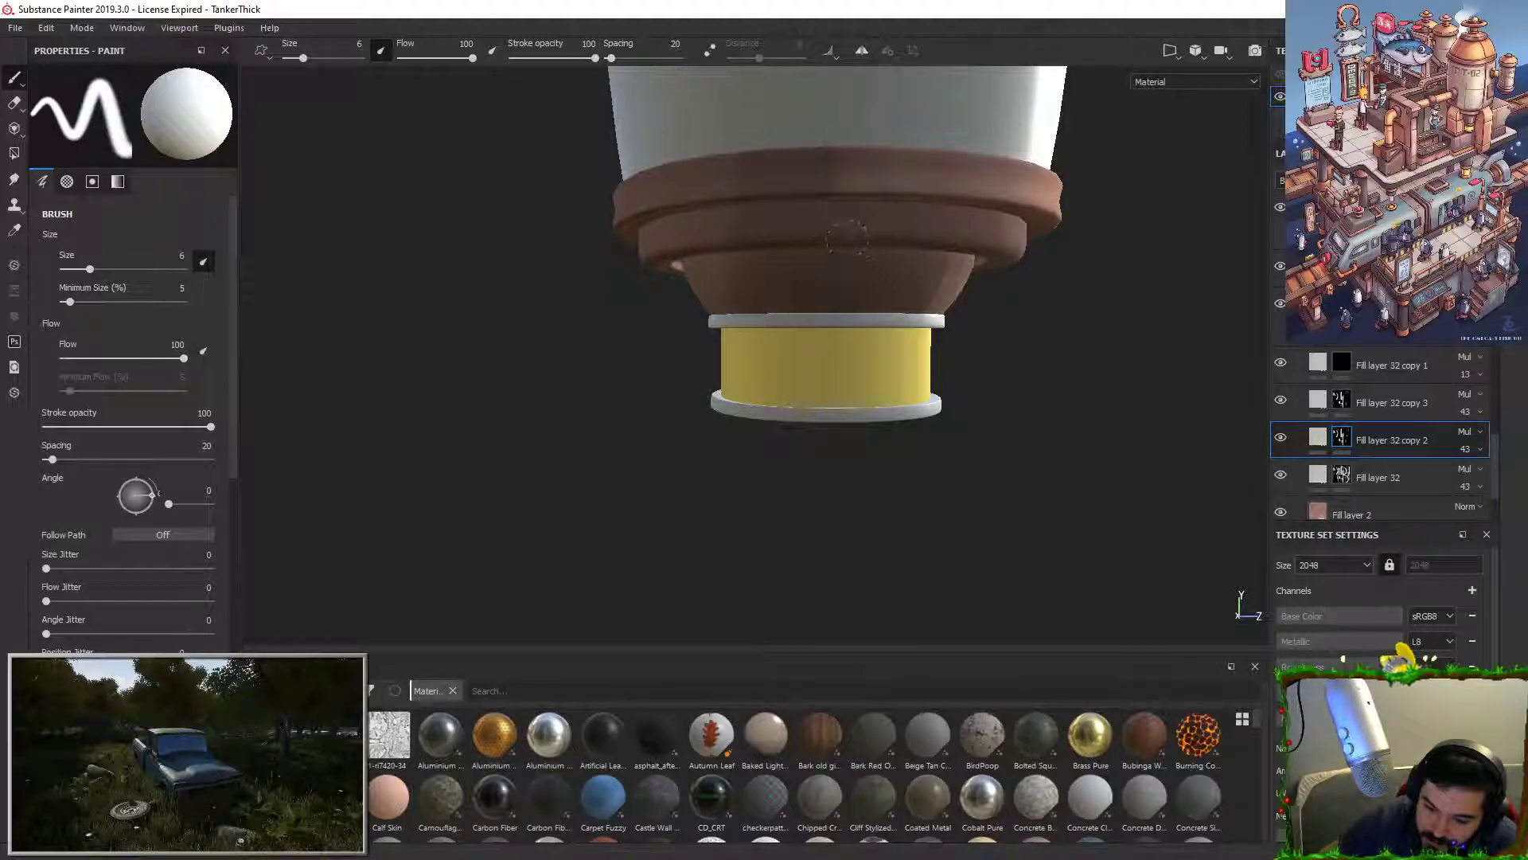
Step: Extend the Fill layer 32 copy 2 shading around the shadowed back of the rings and tapered section
mouse_move(805, 211)
left_mouse_down("alt")
mouse_move(884, 334)
mouse_move(986, 346)
left_mouse_up("alt")
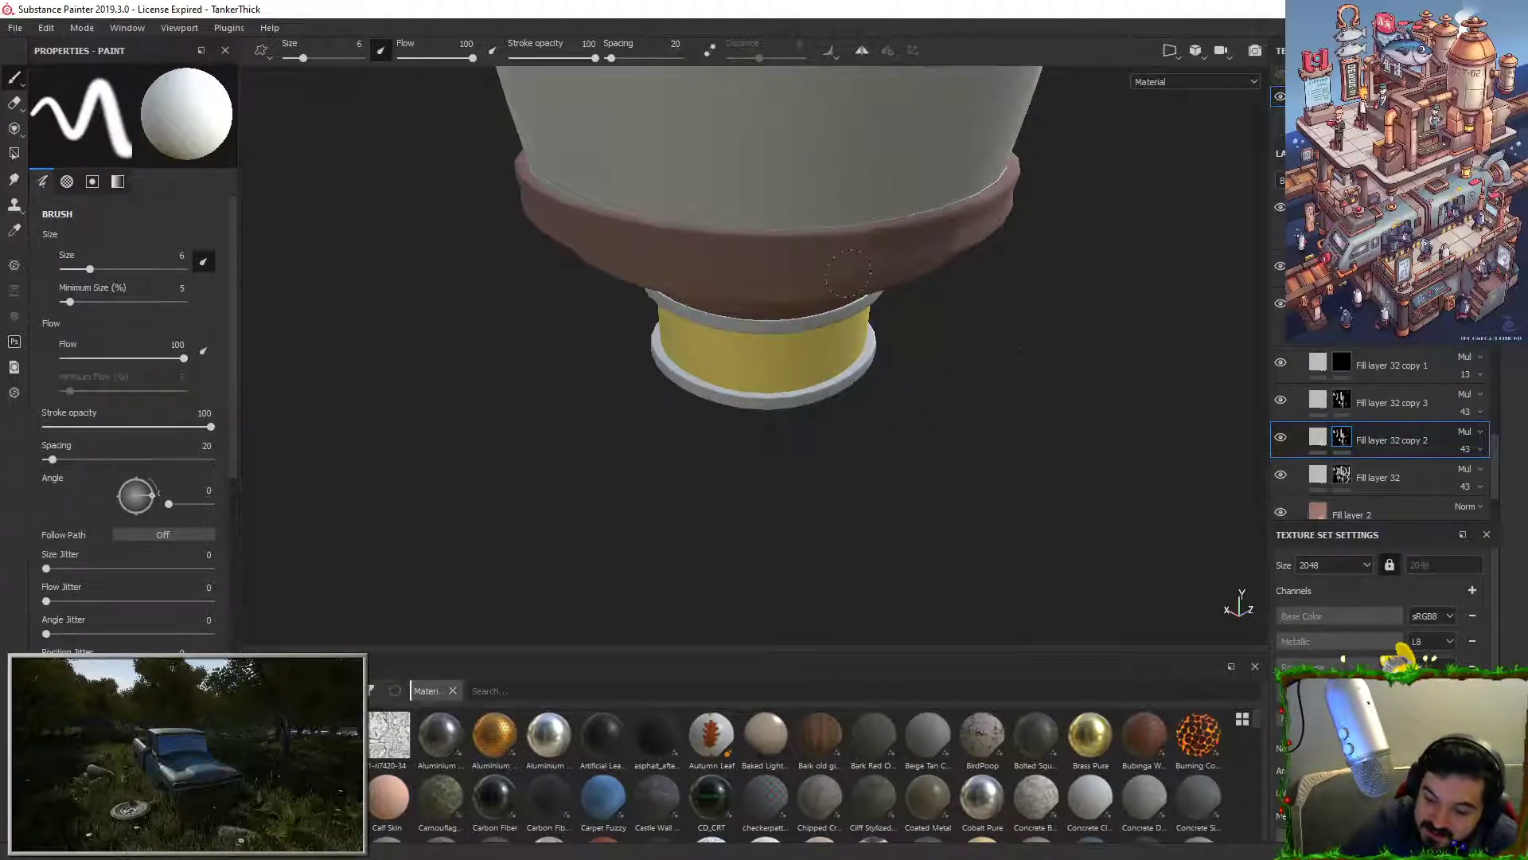
left_click_drag(784, 321, 853, 255, "alt")
left_click_drag(939, 338, 972, 414, "alt")
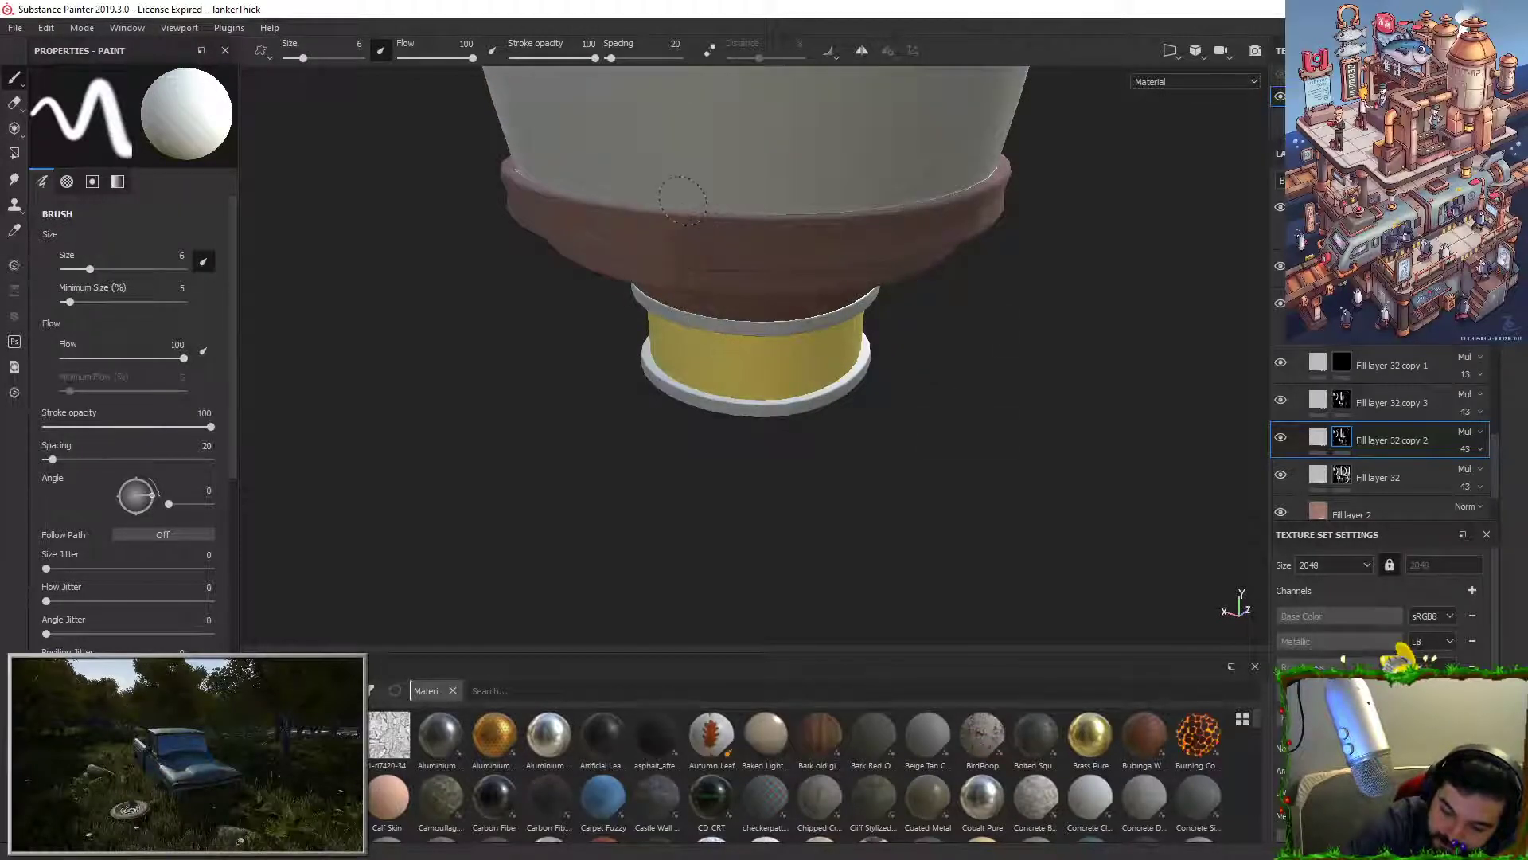
mouse_move(959, 471)
left_mouse_down("alt")
mouse_move(1017, 385)
mouse_move(995, 464)
mouse_move(959, 426)
left_mouse_up("alt")
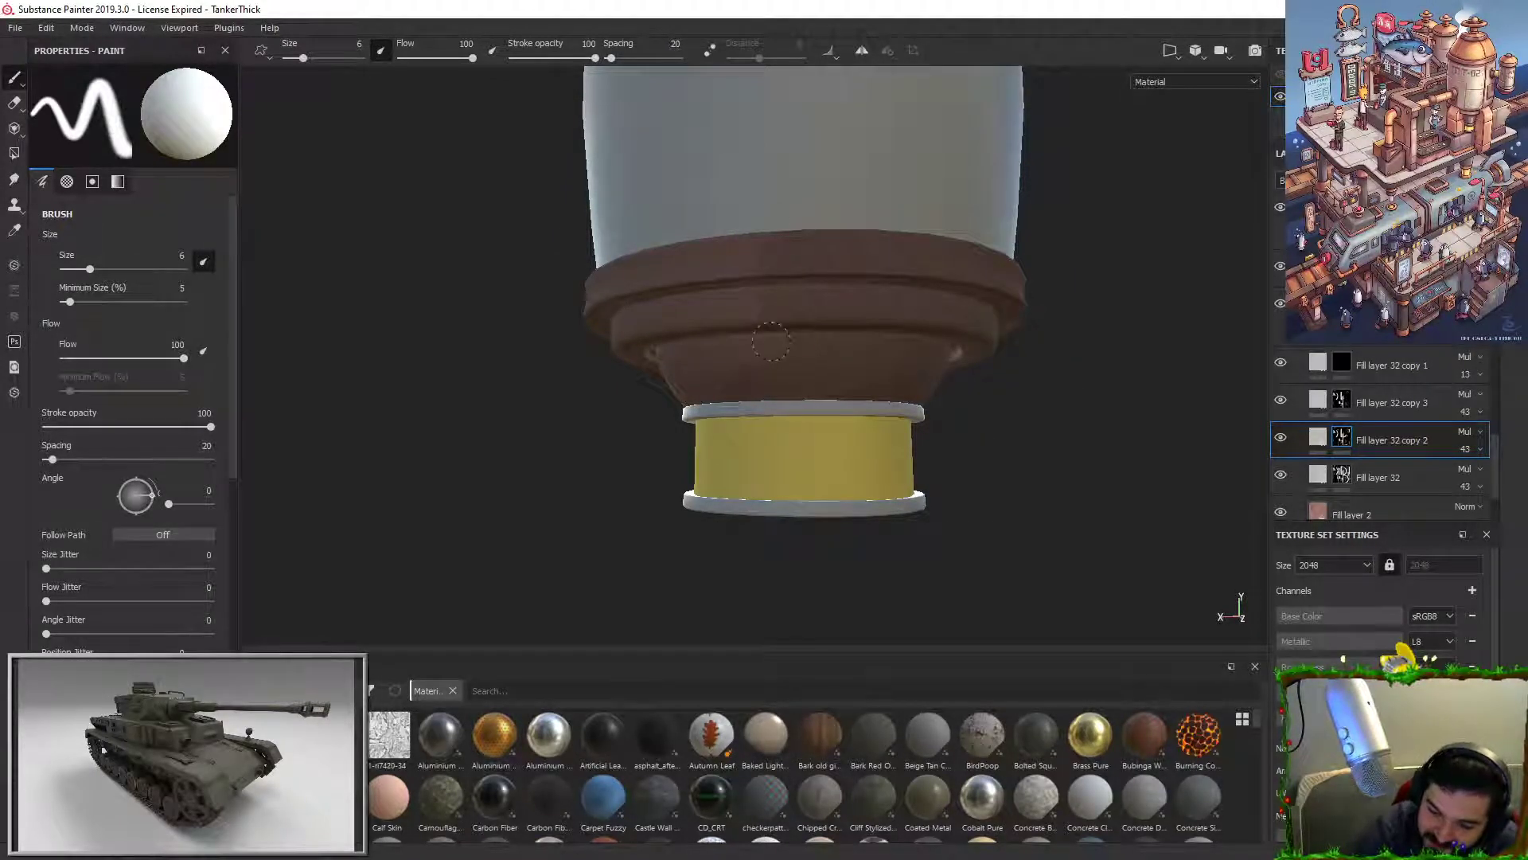
left_click_drag(1108, 261, 1154, 341, "alt")
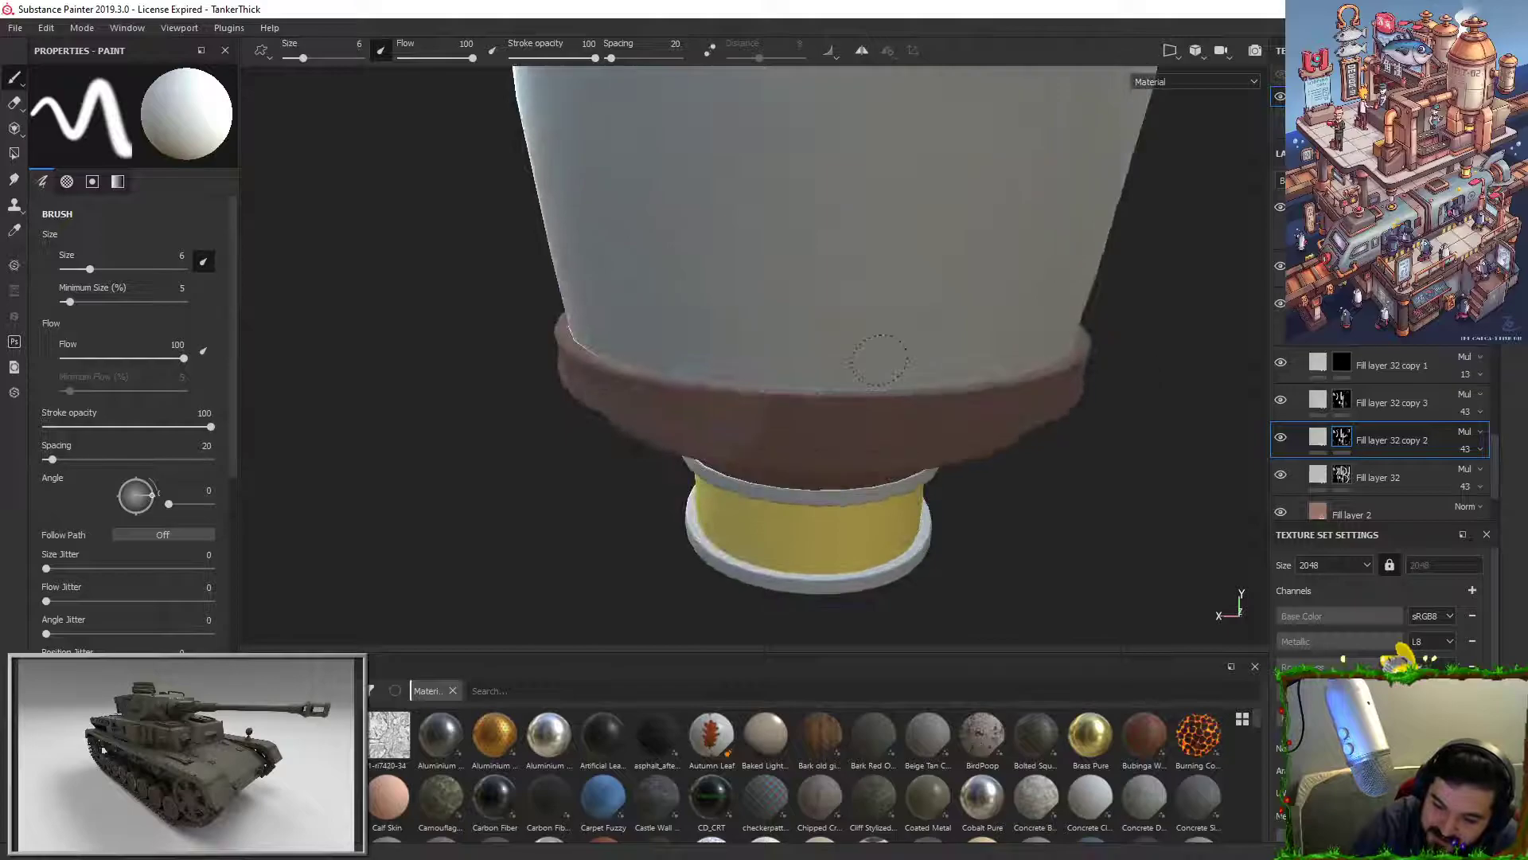
left_click_drag(982, 597, 1121, 455, "alt")
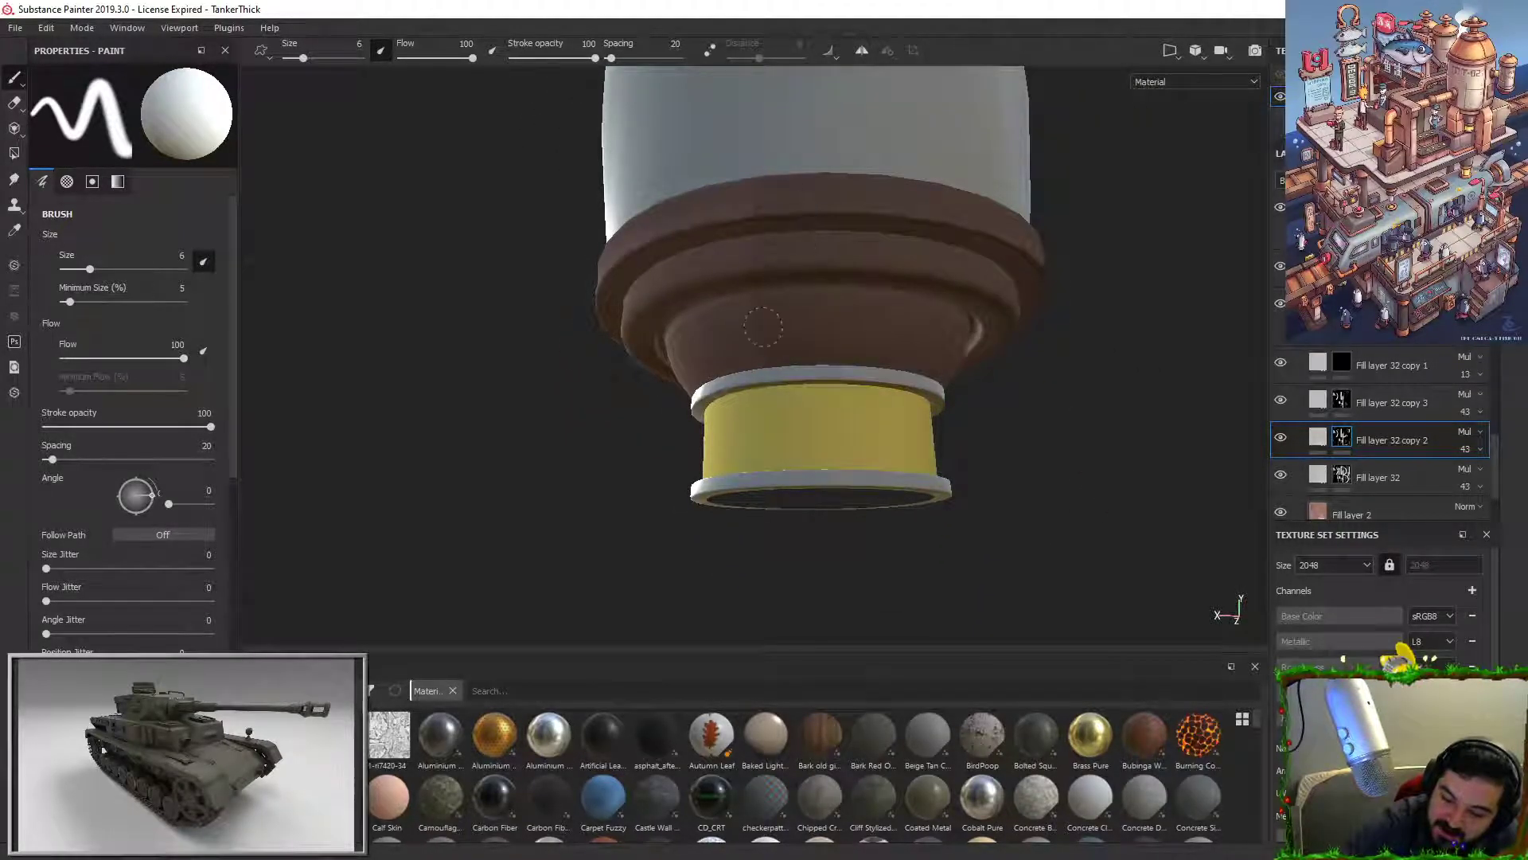
Step: Carry the second shading pass around the rings toward the side with the small attached tank
left_click_drag(979, 374, 1065, 526, "alt")
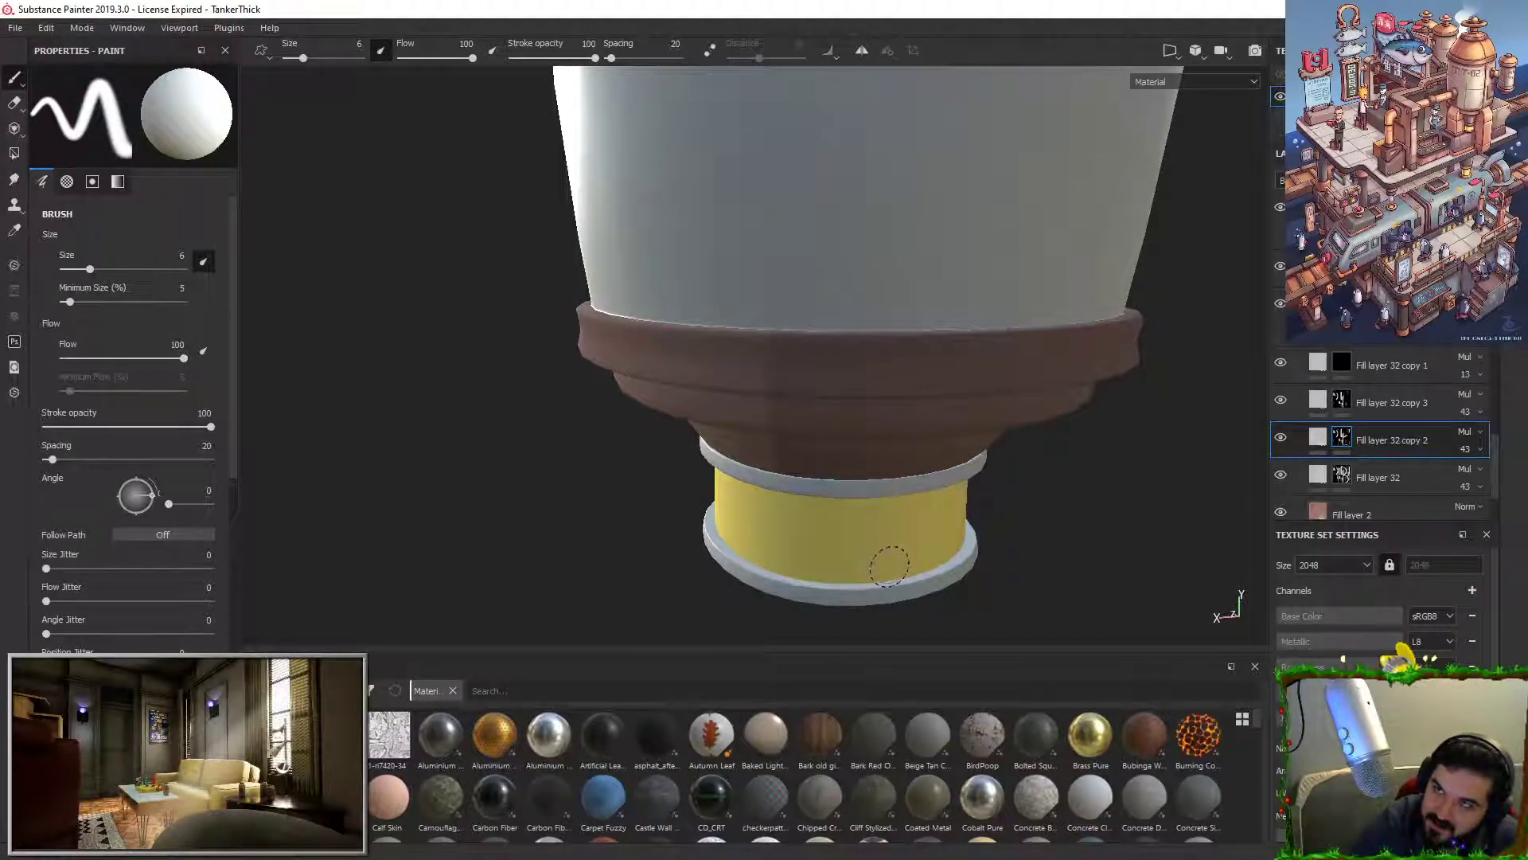
left_click_drag(888, 562, 874, 396, "alt")
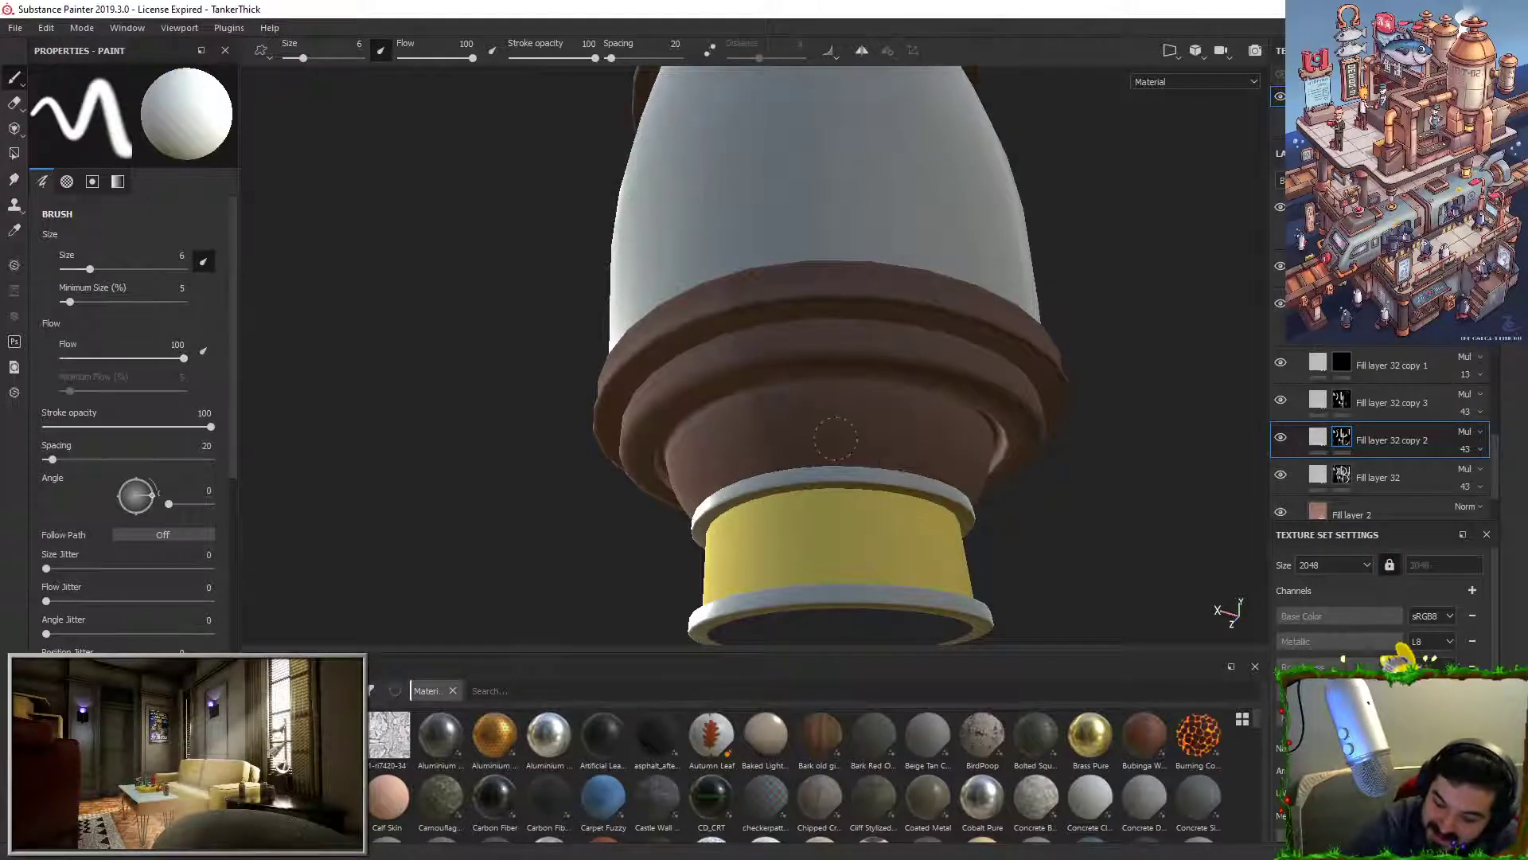
left_click_drag(855, 270, 976, 387, "alt")
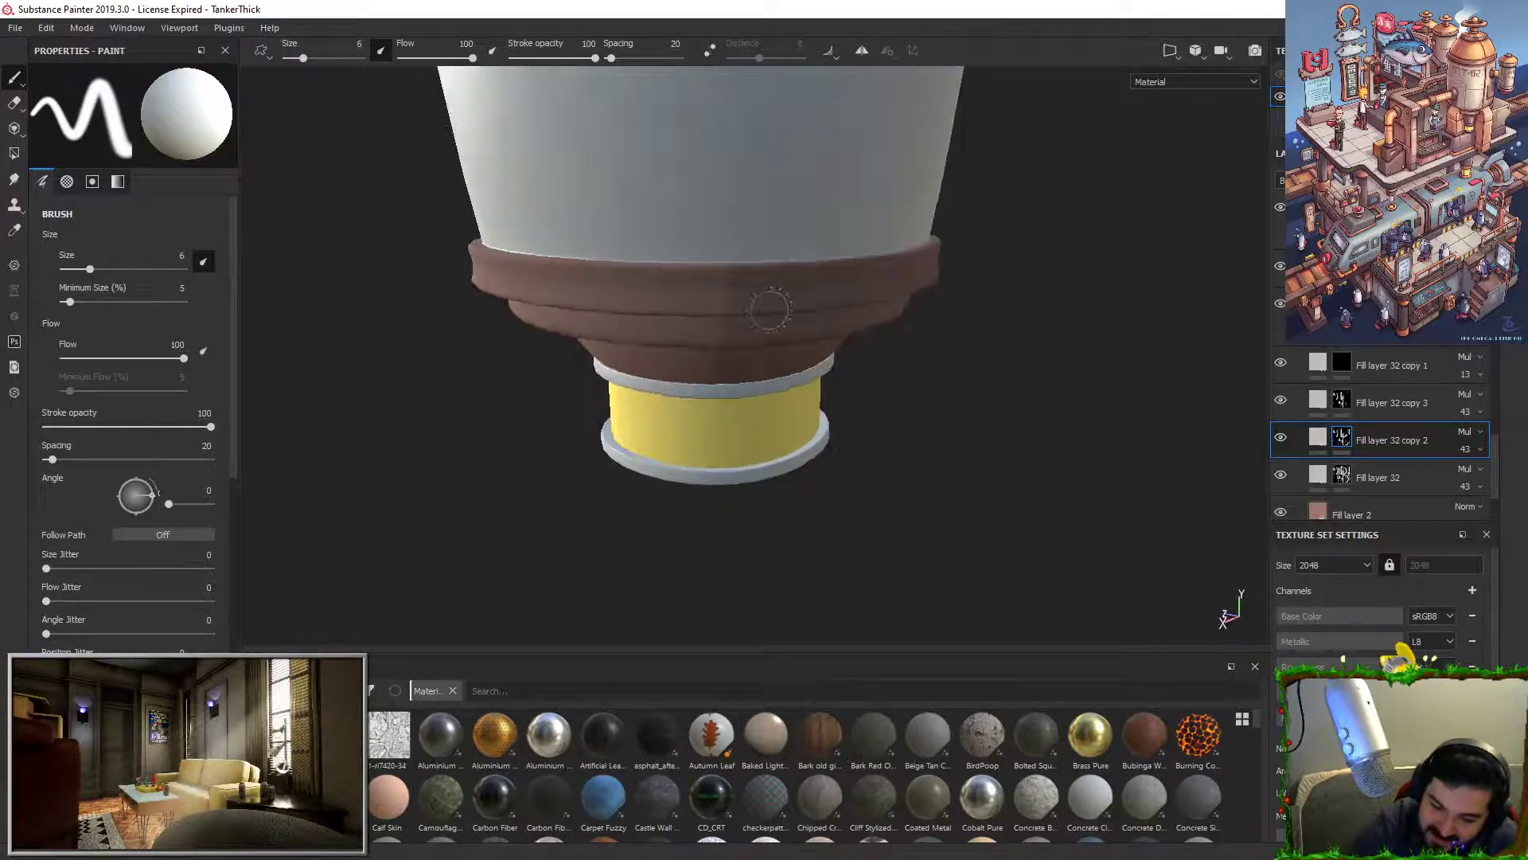
left_click_drag(681, 324, 747, 269, "alt")
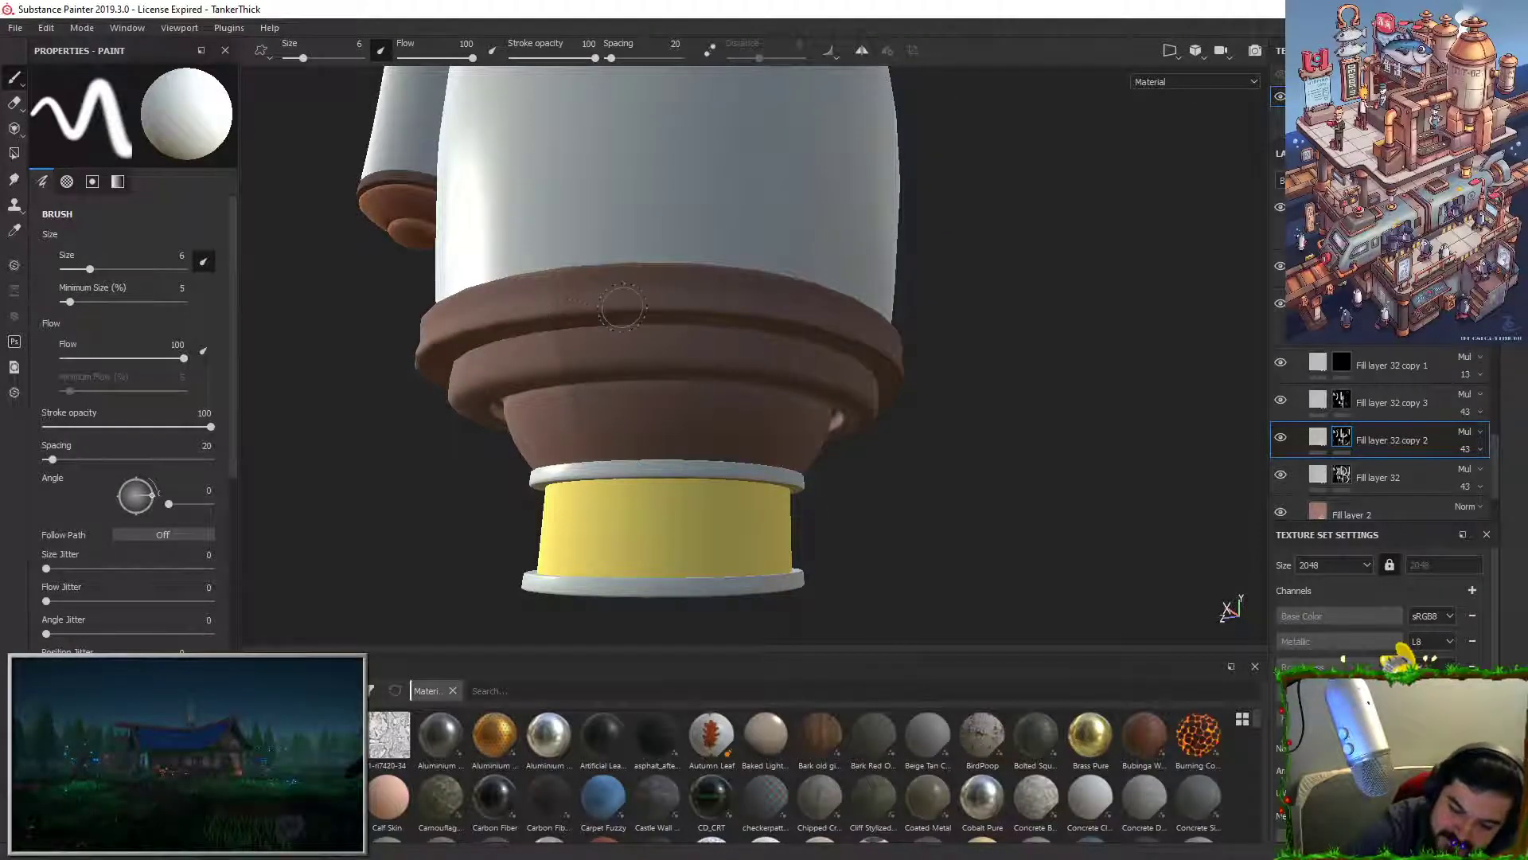
left_click_drag(748, 488, 989, 546, "alt")
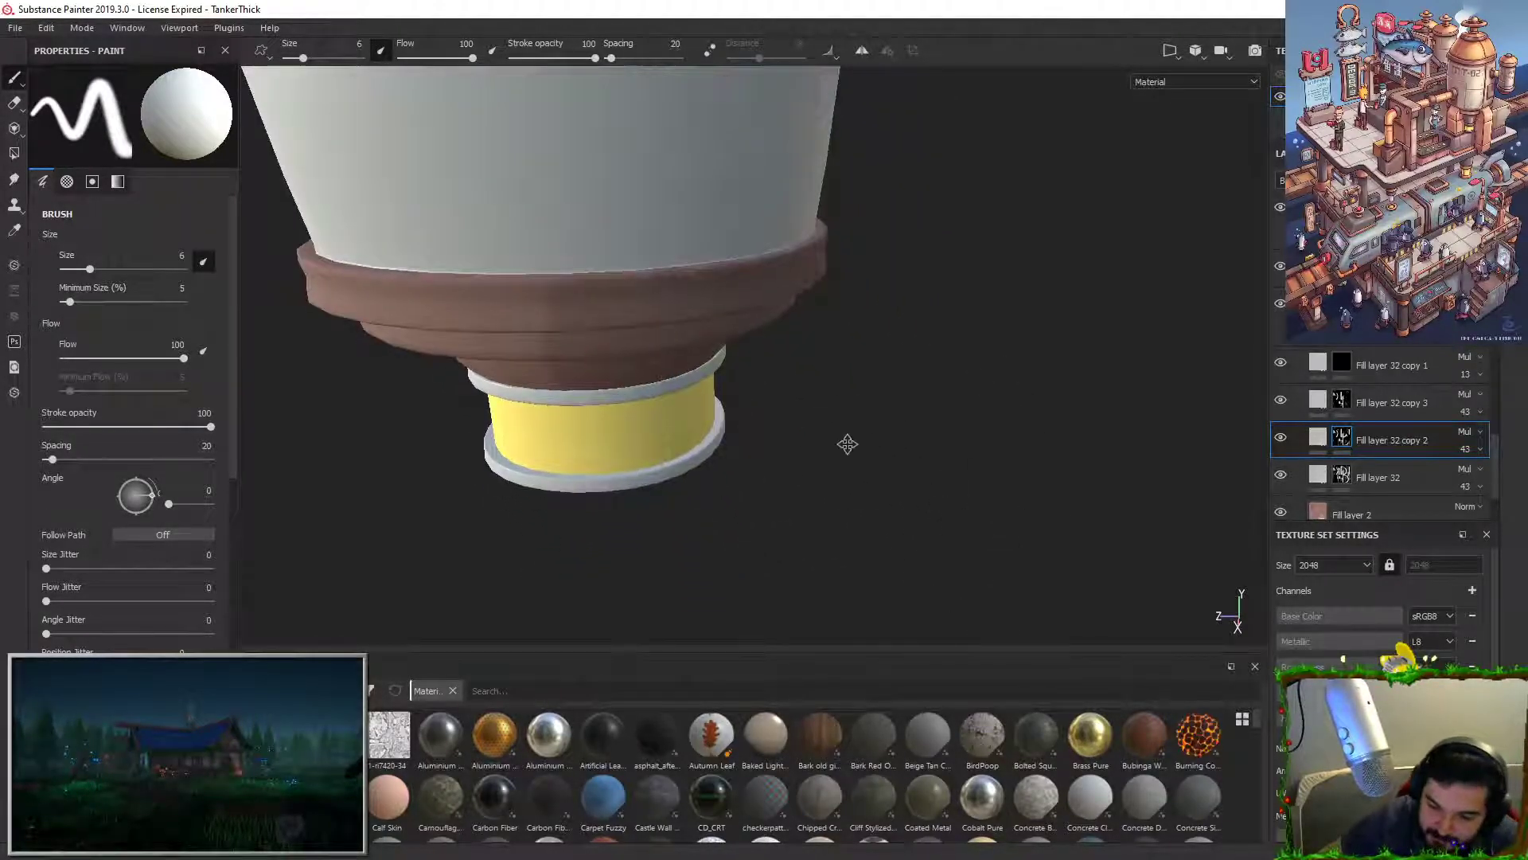
Step: Paint Fill layer 32 copy 2 shading on the upper ring, second ring and tapered section of the next side
middle_click_drag(848, 445, 1045, 464, "alt")
mouse_move(825, 315)
left_mouse_down()
mouse_move(594, 293)
mouse_move(689, 287)
left_mouse_up()
mouse_move(545, 307)
left_mouse_down()
mouse_move(522, 357)
mouse_move(497, 356)
left_mouse_up()
left_click_drag(659, 371, 633, 404)
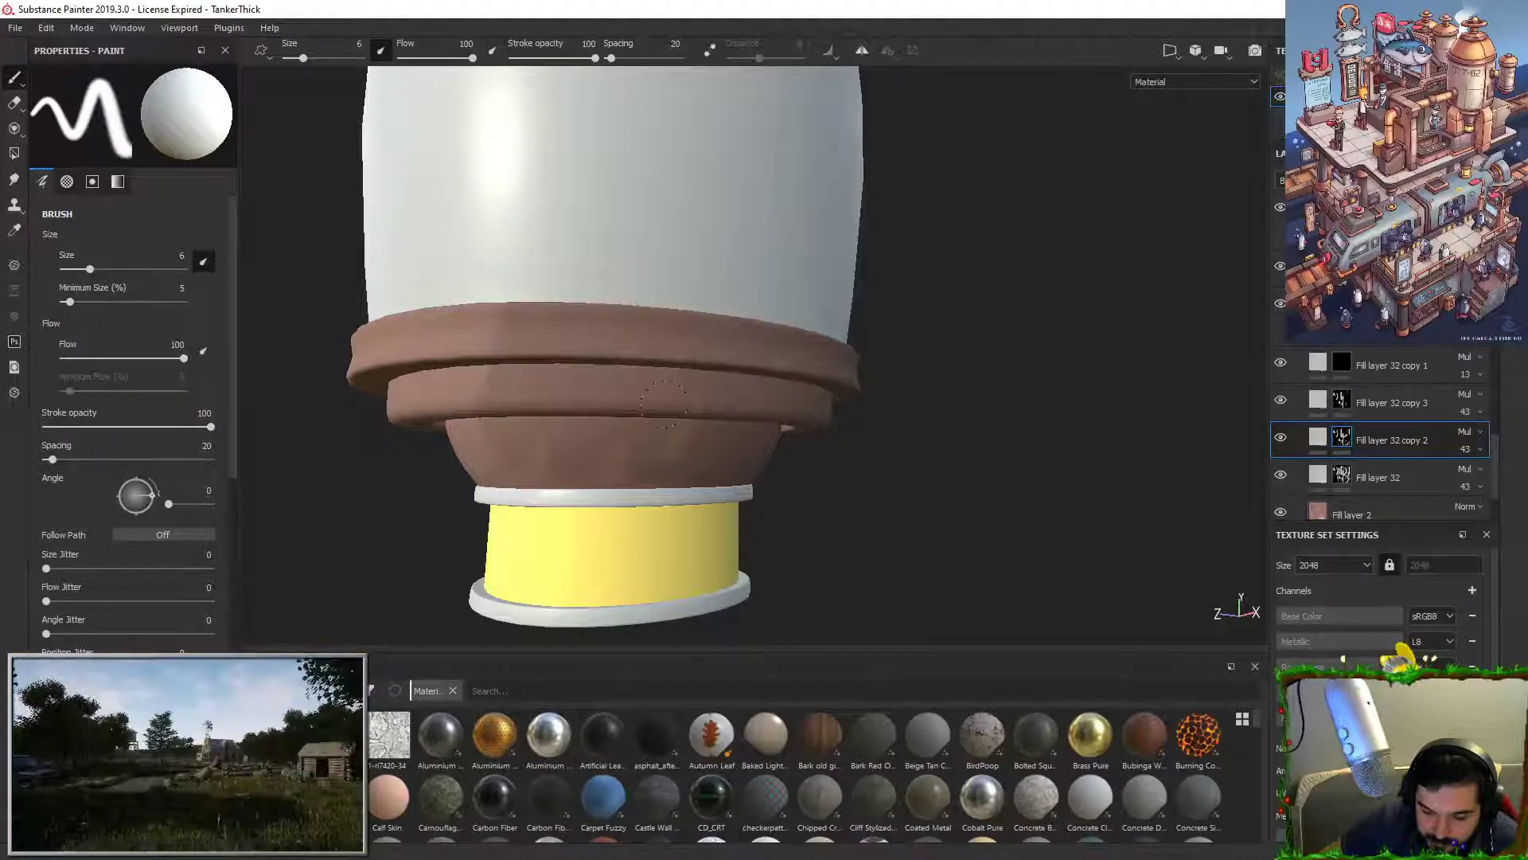
left_click_drag(549, 432, 529, 478)
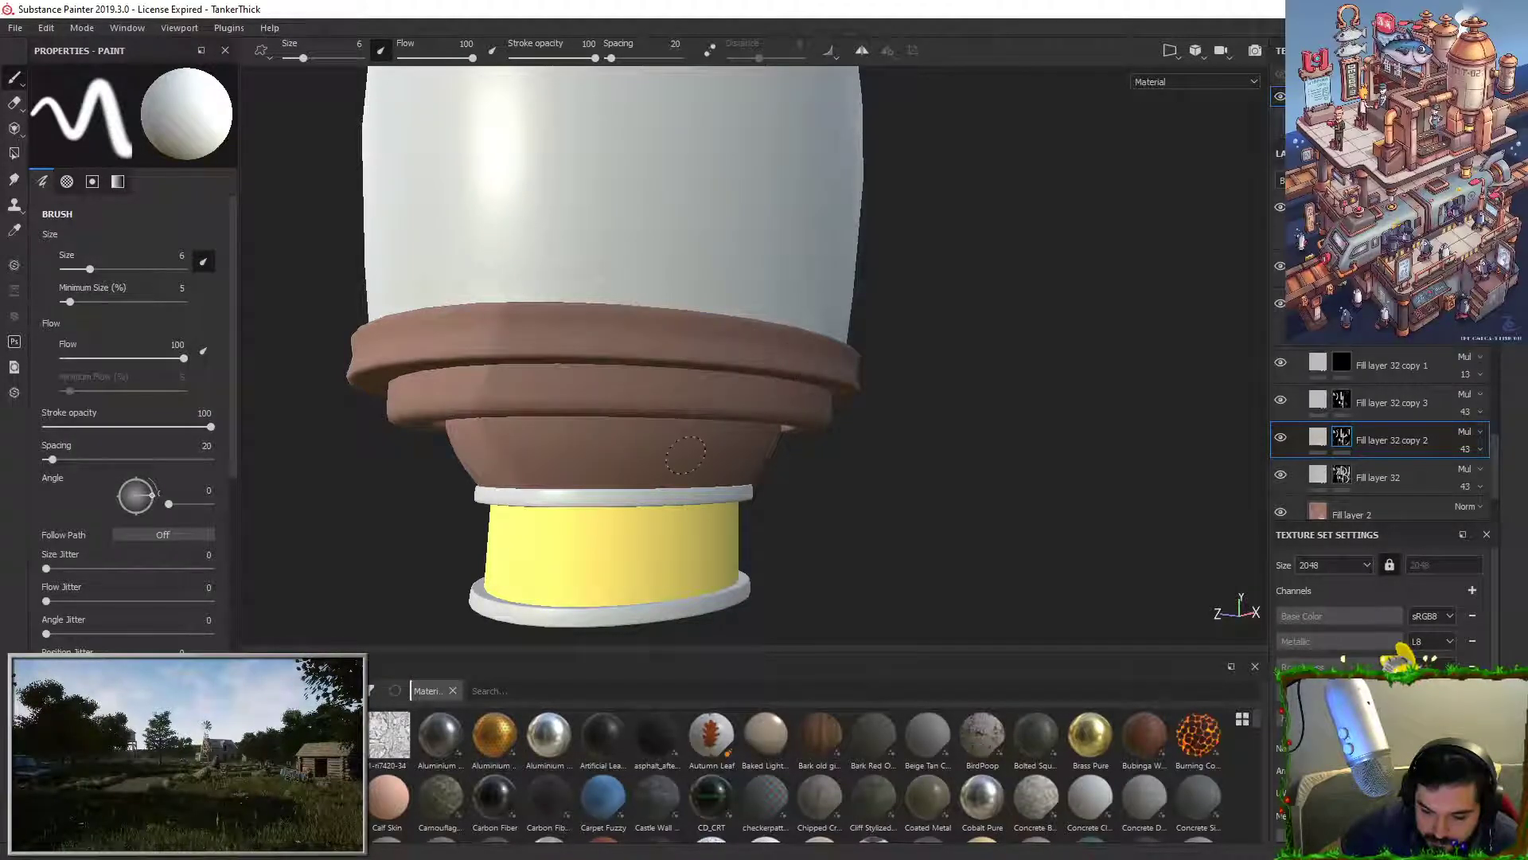
Step: Continue the Fill layer 32 copy 2 shading around the last side of the base, including the tapered section above the yellow pipe
left_click_drag(740, 468, 850, 485, "alt")
middle_click_drag(850, 485, 1050, 464, "alt")
left_click_drag(1051, 464, 1134, 455, "alt")
middle_click_drag(875, 462, 798, 488, "alt")
left_click_drag(798, 487, 862, 483, "alt")
mouse_move(943, 351)
left_mouse_down("alt")
mouse_move(928, 469)
mouse_move(801, 356)
mouse_move(643, 383)
left_mouse_up("alt")
left_click_drag(760, 350, 823, 273, "alt")
left_click_drag(749, 475, 468, 483)
left_click_drag(683, 318, 1087, 328, "alt")
left_click_drag(676, 394, 549, 385)
left_click_drag(444, 325, 744, 305)
key("ctrl+z")
key("ctrl+z")
Step: Paint more shading on the rings, erase part of it on the tapered section with black, and return the brush to white
left_click_drag(670, 382, 561, 373)
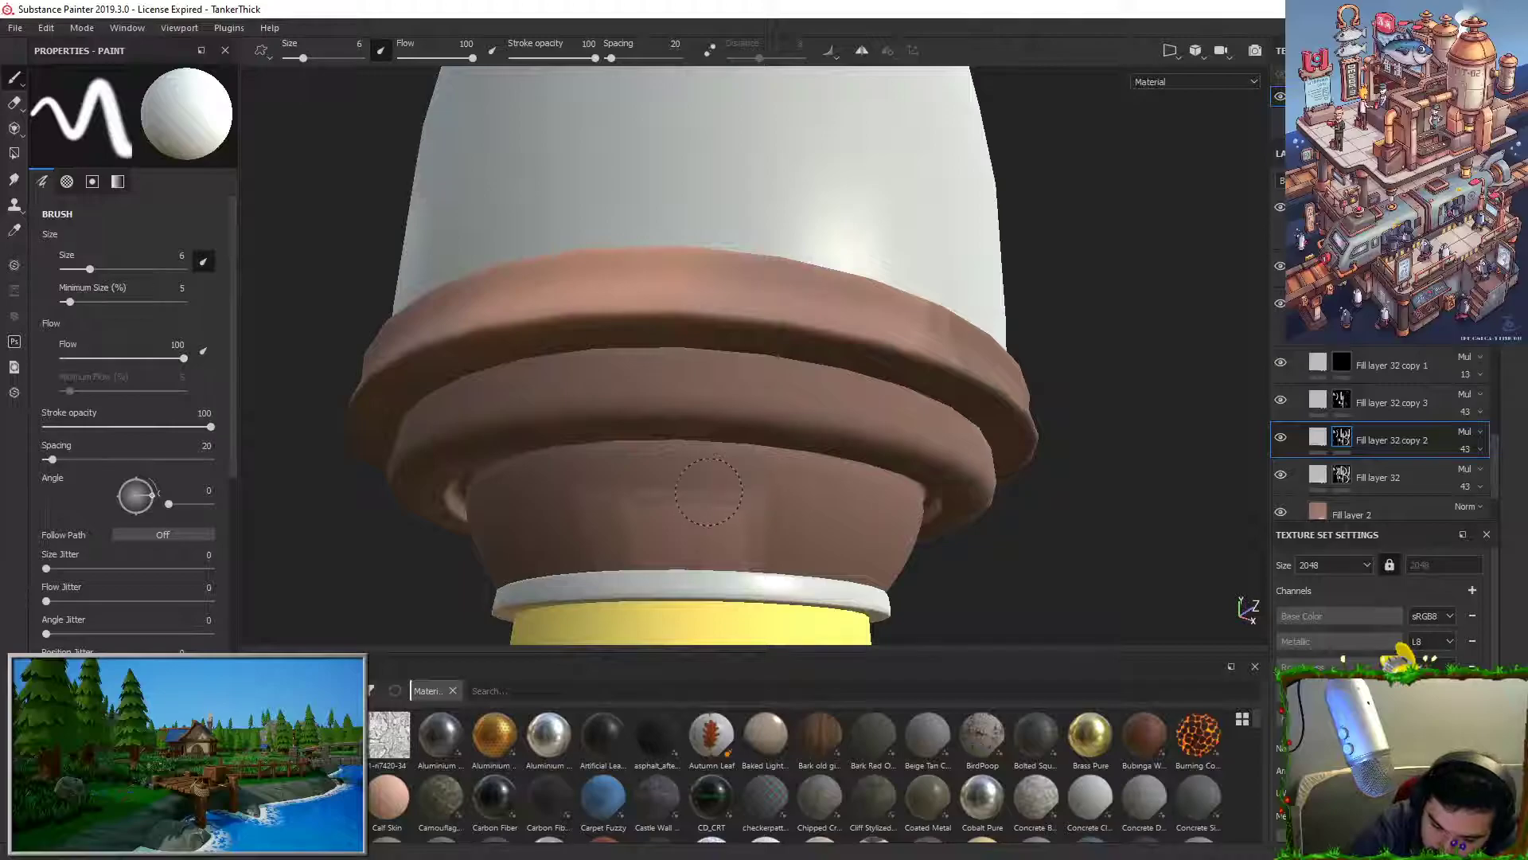
key("x")
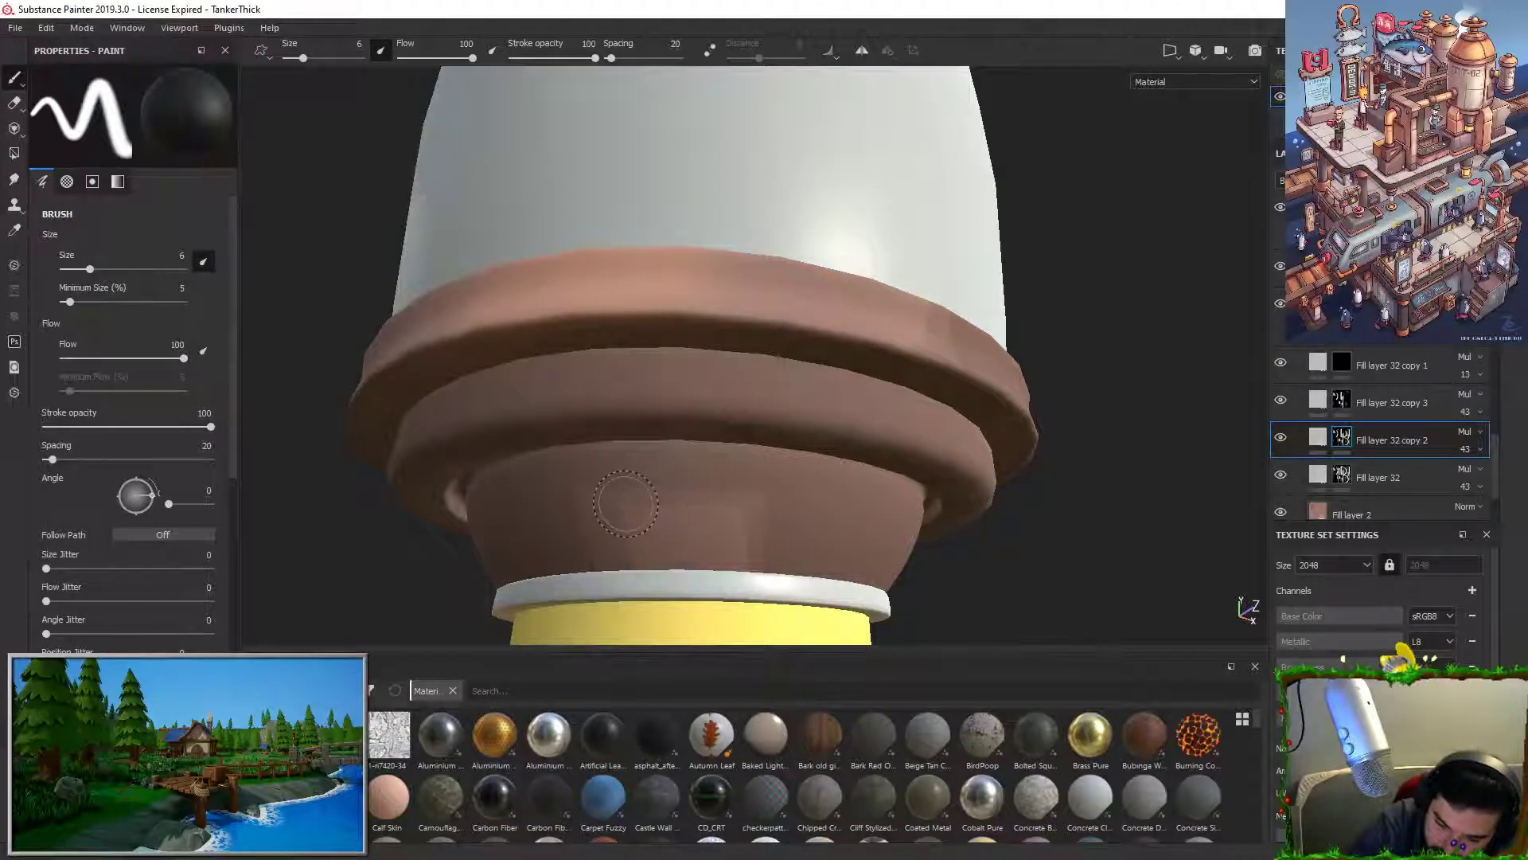
left_click_drag(624, 505, 720, 504)
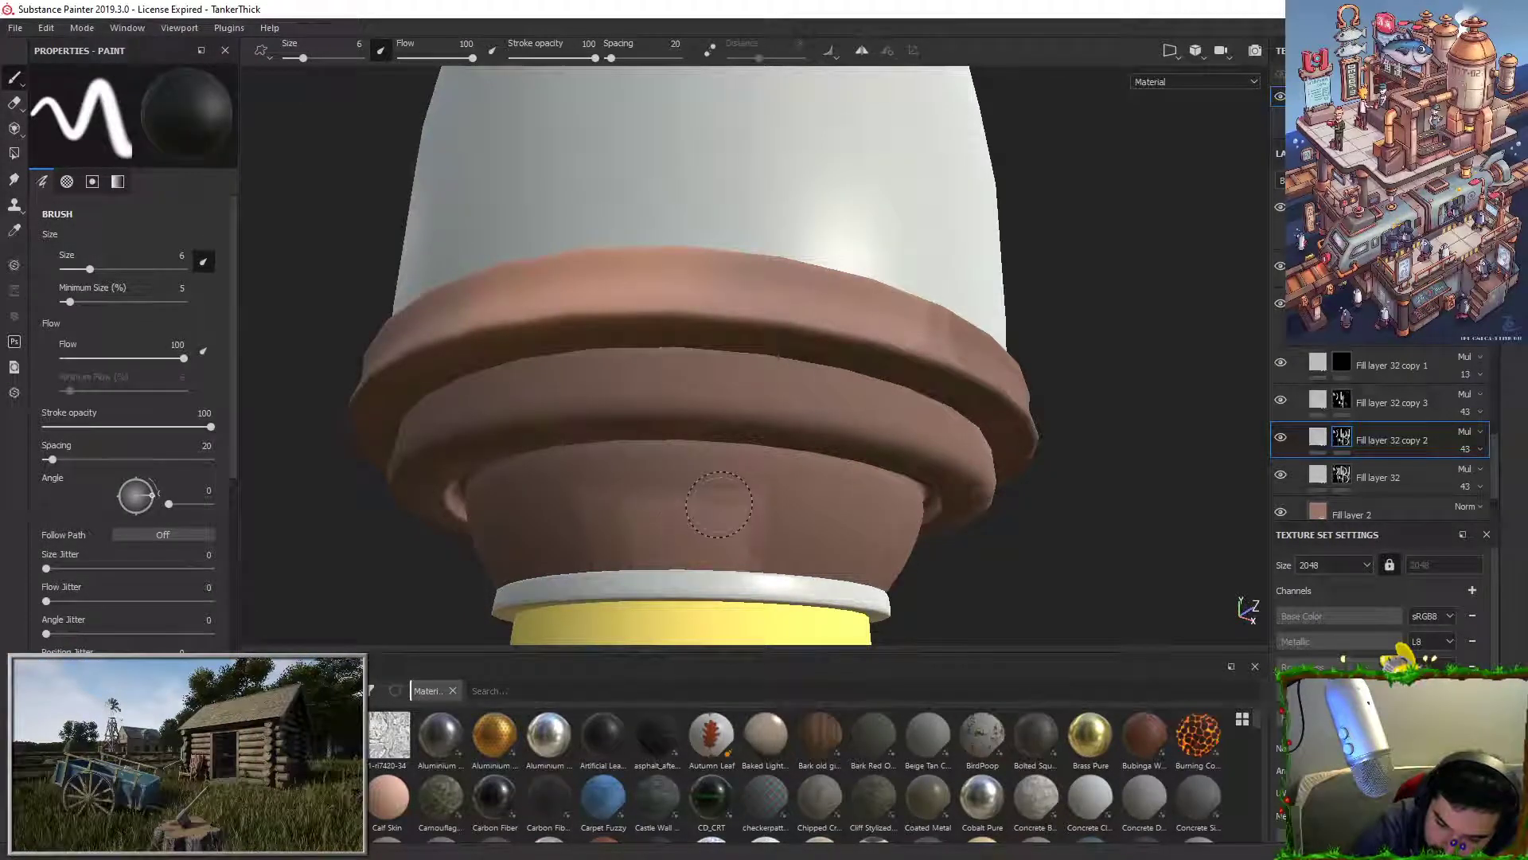
key("x")
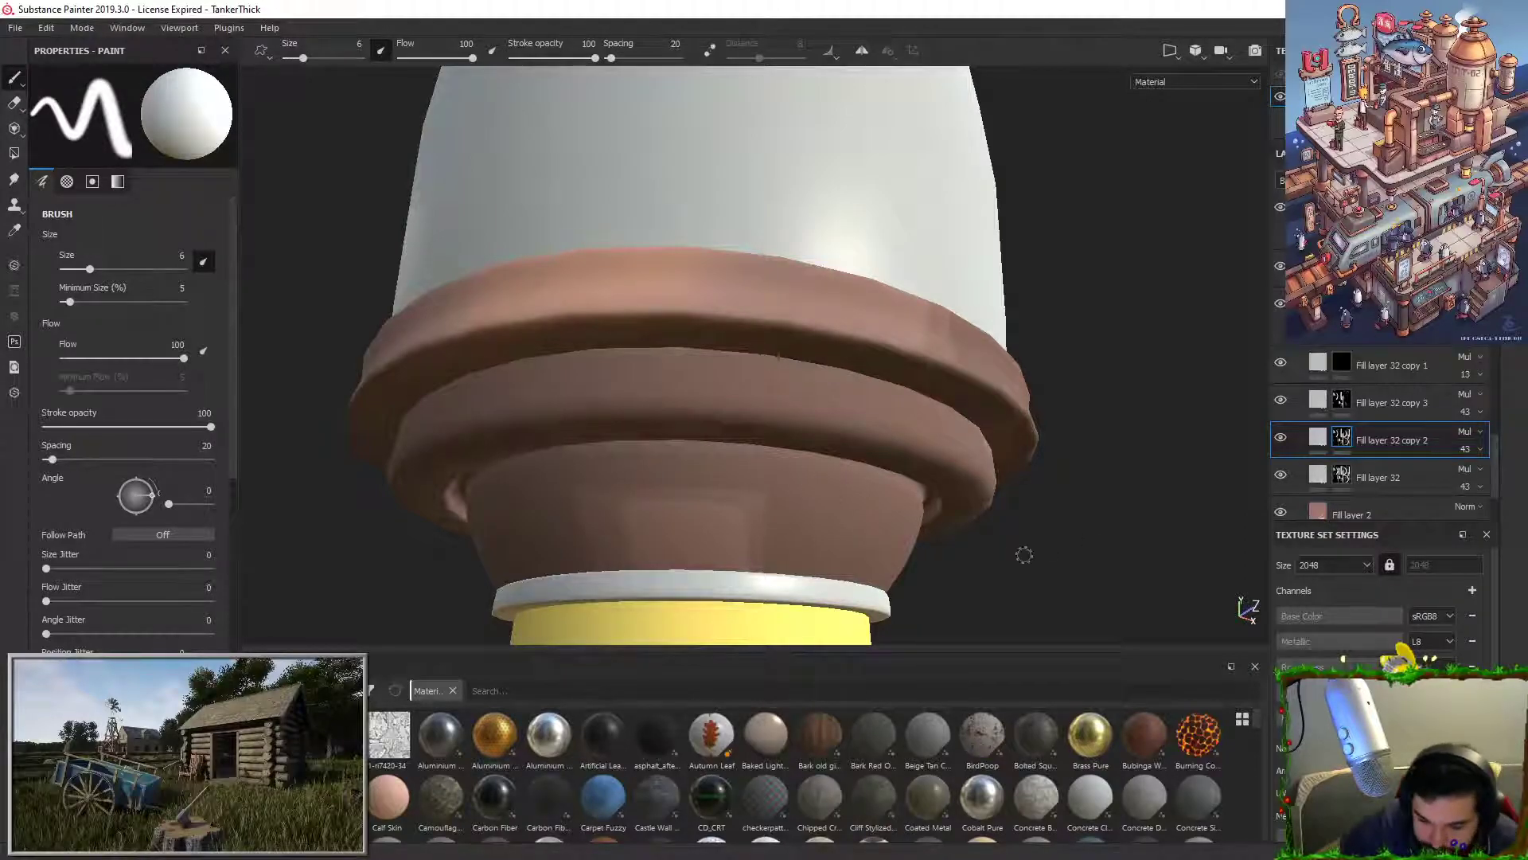
Step: Examine the painted shading on the base rings up close and on the whole tank from several angles
right_click_drag(1046, 549, 853, 259, "alt")
left_click_drag(853, 259, 781, 313, "alt")
middle_click_drag(781, 313, 742, 272, "alt")
right_click_drag(742, 272, 815, 521, "alt")
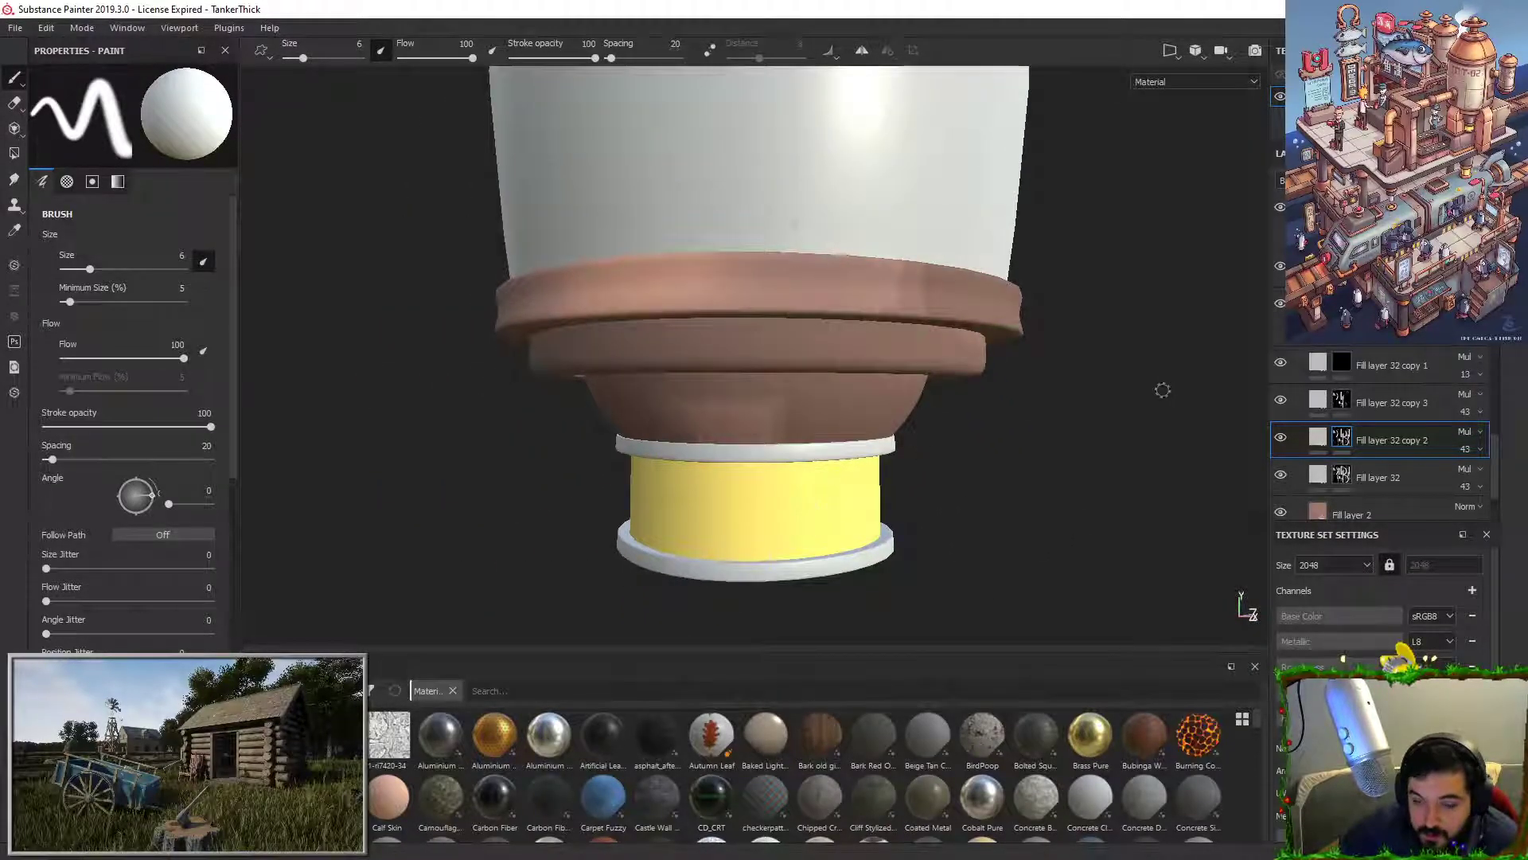
scroll(1368, 452, "up", 3)
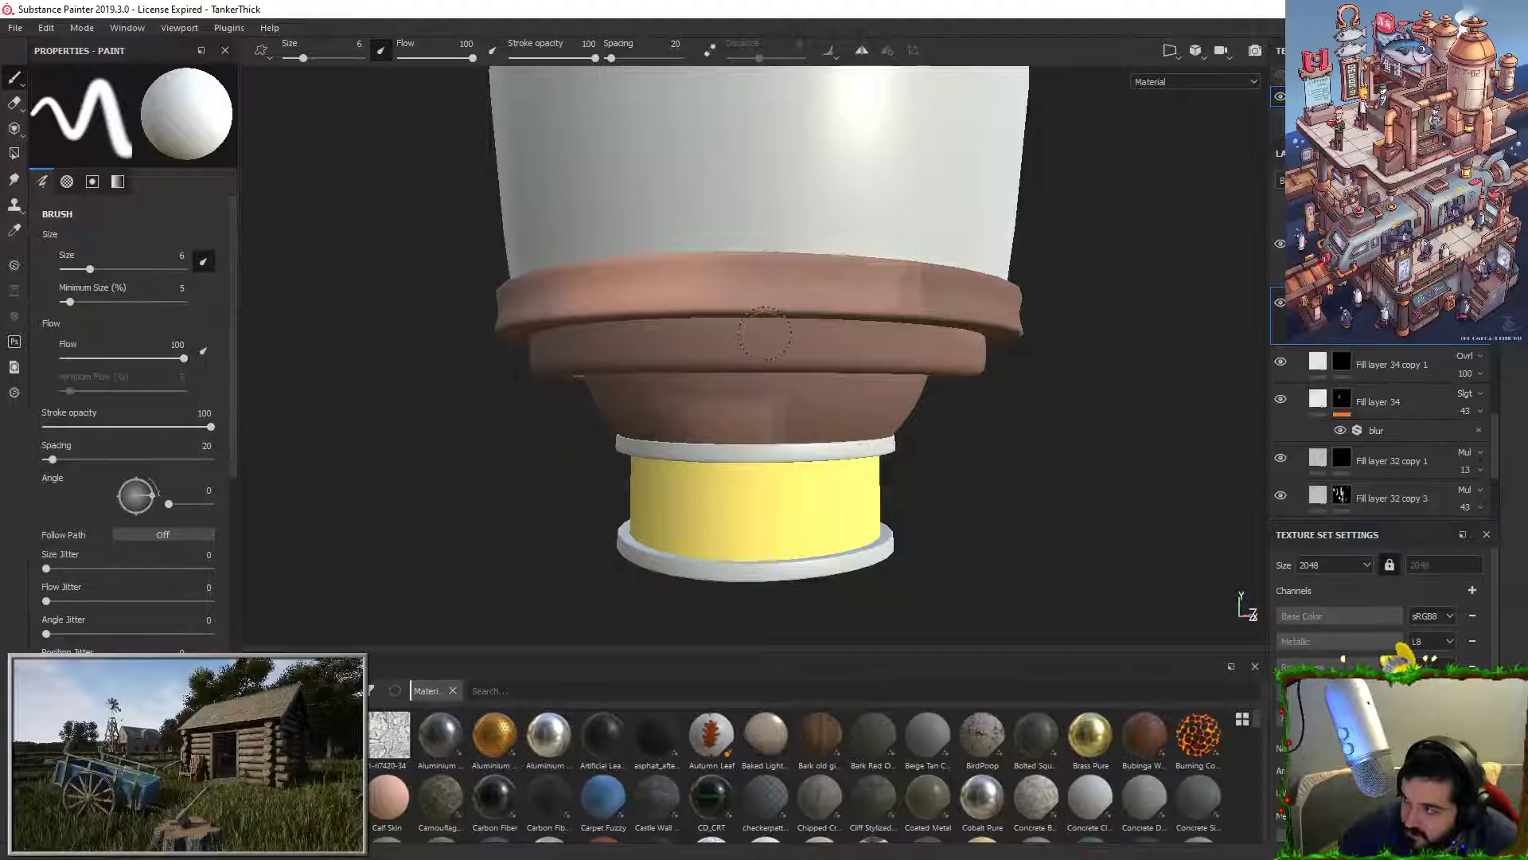
left_click_drag(796, 494, 786, 358, "alt")
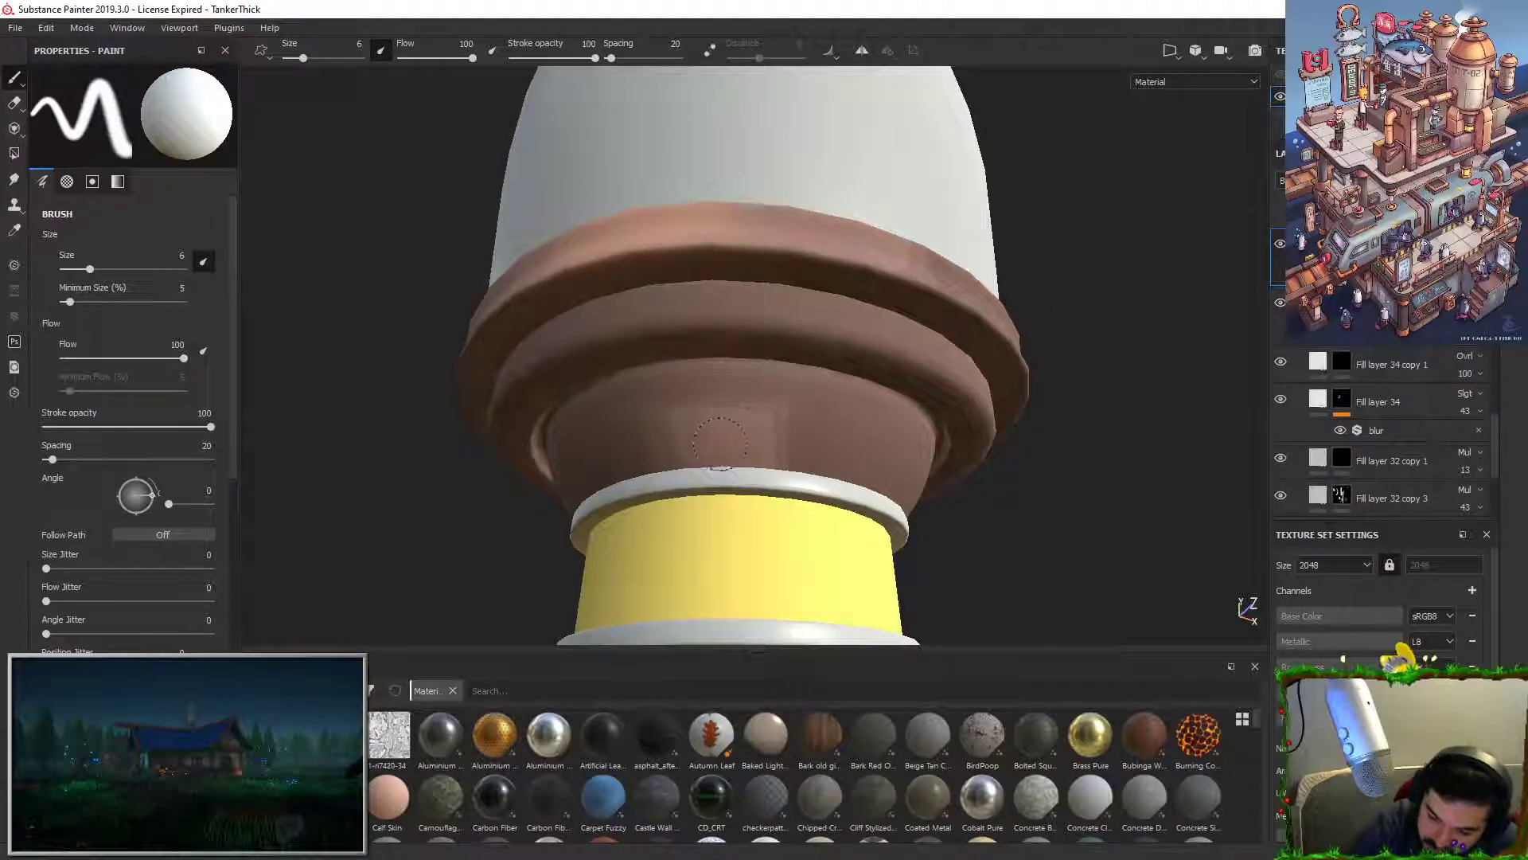
right_click_drag(1118, 589, 1017, 46, "alt")
middle_click_drag(1017, 46, 993, 266, "alt")
left_click_drag(993, 266, 963, 183, "alt")
middle_click_drag(701, 613, 741, 238, "alt")
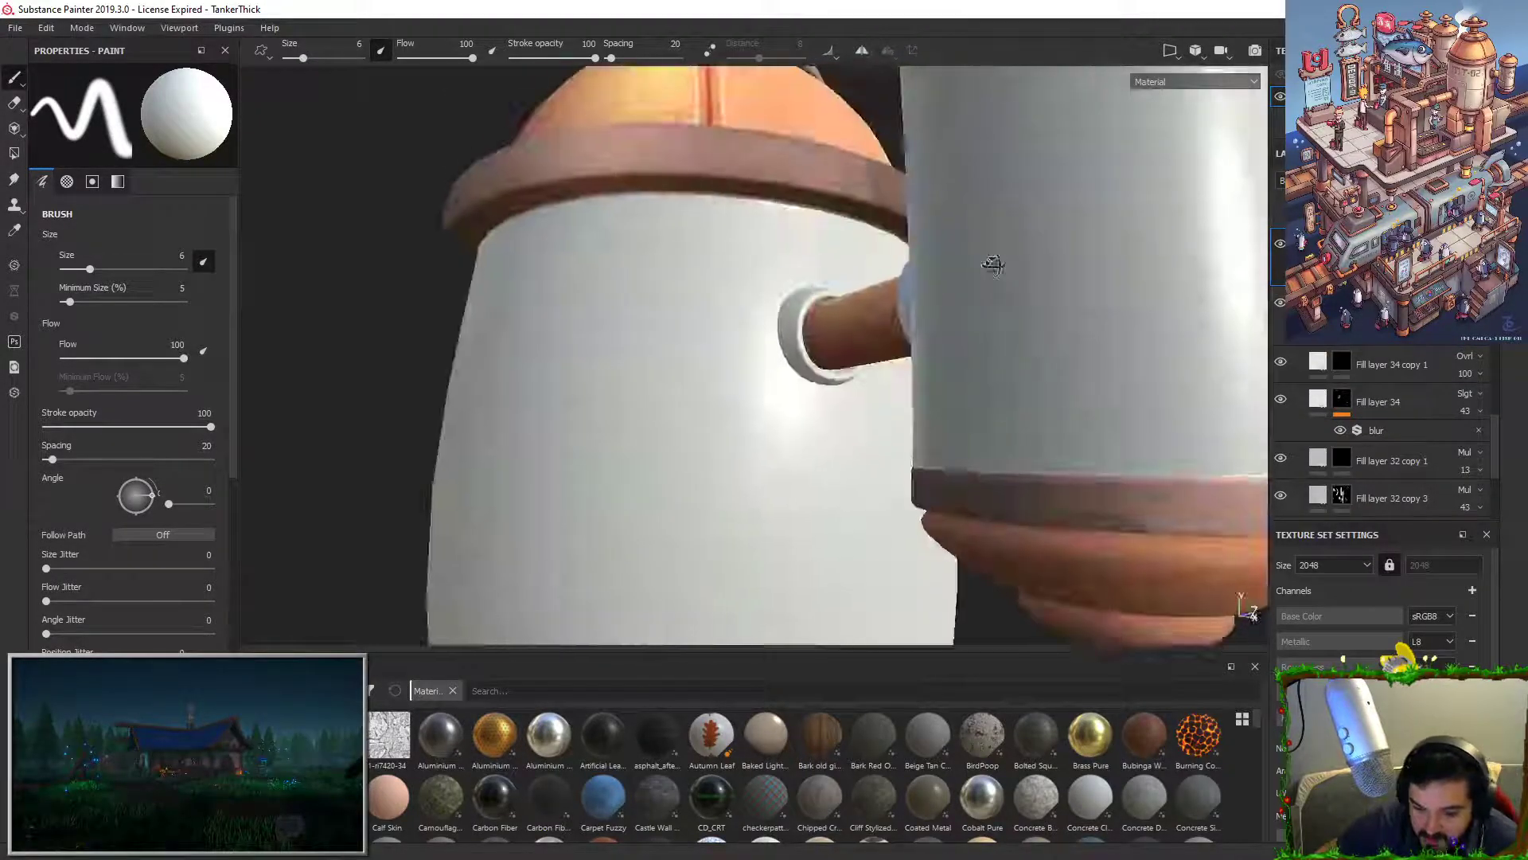
left_click_drag(741, 238, 768, 382, "alt")
right_click_drag(768, 382, 808, 74, "alt")
left_click_drag(807, 75, 809, 327, "alt")
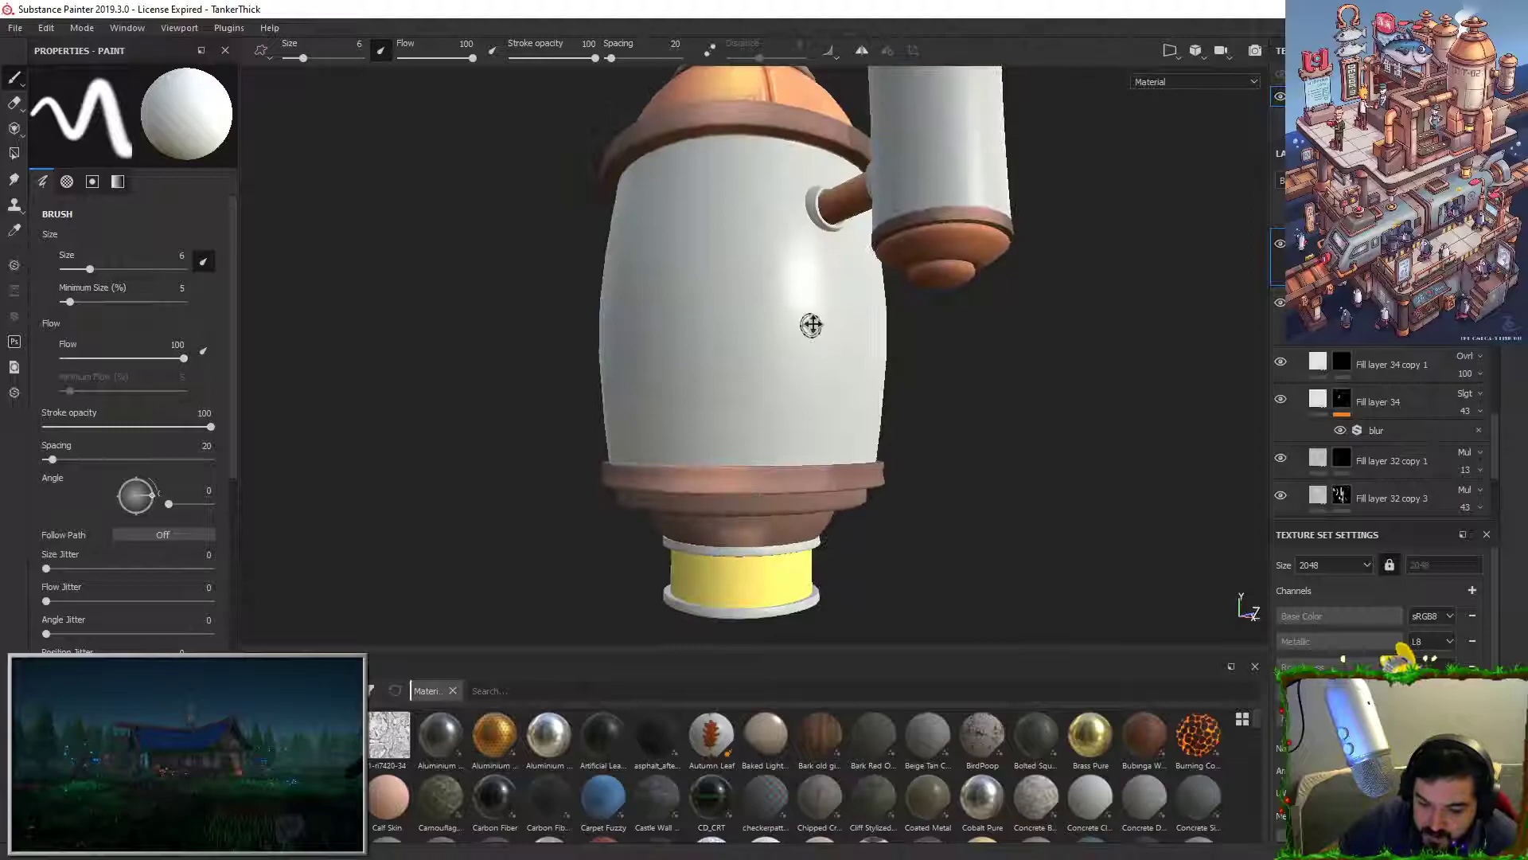
right_click_drag(808, 328, 795, 296, "alt")
middle_click_drag(795, 296, 856, 263, "alt")
left_click_drag(856, 262, 918, 233, "alt")
right_click_drag(917, 344, 990, 273, "alt")
mouse_move(989, 273)
left_mouse_down("alt")
mouse_move(993, 365)
mouse_move(972, 351)
left_mouse_up("alt")
mouse_move(972, 351)
right_mouse_down("alt")
mouse_move(1022, 351)
mouse_move(1028, 410)
right_mouse_up("alt")
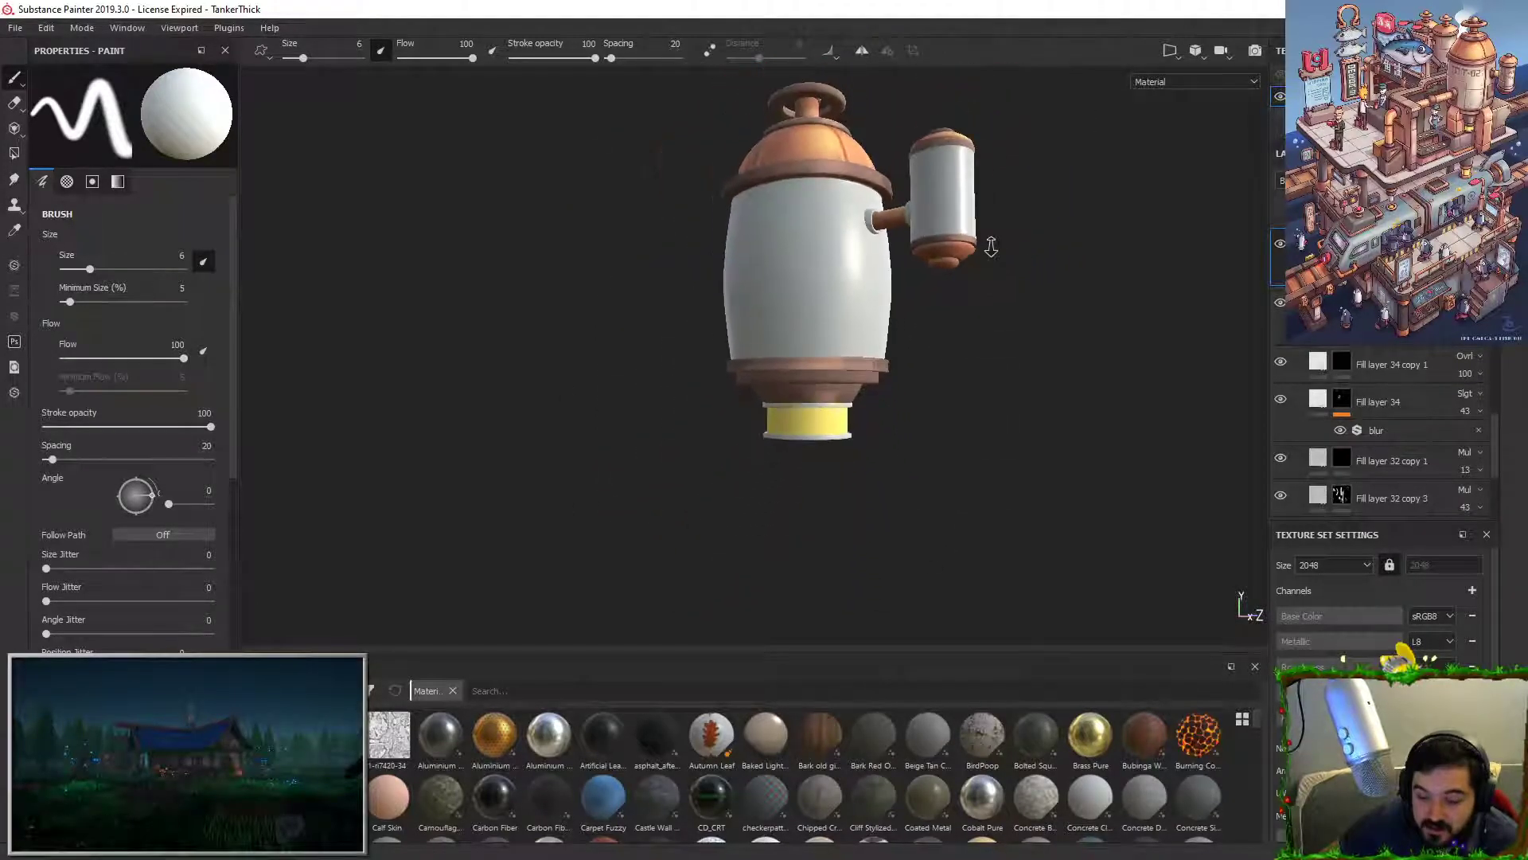
middle_click_drag(1028, 410, 1034, 196, "alt")
right_click_drag(1034, 196, 939, 313, "alt")
middle_click_drag(939, 314, 908, 408, "alt")
Step: Expand Folder 1 of the yellow pipe and select the mask of its Fill layer 36 for painting
scroll(1476, 366, "down", 4)
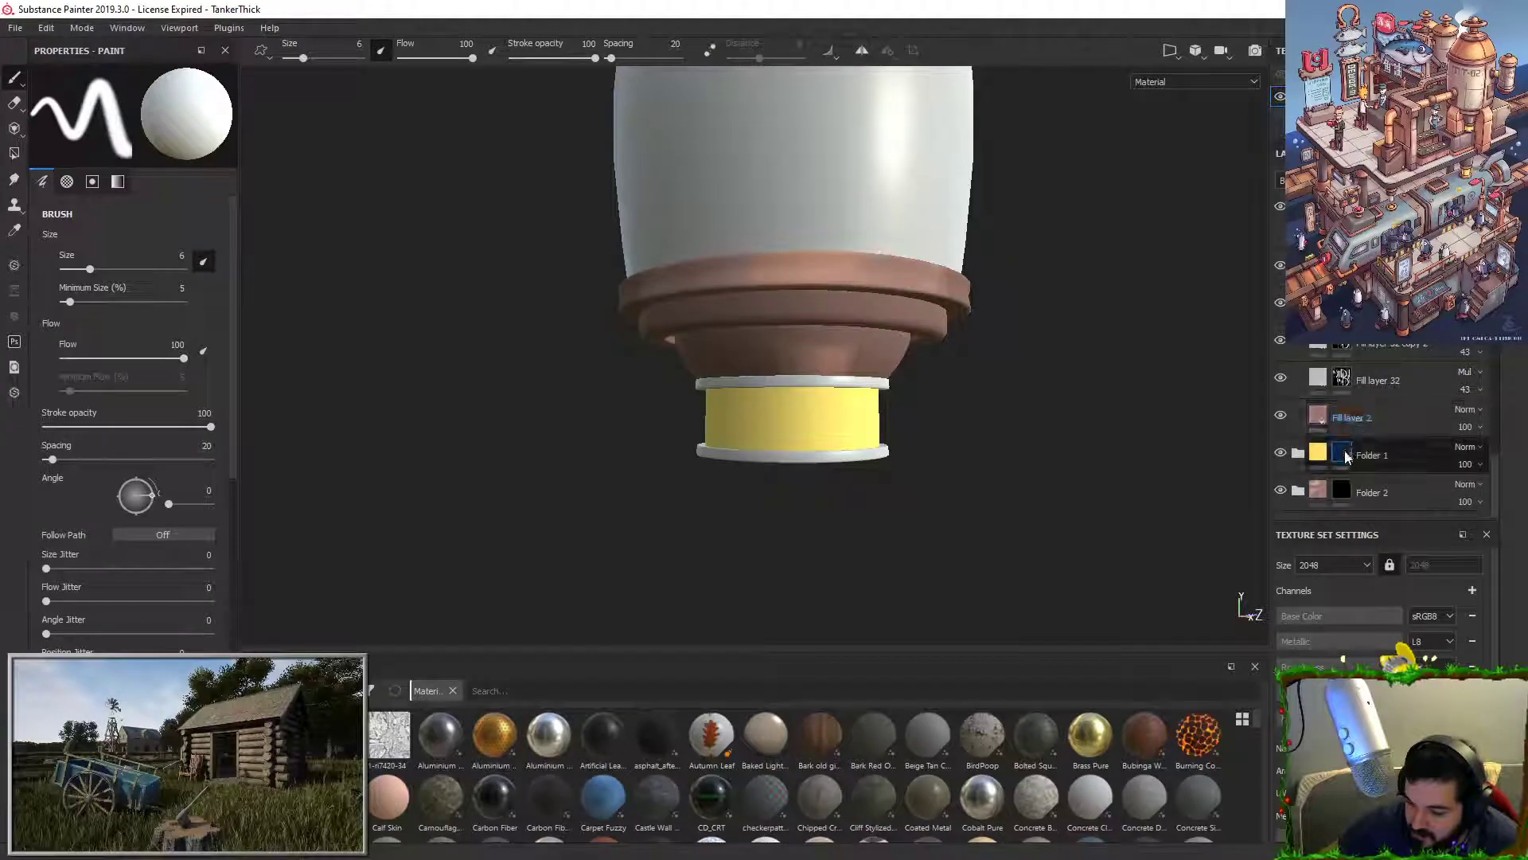
left_click(1298, 453)
scroll(1324, 450, "down", 3)
left_click(1378, 414)
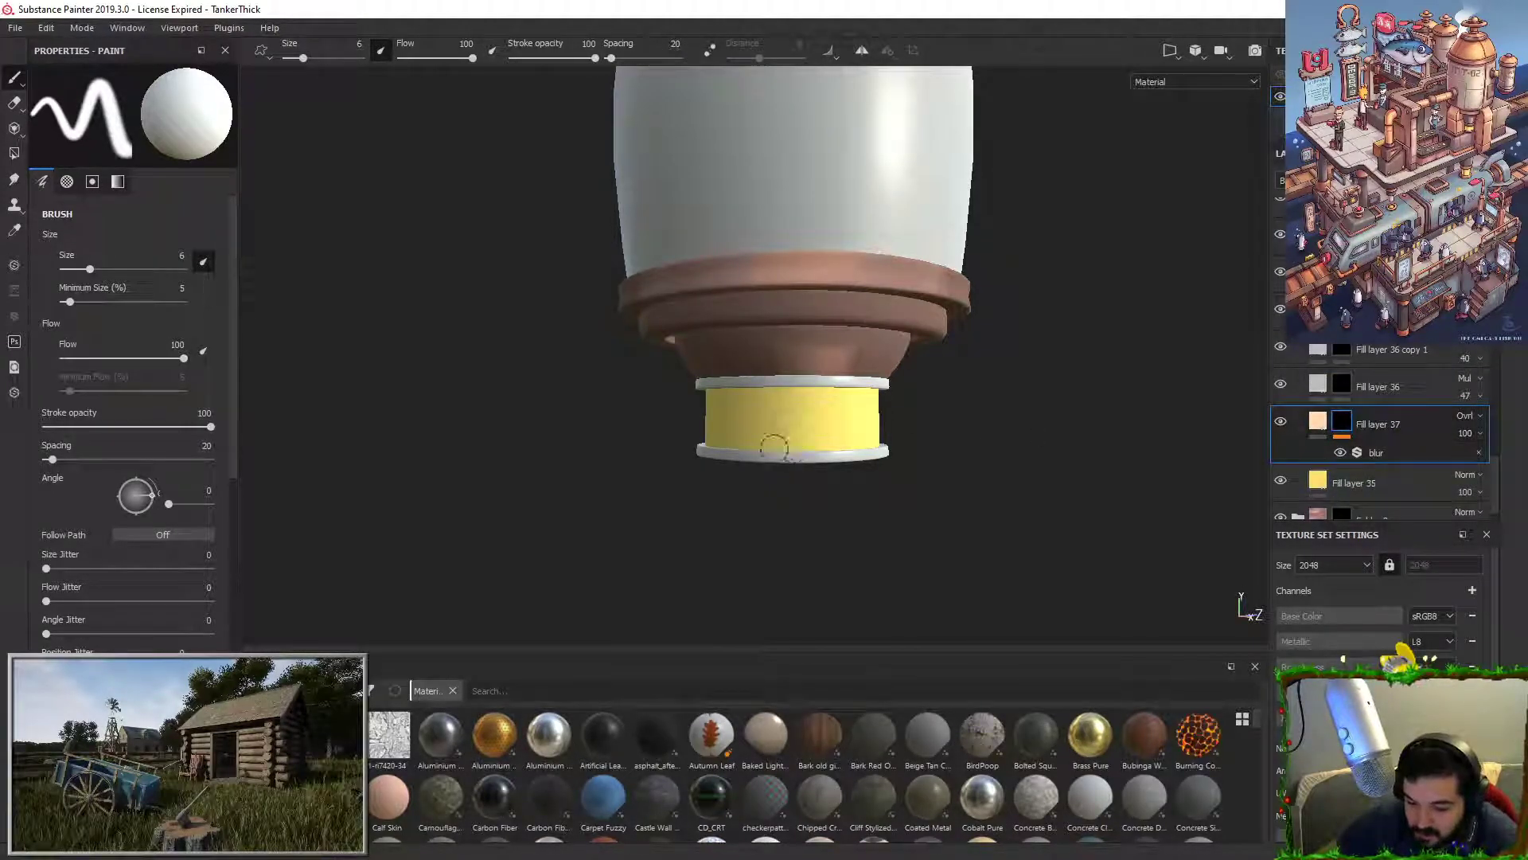
scroll(905, 410, "down", 1)
scroll(905, 410, "up", 3)
left_click(1346, 386)
mouse_move(694, 549)
left_mouse_down()
mouse_move(705, 495)
mouse_move(727, 552)
left_mouse_up()
middle_click_drag(841, 513, 935, 379, "alt")
key("ctrl+z")
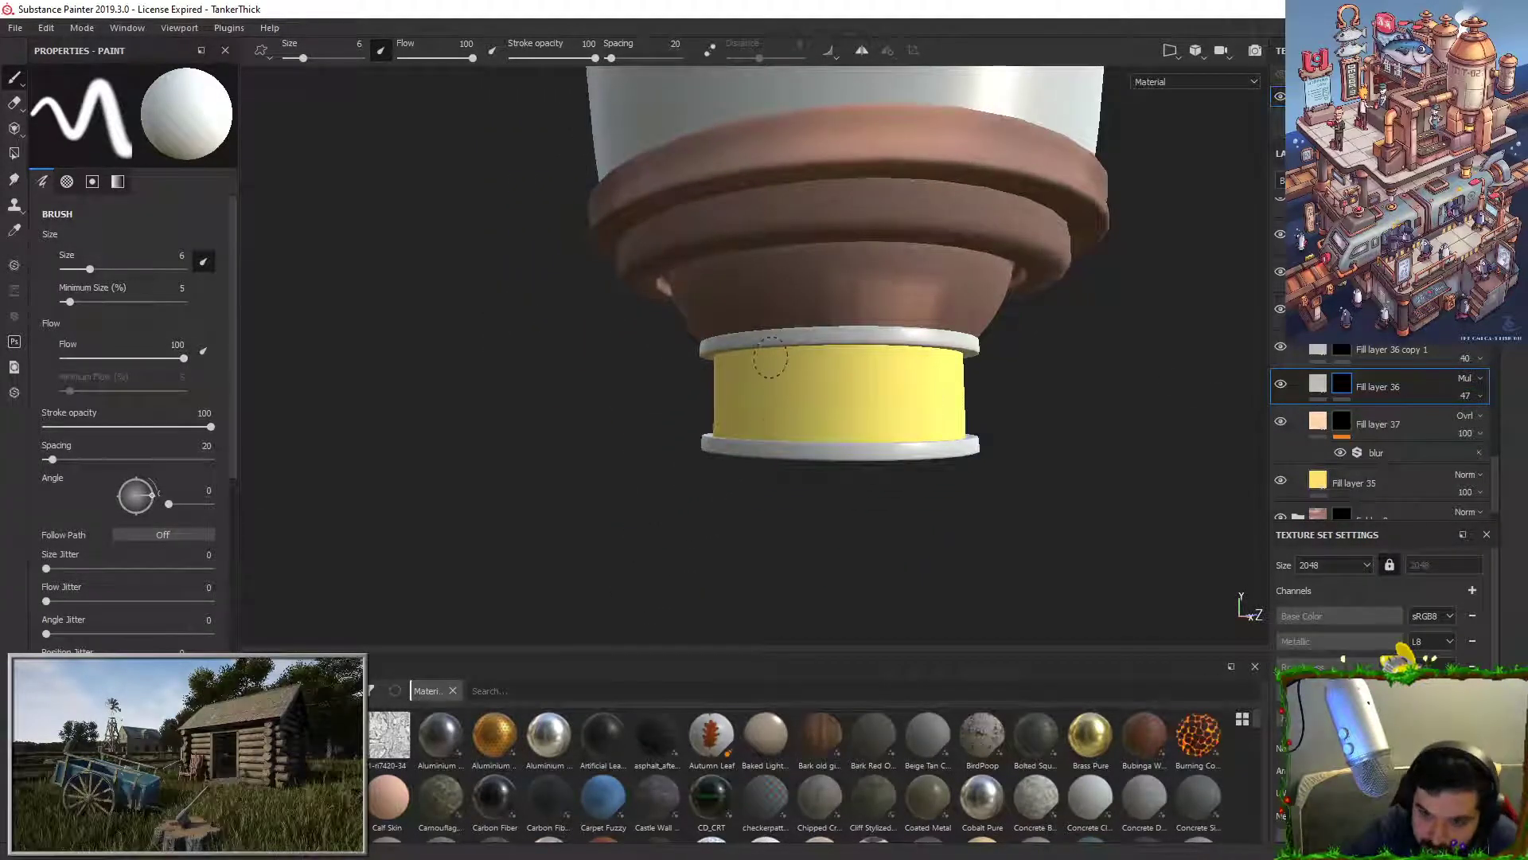
Step: Paint vertical shading strokes on the front of the yellow pipe in the Fill layer 36 mask and the Fill layer 36 copy 1 mask
mouse_move(802, 342)
left_mouse_down()
mouse_move(808, 437)
mouse_move(834, 430)
left_mouse_up()
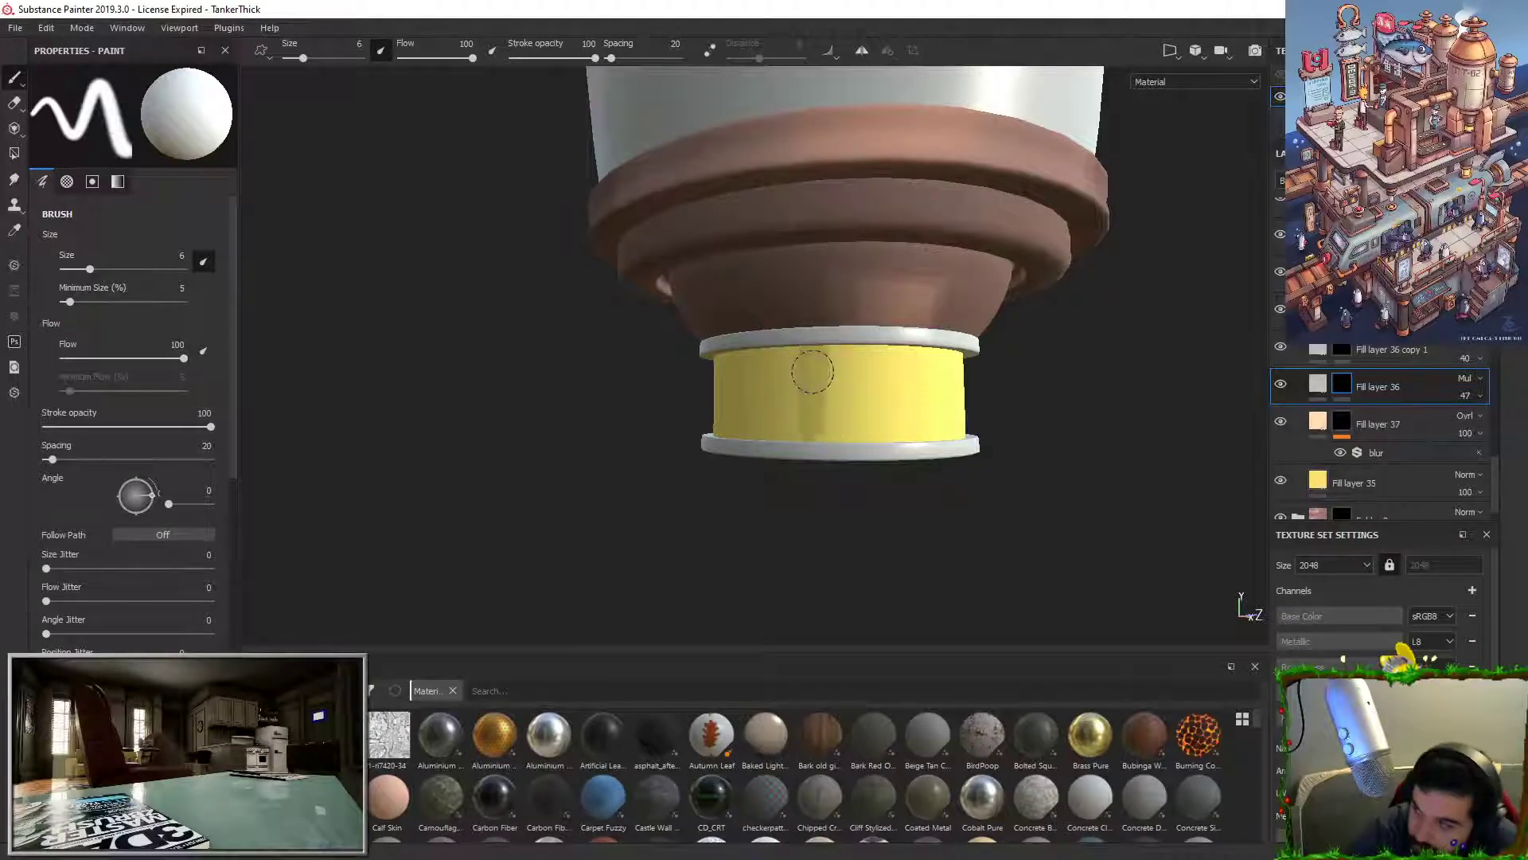
left_click_drag(841, 347, 836, 430)
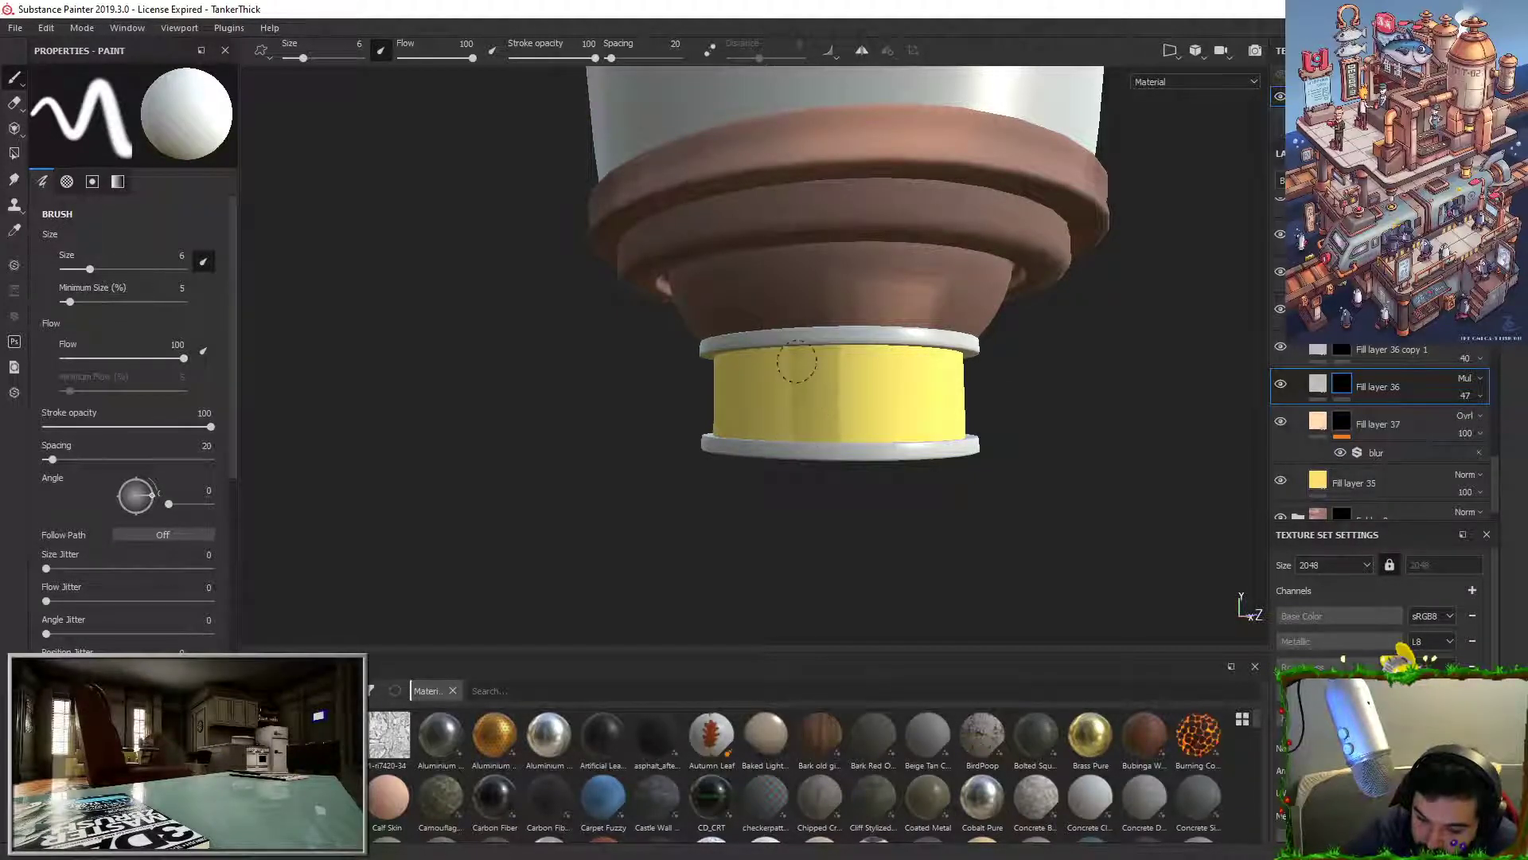
left_click(1341, 349)
mouse_move(834, 351)
left_mouse_down()
mouse_move(829, 434)
mouse_move(815, 355)
left_mouse_up()
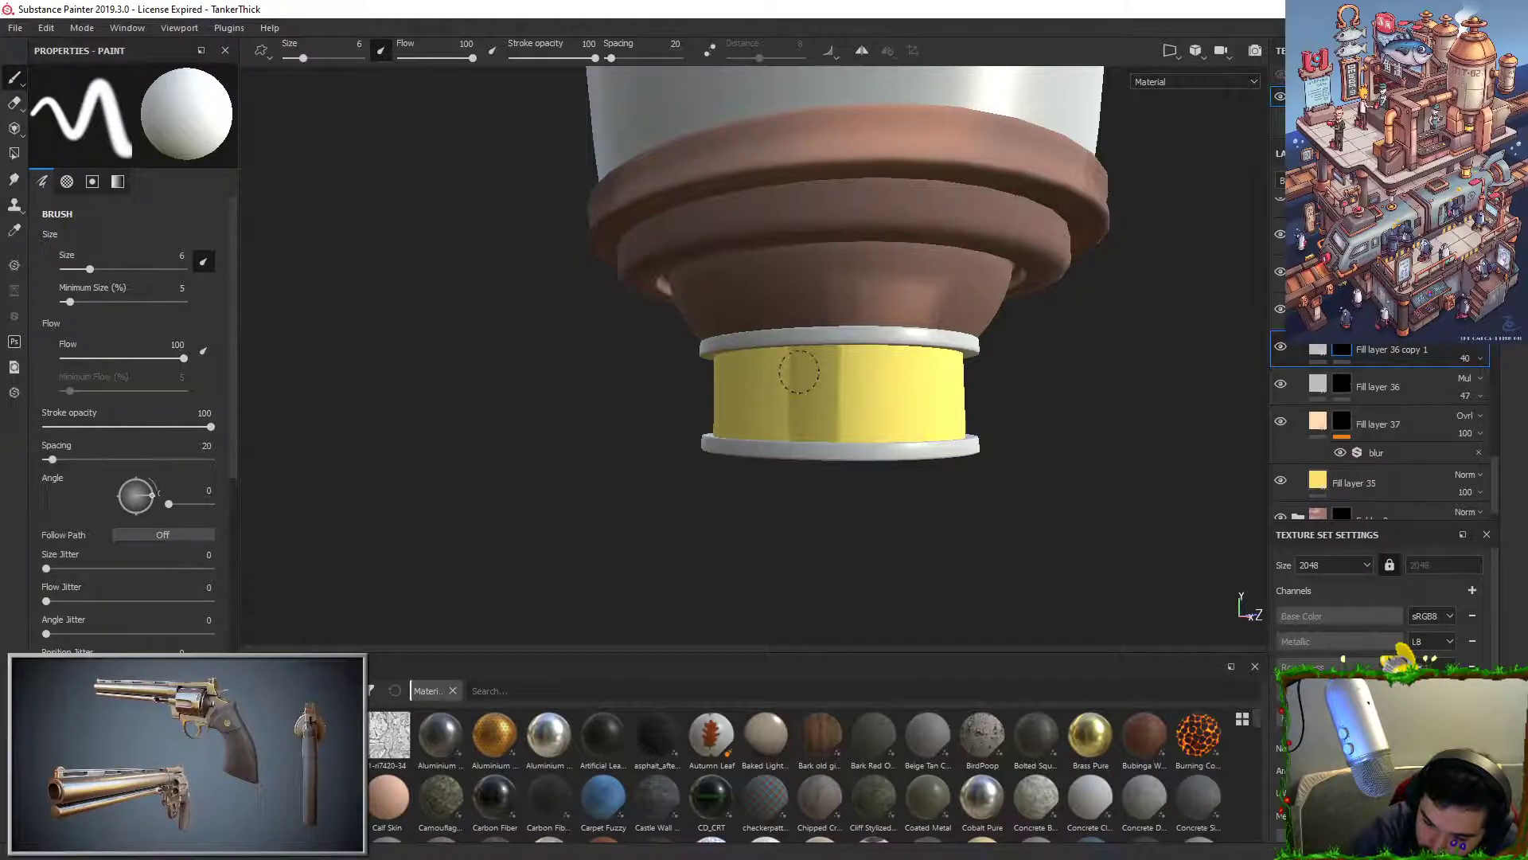
left_click_drag(732, 366, 955, 361)
key("ctrl+z")
key("ctrl+z")
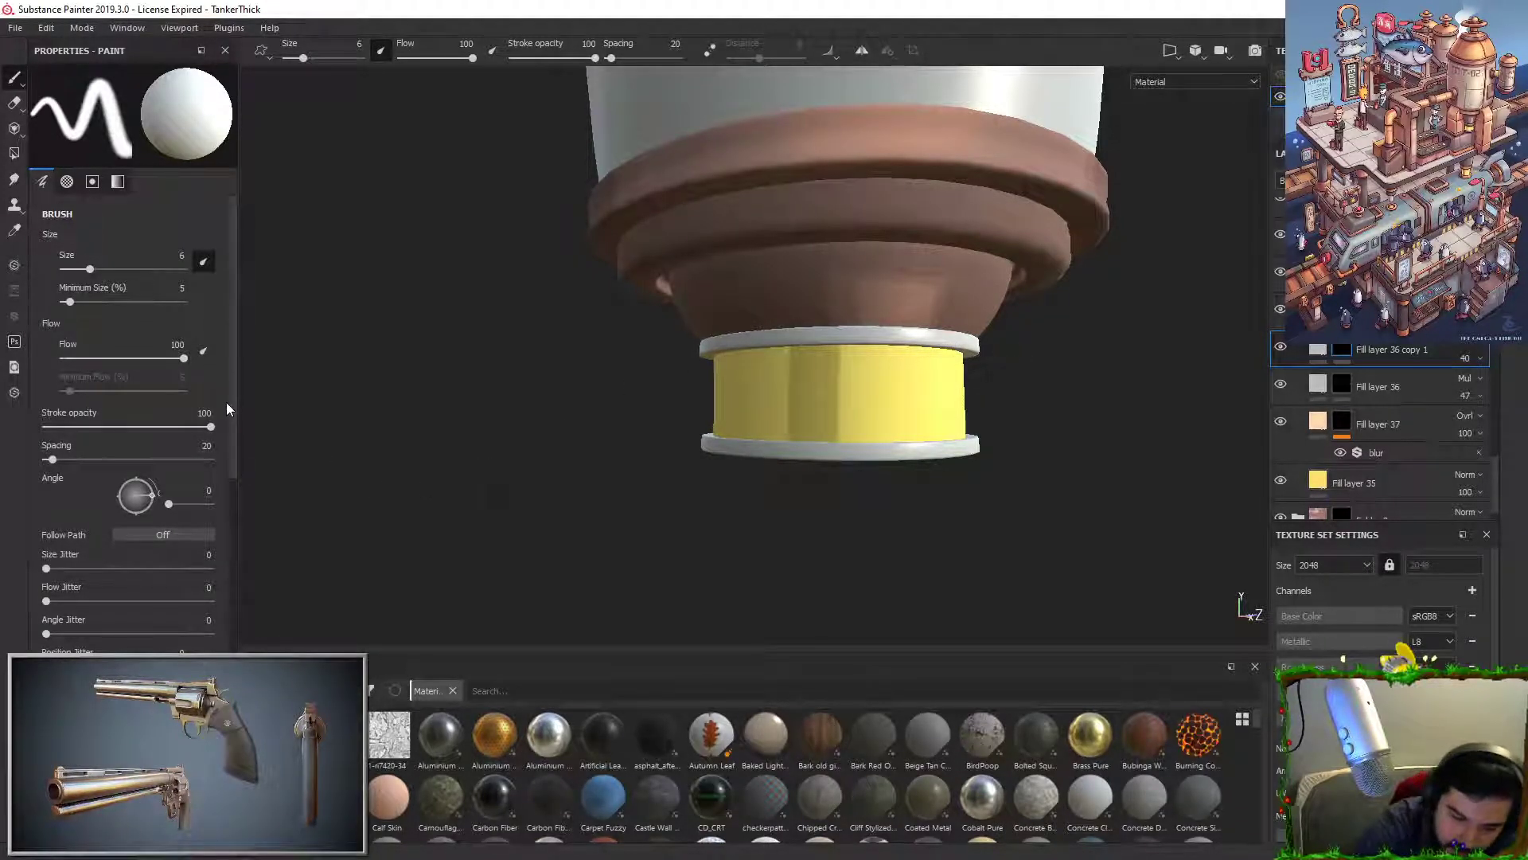
Step: Adjust the brush hardness and paint a horizontal shading band on the yellow pipe just beneath its upper white rim
scroll(226, 409, "down", 3)
left_click(181, 665)
mouse_move(833, 345)
left_mouse_down()
mouse_move(1014, 363)
mouse_move(1098, 393)
mouse_move(886, 395)
mouse_move(1061, 346)
left_mouse_up()
left_click_drag(706, 355, 939, 368)
left_click_drag(1072, 365, 1138, 342, "alt")
left_click_drag(923, 363, 689, 343)
Step: Continue the shading band beneath the upper rim onto the unlit side of the yellow pipe, redoing the uneven strokes
left_click_drag(1067, 359, 1216, 461, "alt")
left_click_drag(875, 351, 686, 355)
left_click_drag(995, 319, 1219, 393, "alt")
key("ctrl+z")
left_click_drag(987, 377, 839, 362)
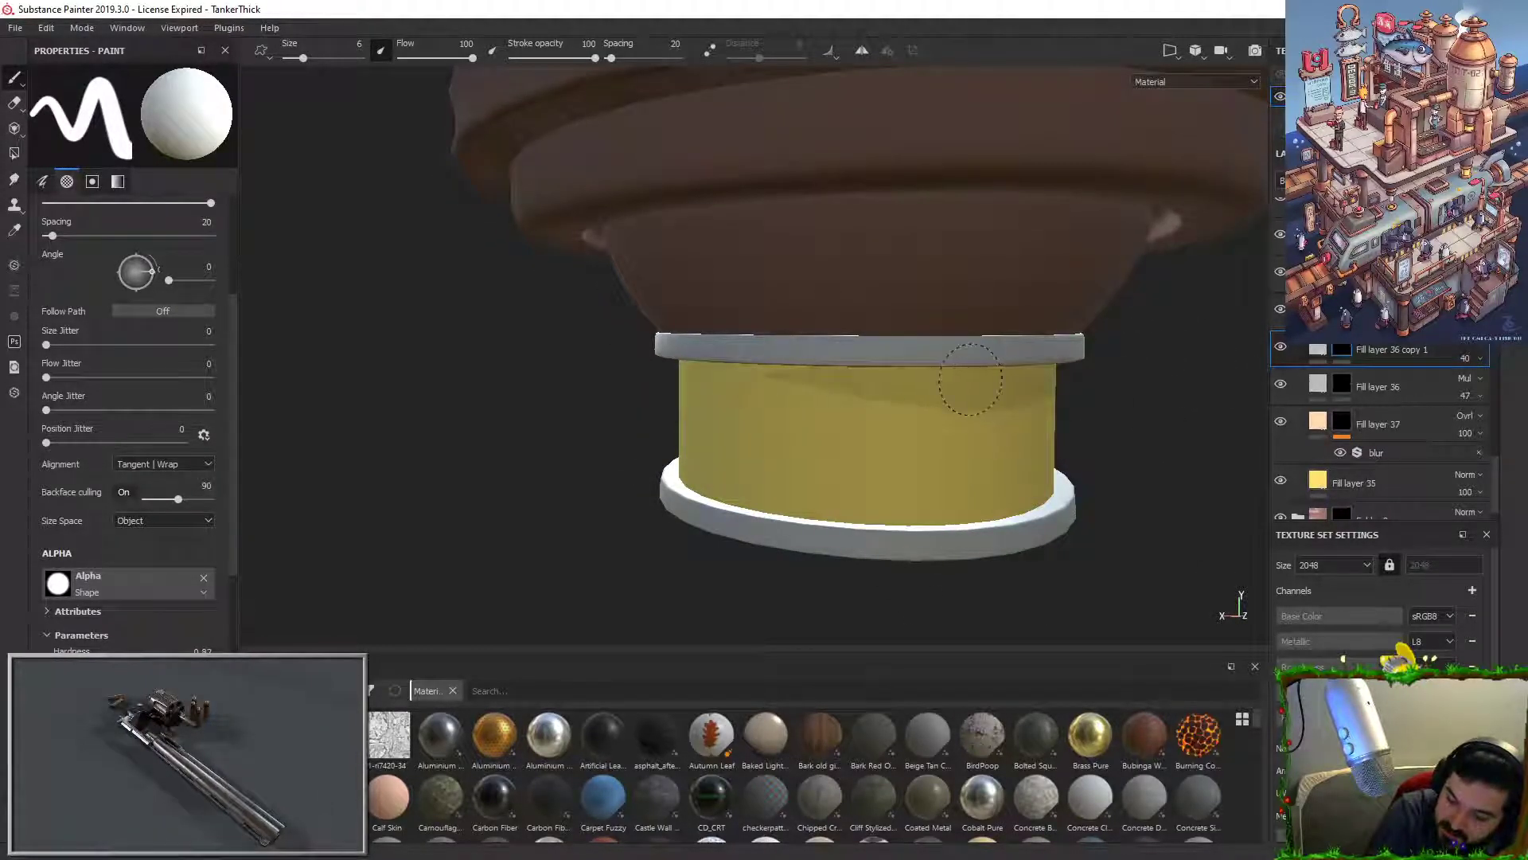
mouse_move(1102, 338)
left_mouse_down("alt")
mouse_move(1159, 385)
mouse_move(1163, 426)
left_mouse_up("alt")
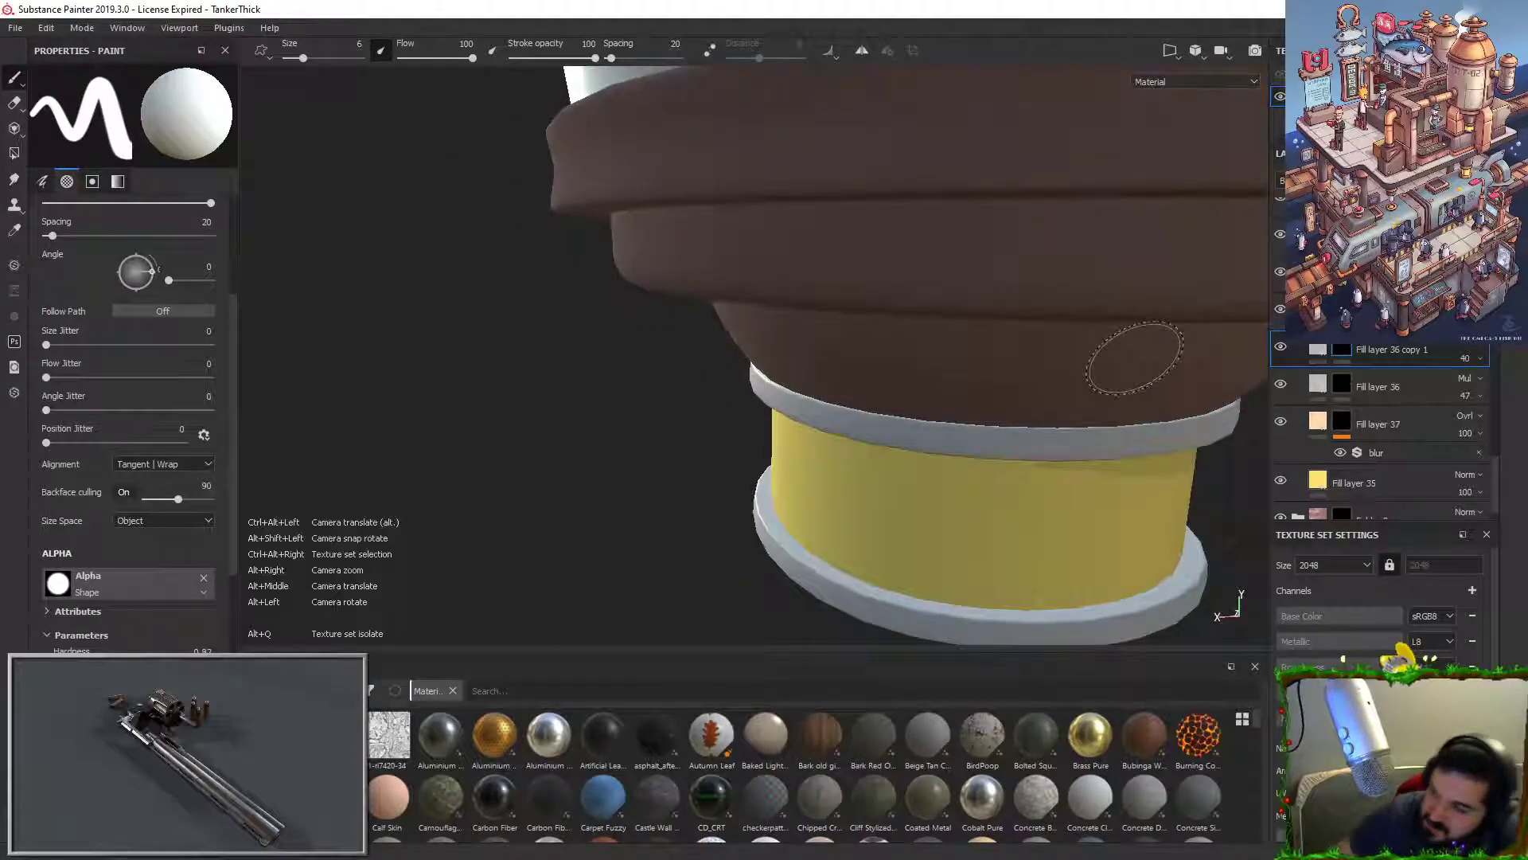
mouse_move(955, 135)
left_mouse_down("alt")
mouse_move(631, 255)
mouse_move(805, 205)
left_mouse_up("alt")
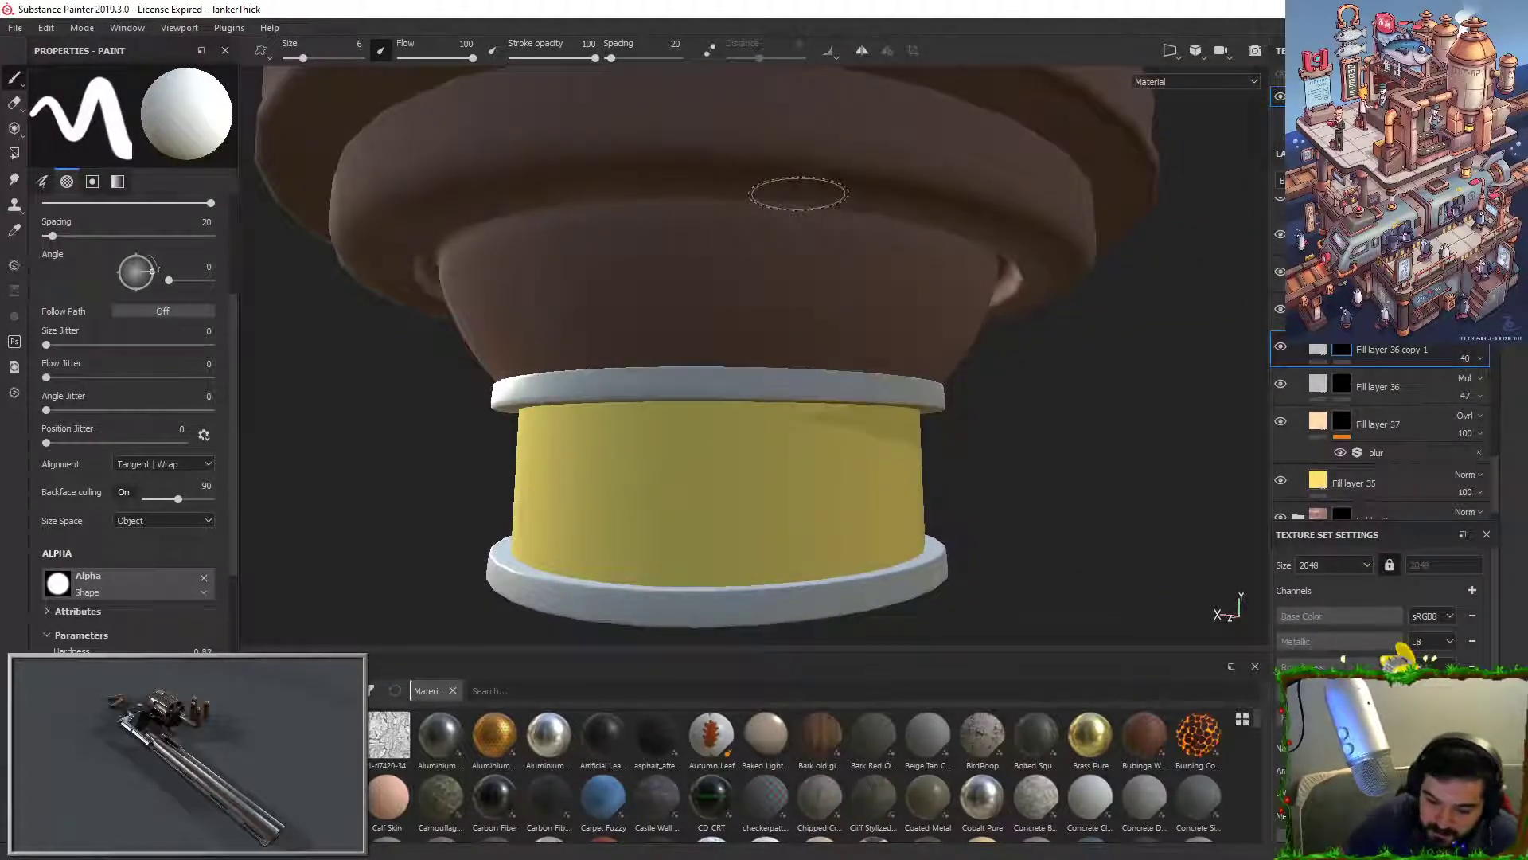
mouse_move(588, 417)
left_mouse_down()
mouse_move(850, 416)
mouse_move(779, 416)
left_mouse_up()
key("ctrl+z")
left_click_drag(904, 430, 554, 429)
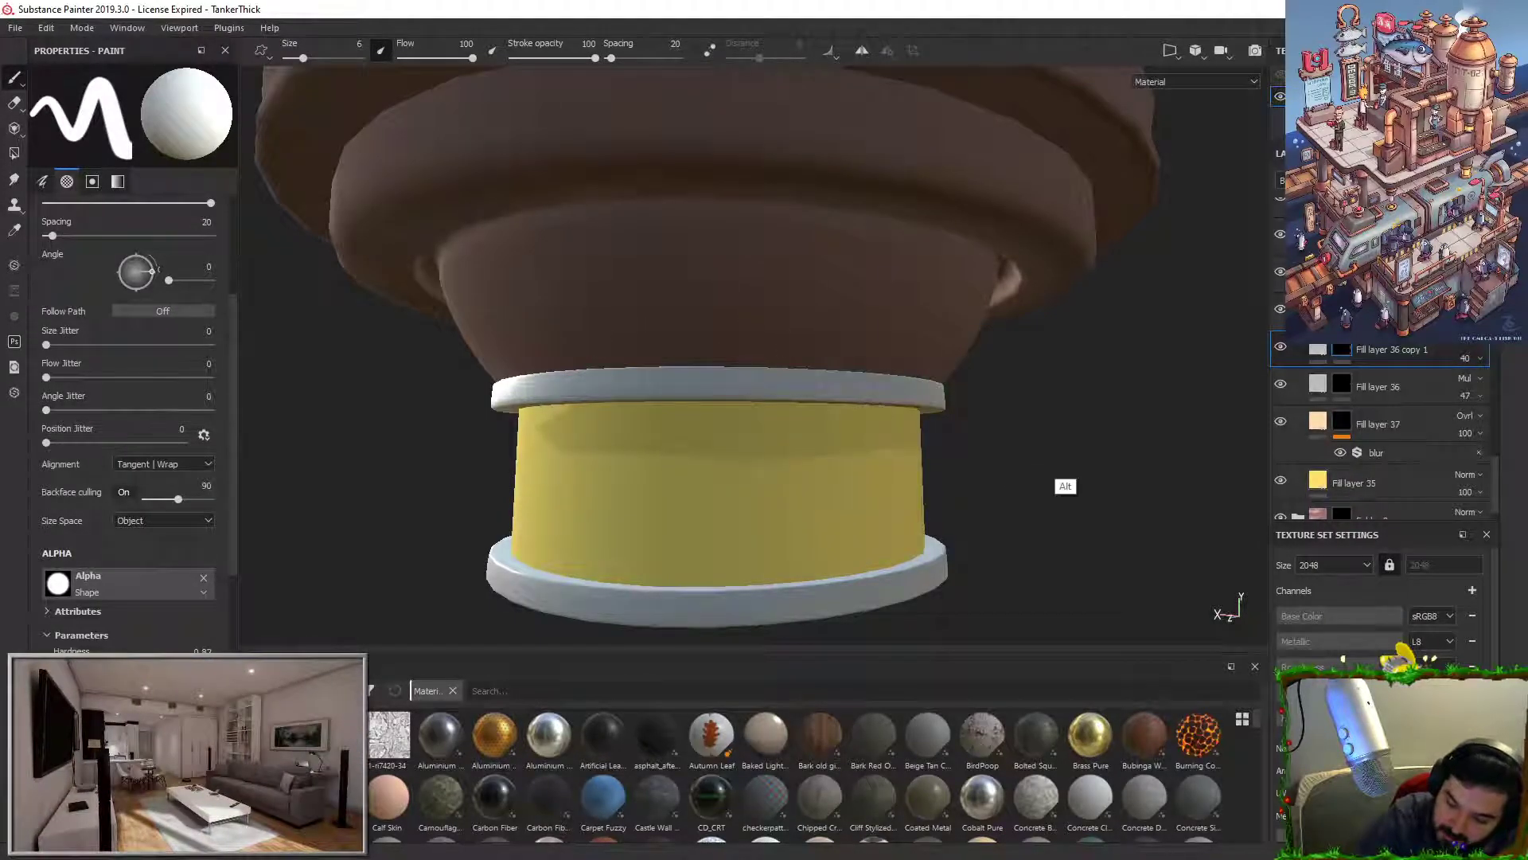
Step: Extend the band under the rim farther around the unlit side, repainting the last stroke closer to the rim
left_click_drag(1041, 468, 1114, 458, "alt")
left_click_drag(973, 455, 1124, 442)
key("ctrl+z")
left_click_drag(977, 454, 1068, 456)
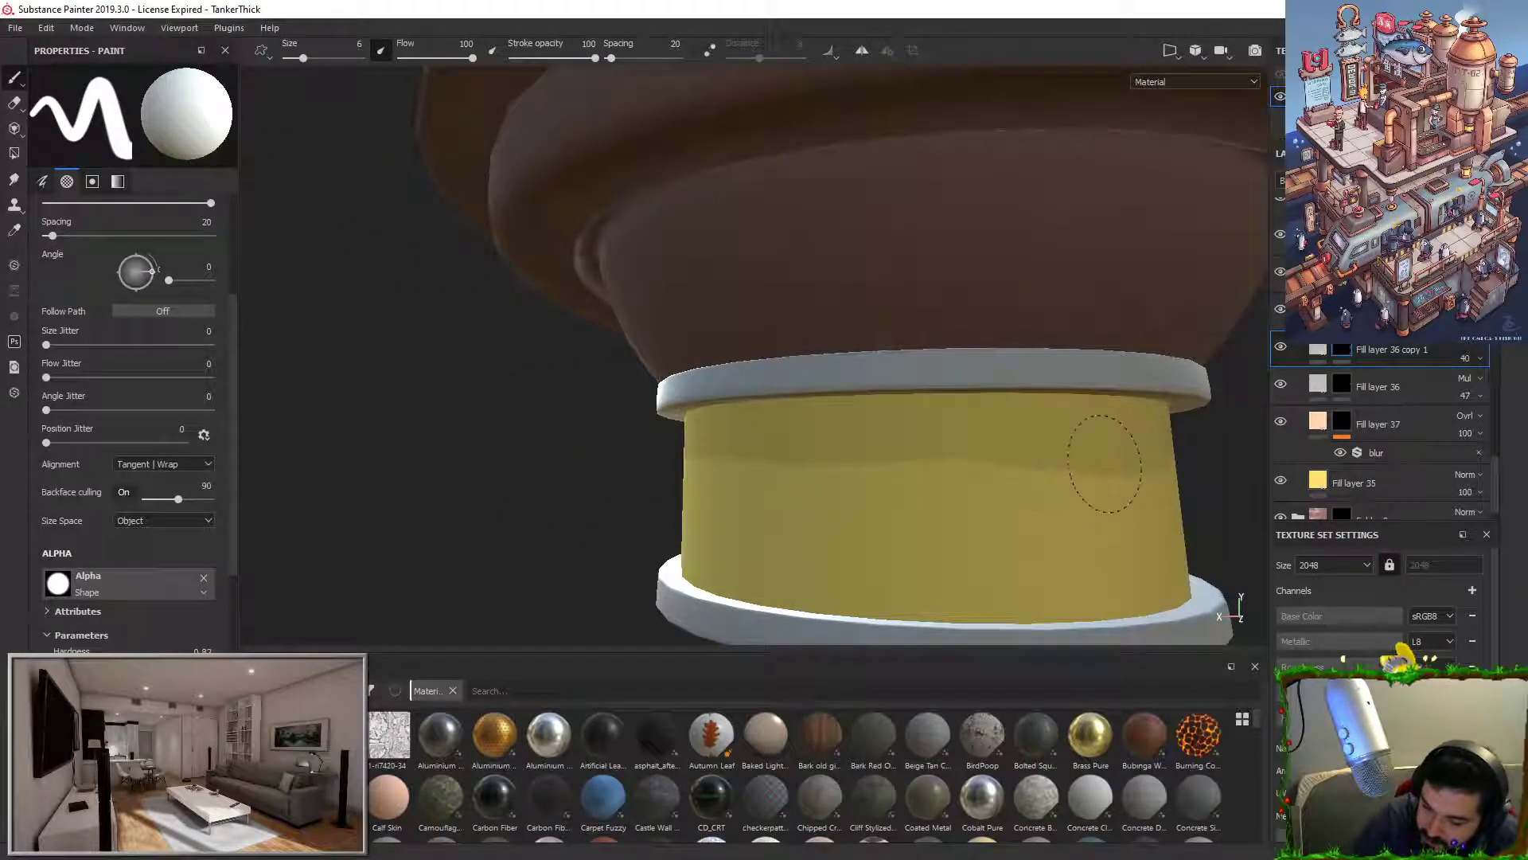
key("ctrl+z")
left_click_drag(991, 421, 1067, 421)
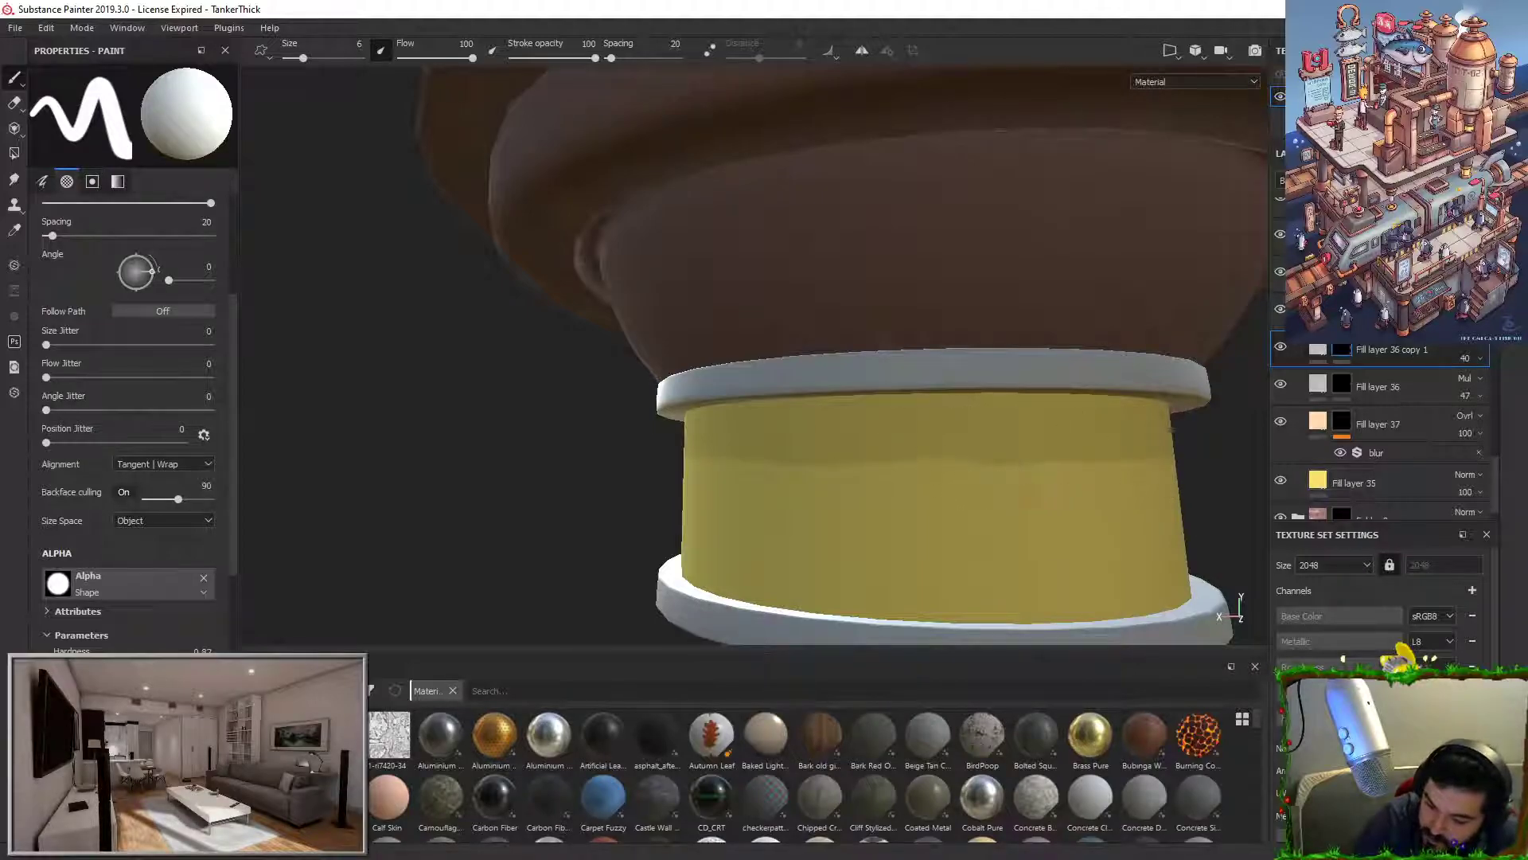
Step: Undo the last stroke and paint a straight shading line beneath the upper rim on the lit side of the pipe
left_click_drag(1131, 494, 1326, 621, "alt")
mouse_move(820, 430)
left_mouse_down("alt")
mouse_move(906, 513)
mouse_move(733, 317)
mouse_move(819, 433)
mouse_move(915, 390)
mouse_move(869, 384)
left_mouse_up("alt")
left_click_drag(867, 358, 955, 358, "alt")
key("ctrl+z")
left_click(932, 382)
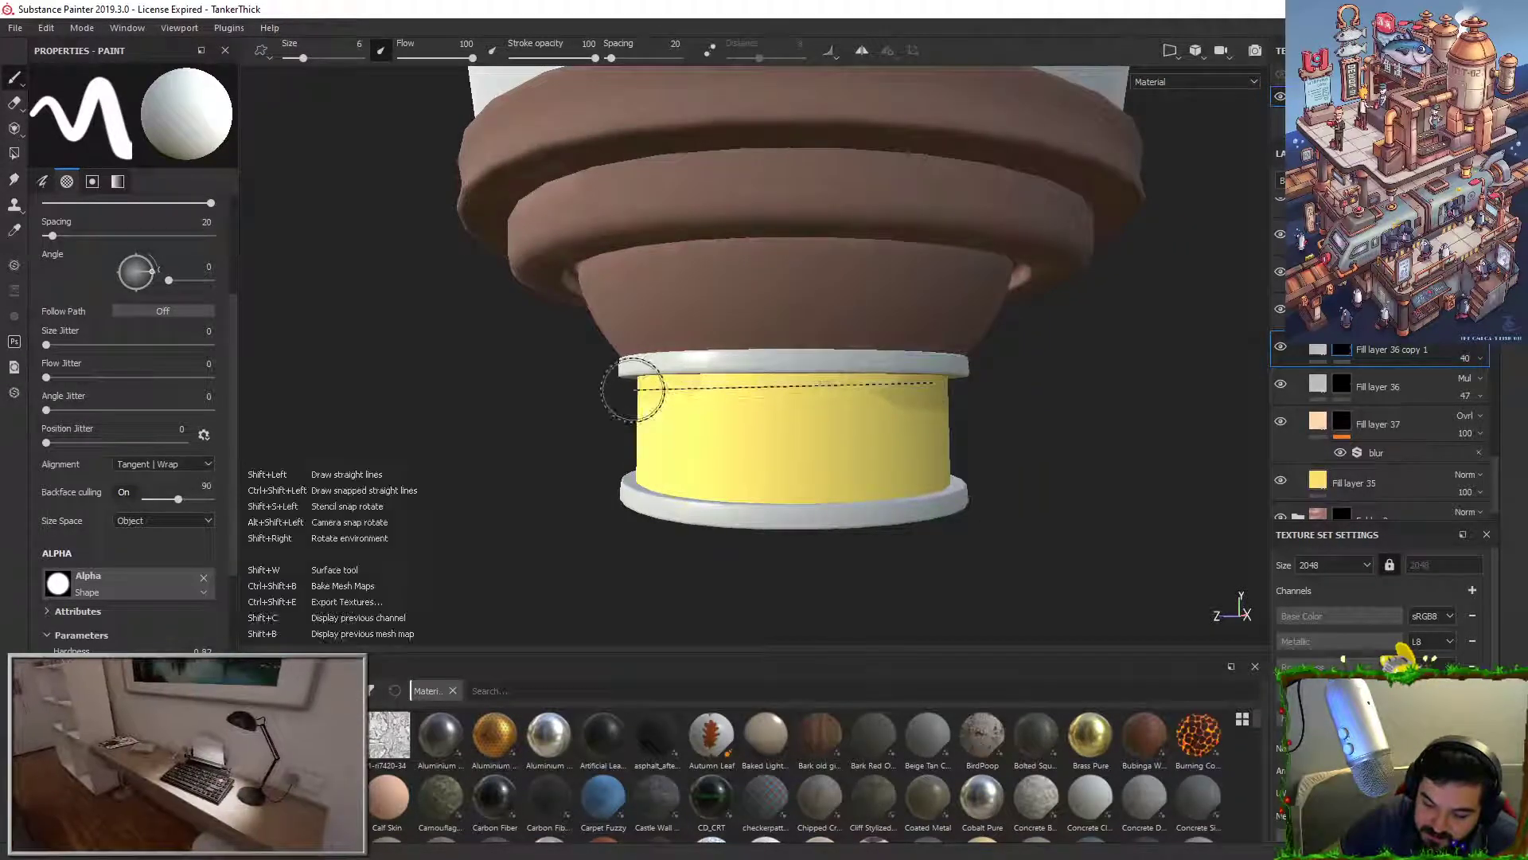
Step: Switch the brush to black and trim the lower edge of the pipe's shading band with a straight erasing stroke
key("x")
left_click(892, 434)
left_click(517, 429, "shift")
right_click_drag(665, 466, 670, 471, "alt")
left_click_drag(670, 471, 804, 446, "alt")
left_click(555, 450)
left_click_drag(675, 453, 689, 441, "alt")
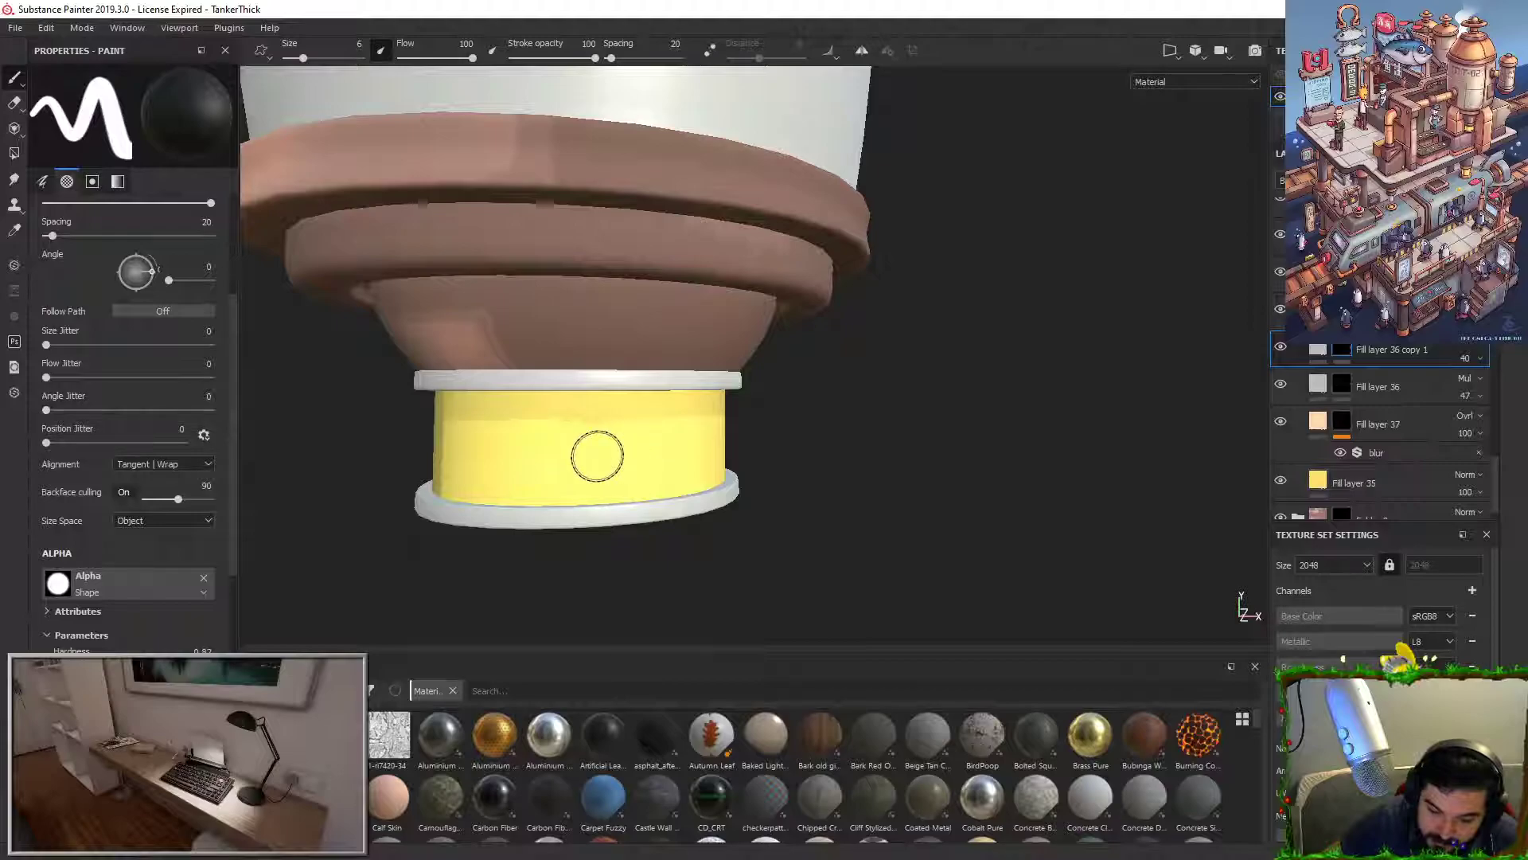
right_click_drag(717, 446, 726, 444, "alt")
left_click_drag(788, 427, 1053, 420, "alt")
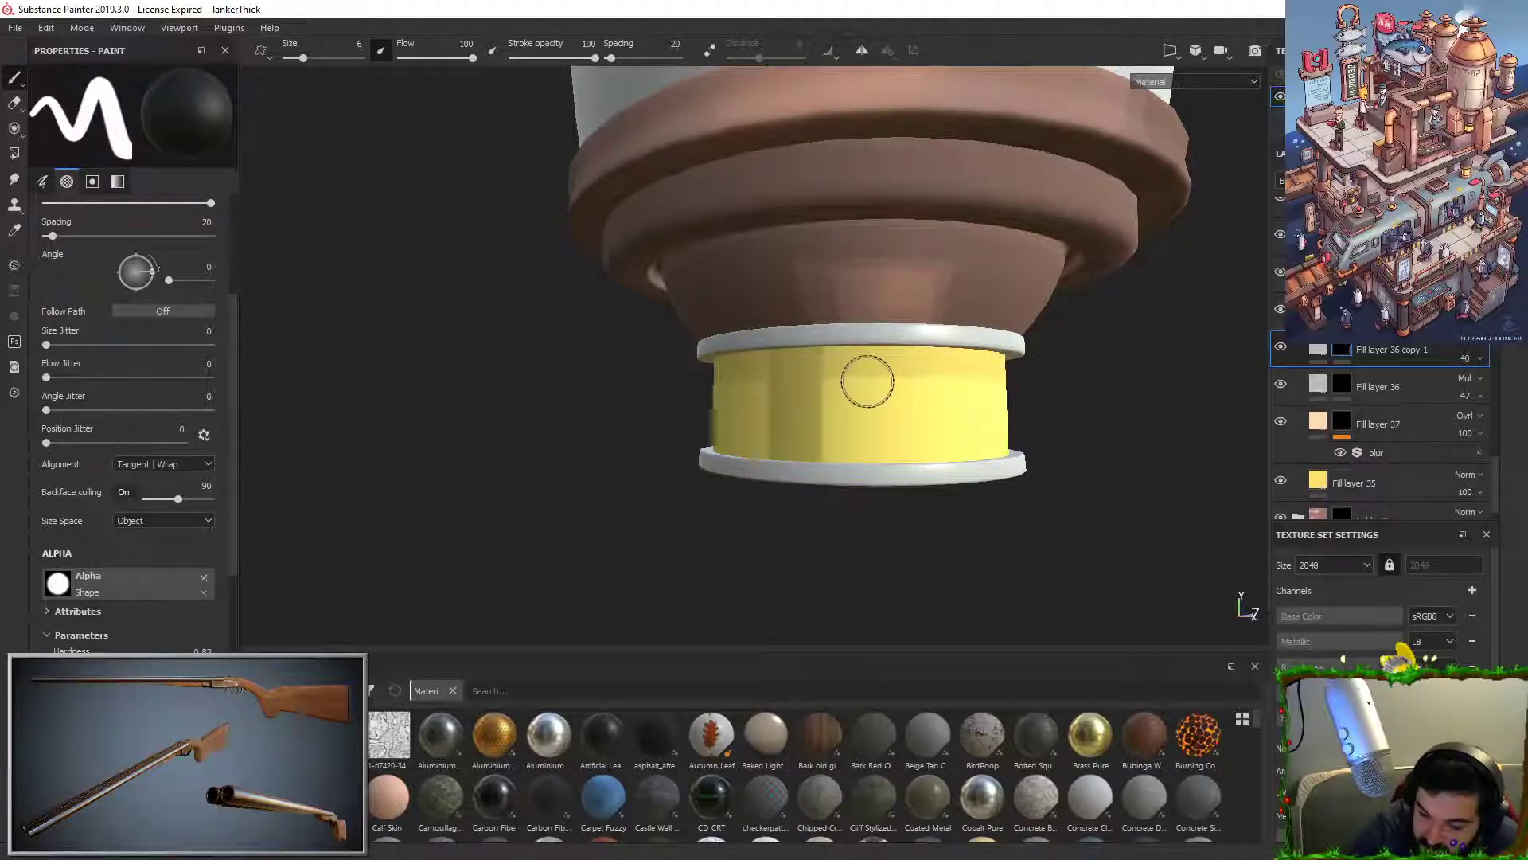
Step: Return the brush to white and paint vertical shading strokes on further sides of the yellow pipe
key("x")
mouse_move(955, 349)
left_mouse_down()
mouse_move(938, 437)
mouse_move(945, 350)
mouse_move(961, 419)
mouse_move(982, 375)
mouse_move(958, 396)
left_mouse_up()
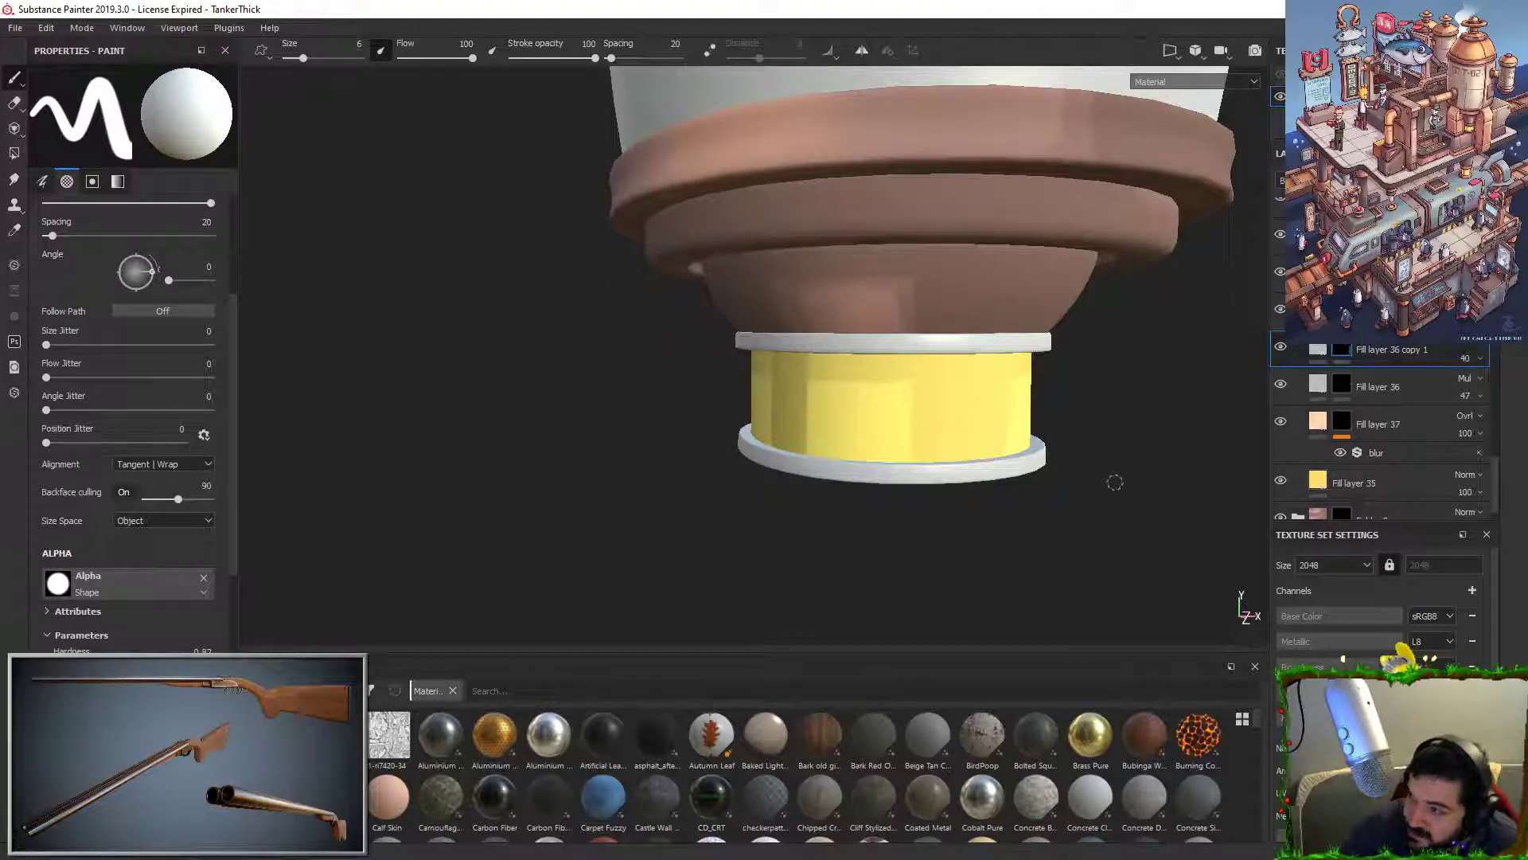
middle_click_drag(1112, 478, 850, 425, "alt")
left_click_drag(849, 425, 763, 450, "alt")
mouse_move(780, 293)
left_mouse_down()
mouse_move(720, 396)
mouse_move(805, 331)
mouse_move(808, 471)
mouse_move(798, 347)
left_mouse_up()
middle_click_drag(797, 347, 651, 371, "alt")
mouse_move(736, 381)
left_mouse_down()
mouse_move(707, 418)
mouse_move(753, 390)
mouse_move(767, 406)
left_mouse_up()
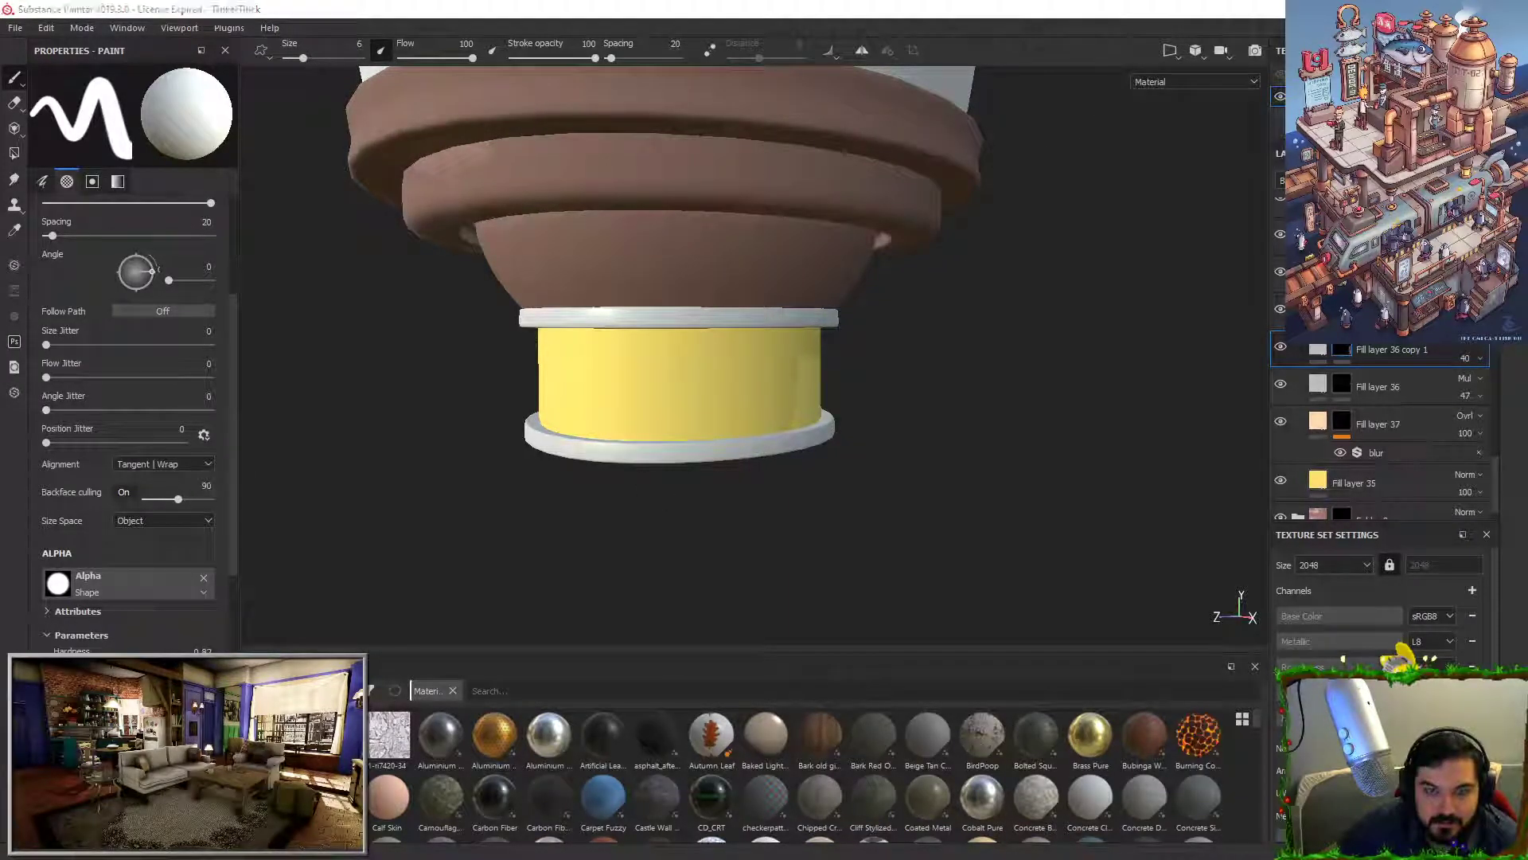
Step: Continue the vertical shading strokes around the back of the yellow pipe between the two white rims
left_click_drag(996, 542, 868, 501, "alt")
left_click_drag(853, 386, 828, 426)
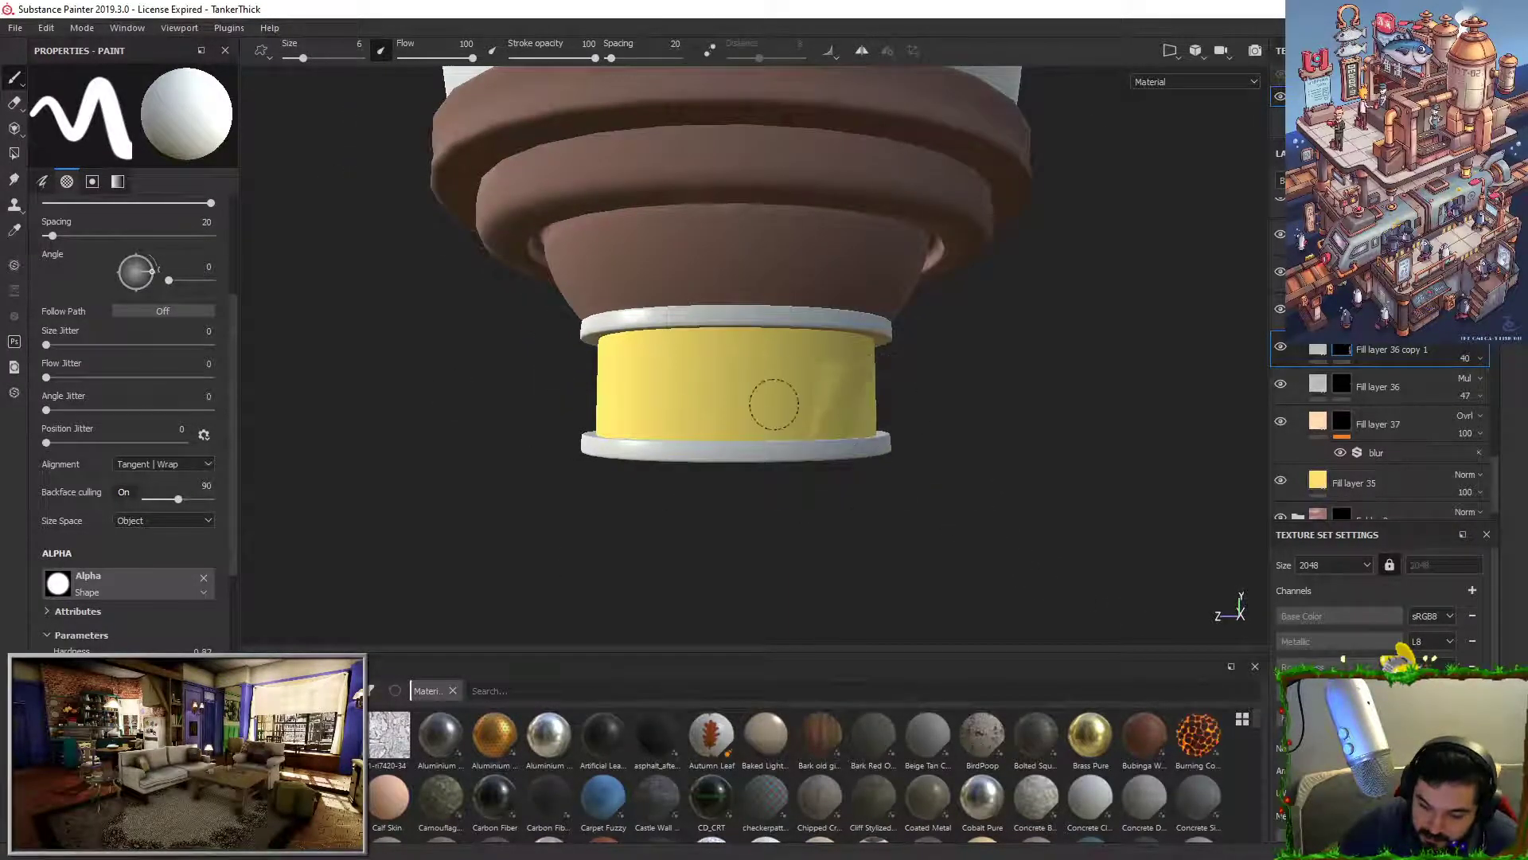
left_click_drag(856, 372, 730, 361, "alt")
middle_click_drag(729, 362, 580, 378, "alt")
mouse_move(692, 390)
left_mouse_down()
mouse_move(643, 443)
mouse_move(585, 430)
left_mouse_up()
mouse_move(720, 430)
left_mouse_down()
mouse_move(843, 330)
mouse_move(796, 453)
left_mouse_up()
mouse_move(796, 382)
left_mouse_down("alt")
mouse_move(689, 403)
mouse_move(668, 434)
left_mouse_up("alt")
mouse_move(740, 485)
left_mouse_down()
mouse_move(836, 549)
mouse_move(892, 542)
left_mouse_up()
Step: Add a last shading stroke to the yellow pipe and check the shading all the way around
right_click_drag(891, 510, 958, 31, "alt")
mouse_move(828, 445)
middle_mouse_down("alt")
mouse_move(891, 460)
mouse_move(639, 335)
middle_mouse_up("alt")
mouse_move(823, 314)
left_mouse_down()
mouse_move(792, 363)
mouse_move(681, 437)
left_mouse_up()
right_click_drag(778, 531, 583, 416, "alt")
left_click_drag(584, 417, 904, 440, "alt")
middle_click_drag(660, 374, 833, 347, "alt")
left_click_drag(832, 348, 859, 374, "alt")
left_click_drag(509, 354, 795, 365, "alt")
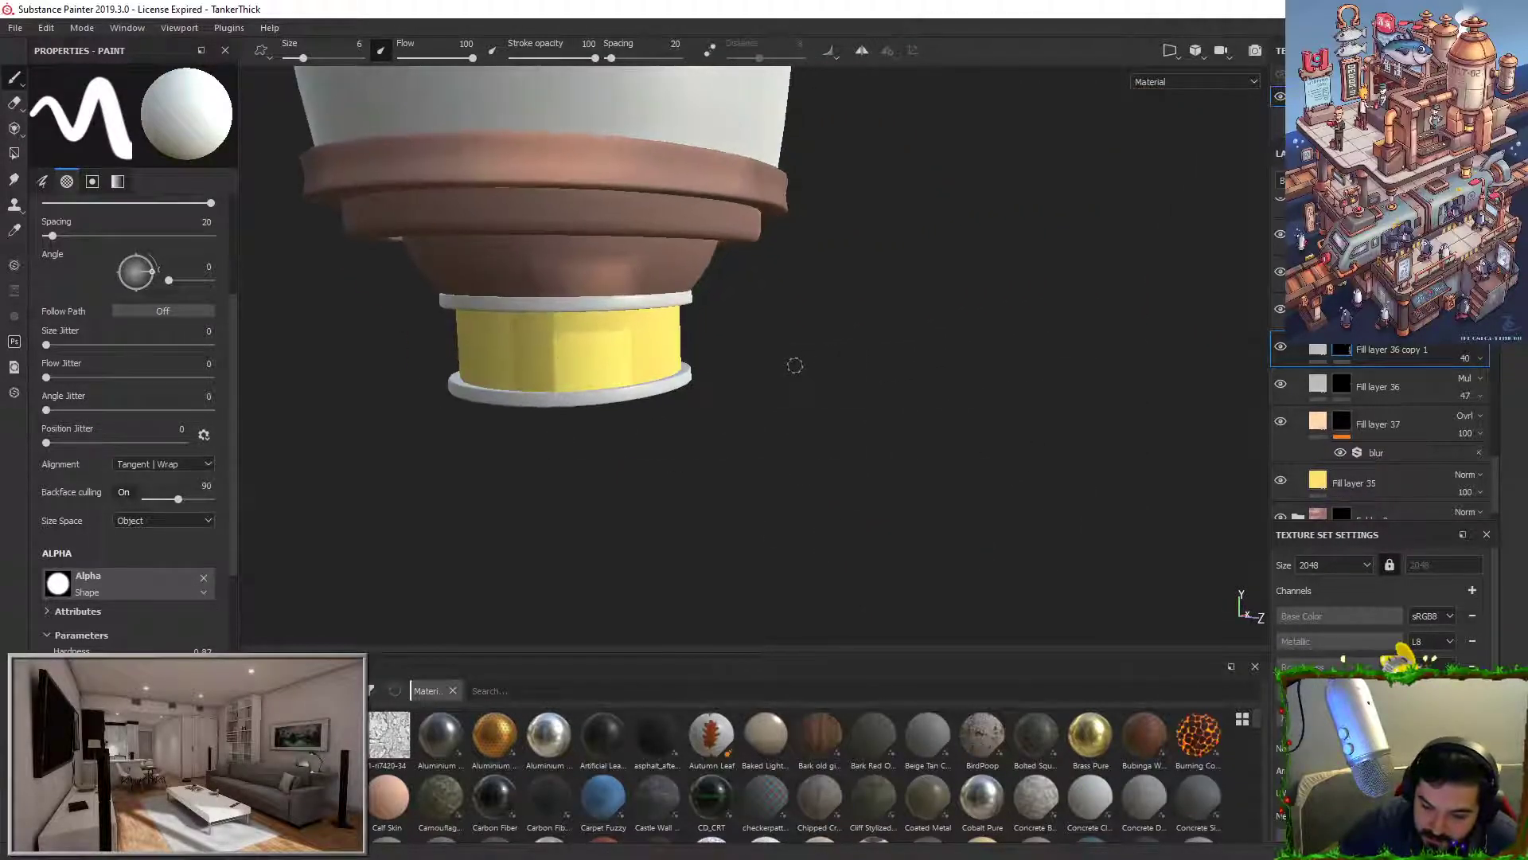
middle_click_drag(796, 364, 991, 328, "alt")
Step: Select the mask of Fill layer 37 and hide the layer to compare the pipe without its highlight
left_click(1346, 425)
right_click_drag(927, 409, 995, 421, "alt")
middle_click_drag(995, 422, 953, 439, "alt")
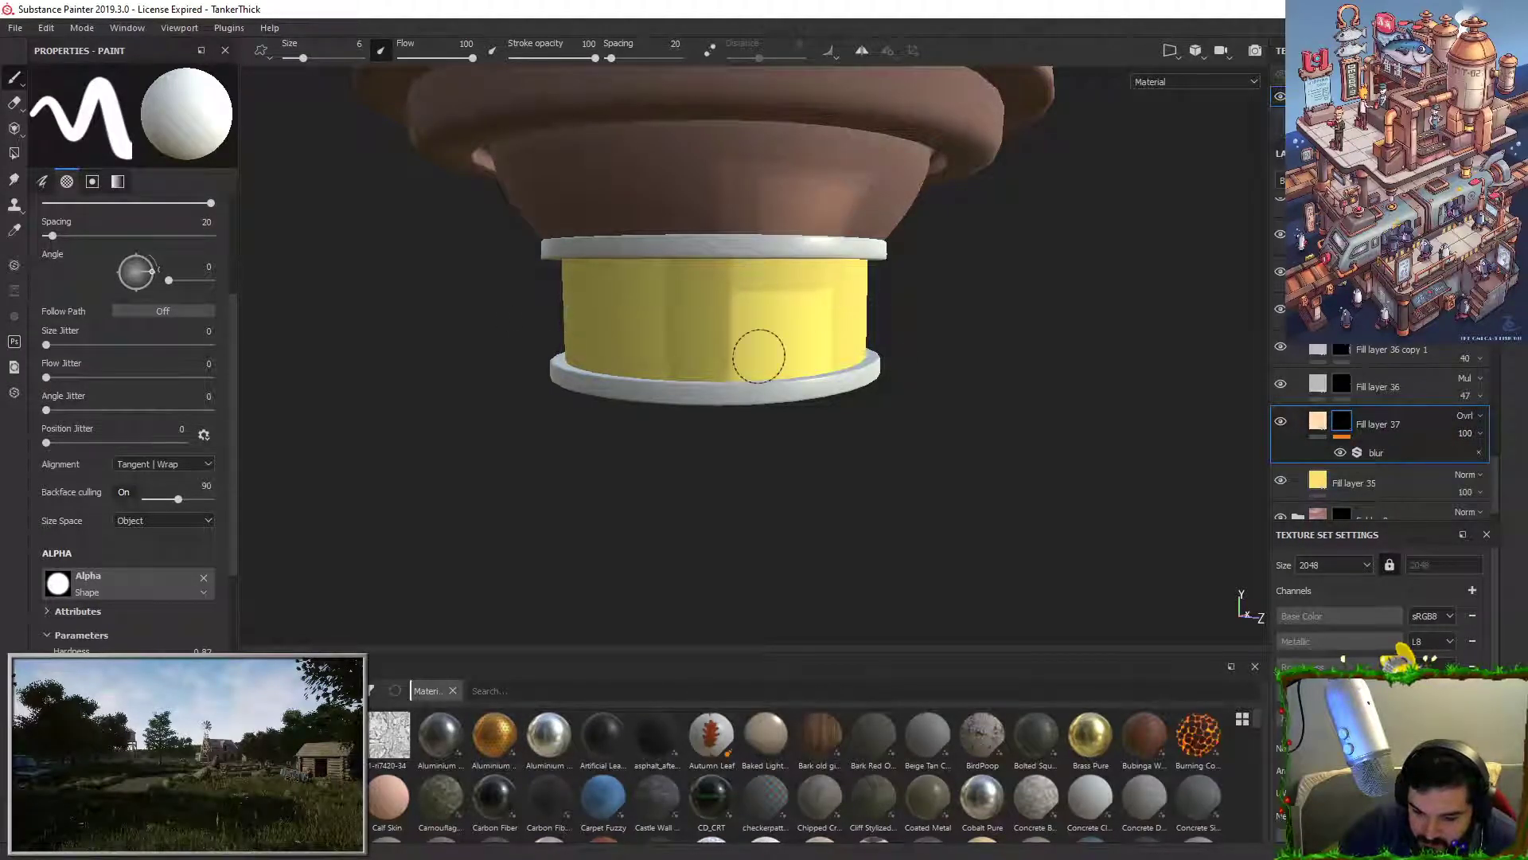
left_click(1281, 421)
left_click(1282, 424)
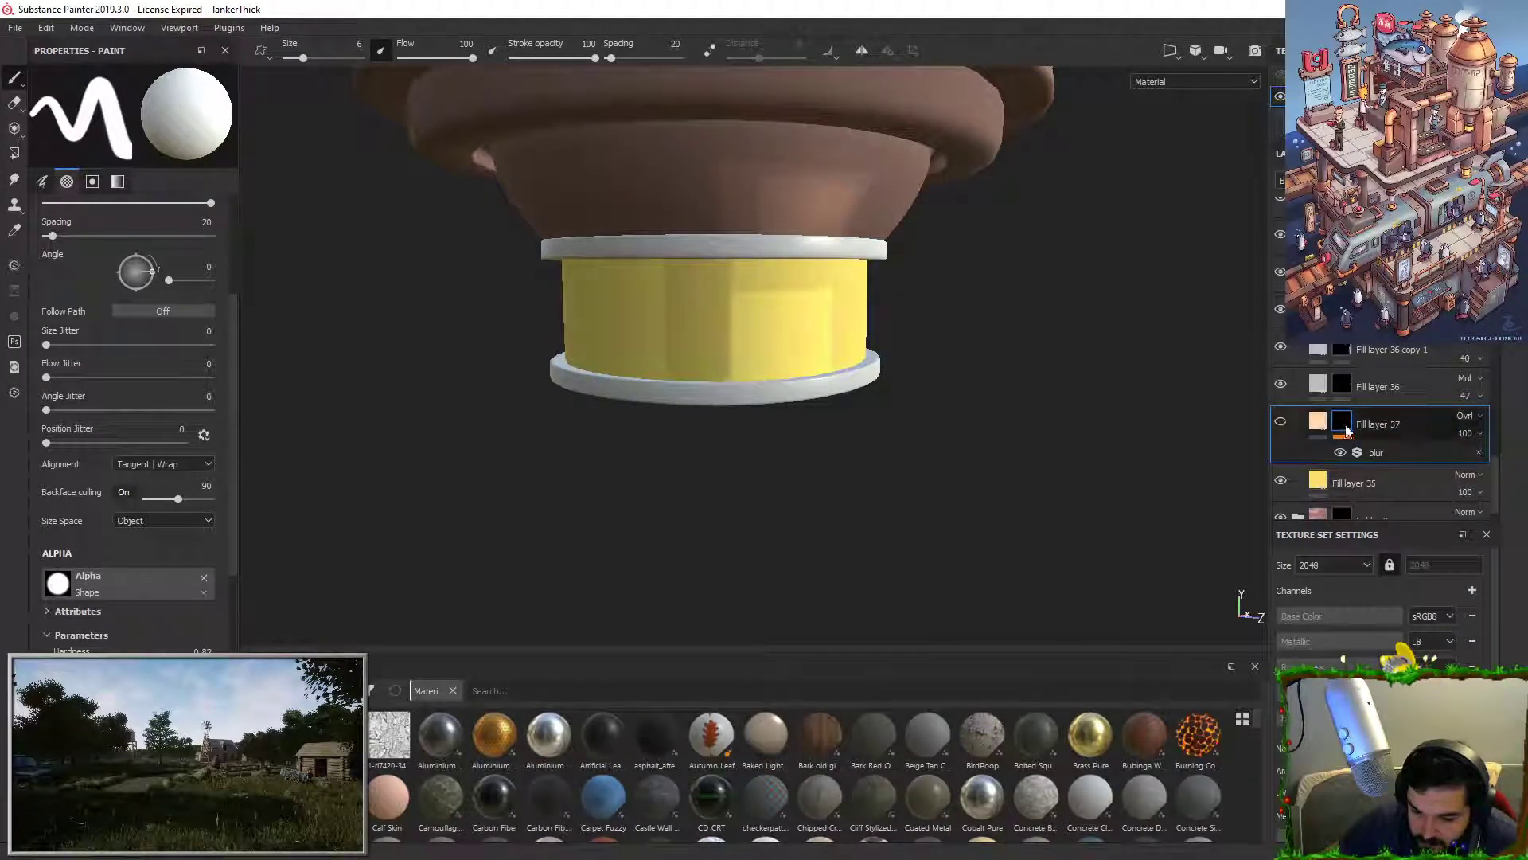
Step: Reset the mask of Fill layer 37 to plain black without its blur filter and make the layer visible again
right_click(1344, 427)
left_click(1369, 314)
left_click(1344, 428)
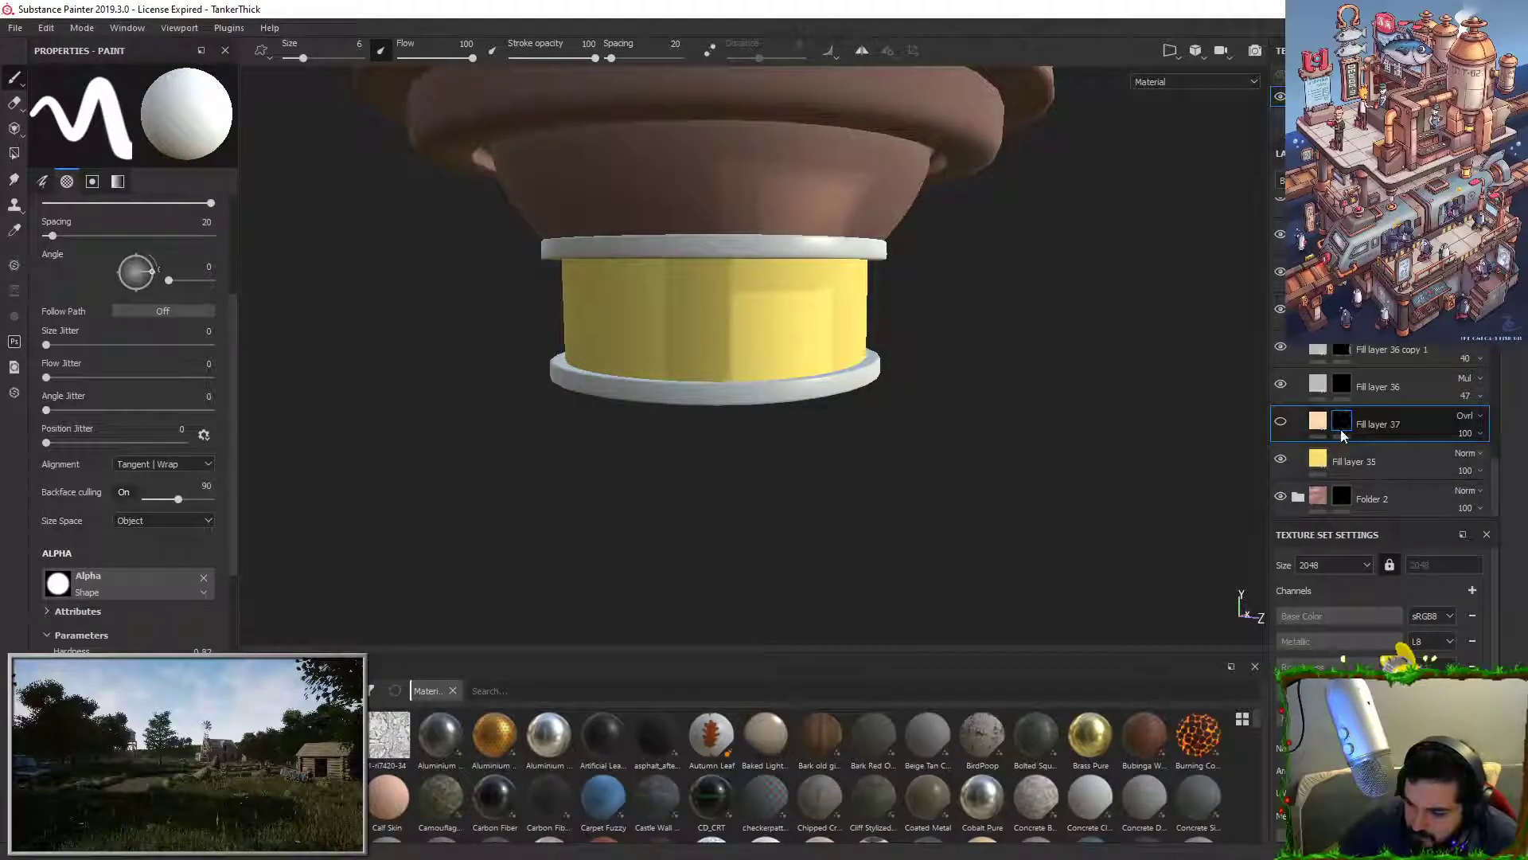
left_click(1345, 423)
right_click(1348, 425)
left_click(1370, 255)
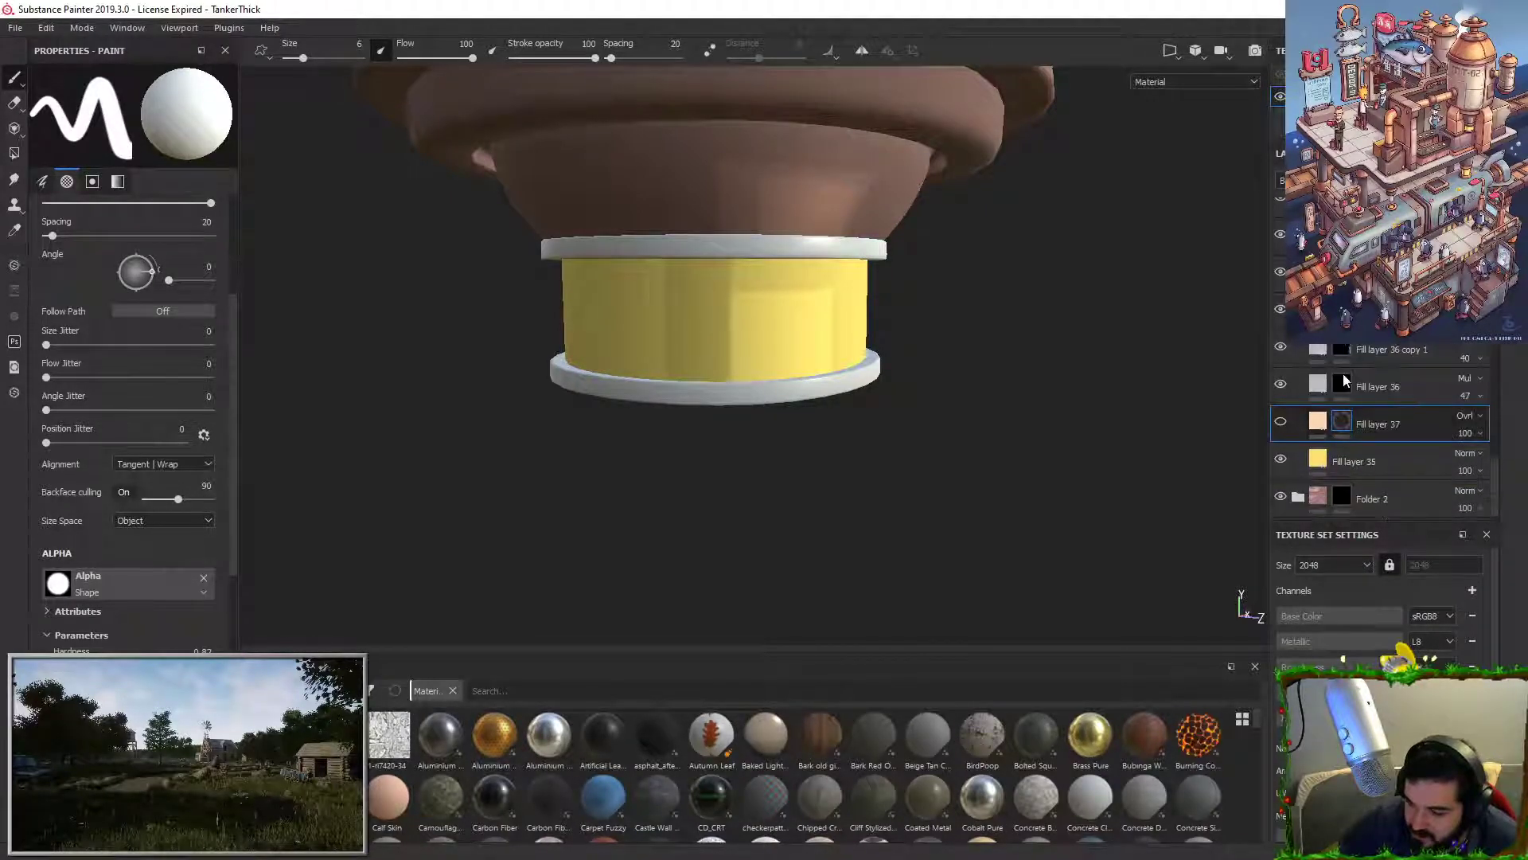
left_click(1280, 422)
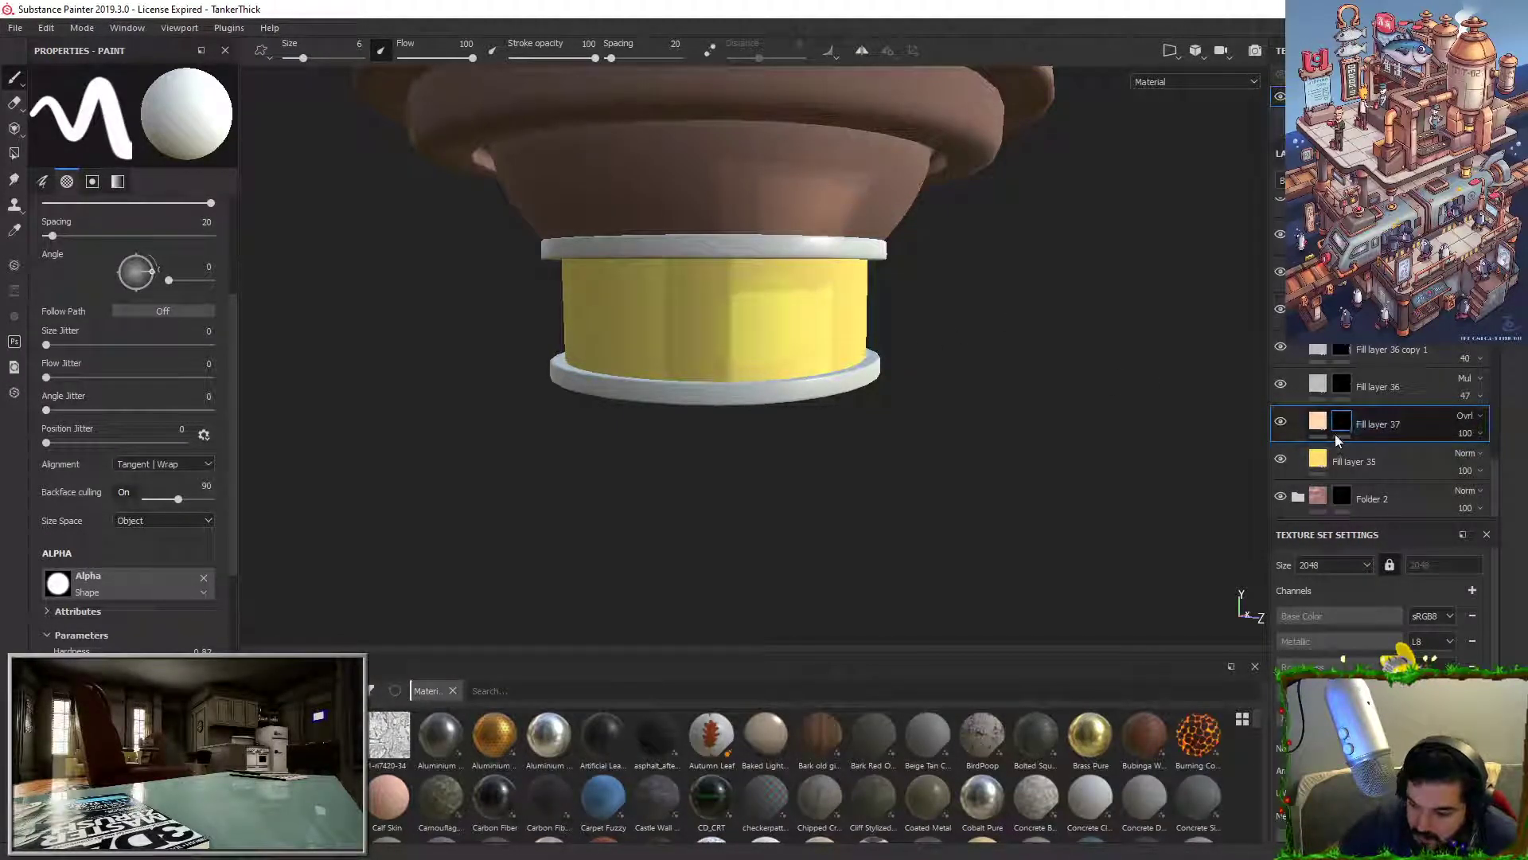
Step: Lighten the base color of Fill layer 37 to a near-white cream
left_click(118, 467)
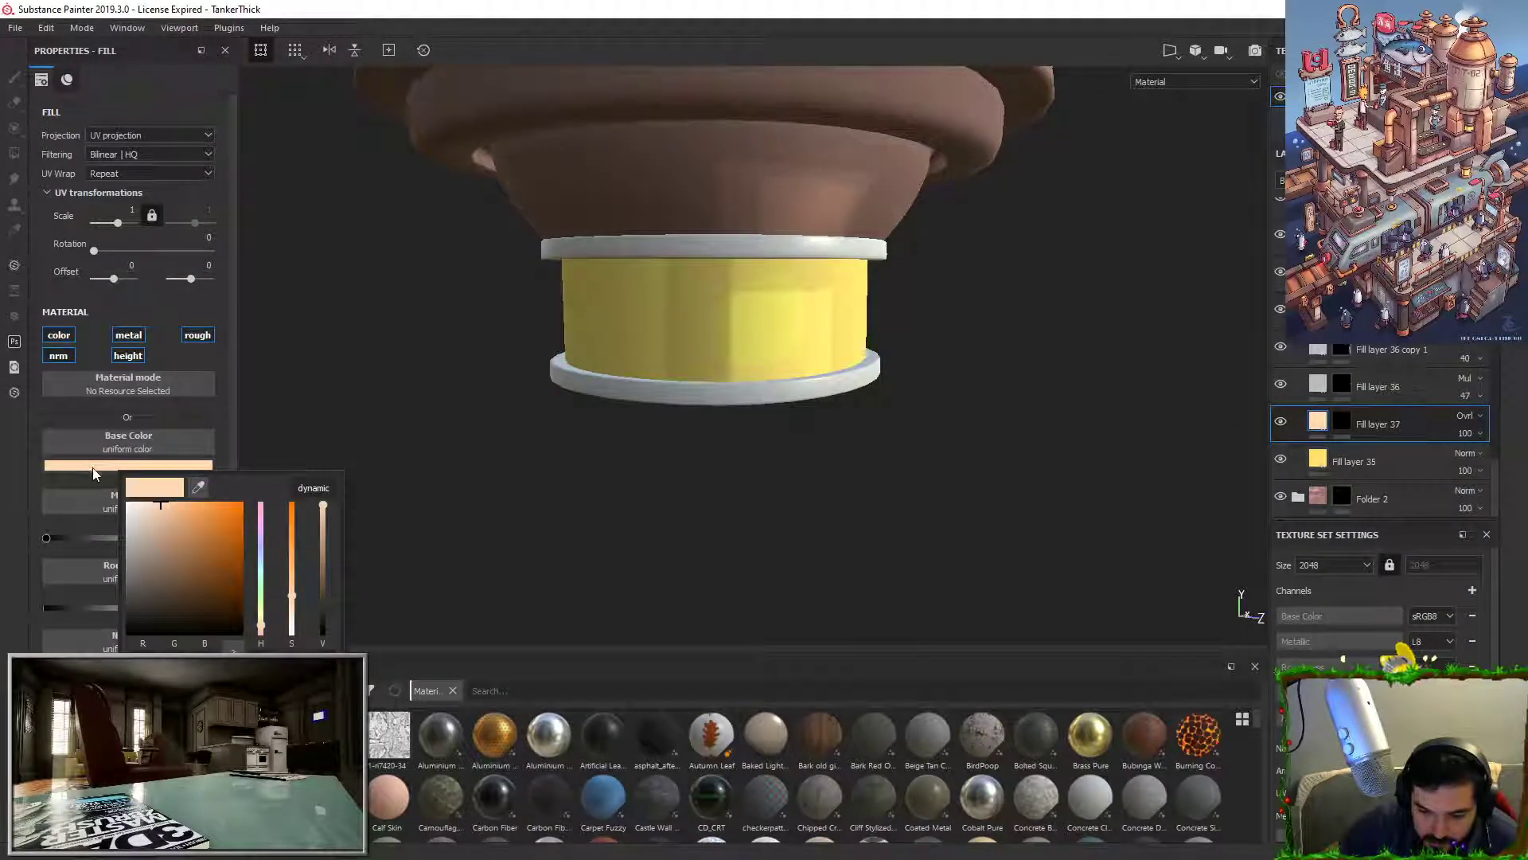
left_click_drag(157, 507, 139, 502)
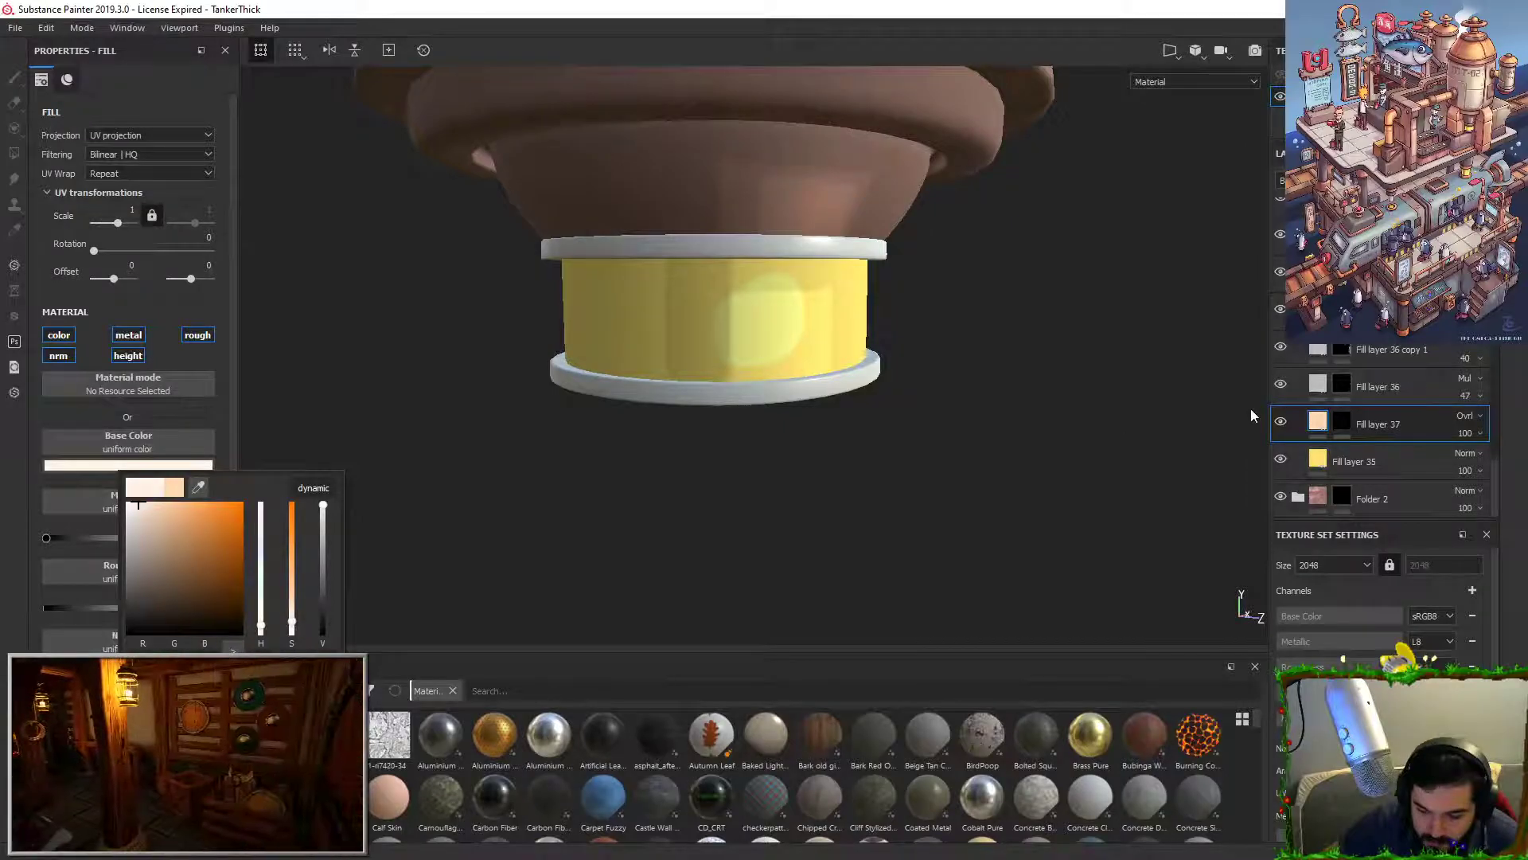
Step: Add a Blur filter to the mask of Fill layer 37 with a blur intensity of 2.98
right_click(1340, 426)
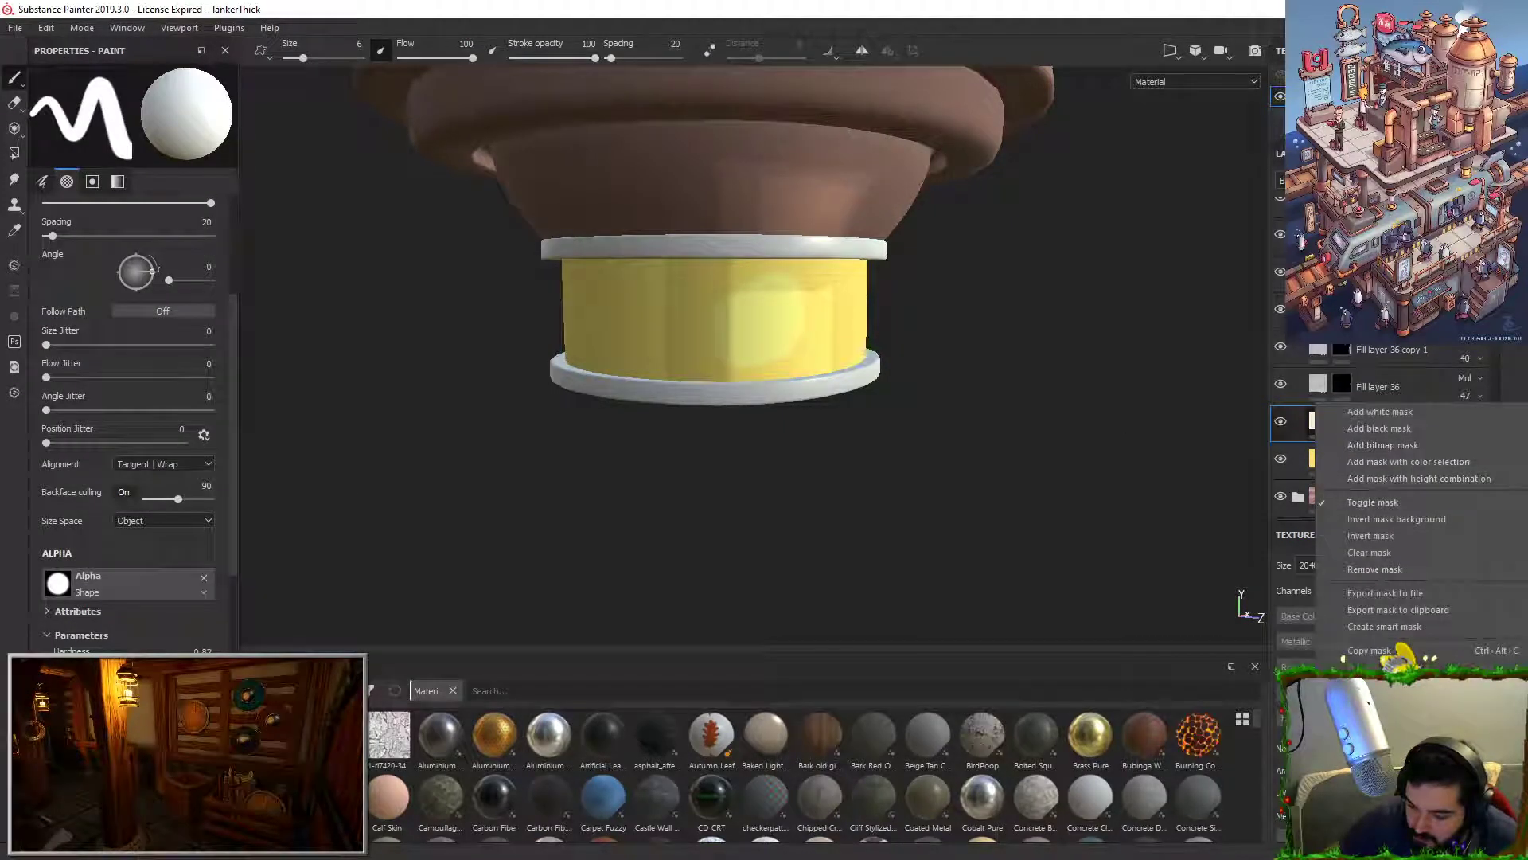
left_click(1369, 815)
left_click(155, 117)
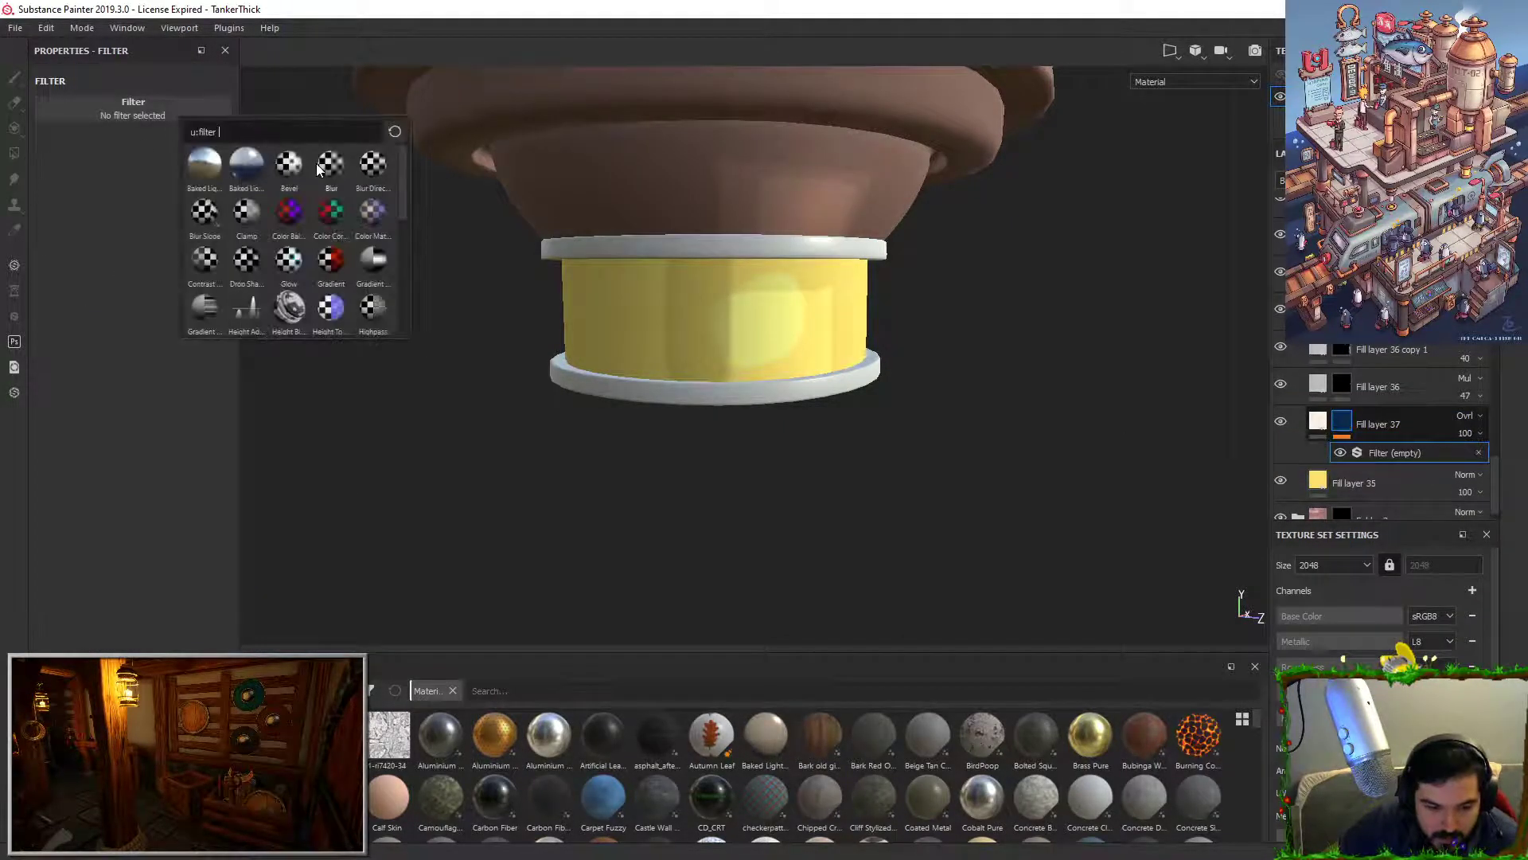
left_click(245, 181)
left_click_drag(57, 188, 83, 187)
left_click_drag(629, 314, 792, 296, "alt")
scroll(798, 294, "up", 5)
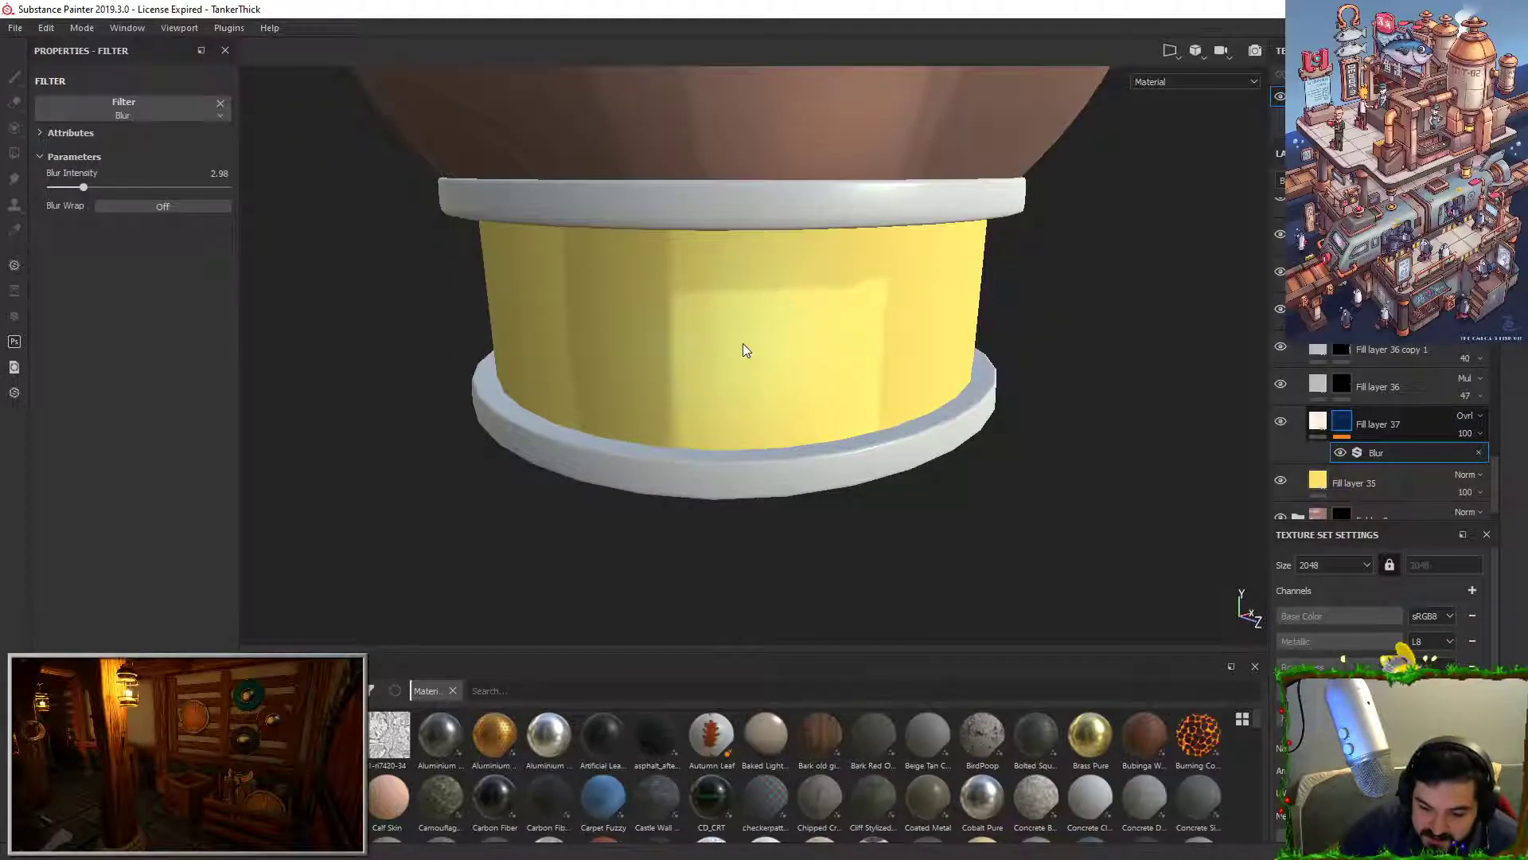
left_click_drag(741, 362, 744, 317, "alt")
Step: Change the base color of Fill layer 37 to a light orange and check the highlight on the whole tank
left_click(1347, 417)
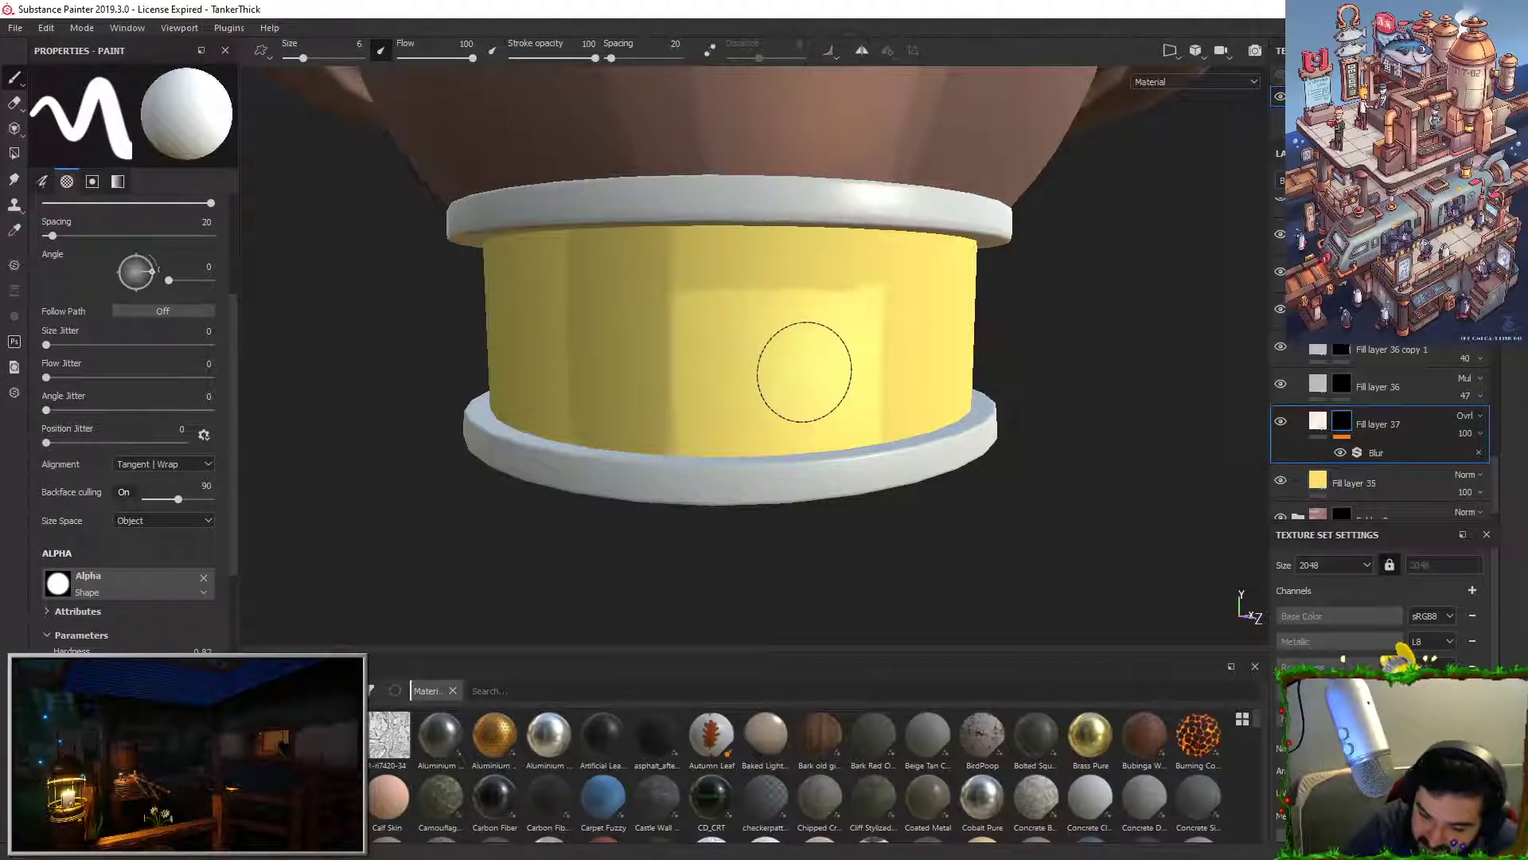
right_click_drag(729, 147, 873, 235, "alt")
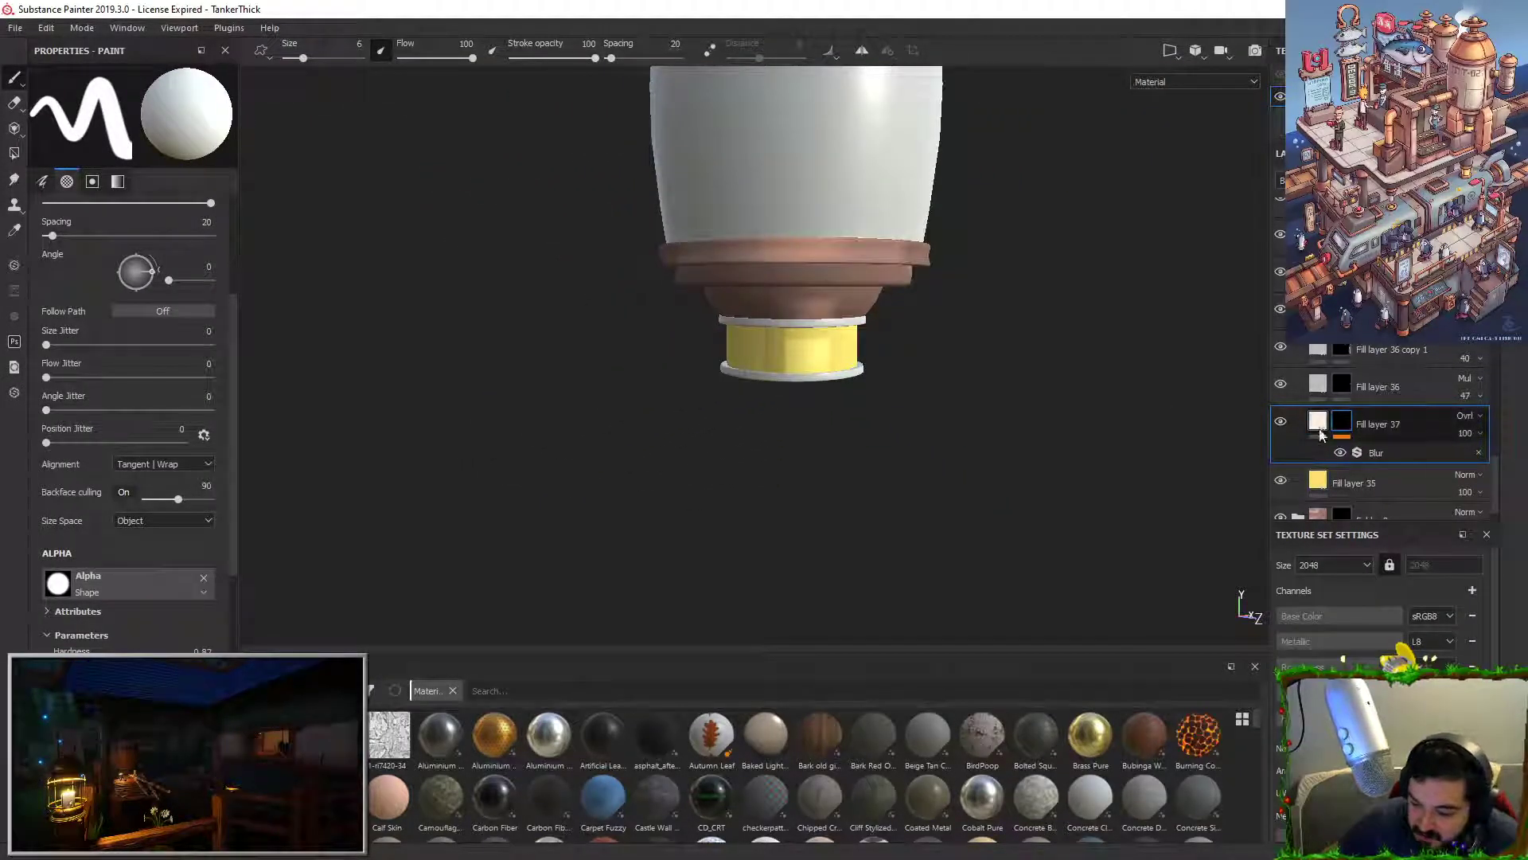
left_click(1318, 421)
left_click(86, 465)
left_click_drag(179, 510, 202, 466)
right_click_drag(748, 238, 833, 279, "alt")
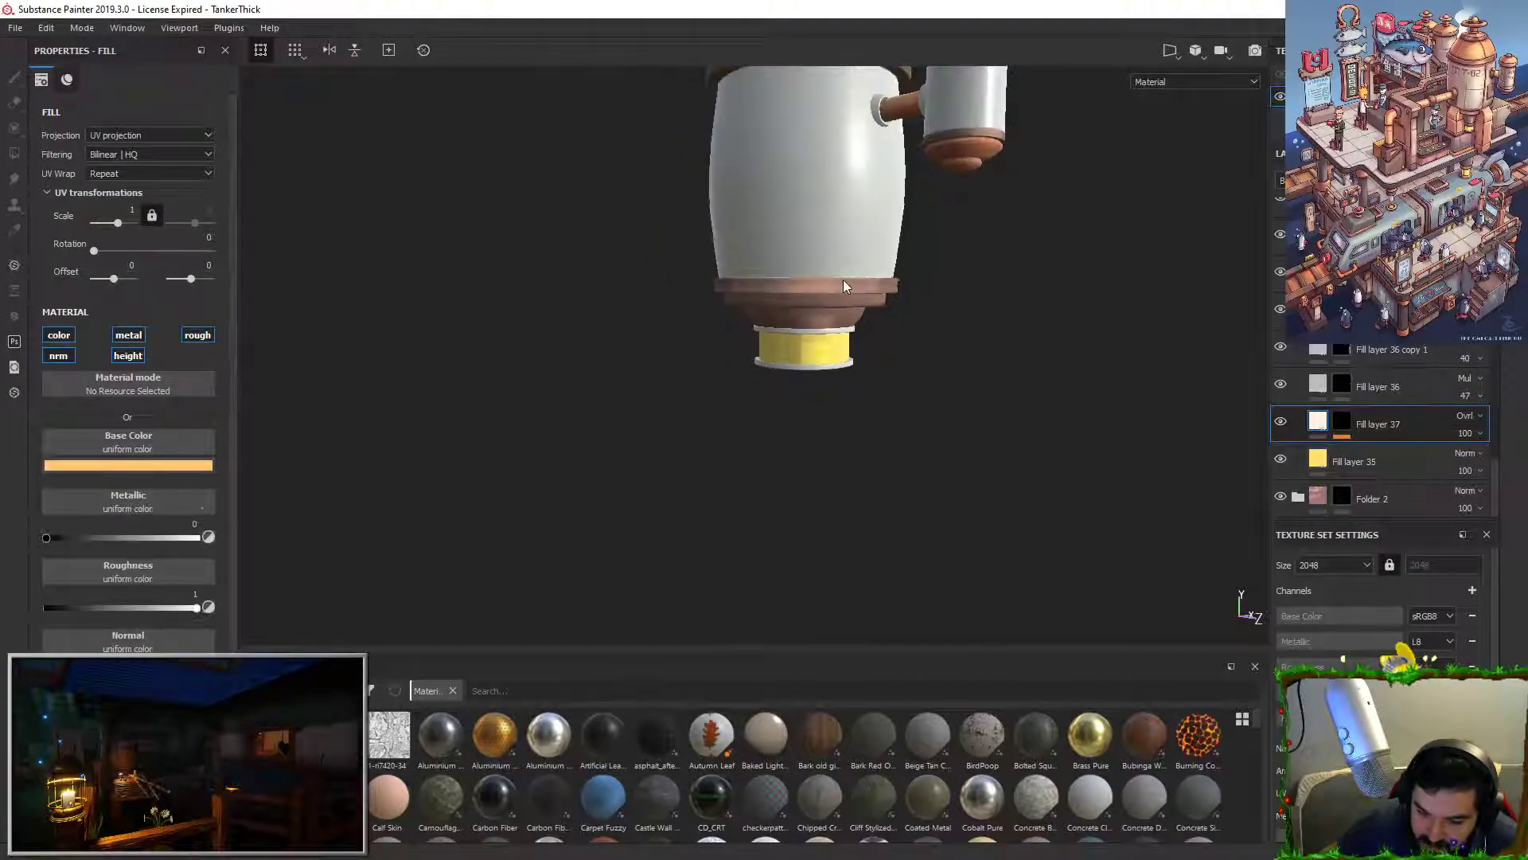
middle_click_drag(832, 278, 889, 465, "alt")
left_click_drag(888, 465, 911, 368, "alt")
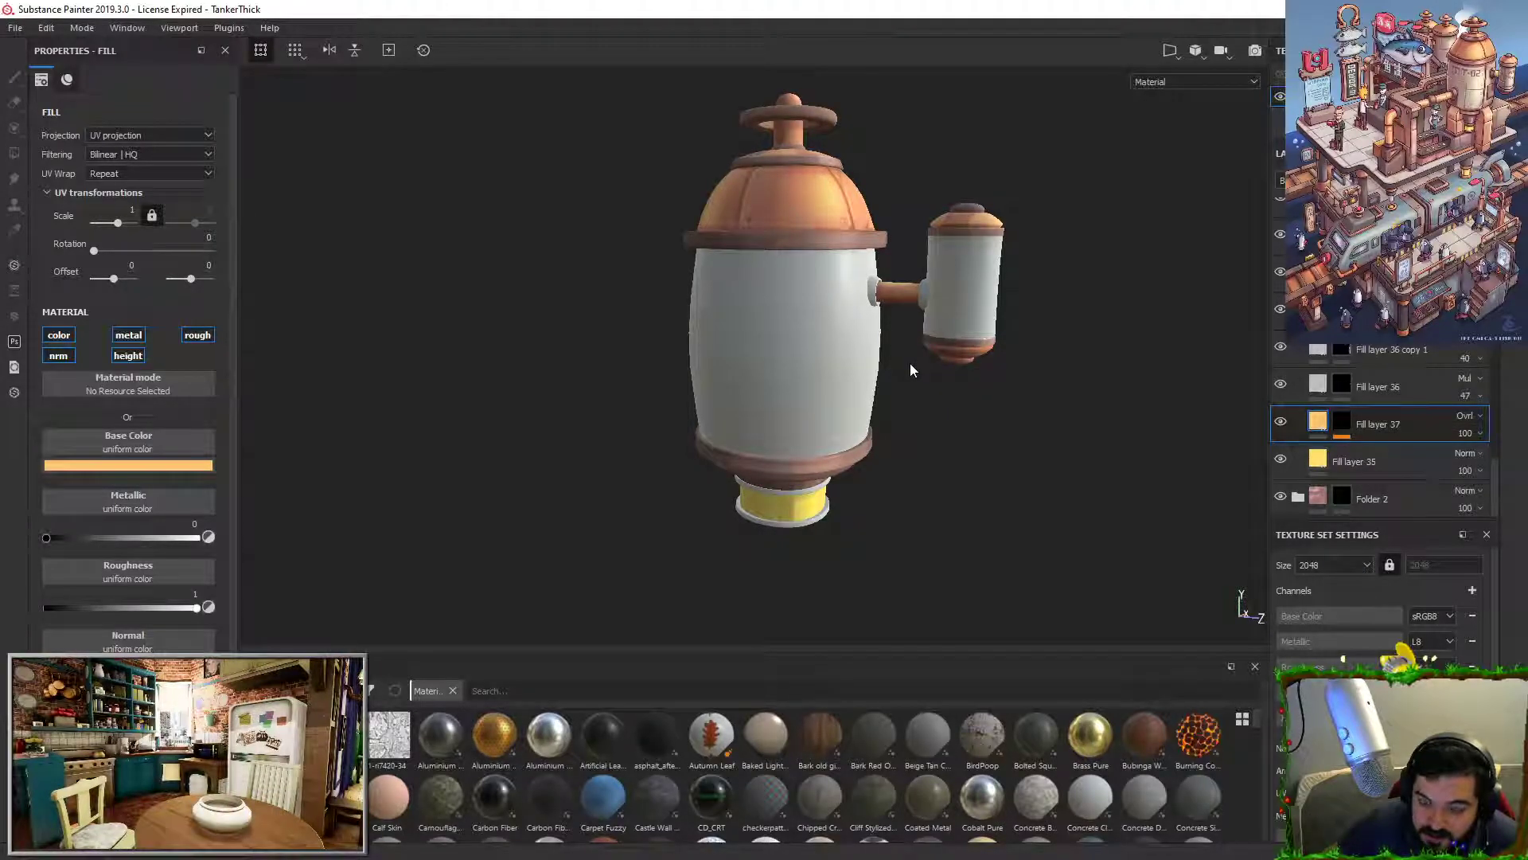
right_click_drag(910, 363, 939, 291, "alt")
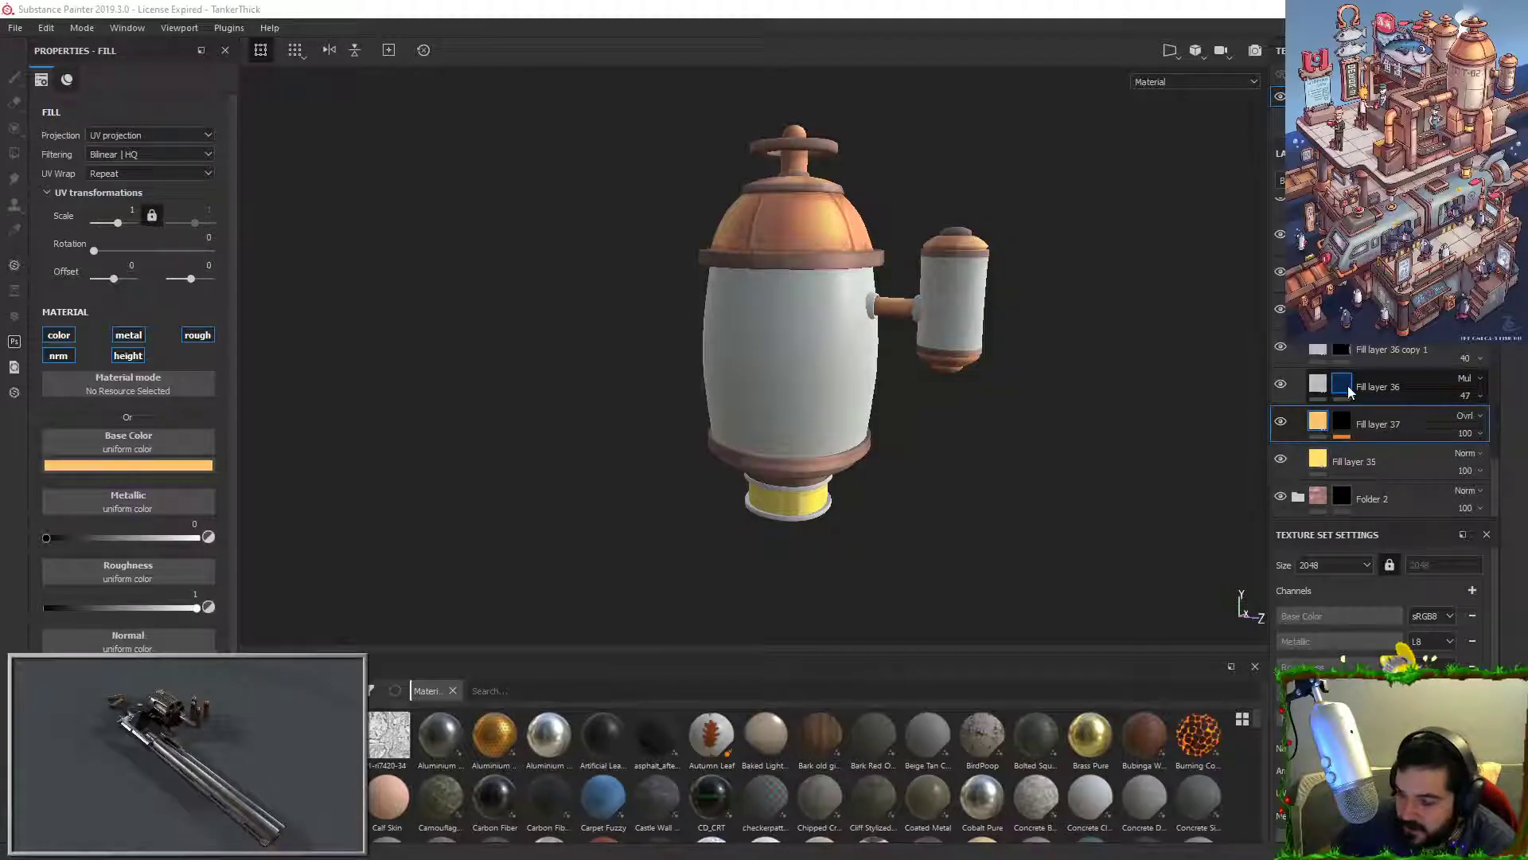
Step: Expand Folder 2 and select its mask for painting, with the lower part of the tank in view
scroll(1348, 385, "down", 5)
scroll(1345, 398, "down", 5)
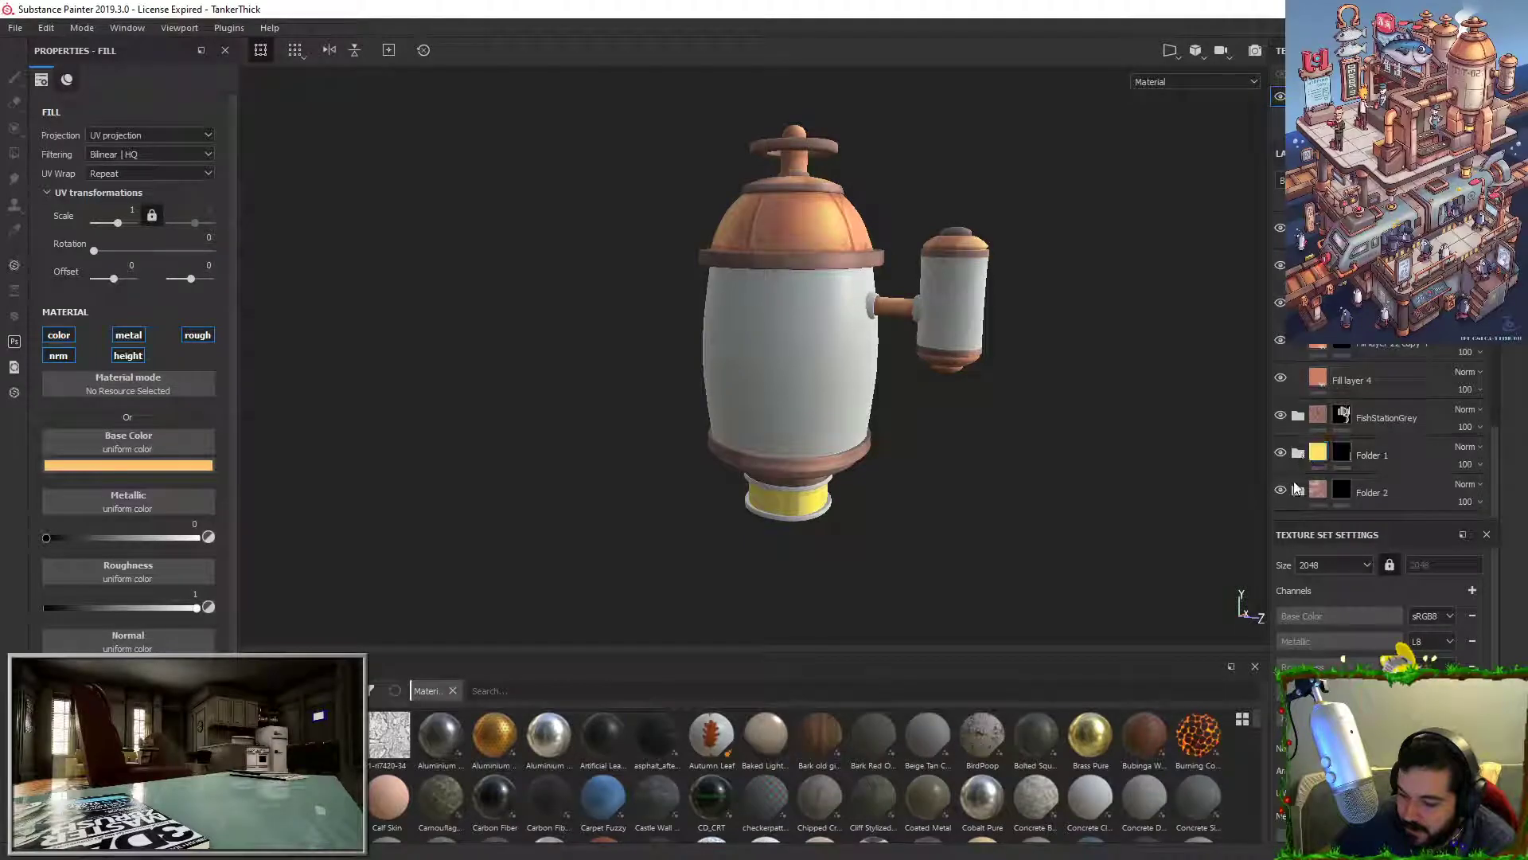
left_click(1296, 489)
scroll(1340, 468, "down", 2)
left_click(1342, 394)
scroll(849, 358, "up", 3)
scroll(849, 358, "up", 1)
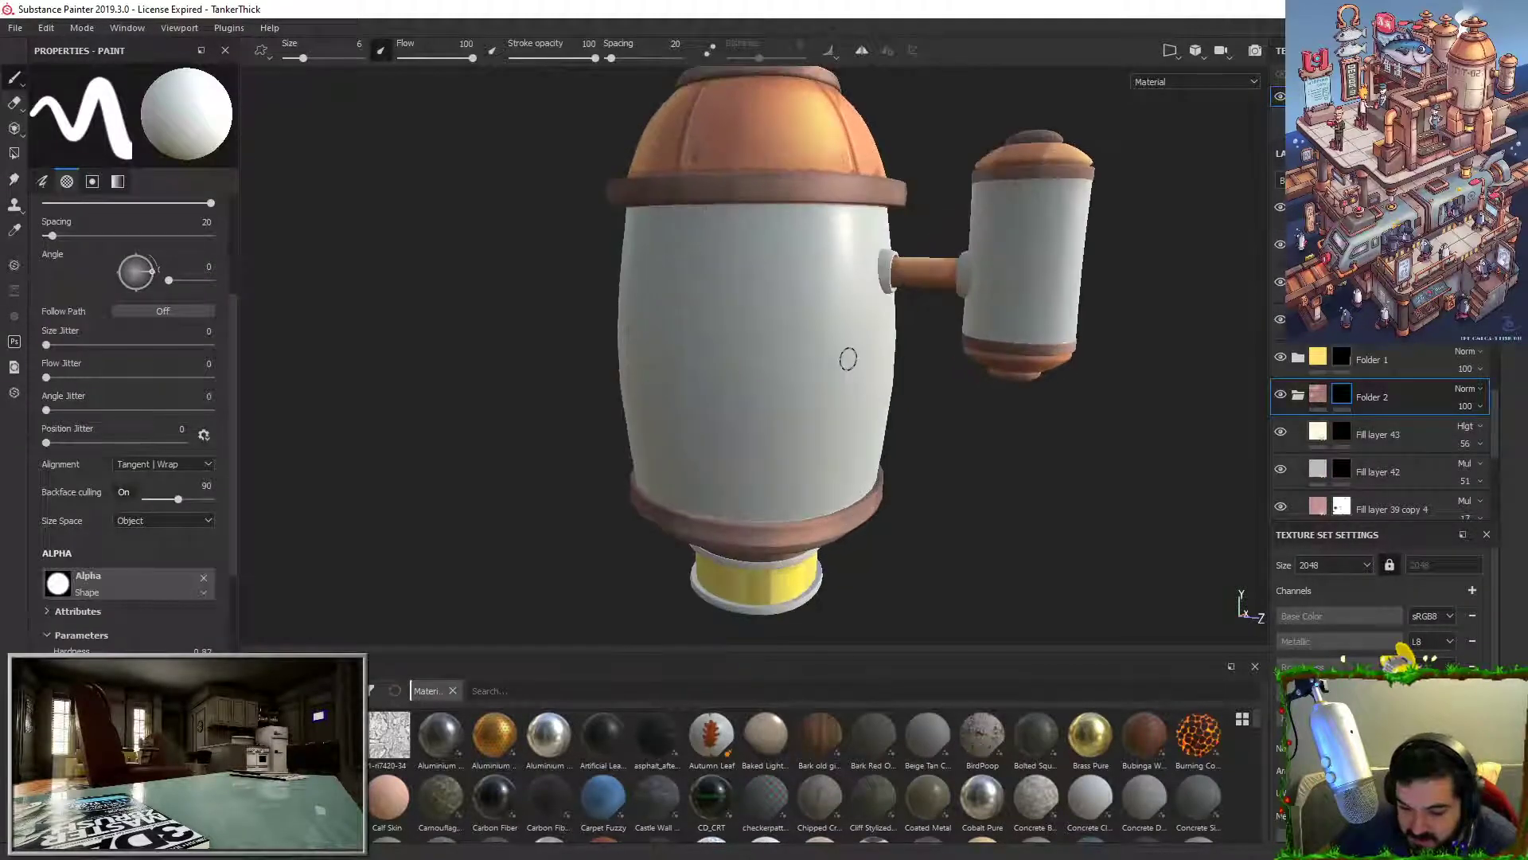
right_click(1338, 388)
left_click(1352, 401)
left_click_drag(847, 351, 895, 335, "alt")
middle_click_drag(921, 440, 918, 300, "alt")
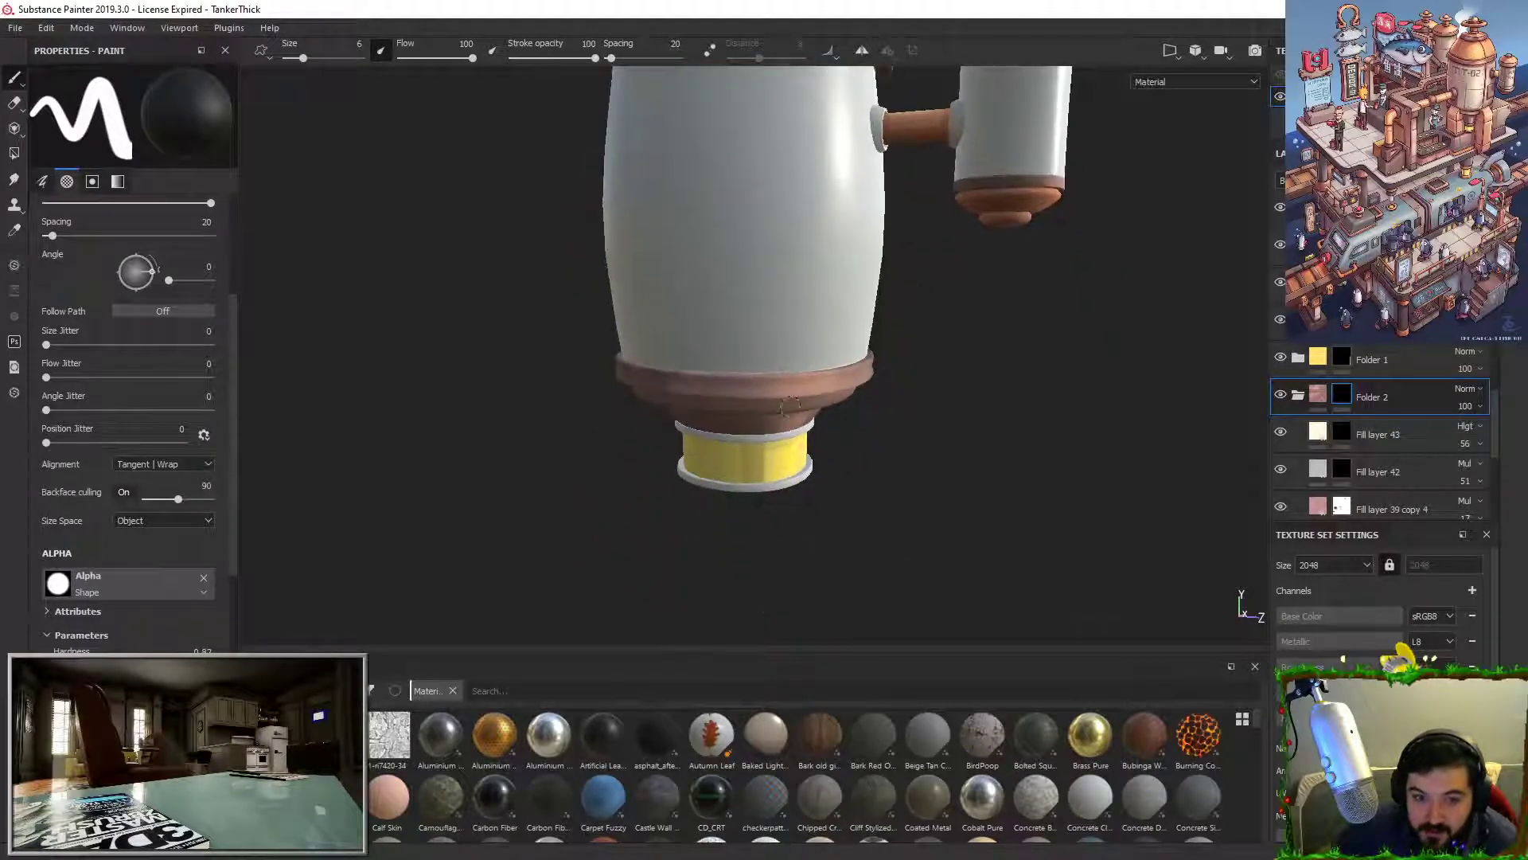
Step: Duplicate the FishStationGrey folder and clear the mask of the copy
scroll(1372, 436, "up", 9)
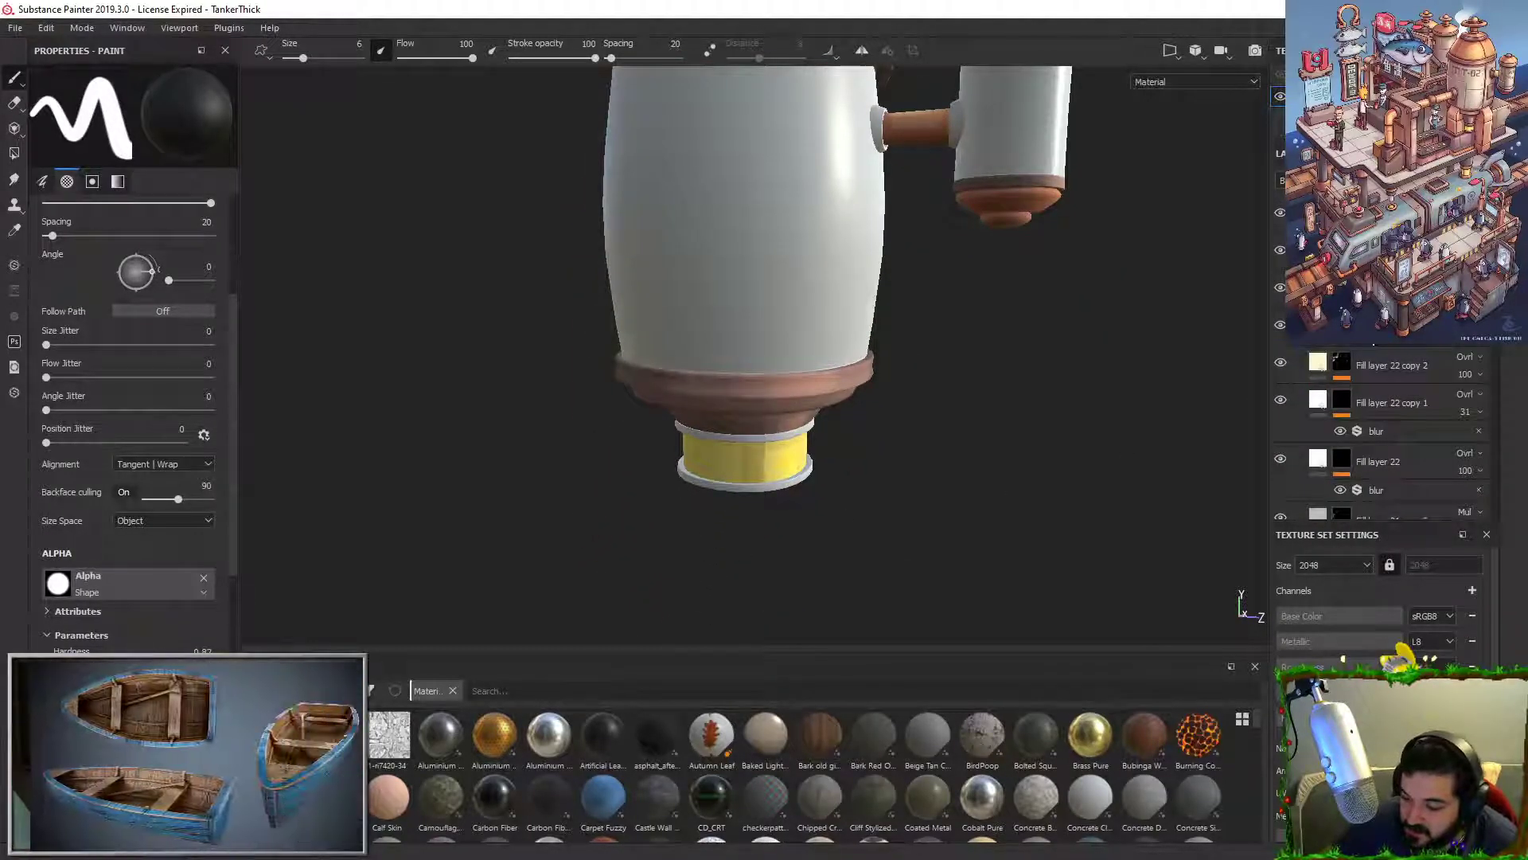
scroll(1370, 375, "up", 5)
scroll(1372, 382, "up", 5)
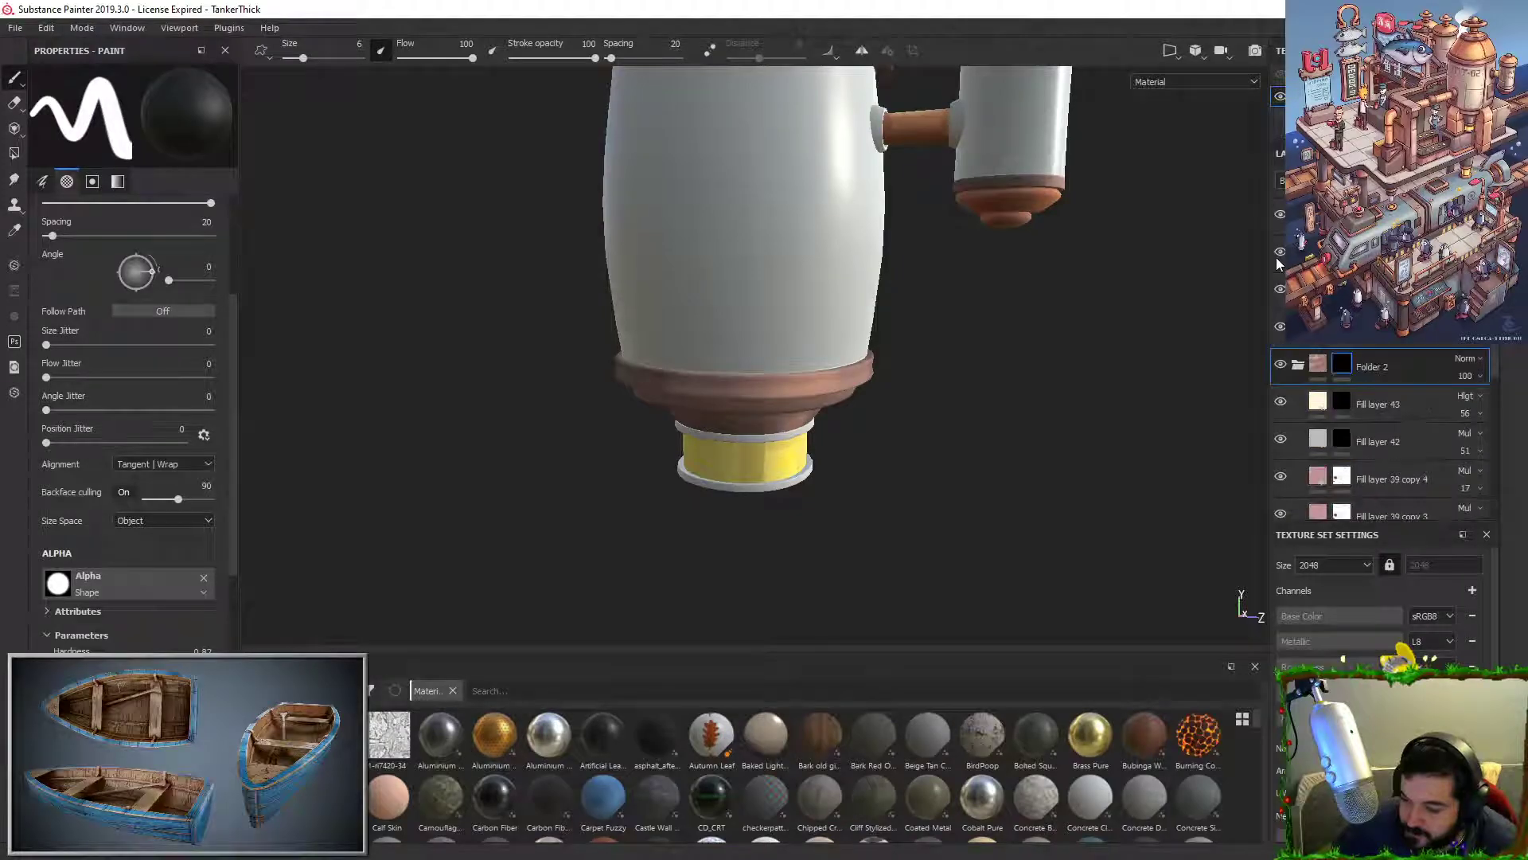
left_click(1283, 303)
left_click(1283, 302)
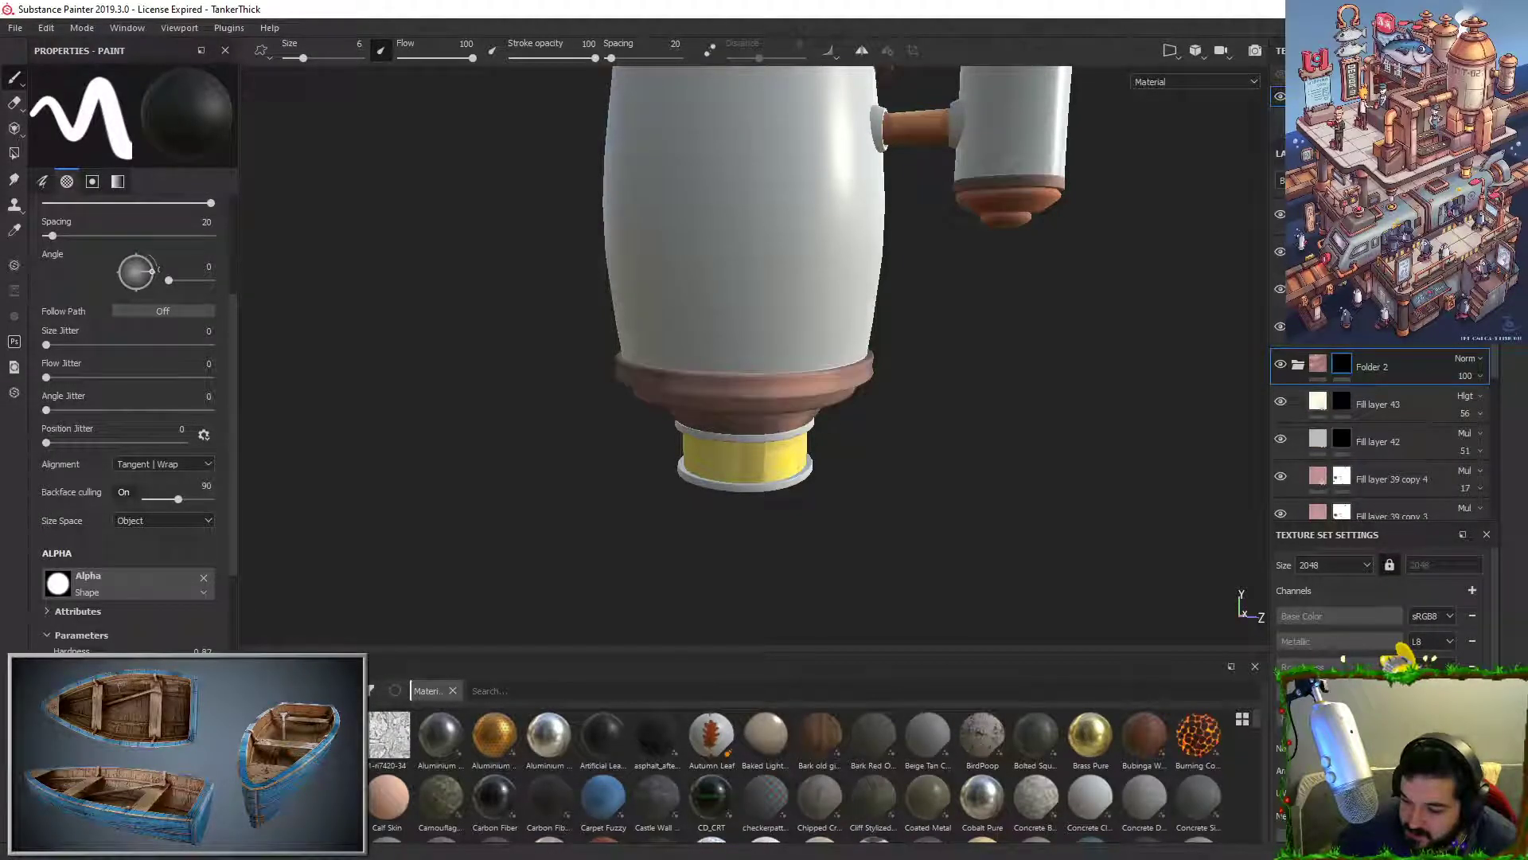
right_click(1340, 293)
key("Escape")
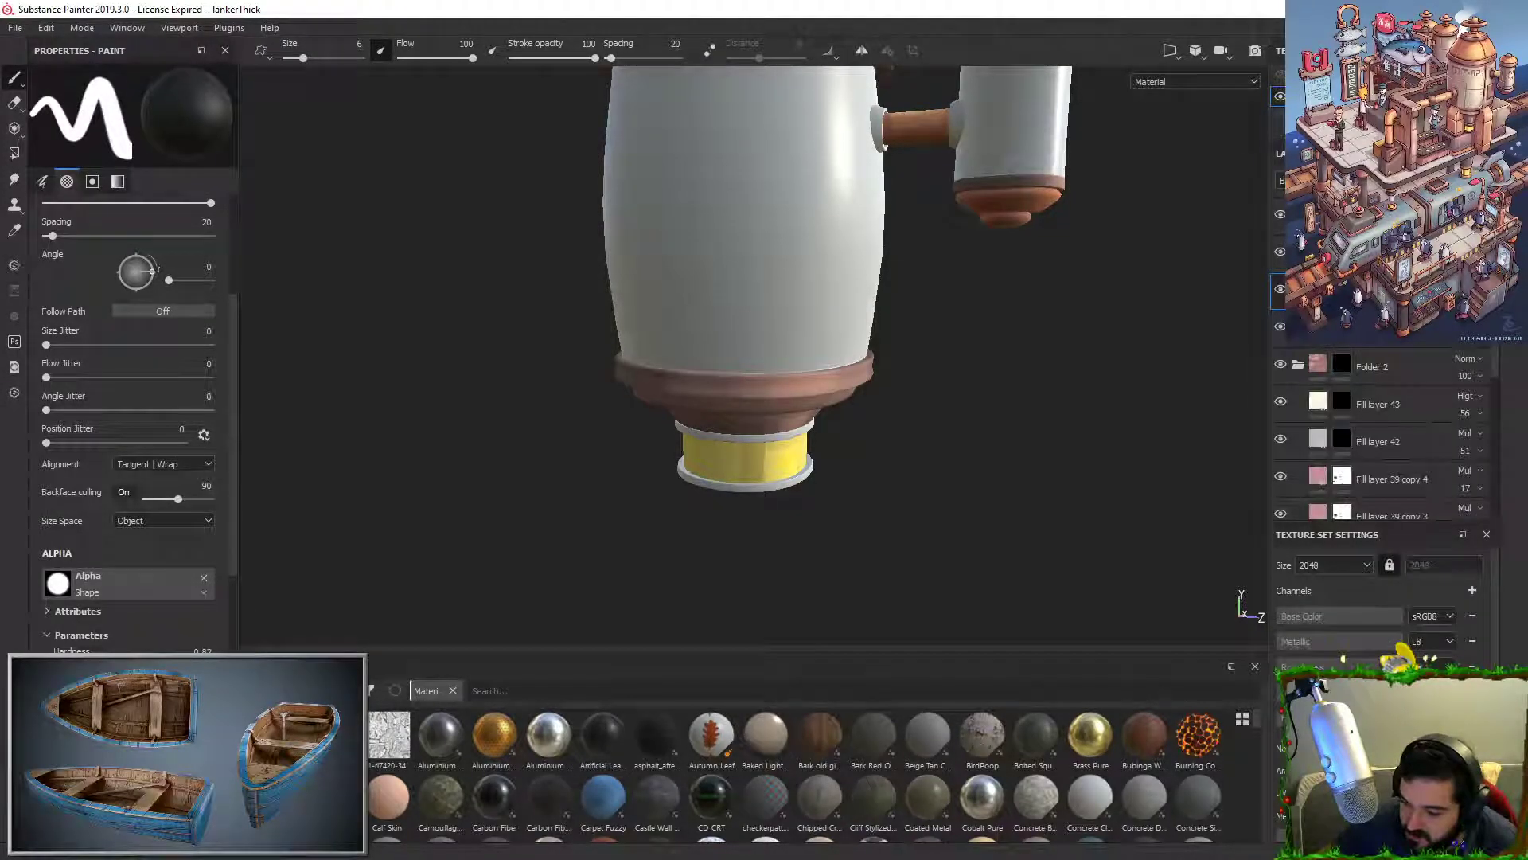
key("ctrl+d")
right_click(1341, 292)
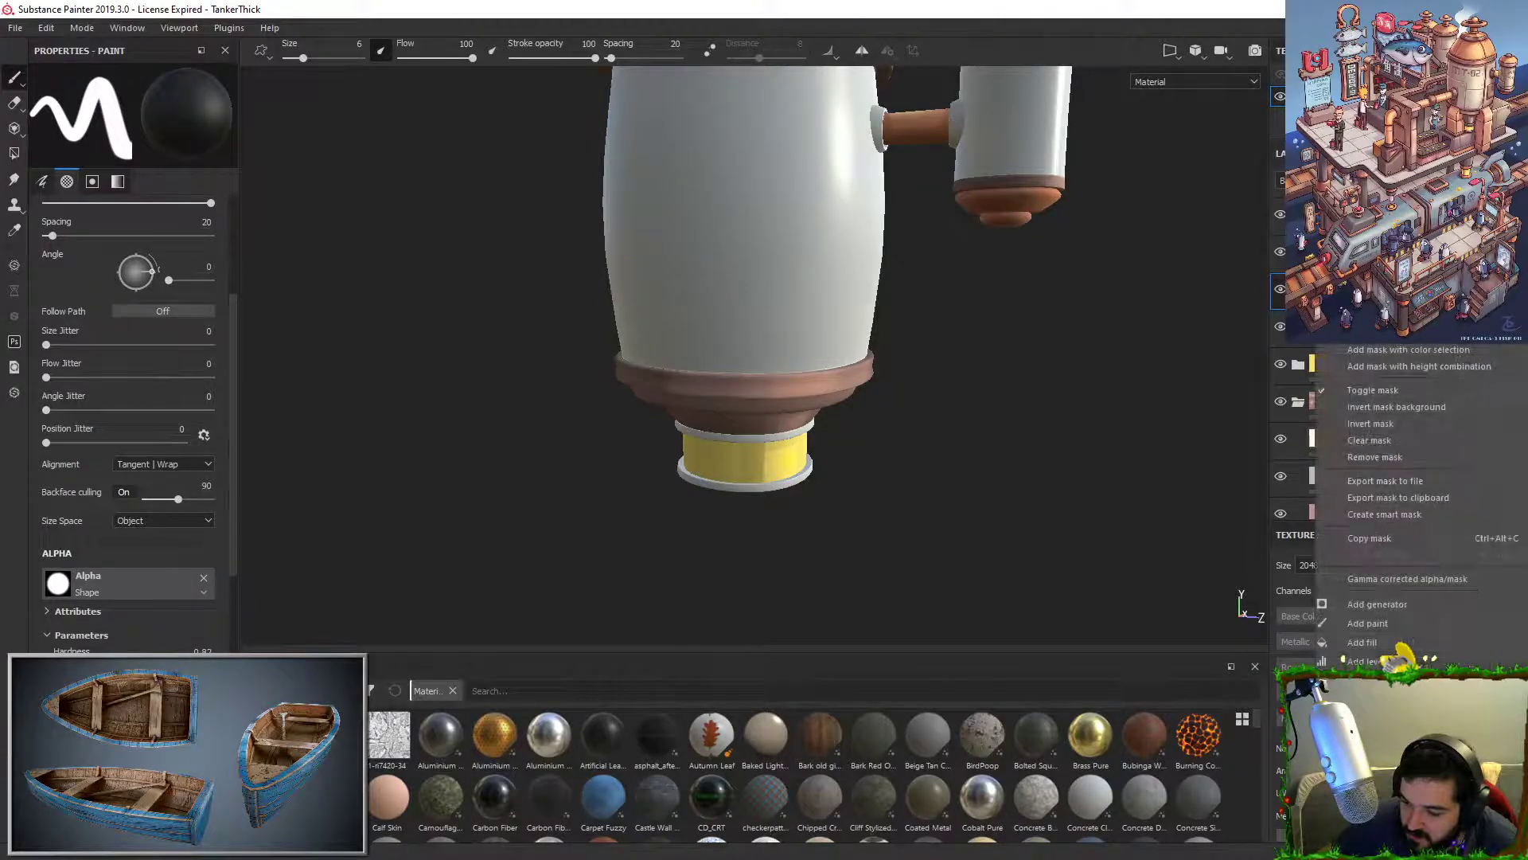
left_click(1369, 440)
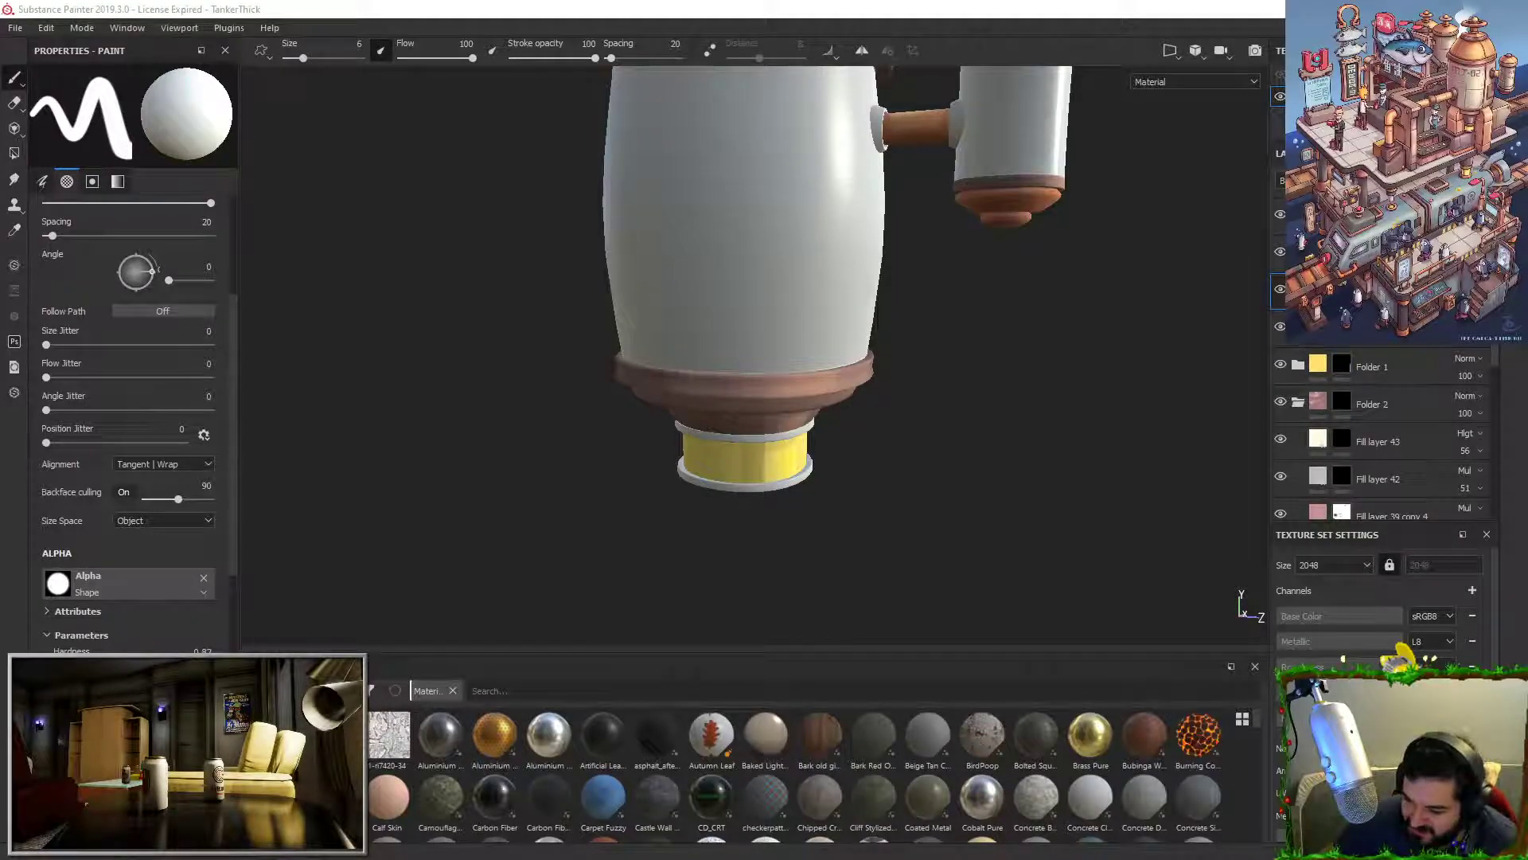
Step: Fill the two thin rings above and below the yellow pipe into the copied folder's mask using Polygon Fill in mesh mode
right_click_drag(828, 461, 750, 519, "alt")
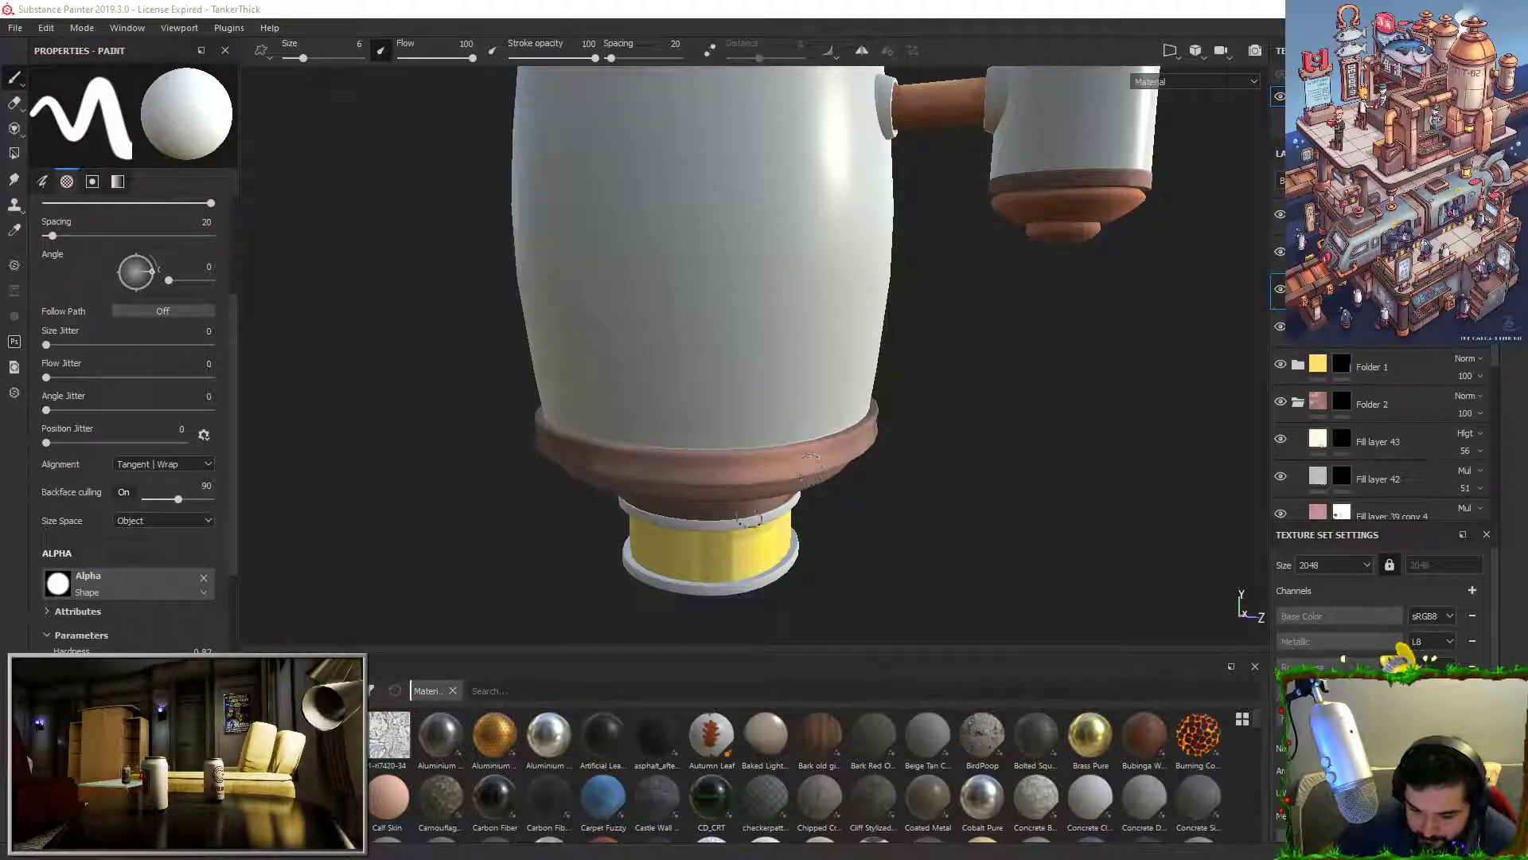
middle_click_drag(750, 518, 785, 406, "alt")
key("4")
right_click_drag(778, 414, 766, 452, "alt")
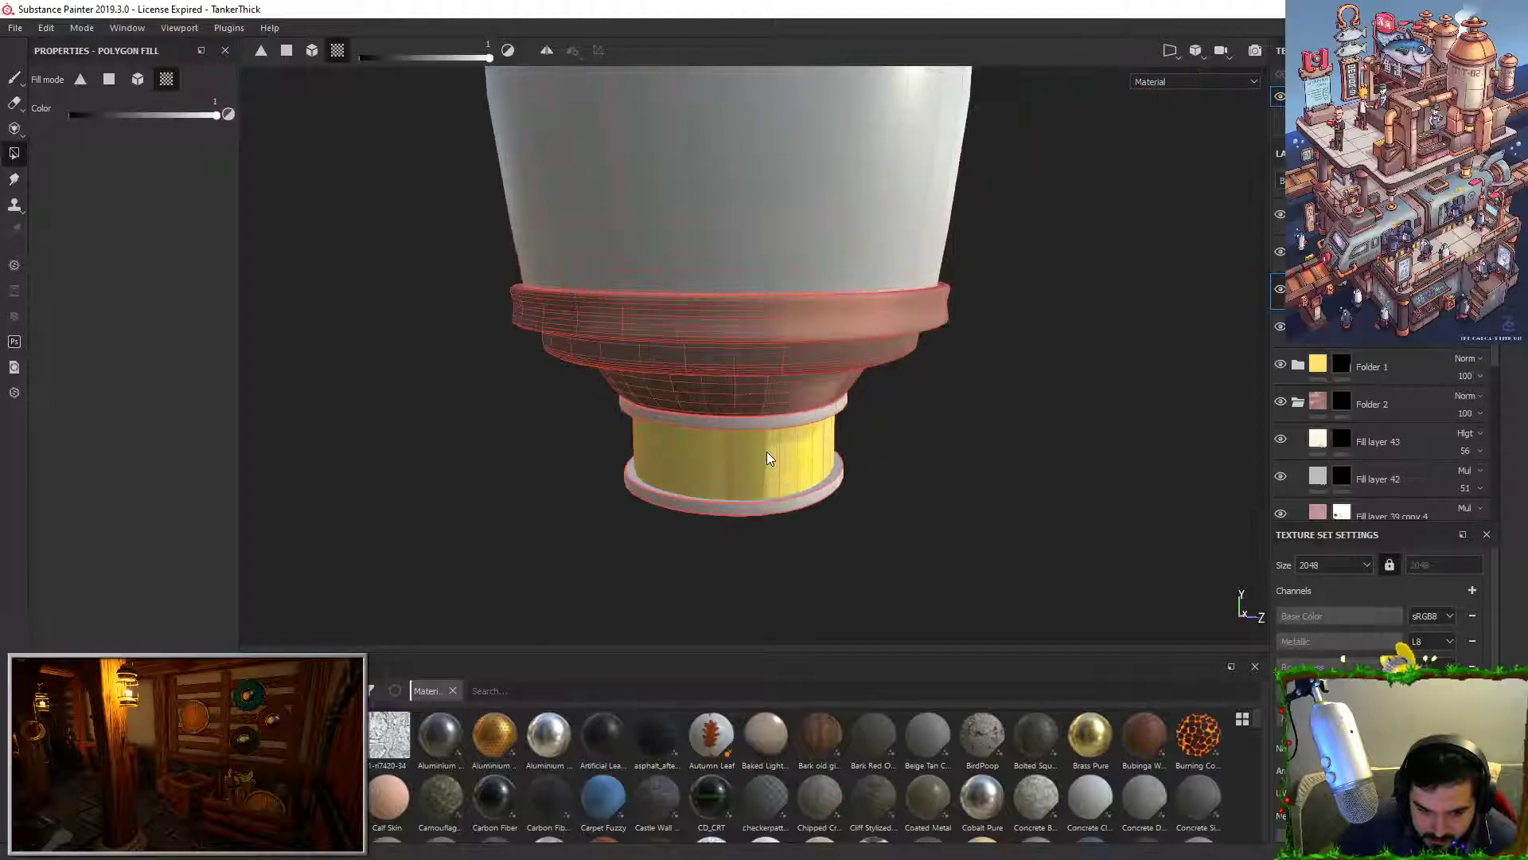
left_click(137, 78)
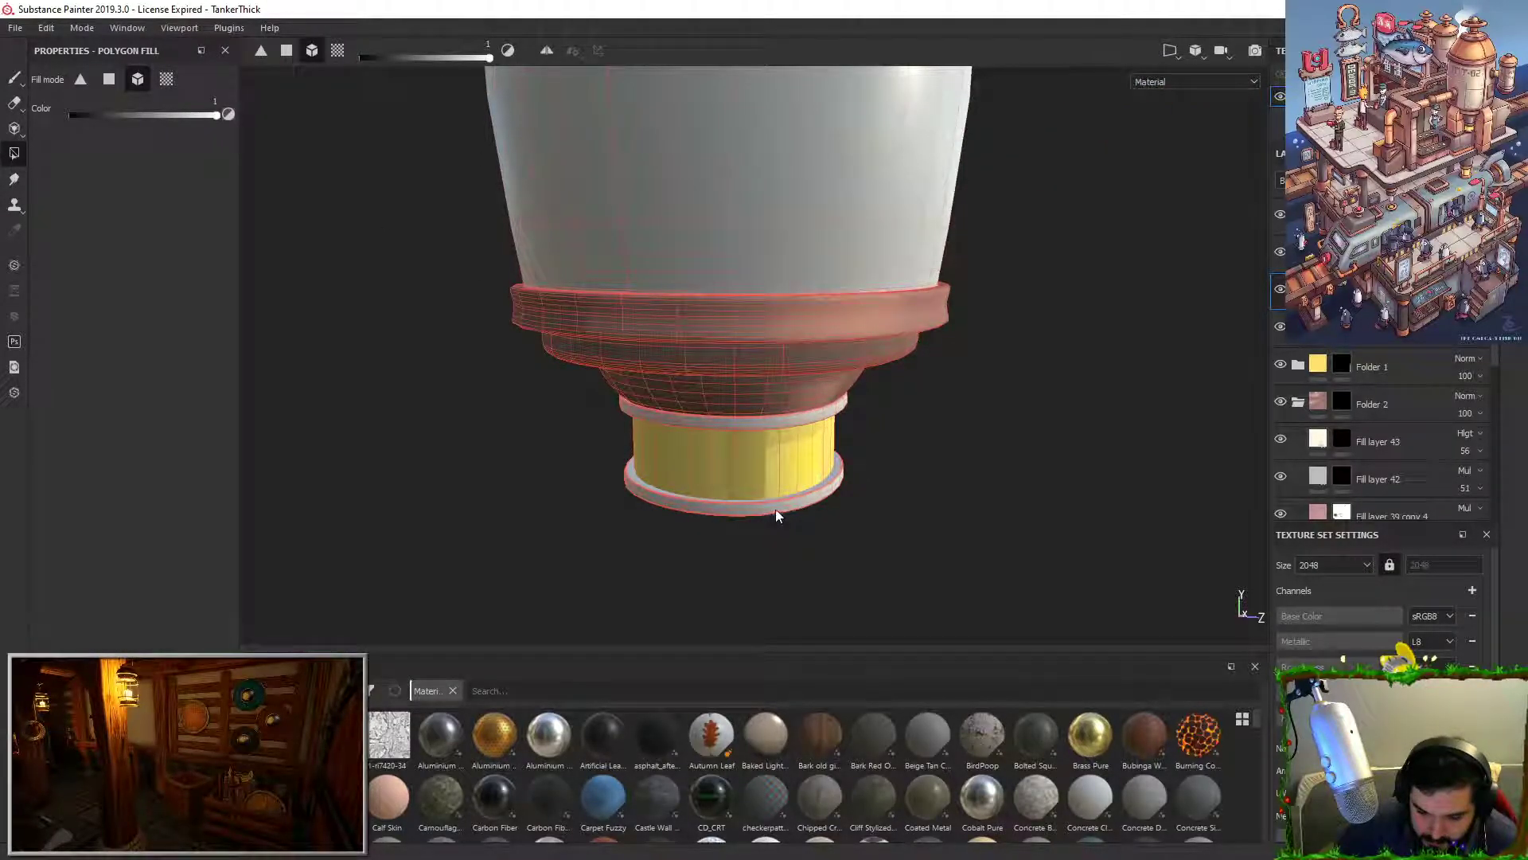
left_click(775, 509)
left_click(775, 414)
key("1")
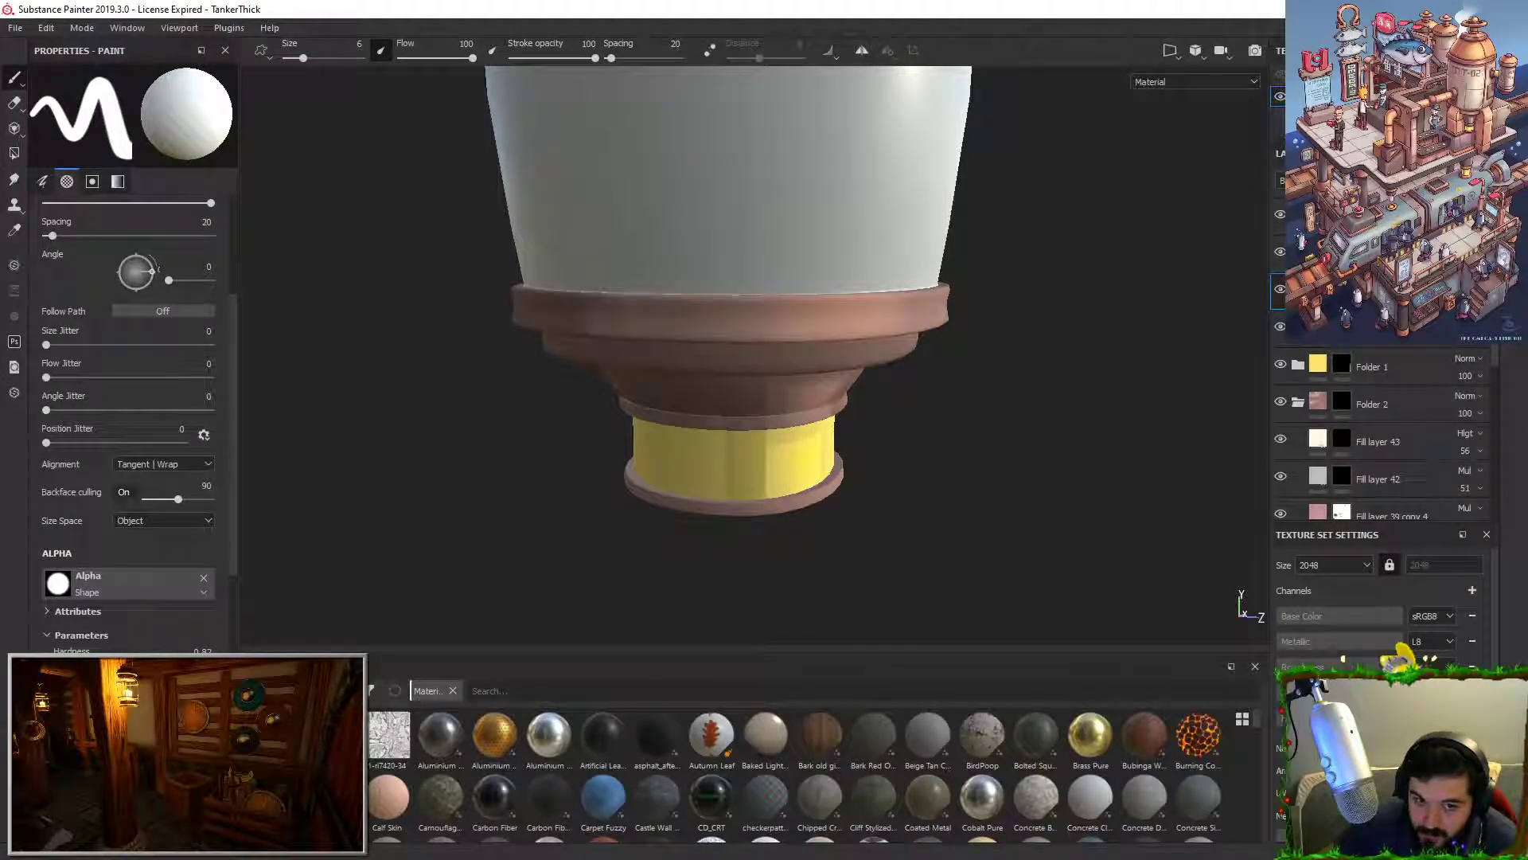
Step: Expand the copied folder and blank the masks of its lower shading fill layers
left_click(1299, 289)
scroll(1417, 362, "down", 5)
right_click(1343, 345)
left_click(1360, 367)
right_click(1344, 305)
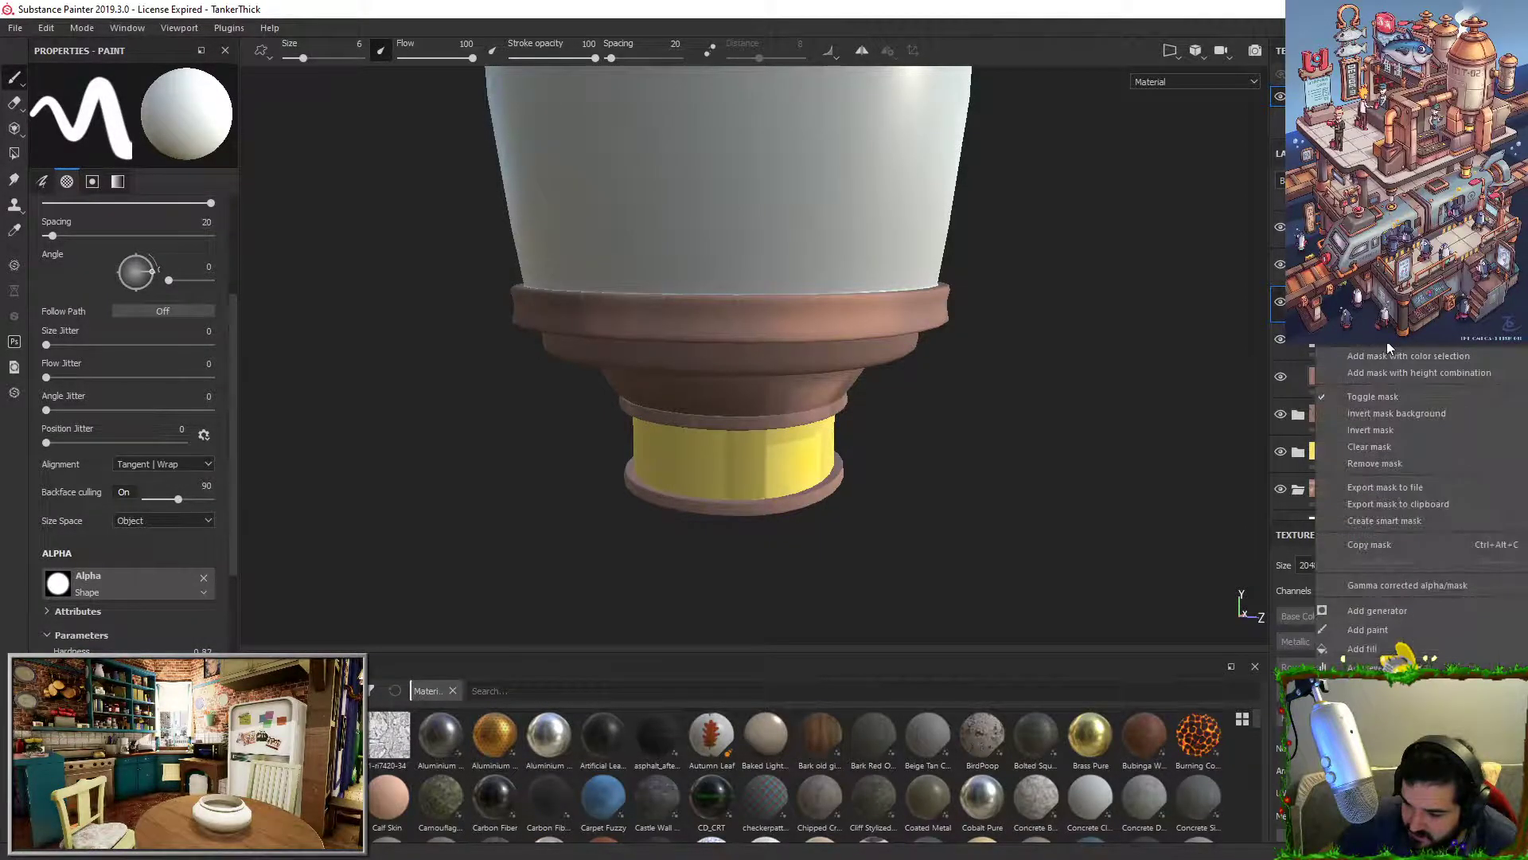
left_click(1375, 322)
right_click(1343, 264)
left_click(1370, 288)
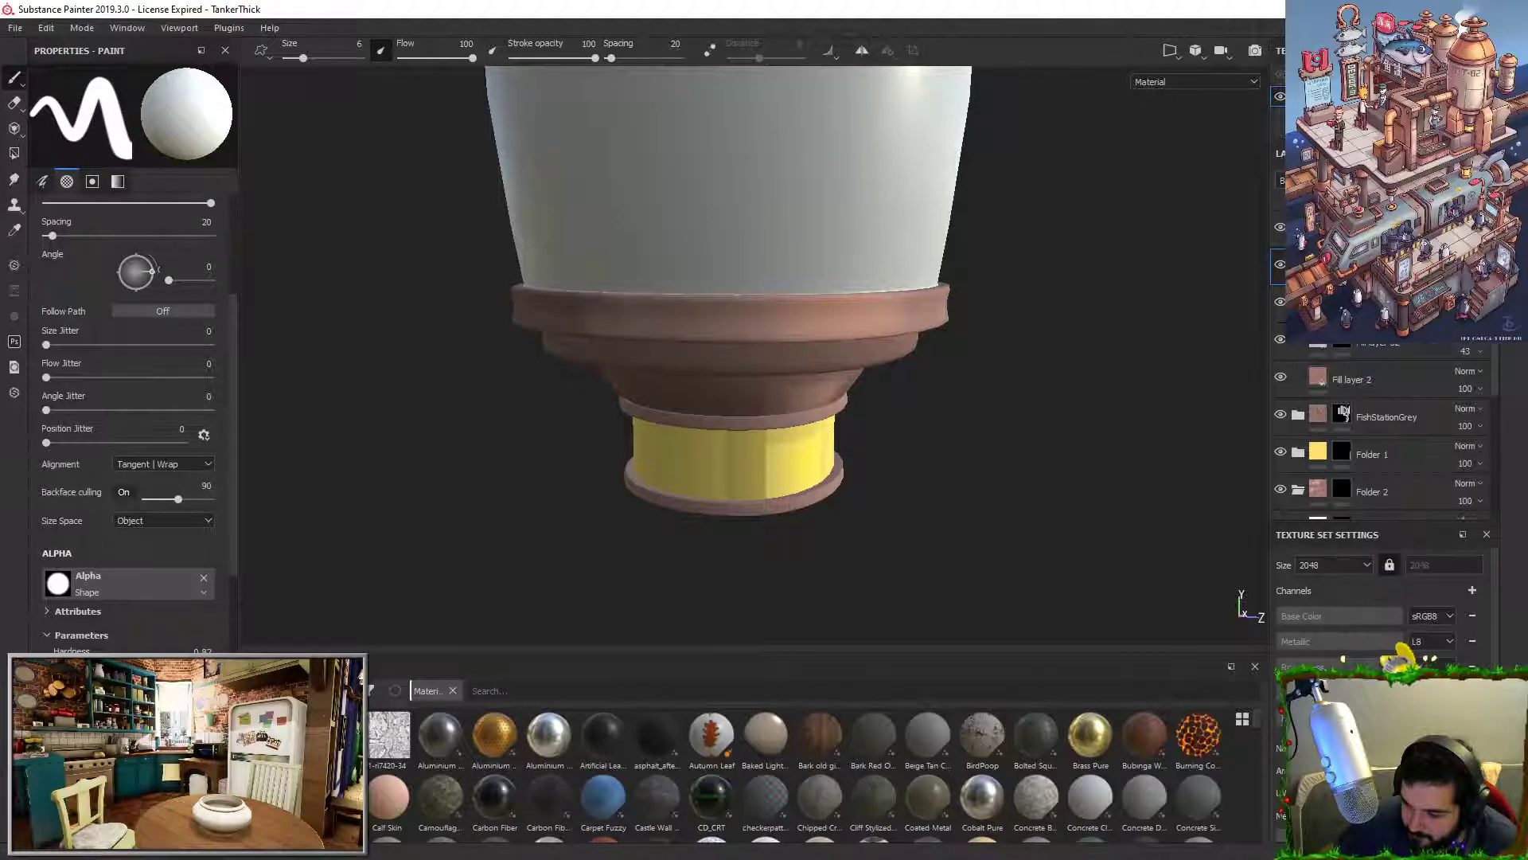
Step: Change the base color of Fill layer 2 in the copied folder to a neutral grey and check the rings
left_click(1305, 389)
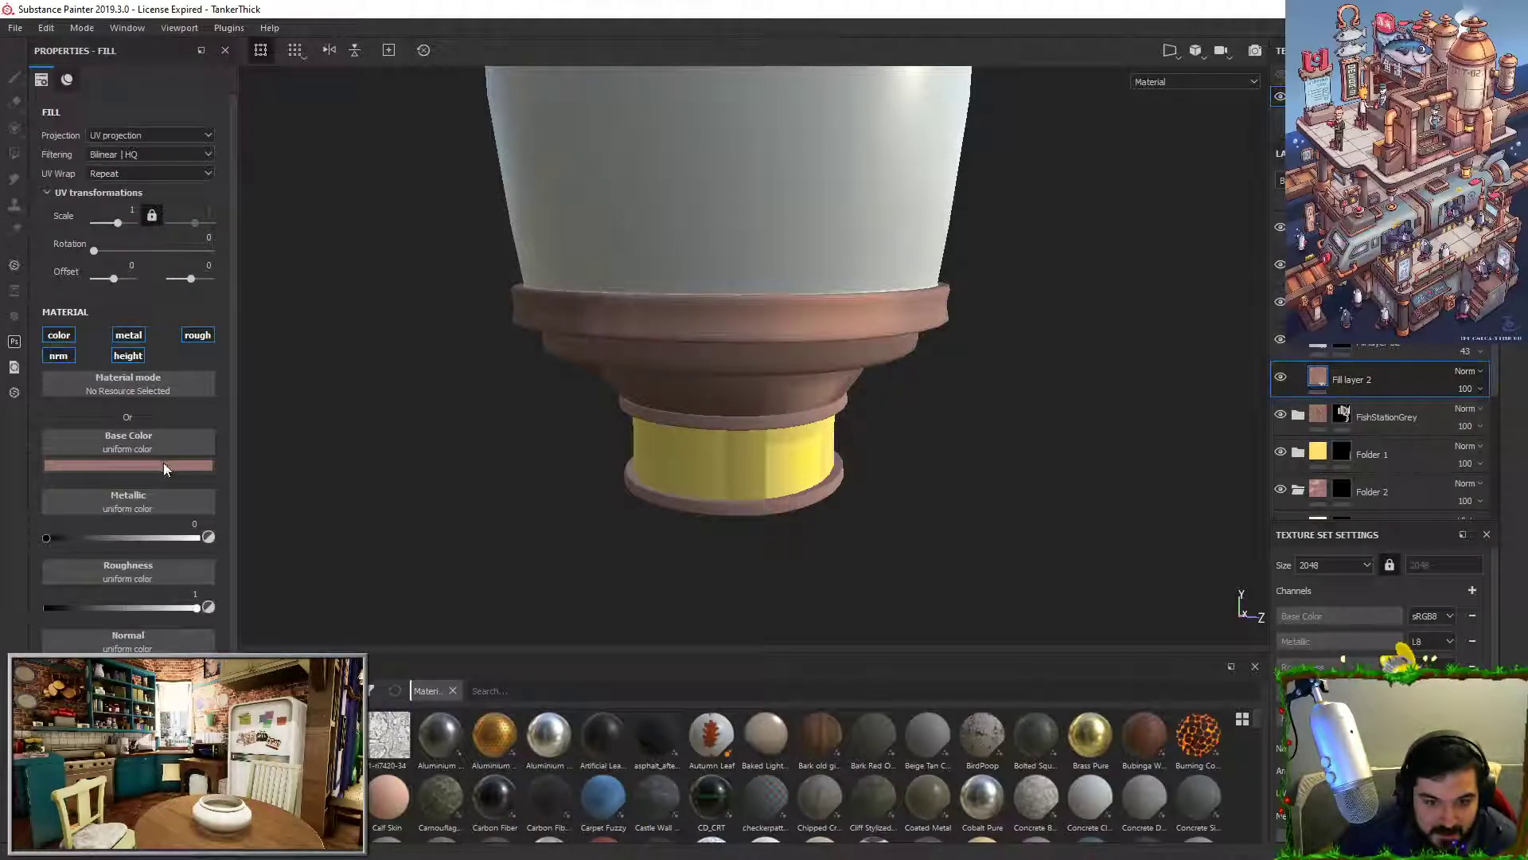
left_click(164, 463)
mouse_move(195, 548)
left_mouse_down()
mouse_move(183, 538)
mouse_move(178, 564)
left_mouse_up()
left_click_drag(636, 390, 767, 388, "alt")
left_click_drag(812, 527, 840, 435, "alt")
right_click_drag(841, 434, 848, 514, "alt")
middle_click_drag(849, 514, 877, 363, "alt")
right_click_drag(877, 363, 942, 434, "alt")
middle_click_drag(942, 434, 921, 584, "alt")
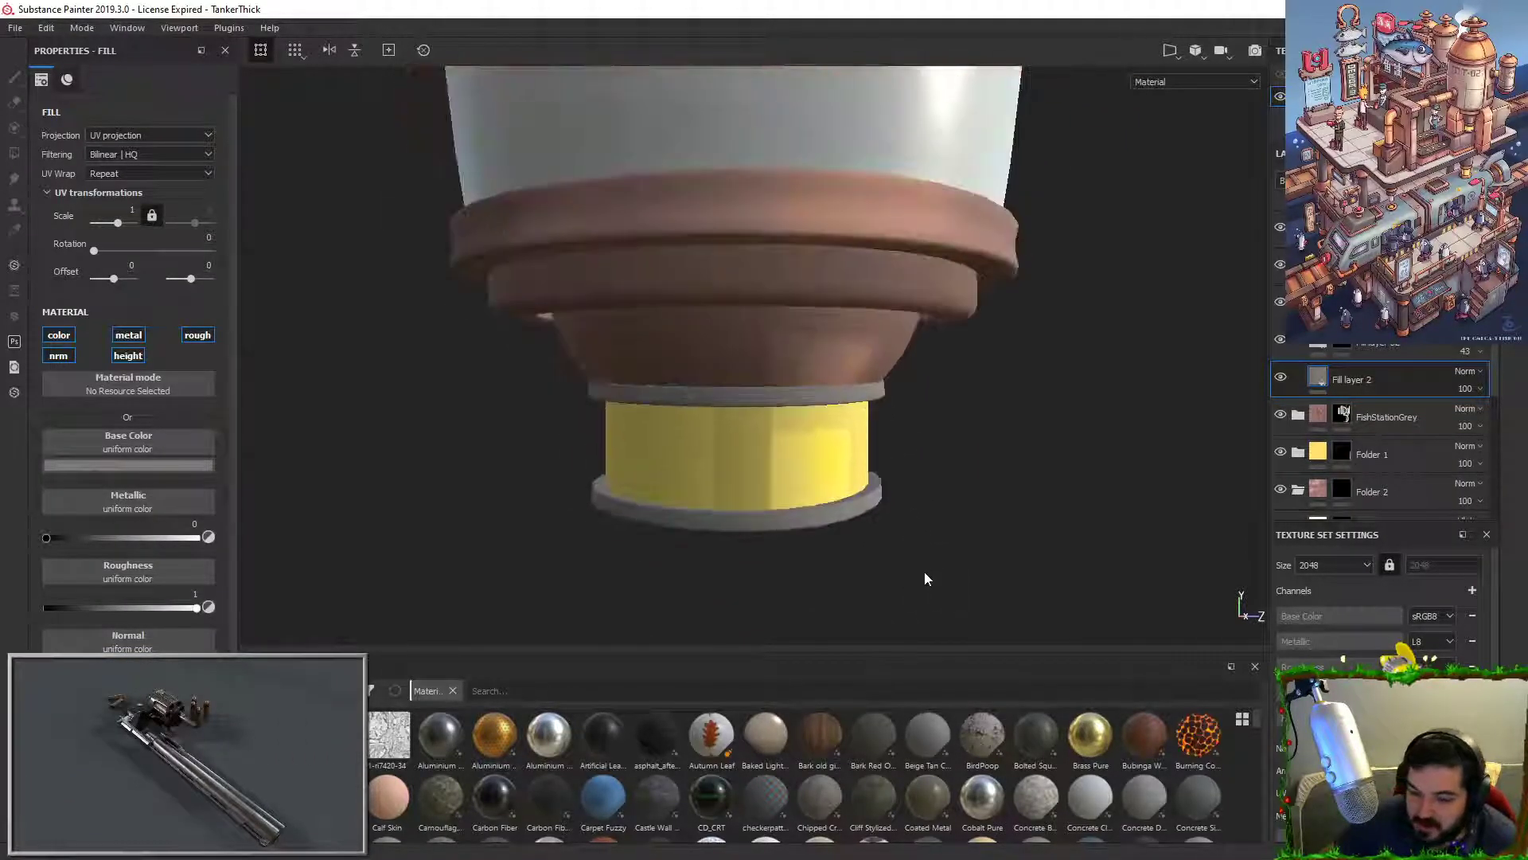
left_click_drag(920, 584, 921, 613, "alt")
Step: Paint shading around the two grey rings in the mask of the fill layer directly above Fill layer 2
left_click(1341, 348)
right_click_drag(820, 462, 893, 557, "alt")
middle_click_drag(893, 557, 893, 463, "alt")
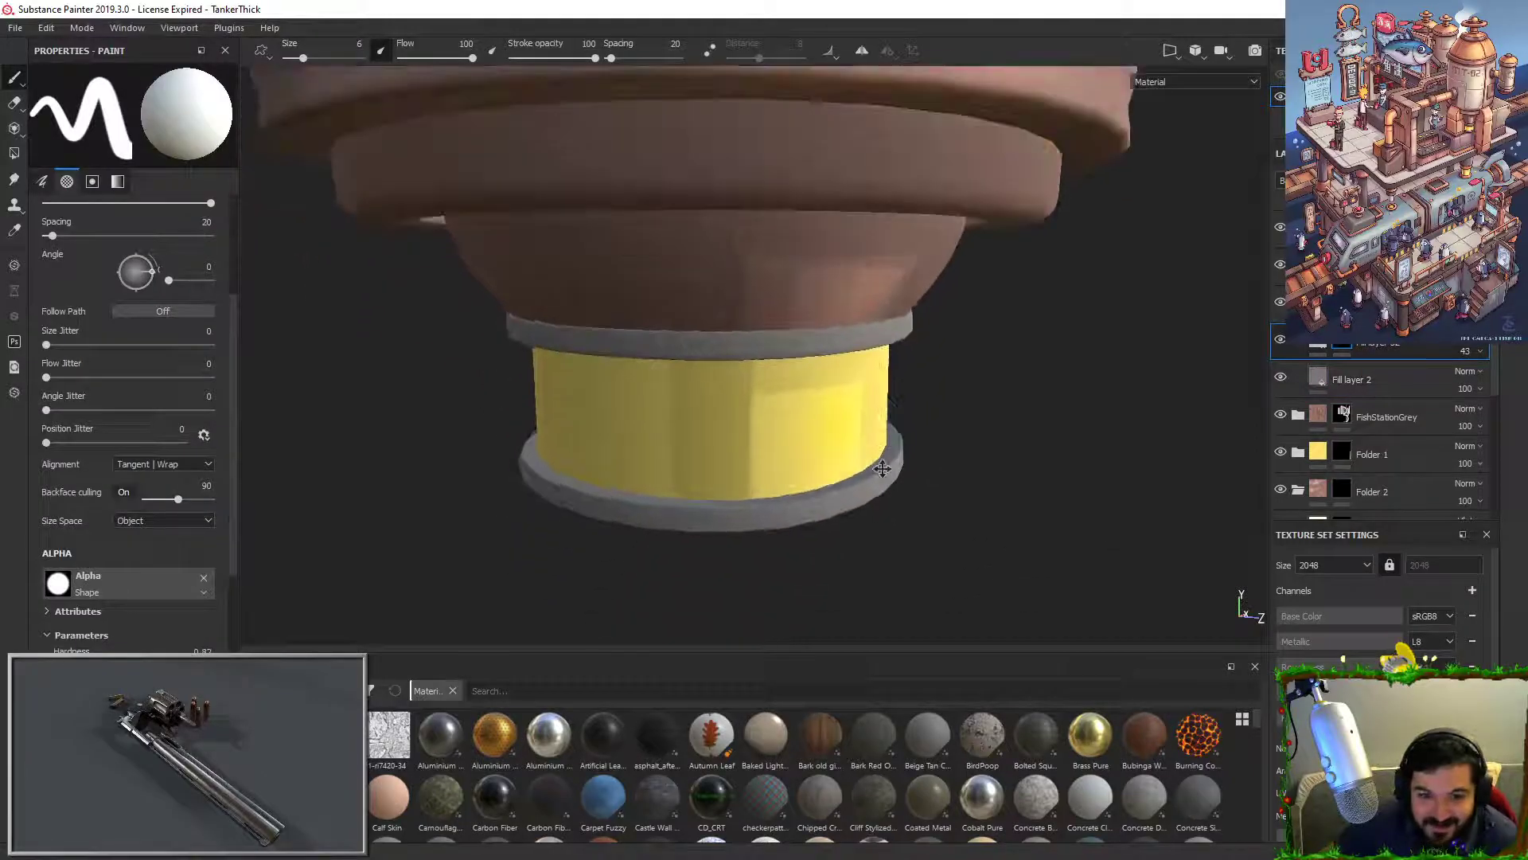
right_click_drag(893, 464, 794, 333, "alt")
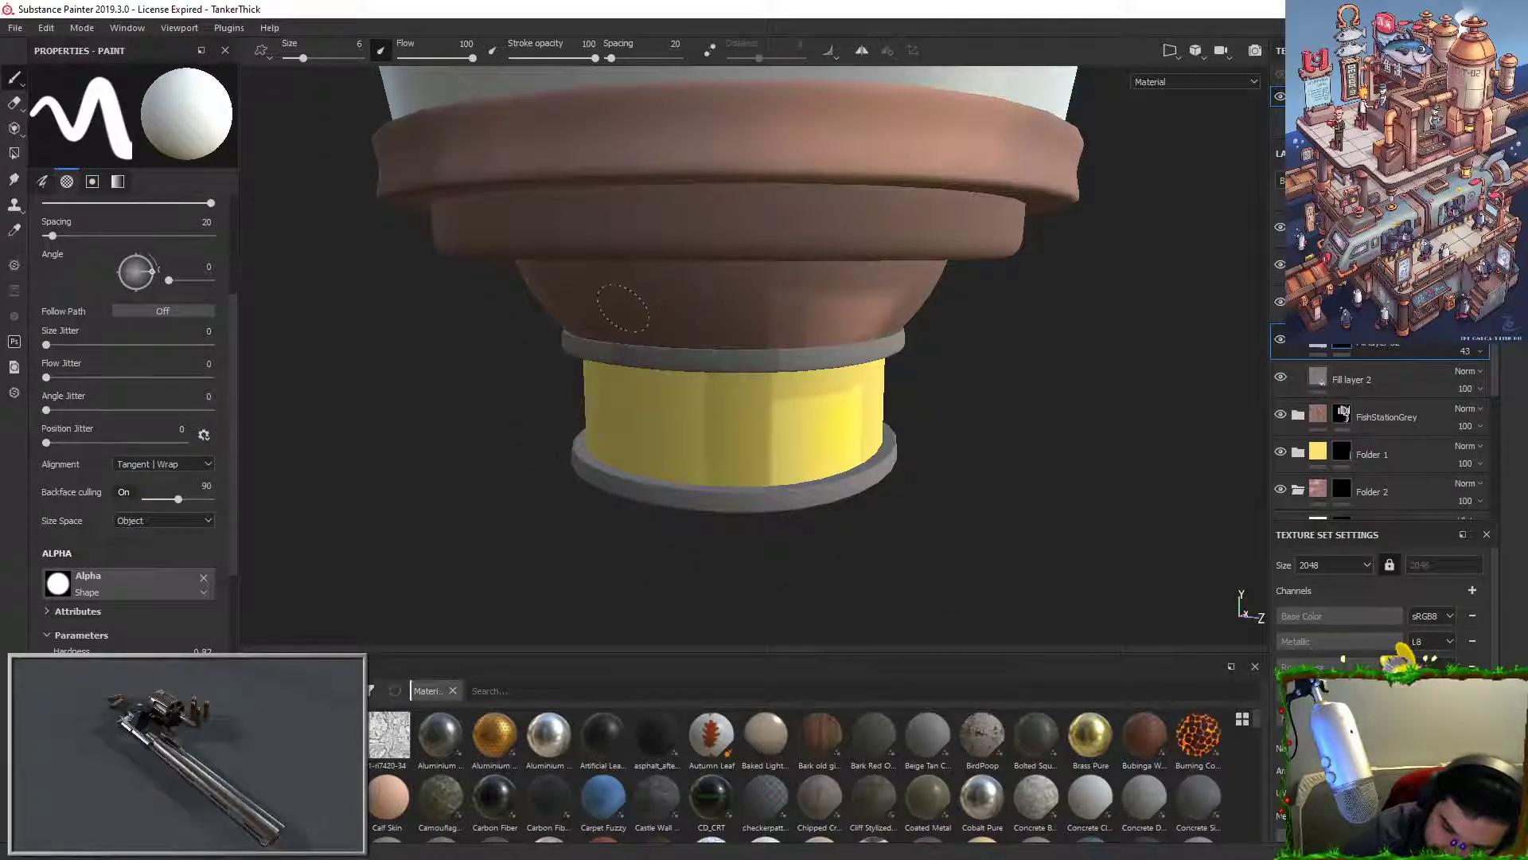
key("x")
key("x")
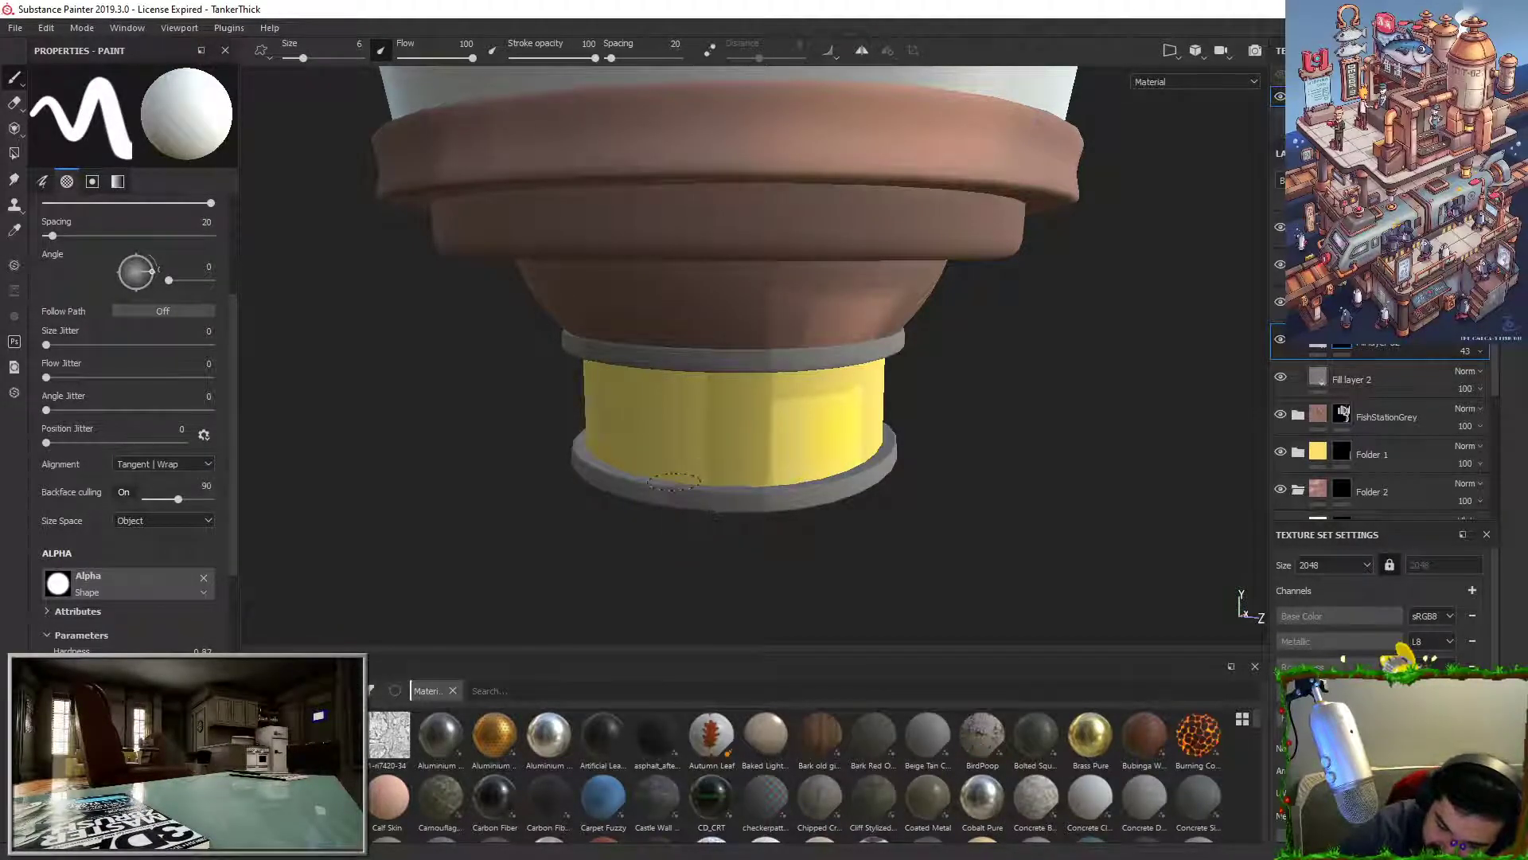
mouse_move(594, 527)
left_mouse_down("alt")
mouse_move(815, 529)
mouse_move(893, 503)
left_mouse_up("alt")
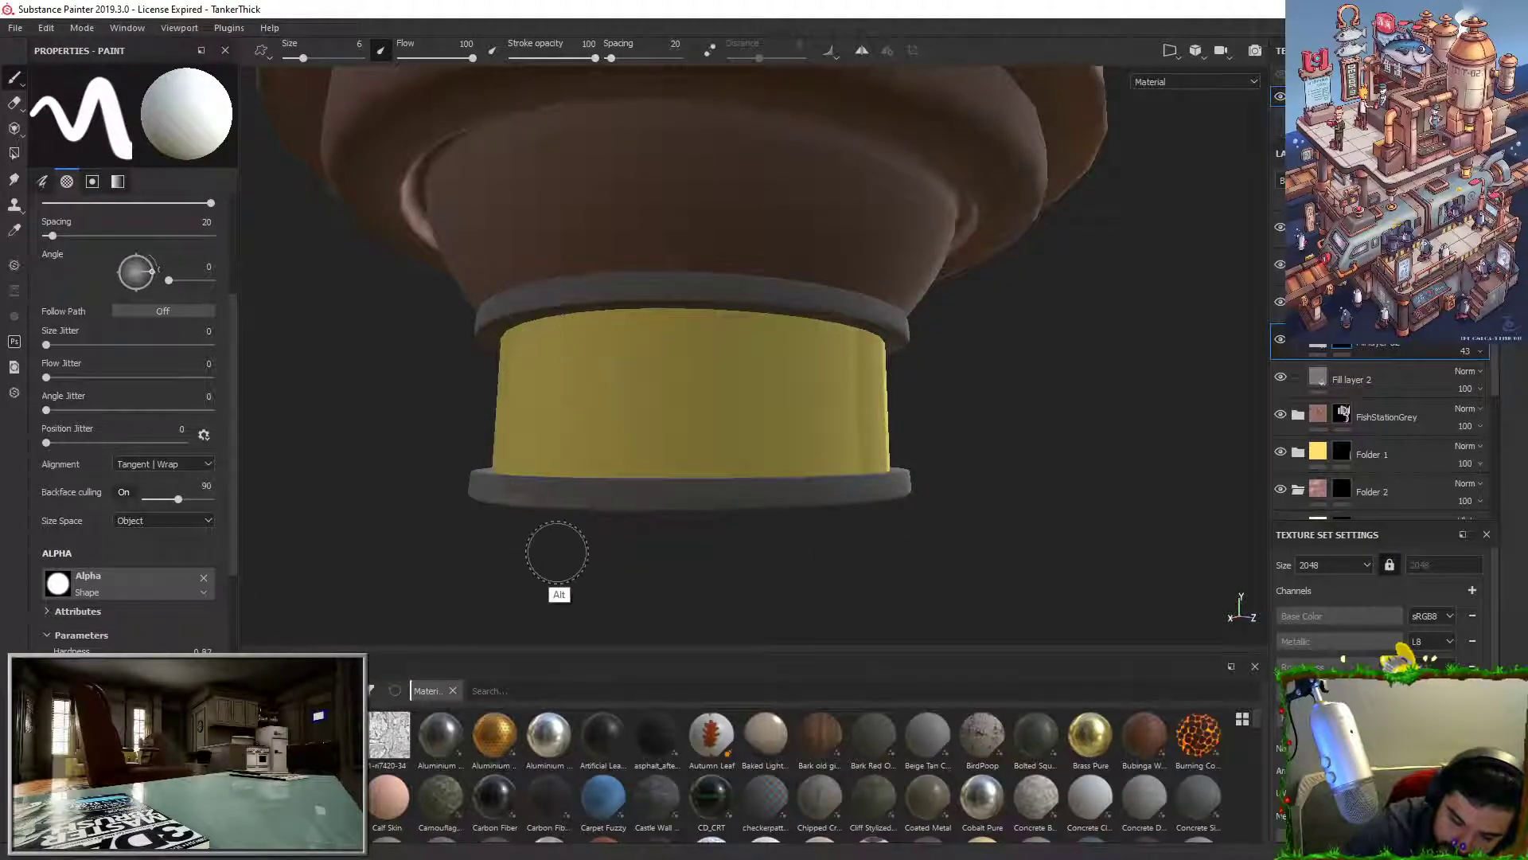
left_click_drag(557, 549, 662, 613, "alt")
right_click_drag(619, 563, 557, 525, "alt")
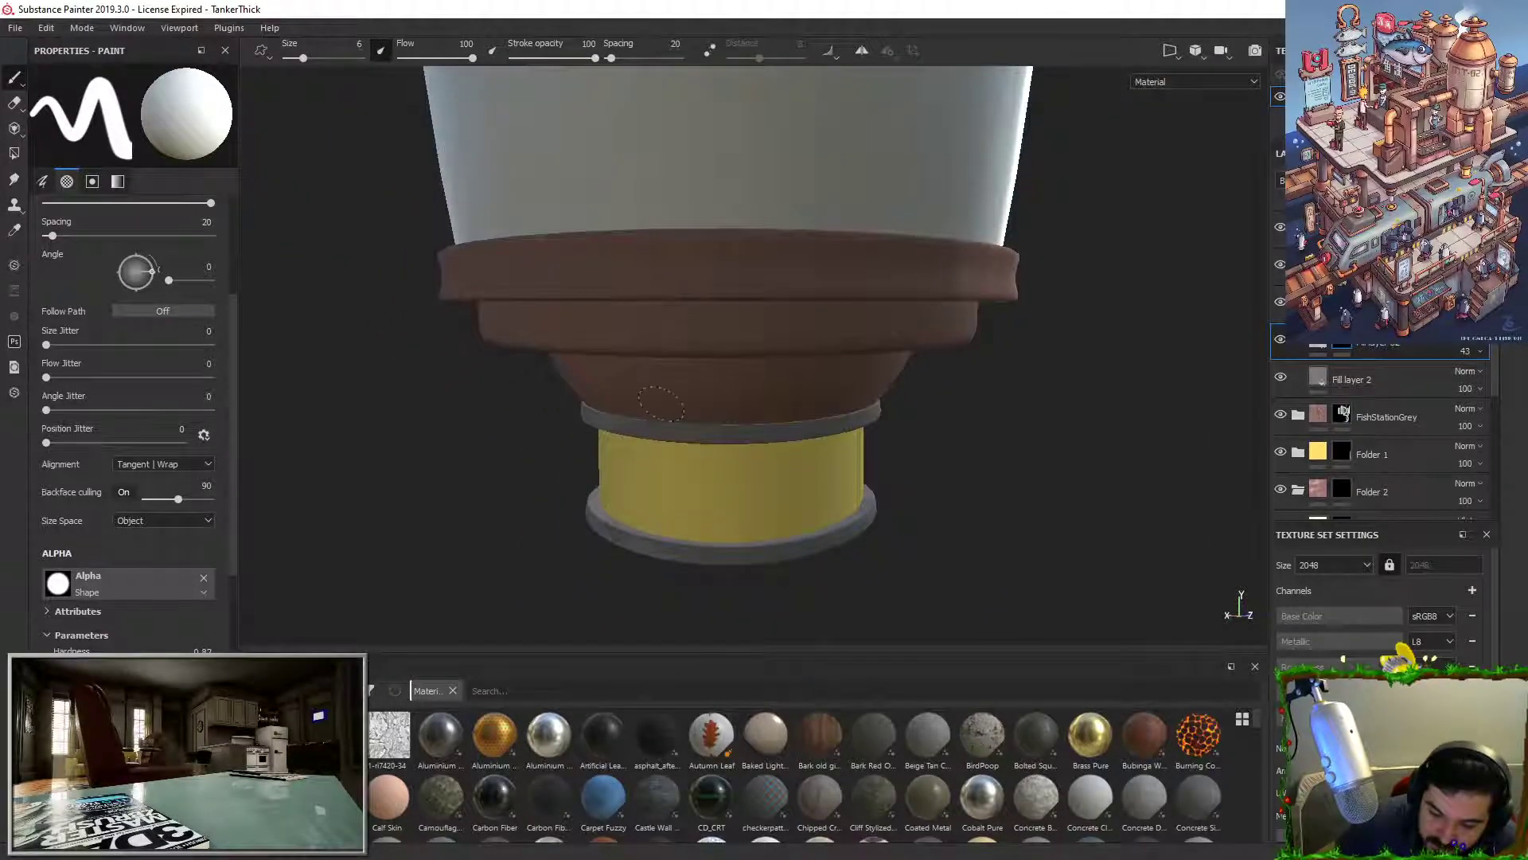
left_click_drag(703, 447, 784, 434, "alt")
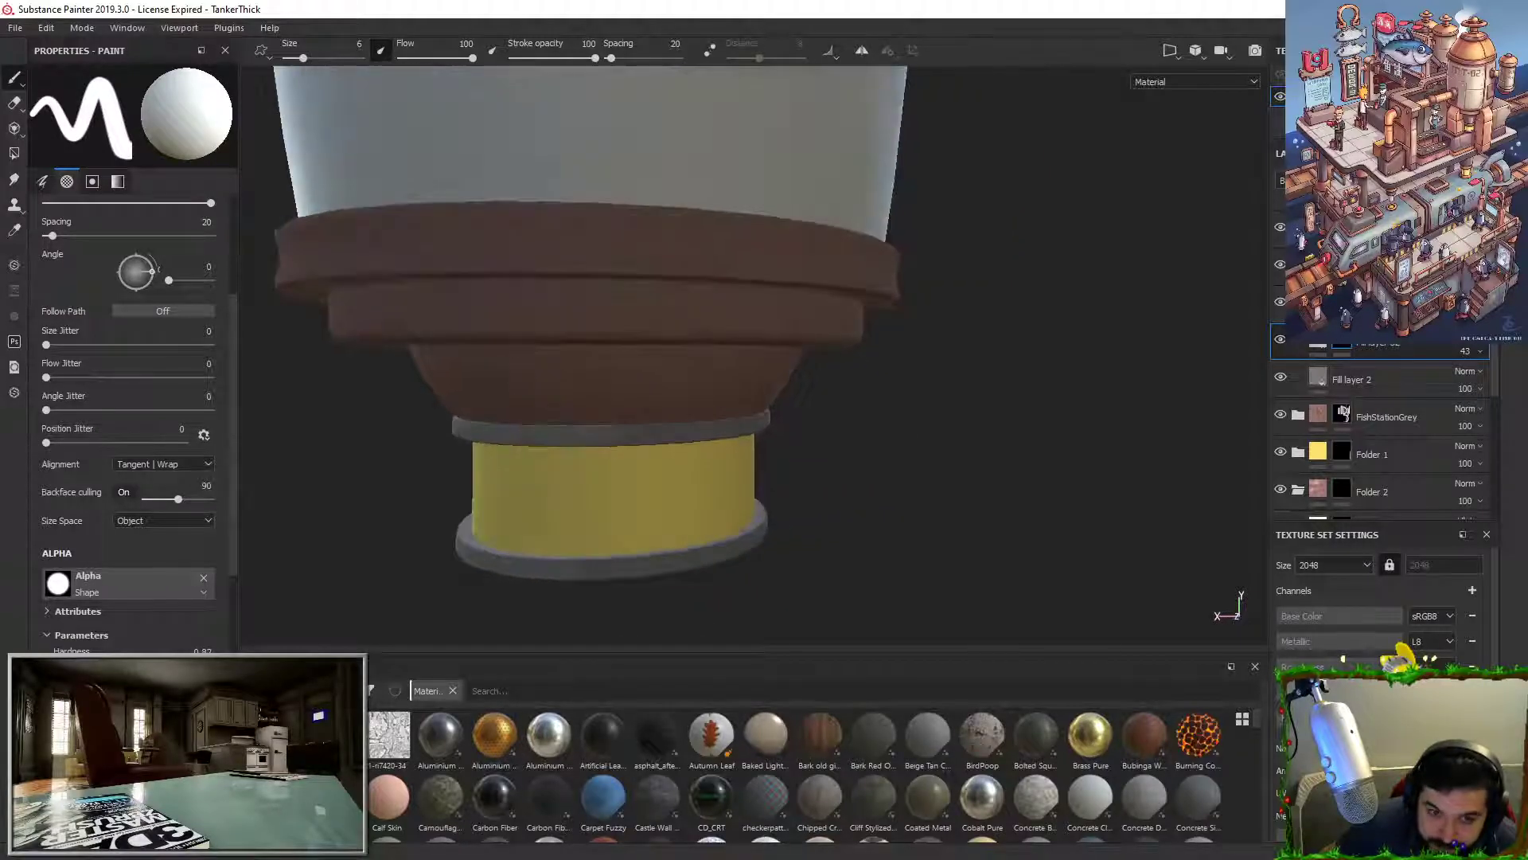
middle_click_drag(784, 434, 887, 377, "alt")
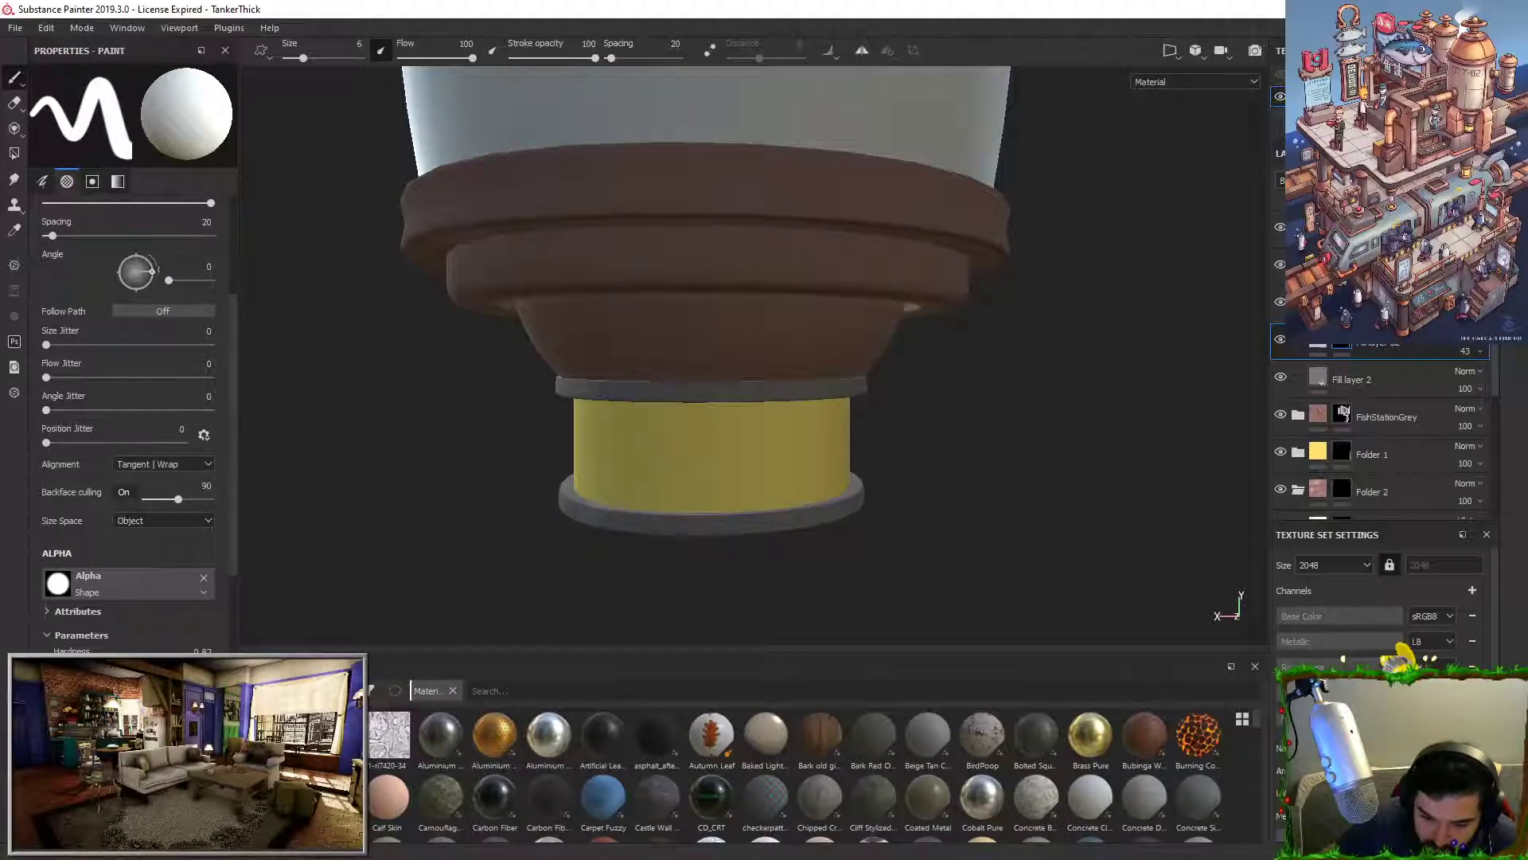
left_click_drag(701, 453, 820, 452, "alt")
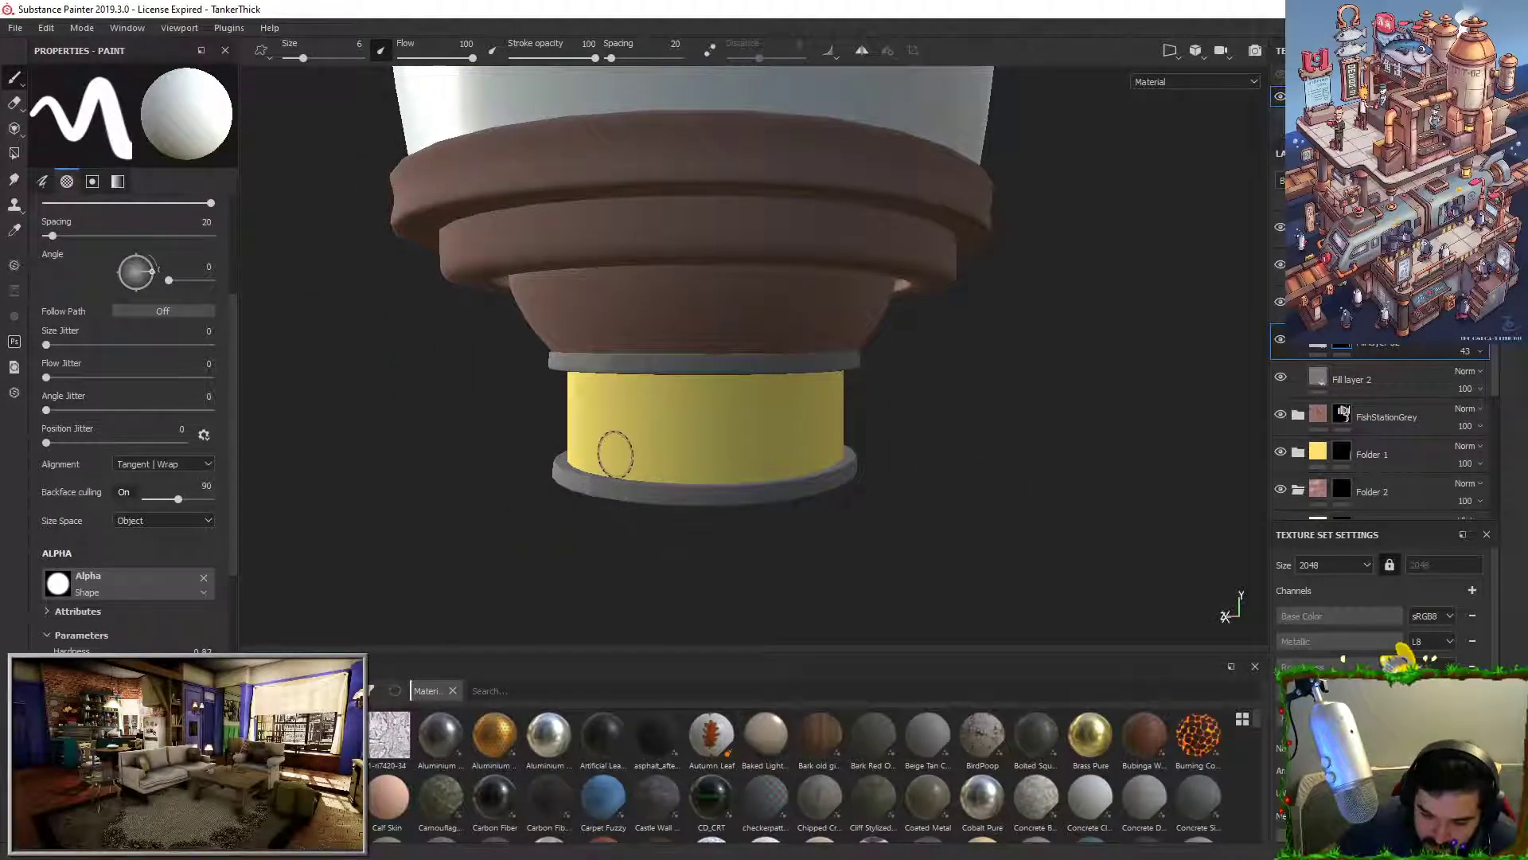
left_click_drag(625, 495, 866, 483, "alt")
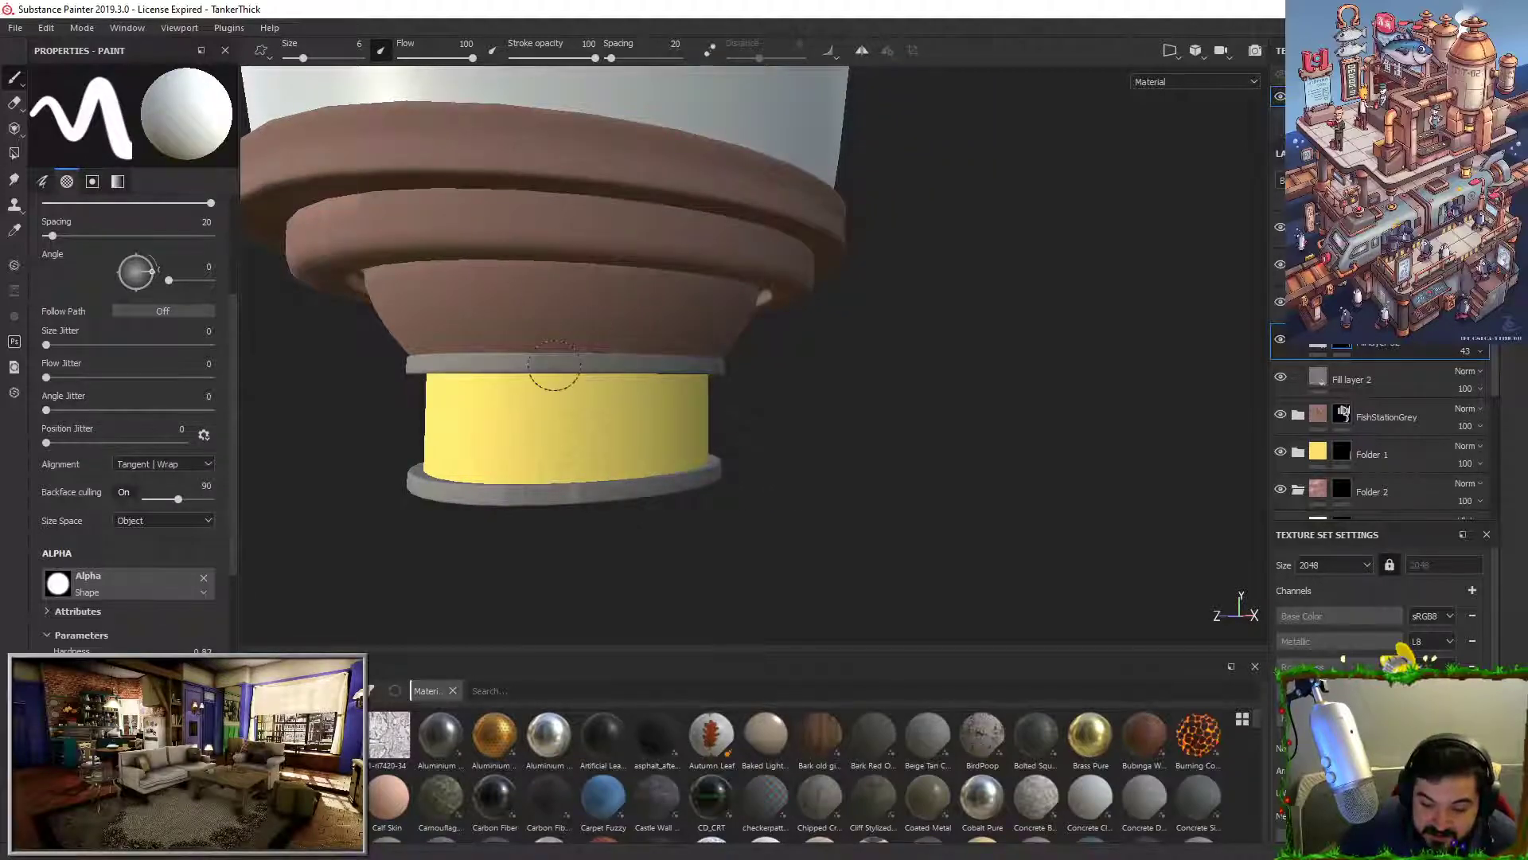
mouse_move(634, 468)
left_mouse_down("alt")
mouse_move(826, 447)
mouse_move(952, 454)
mouse_move(877, 273)
mouse_move(955, 409)
left_mouse_up("alt")
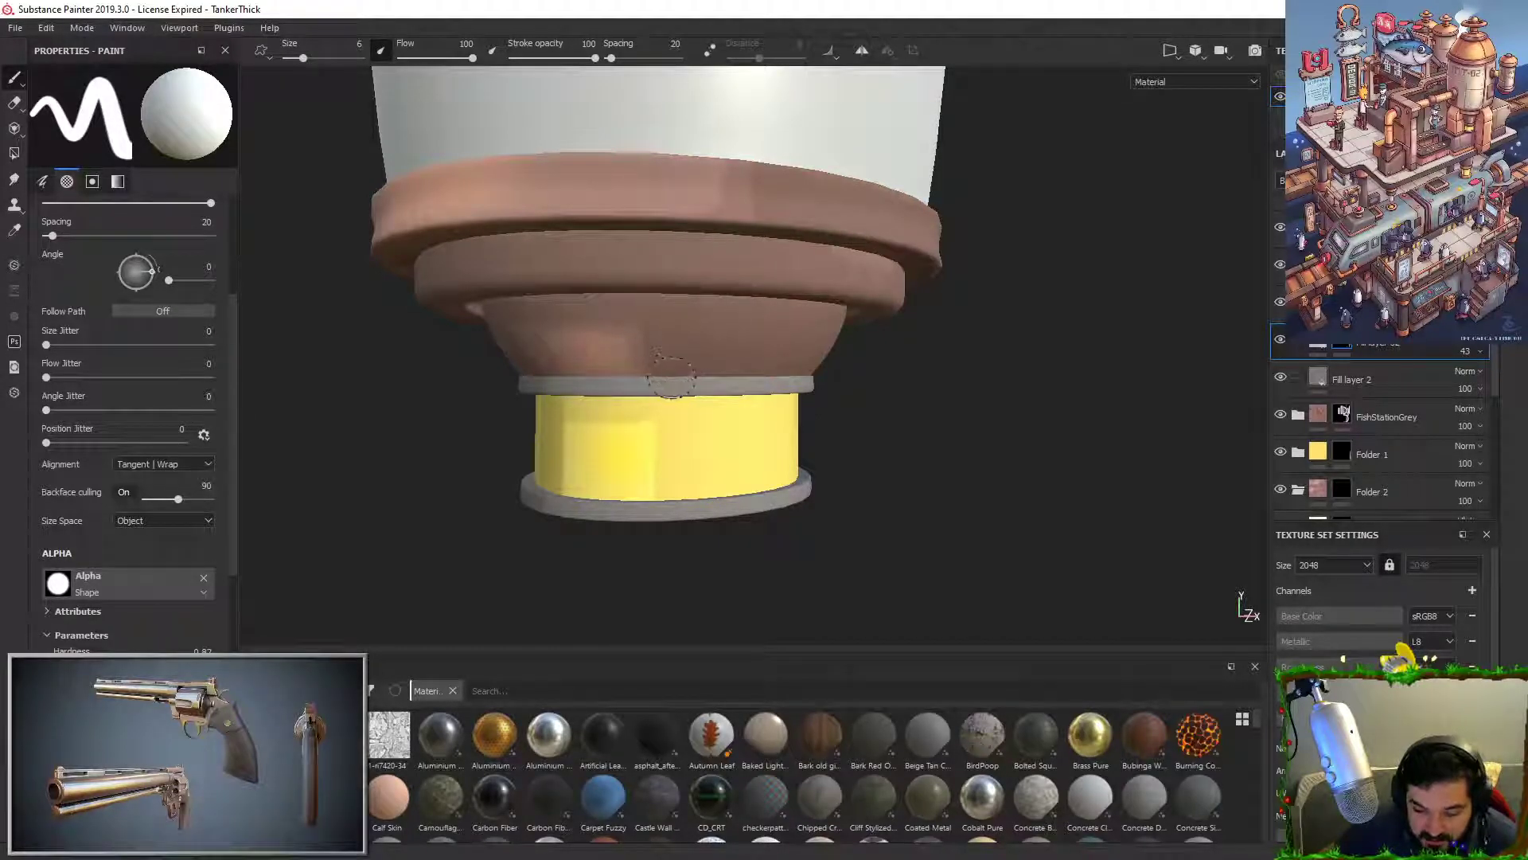
Step: Continue the shading along the lower grey ring's edge and underside, working around the pipe
left_click_drag(745, 504, 714, 435, "alt")
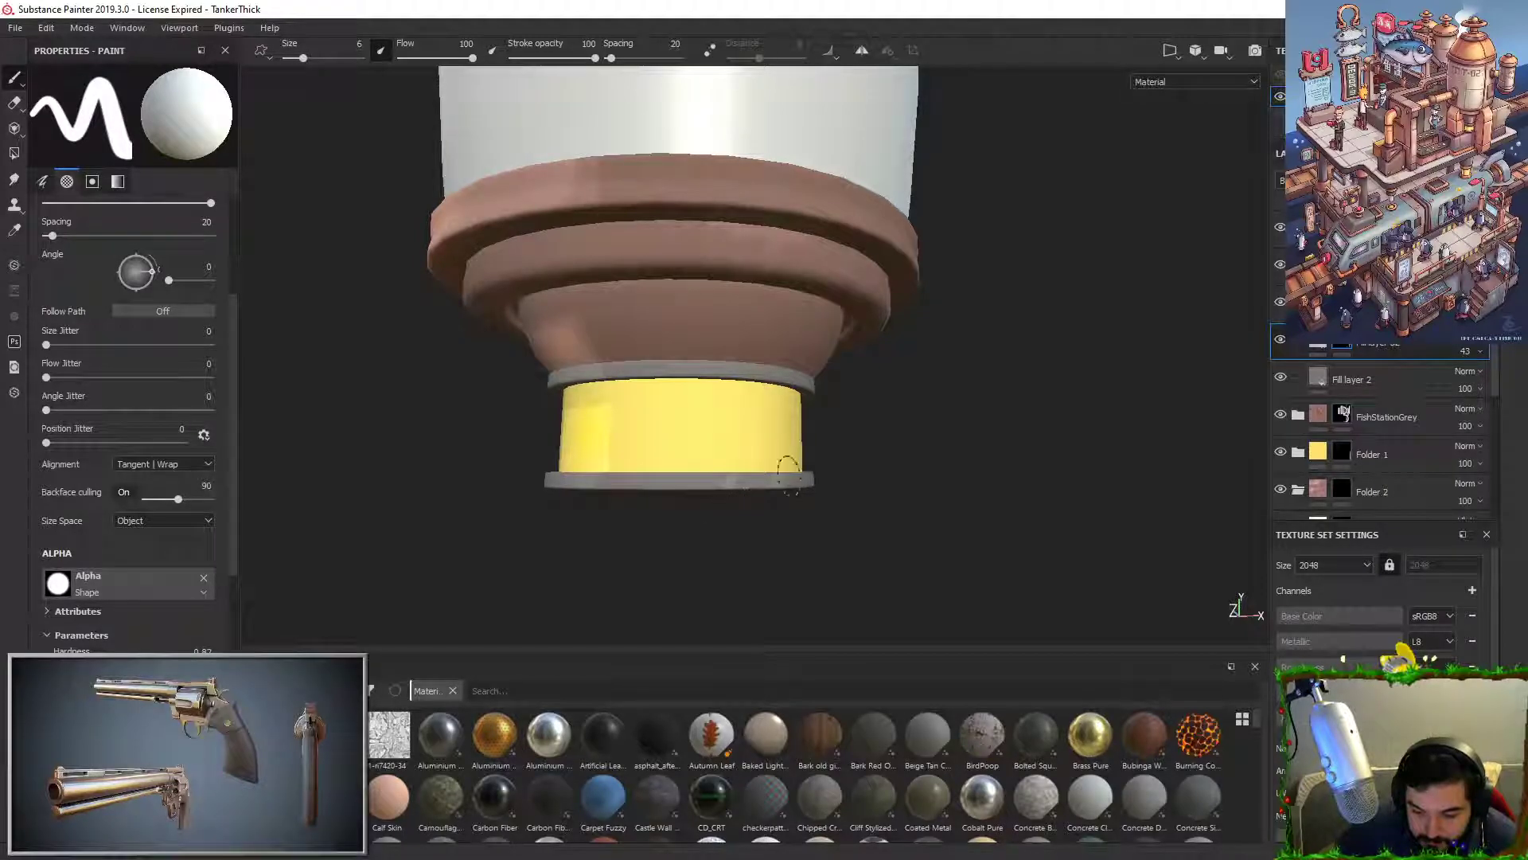
mouse_move(711, 495)
left_mouse_down("alt")
mouse_move(761, 494)
mouse_move(760, 415)
left_mouse_up("alt")
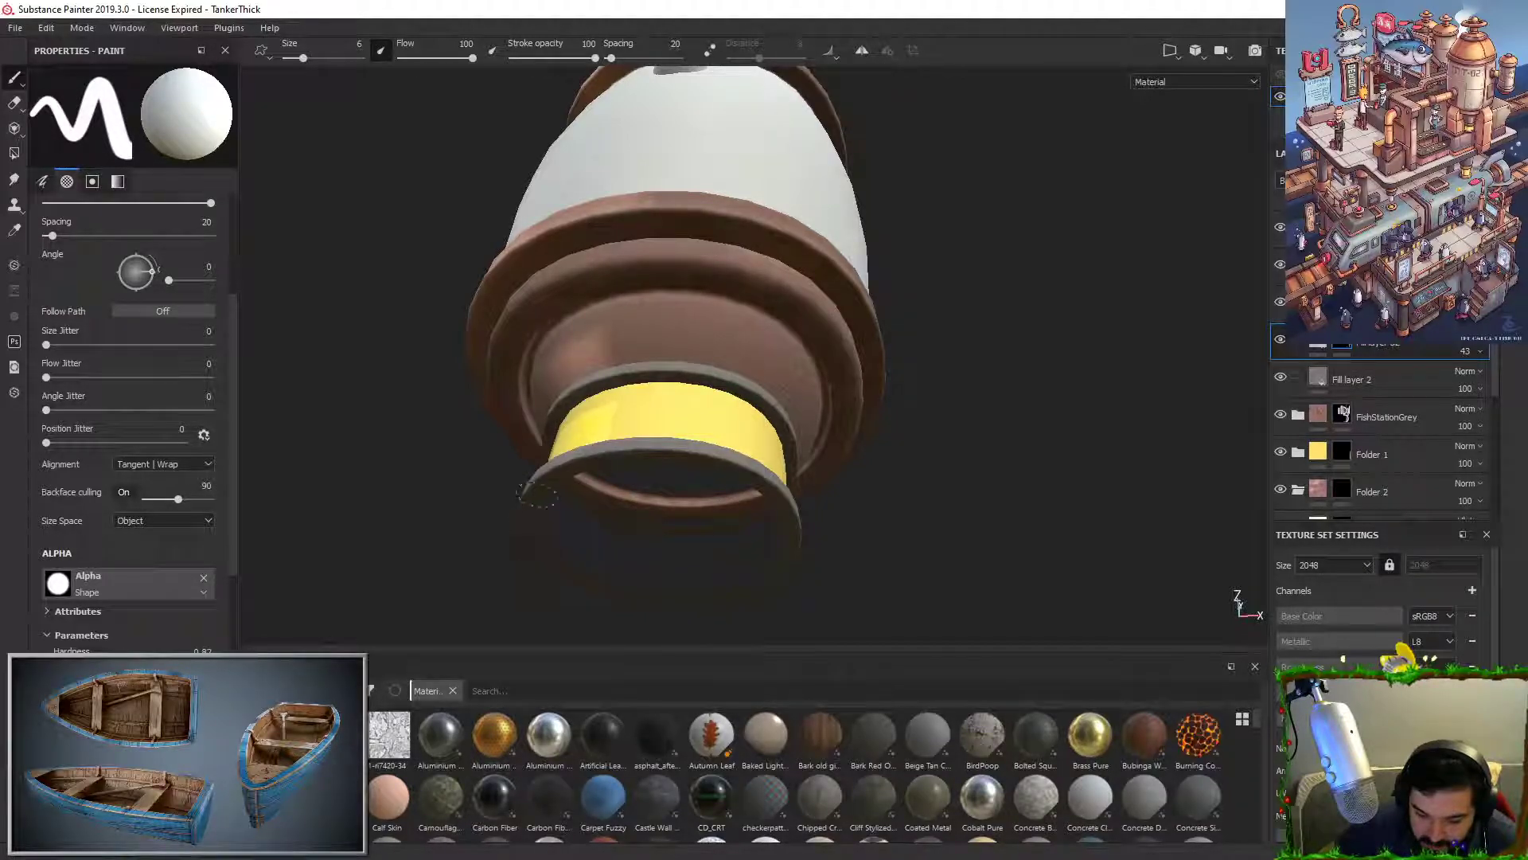
left_click_drag(585, 471, 676, 573, "alt")
middle_click_drag(676, 573, 683, 402, "alt")
left_click_drag(683, 402, 784, 402, "alt")
middle_click_drag(784, 402, 778, 307, "alt")
right_click_drag(778, 308, 955, 394, "alt")
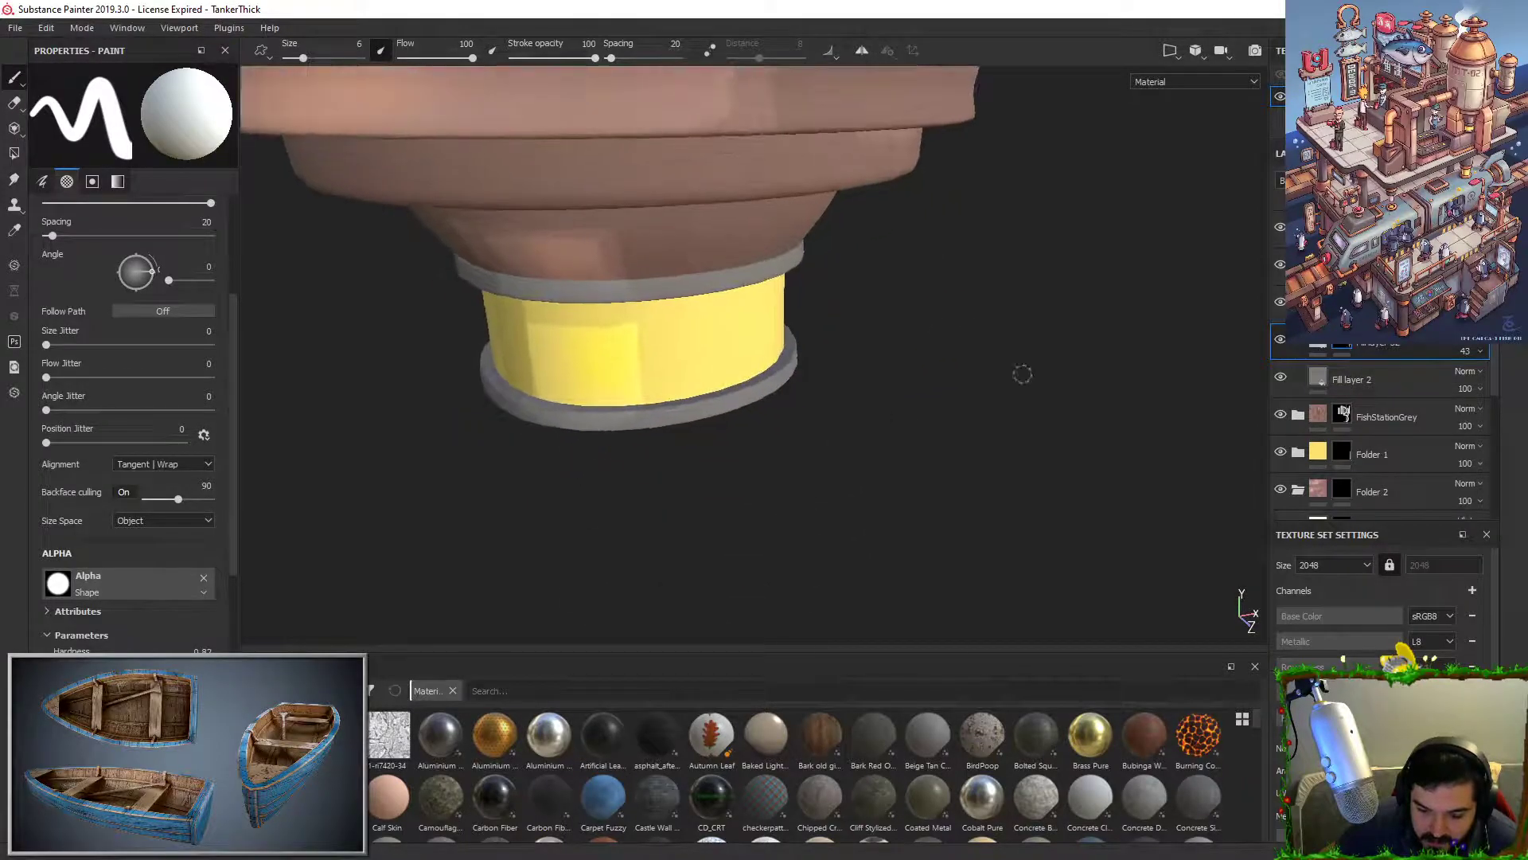
Step: Paint additional shading on the grey rings in the mask of Fill layer 32 copy 3
left_click(1343, 297)
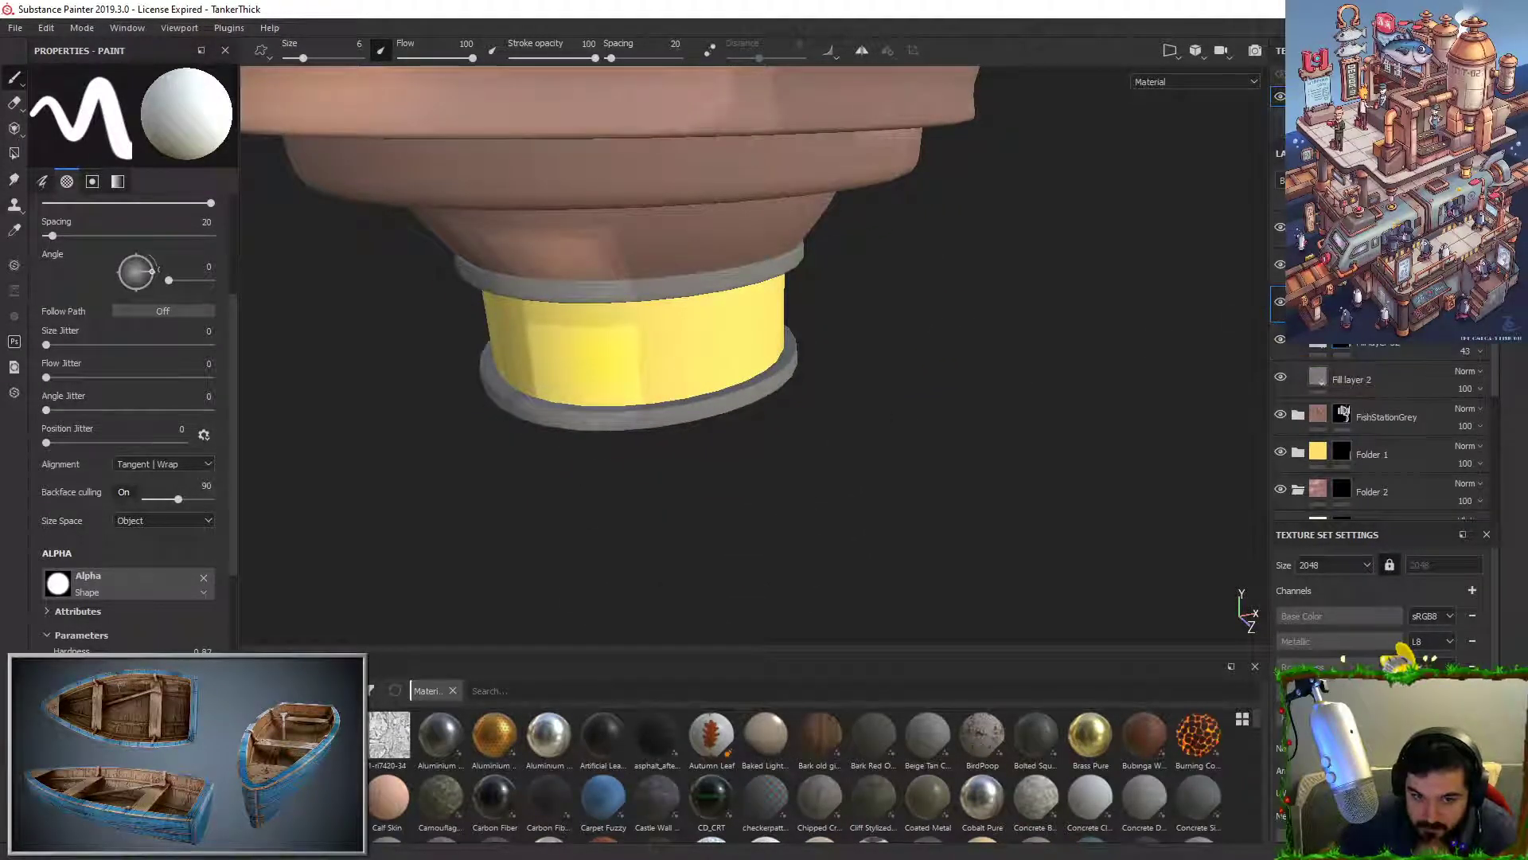
middle_click_drag(811, 315, 976, 304, "alt")
right_click_drag(976, 304, 947, 394, "alt")
middle_click_drag(947, 394, 903, 487, "alt")
mouse_move(854, 383)
left_mouse_down("alt")
mouse_move(924, 335)
mouse_move(820, 351)
left_mouse_up("alt")
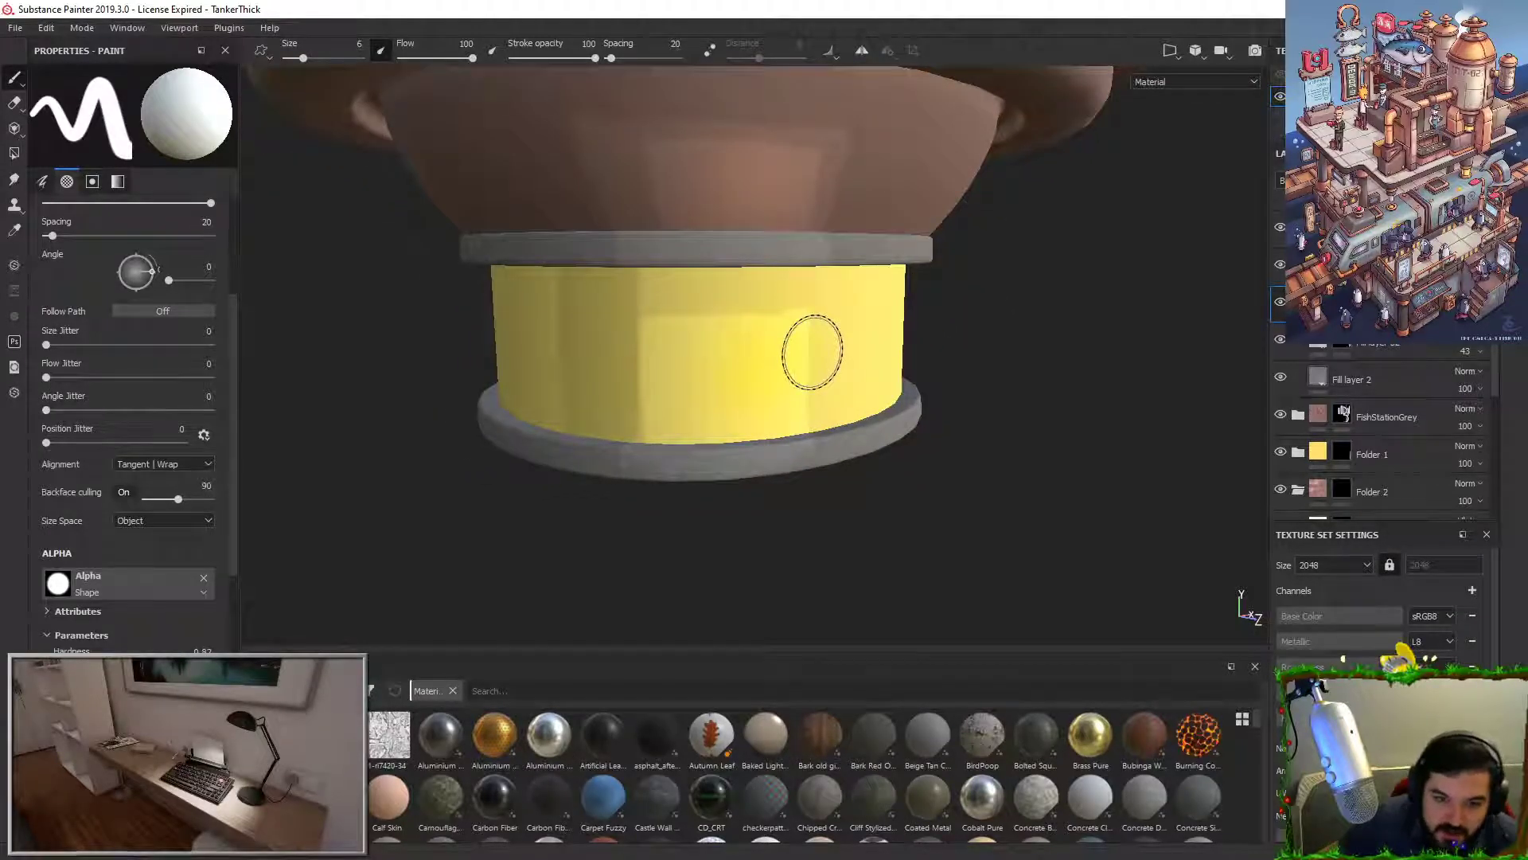
middle_click_drag(788, 355, 829, 366, "alt")
right_click_drag(829, 365, 835, 327, "alt")
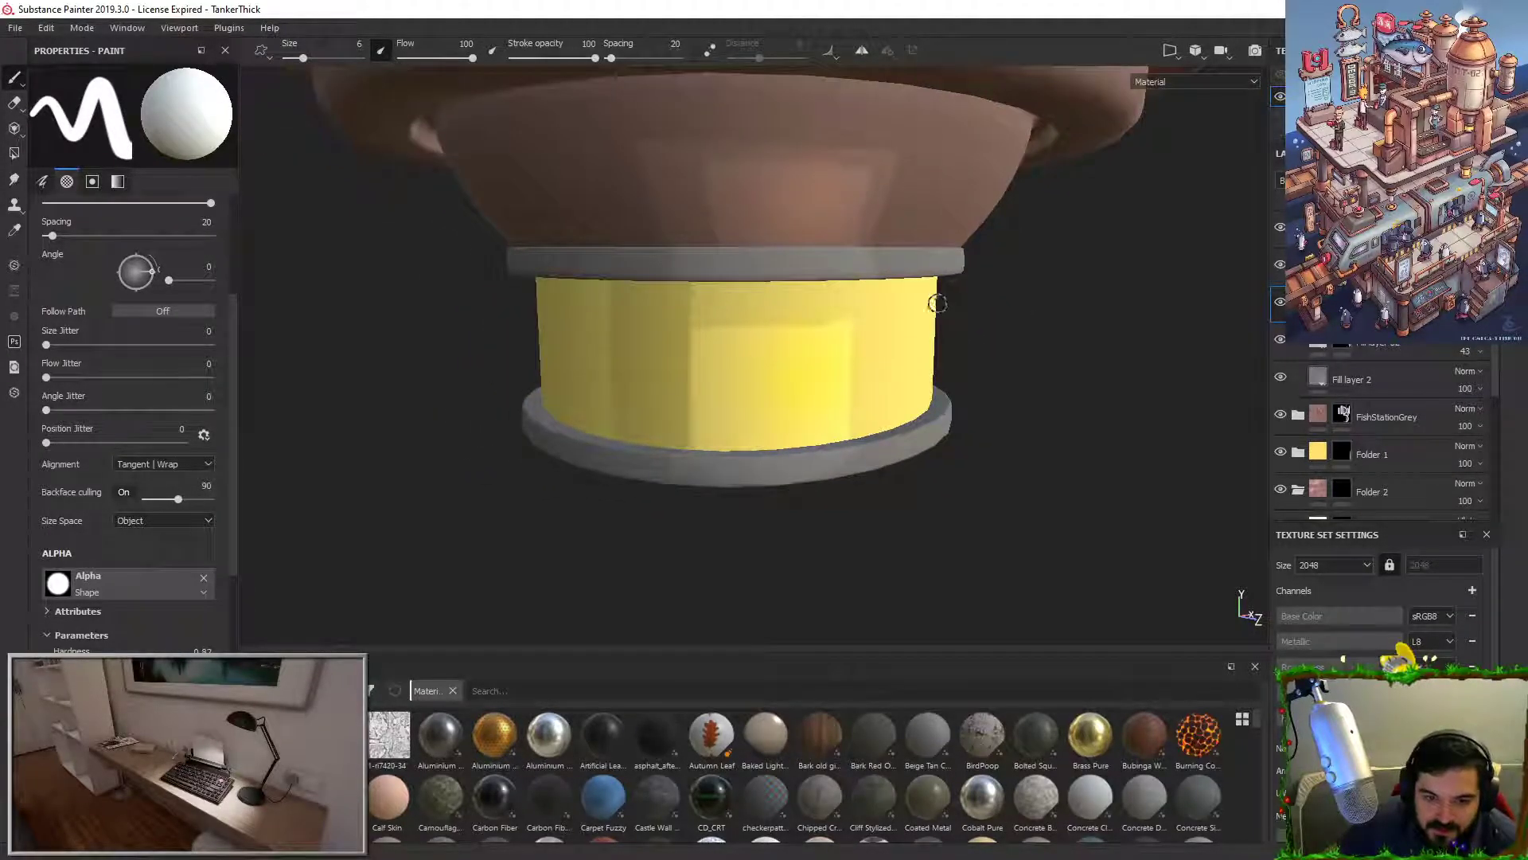
Step: Try painting highlight strokes along the upper and lower grey rings in the blurred highlight layers' masks
scroll(1345, 442, "up", 3)
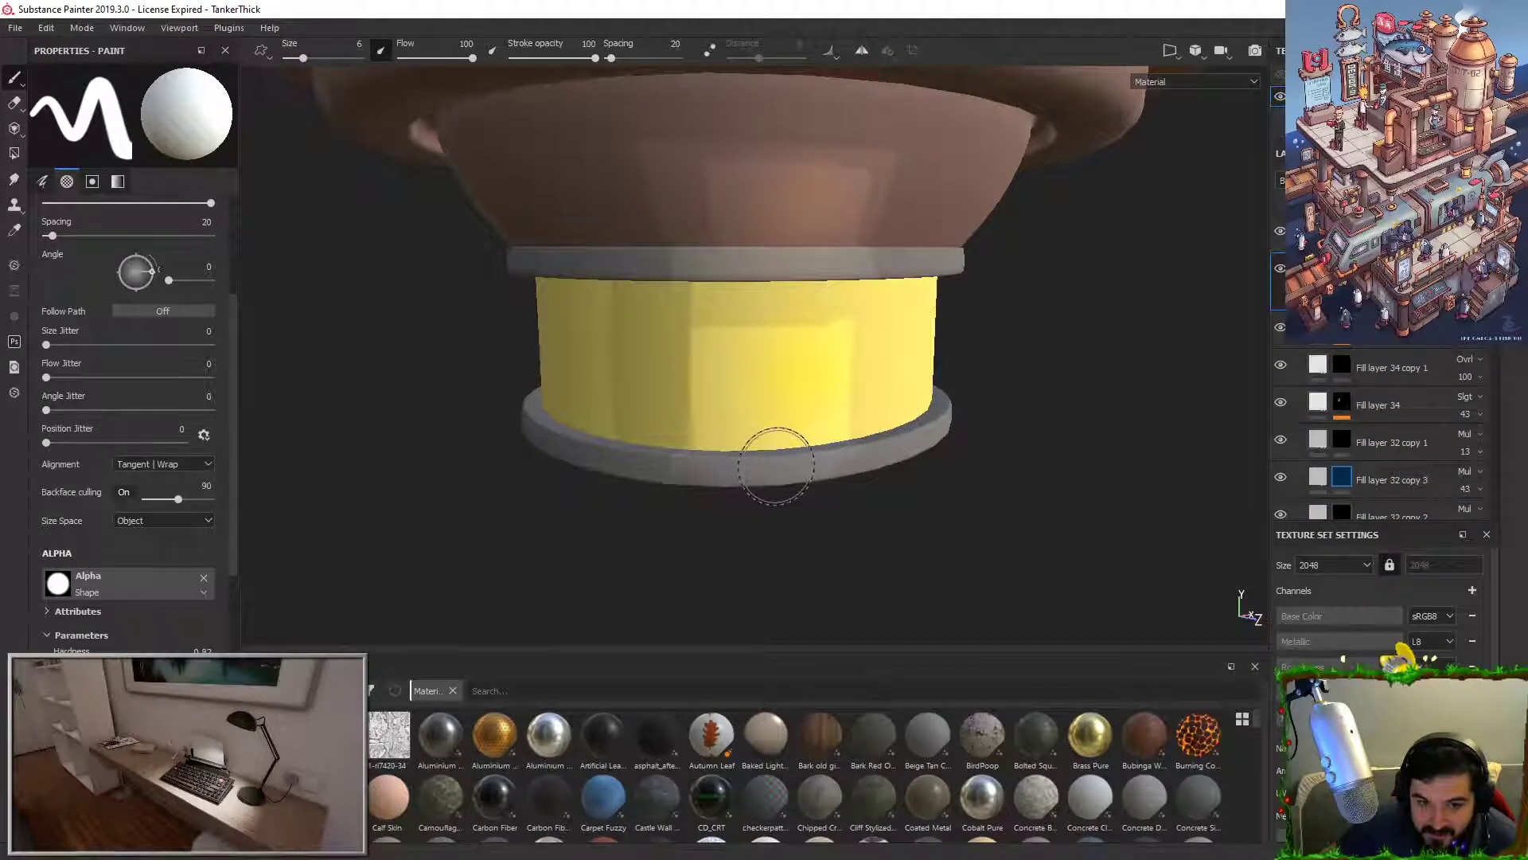
scroll(1345, 334, "up", 1)
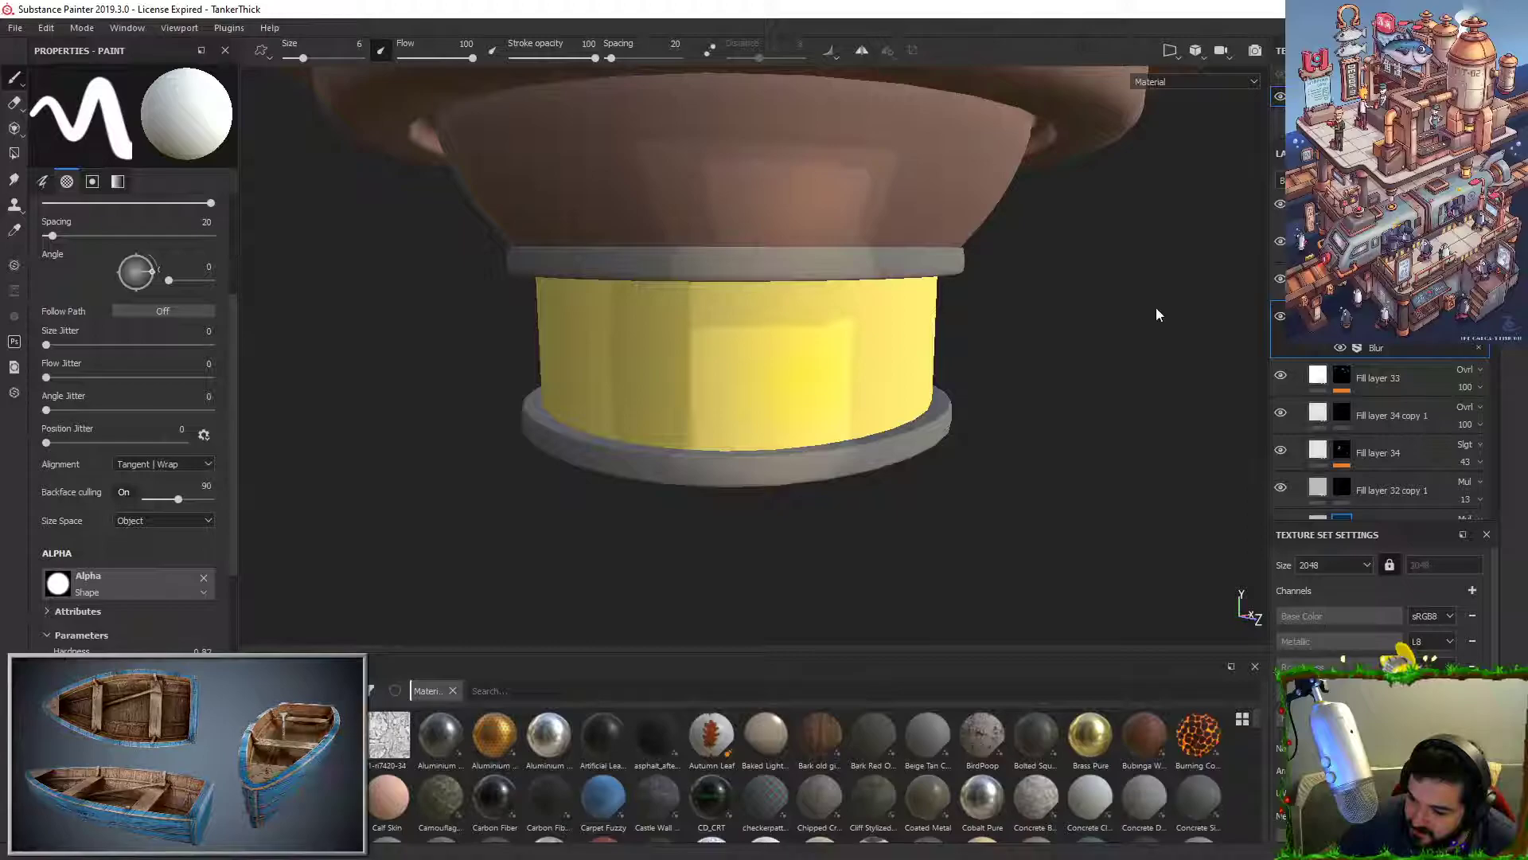
left_click_drag(790, 282, 831, 279)
key("ctrl+z")
scroll(931, 393, "up", 1)
left_click_drag(931, 392, 904, 416, "alt")
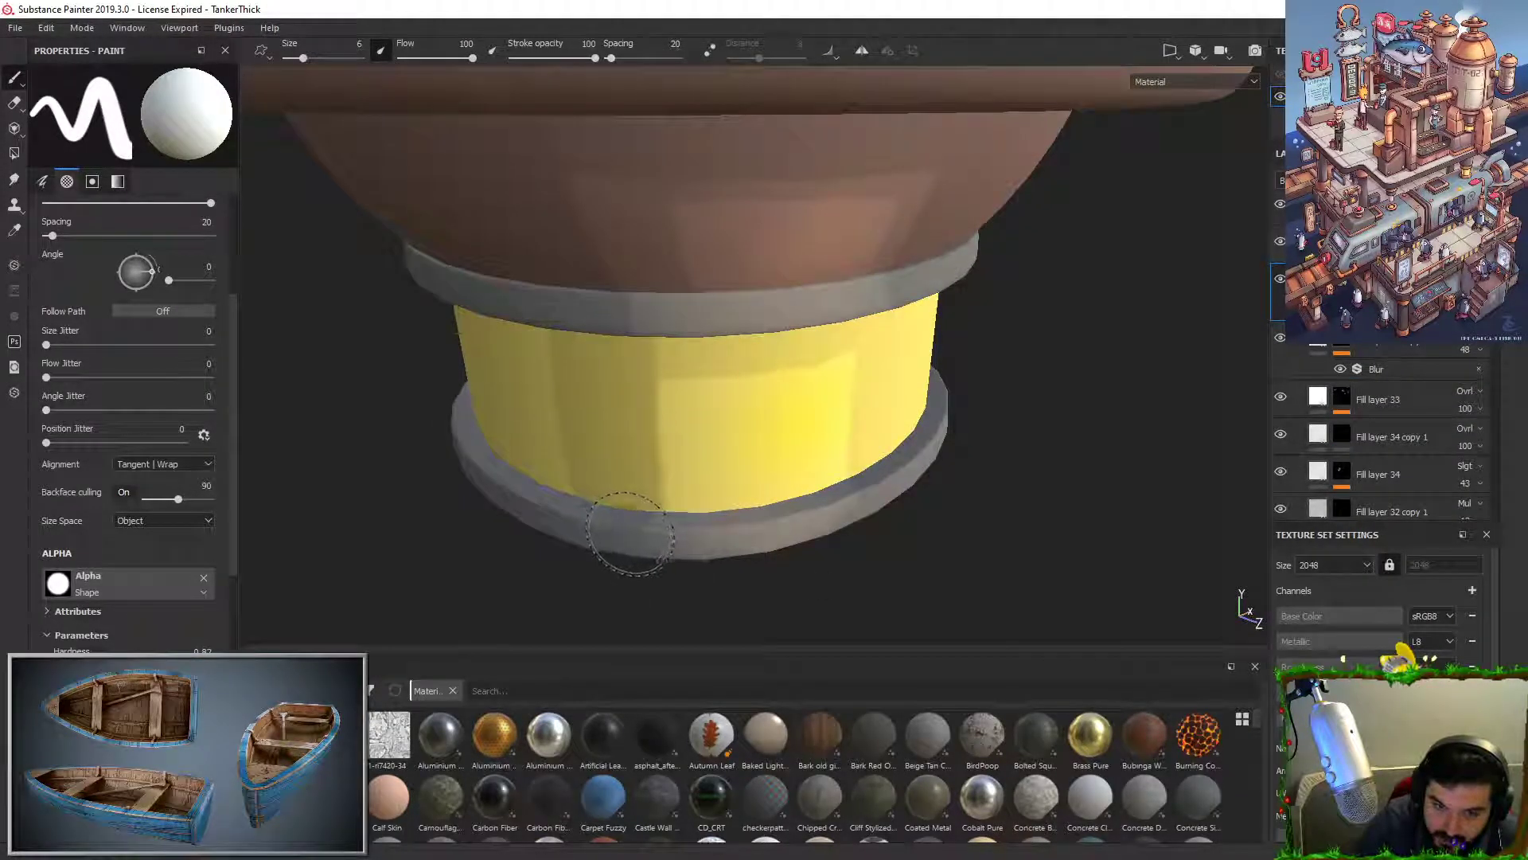
left_click_drag(710, 531, 872, 492)
key("ctrl+z")
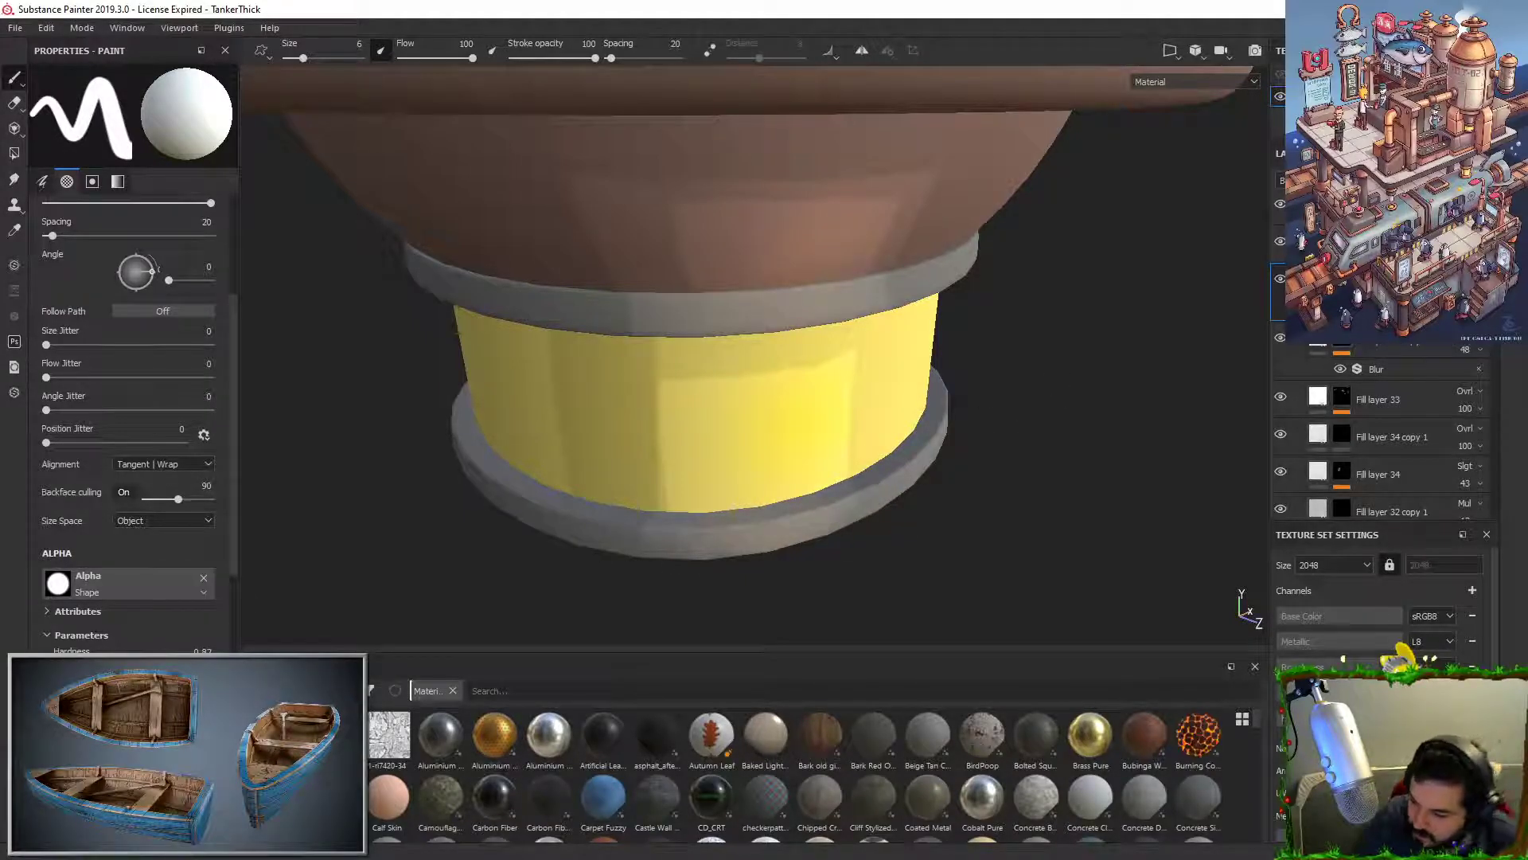
Step: Paint a highlight along the lower grey ring in the mask of Fill layer 34 copy 1, with Lazy Mouse turned on
left_click(1343, 400)
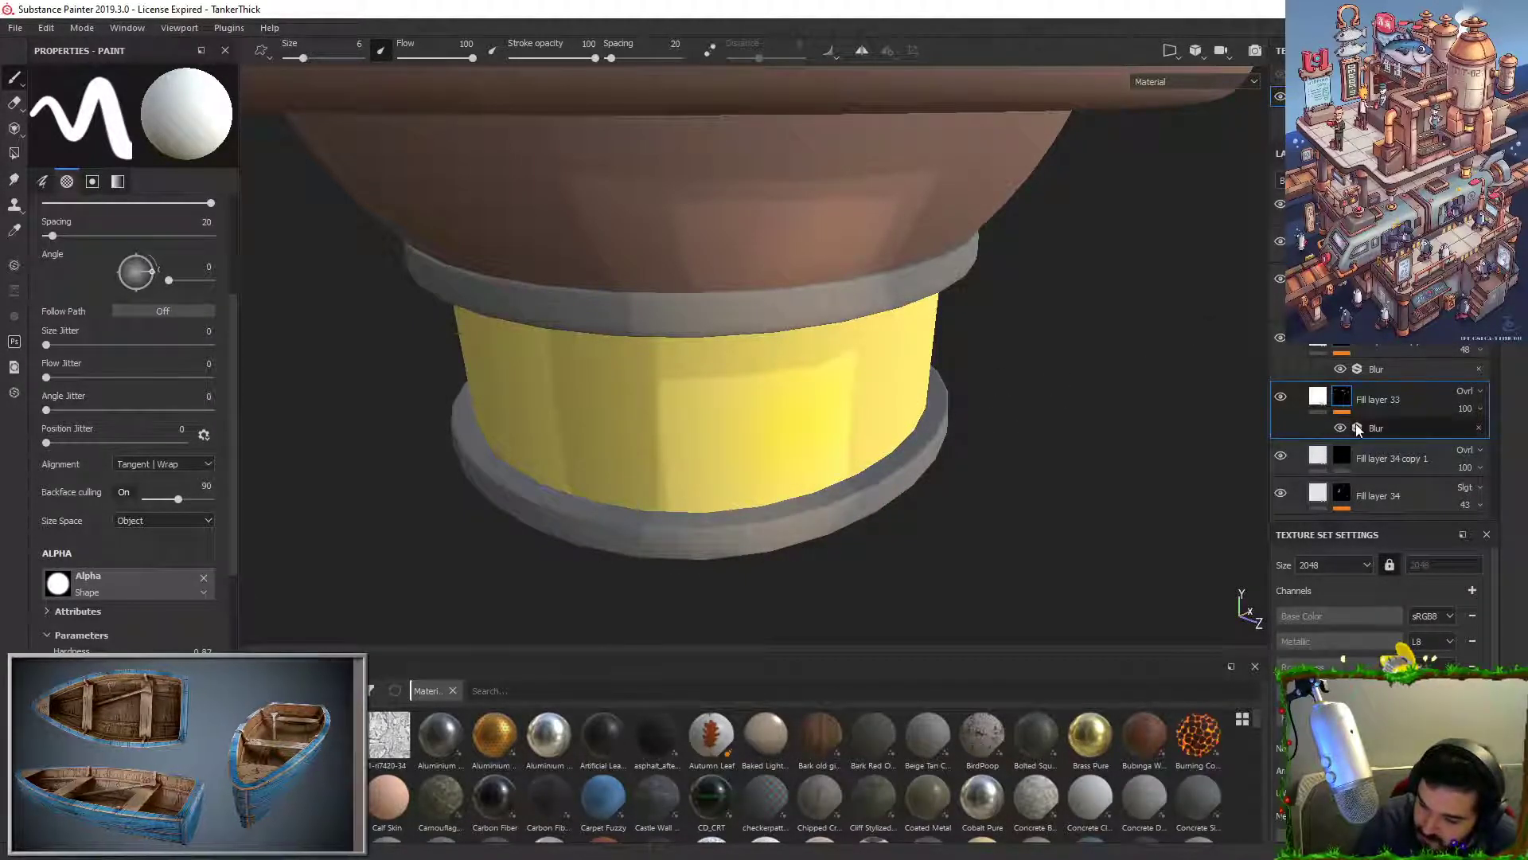
left_click(1343, 341)
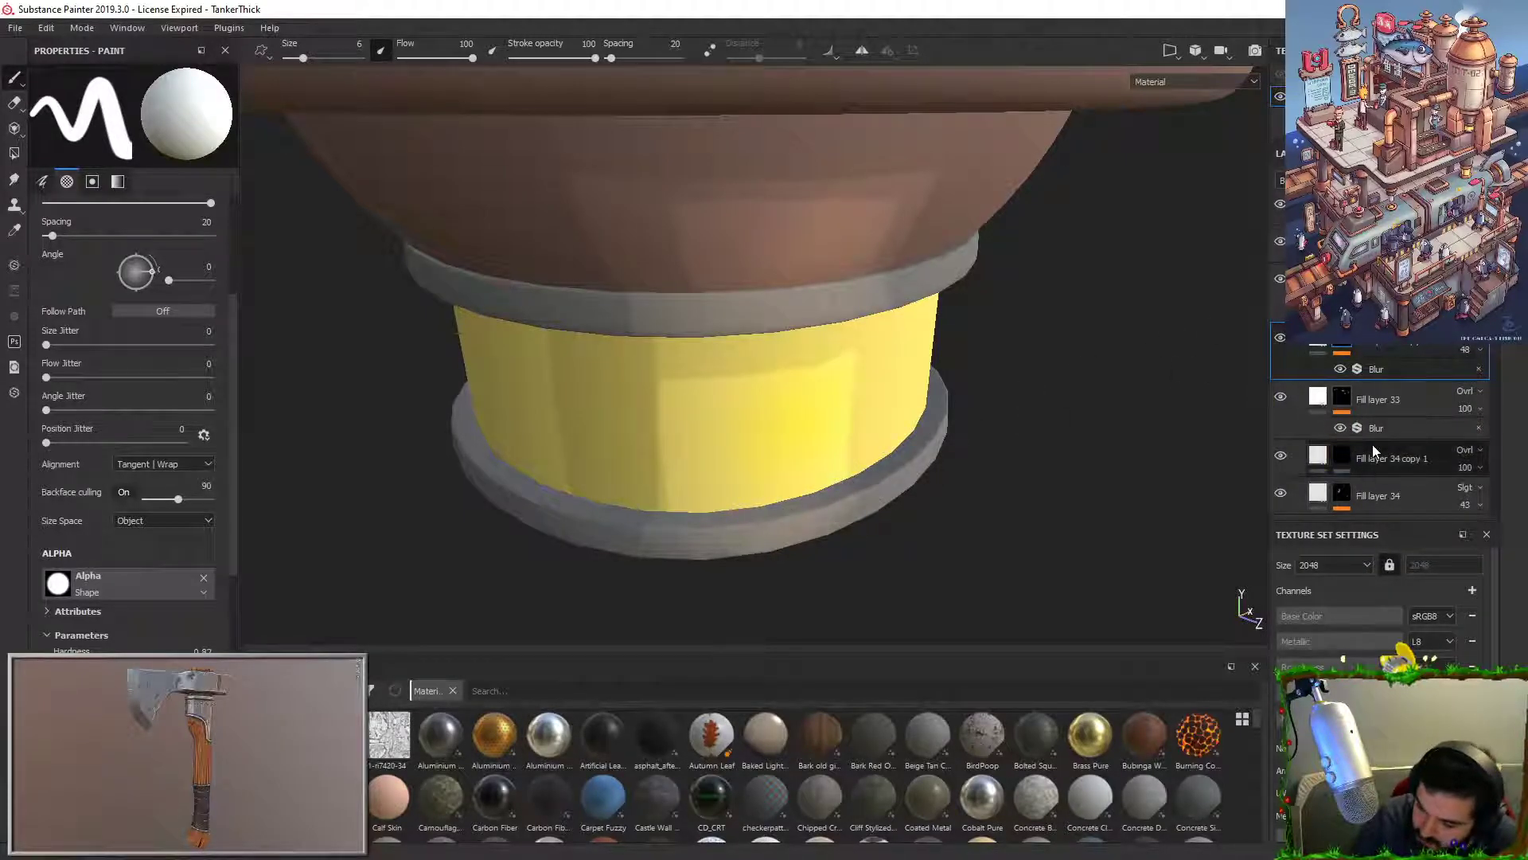
left_click(1342, 458)
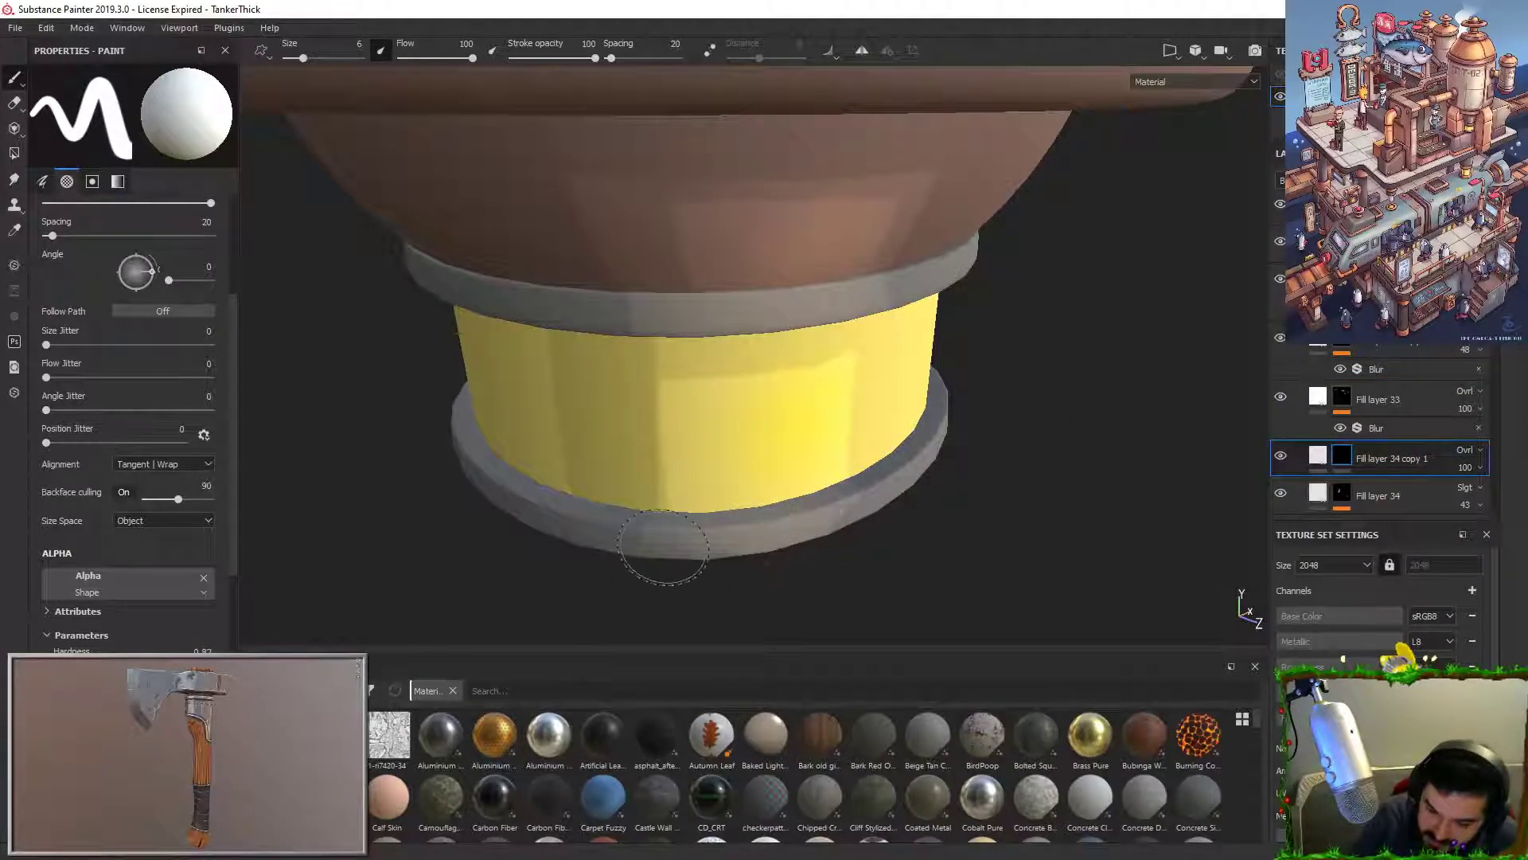
mouse_move(593, 519)
left_mouse_down()
mouse_move(680, 521)
mouse_move(927, 461)
left_mouse_up()
key("ctrl+z")
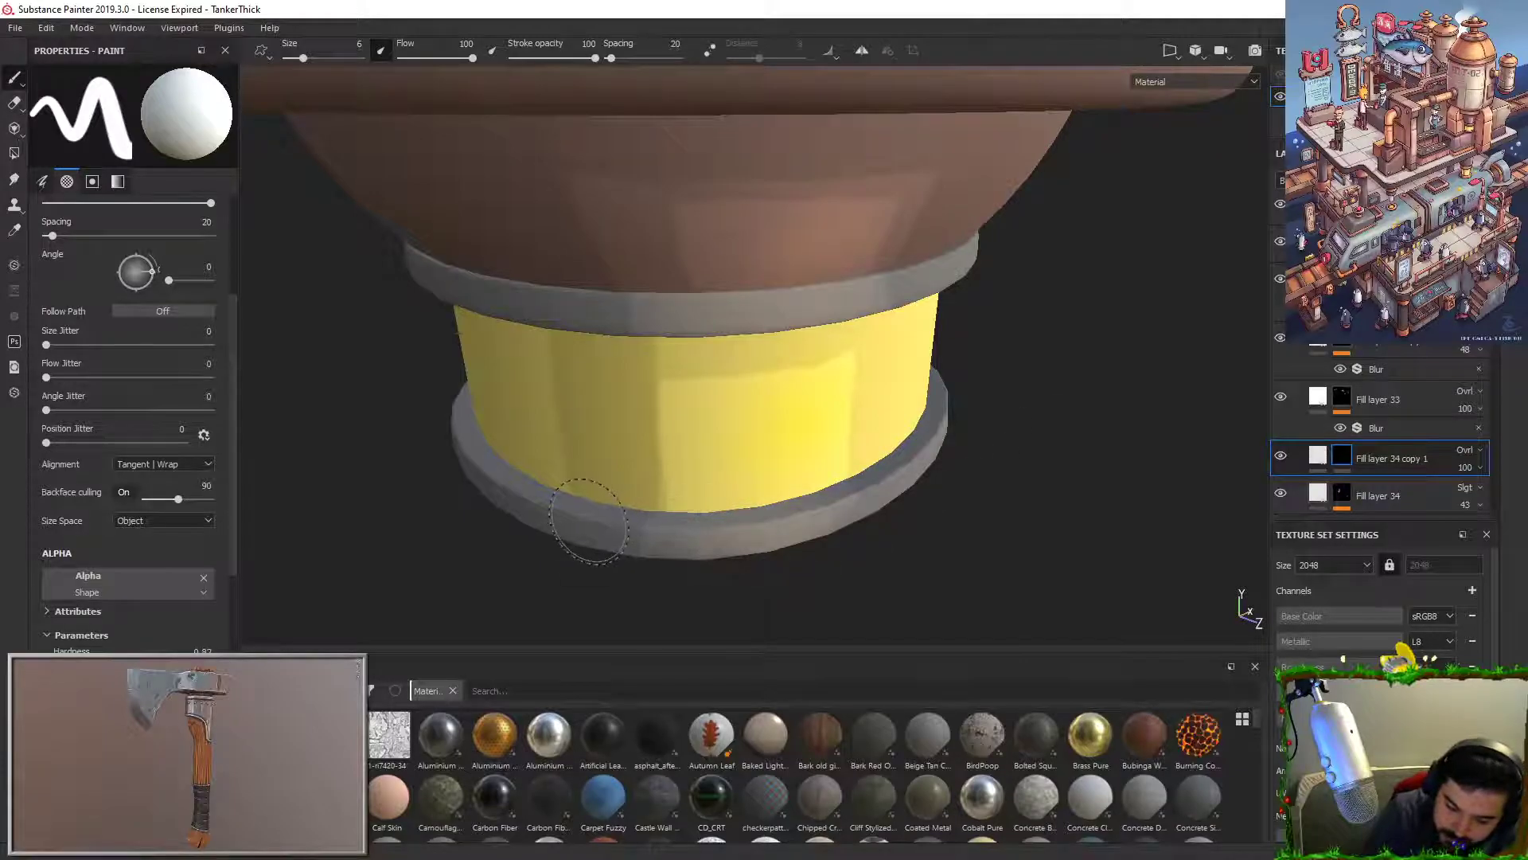
left_click(710, 51)
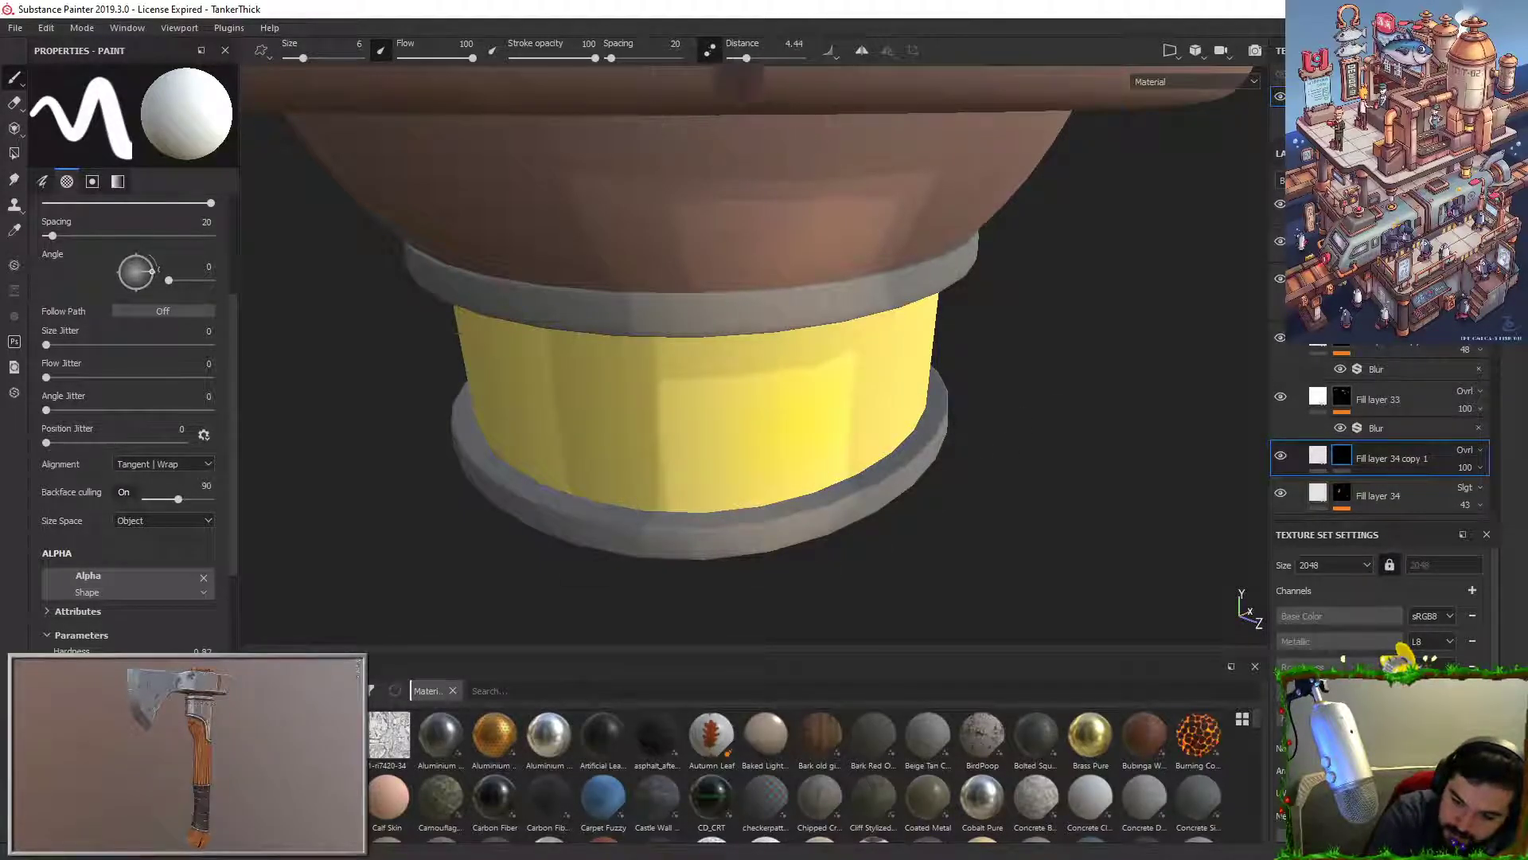
mouse_move(585, 520)
left_mouse_down()
mouse_move(763, 525)
mouse_move(897, 495)
left_mouse_up()
key("ctrl+z")
mouse_move(574, 522)
left_mouse_down()
mouse_move(740, 531)
mouse_move(846, 494)
left_mouse_up()
key("ctrl+z")
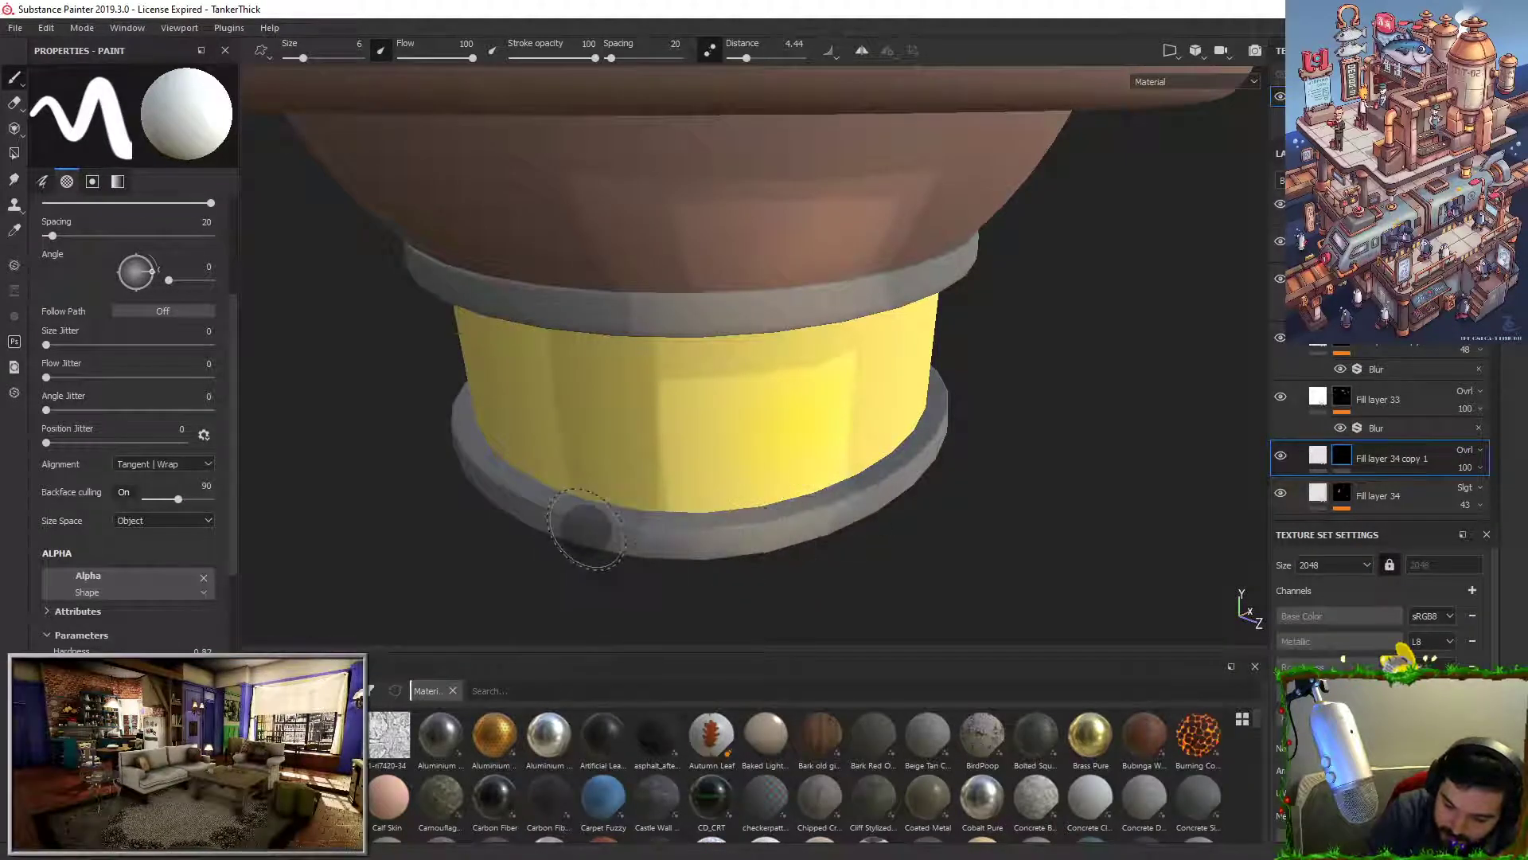
mouse_move(588, 526)
left_mouse_down()
mouse_move(691, 528)
mouse_move(824, 503)
mouse_move(926, 446)
left_mouse_up()
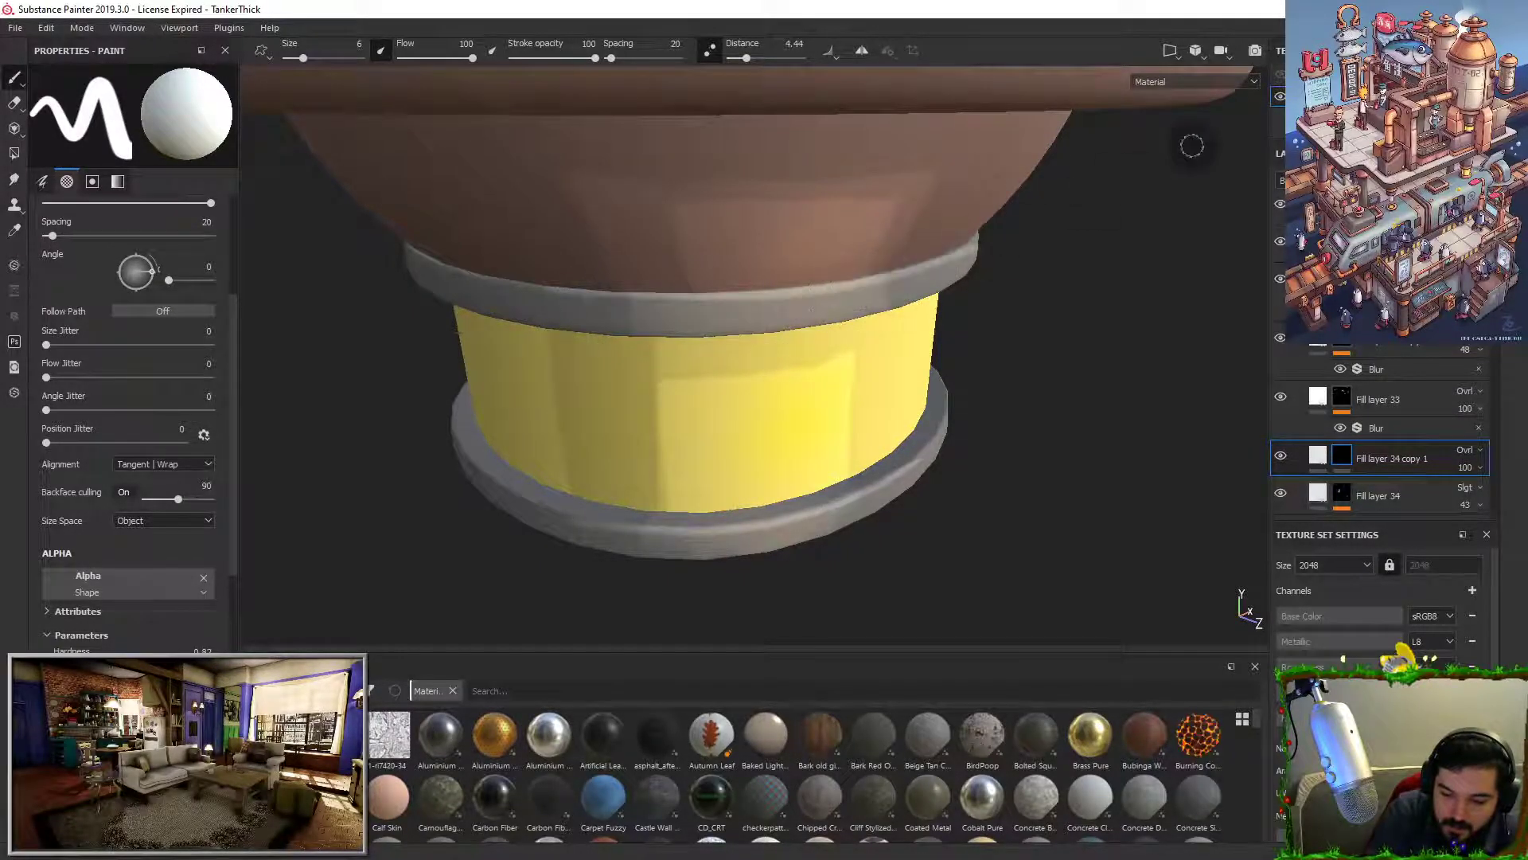
Step: Switch the mask brush to black and turn off Lazy Mouse
key("x")
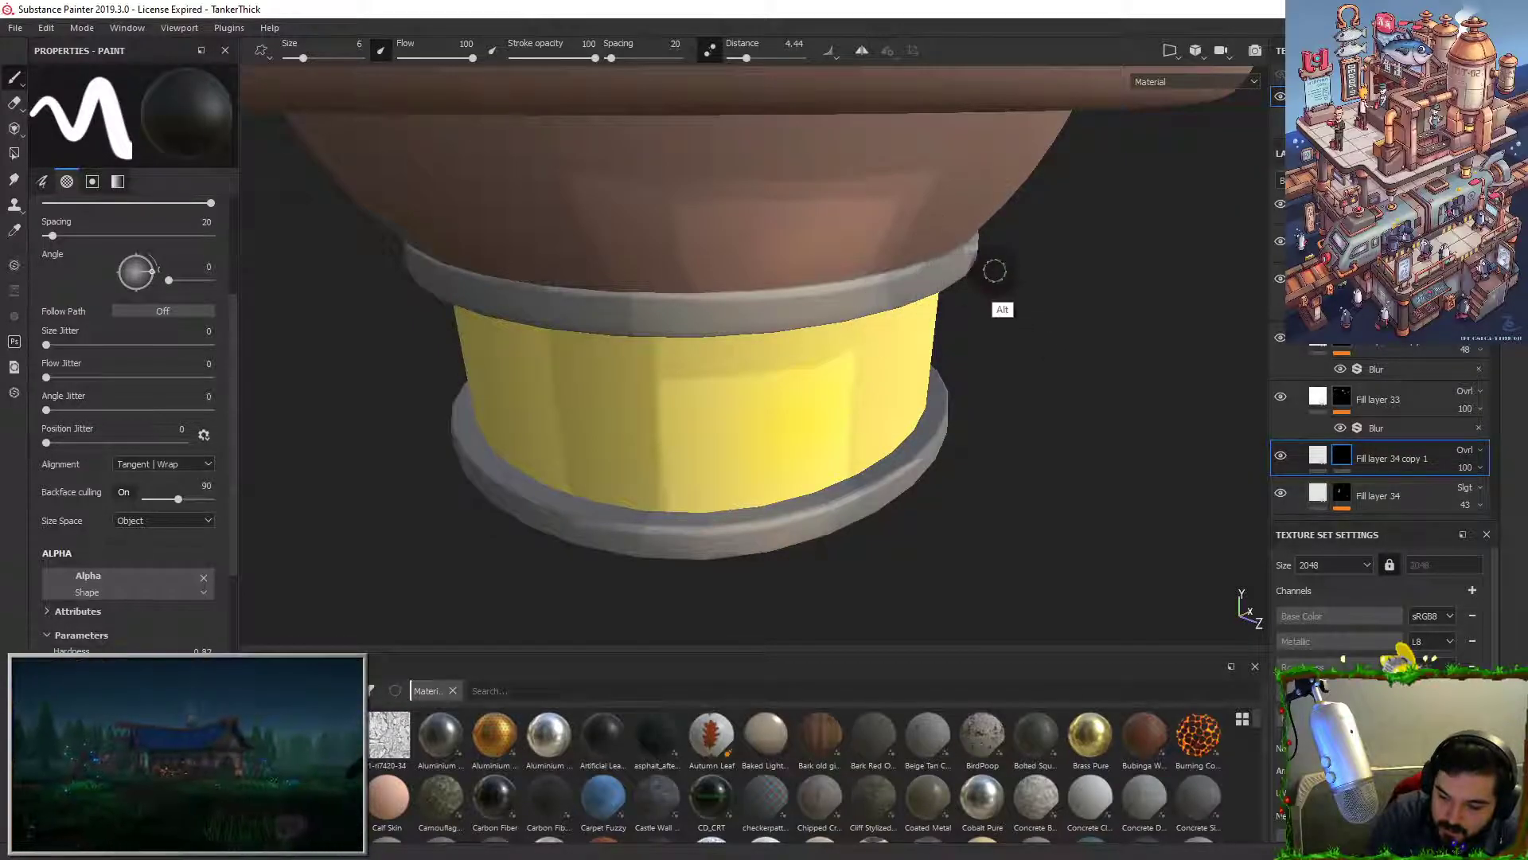
left_click_drag(995, 270, 969, 245, "alt")
left_click(710, 51)
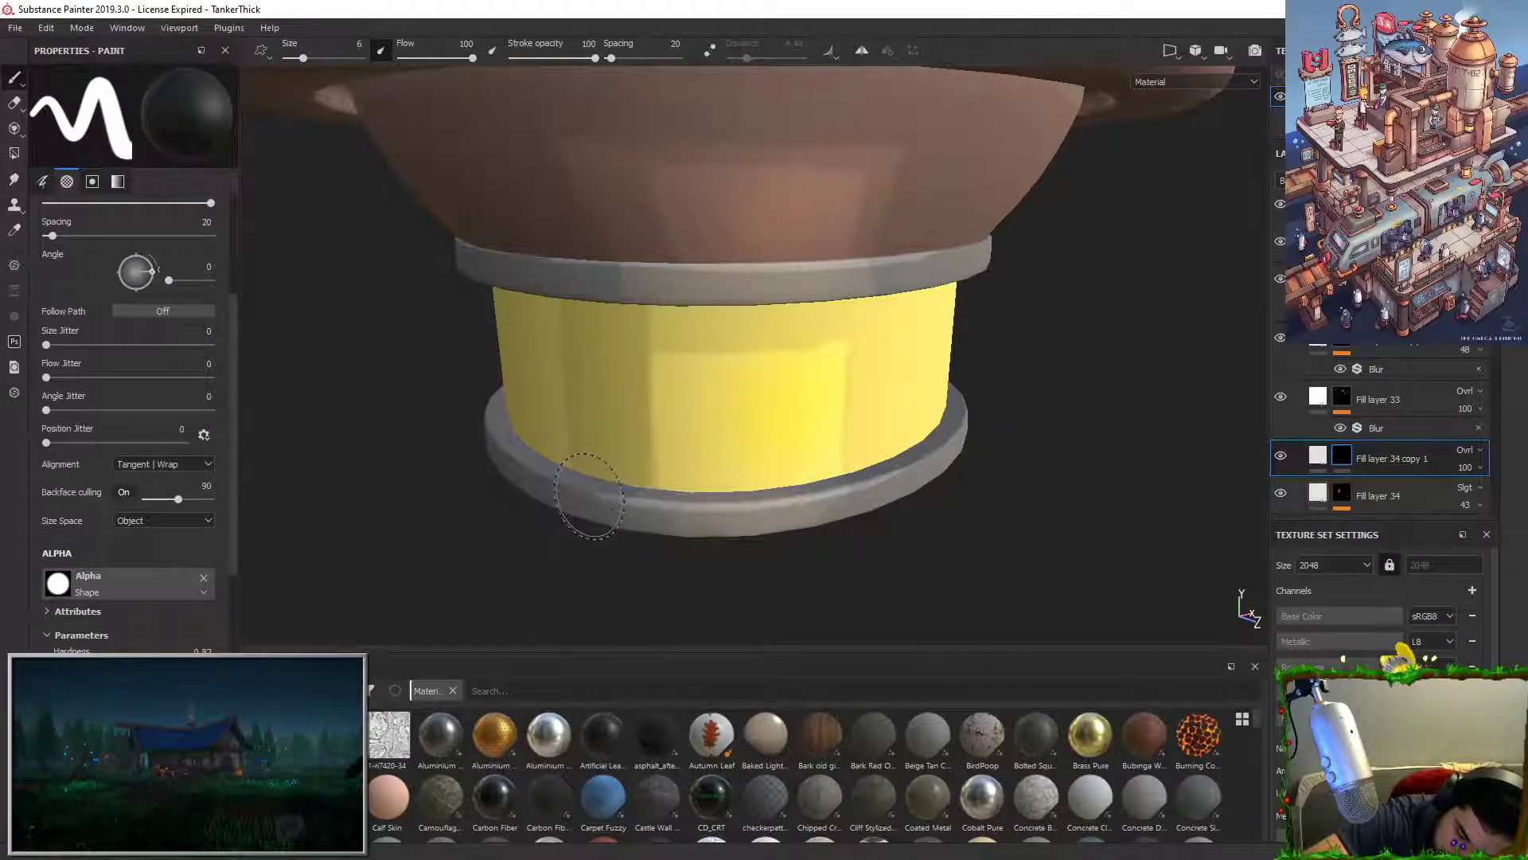
Step: Review the whole tank from the yellow base to the top valve and raise the brush size to 7.01
right_click_drag(648, 522, 692, 374, "alt")
mouse_move(784, 339)
left_mouse_down("alt")
mouse_move(825, 356)
mouse_move(814, 383)
left_mouse_up("alt")
middle_click_drag(764, 295, 891, 318, "alt")
mouse_move(892, 319)
right_mouse_down("alt")
mouse_move(887, 164)
mouse_move(868, 151)
right_mouse_up("alt")
middle_click_drag(865, 202, 801, 290, "alt")
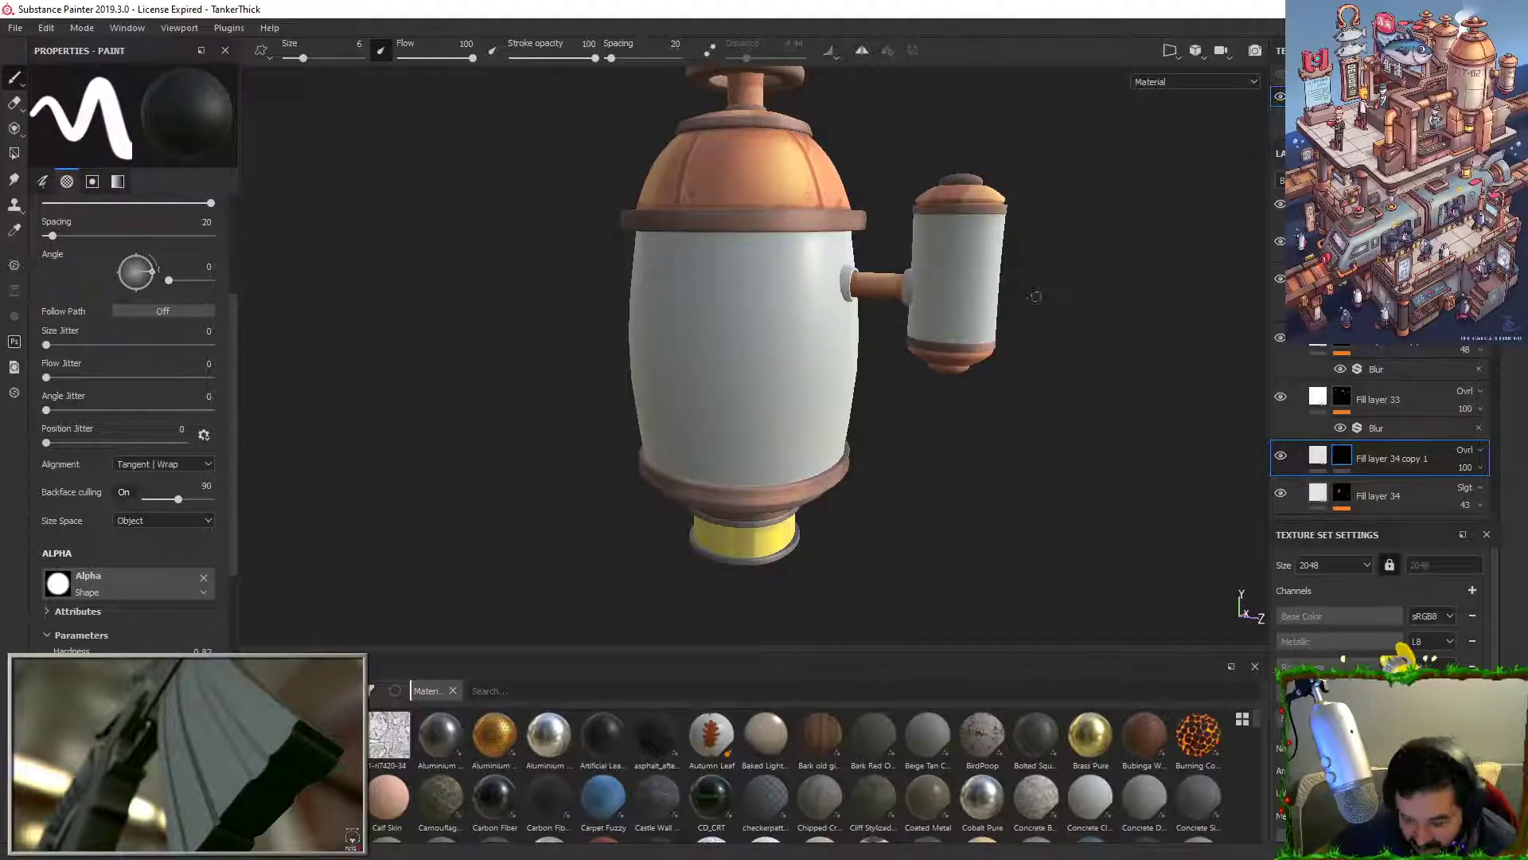
mouse_move(1131, 302)
right_mouse_down("ctrl")
mouse_move(1110, 295)
mouse_move(1163, 270)
mouse_move(1095, 284)
mouse_move(1158, 276)
mouse_move(1125, 283)
mouse_move(1144, 270)
right_mouse_up("ctrl")
middle_click_drag(1145, 242, 1166, 280, "alt")
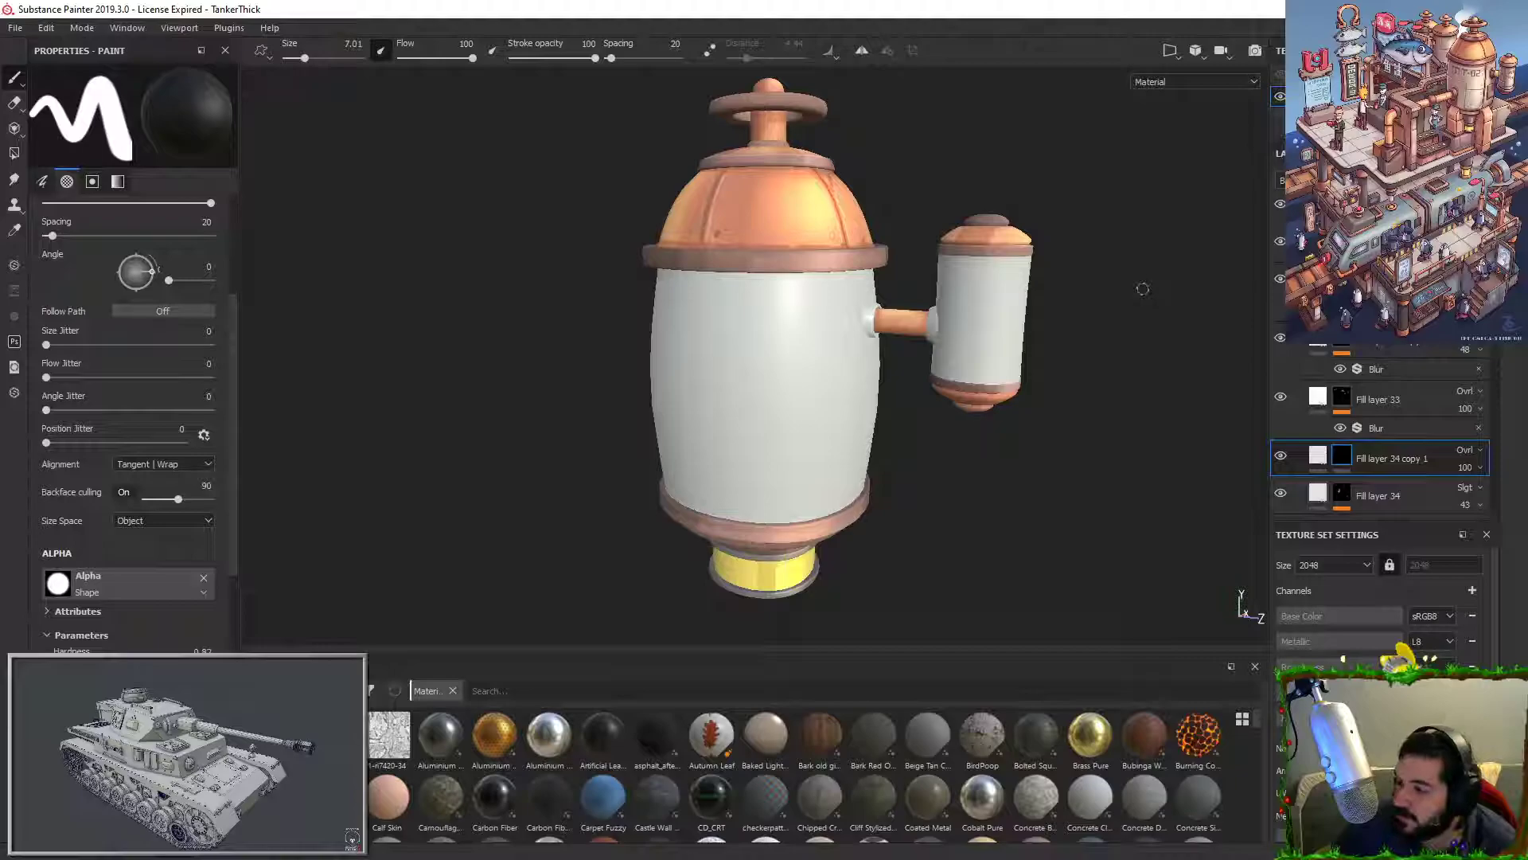
middle_click_drag(1142, 289, 1140, 290, "alt")
Step: Add the tank's main body and the small side cylinder to Folder 2's mask using Polygon Fill
scroll(1381, 434, "up", 1)
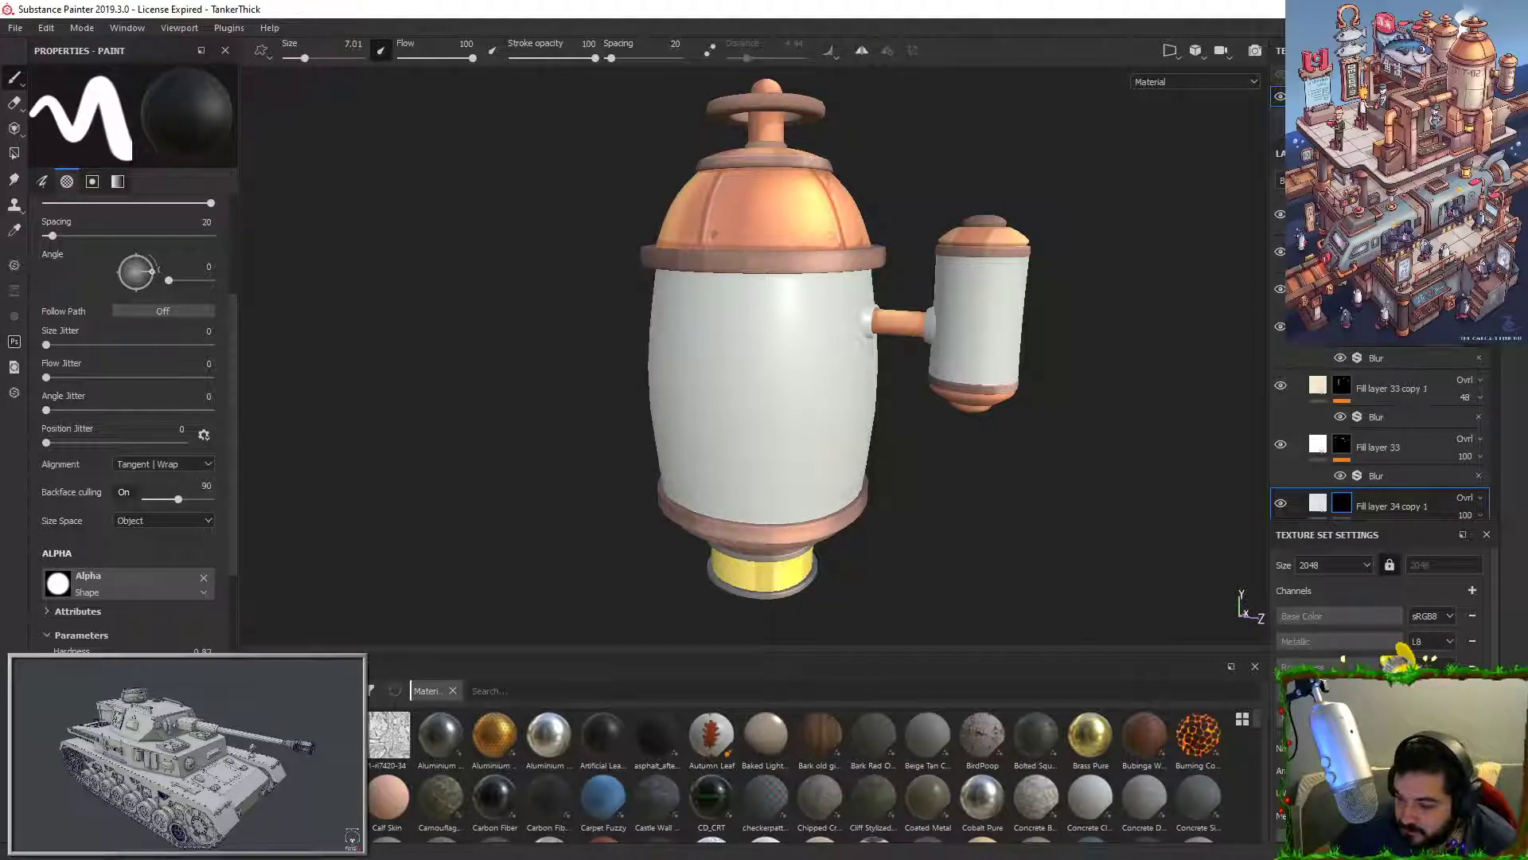
scroll(1315, 347, "up", 10)
left_click(1299, 404)
left_click(1299, 405)
left_click(1342, 402)
key("4")
left_click(789, 341)
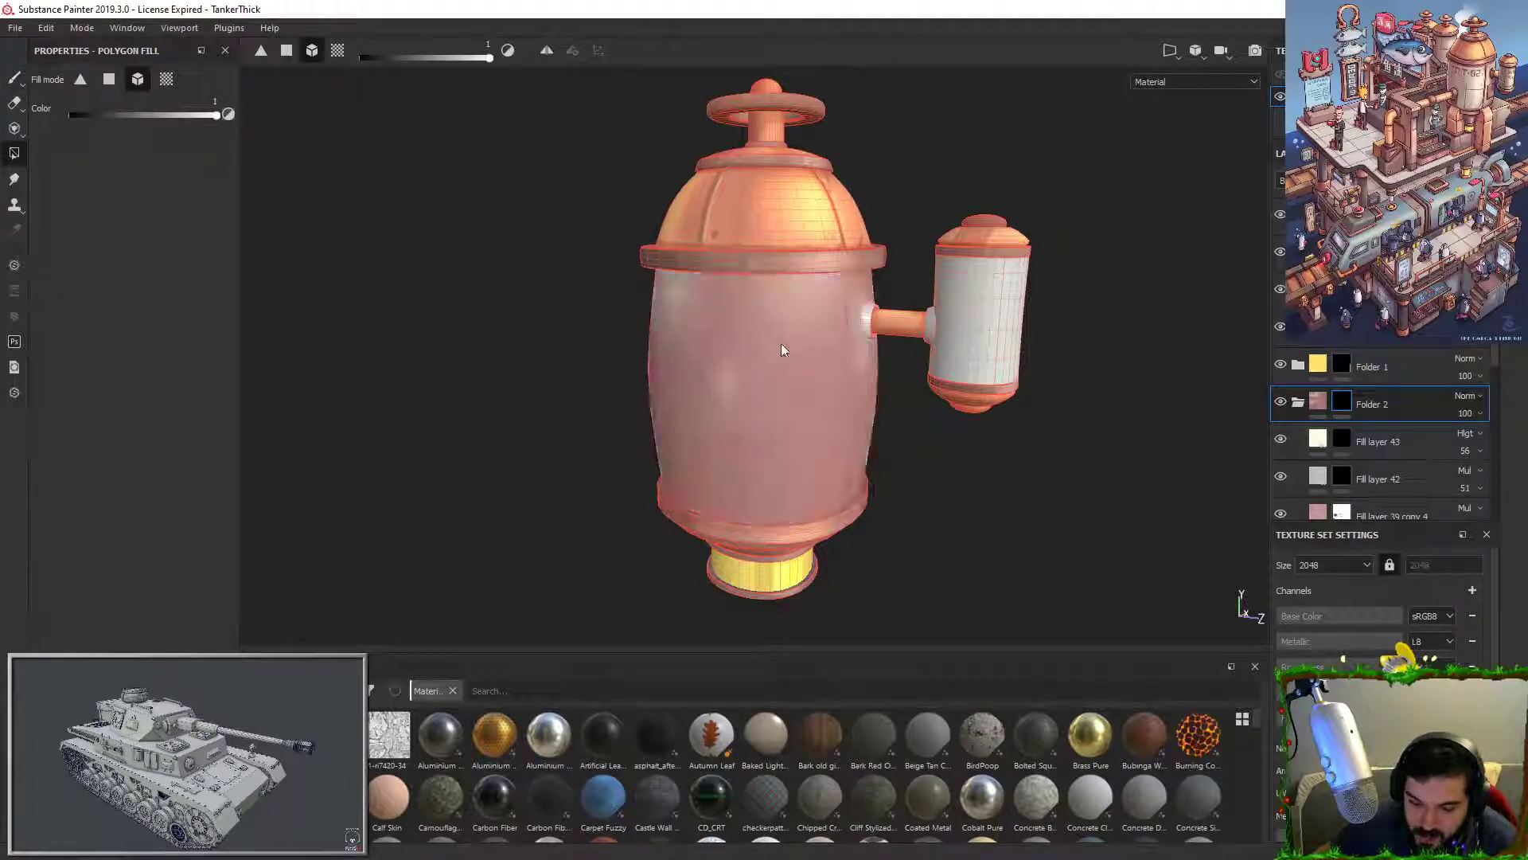
left_click(960, 301)
key("1")
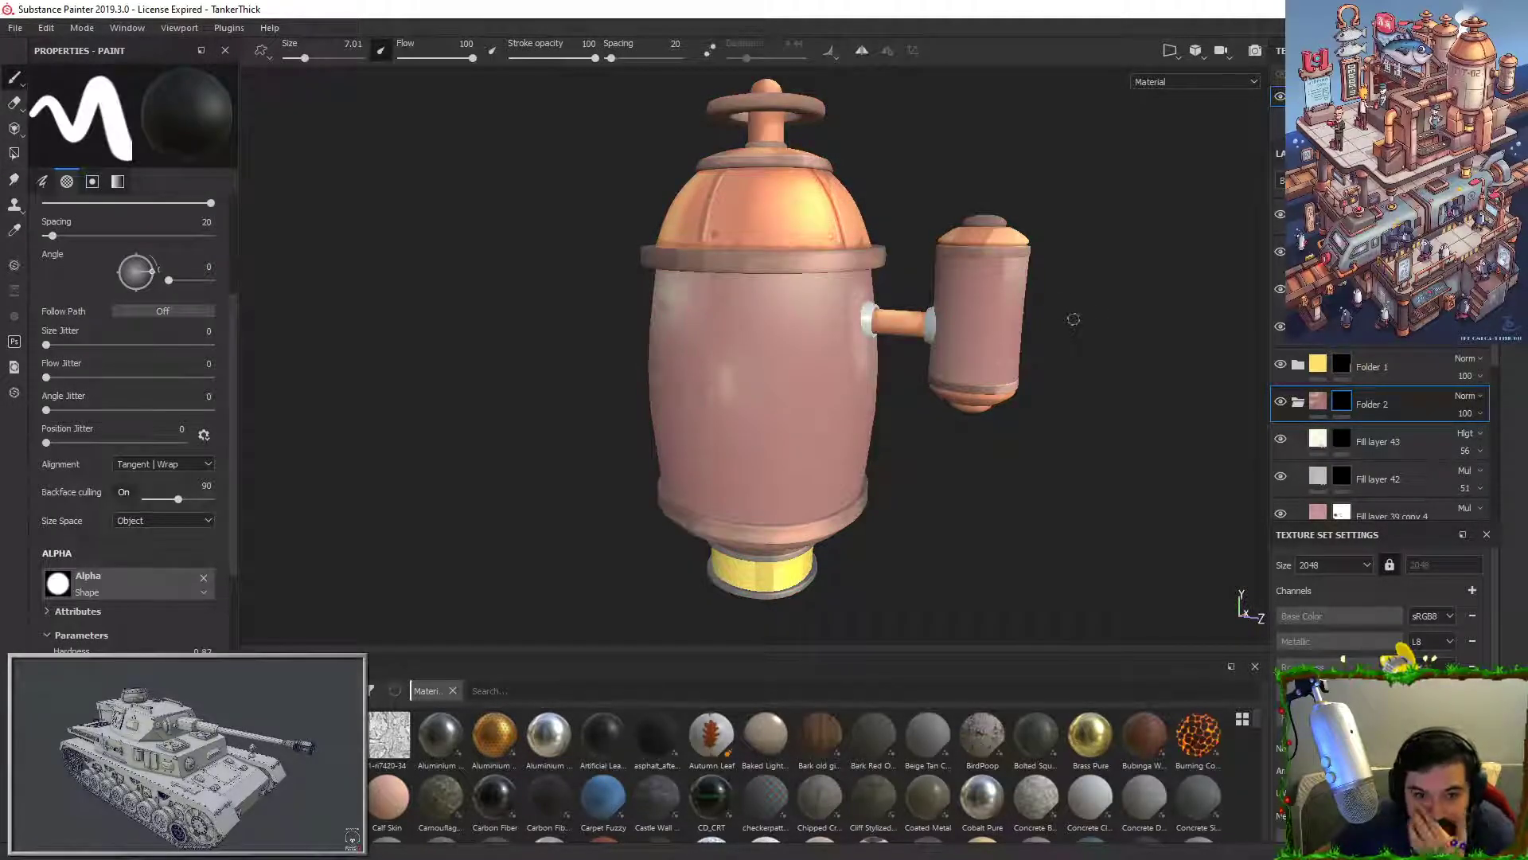
Step: Replace the masks of Fill layer 39 copy 3, Fill layer 39 copy 2 and Fill layer 39 copy 1 with black masks
scroll(1353, 462, "down", 4)
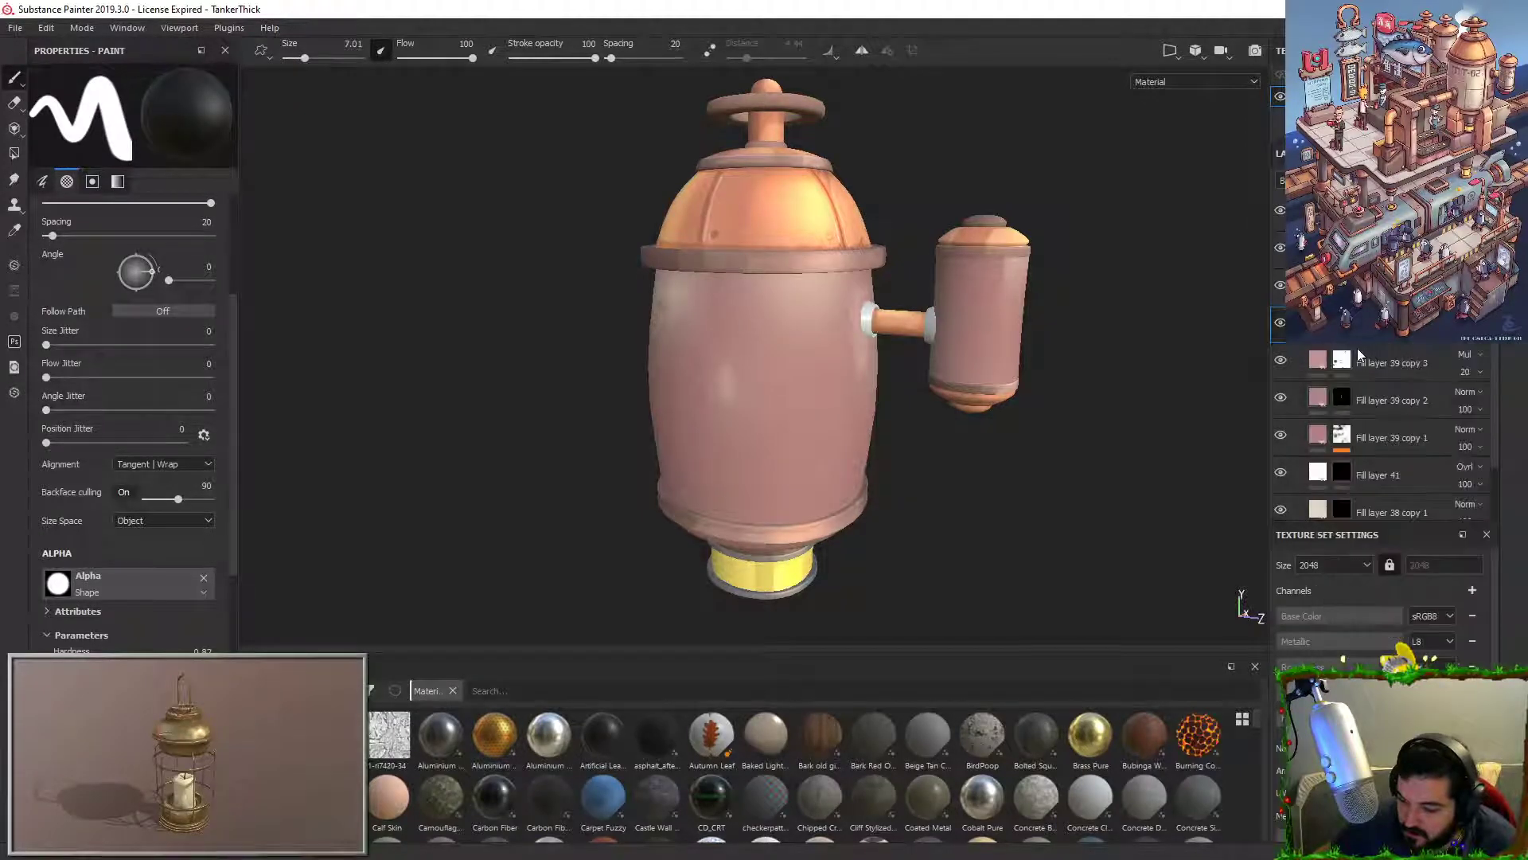
left_click(1344, 359)
right_click(1346, 358)
left_click(1365, 379)
scroll(1357, 384, "down", 1)
right_click(1346, 386)
left_click(1367, 409)
right_click(1343, 355)
left_click(1361, 377)
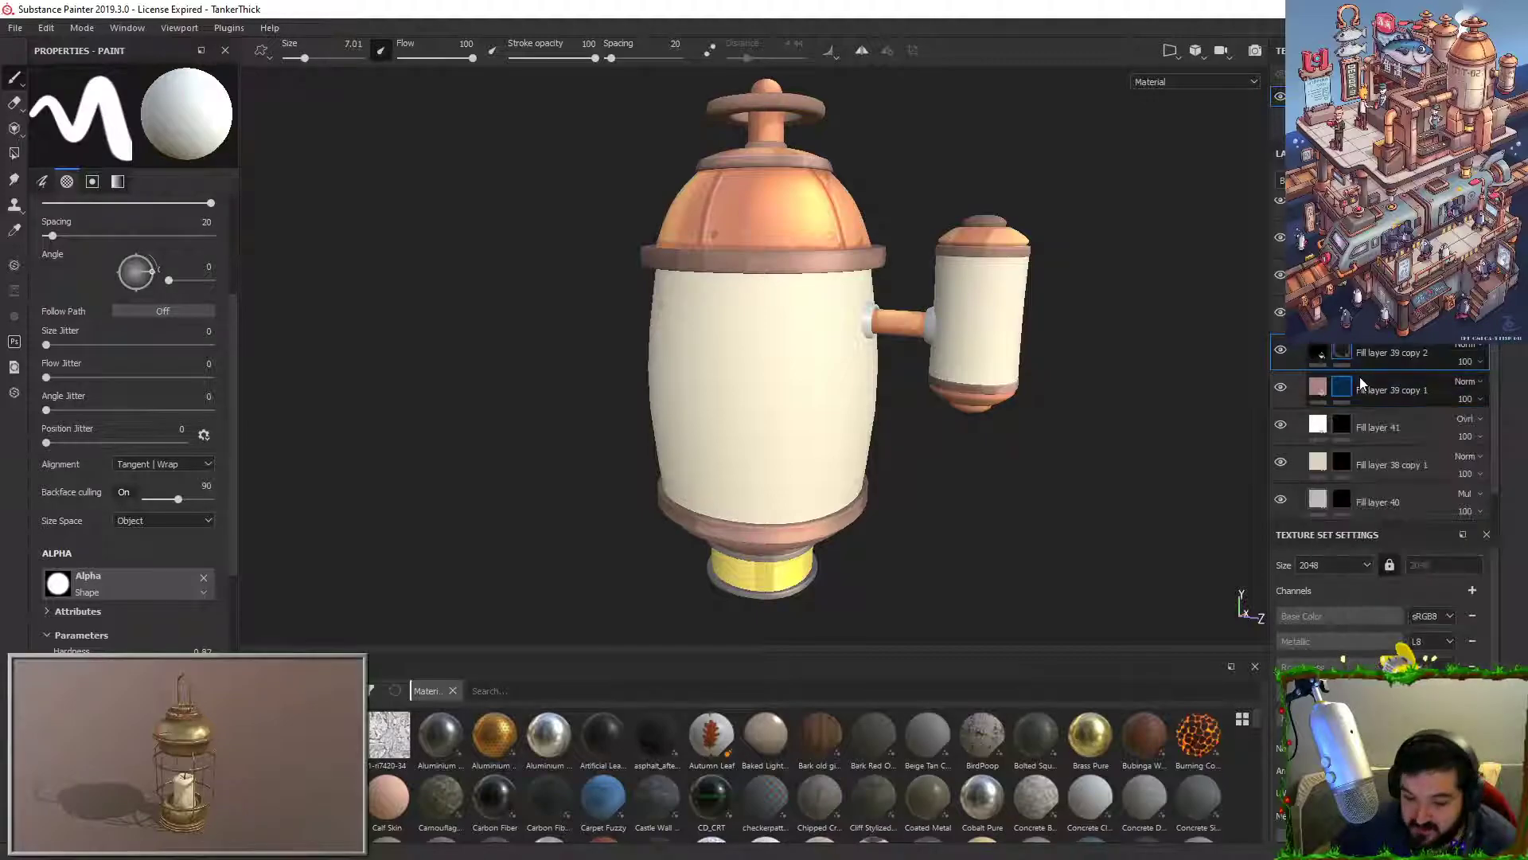
Step: Replace the mask of Fill layer 41 with a black mask
scroll(1353, 398, "down", 2)
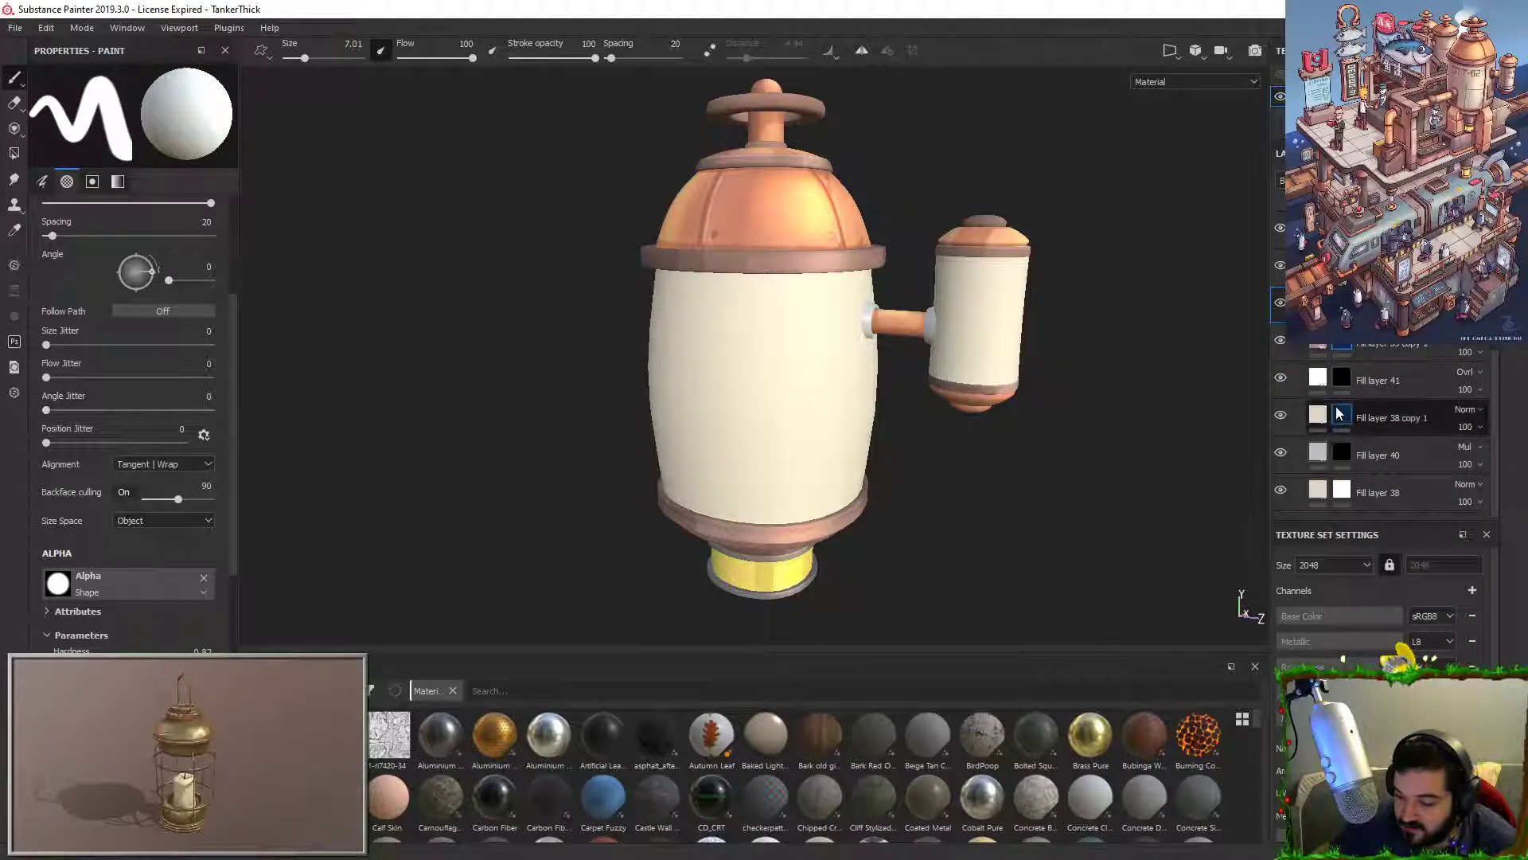
left_click(1342, 415)
right_click(1342, 379)
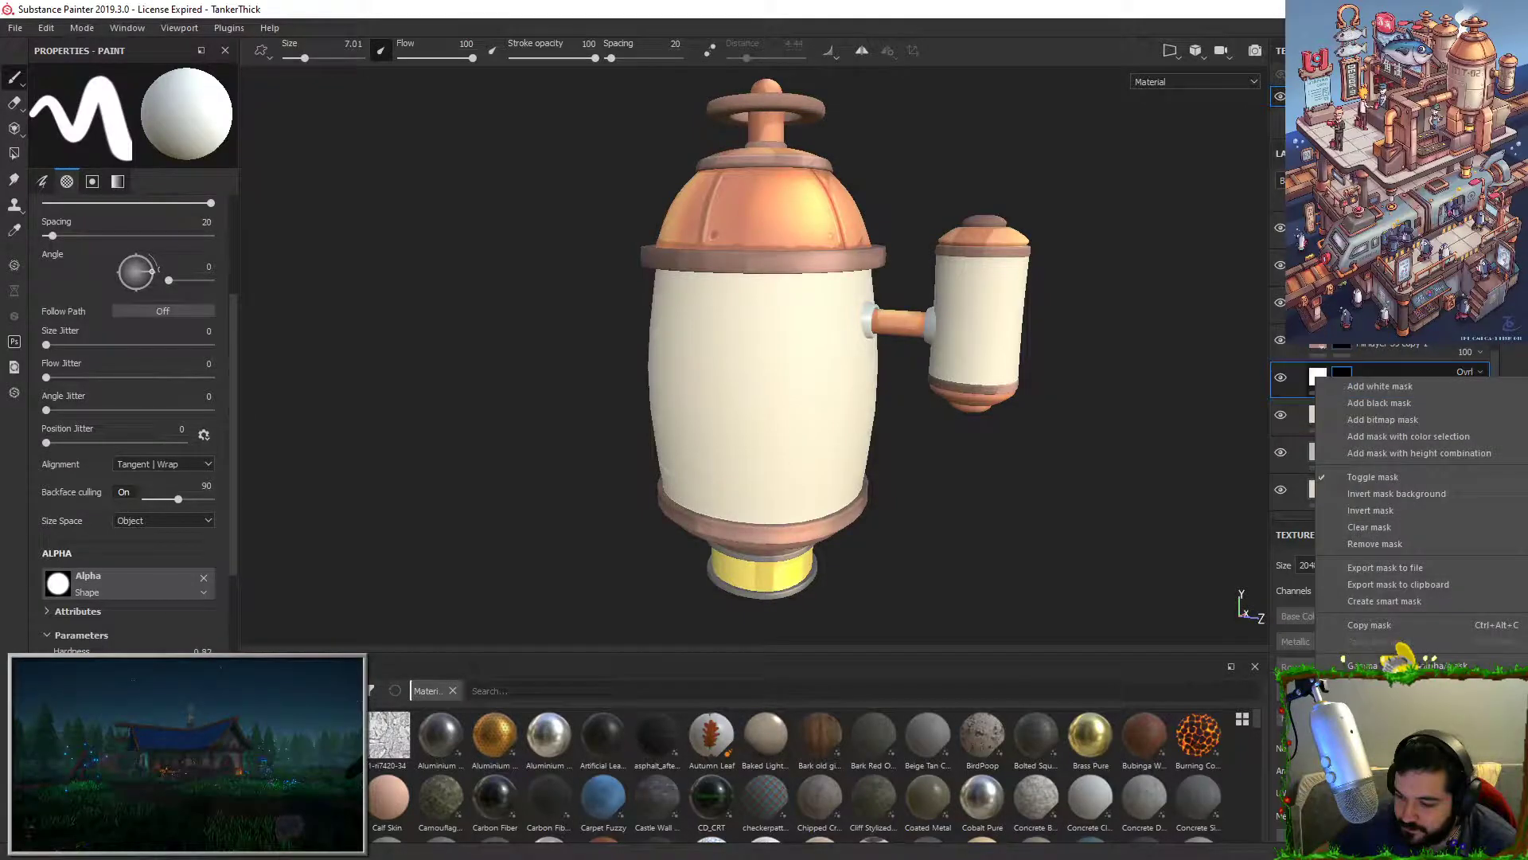
left_click(1398, 405)
Step: Set Fill layer 38's base color to a darker beige, about R 0.527, G 0.456, B 0.342, starting from the reference picture's color
left_click(1341, 490)
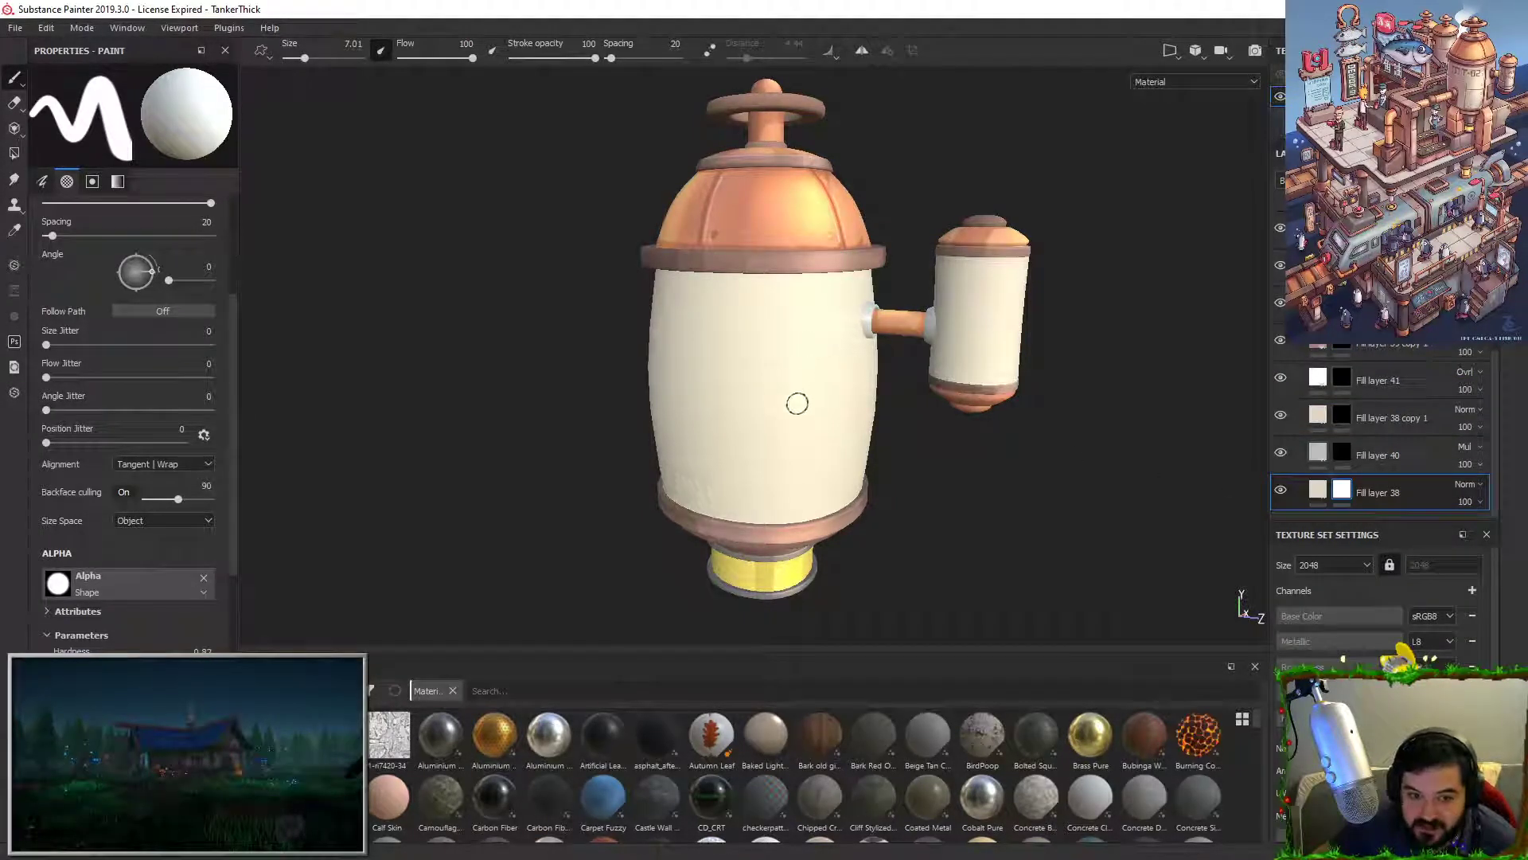
left_click(1326, 495)
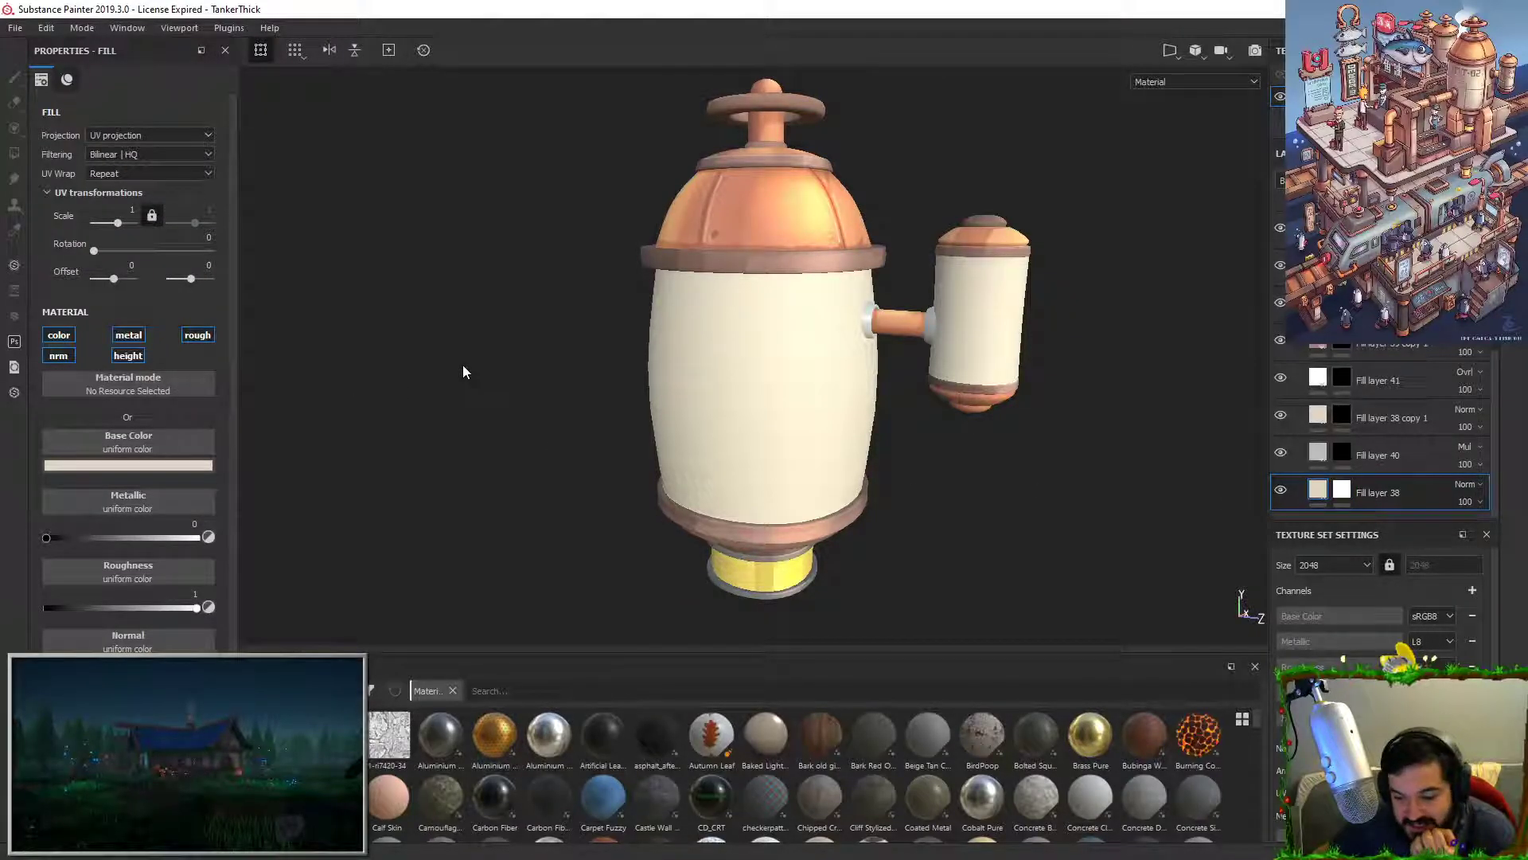
left_click(141, 465)
left_click_drag(222, 480, 1473, 94)
left_click_drag(170, 518, 168, 525)
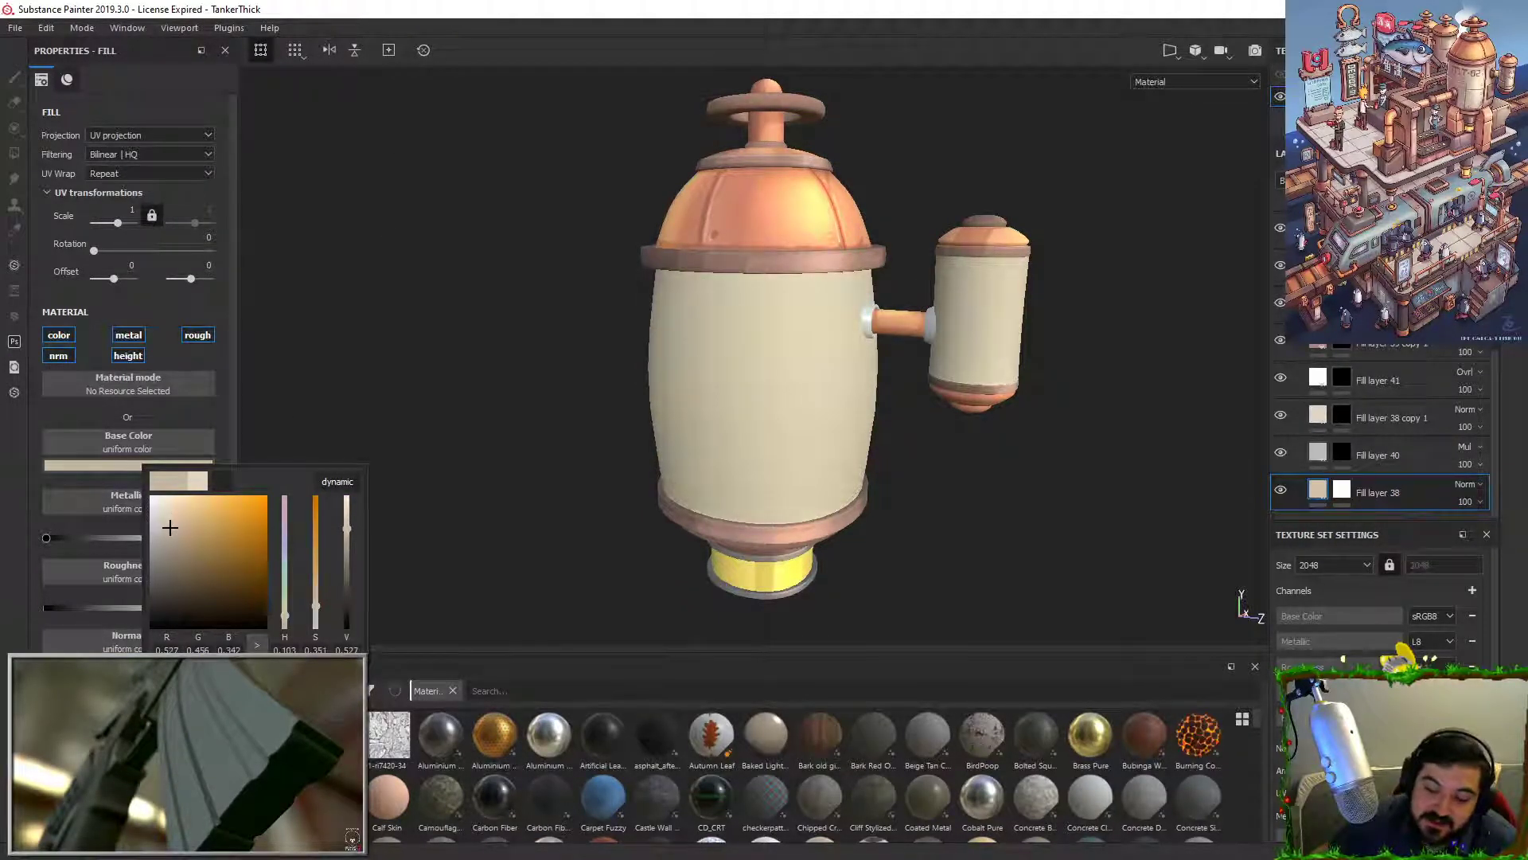
Step: Try a vertical shading stroke on the tank body in the mask of Fill layer 40
left_click_drag(541, 446, 565, 462, "alt")
left_click(1342, 451)
left_click_drag(770, 329, 762, 285)
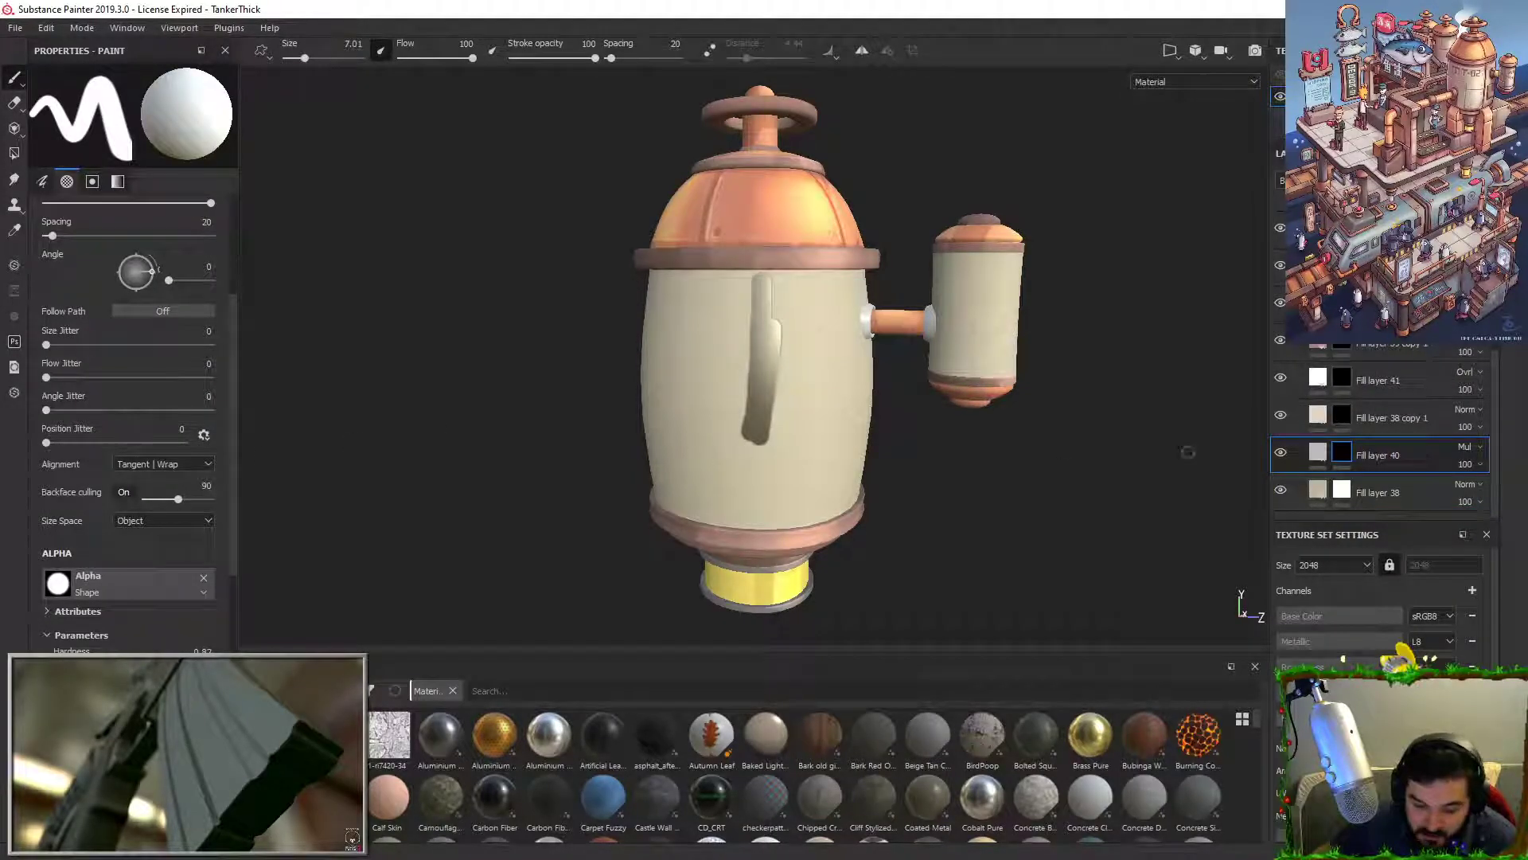
key("ctrl+z")
scroll(193, 650, "down", 3)
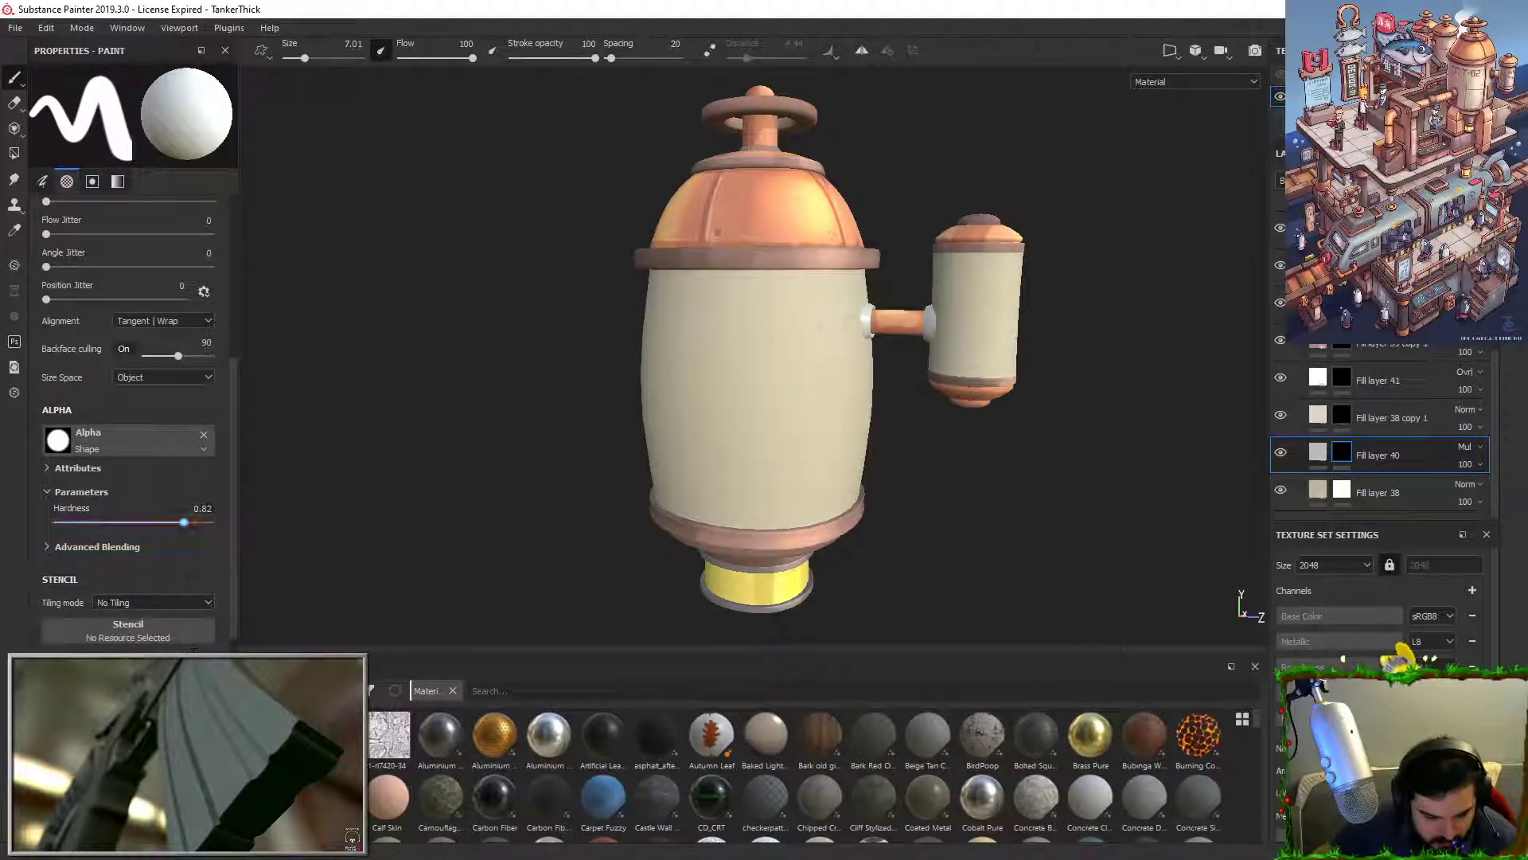
scroll(187, 522, "up", 4)
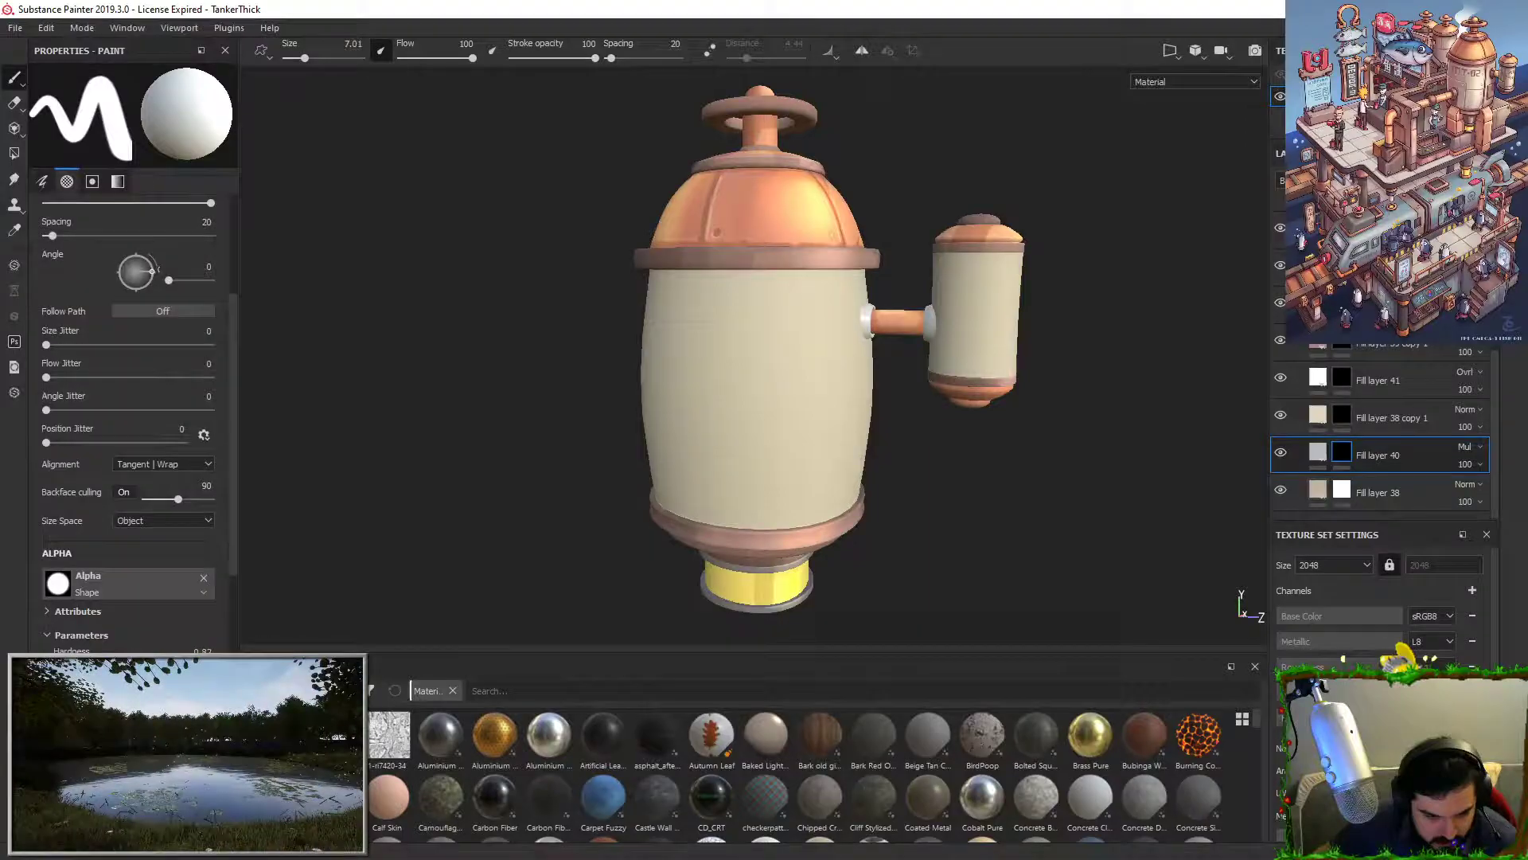
Step: Set Fill layer 40's roughness to 1, checking it with a test stroke, and reset its mask to black
left_click(1318, 460)
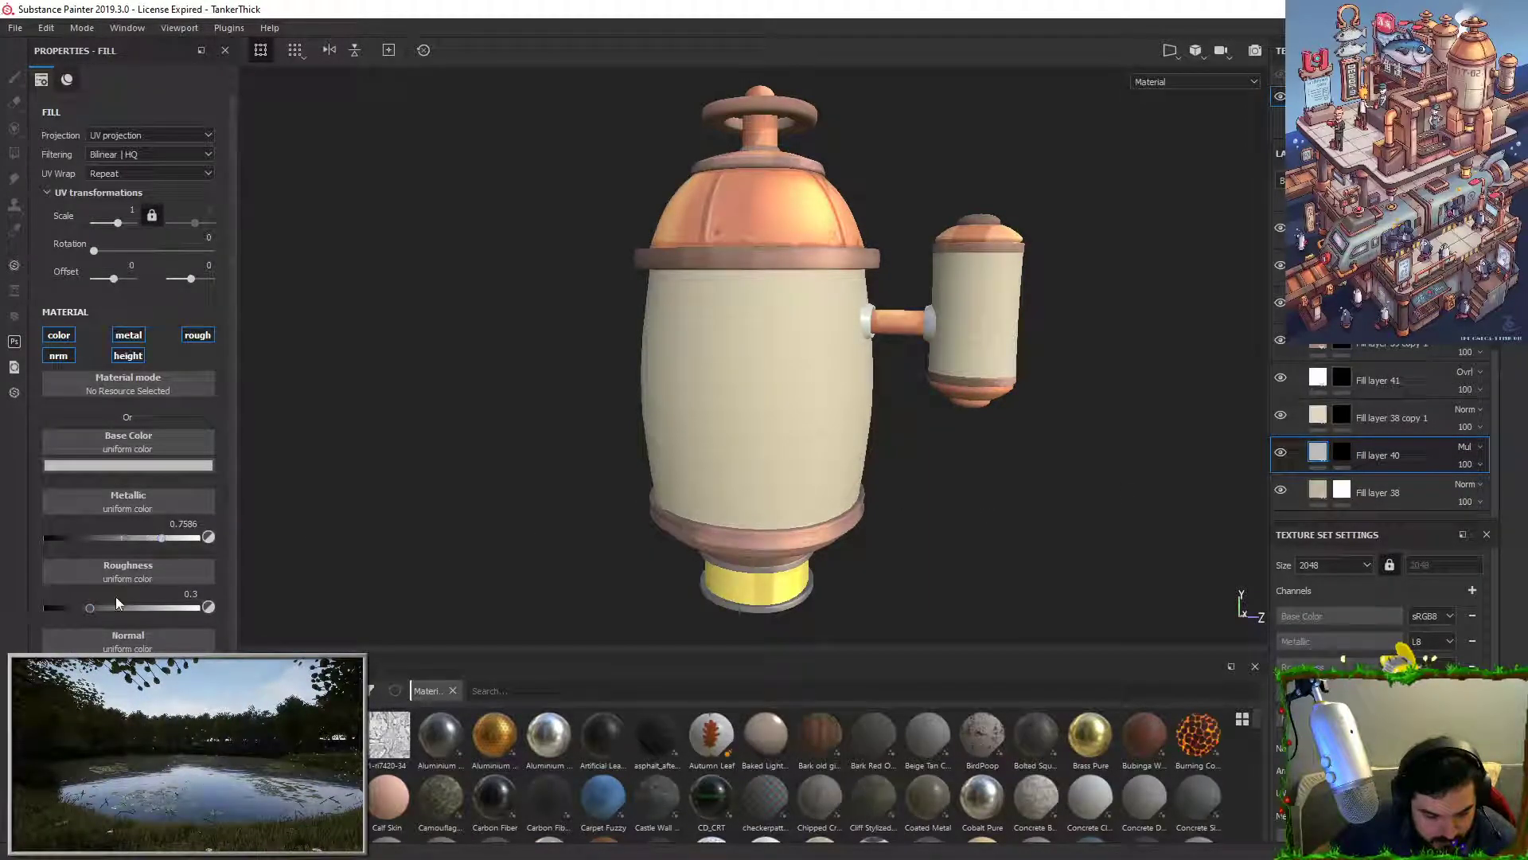
left_click(1340, 459)
left_click_drag(802, 327, 754, 466)
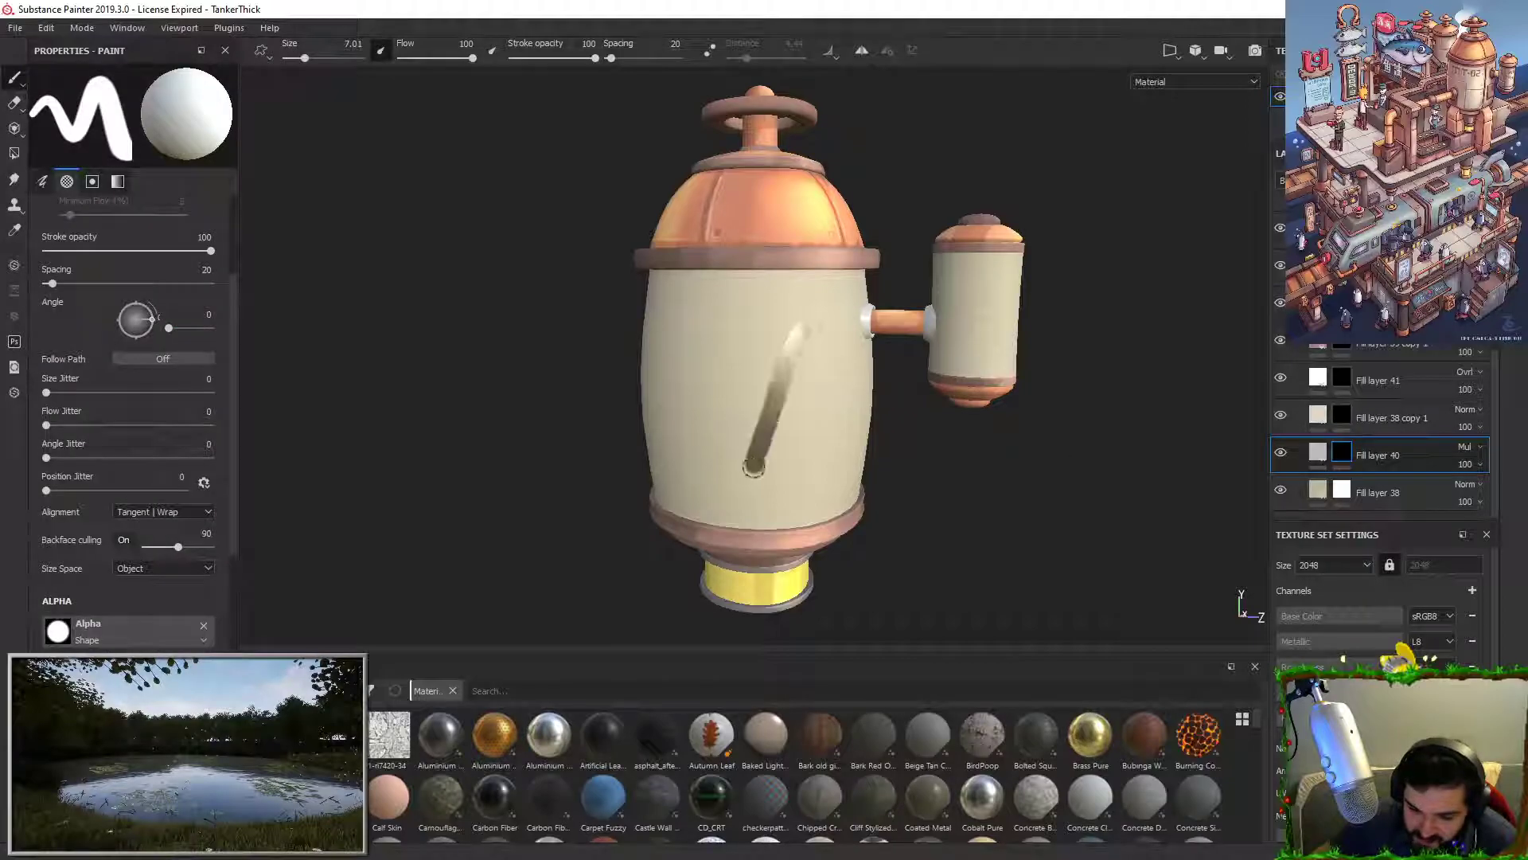
left_click(1318, 452)
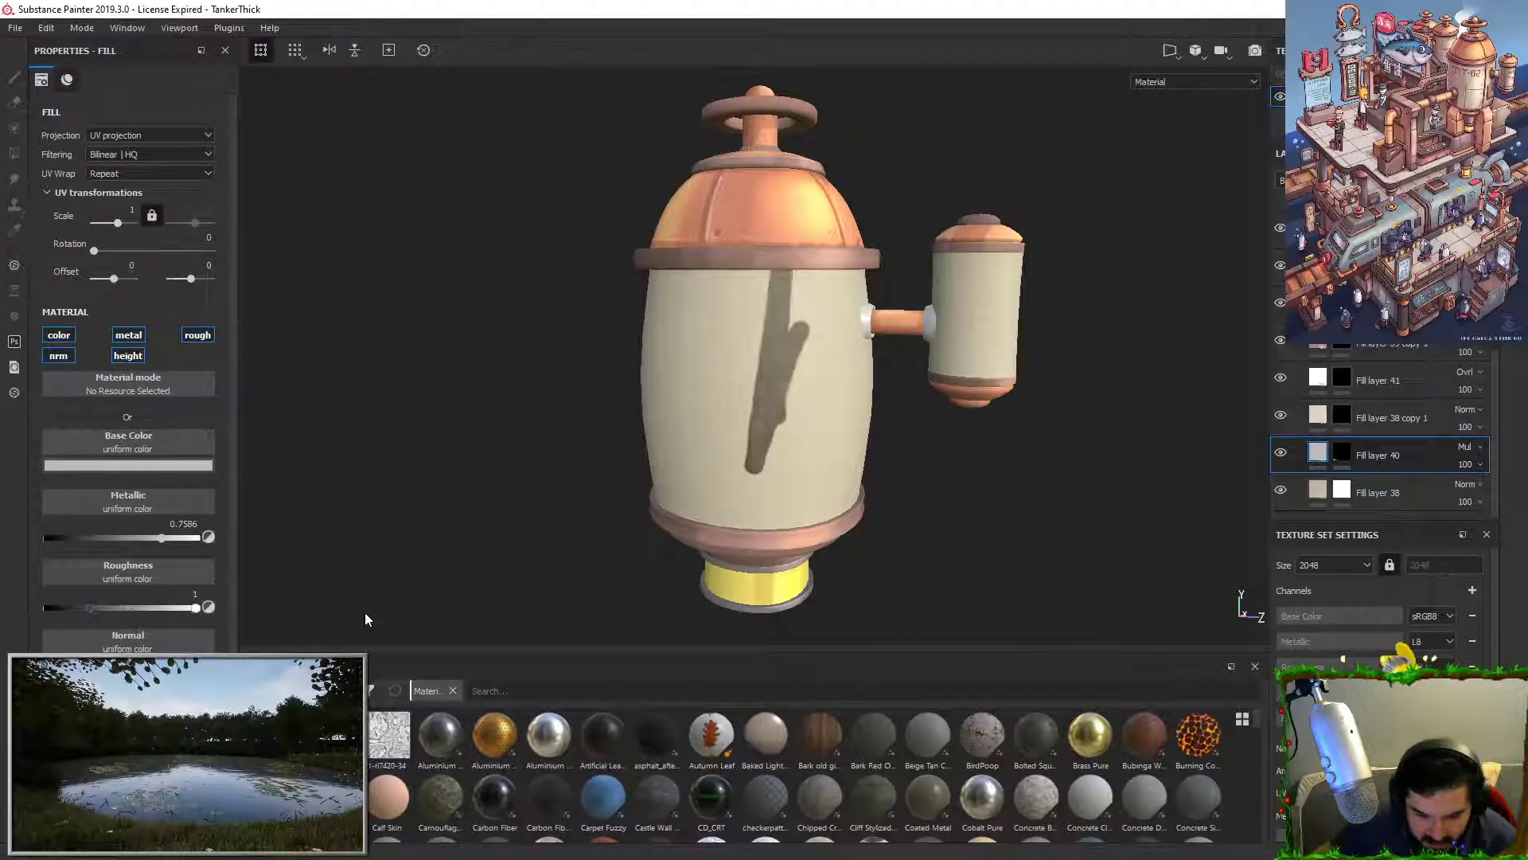
right_click(1357, 461)
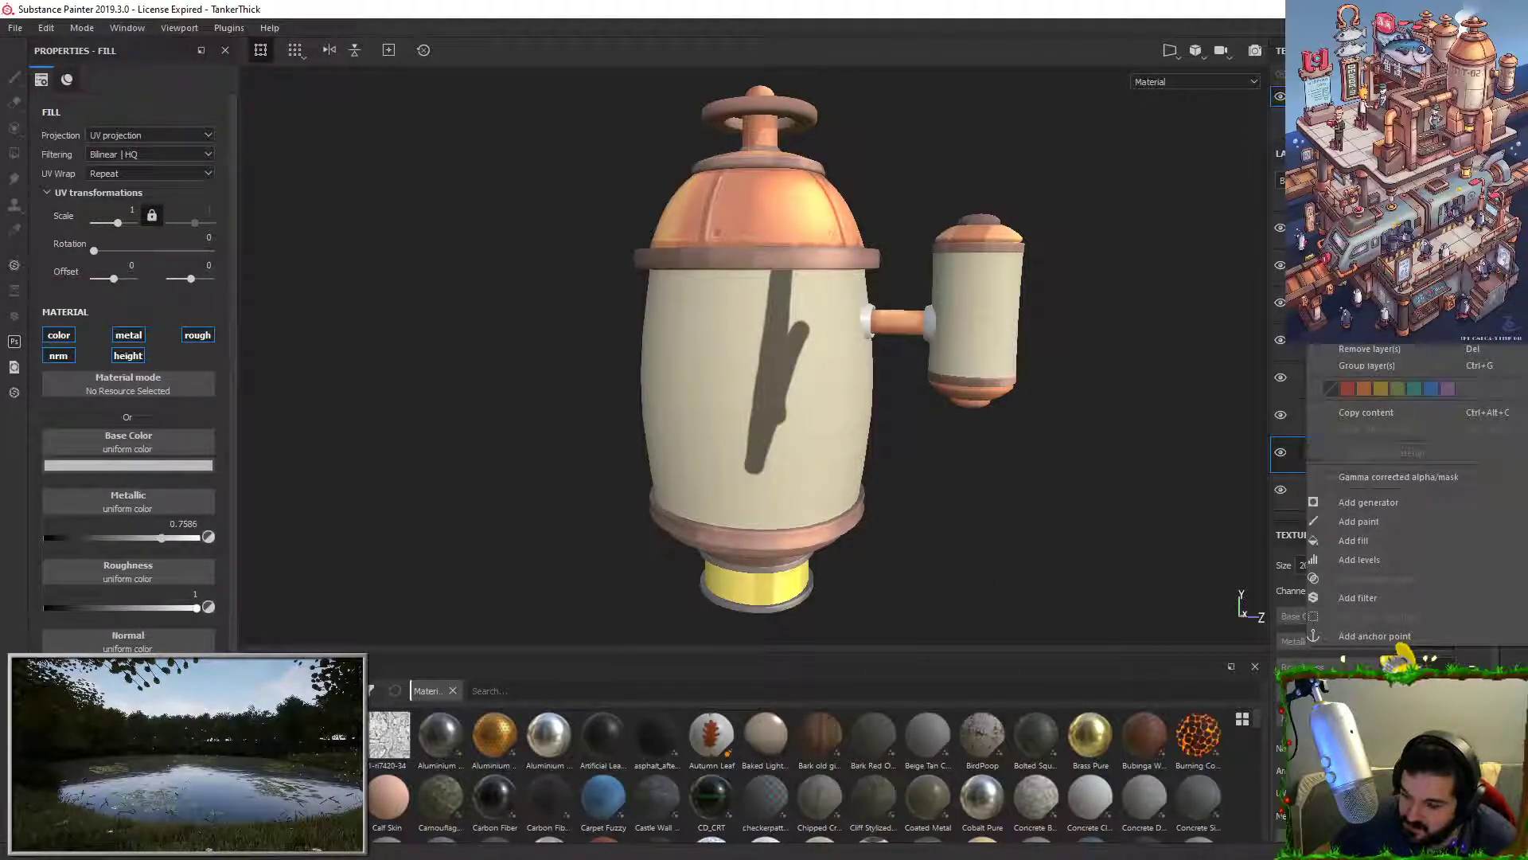
left_click(1363, 199)
Step: Try test strokes on the tank body in the masks of Fill layer 39 copy 1 and Fill layer 39 copy 2
right_click_drag(854, 266, 948, 478, "alt")
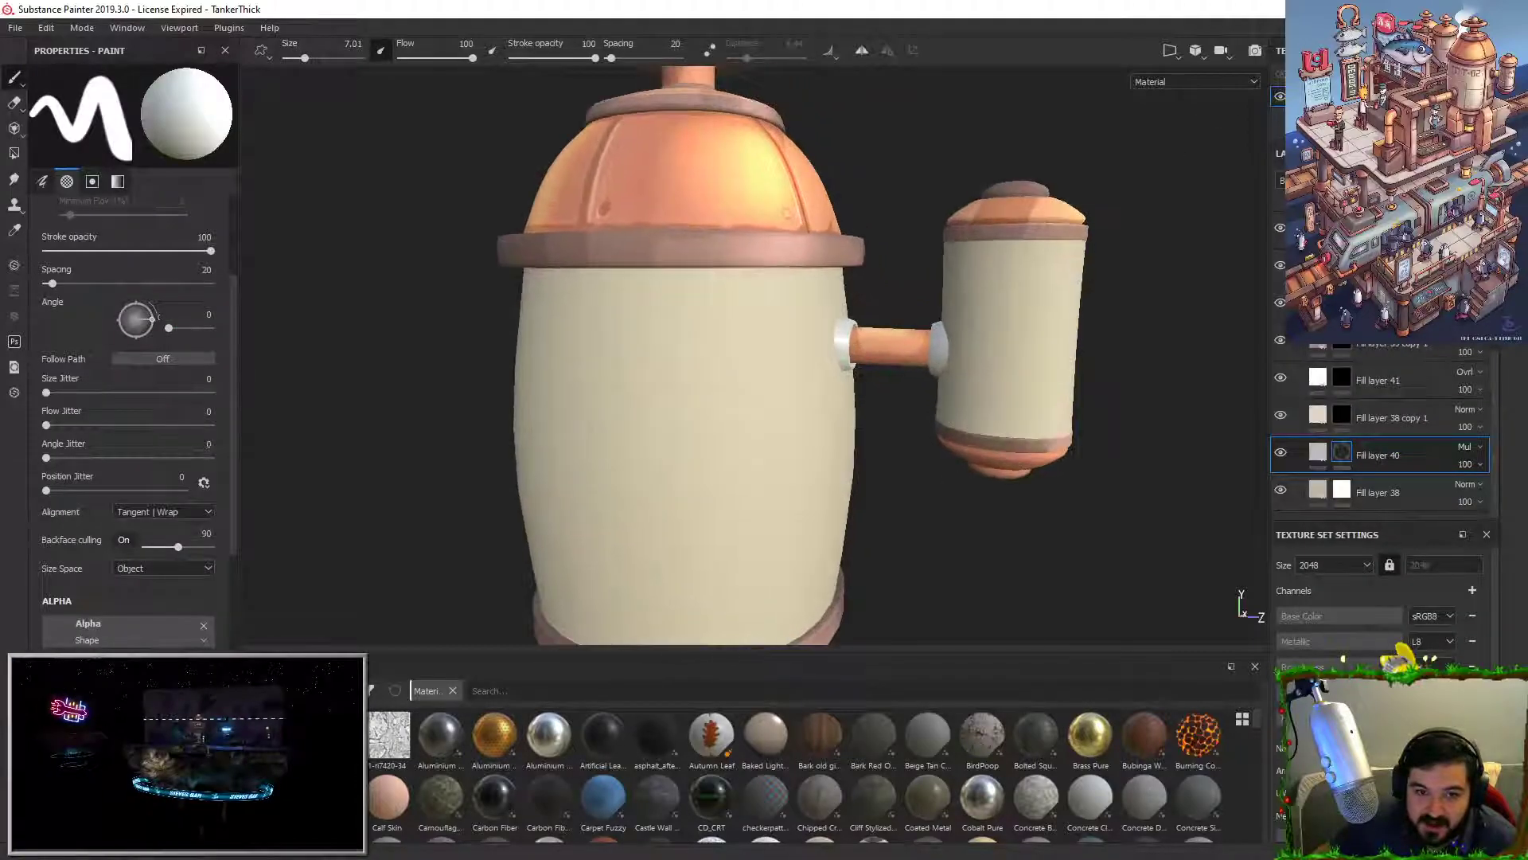
middle_click_drag(795, 436, 812, 356, "alt")
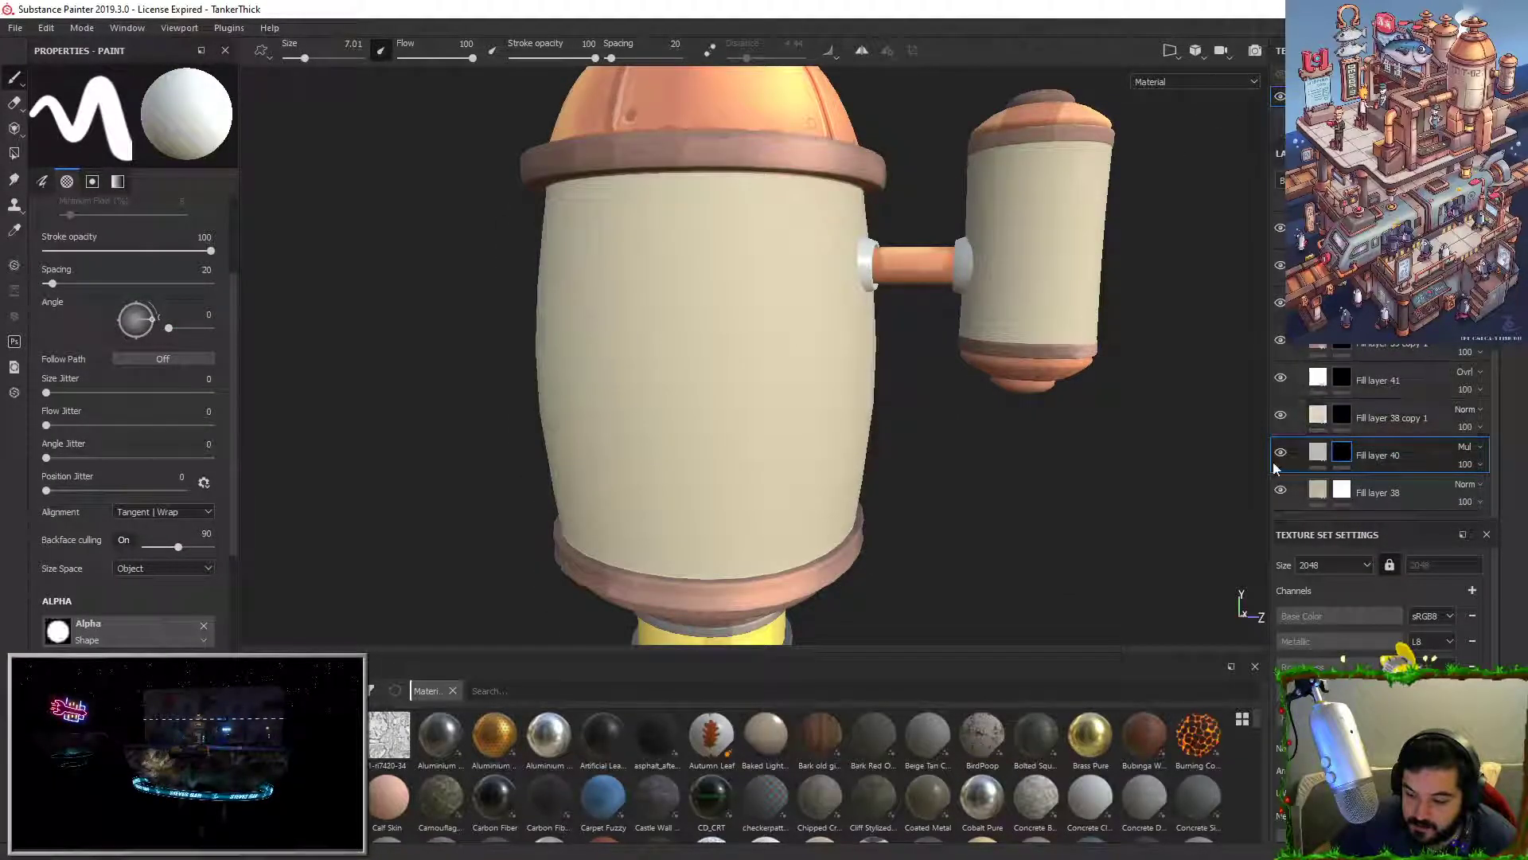
left_click(1341, 349)
mouse_move(740, 267)
left_mouse_down()
mouse_move(741, 230)
mouse_move(712, 420)
left_mouse_up()
key("ctrl+z")
left_click(1341, 309)
mouse_move(786, 303)
left_mouse_down()
mouse_move(727, 437)
mouse_move(697, 445)
left_mouse_up()
key("ctrl+z")
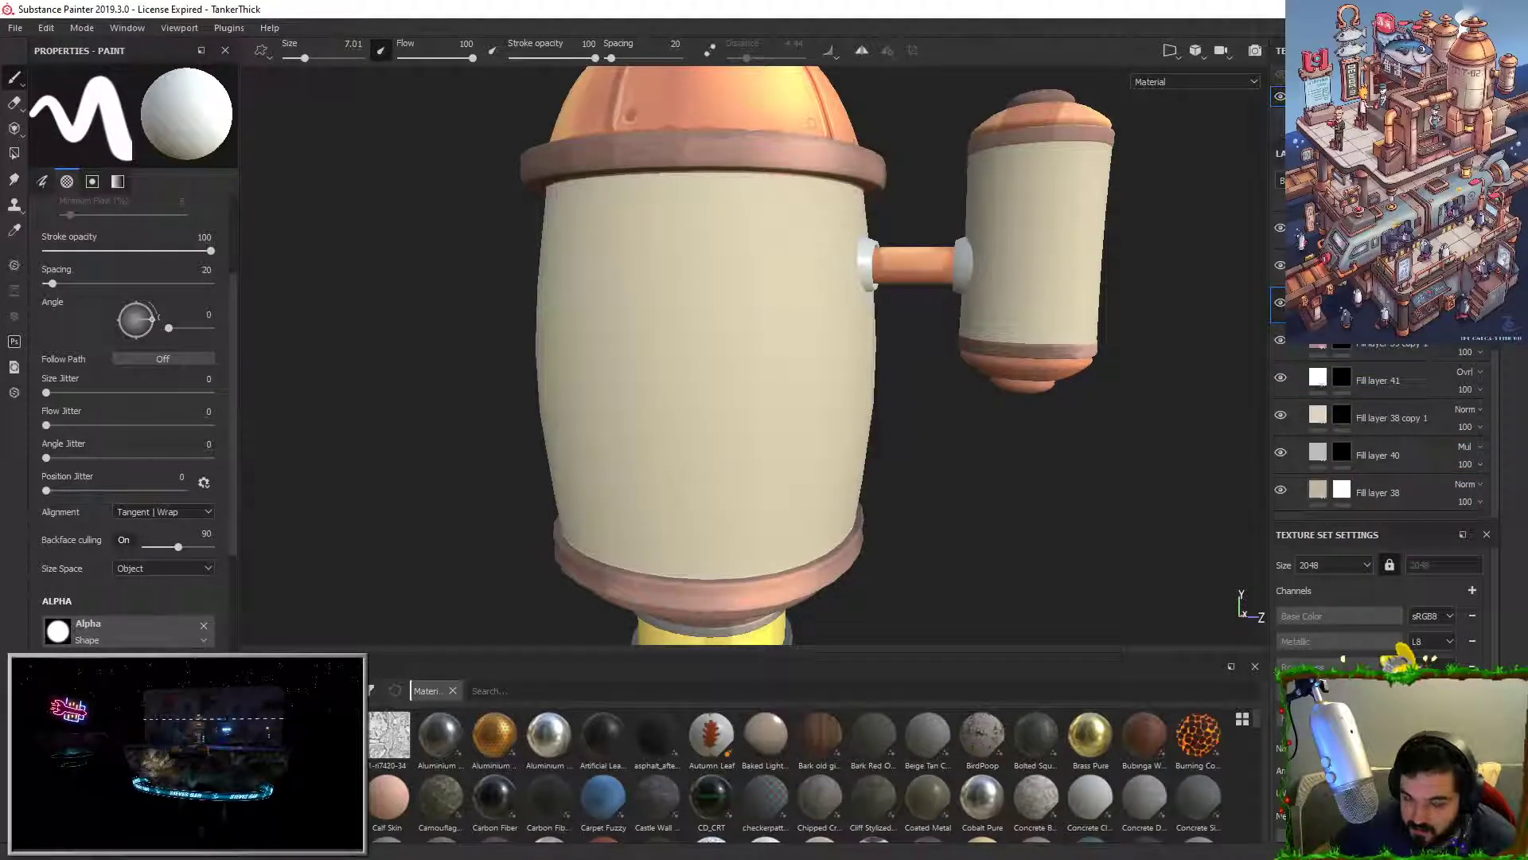
left_click_drag(699, 339, 672, 416)
key("ctrl+z")
Step: Try test strokes on the tank body in the mask of Fill layer 39 copy 4 and again in Fill layer 39 copy 1
left_click(1341, 229)
left_click_drag(795, 326, 756, 436)
key("ctrl+z")
left_click(1342, 346)
mouse_move(753, 329)
left_mouse_down()
mouse_move(690, 494)
mouse_move(711, 261)
left_mouse_up()
key("ctrl+z")
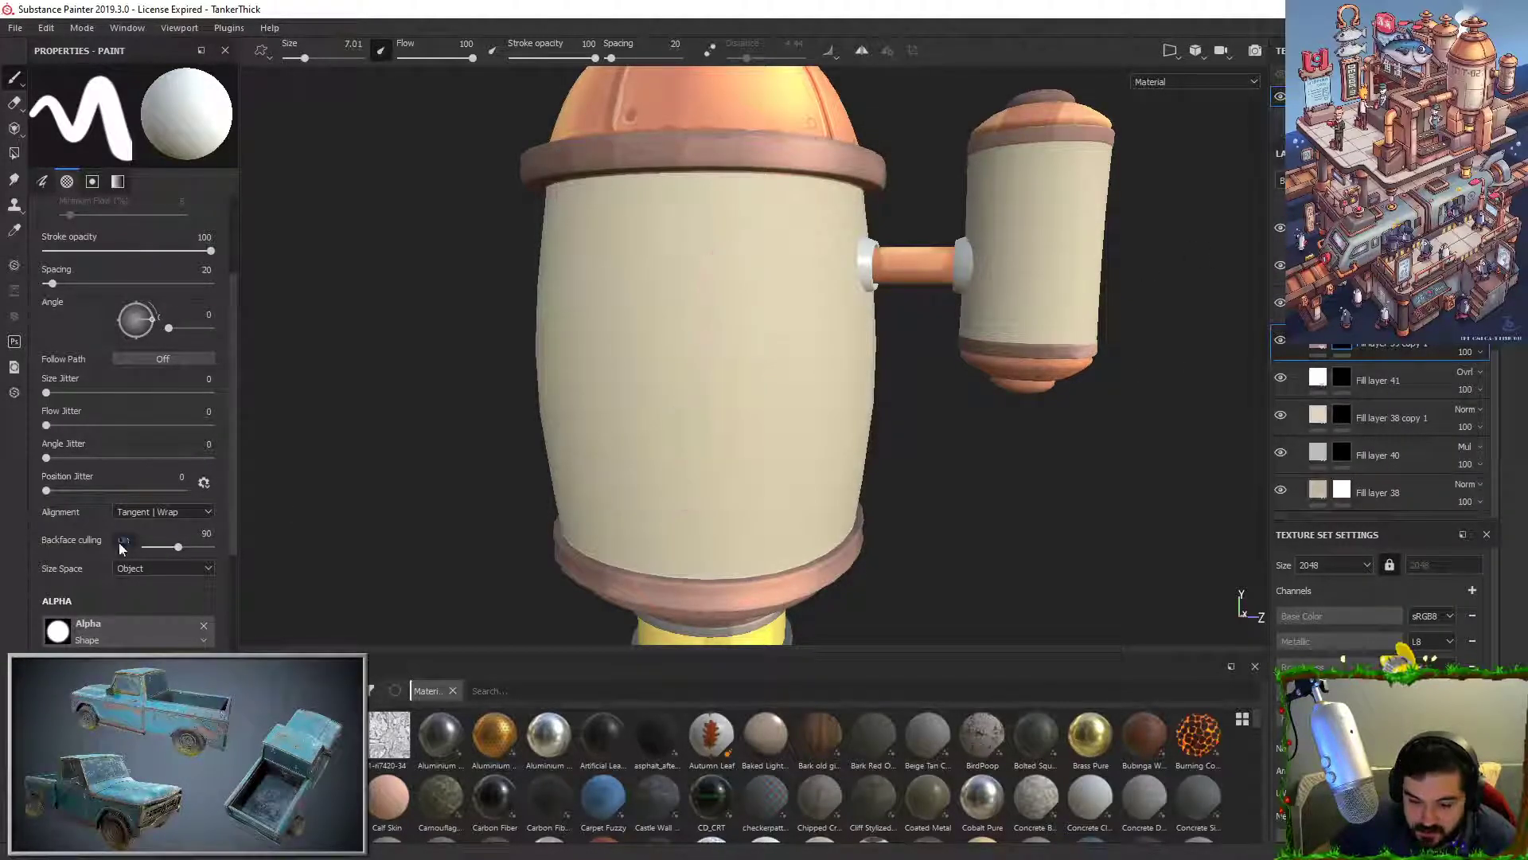
Step: Try painting long vertical strokes down the lower half of the tank body in the mask of Fill layer 39 copy 1
left_click_drag(664, 349, 669, 605)
key("ctrl+z")
left_click_drag(886, 440, 803, 386, "alt")
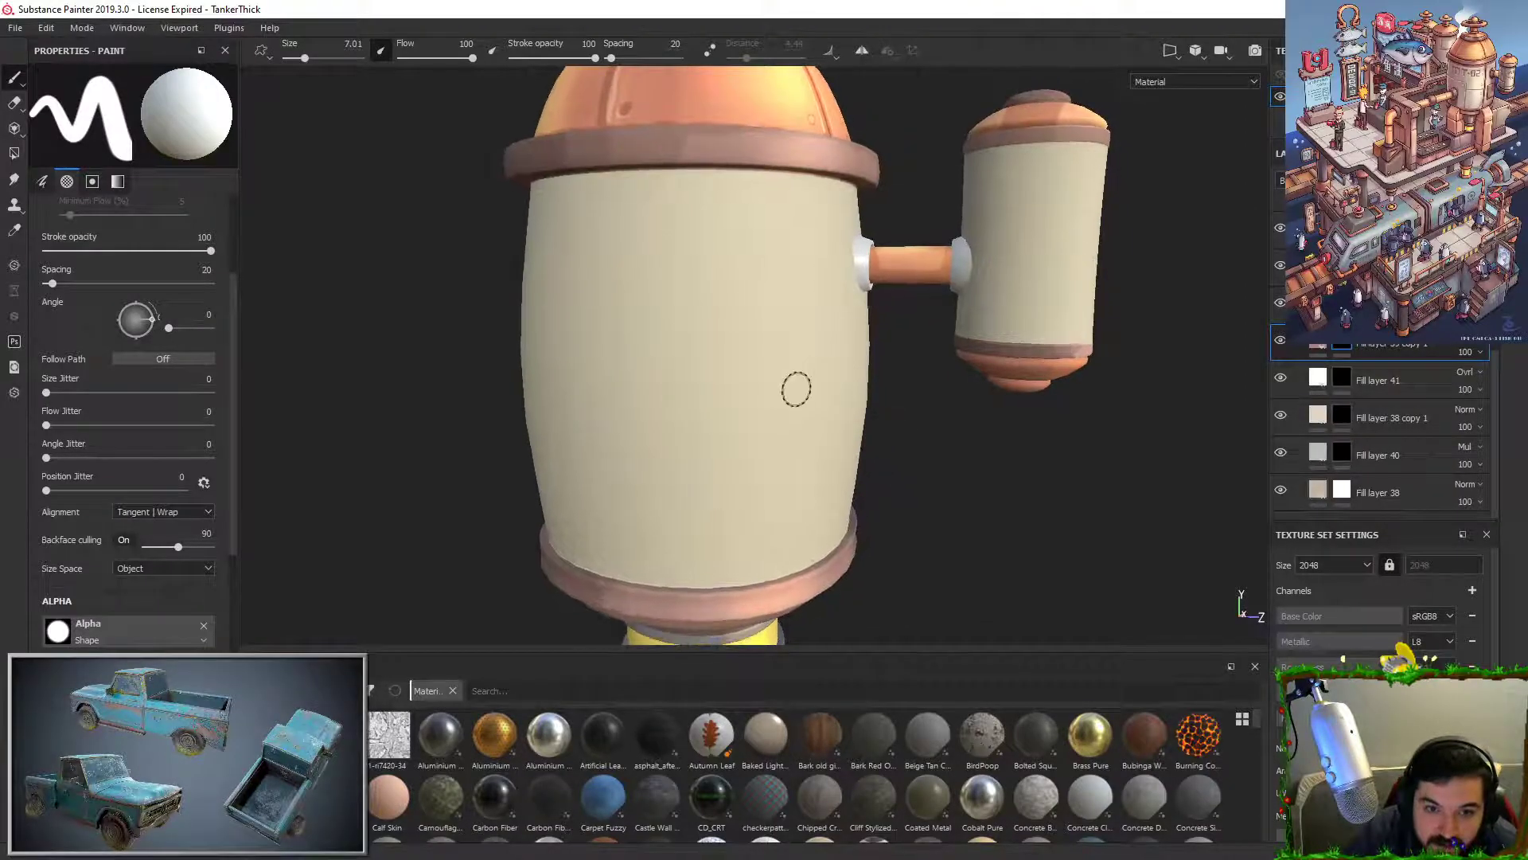
left_click_drag(648, 352, 670, 604)
left_click_drag(783, 410, 959, 429, "alt")
left_click_drag(652, 348, 648, 606)
key("ctrl+z")
key("ctrl+z")
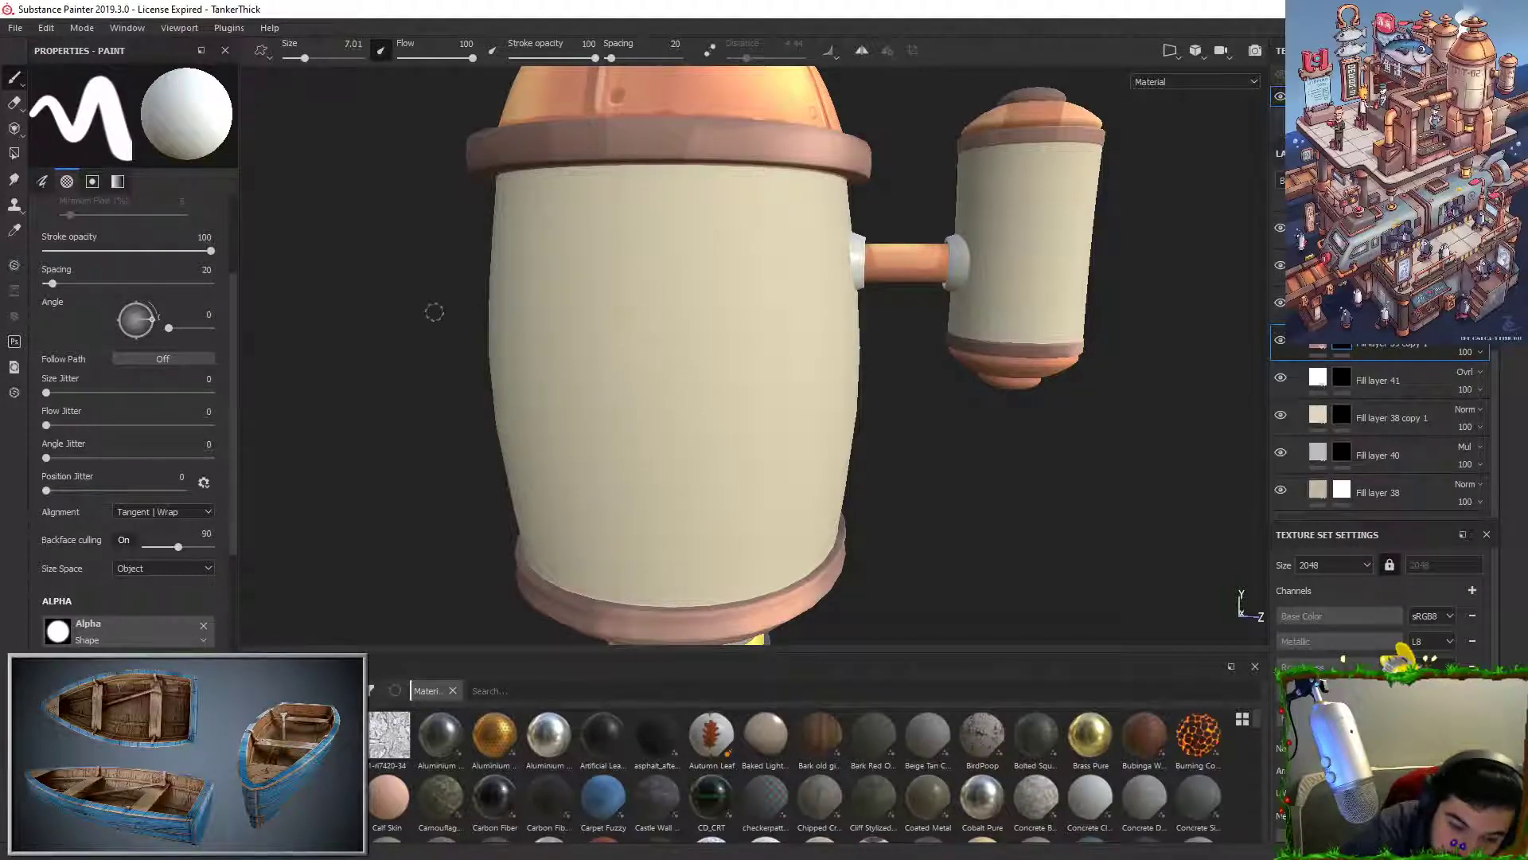
Step: Set the brush spacing to 5
left_click(112, 283)
left_click_drag(67, 284, 43, 279)
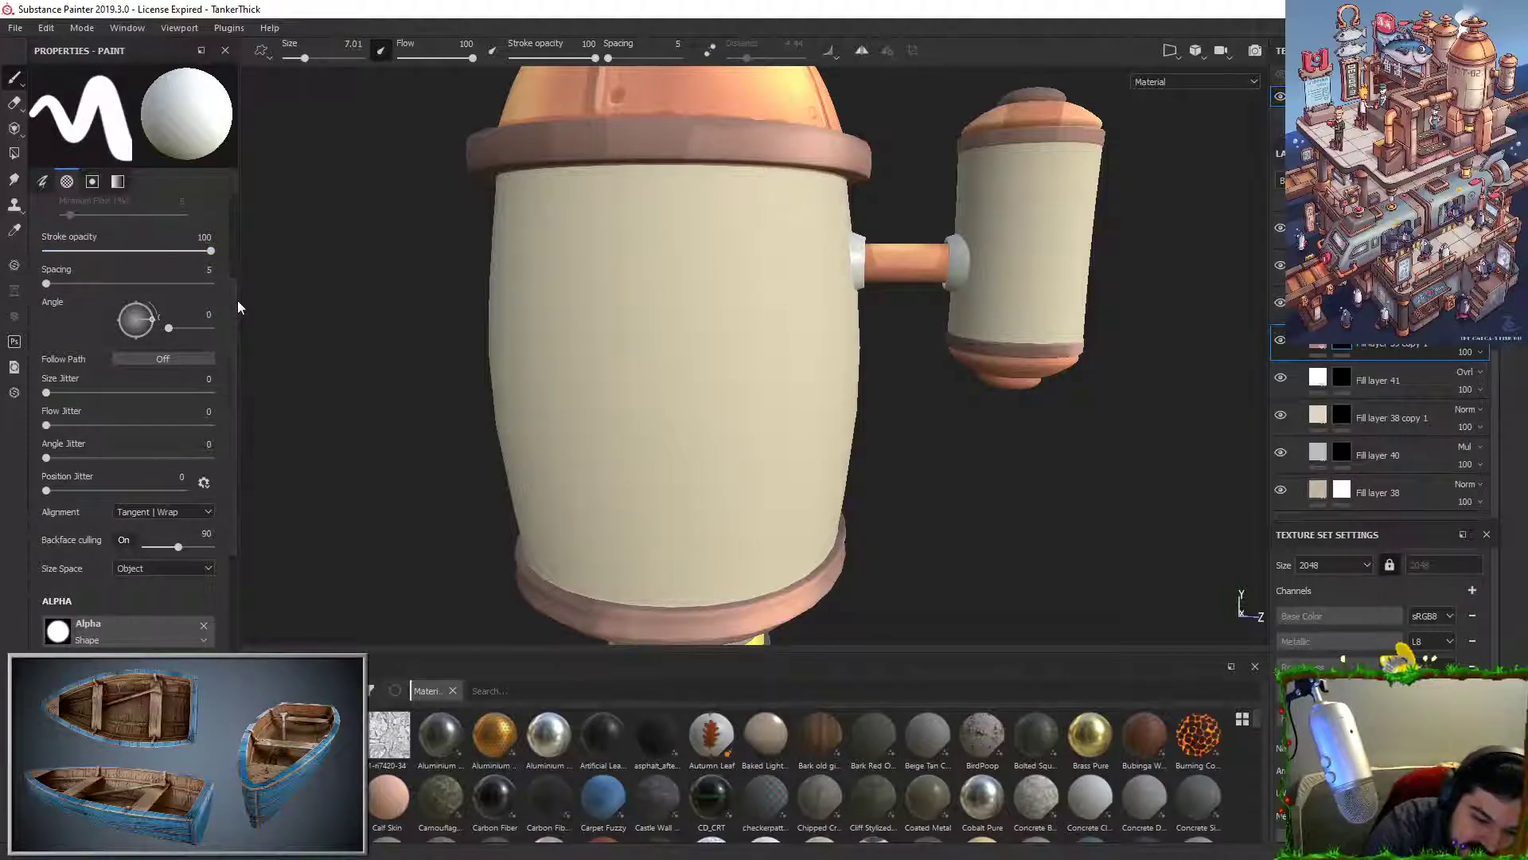
Step: Try a vertical stroke down the lower tank body with the brush size reduced to 4.19
scroll(191, 302, "up", 3)
left_click(126, 303)
left_click_drag(675, 364, 675, 585)
key("ctrl+z")
left_click_drag(88, 267, 83, 271)
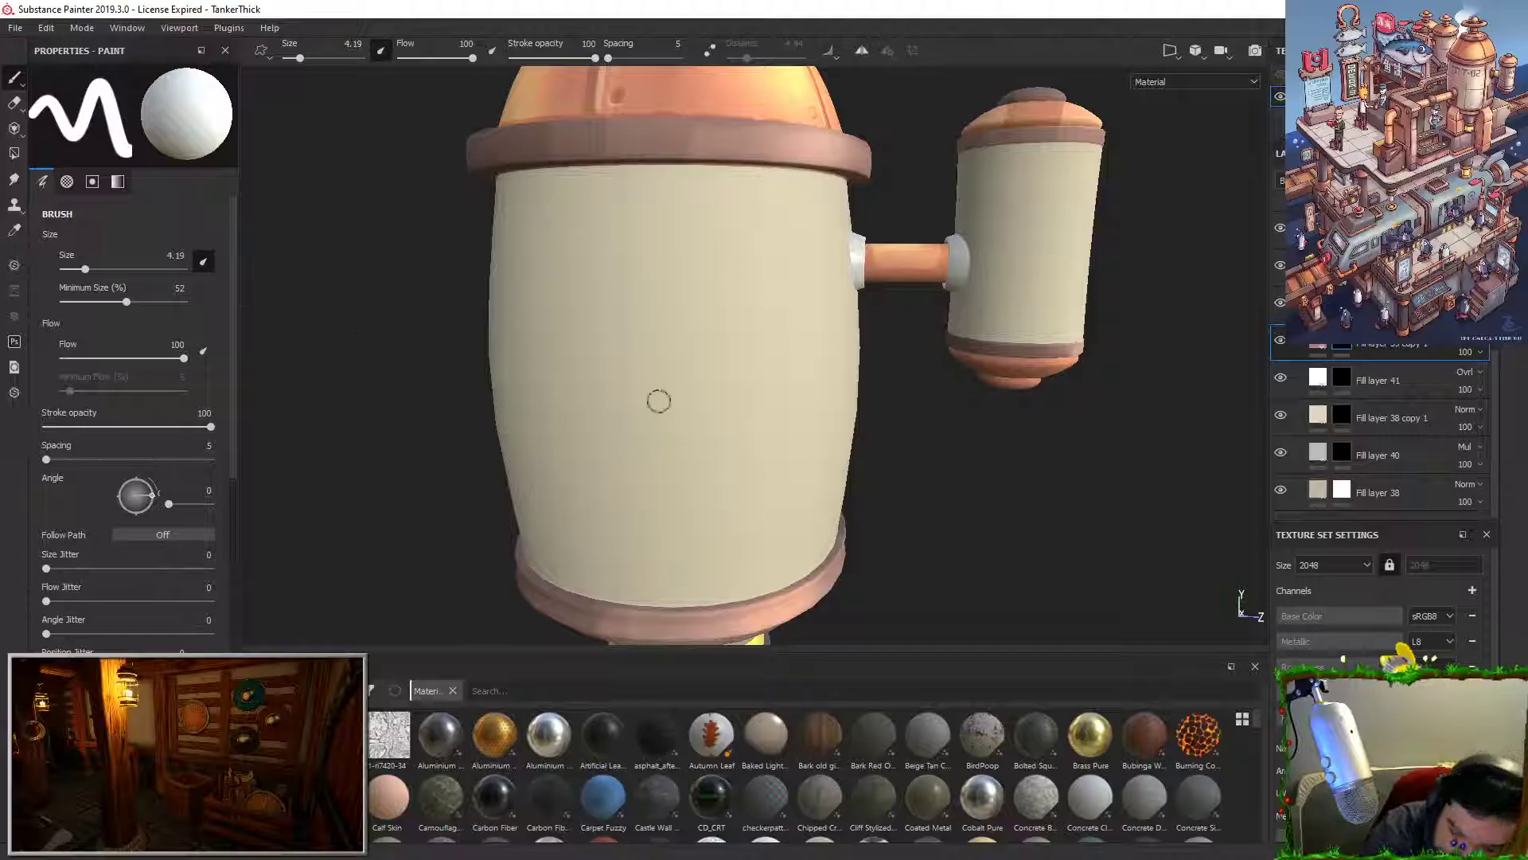
left_click_drag(666, 361, 675, 602)
key("ctrl+z")
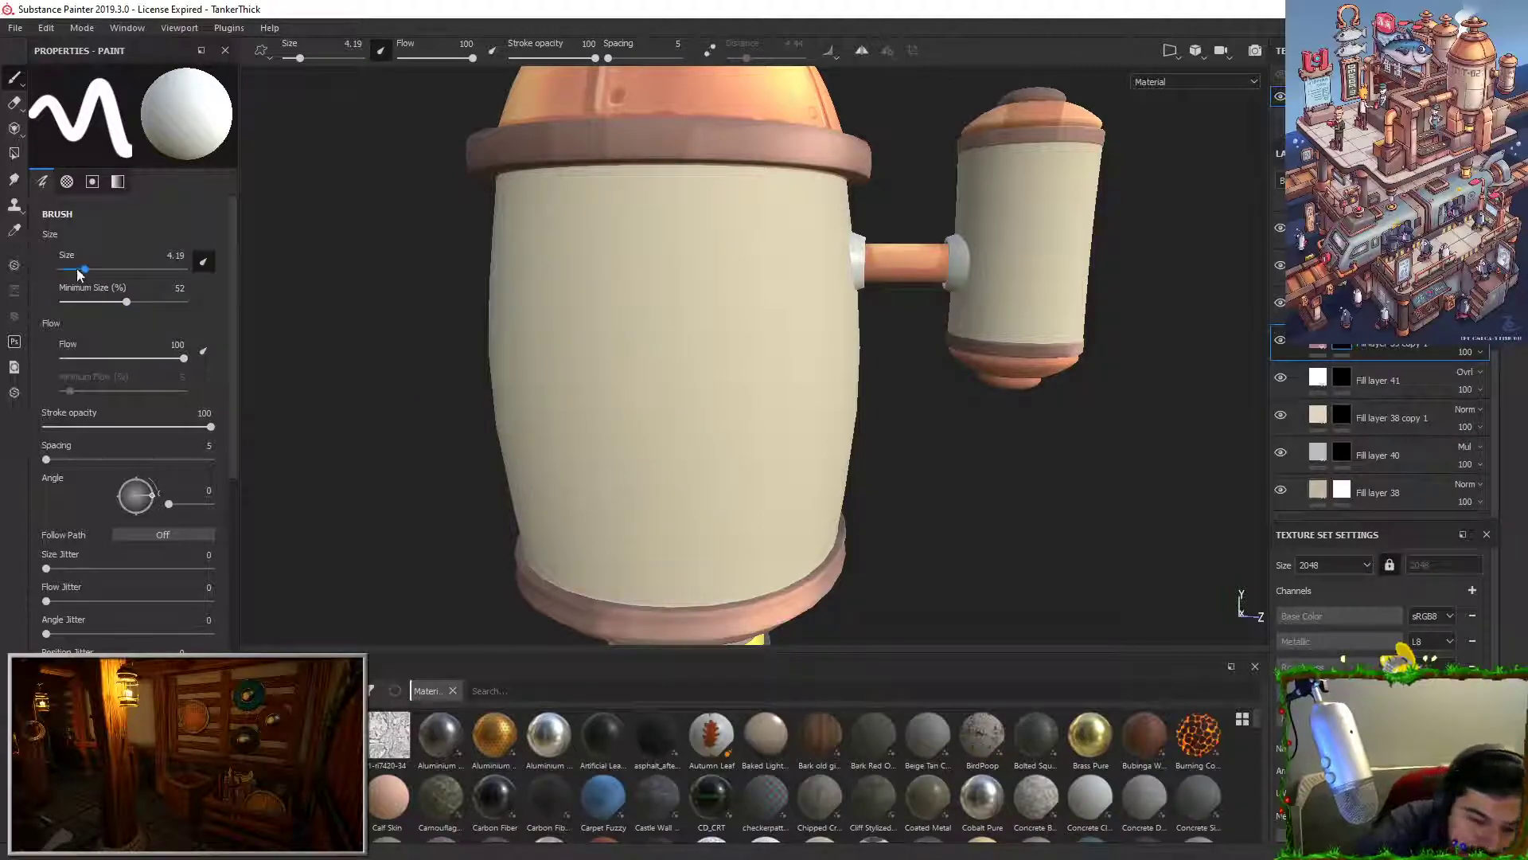
Step: Set the brush size to 1.98 and try thin vertical strokes down the lower tank body
left_click(77, 270)
left_click_drag(680, 476, 682, 607)
key("ctrl+z")
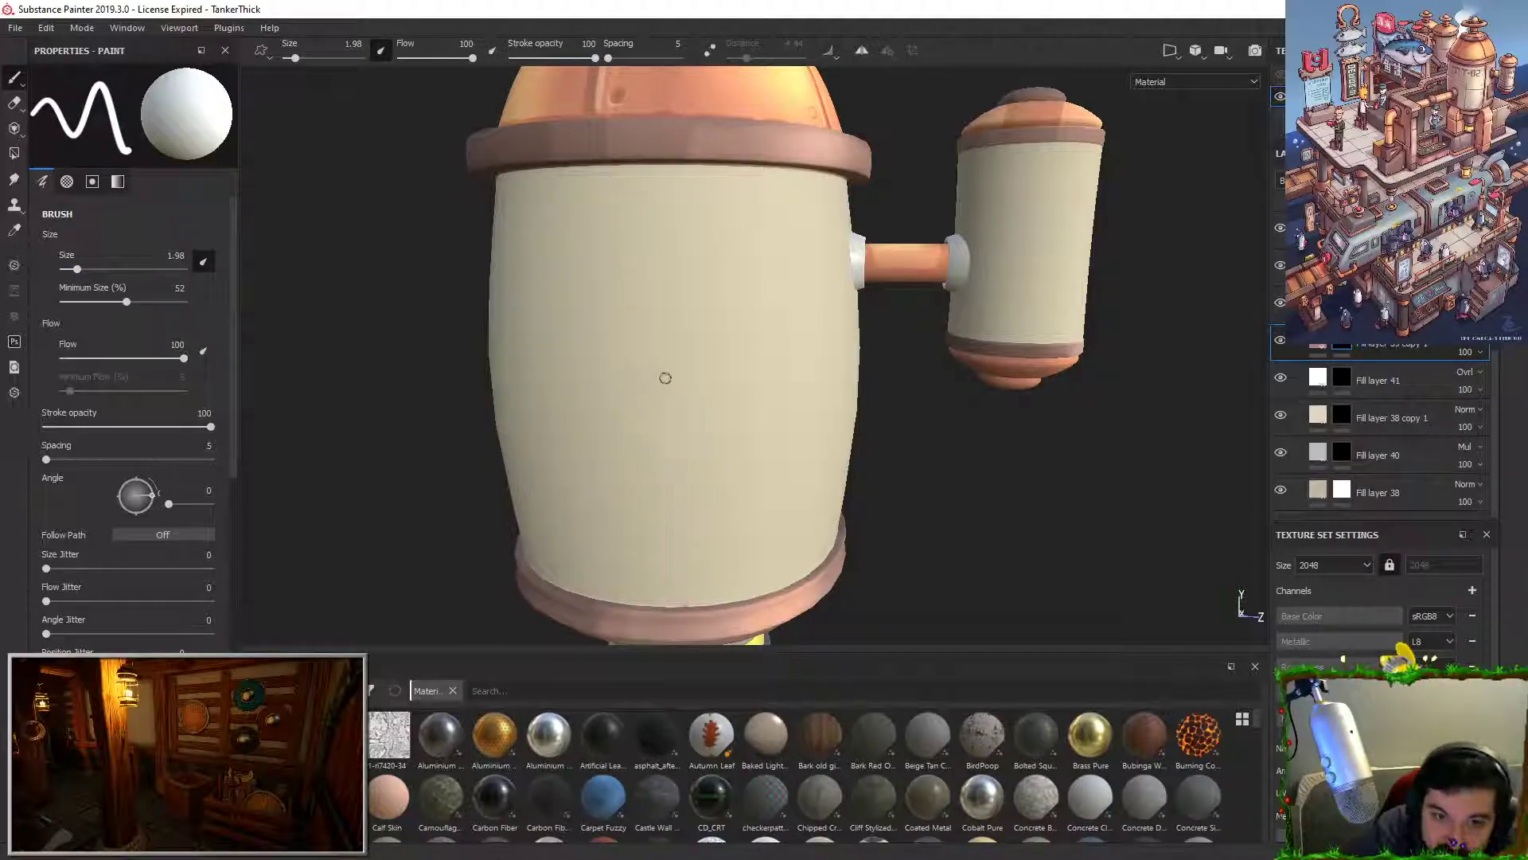
left_click_drag(660, 385, 643, 554)
key("ctrl+z")
left_click_drag(667, 387, 661, 608)
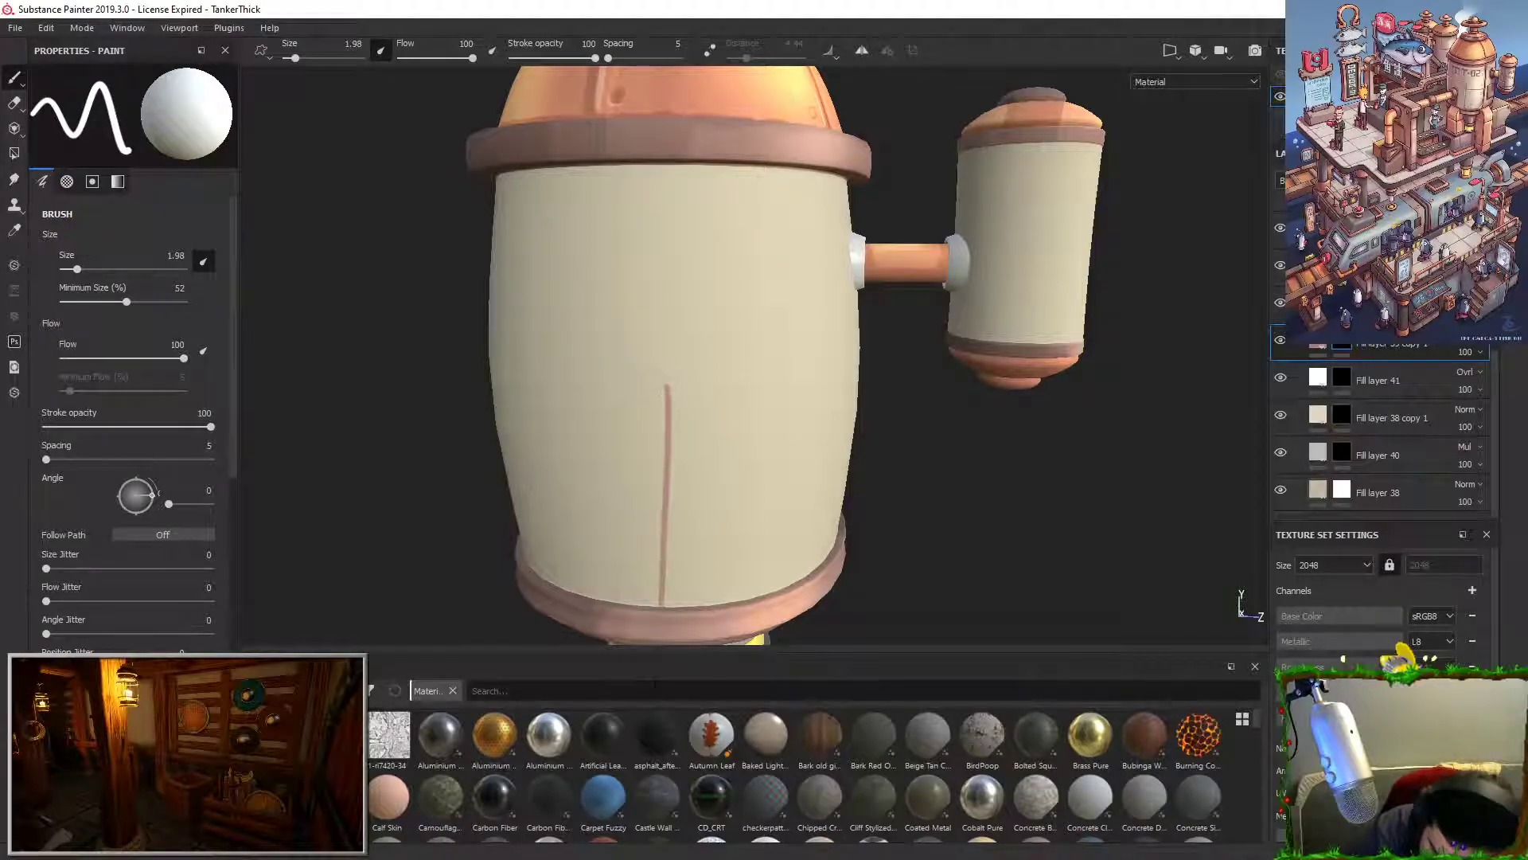
key("ctrl+z")
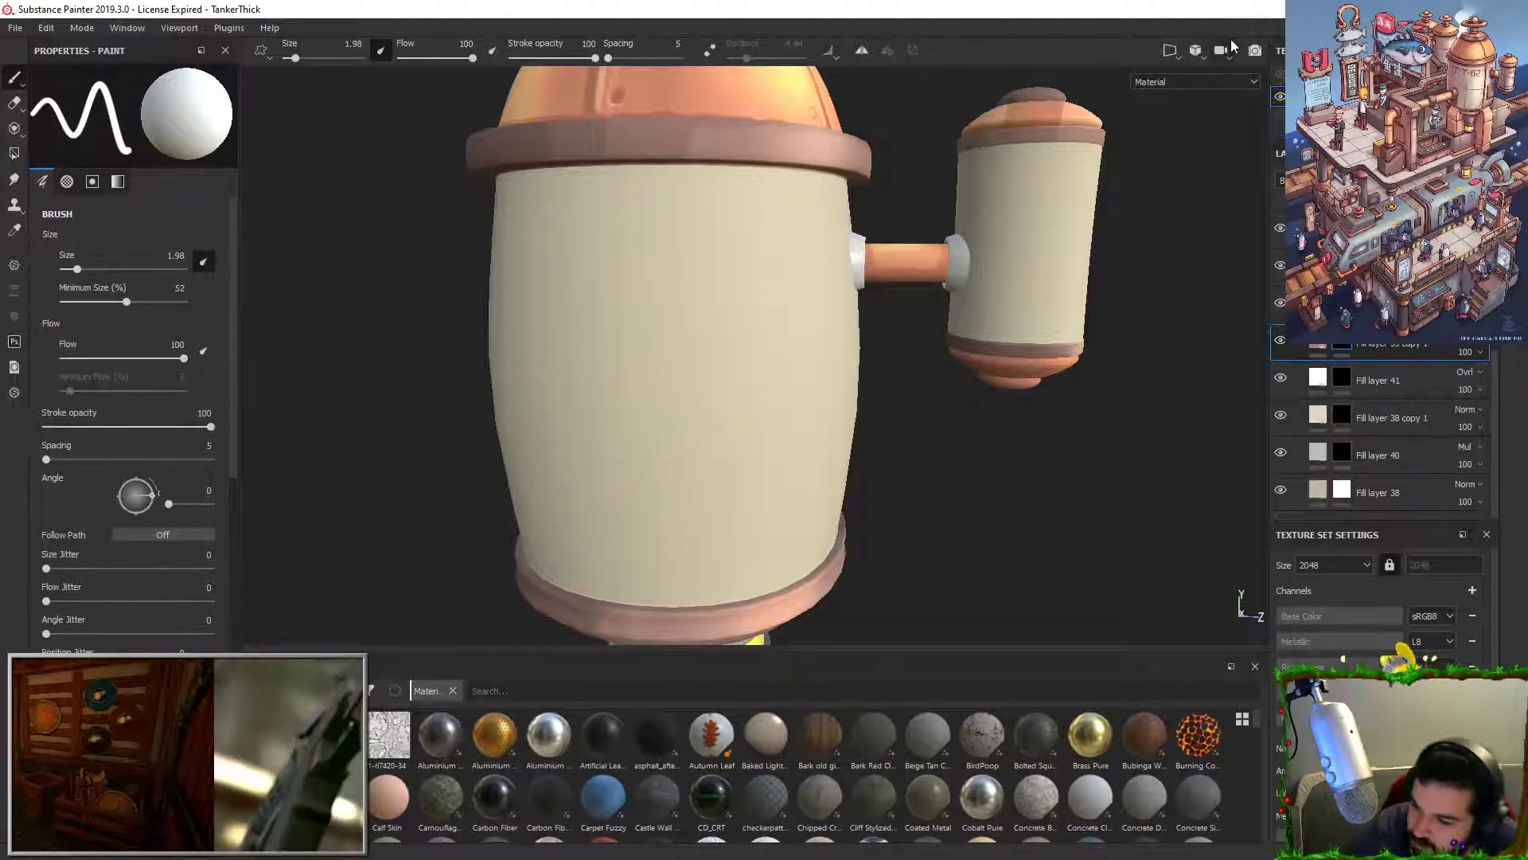
Step: Show the 3D and 2D views side by side, straighten the UV layout, and try thin strokes on the tank body
left_click(1198, 75)
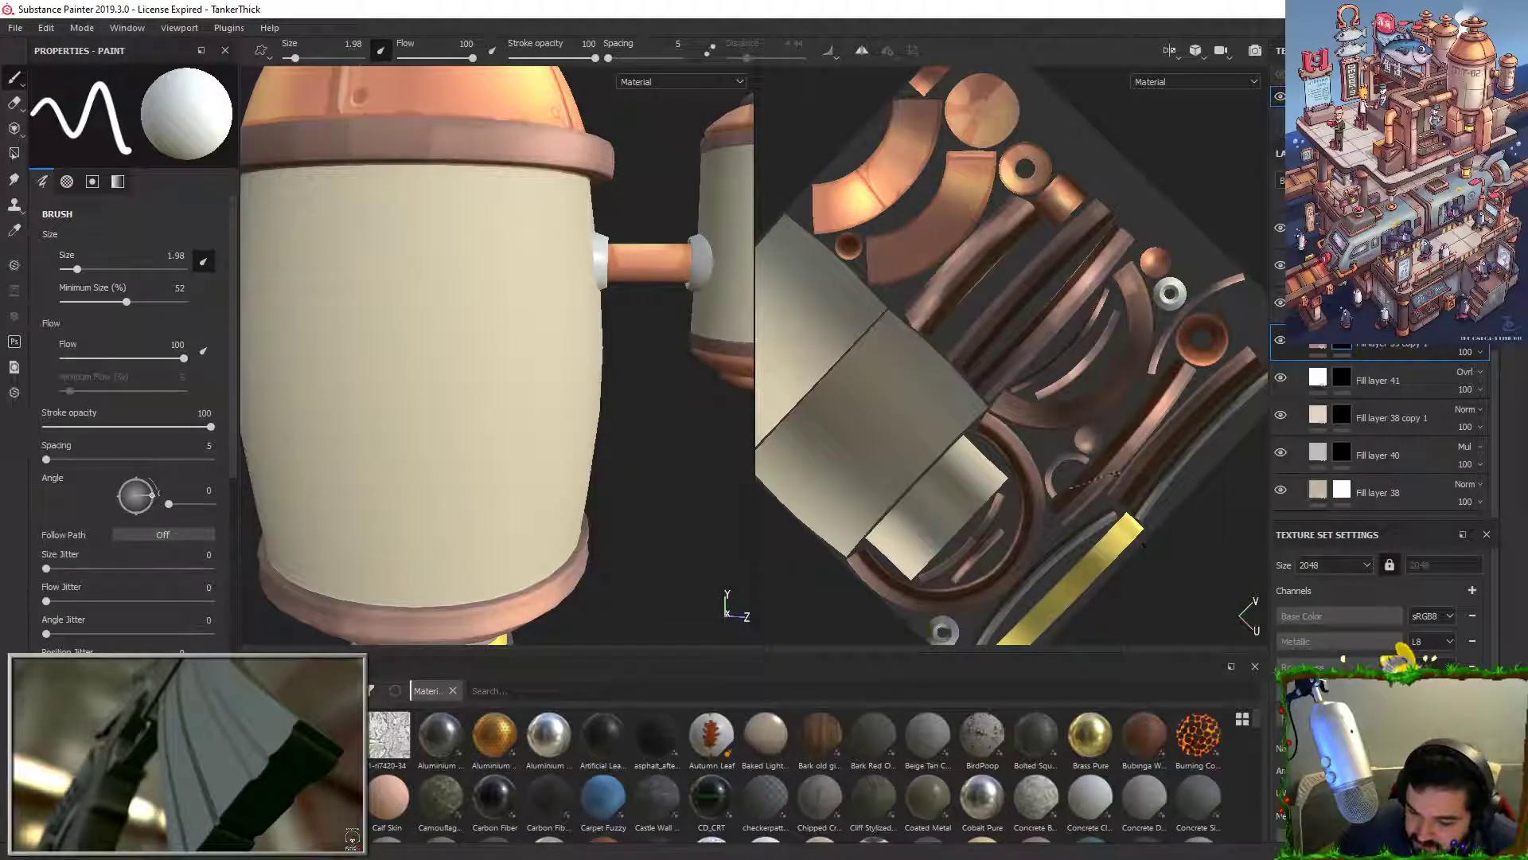
mouse_move(1074, 468)
left_mouse_down("alt")
mouse_move(1142, 459)
mouse_move(1120, 461)
left_mouse_up("alt")
mouse_move(380, 407)
left_mouse_down()
mouse_move(398, 501)
mouse_move(383, 578)
left_mouse_up()
key("ctrl+z")
mouse_move(406, 433)
left_mouse_down()
mouse_move(350, 494)
mouse_move(326, 491)
left_mouse_up()
key("ctrl+z")
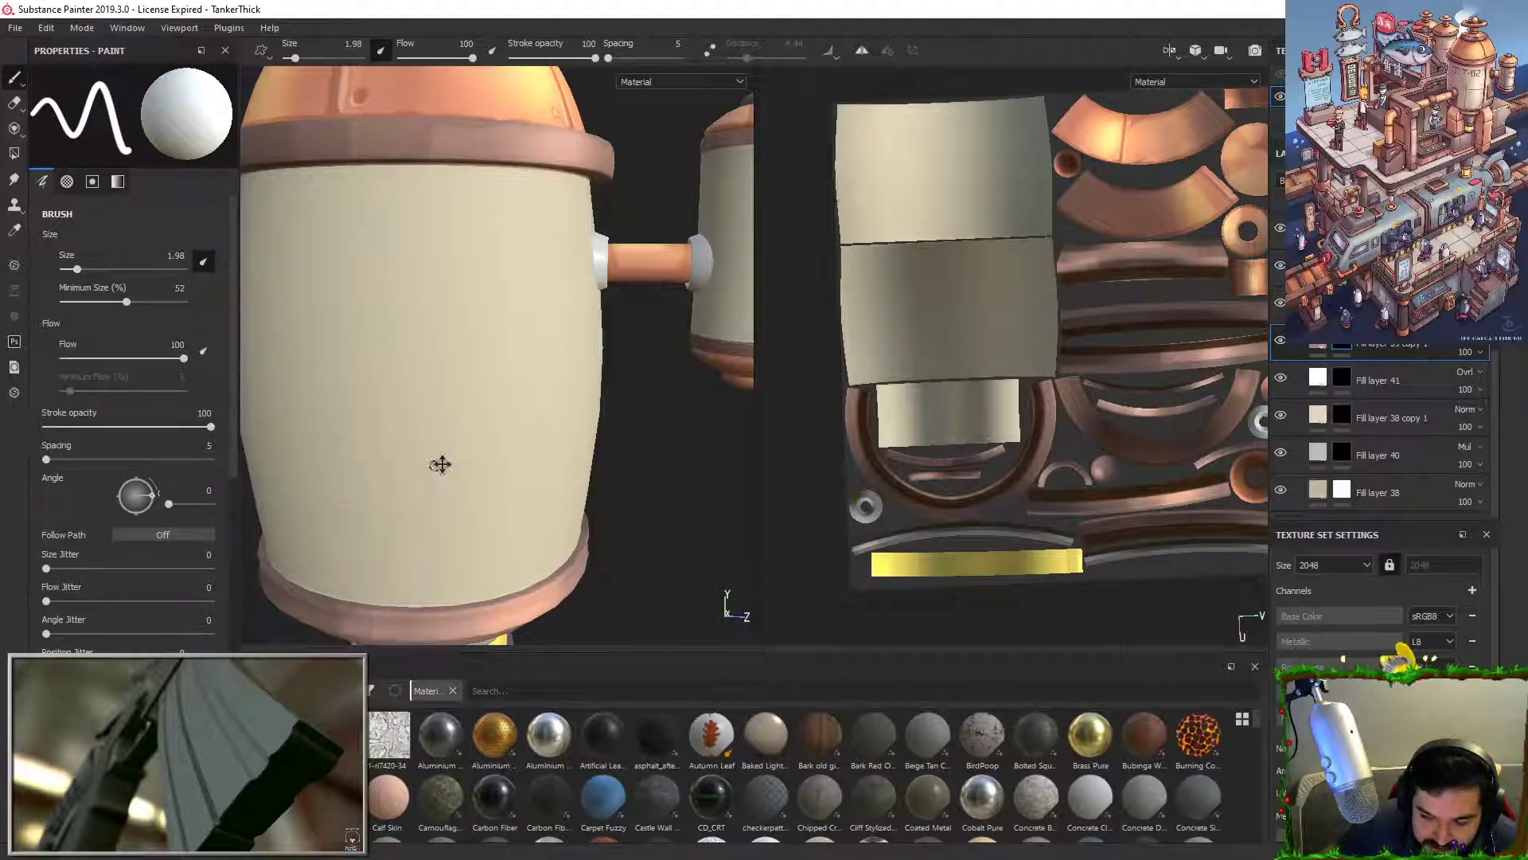
Step: Paint panel seams on the tank body: a vertical line down the lower half, joined by a horizontal line to a full-height vertical line
right_click_drag(419, 469, 512, 467, "alt")
middle_click_drag(512, 468, 528, 402, "alt")
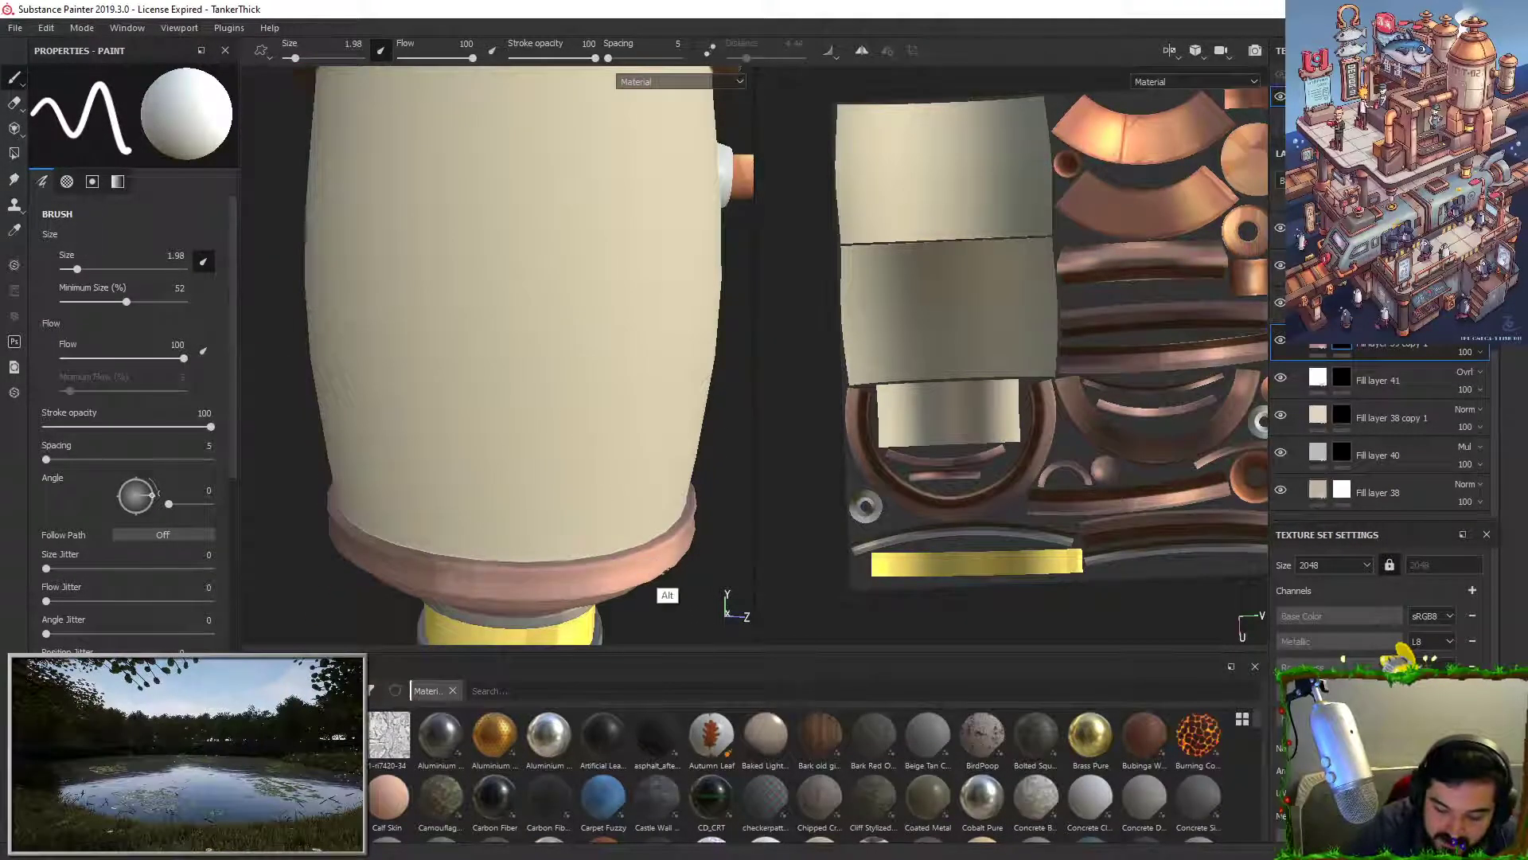
right_click_drag(590, 413, 522, 217, "alt")
left_click_drag(521, 216, 495, 223, "alt")
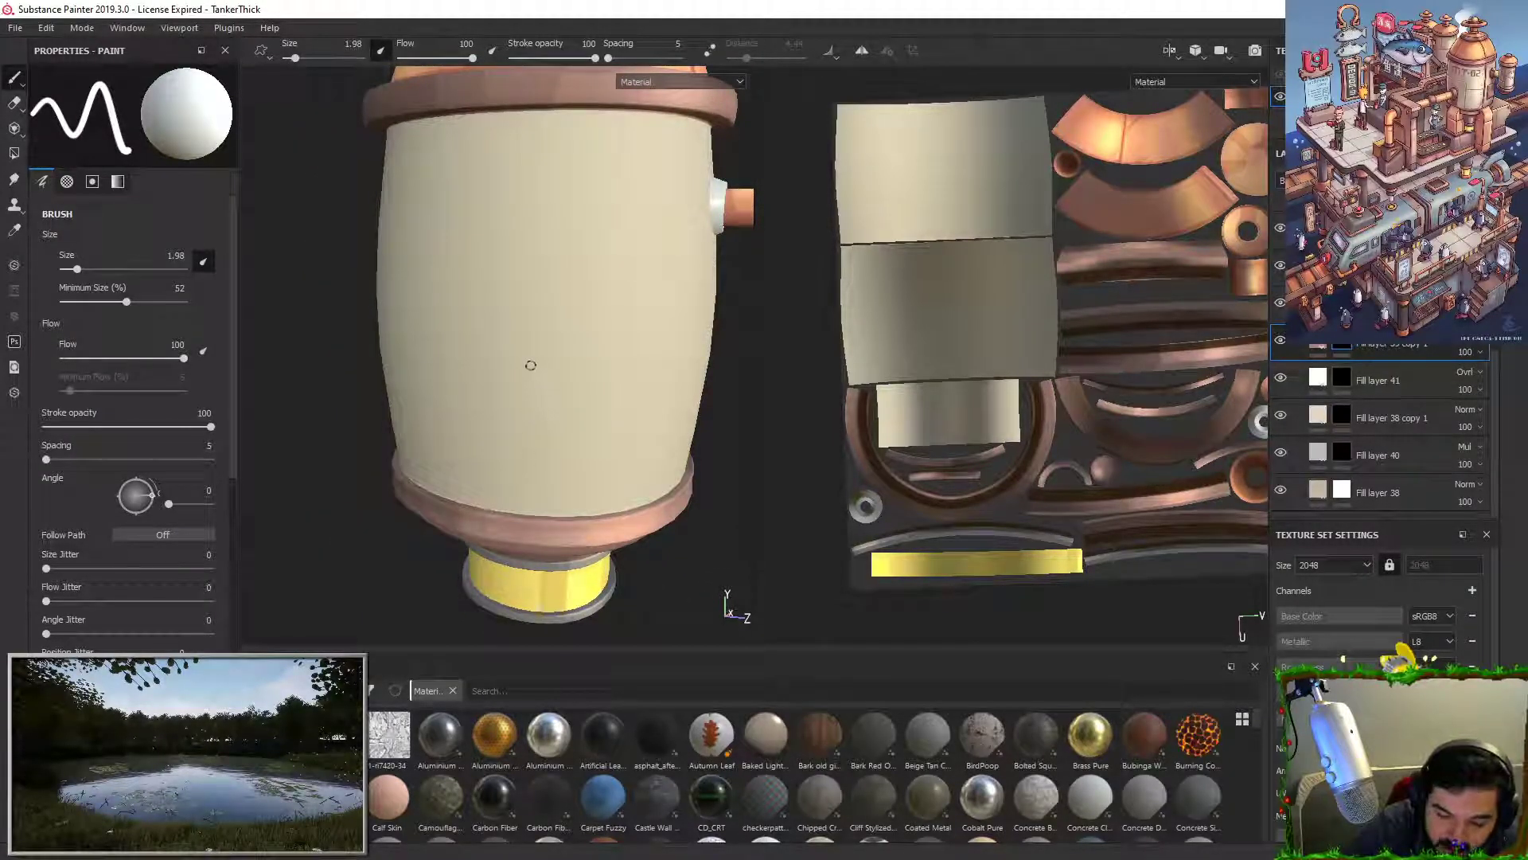
left_click_drag(533, 276, 531, 514)
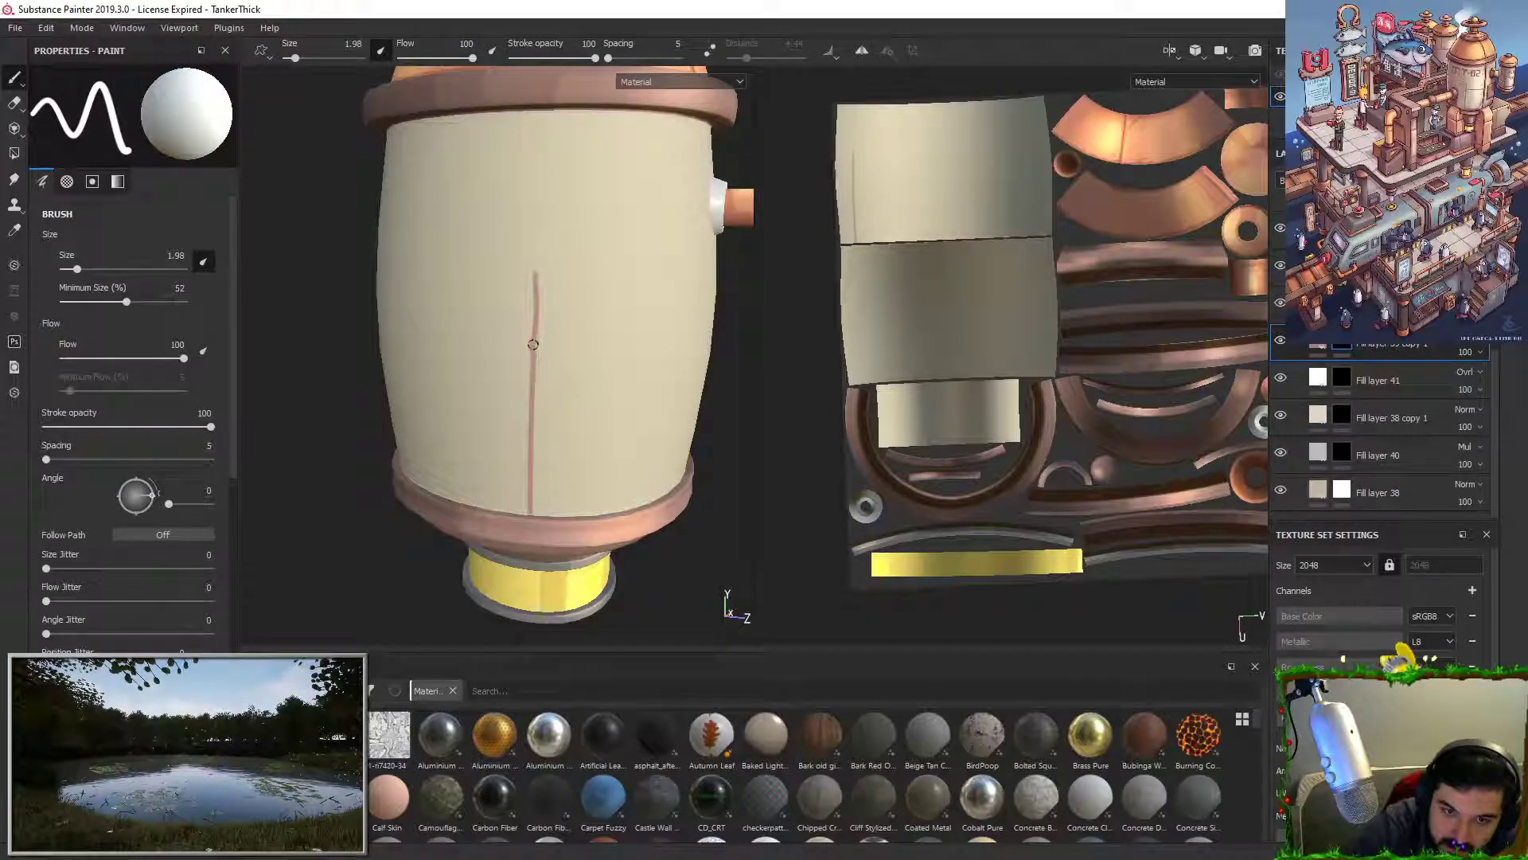
left_click_drag(532, 369, 643, 359)
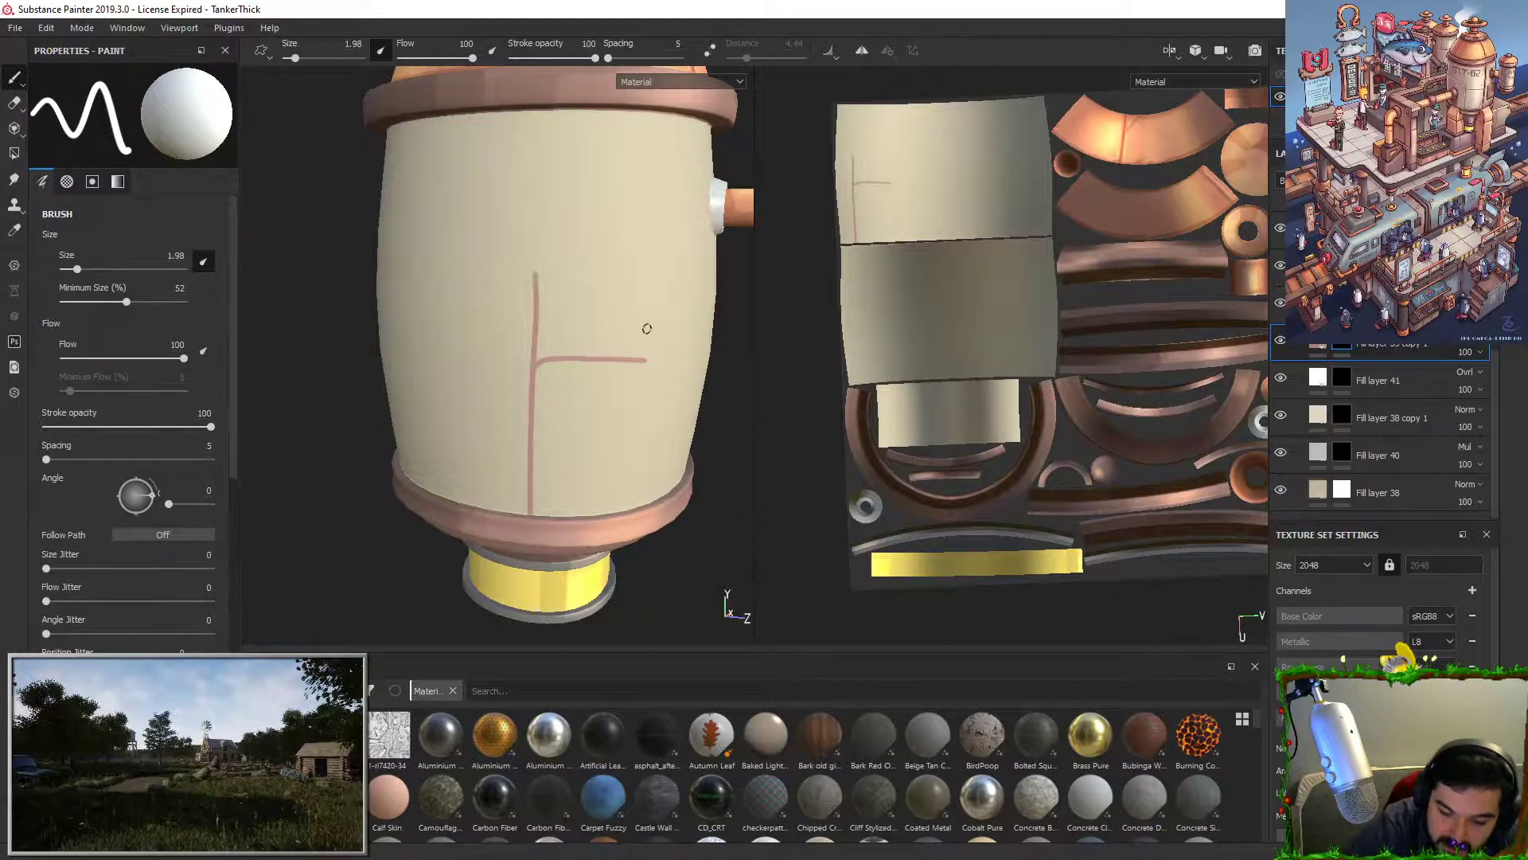
mouse_move(702, 499)
left_mouse_down("alt")
mouse_move(631, 518)
mouse_move(652, 518)
left_mouse_up("alt")
left_click_drag(659, 107, 656, 541)
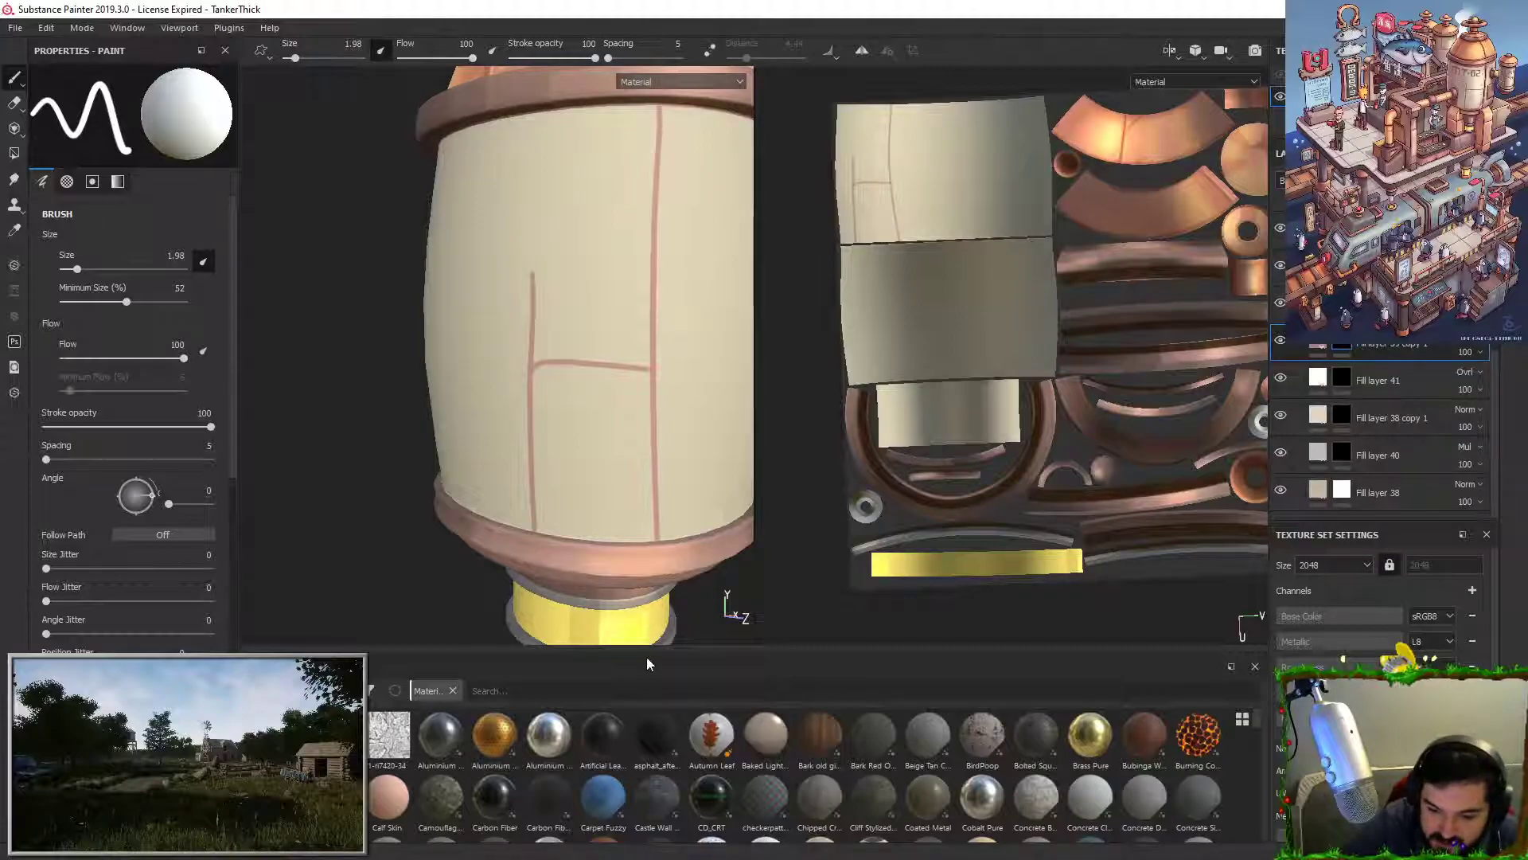
Step: Try painting a horizontal seam around the body from the top of the short vertical seam
left_click_drag(563, 350, 655, 355, "alt")
mouse_move(558, 276)
left_mouse_down()
mouse_move(527, 262)
mouse_move(557, 257)
mouse_move(525, 269)
left_mouse_up()
key("ctrl+z")
right_click_drag(602, 376, 561, 367, "alt")
mouse_move(549, 354)
left_mouse_down("alt")
mouse_move(594, 345)
mouse_move(602, 366)
mouse_move(655, 350)
left_mouse_up("alt")
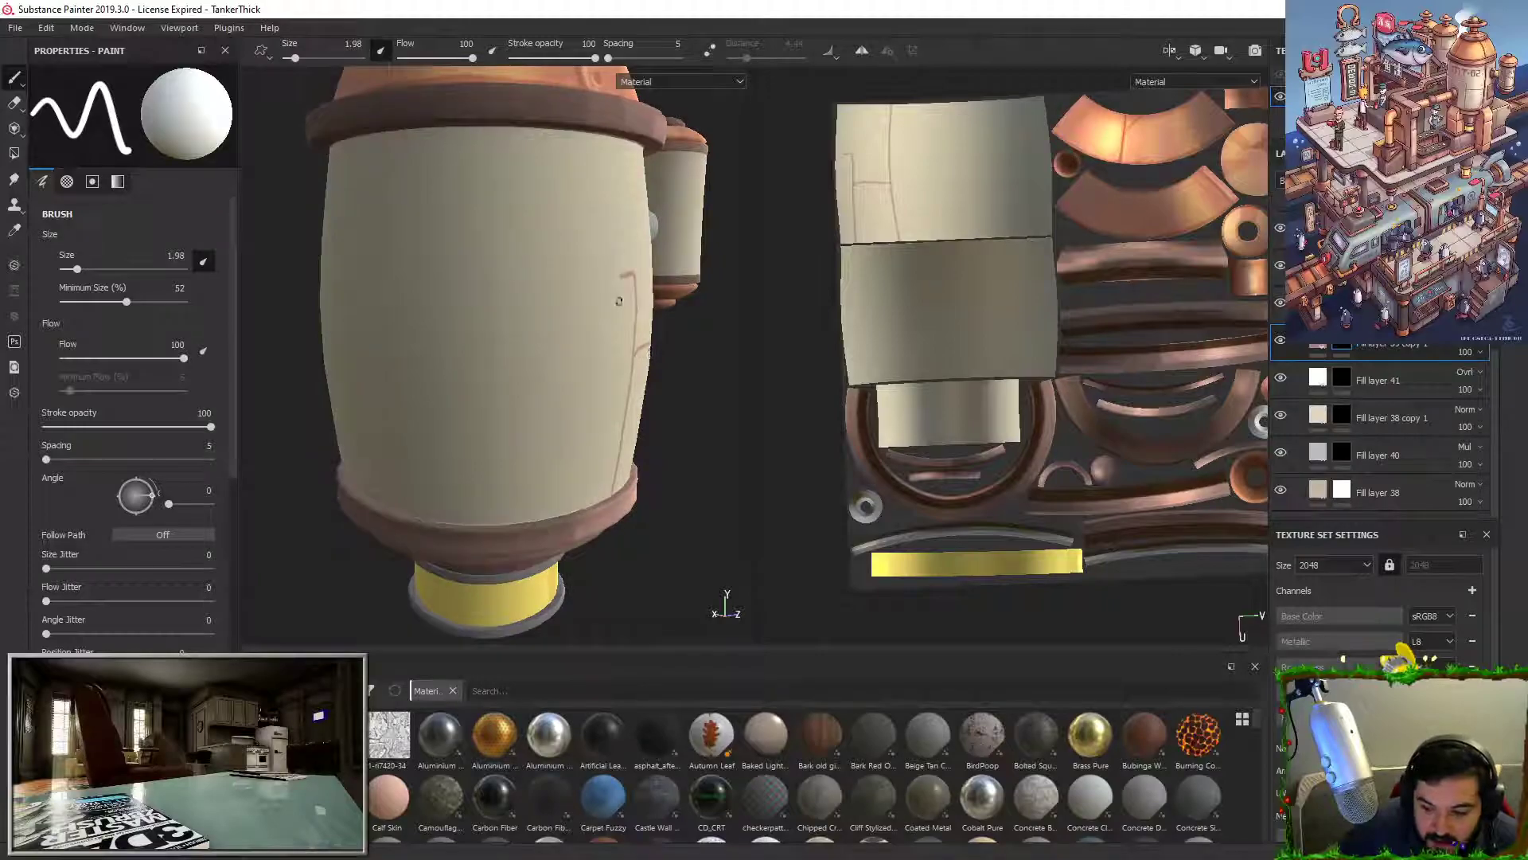
left_click_drag(628, 275, 469, 291)
key("ctrl+z")
left_click_drag(630, 275, 465, 274)
key("ctrl+z")
left_click_drag(633, 273, 485, 279)
key("ctrl+z")
left_click_drag(632, 274, 506, 290)
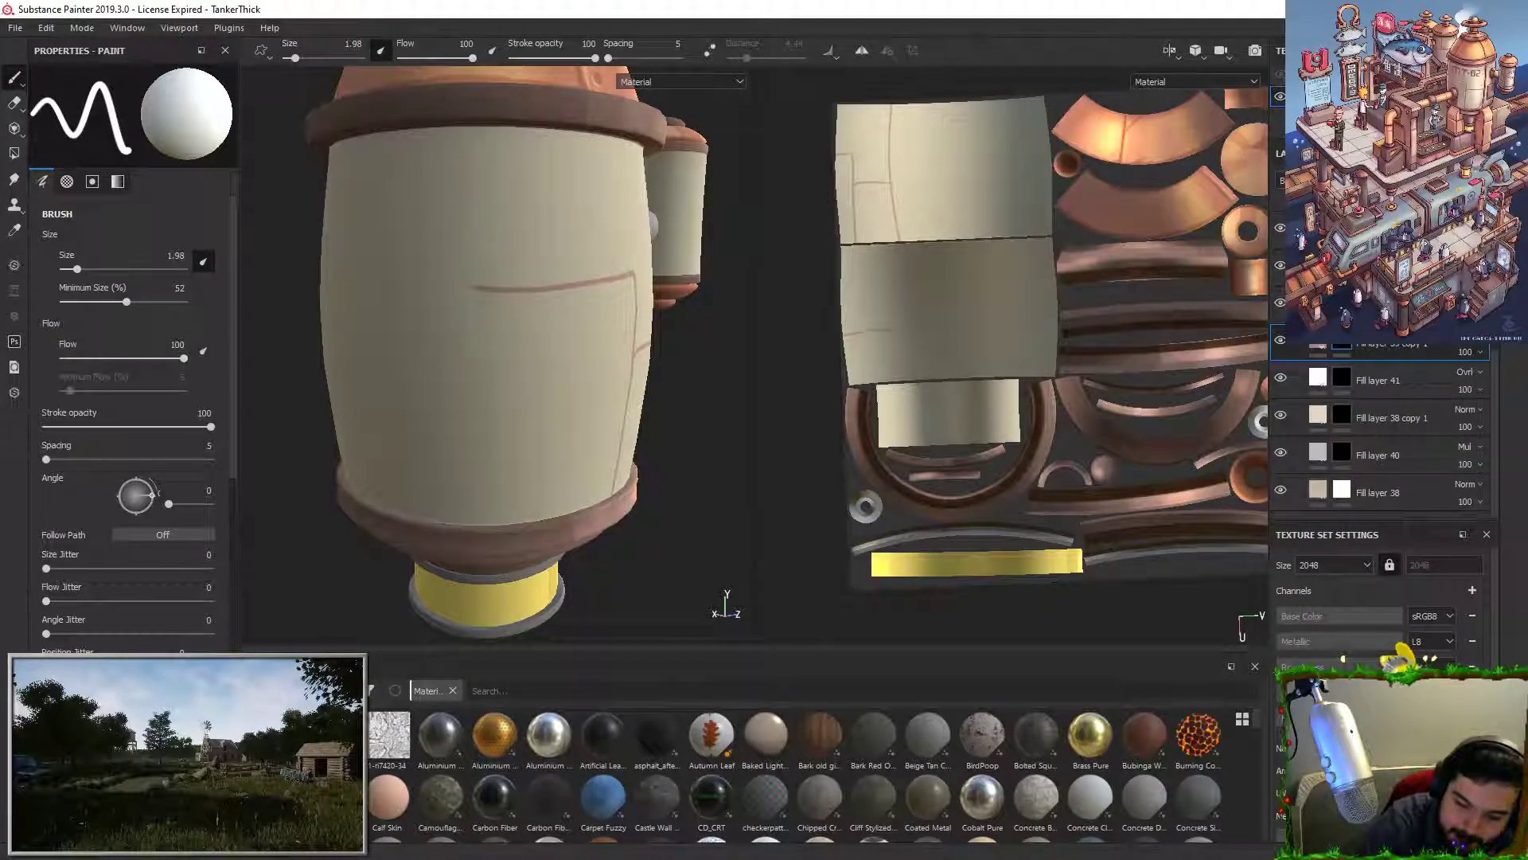
Step: Try vertical seams from the horizontal seam's free end to the lower and upper rims, then undo these seams
left_click_drag(475, 288, 452, 529)
key("ctrl+z")
left_click_drag(476, 288, 464, 541)
mouse_move(653, 531)
left_mouse_down("alt")
mouse_move(566, 529)
mouse_move(593, 525)
left_mouse_up("alt")
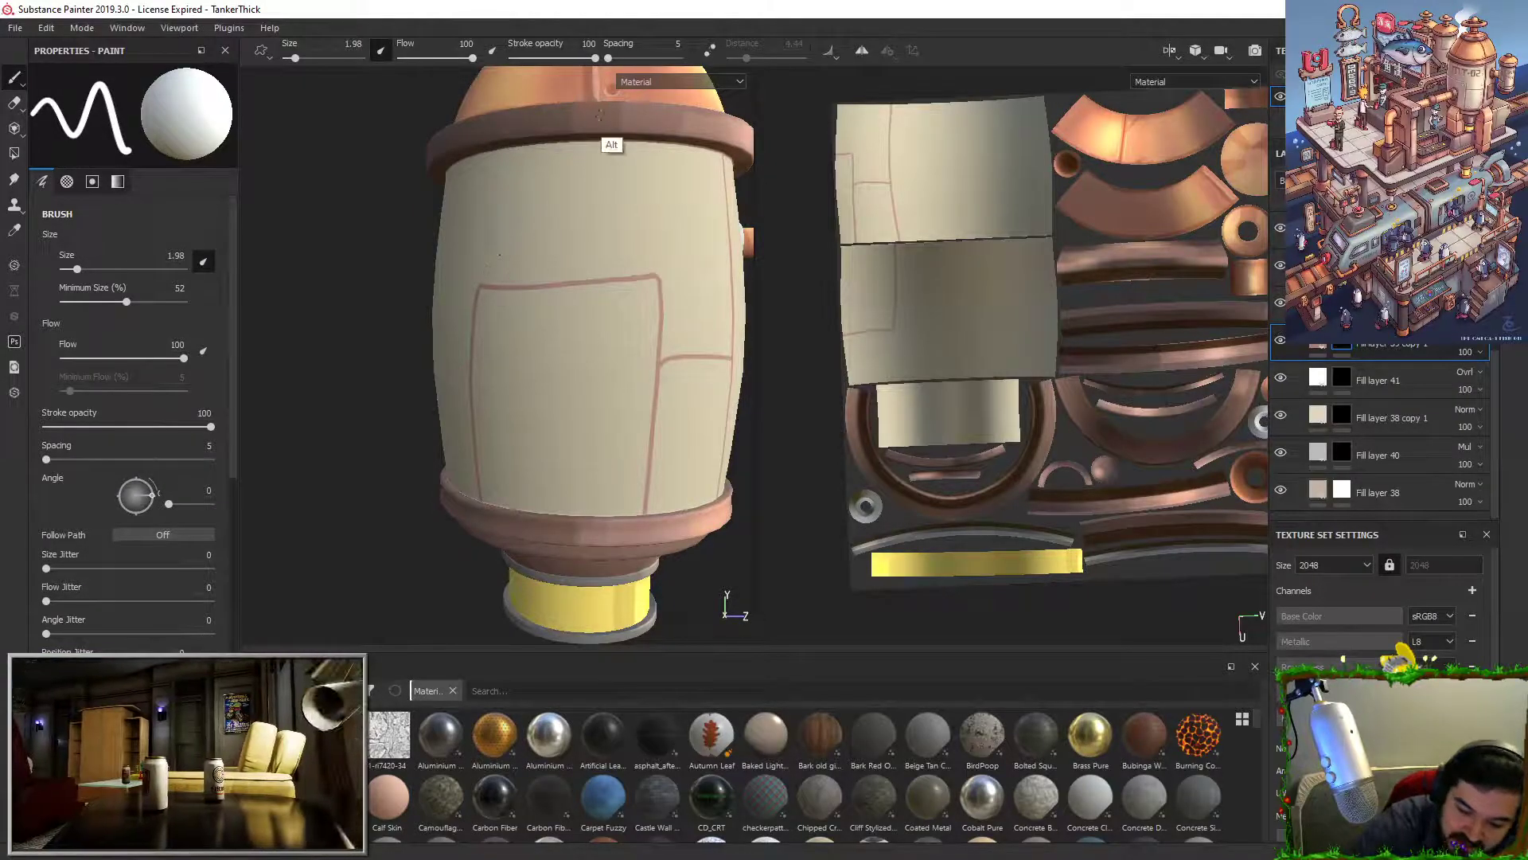
left_click_drag(690, 582, 725, 583, "alt")
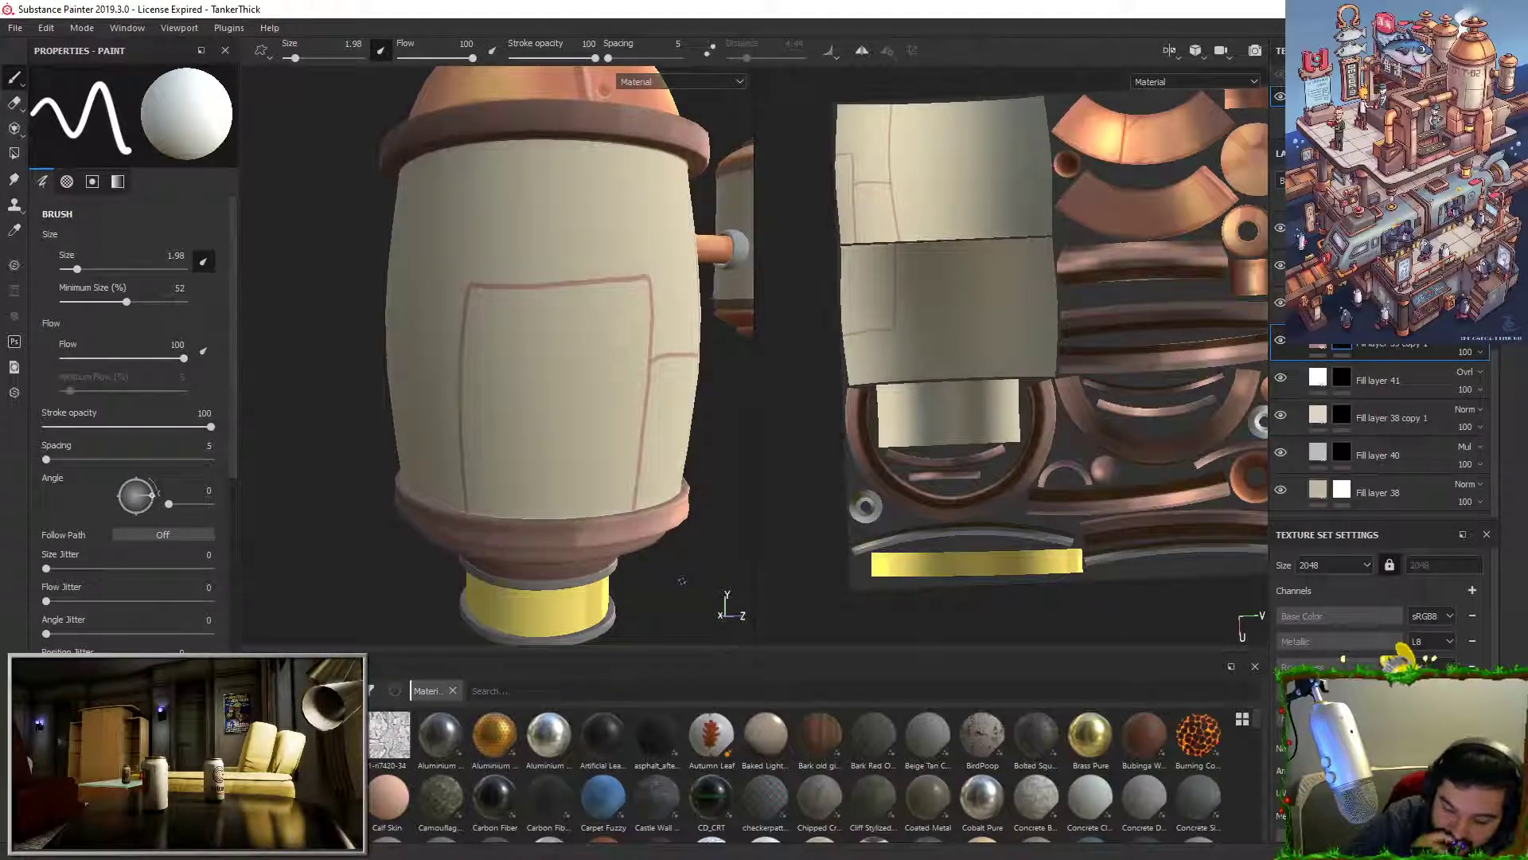
left_click_drag(467, 289, 482, 28)
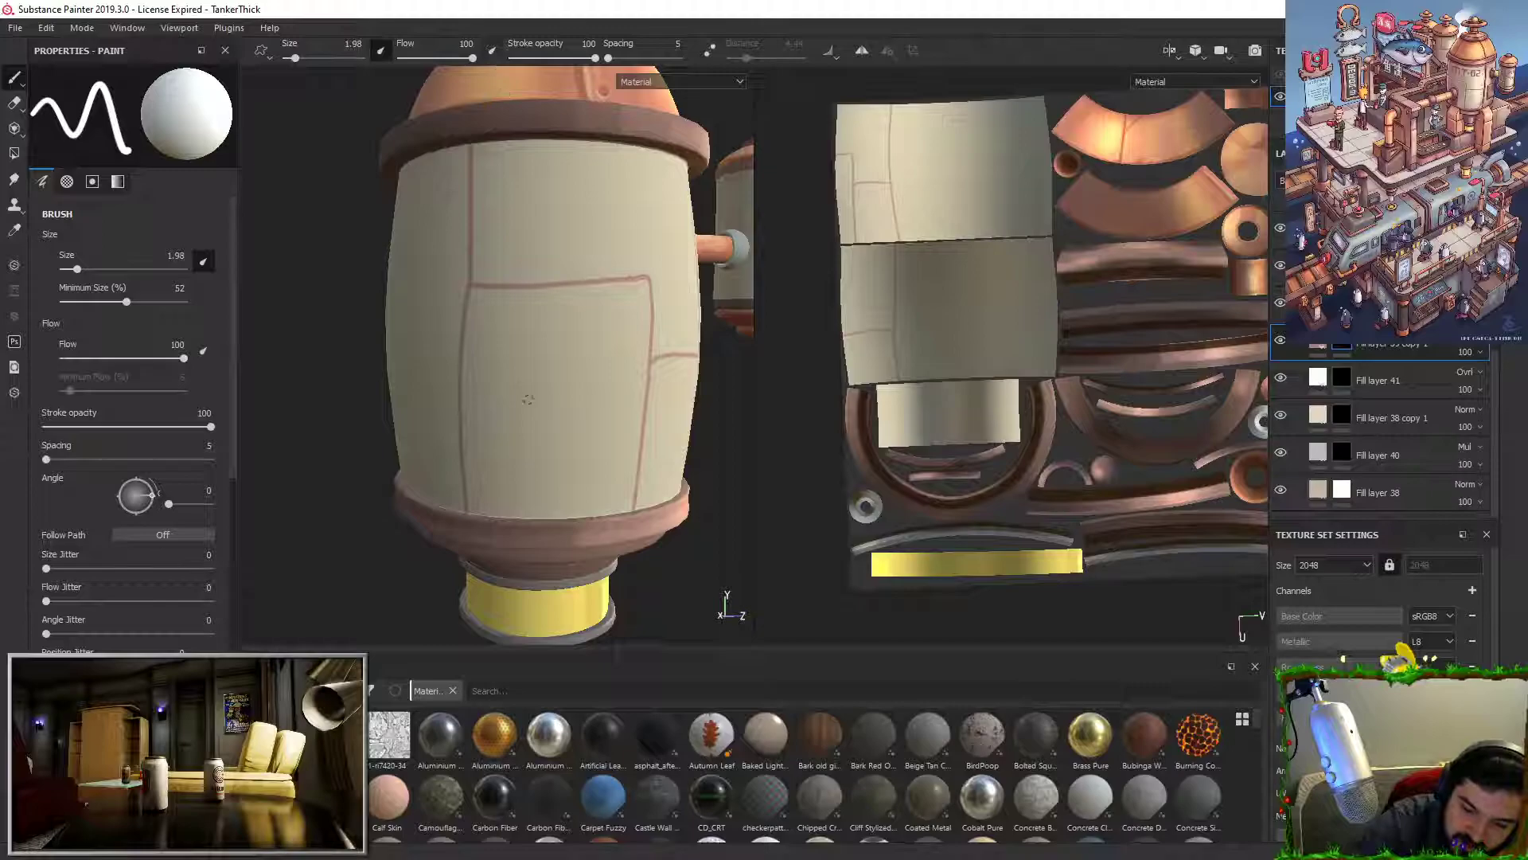
mouse_move(529, 397)
left_mouse_down("alt")
mouse_move(374, 330)
mouse_move(539, 327)
mouse_move(556, 372)
mouse_move(511, 388)
left_mouse_up("alt")
key("ctrl+z")
key("ctrl+z")
key("ctrl+z")
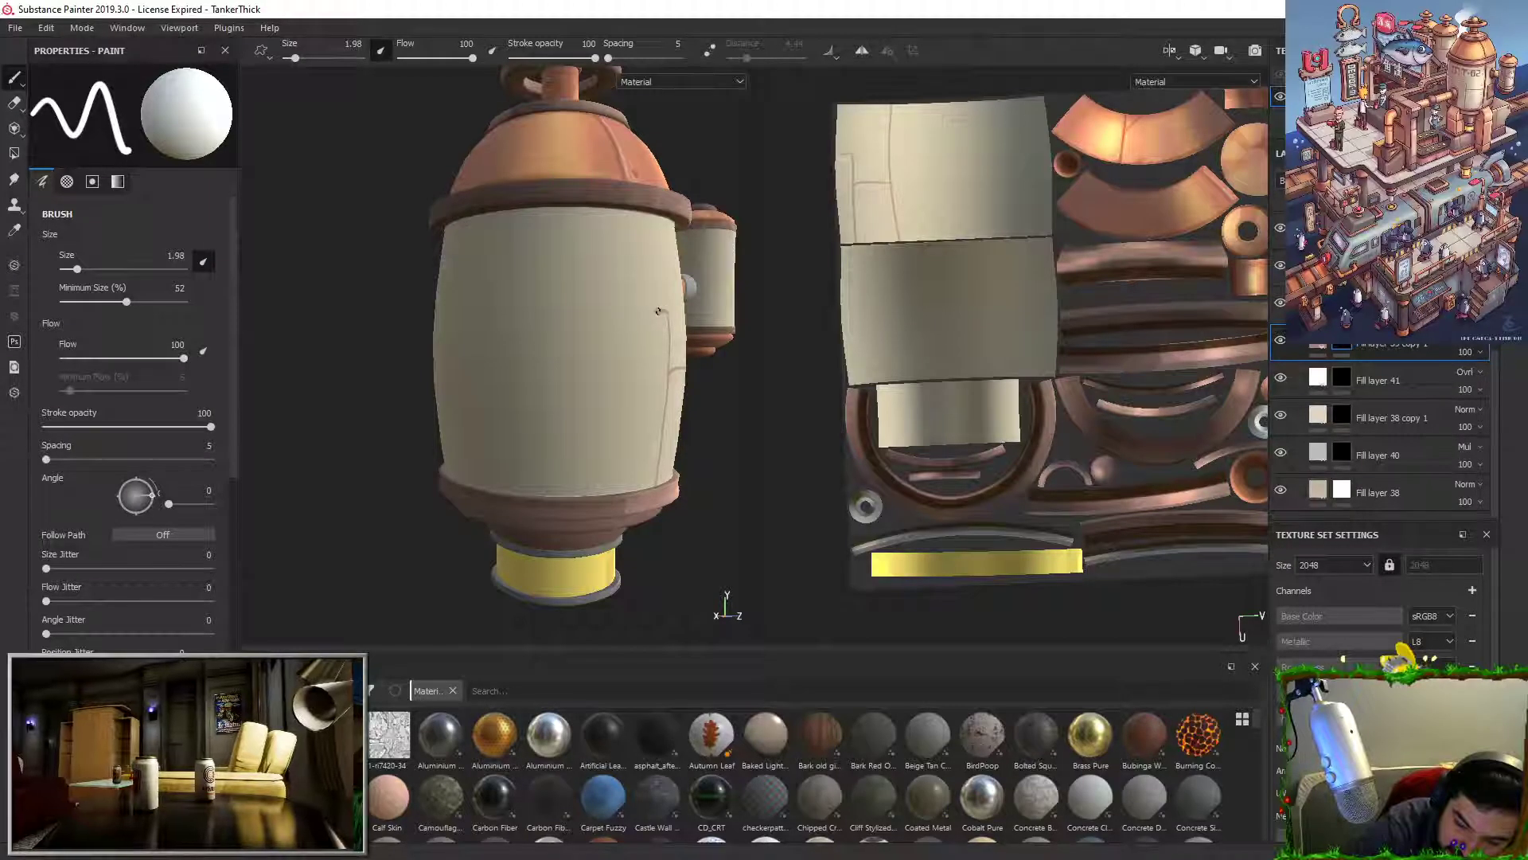
Step: Try redrawing the freehand horizontal seam and its vertical return to the lower rim, then undo them
left_click_drag(665, 311, 503, 326)
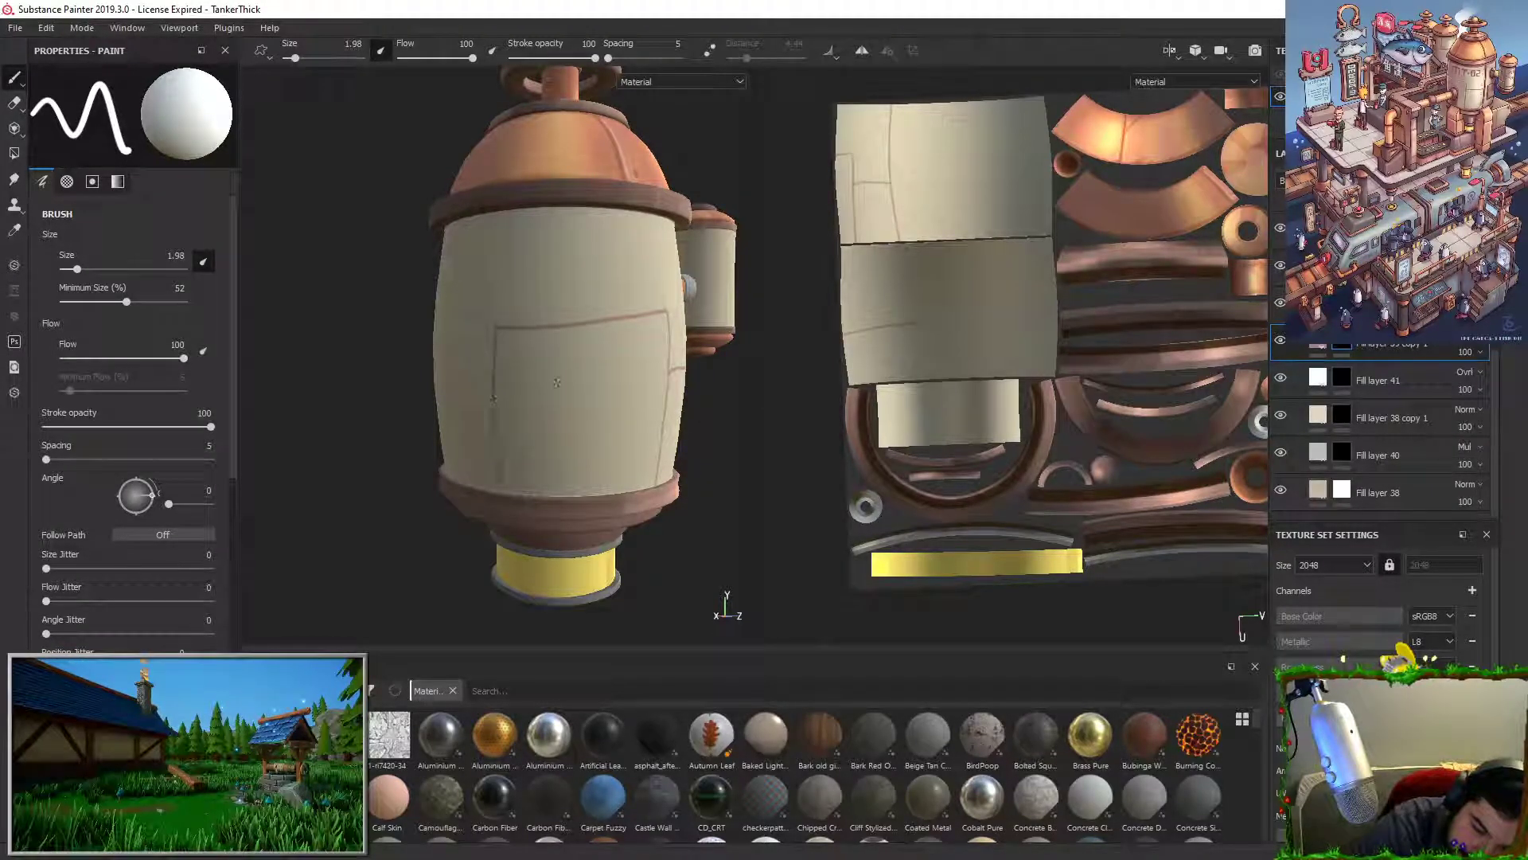
left_click_drag(487, 328, 491, 486)
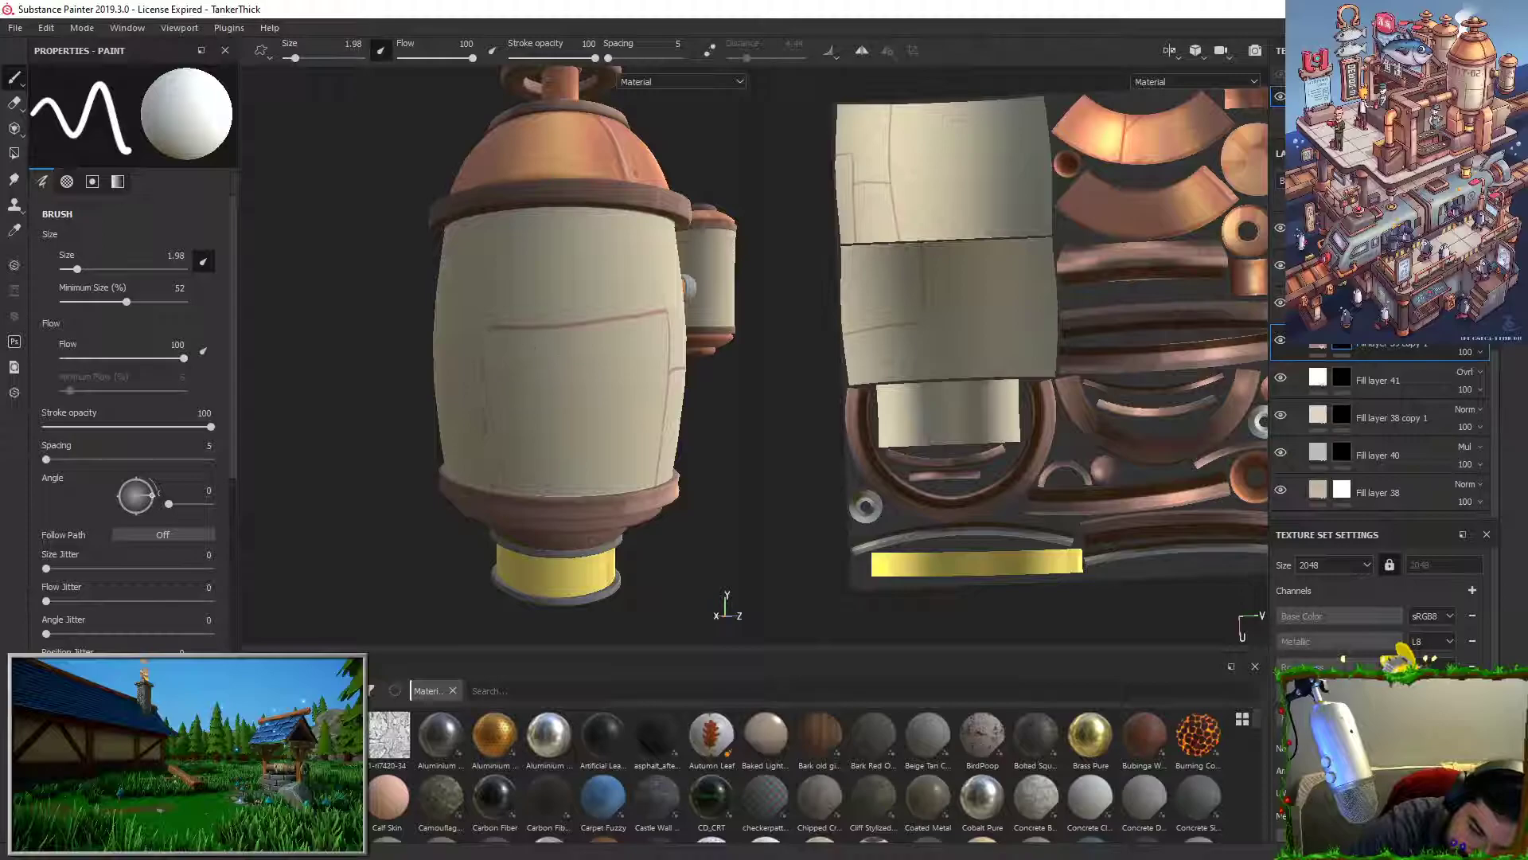
left_click_drag(497, 326, 502, 487)
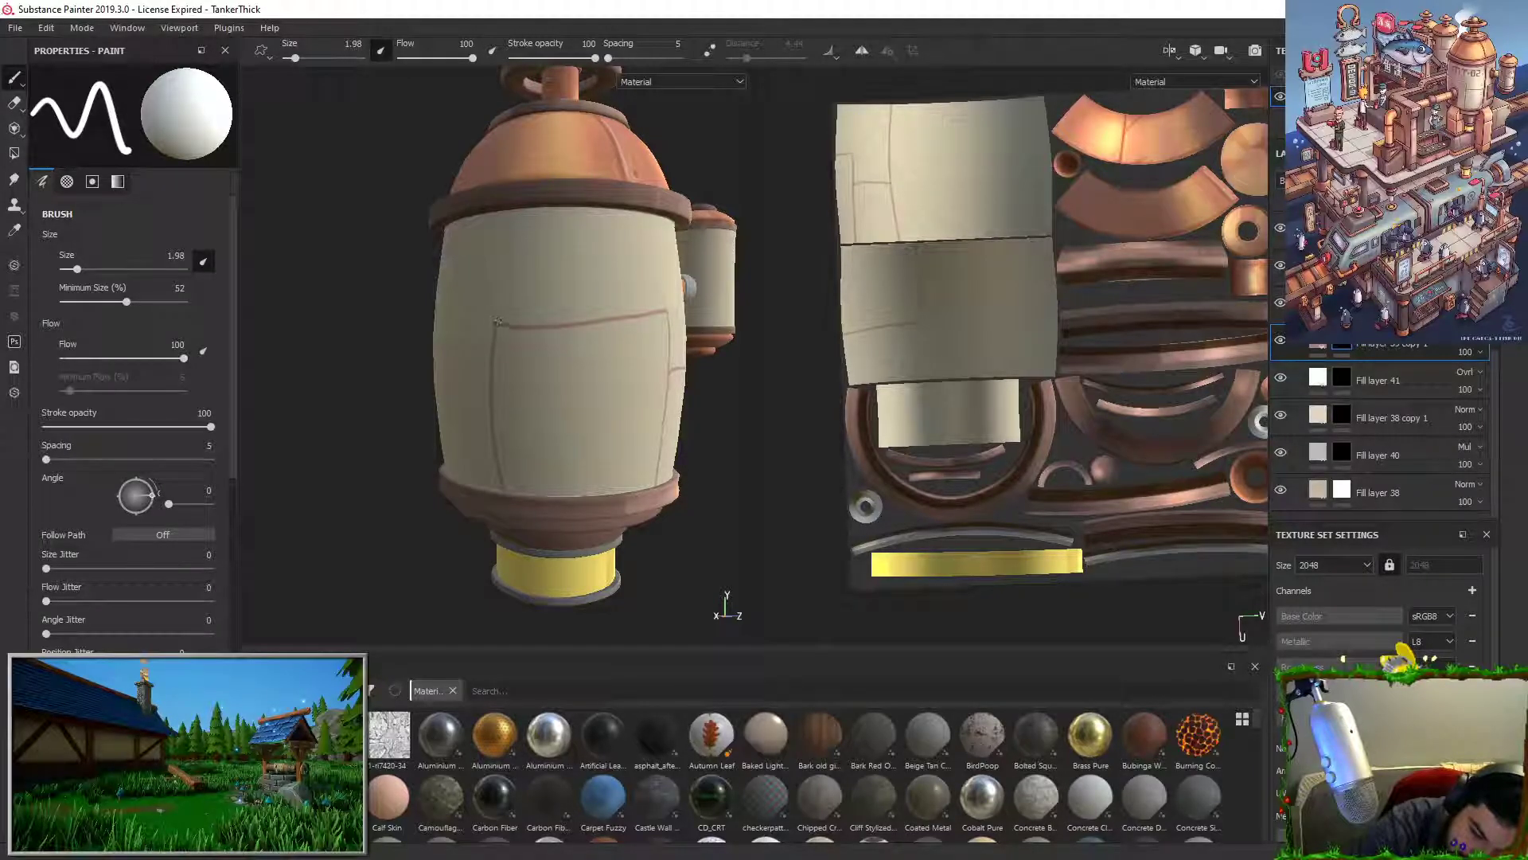
key("x")
key("x")
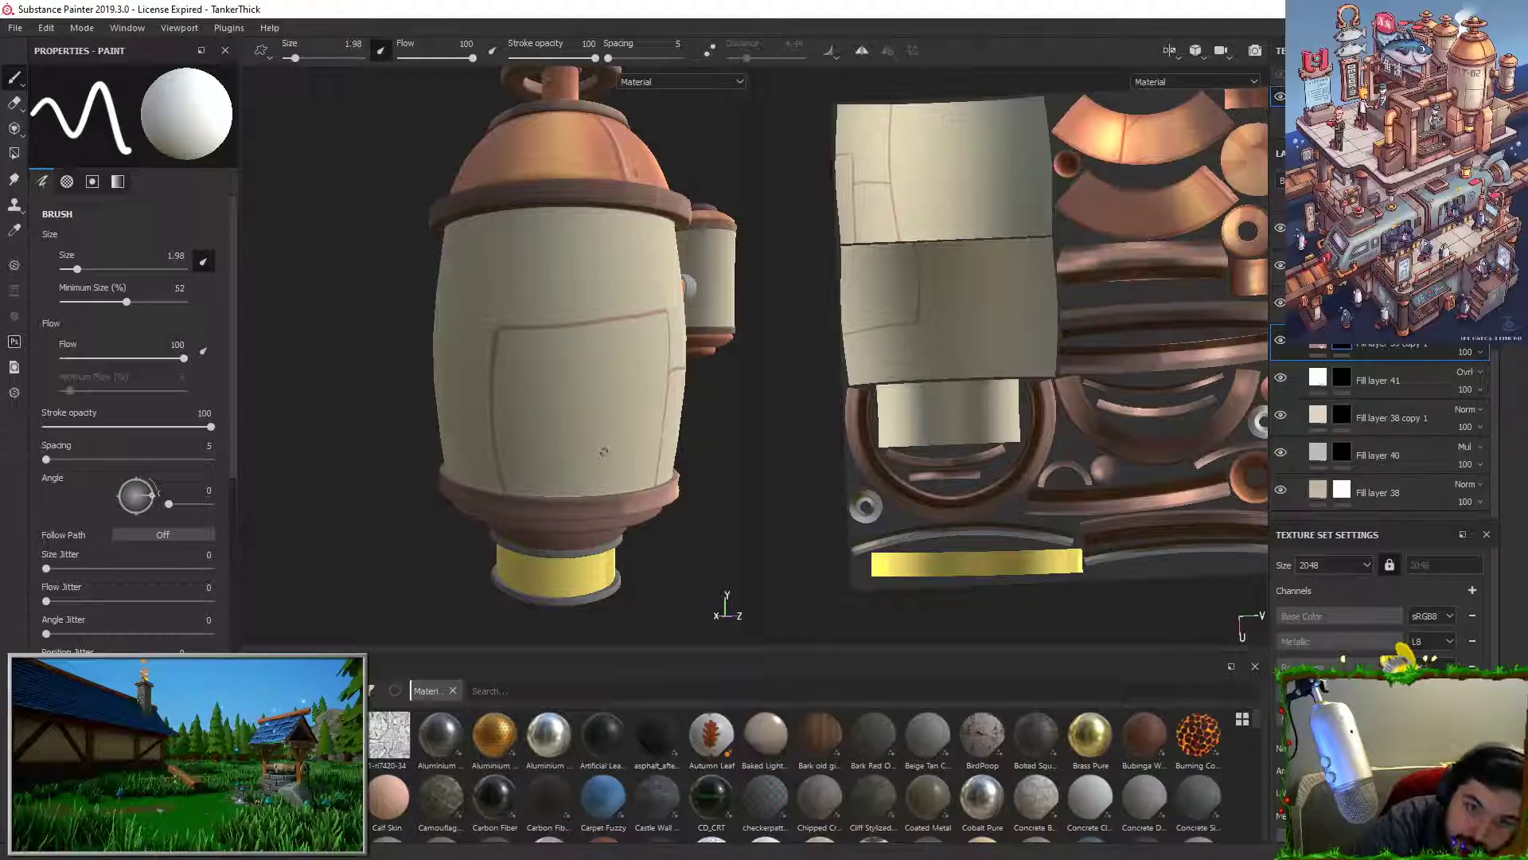
left_click_drag(532, 352, 497, 361, "alt")
middle_click_drag(497, 360, 449, 390, "alt")
left_click_drag(549, 458, 553, 477, "alt")
key("ctrl+z")
key("ctrl+z")
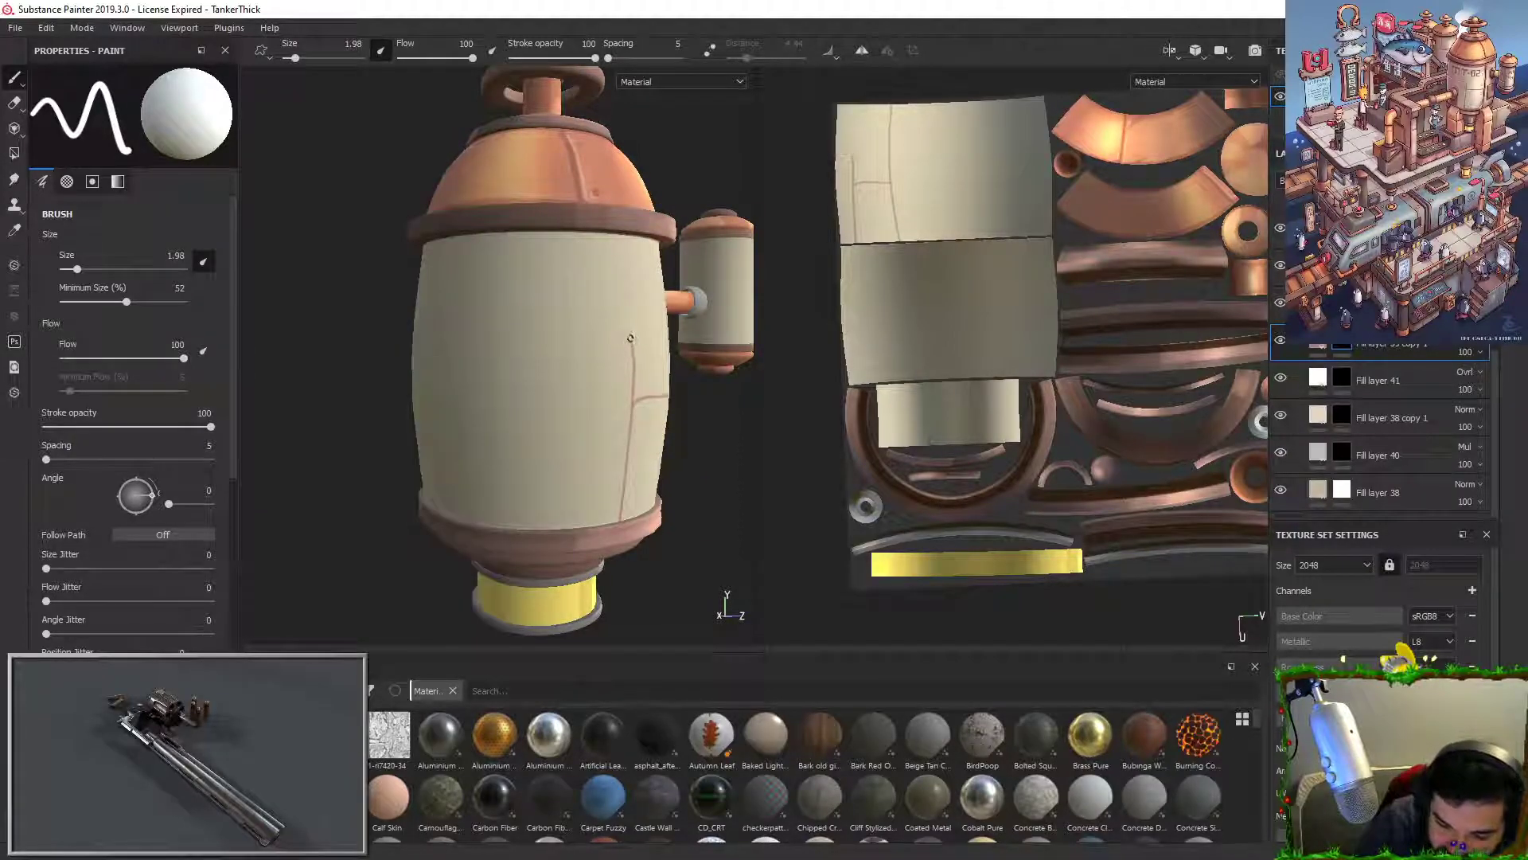
Step: Try freehand horizontal seam strokes on the body and a straight seam line in the 2D view
left_click_drag(630, 339, 501, 355)
key("ctrl+z")
left_click_drag(595, 344, 435, 338)
key("ctrl+z")
left_click(843, 335)
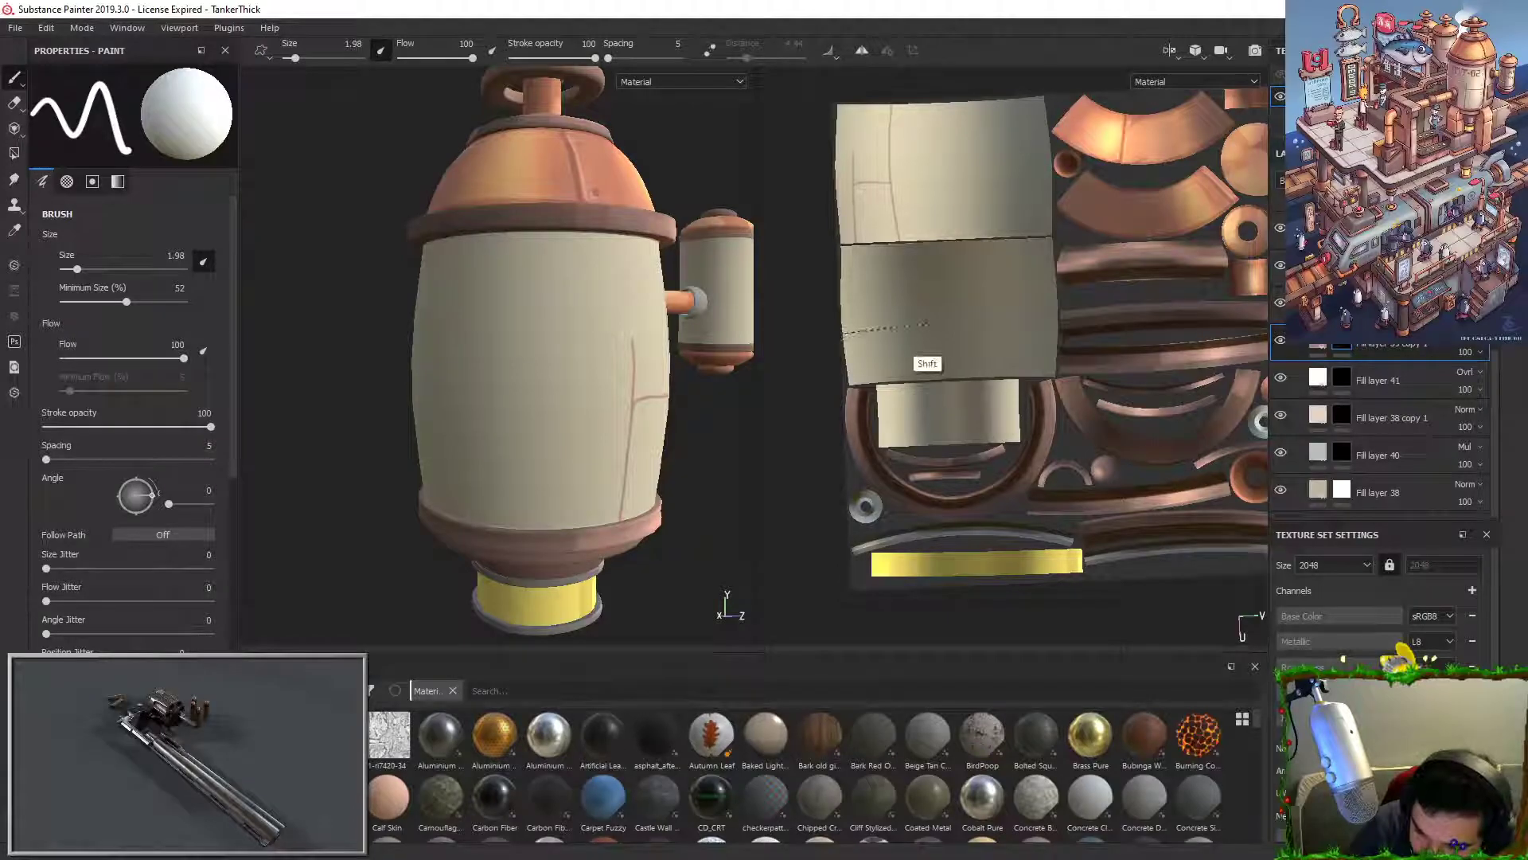
left_click(924, 329, "shift")
key("ctrl+z")
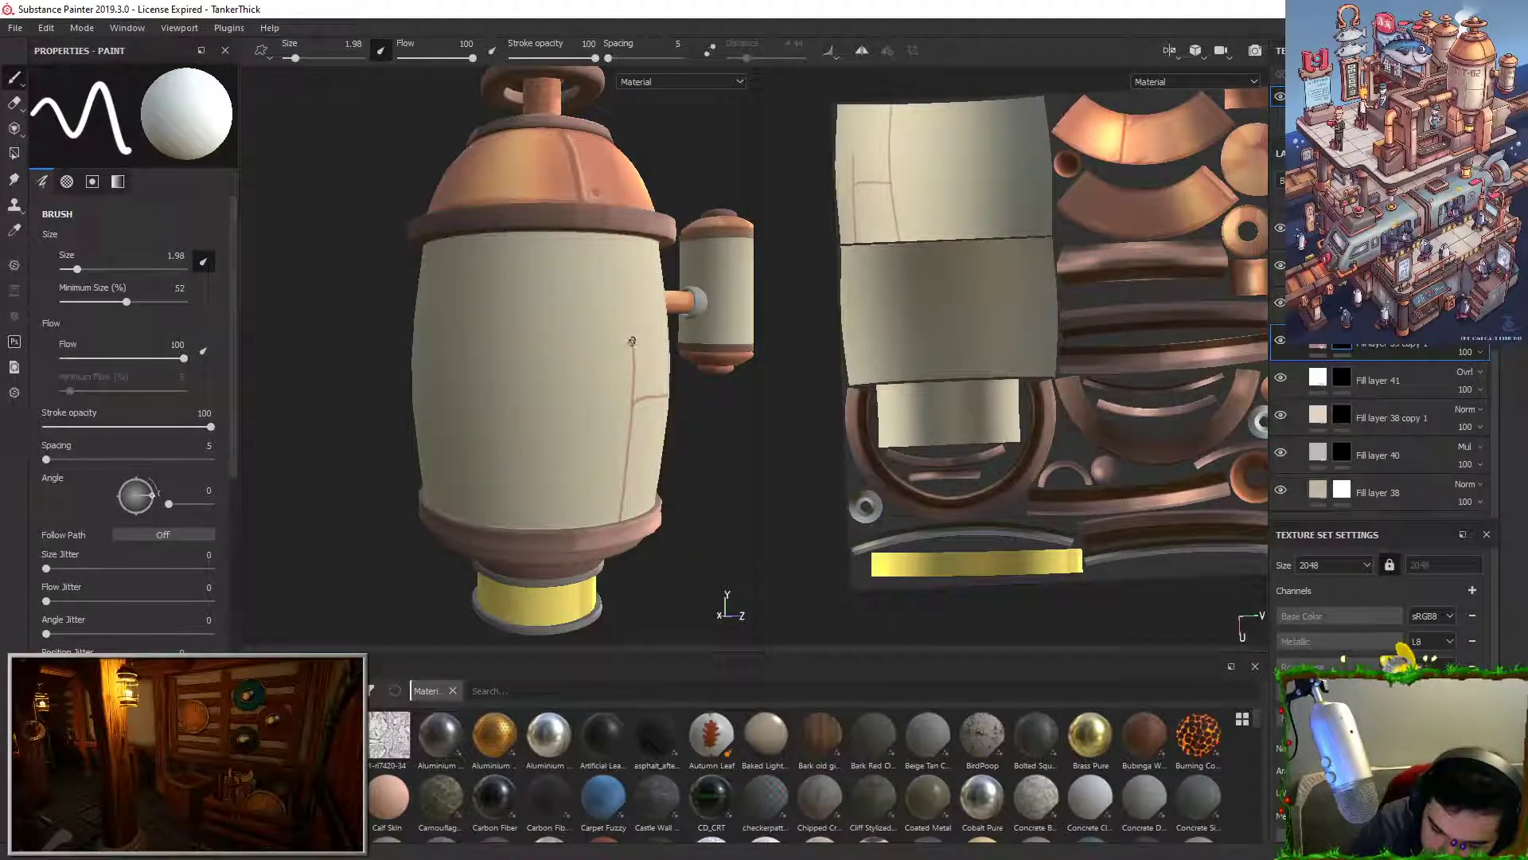
Step: Paint a straight horizontal seam from the top of the short vertical seam and a straight vertical seam from its end to the lower rim
left_click(474, 344, "shift")
mouse_move(476, 343)
left_mouse_down()
mouse_move(459, 390)
mouse_move(472, 521)
left_mouse_up()
key("ctrl+z")
left_click_drag(477, 345, 475, 406)
key("ctrl+z")
left_click(477, 345)
left_click(476, 584, "shift")
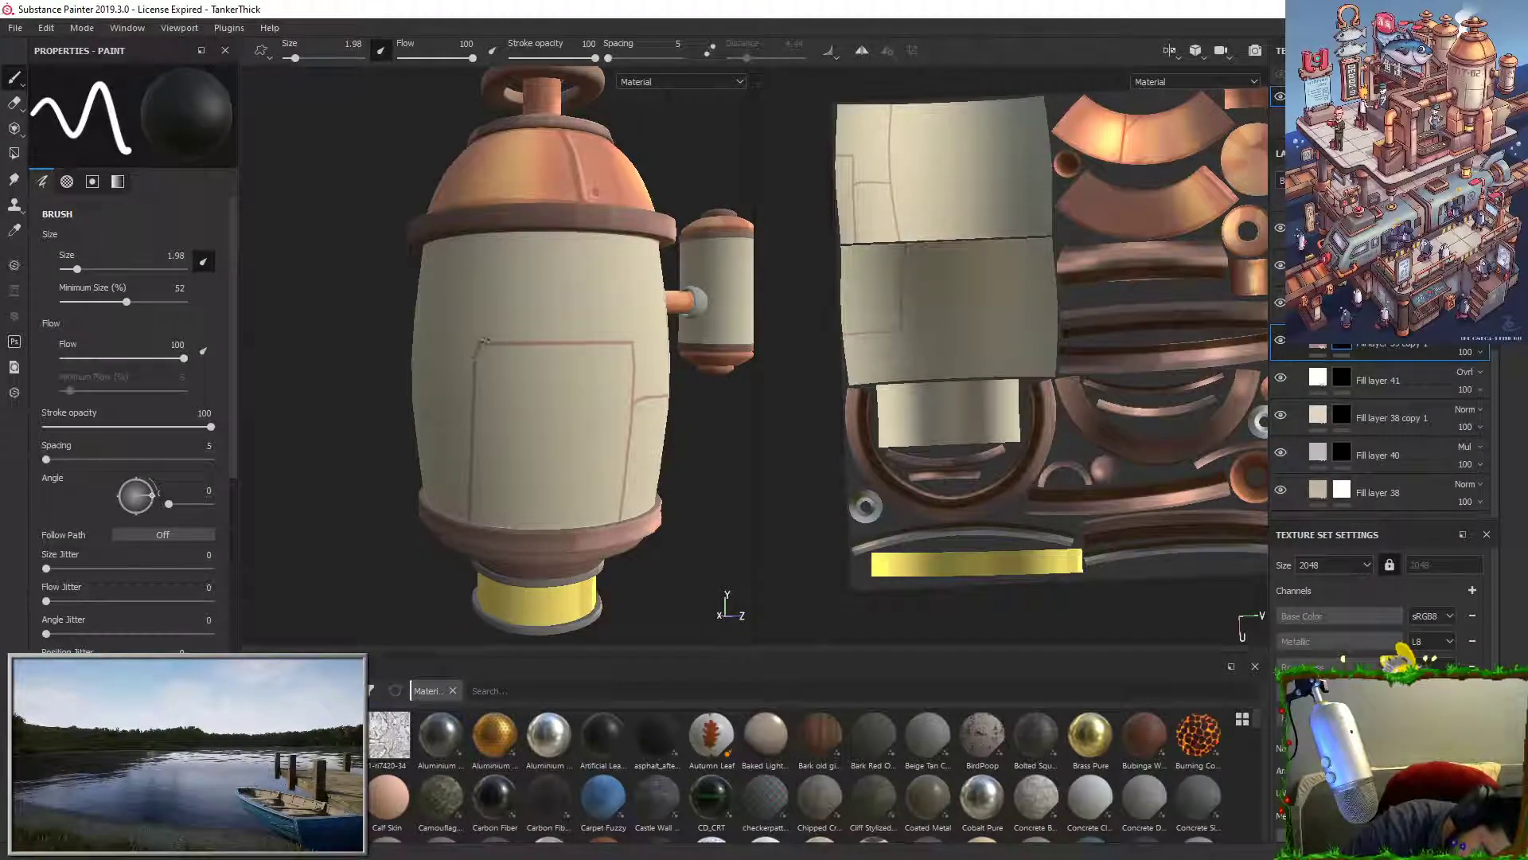
Step: Touch up the new panel's upper corner, alternating white and black mask paint to round it
key("x")
left_click_drag(467, 367, 493, 333)
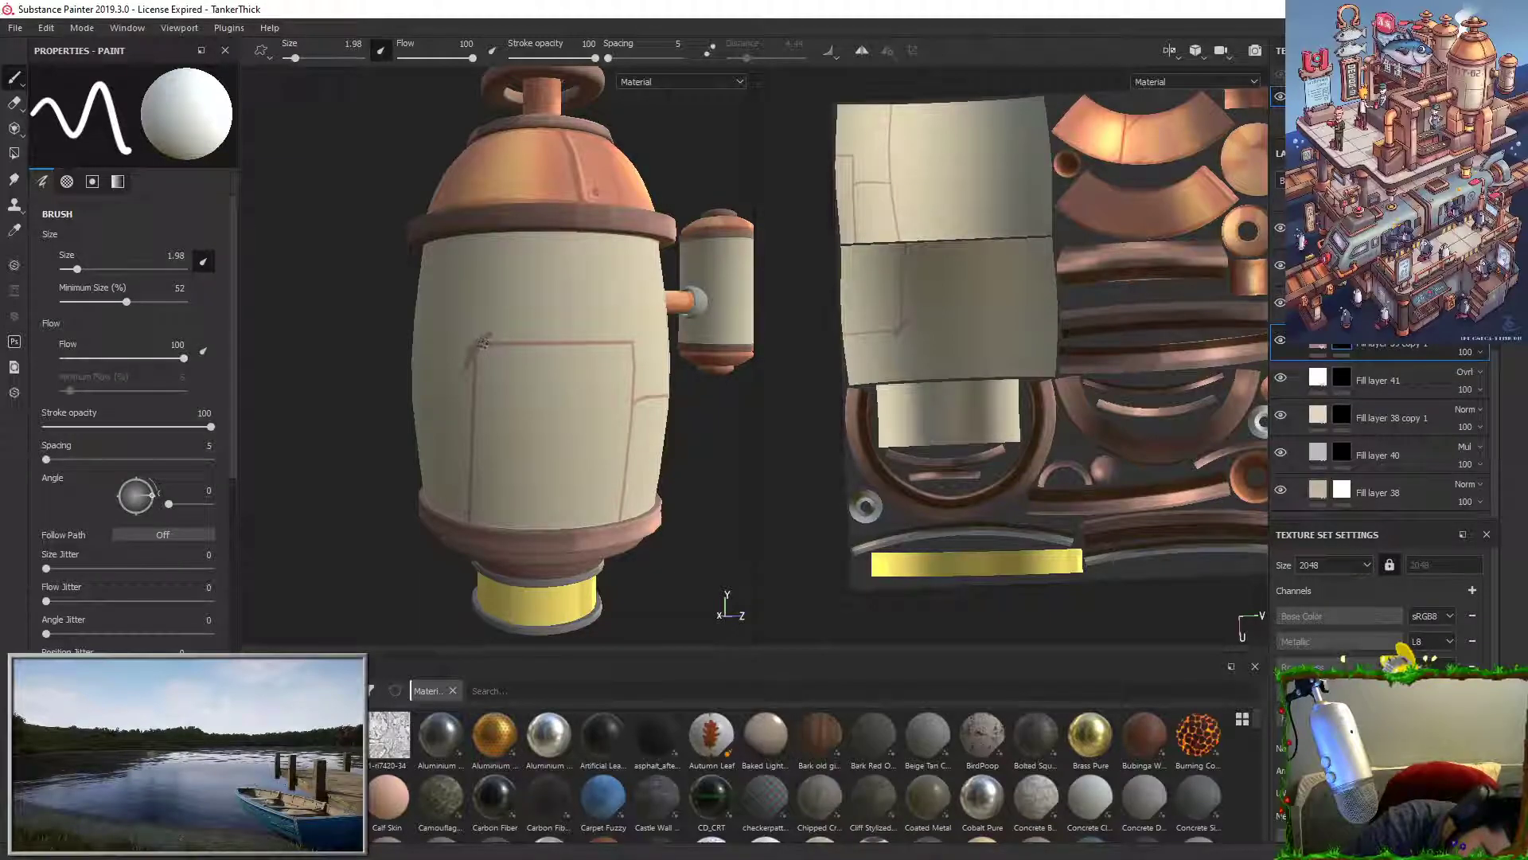
key("x")
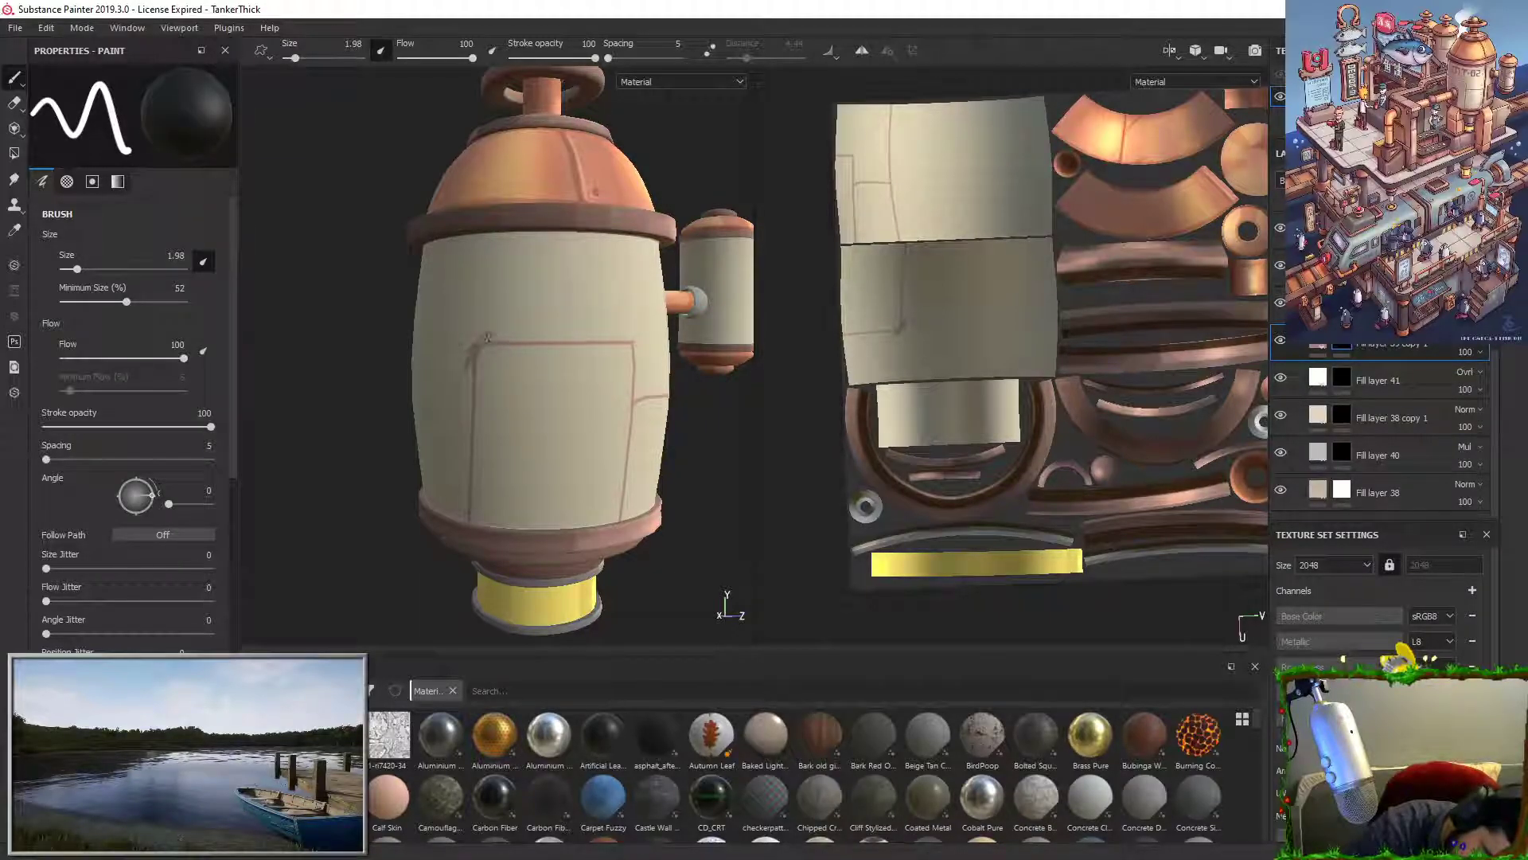
left_click_drag(477, 346, 467, 366)
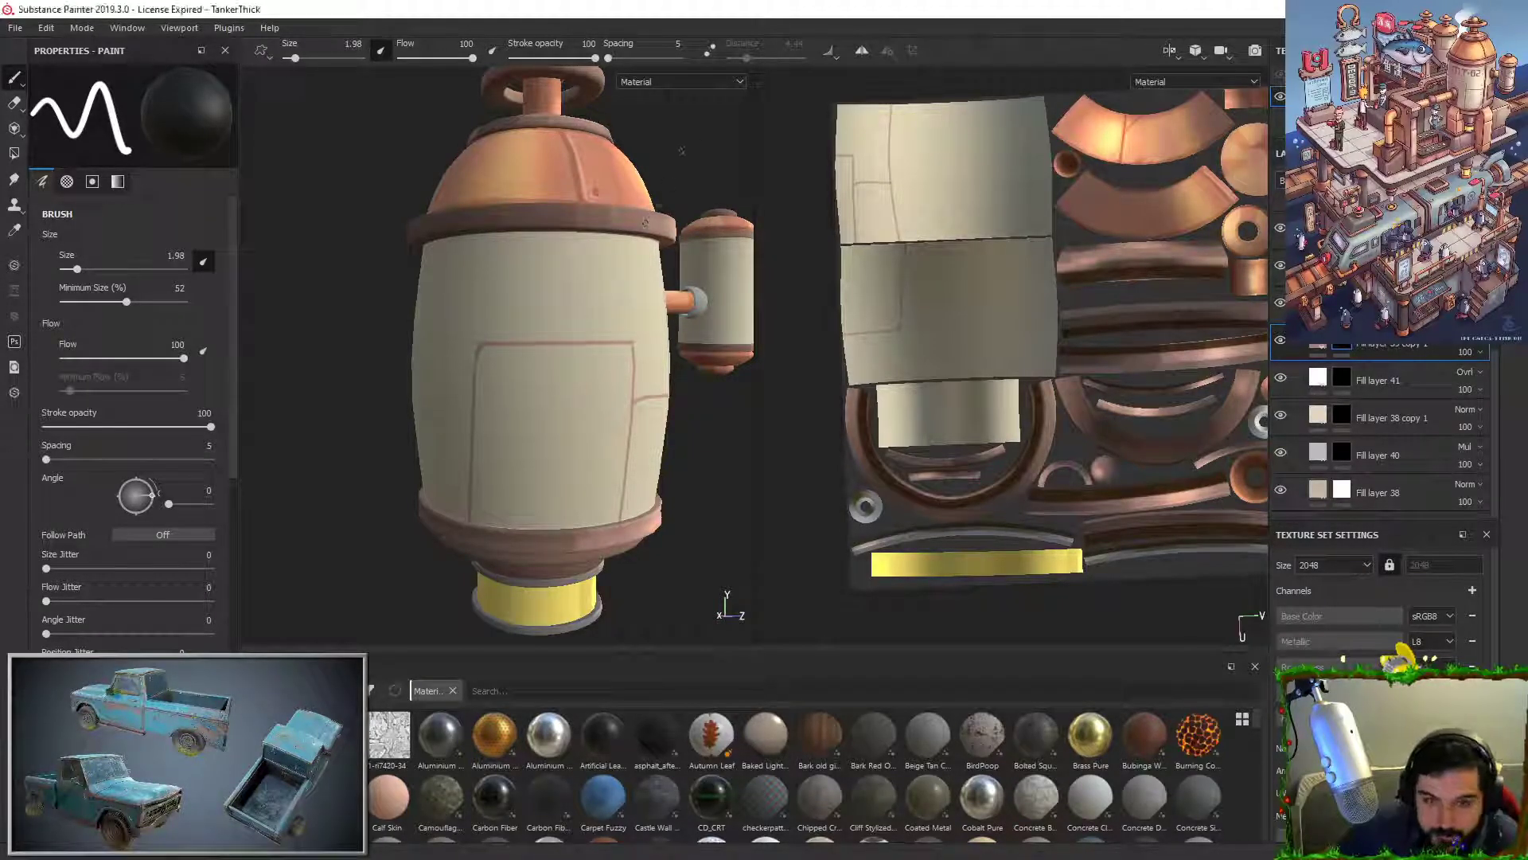
Step: Clean up the panel's other upper corner and the horizontal seam's junction with the short vertical seam, alternating white and black mask paint
left_click_drag(681, 316, 624, 322, "alt")
right_click_drag(624, 321, 581, 450, "alt")
key("x")
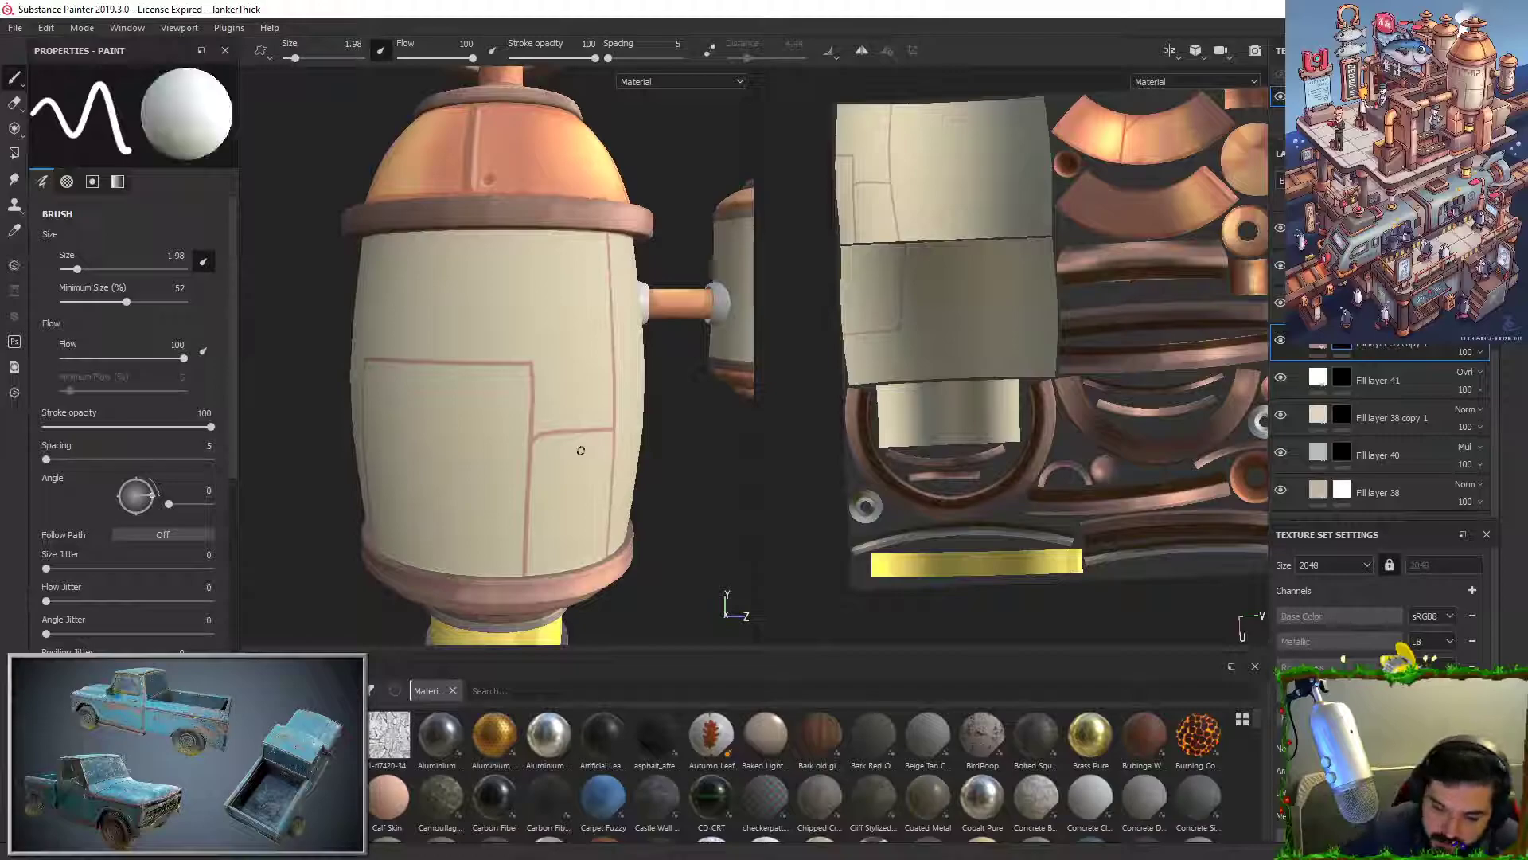
key("x")
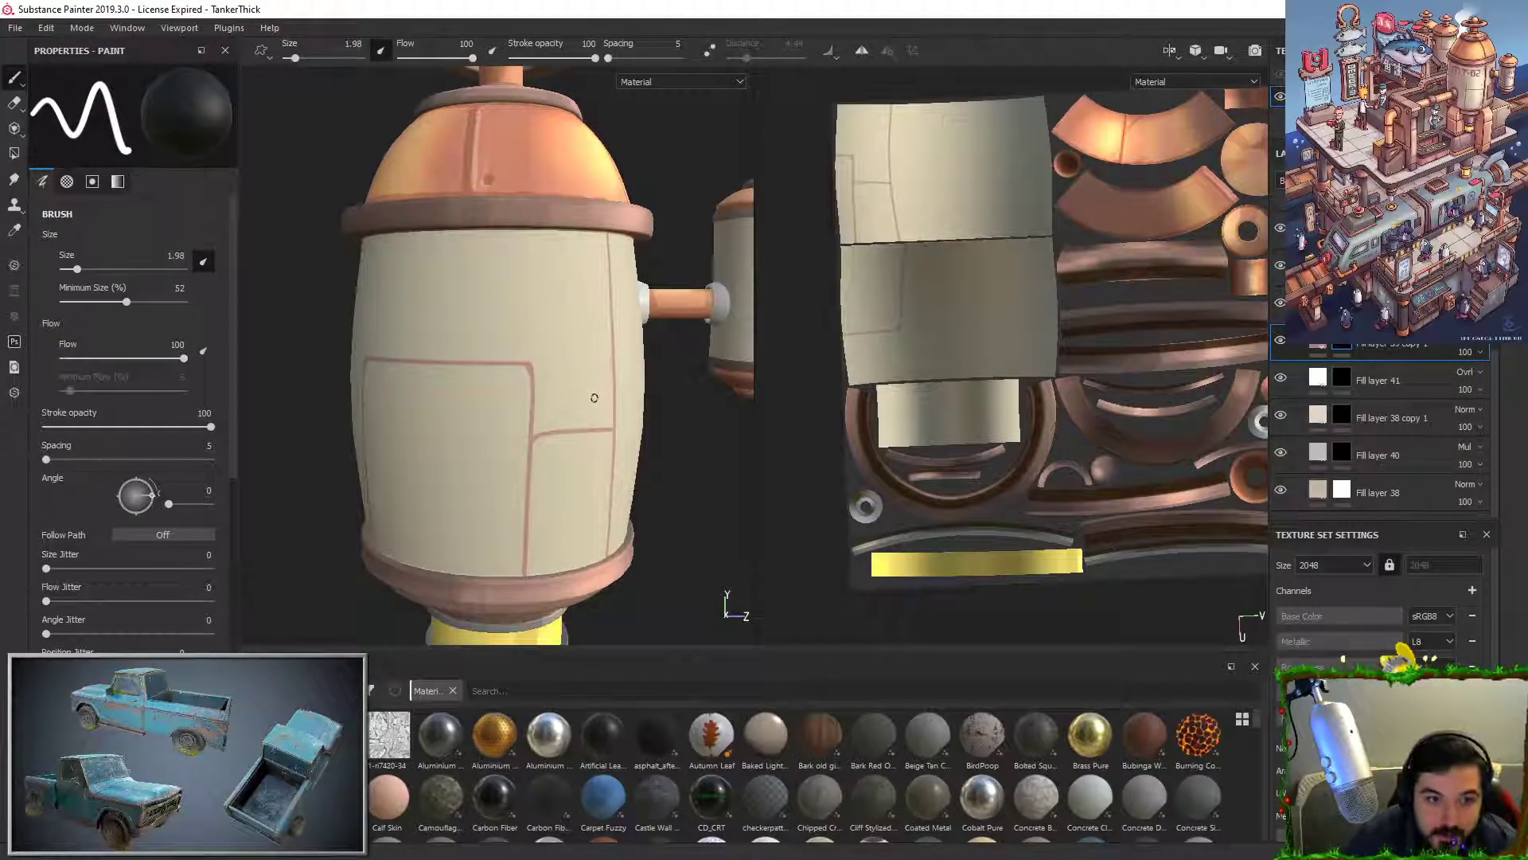
key("x")
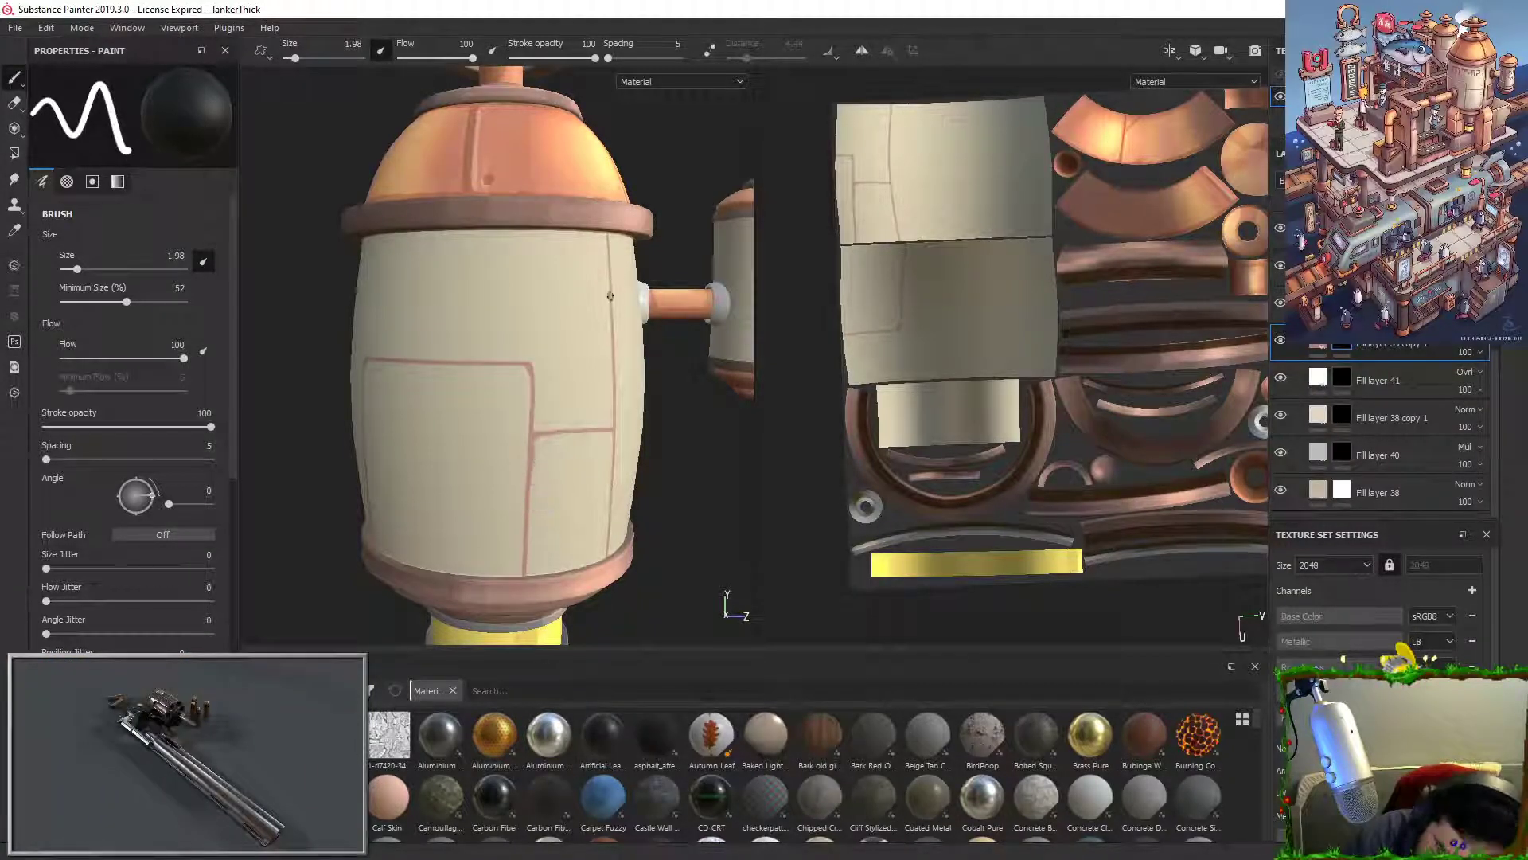
Step: Try a freehand seam stroke with white mask paint along the beige body's lower rim
left_click_drag(674, 422, 603, 444, "alt")
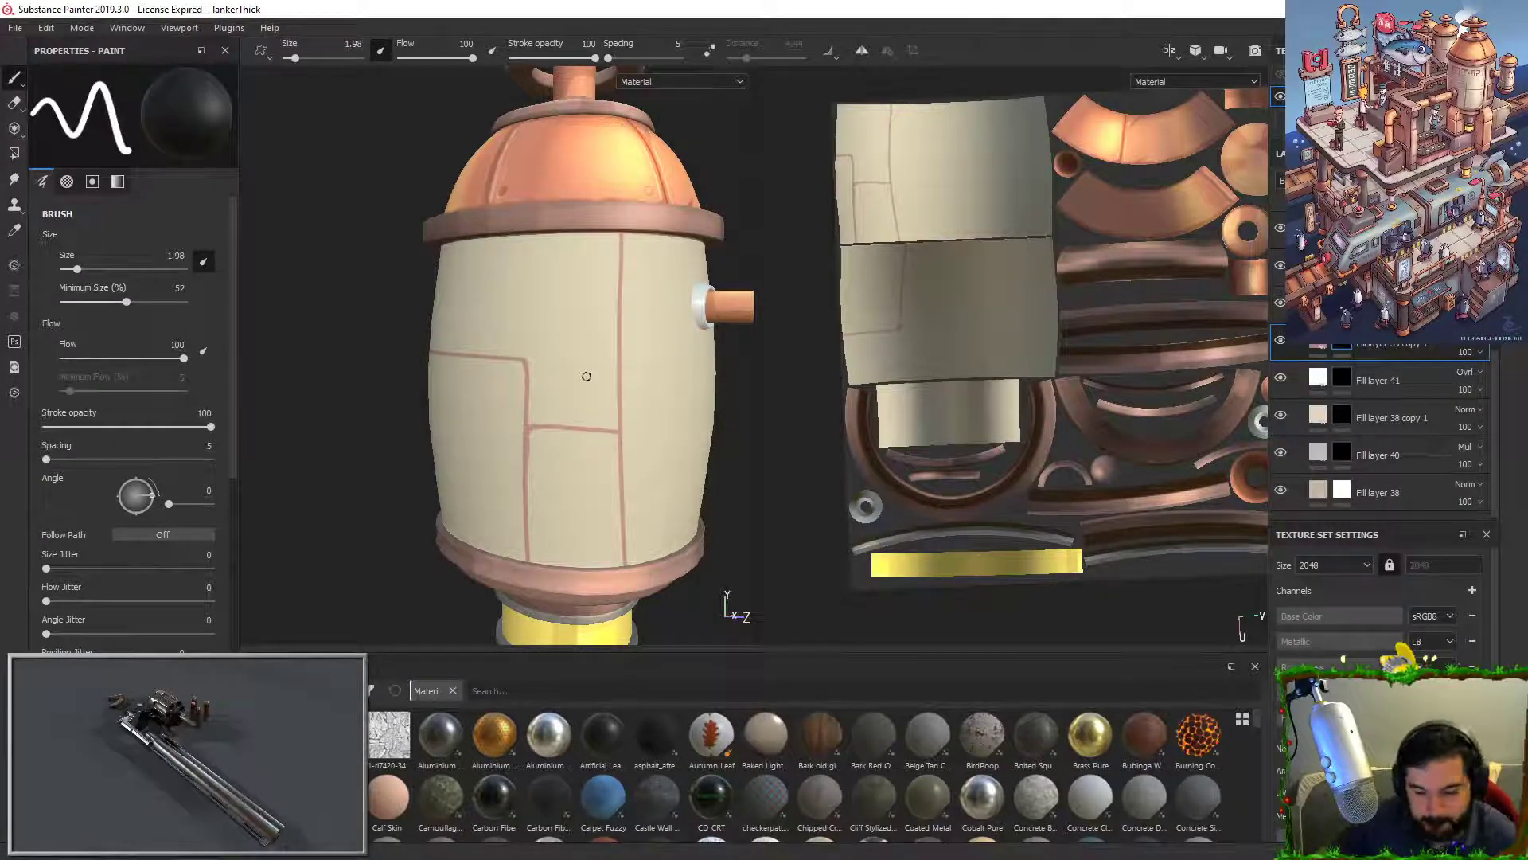
left_click_drag(505, 377, 535, 423, "alt")
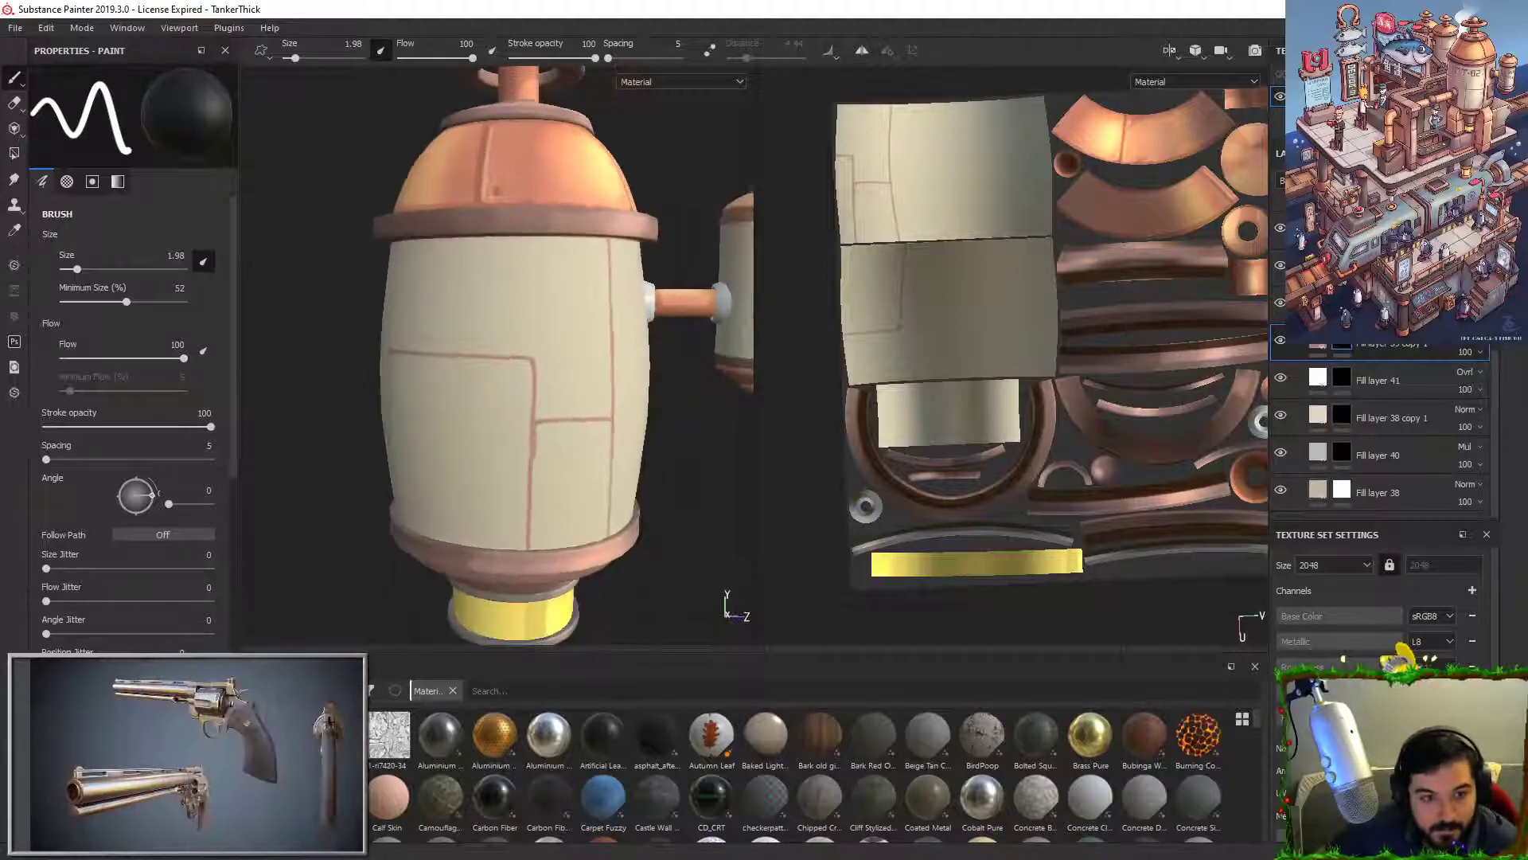
middle_click_drag(536, 423, 564, 315, "alt")
left_click_drag(564, 315, 597, 320, "alt")
key("x")
left_click_drag(431, 430, 605, 435)
key("ctrl+z")
left_click_drag(682, 484, 576, 527, "alt")
mouse_move(580, 404)
left_mouse_down()
mouse_move(582, 442)
mouse_move(703, 435)
left_mouse_up()
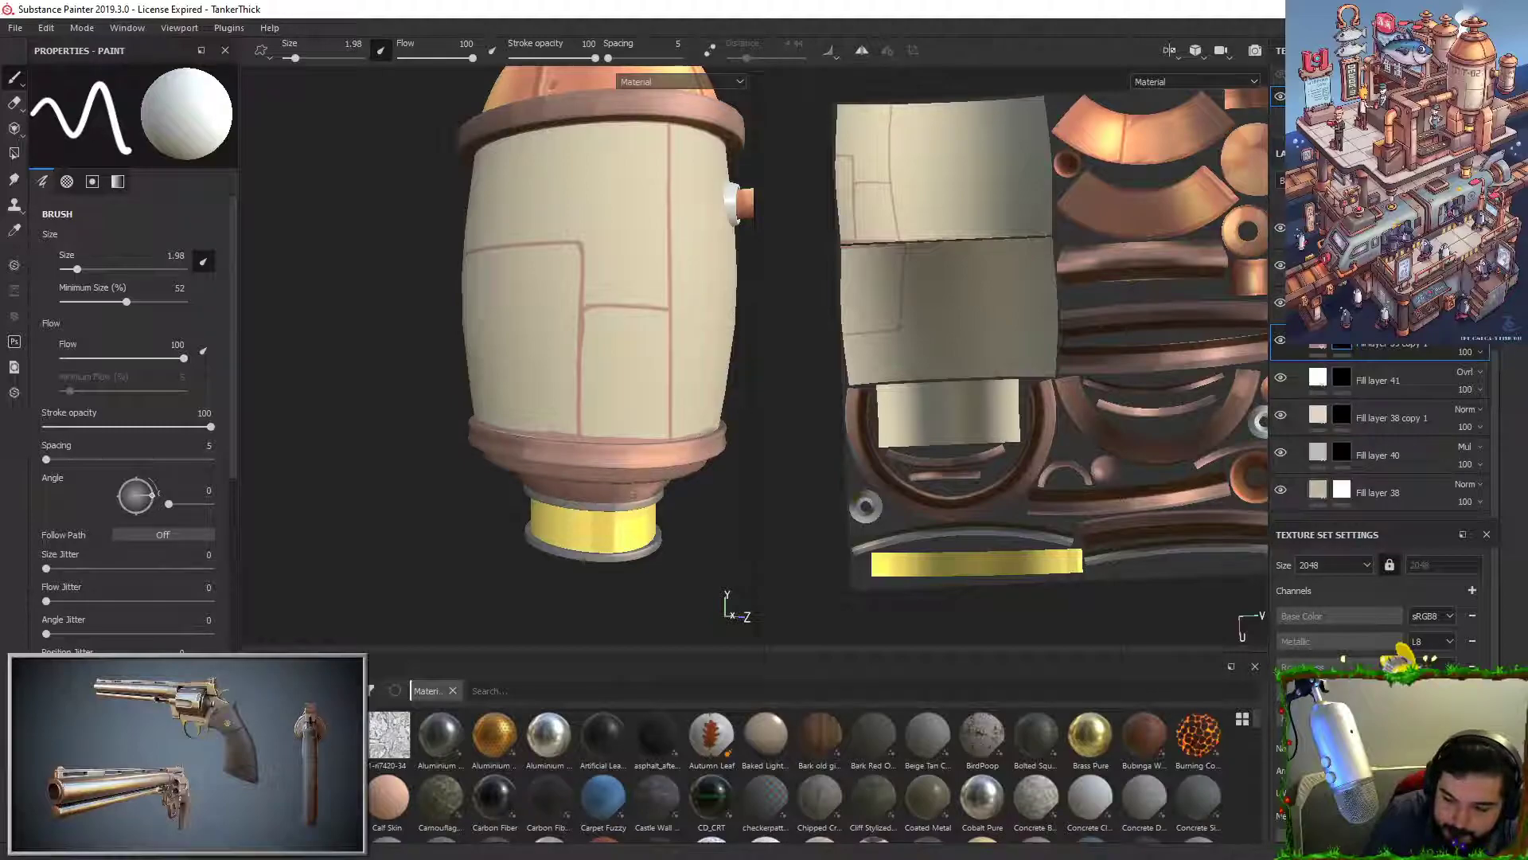
Step: Paint a seam line in the 2D view along the adjoining edges of the two large beige UV shells, finishing with straight strokes
right_click_drag(1091, 263, 1146, 255, "alt")
middle_click_drag(961, 251, 1192, 318, "alt")
right_click_drag(1192, 318, 1218, 320, "alt")
middle_click_drag(1118, 326, 853, 379, "alt")
left_click_drag(828, 345, 1063, 336)
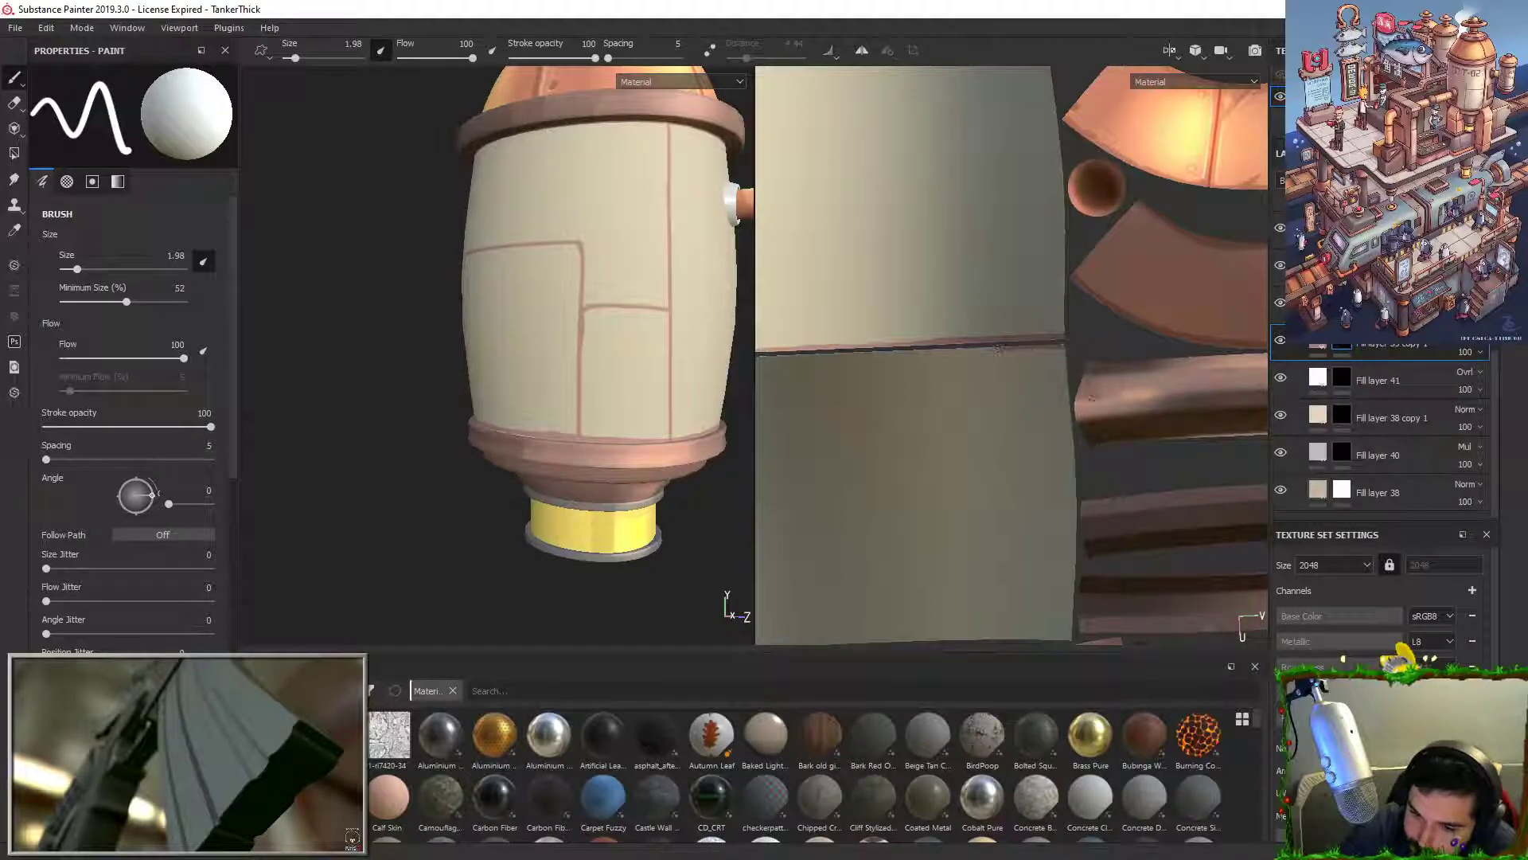
right_click_drag(1061, 219, 1022, 216, "alt")
middle_click_drag(1023, 217, 1148, 243, "alt")
key("shift")
left_click(1178, 374, "shift")
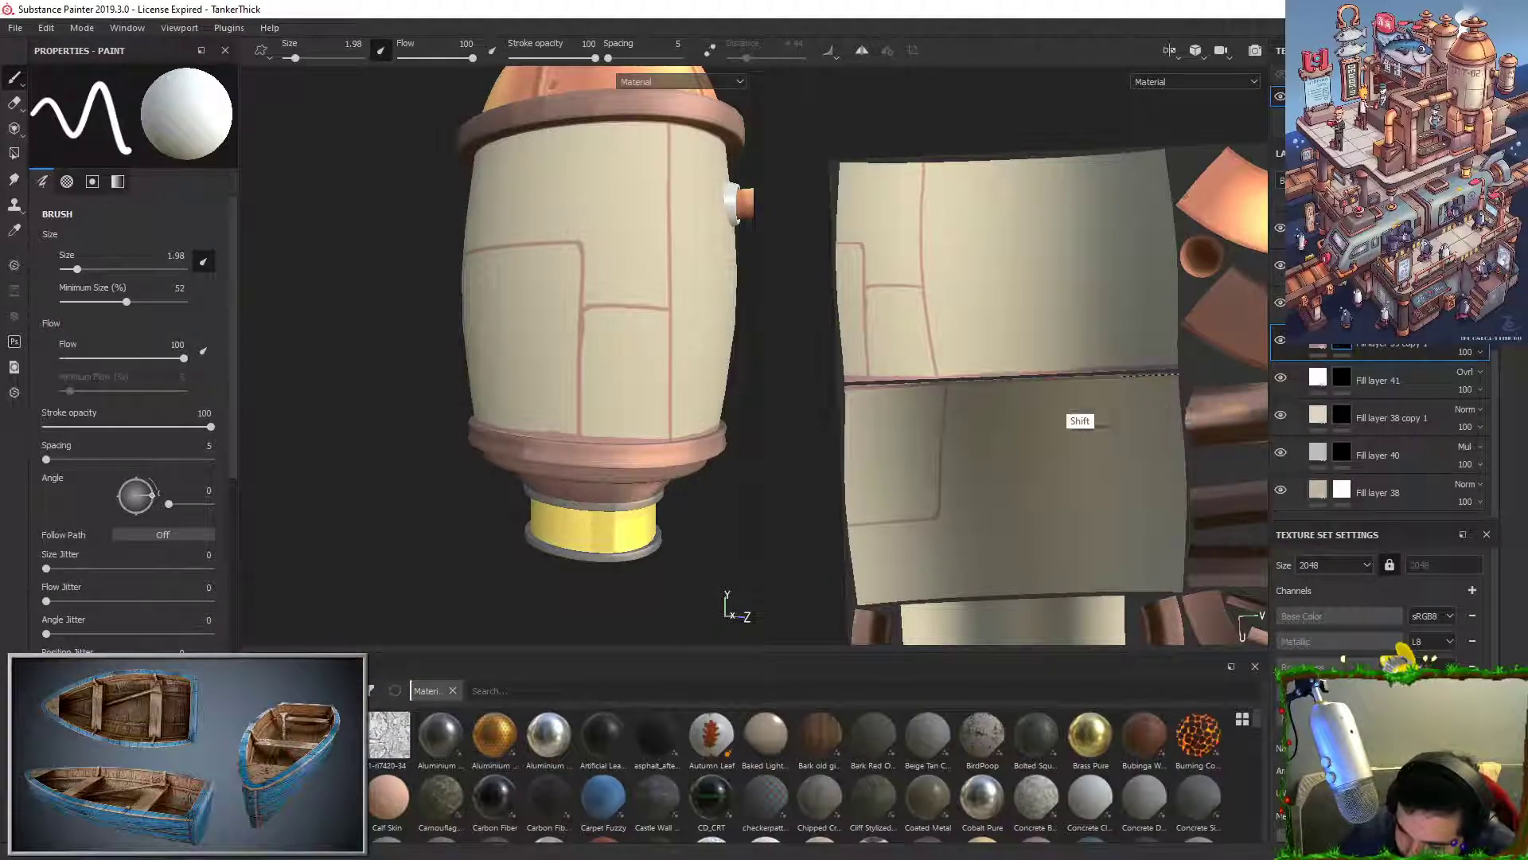
left_click(848, 390, "shift")
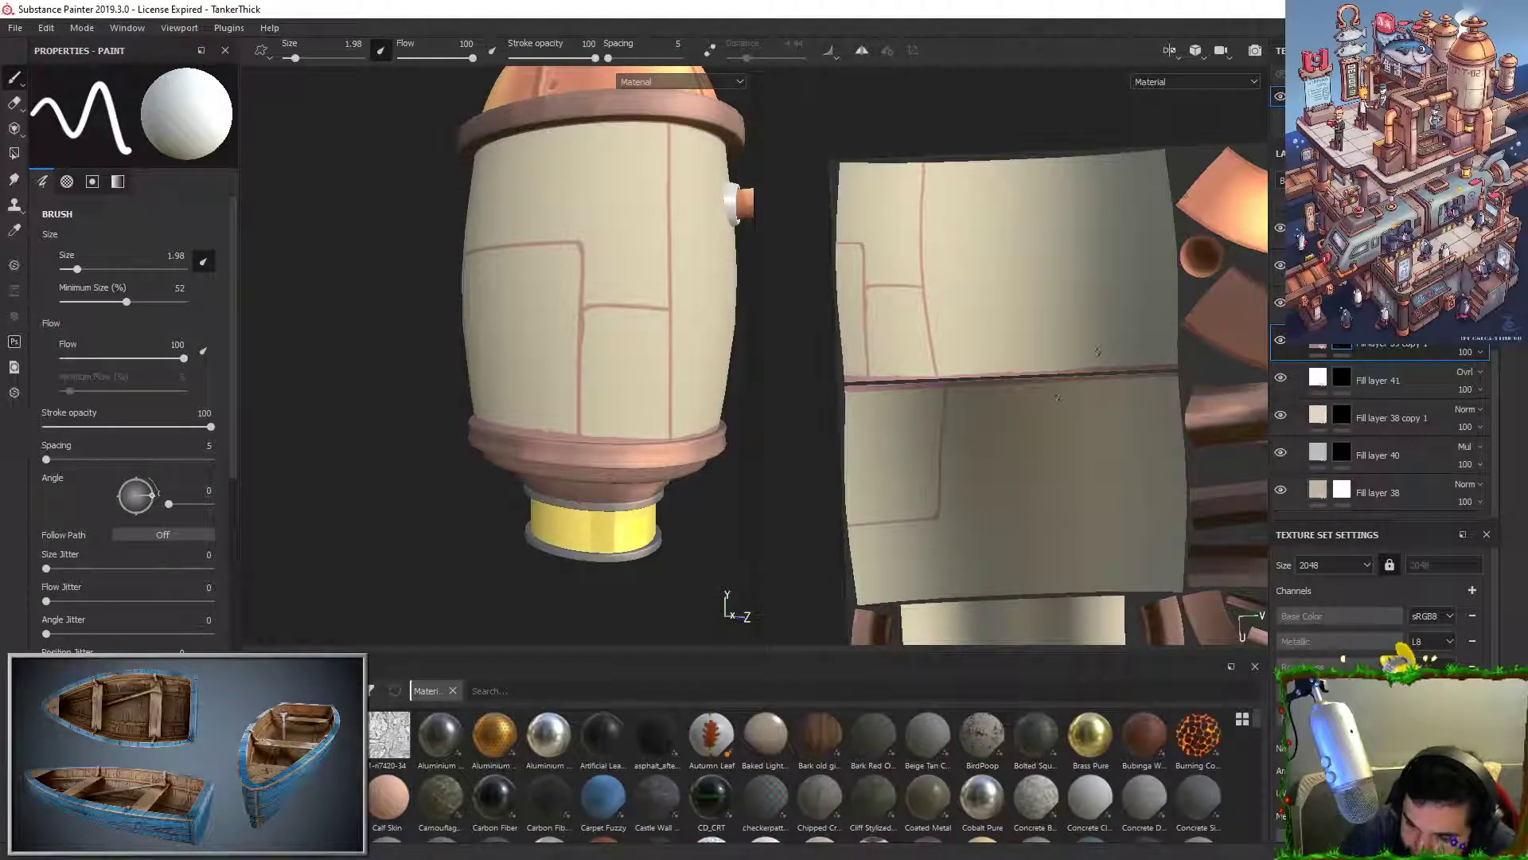
Step: Paint thin seam lines in the 2D view along the outer edges of the two large beige shells
left_click(842, 163)
key("shift")
left_click(1164, 148, "shift")
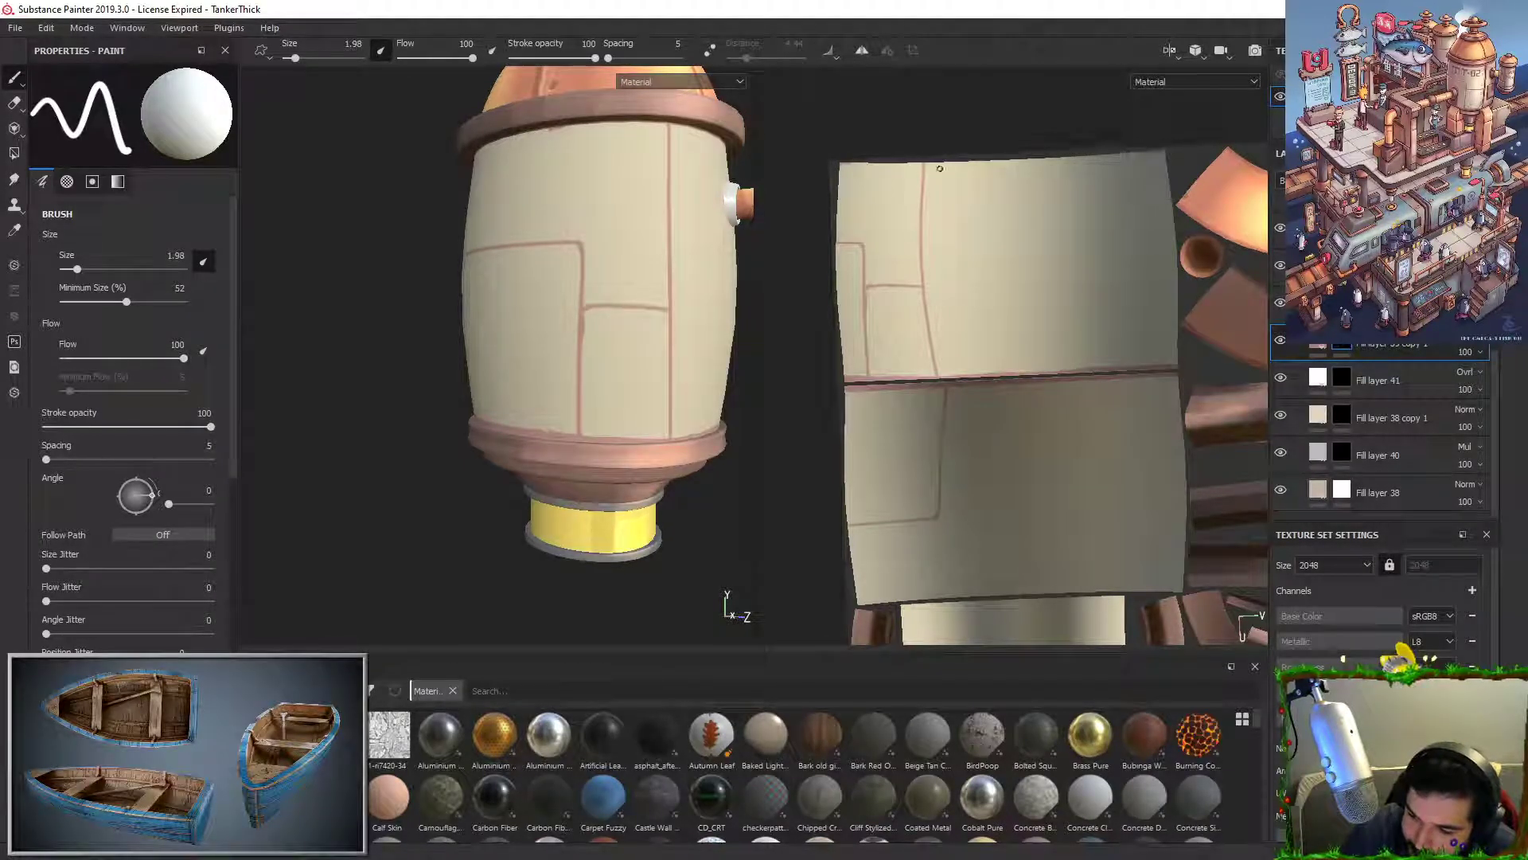
left_click_drag(841, 165, 1018, 161)
left_click_drag(927, 167, 1138, 157)
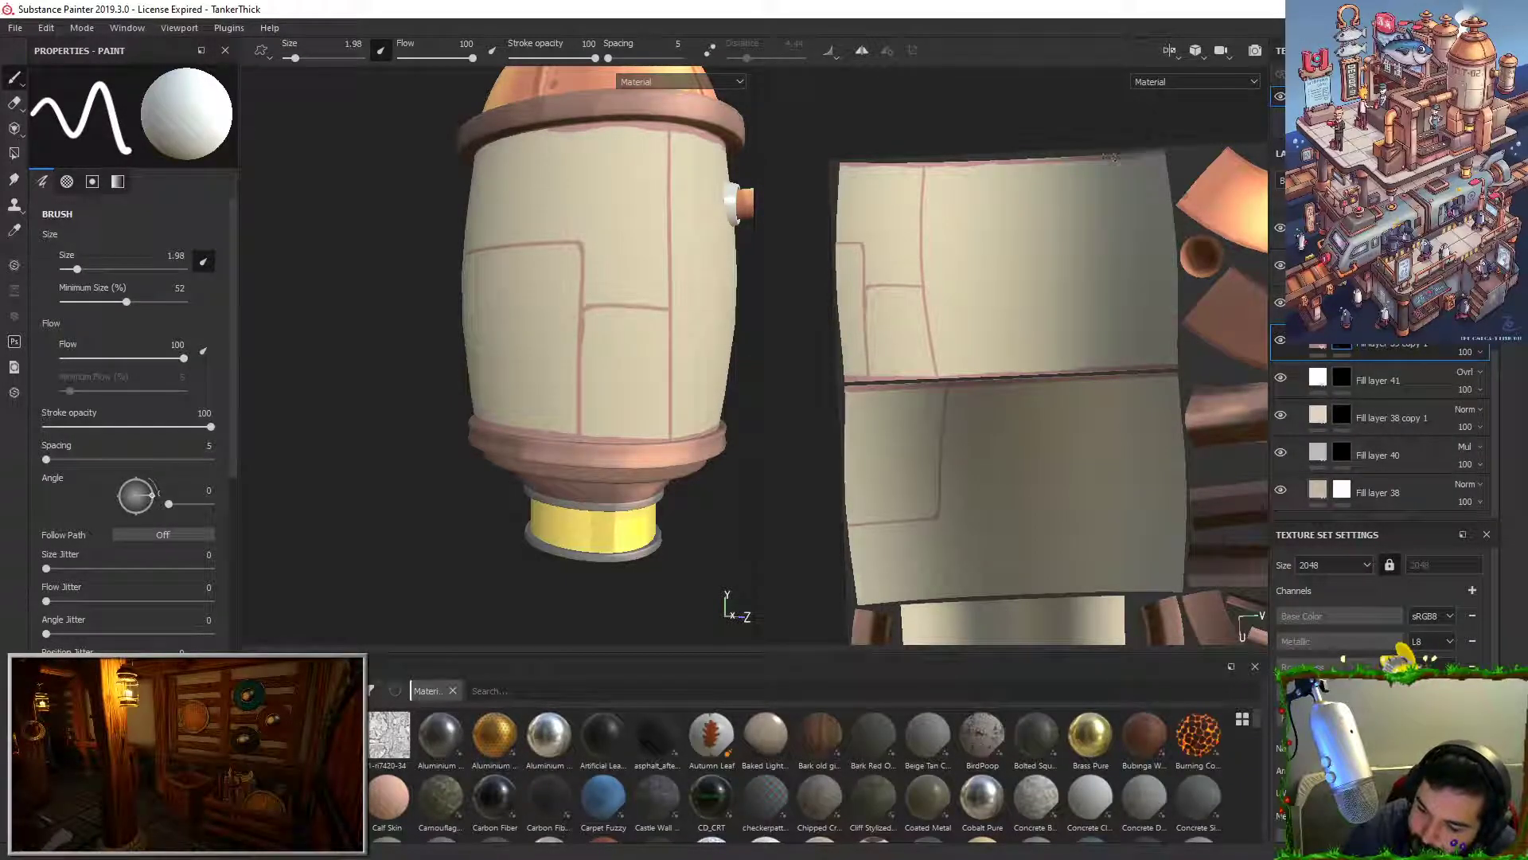
left_click_drag(859, 602, 1074, 590)
key("ctrl+z")
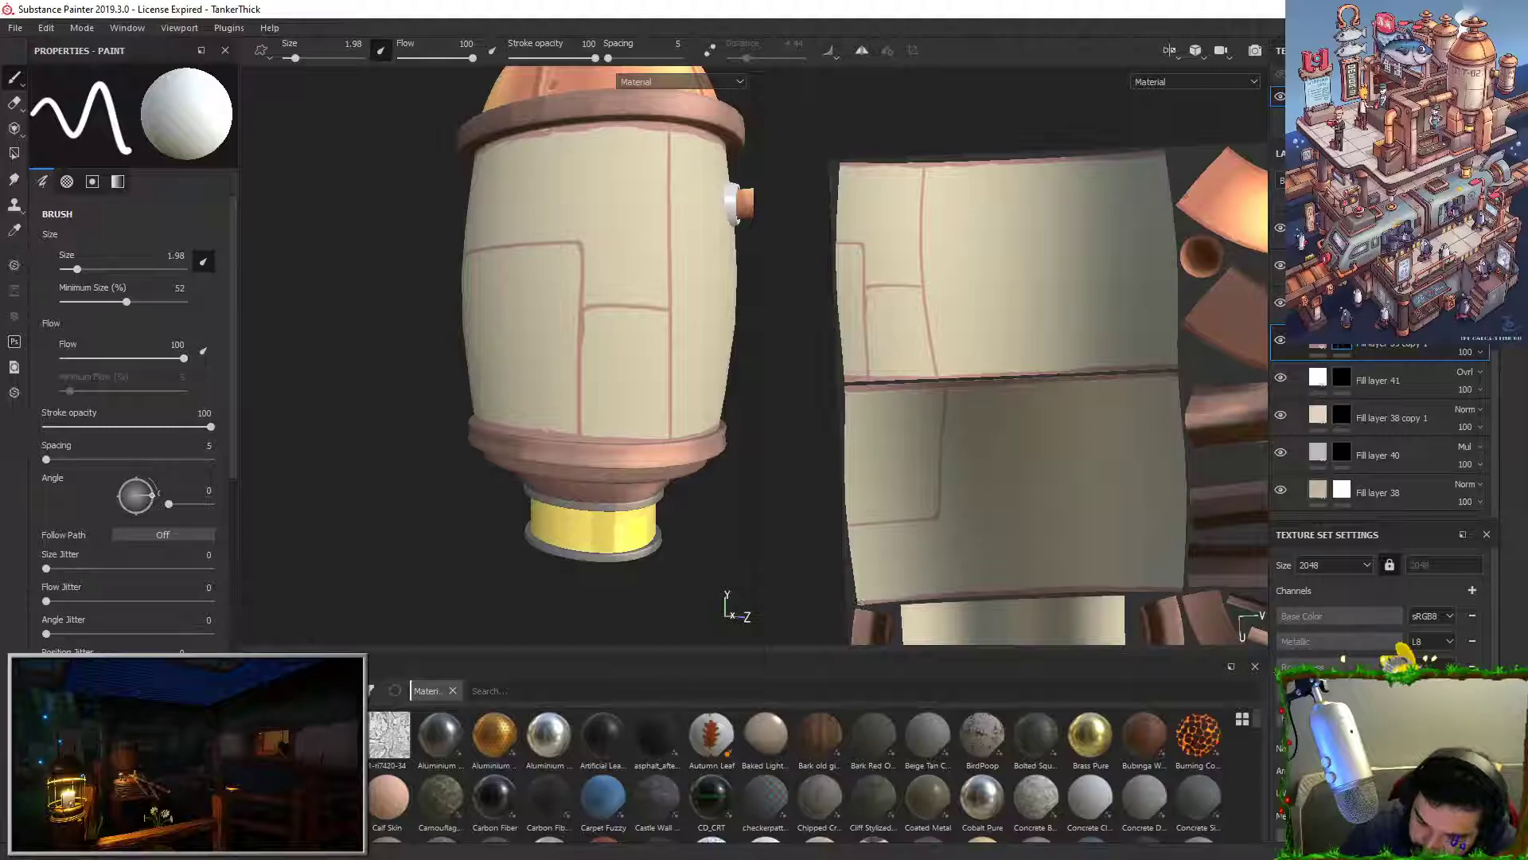
Step: Paint a short diagonal seam cutting across the panel corner where the long vertical seam meets the lower rim, redoing unsatisfactory strokes
left_click_drag(649, 383, 629, 324, "alt")
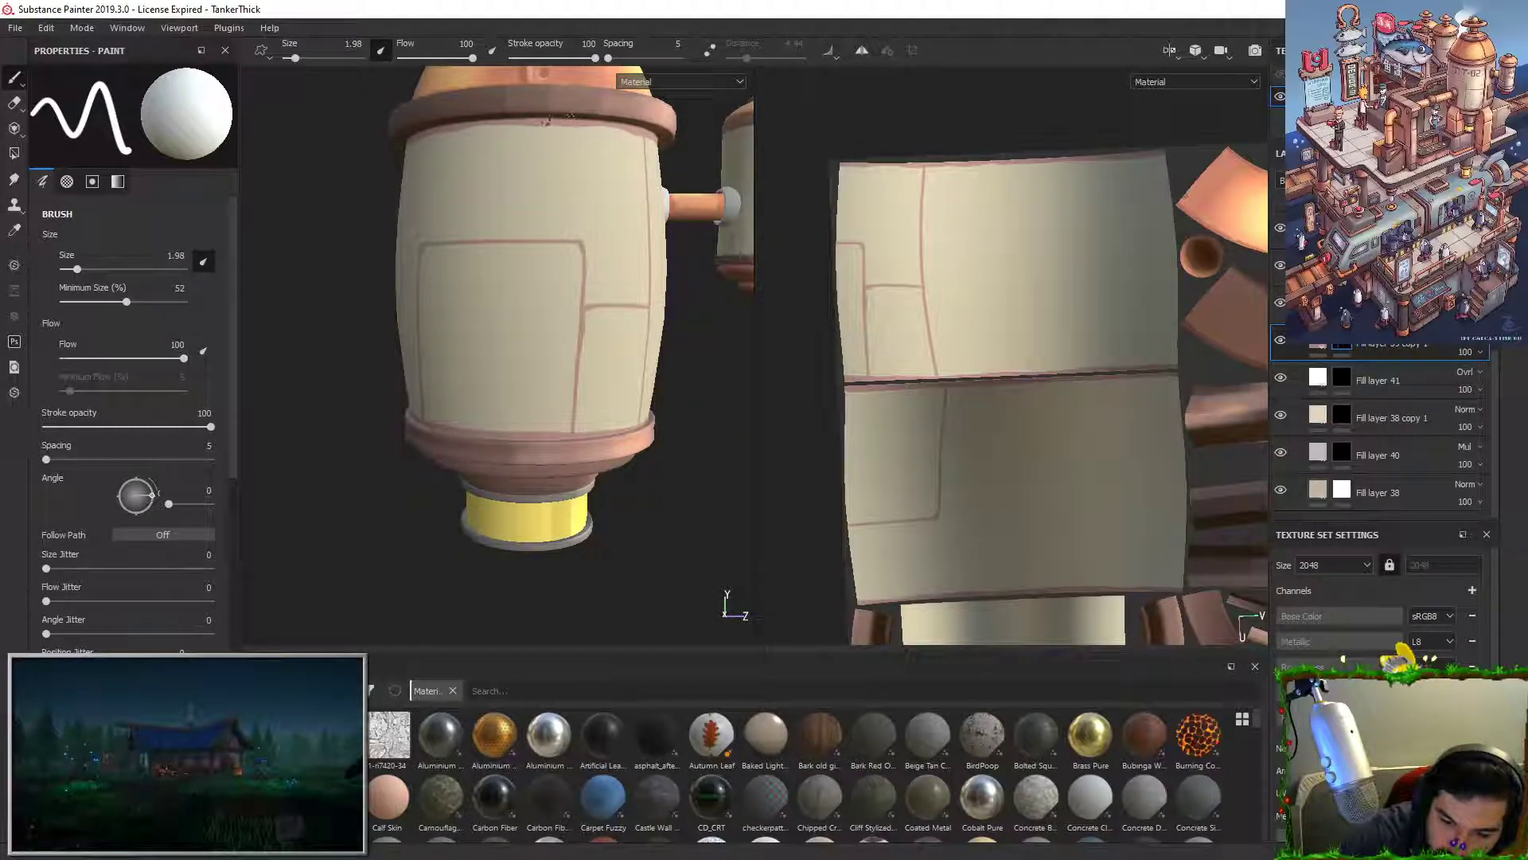
key("x")
key("x")
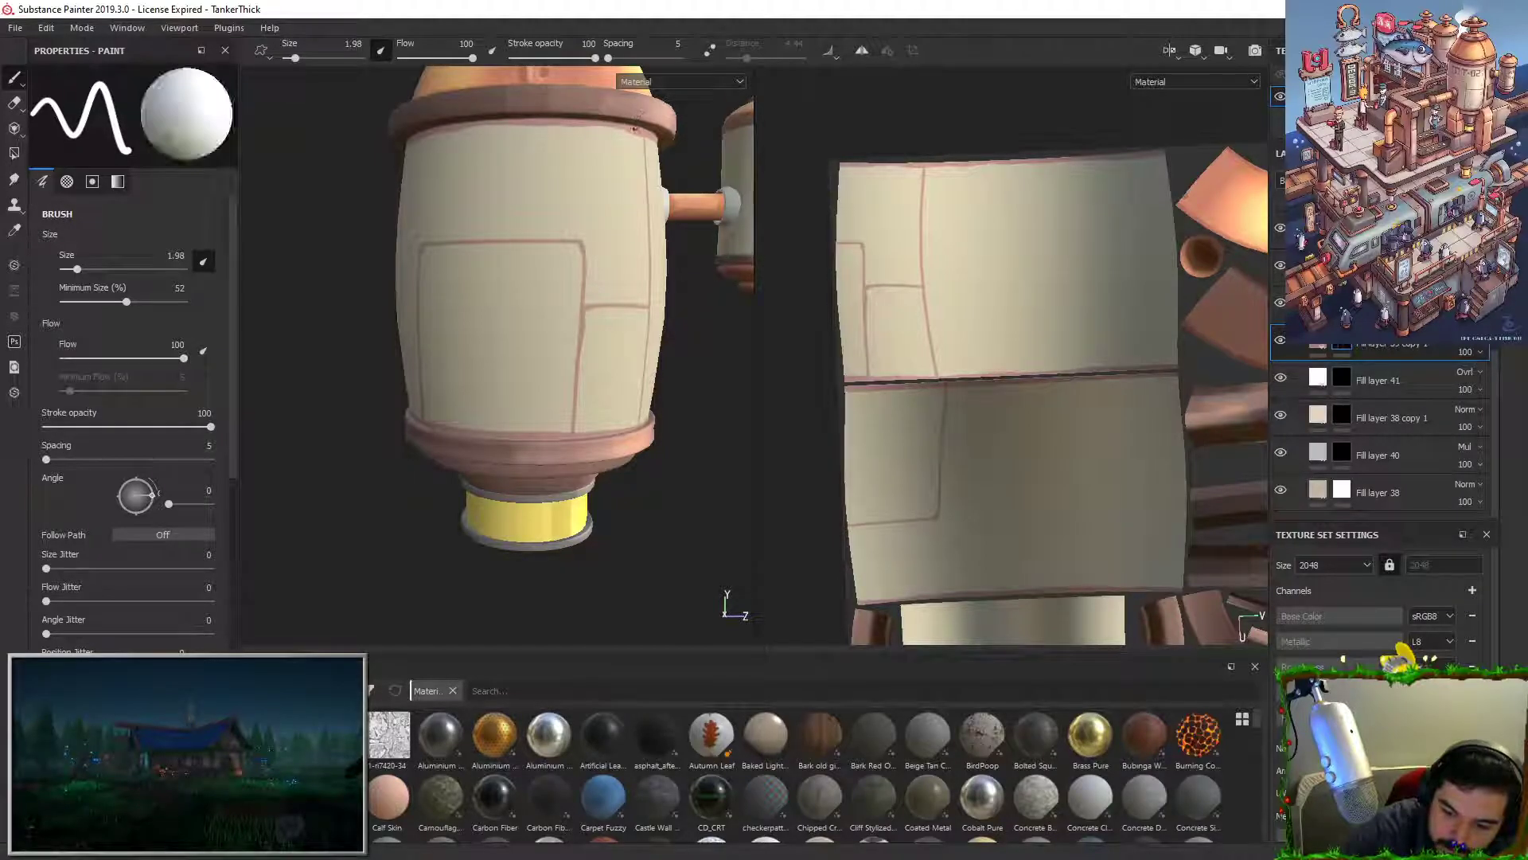
left_click_drag(672, 128, 629, 145, "alt")
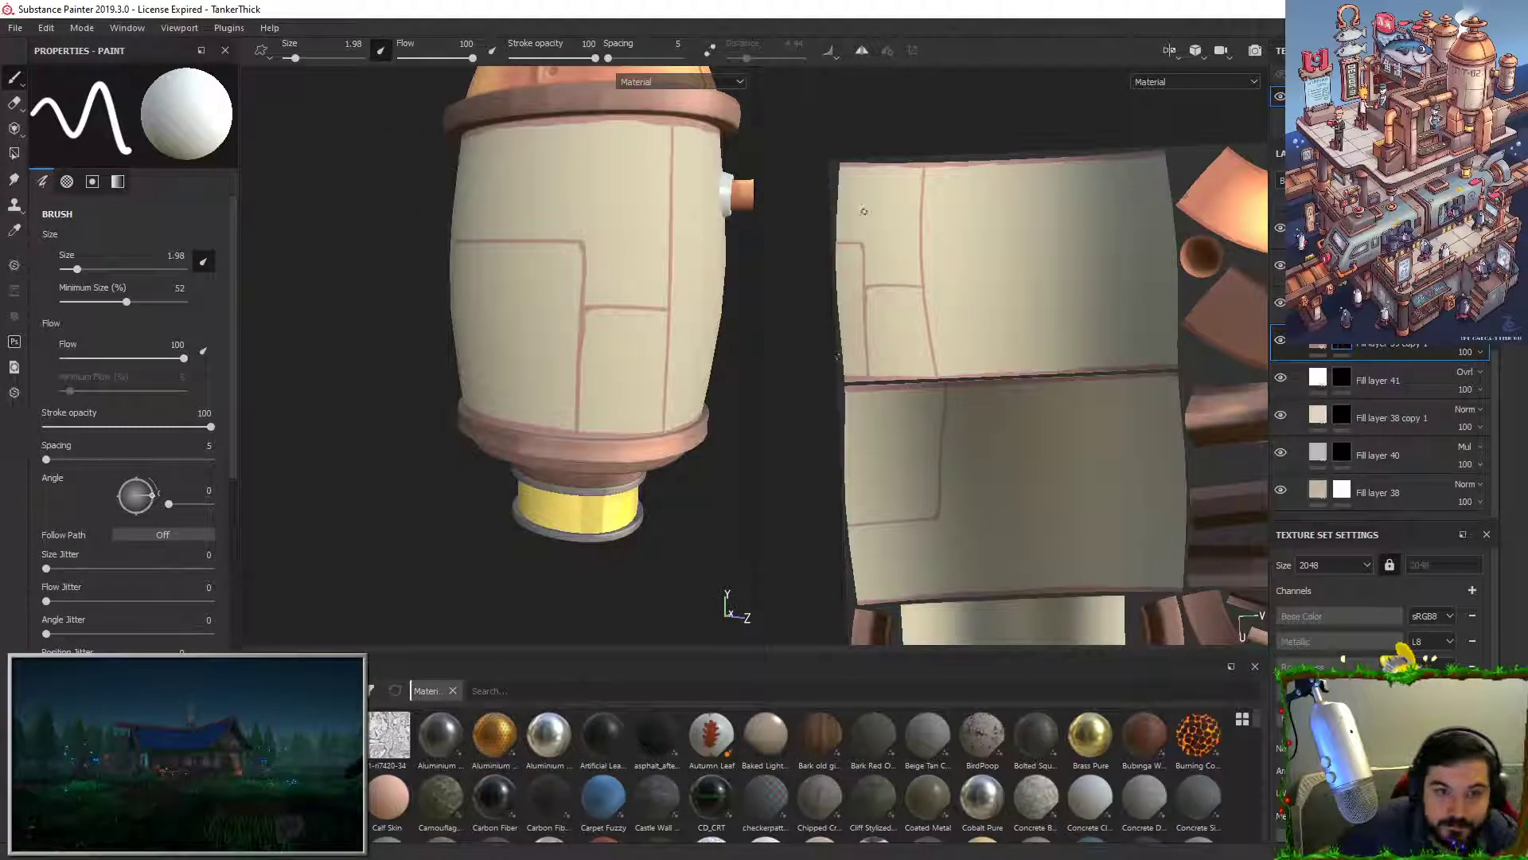
left_click_drag(574, 313, 403, 258, "alt")
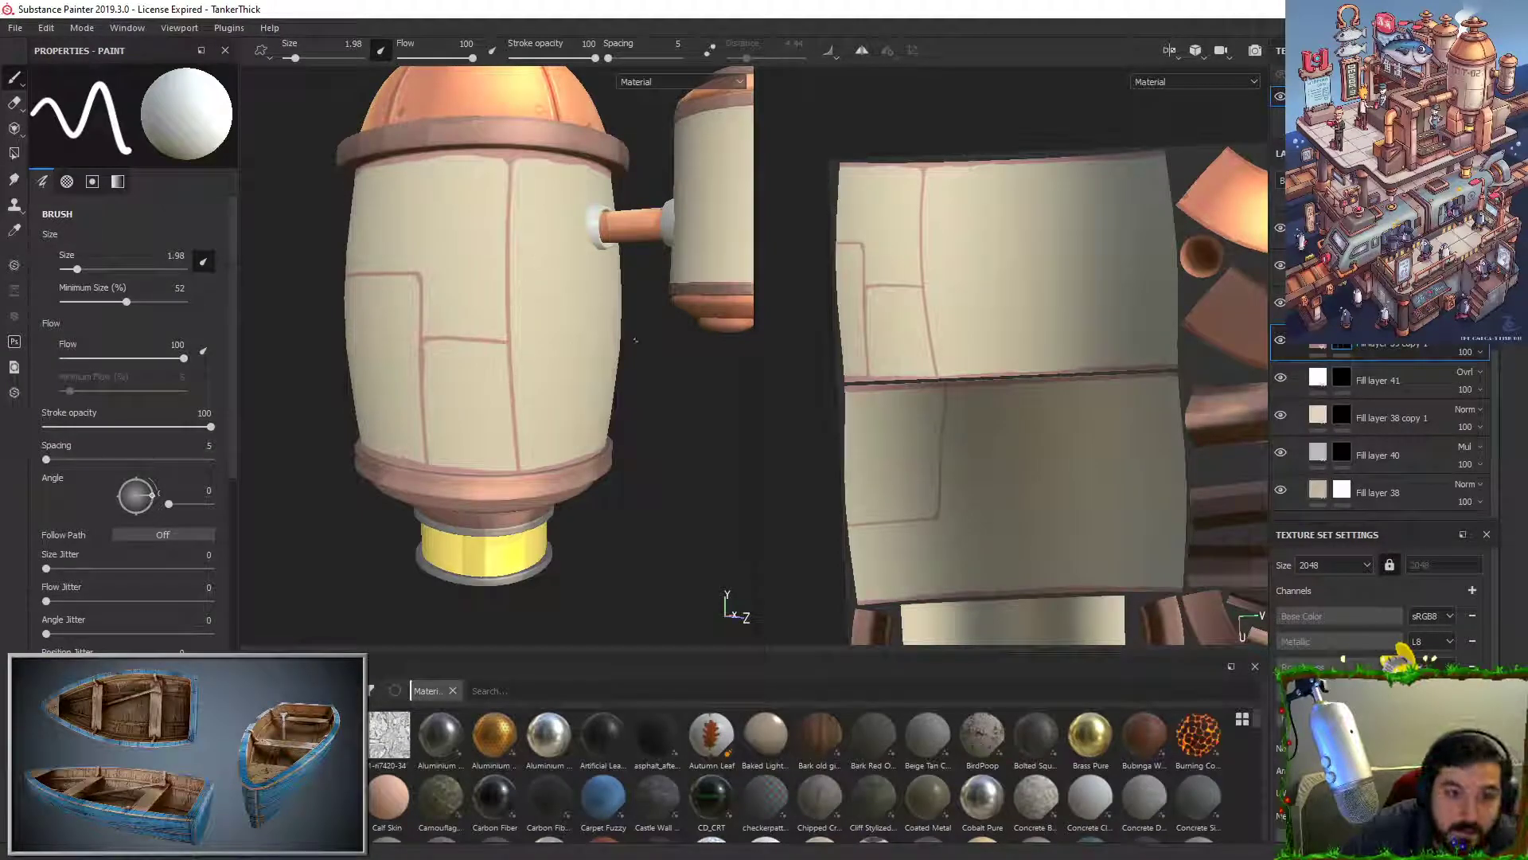
left_click_drag(515, 447, 502, 469)
key("ctrl+z")
left_click_drag(514, 441, 482, 475)
key("ctrl+z")
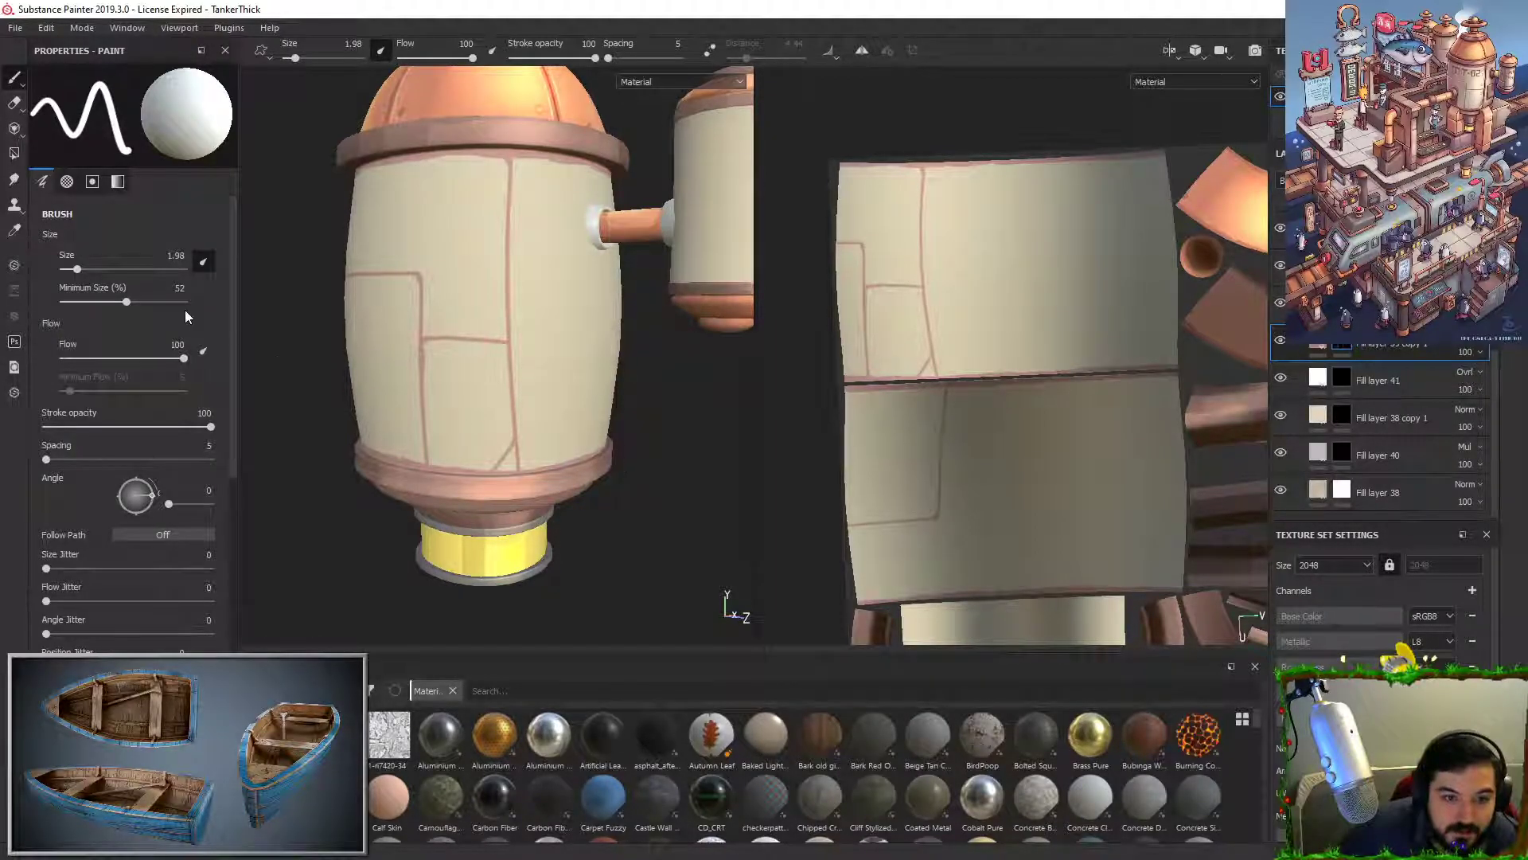
Step: Erase the shorter vertical seam with black mask paint and repaint it farther from the long vertical seam, down to the lower rim
left_click_drag(433, 293, 476, 303, "alt")
right_click_drag(470, 350, 480, 422, "alt")
middle_click_drag(481, 423, 516, 305, "alt")
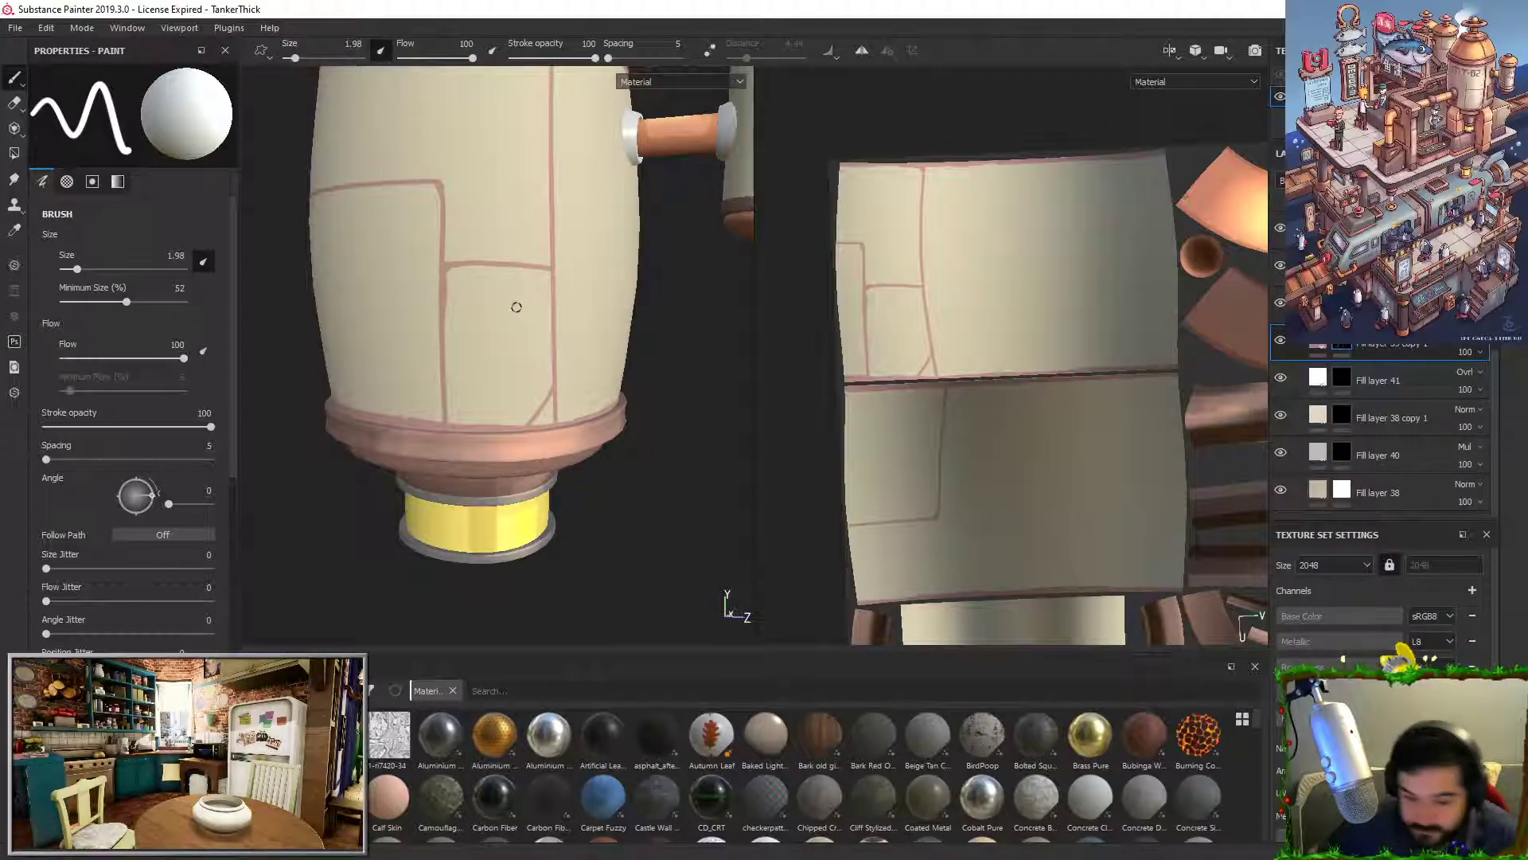
left_click_drag(478, 294, 572, 346, "alt")
middle_click_drag(532, 359, 573, 376, "alt")
left_click_drag(573, 375, 564, 373, "alt")
key("x")
mouse_move(554, 252)
left_mouse_down()
mouse_move(550, 226)
mouse_move(555, 459)
left_mouse_up()
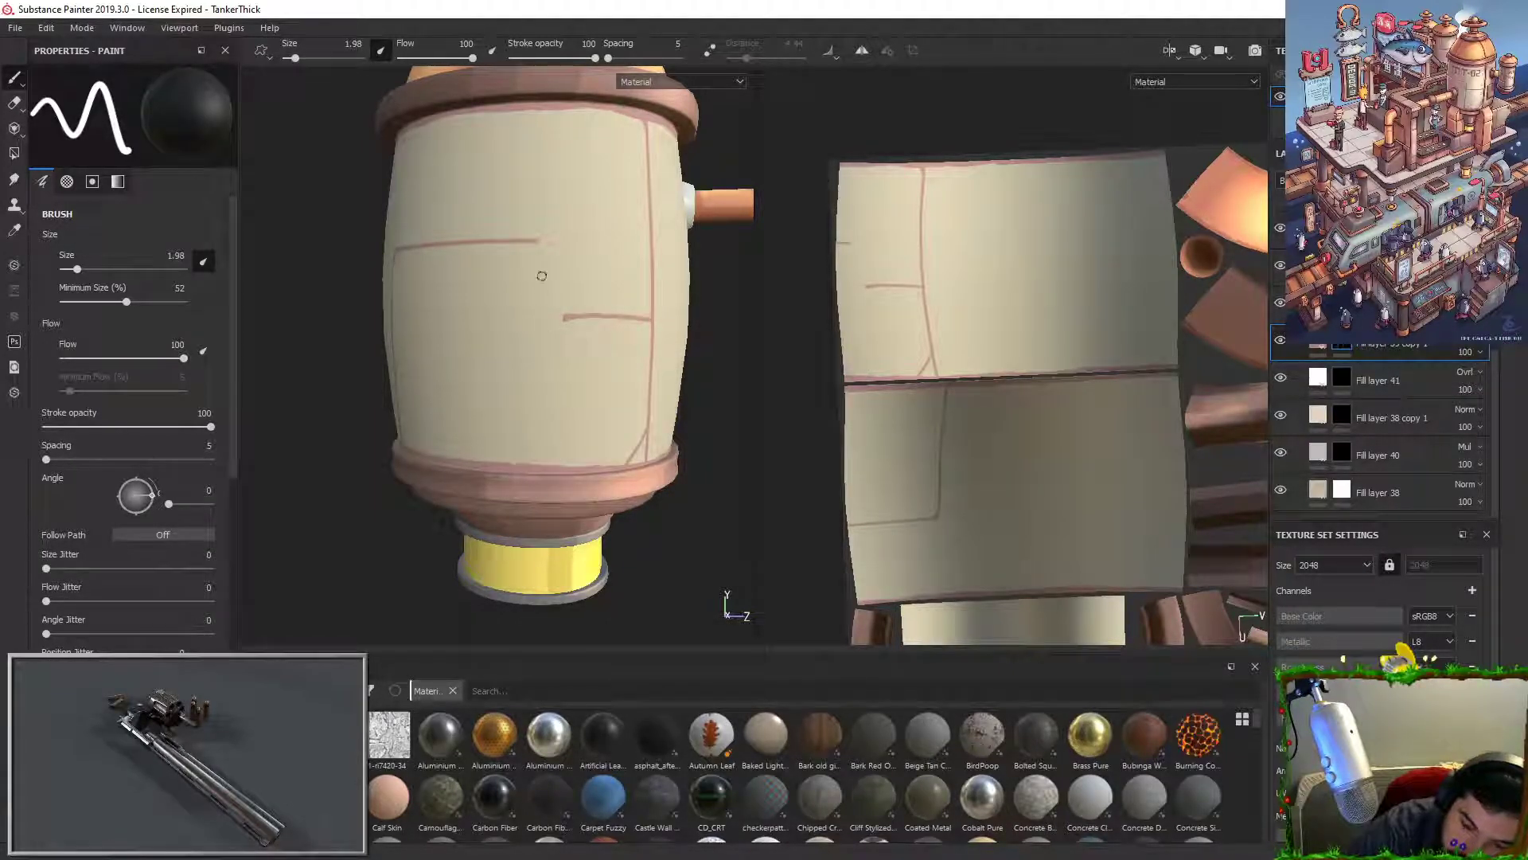
key("x")
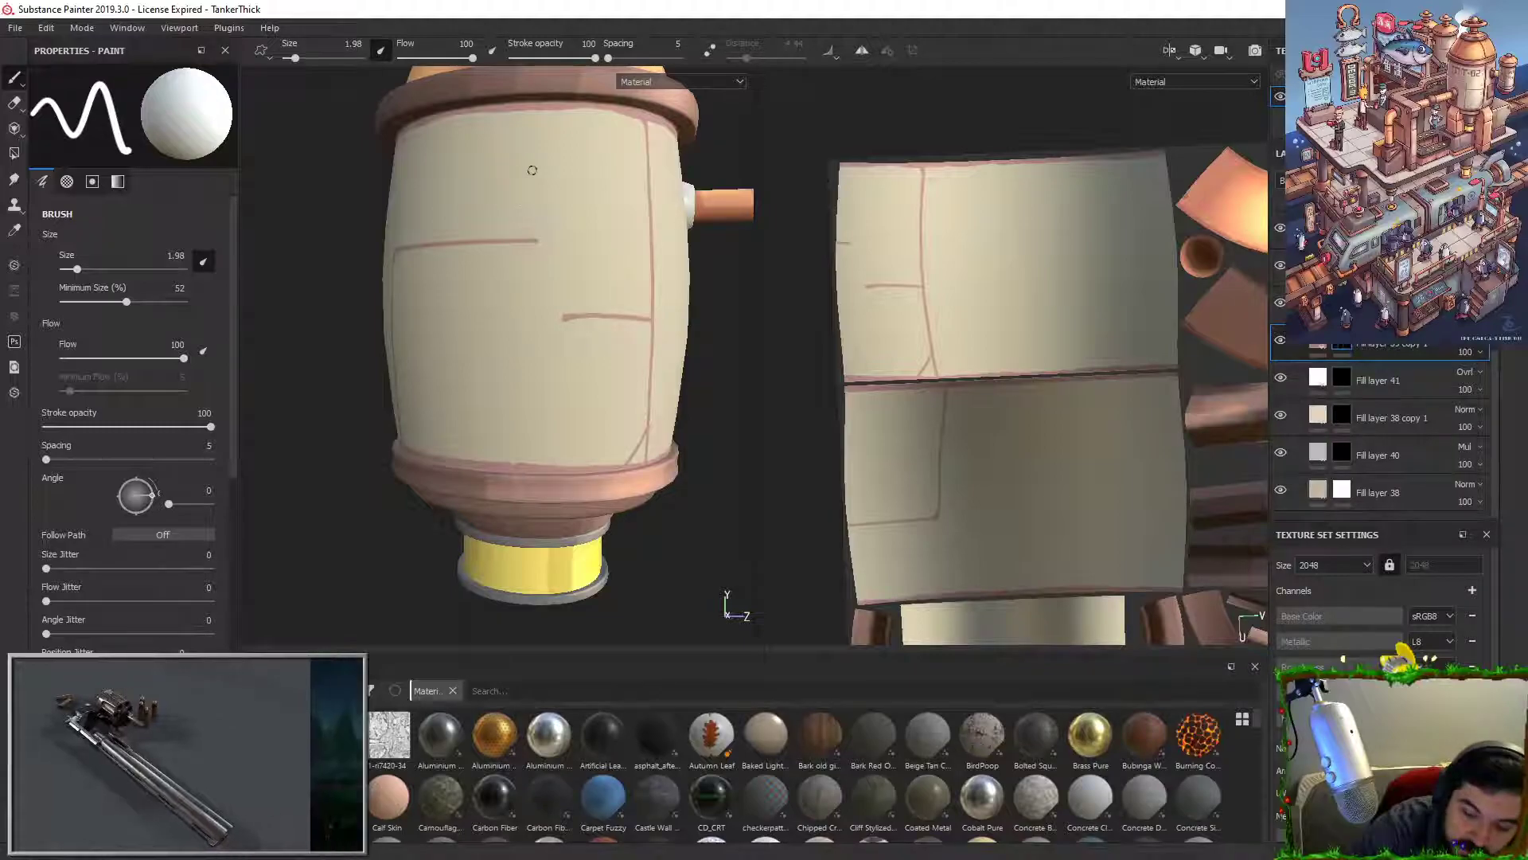
mouse_move(516, 240)
left_mouse_down()
mouse_move(538, 250)
mouse_move(537, 464)
left_mouse_up()
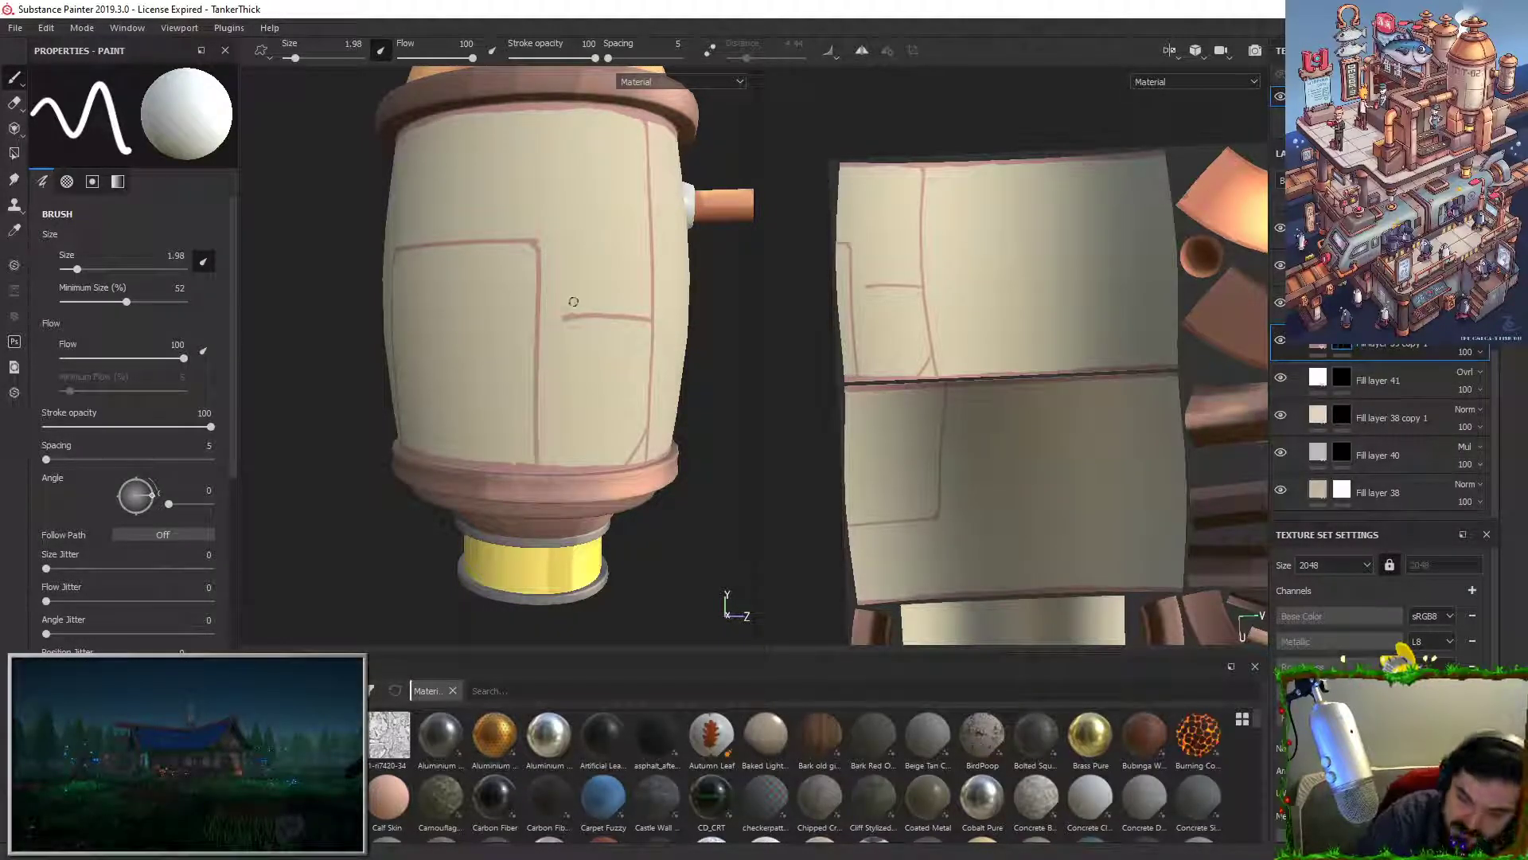
Step: Extend the short horizontal seam straight to the repainted vertical seam, erase the overshoot, and trim the large panel's upper corner
left_click_drag(538, 319, 594, 316)
key("ctrl+z")
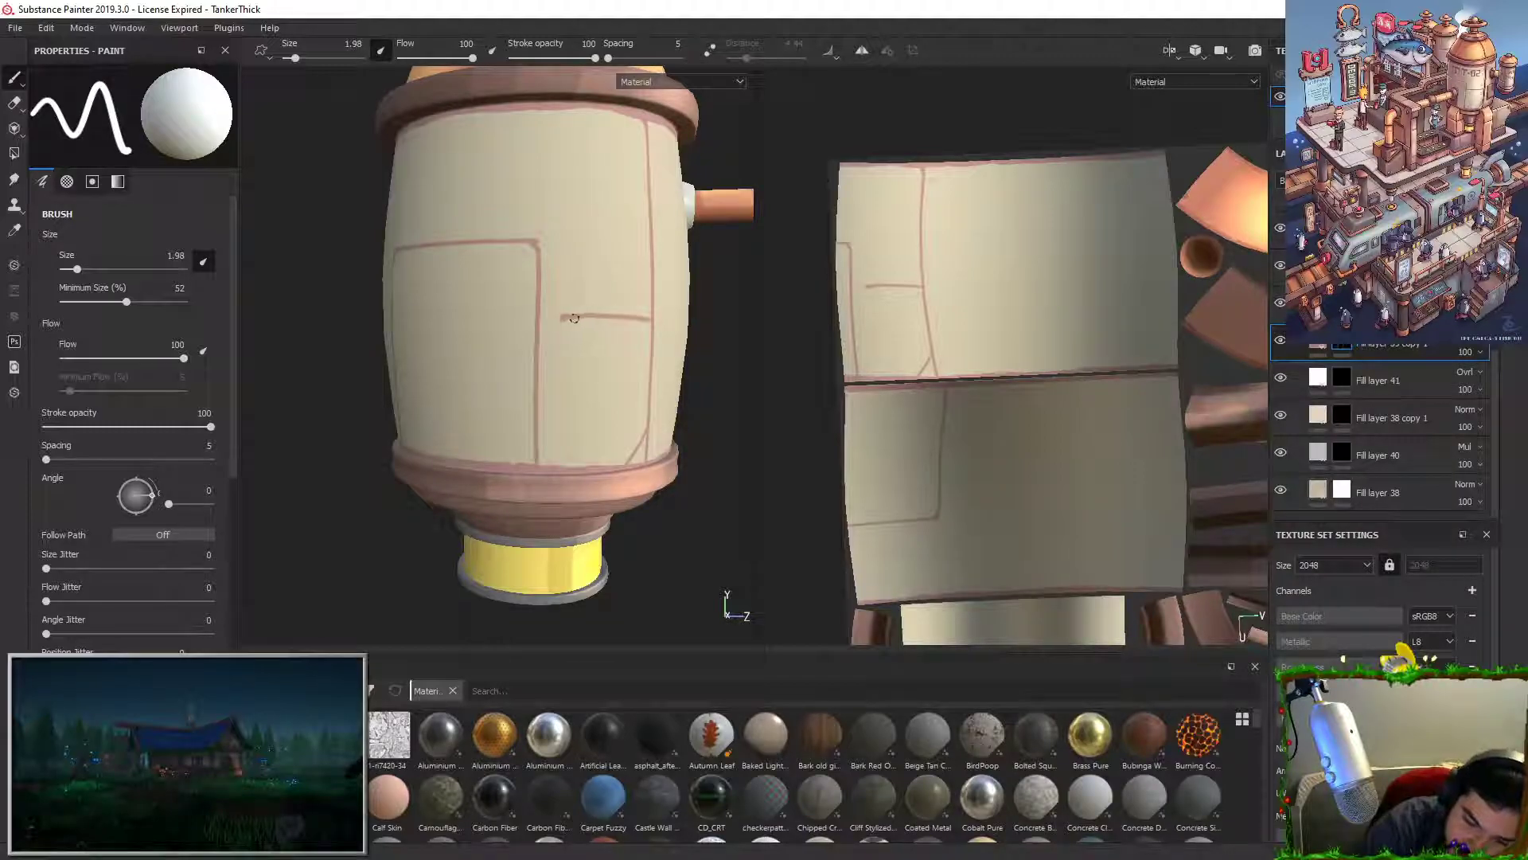
left_click(513, 319, "shift")
key("x")
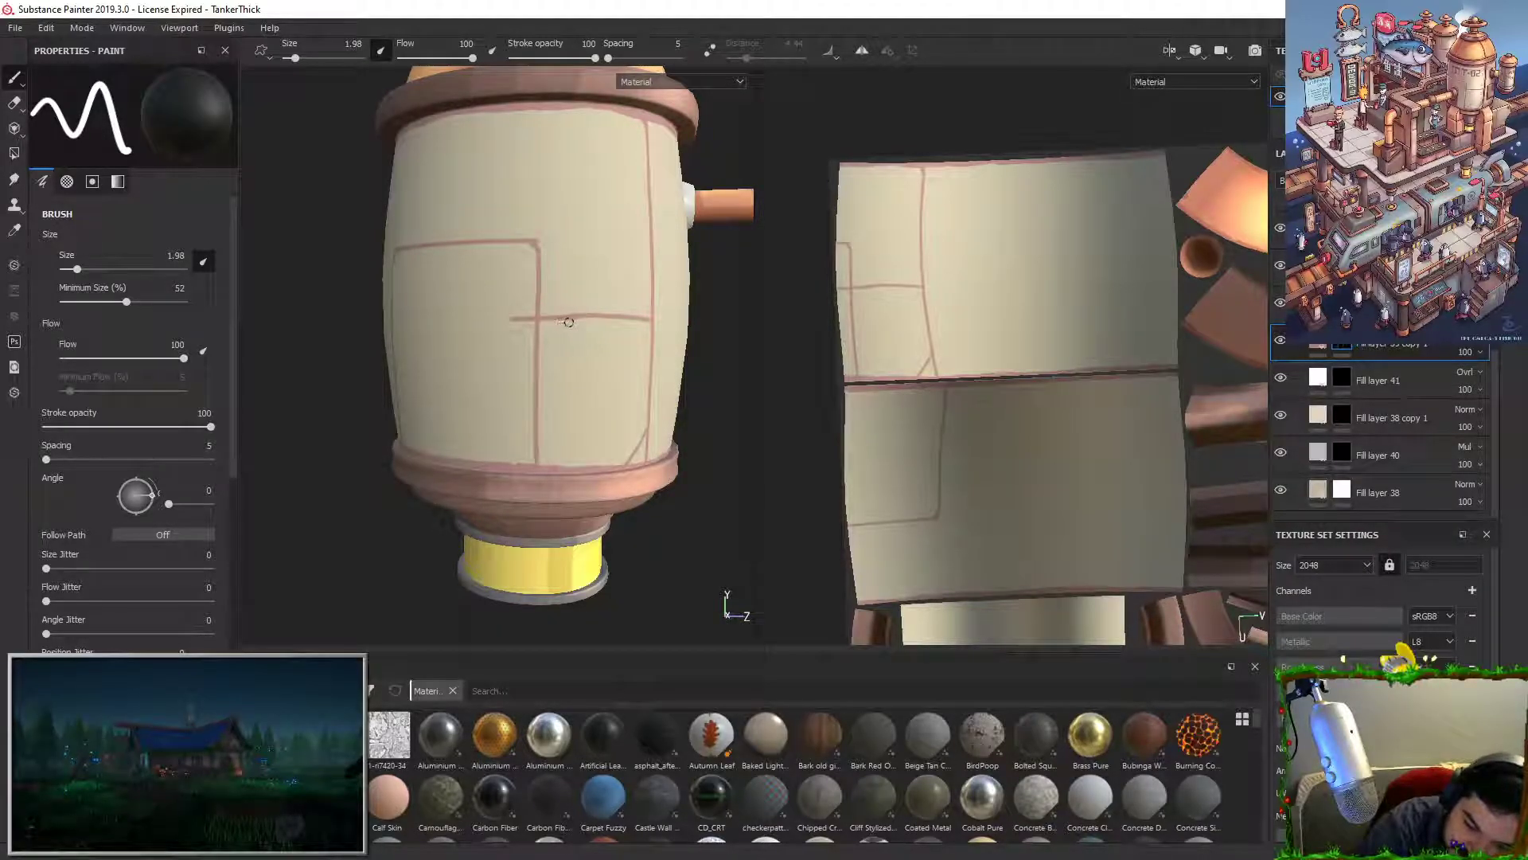
mouse_move(518, 301)
left_mouse_down()
mouse_move(529, 350)
mouse_move(535, 328)
left_mouse_up()
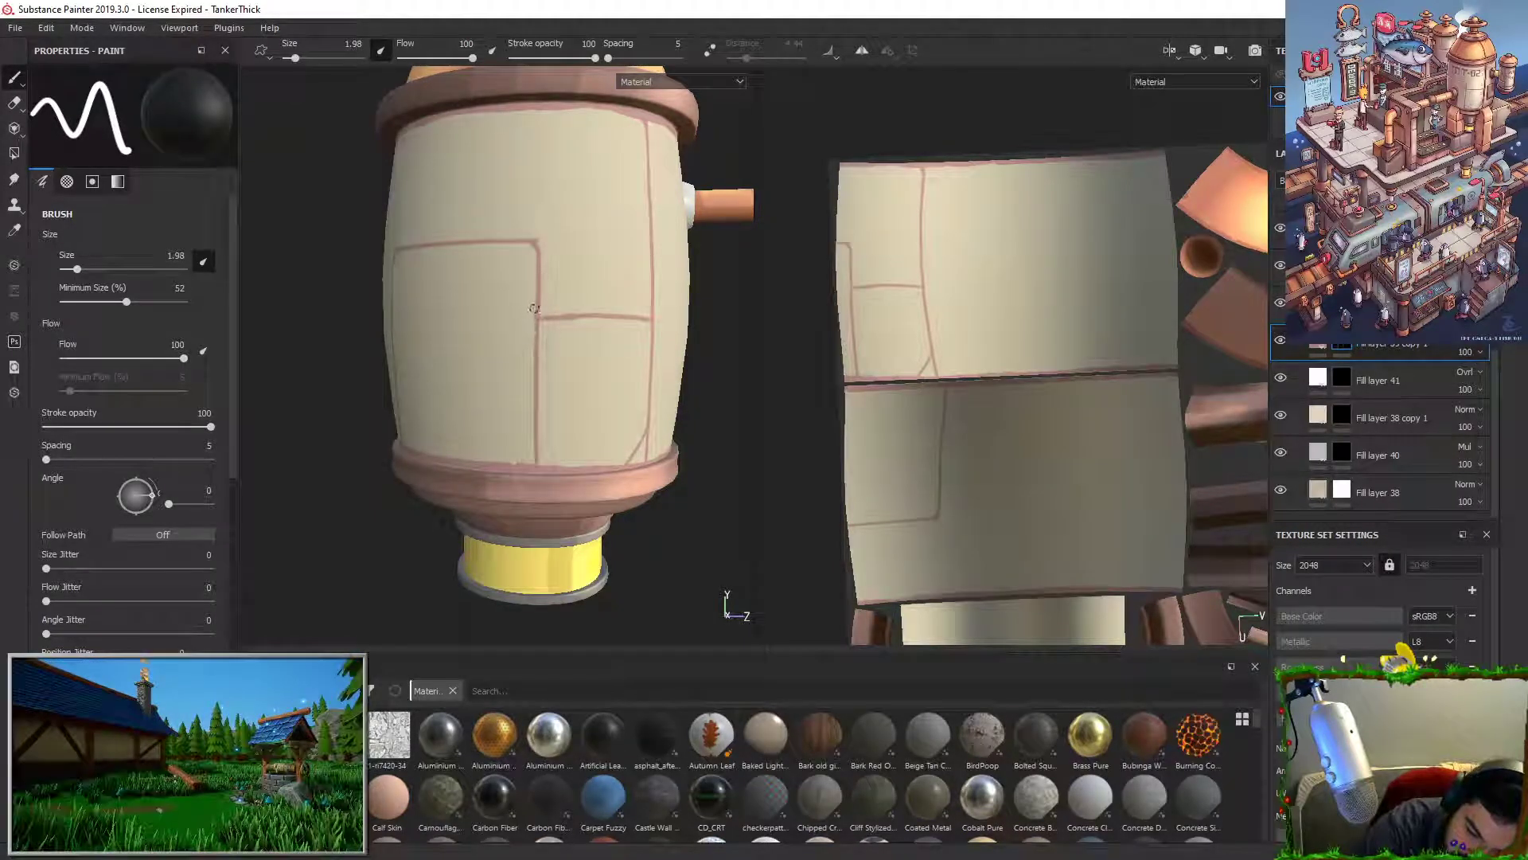
left_click_drag(532, 242, 535, 243)
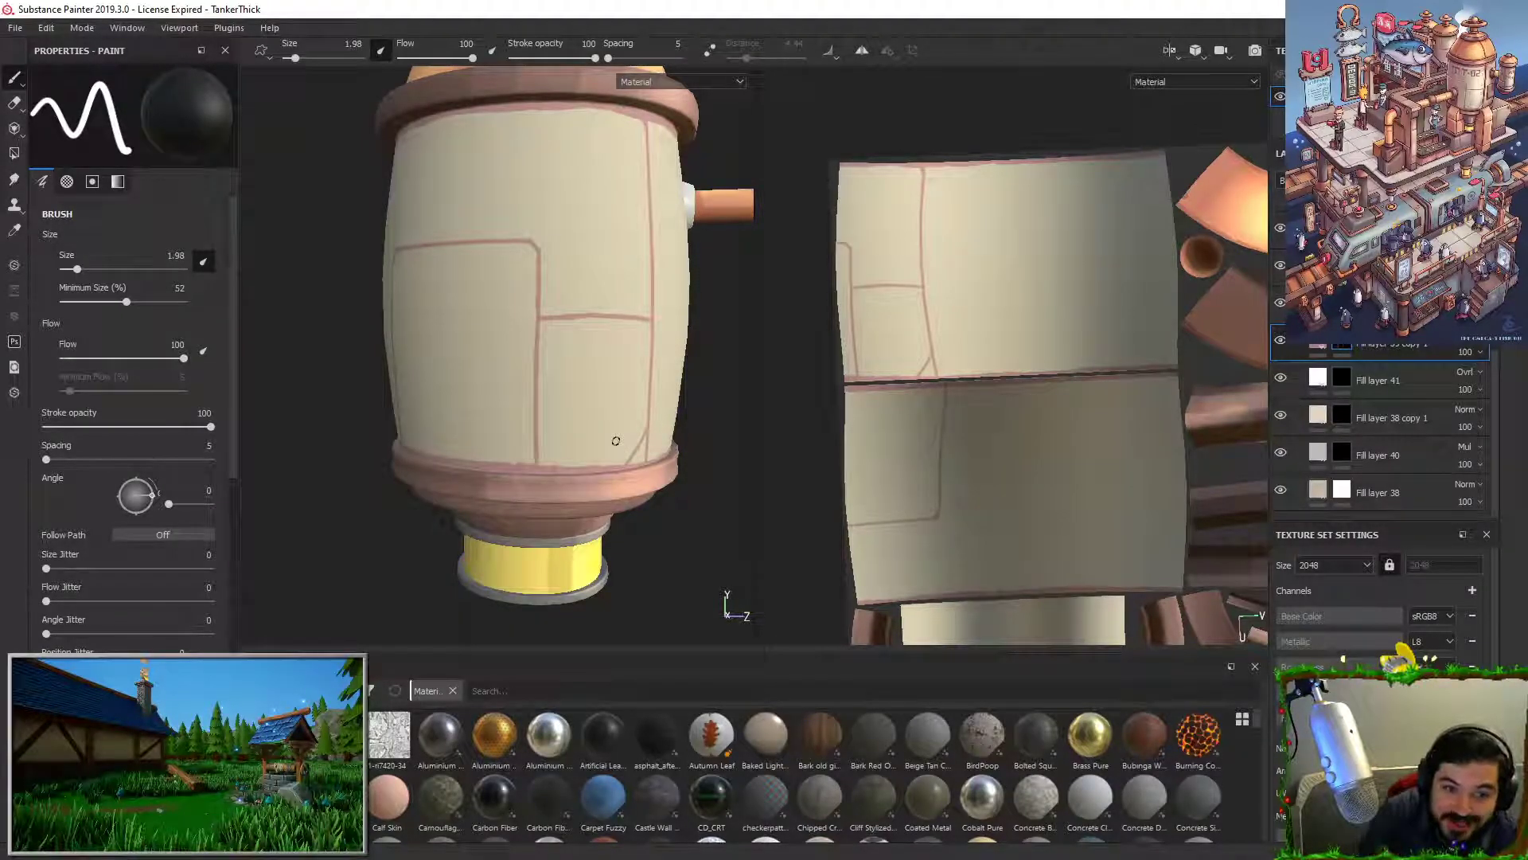
Step: Set the brush's minimum size to 20% and paint a small pointed notch on the small panel's lower edge beside the vertical seam
key("x")
left_click_drag(541, 462, 572, 447)
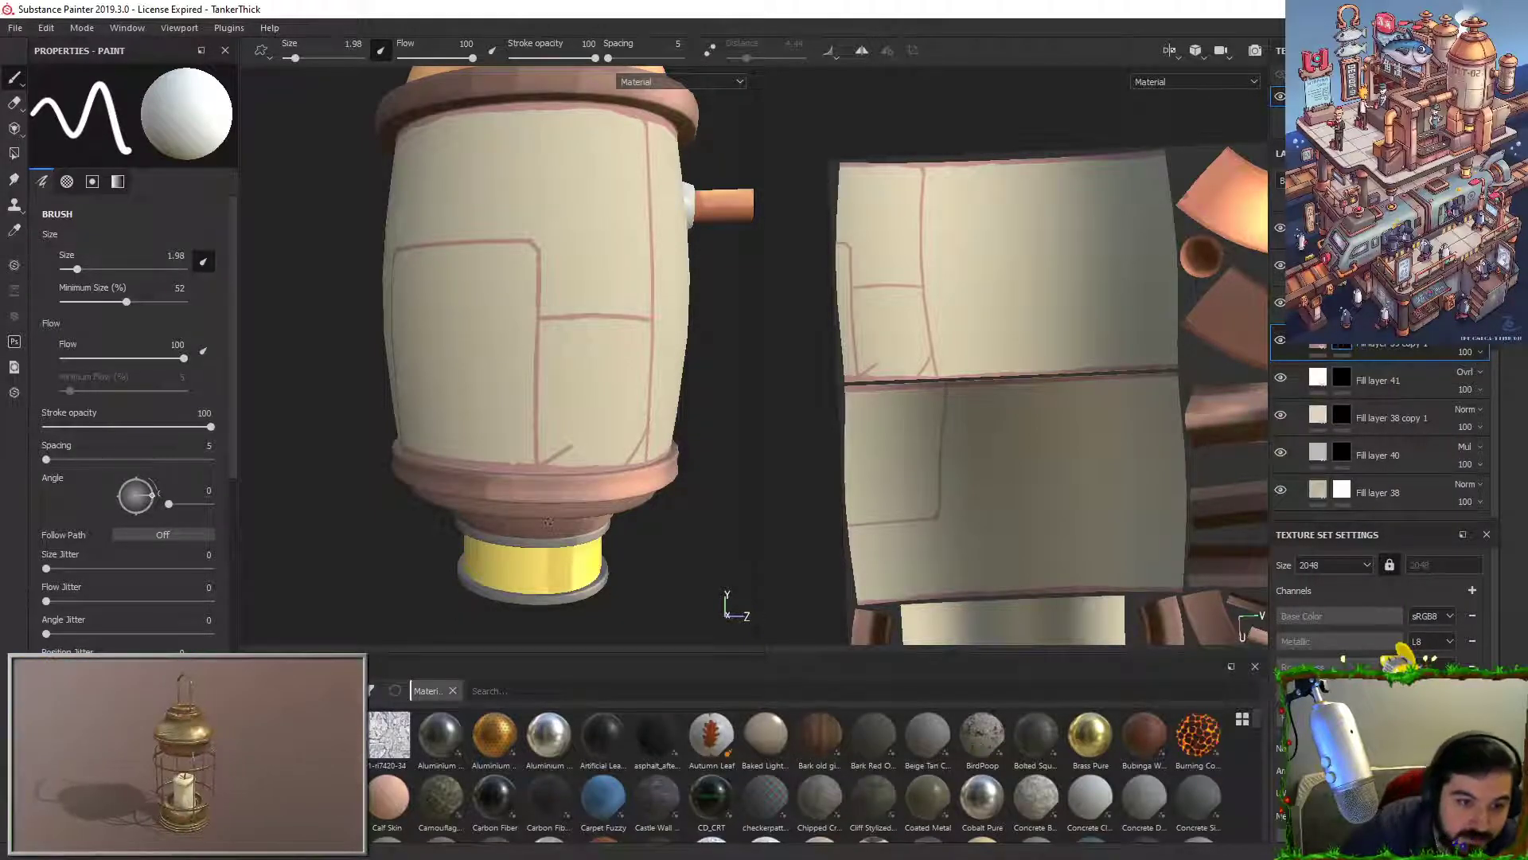
key("ctrl+z")
left_click_drag(126, 301, 88, 301)
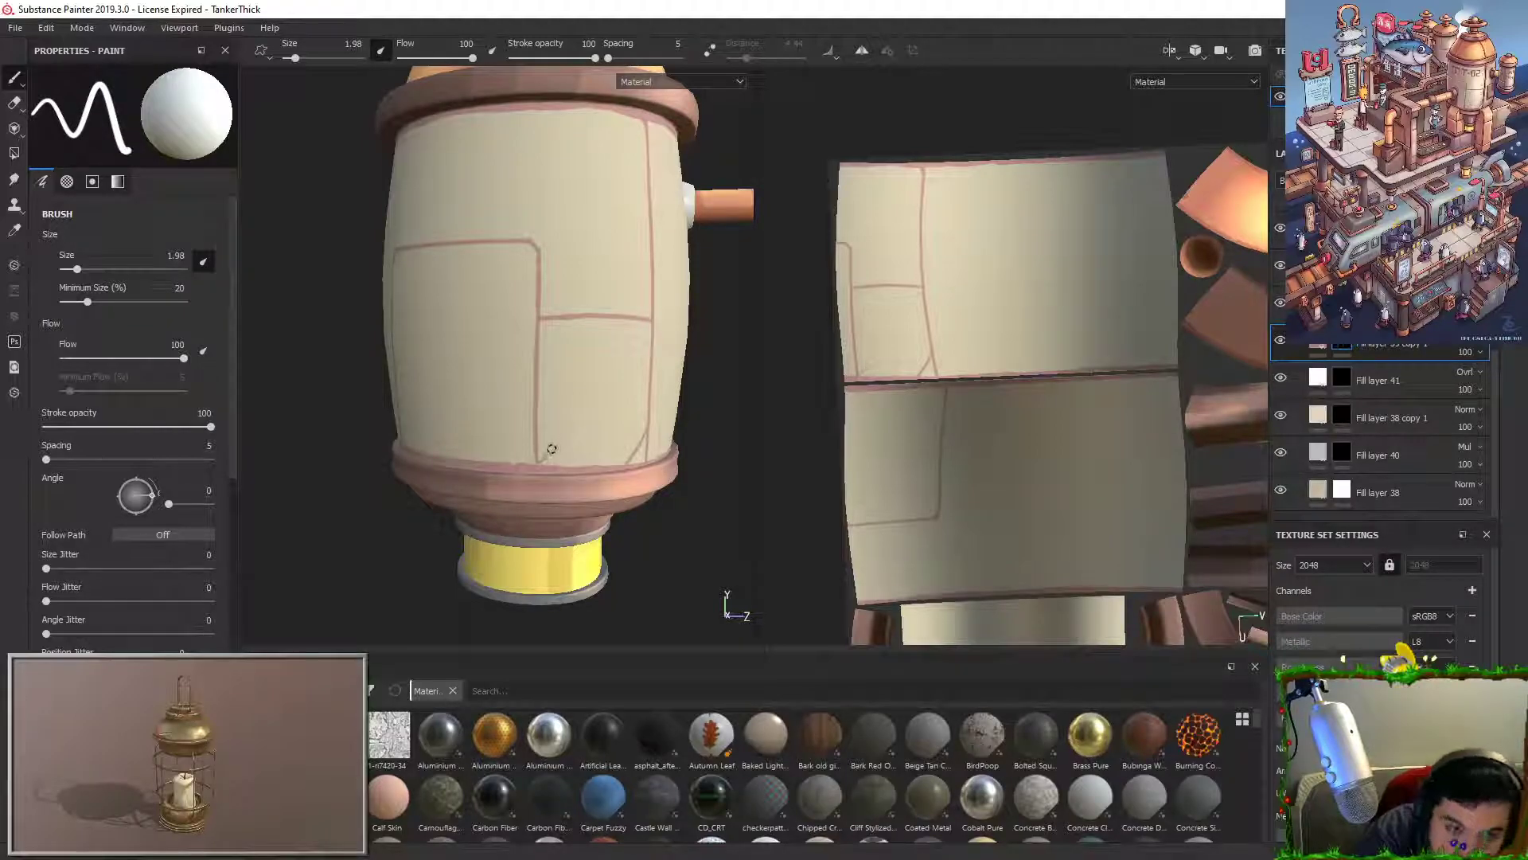
left_click_drag(538, 465, 568, 445)
key("ctrl+z")
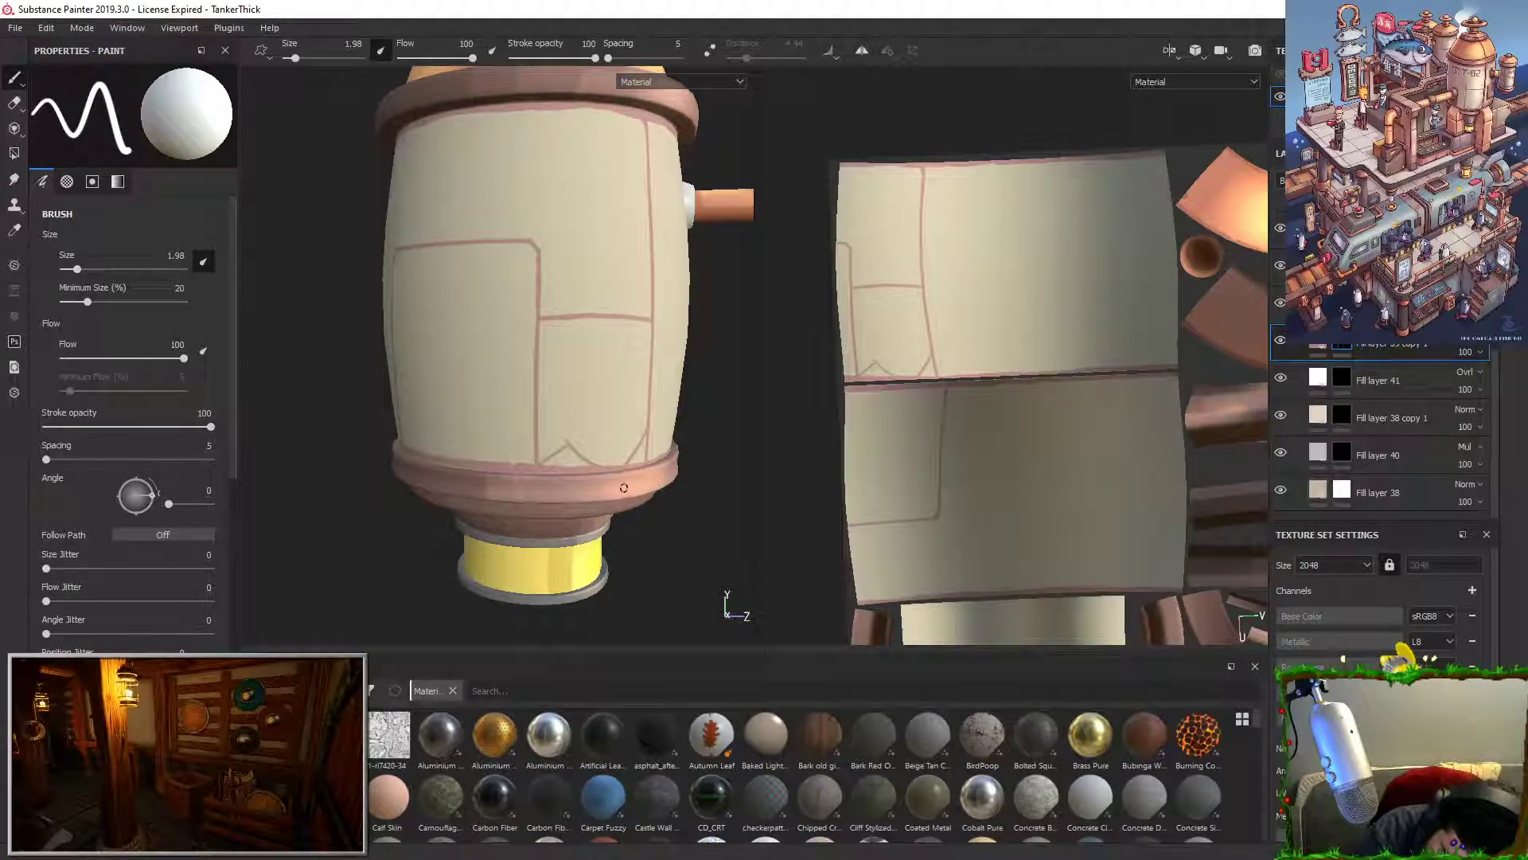
left_click_drag(572, 447, 592, 463)
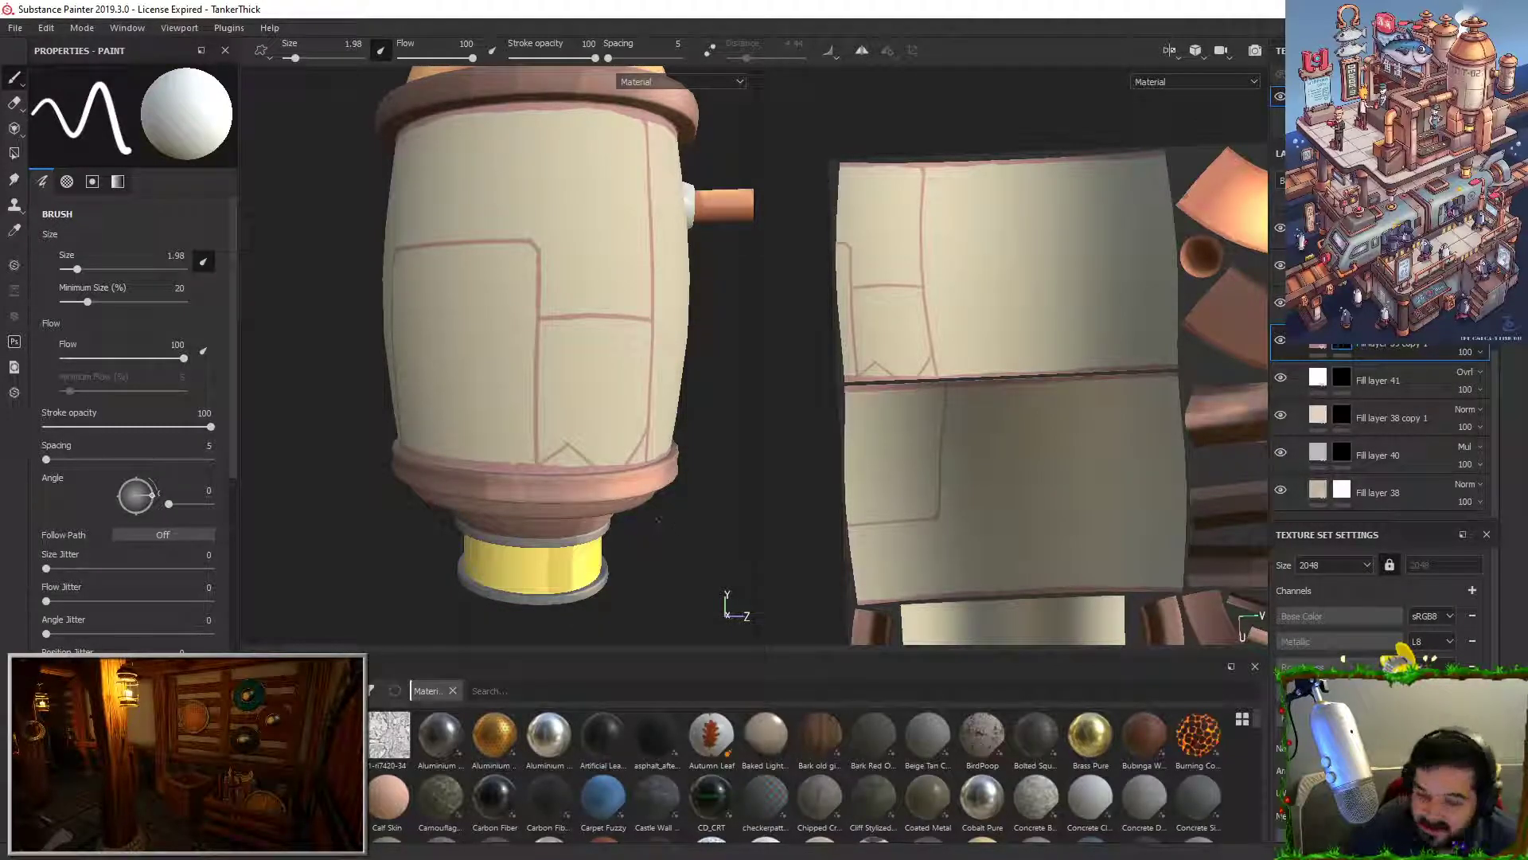
Step: Try a horizontal seam stroke across the middle of the upper beige shell in the 2D view
mouse_move(590, 323)
left_mouse_down("alt")
mouse_move(518, 335)
mouse_move(556, 382)
left_mouse_up("alt")
right_click_drag(556, 382, 573, 392, "alt")
mouse_move(574, 358)
left_mouse_down("alt")
mouse_move(583, 427)
mouse_move(622, 449)
mouse_move(617, 413)
left_mouse_up("alt")
middle_click_drag(532, 382, 573, 392, "alt")
left_click_drag(576, 393, 617, 392, "alt")
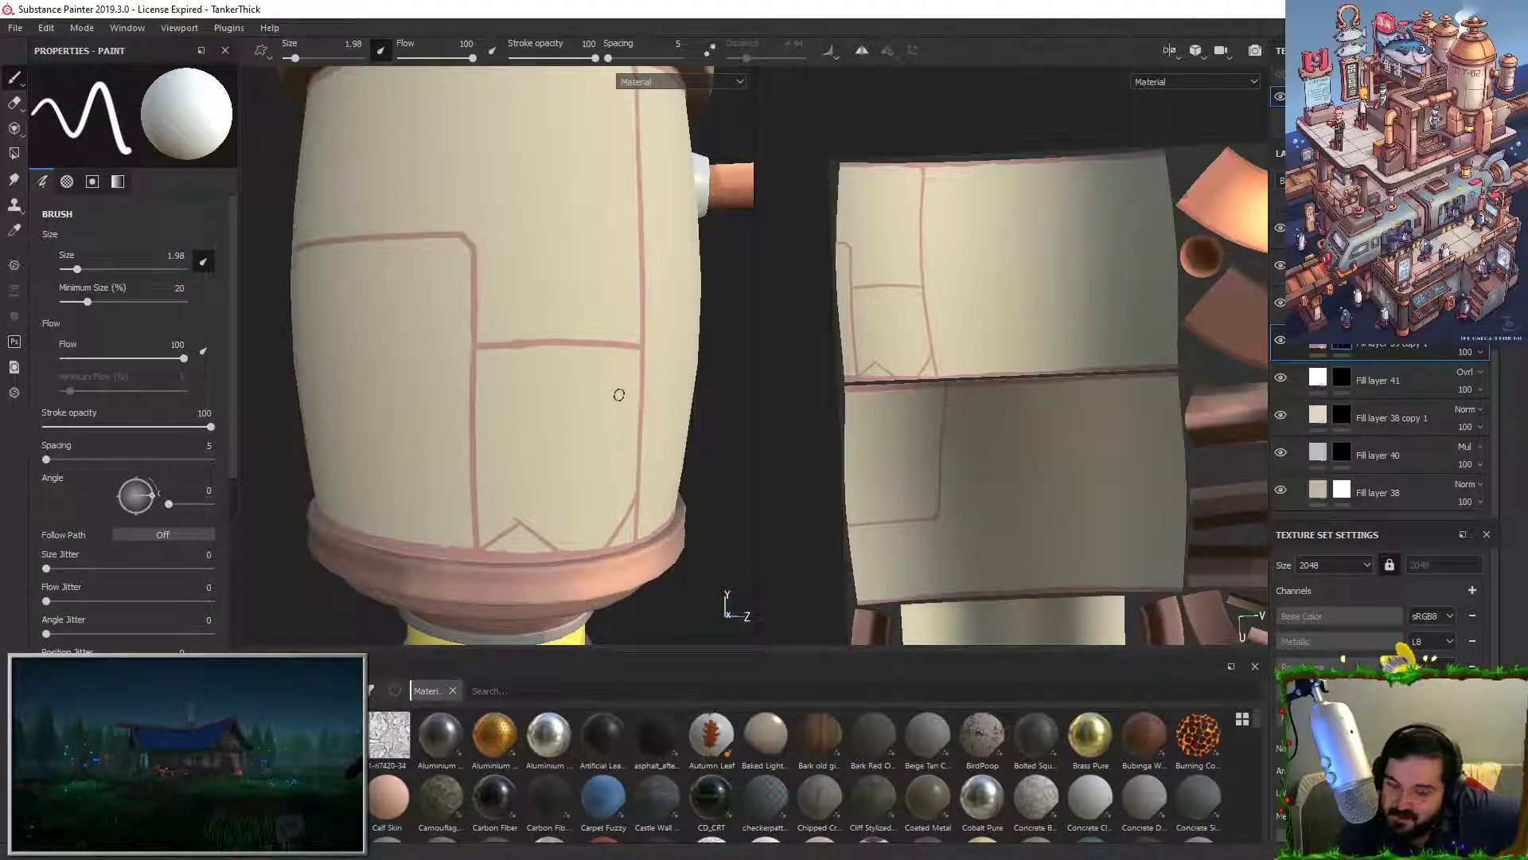
left_click_drag(965, 256, 1117, 262)
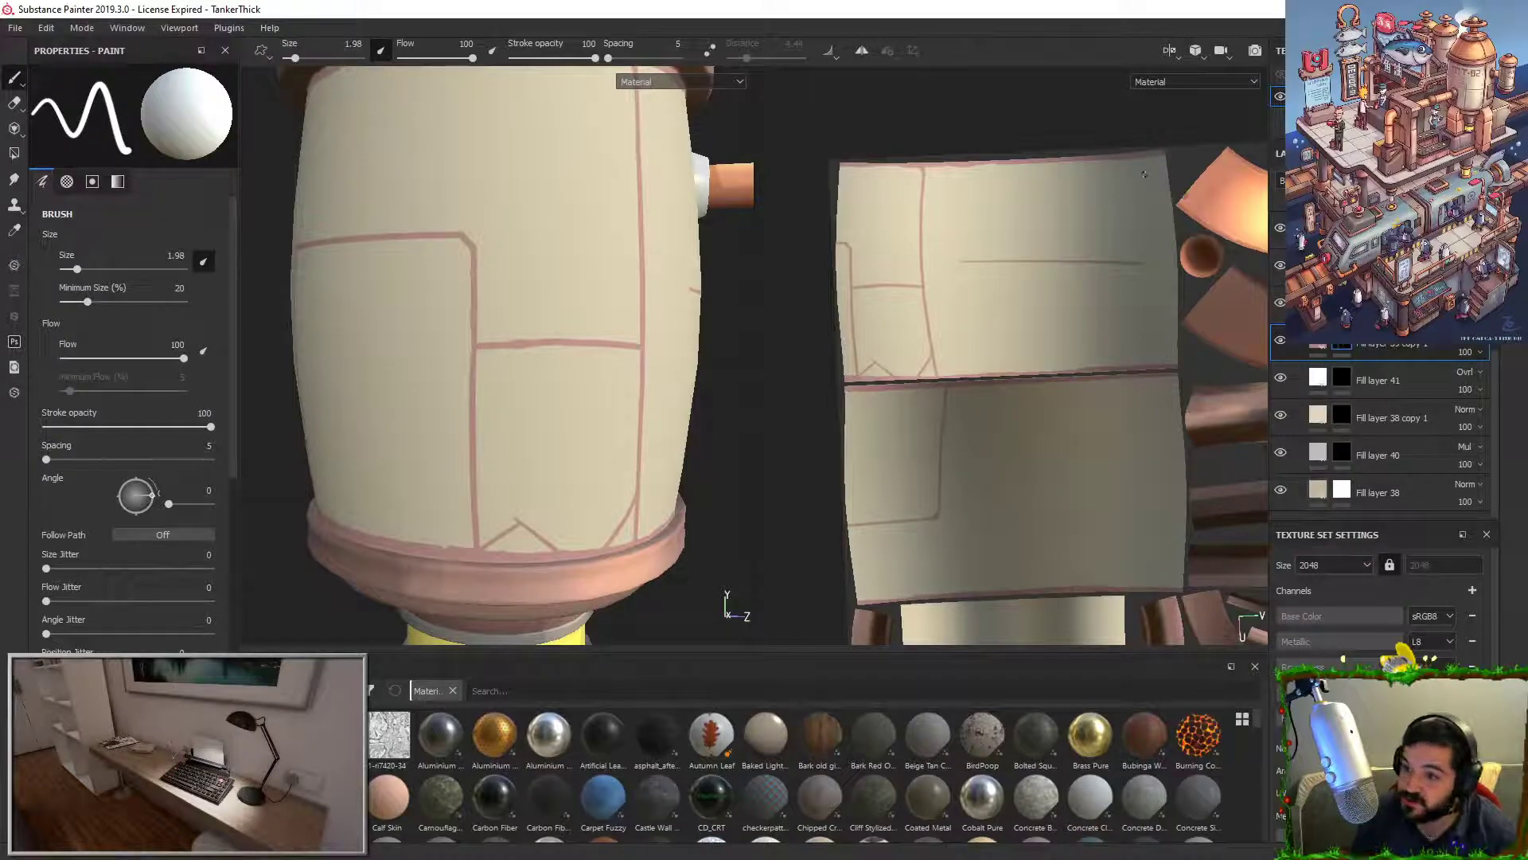
key("ctrl+z")
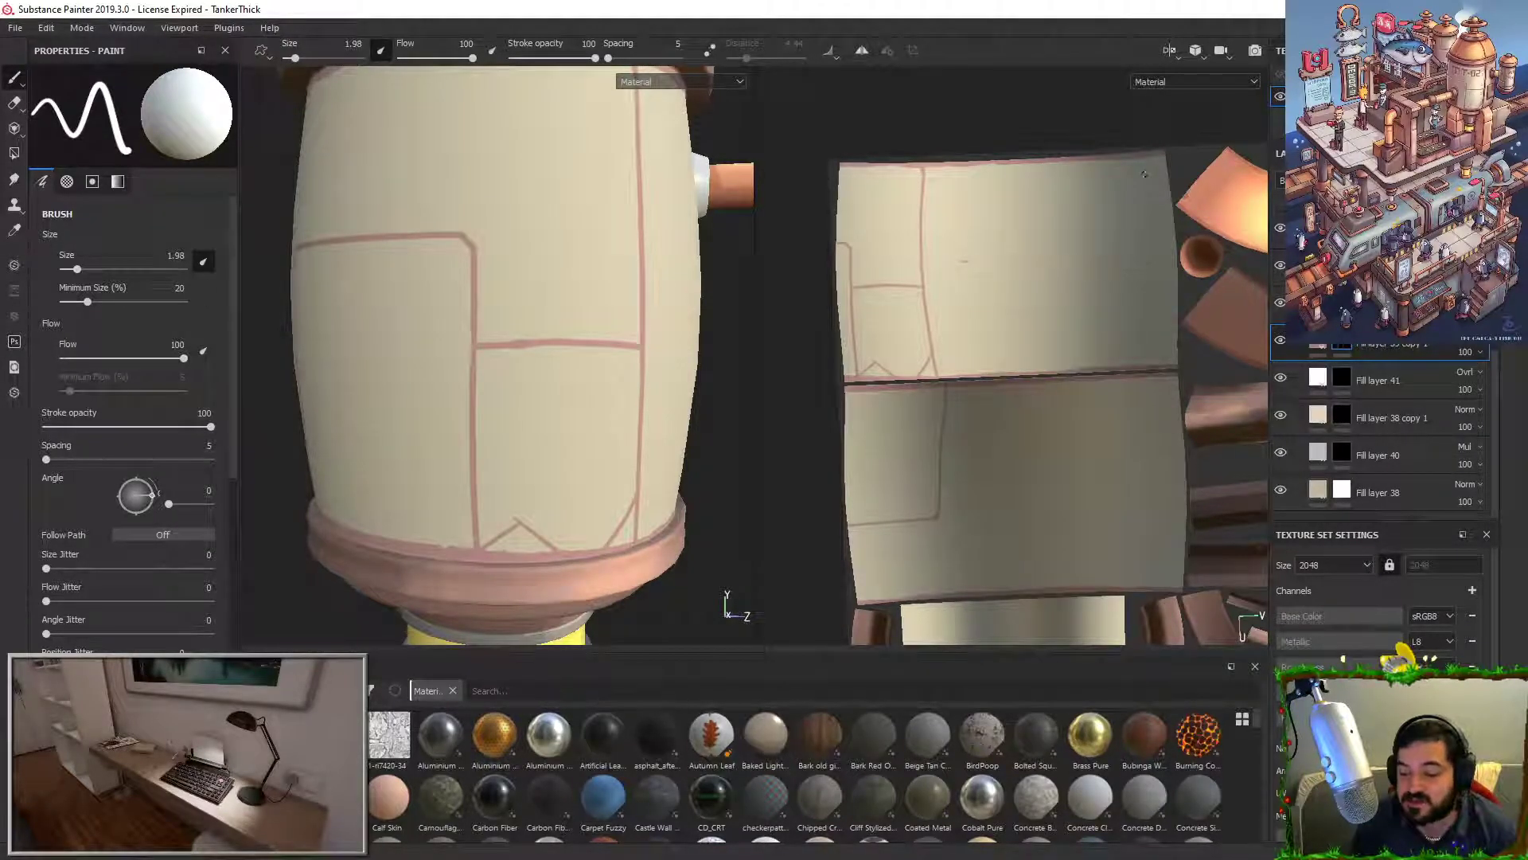
Step: Erase the large panel's far vertical seam and its corner with black mask paint
left_click_drag(541, 316, 621, 319, "alt")
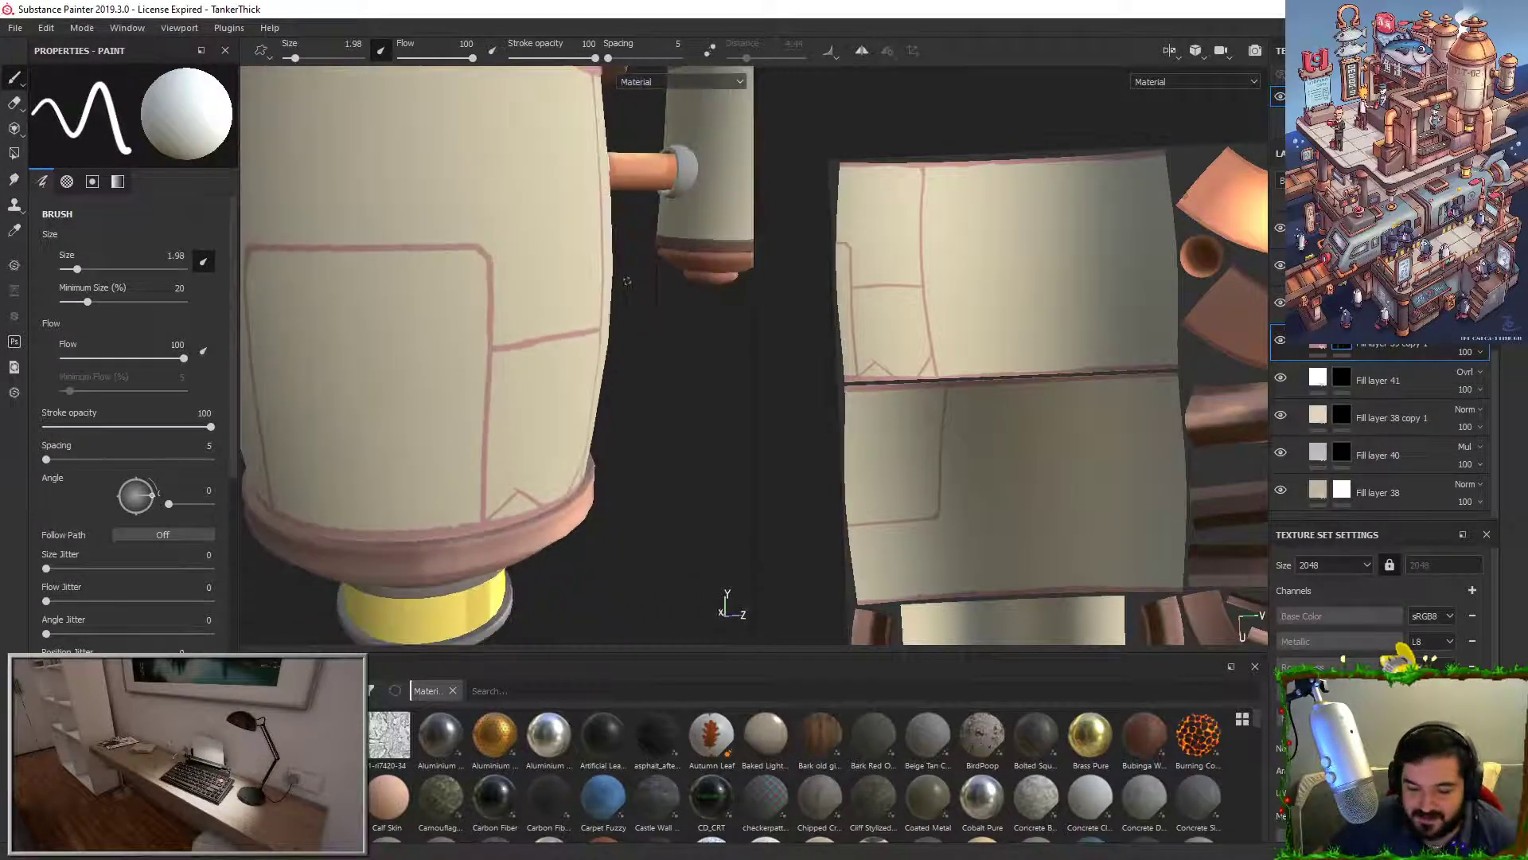
middle_click_drag(542, 286, 597, 322, "alt")
left_click_drag(567, 318, 614, 322, "alt")
middle_click_drag(615, 322, 688, 323, "alt")
mouse_move(546, 350)
left_mouse_down("alt")
mouse_move(614, 351)
mouse_move(517, 363)
mouse_move(559, 362)
left_mouse_up("alt")
middle_click_drag(615, 361, 655, 364, "alt")
key("x")
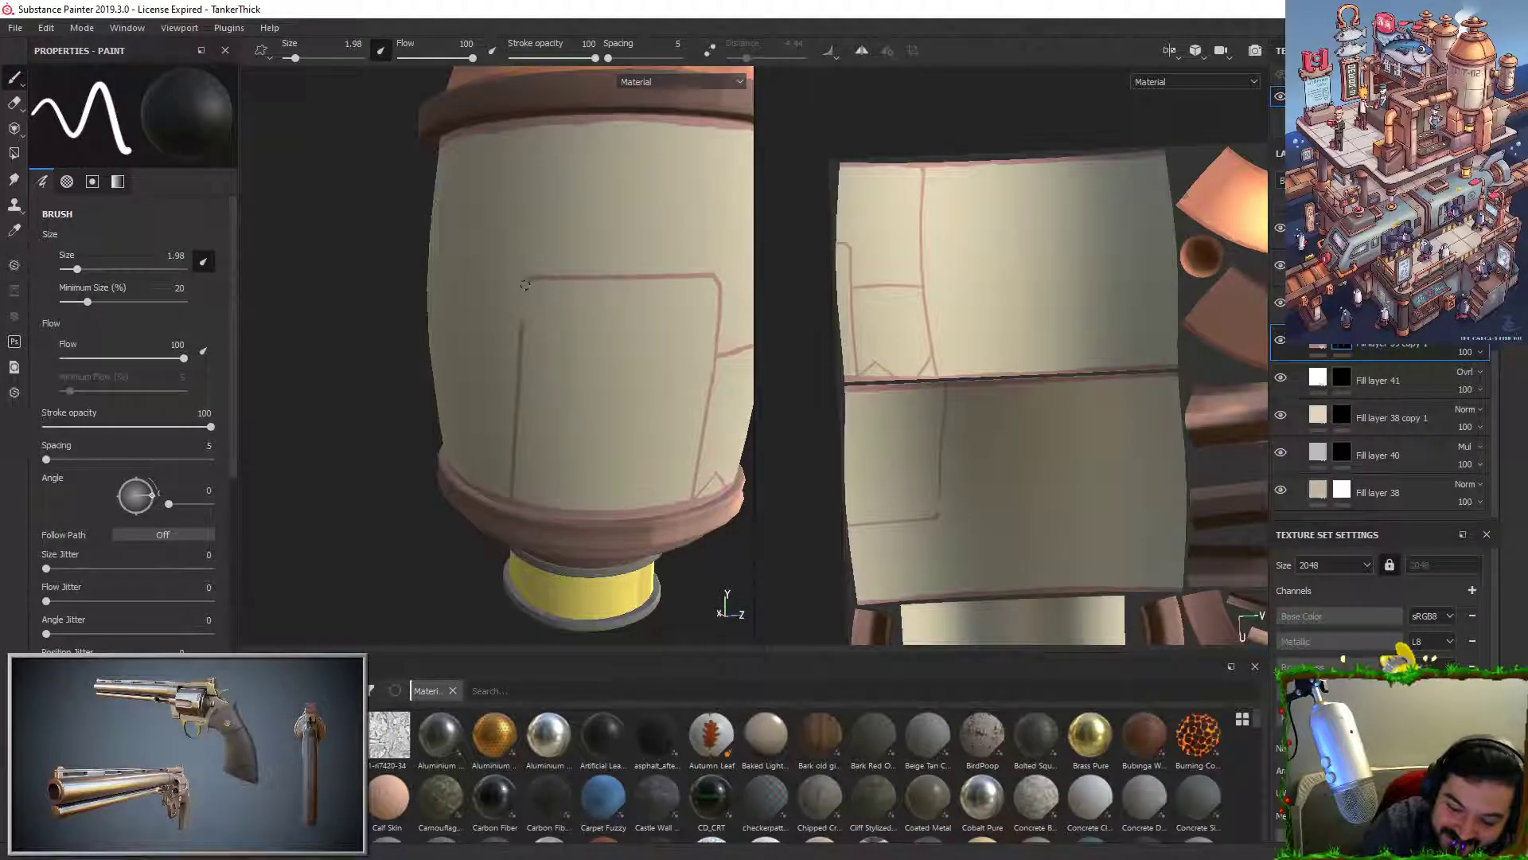
left_click_drag(522, 316, 516, 407)
left_click_drag(515, 492, 510, 481)
Step: Extend the large panel's horizontal seam, paint a straight vertical seam from its end to the lower rim, and trim the corner with black
key("x")
left_click_drag(583, 407, 638, 399, "alt")
left_click(533, 279)
left_click(432, 285, "shift")
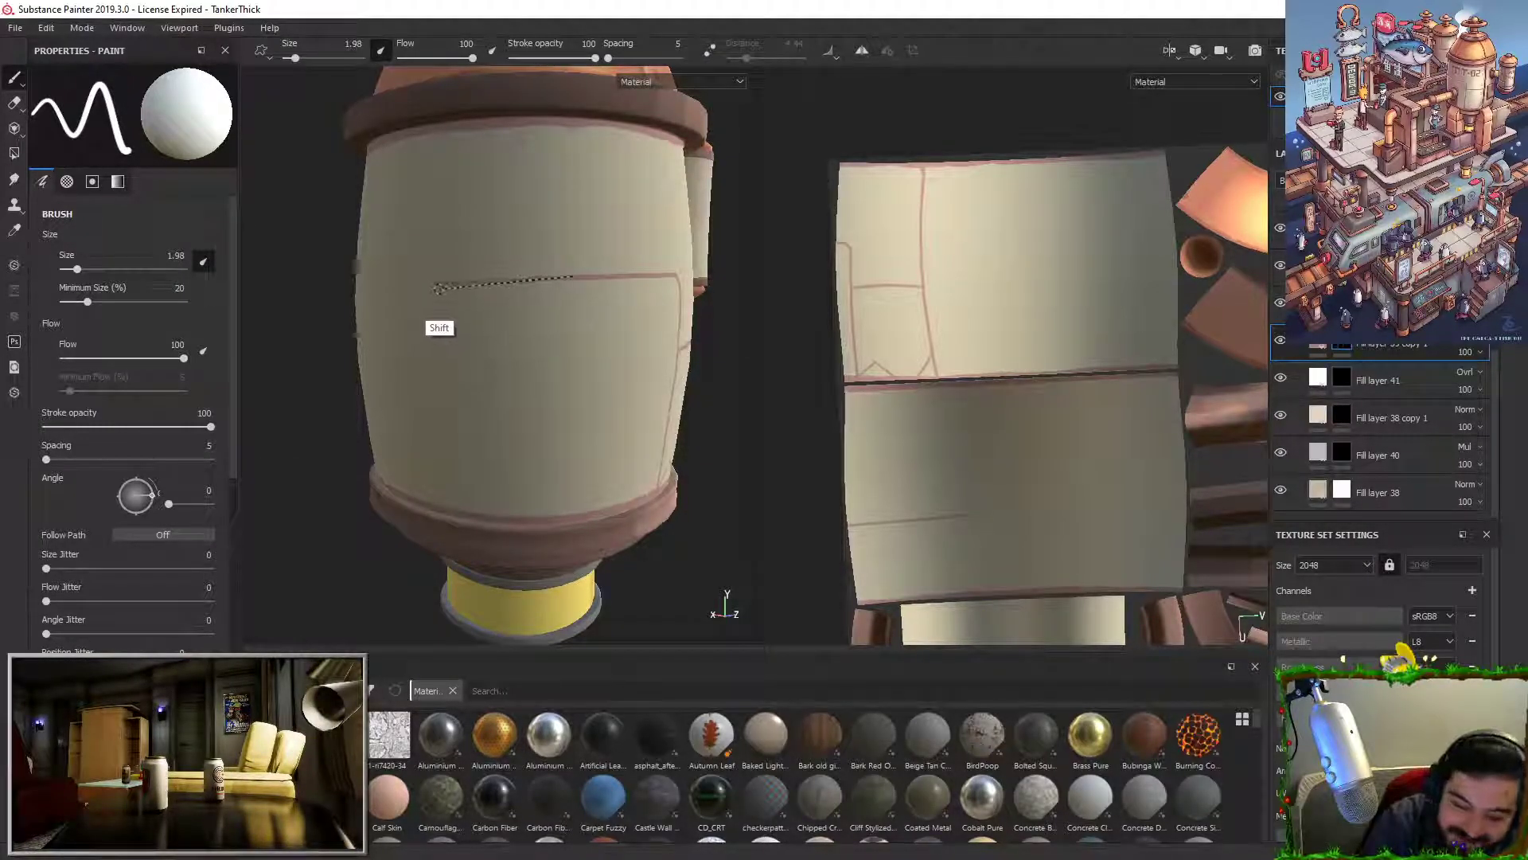
left_click(445, 487, "shift")
key("ctrl+z")
left_click(435, 507, "shift")
mouse_move(637, 598)
left_mouse_down("alt")
mouse_move(733, 583)
mouse_move(660, 583)
mouse_move(720, 593)
left_mouse_up("alt")
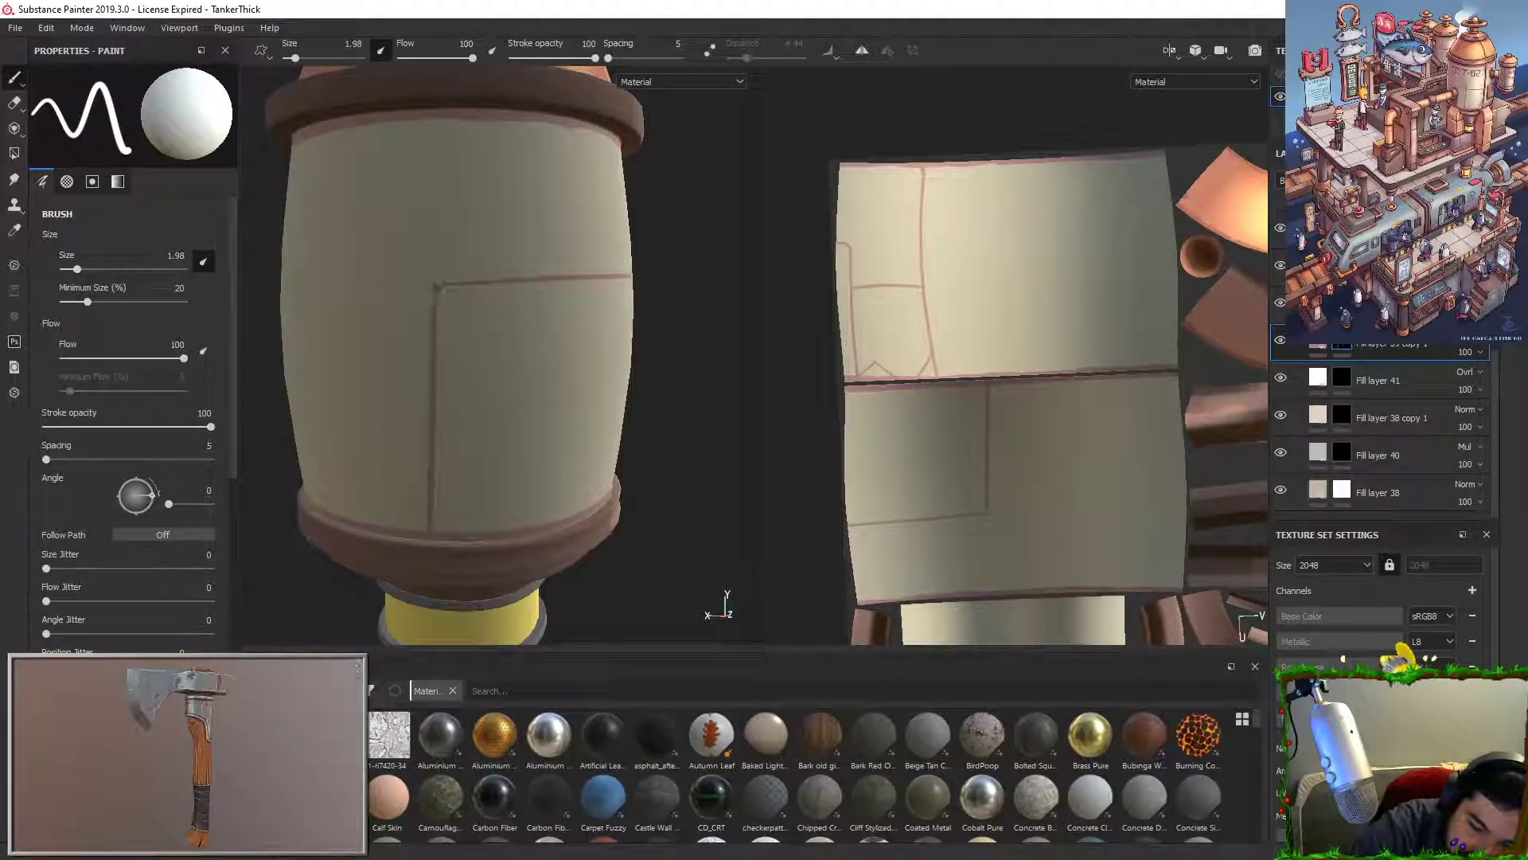
key("x")
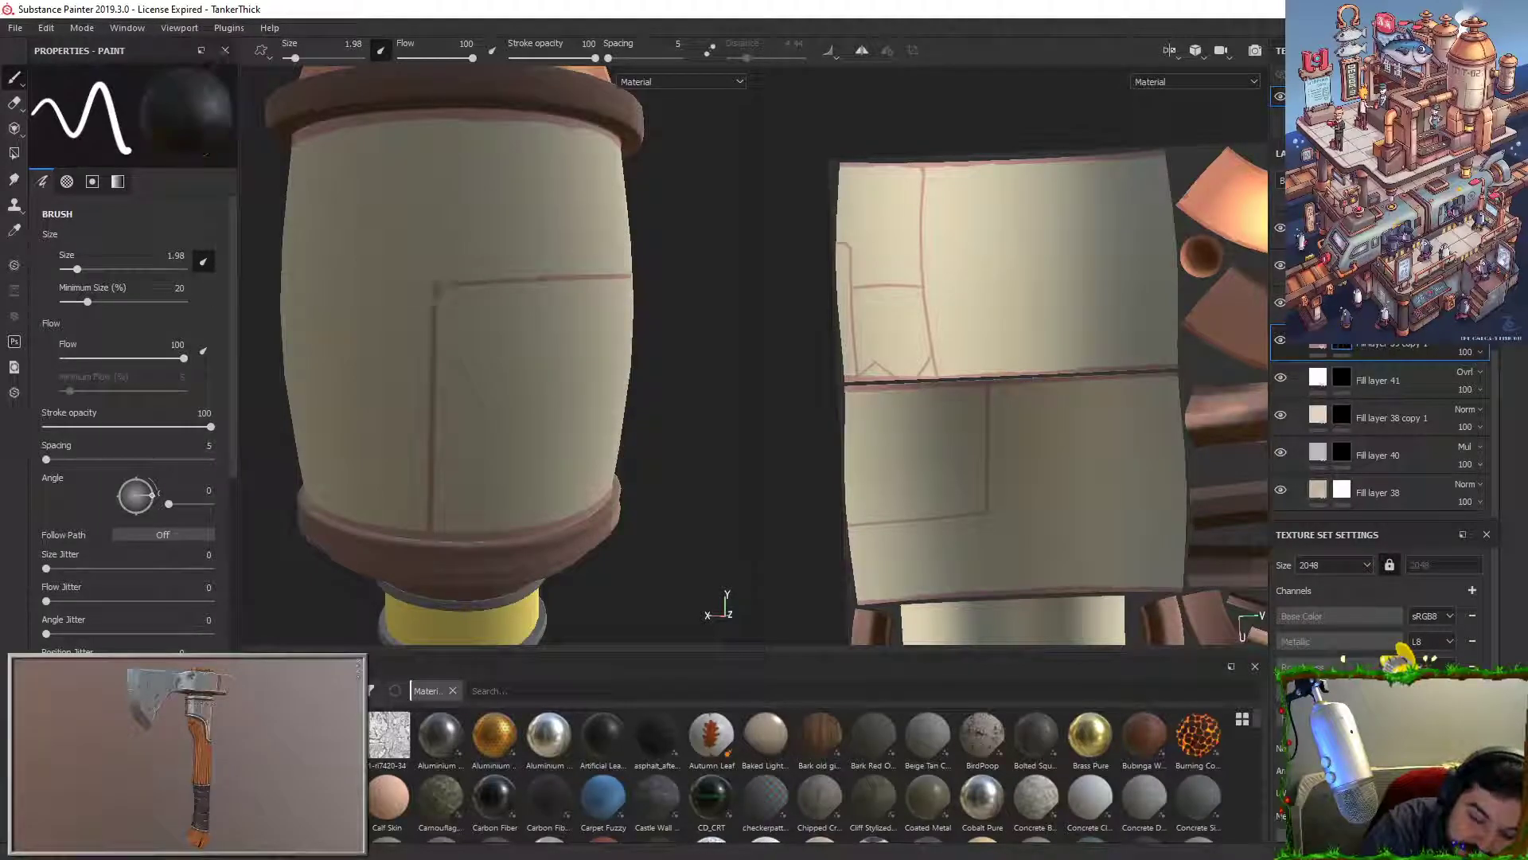
mouse_move(674, 396)
left_mouse_down("alt")
mouse_move(587, 379)
mouse_move(487, 413)
mouse_move(362, 341)
left_mouse_up("alt")
left_click_drag(529, 382, 553, 303, "alt")
left_click_drag(399, 358, 356, 328, "ctrl+alt")
left_click_drag(527, 291, 485, 305, "alt")
right_click_drag(485, 304, 478, 362, "alt")
left_click_drag(477, 362, 434, 353, "alt")
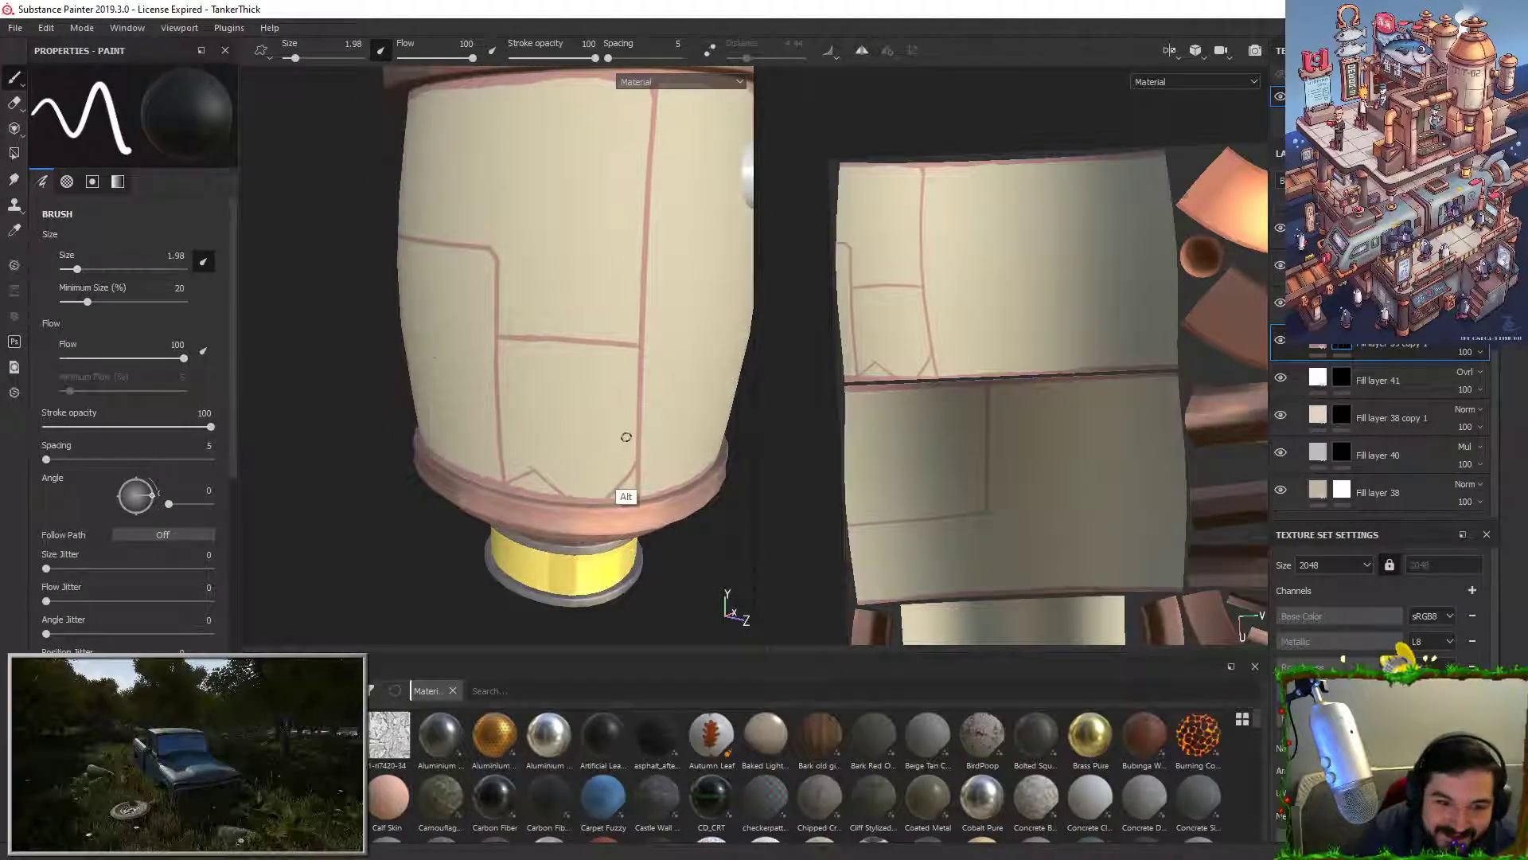
Step: Switch to white mask paint and retouch the lower end of the small panel's long vertical seam
key("x")
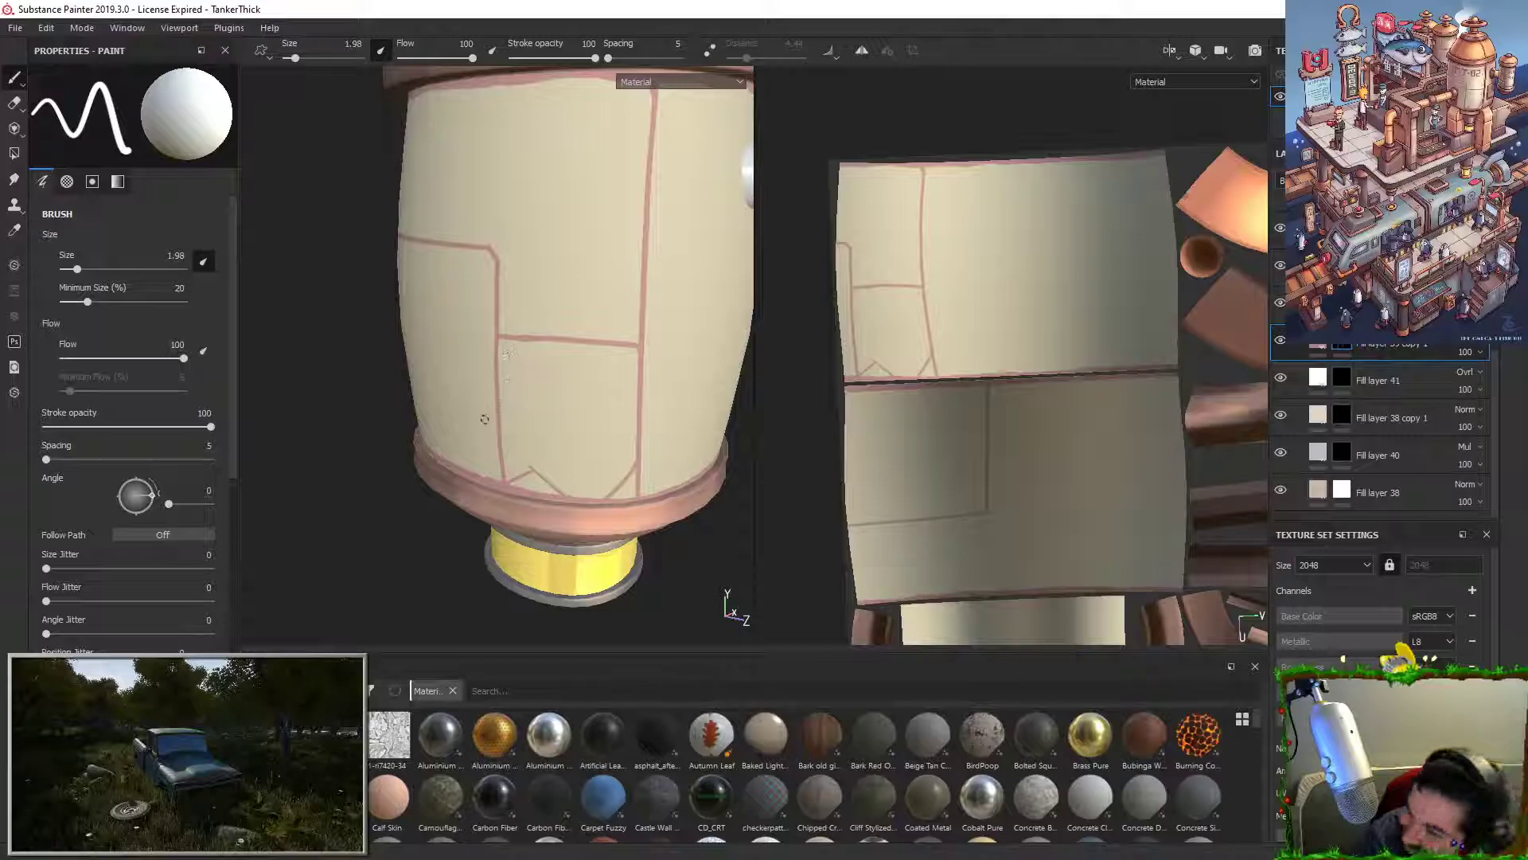
left_click_drag(457, 442, 507, 473, "alt")
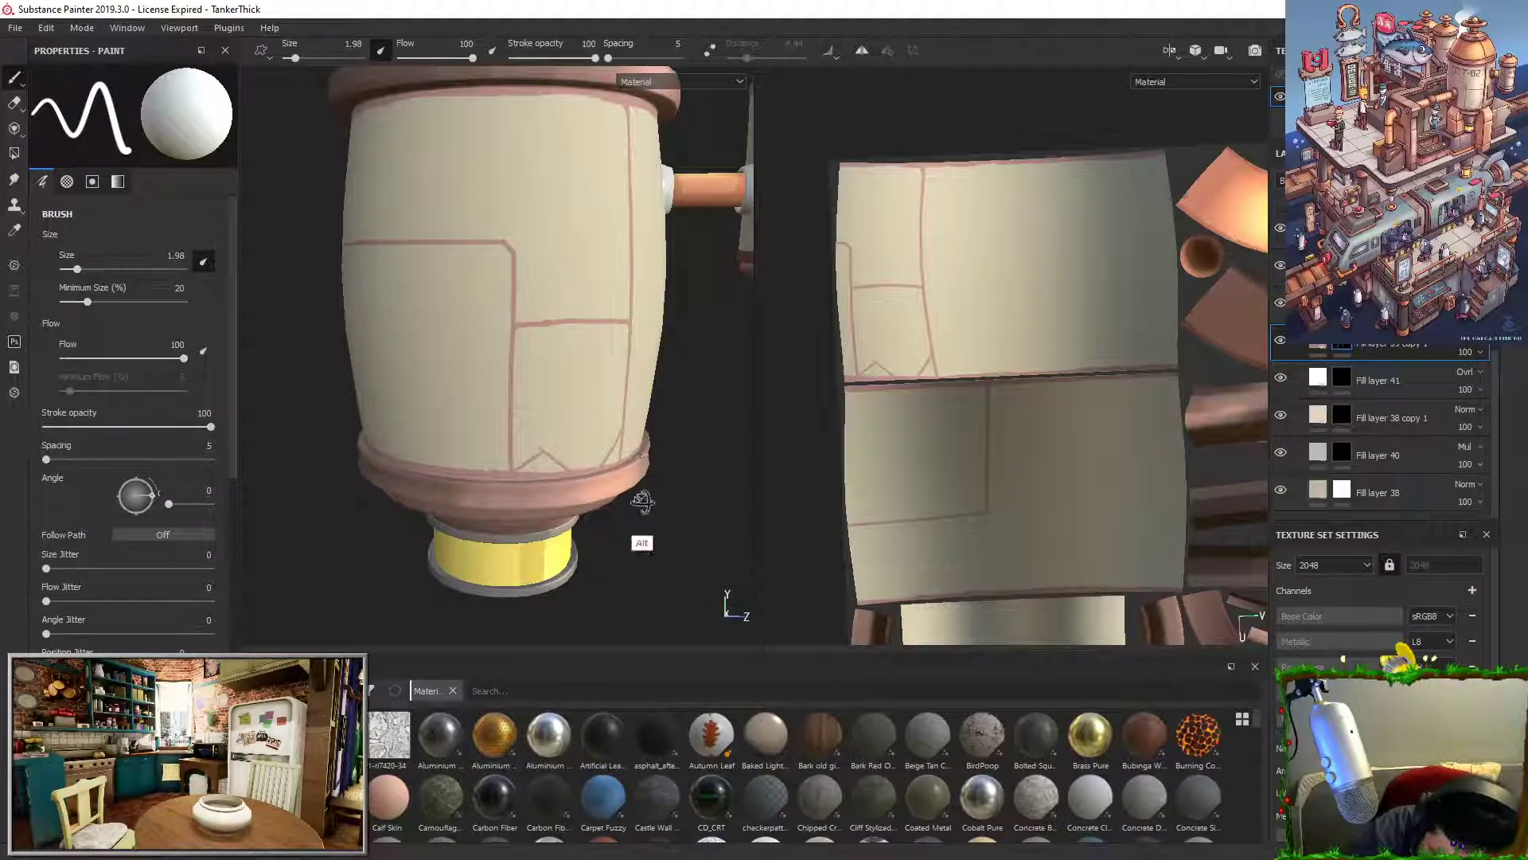
left_click_drag(643, 500, 605, 504, "alt")
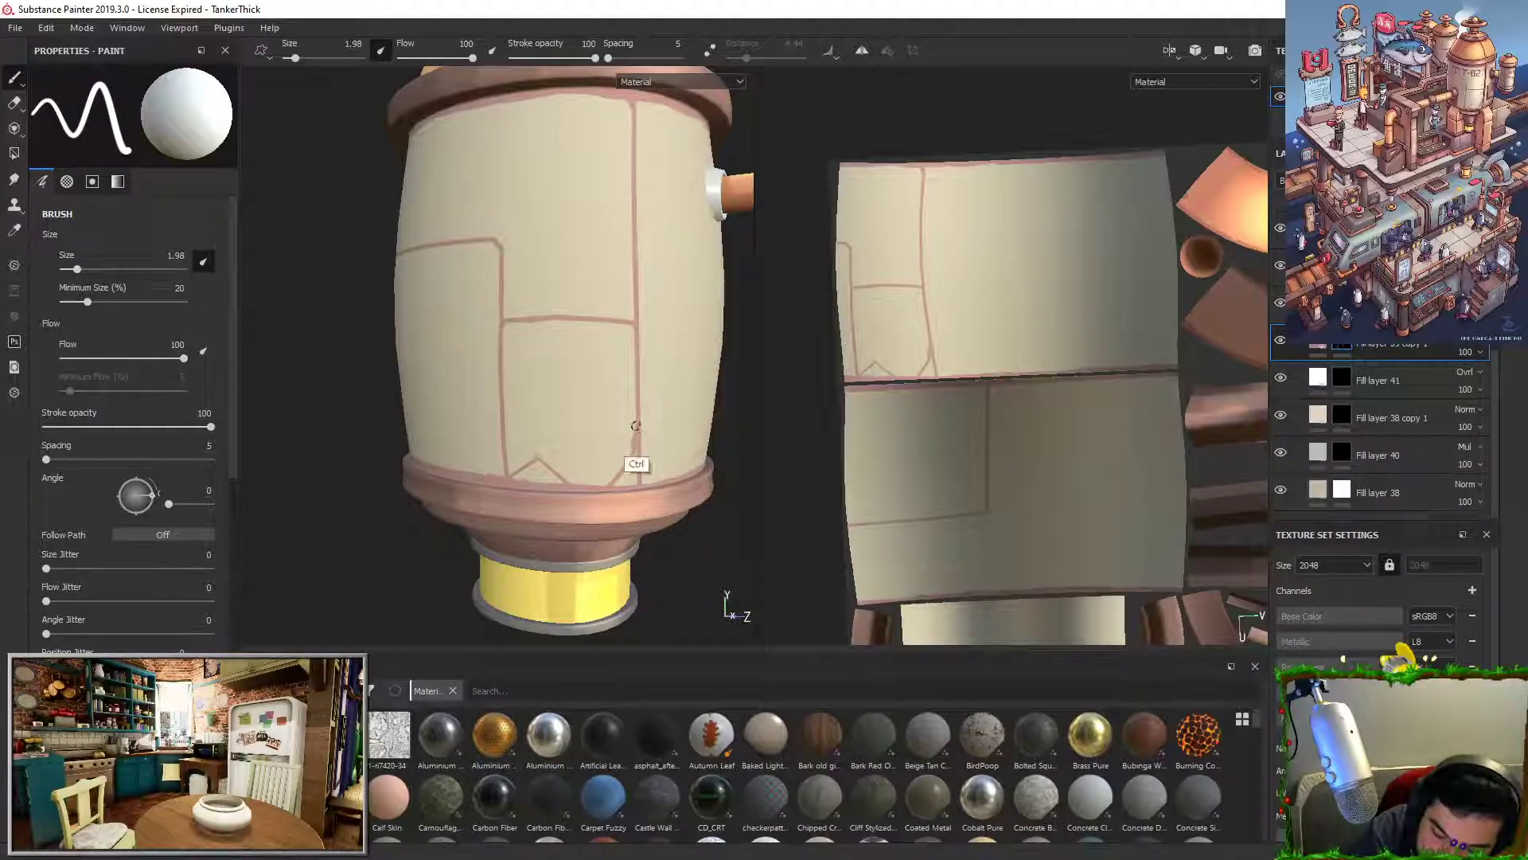
key("ctrl+z")
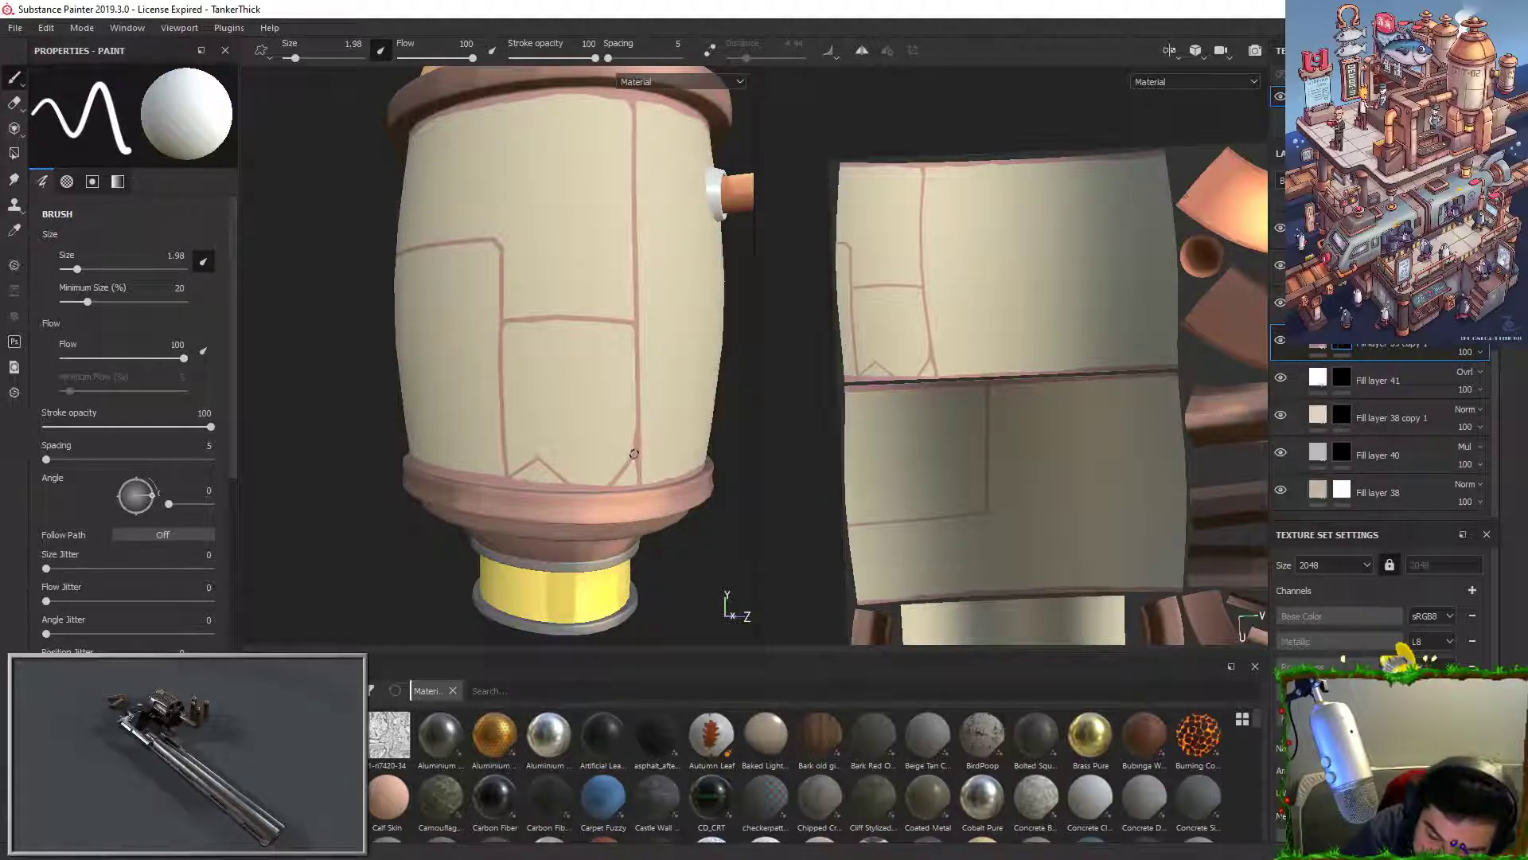
mouse_move(634, 446)
left_mouse_down("alt")
mouse_move(682, 581)
mouse_move(673, 568)
left_mouse_up("alt")
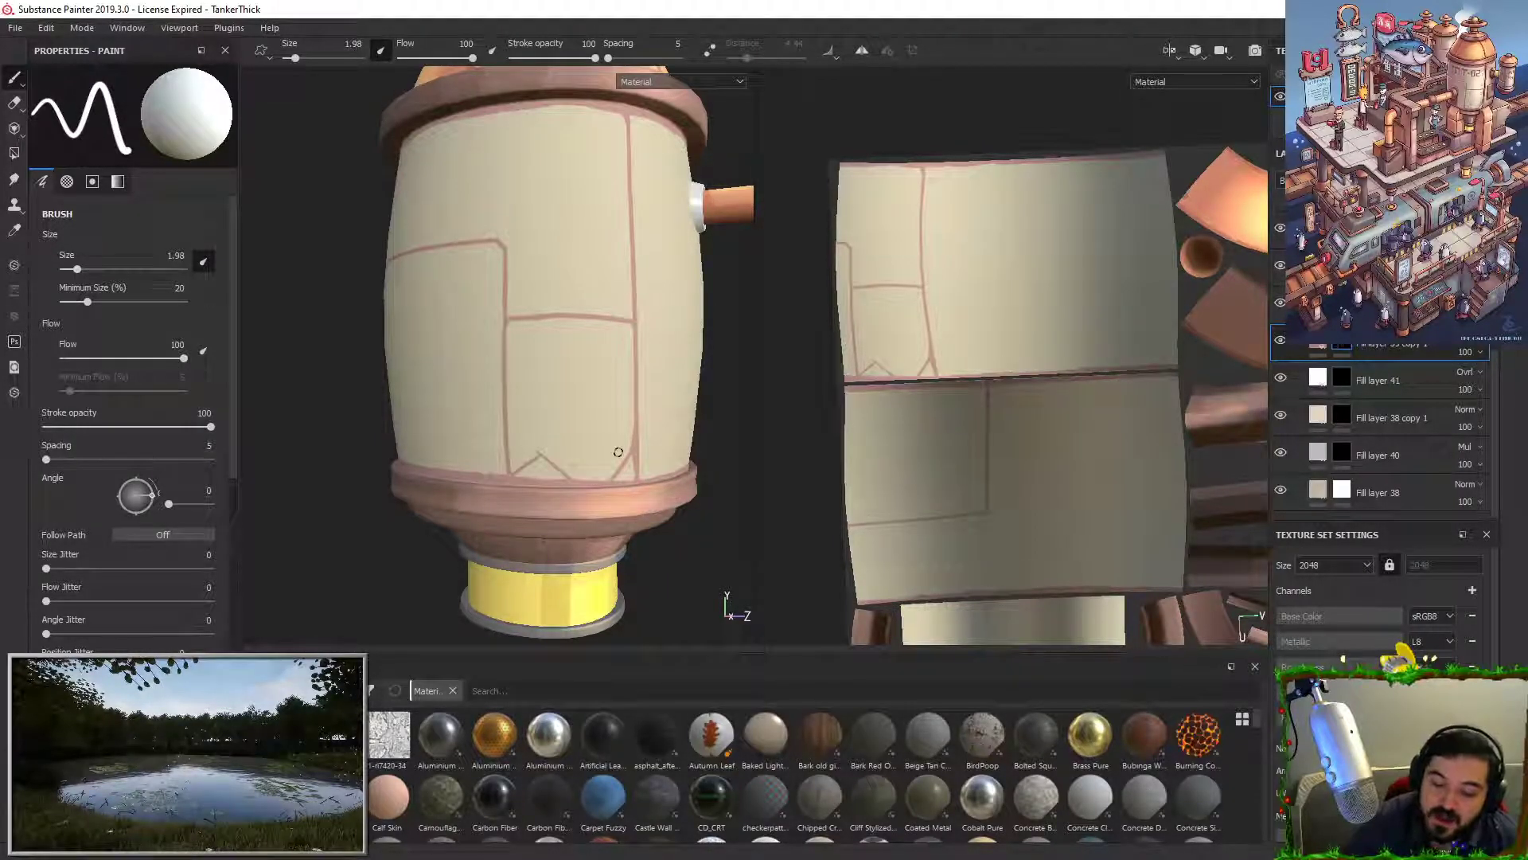
Step: Paint a straight horizontal seam on the body's shaded back, running outward from the large panel's vertical seam
scroll(618, 451, "down", 3)
left_click_drag(517, 275, 559, 281, "alt")
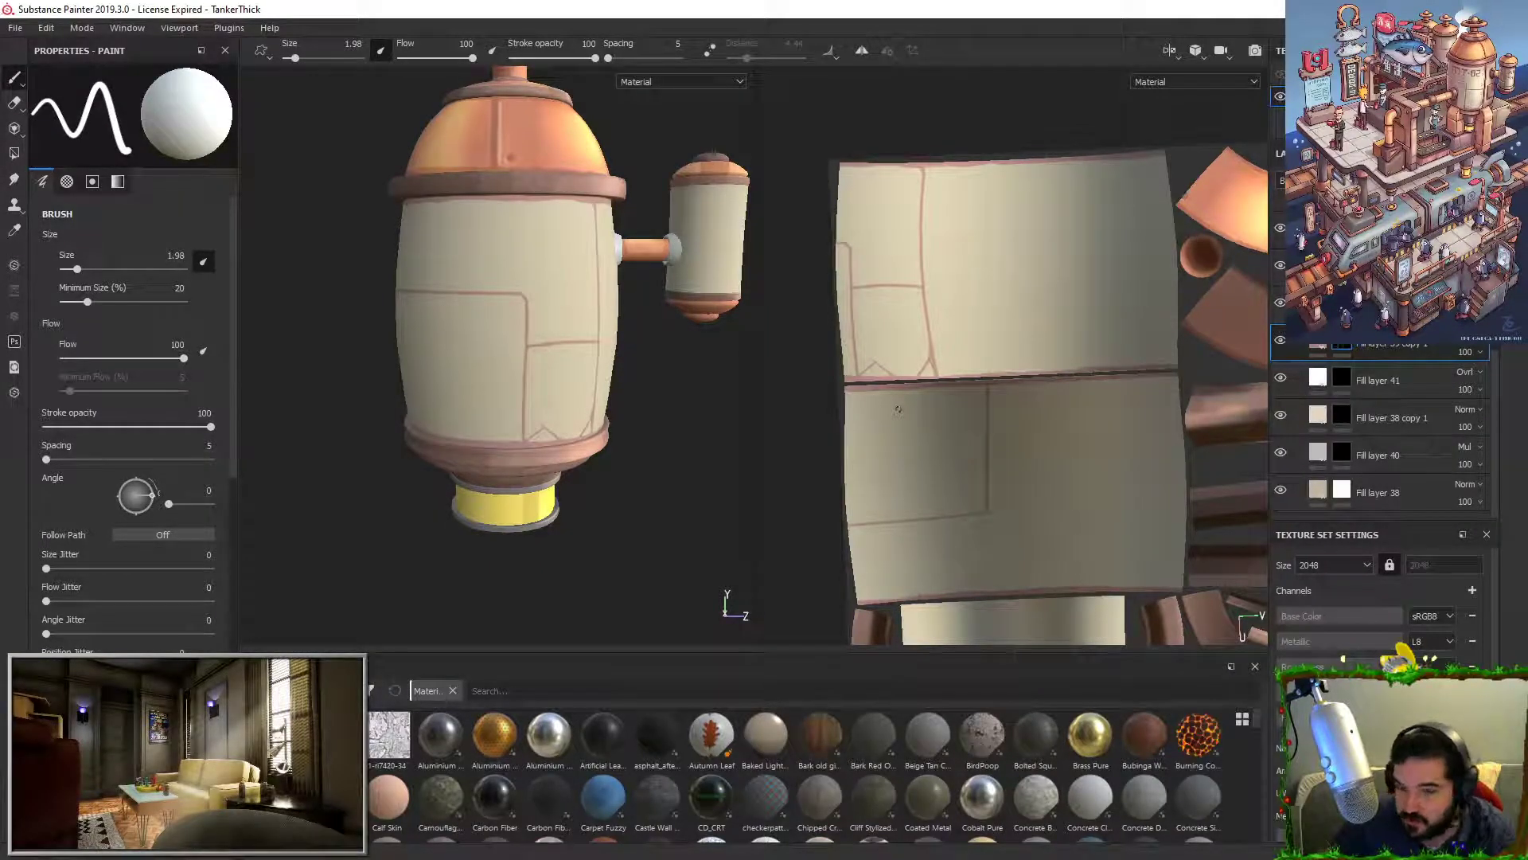
left_click_drag(400, 241, 643, 270, "alt")
middle_click_drag(585, 328, 655, 334, "alt")
right_click_drag(655, 334, 610, 396, "alt")
left_click_drag(610, 395, 684, 378, "alt")
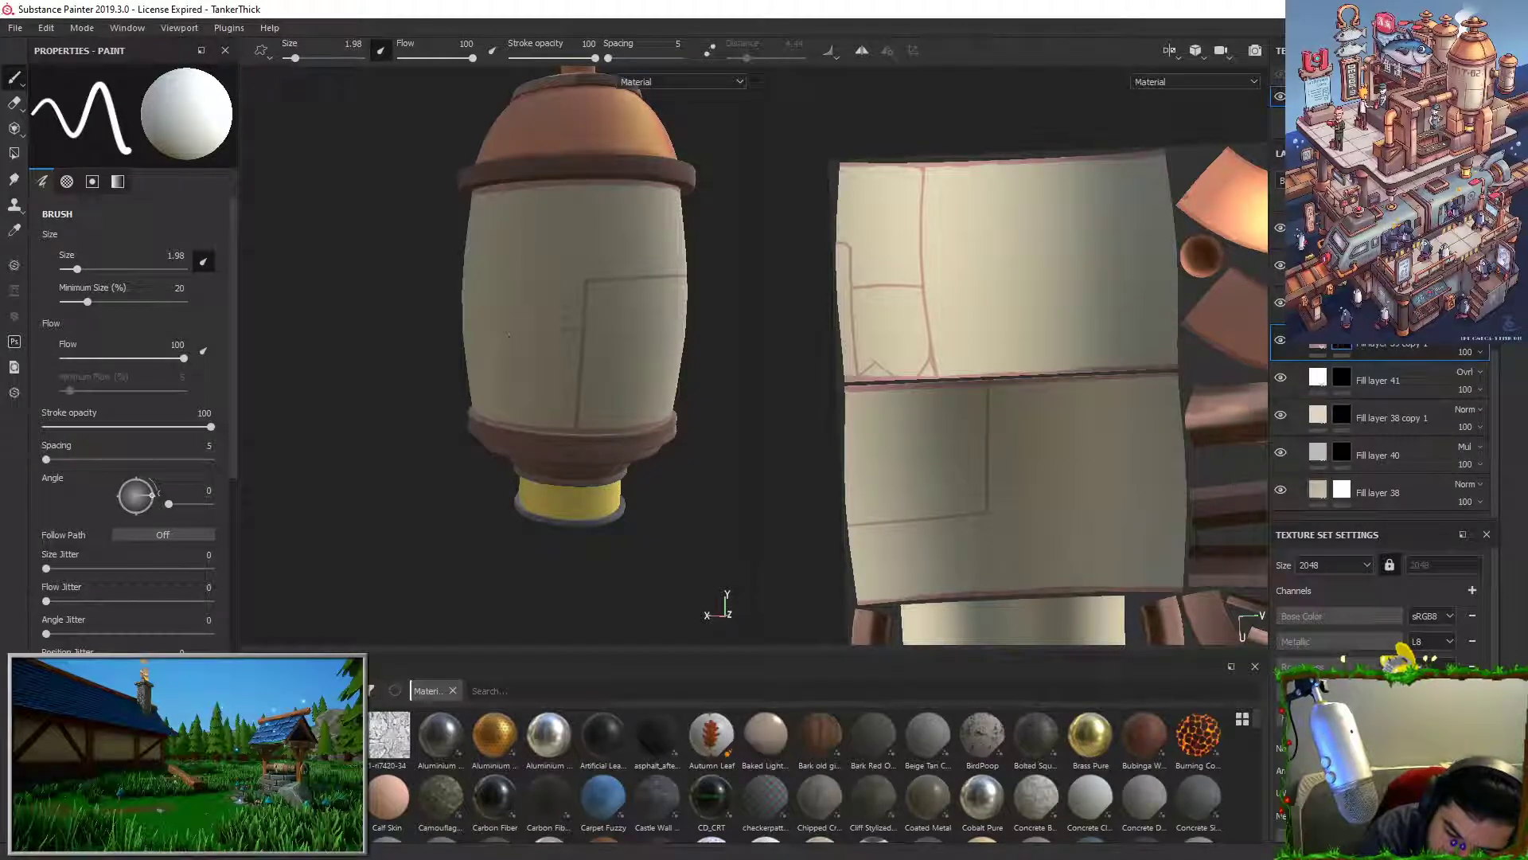
key("ctrl+z")
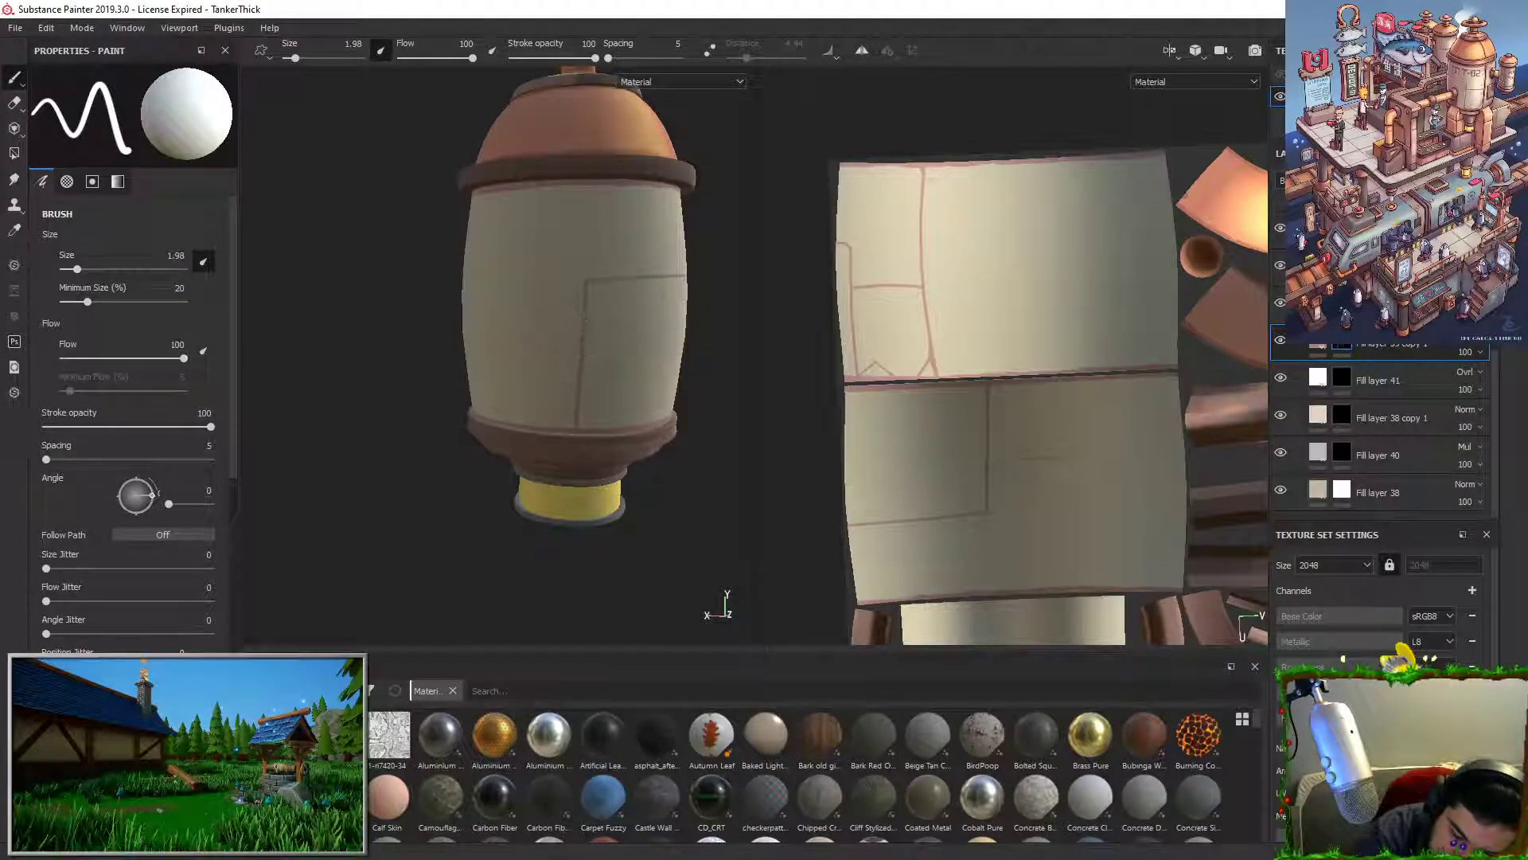
key("ctrl+z")
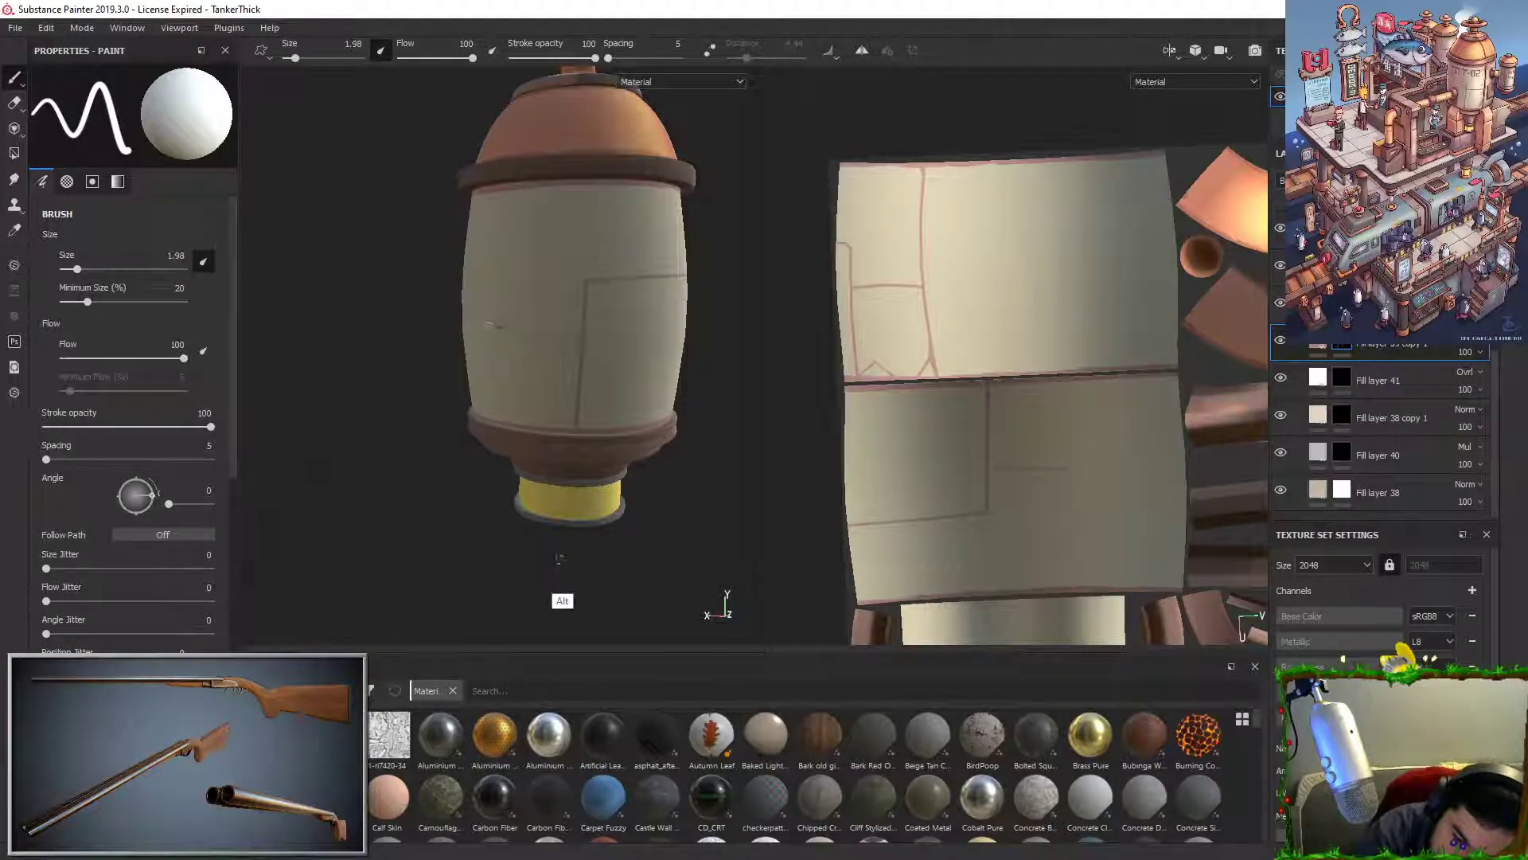
left_click_drag(558, 560, 621, 562, "alt")
left_click(634, 336)
left_click(531, 337, "shift")
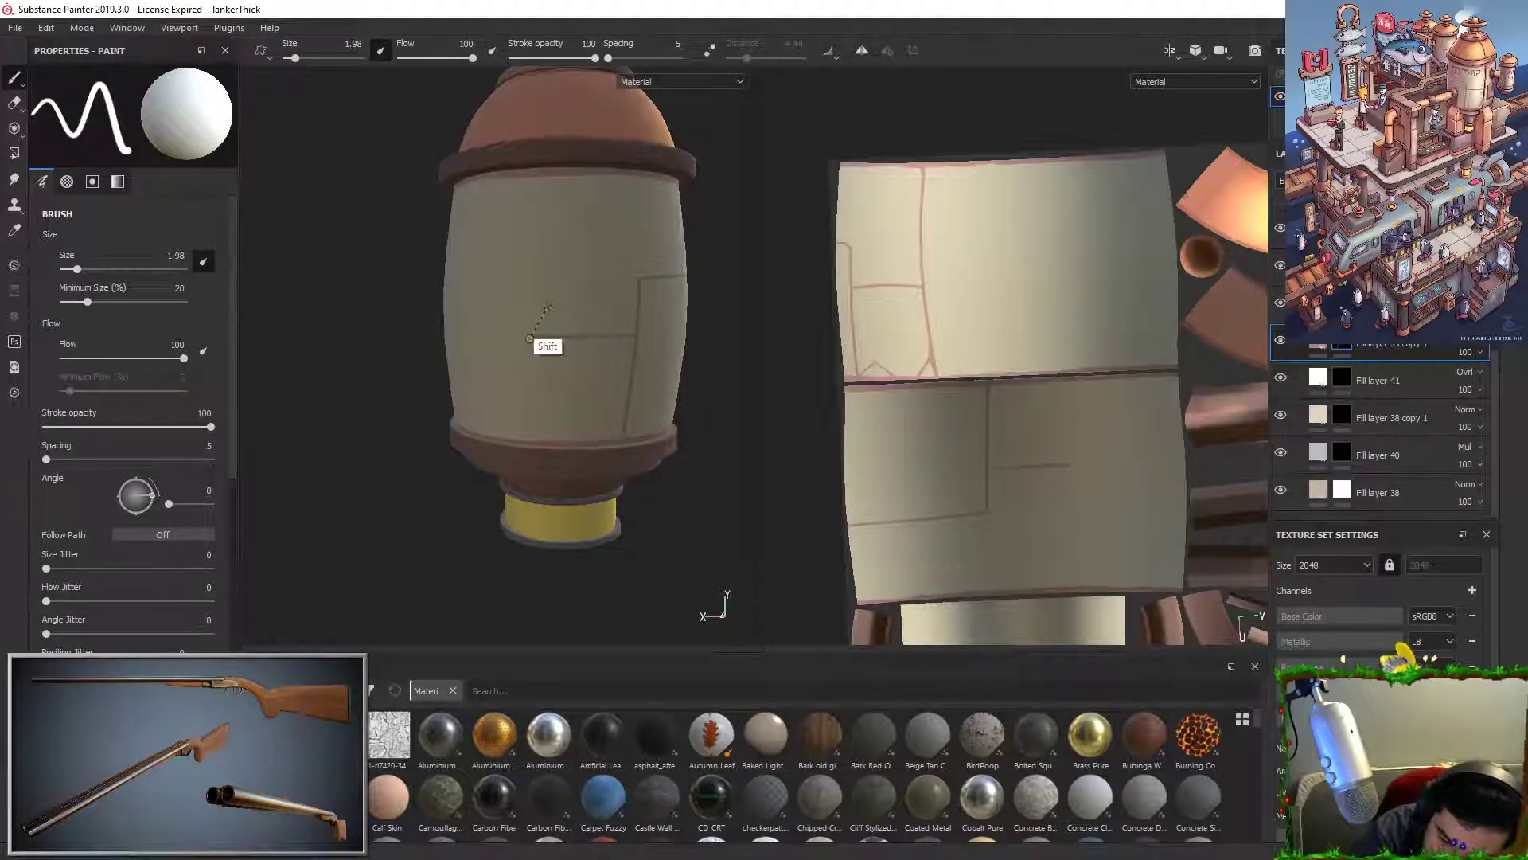
left_click(634, 335, "shift")
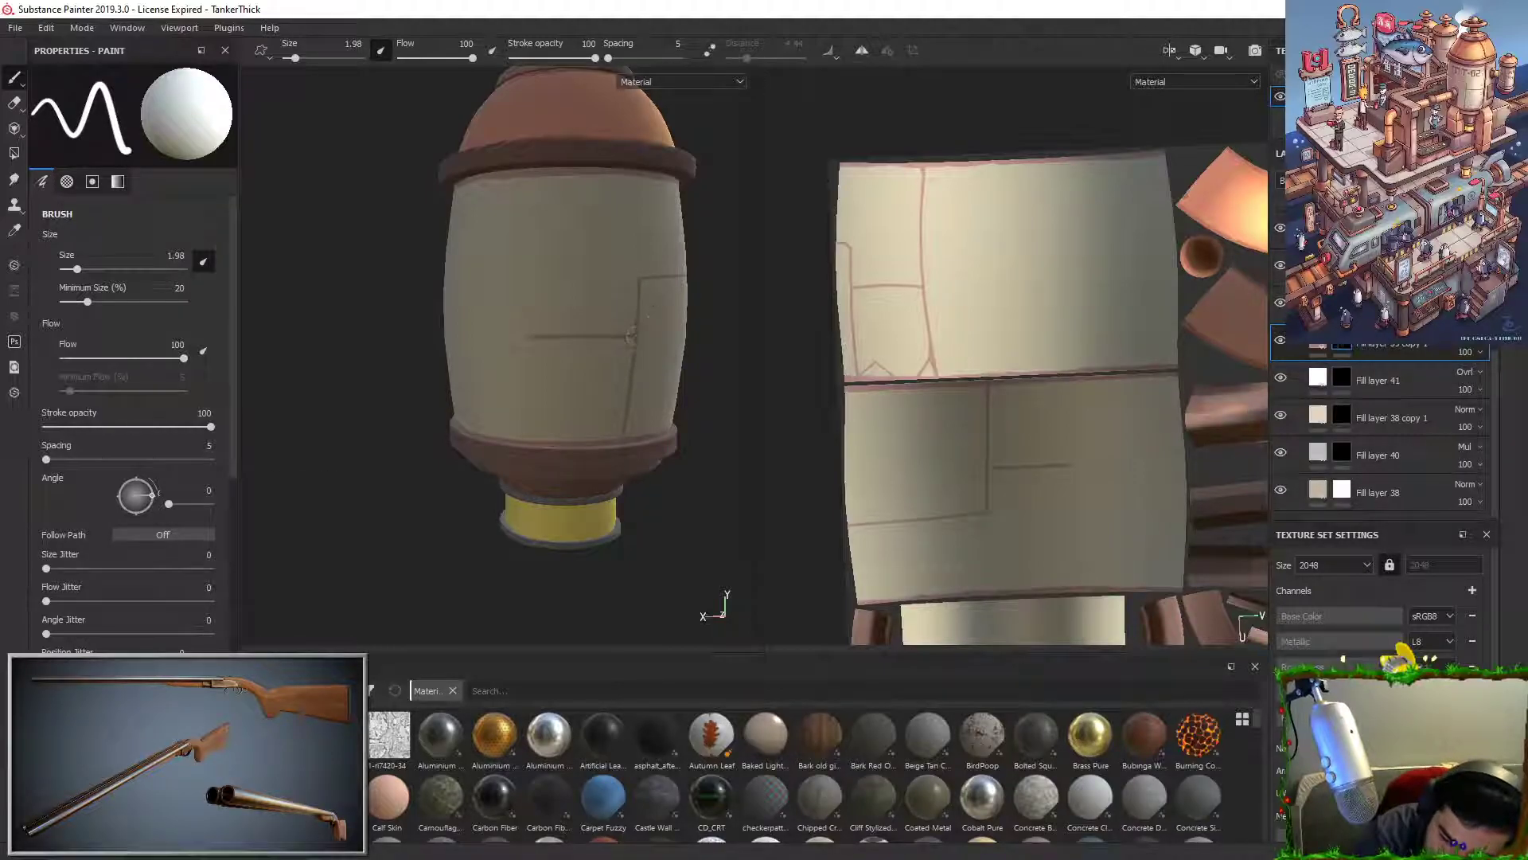
Step: Paint a vertical seam from the free end of the back's horizontal seam down to the lower rim
left_click_drag(534, 341, 525, 444)
key("ctrl+z")
left_click_drag(531, 340, 525, 434)
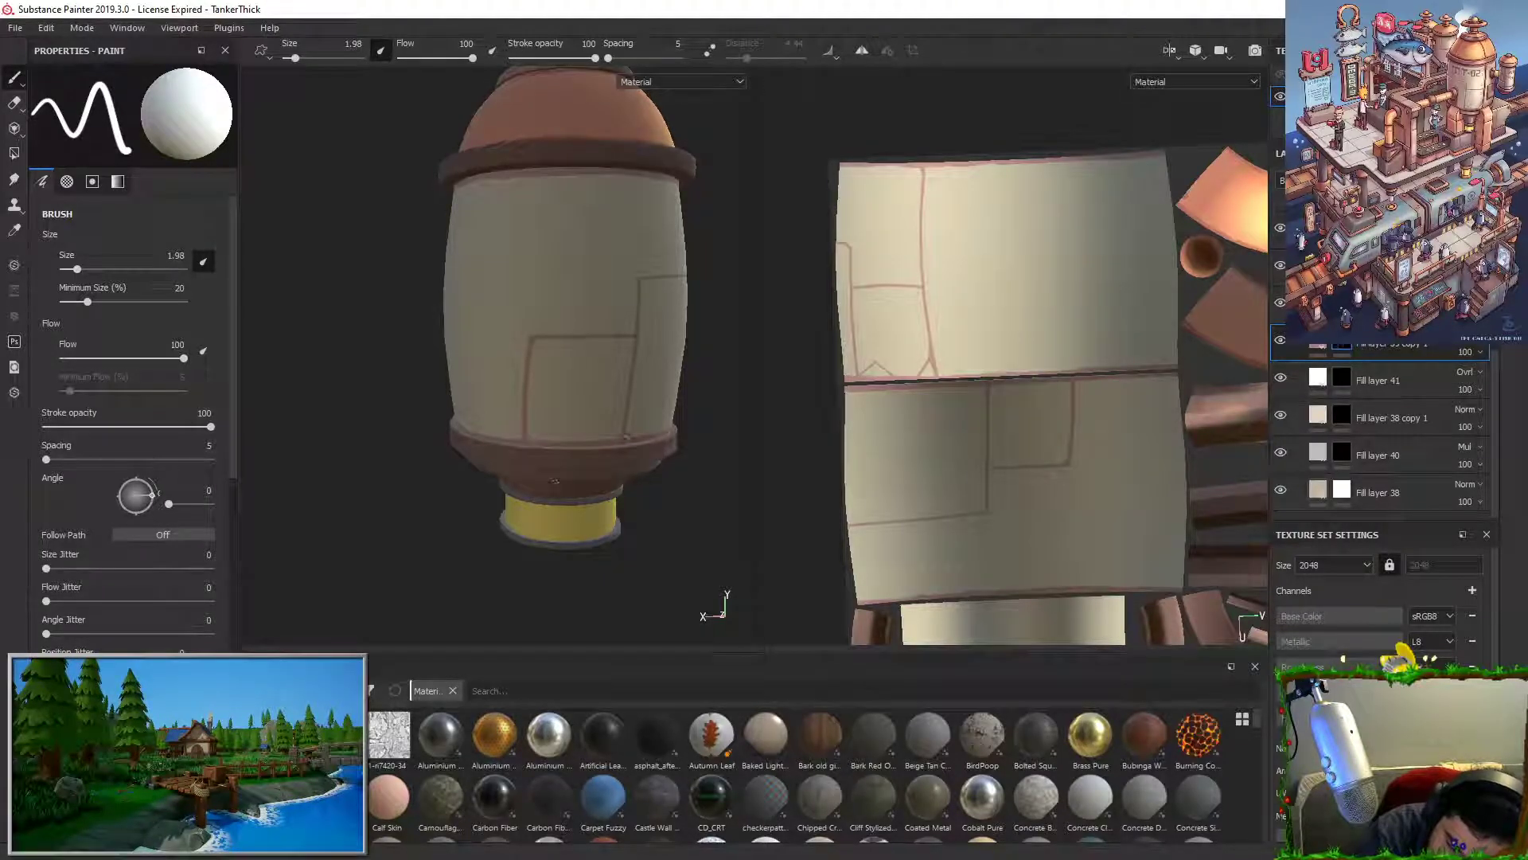
Step: Extend the back panel's new vertical seam in a straight line up to the upper rim
left_click_drag(649, 535, 609, 535, "alt")
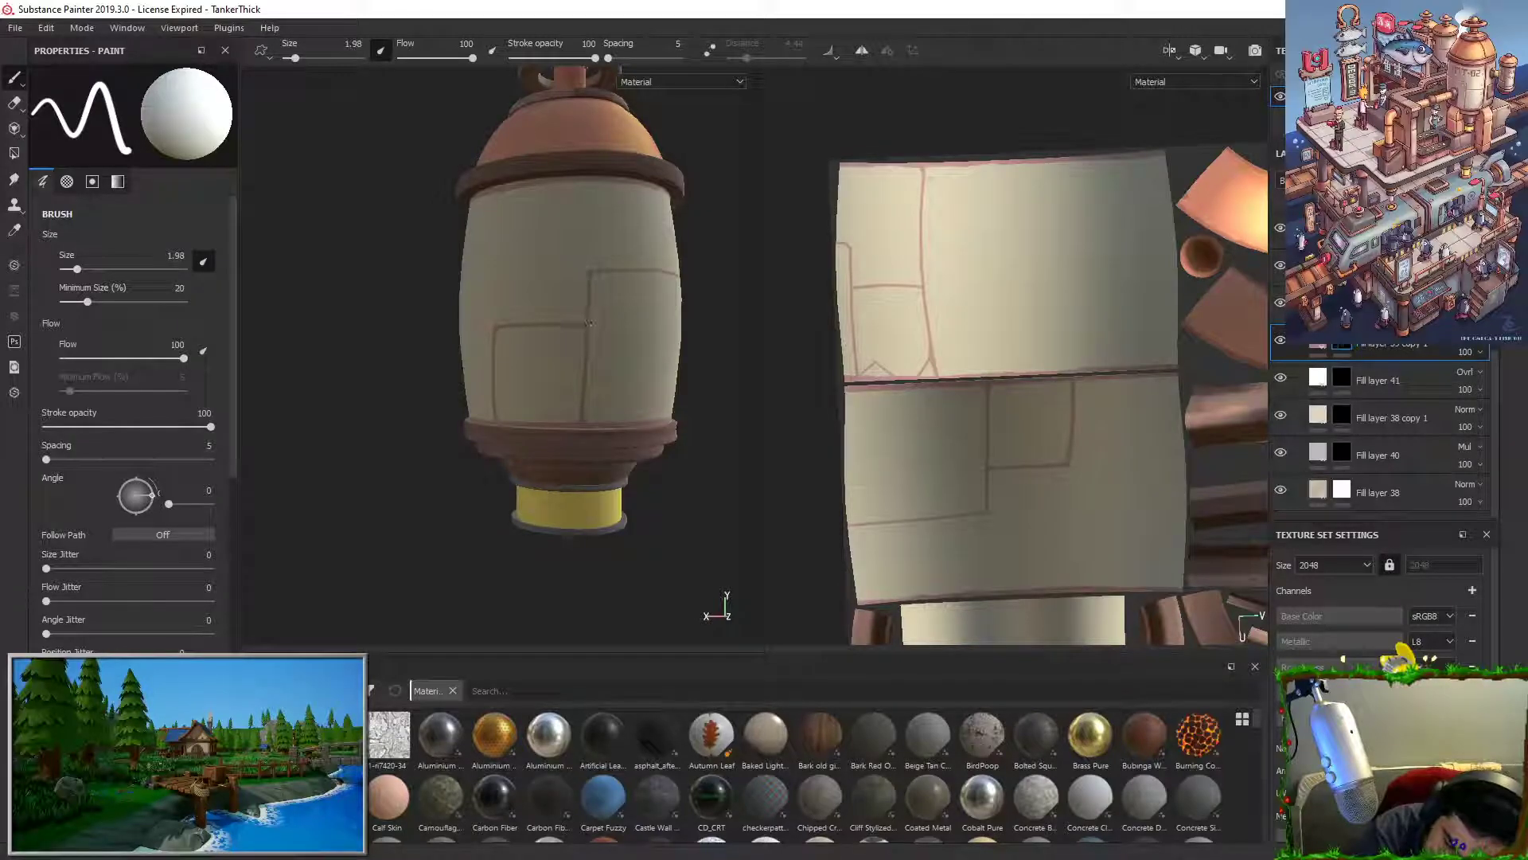
left_click_drag(713, 253, 704, 246, "alt")
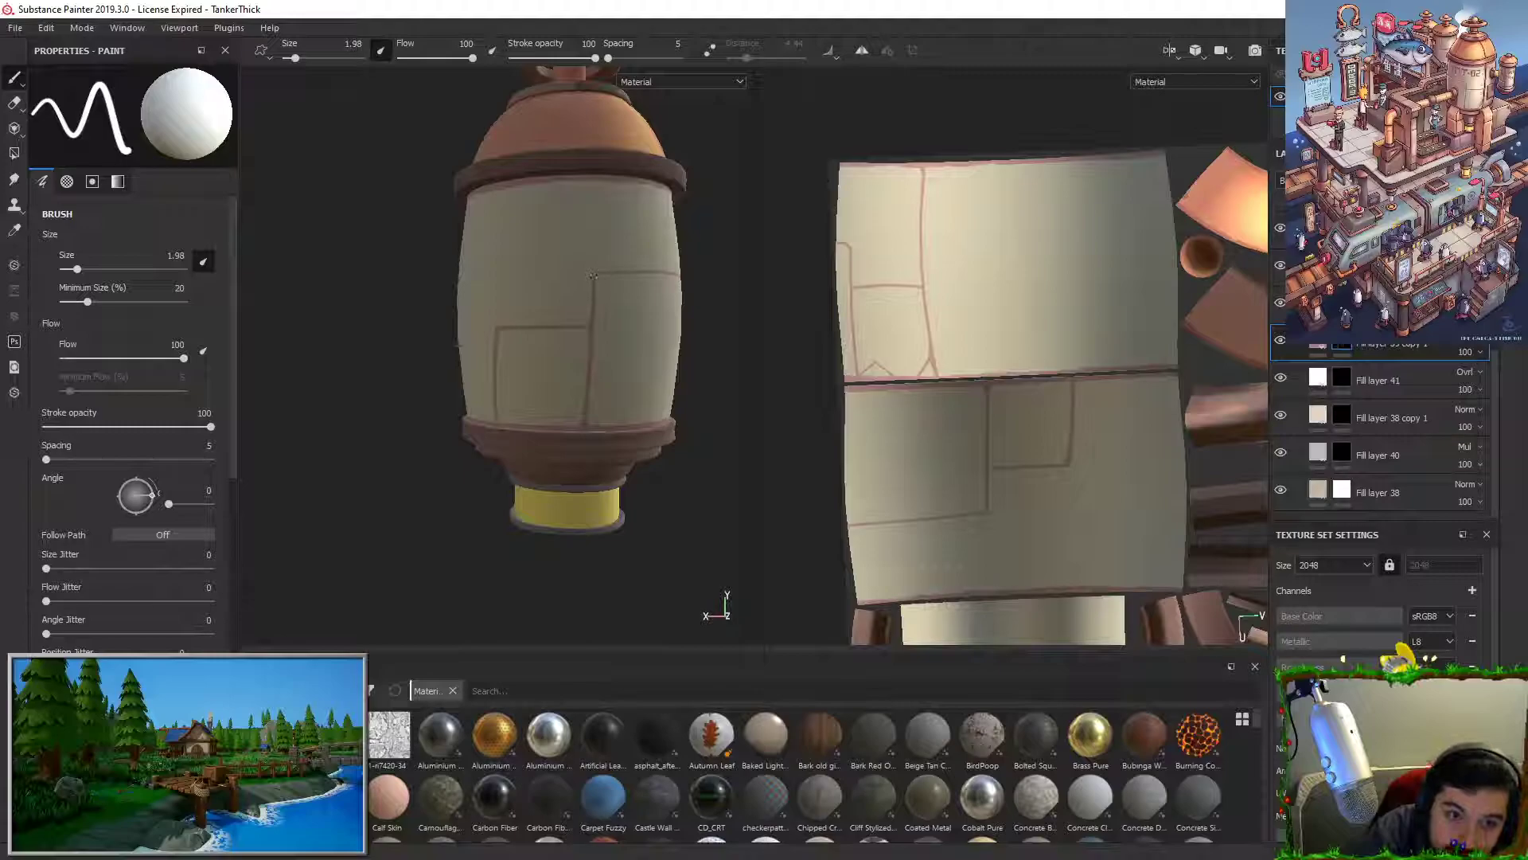
left_click_drag(677, 267, 684, 248, "alt")
left_click(503, 327)
left_click(507, 175, "shift")
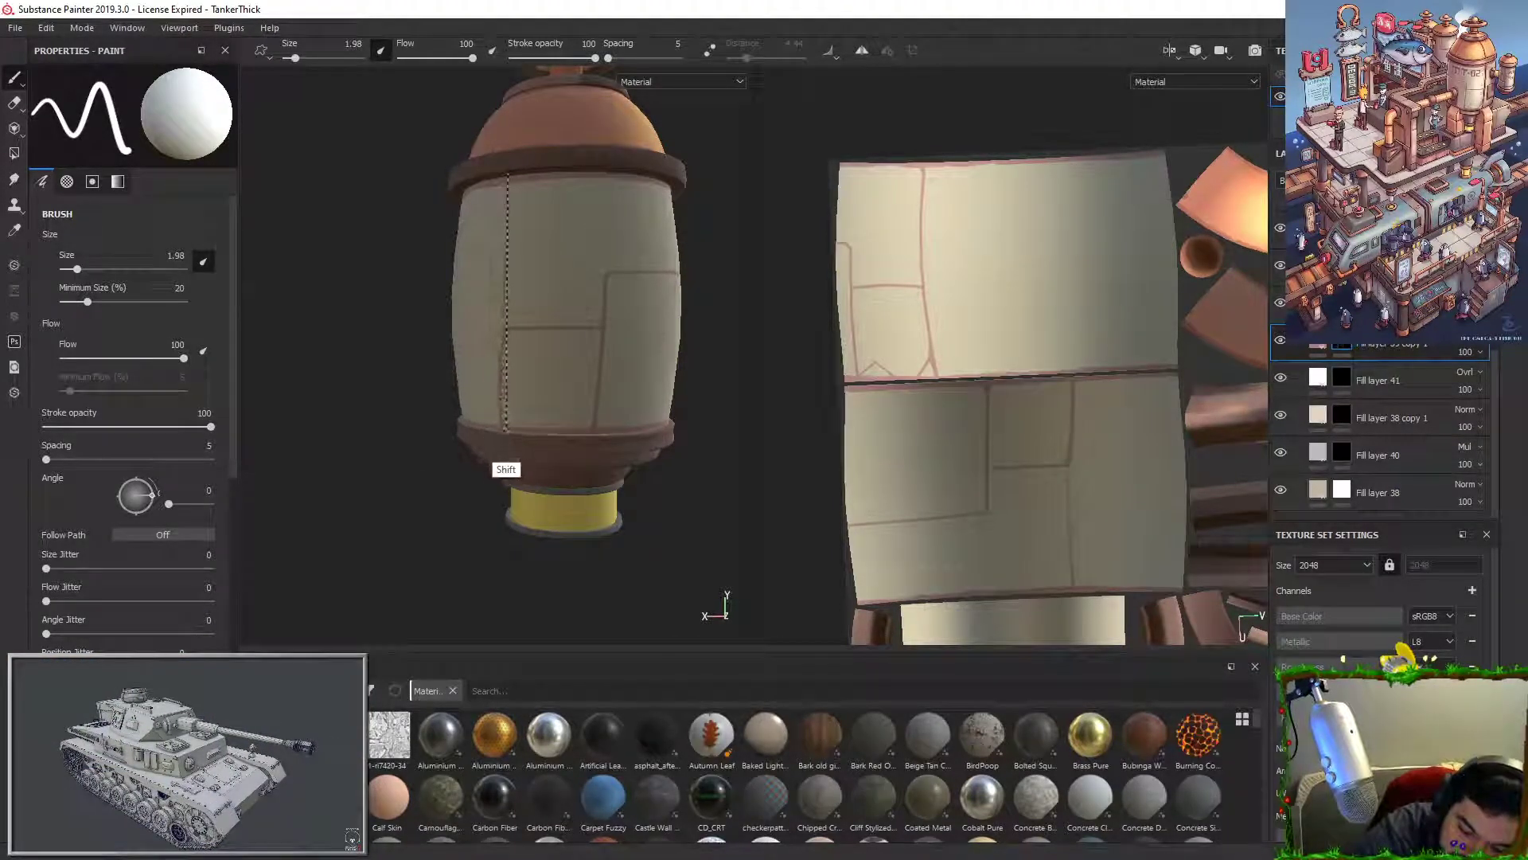
left_click(503, 327, "shift")
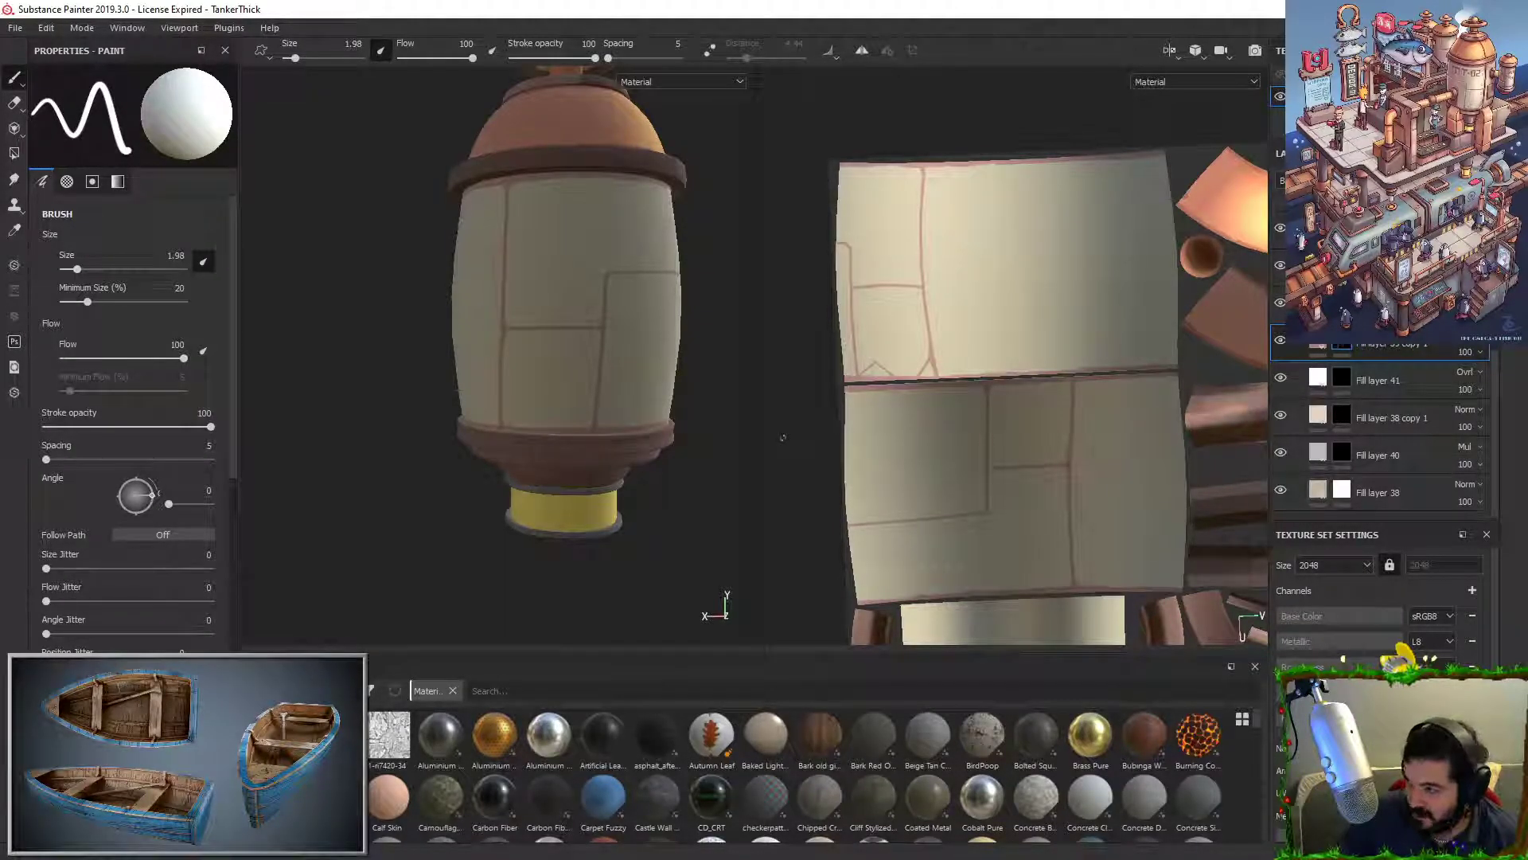
Step: Undo the last stroke and thicken the upper end of the long vertical seam on the lit side of the body
left_click_drag(567, 482, 609, 487, "alt")
right_click_drag(610, 487, 579, 575, "alt")
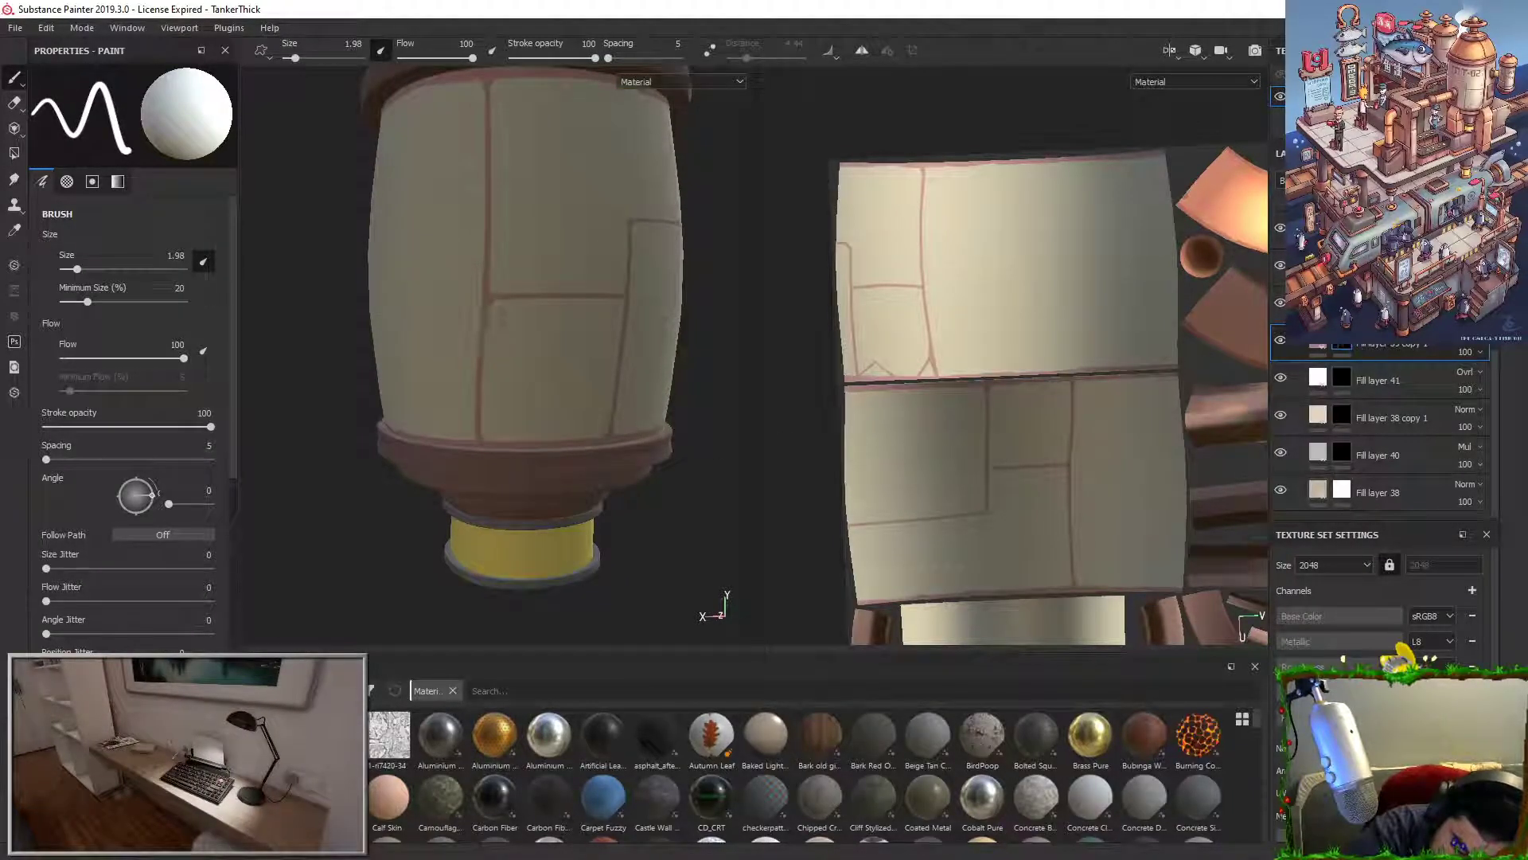
left_click_drag(613, 509, 674, 529, "alt")
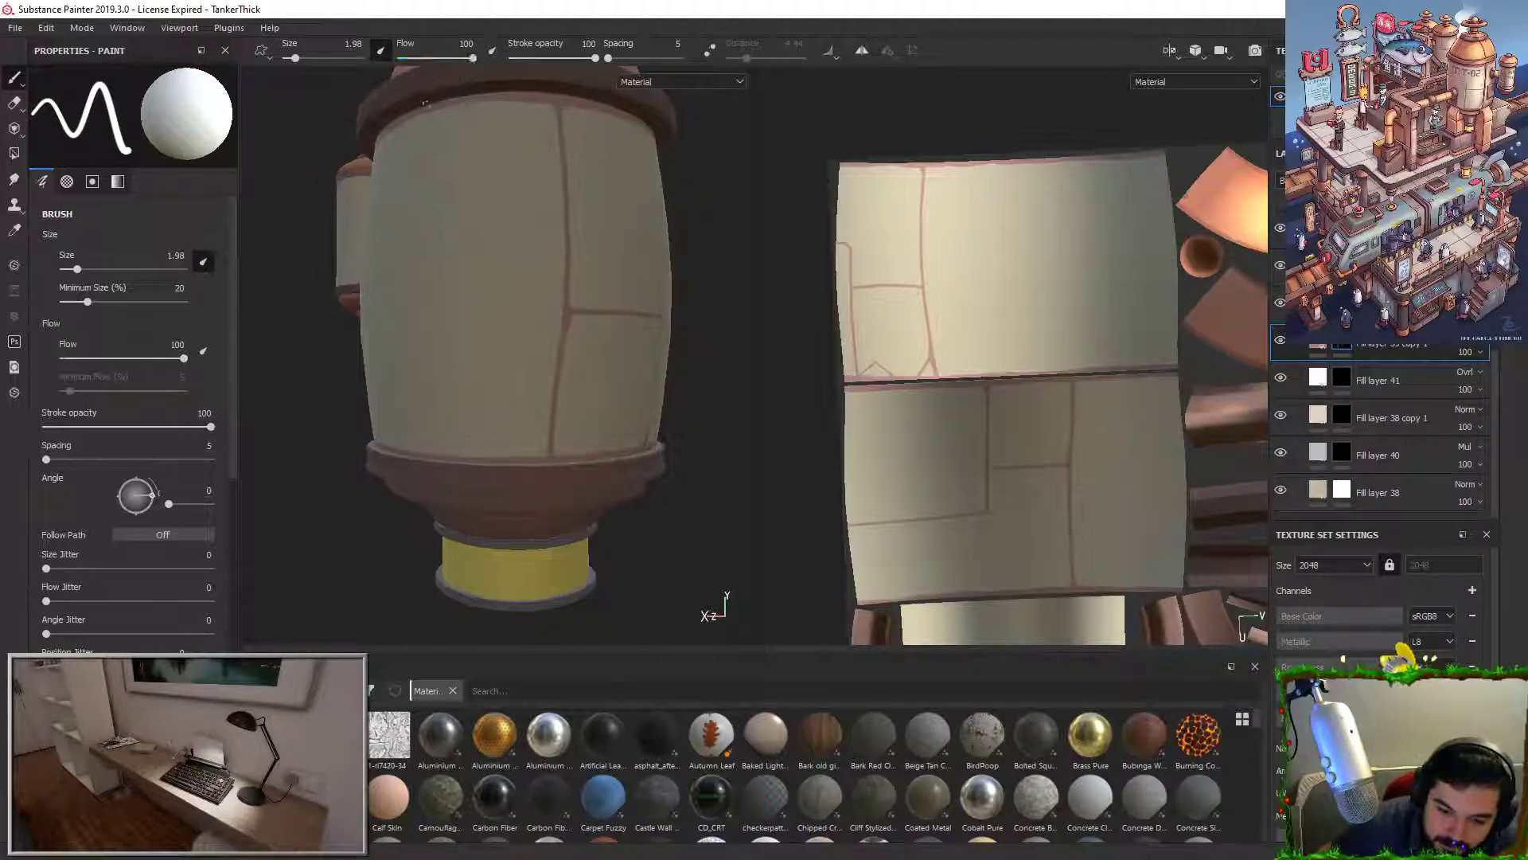
mouse_move(589, 255)
left_mouse_down("alt")
mouse_move(556, 259)
mouse_move(471, 358)
mouse_move(516, 358)
mouse_move(597, 314)
mouse_move(549, 290)
mouse_move(498, 310)
mouse_move(517, 309)
mouse_move(487, 280)
mouse_move(465, 294)
mouse_move(602, 309)
mouse_move(522, 298)
mouse_move(695, 288)
left_mouse_up("alt")
key("ctrl+z")
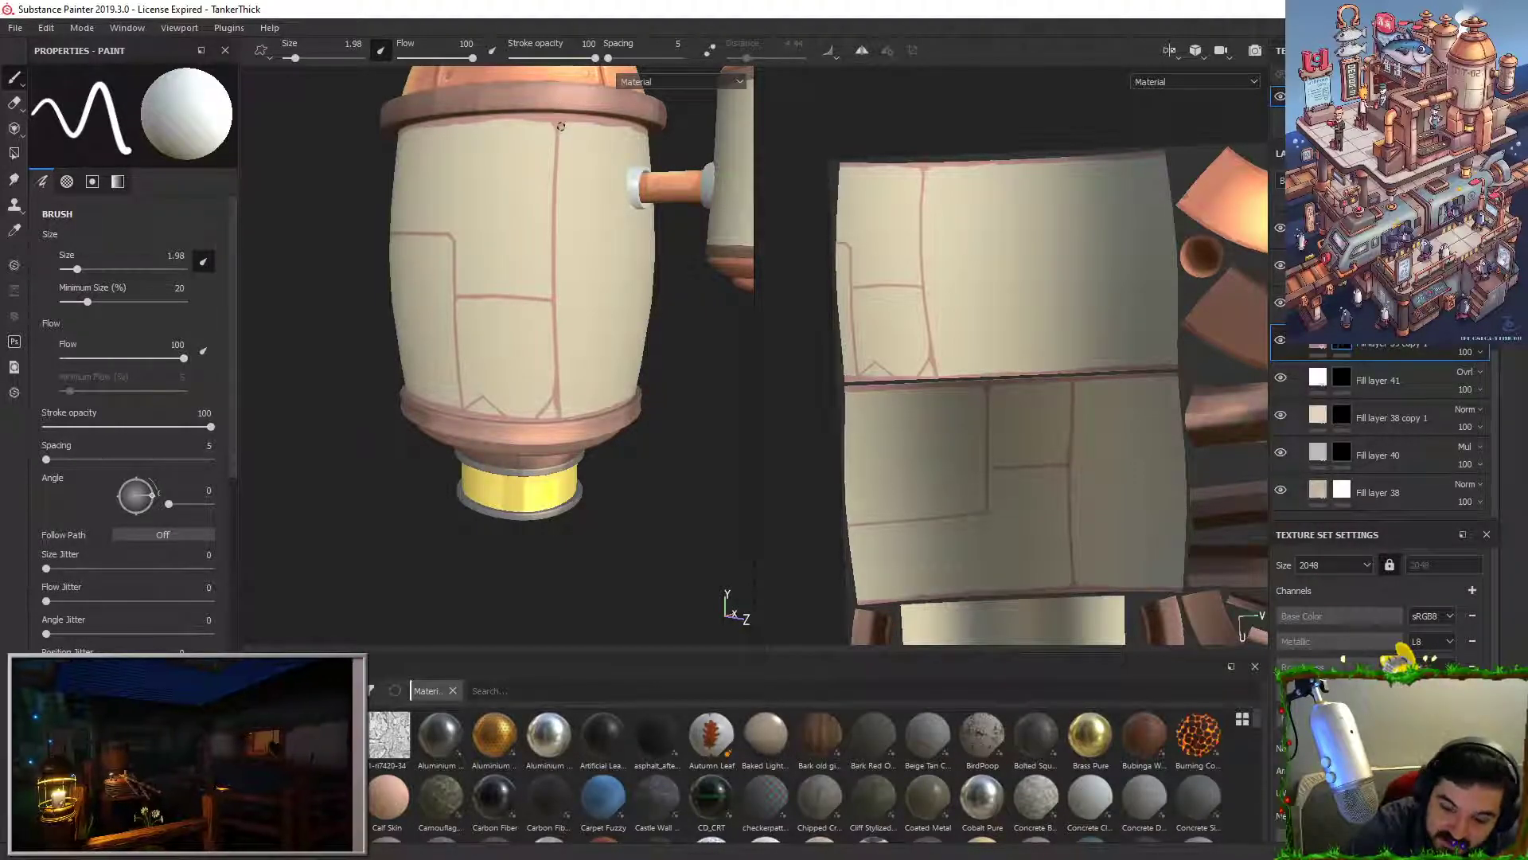
left_click_drag(557, 199, 557, 125)
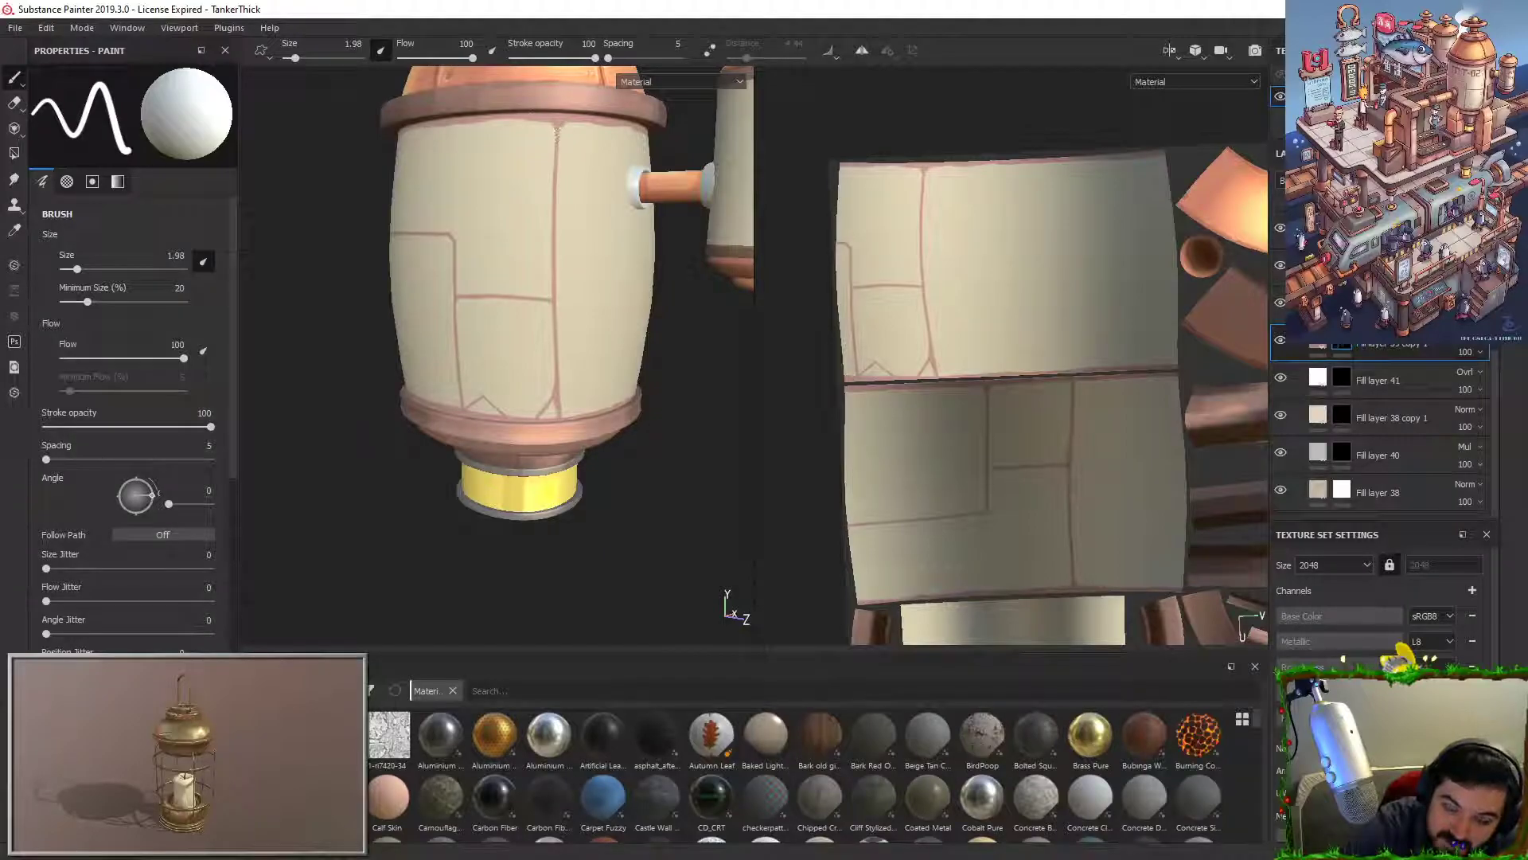
Step: Try freehand seam strokes along the upper edge of the upper beige shell in the 2D view
left_click_drag(837, 166, 989, 168)
key("ctrl+z")
left_click_drag(843, 165, 974, 168)
key("ctrl+z")
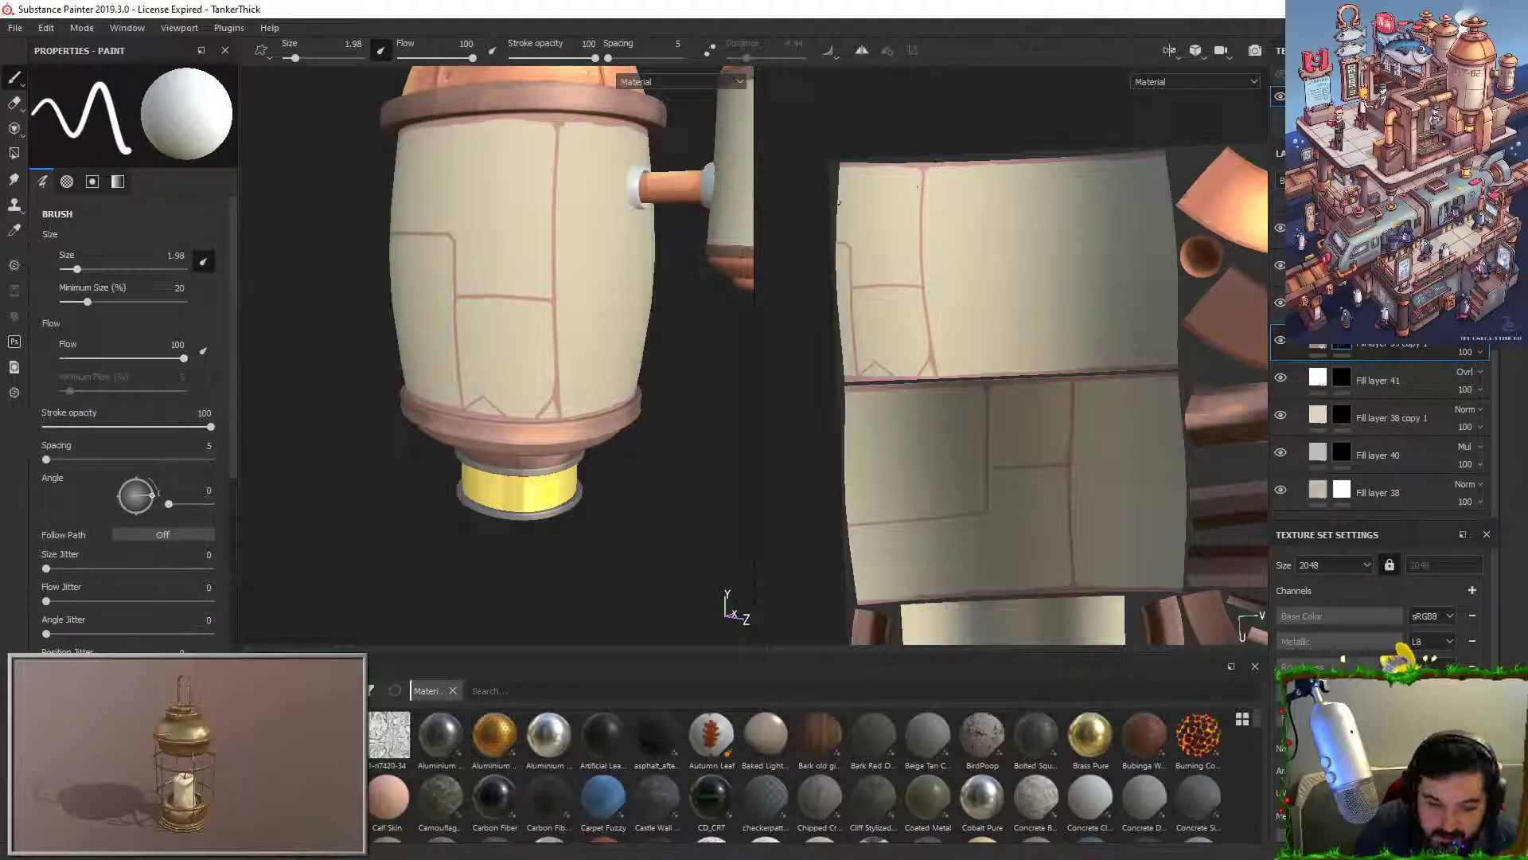
Step: Set the brush size to 3, paint straight seam strokes along the upper shell's top edge in the 2D view, and undo the excess ones
left_click(176, 256)
type("3")
key("Return")
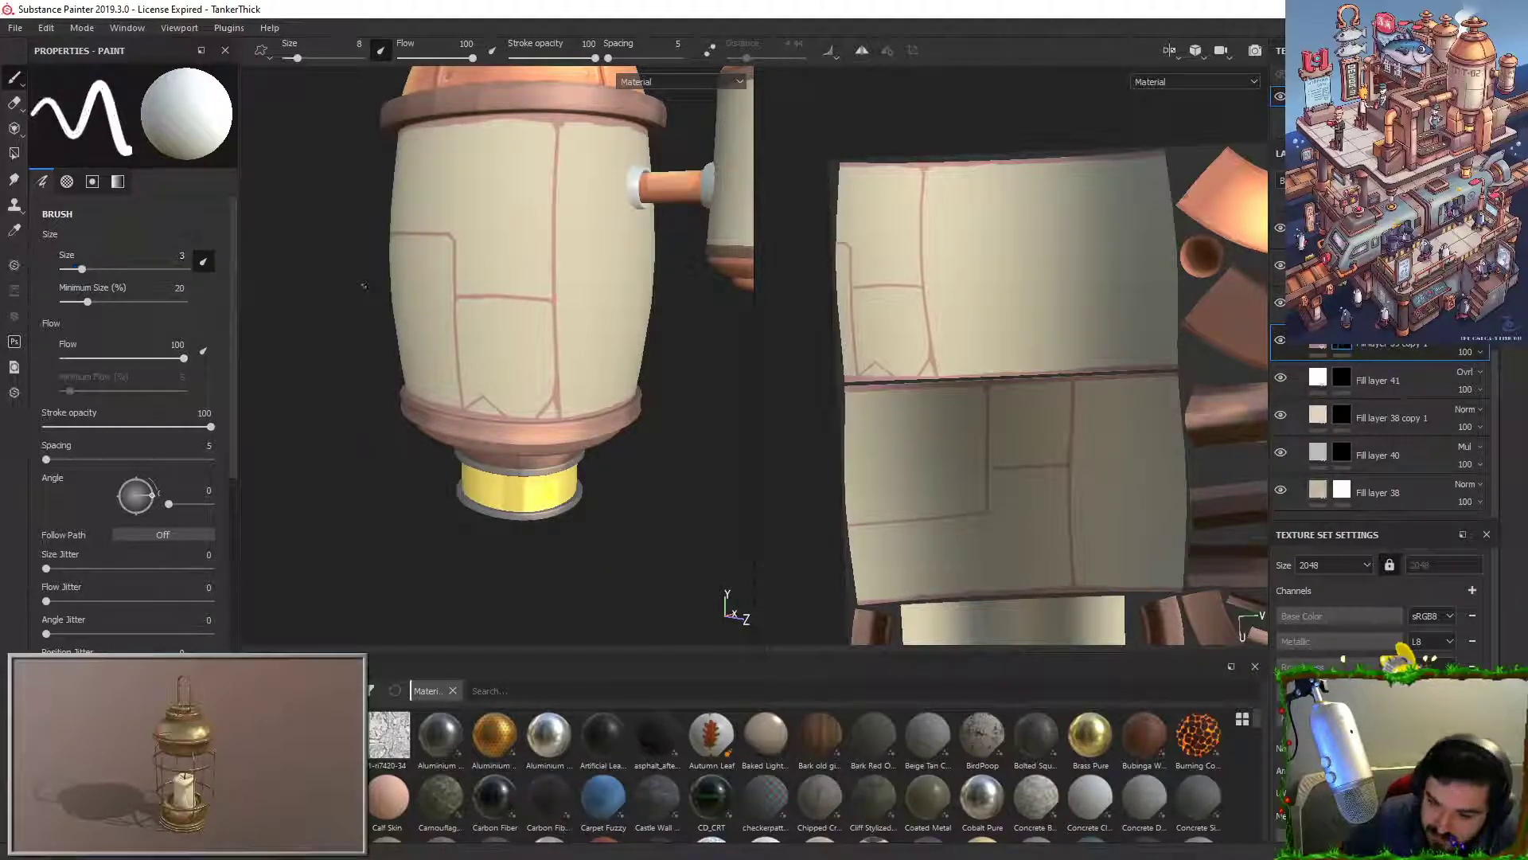
left_click(838, 166)
left_click(910, 169, "shift")
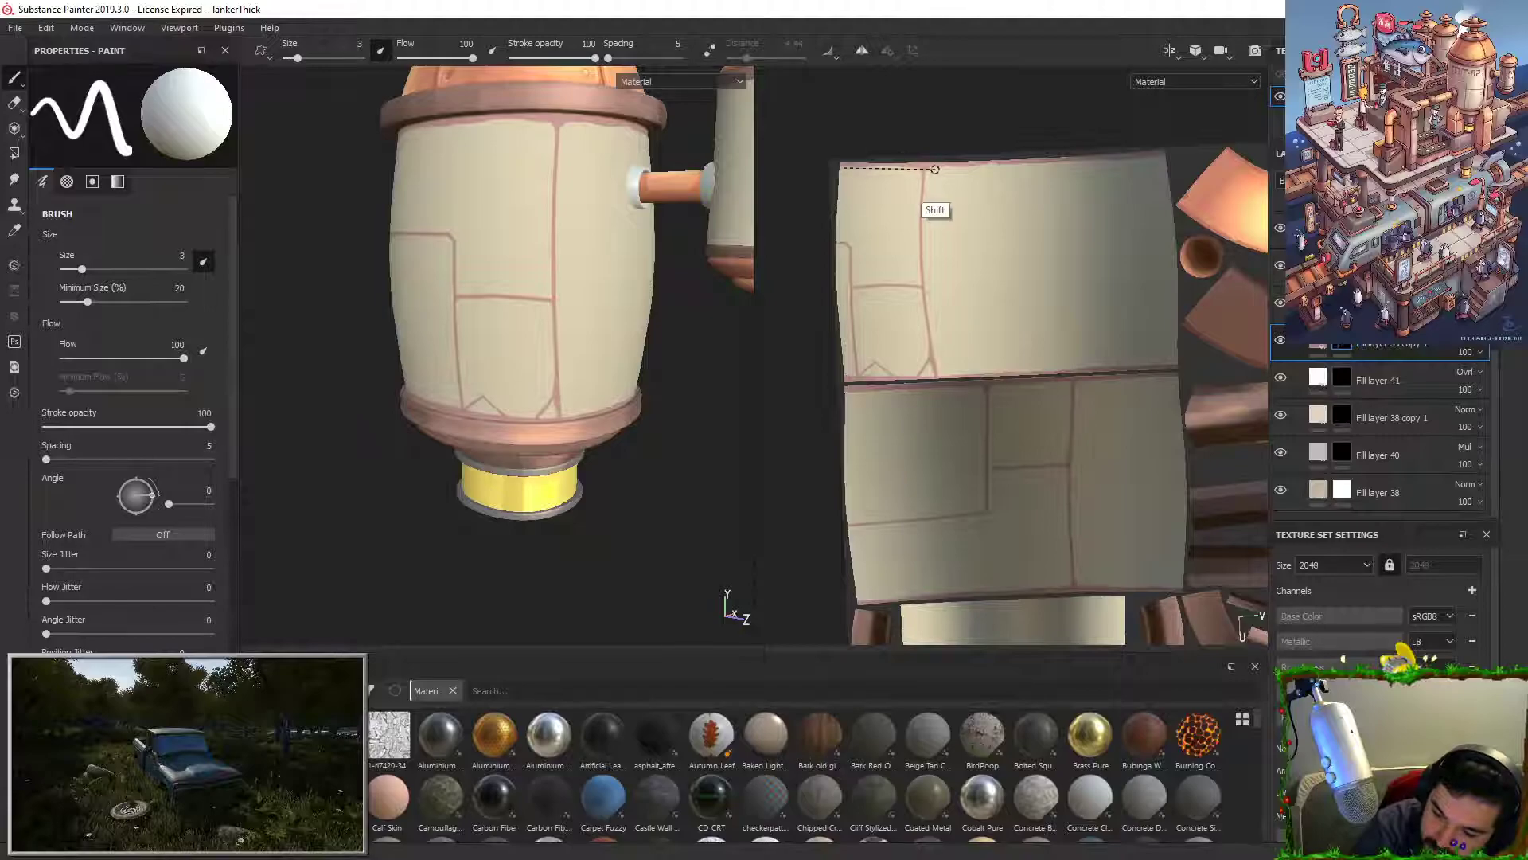
left_click(1016, 164, "shift")
left_click(843, 166, "shift")
mouse_move(841, 166)
left_mouse_down()
mouse_move(900, 166)
mouse_move(878, 169)
left_mouse_up()
key("ctrl+z")
key("ctrl+z")
key("ctrl+z")
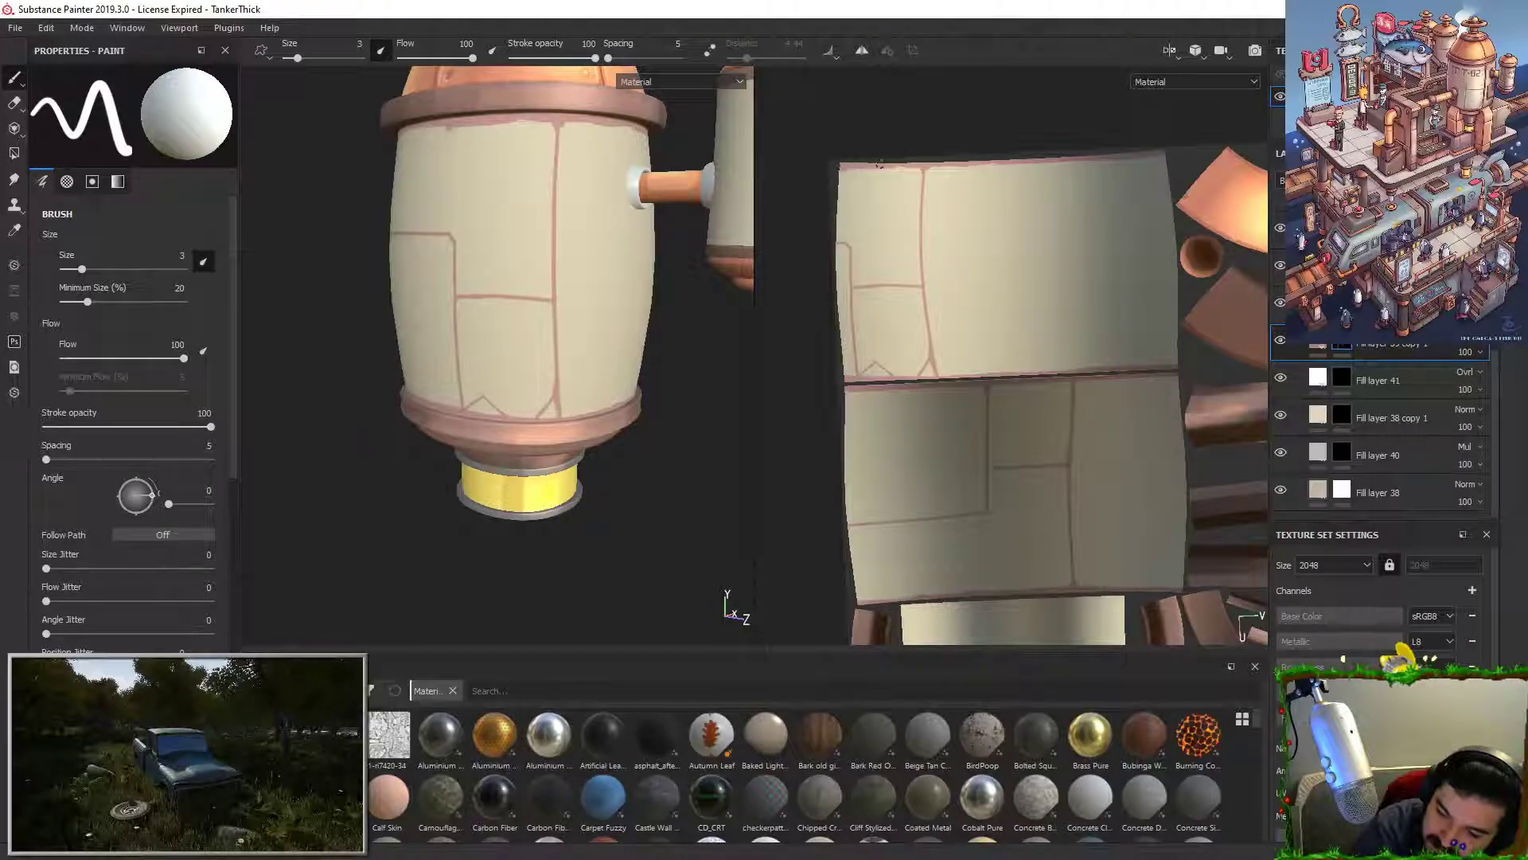
Step: Try longer freehand strokes along the rest of the upper shell's top edge in the 2D view
left_click_drag(884, 165, 1020, 164)
key("ctrl+z")
left_click_drag(923, 169, 1164, 155)
key("ctrl+z")
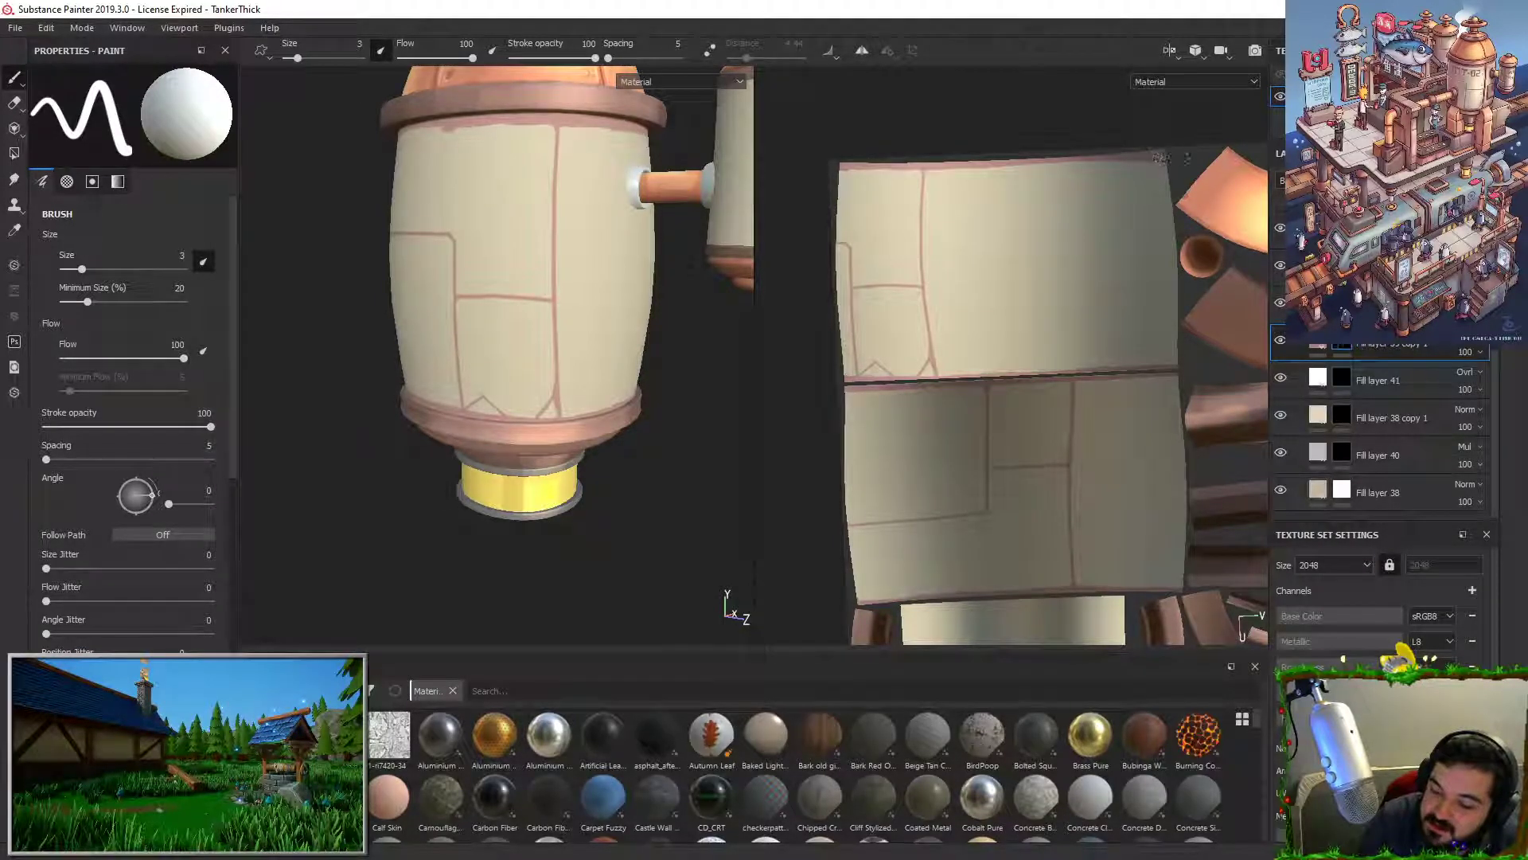
Step: Trim the seam below the upper rim with black, and continue it around the body with white in the 3D view
key("x")
mouse_move(463, 133)
left_mouse_down()
mouse_move(449, 131)
mouse_move(525, 156)
left_mouse_up()
key("x")
left_click_drag(431, 122, 309, 123)
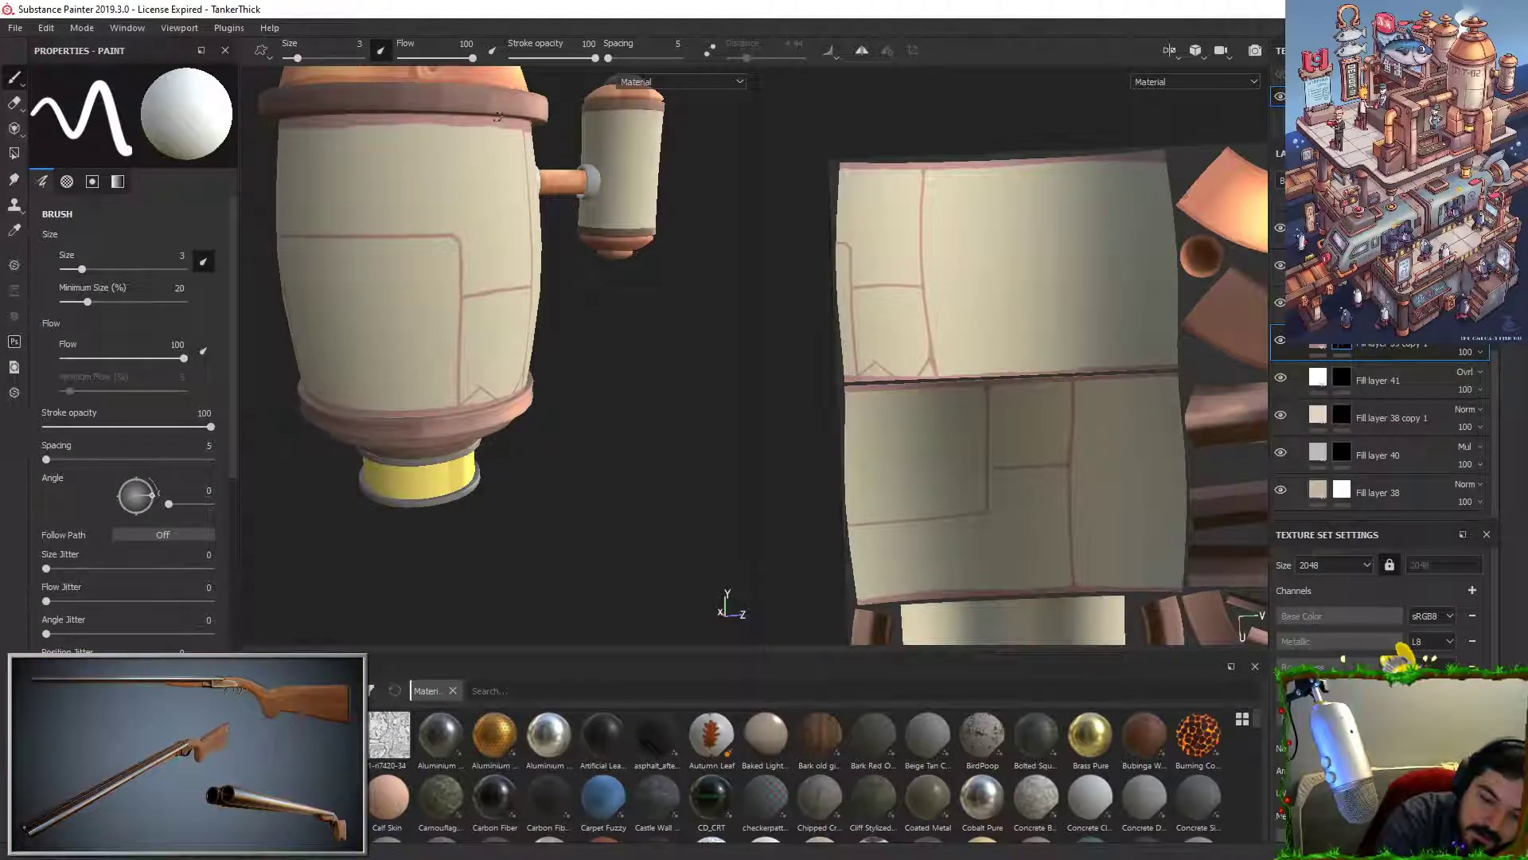
left_click_drag(543, 147, 486, 206, "alt")
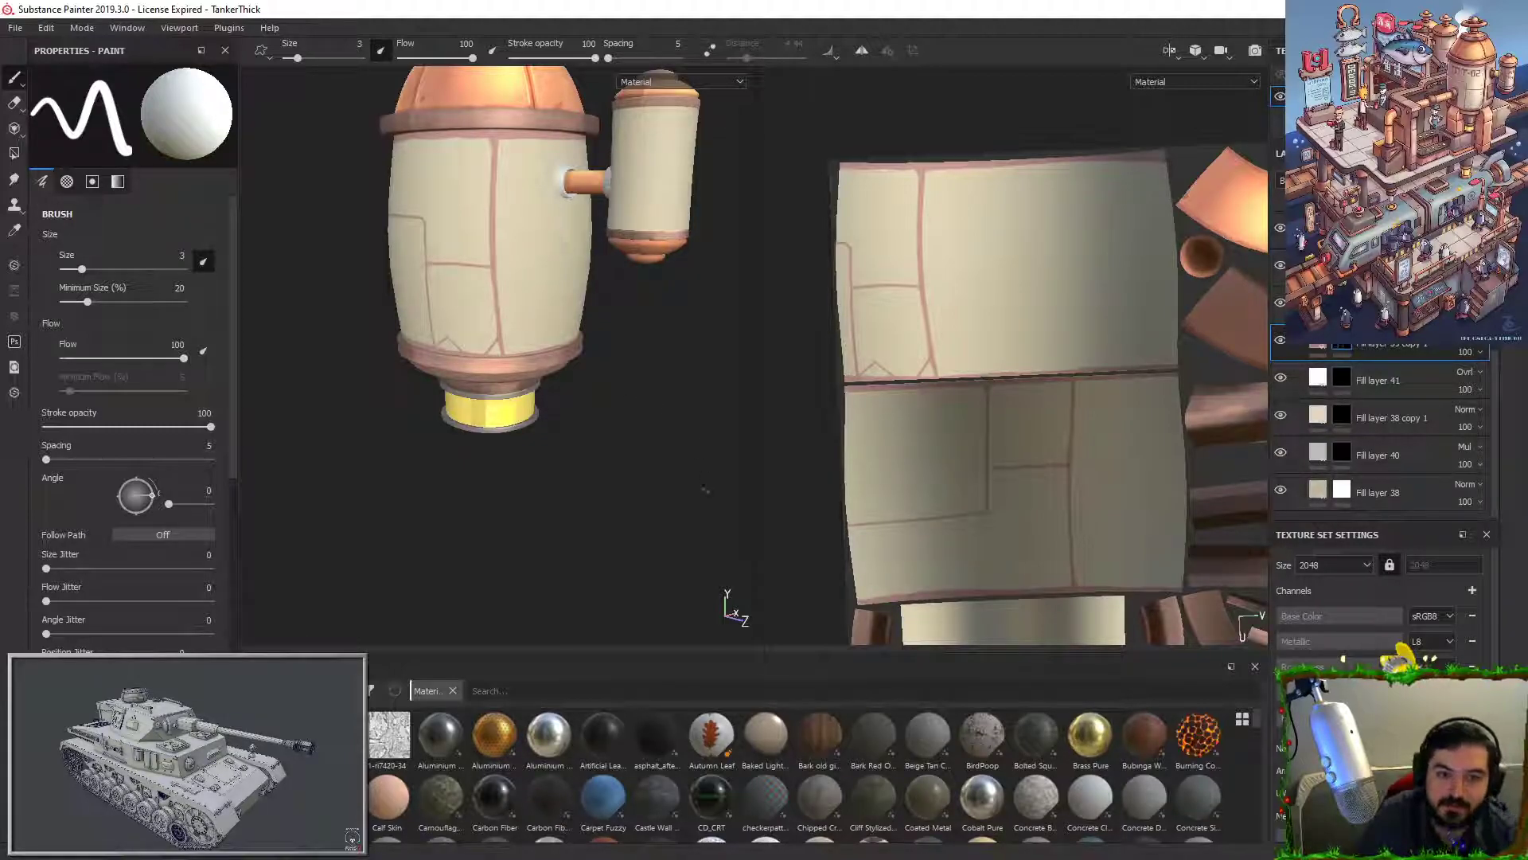
Step: Thicken the long vertical seam between the upper and lower rims with white, and trim its outer edge with black
left_click_drag(498, 137, 506, 358)
key("ctrl+z")
key("x")
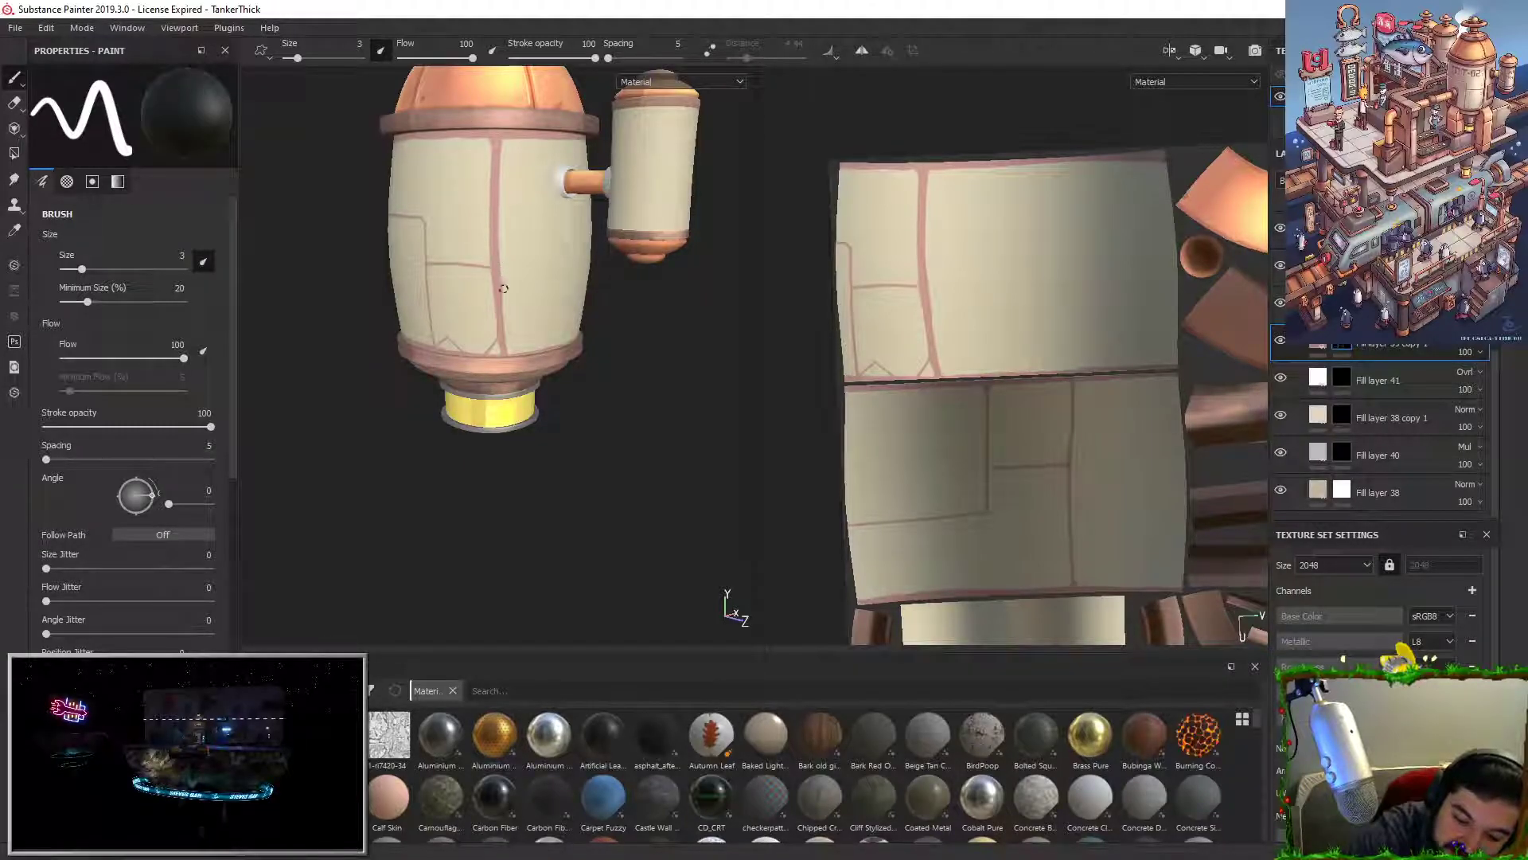
left_click_drag(505, 304, 503, 240)
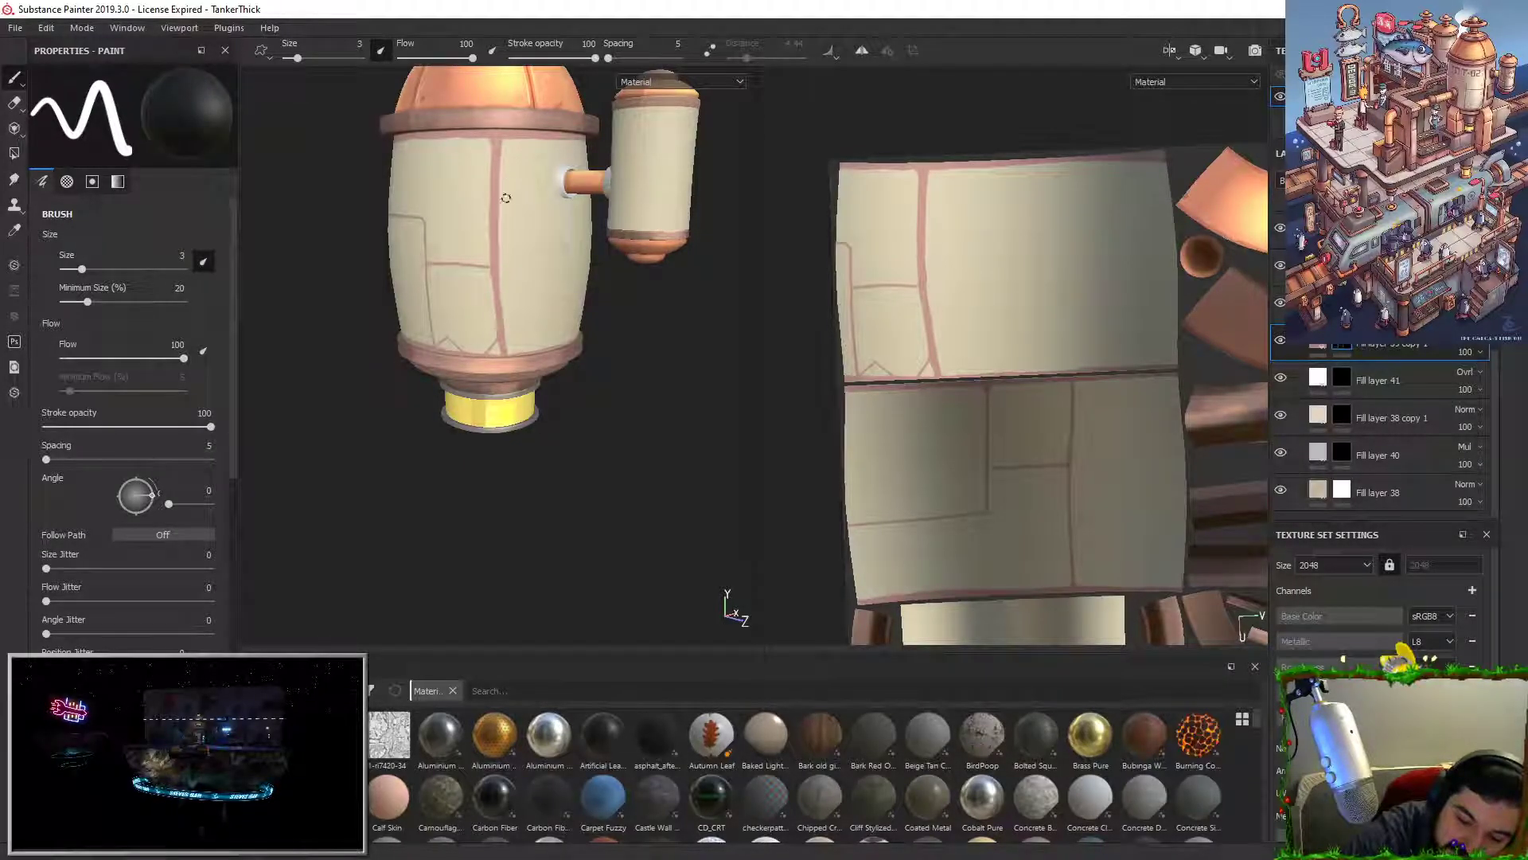
Step: Widen the long vertical seam with straight white strokes between the rims, and fill the gap along its middle
mouse_move(364, 307)
left_mouse_down("alt")
mouse_move(433, 308)
mouse_move(371, 310)
left_mouse_up("alt")
middle_click_drag(371, 310, 408, 365, "alt")
right_click_drag(414, 371, 544, 427, "alt")
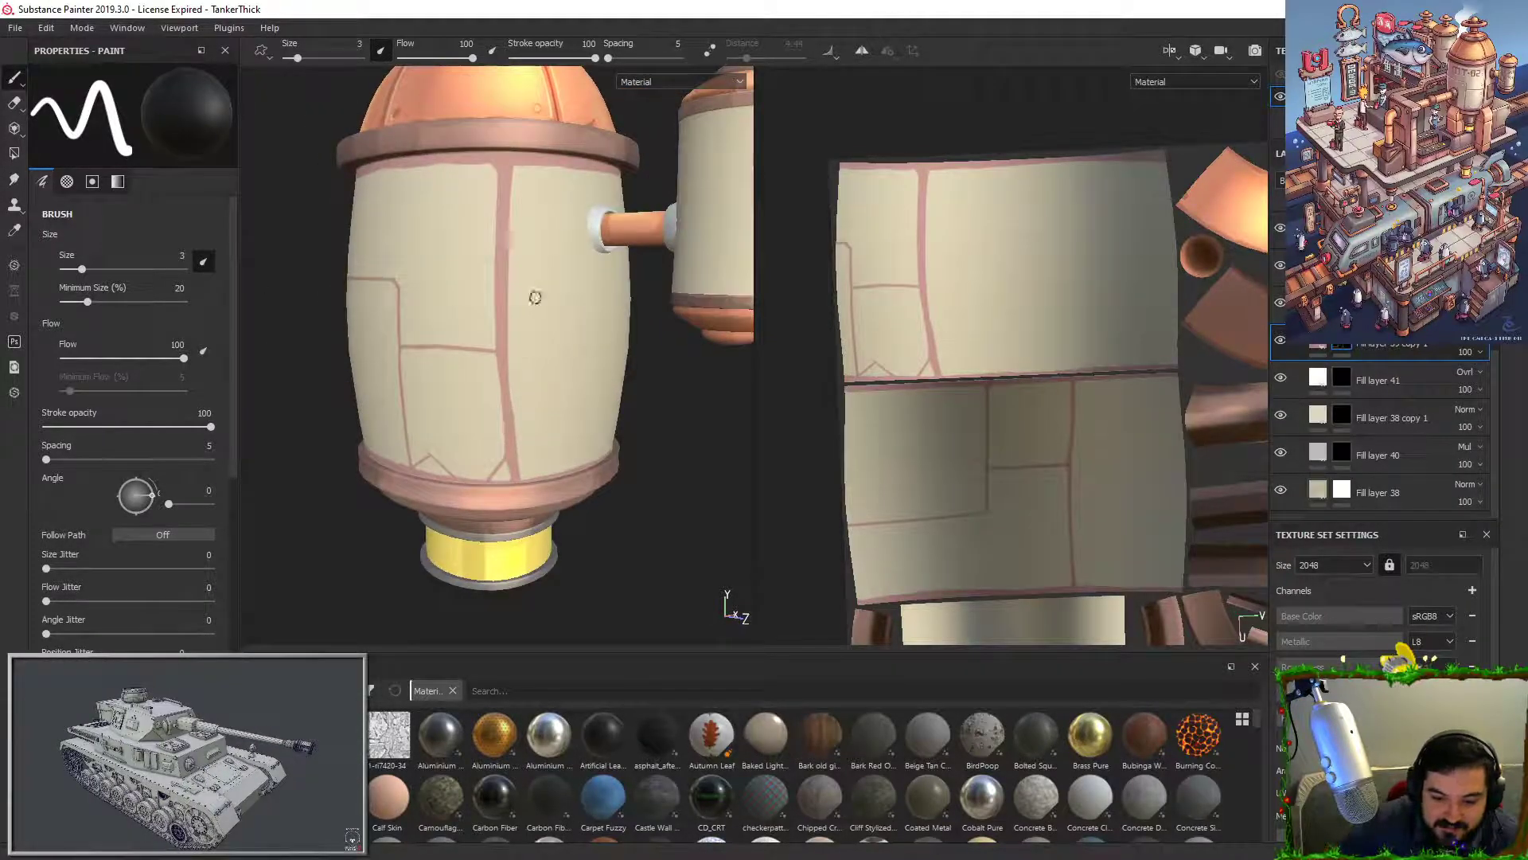
key("x")
left_click(512, 162)
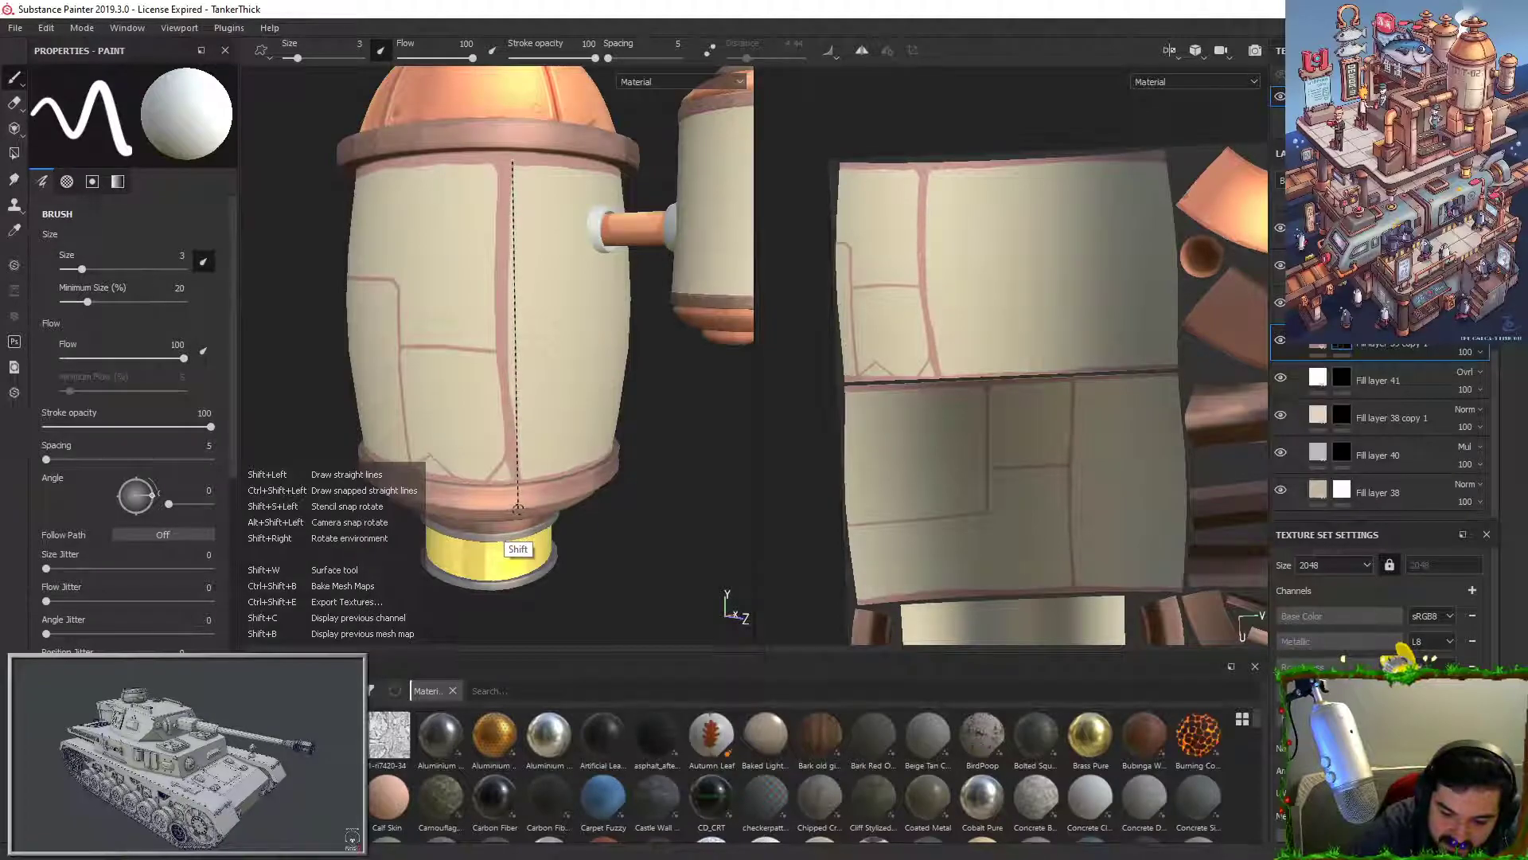
left_click(520, 507, "shift")
left_click(511, 153, "shift")
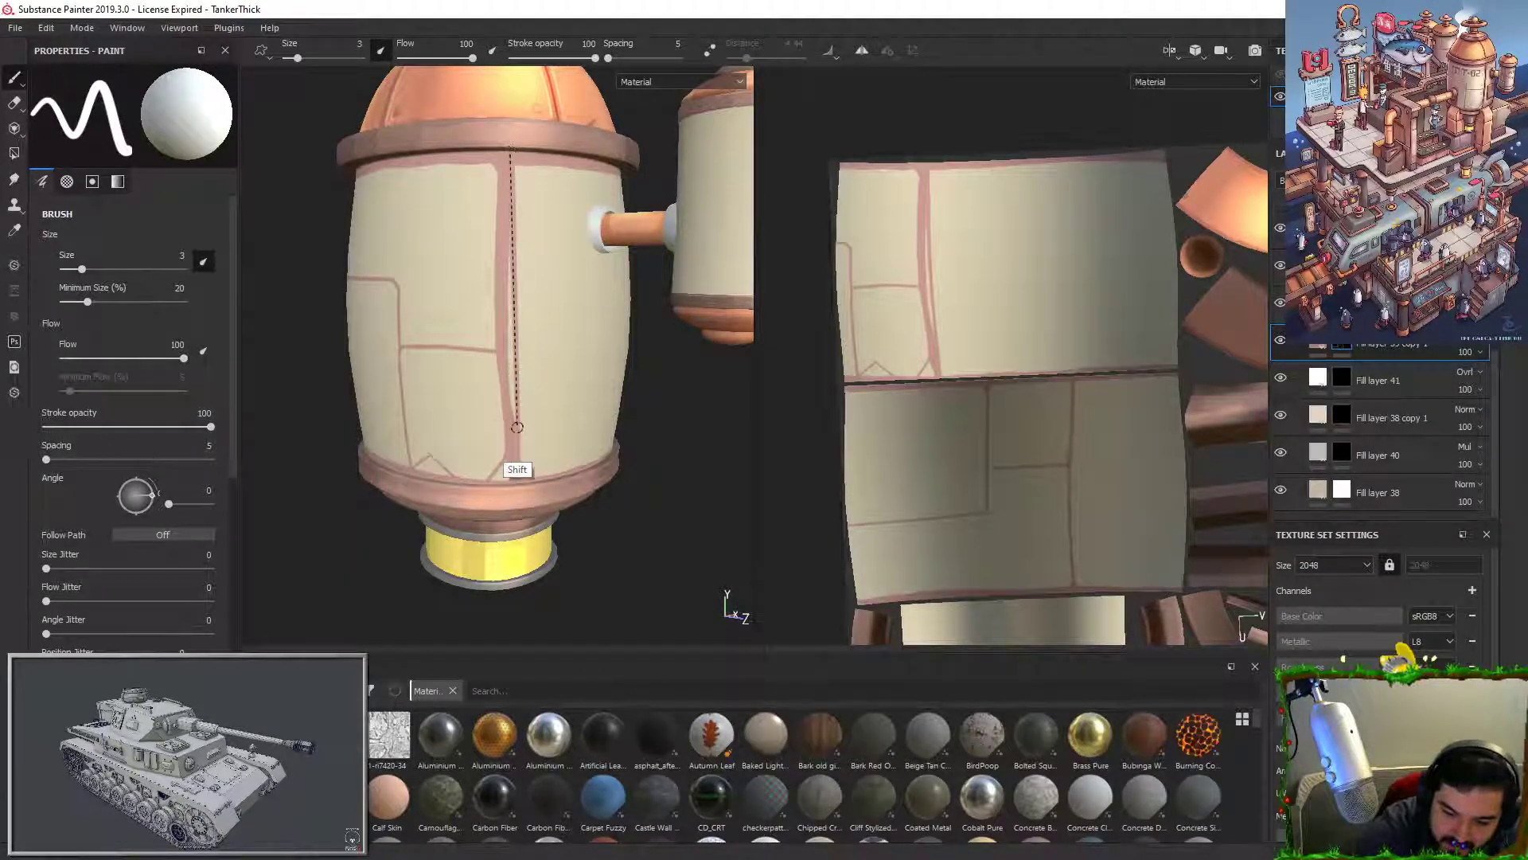
left_click(516, 441, "shift")
left_click(506, 143, "shift")
left_click(515, 390, "shift")
left_click(503, 178, "shift")
key("x")
key("x")
mouse_move(508, 349)
left_mouse_down()
mouse_move(512, 370)
mouse_move(504, 222)
left_mouse_up()
Step: Trim the widened seam's edge with black from the upper rim down to the small panel's horizontal seam
key("x")
left_click_drag(492, 170, 495, 324)
left_click_drag(493, 174, 495, 309)
left_click_drag(494, 237, 499, 345)
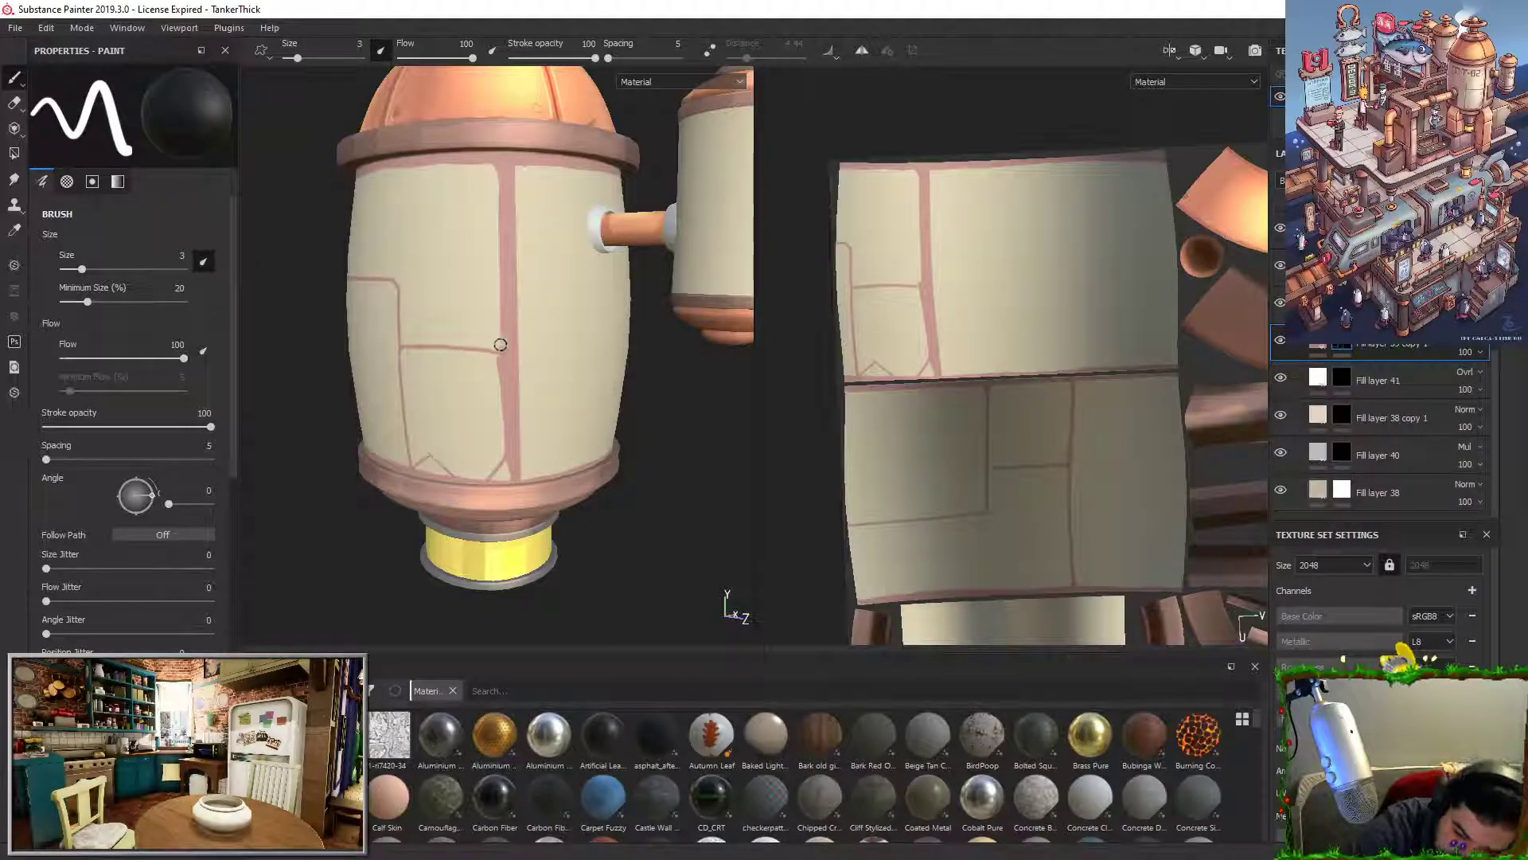
left_click_drag(497, 265, 499, 300)
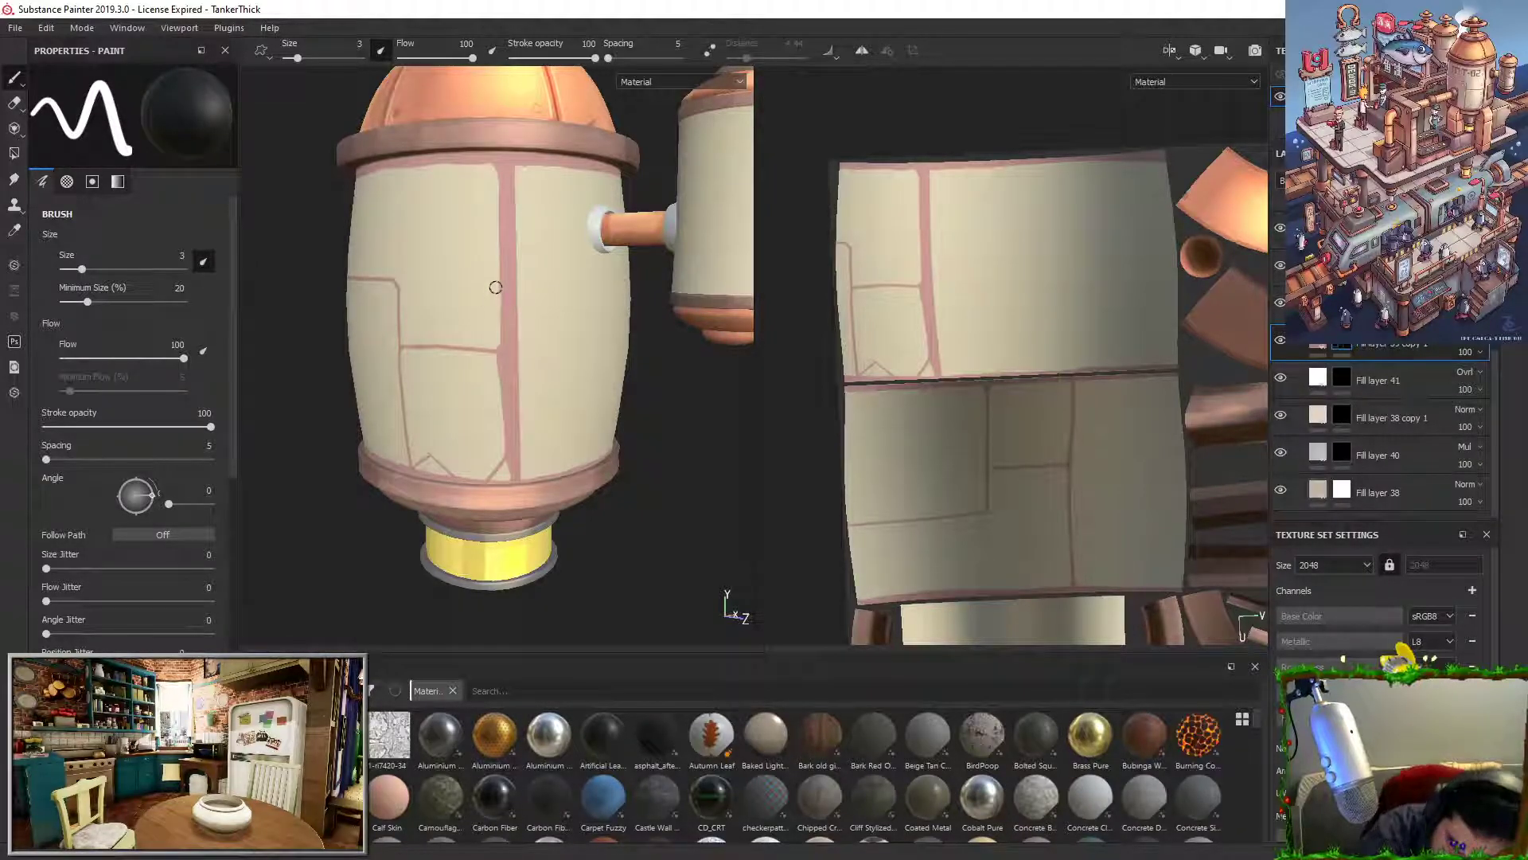
right_click_drag(515, 402, 593, 245, "alt")
middle_click_drag(593, 245, 625, 199, "alt")
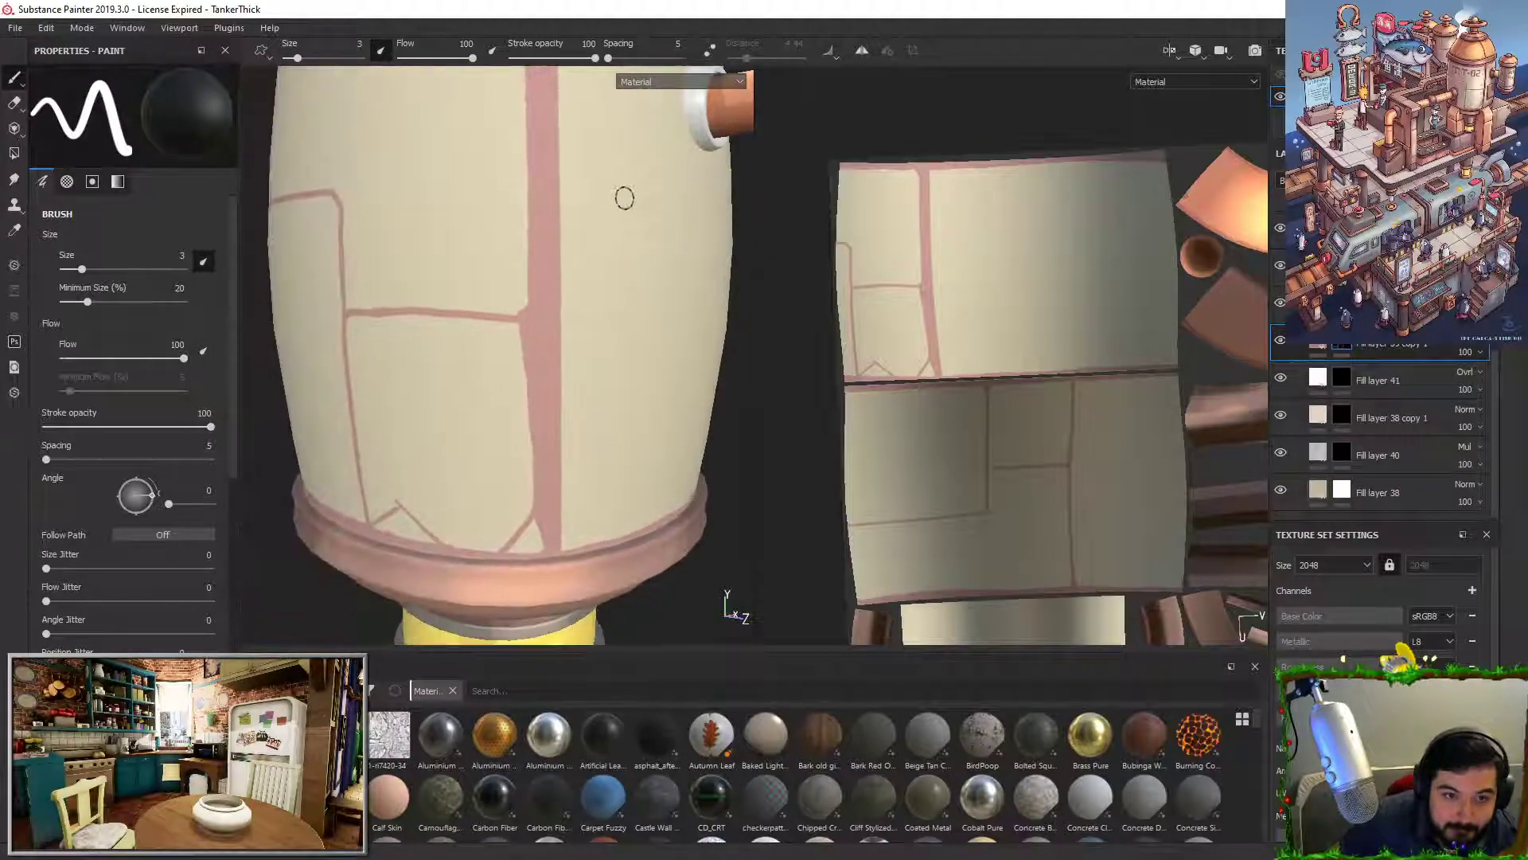
Step: Trim the long vertical seam's edge with black from beside the small panel's horizontal seam down to the lower rim
left_click_drag(530, 329, 533, 466)
left_click_drag(528, 389, 535, 503)
left_click_drag(532, 423, 532, 503)
left_click_drag(523, 352, 531, 181)
left_click_drag(538, 362, 532, 331)
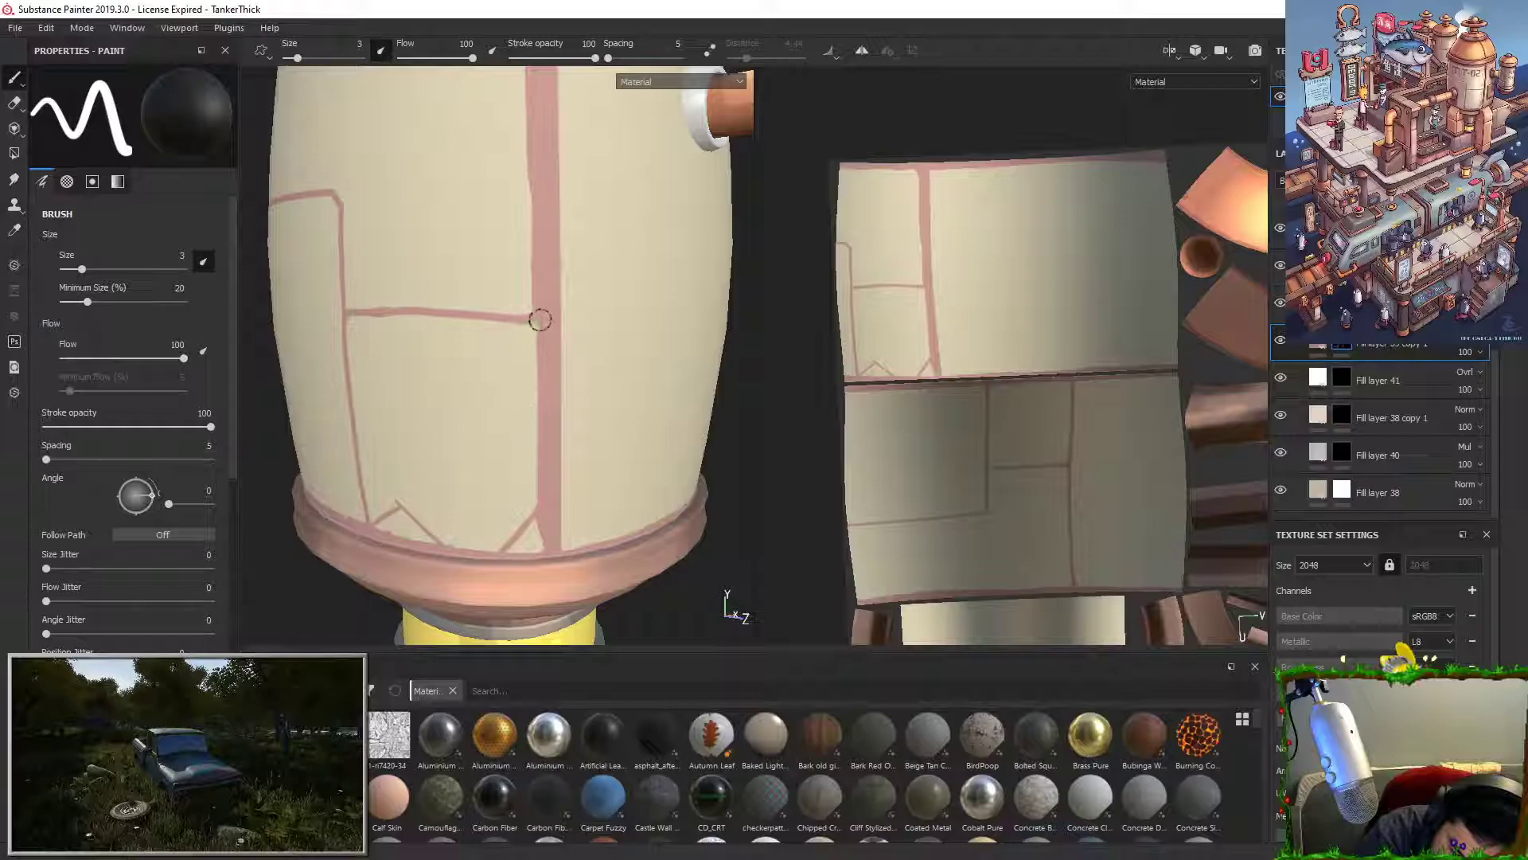
Step: Rejoin the small panel's horizontal seam to the vertical seam with a short white stroke
key("x")
left_click_drag(536, 321, 538, 327)
key("x")
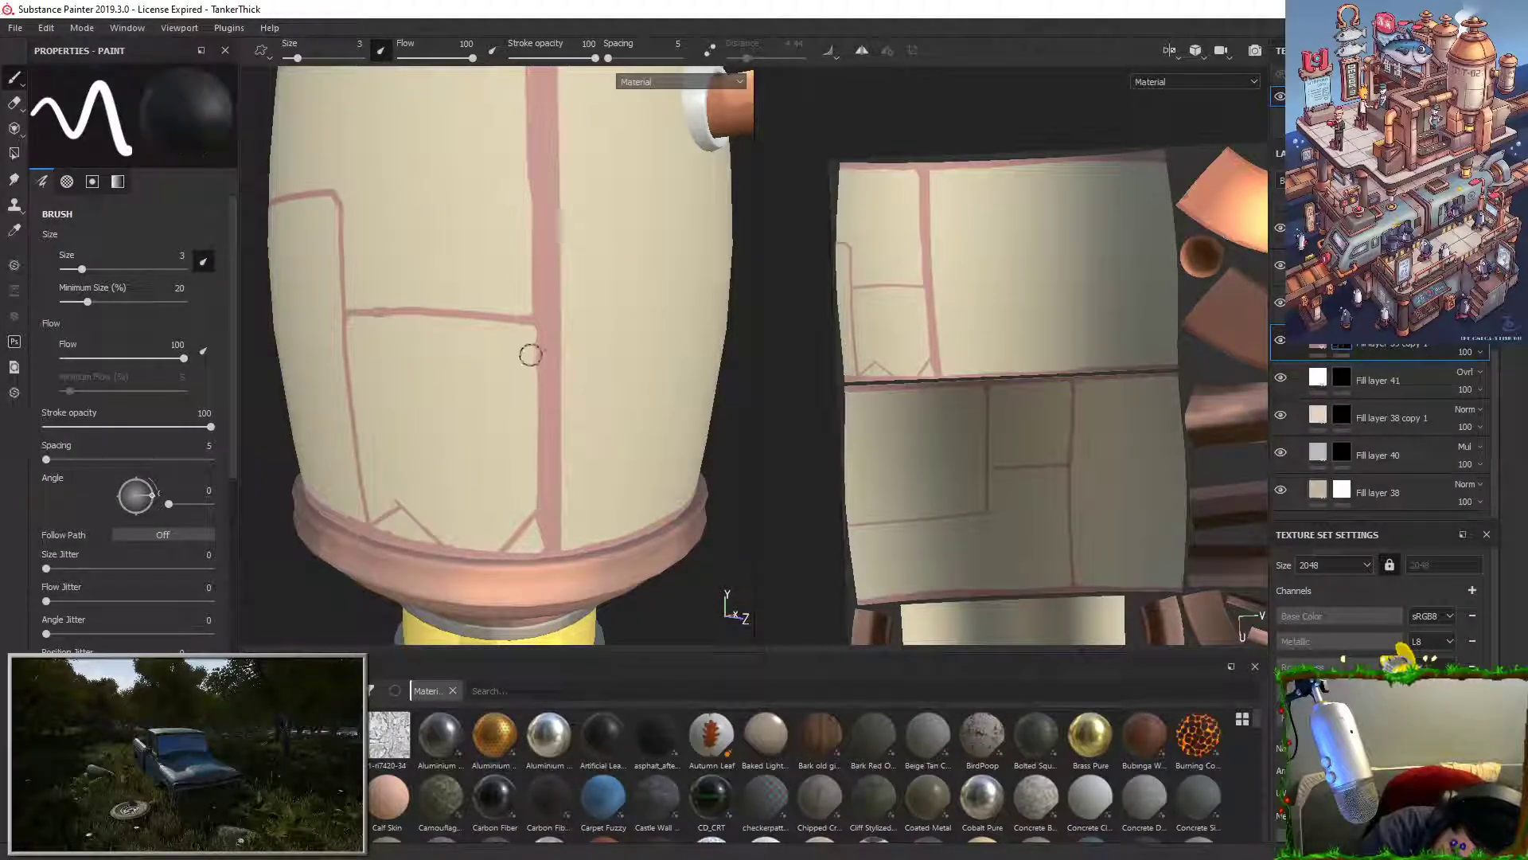
Step: Undo the last trimming strokes, and retrim the vertical seam's edge with black beside the small panel down to the lower rim
key("ctrl+z")
key("ctrl+z")
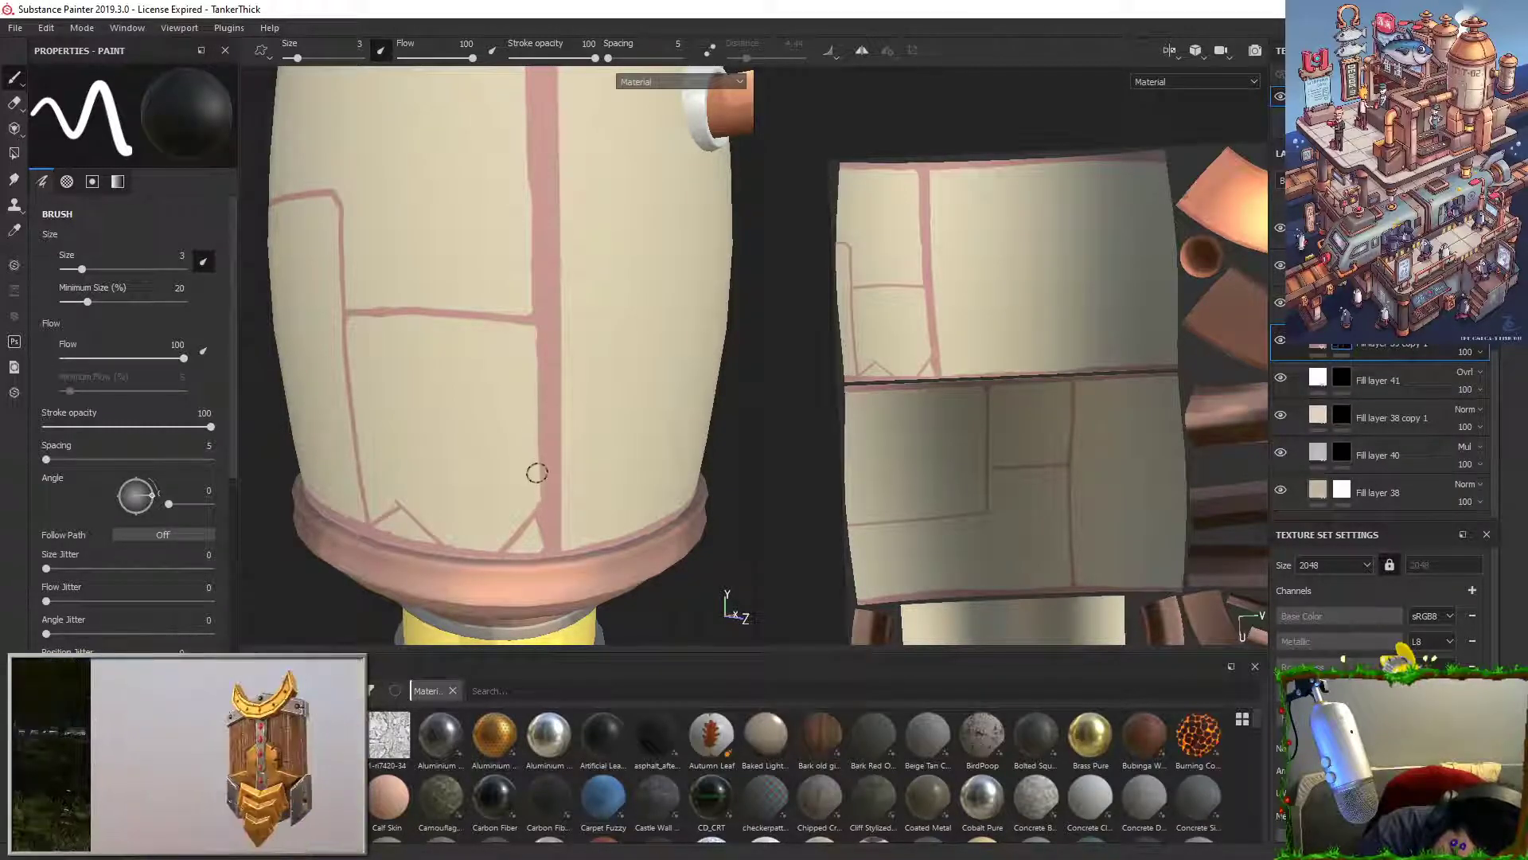
key("ctrl+z")
left_click_drag(536, 347, 542, 550)
key("x")
key("x")
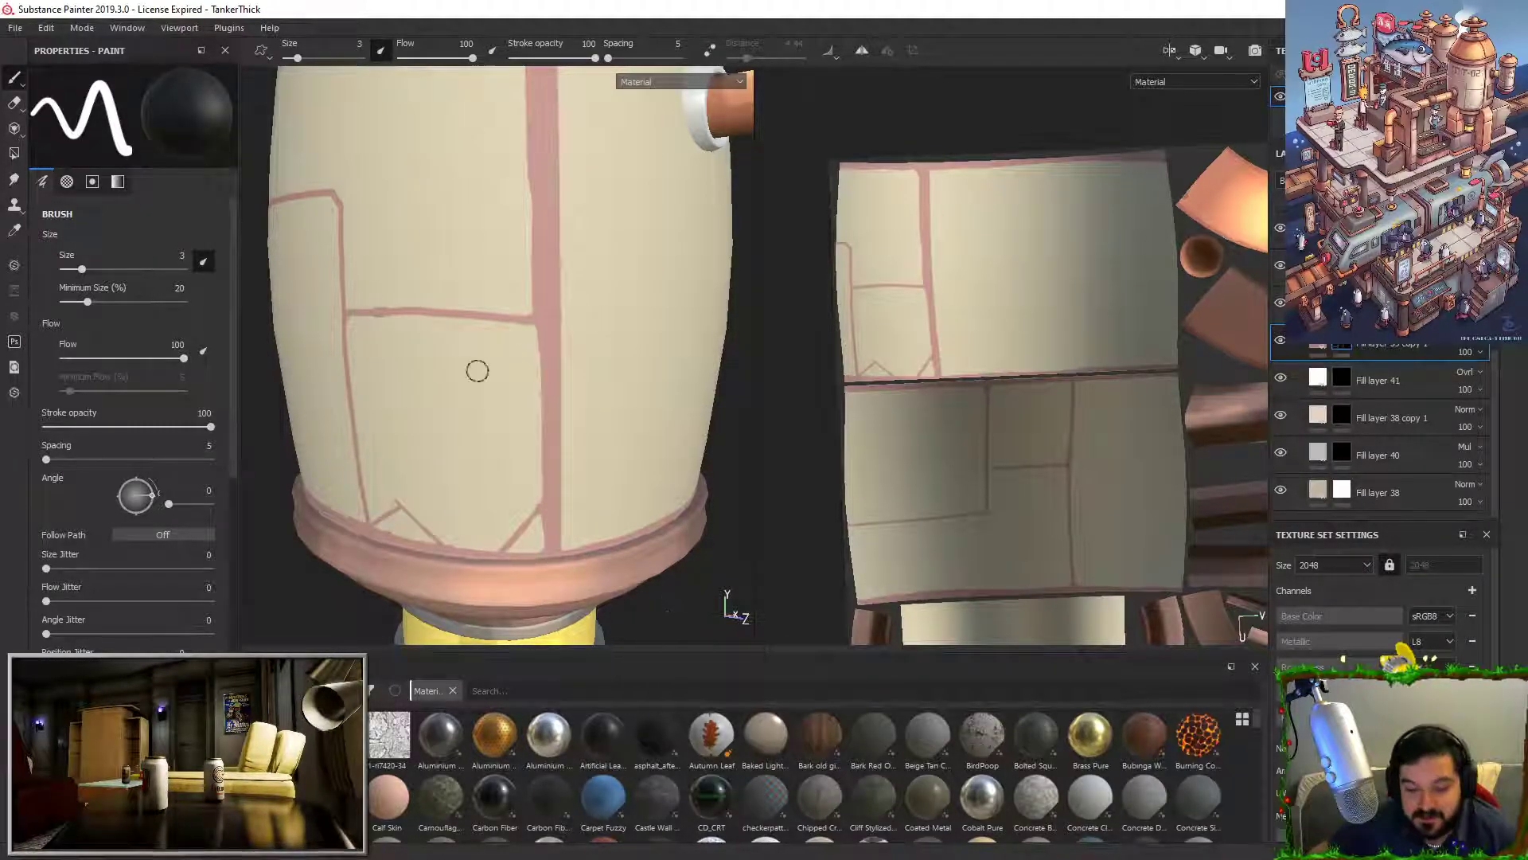
Step: Touch up the vertical seam's edge below the upper rim with white, and straighten it down to mid-body with black
scroll(484, 348, "down", 3)
mouse_move(560, 250)
left_mouse_down("alt")
mouse_move(580, 236)
mouse_move(538, 264)
left_mouse_up("alt")
middle_click_drag(537, 264, 541, 320, "alt")
scroll(542, 366, "up", 1)
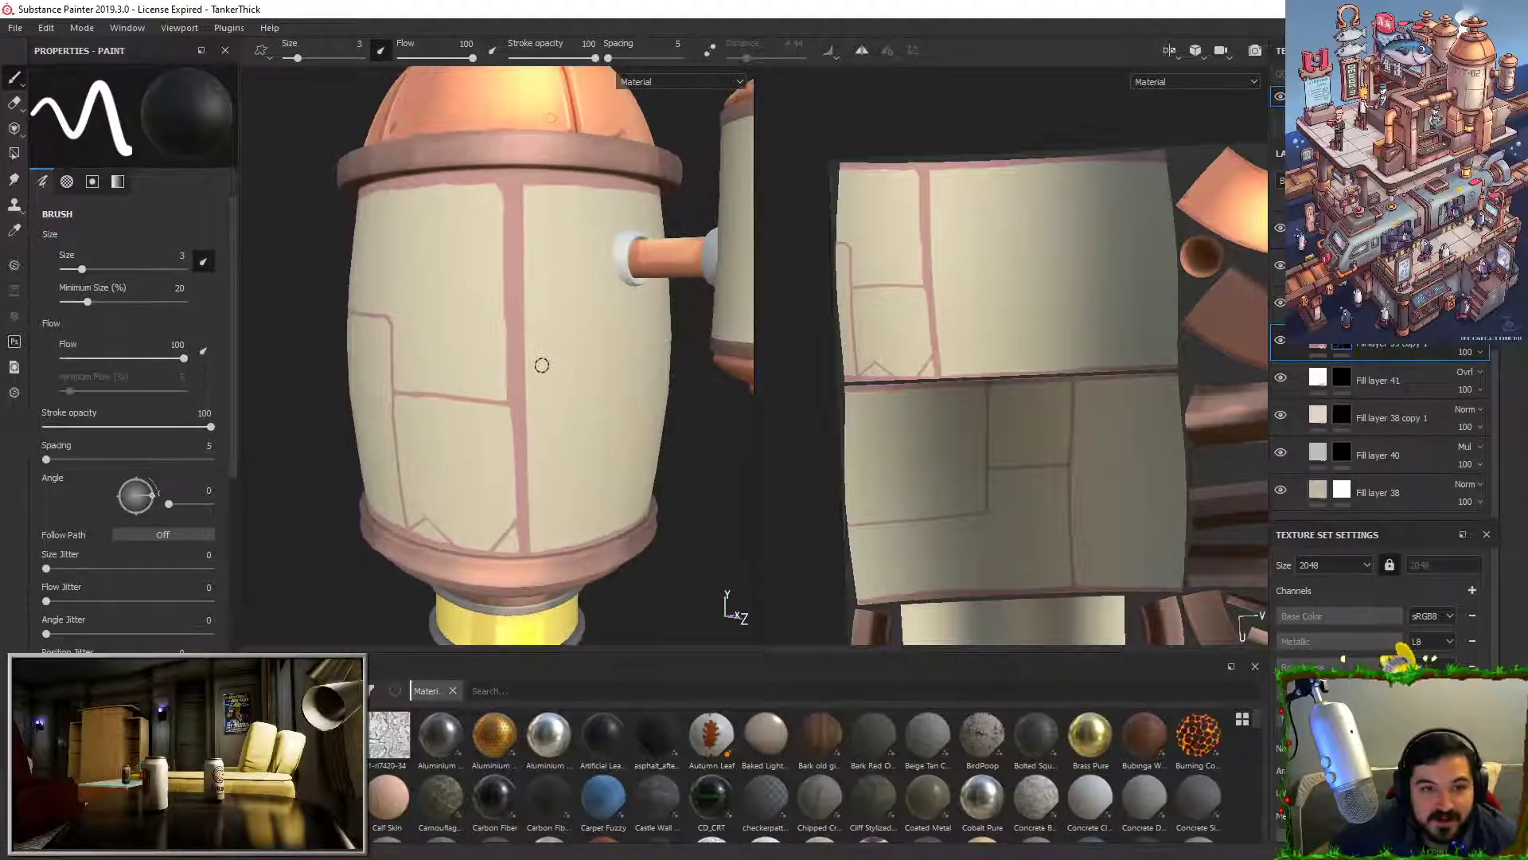
key("x")
left_click_drag(499, 192, 505, 275)
key("x")
left_click_drag(501, 221, 504, 263)
left_click_drag(502, 206, 504, 361)
left_click_drag(501, 298, 506, 352)
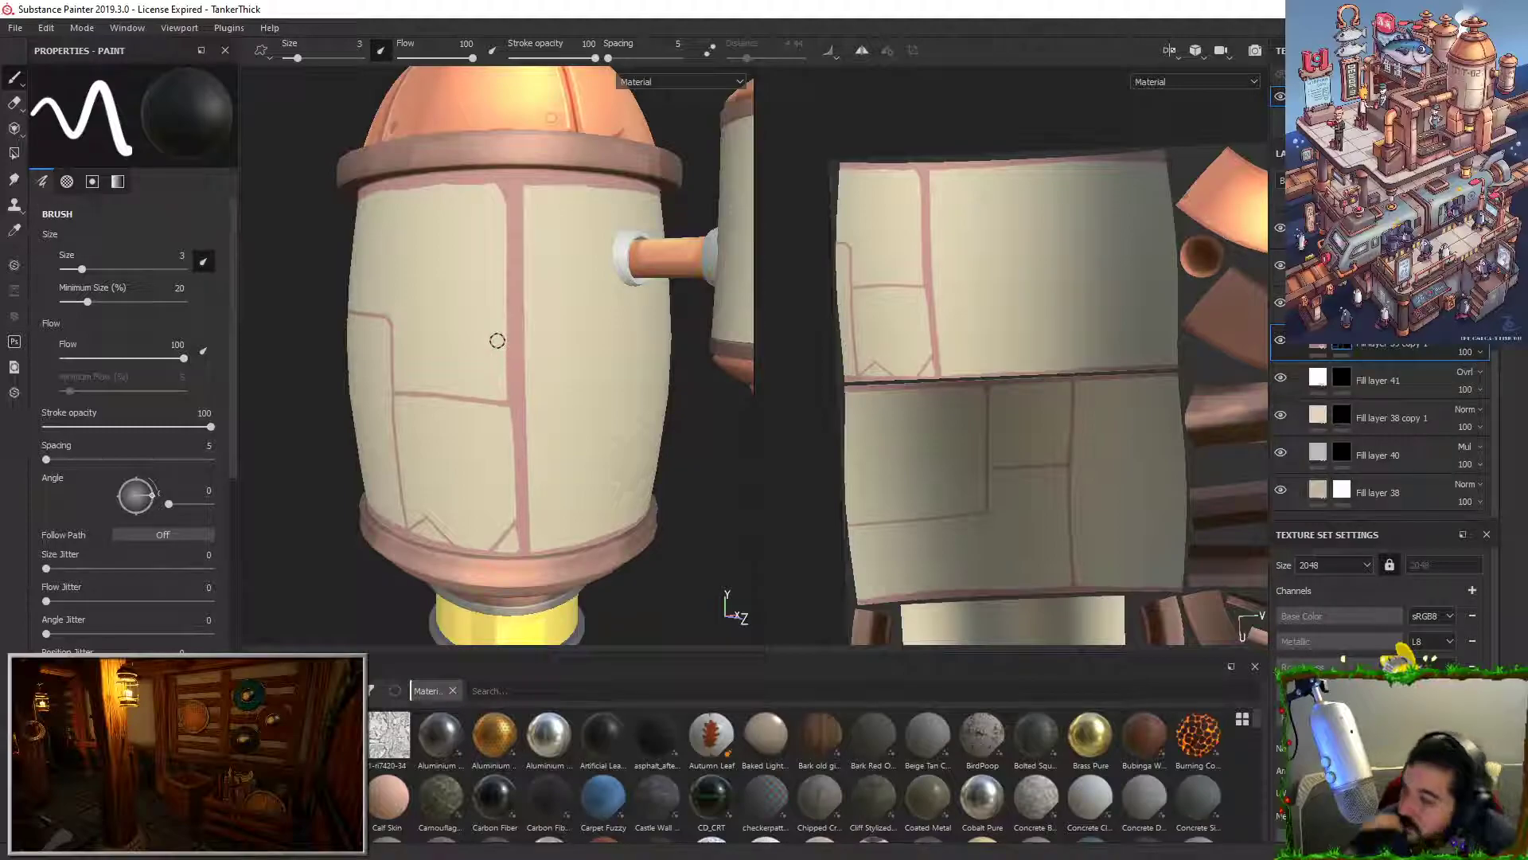
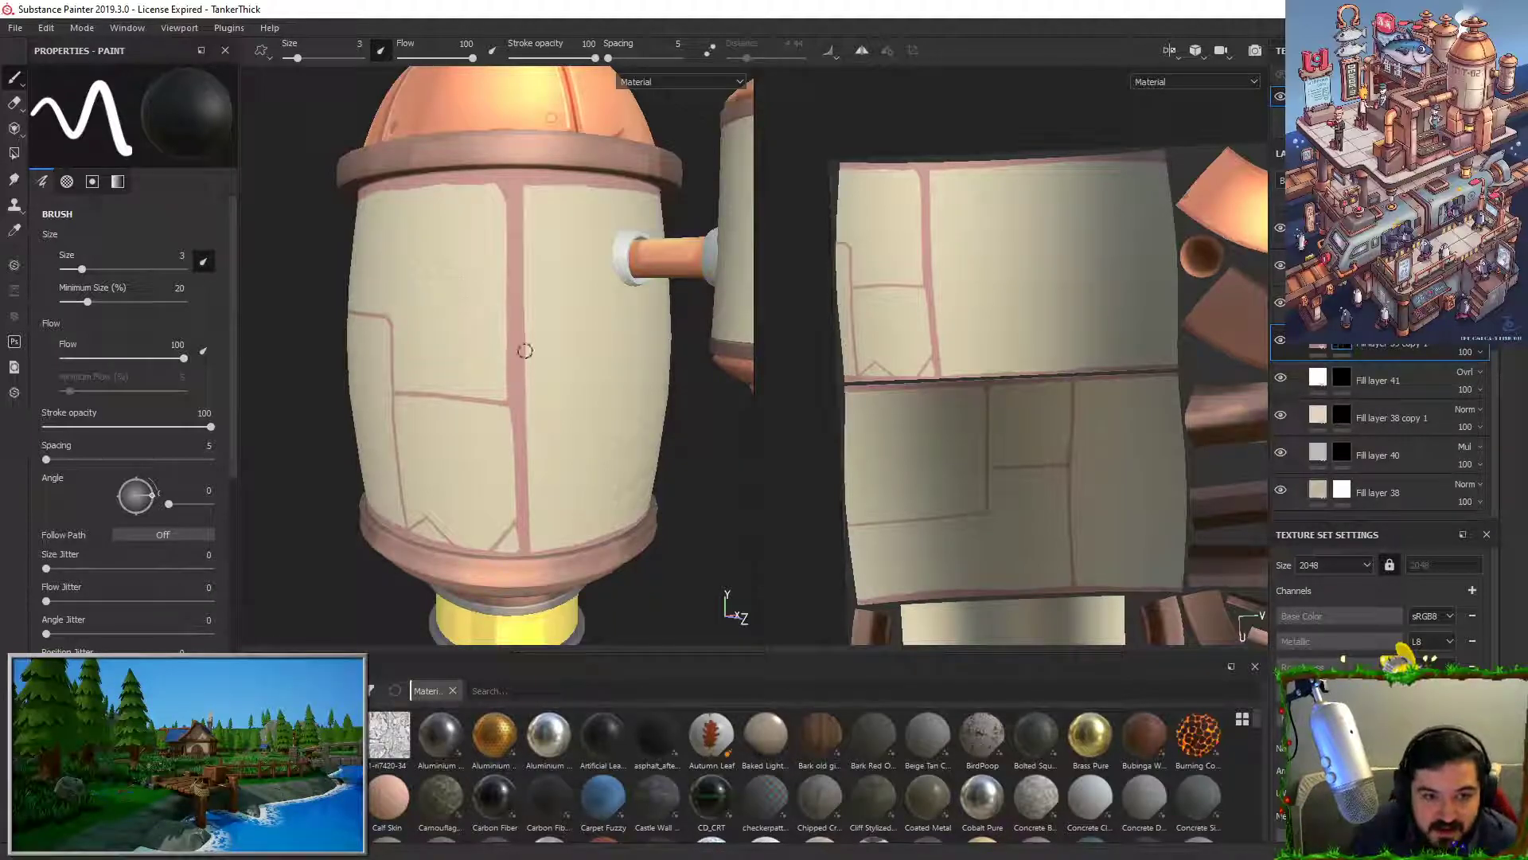
key("x")
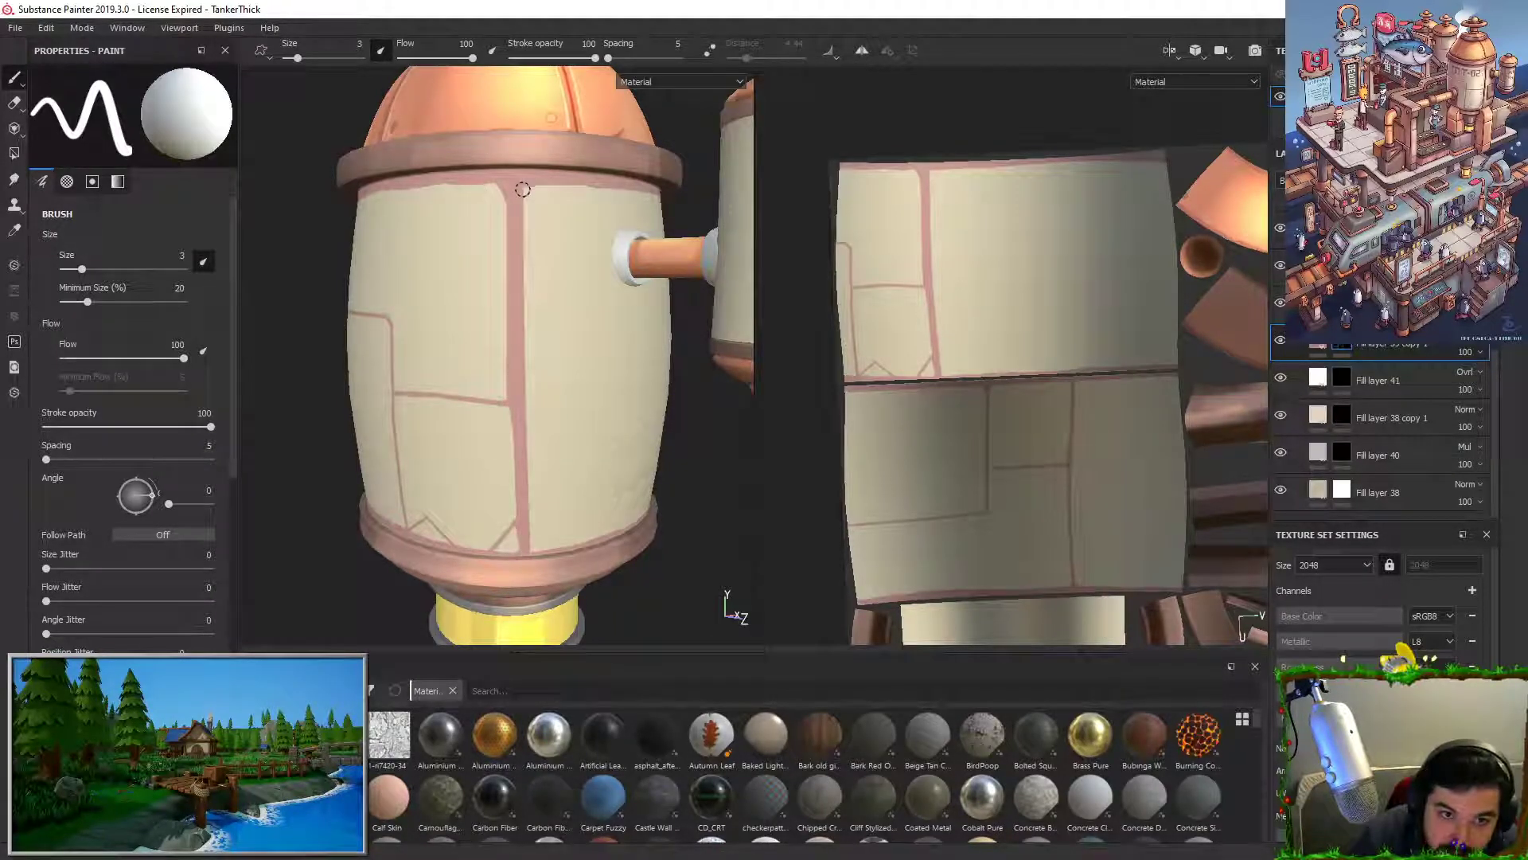
key("x")
key("x")
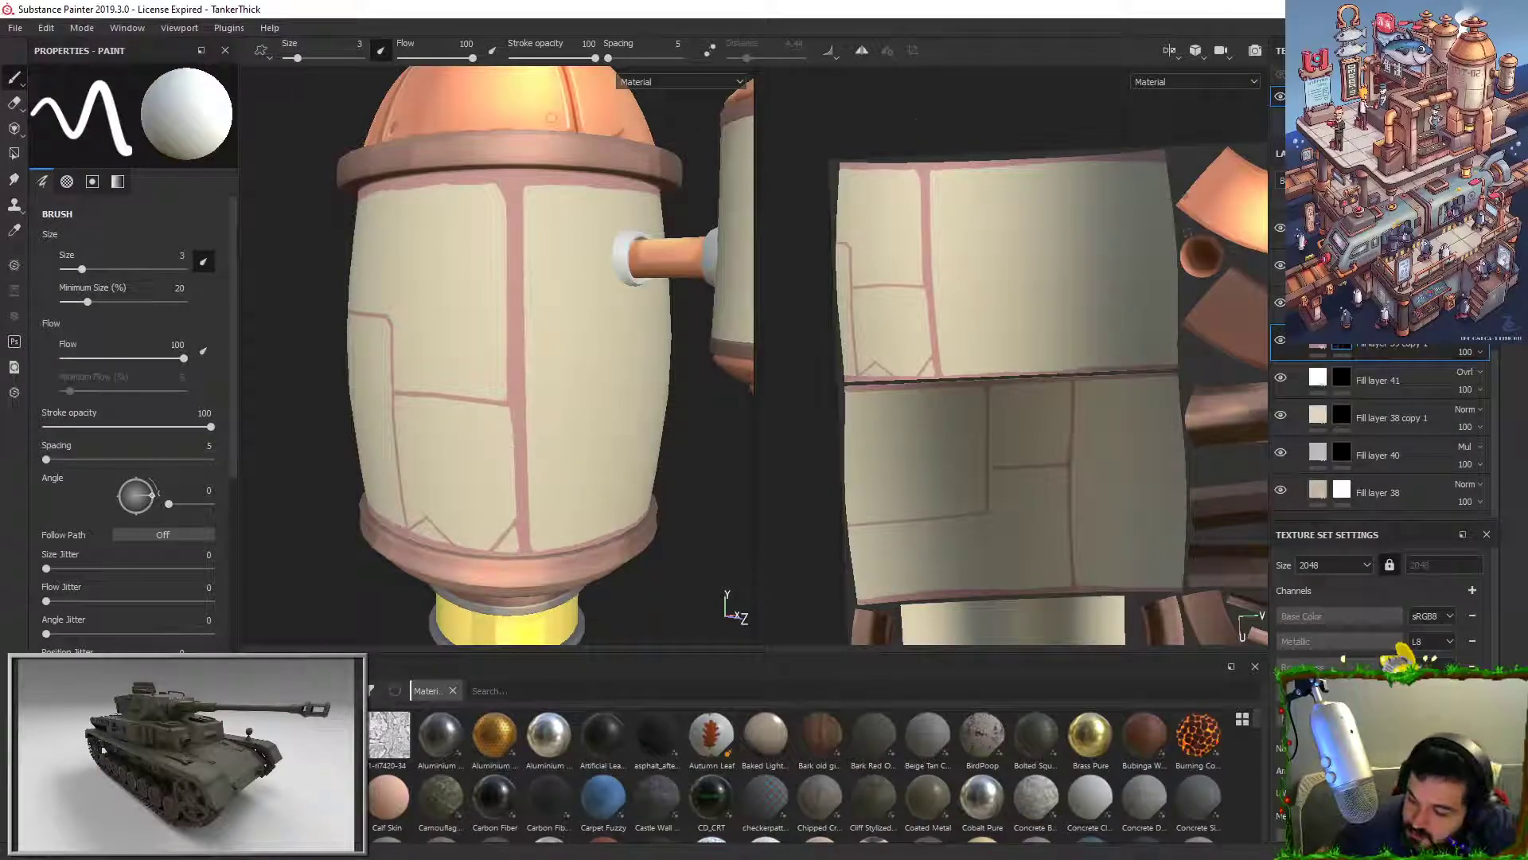
left_click(1346, 305)
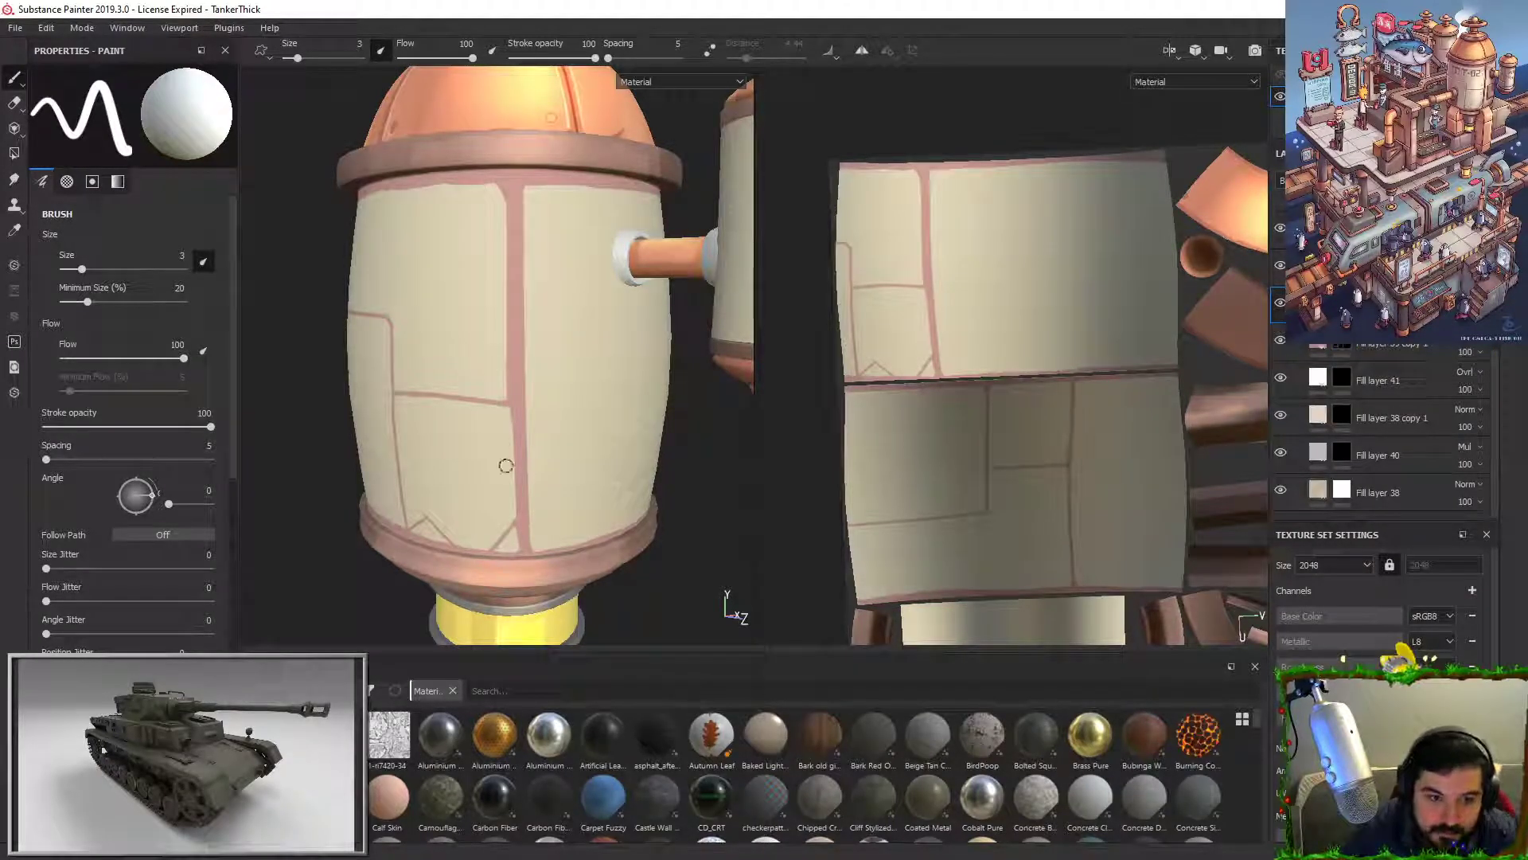
left_click_drag(531, 531, 589, 526)
key("ctrl+z")
left_click(1343, 267)
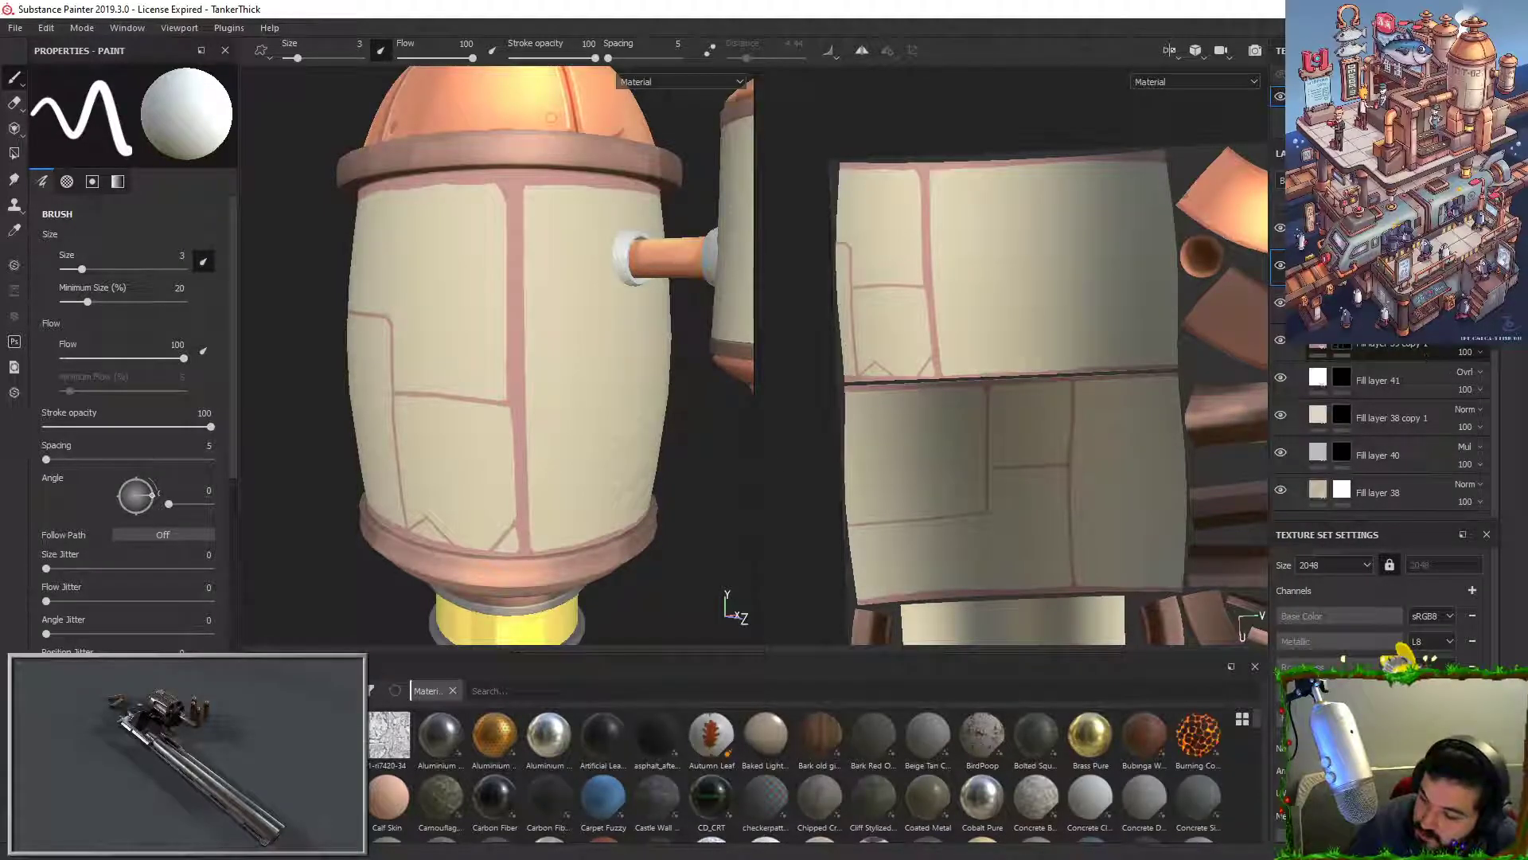
Step: Duplicate the fill layer "Fill layer 39 copy 1" and clear the duplicate's mask
left_click(1406, 345)
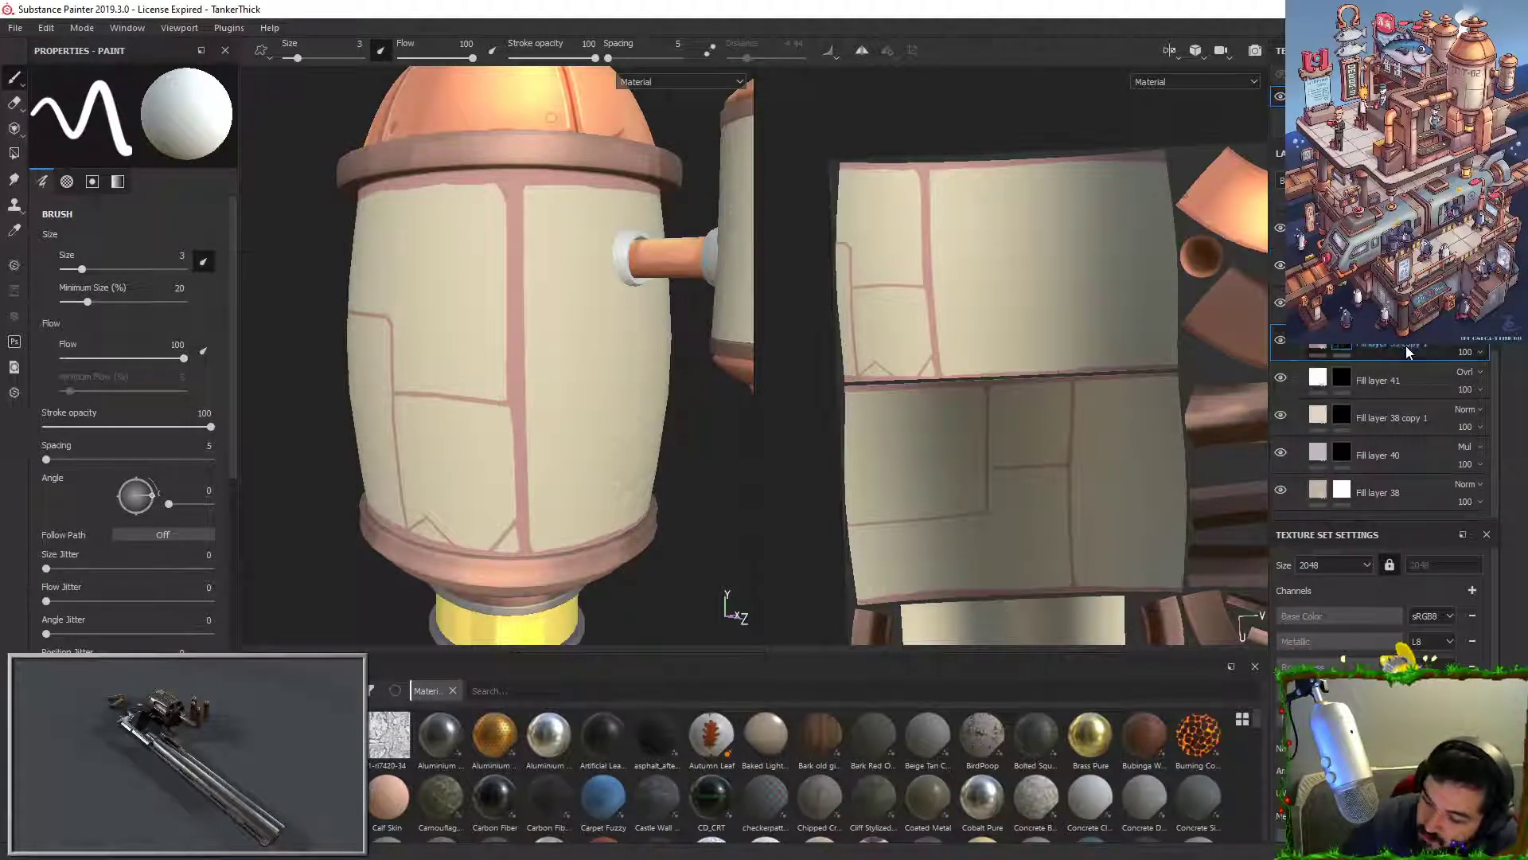
right_click(1407, 345)
left_click(1368, 332)
right_click(1345, 343)
left_click(1373, 366)
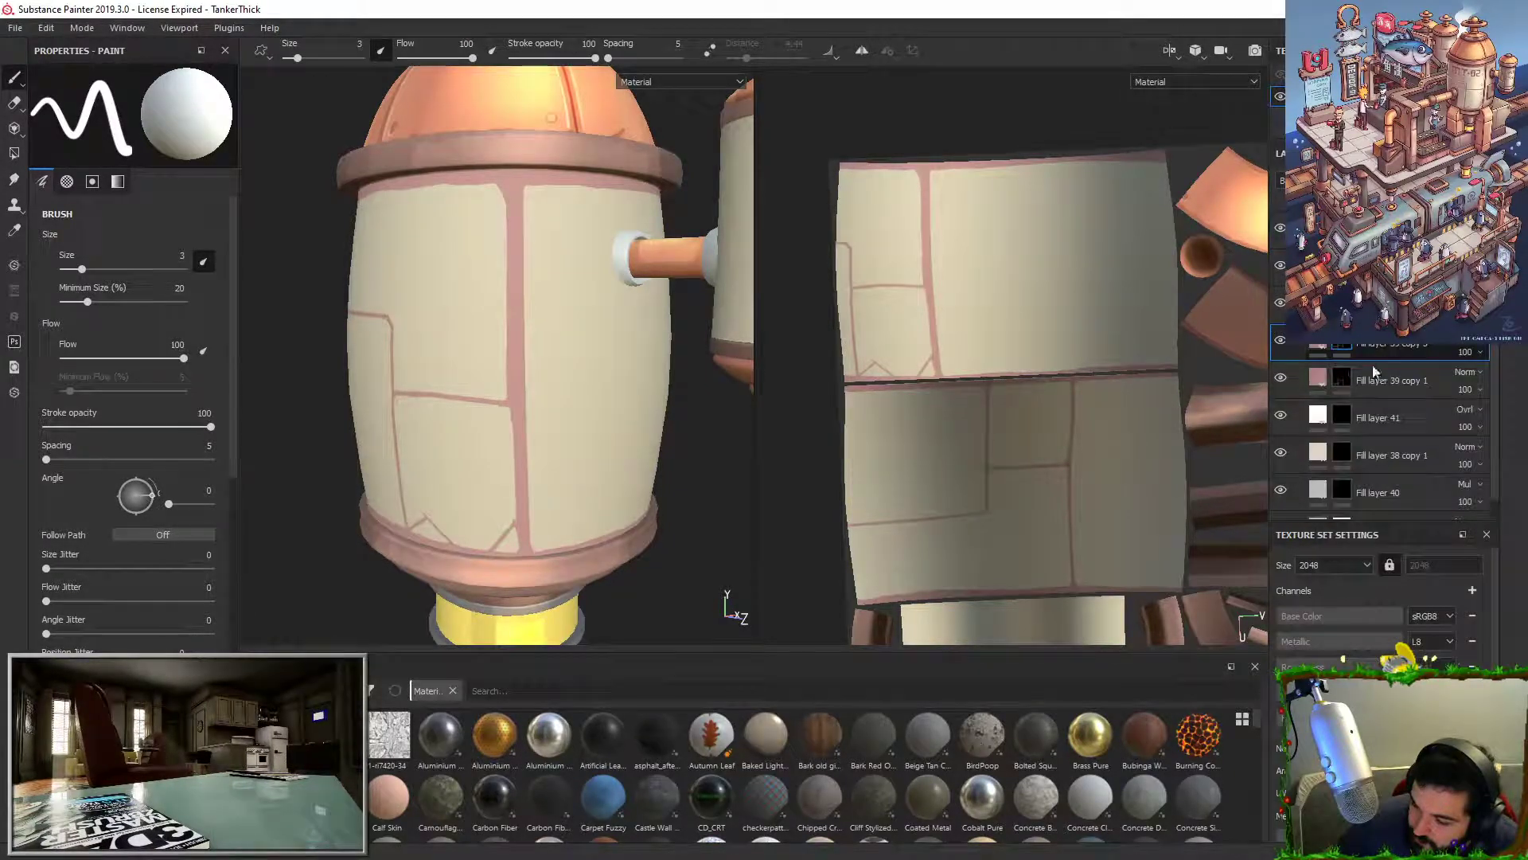
Step: Paint a white test stroke across the lower vertical seam, and sample the body's cream as the duplicate's base color
left_click_drag(569, 404, 519, 429)
left_click(1318, 345)
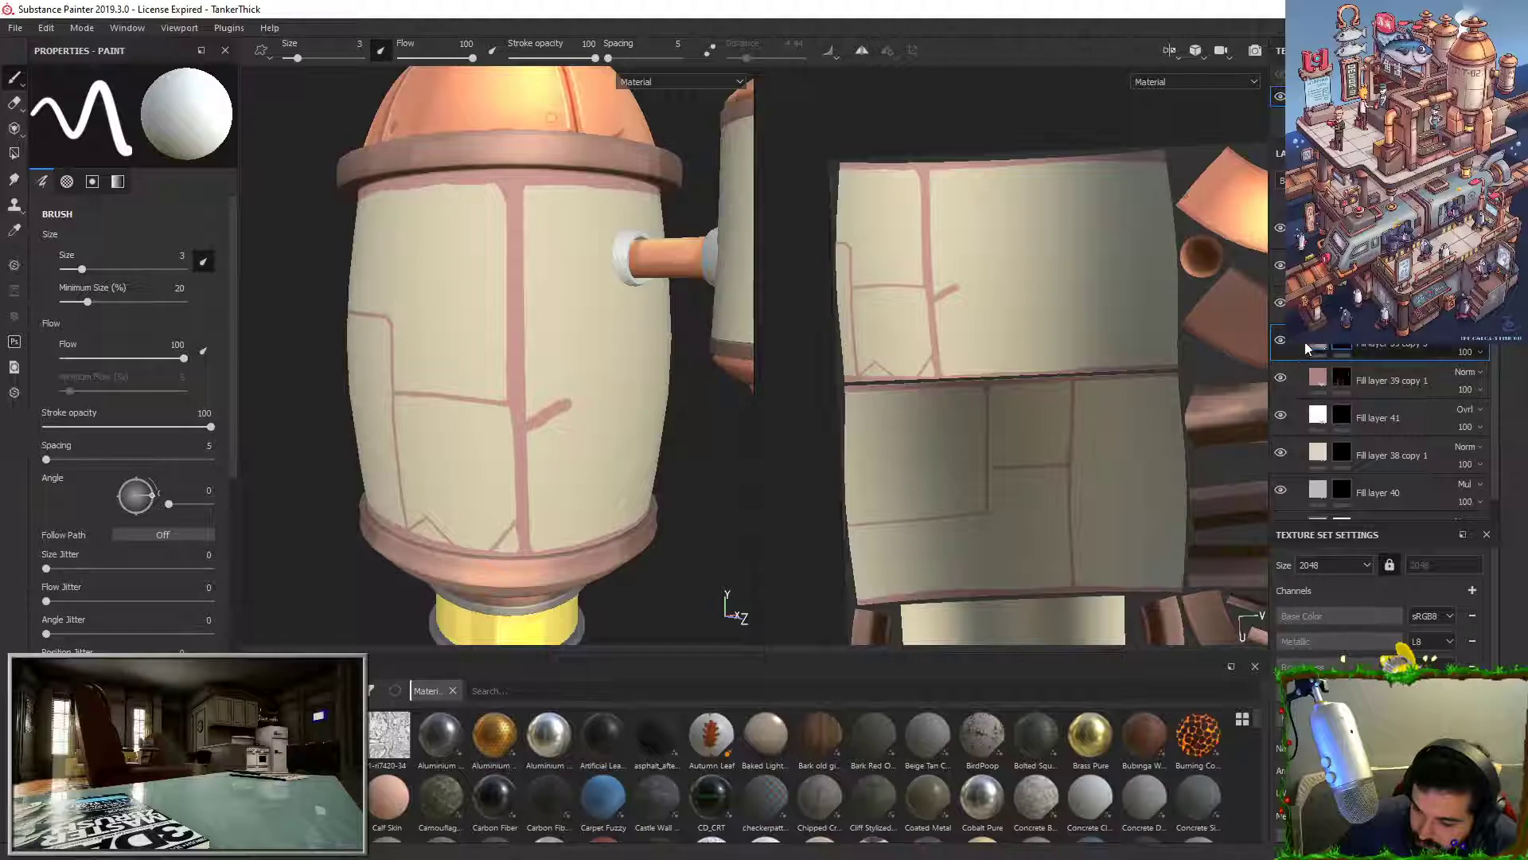
left_click(120, 465)
left_click_drag(339, 540, 309, 610)
mouse_move(342, 537)
left_mouse_down()
mouse_move(340, 553)
mouse_move(339, 539)
left_mouse_up()
left_click_drag(216, 484, 538, 436)
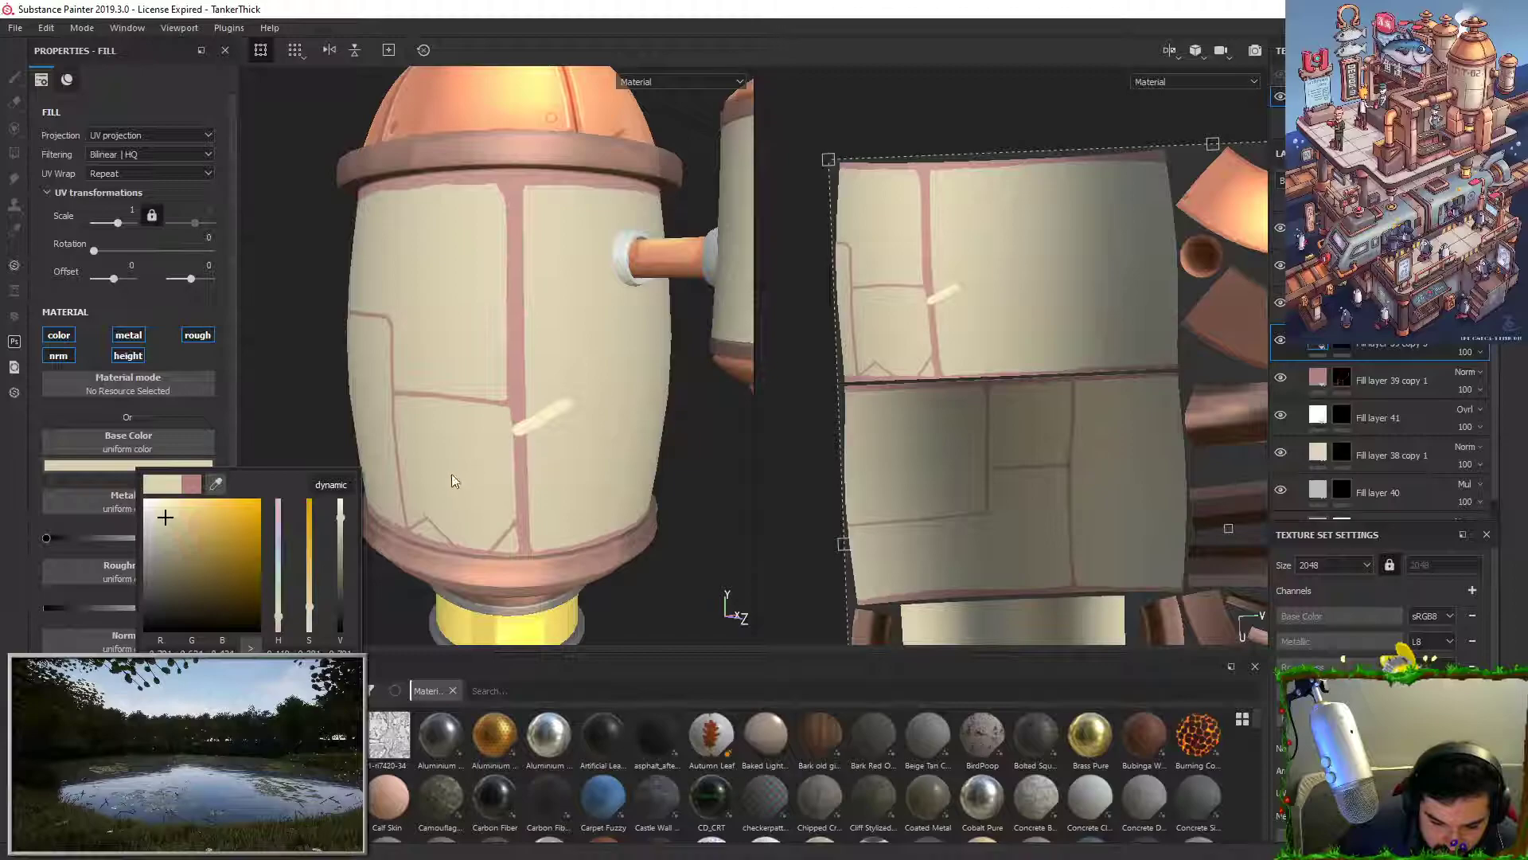
left_click(547, 453)
Step: In the Base Color channel view, resample the body's beige for the duplicated fill and adjust it to hue 0.060 and value 0.484
key("c")
key("c")
key("c")
key("c")
key("c")
key("c")
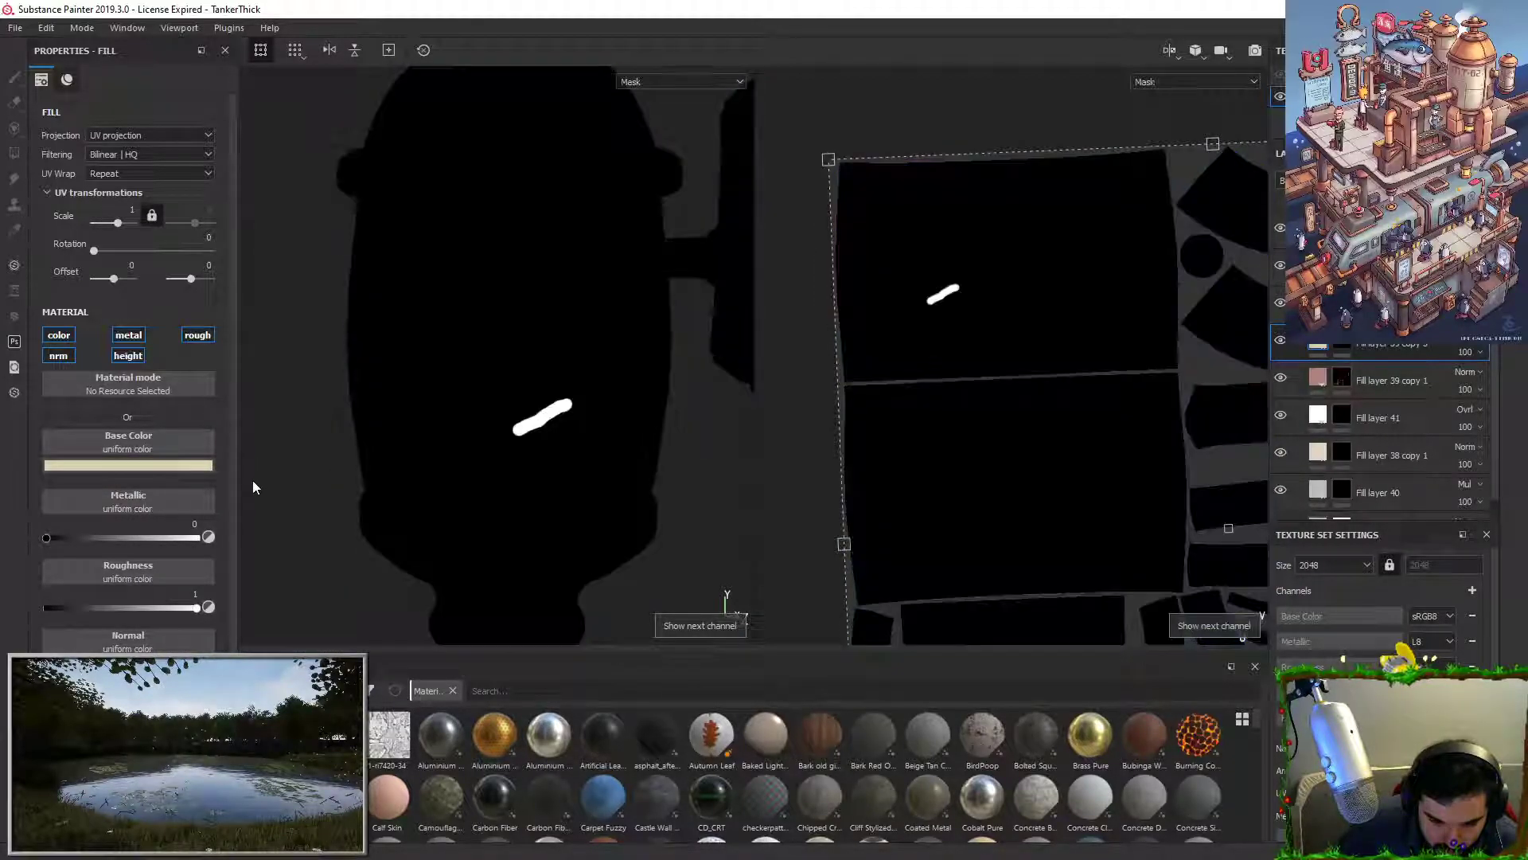
key("c")
left_click(163, 465)
left_click(546, 375)
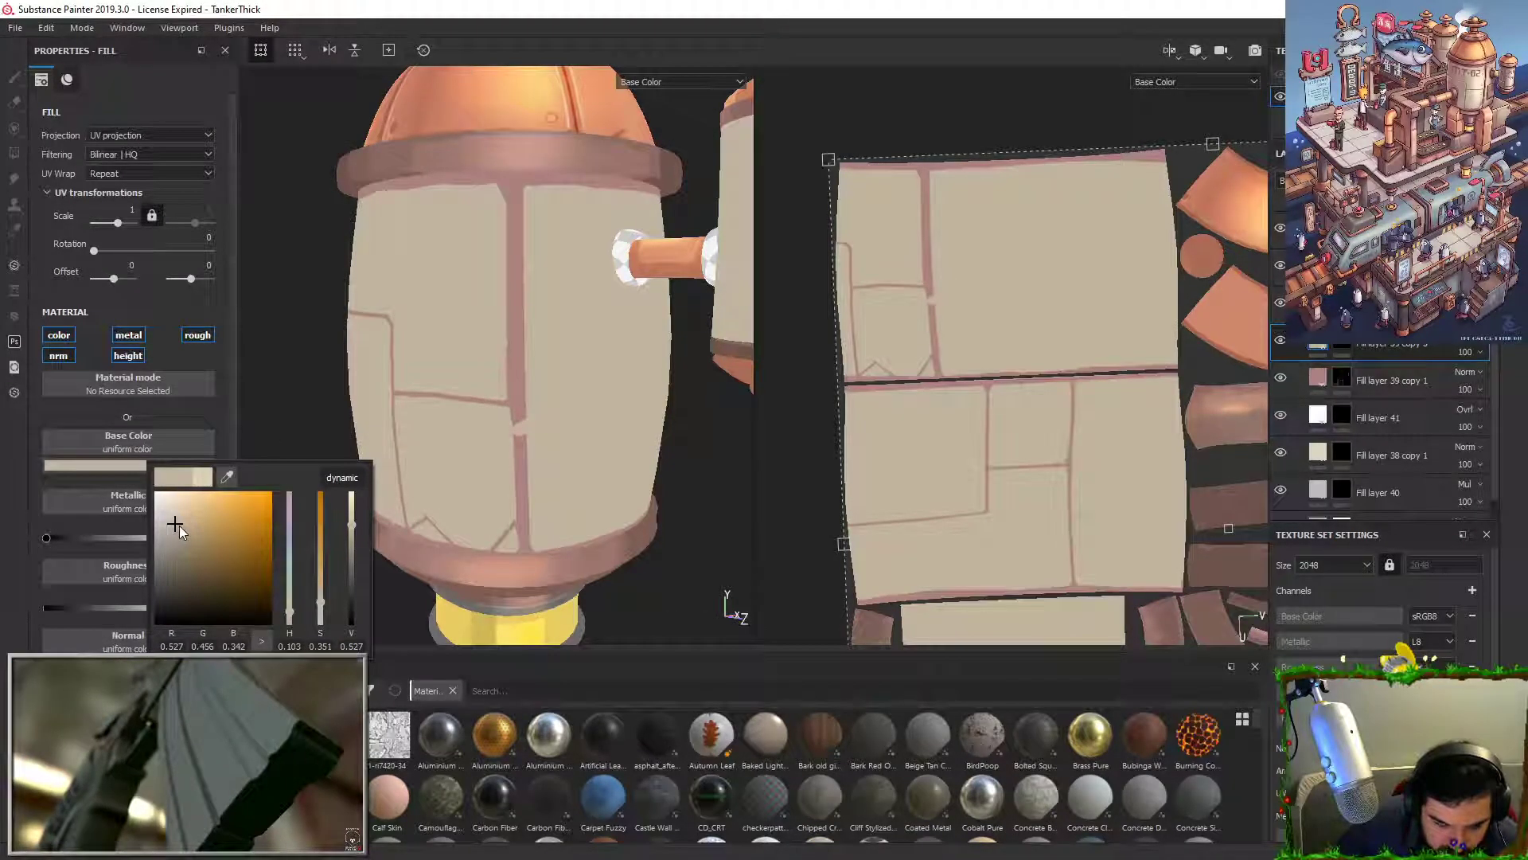
left_click_drag(288, 611, 292, 617)
left_click_drag(350, 527, 348, 528)
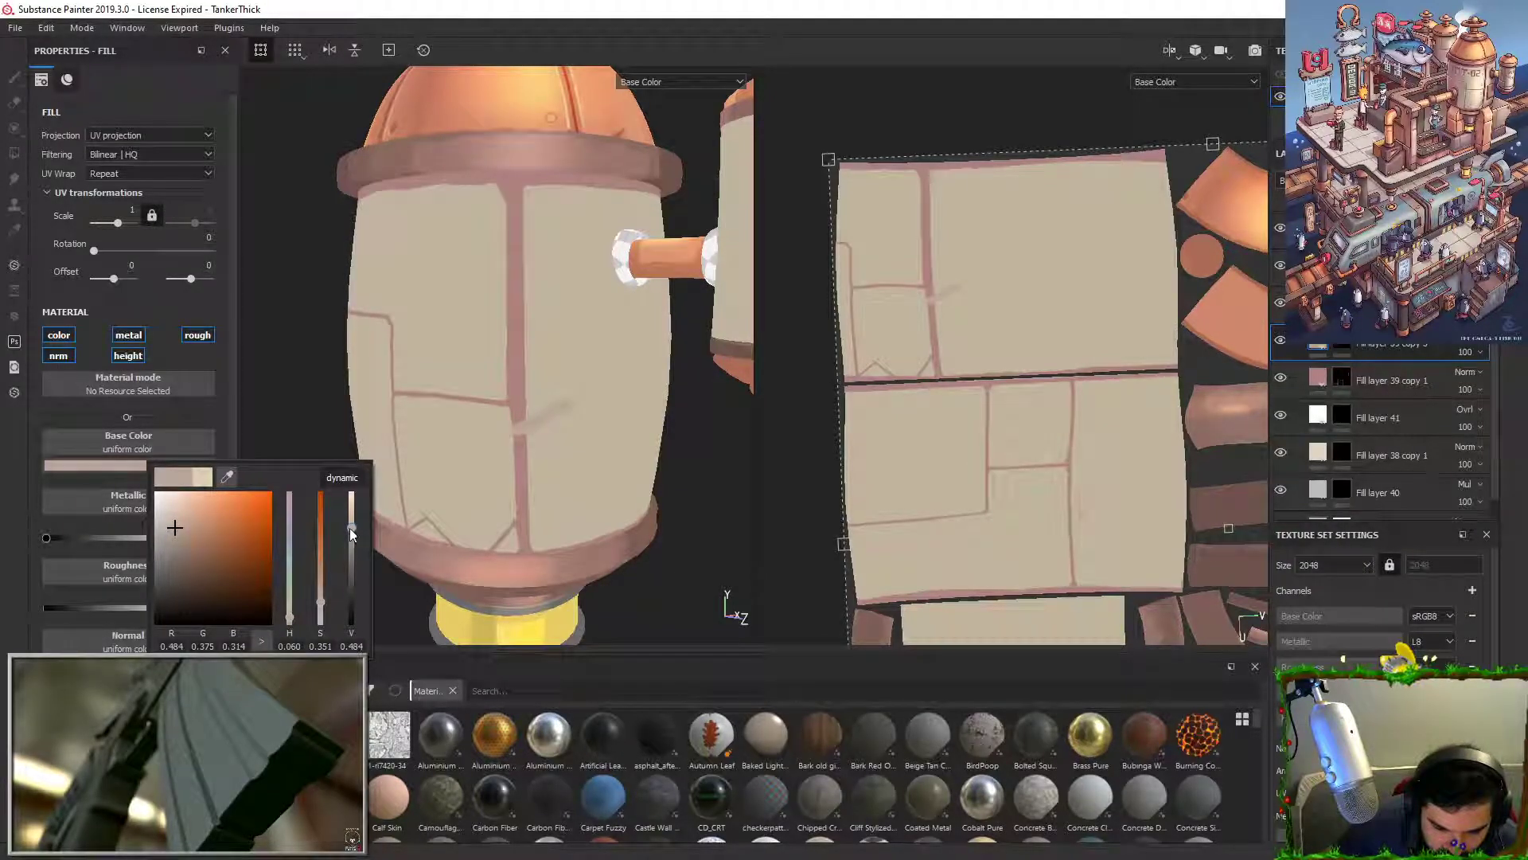
Step: Move the duplicated fill layer below "Fill layer 39 copy 1" and clear its mask
left_click_drag(1392, 347, 1389, 388)
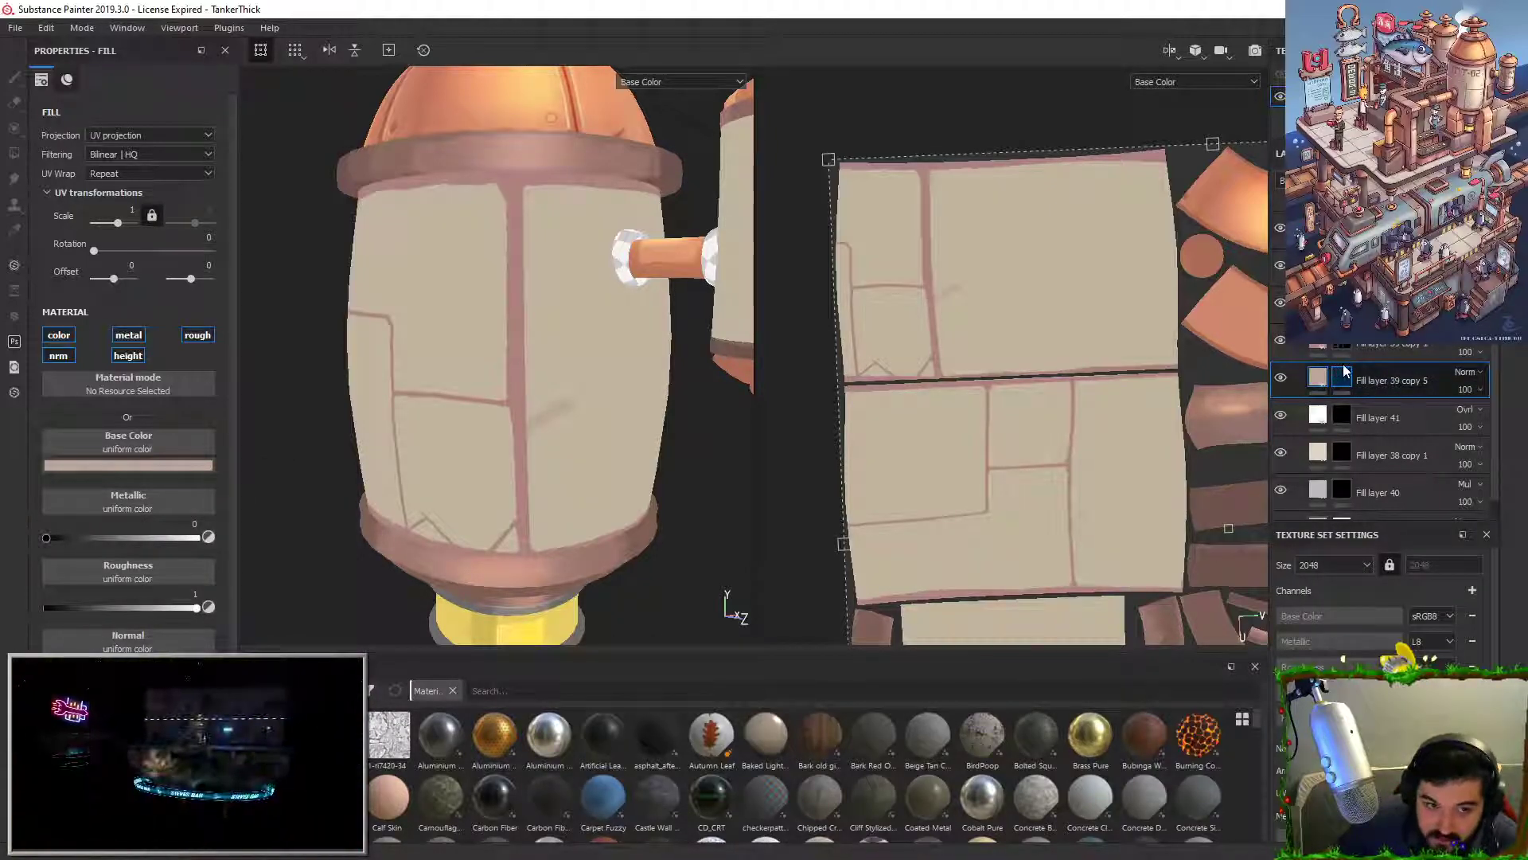
left_click(1344, 381)
right_click(1344, 382)
left_click(1364, 403)
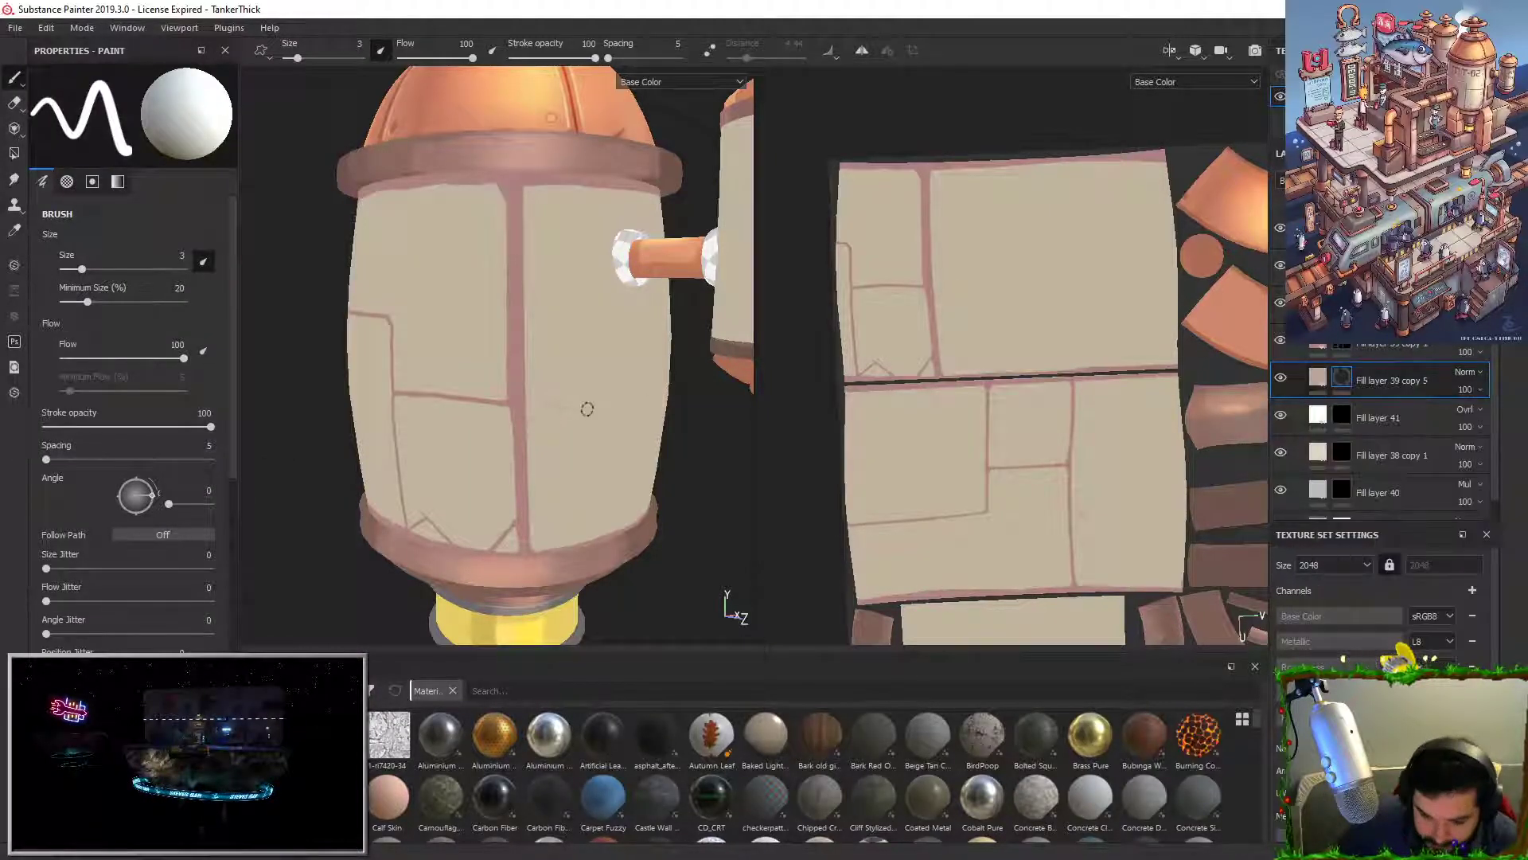
Step: Set the brush's stroke opacity to 40, and paint soft white mask shading on the body just above the lower rim
key("m")
left_click_drag(558, 508, 518, 481, "alt")
left_click_drag(595, 58, 546, 58)
scroll(541, 264, "down", 1)
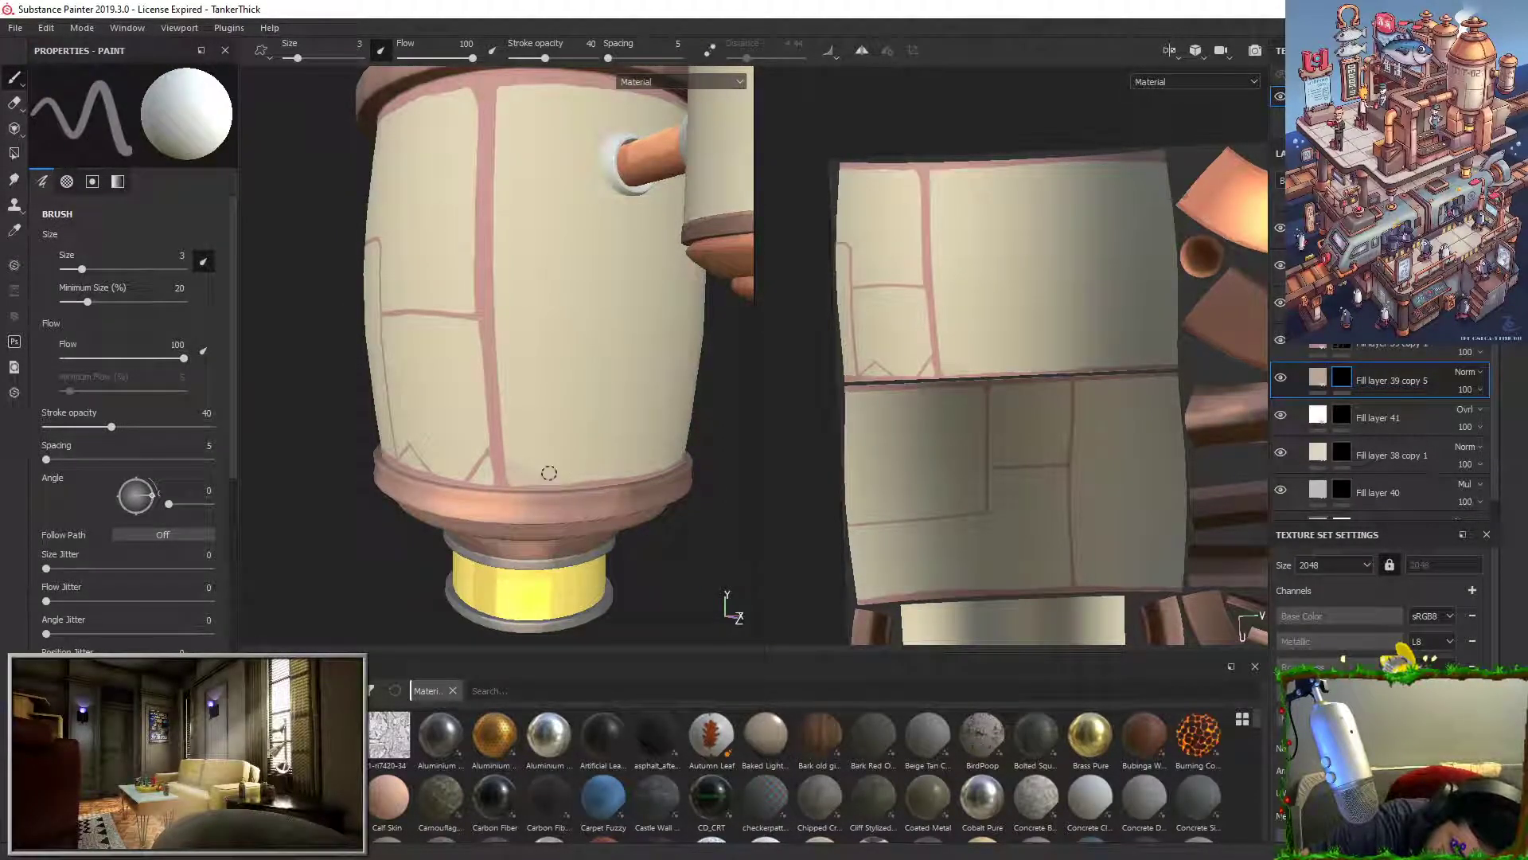
left_click_drag(709, 580, 646, 562, "alt")
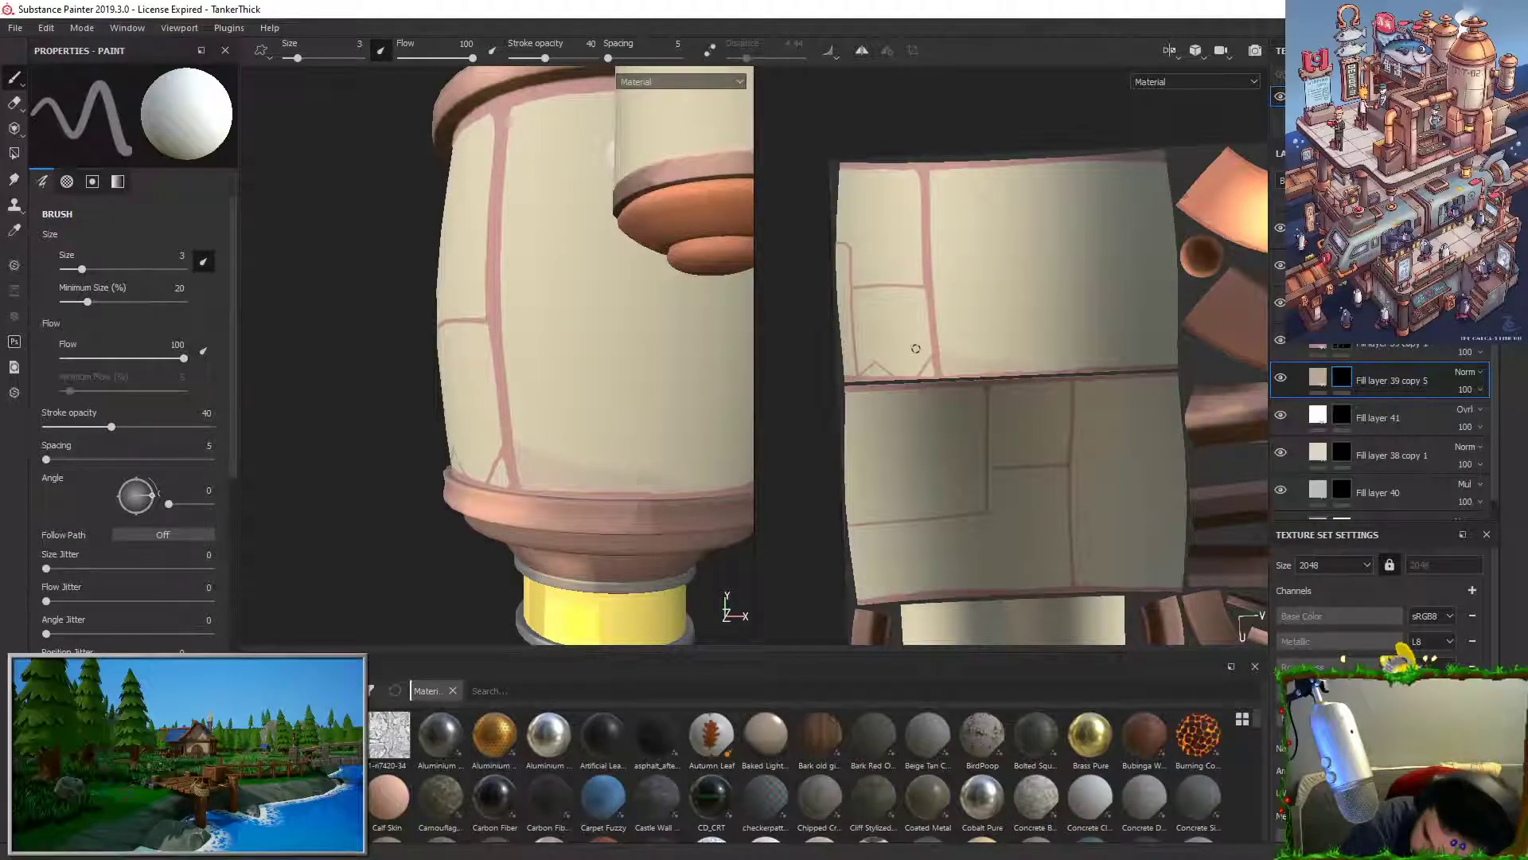
Step: Fine-tune the brightness of the shading layer's base color, and return to painting on its mask
left_click(1317, 379)
left_click(127, 465)
left_click_drag(325, 538, 327, 537)
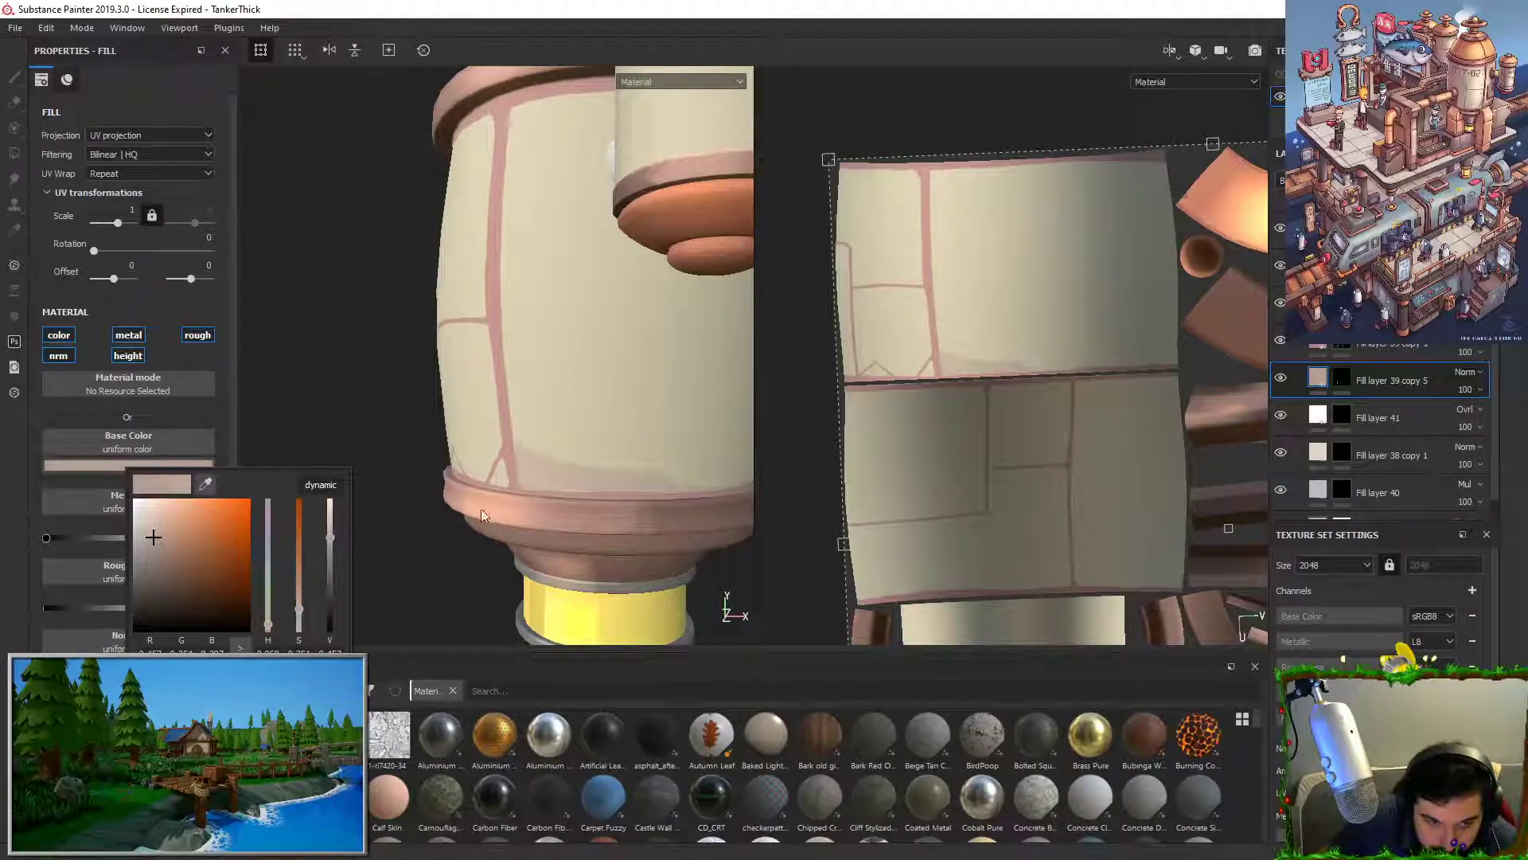
left_click(1342, 378)
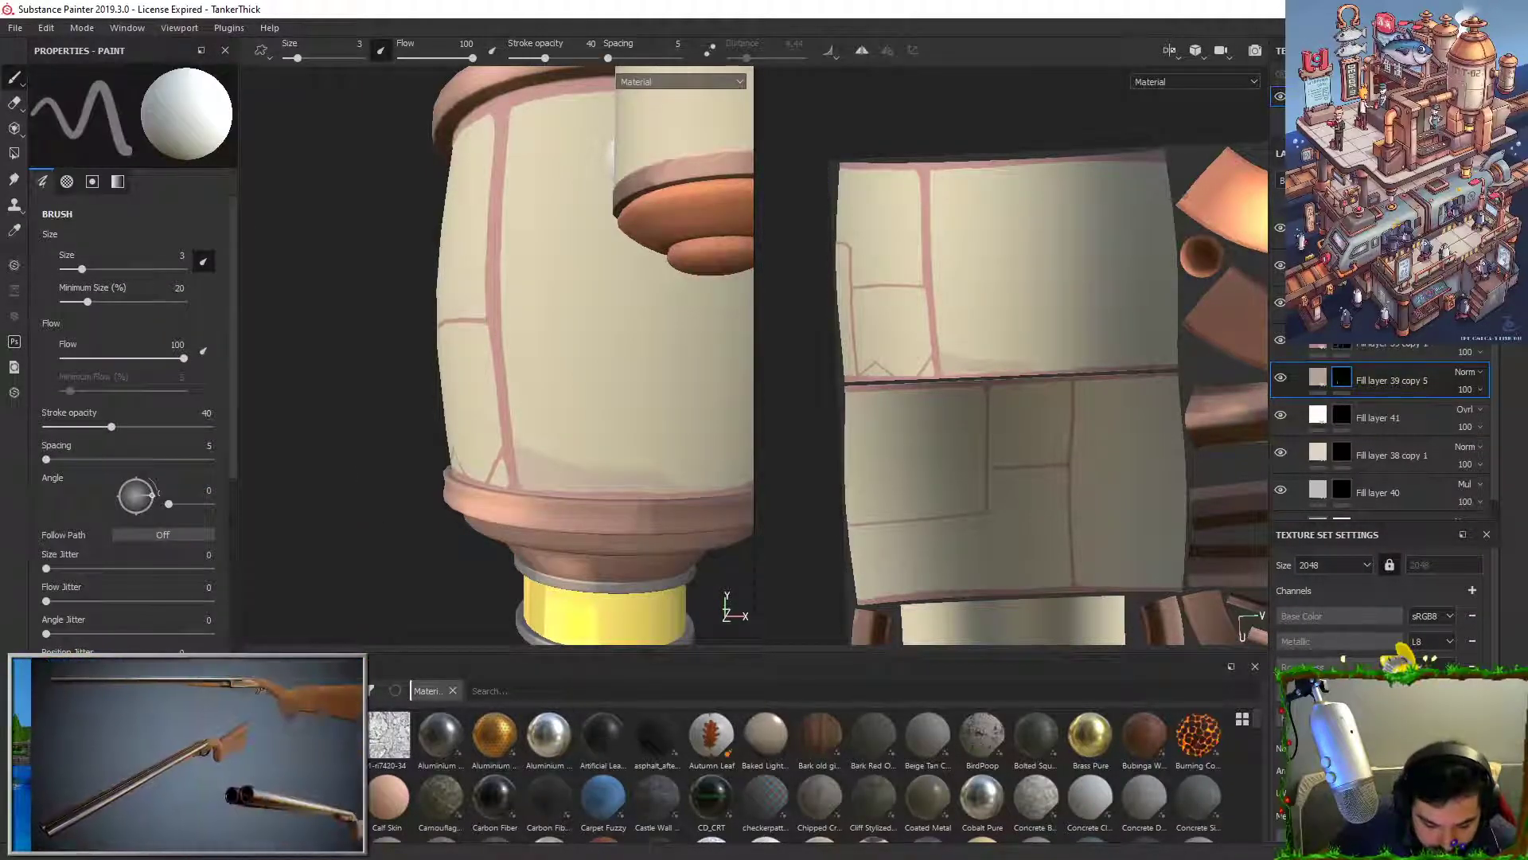
Step: Load the Chalk Bold brush with stroke opacity 65 and size 5.74, and disable its size pressure
left_click(282, 765)
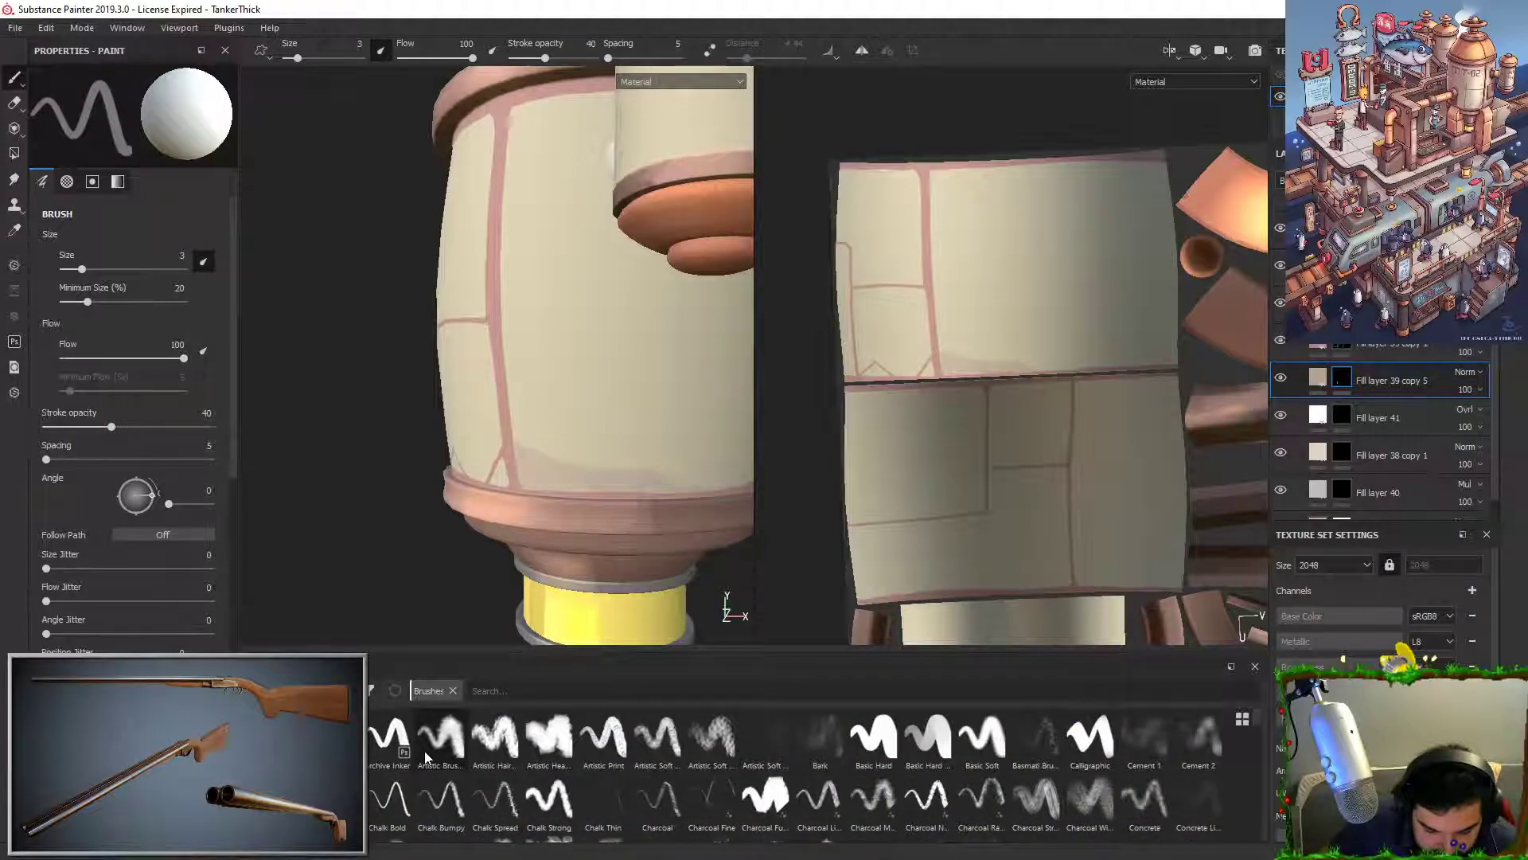
left_click(390, 802)
left_click_drag(593, 59, 566, 62)
left_click_drag(78, 269, 89, 270)
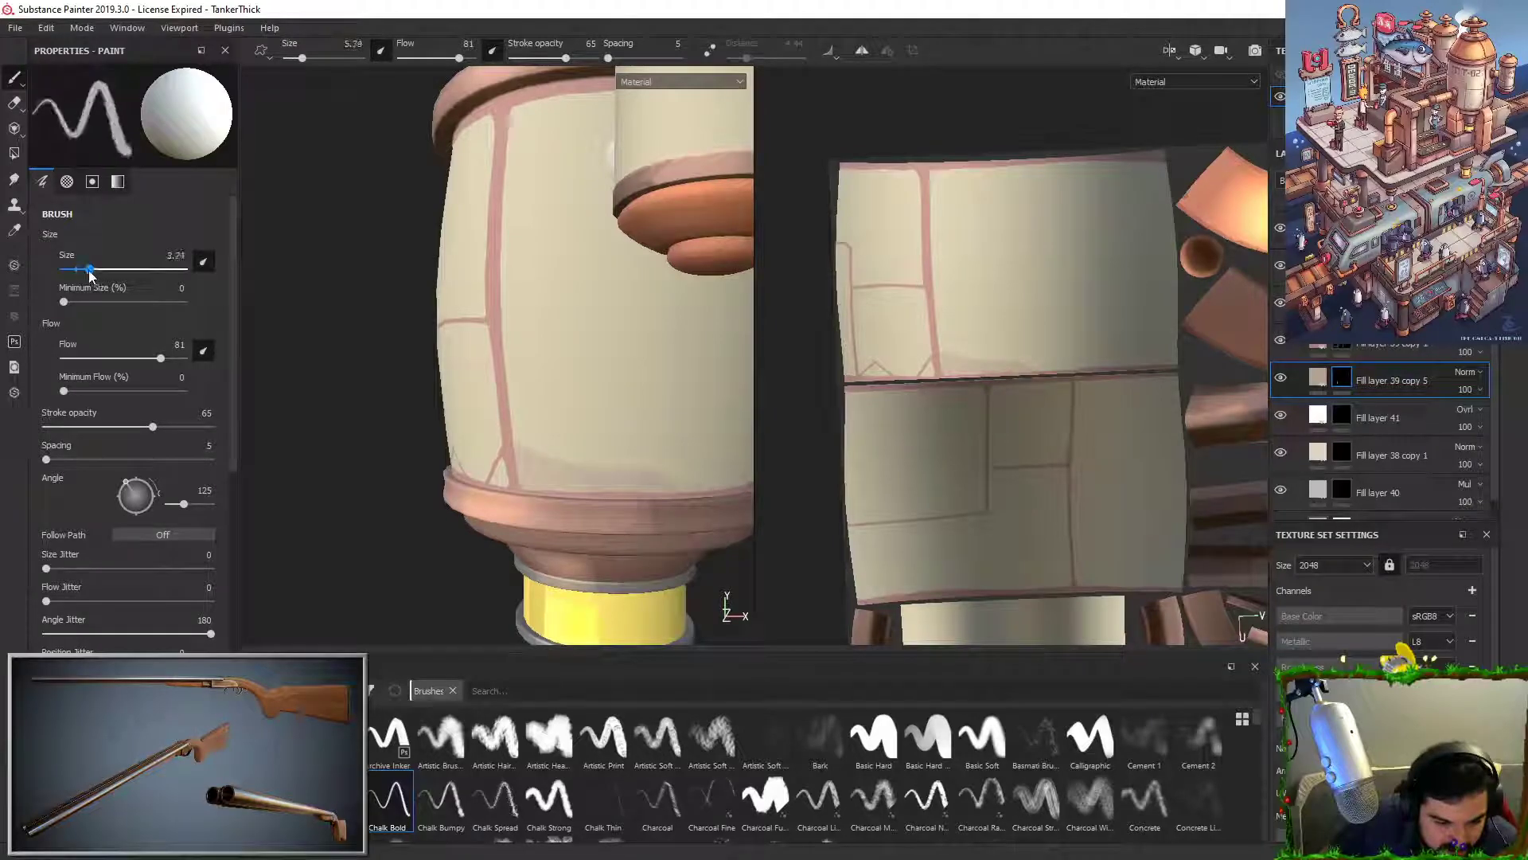
left_click(203, 262)
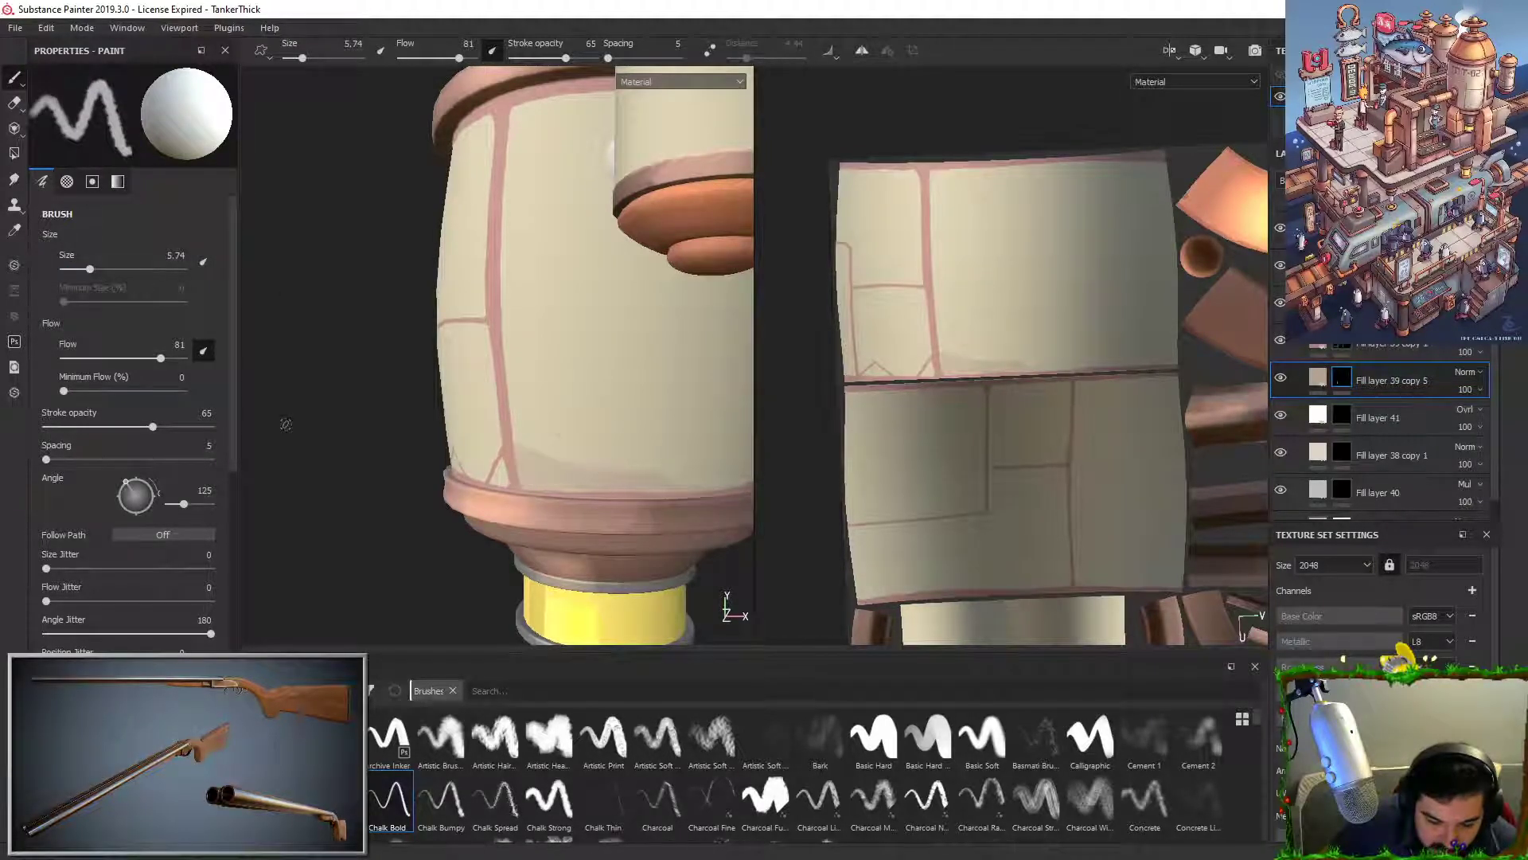
scroll(182, 372, "down", 3)
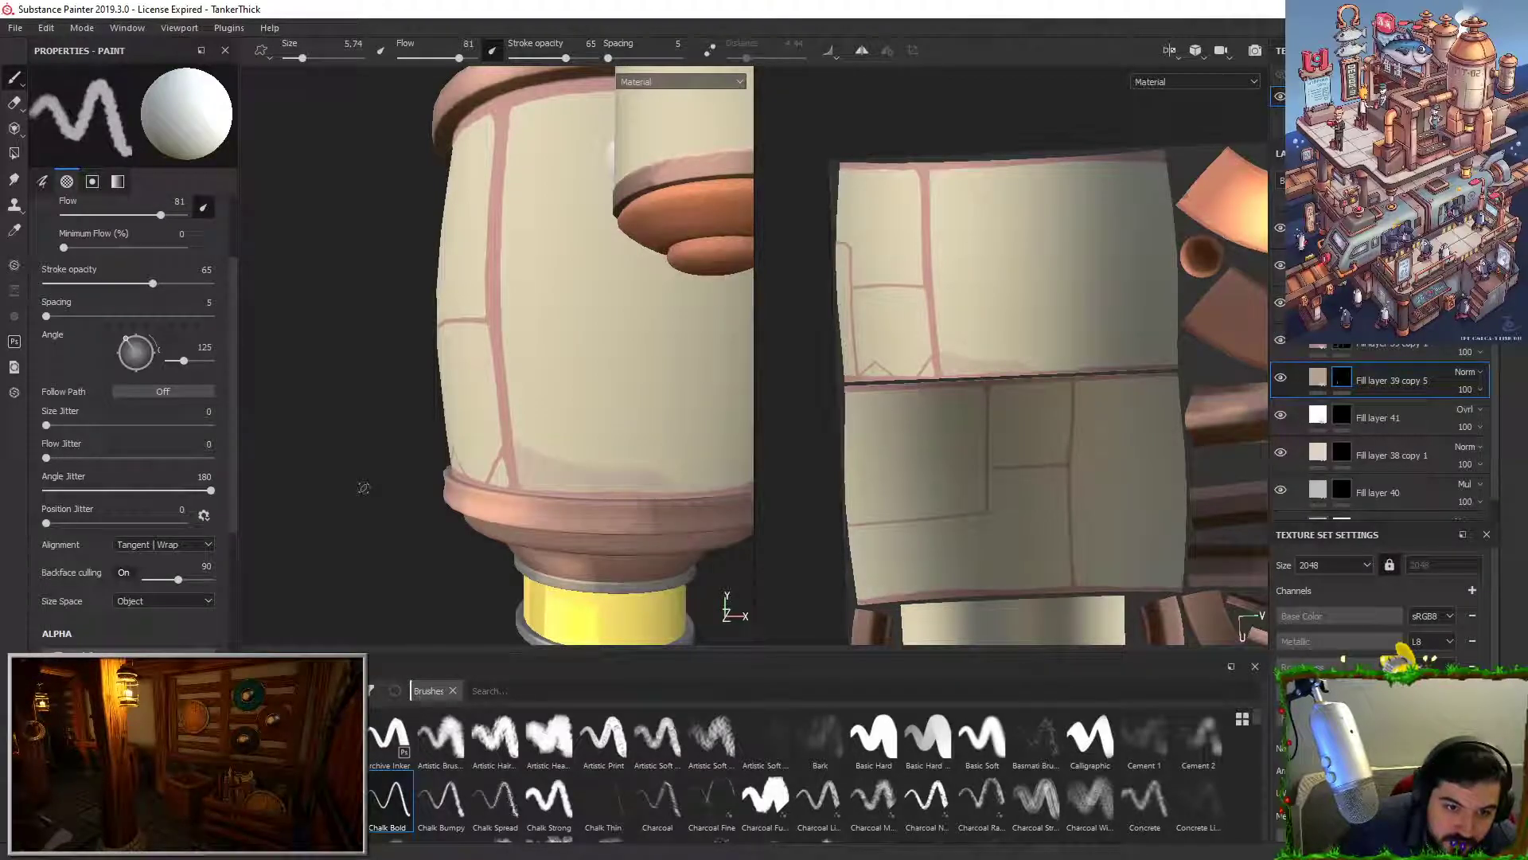
Step: Rework the shading above the lower rim, breaking up its upper edge with chalky black and white mask strokes
key("x")
left_click_drag(522, 454, 671, 475)
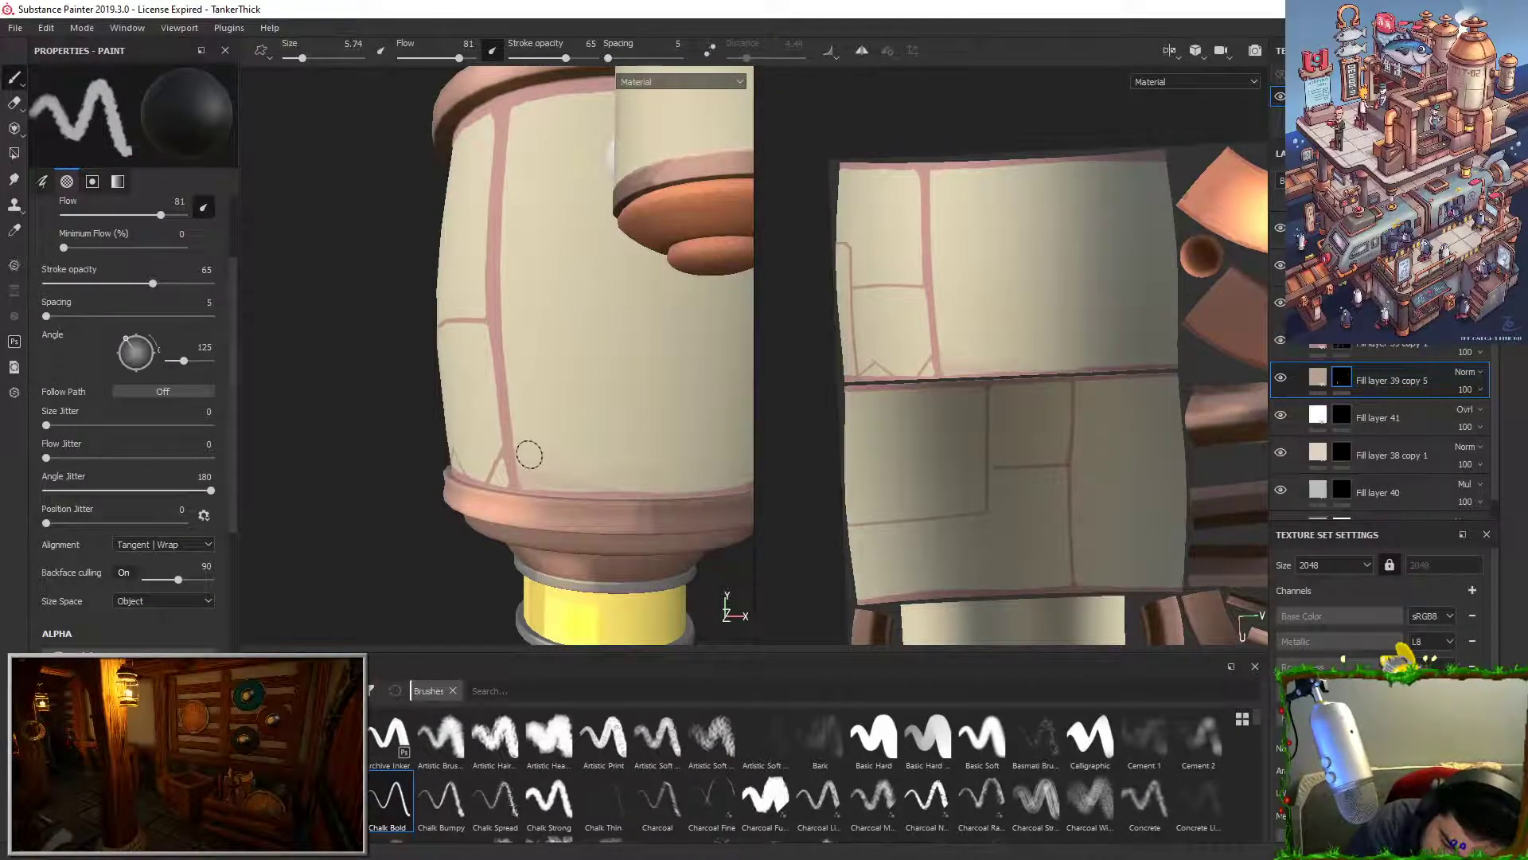
key("x")
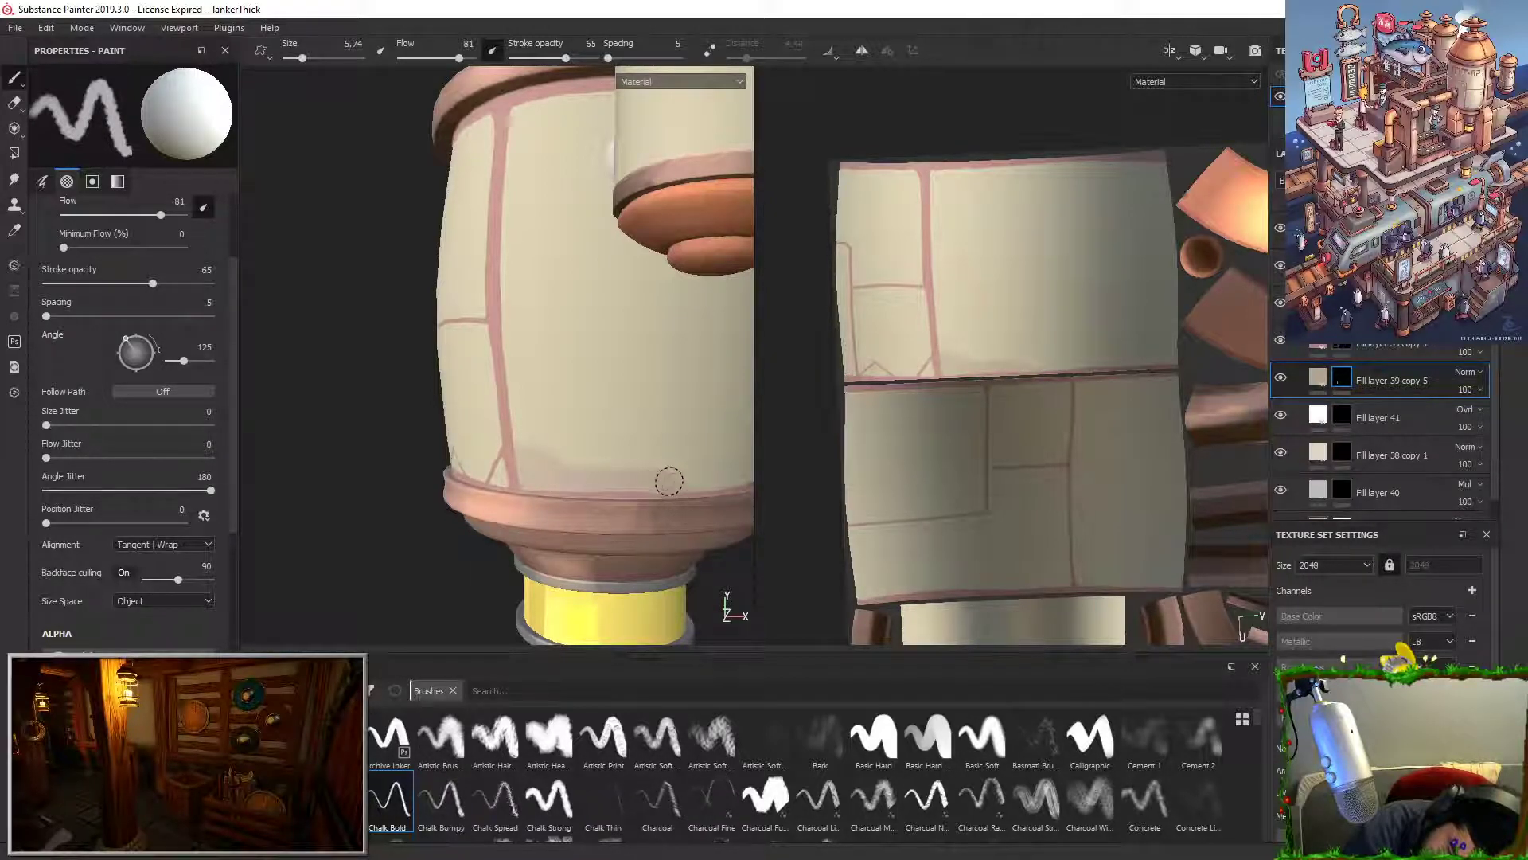
key("x")
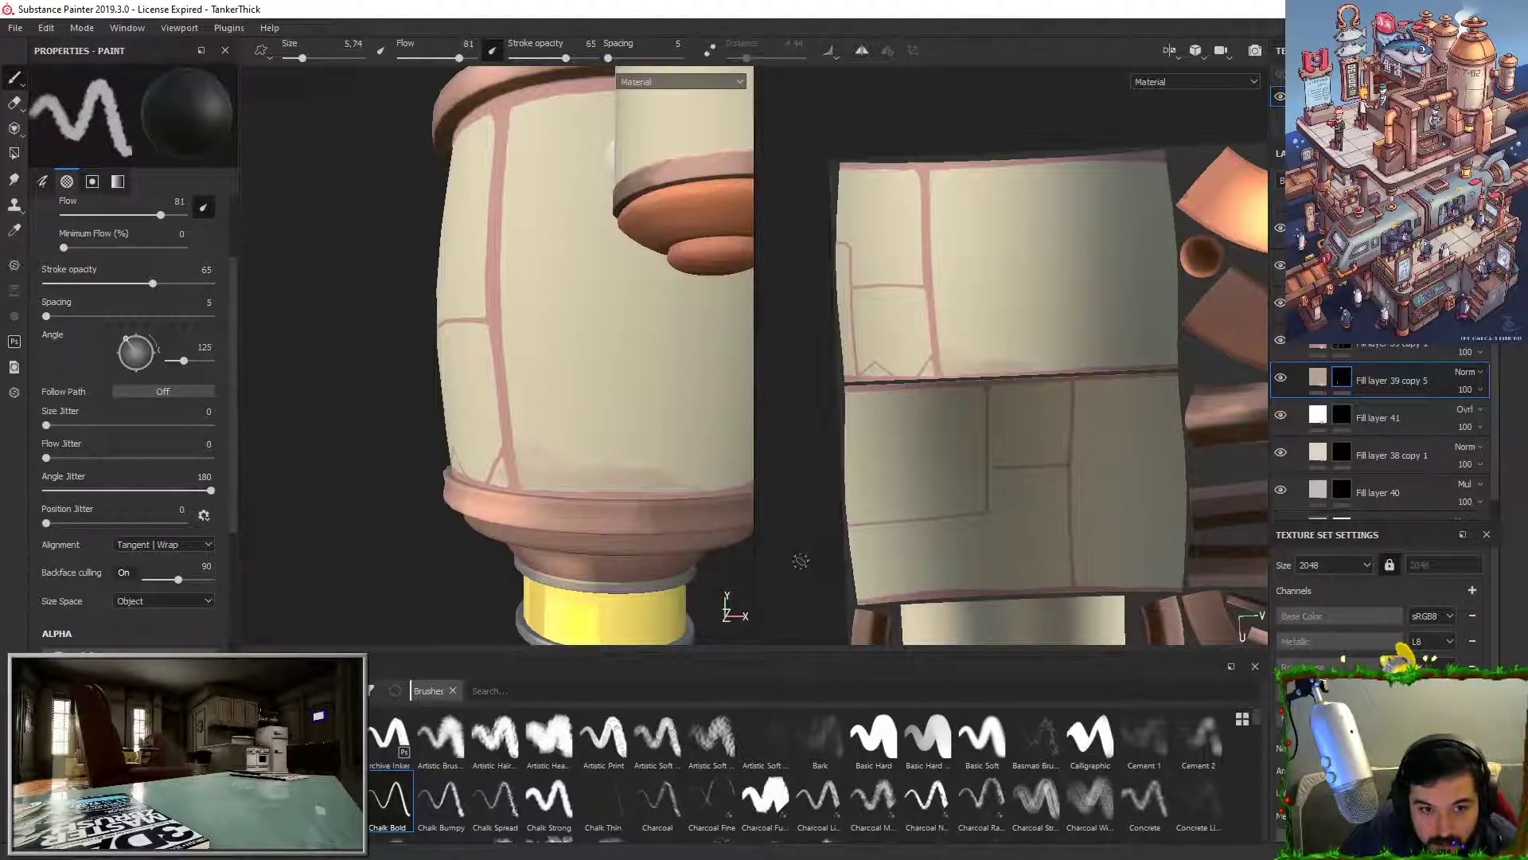
key("x")
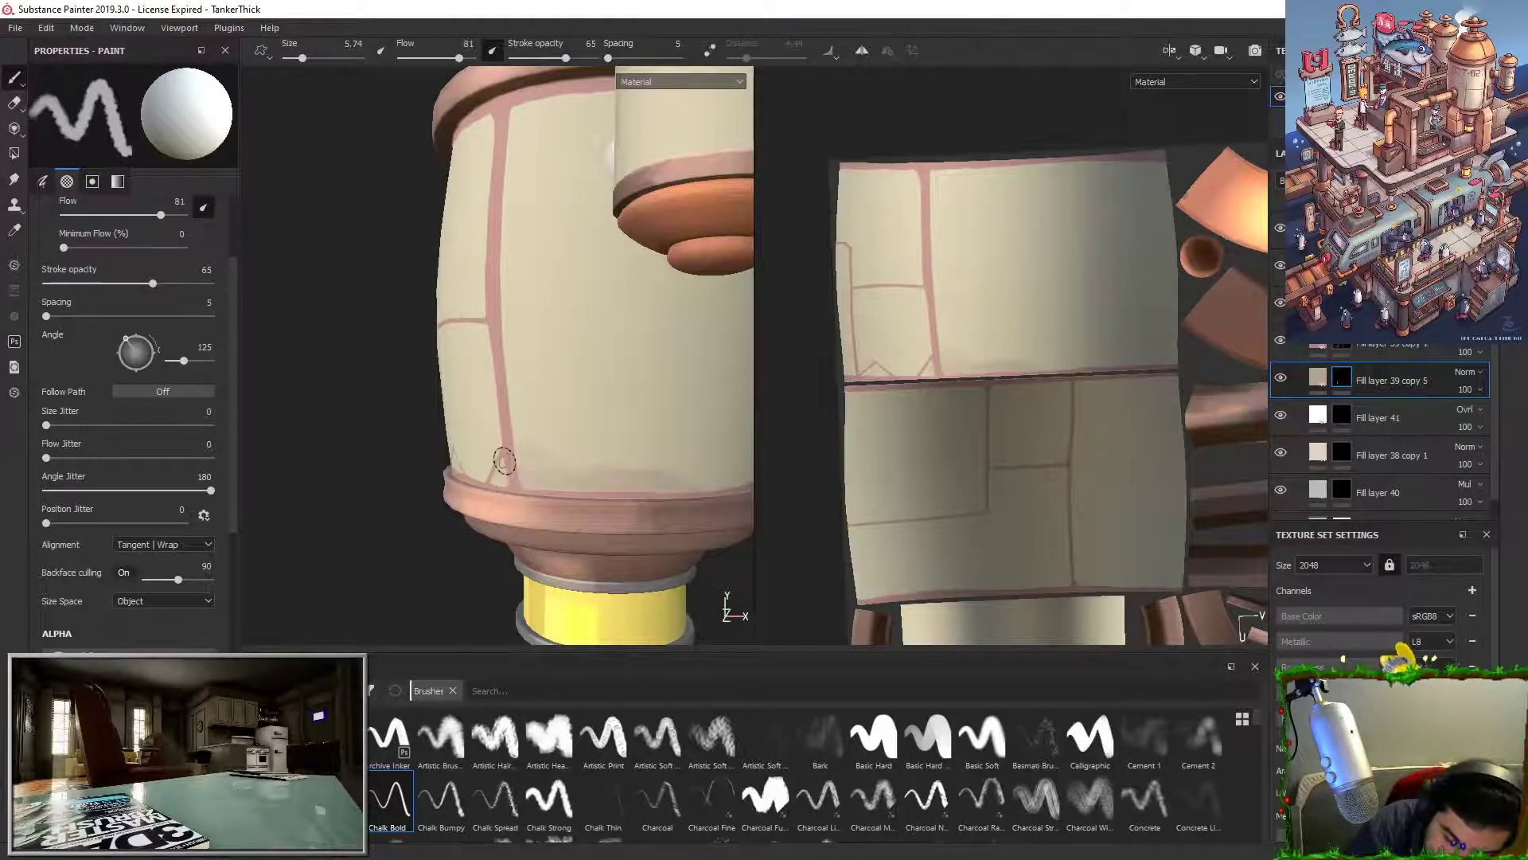
Step: Clean up the shading beside the diagonal crack at the vertical seam's lower end with black
left_click_drag(510, 456, 821, 244, "alt")
middle_click_drag(445, 375, 665, 385, "alt")
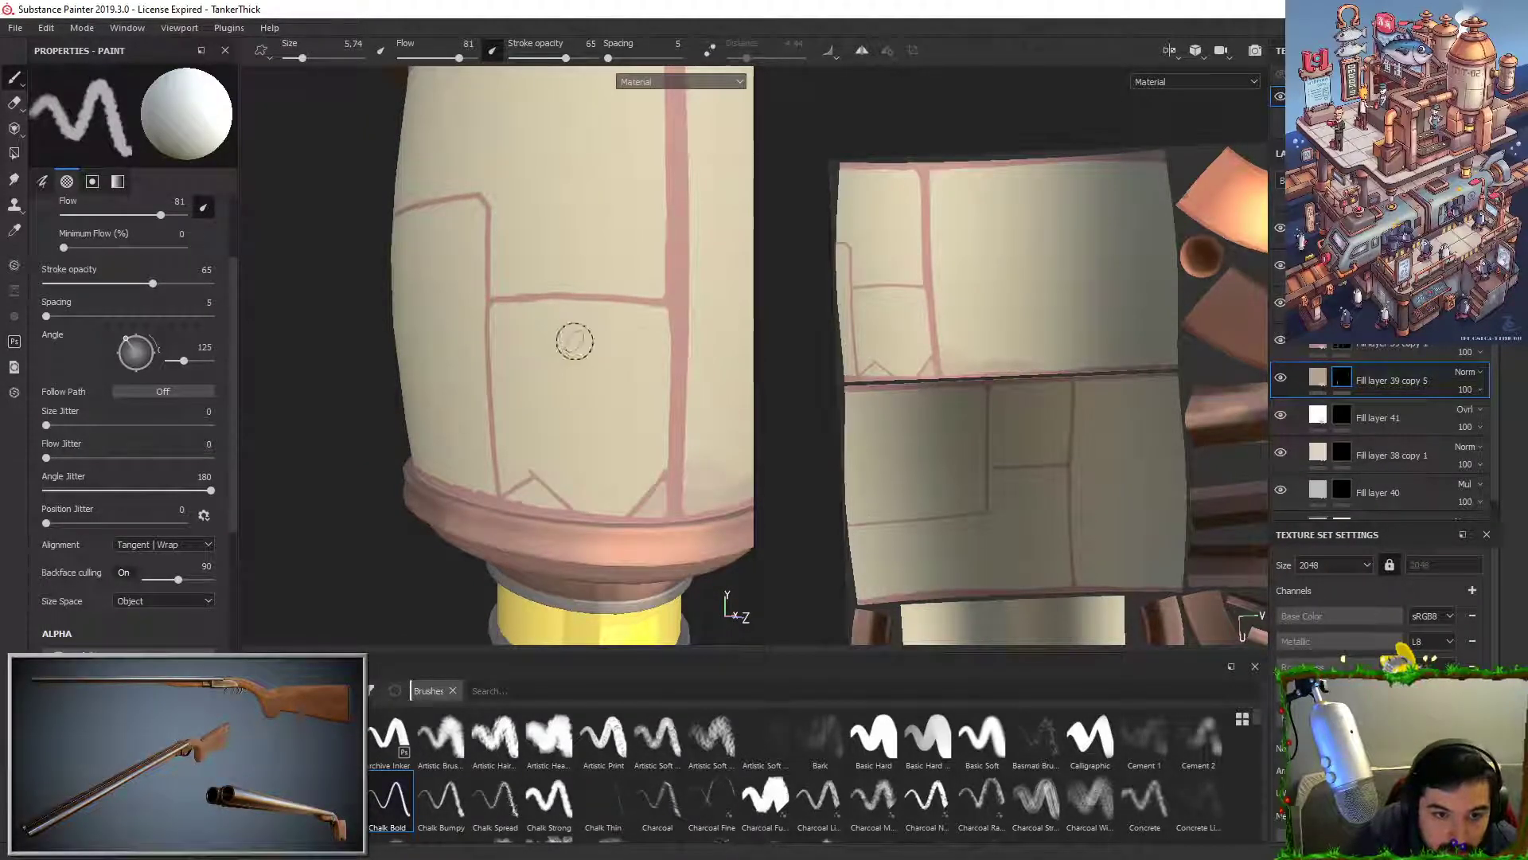
key("x")
left_click_drag(654, 495, 653, 492)
middle_click_drag(598, 342, 393, 323, "alt")
Step: Shift the shading layer's base color slightly toward red, and set its value to 0.432
left_click(1337, 371)
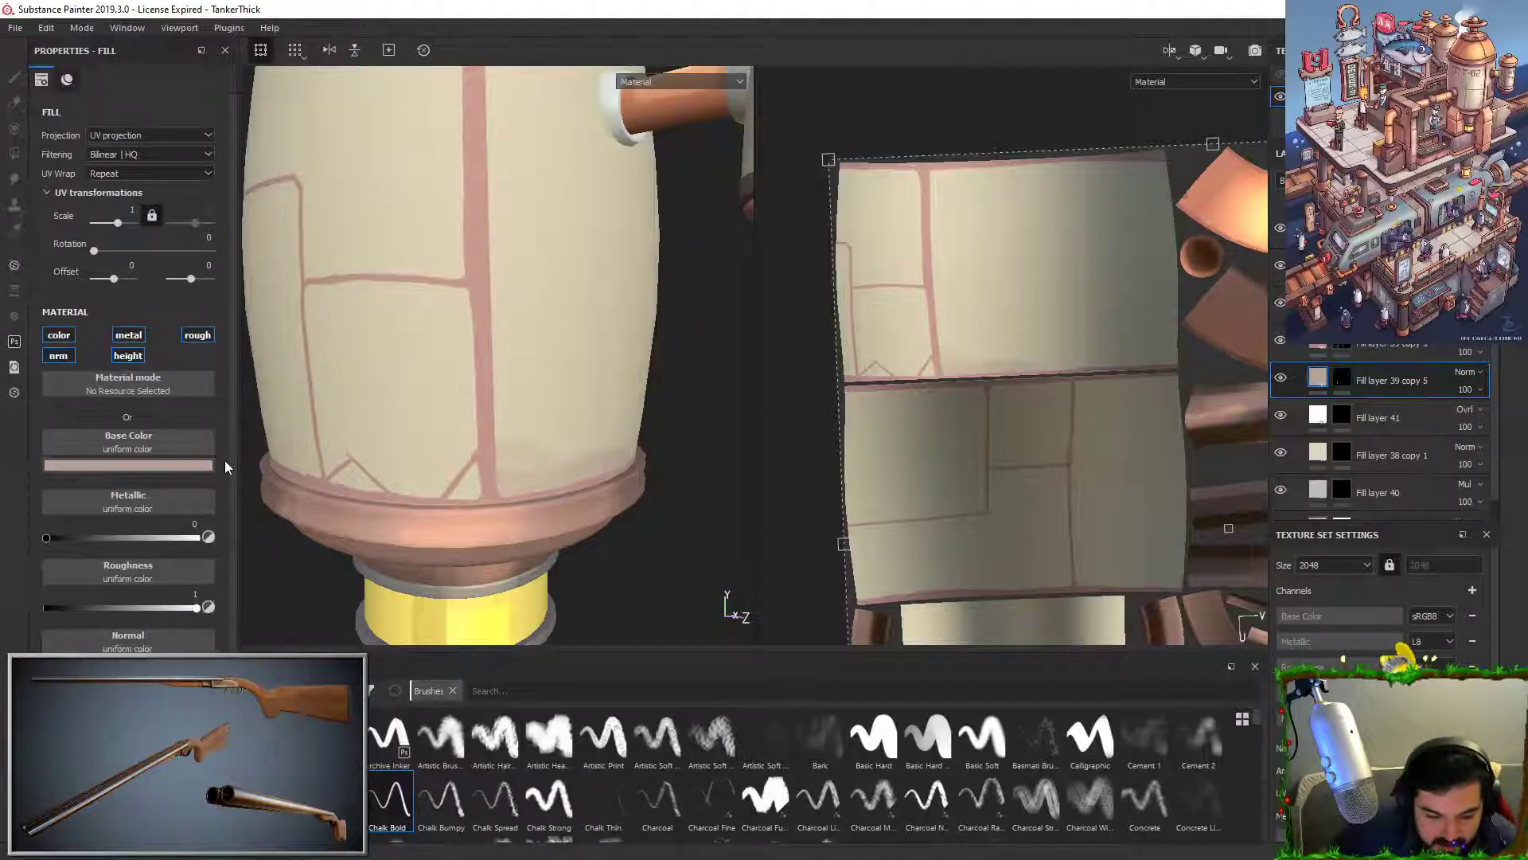
left_click(202, 465)
left_click_drag(337, 624, 337, 627)
left_click_drag(401, 541, 403, 540)
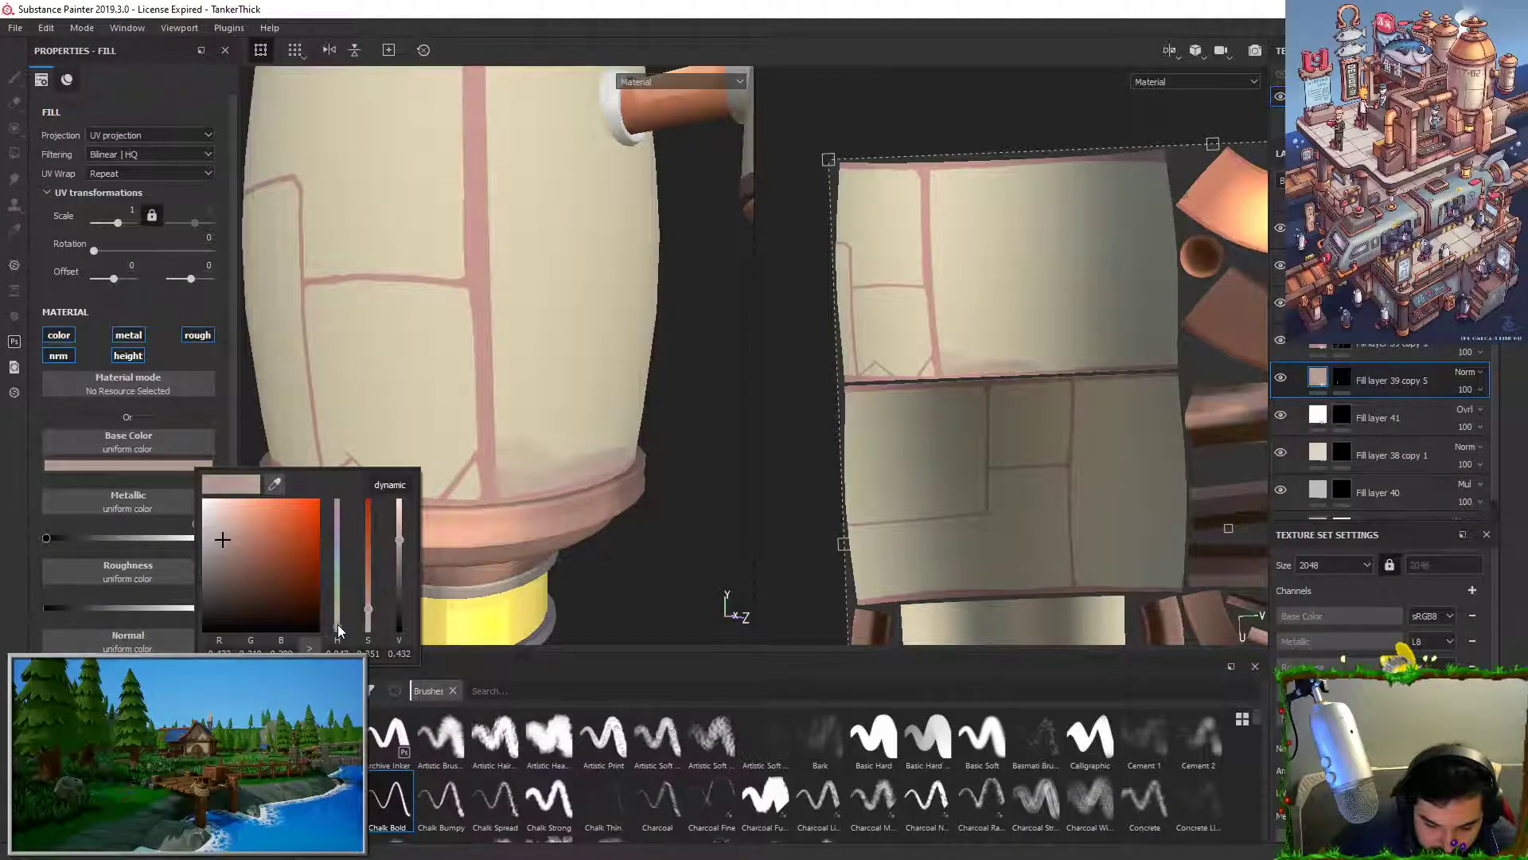
Step: Refine the shading layer's mask above the lower rim, alternating chalky black and white strokes beside the vertical seam
left_click(1342, 381)
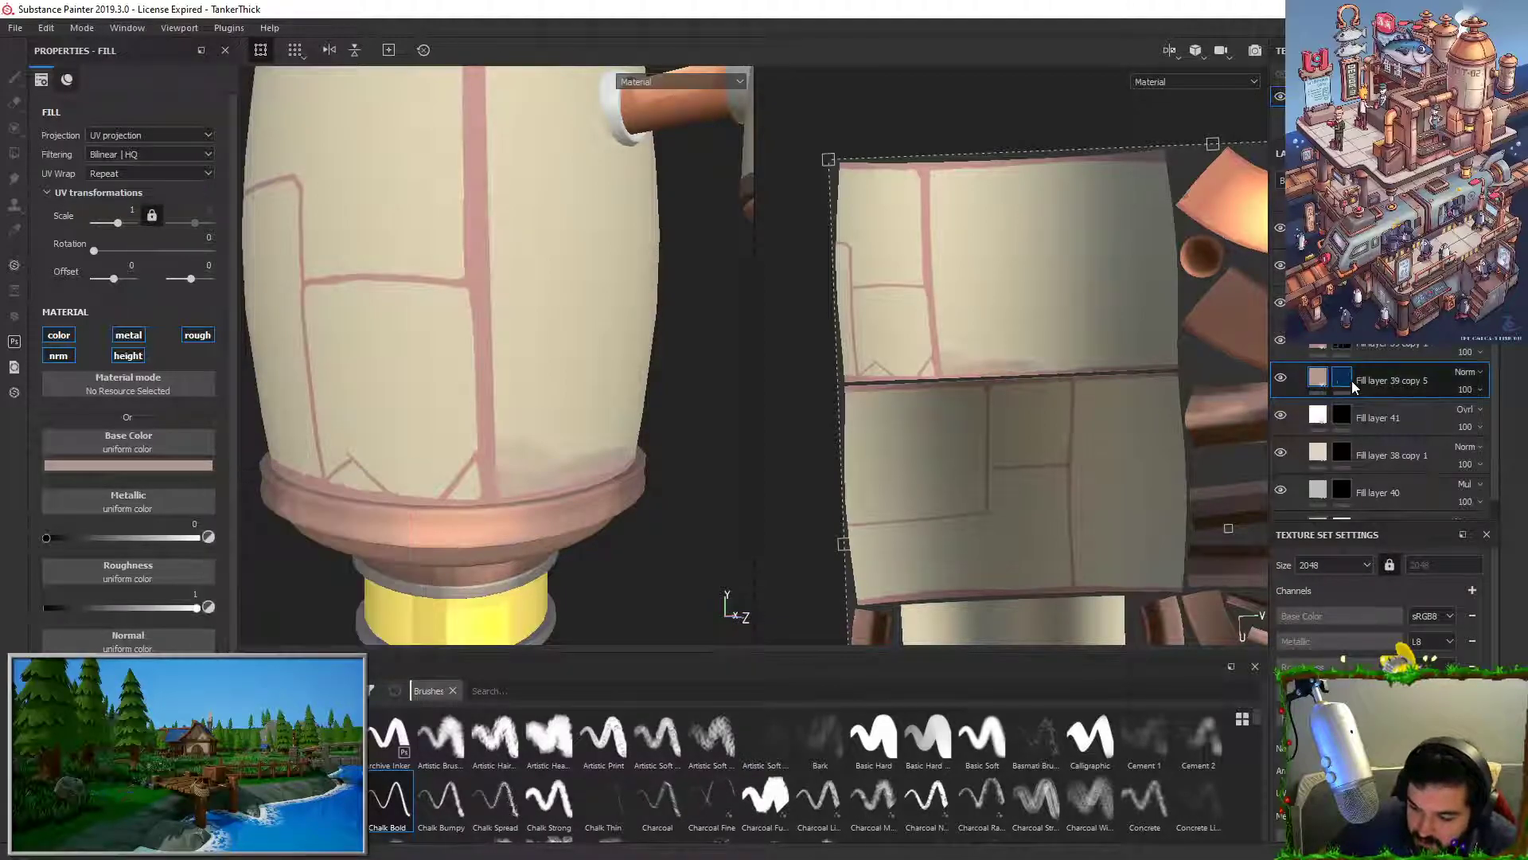
key("x")
left_click_drag(546, 455, 496, 471)
key("x")
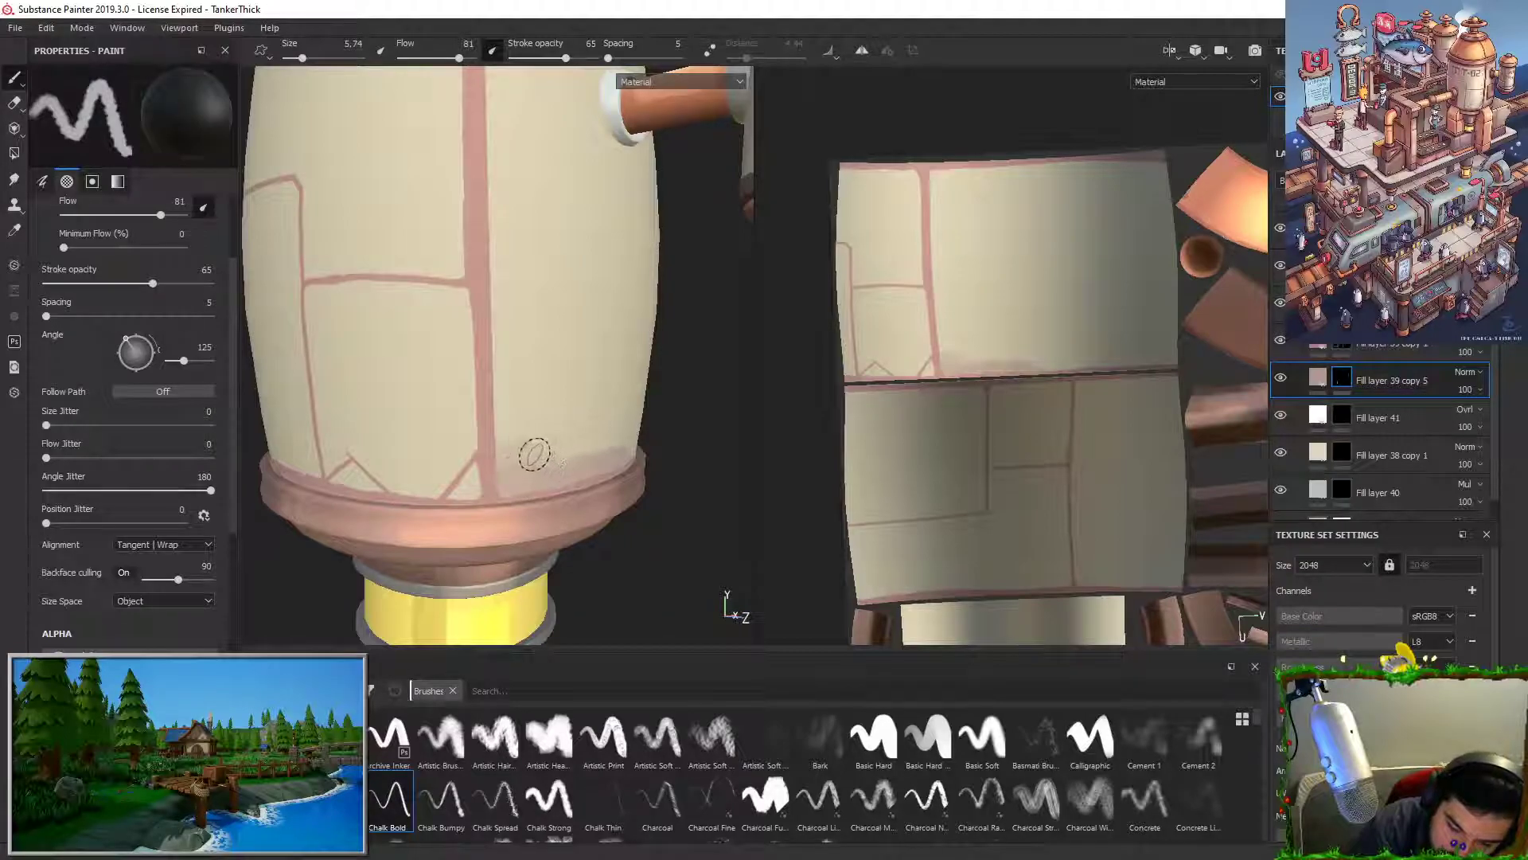
key("x")
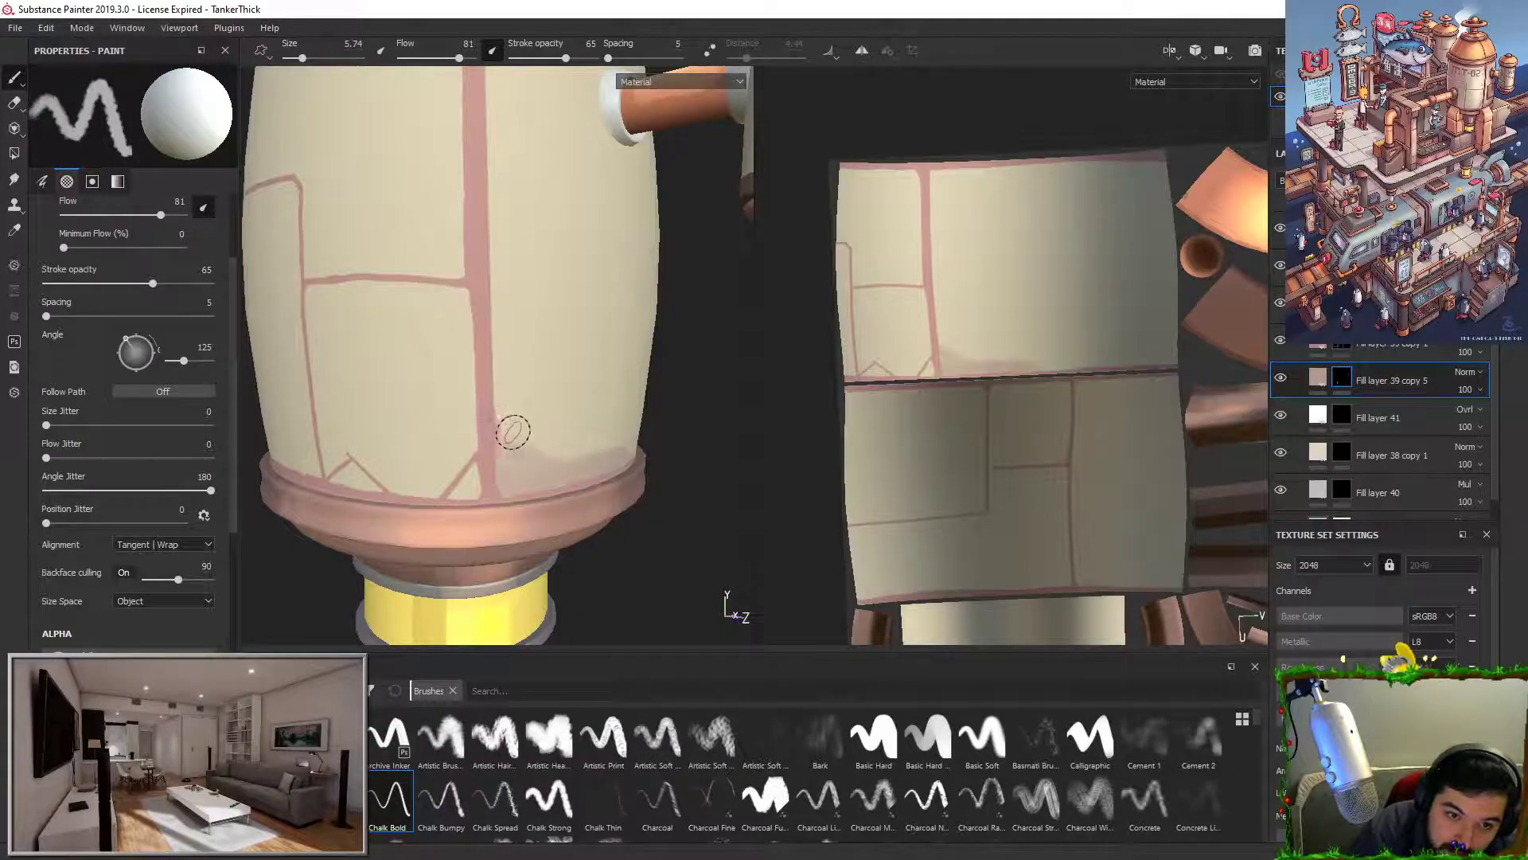
key("x")
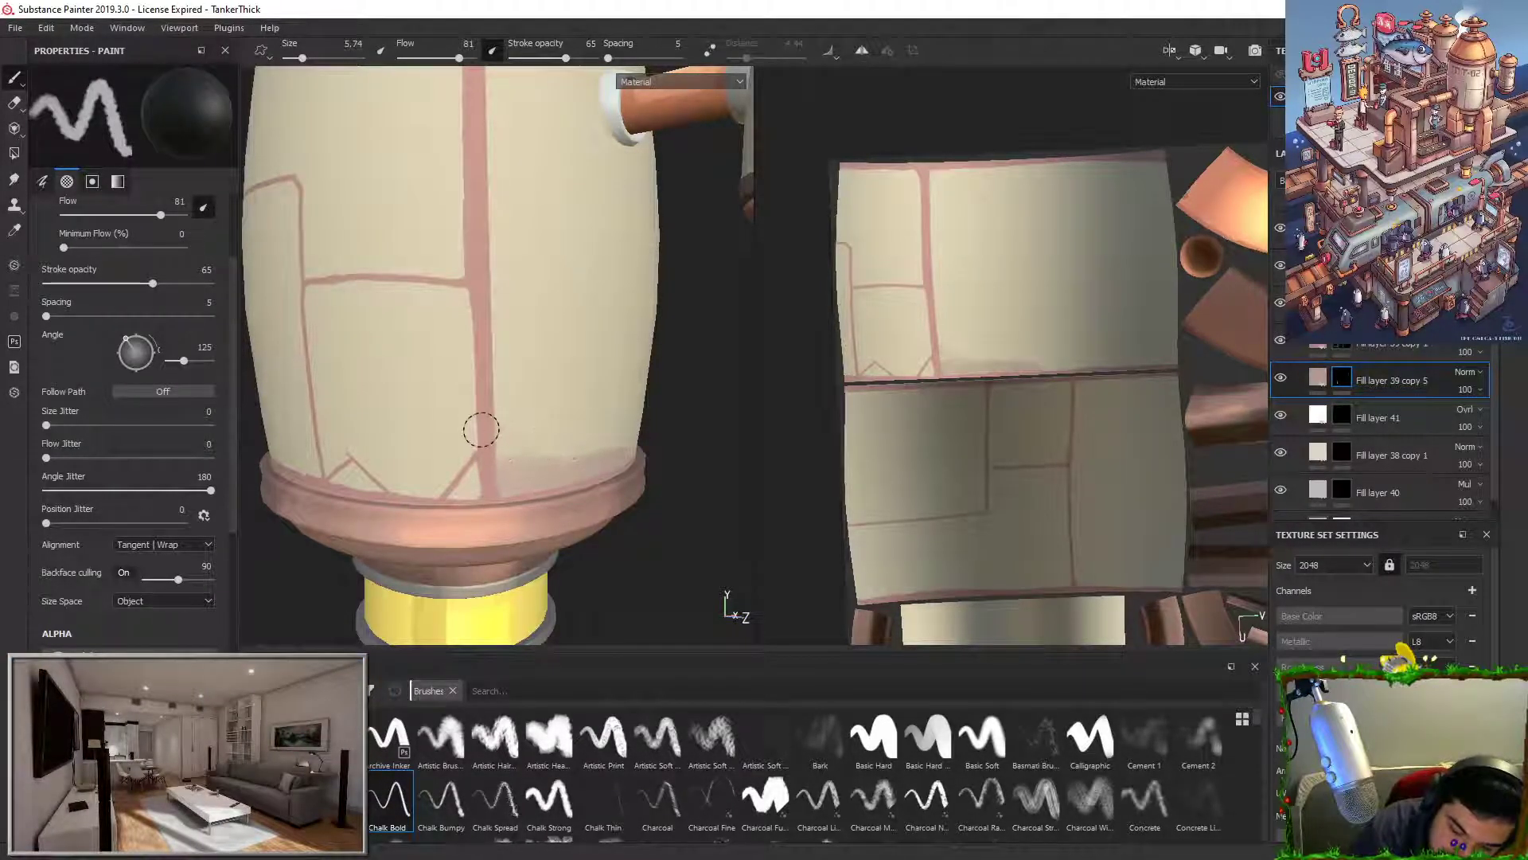
mouse_move(601, 434)
left_mouse_down("alt")
mouse_move(677, 489)
mouse_move(625, 423)
left_mouse_up("alt")
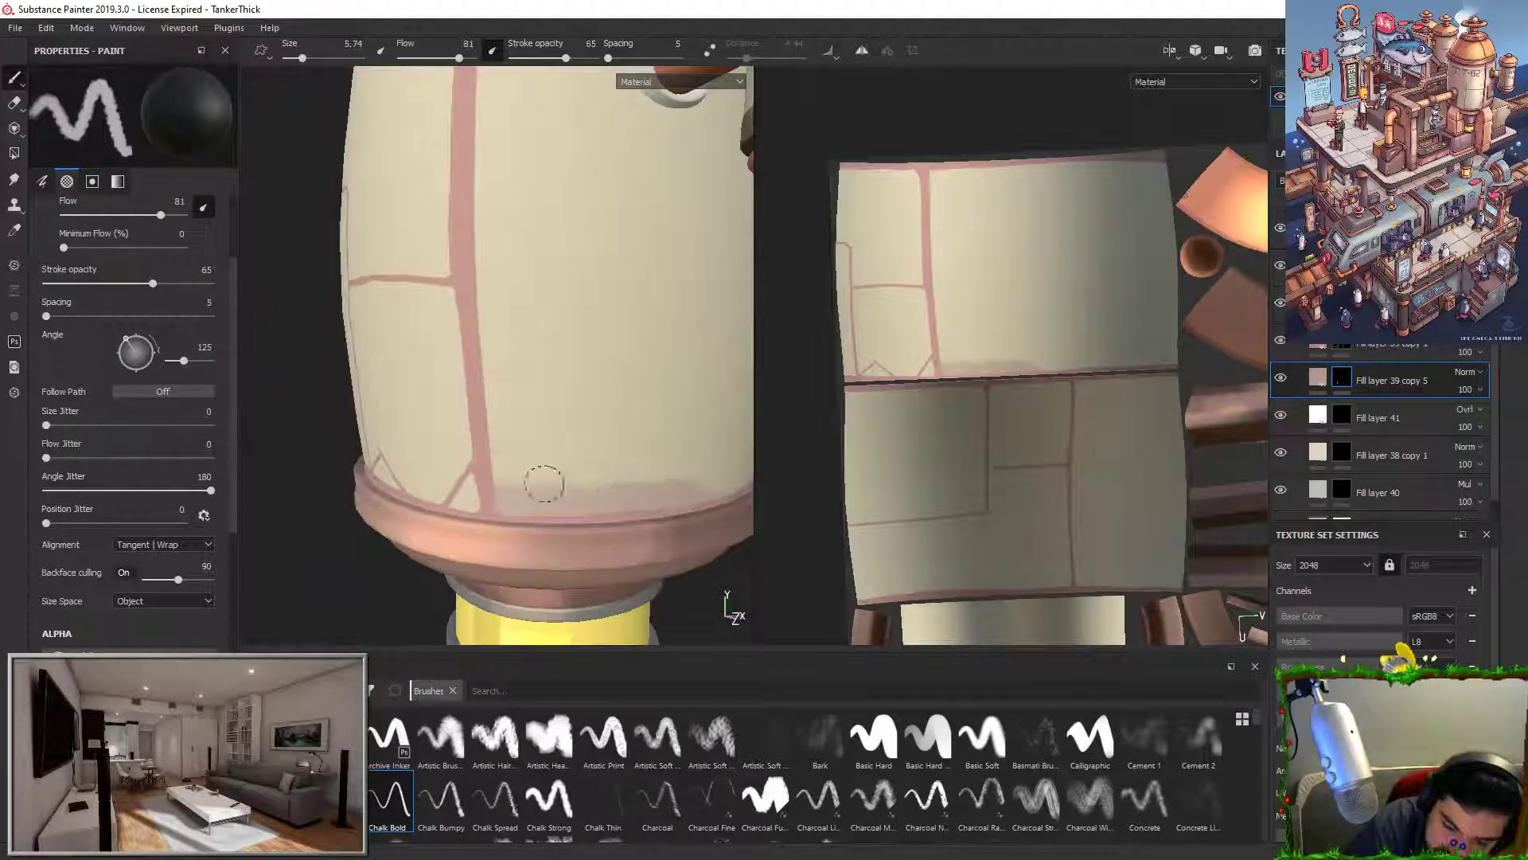
key("x")
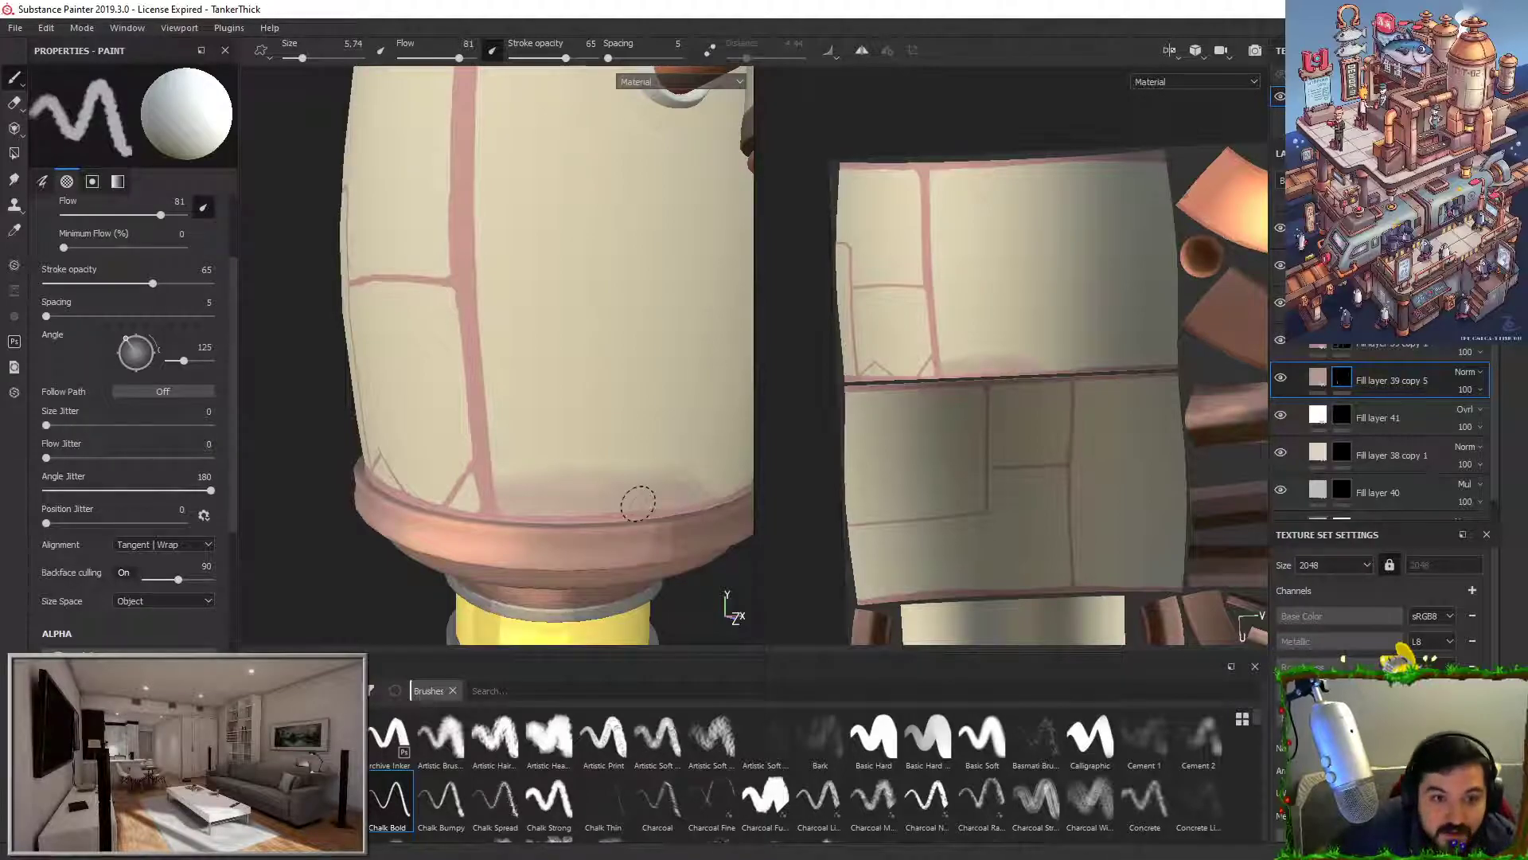
Step: Examine the whole tank from a distance and several angles, judging the body's seams and the shading above its lower rim
right_click_drag(639, 504, 464, 370, "alt")
middle_click_drag(464, 370, 457, 358, "alt")
right_click_drag(457, 358, 484, 382, "alt")
middle_click_drag(484, 382, 478, 489, "alt")
mouse_move(477, 489)
left_mouse_down("alt")
mouse_move(546, 511)
mouse_move(616, 477)
mouse_move(582, 485)
left_mouse_up("alt")
left_click_drag(558, 257, 561, 349)
left_click_drag(562, 201, 568, 501)
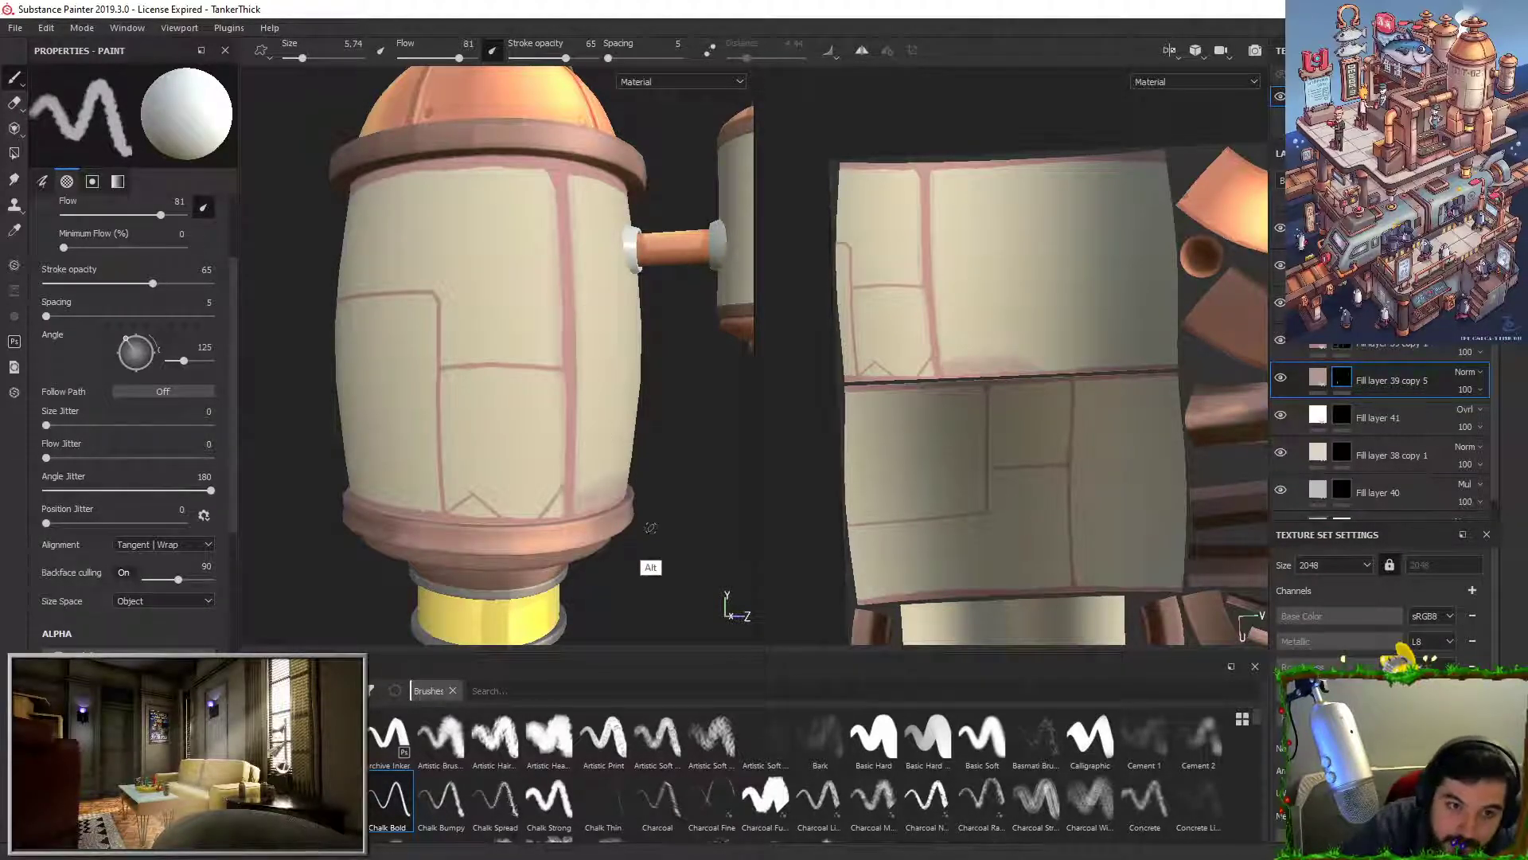
left_click_drag(647, 562, 667, 481, "alt")
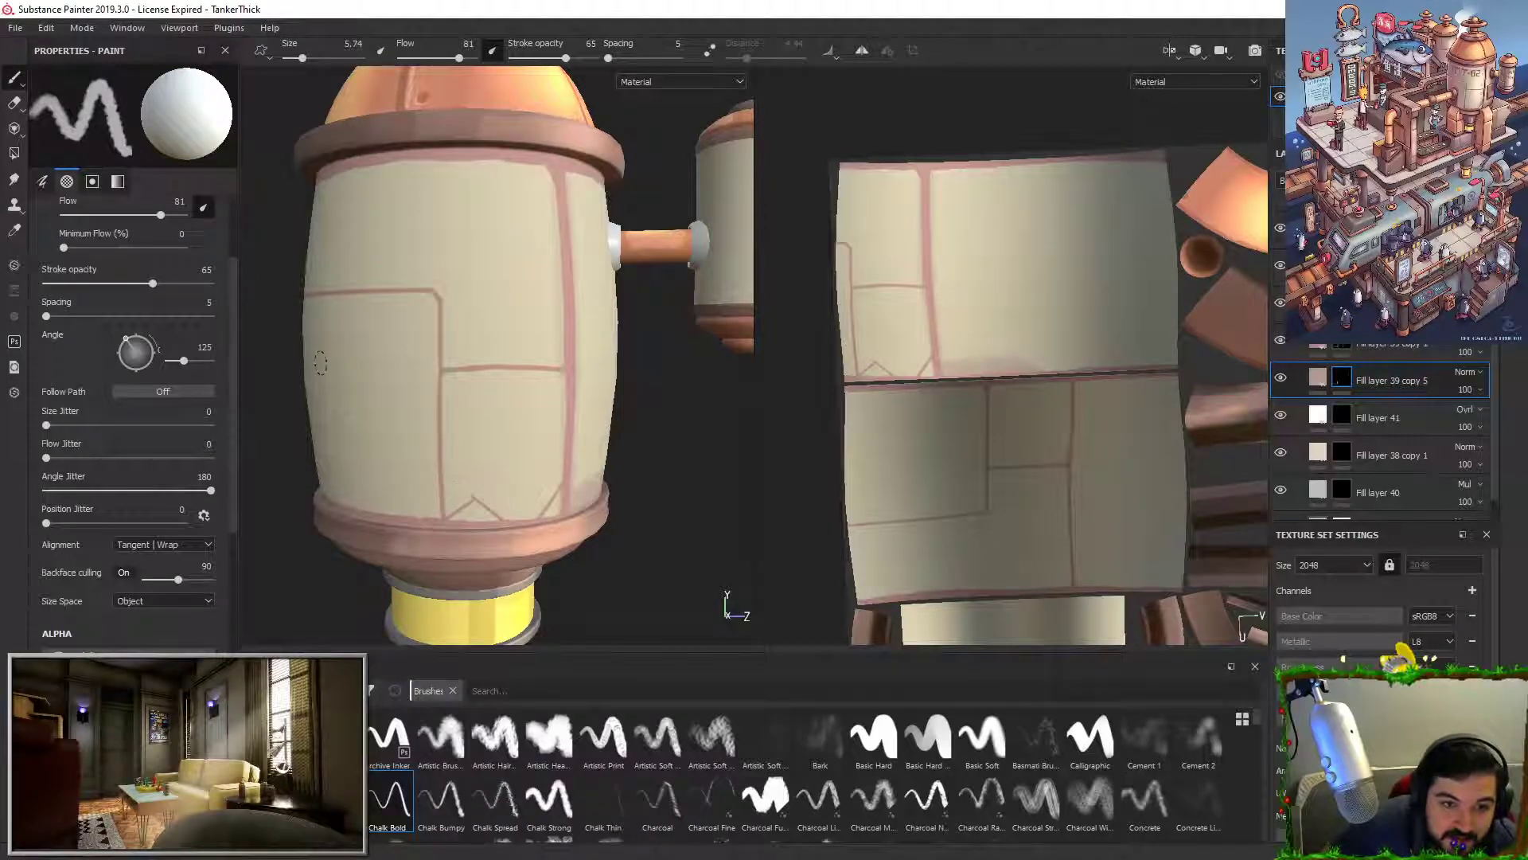
right_click_drag(479, 468, 499, 281, "alt")
middle_click_drag(499, 281, 586, 325, "alt")
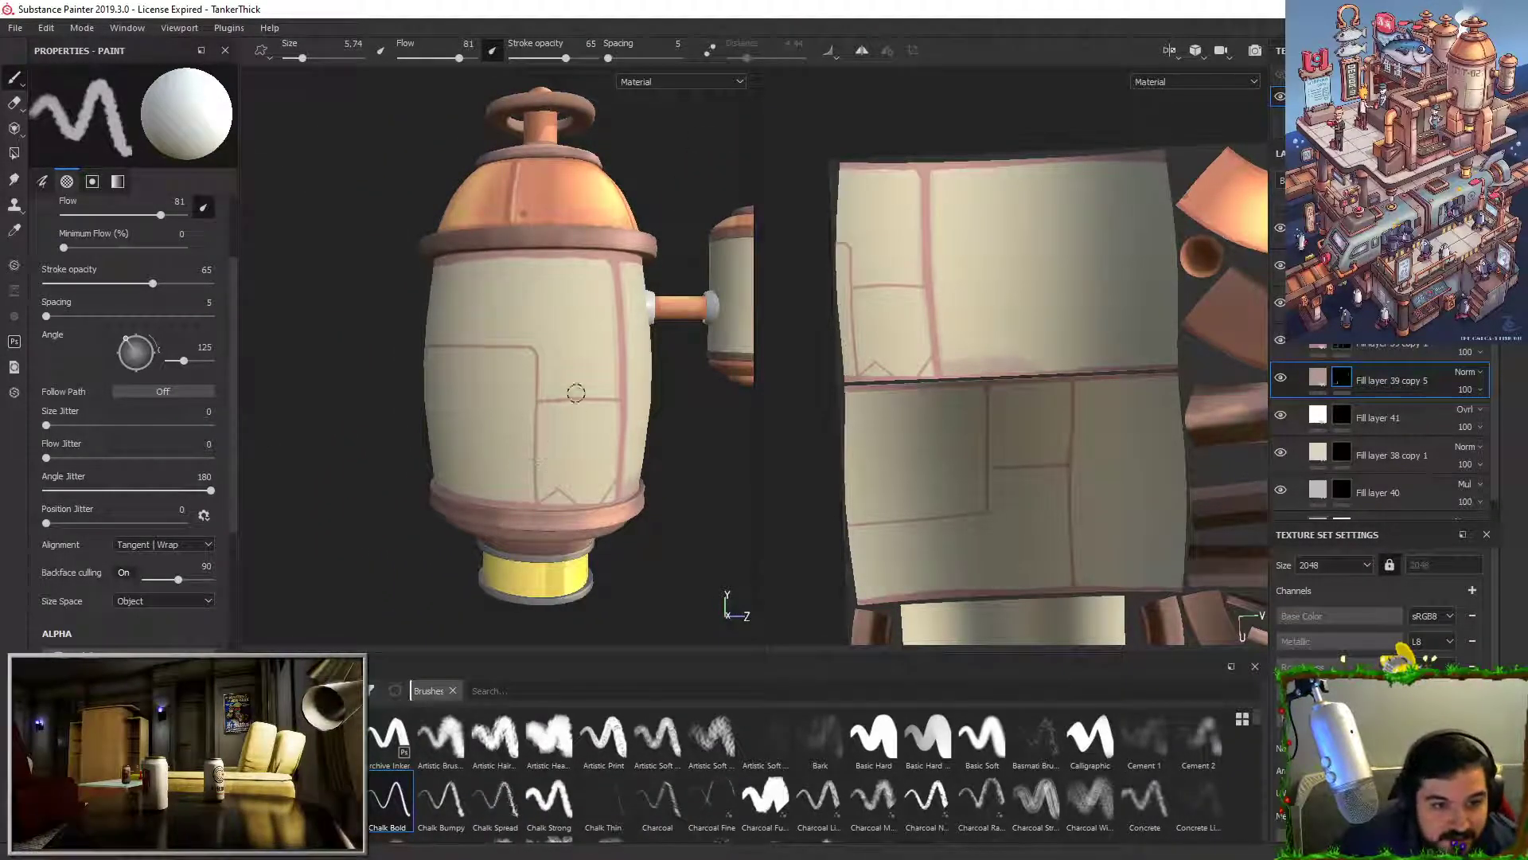
middle_click_drag(575, 393, 645, 328, "alt")
right_click_drag(644, 327, 658, 443, "alt")
middle_click_drag(690, 411, 633, 433, "alt")
middle_click_drag(685, 254, 596, 319, "alt")
Step: Try white strokes on Fill layer 43's mask across the body's lower panel beside the vertical seam
scroll(1385, 430, "up", 3)
left_click(1342, 297)
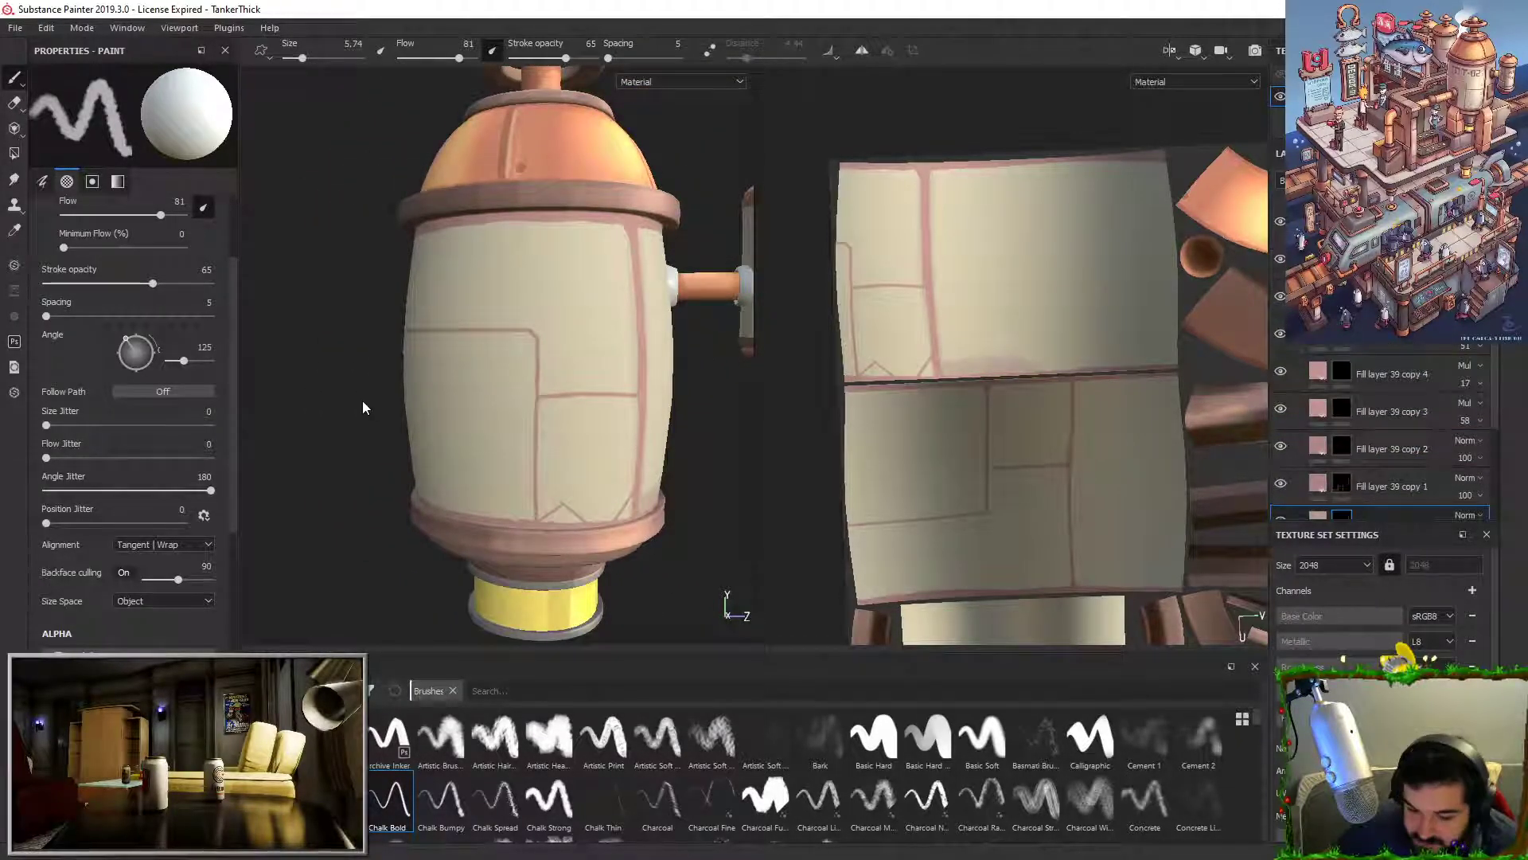
left_click_drag(567, 395, 546, 498)
left_click_drag(581, 387, 568, 487)
key("ctrl+z")
key("ctrl+z")
Step: Move Fill layer 43 beneath Fill layer 39 copy 1, and paint its test stroke along the diagonal crack out with black
mouse_move(573, 435)
right_mouse_down("alt")
mouse_move(621, 416)
mouse_move(614, 478)
right_mouse_up("alt")
mouse_move(614, 478)
middle_mouse_down("alt")
mouse_move(549, 416)
mouse_move(548, 348)
middle_mouse_up("alt")
left_click_drag(592, 481, 572, 522)
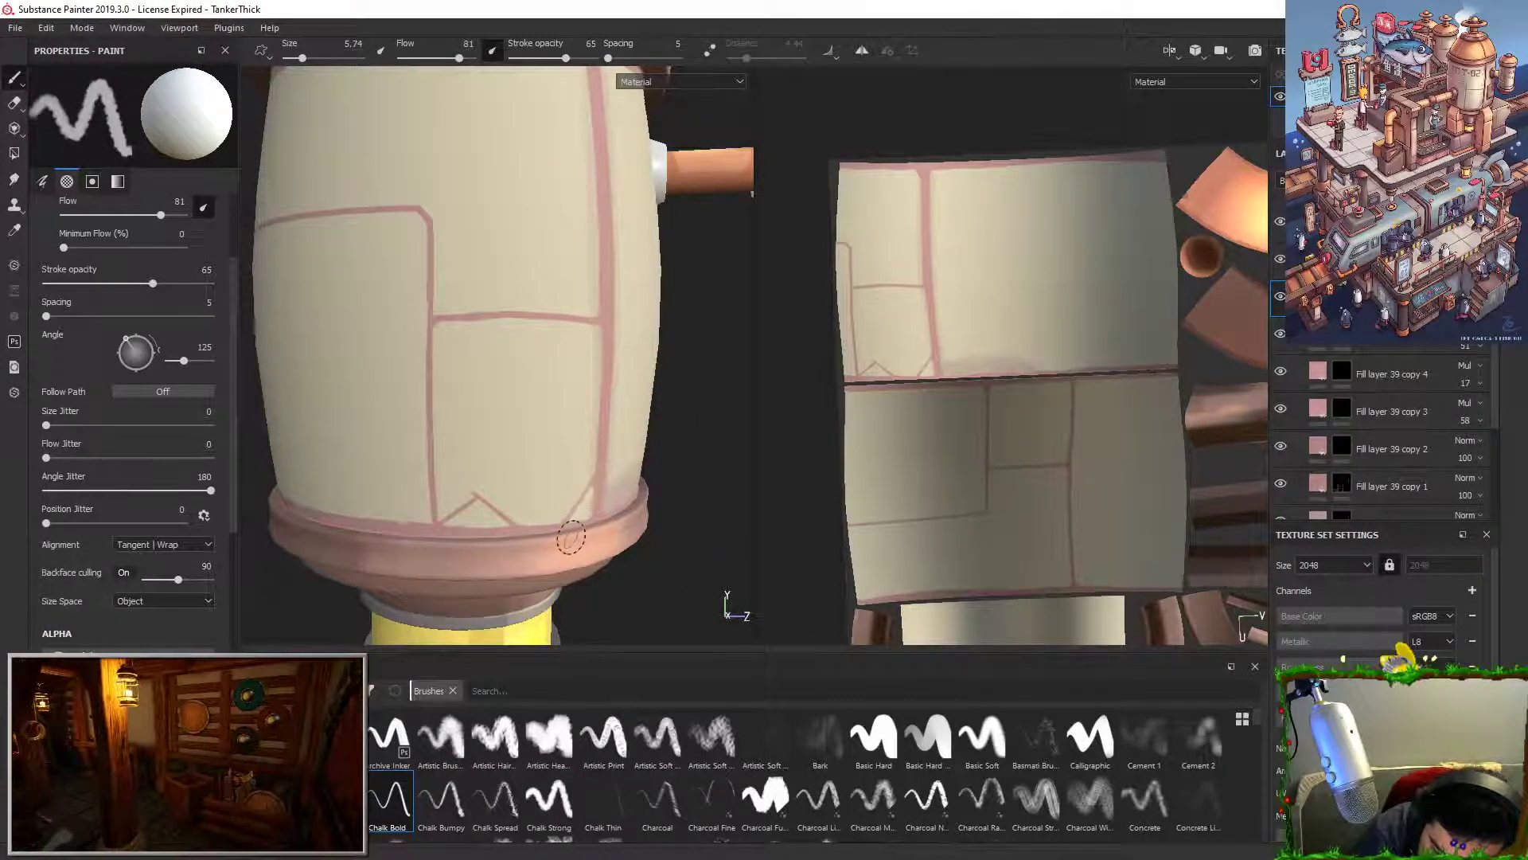
left_click_drag(1401, 297, 1386, 497)
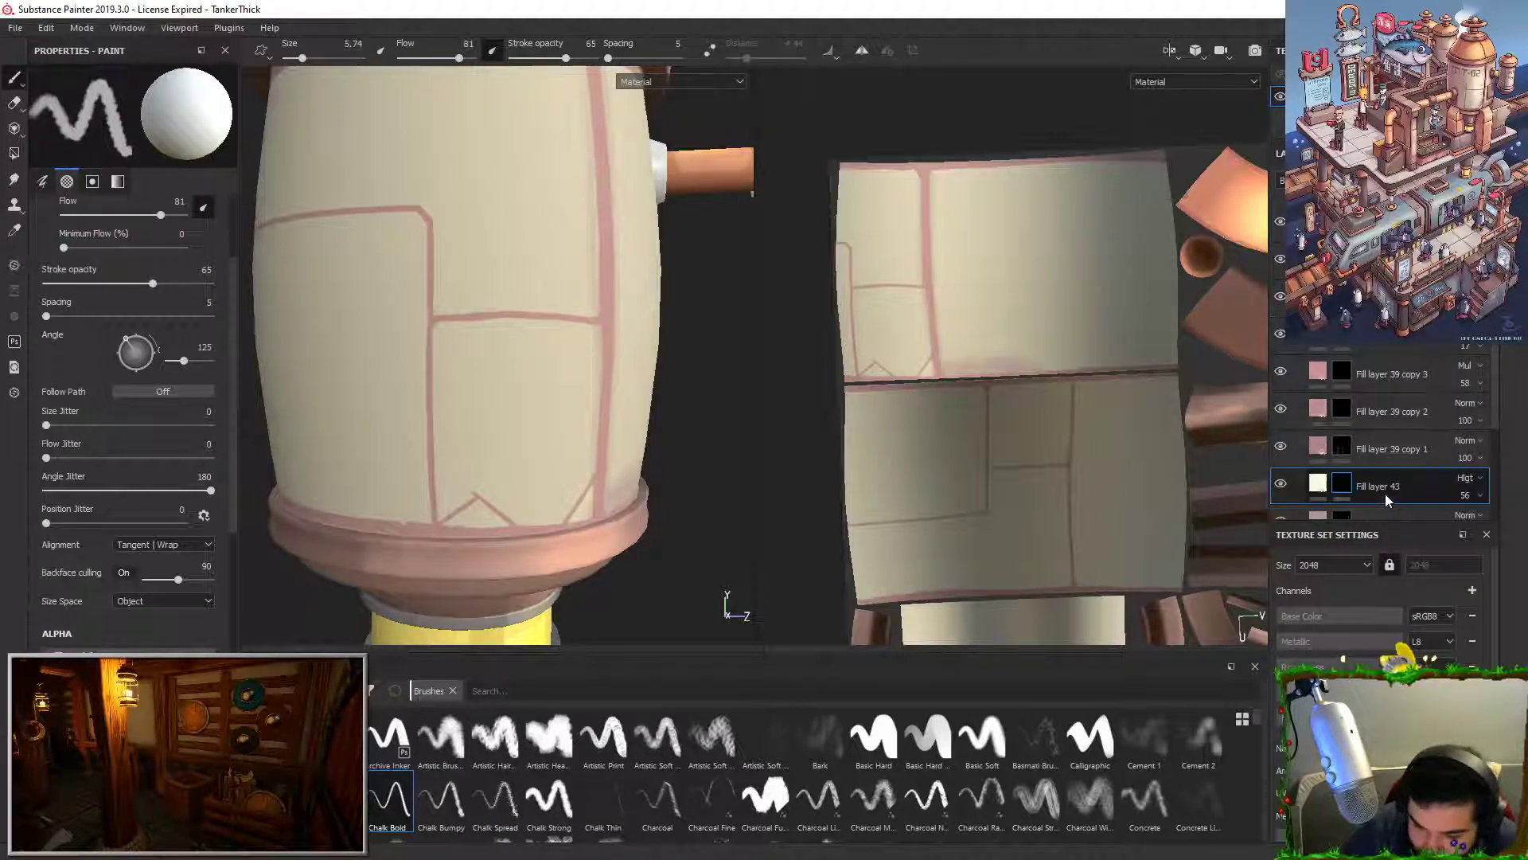
key("x")
left_click_drag(595, 487, 559, 532)
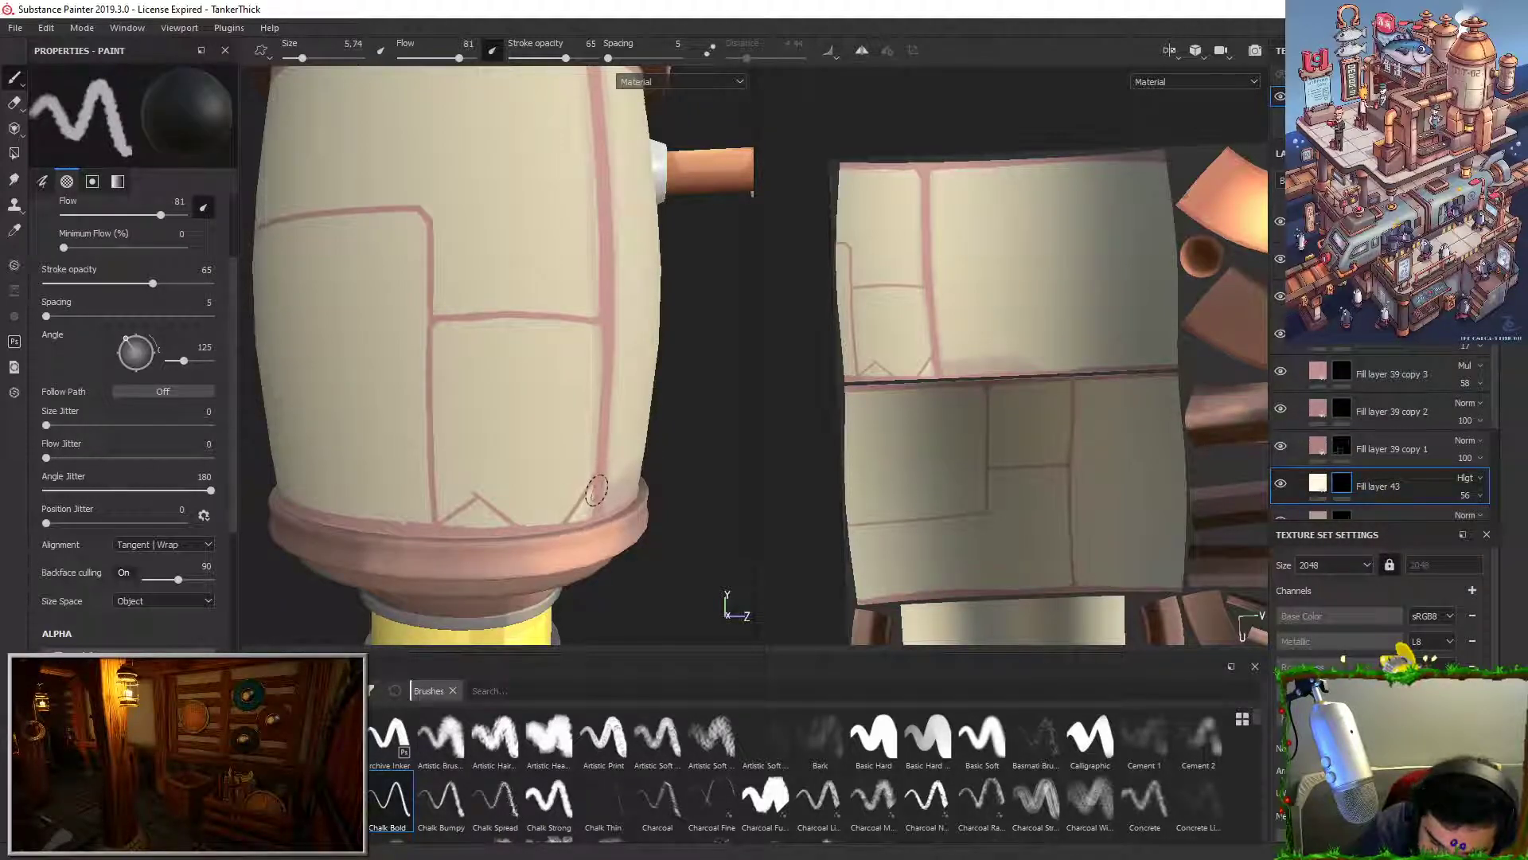
Step: Load the Basic Hard brush with white and bring up its size settings
left_click(876, 742)
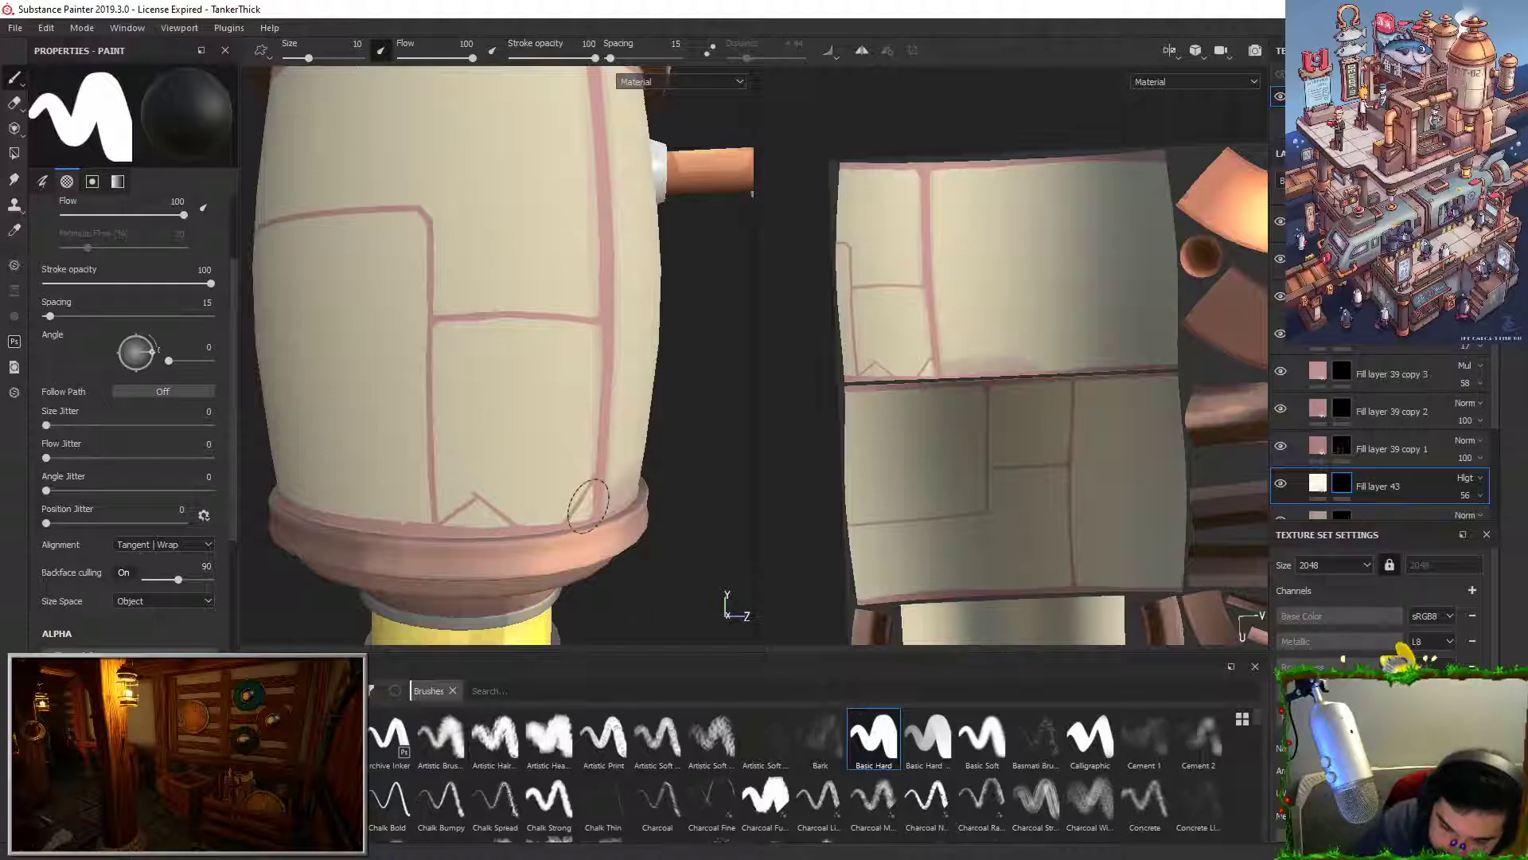
key("x")
left_click_drag(232, 267, 233, 202)
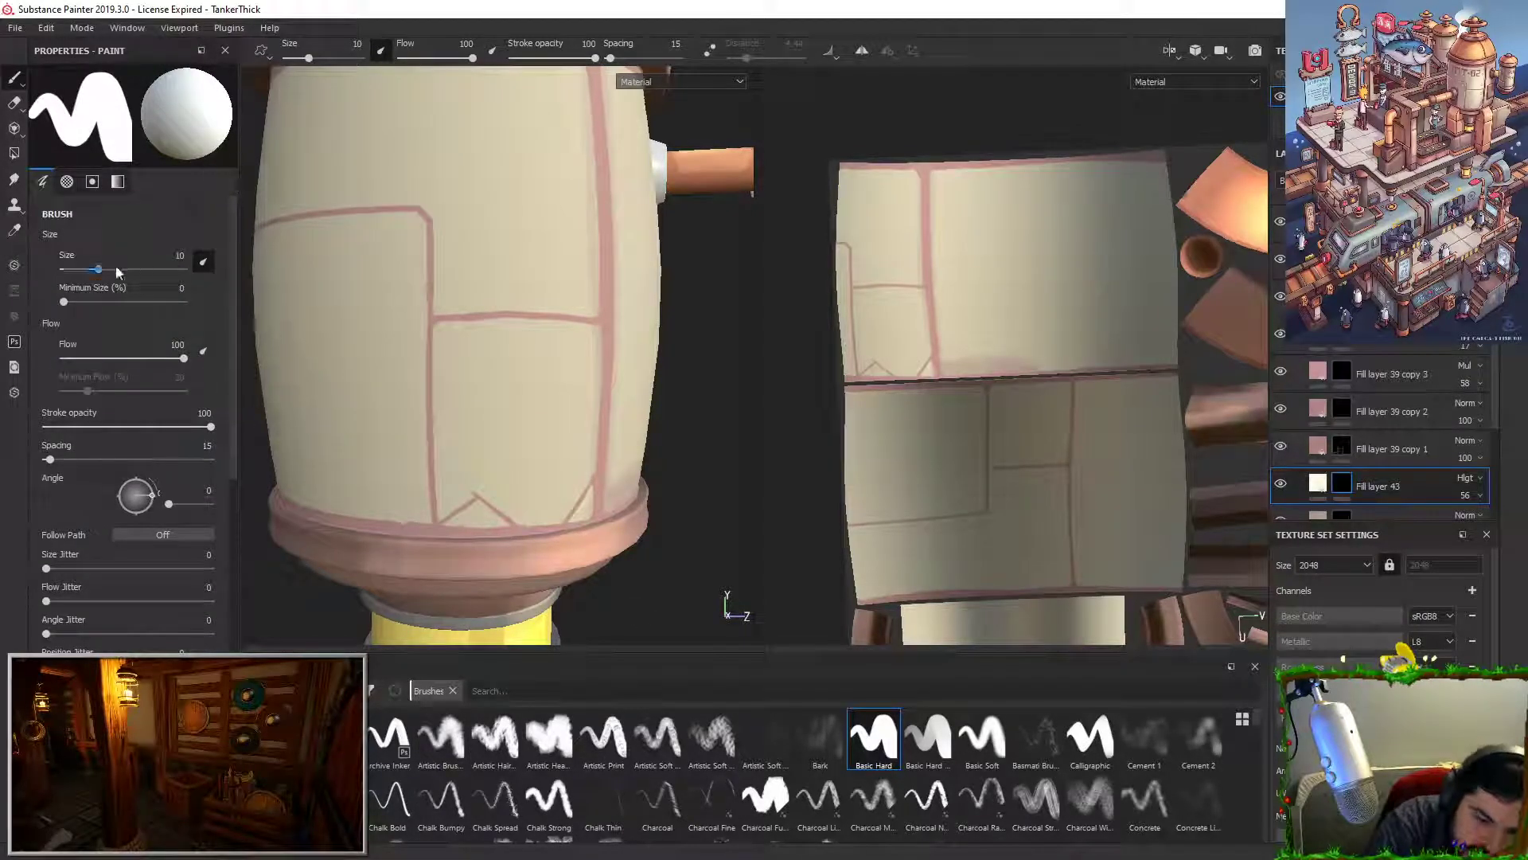
Step: Set the brush size to 3.44 and try a stroke along the diagonal crack at the tank panel's lower corner
left_click(83, 269)
key("x")
left_click_drag(594, 486, 567, 523)
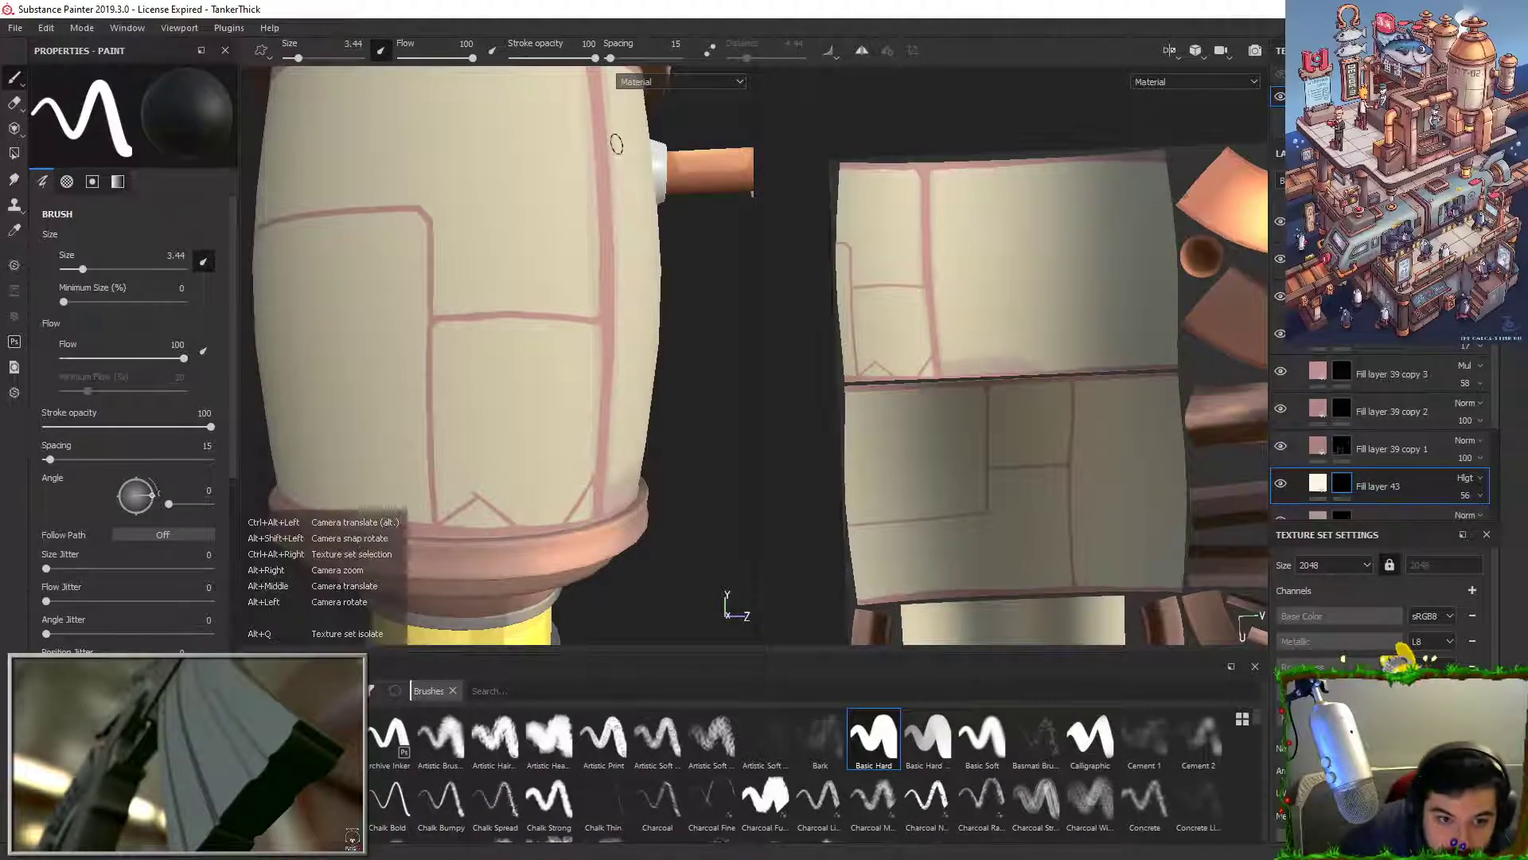
right_click_drag(540, 270, 509, 501, "alt")
middle_click_drag(509, 501, 480, 294, "alt")
right_click_drag(481, 294, 577, 611, "alt")
key("x")
left_click_drag(675, 432, 609, 511)
key("ctrl+z")
key("x")
key("x")
mouse_move(675, 451)
left_mouse_down()
mouse_move(675, 481)
mouse_move(612, 526)
left_mouse_up()
key("ctrl+z")
key("ctrl+z")
key("ctrl+z")
key("ctrl+z")
Step: Paint a white highlight along the diagonal crack beside the wide vertical seam at the tank body's base
left_click_drag(674, 435, 621, 503)
key("ctrl+z")
left_click_drag(674, 434, 614, 516)
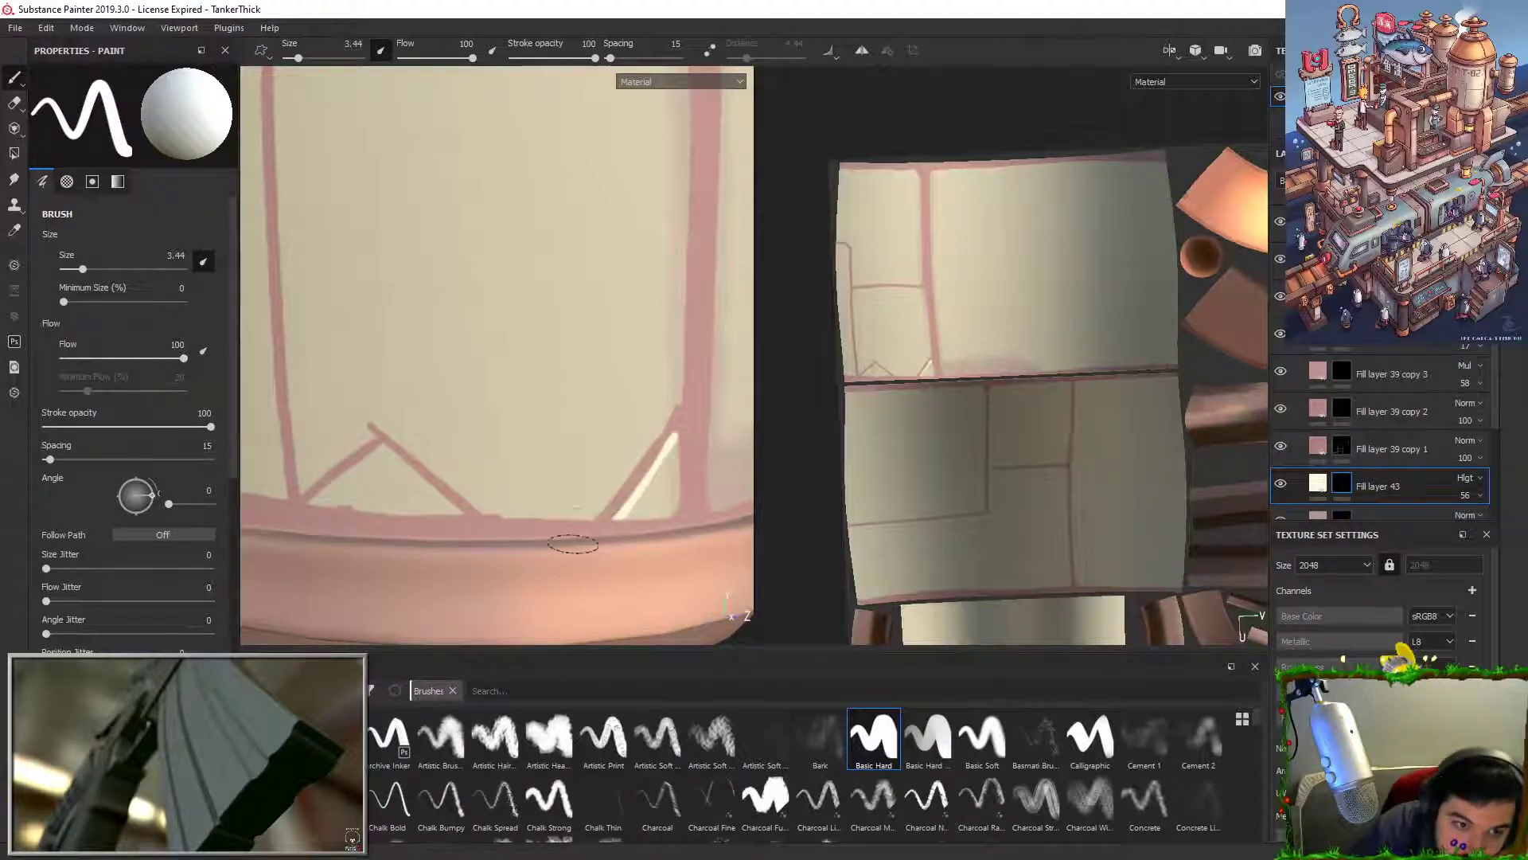
key("ctrl+z")
Step: Paint a white highlight along the descending side of the peaked crack at the tank base, trimming its edge with black
left_click_drag(384, 444, 457, 505)
key("ctrl+z")
left_click_drag(381, 442, 462, 514)
key("x")
key("x")
left_click_drag(379, 442, 471, 510)
key("x")
left_click_drag(377, 446, 478, 521)
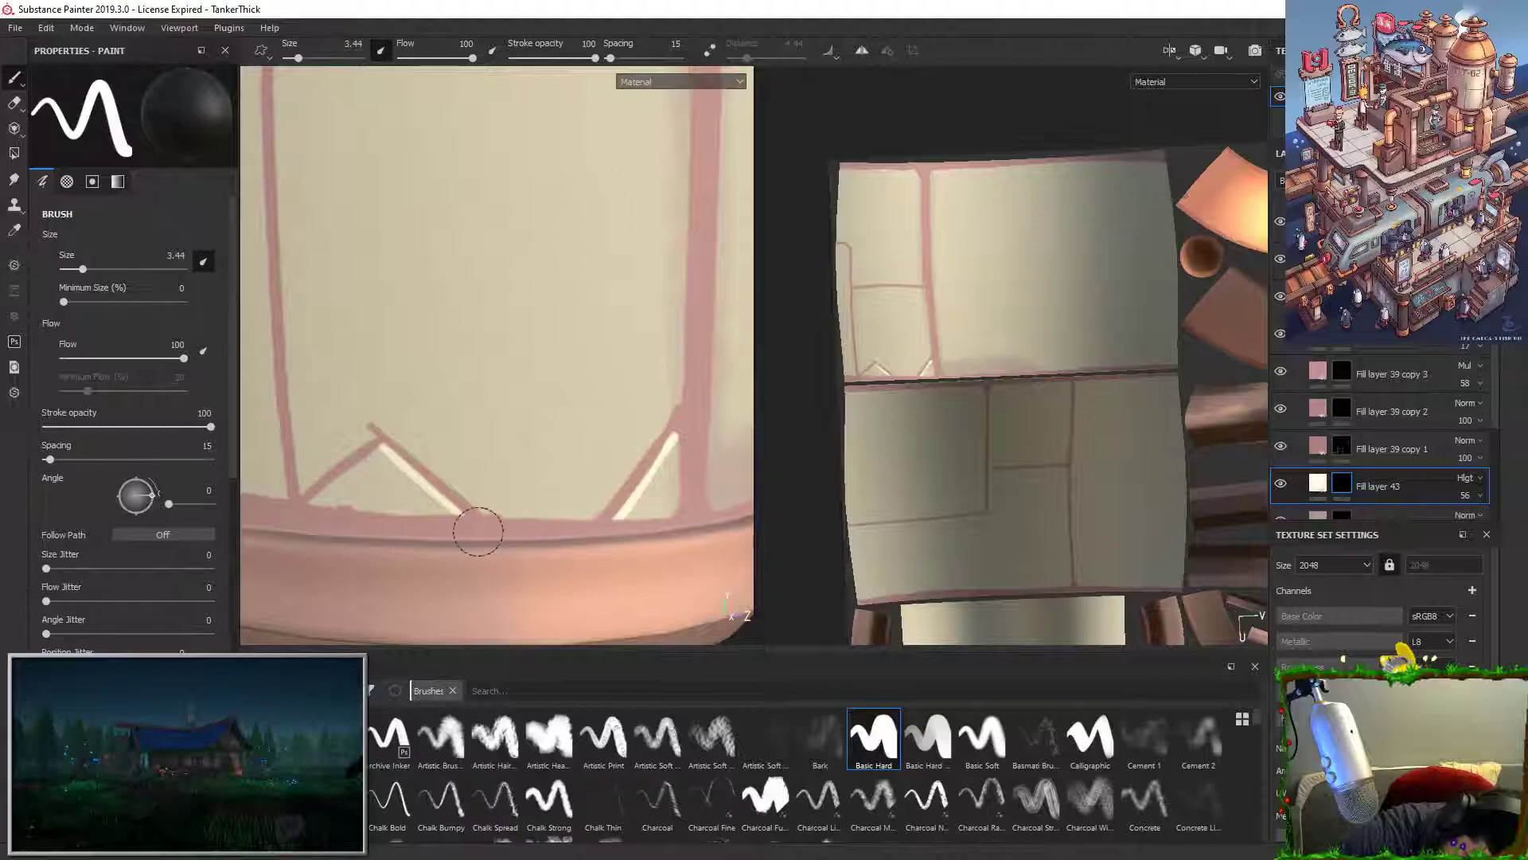
Step: Paint a white highlight down the vertical seam of the large cut-out panel, including its rounded upper corner
right_click_drag(358, 392, 372, 306, "alt")
mouse_move(372, 306)
middle_mouse_down("alt")
mouse_move(480, 400)
mouse_move(527, 484)
middle_mouse_up("alt")
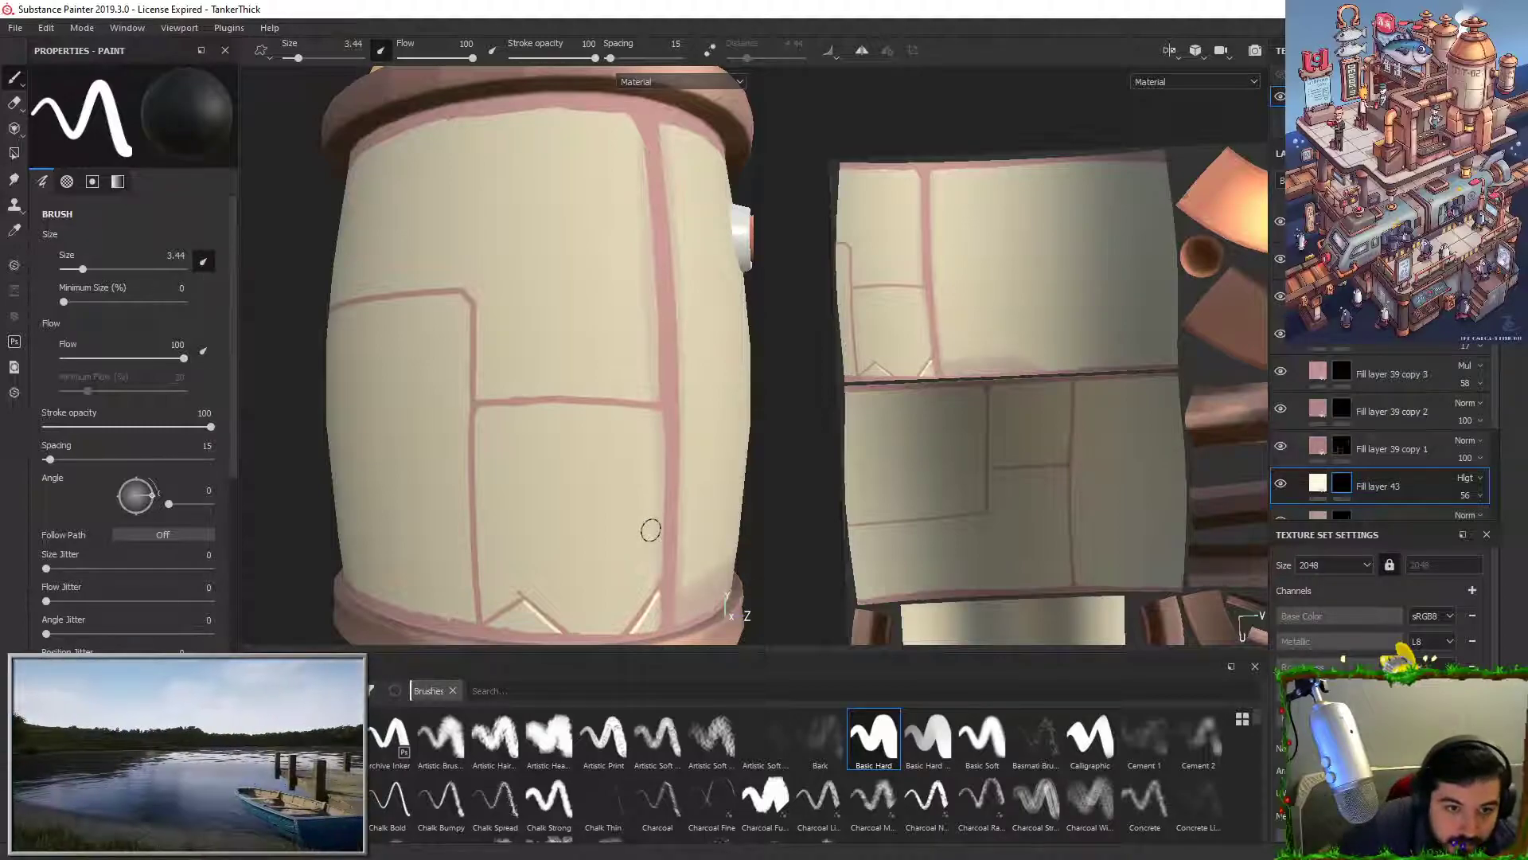
right_click_drag(481, 449, 502, 276, "alt")
middle_click_drag(501, 276, 595, 323, "alt")
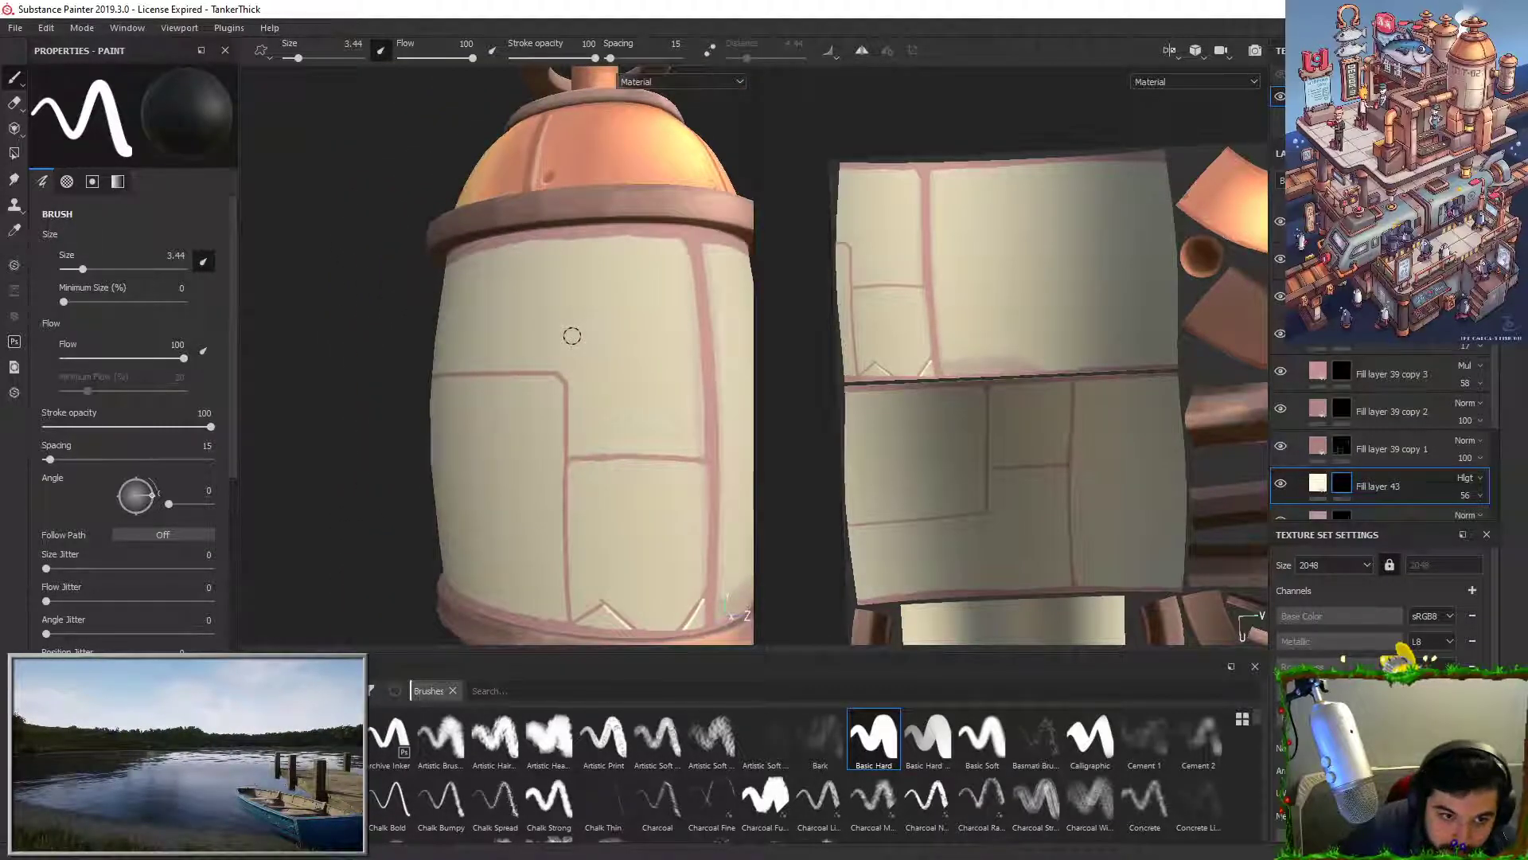
key("x")
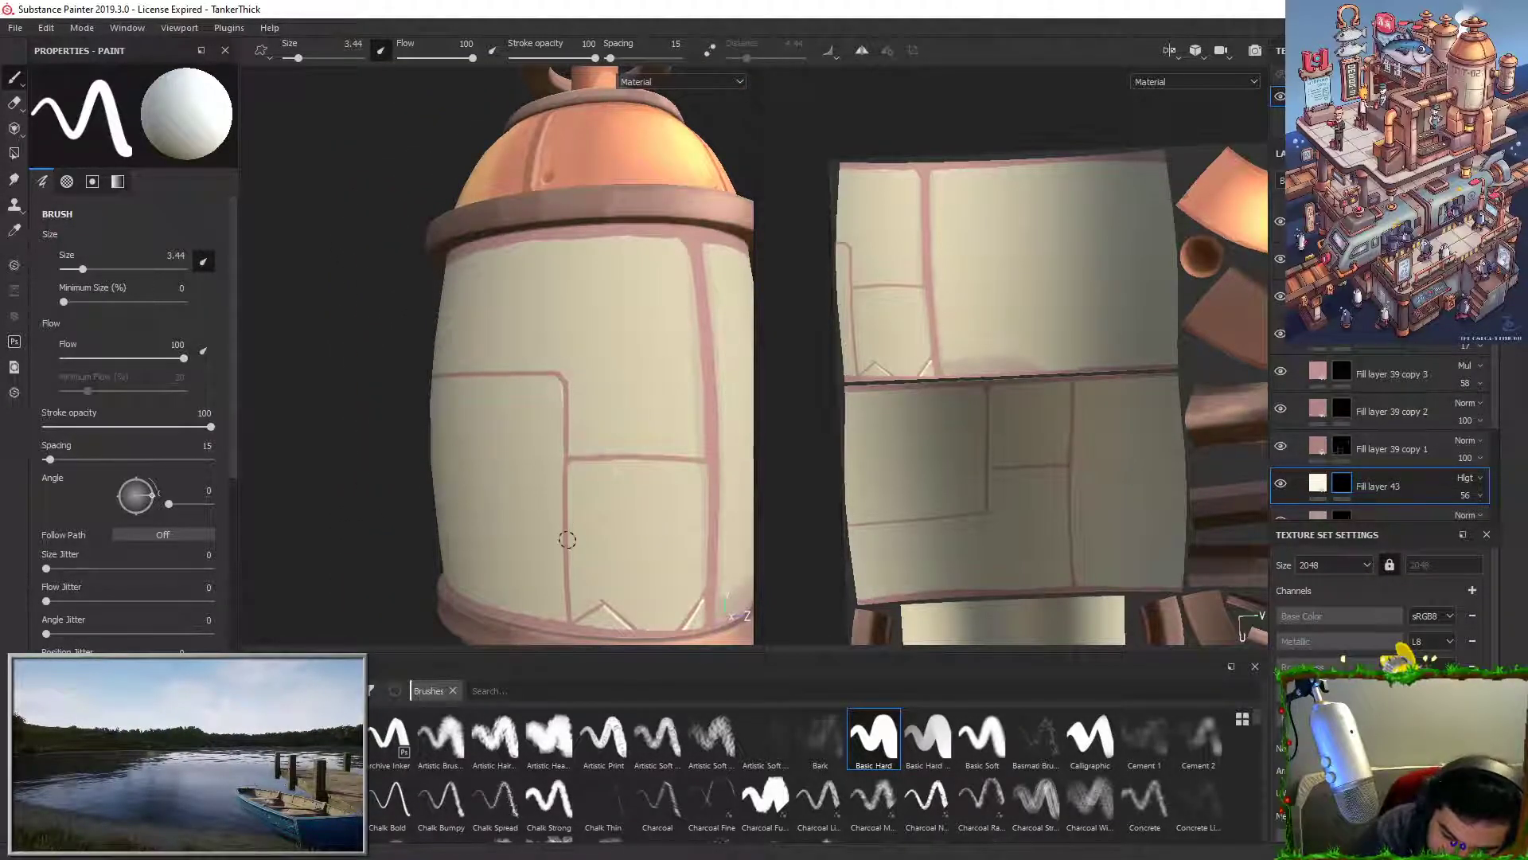
left_click_drag(557, 384, 565, 554)
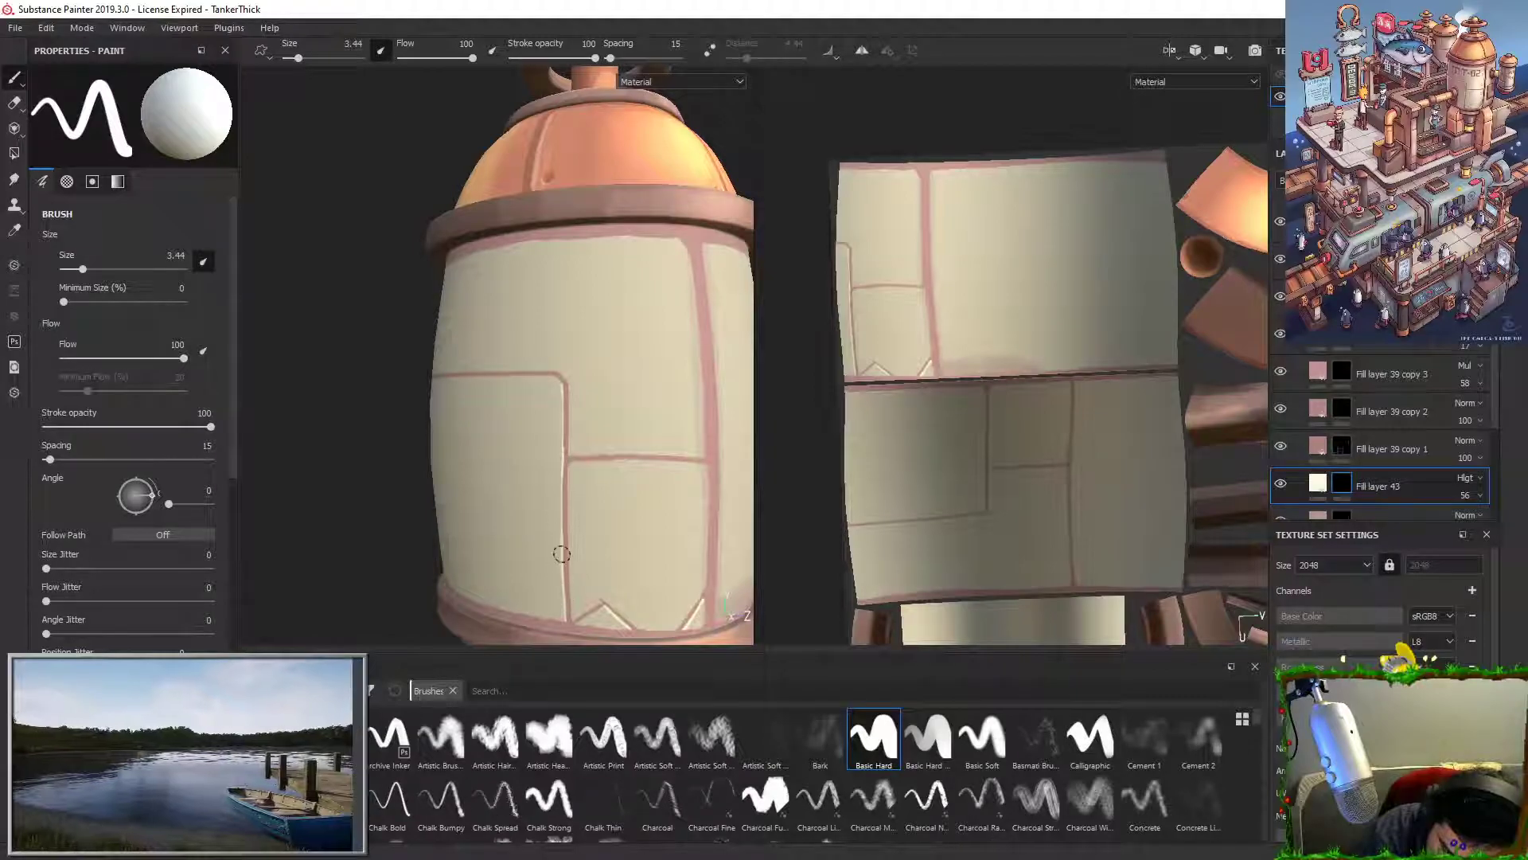
key("ctrl+z")
left_click_drag(562, 502, 567, 615)
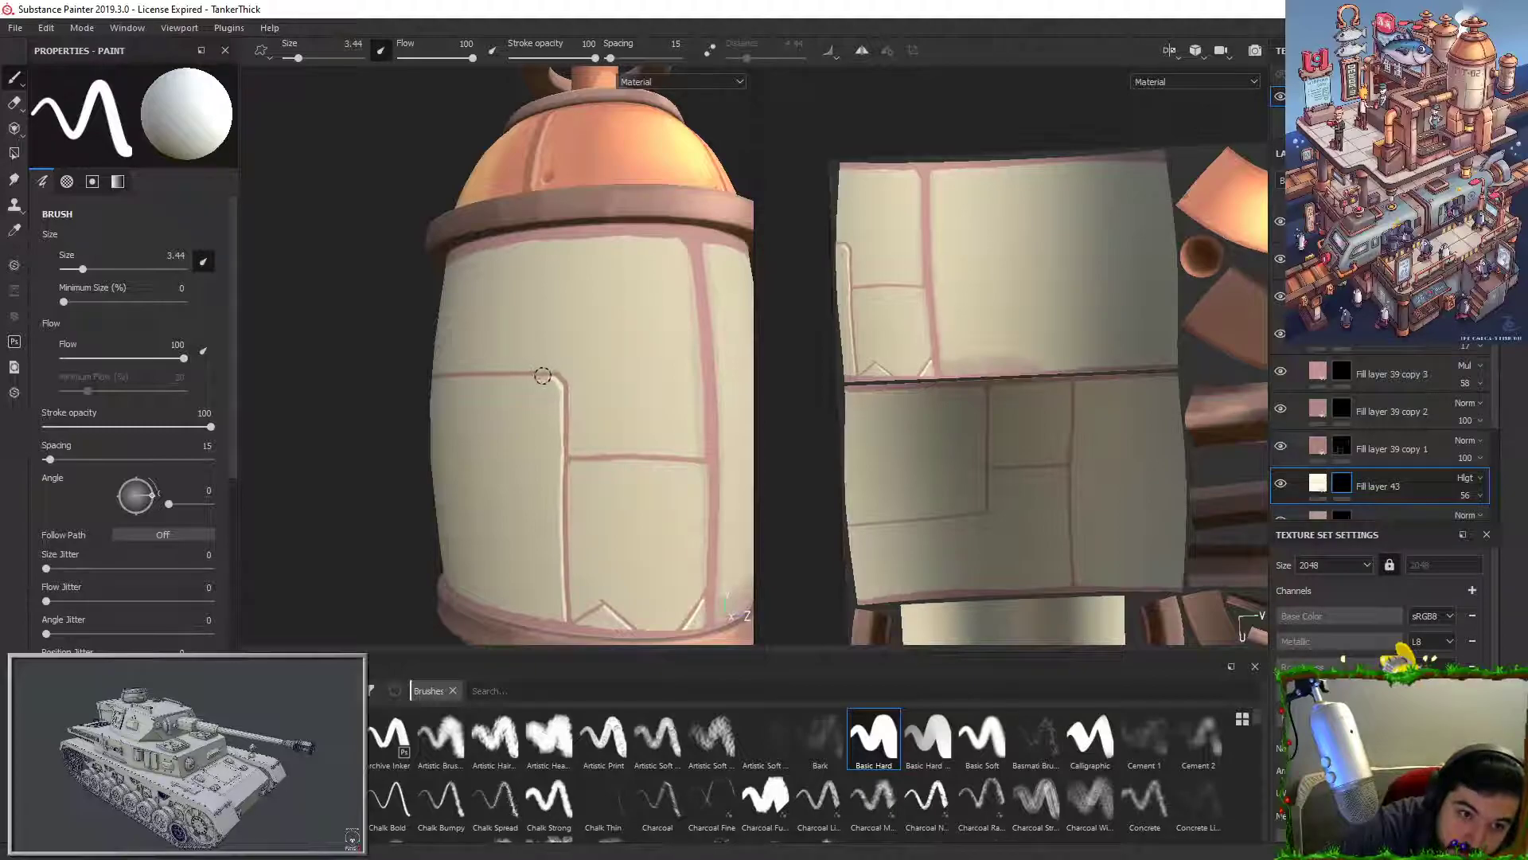
Step: Paint a straight white highlight along the upper seam of the large cut-out panel, from corner to corner
left_click_drag(372, 455, 568, 491, "alt")
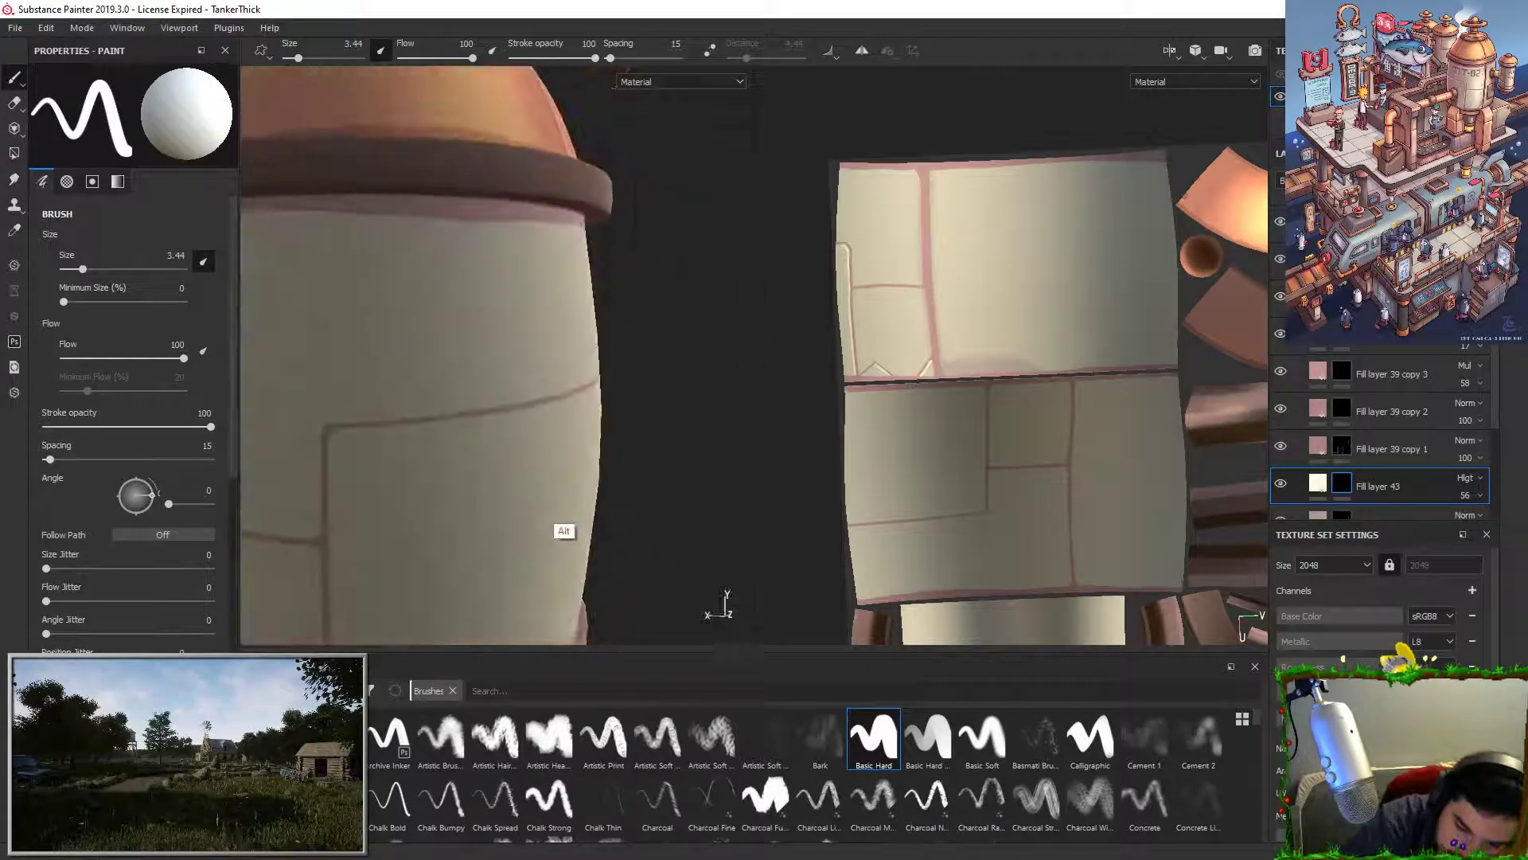
scroll(576, 428, "down", 5)
left_click_drag(570, 274, 409, 249, "alt")
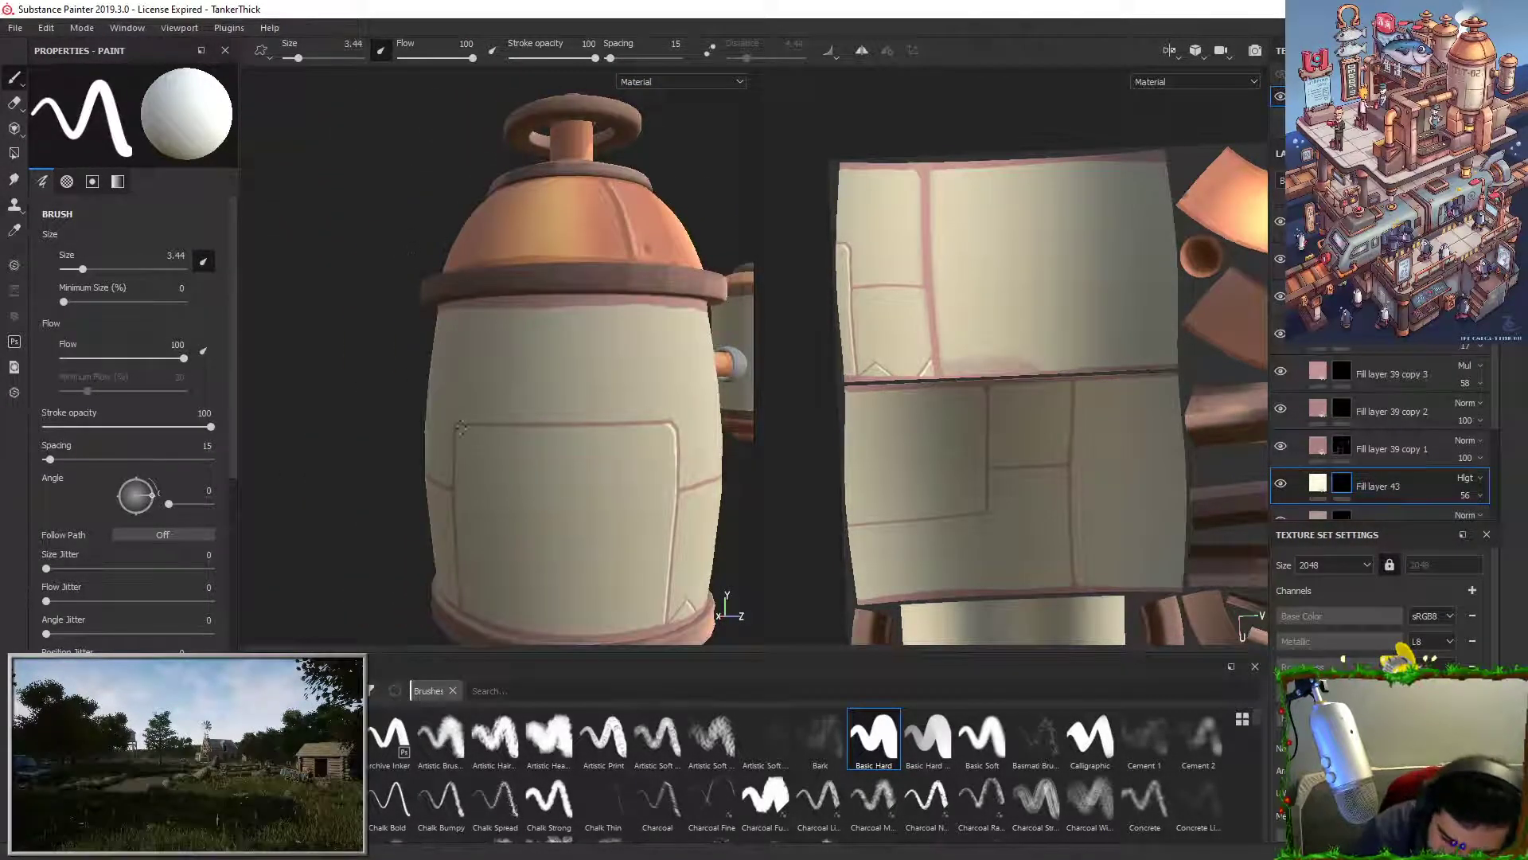
left_click(670, 425, "shift")
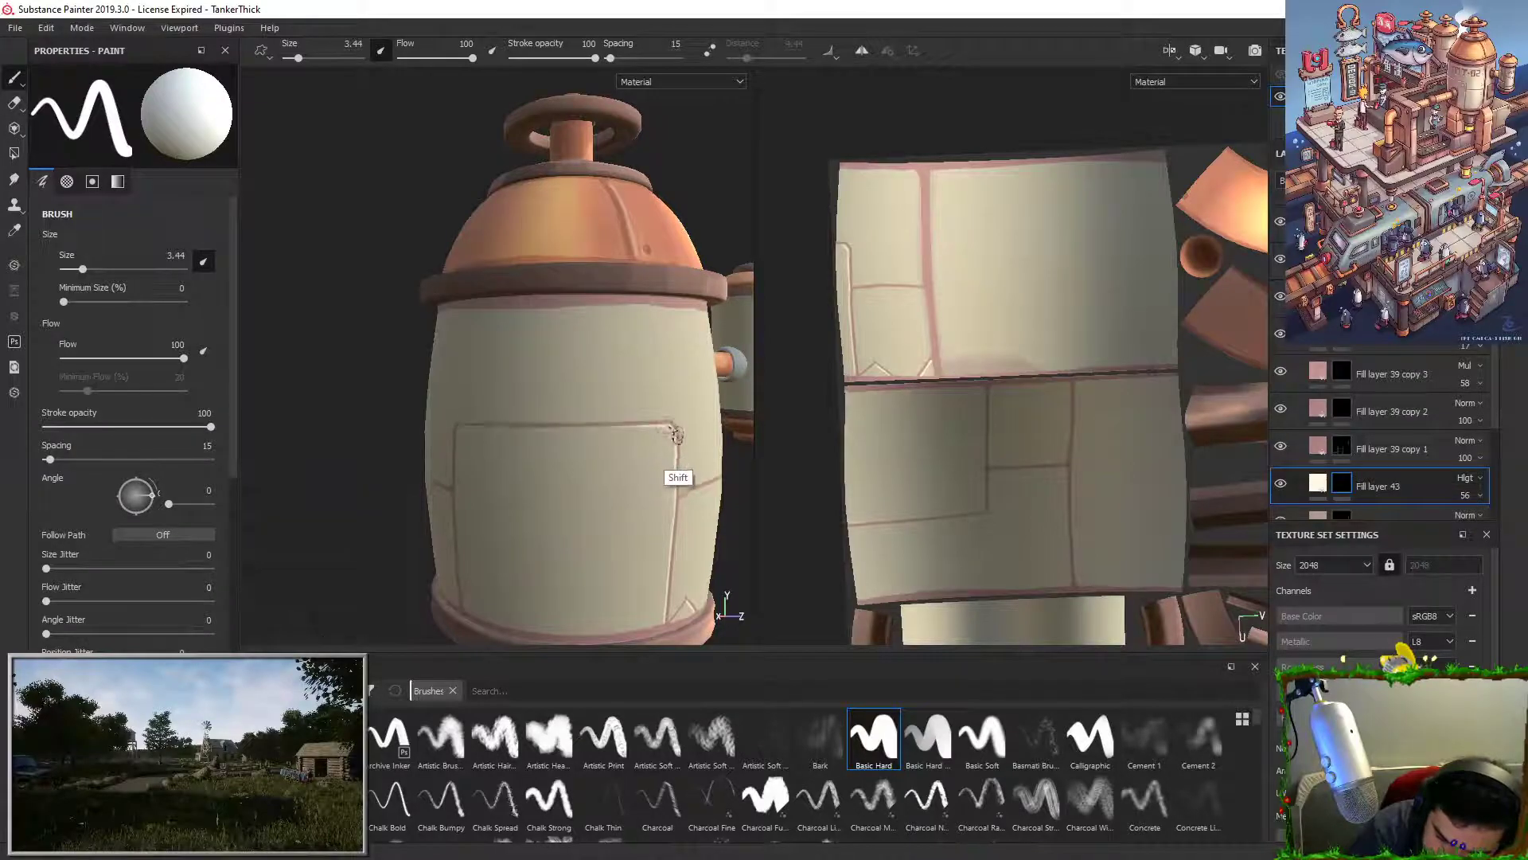
left_click(483, 433, "shift")
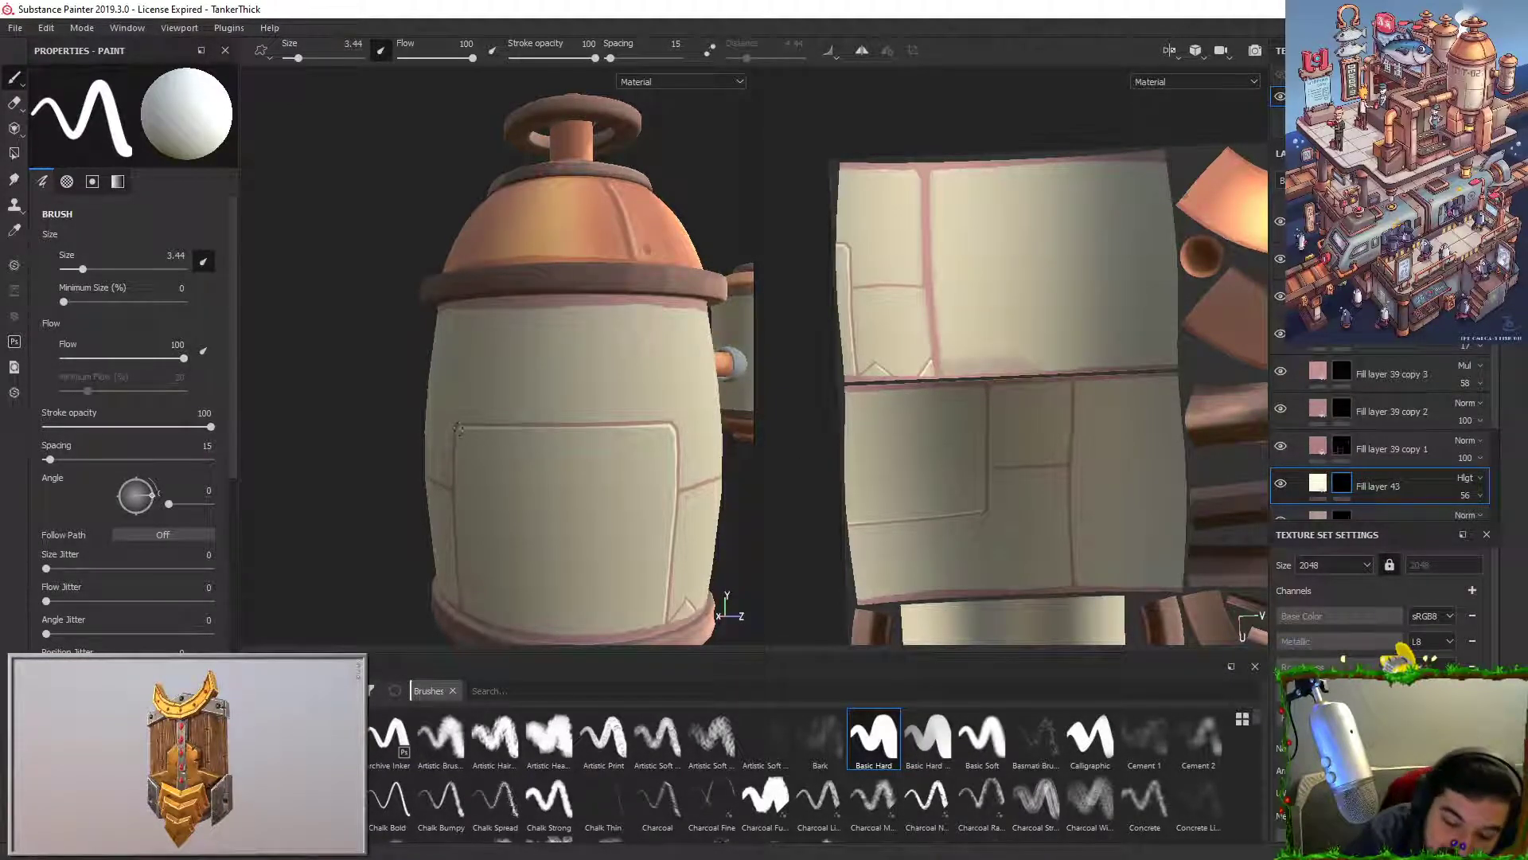
left_click(673, 428, "shift")
left_click(458, 428, "shift")
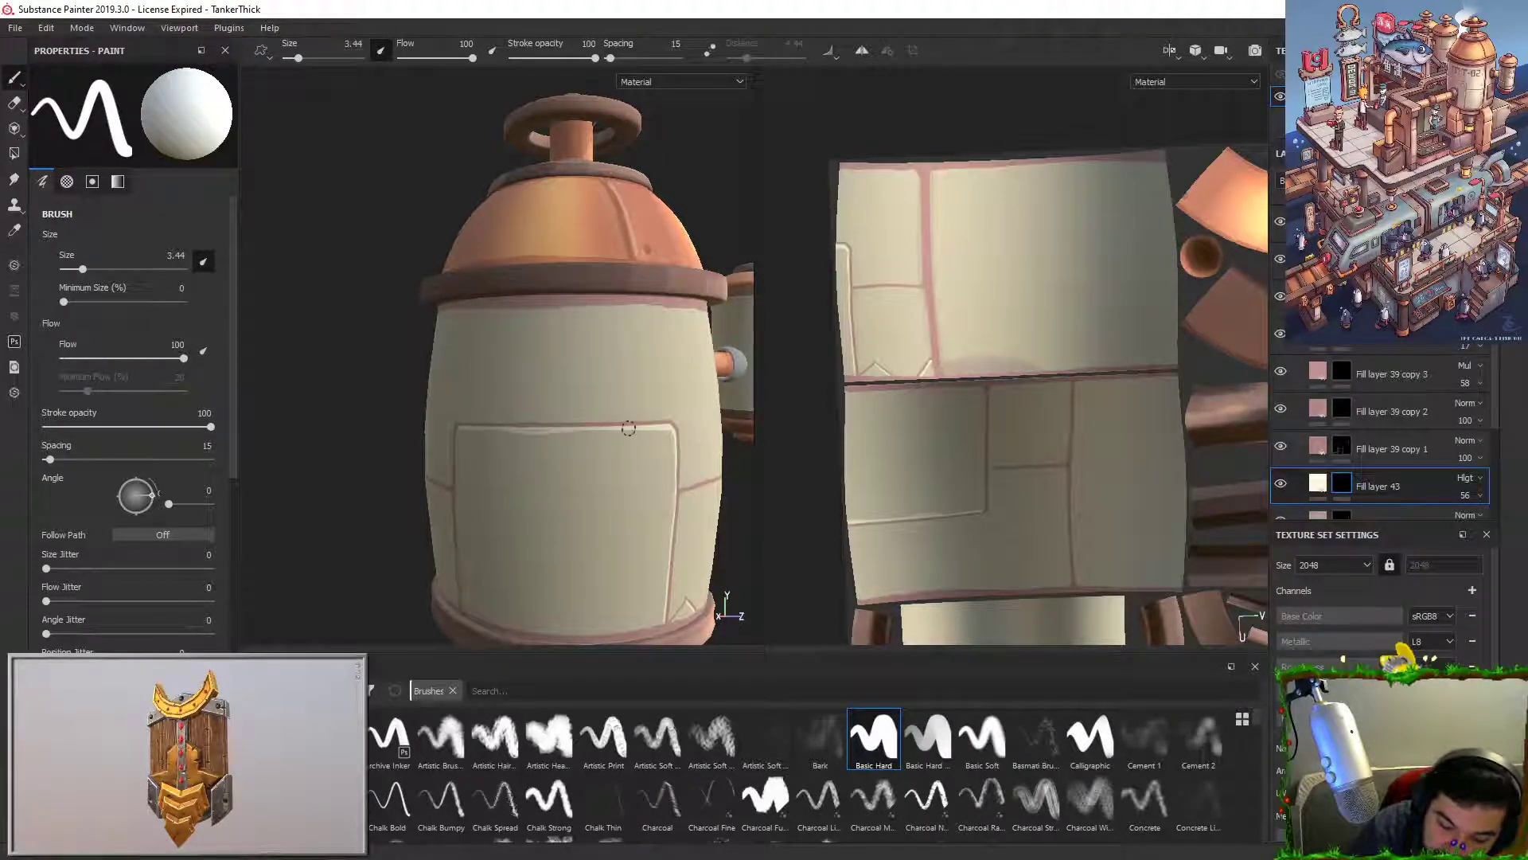
Step: Touch up the highlight along the large panel's upper seam and corner, alternating black and white paint
key("x")
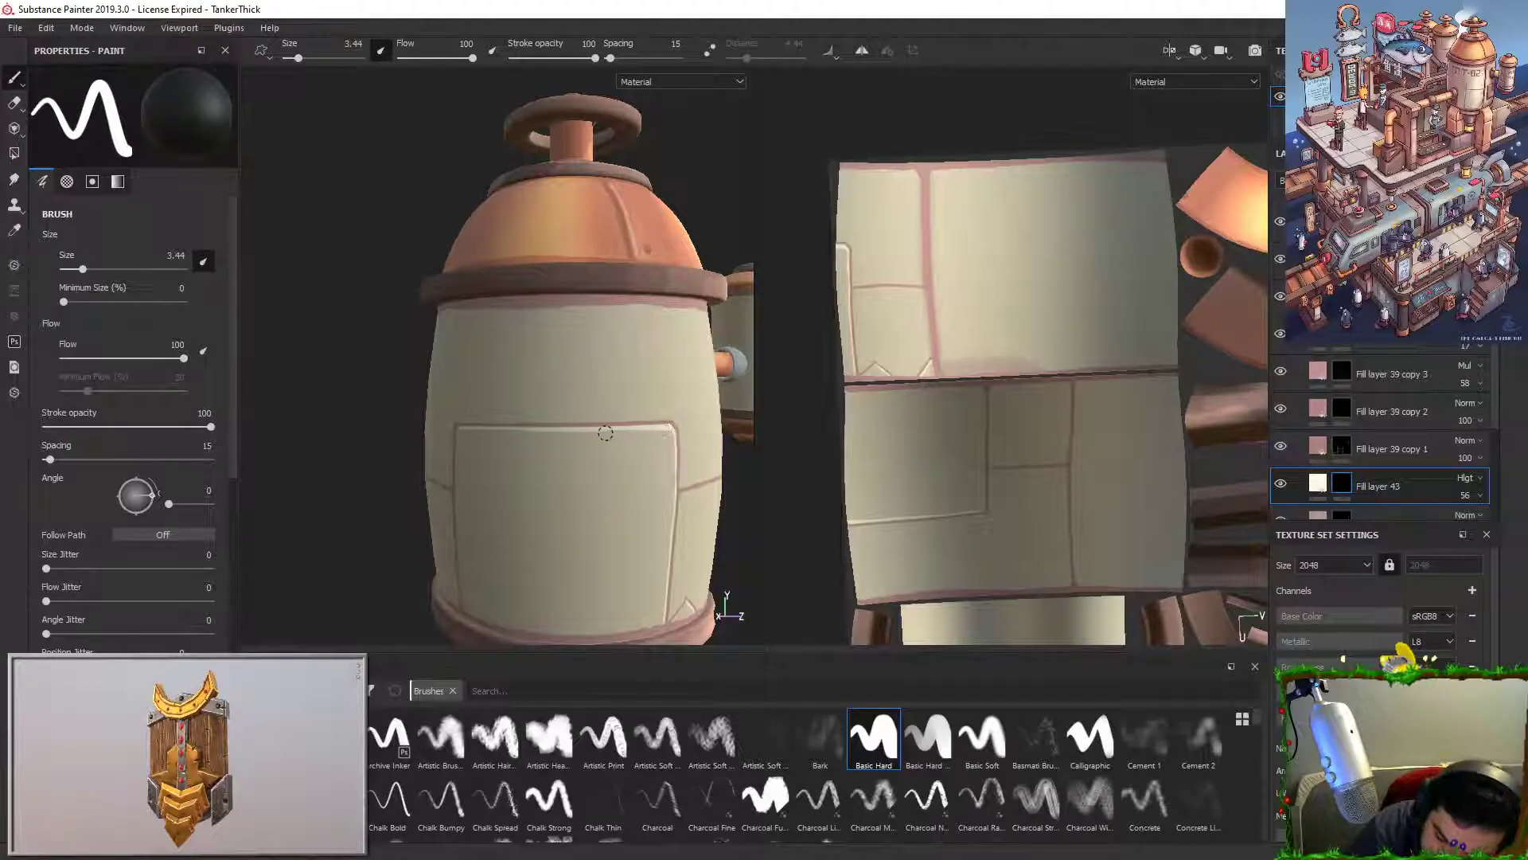
left_click_drag(711, 376, 628, 344, "alt")
key("x")
key("x")
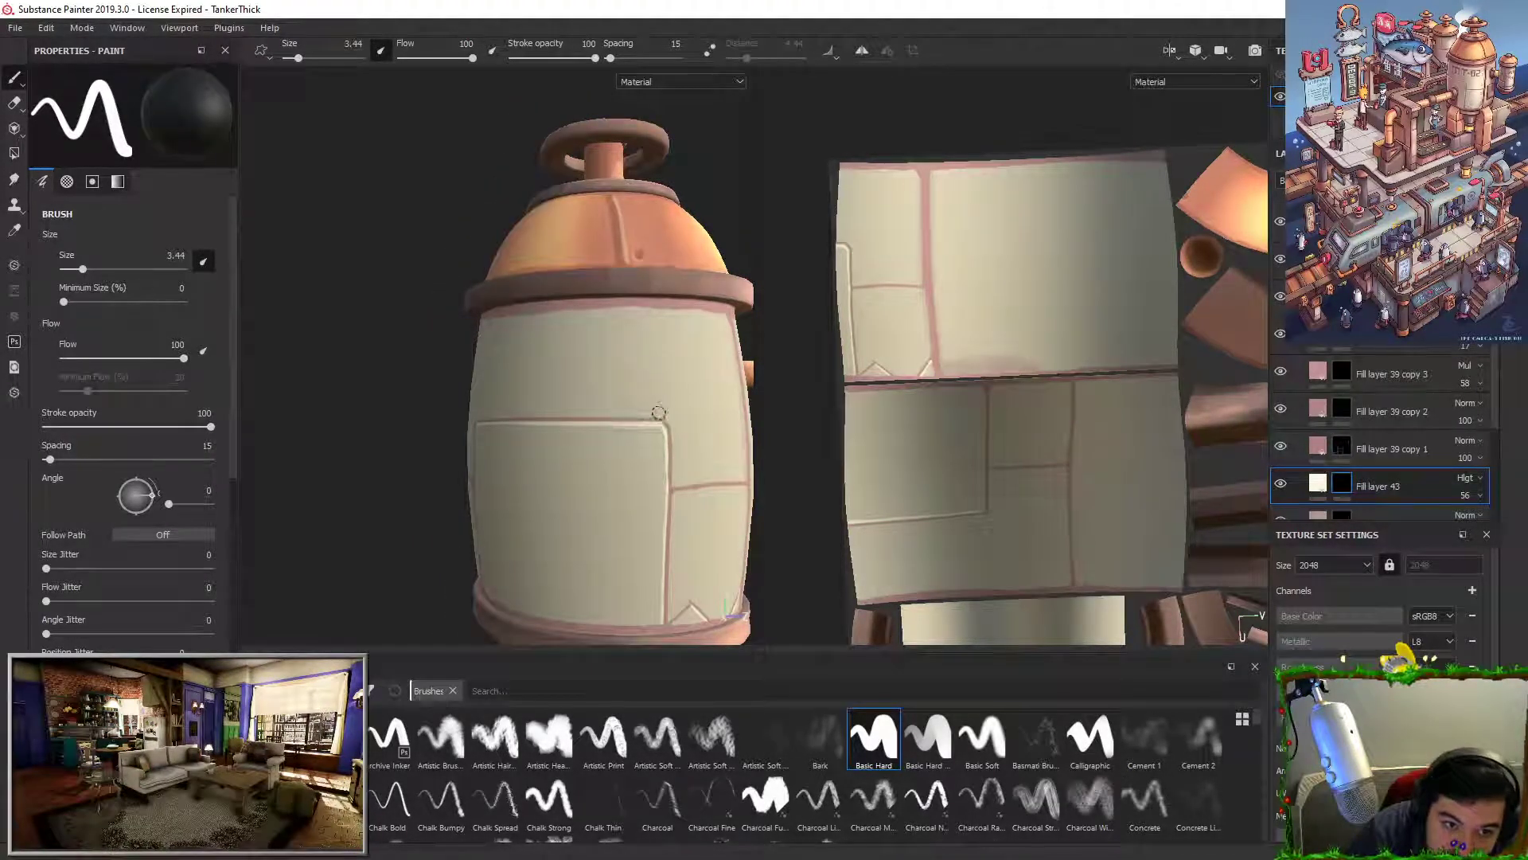
key("x")
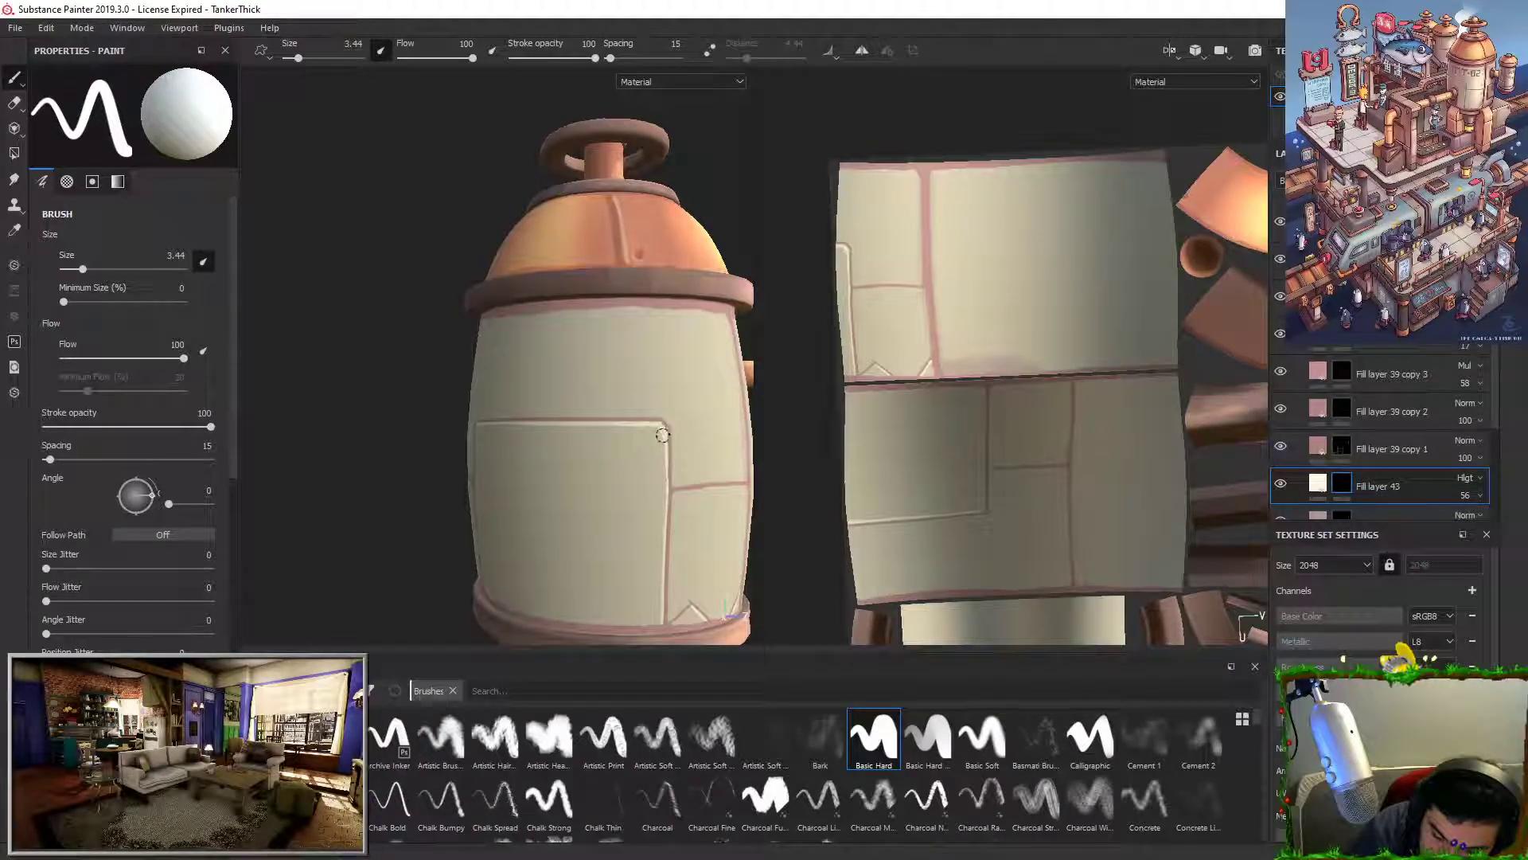
Step: Paint a straight white highlight beneath the short horizontal seam between the large panel and the wide vertical seam
middle_click_drag(657, 436, 549, 376, "alt")
left_click_drag(549, 374, 457, 382, "alt")
middle_click_drag(458, 382, 421, 352, "alt")
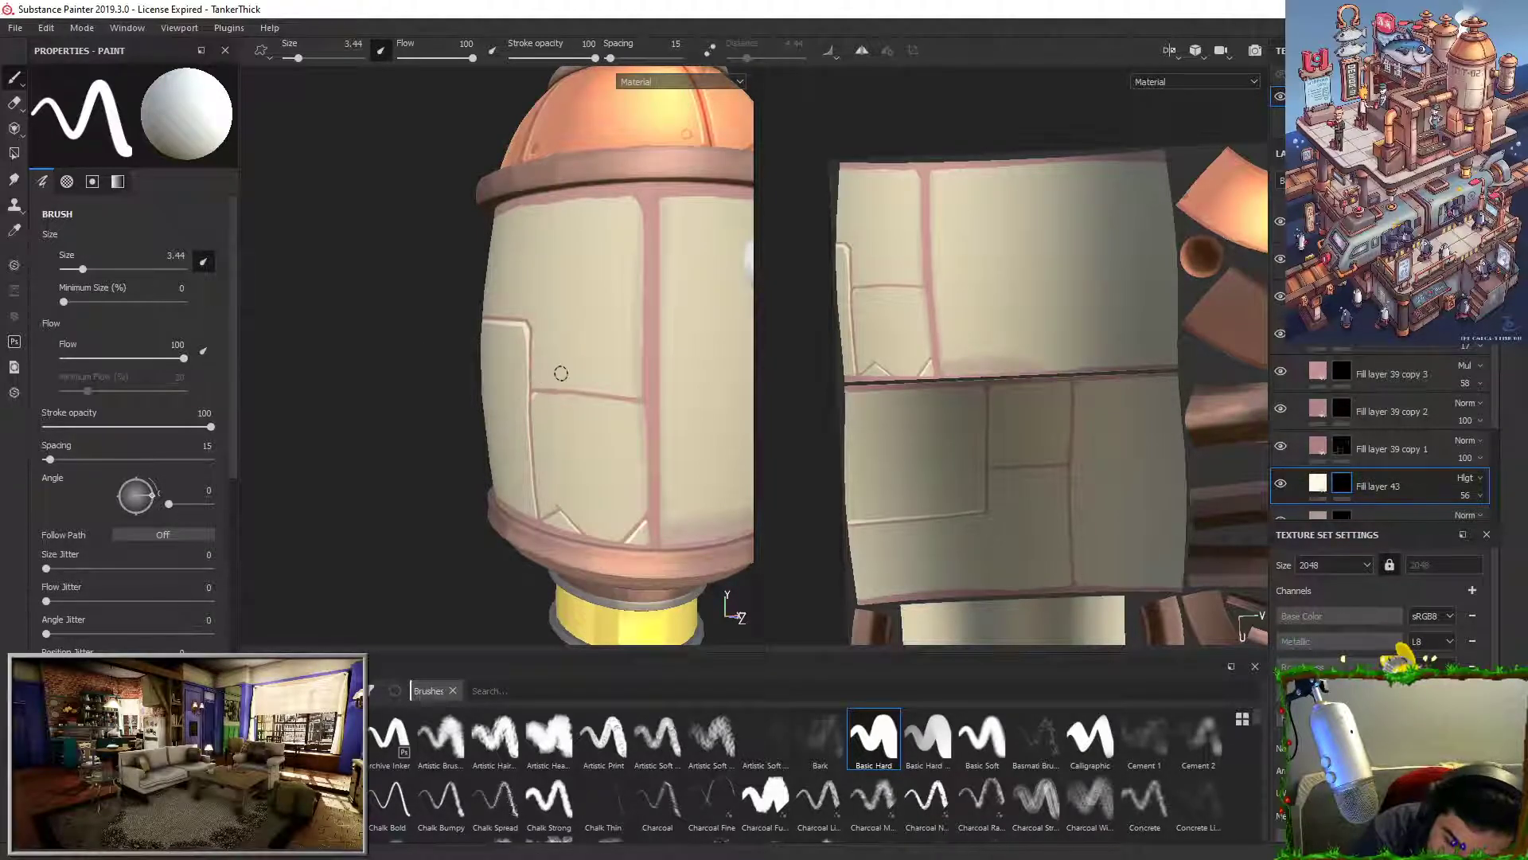
left_click(538, 392)
left_click(642, 405, "shift")
left_click(539, 394, "shift")
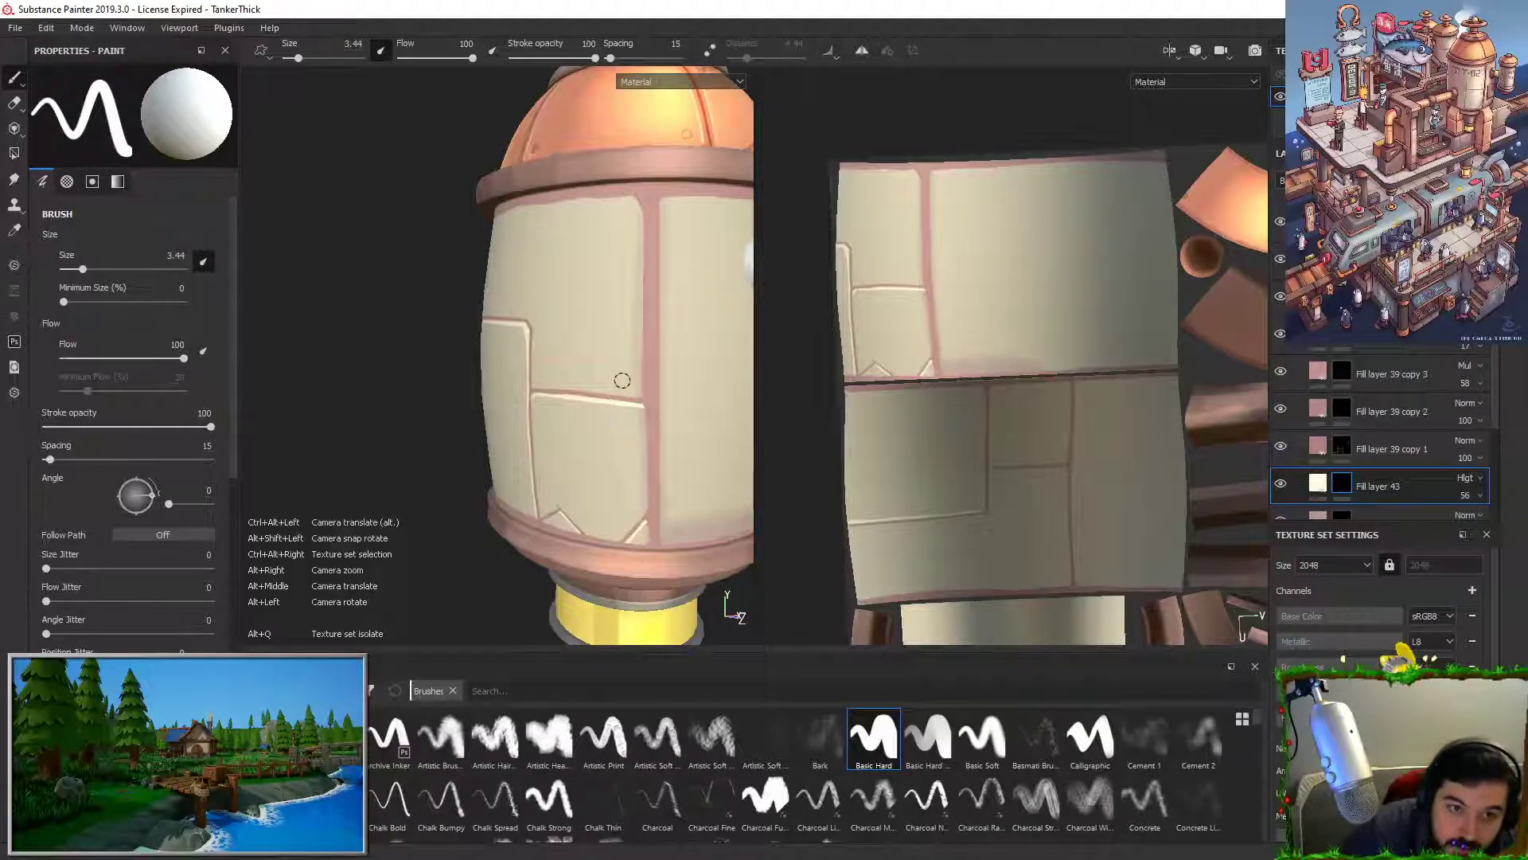
Step: Paint a white highlight along the top edge of the tank panel above the cut-out, up to the wide vertical seam
left_click_drag(628, 380, 488, 362, "alt")
left_click_drag(430, 281, 529, 297)
key("ctrl+z")
left_click_drag(436, 283, 552, 294)
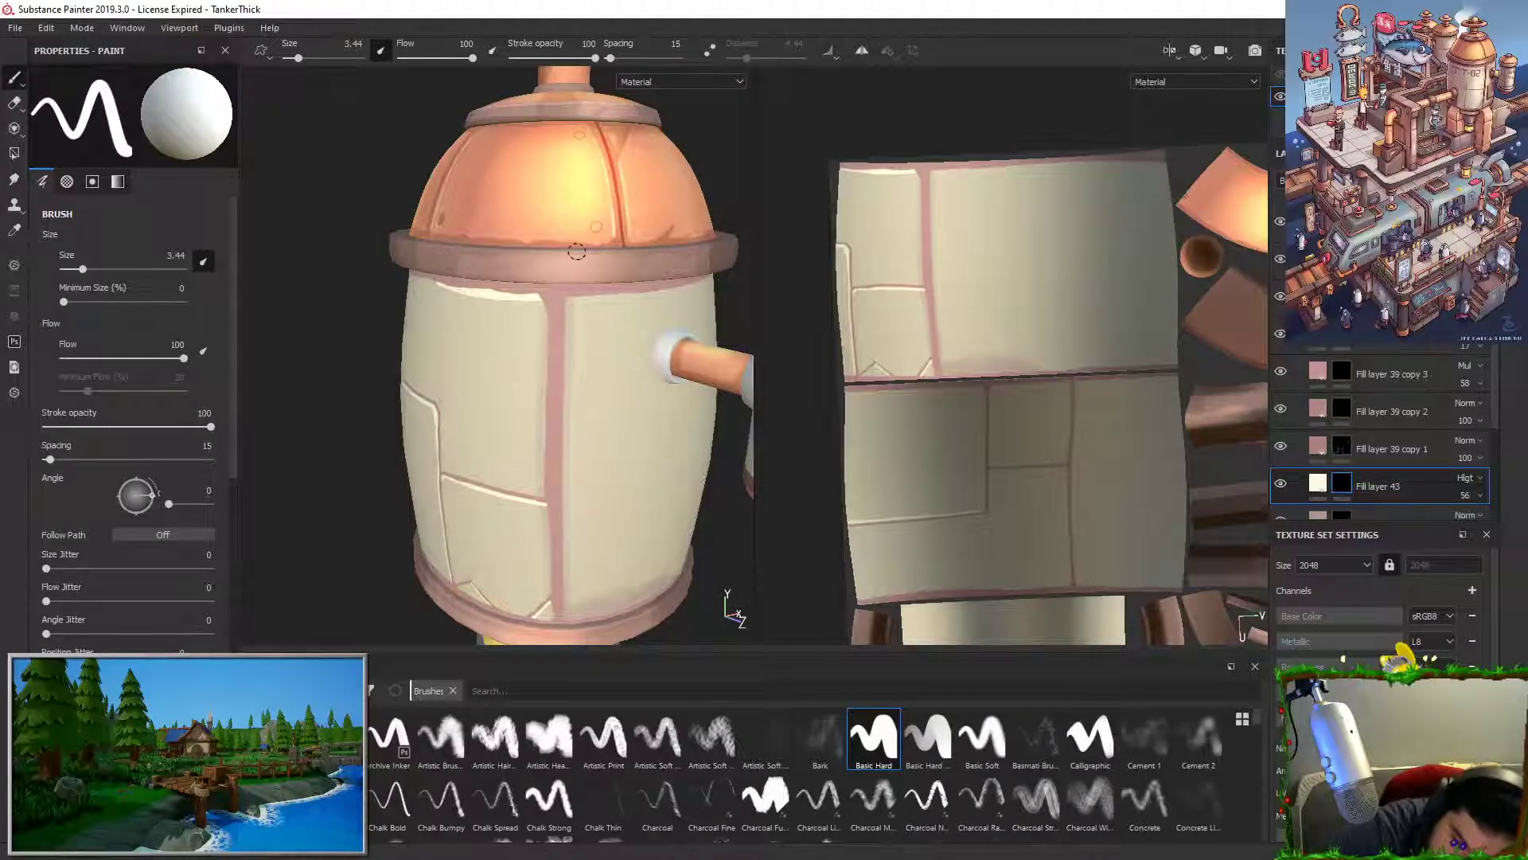
Step: Paint a white highlight along the tank body's top edge, from the wide vertical seam toward the side pipe
left_click_drag(566, 300, 713, 286)
key("ctrl+z")
mouse_move(568, 299)
left_mouse_down()
mouse_move(714, 282)
mouse_move(462, 306)
left_mouse_up()
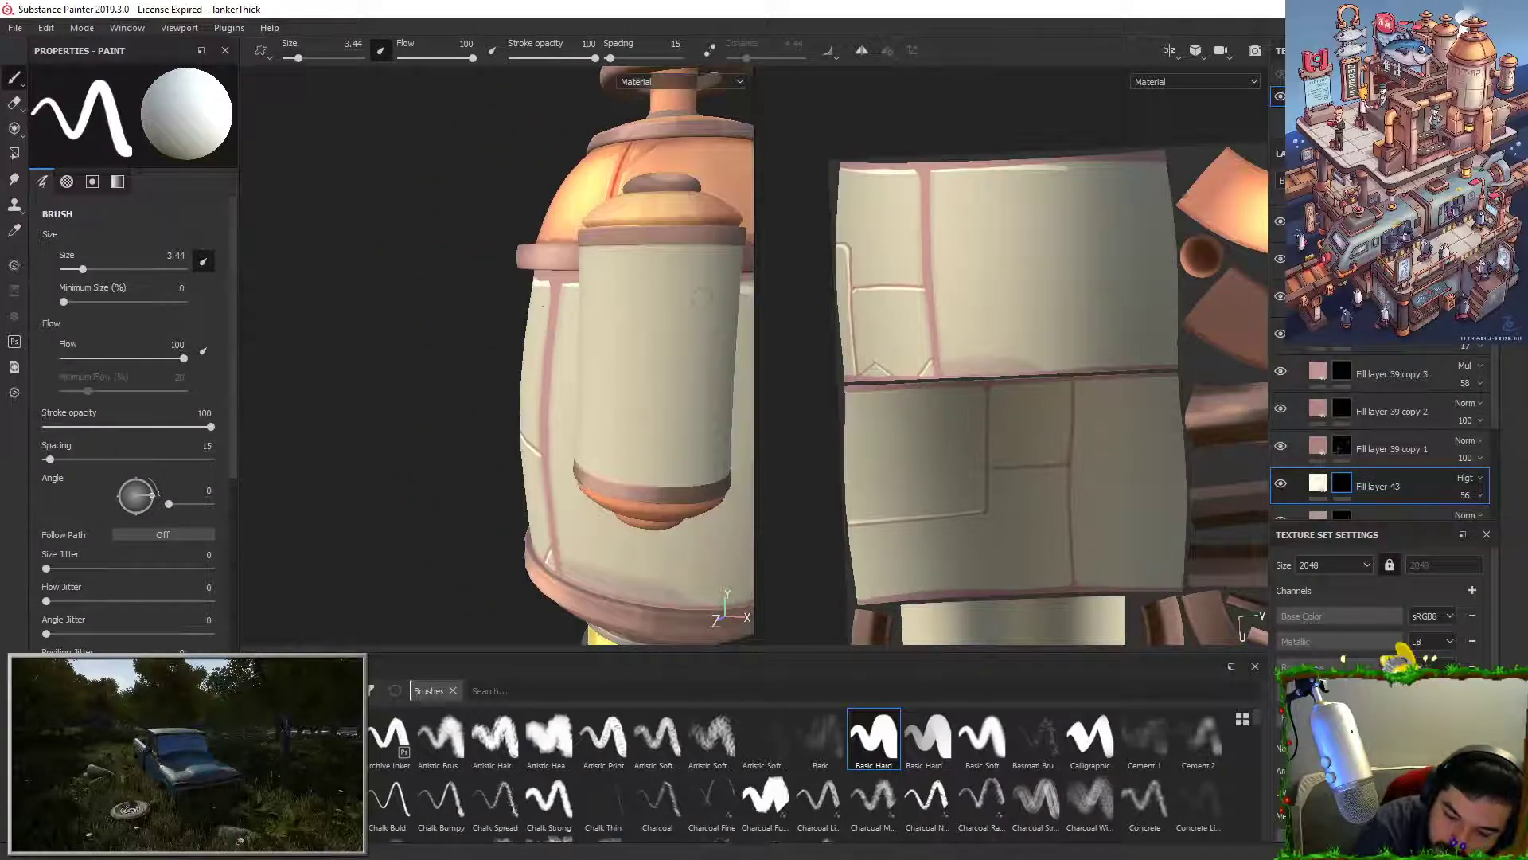
Step: Clean up the top-edge highlight behind the small side tank, alternating black and white paint
mouse_move(613, 319)
left_mouse_down("alt")
mouse_move(302, 368)
mouse_move(448, 351)
left_mouse_up("alt")
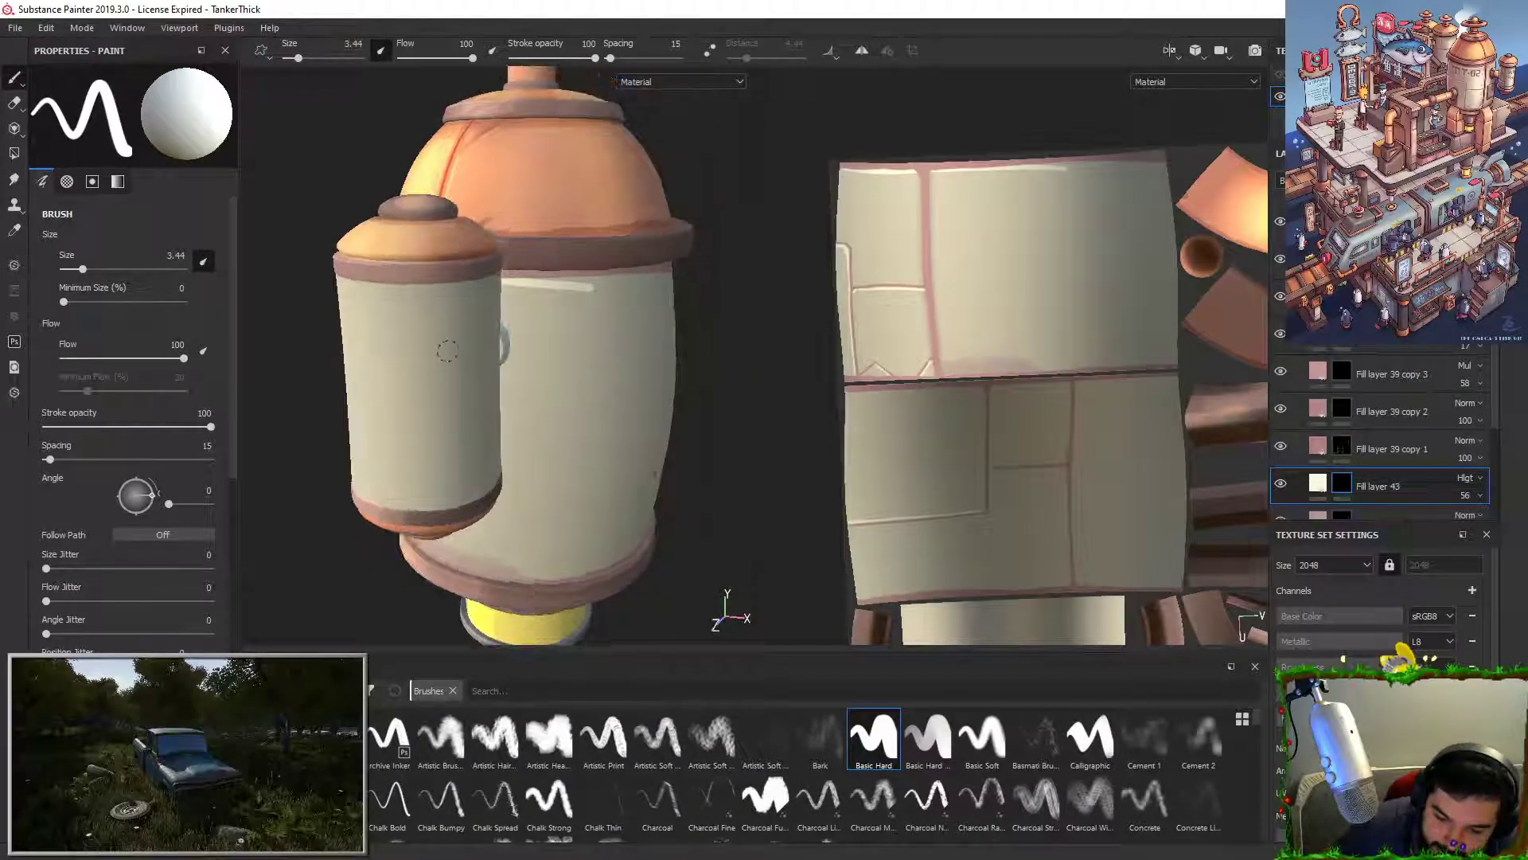
key("x")
mouse_move(592, 287)
left_mouse_down("alt")
mouse_move(535, 305)
mouse_move(543, 276)
left_mouse_up("alt")
key("x")
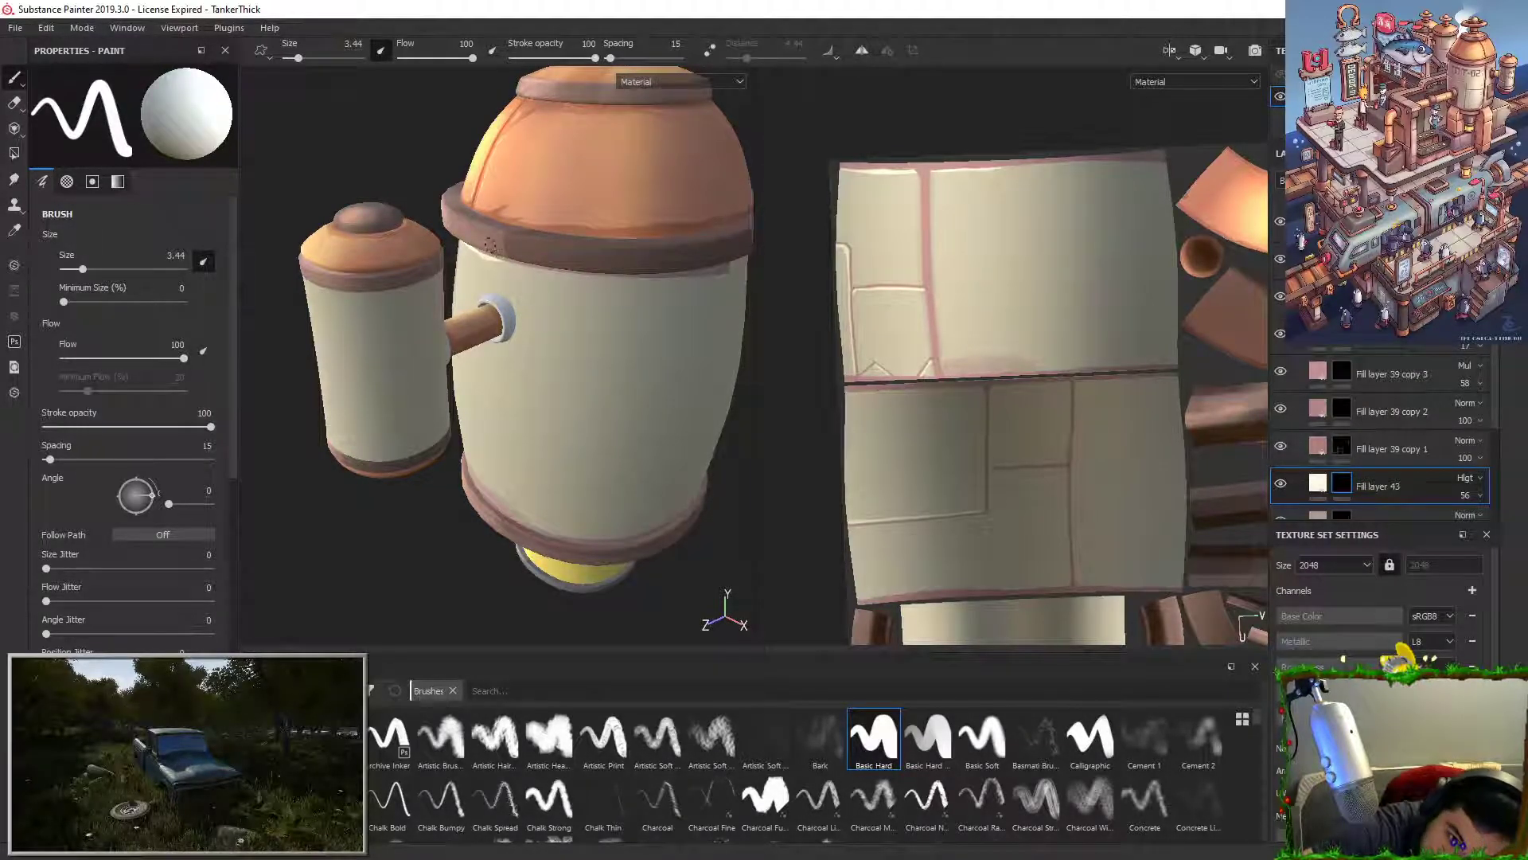
key("x")
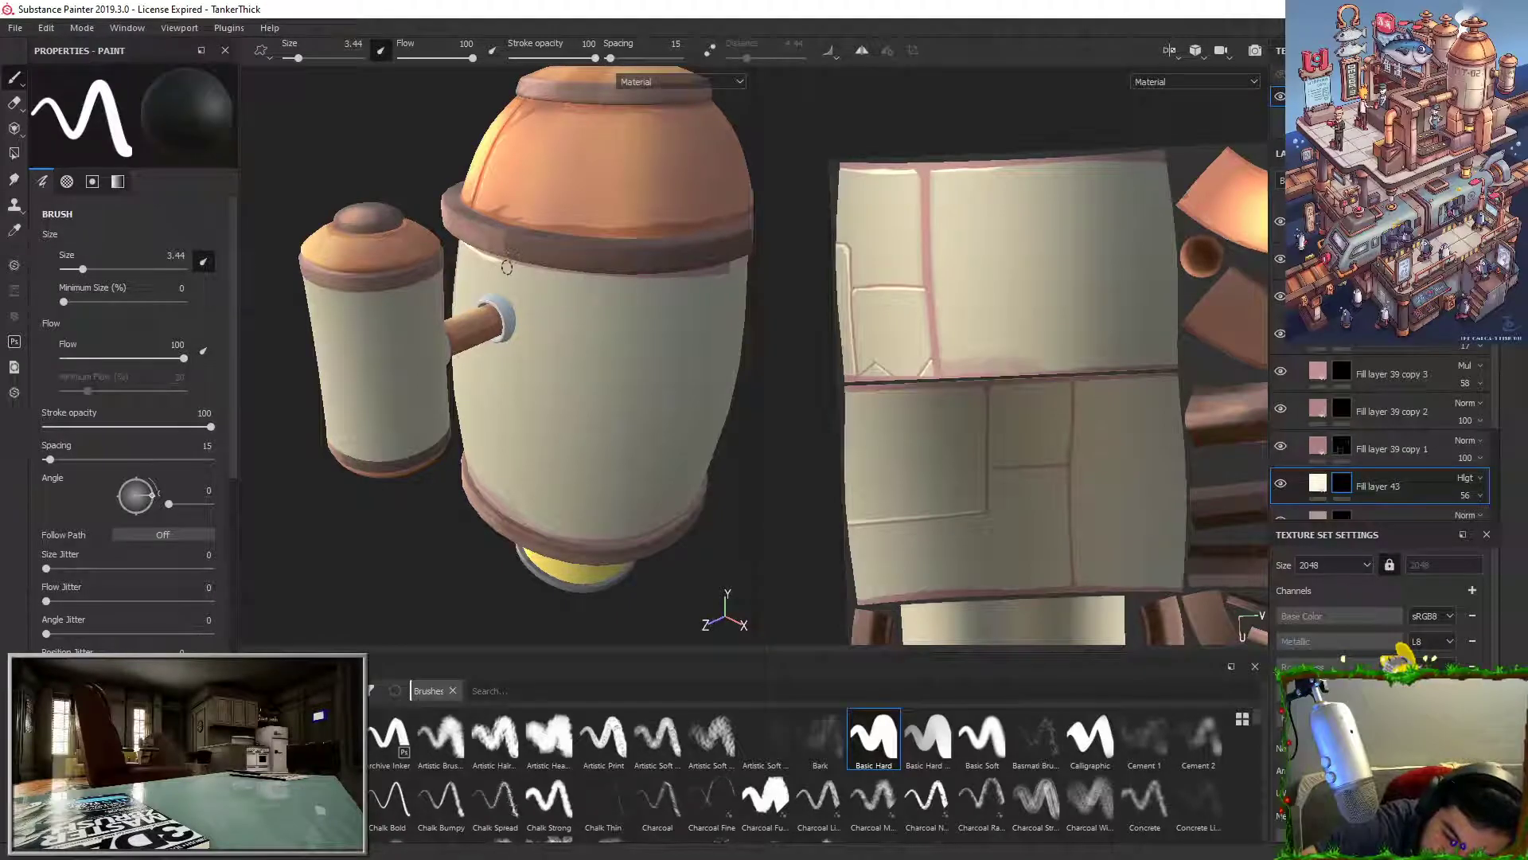
key("x")
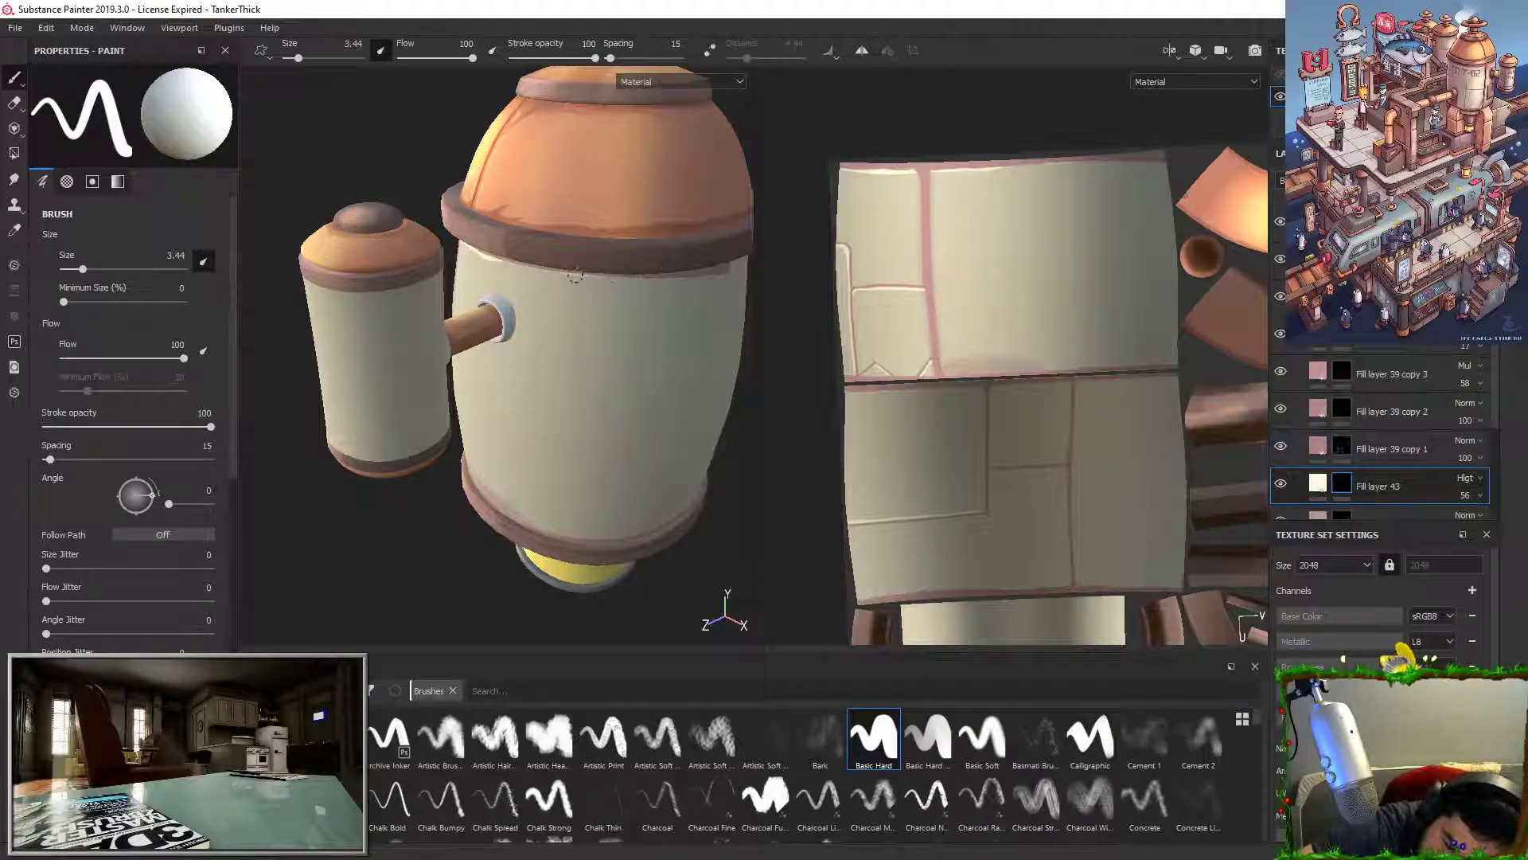
Step: Extend the white top-edge highlight around the tank body beyond the side pipe
left_click_drag(565, 195, 486, 159, "alt")
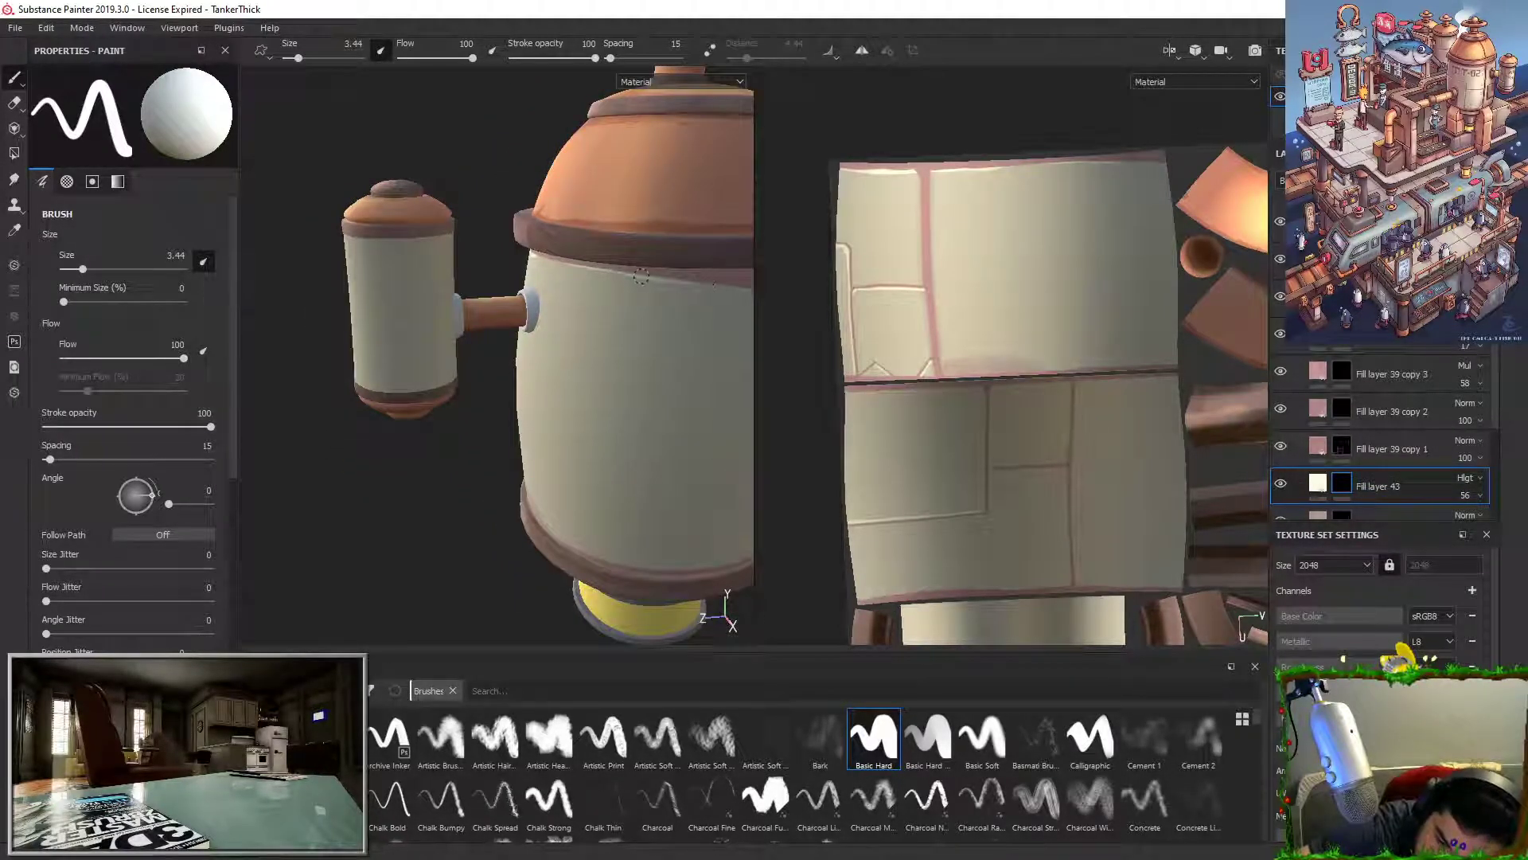
left_click_drag(612, 269, 692, 283)
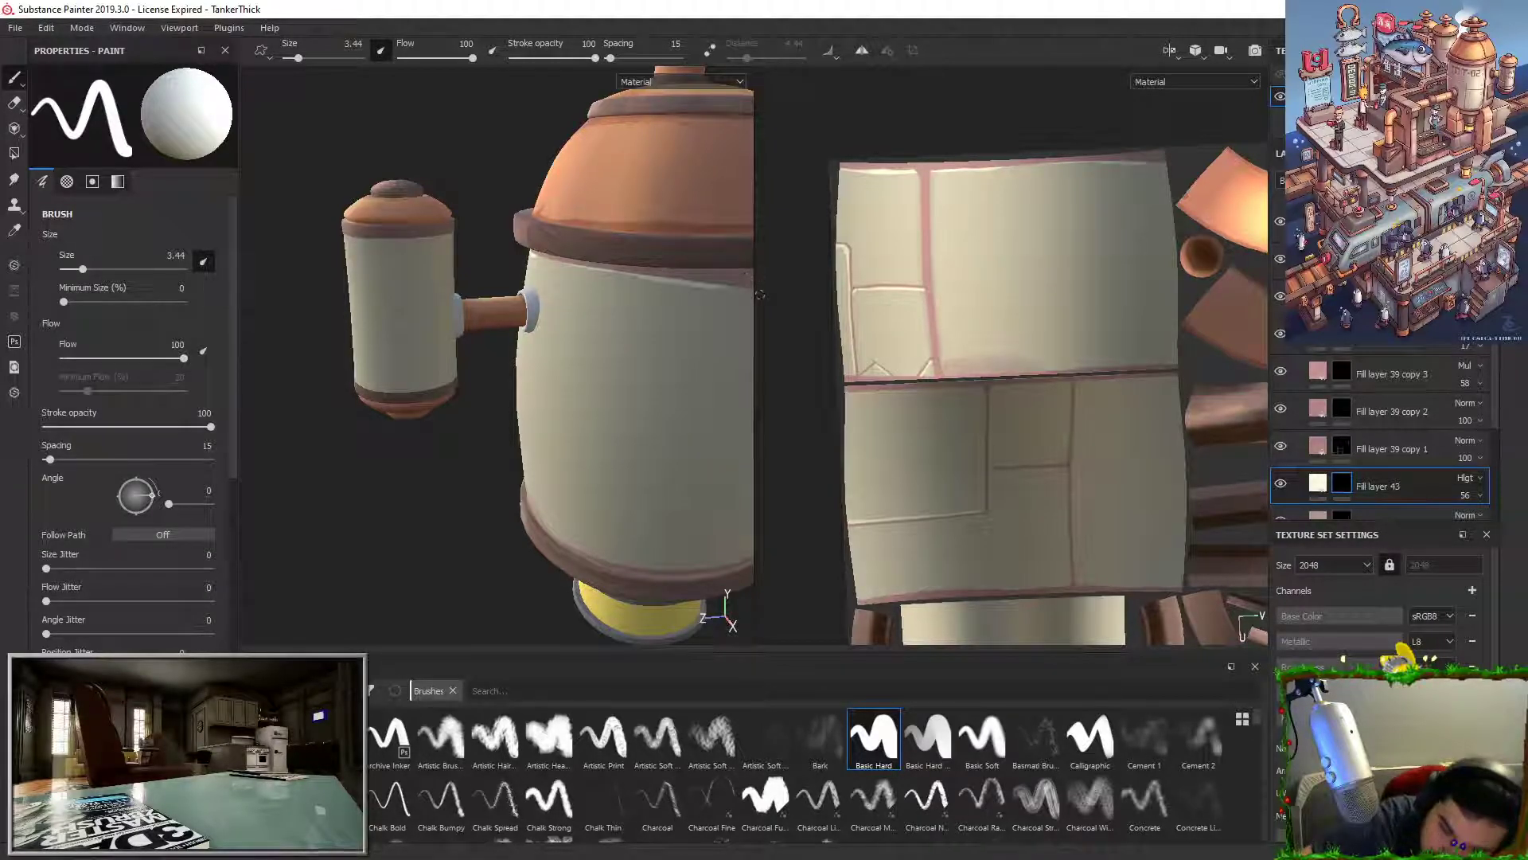
Step: Lower the stroke opacity to 49 and soften the seam and top-edge highlights with black paint
left_click_drag(428, 218, 728, 211, "alt")
middle_click_drag(259, 334, 633, 251, "alt")
left_click_drag(633, 251, 617, 211, "alt")
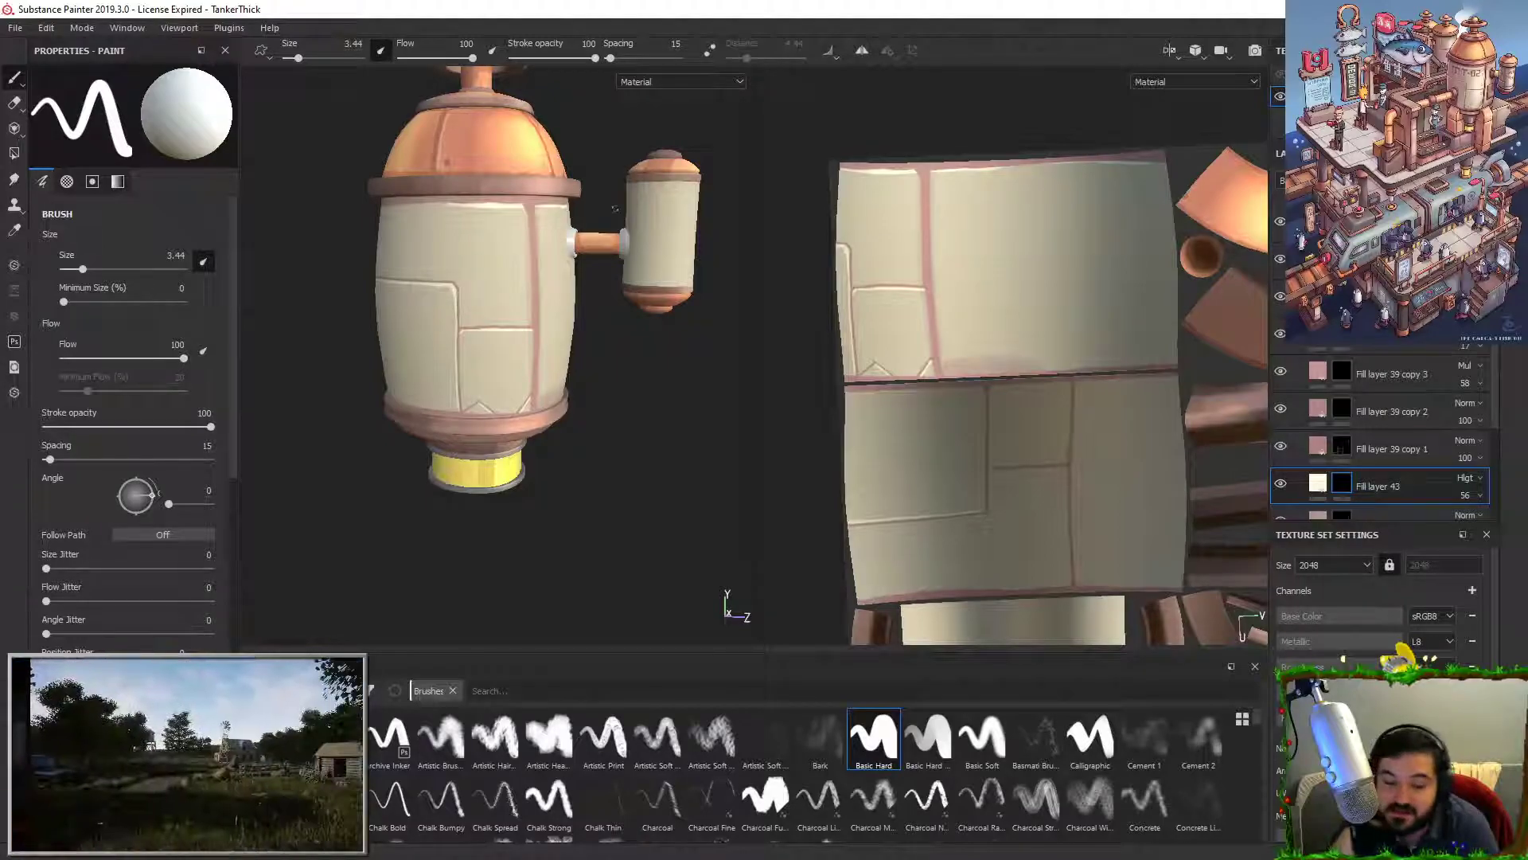
left_click_drag(696, 489, 585, 487, "alt")
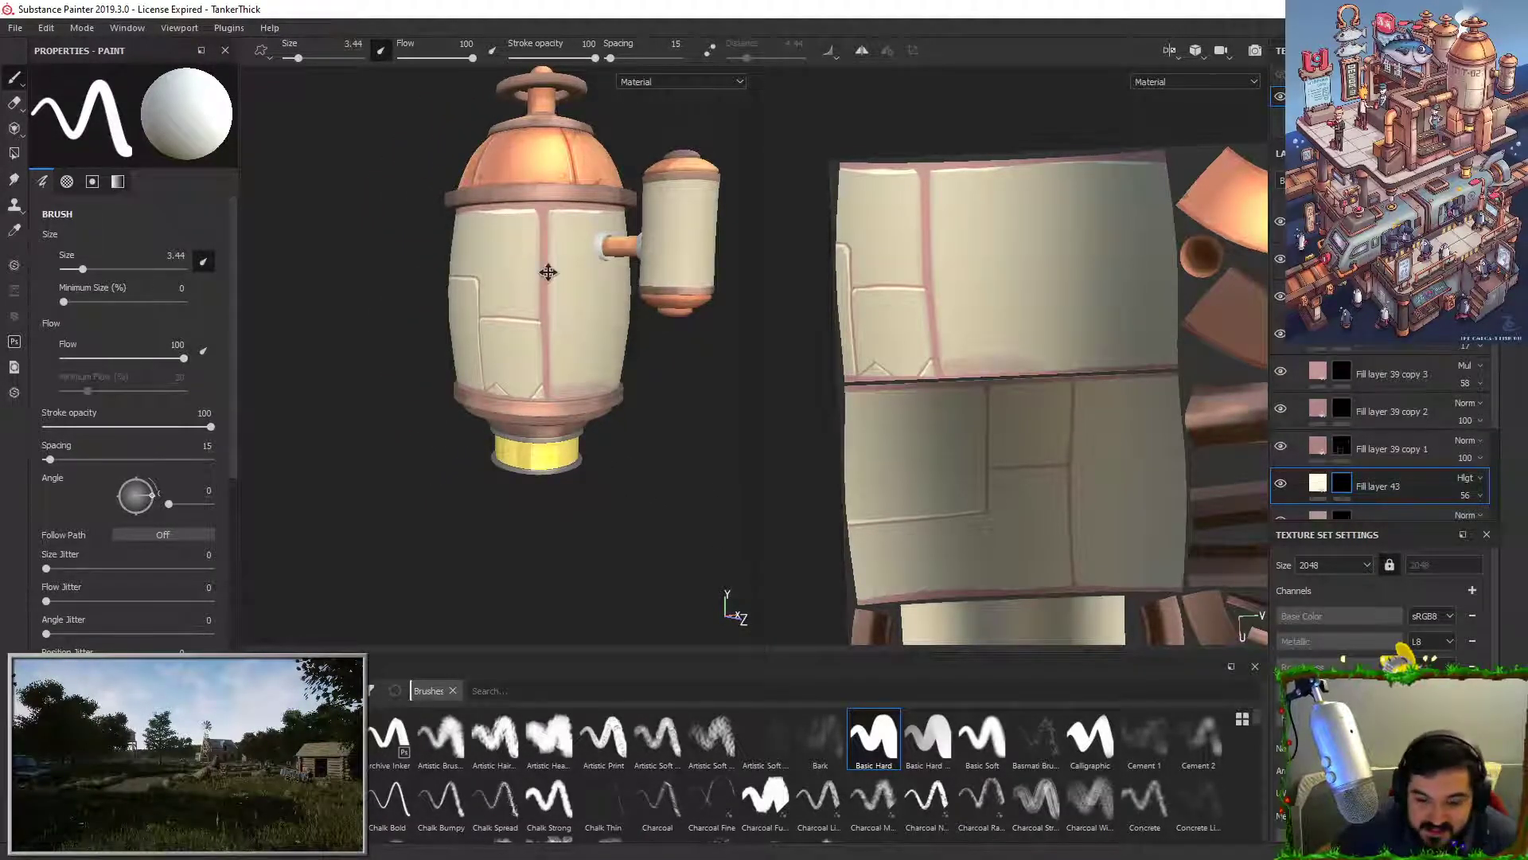
middle_click_drag(549, 272, 562, 355, "alt")
right_click_drag(563, 355, 643, 531, "alt")
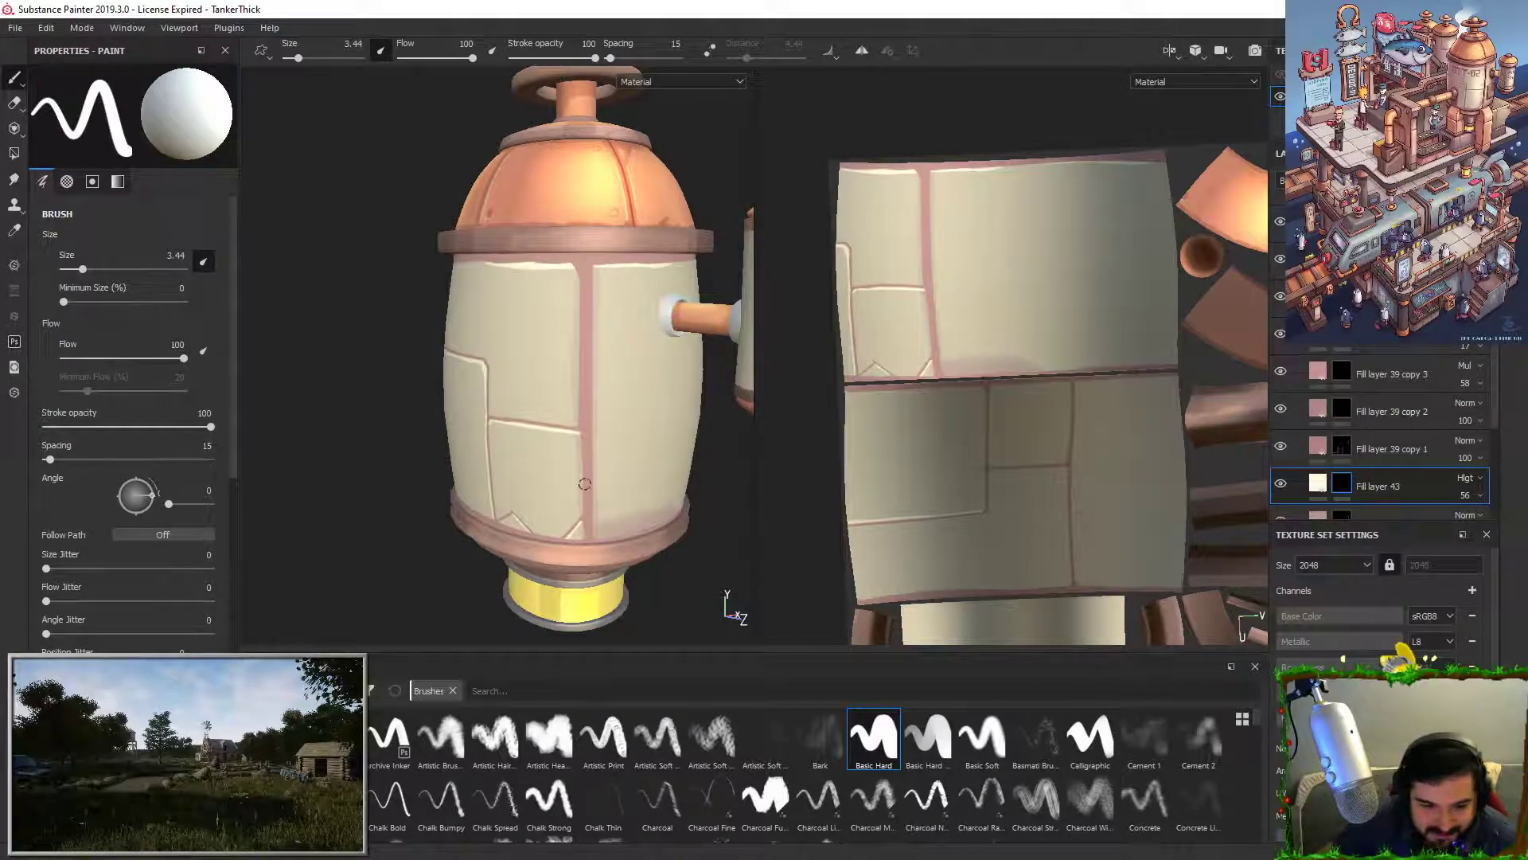
key("x")
left_click(552, 58)
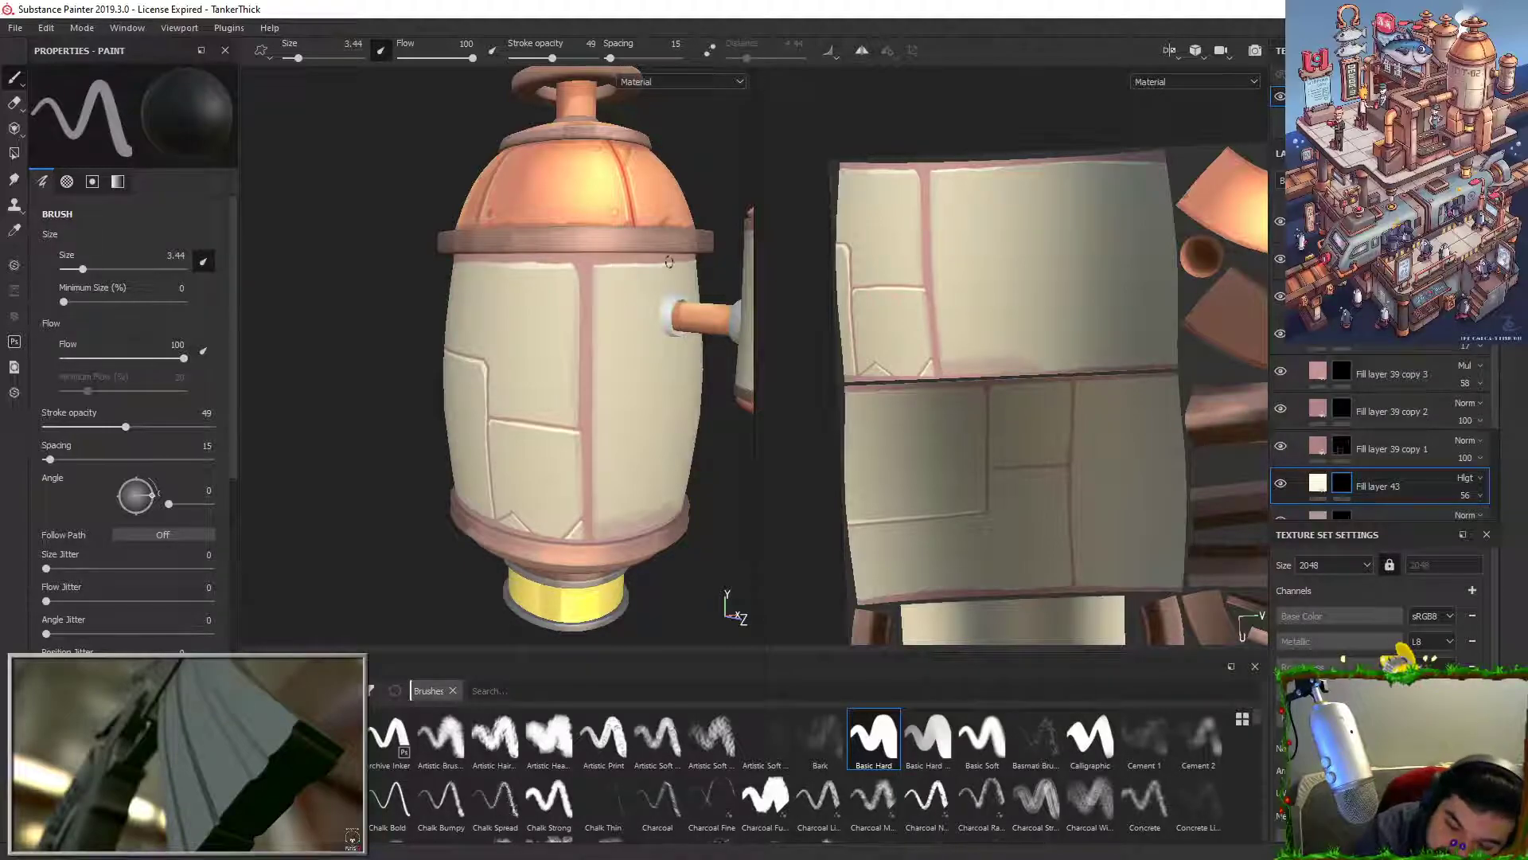
left_click_drag(726, 542, 684, 508, "alt")
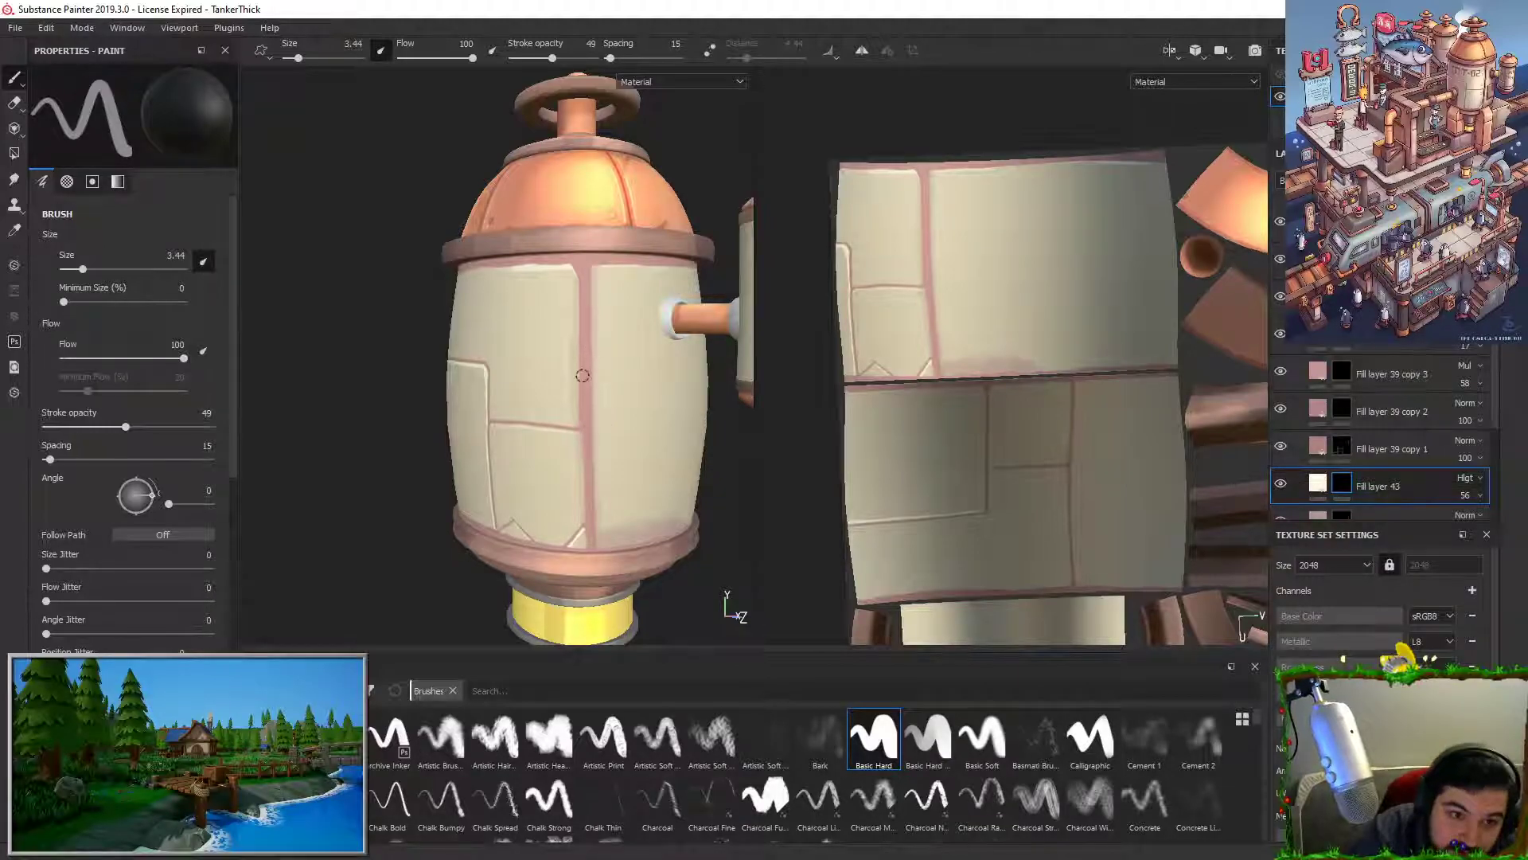
left_click_drag(524, 363, 564, 355, "alt")
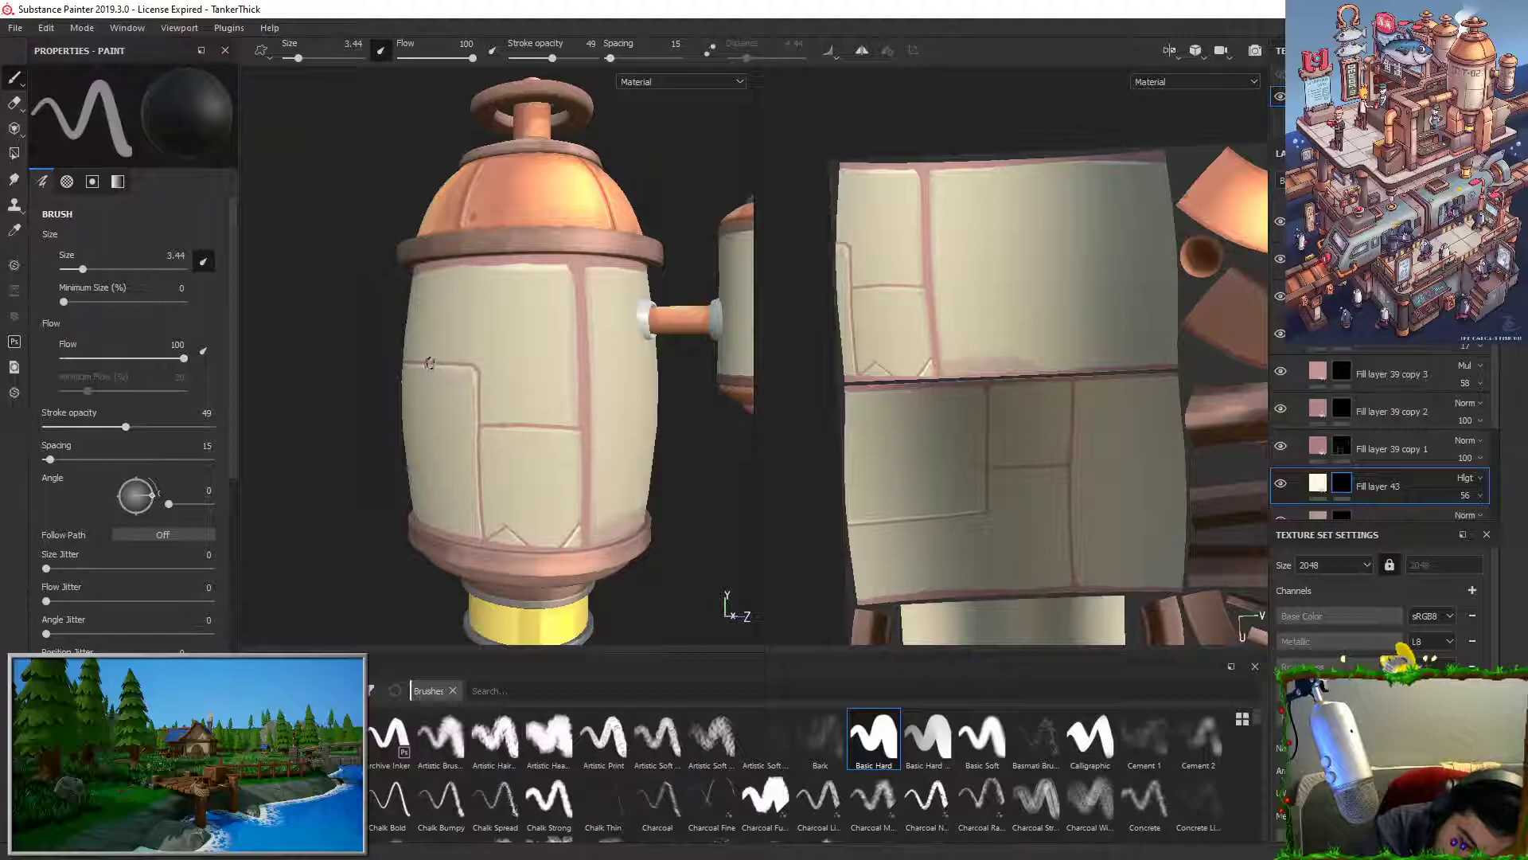
Step: Review the tank body's highlights, undo the last change and switch back to white paint
right_click_drag(504, 293, 553, 390, "alt")
left_click_drag(553, 390, 566, 436, "alt")
mouse_move(593, 402)
middle_mouse_down("alt")
mouse_move(700, 391)
mouse_move(569, 410)
middle_mouse_up("alt")
right_click_drag(569, 410, 536, 406, "alt")
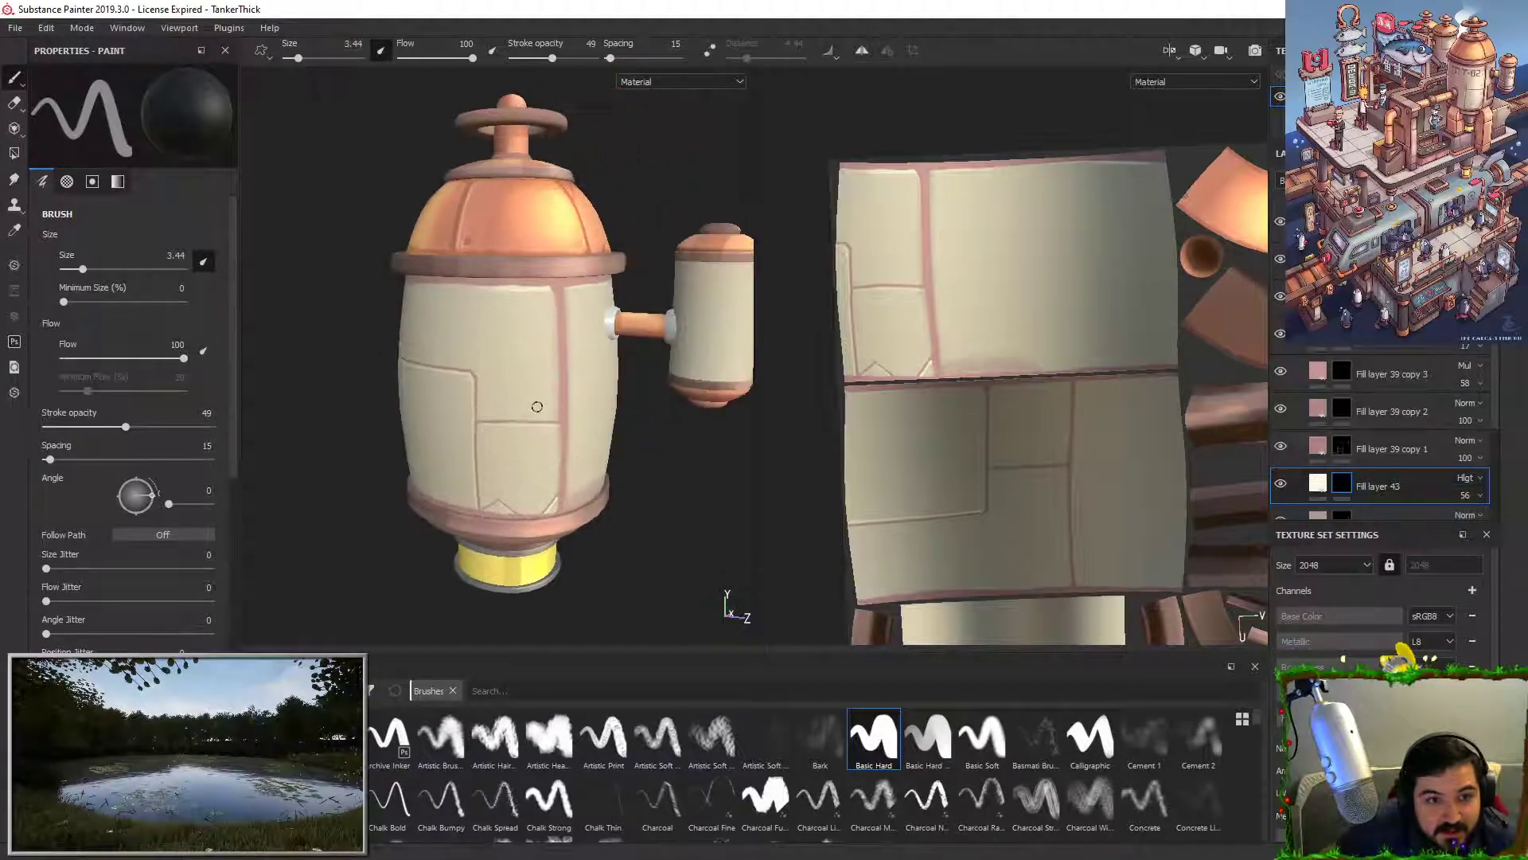
middle_click_drag(555, 342, 559, 307, "alt")
key("ctrl+z")
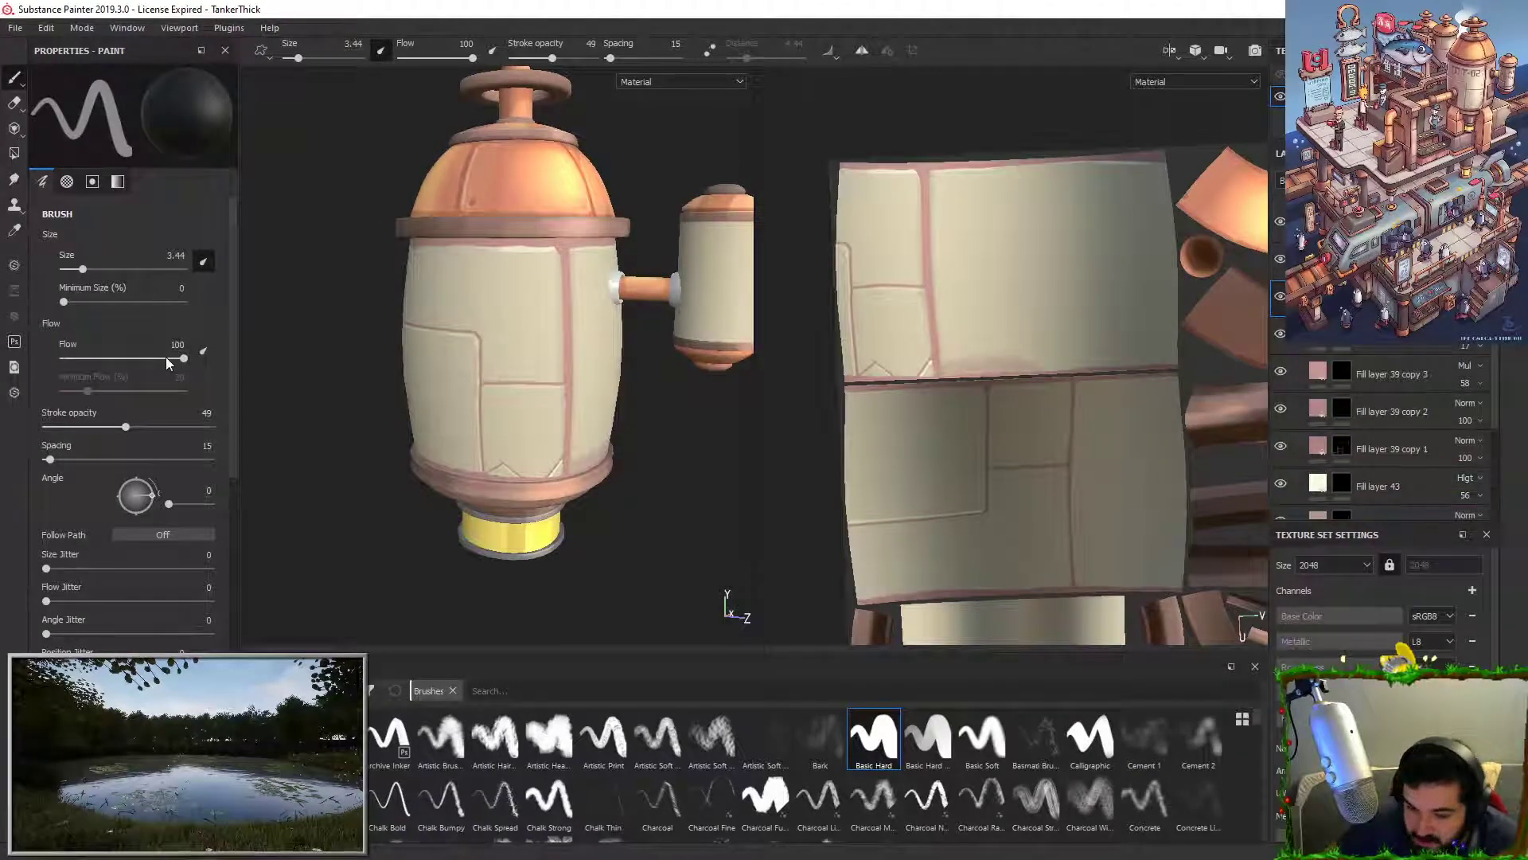
key("x")
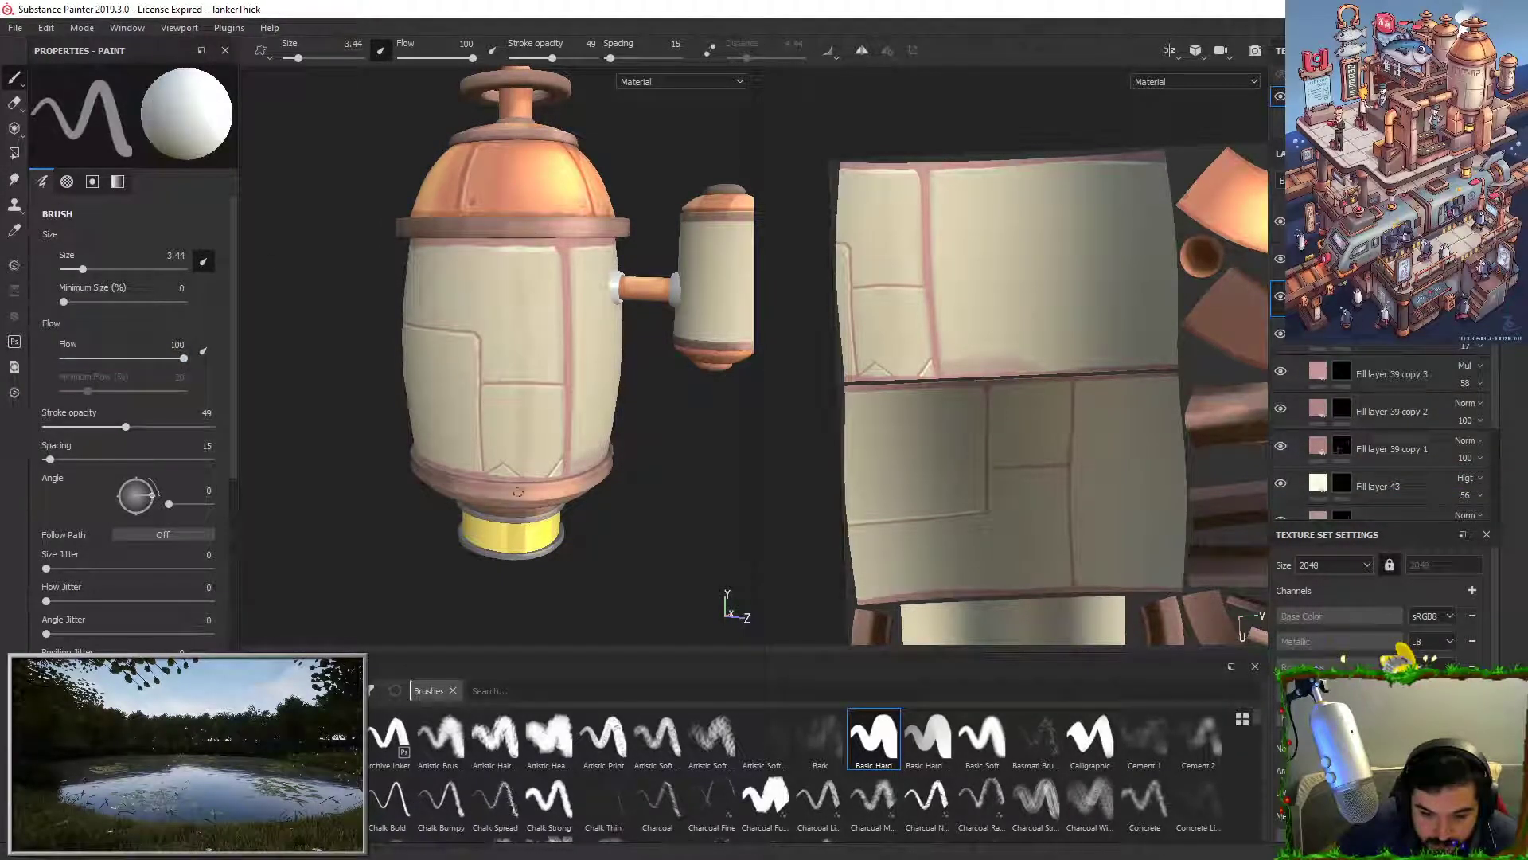
Step: Duplicate Fill layer 43 and clear the copy's mask
right_click(1416, 480)
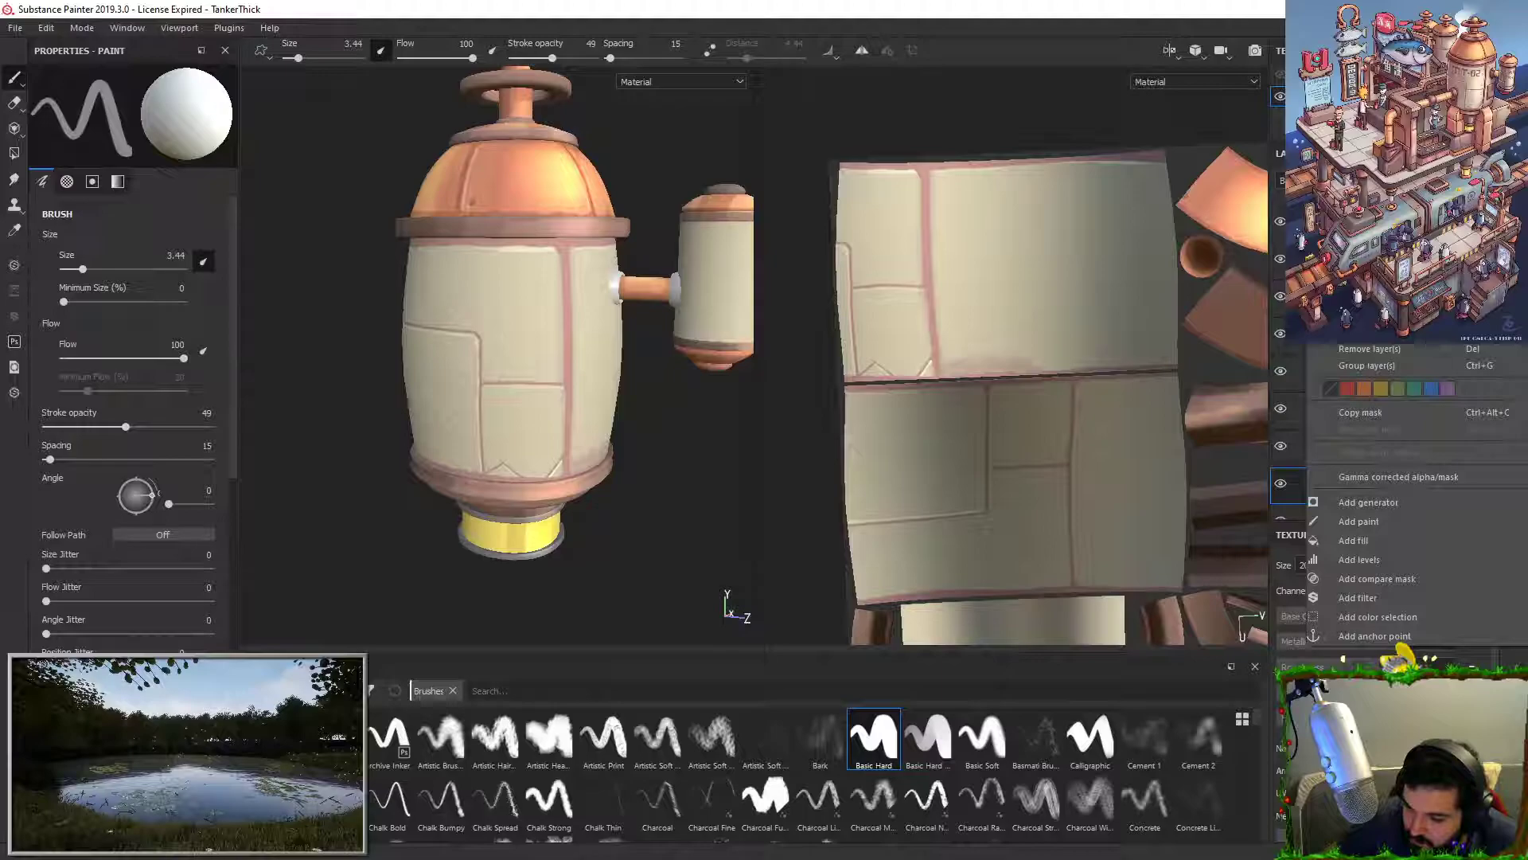
left_click(1369, 332)
right_click(1342, 486)
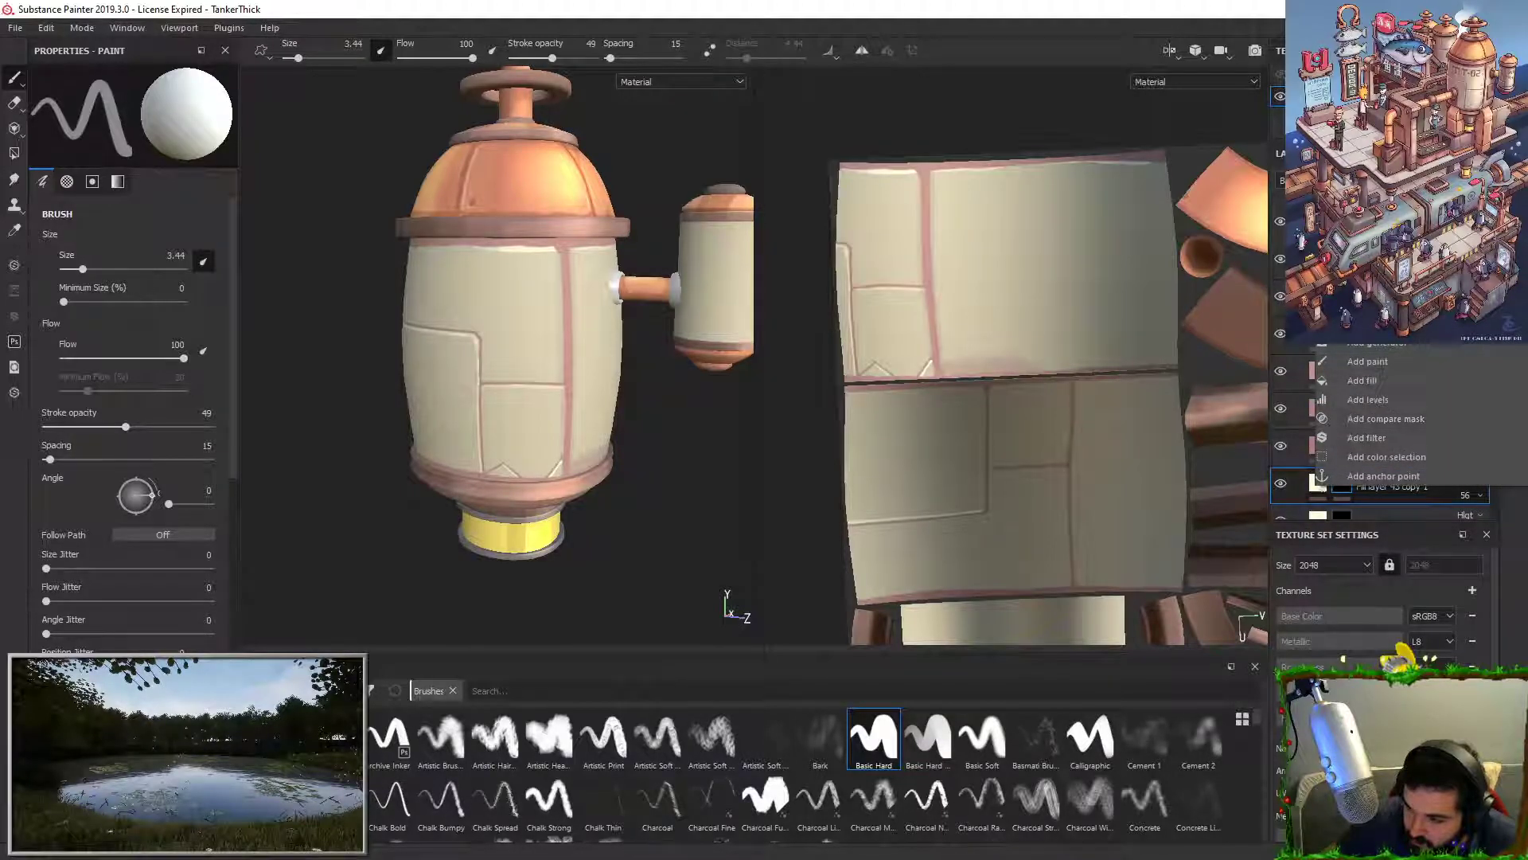
left_click(1370, 281)
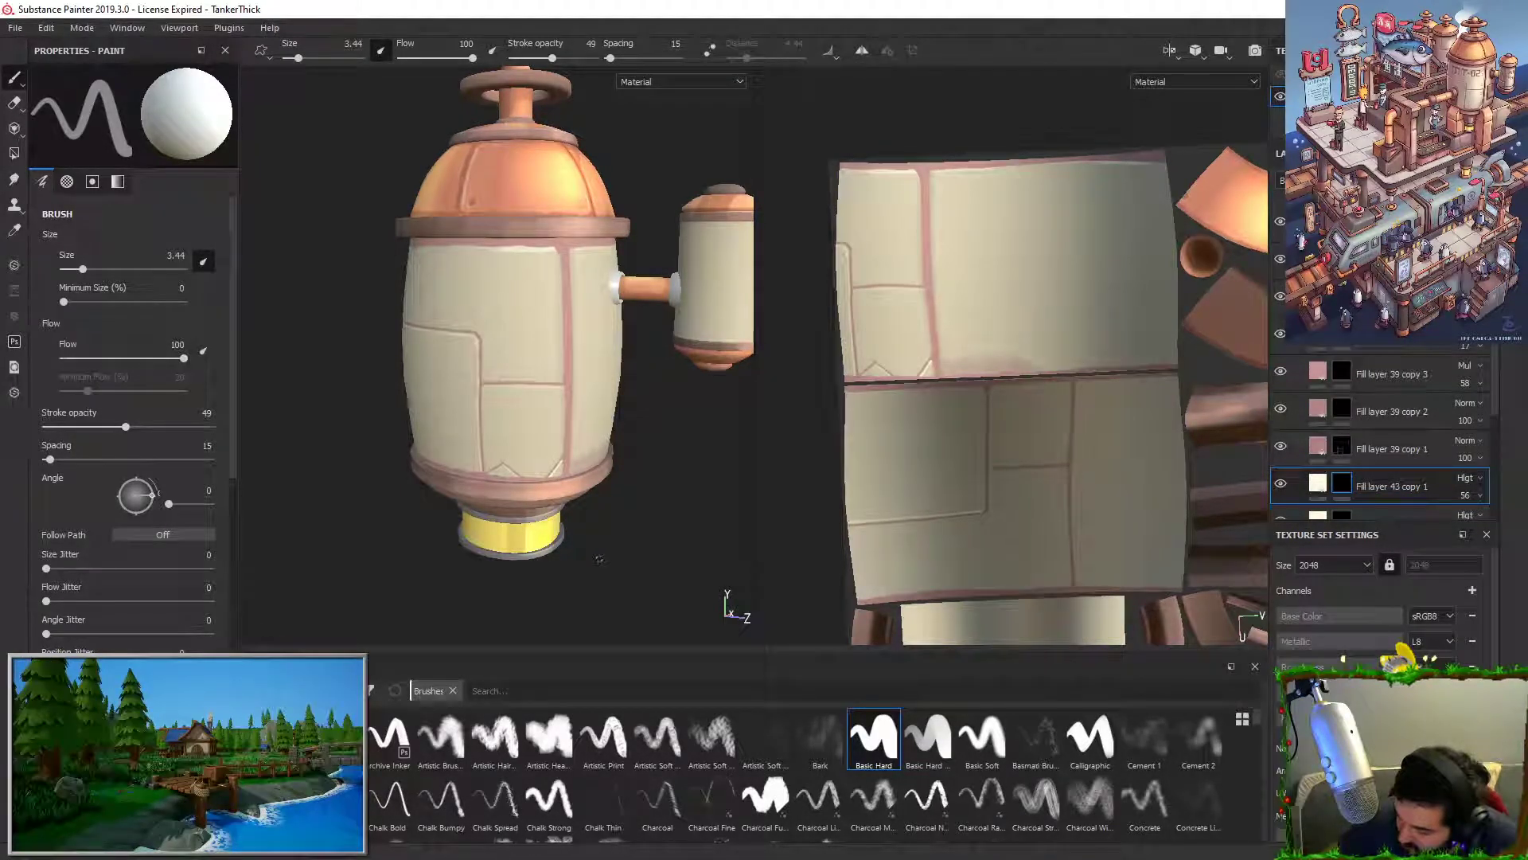
Step: Paint a vertical highlight down the tank body and set Fill layer 43 copy 1 to Overlay blending at 100 opacity
left_click_drag(508, 251, 504, 503)
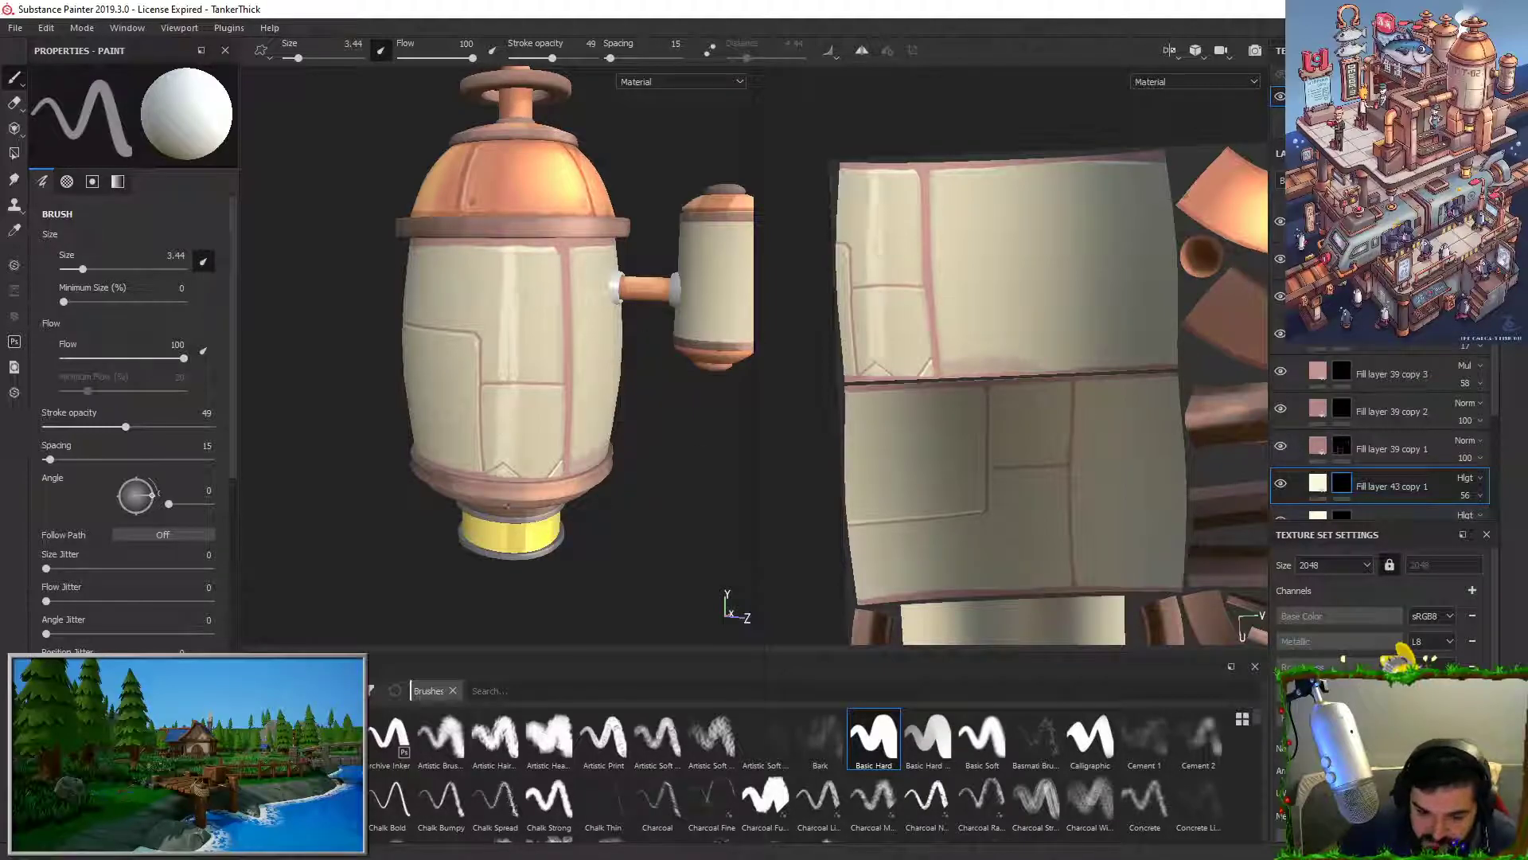
left_click(1467, 496)
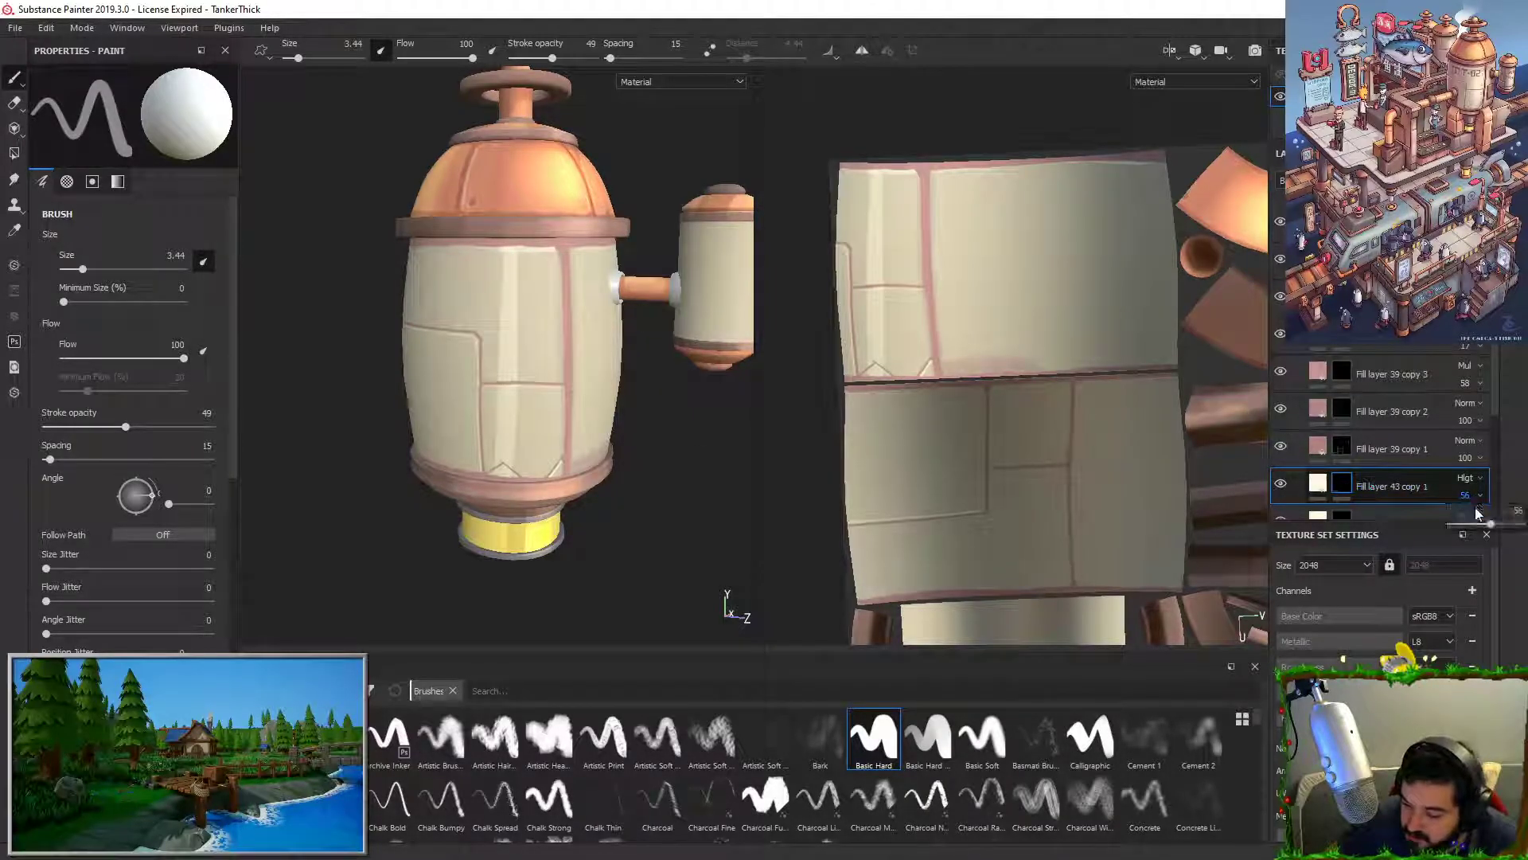
left_click_drag(1489, 524, 1524, 523)
left_click(1466, 497)
left_click(1467, 499)
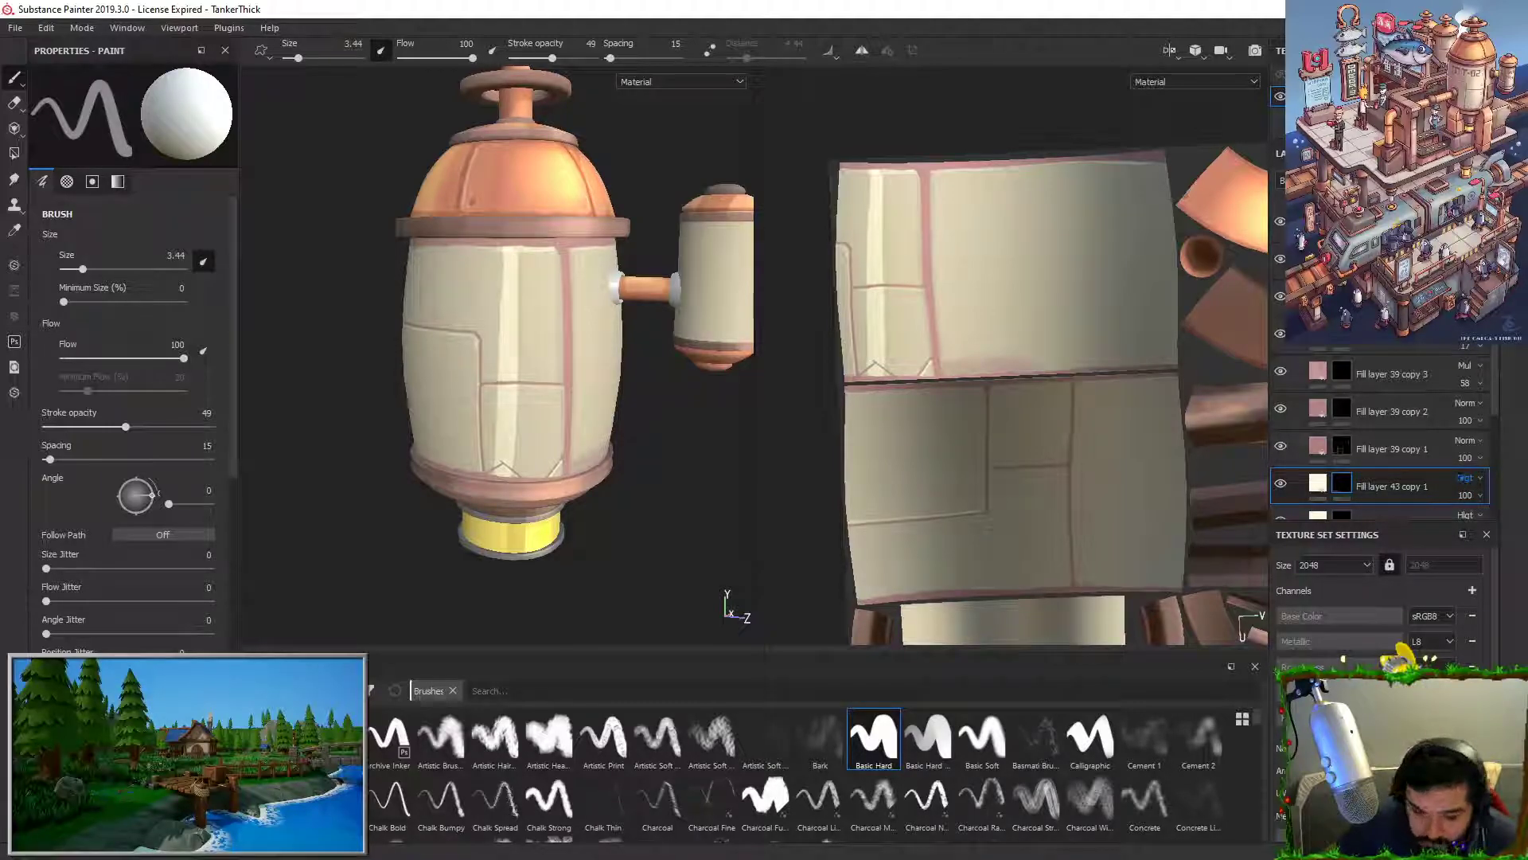
Step: Set the brush size to 14.14 and stroke opacity to 100, and erase the vertical highlight with black paint
middle_click_drag(503, 439, 542, 436, "alt")
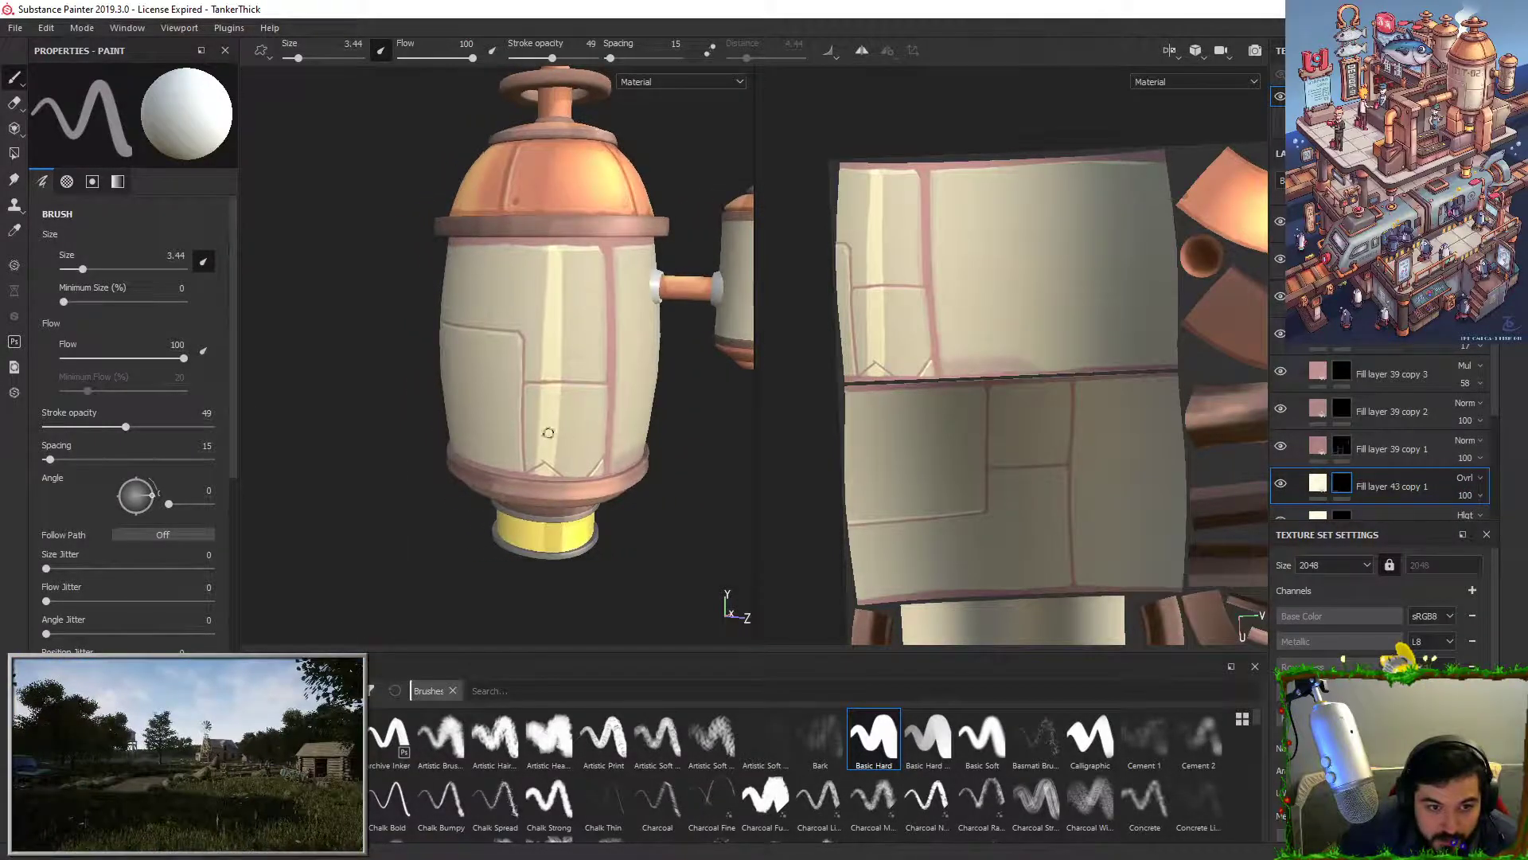
left_click_drag(548, 432, 497, 424, "alt")
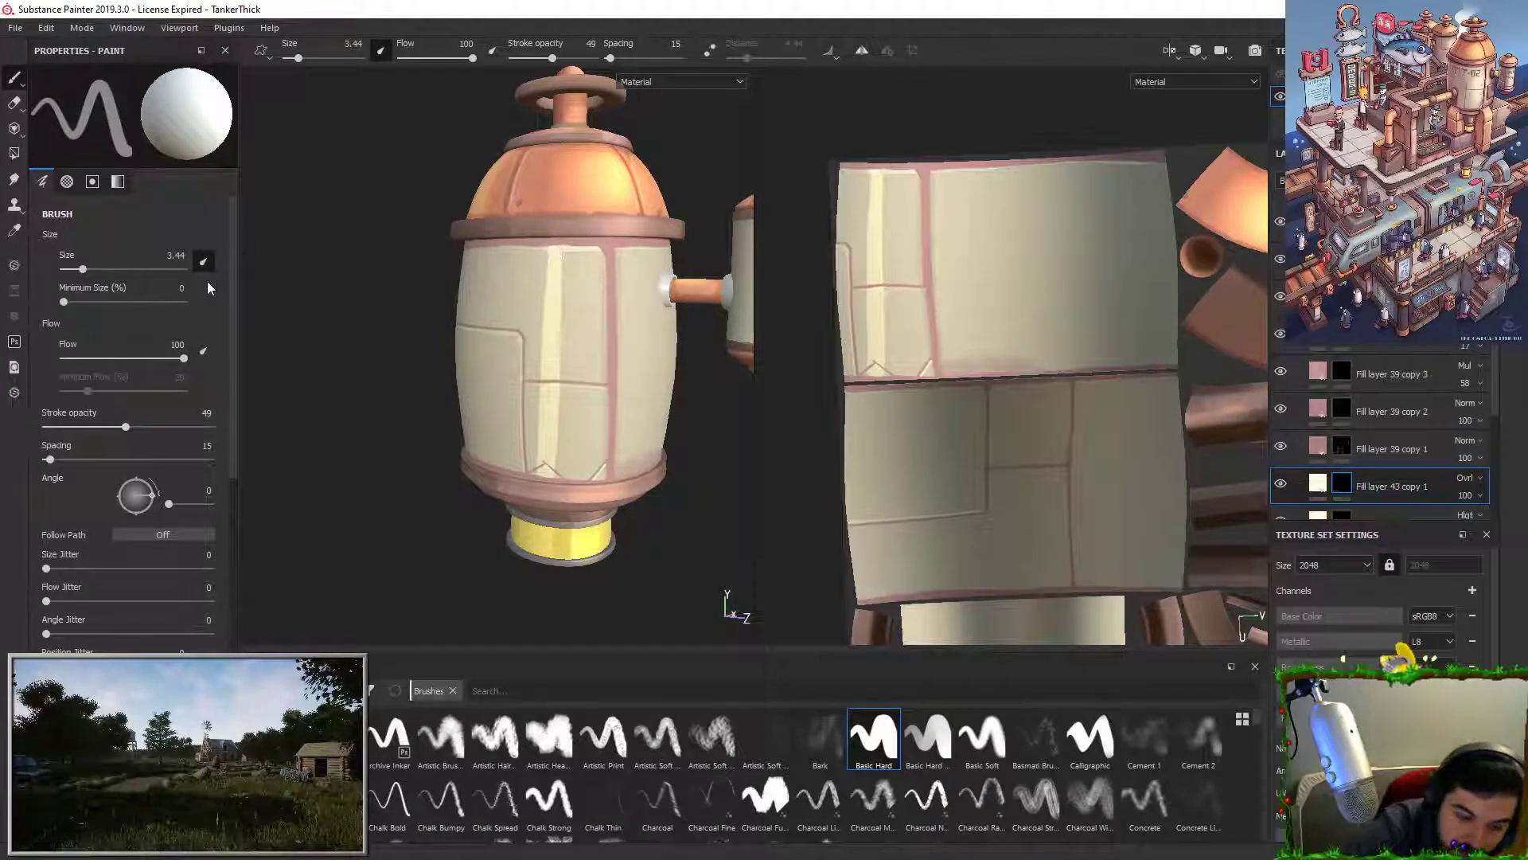
left_click_drag(83, 269, 106, 269)
left_click_drag(560, 263, 548, 461)
key("ctrl+z")
left_click_drag(548, 58, 599, 58)
key("x")
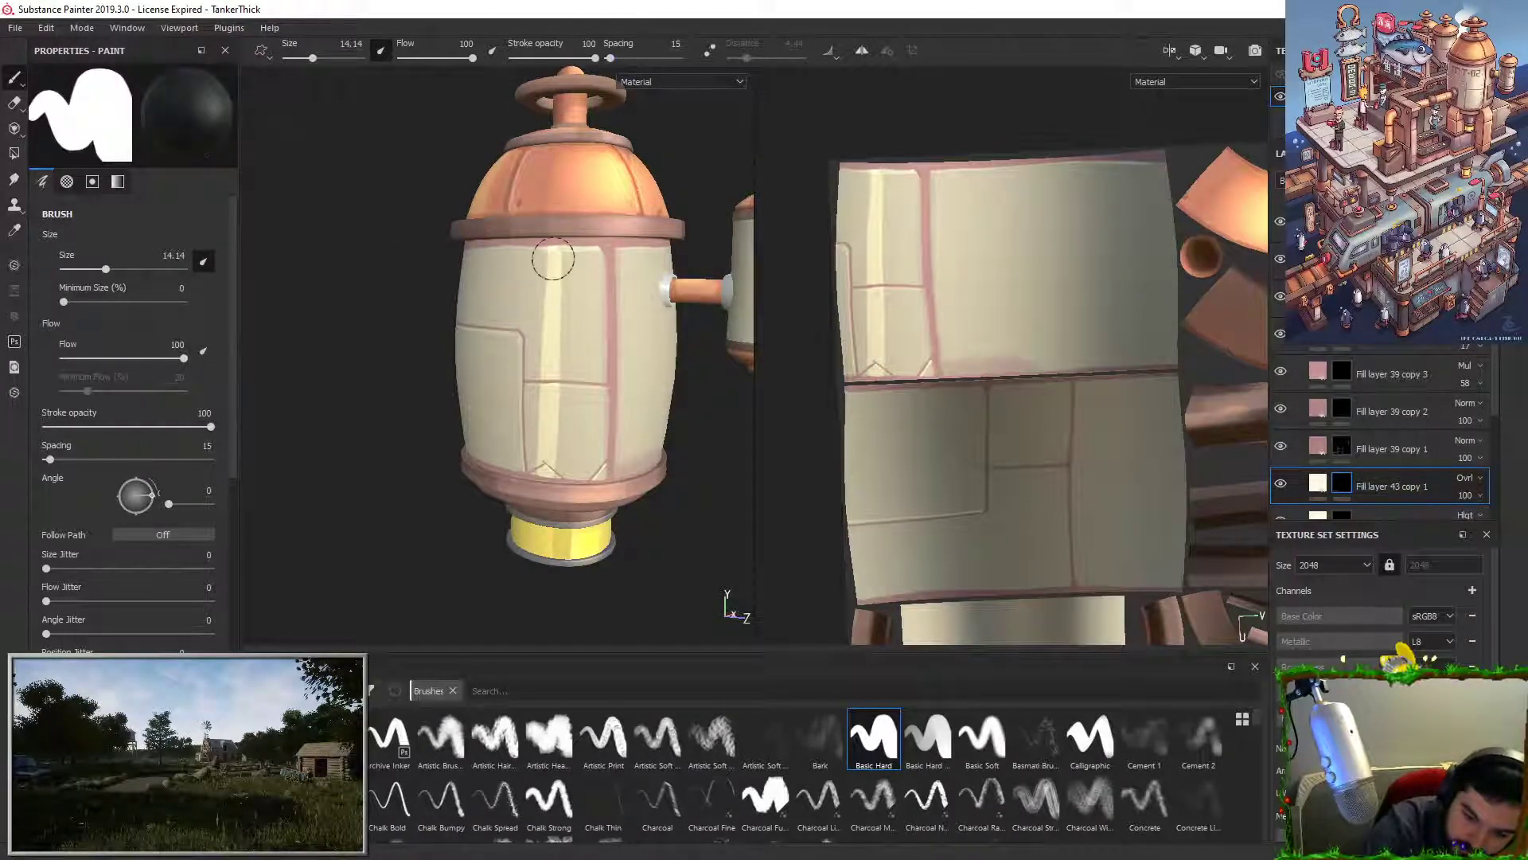
left_click_drag(554, 241, 557, 497)
Step: Try several tapered white highlight strokes down the tank body's front panel, undoing the unwanted ones
key("x")
left_click_drag(552, 275, 556, 481)
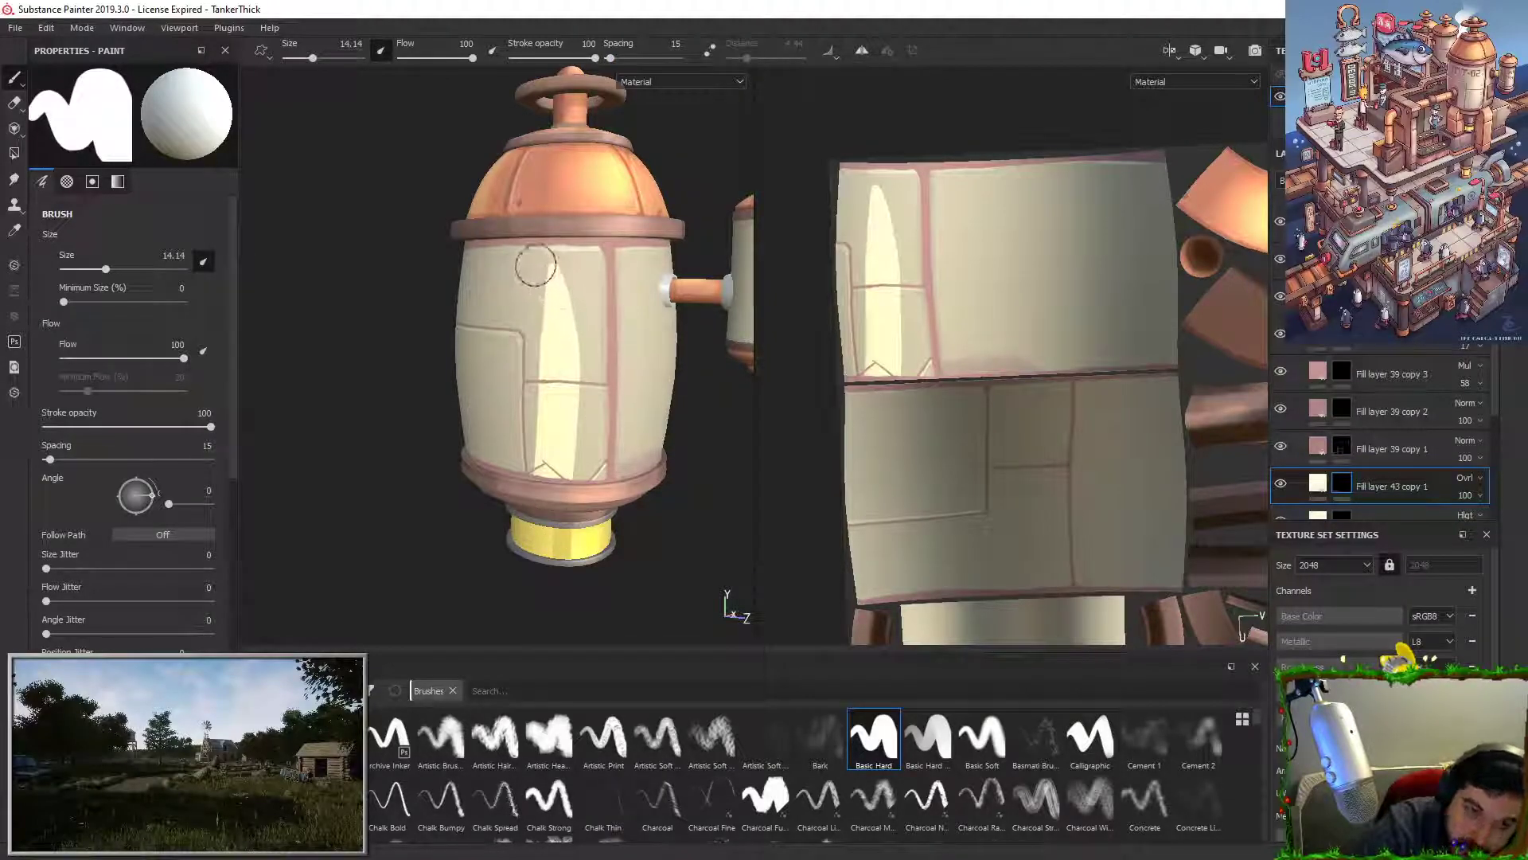
key("ctrl+z")
left_click_drag(558, 275, 566, 478)
key("ctrl+z")
left_click_drag(557, 269, 556, 532)
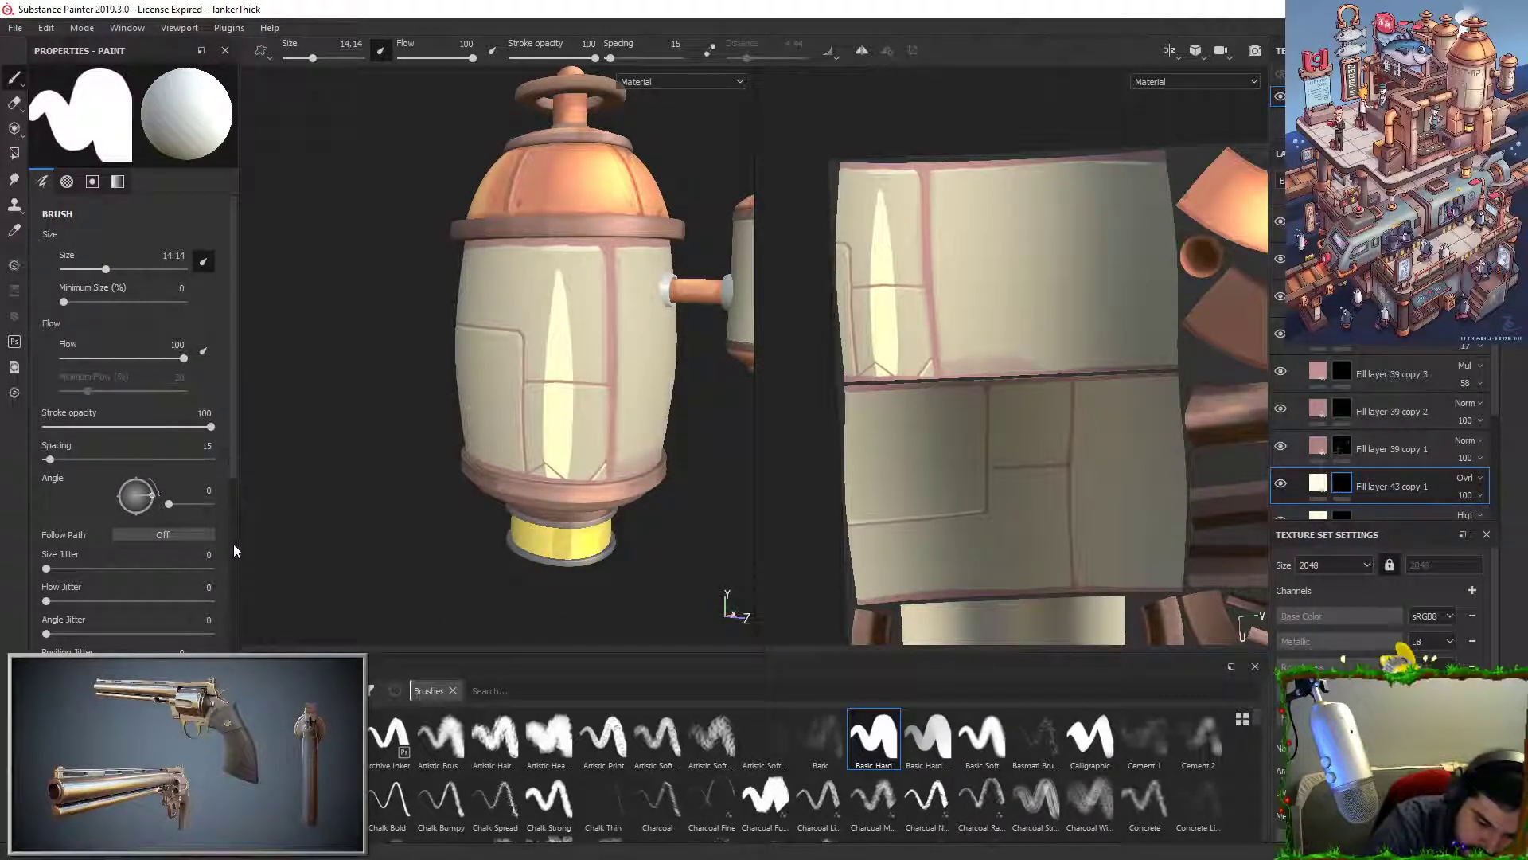
Step: Lower the brush hardness and paint a softer vertical highlight down the front panel
scroll(232, 511, "down", 4)
left_click_drag(209, 700, 174, 701)
left_click_drag(561, 282, 562, 478)
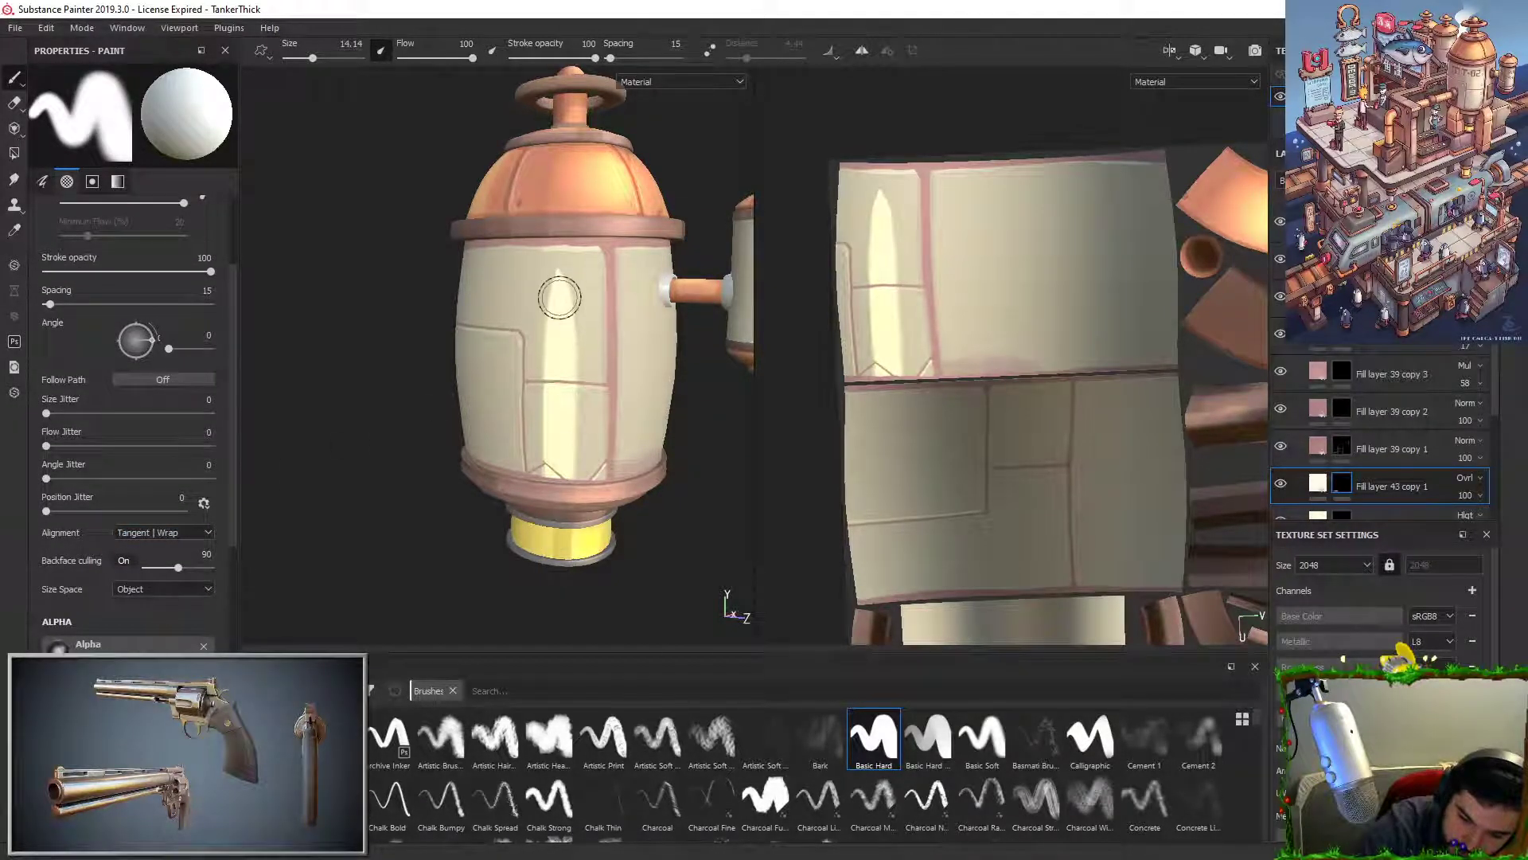
left_click_drag(557, 273, 554, 442)
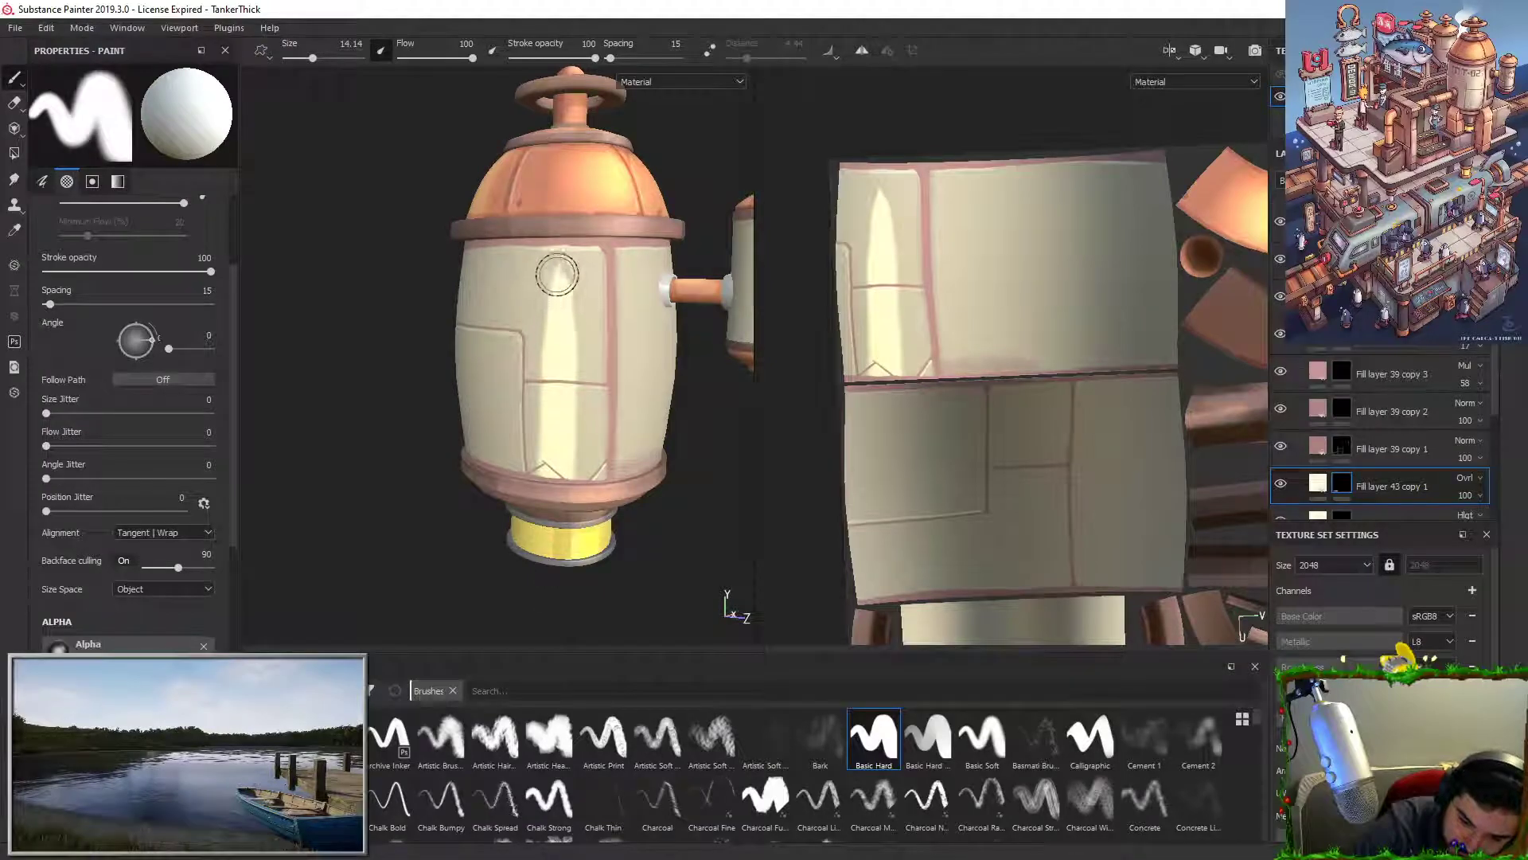
left_click_drag(563, 337, 563, 471)
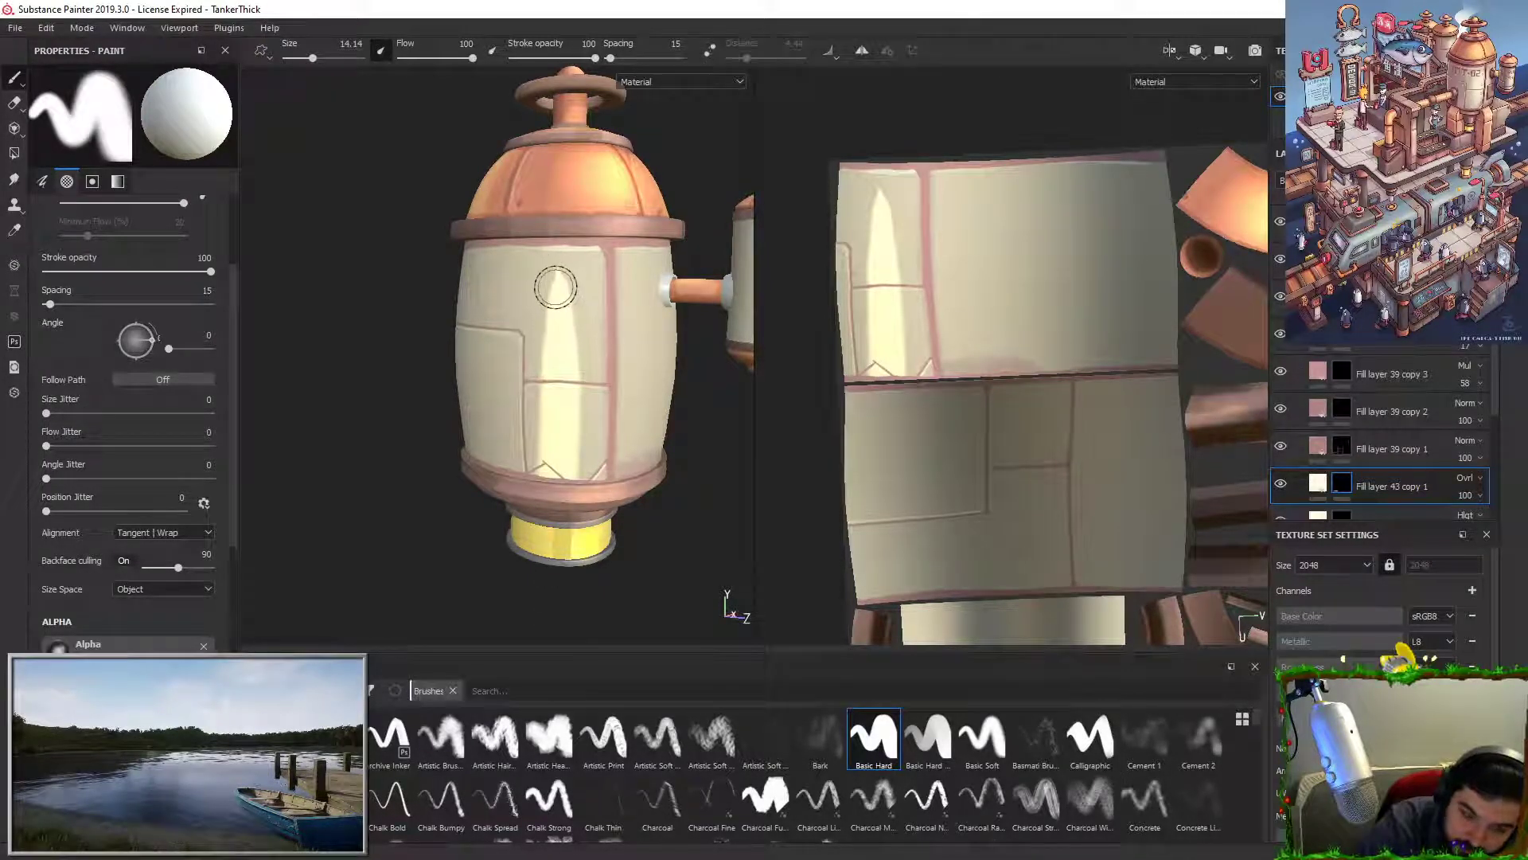
Step: Try trimming both sides of the vertical highlight with black paint, and undo the recent strokes
key("x")
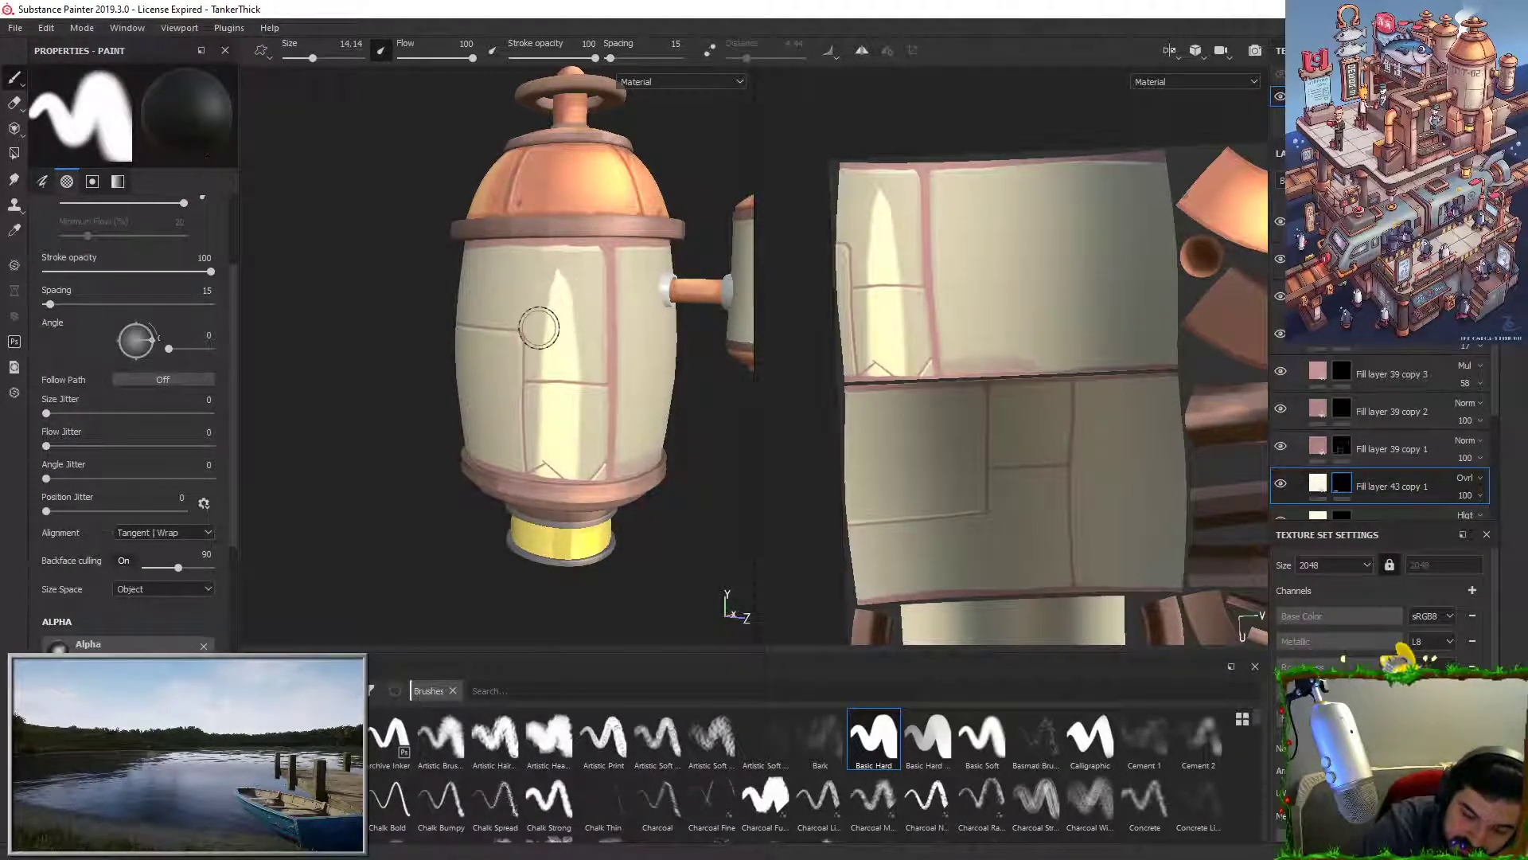
left_click_drag(539, 331, 540, 509)
left_click_drag(588, 335, 566, 458)
key("x")
key("ctrl+z")
key("ctrl+z")
key("ctrl+z")
key("ctrl+z")
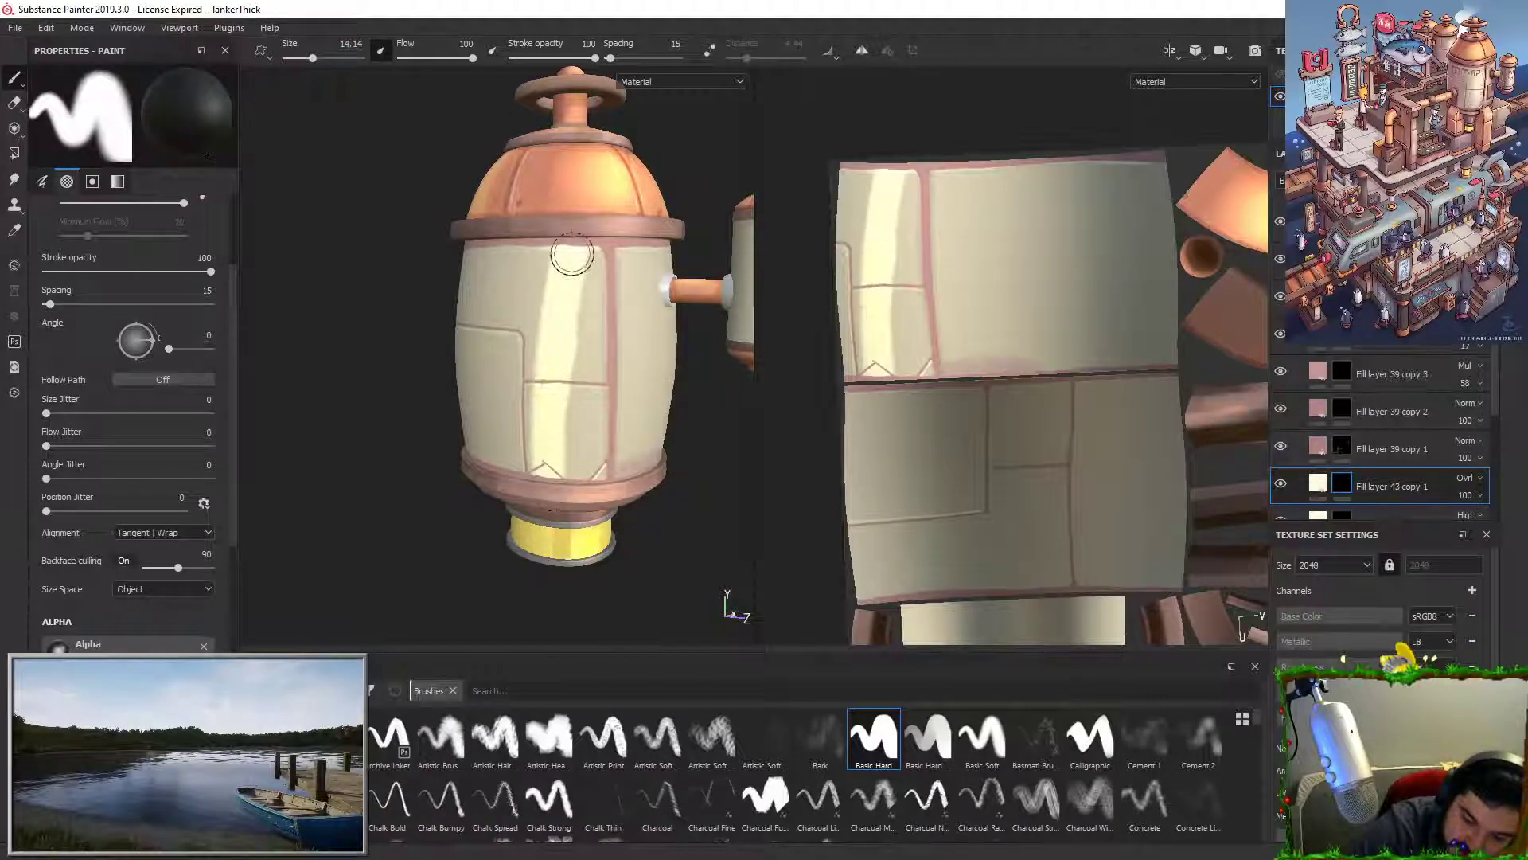
Step: Paint a broad white highlight across the vertical seam, rounded at the top and tapering toward the tank body's lower rim
key("x")
mouse_move(581, 300)
left_mouse_down()
mouse_move(596, 292)
mouse_move(610, 343)
mouse_move(600, 296)
mouse_move(576, 313)
mouse_move(577, 435)
left_mouse_up()
key("ctrl+z")
left_click_drag(589, 340, 577, 438)
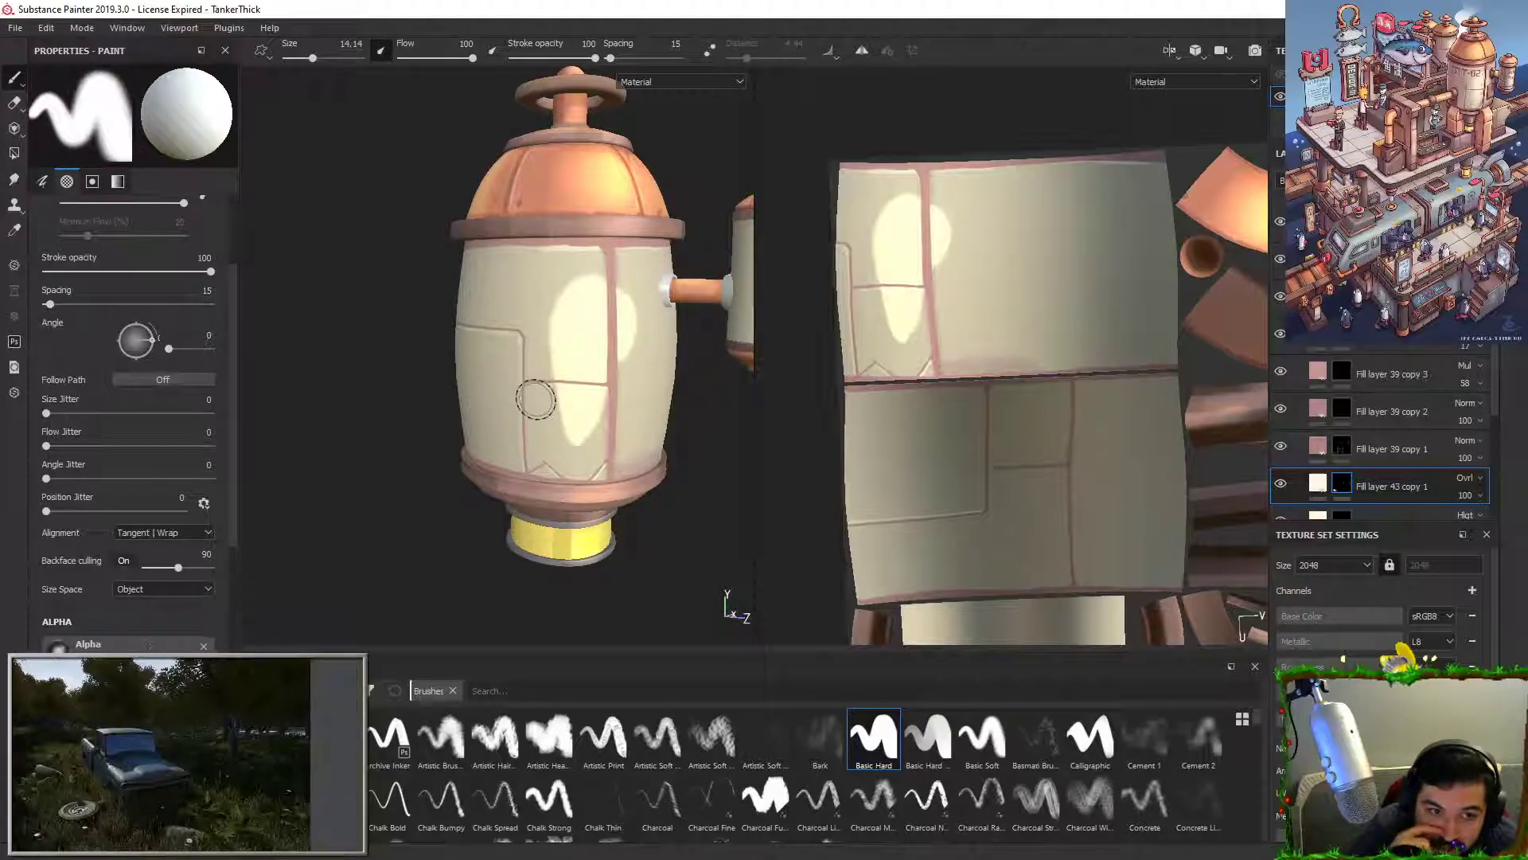
left_click_drag(566, 407, 568, 458)
mouse_move(590, 398)
left_mouse_down()
mouse_move(573, 451)
mouse_move(587, 430)
left_mouse_up()
key("ctrl+z")
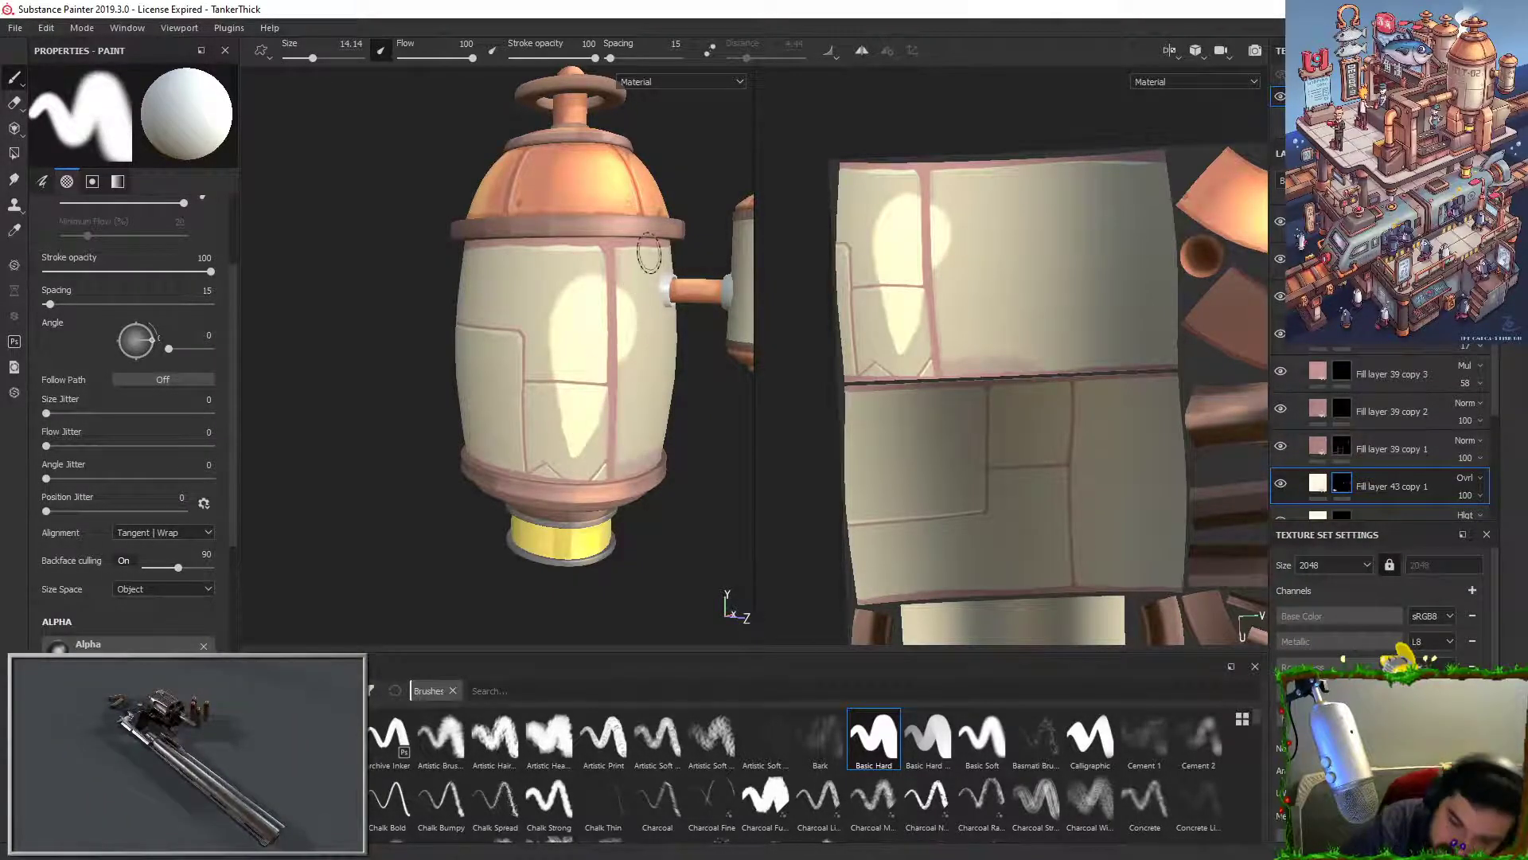
Step: Add a Blur filter to the Fill layer 43 copy 1 mask with an intensity of 10.84
right_click(1348, 483)
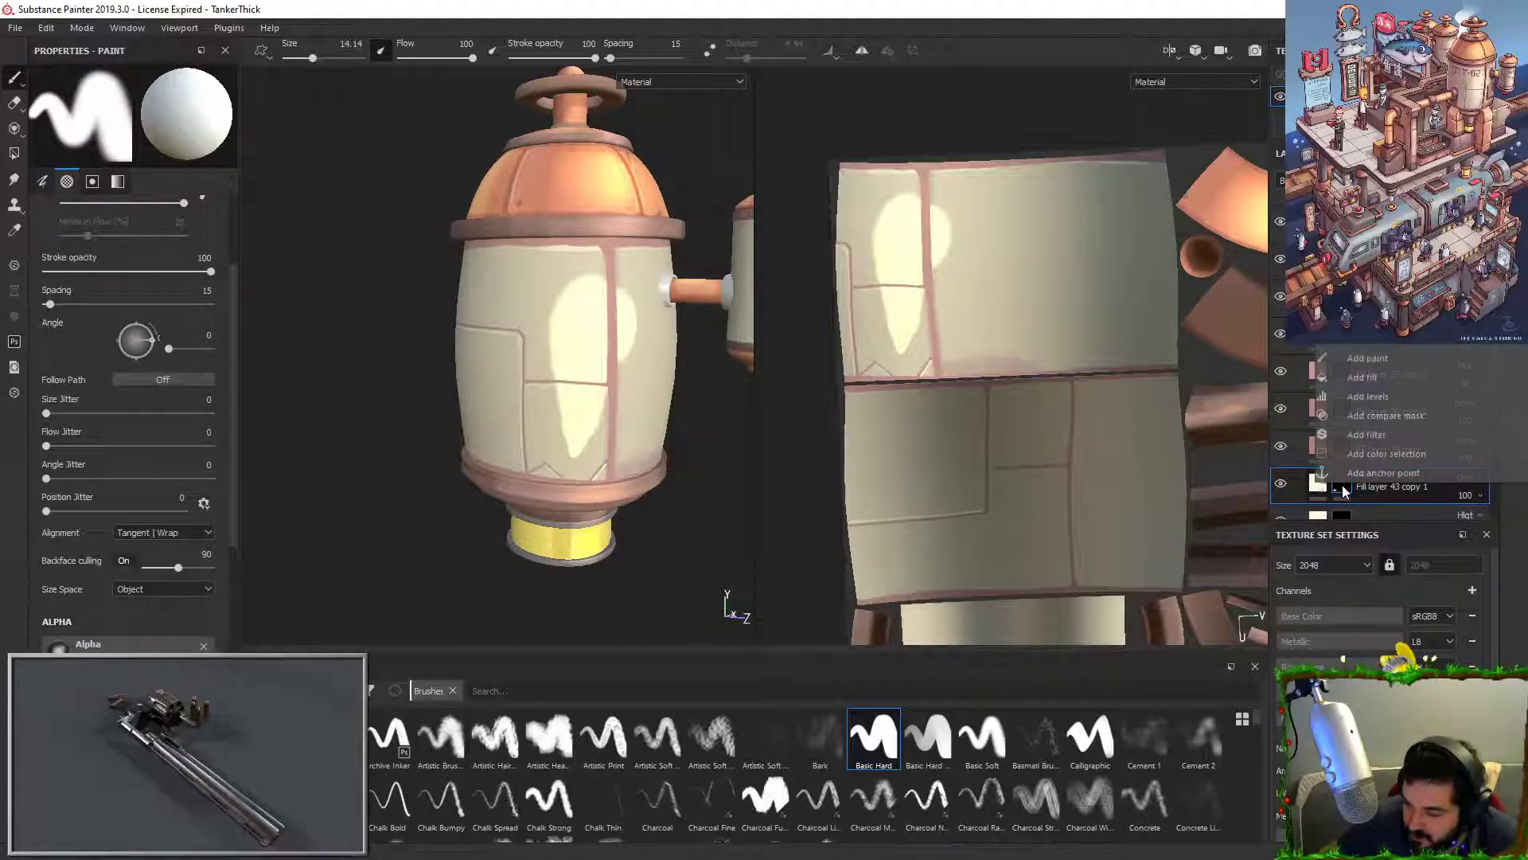
left_click(1373, 440)
left_click(125, 108)
left_click(232, 149)
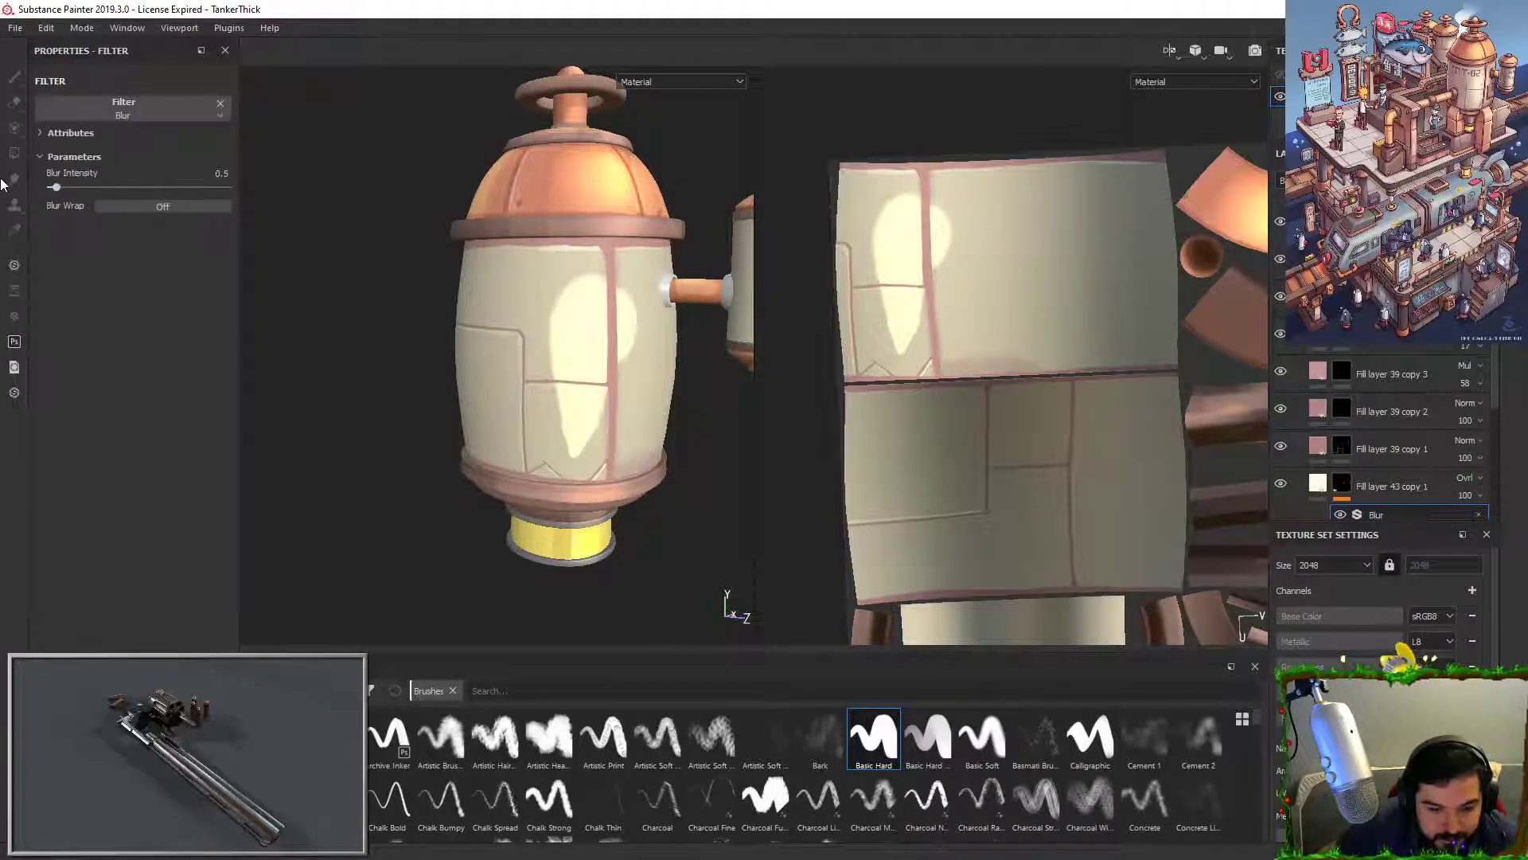
left_click_drag(74, 185, 171, 205)
Step: Reduce Fill layer 43 copy 1's opacity to 63 and check the blurred highlight on the tank body
left_click_drag(976, 444, 891, 457, "alt")
left_click_drag(517, 510, 528, 541, "alt")
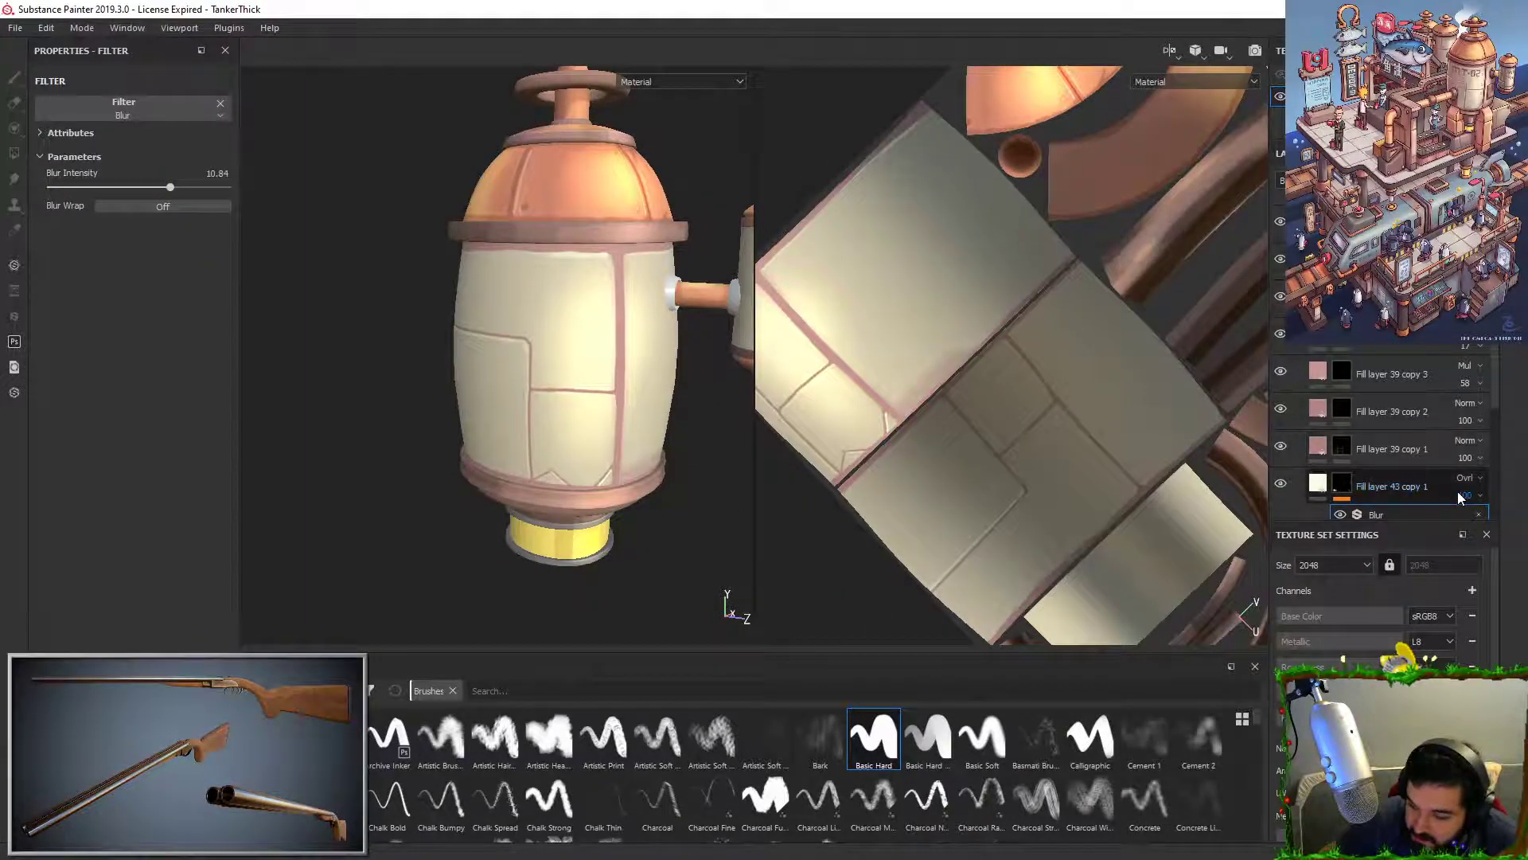
left_click_drag(1491, 522, 1493, 523)
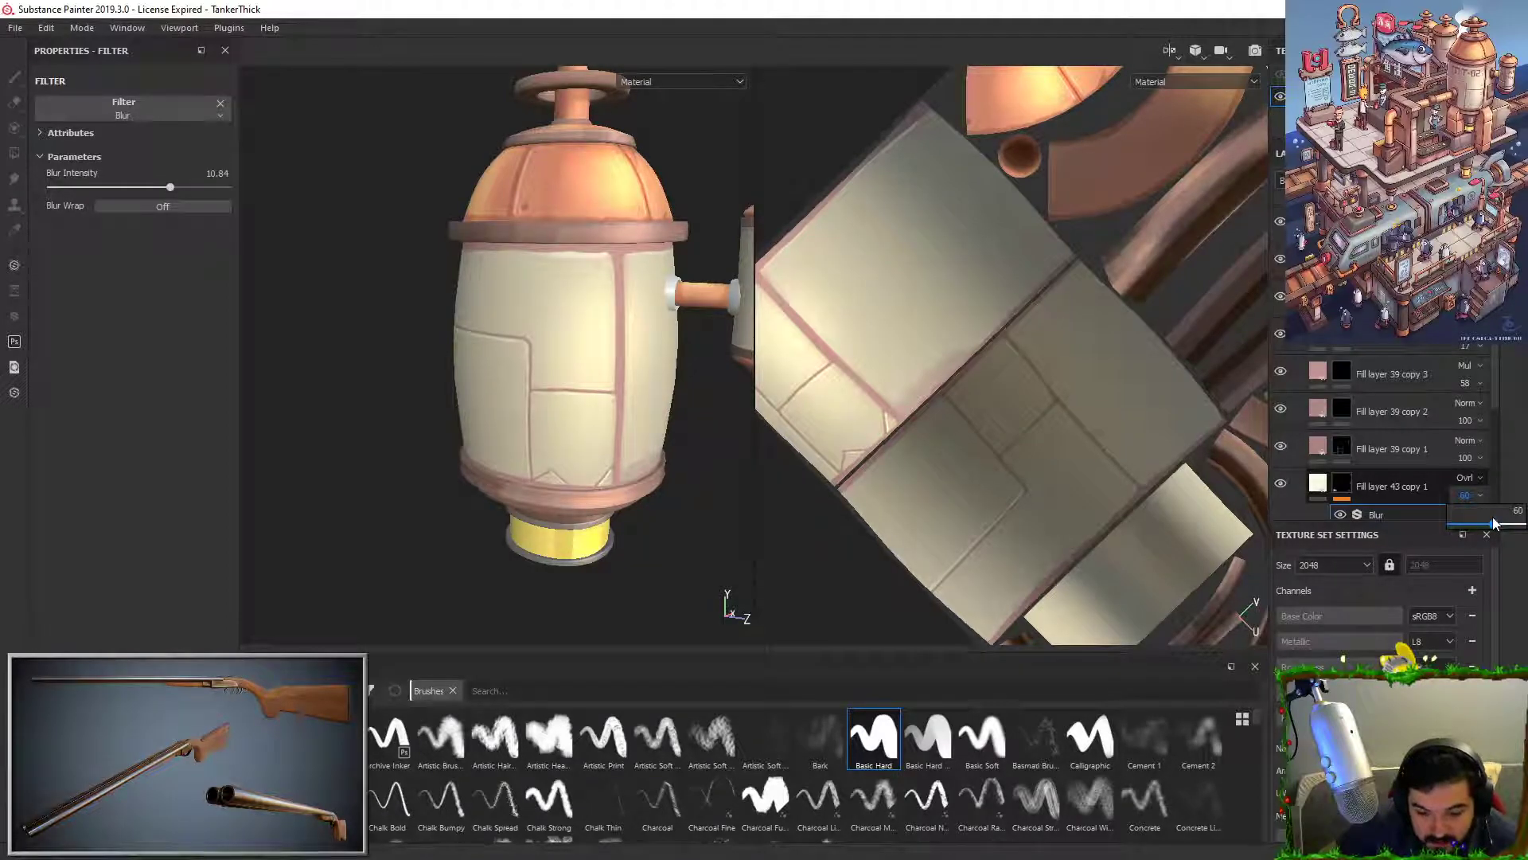
left_click_drag(612, 541, 612, 509, "alt")
right_click_drag(611, 509, 614, 335, "alt")
left_click_drag(614, 334, 608, 313, "alt")
right_click_drag(608, 313, 603, 572, "alt")
middle_click_drag(611, 498, 616, 449, "alt")
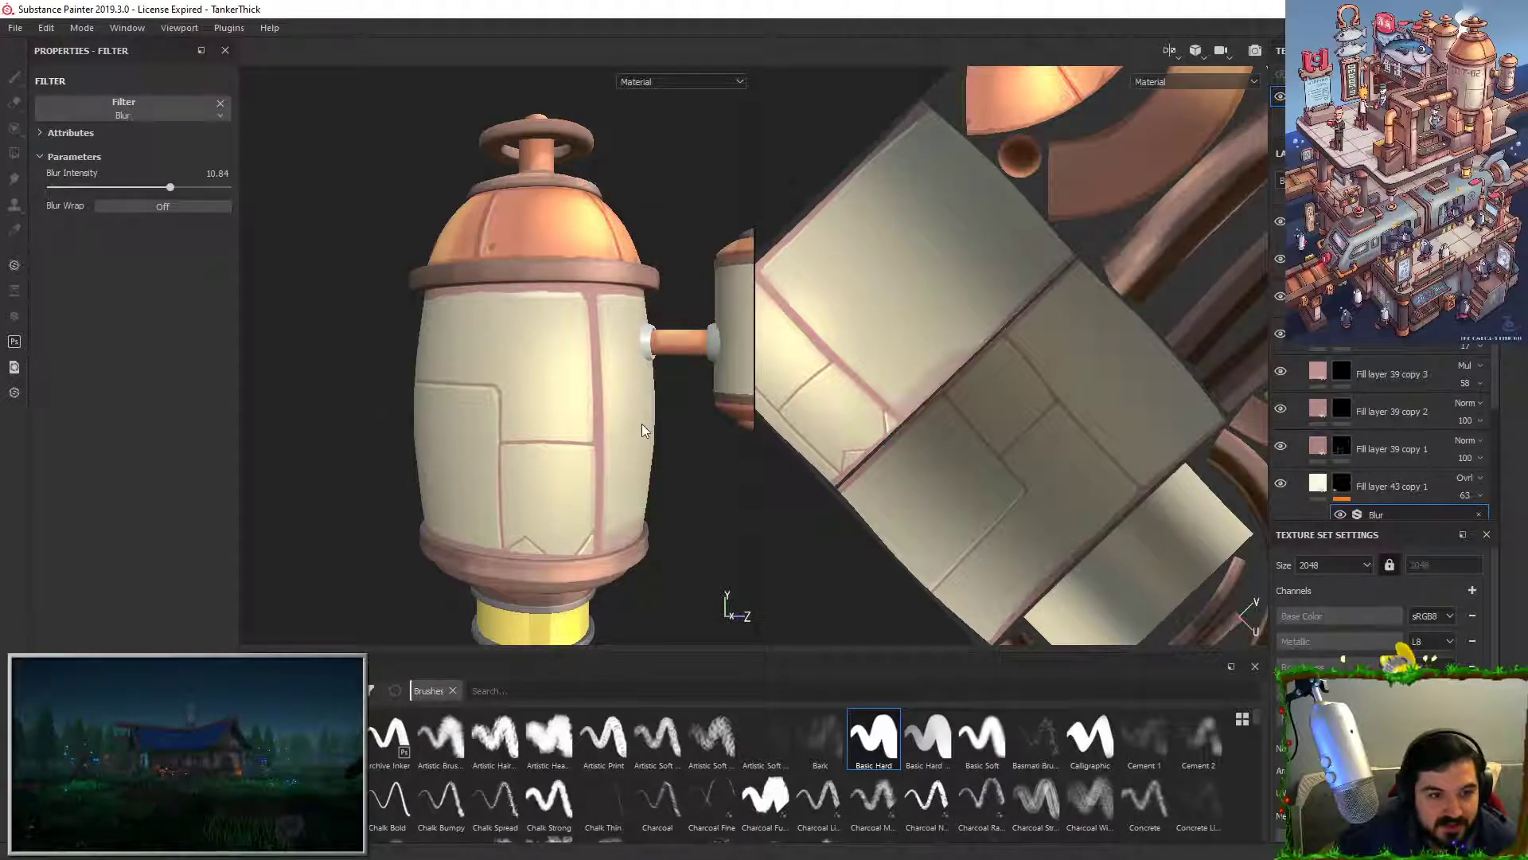
middle_click_drag(665, 390, 678, 390, "alt")
Step: Lower Fill layer 39 copy 2's opacity to 53 and move it directly below Fill layer 39 copy 1
left_click(1404, 480)
left_click(1379, 414)
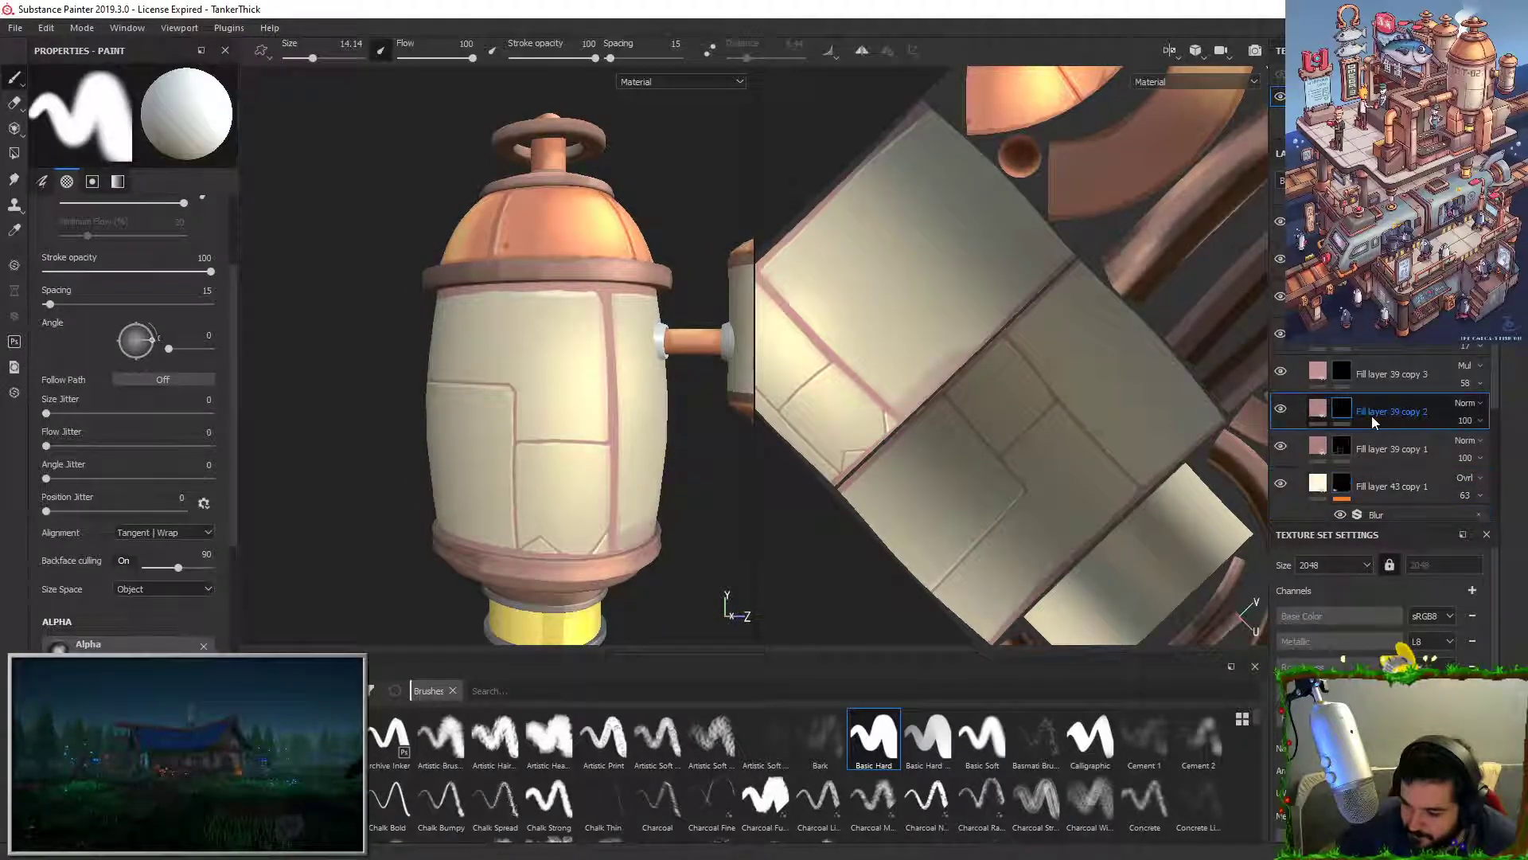
left_click(1472, 420)
left_click_drag(1501, 448, 1474, 448)
left_click_drag(1413, 397, 1415, 460)
key("ctrl+z")
right_click_drag(530, 426, 641, 427, "alt")
middle_click_drag(640, 426, 688, 426, "alt")
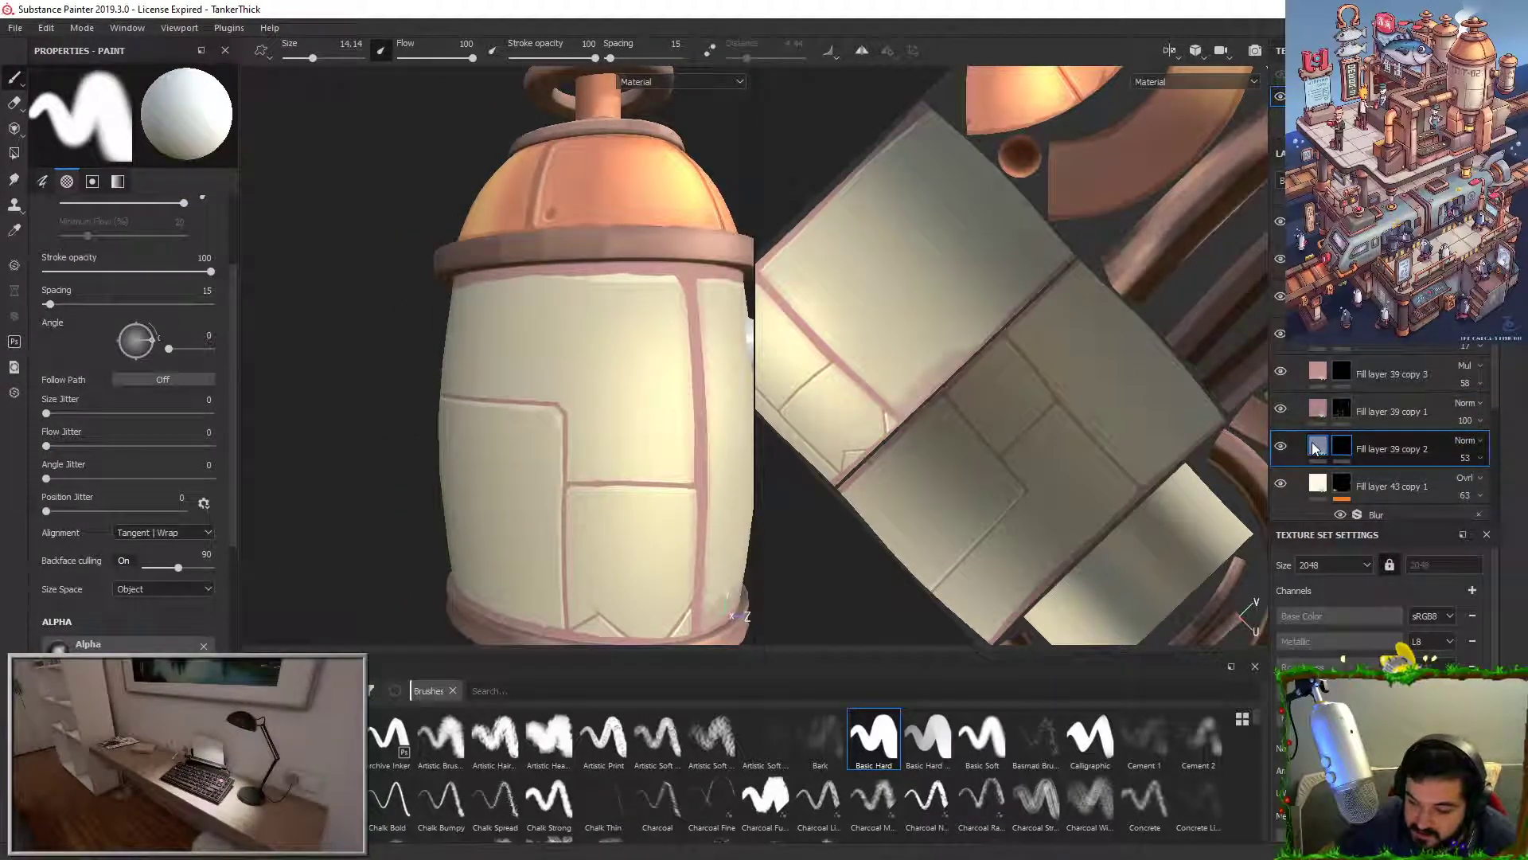
Step: Change Fill layer 39 copy 2's base color to a deeper, more saturated pink
left_click(1315, 448)
left_click(148, 466)
left_click(210, 503)
left_click_drag(210, 503, 193, 547)
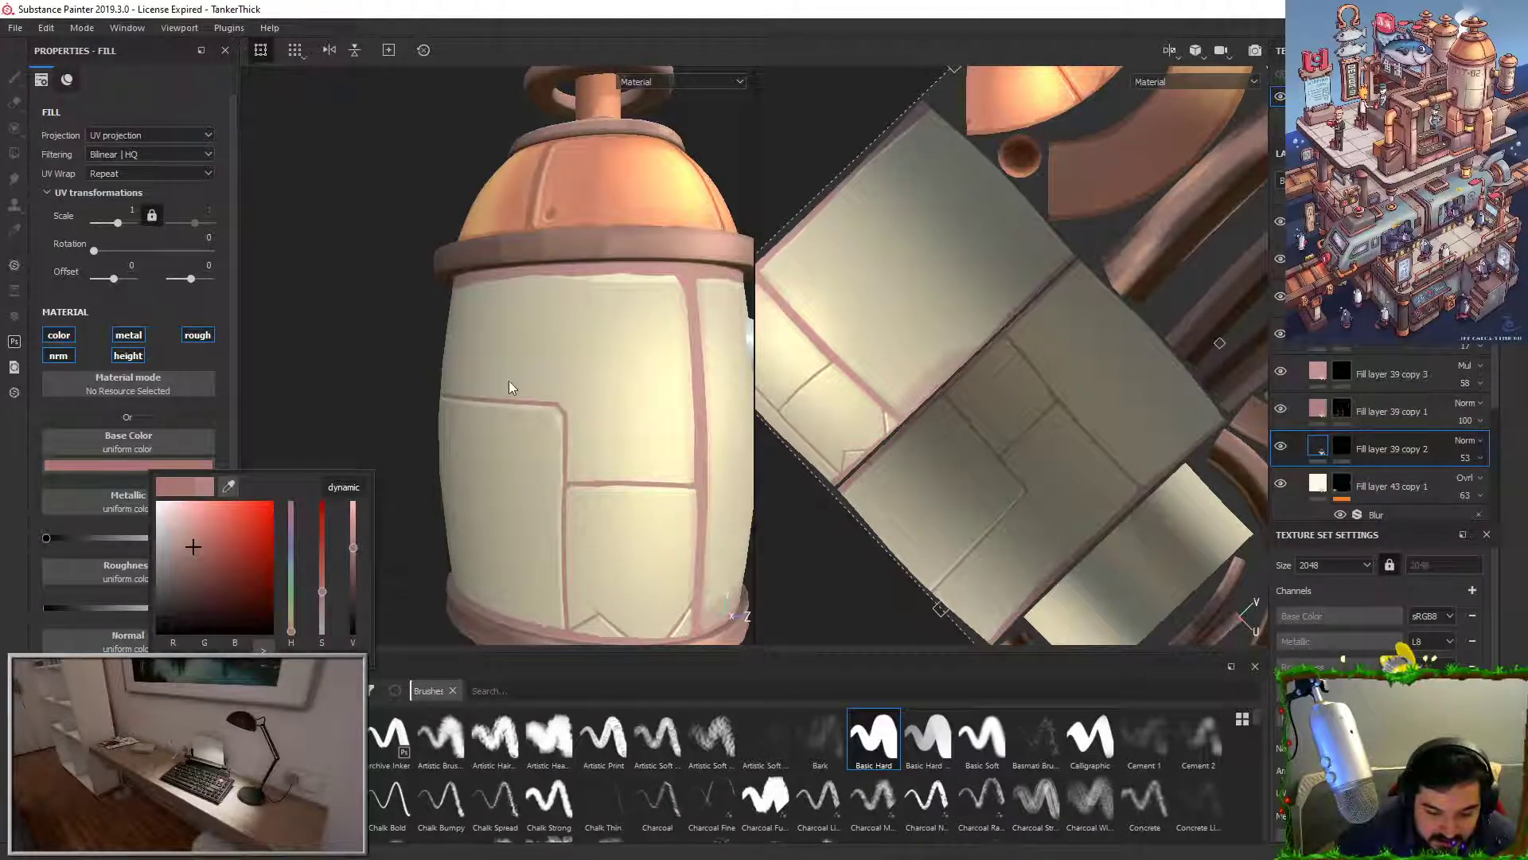
left_click(559, 388)
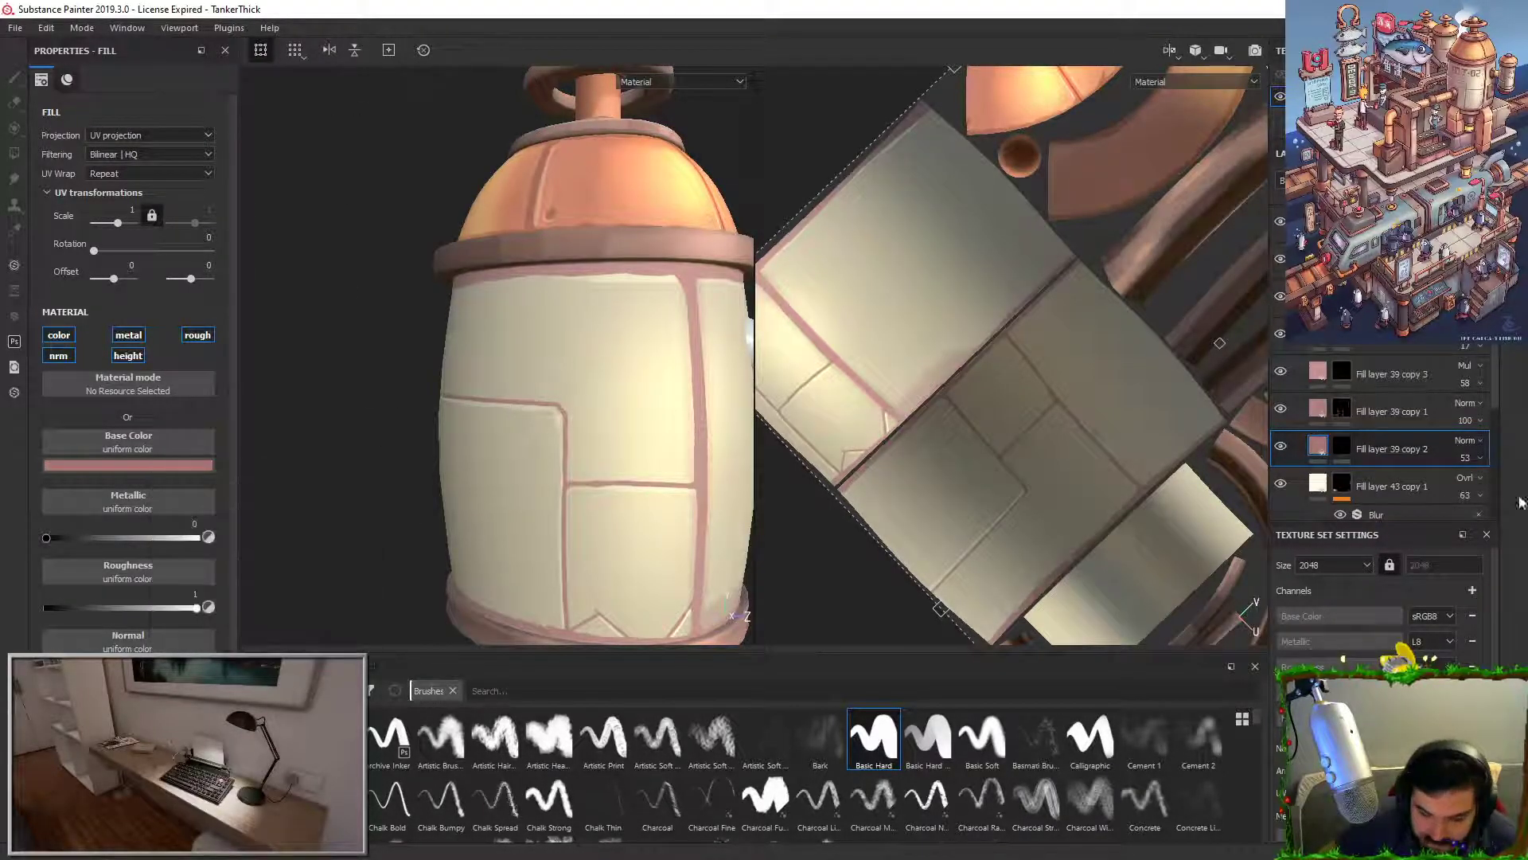
Step: Target the Fill layer 39 copy 2 mask, choose the Chalk Bold brush and turn off pressure control for its size
left_click(1343, 445)
left_click_drag(512, 451, 525, 522)
key("ctrl+z")
right_click_drag(525, 517, 559, 474, "alt")
mouse_move(559, 475)
left_mouse_down("alt")
mouse_move(652, 464)
mouse_move(525, 384)
left_mouse_up("alt")
left_click(390, 800)
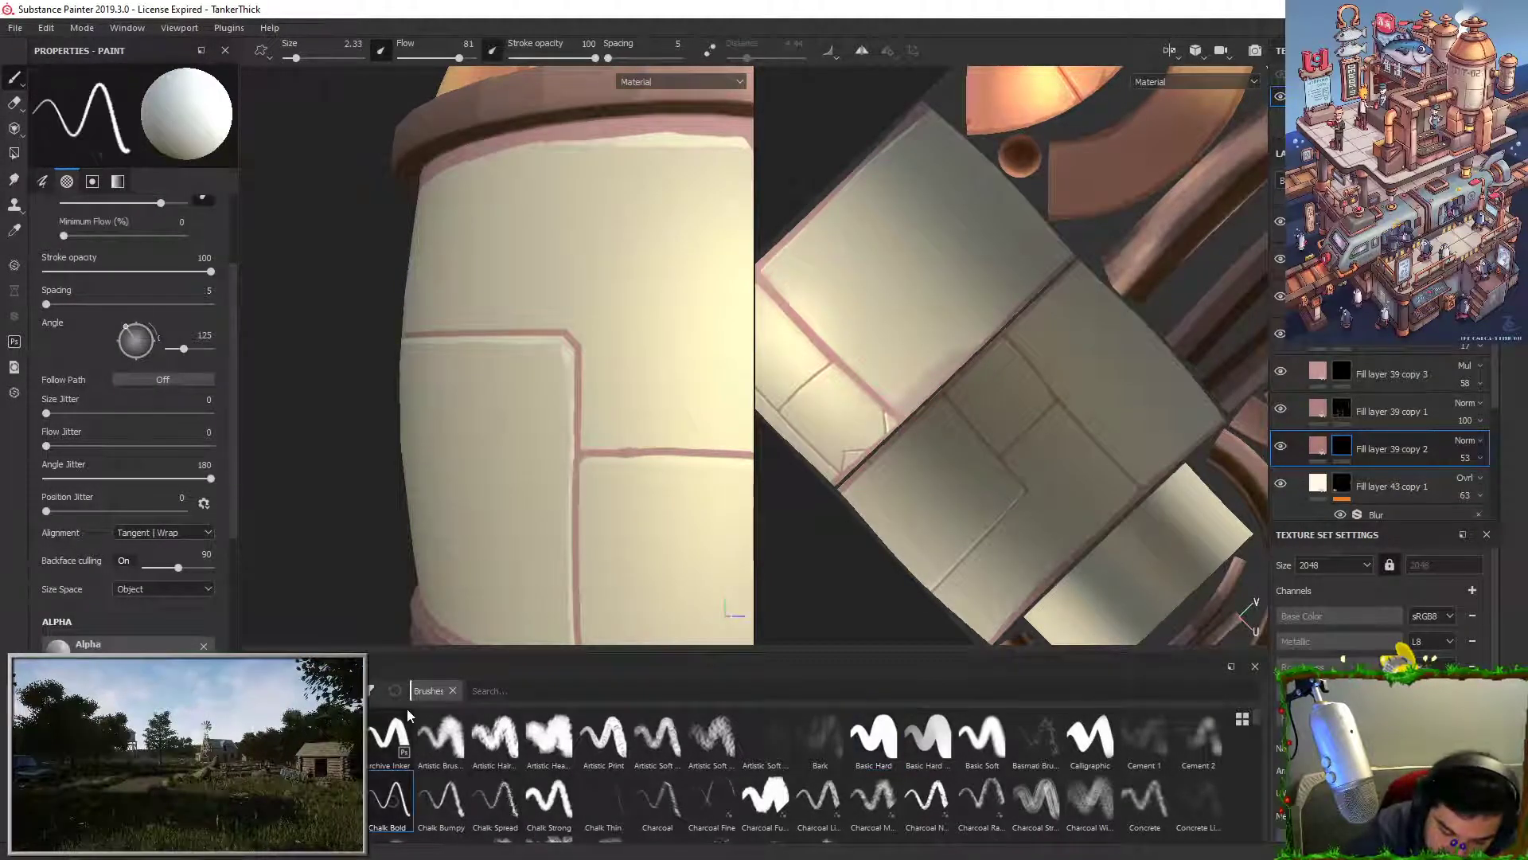
left_click_drag(230, 280, 230, 211)
left_click(204, 263)
Step: Test a chalk stroke beside the panel seam, undo it and set the brush size to 3.21
left_click(104, 269)
left_click_drag(526, 385, 552, 549)
key("ctrl+z")
left_click(83, 269)
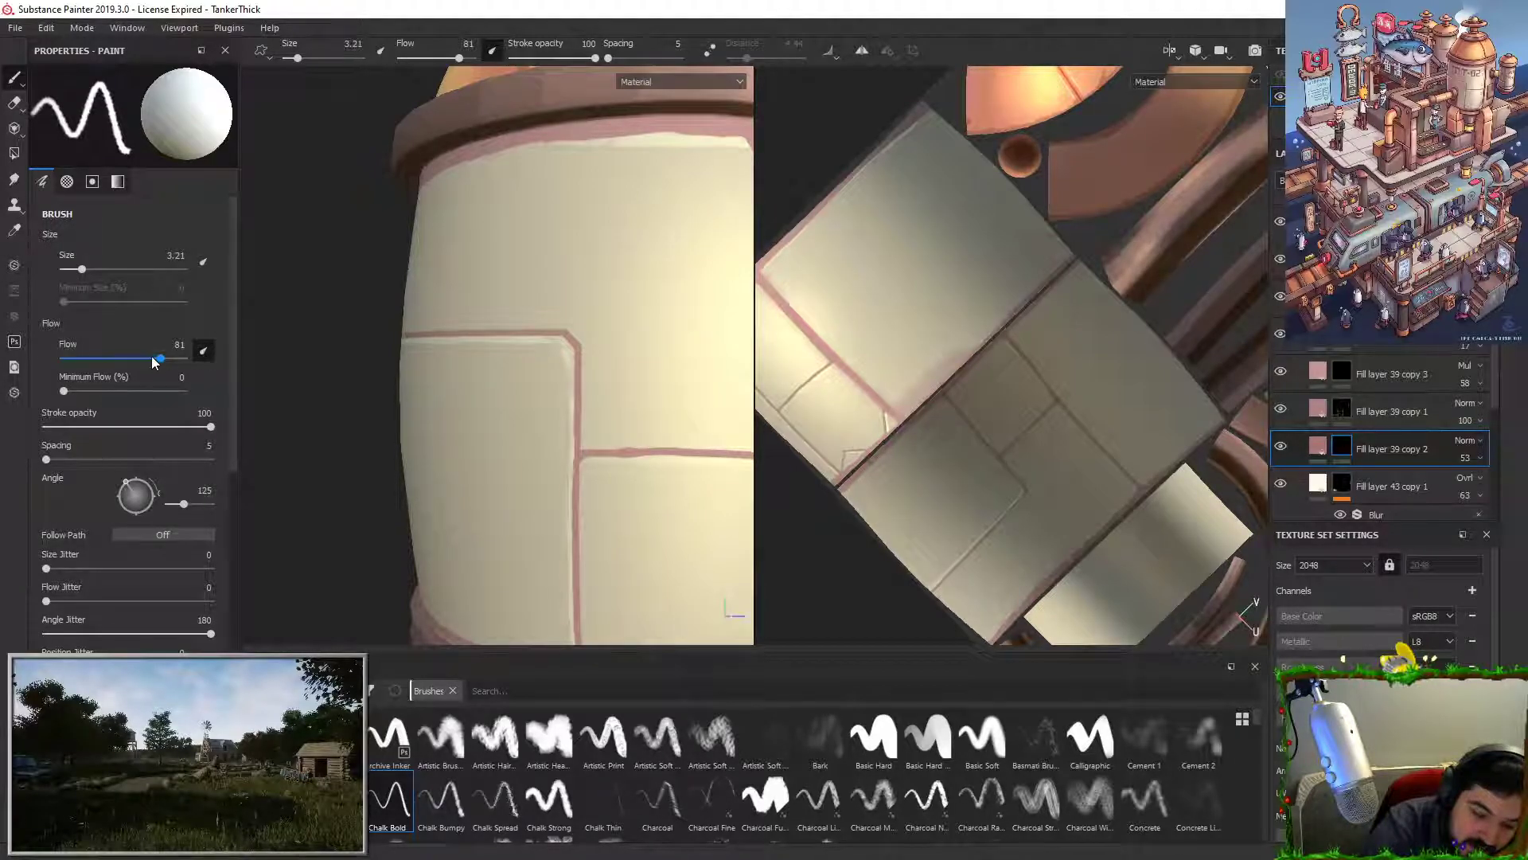
Step: Set the brush flow to 31, minimum flow to 35 and size to 6.23, undoing test strokes beside the panel seam
mouse_move(147, 358)
left_mouse_down()
mouse_move(96, 359)
mouse_move(148, 393)
left_mouse_up()
mouse_move(537, 413)
left_mouse_down()
mouse_move(525, 471)
mouse_move(525, 422)
mouse_move(540, 582)
mouse_move(542, 378)
left_mouse_up()
key("ctrl+z")
key("ctrl+z")
mouse_move(112, 359)
left_mouse_down()
mouse_move(130, 353)
mouse_move(73, 347)
mouse_move(101, 356)
left_mouse_up()
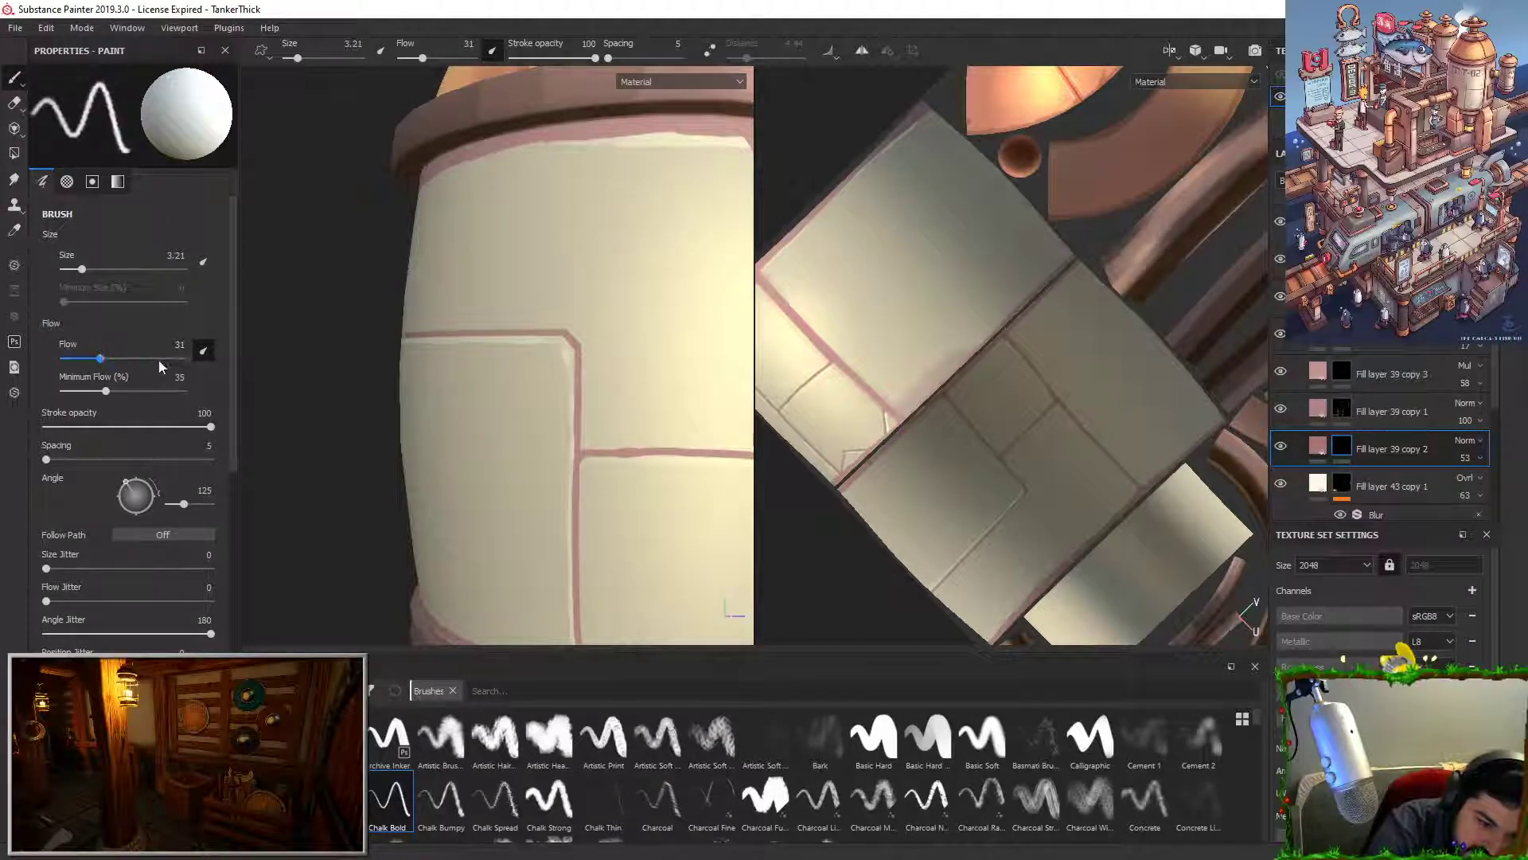
left_click_drag(534, 430, 546, 393)
key("ctrl+z")
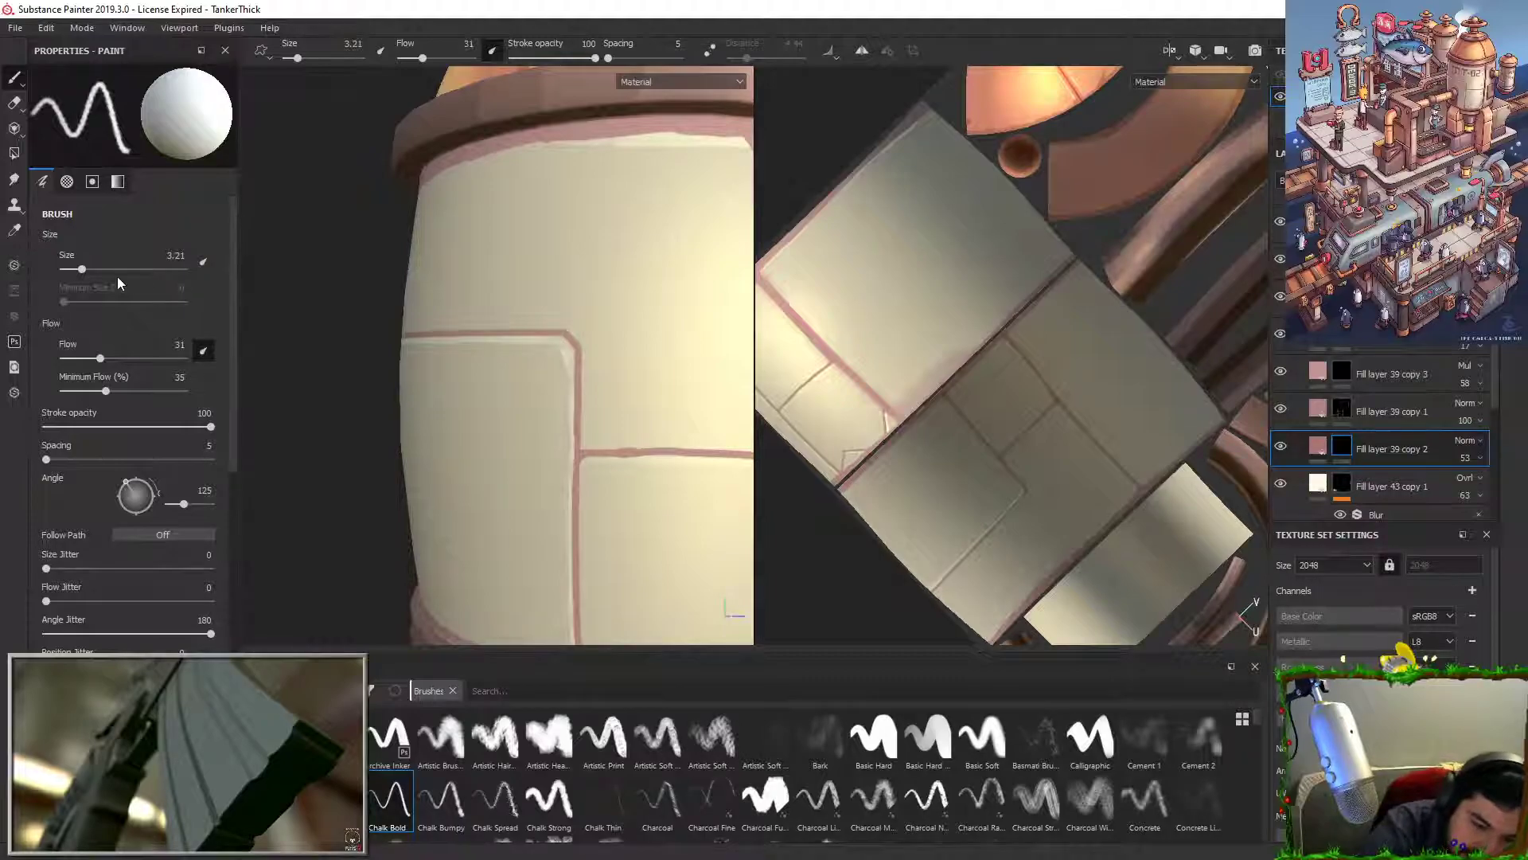
left_click(90, 269)
left_click_drag(559, 345, 562, 360)
key("ctrl+z")
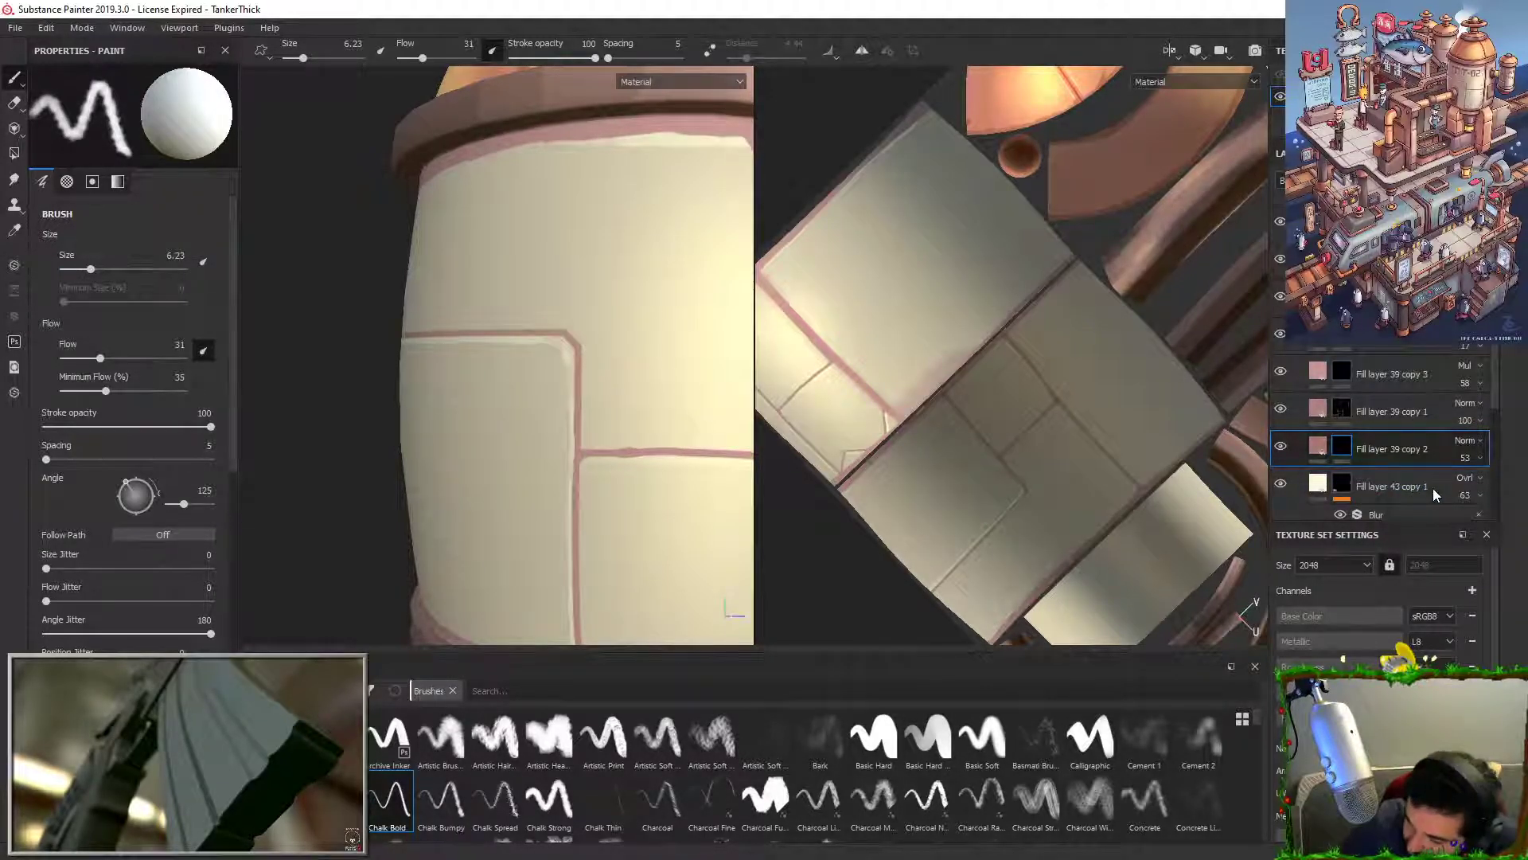
Step: Move Fill layer 39 copy 2 down the stack to directly above Fill layer 38 and target its mask
scroll(1432, 489, "down", 2)
left_click_drag(1421, 359, 1383, 491)
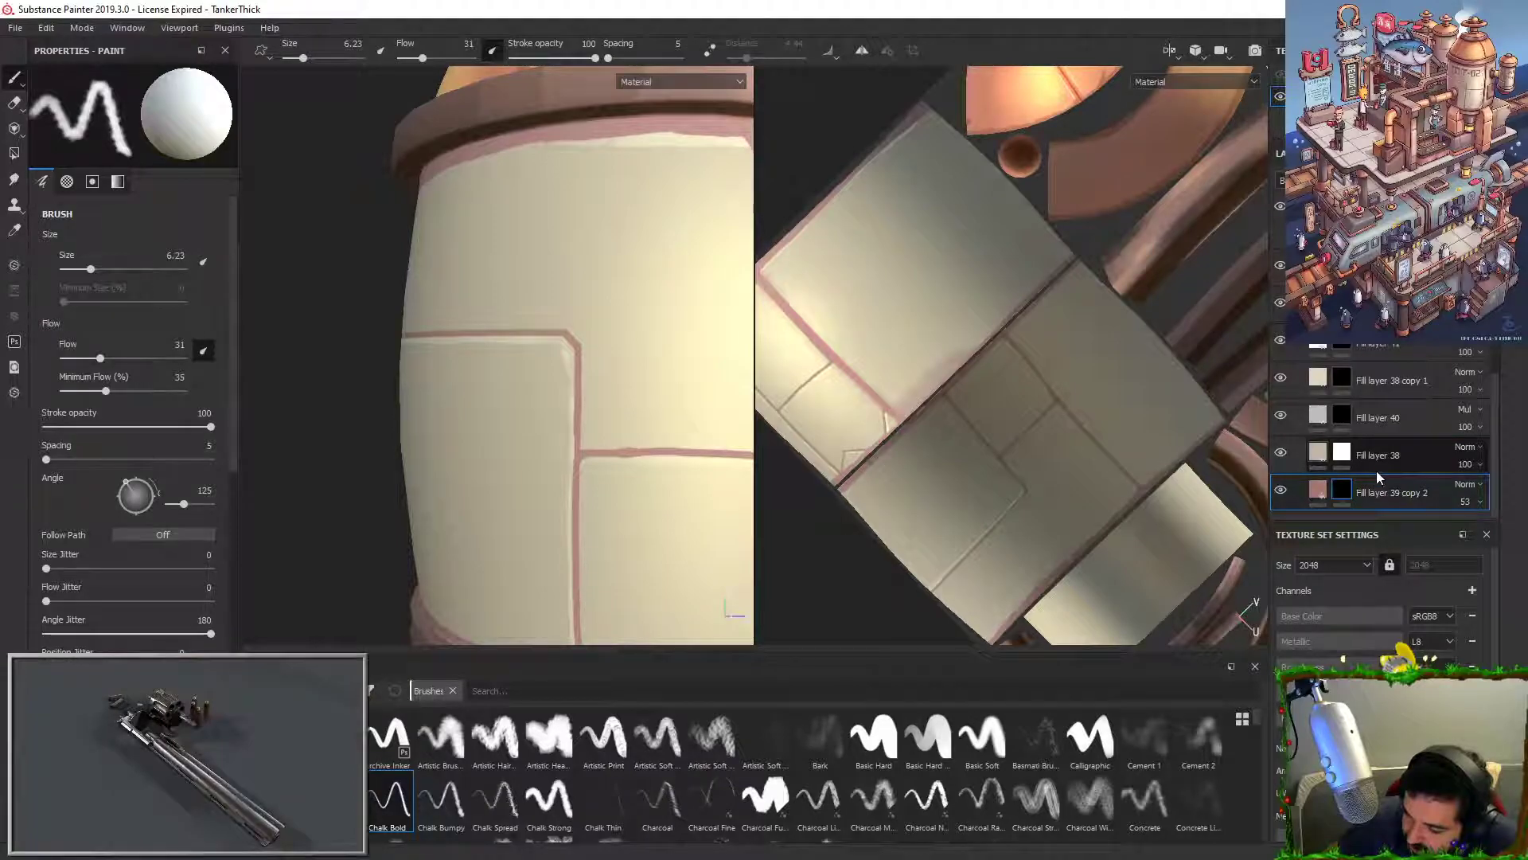
left_click(1376, 463)
left_click(1368, 494)
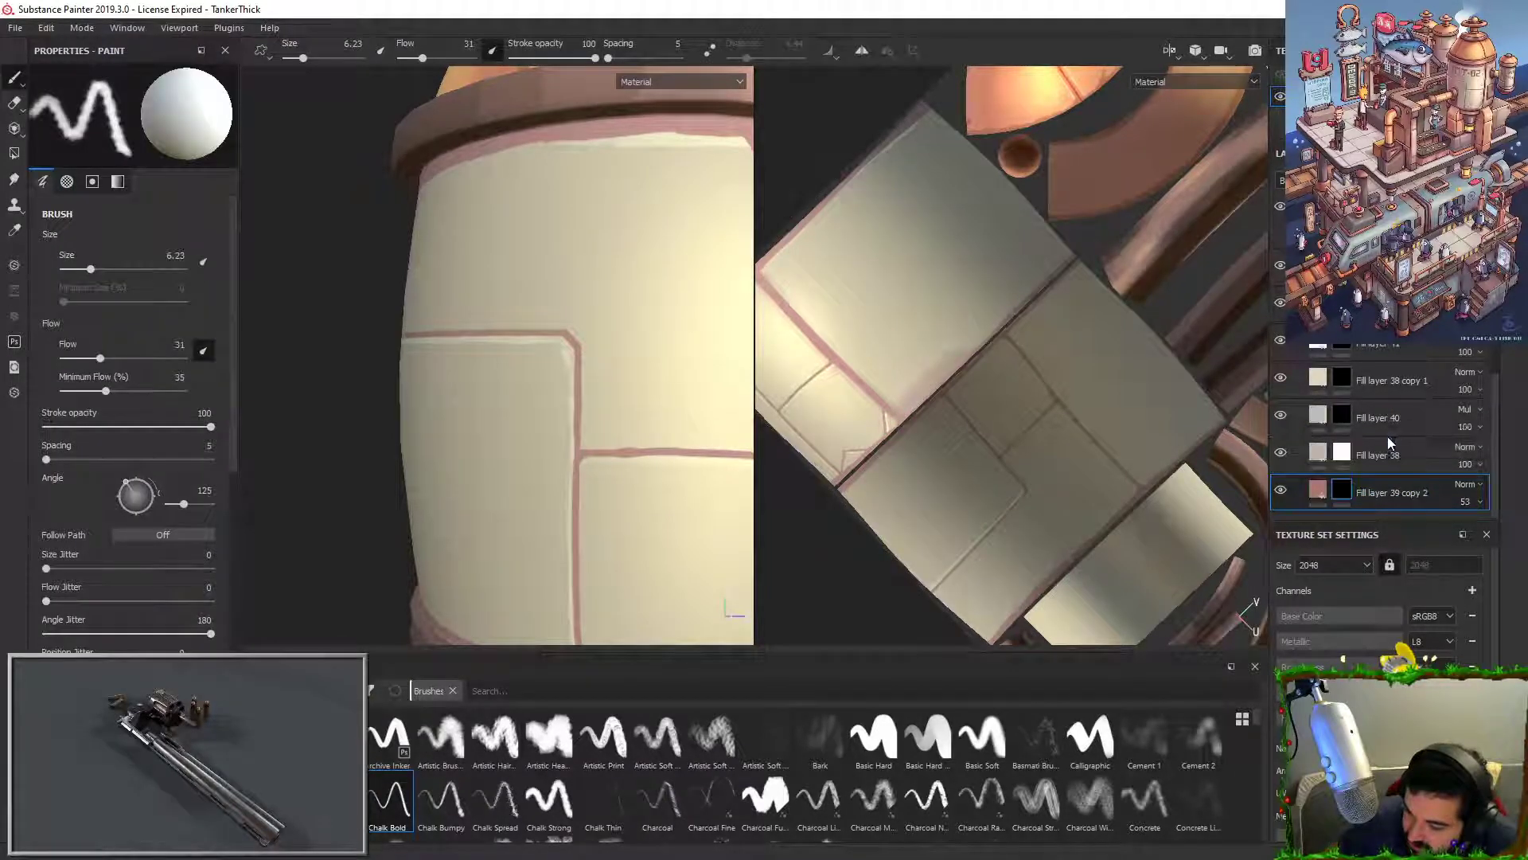
left_click_drag(1379, 500, 1399, 442)
left_click(1343, 460)
Step: Paint soft pink chalk shading around the panel seam corner and along the tank body's panel edges, undoing the test stroke
mouse_move(548, 347)
left_mouse_down()
mouse_move(573, 403)
mouse_move(577, 347)
mouse_move(598, 383)
mouse_move(562, 348)
mouse_move(549, 355)
mouse_move(555, 480)
mouse_move(549, 349)
left_mouse_up()
key("ctrl+z")
key("x")
key("x")
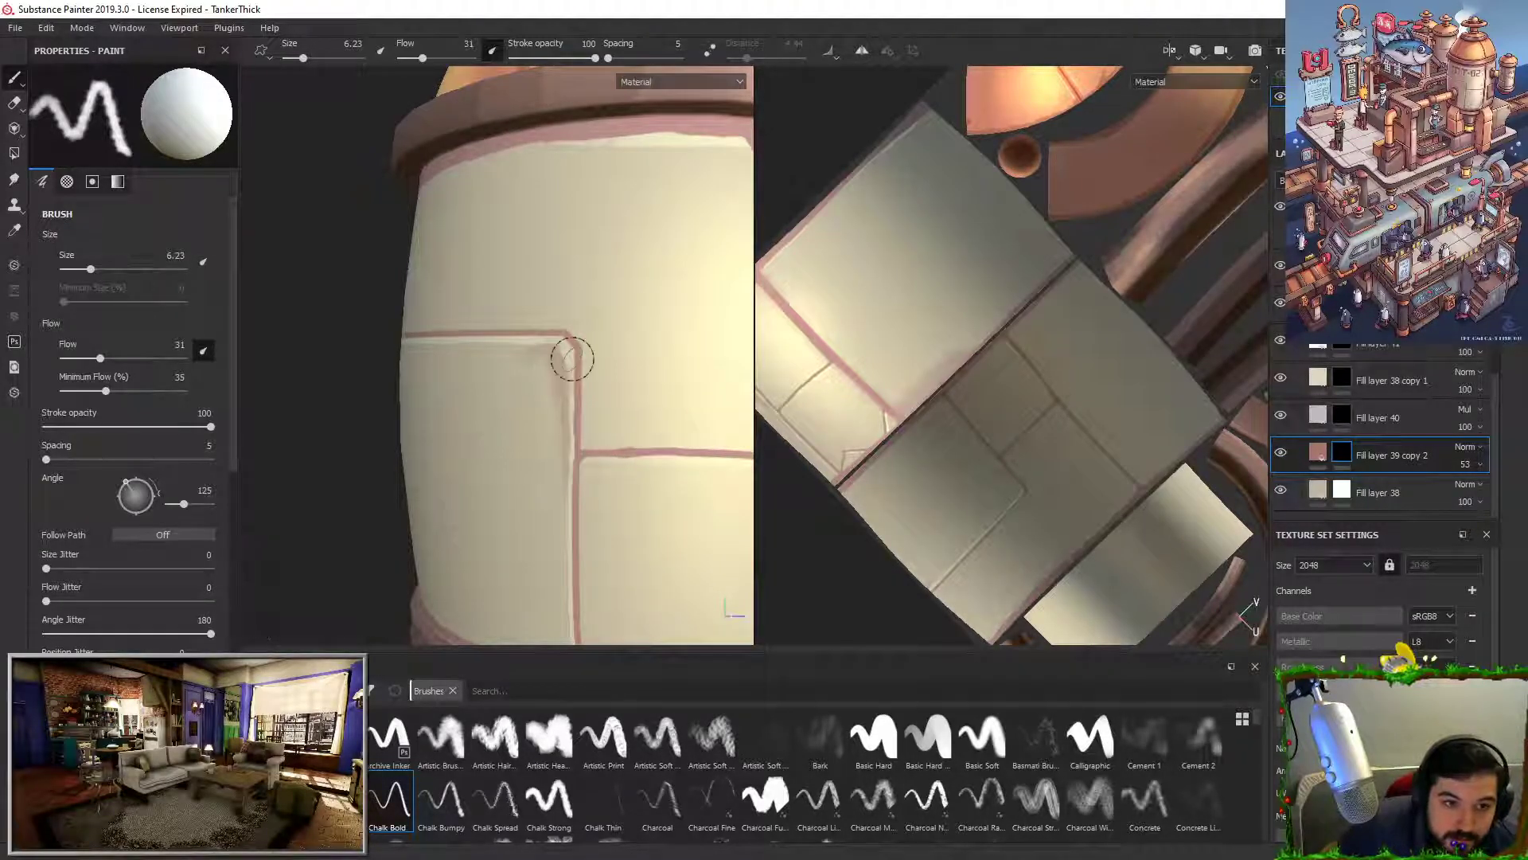
right_click_drag(573, 359, 572, 247, "alt")
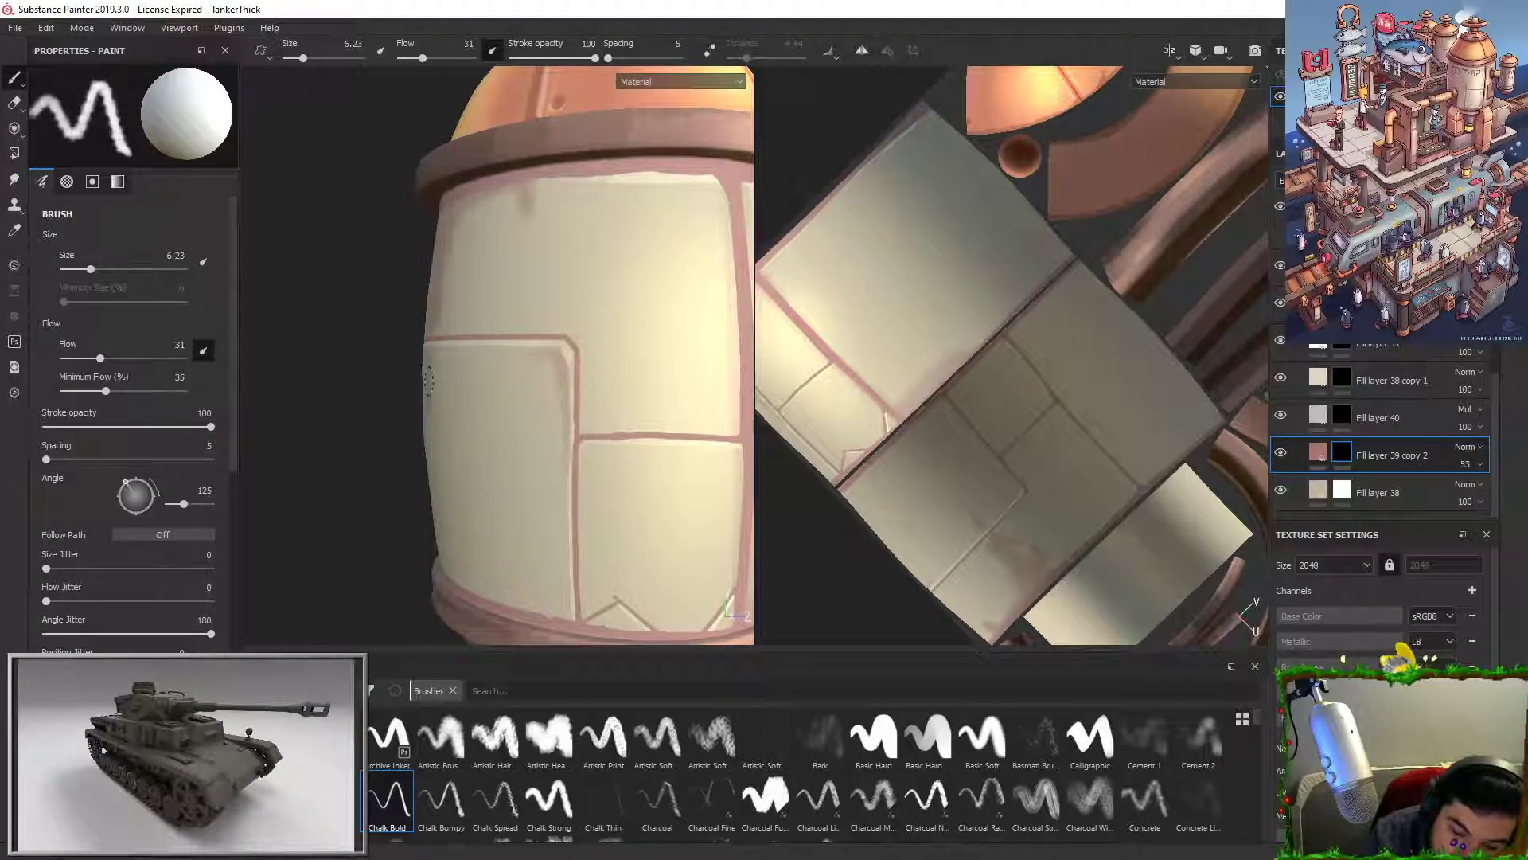
Step: Change Fill layer 39 copy 2's base color to a more saturated red and target its mask again
left_click(1317, 454)
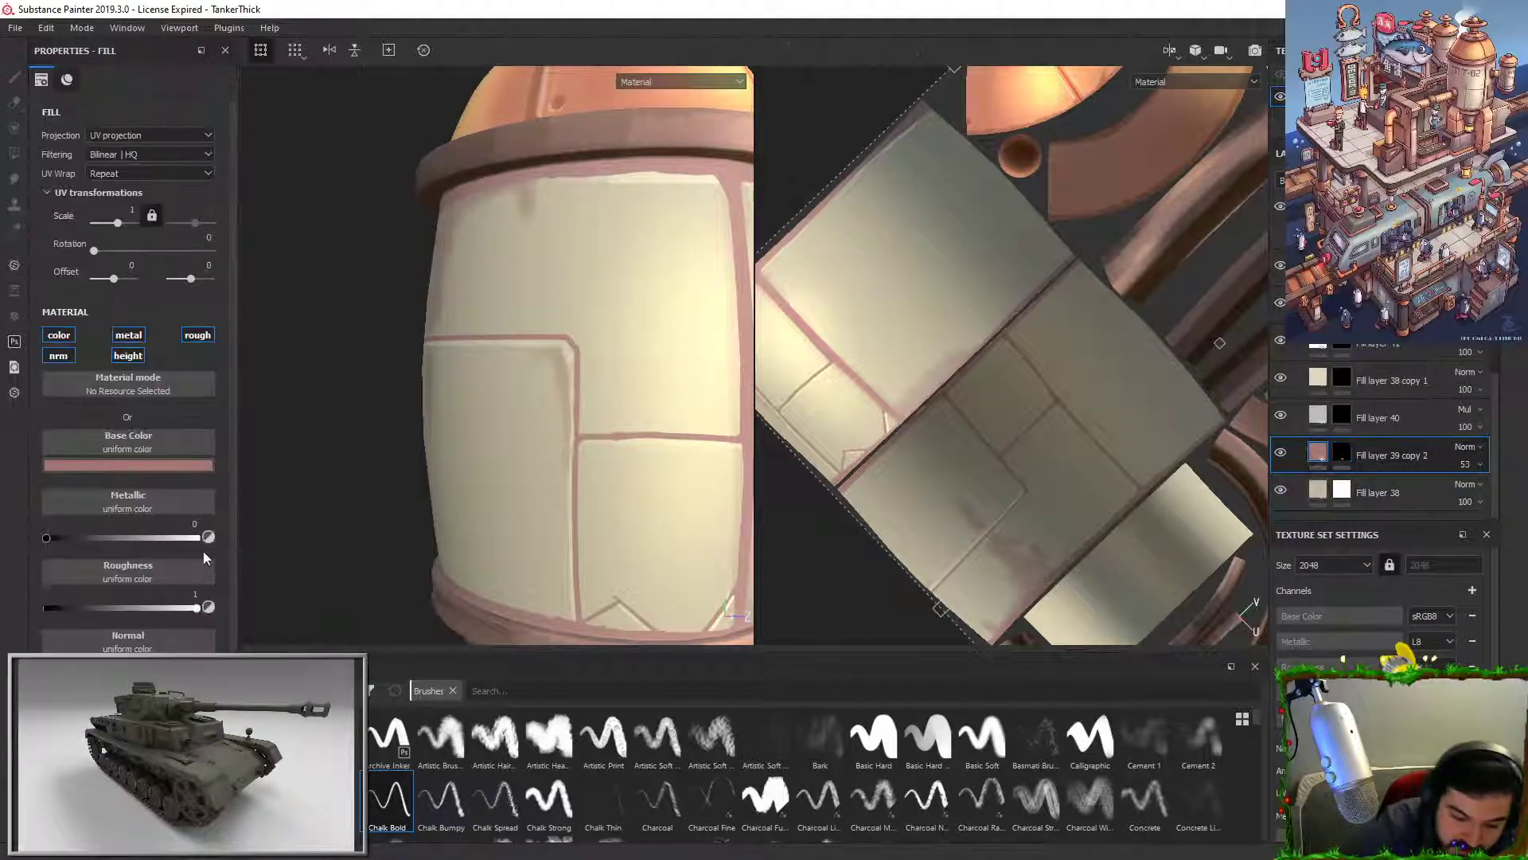
left_click(183, 467)
mouse_move(360, 587)
left_mouse_down()
mouse_move(392, 546)
mouse_move(364, 560)
left_mouse_up()
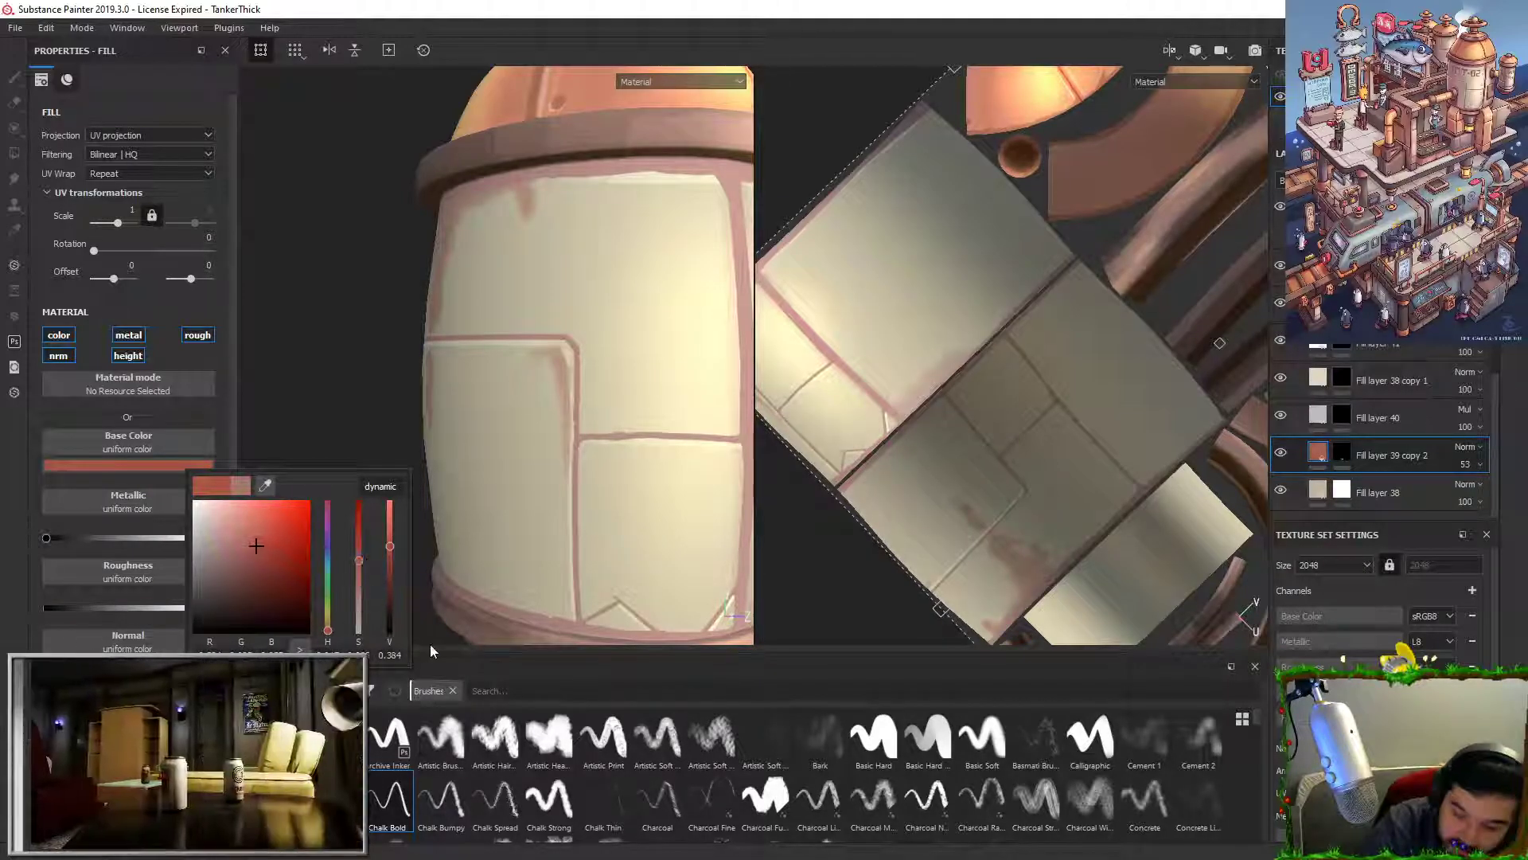
left_click(1342, 453)
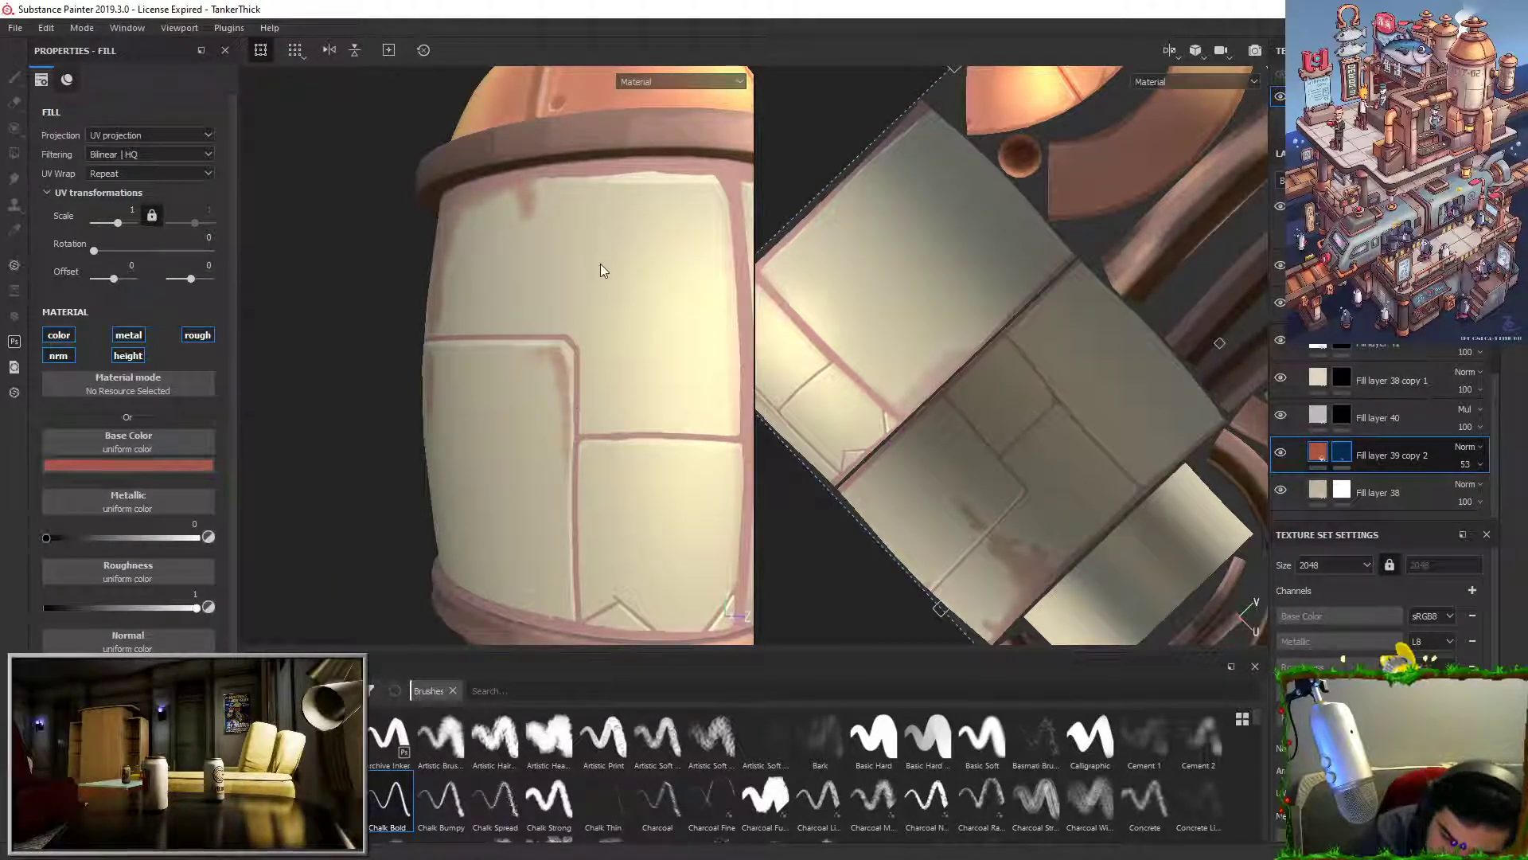
left_click(1346, 451)
Step: Set the brush flow to 13 after undoing a full-flow test, and soften the red shading beside the vertical seam
key("x")
mouse_move(563, 395)
left_mouse_down()
mouse_move(562, 480)
mouse_move(563, 461)
left_mouse_up()
key("x")
key("x")
left_click_drag(100, 359, 187, 358)
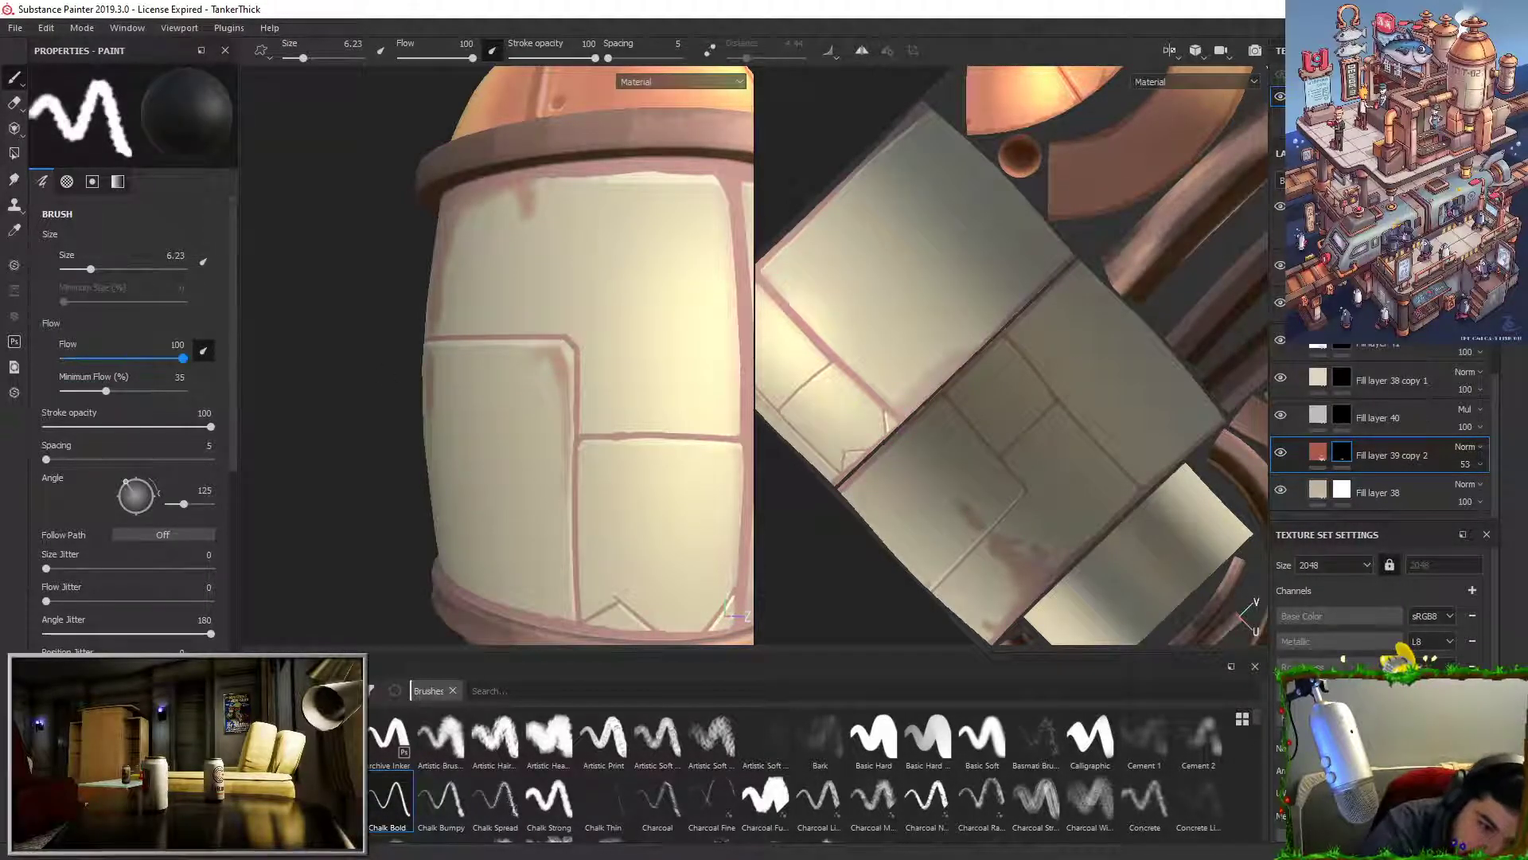
left_click_drag(564, 391, 565, 487)
key("ctrl+z")
left_click_drag(123, 358, 77, 358)
left_click_drag(570, 392, 560, 520)
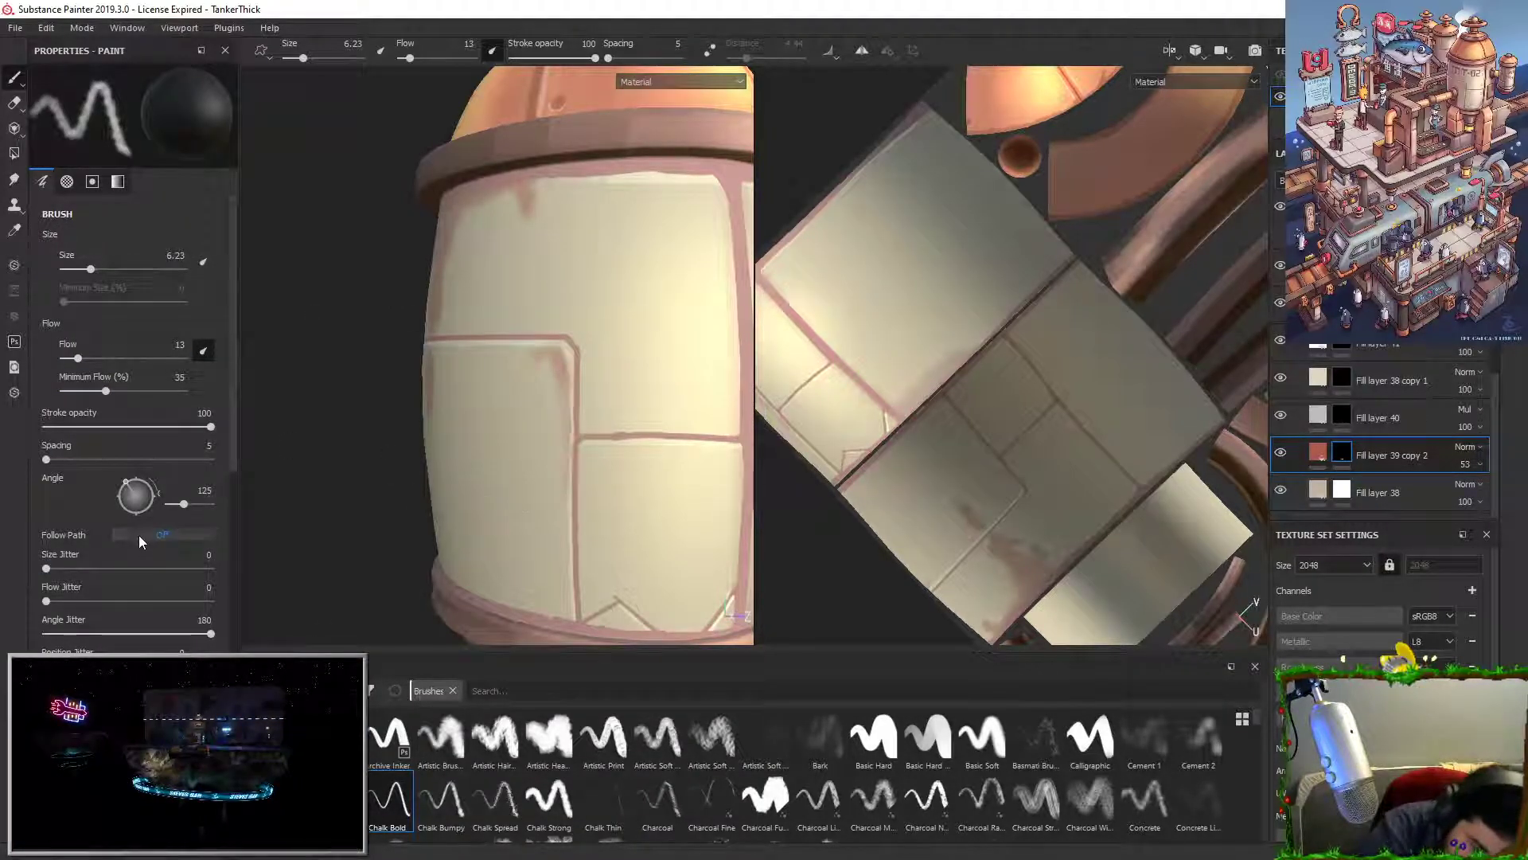
mouse_move(91, 456)
left_mouse_down()
mouse_move(153, 461)
mouse_move(2, 460)
left_mouse_up()
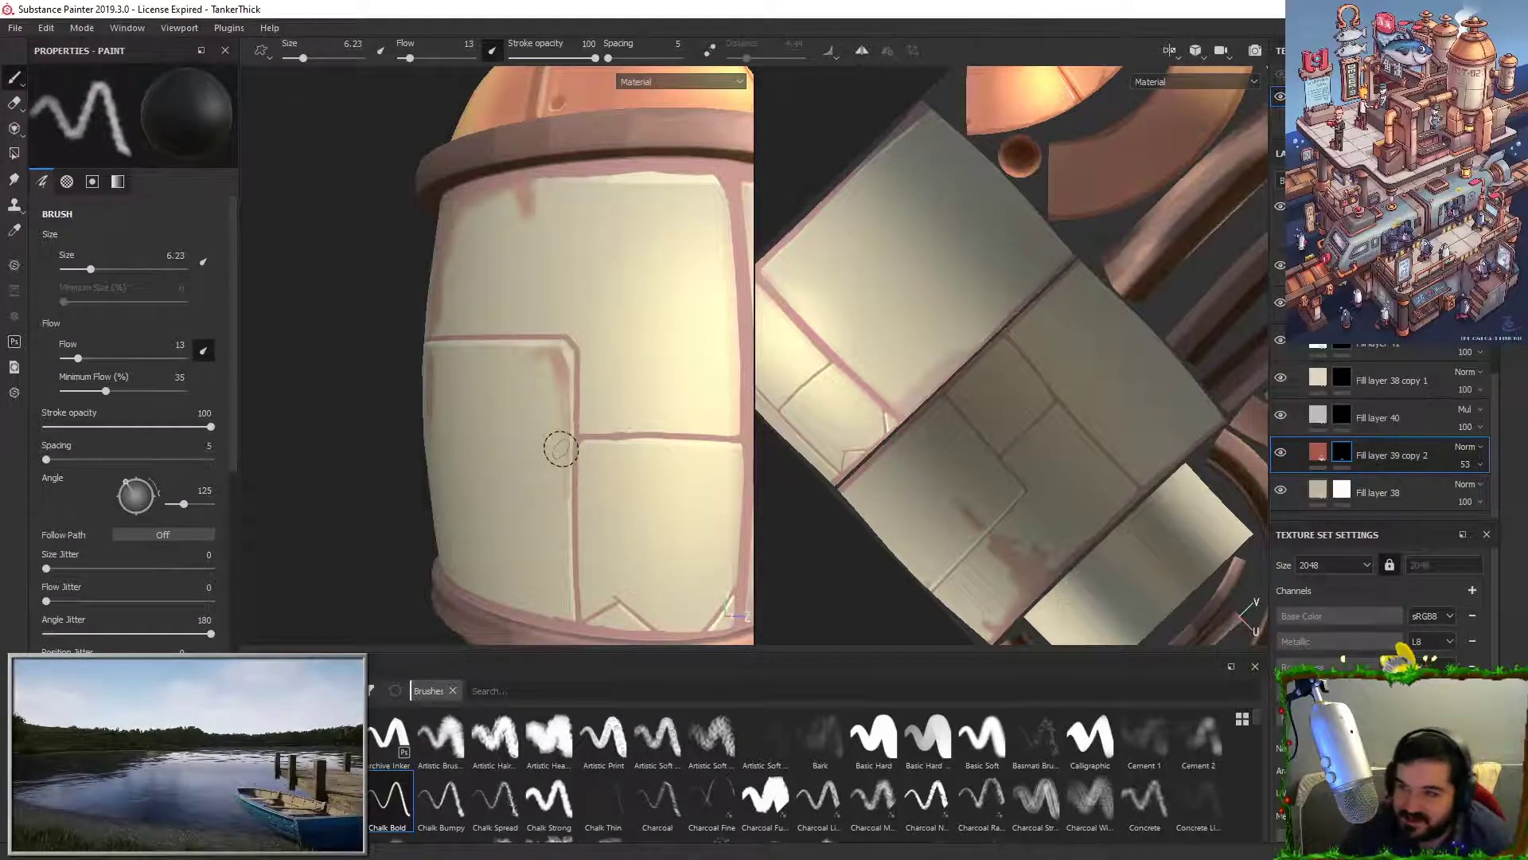
Step: Paint faint red shading along the lower panel's top seam and outer edge, and soften it beside the vertical seam
key("x")
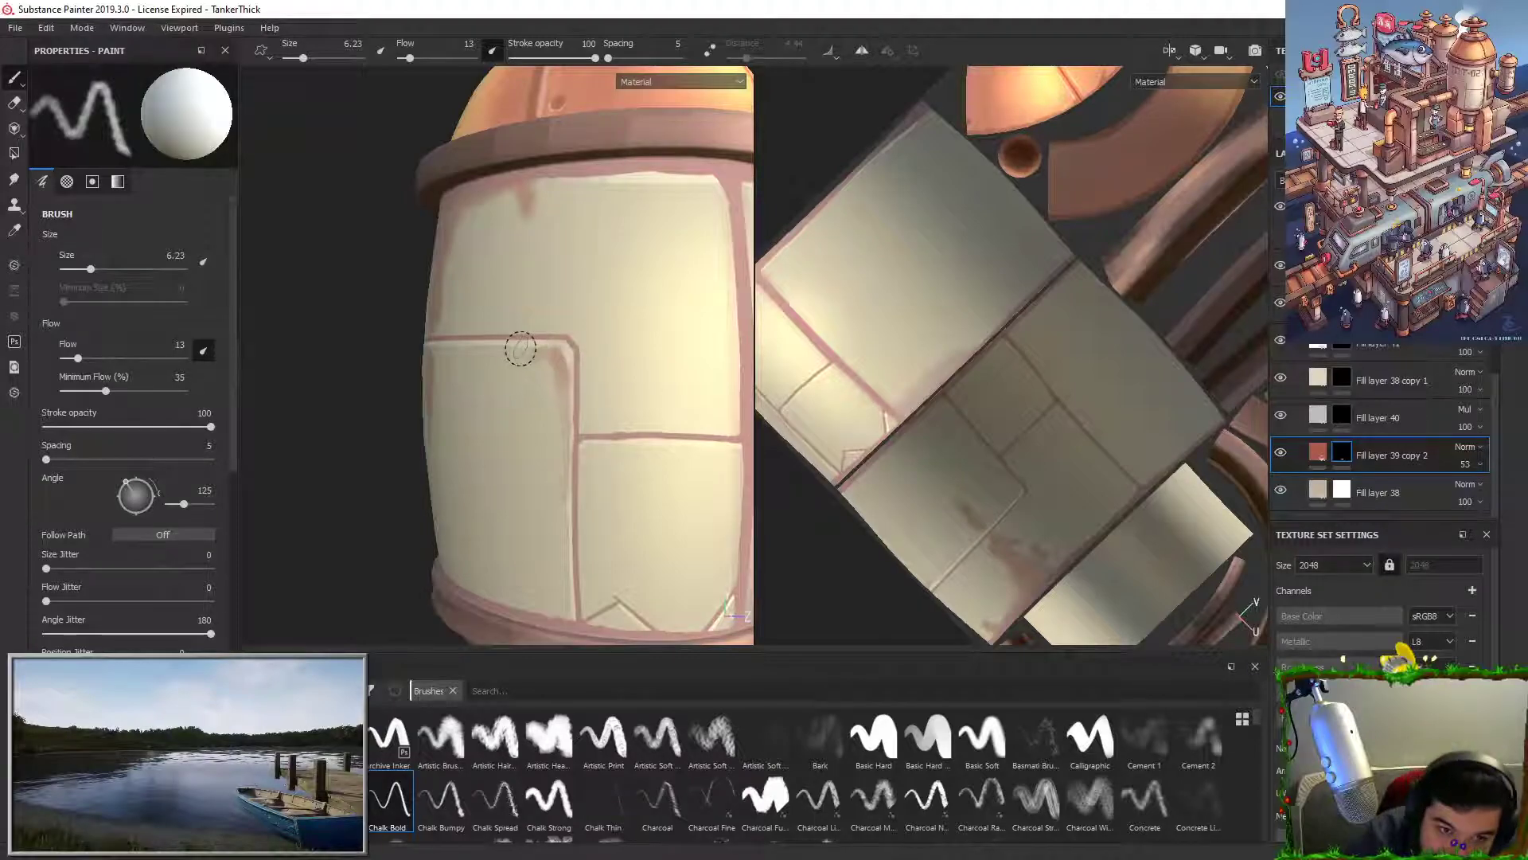
mouse_move(533, 362)
left_mouse_down()
mouse_move(551, 357)
mouse_move(508, 353)
mouse_move(529, 345)
left_mouse_up()
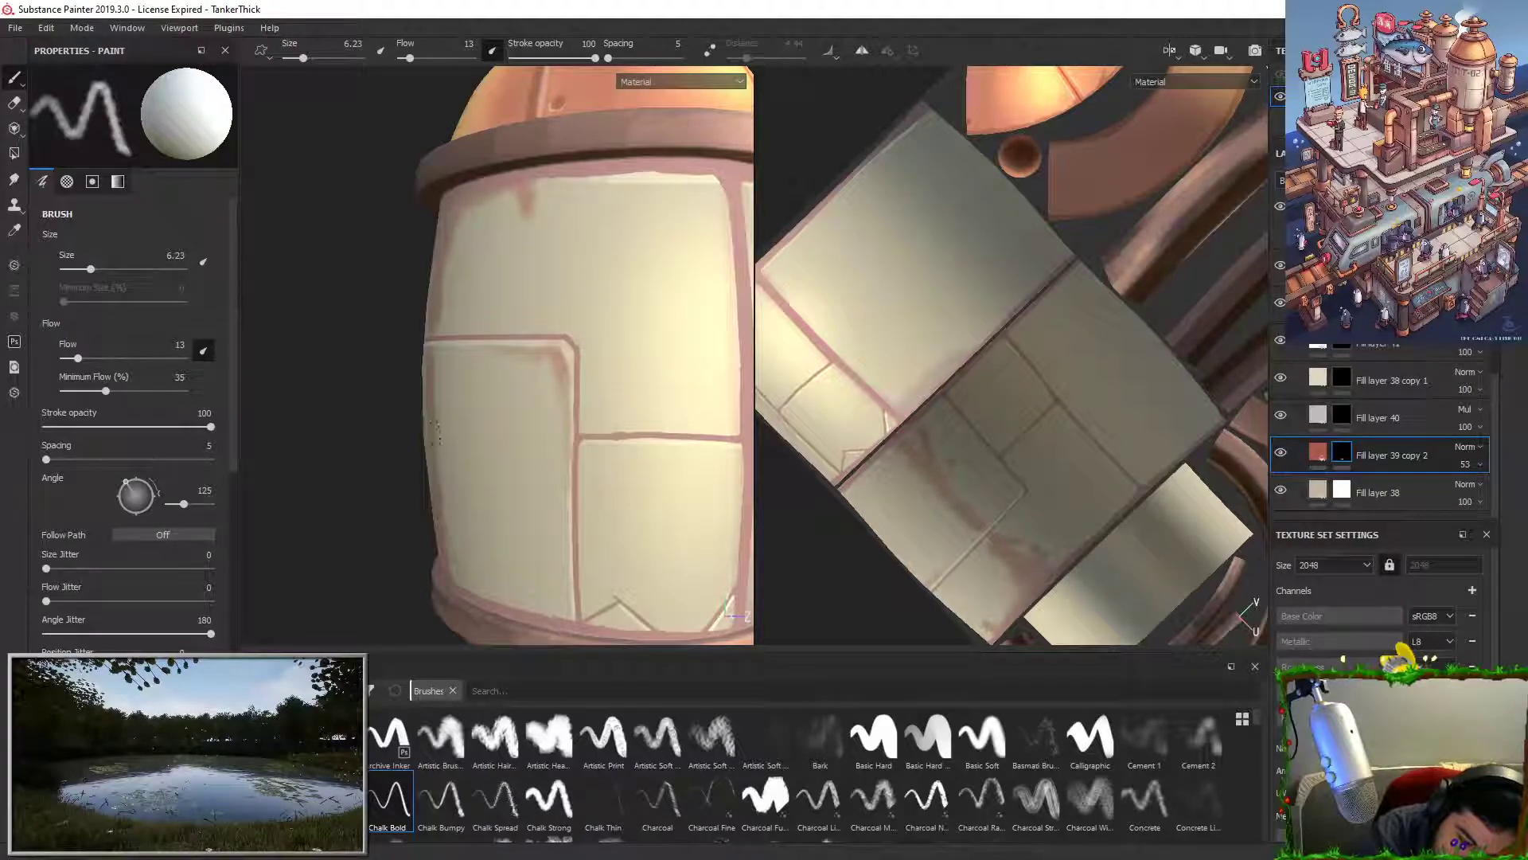
mouse_move(432, 382)
left_mouse_down()
mouse_move(455, 418)
mouse_move(450, 543)
left_mouse_up()
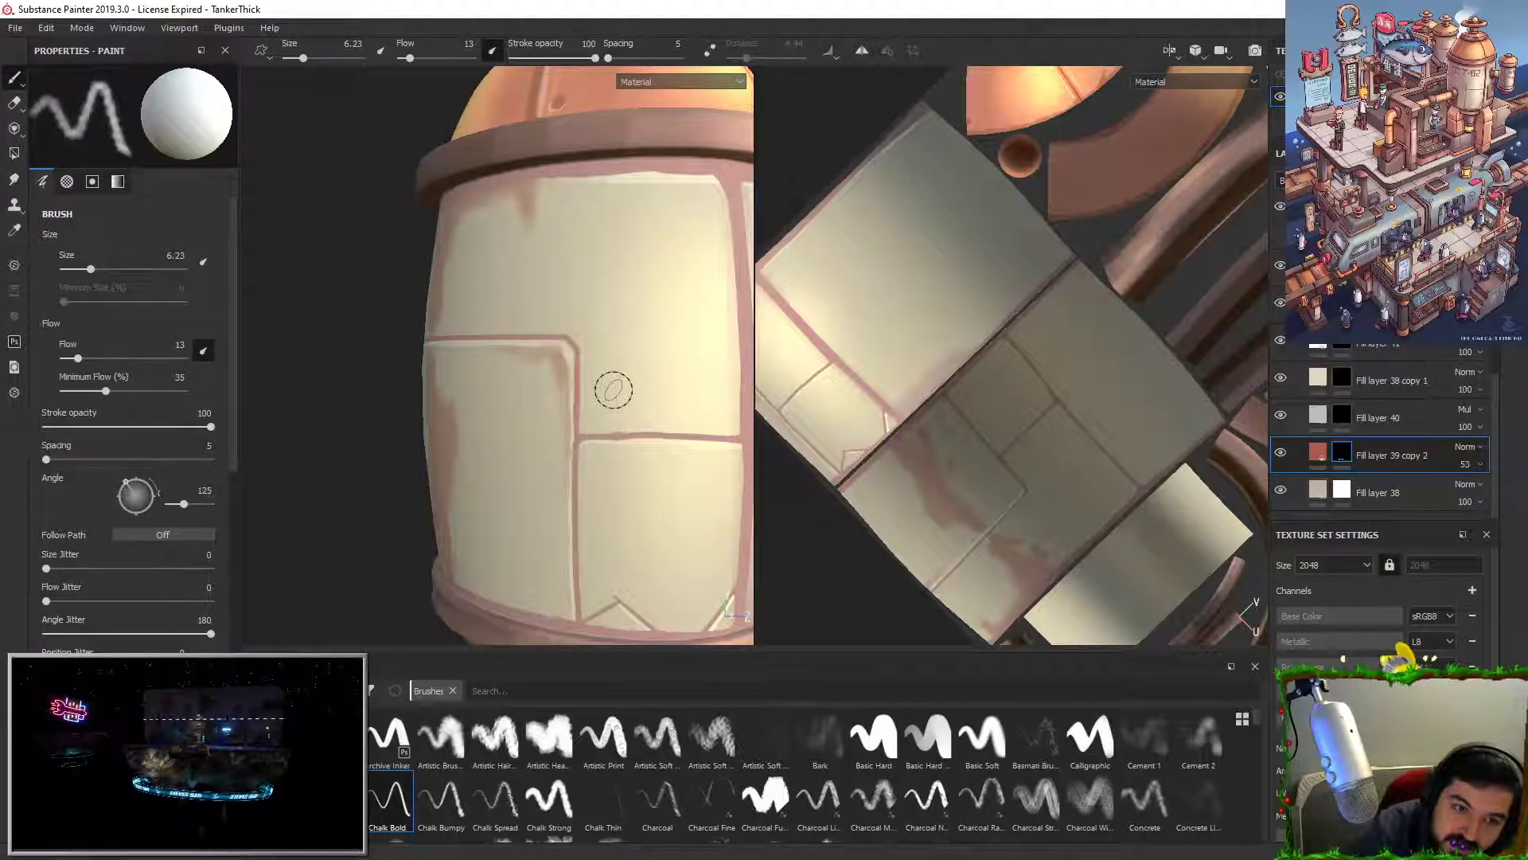
key("alt")
mouse_move(549, 327)
left_mouse_down()
mouse_move(573, 364)
mouse_move(565, 530)
left_mouse_up()
key("x")
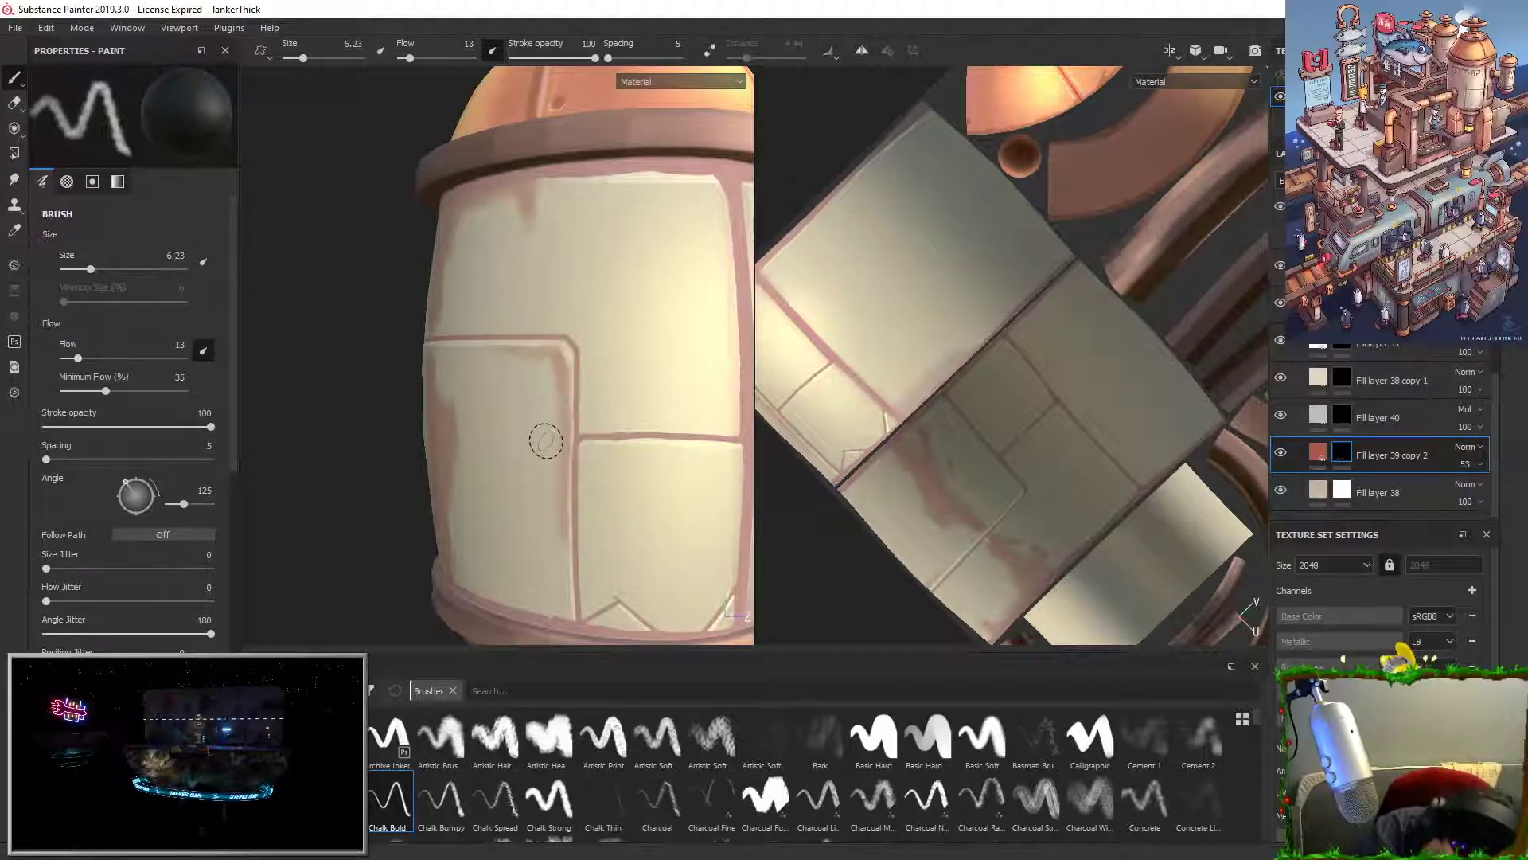
left_click_drag(552, 450, 559, 557)
left_click_drag(554, 480, 560, 551)
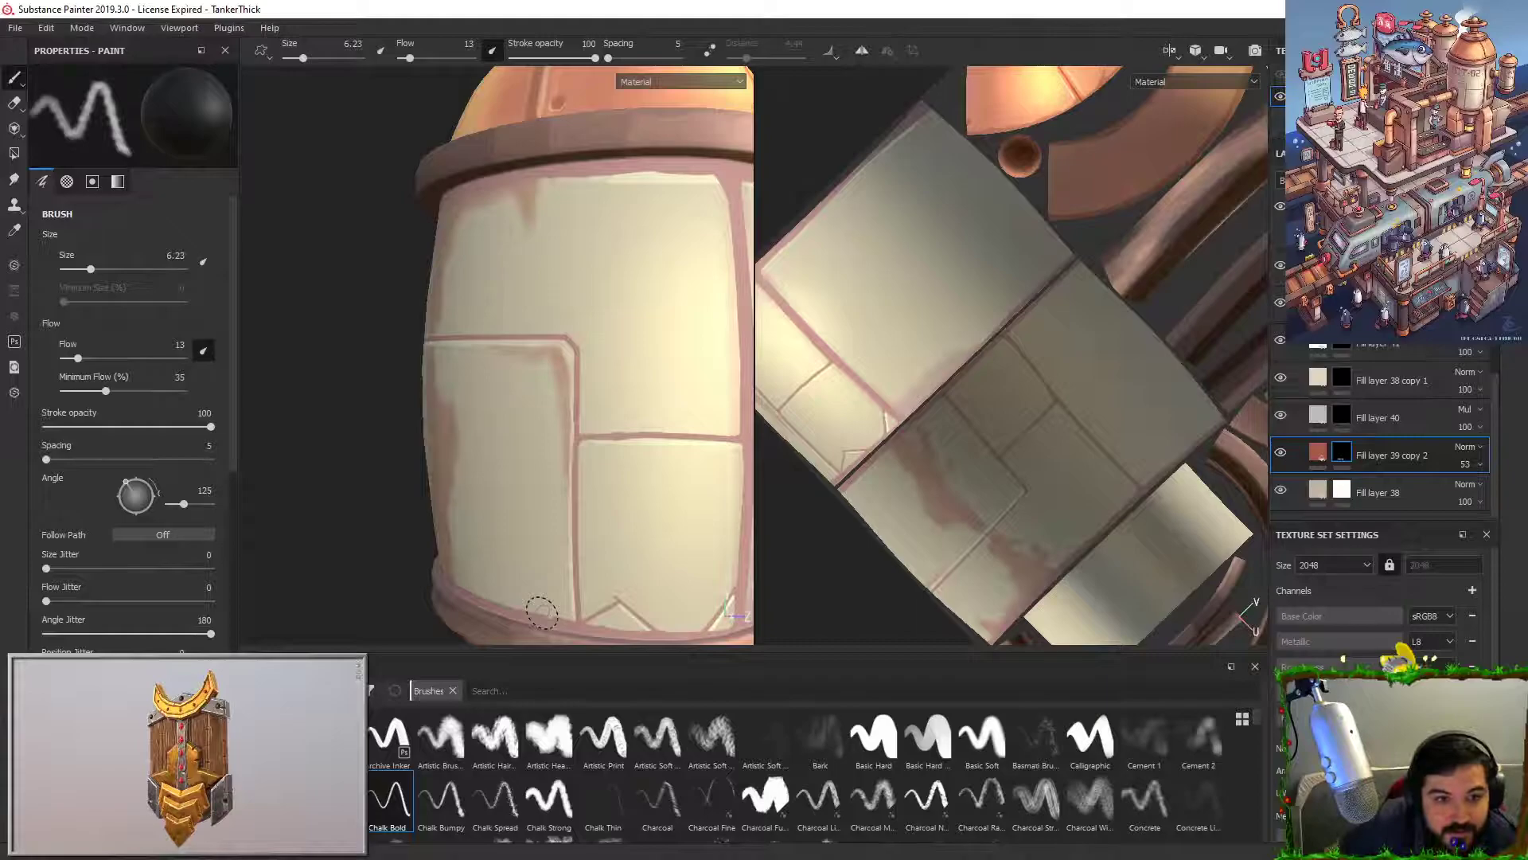
Step: Check the blurred overlay highlight by toggling its visibility, and duplicate Fill layer 43 copy 1
right_click_drag(664, 441, 702, 347, "alt")
scroll(1355, 463, "up", 1)
scroll(1348, 398, "down", 1)
scroll(1345, 378, "up", 1)
left_click(1279, 256)
left_click(1279, 255)
left_click(1342, 255)
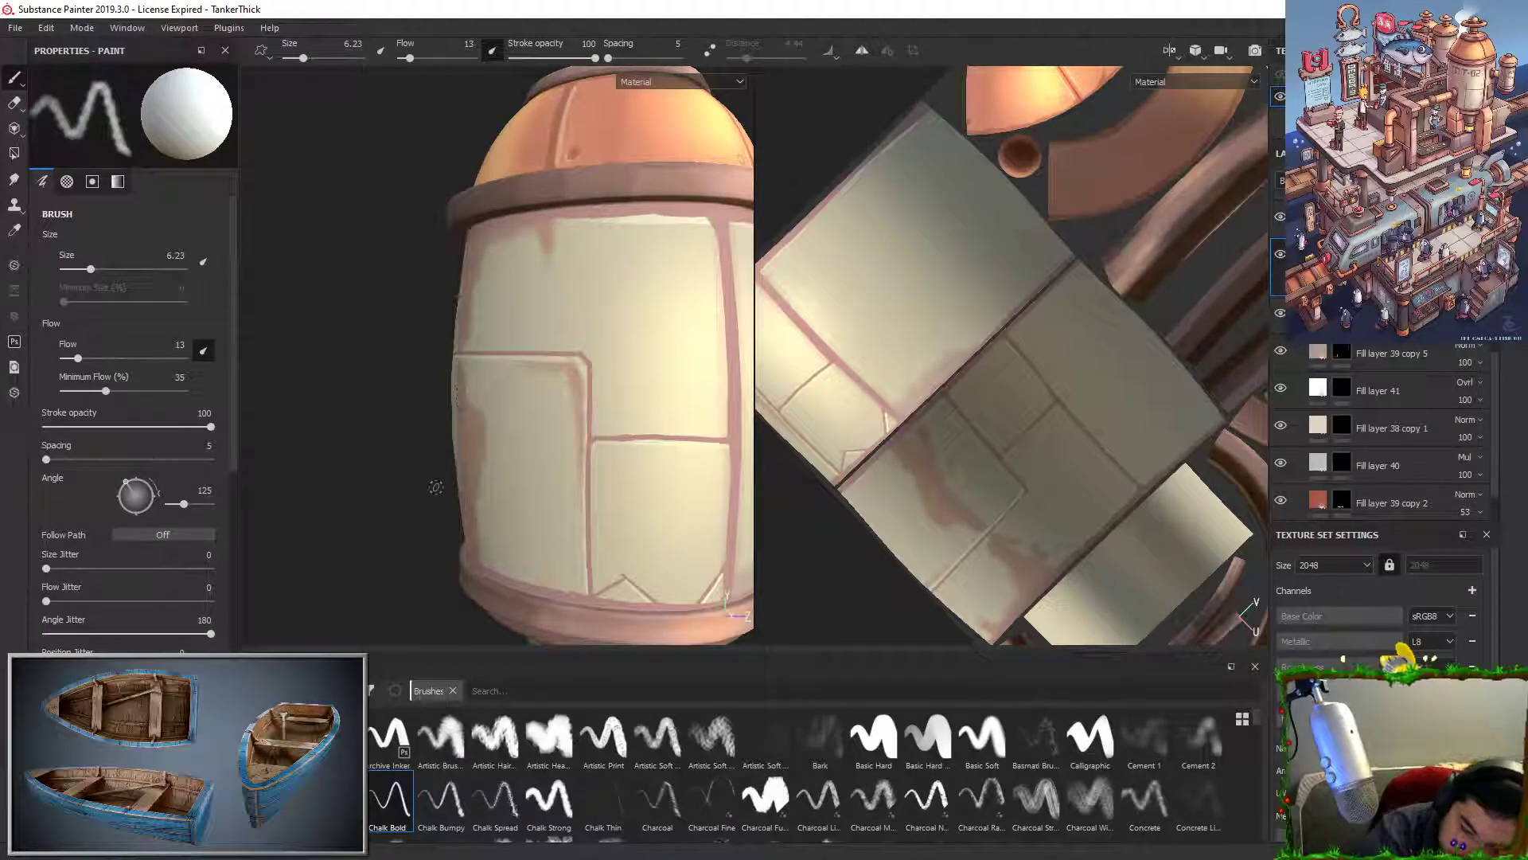
right_click(1342, 256)
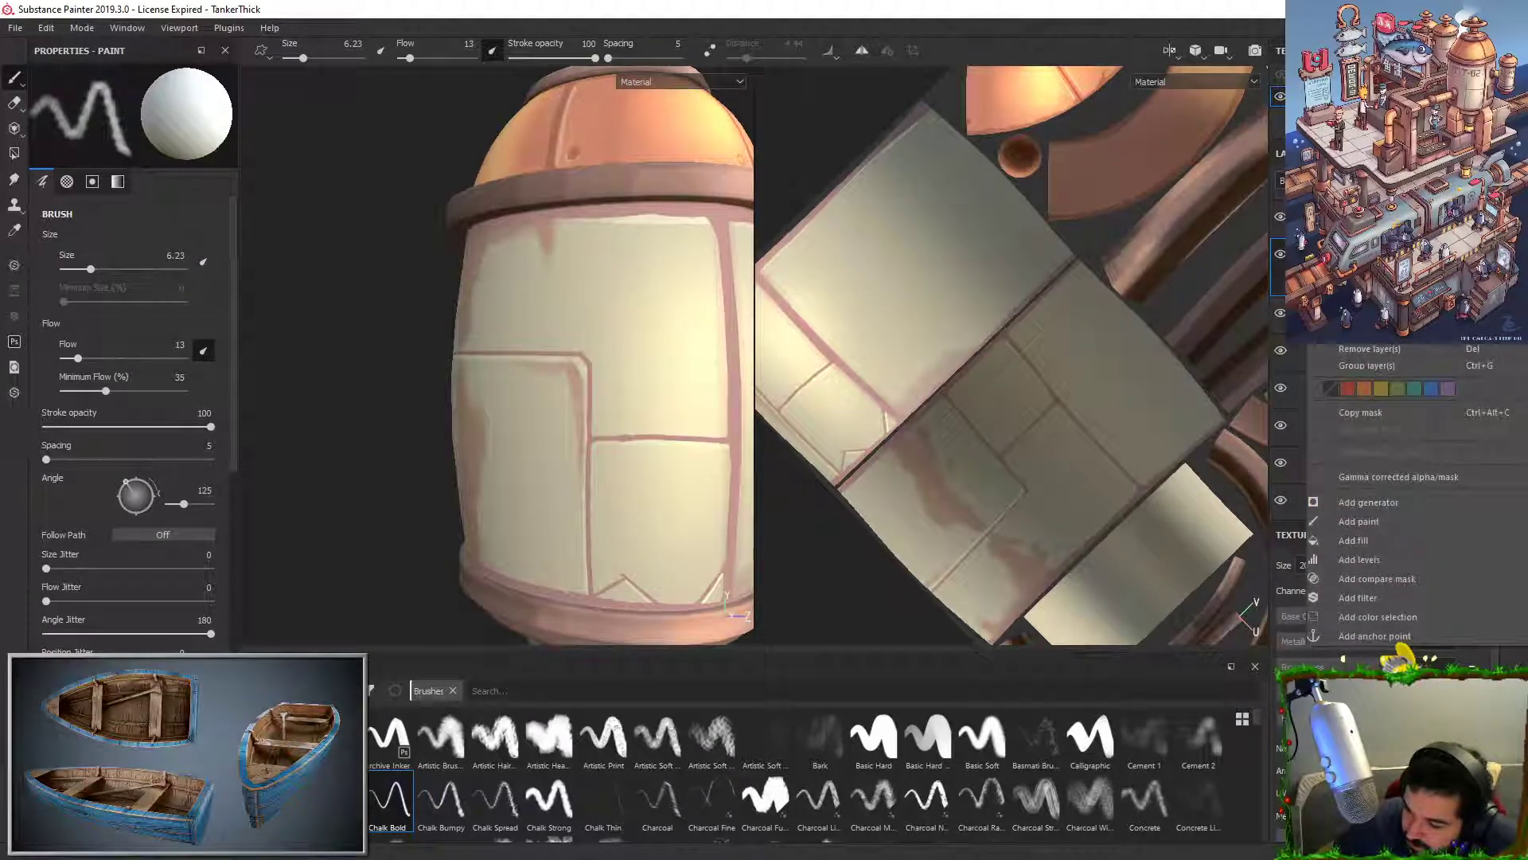
left_click(1369, 322)
Step: Clear the mask of Fill layer 43 copy 2
right_click(1342, 255)
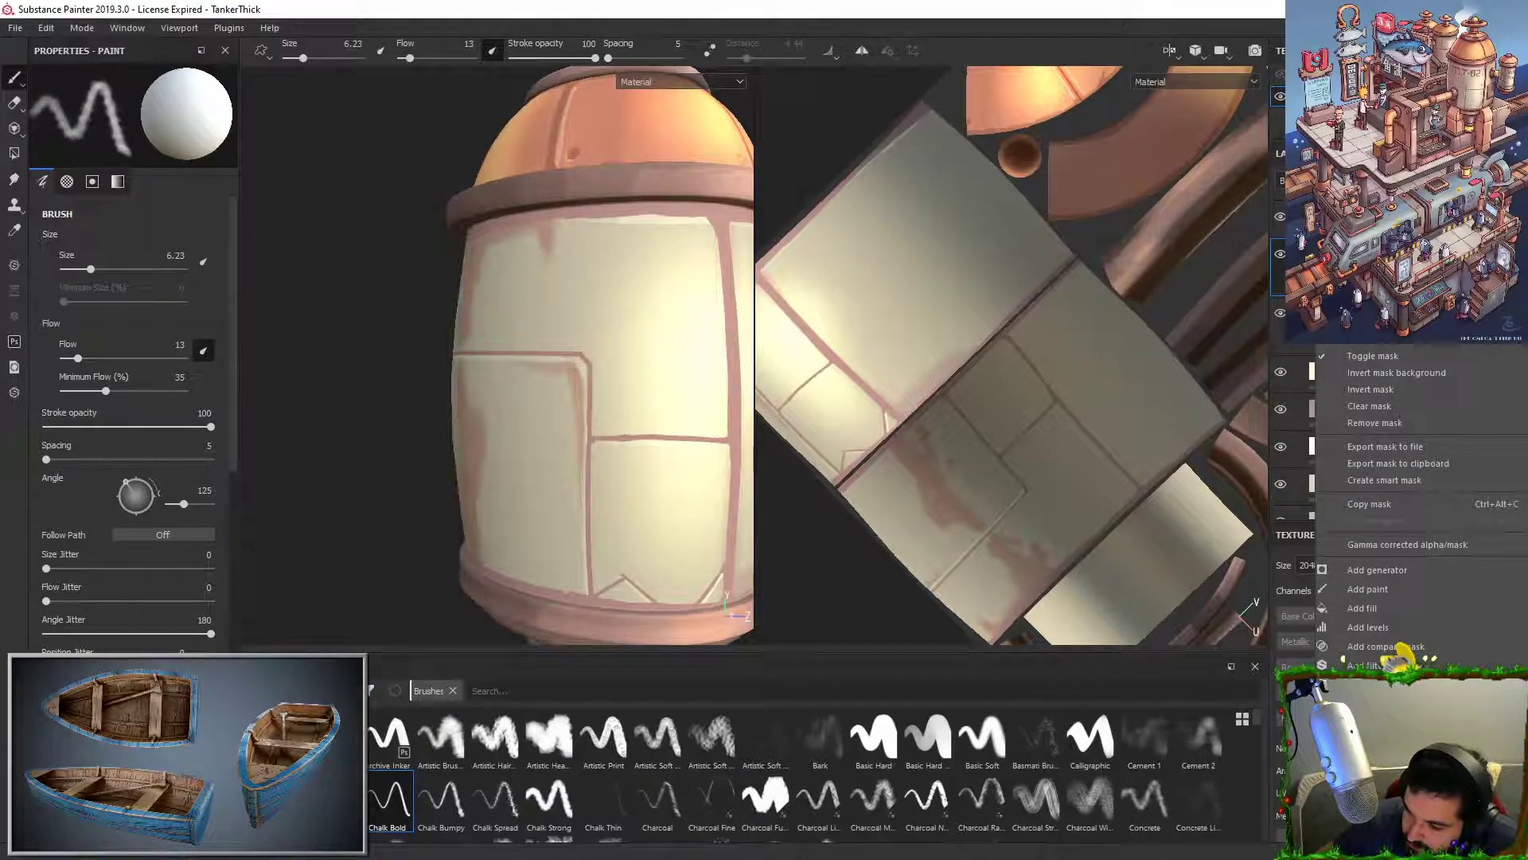
left_click(1369, 406)
key("ctrl+z")
right_click(1342, 257)
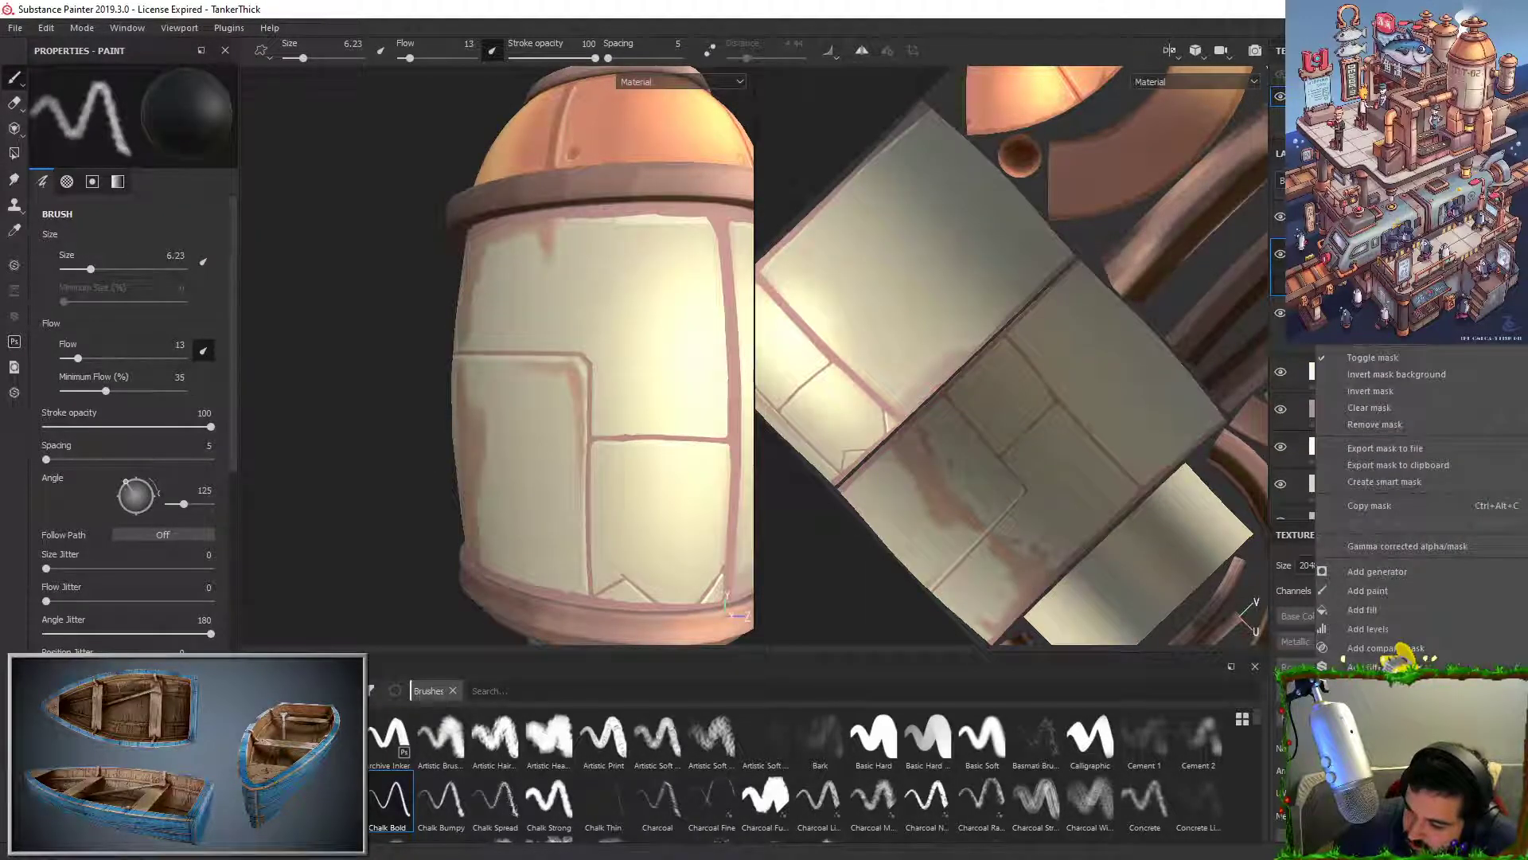
left_click(1369, 408)
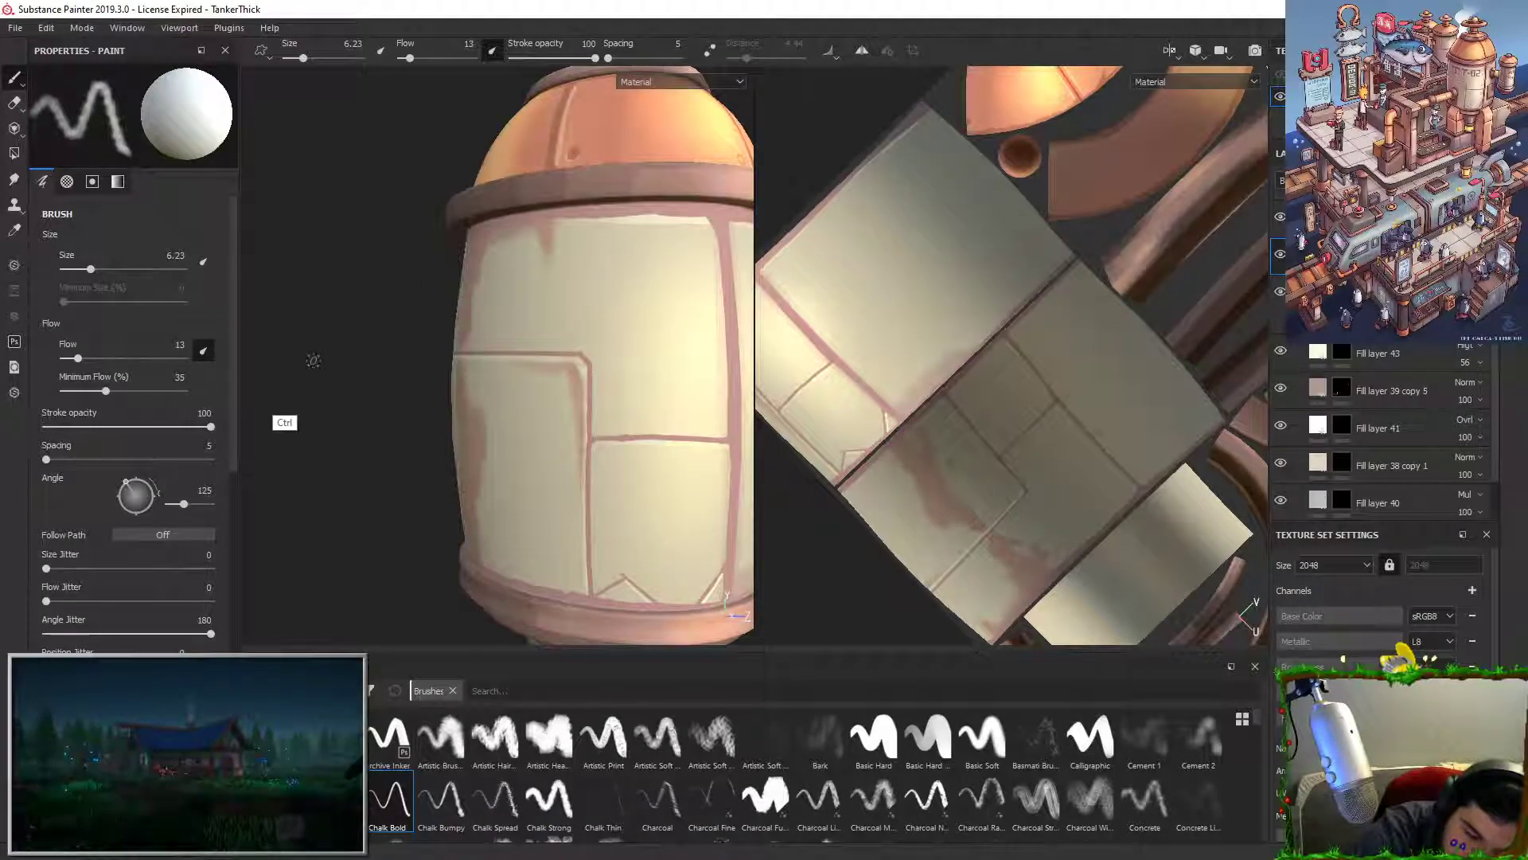
Step: Set the brush flow to 100, paint a long vertical highlight near the tank's outer edge, and trim it with black
left_click_drag(102, 359, 191, 359)
left_click_drag(467, 253, 462, 405)
key("ctrl+z")
left_click_drag(466, 263, 464, 507)
key("ctrl+z")
left_click_drag(468, 249, 465, 532)
left_click_drag(463, 356, 466, 445)
left_click_drag(471, 250, 469, 367)
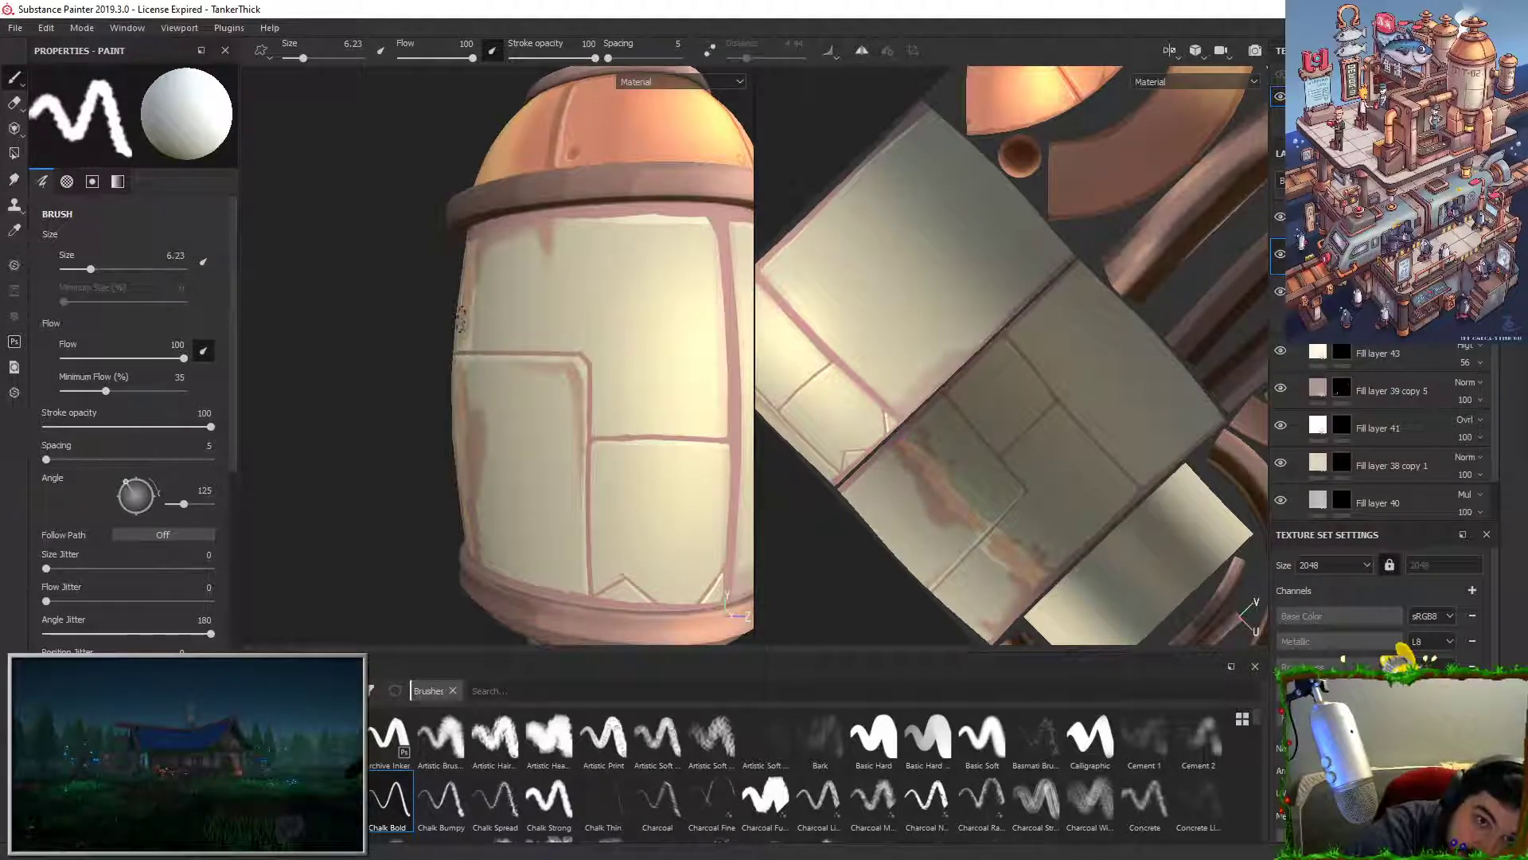
left_click_drag(467, 263, 468, 522)
key("x")
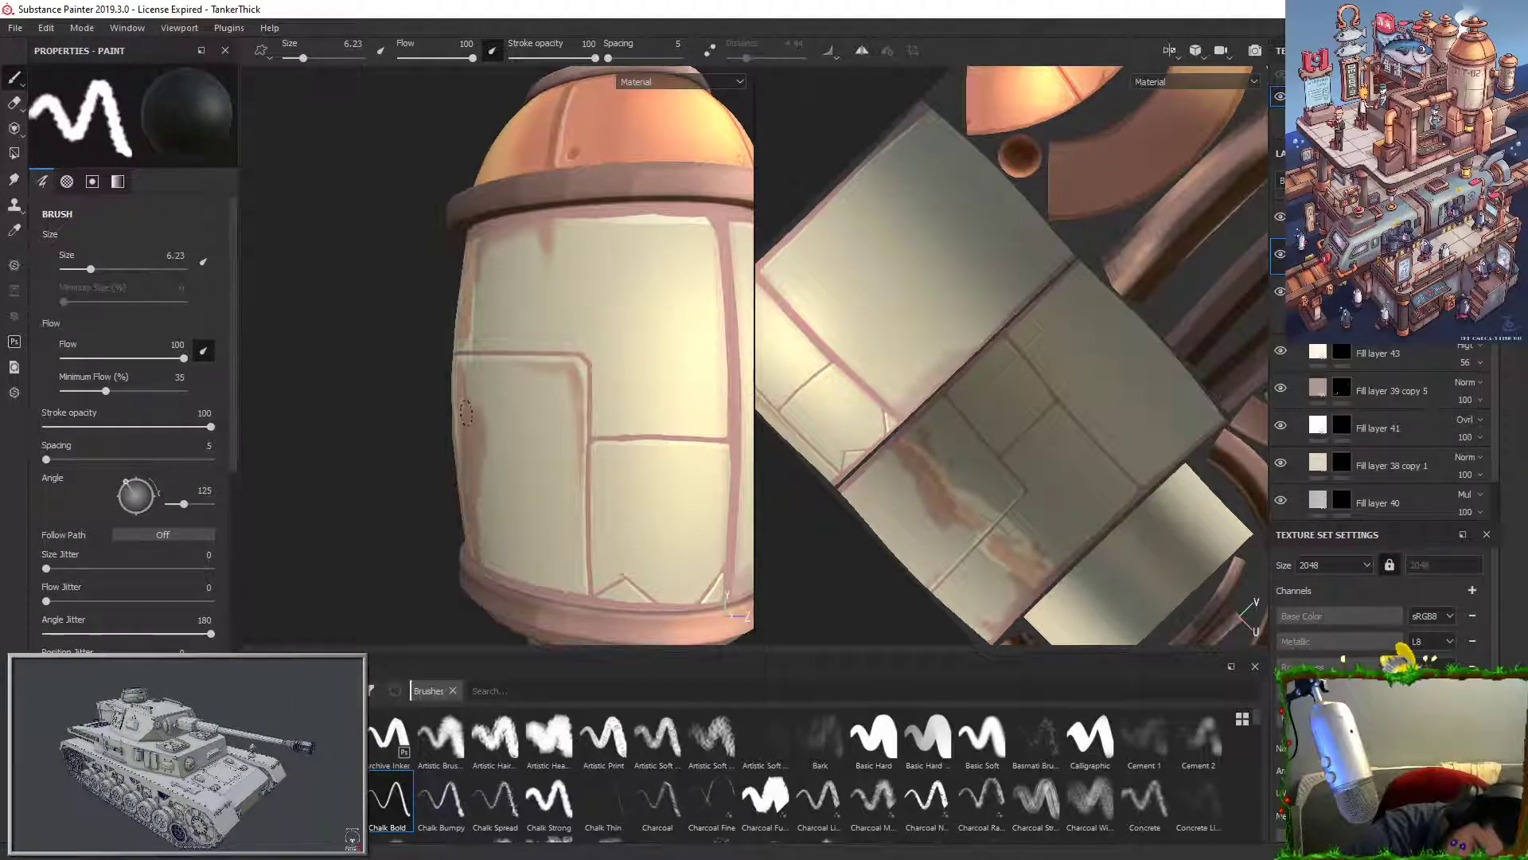
left_click_drag(472, 307, 471, 351)
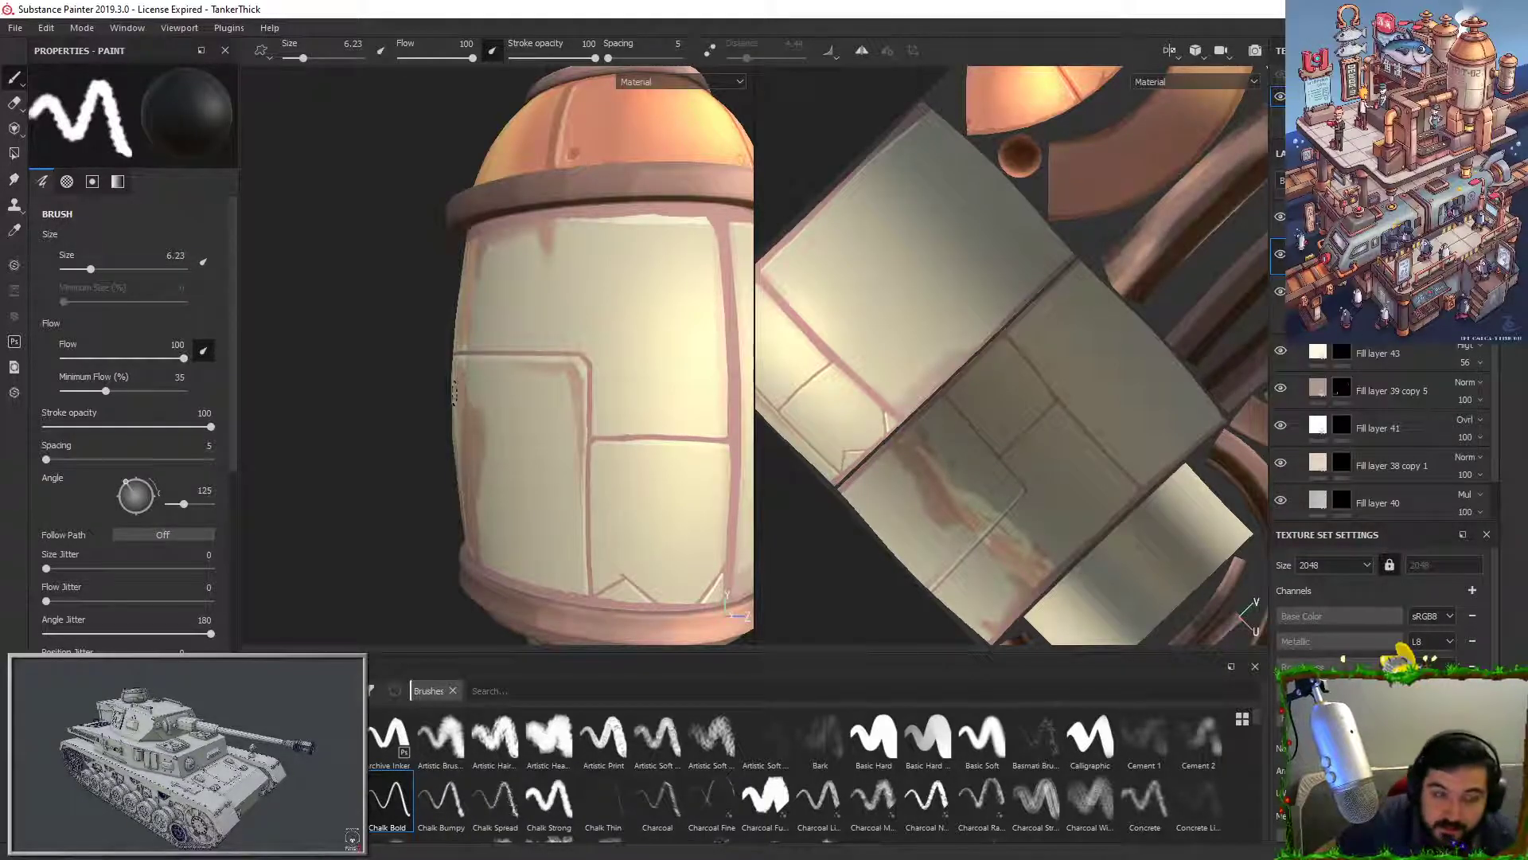
Step: Change Fill layer 43 copy 2's blending mode and add a Blur filter with intensity 2.11 to its mask
left_click(1469, 249)
left_click(1463, 521)
right_click(1342, 254)
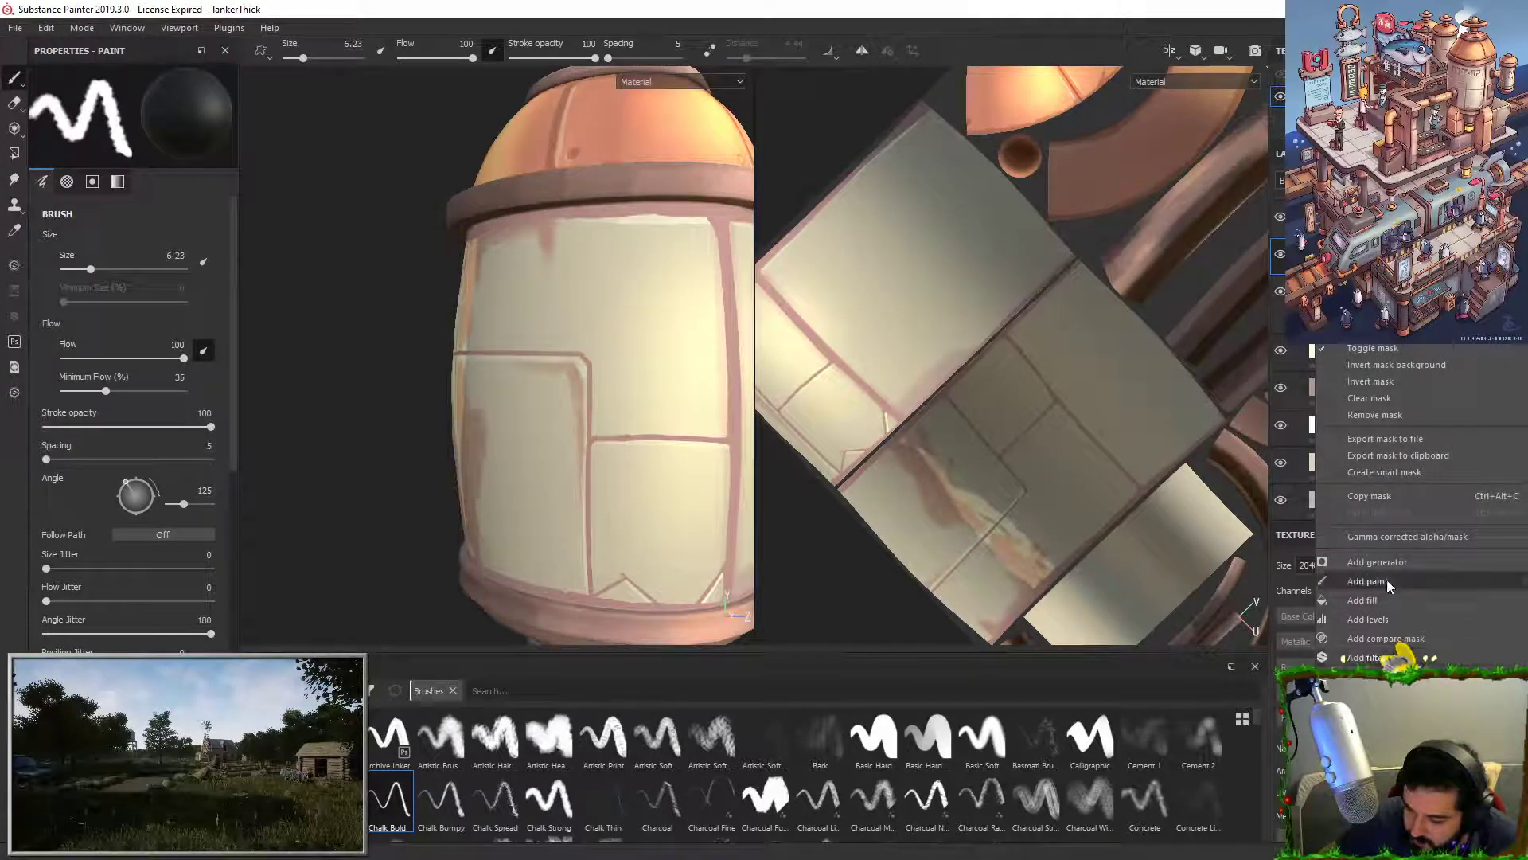
left_click(1365, 658)
left_click(184, 112)
left_click(298, 154)
mouse_move(56, 185)
left_mouse_down()
mouse_move(105, 188)
mouse_move(74, 187)
left_mouse_up()
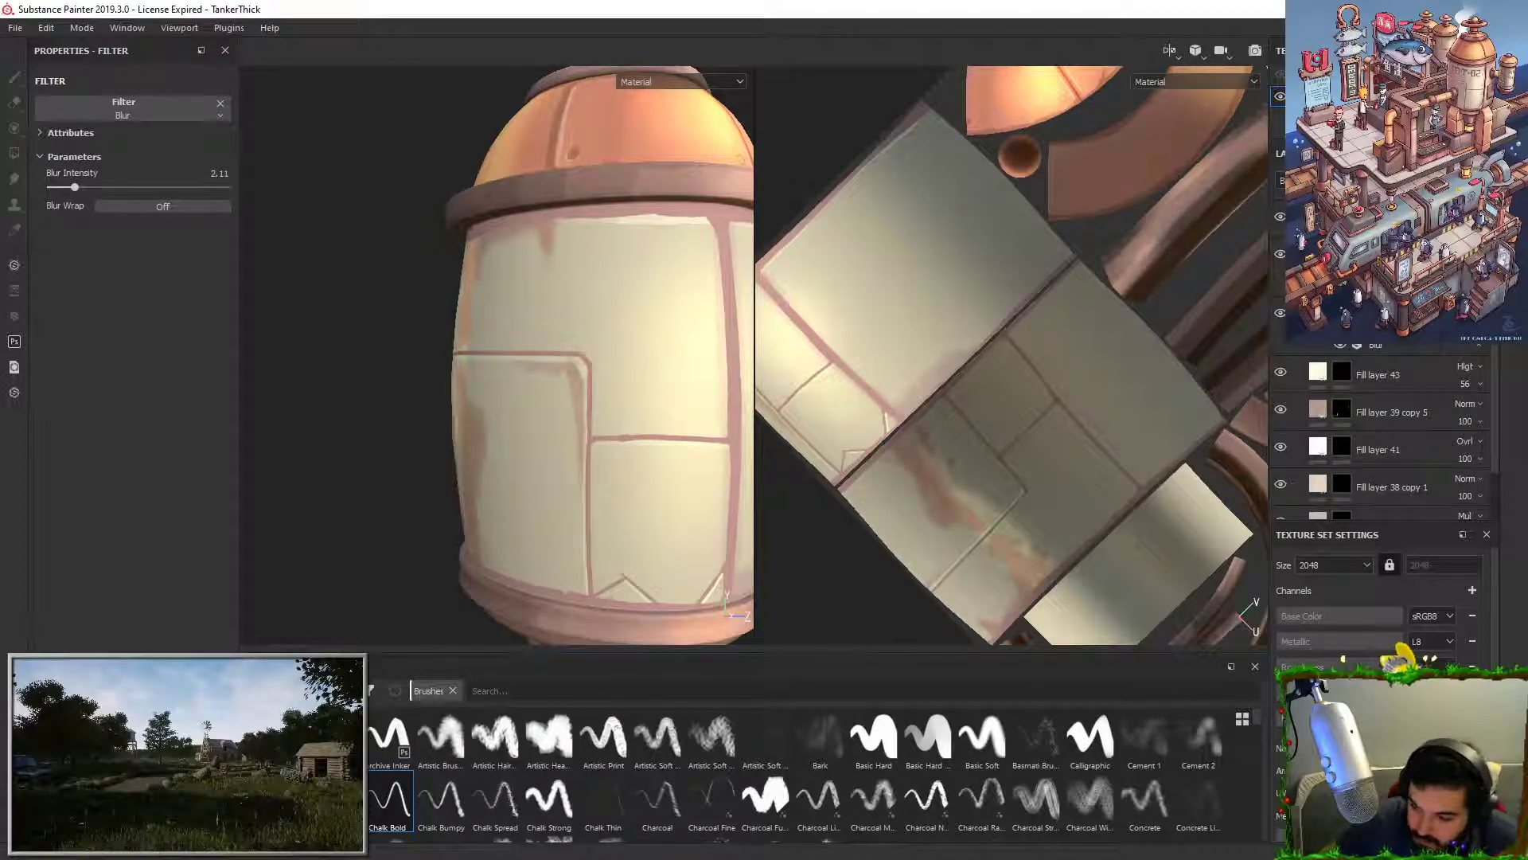
Step: Set Fill layer 43 copy 2's blending mode to Normal and review the edge highlight on the whole tank
right_click_drag(670, 350, 624, 61, "alt")
middle_click_drag(703, 388, 589, 385, "alt")
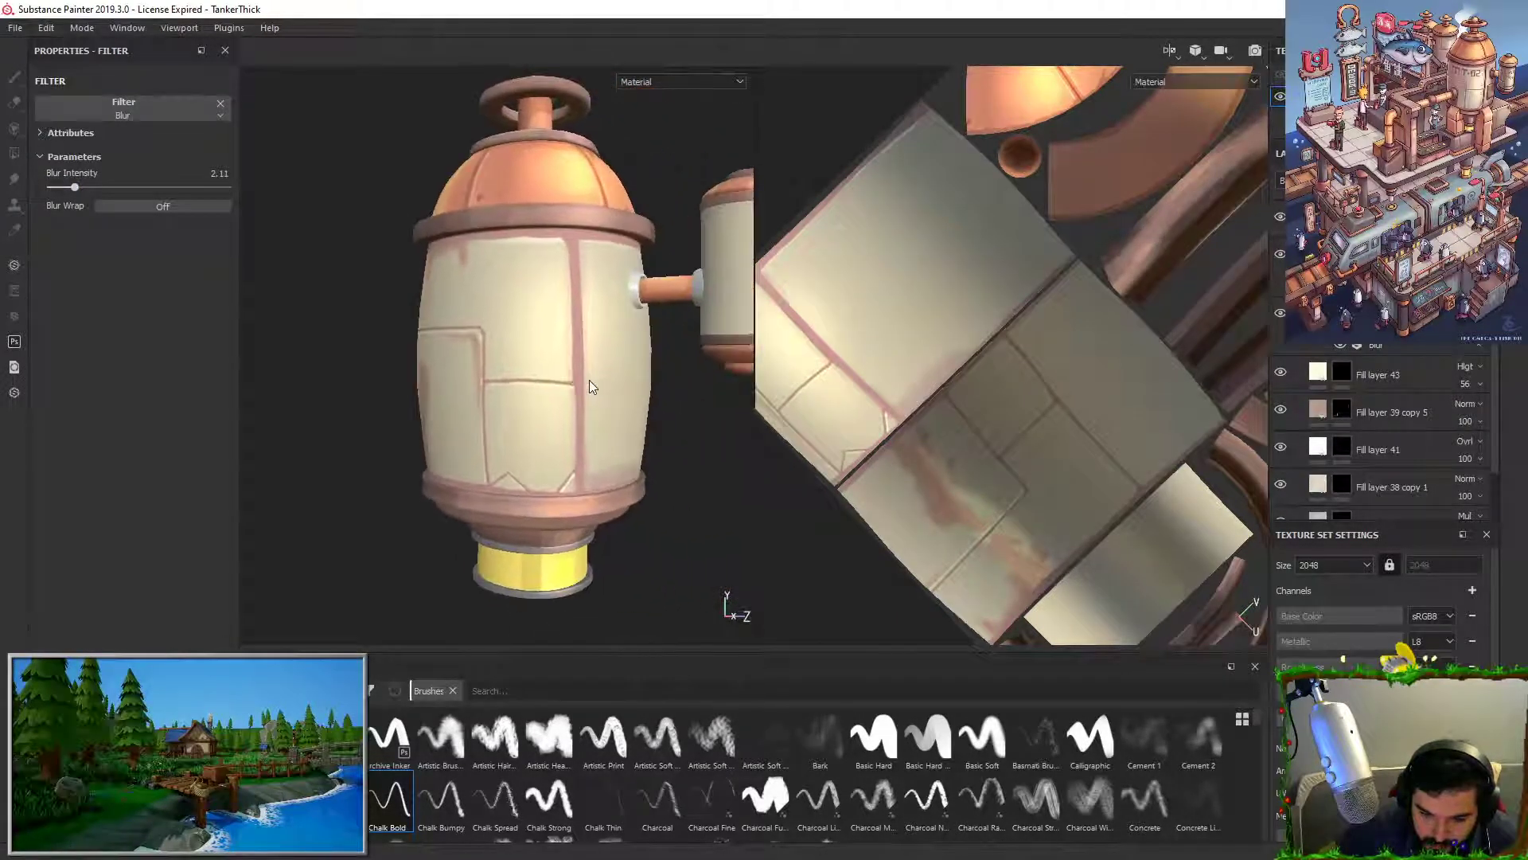
scroll(1404, 362, "up", 2)
left_click(1472, 349)
left_click(1450, 361)
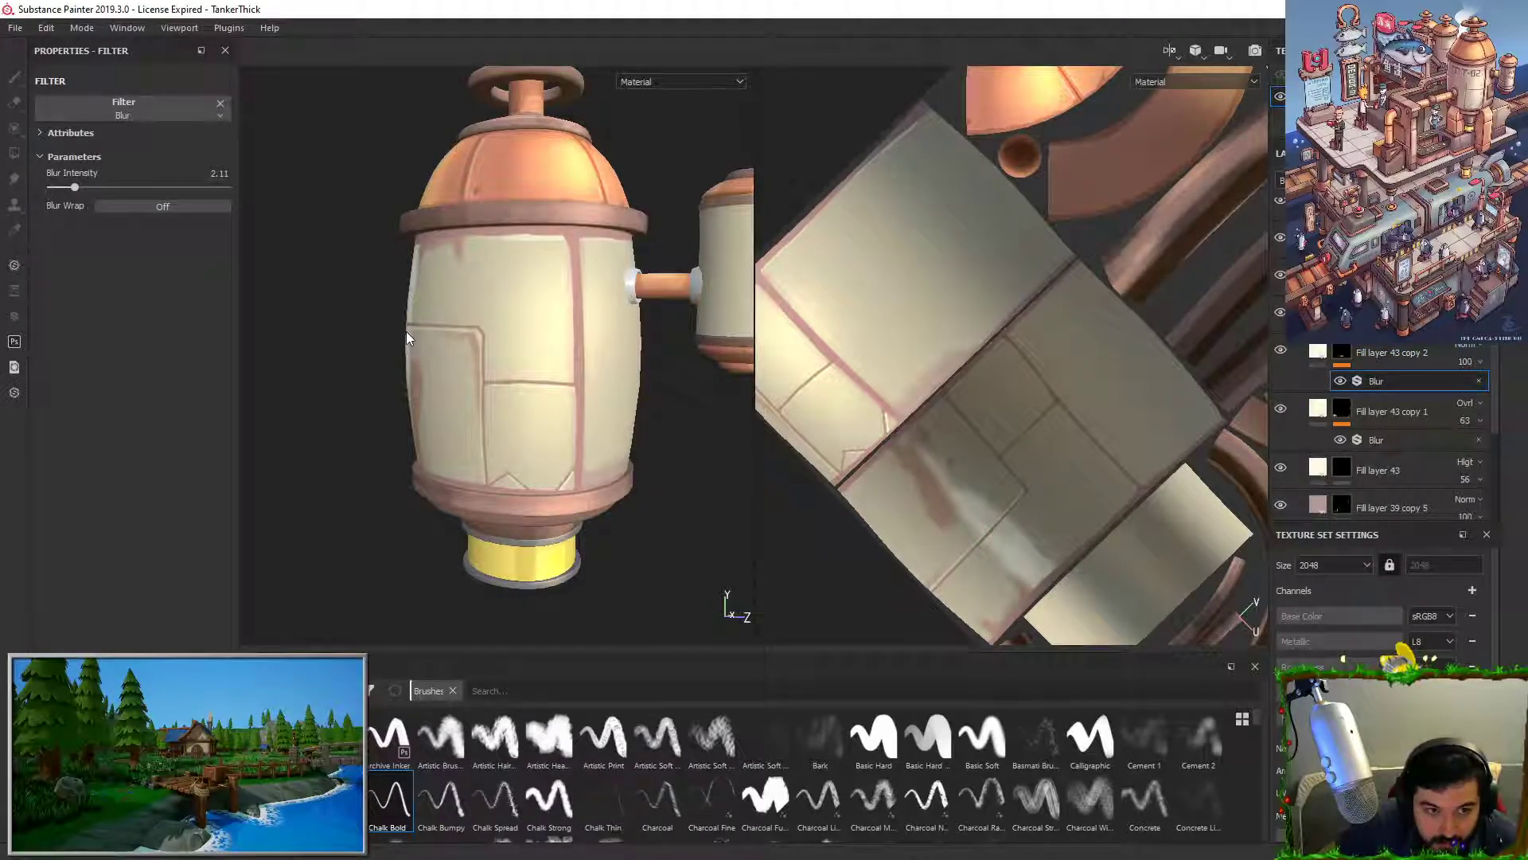
middle_click_drag(510, 308, 528, 303, "alt")
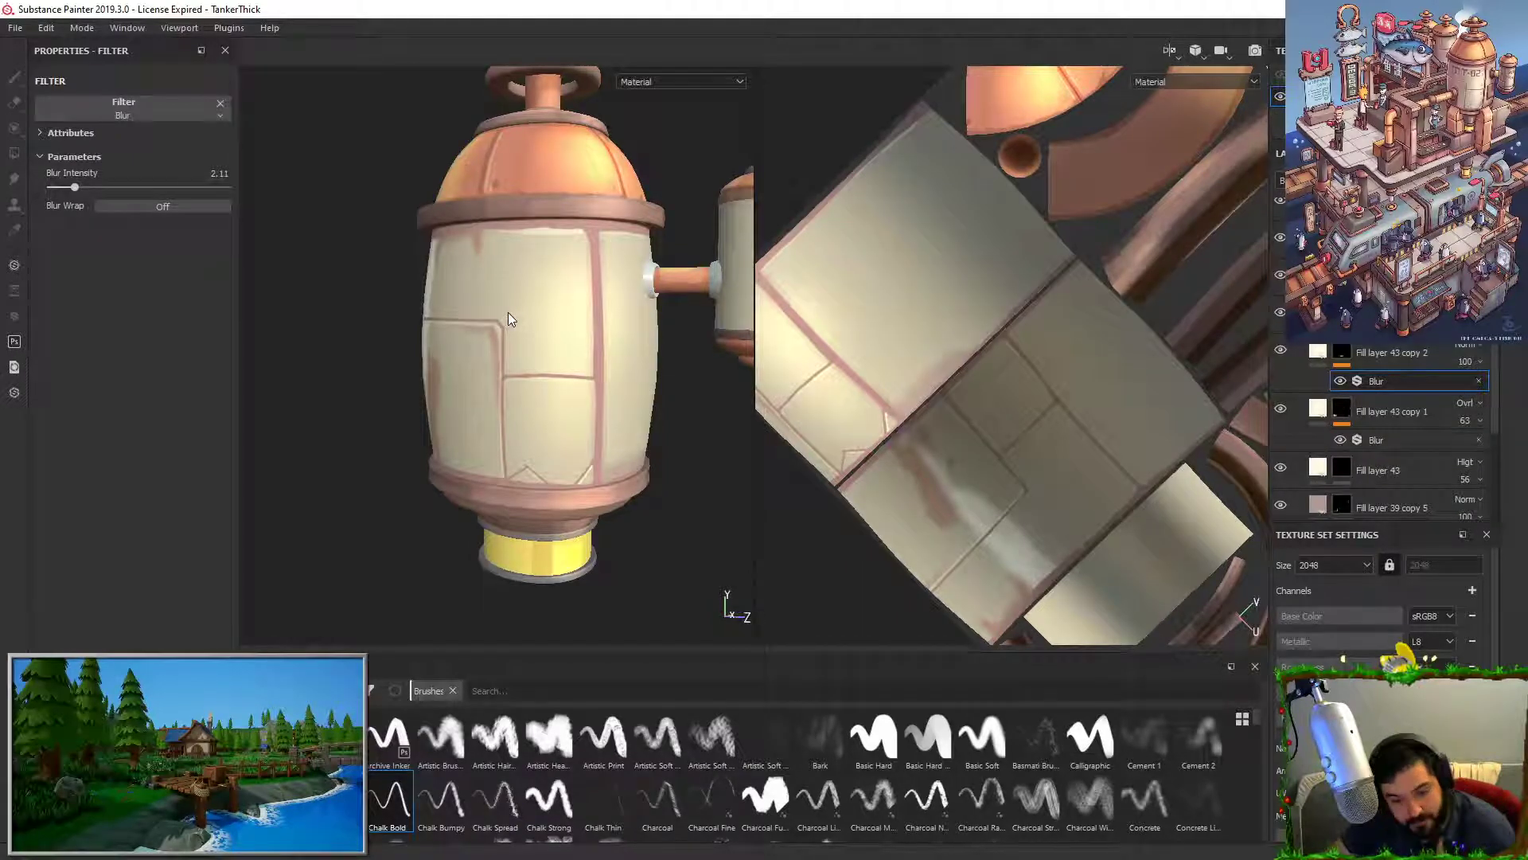
left_click_drag(531, 286, 550, 305, "alt")
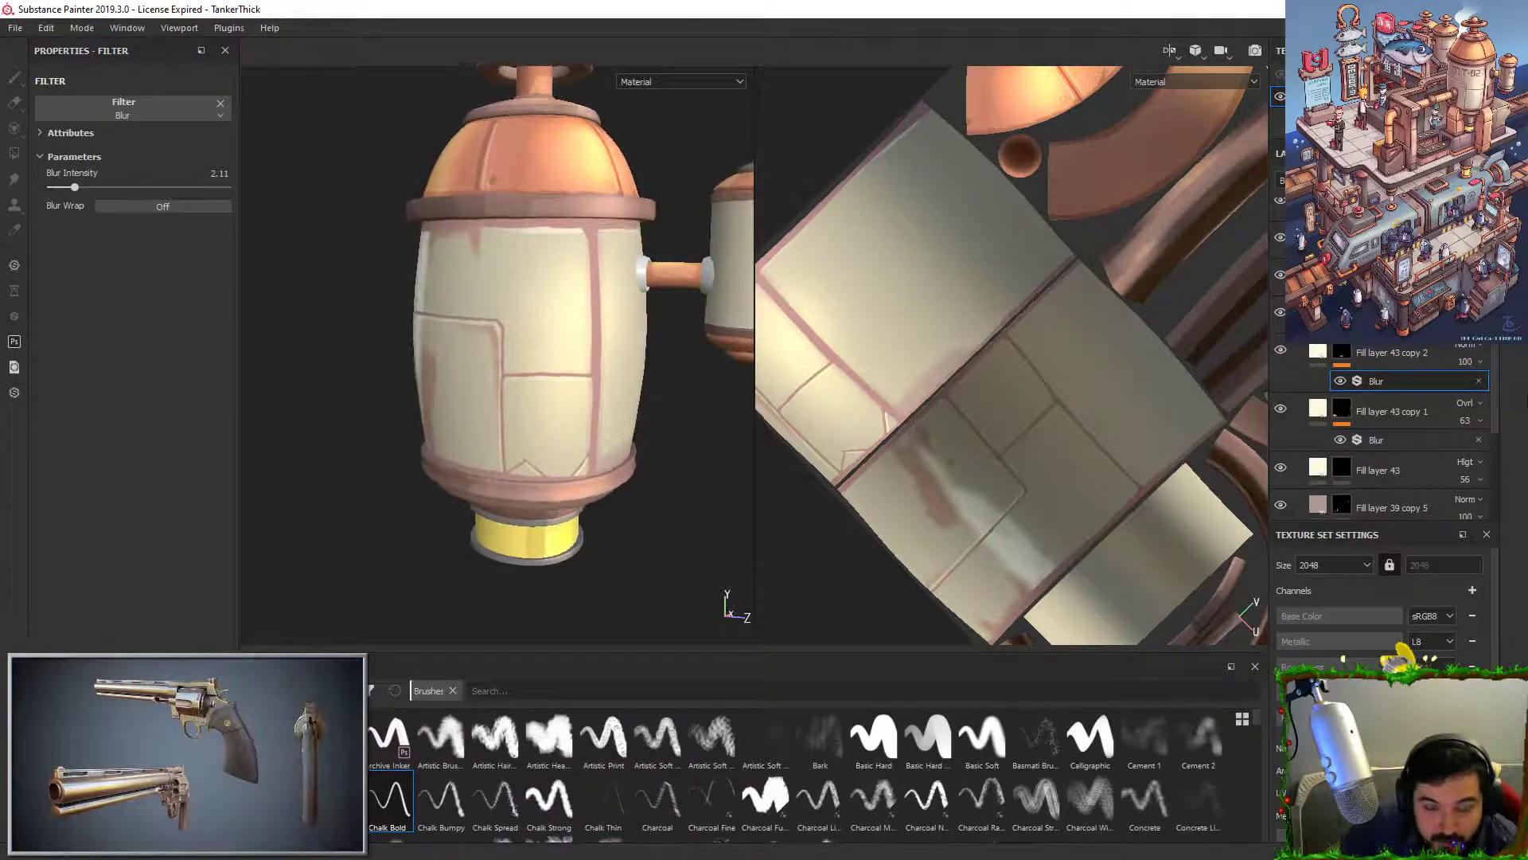
Step: Target Fill layer 42's mask, undo a test stroke on the tank body and set the brush size to 38.01
scroll(1377, 318, "up", 2)
left_click(1345, 297)
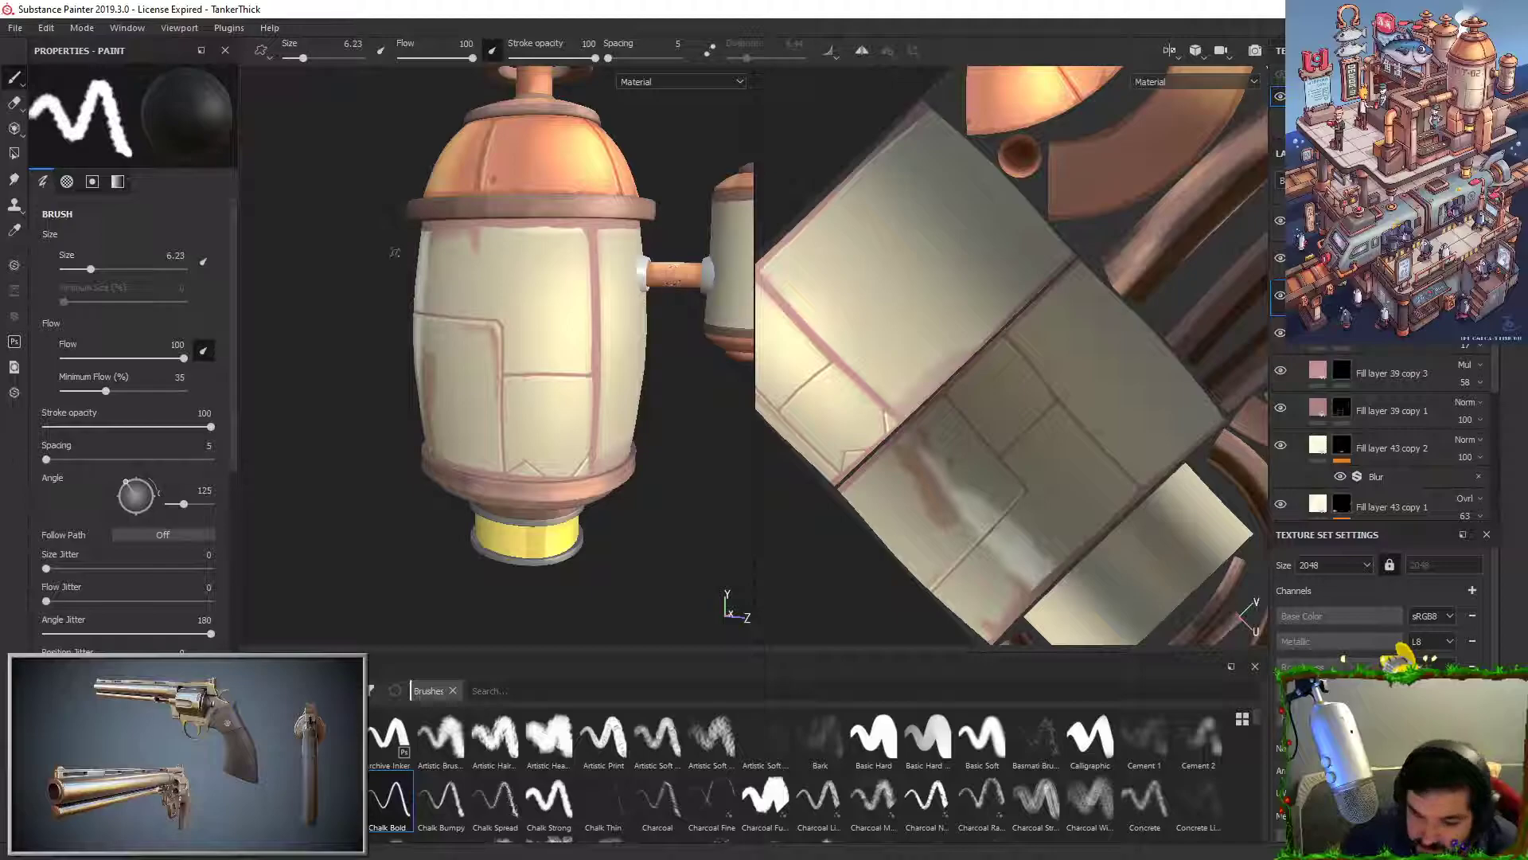
key("x")
left_click_drag(530, 244, 527, 444)
key("ctrl+z")
right_click_drag(531, 341, 526, 321, "alt")
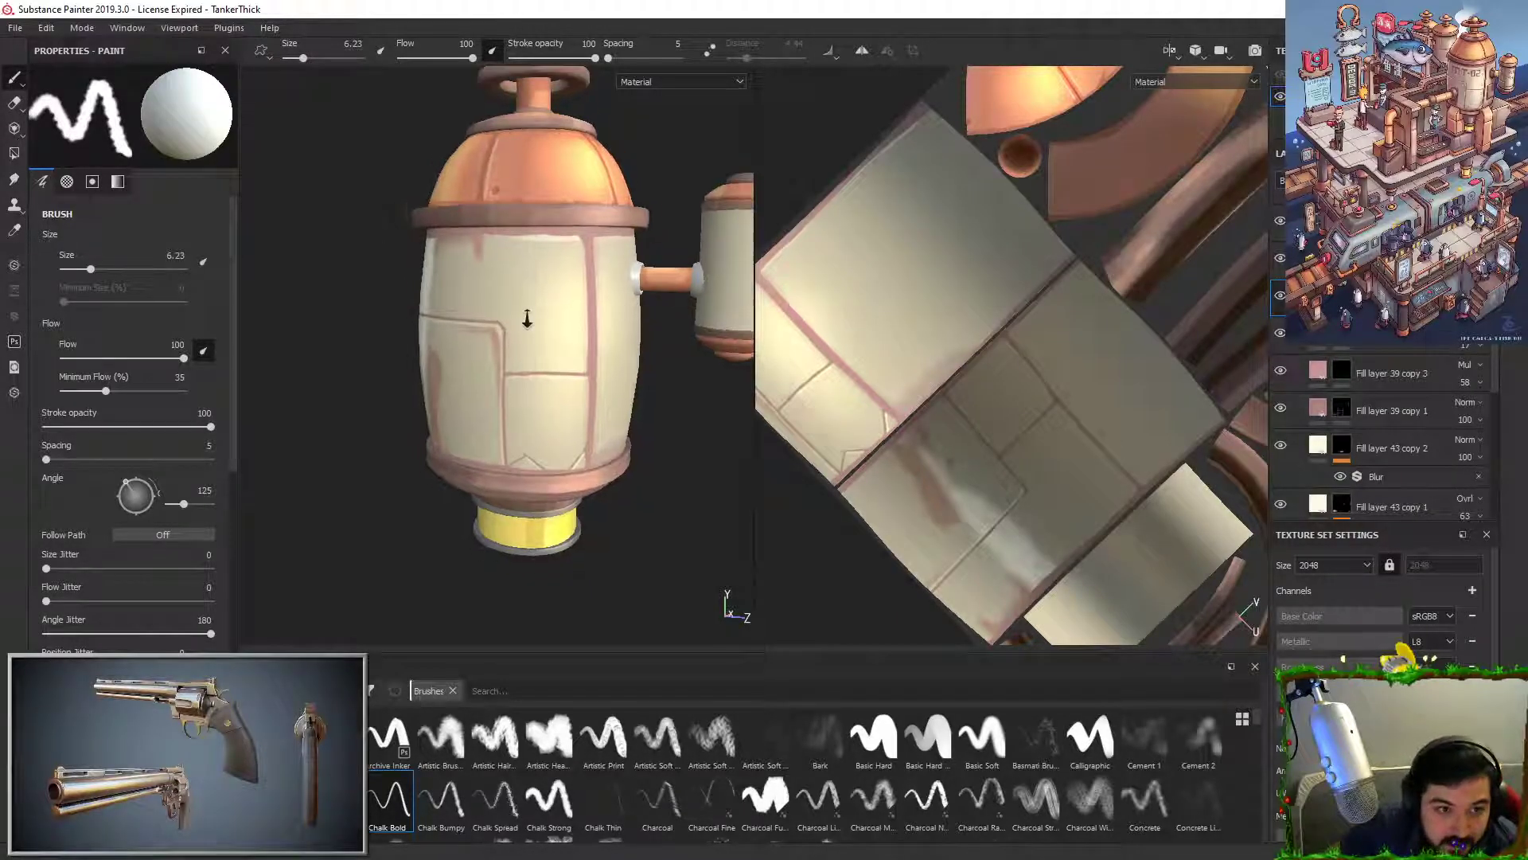
middle_click_drag(526, 321, 528, 338, "alt")
left_click_drag(91, 269, 136, 269)
Step: Paint broad multiply shading down the front and outer edge of the tank body on Fill layer 42's mask
mouse_move(432, 278)
left_mouse_down()
mouse_move(446, 434)
mouse_move(430, 407)
left_mouse_up()
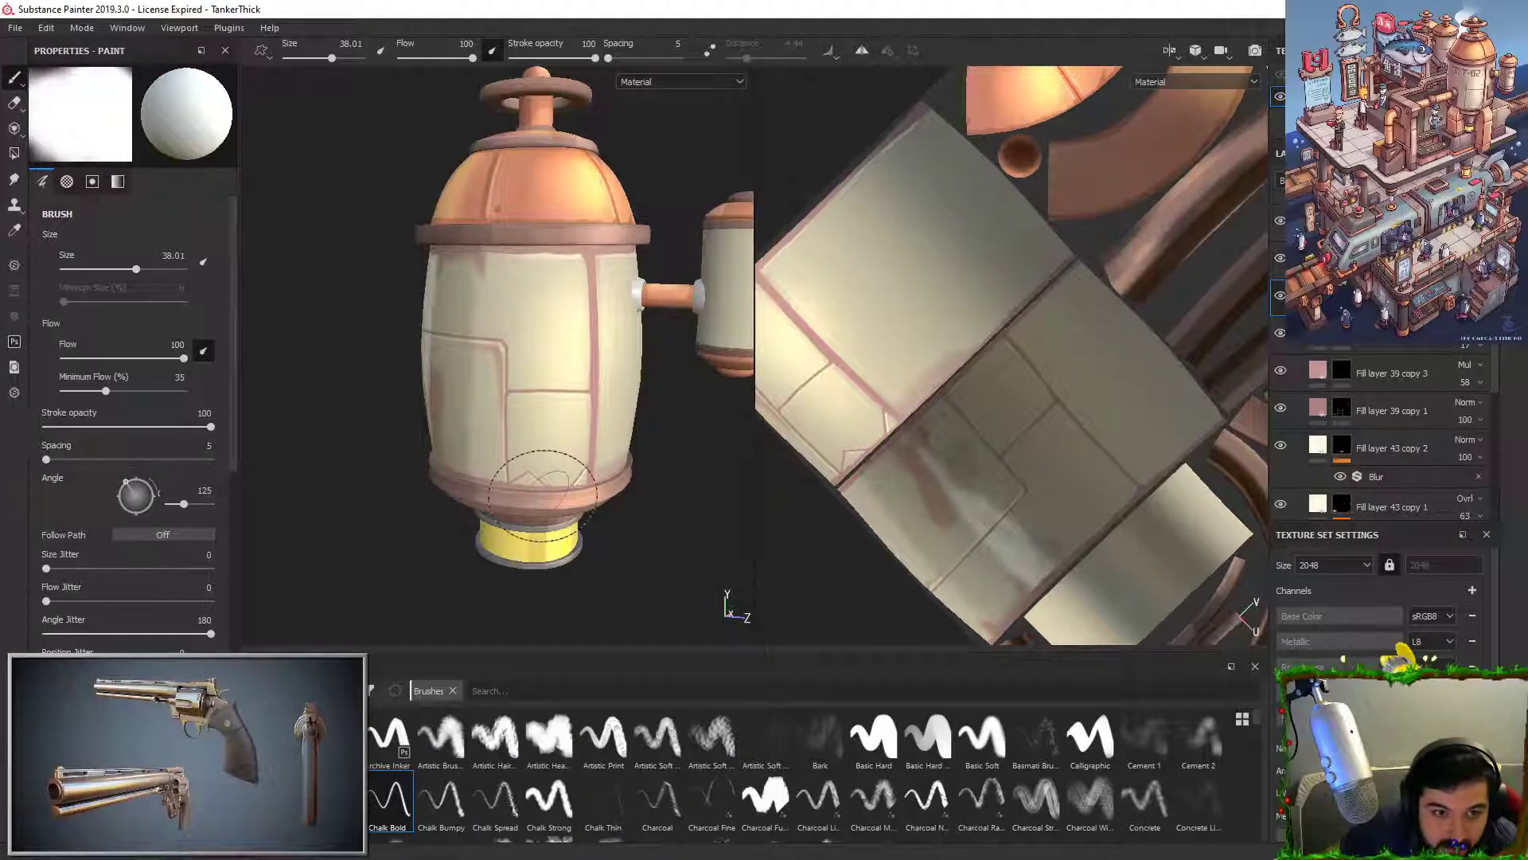
scroll(539, 502, "down", 1)
left_click_drag(494, 274, 483, 485)
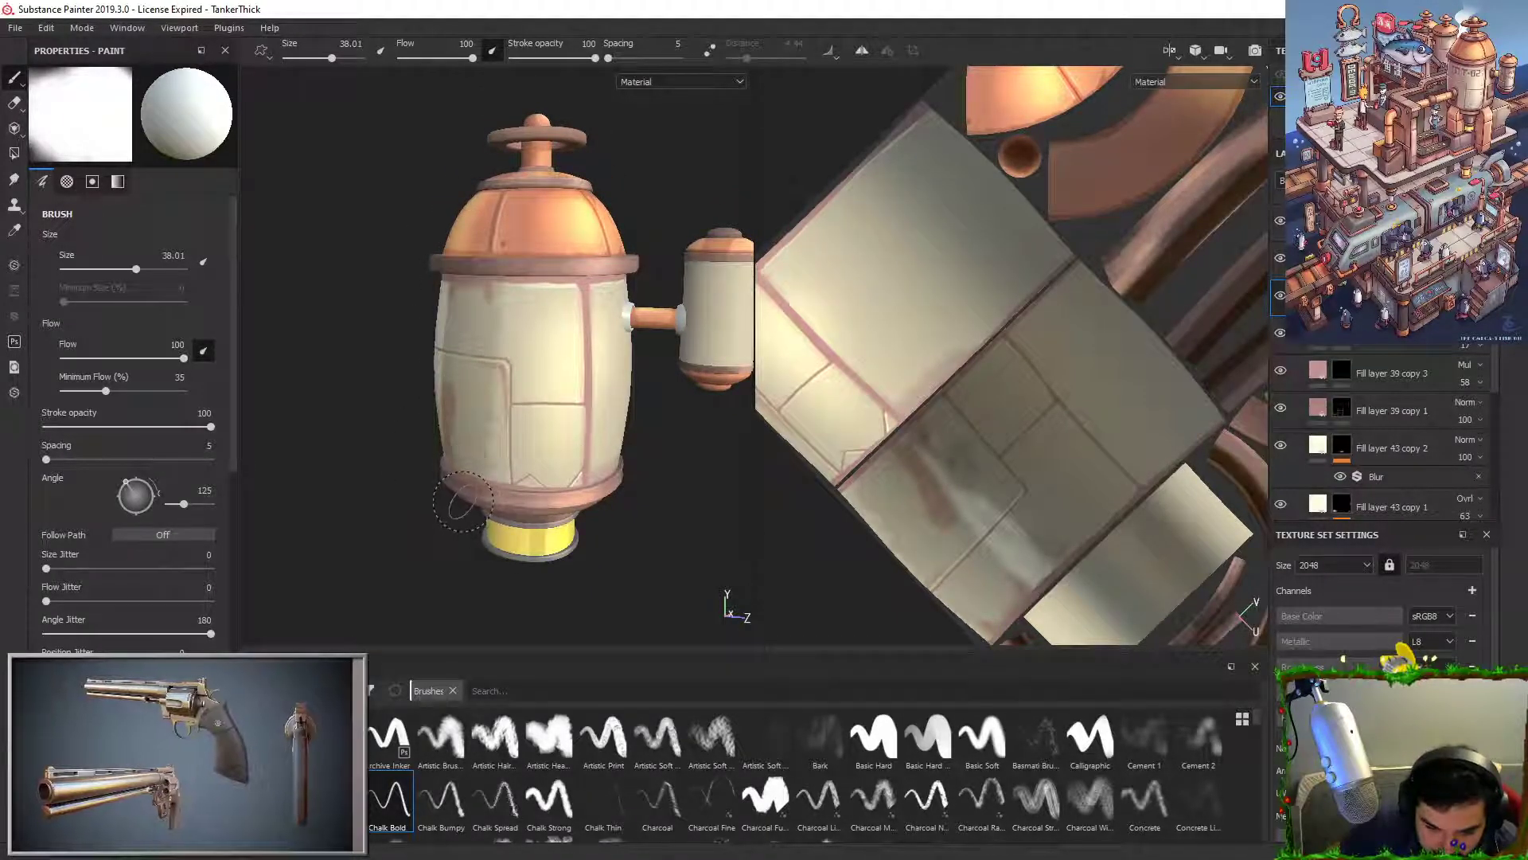
scroll(497, 454, "down", 3)
mouse_move(466, 432)
left_mouse_down("alt")
mouse_move(601, 447)
mouse_move(549, 434)
left_mouse_up("alt")
left_click_drag(453, 386, 449, 433)
Step: Move Fill layer 42 down the stack to directly below Fill layer 43 copy 1 and target its mask
left_click_drag(1385, 295, 1388, 507)
left_click_drag(341, 433, 410, 436, "alt")
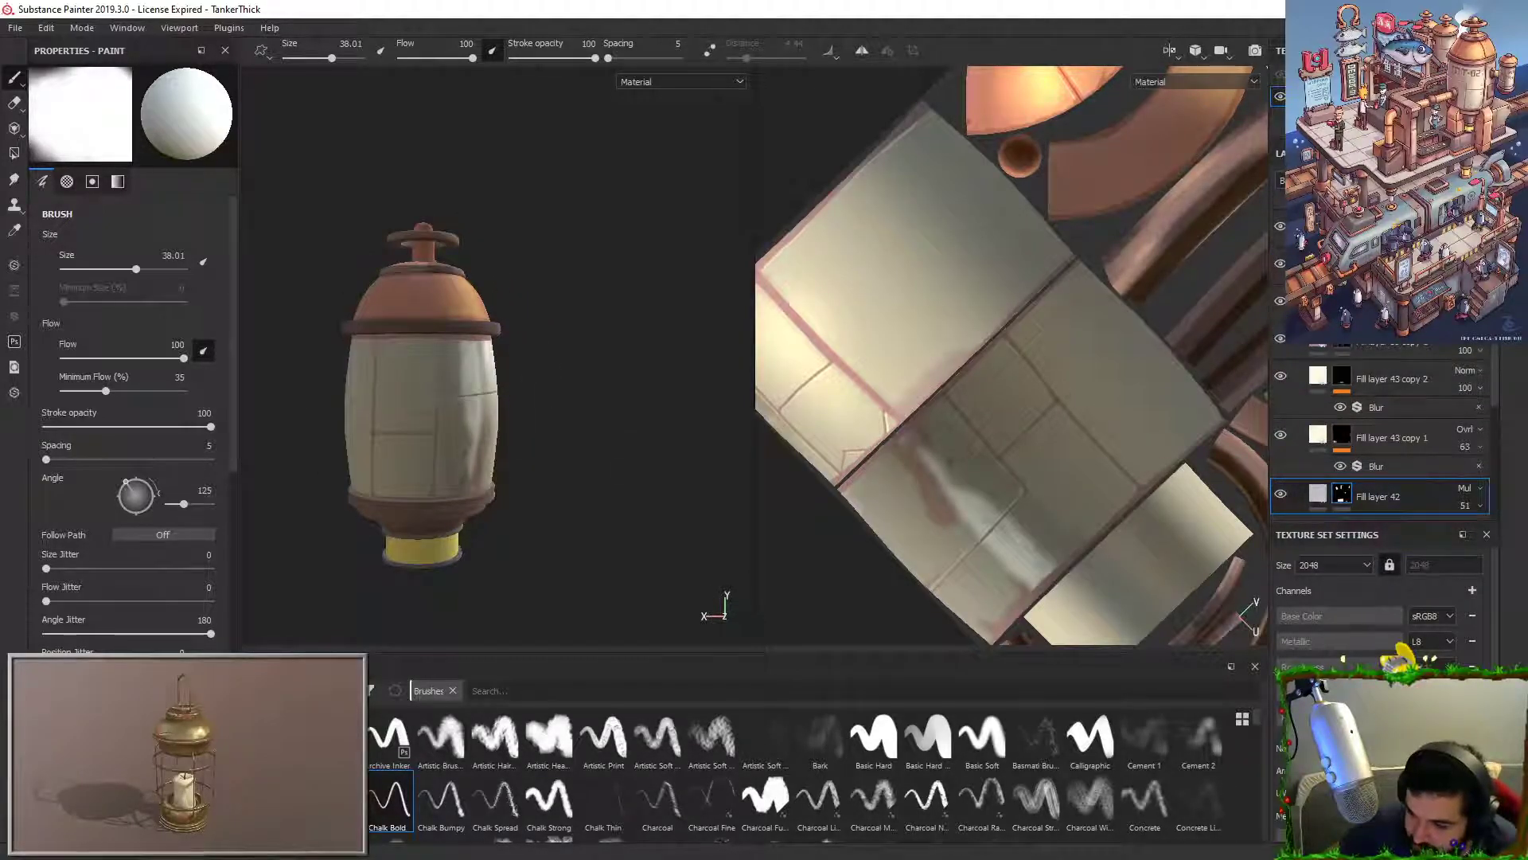
left_click(1347, 495)
Step: Paint broad multiply shading across the back and far side of the tank body on Fill layer 42's mask
mouse_move(420, 350)
left_mouse_down()
mouse_move(414, 469)
mouse_move(366, 478)
left_mouse_up()
mouse_move(406, 448)
left_mouse_down("ctrl+alt")
mouse_move(590, 444)
mouse_move(426, 440)
mouse_move(488, 406)
mouse_move(300, 406)
mouse_move(426, 418)
mouse_move(385, 402)
mouse_move(426, 441)
left_mouse_up("ctrl+alt")
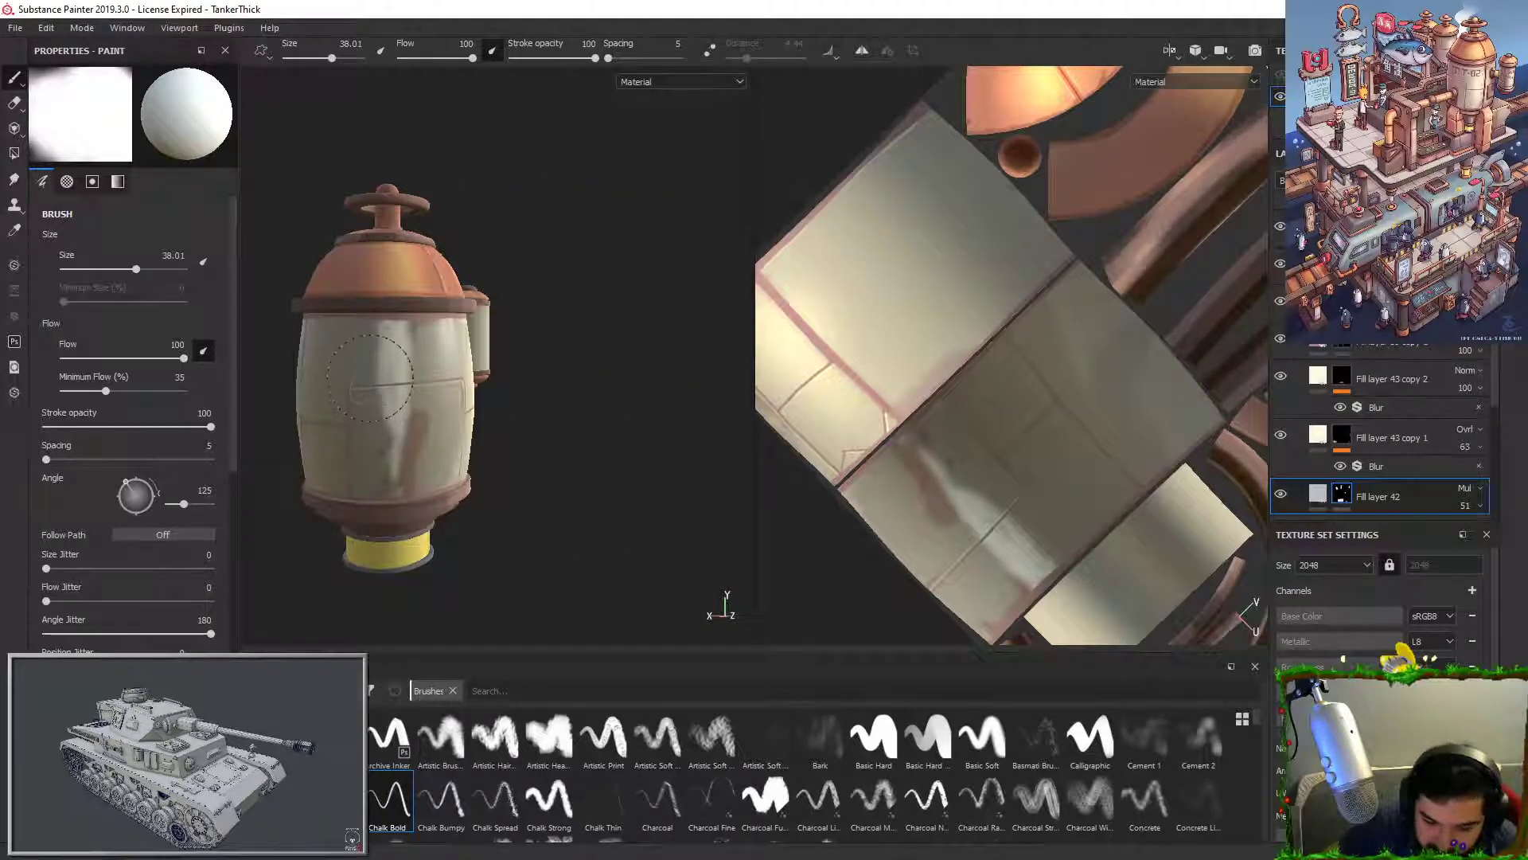
left_click_drag(371, 376, 557, 375, "alt")
left_click_drag(330, 208, 409, 257, "alt")
mouse_move(414, 442)
left_mouse_down("alt")
mouse_move(525, 414)
mouse_move(482, 374)
mouse_move(481, 279)
mouse_move(454, 333)
mouse_move(460, 258)
left_mouse_up("alt")
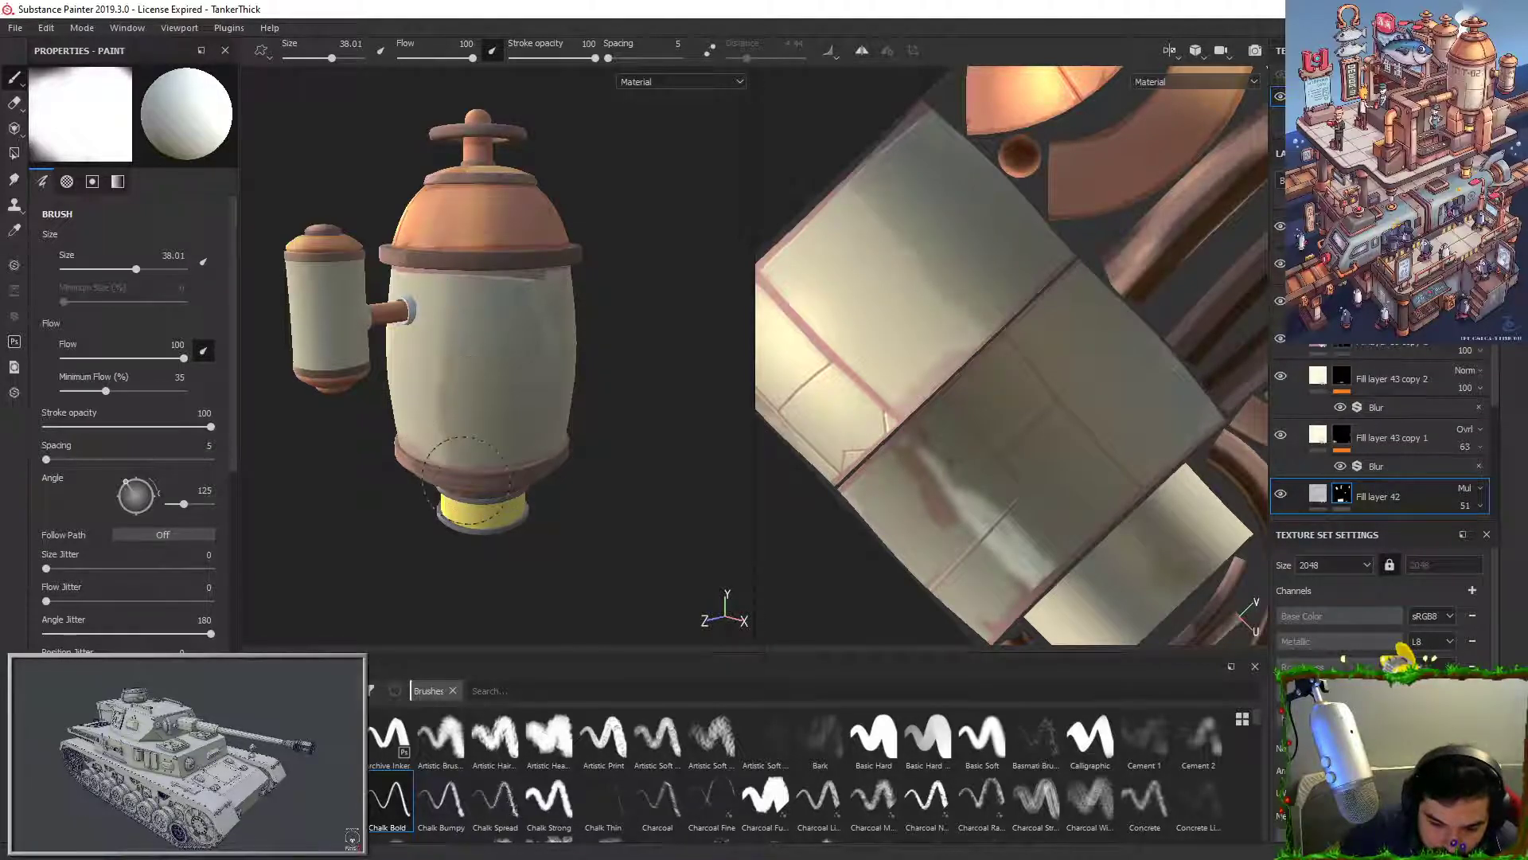
left_click_drag(326, 405, 481, 427, "alt")
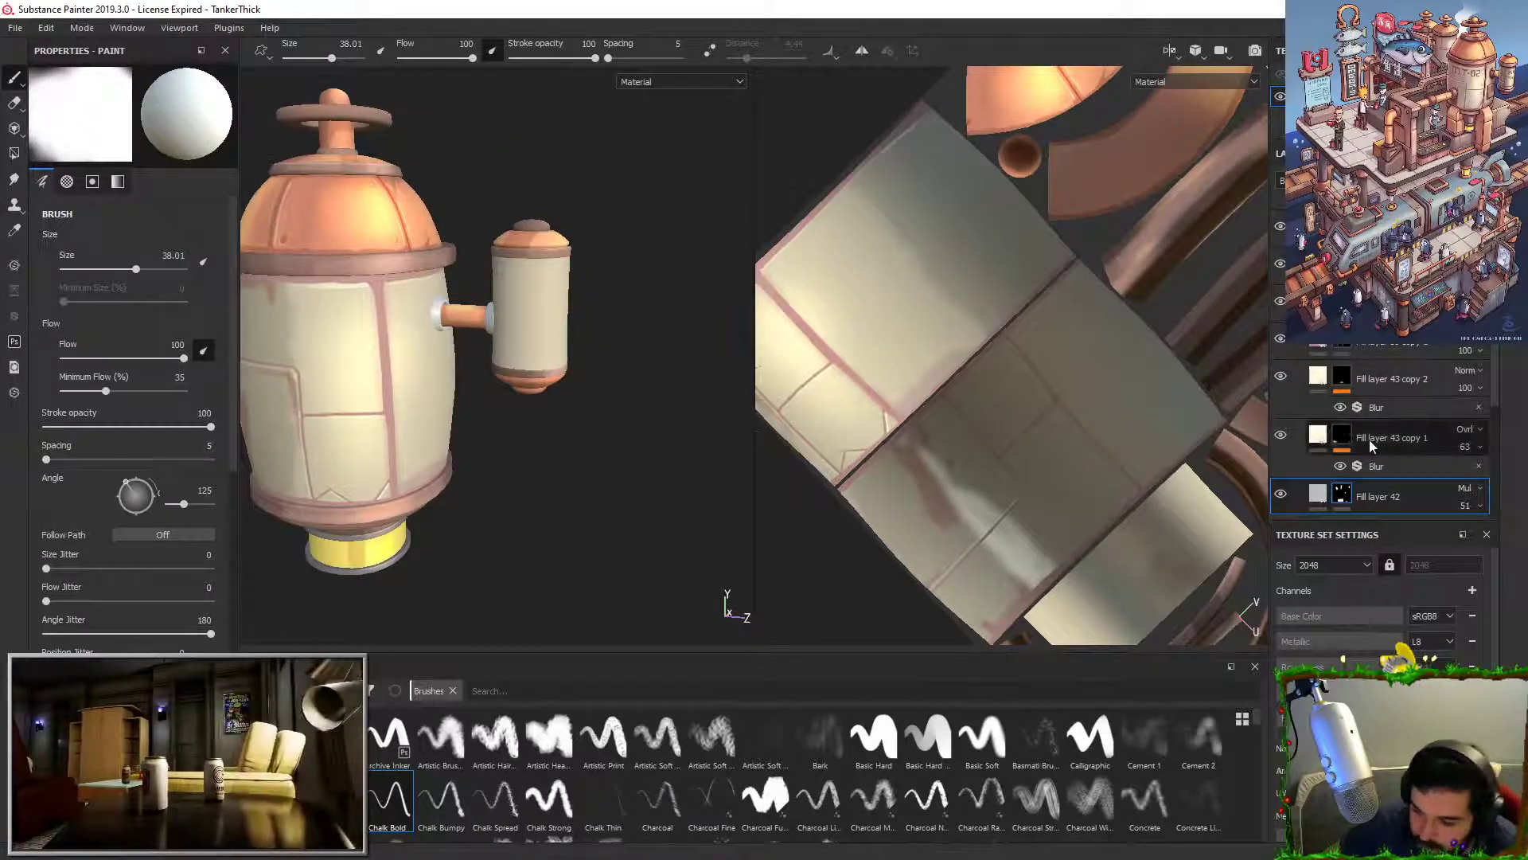
Step: Add a Blur filter to Fill layer 42's mask and set its intensity to 9.82
right_click(1344, 499)
left_click(1386, 448)
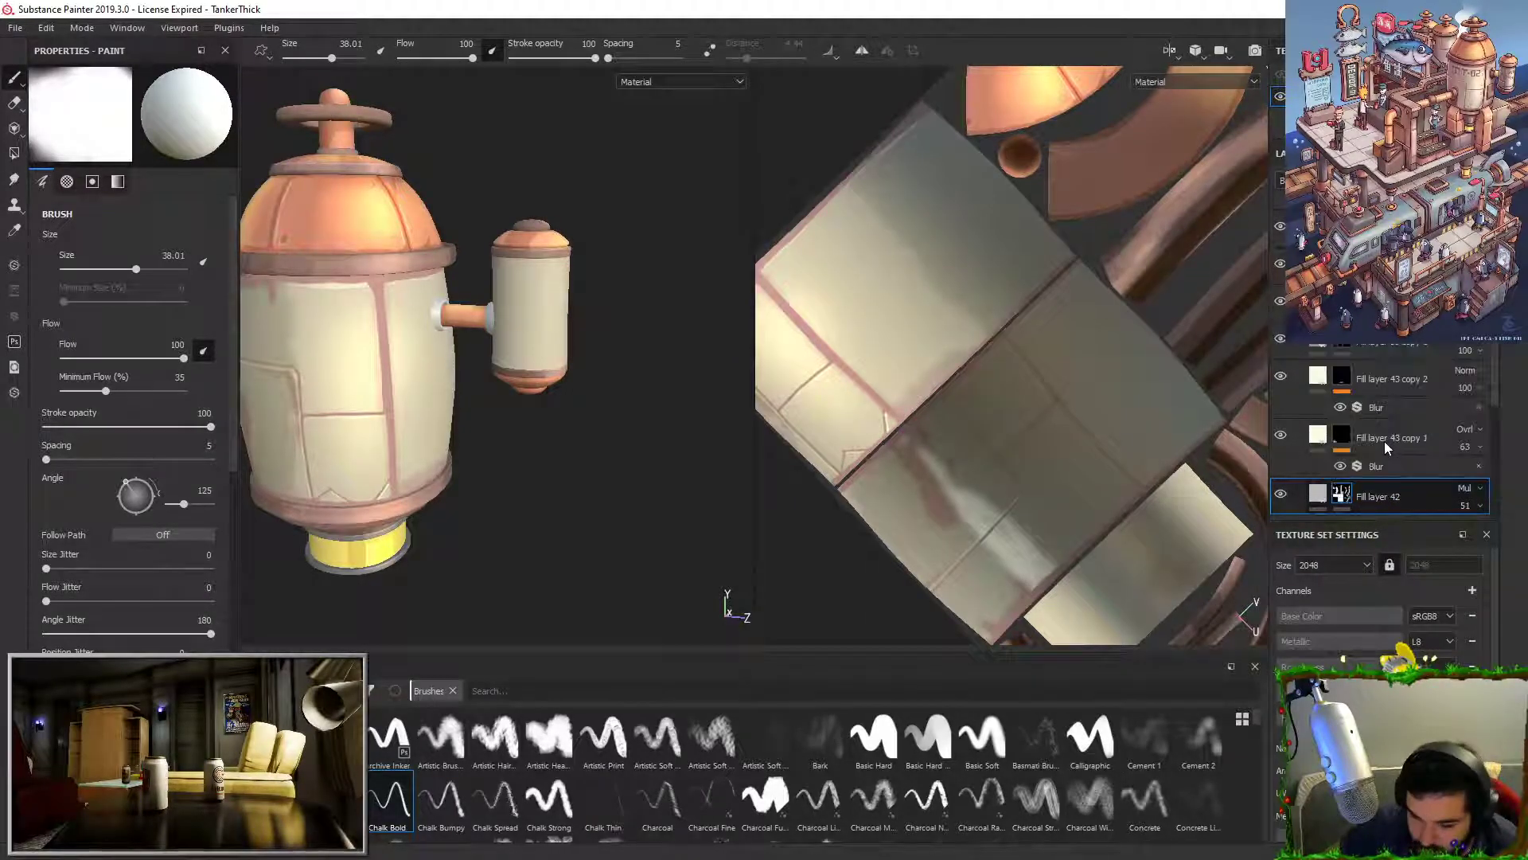
left_click(130, 112)
left_click(298, 146)
left_click_drag(78, 181, 160, 176)
middle_click_drag(405, 350, 597, 347, "alt")
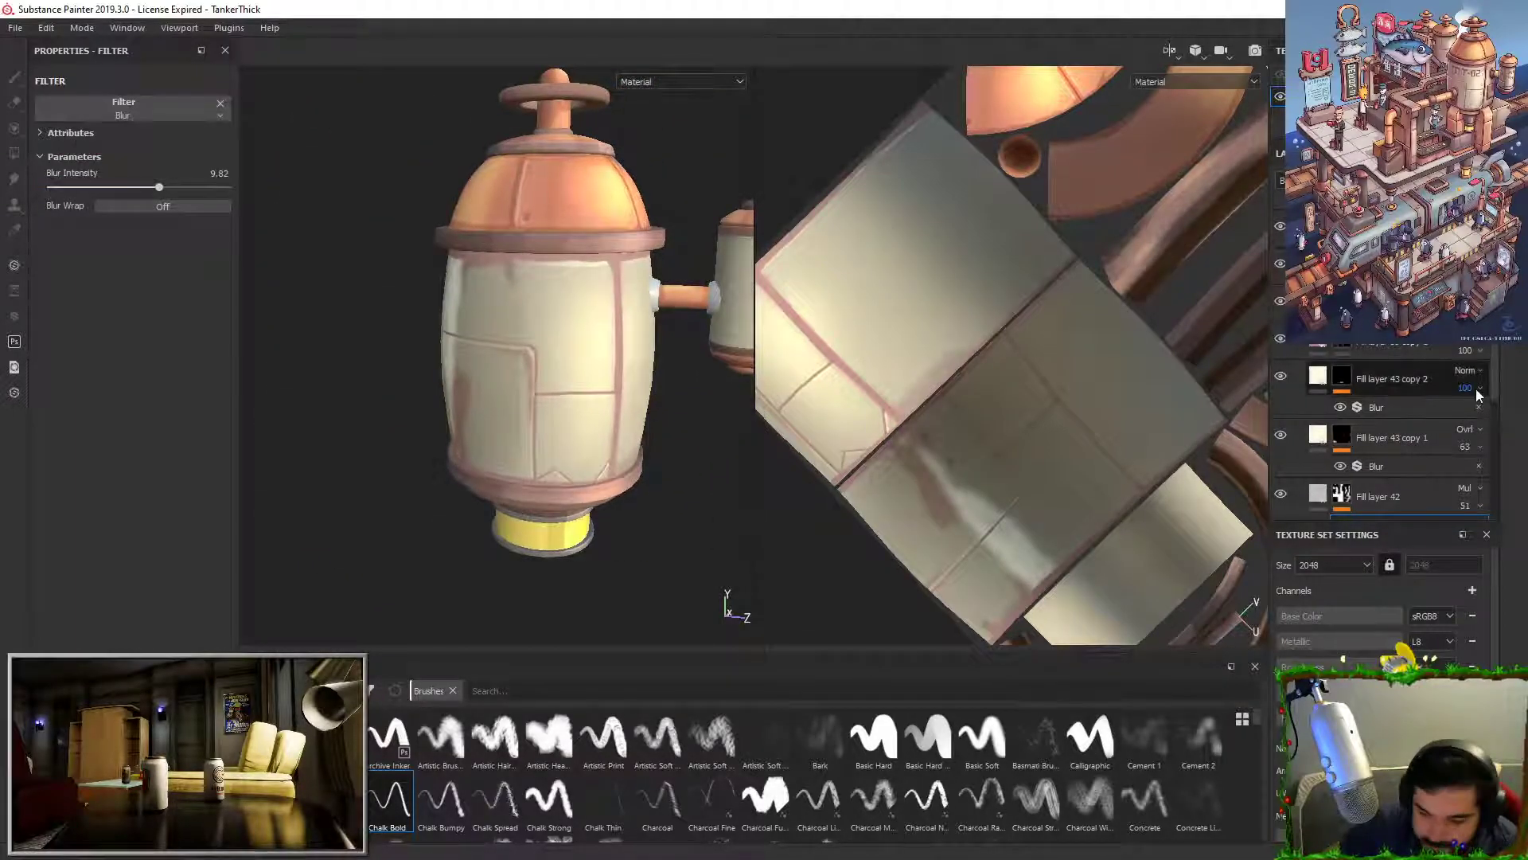
Step: Raise Fill layer 42's opacity to 83 and change its base color to a muted reddish pink
left_click(1343, 498)
mouse_move(557, 288)
left_mouse_down()
mouse_move(561, 458)
mouse_move(595, 439)
mouse_move(584, 450)
left_mouse_up()
left_click(1477, 507)
left_click_drag(1488, 534, 1510, 533)
left_click(1321, 494)
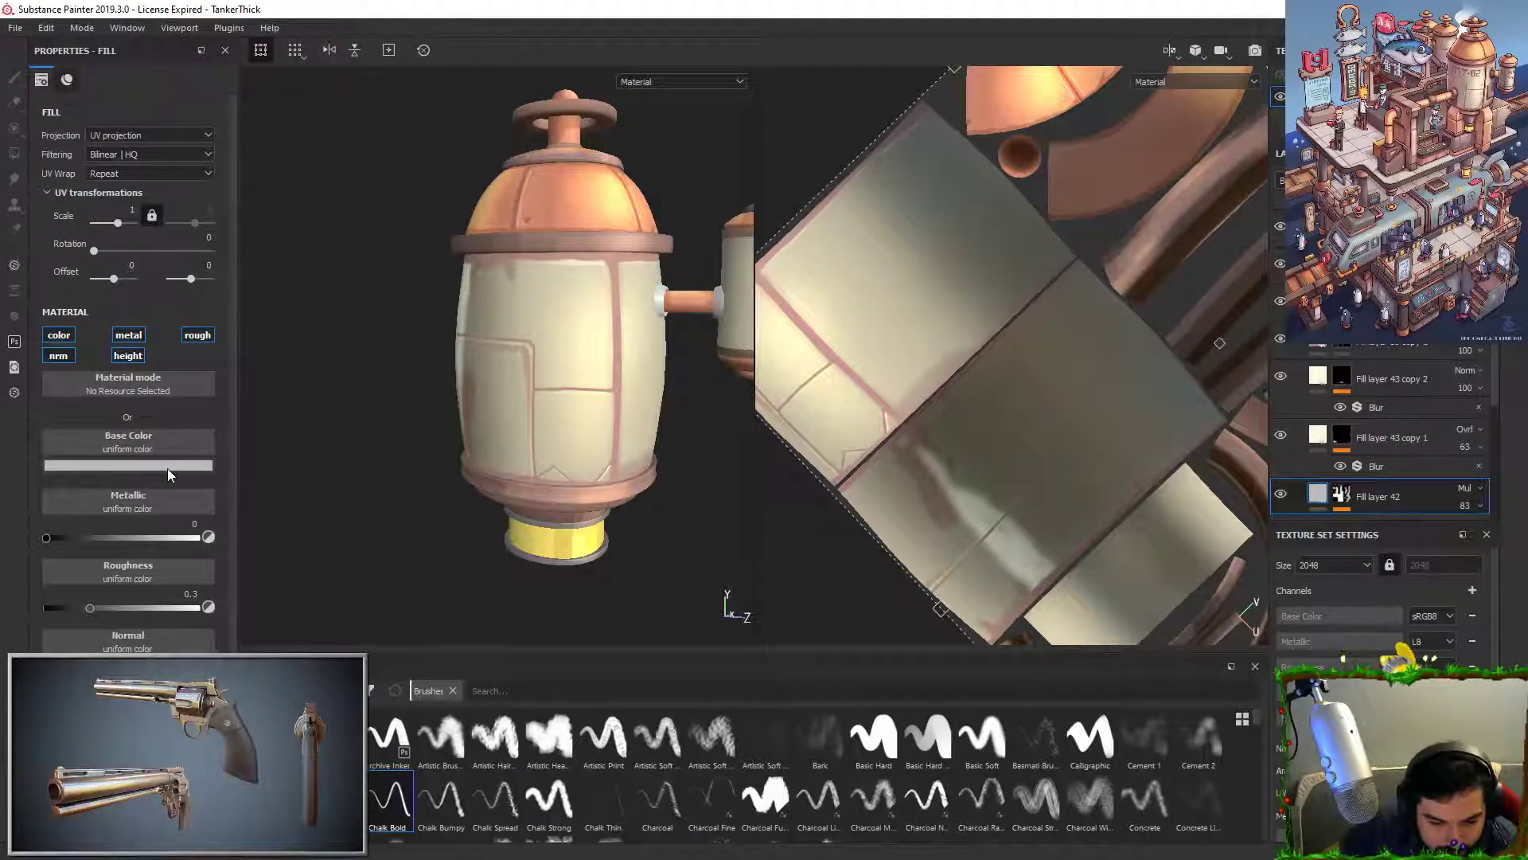
left_click(167, 468)
left_click_drag(200, 577, 203, 550)
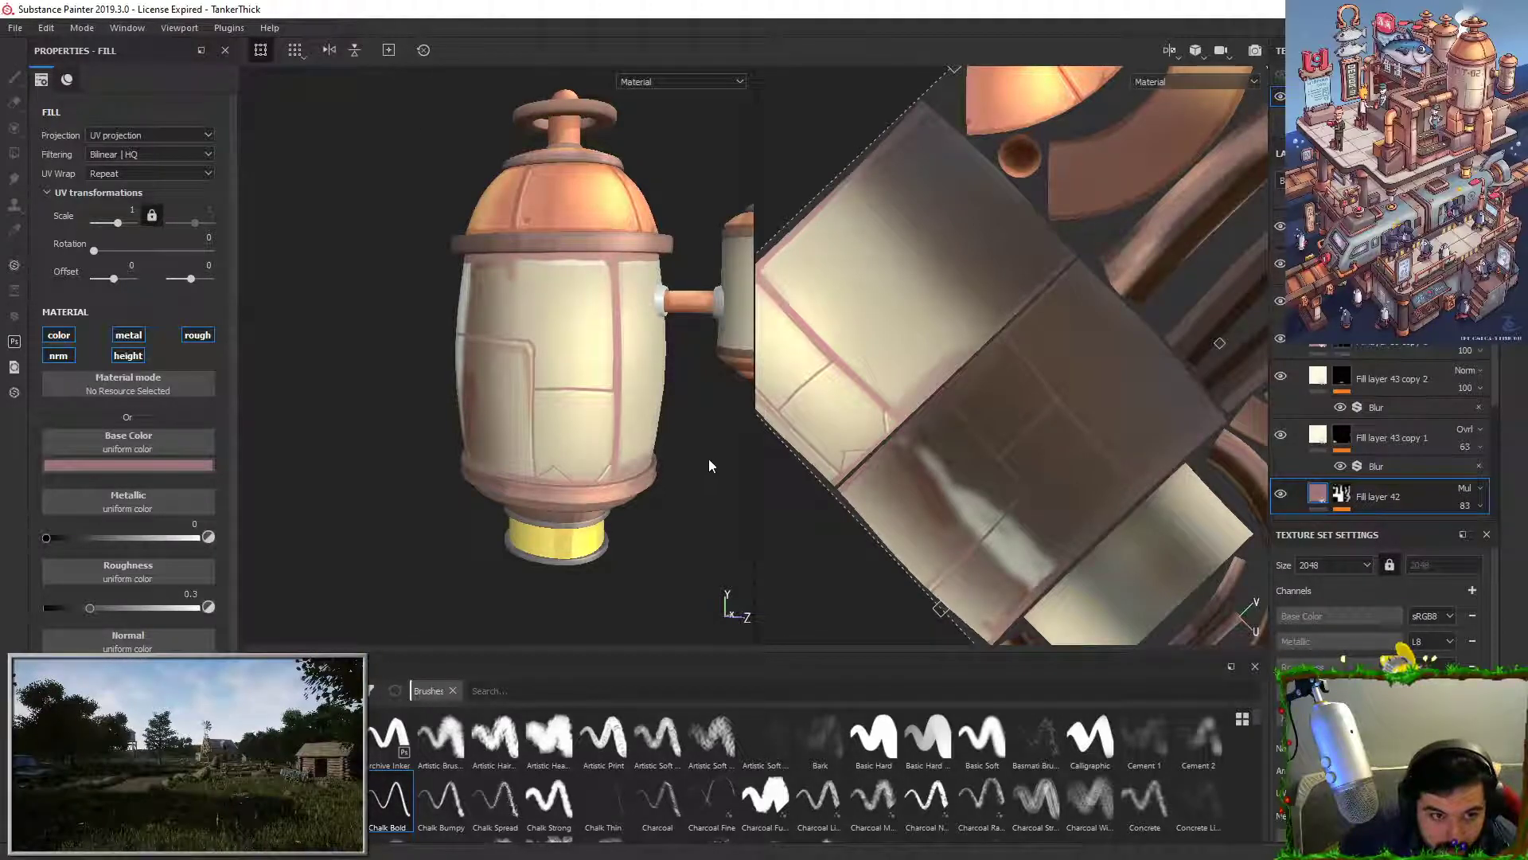
Step: Move Fill layer 42 up the stack to directly above Fill layer 43 copy 2
left_click_drag(1402, 502, 1392, 247)
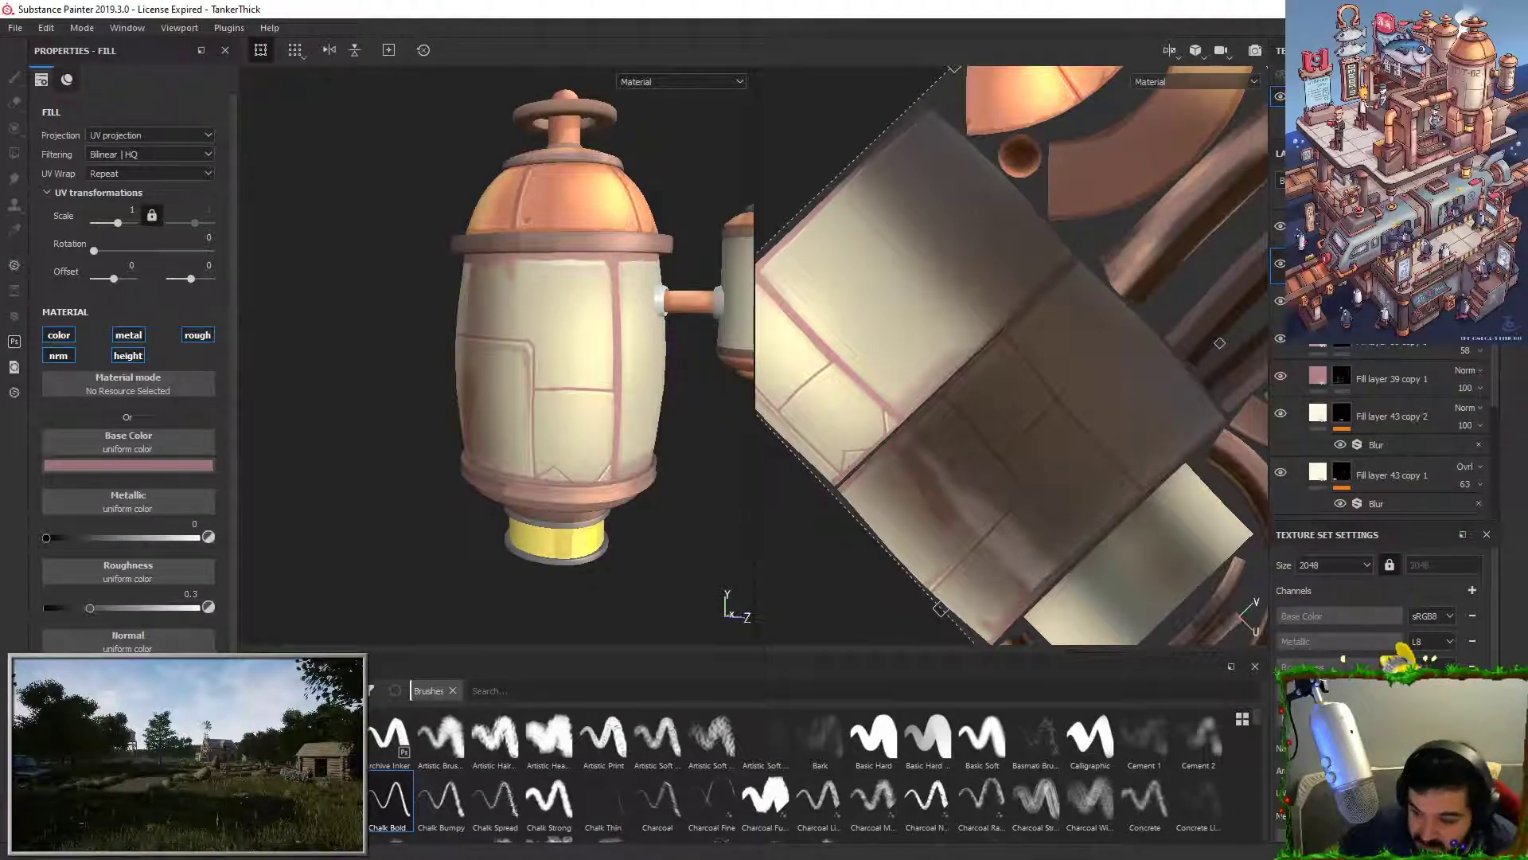
key("Down")
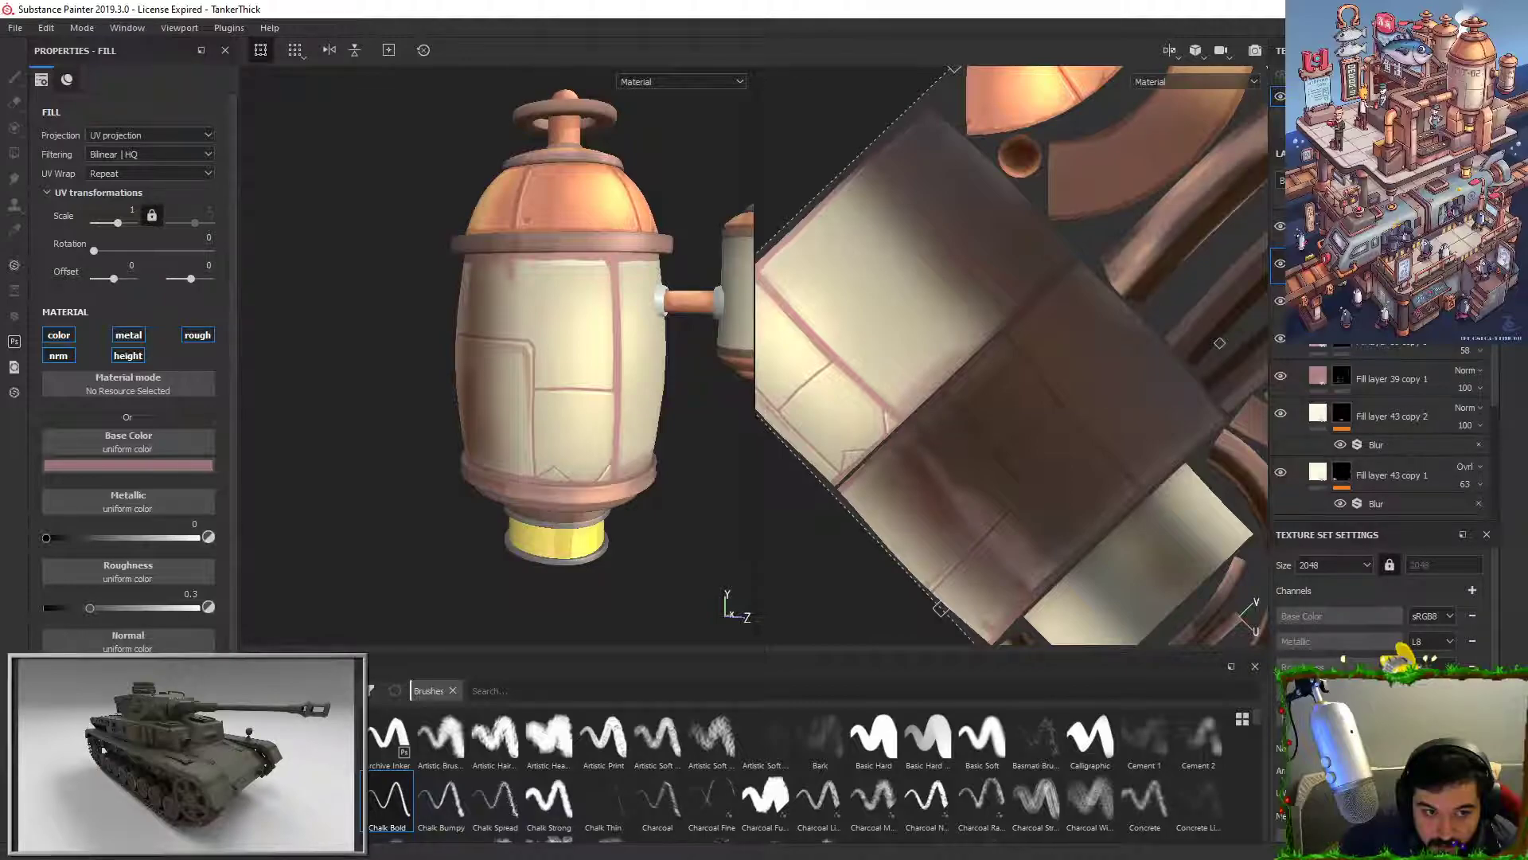
left_click_drag(1393, 266, 1399, 388)
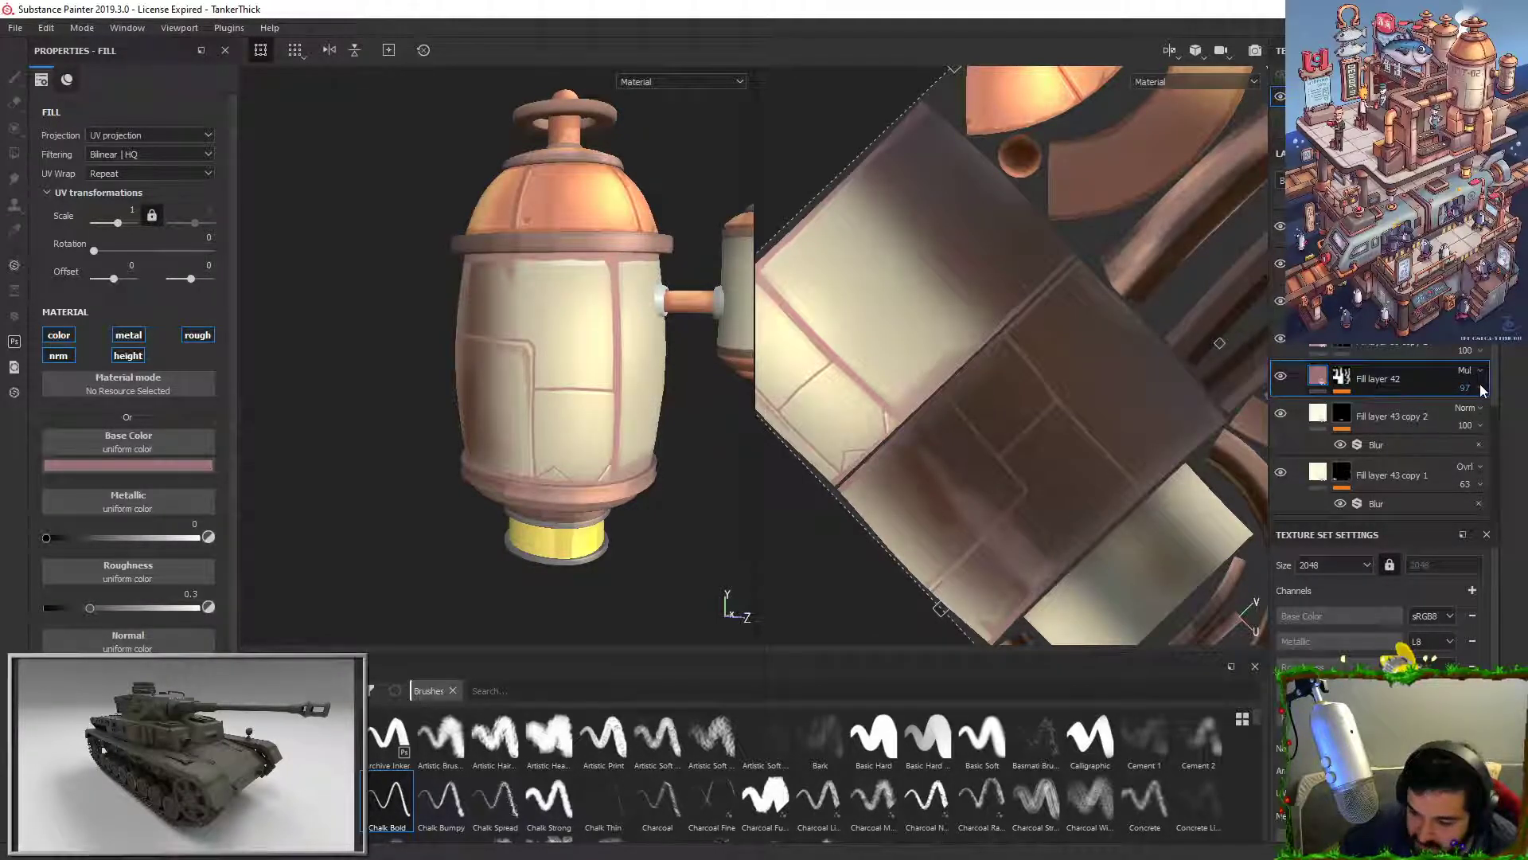
Step: Switch Fill layer 42's blend mode to Normal and set its opacity to 67
left_click(1472, 370)
left_click(1430, 386)
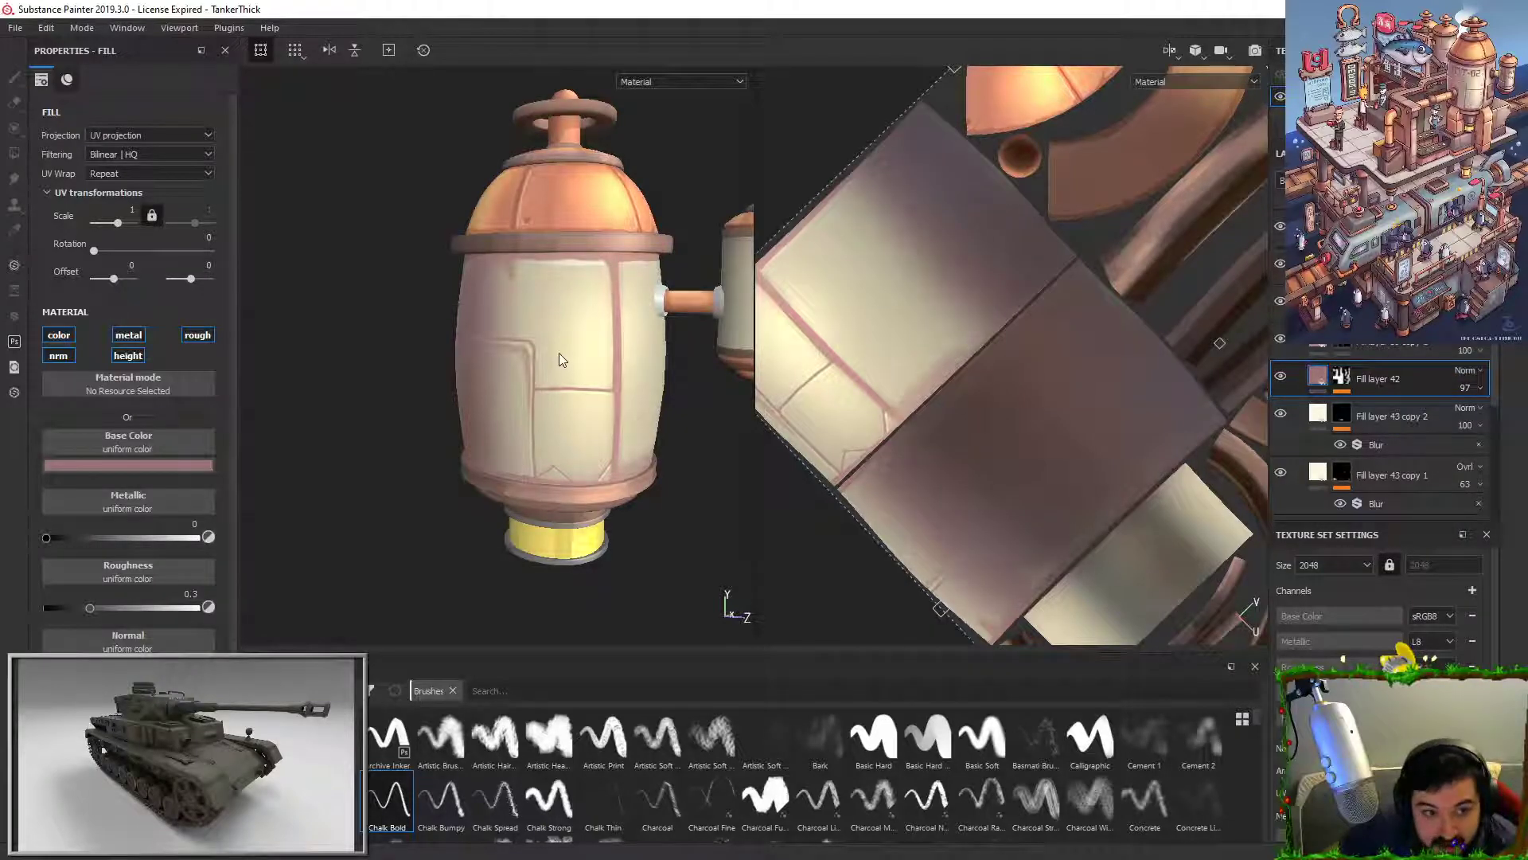
middle_click_drag(583, 291, 581, 286, "alt")
left_click_drag(566, 290, 550, 300, "alt")
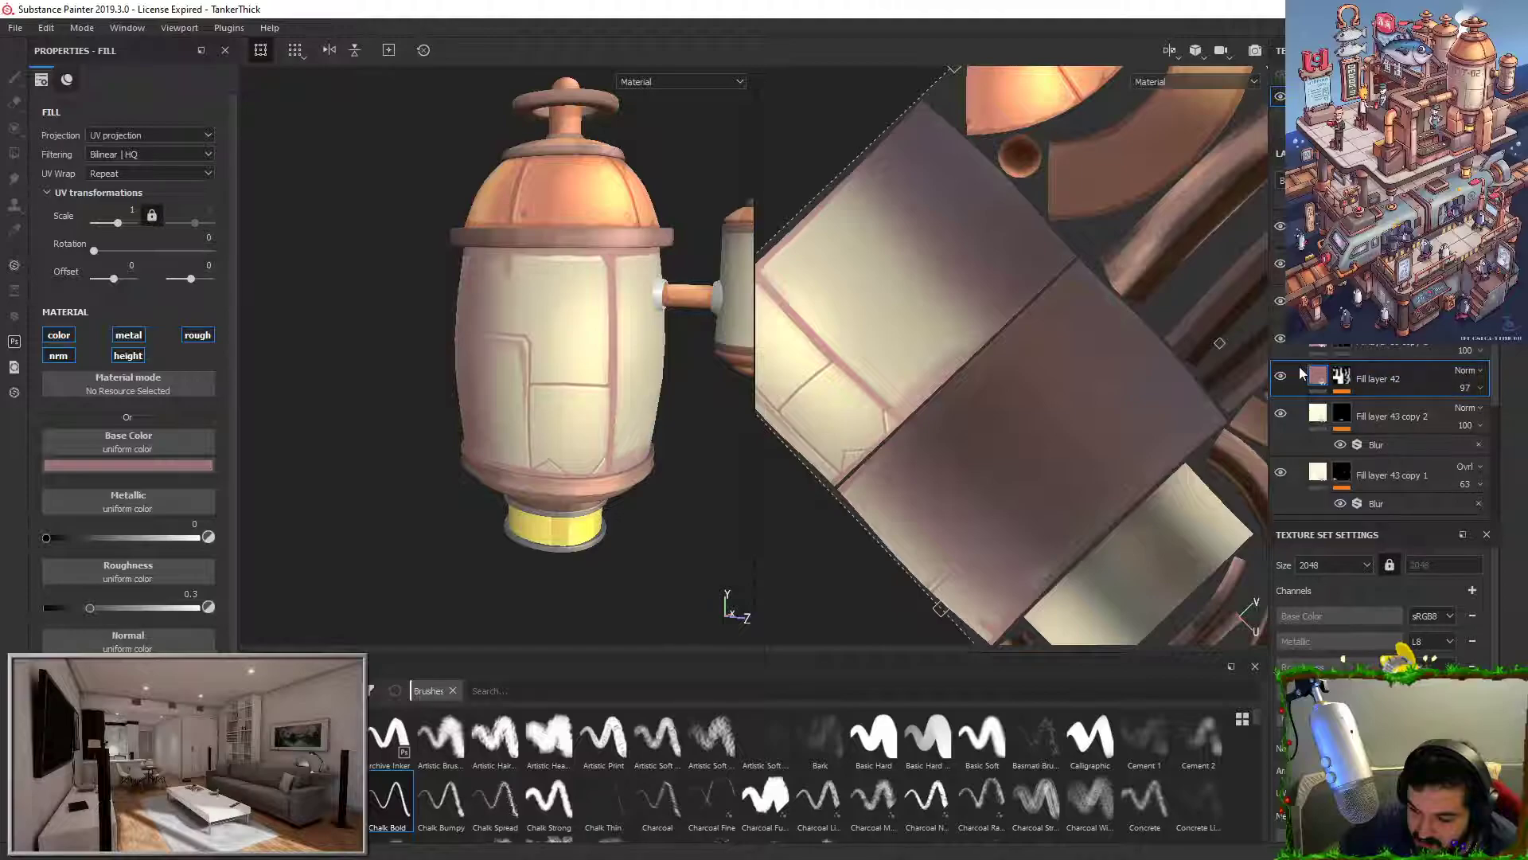
left_click(1467, 388)
left_click(1488, 414)
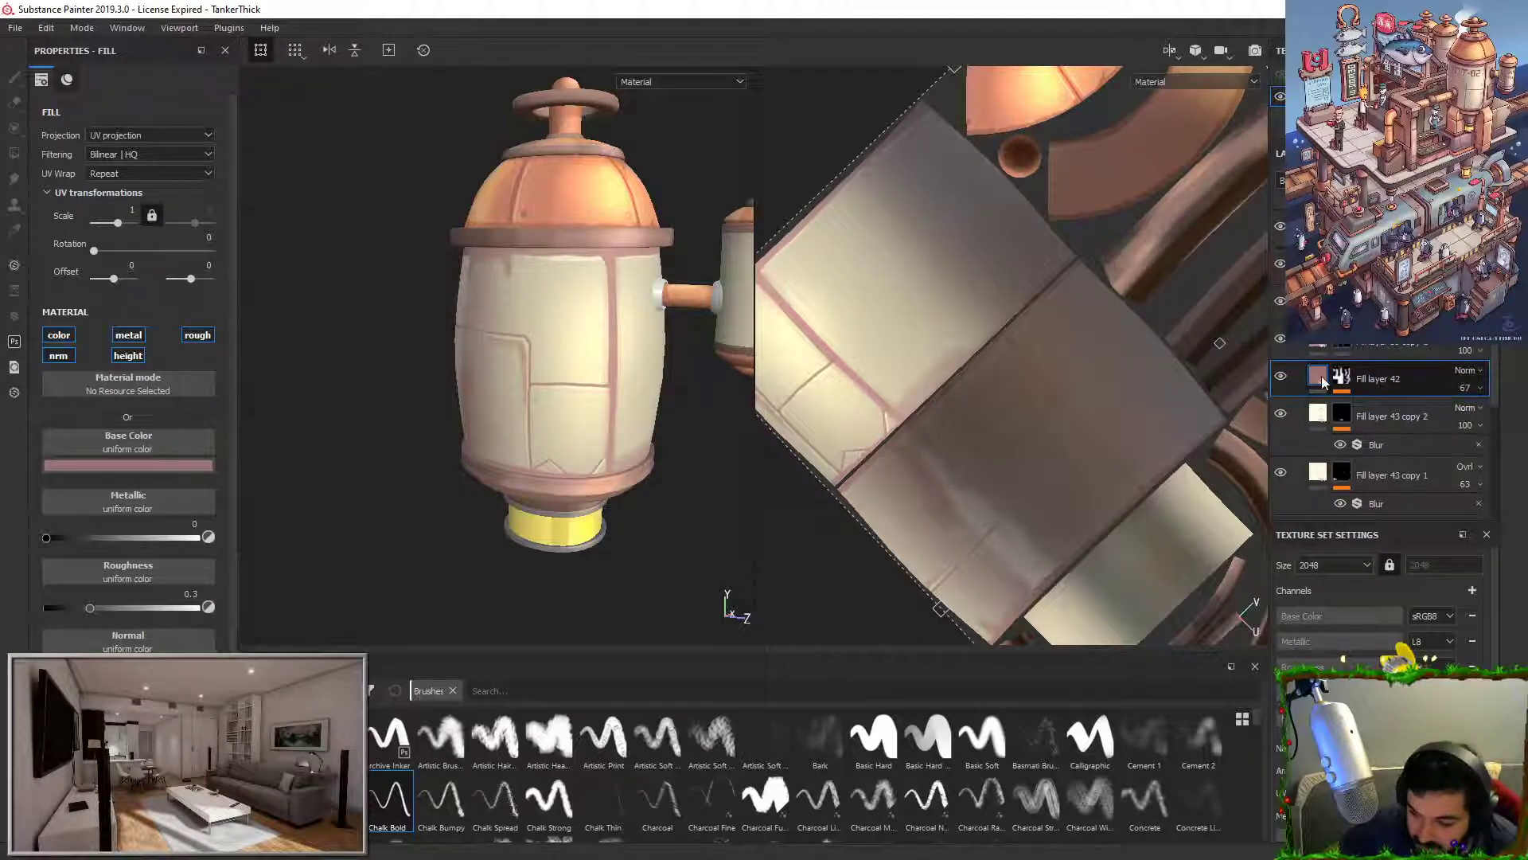
Step: Change Fill layer 42's base color to a deeper red and target its mask
left_click(142, 465)
mouse_move(347, 552)
left_mouse_down()
mouse_move(347, 575)
mouse_move(347, 561)
mouse_move(323, 569)
left_mouse_up()
left_click_drag(470, 489, 700, 378, "alt")
left_click(1342, 378)
Step: Try extra strokes on Fill layer 42's mask over the tank body and its UV seam, undoing each one
left_click_drag(414, 319, 542, 315, "alt")
left_click_drag(395, 275, 434, 274)
key("x")
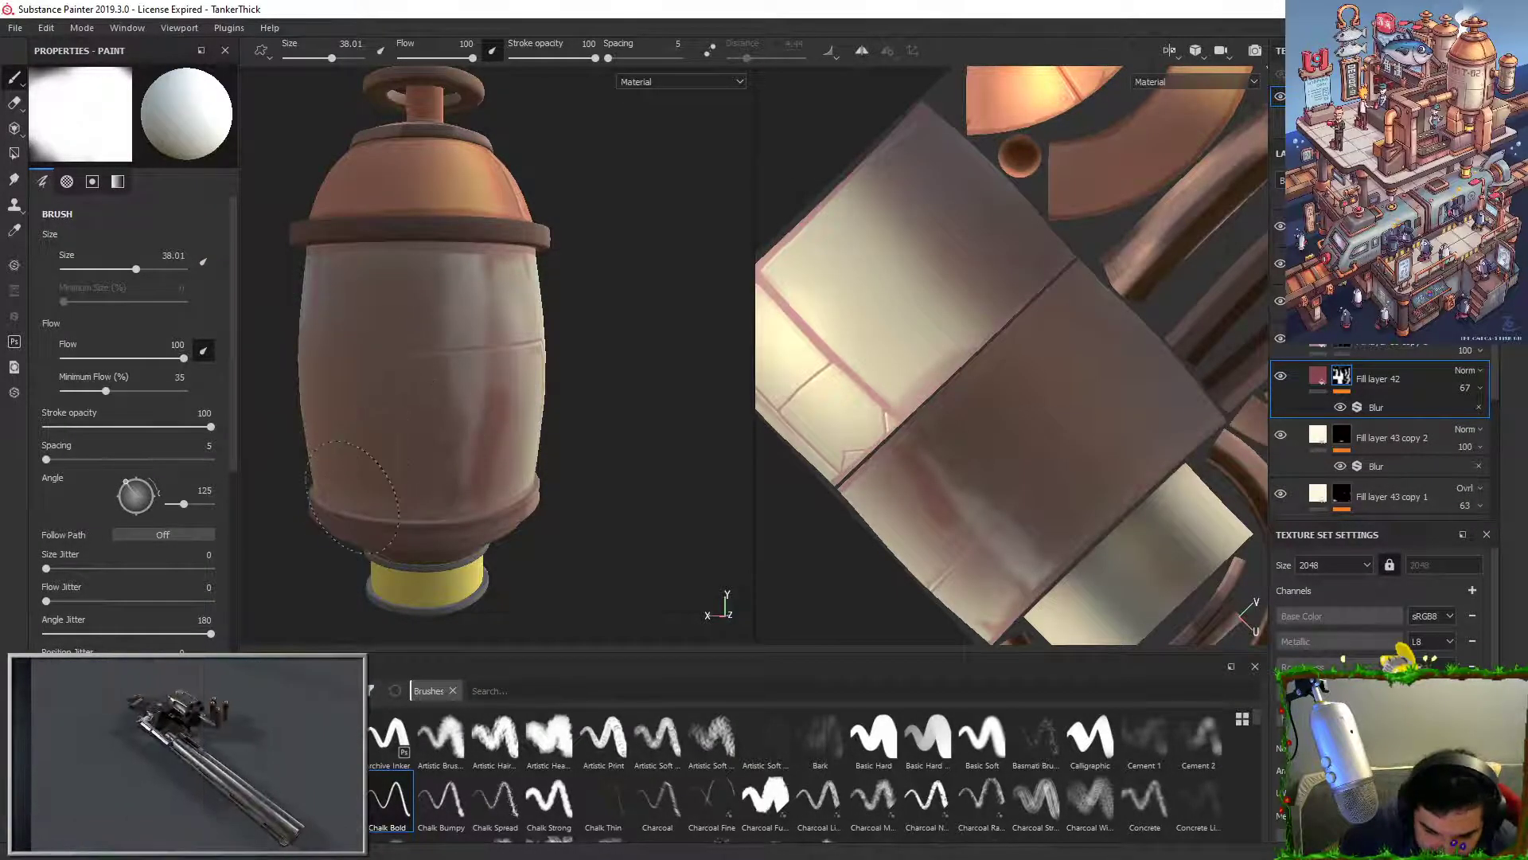
mouse_move(921, 368)
left_mouse_down()
mouse_move(849, 442)
mouse_move(893, 420)
left_mouse_up()
key("ctrl+z")
mouse_move(589, 487)
left_mouse_down("alt")
mouse_move(414, 484)
mouse_move(553, 477)
mouse_move(551, 443)
left_mouse_up("alt")
key("ctrl+z")
key("ctrl+z")
left_click_drag(576, 495, 584, 398)
key("ctrl+z")
left_click_drag(848, 466, 926, 371)
key("ctrl+z")
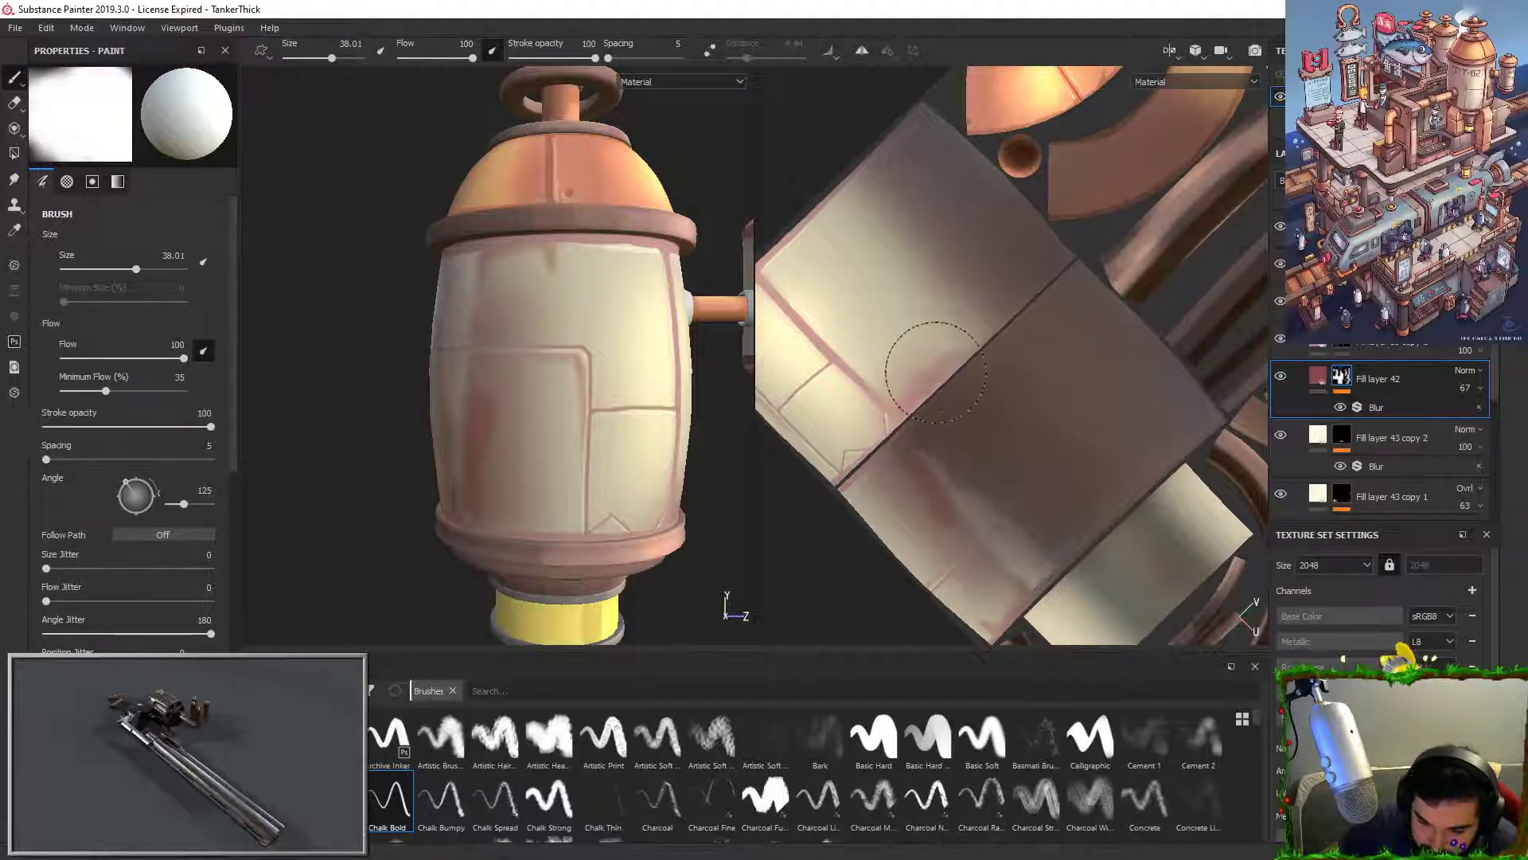
key("ctrl+z")
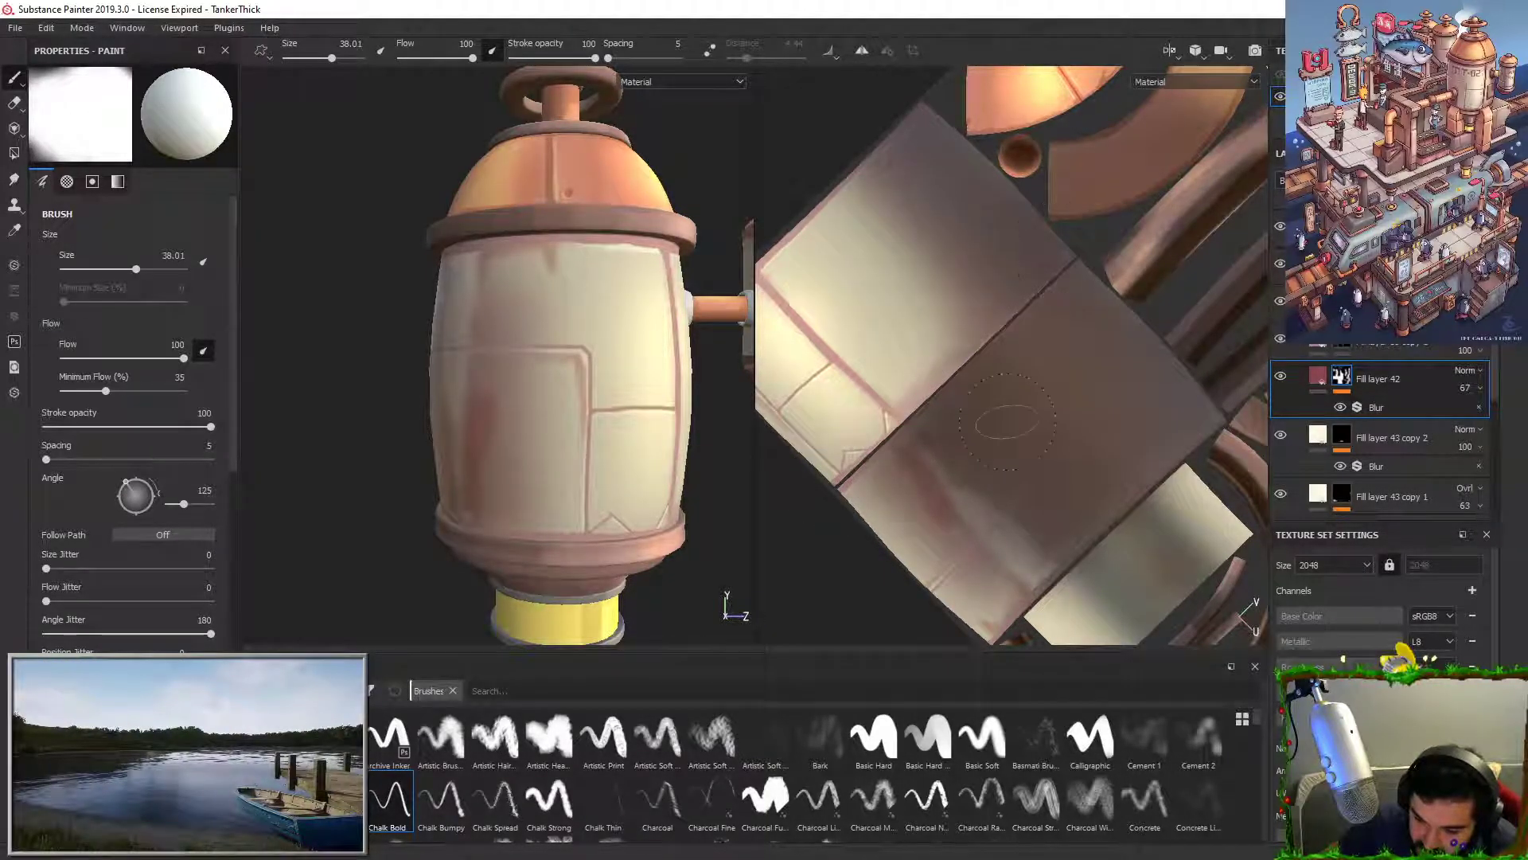
Step: Paint red shading along the tank body's upper edge in the UV view on Fill layer 42's mask
middle_click_drag(1043, 597, 1000, 486, "alt")
mouse_move(982, 503)
left_mouse_down()
mouse_move(979, 484)
mouse_move(998, 487)
left_mouse_up()
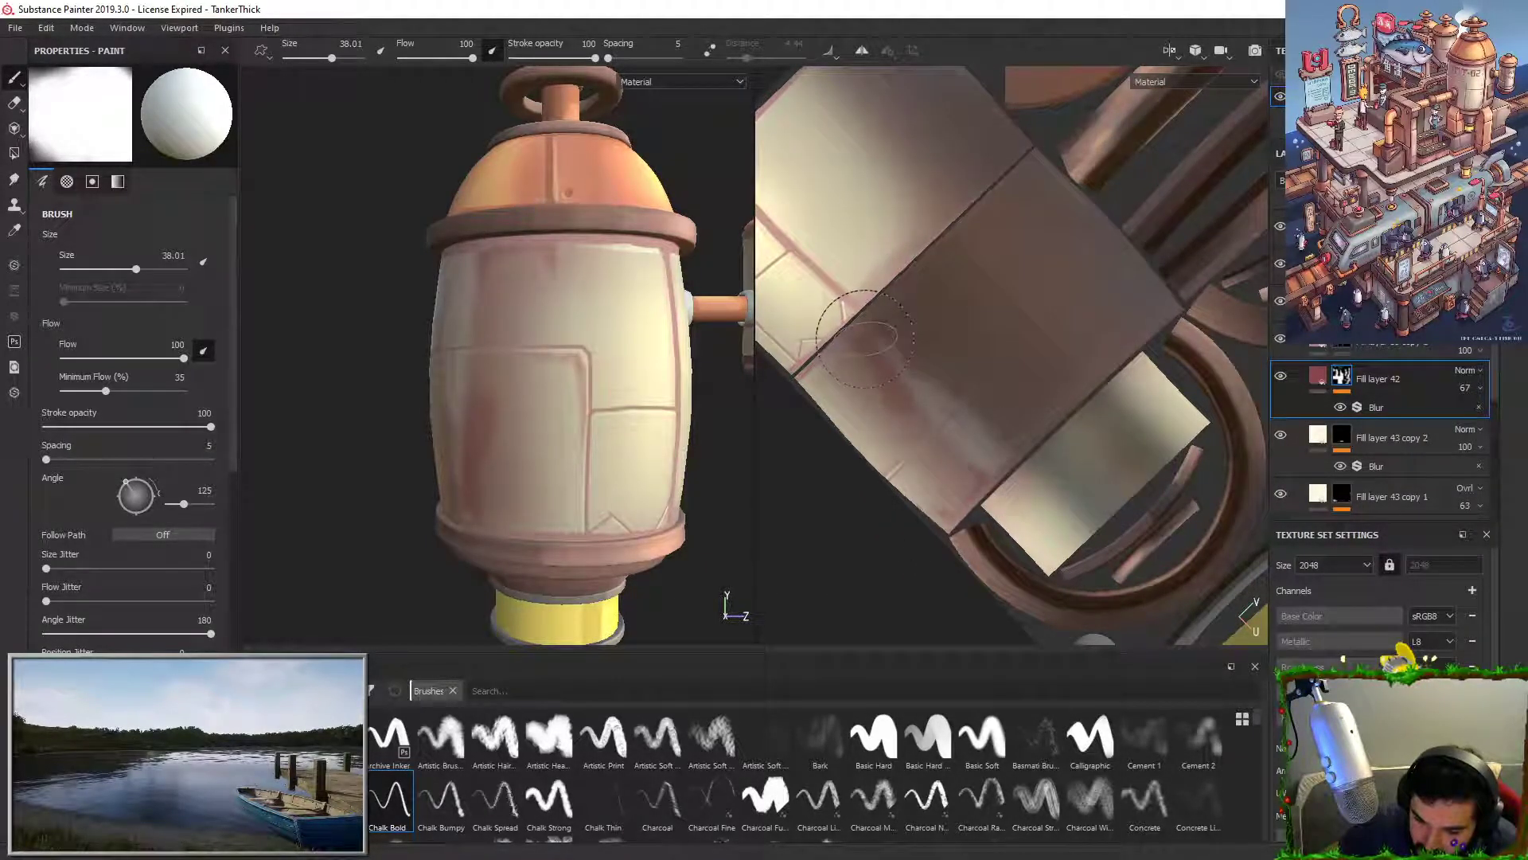
left_click_drag(854, 305, 847, 321)
Step: Switch to black and mask out the red shading over the tank body's front panels on Fill layer 42
left_click_drag(593, 459, 450, 401, "alt")
key("x")
mouse_move(582, 293)
left_mouse_down()
mouse_move(568, 444)
mouse_move(601, 500)
mouse_move(628, 319)
left_mouse_up()
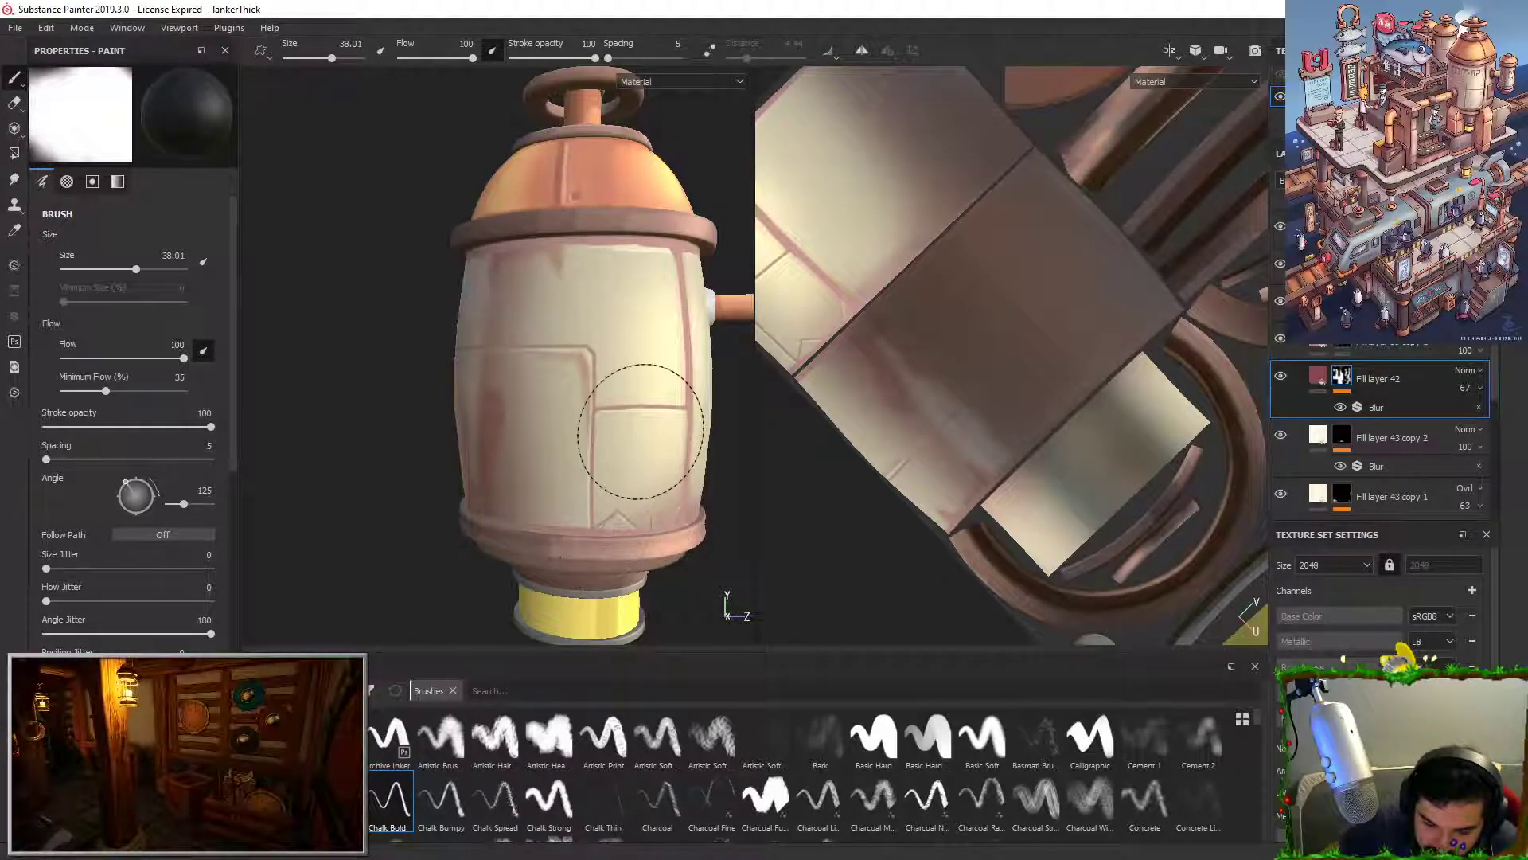
left_click_drag(629, 438, 693, 455, "alt")
mouse_move(678, 370)
left_mouse_down()
mouse_move(666, 519)
mouse_move(529, 465)
mouse_move(594, 375)
mouse_move(617, 372)
left_mouse_up()
Step: Set Fill layer 42's roughness to 1 and target its mask again
left_click_drag(510, 355, 756, 327, "alt")
left_click(1319, 377)
left_click_drag(164, 609, 283, 600)
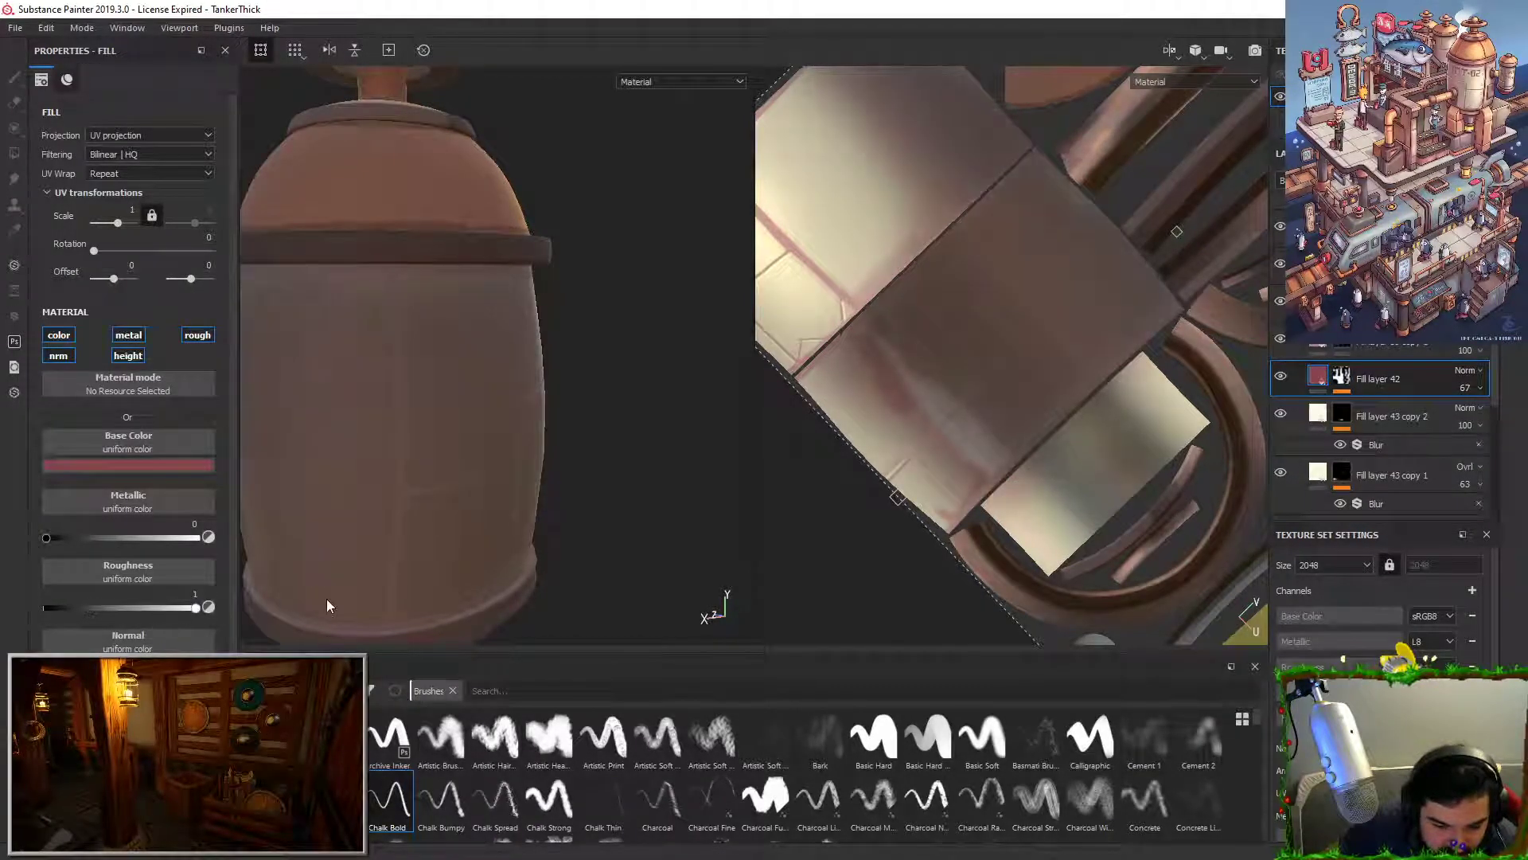
left_click_drag(677, 466, 581, 455, "alt")
left_click(1342, 379)
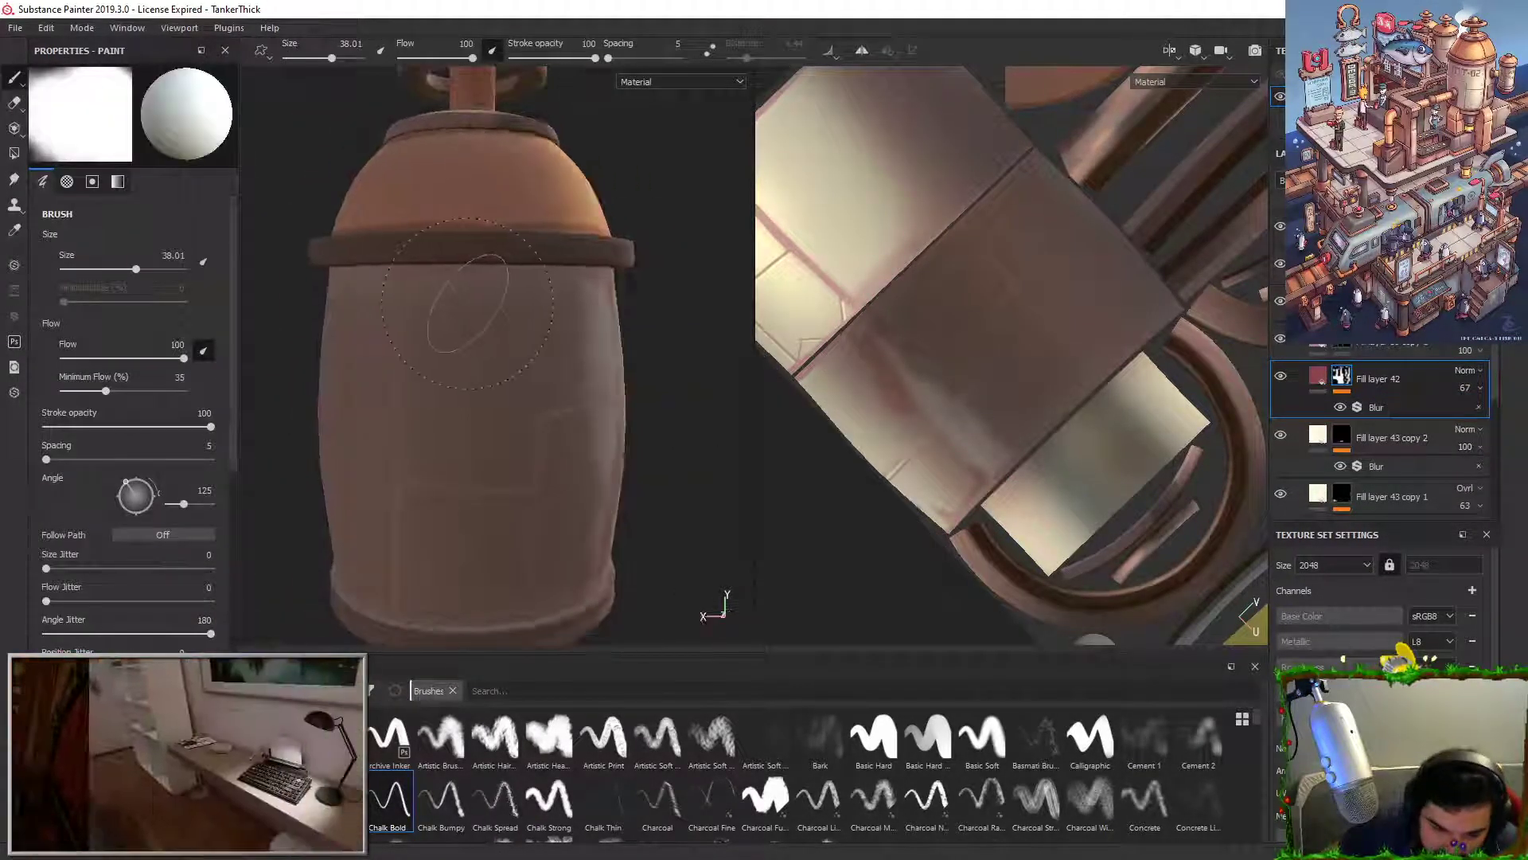
right_click_drag(440, 362, 467, 368, "alt")
left_click_drag(467, 369, 409, 292, "alt")
Step: Set the intensity of the Blur filter on Fill layer 42's mask to 10.84, leaving Blur Wrap off
left_click(1381, 408)
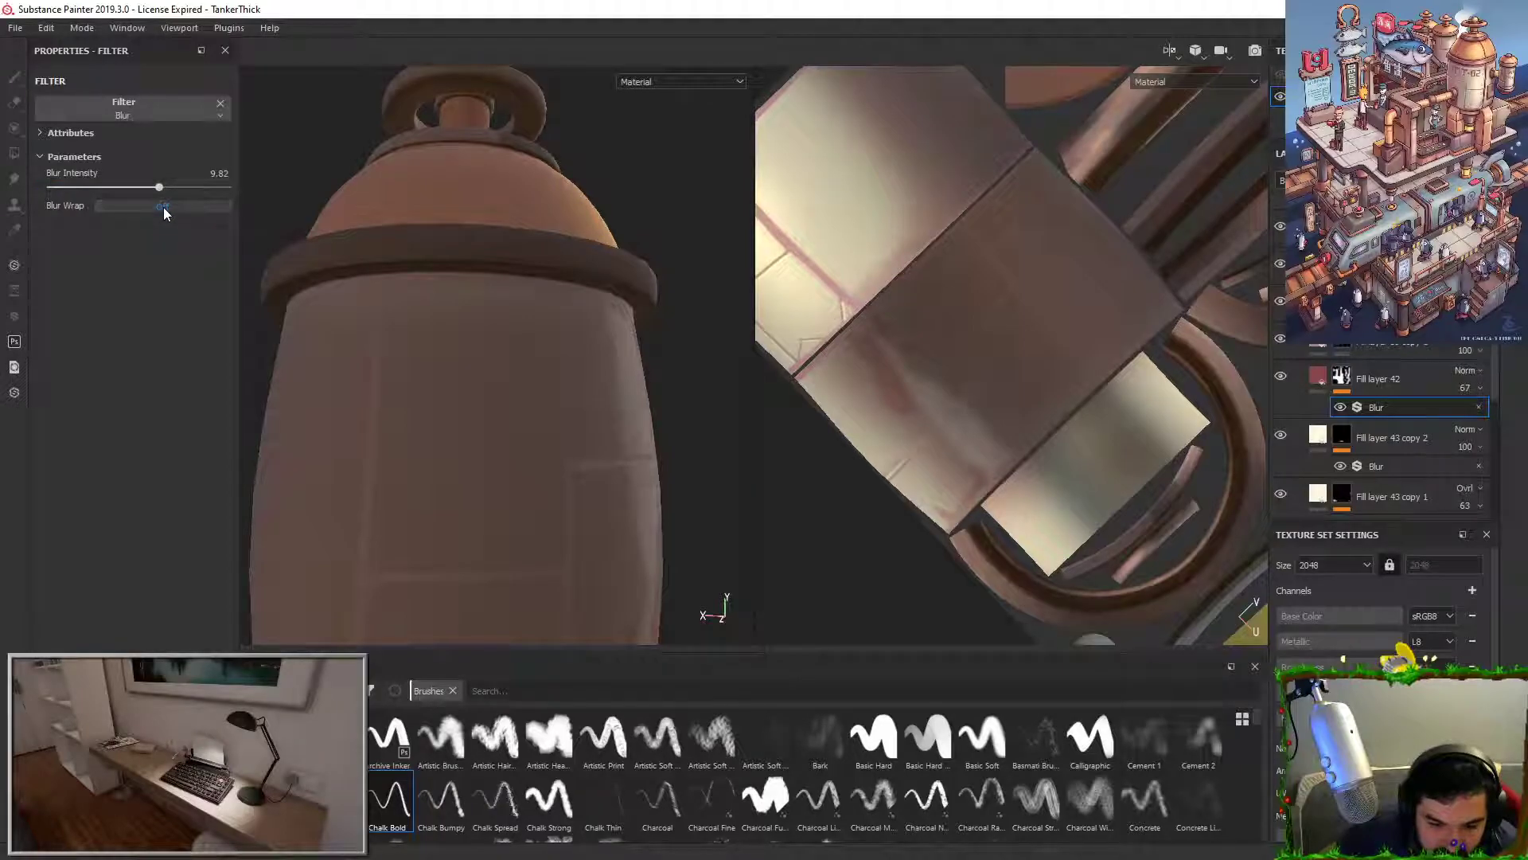
left_click(163, 207)
left_click(163, 208)
left_click_drag(156, 187, 111, 184)
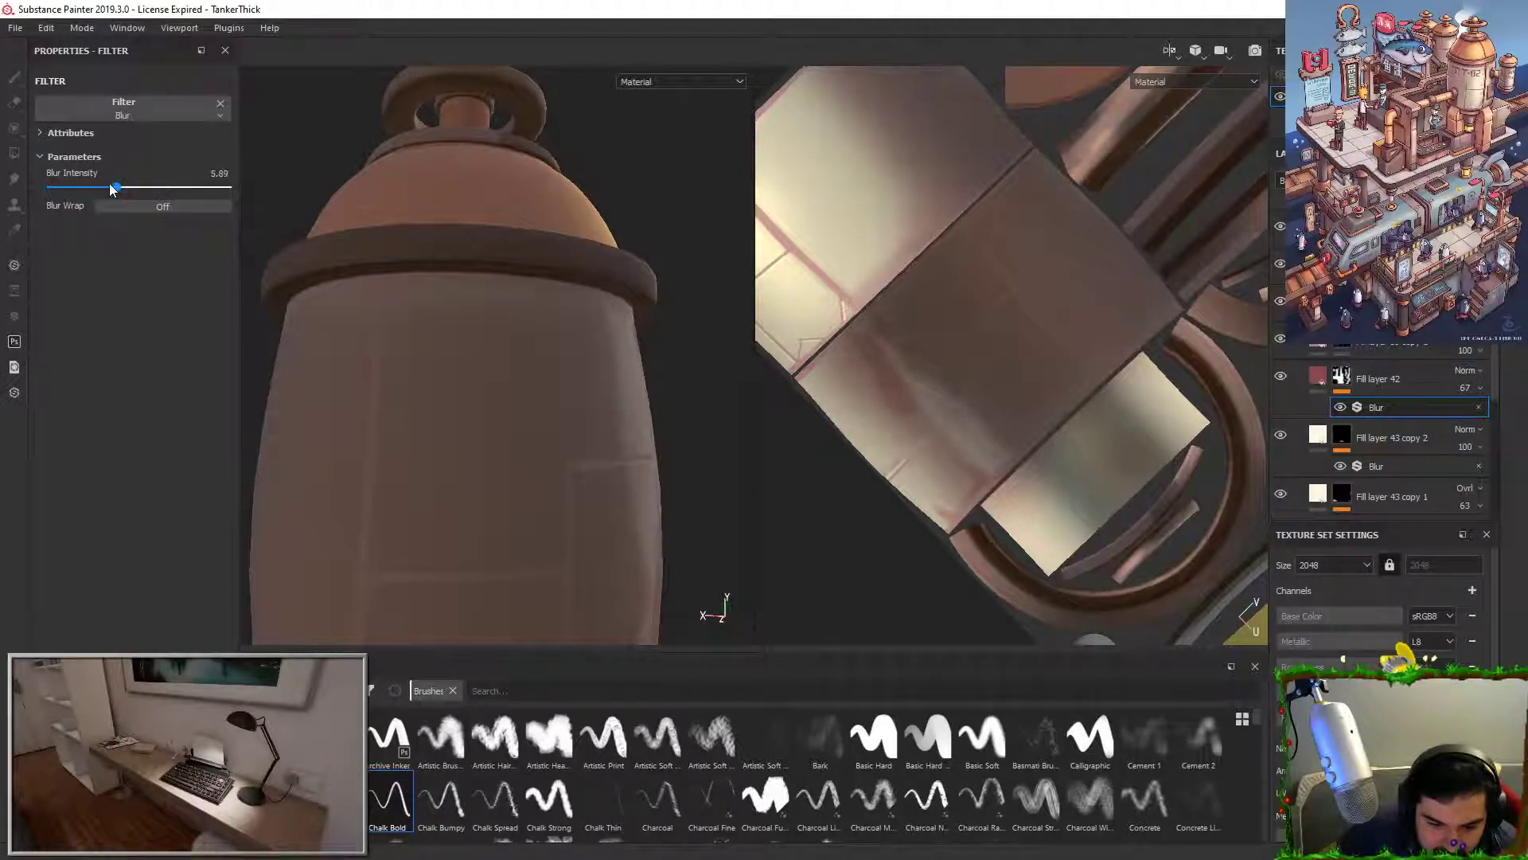
left_click_drag(629, 318, 403, 332, "alt")
scroll(679, 398, "down", 3)
middle_click_drag(679, 399, 518, 362, "alt")
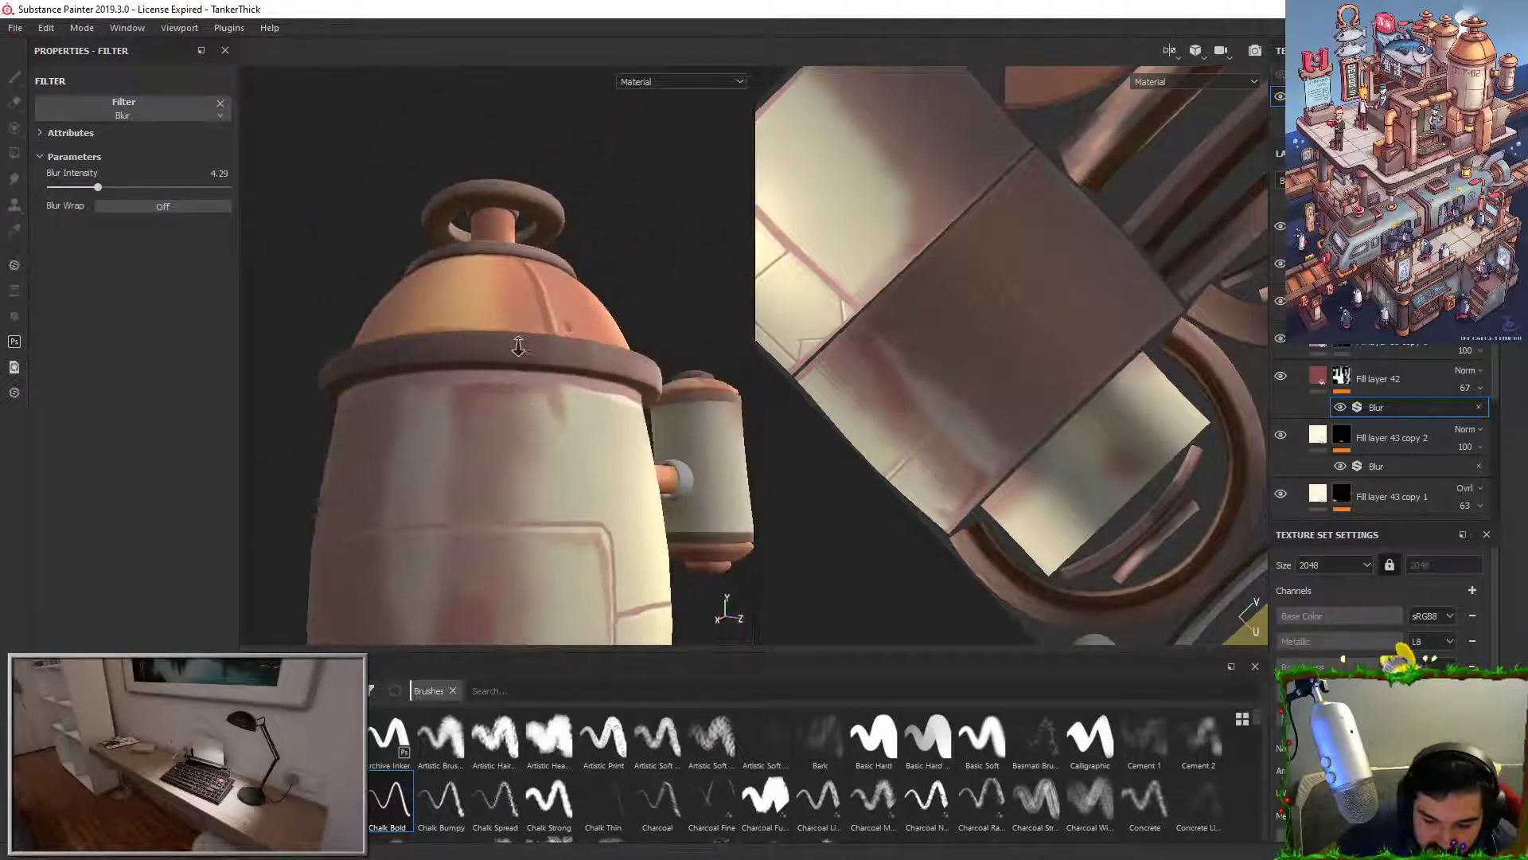
scroll(517, 370, "down", 3)
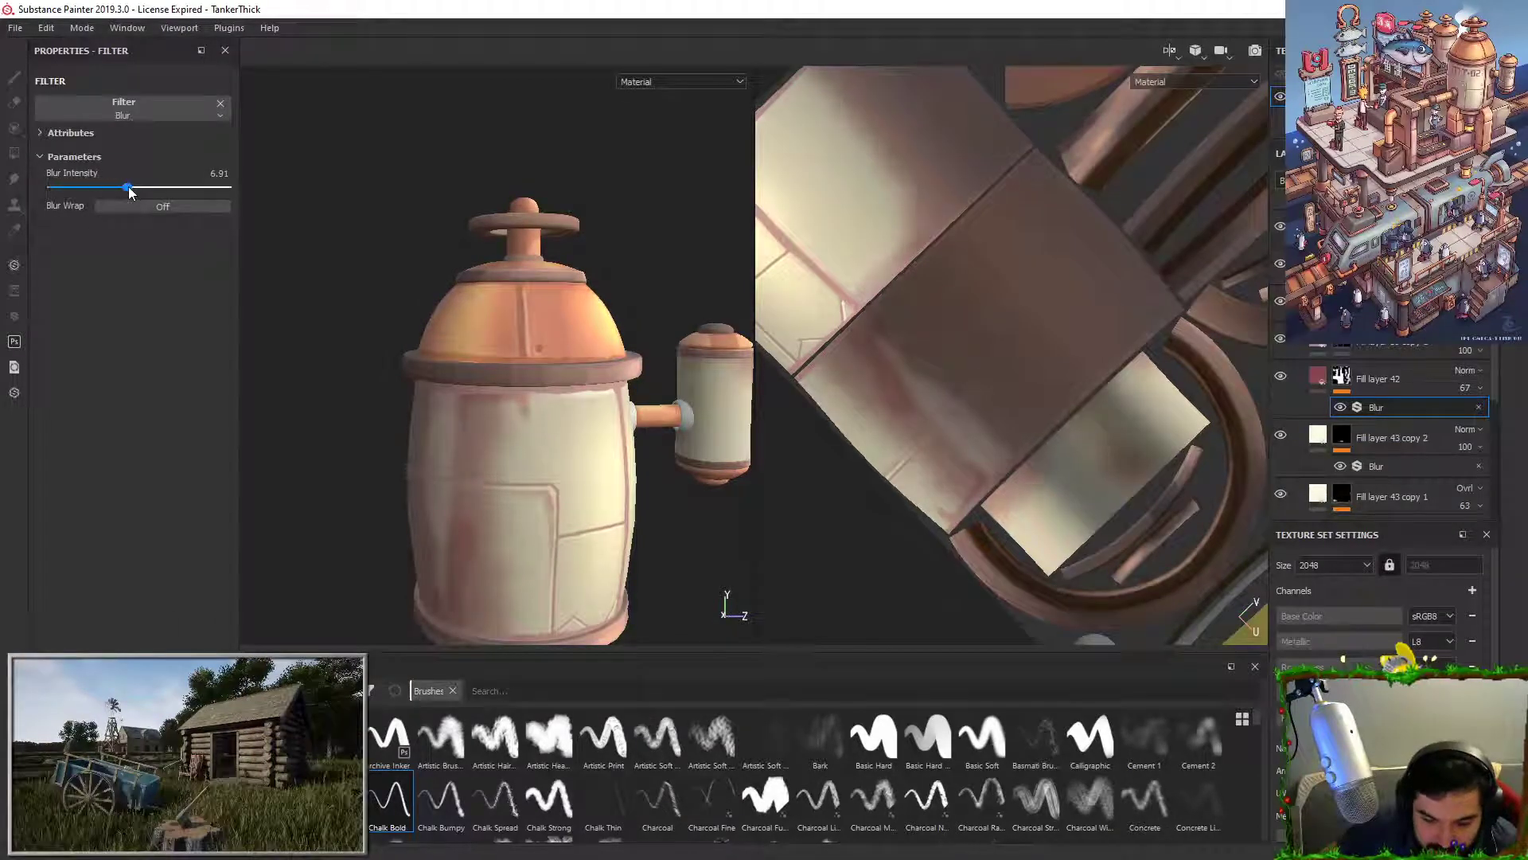
left_click_drag(140, 188, 175, 189)
left_click_drag(614, 372, 542, 375, "alt")
middle_click_drag(642, 382, 606, 266, "alt")
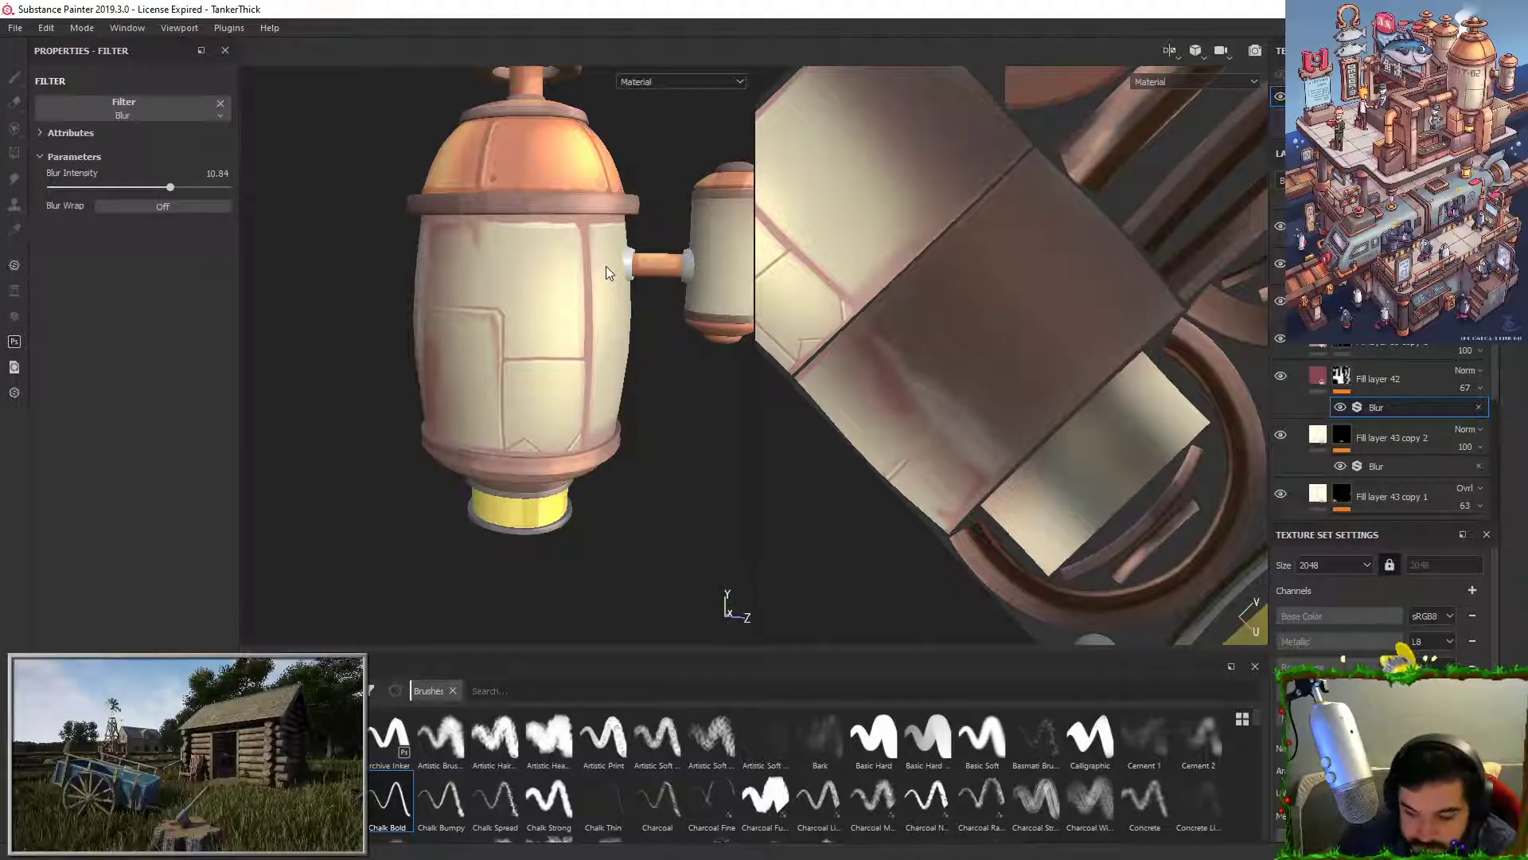
Step: Duplicate Fill layer 39 copy 1, the layer holding the panel seam lines
scroll(1307, 450, "up", 2)
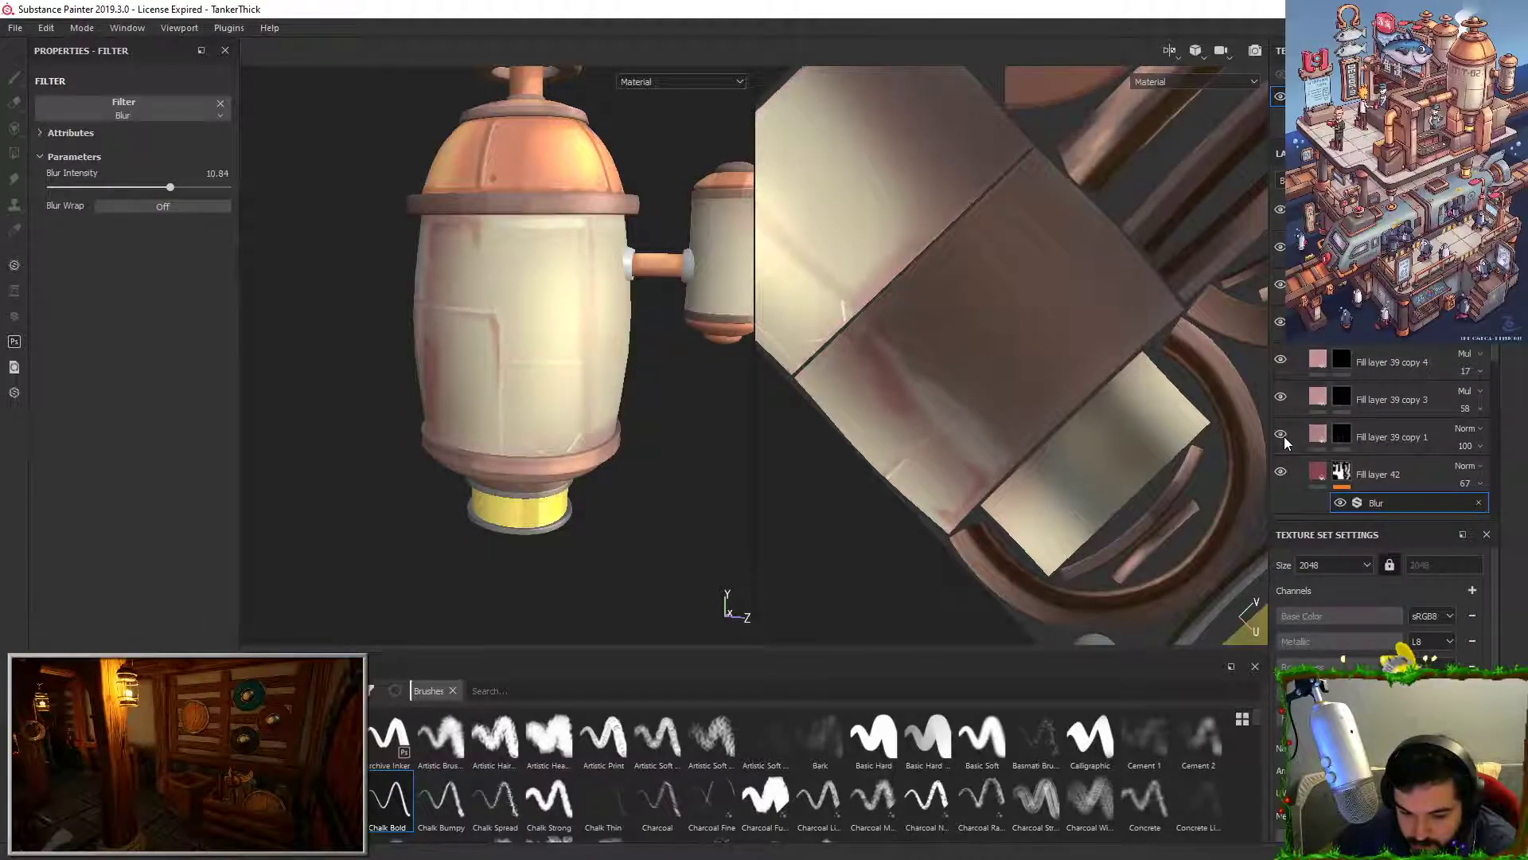
left_click(1341, 440)
right_click(1396, 433)
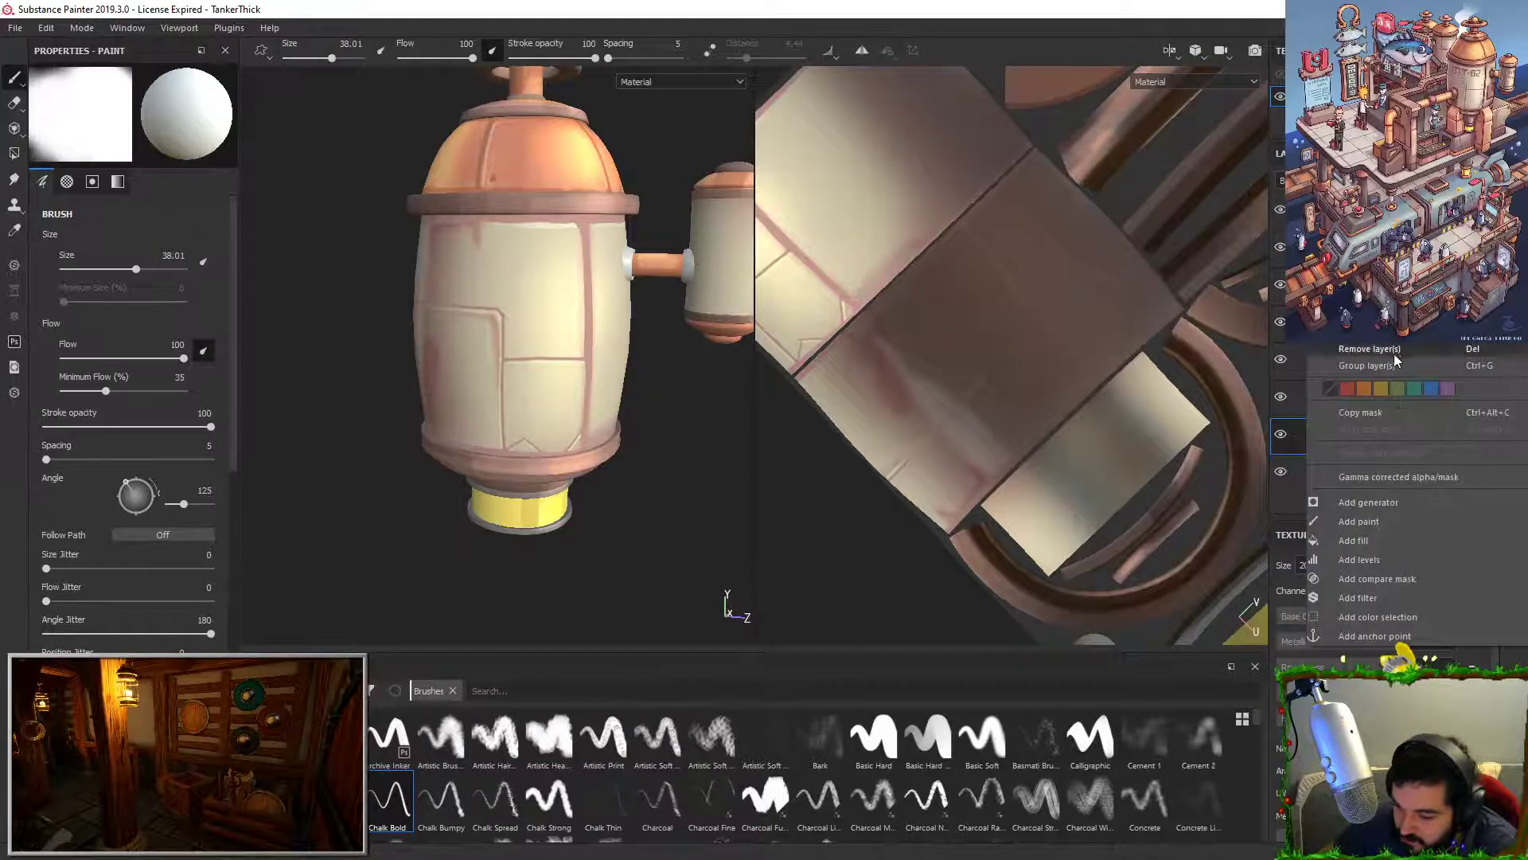
left_click(1391, 333)
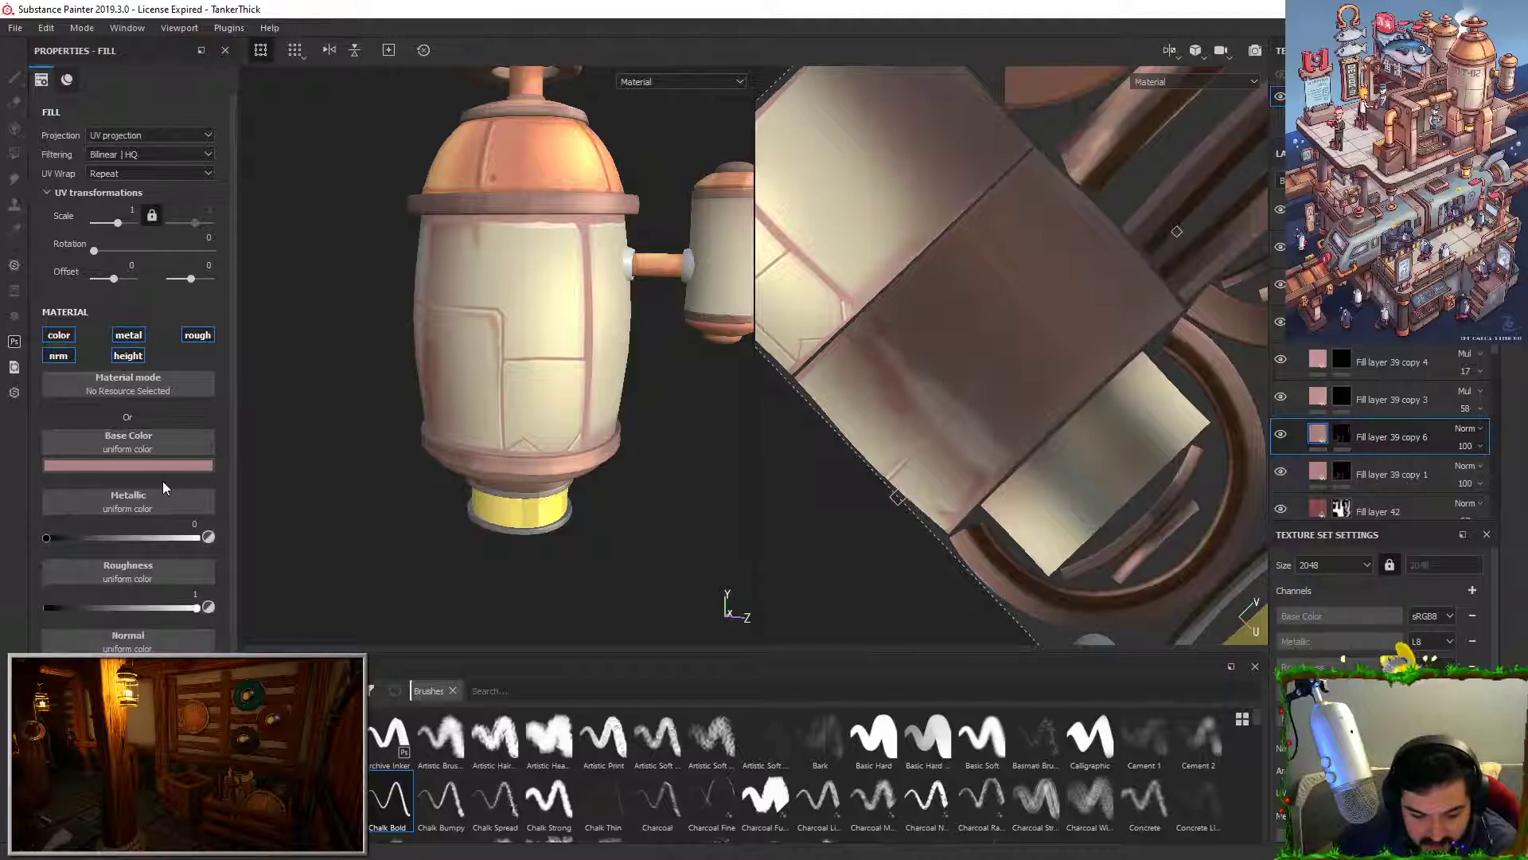
Step: Darken the base color of Fill layer 39 copy 6 to a deeper muted red
left_click(166, 465)
left_click_drag(366, 535, 374, 547)
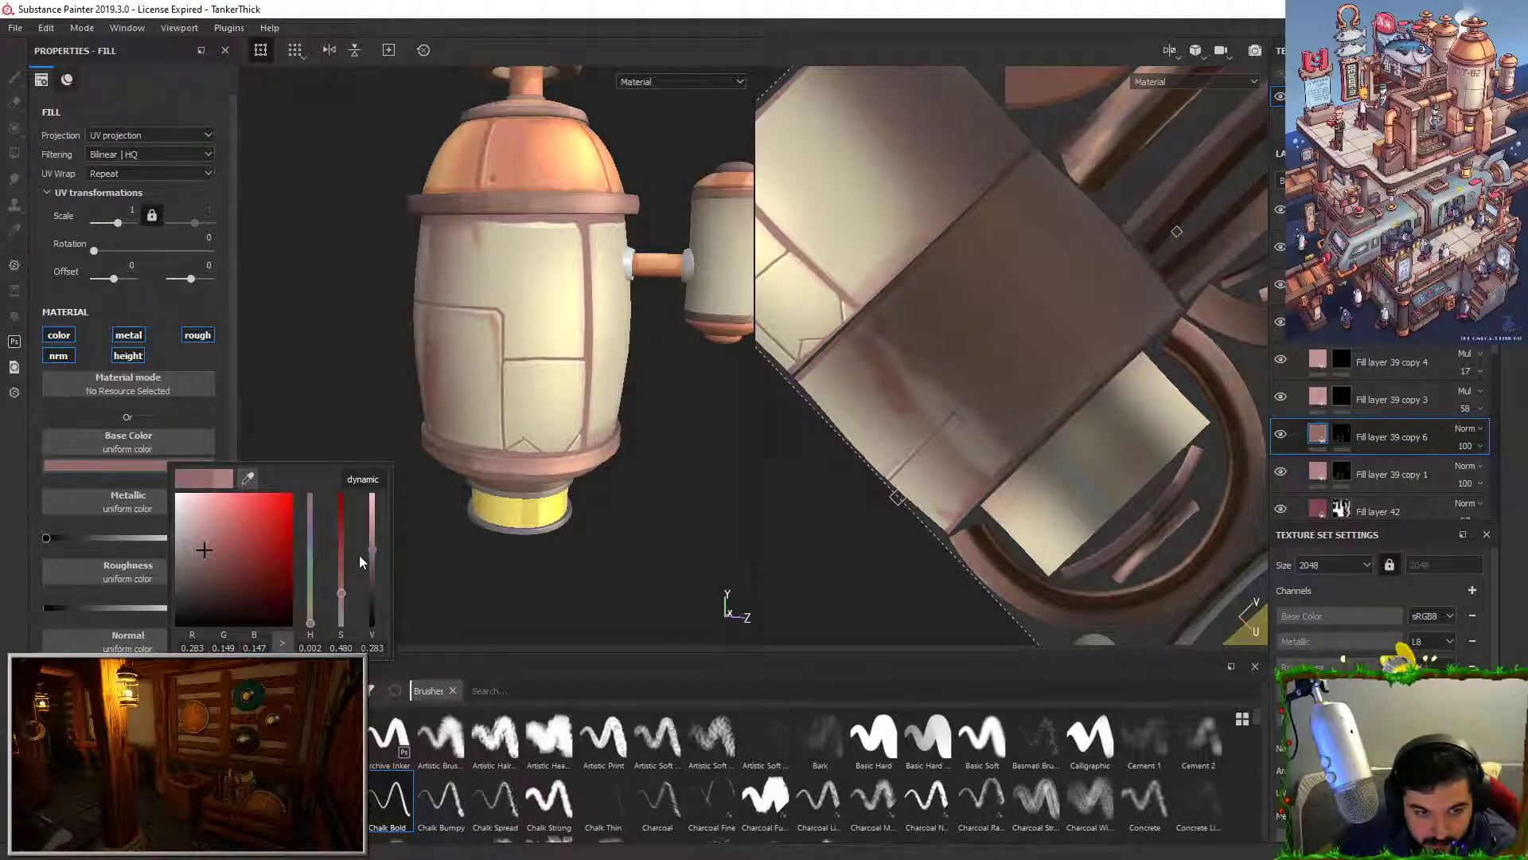
left_click_drag(365, 555, 365, 548)
Step: Clear the mask of Fill layer 39 copy 6 to remove its duplicated seam lines
left_click(1391, 440)
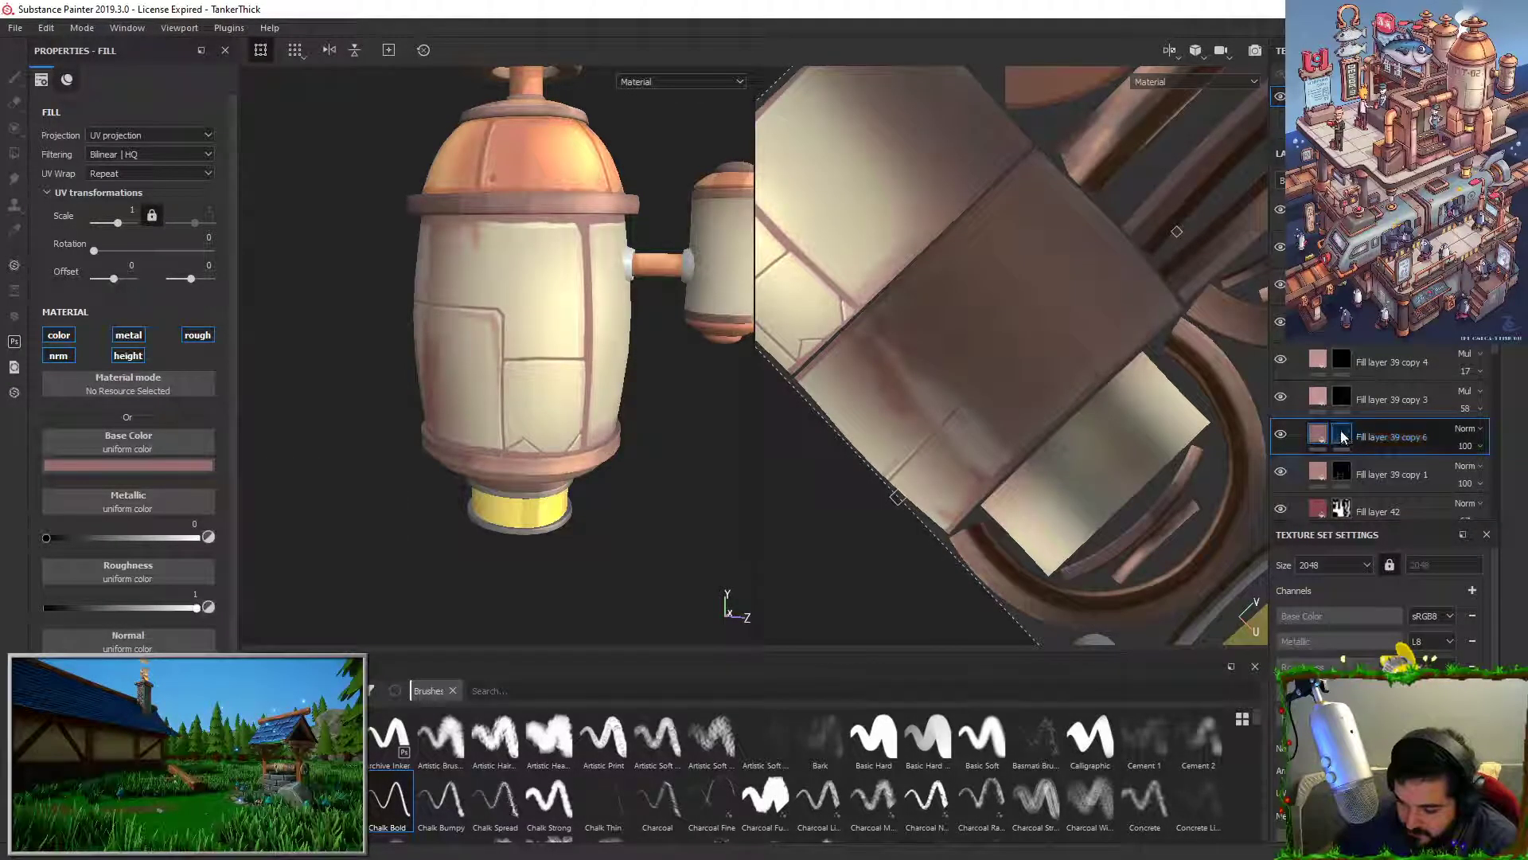
right_click(1343, 435)
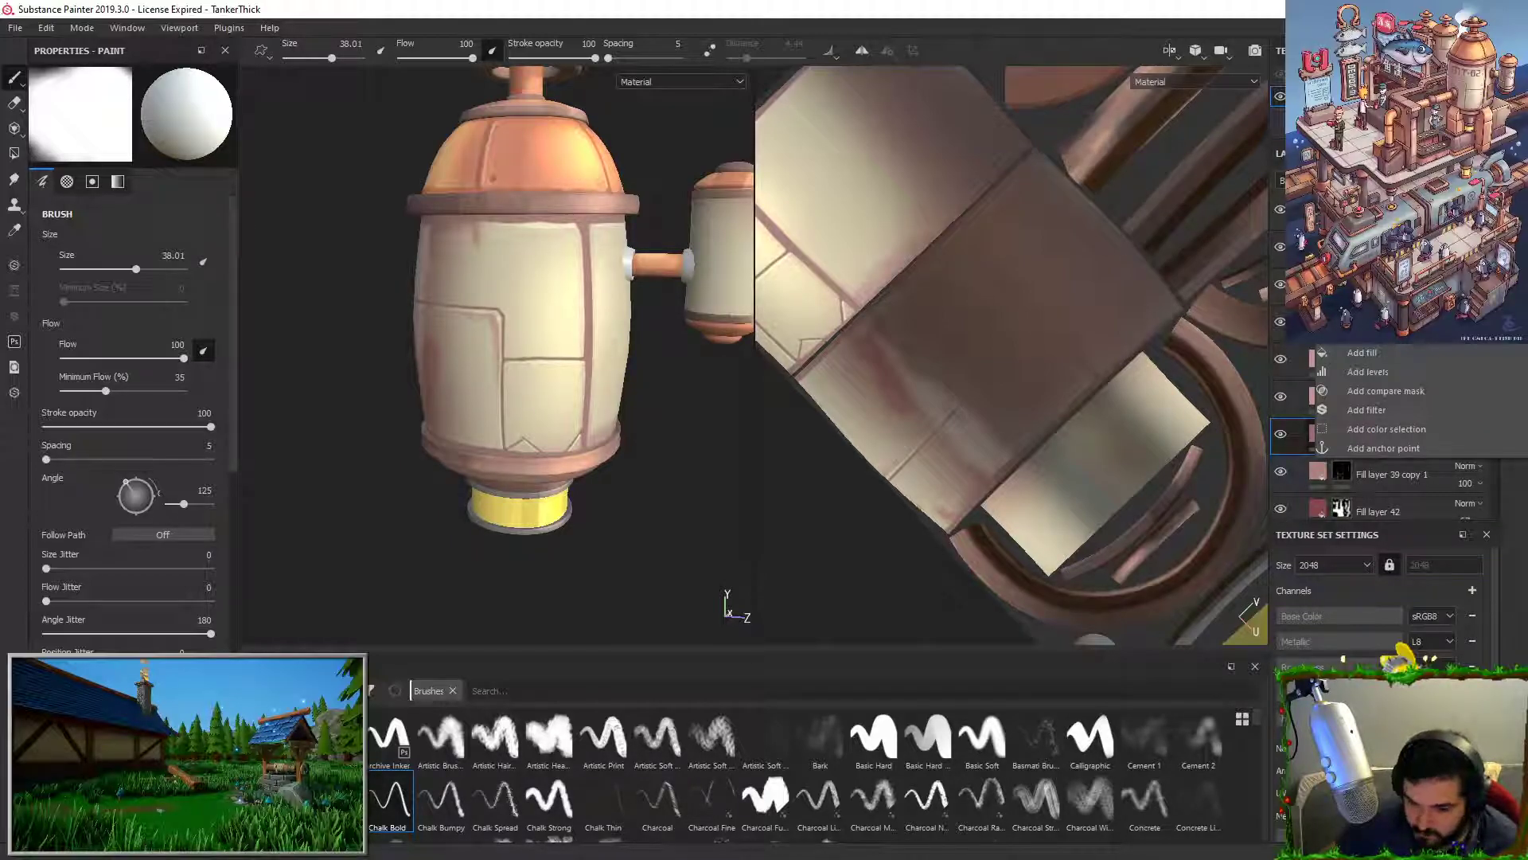
left_click(1381, 239)
right_click_drag(351, 402, 480, 423, "alt")
middle_click_drag(480, 423, 414, 347, "alt")
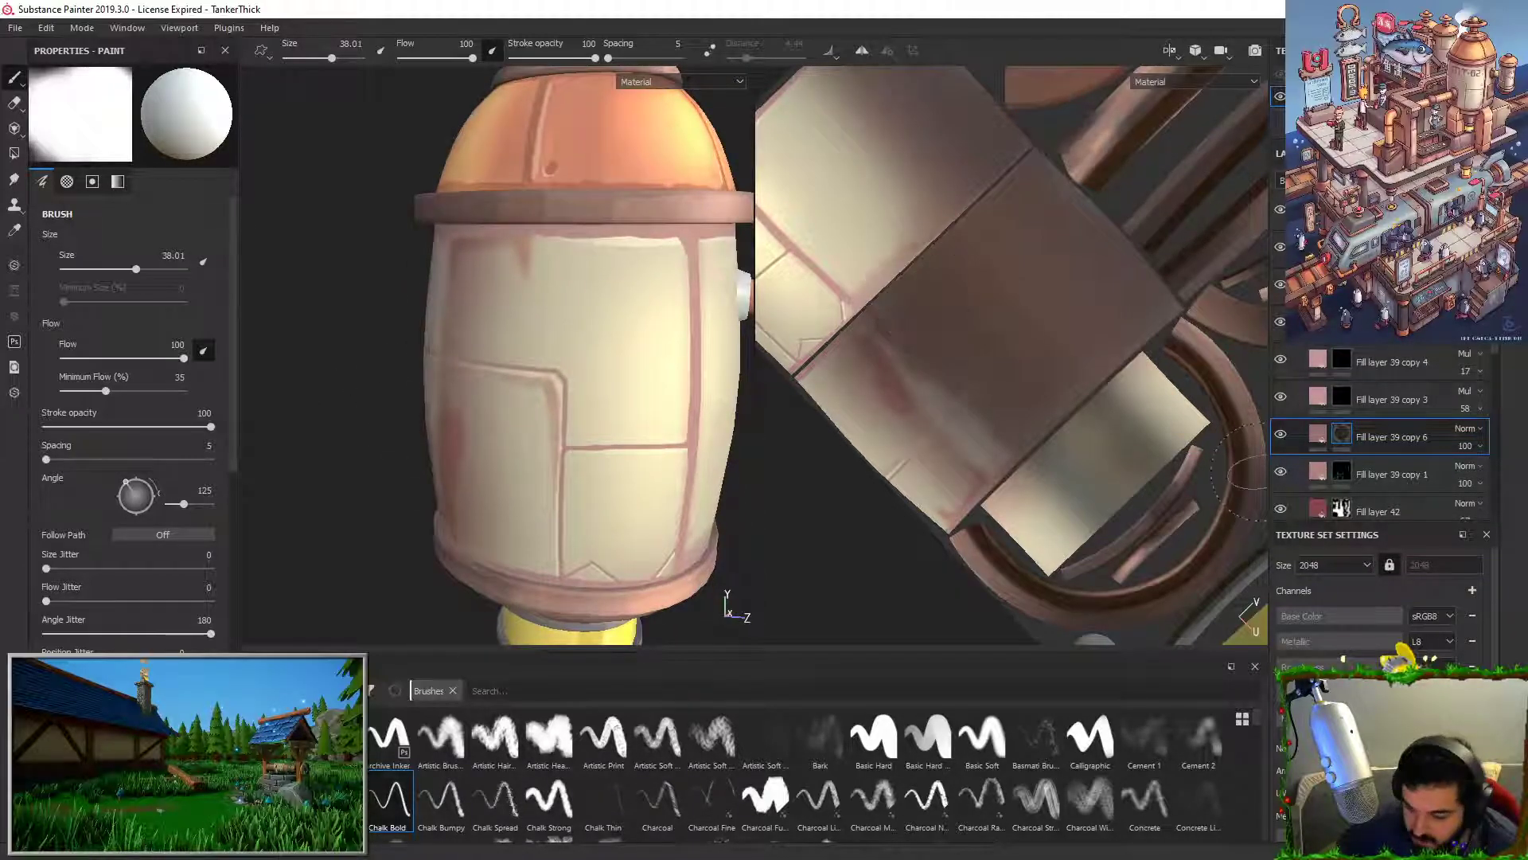
Step: Darken and slightly desaturate the base color of Fill layer 39 copy 1, with a color value of 0.384
left_click(1318, 472)
left_click(187, 467)
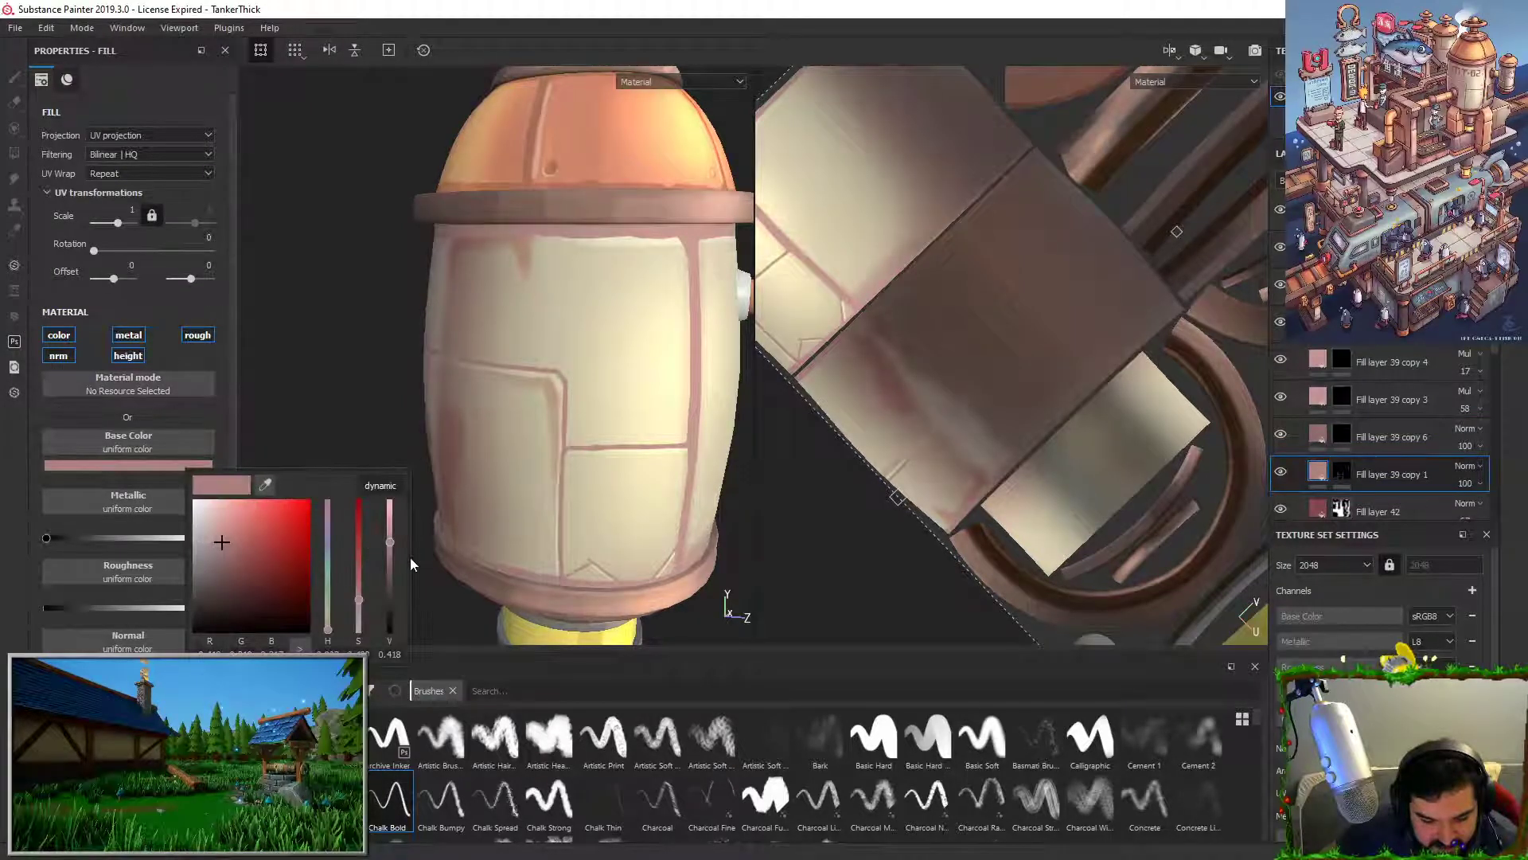
left_click(390, 545)
left_click(358, 603)
left_click_drag(358, 603, 359, 605)
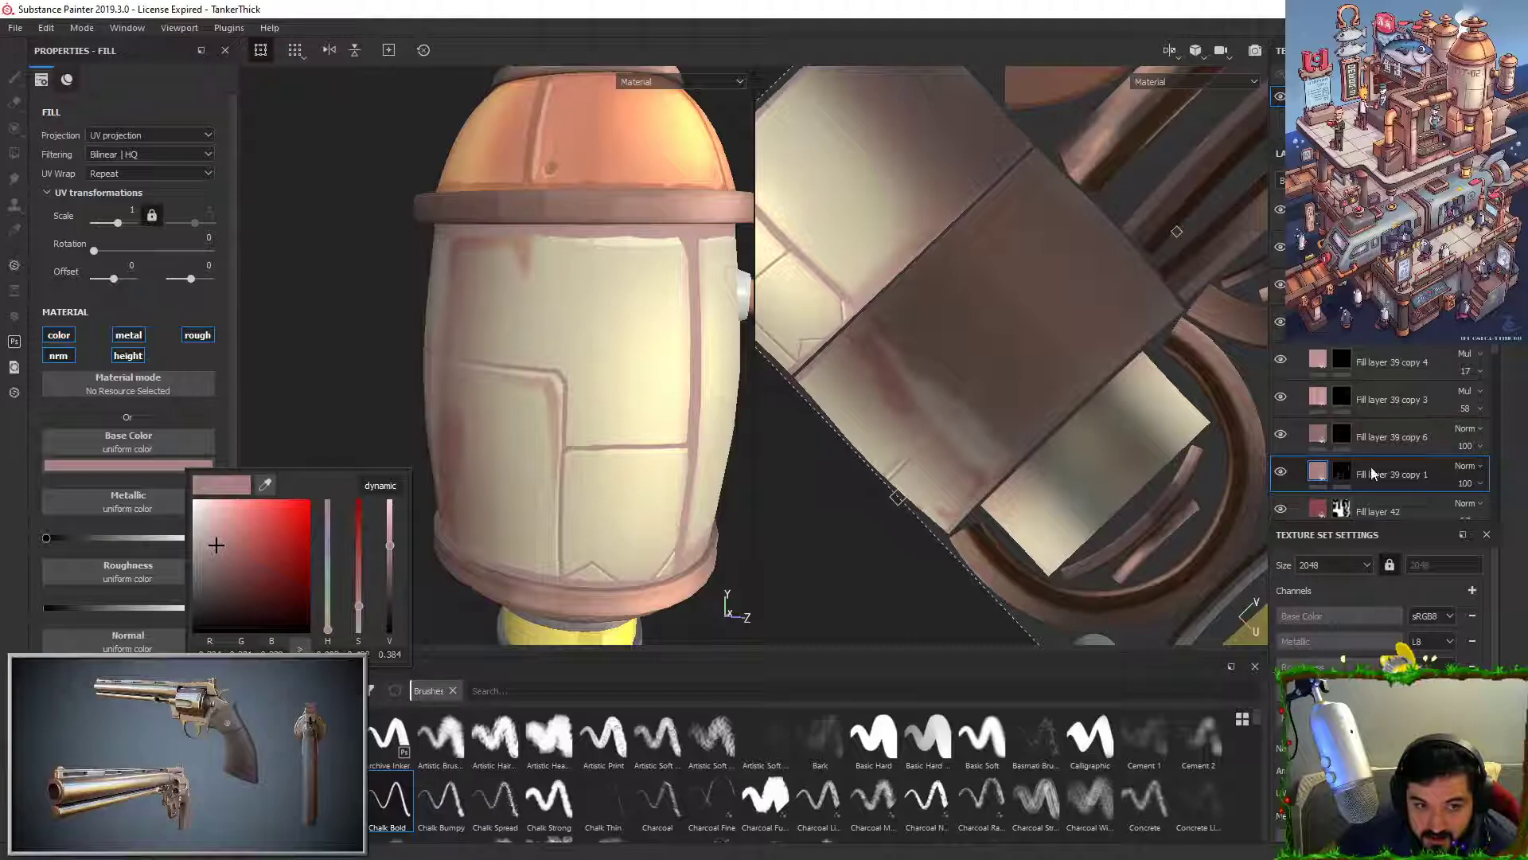
left_click_drag(589, 351, 476, 352, "alt")
right_click_drag(476, 351, 967, 366, "shift")
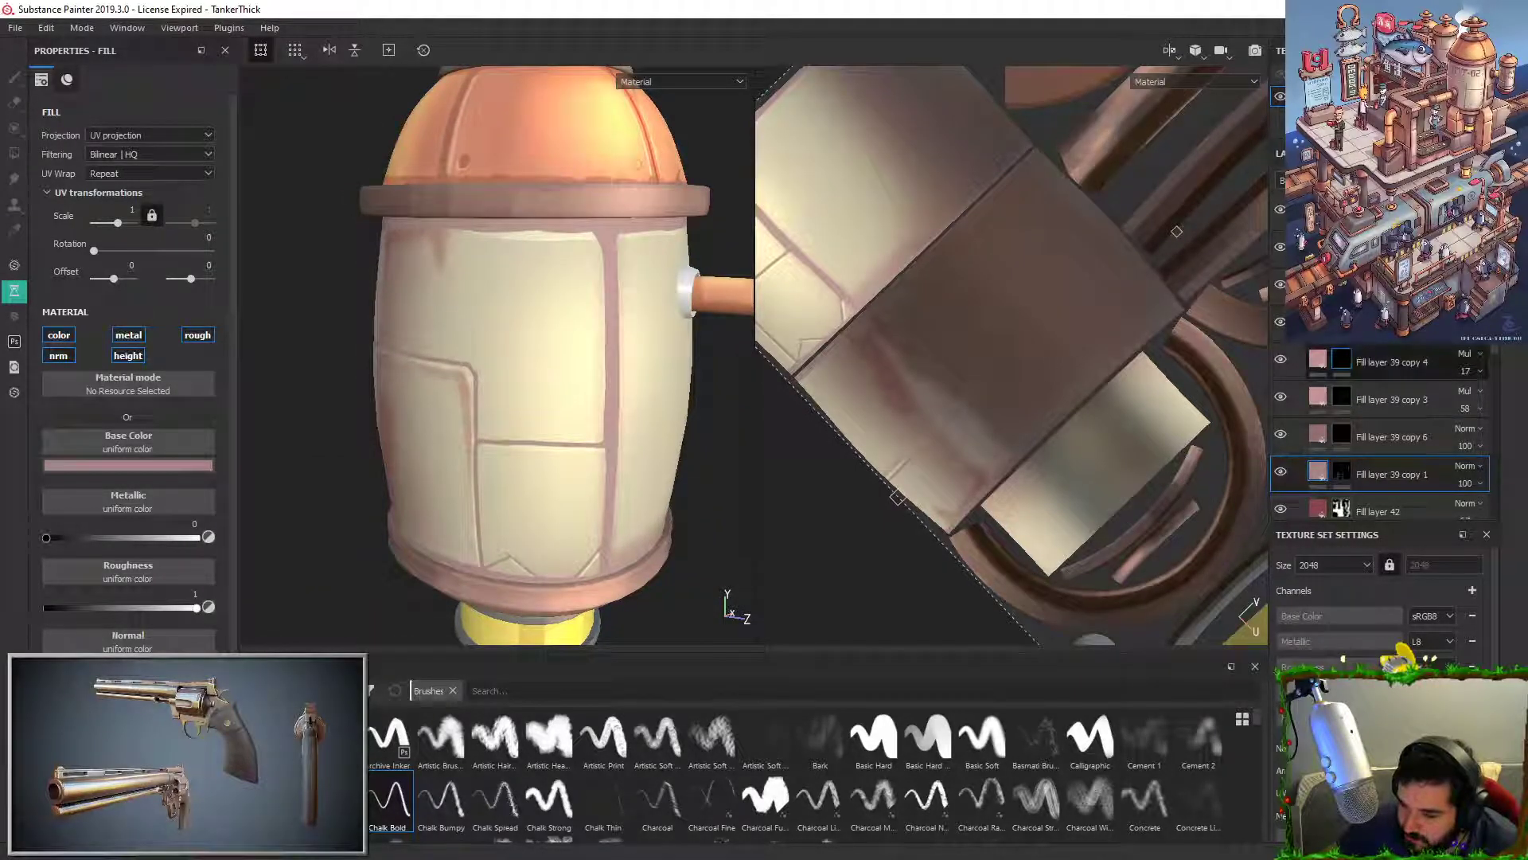
Step: Add a new fill layer above Fill layer 39 copy 4, give it a black mask and select its fill
left_click(1341, 360)
left_click(1420, 181)
right_click(1345, 362)
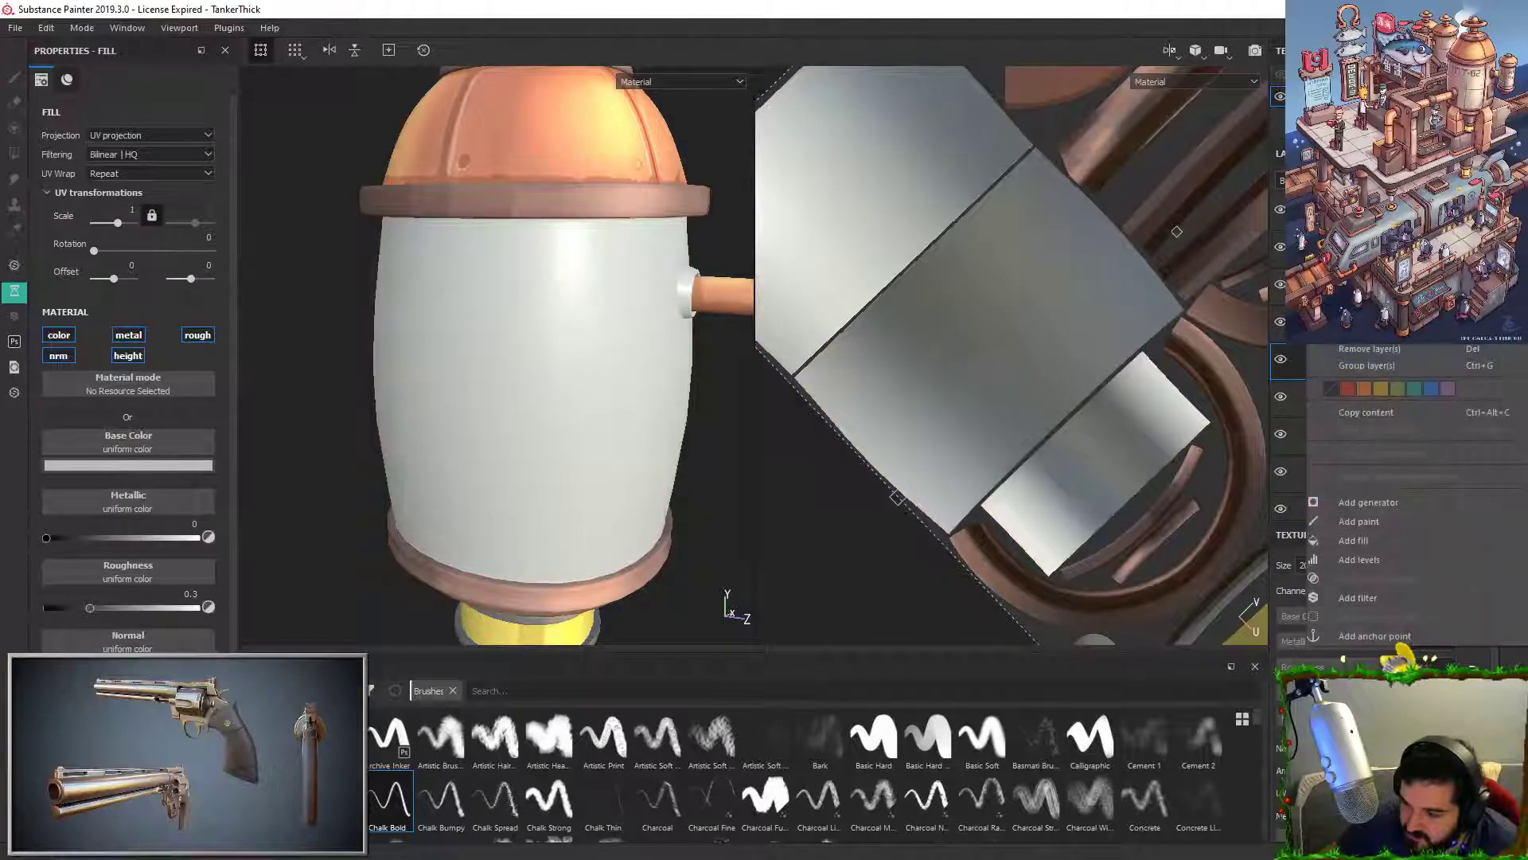
left_click(1371, 151)
mouse_move(521, 319)
left_mouse_down("alt")
mouse_move(526, 351)
mouse_move(429, 358)
left_mouse_up("alt")
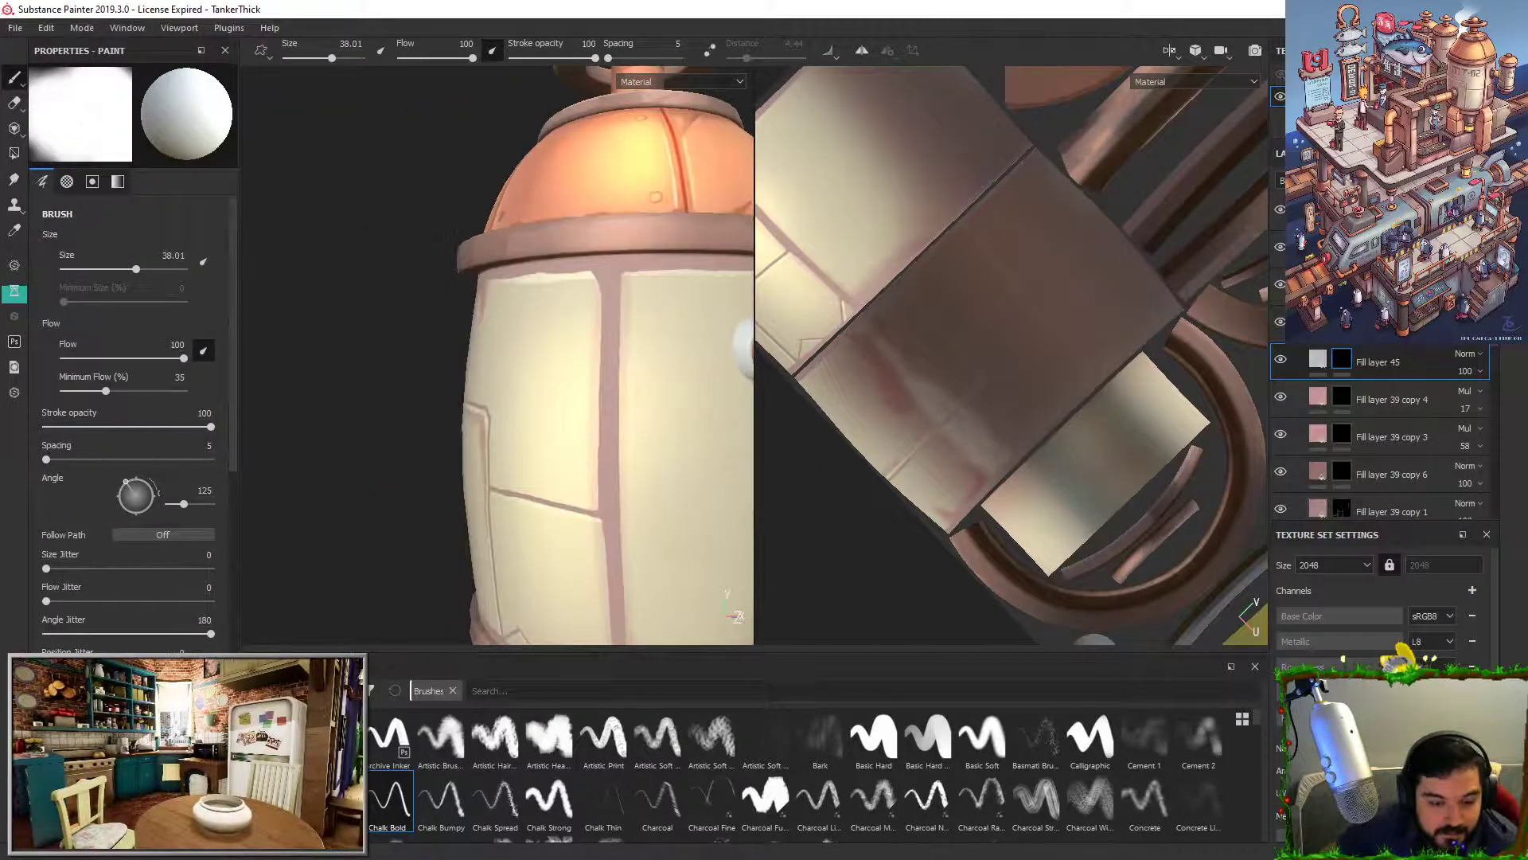
left_click(1318, 359)
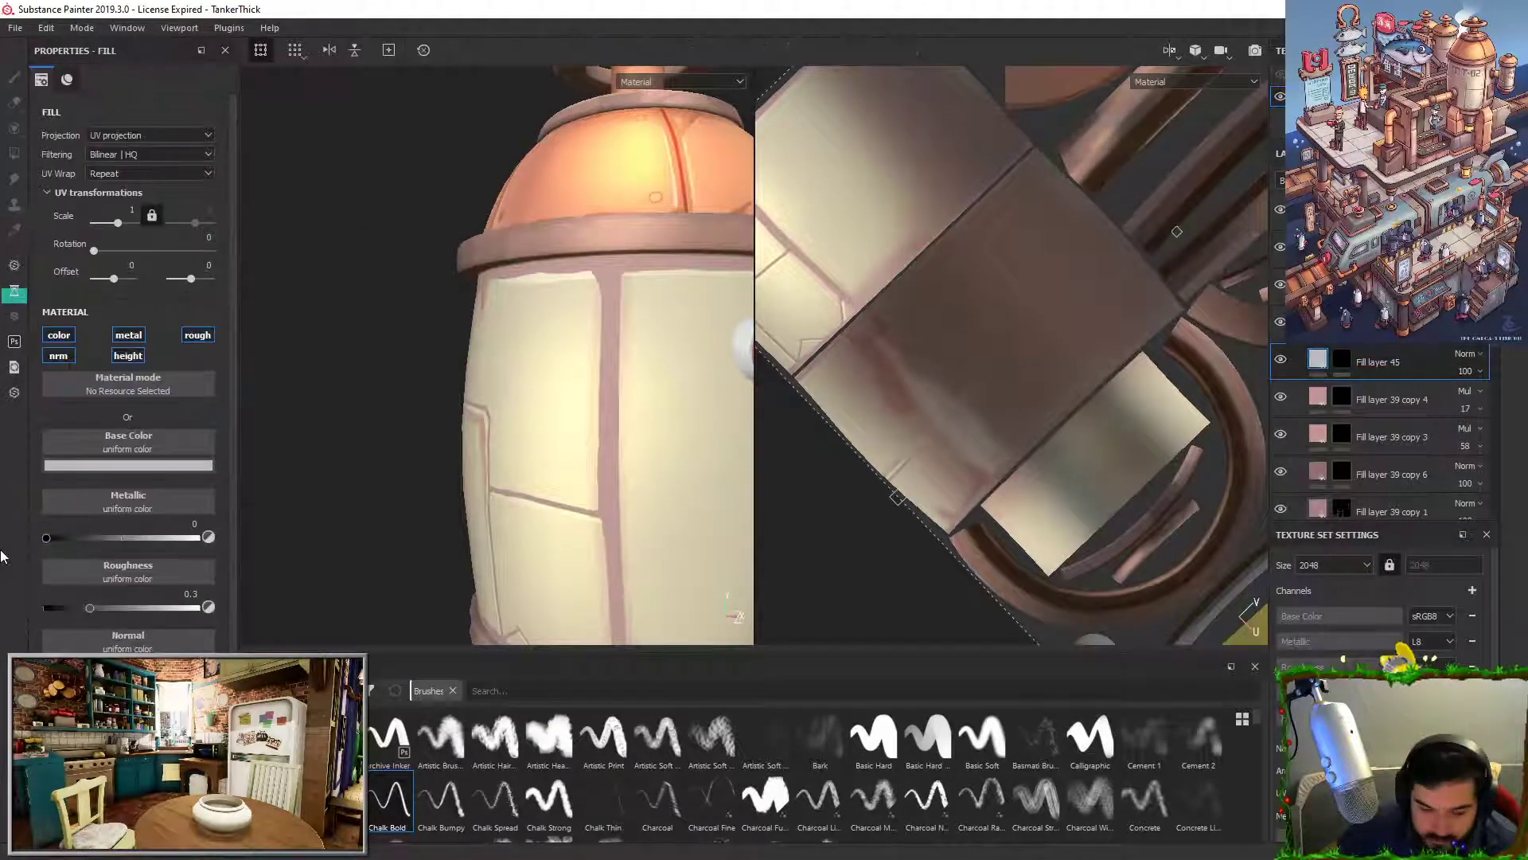
Step: Set the base color of Fill layer 45 to a very dark red, about R 0.036, G 0.005, B 0.003
left_click(194, 464)
left_click_drag(273, 479, 610, 383)
left_click_drag(233, 534, 280, 600)
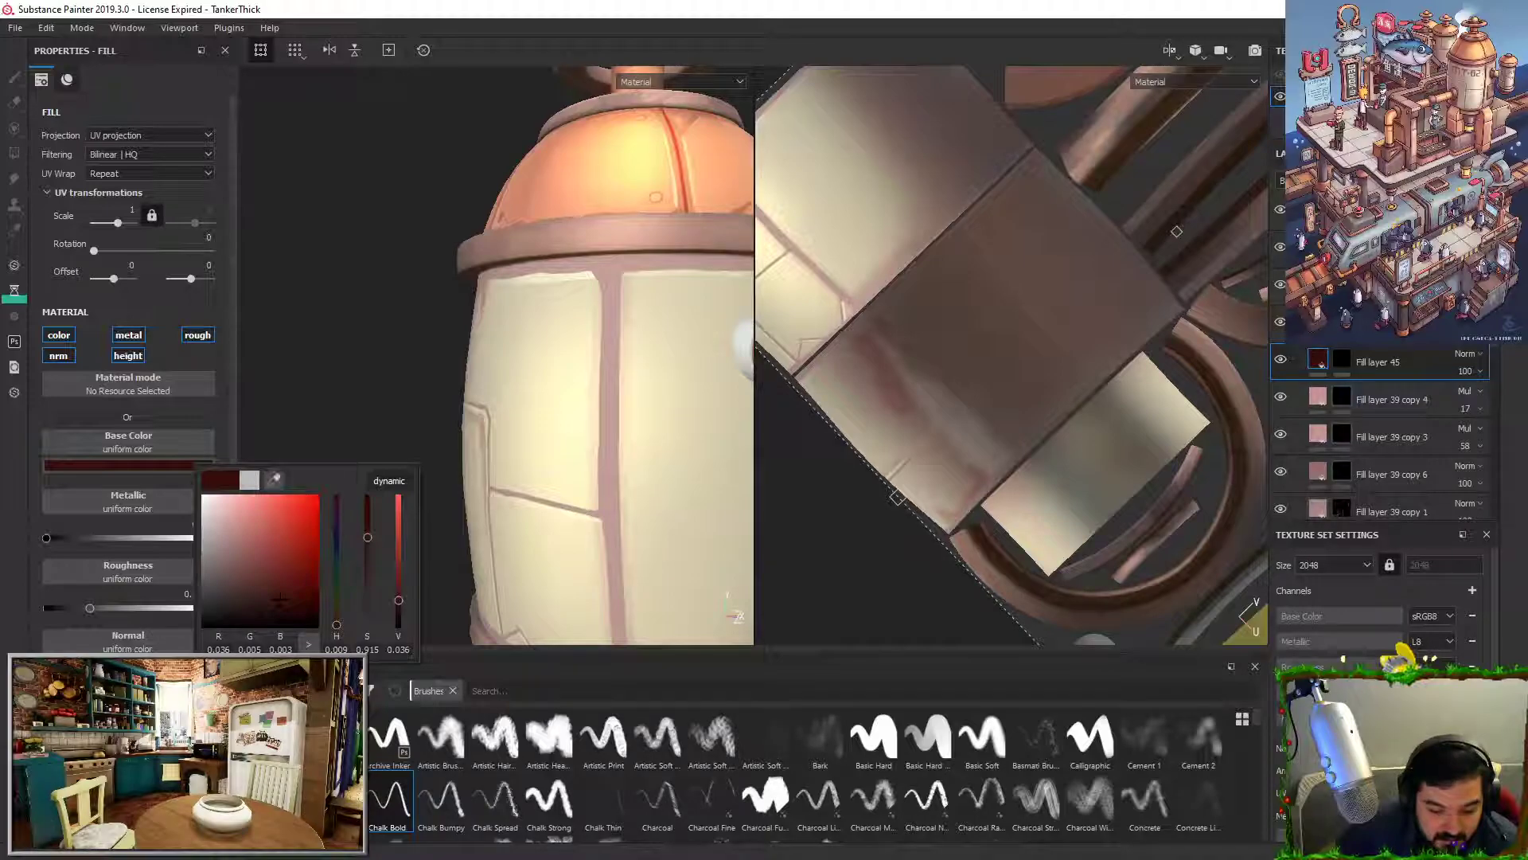
left_click(552, 273)
left_click_drag(553, 273, 713, 524, "alt")
Step: Try a short test stroke on Fill layer 45's mask over the front of the tank body
left_click(1342, 360)
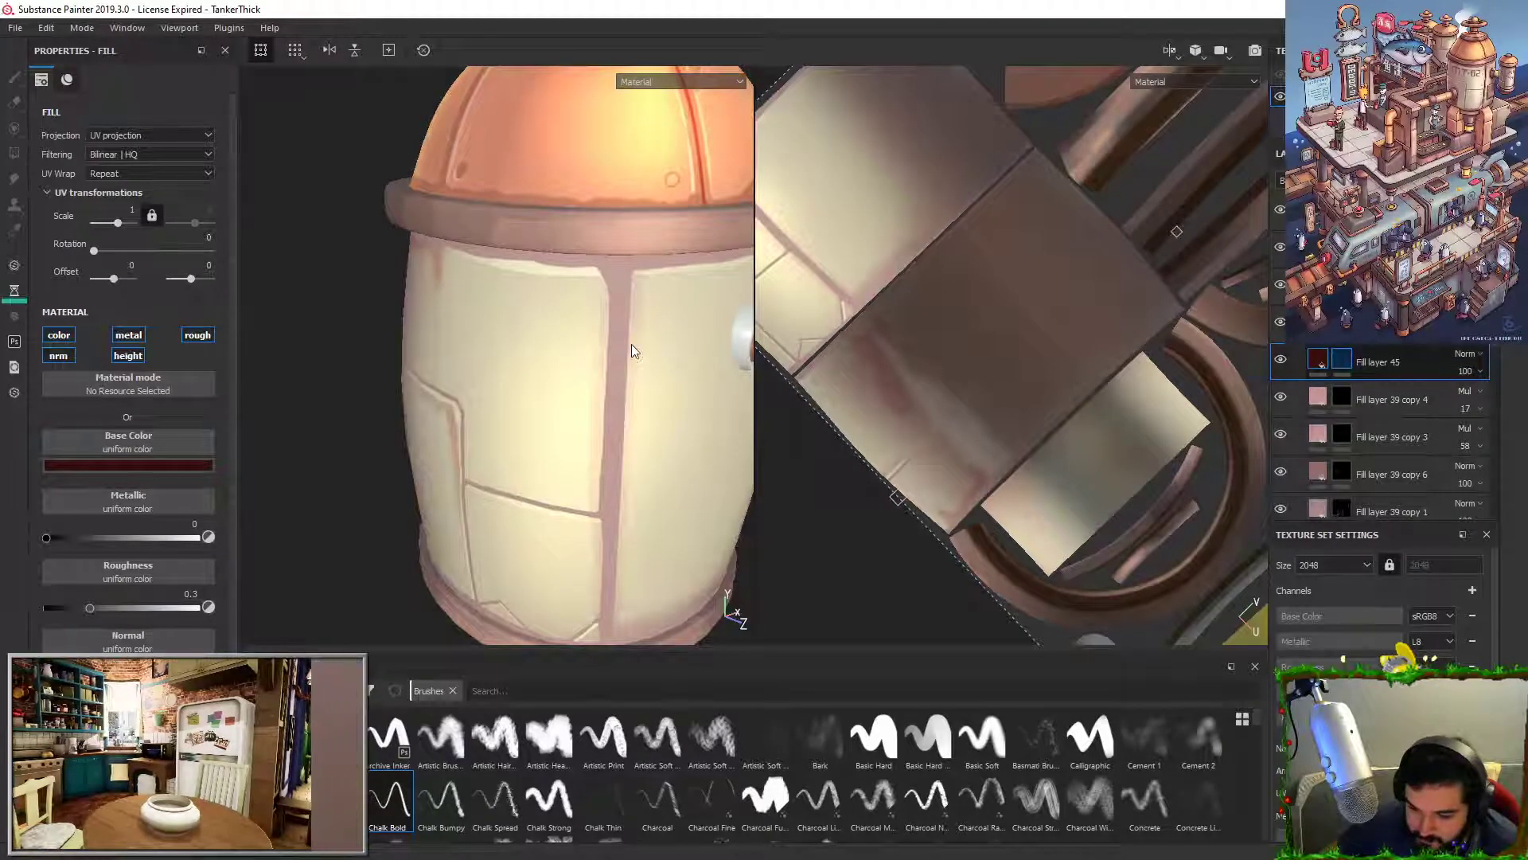
left_click_drag(629, 368, 642, 477)
key("ctrl+z")
right_click_drag(642, 478, 510, 334, "alt")
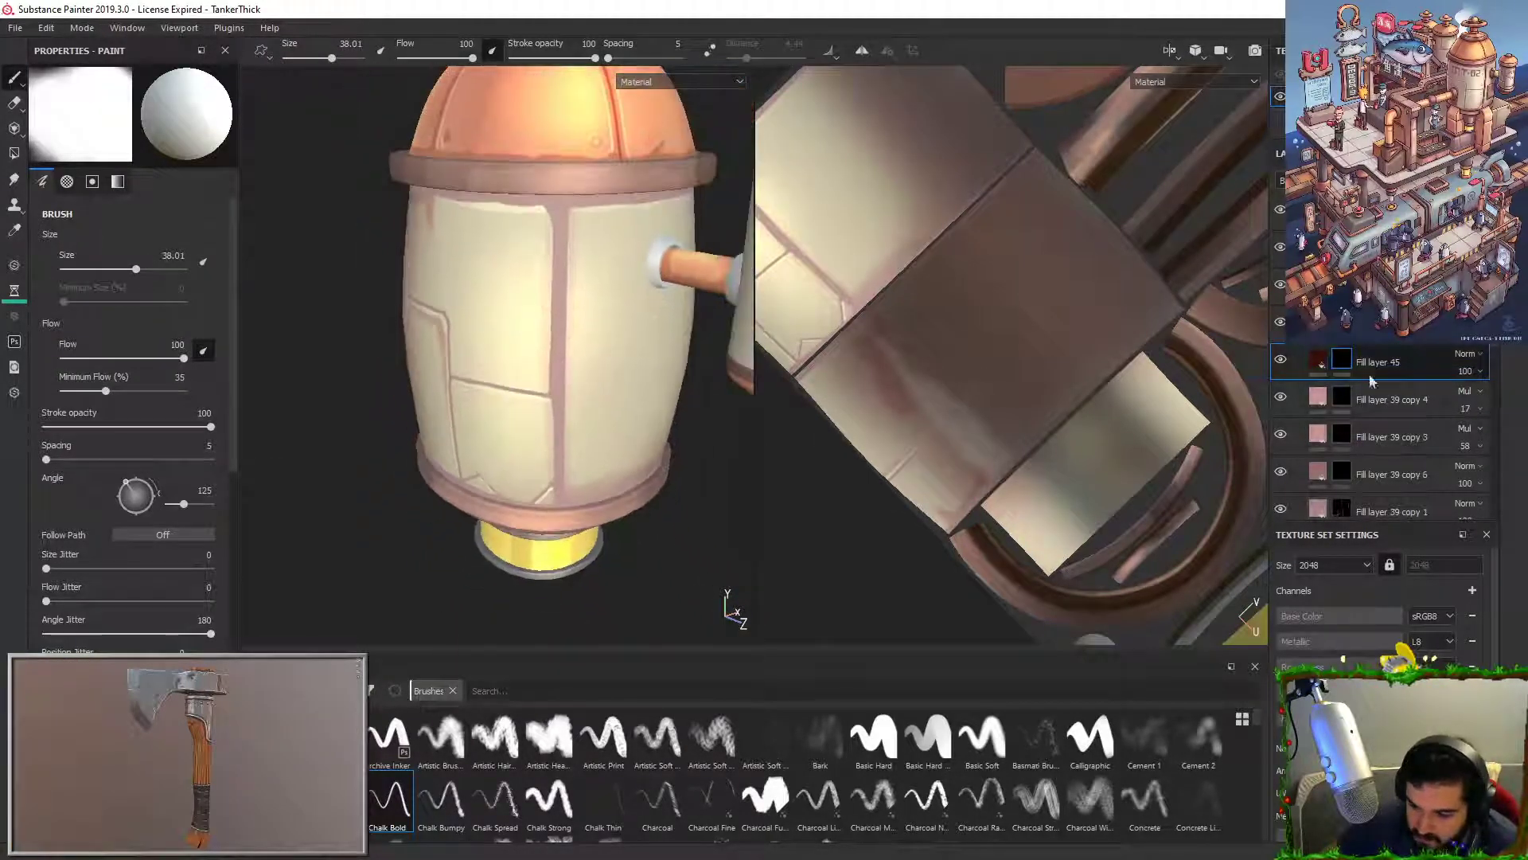
Step: Set the roughness of Fill layer 45 to 1 and return to its mask
left_click(1317, 360)
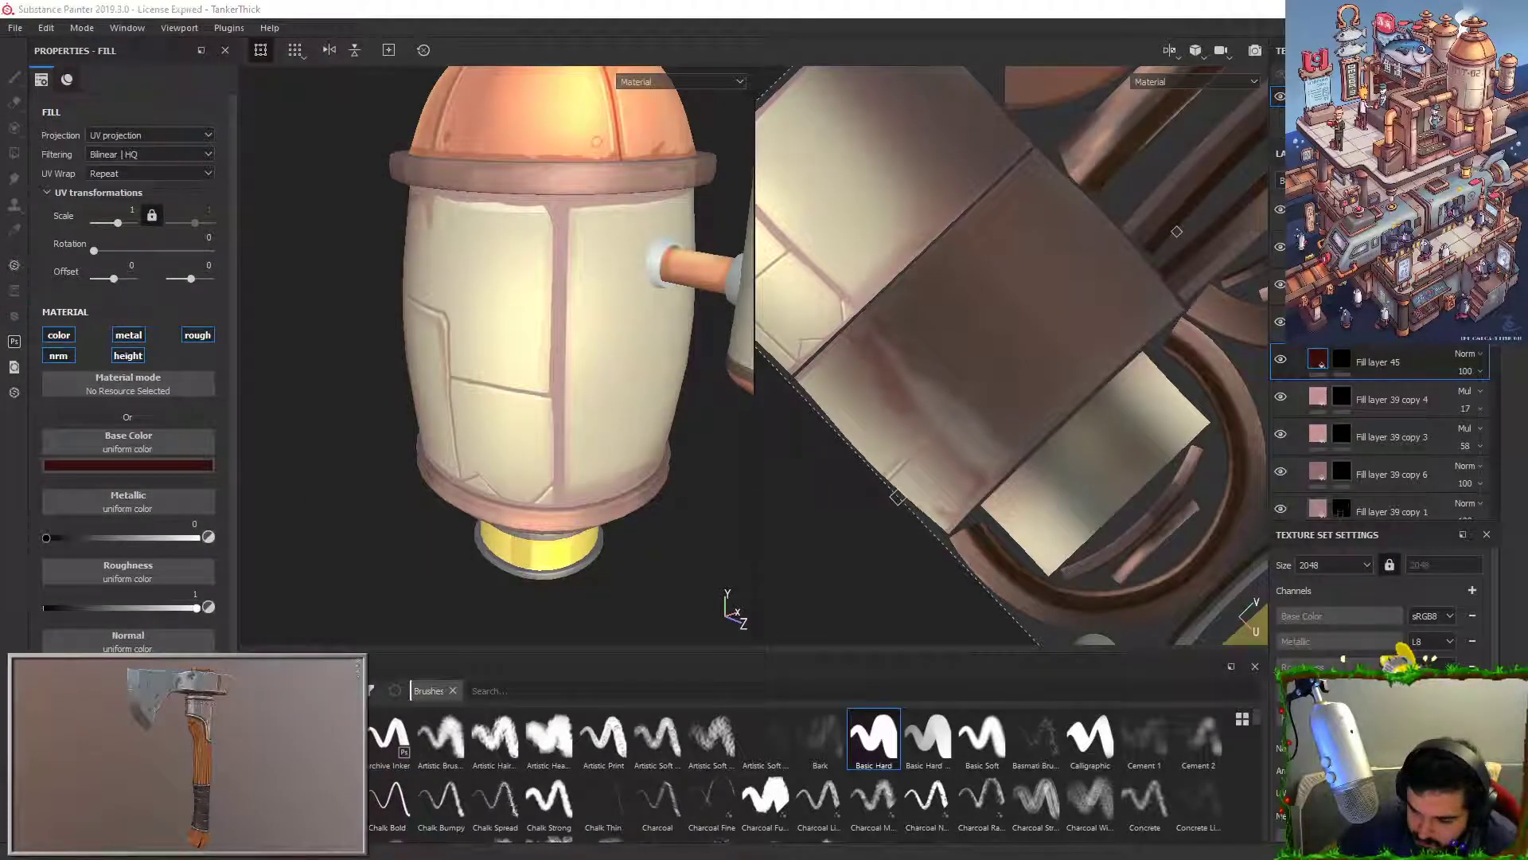
left_click(1342, 359)
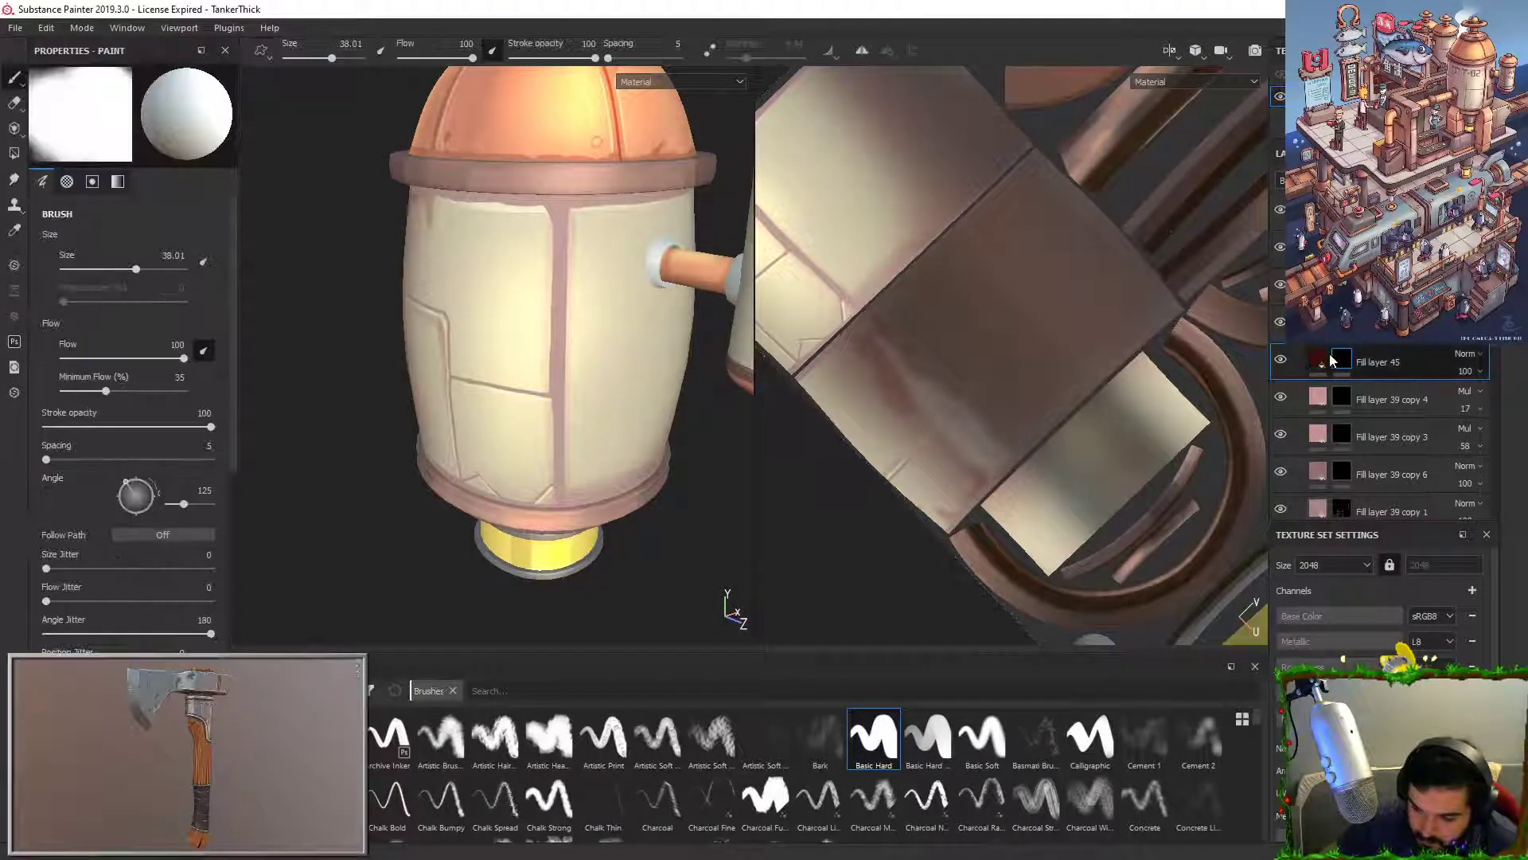
Step: Choose the Basic Hard brush, disable its pressure-controlled size and set the brush size to 0.6
left_click_drag(101, 269, 85, 269)
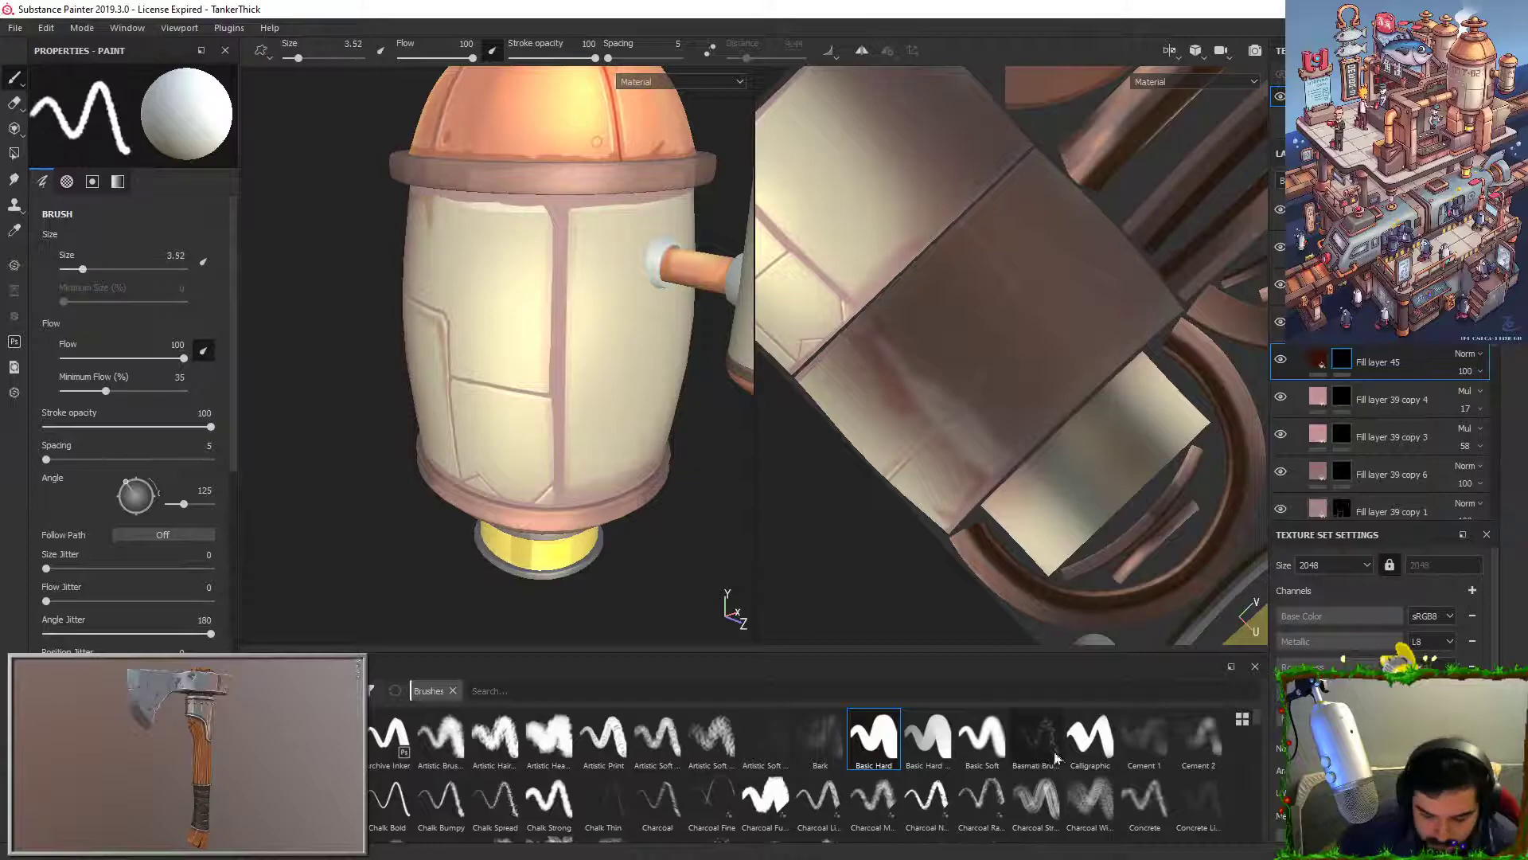
left_click(861, 735)
left_click(143, 255)
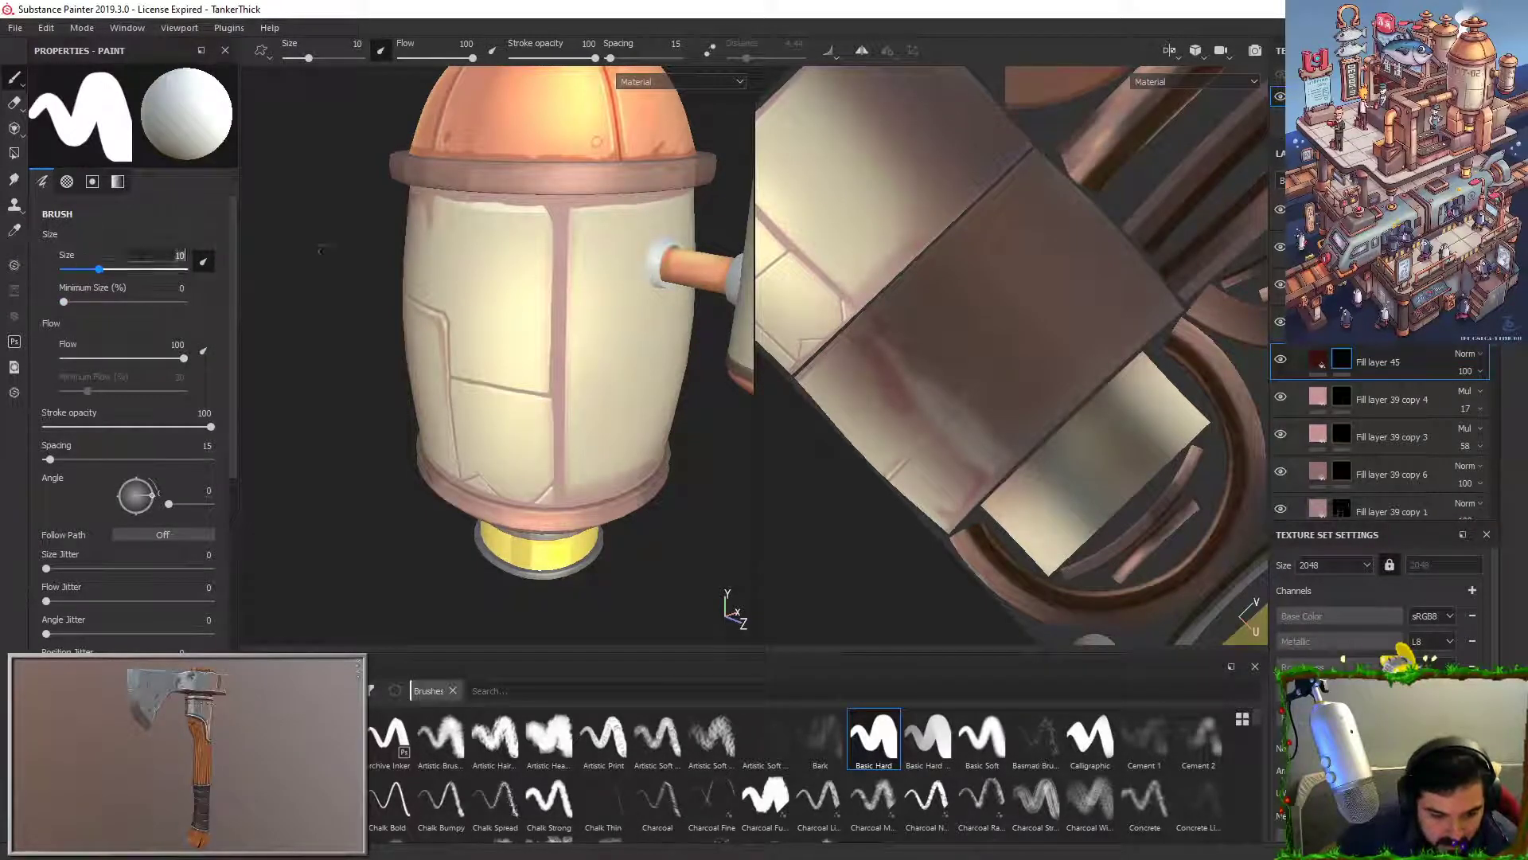
key("Return")
left_click(203, 261)
left_click_drag(610, 259, 603, 500)
key("ctrl+z")
left_click(154, 256)
type("0.6")
key("Return")
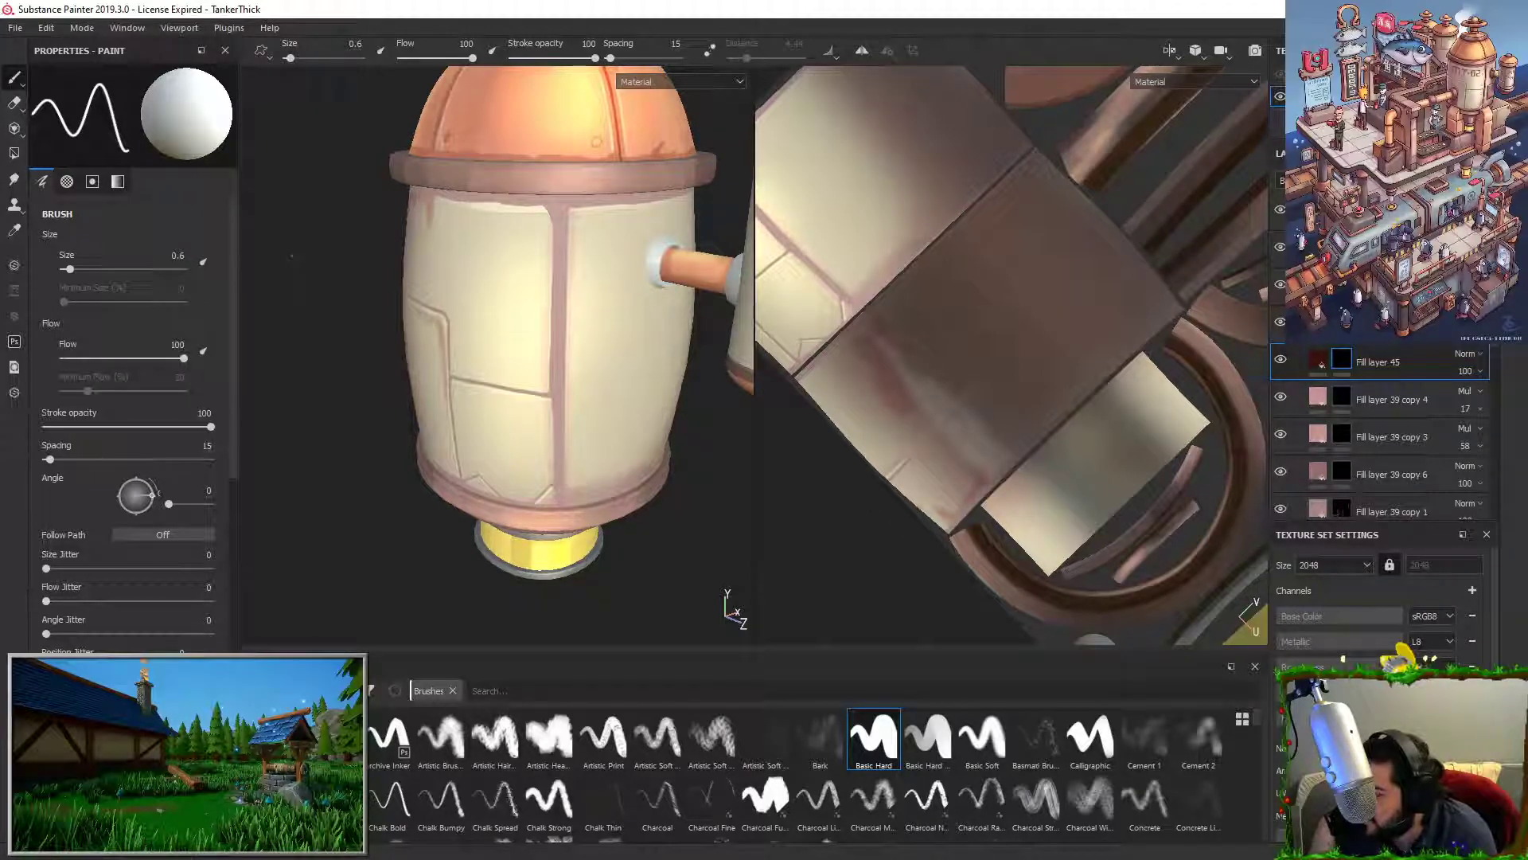
Step: Try a thin straight vertical seam line down the tank body beside the existing seam
left_click_drag(622, 205, 622, 442)
left_click_drag(641, 574, 612, 547, "alt")
key("ctrl+z")
left_click(631, 191)
left_click(626, 595, "shift")
key("alt")
left_click_drag(521, 400, 583, 401, "alt")
right_click_drag(583, 401, 563, 318, "alt")
left_click_drag(590, 341, 490, 313, "alt")
right_click_drag(502, 326, 589, 450, "alt")
key("ctrl+z")
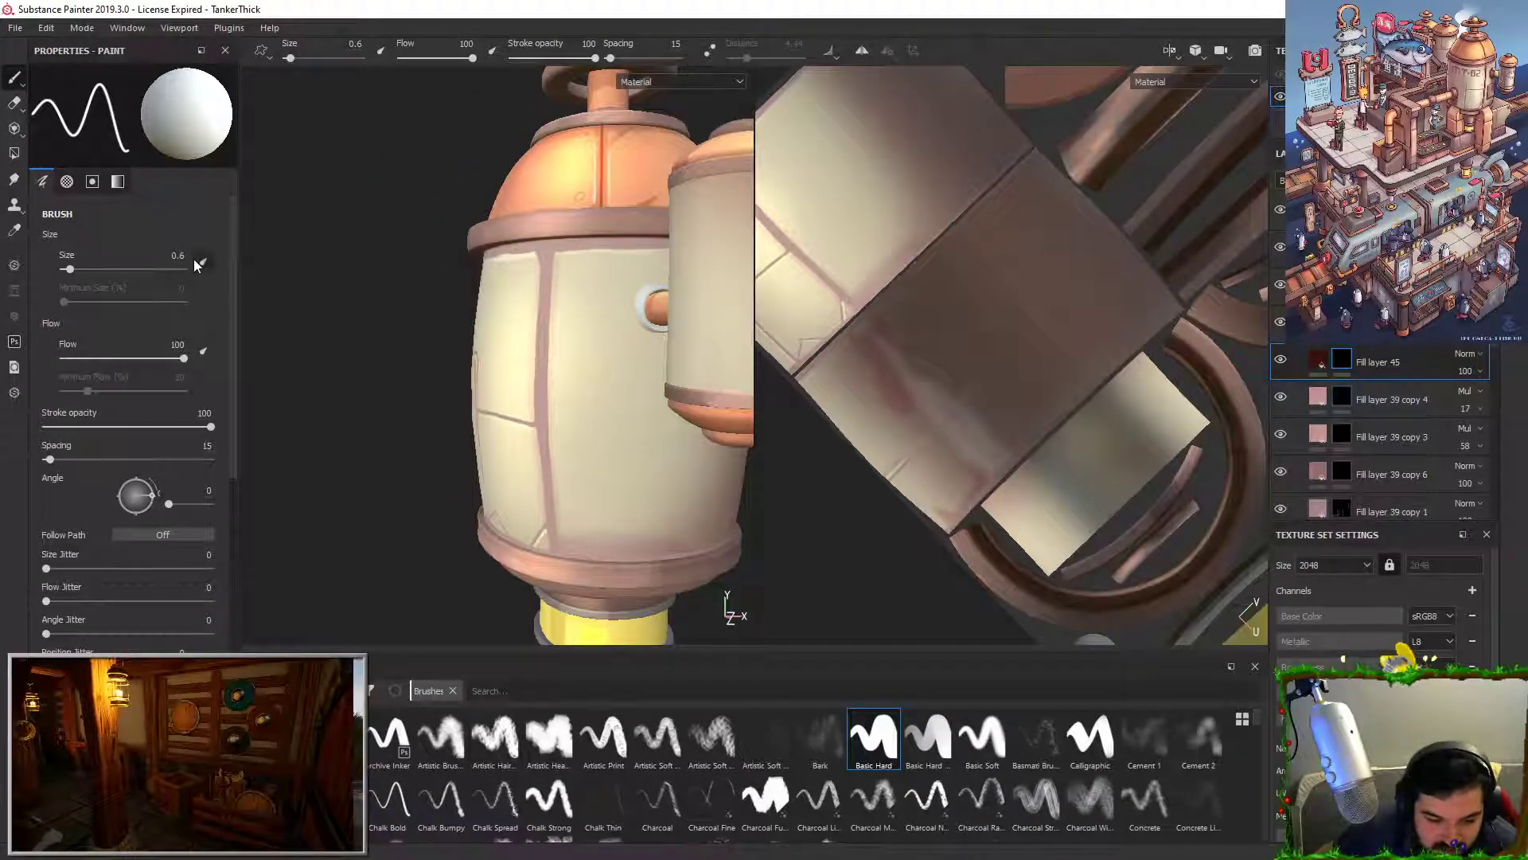
Step: Try a straight dark seam line from the upper rim to the lower rim with a brush size of 0.8
left_click(178, 255)
type(".8")
key("Return")
left_click_drag(595, 430, 611, 427, "alt")
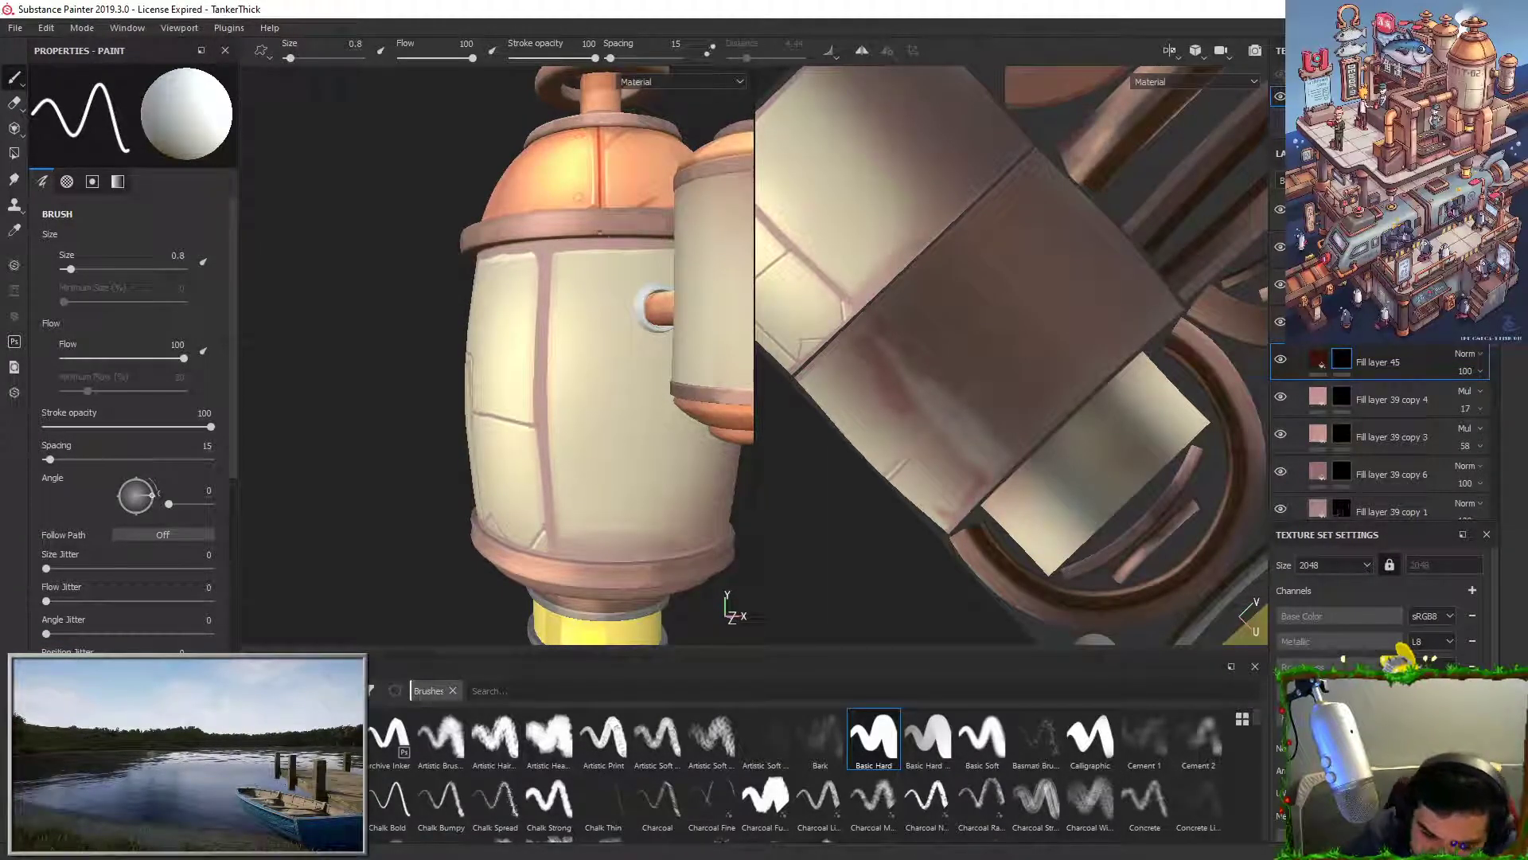
left_click(602, 229)
left_click(603, 576, "shift")
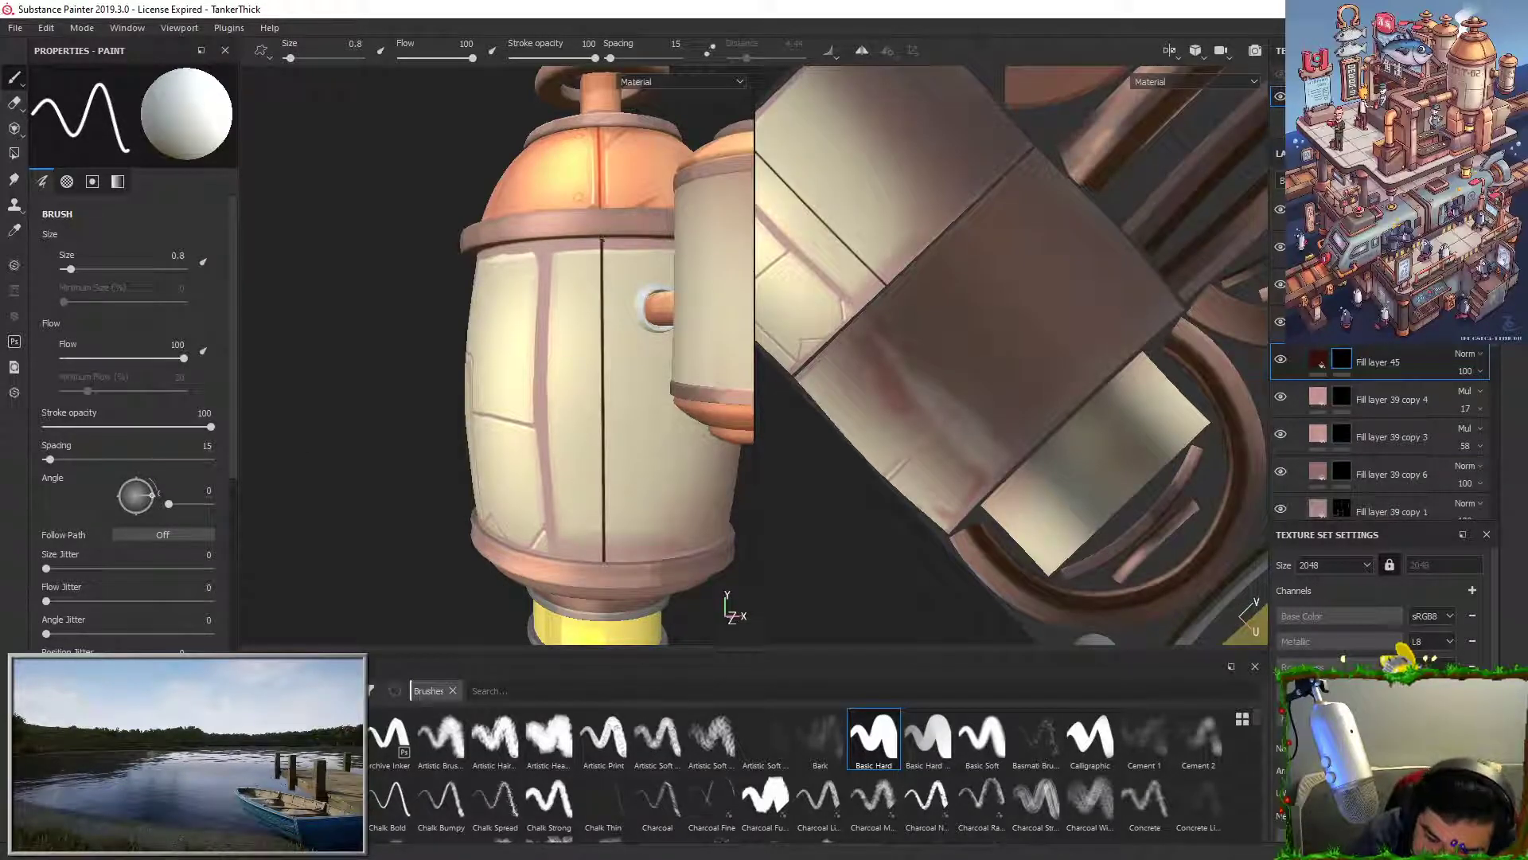
mouse_move(603, 237)
left_mouse_down("alt")
mouse_move(657, 226)
mouse_move(607, 237)
mouse_move(612, 312)
mouse_move(624, 259)
mouse_move(672, 440)
left_mouse_up("alt")
right_click_drag(669, 186, 628, 246, "alt")
middle_click_drag(613, 350, 561, 338, "alt")
left_click_drag(526, 362, 561, 369, "alt")
key("ctrl+z")
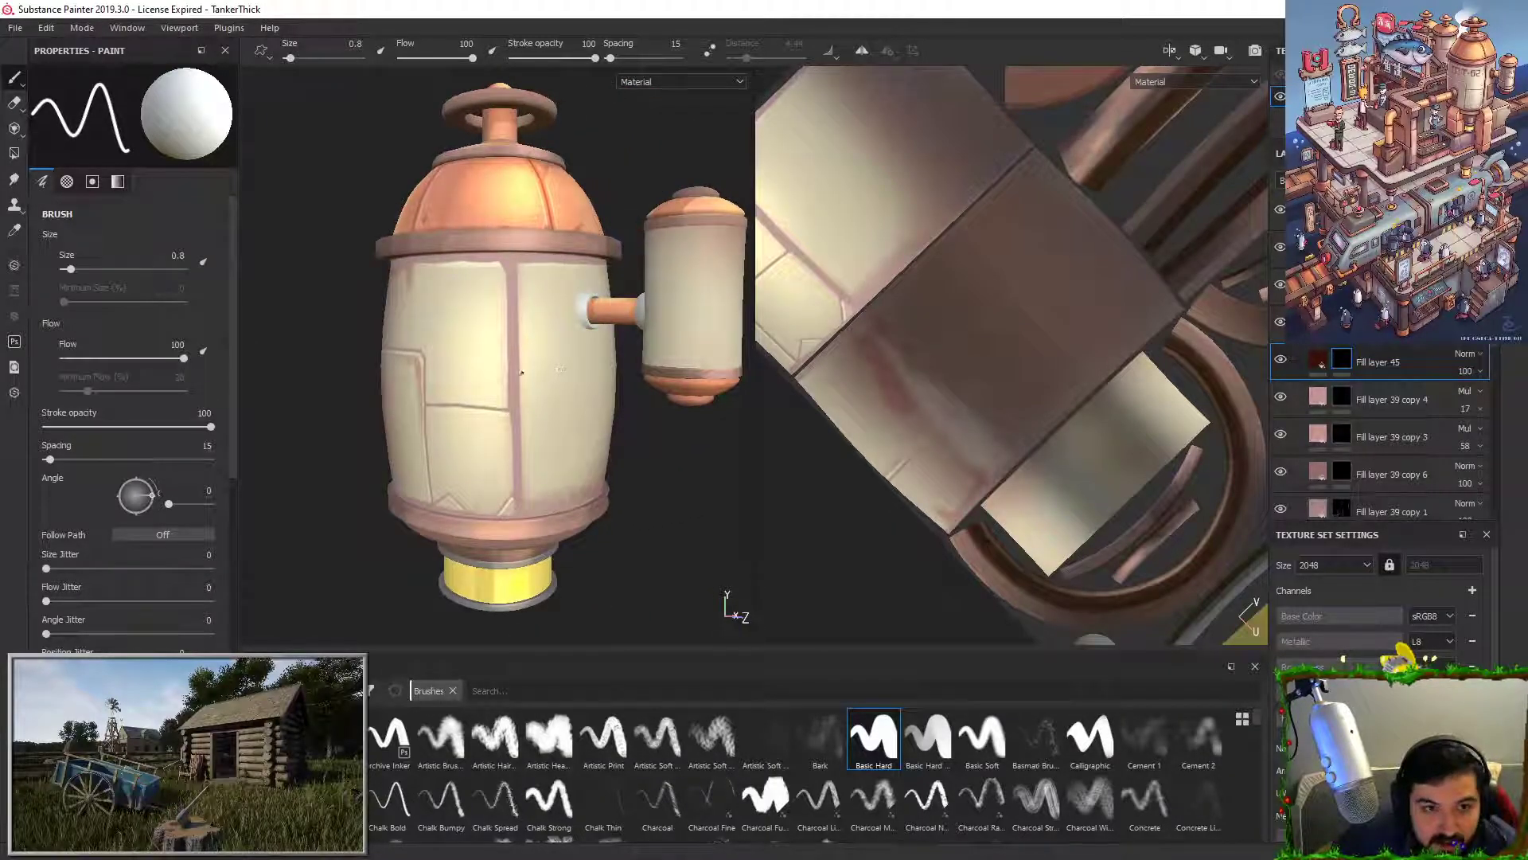
Step: Select the mask of Fill layer 39 copy 1 and set the brush size to 6 with pressure-controlled size enabled
middle_click_drag(522, 373, 556, 381, "alt")
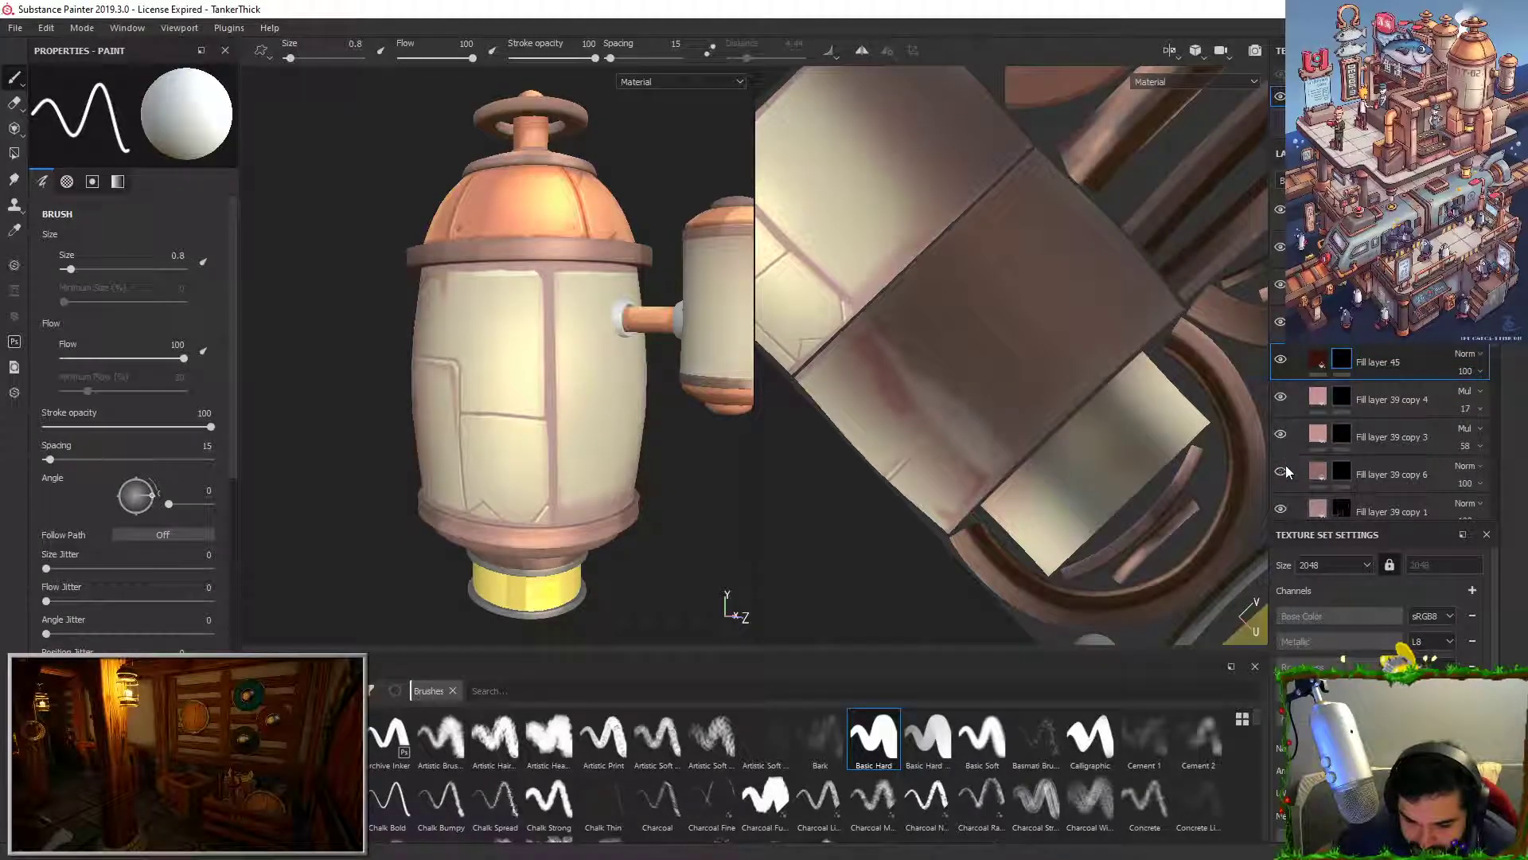
left_click(1341, 509)
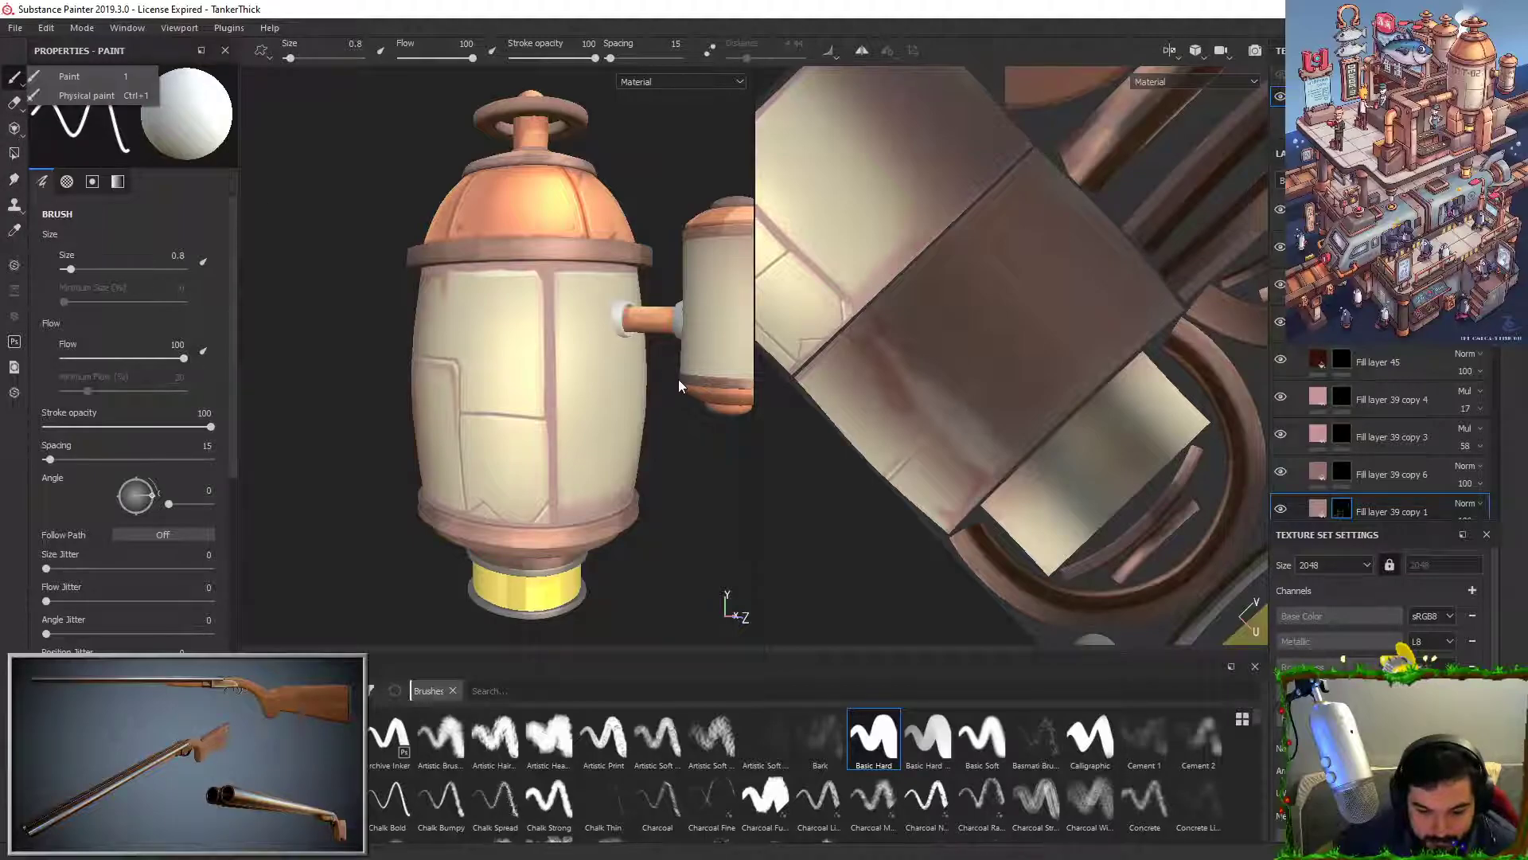
mouse_move(567, 276)
left_mouse_down()
mouse_move(563, 400)
mouse_move(547, 362)
left_mouse_up()
key("ctrl+z")
left_click(203, 261)
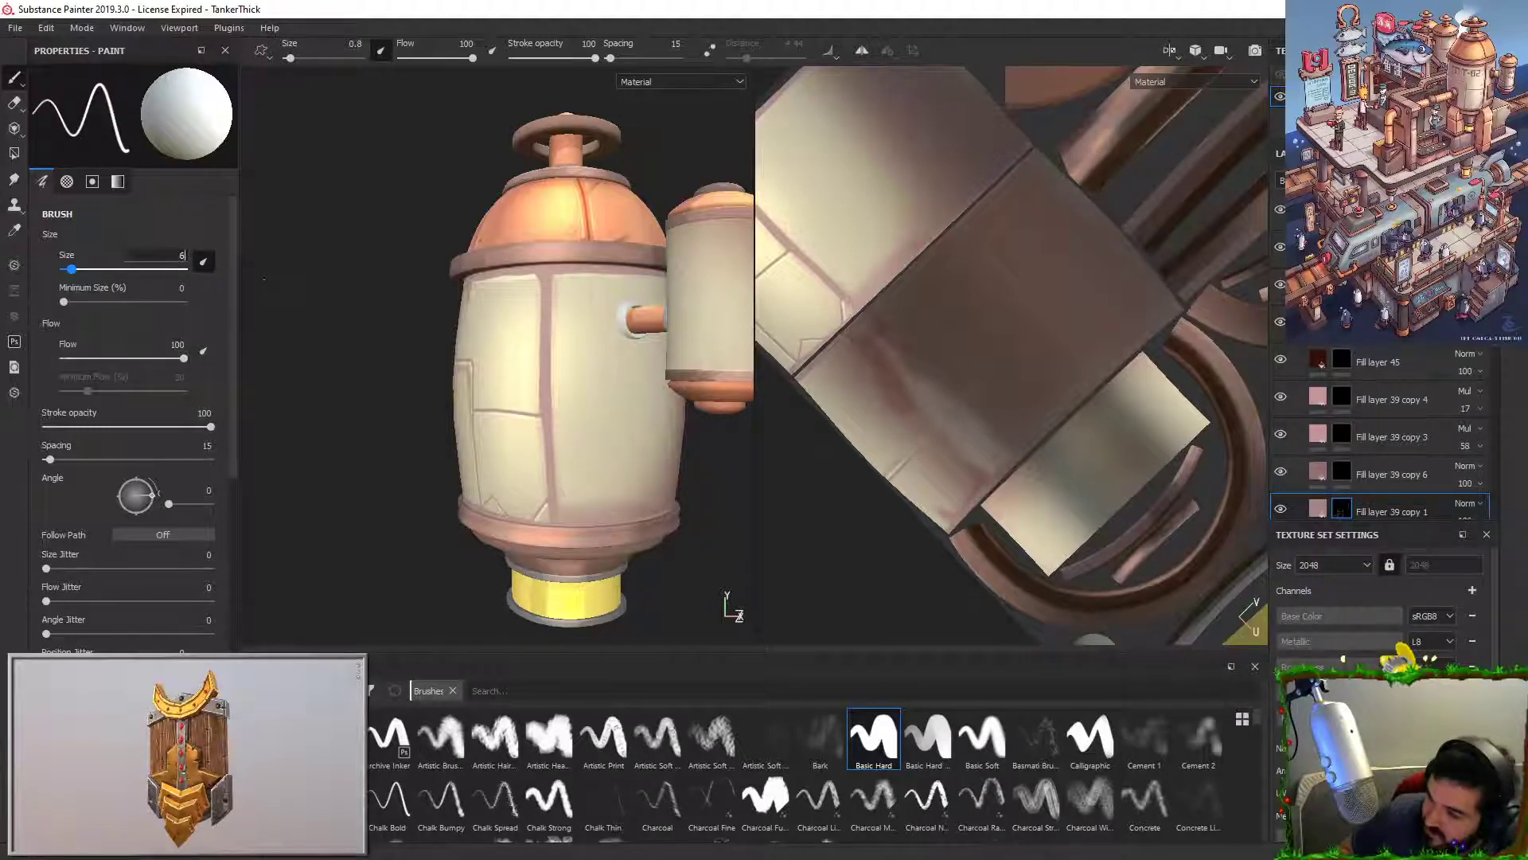
key("Return")
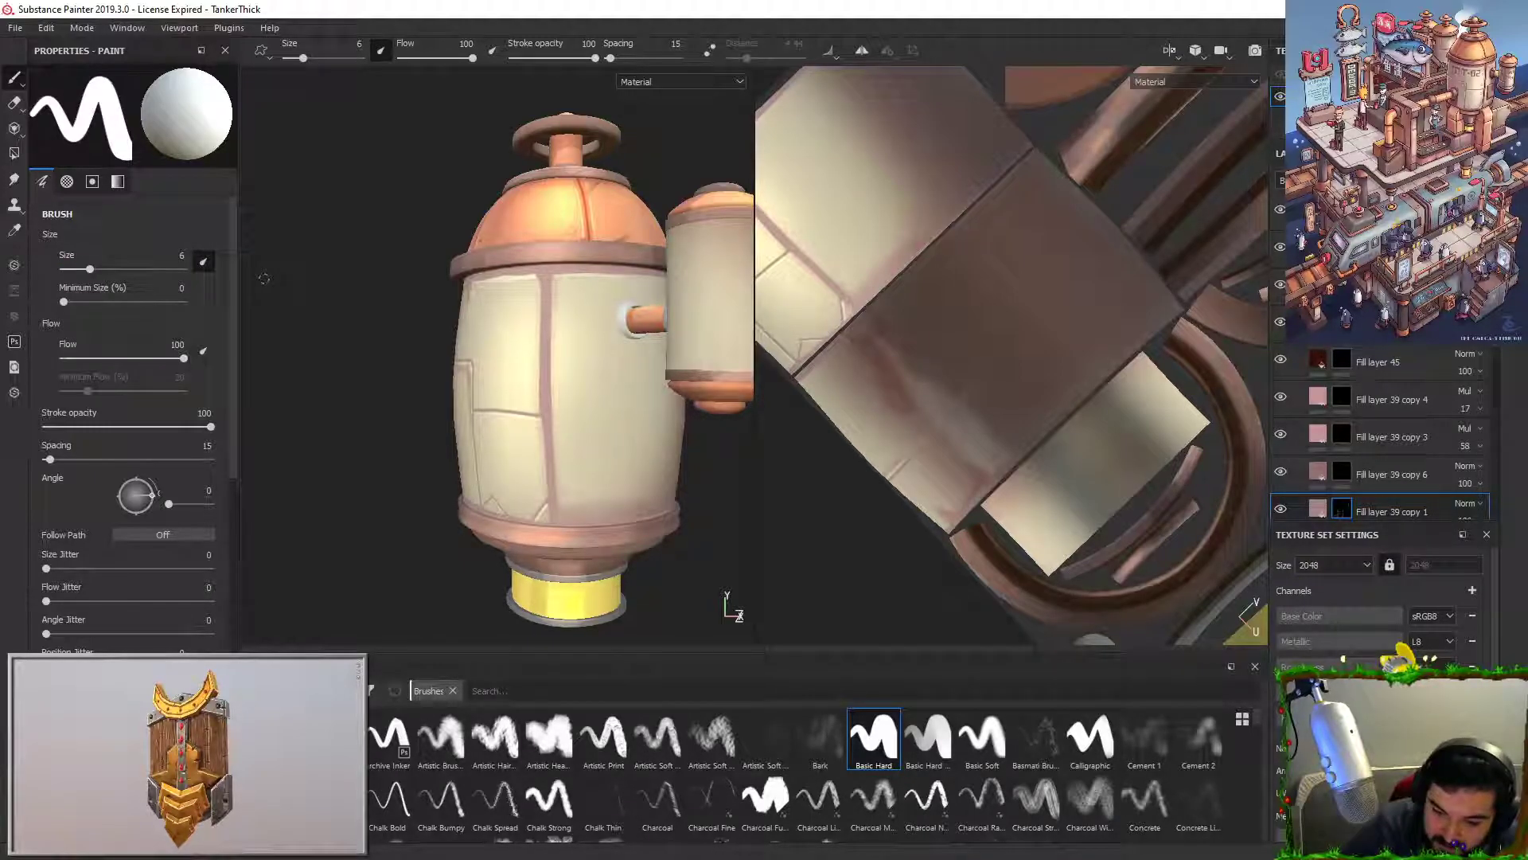
Step: Paint a straight vertical seam line between the upper and lower rims, between the old seam and the pipe joint, thickening it with repeated strokes
left_click(587, 268)
left_click(590, 532, "shift")
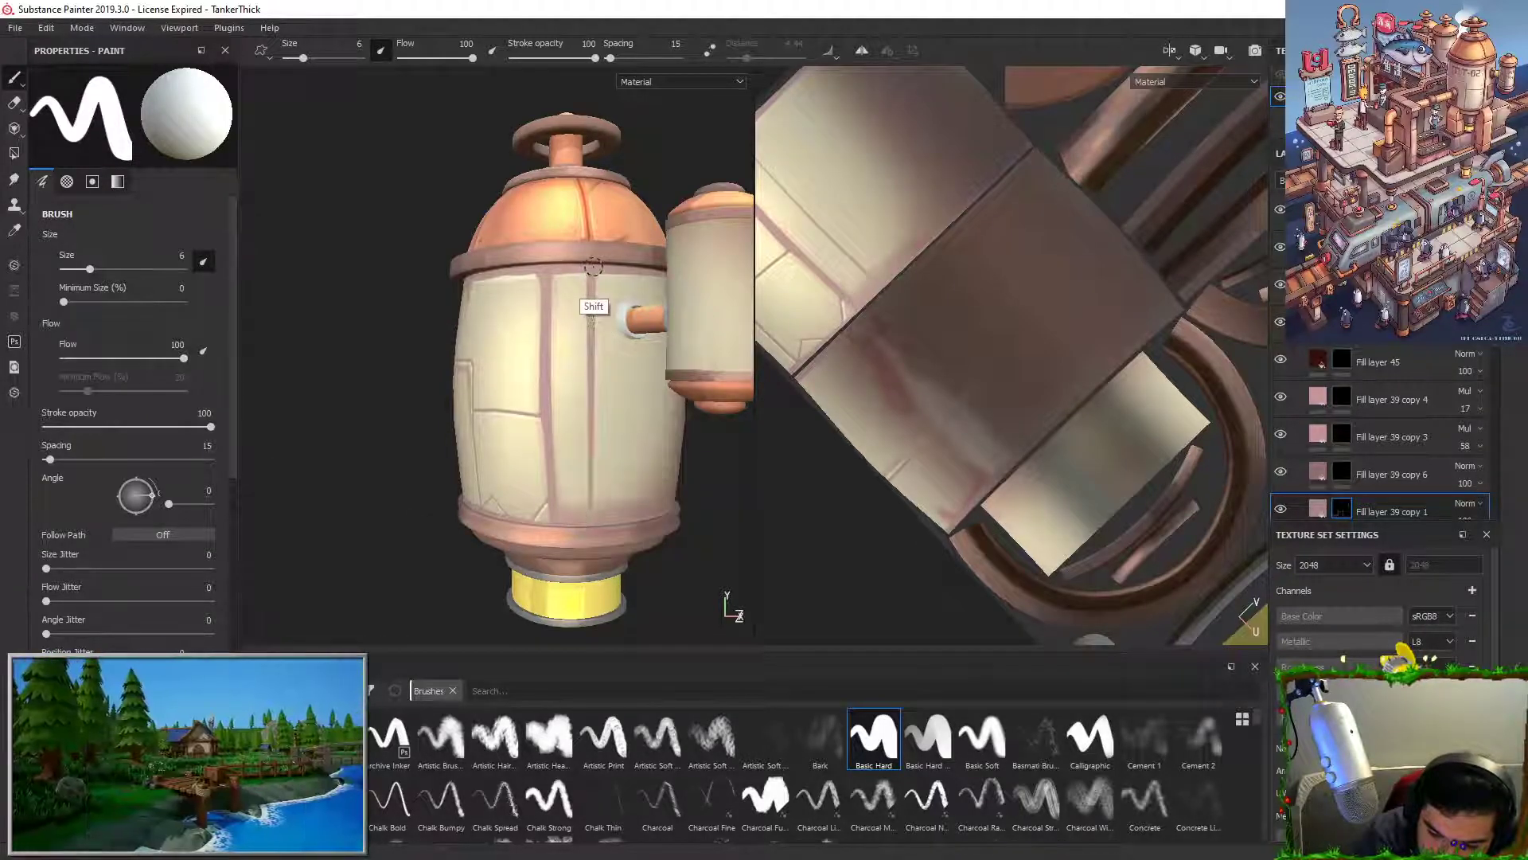
left_click(591, 259, "shift")
left_click(598, 551, "shift")
left_click(594, 260, "shift")
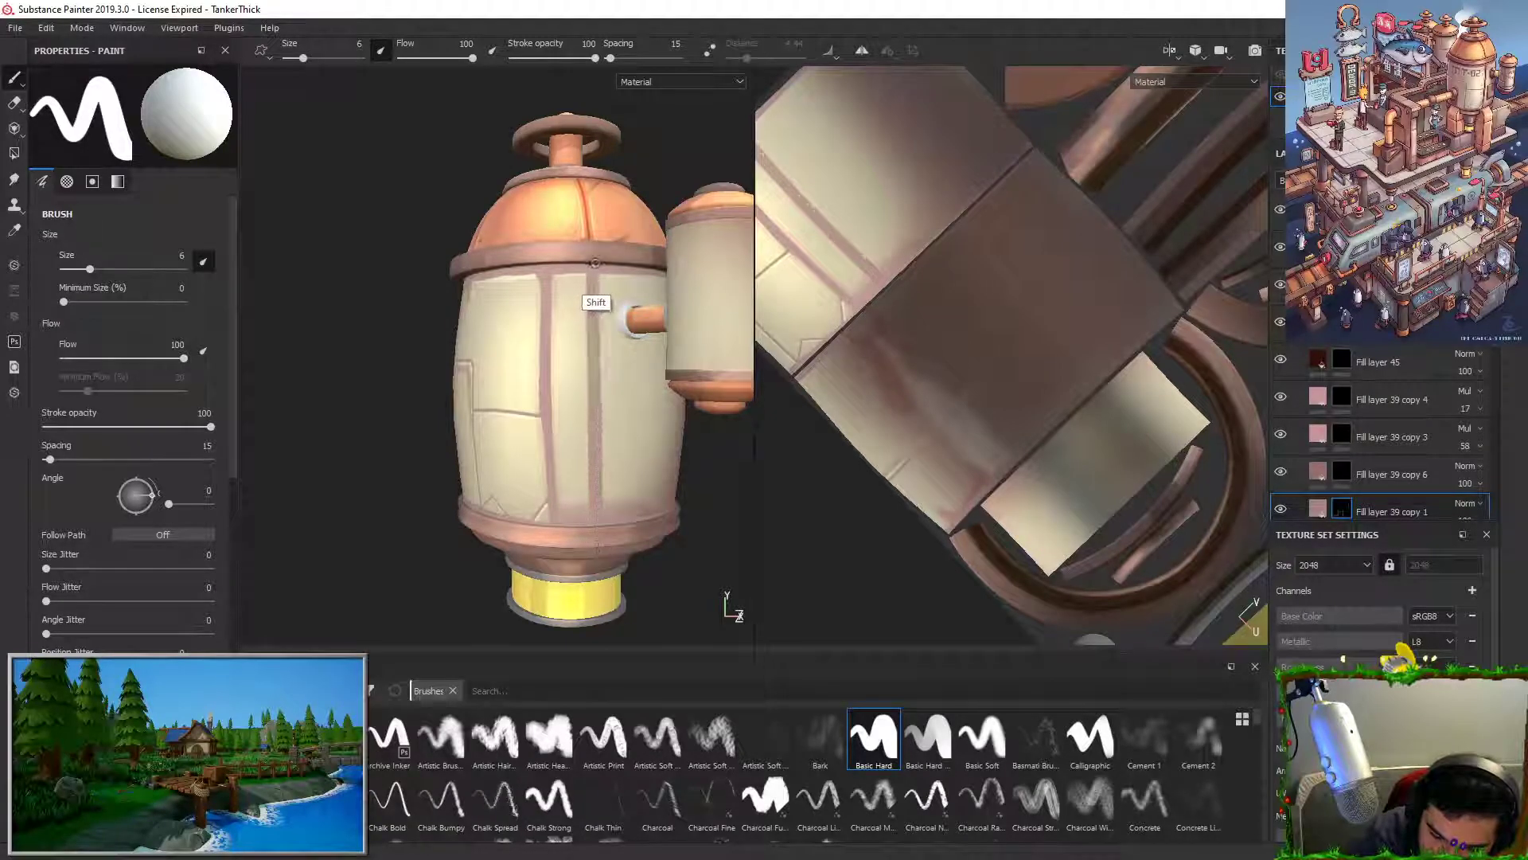
Step: Mask out the old vertical seam line beside the newly painted one on the tank body
left_click_drag(586, 382, 619, 384, "alt")
key("x")
mouse_move(544, 343)
left_mouse_down()
mouse_move(547, 409)
mouse_move(543, 280)
left_mouse_up()
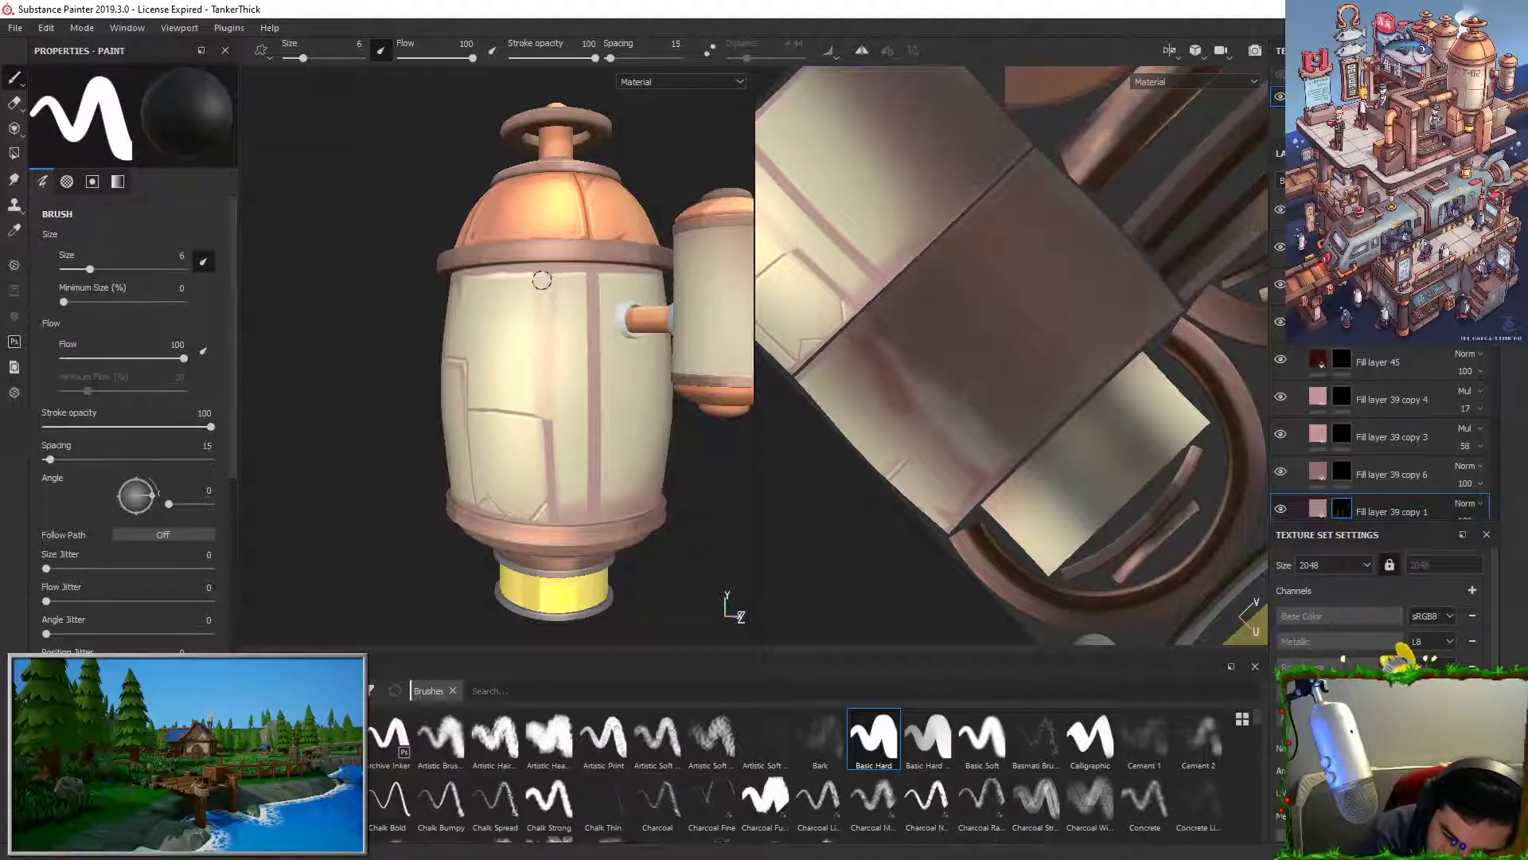
key("x")
key("x")
mouse_move(546, 406)
left_mouse_down()
mouse_move(550, 512)
mouse_move(573, 412)
left_mouse_up()
Step: Mask out the remaining old panel lines, including the short horizontal seam and the cracks above the lower rim
mouse_move(478, 354)
left_mouse_down("alt")
mouse_move(494, 361)
mouse_move(455, 512)
mouse_move(422, 362)
left_mouse_up("alt")
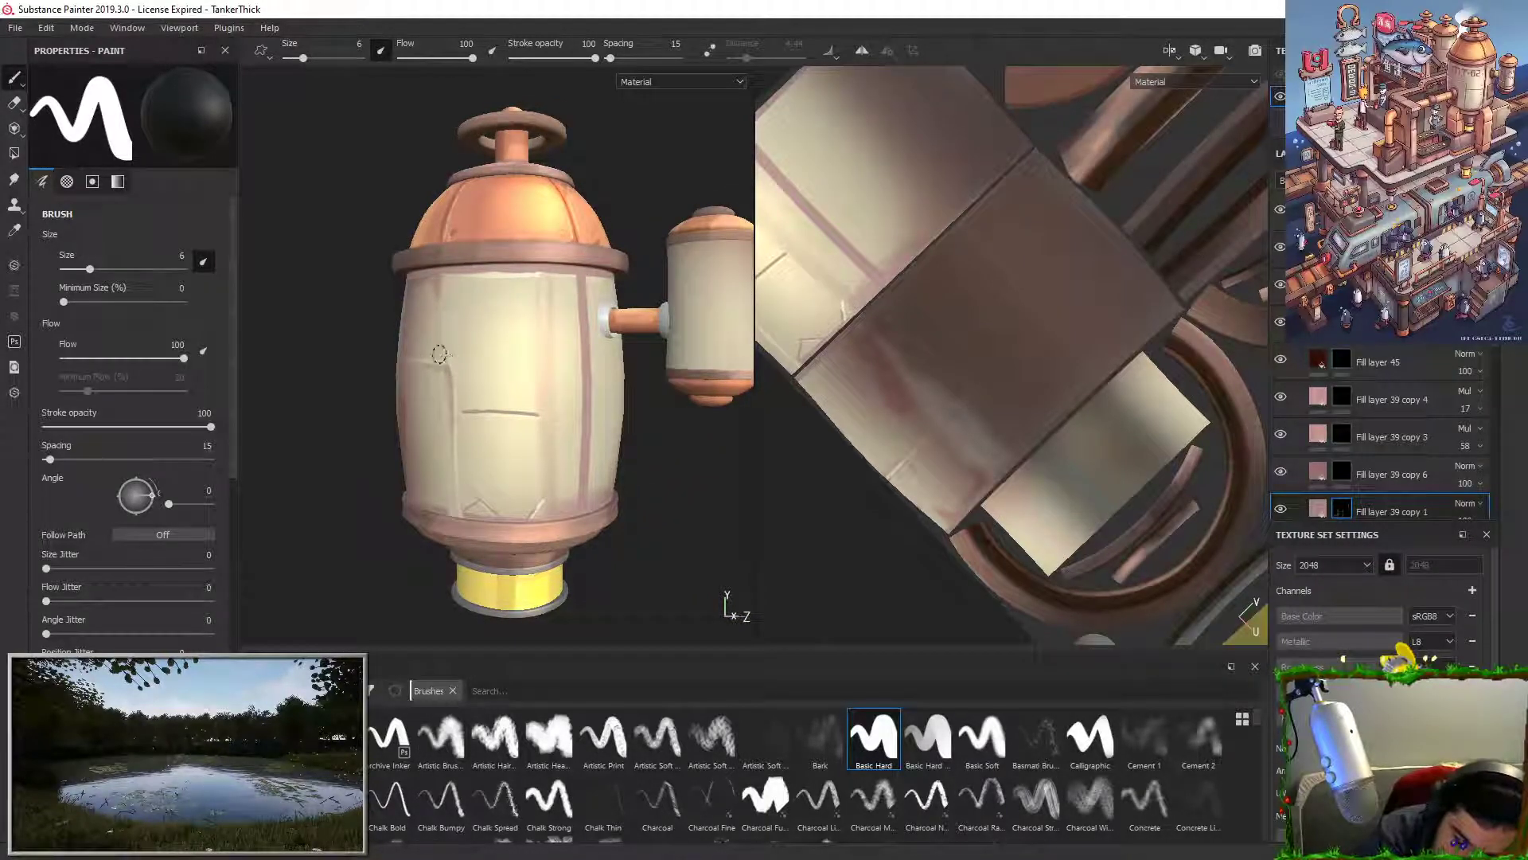
left_click_drag(467, 407, 538, 414)
mouse_move(503, 517)
left_mouse_down()
mouse_move(468, 516)
mouse_move(551, 517)
left_mouse_up()
key("x")
key("x")
left_click_drag(462, 504, 503, 509)
Step: Paint a short horizontal seam line branching from the new vertical seam at mid-height of the tank body
key("x")
left_click_drag(569, 399, 553, 413, "alt")
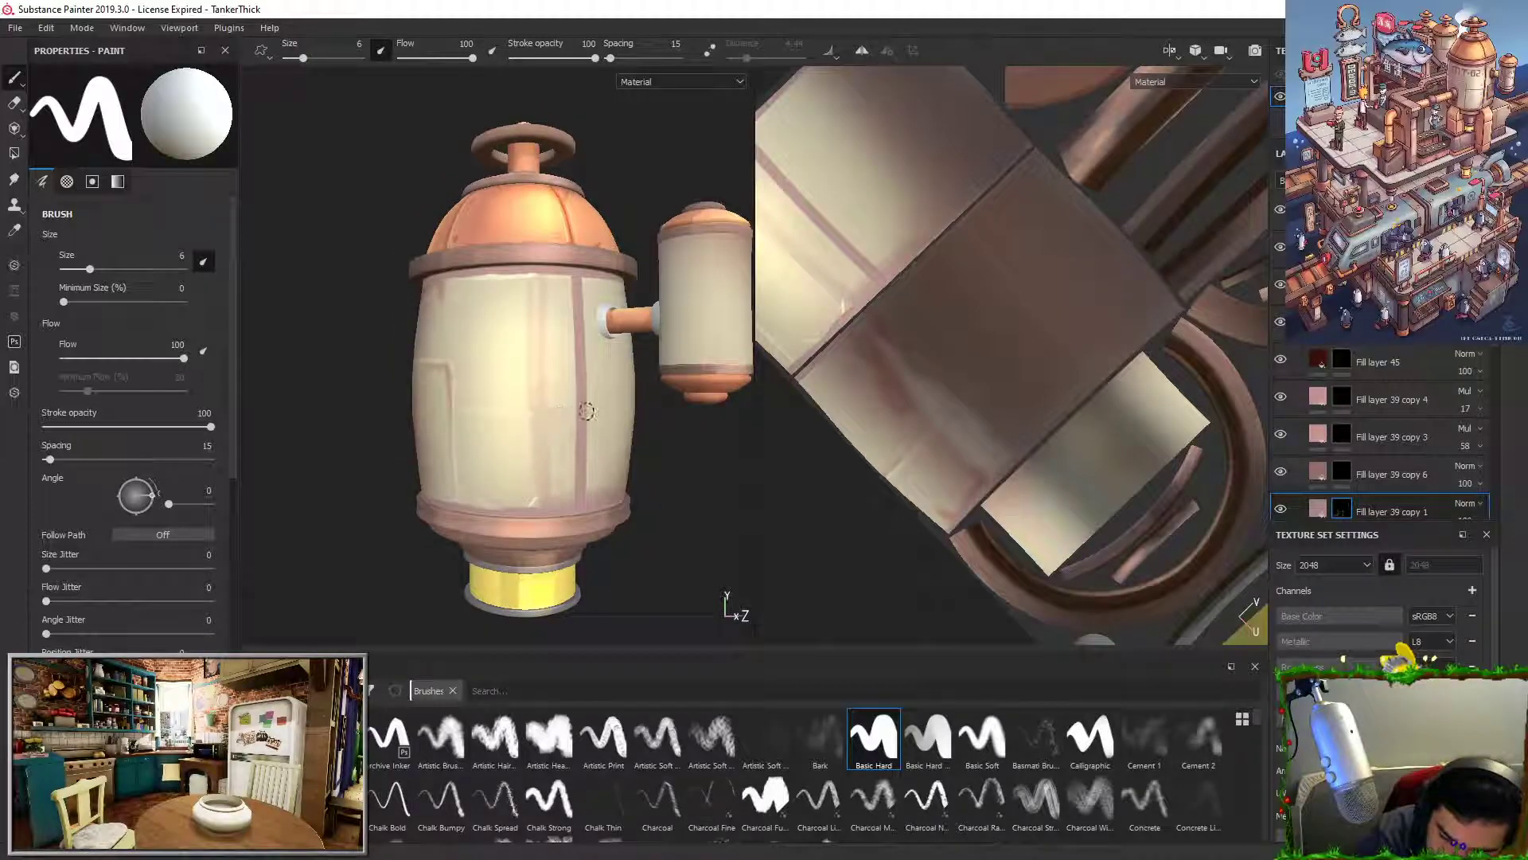
left_click(574, 413)
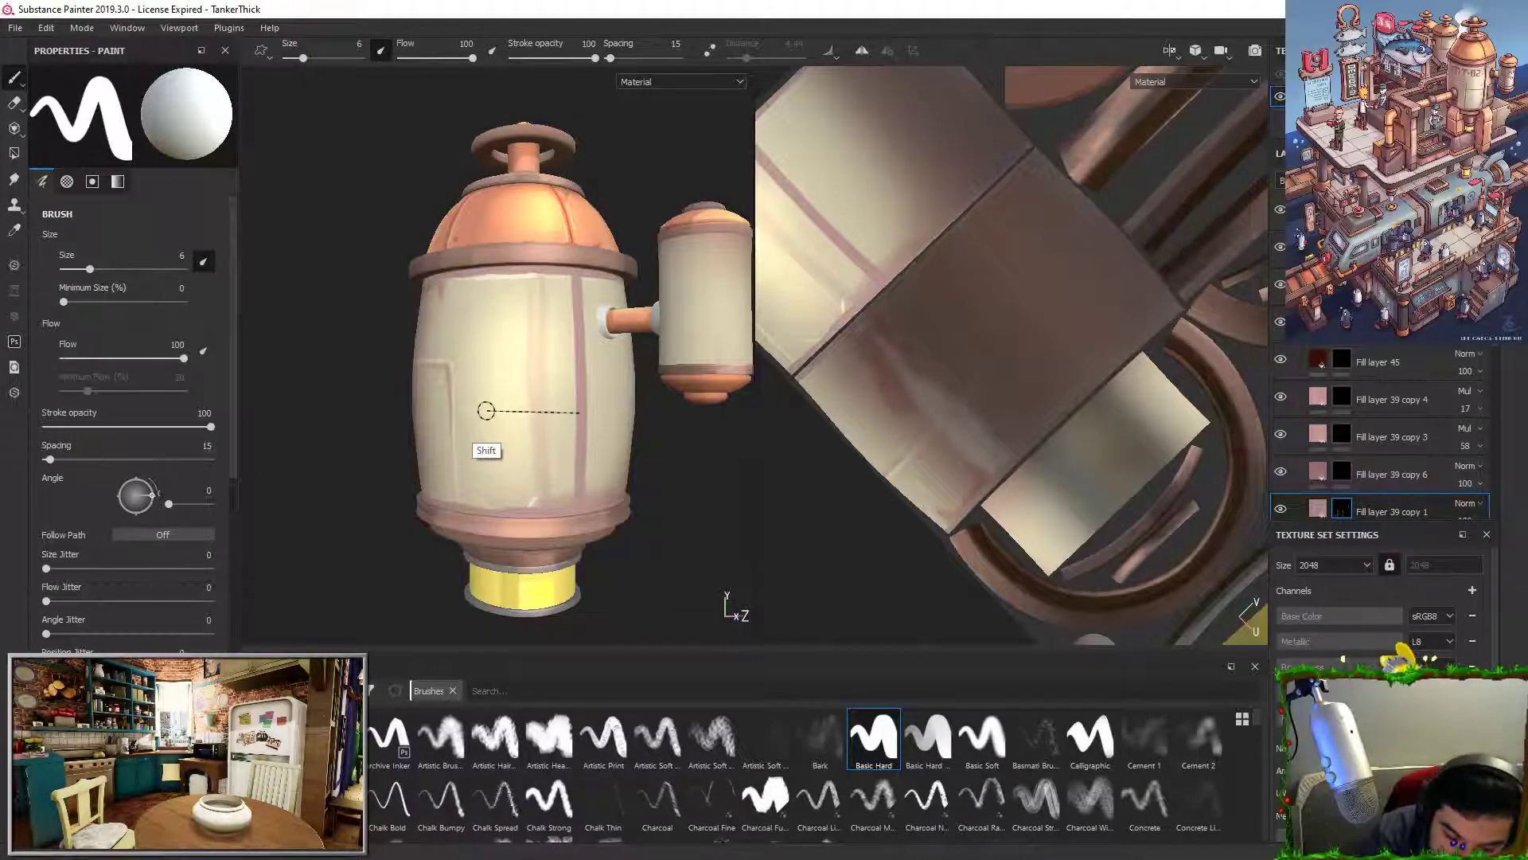
left_click(509, 412, "shift")
key("ctrl+z")
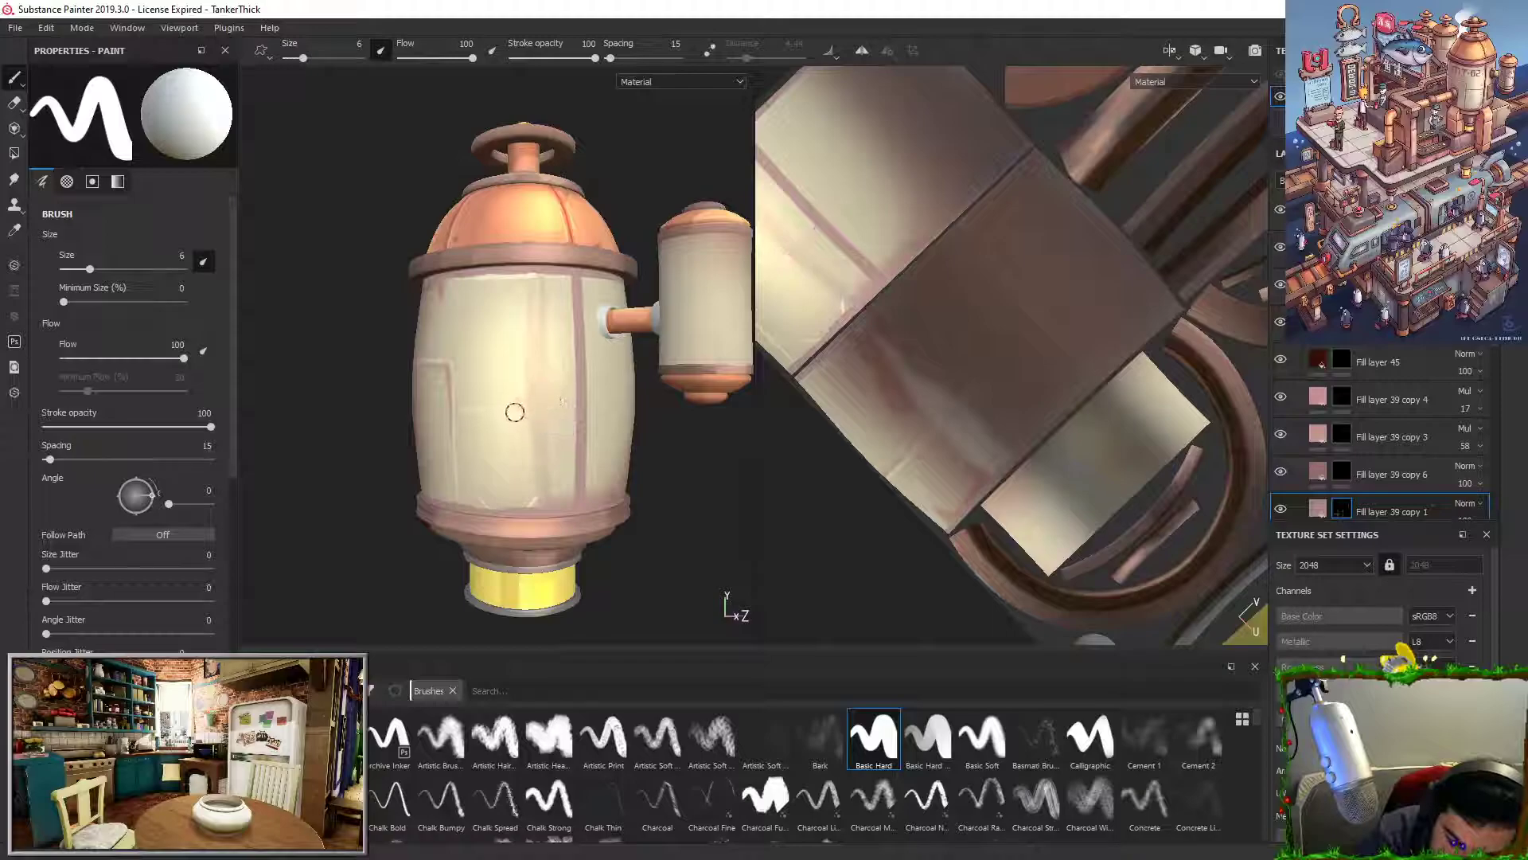
left_click_drag(509, 412, 575, 412)
key("ctrl+z")
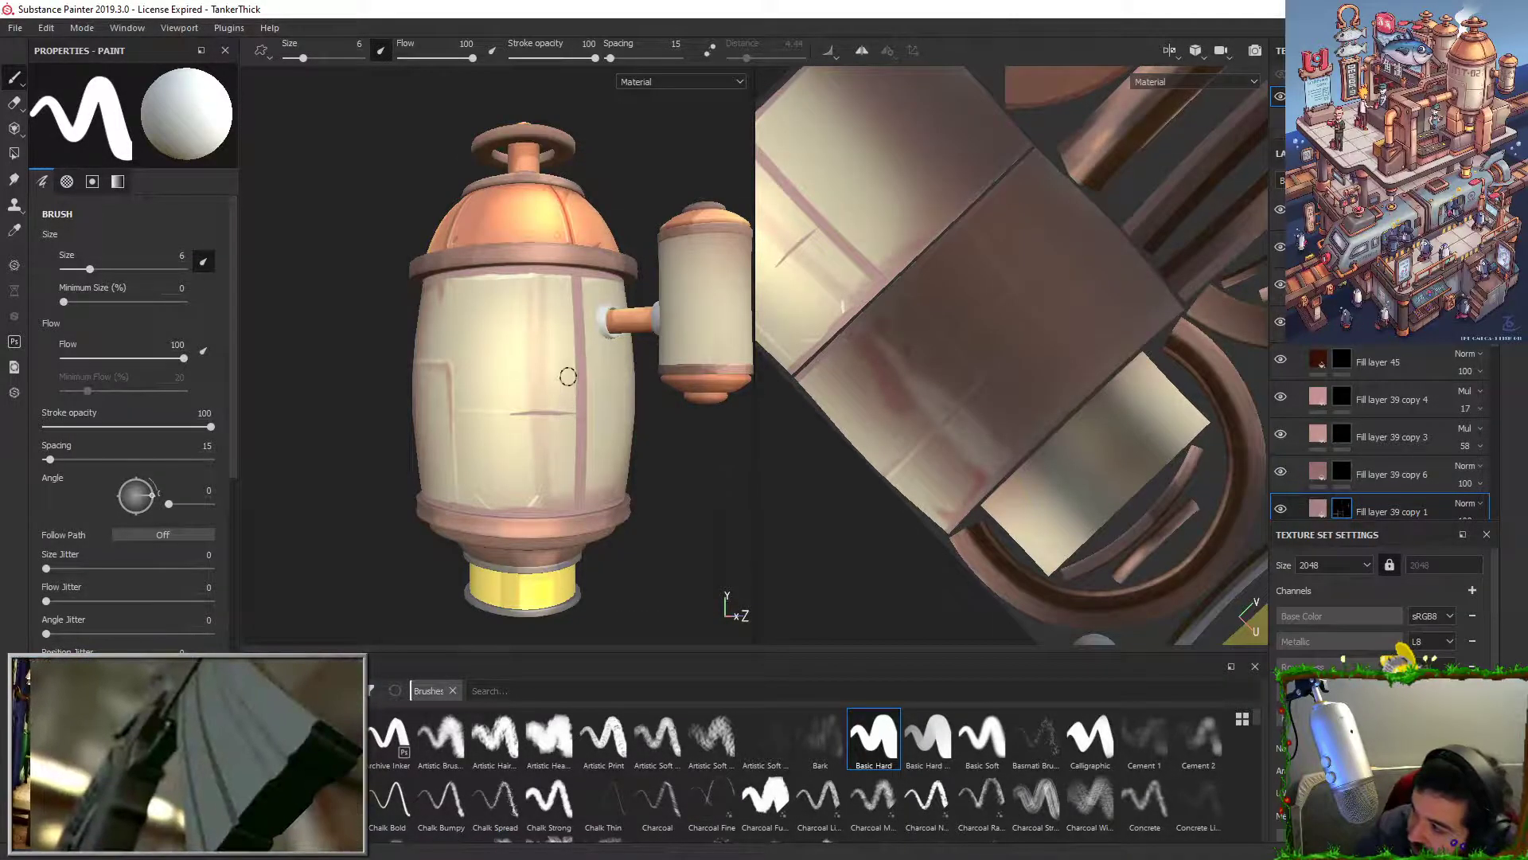
left_click_drag(558, 413, 581, 412)
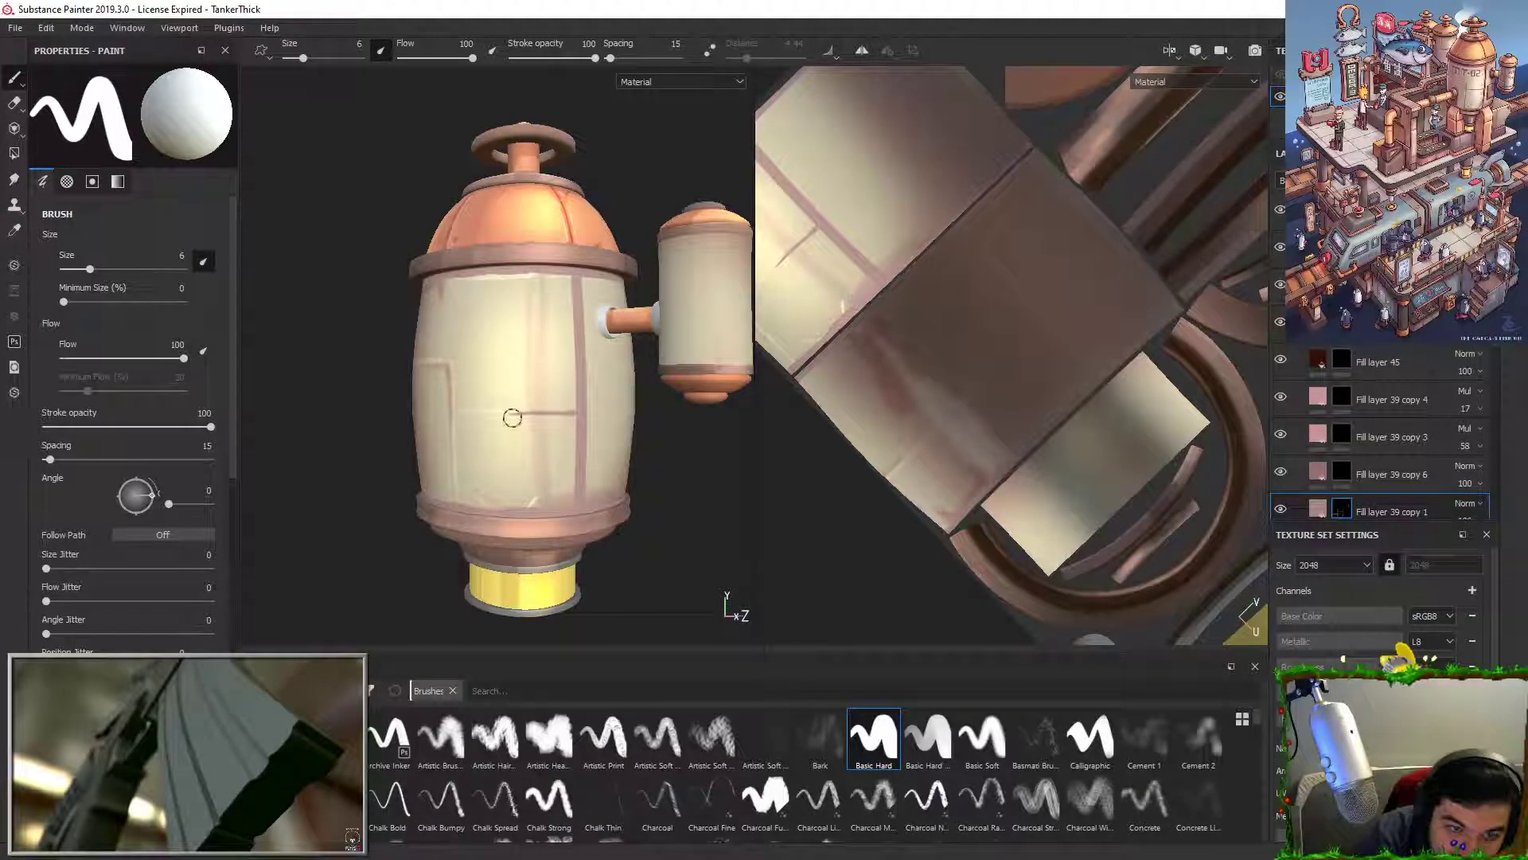
Step: Paint a second vertical seam from the branch's free end to the lower rim and extend it above the branch
left_click_drag(506, 416, 505, 507)
left_click_drag(505, 419, 505, 501)
key("ctrl+z")
mouse_move(505, 415)
left_mouse_down()
mouse_move(503, 505)
mouse_move(505, 482)
left_mouse_up()
left_click_drag(505, 427, 504, 514)
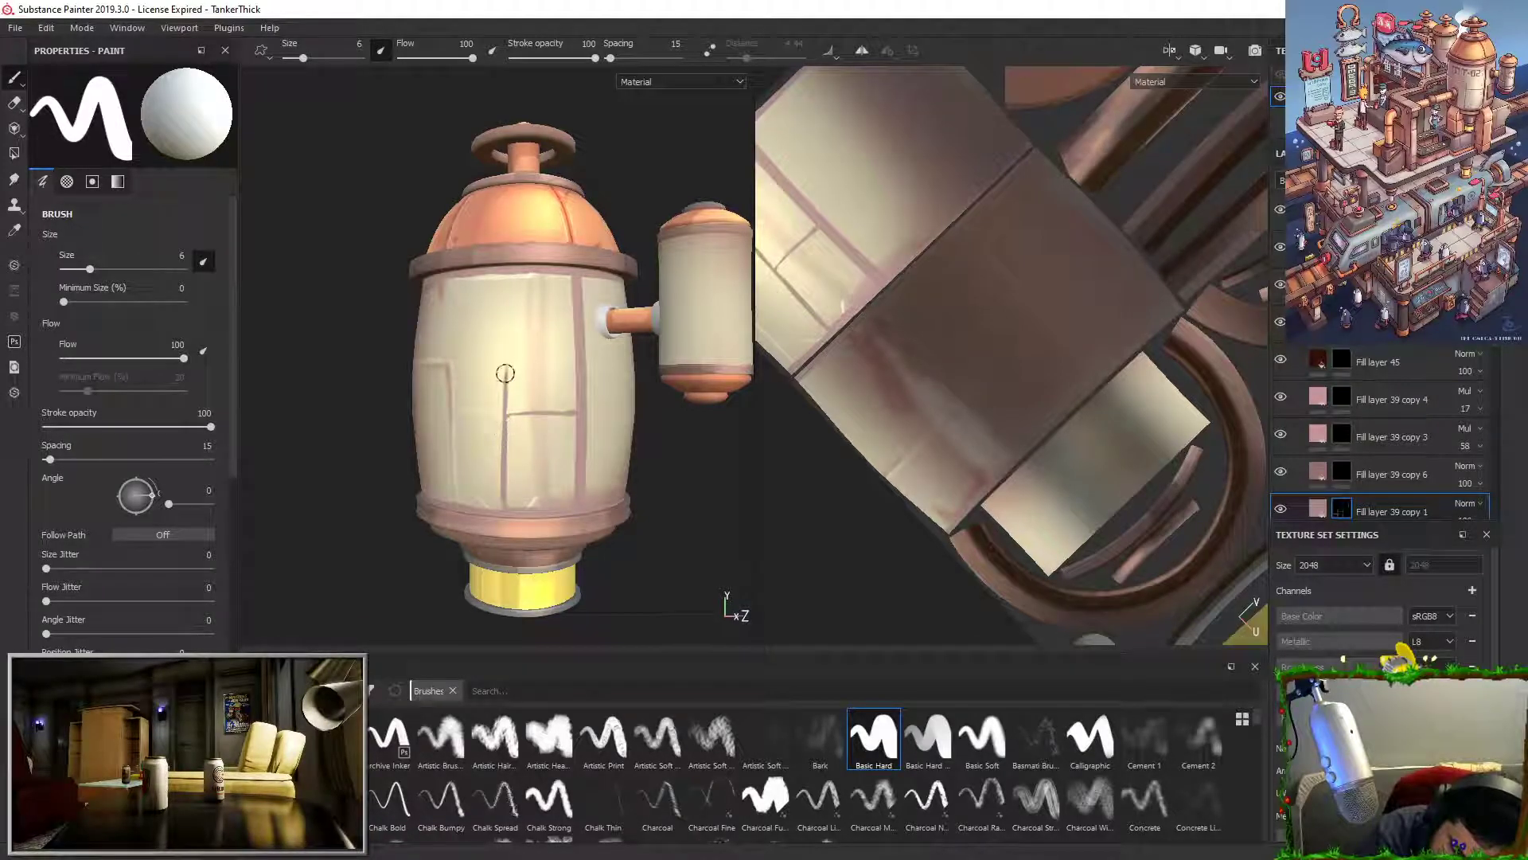
mouse_move(505, 435)
left_mouse_down()
mouse_move(508, 369)
mouse_move(482, 363)
left_mouse_up()
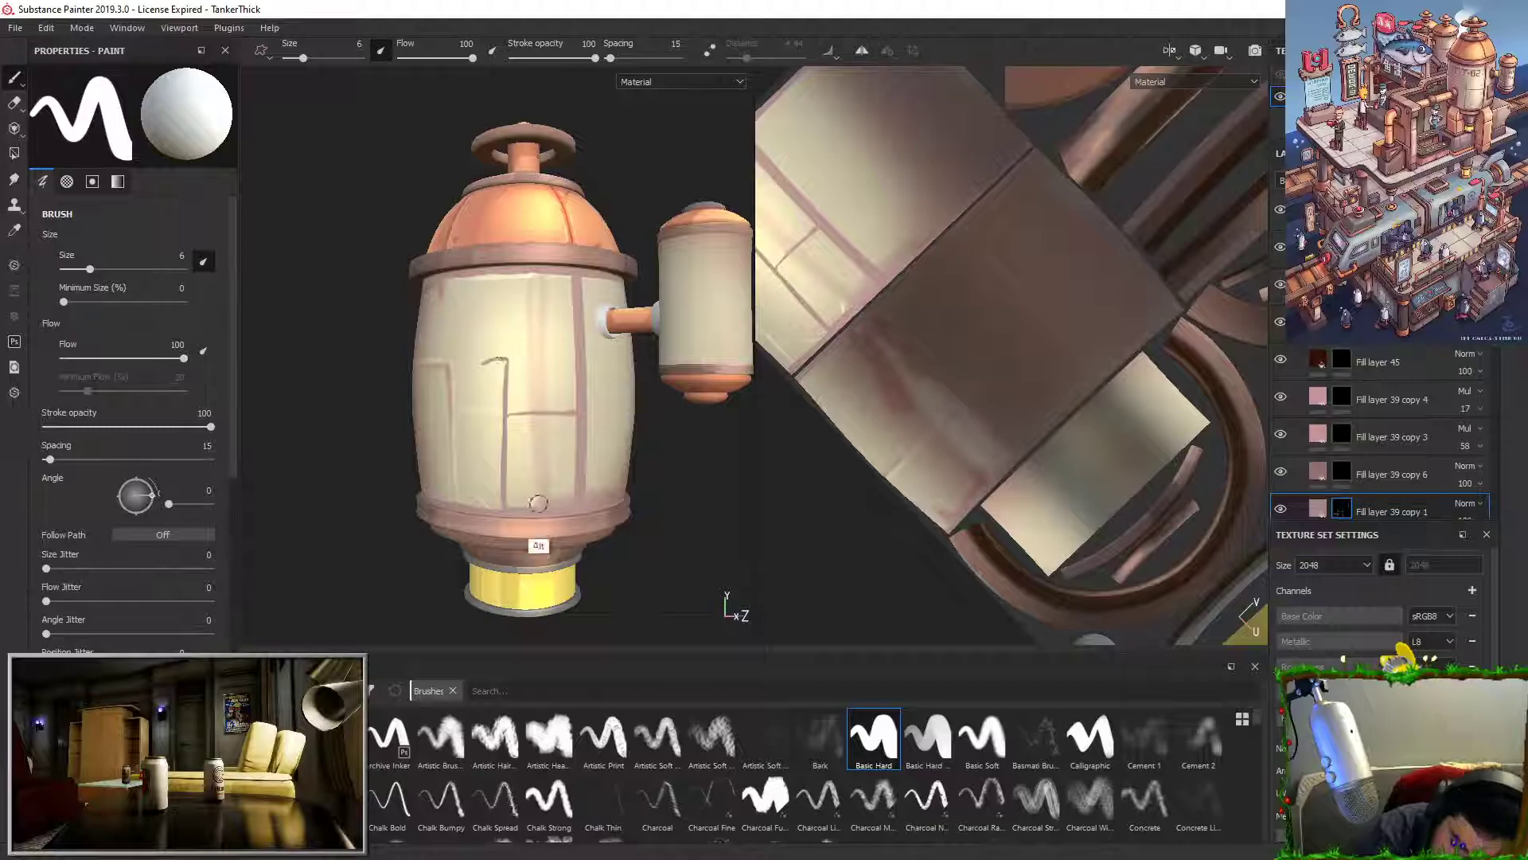
Step: Try freehand horizontal seam strokes from the top of the second vertical seam across the tank body
left_click_drag(534, 449, 678, 398, "alt")
left_click_drag(493, 372, 611, 366)
key("ctrl+z")
mouse_move(487, 372)
left_mouse_down()
mouse_move(613, 369)
mouse_move(568, 369)
left_mouse_up()
mouse_move(608, 425)
left_mouse_down("alt")
mouse_move(541, 377)
mouse_move(559, 375)
left_mouse_up("alt")
key("x")
key("ctrl+z")
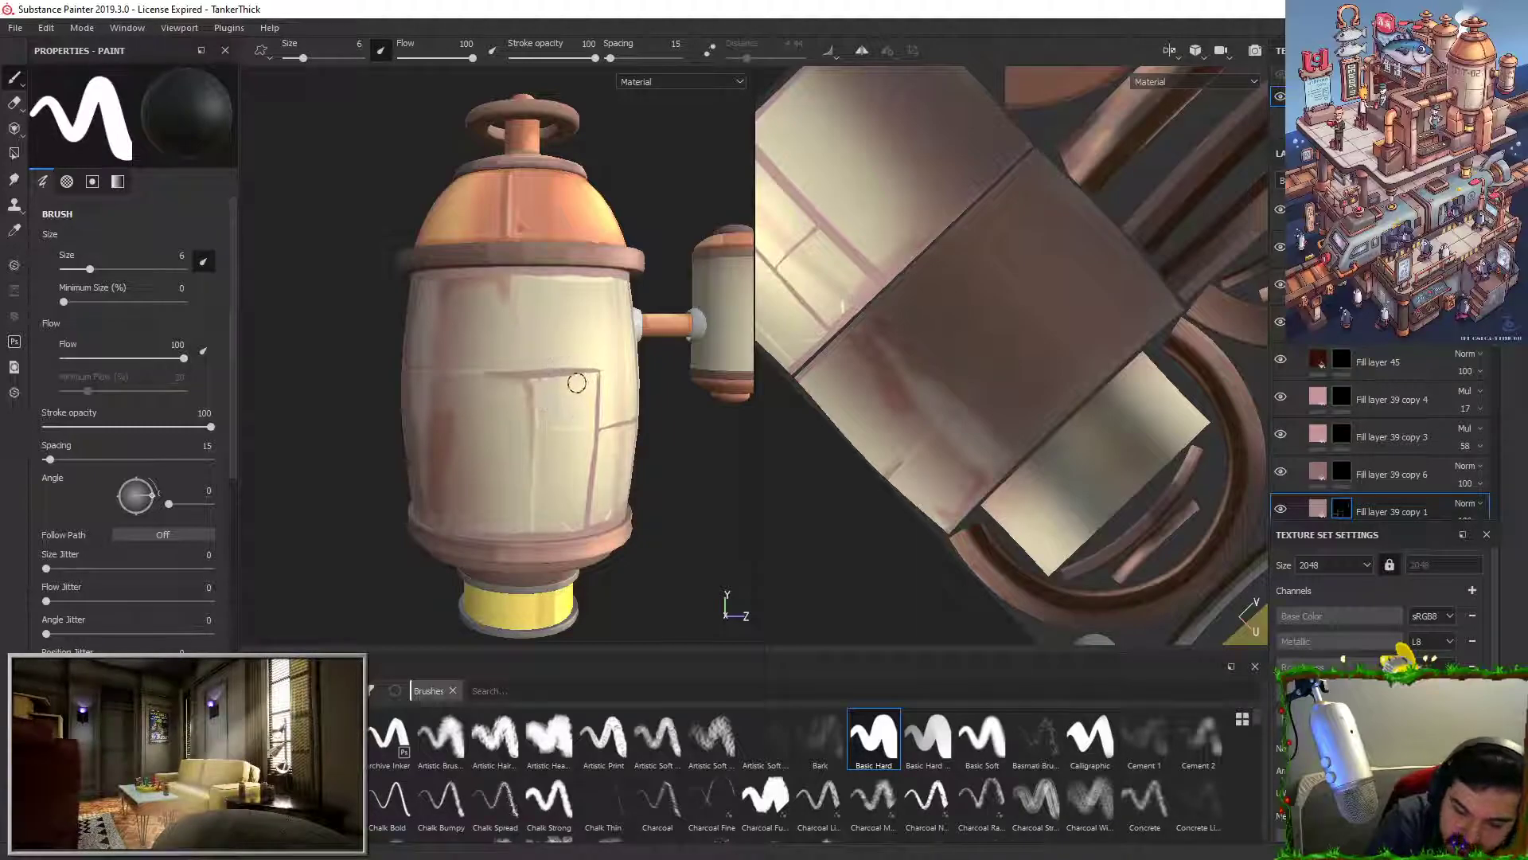
key("ctrl+z")
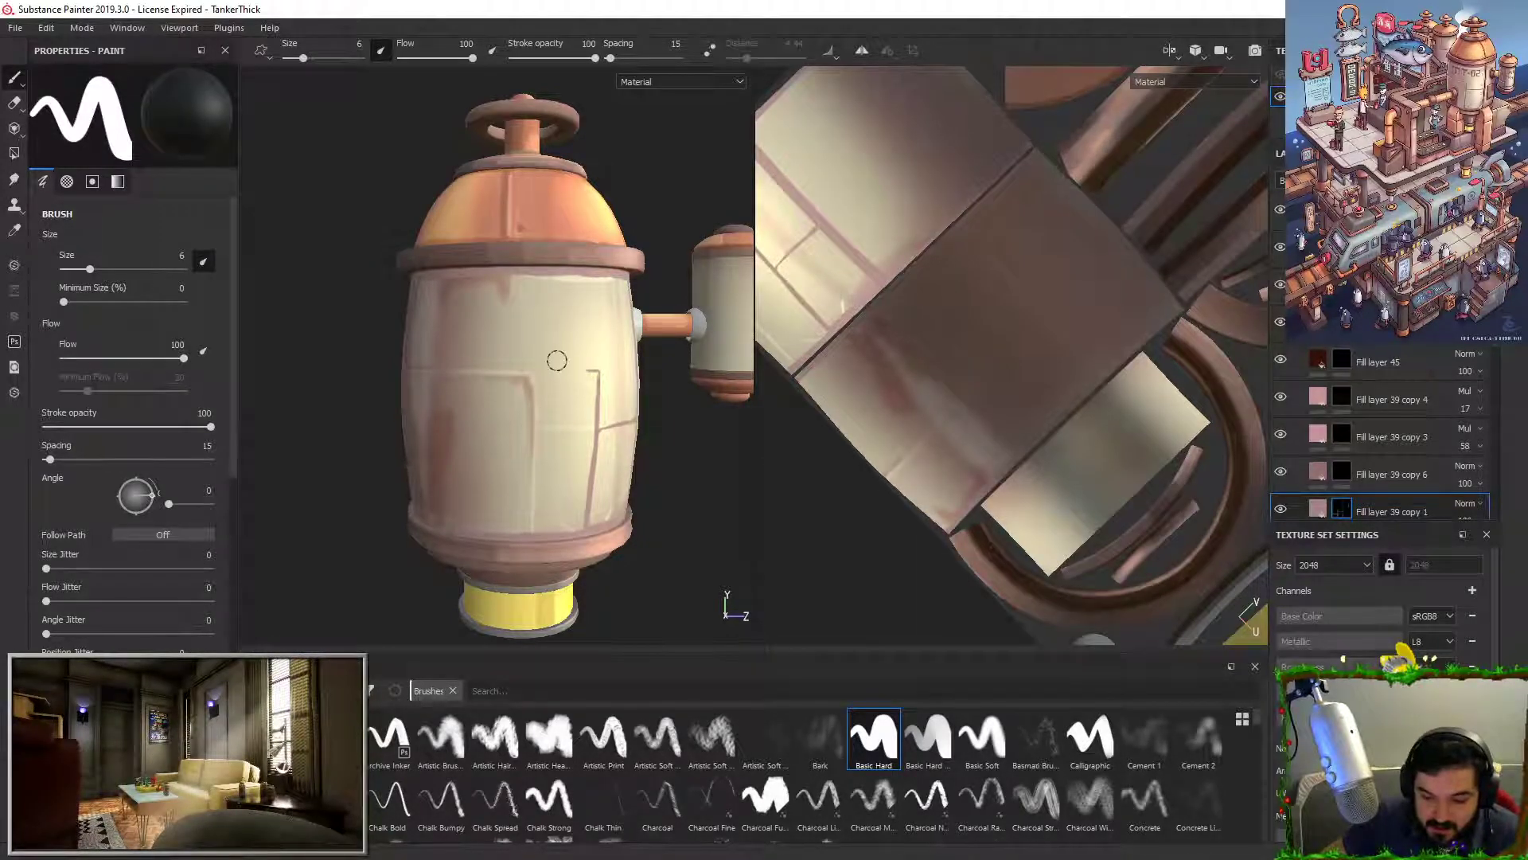
key("x")
left_click_drag(546, 372, 411, 382)
key("x")
key("ctrl+z")
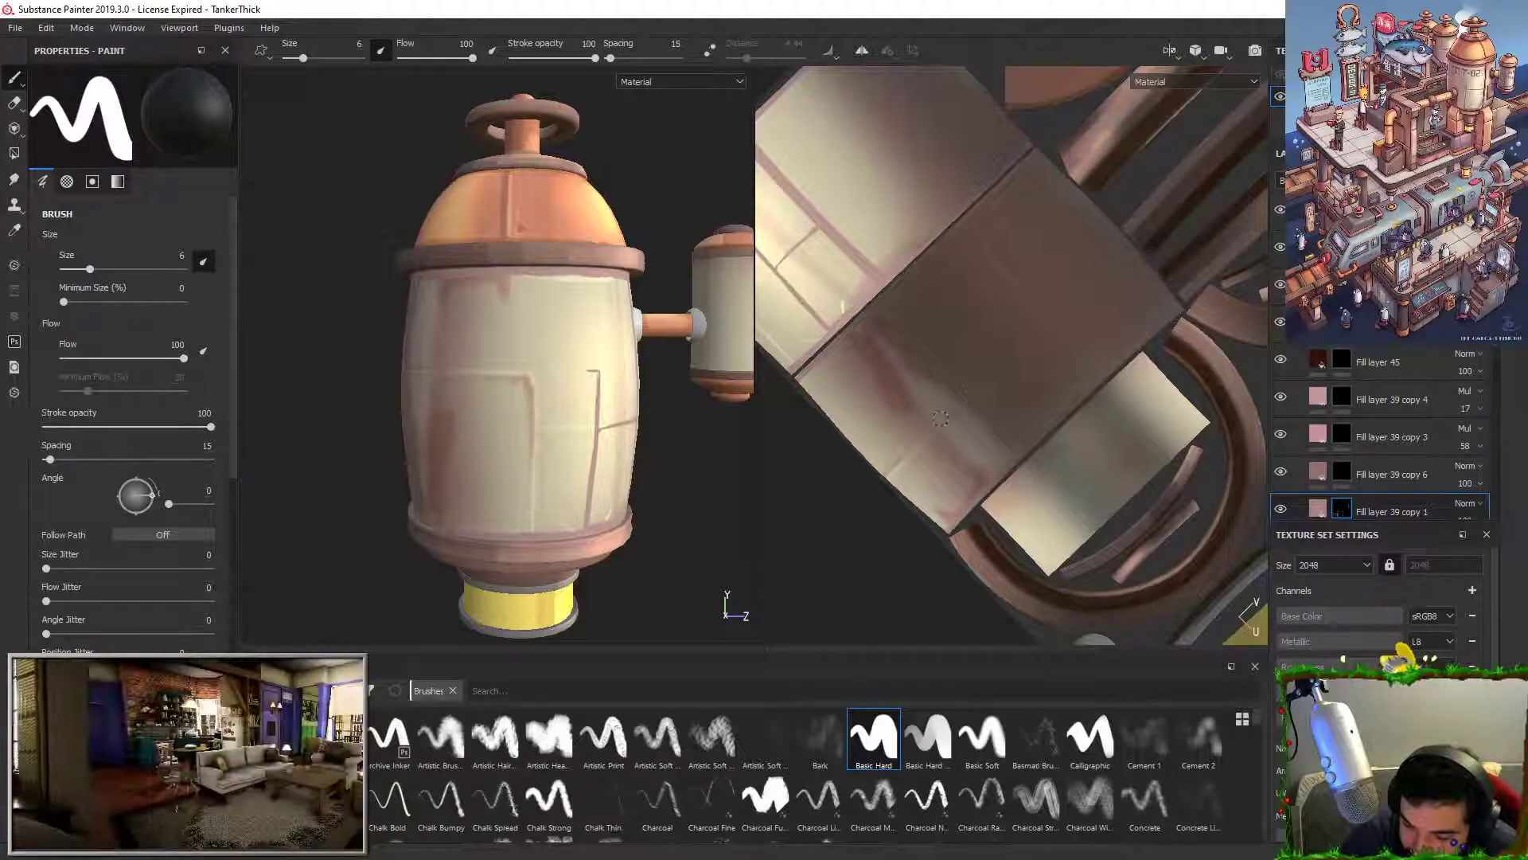
Step: Paint a straight horizontal seam line from the top of the second vertical seam across the tank body
key("x")
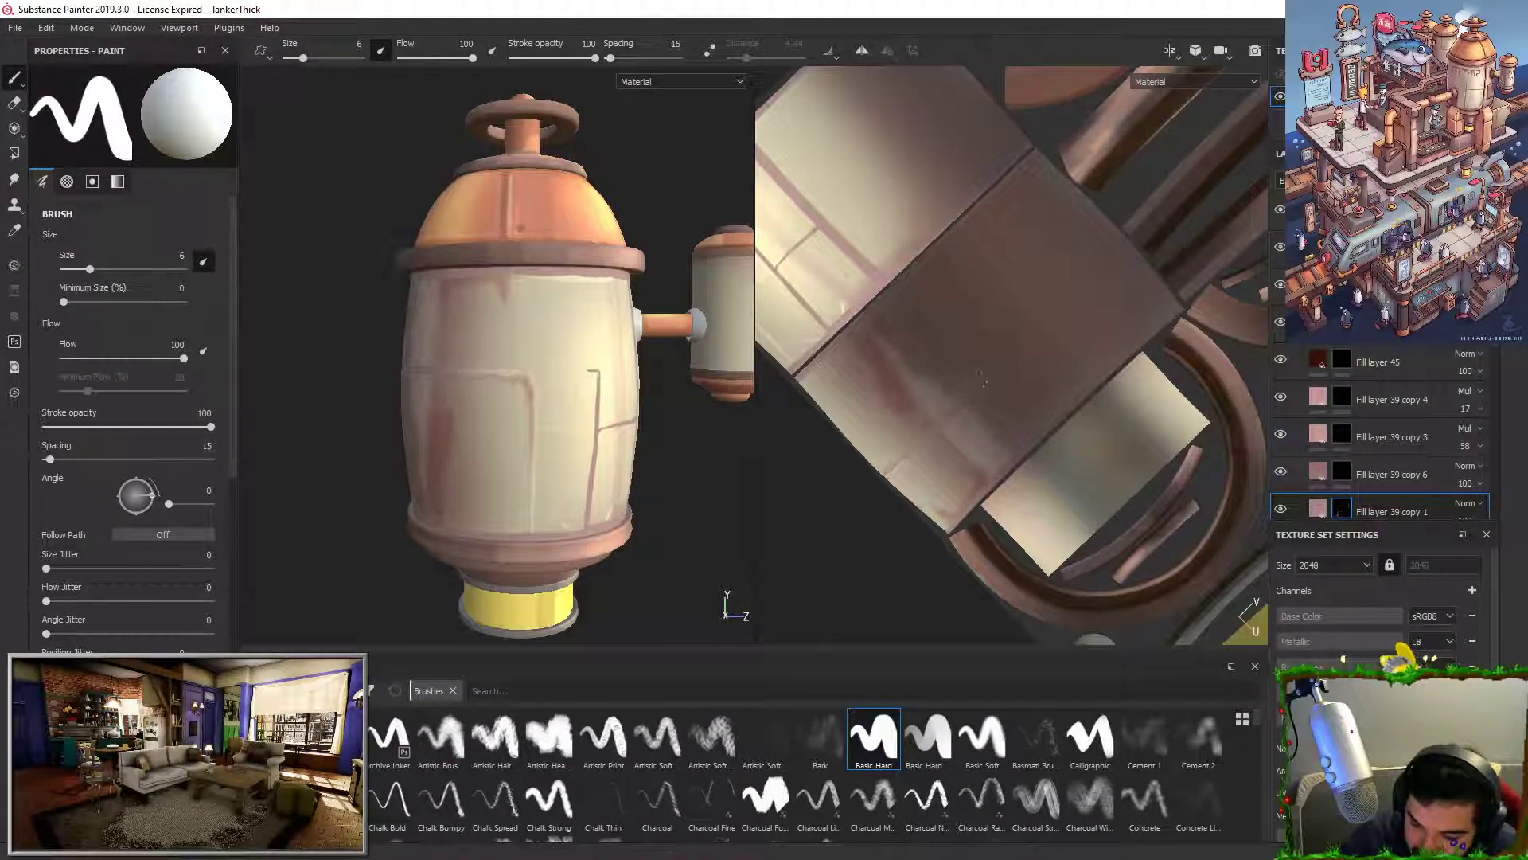
left_click(596, 368)
left_click(423, 367, "shift")
left_click(593, 368, "shift")
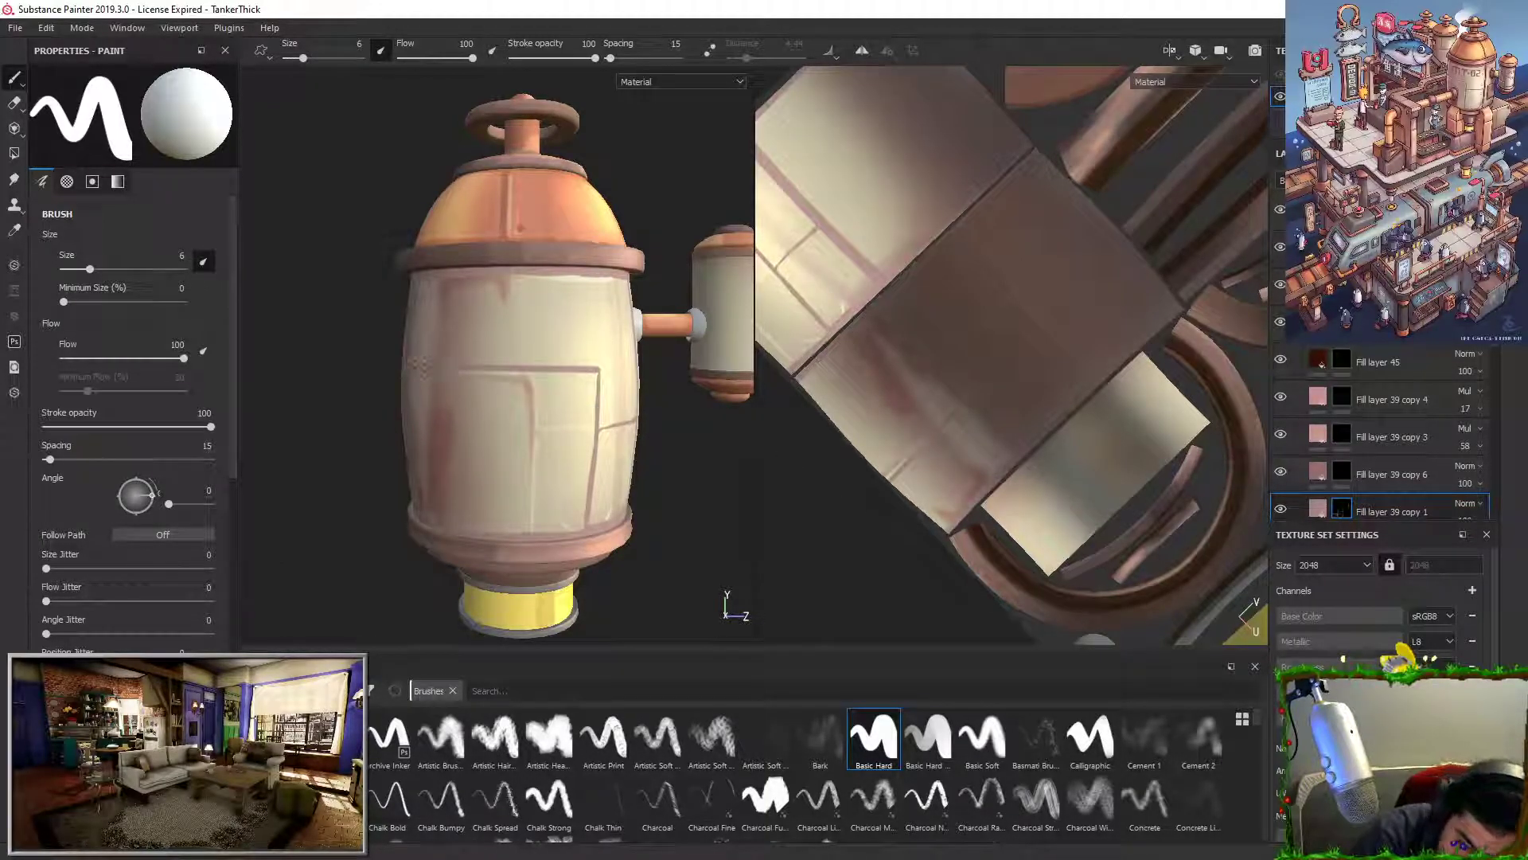
left_click_drag(425, 416, 496, 386, "alt")
key("x")
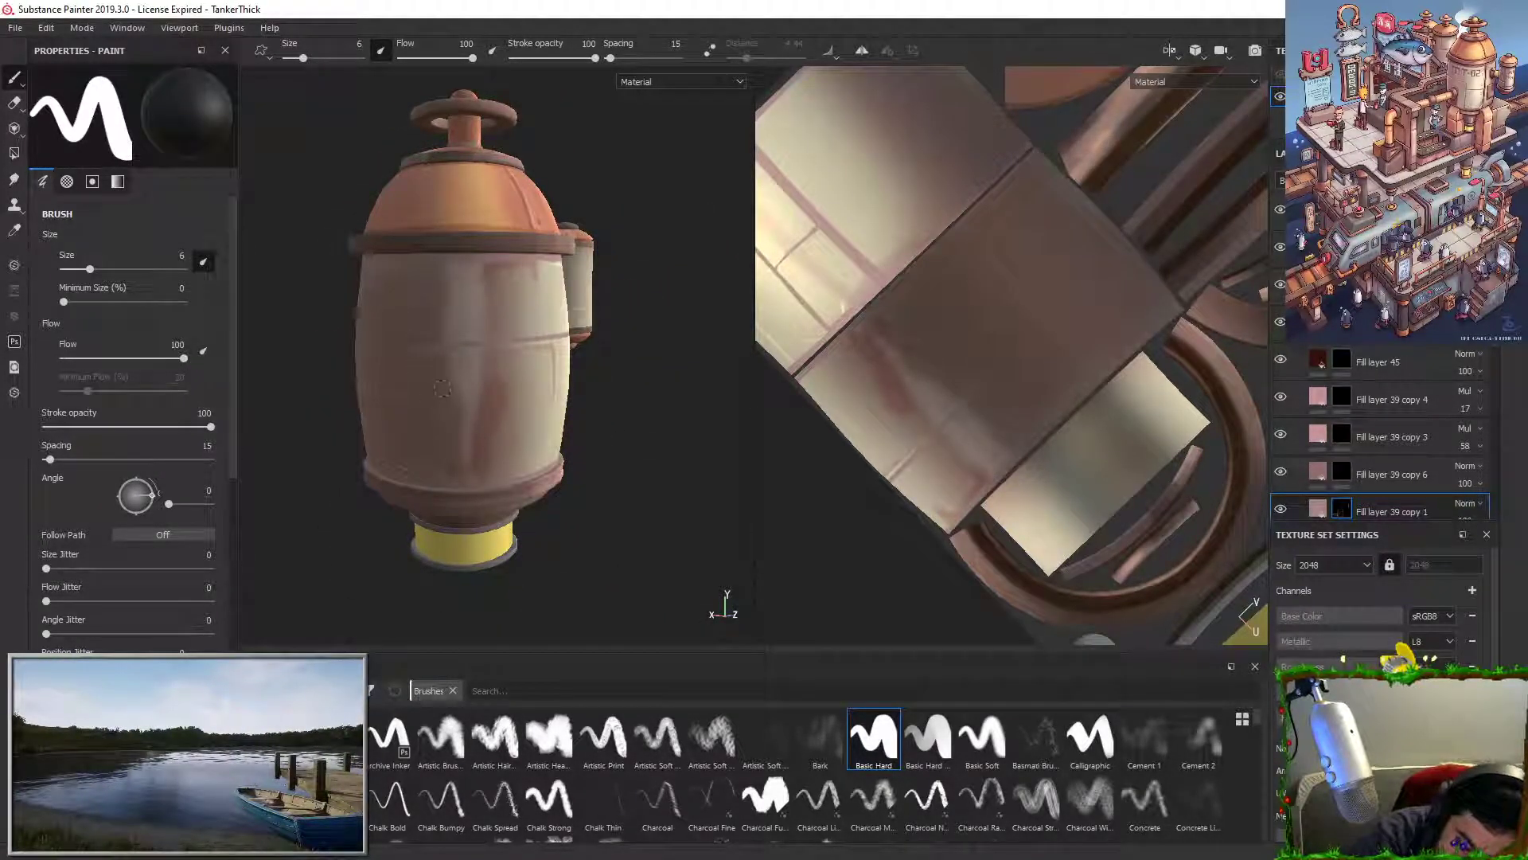
key("x")
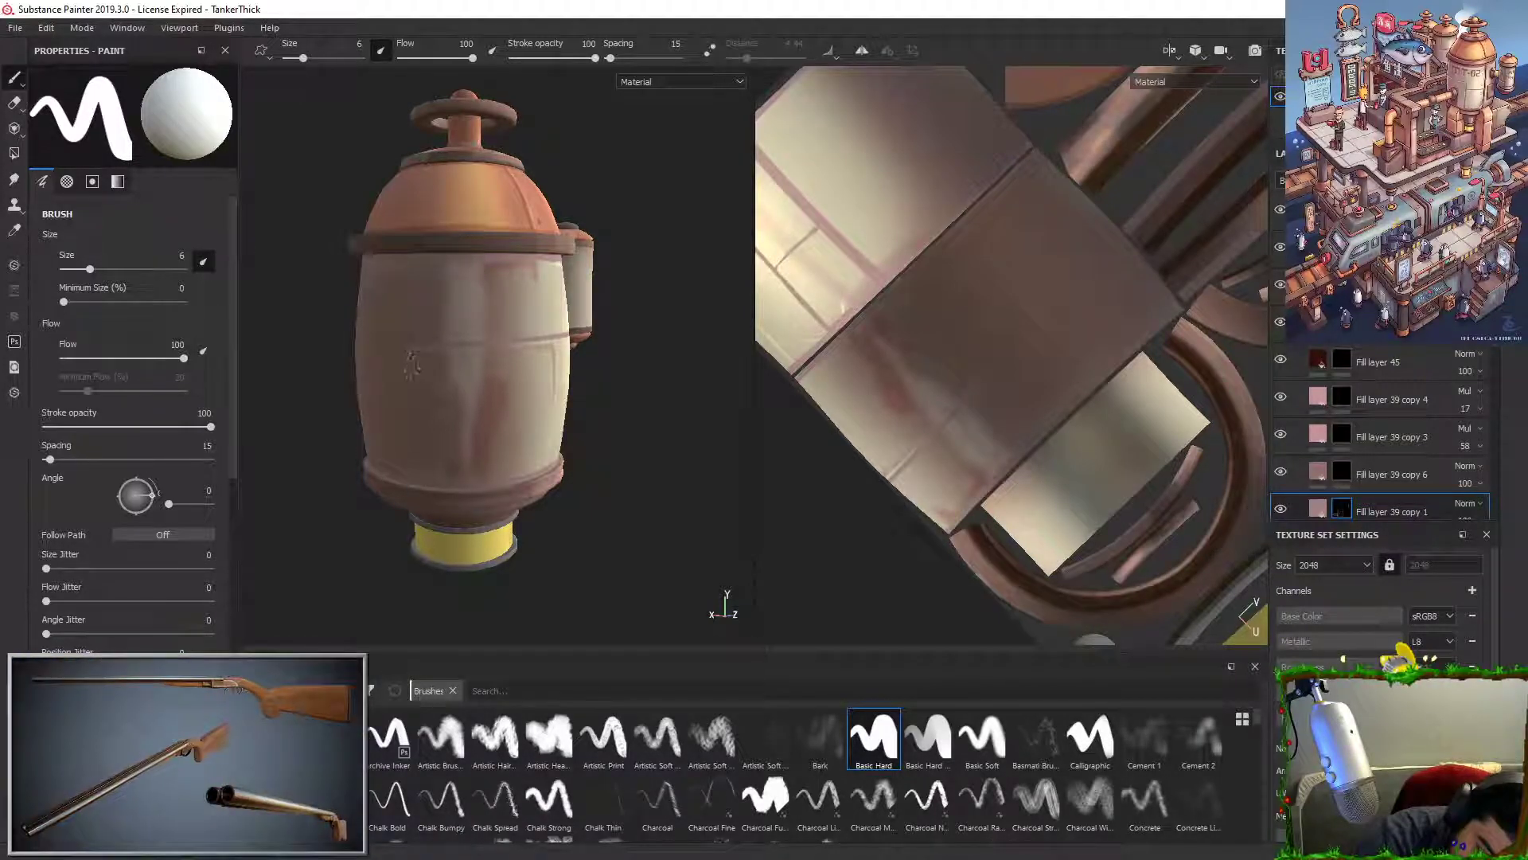
Step: Mask out the whole second vertical seam between the horizontal seam's end and the tank's lower rim
left_click_drag(394, 550, 426, 398, "alt")
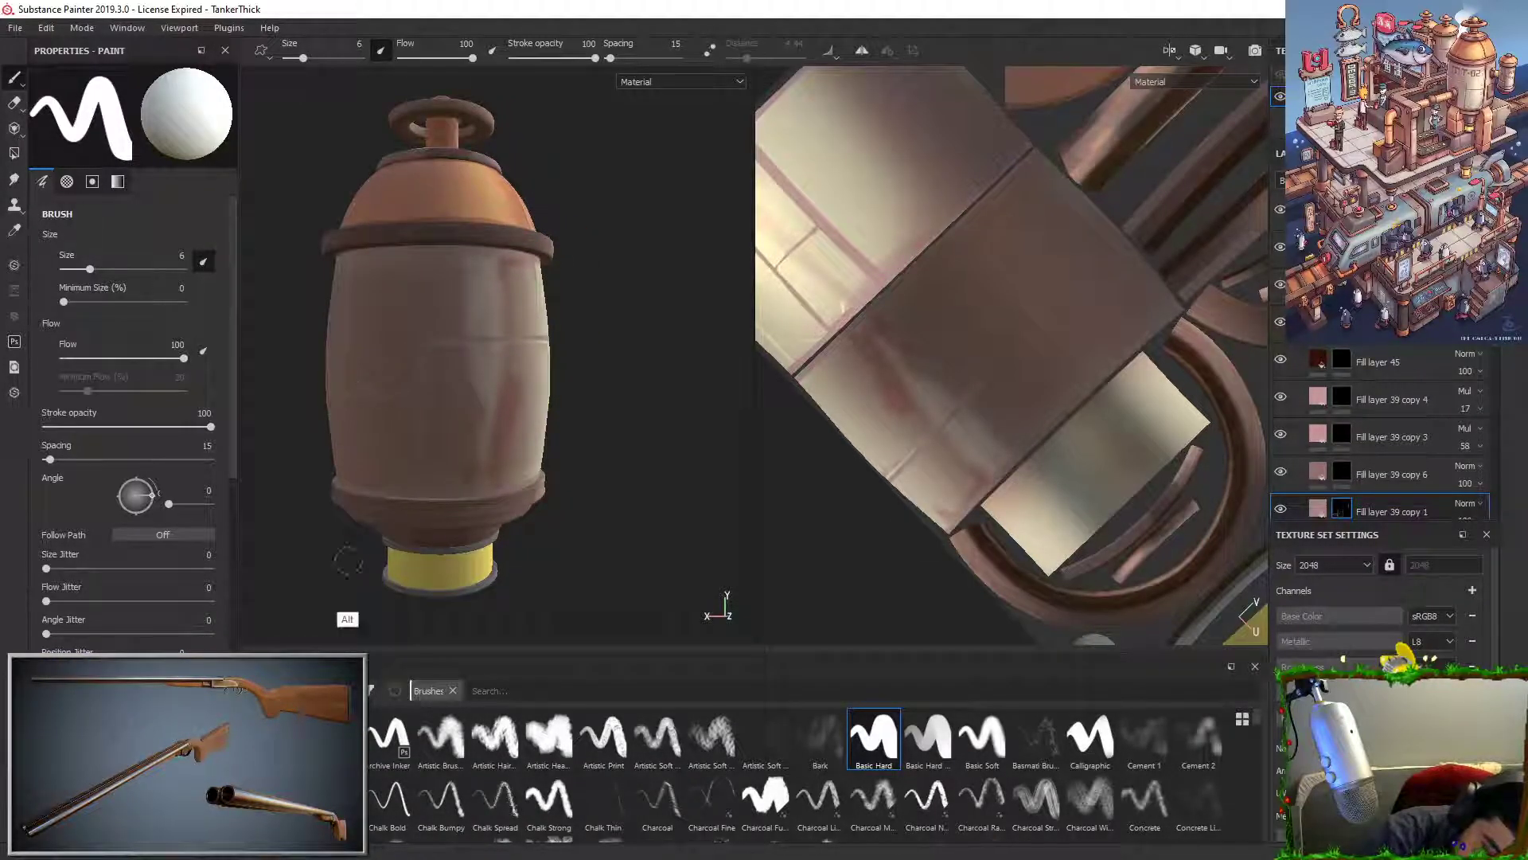
left_click_drag(347, 561, 440, 602, "alt")
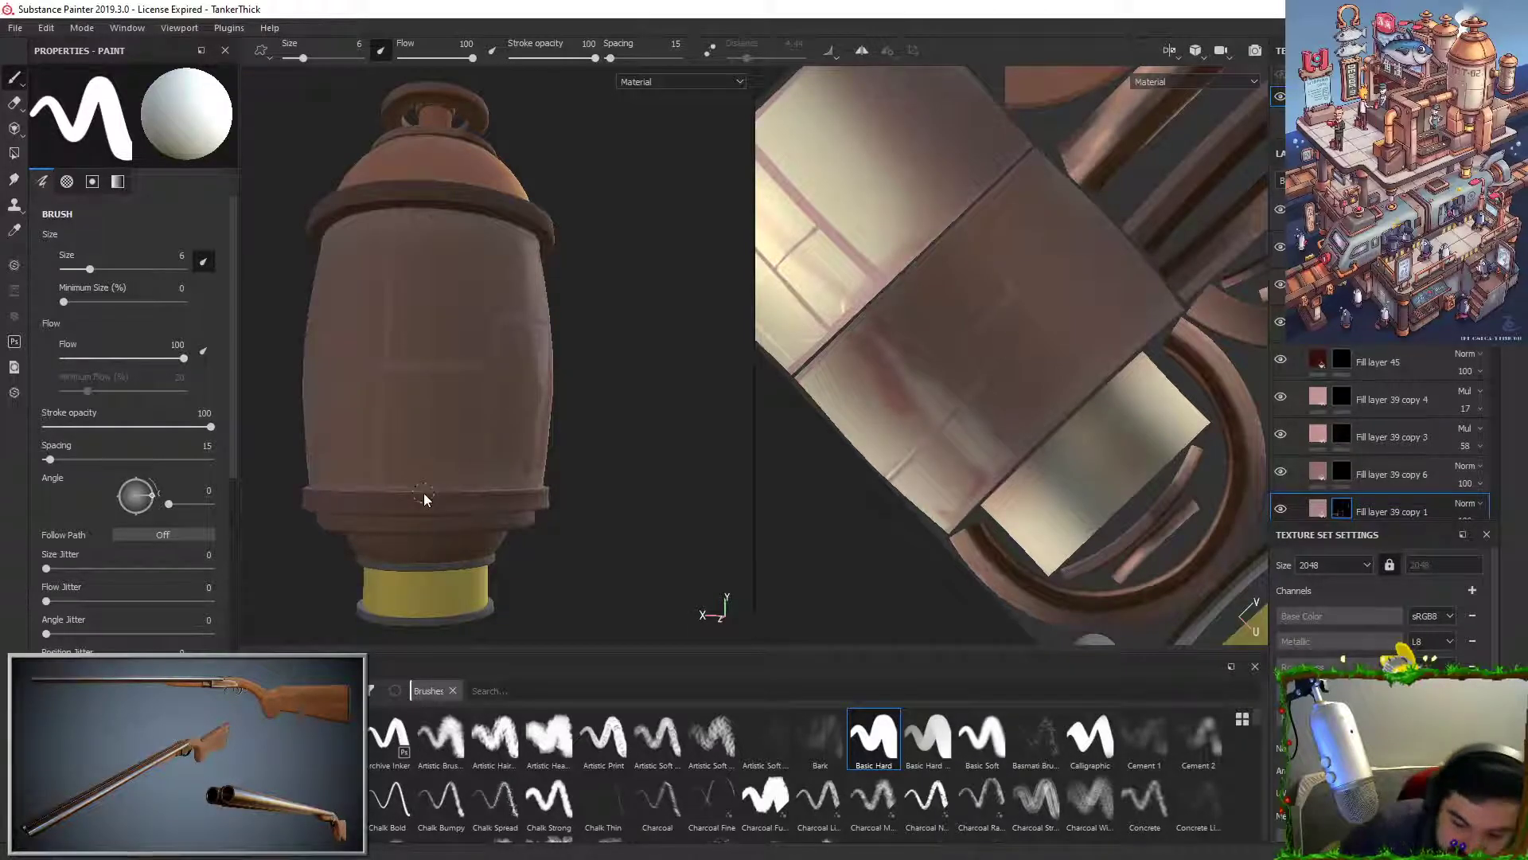
left_click_drag(510, 525, 342, 510, "alt")
left_click_drag(661, 441, 579, 446, "alt")
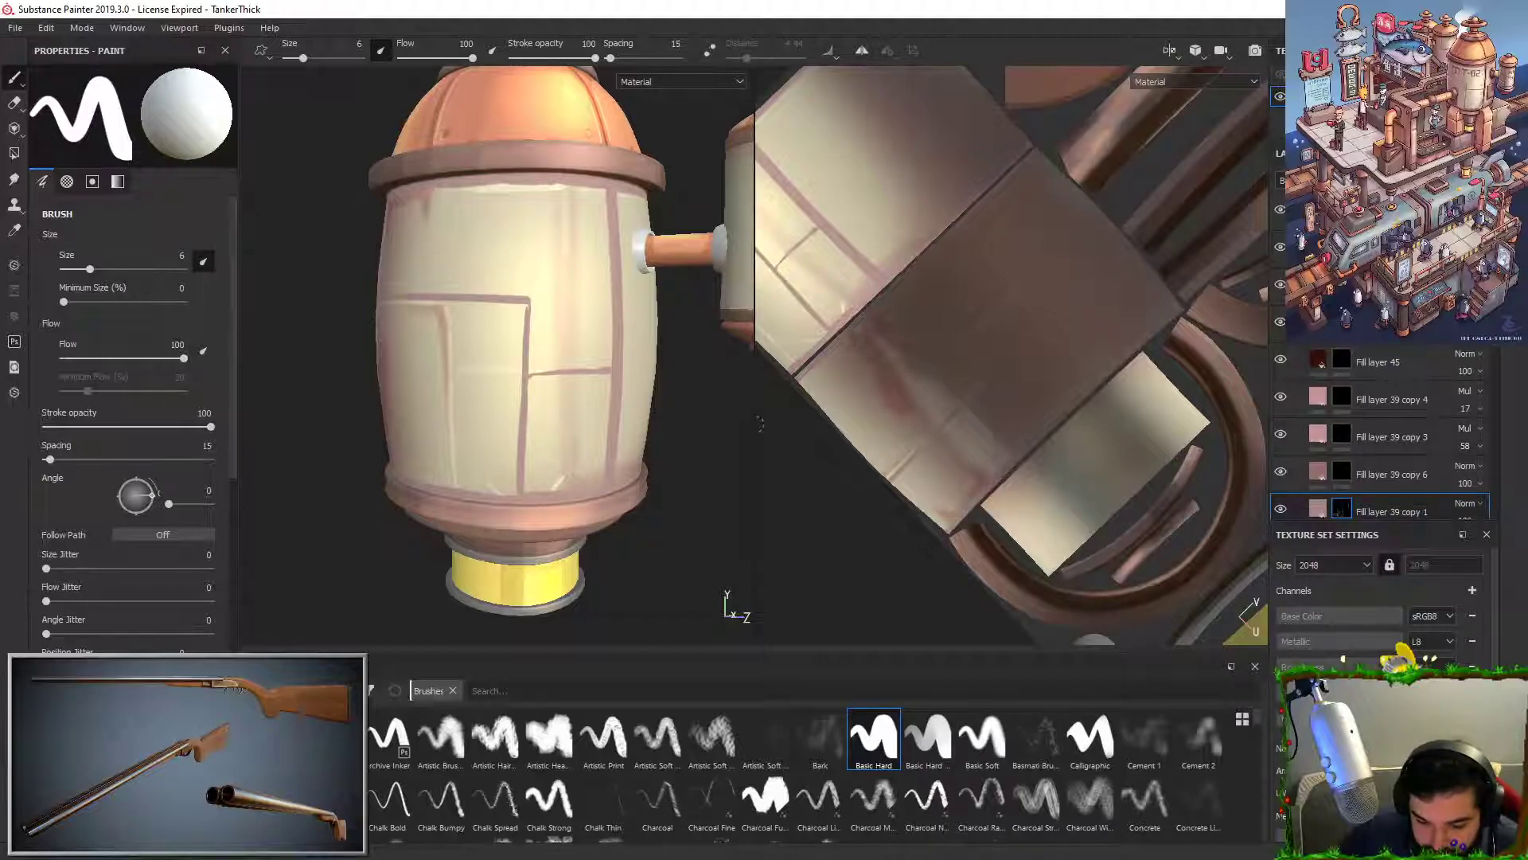
middle_click_drag(593, 459, 583, 418, "alt")
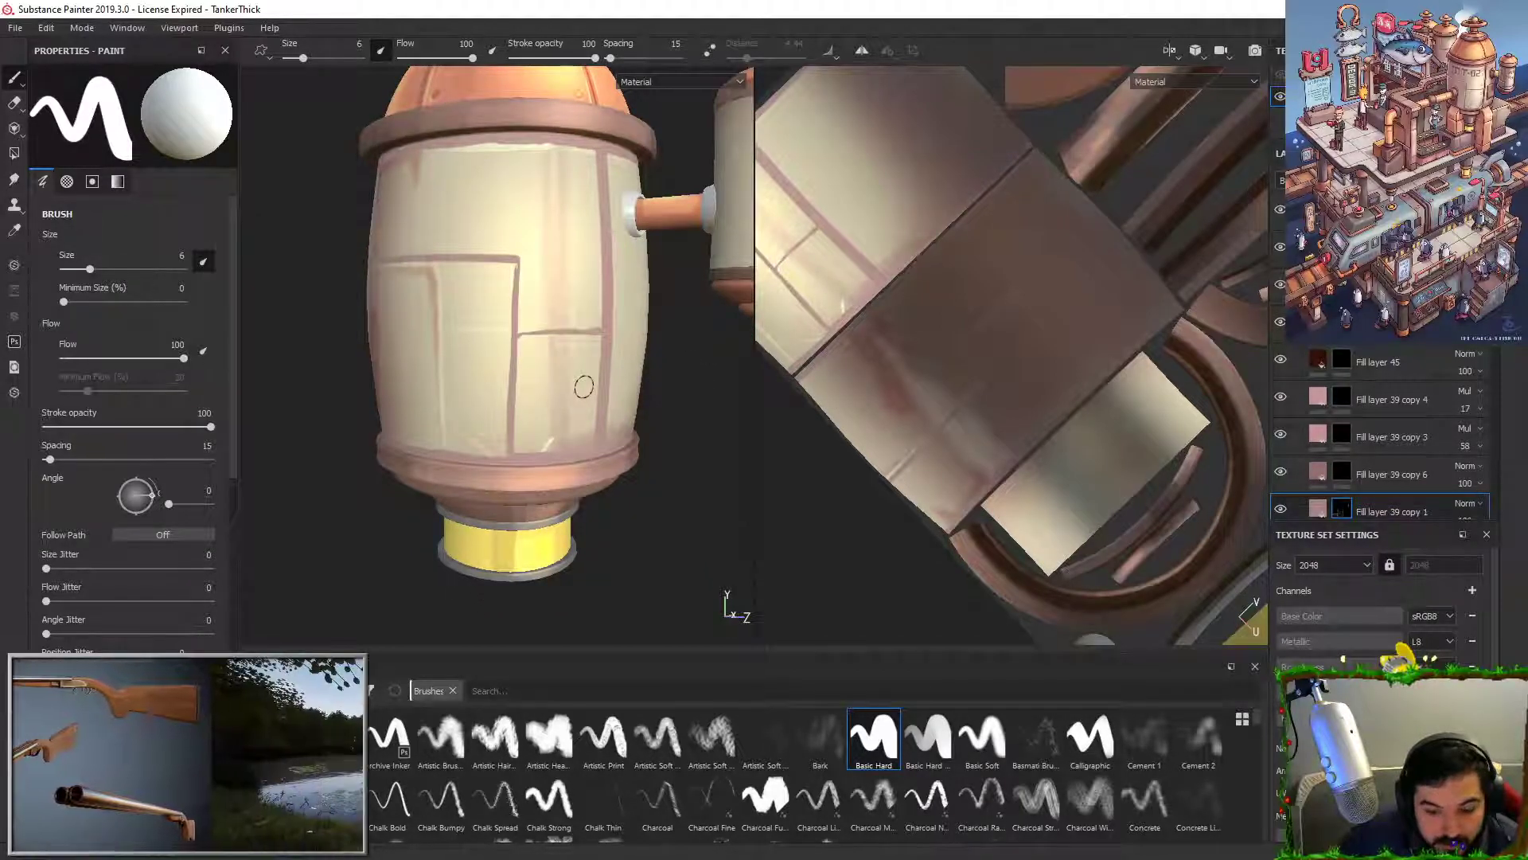
key("x")
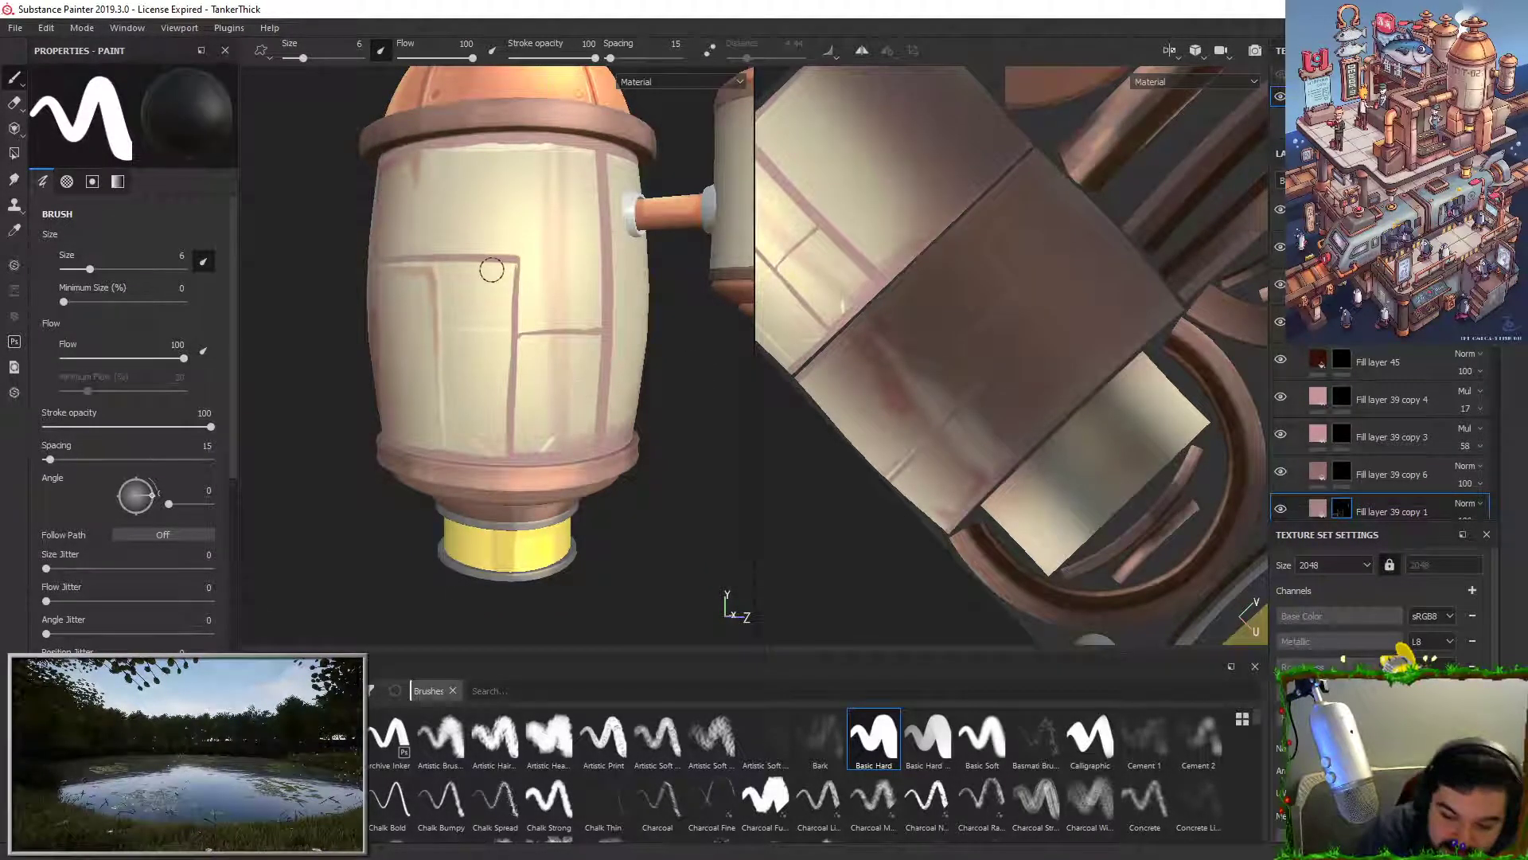
left_click_drag(523, 271, 509, 322)
left_click_drag(515, 243, 511, 445)
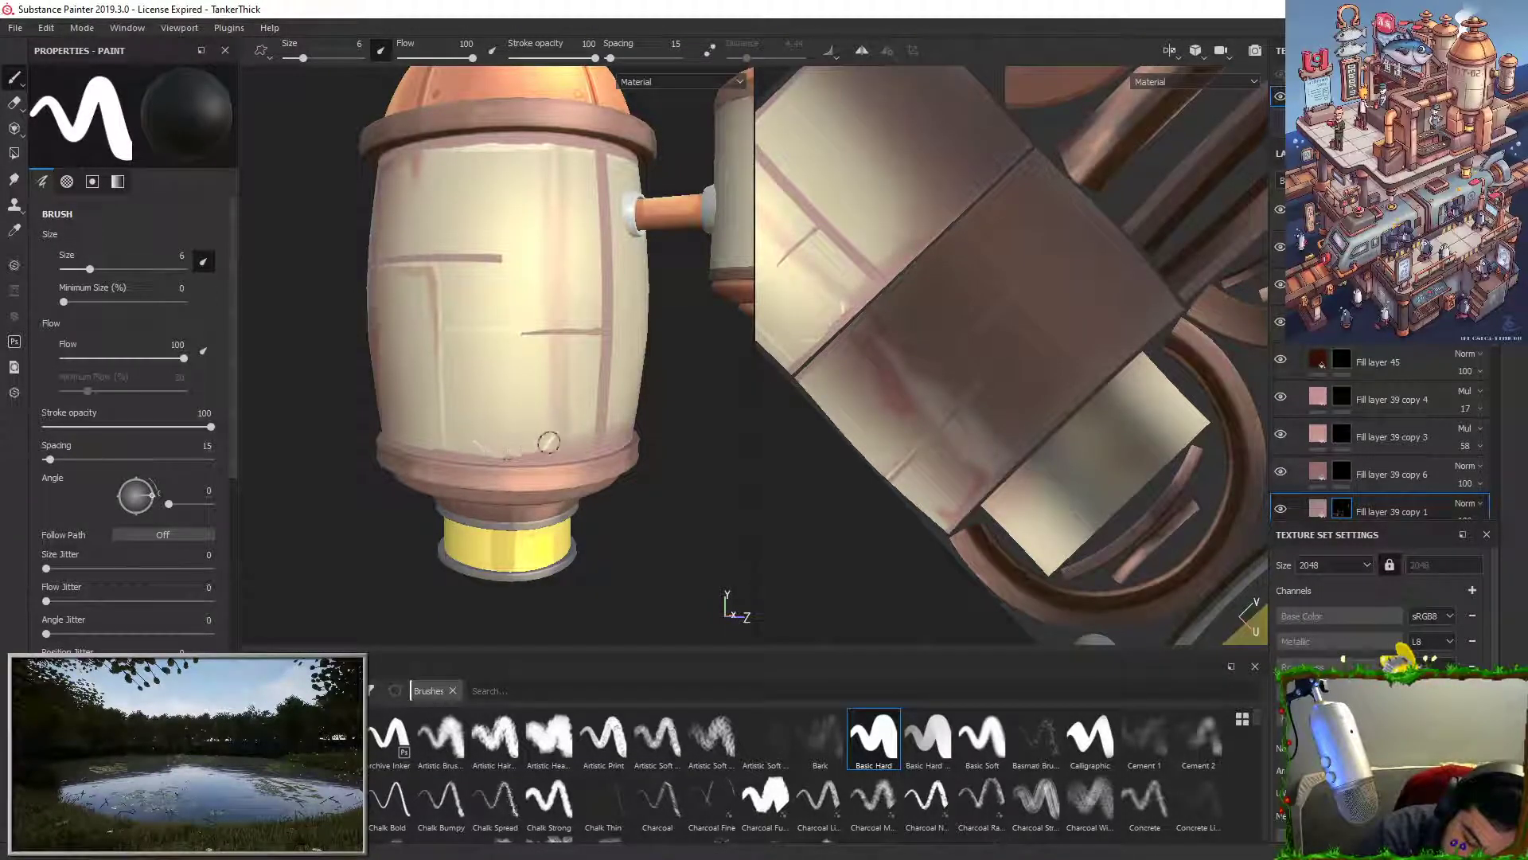
Step: Extend the short horizontal branch seam past its free end and repaint it straight up to the long vertical seam
key("x")
left_click_drag(547, 330, 508, 333)
left_click(512, 331)
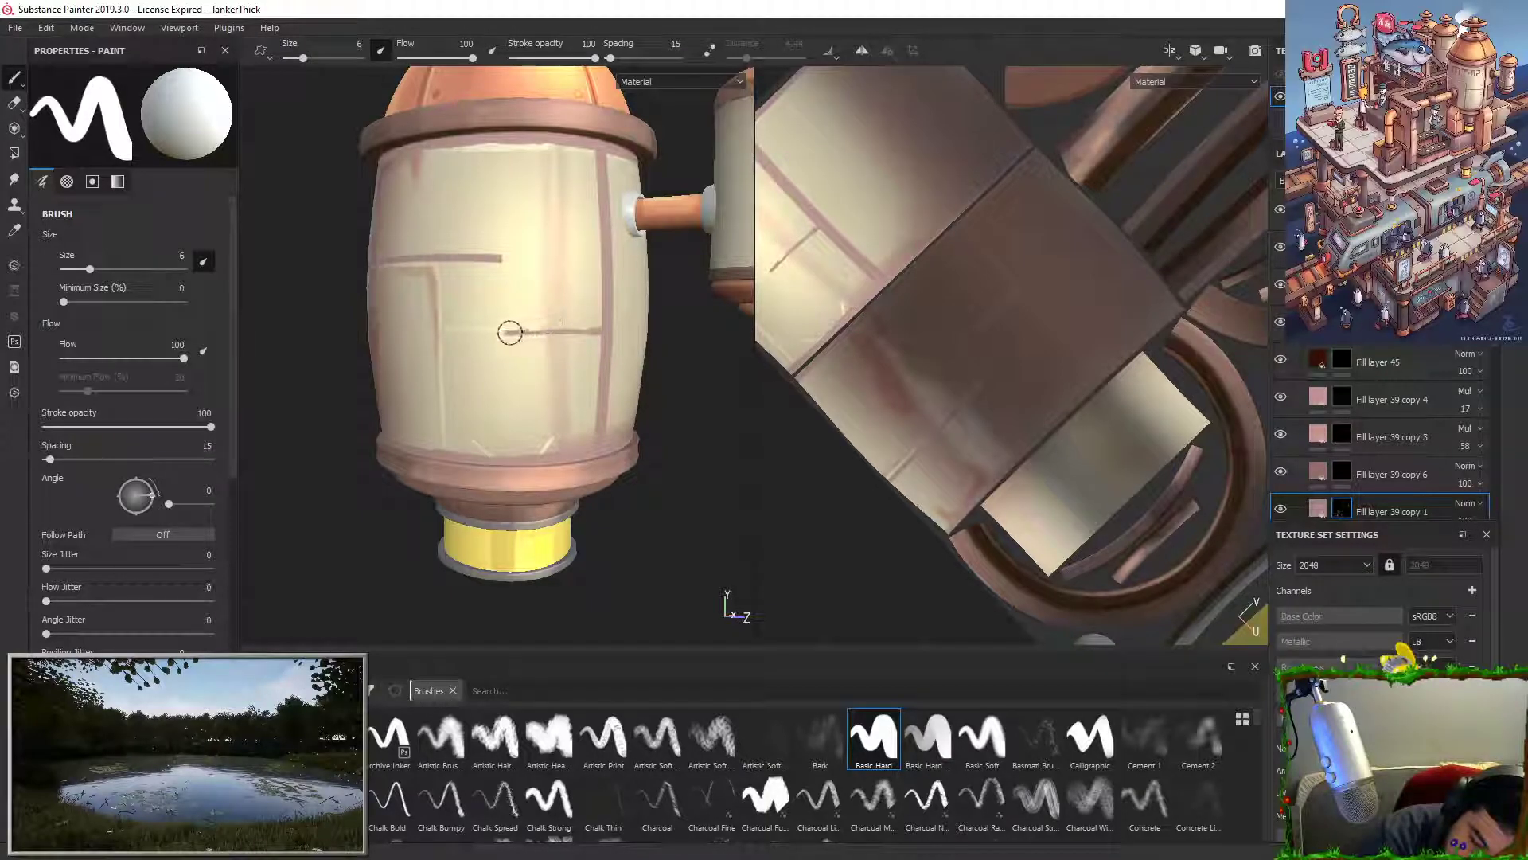
left_click(601, 326, "shift")
Step: Paint a vertical seam line from the free end of the branch seam down to the lower rim
mouse_move(507, 334)
left_mouse_down()
mouse_move(511, 455)
mouse_move(507, 406)
left_mouse_up()
key("ctrl+z")
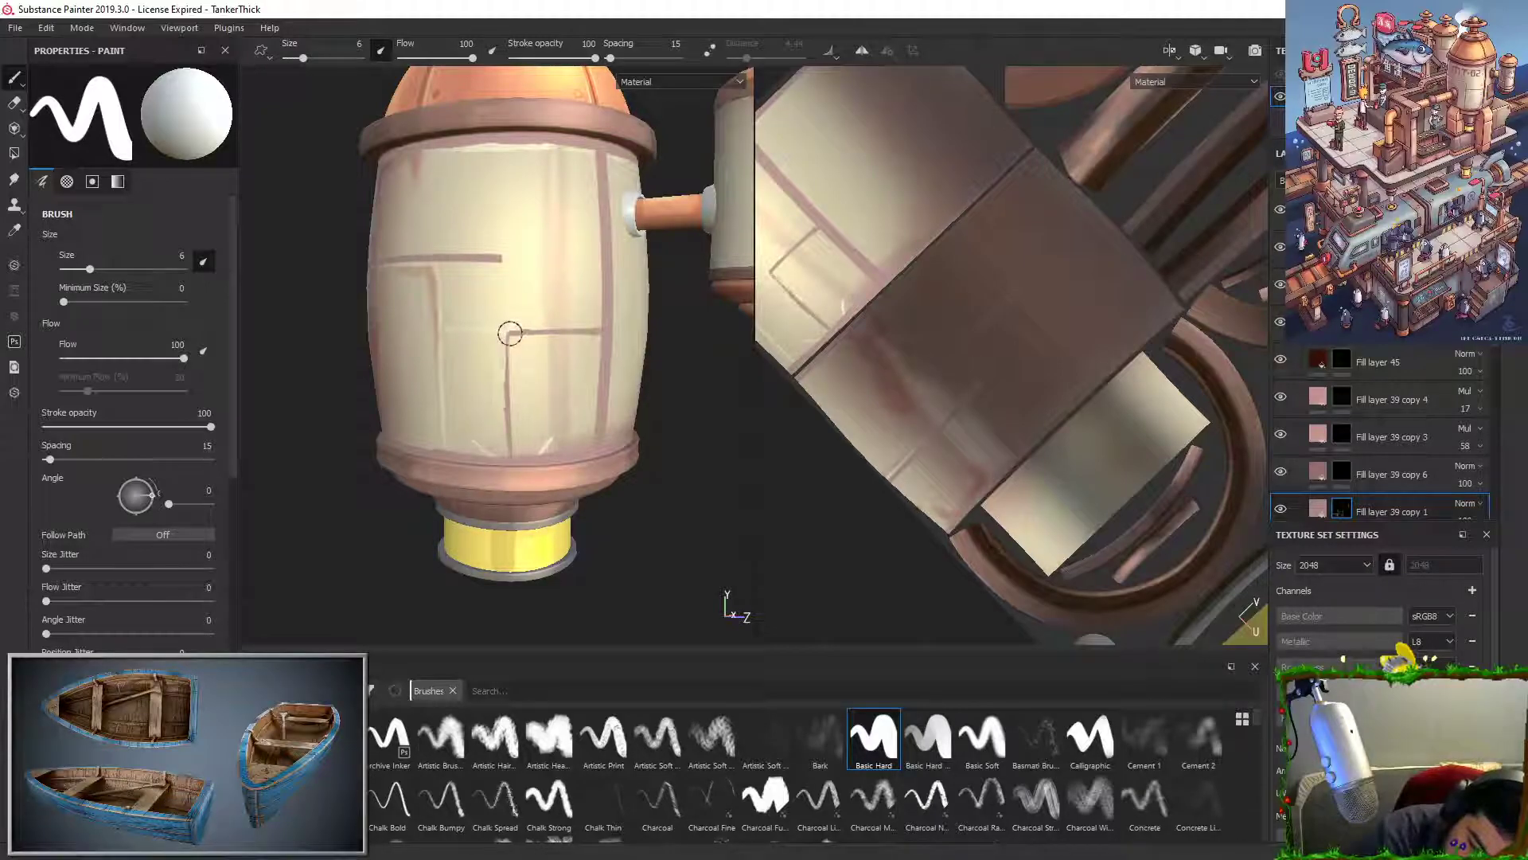
left_click_drag(508, 333, 503, 449)
key("ctrl+z")
left_click_drag(506, 357, 507, 469)
key("ctrl+z")
left_click_drag(508, 335, 509, 451)
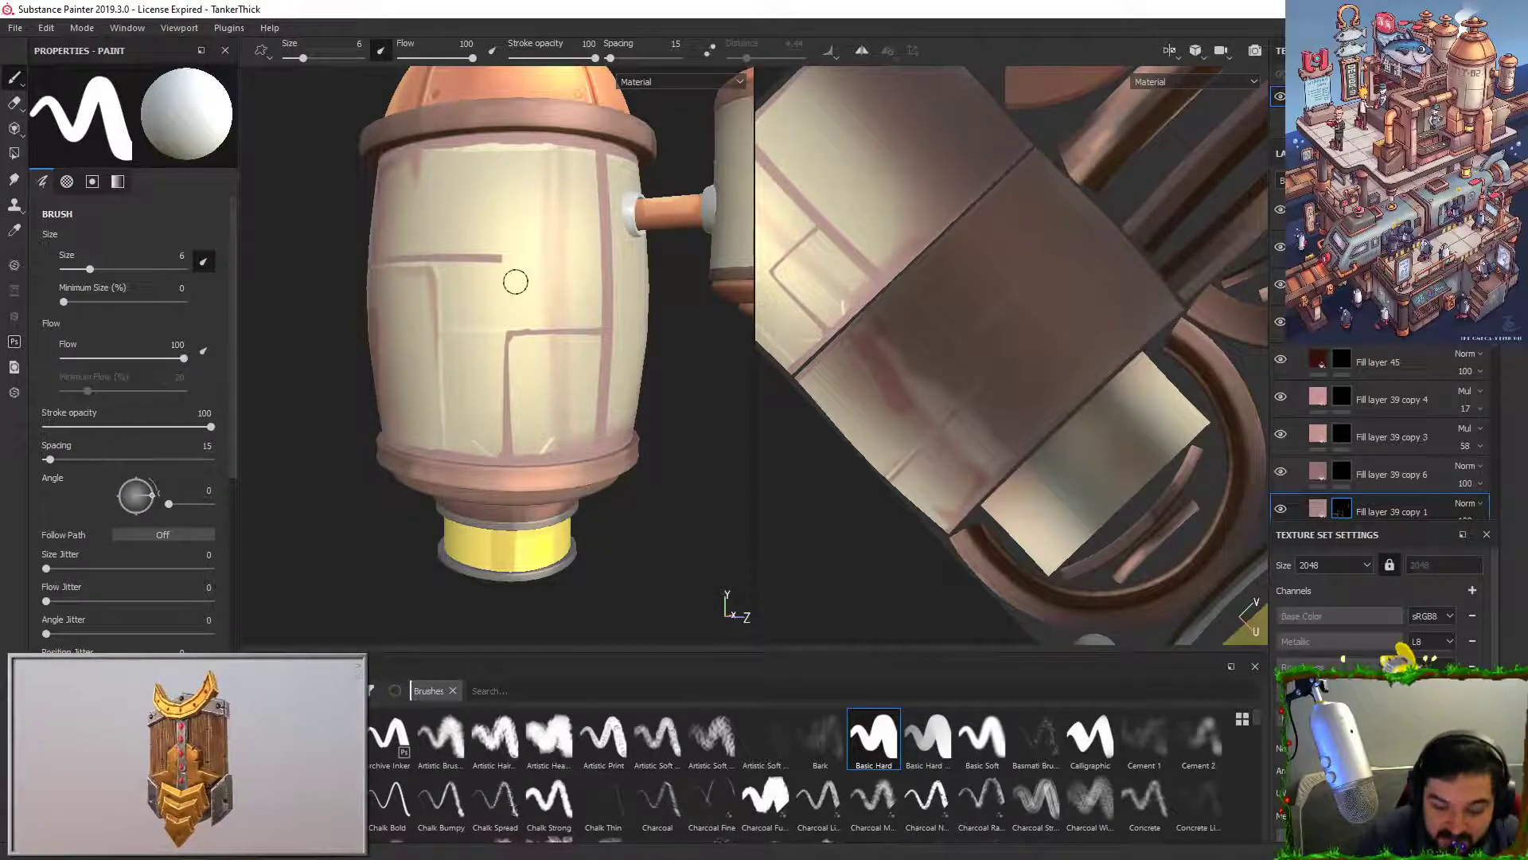
Step: Try freehand strokes joining the end of the upper horizontal seam to the branch seam below, and undo them
key("x")
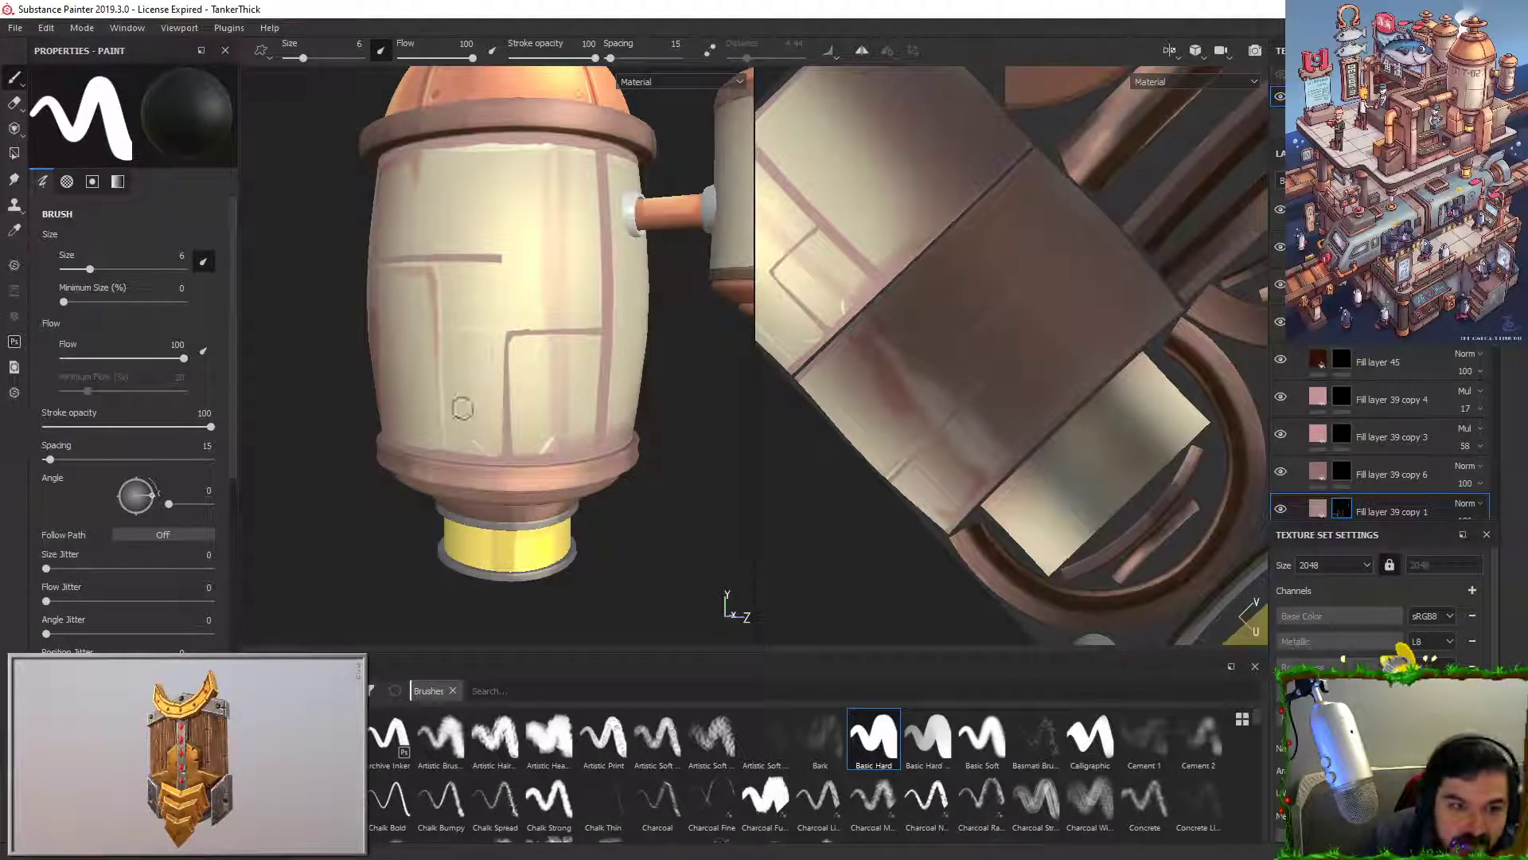
key("x")
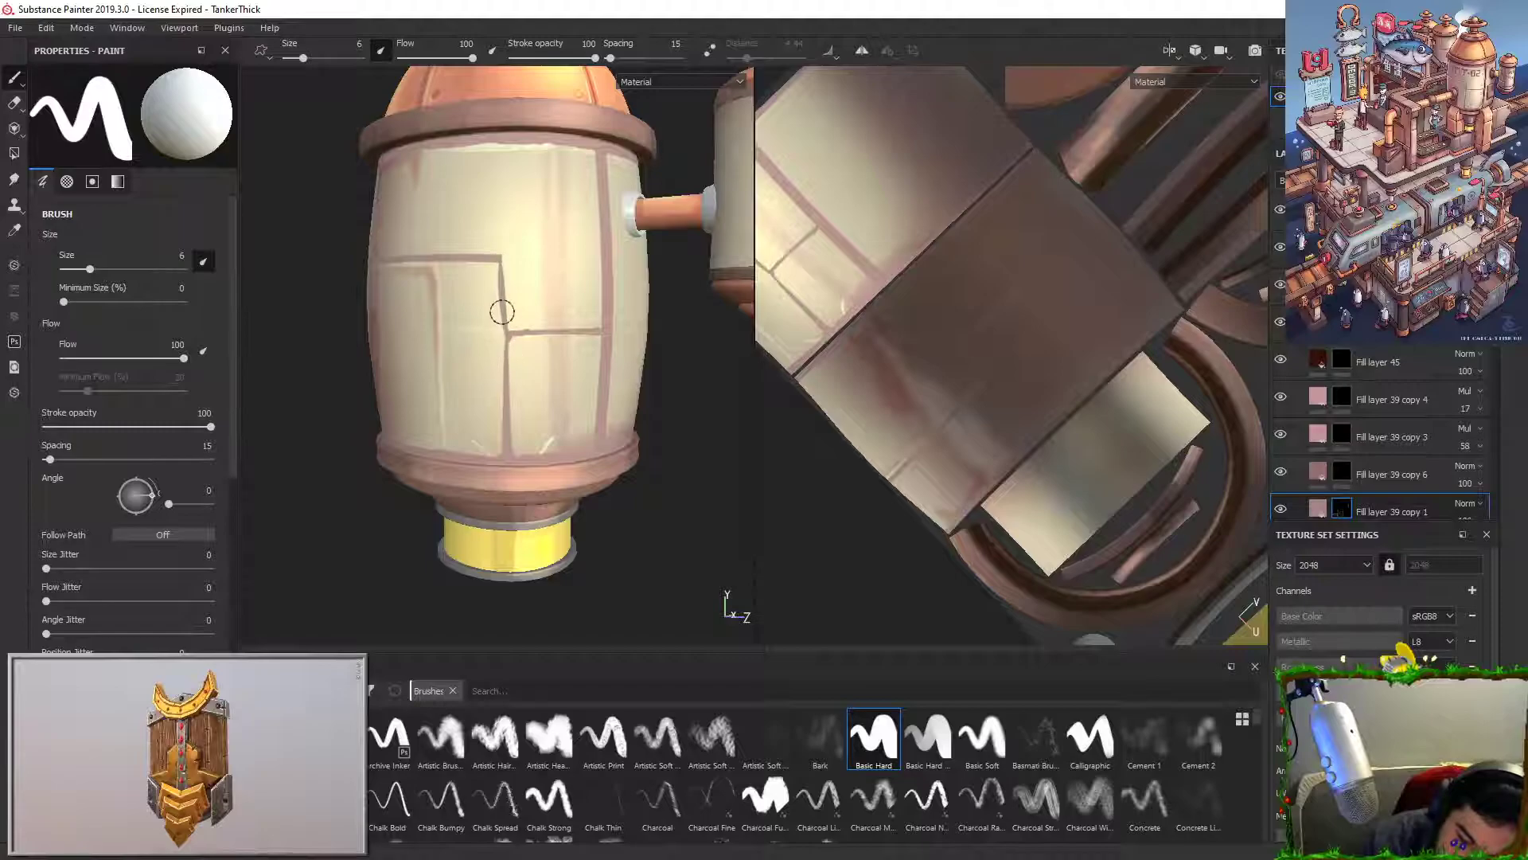
left_click_drag(500, 258, 504, 361)
key("ctrl+z")
left_click(501, 258)
key("ctrl+z")
key("ctrl+z")
Step: Turn off pen pressure for brush size, set the size to 1.04, and paint the vertical seam joining the upper horizontal seam to the branch
left_click(202, 261)
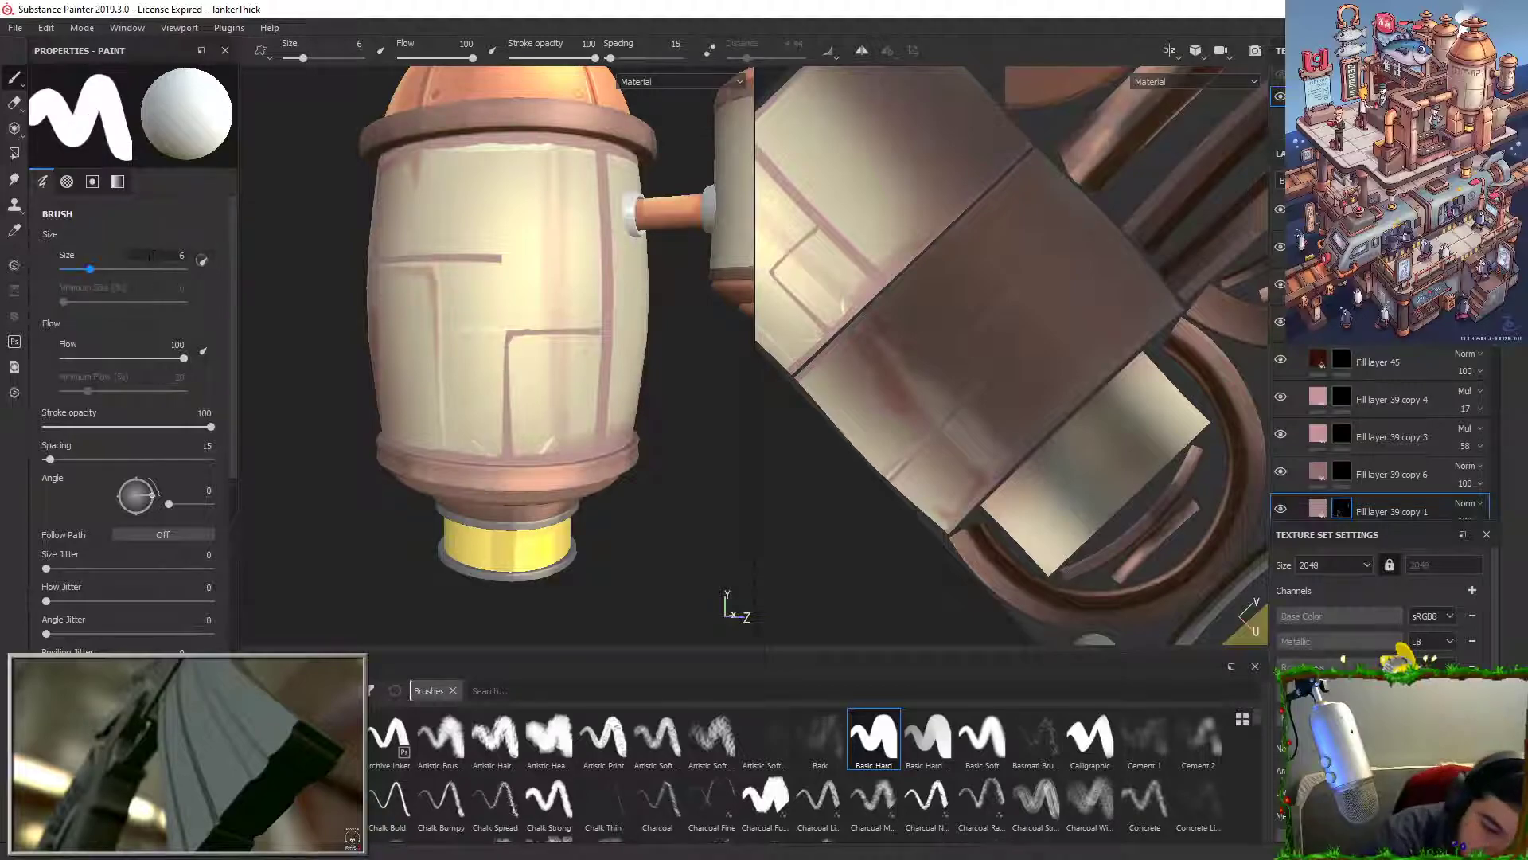
left_click(72, 270)
left_click_drag(502, 258, 502, 355)
key("ctrl+z")
left_click_drag(503, 258, 507, 373)
mouse_move(501, 264)
left_mouse_down()
mouse_move(505, 358)
mouse_move(501, 261)
left_mouse_up()
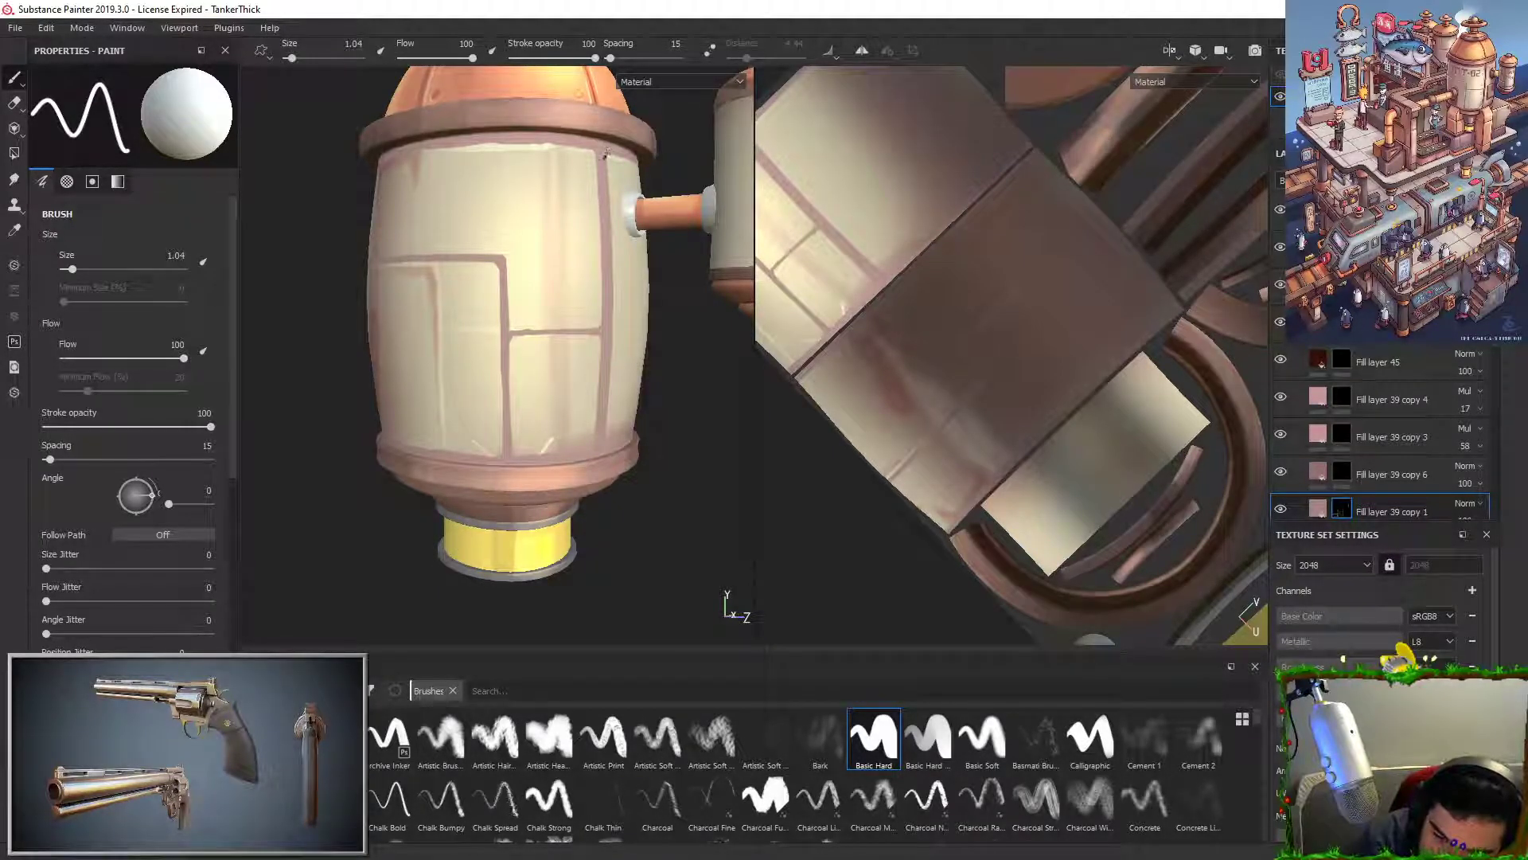
Step: On the mask of Fill layer 45, paint a thin dark straight line down the middle of the long vertical seam from rim to rim
left_click_drag(551, 343, 480, 327, "alt")
left_click(1341, 359)
middle_click_drag(574, 398, 580, 441, "alt")
key("x")
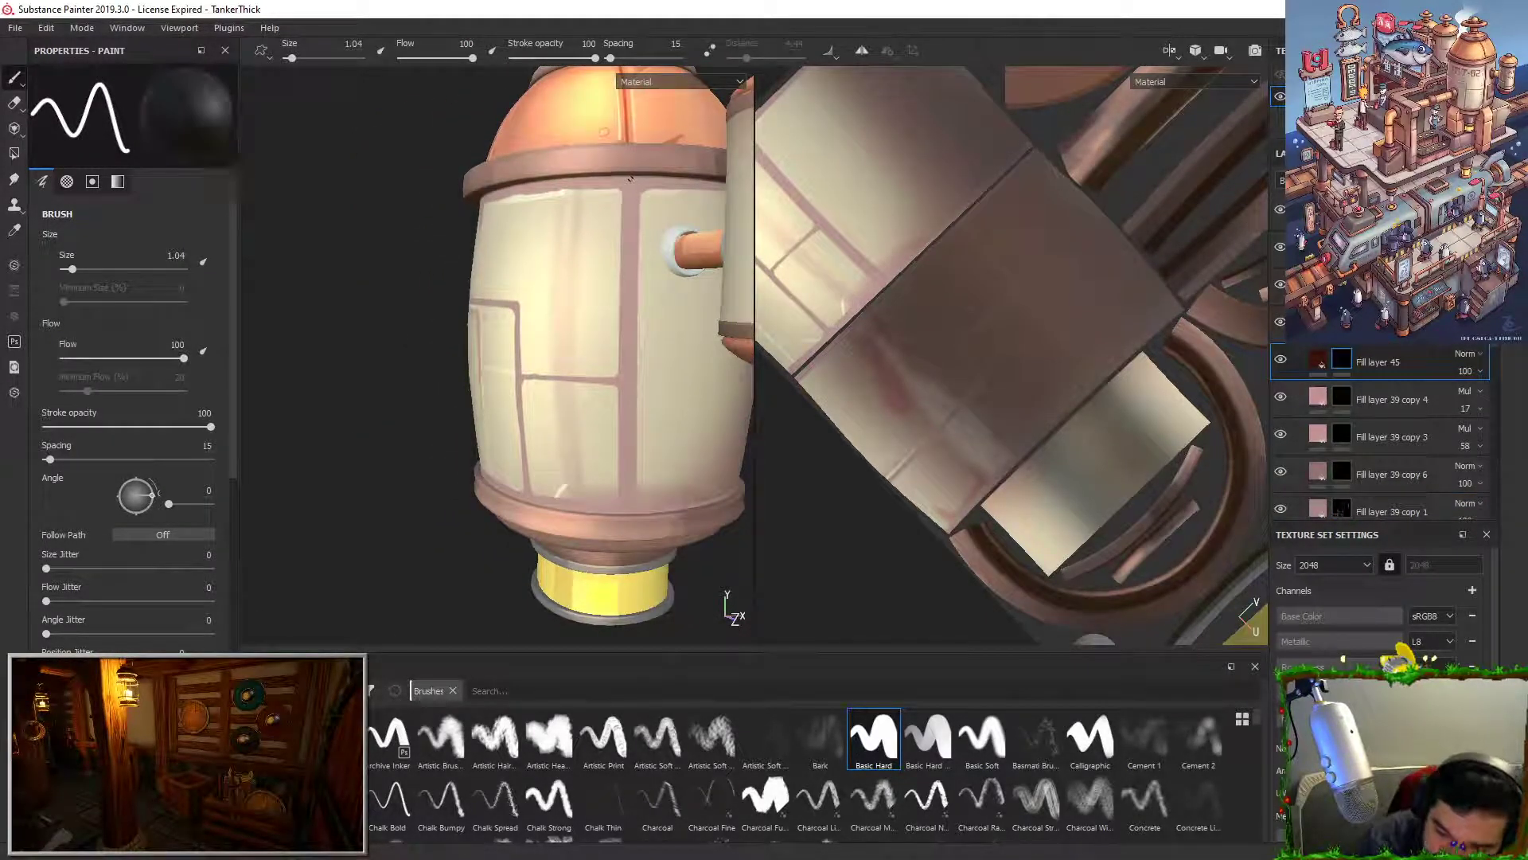
key("x")
key("x")
key("x")
left_click(628, 583, "shift")
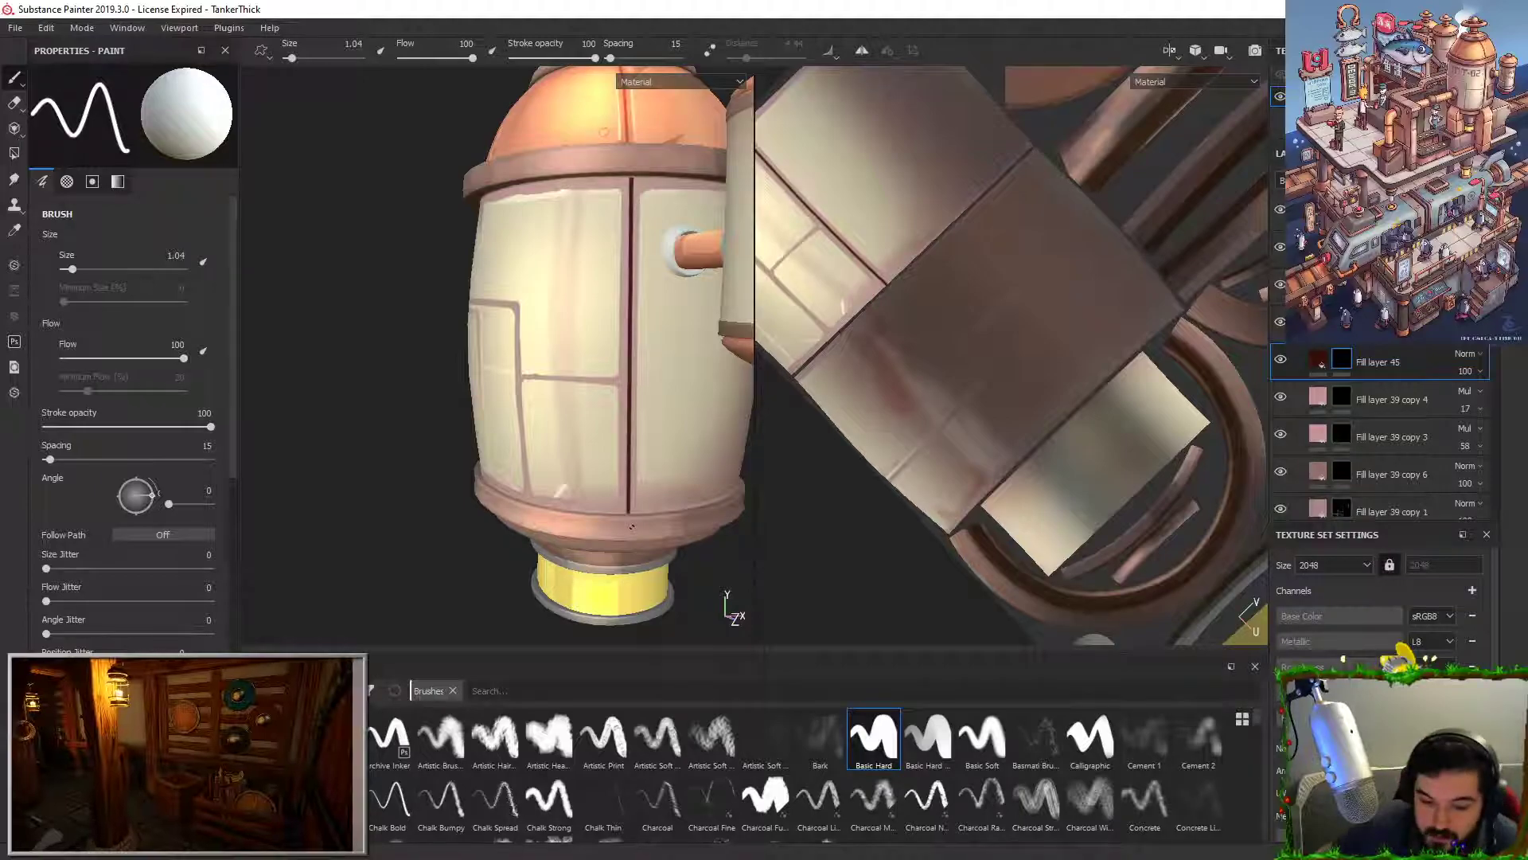
Step: Inspect the dark seam line up close and toggle Fill layer 43 copy 2 and Fill layer 43 copy 1 to compare their effect
right_click_drag(597, 422, 599, 263, "alt")
left_click_drag(601, 267, 672, 311, "alt")
right_click_drag(591, 346, 593, 422, "alt")
left_click_drag(593, 422, 538, 443, "alt")
right_click_drag(537, 442, 622, 440, "alt")
middle_click_drag(621, 441, 609, 391, "alt")
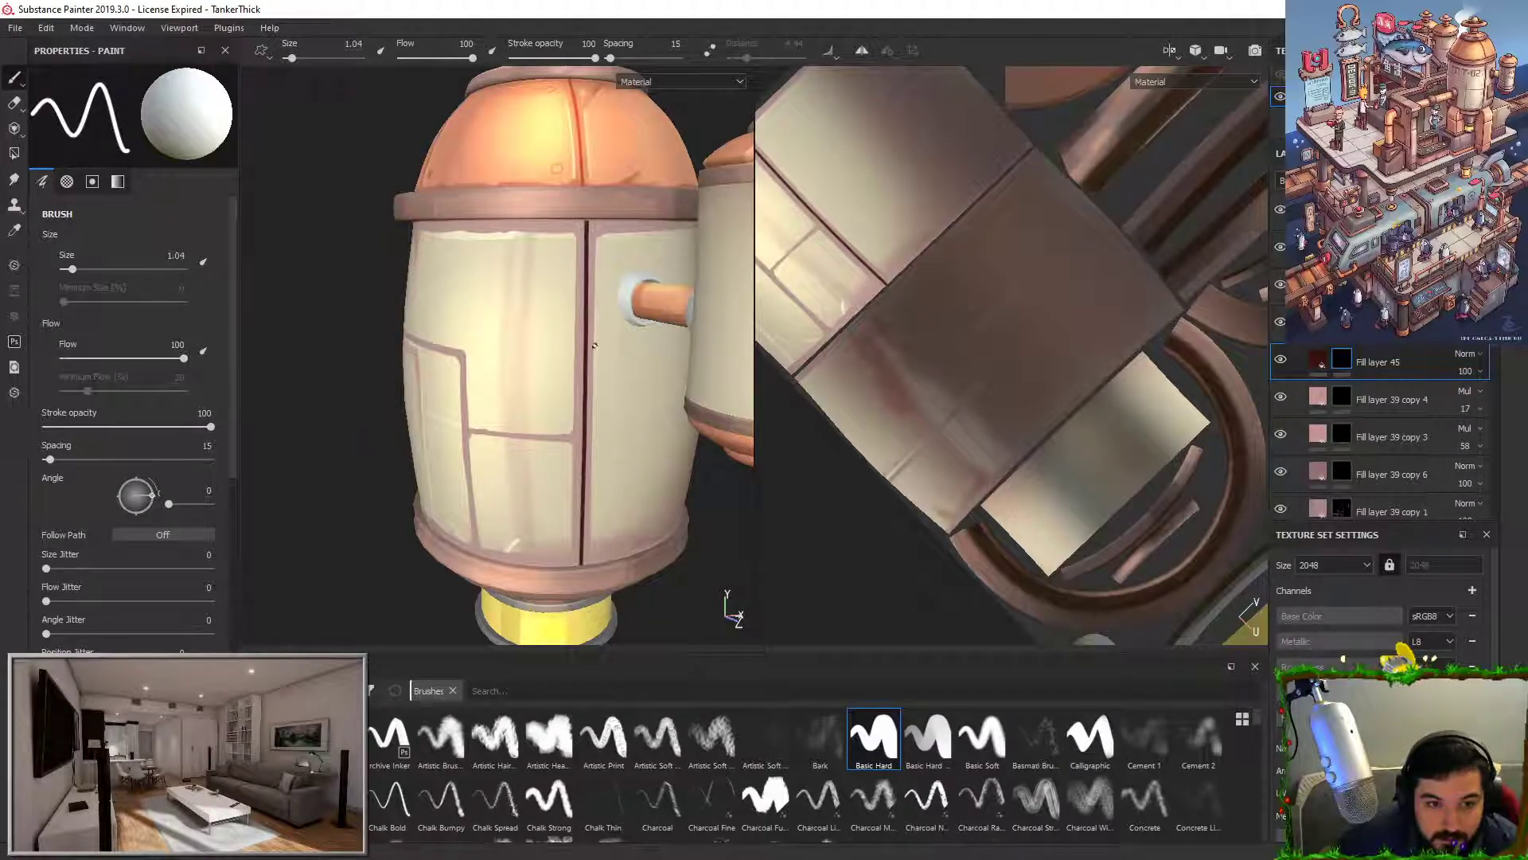
left_click(1353, 406)
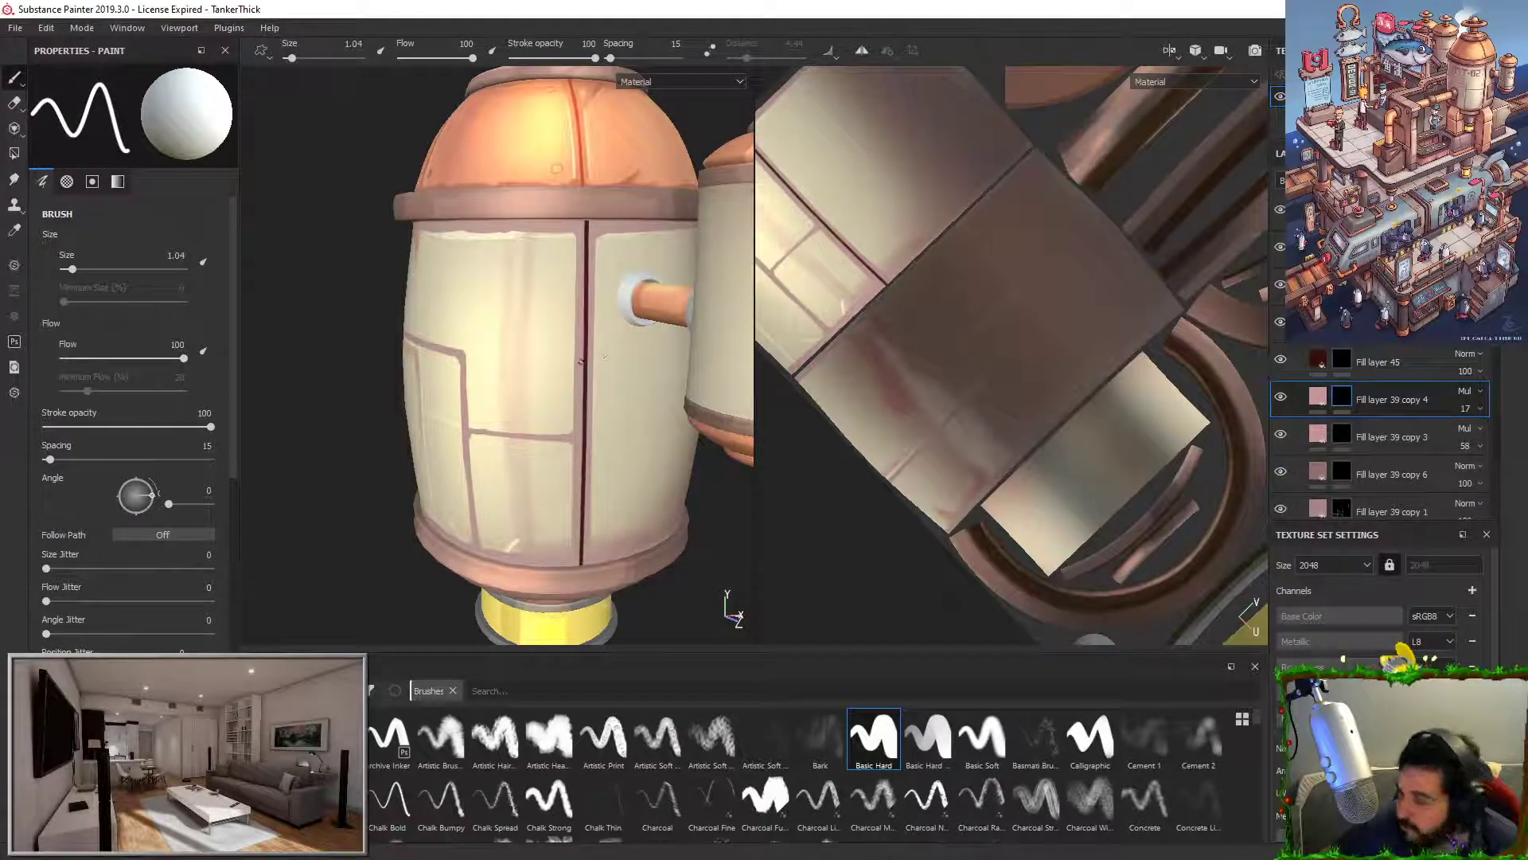
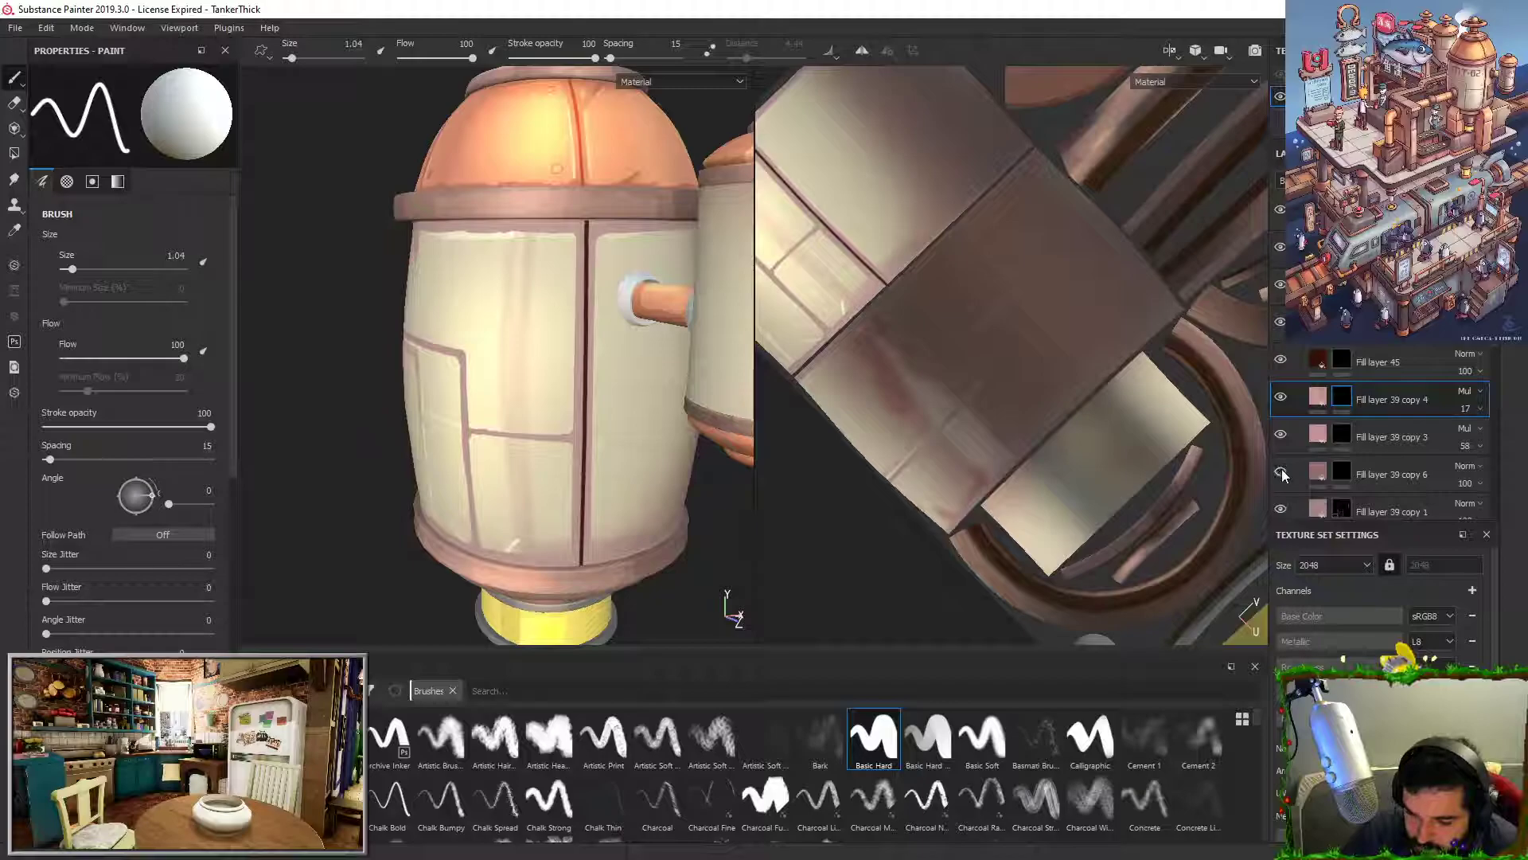
left_click_drag(1496, 345, 1494, 383)
left_click(1281, 380)
left_click(1280, 380)
left_click(1283, 438)
left_click(1283, 439)
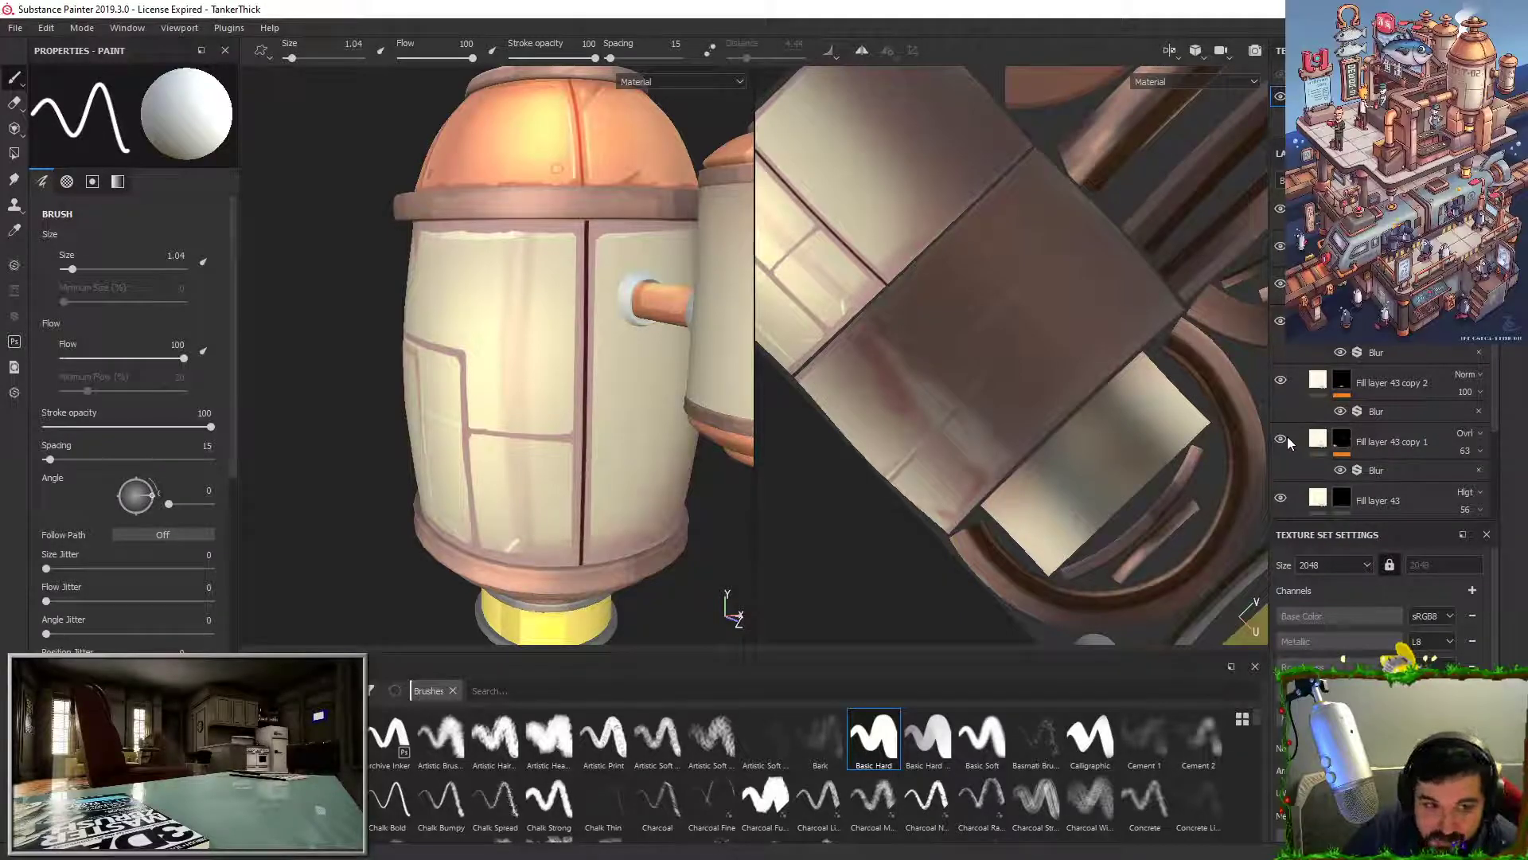
Step: On the mask of Fill layer 43 copy 1, paint highlight across the long dark seam at mid-height with brush size 19.45
left_click(1342, 440)
left_click_drag(72, 269, 115, 269)
mouse_move(561, 343)
left_mouse_down()
mouse_move(546, 422)
mouse_move(617, 358)
left_mouse_up()
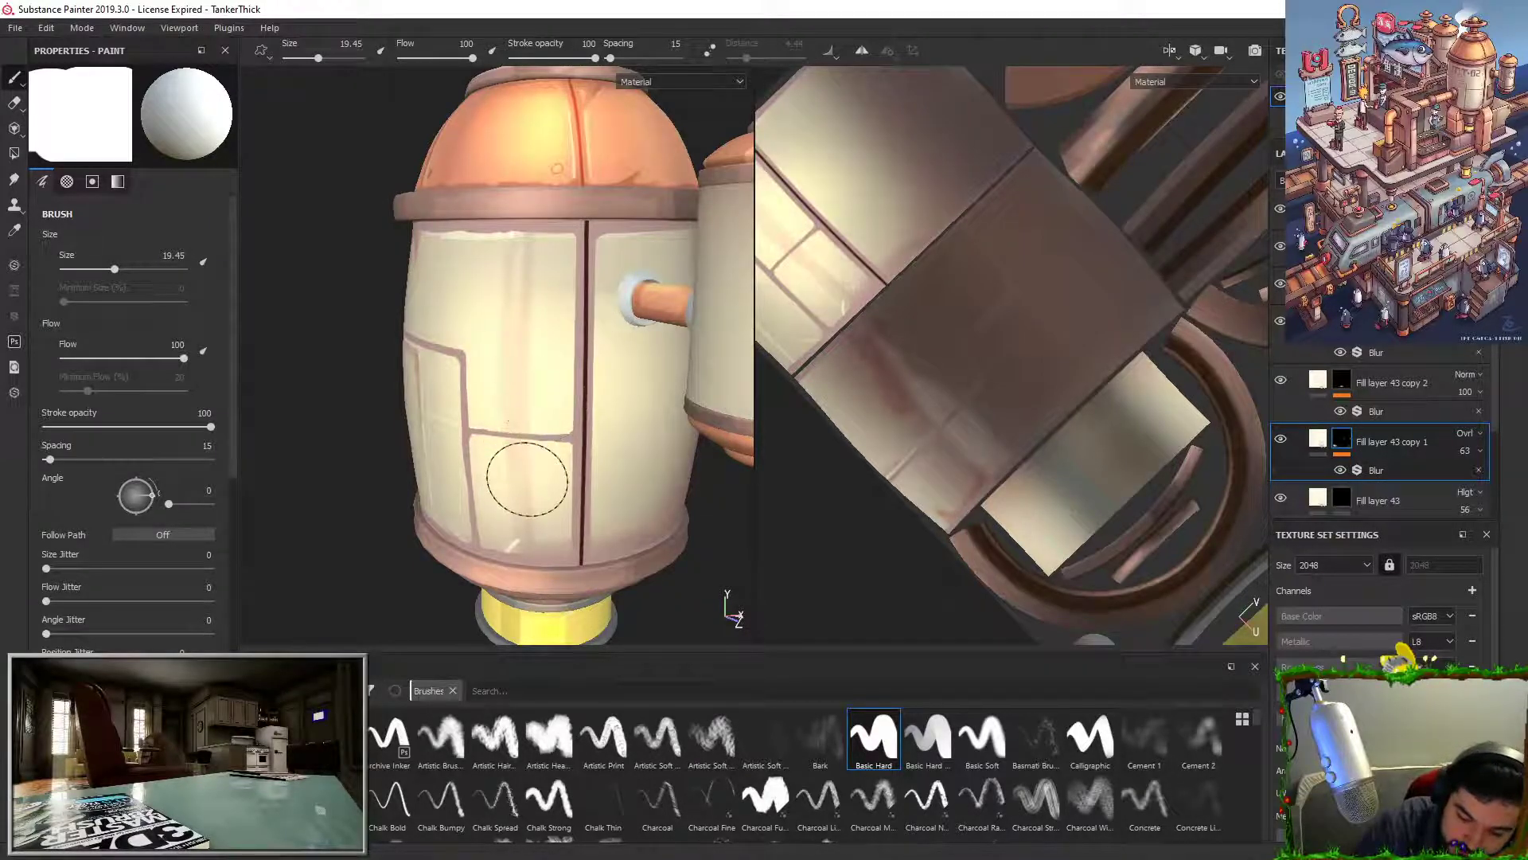
Step: Examine what each fill layer contributes to the tank body in the Base Color view by toggling the layers' visibility
key("c")
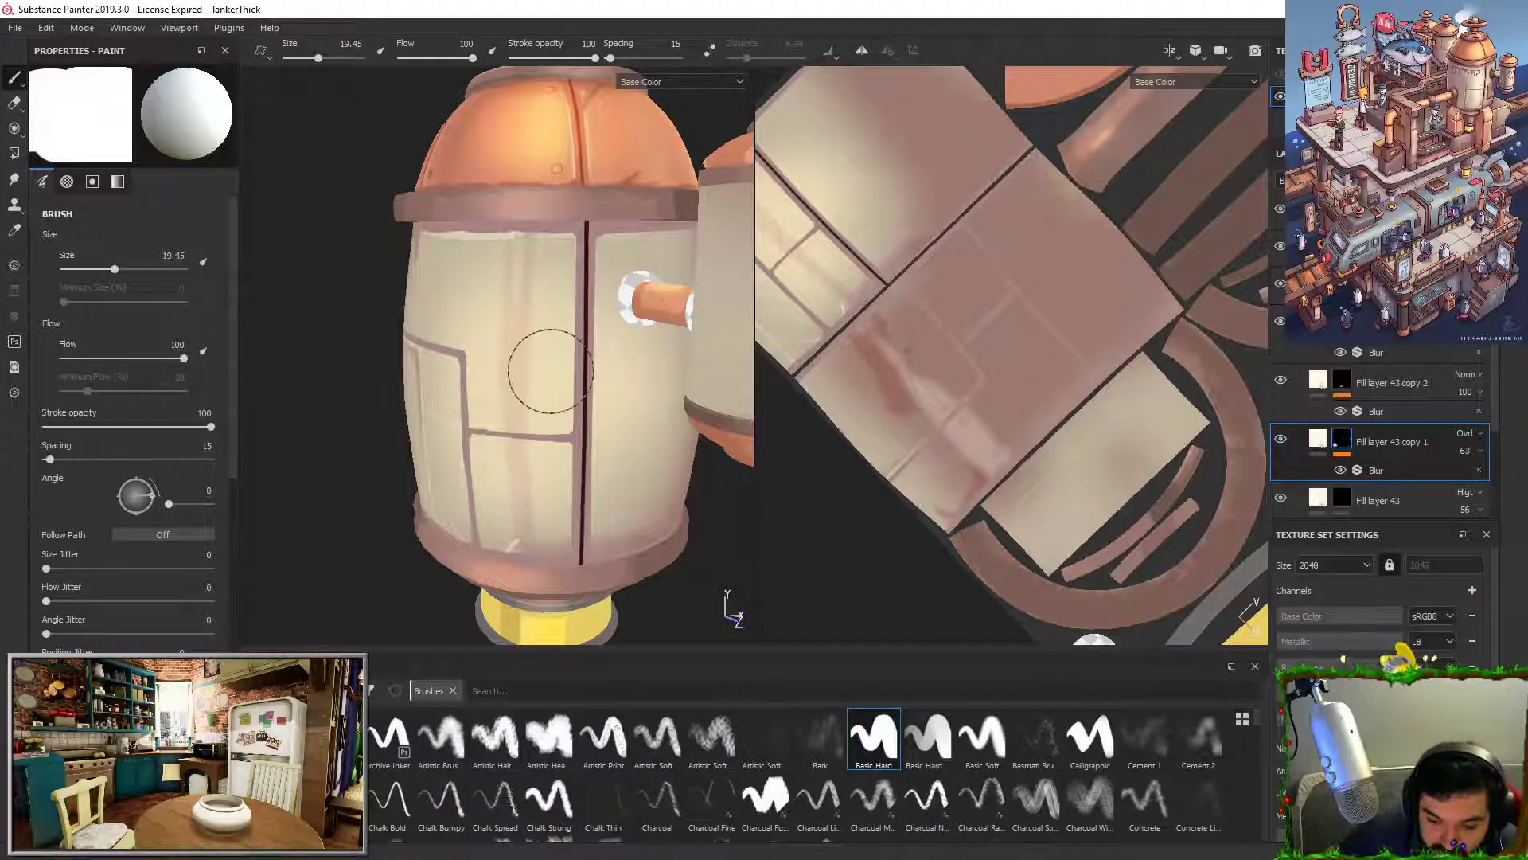
scroll(1293, 390, "up", 1)
left_click(1287, 367)
left_click(1288, 366)
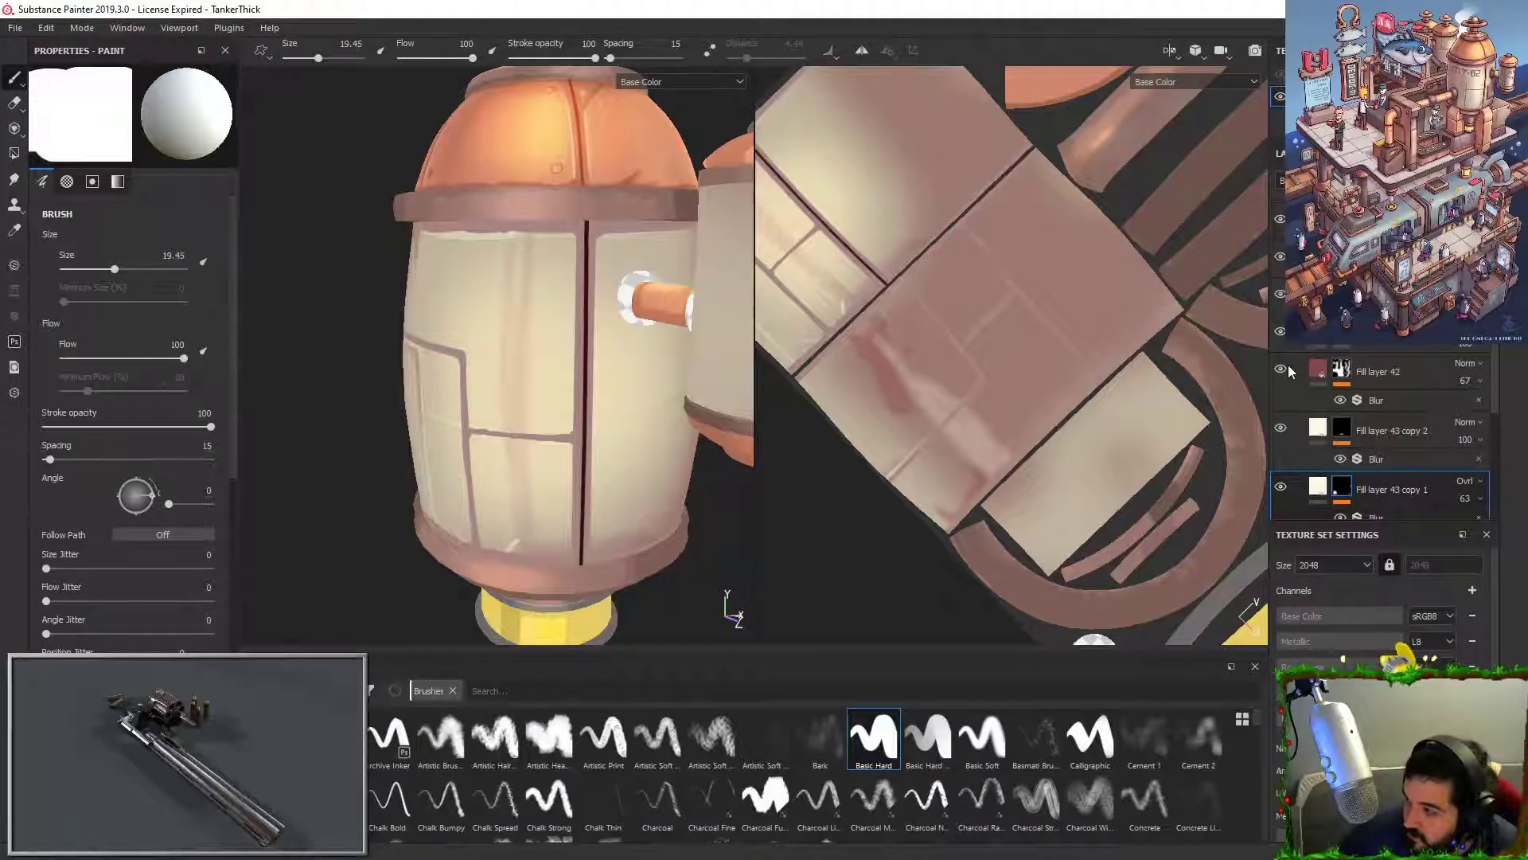
left_click(1282, 334)
left_click(1282, 334)
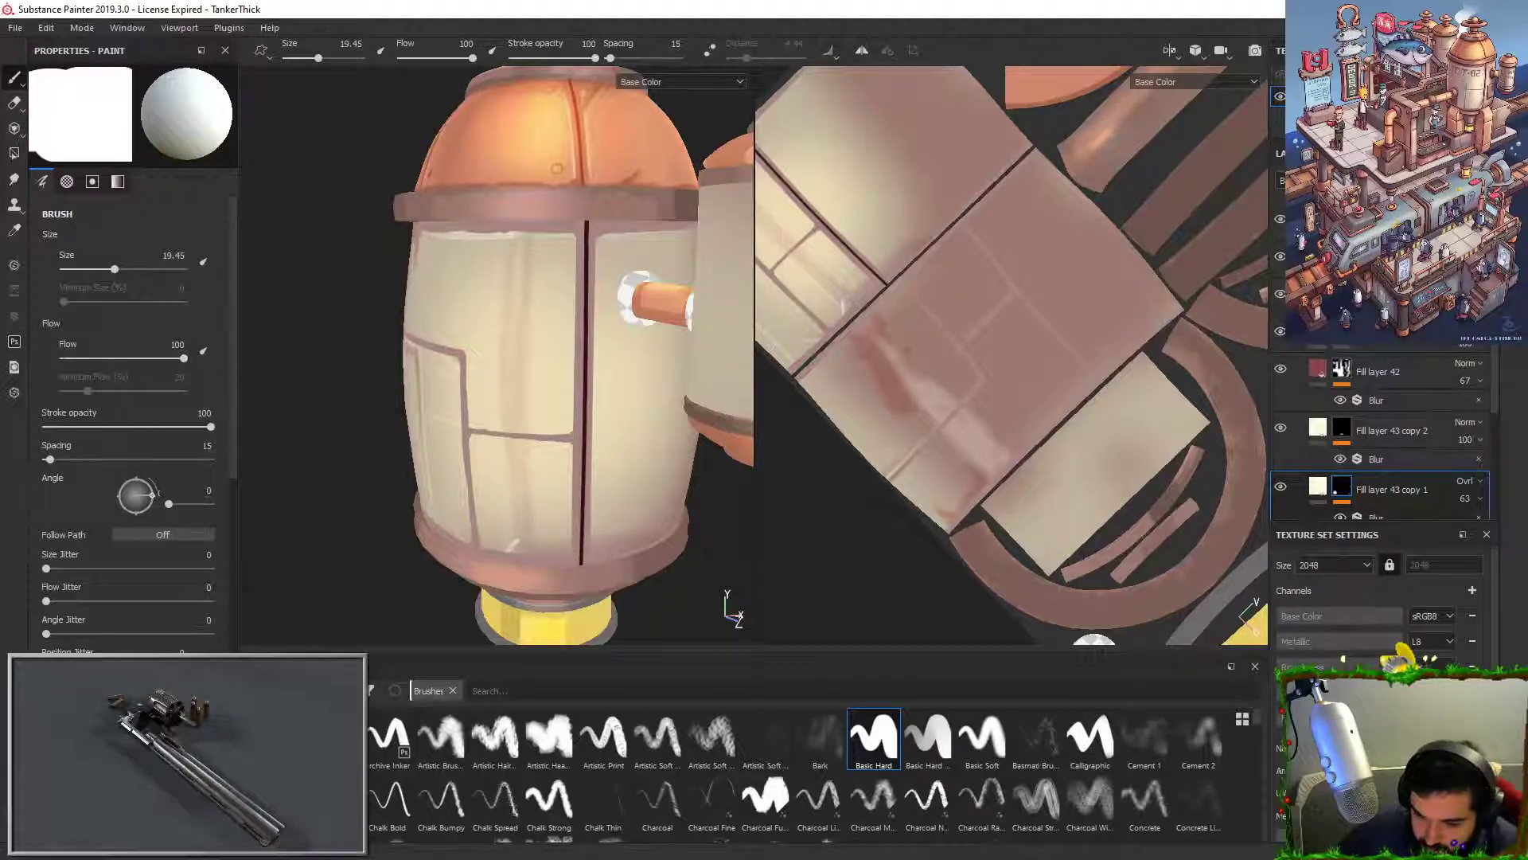
scroll(1380, 430, "up", 2)
left_click(1281, 276)
left_click(1281, 277)
left_click_drag(1281, 276, 1294, 425)
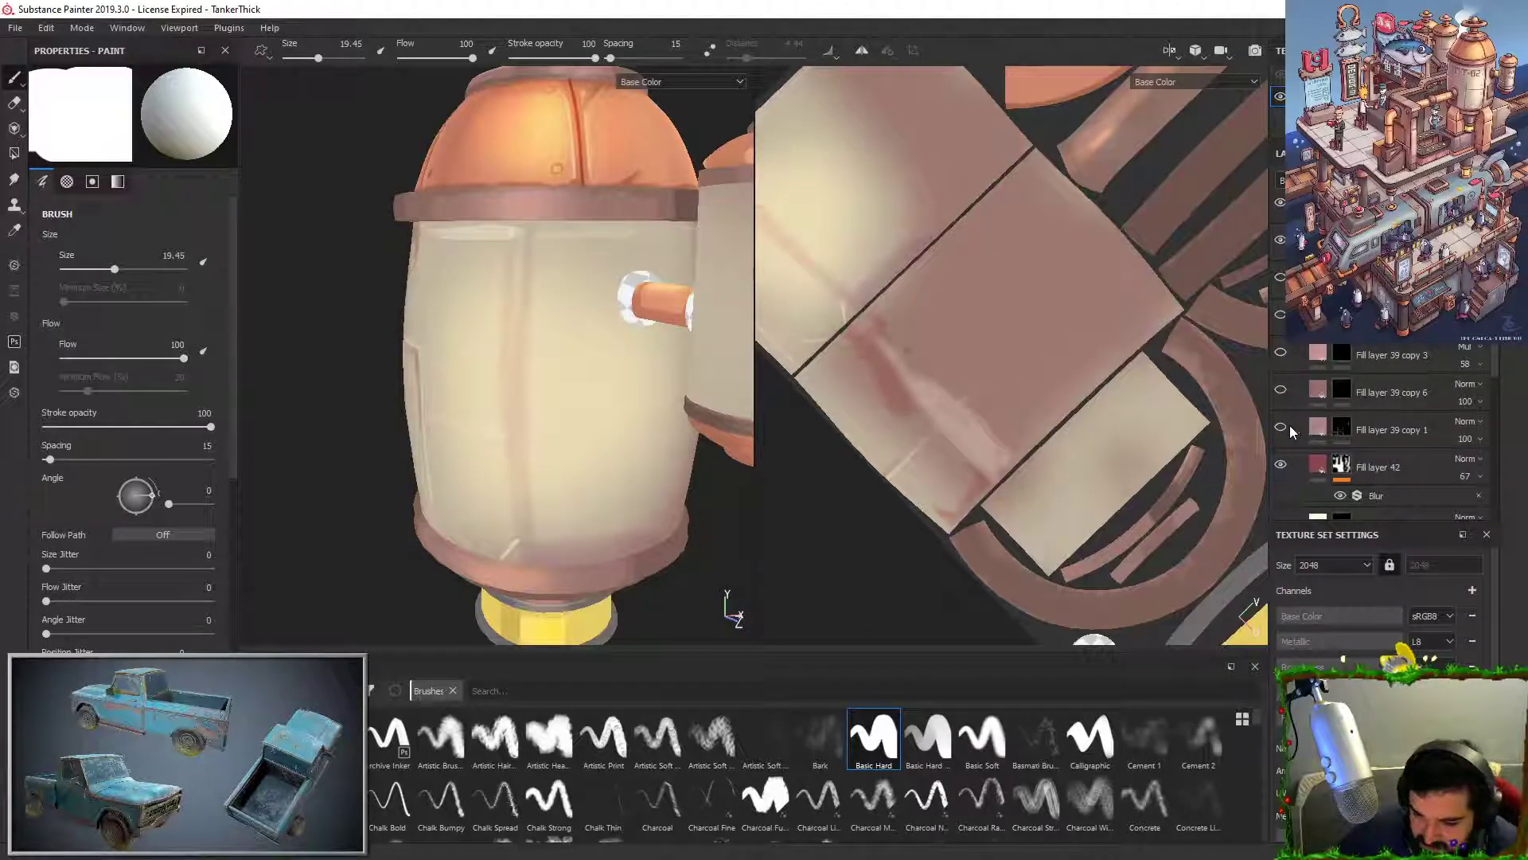
left_click_drag(1279, 277, 1278, 499)
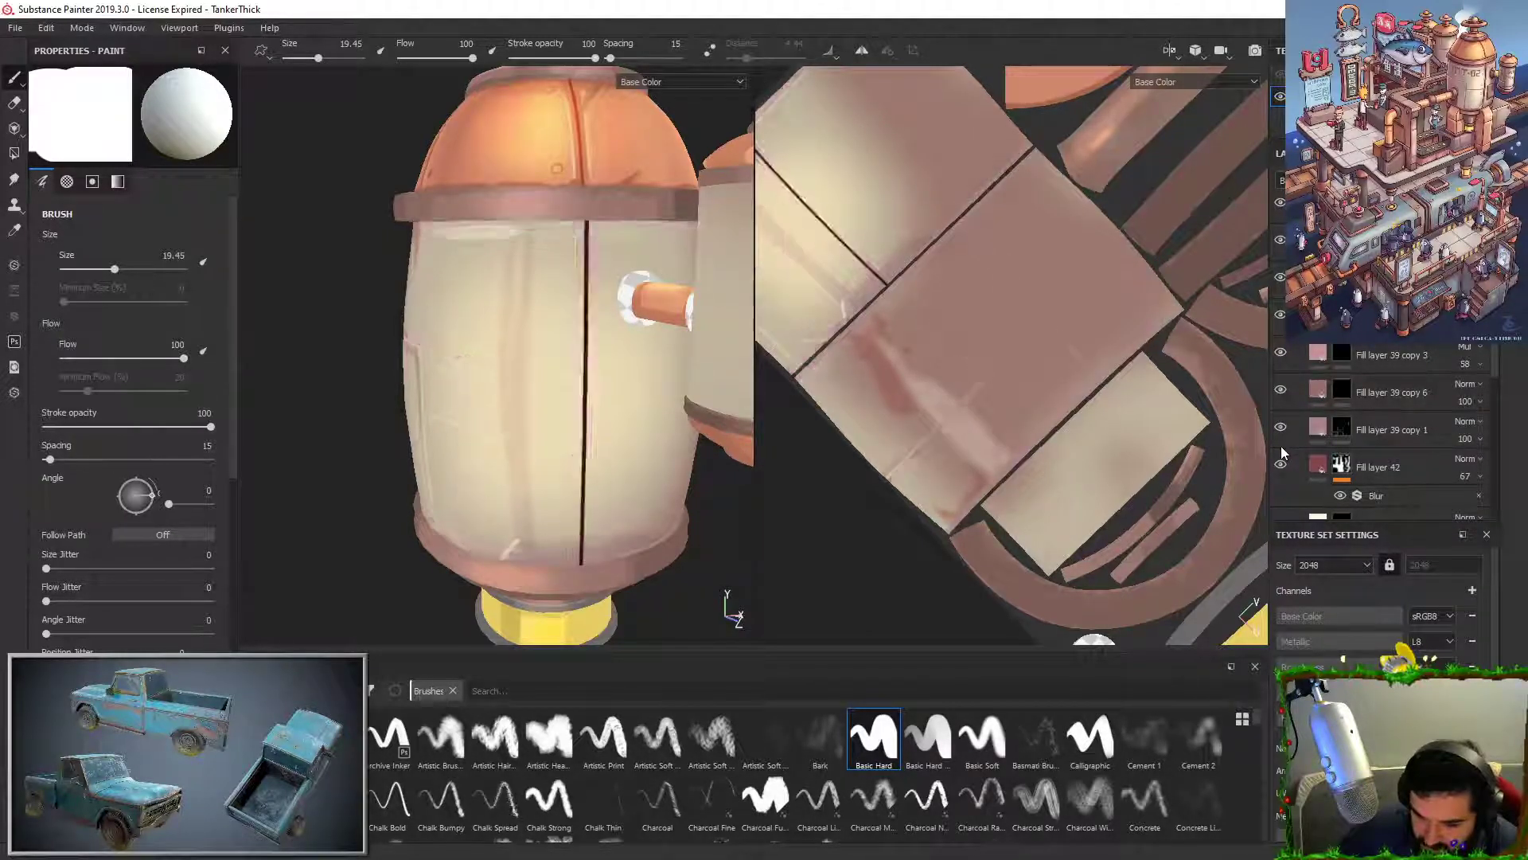
scroll(1281, 451, "down", 4)
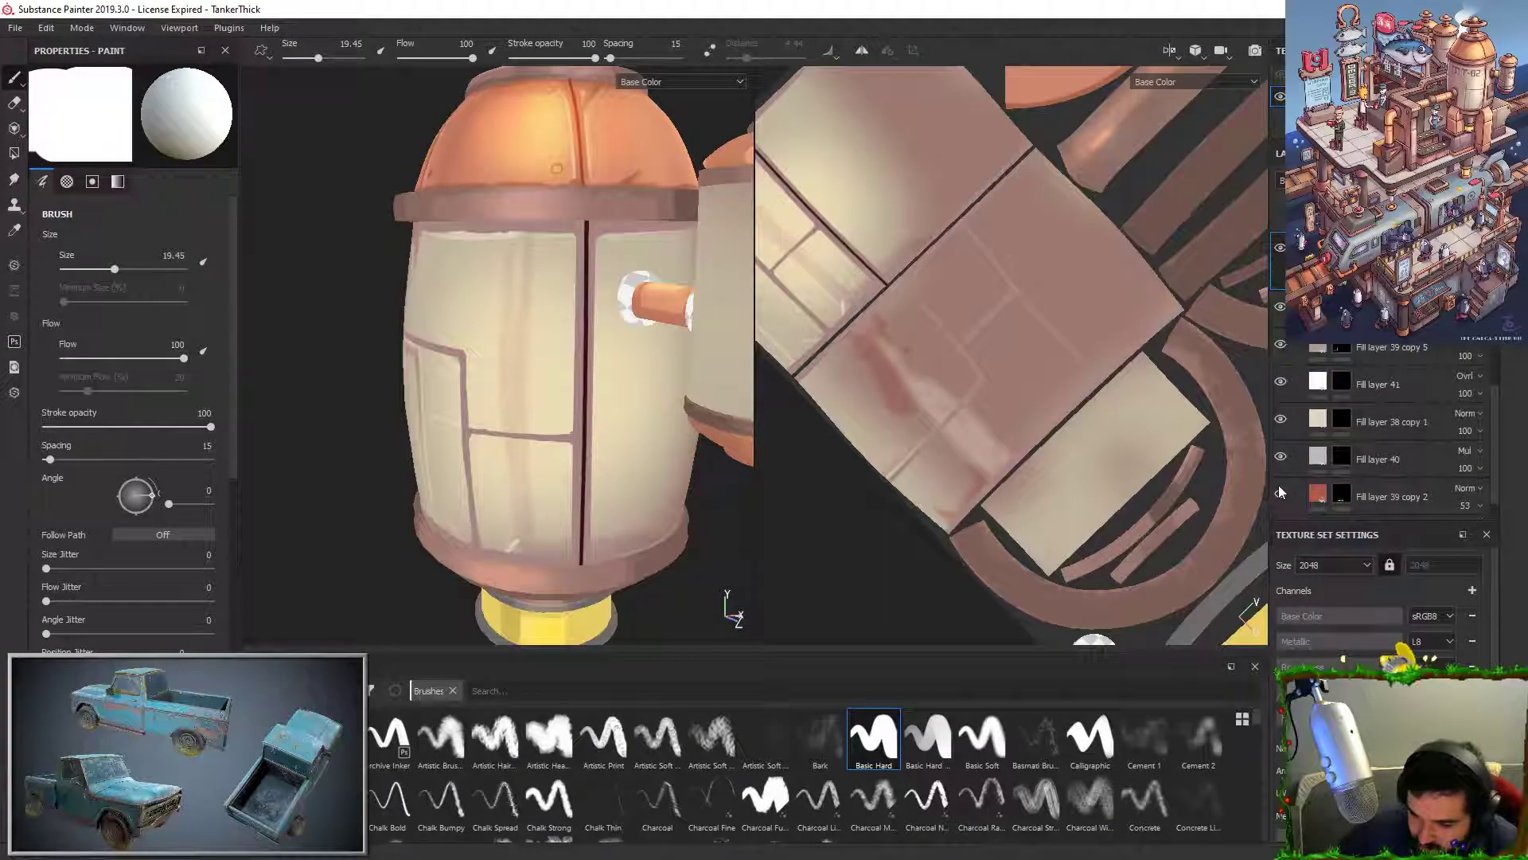
scroll(1278, 485, "down", 1)
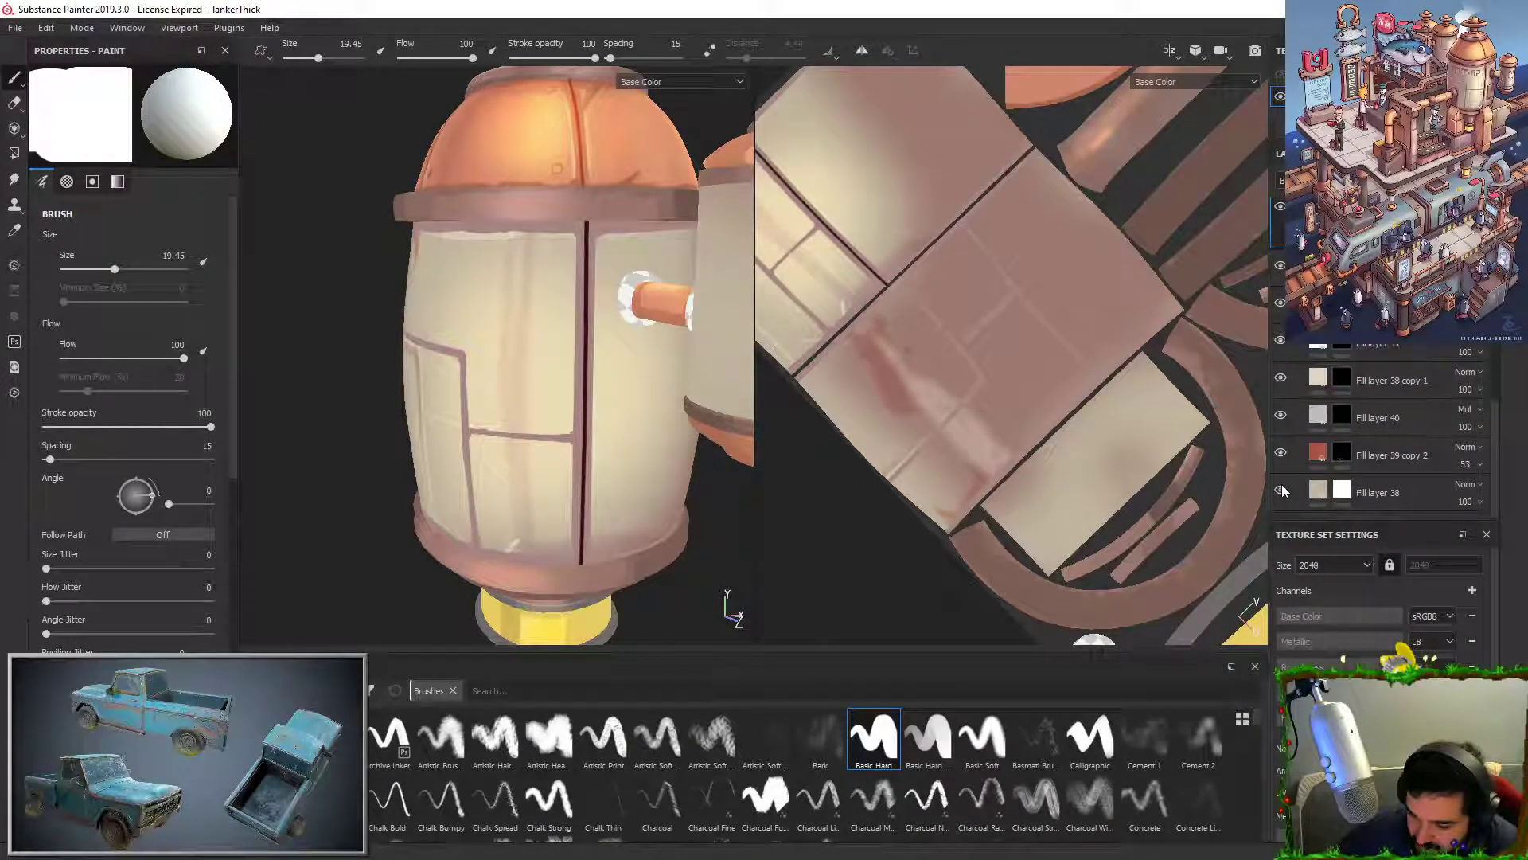
left_click(1279, 300)
left_click(1279, 300)
Step: Examine the whole tank body in the individual channel view and return both viewports to the Material view
left_click(1342, 303)
mouse_move(559, 356)
right_mouse_down("alt")
mouse_move(577, 306)
mouse_move(549, 191)
right_mouse_up("alt")
left_click_drag(549, 191, 564, 188, "alt")
middle_click_drag(564, 188, 597, 187, "alt")
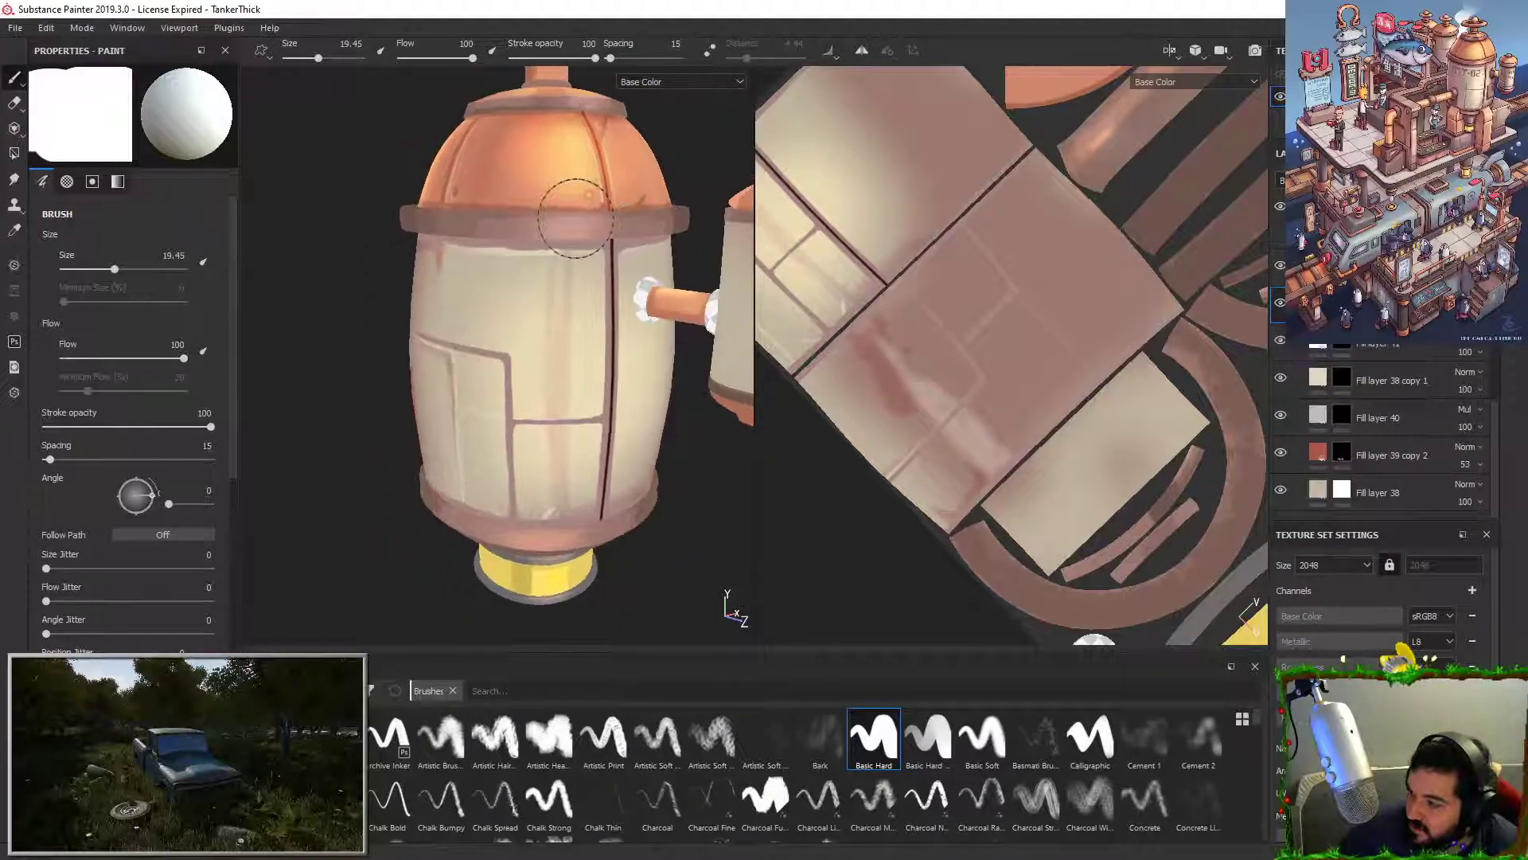
left_click_drag(597, 188, 560, 211, "alt")
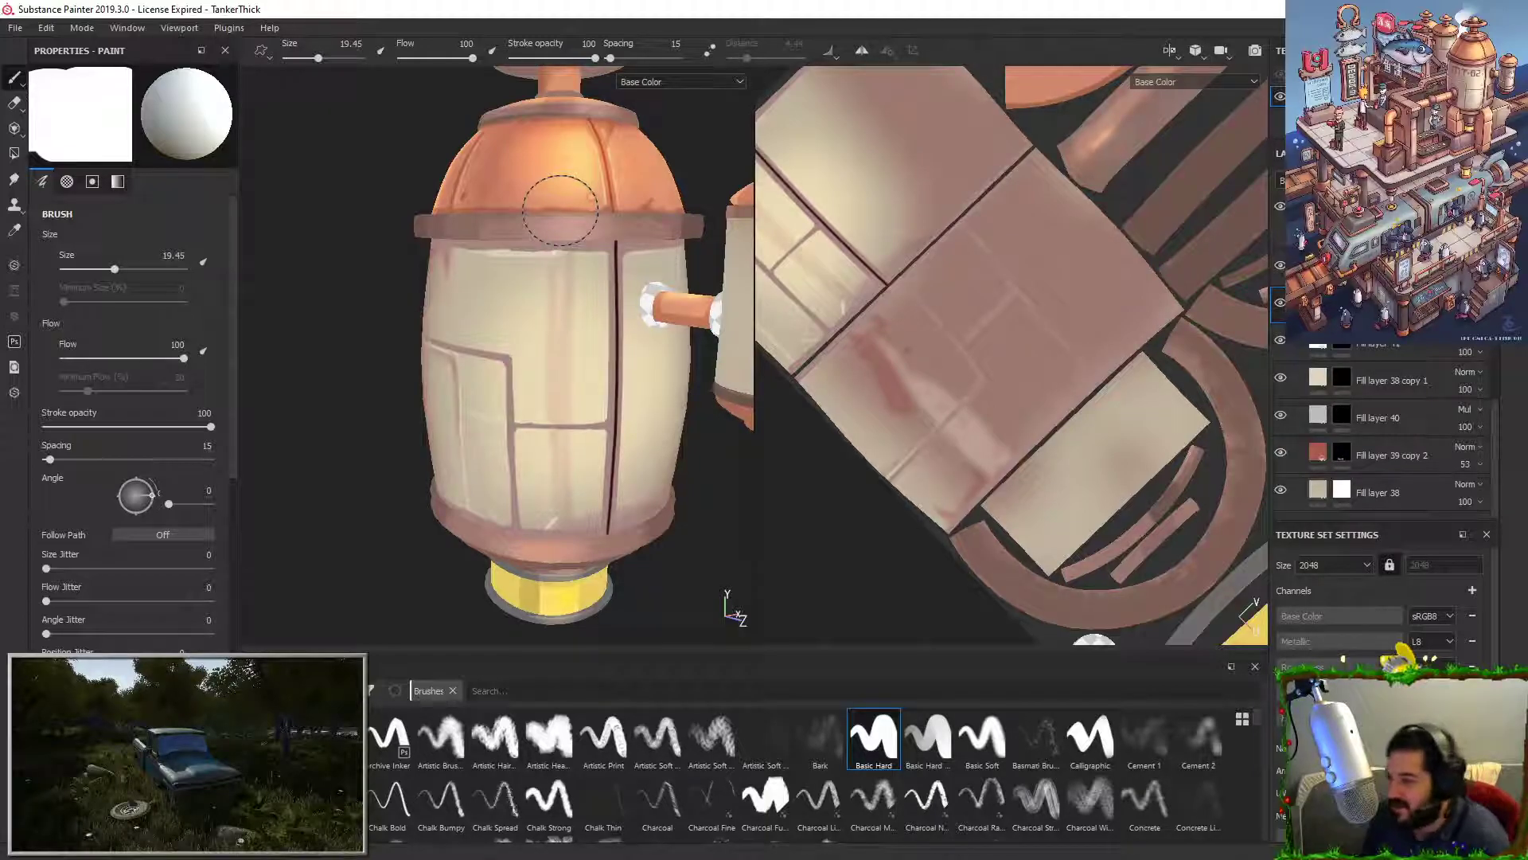
key("c")
left_click_drag(555, 286, 549, 372)
key("m")
key("ctrl+z")
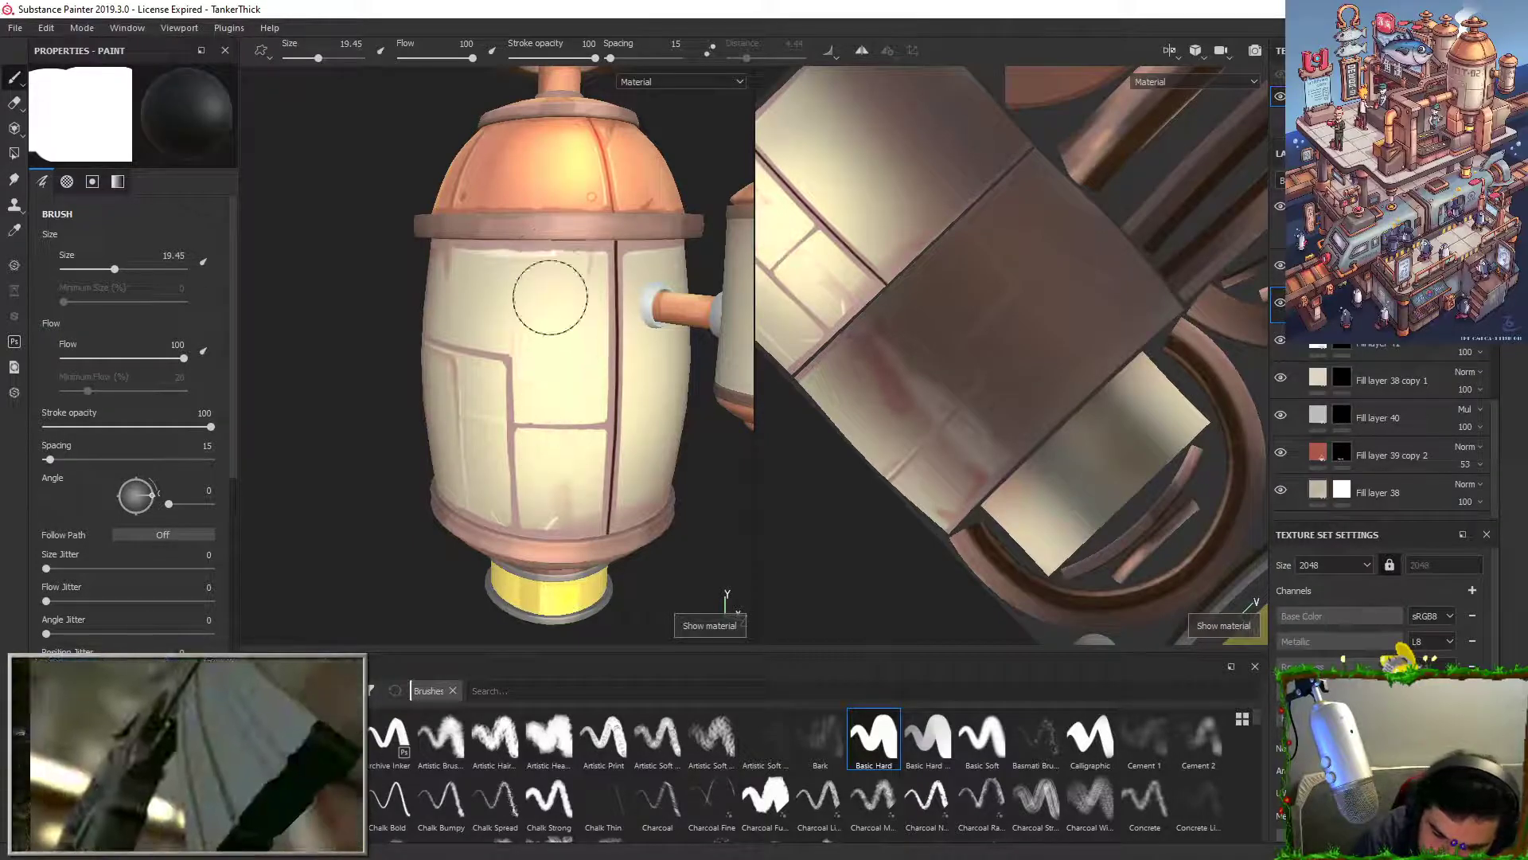
Step: Try painting a shaded patch in the lower panel's corner beside the long seam with Basic Hard and Chalk Bold brushes, and undo the strokes
key("x")
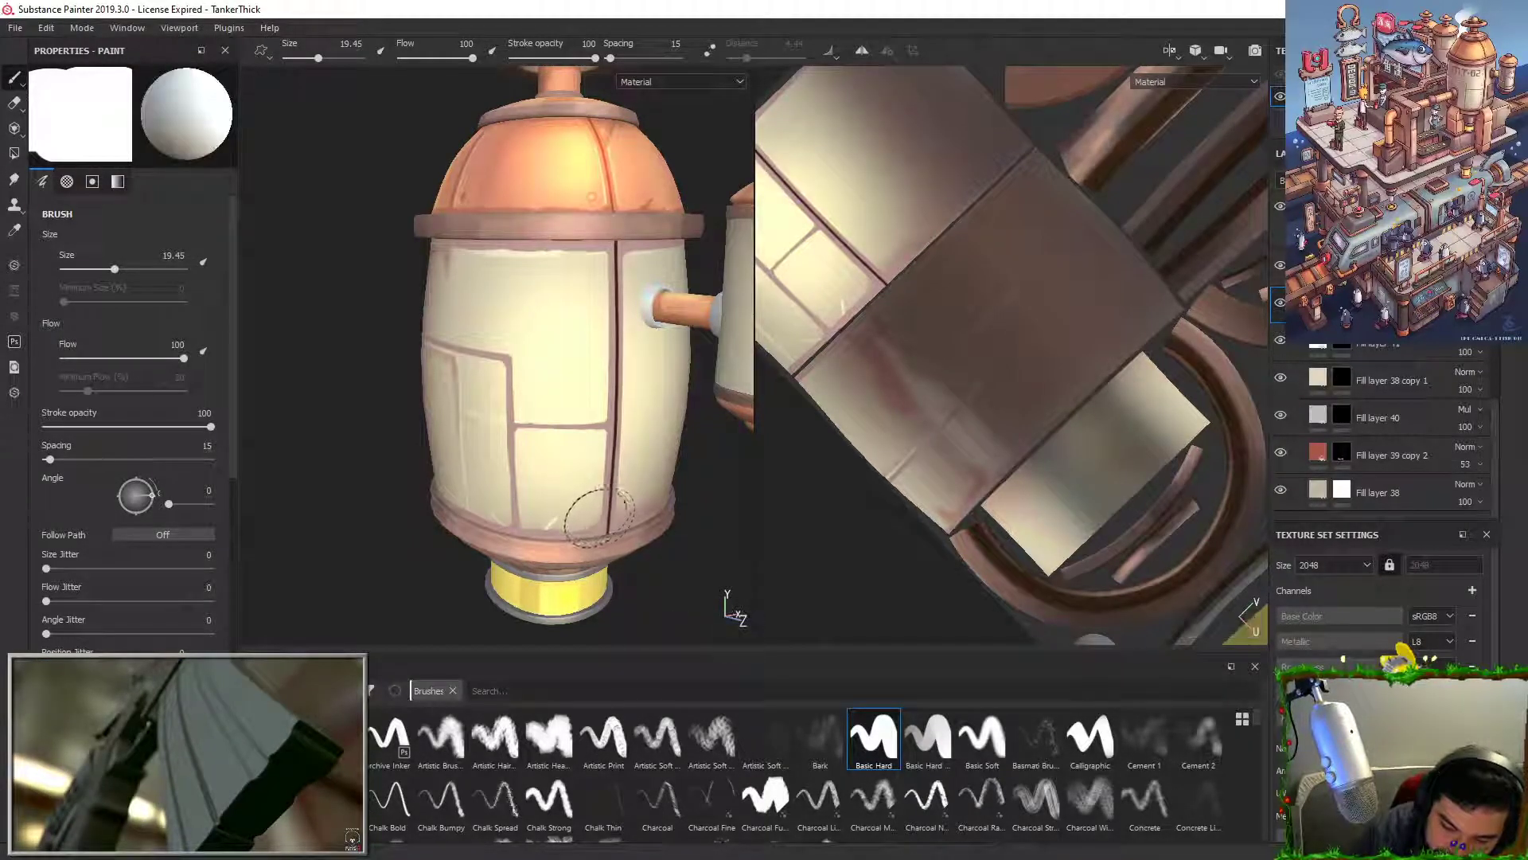
left_click_drag(589, 517, 603, 511)
left_click(389, 800)
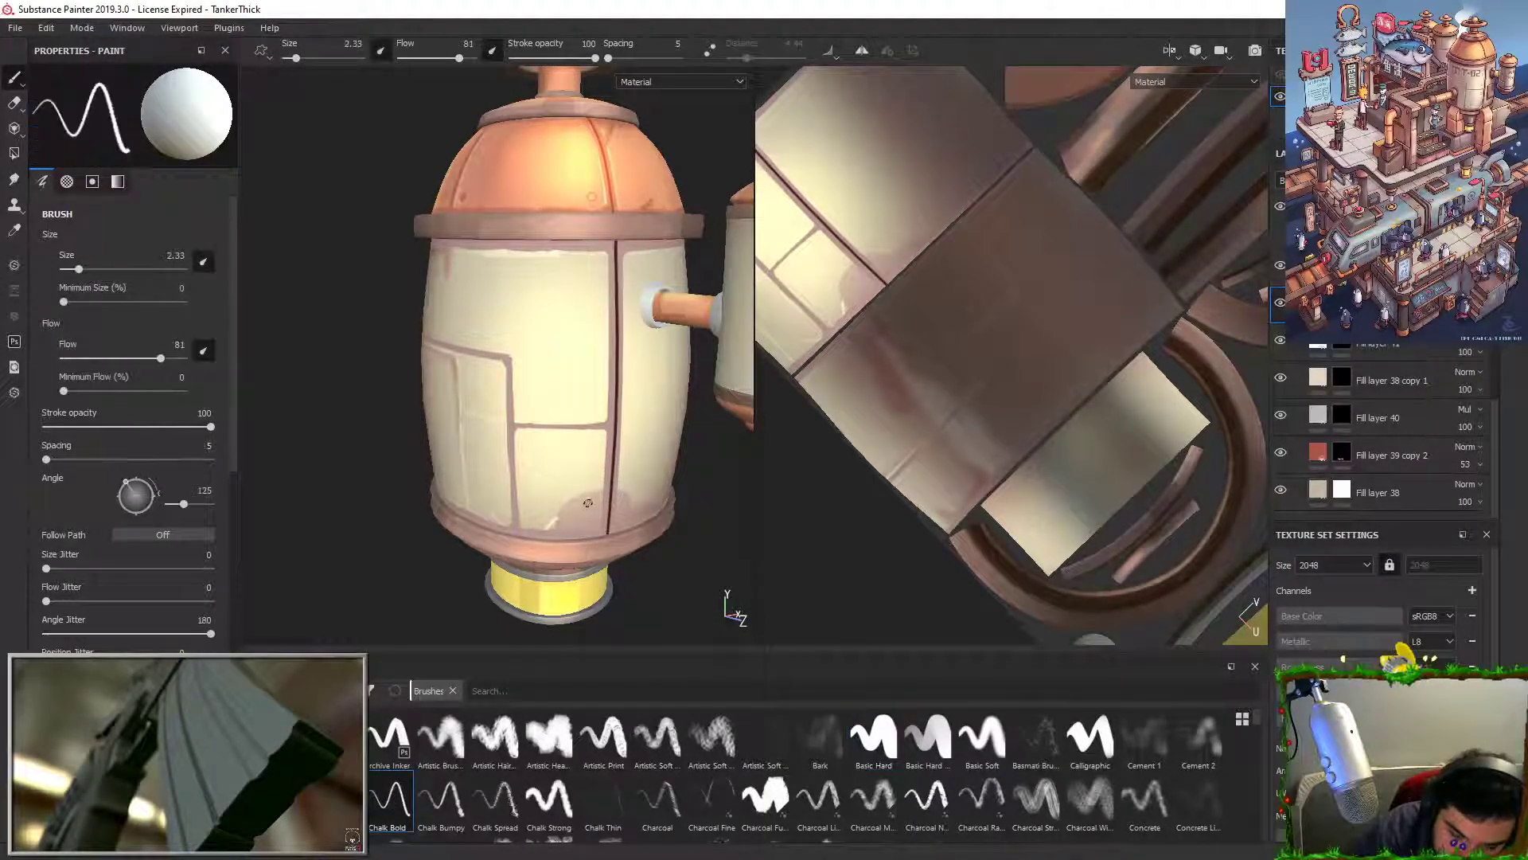
key("ctrl+z")
left_click_drag(85, 273, 105, 272)
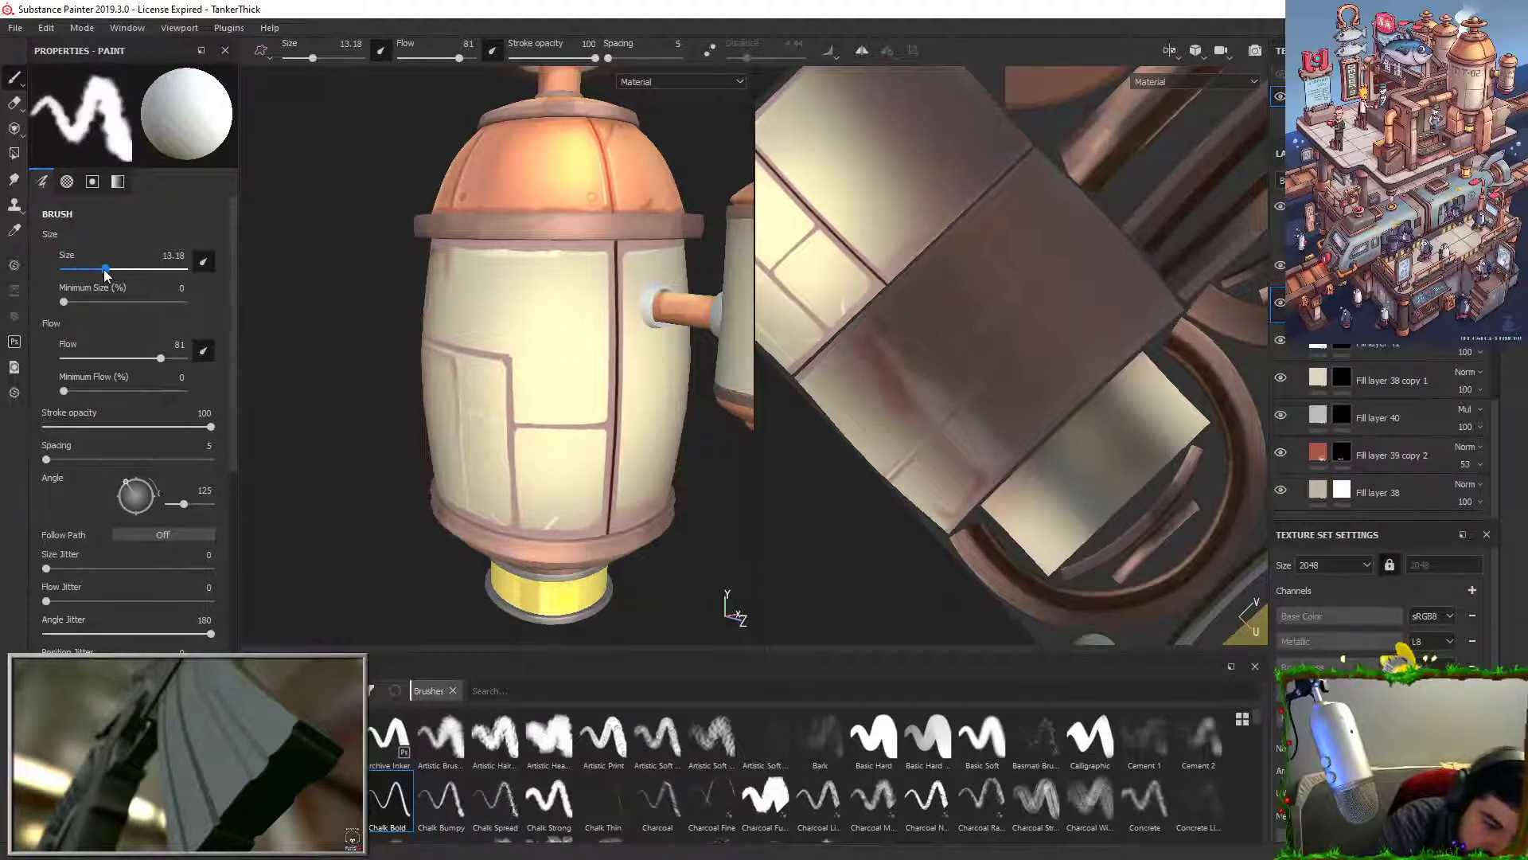
left_click(208, 263)
mouse_move(566, 458)
left_mouse_down()
mouse_move(560, 516)
mouse_move(572, 511)
left_mouse_up()
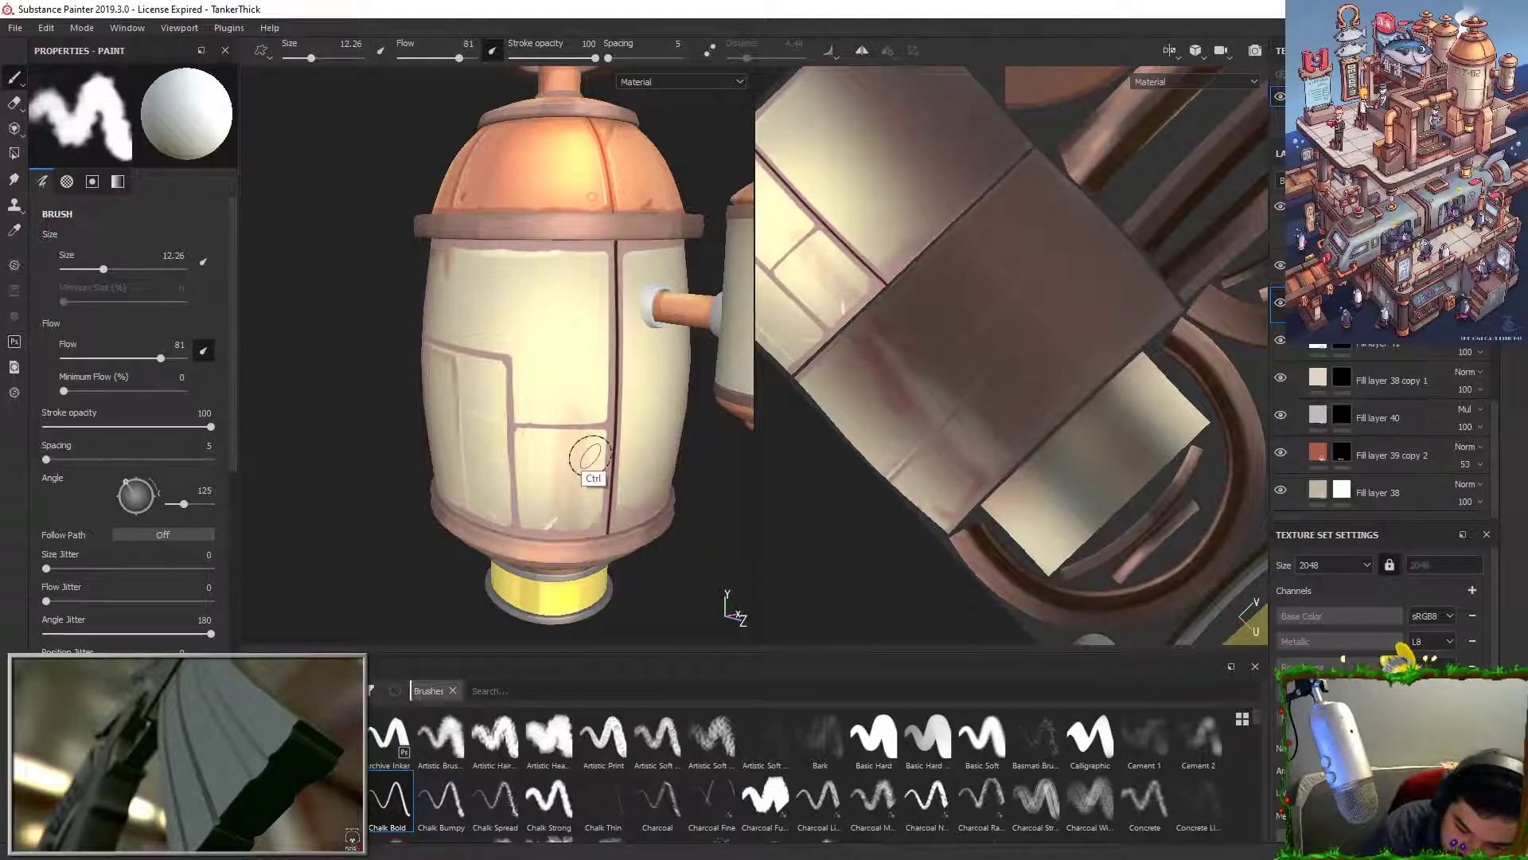
key("ctrl+z")
key("ctrl+z")
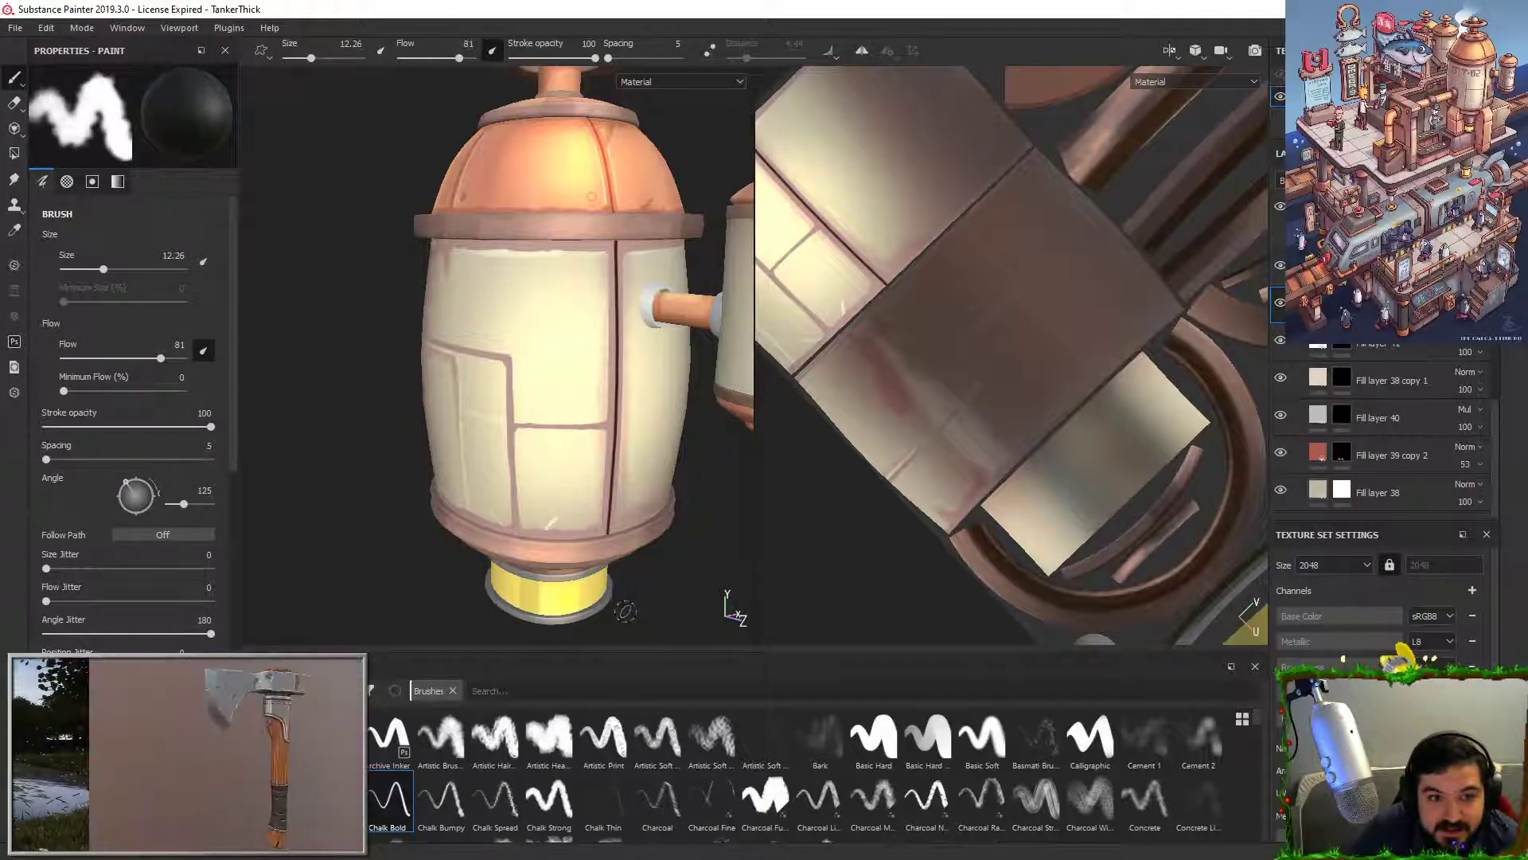
Step: On the mask of Fill layer 39 copy 1, paint a short diagonal line across the lower panel's seam-side corner with Basic Hard, size 10
left_click_drag(633, 626, 647, 615, "alt")
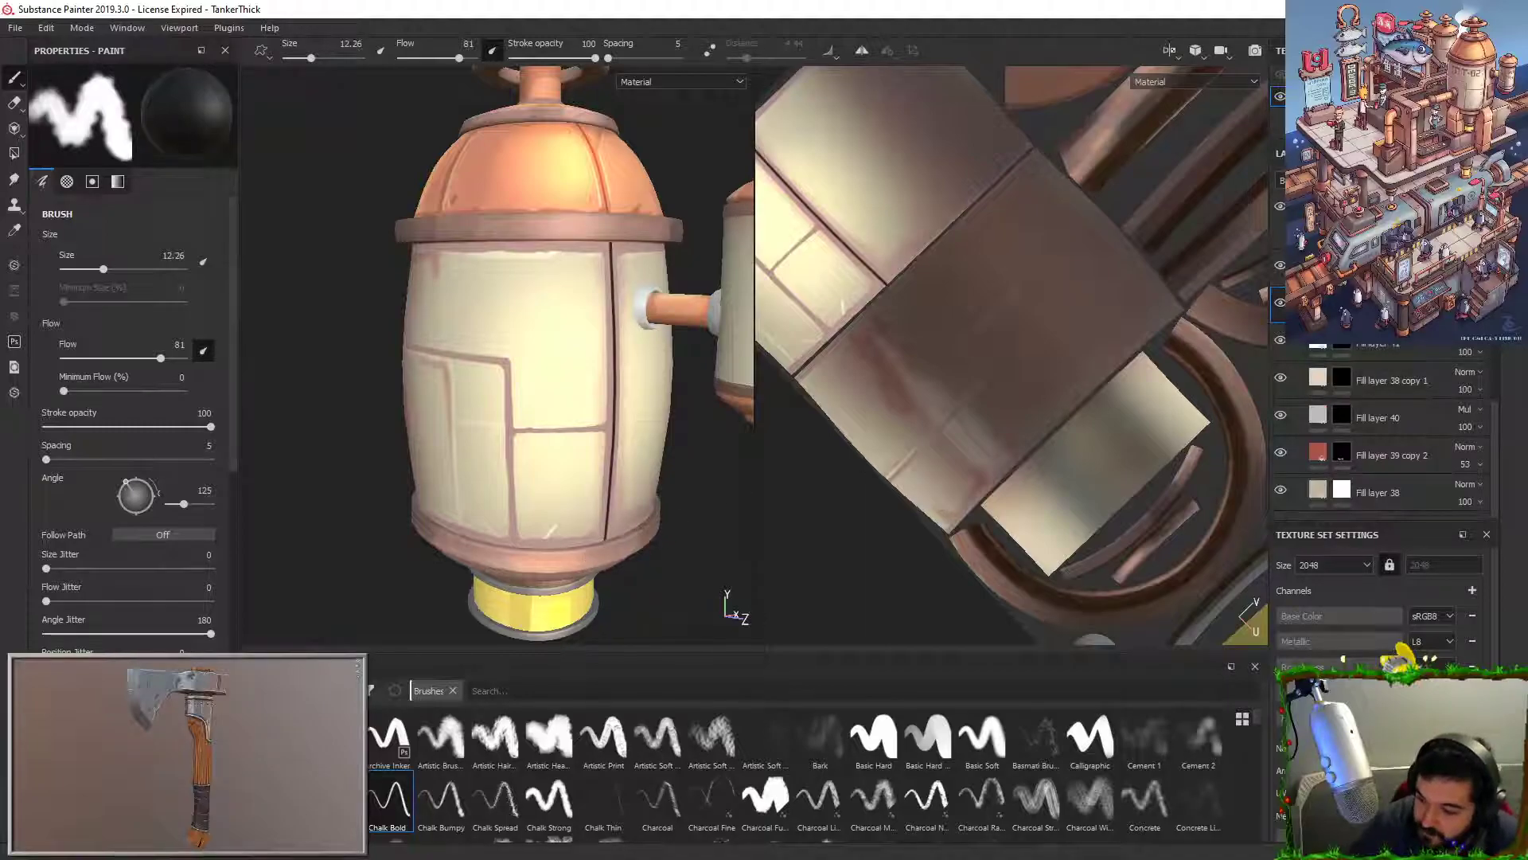
left_click_drag(1494, 416, 1493, 303)
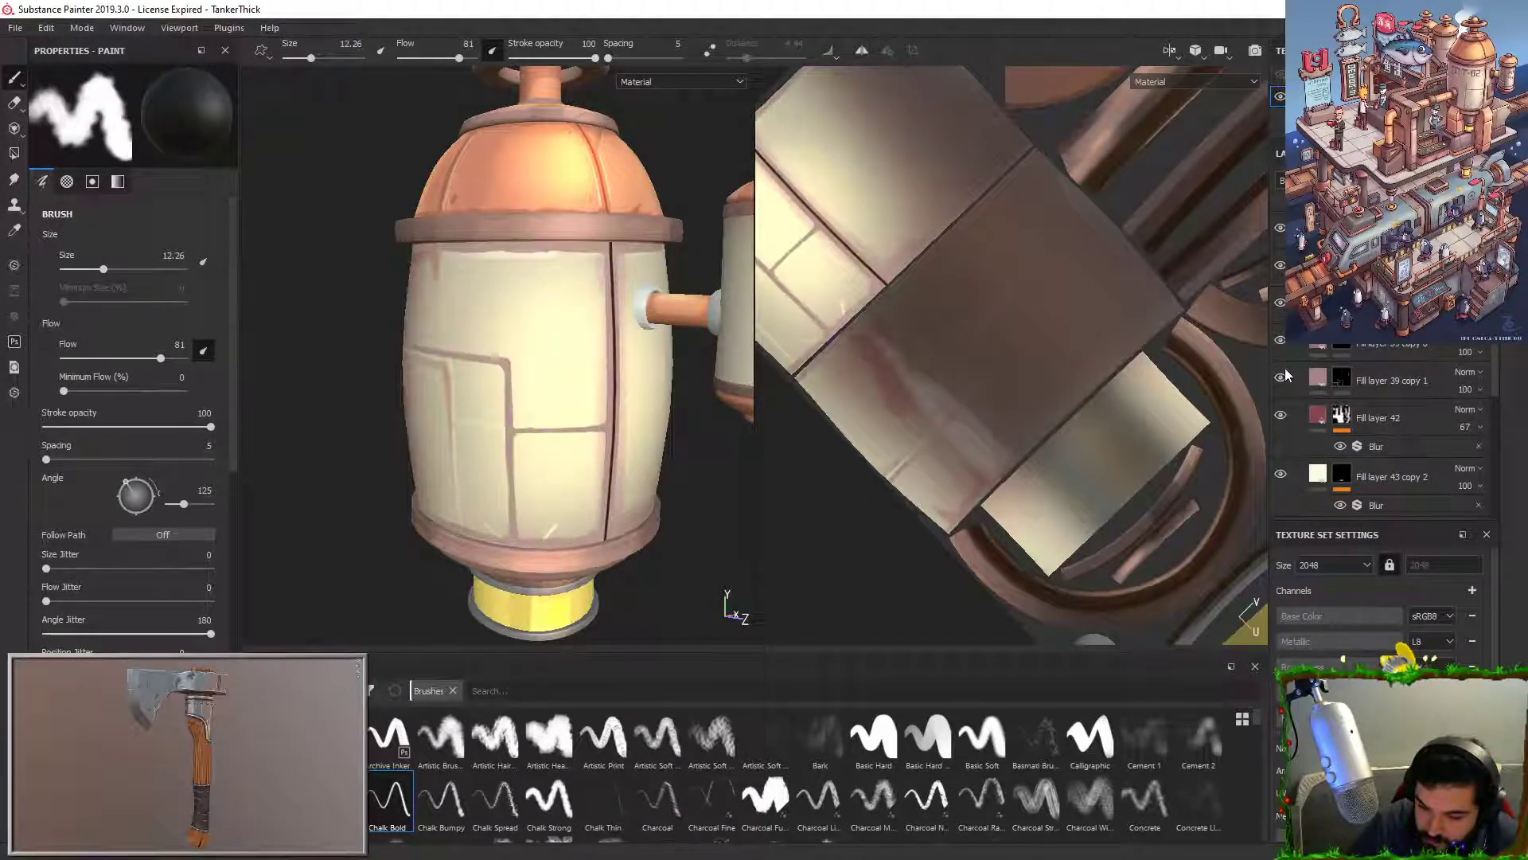
left_click(1342, 377)
left_click(873, 739)
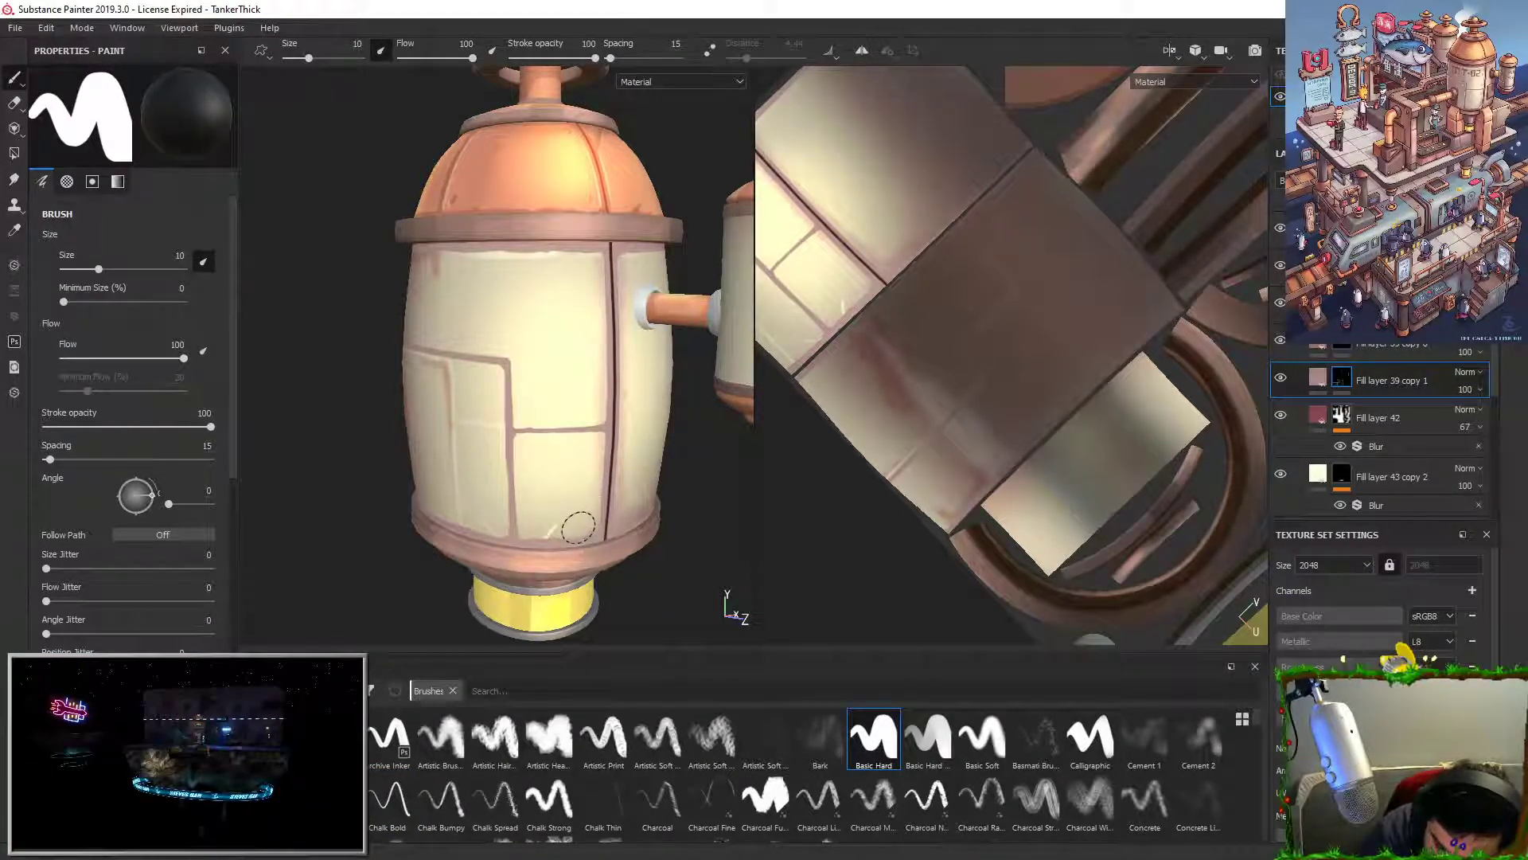
key("x")
key("ctrl+z")
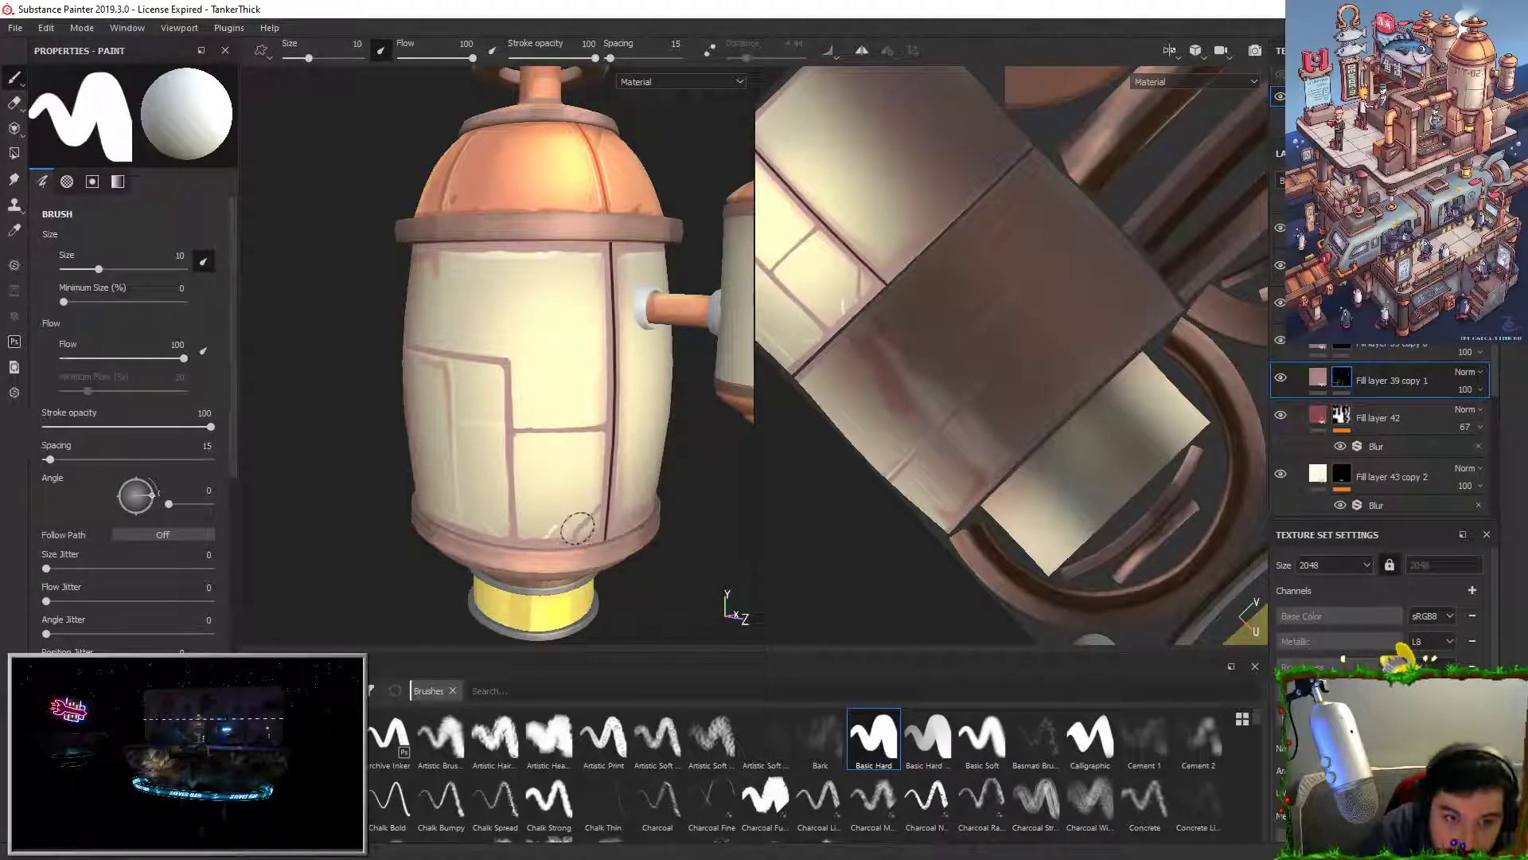
left_click_drag(589, 512, 598, 503)
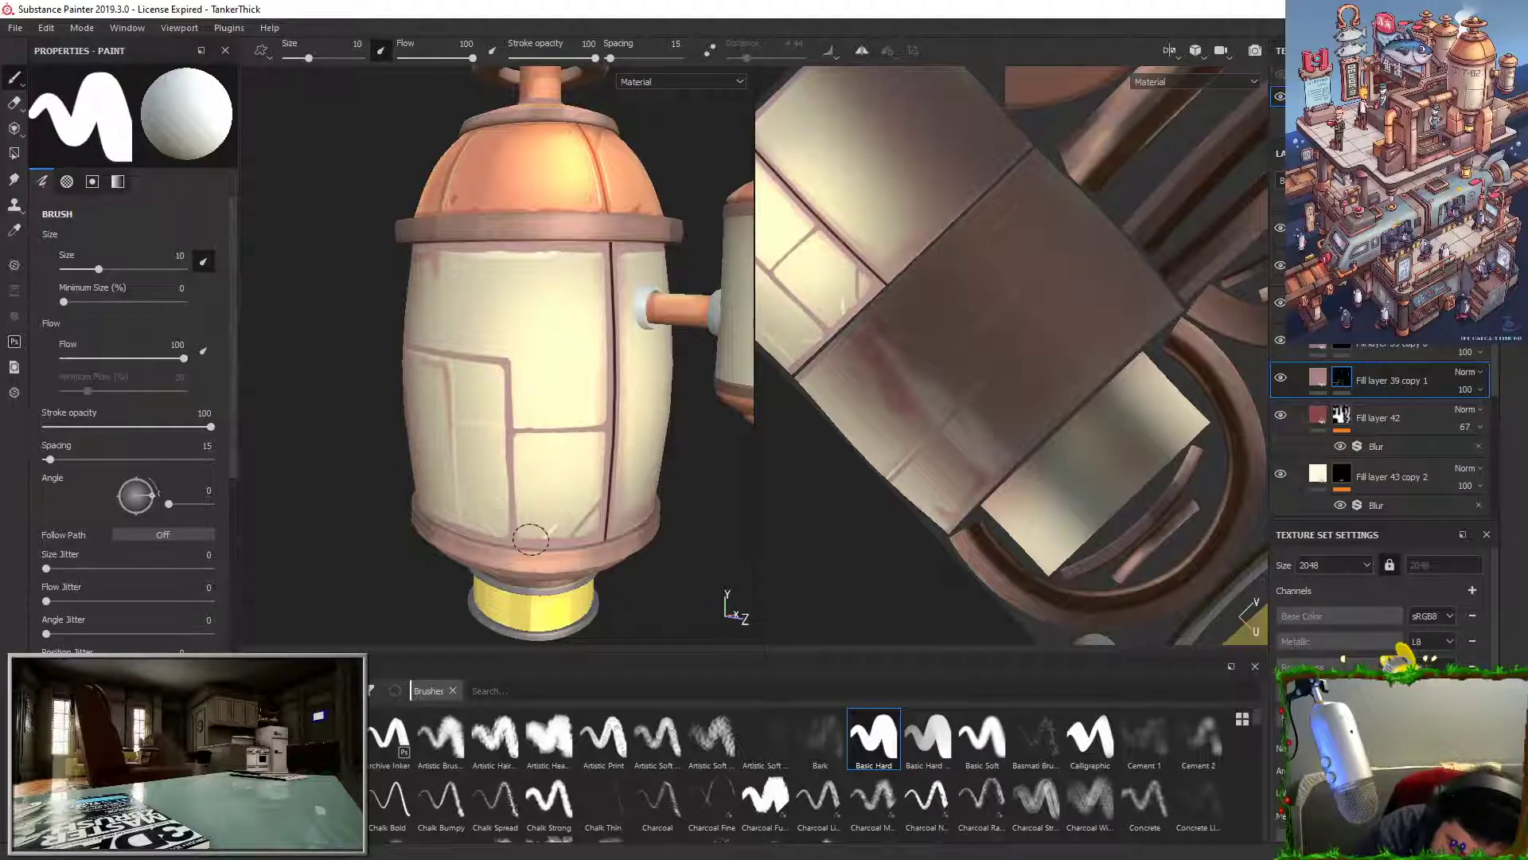
Step: Undo the trial strokes at the lower panel's base and repaint the diagonal line across its seam-side corner at closer range
left_click_drag(515, 537, 535, 519)
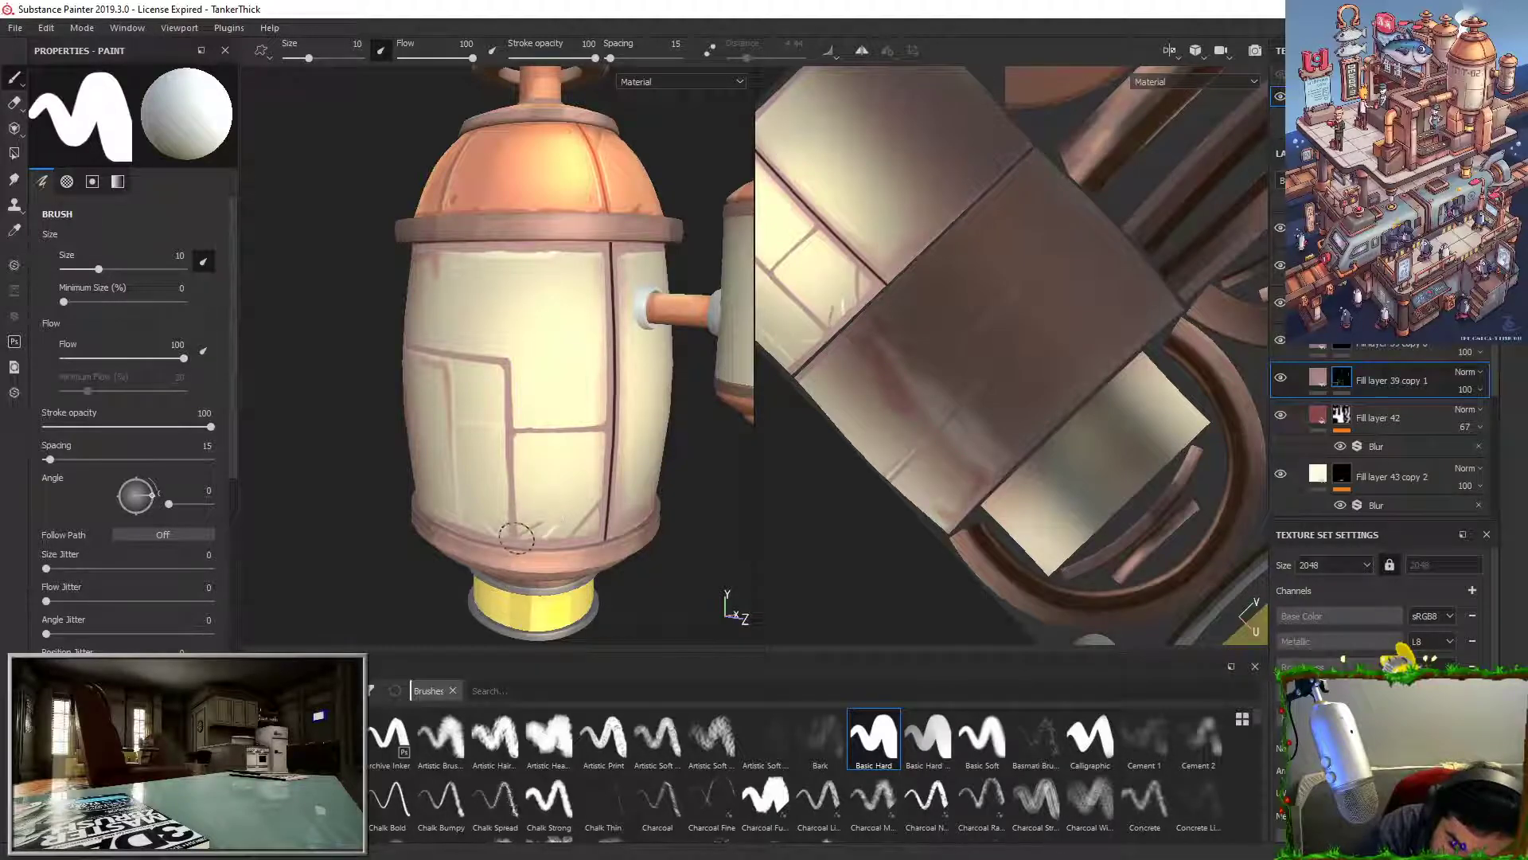
left_click_drag(503, 534, 559, 537)
key("ctrl+z")
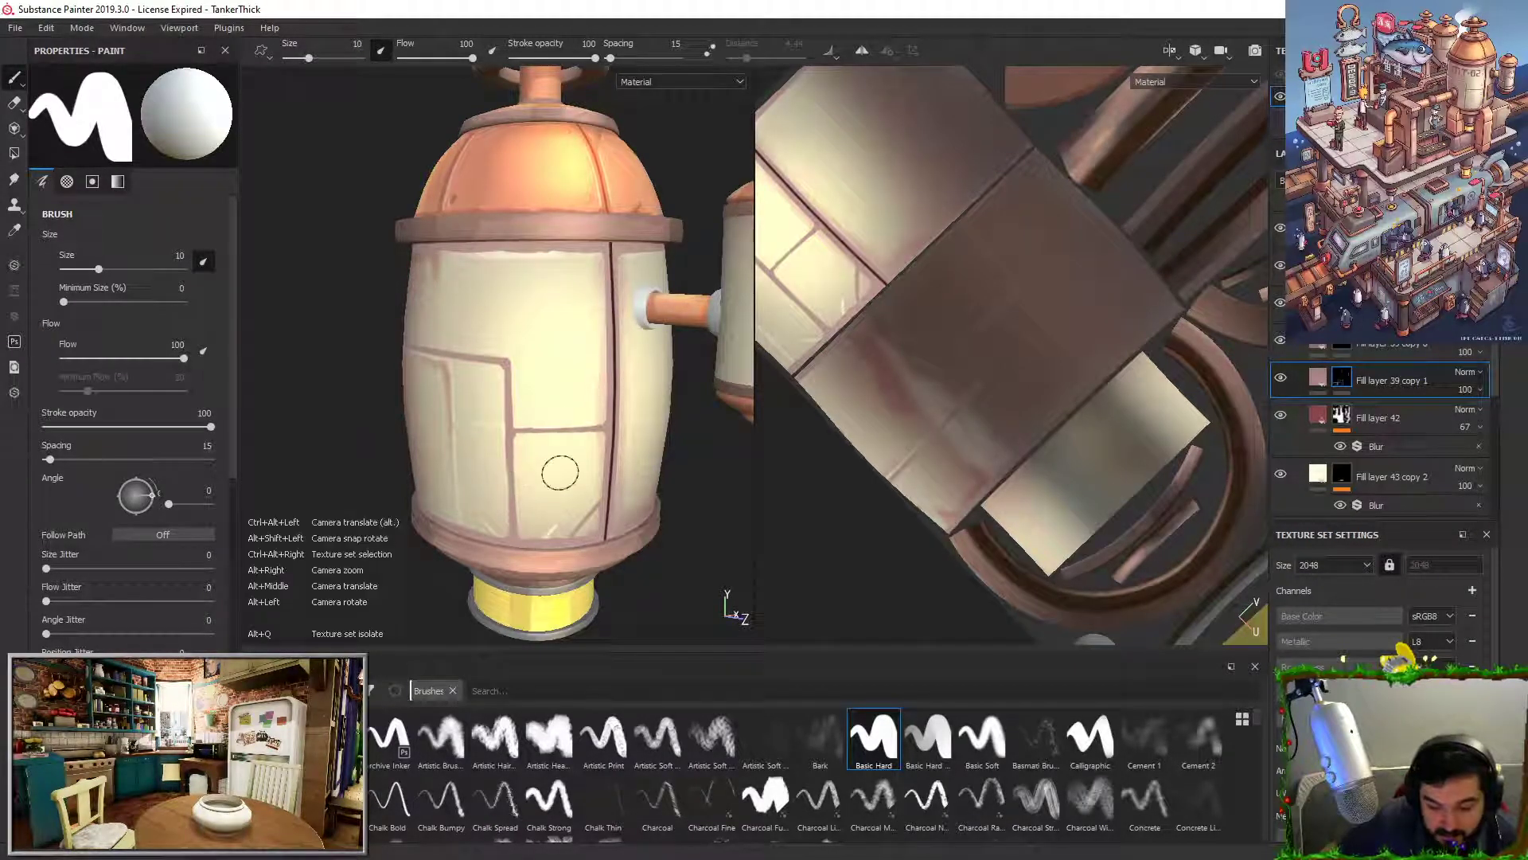
middle_click_drag(560, 470, 578, 303, "alt")
right_click_drag(578, 303, 558, 502, "alt")
key("ctrl+z")
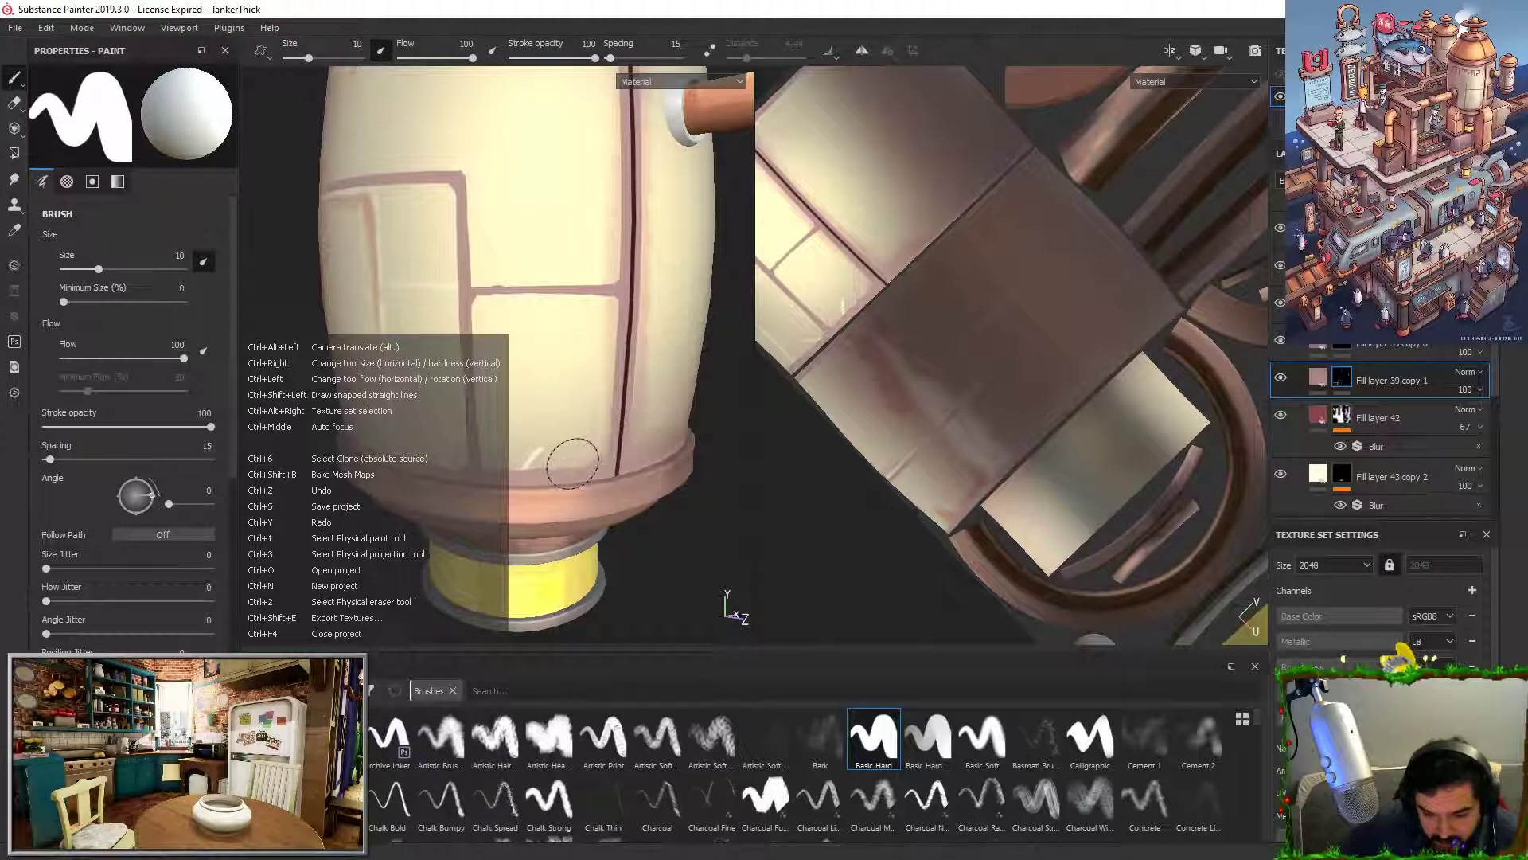
mouse_move(607, 439)
left_mouse_down()
mouse_move(563, 467)
mouse_move(594, 437)
mouse_move(572, 477)
left_mouse_up()
key("x")
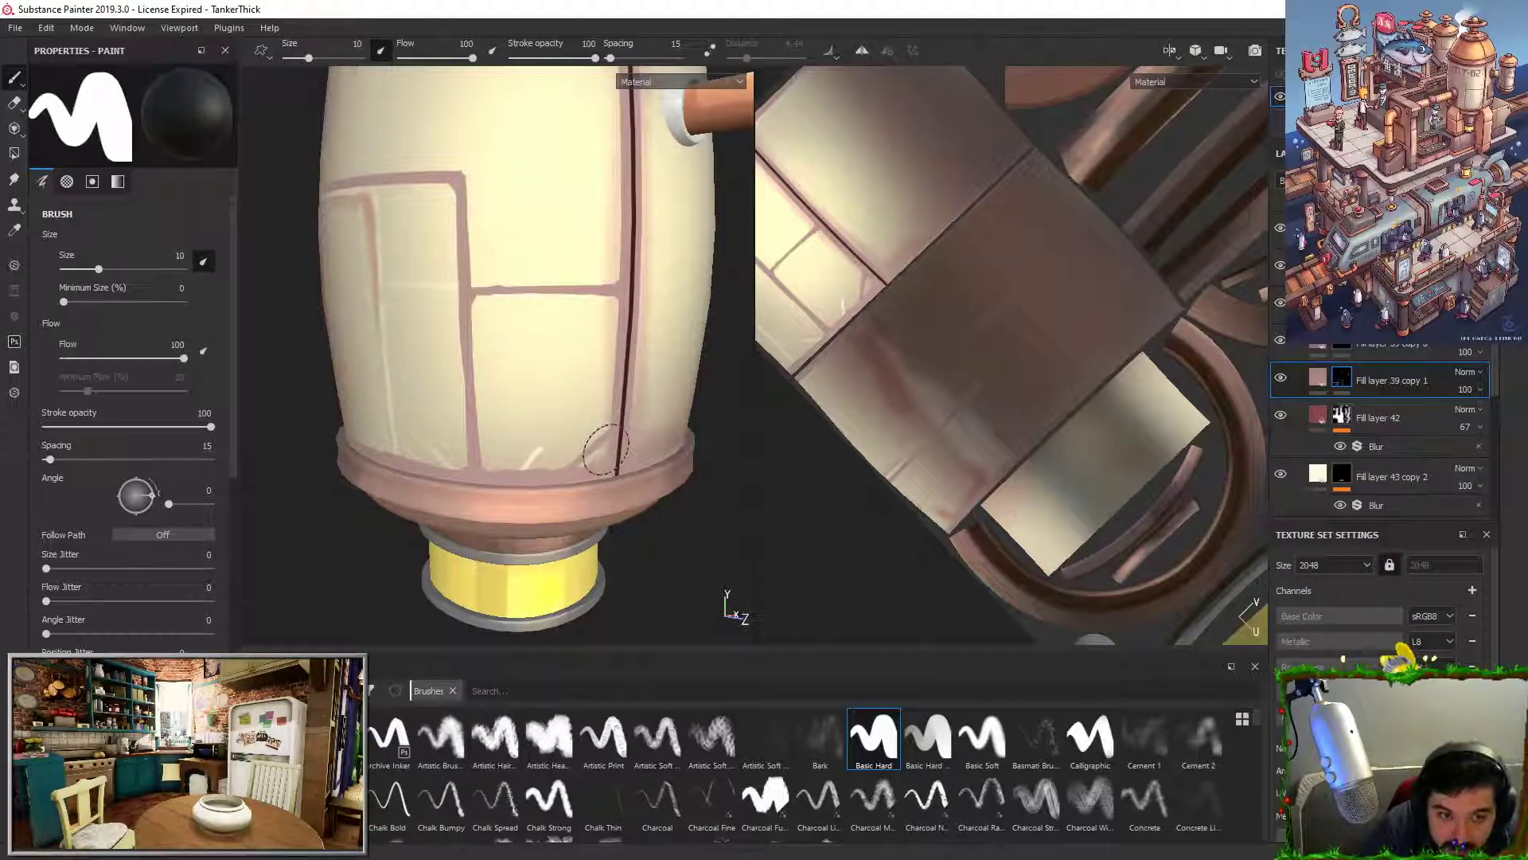
key("x")
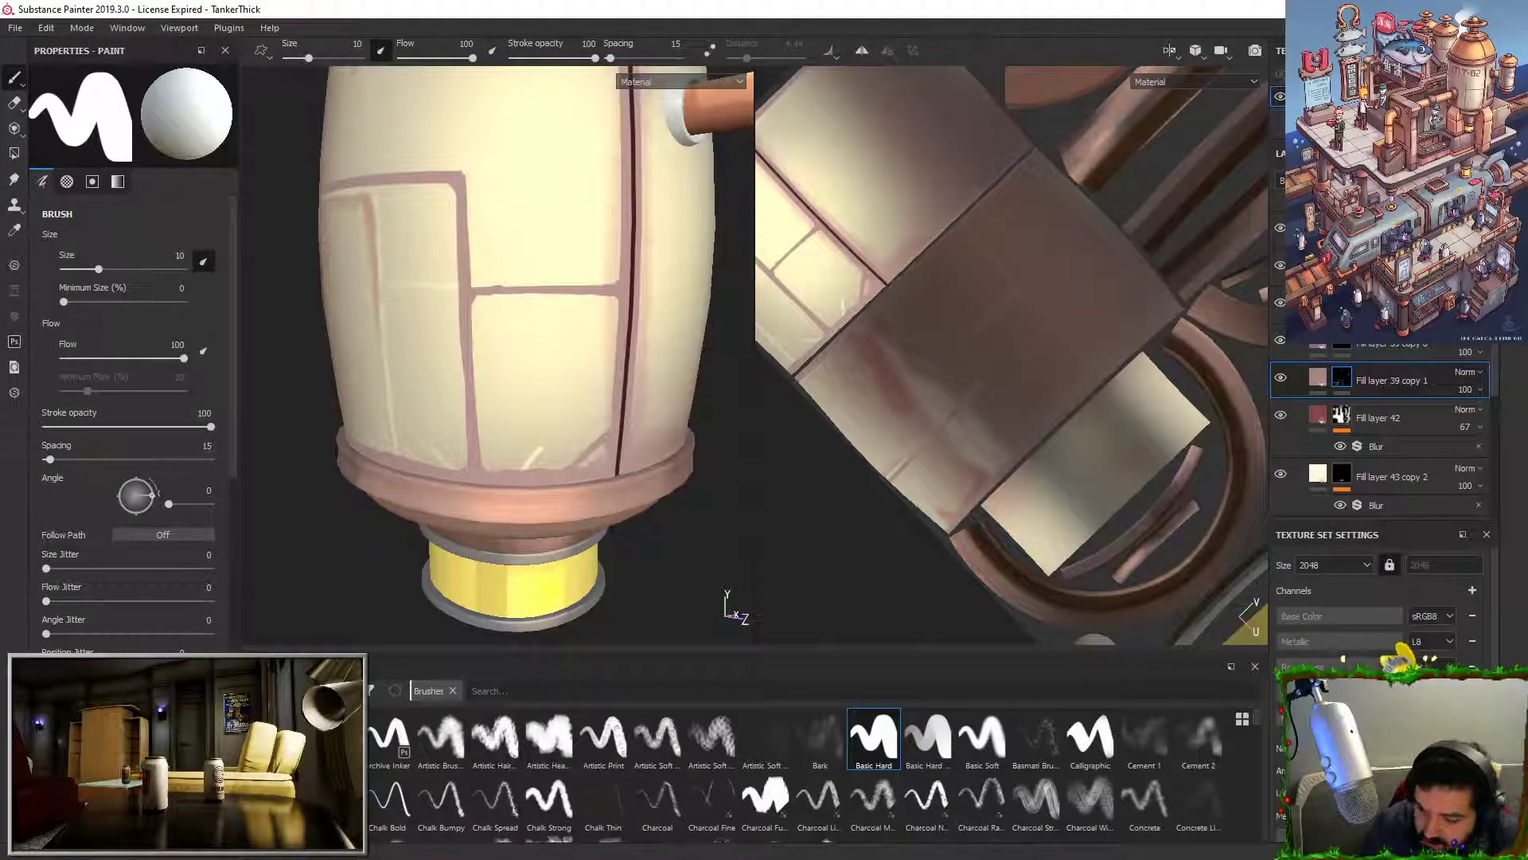
Step: On the mask of Fill layer 39 copy 1, paint small angled crack lines along the base of the lower panel
scroll(1467, 374, "down", 4)
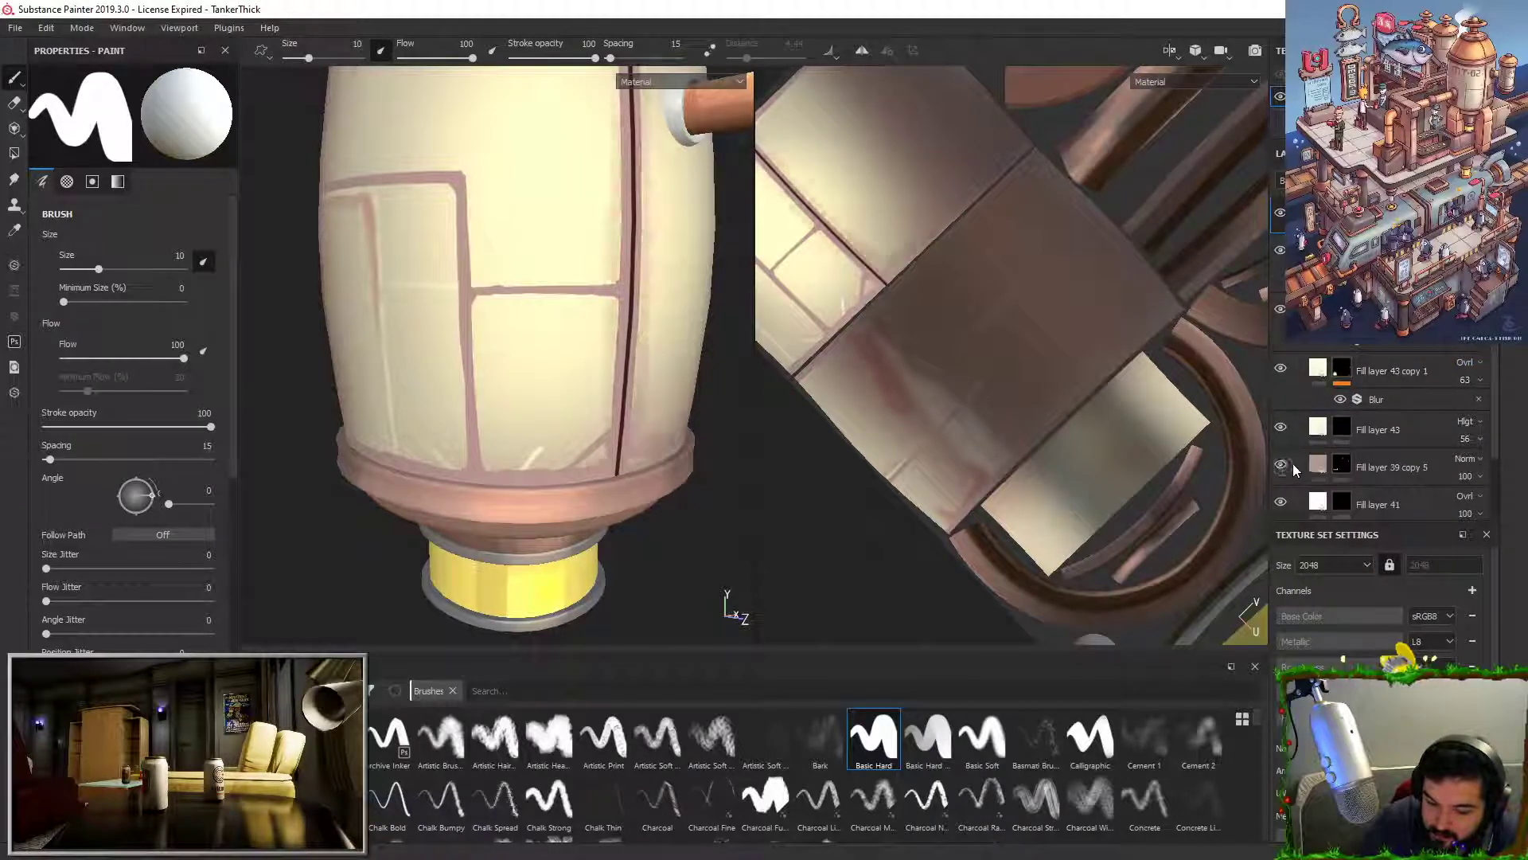
left_click(1341, 466)
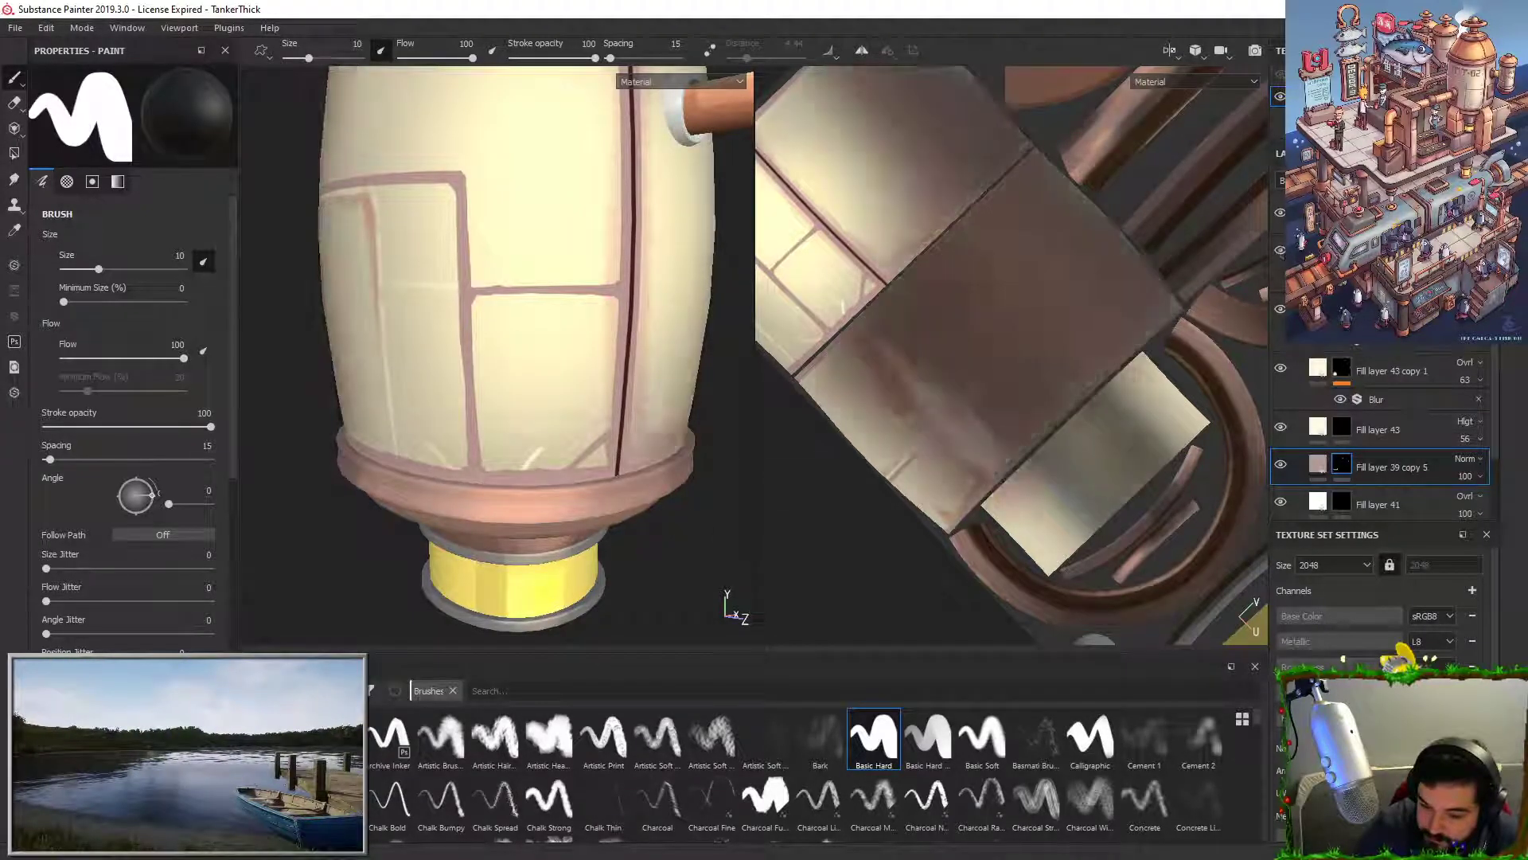
left_click(1280, 213)
left_click(1280, 213)
left_click(1341, 213)
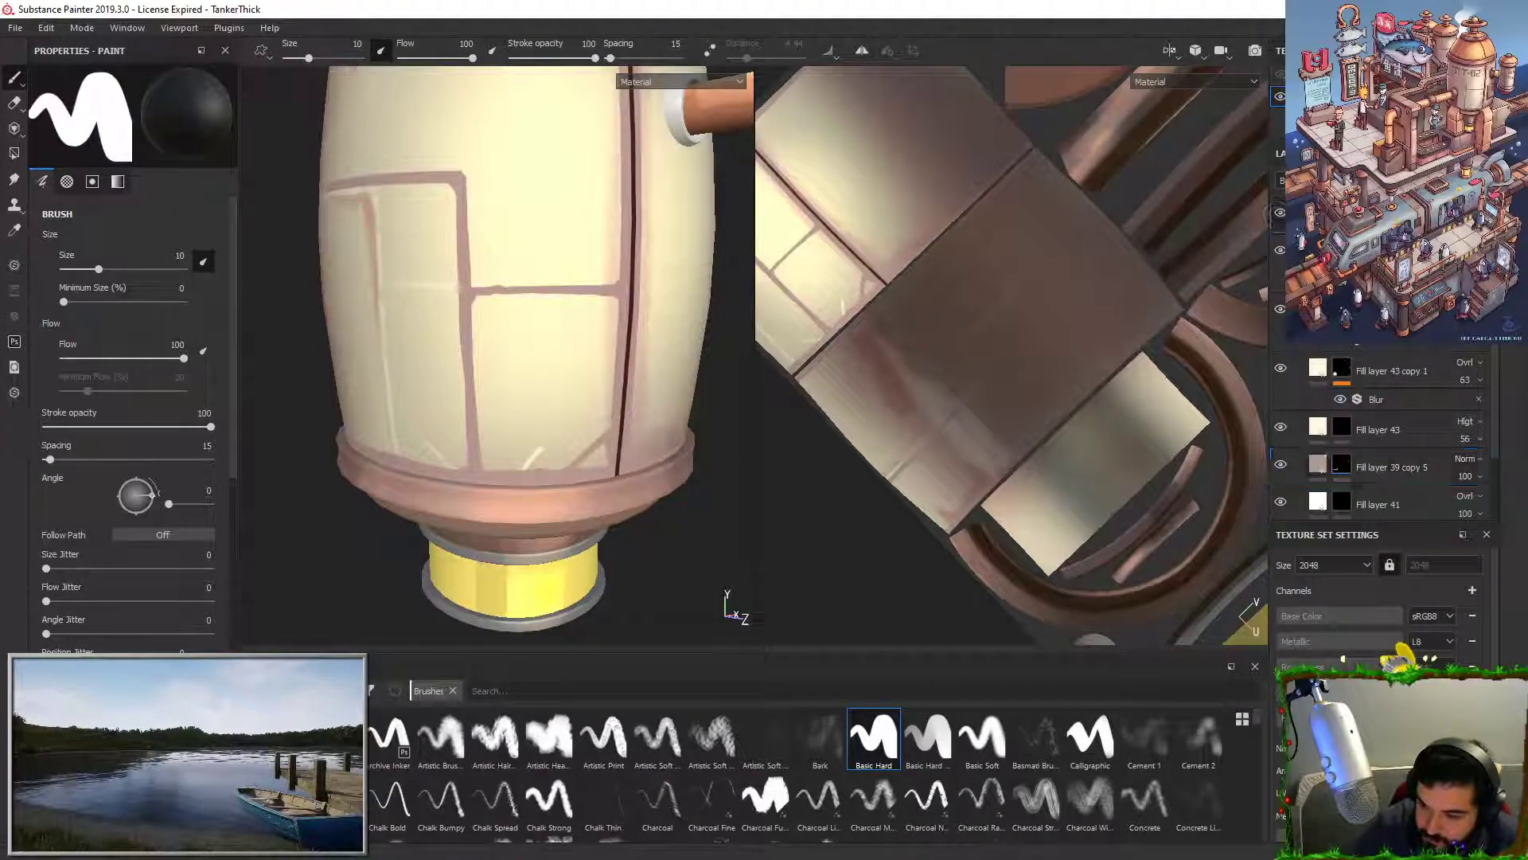
mouse_move(505, 451)
left_mouse_down()
mouse_move(475, 473)
mouse_move(551, 478)
mouse_move(529, 449)
mouse_move(549, 476)
left_mouse_up()
key("x")
key("ctrl+z")
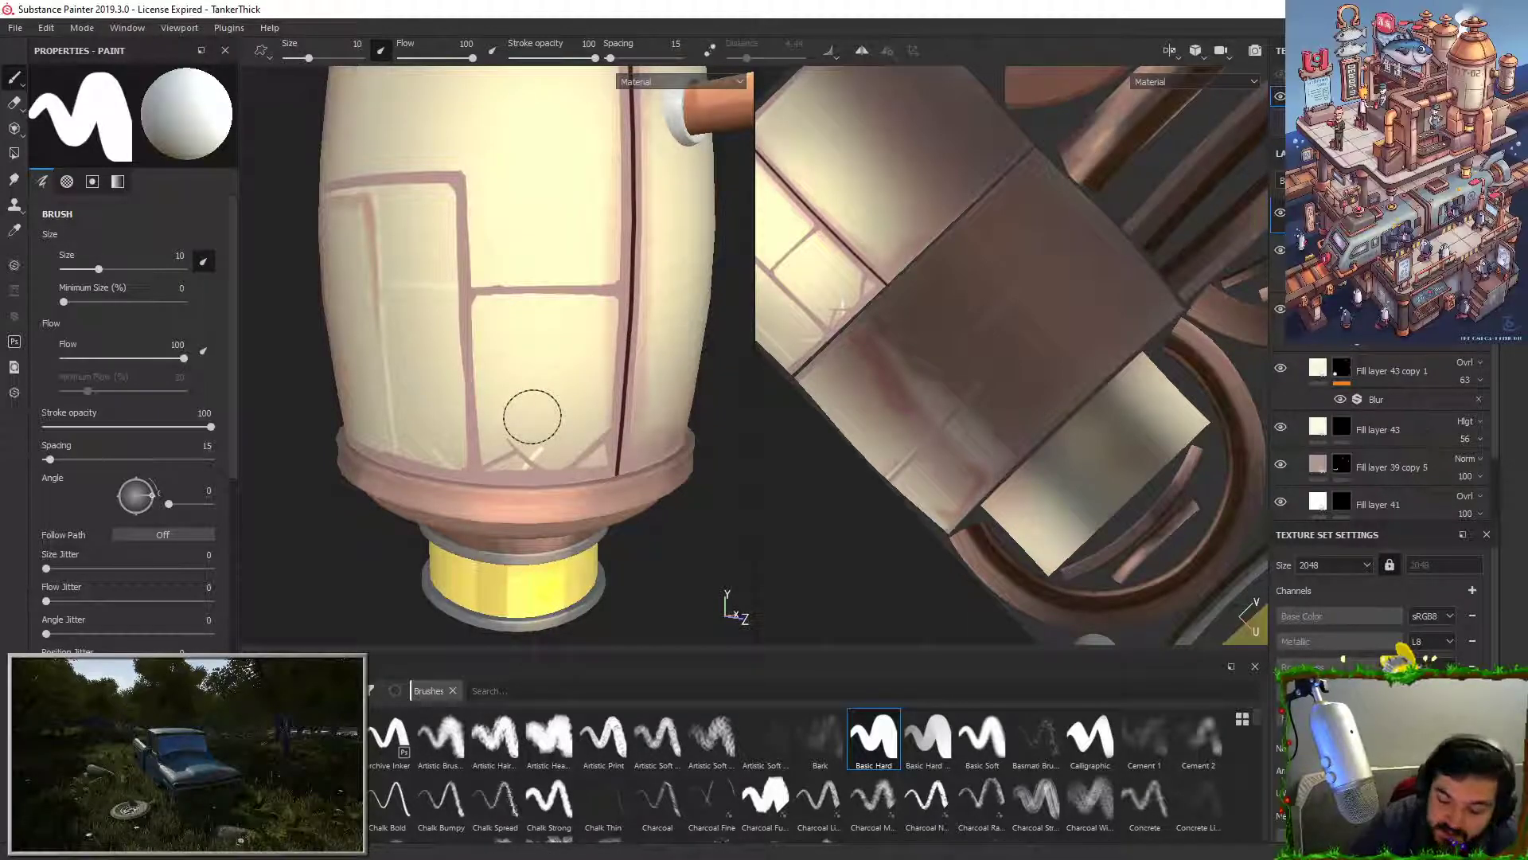
Step: Compare the highlight layers by toggling their visibility and erase the old highlight streaks from the mask of Fill layer 43
left_click(1283, 368)
left_click(1285, 368)
left_click_drag(1494, 398, 1494, 295)
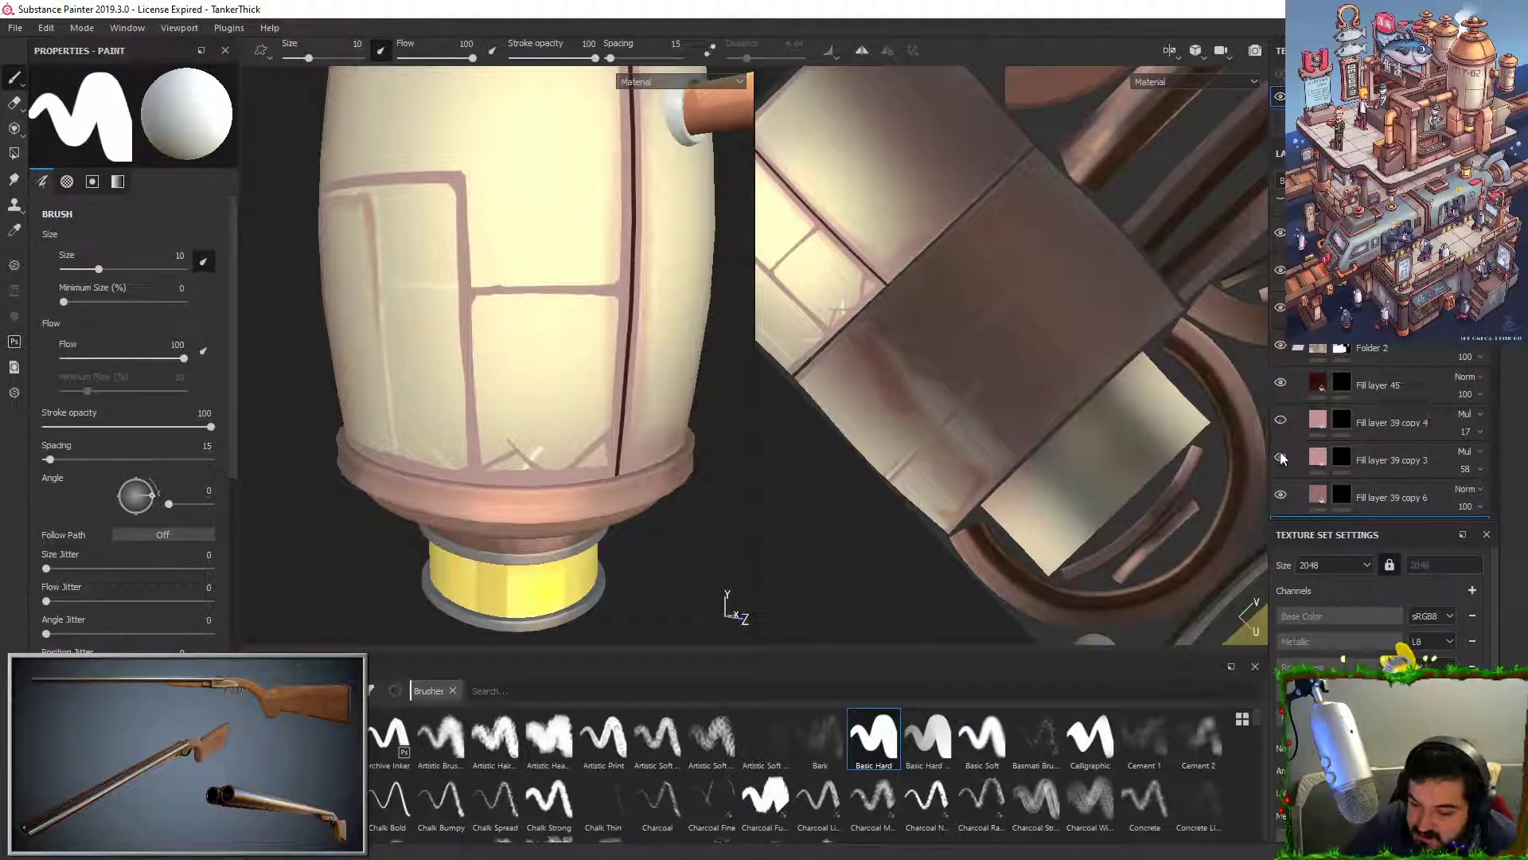
left_click_drag(1494, 294, 1495, 418)
left_click(1284, 384)
left_click(1283, 384)
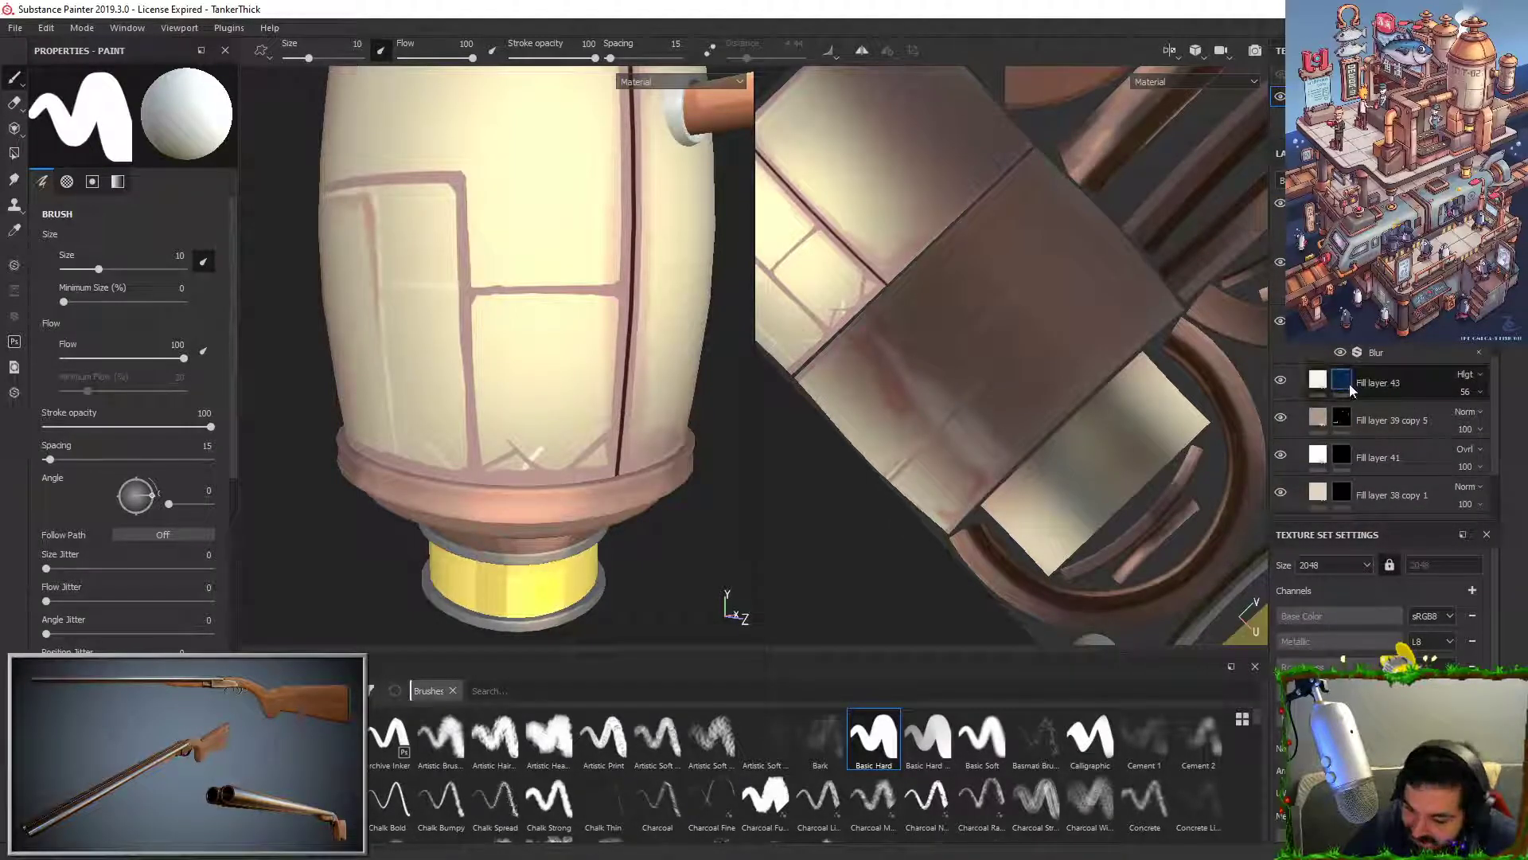
left_click(1346, 384, "alt")
key("m")
key("x")
mouse_move(549, 465)
left_mouse_down()
mouse_move(491, 484)
mouse_move(450, 461)
mouse_move(359, 302)
mouse_move(347, 207)
left_mouse_up()
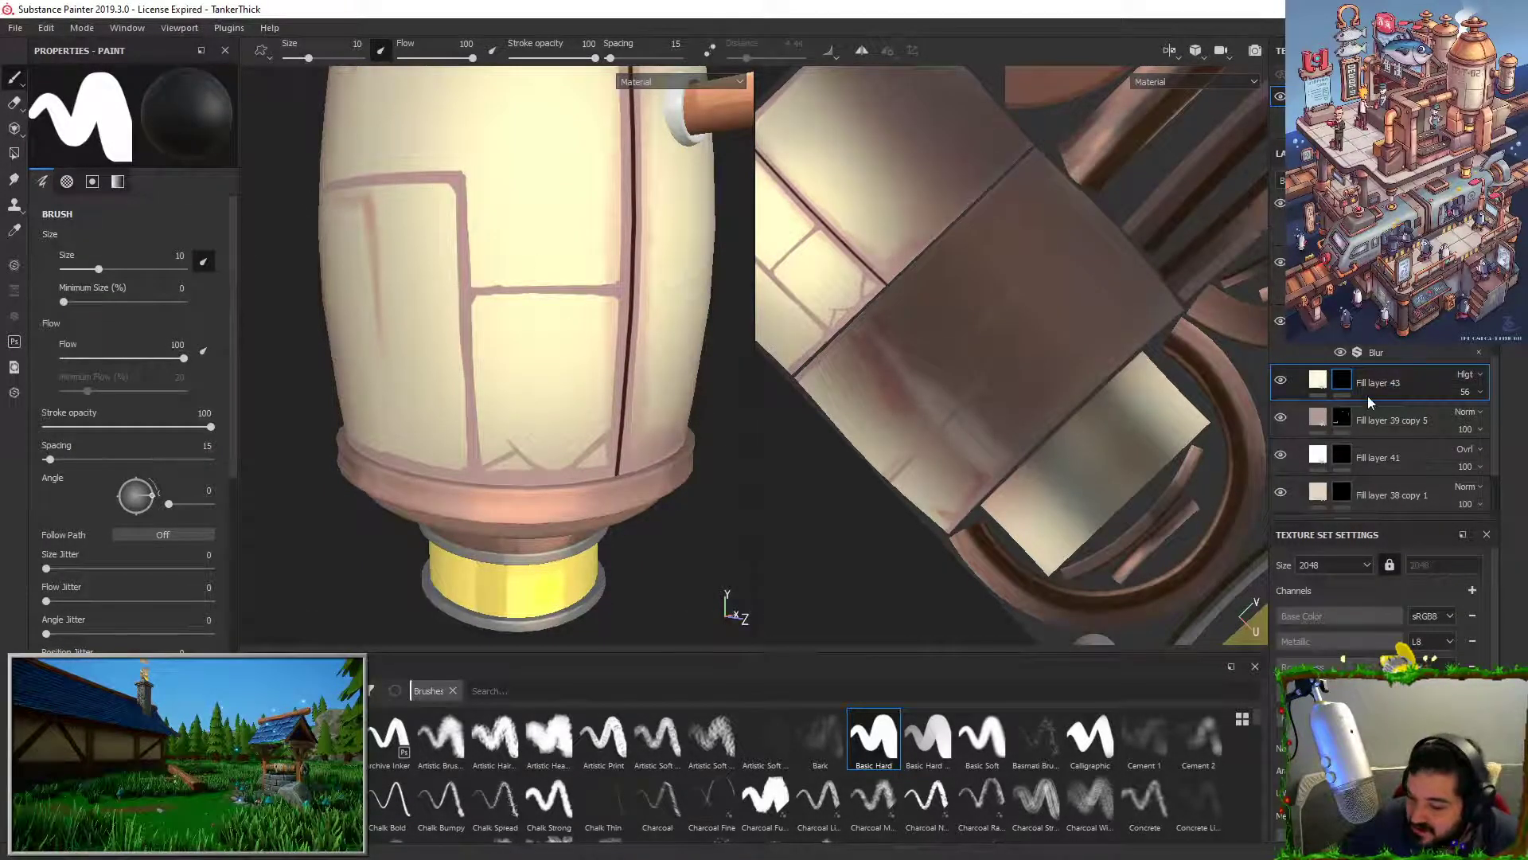
right_click(1342, 384)
left_click(1376, 417)
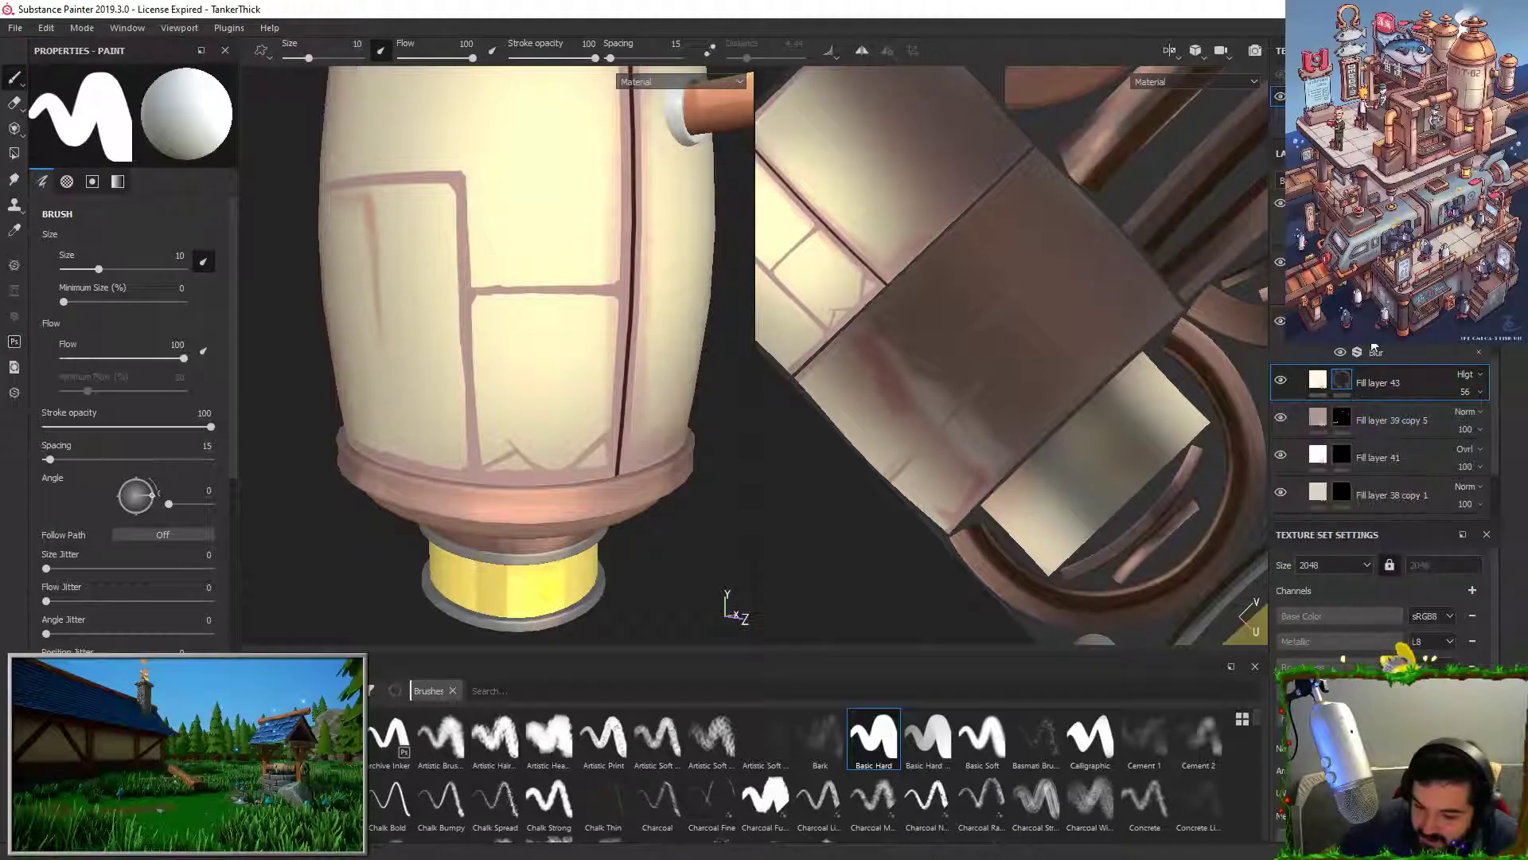
Step: On the mask of Fill layer 43, paint highlights along the crack lines and the lower panel's upper edge, and set the layer's opacity to 76
key("x")
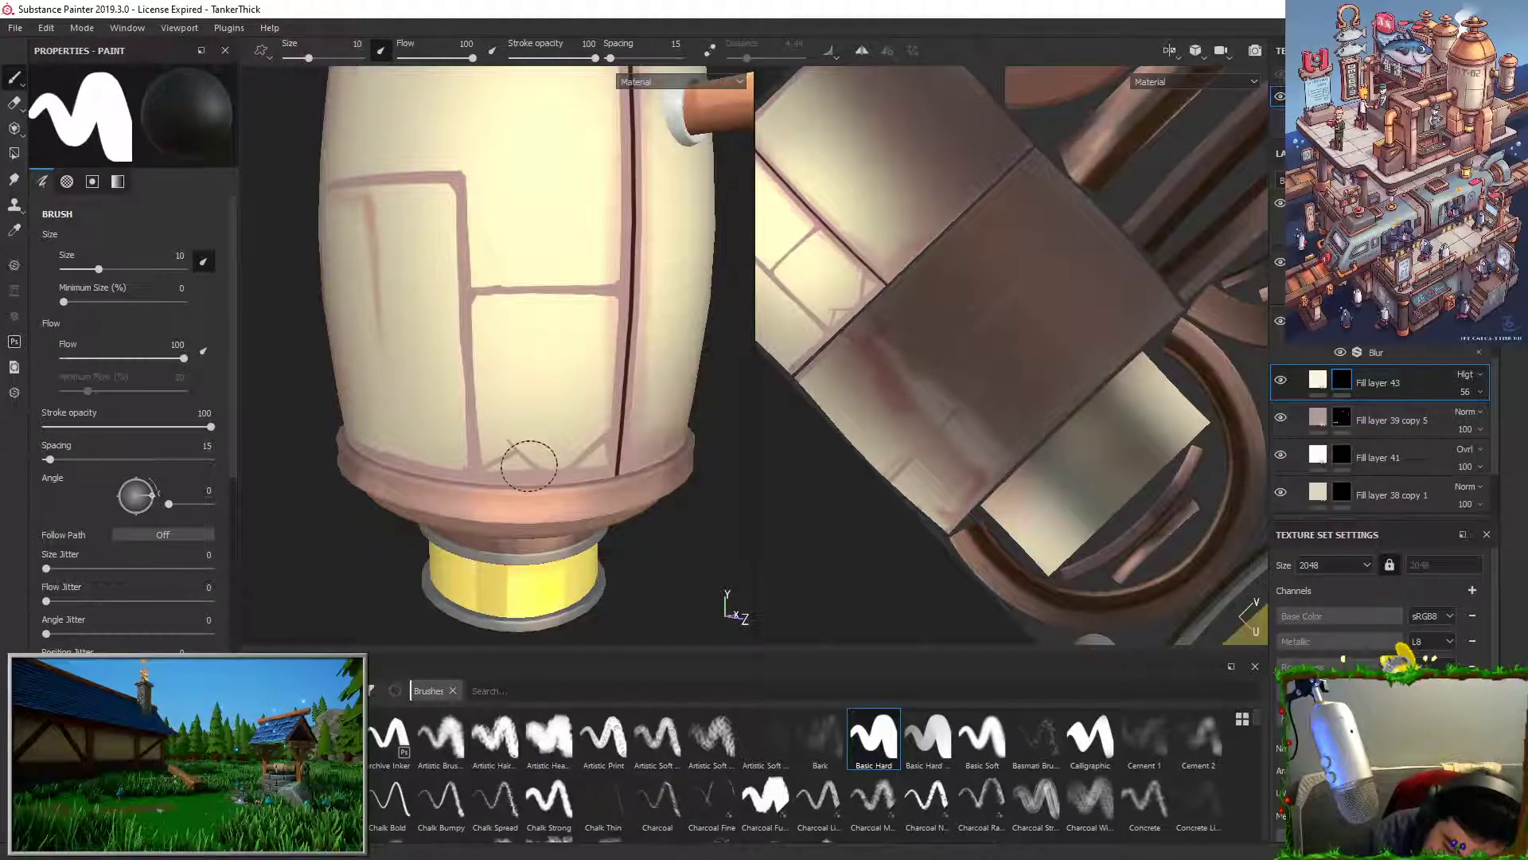
key("x")
mouse_move(516, 454)
left_mouse_down()
mouse_move(533, 468)
mouse_move(582, 459)
left_mouse_up()
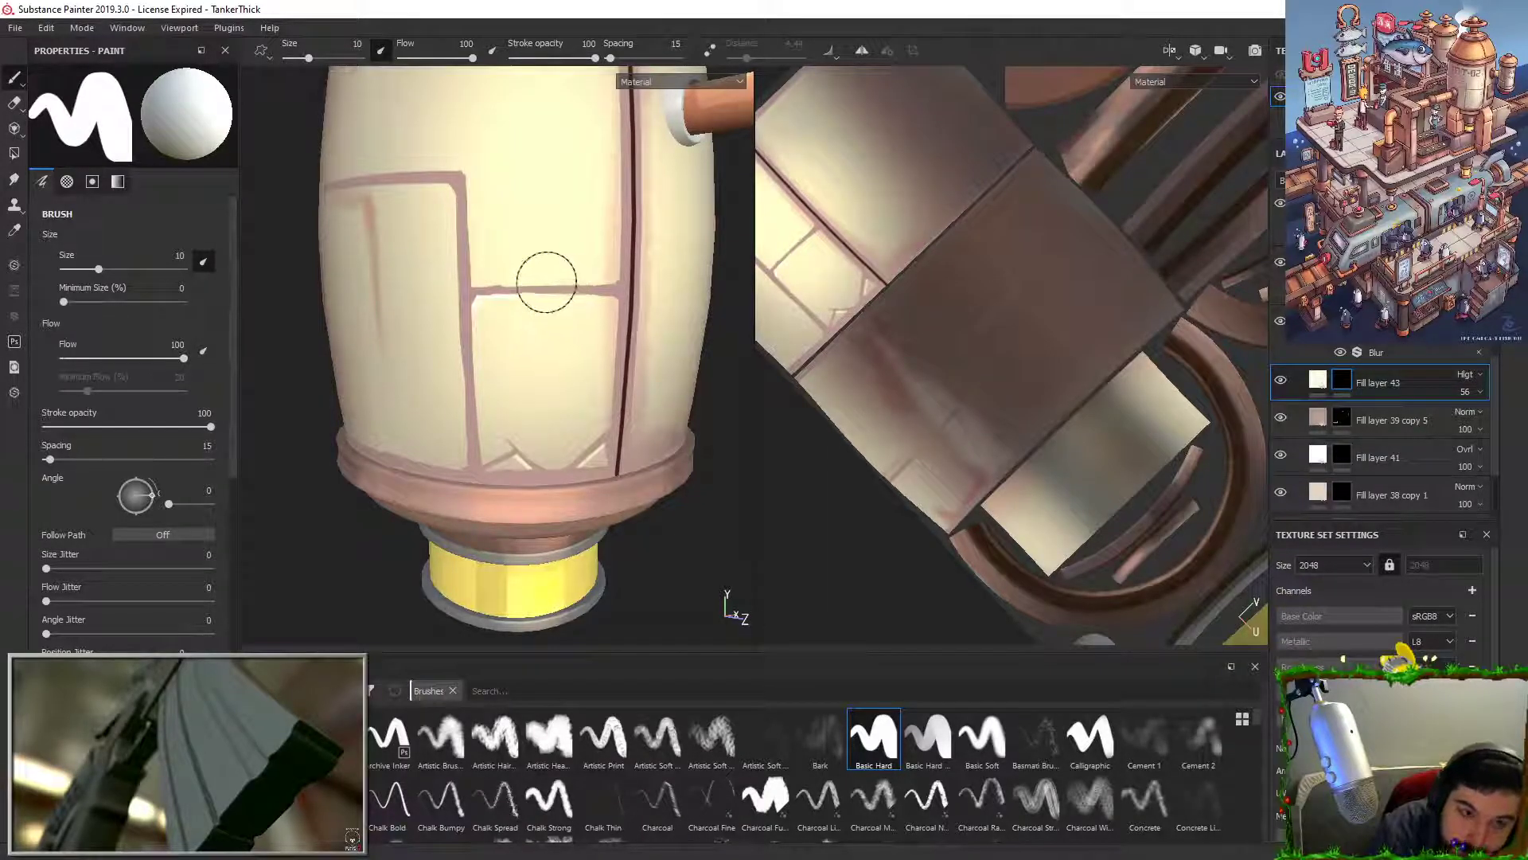
mouse_move(494, 296)
left_mouse_down()
mouse_move(607, 292)
mouse_move(590, 294)
left_mouse_up()
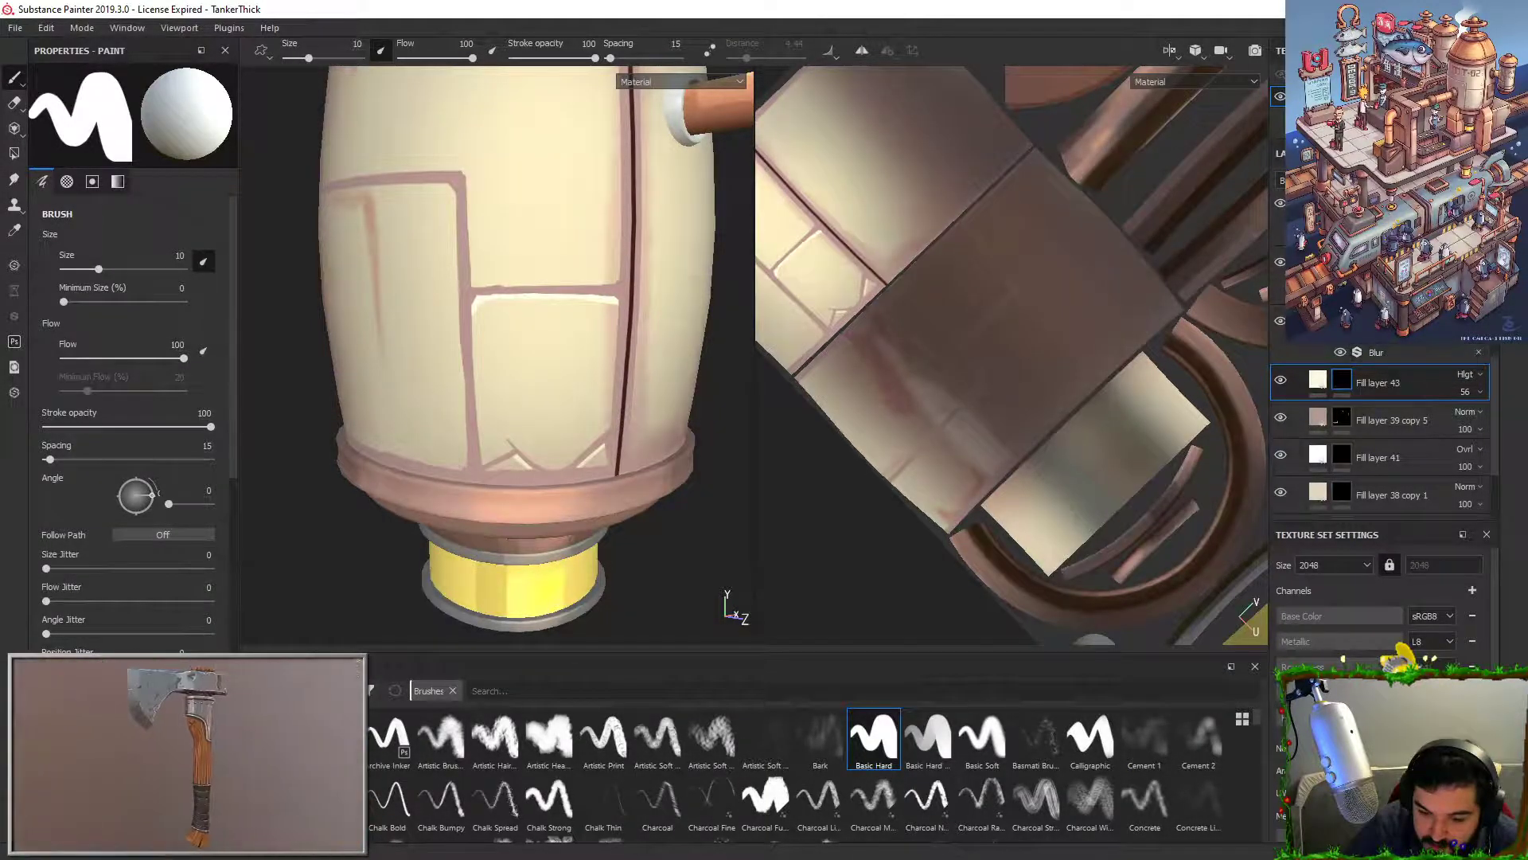
left_click(1478, 392)
left_click_drag(1507, 421, 1504, 419)
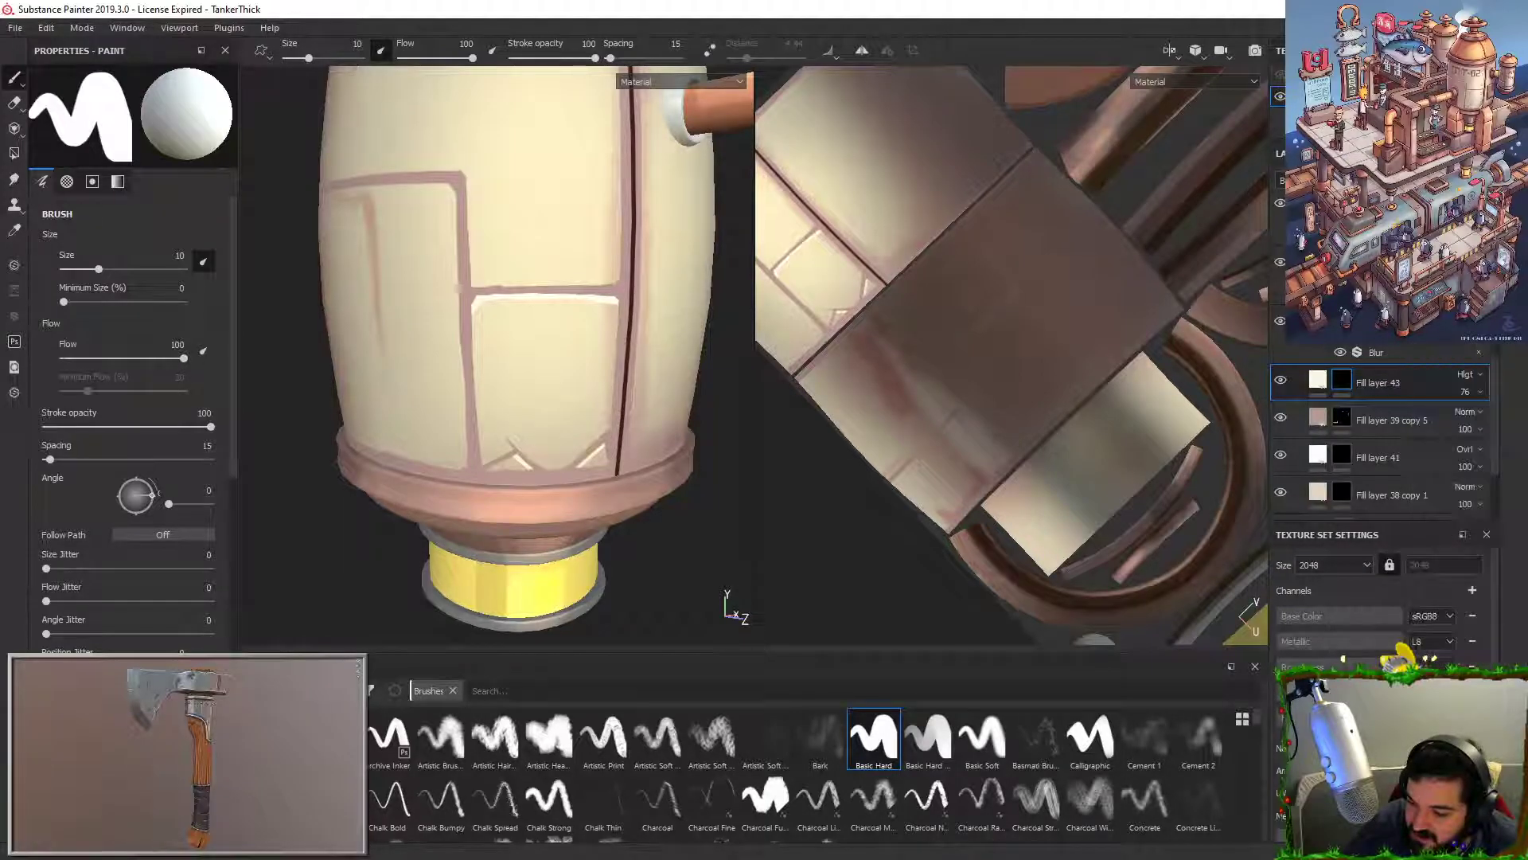
Step: Change the base color of Fill layer 43 copy 1 to pure white and adjust the layer's opacity
left_click(1318, 321)
left_click(203, 465)
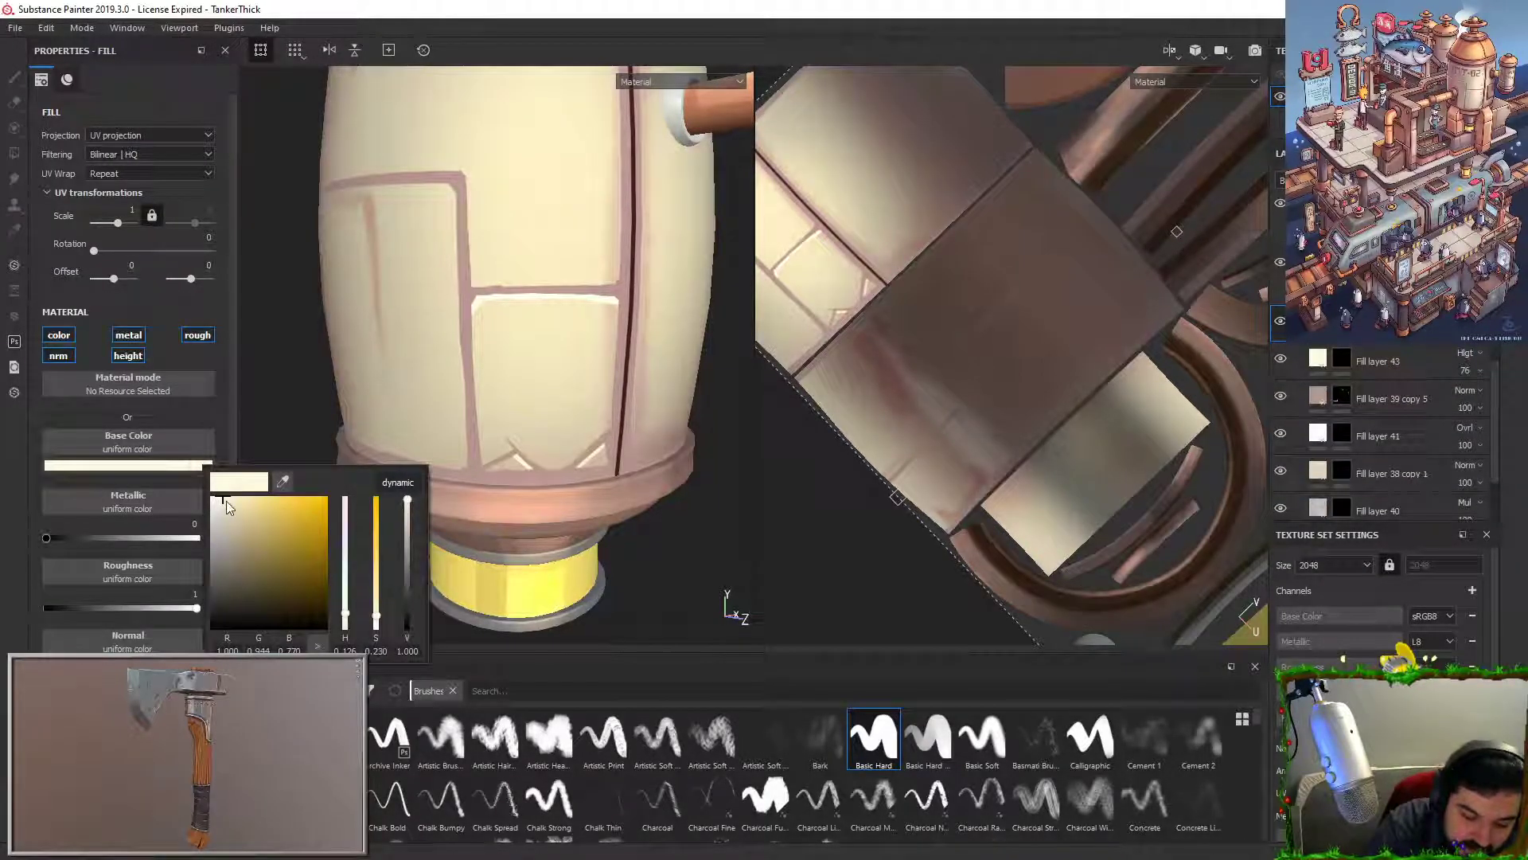
left_click_drag(225, 502, 207, 487)
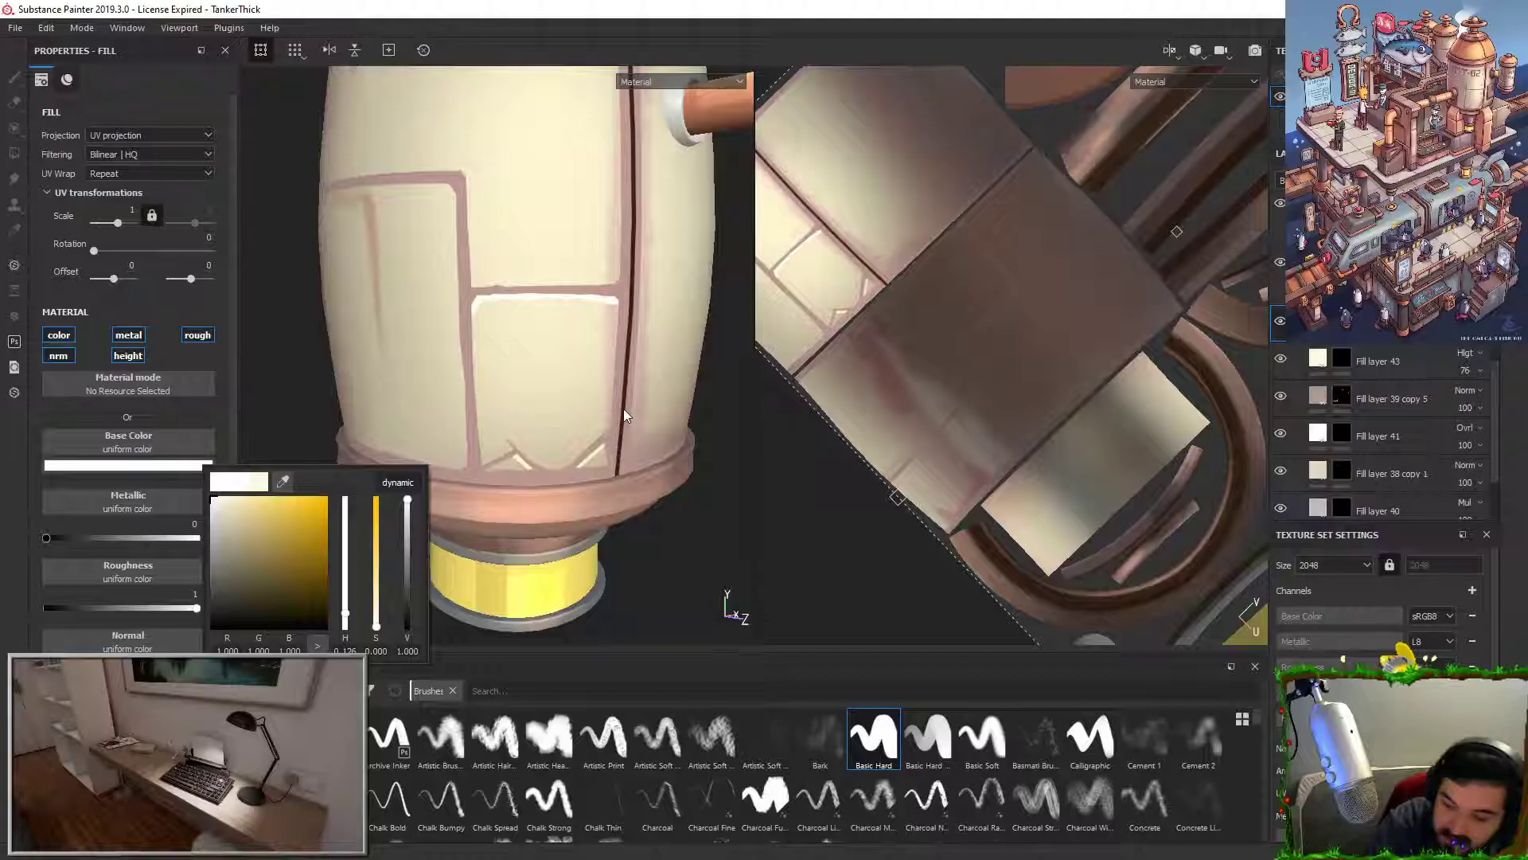
left_click(1471, 333)
left_click_drag(1481, 362, 1497, 363)
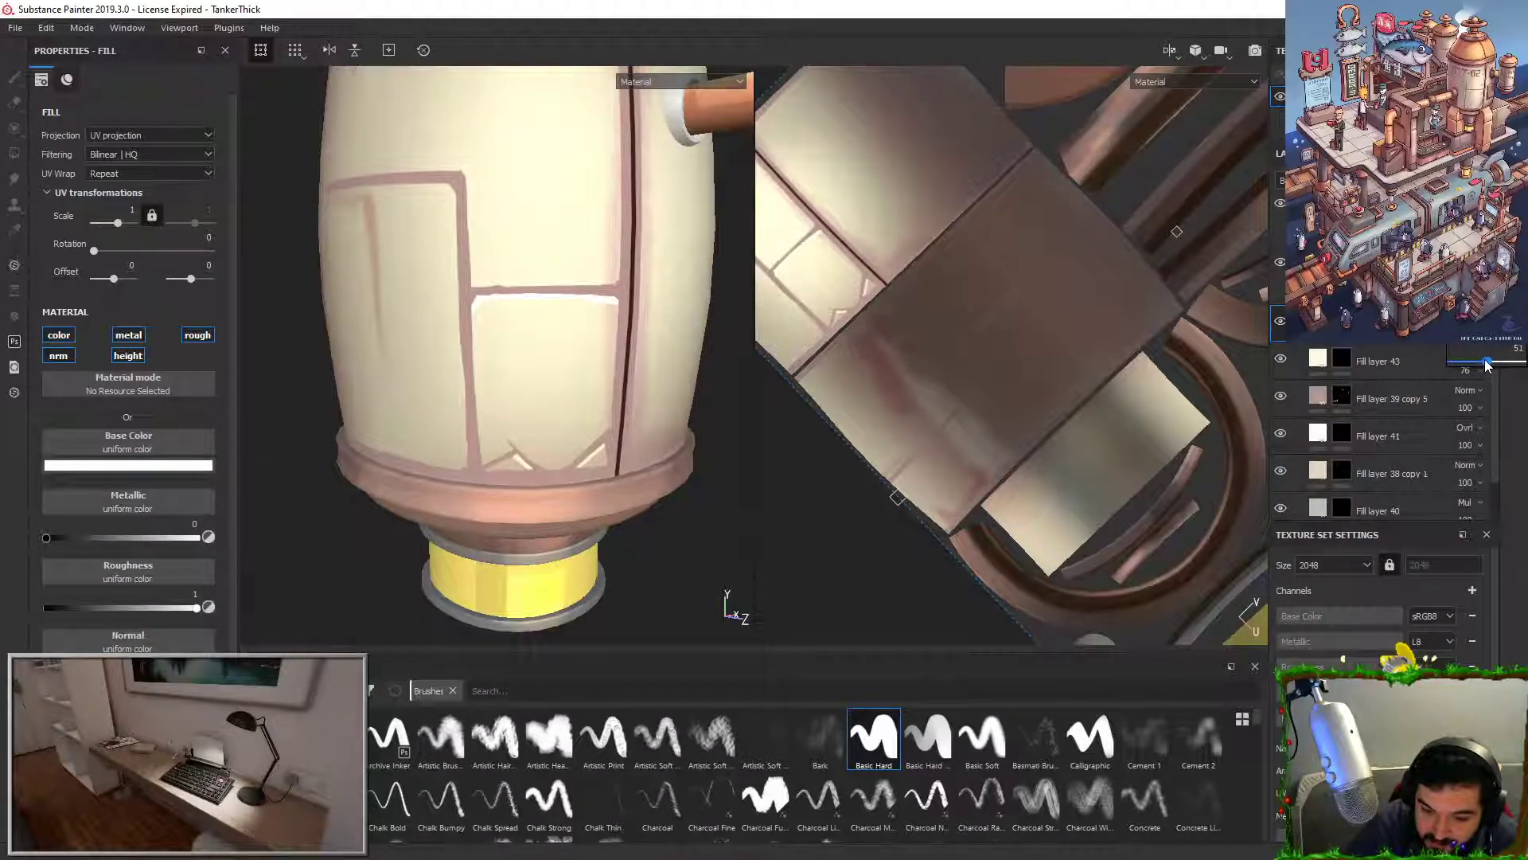
Step: On the mask of Fill layer 43, paint a white highlight along the upper edge of the tall lower panel
left_click(1341, 359)
left_click(1278, 361)
left_click(1341, 359)
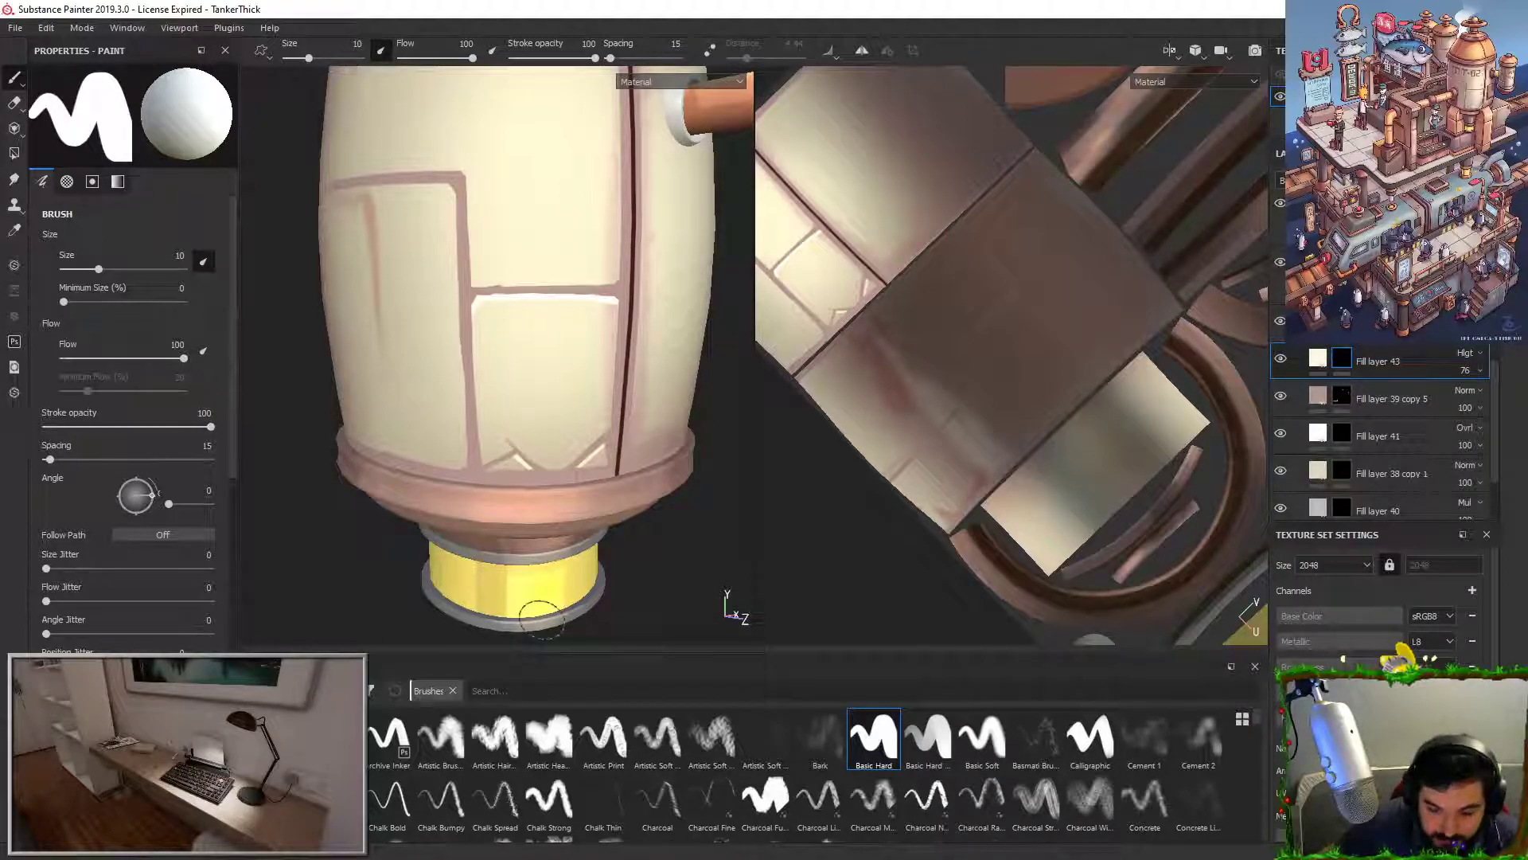
right_click_drag(649, 318, 638, 369, "alt")
middle_click_drag(593, 296, 661, 344, "alt")
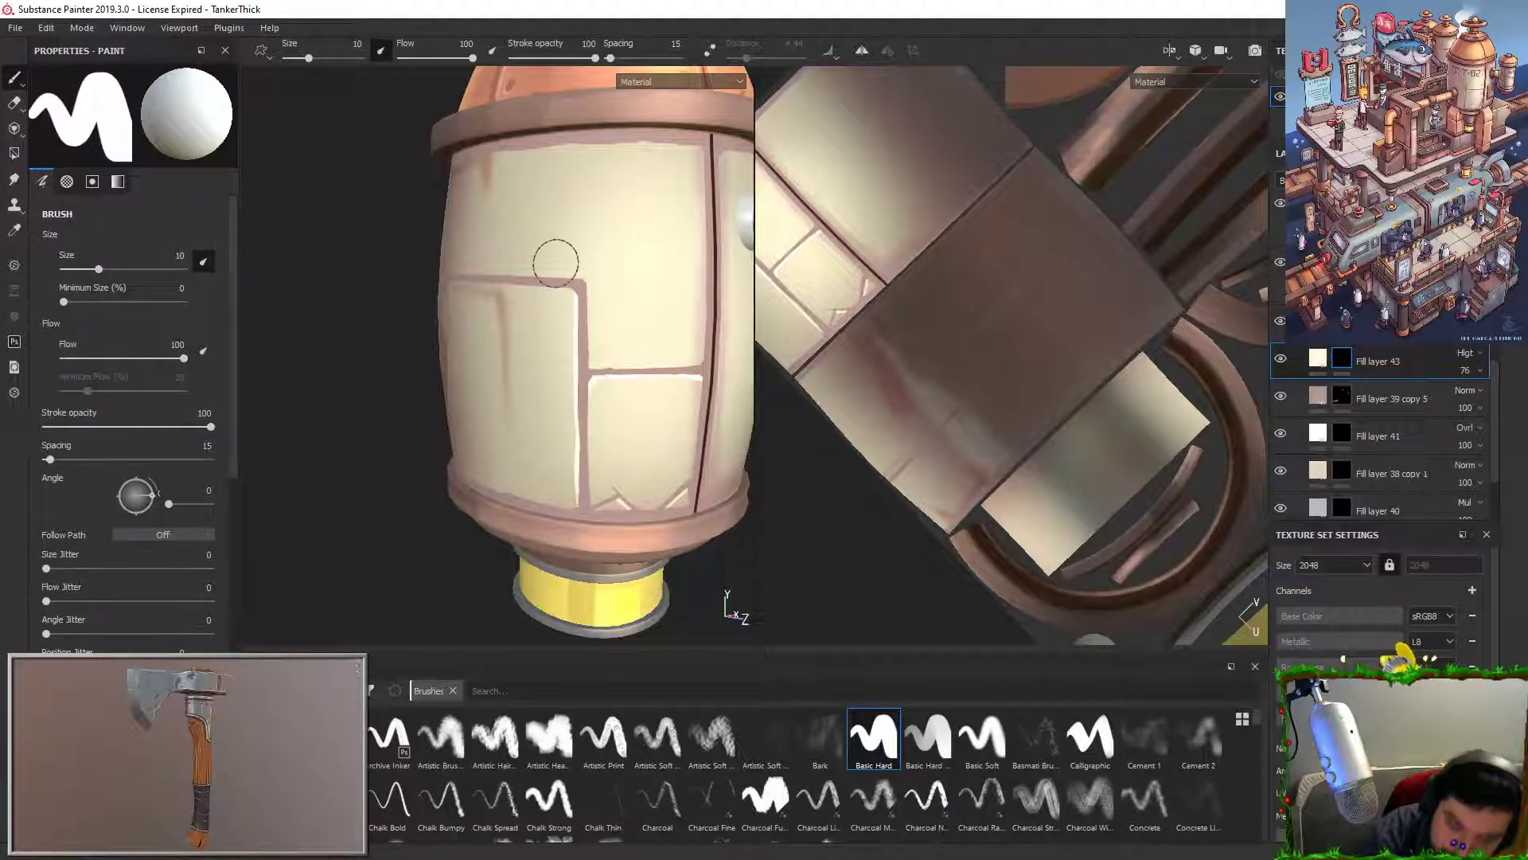
left_click_drag(447, 281, 587, 291)
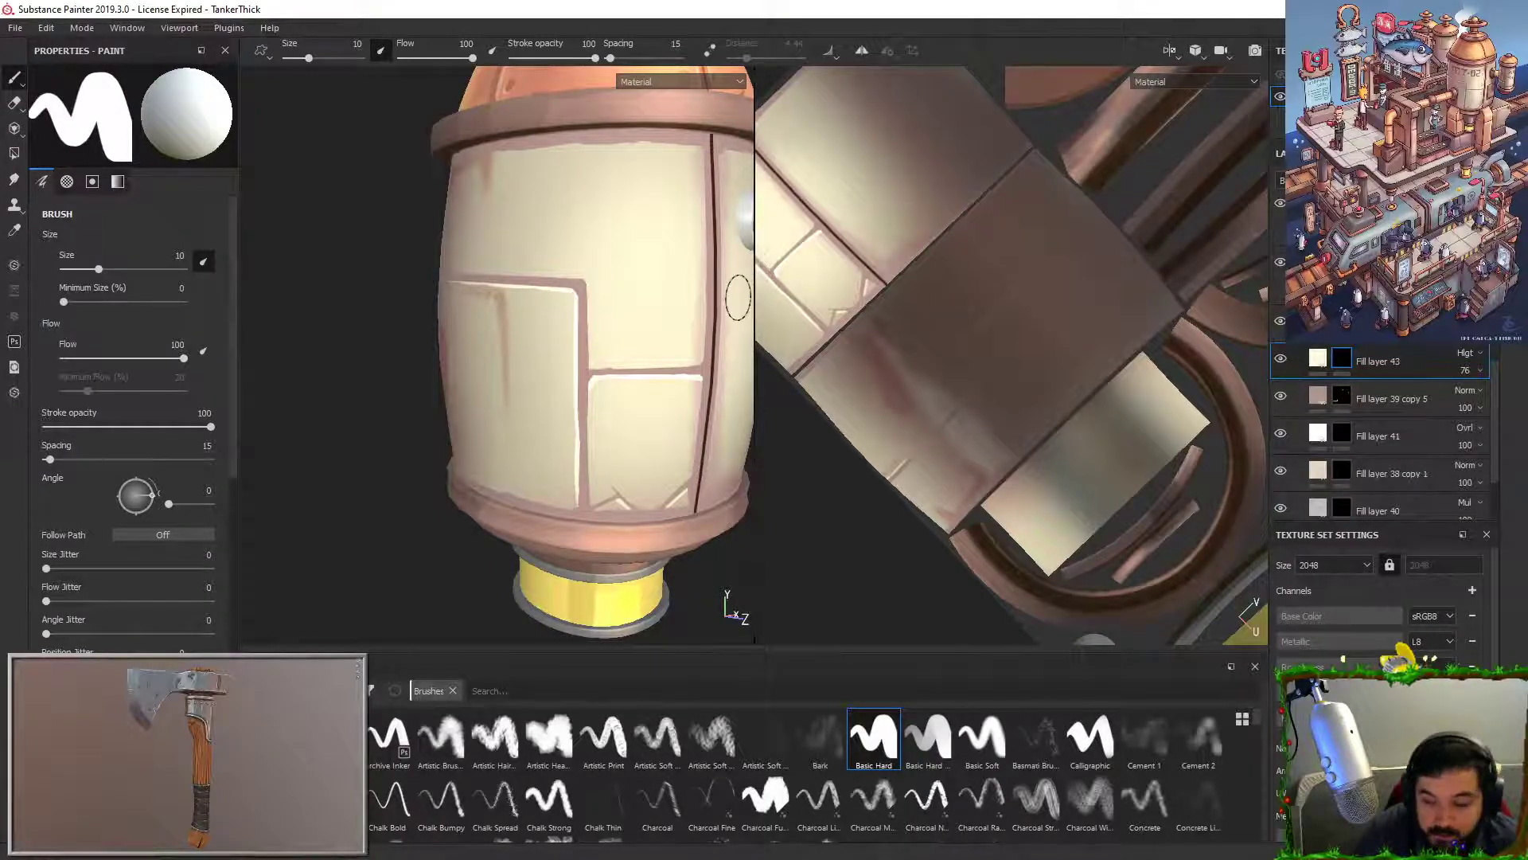
double_click(1394, 363)
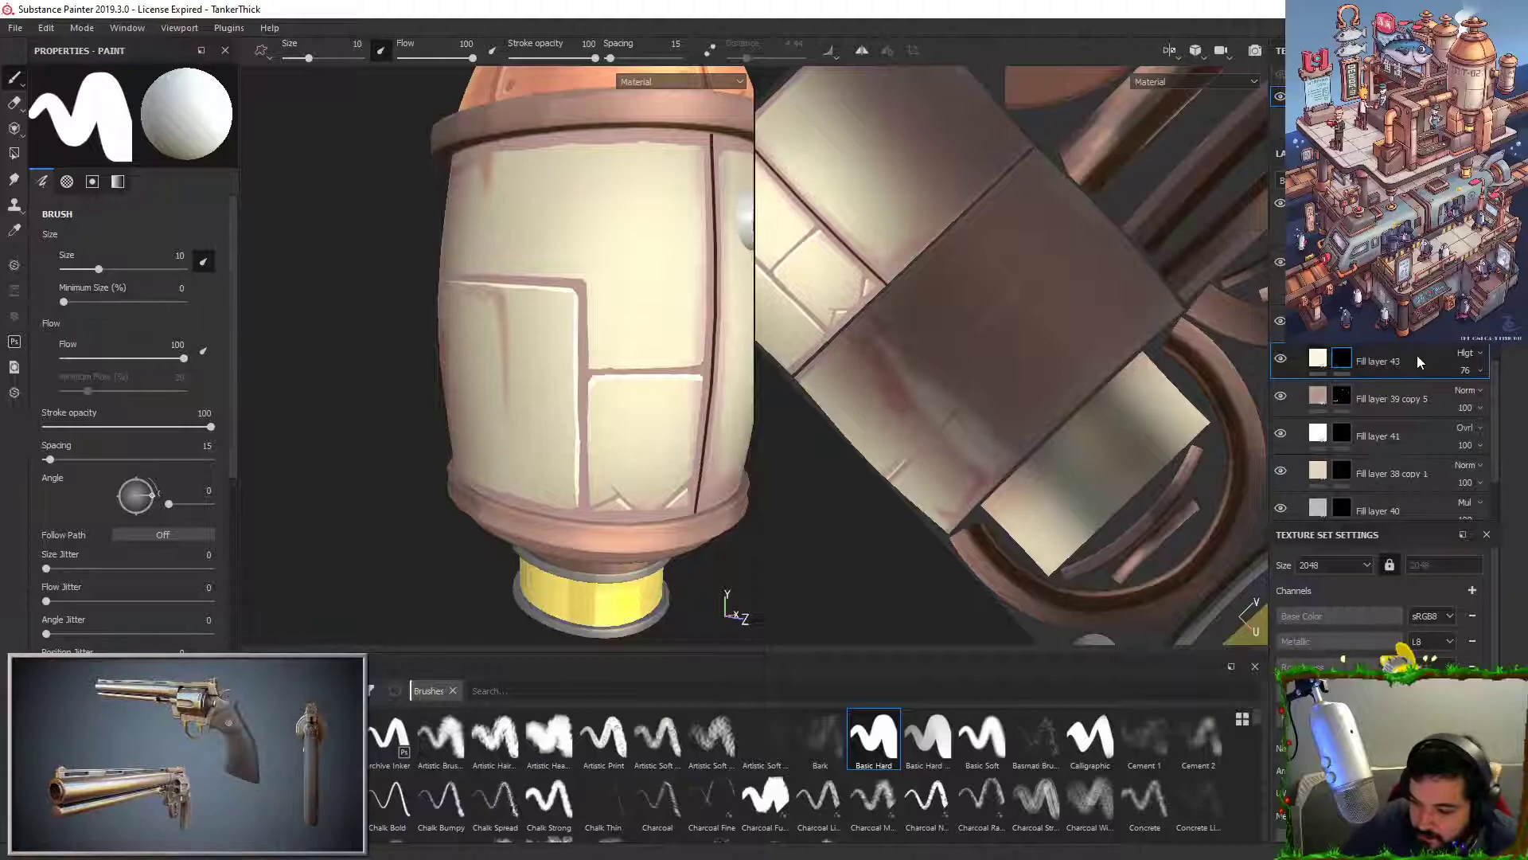
scroll(1419, 360, "up", 1)
left_click_drag(1387, 417, 1389, 294)
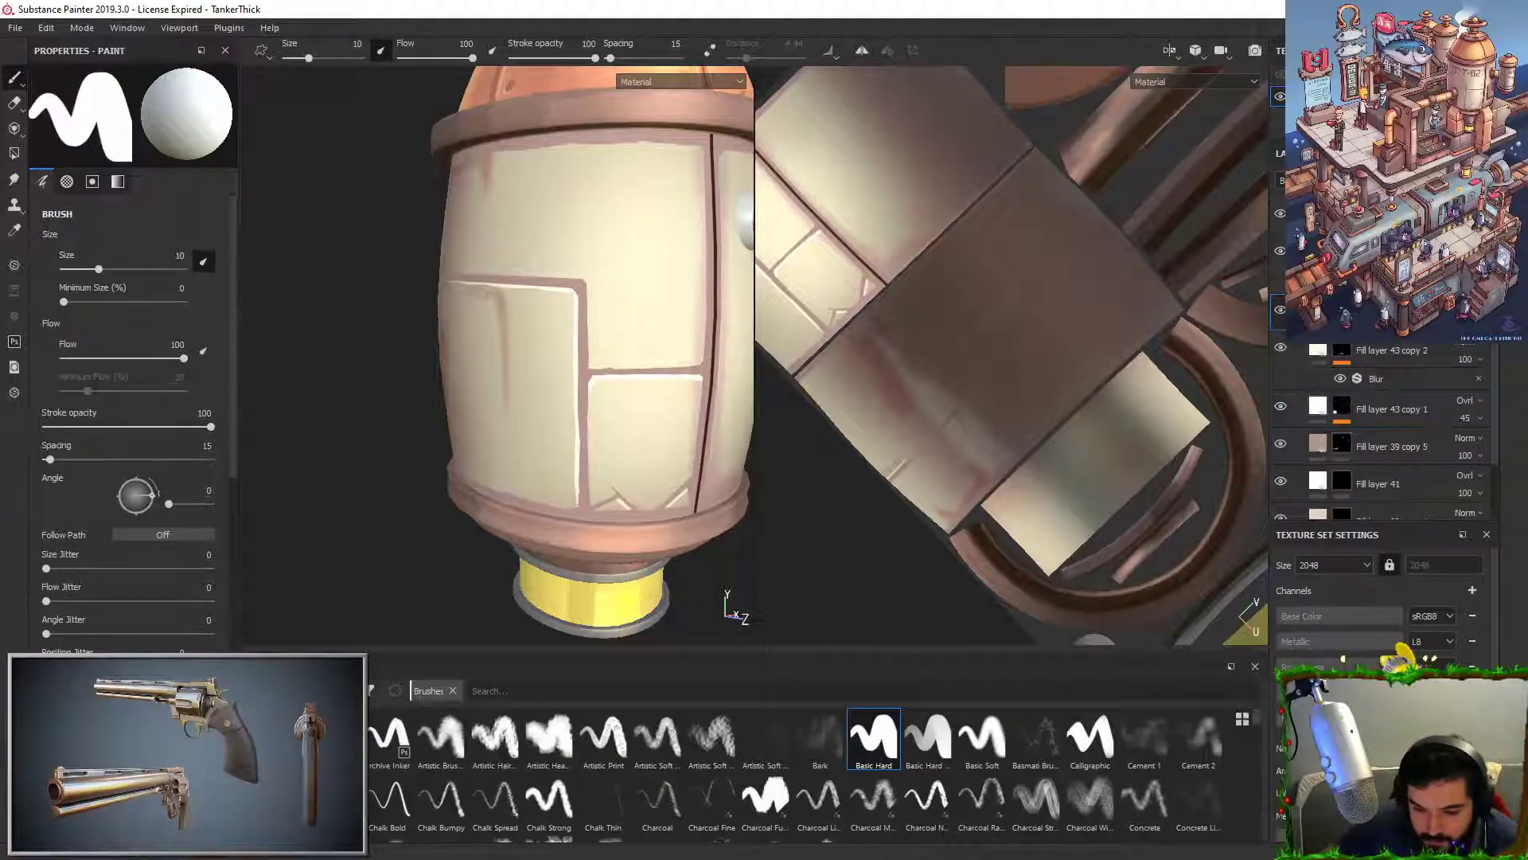
mouse_move(497, 271)
middle_mouse_down("alt")
mouse_move(434, 382)
mouse_move(507, 218)
middle_mouse_up("alt")
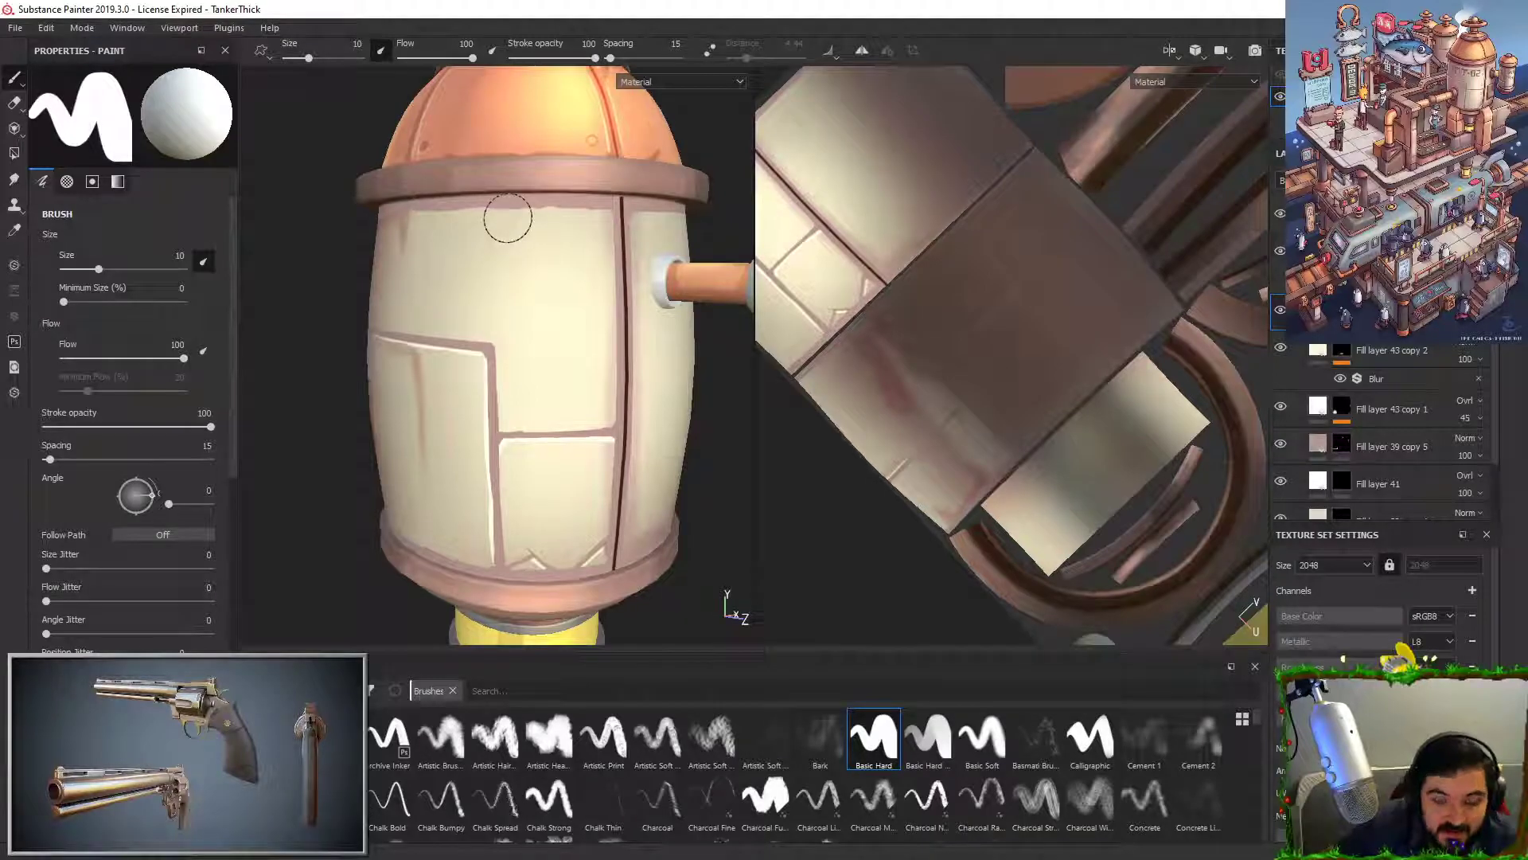
left_click_drag(417, 219, 581, 219)
key("ctrl+z")
mouse_move(422, 215)
left_mouse_down()
mouse_move(555, 214)
mouse_move(540, 208)
left_mouse_up()
key("ctrl+z")
Step: Reduce the brush size to 1.8 and paint a thin highlight along the upper panel's edge beneath the copper rim
left_click_drag(99, 269, 77, 272)
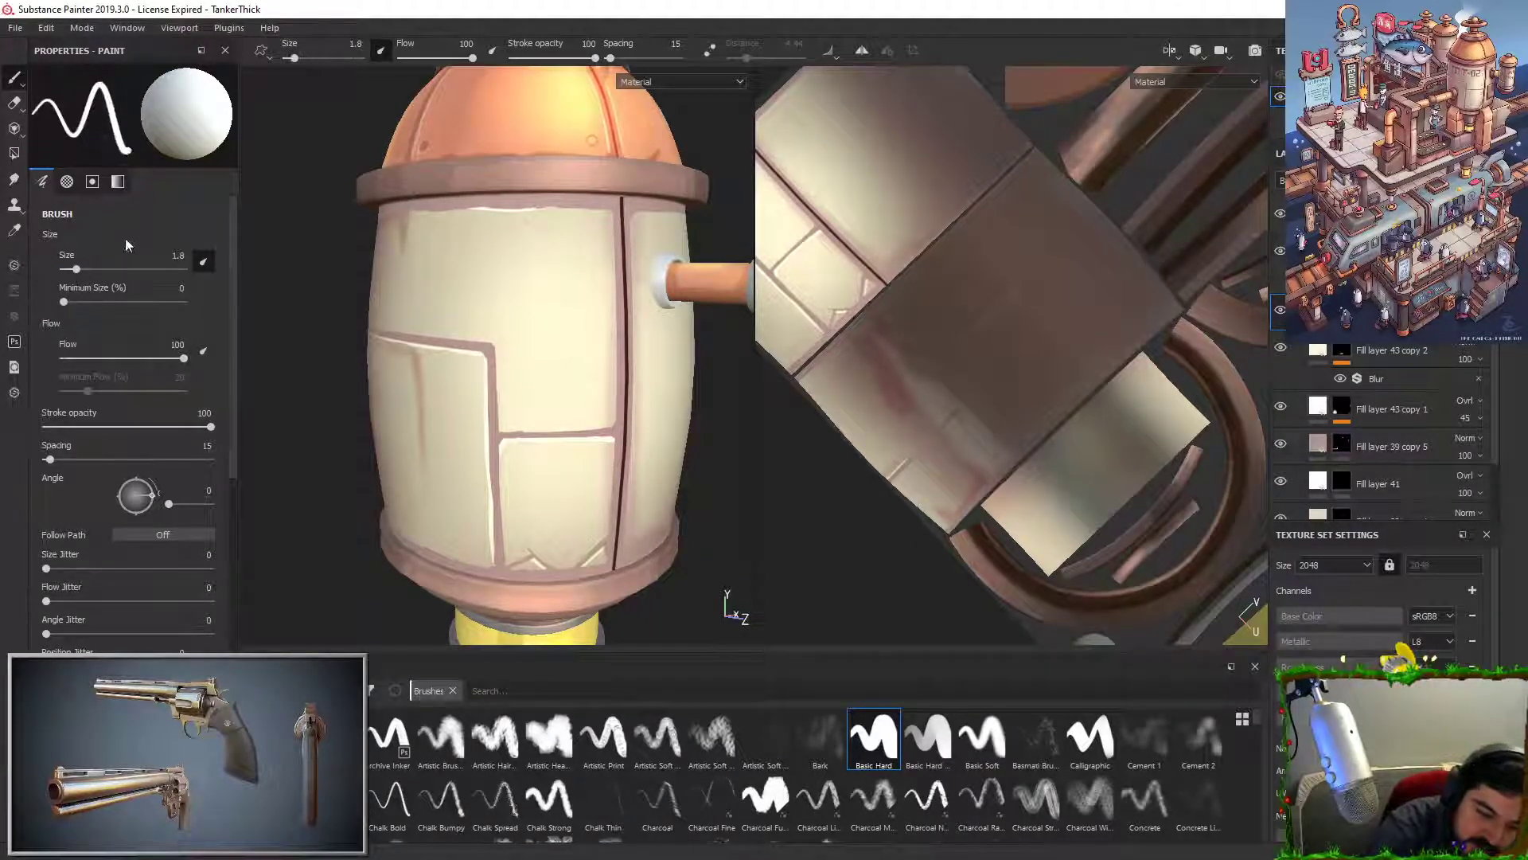
mouse_move(451, 212)
left_mouse_down()
mouse_move(548, 209)
mouse_move(425, 212)
mouse_move(532, 208)
left_mouse_up()
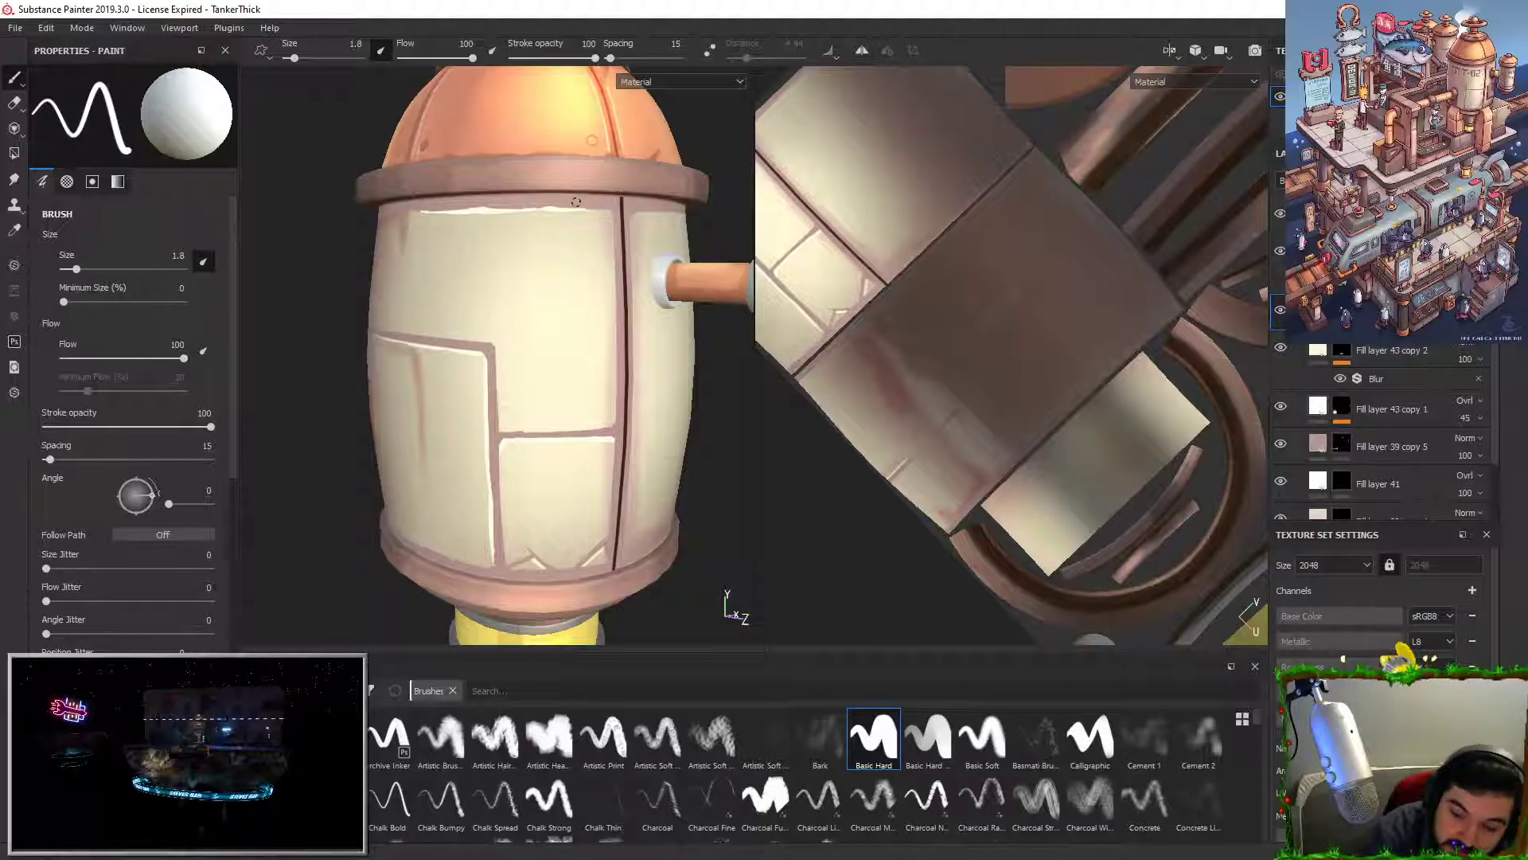
mouse_move(545, 211)
left_mouse_down()
mouse_move(657, 238)
mouse_move(634, 238)
mouse_move(701, 210)
left_mouse_up()
key("x")
key("x")
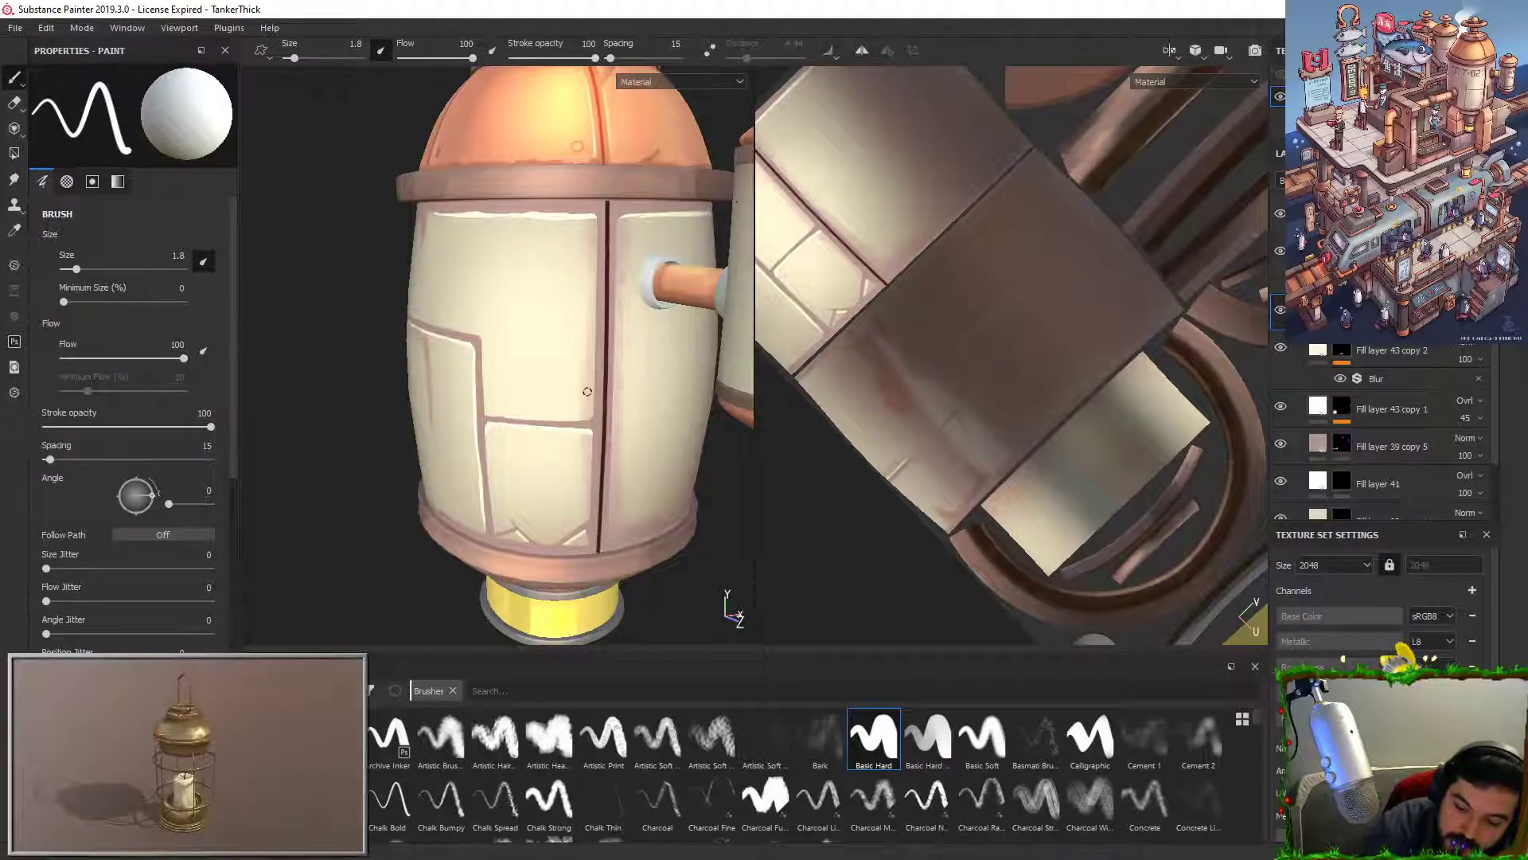
Step: On the mask of Fill layer 39 copy 2, erase the reddish vertical streak from the tall lower panel
right_click_drag(682, 320, 641, 324, "alt")
left_click_drag(641, 324, 701, 308, "alt")
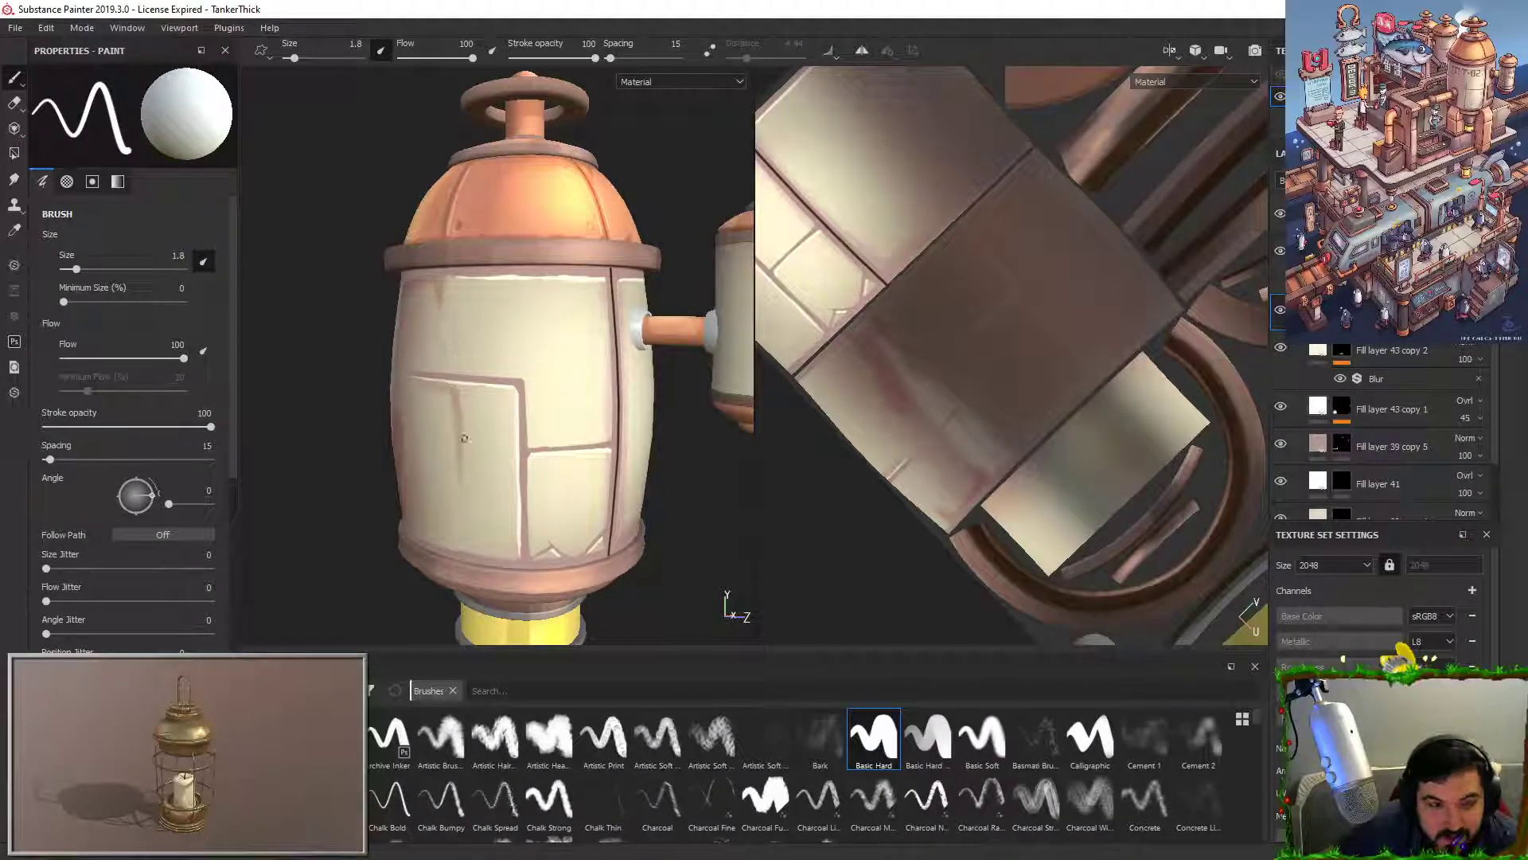
scroll(1296, 489, "down", 3)
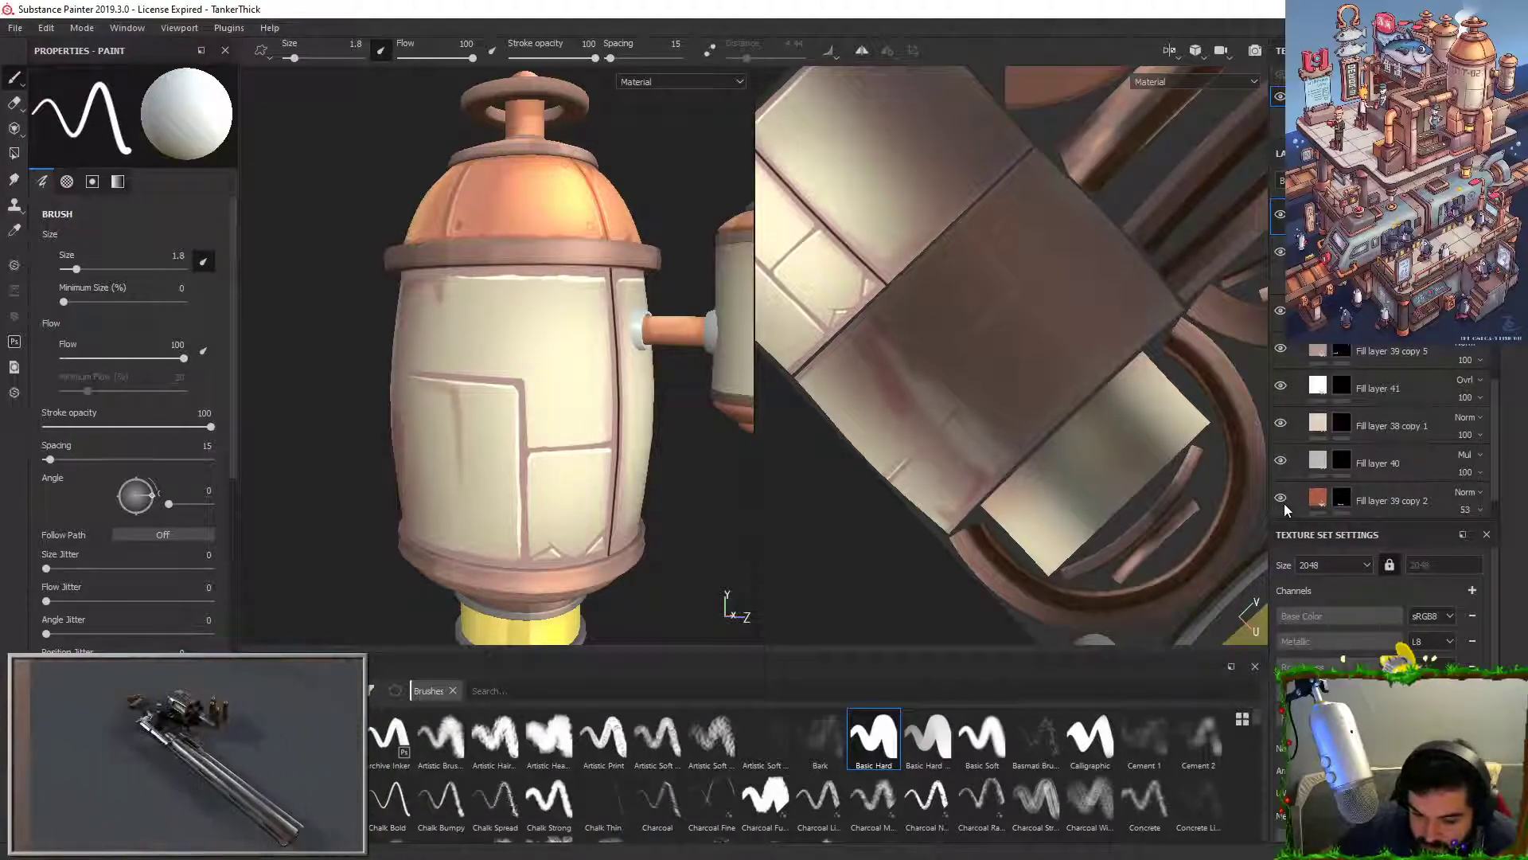
left_click(1343, 500)
key("x")
left_click_drag(457, 389, 464, 476)
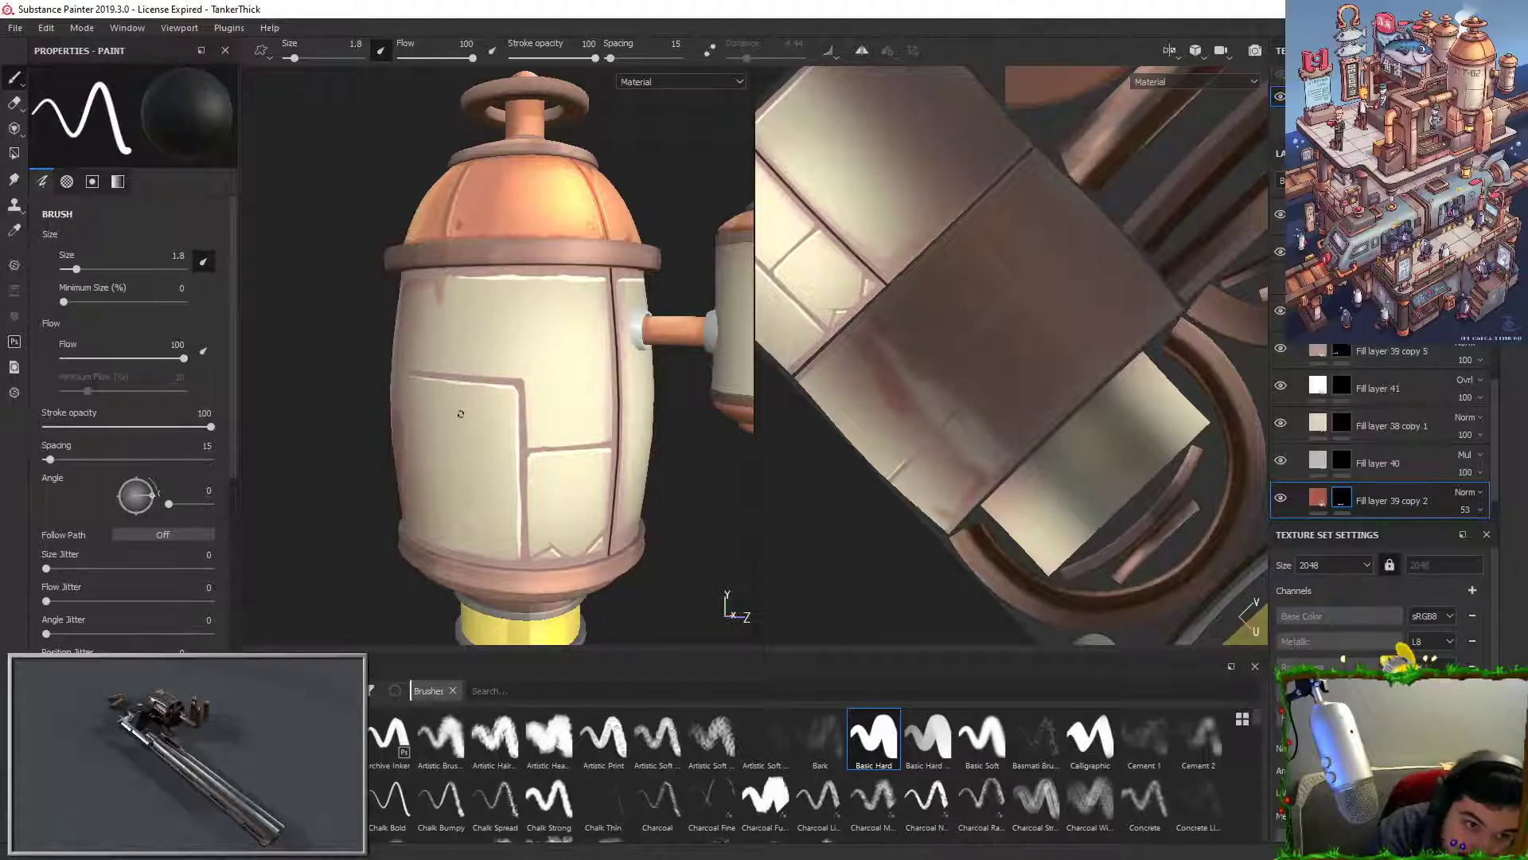
Step: With the Chalk Strong brush, paint reddish weathering down the outer side of the tall lower panel on the mask of Fill layer 39 copy 2
key("x")
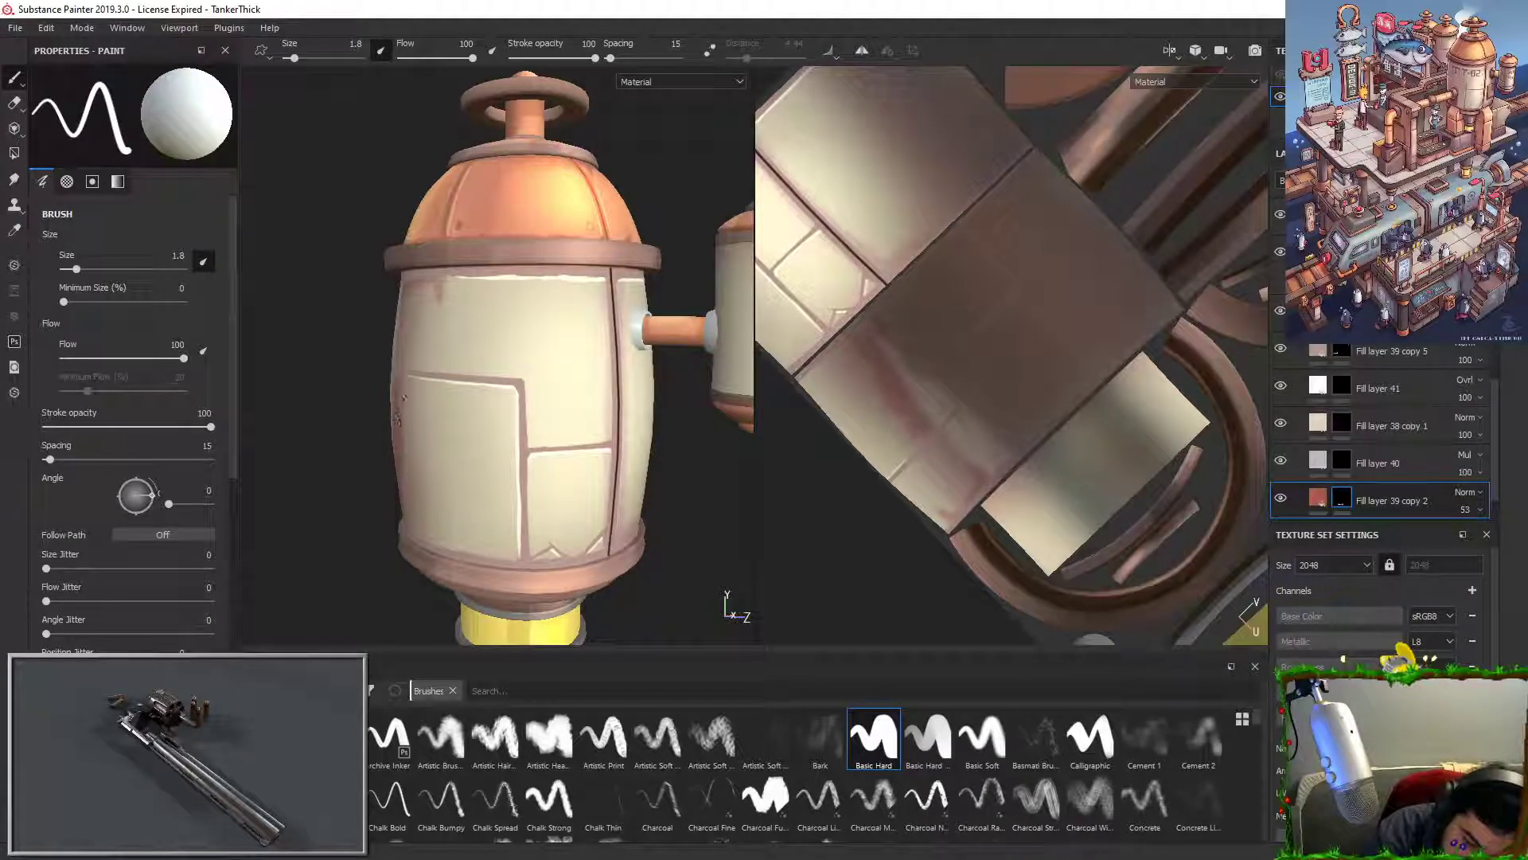
left_click(549, 795)
left_click_drag(475, 449, 494, 495)
key("ctrl+z")
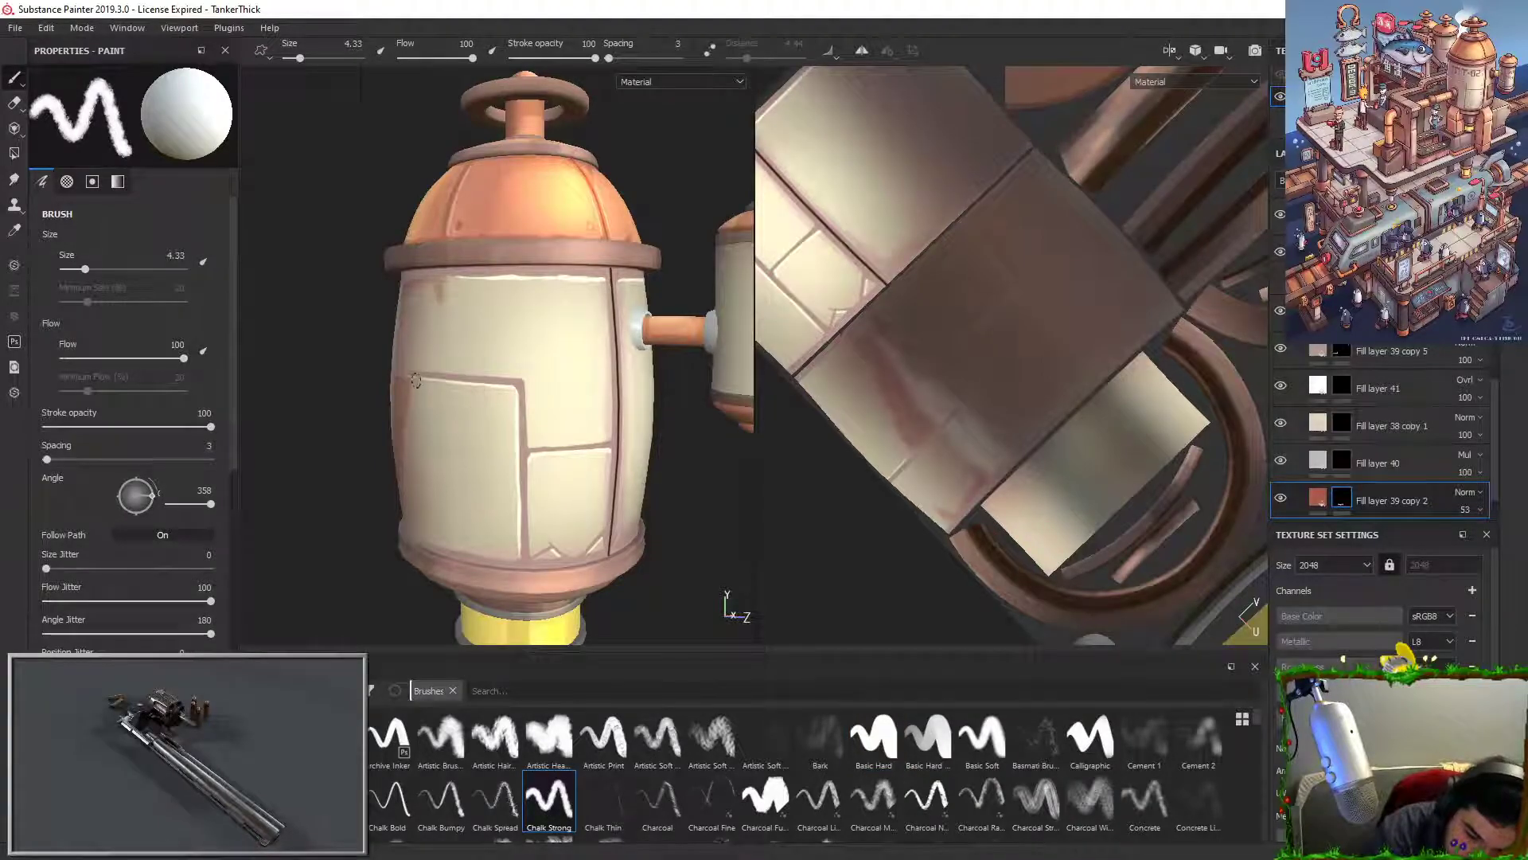
left_click_drag(407, 385, 406, 414)
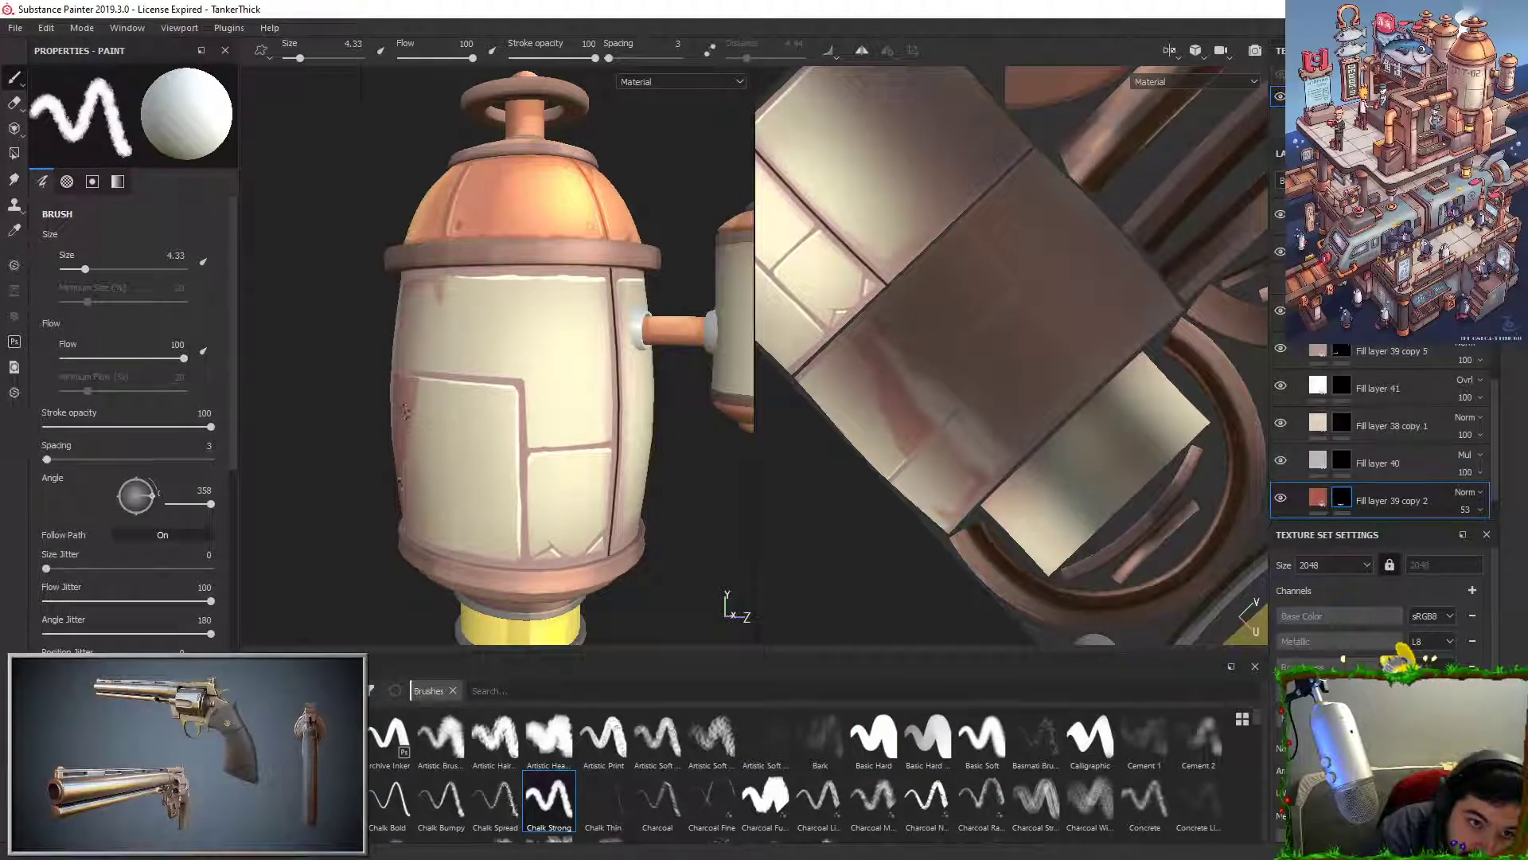
mouse_move(410, 454)
left_mouse_down()
mouse_move(428, 401)
mouse_move(422, 438)
left_mouse_up()
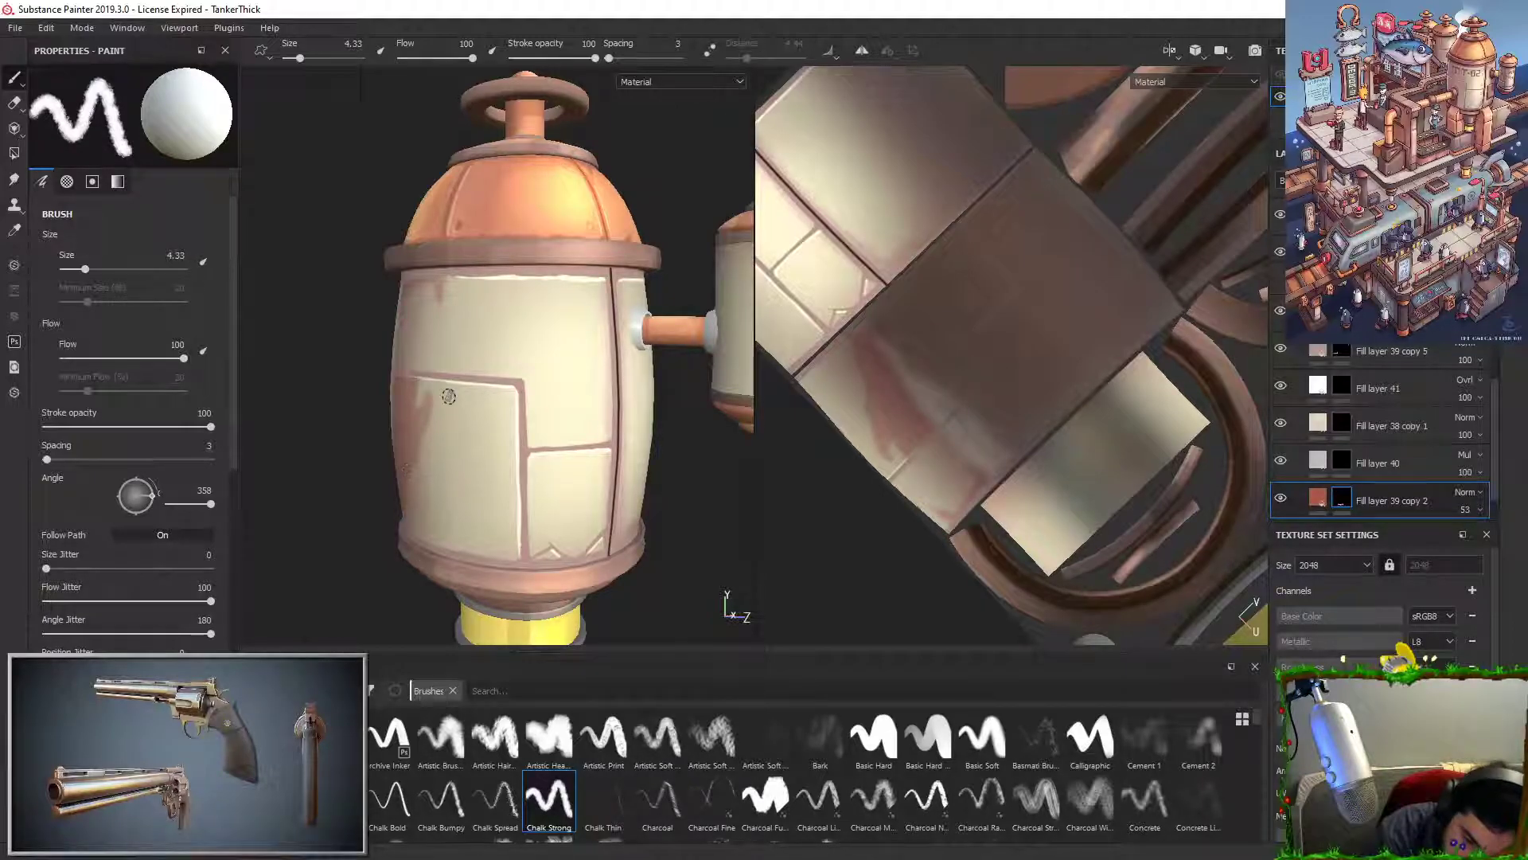
mouse_move(481, 386)
left_mouse_down()
mouse_move(518, 429)
mouse_move(507, 501)
left_mouse_up()
Step: Touch up the reddish weathering around the tall panel's upper corner and seam, and lower the opacity of Fill layer 39 copy 2 to about 38
key("x")
key("x")
mouse_move(532, 555)
left_mouse_down()
mouse_move(530, 473)
mouse_move(535, 554)
left_mouse_up()
key("x")
key("x")
mouse_move(503, 393)
left_mouse_down()
mouse_move(460, 386)
mouse_move(510, 407)
mouse_move(498, 390)
left_mouse_up()
key("x")
key("x")
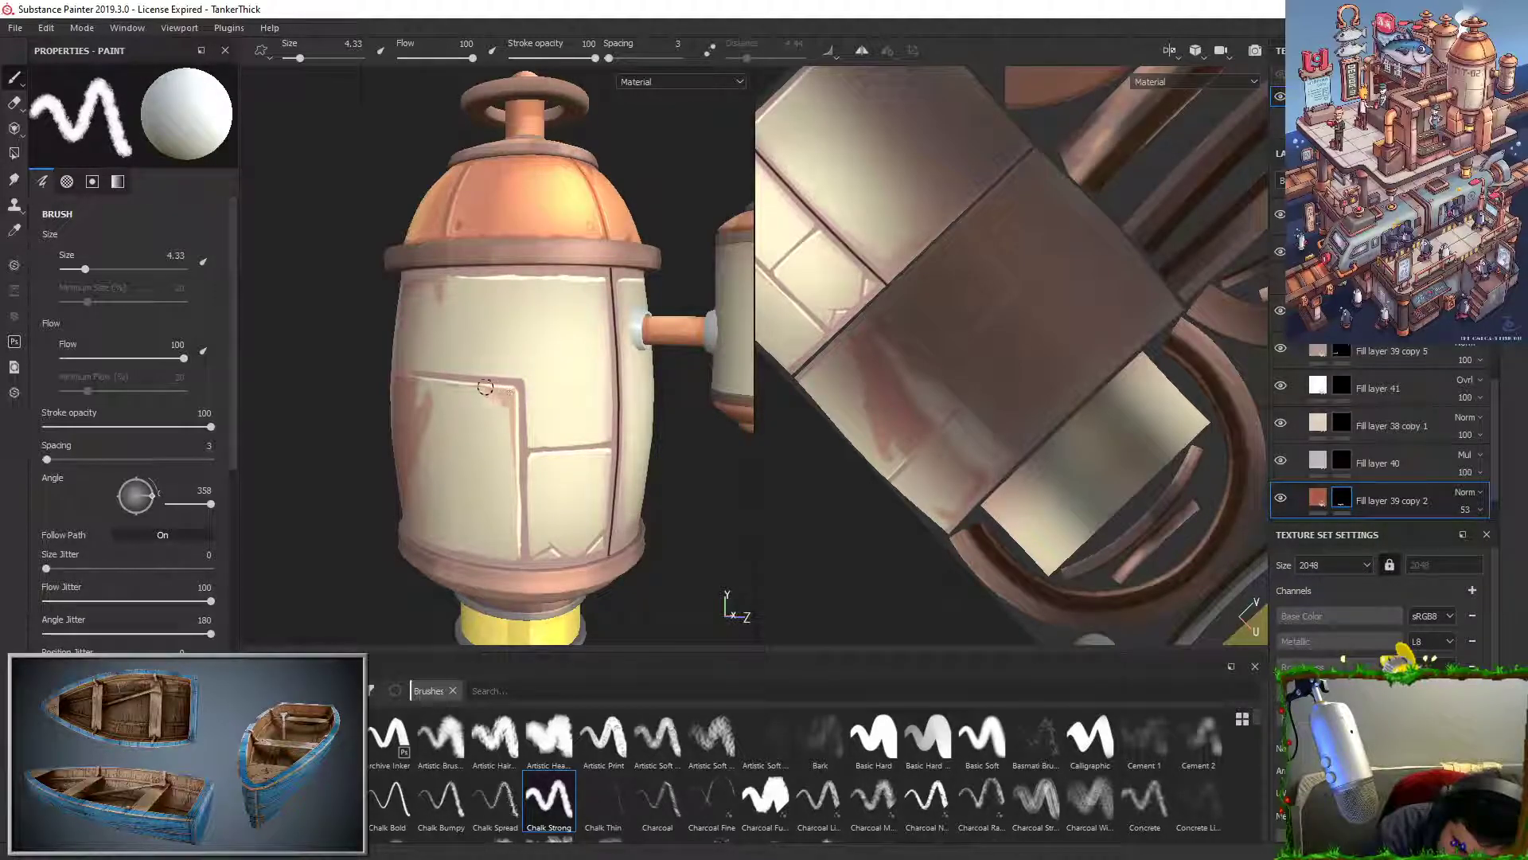
key("x")
key("ctrl+z")
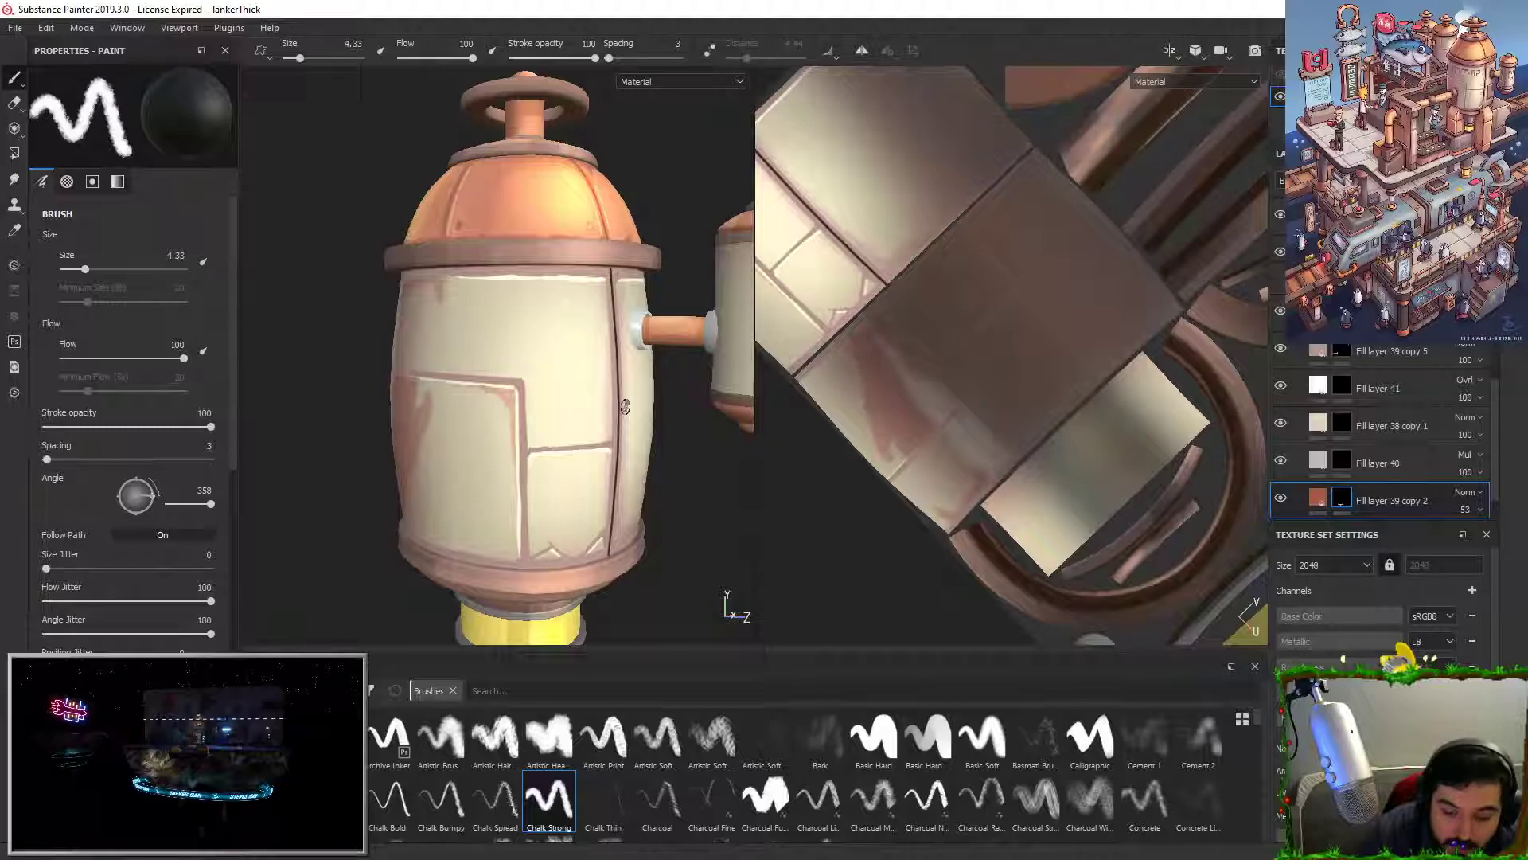
mouse_move(1488, 537)
left_mouse_down()
mouse_move(1519, 538)
mouse_move(1477, 537)
left_mouse_up()
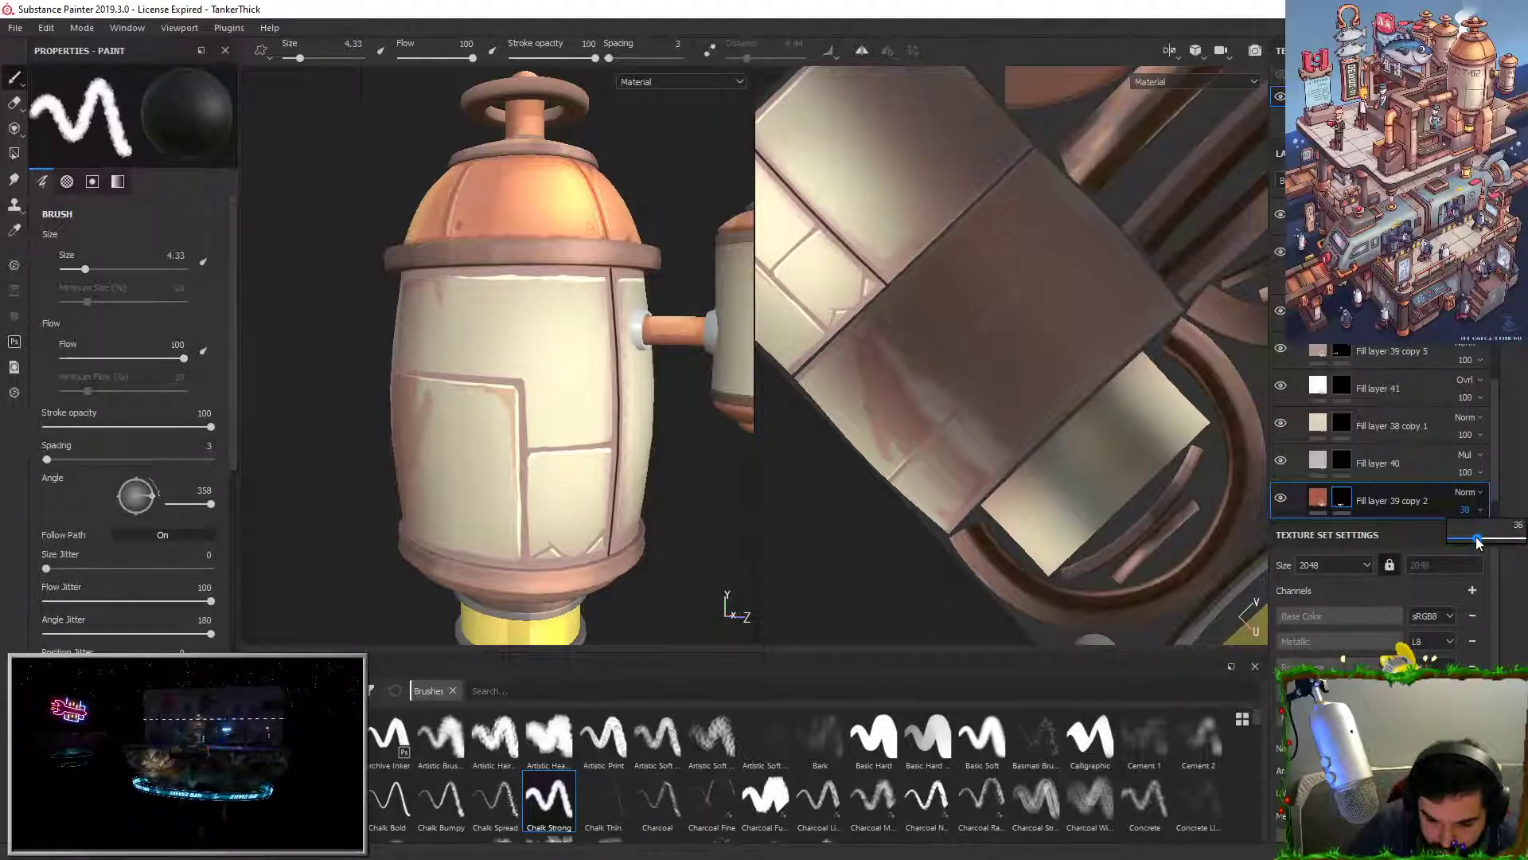
Step: Examine the weathering, seams and highlights on the tank body from different angles and distances
right_click_drag(745, 421, 593, 64, "alt")
left_click_drag(639, 248, 594, 206, "alt")
middle_click_drag(595, 206, 542, 172, "alt")
right_click_drag(542, 172, 636, 509, "alt")
middle_click_drag(637, 509, 655, 469, "alt")
left_click_drag(655, 469, 612, 441, "alt")
right_click_drag(623, 380, 660, 398, "alt")
left_click_drag(661, 398, 623, 307, "alt")
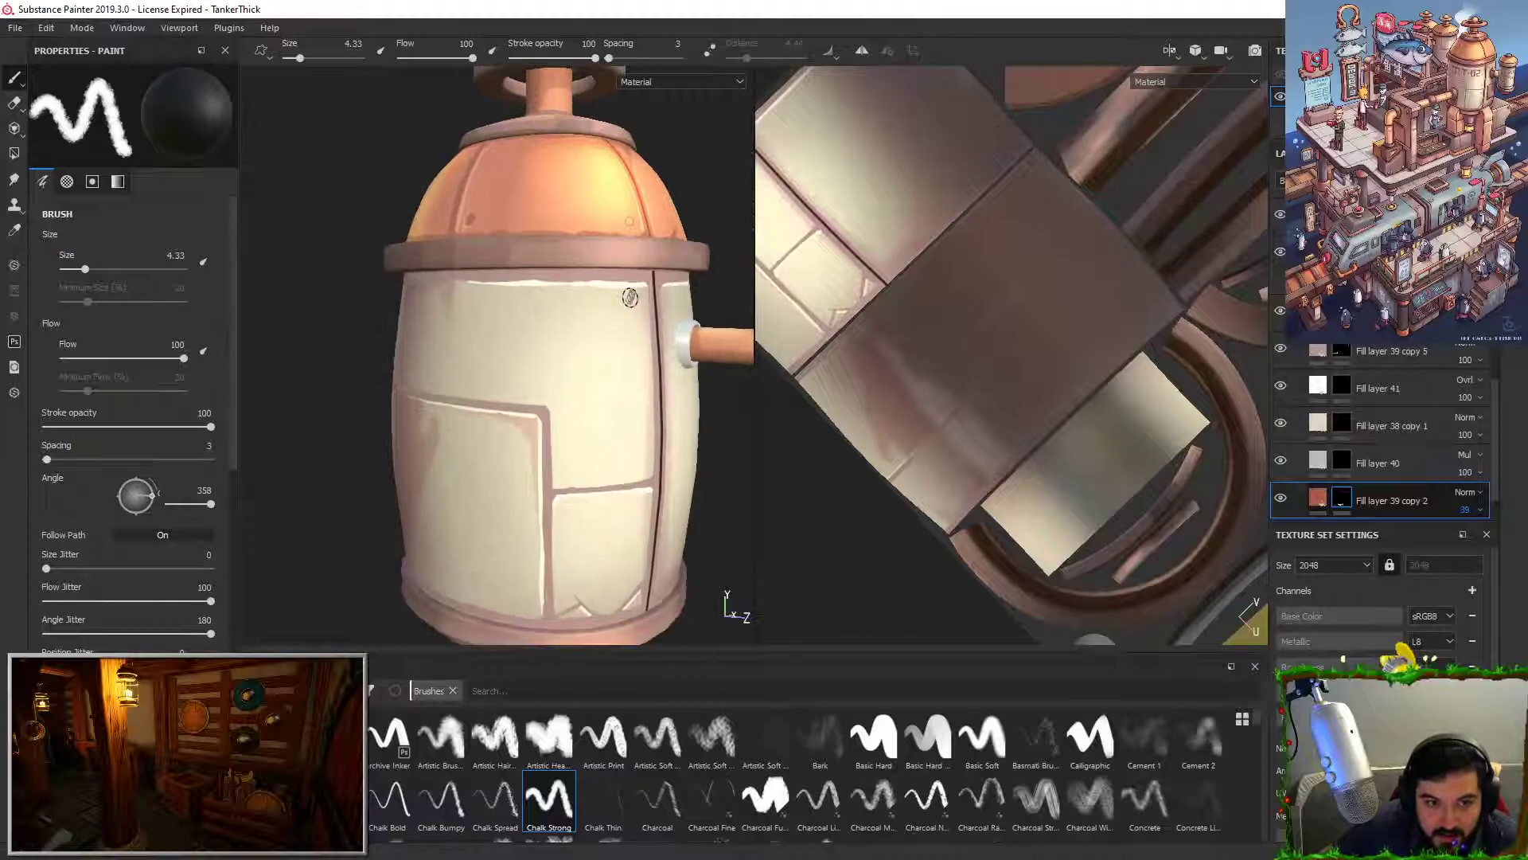
middle_click_drag(629, 280, 631, 244, "alt")
right_click_drag(632, 244, 616, 229, "alt")
Step: Check the fill layers by toggling their visibility, and delete Fill layer 39 copy 6 and the neighbouring unneeded layers
scroll(1393, 456, "up", 3)
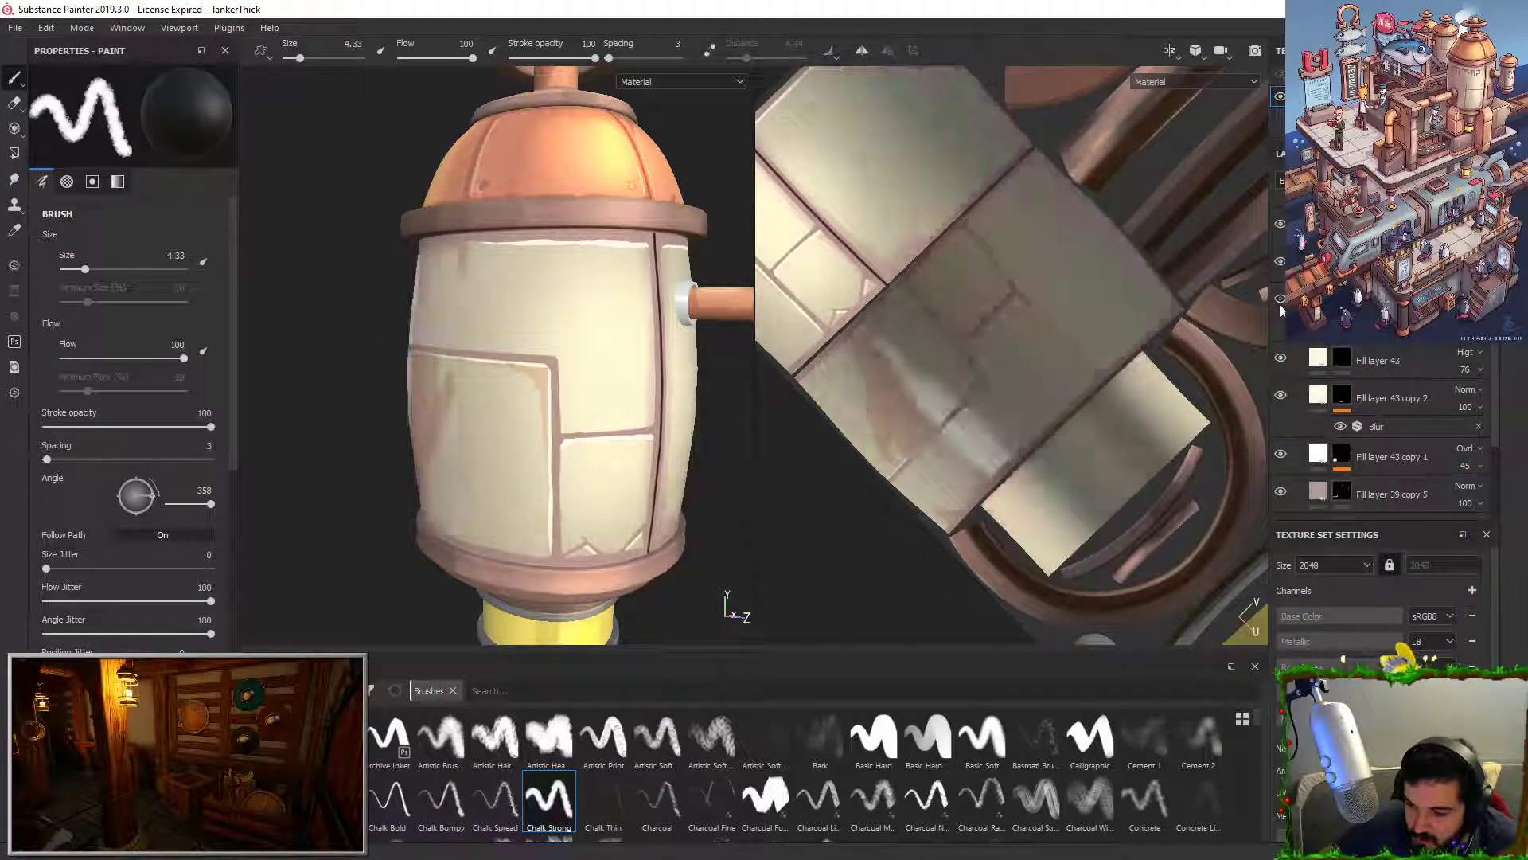
scroll(1279, 313, "up", 2)
left_click(1280, 255)
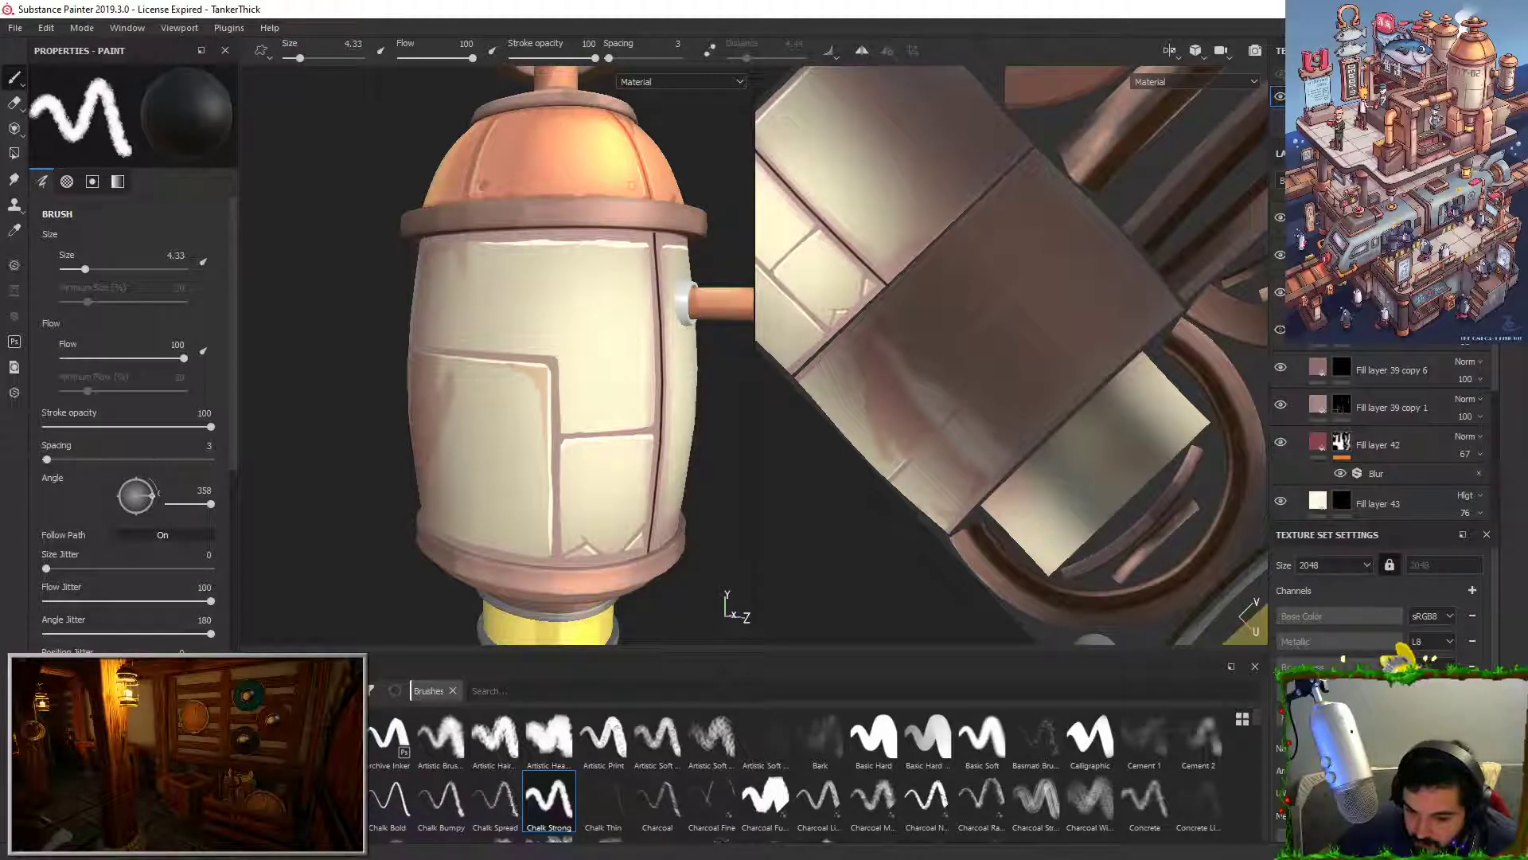
left_click(1280, 368)
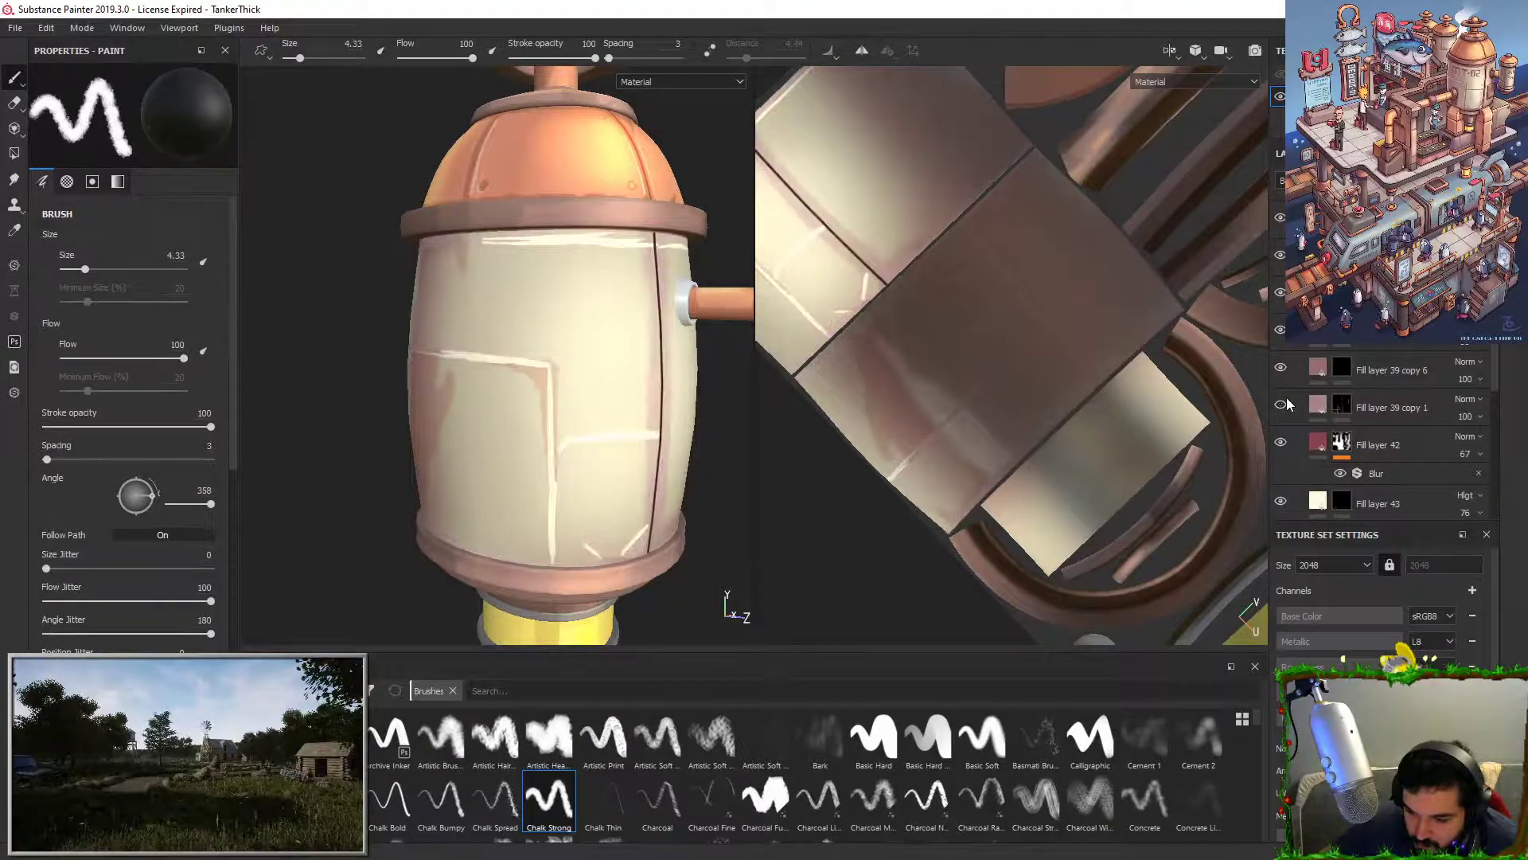
right_click(1389, 410)
key("Escape")
left_click(1380, 371)
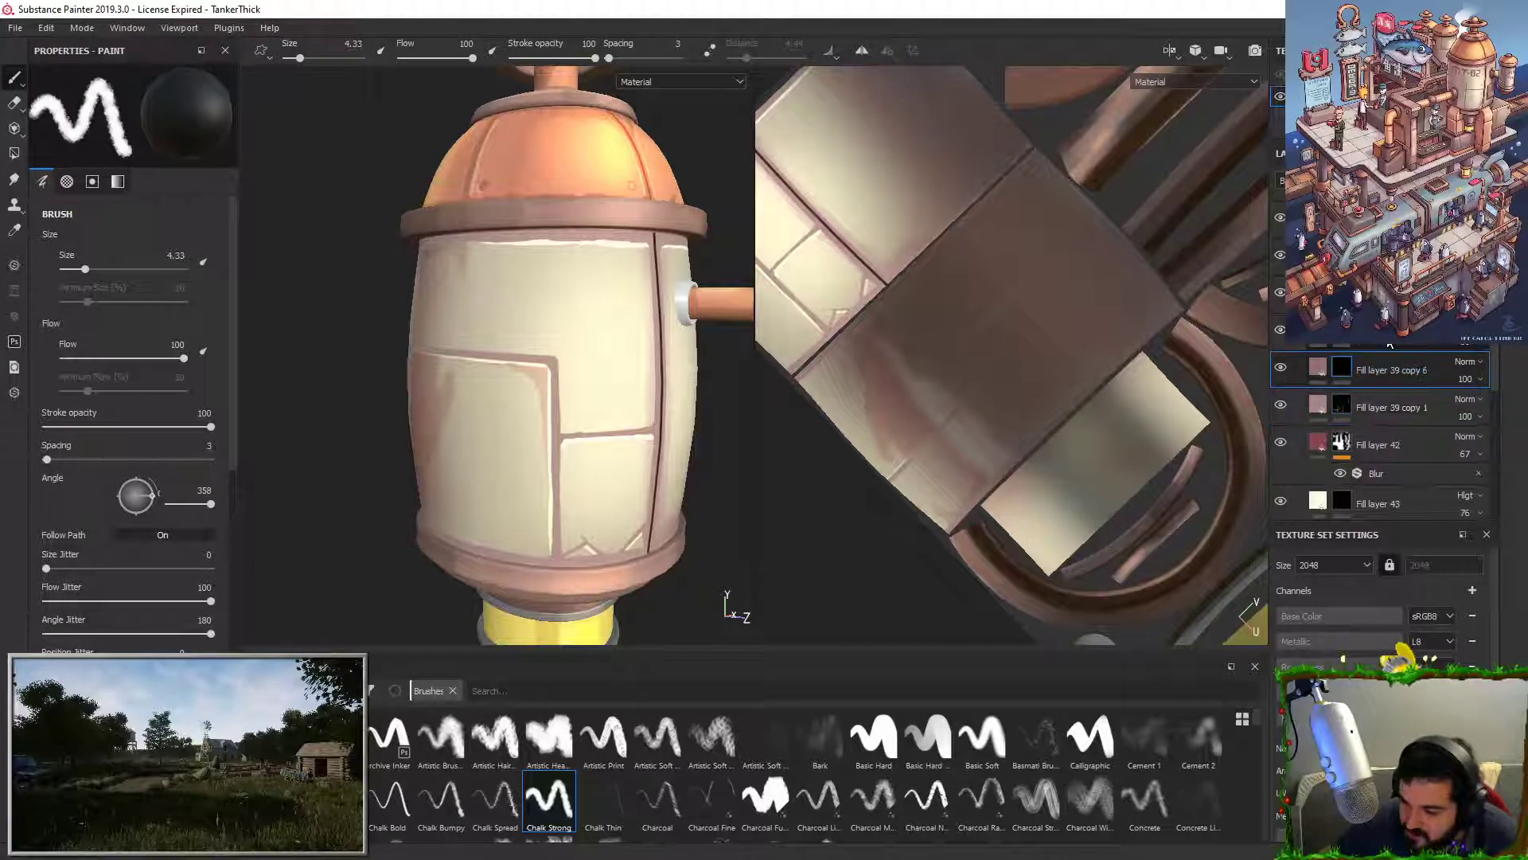
key("Delete")
left_click(1390, 343)
key("Delete")
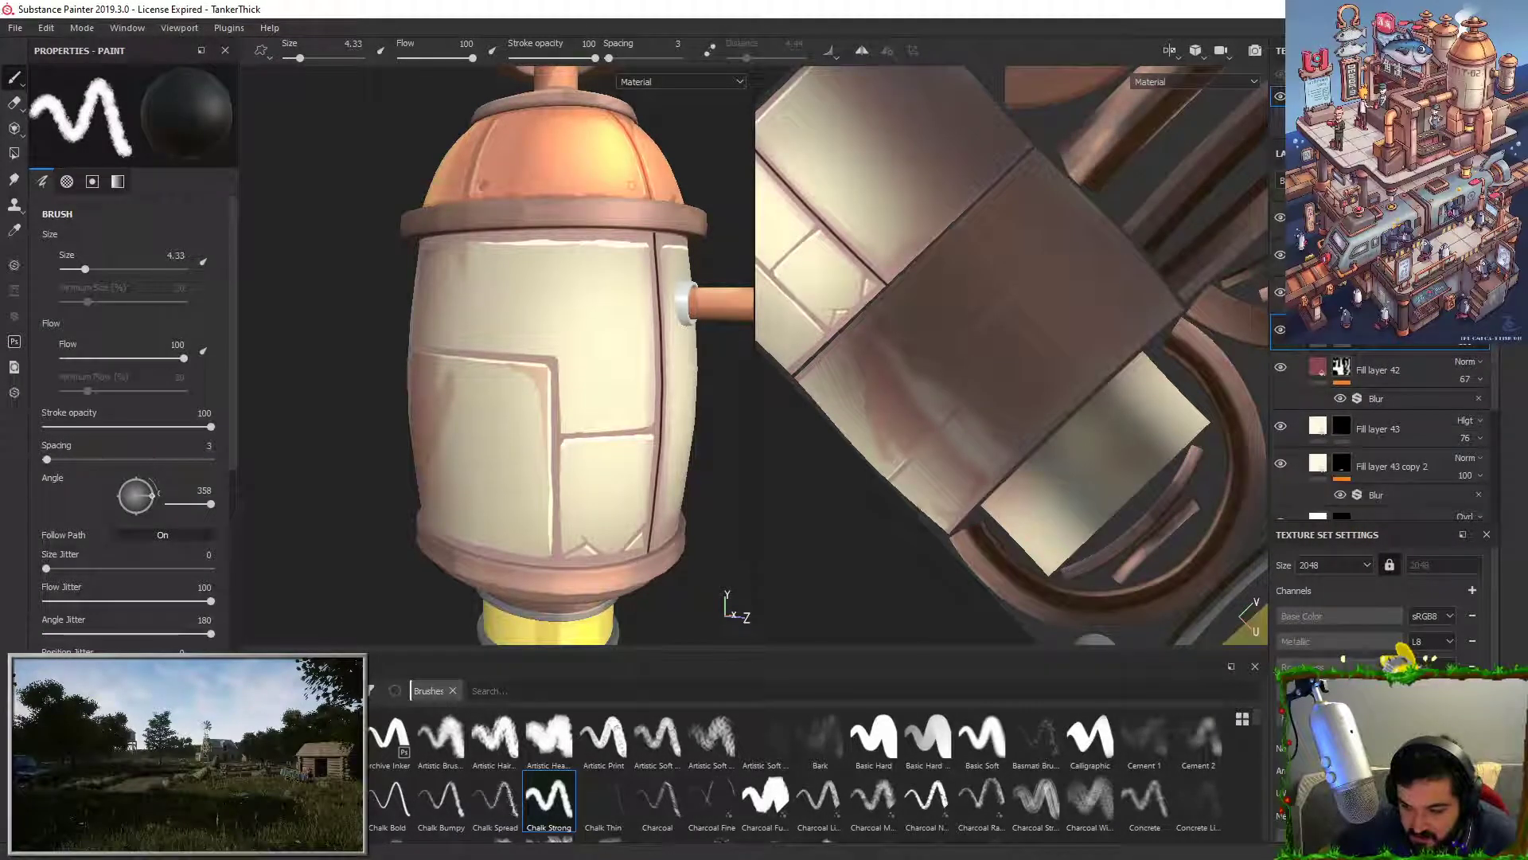
key("Delete")
Step: Duplicate a seam-colored fill layer with a cleared mask and set the copy's base color to dark red-brown, RGB 0.222, 0.111, 0.110
right_click(1381, 294)
key("Escape")
key("ctrl+d")
right_click(1343, 293)
left_click(1364, 438)
key("x")
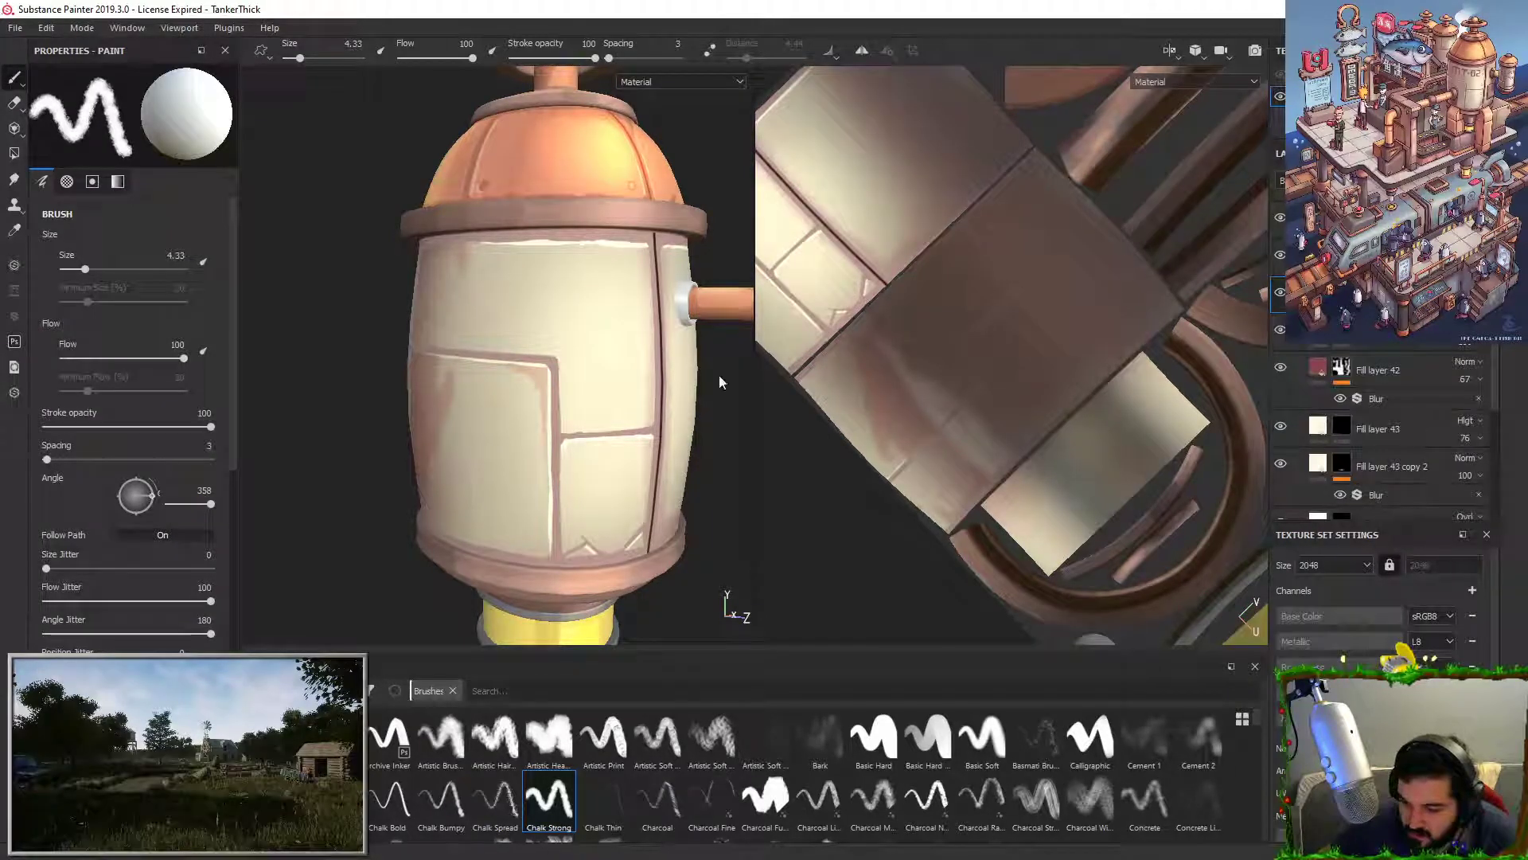
left_click(158, 465)
left_click_drag(362, 542, 332, 588)
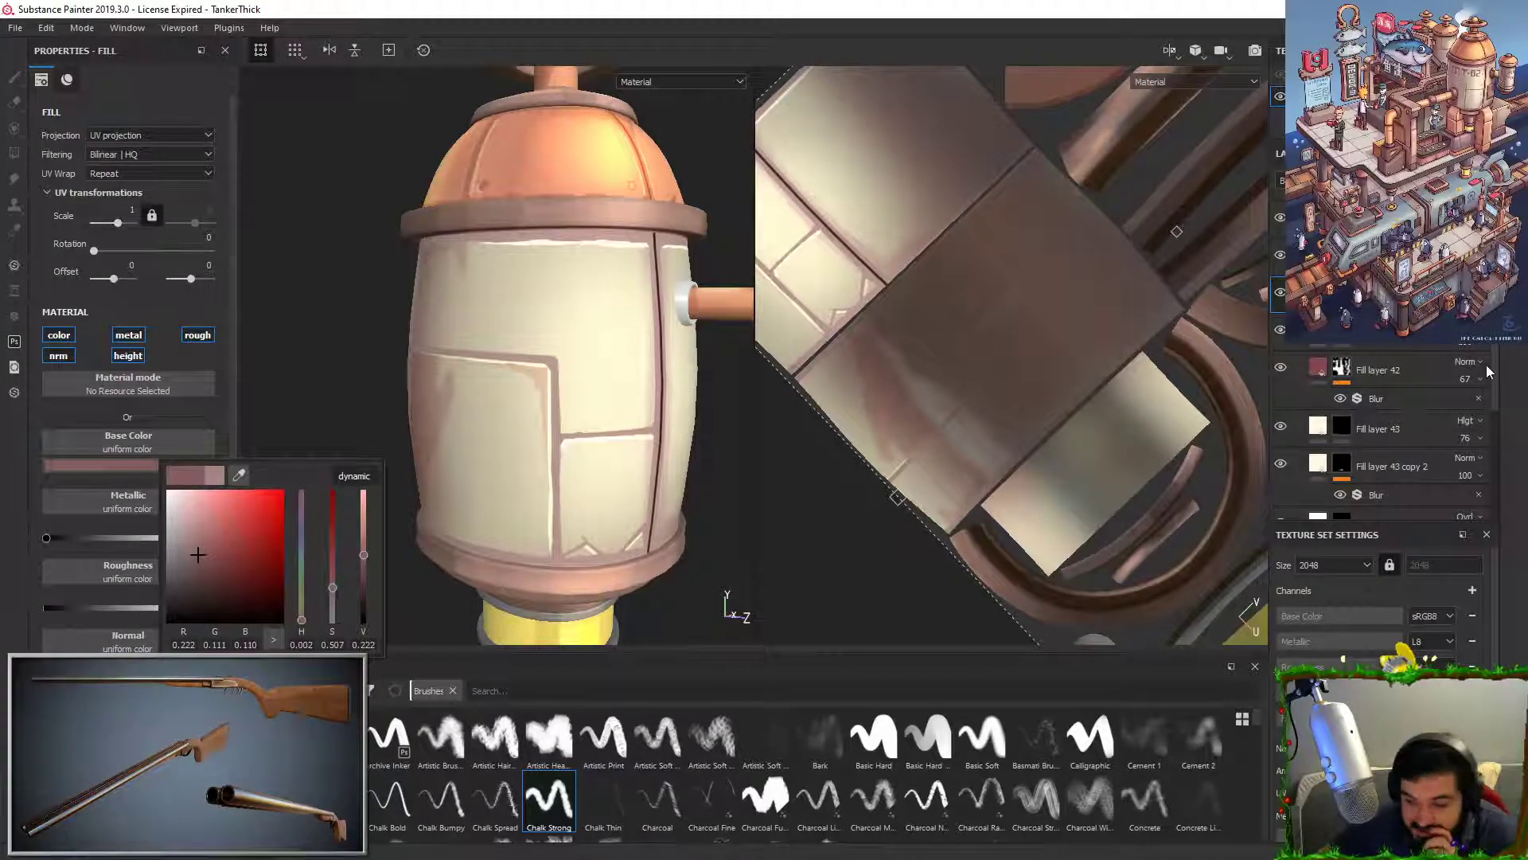
Step: Choose the Basic Hard brush for the new layer's mask and try a vertical stroke on the tank's upper panel
left_click(1342, 294)
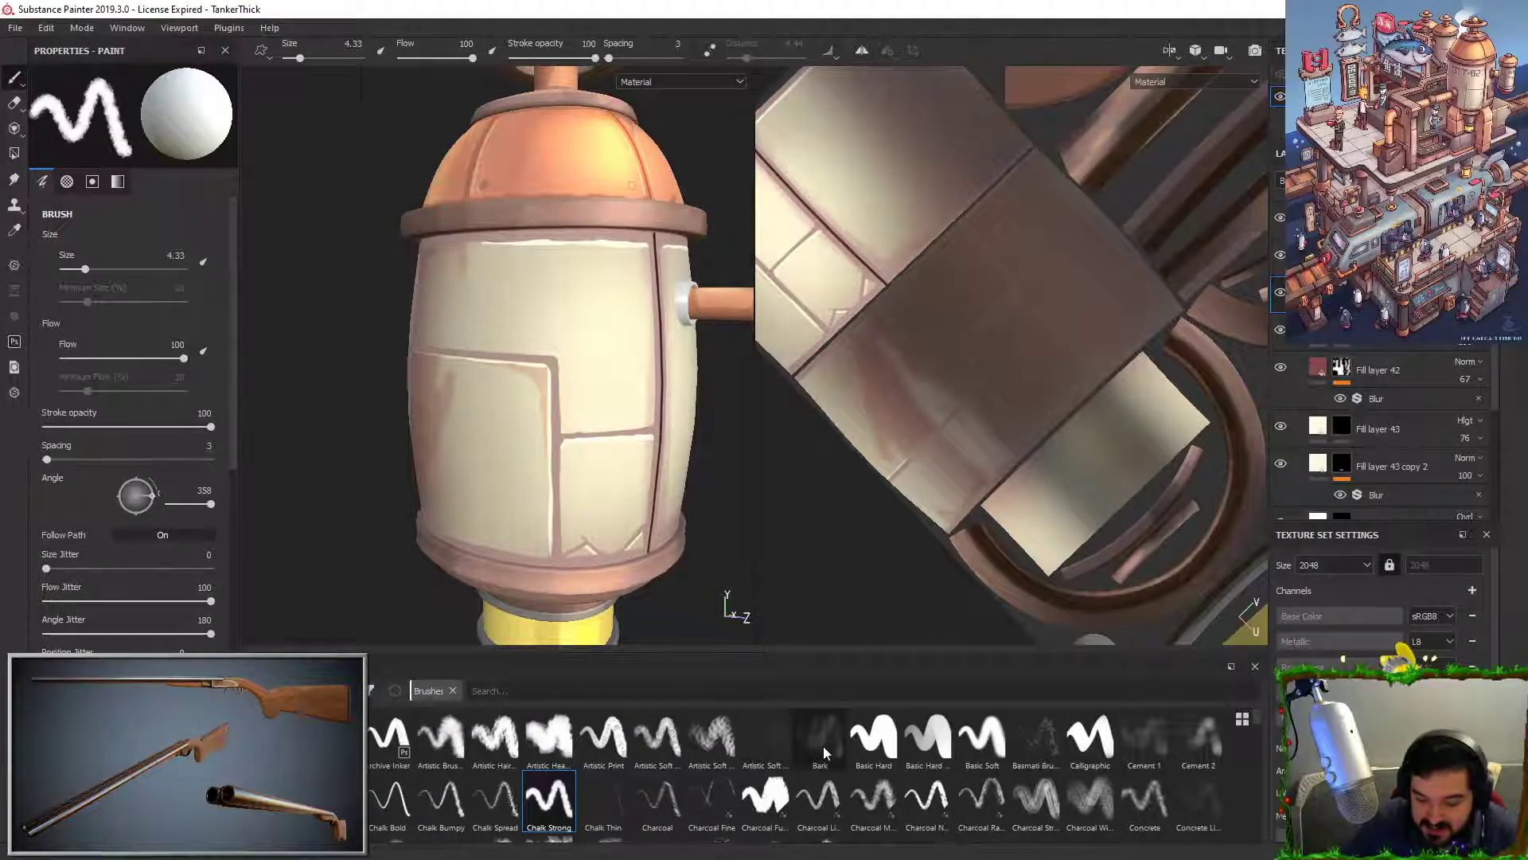
left_click(873, 737)
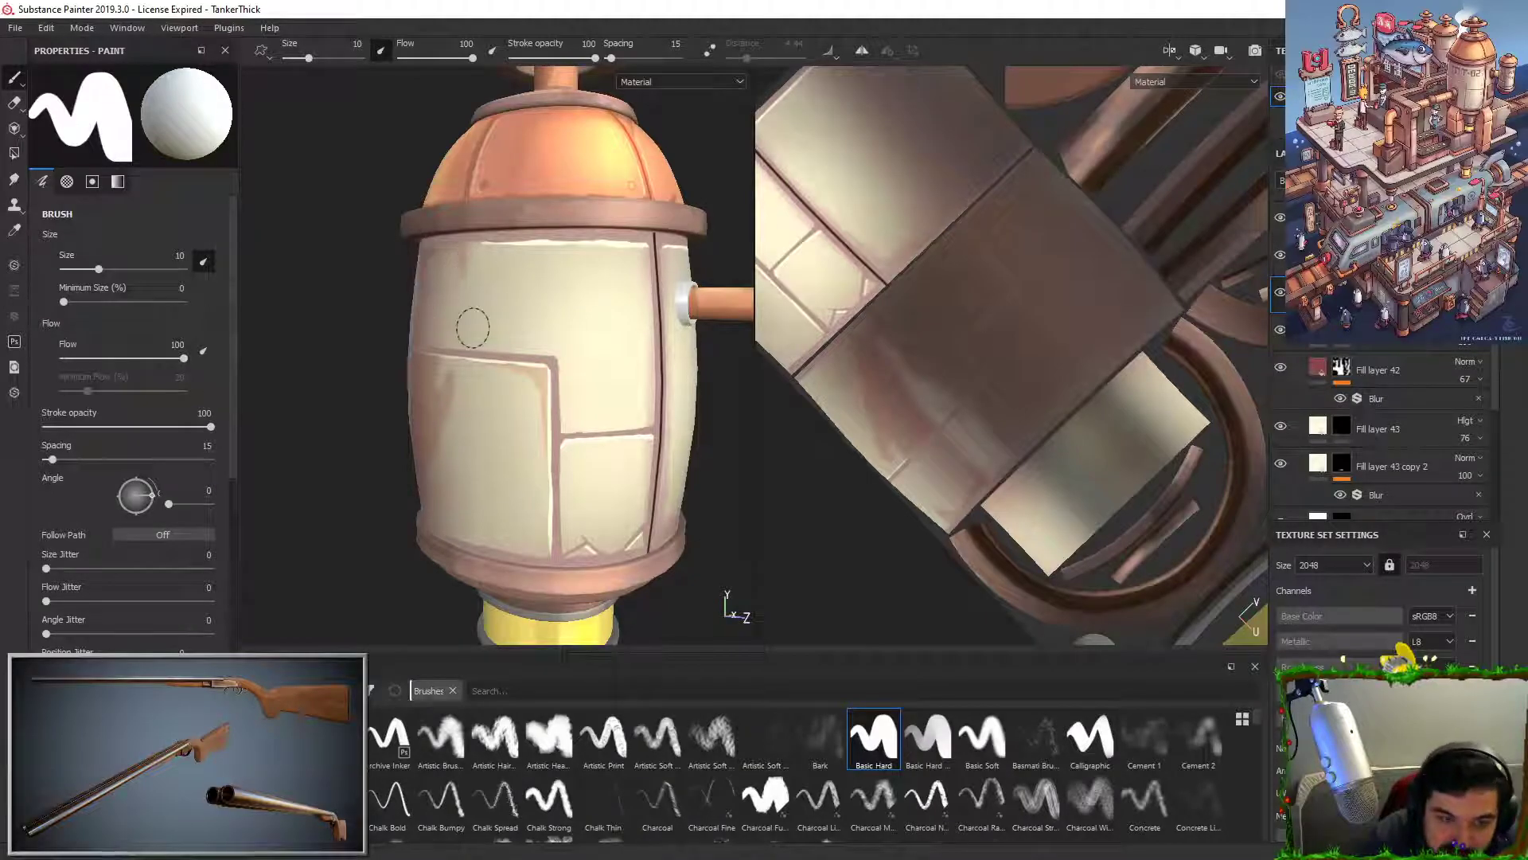
left_click_drag(483, 279, 484, 316)
key("ctrl+z")
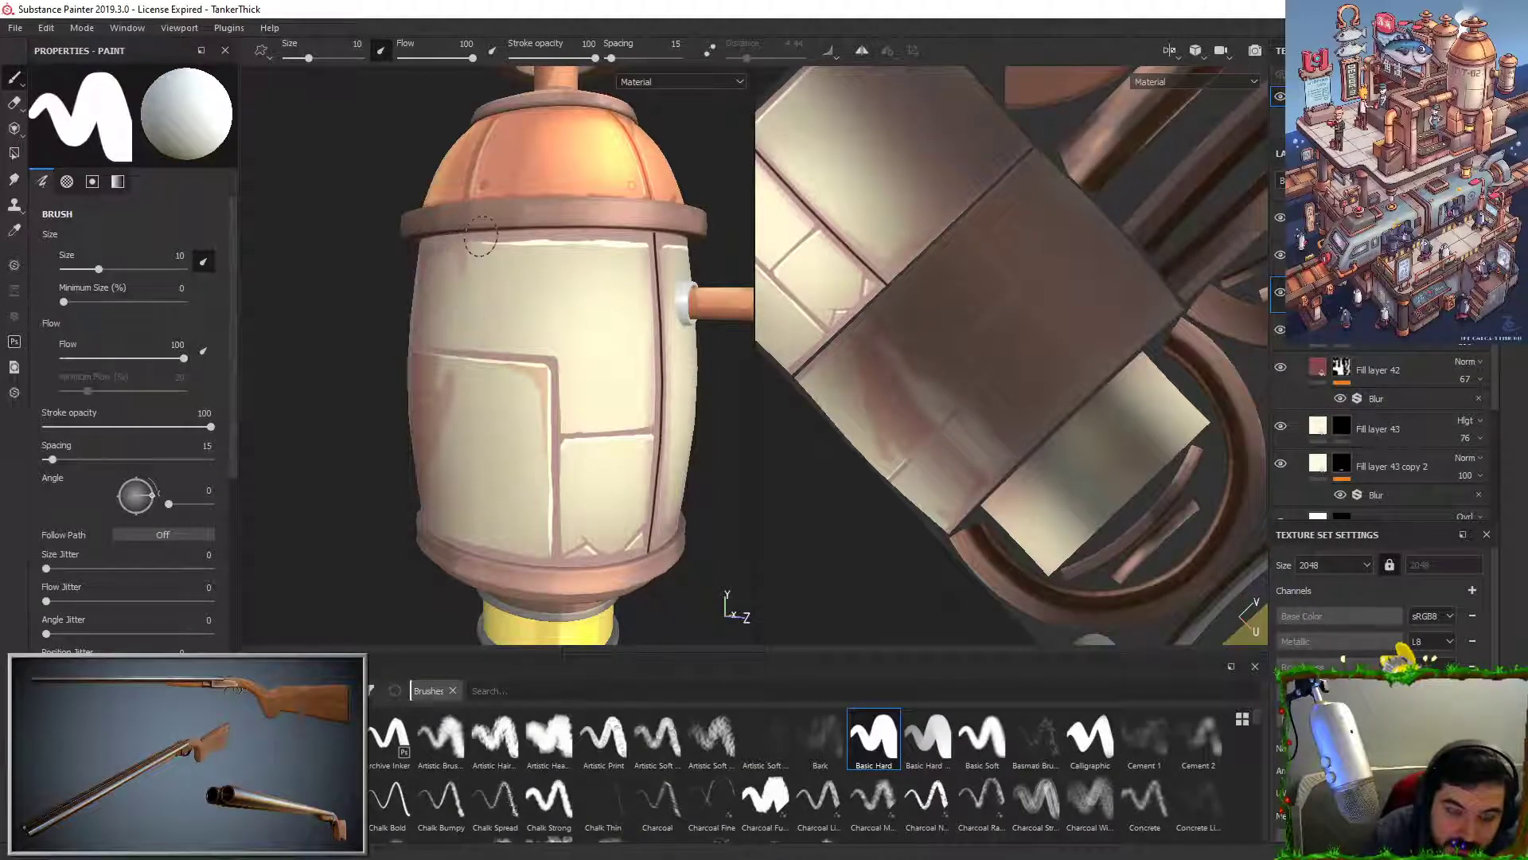
left_click_drag(694, 177, 725, 253, "alt")
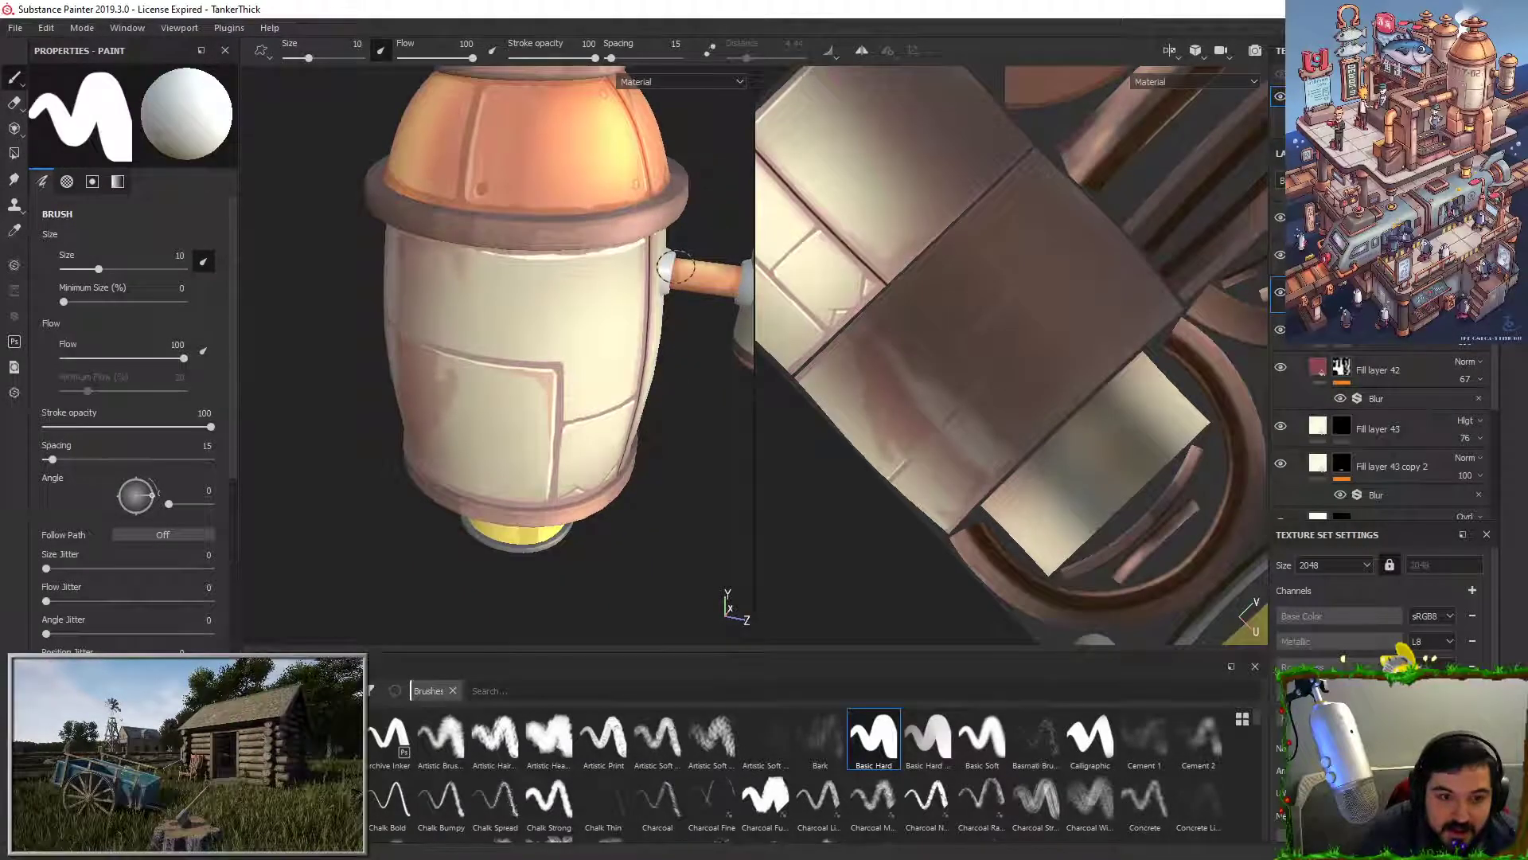
left_click_drag(658, 418, 652, 398, "alt")
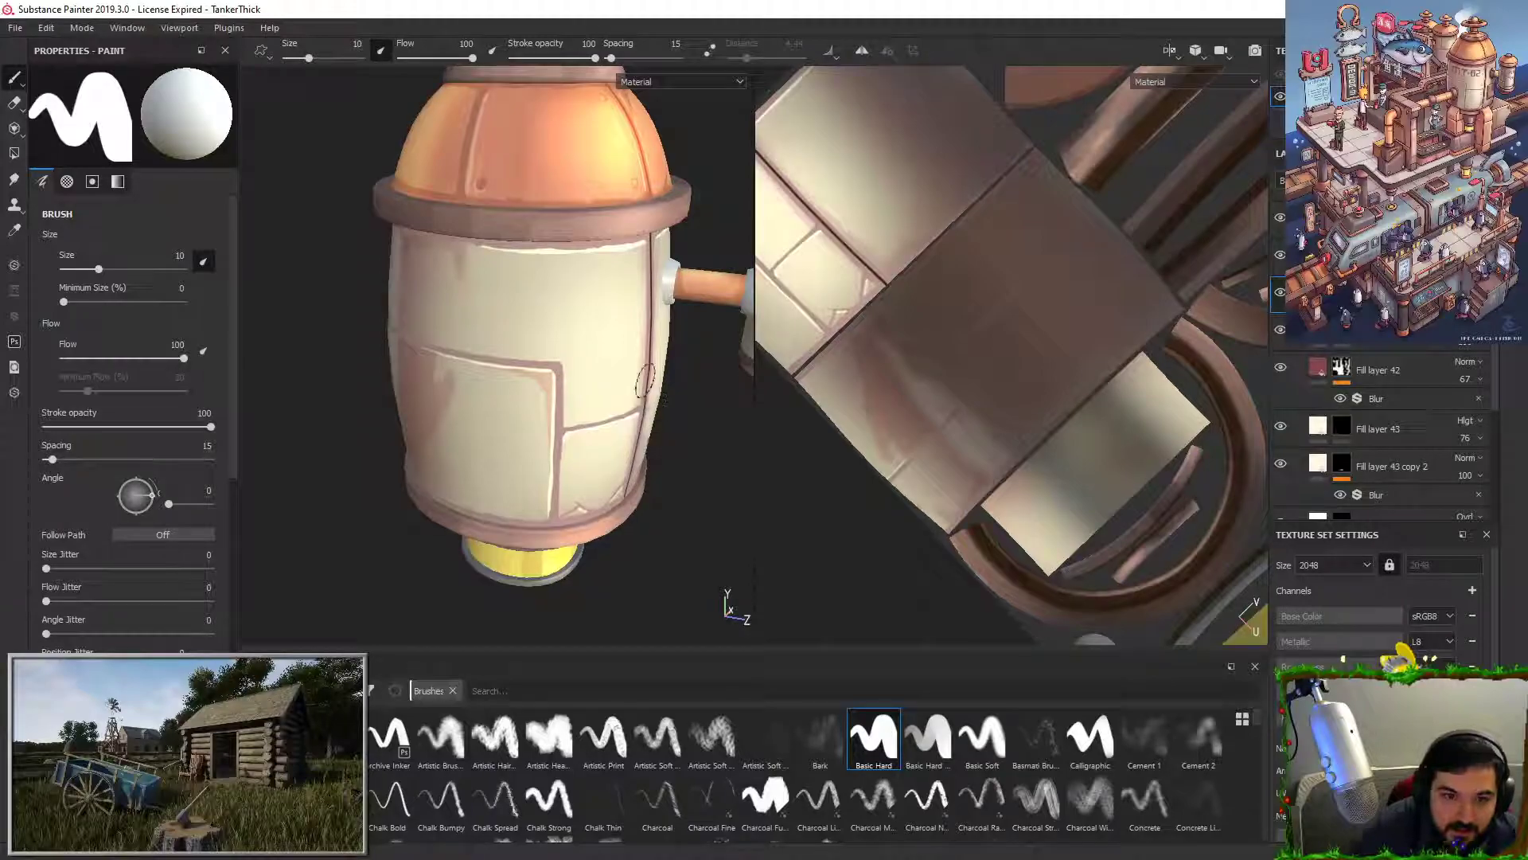
mouse_move(516, 251)
left_mouse_down("alt")
mouse_move(477, 255)
mouse_move(500, 288)
mouse_move(504, 273)
mouse_move(584, 321)
left_mouse_up("alt")
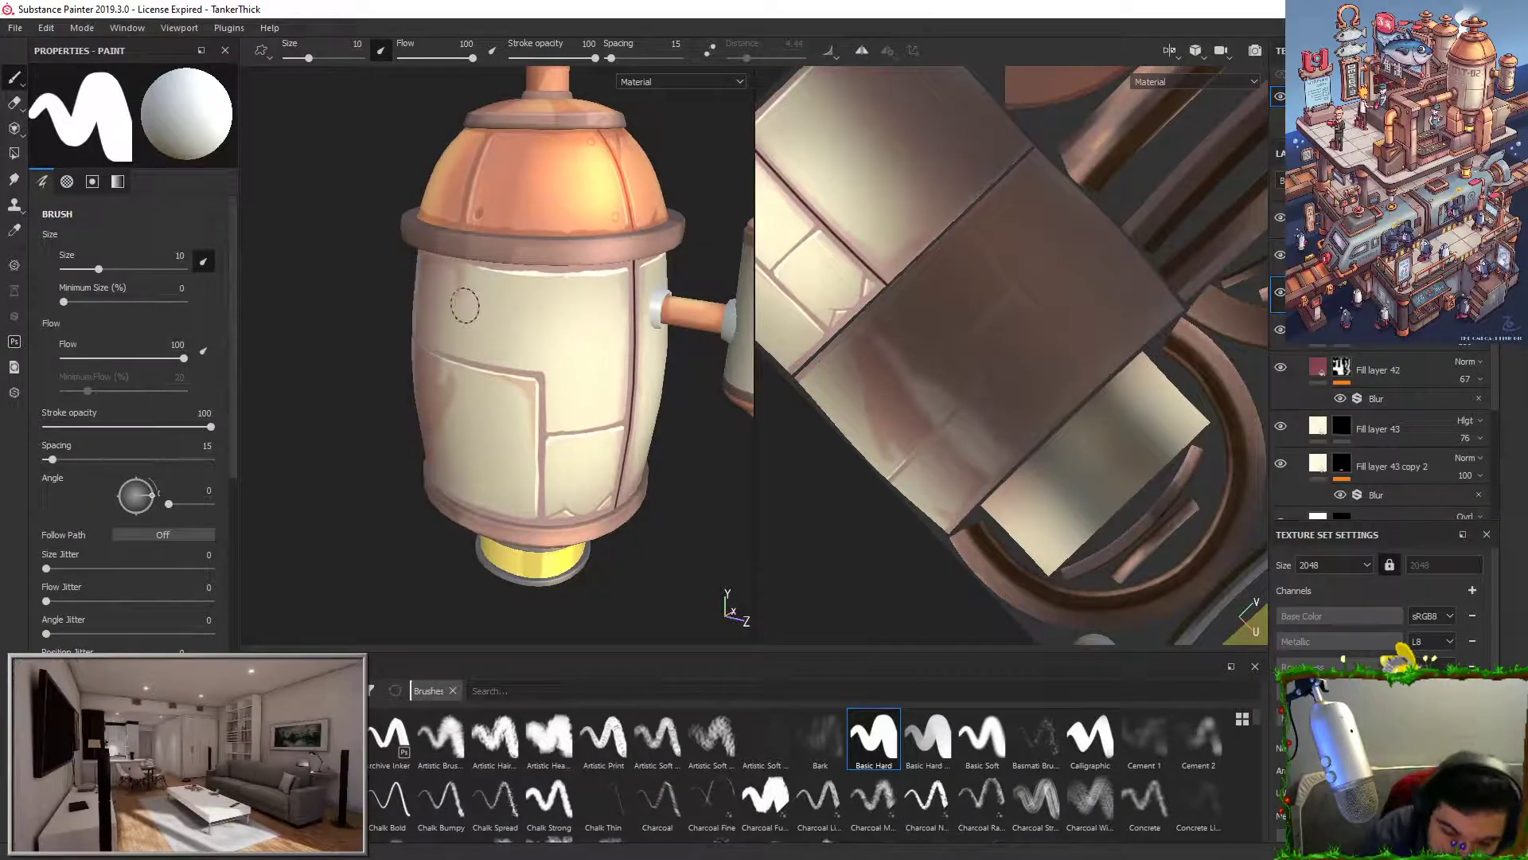
Step: Turn off pen pressure for the brush size, reduce the size to about 1.65, and undo the test stroke on the upper panel
left_click(205, 265)
left_click_drag(99, 269, 76, 267)
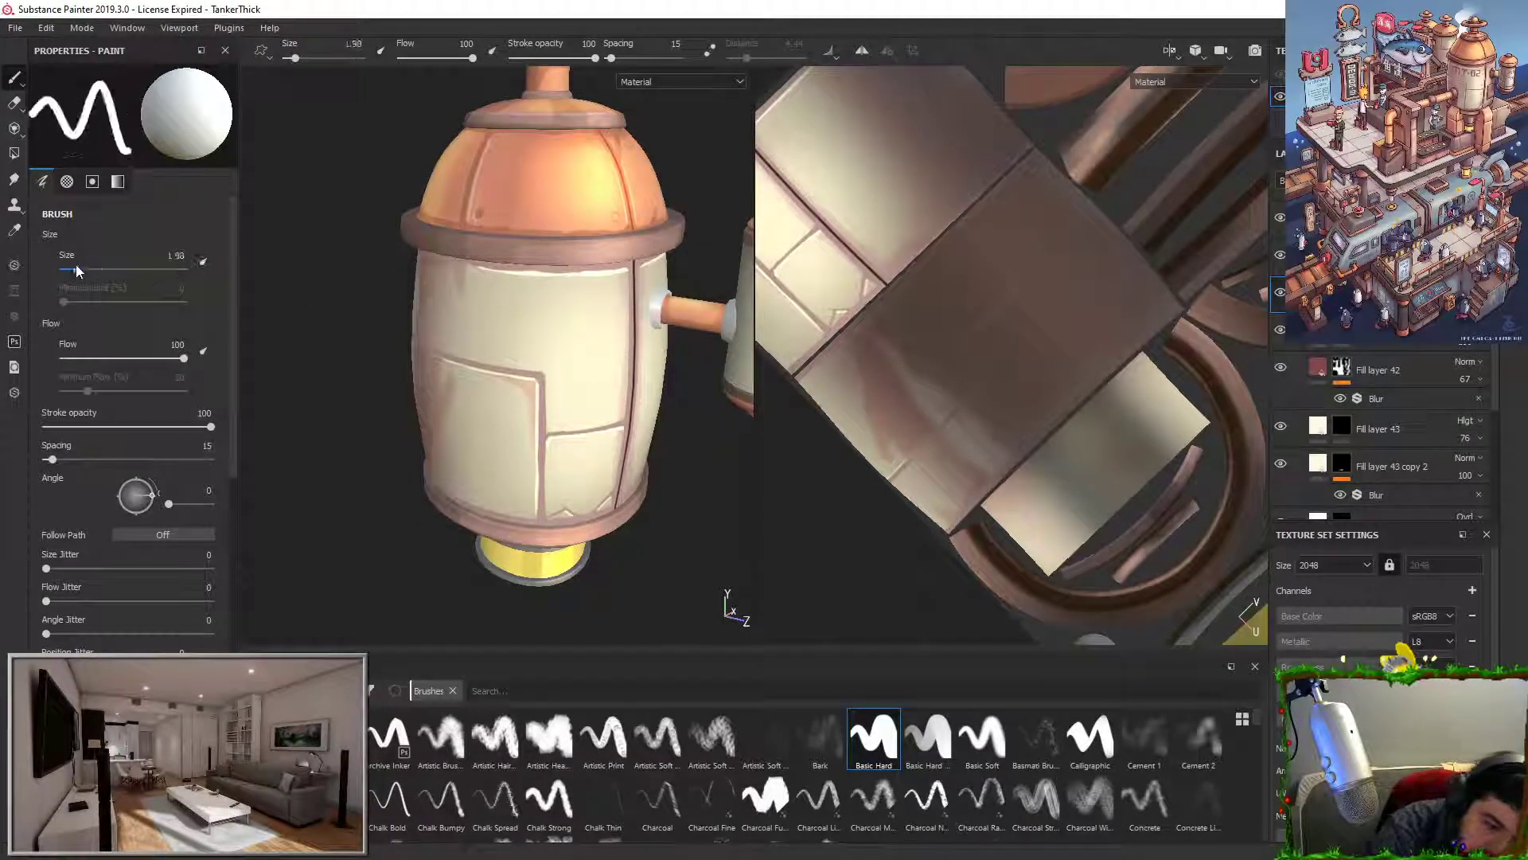
mouse_move(471, 300)
left_mouse_down()
mouse_move(471, 346)
mouse_move(475, 329)
left_mouse_up()
key("ctrl+z")
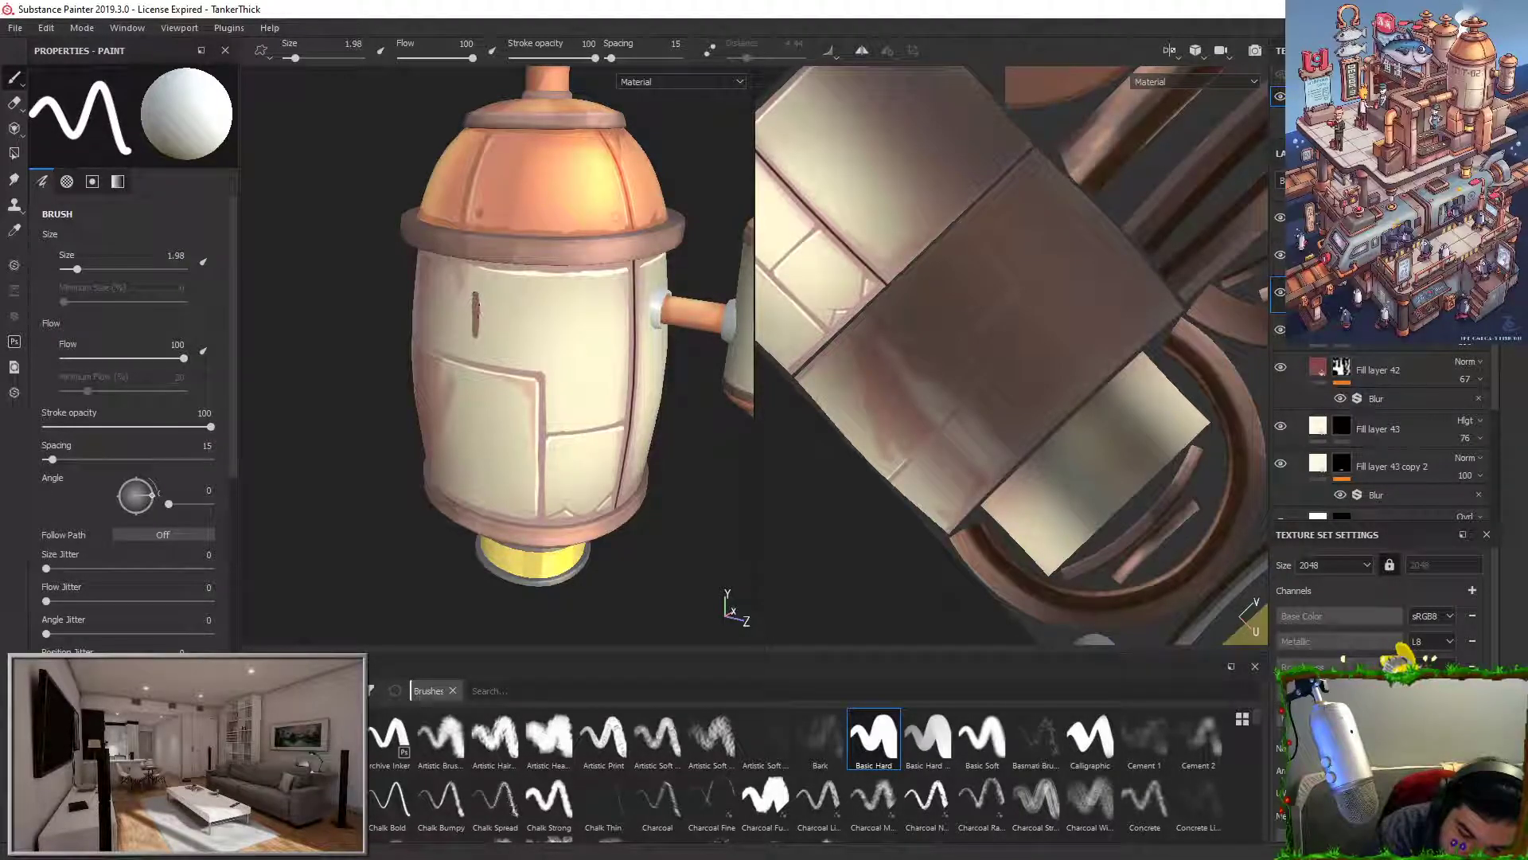
left_click(188, 255)
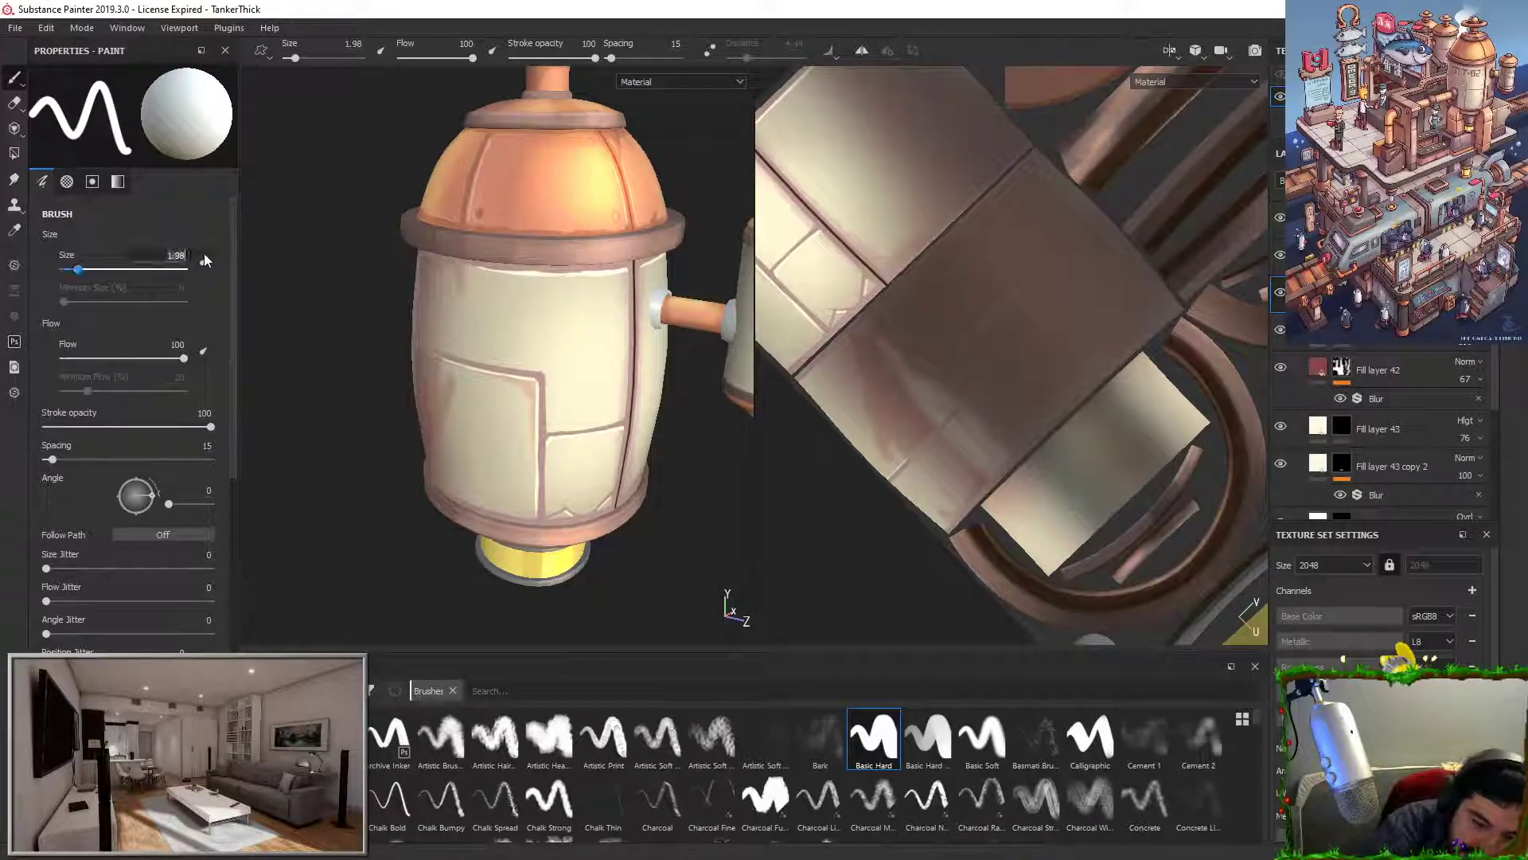
type("1")
key("Return")
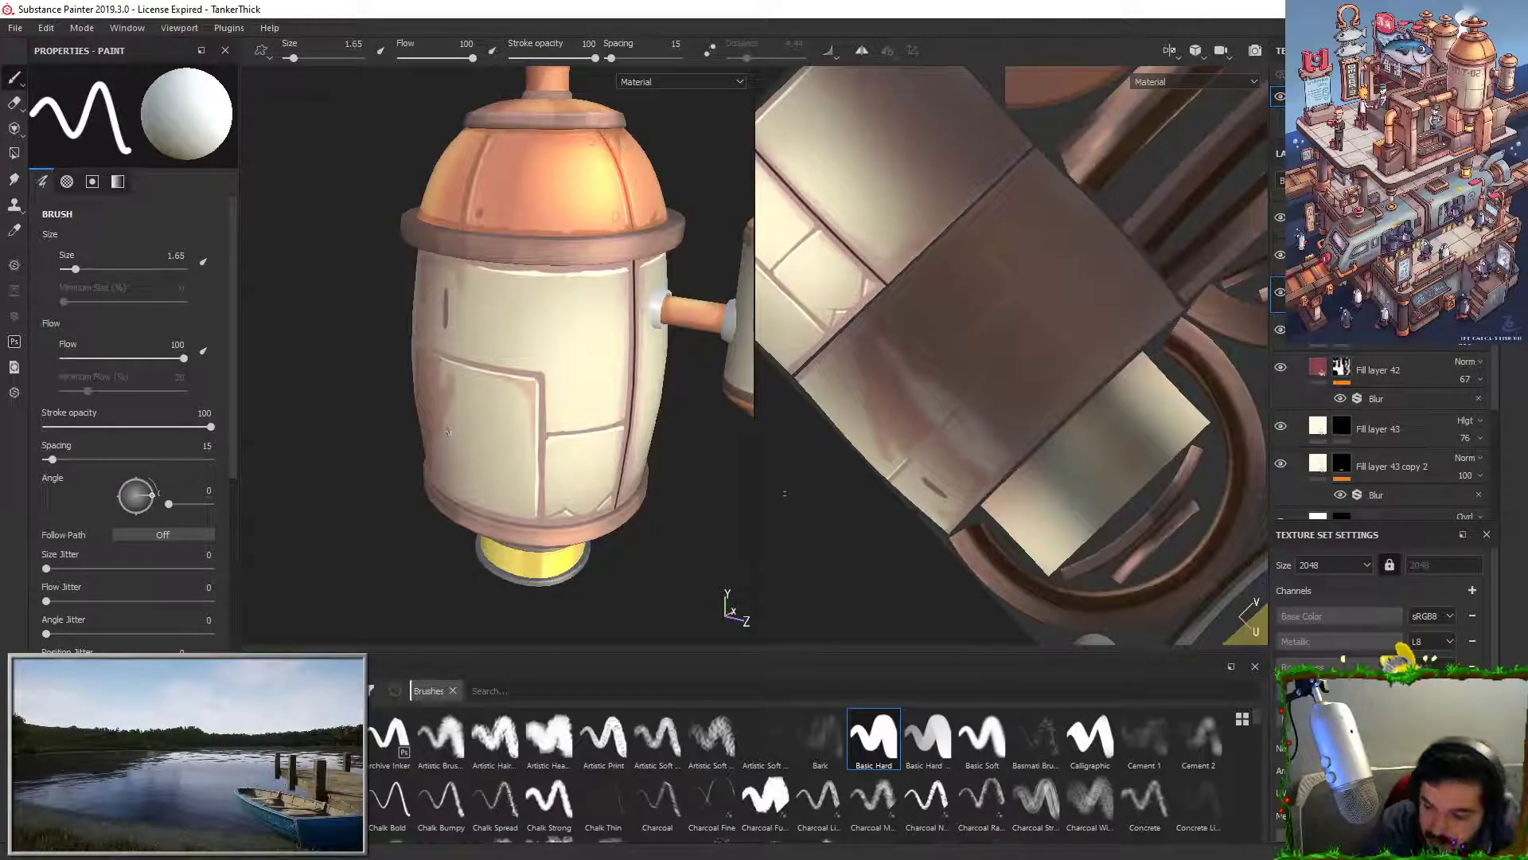
Step: Undo the single test strokes and paint a dark, blocky letter M on the tank's upper panel
left_click_drag(1046, 427, 1018, 406, "alt")
left_click_drag(1194, 392, 1102, 396, "alt")
middle_click_drag(1102, 396, 1046, 191, "alt")
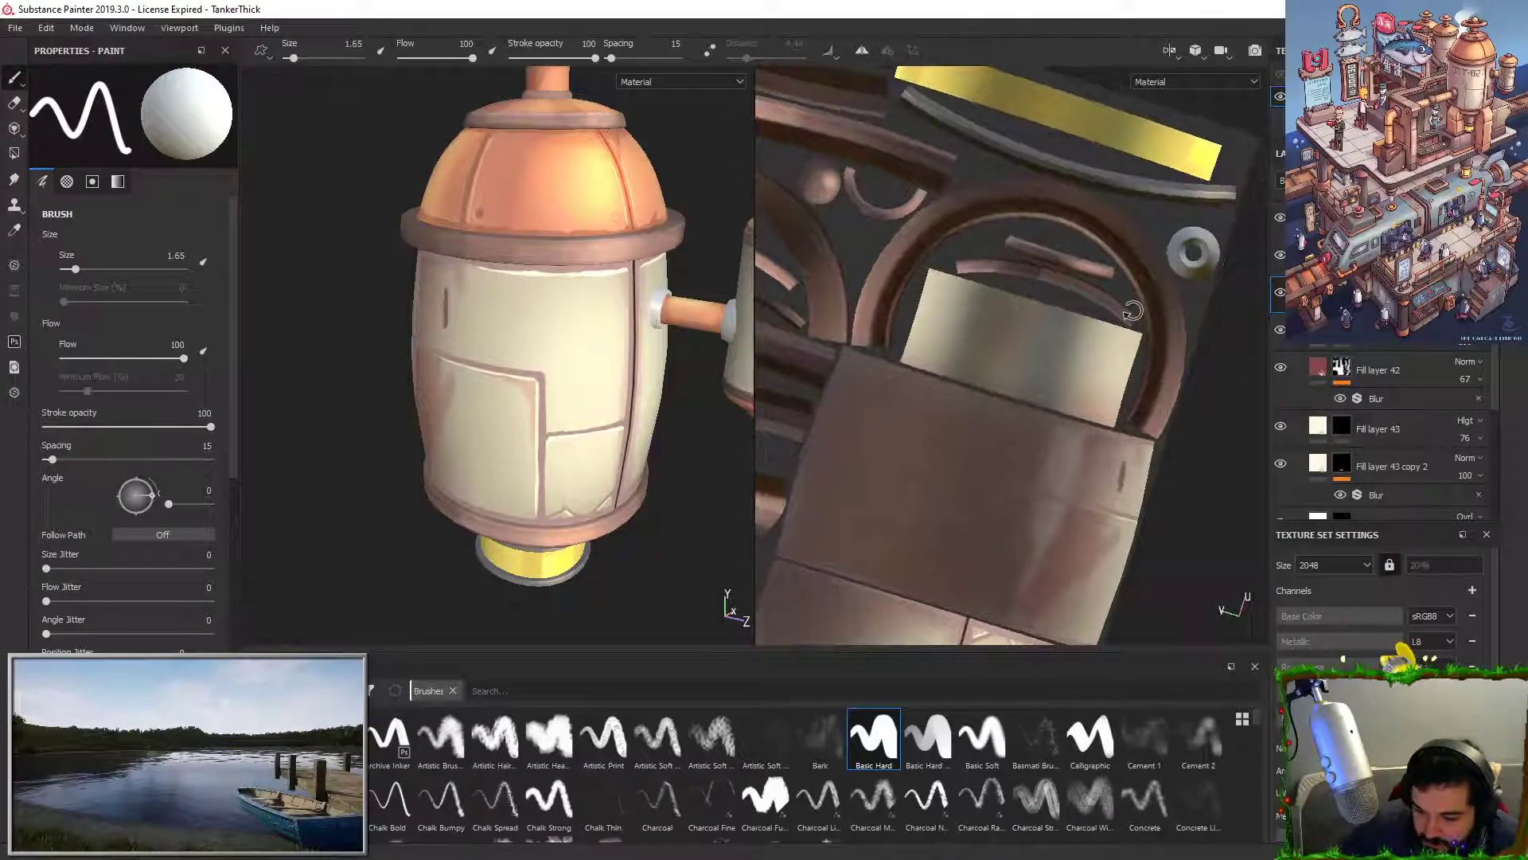
left_click_drag(1136, 313, 1074, 302, "alt+shift")
middle_click_drag(1106, 502, 1073, 374, "alt")
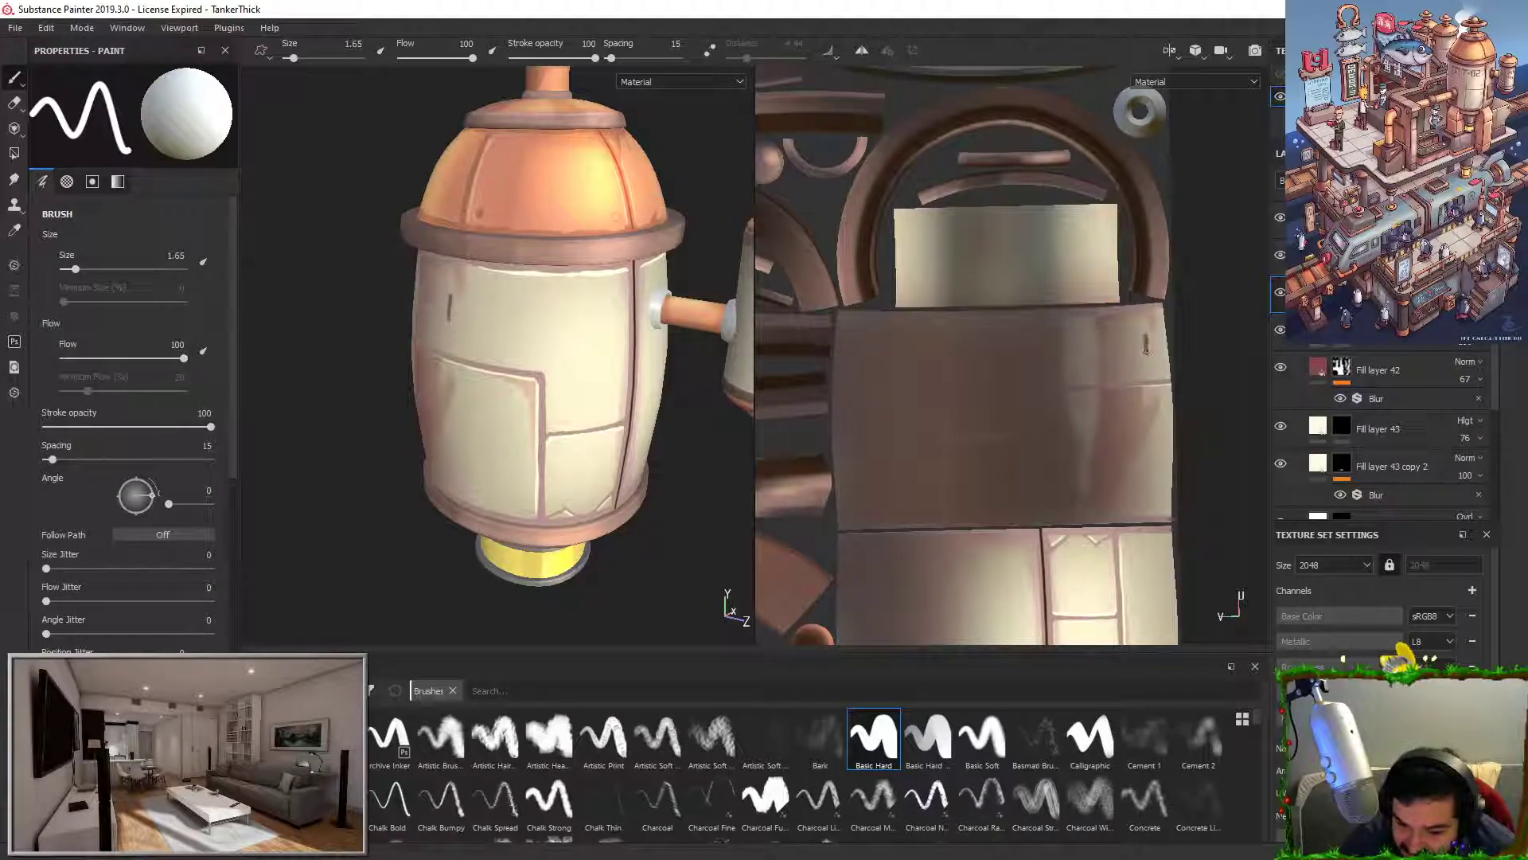
mouse_move(623, 578)
left_mouse_down("alt")
mouse_move(728, 525)
mouse_move(666, 522)
left_mouse_up("alt")
key("ctrl+z")
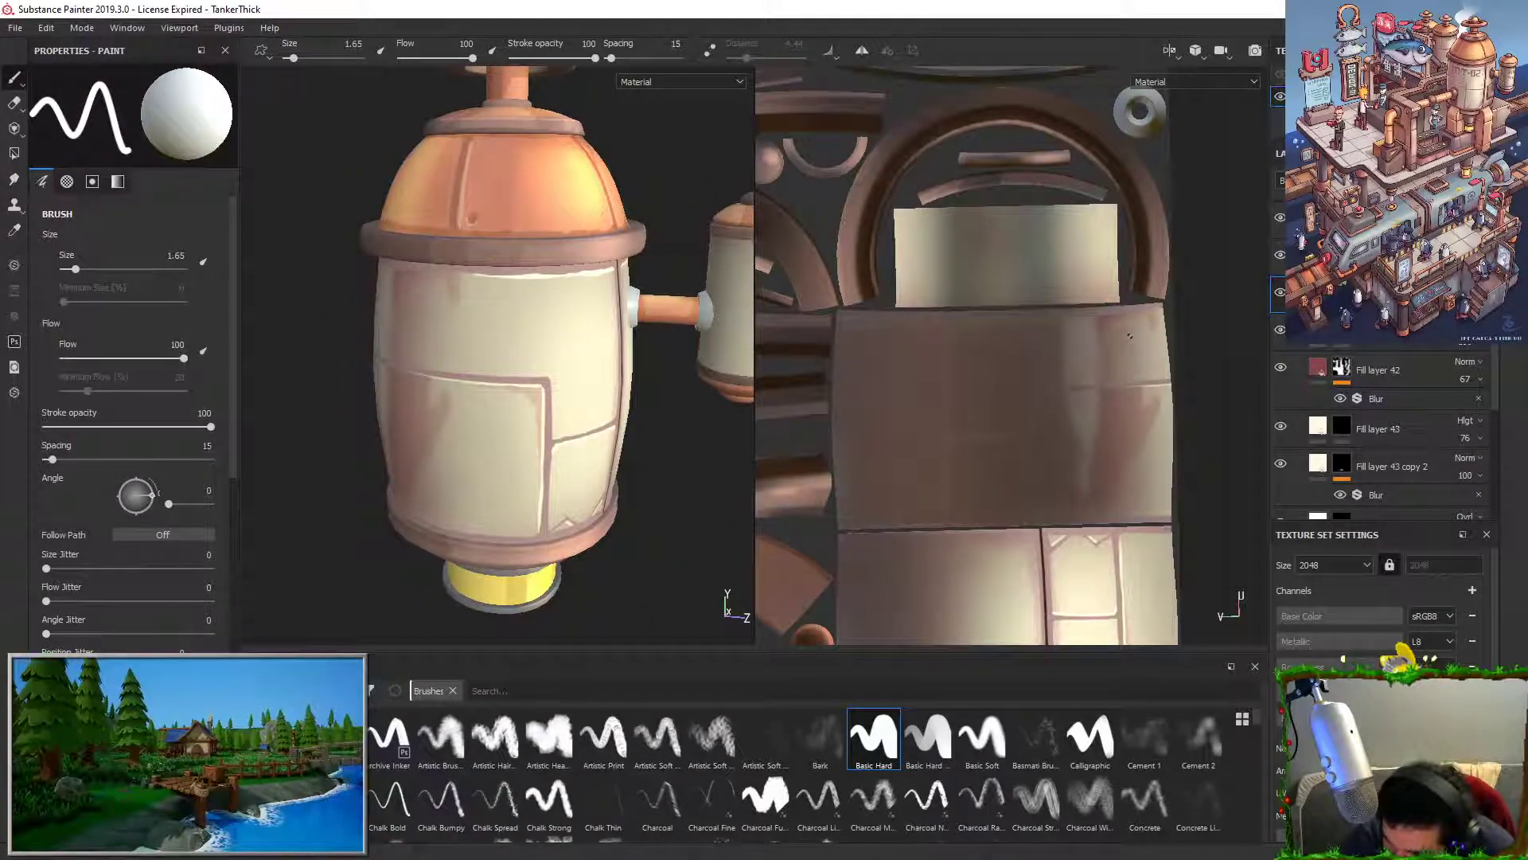
key("ctrl+z")
left_click_drag(1132, 353, 1130, 361)
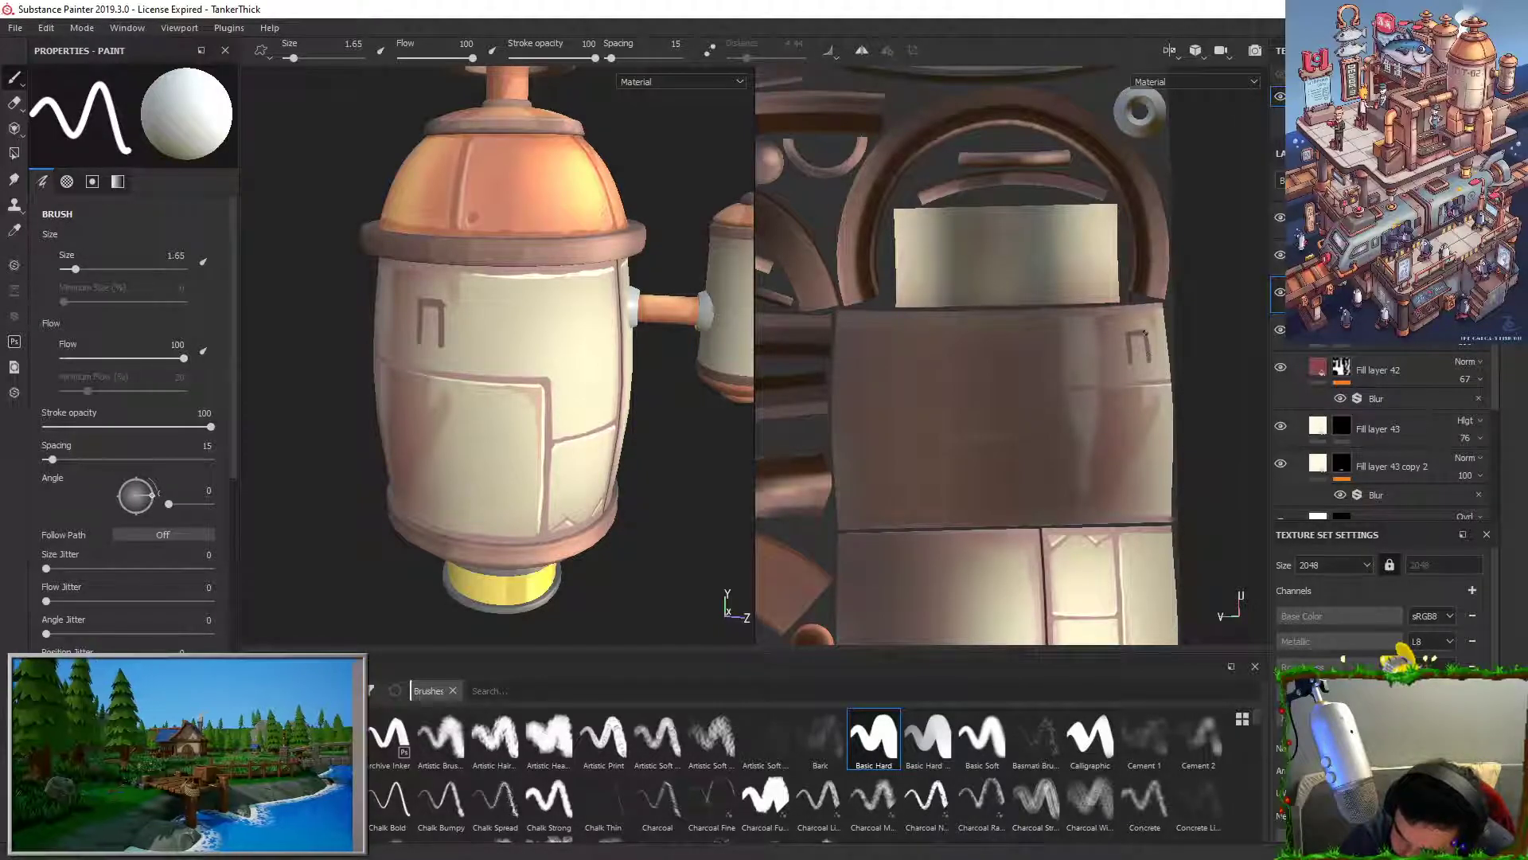
left_click_drag(1149, 331, 1156, 330)
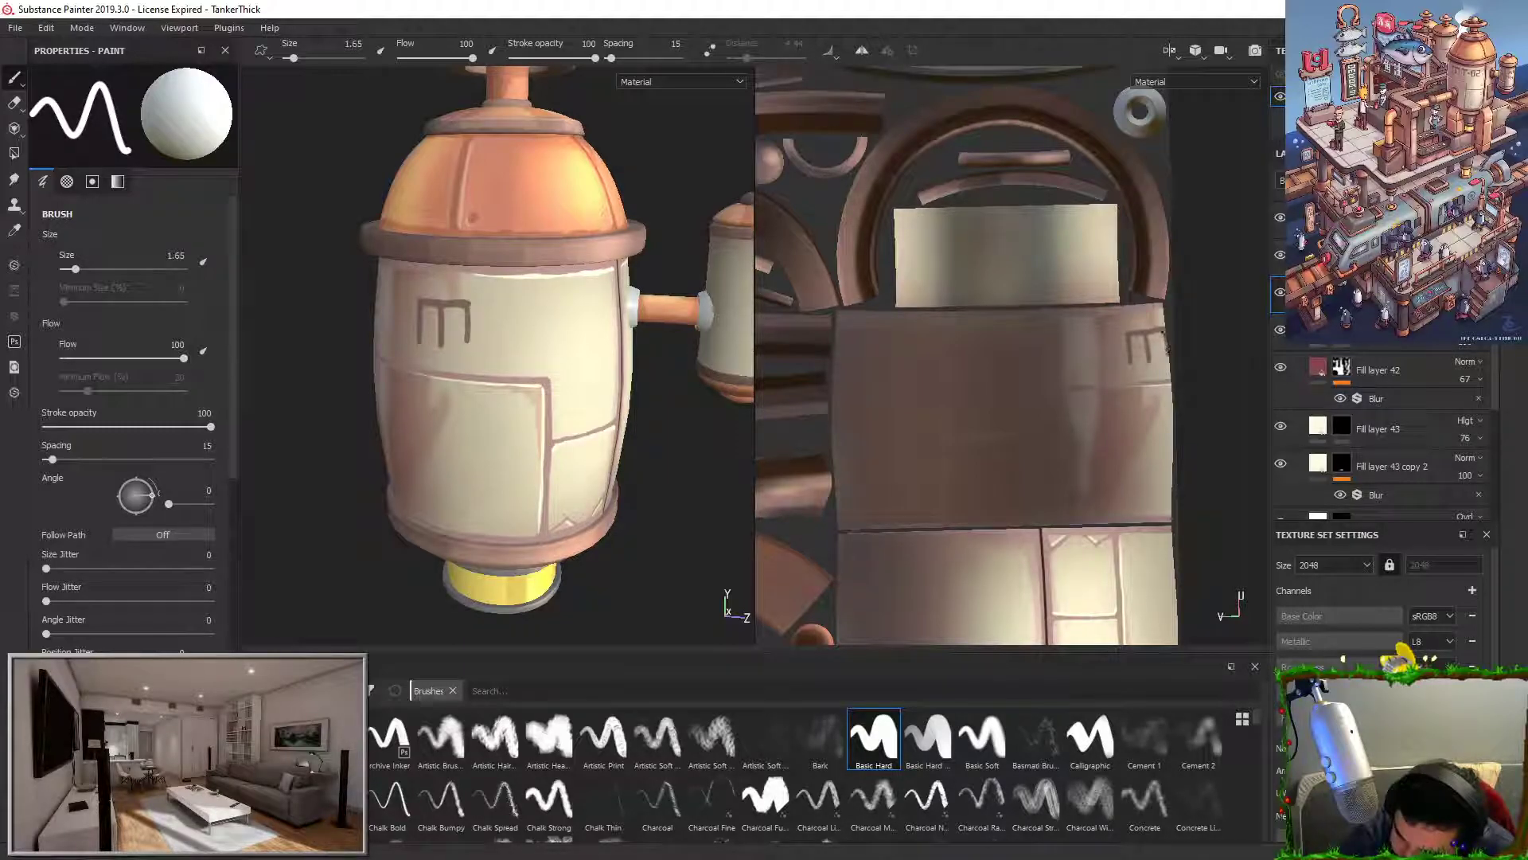
Step: Narrow the letter M by erasing its outer right part and reworking the strokes to leave two closer legs
key("x")
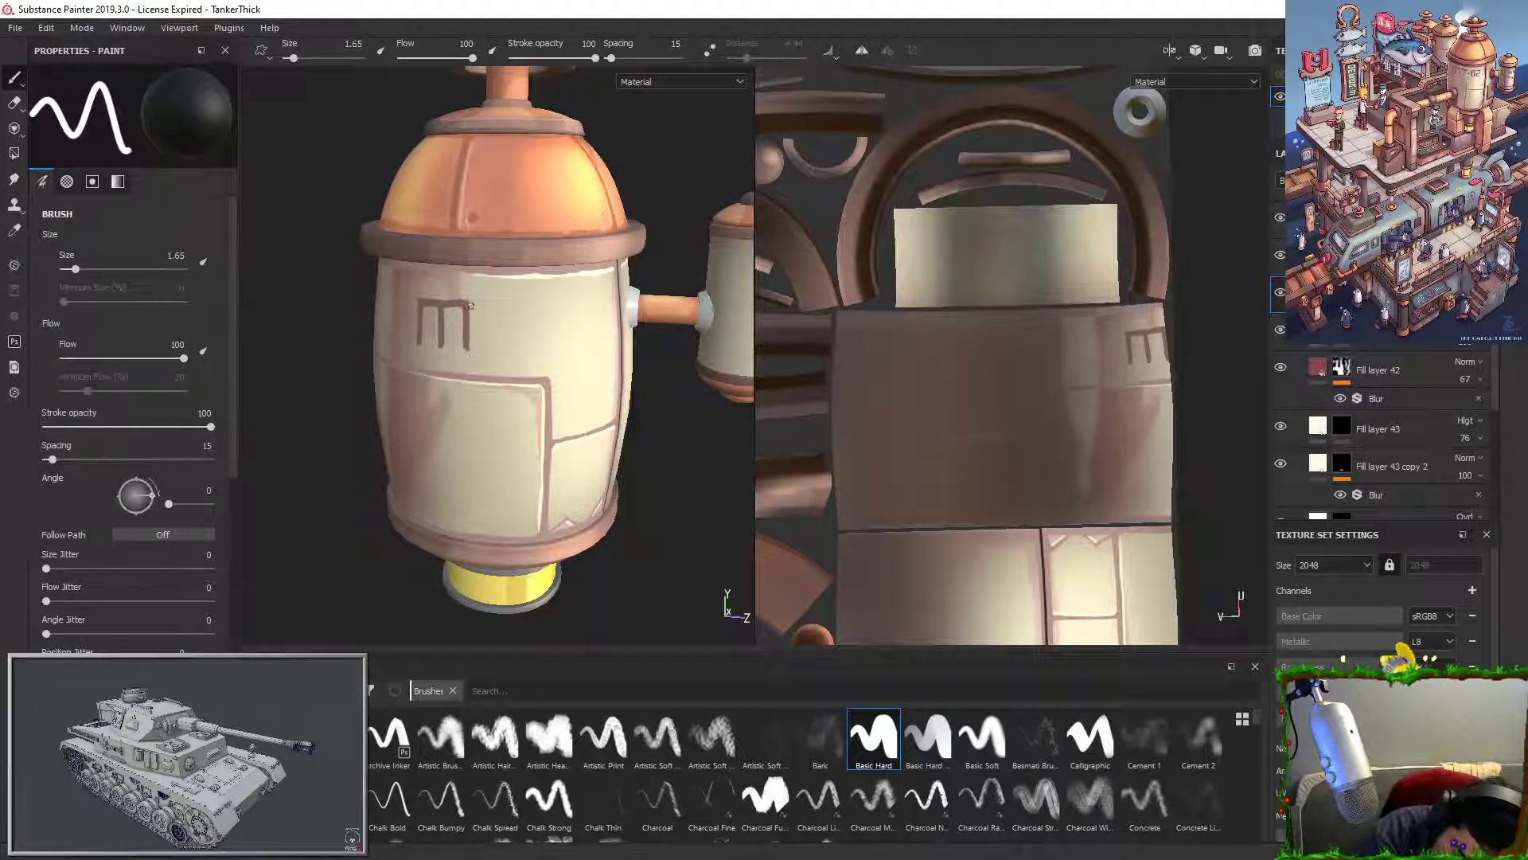
key("x")
left_click_drag(472, 302, 468, 325)
key("x")
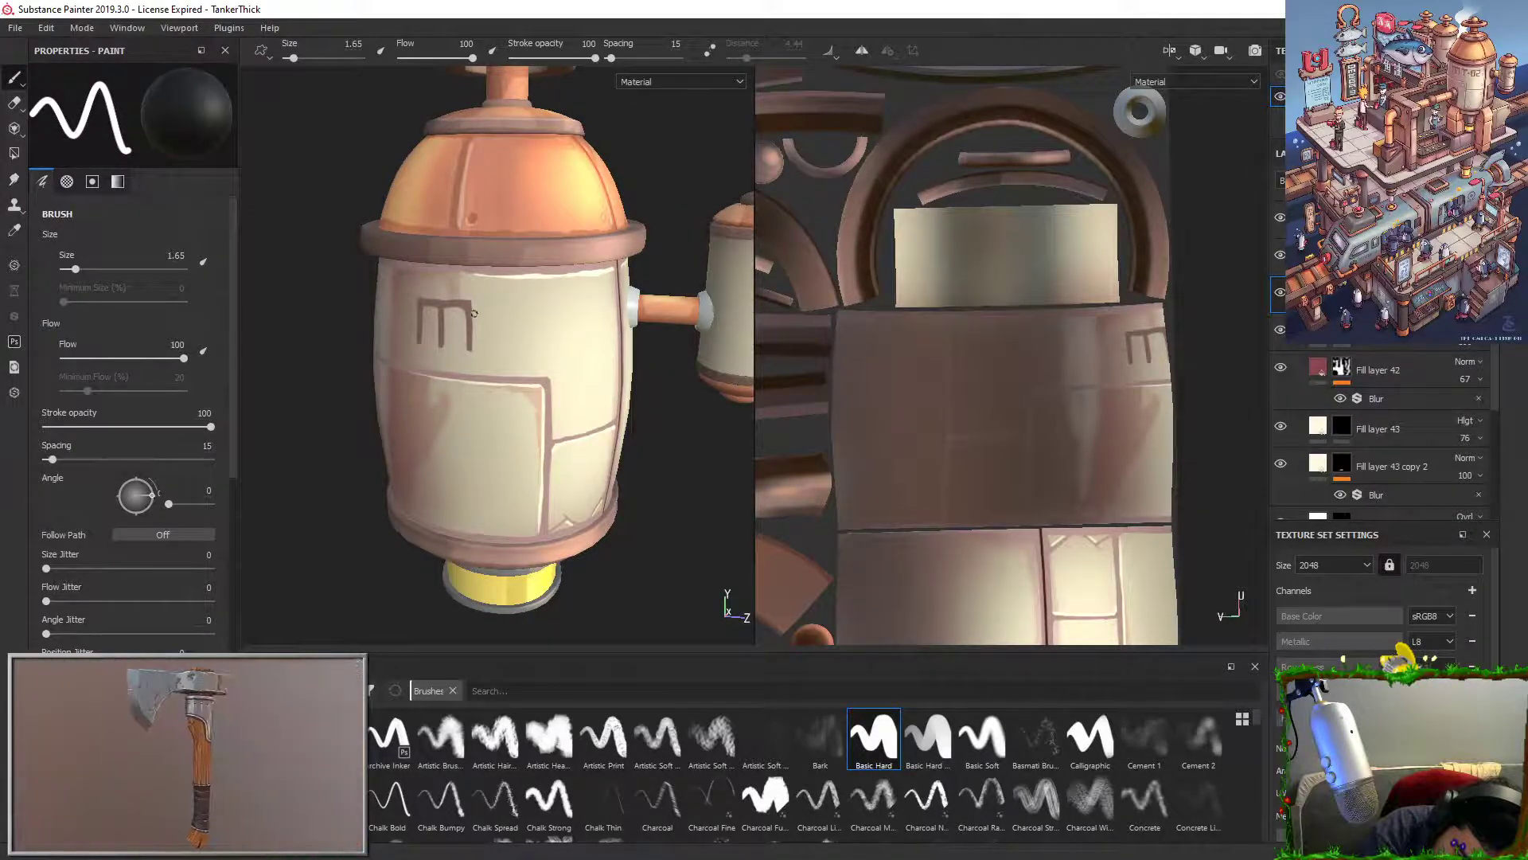
mouse_move(473, 293)
left_mouse_down()
mouse_move(461, 342)
mouse_move(440, 343)
left_mouse_up()
key("x")
key("ctrl+z")
key("x")
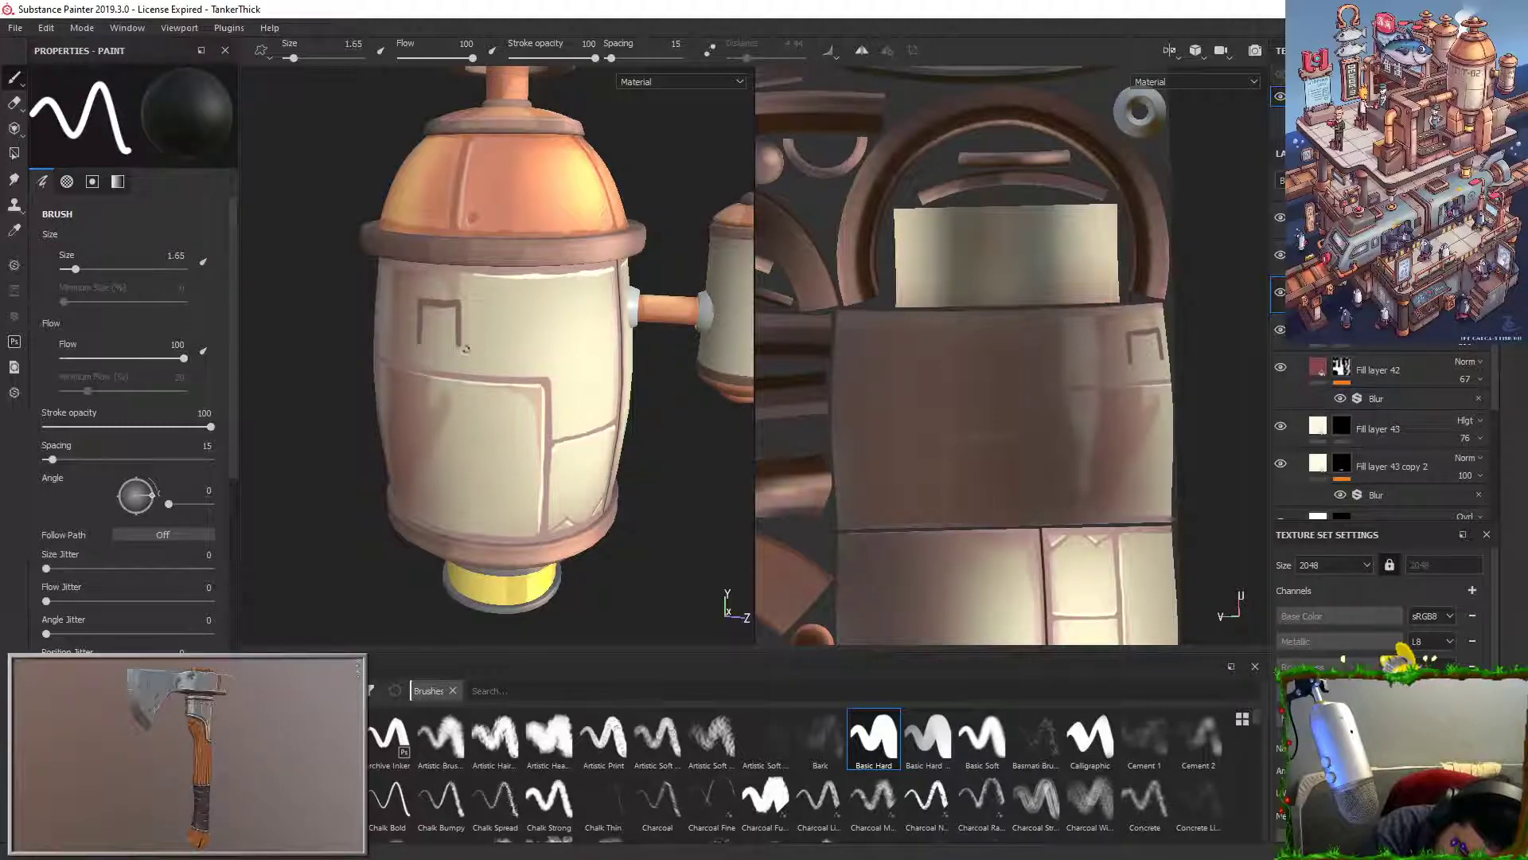
Step: Repaint the M's middle leg between the two outer legs and clean up its edges
key("x")
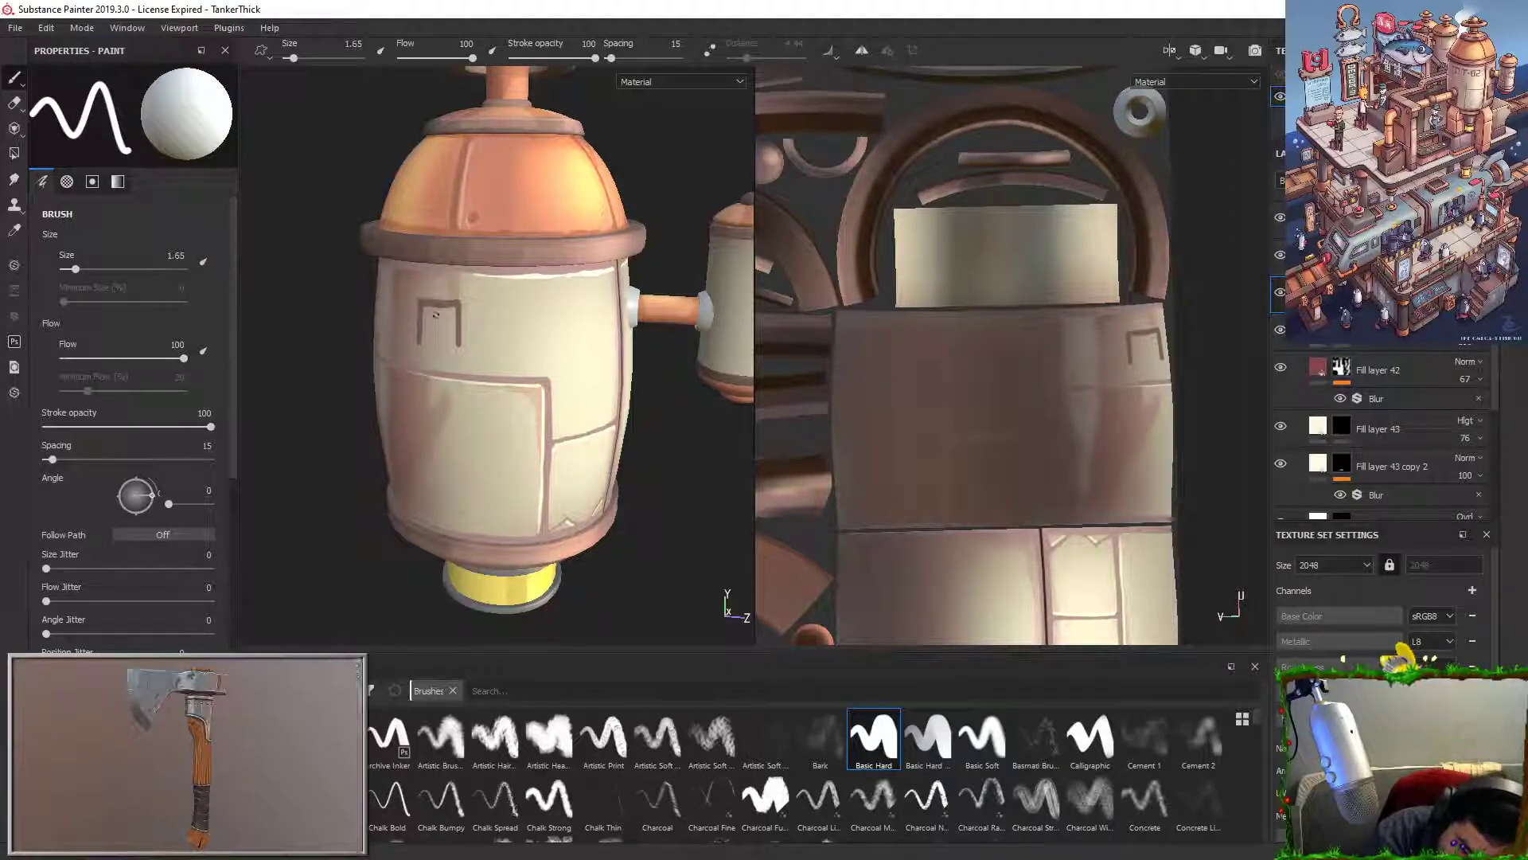
key("x")
key("x")
left_click_drag(438, 309, 438, 334)
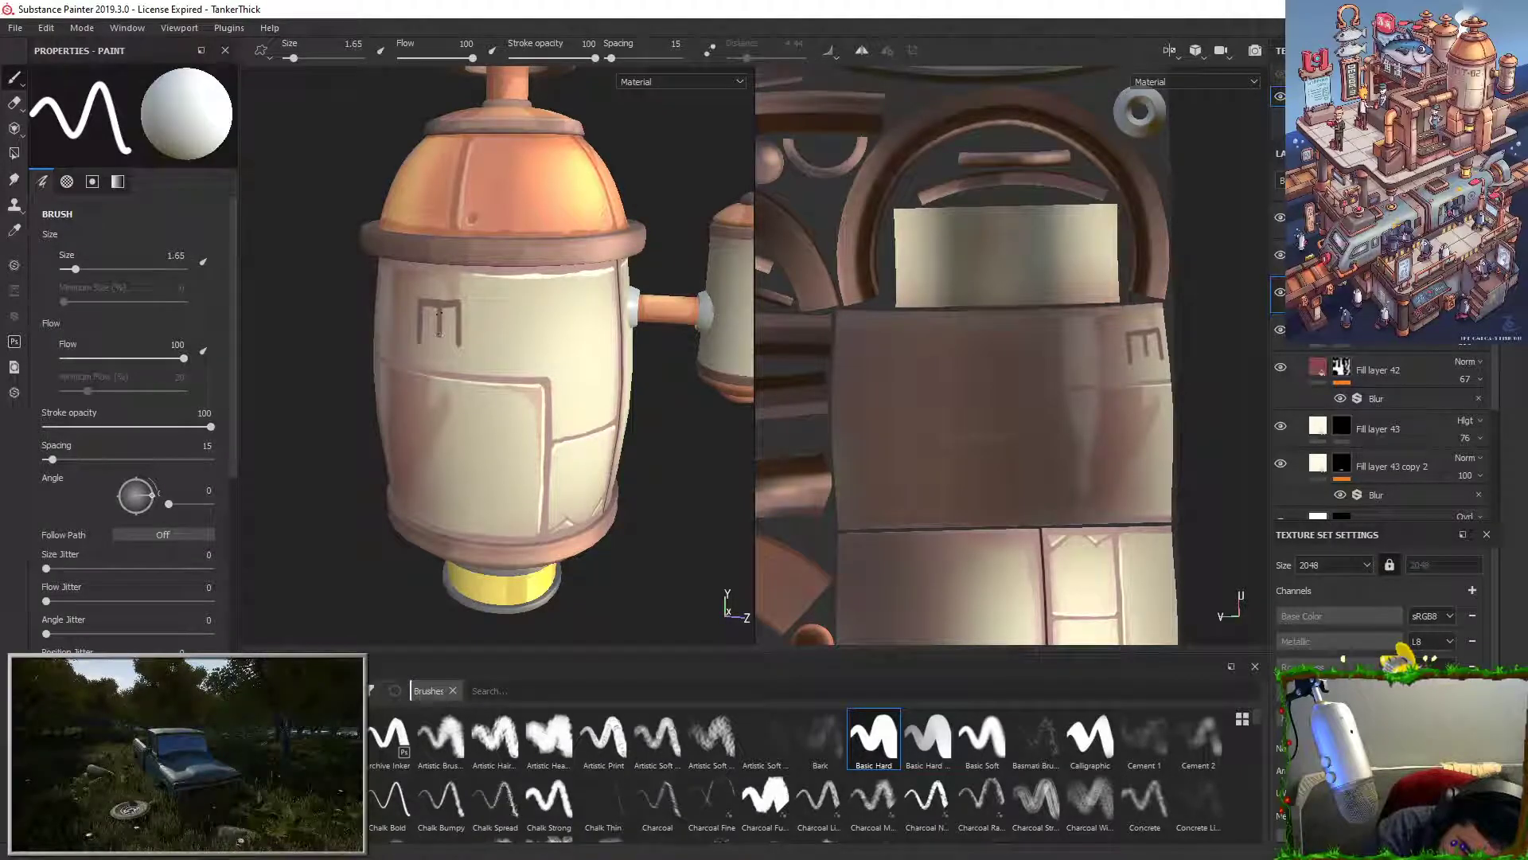
key("x")
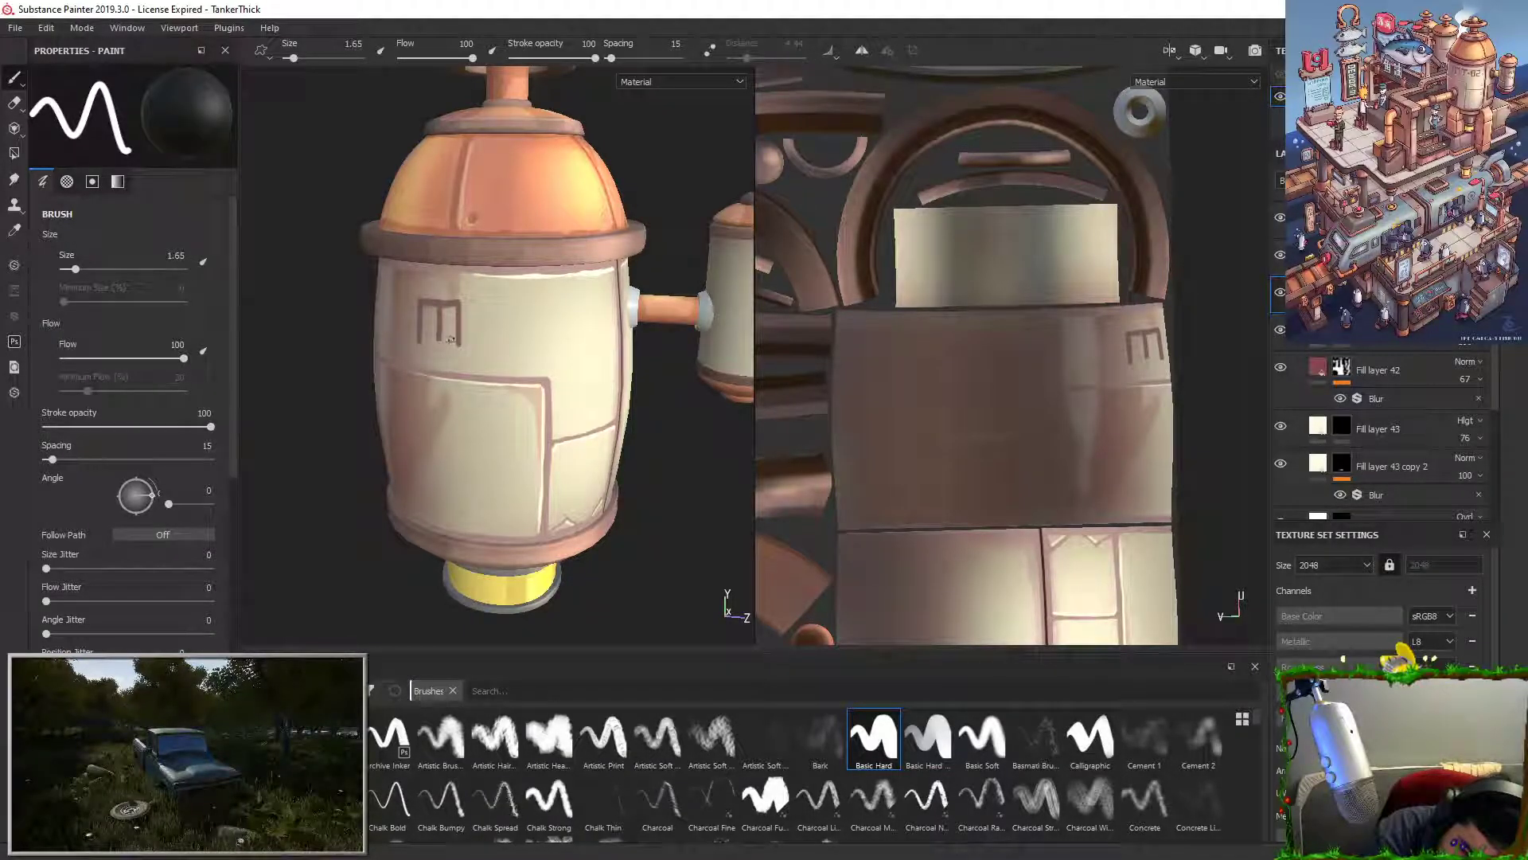
key("x")
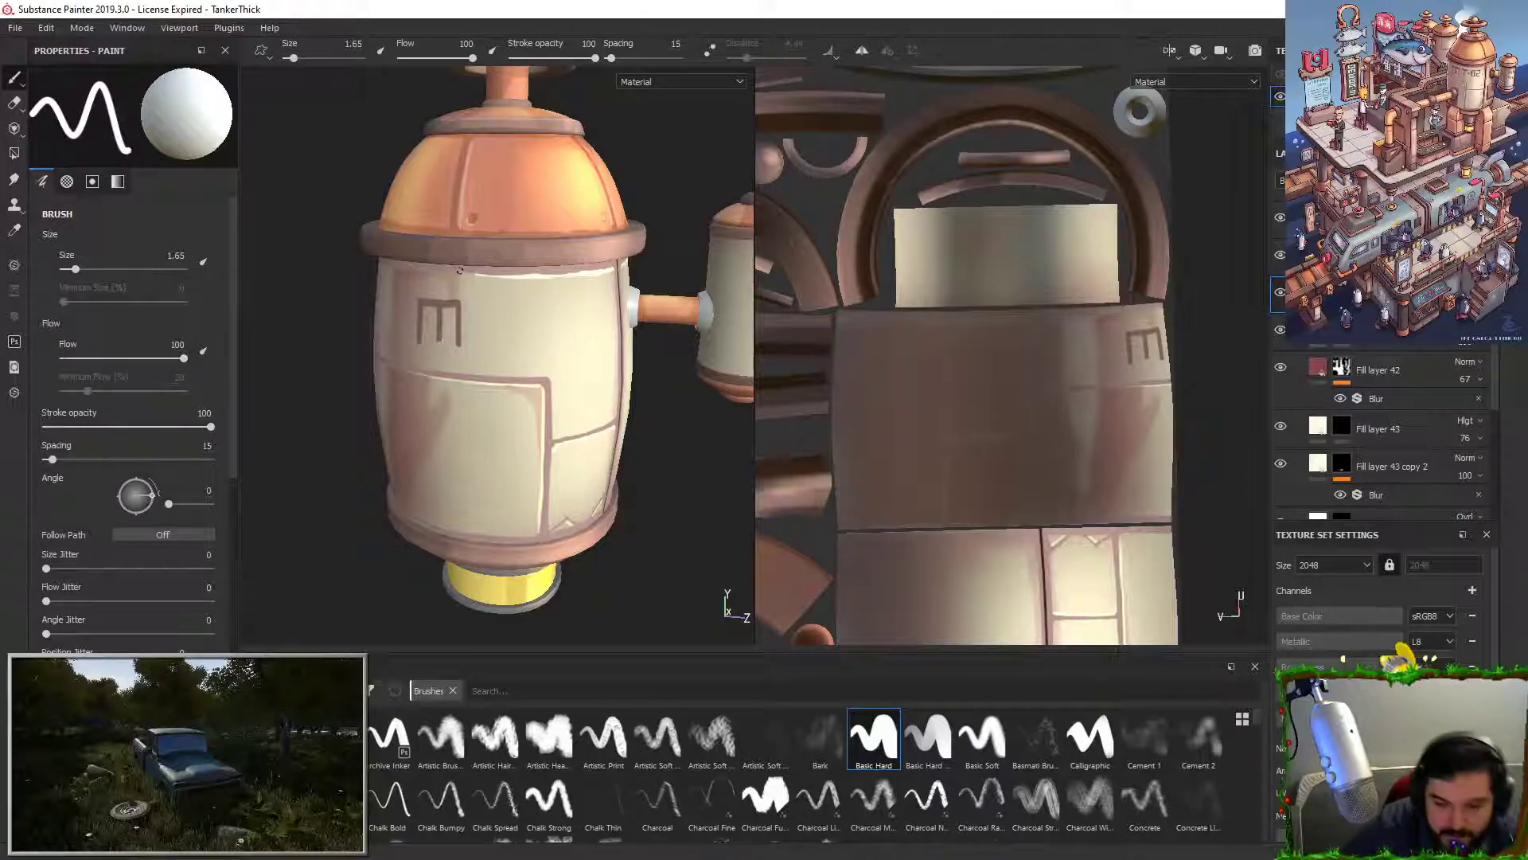
Step: Paint a blocky letter T with straight strokes beside the M on the upper panel
left_click_drag(509, 299, 494, 218, "alt")
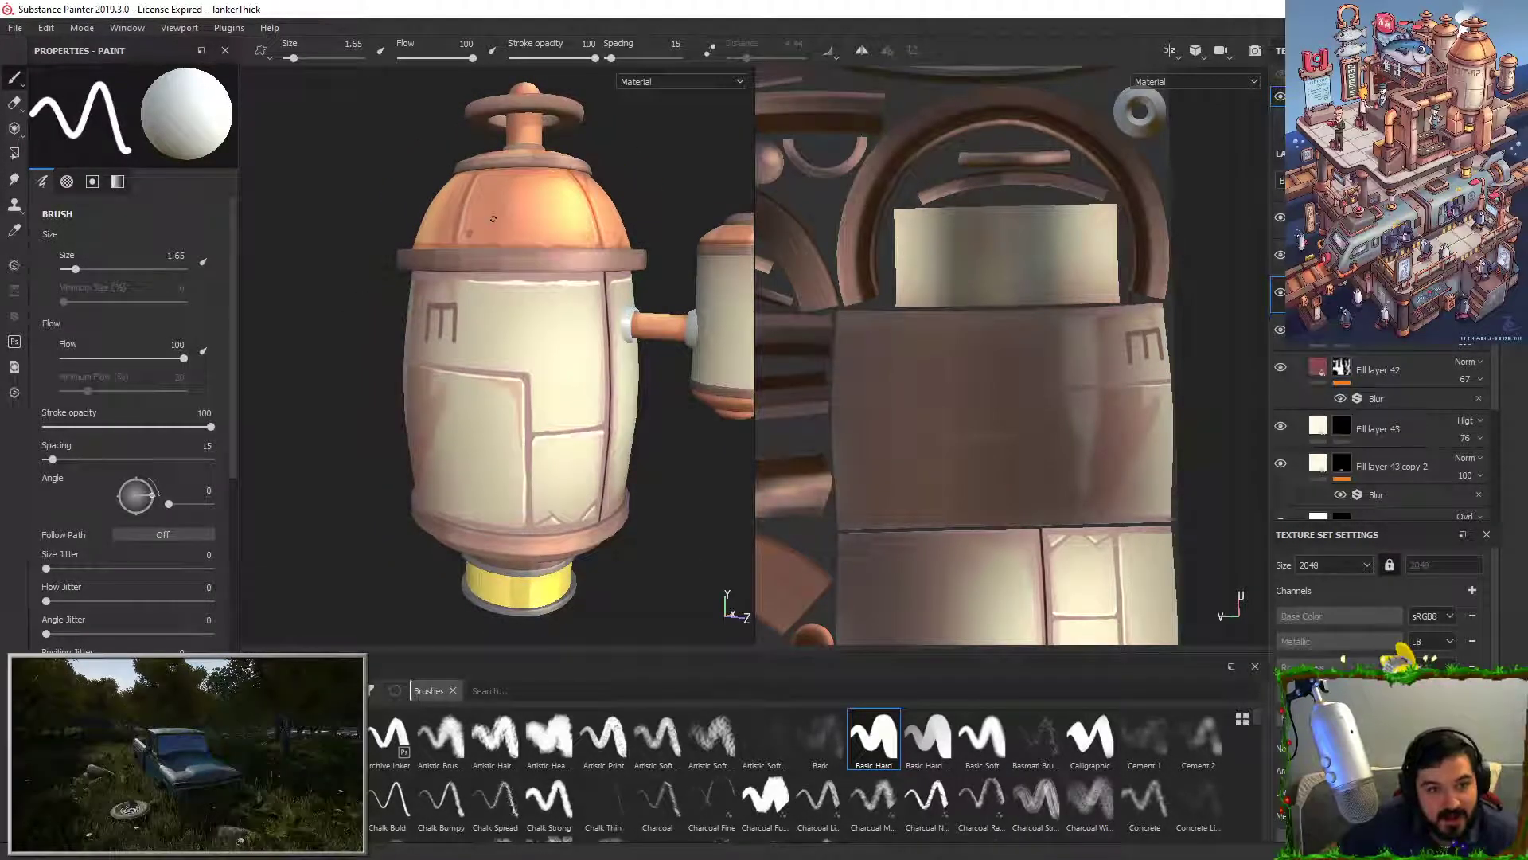
right_click_drag(493, 218, 499, 326, "alt")
key("x")
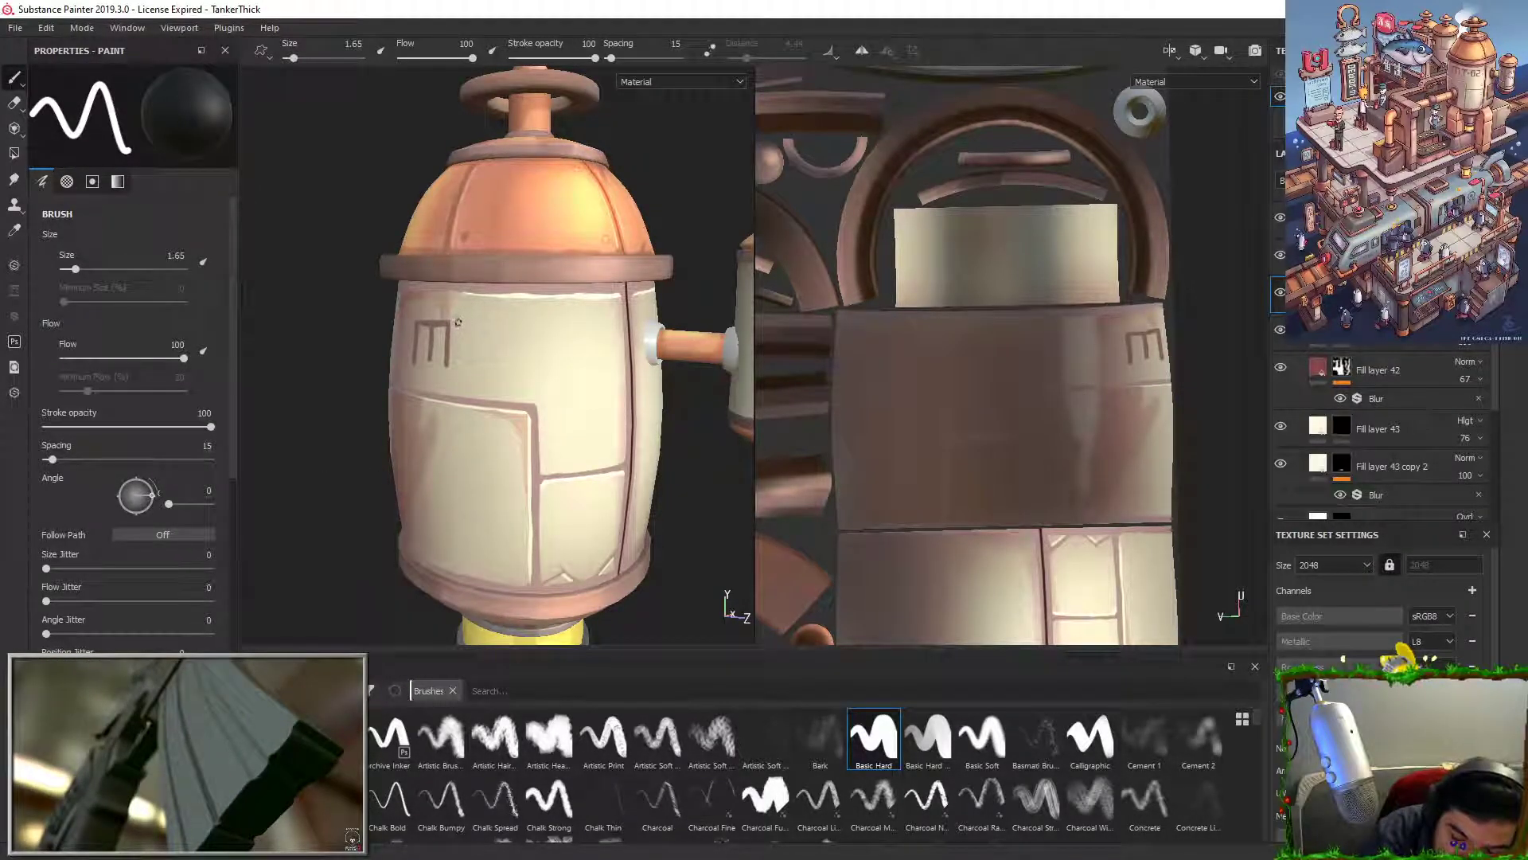
key("x")
key("shift")
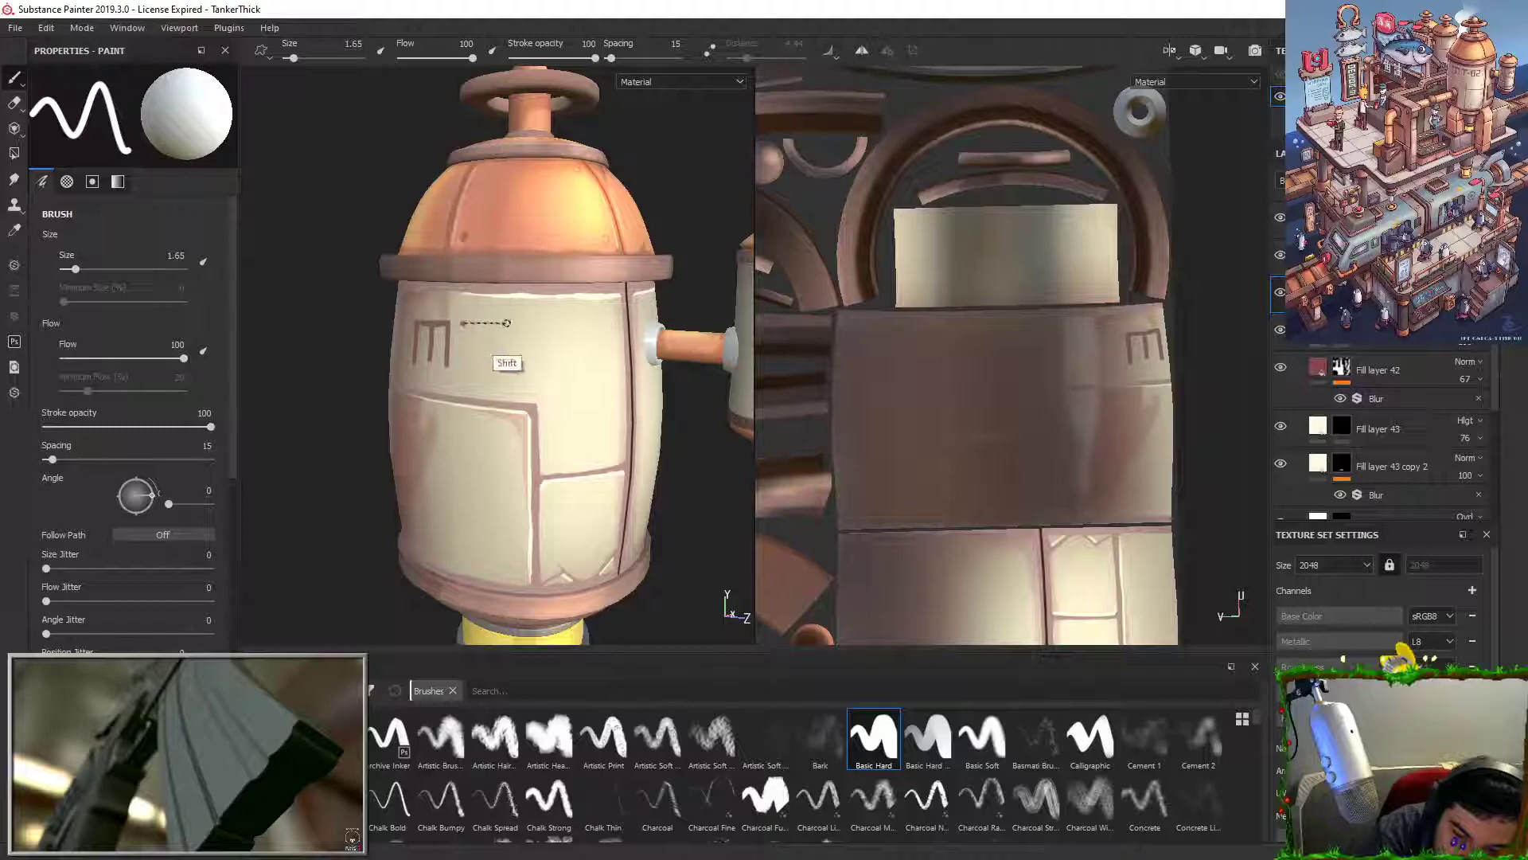
left_click(505, 324, "shift")
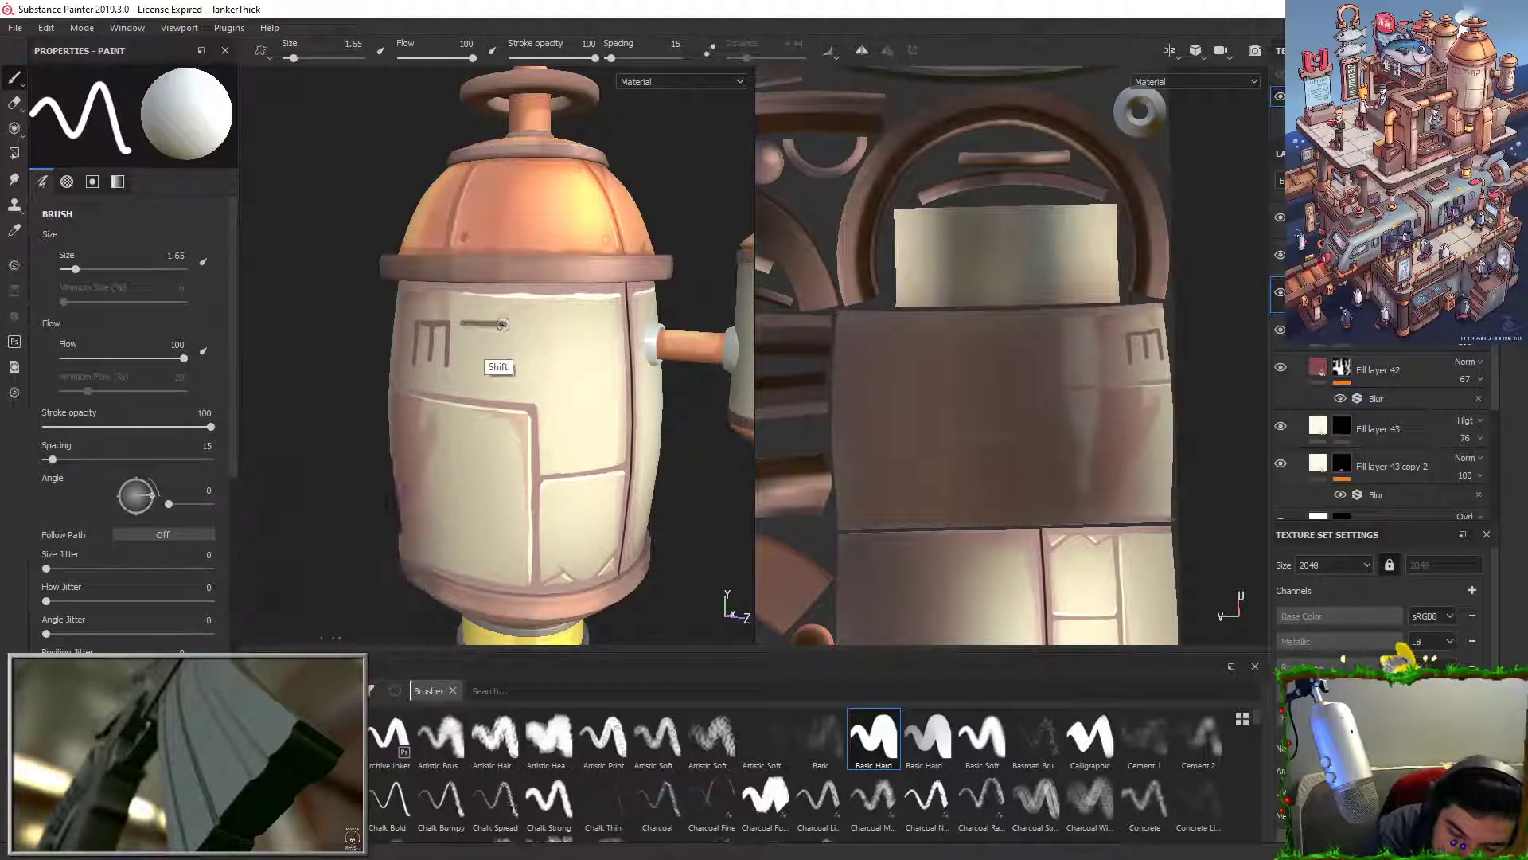
left_click(480, 325)
left_click(480, 368, "shift")
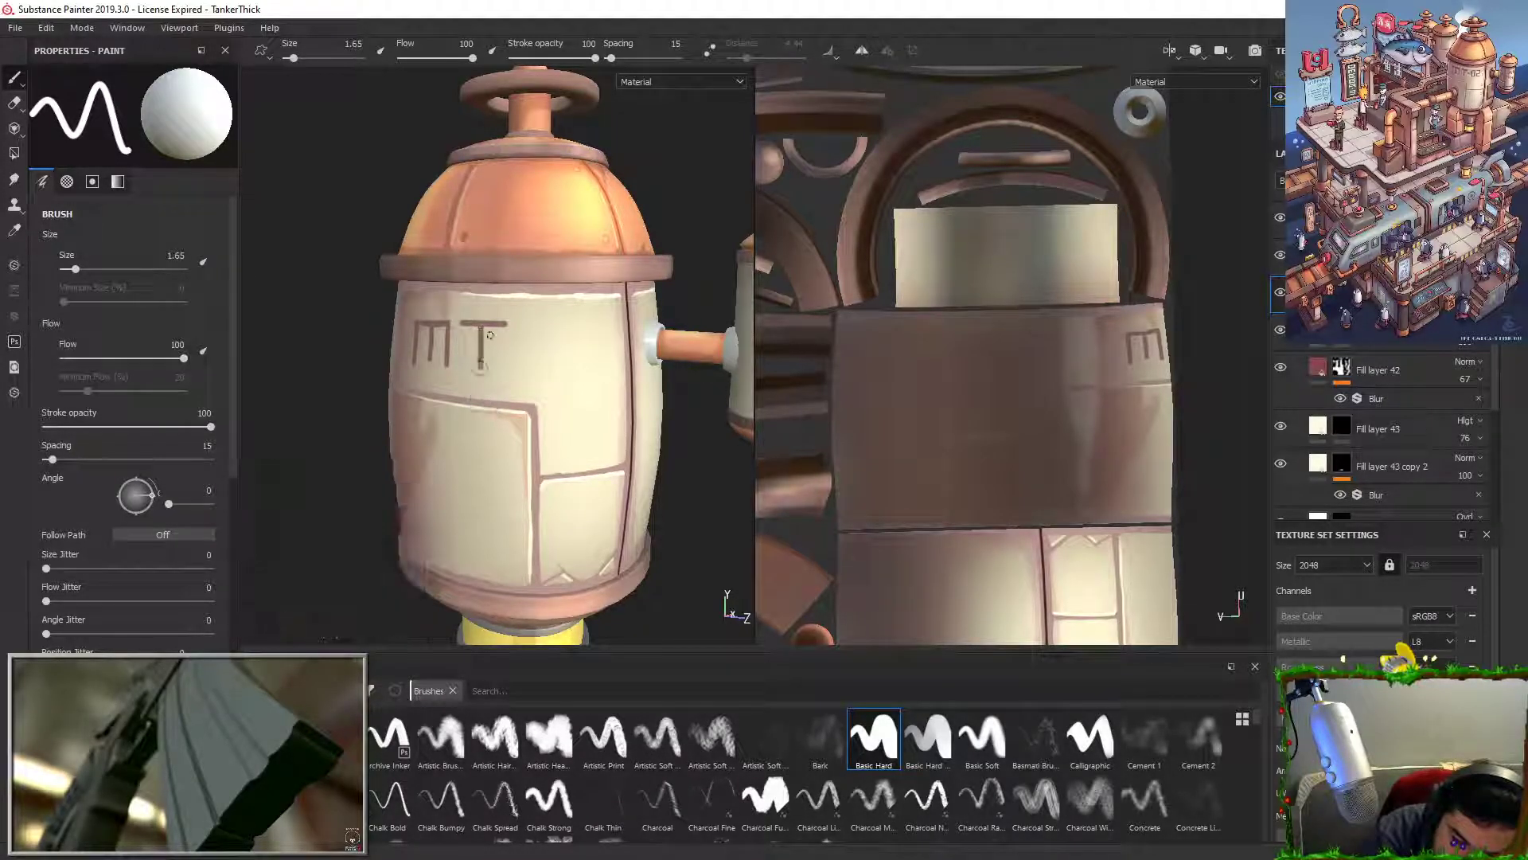
key("x")
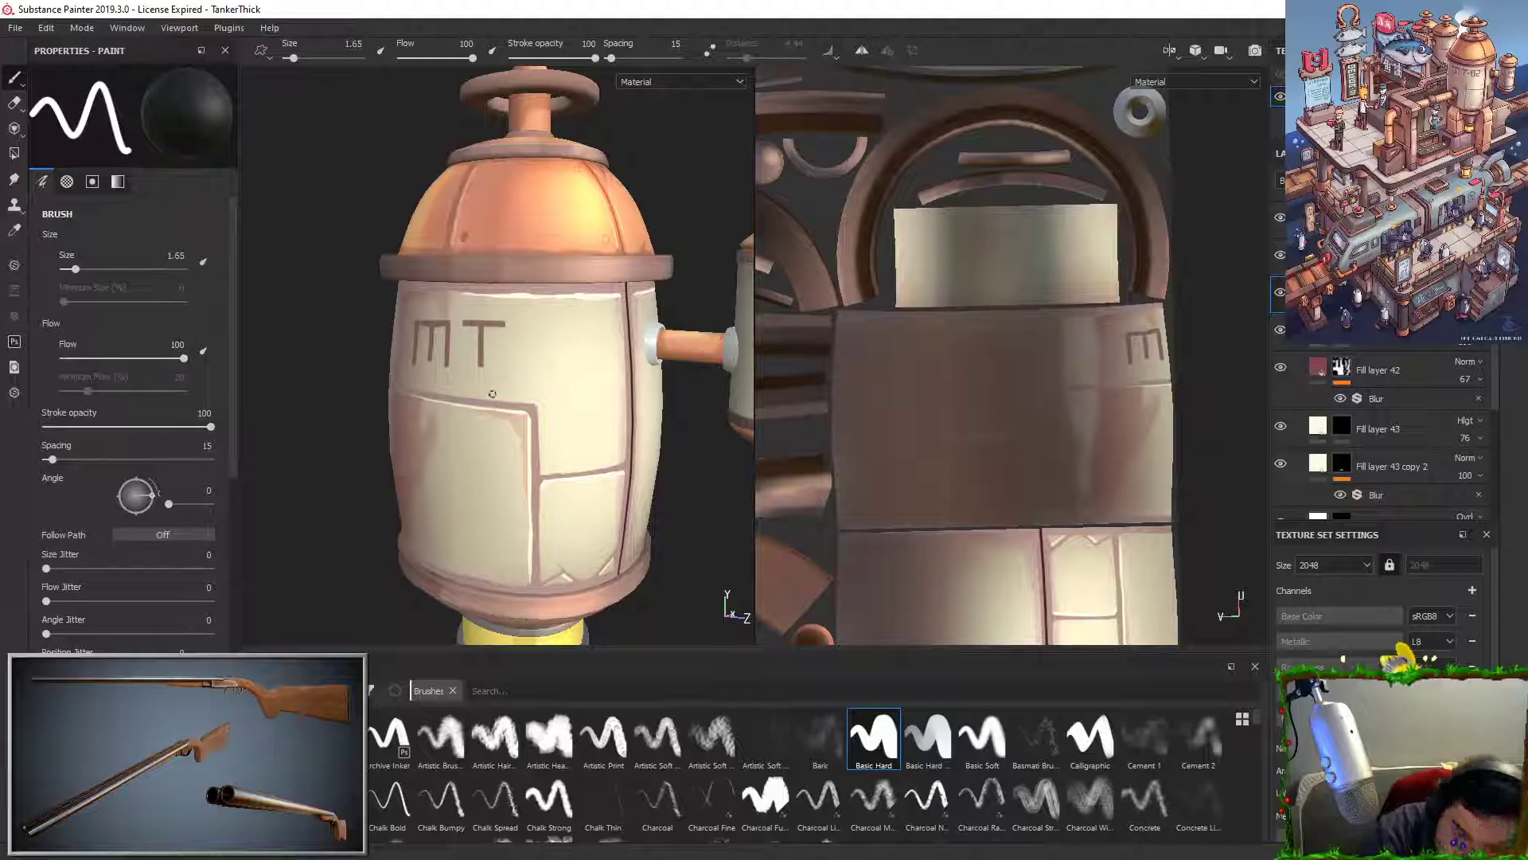
Step: Try a hyphen spaced away from the T with its end trimmed, and undo it
key("x")
left_click(519, 346)
left_click(549, 346, "shift")
key("x")
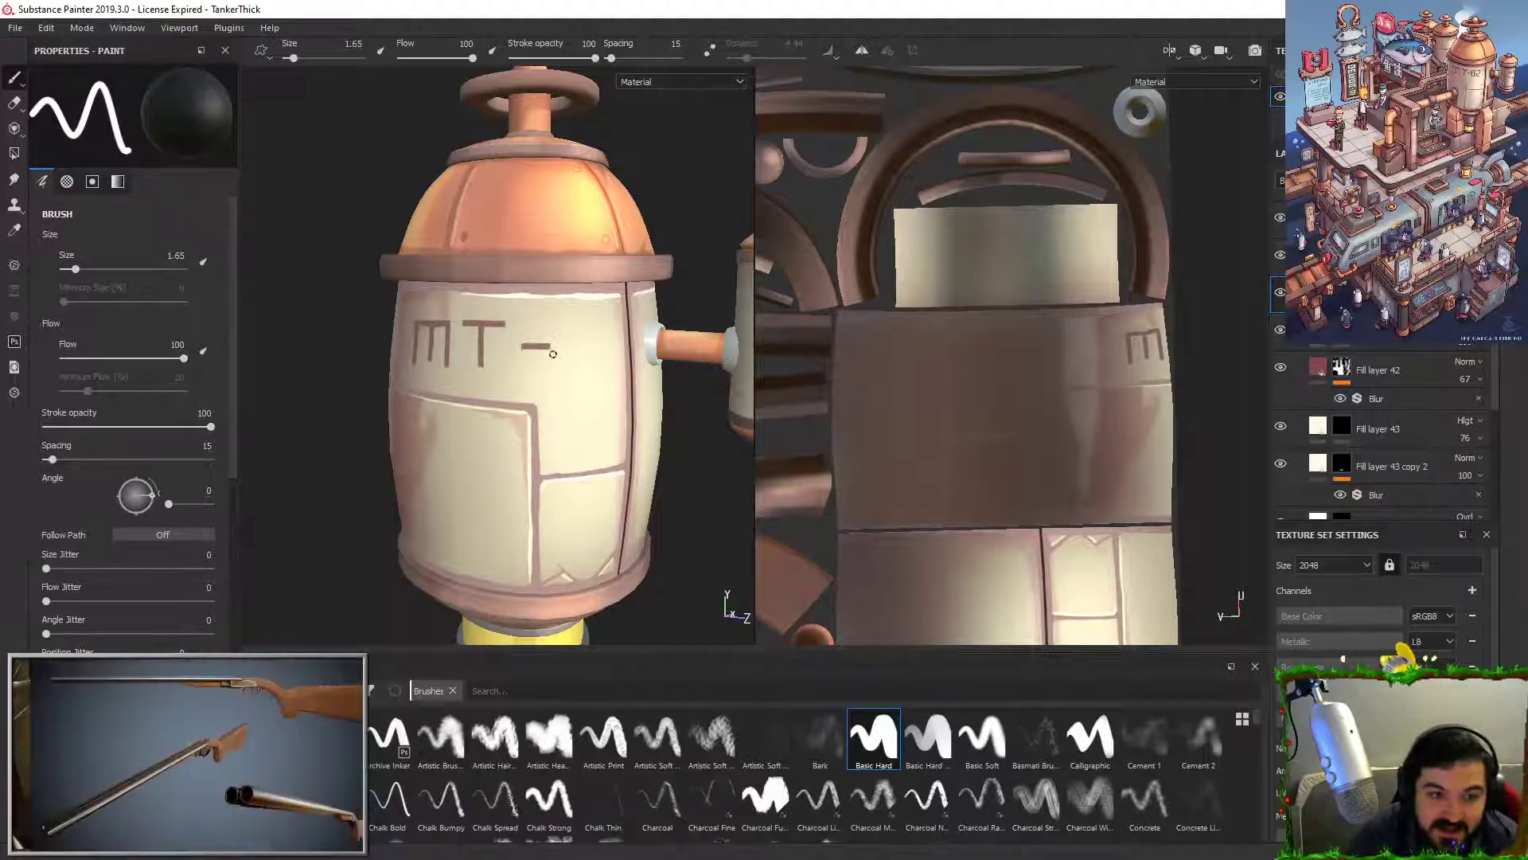
key("c")
key("c")
key("m")
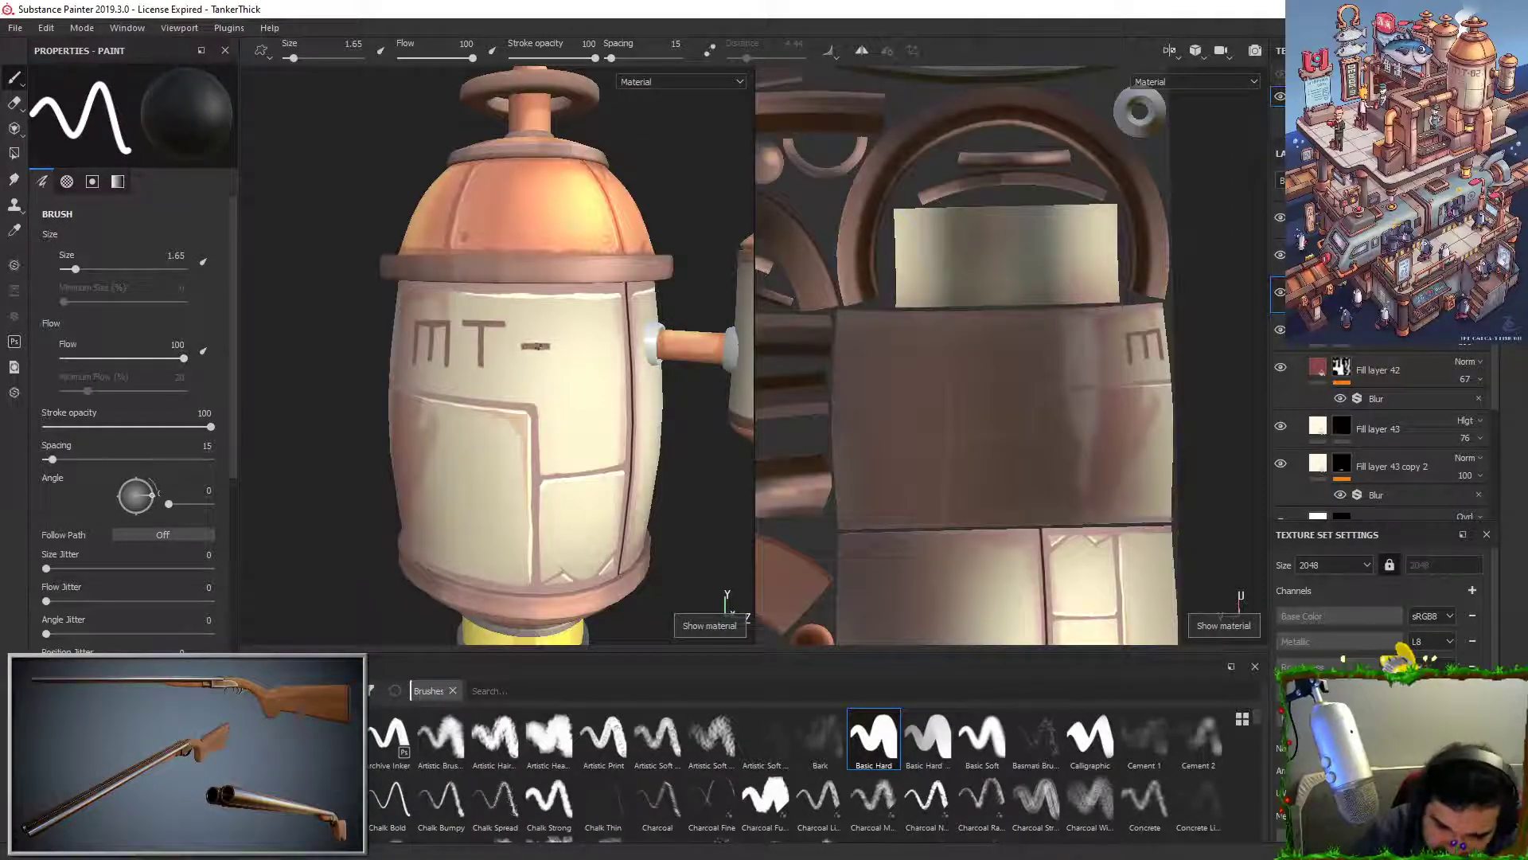
left_click_drag(526, 321, 523, 363)
key("ctrl+z")
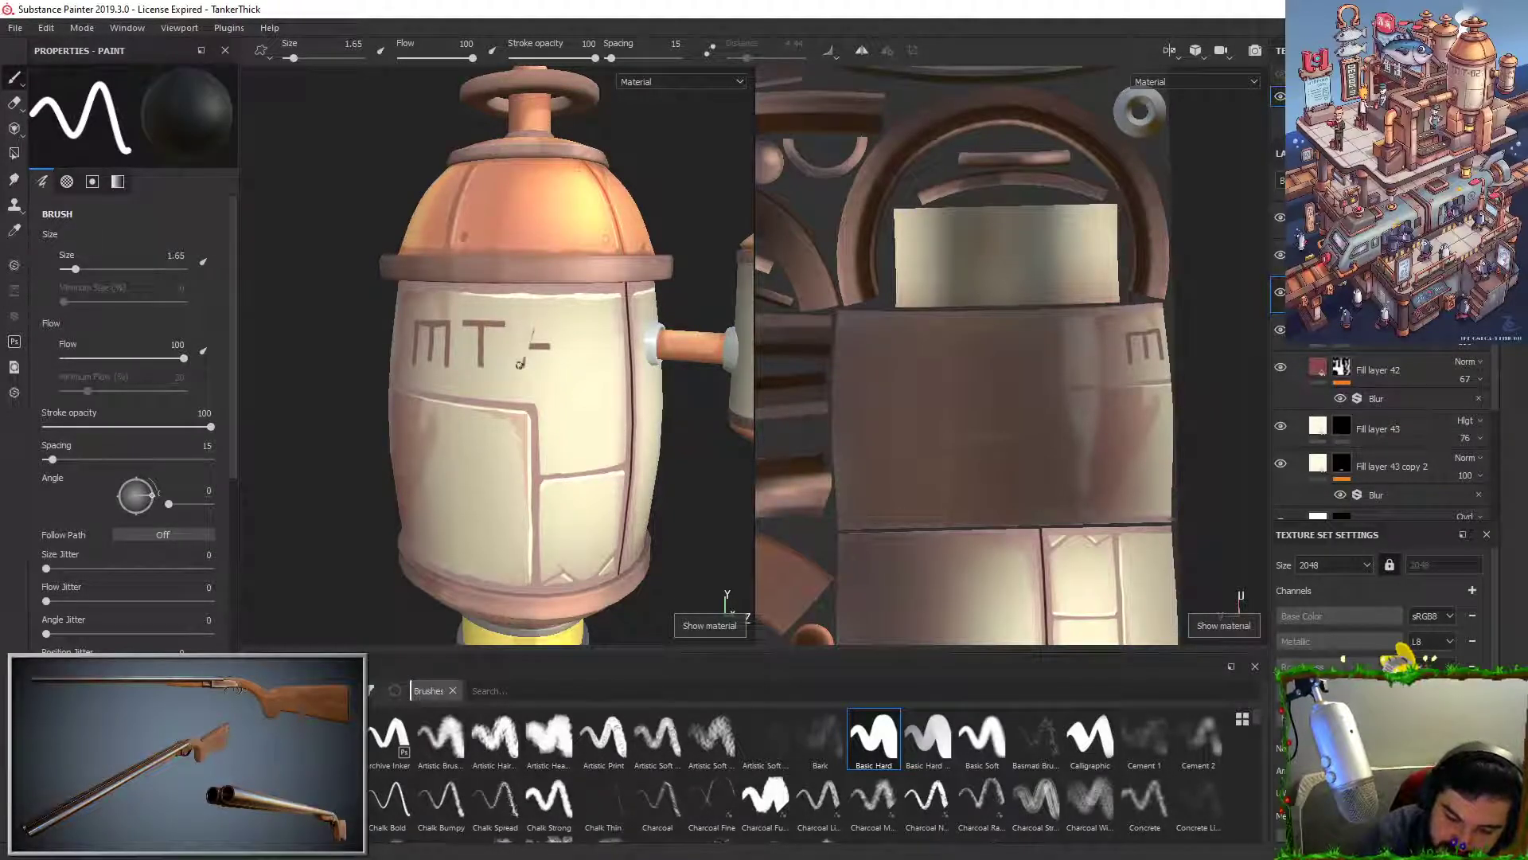
key("ctrl+z")
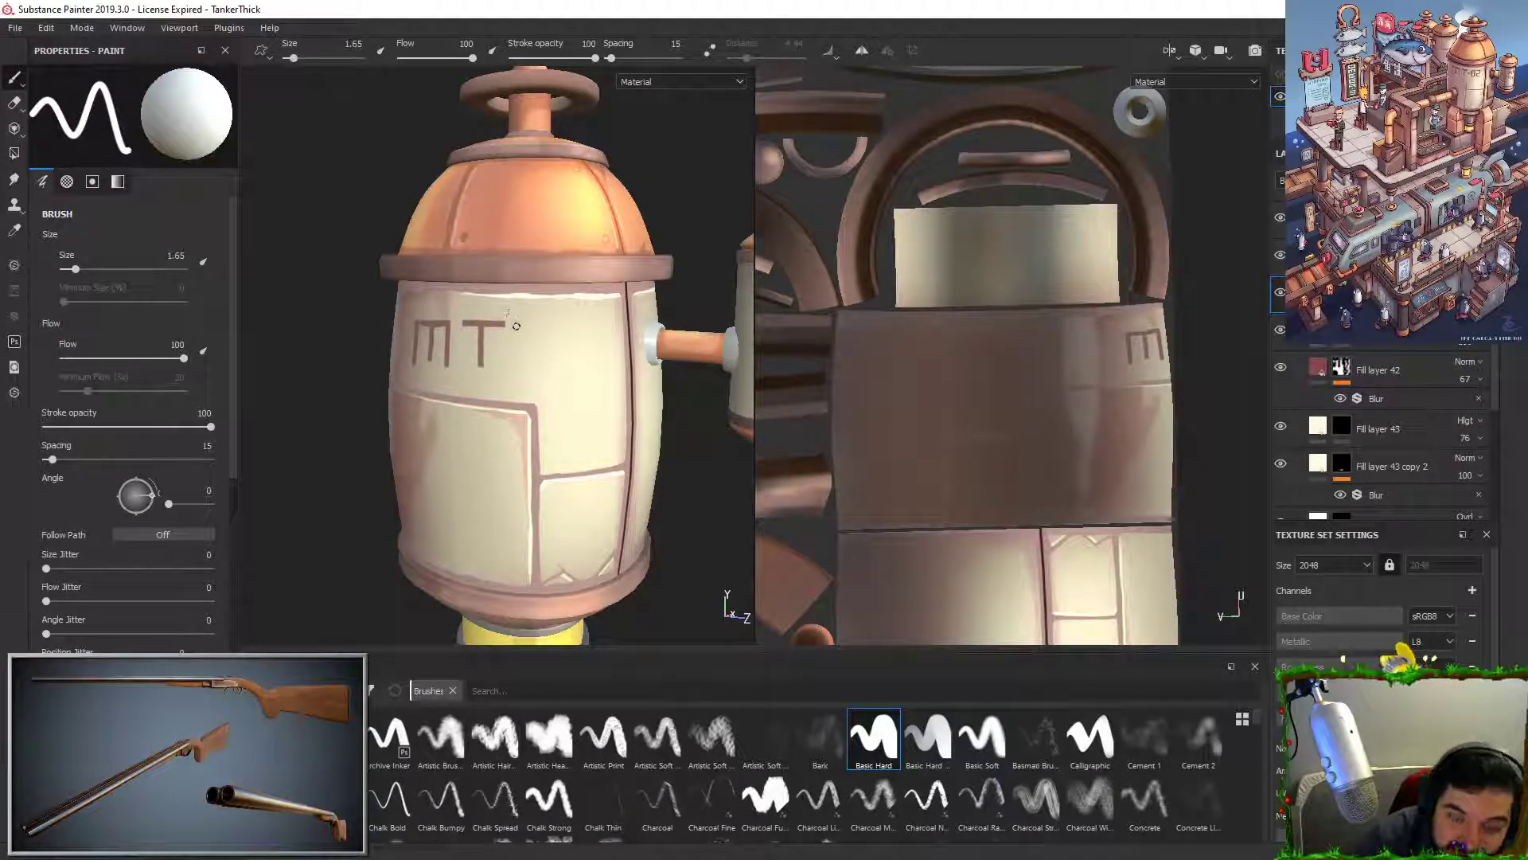
Step: Paint a short hyphen close to the T and trim its far end
left_click(505, 350)
left_click(541, 350, "ctrl+shift")
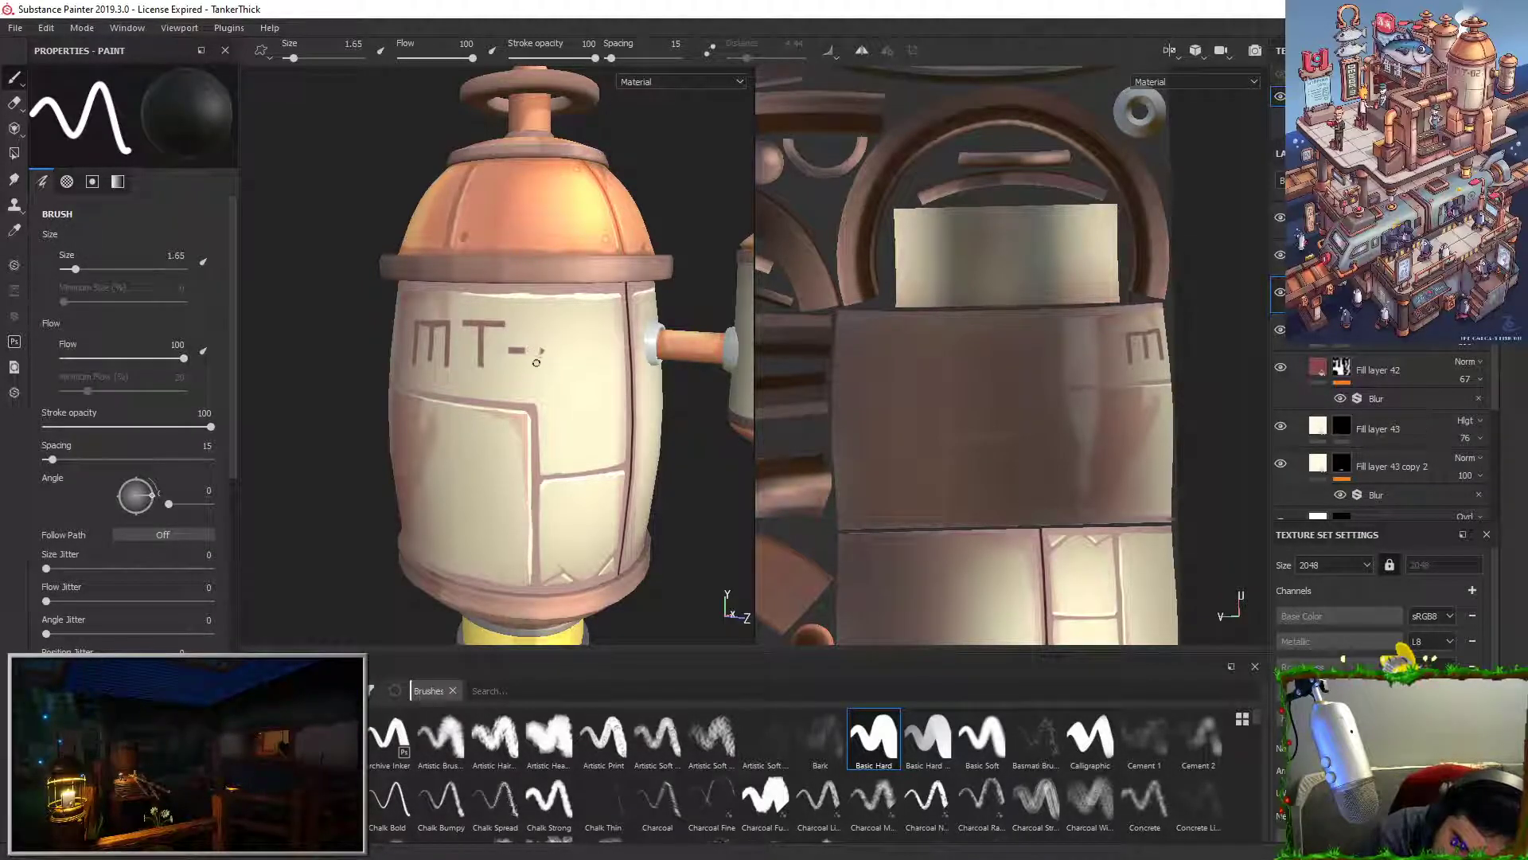
key("x")
Step: Paint a rectangular digit 0 after the hyphen with four connected straight strokes
left_click_drag(540, 321, 542, 368)
left_click(572, 367, "shift")
left_click(571, 321, "shift")
left_click(542, 321, "shift")
Step: Paint a blocky digit 2 after the 0 with connected straight strokes to complete MT-02 on the upper panel
left_click(584, 323)
left_click(609, 321, "shift")
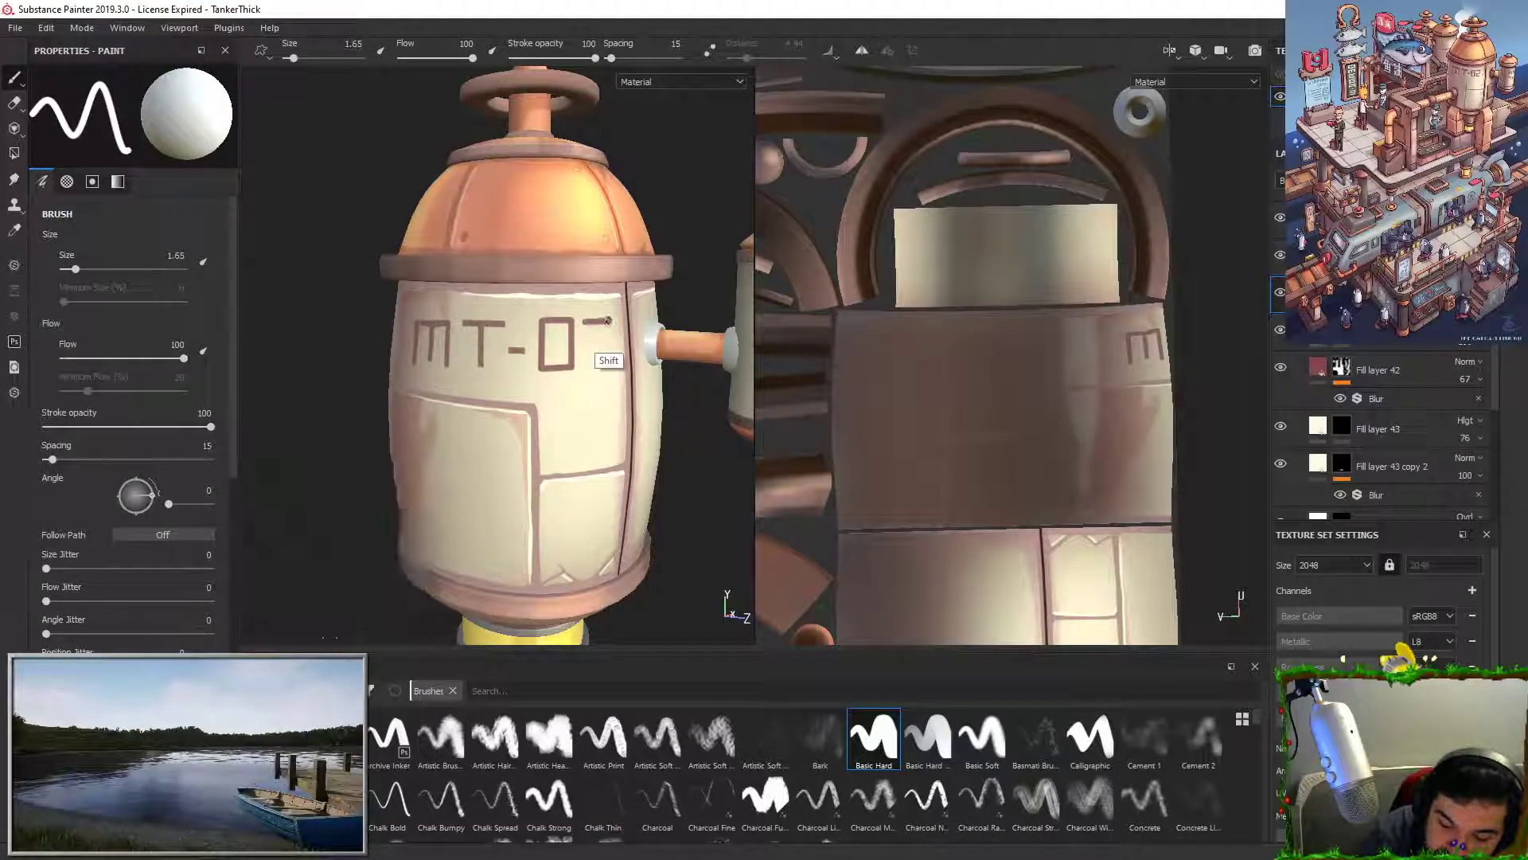
left_click(608, 348, "shift")
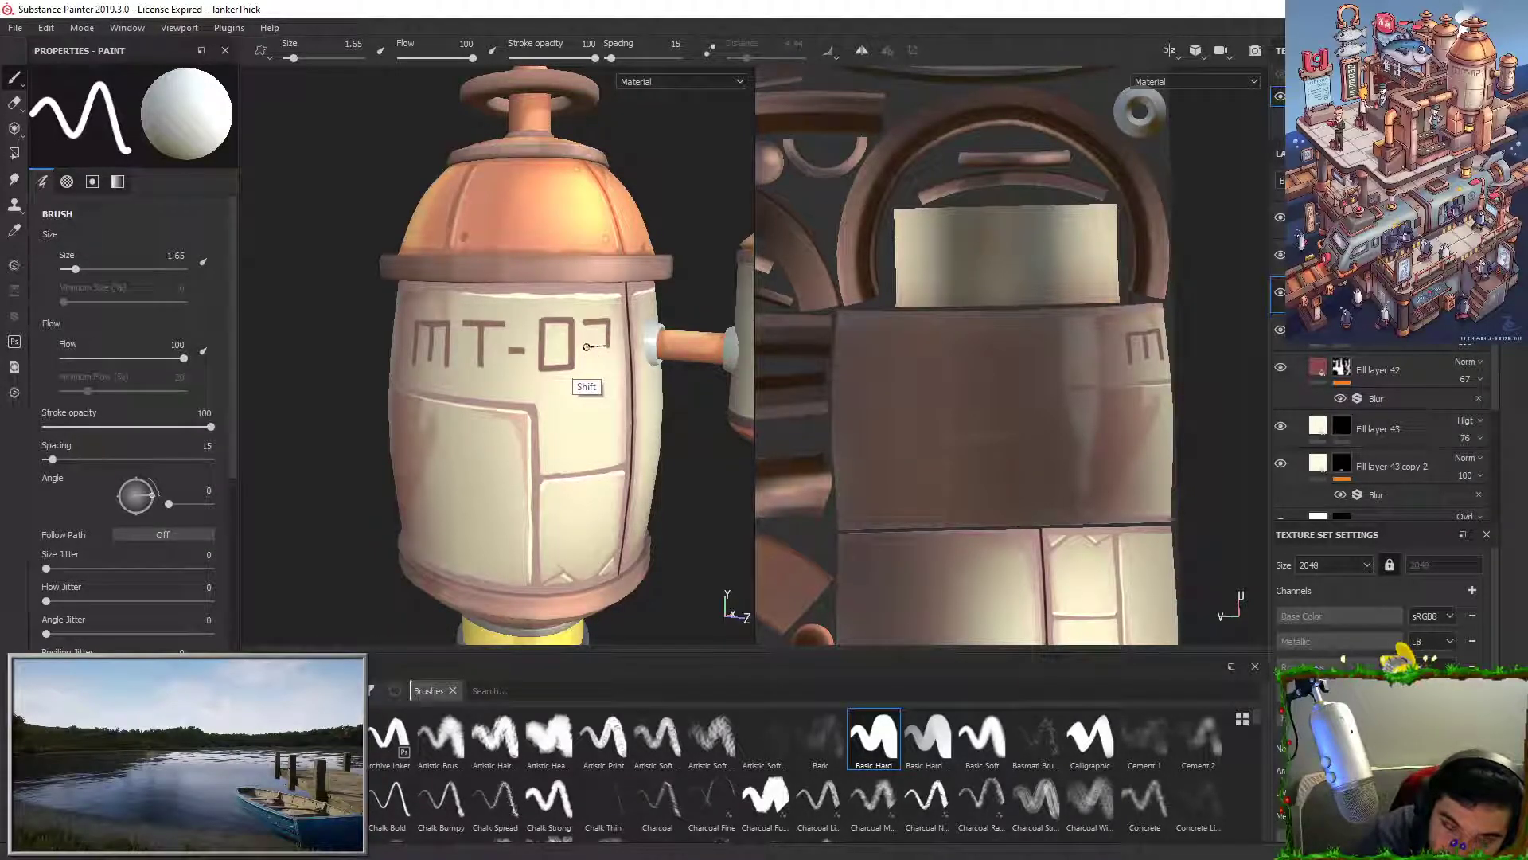
left_click(587, 366, "shift")
left_click(607, 367, "shift")
left_click_drag(672, 368, 607, 369, "alt")
key("x")
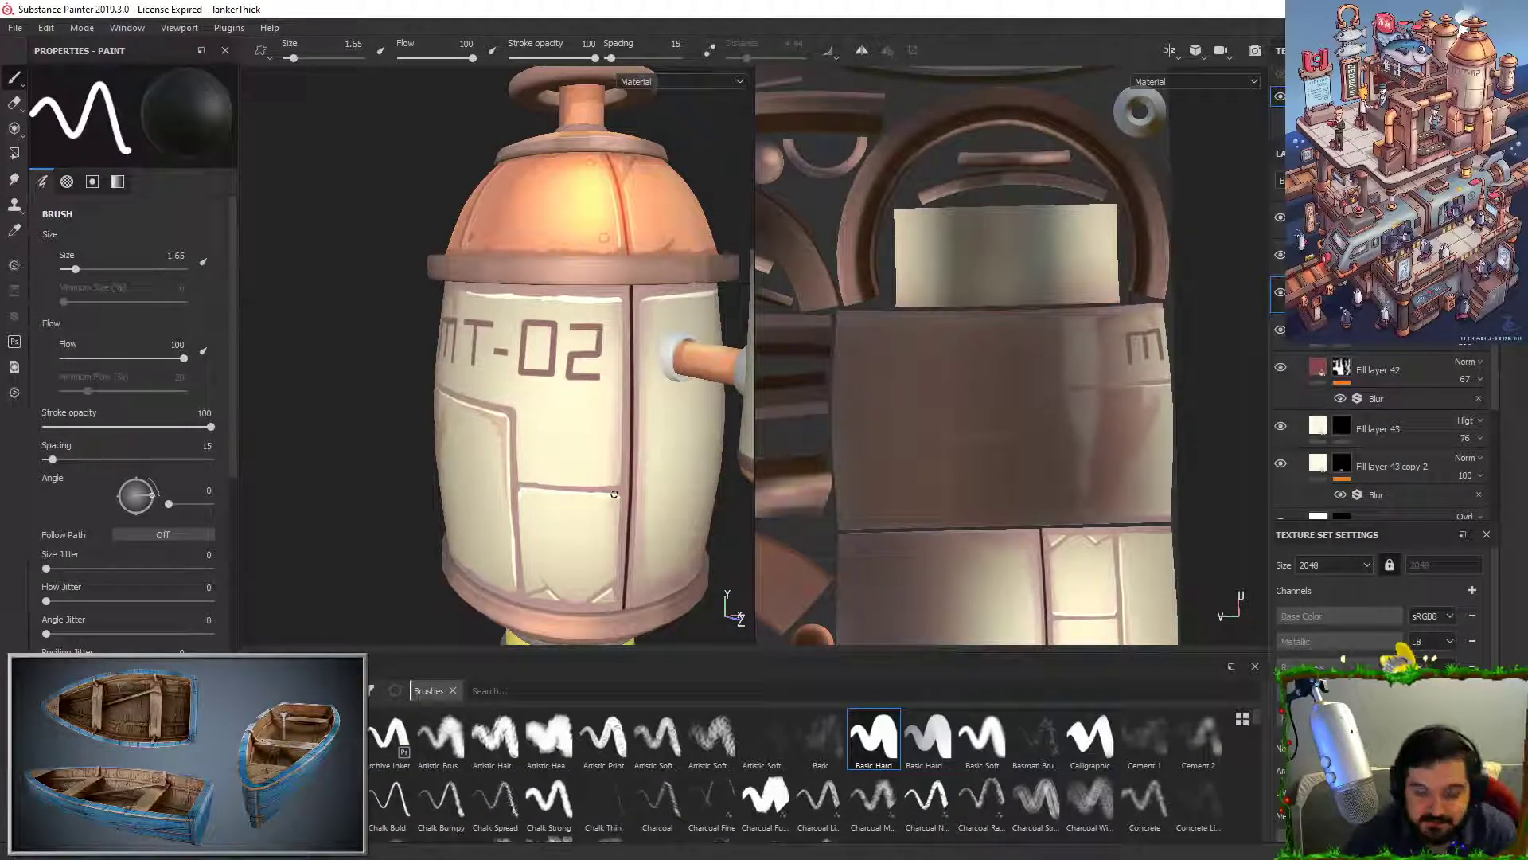
mouse_move(586, 505)
left_mouse_down("alt")
mouse_move(713, 485)
mouse_move(631, 495)
mouse_move(631, 444)
left_mouse_up("alt")
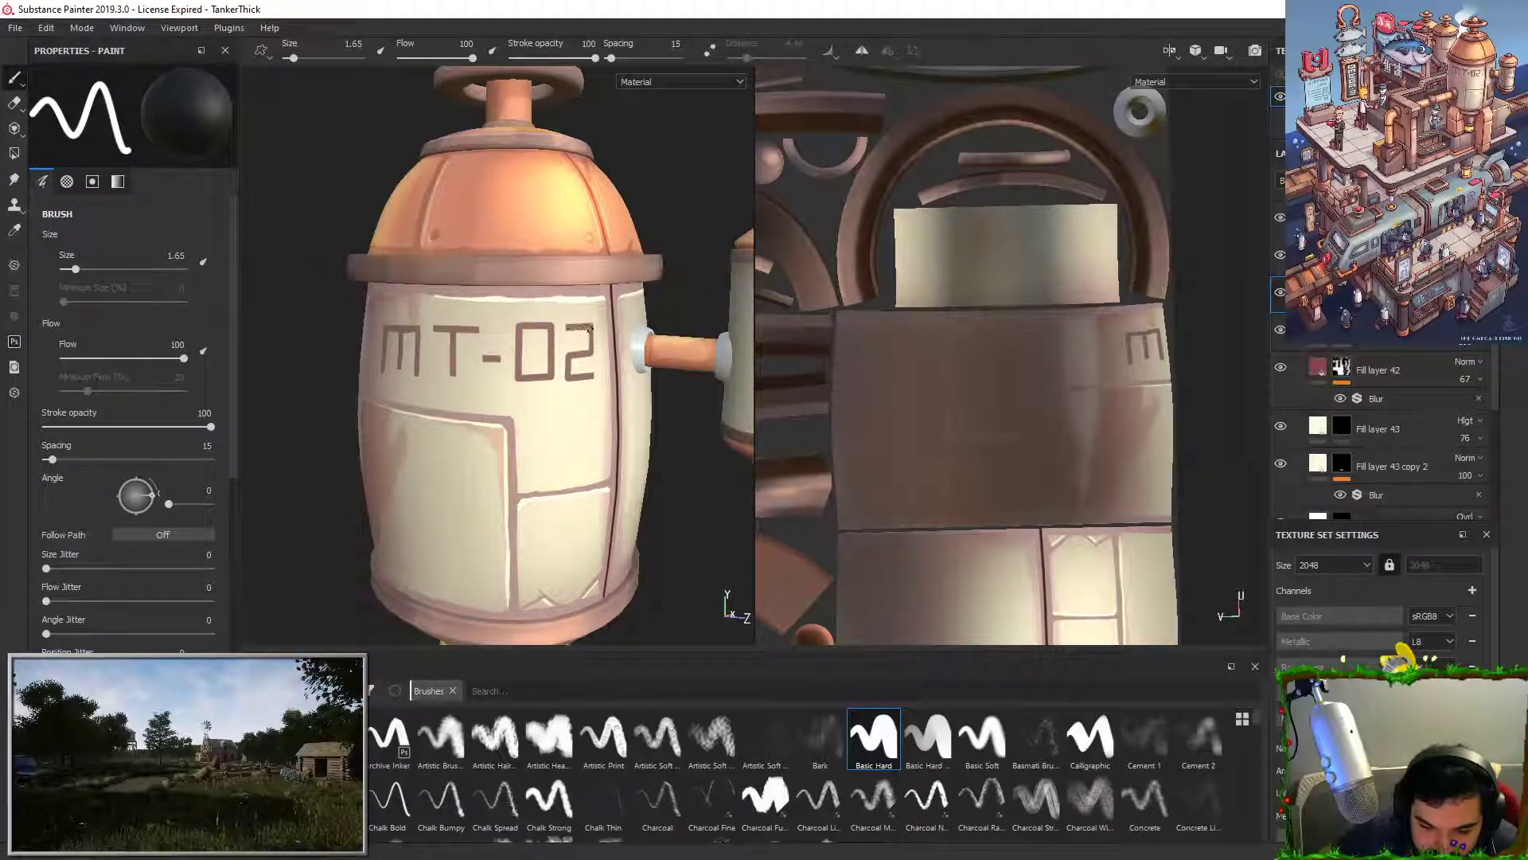
Step: Try a touch-up stroke at the top of the digit 2 and undo it
key("x")
left_click(589, 324, "shift")
right_click_drag(548, 382, 546, 409, "alt")
key("ctrl+z")
Step: Erase the letter M in front of the T, then restore the dark painting value
mouse_move(600, 320)
left_mouse_down()
mouse_move(601, 345)
mouse_move(471, 317)
mouse_move(583, 317)
mouse_move(584, 343)
left_mouse_up()
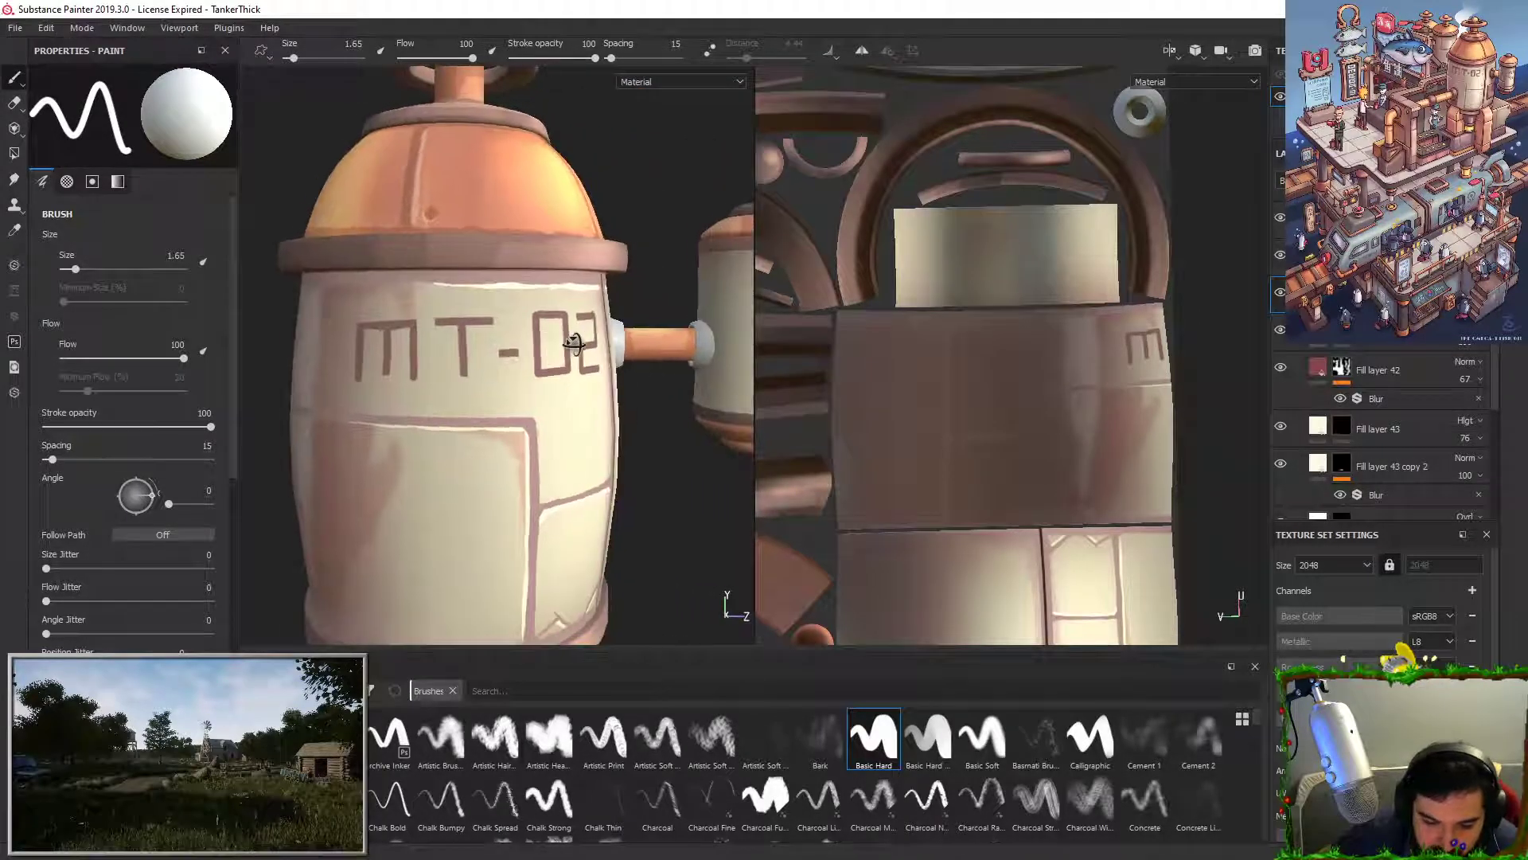
key("x")
mouse_move(412, 317)
left_mouse_down()
mouse_move(411, 382)
mouse_move(357, 381)
left_mouse_up()
key("x")
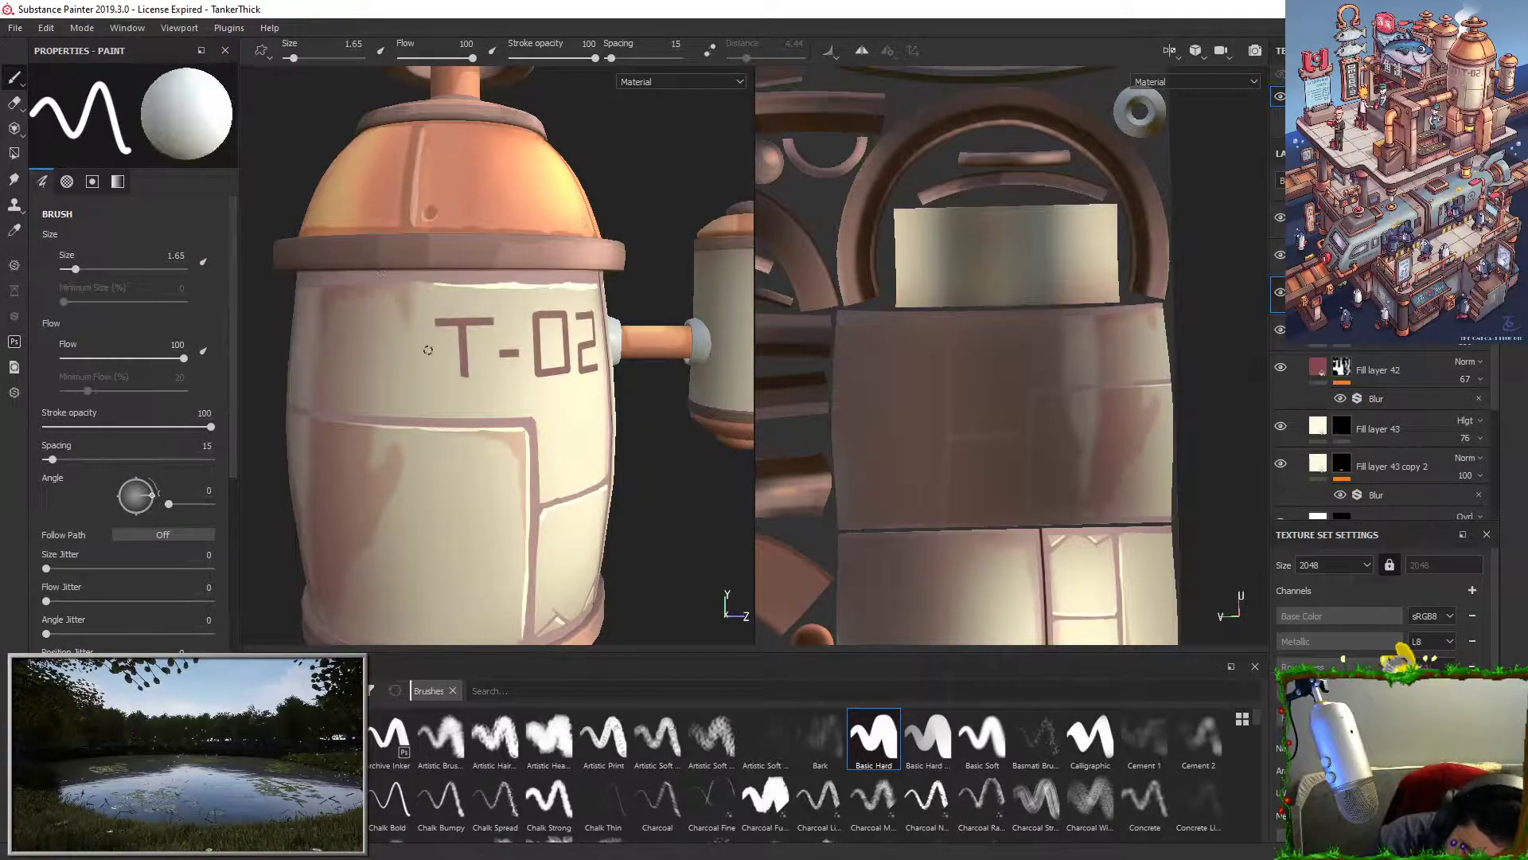
Step: Paint the new M's vertical stroke nearest the T, undoing the first attempt and placing it slightly farther away
left_click(425, 375)
left_click(424, 320, "shift")
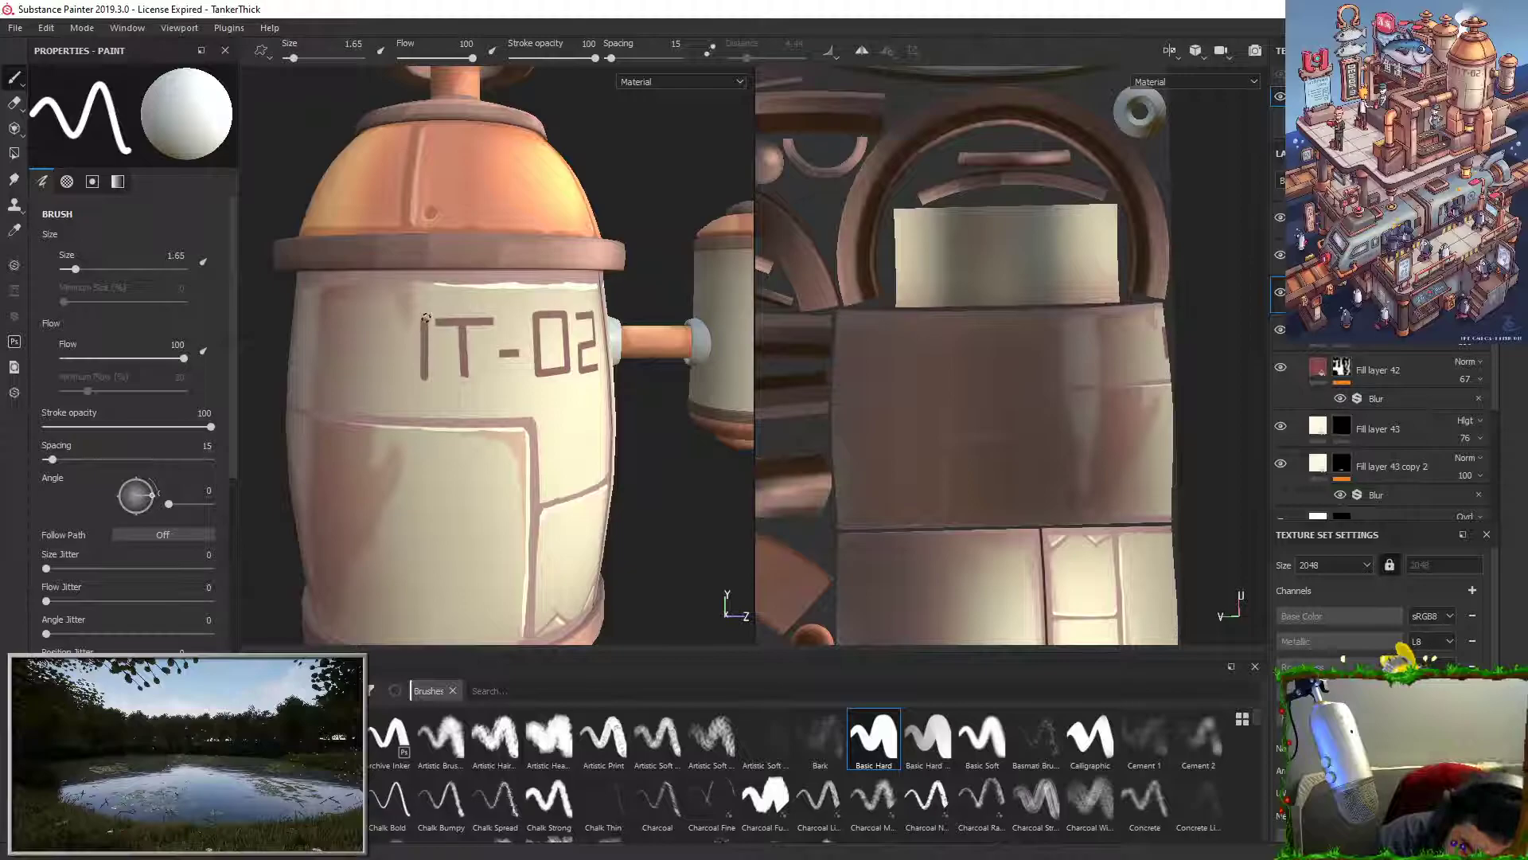
key("ctrl+z")
left_click(419, 376)
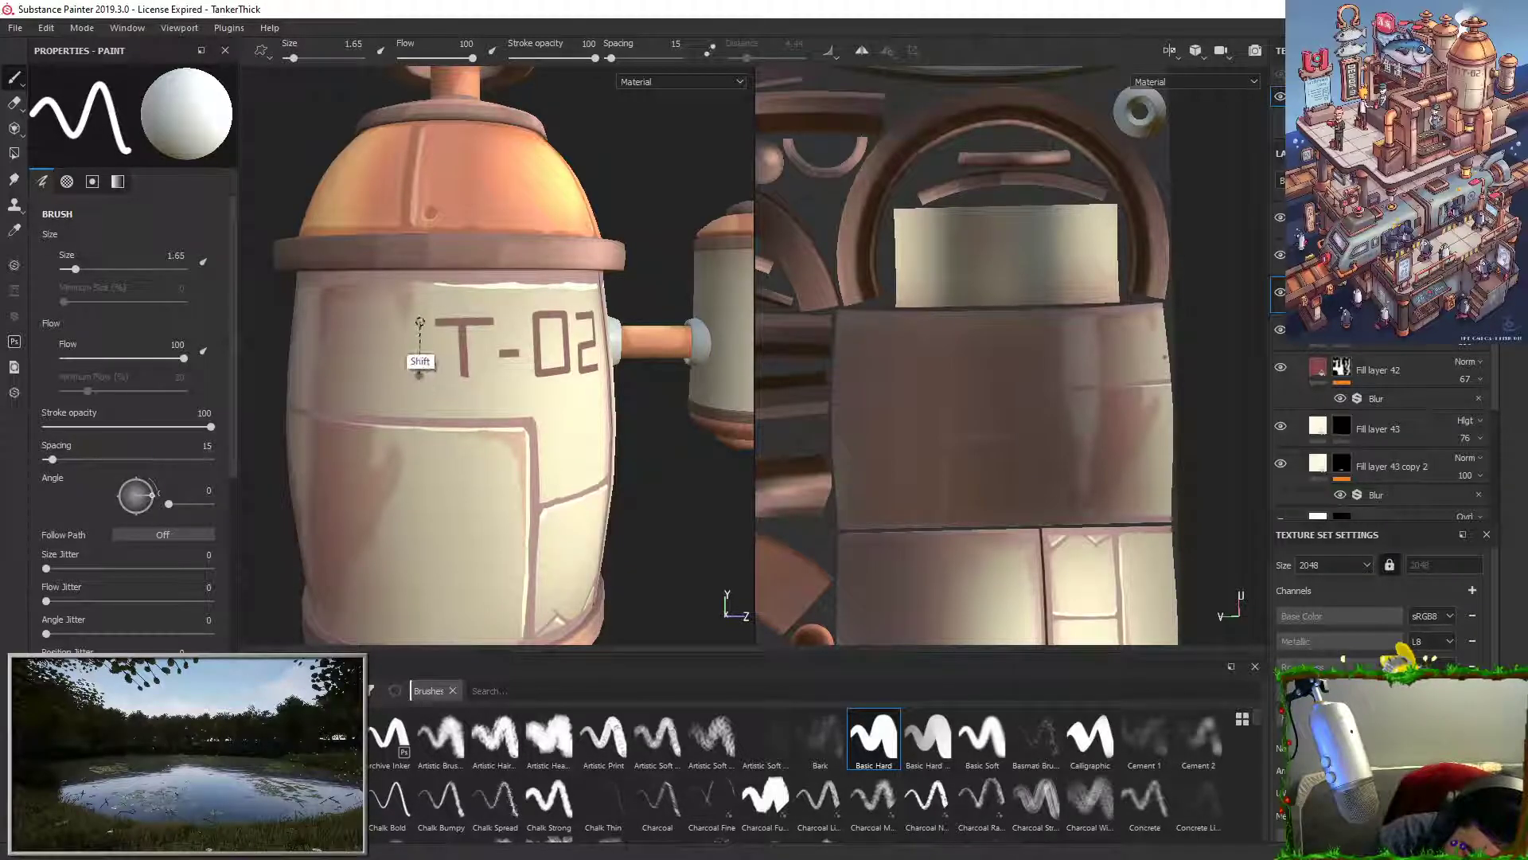
left_click(420, 321, "shift")
Step: Try the M's top bar and far leg at two different widths, and undo the strokes
left_click(347, 323, "shift")
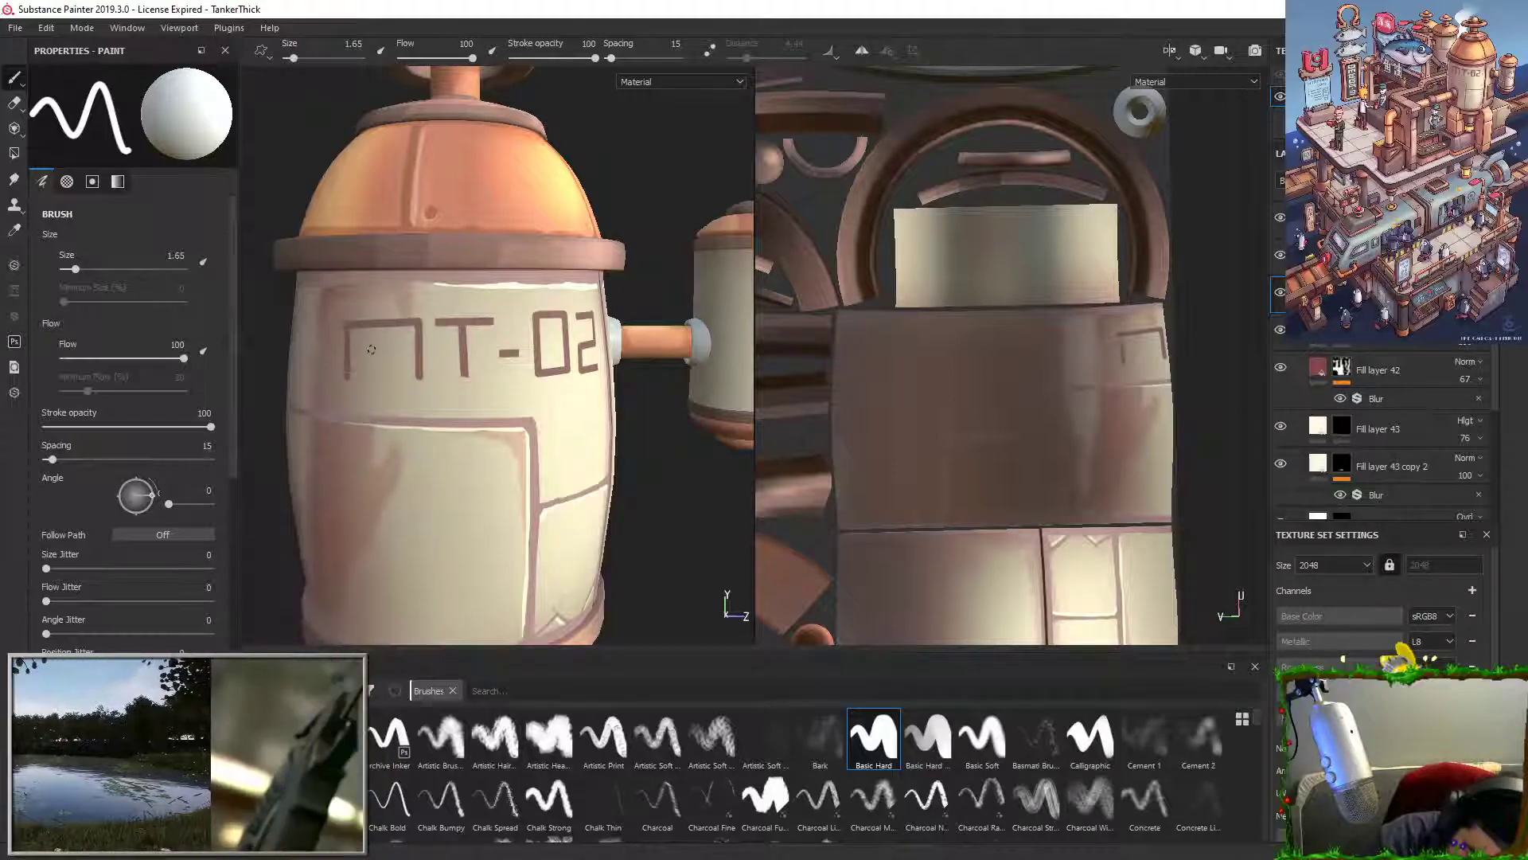
key("ctrl+z")
left_click(418, 320)
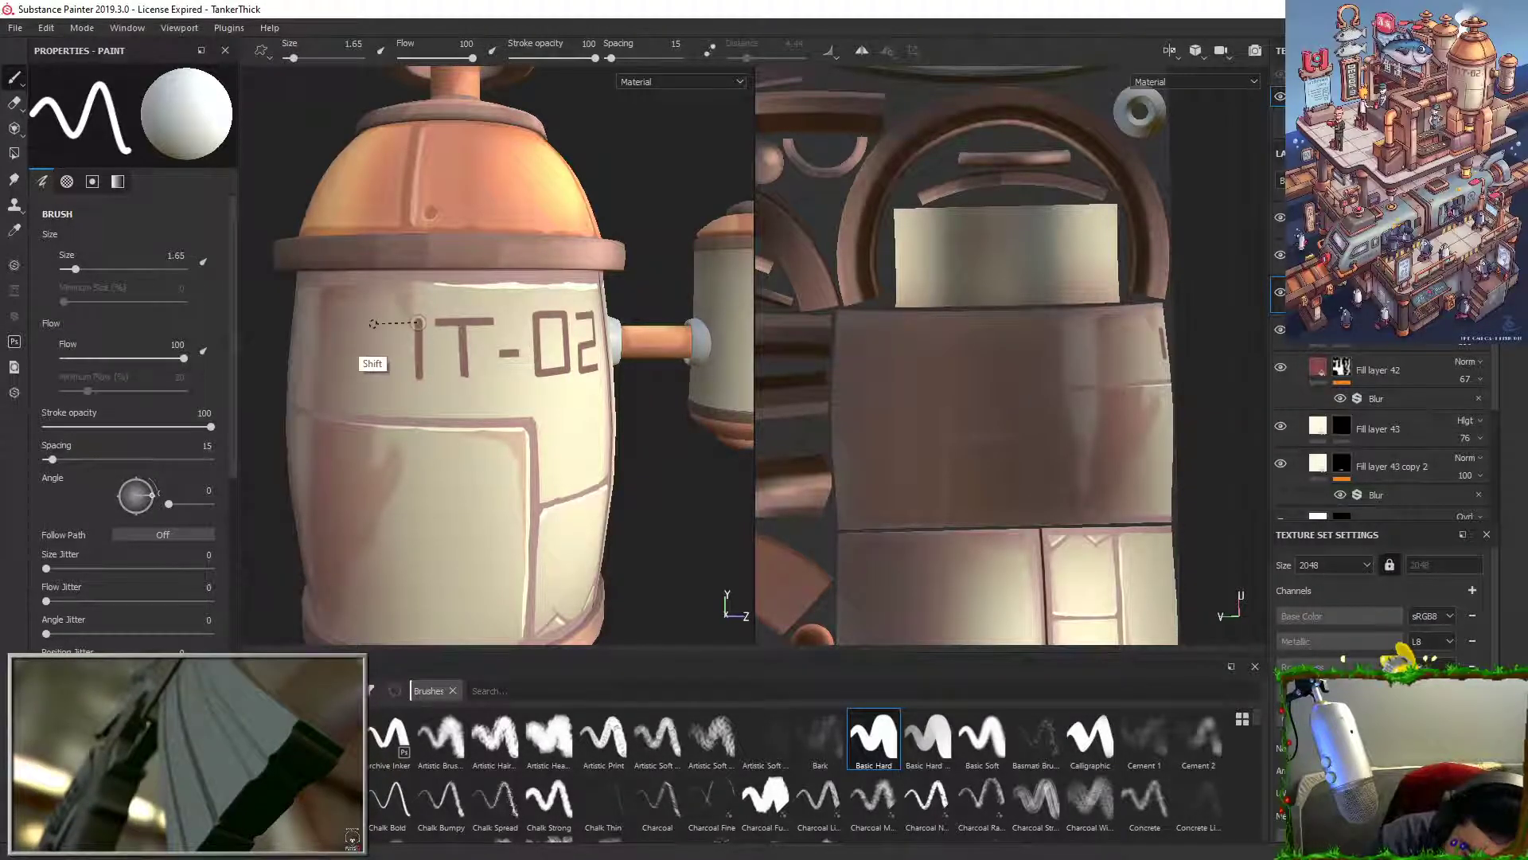
left_click(367, 327, "shift")
left_click(366, 380, "shift")
key("ctrl+z")
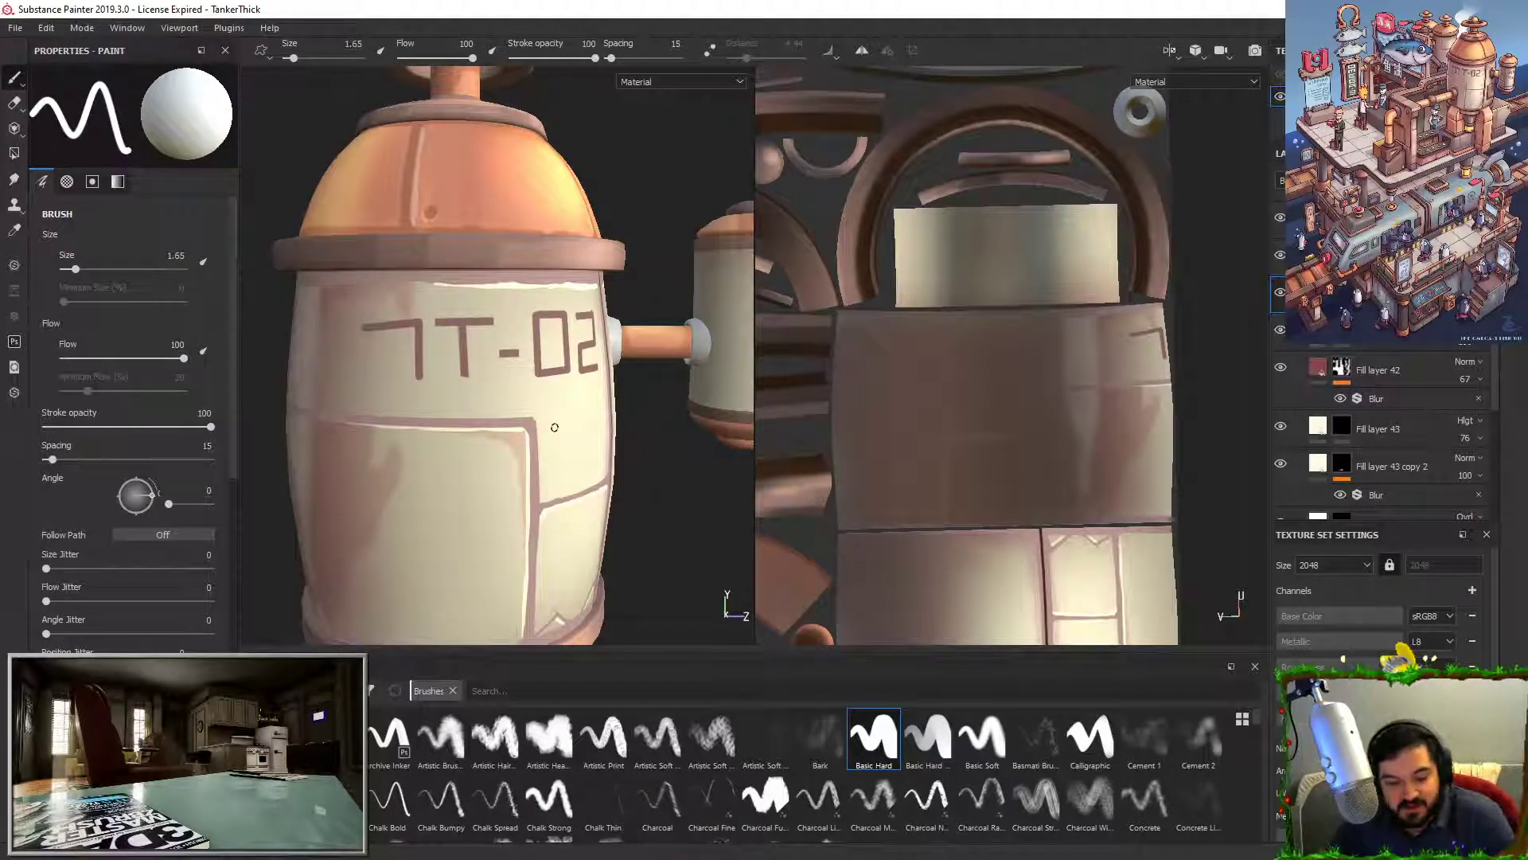
middle_click_drag(407, 390, 571, 407, "alt")
right_click_drag(572, 407, 566, 571, "alt")
mouse_move(457, 382)
left_mouse_down("alt")
mouse_move(535, 368)
mouse_move(494, 355)
left_mouse_up("alt")
key("ctrl+z")
Step: Paint the M's top bar and far leg with connected straight strokes starting from the leg beside the T
middle_click_drag(554, 442, 587, 475, "alt")
right_click_drag(587, 476, 592, 557, "alt")
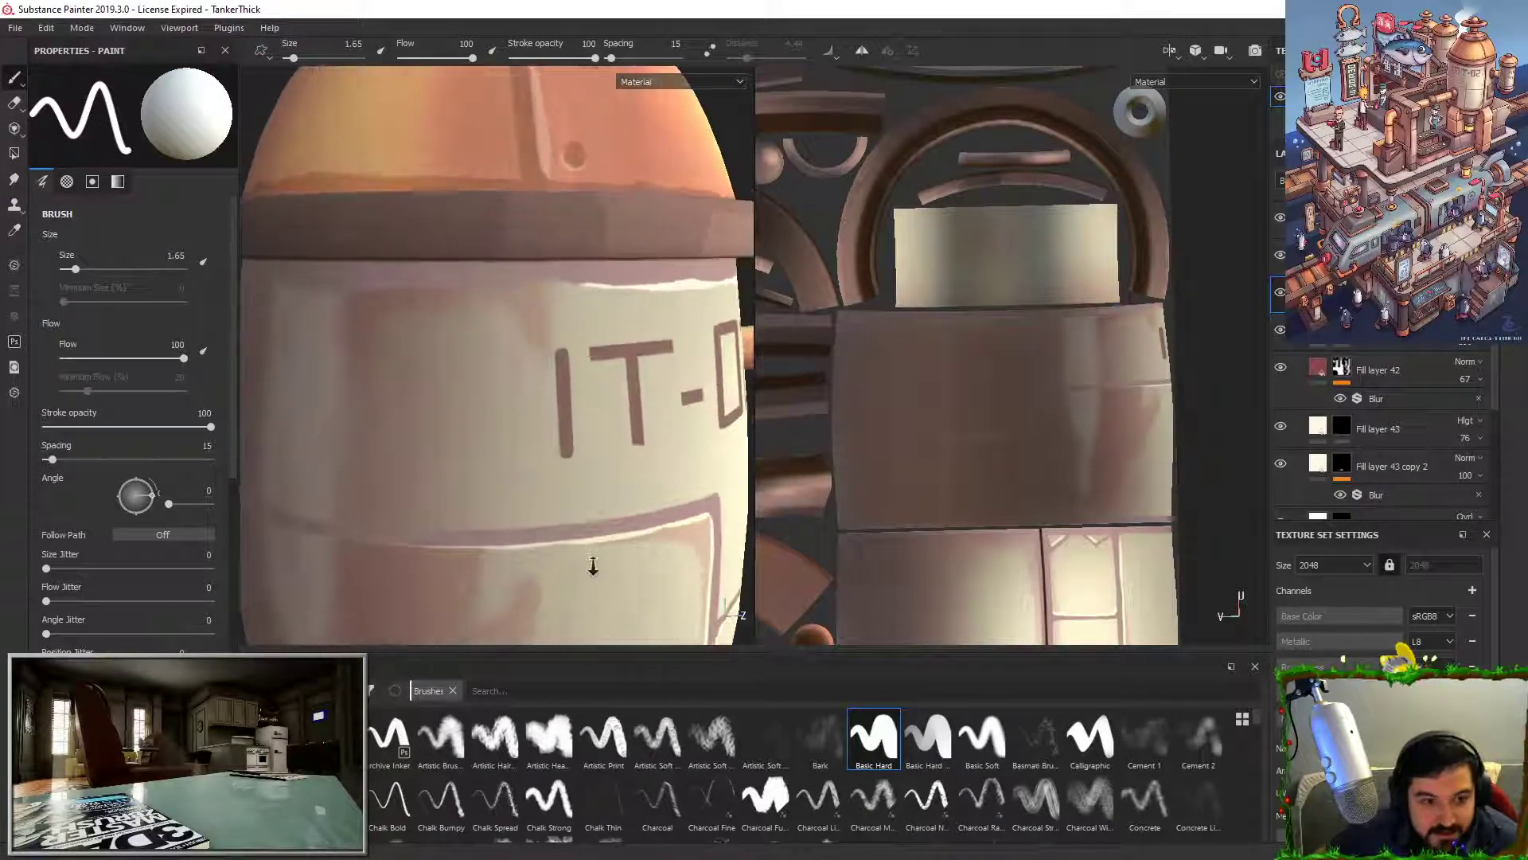
middle_click_drag(572, 365, 594, 406, "alt")
right_click_drag(594, 406, 603, 478, "alt")
left_click(597, 396)
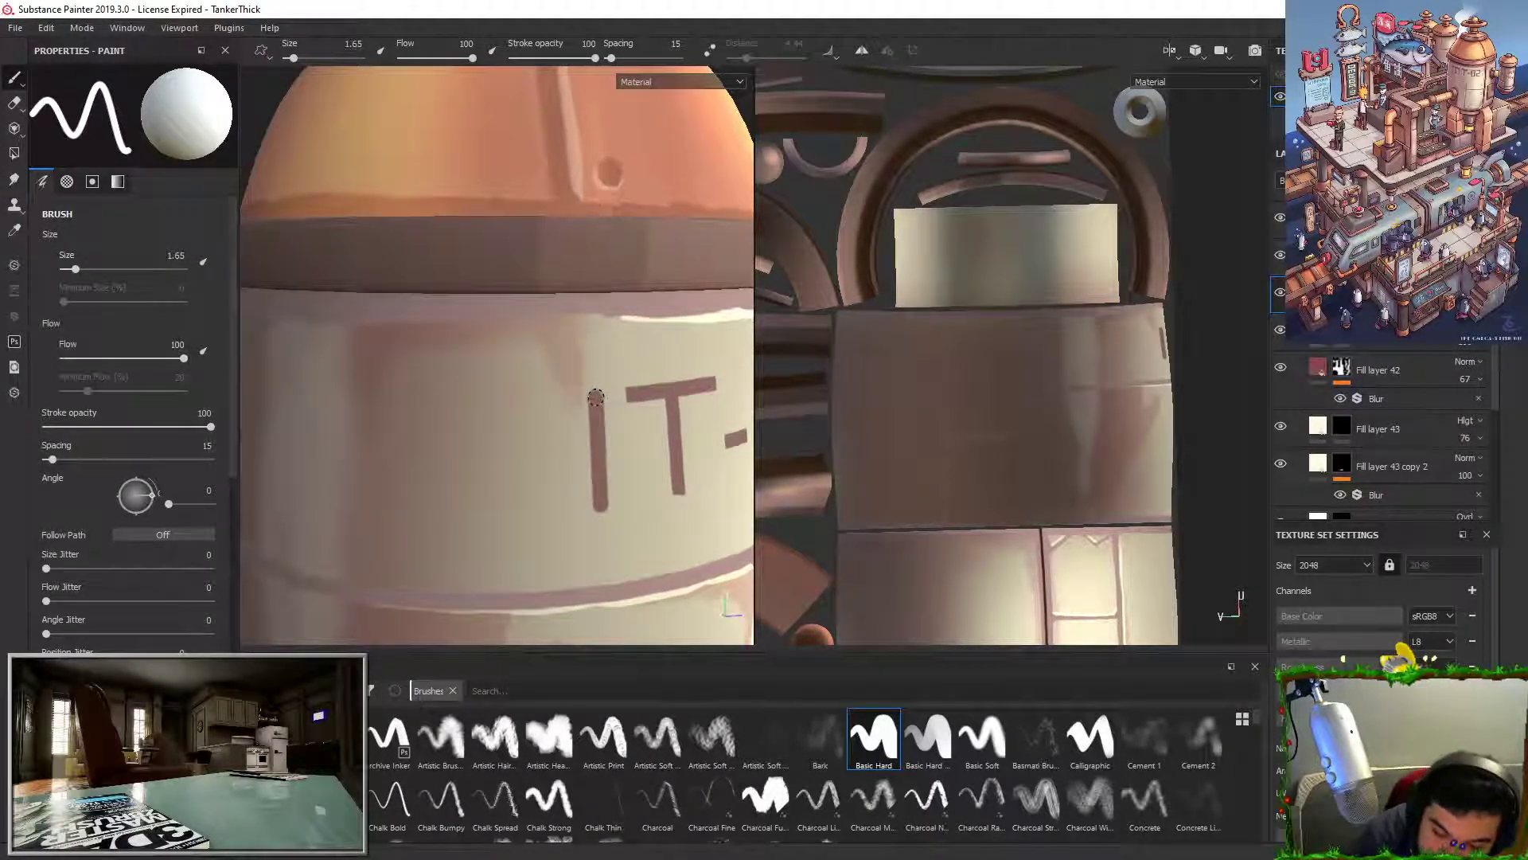
left_click(494, 407, "shift")
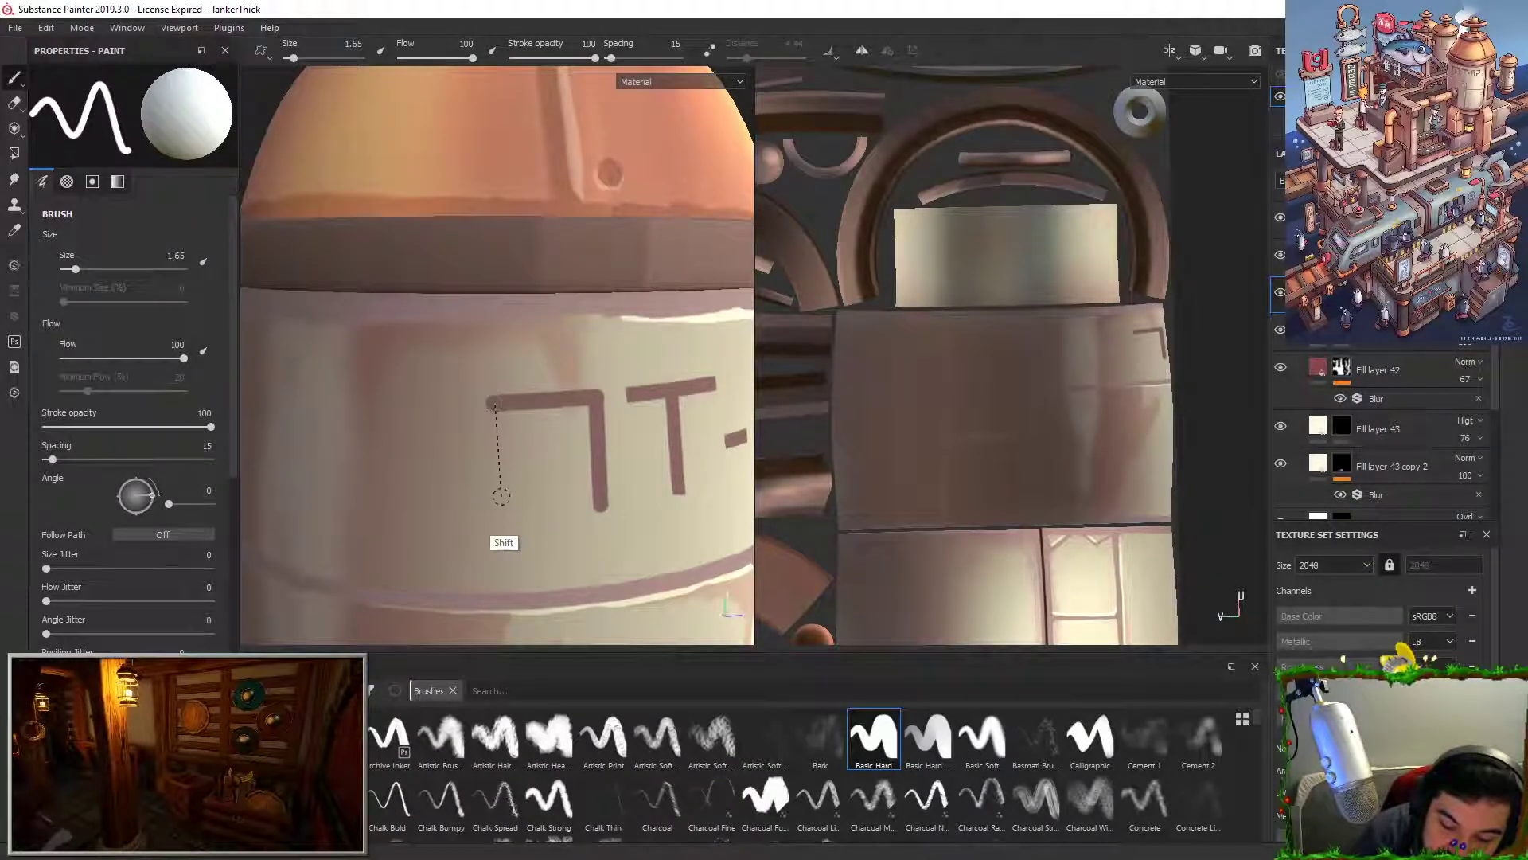
left_click(495, 519, "shift")
Step: Add the M's middle leg and trim the lower ends of its legs with straight erasing strokes
left_click(547, 407)
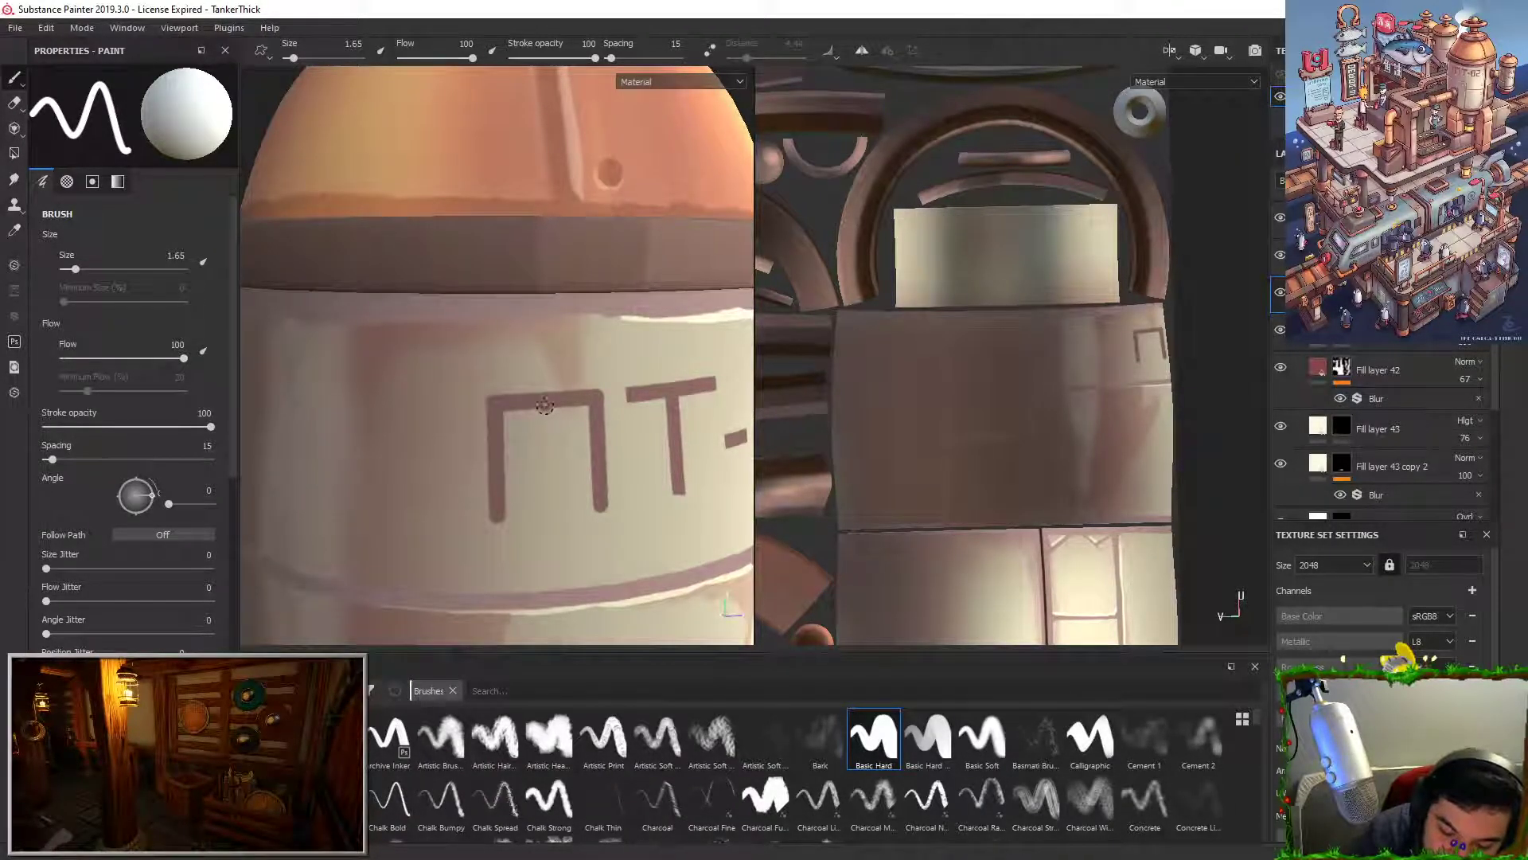
left_click(552, 511, "shift")
left_click(541, 519)
left_click(562, 515, "shift")
left_click(472, 519)
left_click(617, 507, "shift")
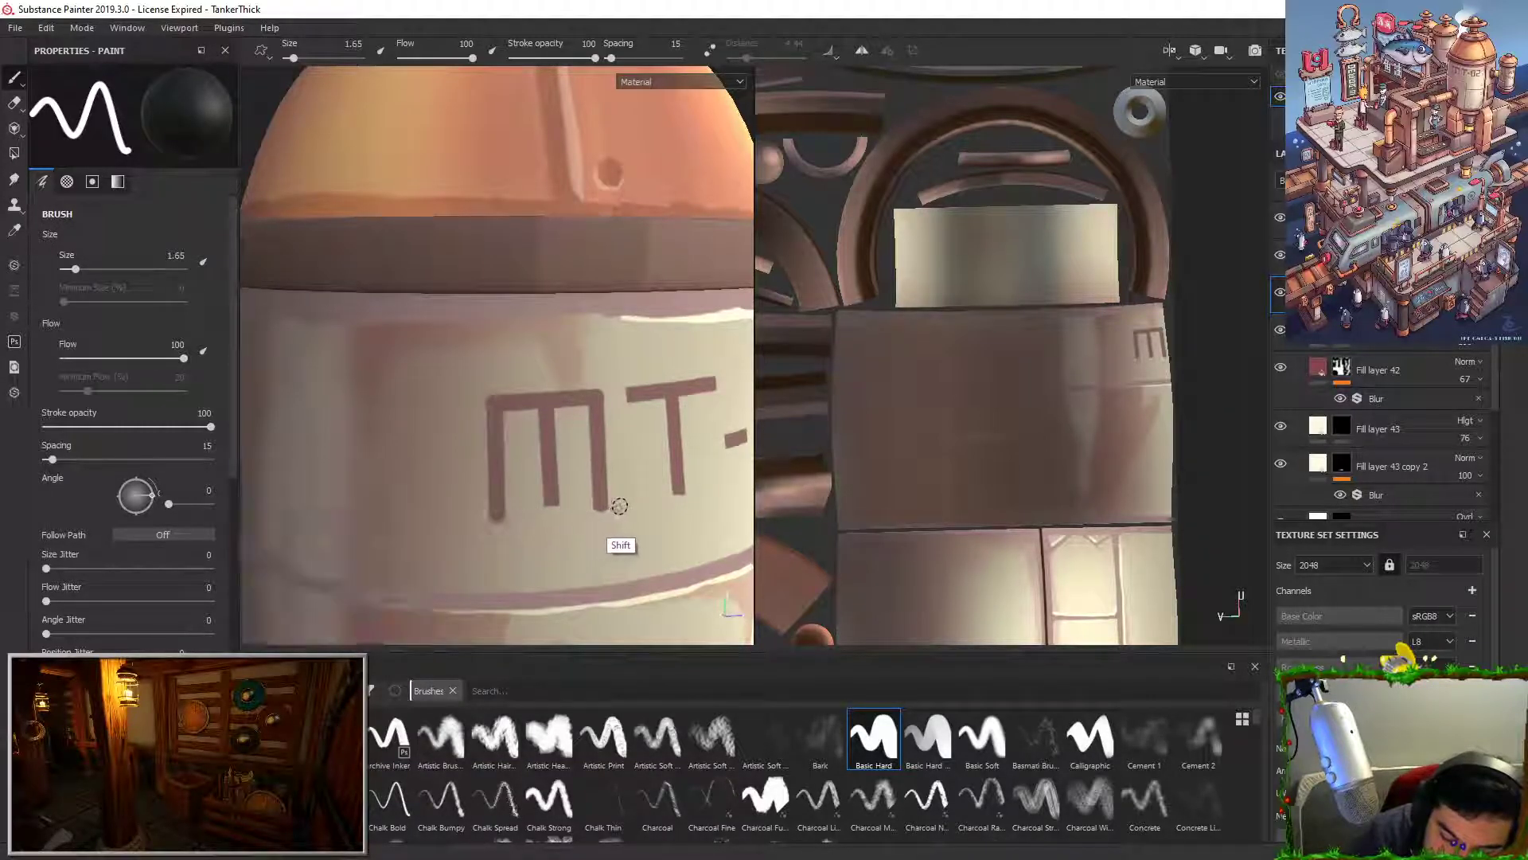
Step: Examine the complete MT-02 lettering on the tank from a distance and up close
right_click_drag(567, 447, 701, 446, "alt")
left_click_drag(732, 443, 691, 450, "alt")
right_click_drag(691, 451, 589, 433, "alt")
left_click_drag(537, 401, 593, 392, "alt")
right_click_drag(669, 446, 604, 443, "alt")
mouse_move(604, 444)
left_mouse_down("alt")
mouse_move(560, 433)
mouse_move(586, 435)
mouse_move(582, 462)
left_mouse_up("alt")
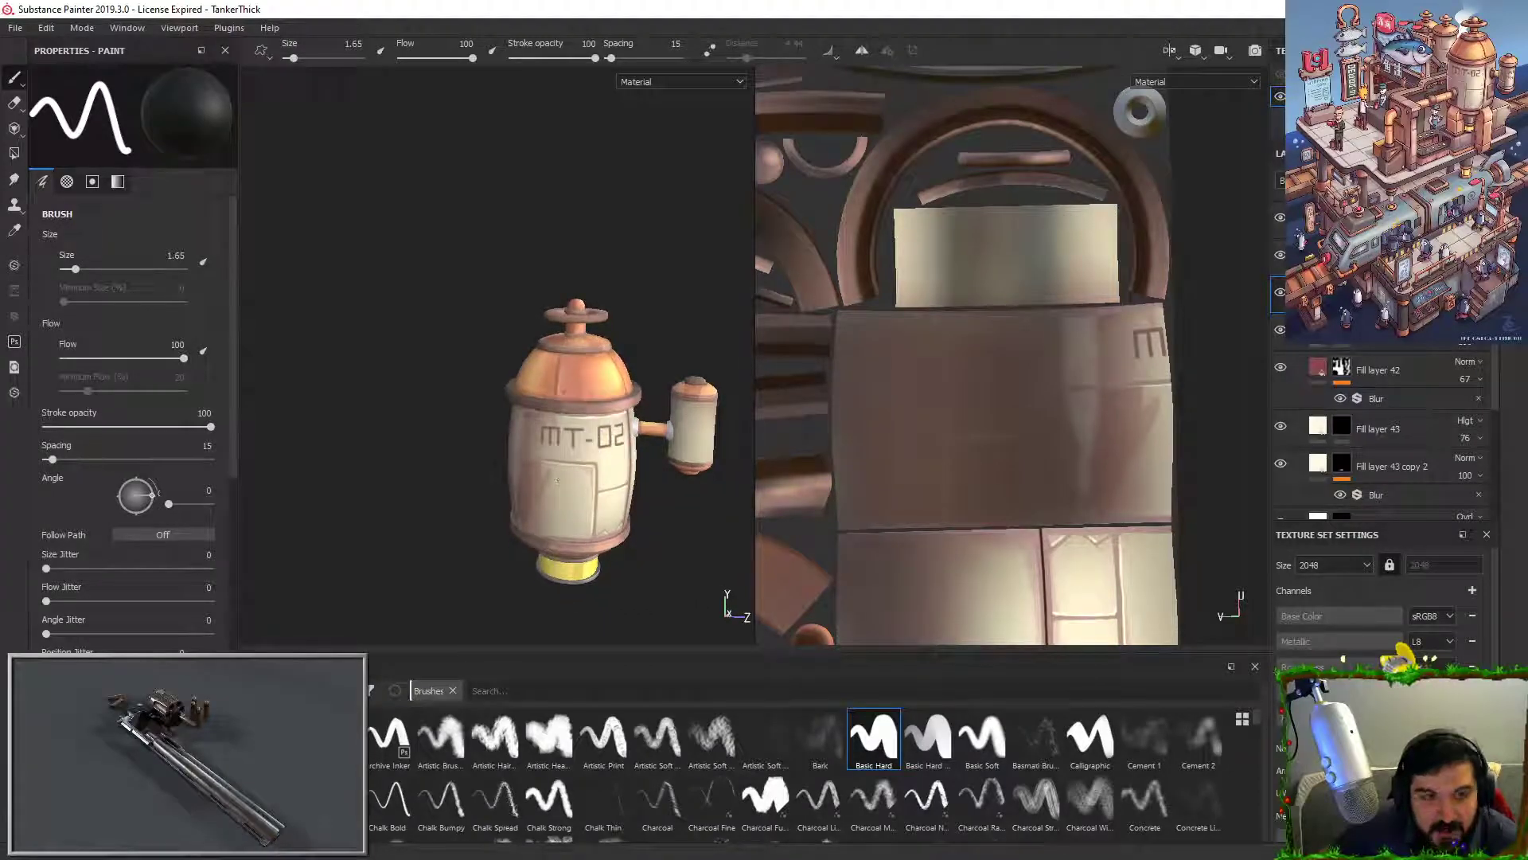
mouse_move(1401, 859)
left_mouse_down()
mouse_move(1306, 454)
mouse_move(944, 136)
mouse_move(839, 117)
mouse_move(685, 0)
left_mouse_up()
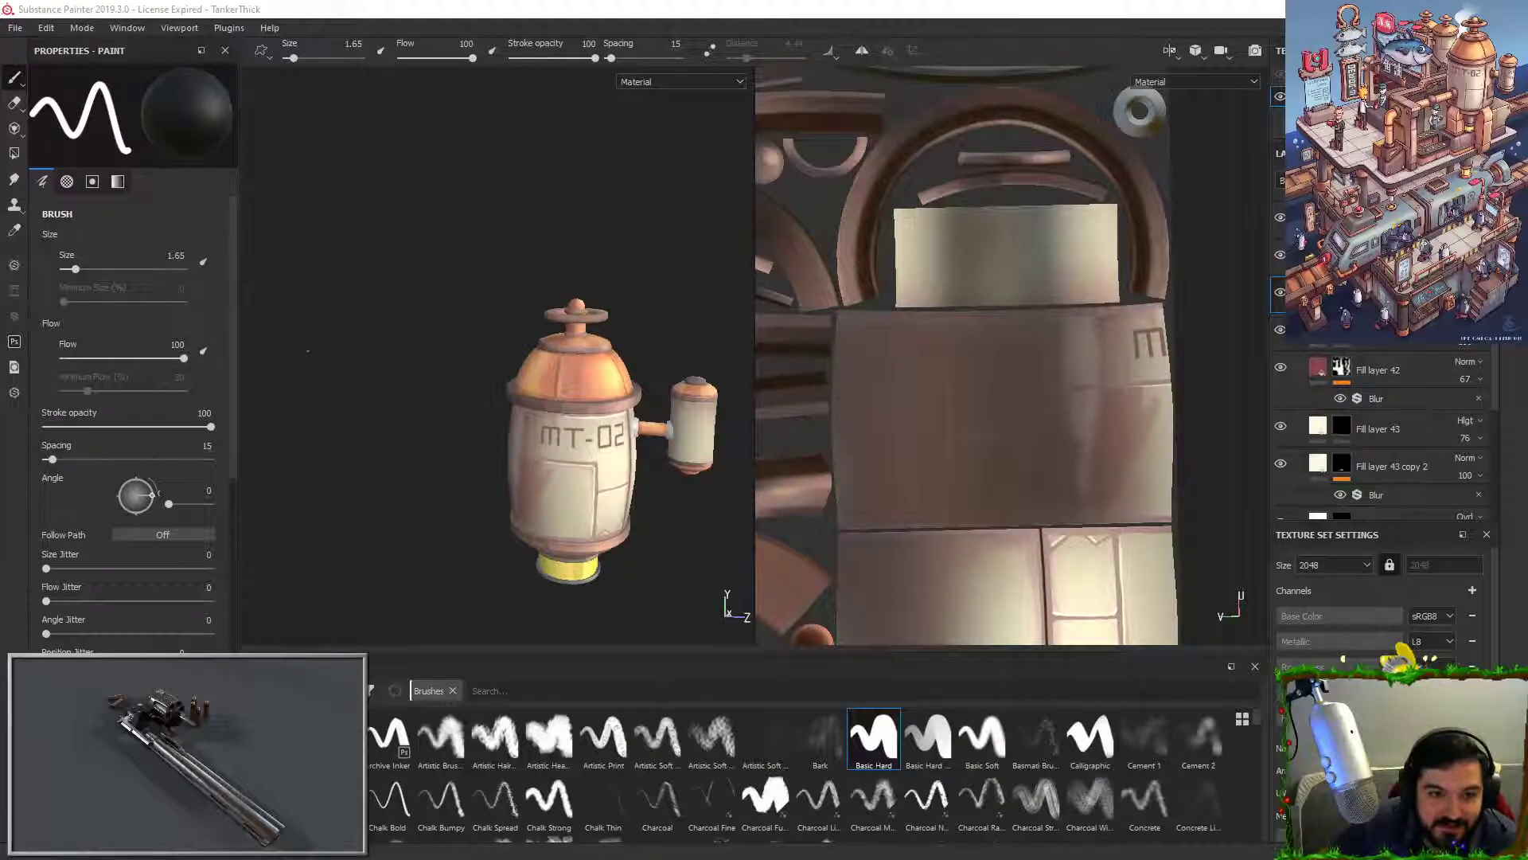
right_click_drag(550, 559, 652, 619, "alt")
mouse_move(581, 281)
middle_mouse_down("alt")
mouse_move(589, 265)
mouse_move(549, 235)
middle_mouse_up("alt")
right_click_drag(583, 430, 643, 455, "alt")
middle_click_drag(641, 370, 647, 336, "alt")
right_click_drag(631, 413, 654, 425, "alt")
middle_click_drag(654, 426, 640, 377, "alt")
Step: Refine the M's top bar with short painting and erasing strokes, undoing the unwanted ones
left_click(488, 406)
left_click(407, 391, "shift")
key("ctrl+z")
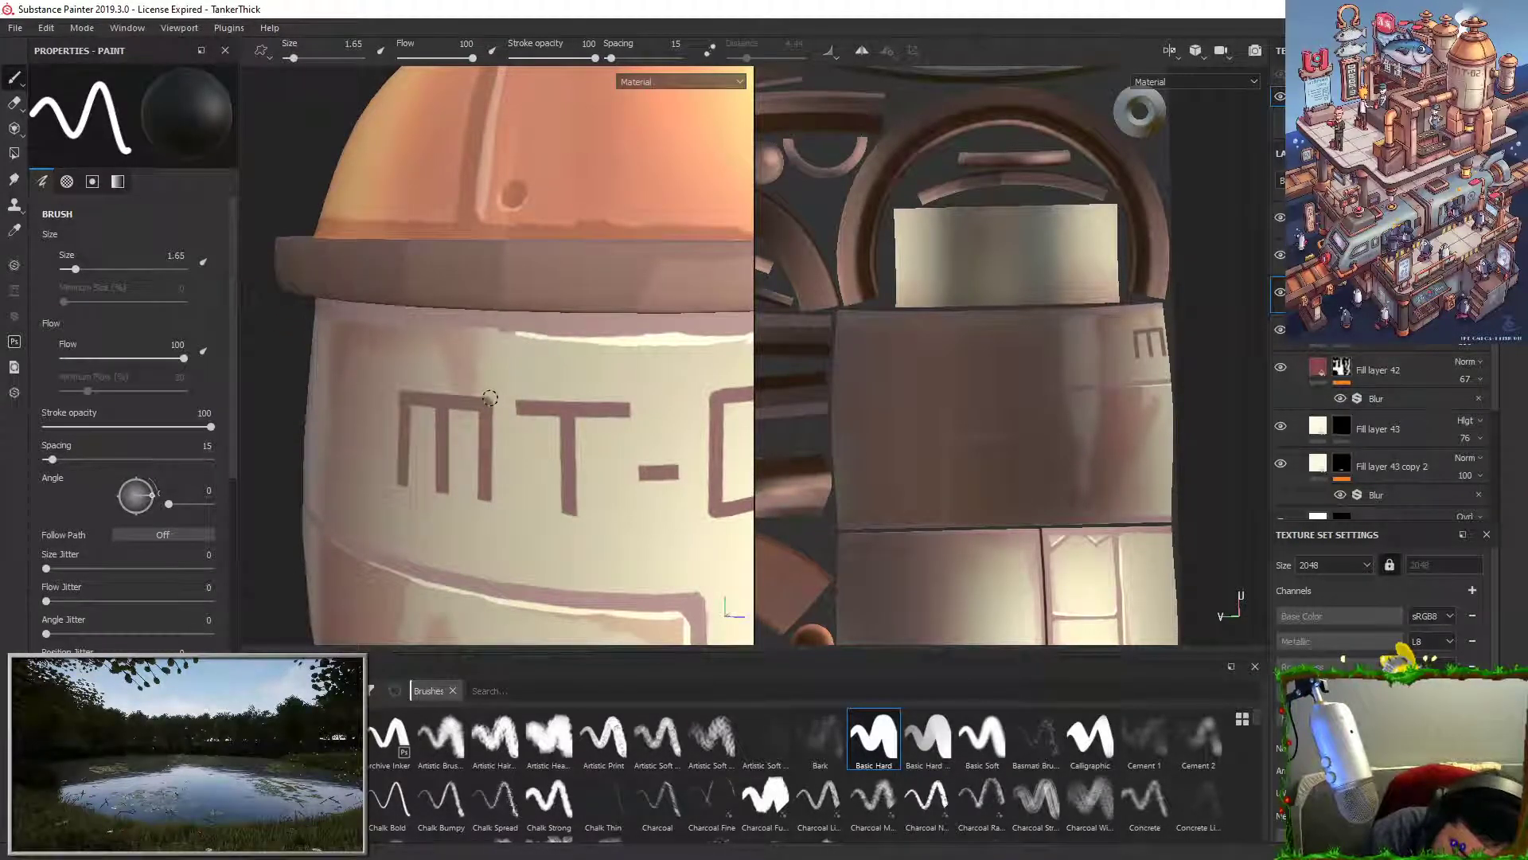
key("x")
key("ctrl+z")
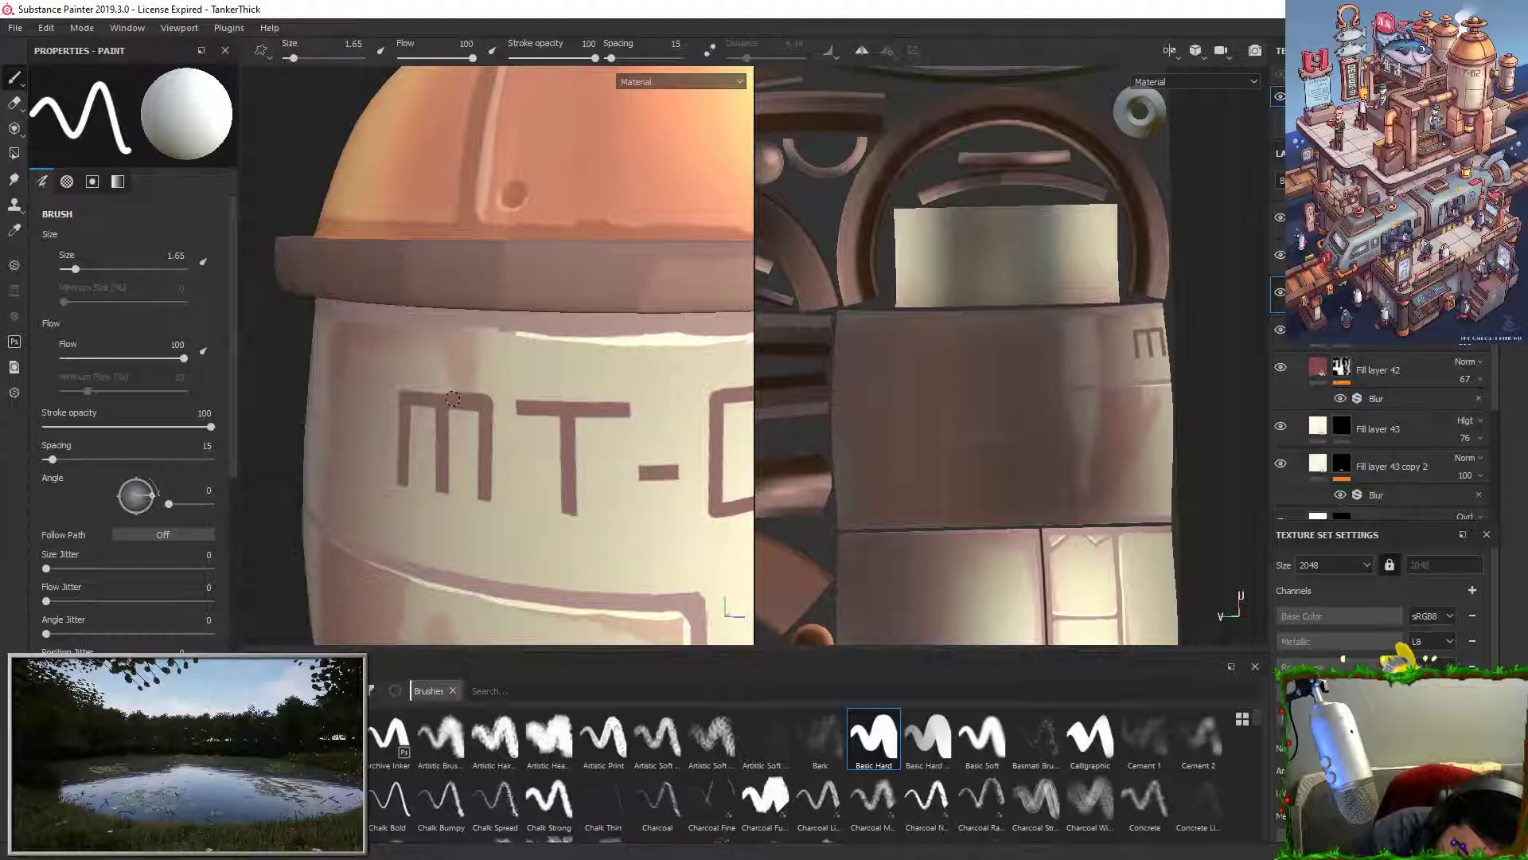
key("ctrl+z")
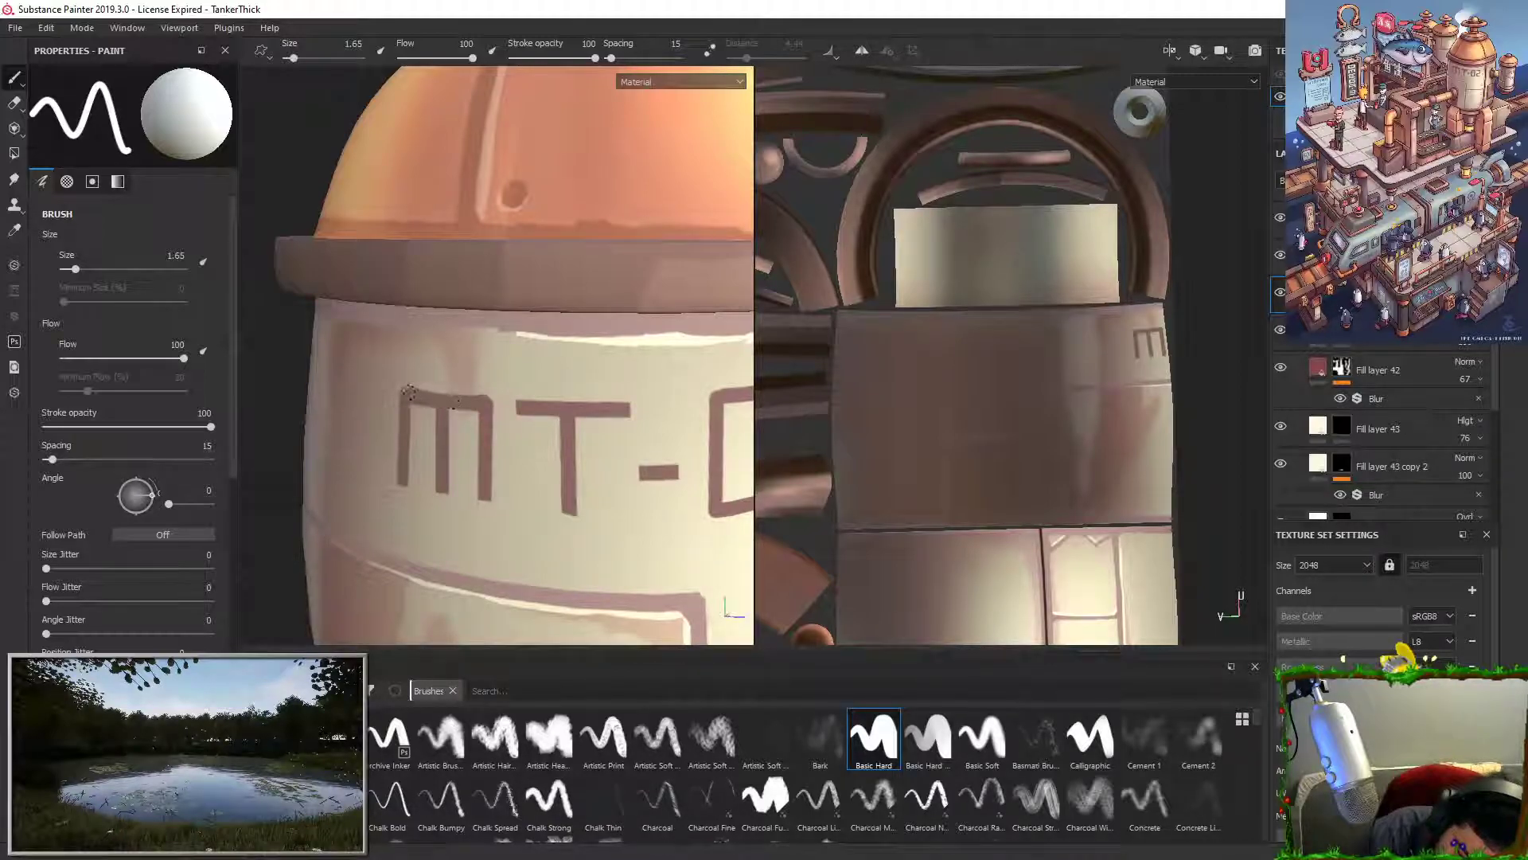
key("x")
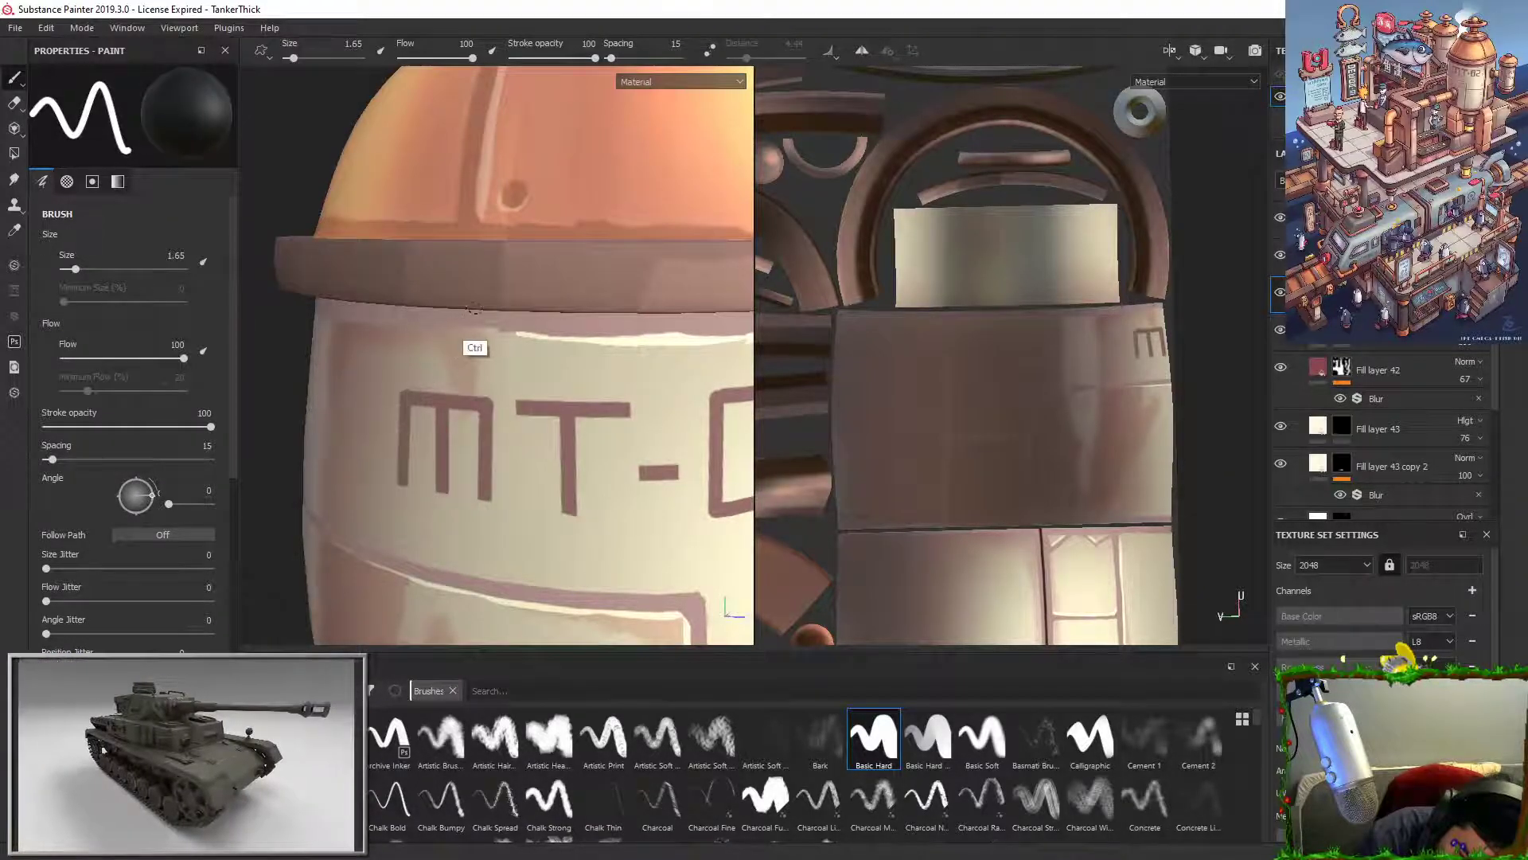
key("x")
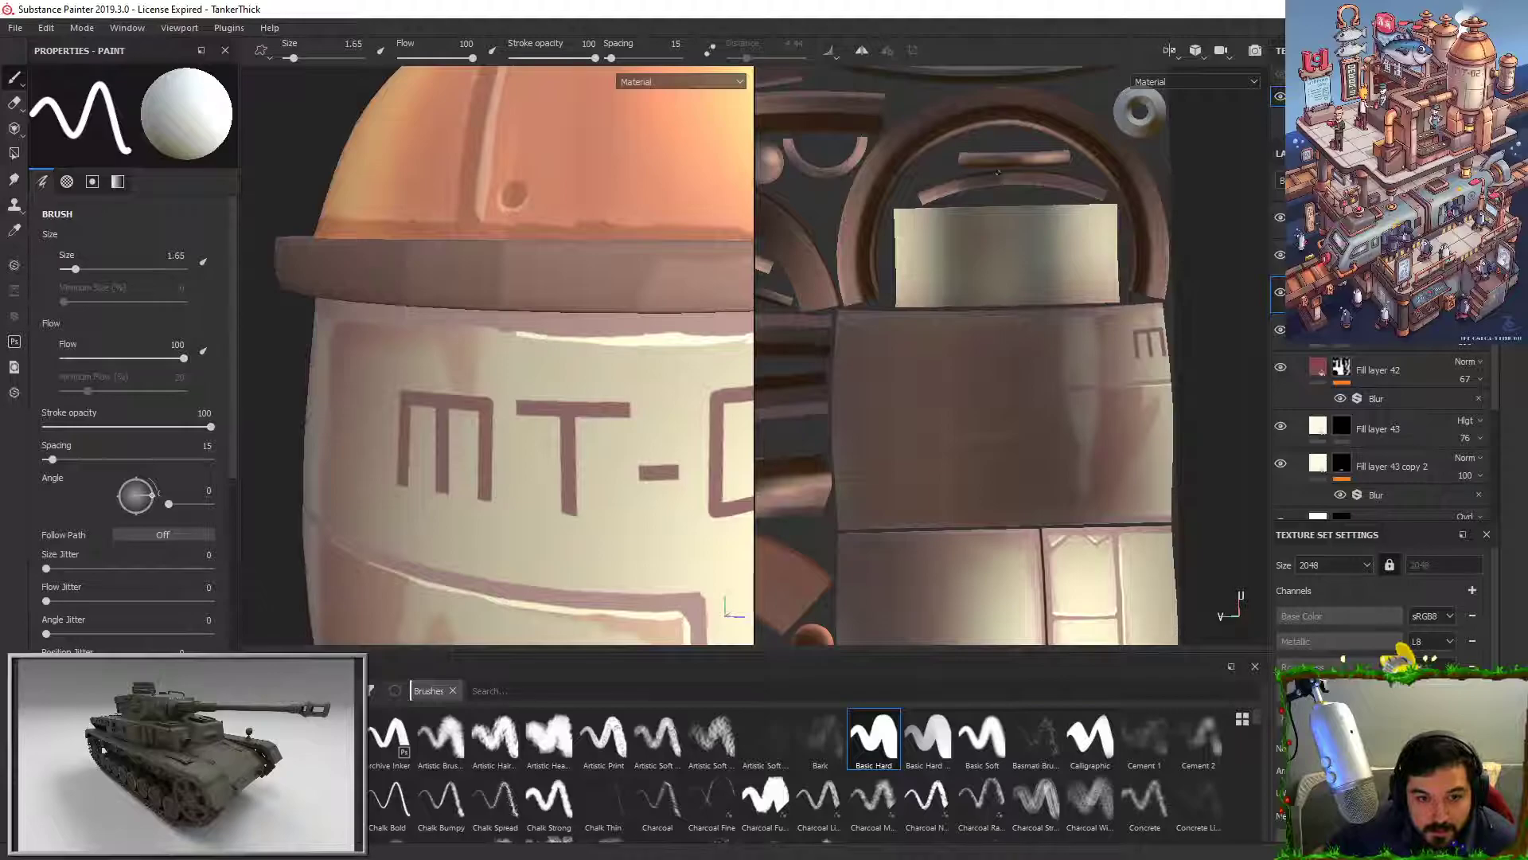
Step: Duplicate the fill layer that holds the lettering and clear the mask of the copy
right_click(1307, 345)
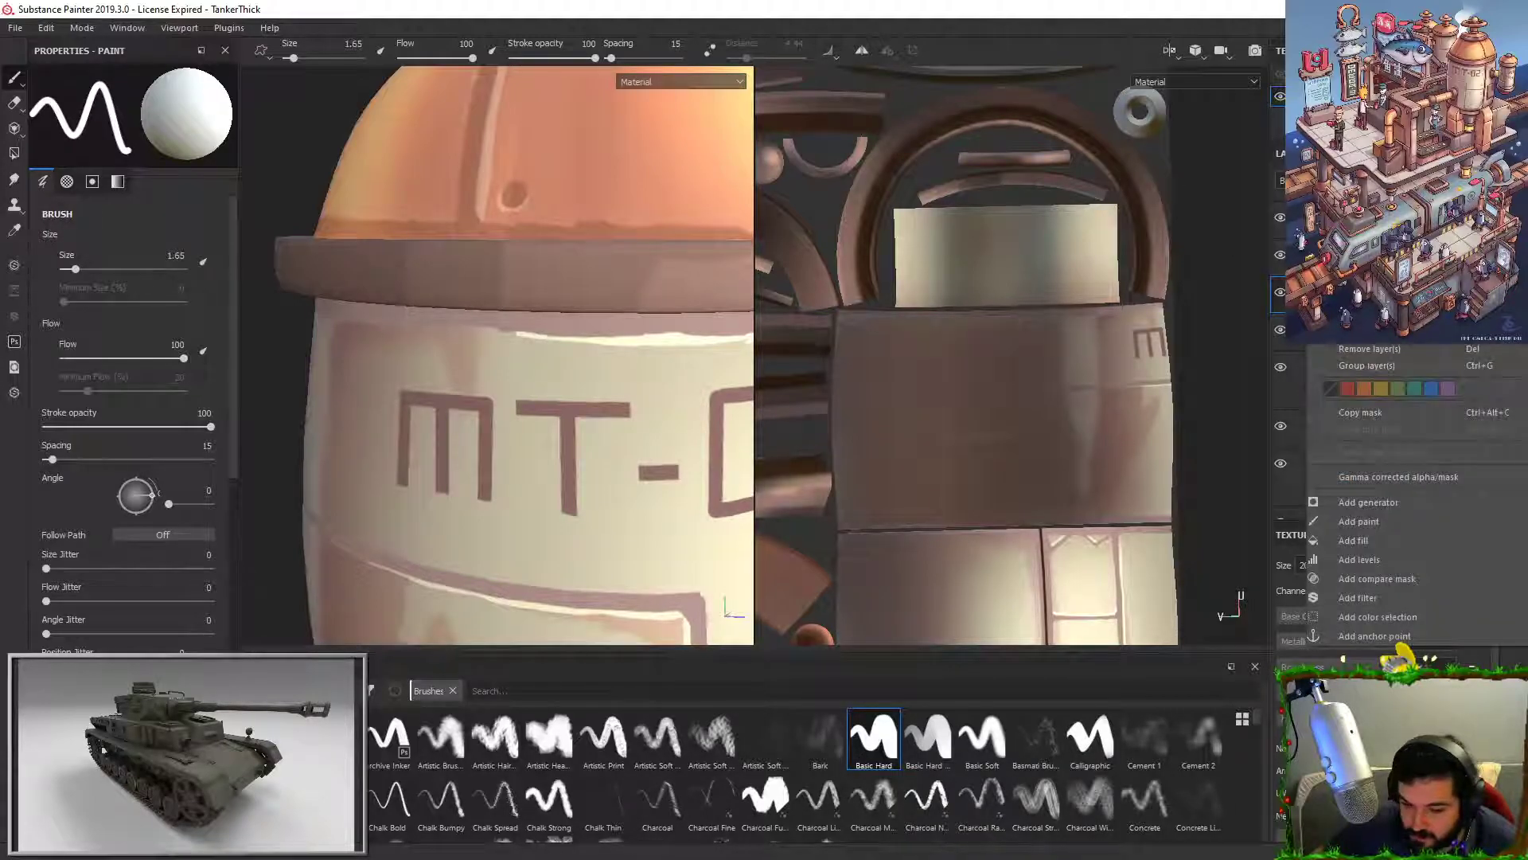
left_click(1369, 332)
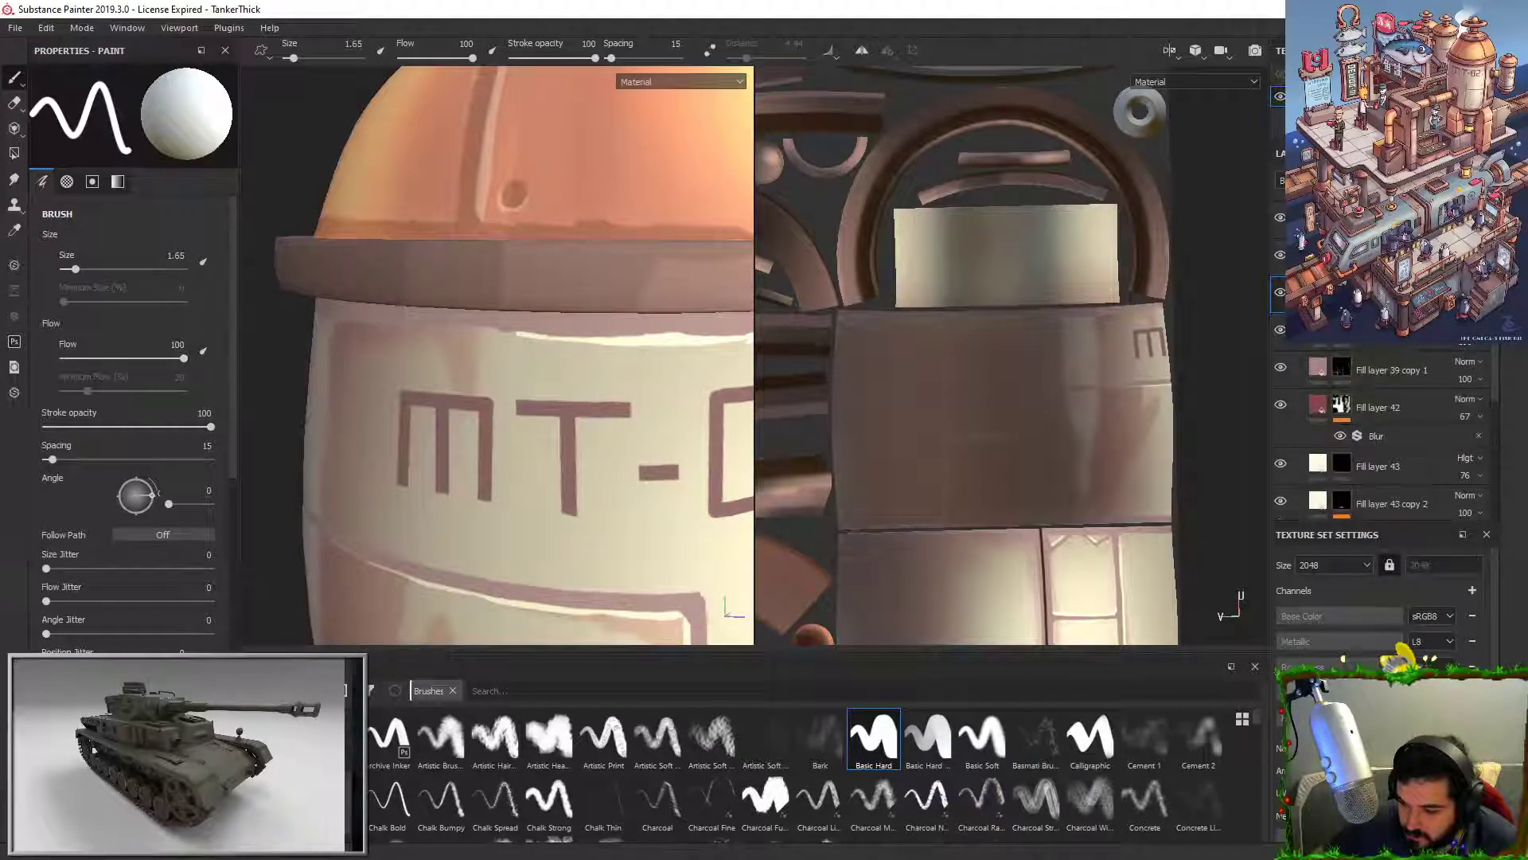
right_click(1342, 294)
left_click(1366, 433)
right_click_drag(281, 366, 566, 249, "alt")
middle_click_drag(566, 249, 616, 260, "alt")
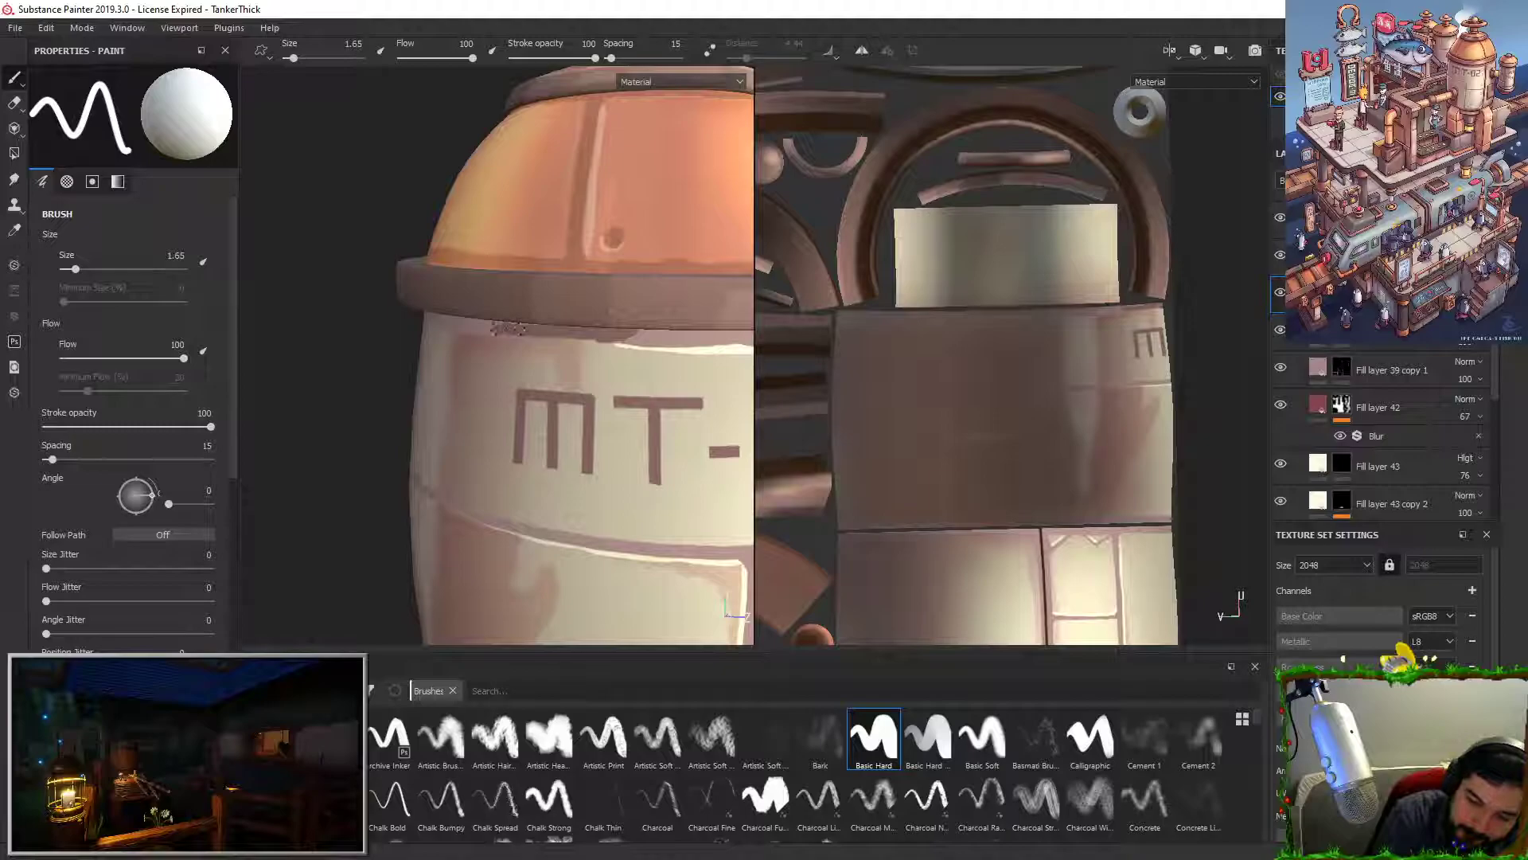
Step: Undo the latest brush strokes beneath the tank's rim
key("ctrl+z")
key("ctrl+z")
key("ctrl+z")
key("ctrl+z")
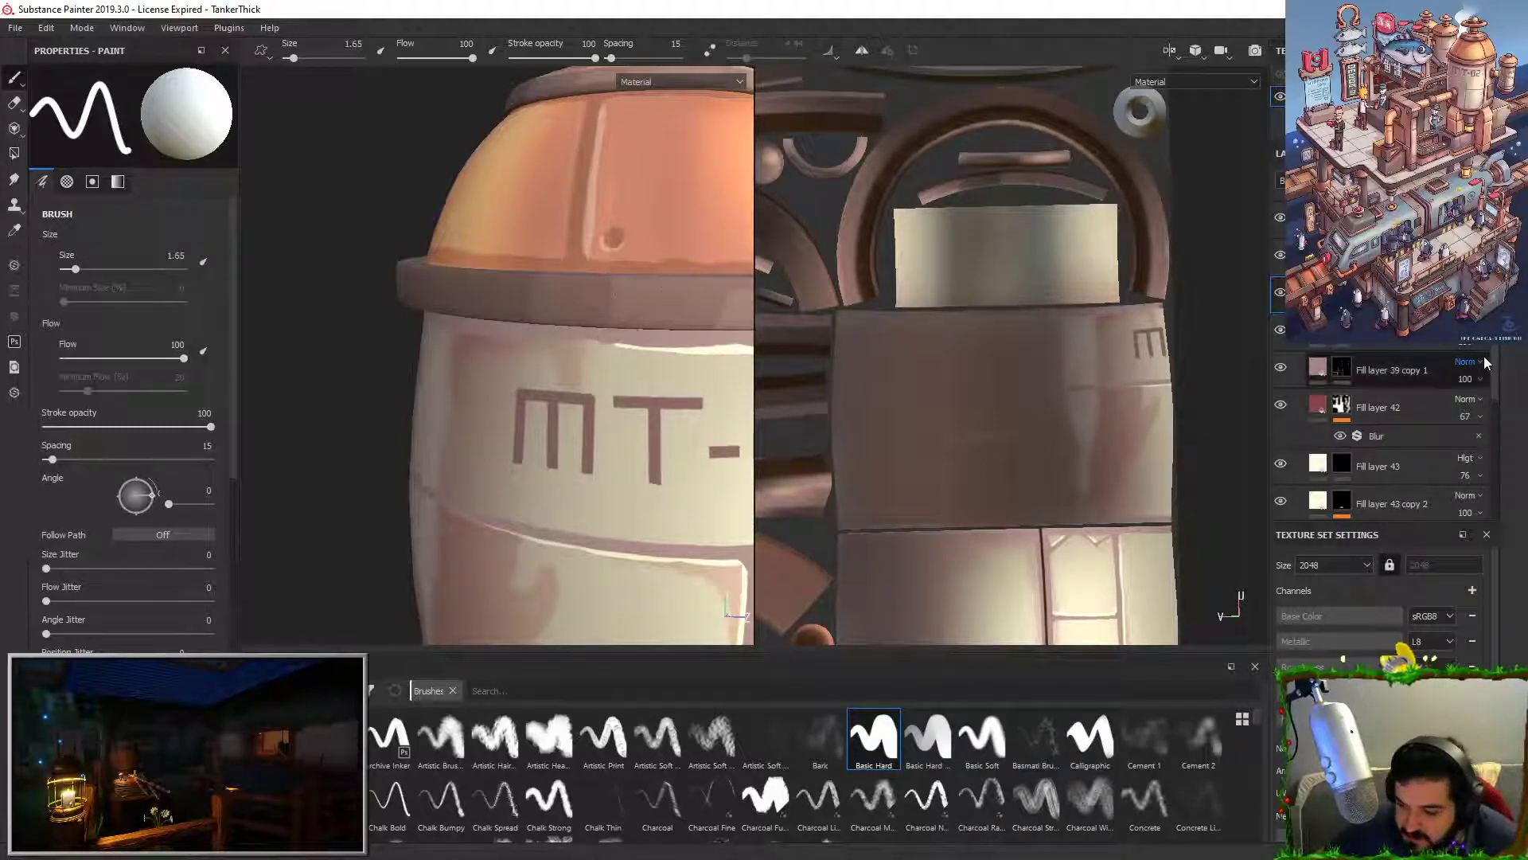
key("Delete")
Step: Check the effect of Fill layer 39 copy 7 by toggling its visibility and give the layer a fresh black mask
left_click(1281, 329)
left_click(1281, 329)
right_click(1342, 331)
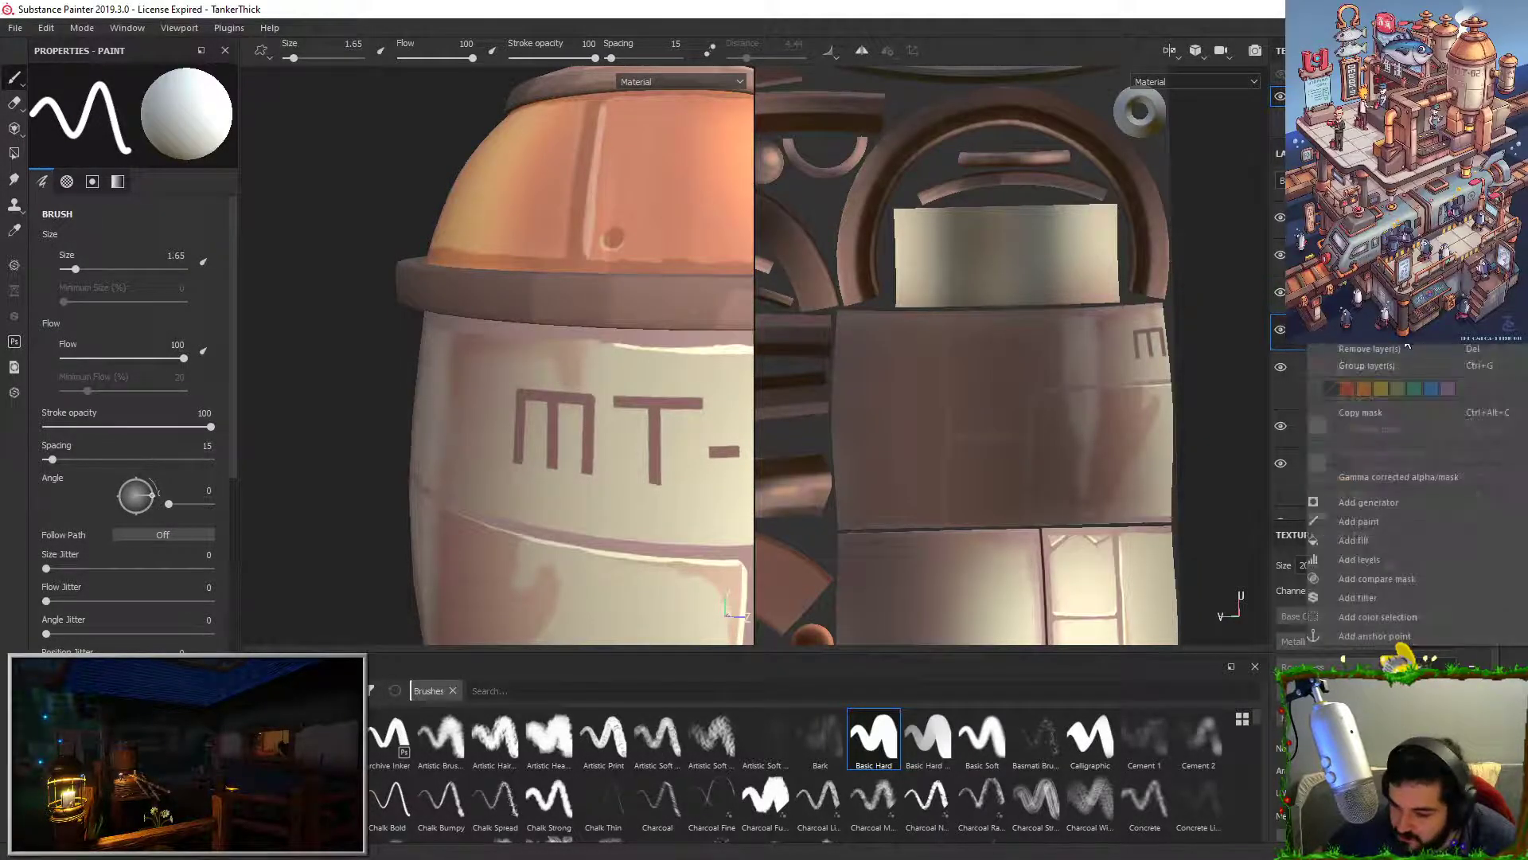
left_click(1366, 332)
right_click(1345, 334)
left_click(1363, 355)
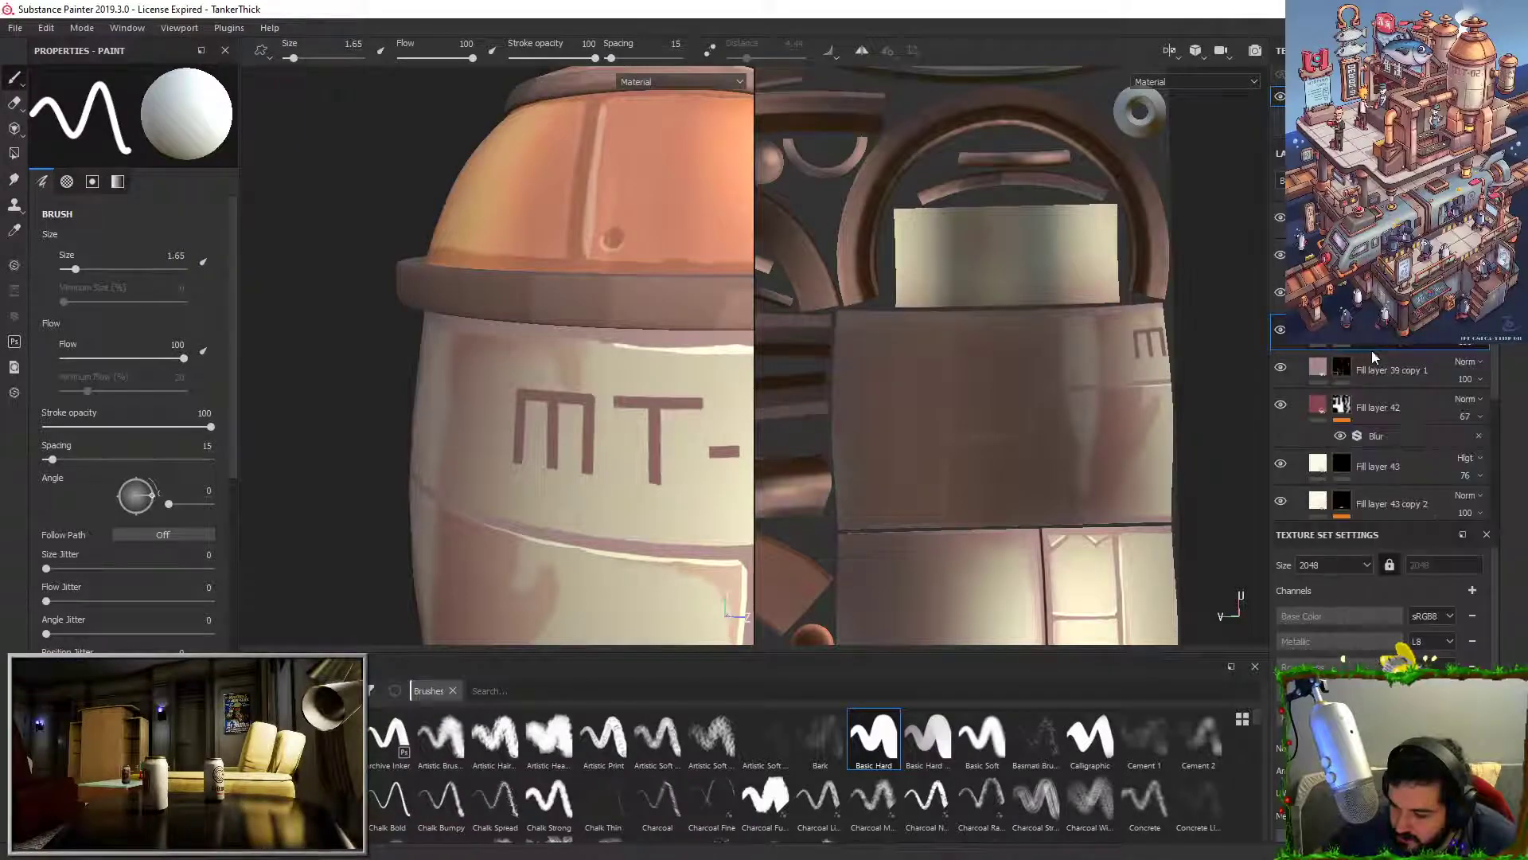
Step: Set the blending mode of Fill layer 39 copy 7 to Multiply
left_click(1466, 324)
left_click(1450, 404)
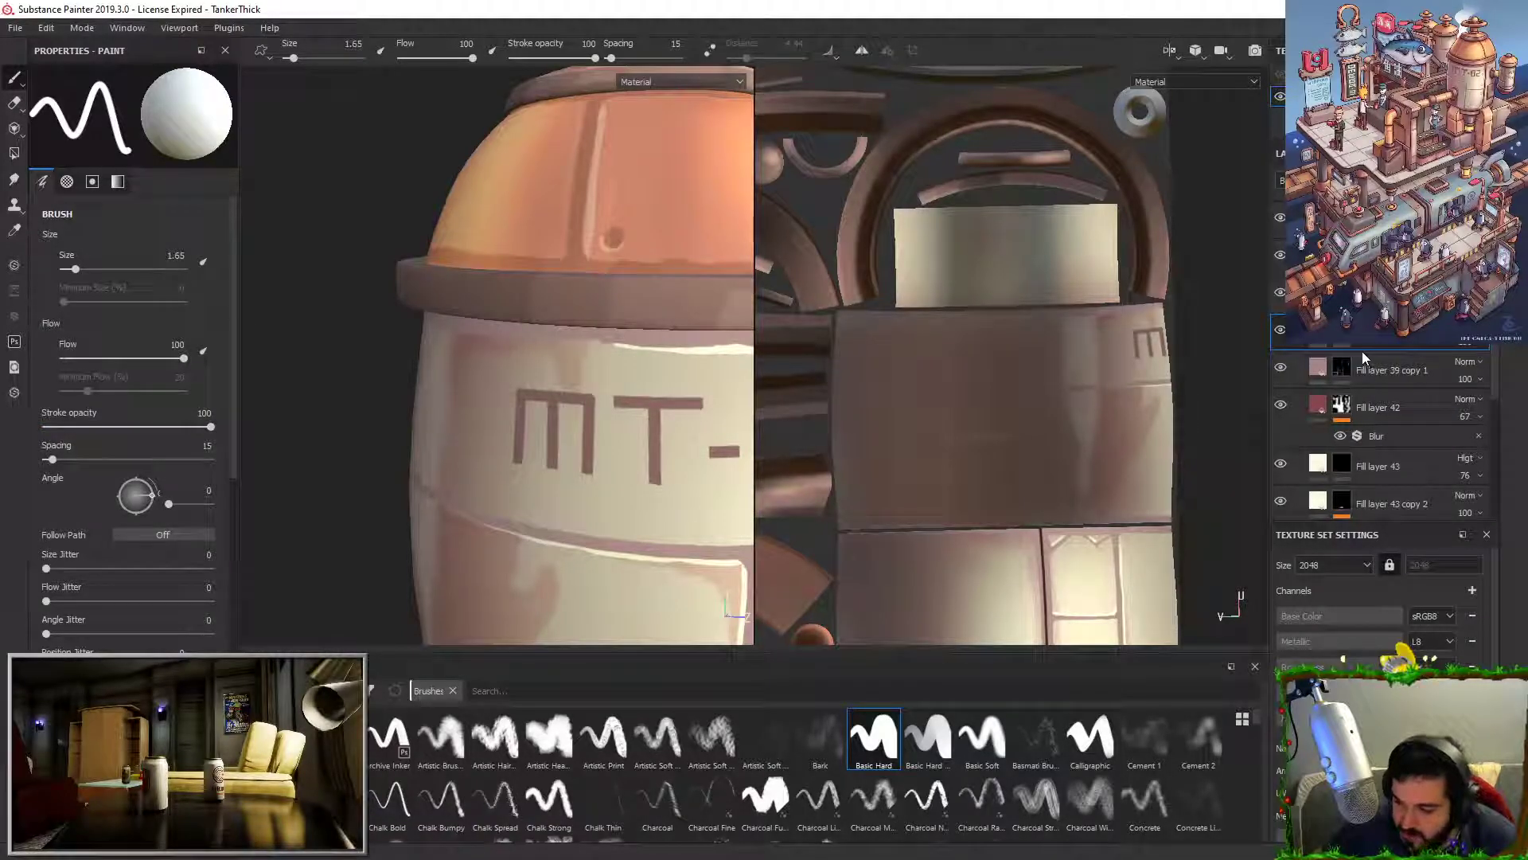
left_click(1466, 325)
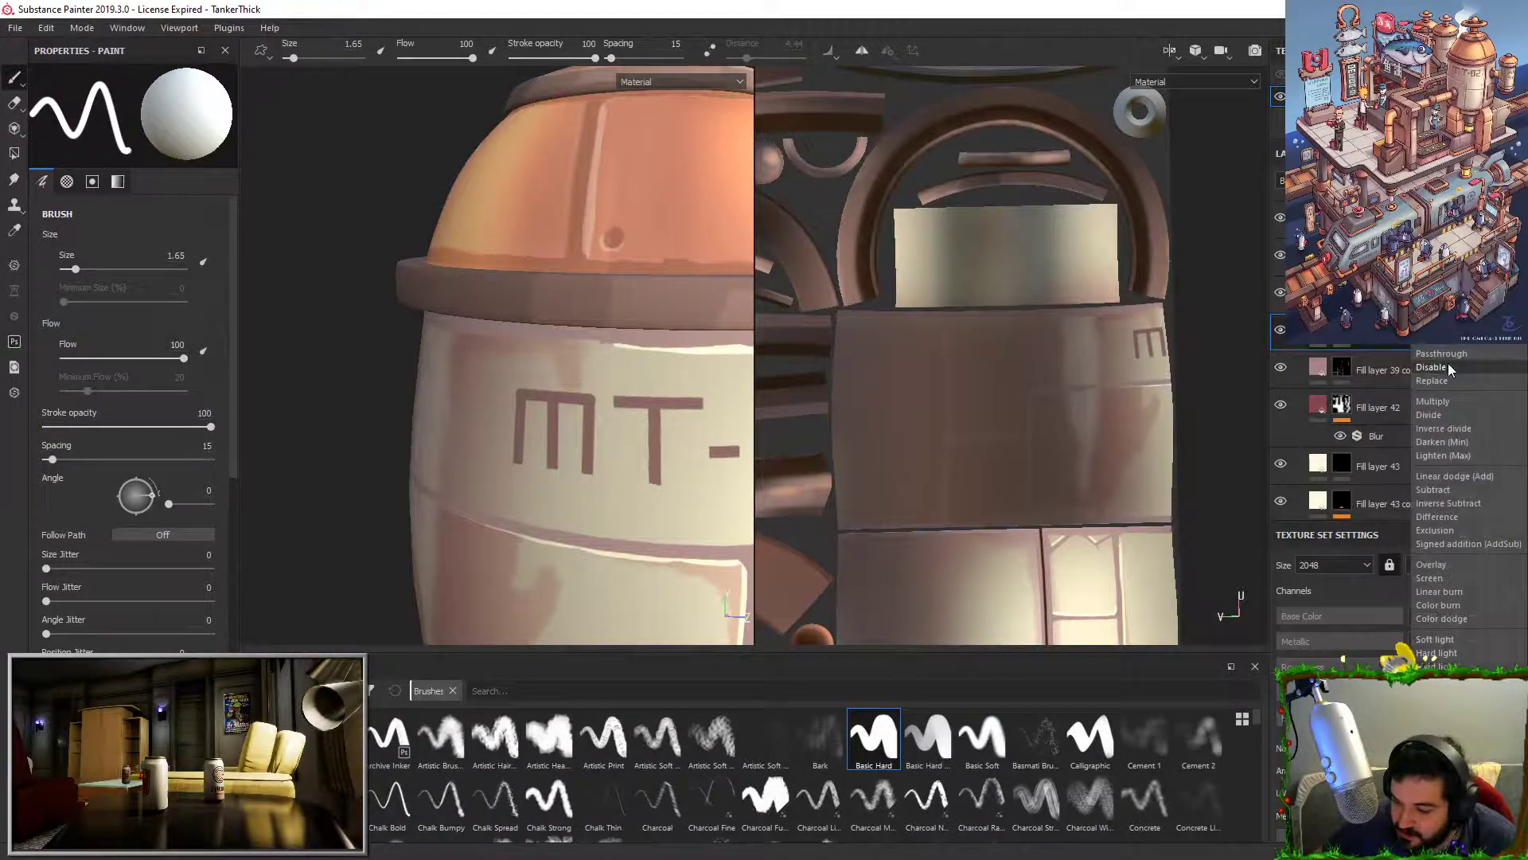
left_click(1452, 401)
Step: Set the opacity of Fill layer 39 copy 7 to 55, comparing the tank with the layer hidden and shown
right_click_drag(643, 382, 609, 426, "alt")
middle_click_drag(610, 426, 439, 309, "alt")
left_click(1468, 326)
left_click(1479, 343)
left_click(1479, 344)
left_click(1477, 371)
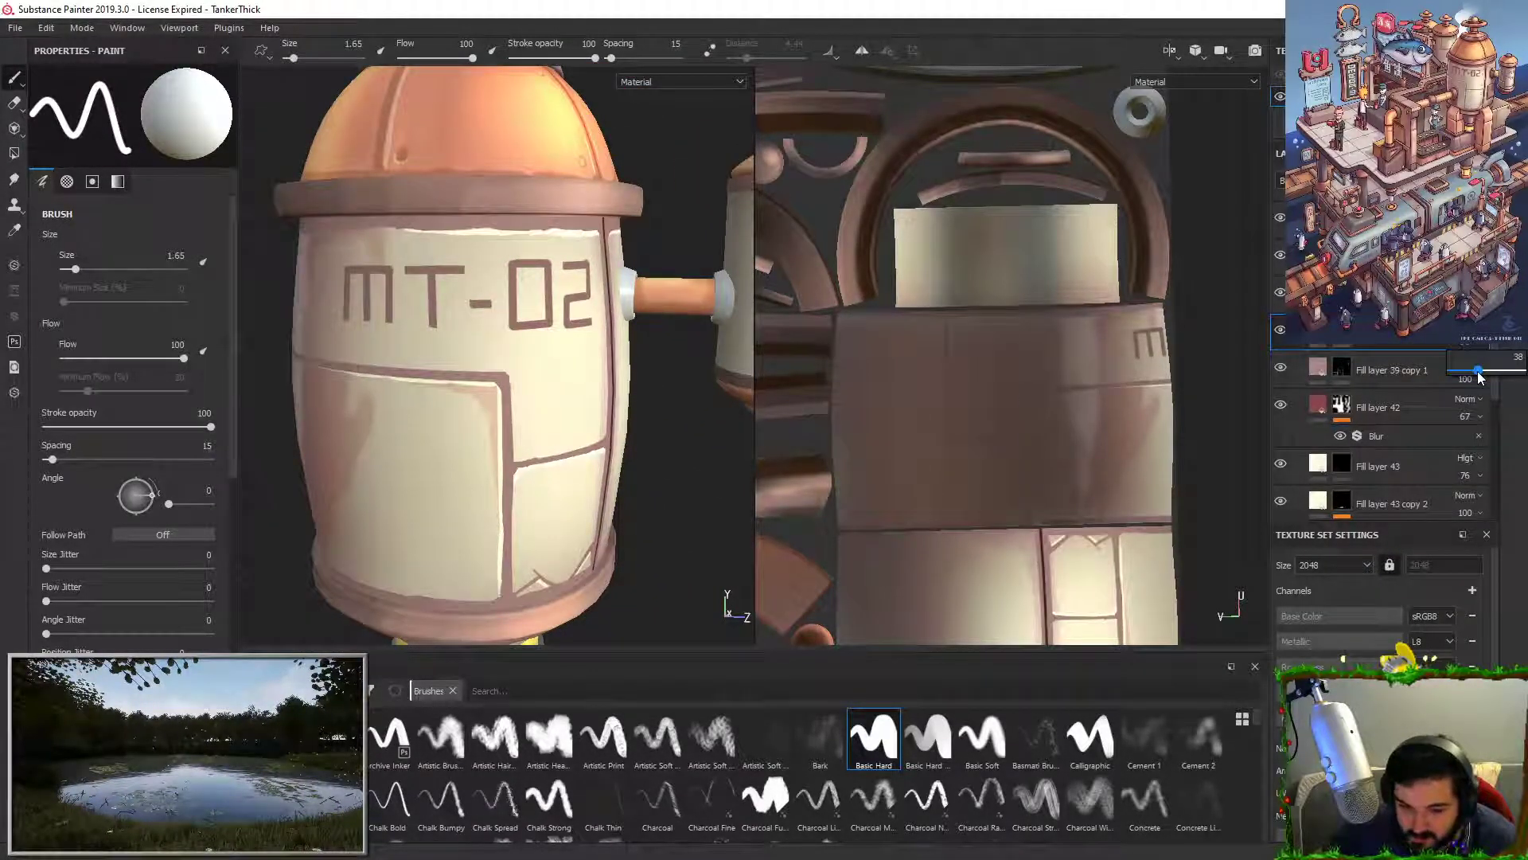
left_click(1280, 330)
left_click(1281, 330)
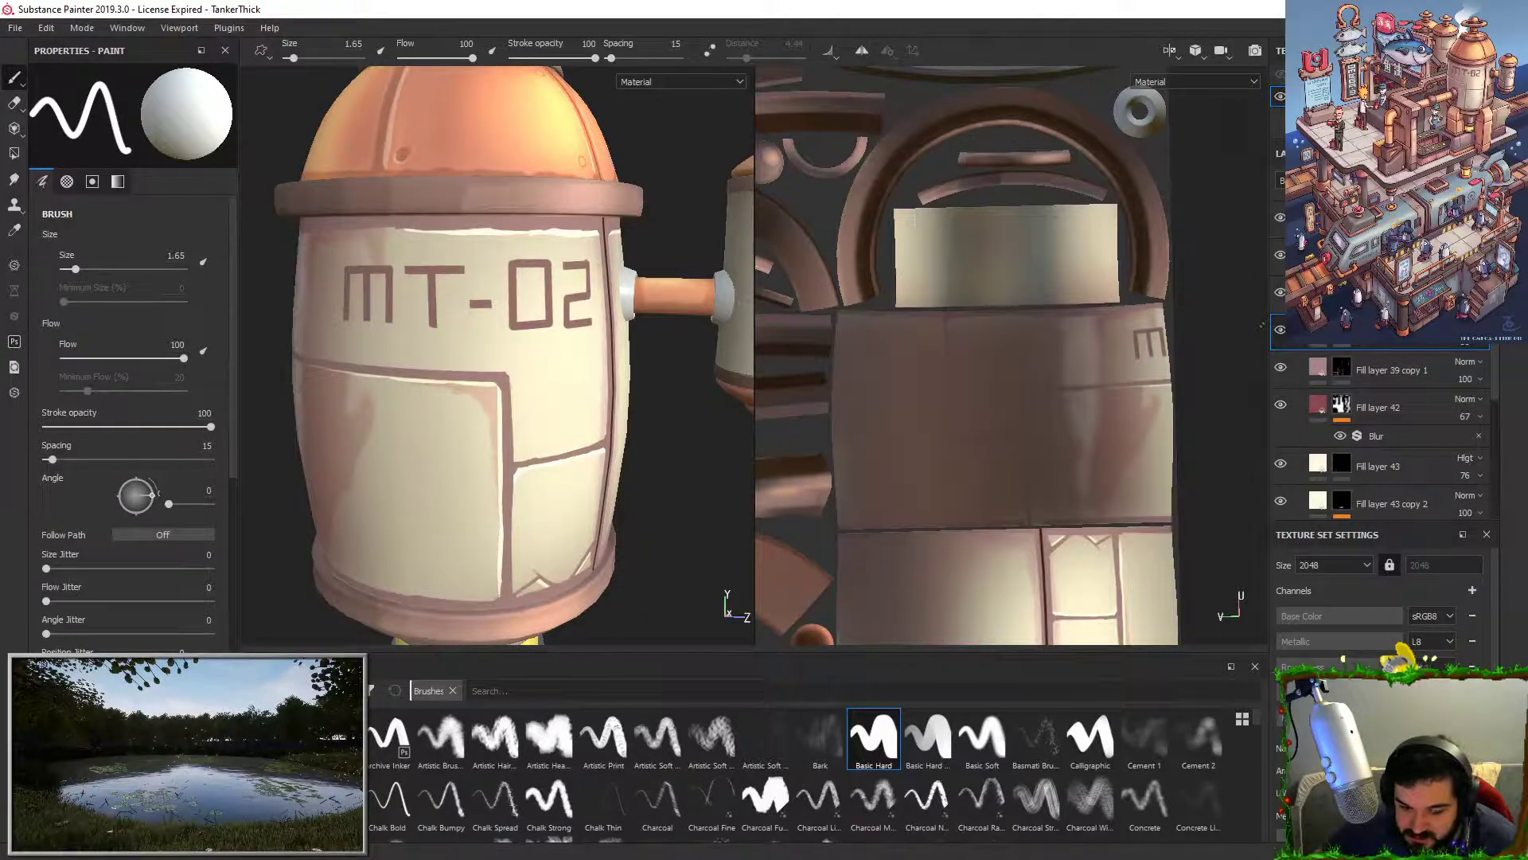
left_click(1469, 347)
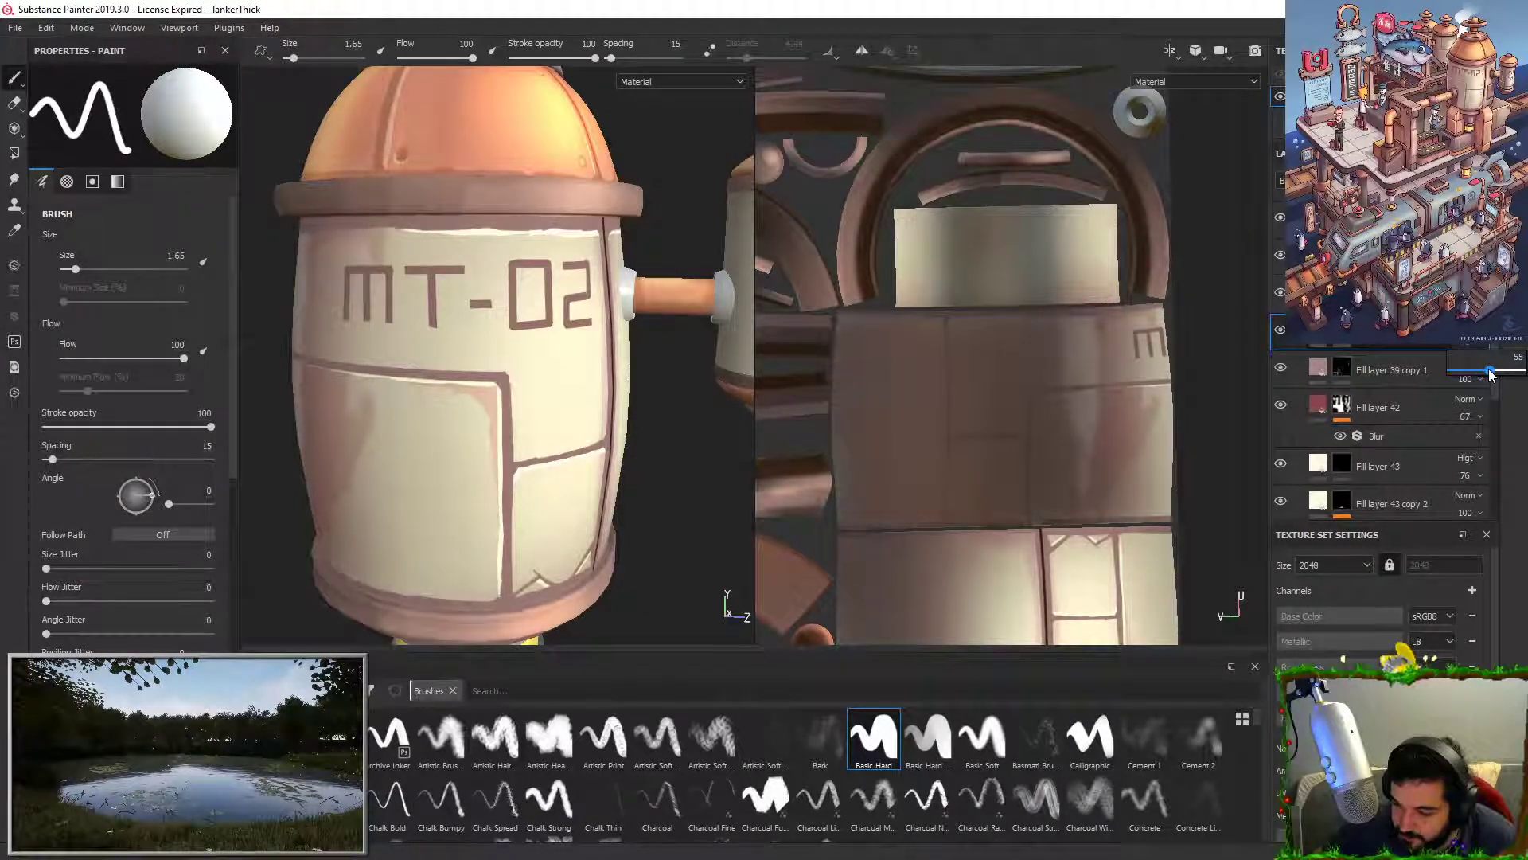
Step: Switch the mask brush to black and set its size to 10
left_click_drag(77, 269, 116, 266)
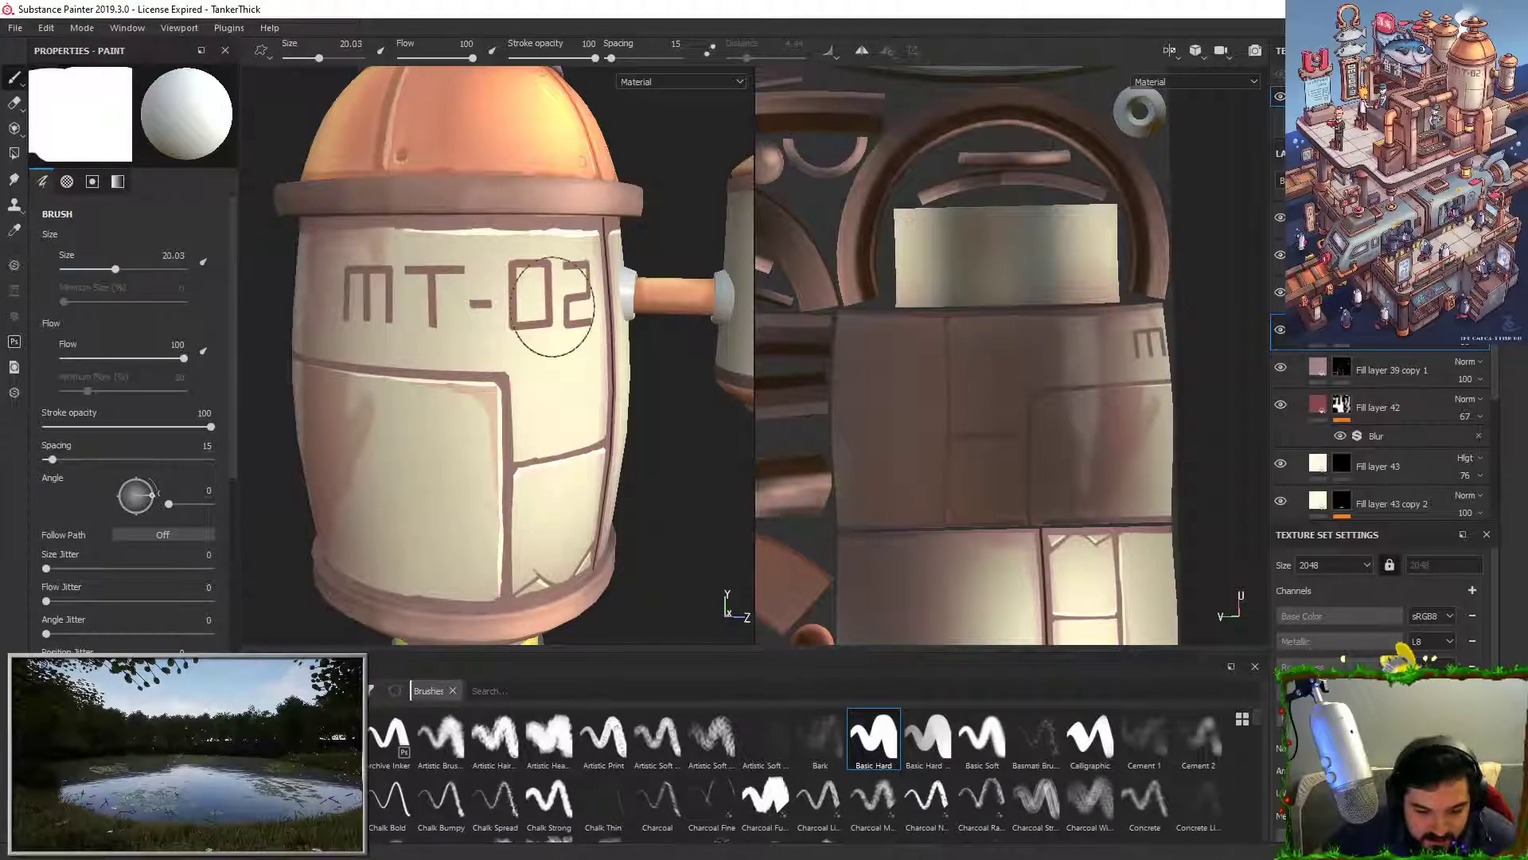
key("x")
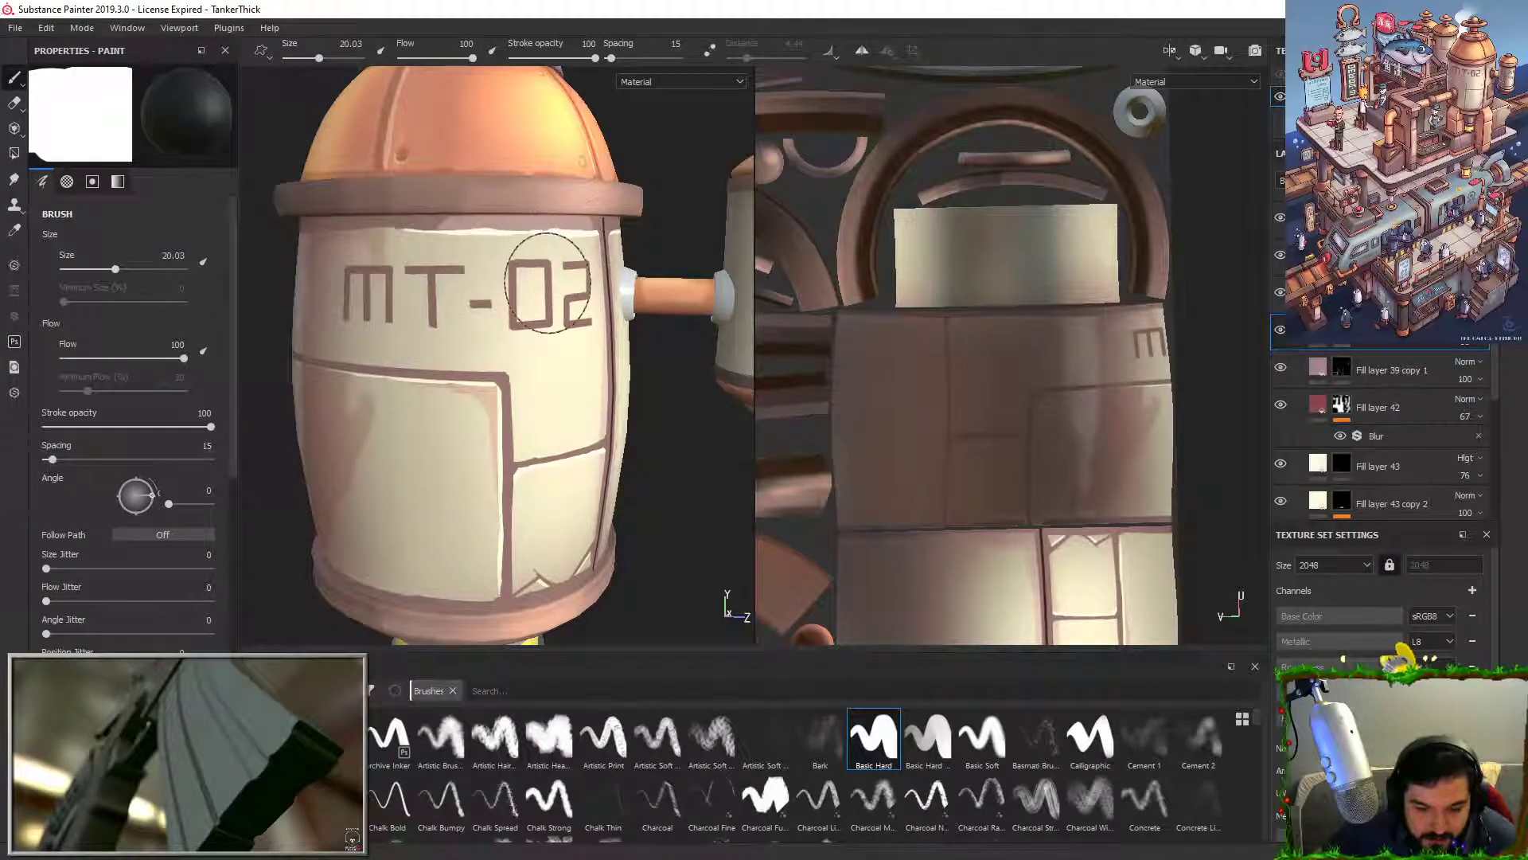
right_click_drag(545, 217, 517, 97, "alt")
middle_click_drag(544, 415, 573, 360, "alt")
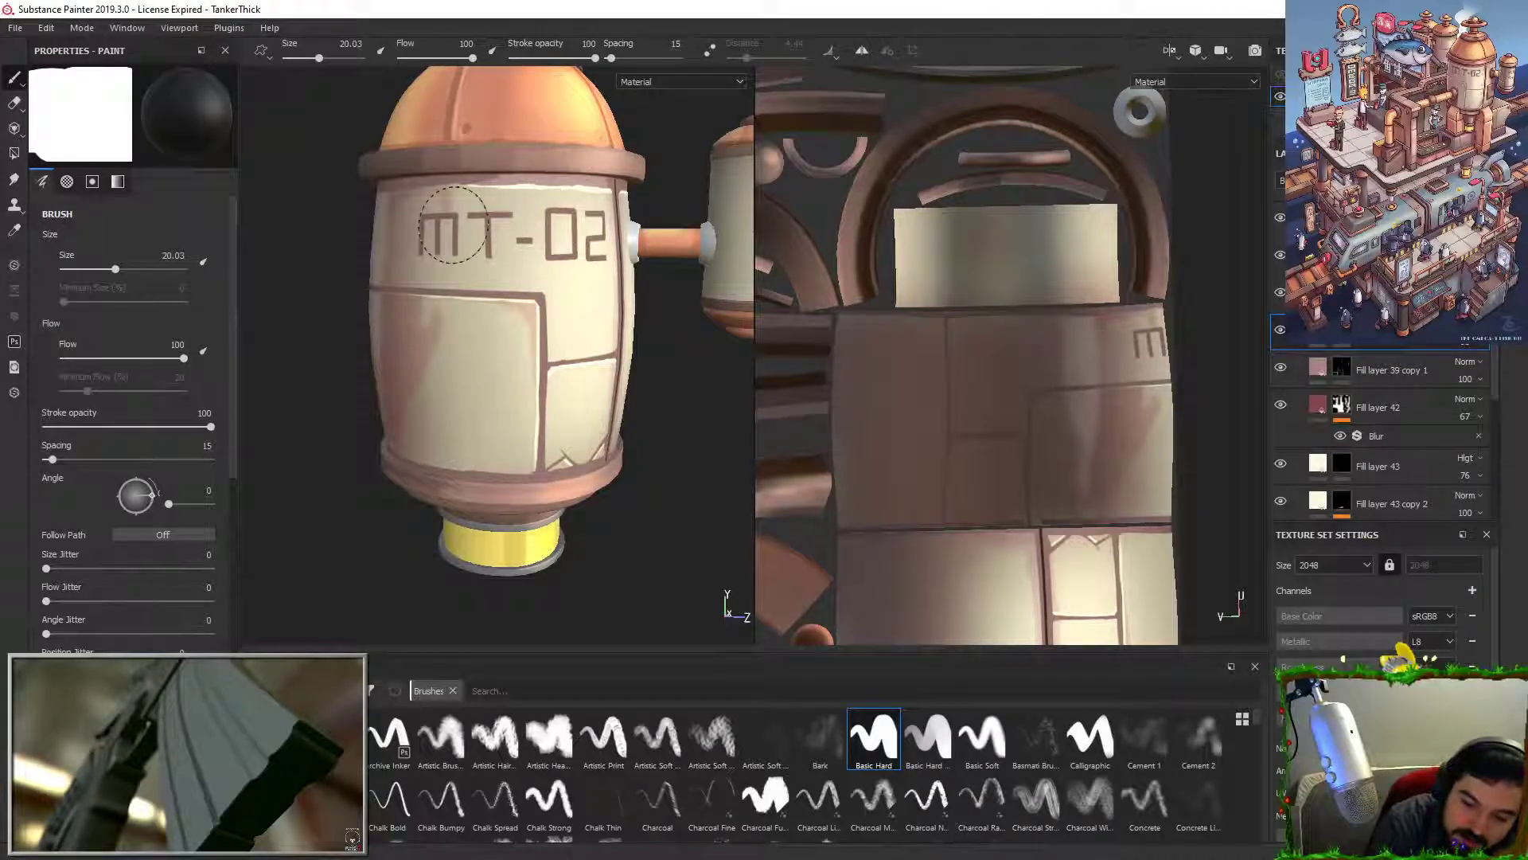
left_click(166, 255)
type("10")
key("Return")
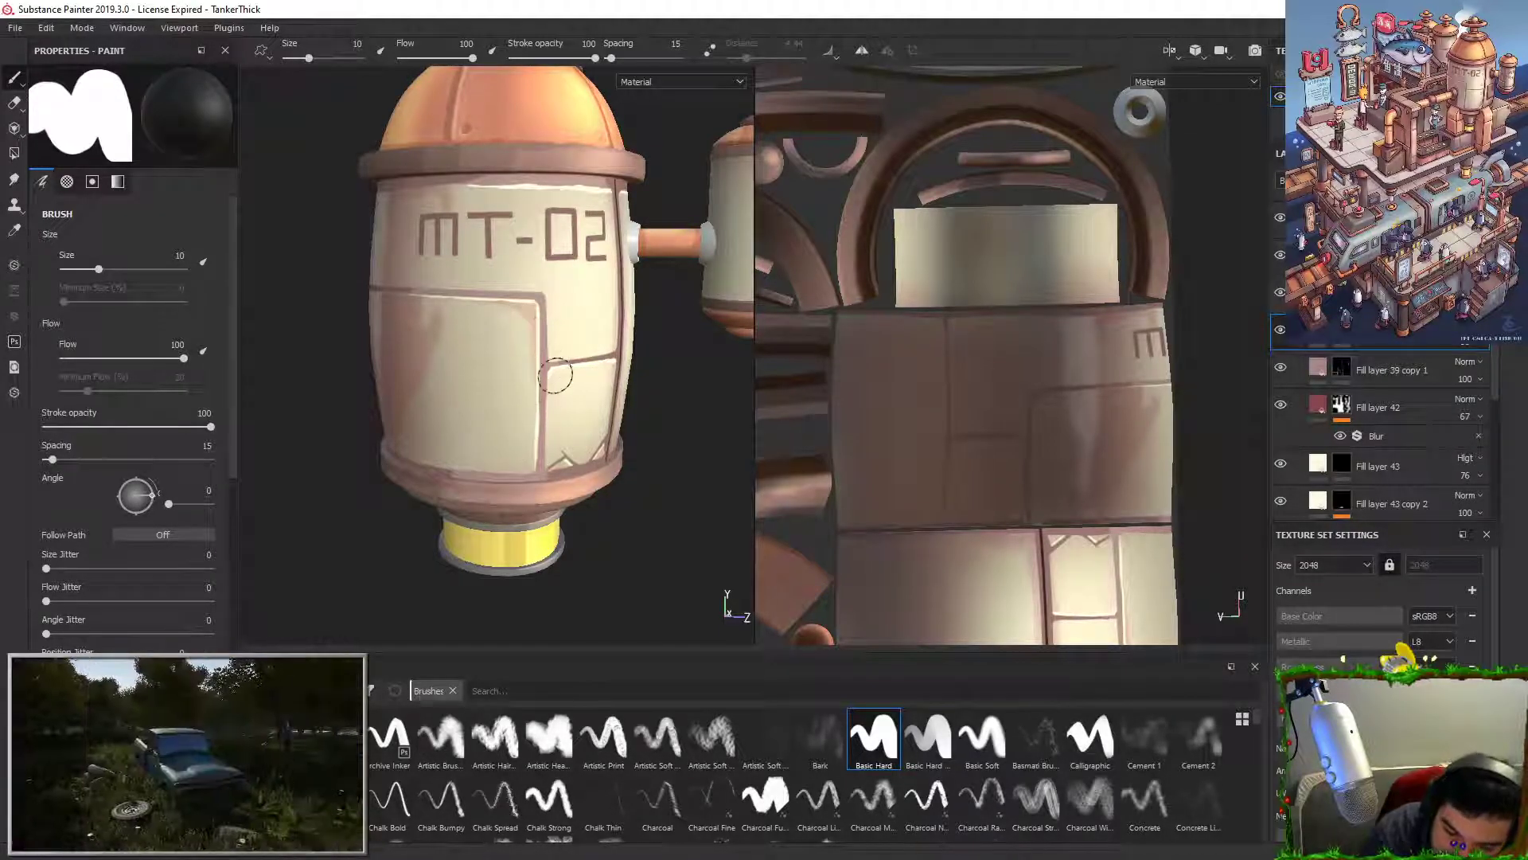
Step: Set the brush size to 8 with pen pressure controlling it, ready for the vertical seam beside the MT-02 lettering
left_click_drag(623, 417, 589, 412, "alt")
left_click_drag(673, 284, 625, 278, "alt")
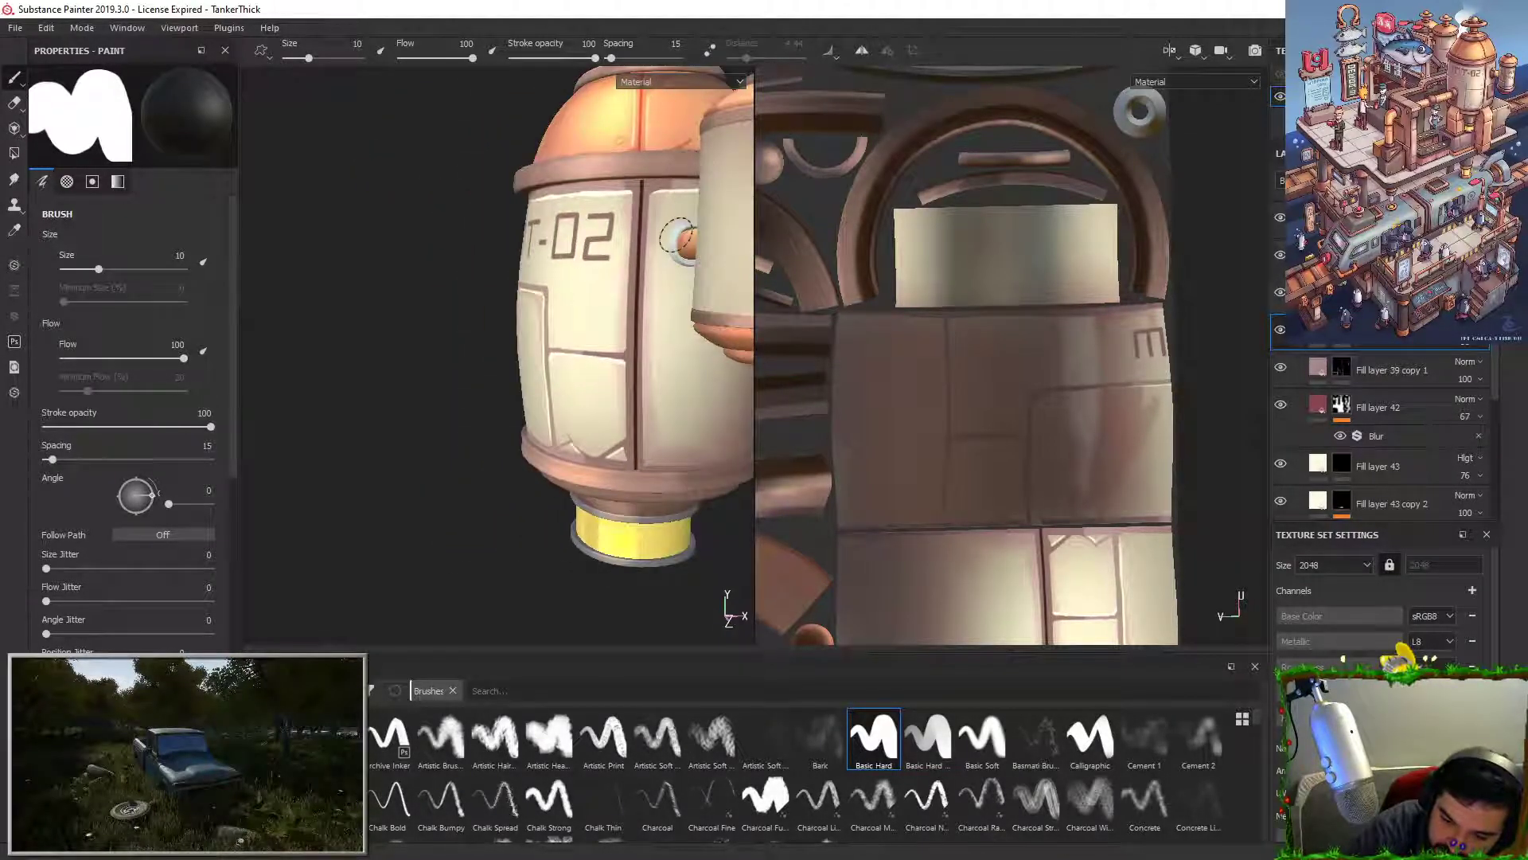
left_click_drag(579, 471, 694, 478, "alt")
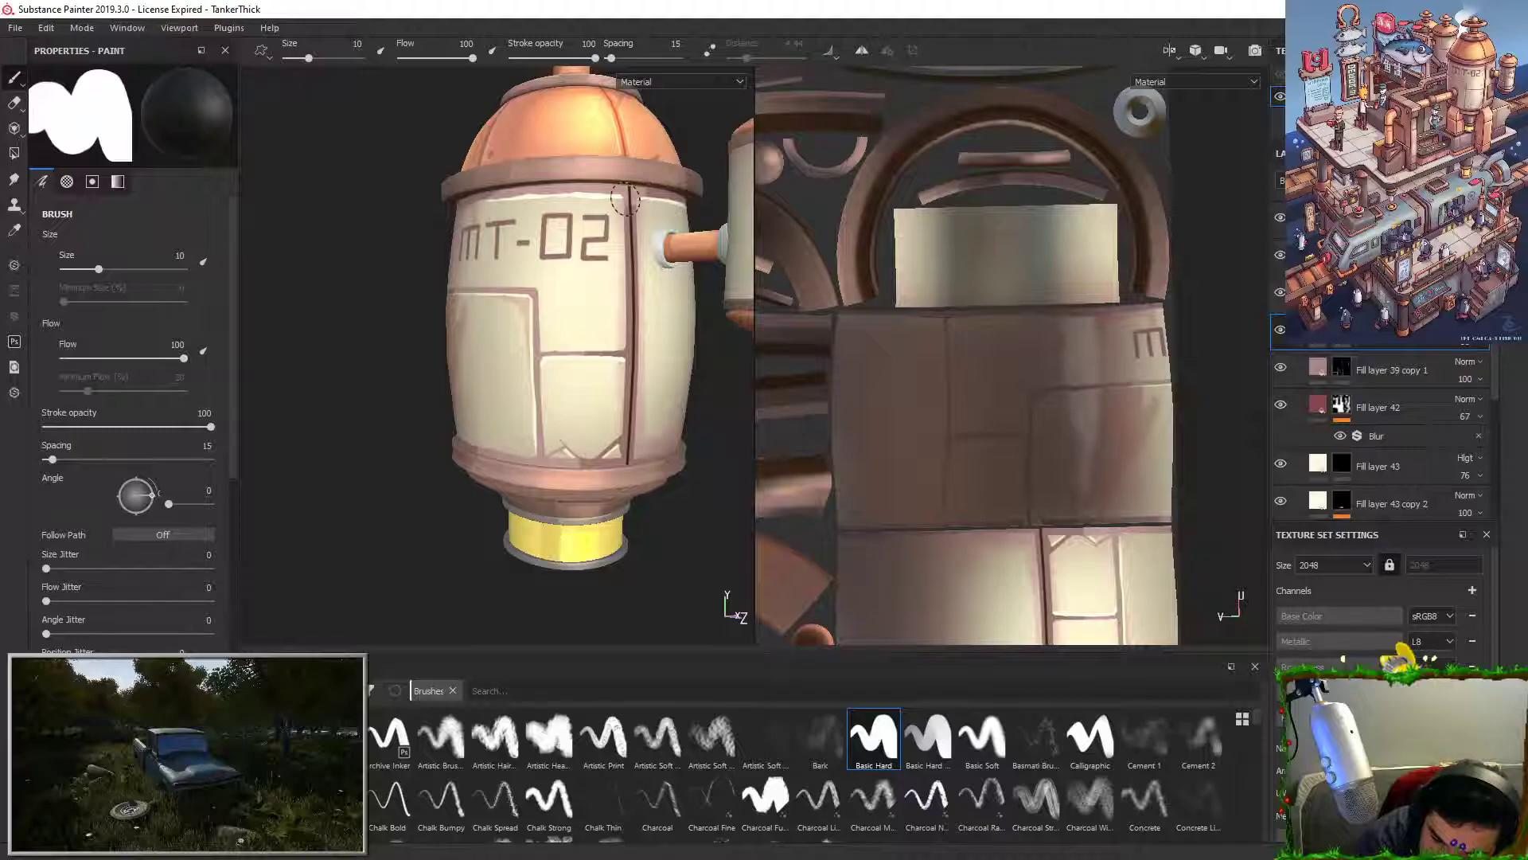
left_click_drag(98, 269, 236, 259)
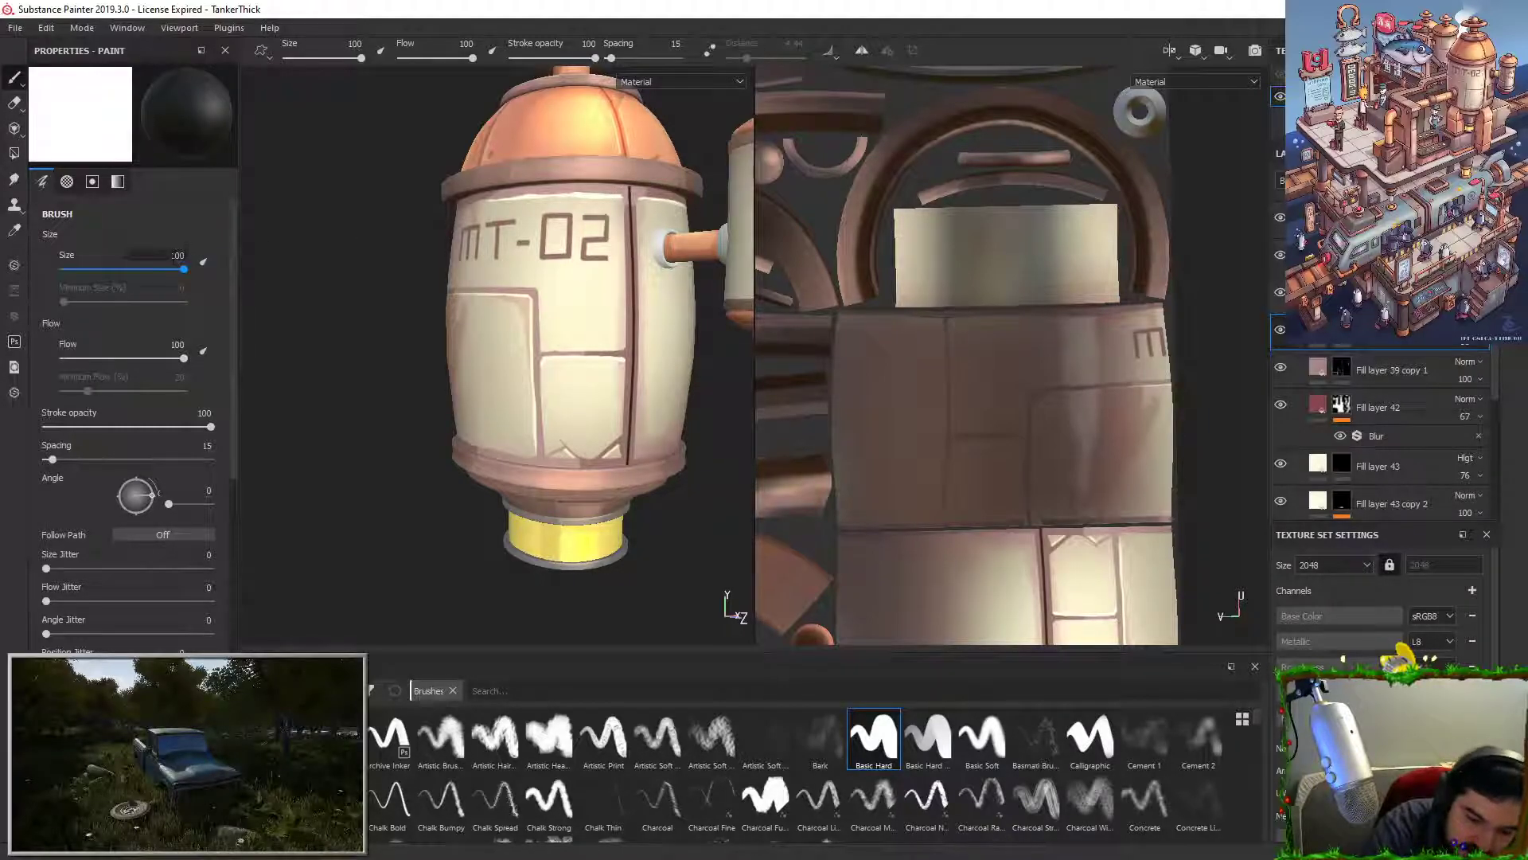
double_click(176, 255)
type("8")
key("Return")
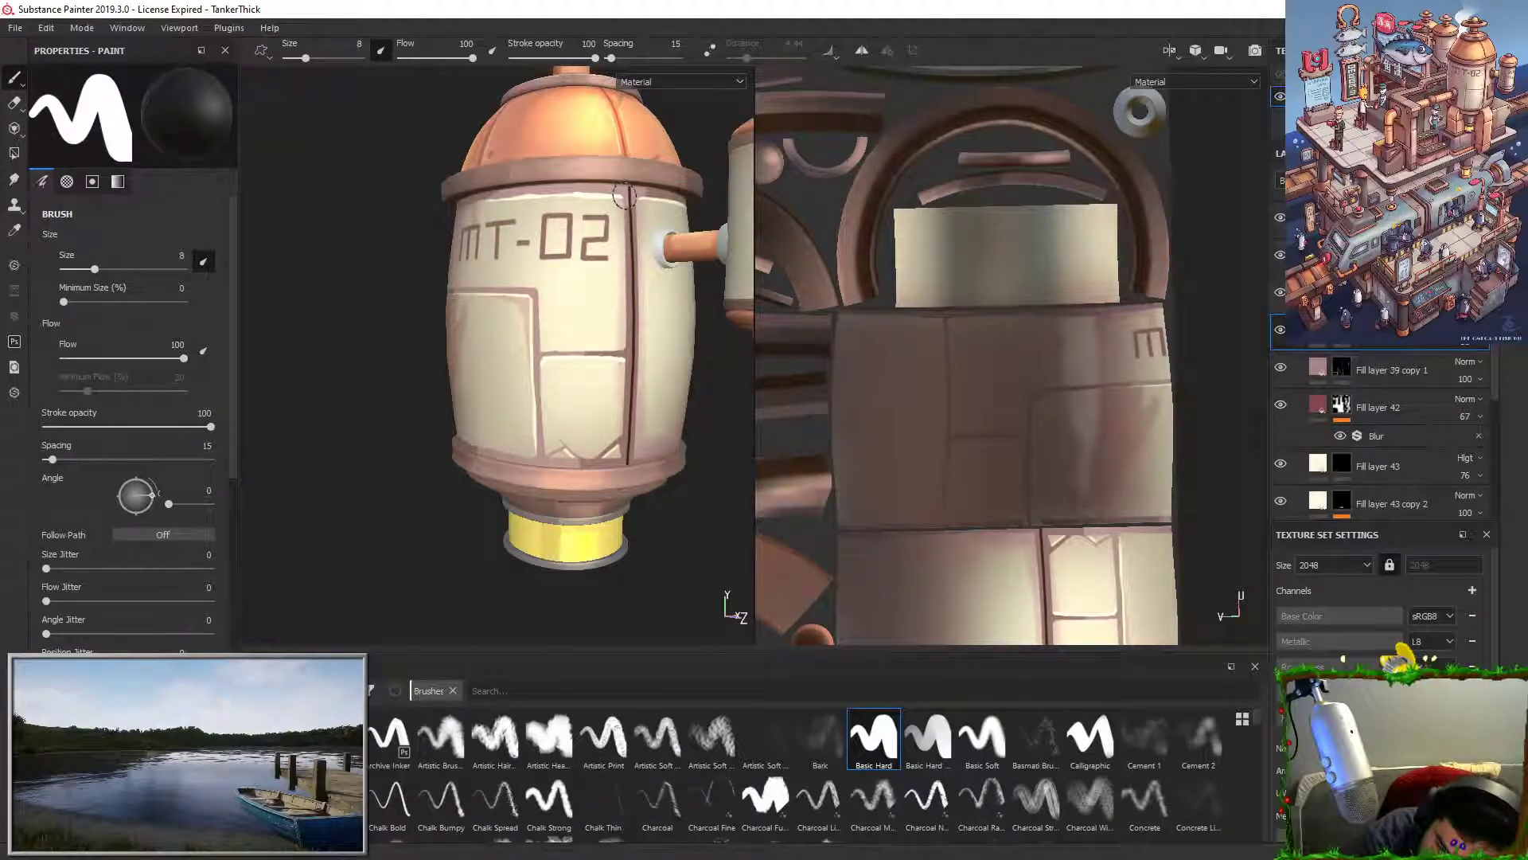
Step: Paint black mask strokes along the vertical seam beside the MT-02 lettering and undo the last stroke
left_click_drag(623, 197, 626, 291)
mouse_move(625, 238)
left_mouse_down()
mouse_move(624, 375)
mouse_move(585, 410)
left_mouse_up()
key("x")
key("ctrl+z")
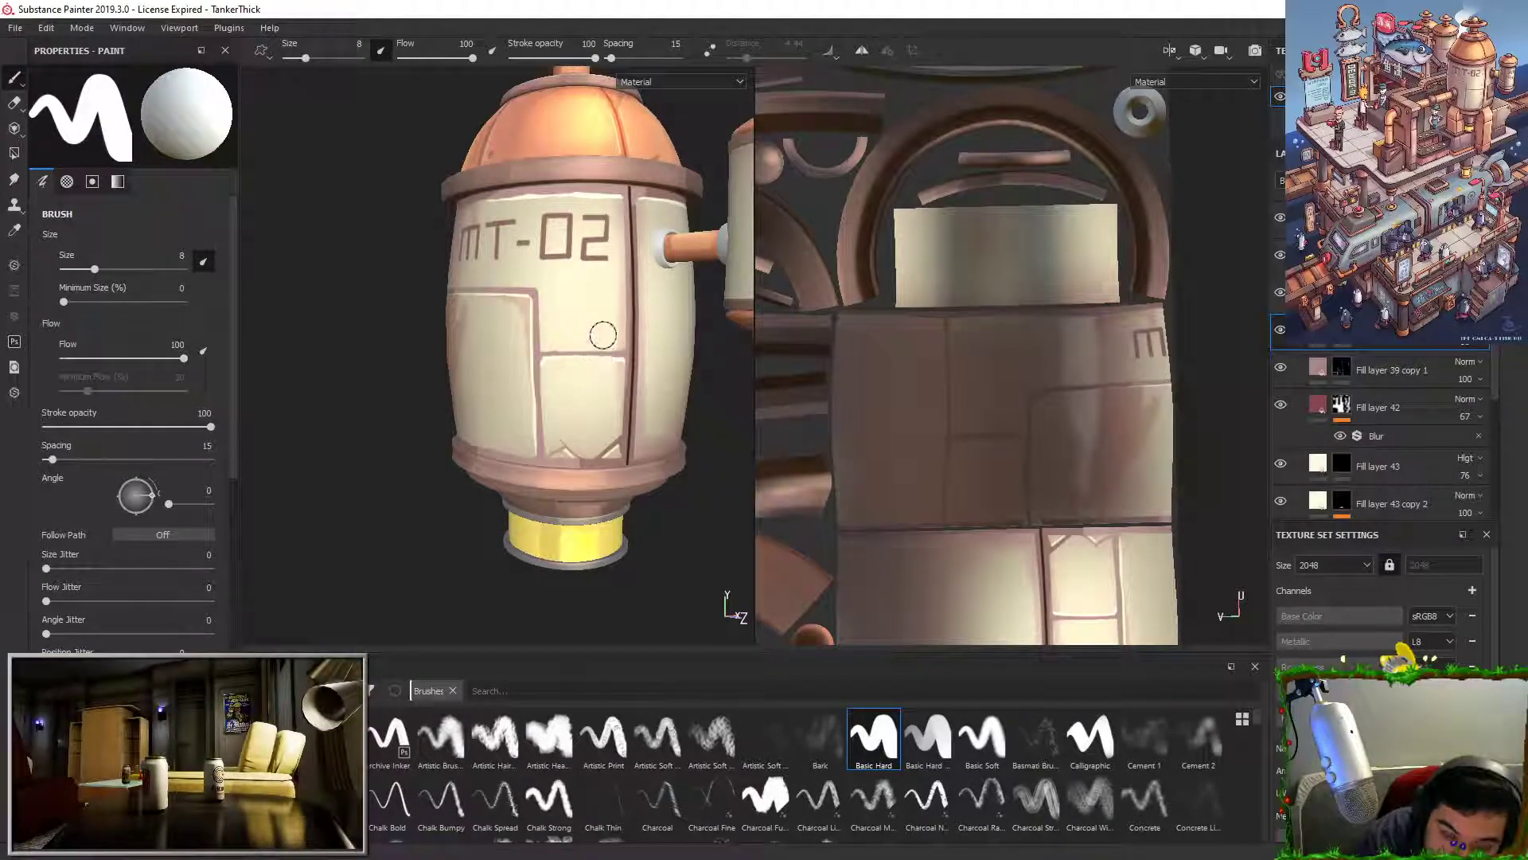
Step: Refine the shading mask along the short horizontal seam below the 02, alternating black and white strokes
key("x")
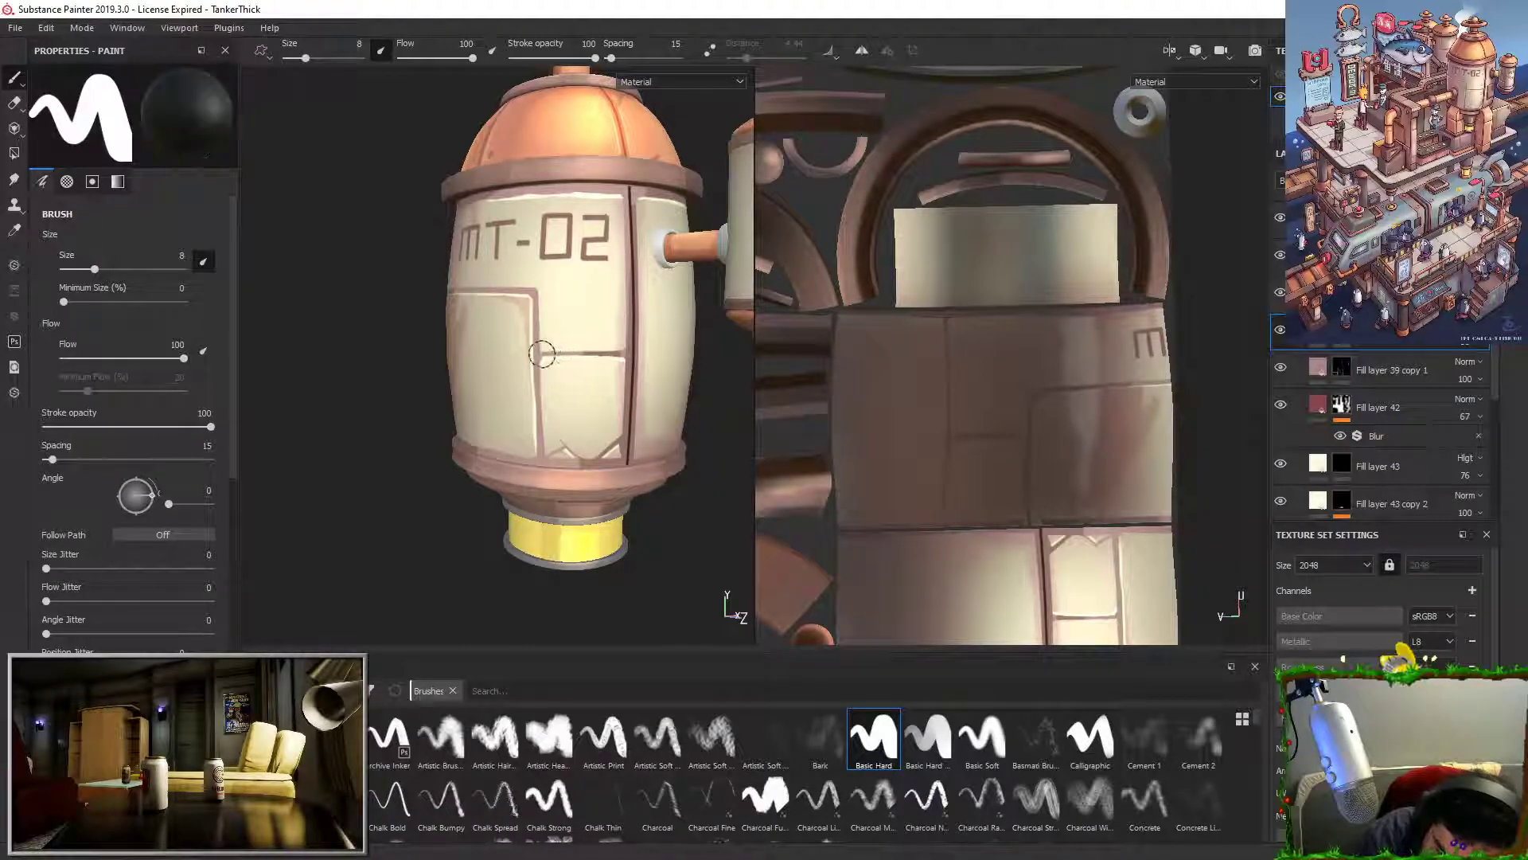
key("x")
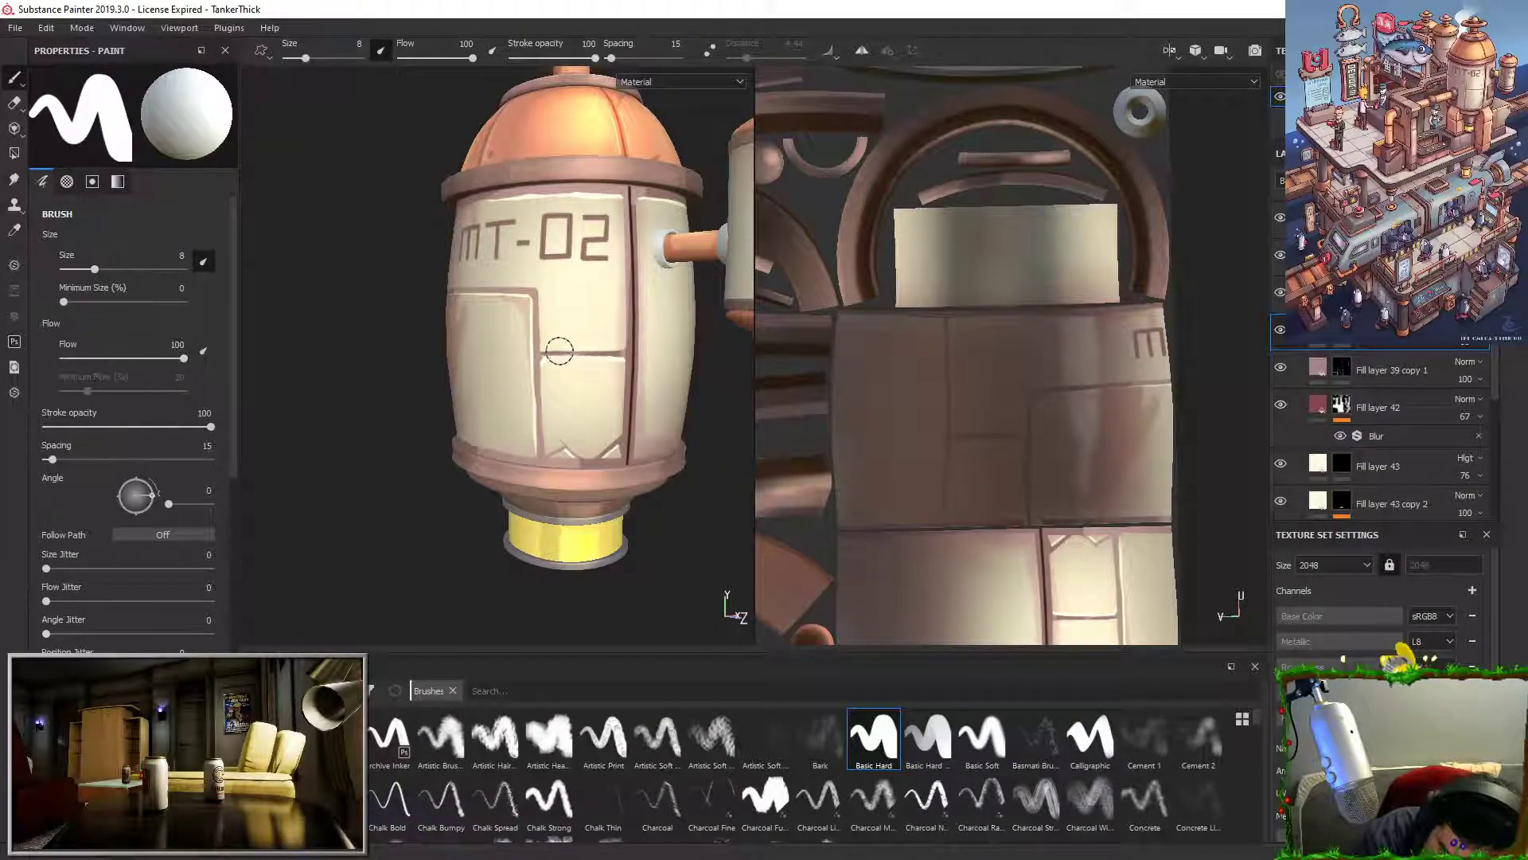
key("x")
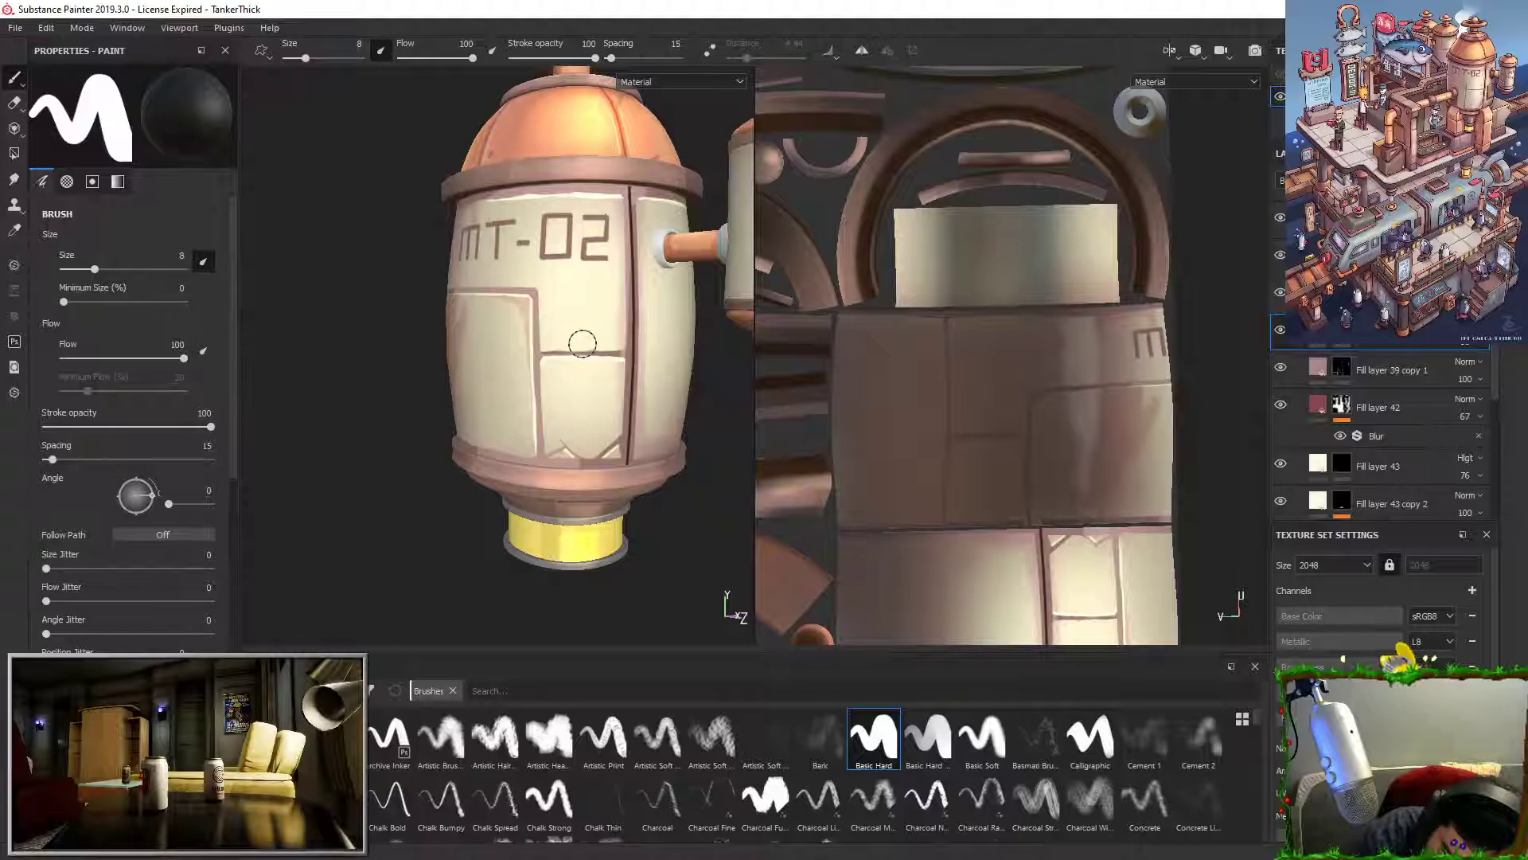
key("x")
key("x")
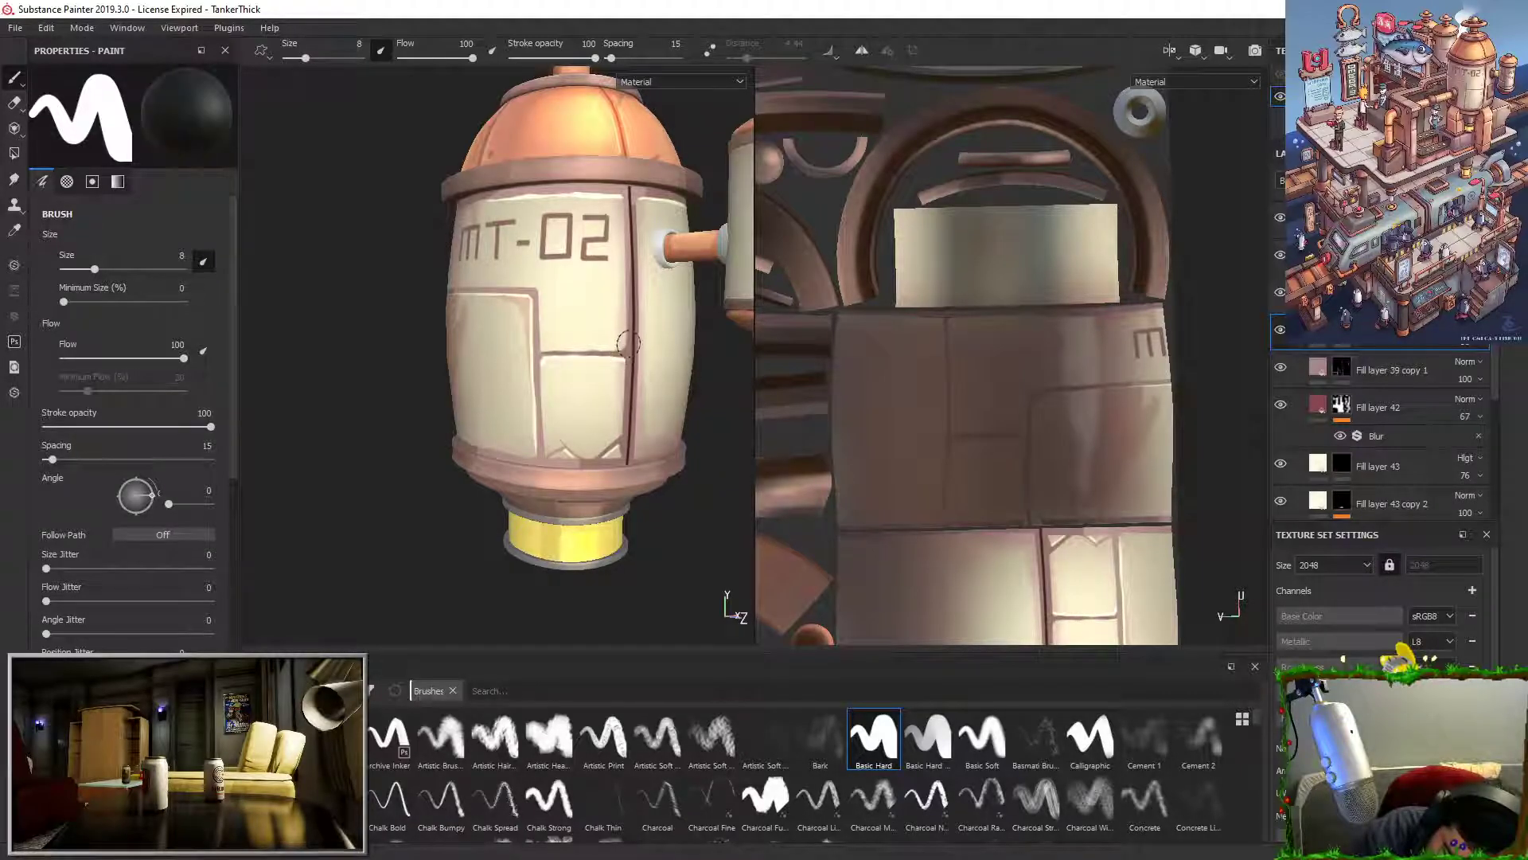
Step: Trim the shading along the vertical seam above and below its junction with the horizontal seam using black mask strokes
key("x")
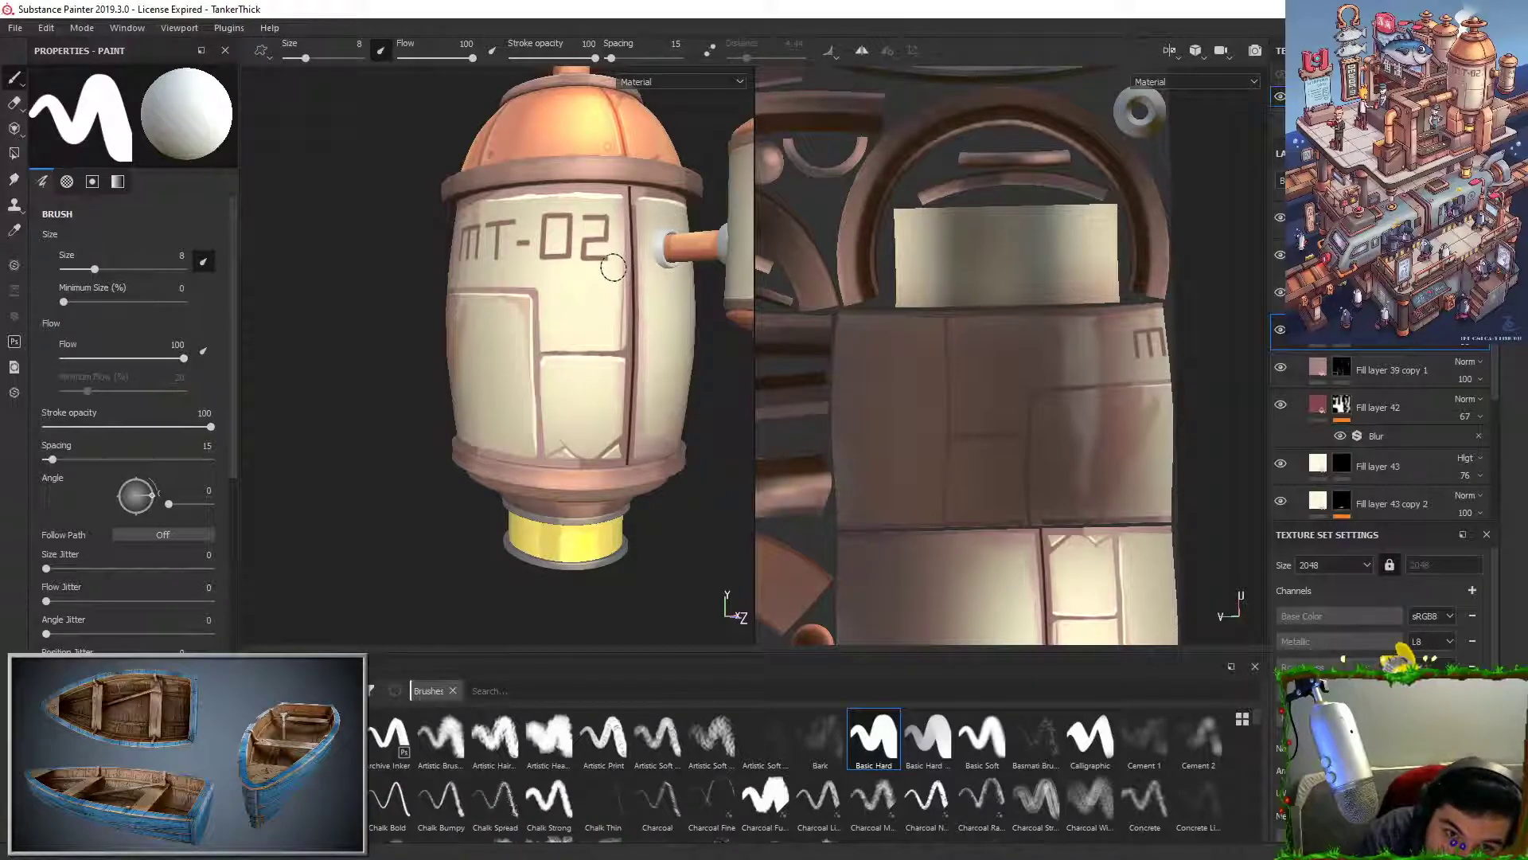
key("x")
mouse_move(626, 310)
left_mouse_down()
mouse_move(625, 262)
mouse_move(627, 330)
left_mouse_up()
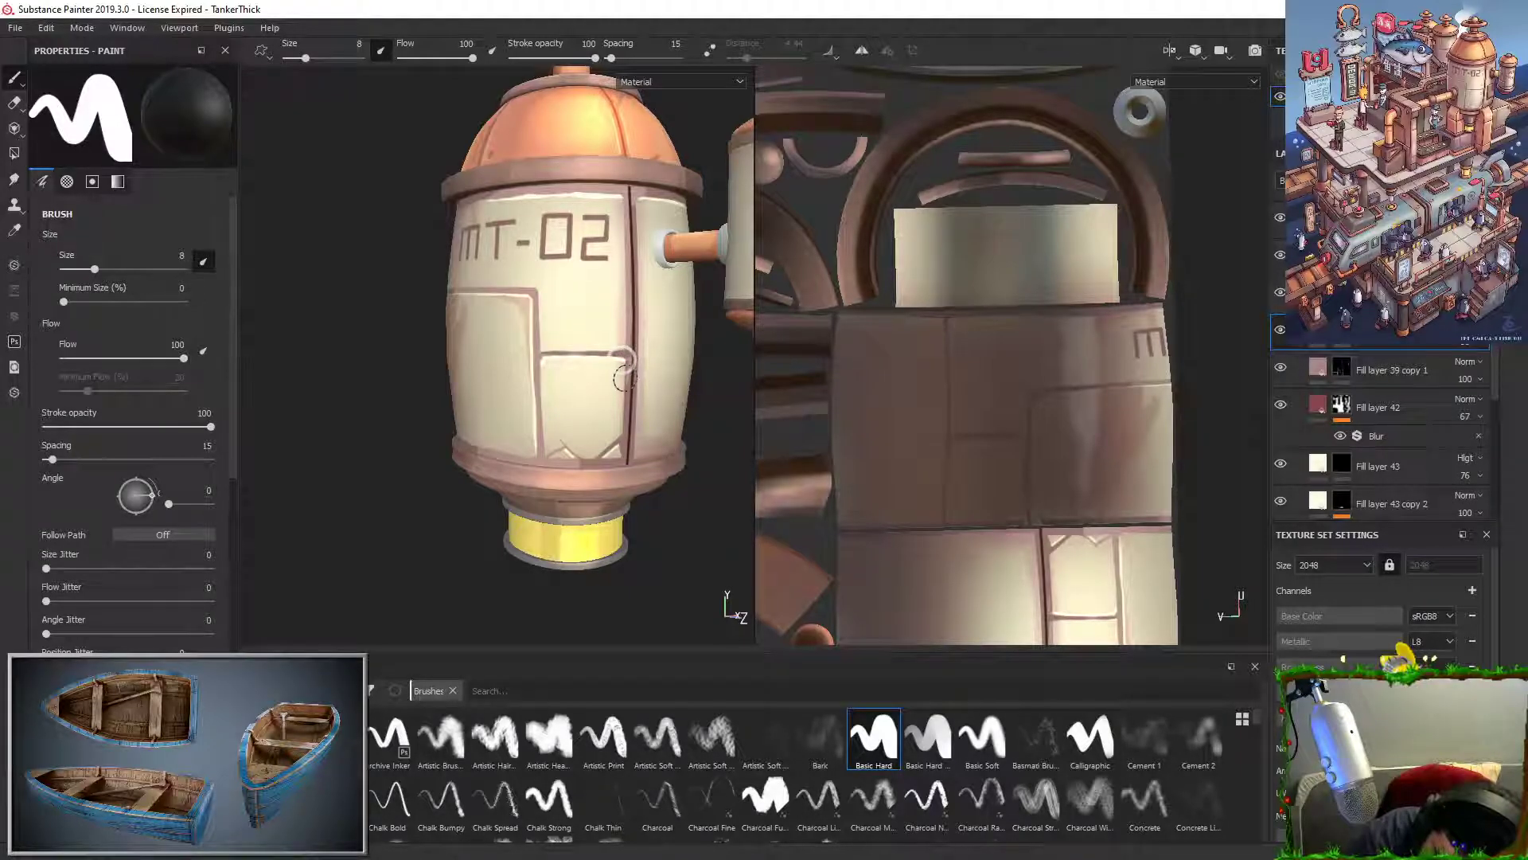
left_click_drag(627, 362, 624, 429)
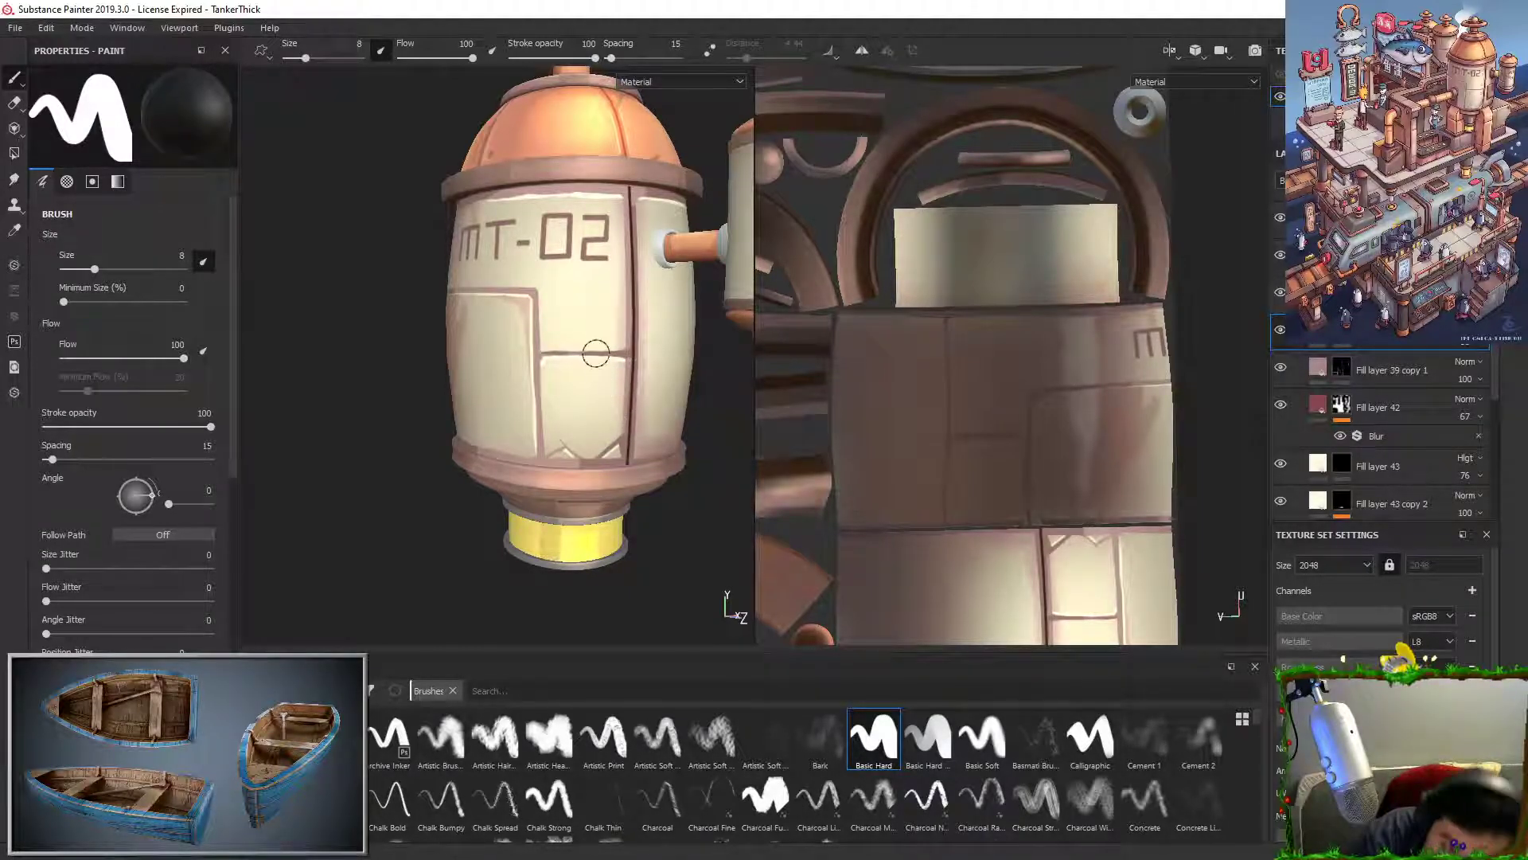
Step: Clean up the mask around the notched lower edge of the small panel with white and black strokes
key("x")
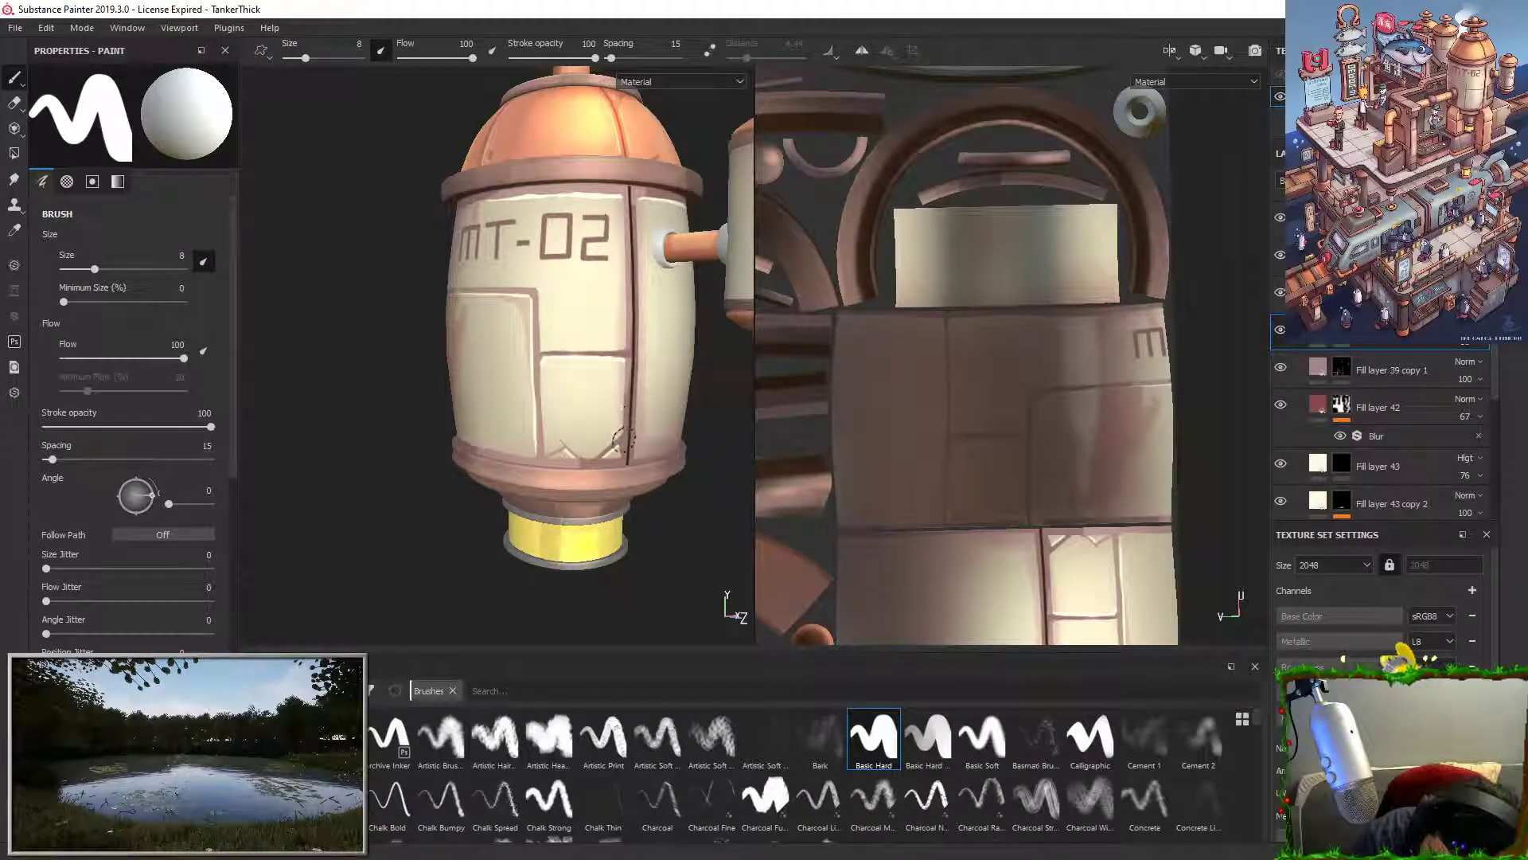
key("x")
left_click_drag(589, 450, 573, 466)
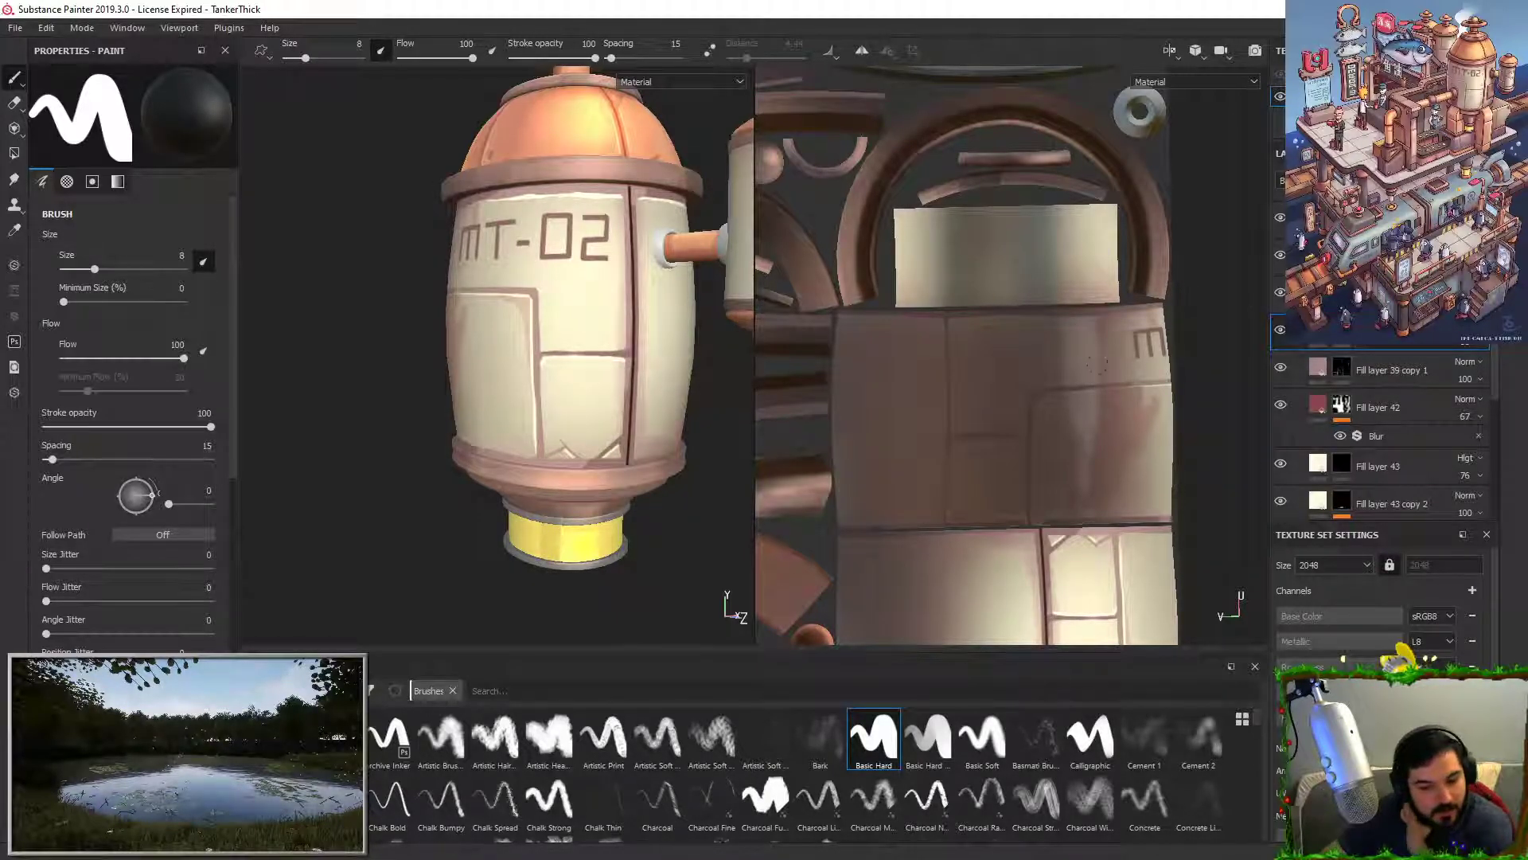
Step: Try a Blur filter with intensity 0 on the mask of Fill layer 39 copy 7 and remove the filter
right_click(1342, 330)
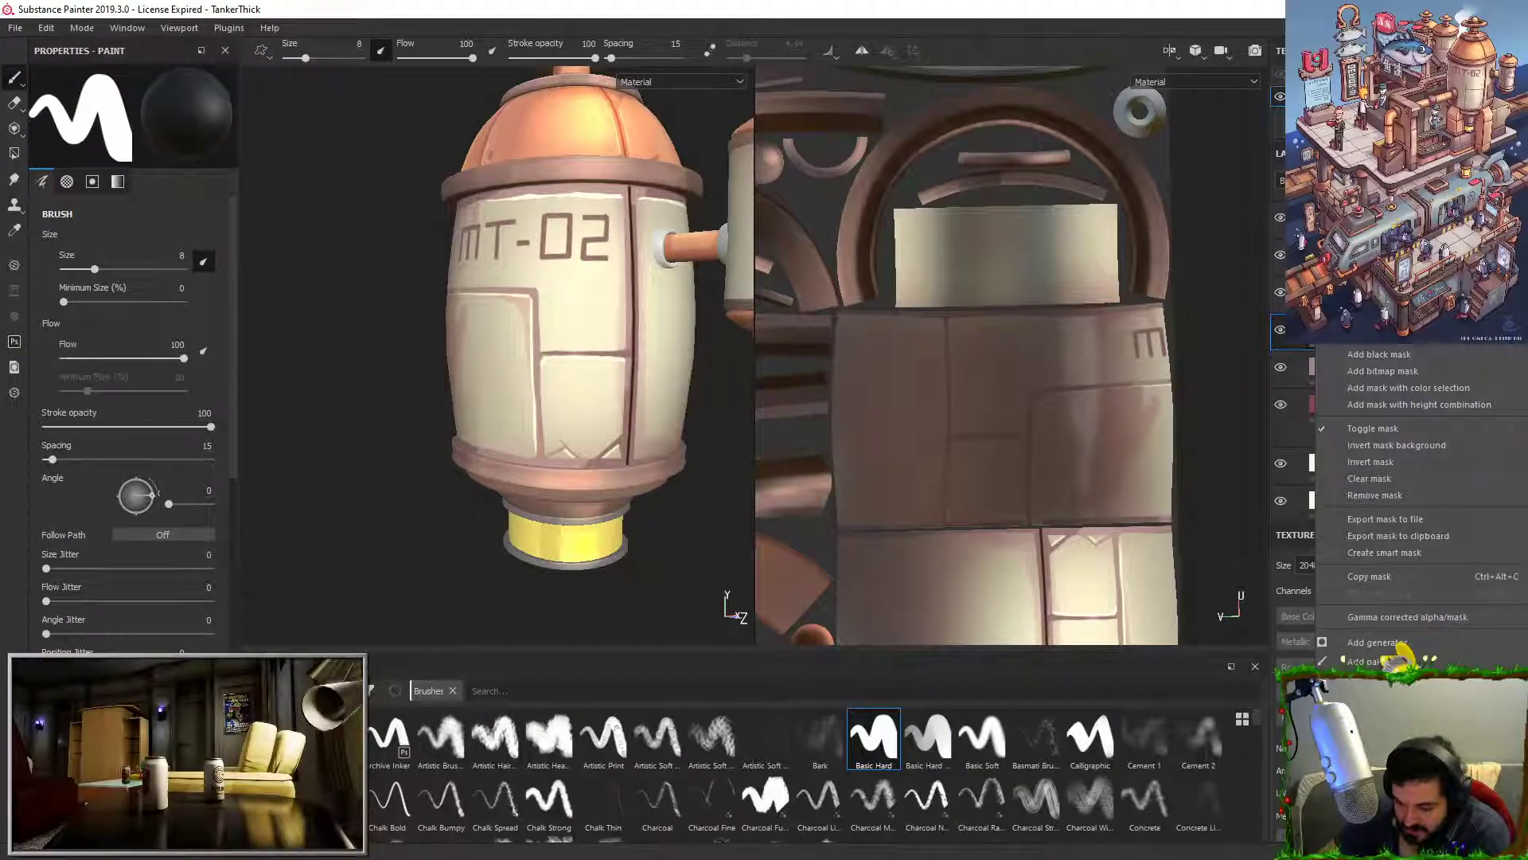
left_click(1370, 738)
left_click(153, 110)
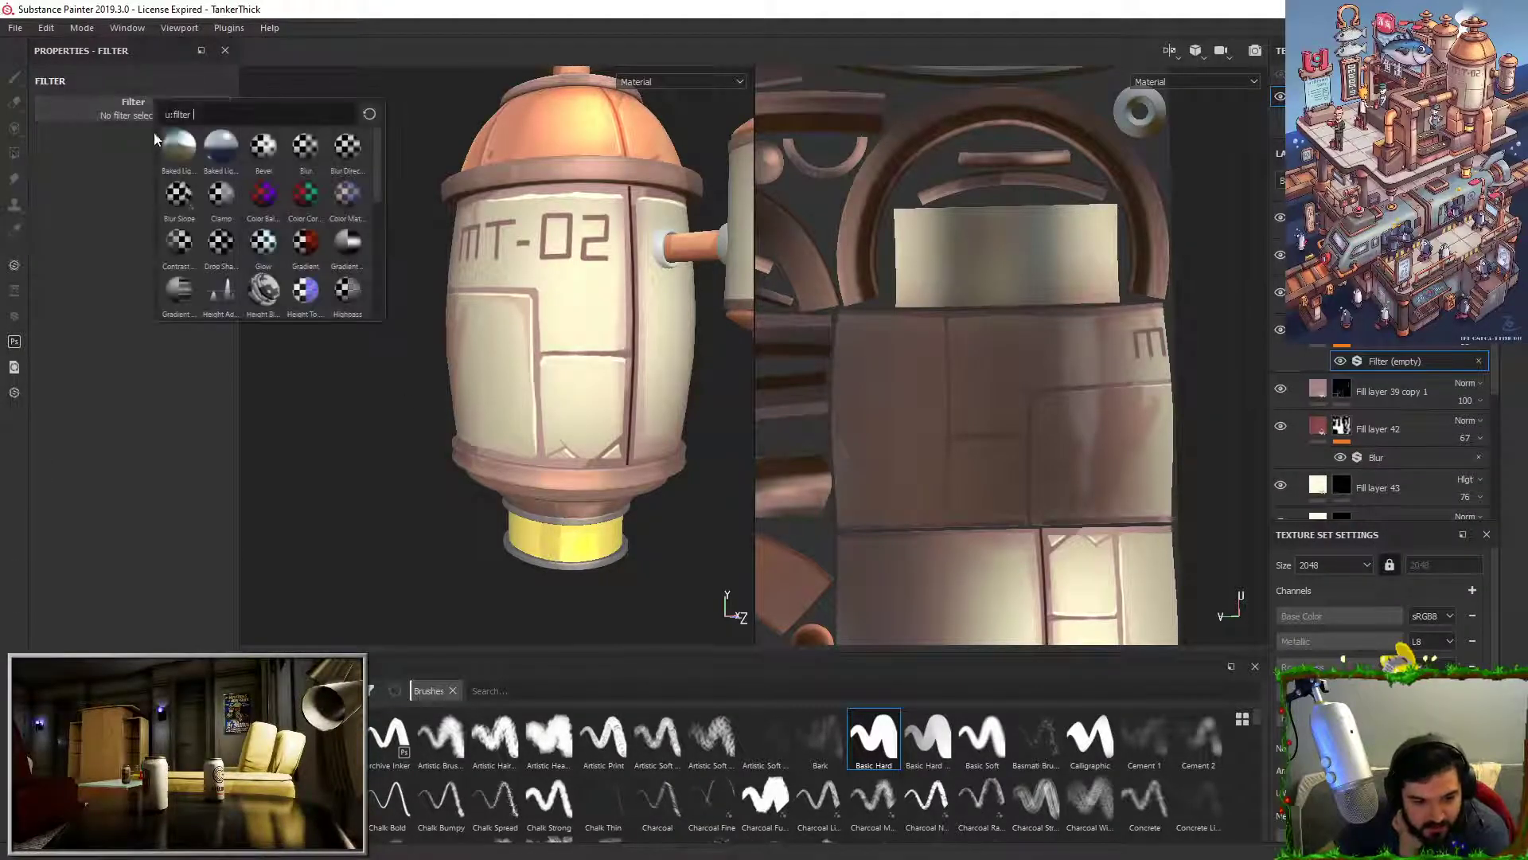
left_click(304, 152)
mouse_move(67, 182)
left_mouse_down()
mouse_move(23, 181)
mouse_move(38, 187)
left_mouse_up()
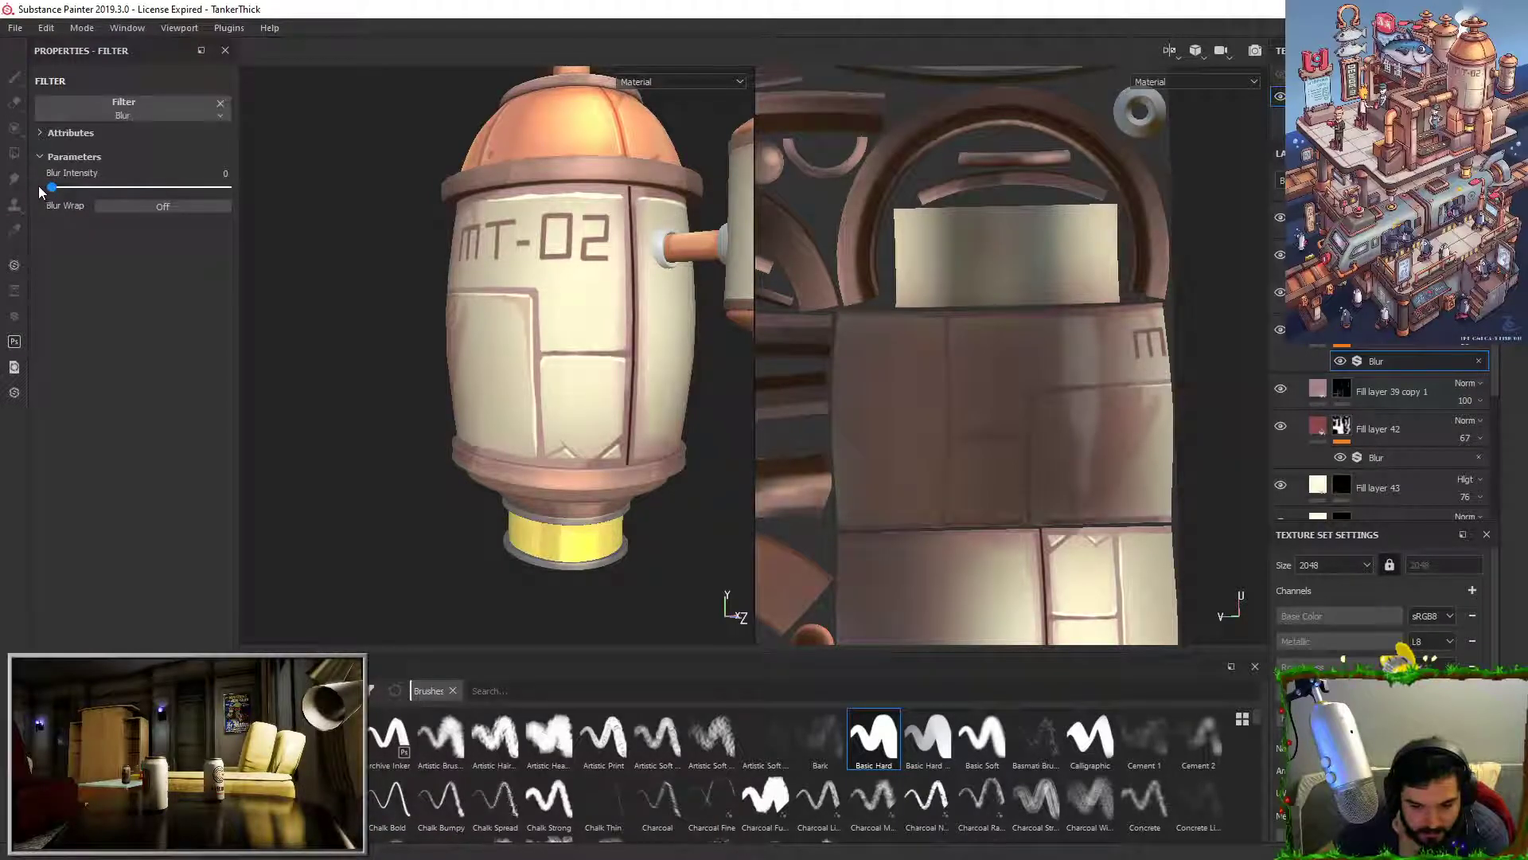
left_click_drag(575, 417, 614, 320, "alt")
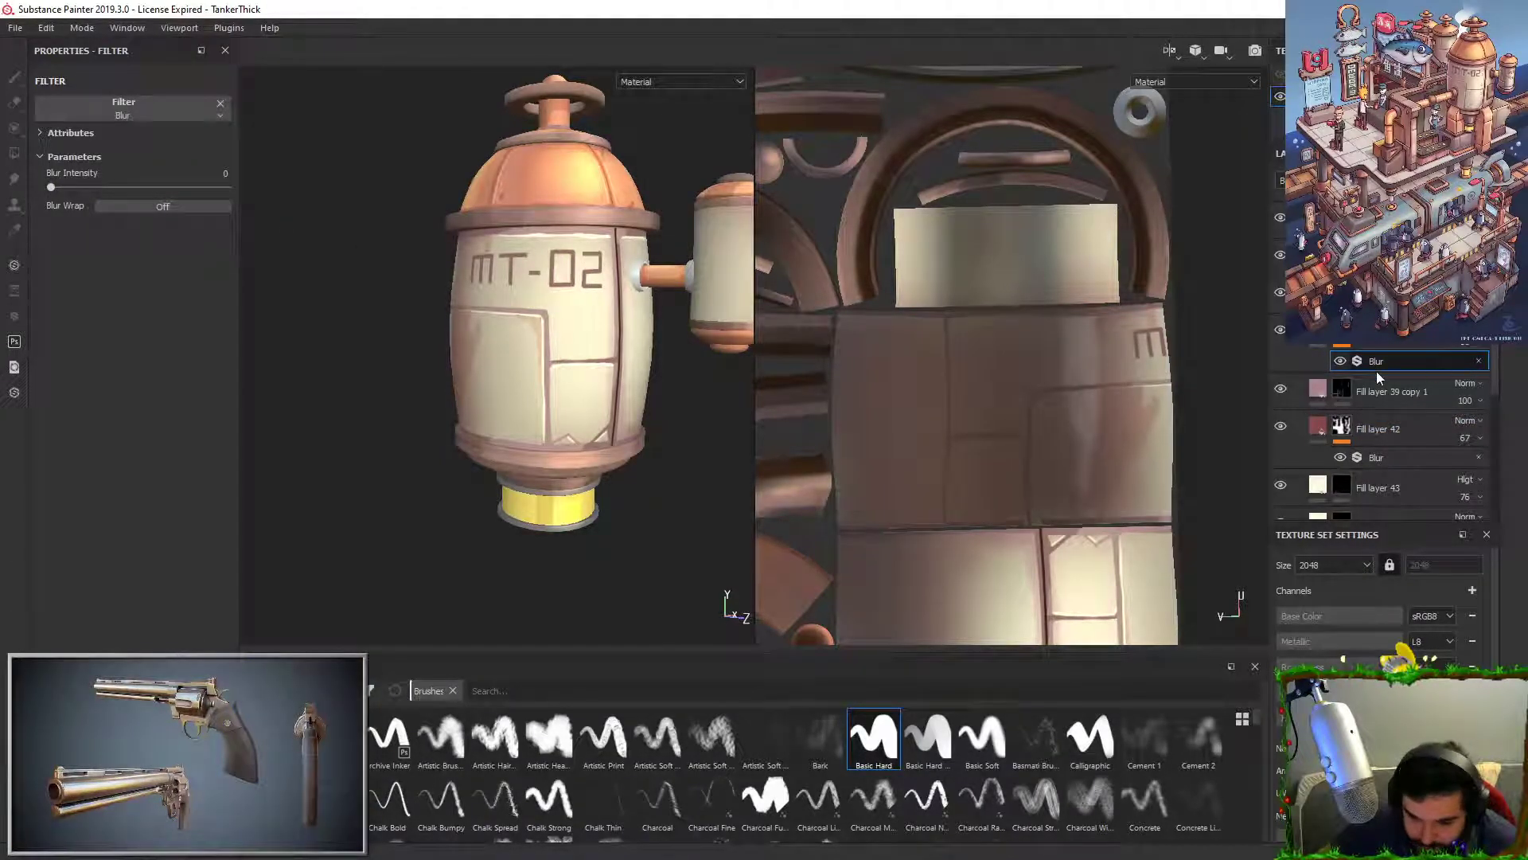
left_click(1479, 362)
Step: Compare the tank's shading with the layer above Fill layer 39 copy 7 and Fill layer 43 each hidden and shown
right_click_drag(596, 420, 580, 361, "alt")
mouse_move(581, 361)
left_mouse_down("alt")
mouse_move(595, 355)
mouse_move(571, 382)
left_mouse_up("alt")
middle_click_drag(572, 382, 607, 310, "alt")
right_click_drag(606, 445, 612, 565, "alt")
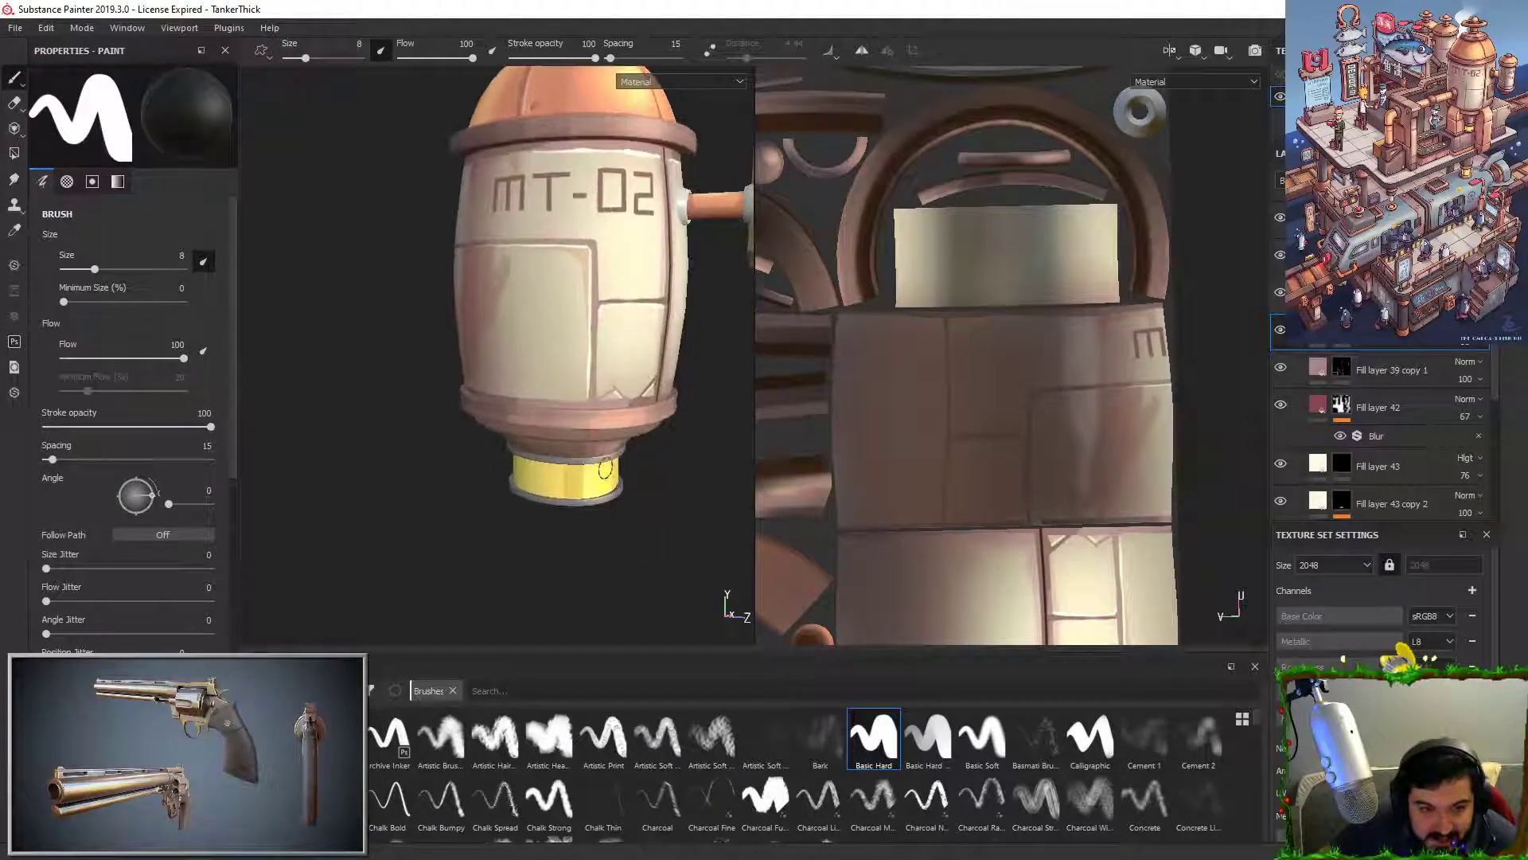
scroll(1328, 350, "up", 1)
left_click(1281, 338)
left_click(1281, 339)
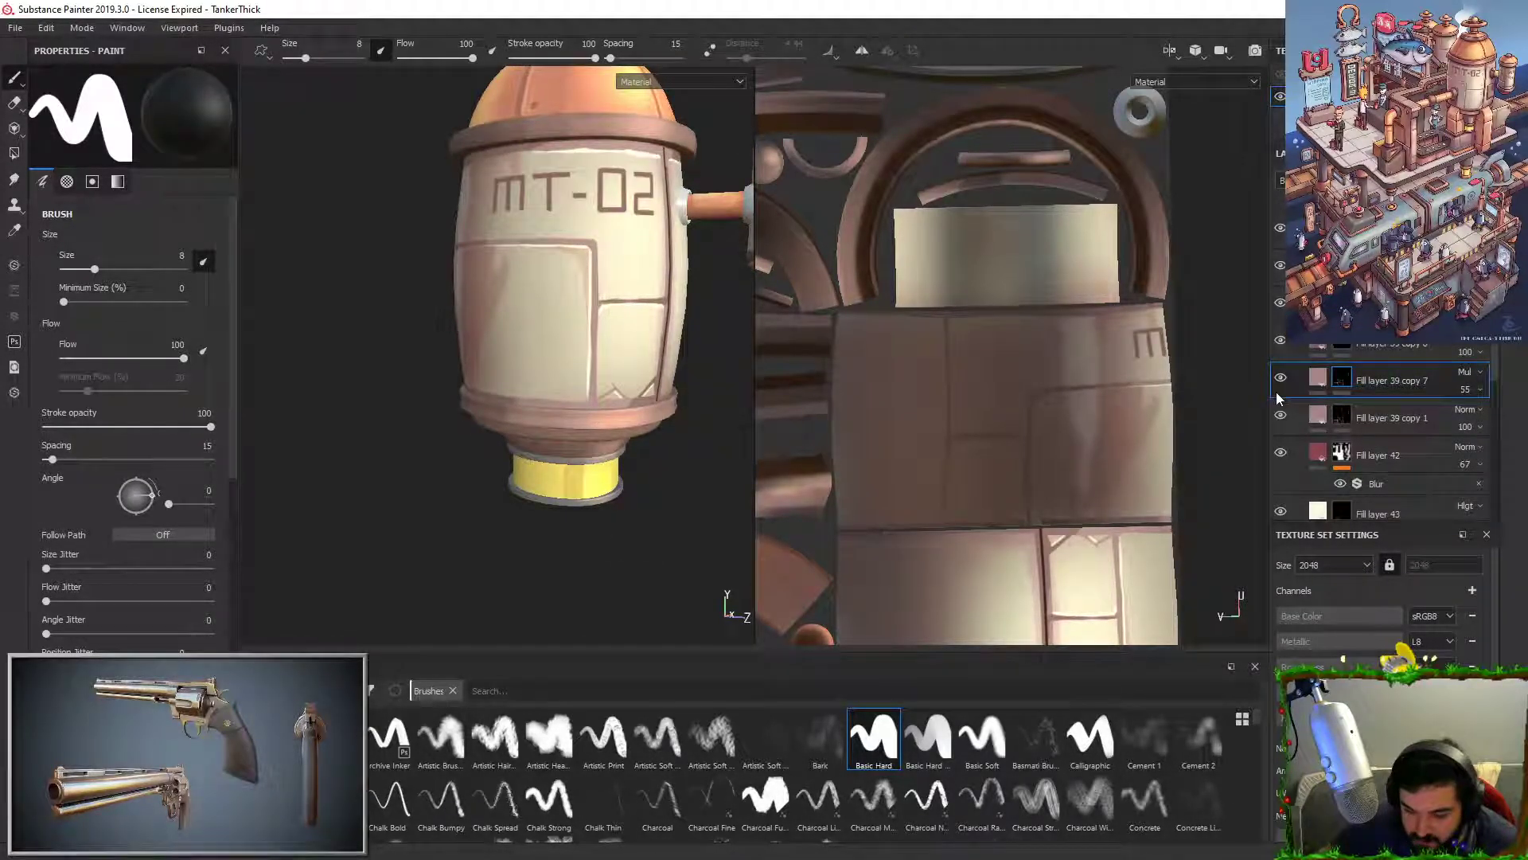
left_click(1281, 511)
left_click(1282, 512)
left_click(1282, 512)
left_click(1282, 512)
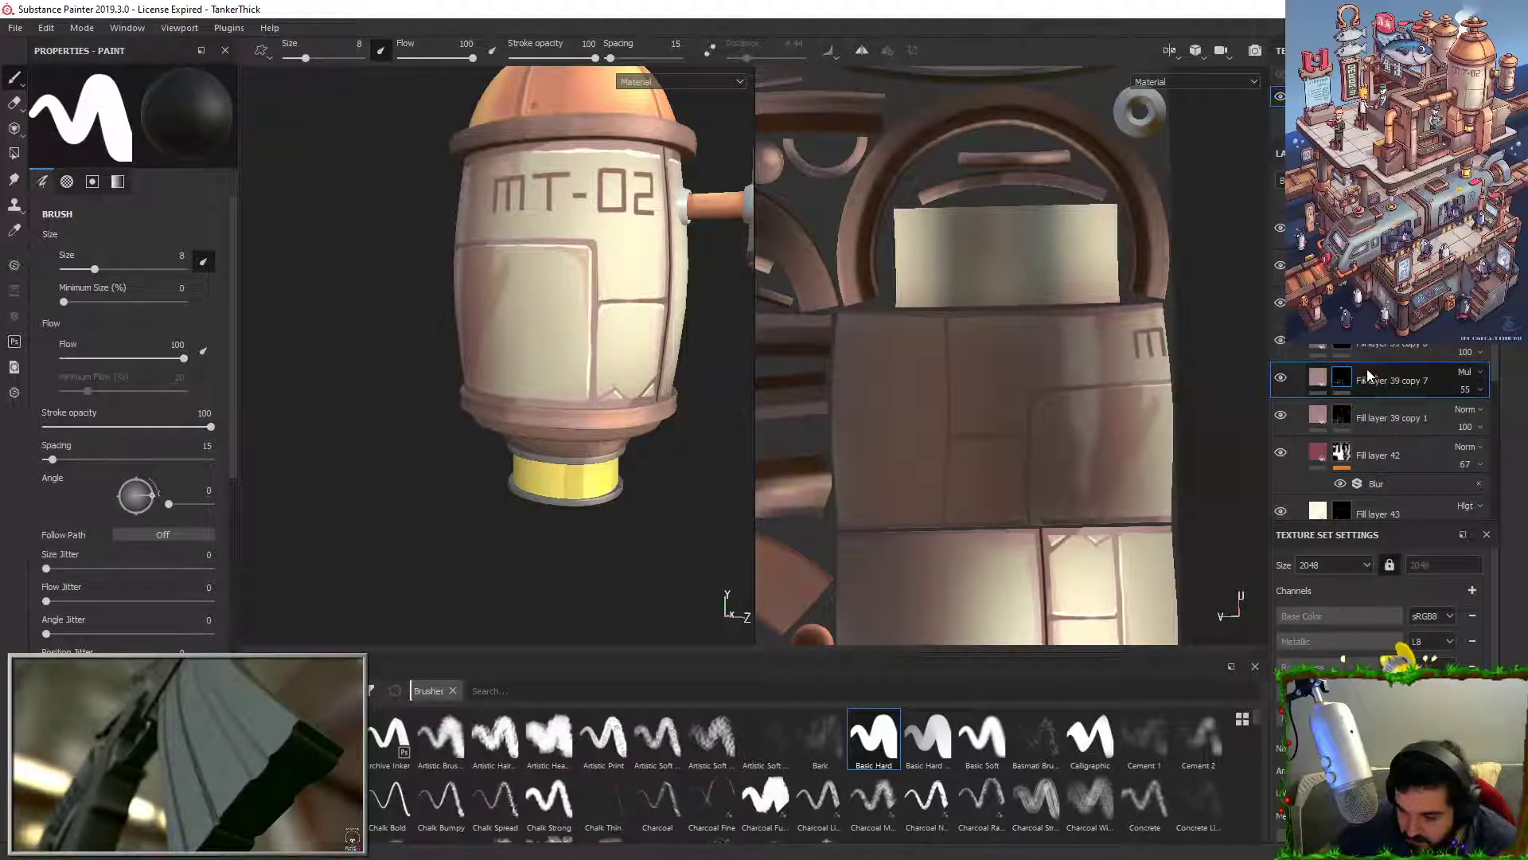
Step: Paint white highlights along the edges of the letter M on the mask of Fill layer 43
scroll(1371, 374, "down", 1)
left_click(1378, 467)
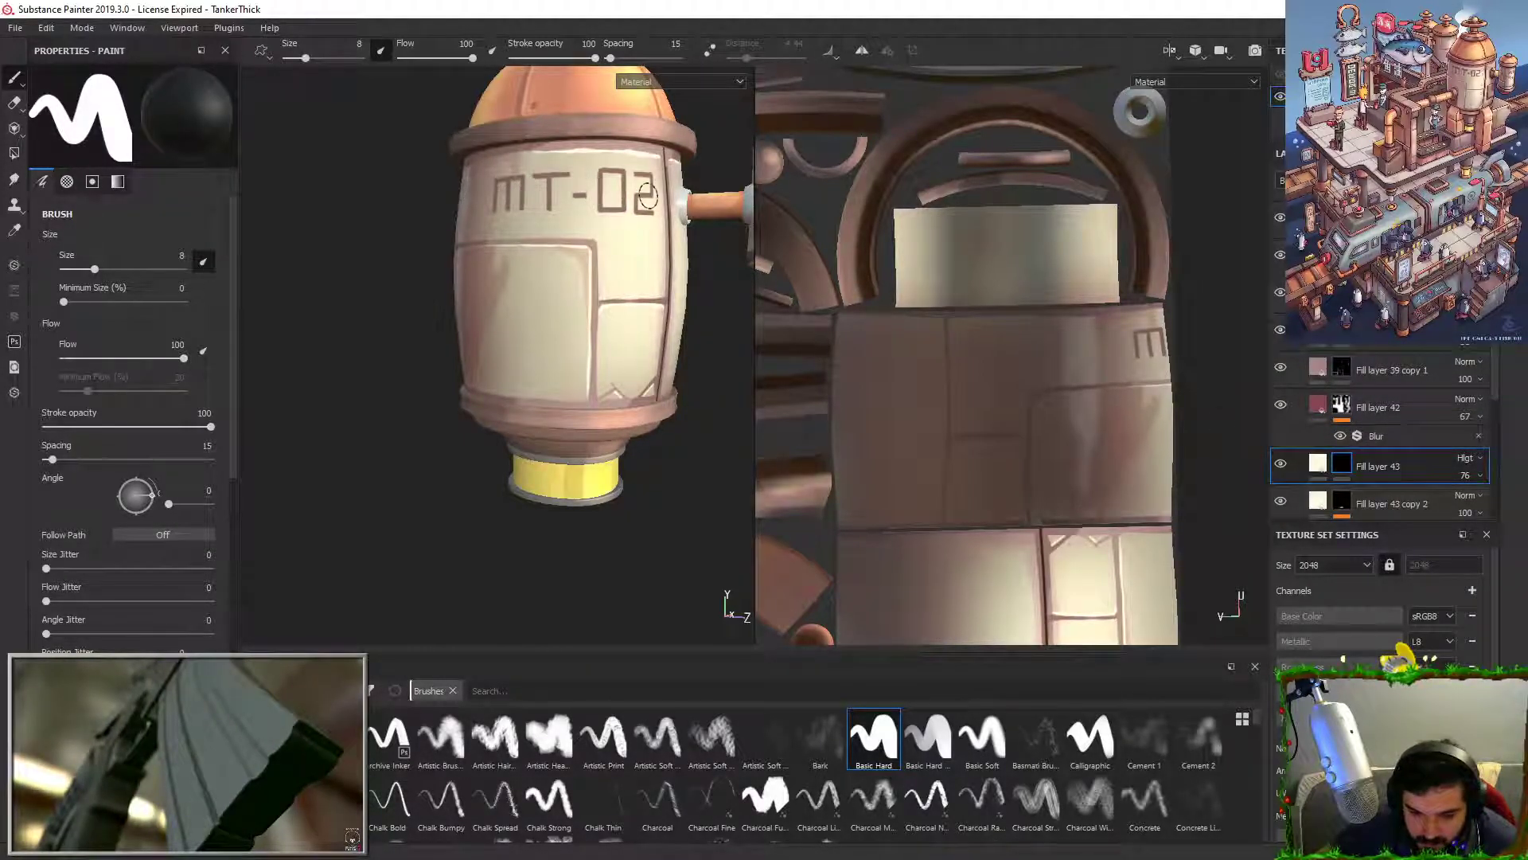
right_click(1363, 471)
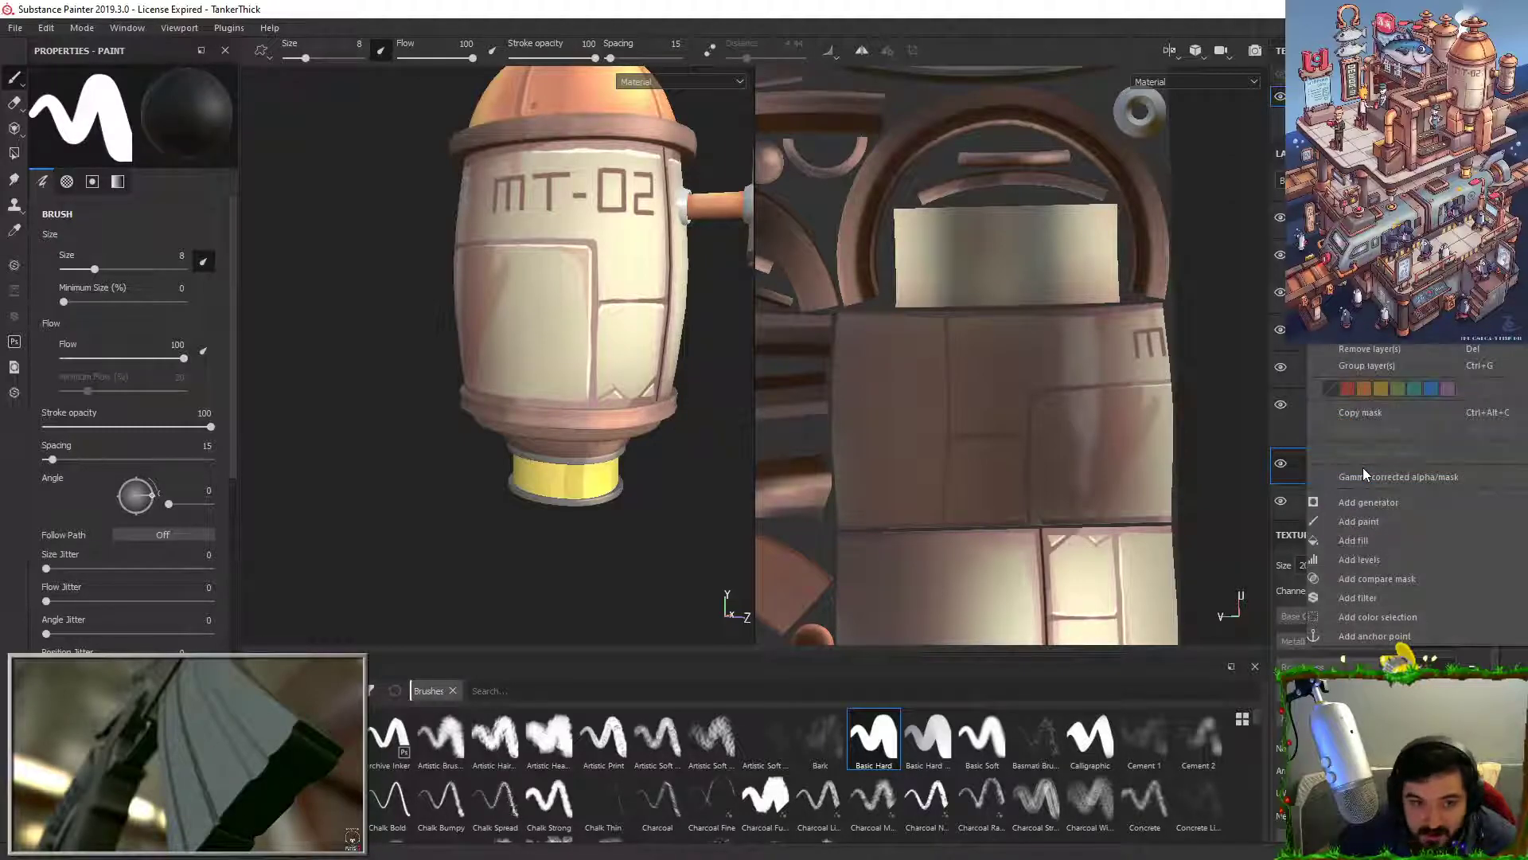
left_click(374, 404)
right_click_drag(526, 315, 585, 280, "alt")
middle_click_drag(585, 280, 686, 569, "alt")
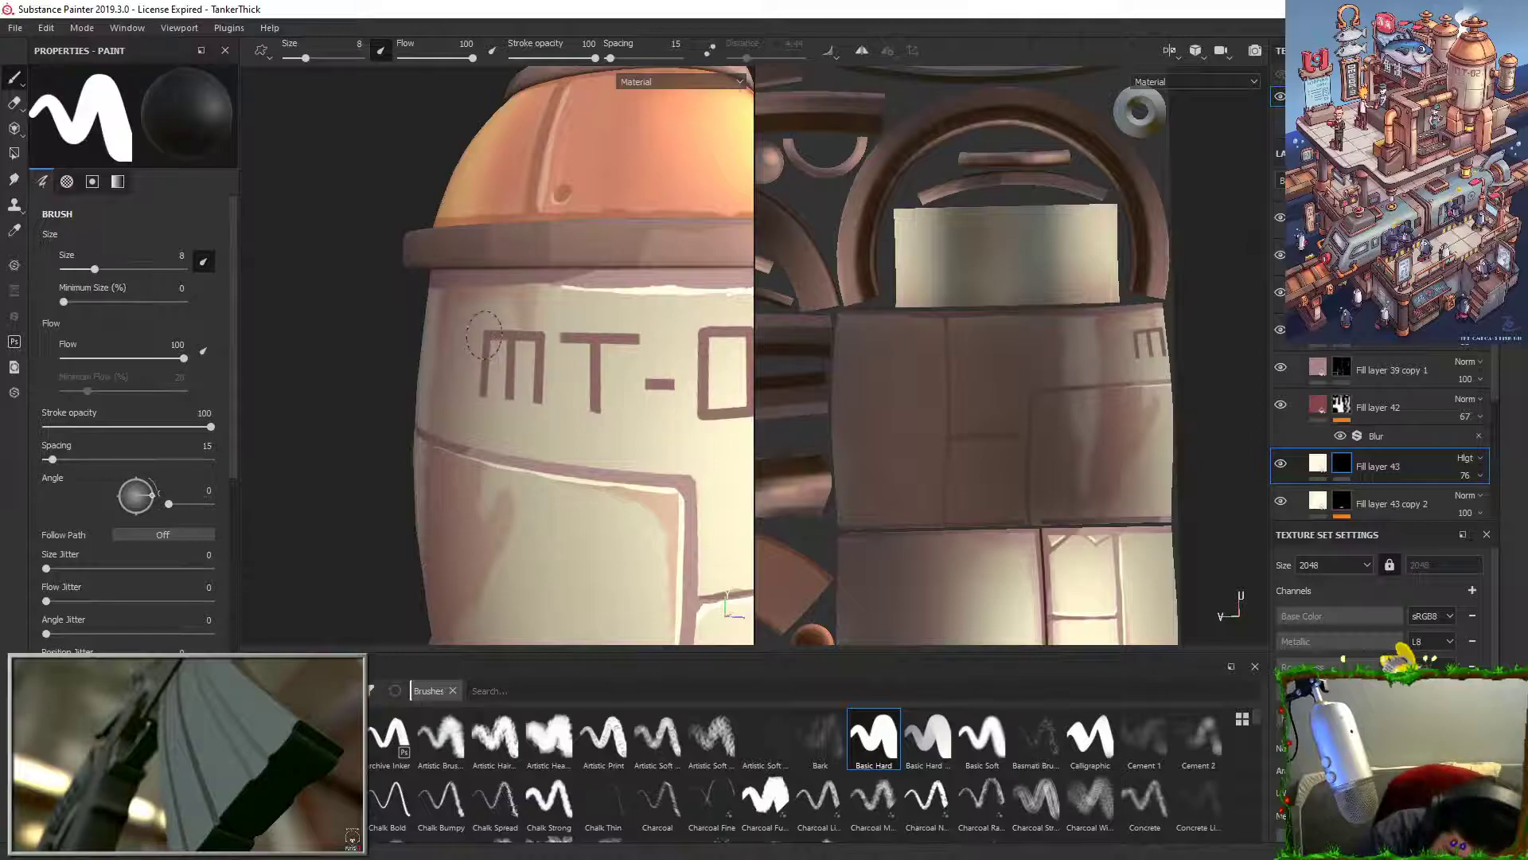
key("x")
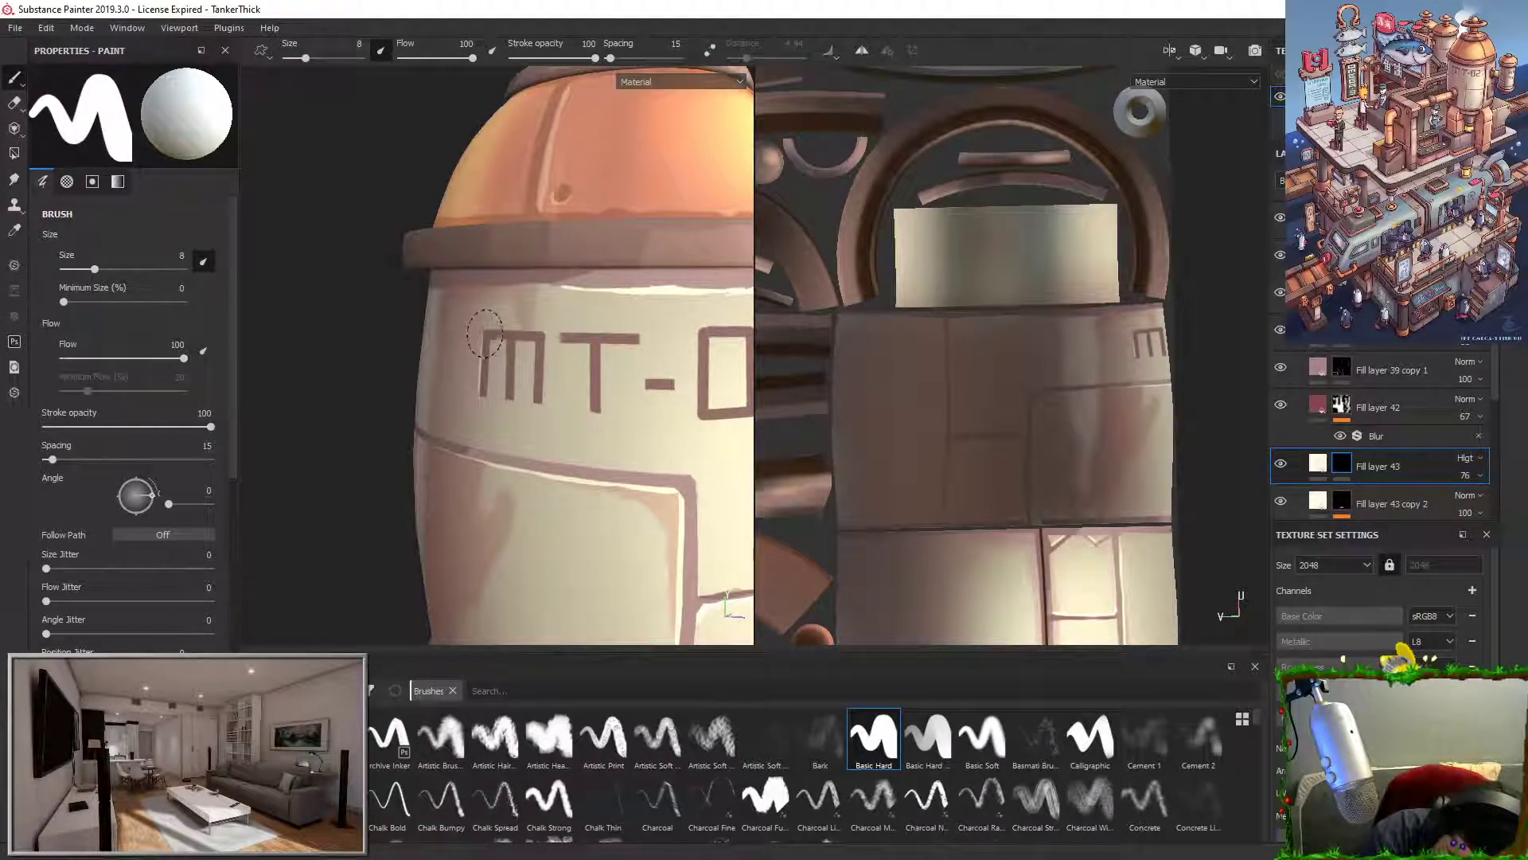
left_click(480, 395)
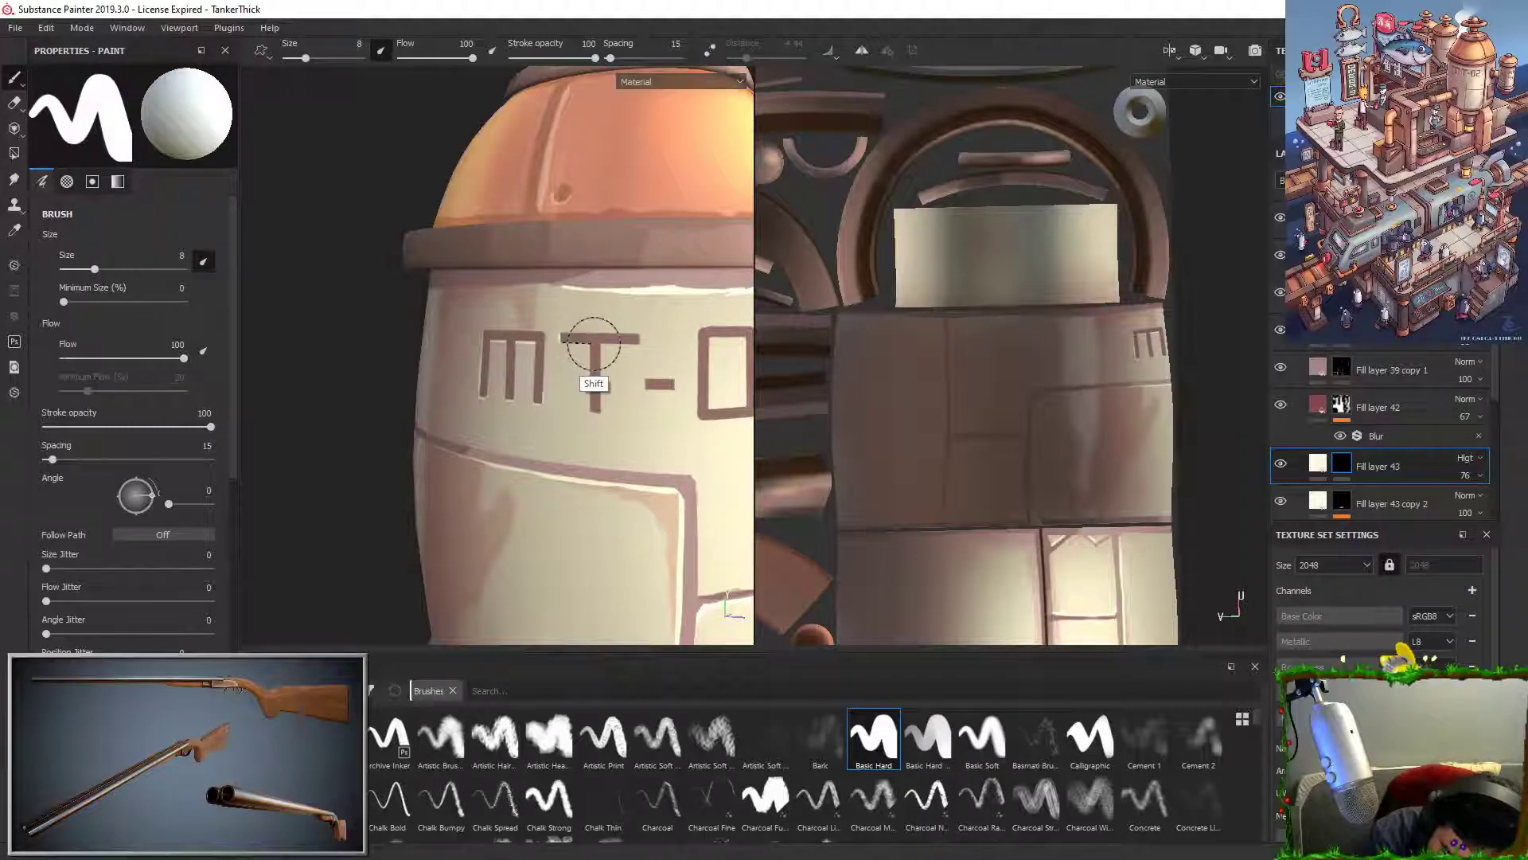
Step: Add highlights to the edges of the T and the dash, trimming the T's highlight with a black mask stroke
left_click_drag(589, 348, 588, 391)
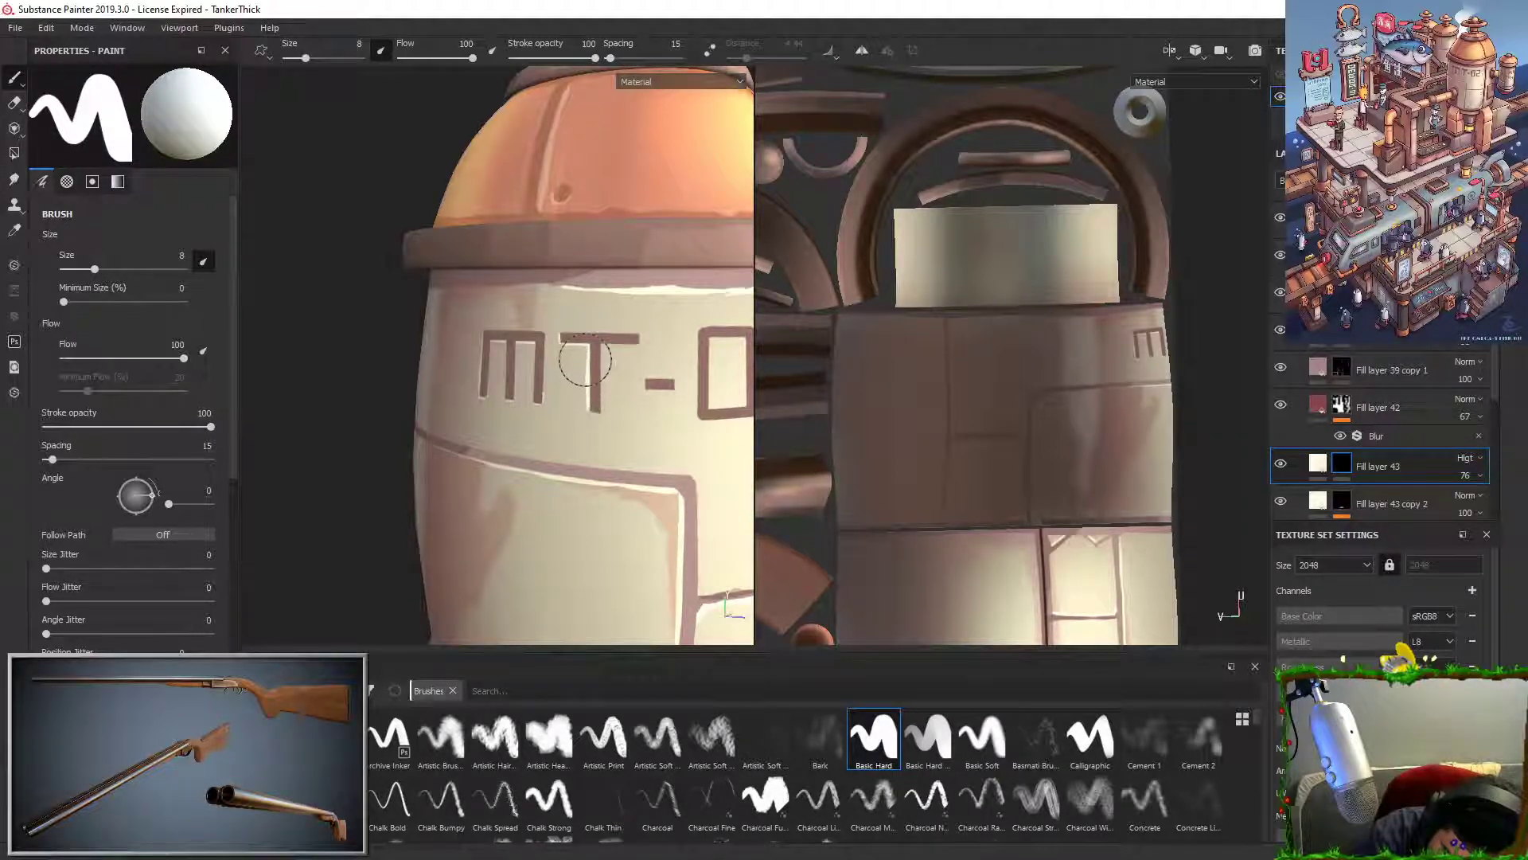
key("x")
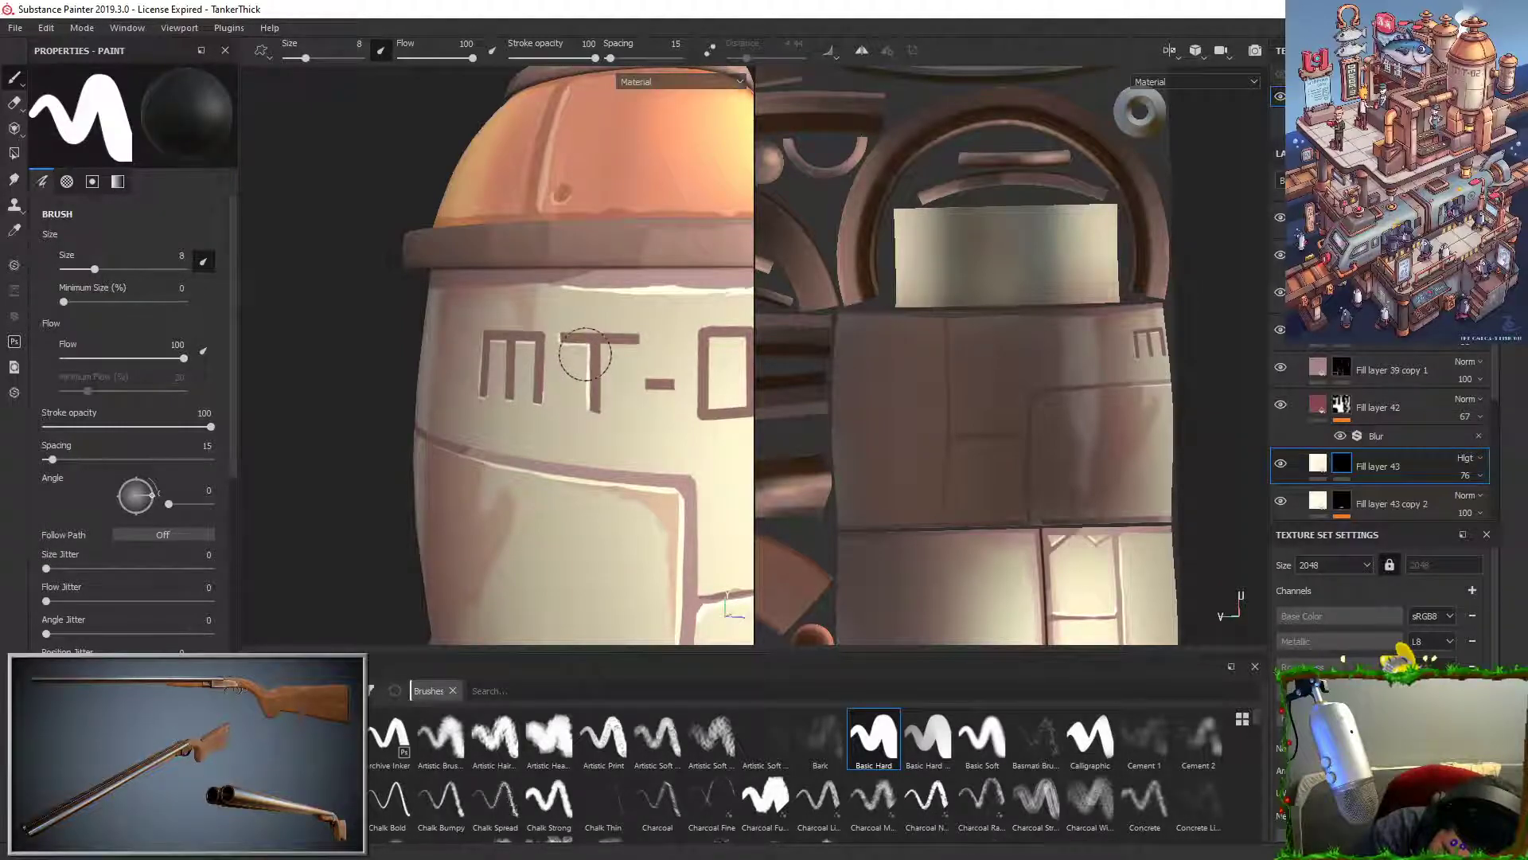
left_click_drag(583, 352, 582, 415)
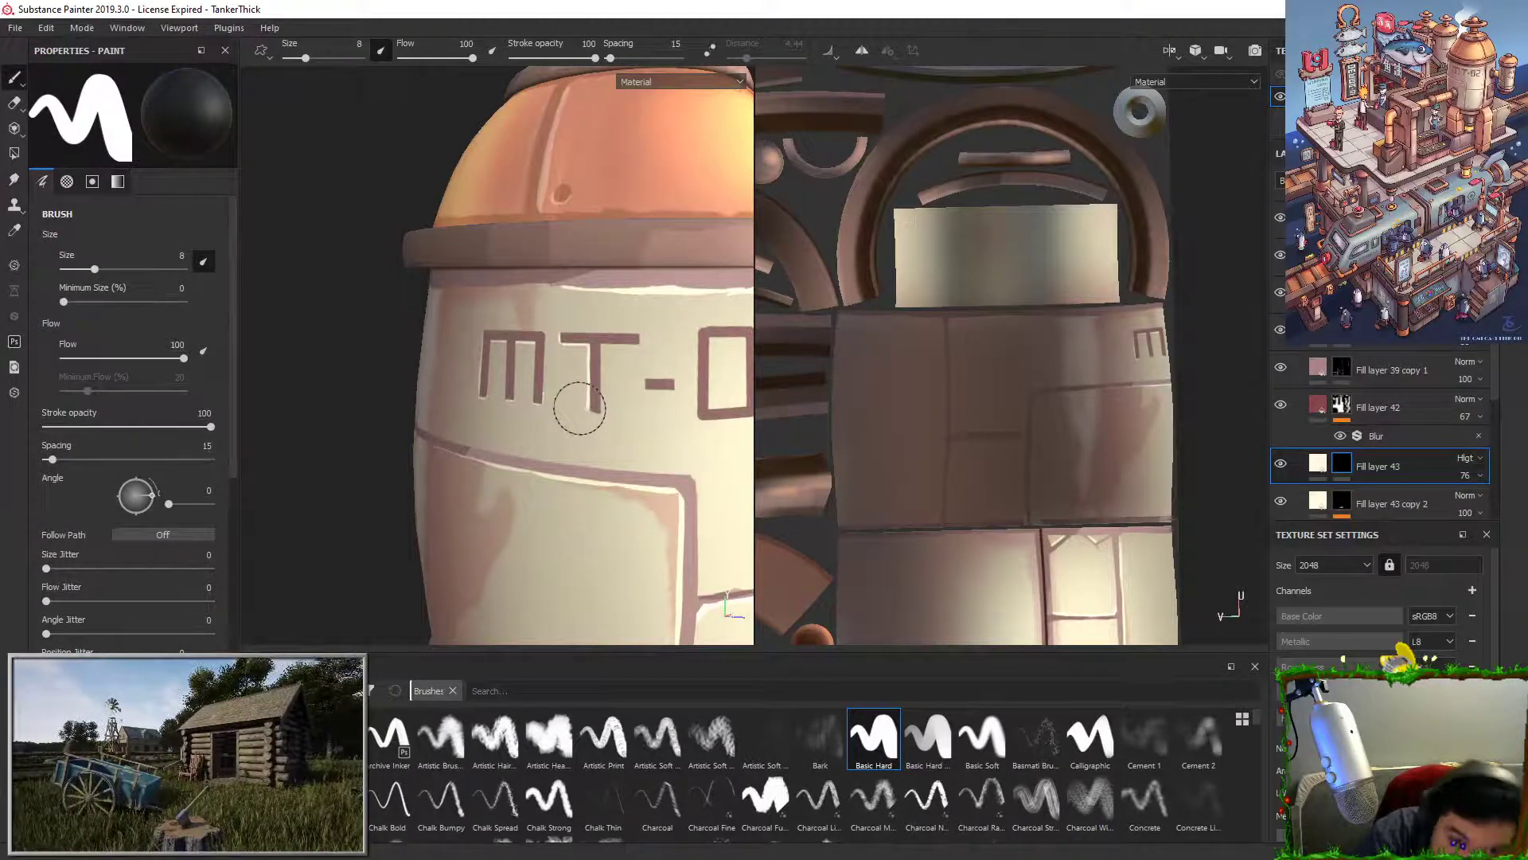
key("x")
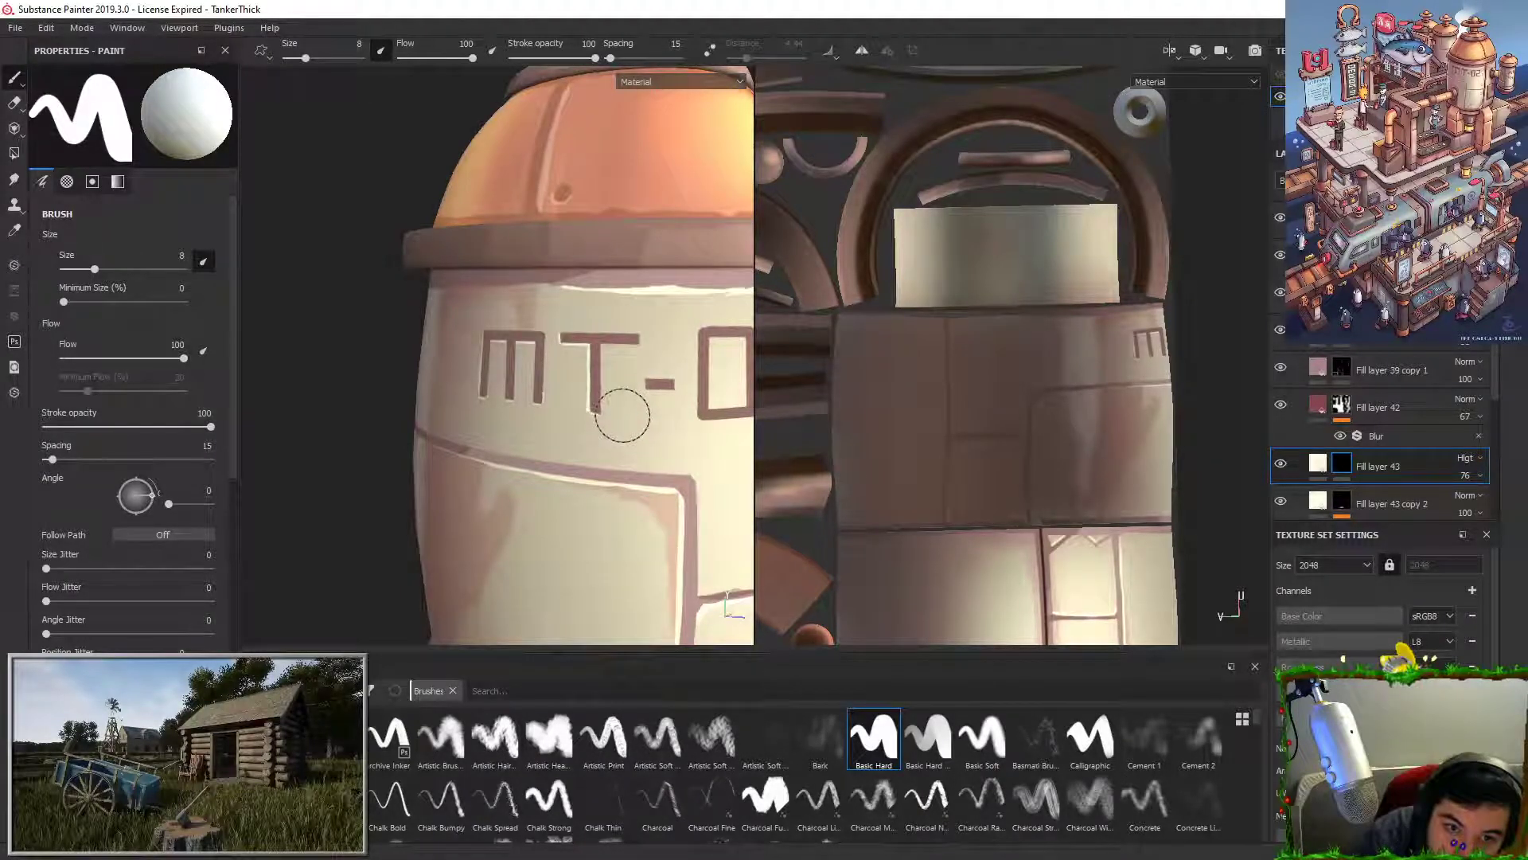
left_click_drag(635, 342, 638, 341)
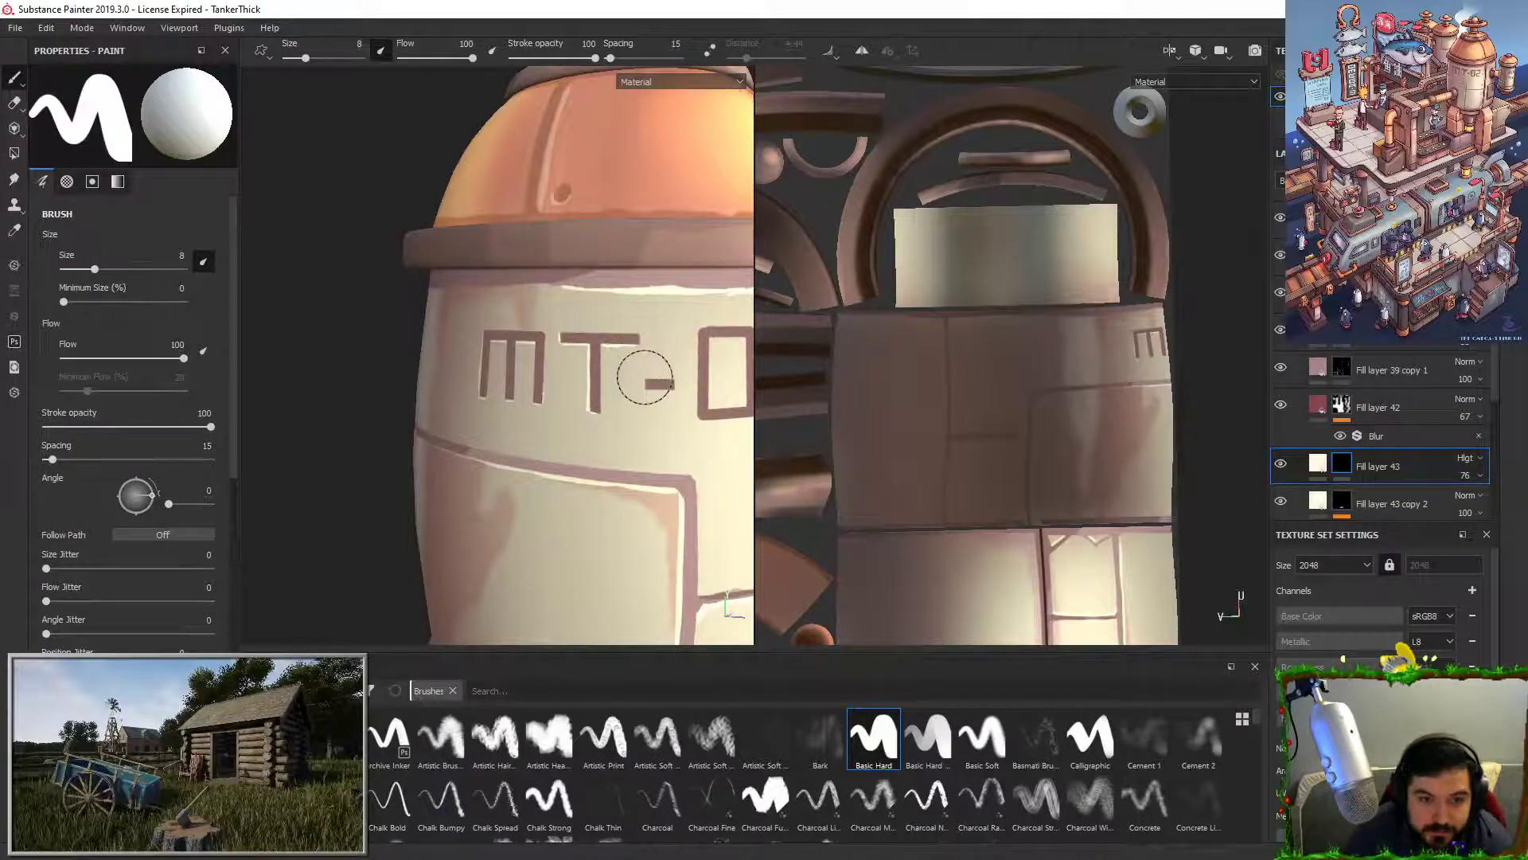
left_click_drag(645, 379, 674, 389)
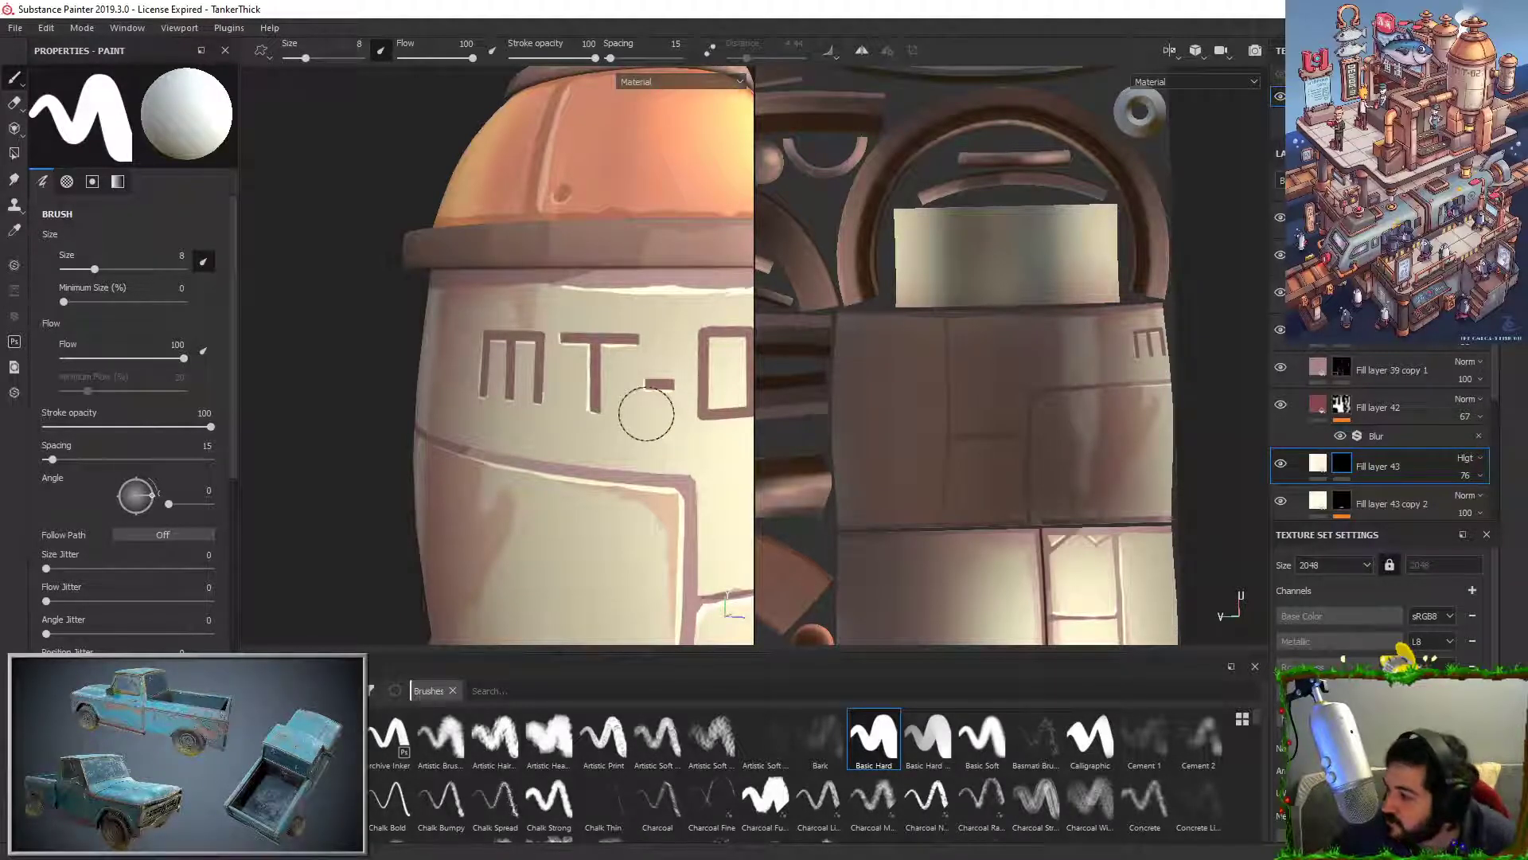
Step: Paint and clean up the edge highlights on the 0 and 2 of the MT-02 lettering
mouse_move(579, 418)
middle_mouse_down("alt")
mouse_move(539, 392)
mouse_move(437, 384)
middle_mouse_up("alt")
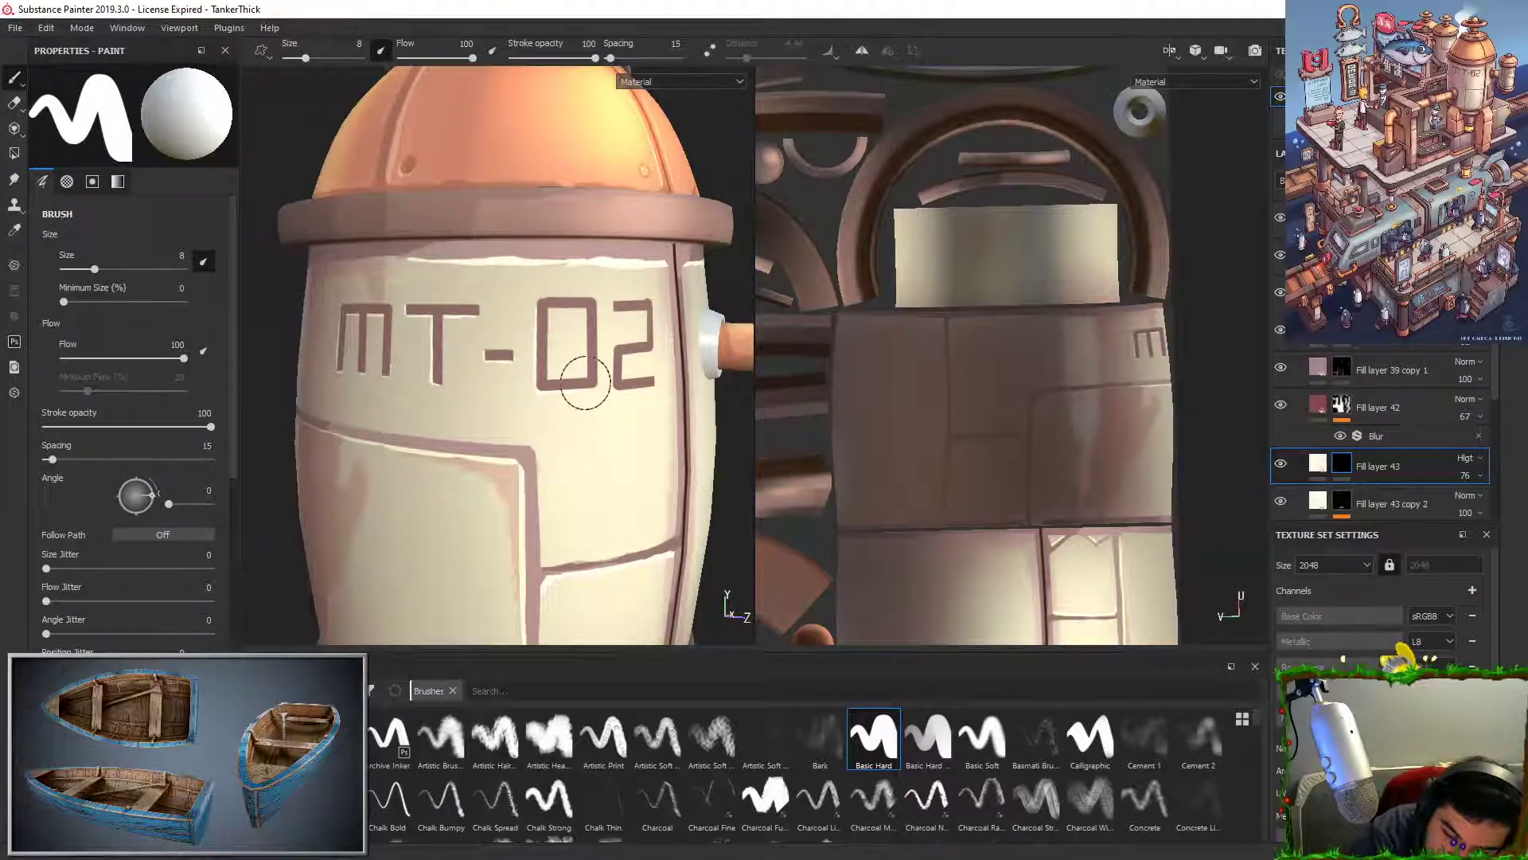
key("x")
key("x")
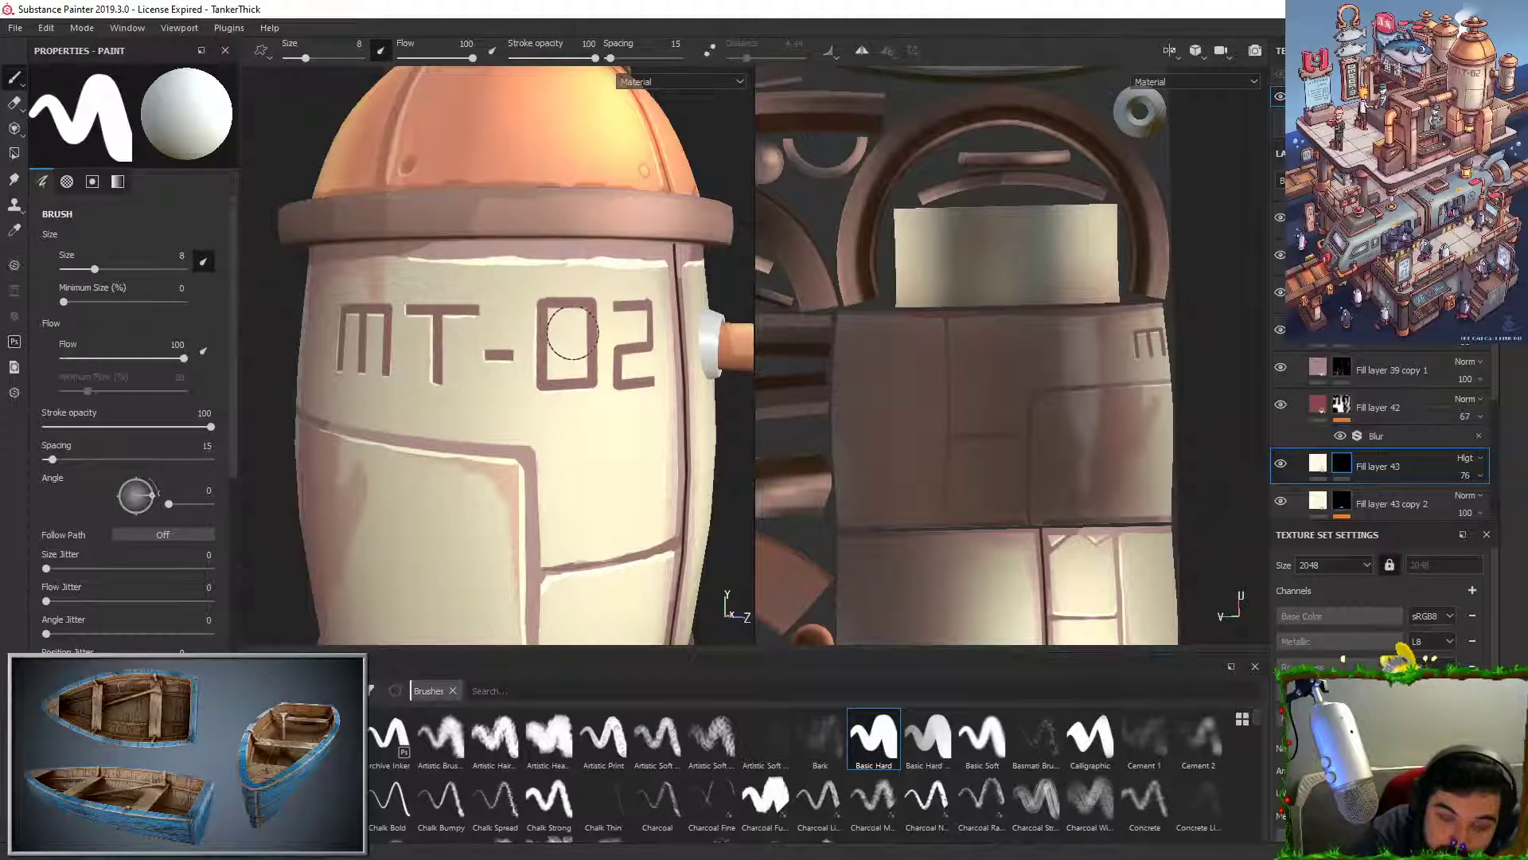
key("x")
key("x")
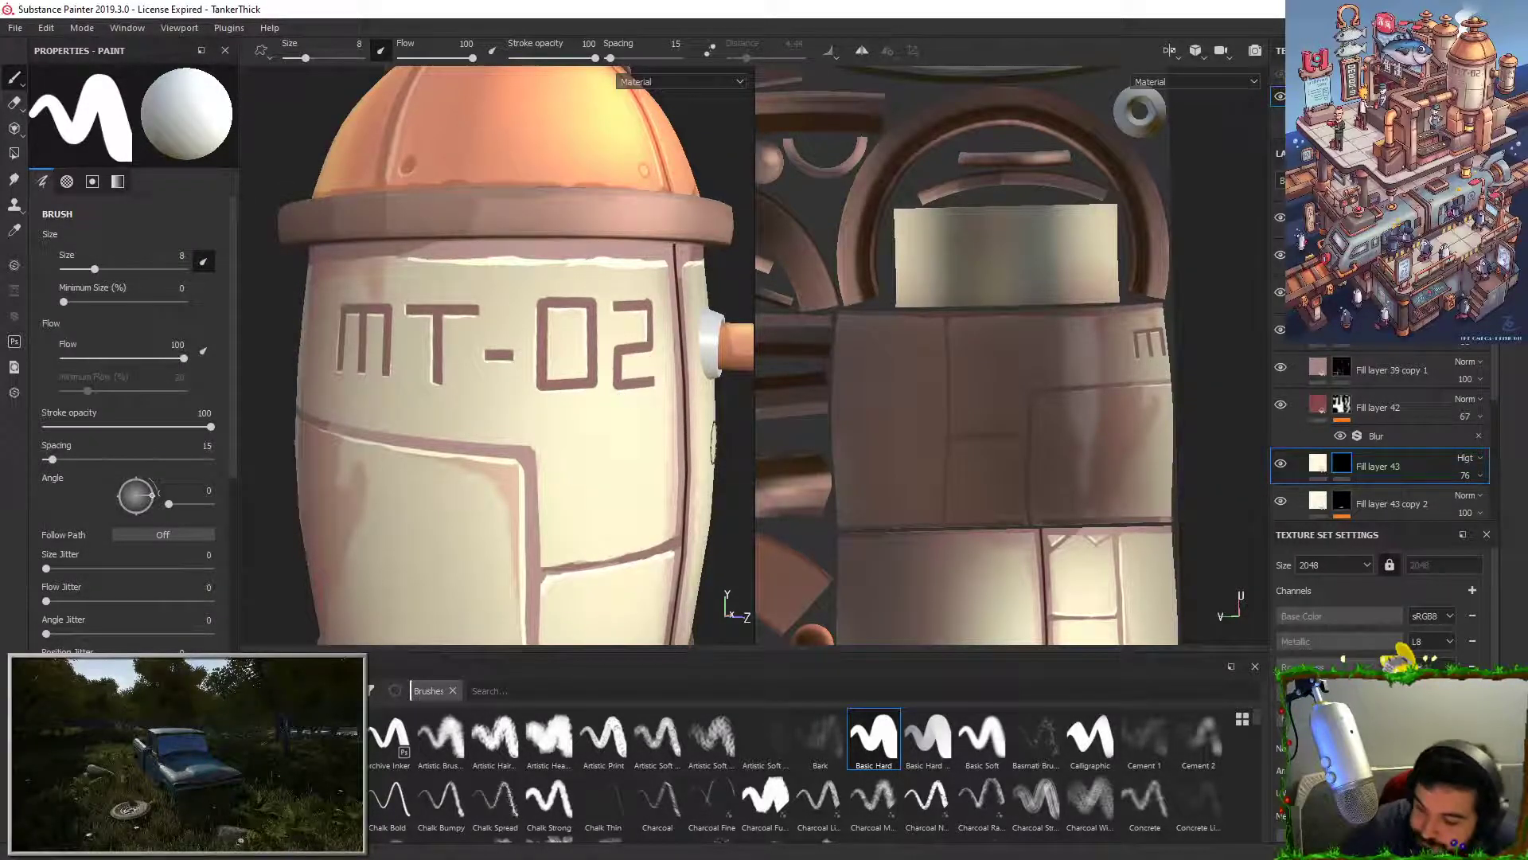
Step: Soften the highlights along the tank's upper edge and the large panel's seam with black mask strokes at 61 stroke opacity
key("x")
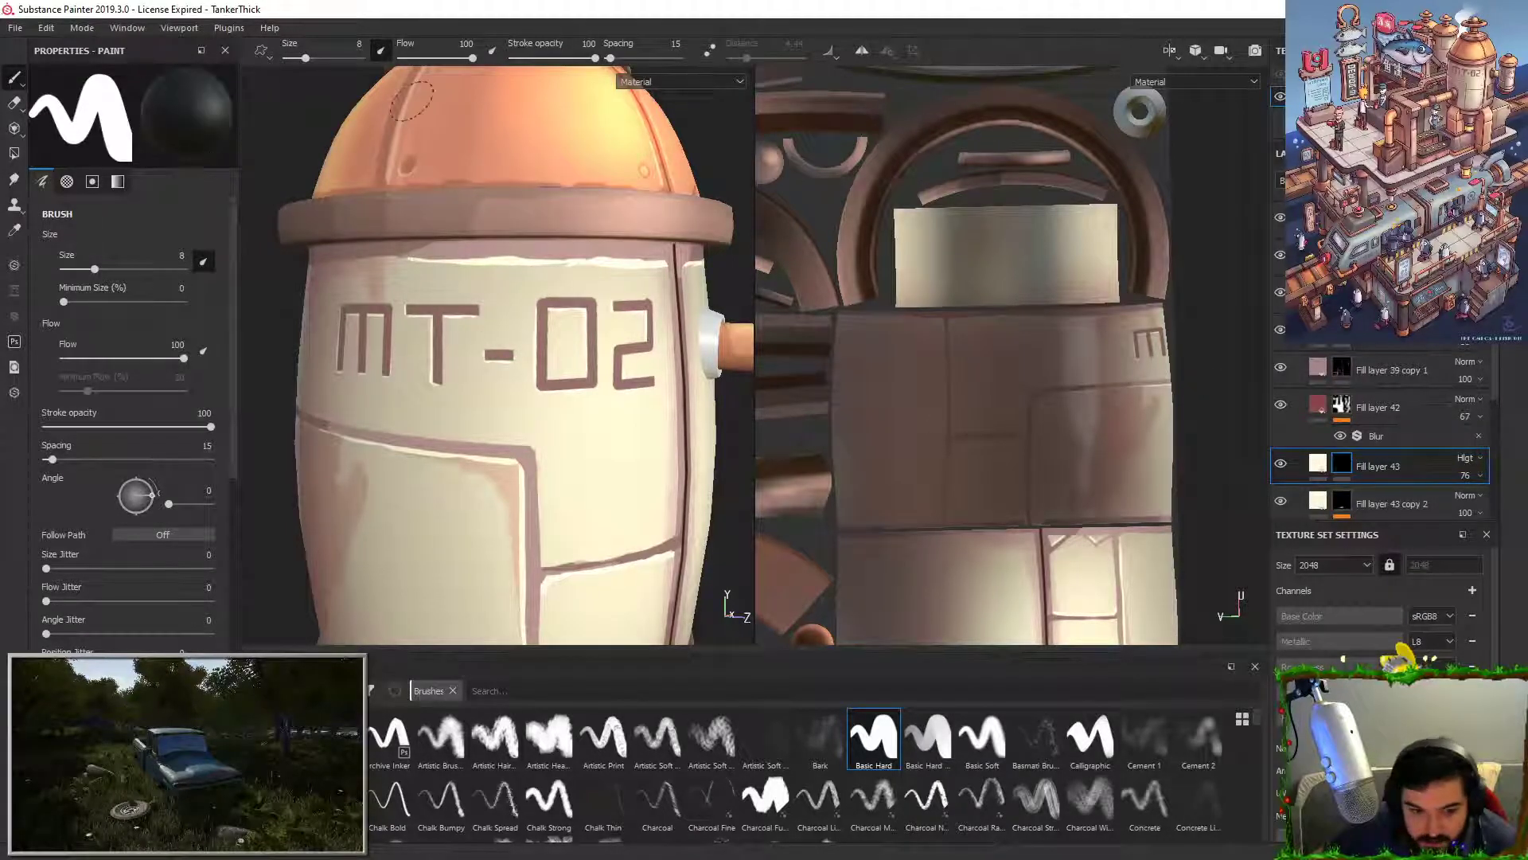
left_click(563, 58)
left_click_drag(385, 265, 659, 275)
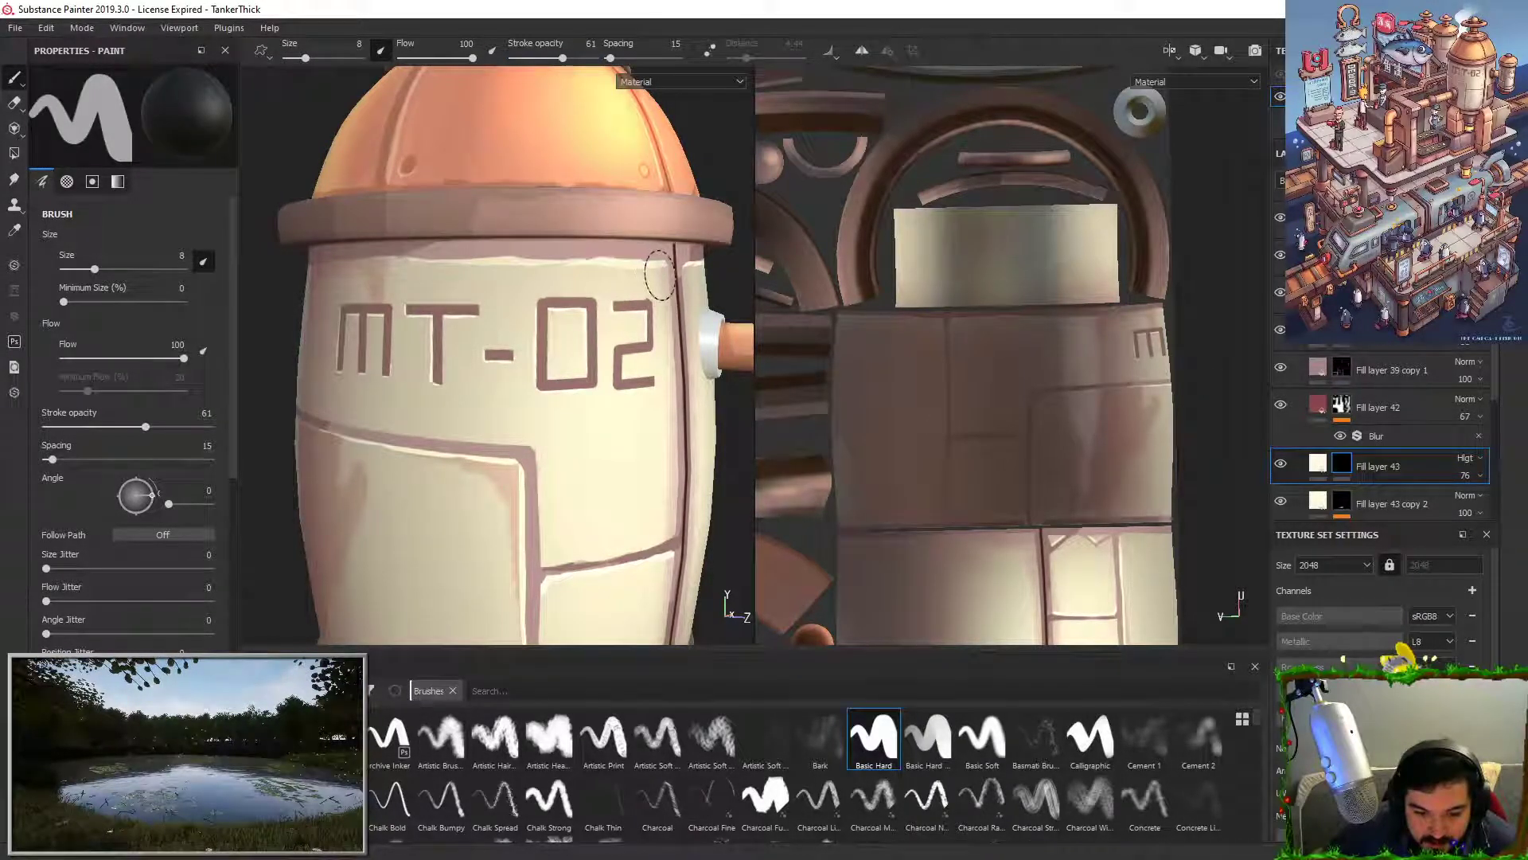
right_click_drag(621, 344, 581, 327, "alt")
left_click_drag(700, 302, 673, 297, "alt")
mouse_move(443, 413)
left_mouse_down()
mouse_move(533, 417)
mouse_move(528, 580)
left_mouse_up()
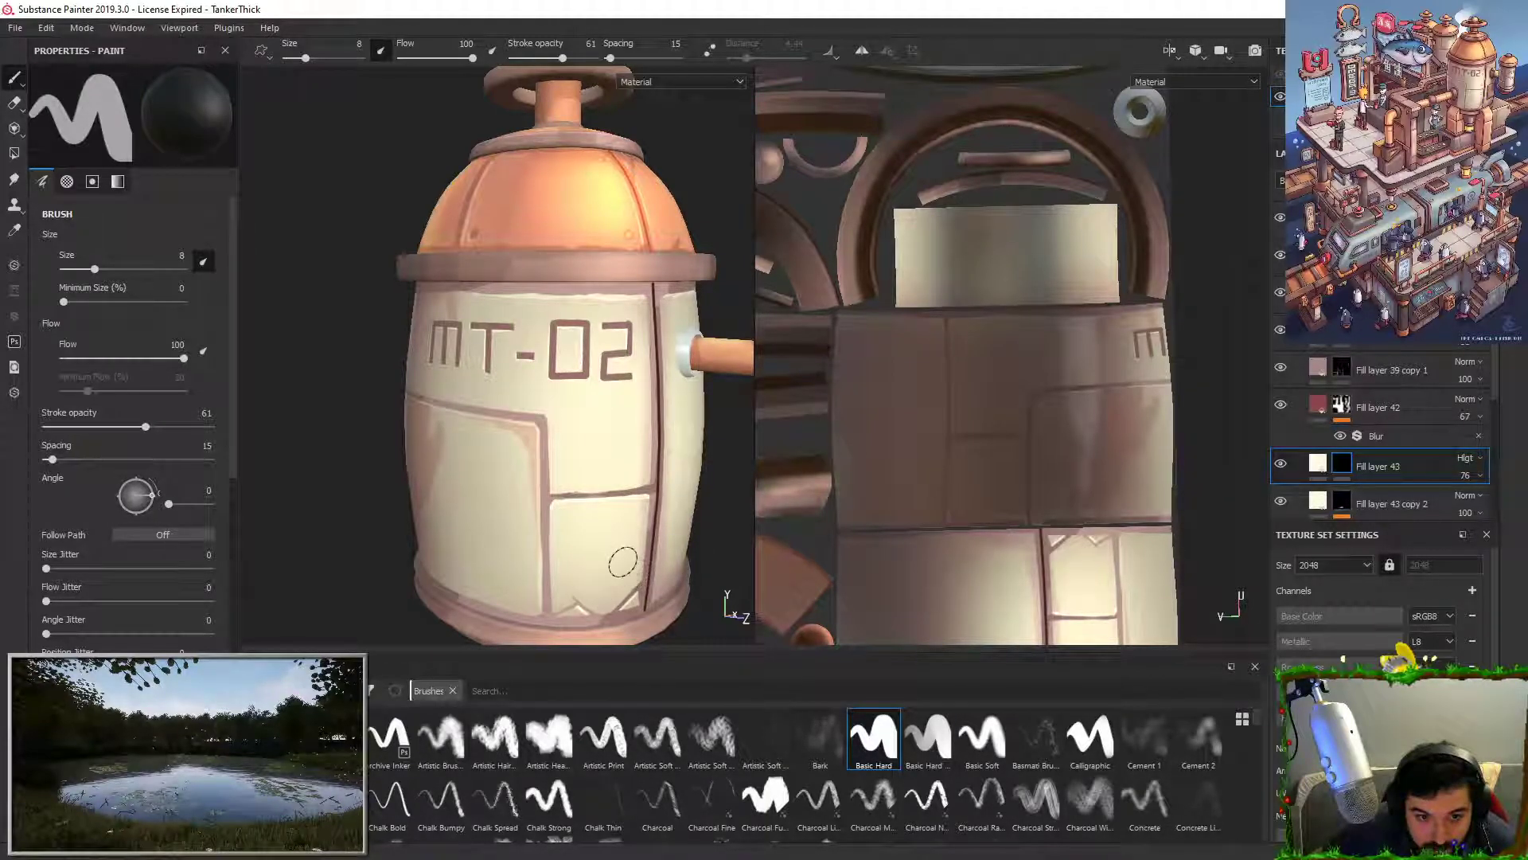
Step: Paint a small rivet outline beside the 2 on Fill layer 39 copy 1's mask, using white, brush size 3.93 and 100 stroke opacity
right_click_drag(556, 432, 561, 299, "alt")
left_click_drag(564, 280, 556, 365, "alt")
right_click_drag(557, 365, 572, 386, "alt")
middle_click_drag(571, 386, 541, 401, "alt")
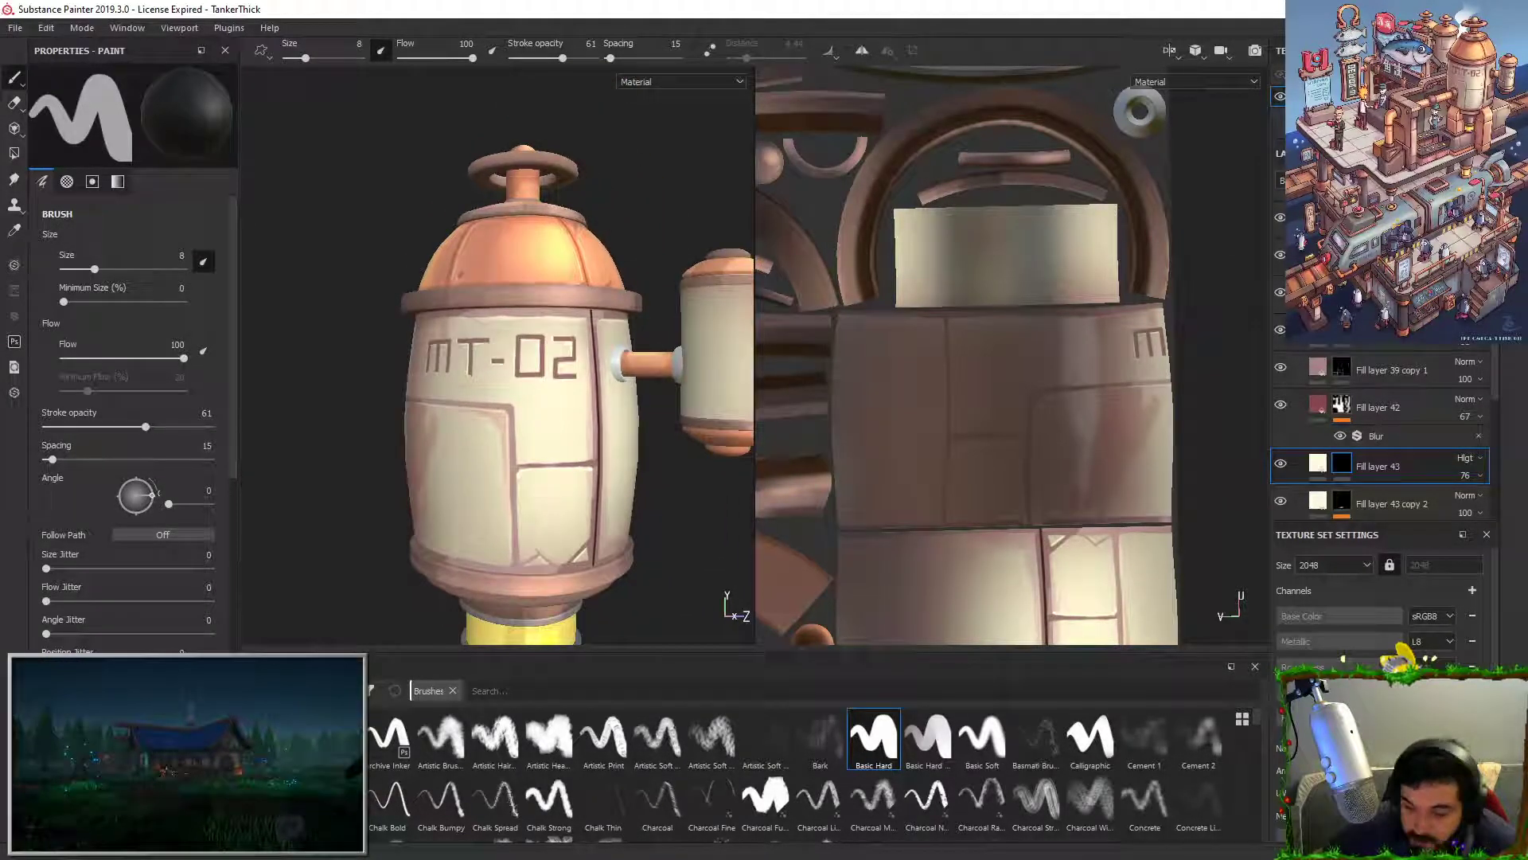
left_click(1280, 367)
left_click(1280, 367)
left_click(1342, 369)
right_click_drag(517, 374, 434, 464, "alt")
middle_click_drag(549, 389, 545, 356, "alt")
key("x")
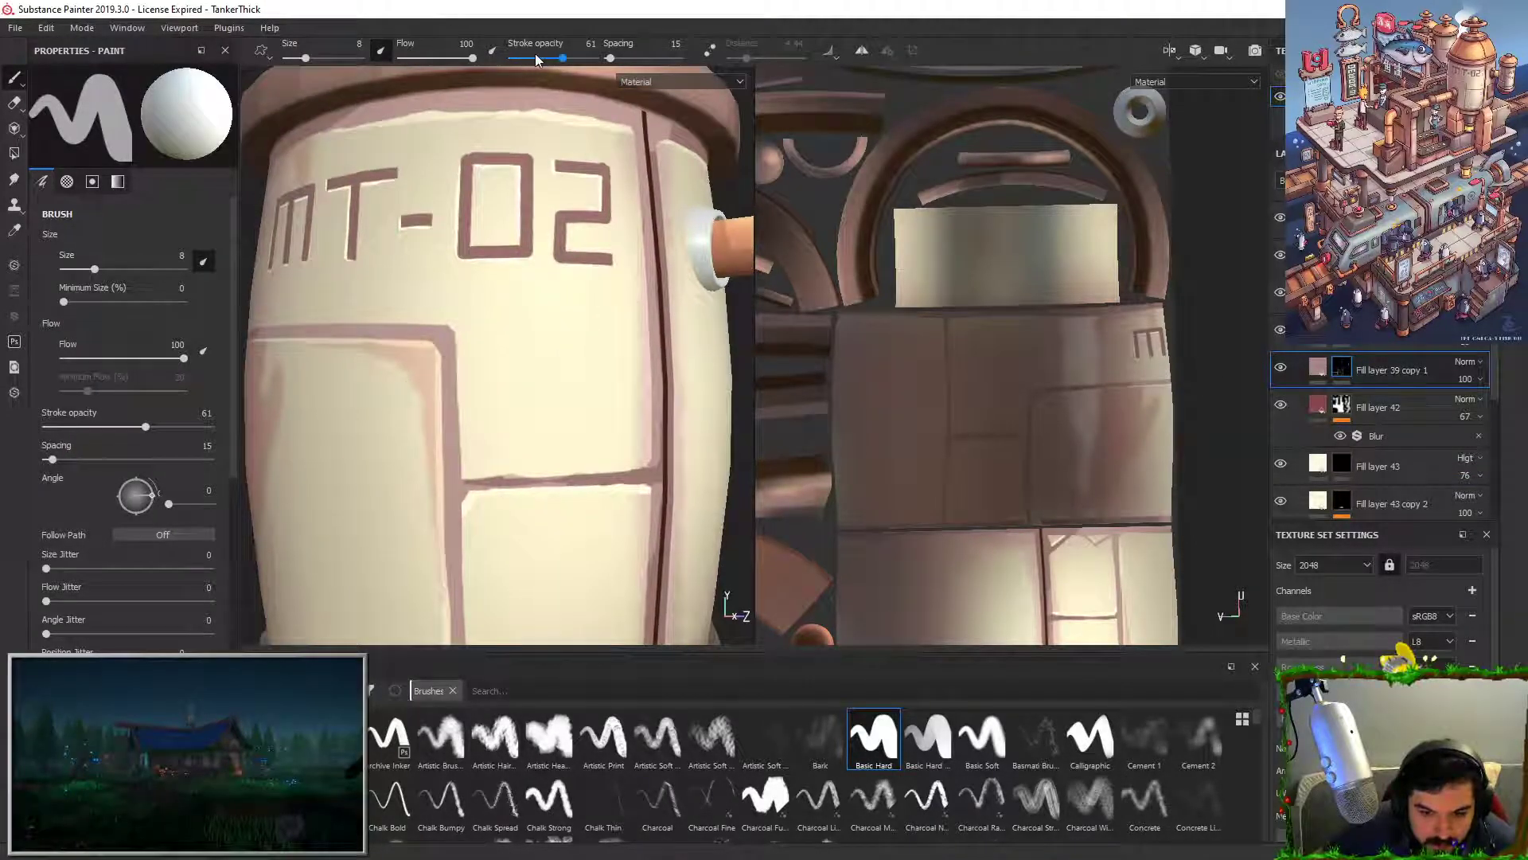
left_click_drag(534, 60, 605, 61)
right_click_drag(643, 223, 549, 367, "alt")
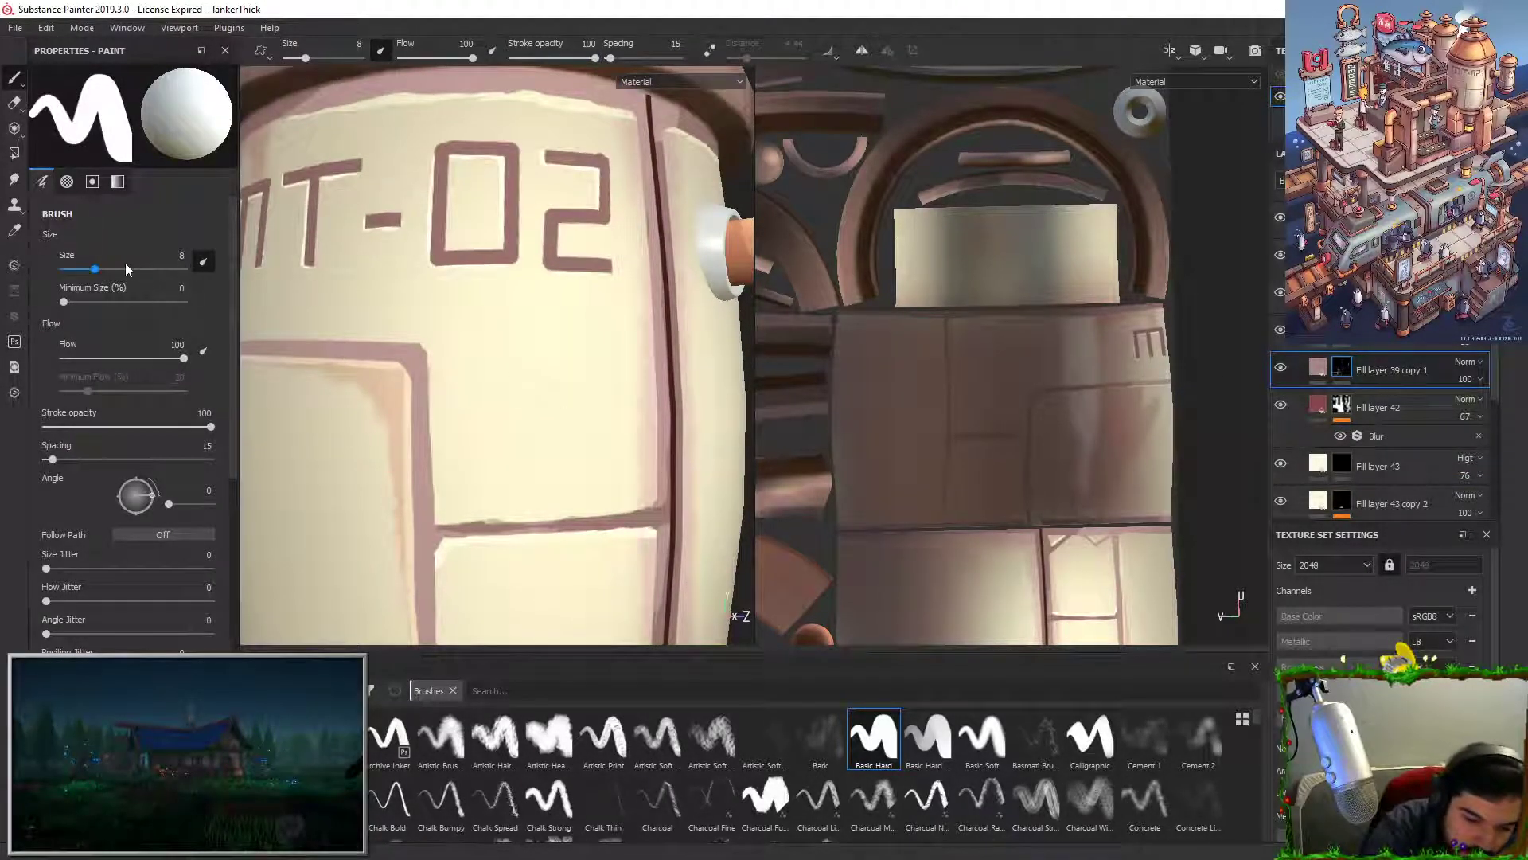
left_click_drag(95, 269, 83, 269)
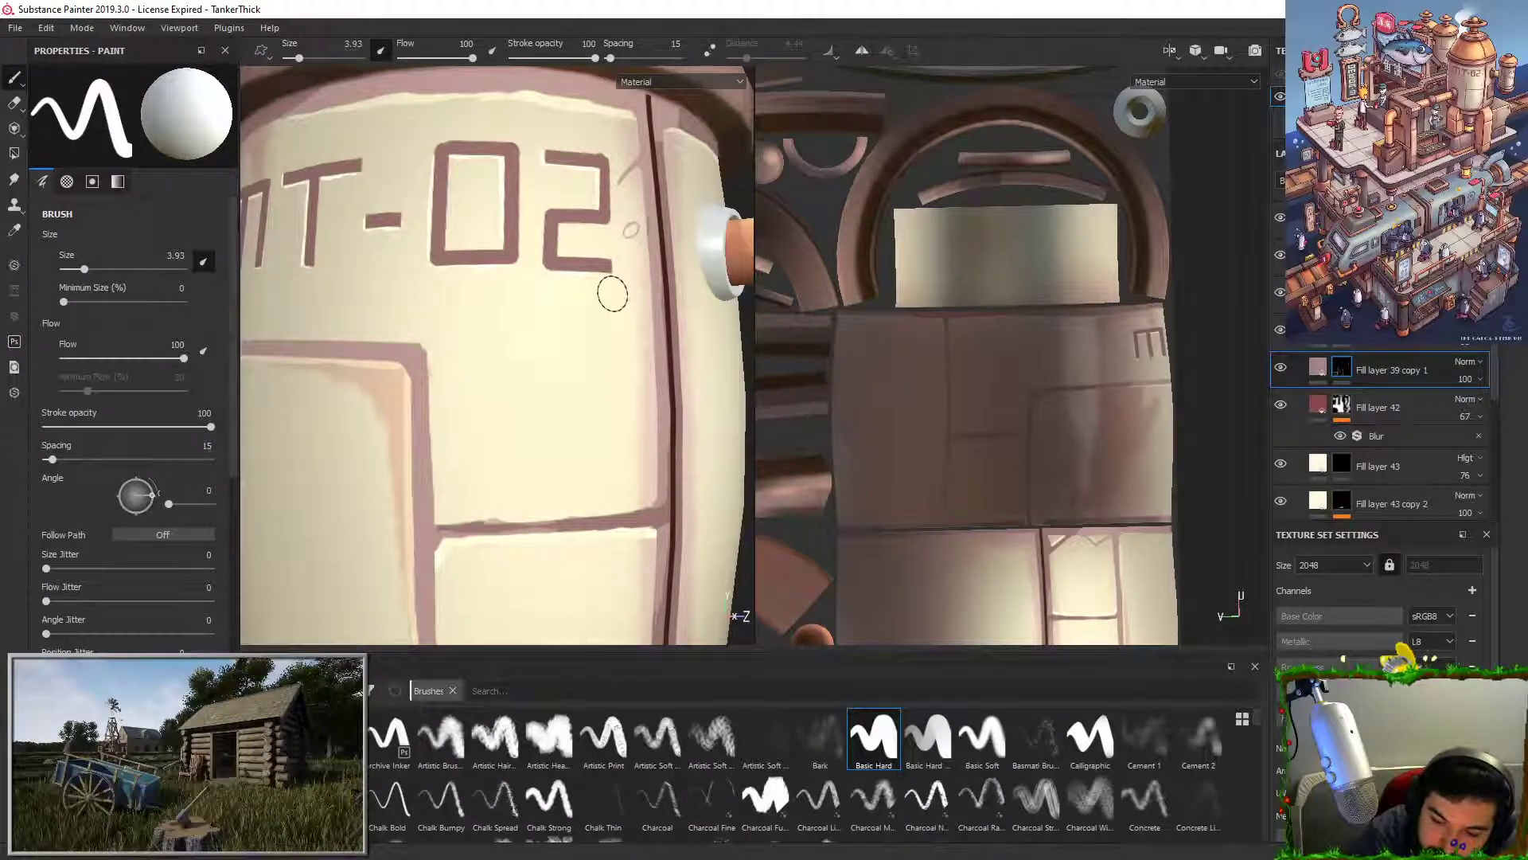
key("ctrl+z")
left_click_drag(624, 239, 629, 240)
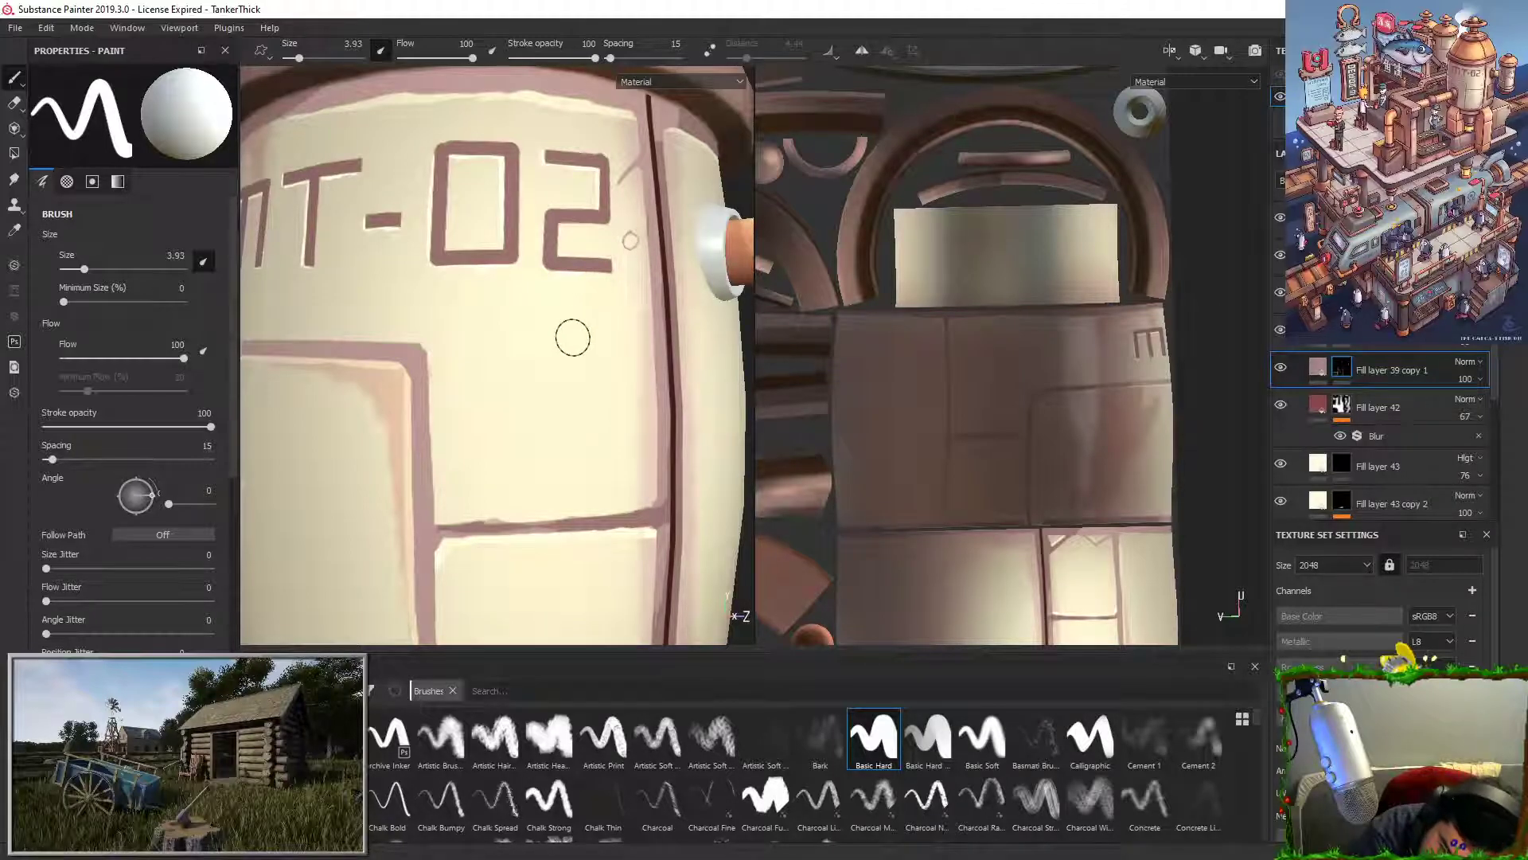
Step: Paint a second rivet outline beside the vertical seam, just above its junction with the horizontal seam
key("x")
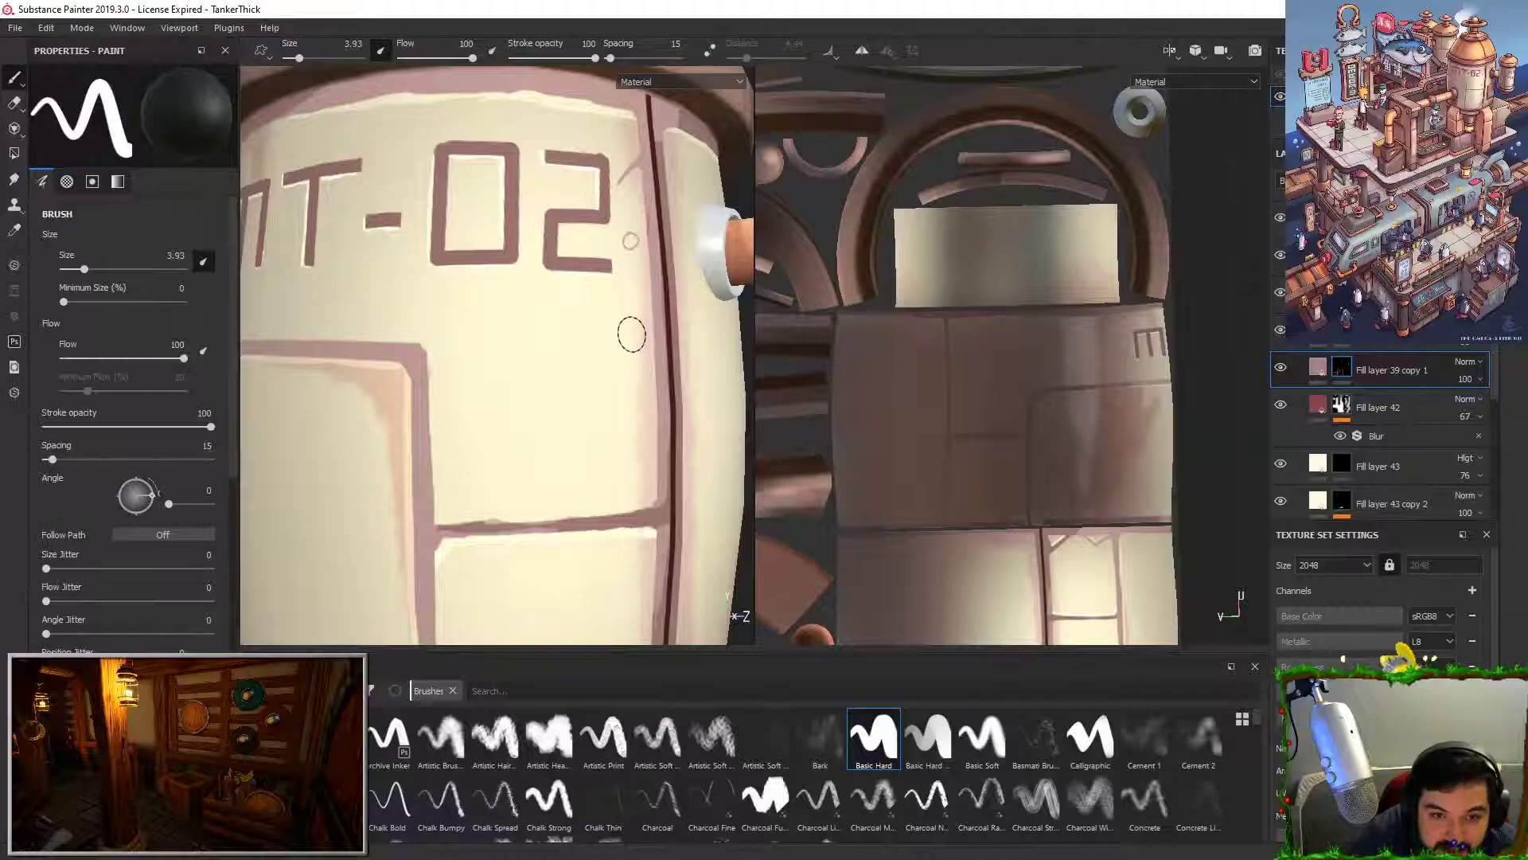
key("x")
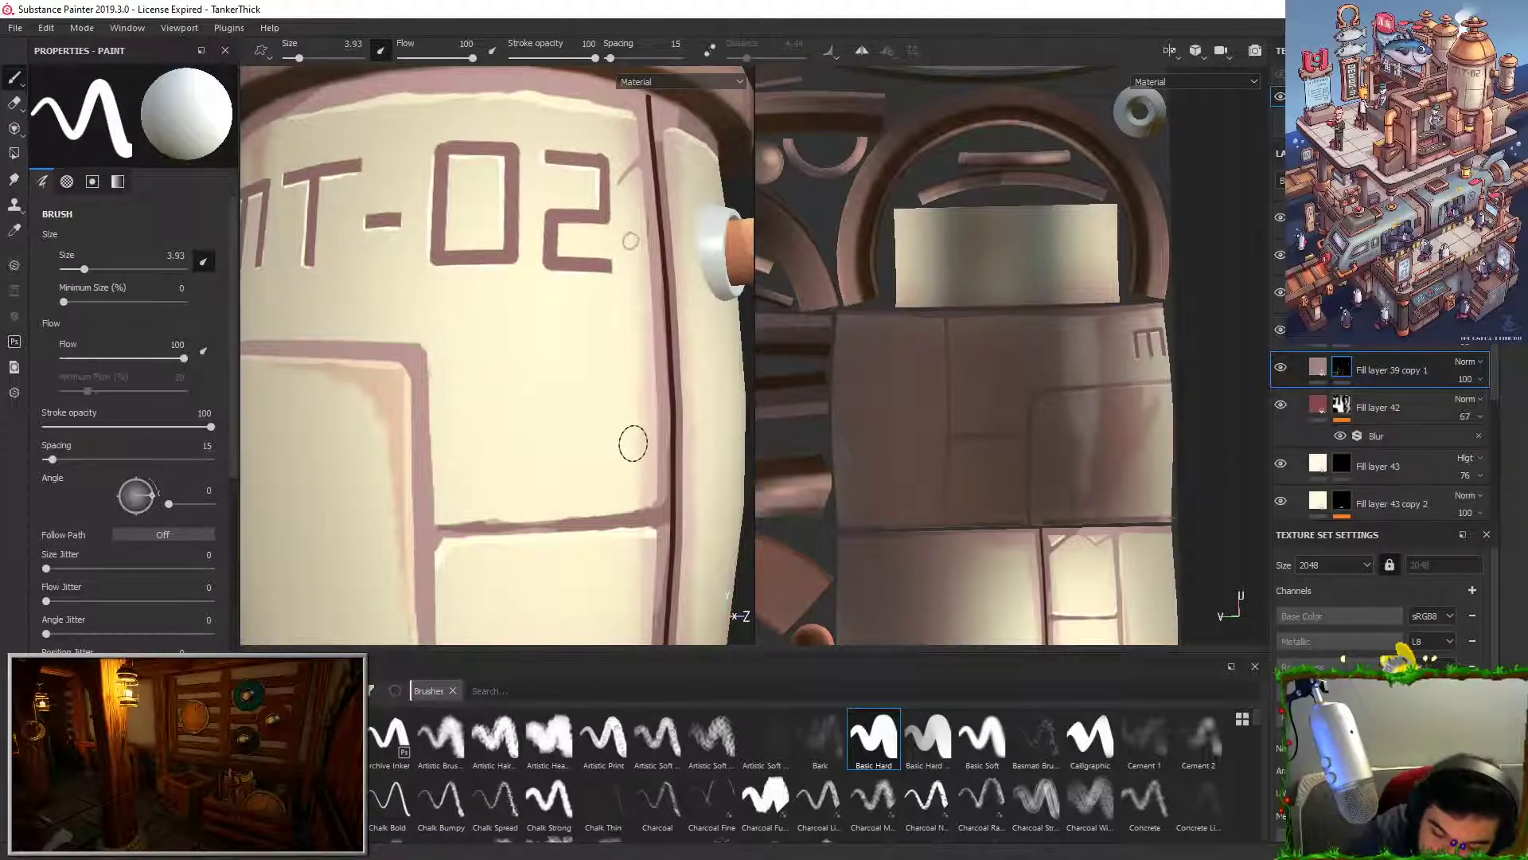
mouse_move(626, 456)
left_mouse_down()
mouse_move(639, 462)
mouse_move(628, 444)
left_mouse_up()
key("x")
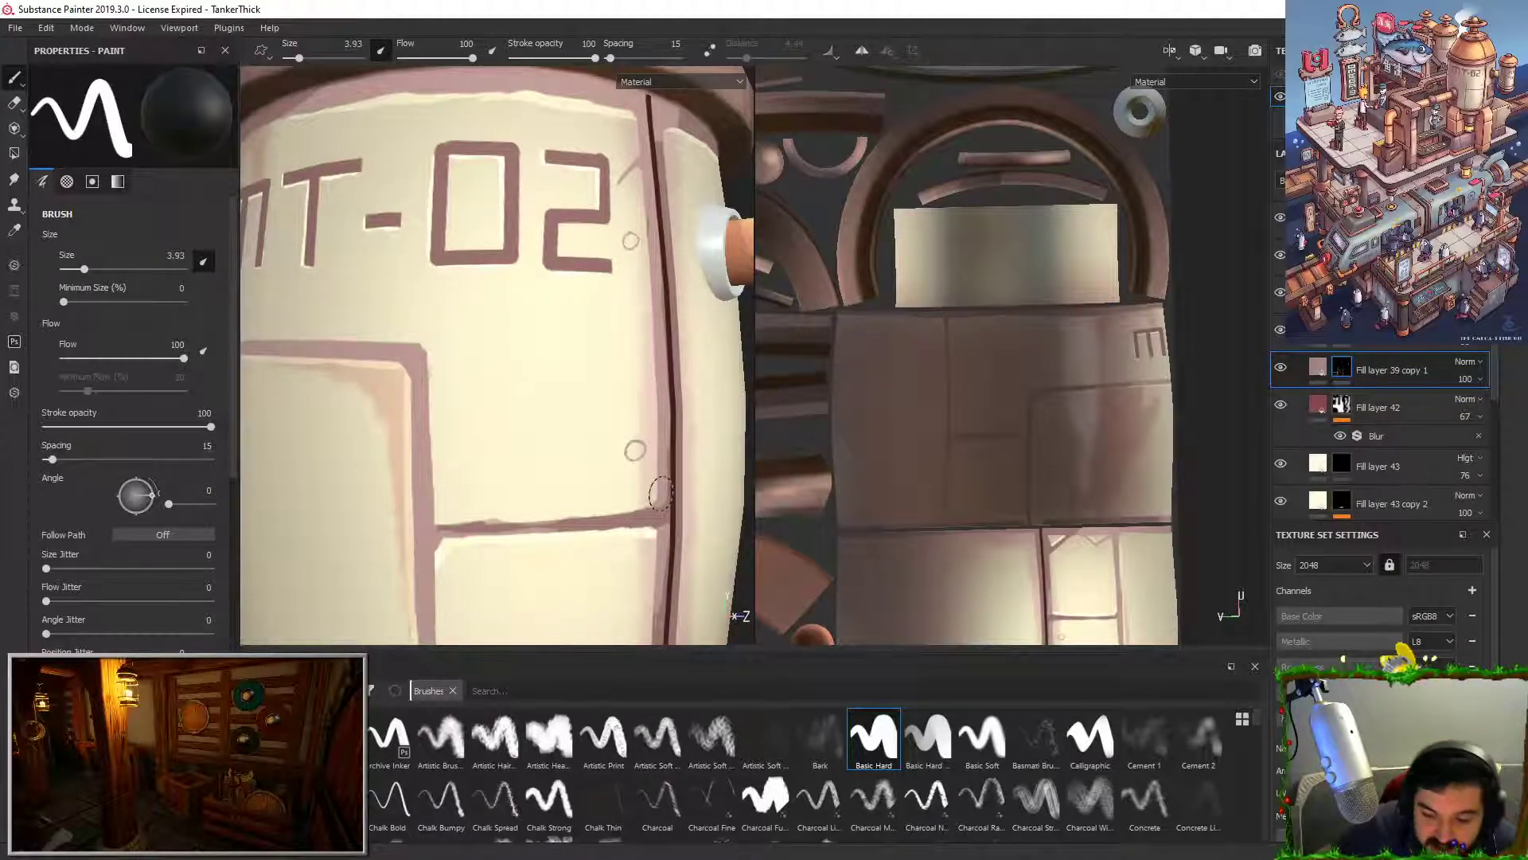
Step: Paint two rivet outlines along the vertical seam side of the small lower panel, one near each end
middle_click_drag(662, 492, 626, 219, "alt")
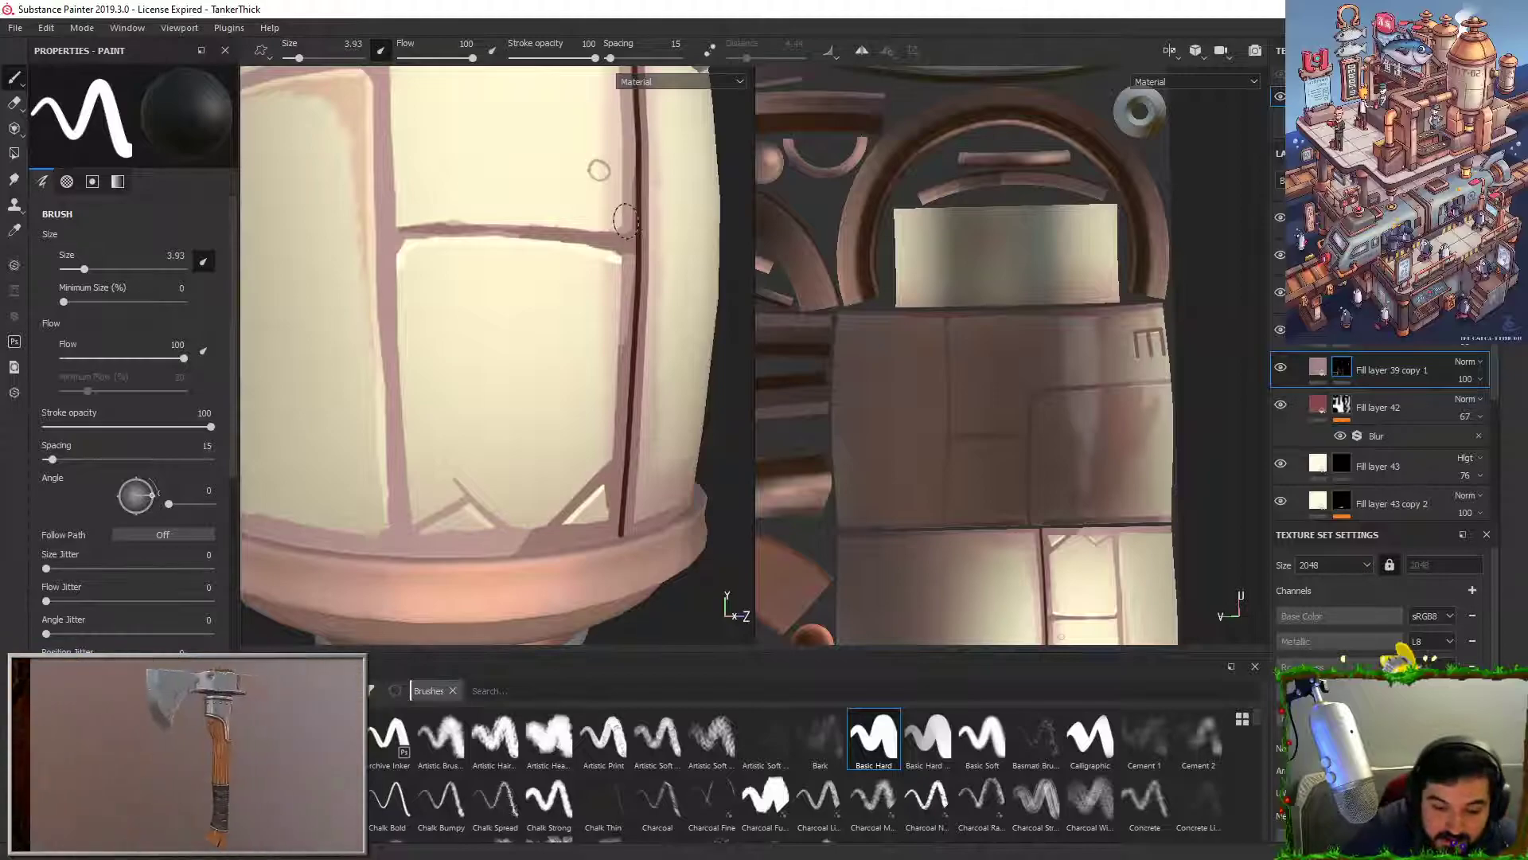
key("x")
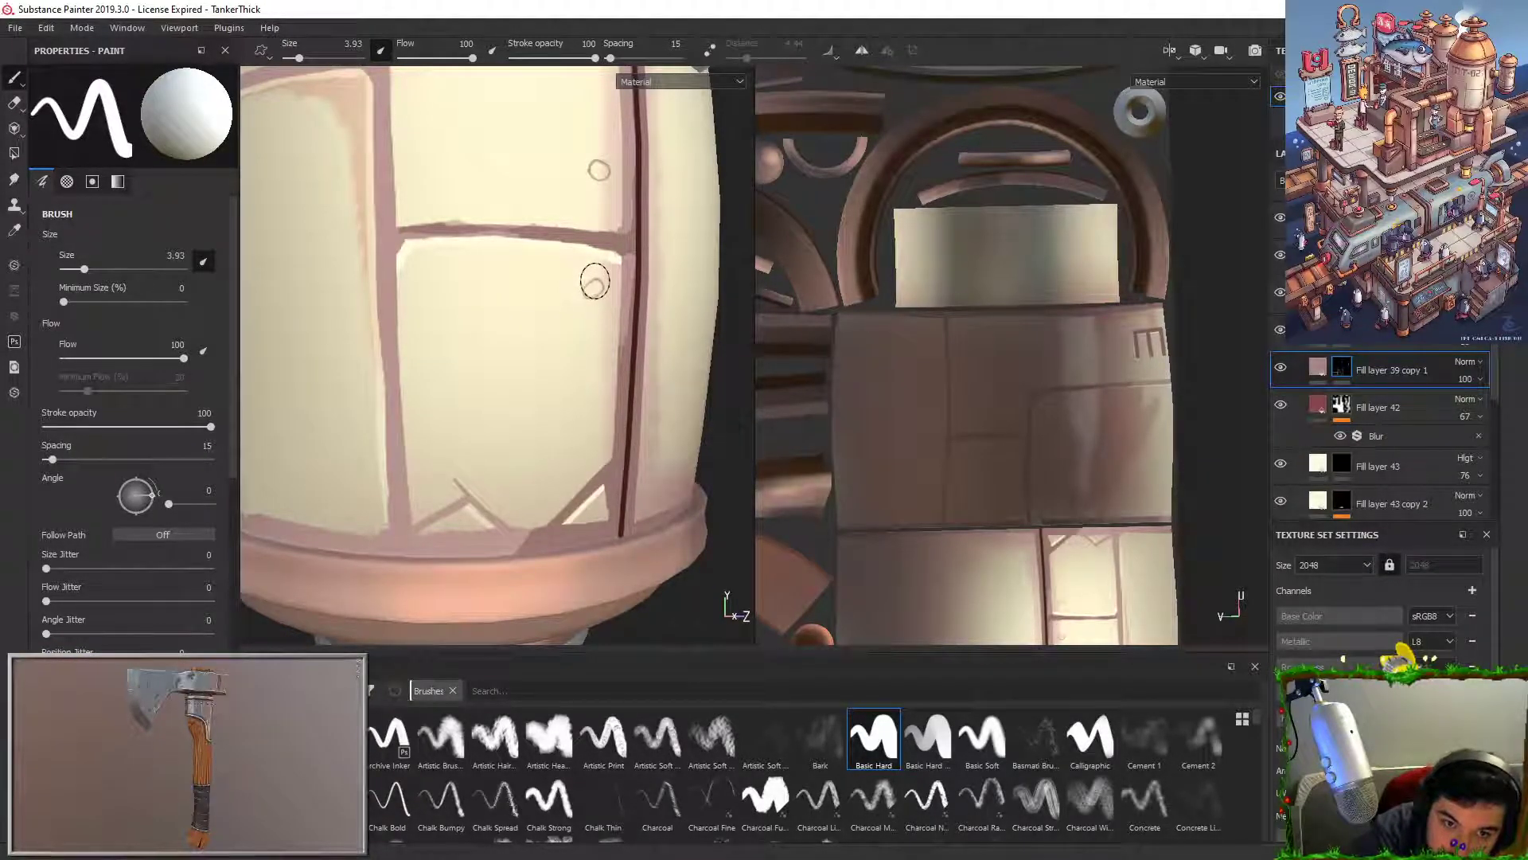
mouse_move(602, 283)
left_mouse_down()
mouse_move(597, 304)
mouse_move(595, 283)
left_mouse_up()
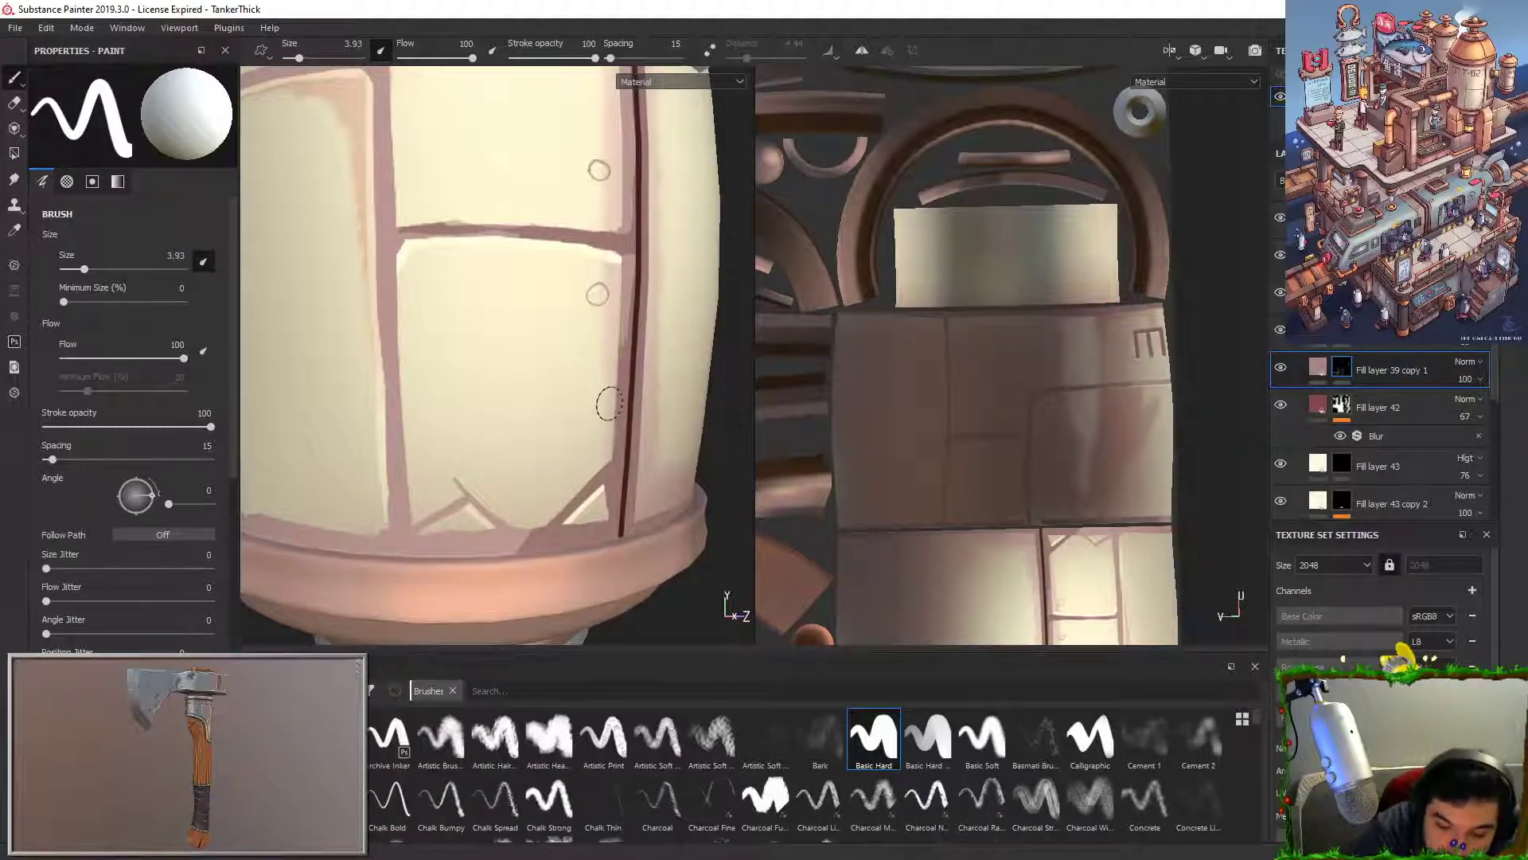
mouse_move(594, 410)
left_mouse_down()
mouse_move(587, 440)
mouse_move(595, 415)
left_mouse_up()
Step: Paint a rivet outline inside the large panel's rounded upper corner below the MT-02 lettering
mouse_move(533, 409)
right_mouse_down("alt")
mouse_move(509, 314)
mouse_move(522, 268)
right_mouse_up("alt")
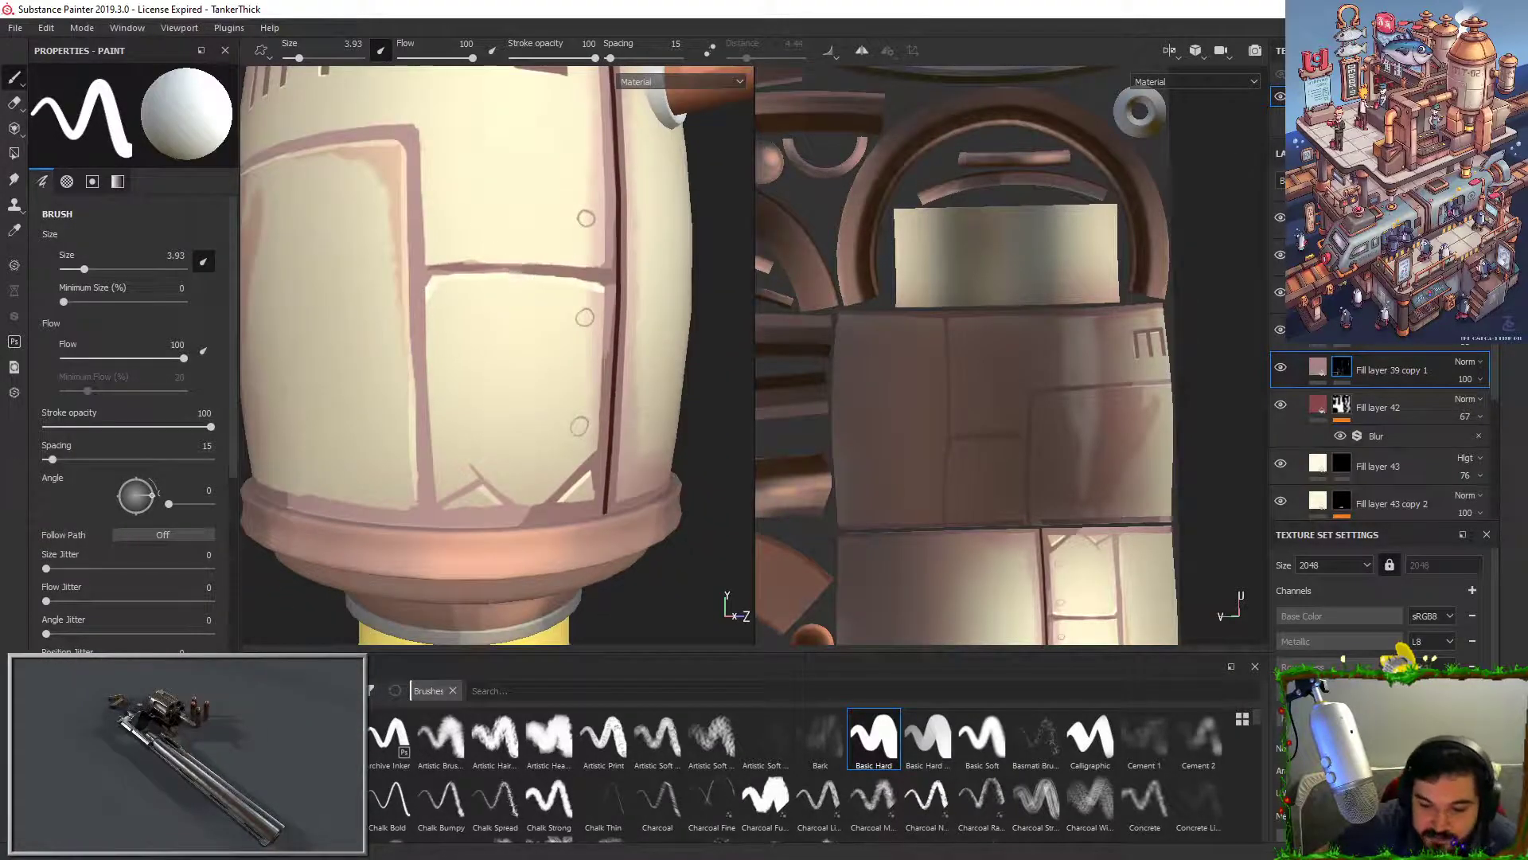
middle_click_drag(470, 192, 542, 259, "alt")
right_click_drag(544, 260, 571, 170, "alt")
middle_click_drag(572, 170, 627, 206, "alt")
left_click_drag(627, 206, 605, 209, "alt")
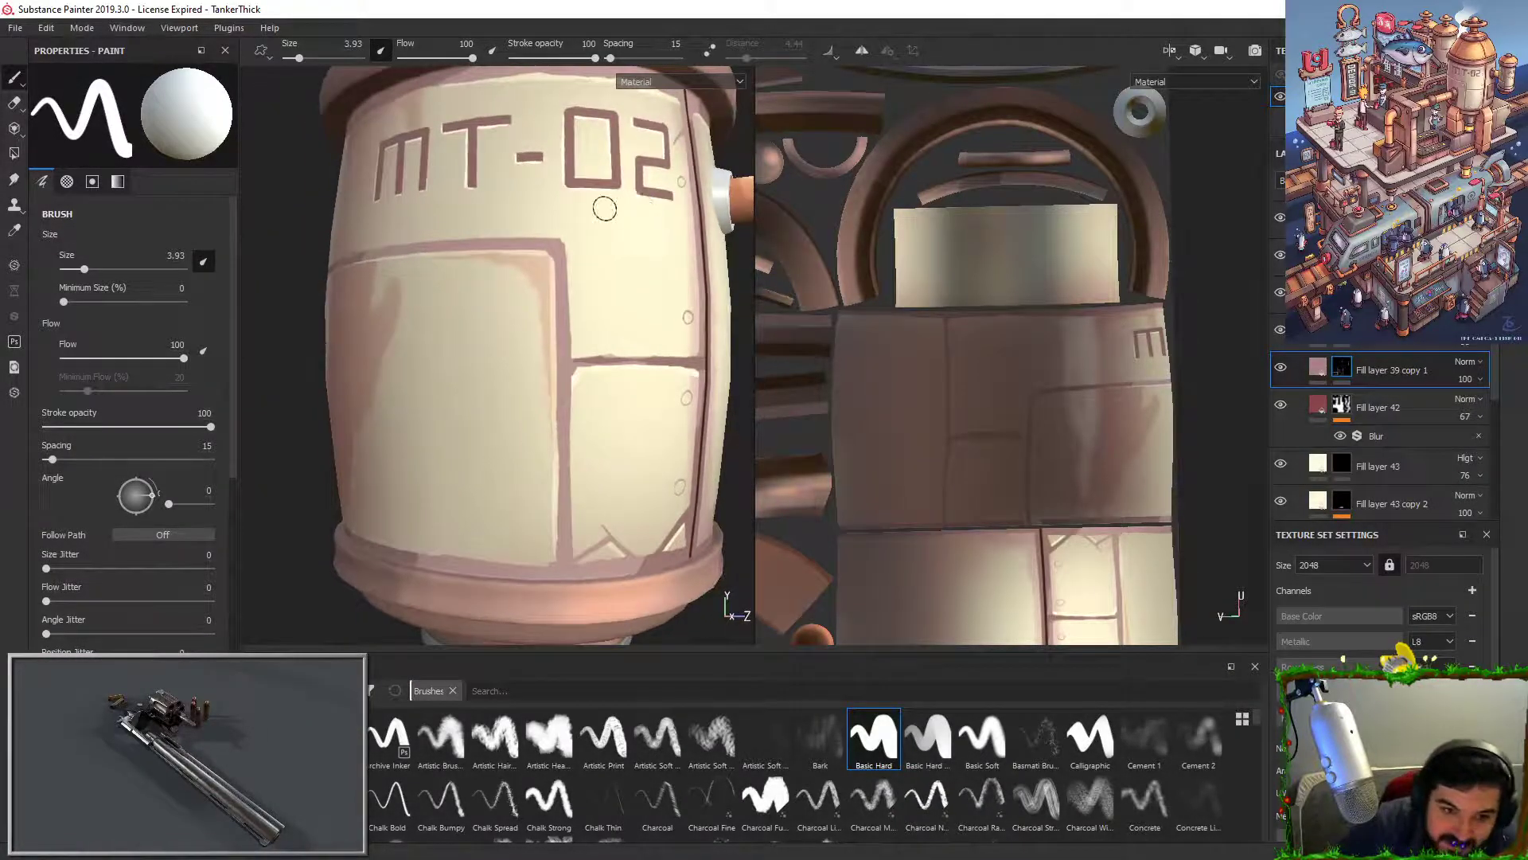
left_click_drag(532, 292, 520, 277)
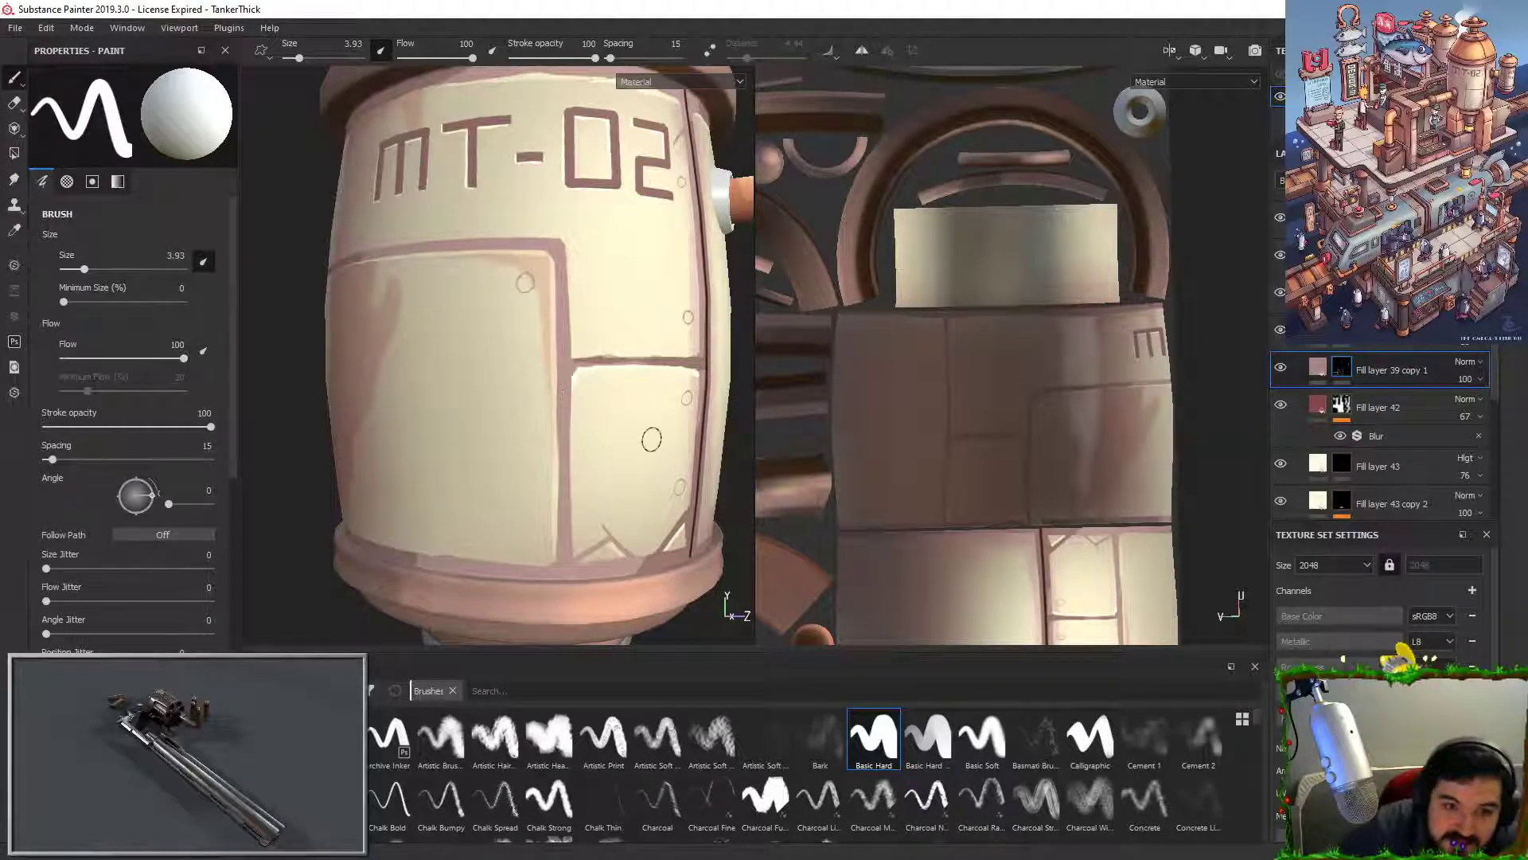
Step: Add a fill layer with a black mask directly above Fill layer 42 and select its fill content
left_click(1380, 396)
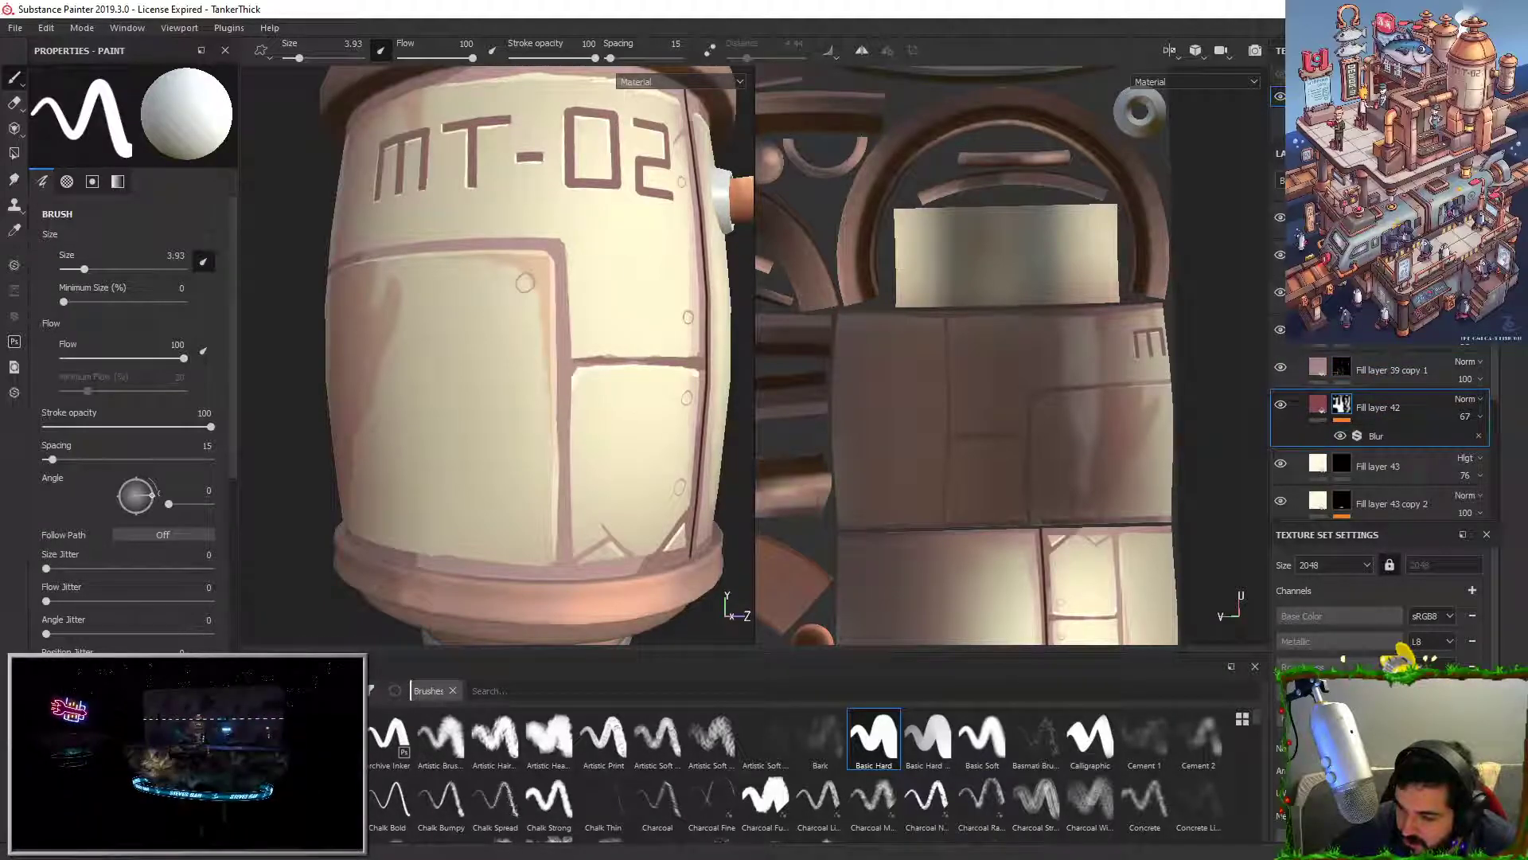
left_click(1419, 181)
right_click(1367, 396)
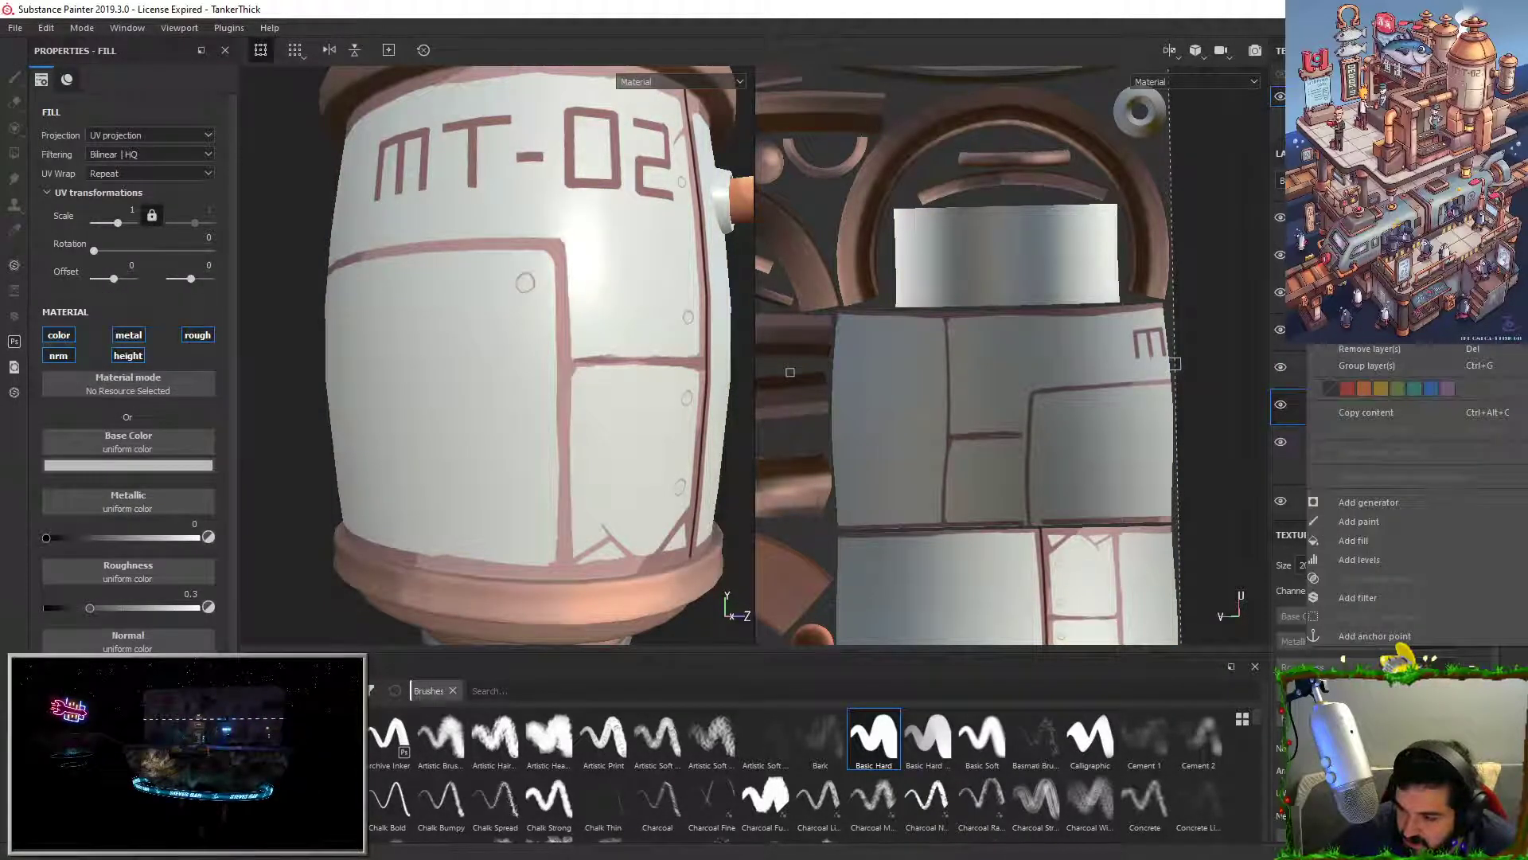
left_click(1360, 29)
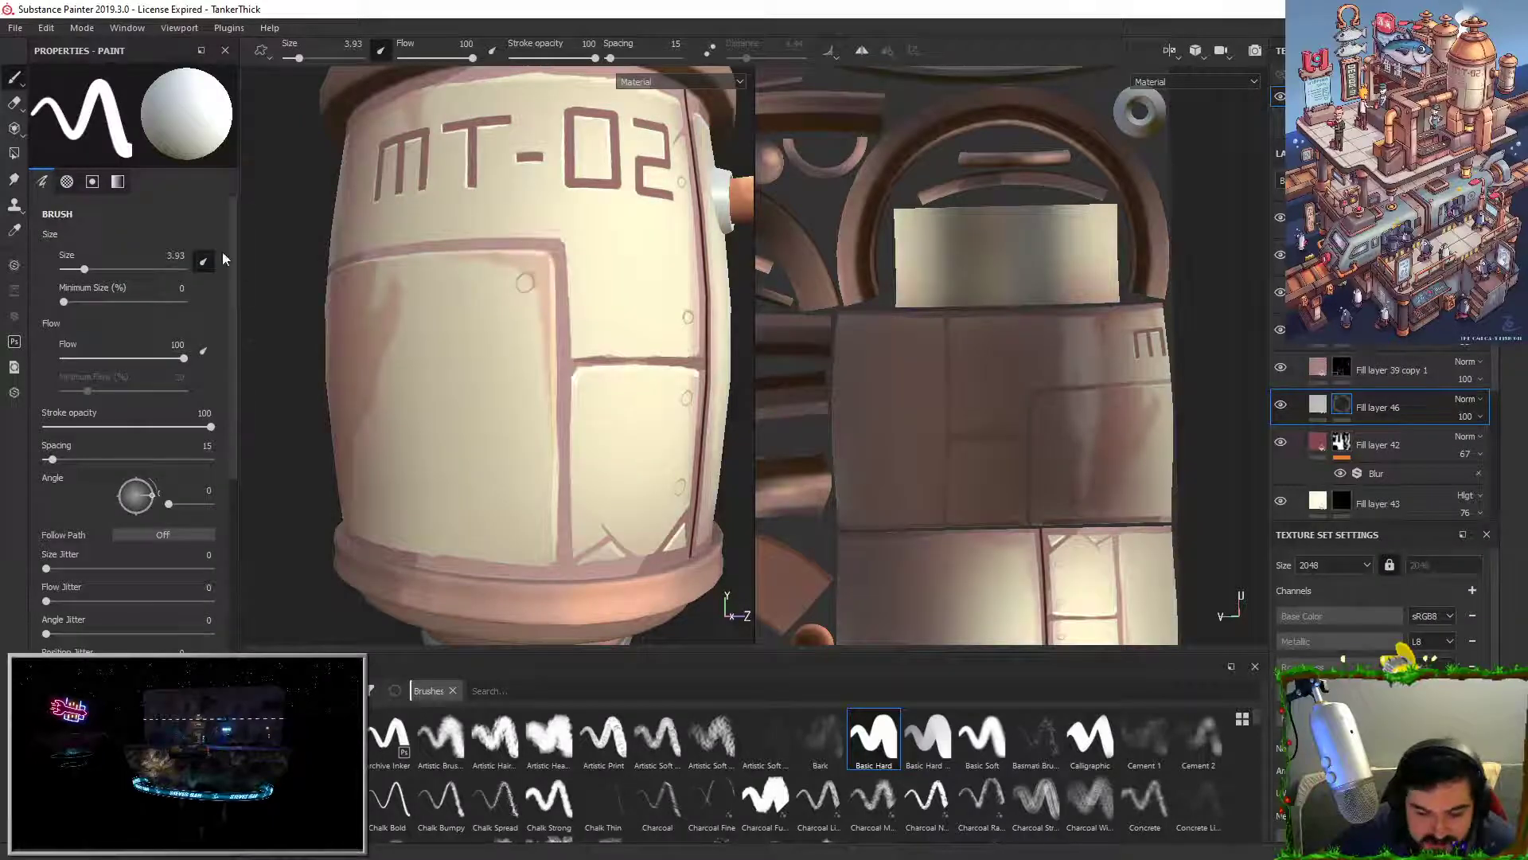
left_click(1314, 403)
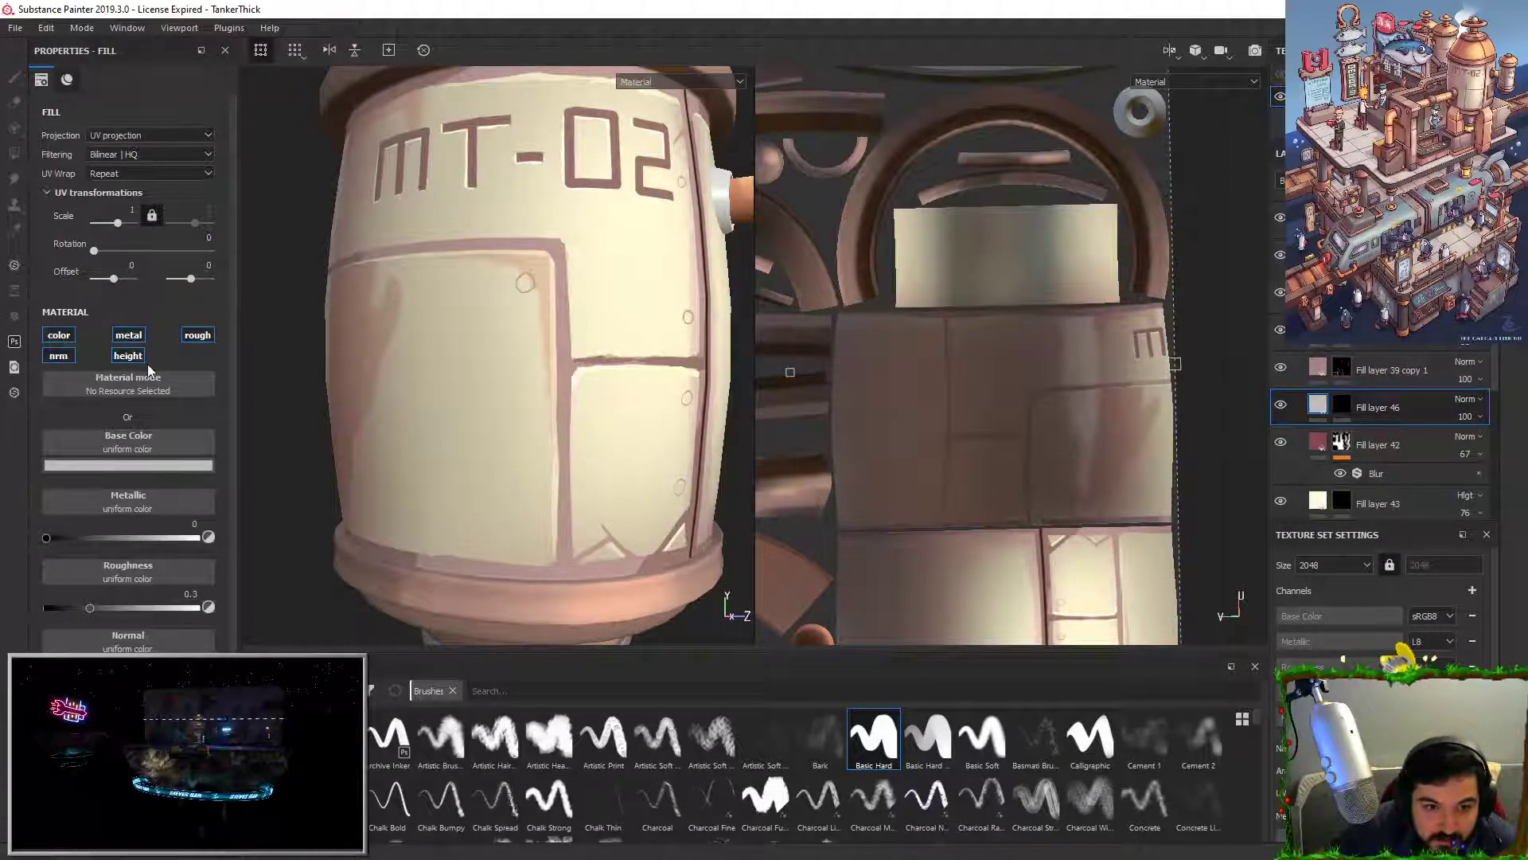
Step: Set Fill layer 46's base color to a pale cream sampled from the tank body
left_click(144, 467)
left_click_drag(222, 491, 635, 381)
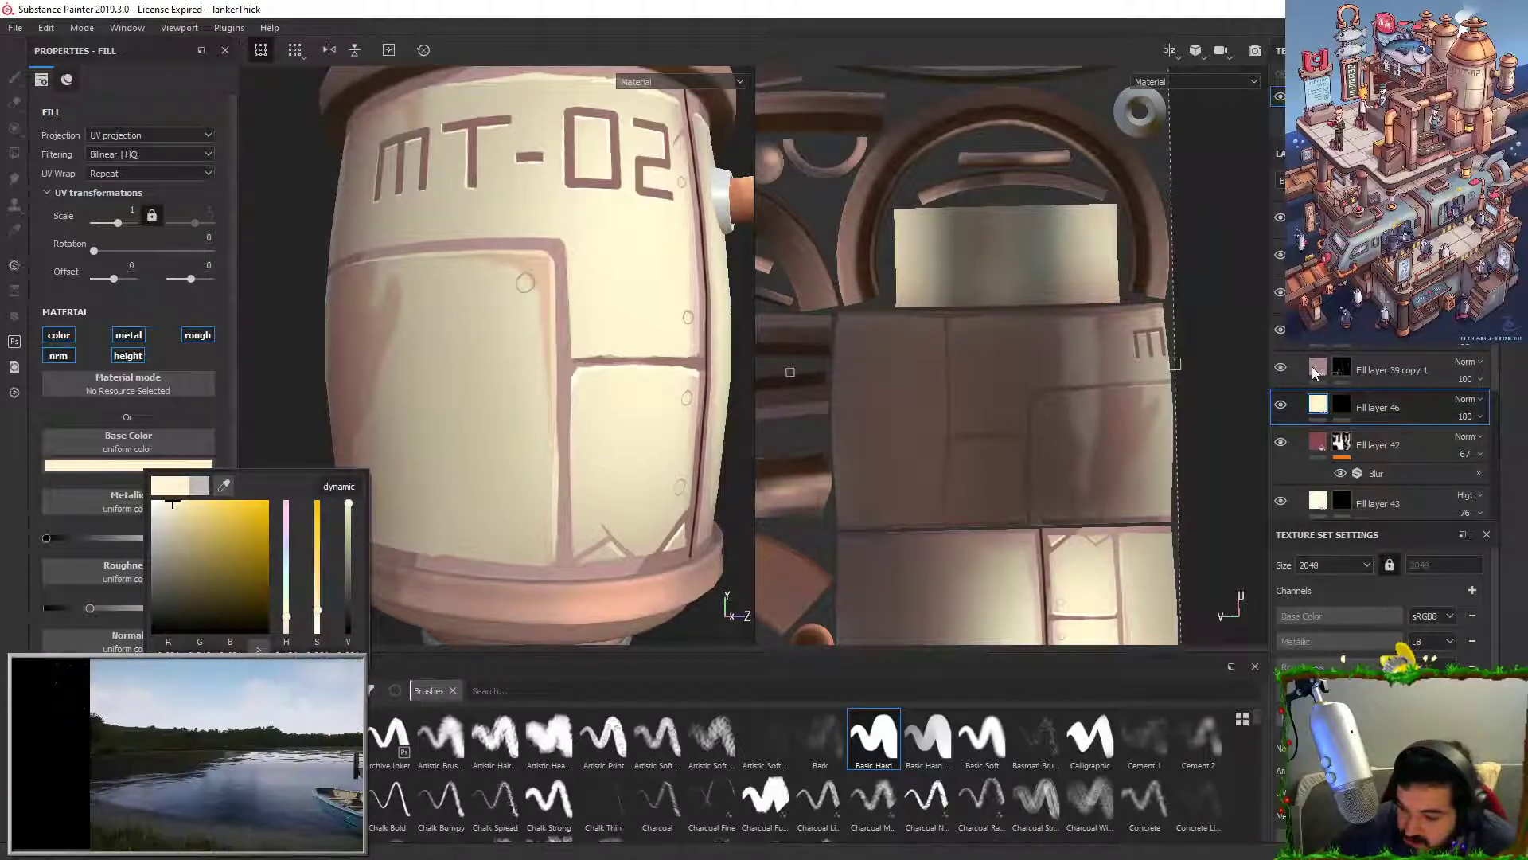
left_click(1292, 503)
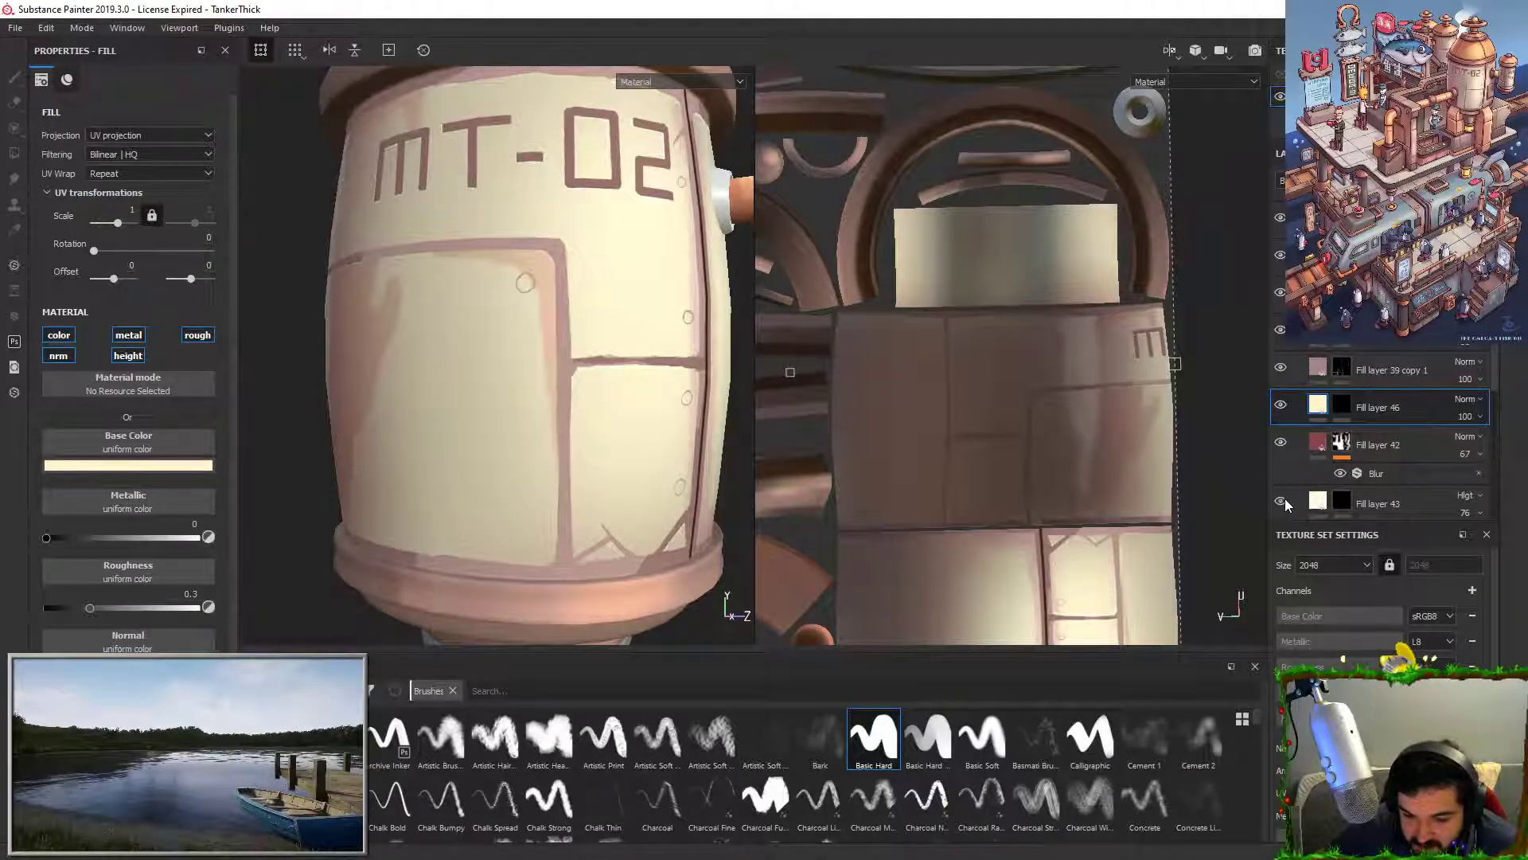
Step: Compare the highlight layers below Fill layer 42 by toggling their visibility, leaving Fill layer 43 copy 2 hidden
scroll(1287, 504, "down", 1)
left_click(1285, 486)
left_click(1285, 487)
scroll(1286, 485, "down", 1)
left_click(1282, 443)
left_click(1281, 501)
left_click(1282, 501)
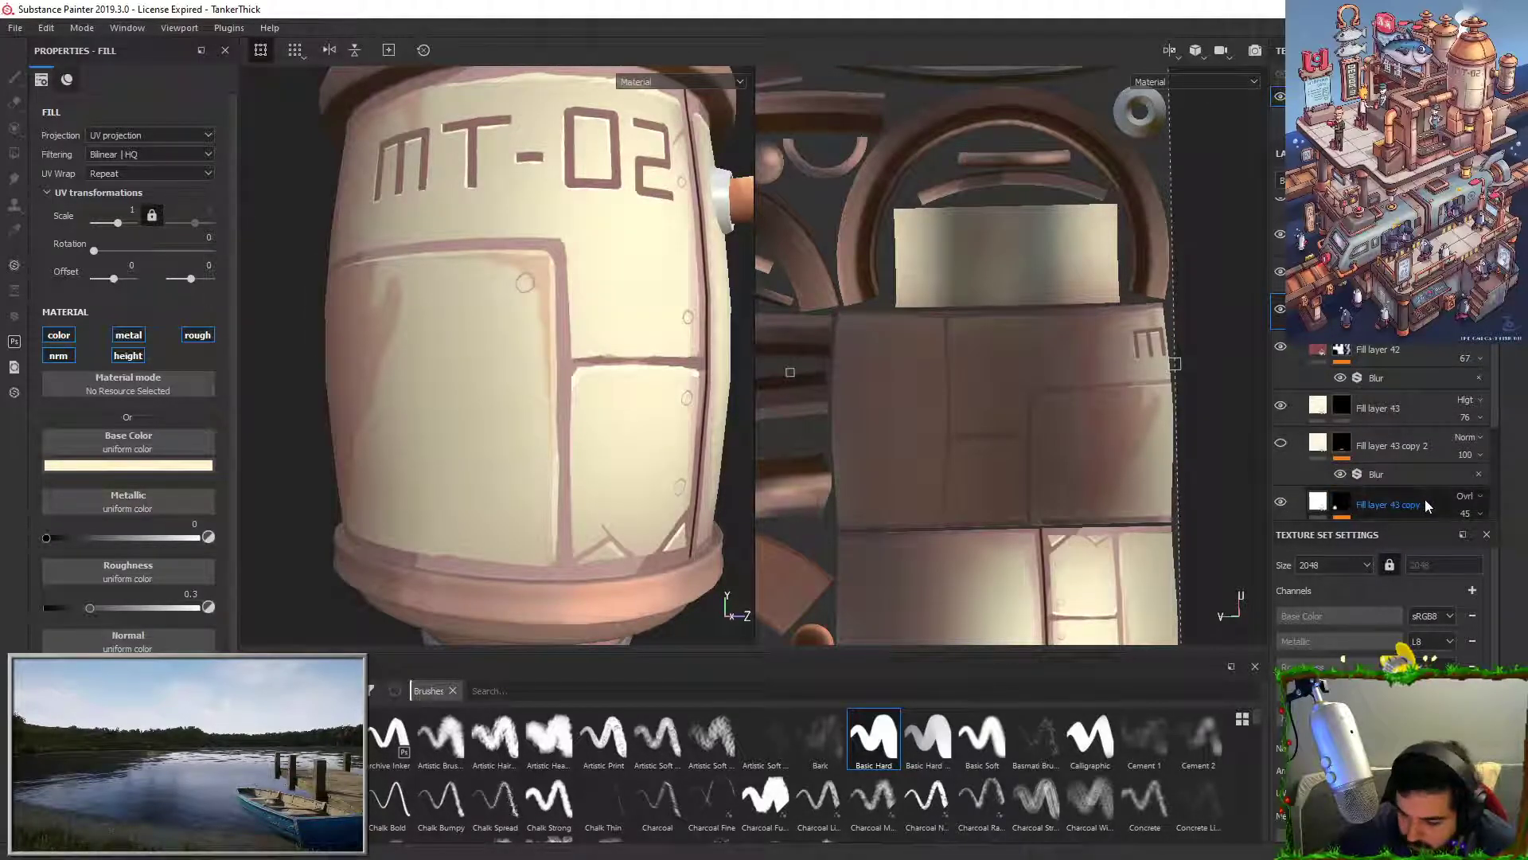
Step: Set Fill layer 43 copy 1's opacity to 65 and clear its mask
left_click(1470, 516)
left_click_drag(1487, 542, 1510, 543)
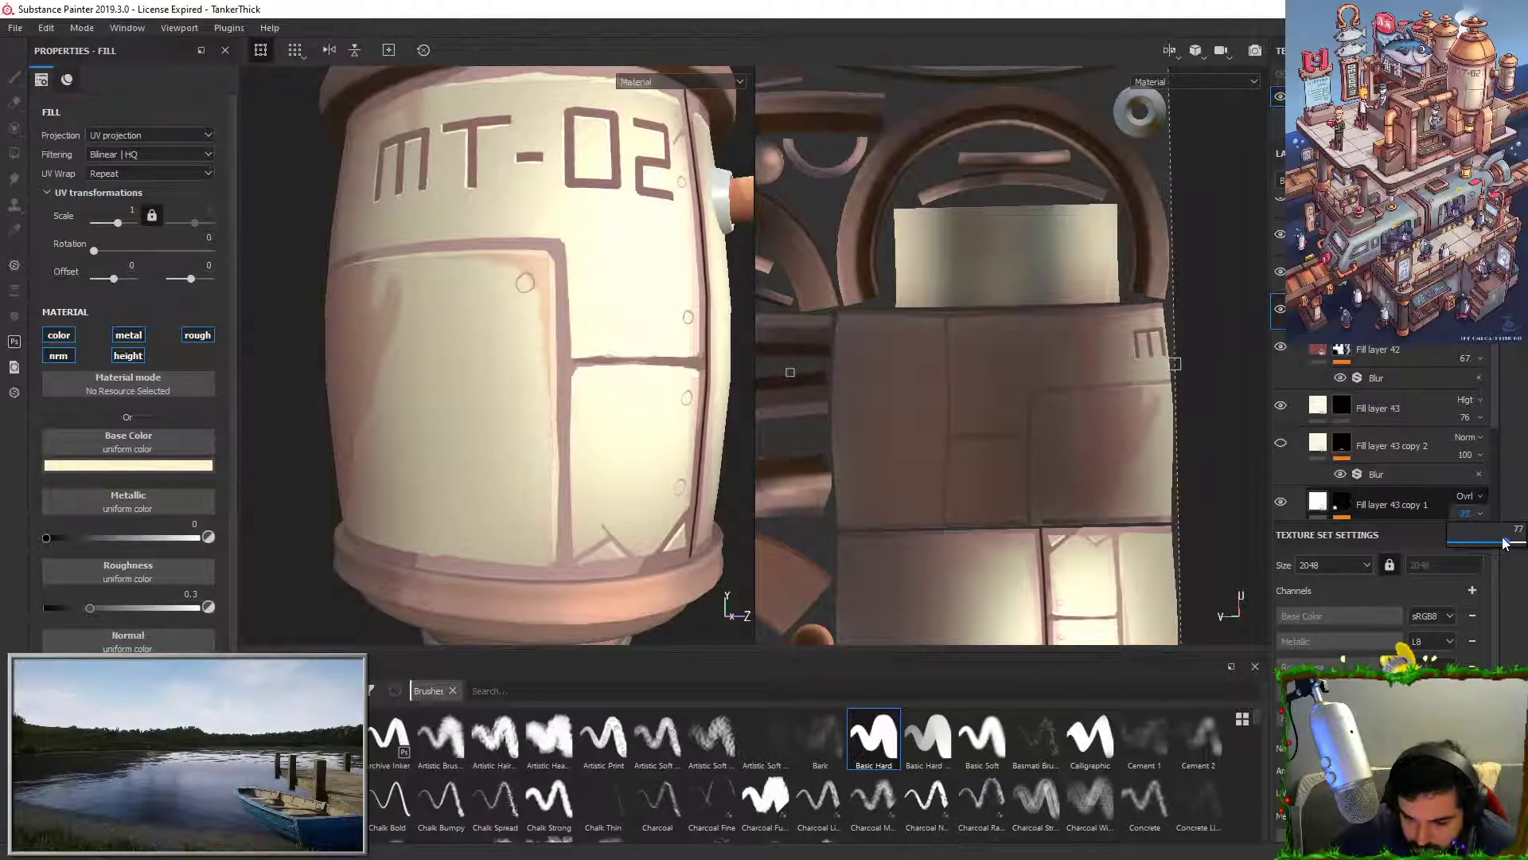
left_click(1345, 502)
scroll(638, 459, "down", 3)
right_click(1342, 502)
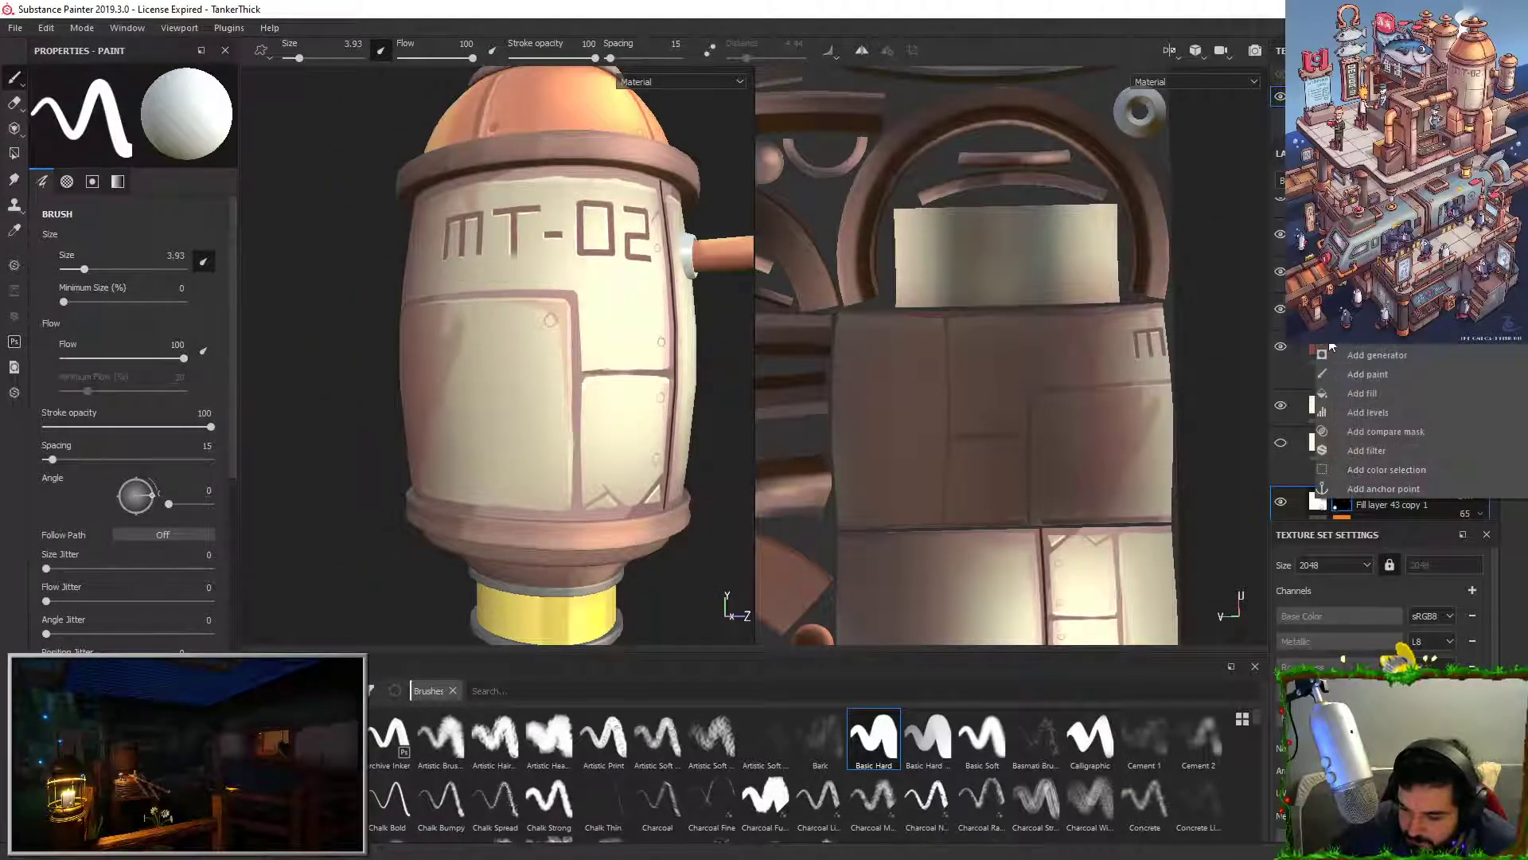
left_click(1370, 230)
middle_click_drag(538, 375, 432, 428, "alt")
left_click_drag(517, 279, 504, 481)
key("ctrl+z")
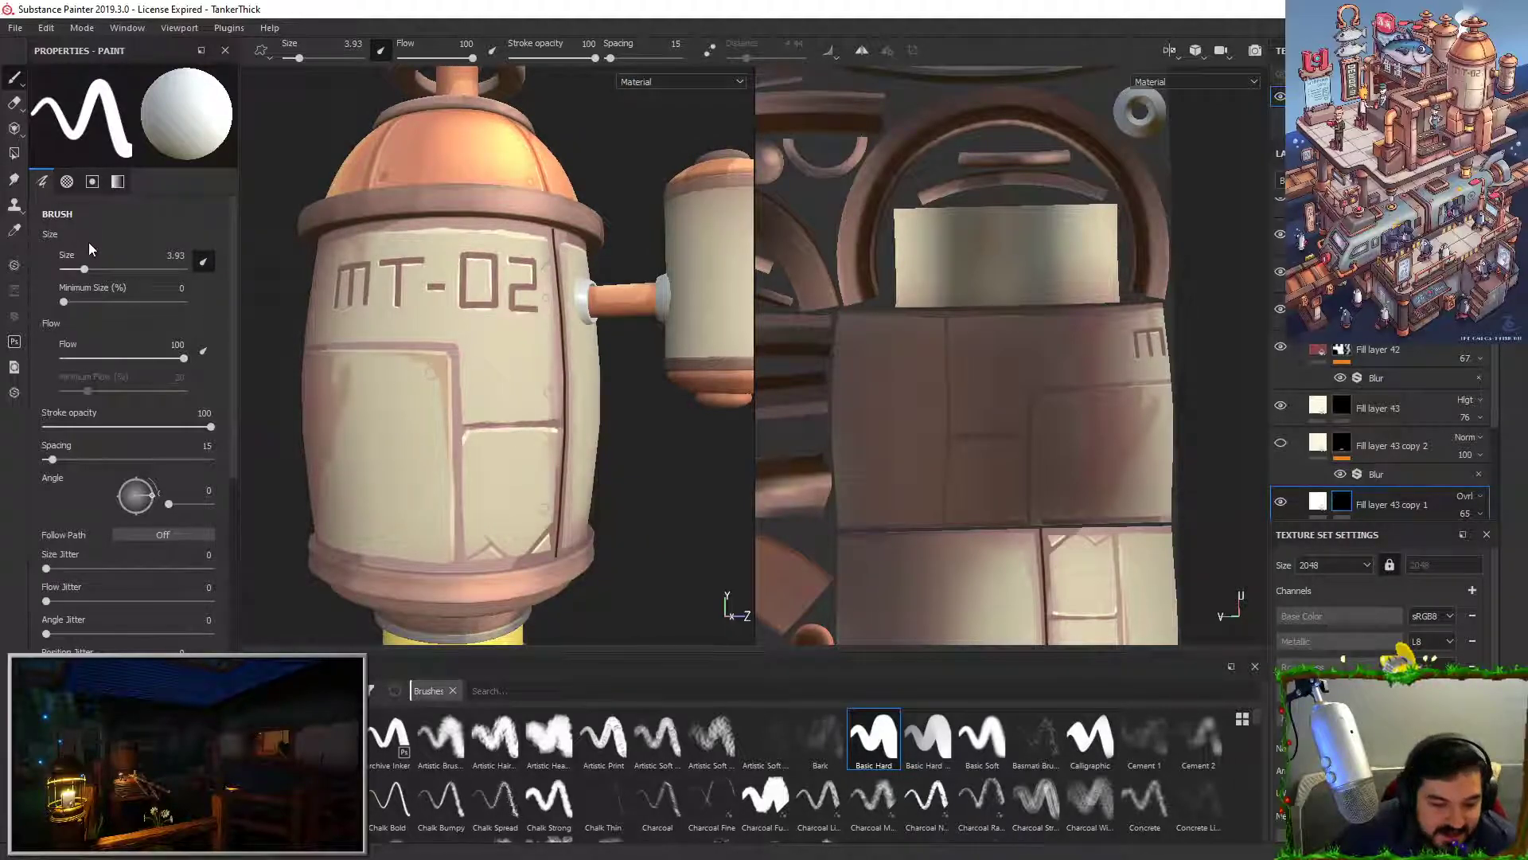
left_click_drag(85, 269, 113, 271)
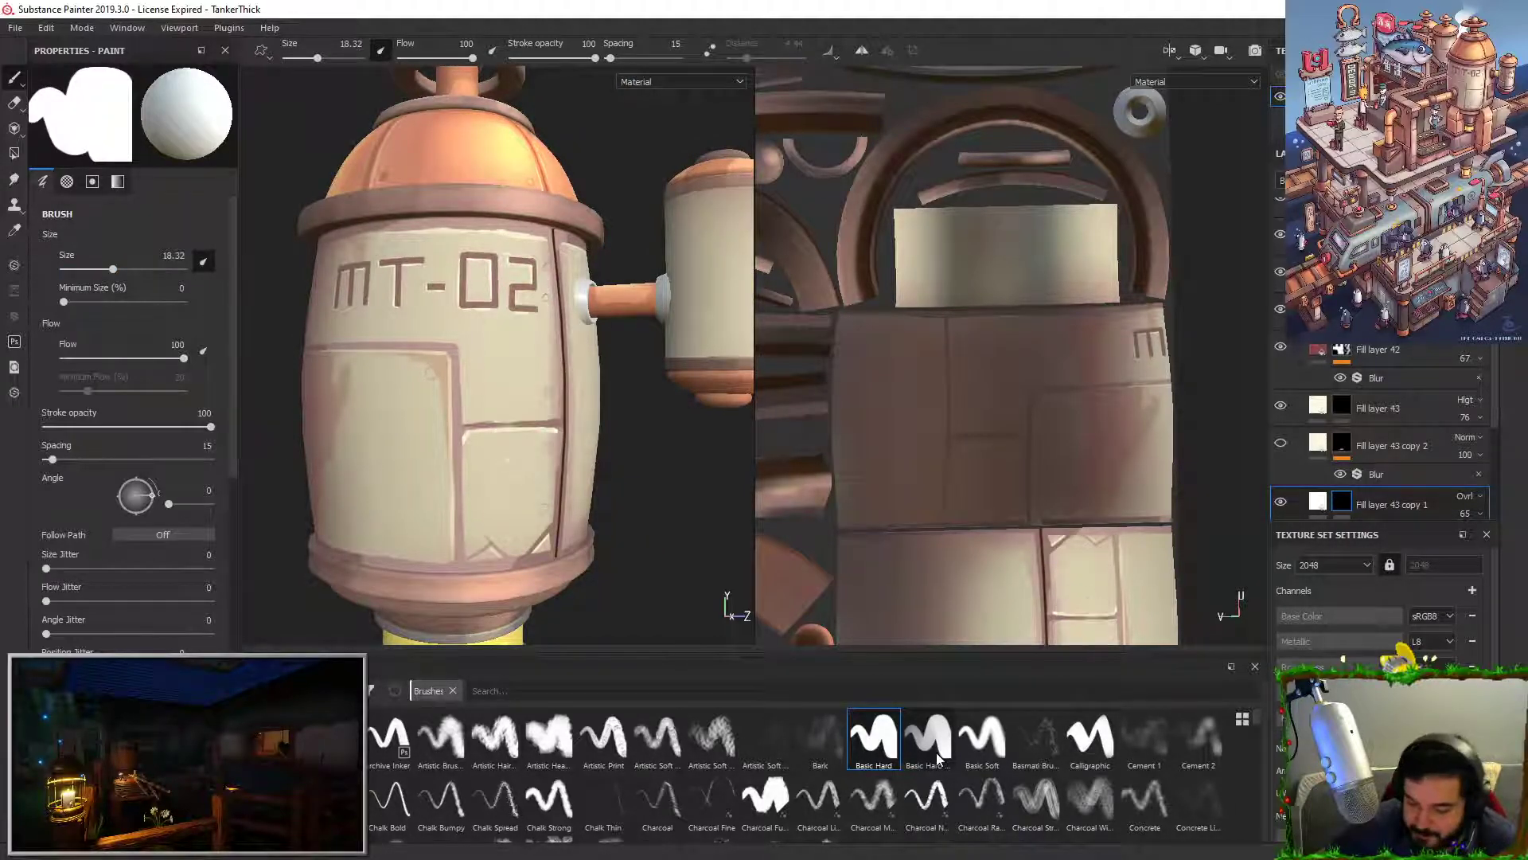
Step: Paint vertical highlights with the Basic Soft brush down the panels beside the vertical seam and along the barrel's far edge
left_click(982, 736)
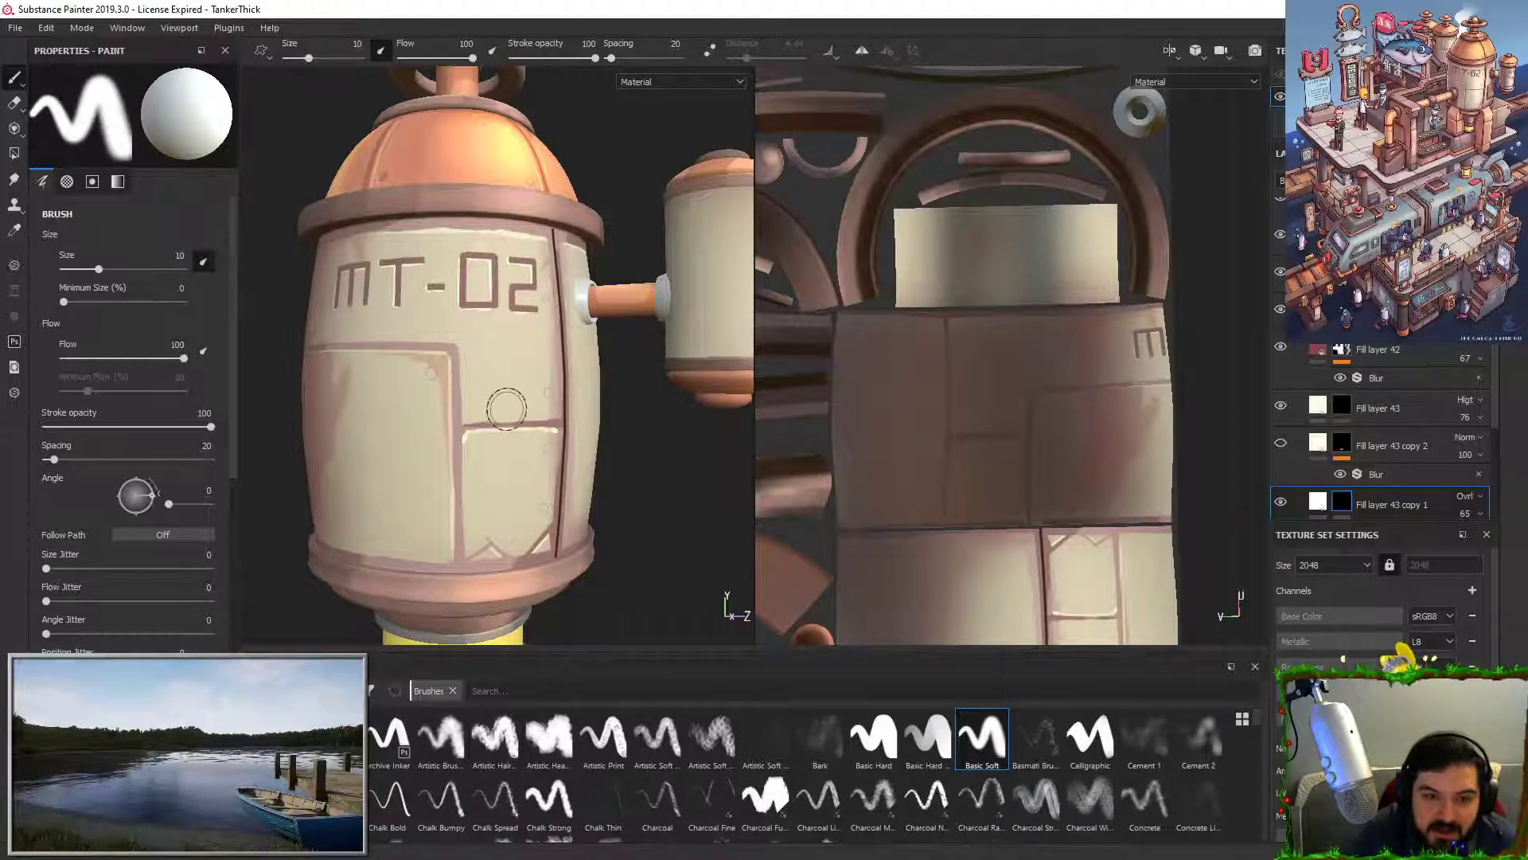
left_click_drag(518, 253, 511, 400)
left_click_drag(517, 286, 518, 438)
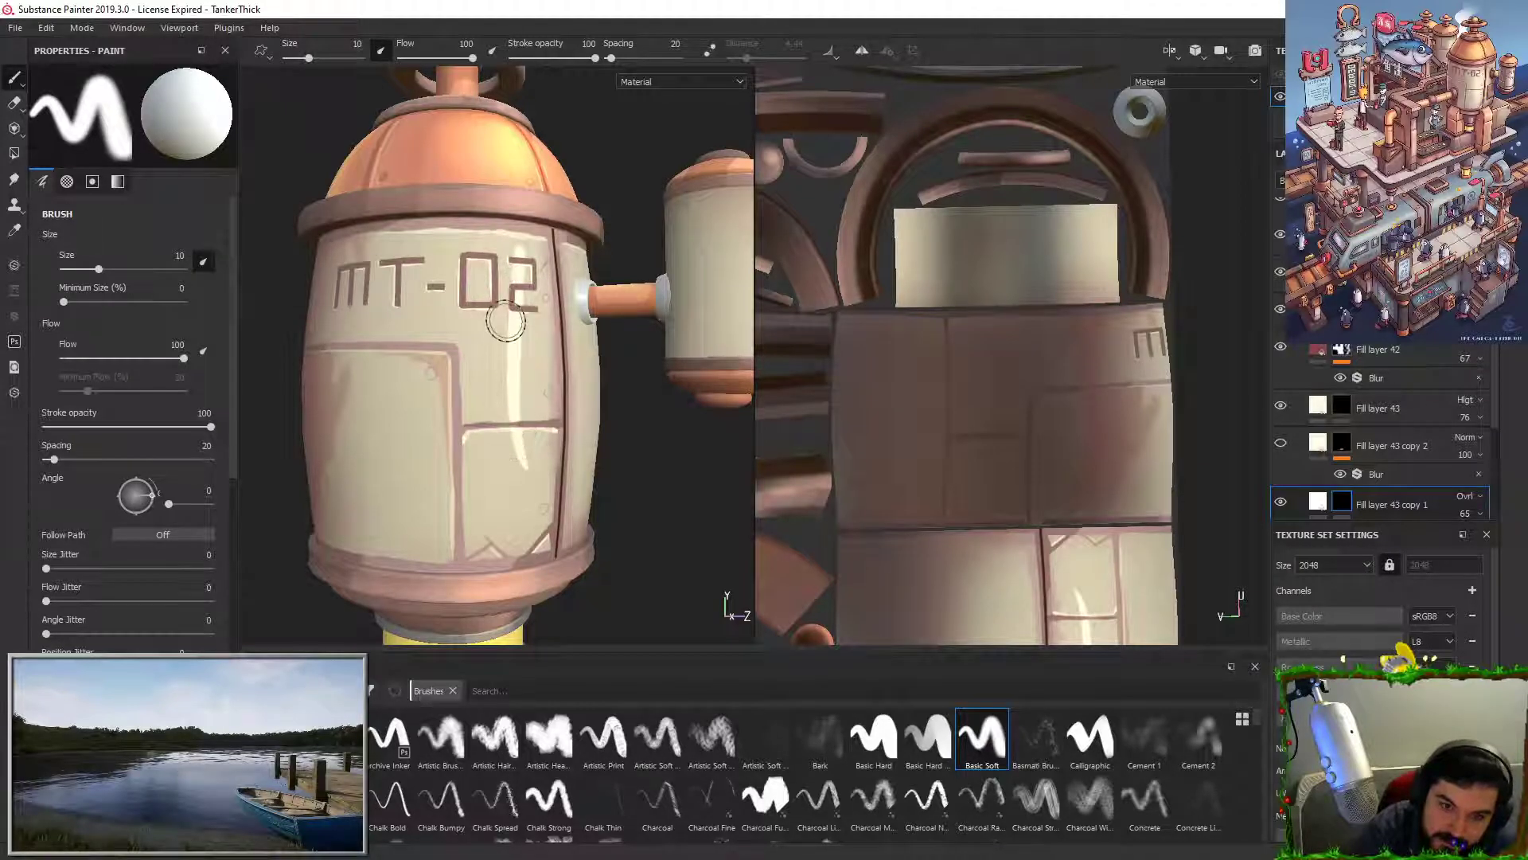
key("ctrl+z")
left_click_drag(505, 275, 525, 385)
left_click_drag(510, 316, 535, 519)
key("ctrl+z")
left_click_drag(504, 272, 532, 500)
key("ctrl+z")
left_click_drag(509, 293, 522, 503)
left_click_drag(516, 422, 523, 502)
mouse_move(522, 328)
left_mouse_down()
mouse_move(541, 389)
mouse_move(546, 363)
left_mouse_up()
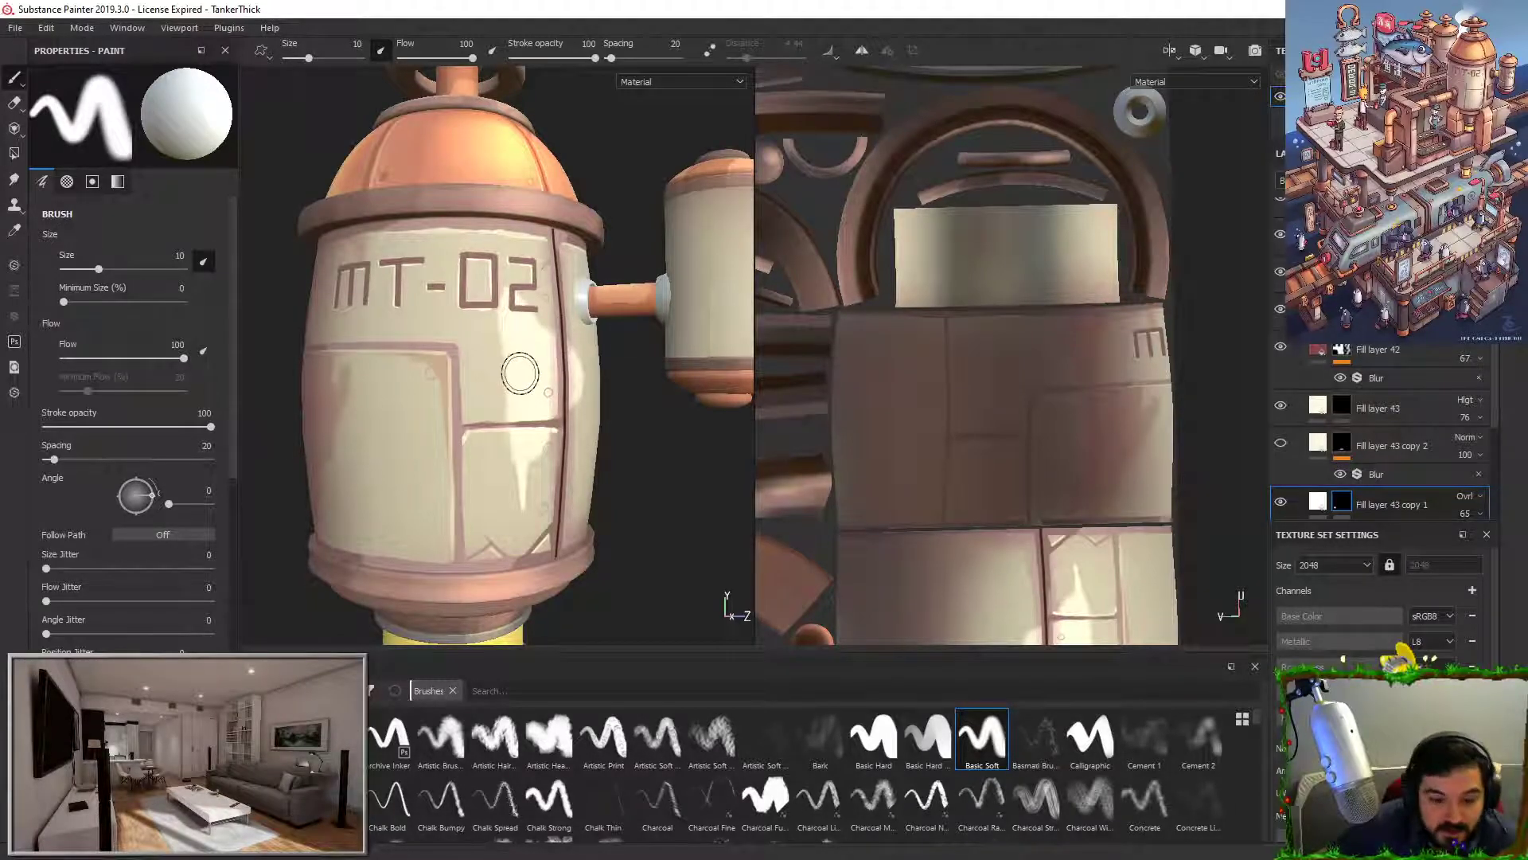
left_click_drag(320, 252, 316, 525)
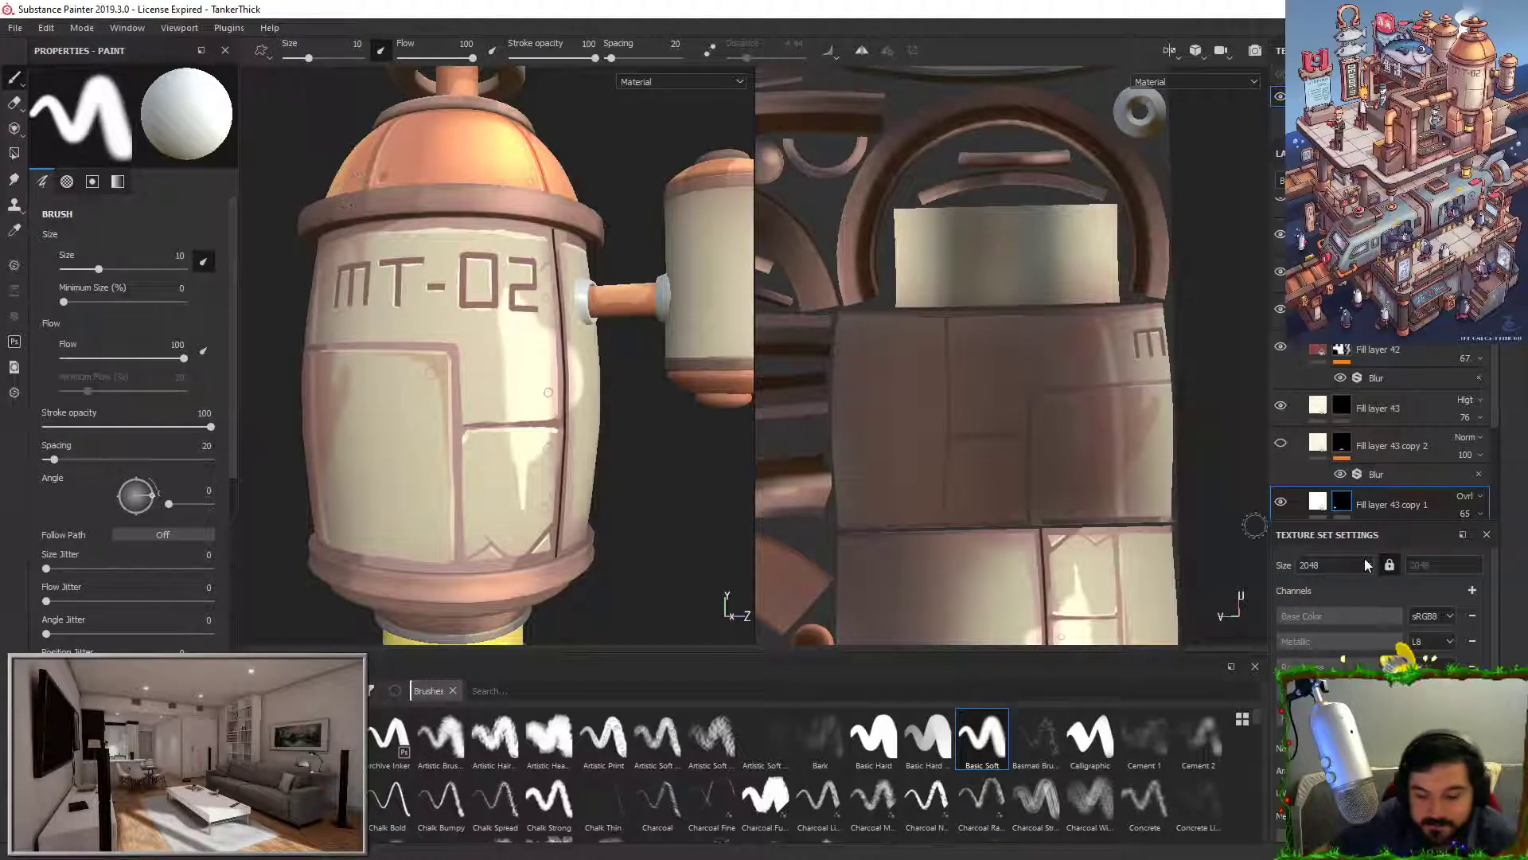
Step: Show Fill layer 43 copy 2 again and add a Blur filter with intensity 6.18 to Fill layer 43 copy 1's mask
right_click(1345, 500)
left_click(1282, 446)
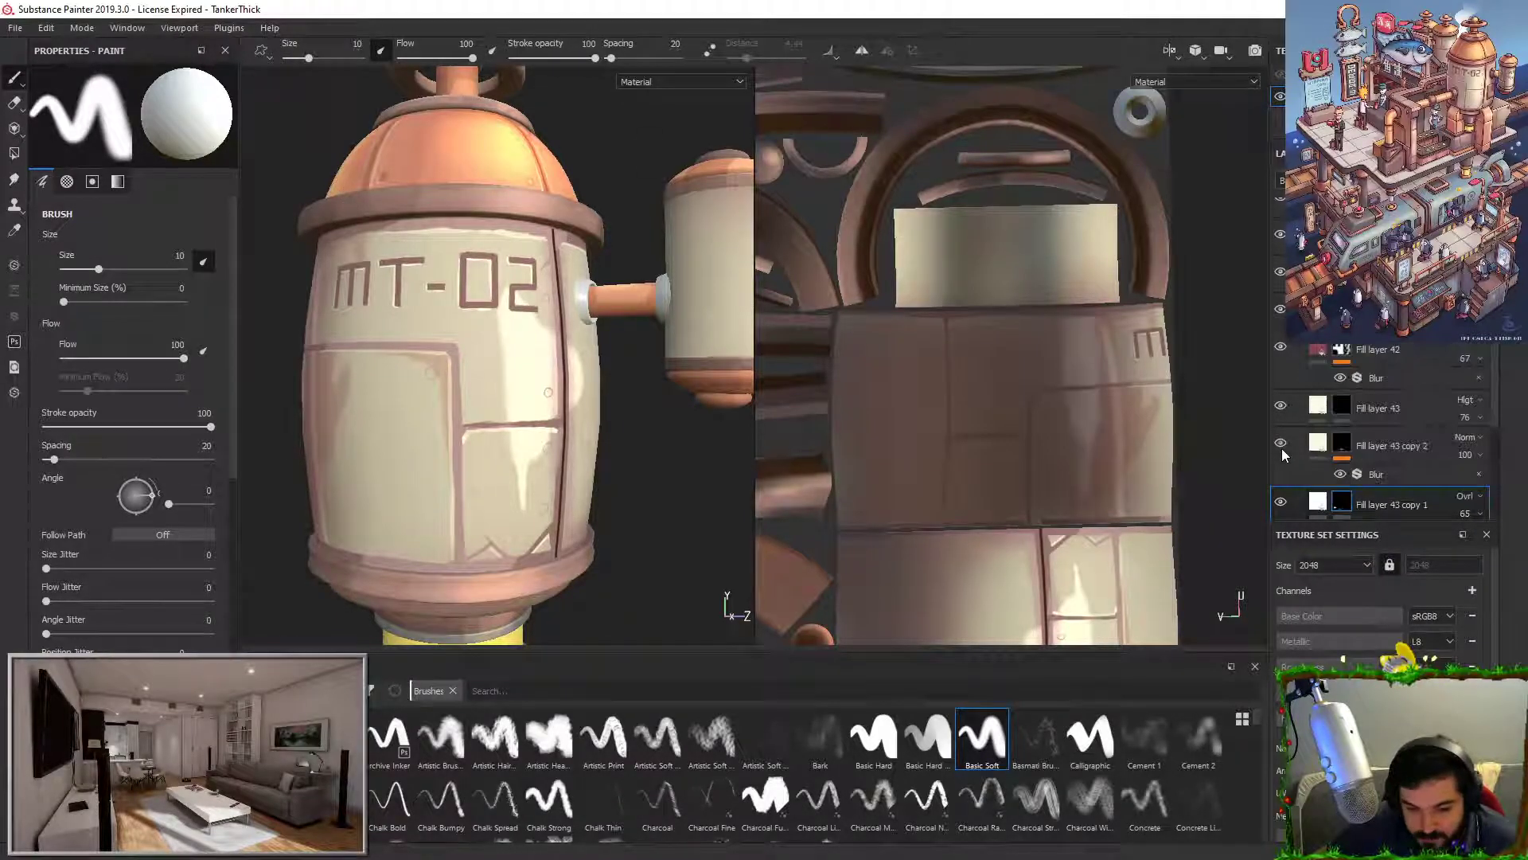
right_click(1342, 501)
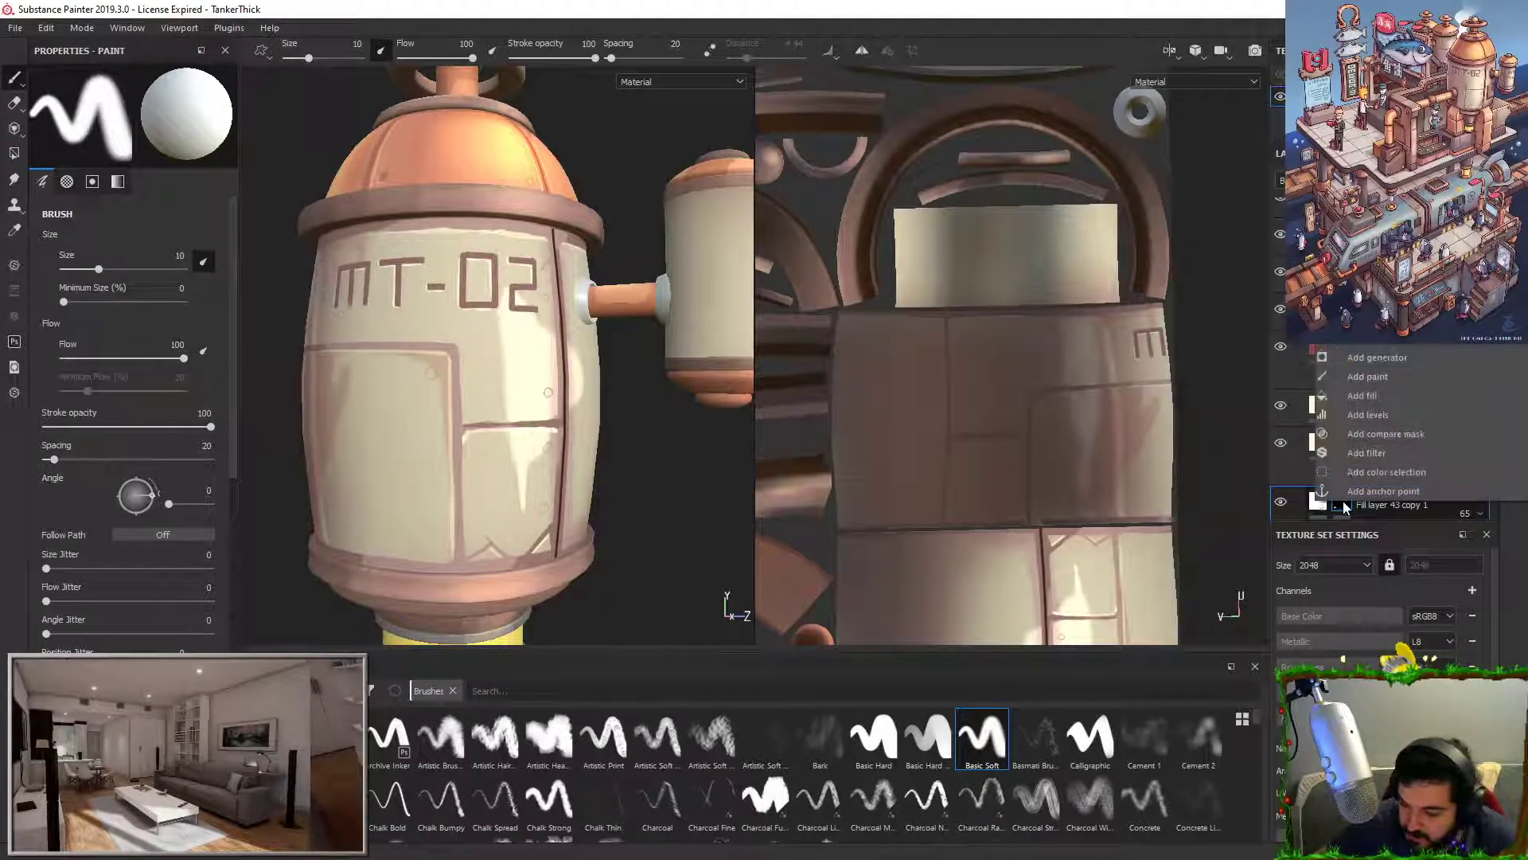
left_click(1369, 453)
left_click(126, 107)
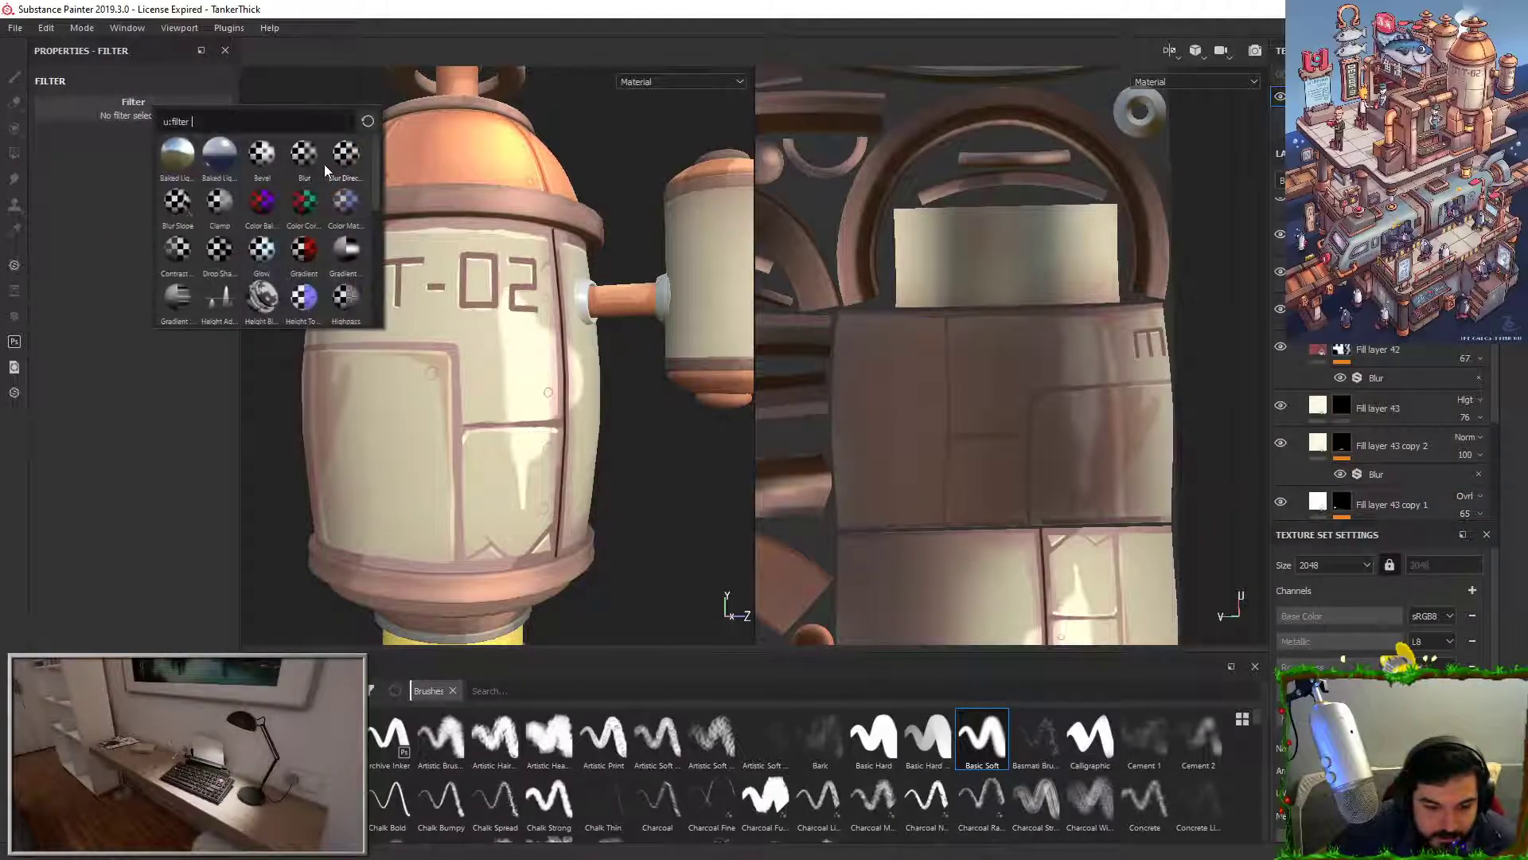
left_click(256, 151)
left_click_drag(85, 186, 119, 189)
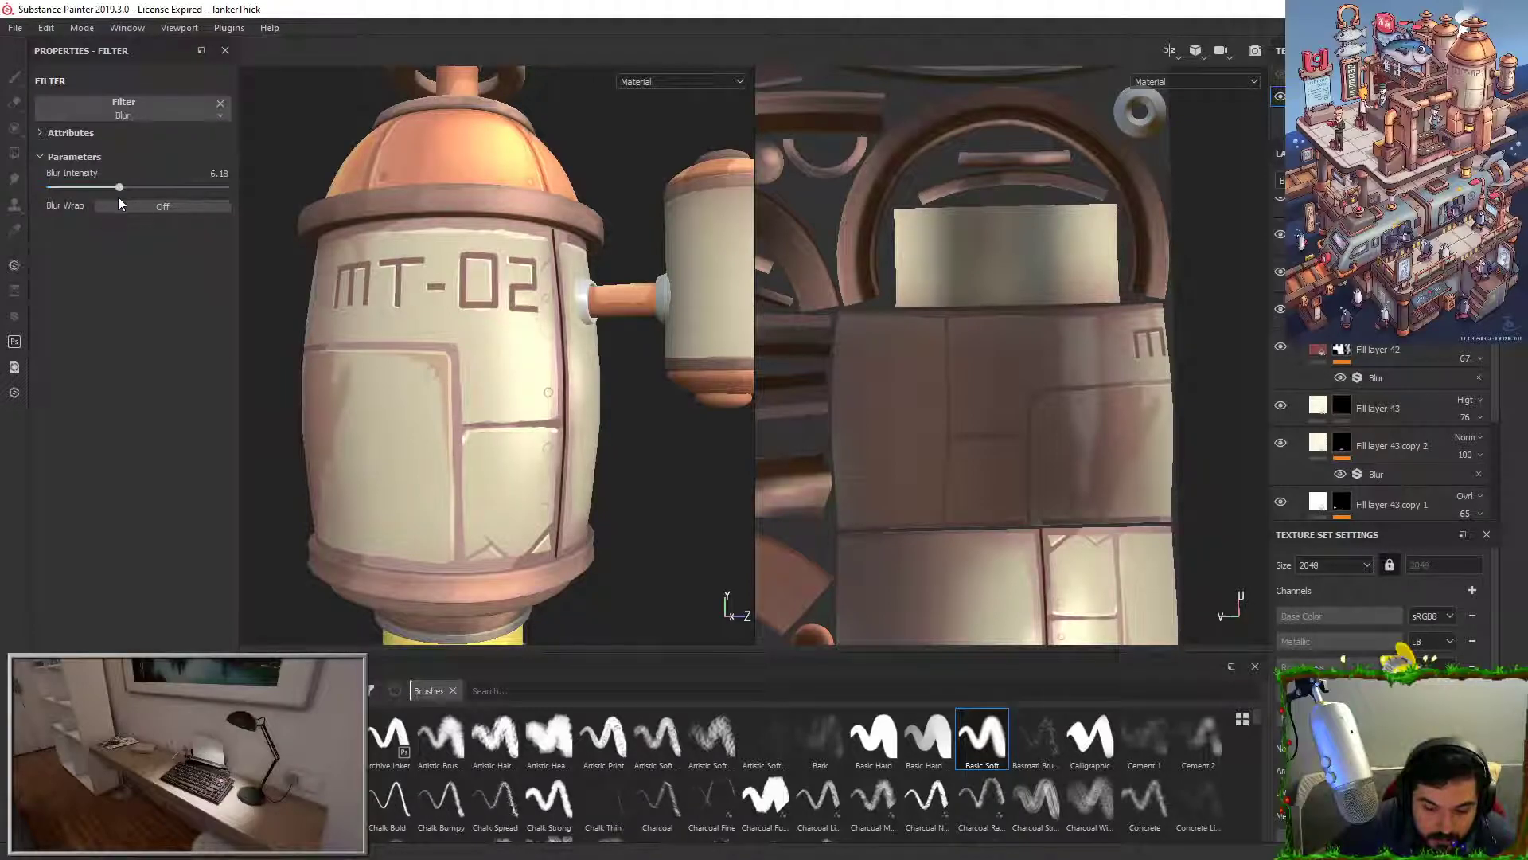
Step: Set Fill layer 43 copy 1 to Soft light blending at 100 opacity
scroll(341, 374, "down", 2)
mouse_move(477, 270)
left_mouse_down("alt")
mouse_move(522, 260)
mouse_move(470, 252)
mouse_move(487, 257)
left_mouse_up("alt")
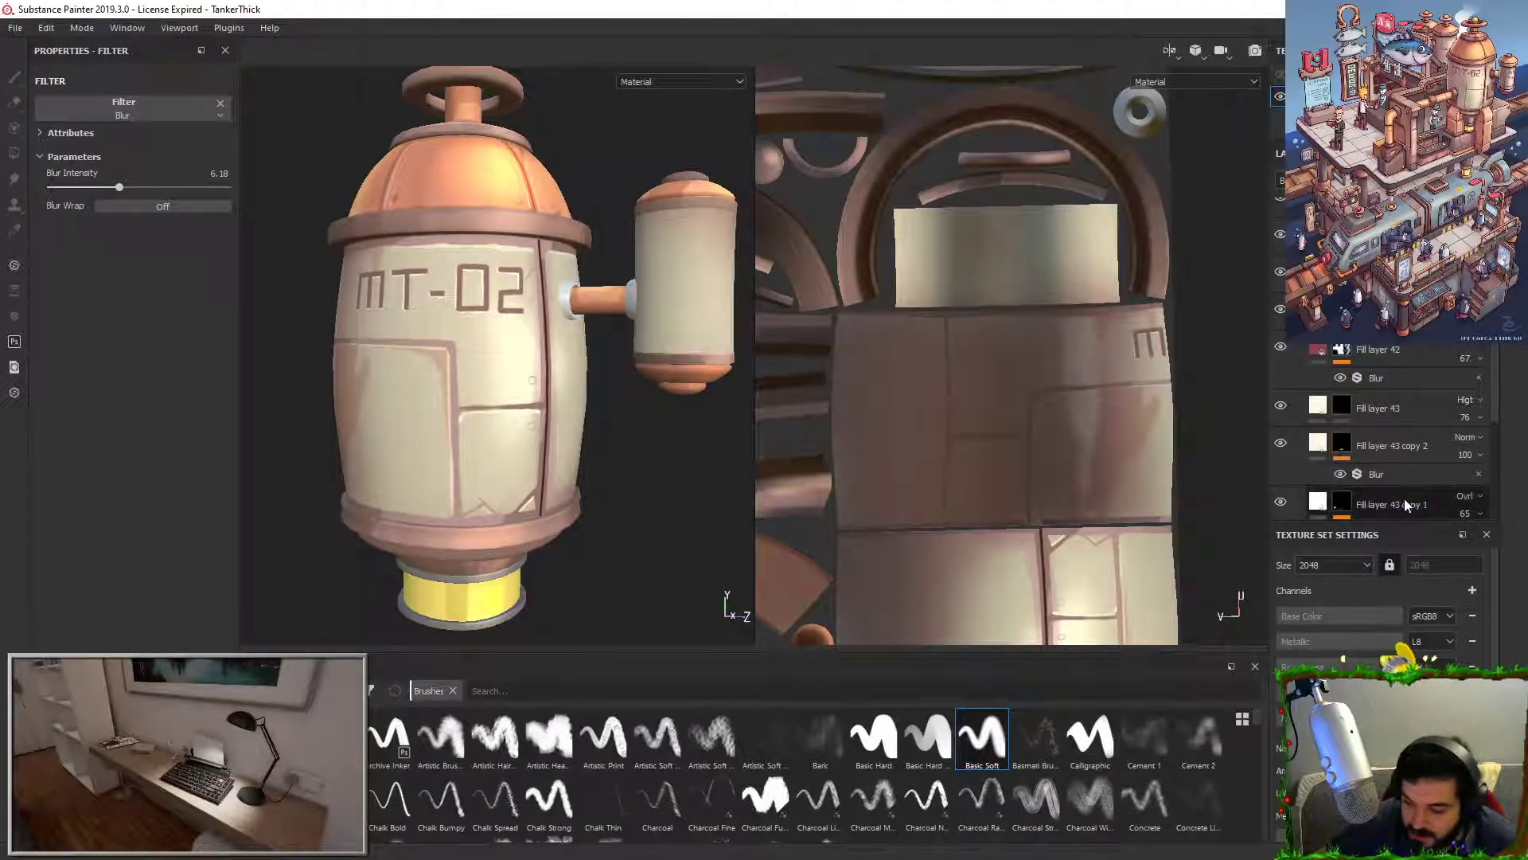
left_click(1464, 499)
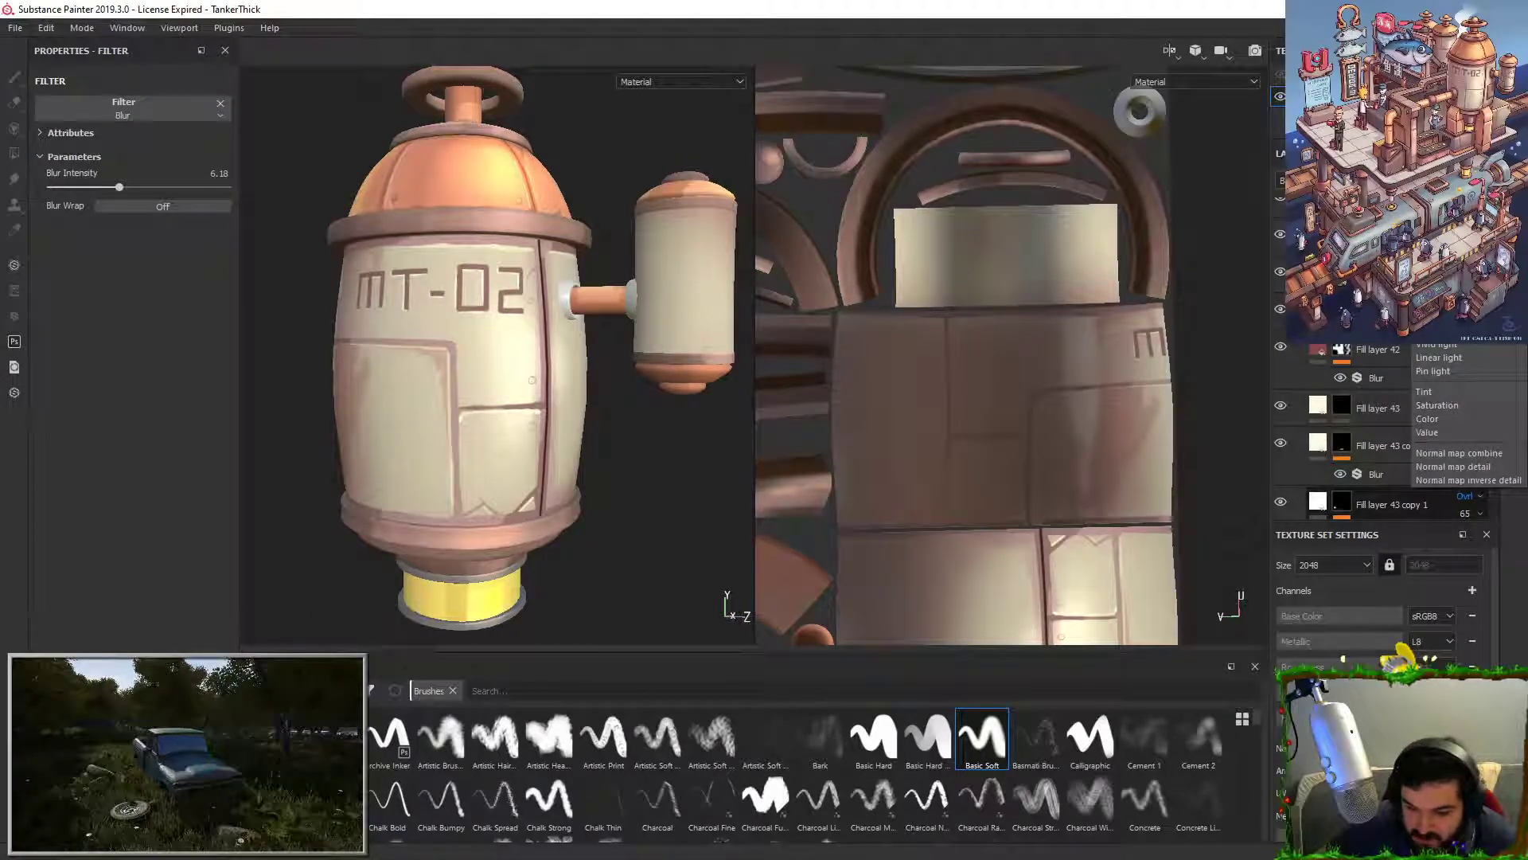
left_click(1437, 318)
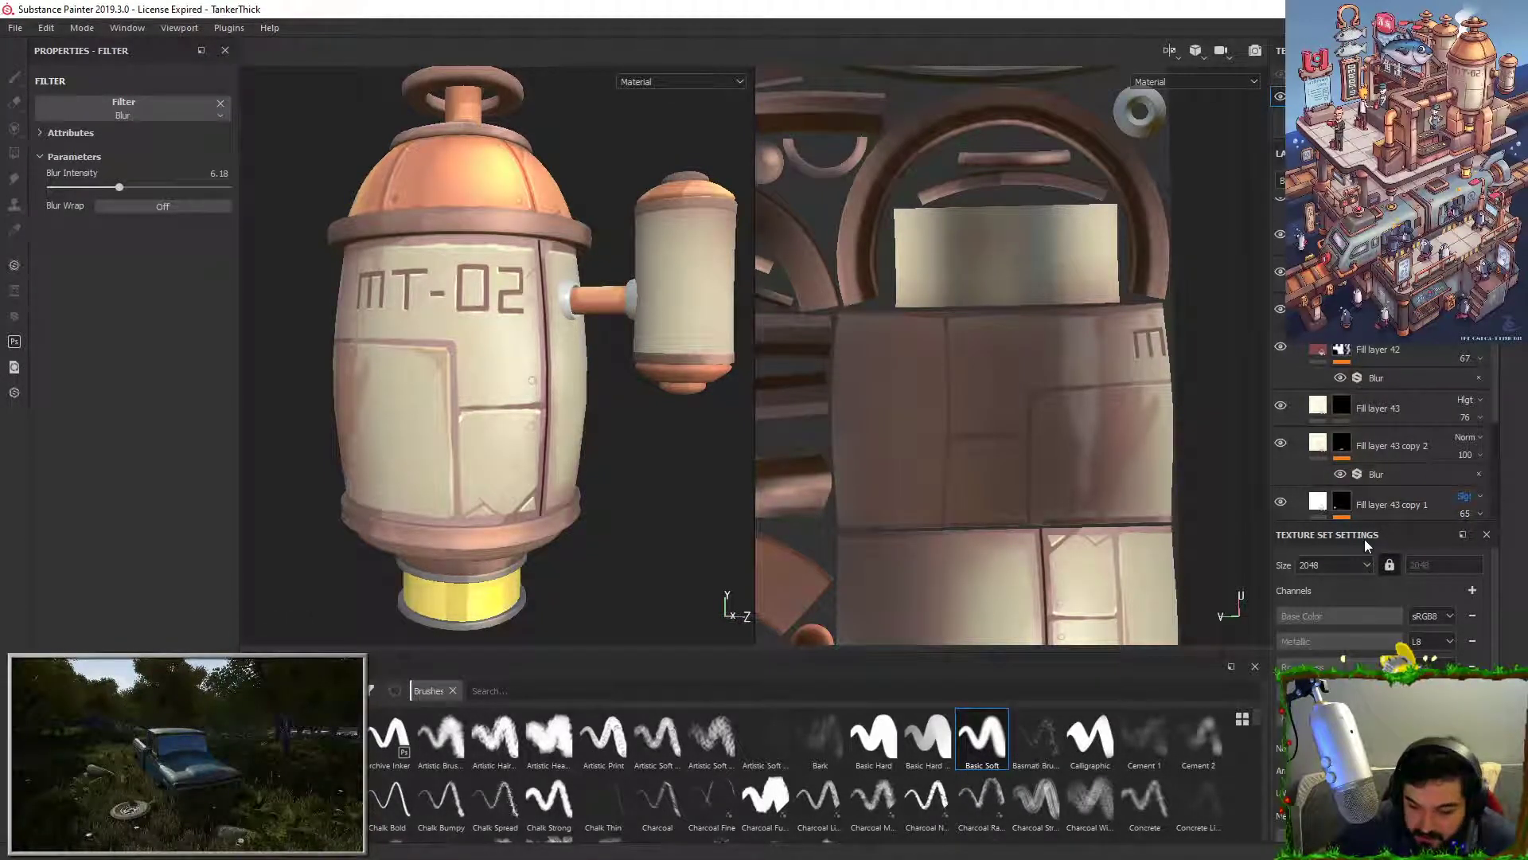
left_click_drag(1497, 542, 1526, 546)
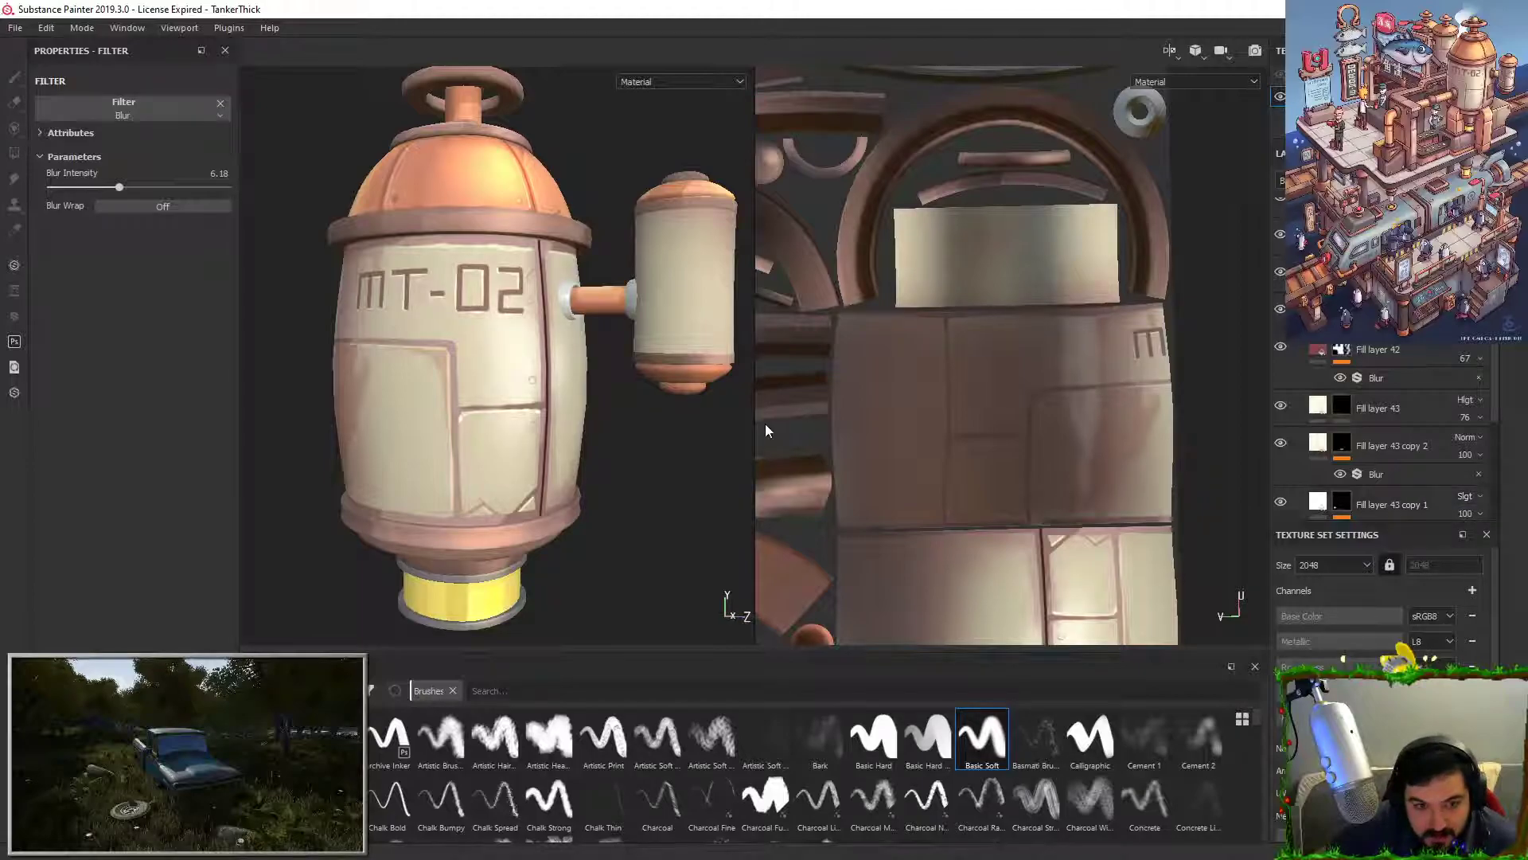
scroll(649, 290, "down", 2)
left_click_drag(635, 252, 620, 343, "alt")
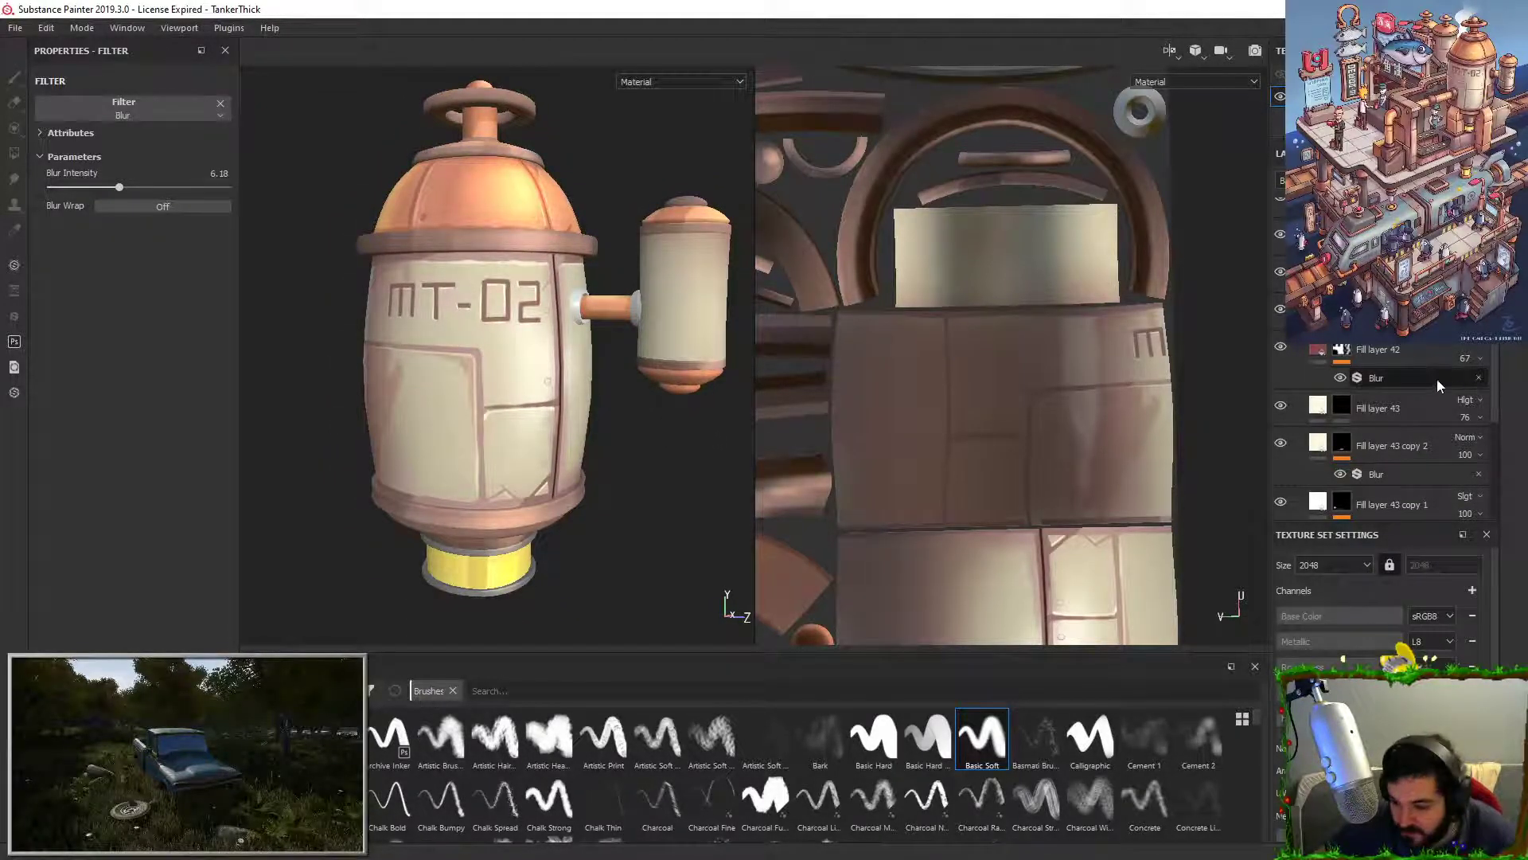
Step: Examine what the base layers from Fill layer 38 upward contribute to the tank by toggling each one's visibility
scroll(1447, 382, "up", 1)
scroll(1372, 380, "down", 5)
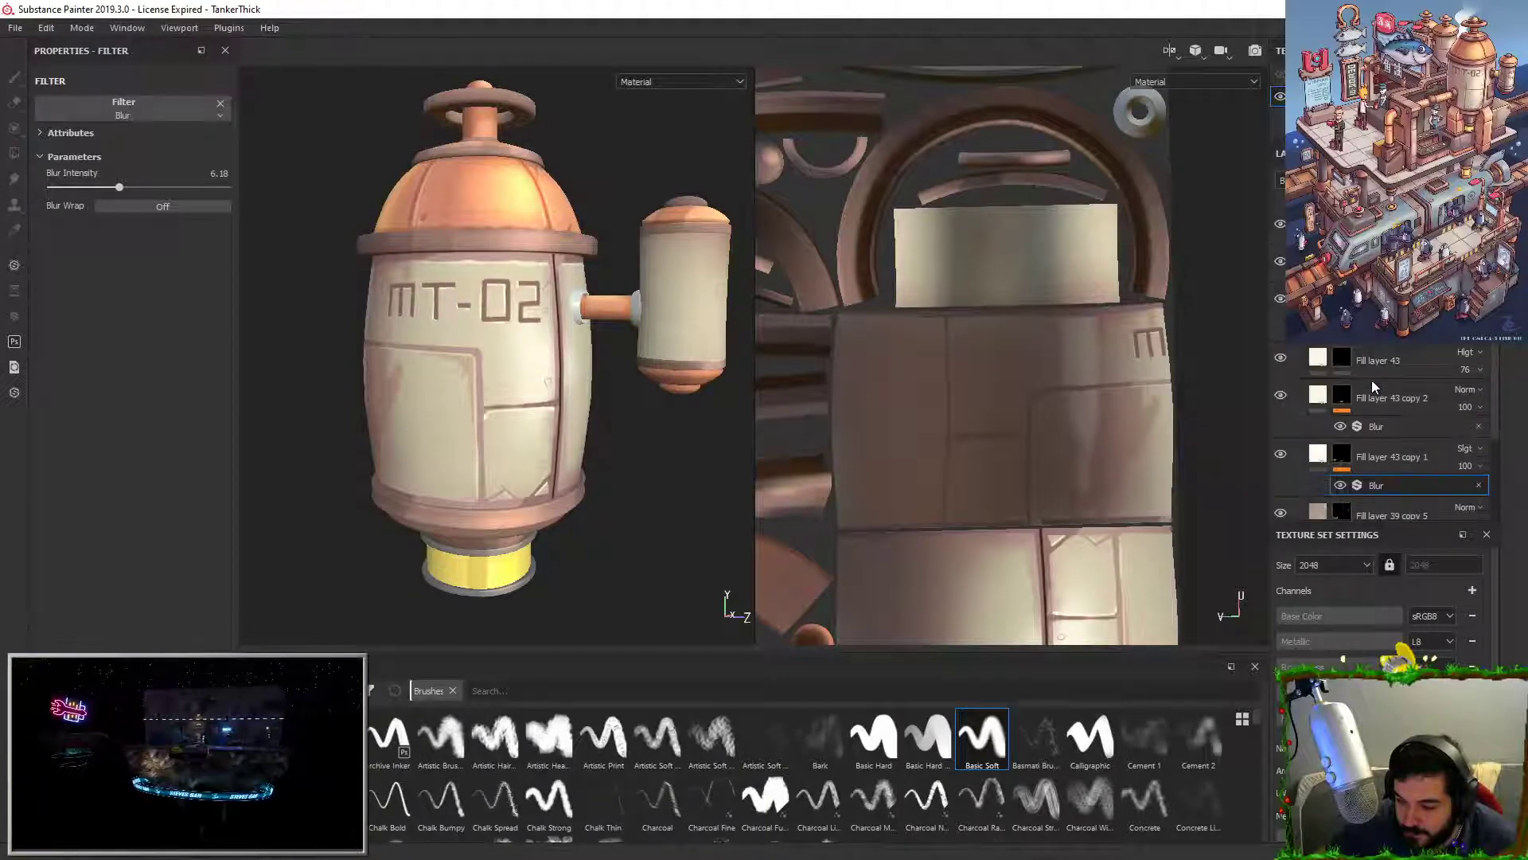
scroll(1309, 468, "down", 1)
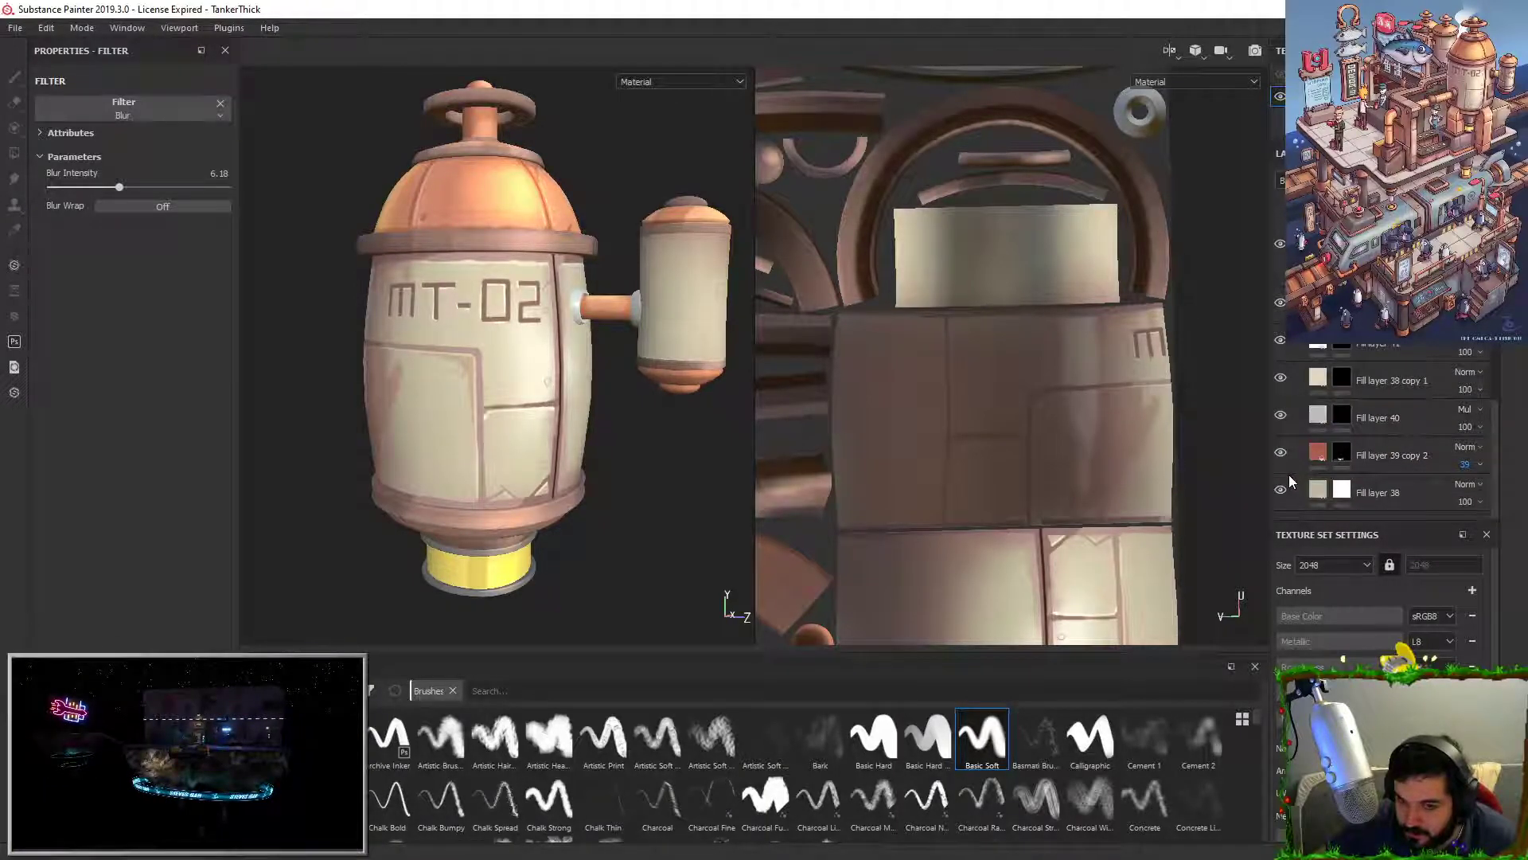
left_click(1287, 480)
left_click(1287, 481)
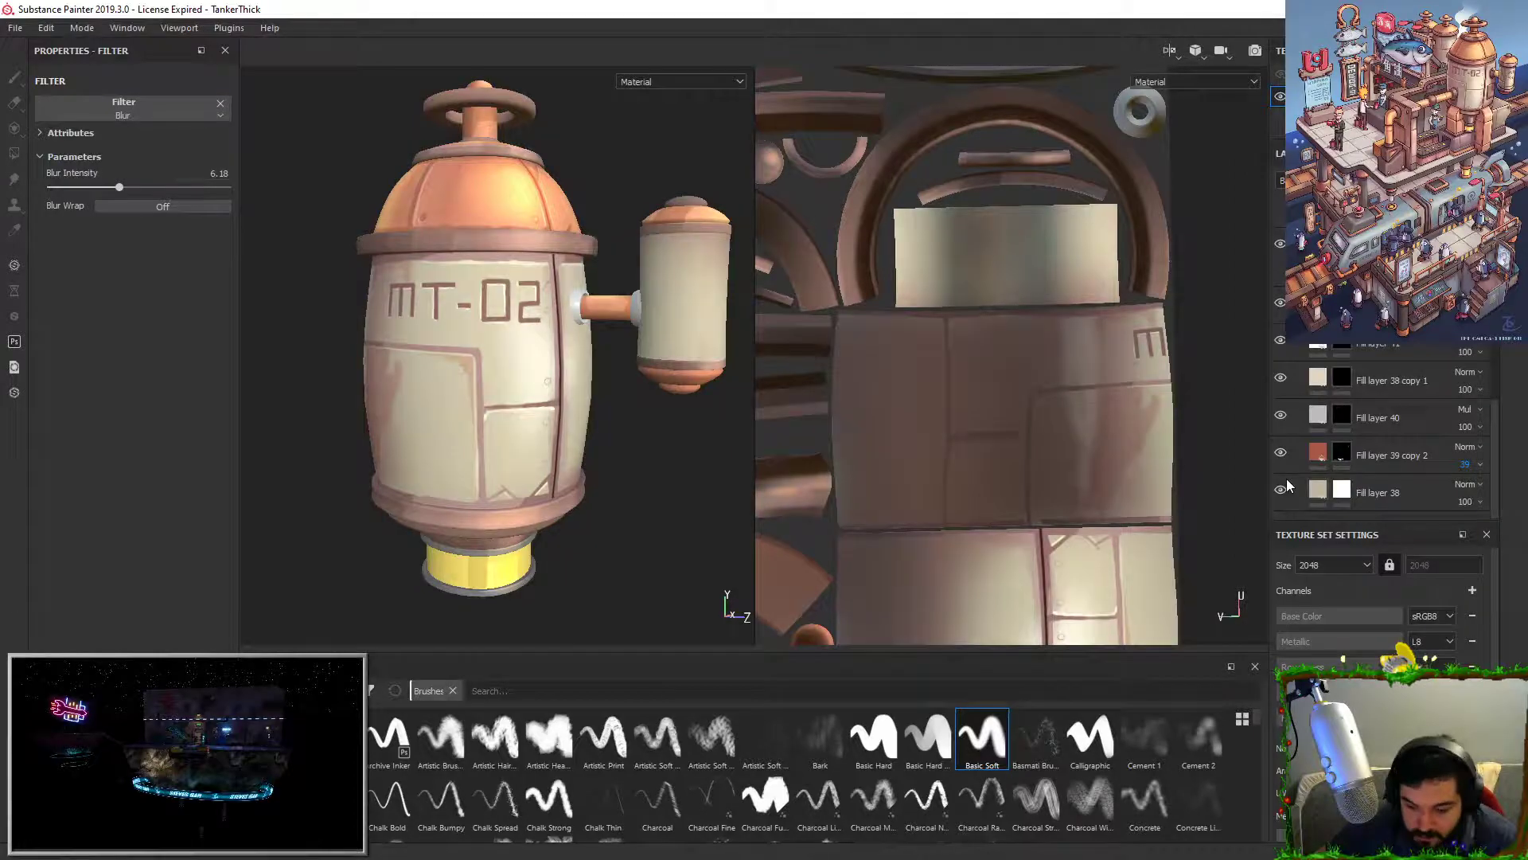
left_click(1286, 451)
left_click(1286, 450)
left_click(1286, 412)
left_click(1286, 412)
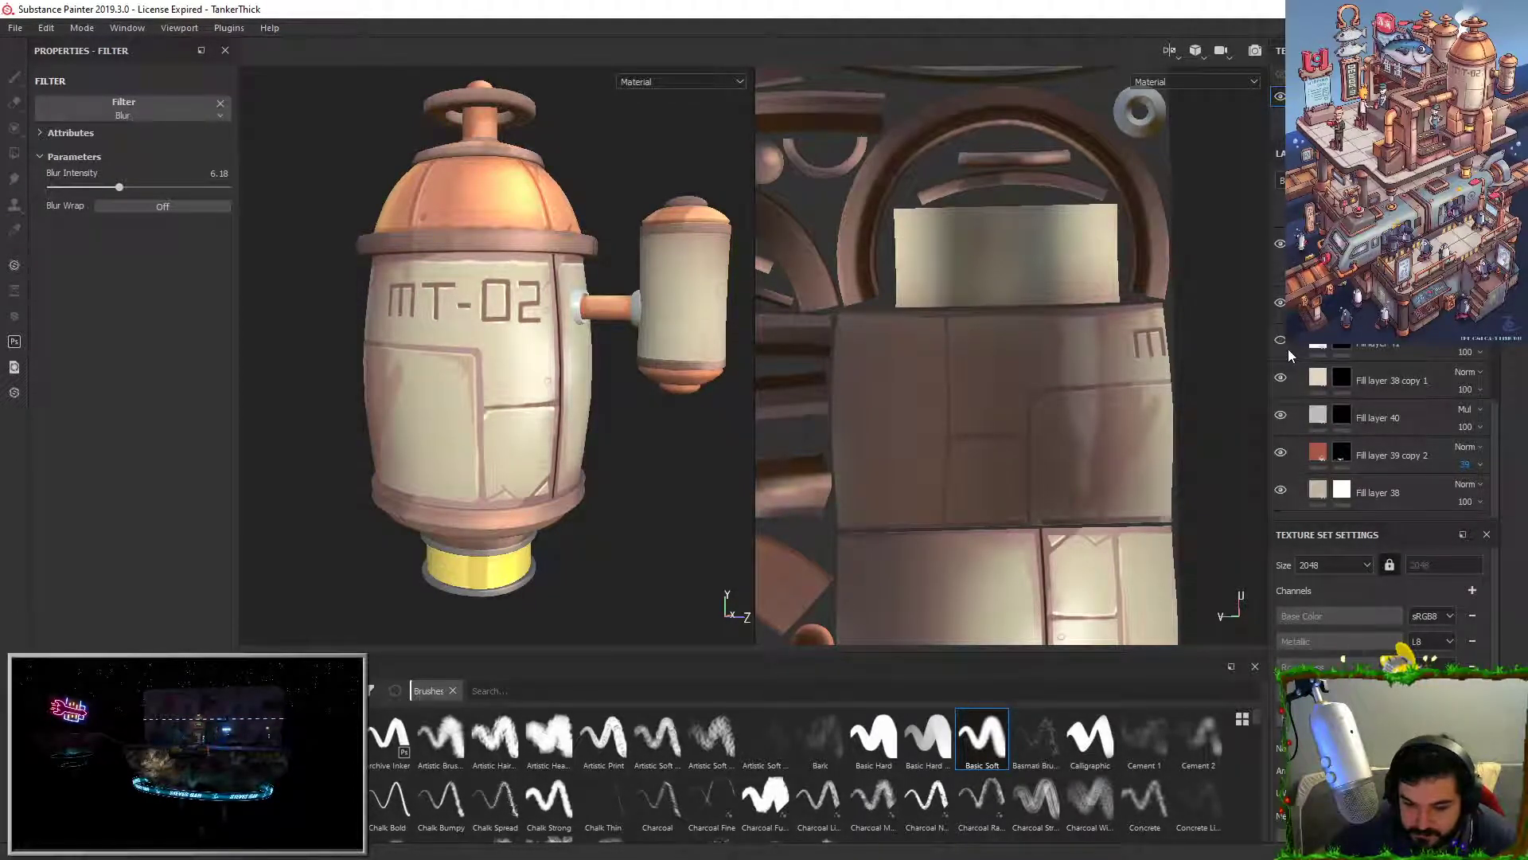
scroll(1277, 302, "up", 3)
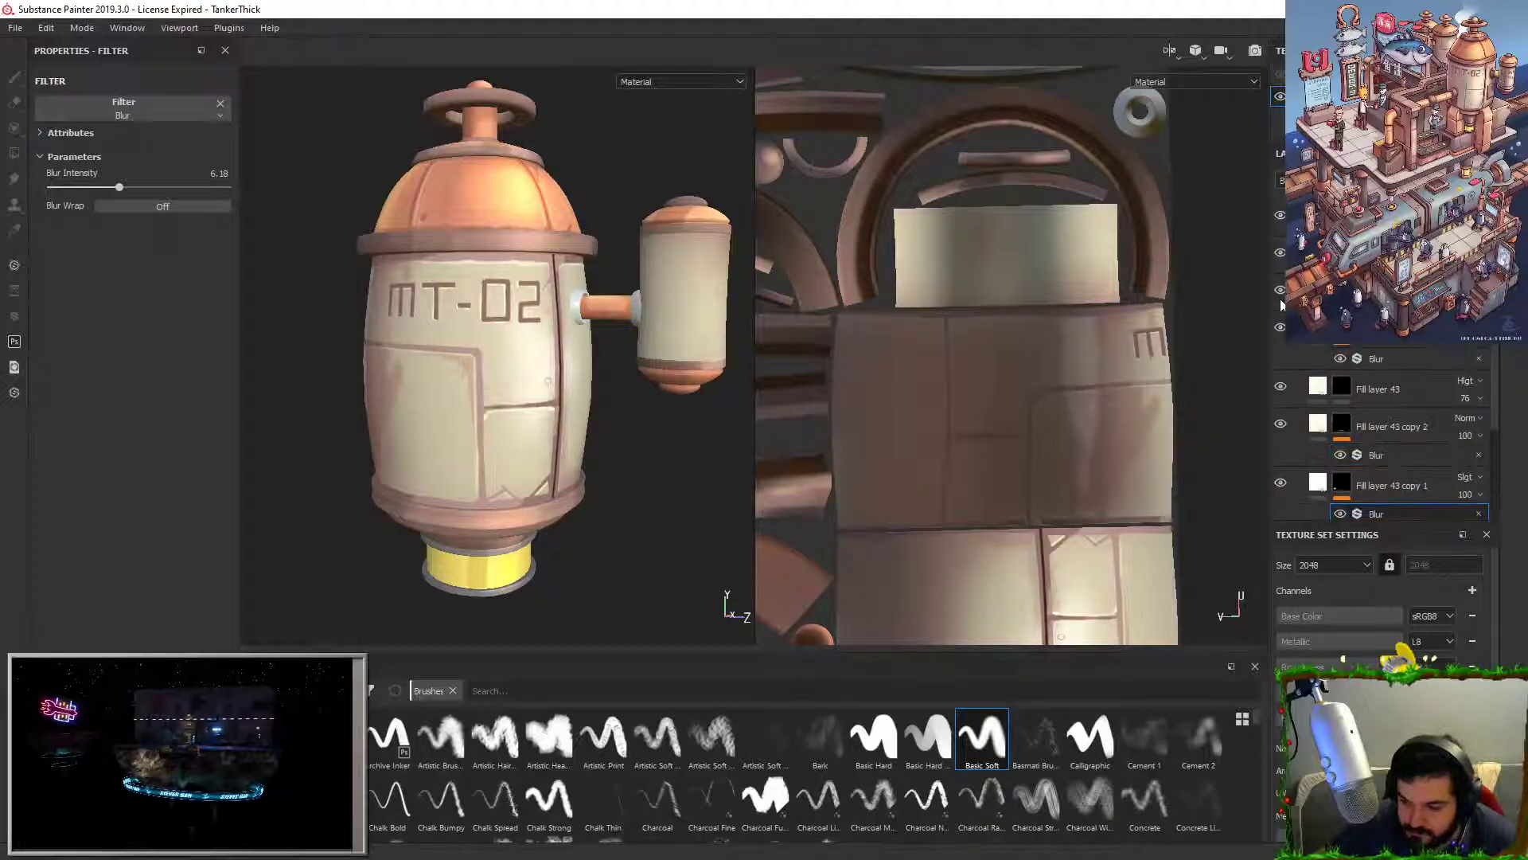
left_click(1282, 254)
left_click(1281, 254)
scroll(1282, 254, "up", 3)
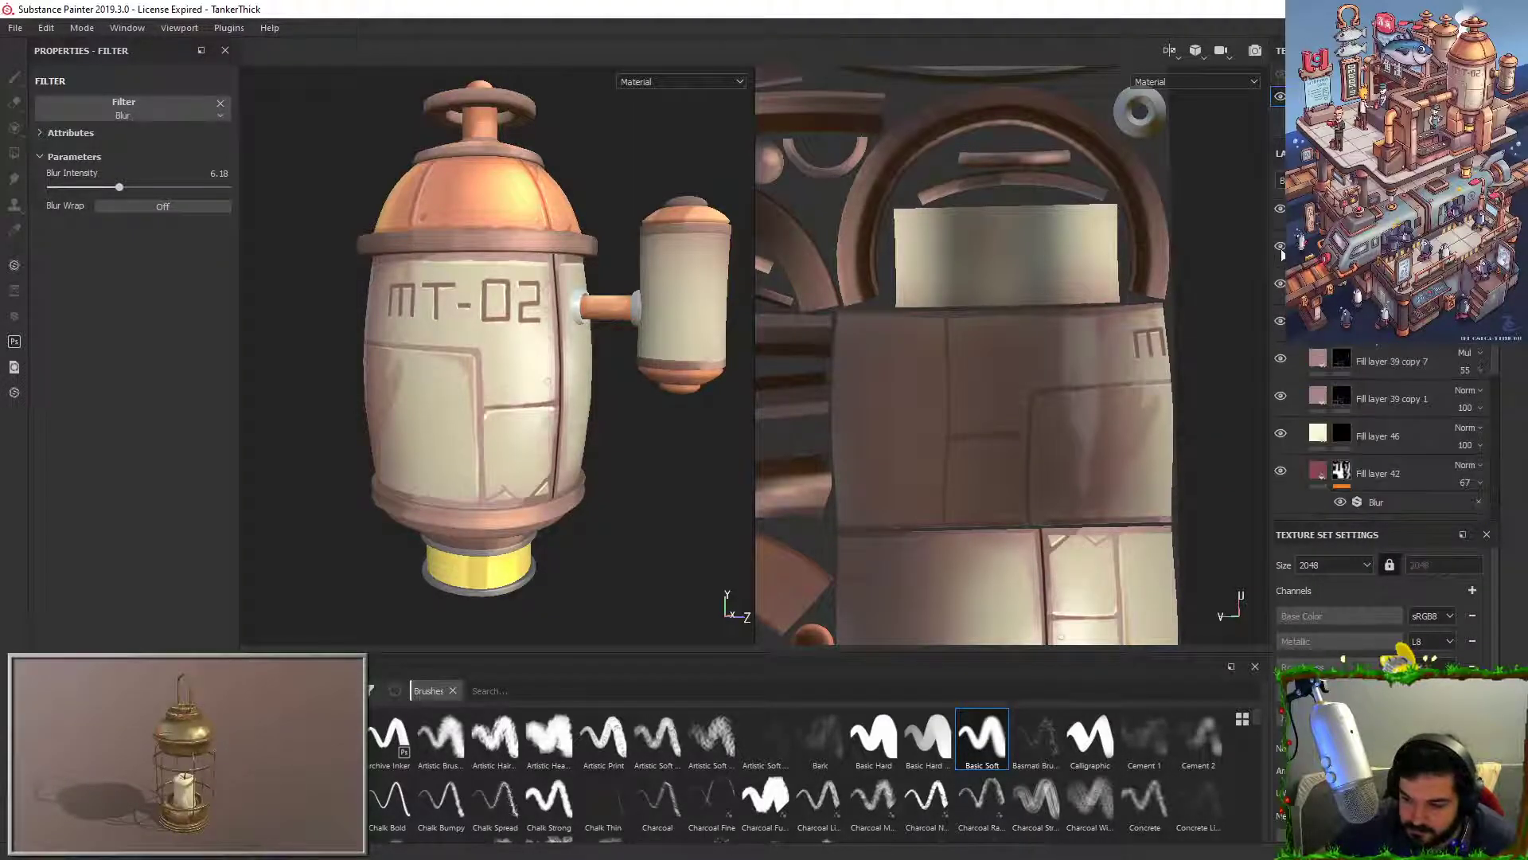
left_click(1281, 320)
left_click(1280, 320)
Step: Compare the tank with and without its seam and lettering layers and the highlight layers beneath them
left_click_drag(1282, 358, 1282, 470)
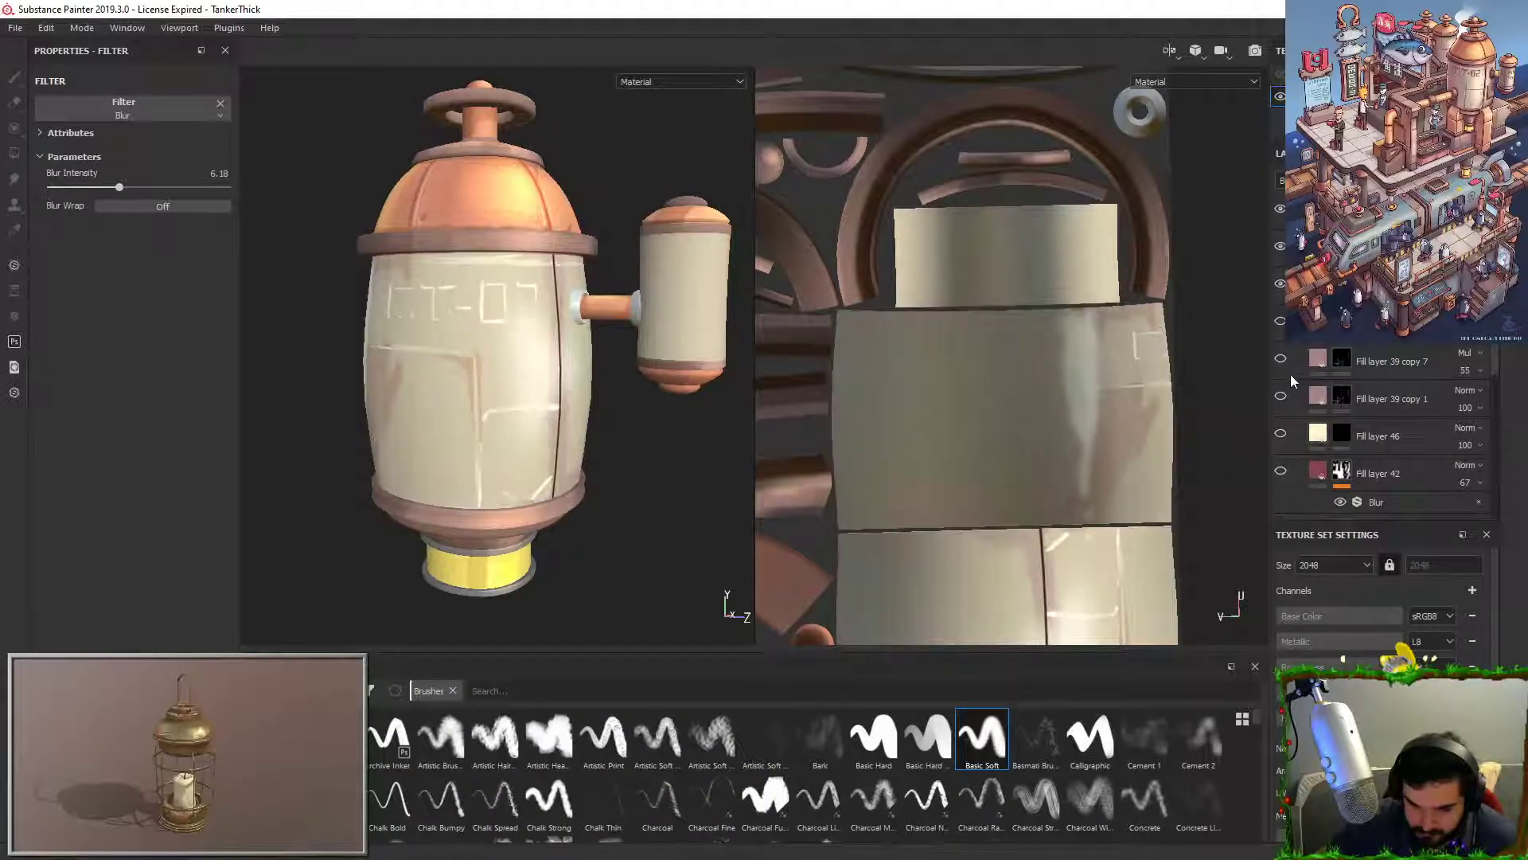
scroll(1281, 463, "down", 2)
left_click(1281, 442)
left_click(1280, 441)
left_click(1281, 442)
left_click(1280, 451)
scroll(1280, 451, "down", 1)
left_click(1279, 468)
left_click(1282, 473)
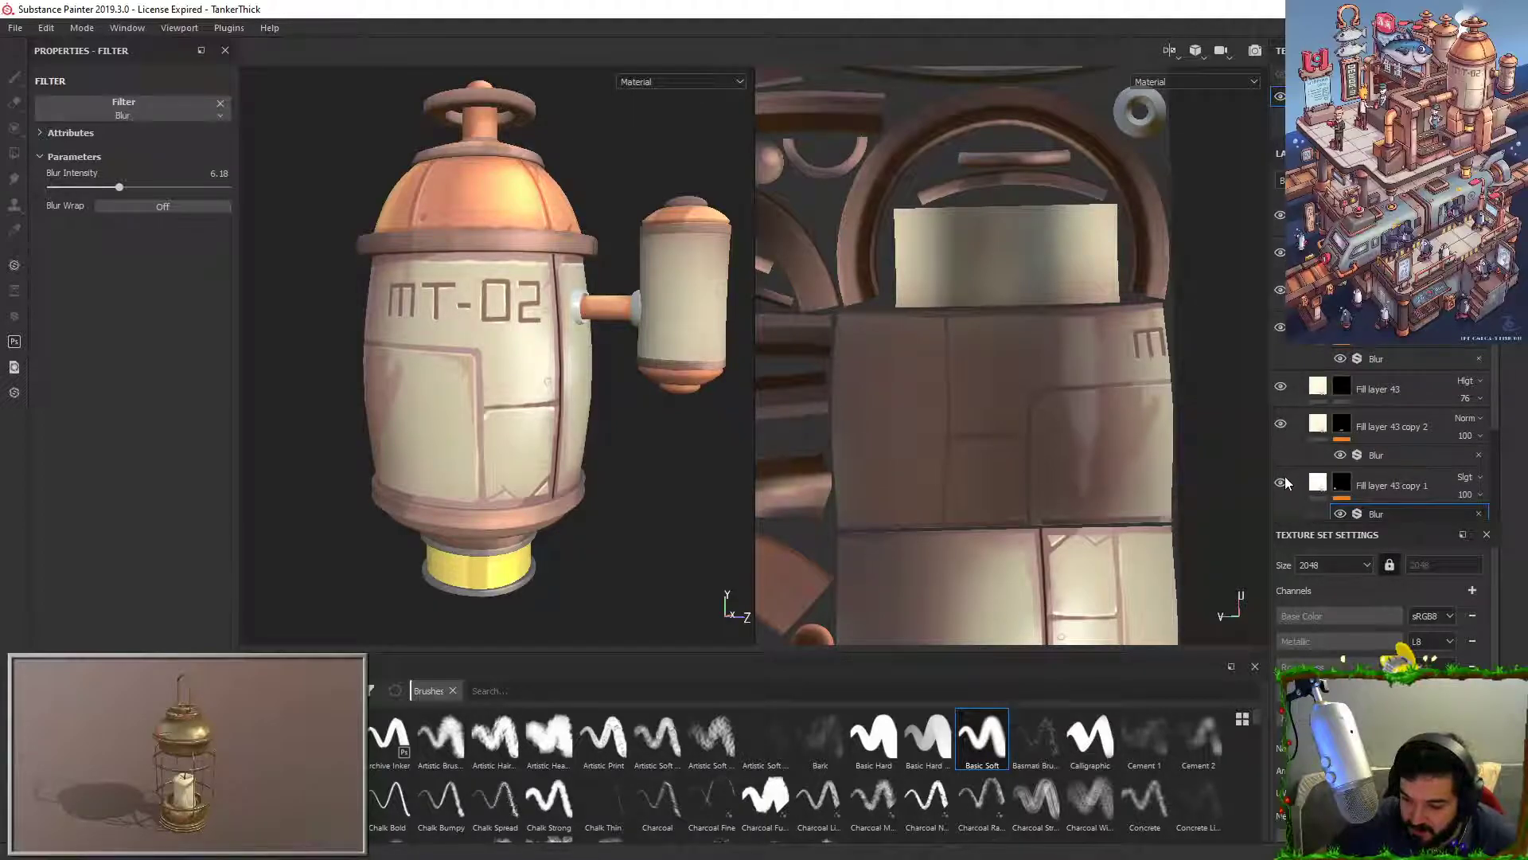
scroll(1285, 476, "down", 1)
left_click(1280, 493)
left_click(1280, 492)
scroll(1276, 490, "down", 1)
left_click(1277, 490)
Step: Add a fill layer with a black mask directly below Fill layer 39 copy 5
left_click(1367, 480)
left_click(1414, 181)
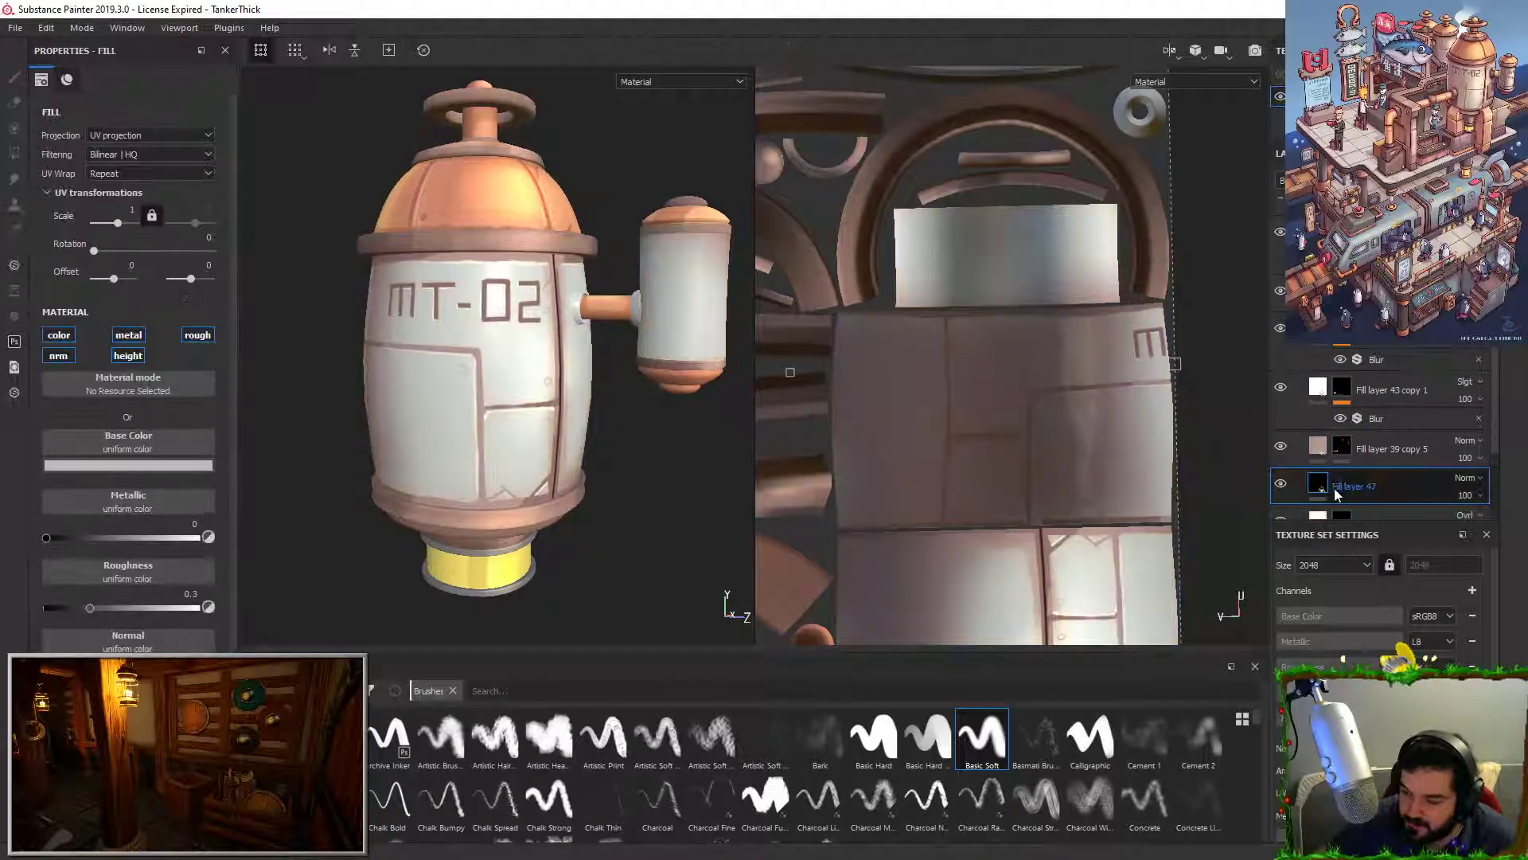
right_click(1343, 485)
left_click(1353, 180)
mouse_move(456, 277)
left_mouse_down()
mouse_move(453, 470)
mouse_move(476, 280)
left_mouse_up()
key("ctrl+z")
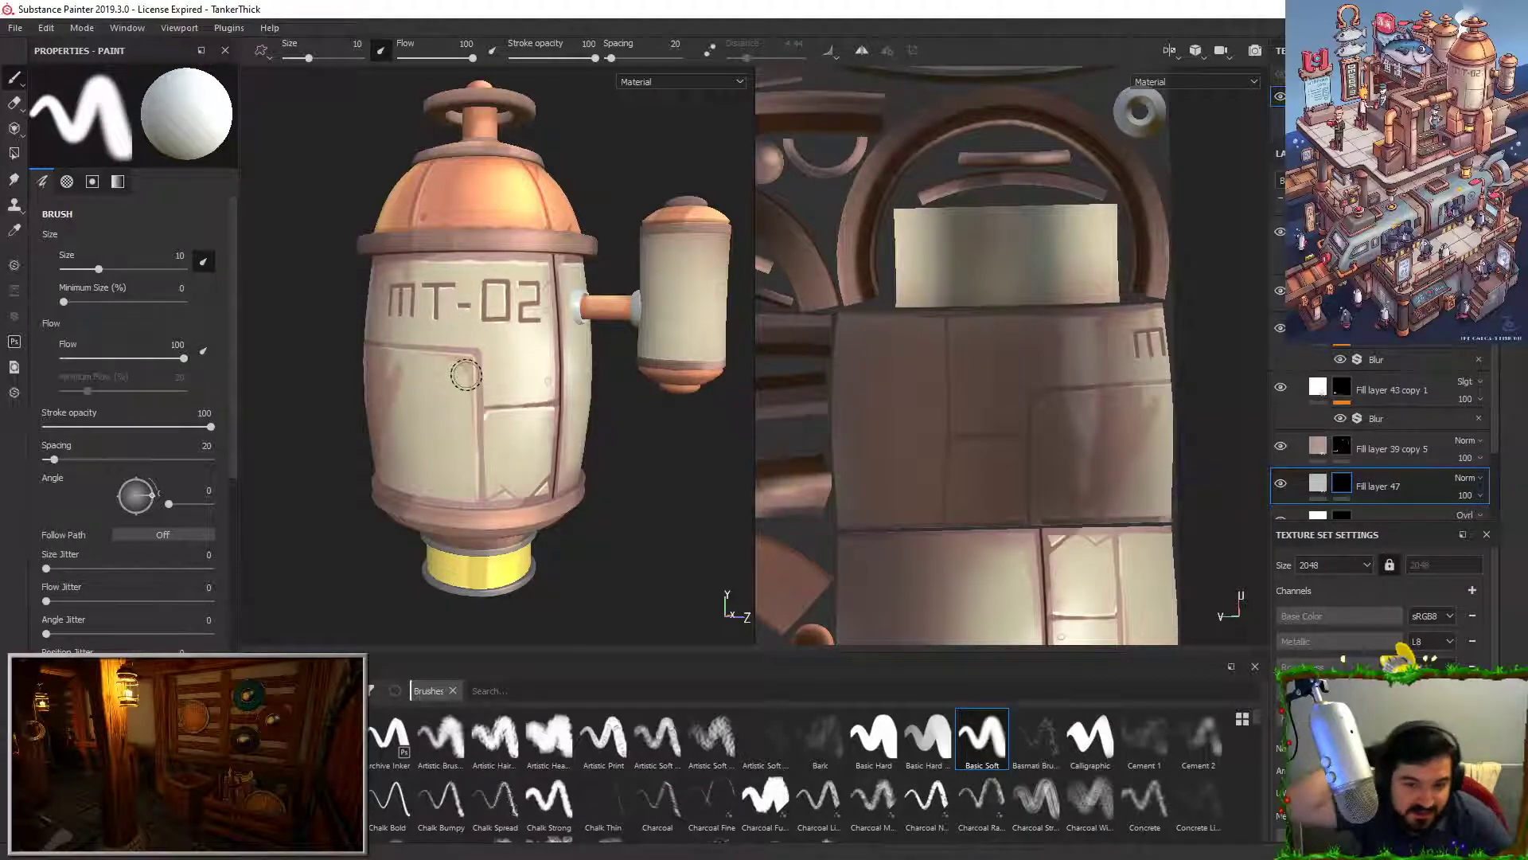
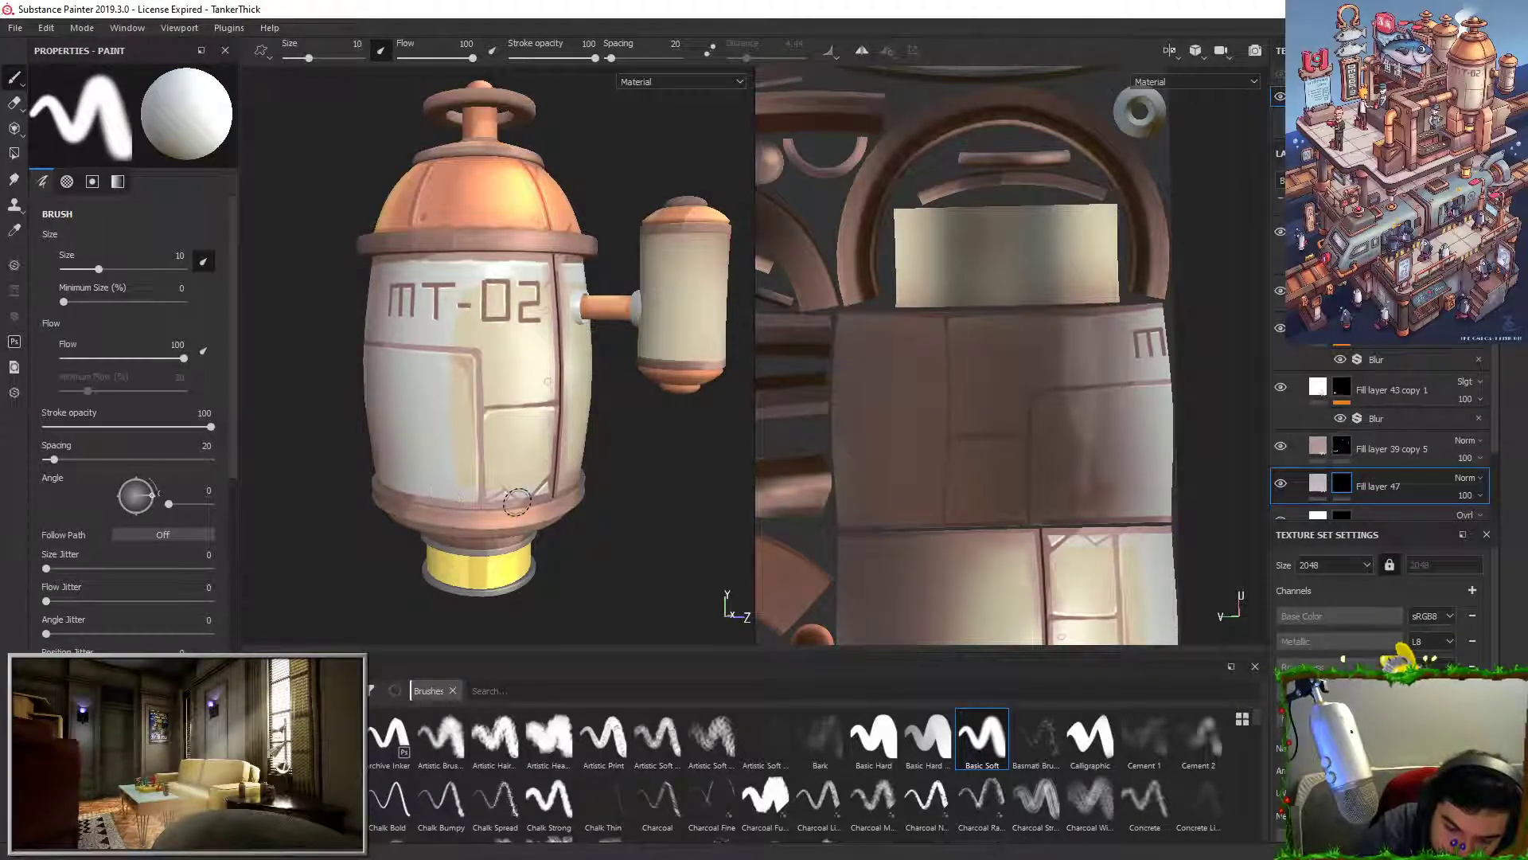
Step: Soften Fill layer 47's painted mask with a Blur filter at intensity 5.67
right_click(1344, 482)
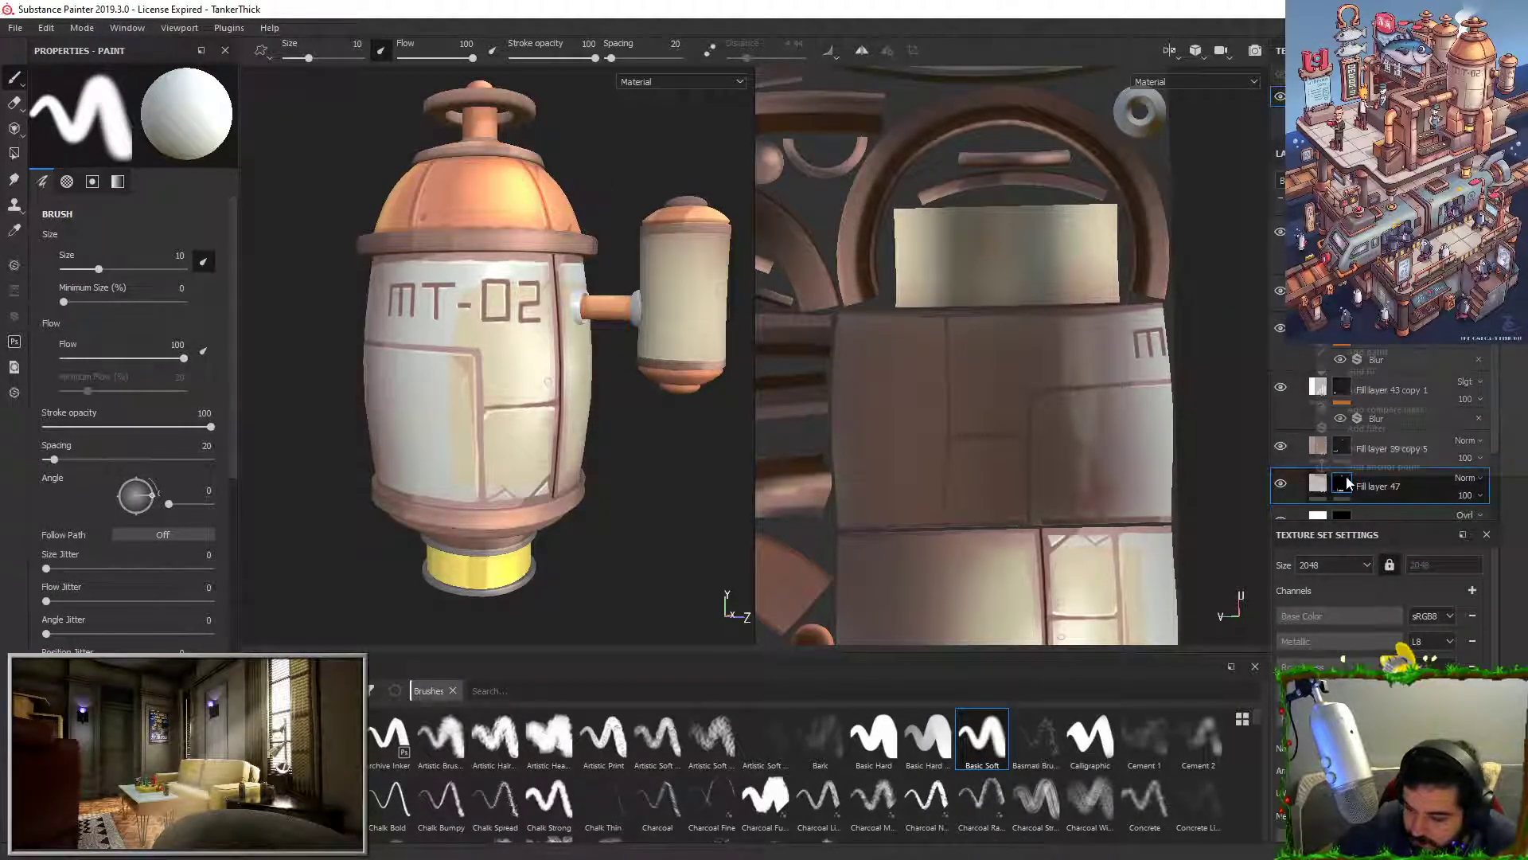
left_click(1373, 432)
left_click(104, 111)
left_click(211, 155)
left_click_drag(54, 188, 83, 188)
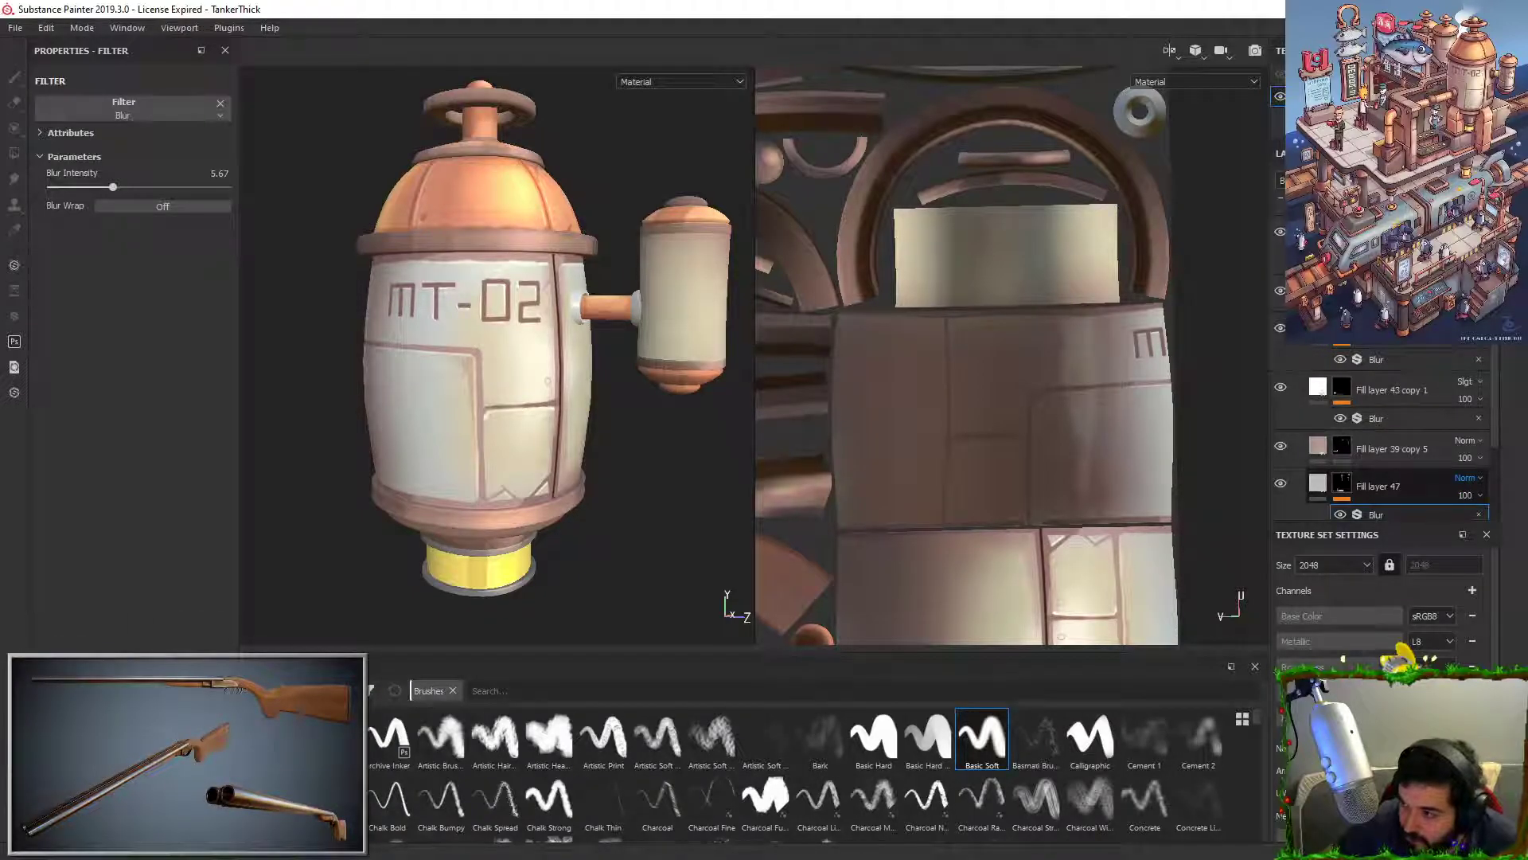
Step: Set Fill layer 47 to Multiply blending and move it directly above Fill layer 42 in the layer stack
left_click(1464, 541)
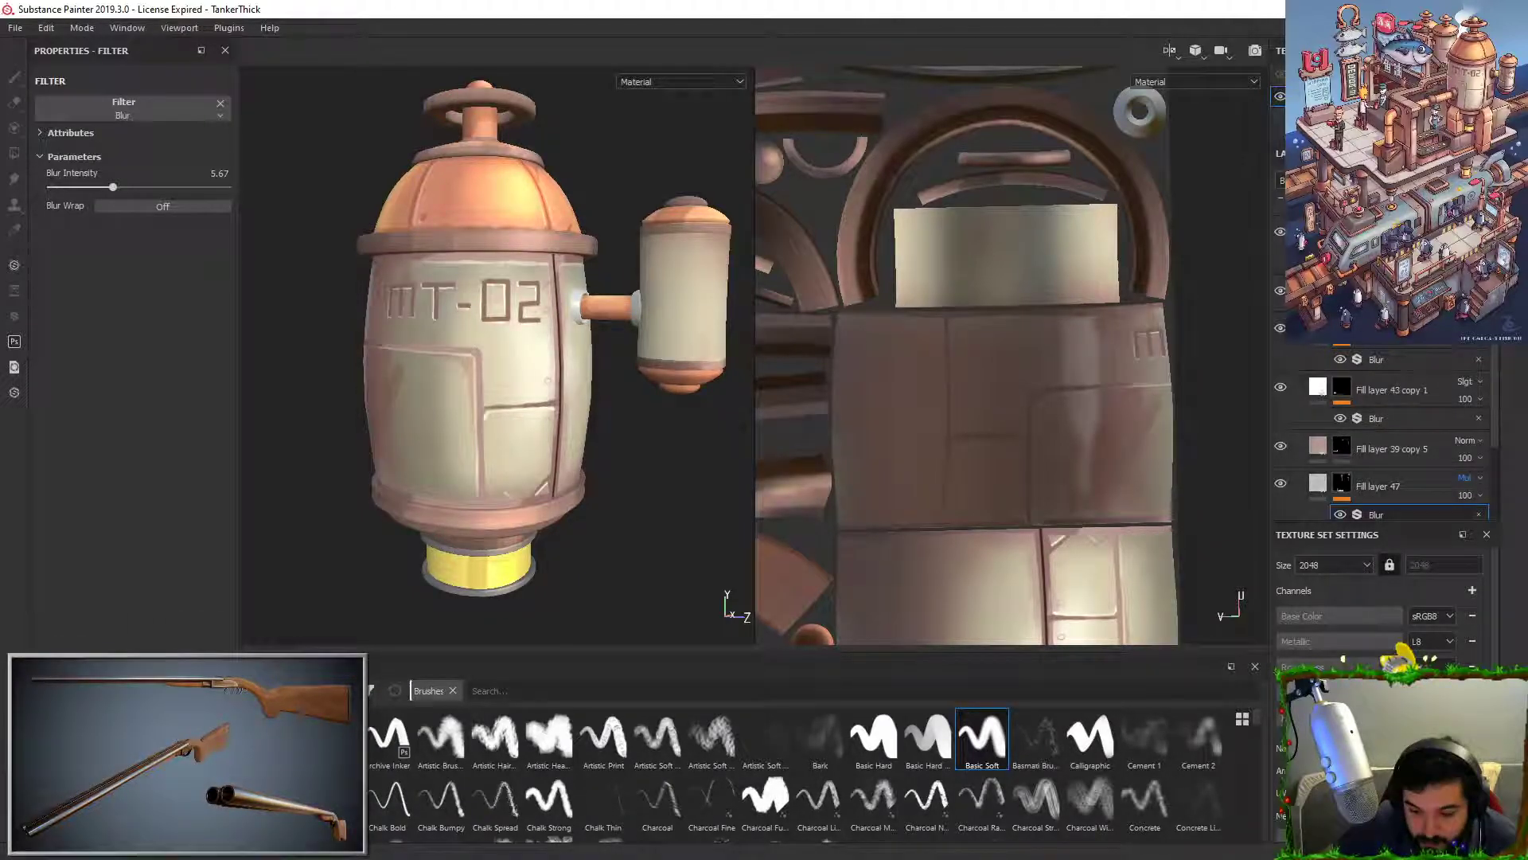
left_click(1280, 484)
left_click(1280, 484)
left_click(1280, 484)
left_click(1280, 484)
mouse_move(1410, 478)
left_mouse_down()
mouse_move(1393, 214)
mouse_move(1393, 244)
left_mouse_up()
scroll(1327, 380, "up", 1)
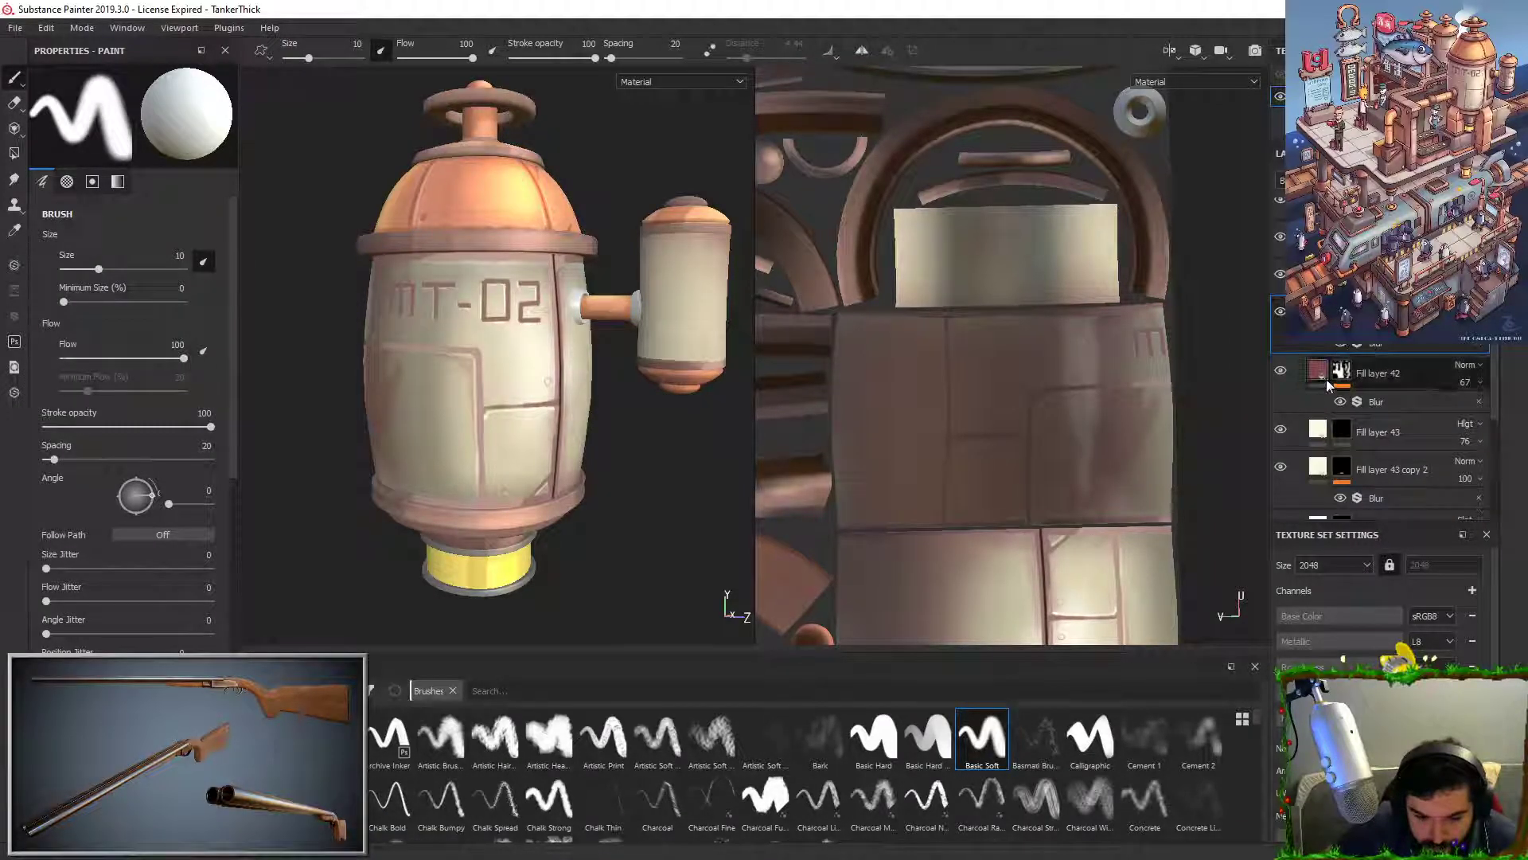
Step: Move Fill layer 47 directly above Fill layer 39 copy 7 in the layer stack
scroll(1327, 380, "up", 1)
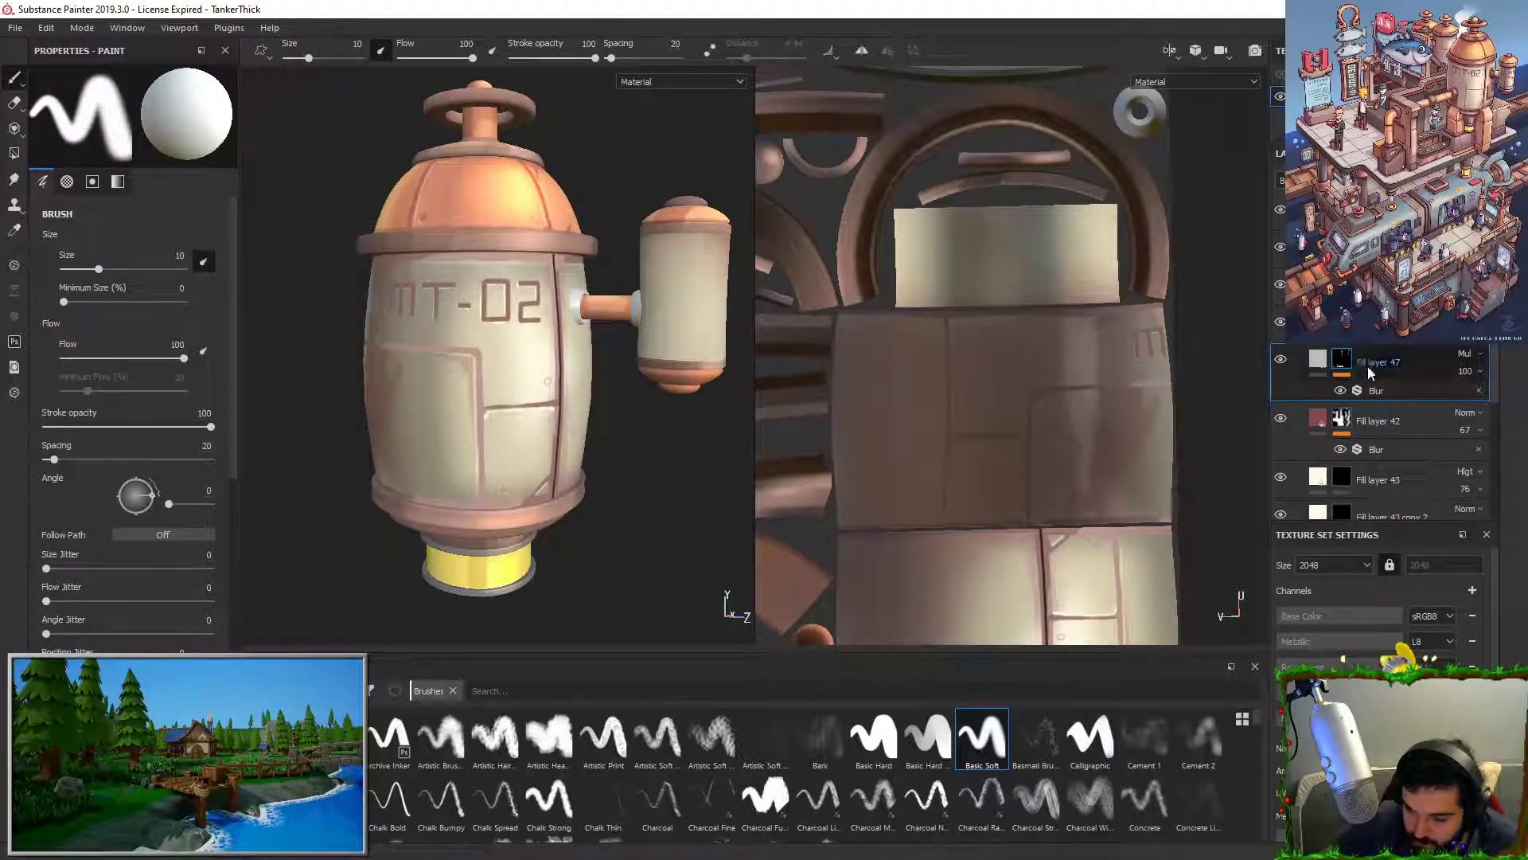
left_click_drag(1399, 367, 1383, 234)
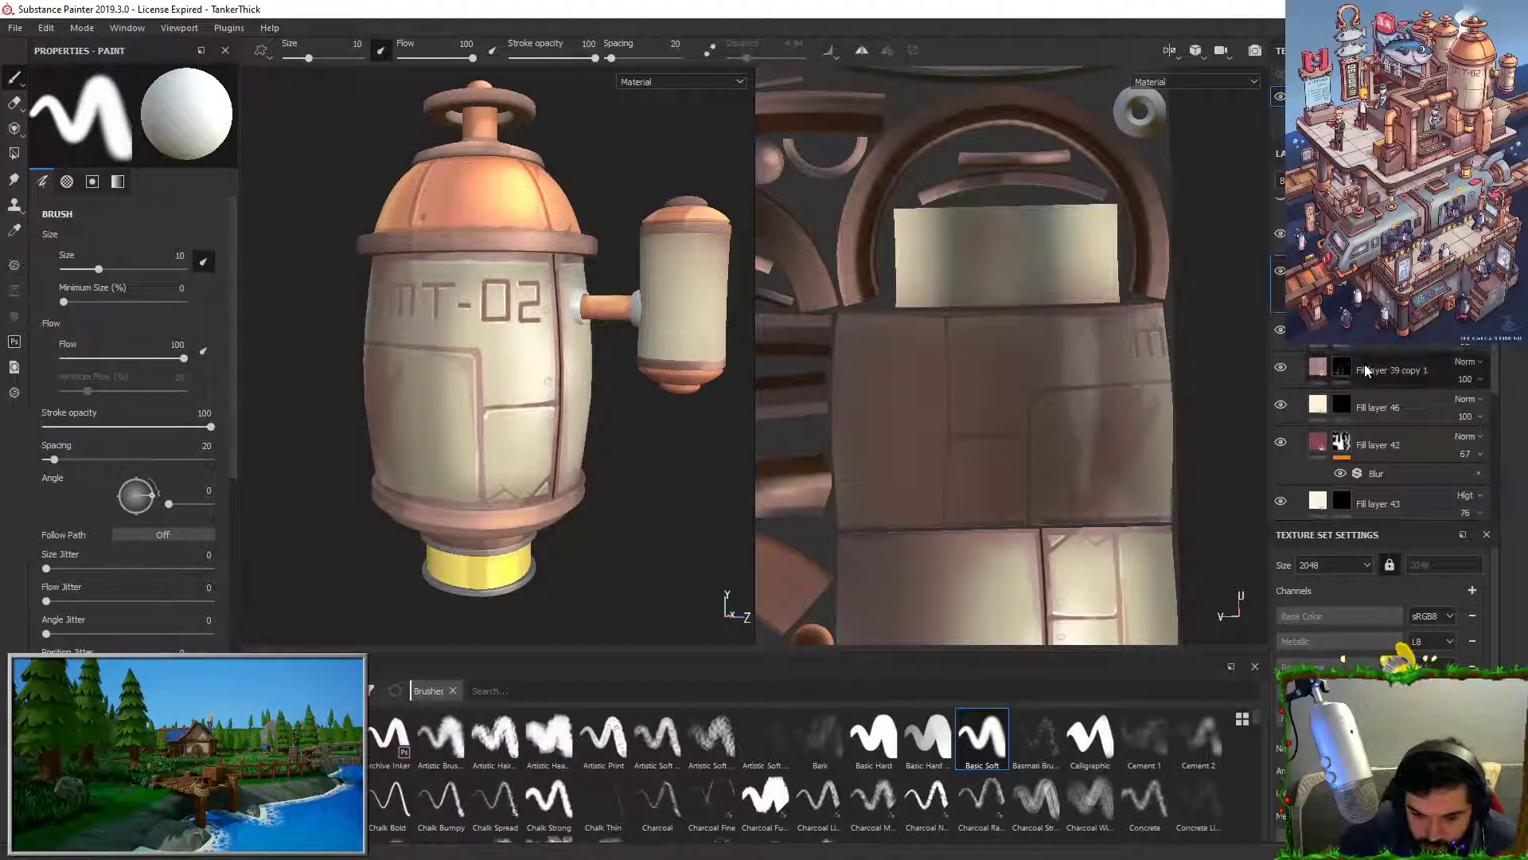
scroll(1364, 367, "up", 1)
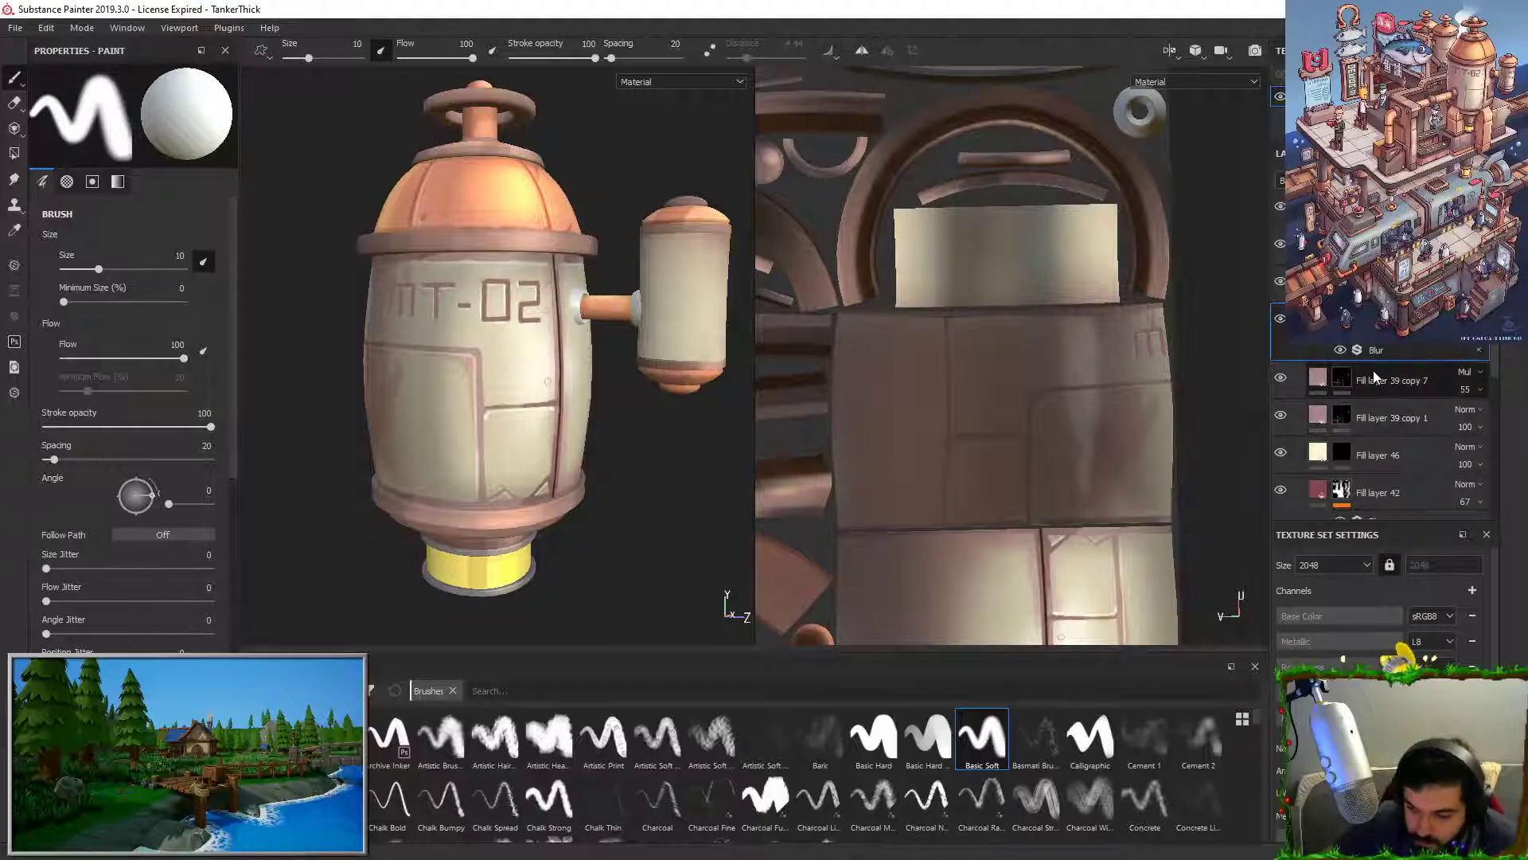
Step: Adjust Fill layer 47's opacity and compare the tank with the layer shown and hidden
left_click(1280, 320)
left_click(1280, 320)
left_click(1479, 331)
left_click(1483, 359)
left_click(1279, 320)
left_click(1280, 320)
left_click(1280, 319)
left_click(1279, 320)
right_click_drag(430, 373, 440, 233, "alt")
left_click_drag(440, 234, 579, 259, "alt")
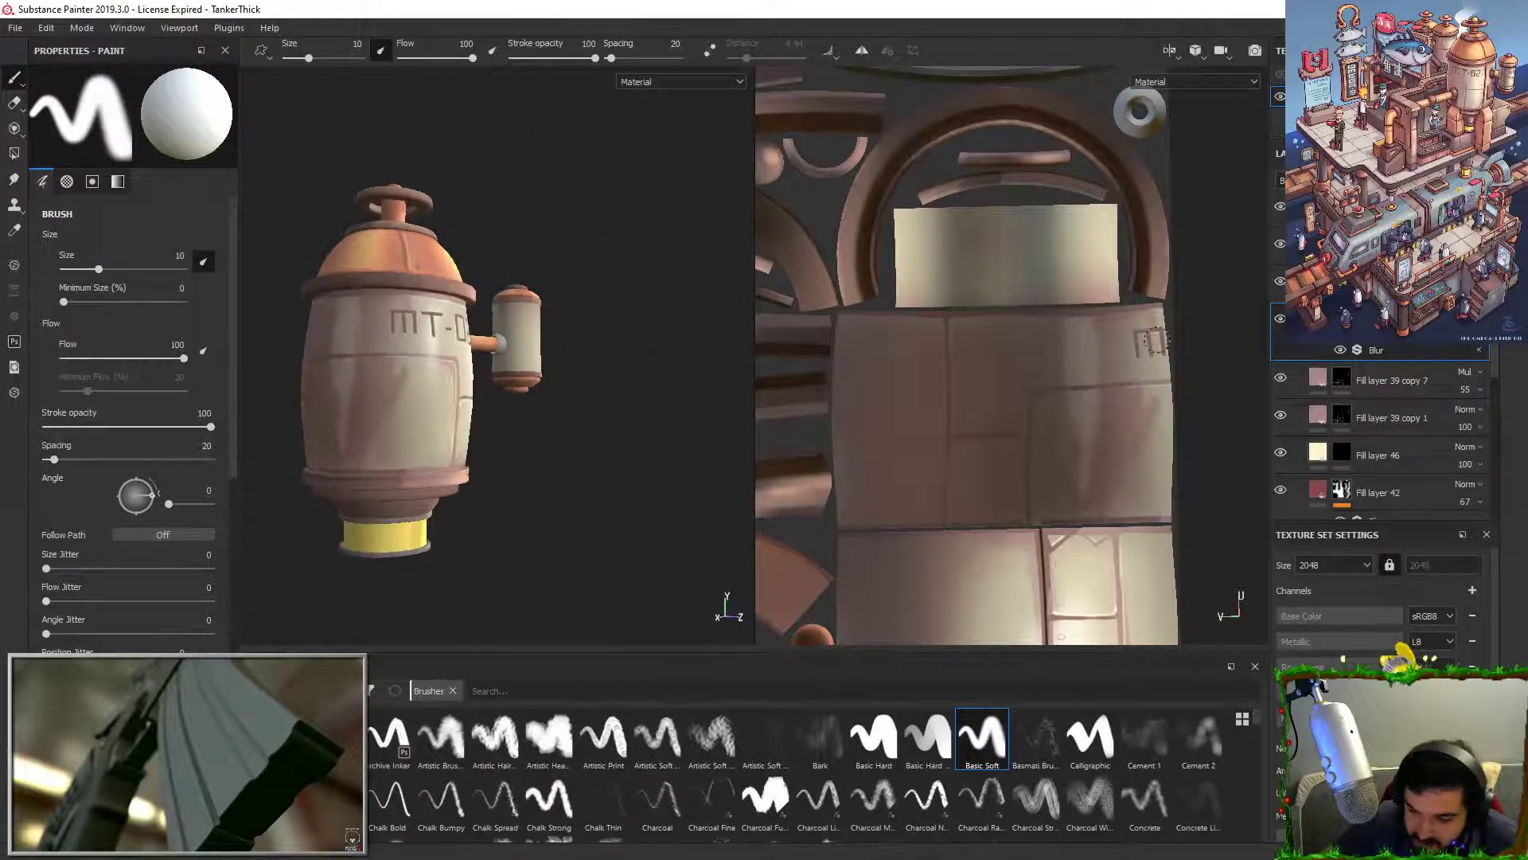
Step: Set Fill layer 47's roughness to 1 and check the tank's shading from several angles
left_click(1318, 318)
left_click_drag(94, 607, 262, 603)
left_click_drag(485, 477, 226, 416, "alt")
left_click_drag(423, 395, 591, 418, "alt")
left_click_drag(488, 427, 556, 355, "alt")
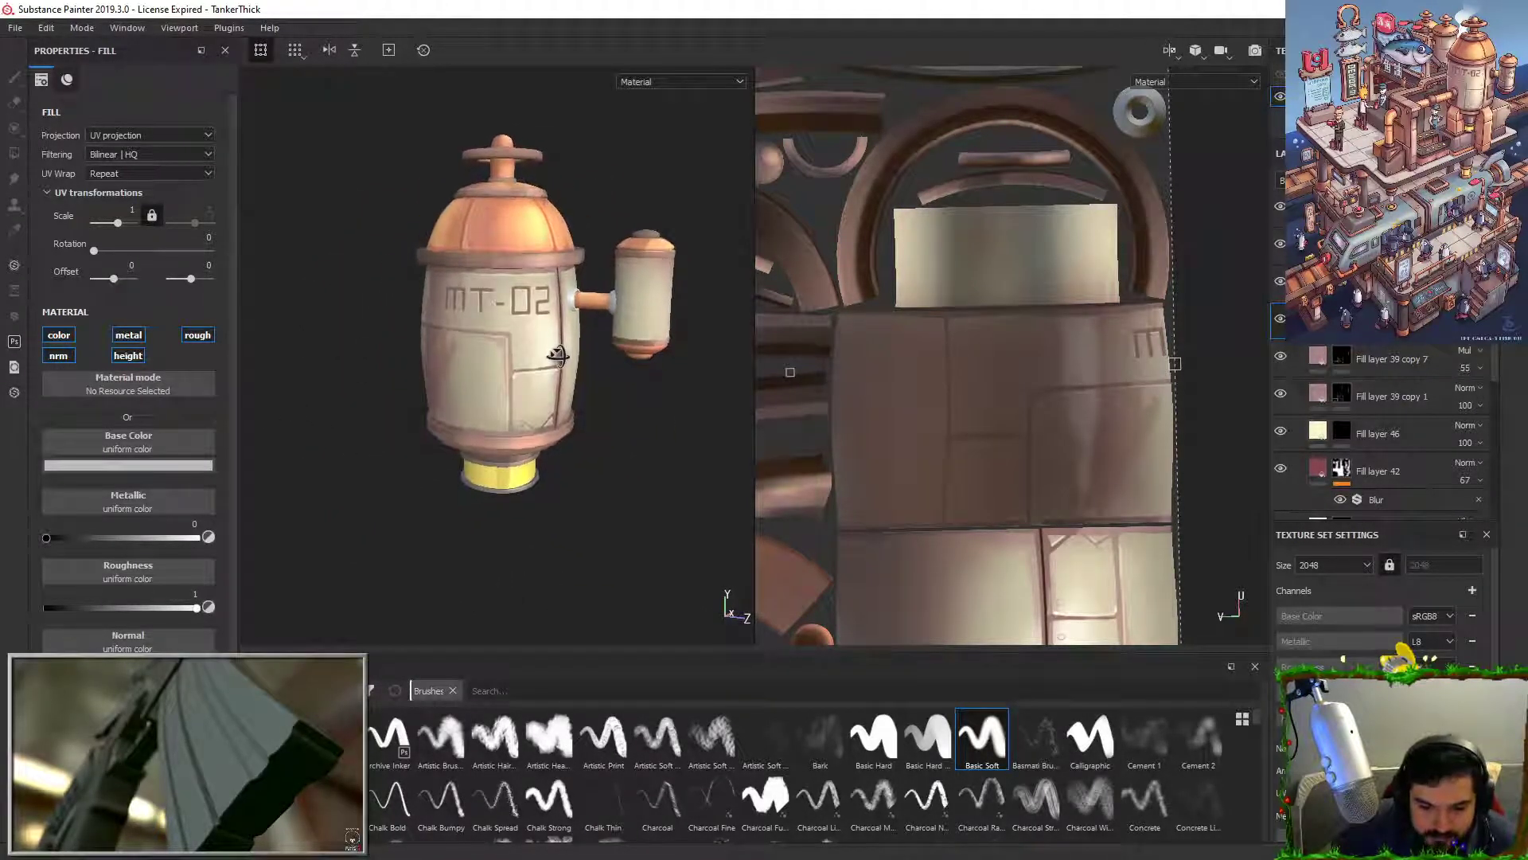
middle_click_drag(555, 376, 539, 419, "alt")
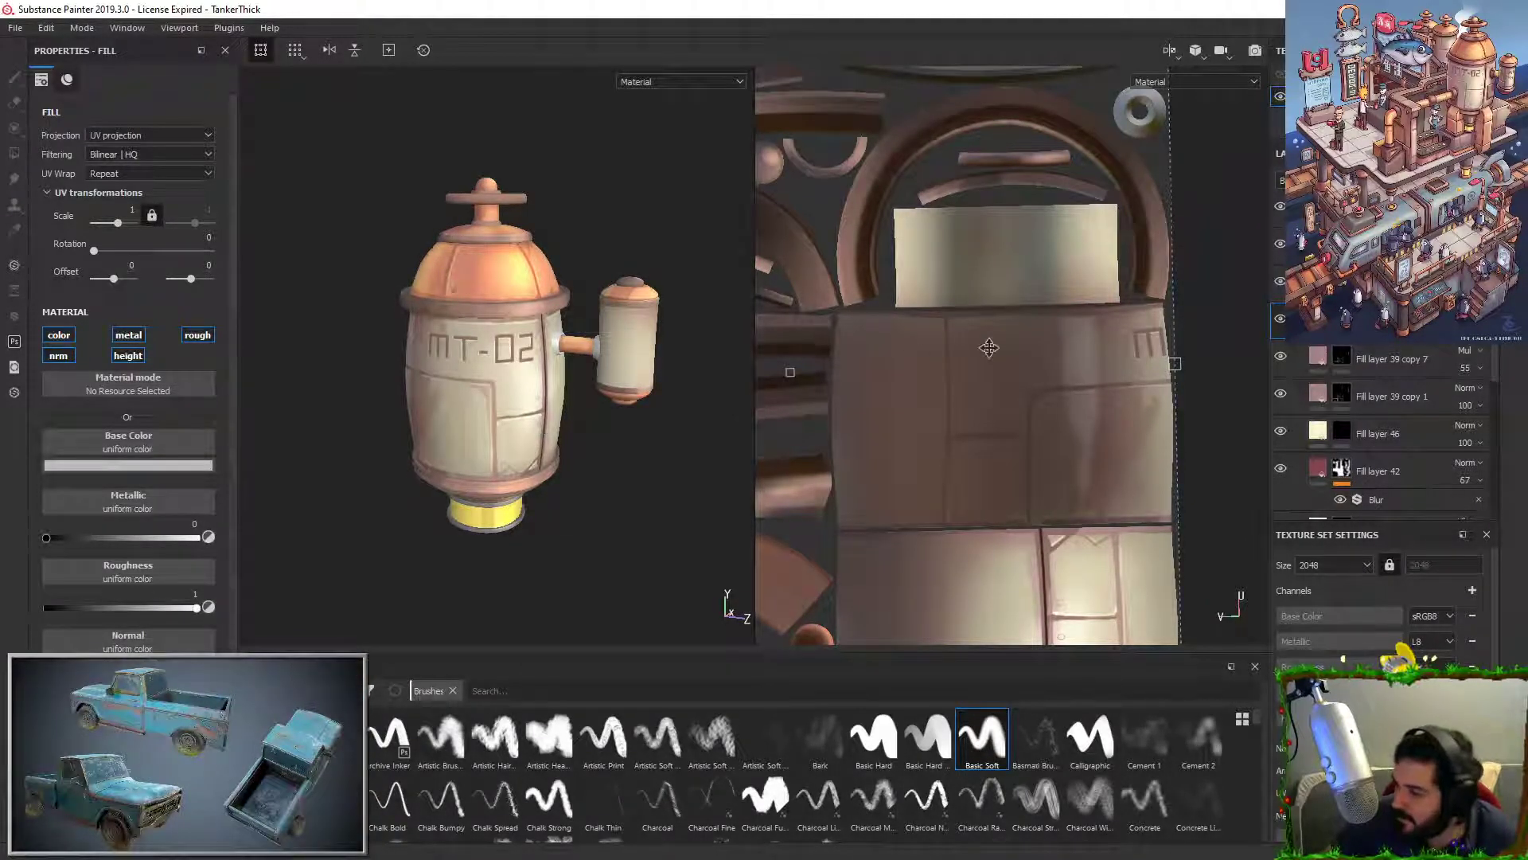
Step: Try a test stroke on Fill layer 39 copy 1's mask below the MT-02 lettering, and undo it
scroll(1373, 402, "down", 3)
right_click_drag(506, 342, 508, 577, "alt")
left_click_drag(541, 537, 484, 491, "alt")
right_click_drag(485, 491, 526, 416, "alt")
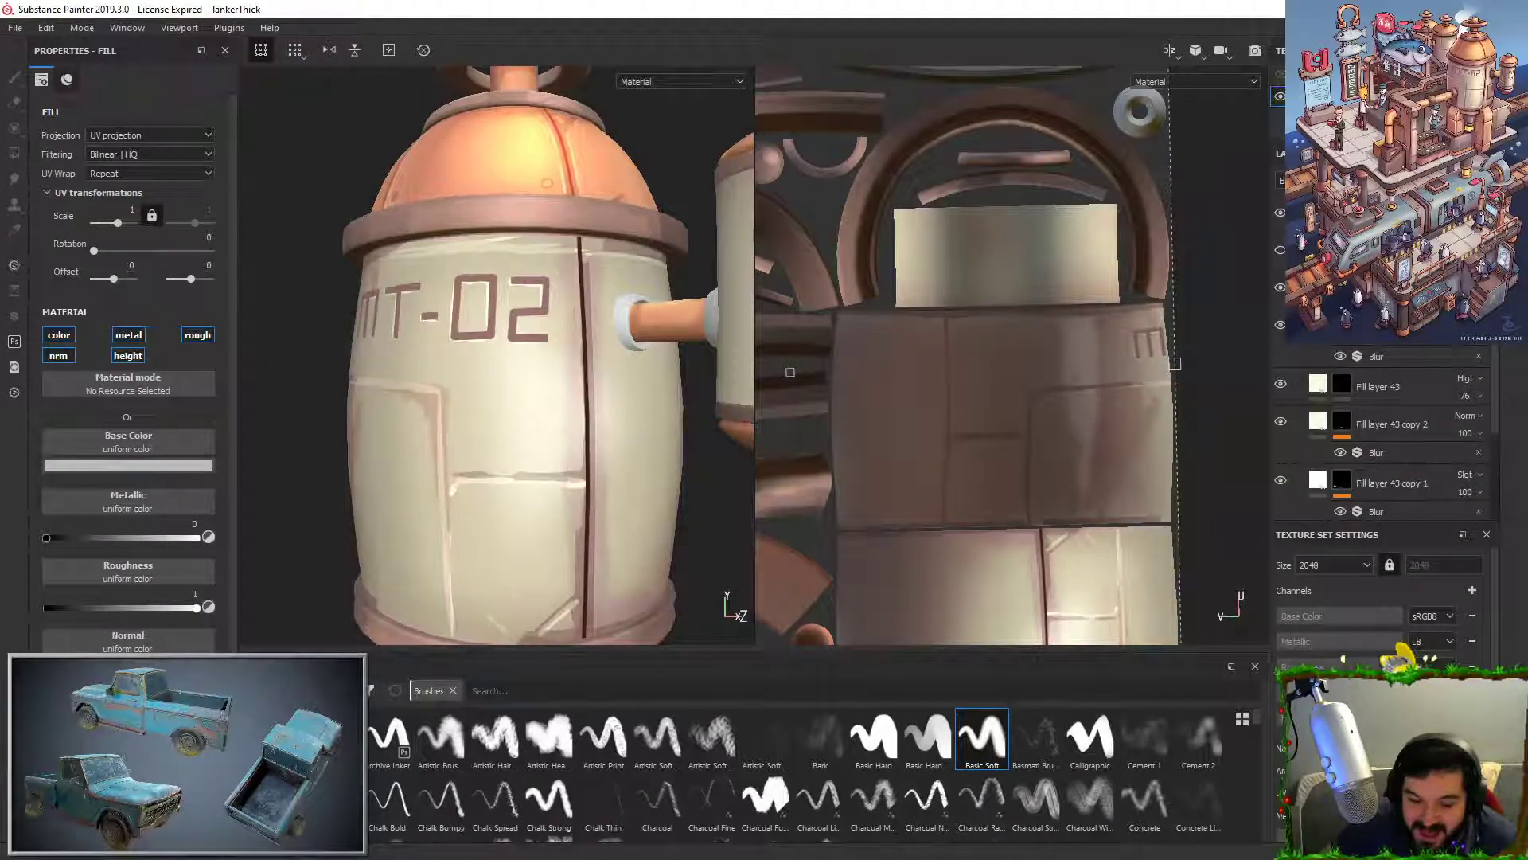
left_click(1341, 250)
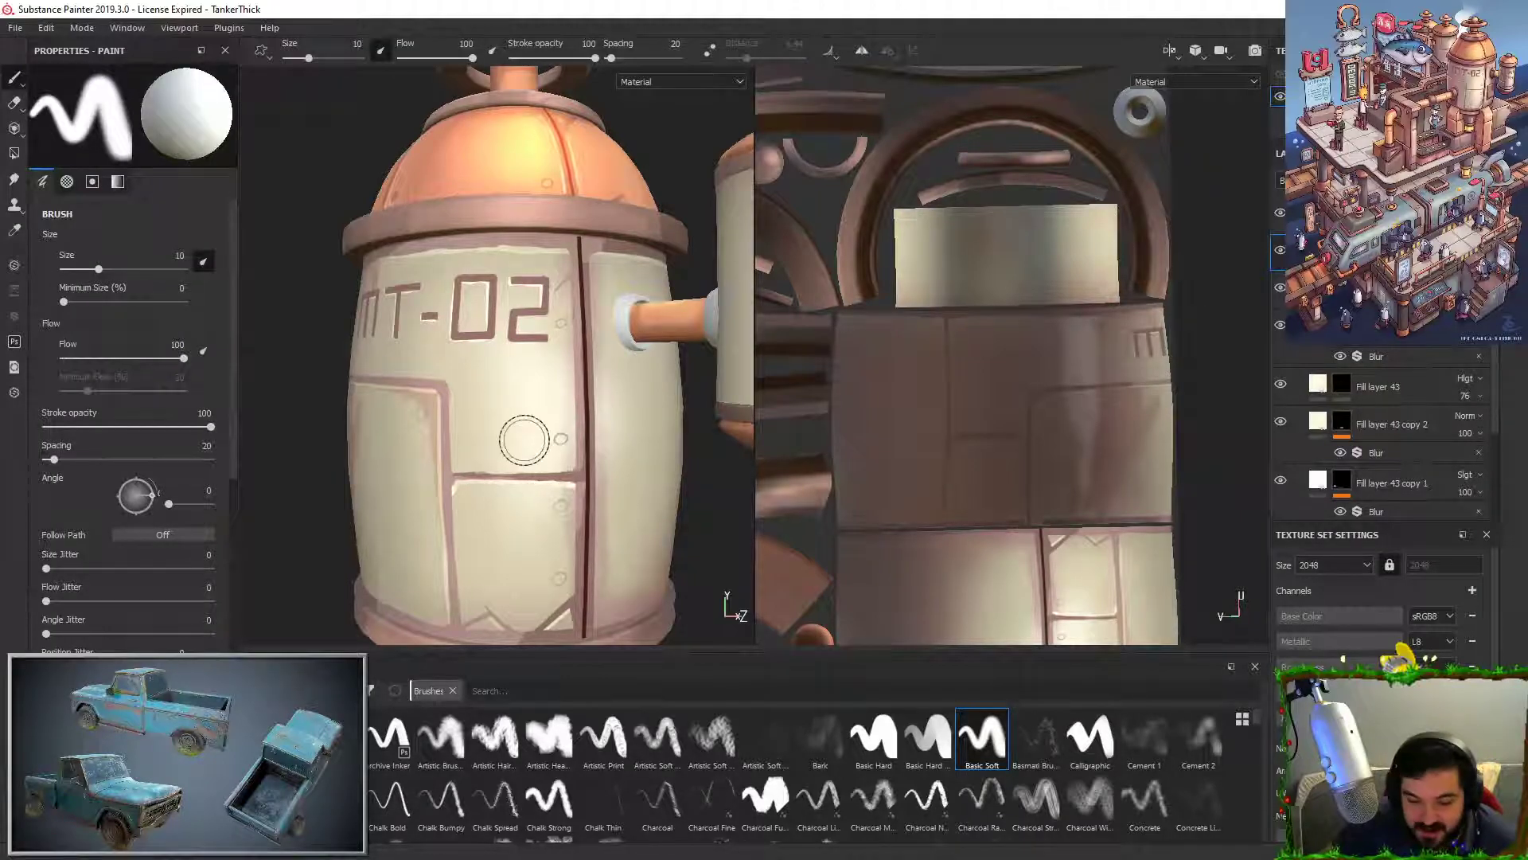
left_click_drag(523, 380, 539, 512)
mouse_move(593, 414)
right_mouse_down("alt")
mouse_move(581, 611)
mouse_move(582, 595)
right_mouse_up("alt")
key("ctrl+z")
middle_click_drag(599, 467, 625, 451, "alt")
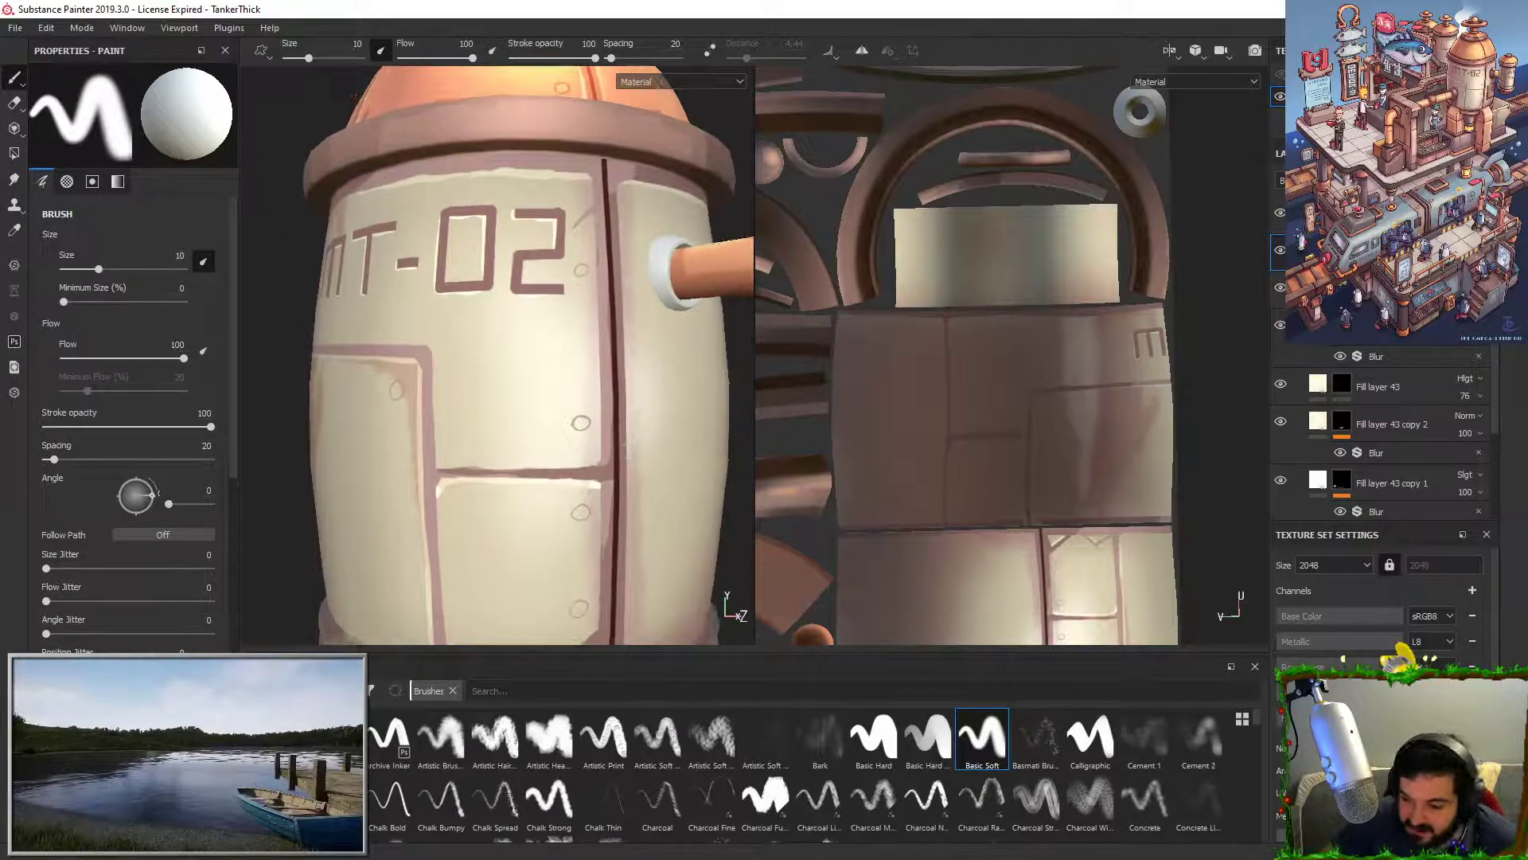
Step: Try test strokes on the masks of Fill layer 46 and Fill layer 43, undoing each one
left_click(1342, 287)
left_click_drag(536, 498, 587, 419)
key("ctrl+z")
left_click(1344, 384)
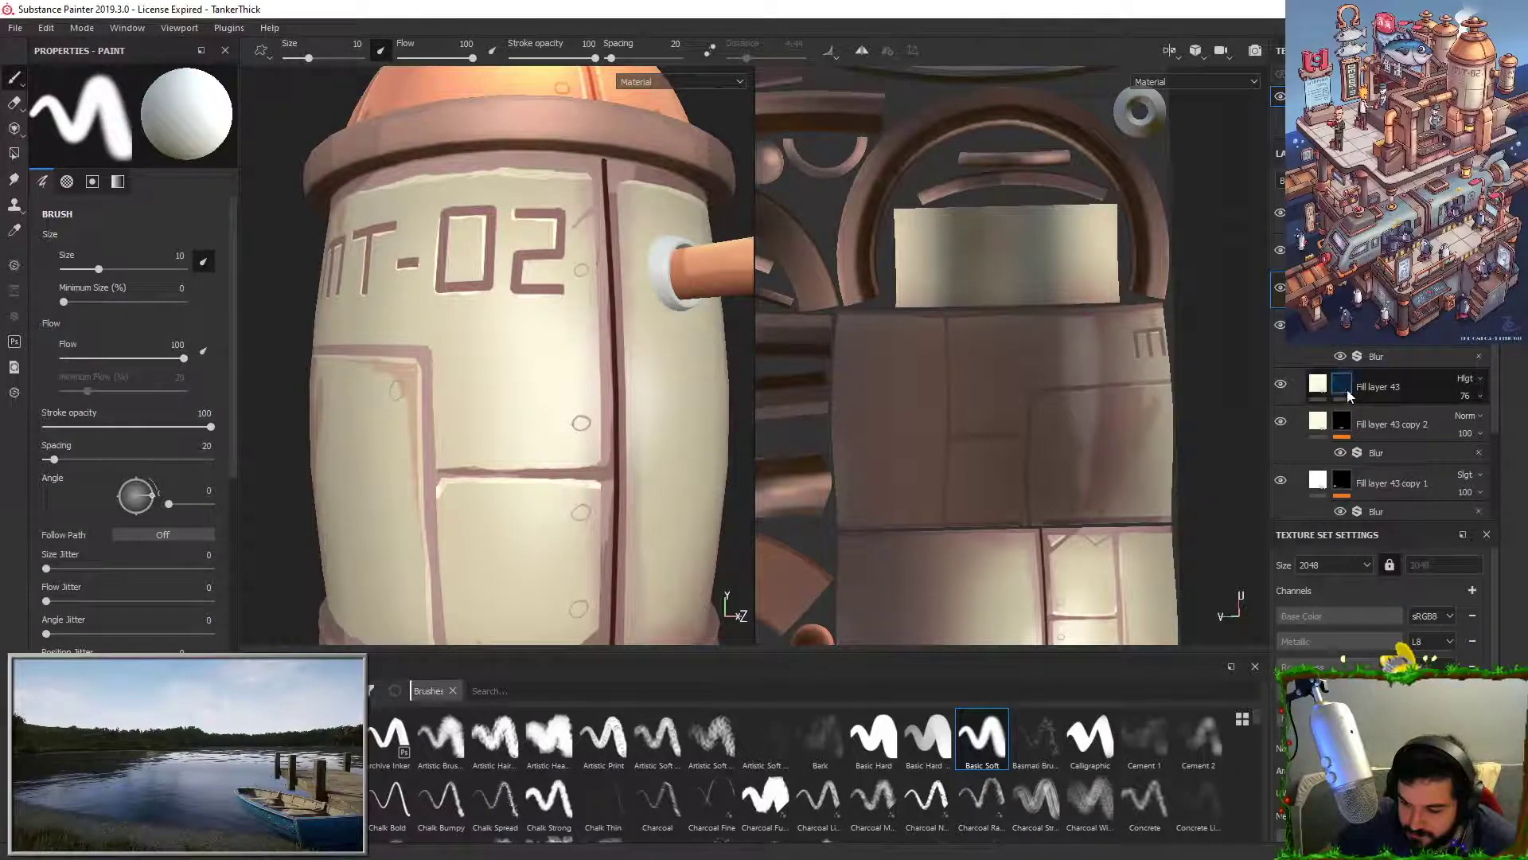
left_click_drag(659, 386, 573, 403)
key("ctrl+z")
Step: Add a fill layer with a black mask directly above Fill layer 42
left_click(1342, 325)
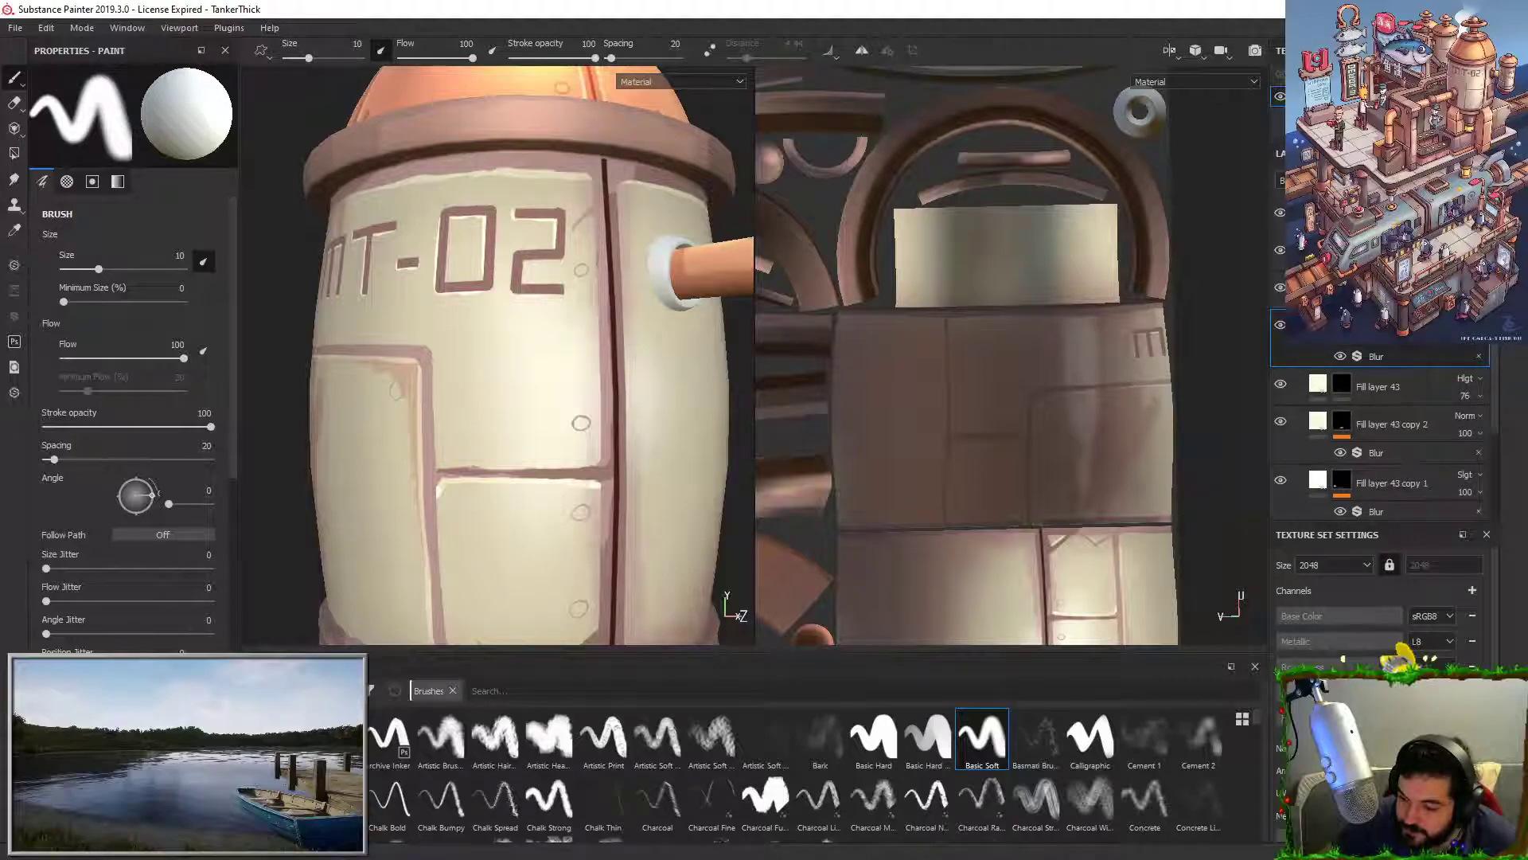
left_click(1423, 181)
right_click(1325, 325)
left_click(1359, 191)
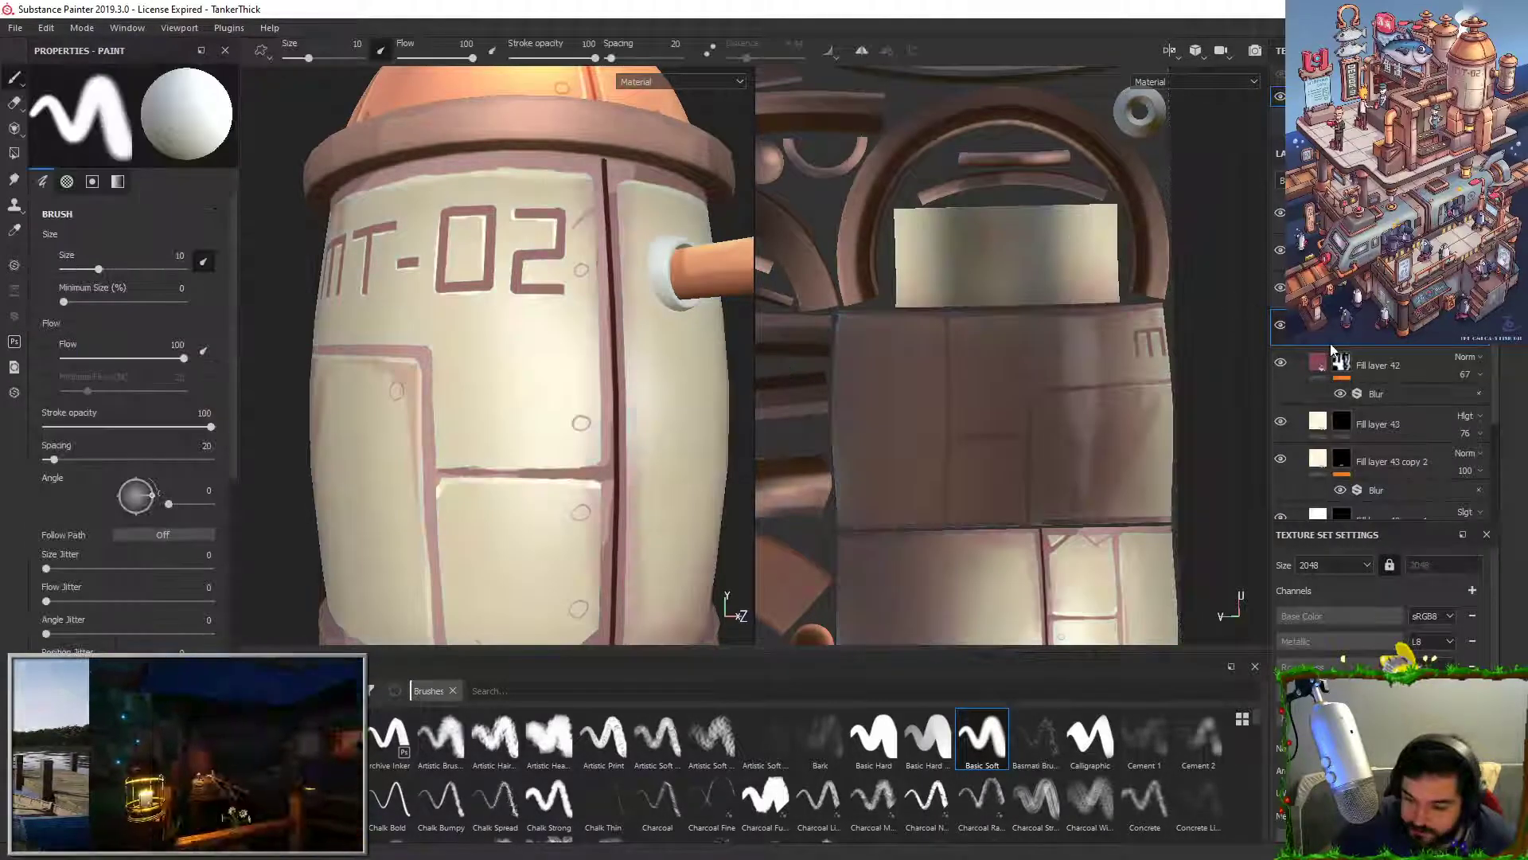
Step: Sample a pale cream from the tank body as the new fill's base color and try painting the side panel's corner rivet
left_click(1319, 325)
left_click(161, 468)
left_click(193, 480)
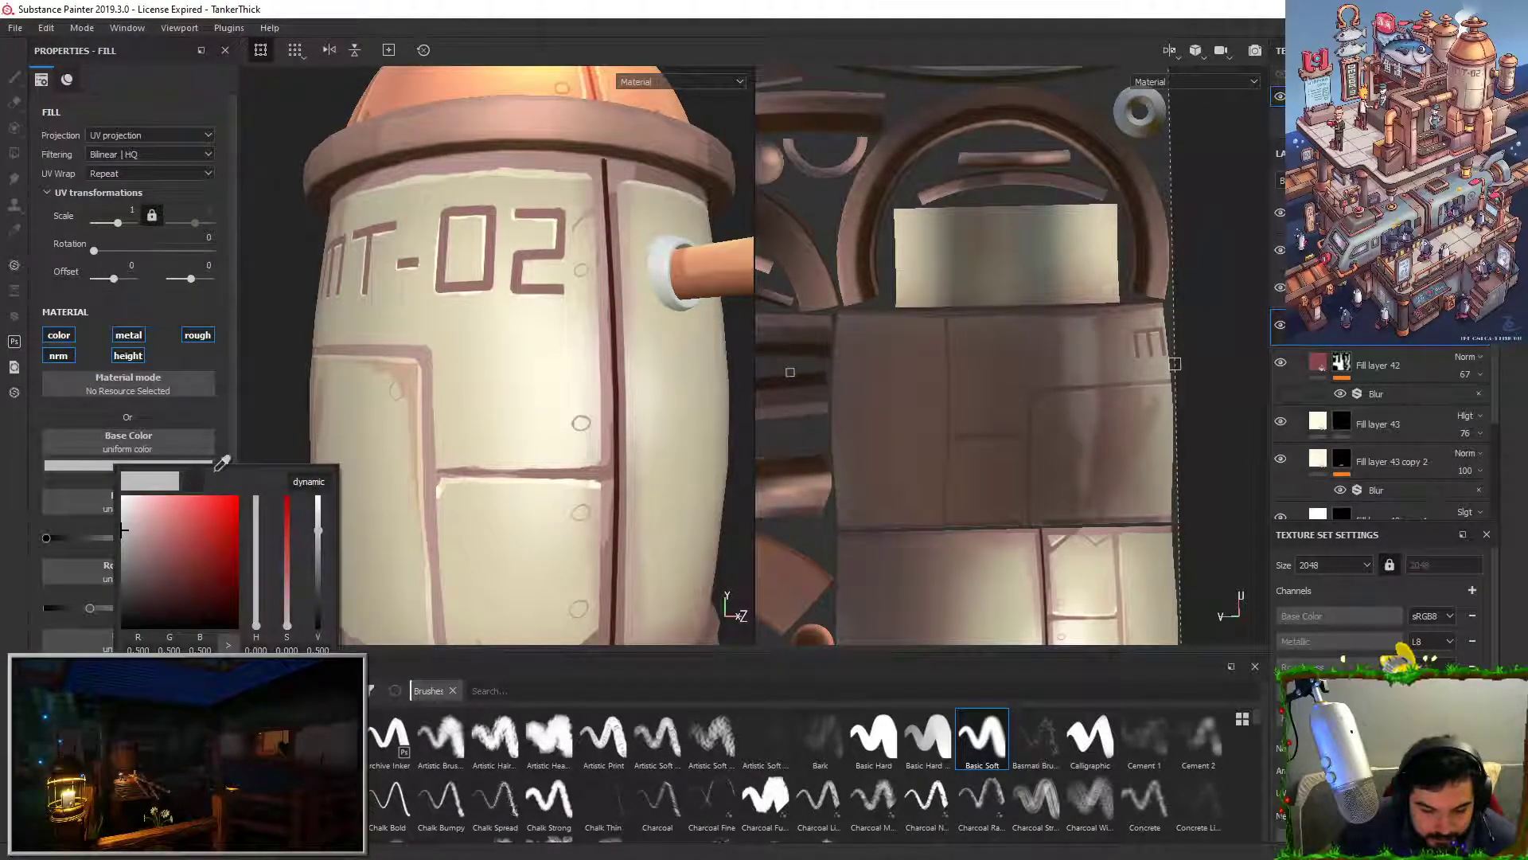
left_click(530, 455)
left_click(1342, 325)
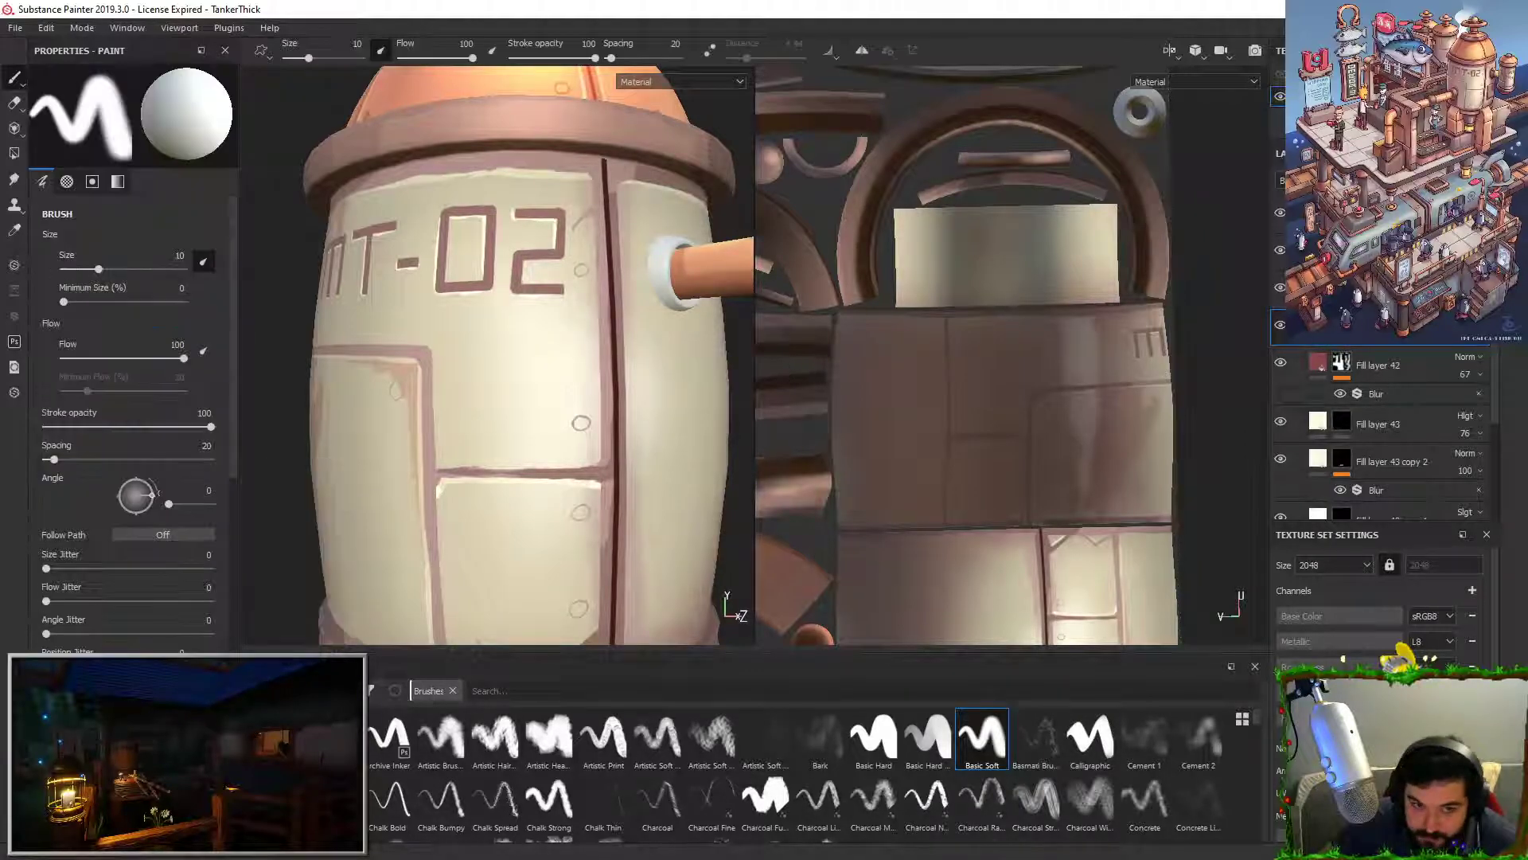
scroll(453, 406, "up", 3)
middle_click_drag(429, 383, 491, 373, "alt")
left_click_drag(451, 392, 452, 422)
key("ctrl+z")
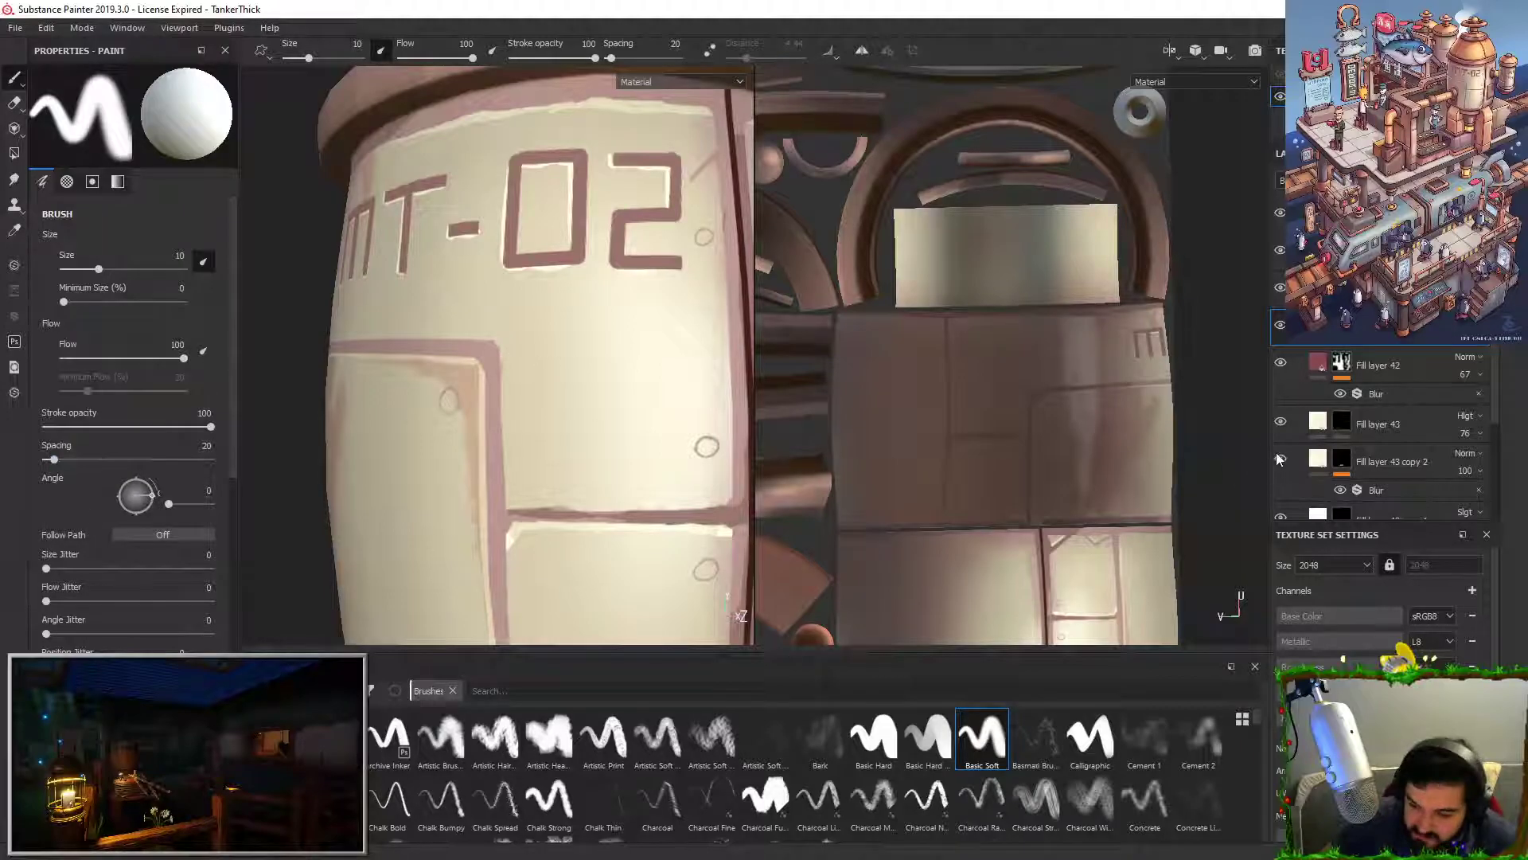
Step: Try a muted pink base color on the new fill layer with a test stroke at the side panel's corner
left_click(1318, 326)
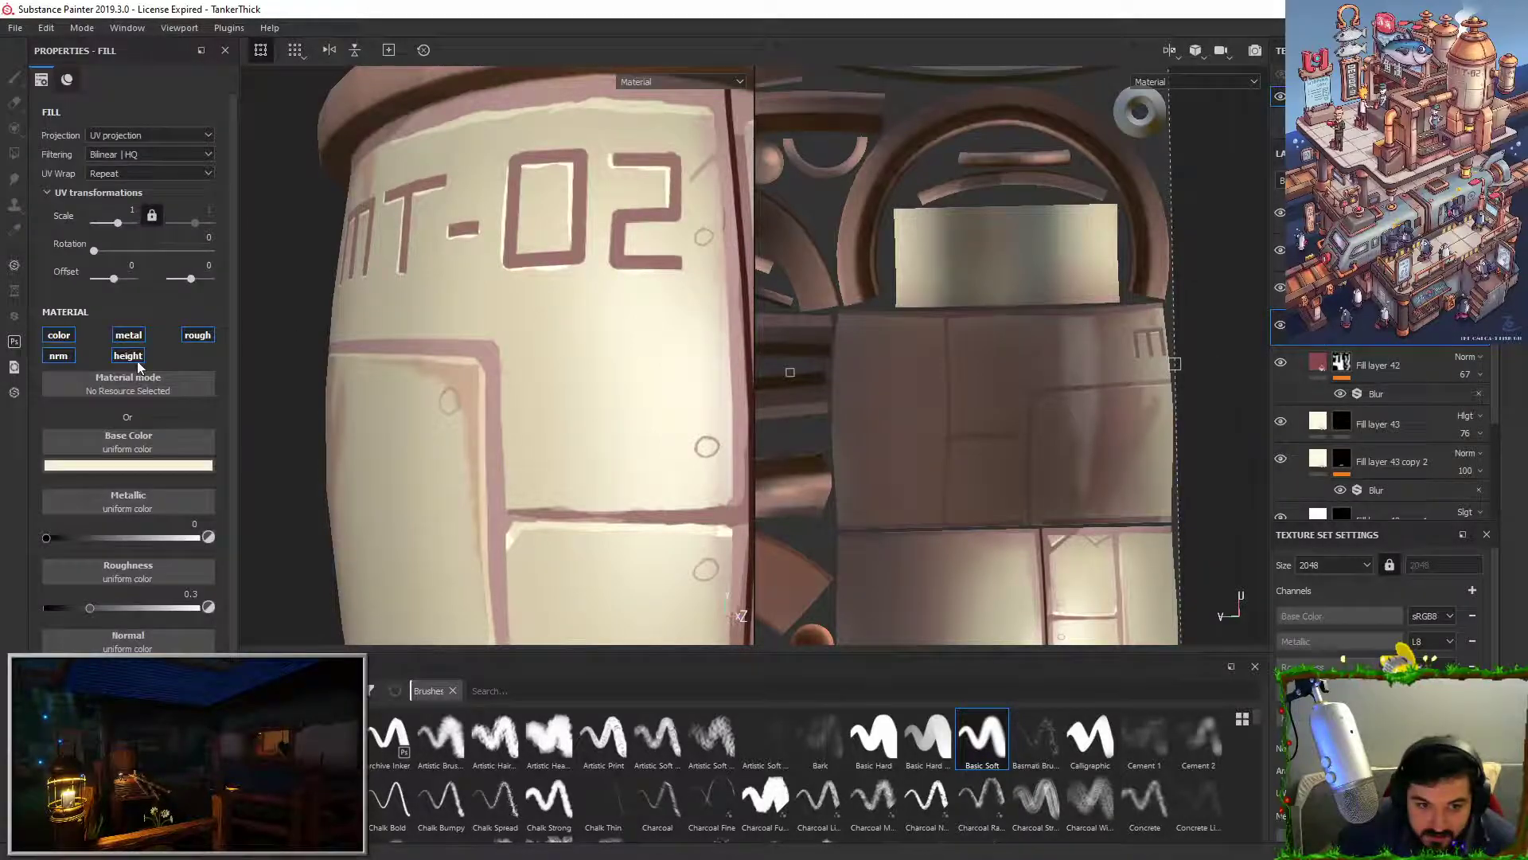
left_click(197, 467)
left_click(276, 485)
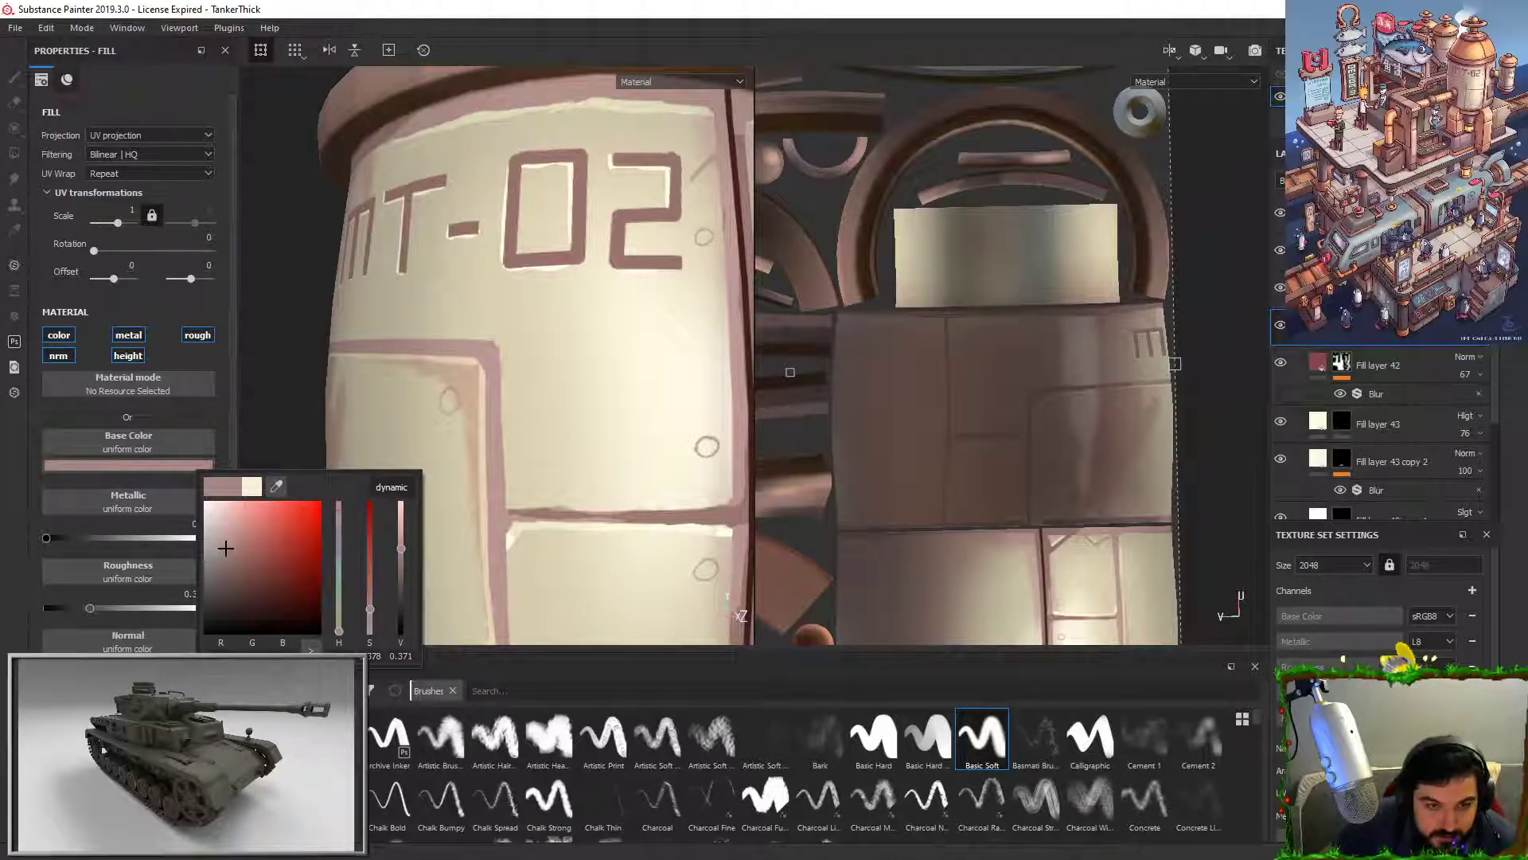
left_click(645, 390)
left_click(1342, 324)
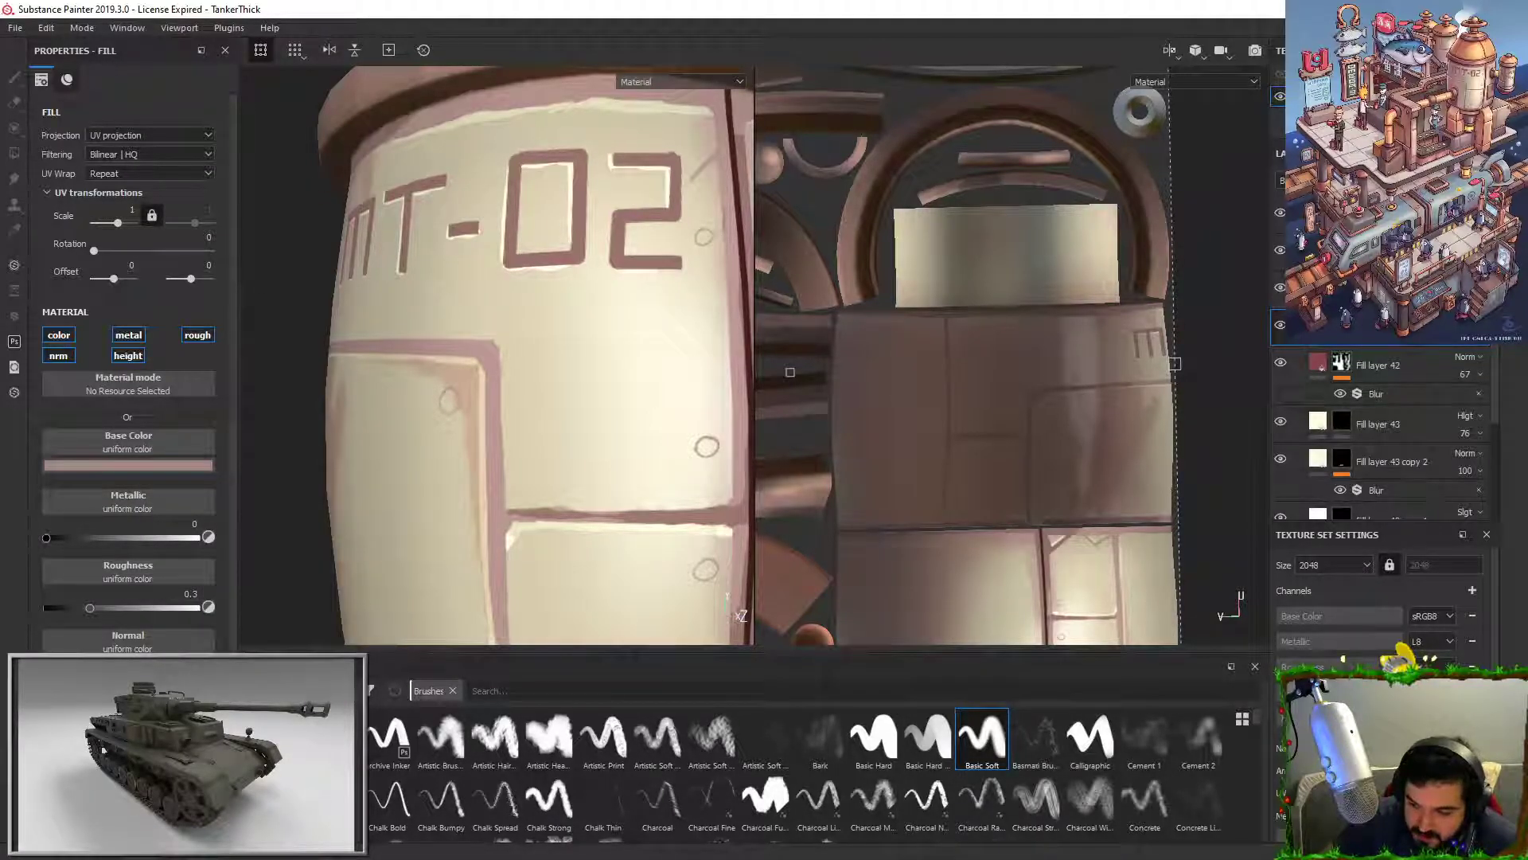
left_click_drag(484, 368, 470, 344)
right_click_drag(471, 345, 569, 350, "alt")
left_click_drag(477, 330, 519, 331, "alt")
key("ctrl+z")
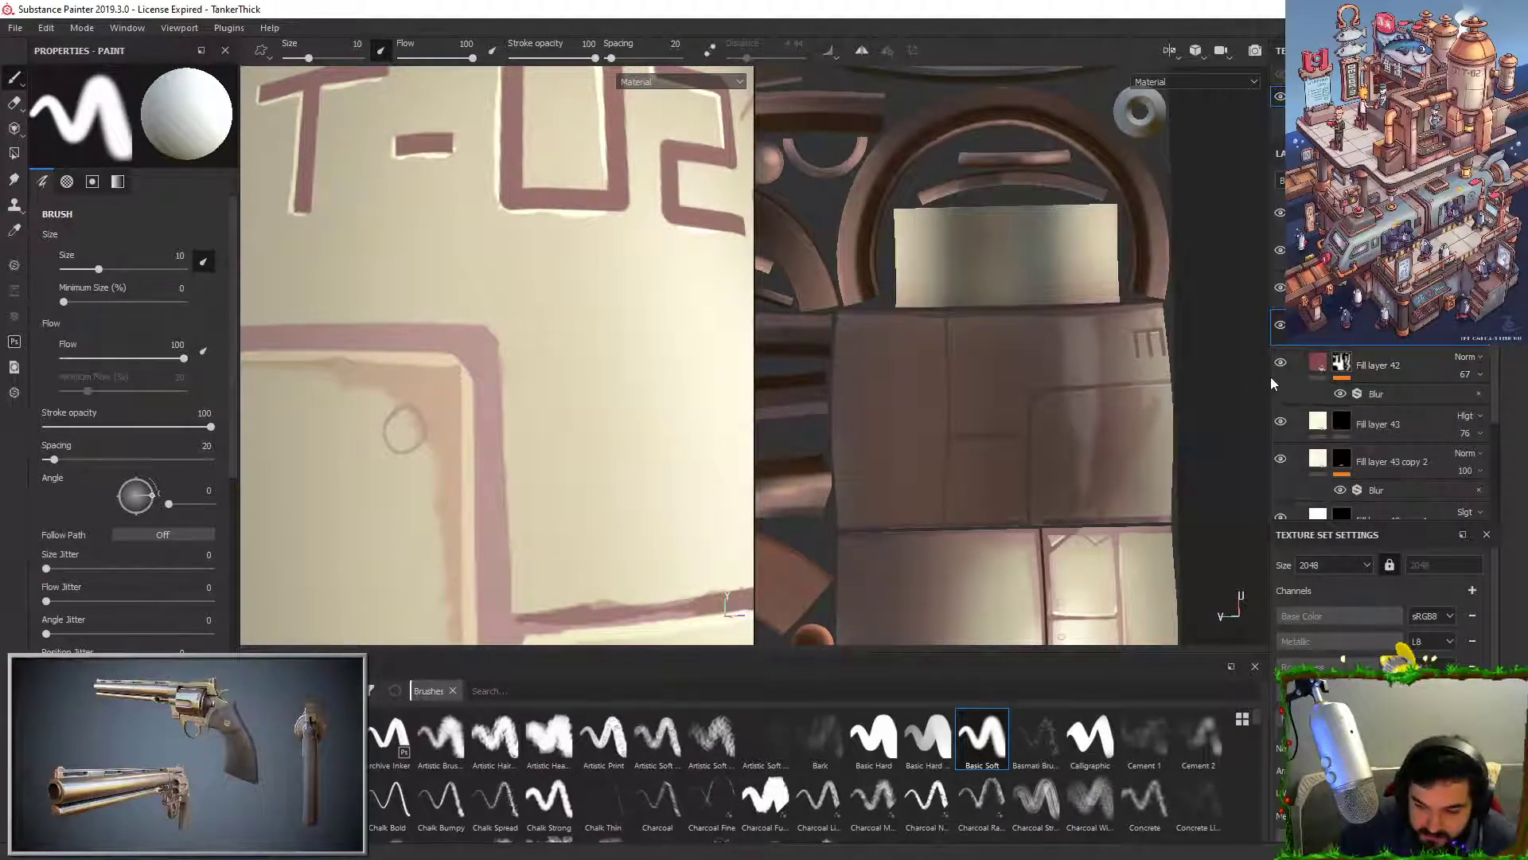
middle_click_drag(470, 517, 509, 419, "alt")
right_click_drag(508, 420, 492, 422, "alt")
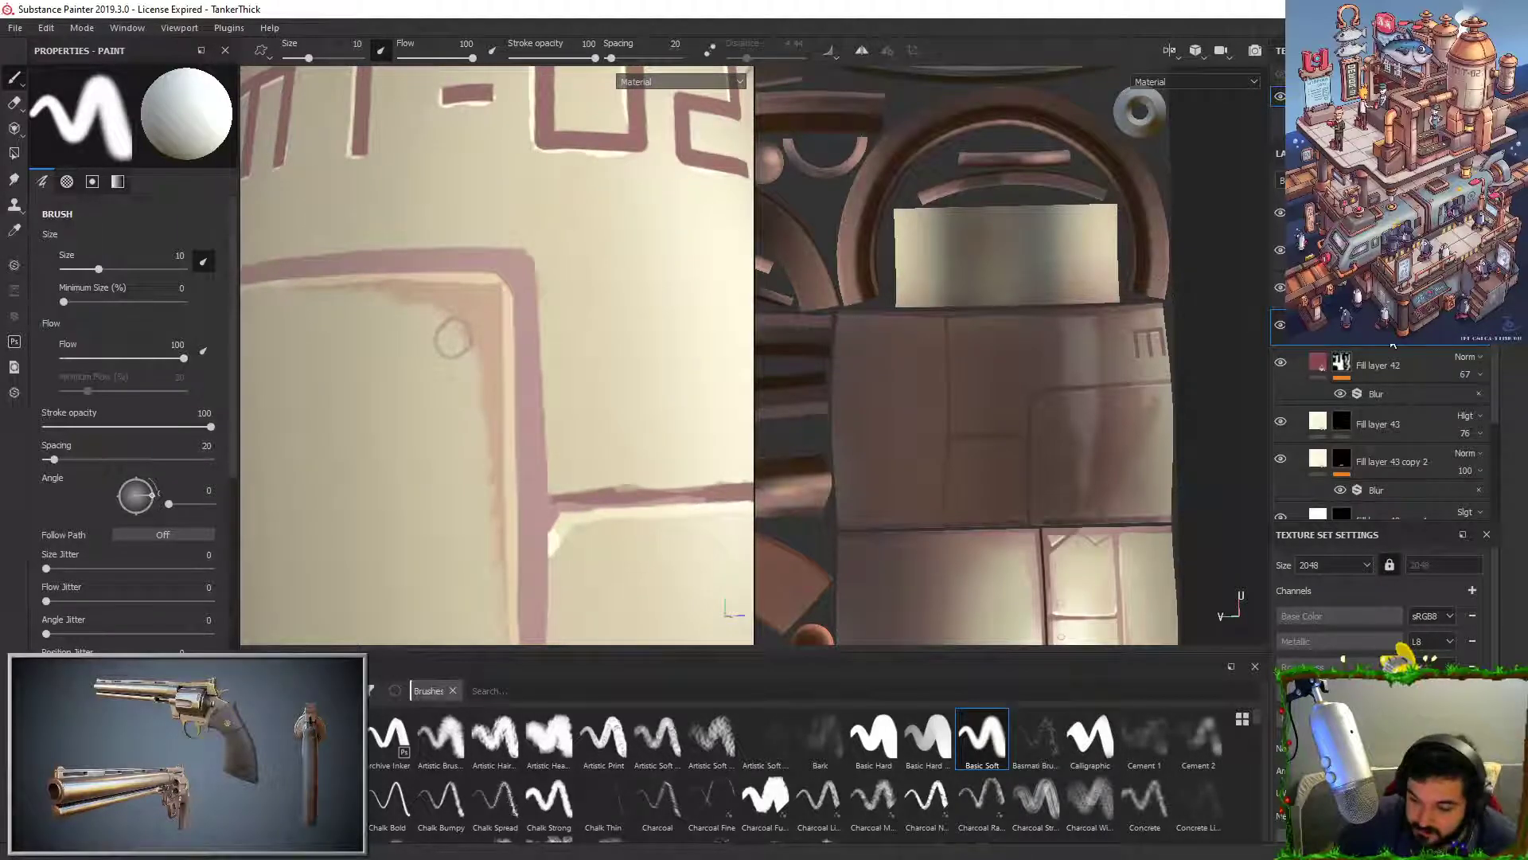
Step: Resample the new fill's base color as a greyish beige and test it on the side panel's corner rivet
key("4")
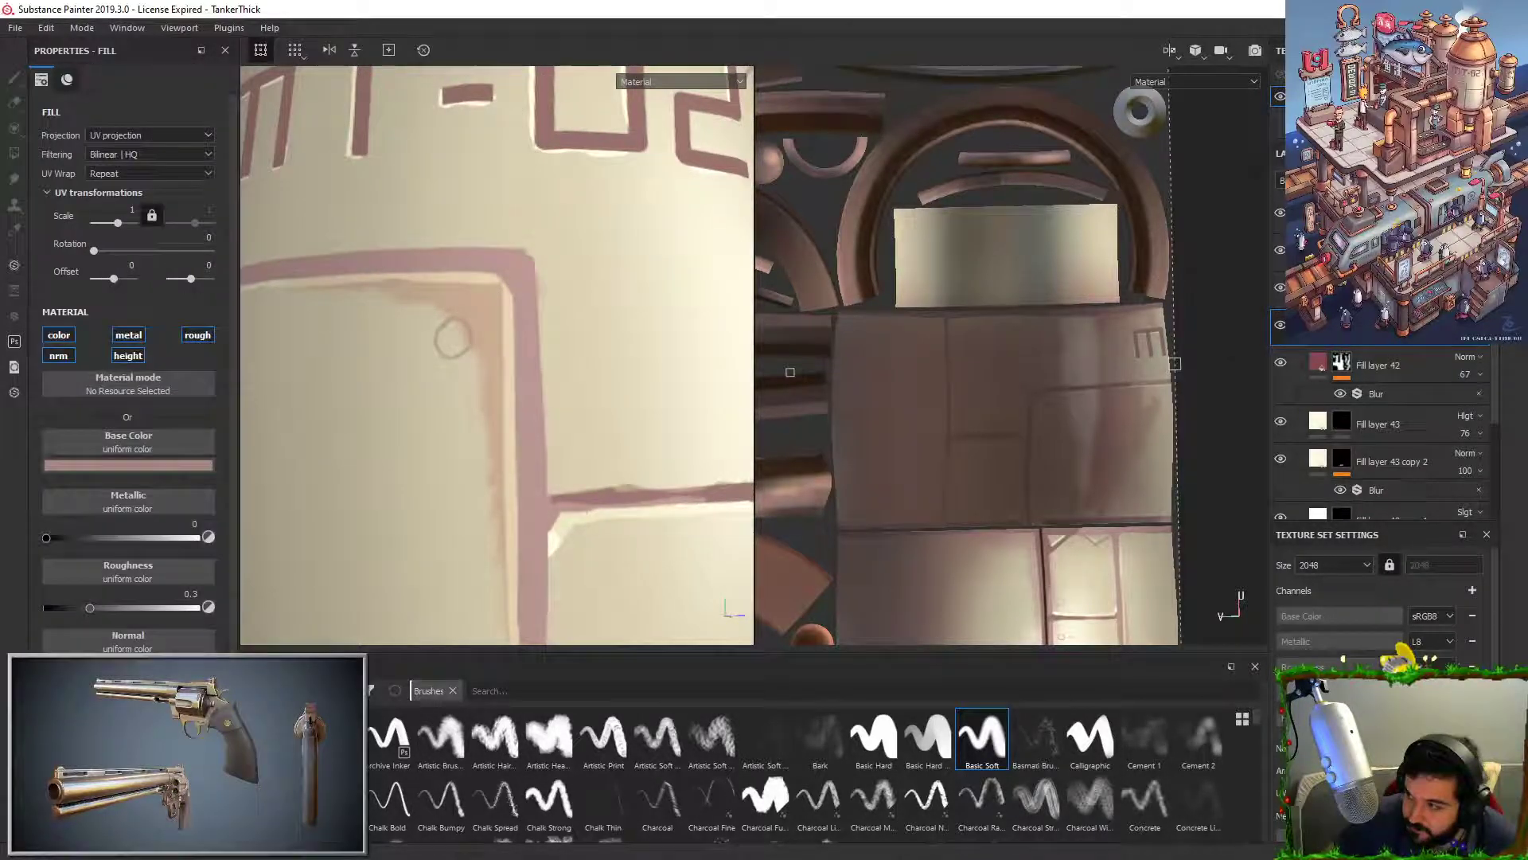
left_click(212, 466)
left_click_drag(293, 479, 290, 340)
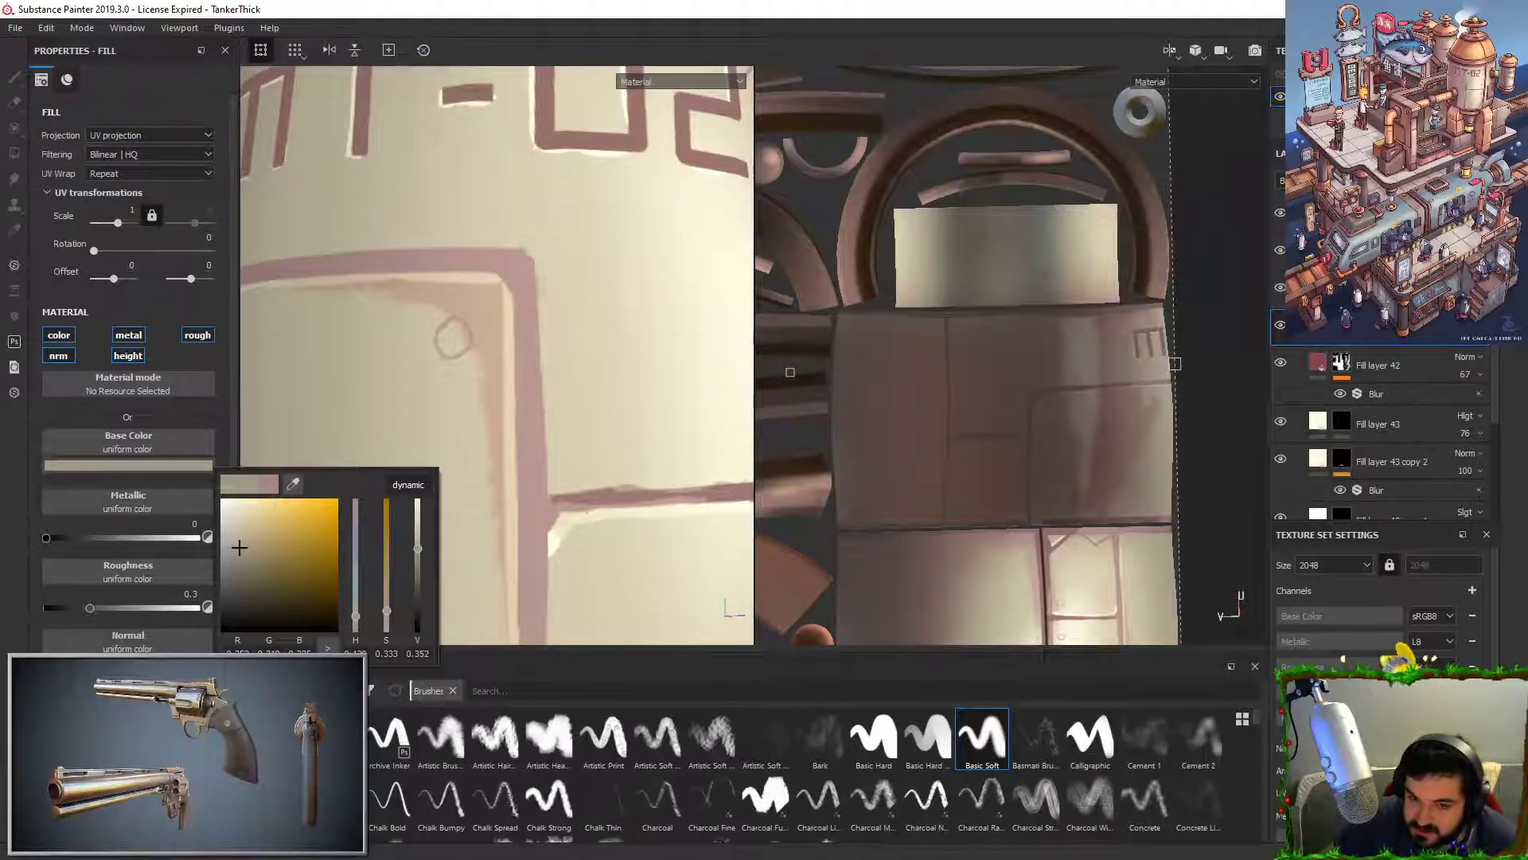
key("1")
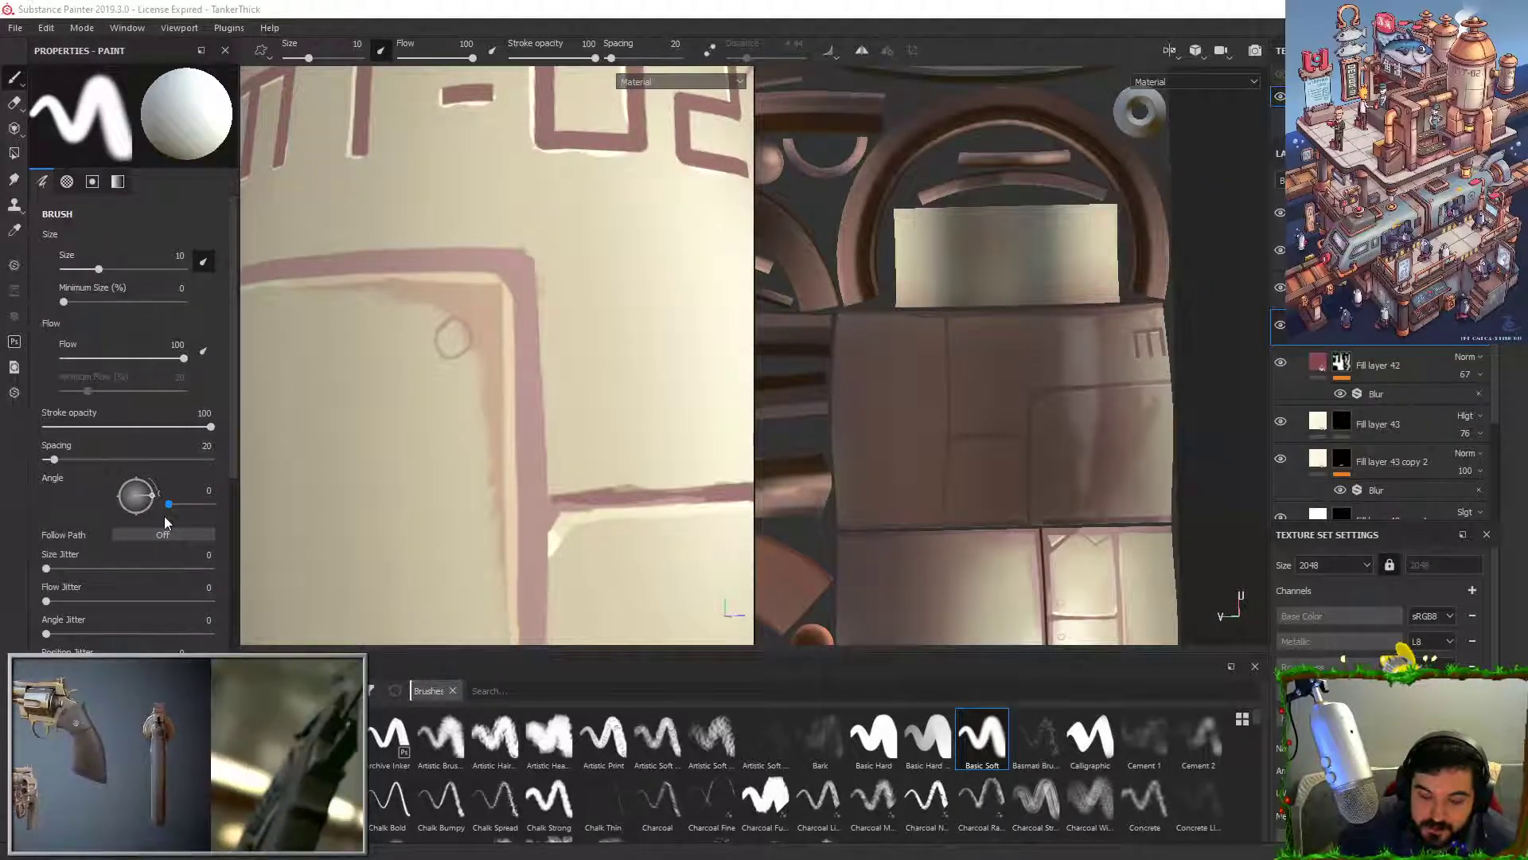
left_click_drag(442, 334, 441, 351)
key("ctrl+z")
scroll(501, 290, "up", 1)
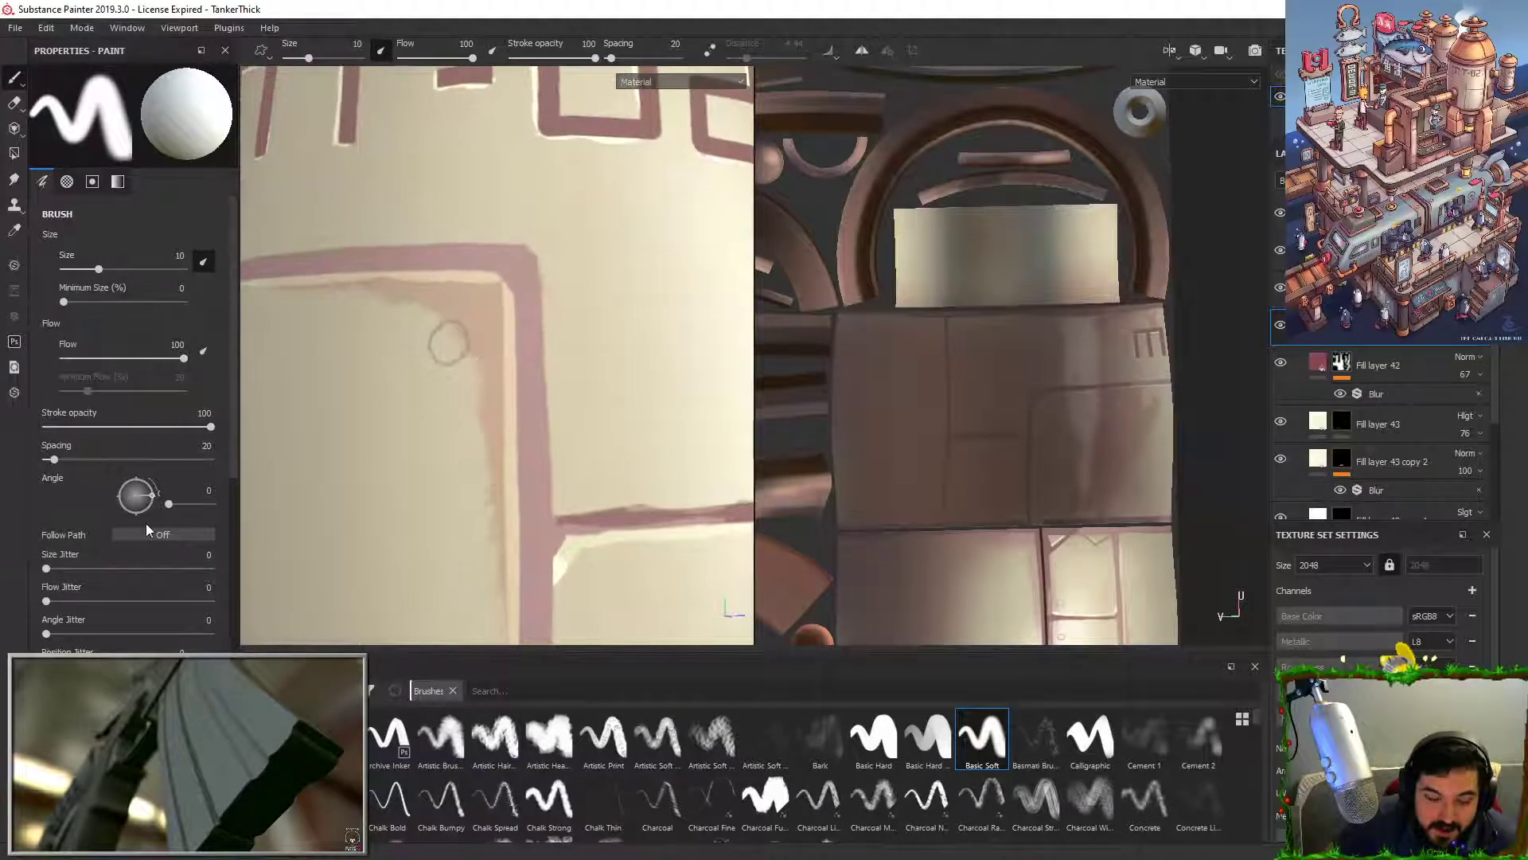
Step: Brighten the fill's base color to a value of 0.608, then fill in the side panel's corner rivet and clean its edge
left_click(1318, 324)
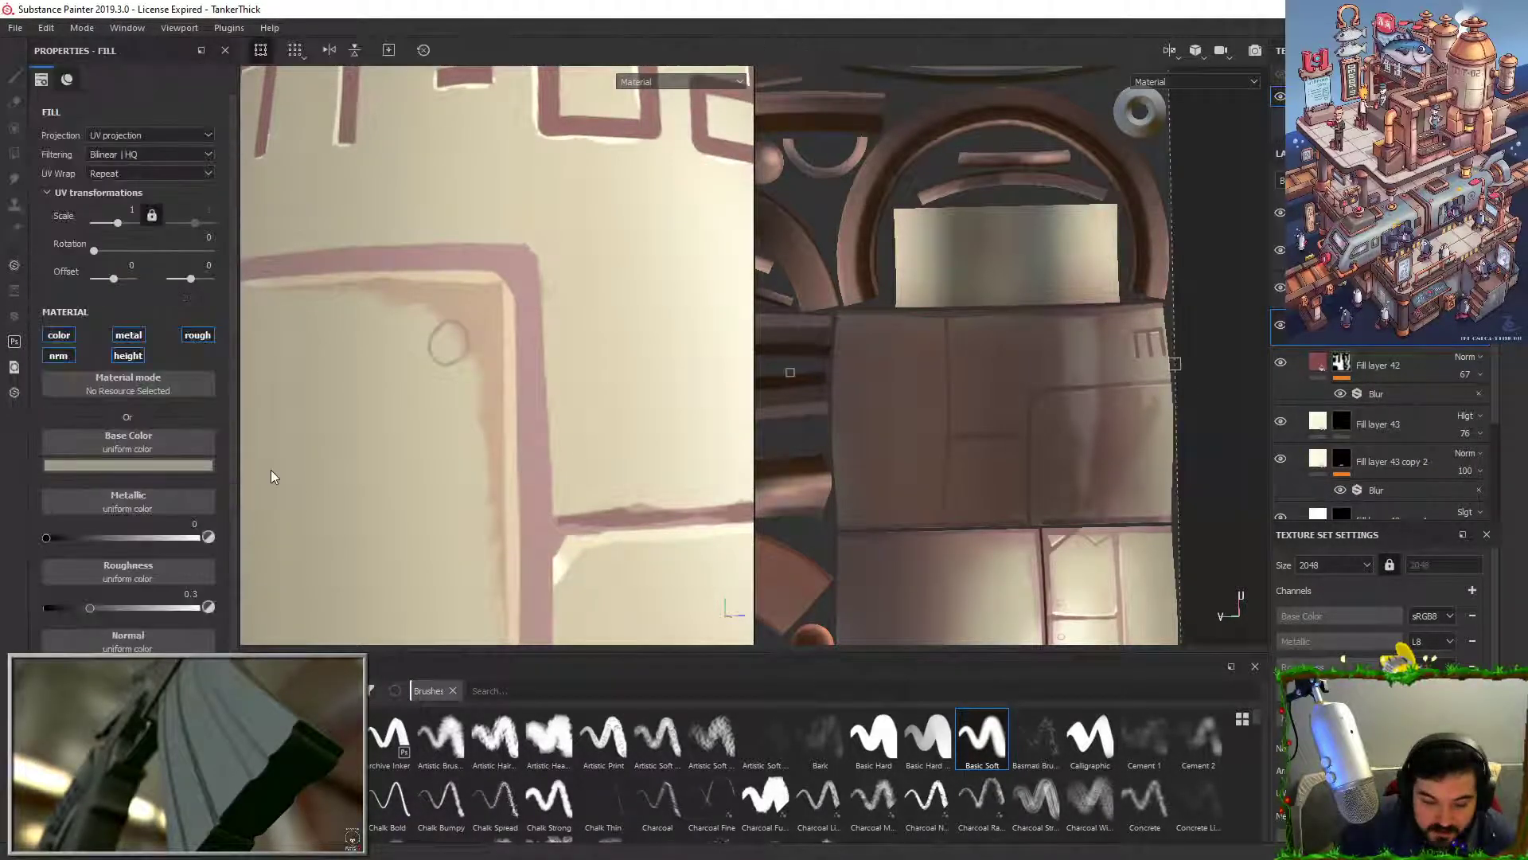
left_click(198, 467)
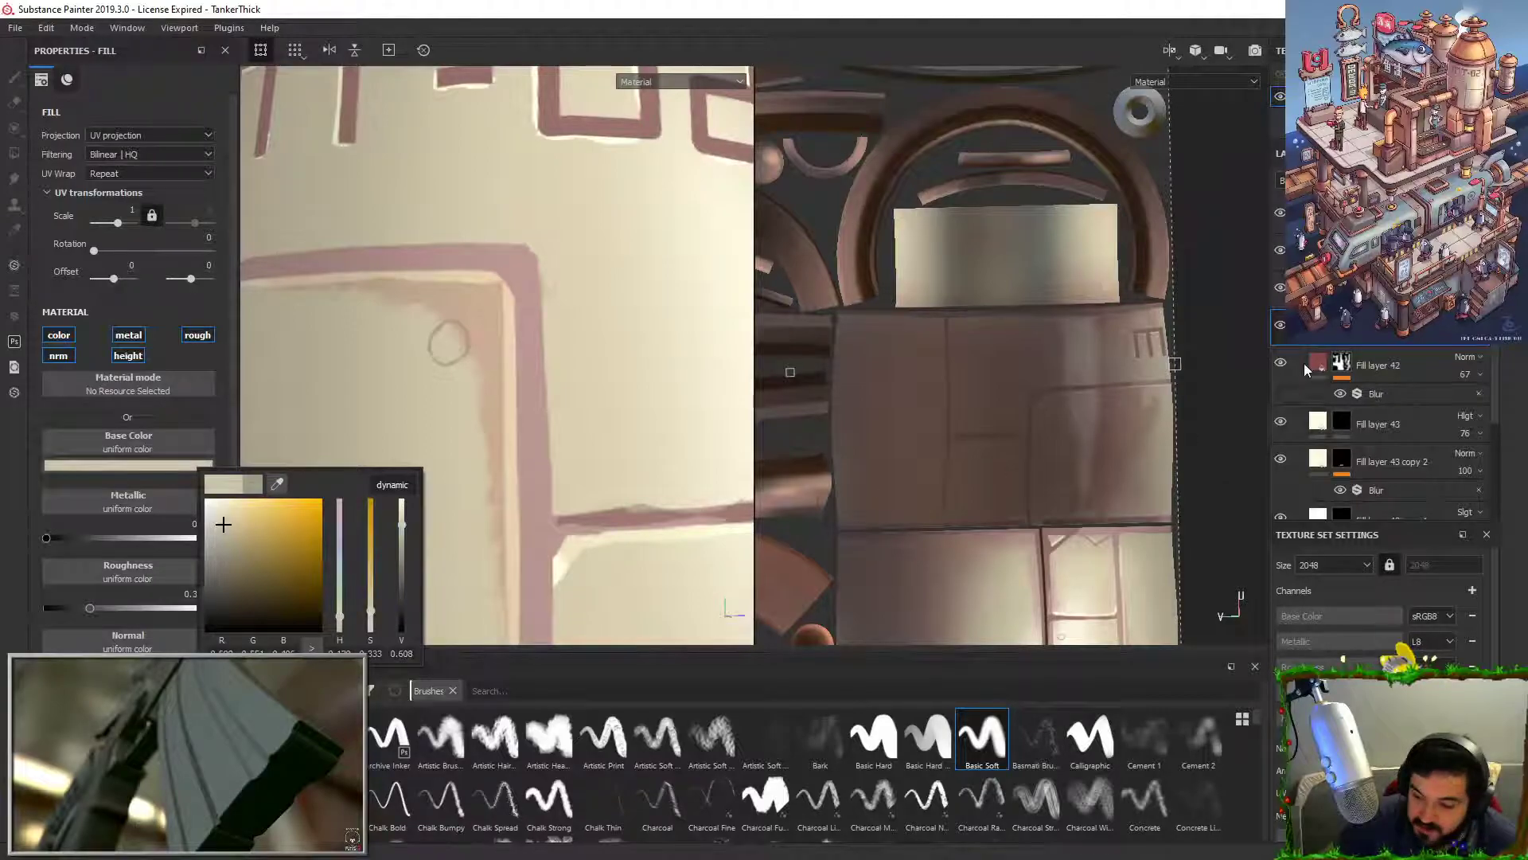
left_click(1342, 324)
mouse_move(460, 291)
right_mouse_down("alt")
mouse_move(482, 391)
mouse_move(563, 369)
mouse_move(549, 385)
right_mouse_up("alt")
middle_click_drag(549, 385, 658, 342, "alt")
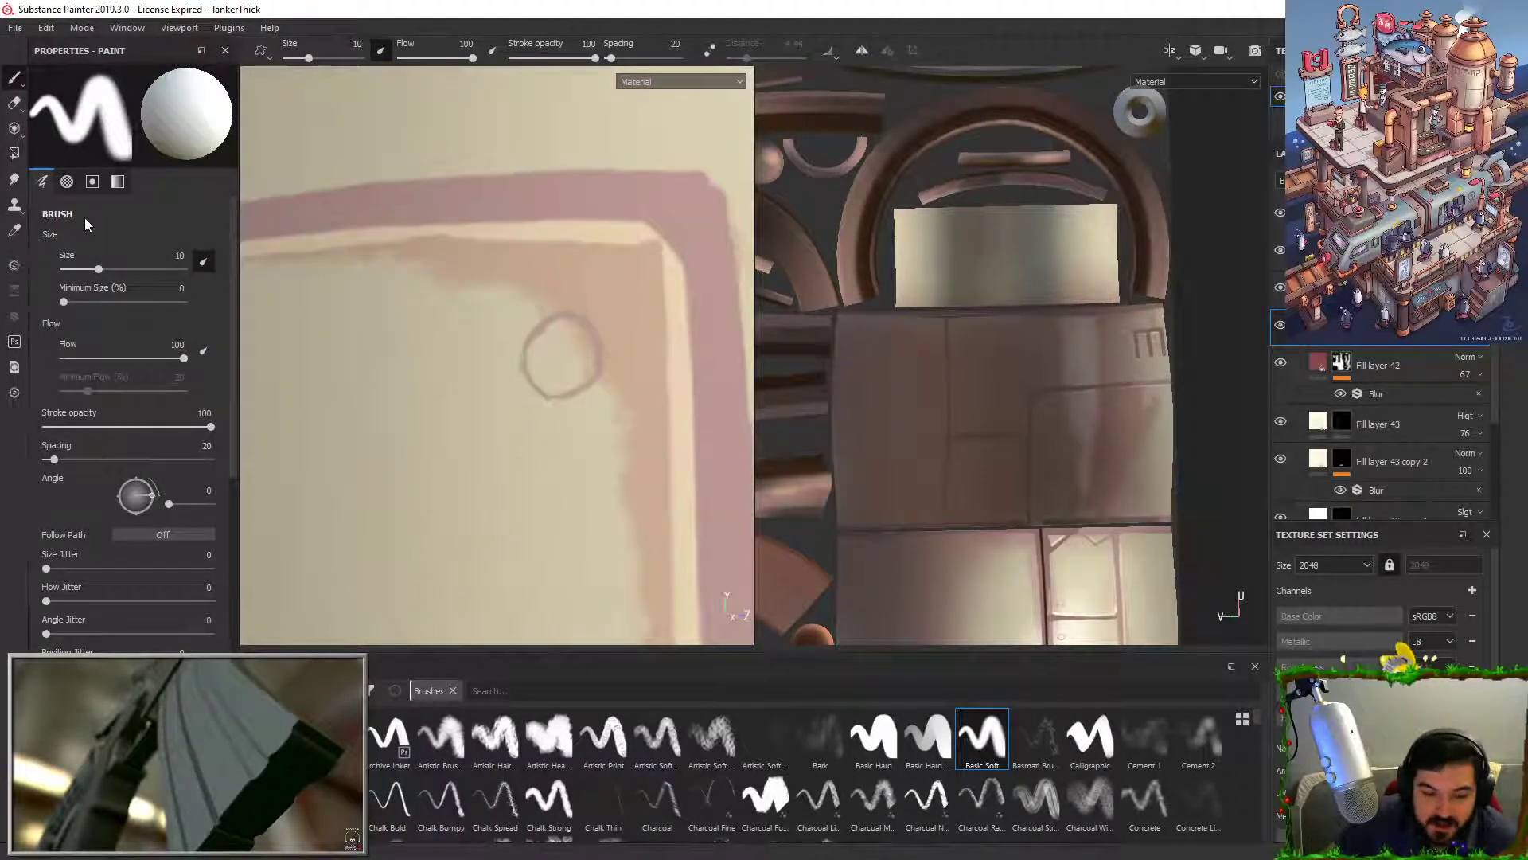
left_click_drag(562, 342, 567, 366)
right_click_drag(558, 334, 582, 475, "alt")
key("x")
mouse_move(585, 325)
left_mouse_down()
mouse_move(553, 362)
mouse_move(591, 378)
left_mouse_up()
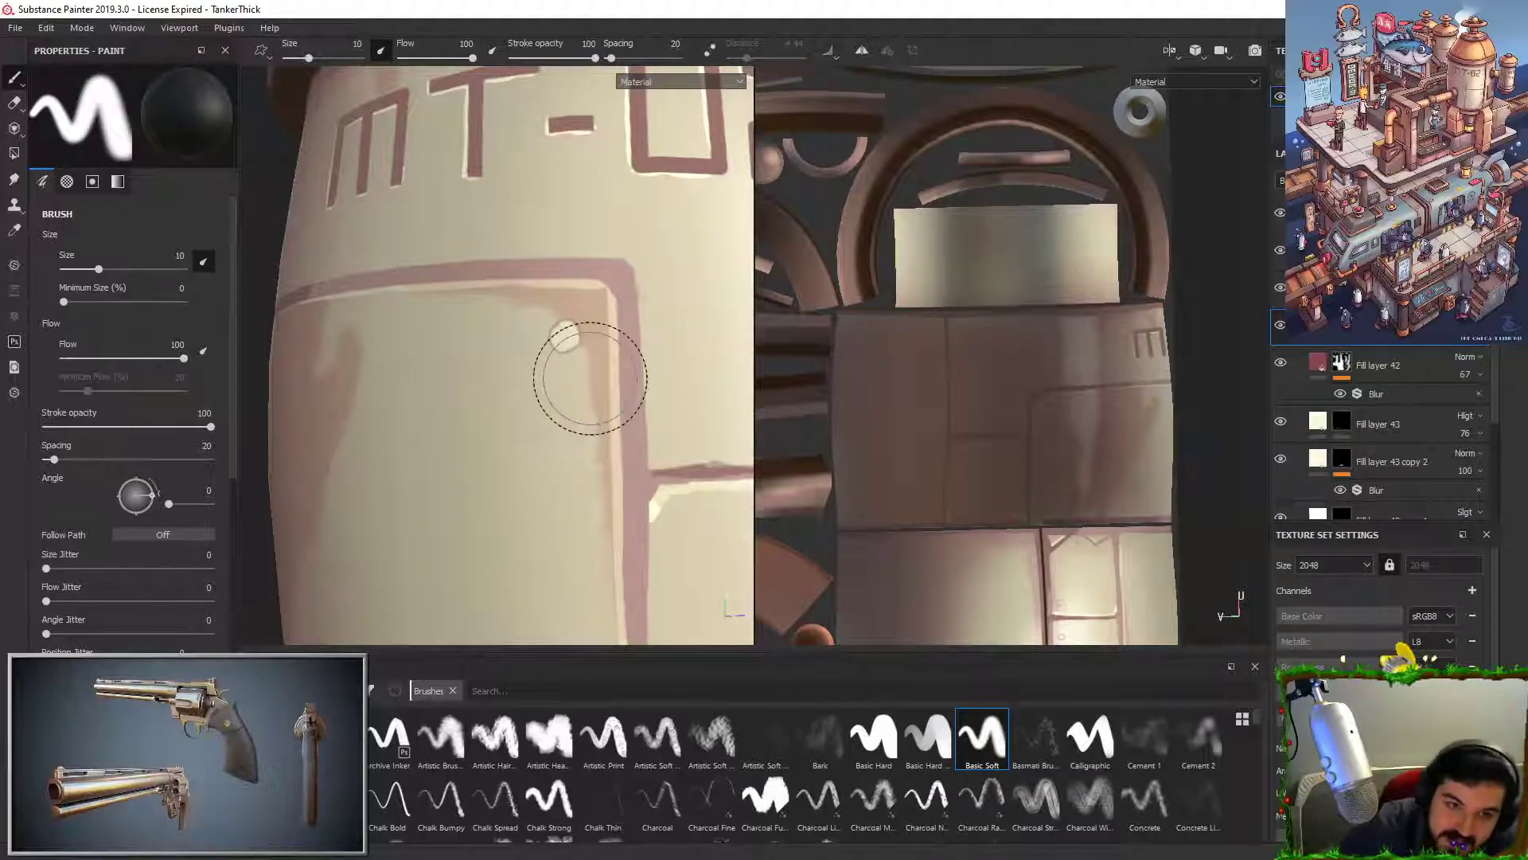
Step: Fill in the rivets beside the dark vertical seam with the light beige fill
middle_click_drag(614, 372, 385, 379, "alt")
left_click_drag(478, 354, 326, 360, "alt")
key("x")
left_click_drag(605, 208, 604, 194)
mouse_move(602, 463)
left_mouse_down()
mouse_move(586, 485)
mouse_move(599, 481)
left_mouse_up()
mouse_move(599, 481)
middle_mouse_down("alt")
mouse_move(583, 313)
mouse_move(597, 273)
middle_mouse_up("alt")
left_click_drag(594, 433, 595, 437)
mouse_move(604, 593)
left_mouse_down()
mouse_move(585, 604)
mouse_move(590, 583)
mouse_move(650, 595)
left_mouse_up()
key("x")
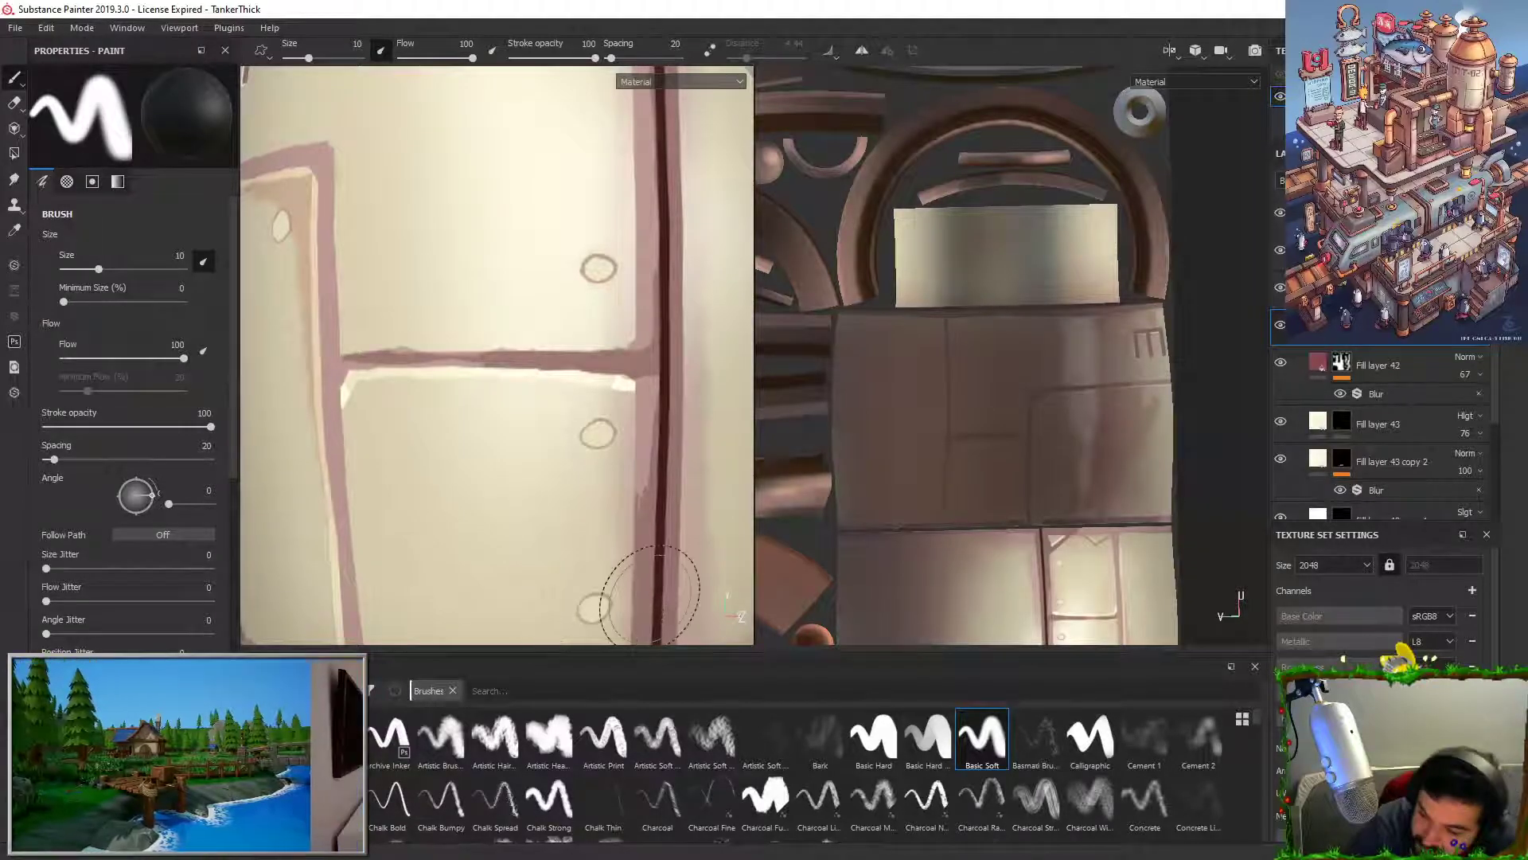
Step: Paint small highlights on the three rivets beside the vertical seam using Fill layer 46's mask
left_click(1342, 287)
key("x")
mouse_move(573, 426)
left_mouse_down()
mouse_move(589, 470)
mouse_move(624, 460)
mouse_move(600, 426)
left_mouse_up()
key("ctrl+z")
left_click_drag(596, 607, 601, 602)
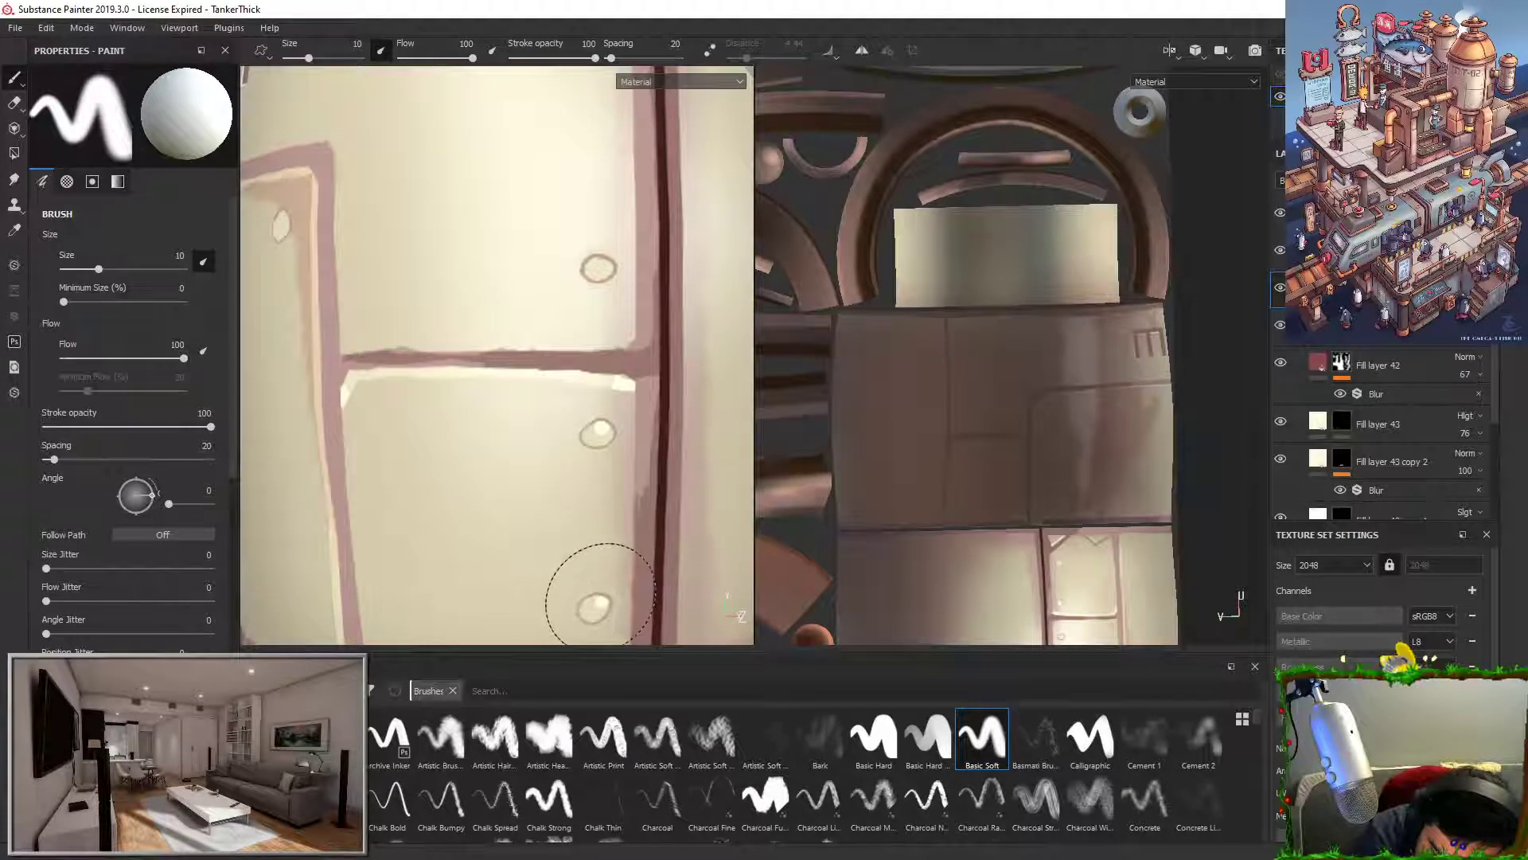
left_click_drag(591, 256, 604, 267)
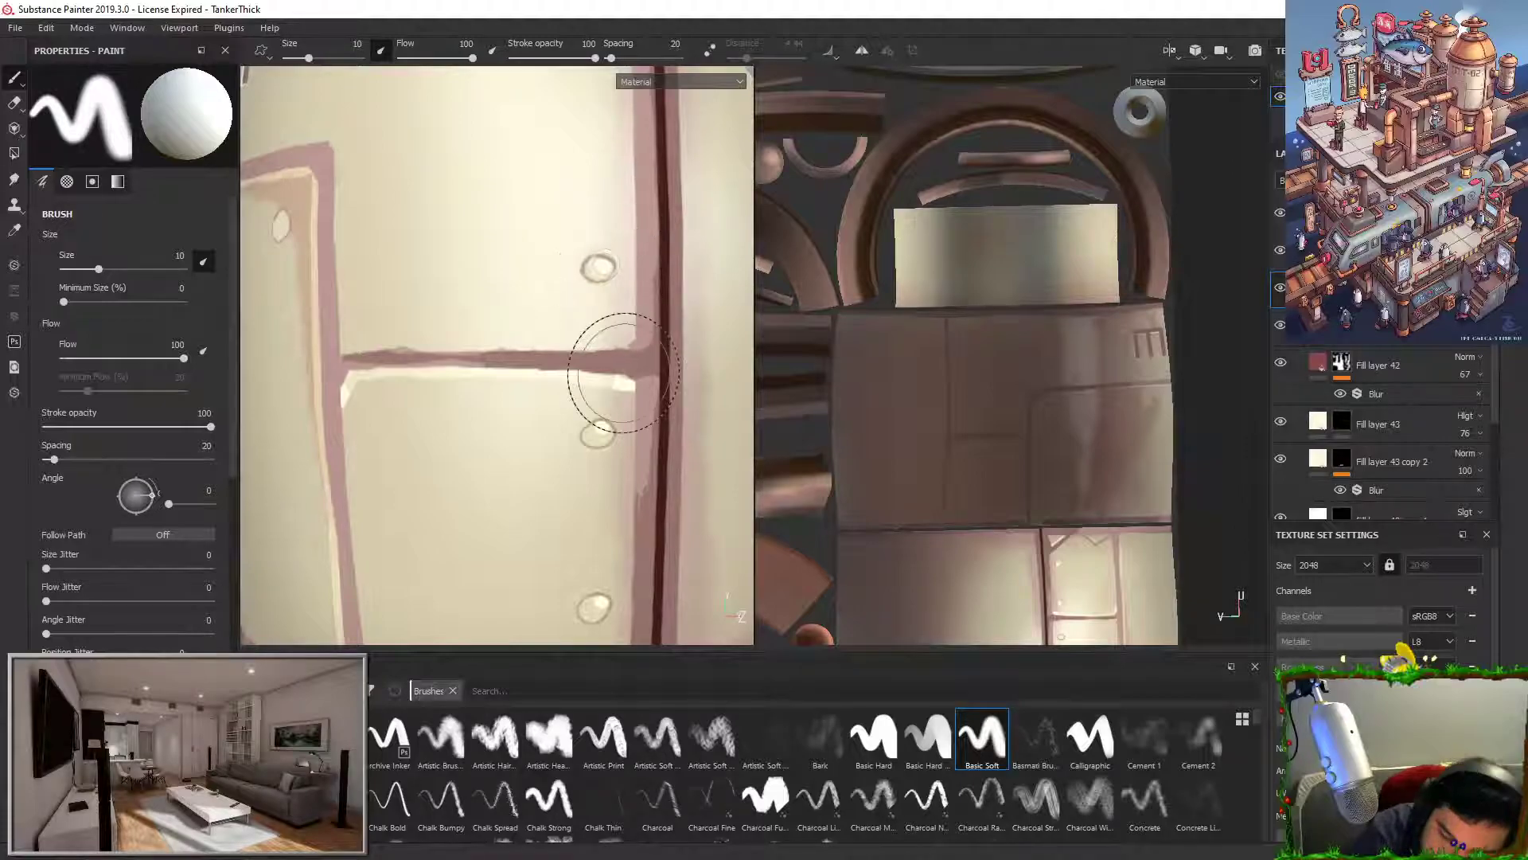
Step: Add highlights to the rivet beside the MT-02 lettering and the rivet at the side panel's corner
right_click_drag(623, 372, 541, 199, "alt")
middle_click_drag(536, 198, 503, 387, "alt")
right_click_drag(571, 295, 574, 384, "alt")
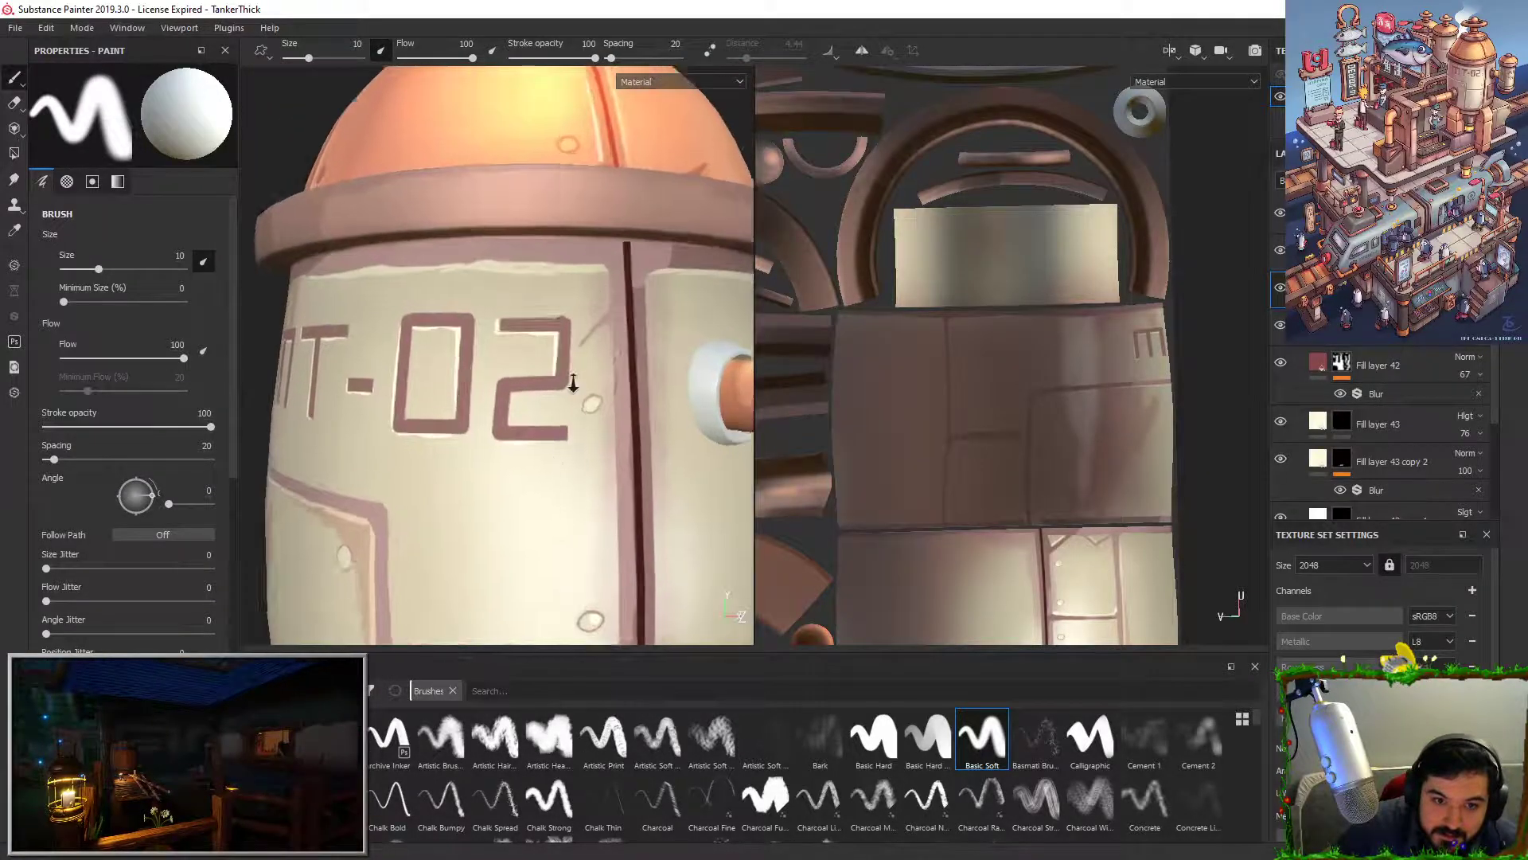
left_click(591, 398)
left_click_drag(591, 473, 665, 343, "alt")
middle_click_drag(665, 343, 681, 231, "alt")
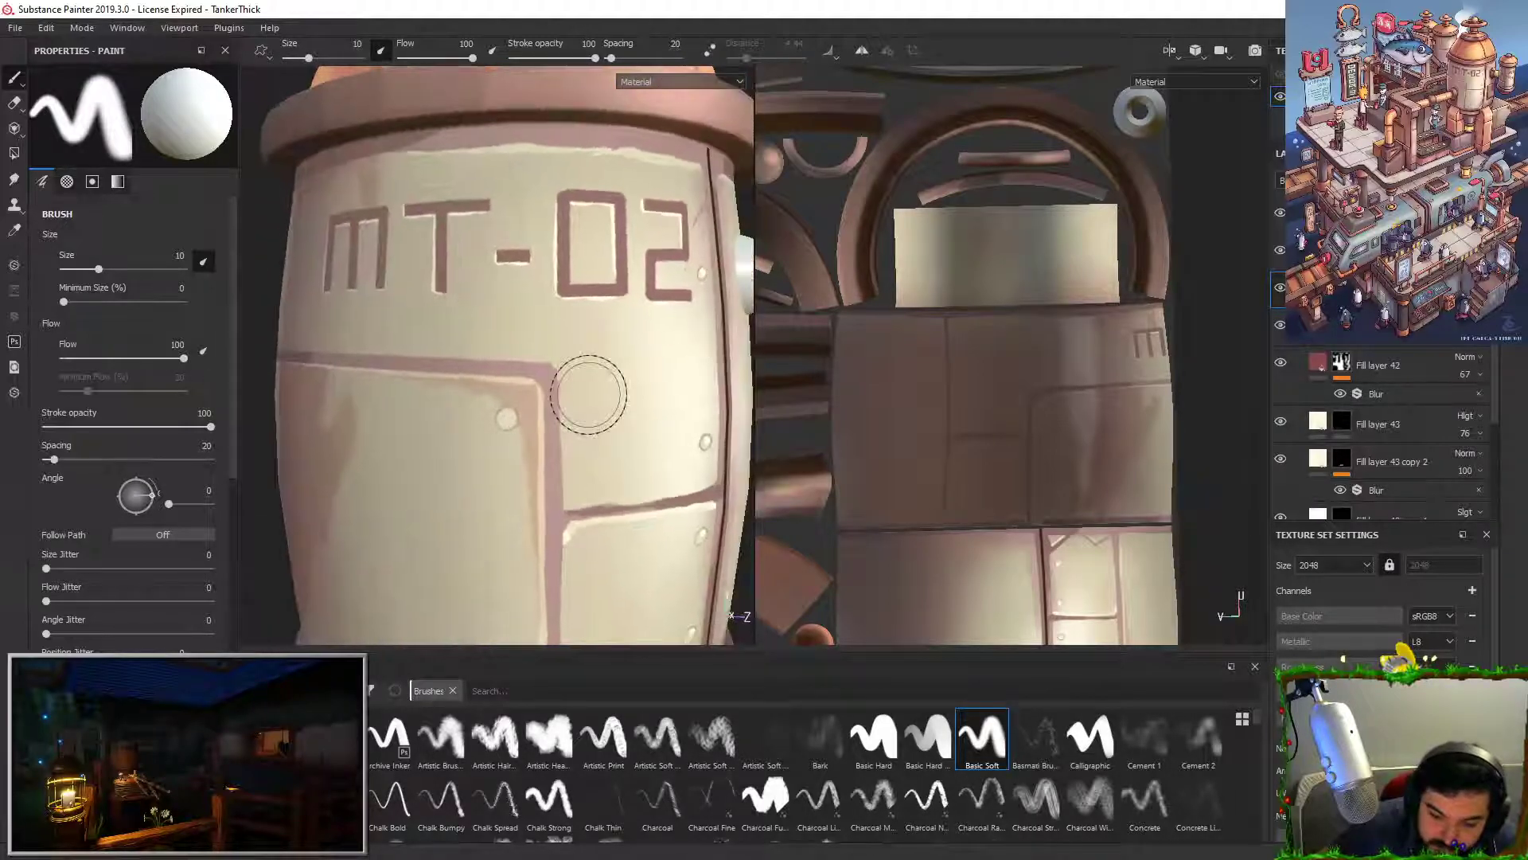
left_click_drag(510, 398, 522, 417)
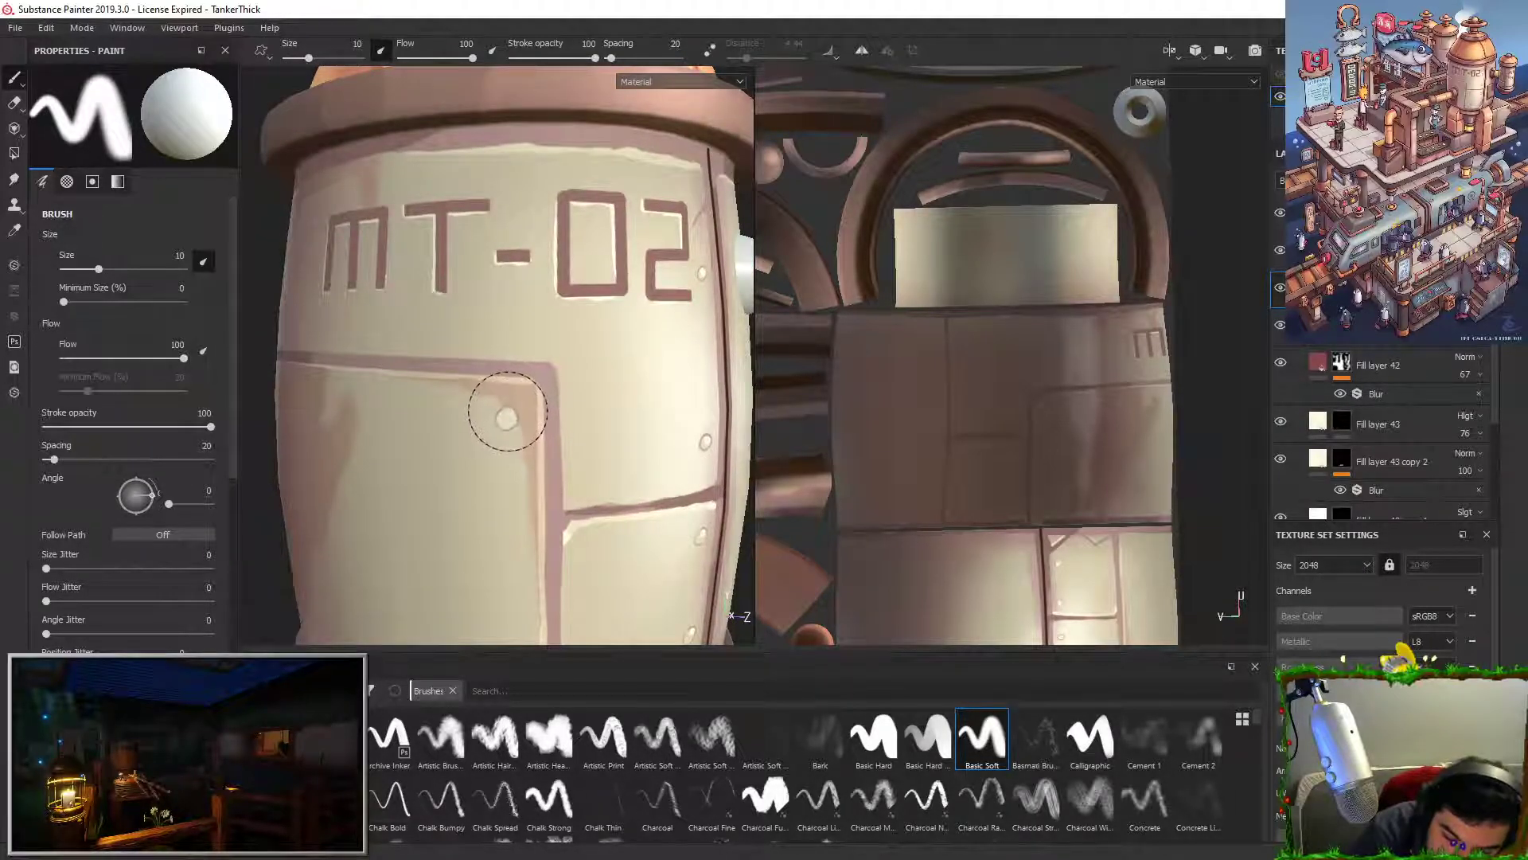
key("ctrl+z")
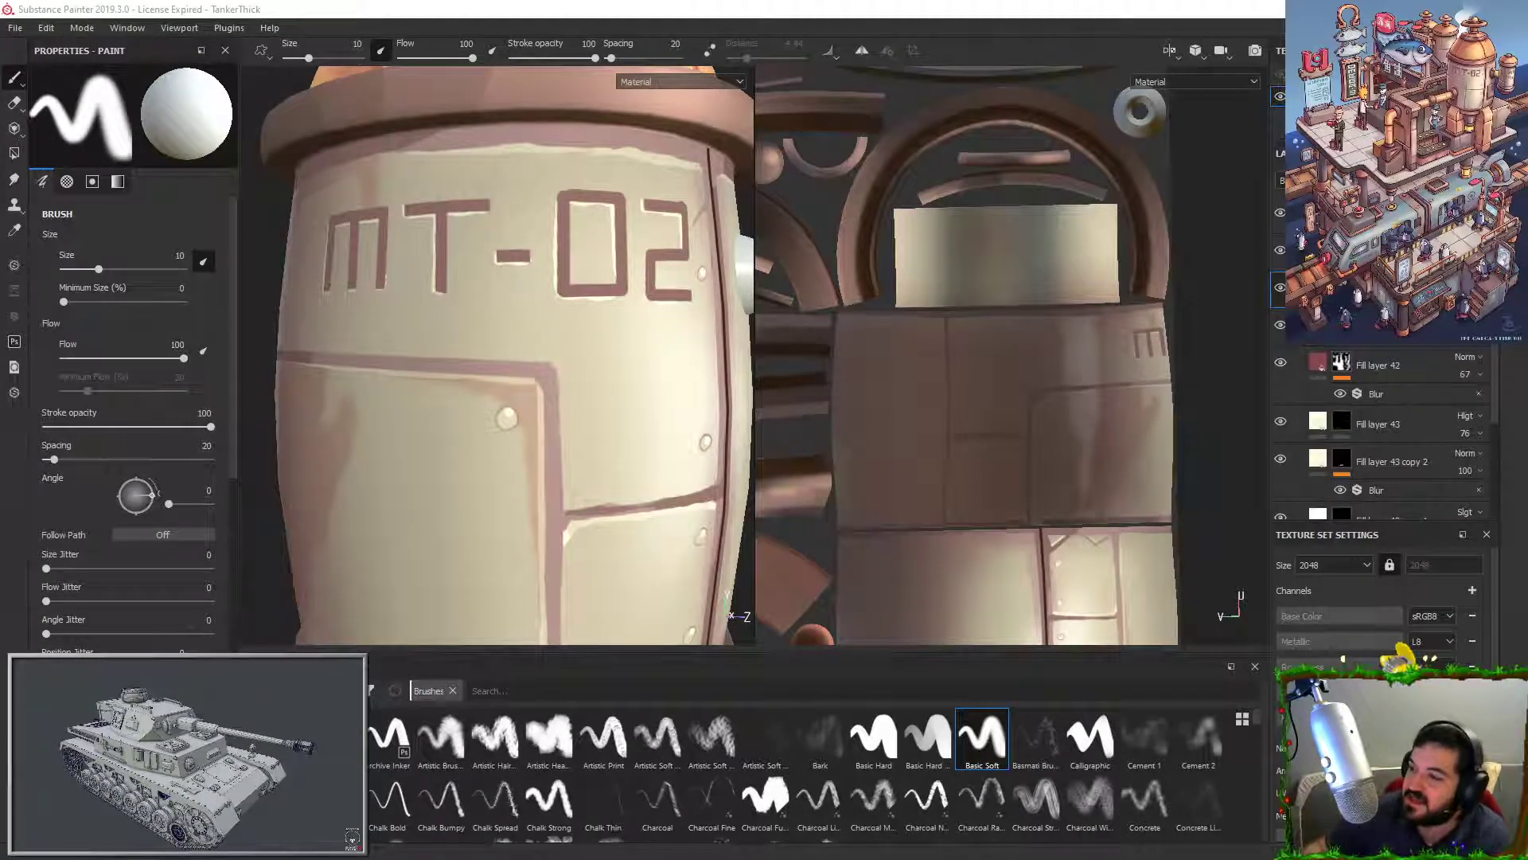
Step: Switch to the browser to check the Metal Gear Rising: Revengeance search result, and return to Substance Painter
mouse_move(765, 858)
left_mouse_down()
mouse_move(385, 106)
mouse_move(390, 1)
left_mouse_up()
left_click_drag(1016, 405, 885, 395)
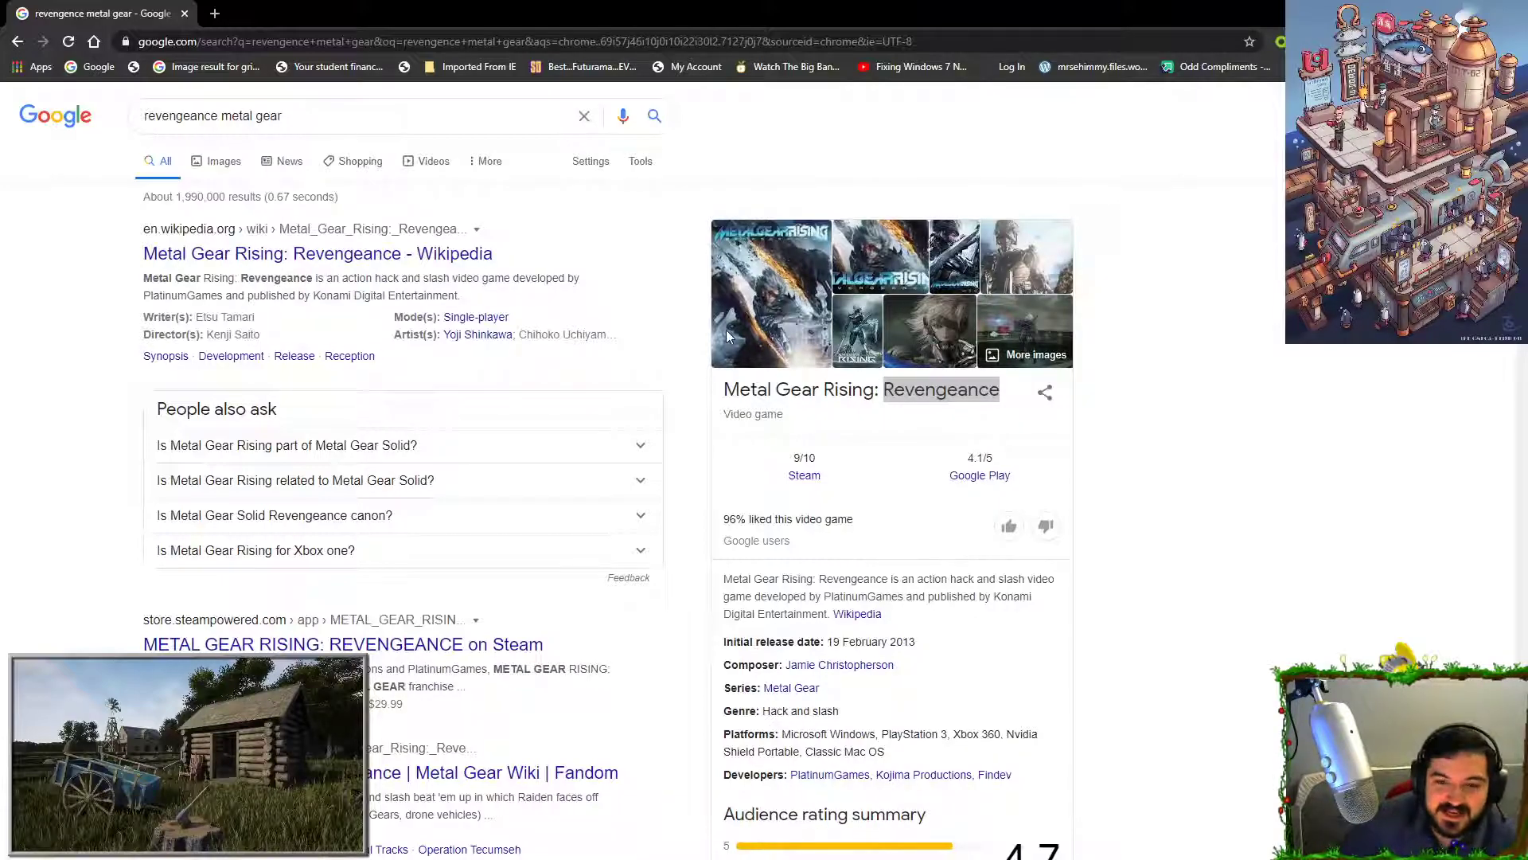
key("alt+Tab")
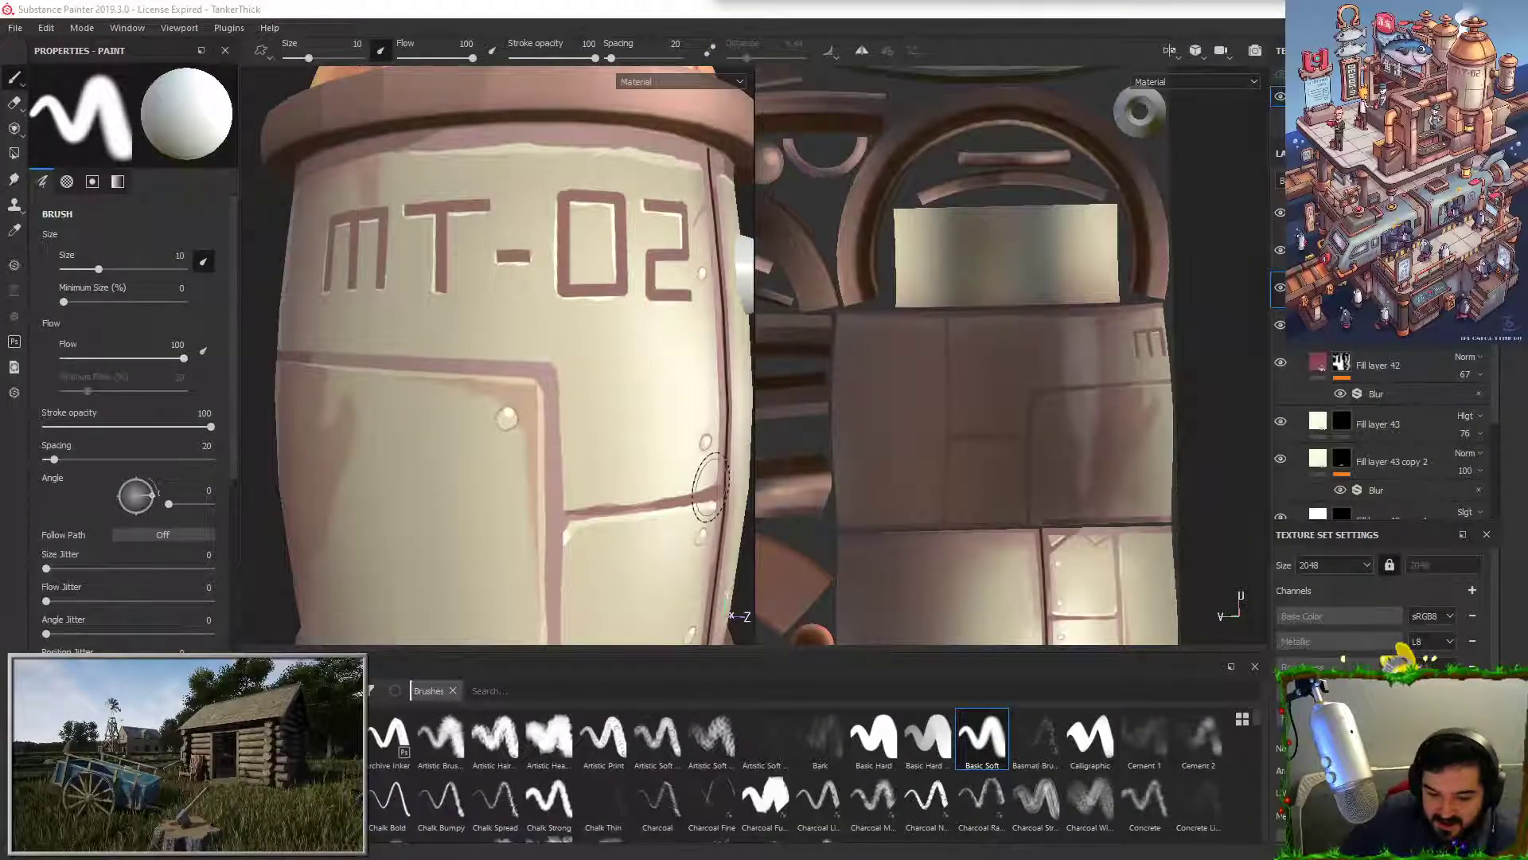
Step: Paint a soft reddish tint inside the 0 of the MT-02 lettering using Fill layer 39 copy 2's mask
right_click_drag(590, 523, 545, 295, "alt")
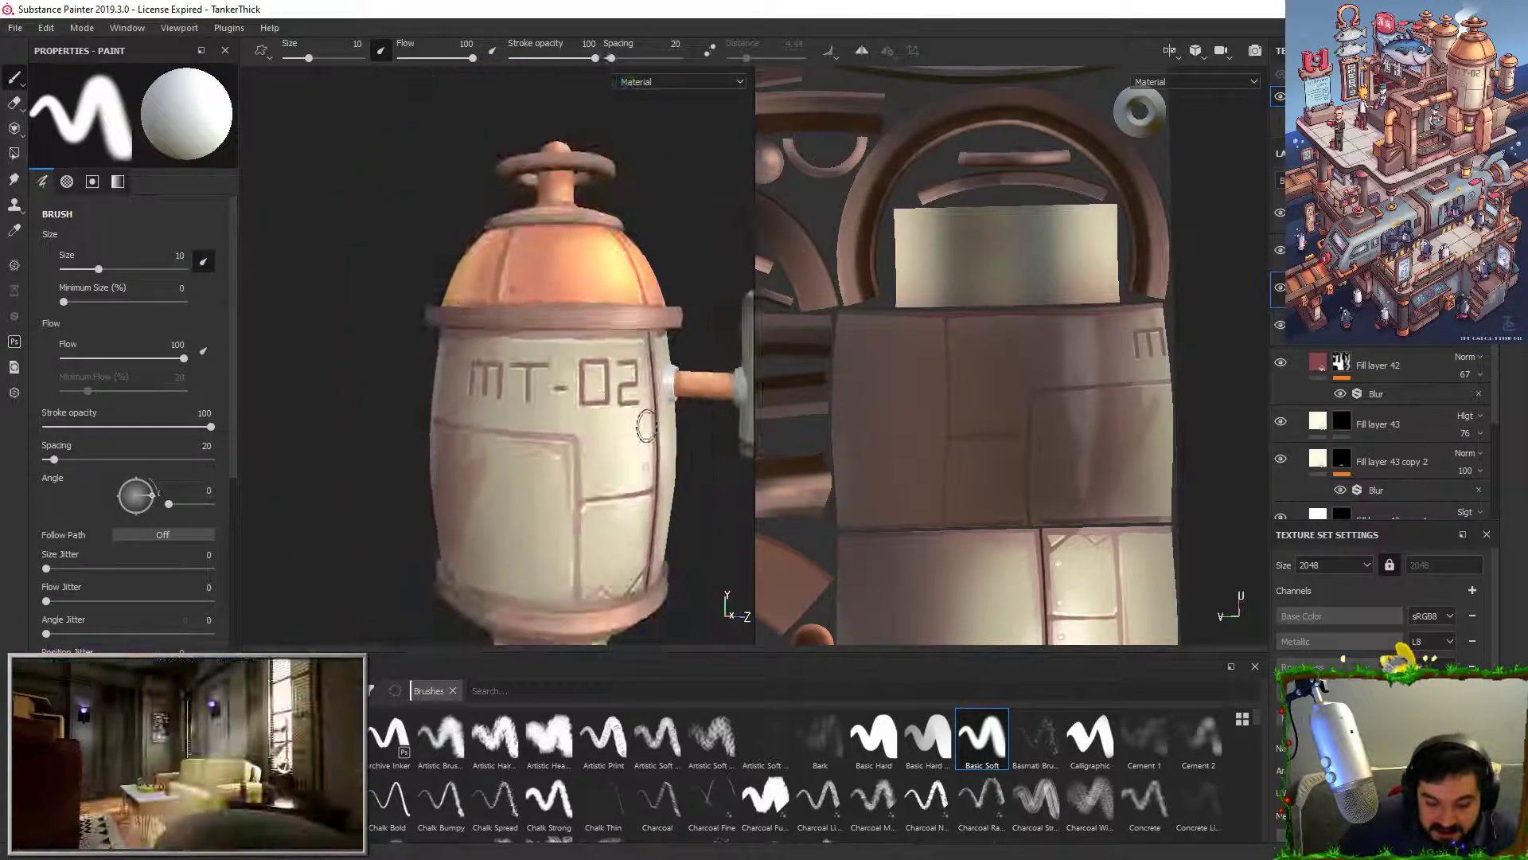
middle_click_drag(640, 421, 587, 366, "alt")
left_click_drag(586, 365, 552, 376, "alt")
right_click_drag(553, 375, 550, 338, "alt")
mouse_move(549, 337)
left_mouse_down("alt")
mouse_move(501, 338)
mouse_move(595, 328)
mouse_move(621, 365)
mouse_move(557, 378)
left_mouse_up("alt")
right_click_drag(557, 378, 585, 585, "alt")
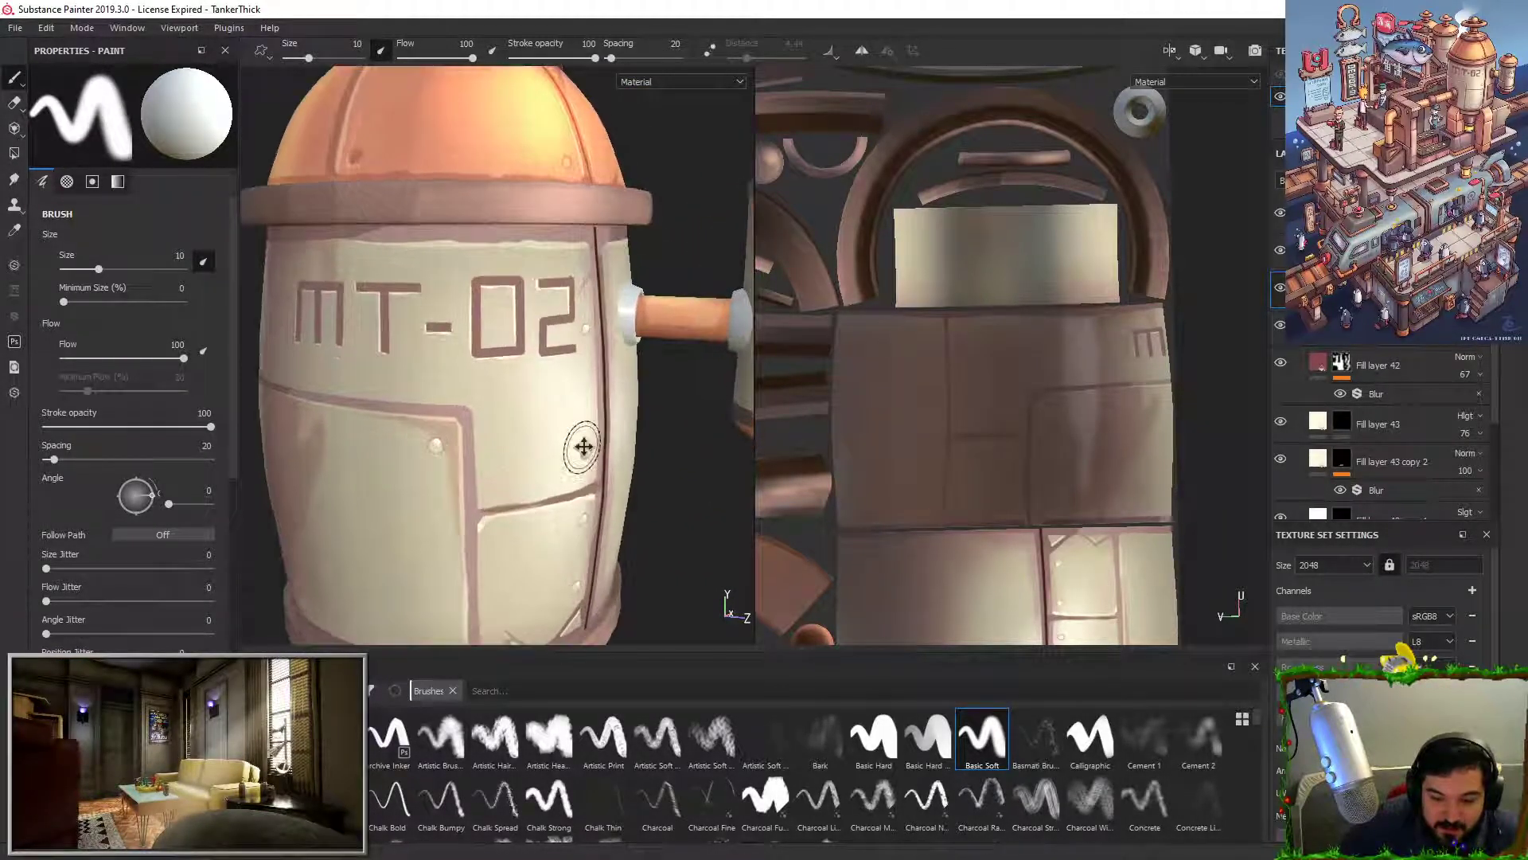
middle_click_drag(581, 447, 596, 444, "alt")
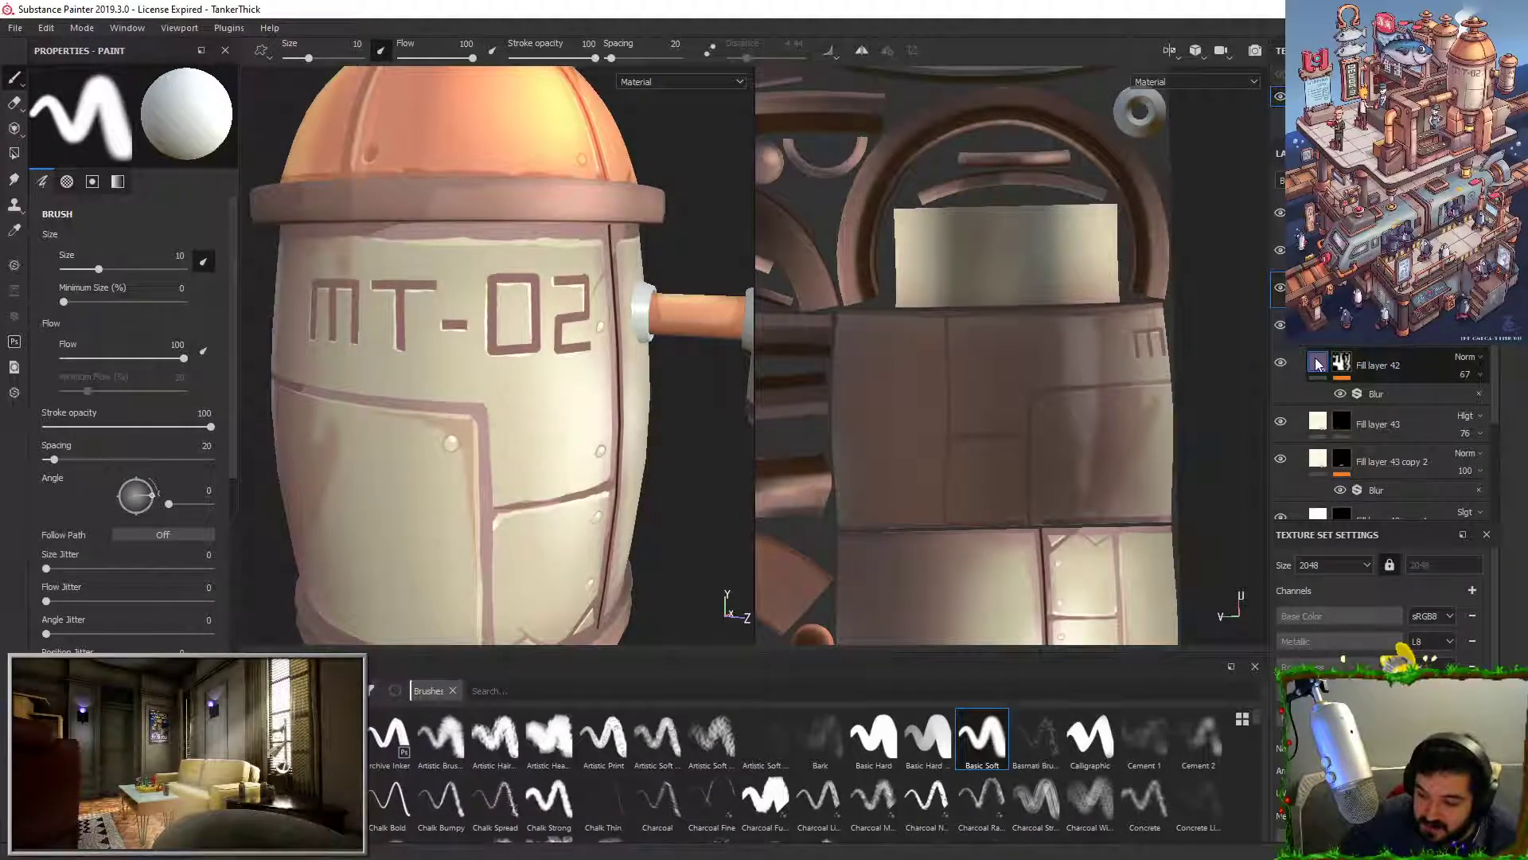
scroll(1287, 369, "down", 3)
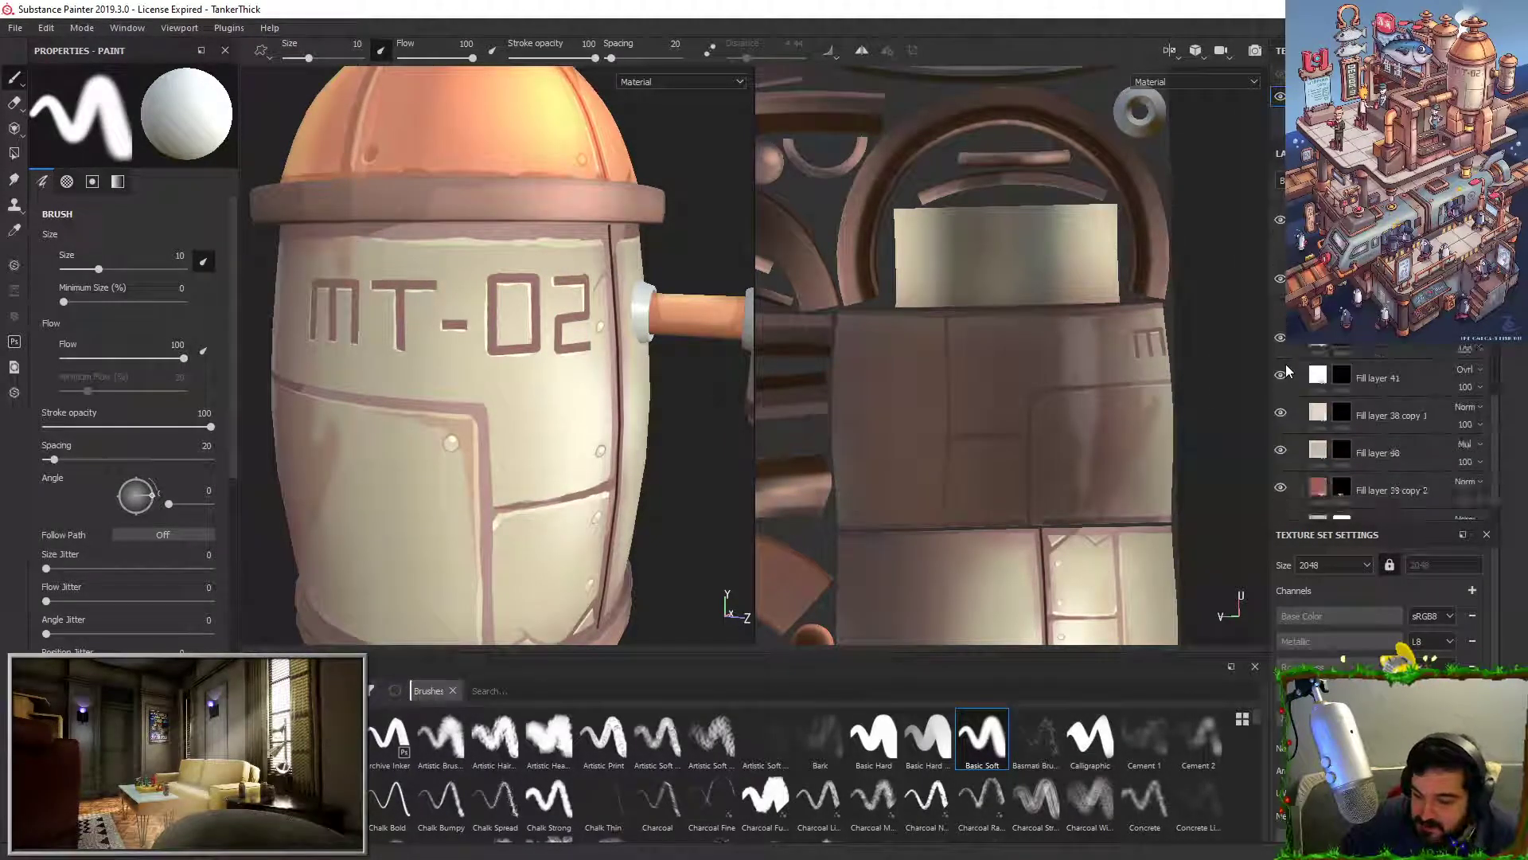
left_click(1284, 488)
left_click(1284, 488)
left_click(1340, 489)
right_click_drag(471, 362, 487, 450, "alt")
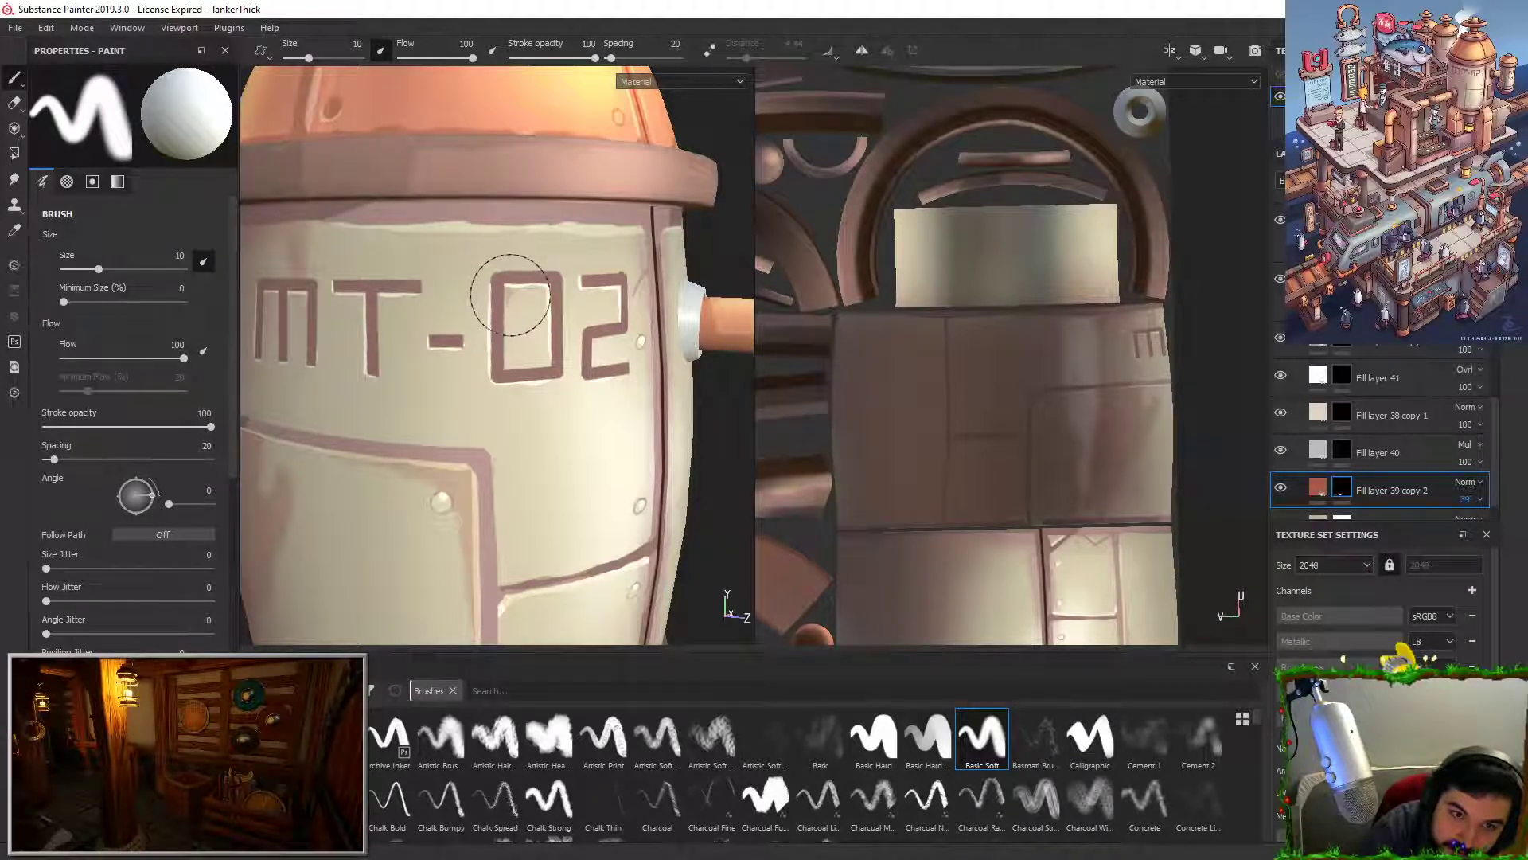
mouse_move(540, 283)
left_mouse_down()
mouse_move(501, 359)
mouse_move(512, 322)
left_mouse_up()
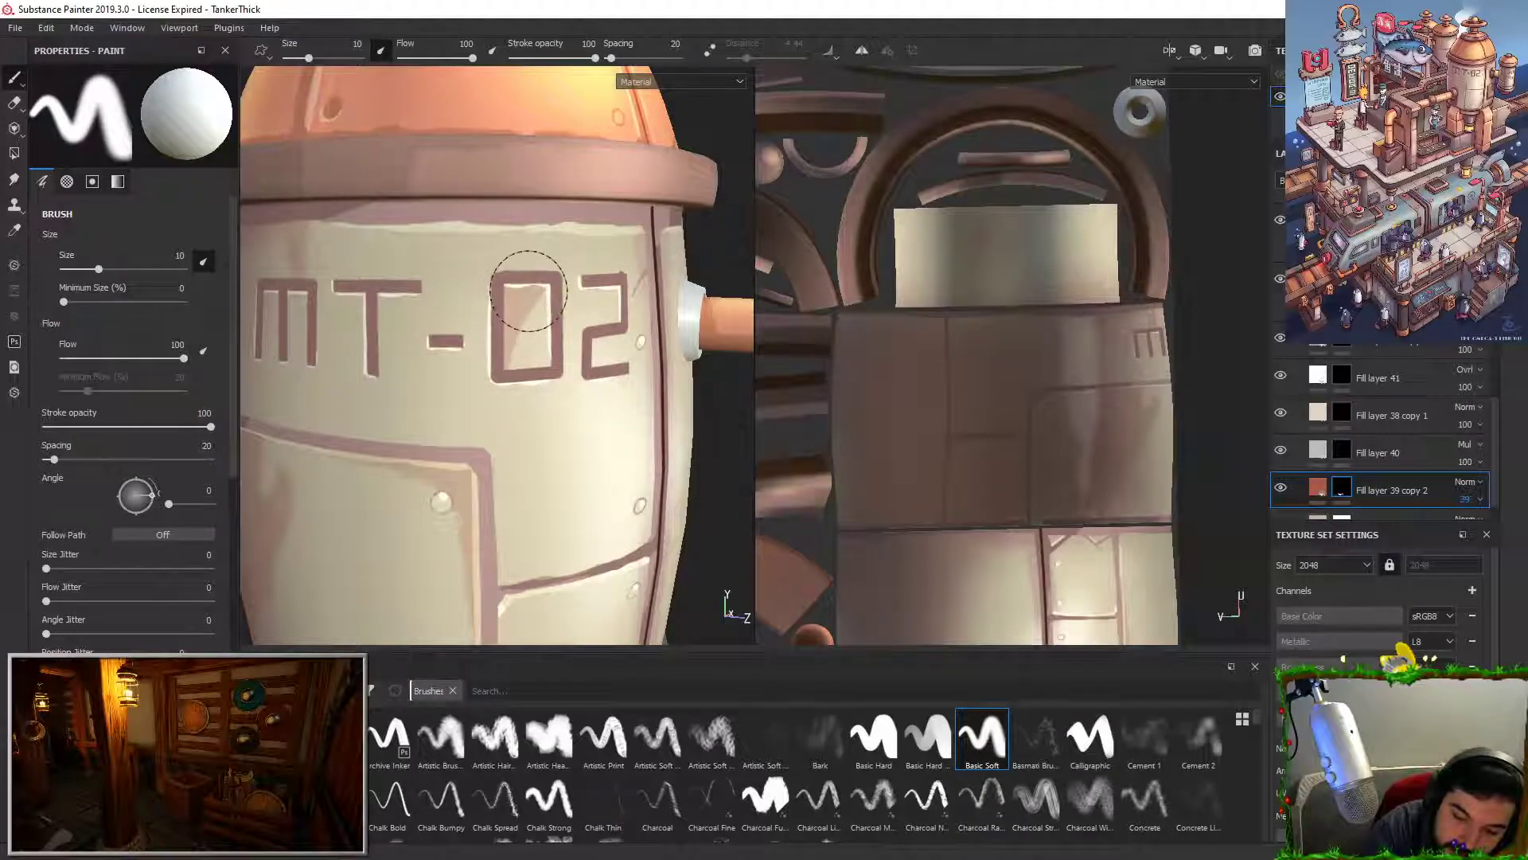
left_click_drag(597, 286, 612, 302)
key("ctrl+z")
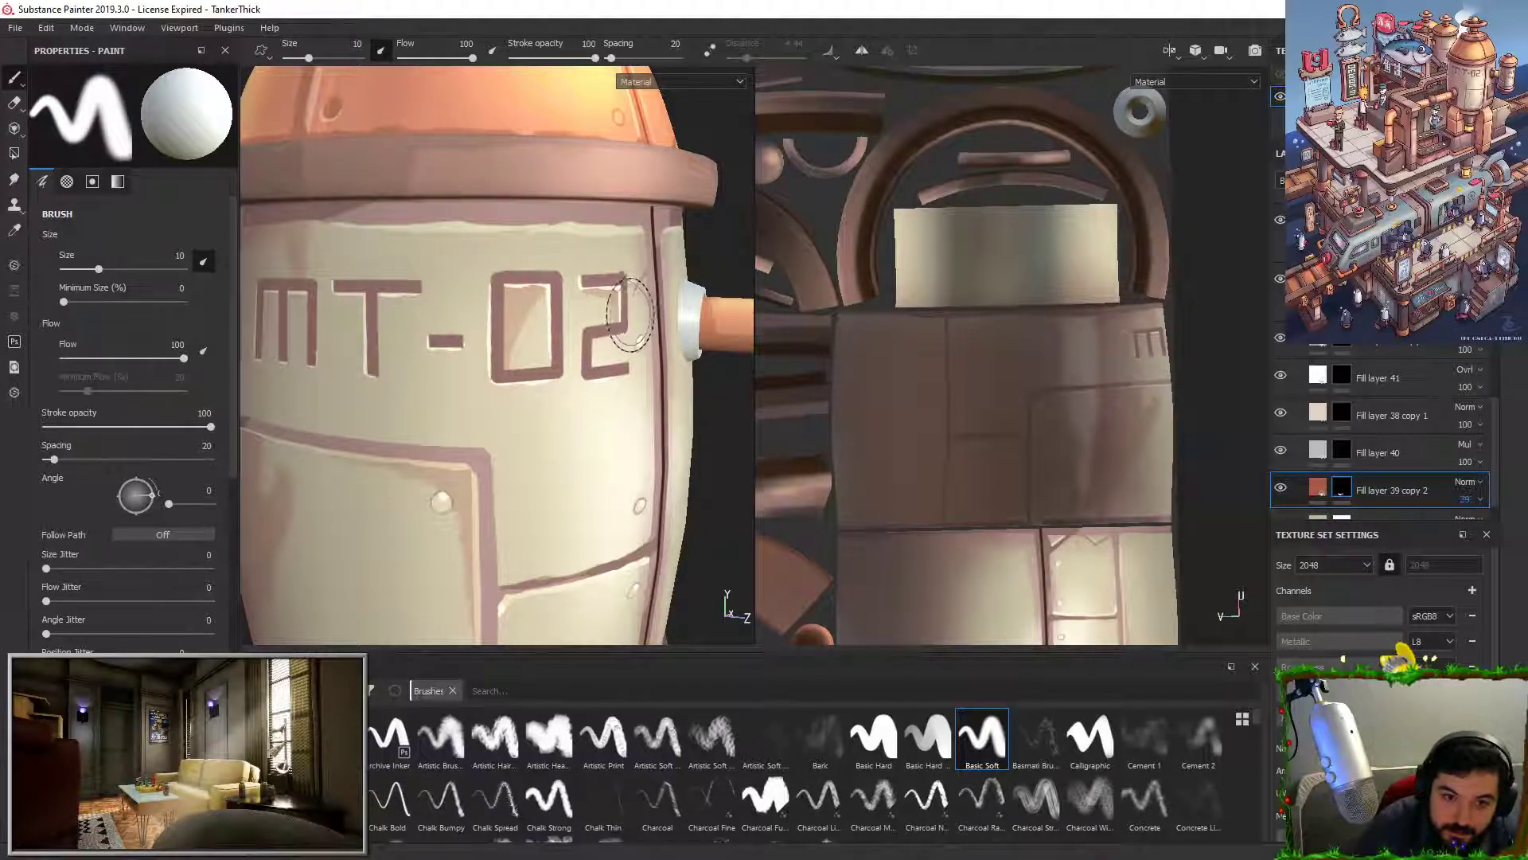
Step: Duplicate Fill layer 39 copy 2 and clear the duplicate's mask to black
right_click(1398, 485)
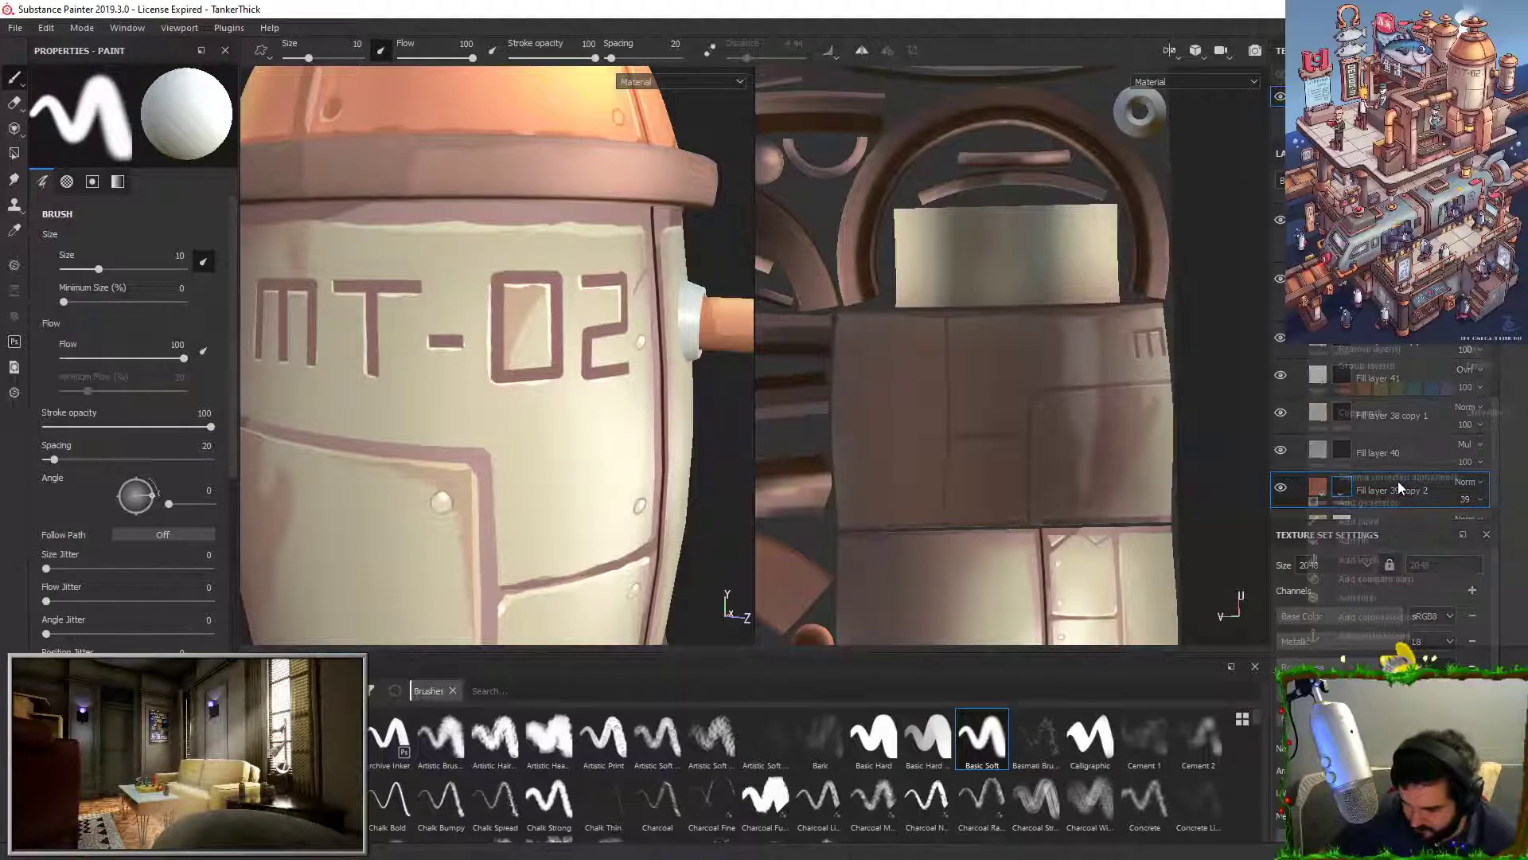
left_click(1381, 334)
right_click(1334, 490)
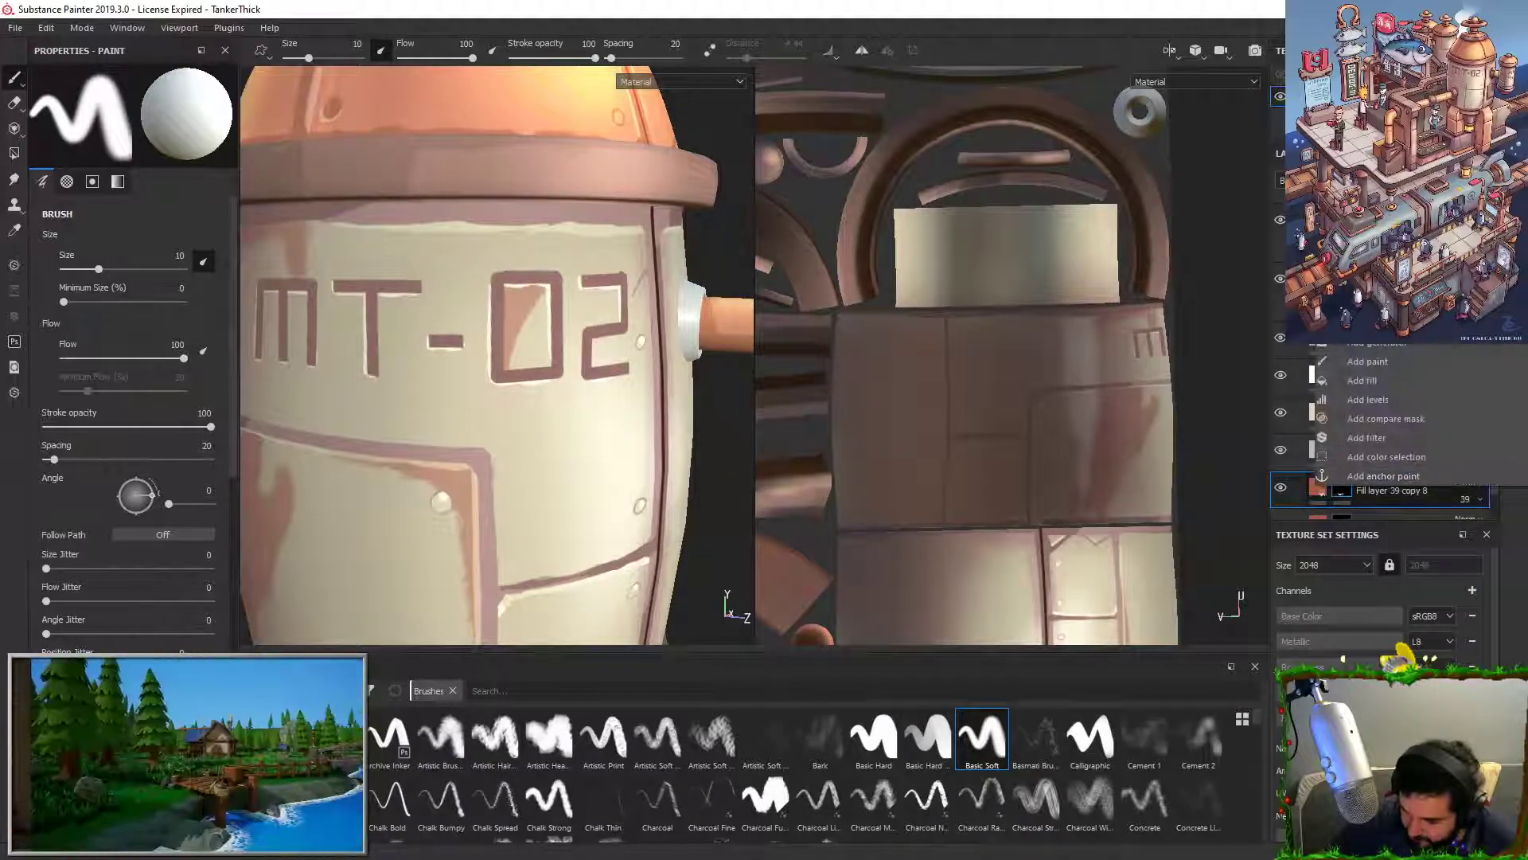
left_click(1373, 262)
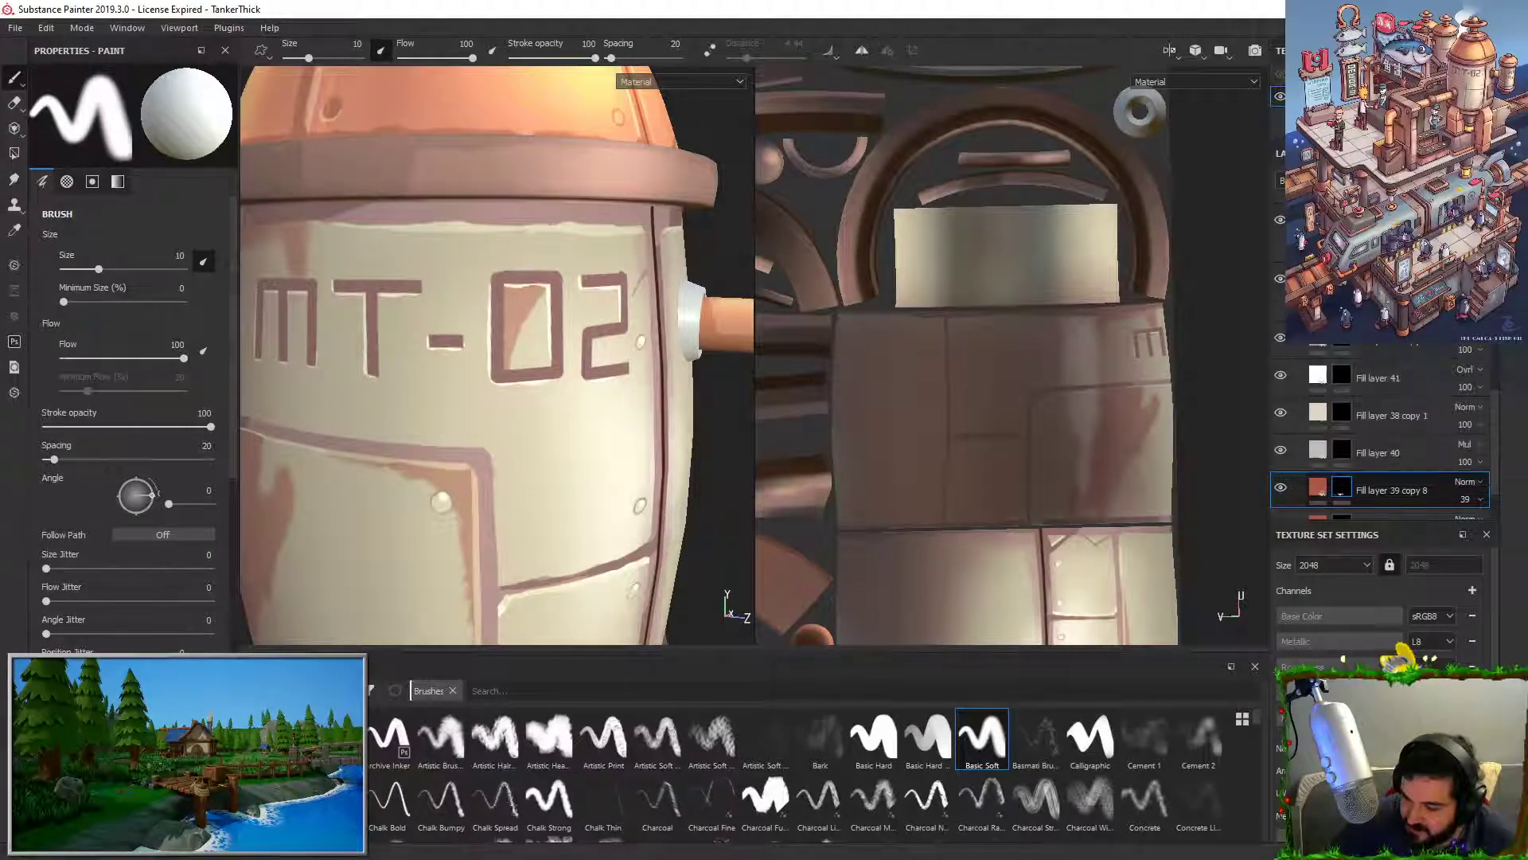
Step: Desaturate Fill layer 39 copy 8's base color to a neutral light gray and reselect its mask for painting
left_click(1317, 488)
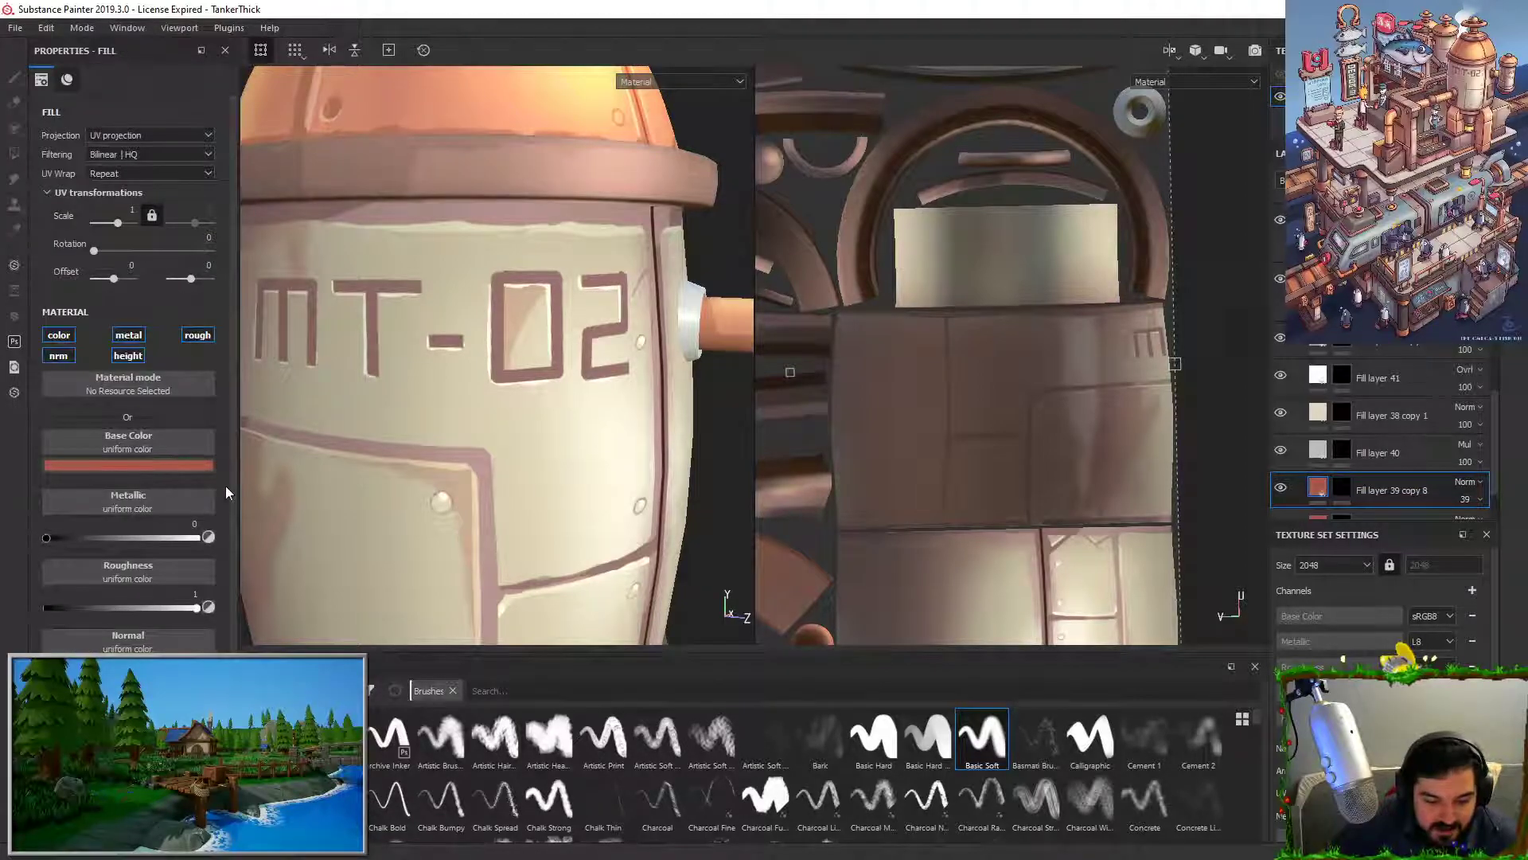
left_click(139, 465)
left_click_drag(368, 581, 374, 605)
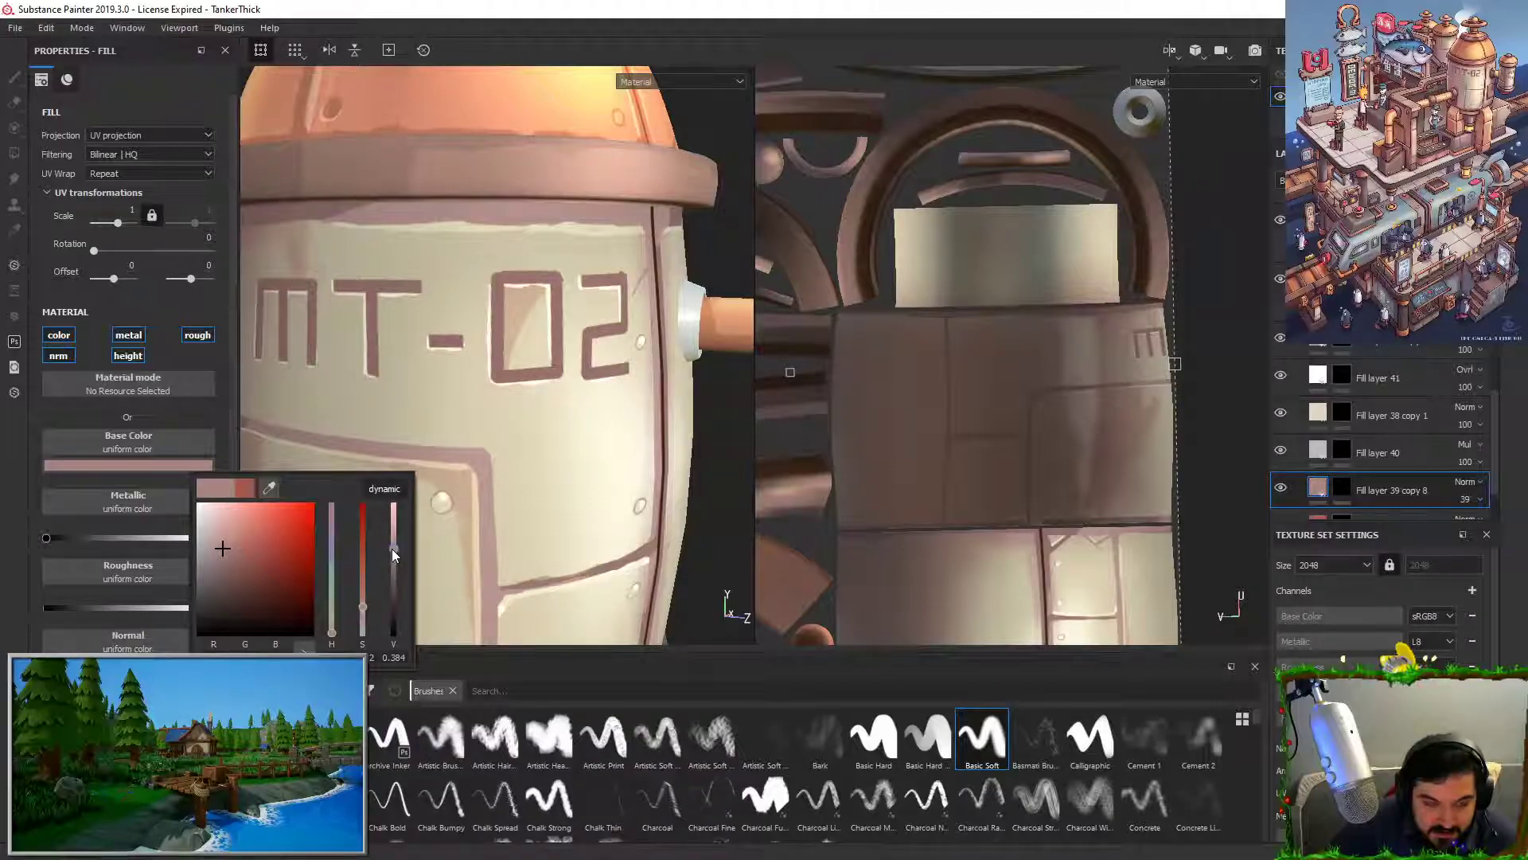
left_click_drag(392, 547, 393, 538)
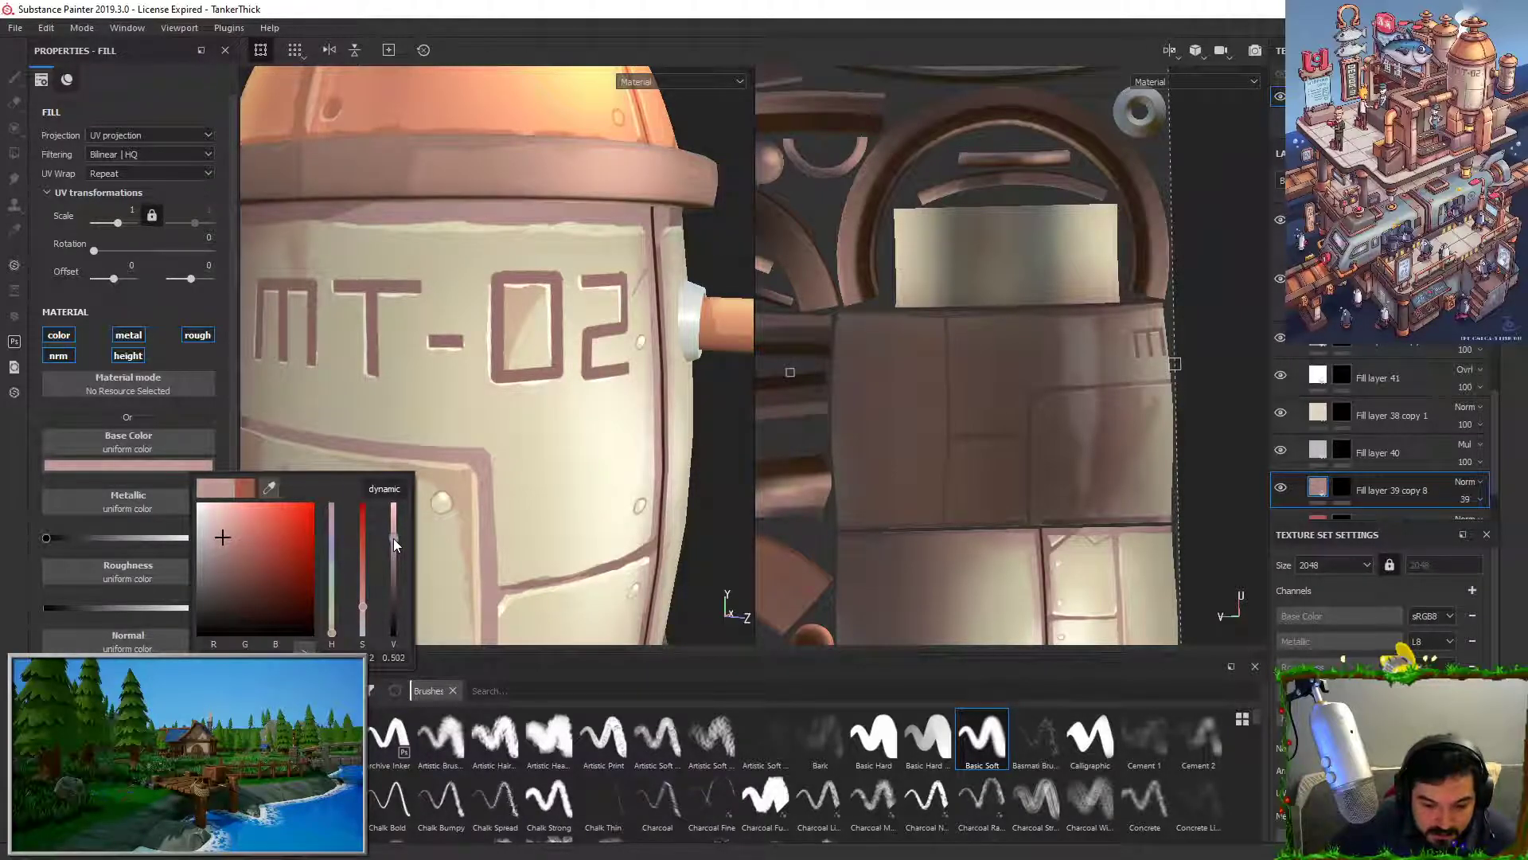
left_click(1342, 488)
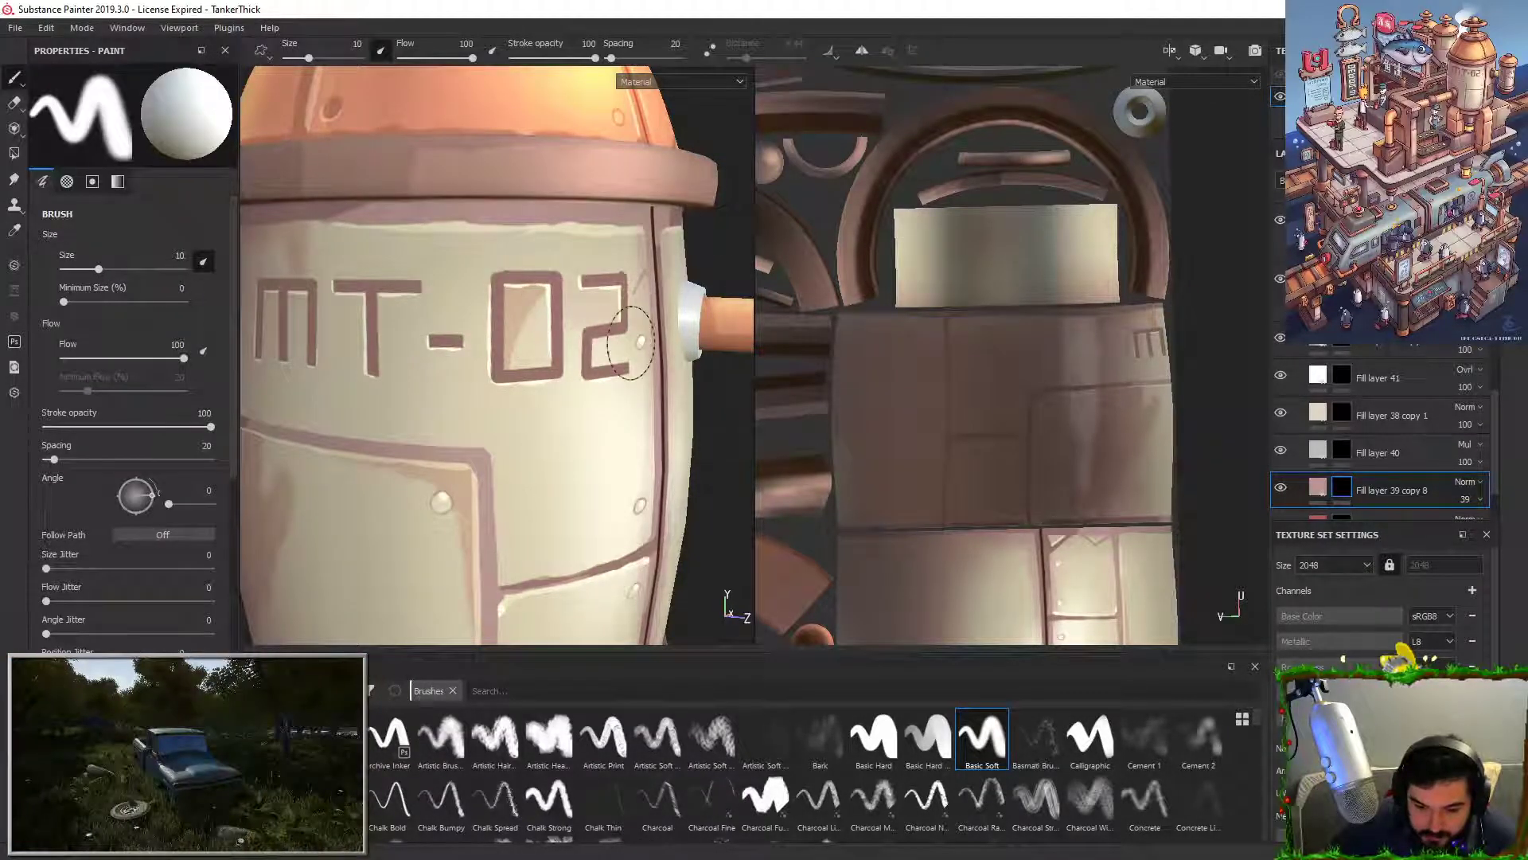
left_click(1323, 490)
left_click(128, 465)
left_click_drag(353, 549, 354, 624)
left_click_drag(396, 522, 389, 535)
left_click(1341, 484)
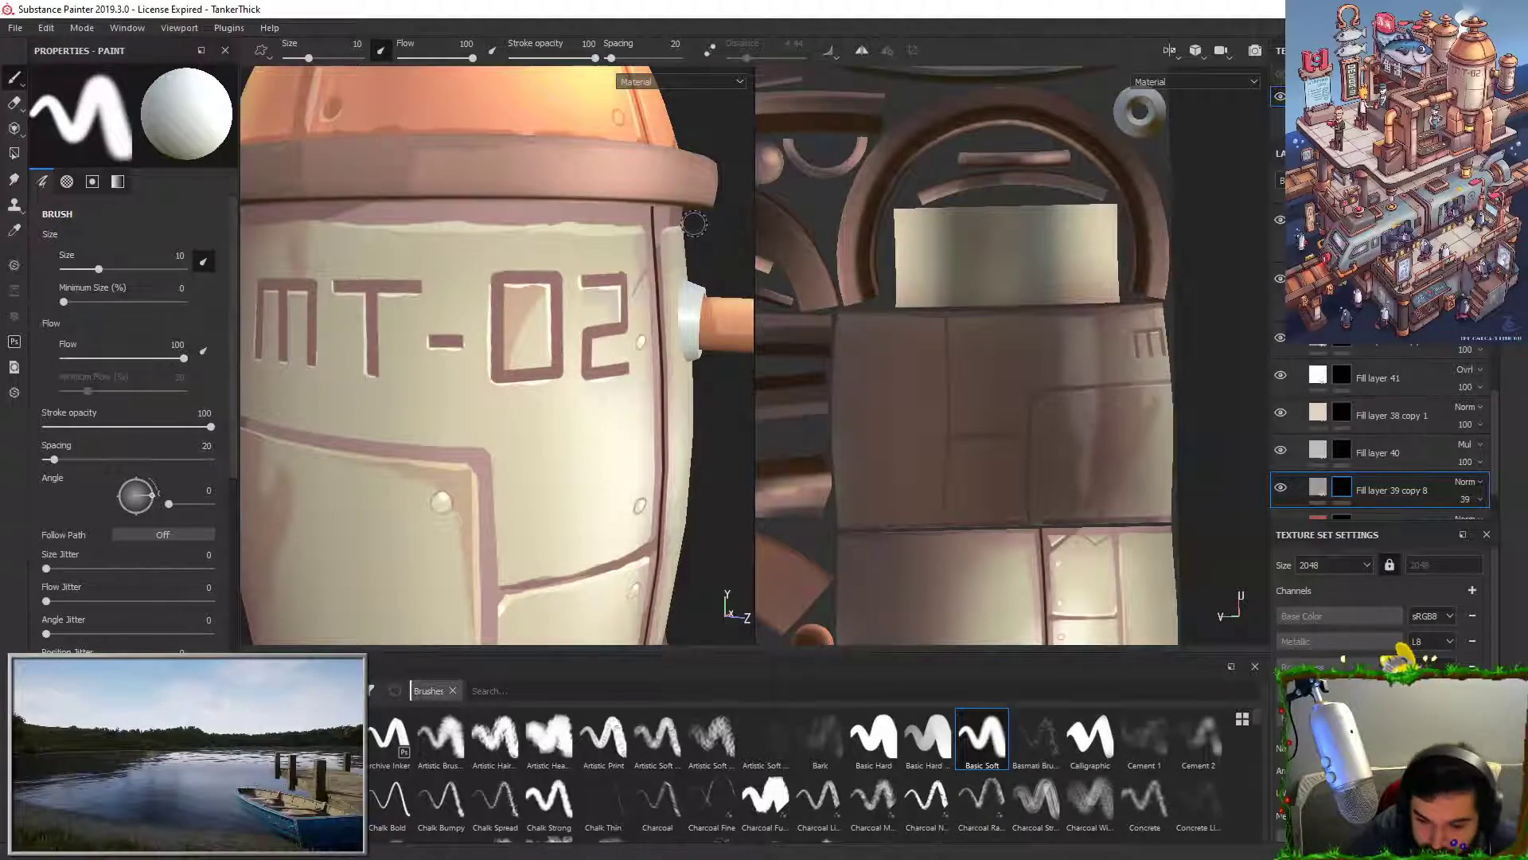
Step: Set Fill layer 39 copy 8's opacity to 44 and the brush's stroke opacity to 57
left_click(1480, 500)
mouse_move(1478, 527)
left_mouse_down()
mouse_move(1503, 526)
mouse_move(1482, 529)
left_mouse_up()
left_click(560, 58)
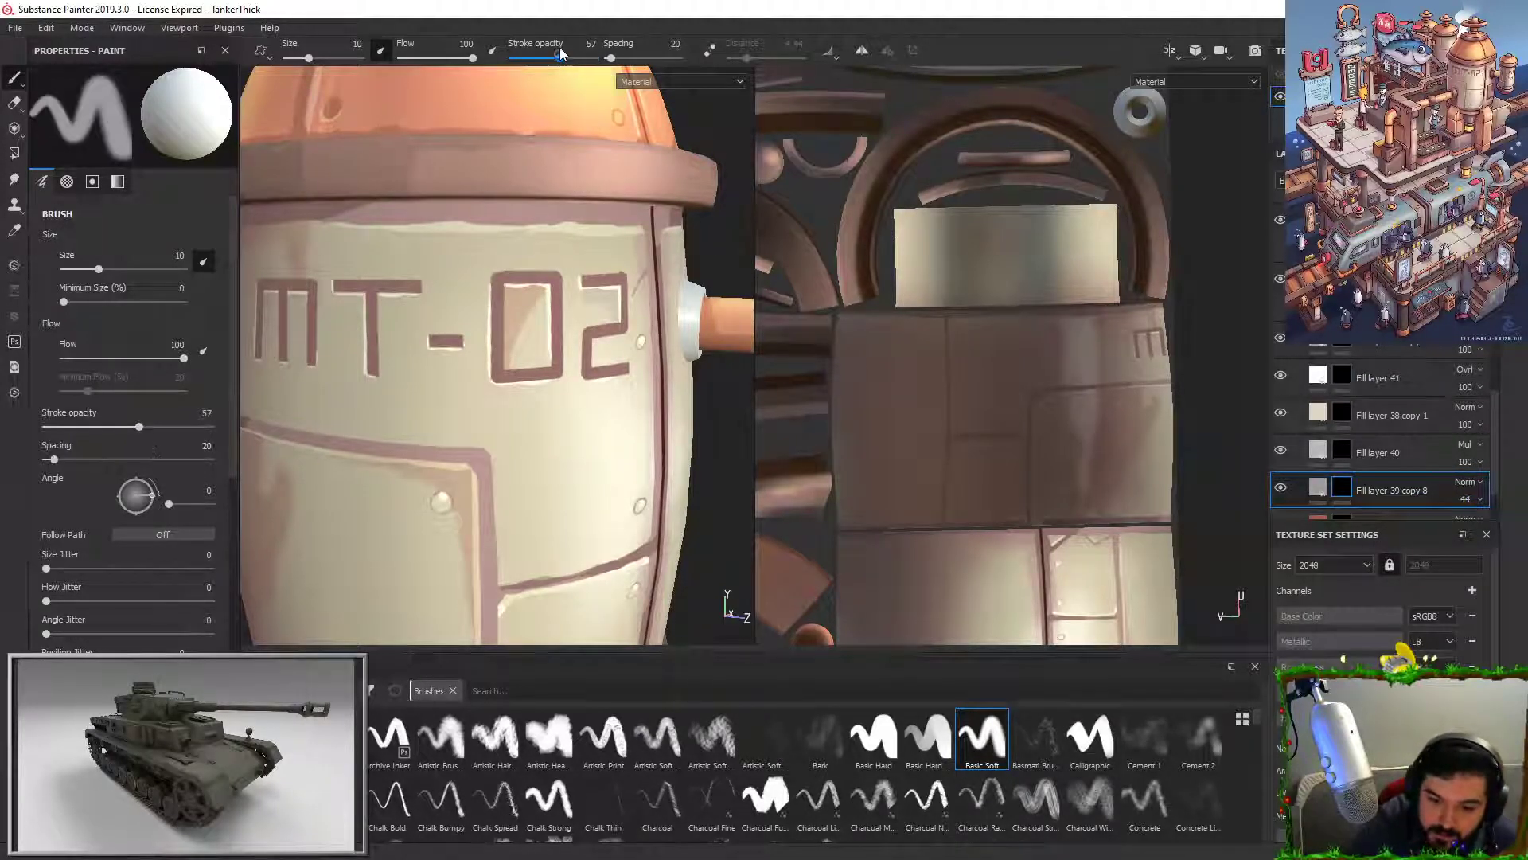
key("x")
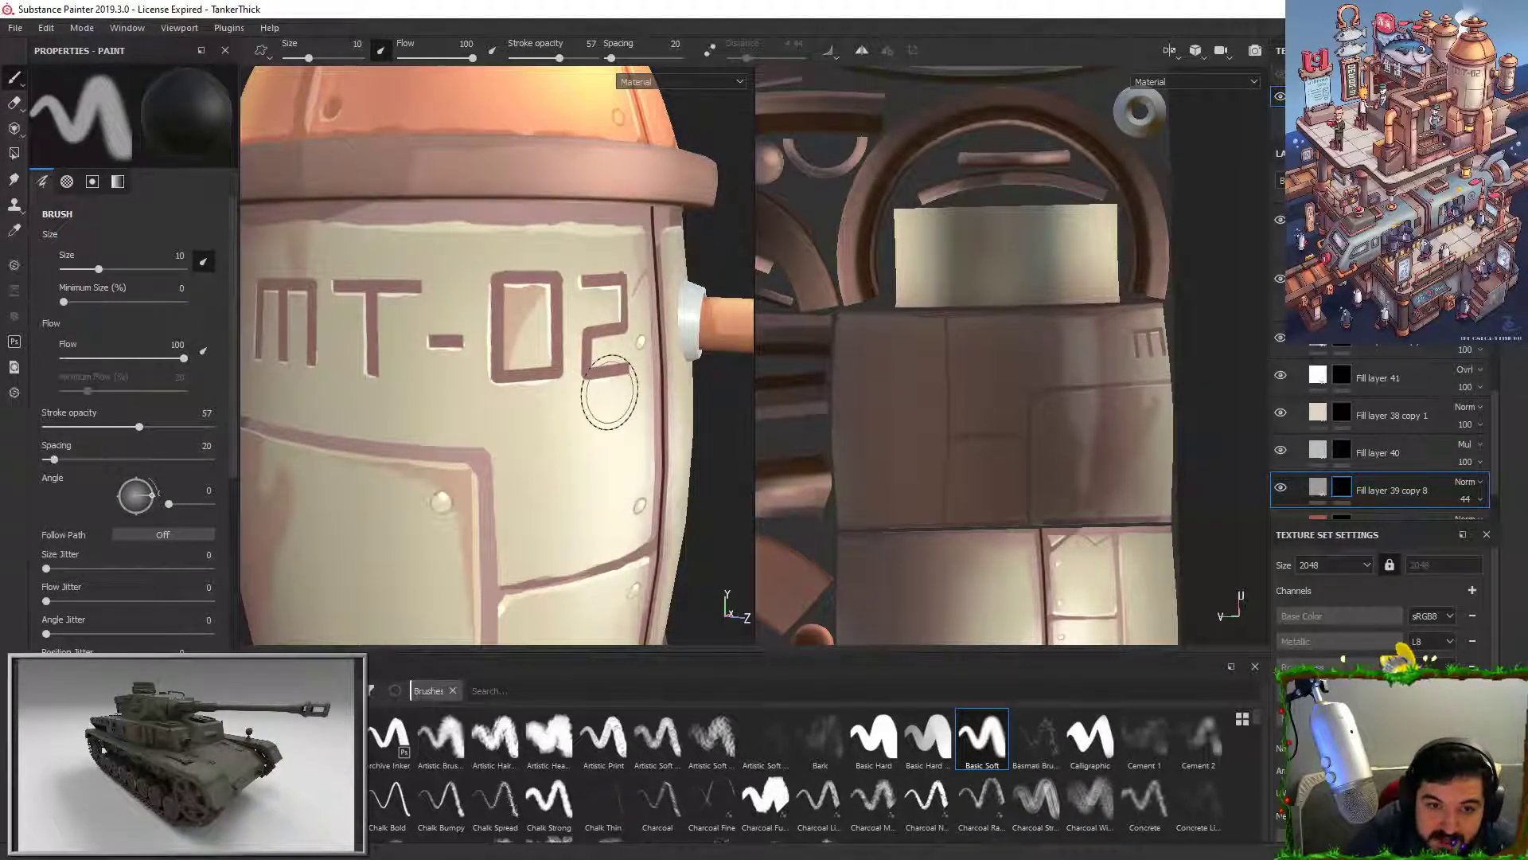
key("x")
left_click_drag(690, 278, 658, 272, "alt")
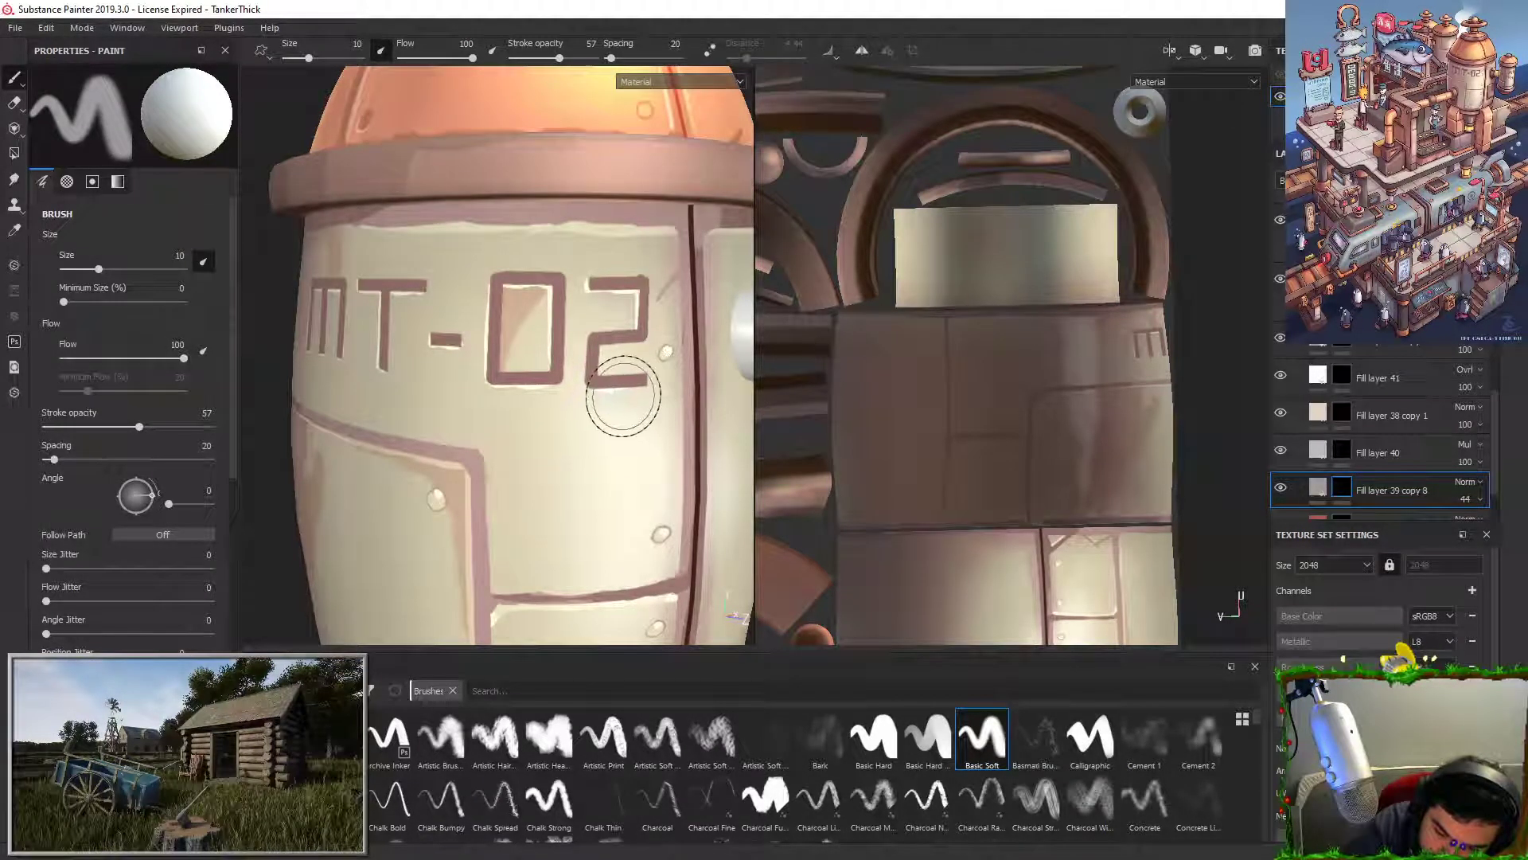
Step: Set Fill layer 39 copy 8's opacity to 67 and the stroke opacity to 71, testing a stroke below the 2
left_click(1465, 499)
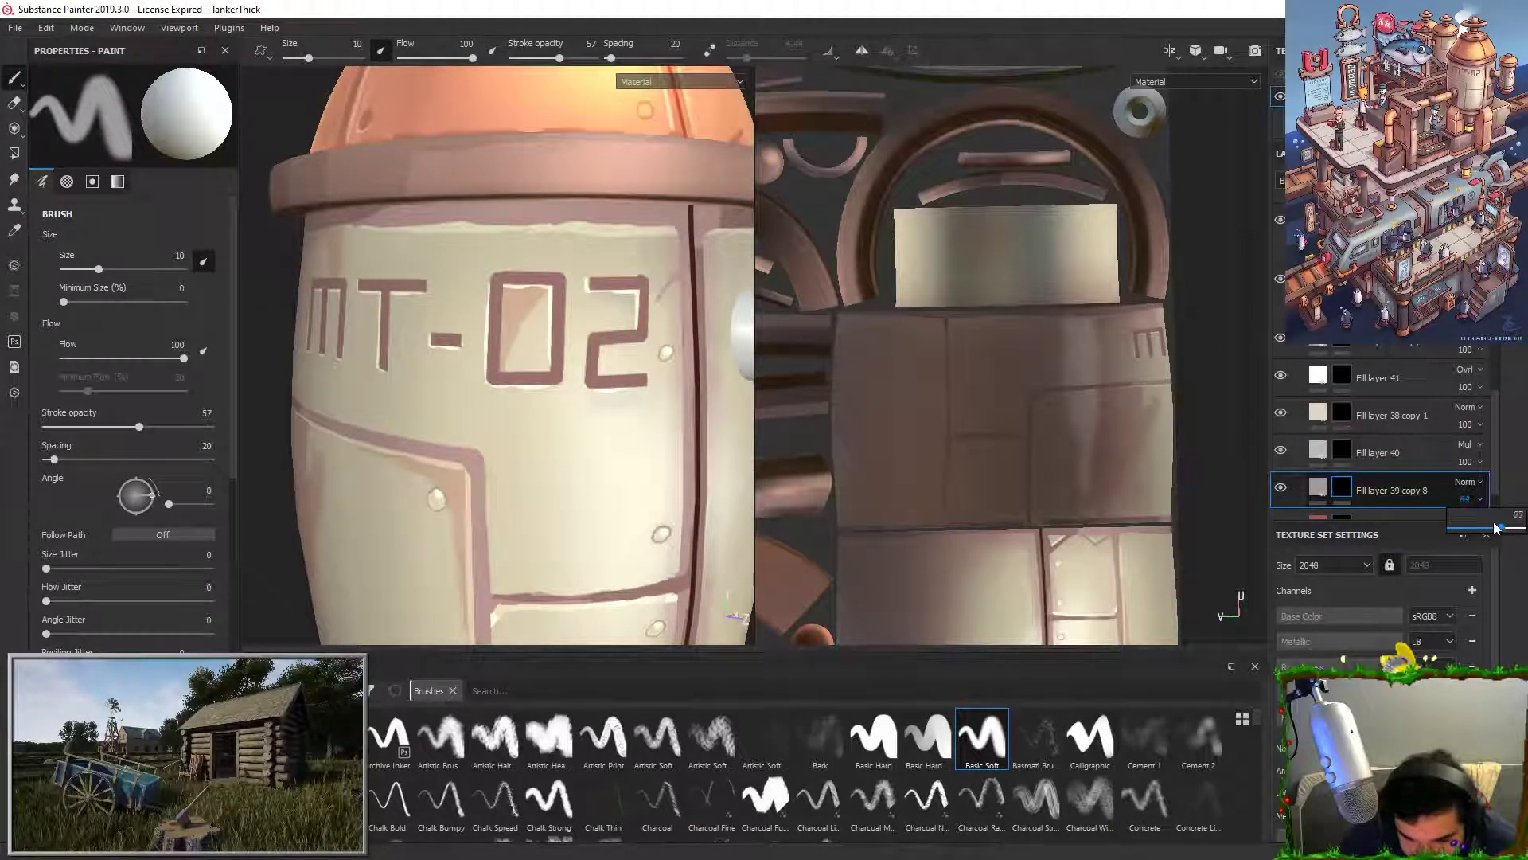
left_click_drag(1483, 527, 1499, 530)
left_click(1468, 499)
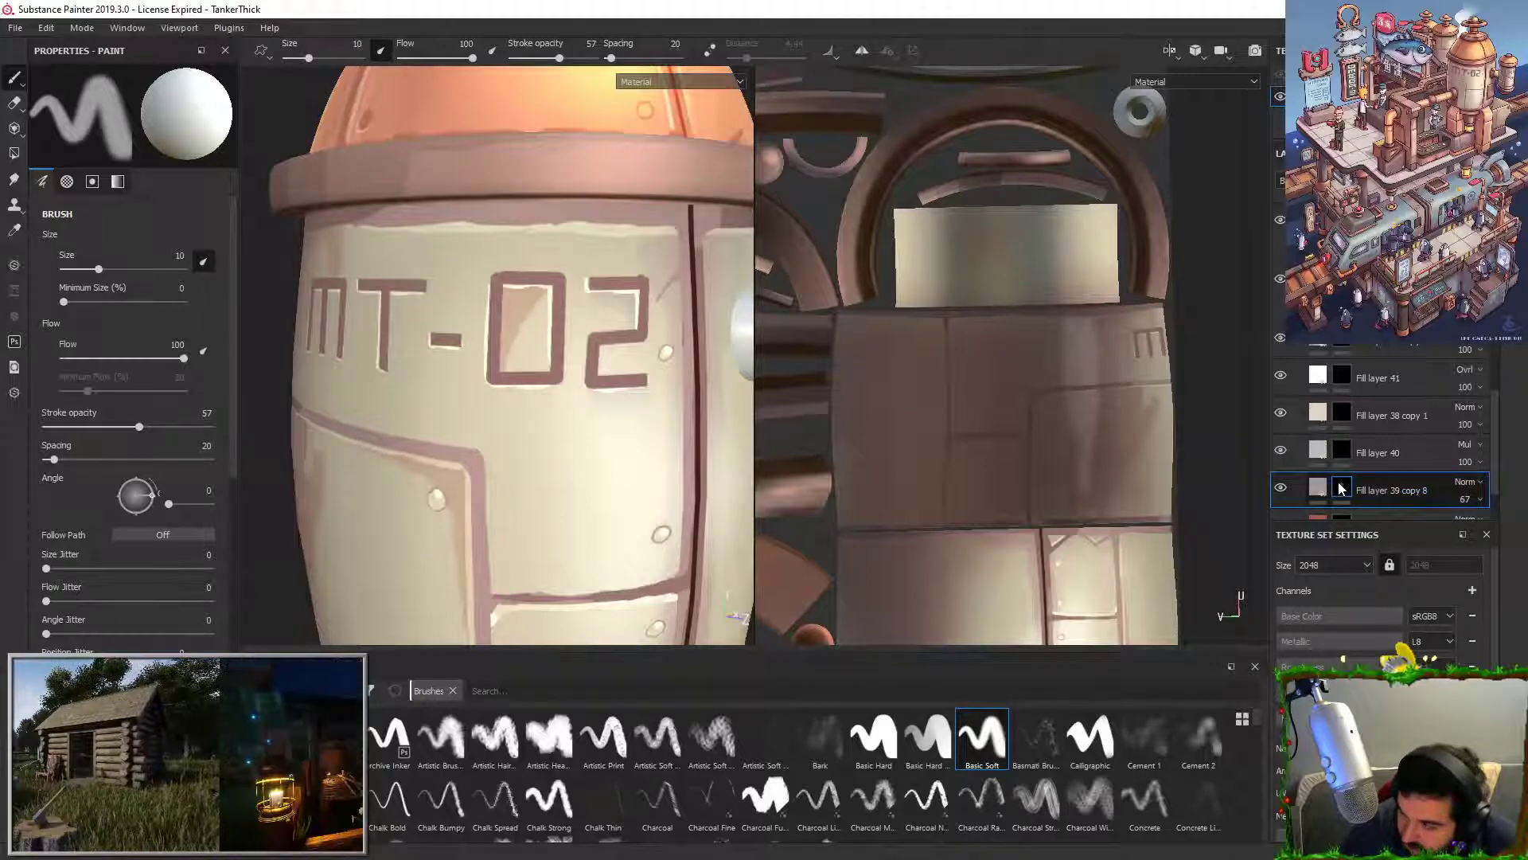
left_click(571, 58)
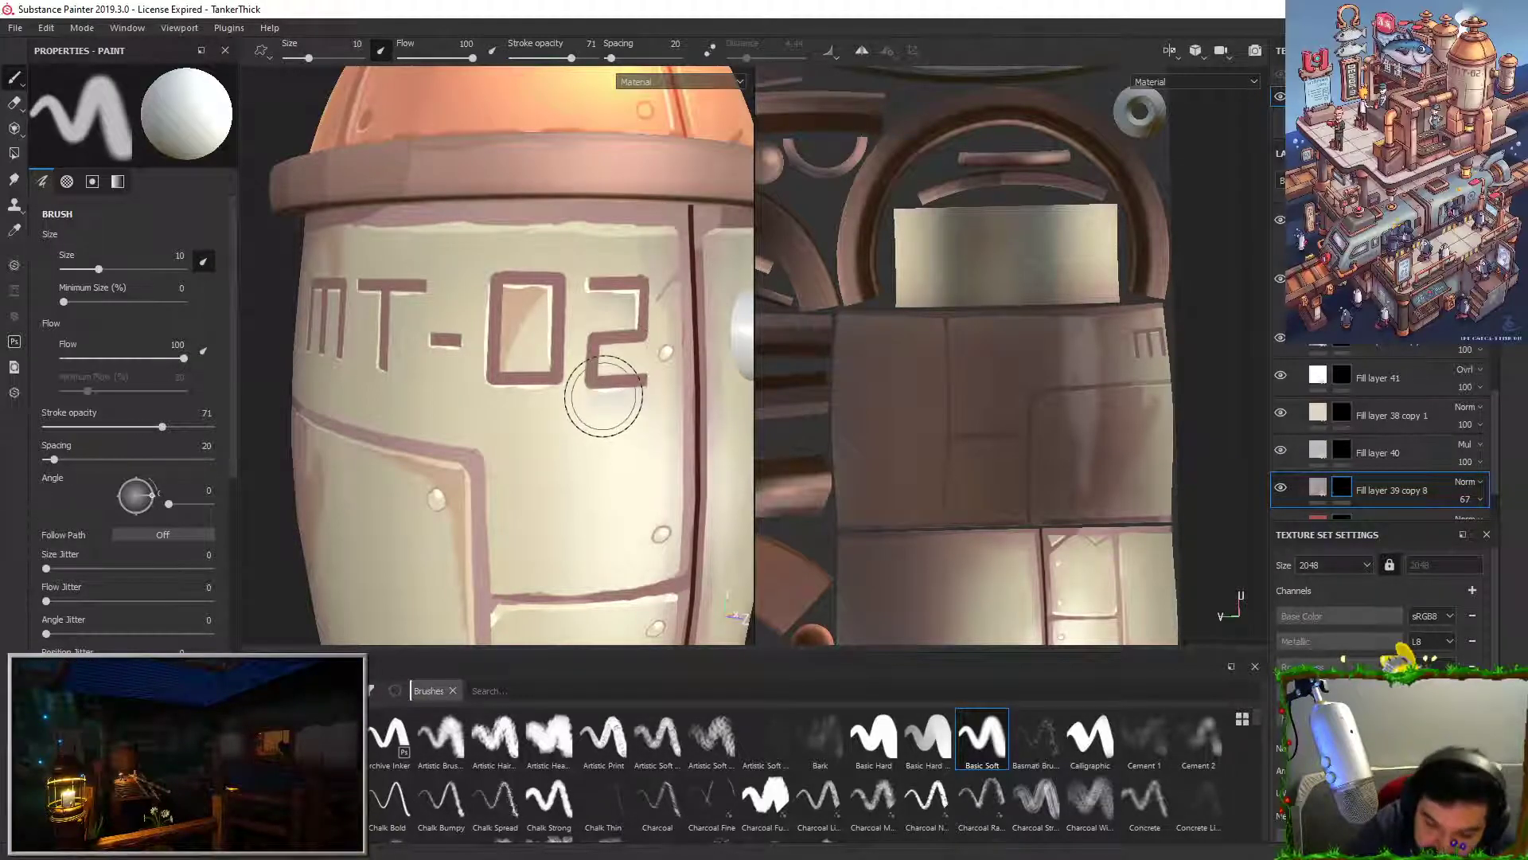
key("x")
key("x")
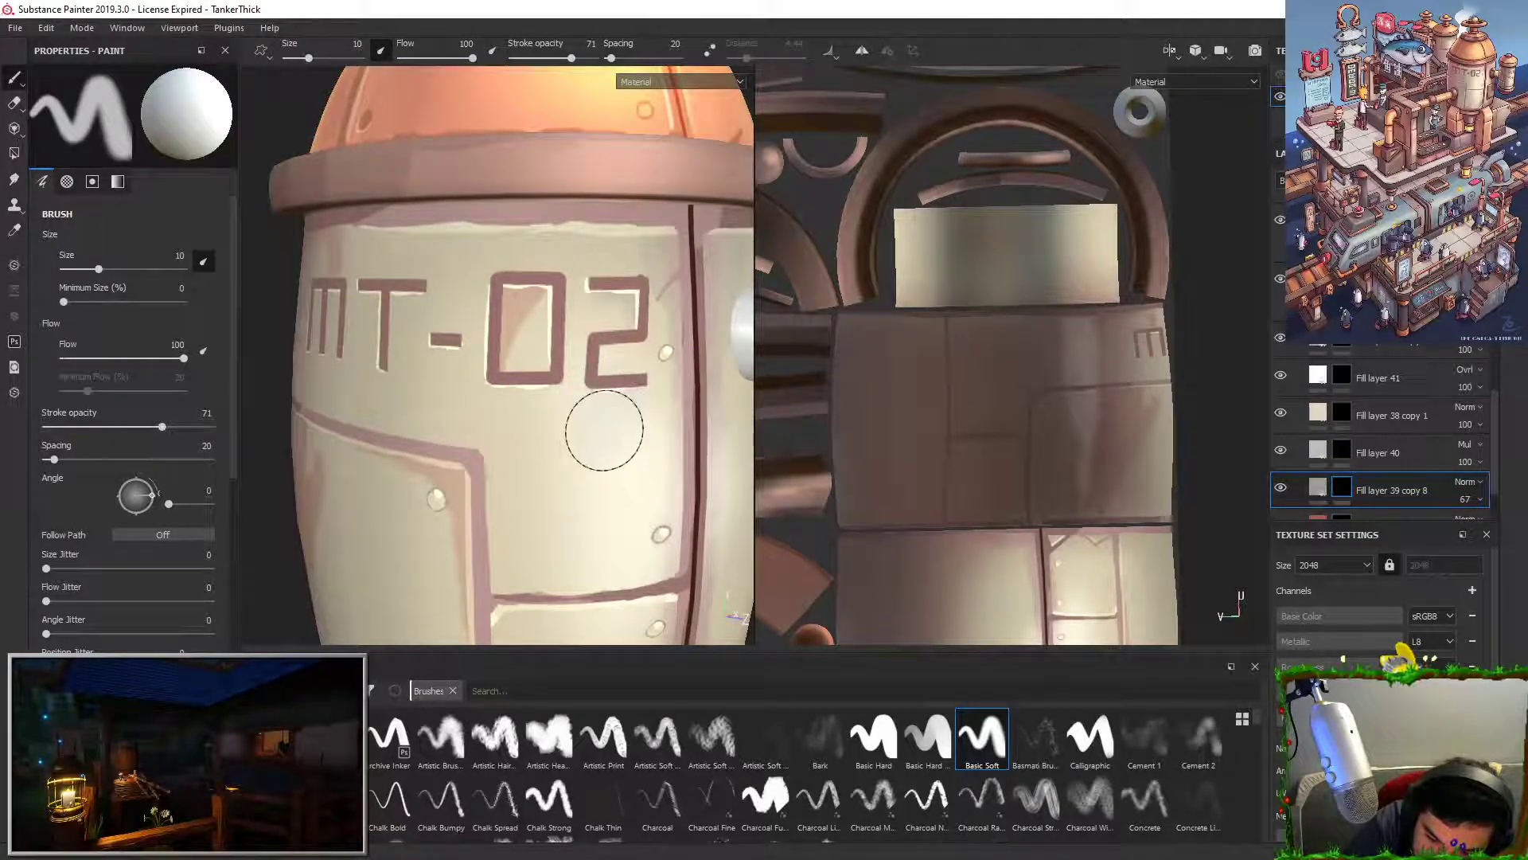
left_click_drag(630, 442, 603, 531)
key("ctrl+z")
Step: Darken the gray fill's base color to a value of 0.310 and reselect the layer's mask
left_click(1318, 487)
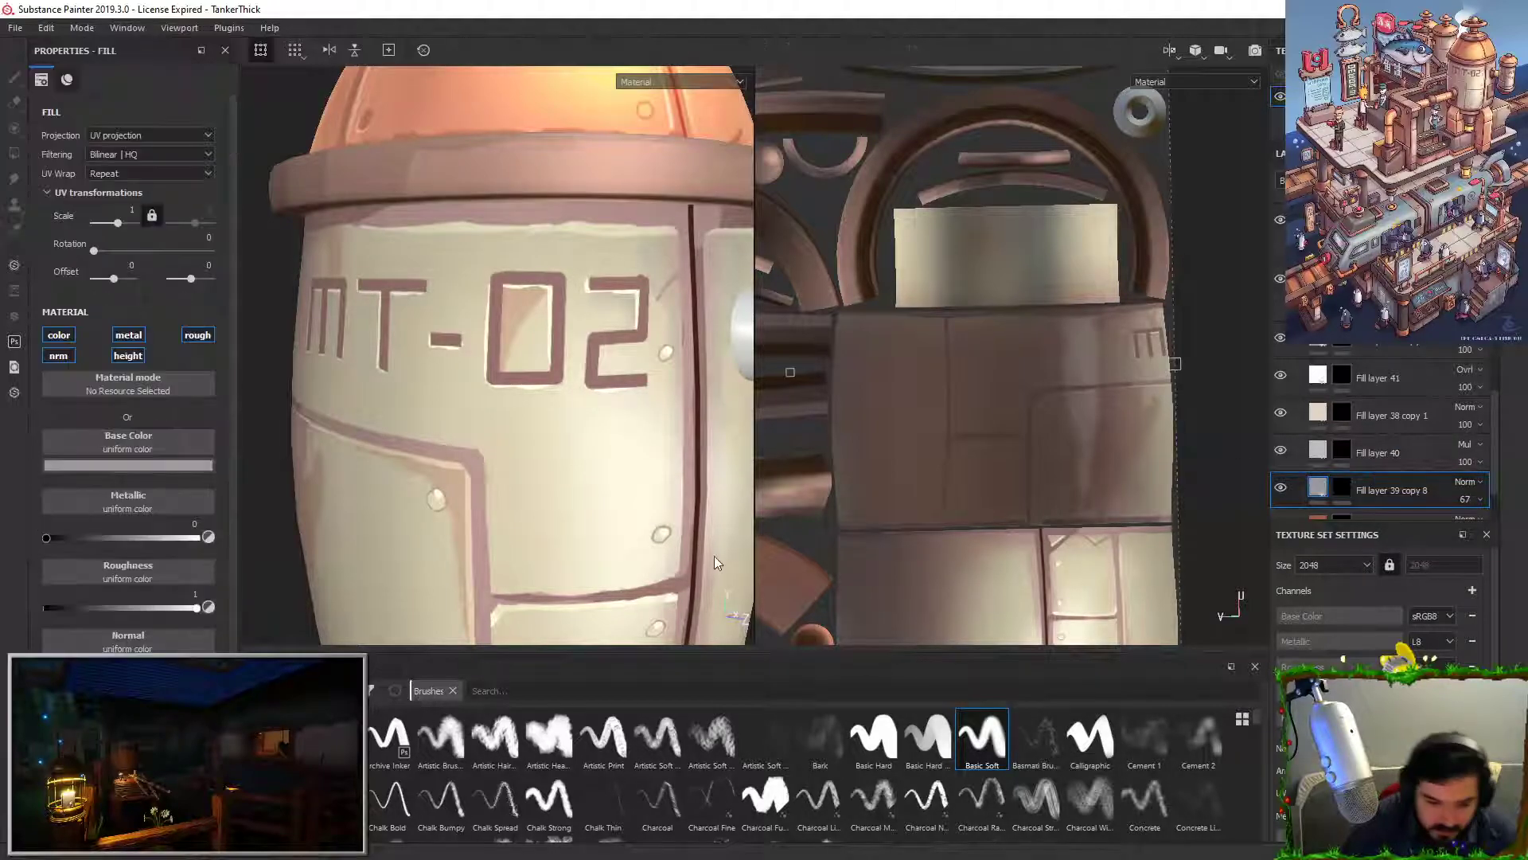
left_click(189, 471)
left_click_drag(395, 557, 394, 557)
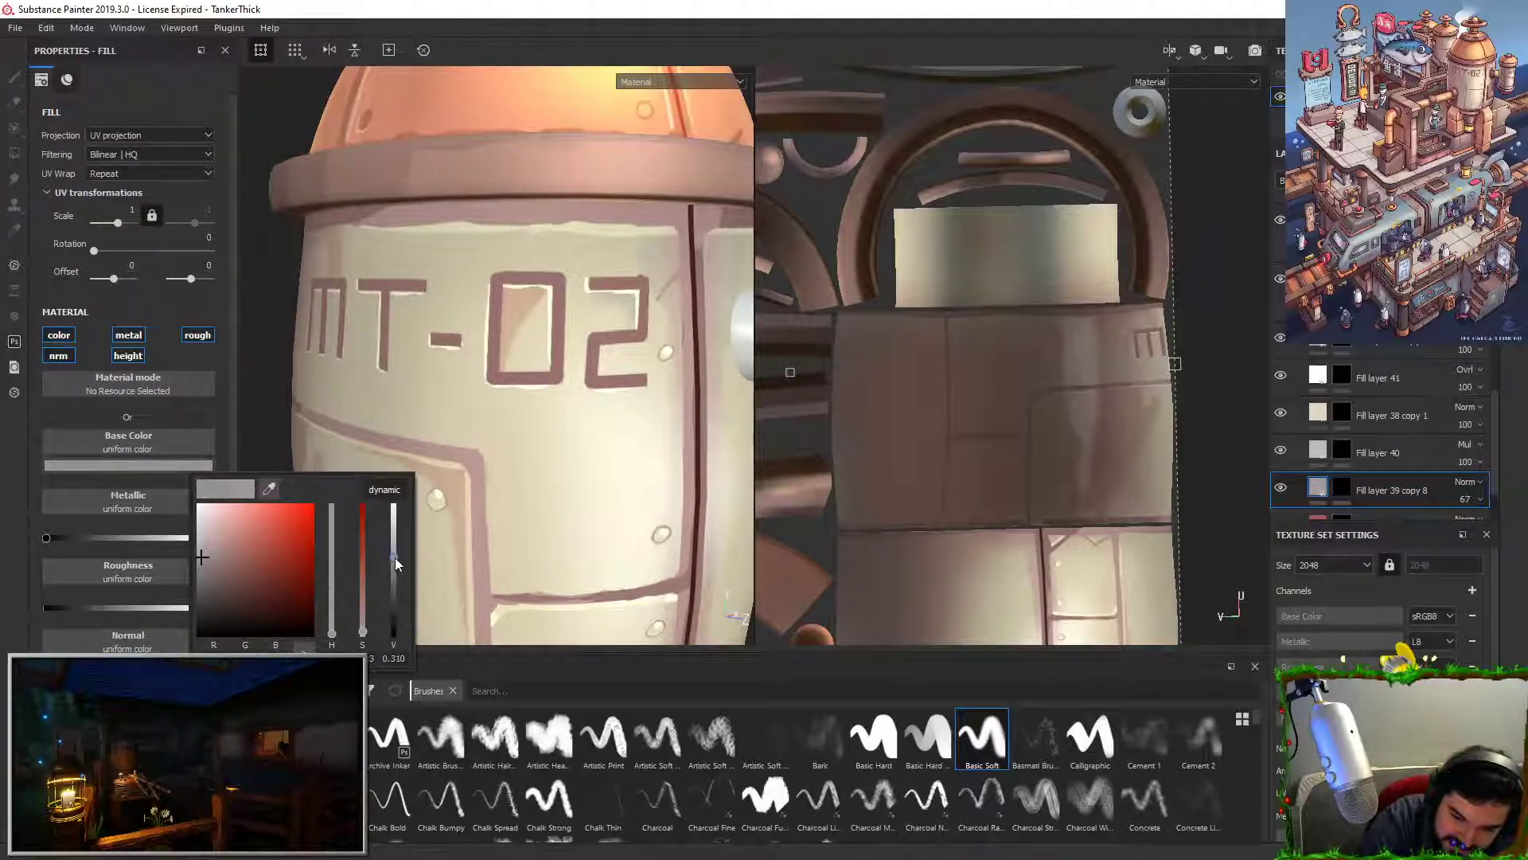
left_click(1334, 484)
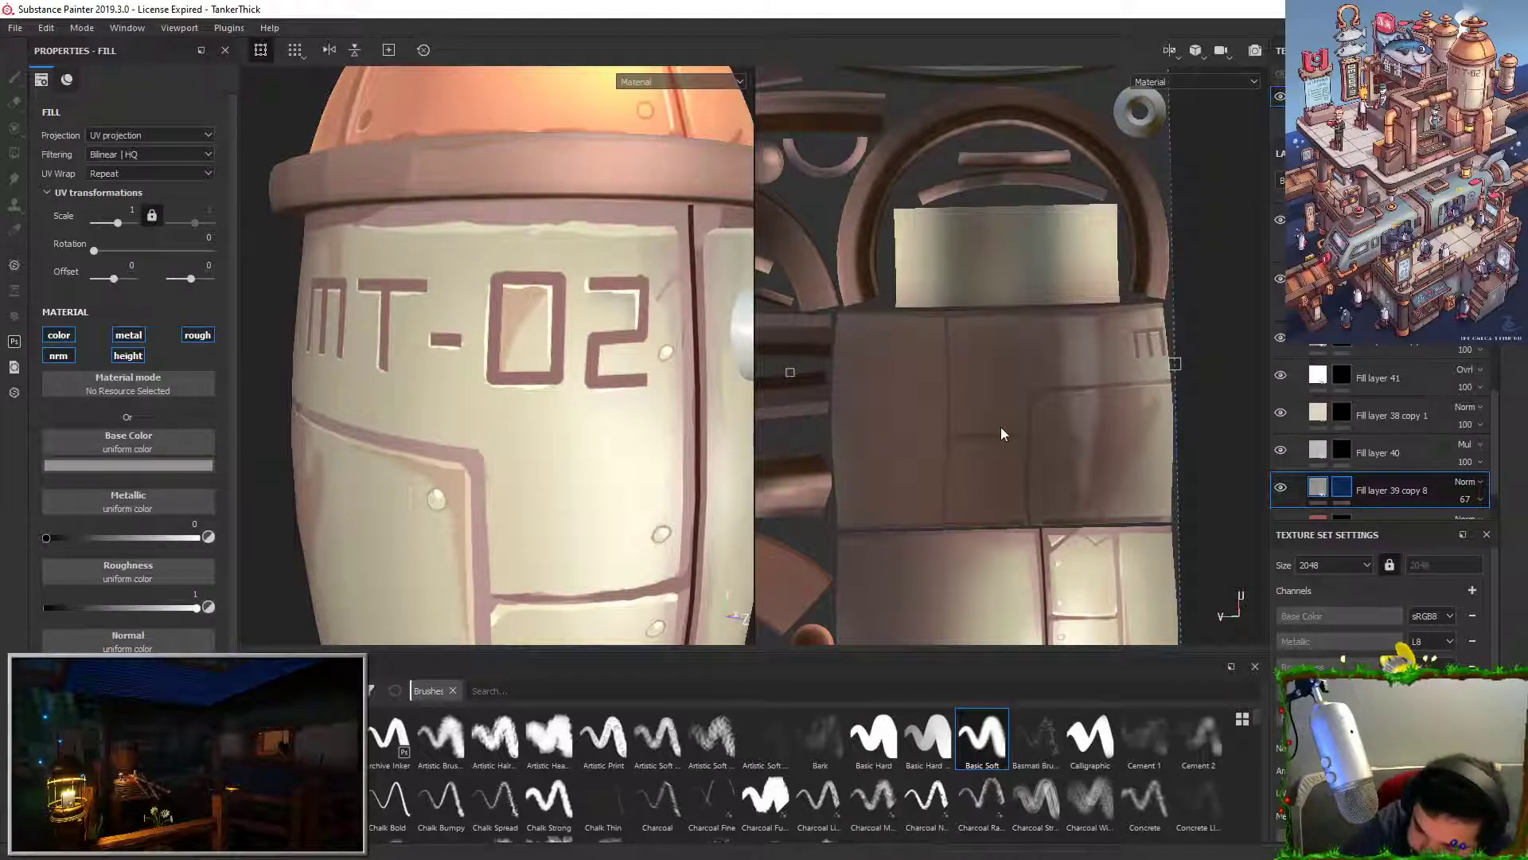
left_click(1340, 490)
Step: Paint faint gray shading below the 2 of the lettering and try the same shade inside the 0
key("c")
key("m")
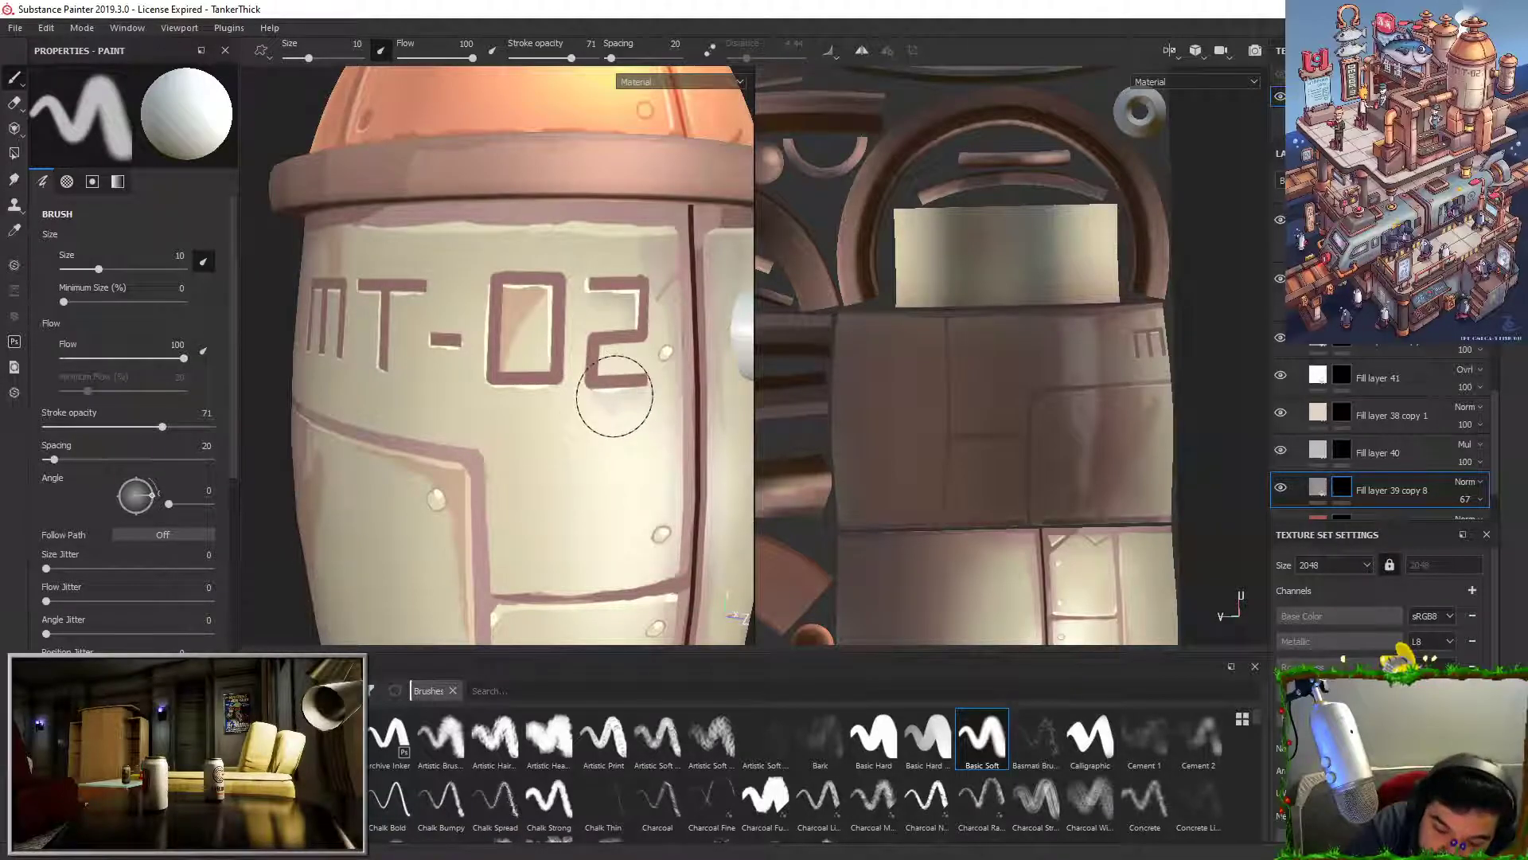
mouse_move(609, 399)
left_mouse_down()
mouse_move(594, 399)
mouse_move(619, 422)
left_mouse_up()
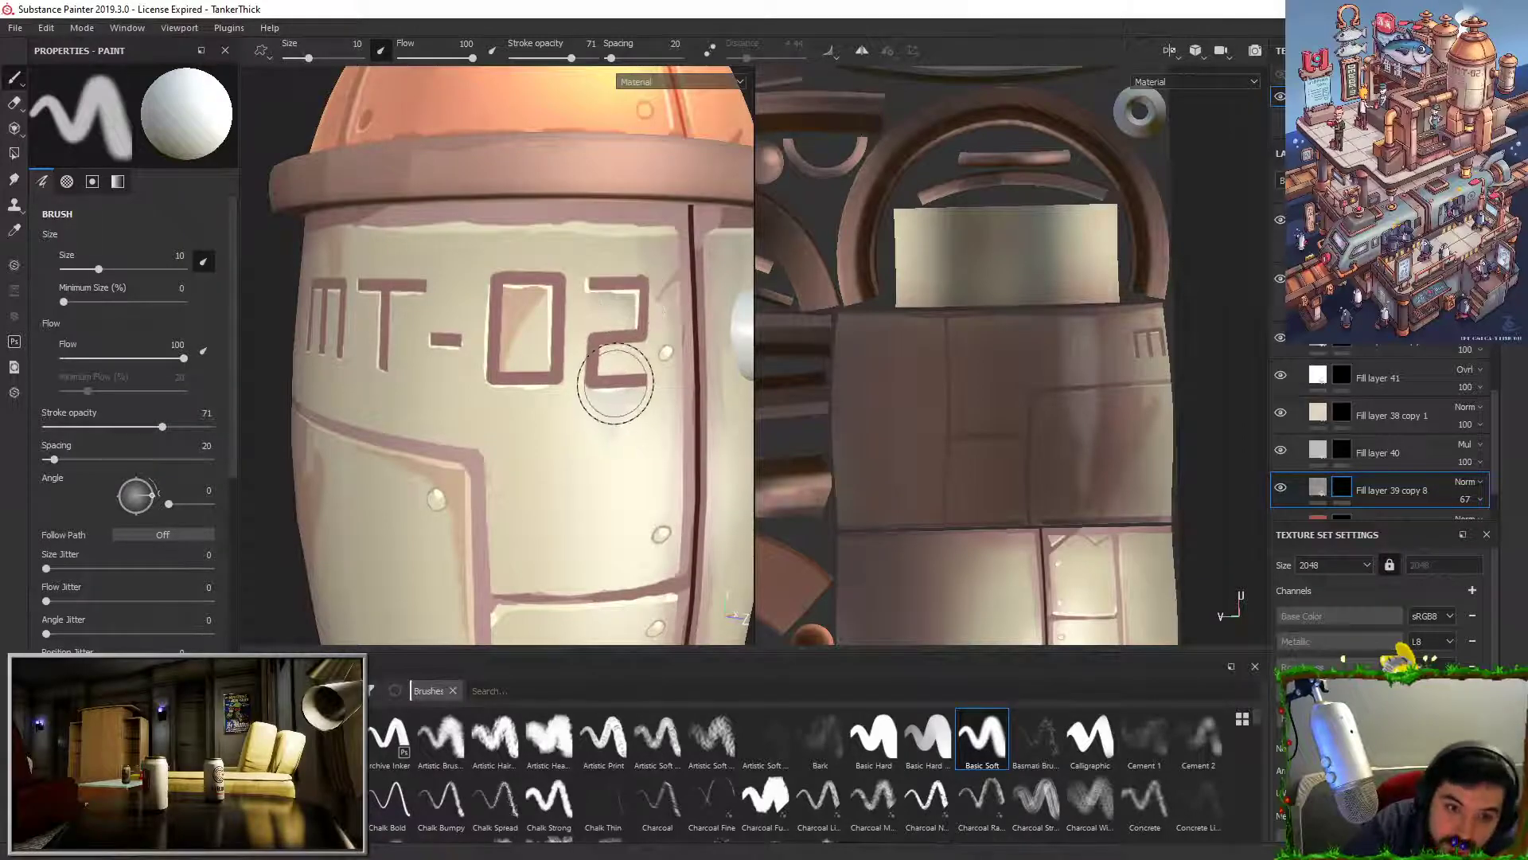
key("ctrl+z")
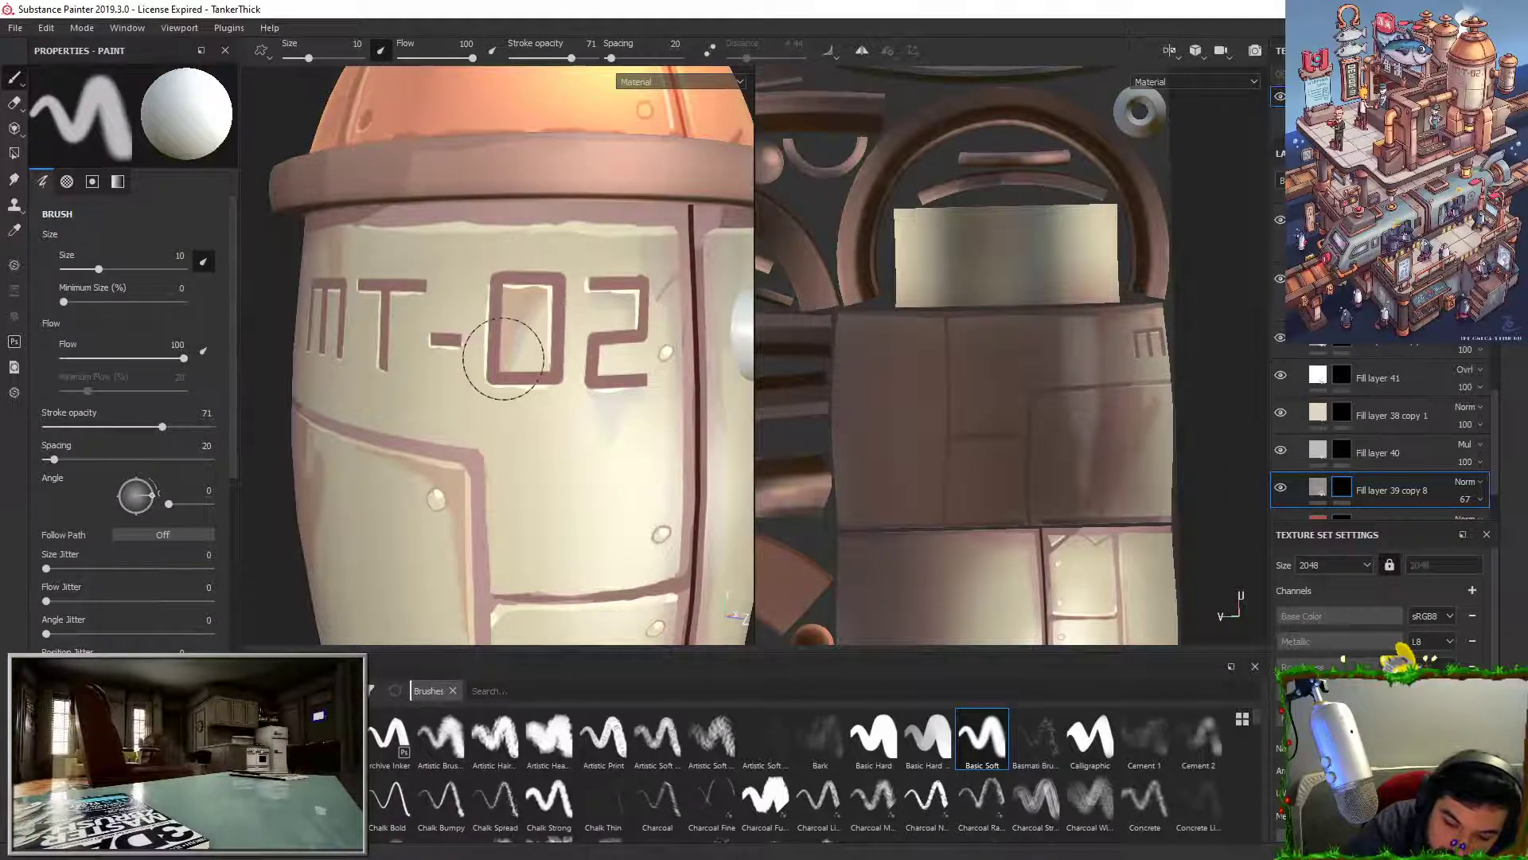
mouse_move(503, 326)
left_mouse_down()
mouse_move(525, 311)
mouse_move(519, 285)
left_mouse_up()
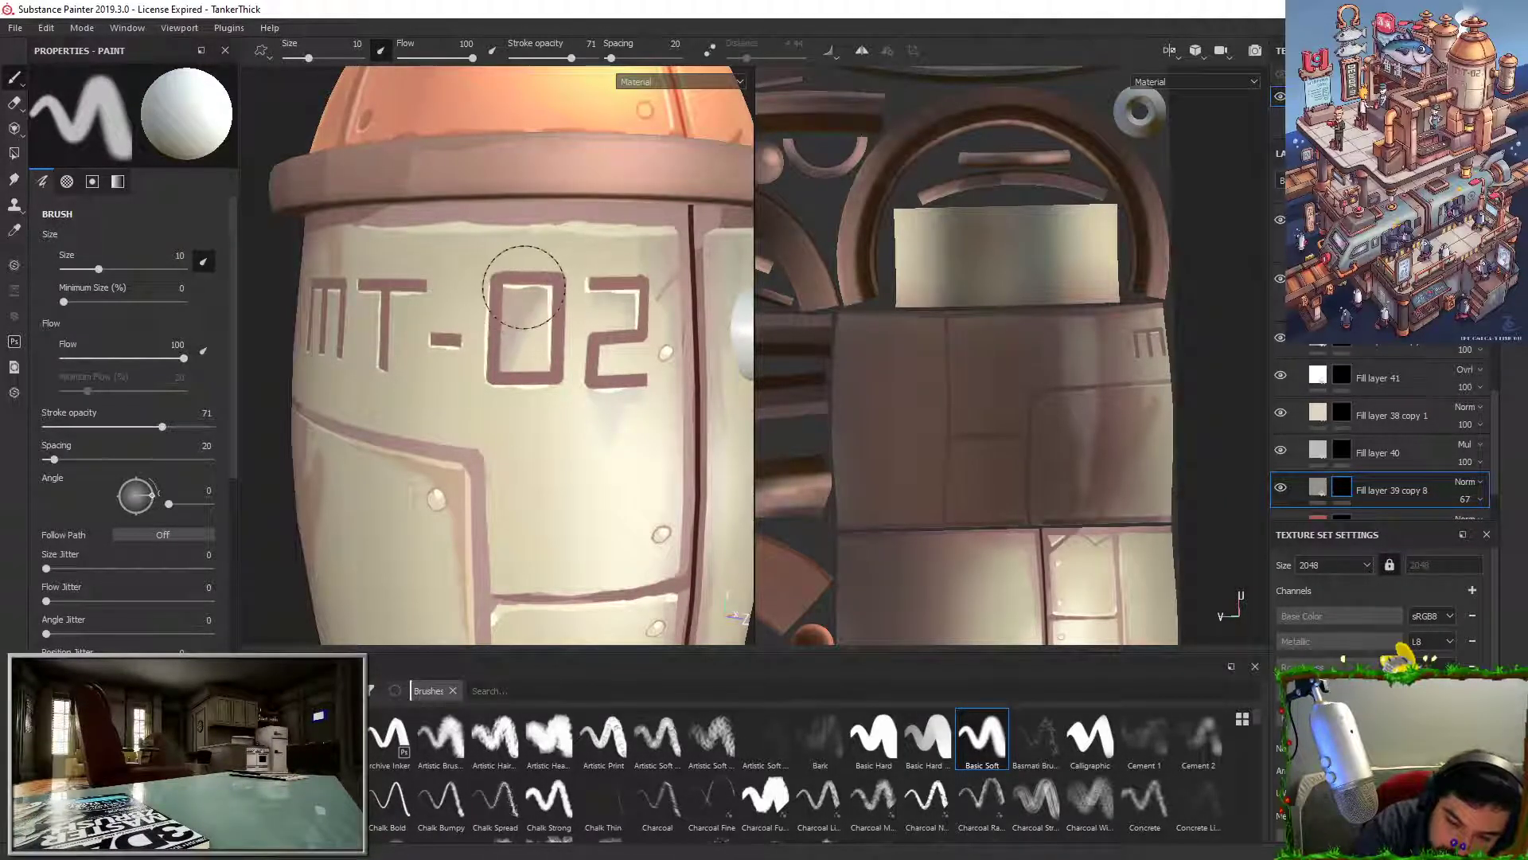
key("ctrl+z")
mouse_move(518, 425)
left_mouse_down("alt")
mouse_move(564, 433)
mouse_move(510, 402)
left_mouse_up("alt")
right_click_drag(511, 402, 448, 291, "alt")
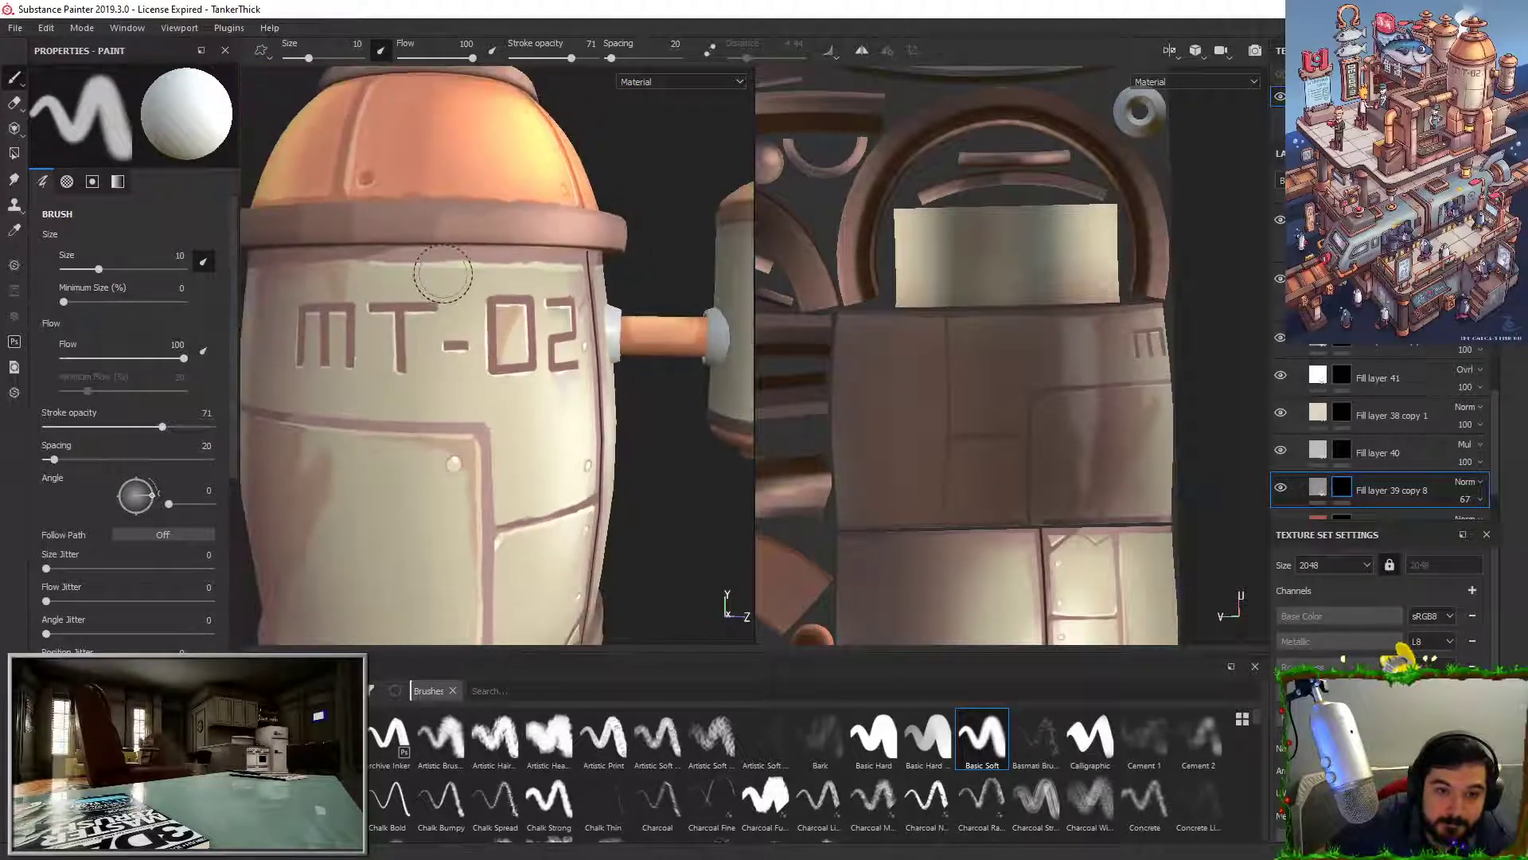
middle_click_drag(448, 292, 541, 353, "alt")
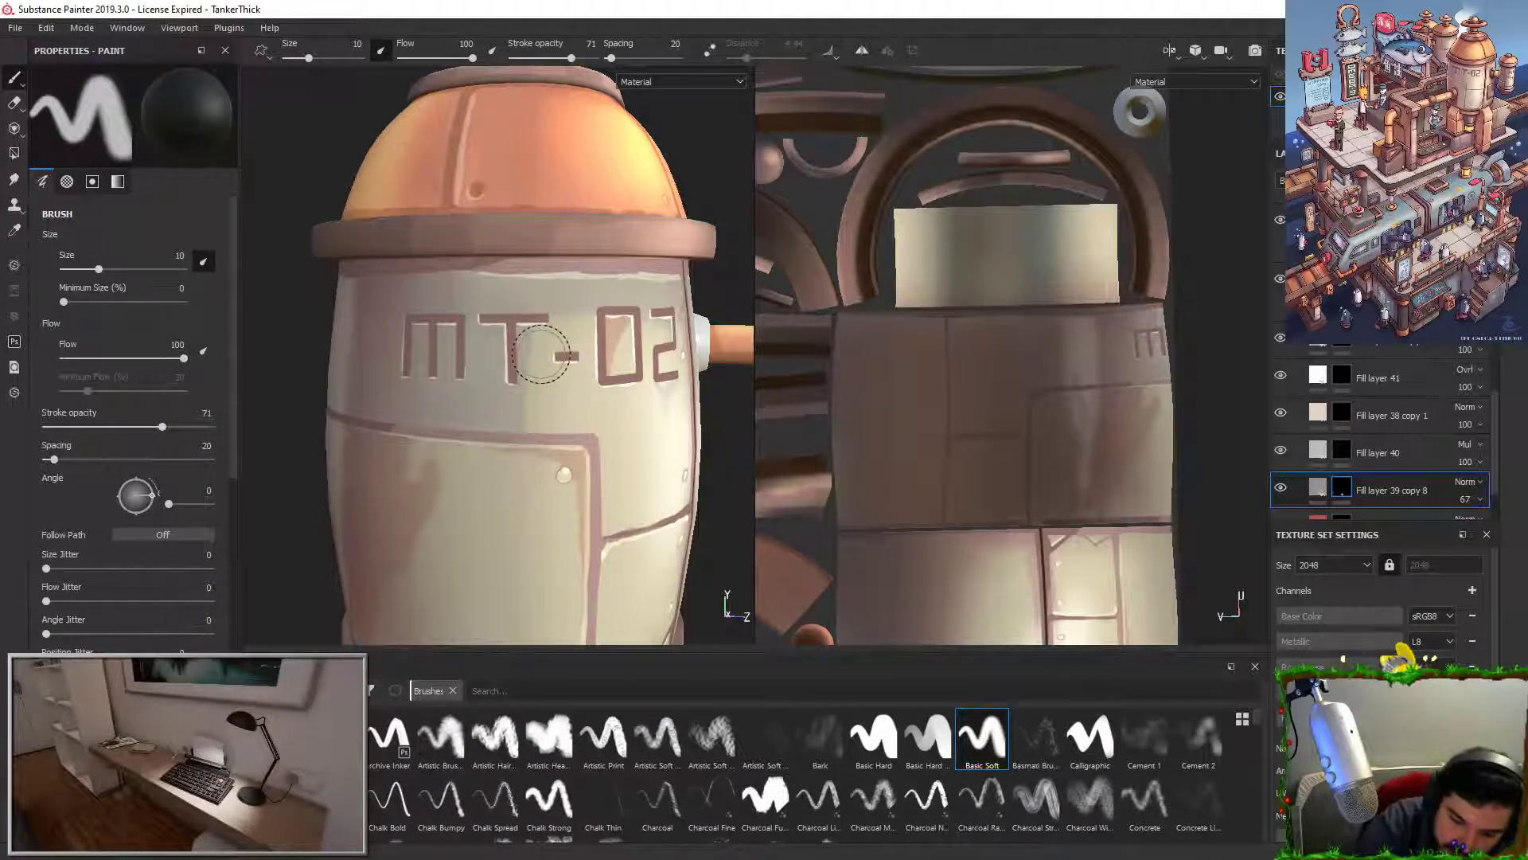
right_click_drag(595, 405, 510, 434, "alt")
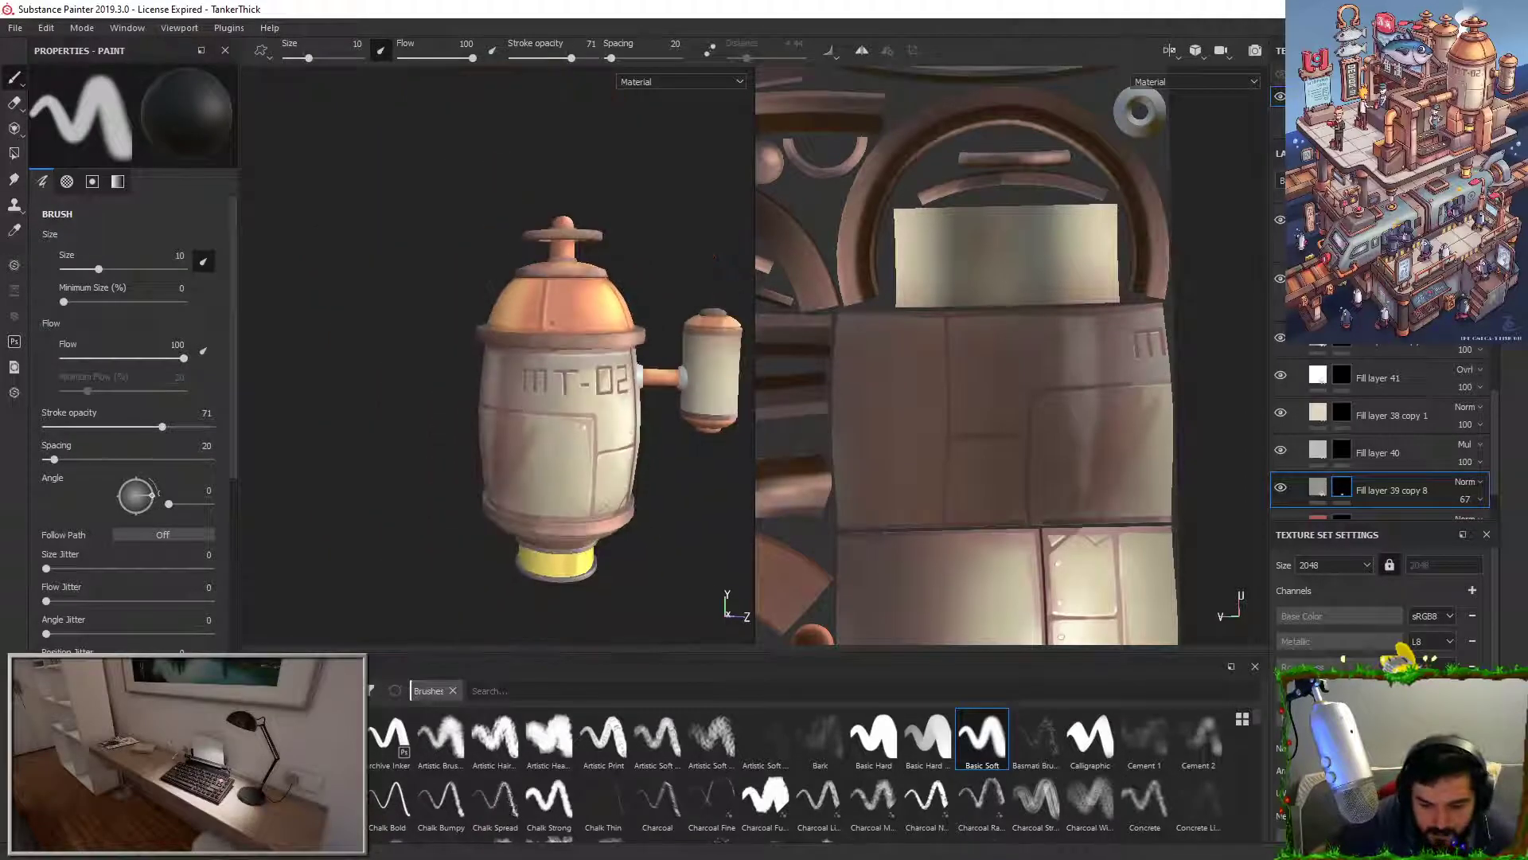
left_click_drag(580, 454, 515, 436, "alt")
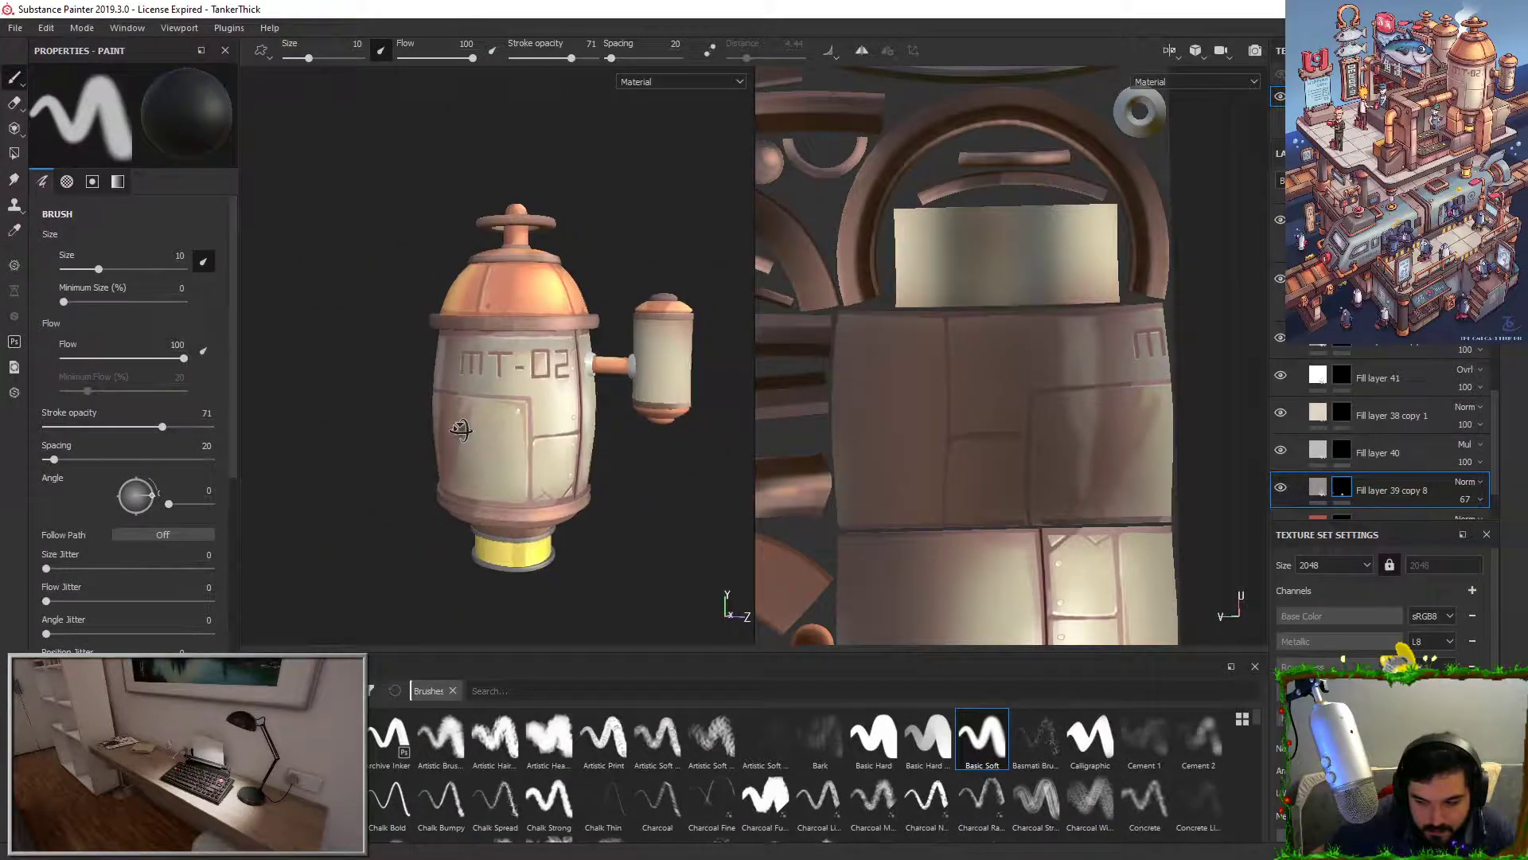
Step: Try to paint multiply shading in Fill layer 40's mask down the large panel below the lettering
left_click(1315, 488)
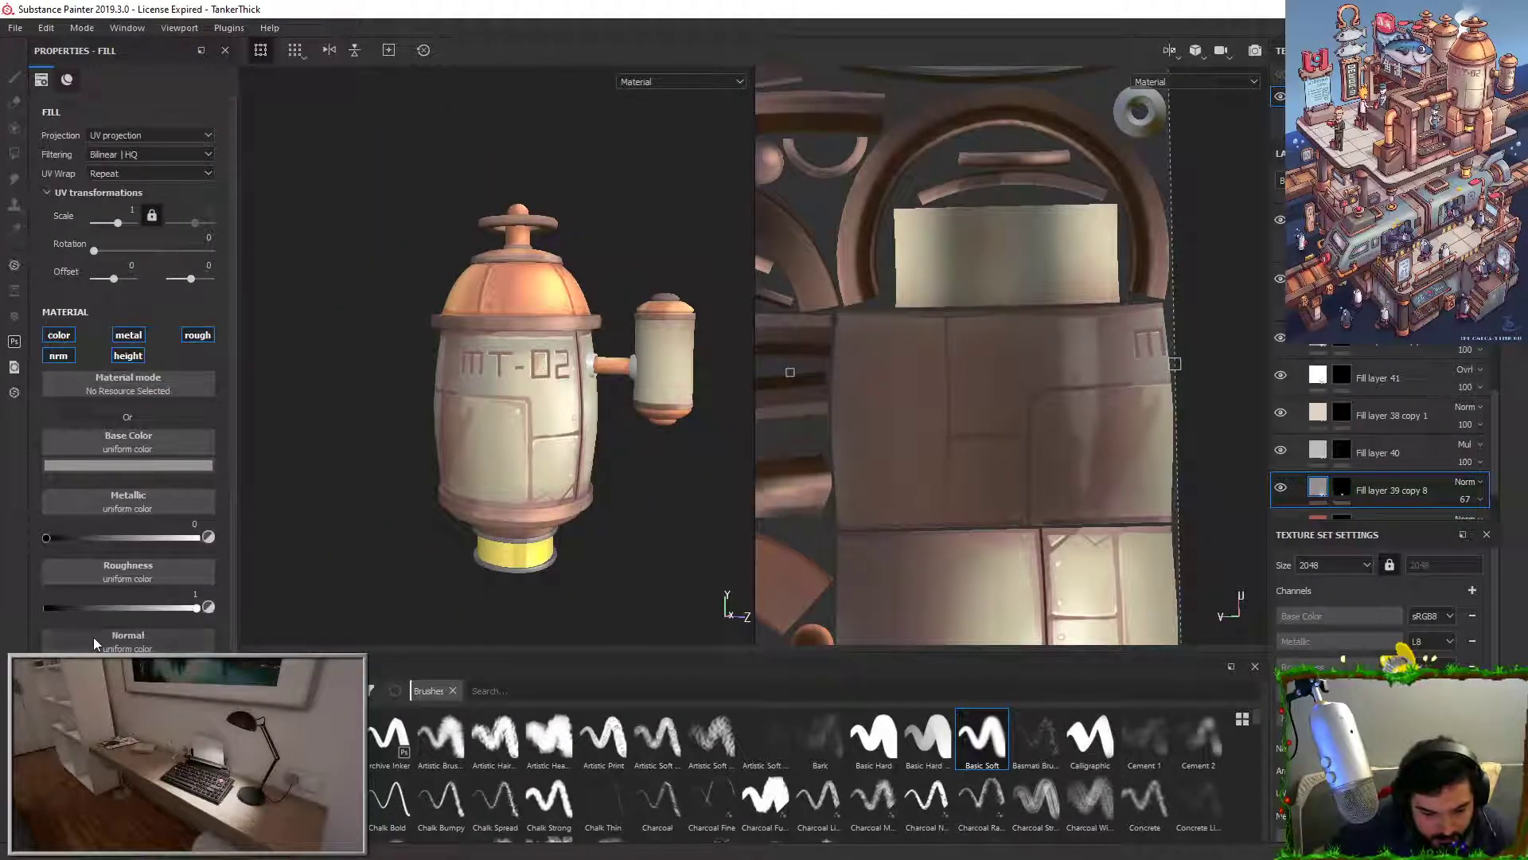
left_click(1342, 450)
mouse_move(492, 420)
left_mouse_down("alt")
mouse_move(585, 422)
mouse_move(509, 426)
left_mouse_up("alt")
right_click_drag(446, 425, 525, 449, "alt")
key("x")
left_click_drag(495, 366, 502, 481)
mouse_move(483, 365)
left_mouse_down()
mouse_move(481, 450)
mouse_move(471, 420)
left_mouse_up()
key("ctrl+z")
key("ctrl+z")
key("ctrl+z")
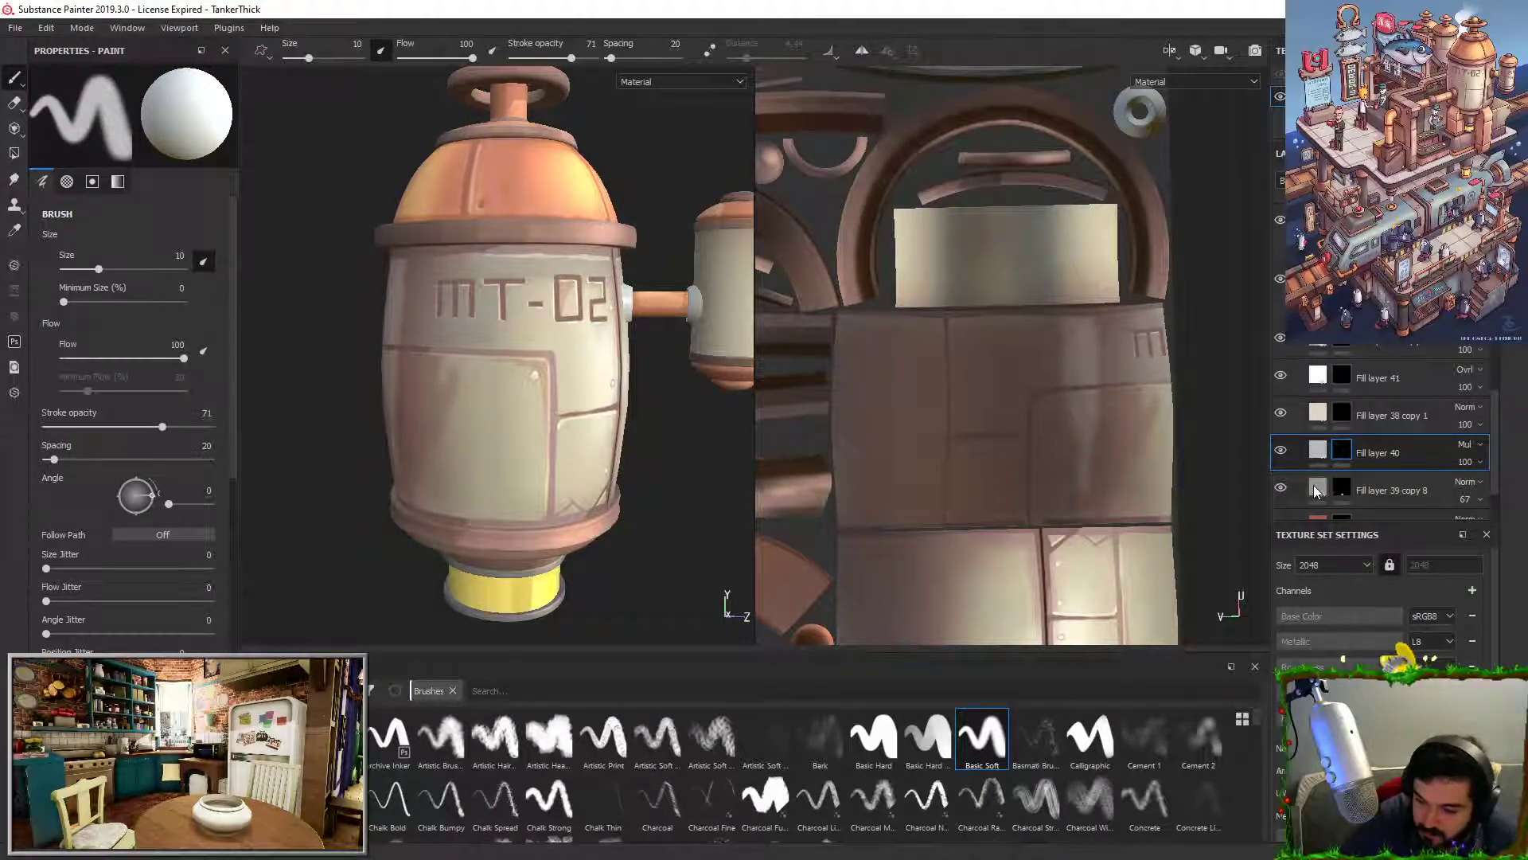
Step: Return to Fill layer 39 copy 8's mask and soften the gray shading across the large panel below the lettering
left_click(1288, 452)
left_click(1281, 488)
left_click(1281, 488)
left_click(1343, 488)
key("x")
key("x")
mouse_move(491, 370)
left_mouse_down()
mouse_move(483, 498)
mouse_move(513, 468)
mouse_move(539, 481)
mouse_move(532, 389)
mouse_move(529, 415)
left_mouse_up()
key("ctrl+z")
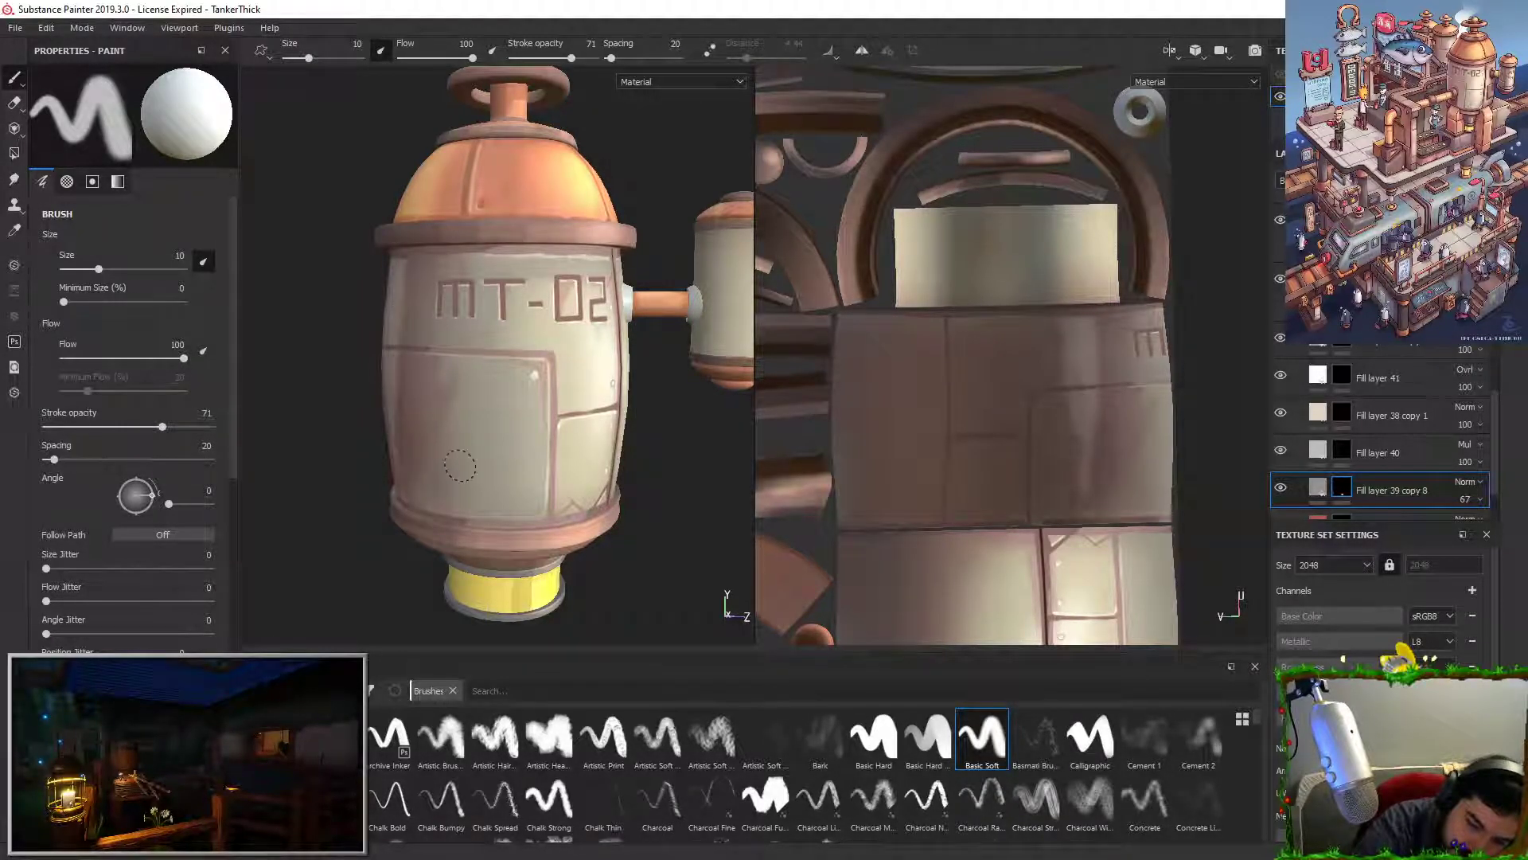
key("x")
mouse_move(536, 372)
left_mouse_down()
mouse_move(529, 511)
mouse_move(490, 521)
left_mouse_up()
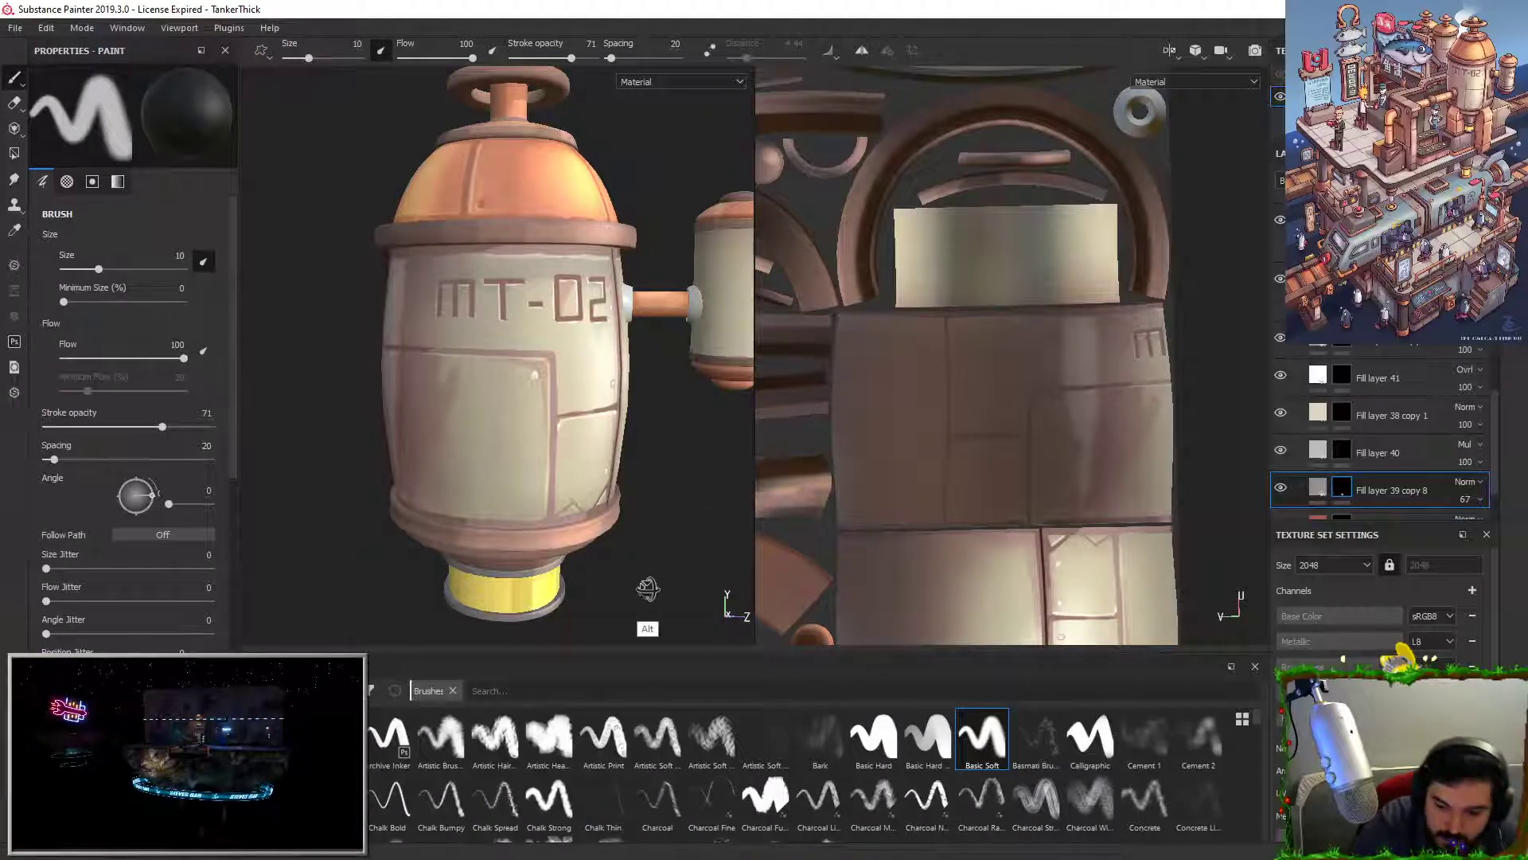
Step: Paint and partly erase faint gray shading on the small lower panel and around the 02 lettering beside the vertical seam
left_click_drag(648, 589, 610, 587, "alt")
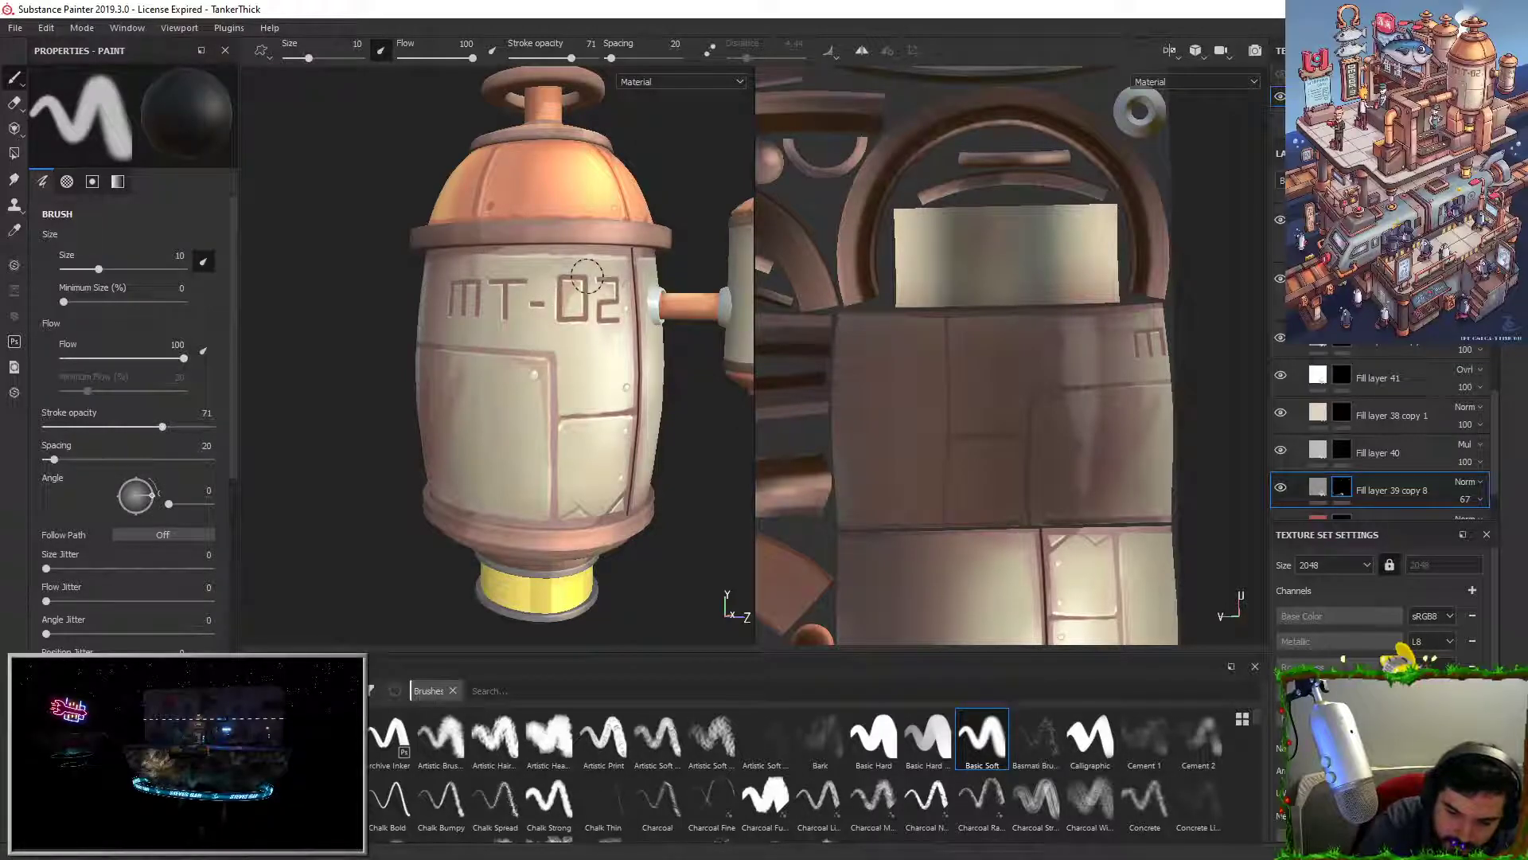
left_click_drag(475, 571, 637, 543, "alt")
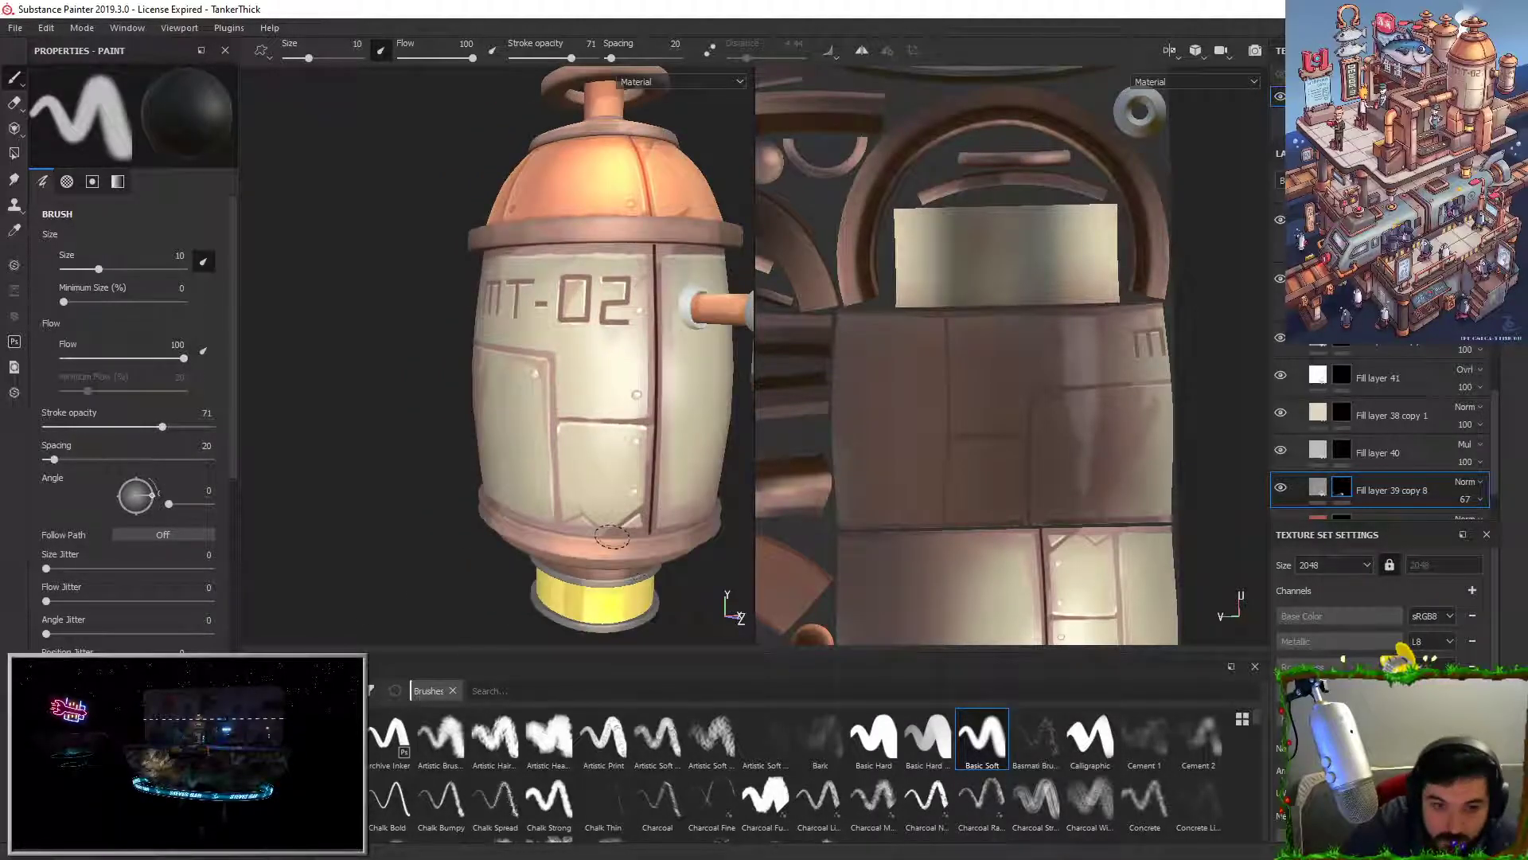
middle_click_drag(612, 537, 547, 482, "alt")
key("x")
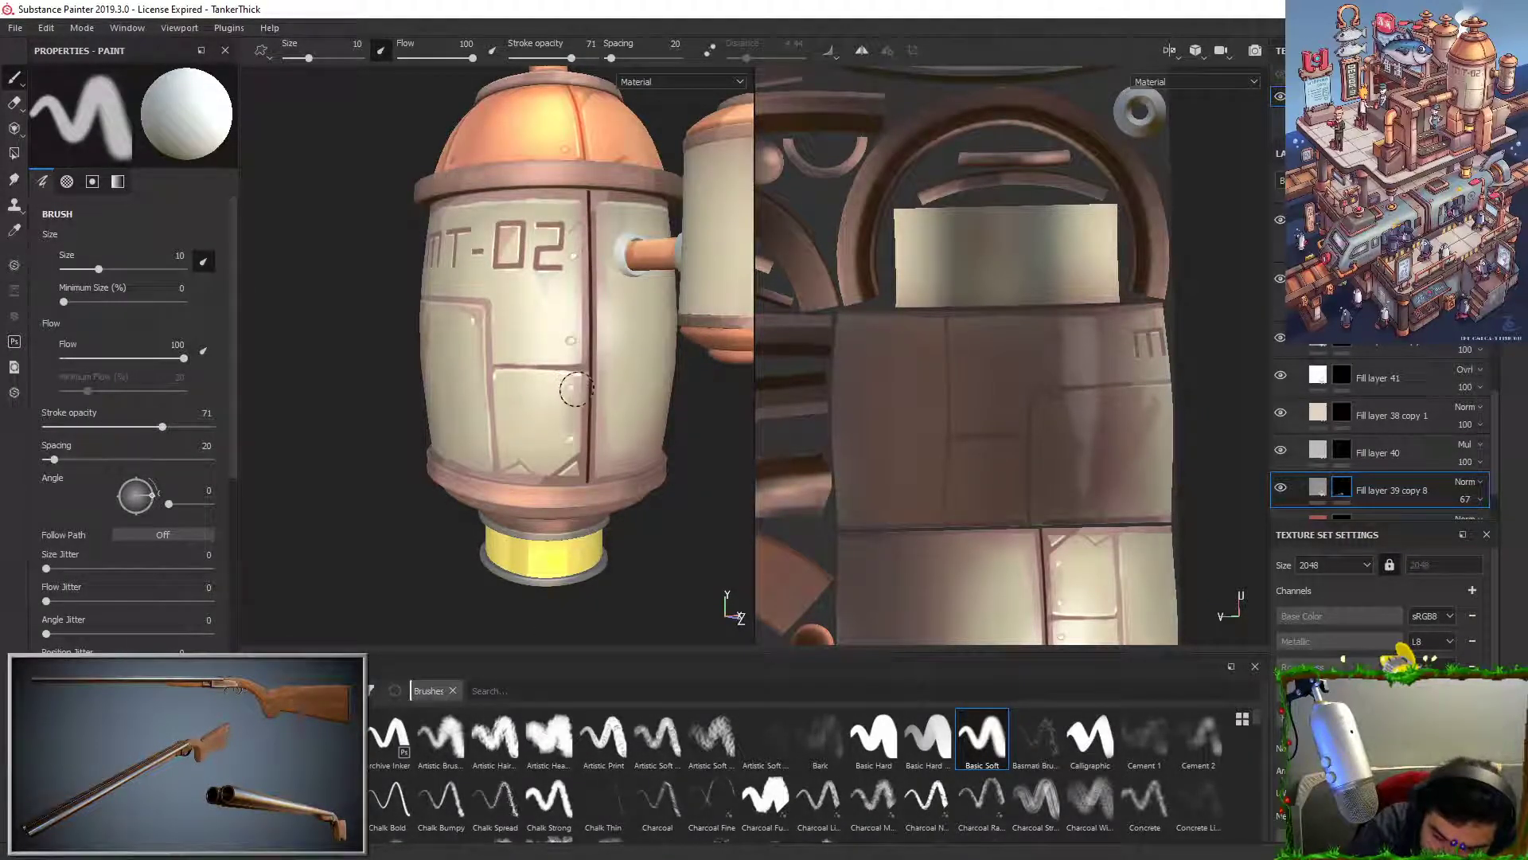
key("x")
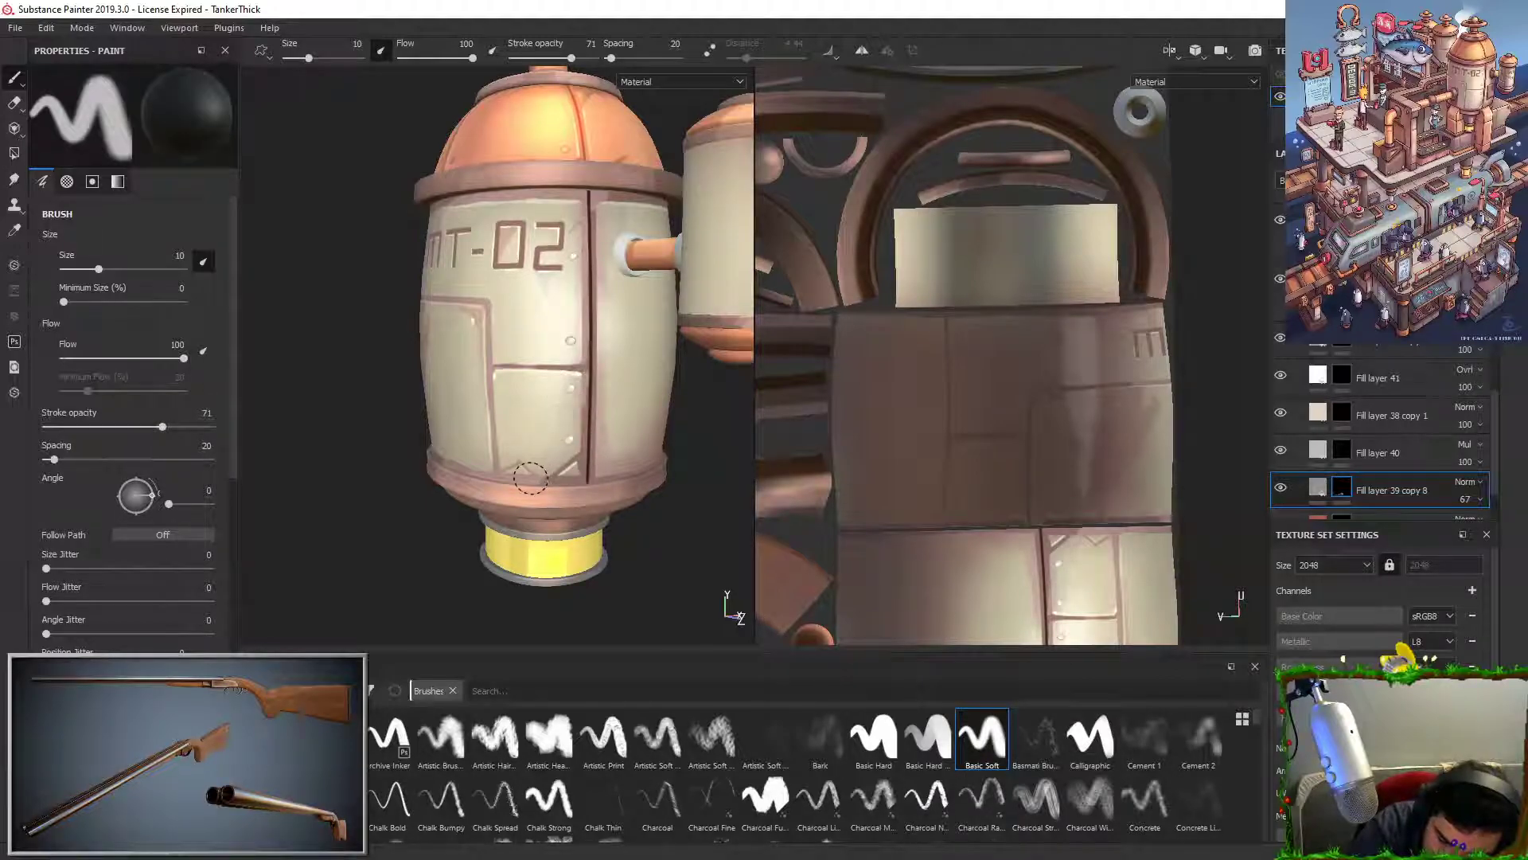
left_click_drag(612, 554, 632, 538, "alt")
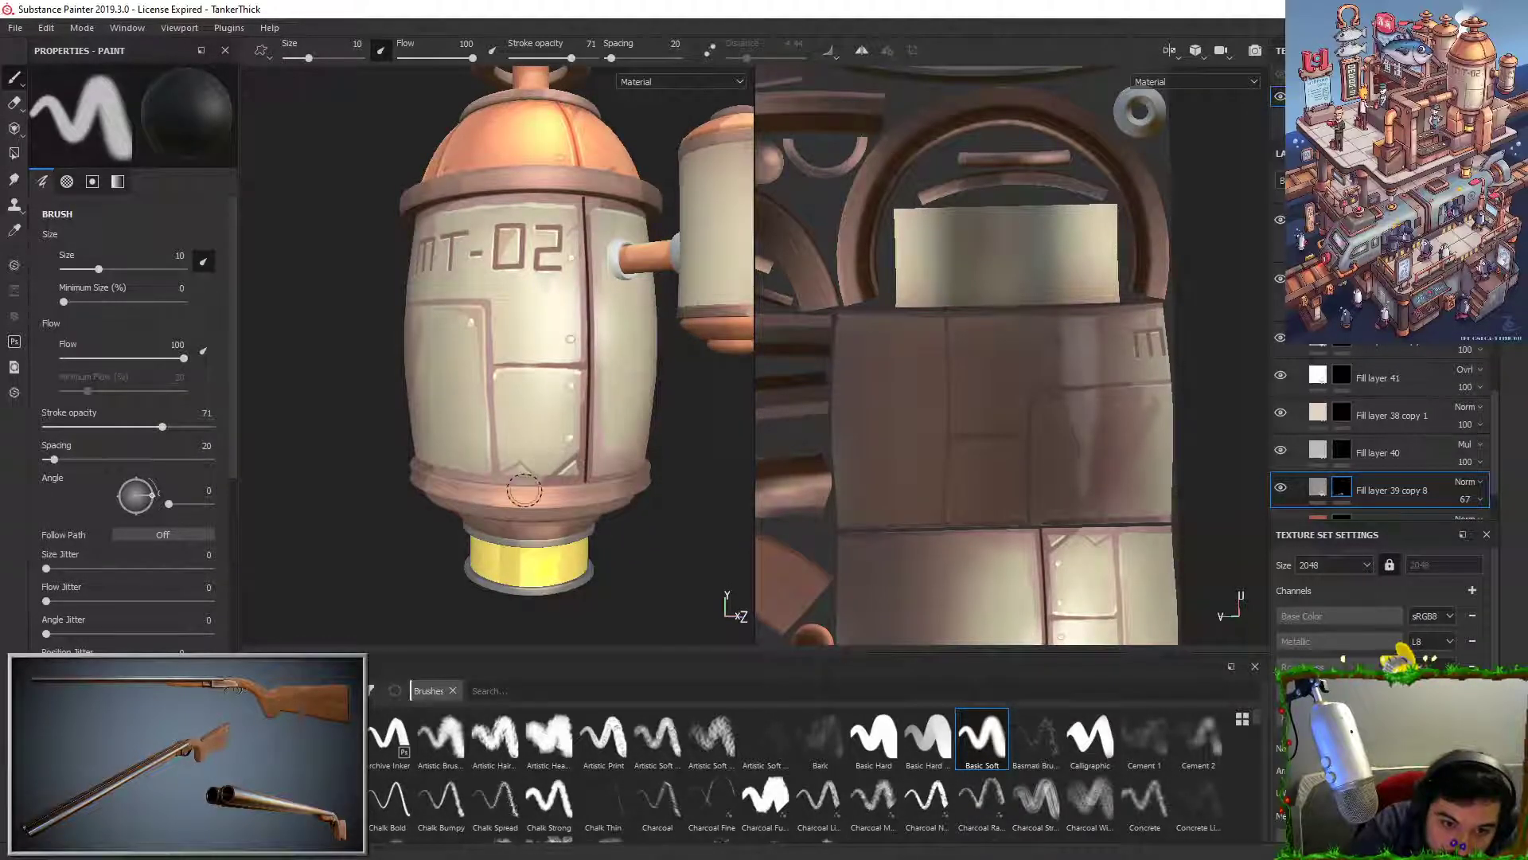
key("x")
key("x")
left_click_drag(508, 377, 509, 452)
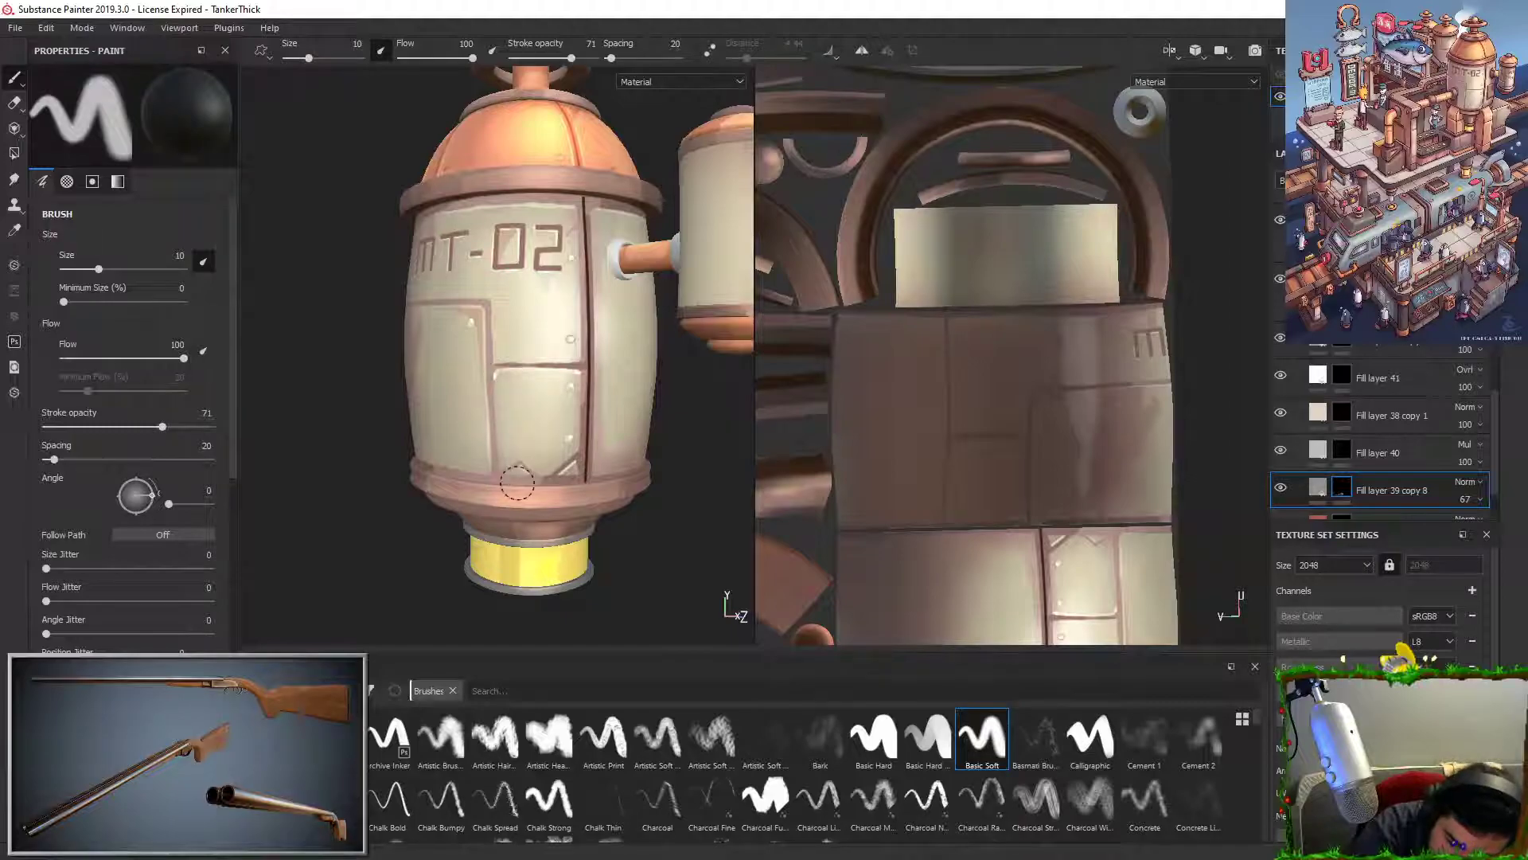
left_click_drag(607, 338, 619, 349, "alt")
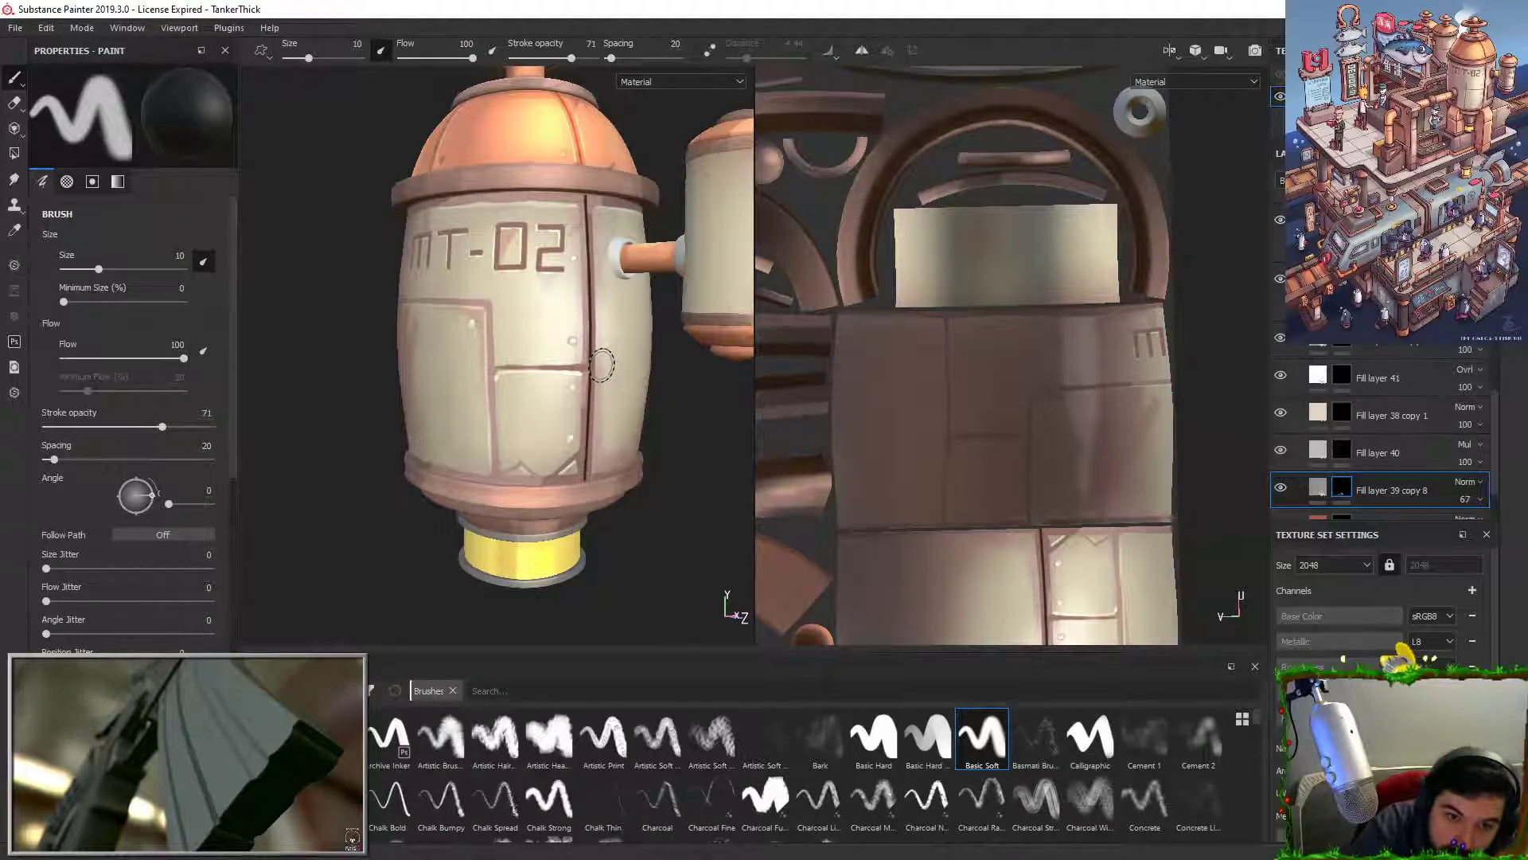
key("x")
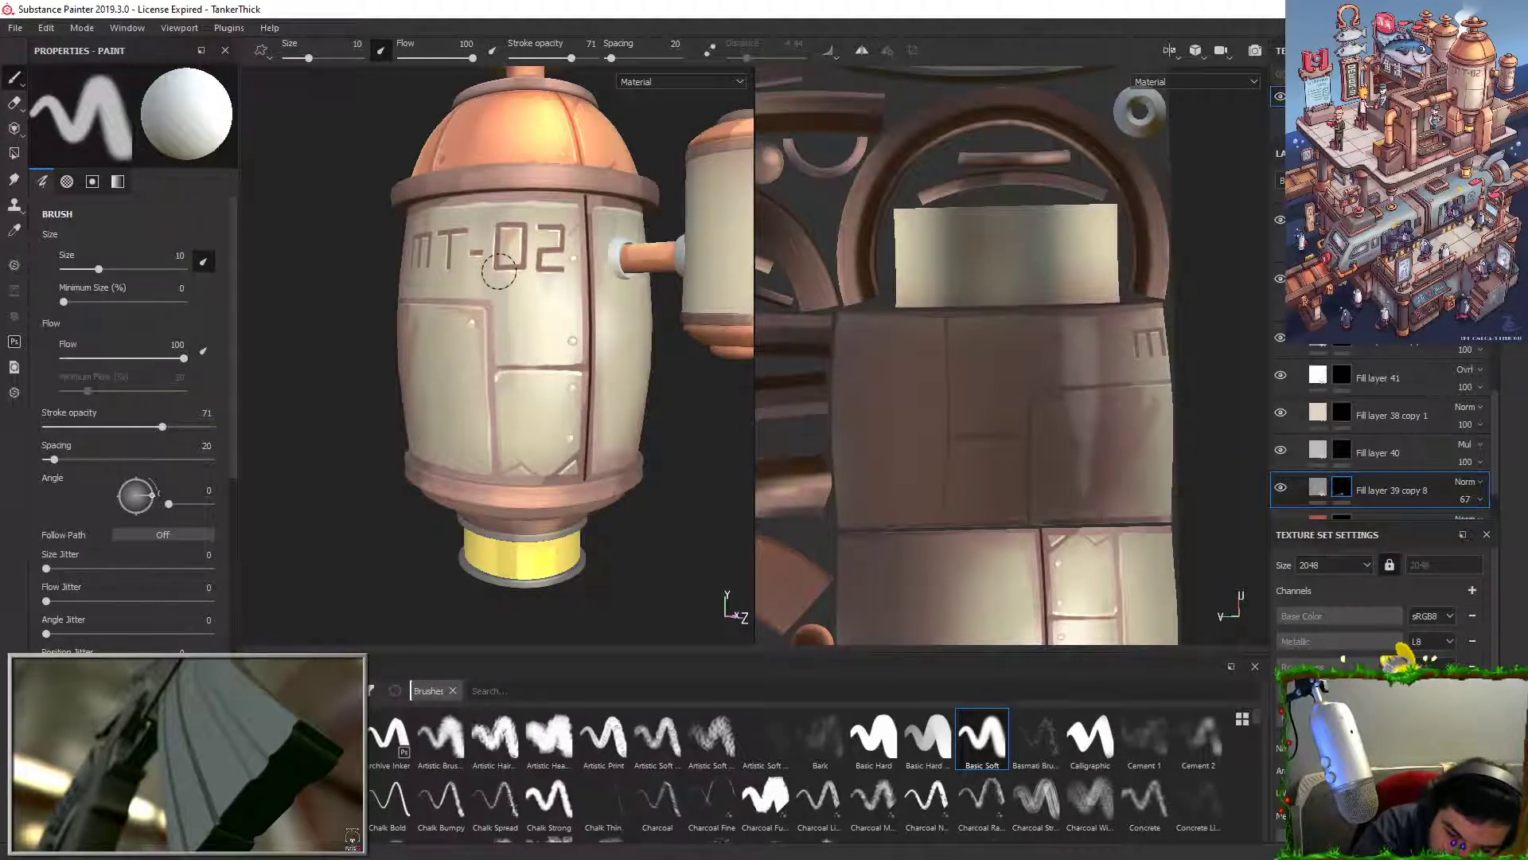
key("x")
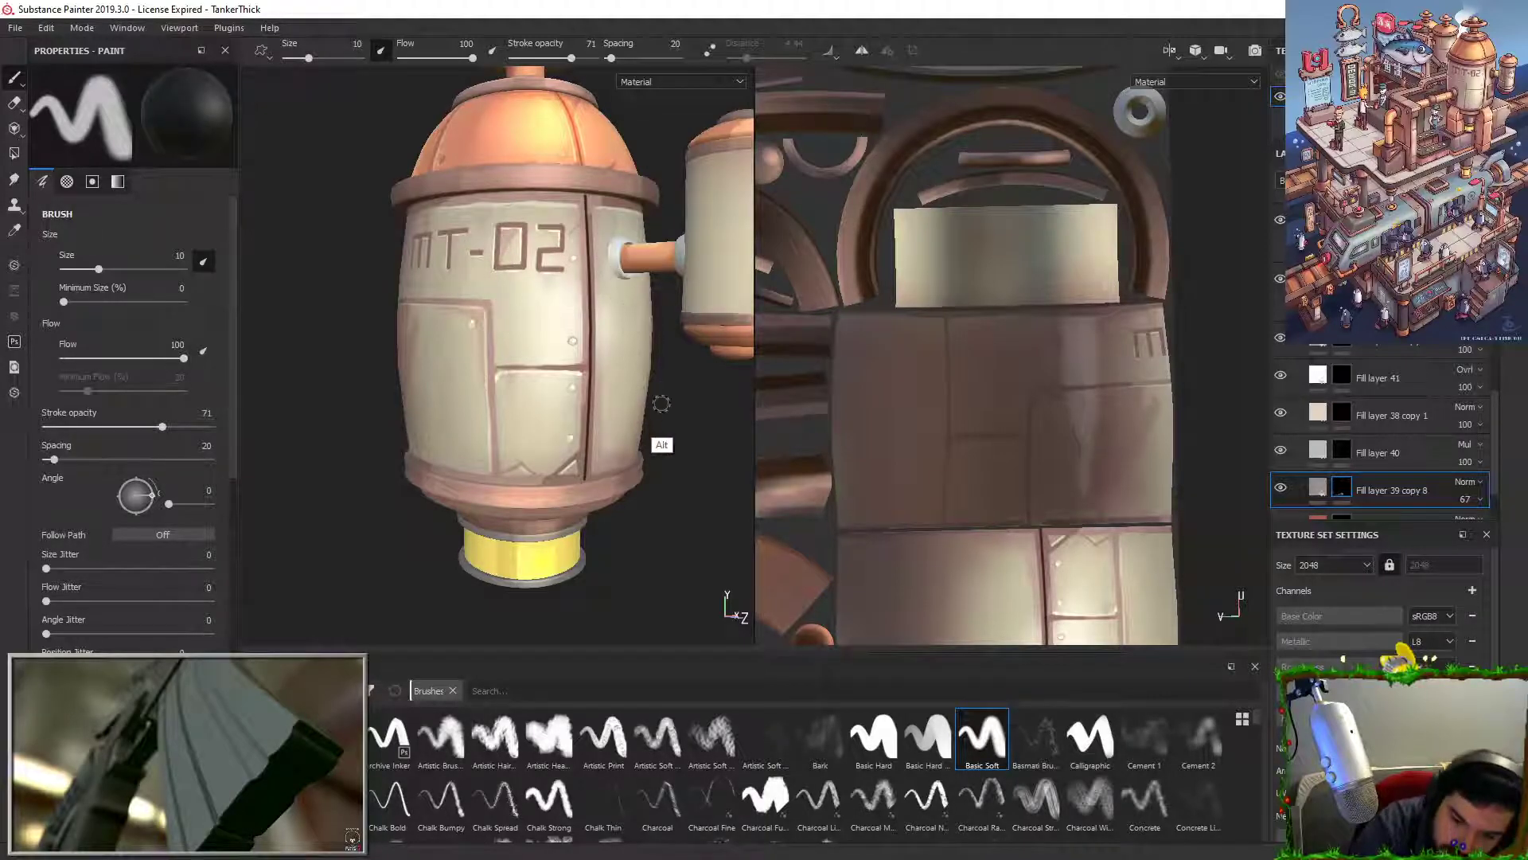
Step: Paint soft gray shading on the body along the pipe side of the dark vertical seam
left_click_drag(659, 400, 651, 451, "alt")
left_click_drag(652, 532, 625, 526, "alt")
key("x")
left_click_drag(613, 234, 599, 457)
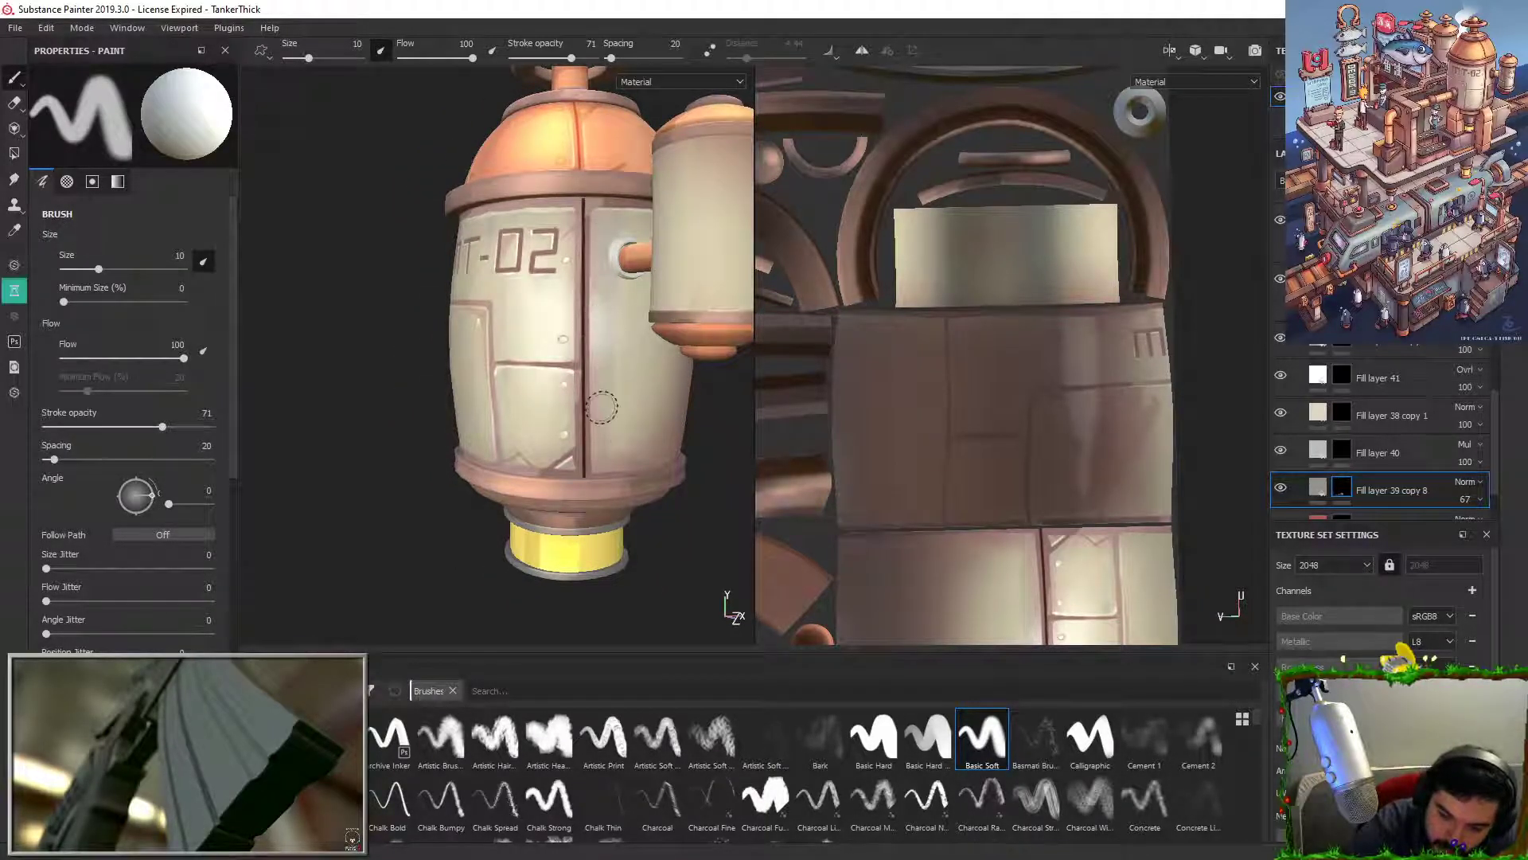
key("x")
key("x")
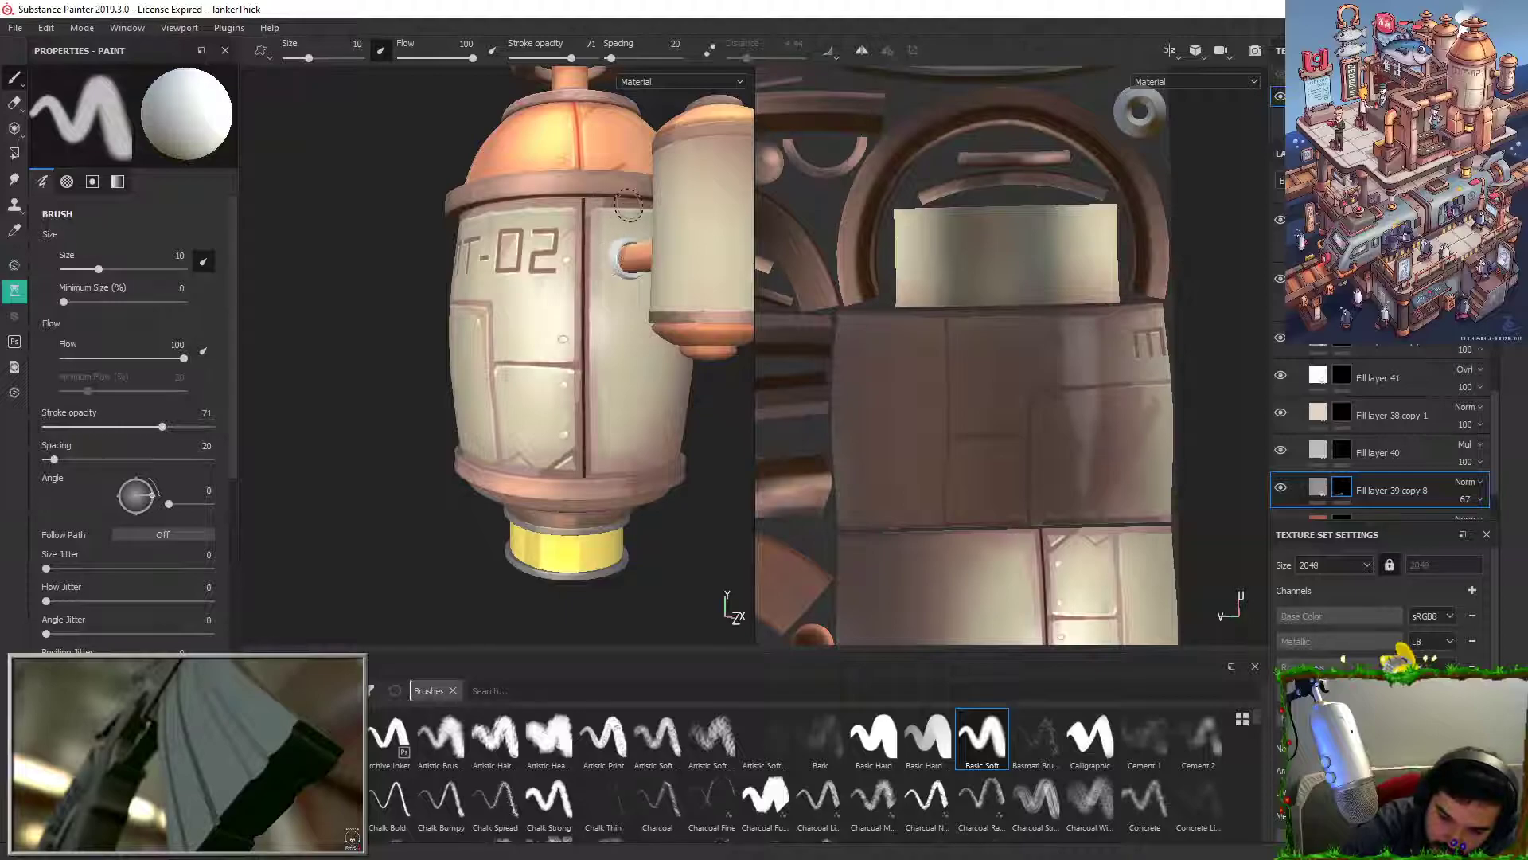
key("x")
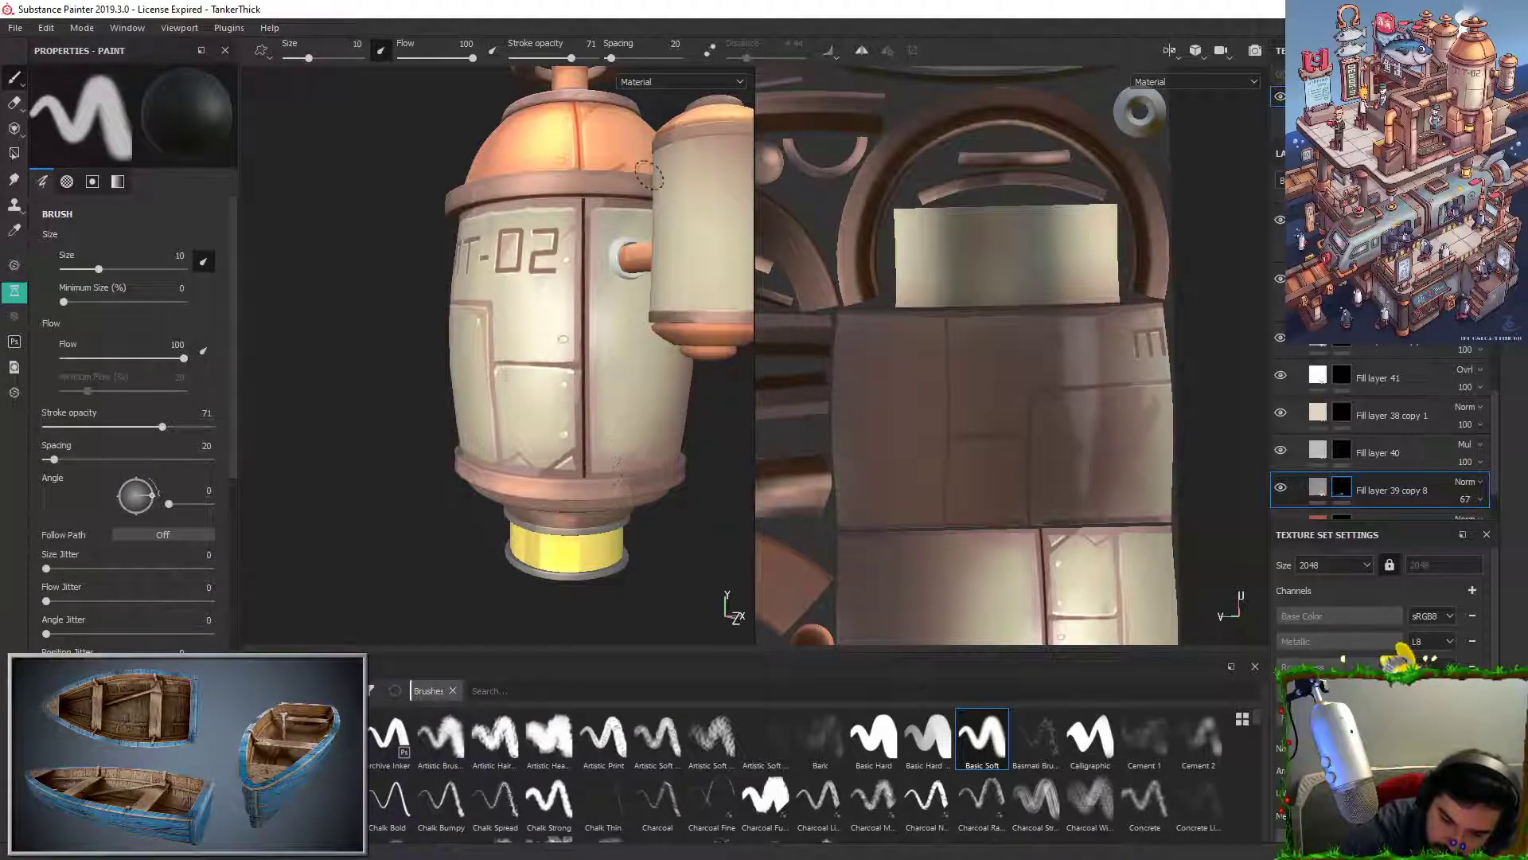
Step: Set Fill layer 39 copy 8's opacity to 72
left_click_drag(542, 350, 615, 335, "alt")
right_click_drag(615, 335, 614, 274, "alt")
left_click_drag(614, 275, 628, 273, "alt")
left_click(1467, 499)
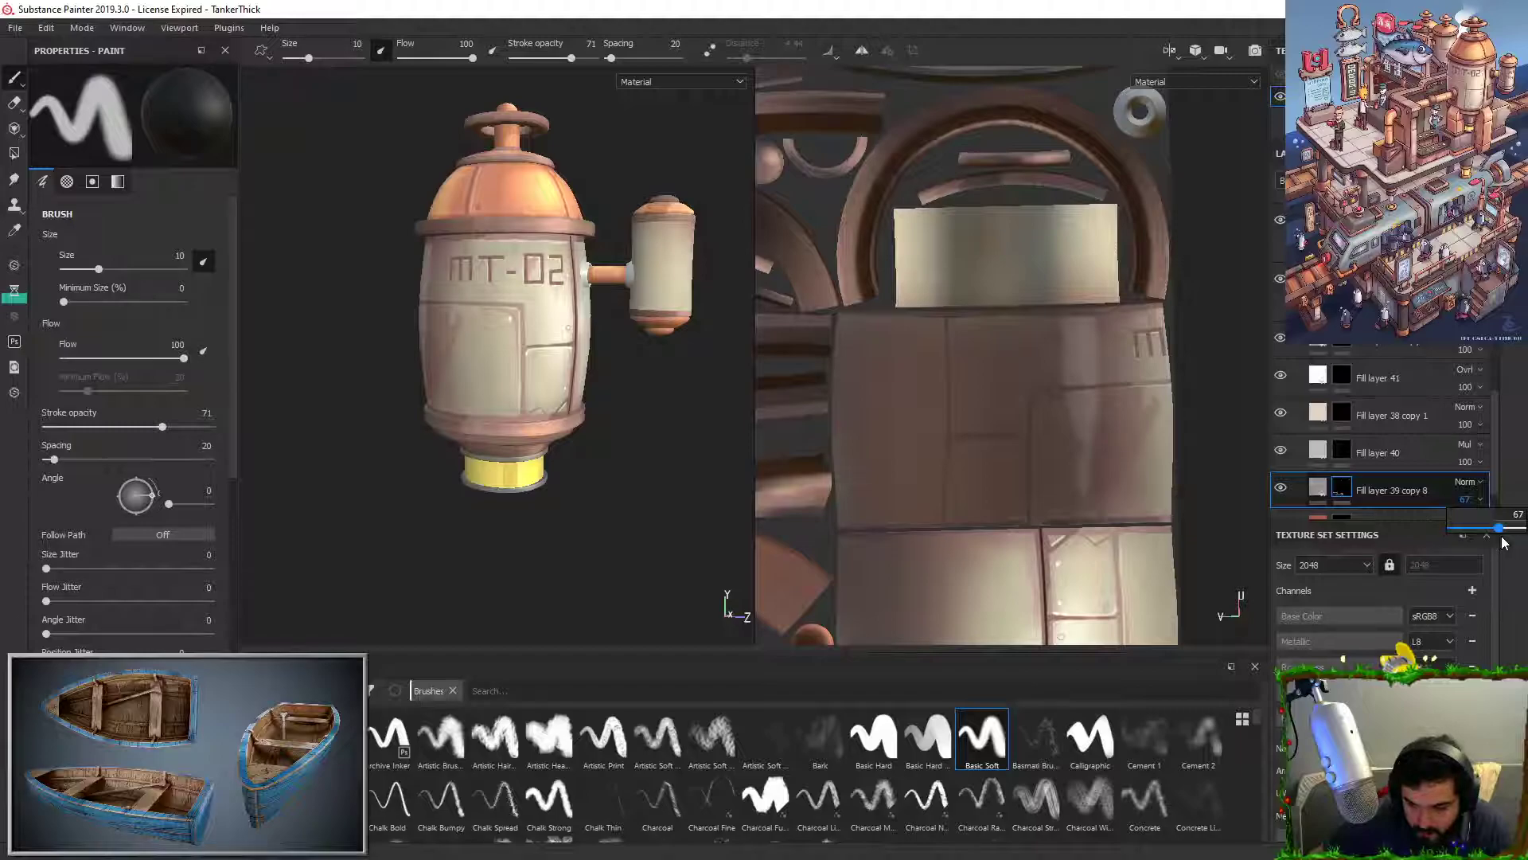
mouse_move(1525, 521)
left_mouse_down()
mouse_move(1434, 532)
mouse_move(1505, 527)
left_mouse_up()
mouse_move(530, 432)
left_mouse_down("alt")
mouse_move(525, 470)
mouse_move(504, 419)
left_mouse_up("alt")
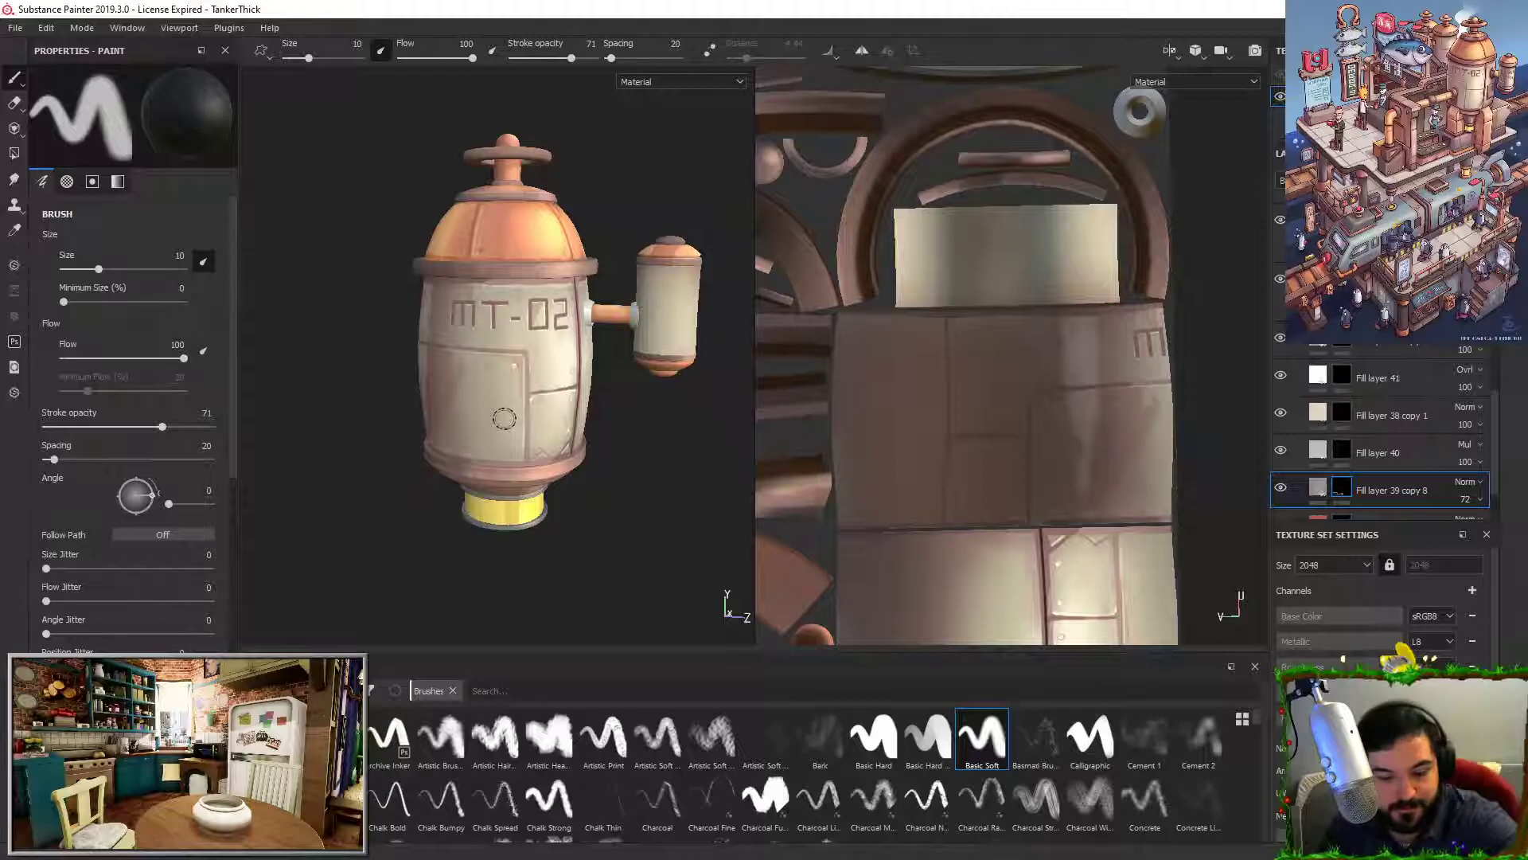
Step: Check Fill layer 43 copy 2 and Fill layer 43 copy 1 by switching their visibility, and select Fill layer 43 copy 1's mask
middle_click_drag(643, 287, 486, 299, "alt")
right_click_drag(486, 299, 478, 318, "alt")
mouse_move(478, 318)
middle_mouse_down("alt")
mouse_move(539, 334)
mouse_move(458, 398)
middle_mouse_up("alt")
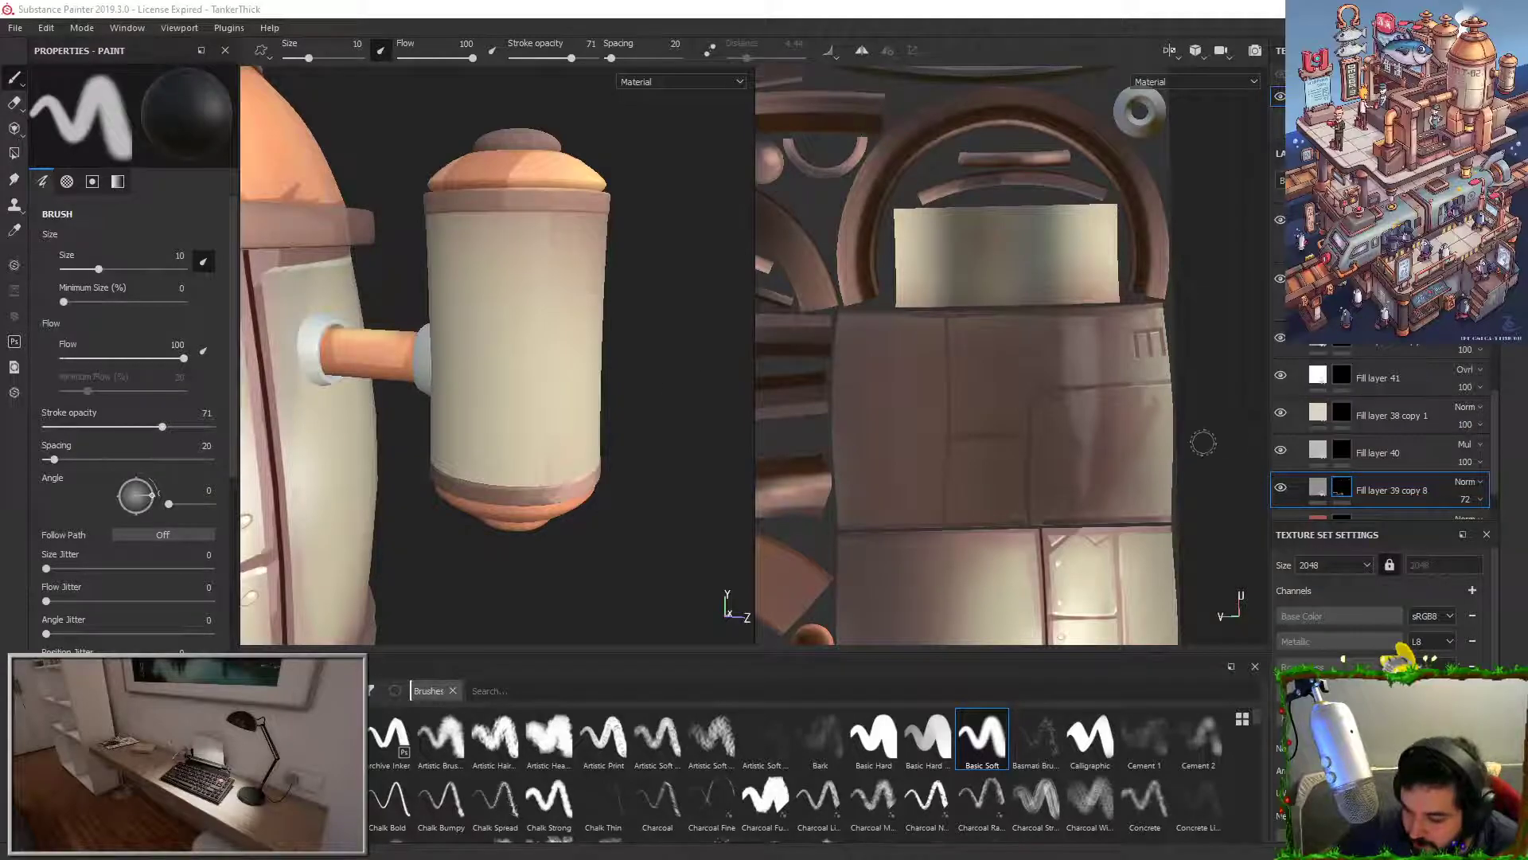
scroll(1337, 396, "up", 5)
scroll(386, 397, "up", 2)
scroll(389, 398, "down", 3)
middle_click_drag(394, 396, 699, 325, "alt")
scroll(1305, 350, "up", 3)
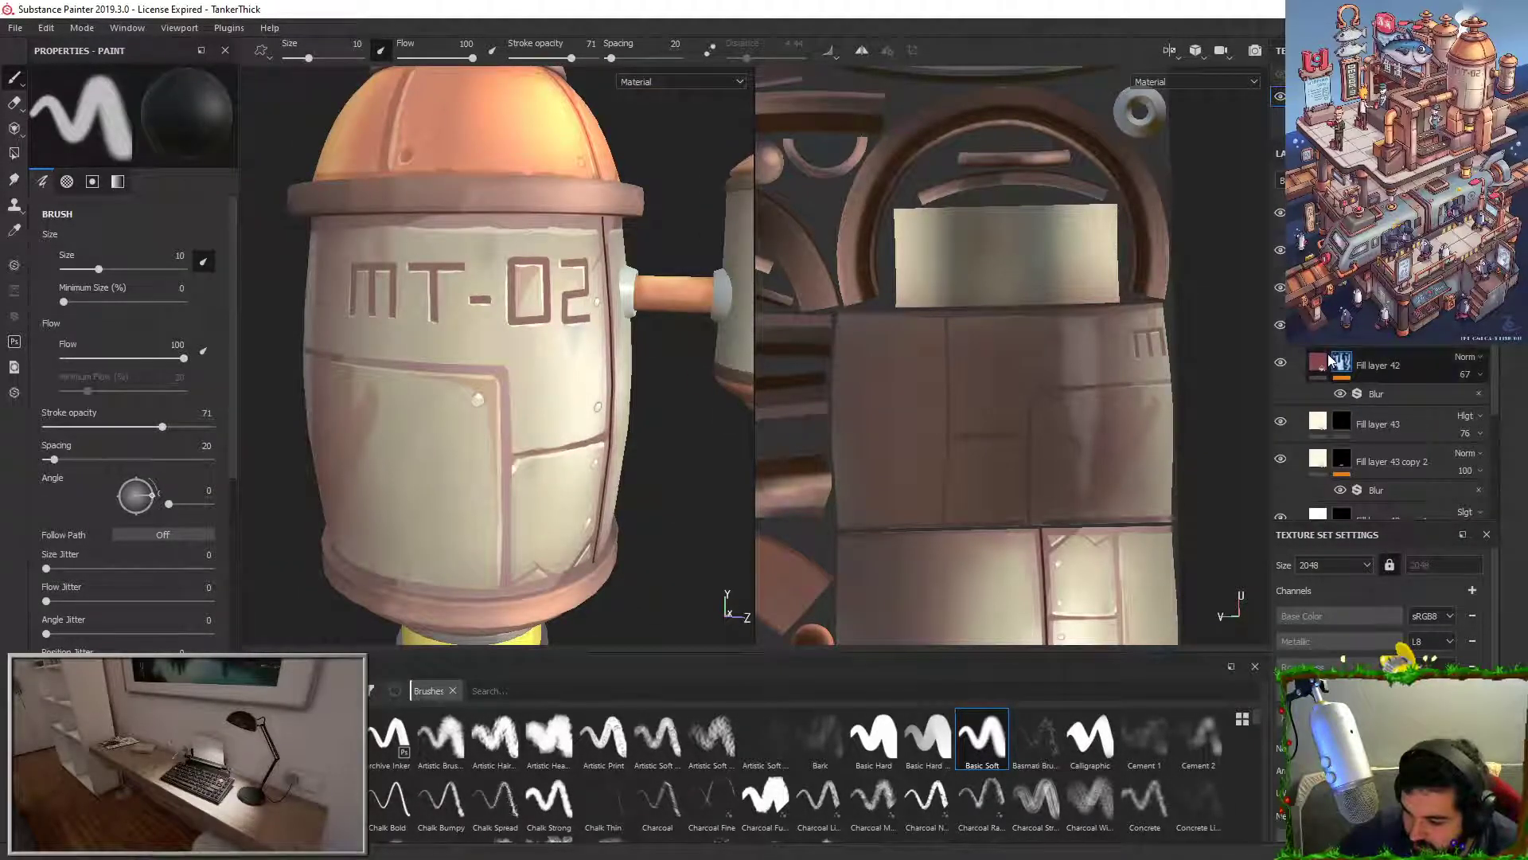
scroll(1291, 430, "down", 2)
left_click(1282, 410)
left_click(1283, 410)
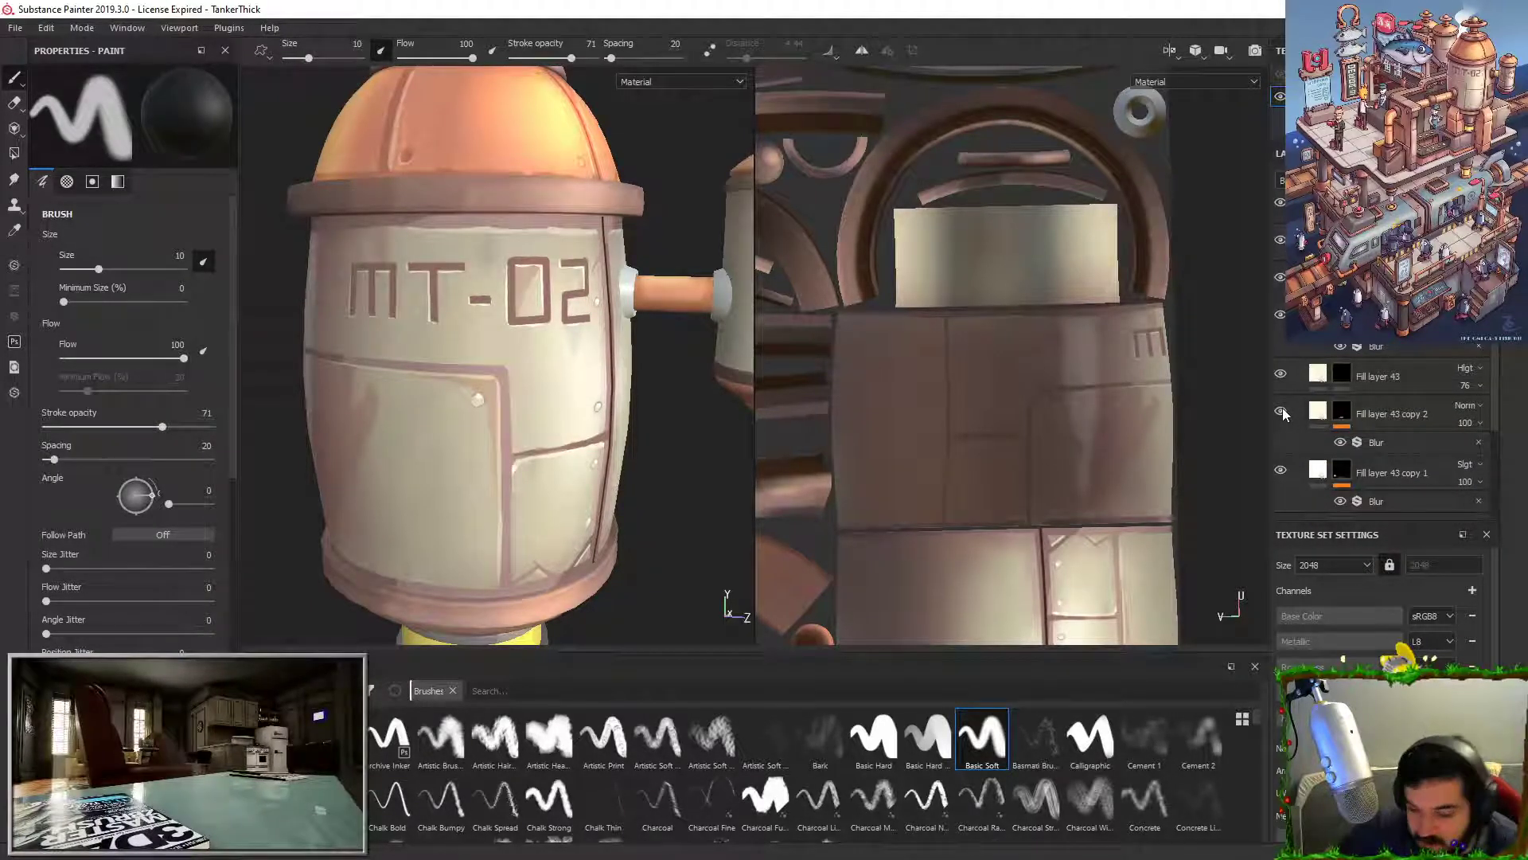
left_click(1286, 475)
left_click(1284, 473)
left_click(1342, 470)
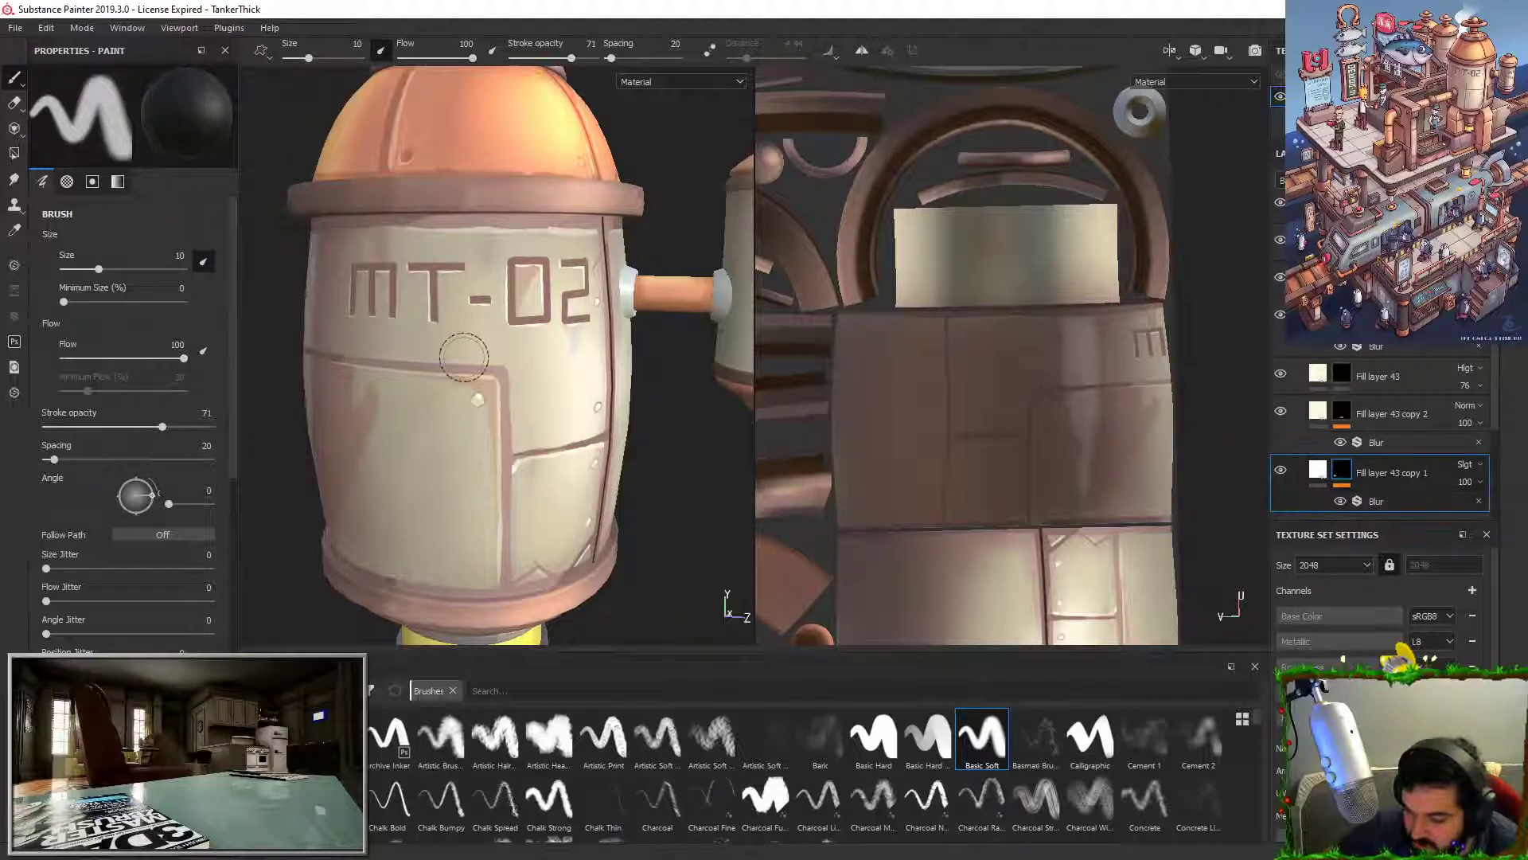
Step: Paint soft white highlights down the small side tank's body in Fill layer 43 copy 1's mask
middle_click_drag(371, 327, 208, 308, "alt")
left_click_drag(209, 308, 136, 290, "ctrl+alt")
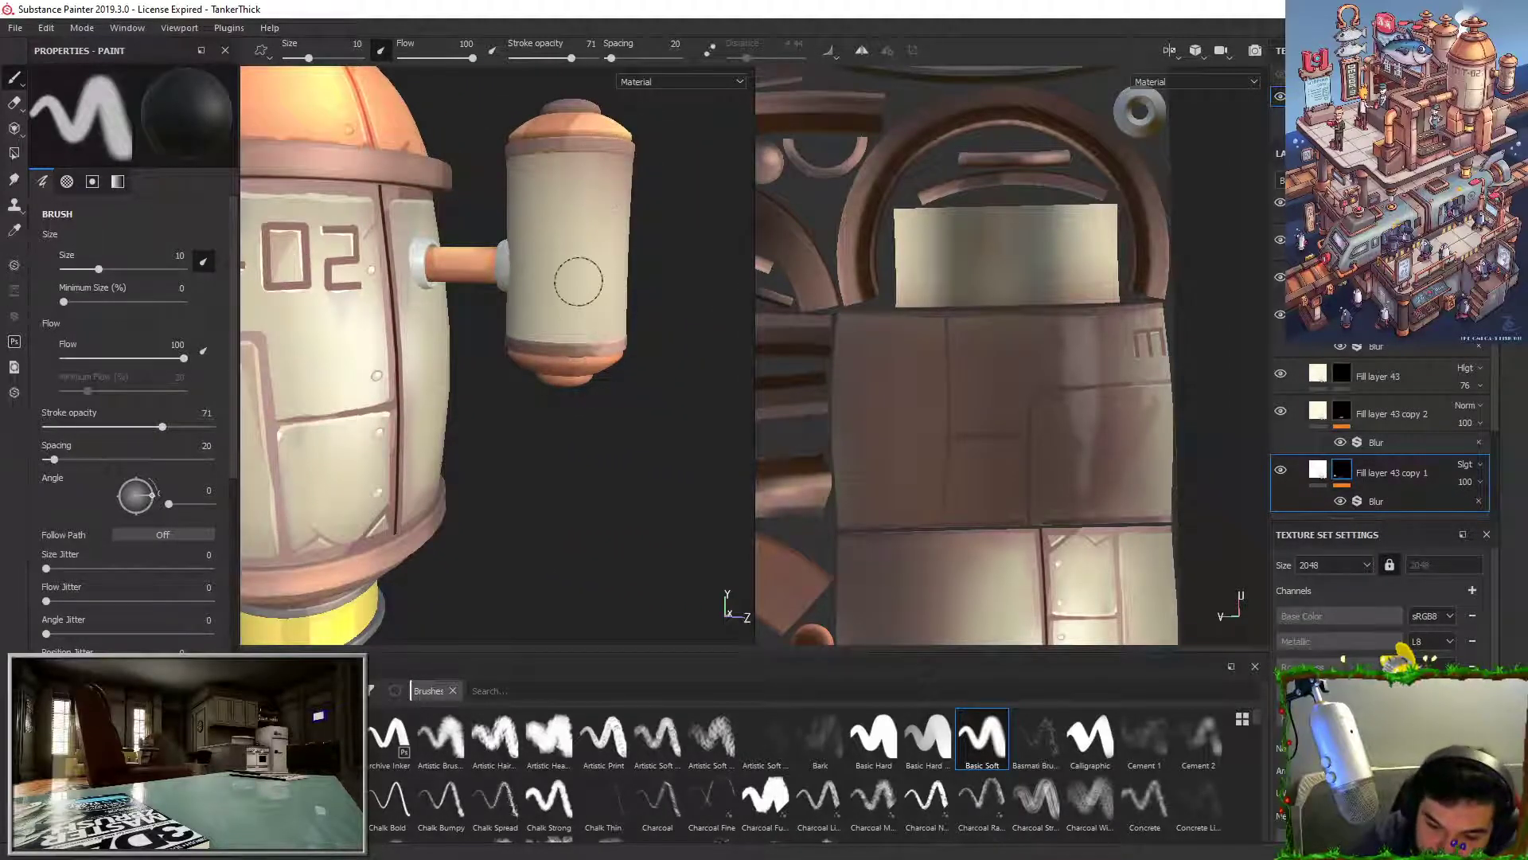
key("x")
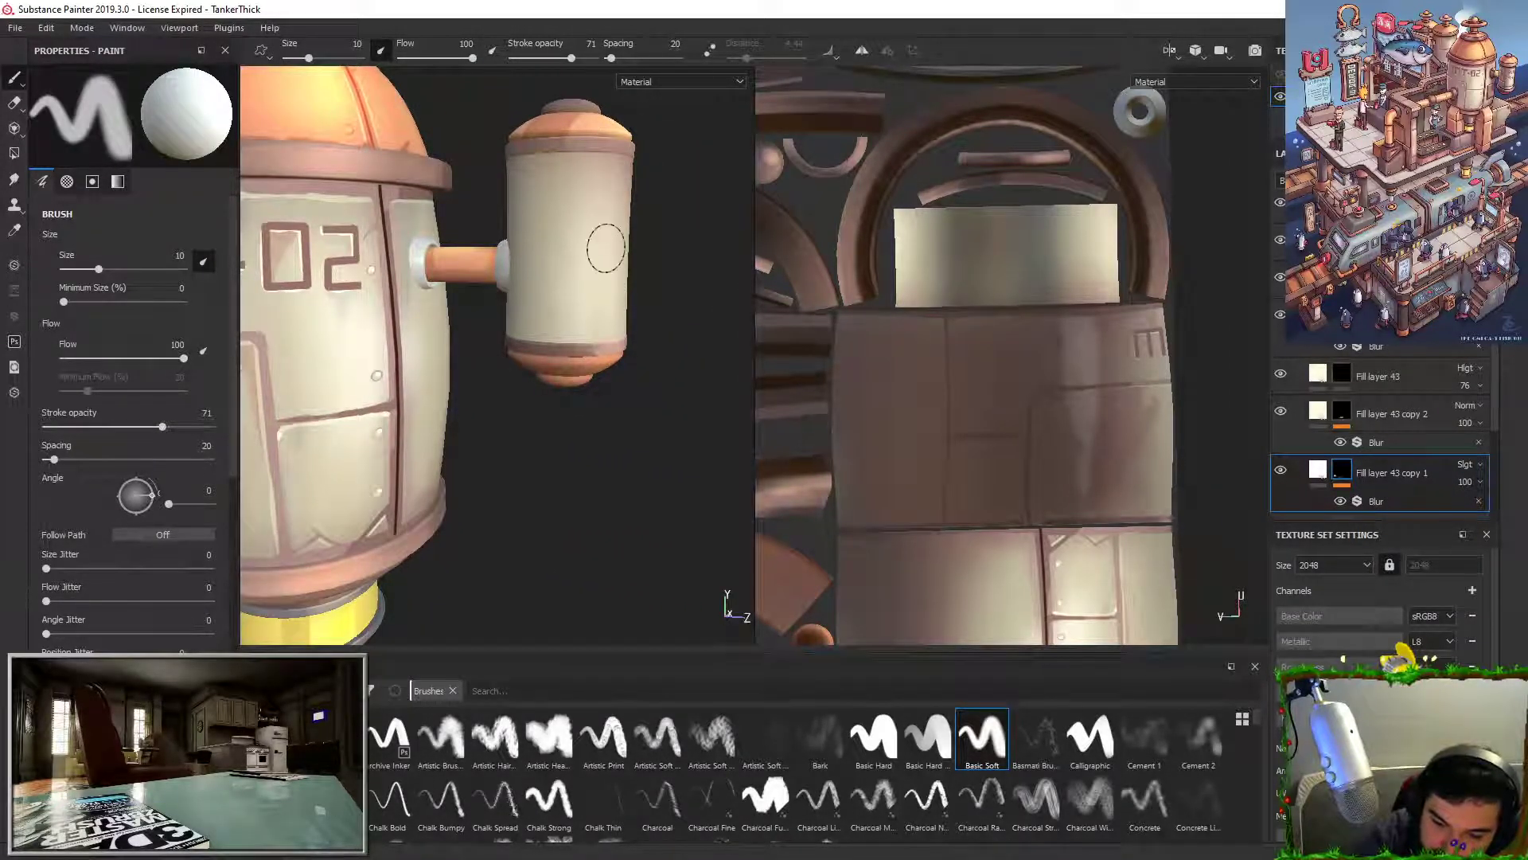
left_click_drag(677, 310, 607, 291, "alt")
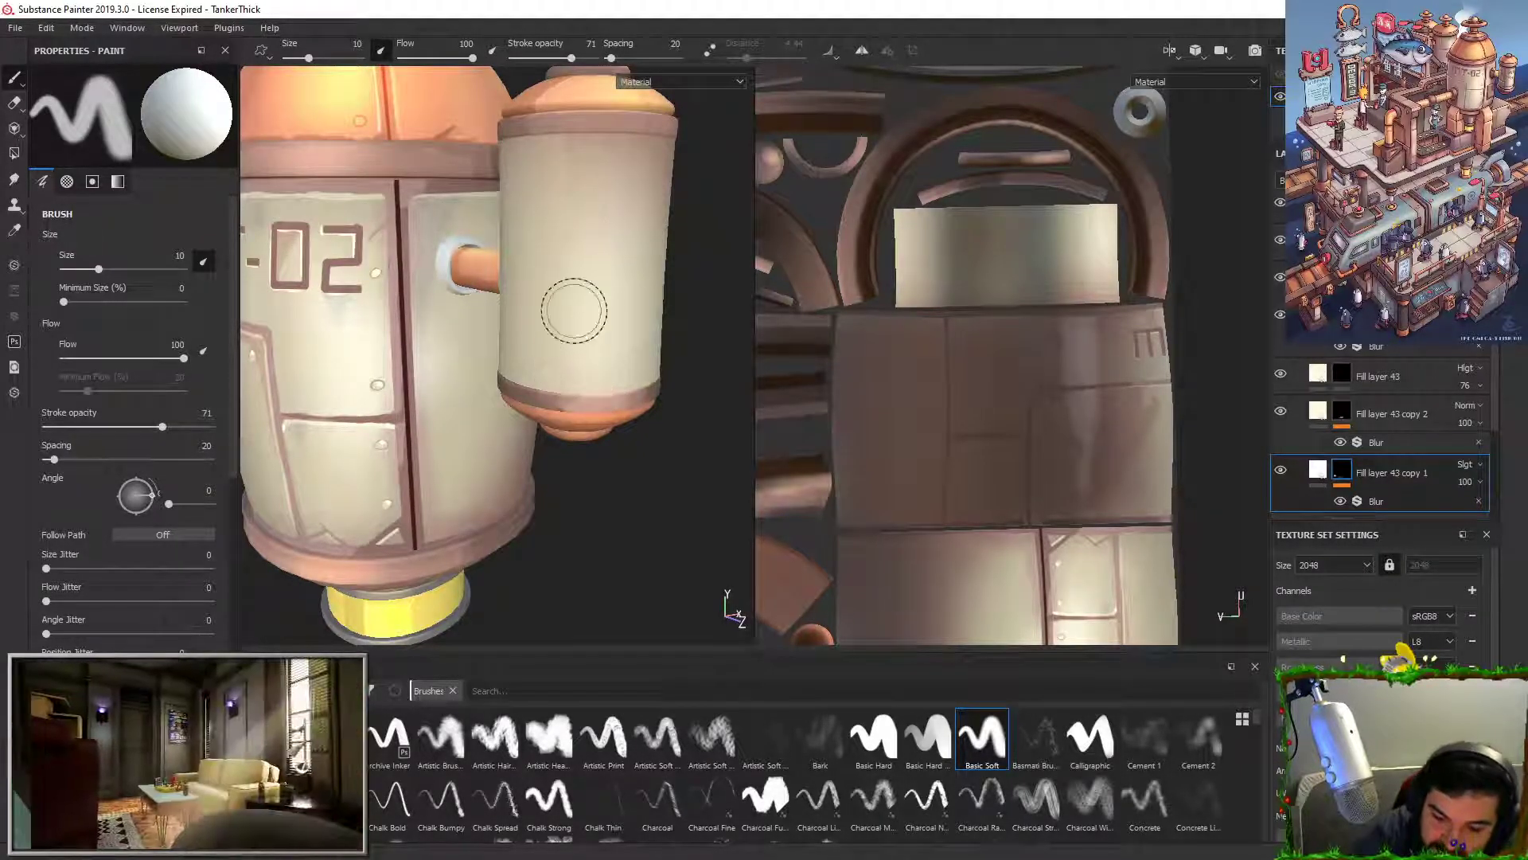
right_click_drag(731, 389, 585, 343, "alt")
left_click_drag(585, 343, 650, 307, "alt")
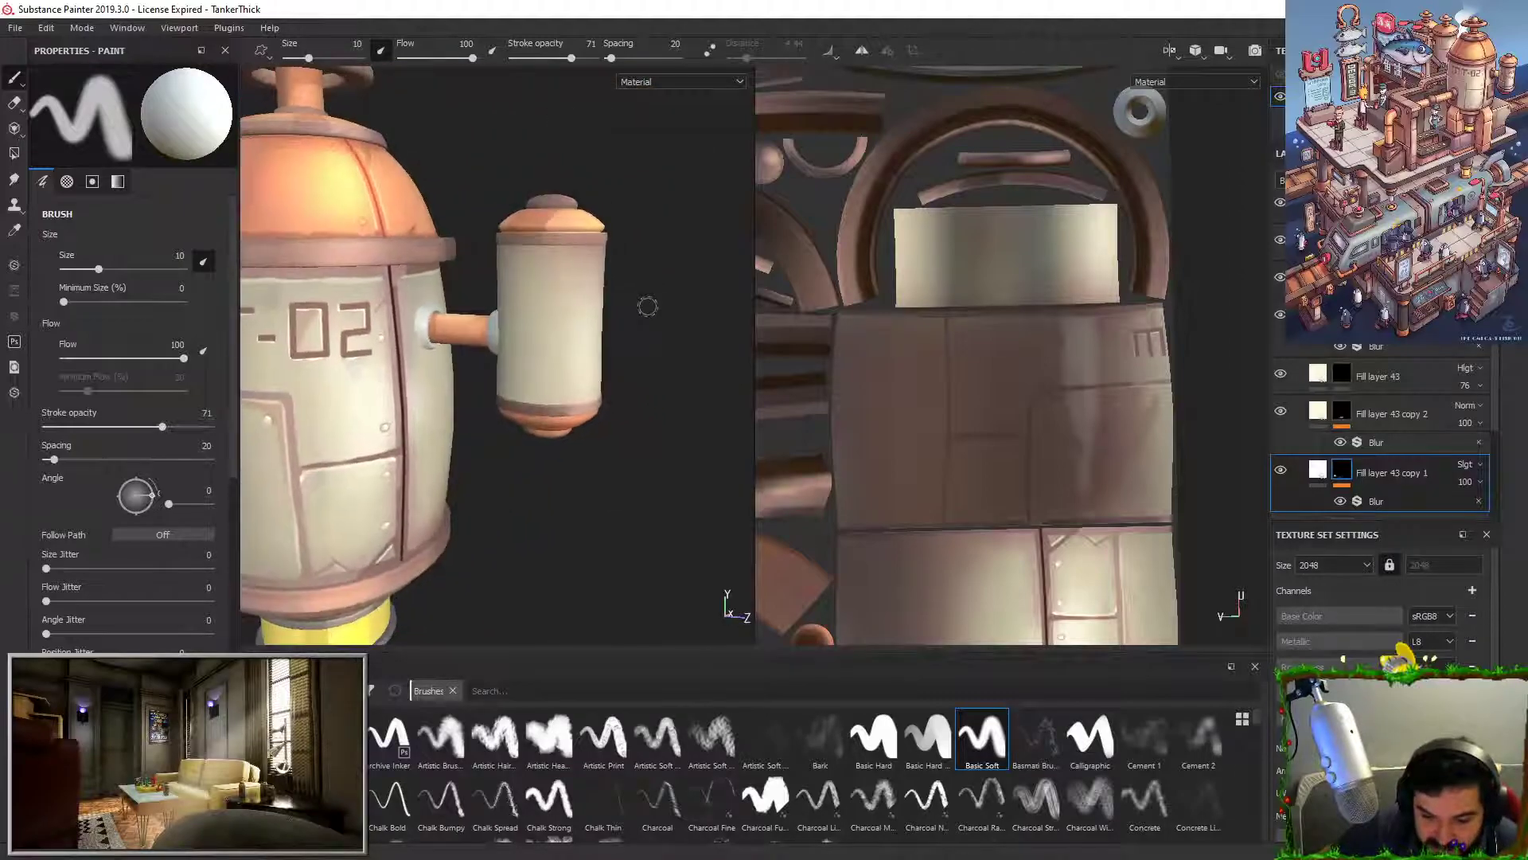
left_click_drag(573, 340, 576, 285, "alt")
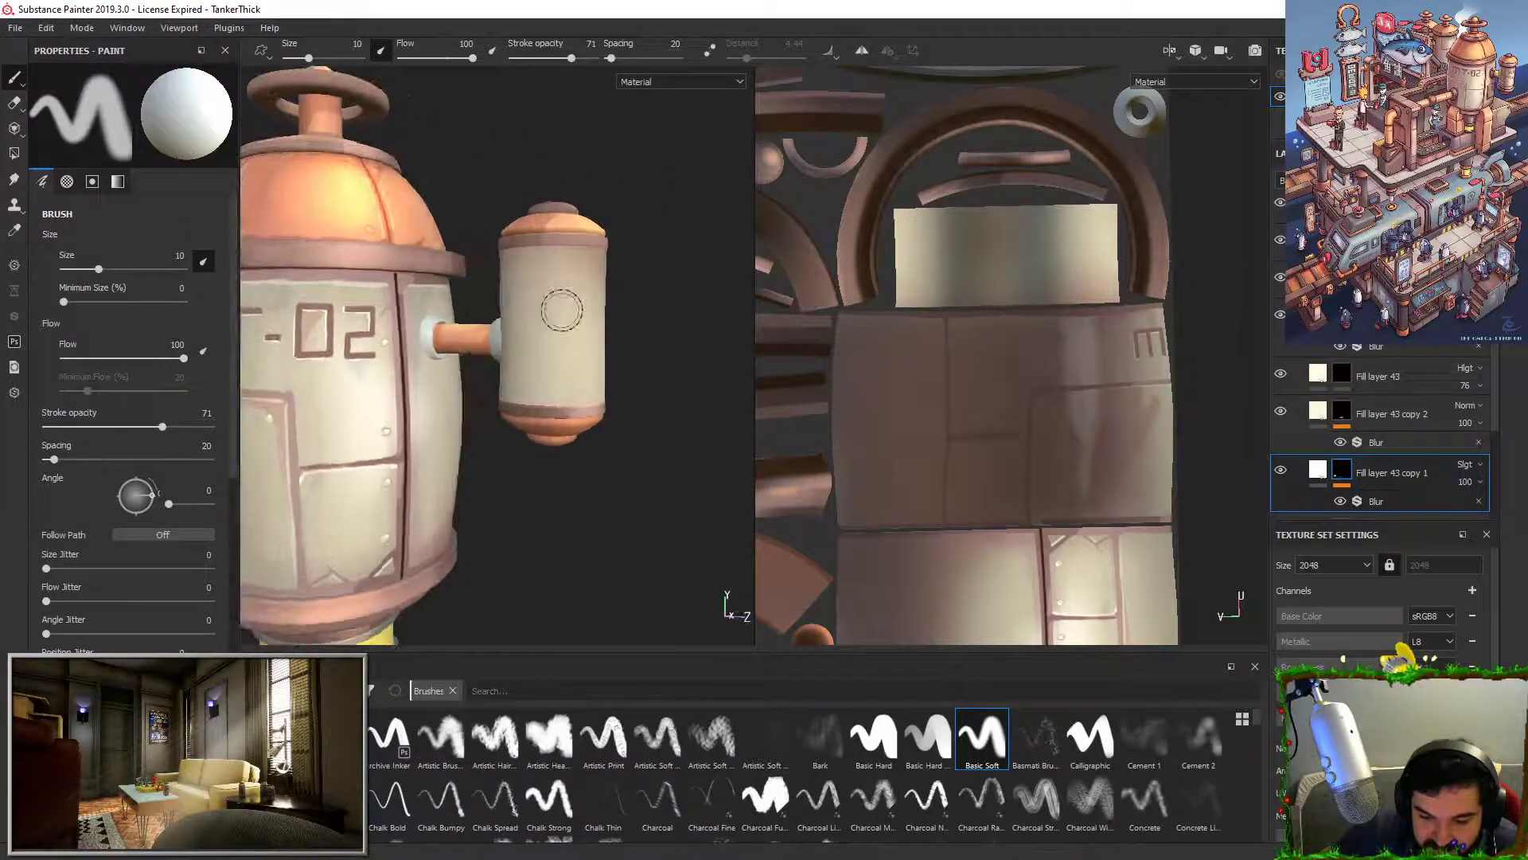
mouse_move(580, 384)
left_mouse_down("alt")
mouse_move(586, 358)
mouse_move(538, 355)
left_mouse_up("alt")
mouse_move(538, 292)
left_mouse_down()
mouse_move(552, 387)
mouse_move(576, 396)
left_mouse_up()
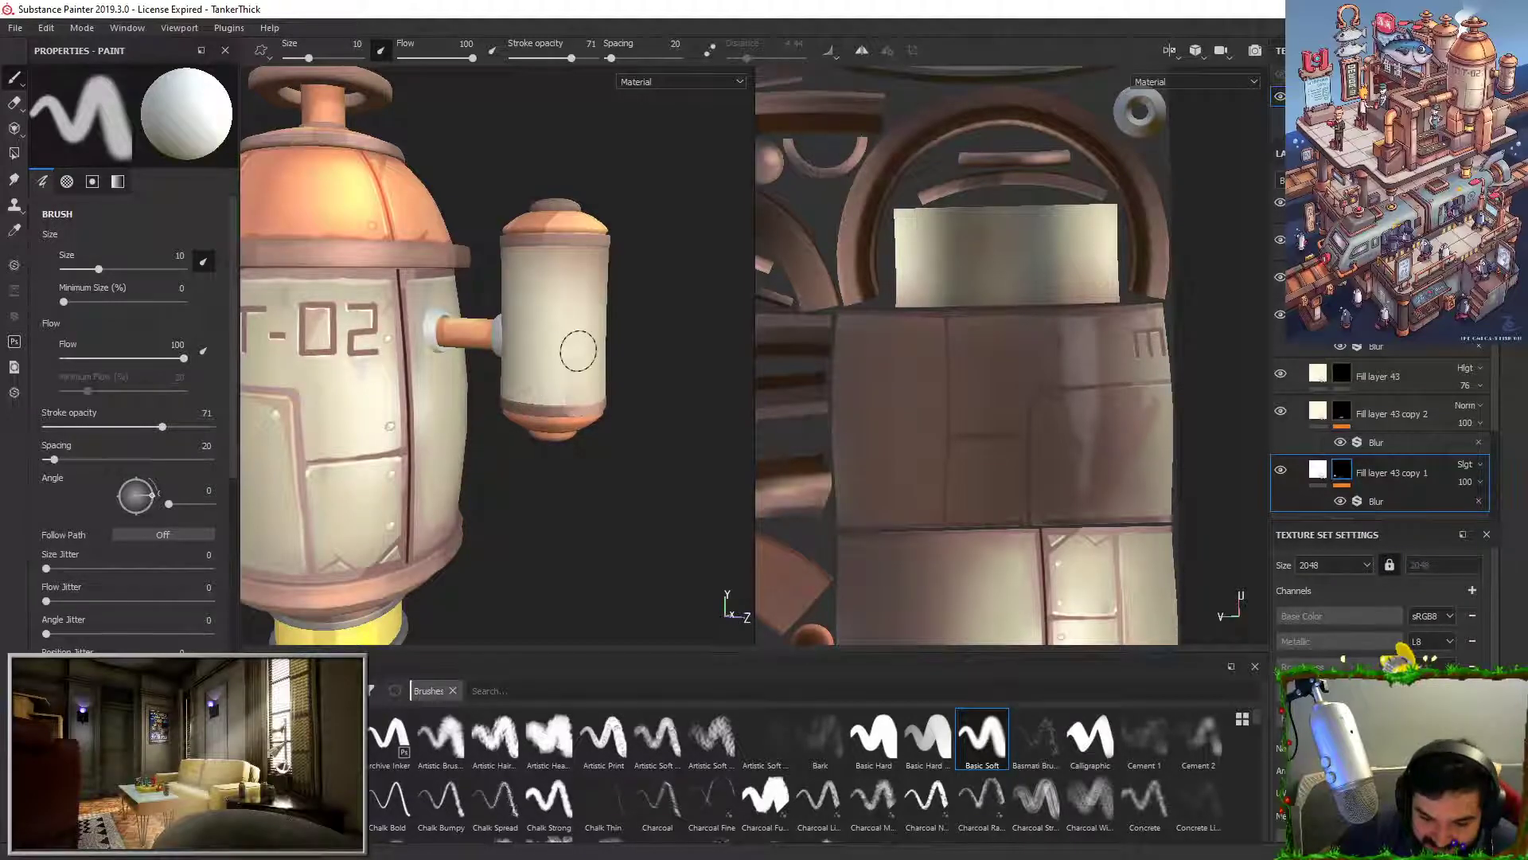
left_click_drag(573, 311, 561, 395)
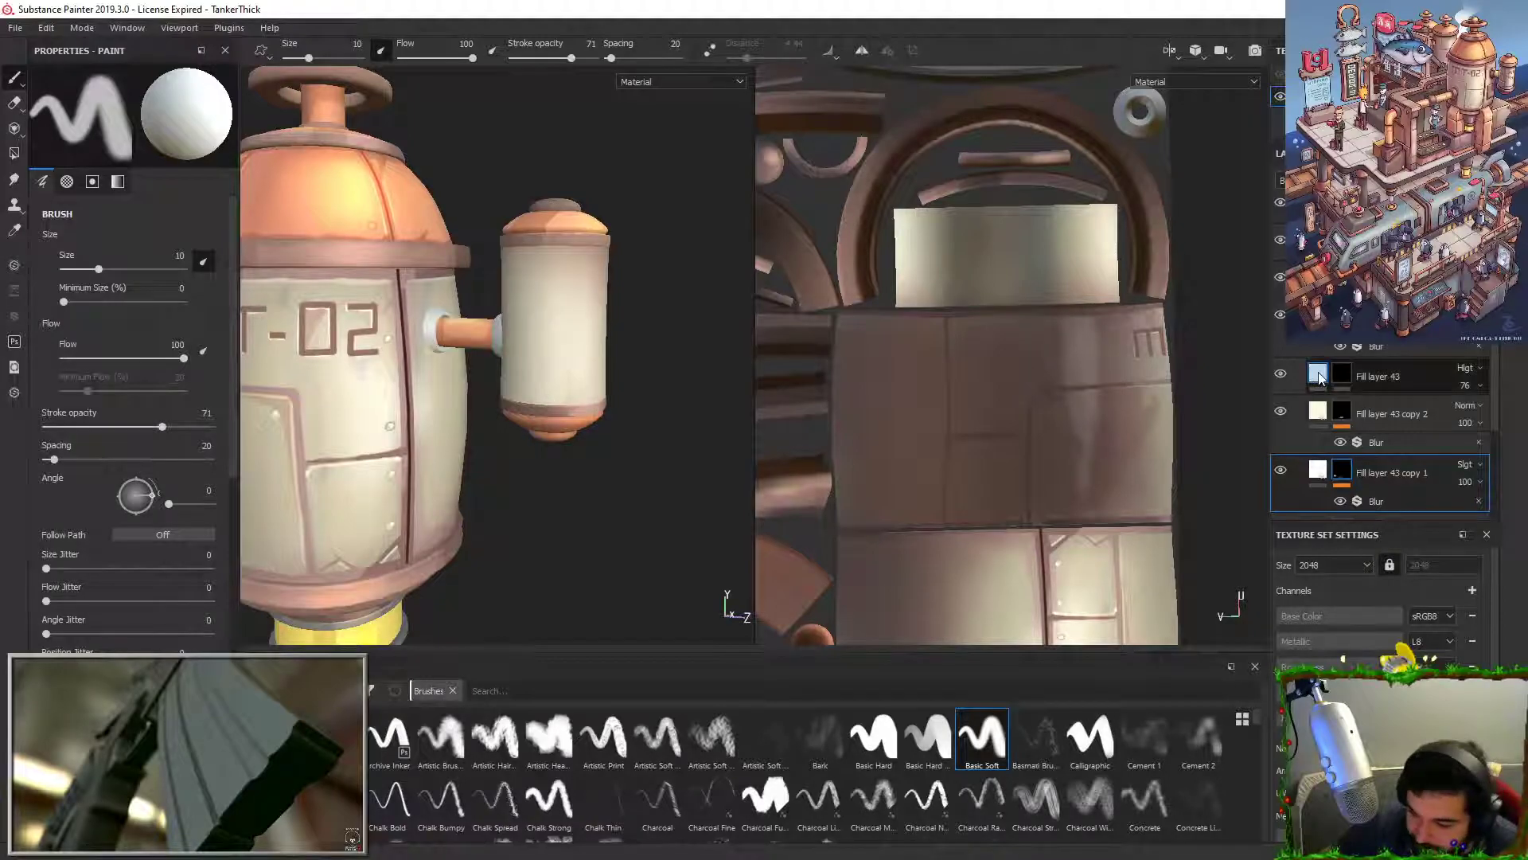
Step: Duplicate Fill layer 43 copy 1 and give the duplicate an empty black mask without the Blur filter
right_click(1342, 471)
left_click(1362, 216)
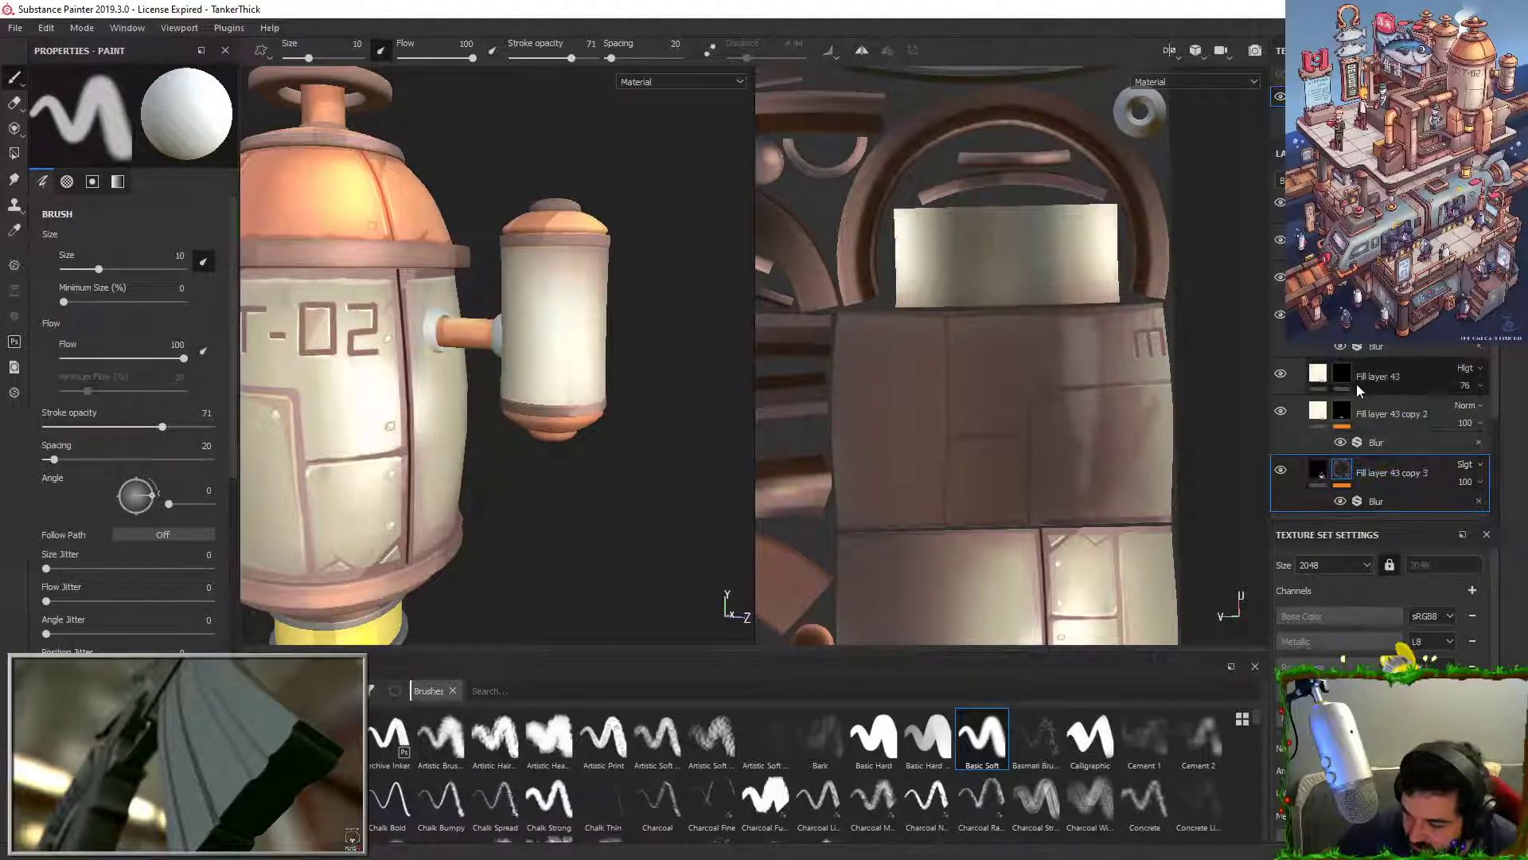
right_click(1354, 468)
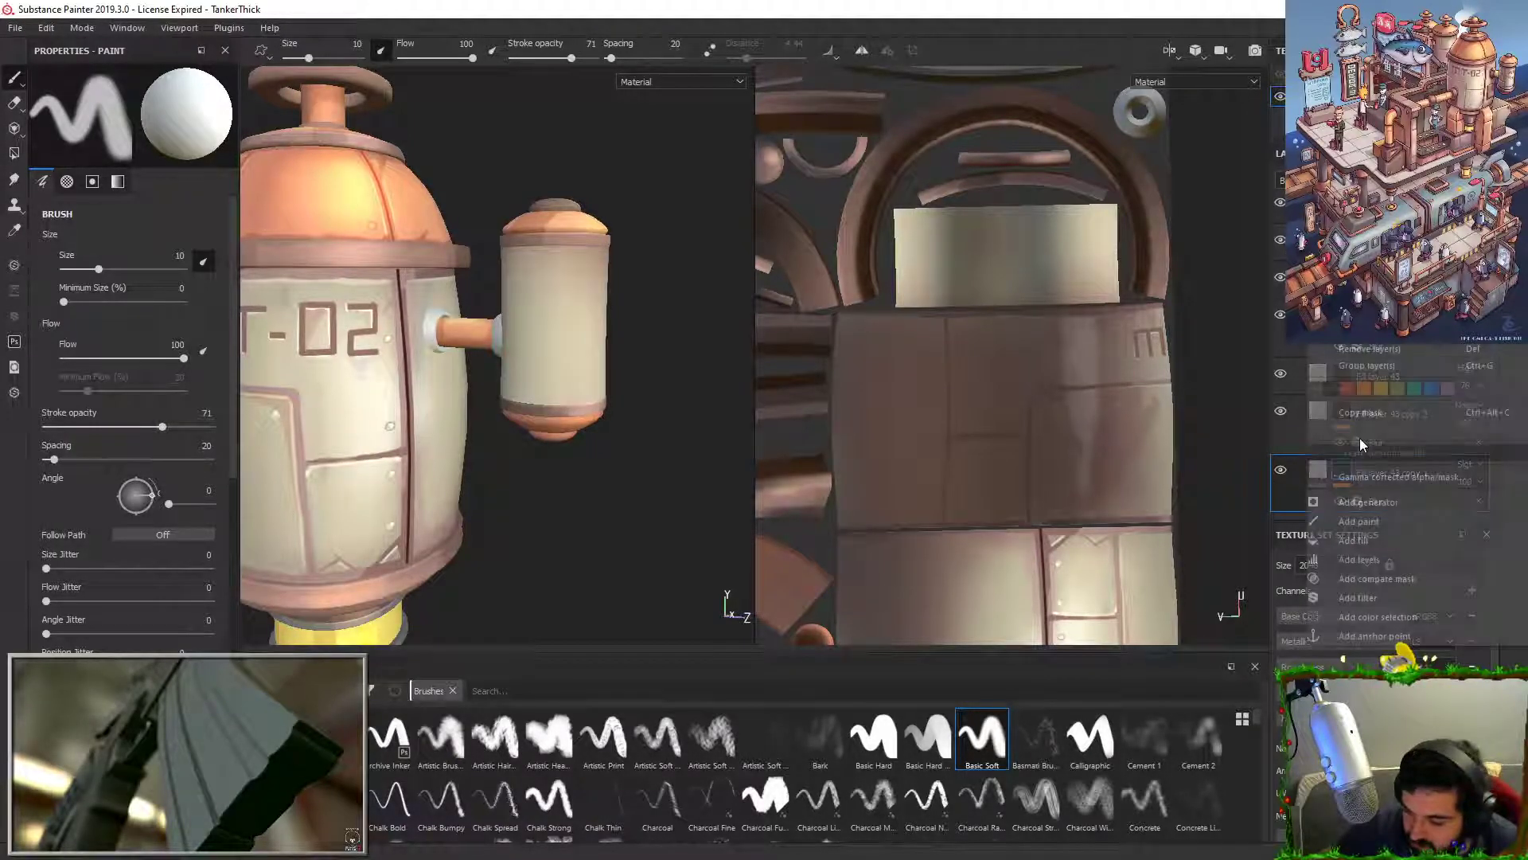
left_click(1368, 332)
right_click(1342, 469)
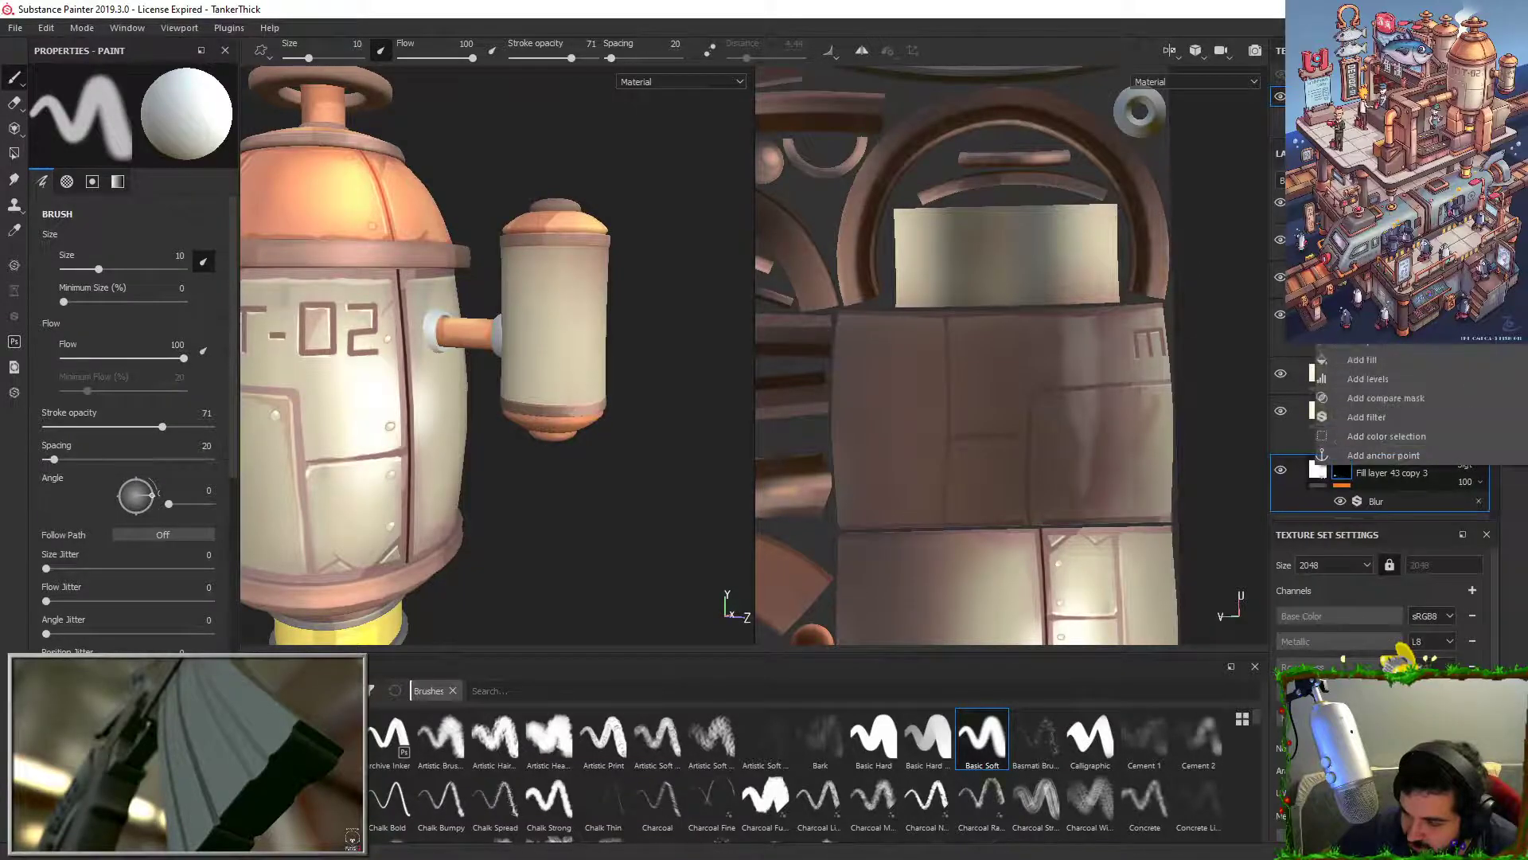
left_click(1363, 216)
Step: Try a diagonal highlight stroke across the small side tank in Fill layer 43 copy 3's mask
middle_click_drag(467, 378, 442, 399, "alt")
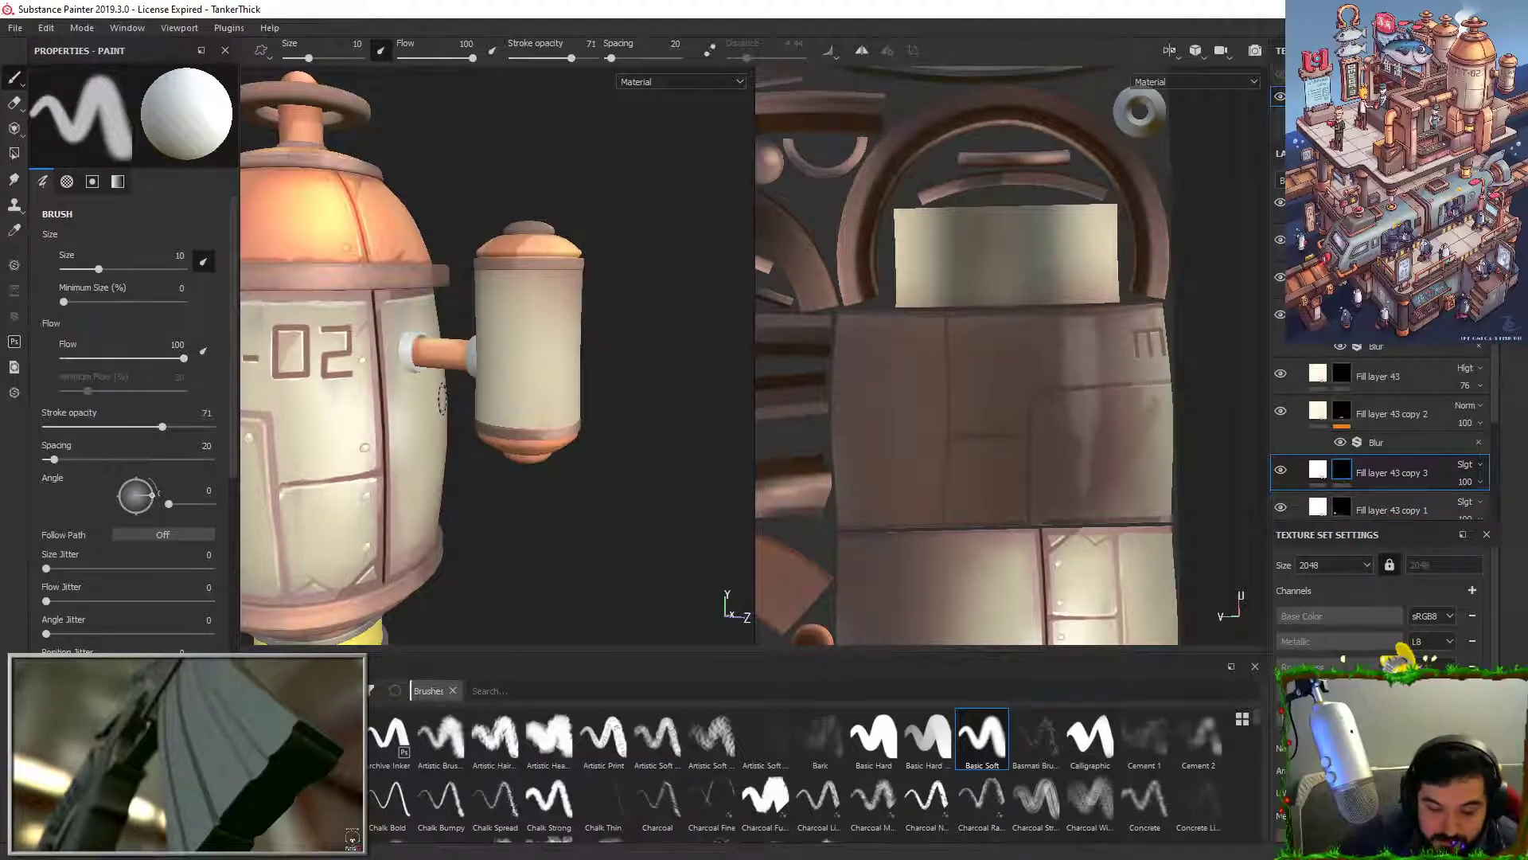
left_click_drag(563, 327, 532, 414)
key("ctrl+z")
left_click_drag(556, 342, 533, 407)
key("ctrl+z")
Step: Check the brush's alpha settings and paint diagonal white highlight streaks down the small side tank's body
left_click_drag(234, 412, 231, 502)
left_click_drag(553, 339, 527, 409)
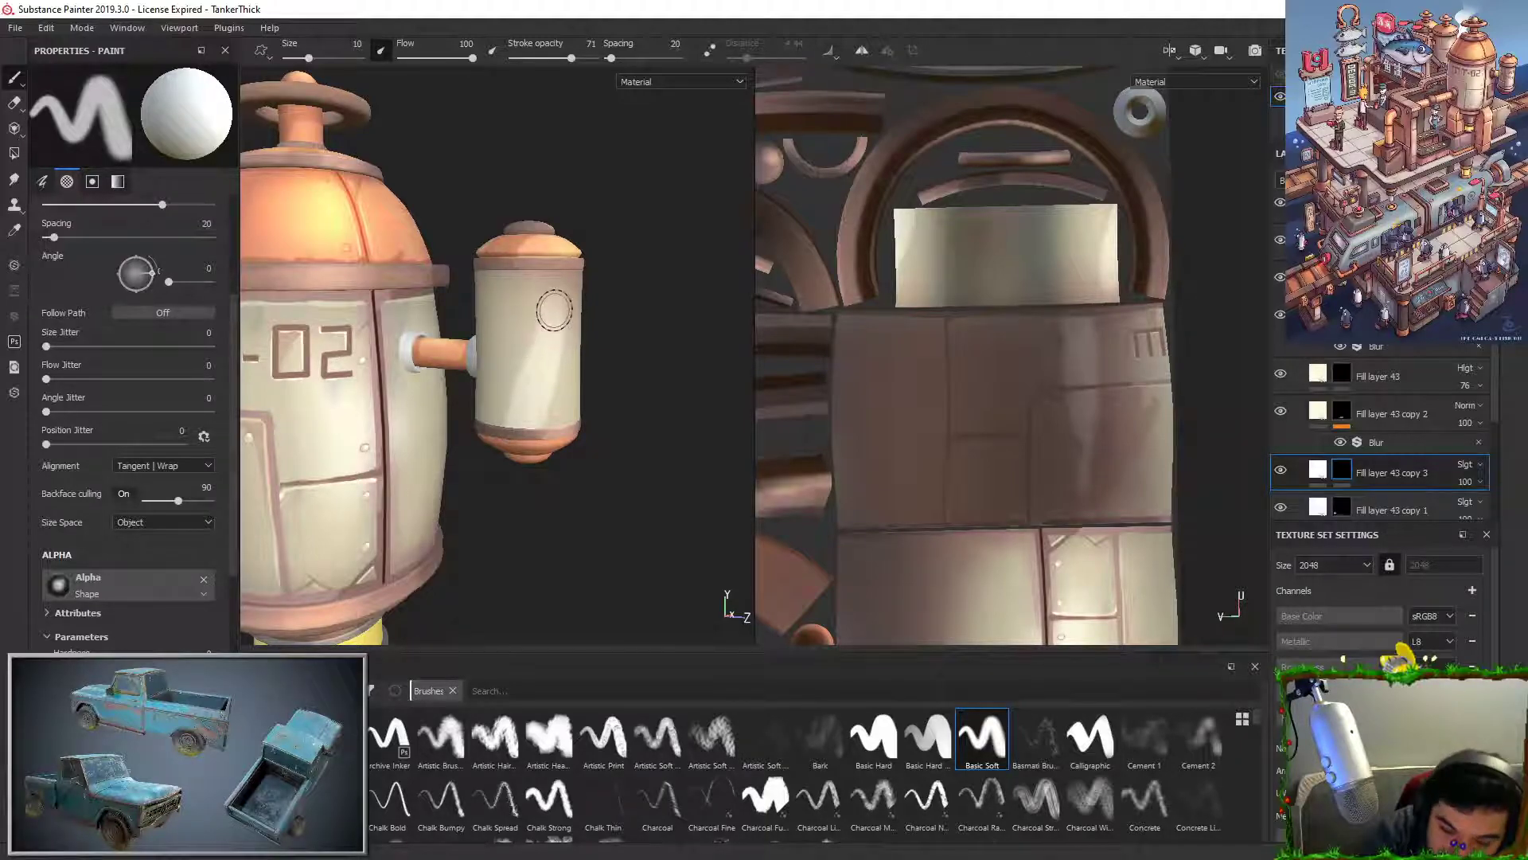
key("ctrl+z")
left_click_drag(554, 278, 526, 412)
left_click_drag(551, 354, 545, 412)
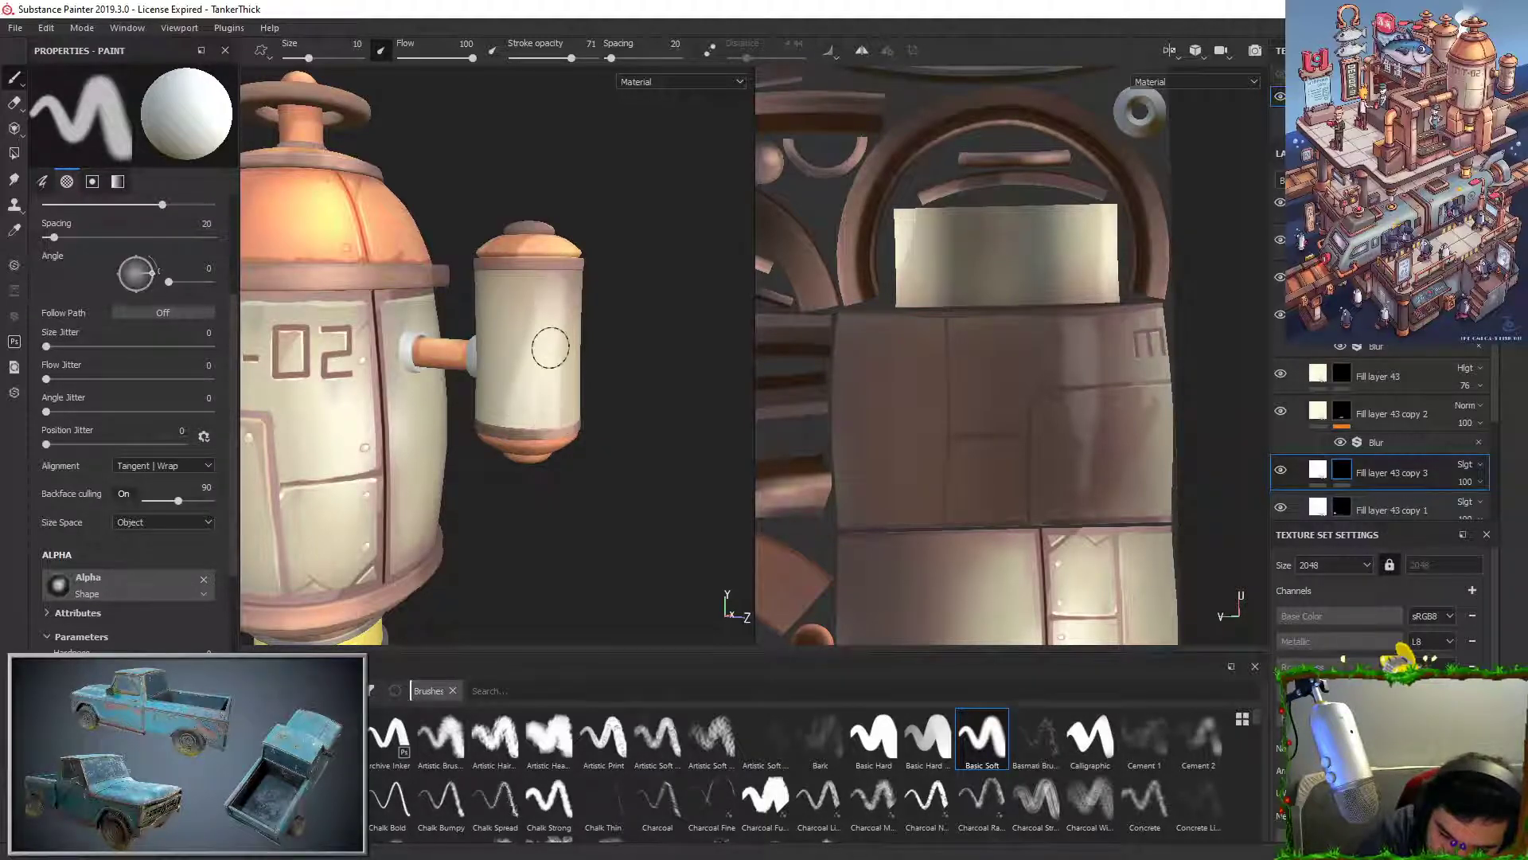
Step: Paint white highlight streaks down the small side tank and try cutting diagonally into them with black strokes
left_click_drag(555, 348, 561, 425)
left_click_drag(554, 294, 521, 408)
key("x")
left_click_drag(538, 294, 505, 415)
key("ctrl+z")
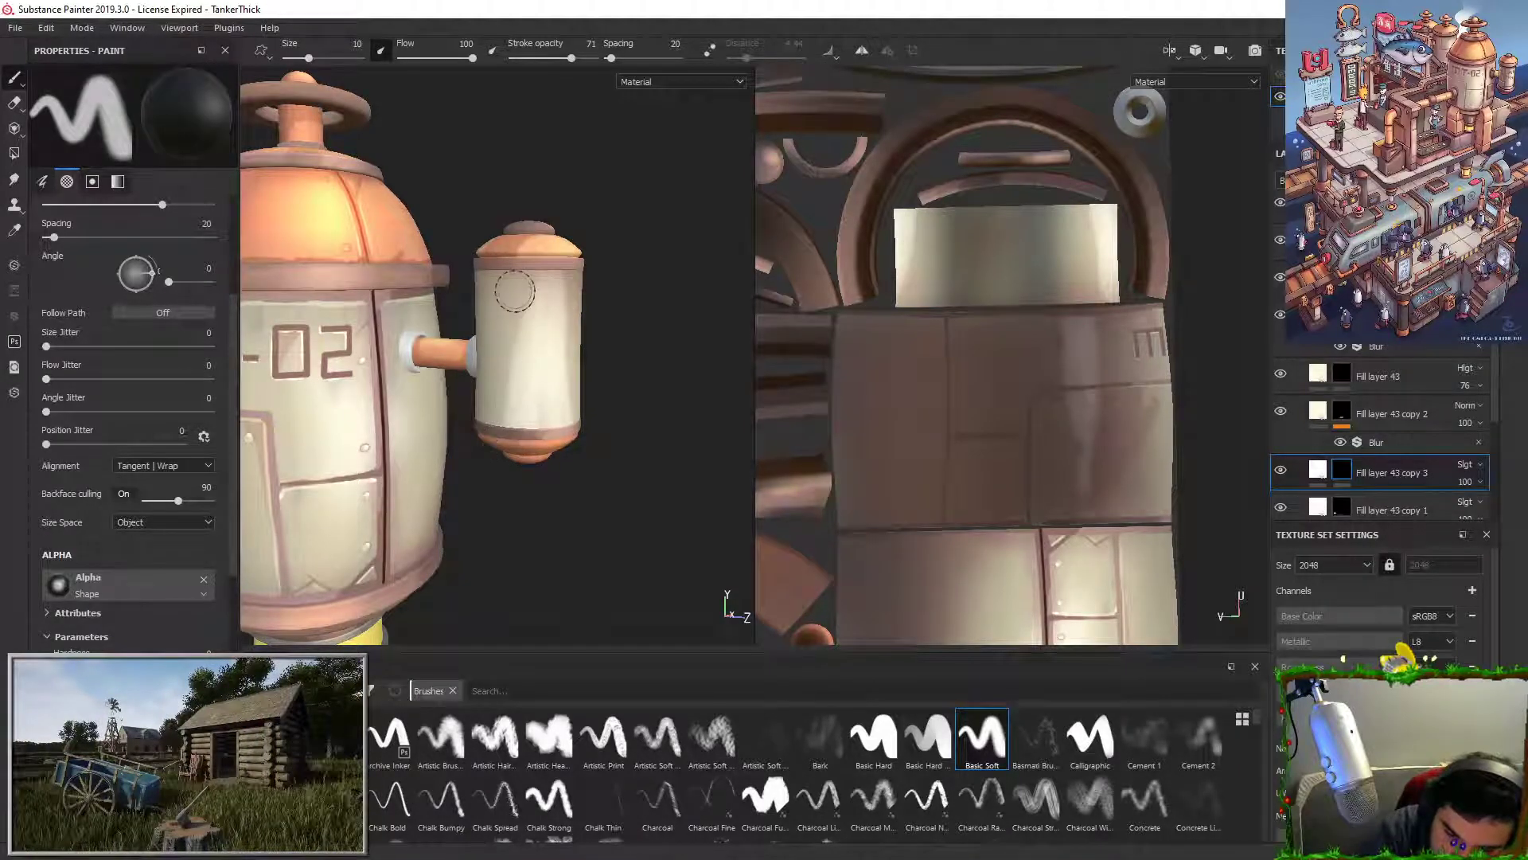
left_click_drag(546, 283, 518, 406)
key("ctrl+z")
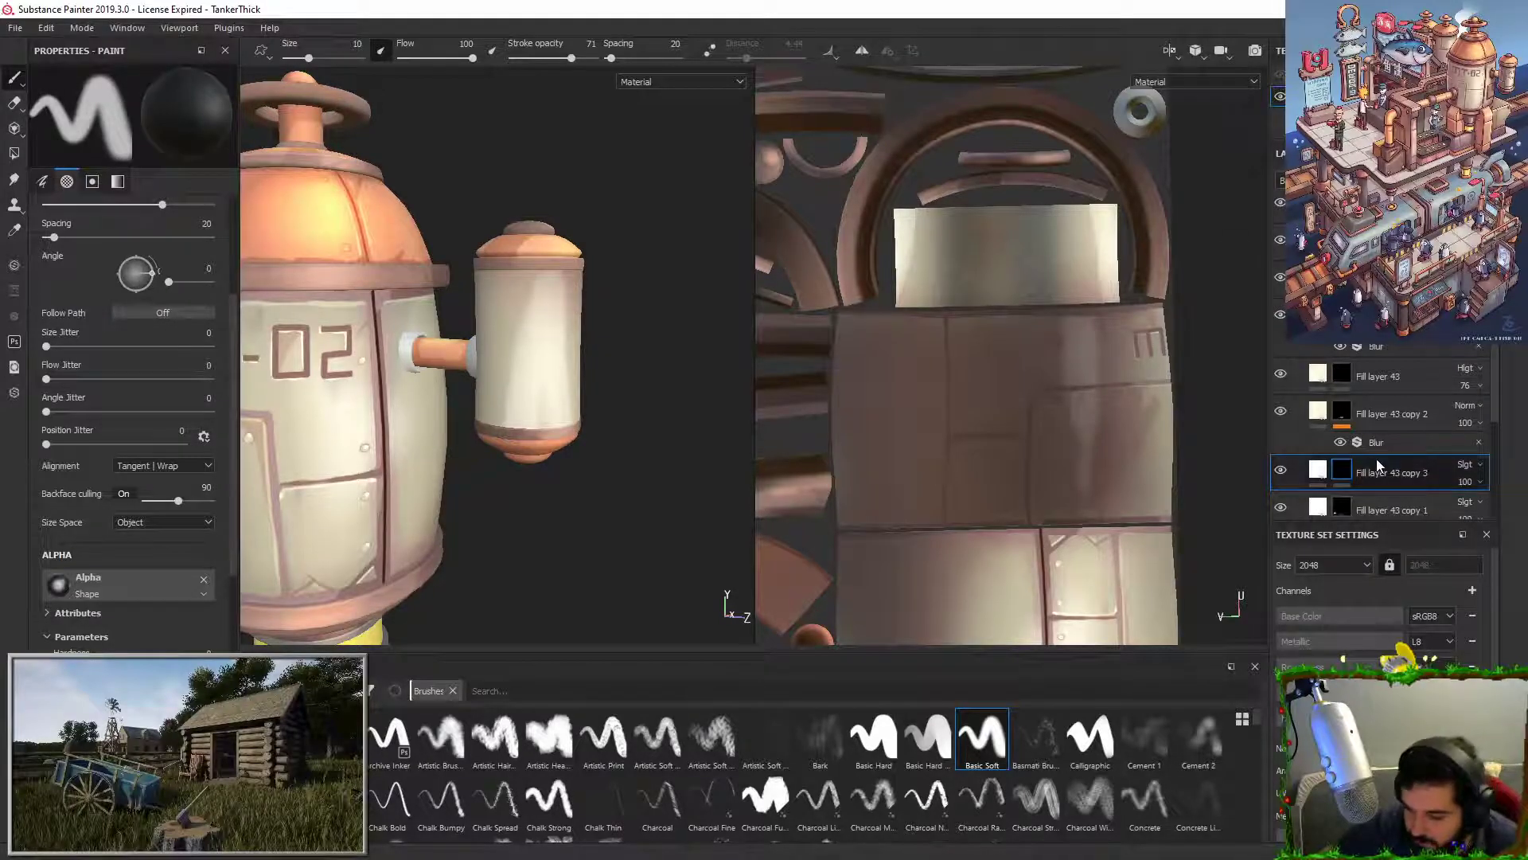
Step: Set the stroke opacity to 100 and paint a diagonal highlight streak down the small side tank
left_click_drag(562, 63, 613, 59)
key("x")
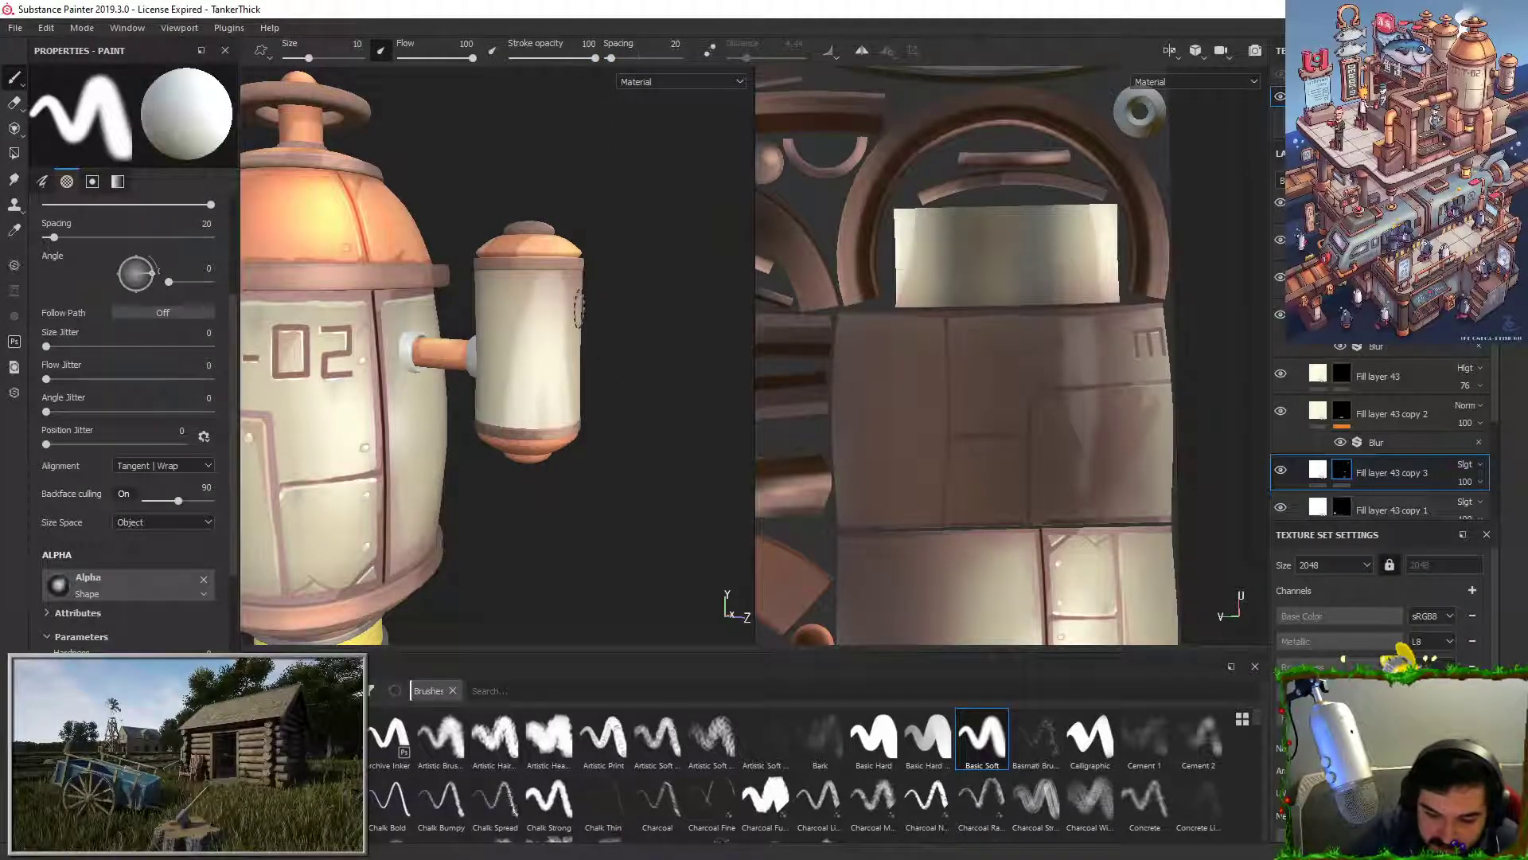
left_click_drag(538, 319, 525, 406)
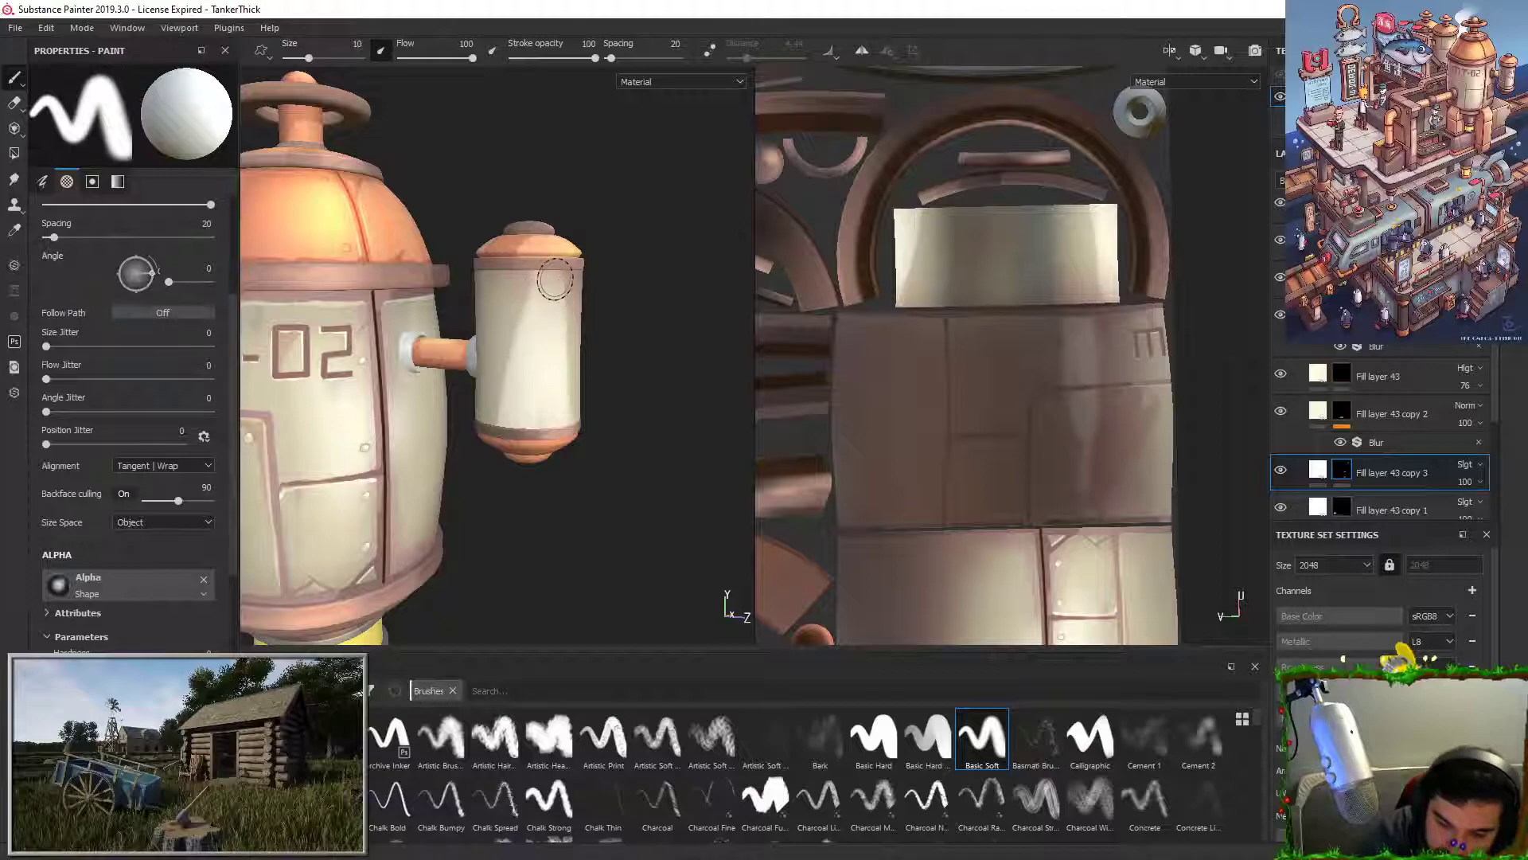
Step: Add a Blur filter with intensity 4.29 to the mask of Fill layer 43 copy 3
right_click(1345, 464)
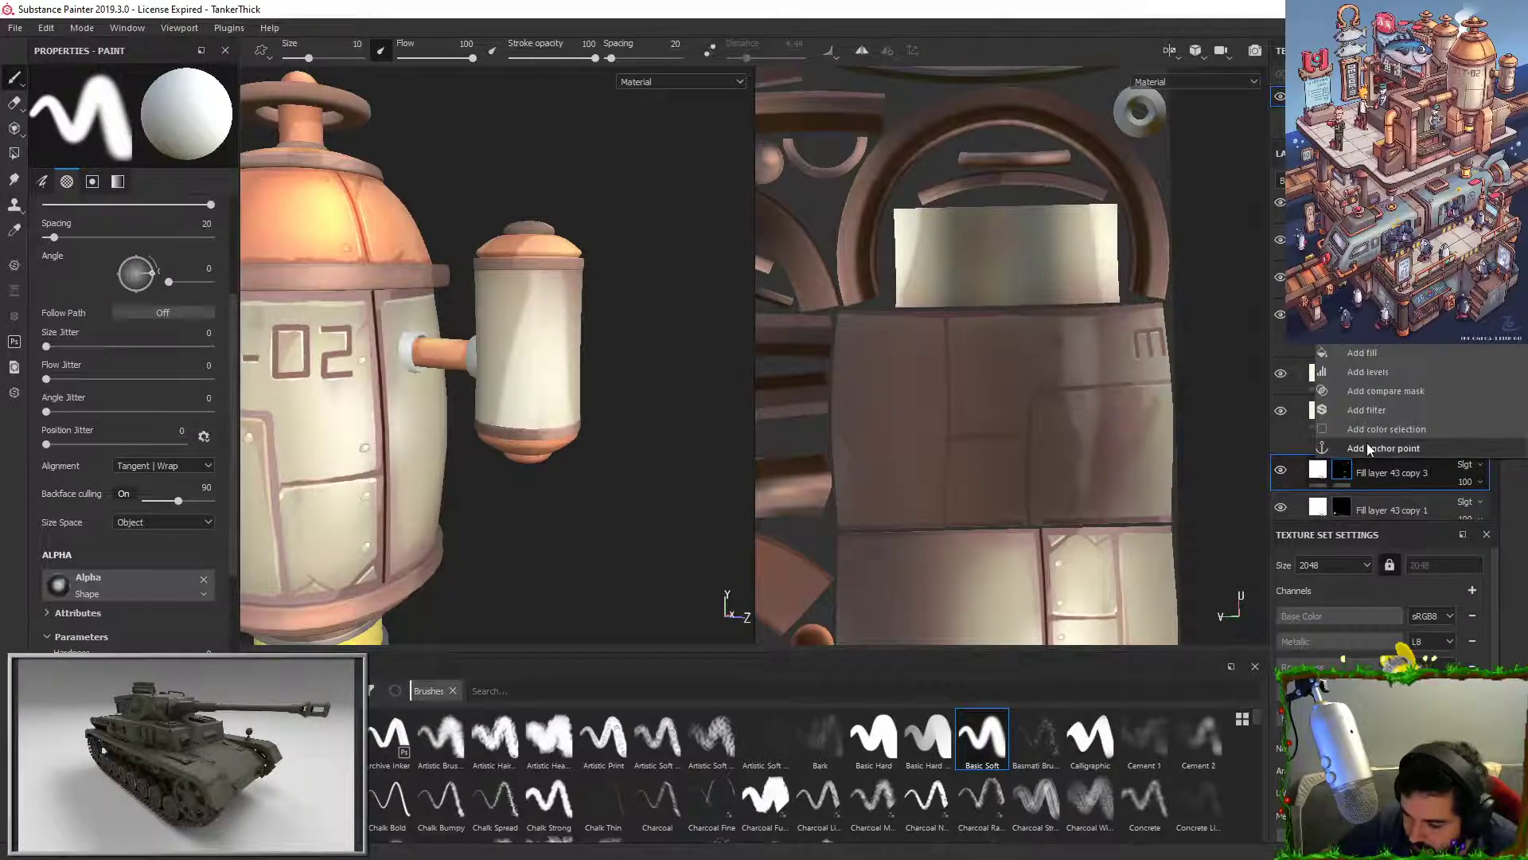
left_click(1376, 410)
left_click(189, 111)
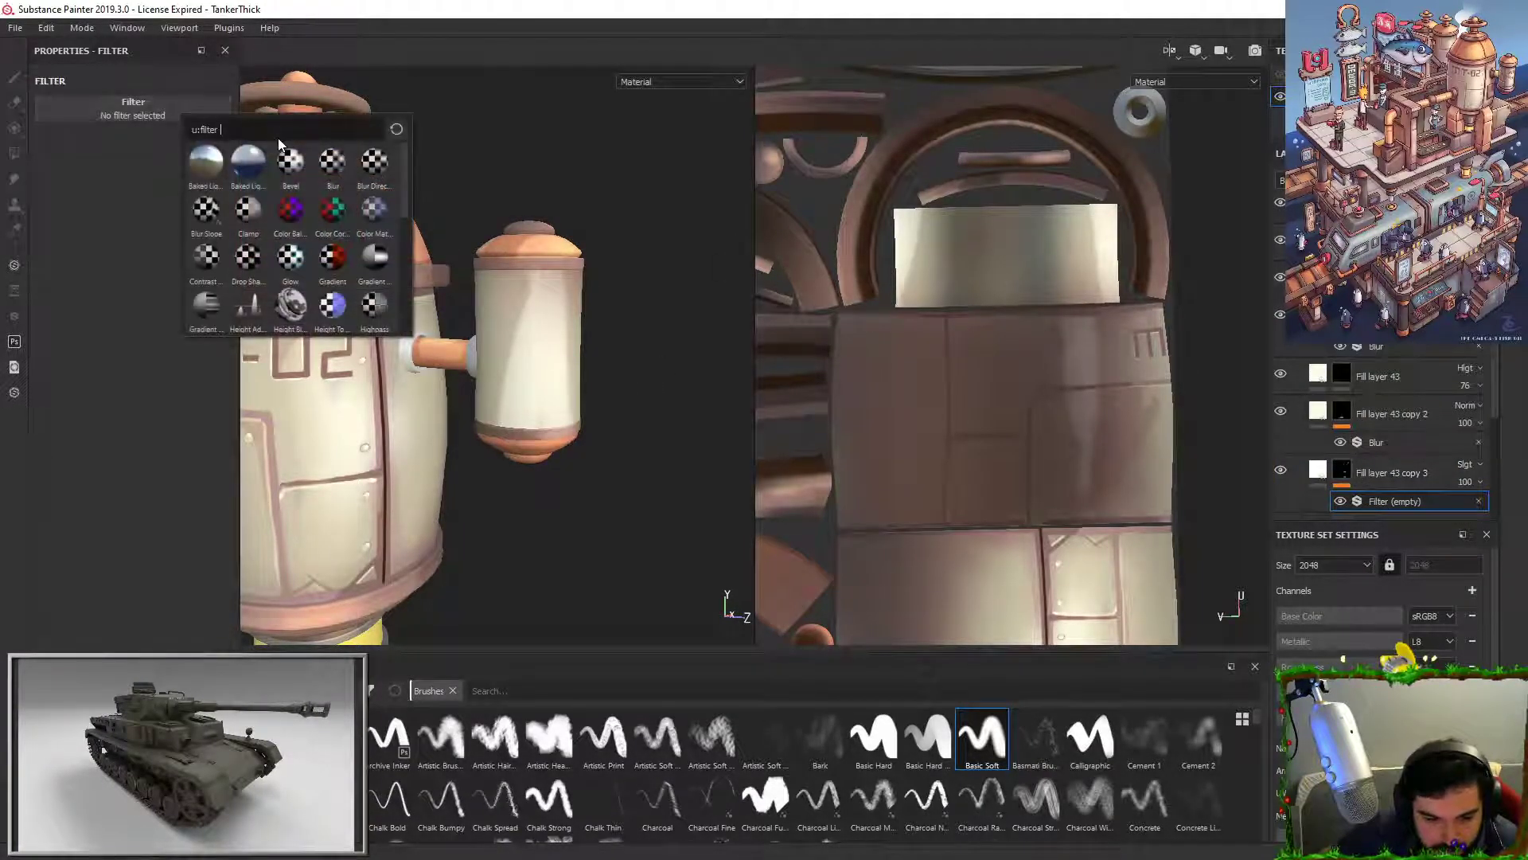
left_click(327, 165)
left_click_drag(97, 186, 98, 185)
Step: Duplicate Fill layer 39 copy 1 and set the duplicate's base color to a neutral gray
left_click_drag(579, 296, 545, 294, "alt")
right_click_drag(545, 294, 563, 471, "alt")
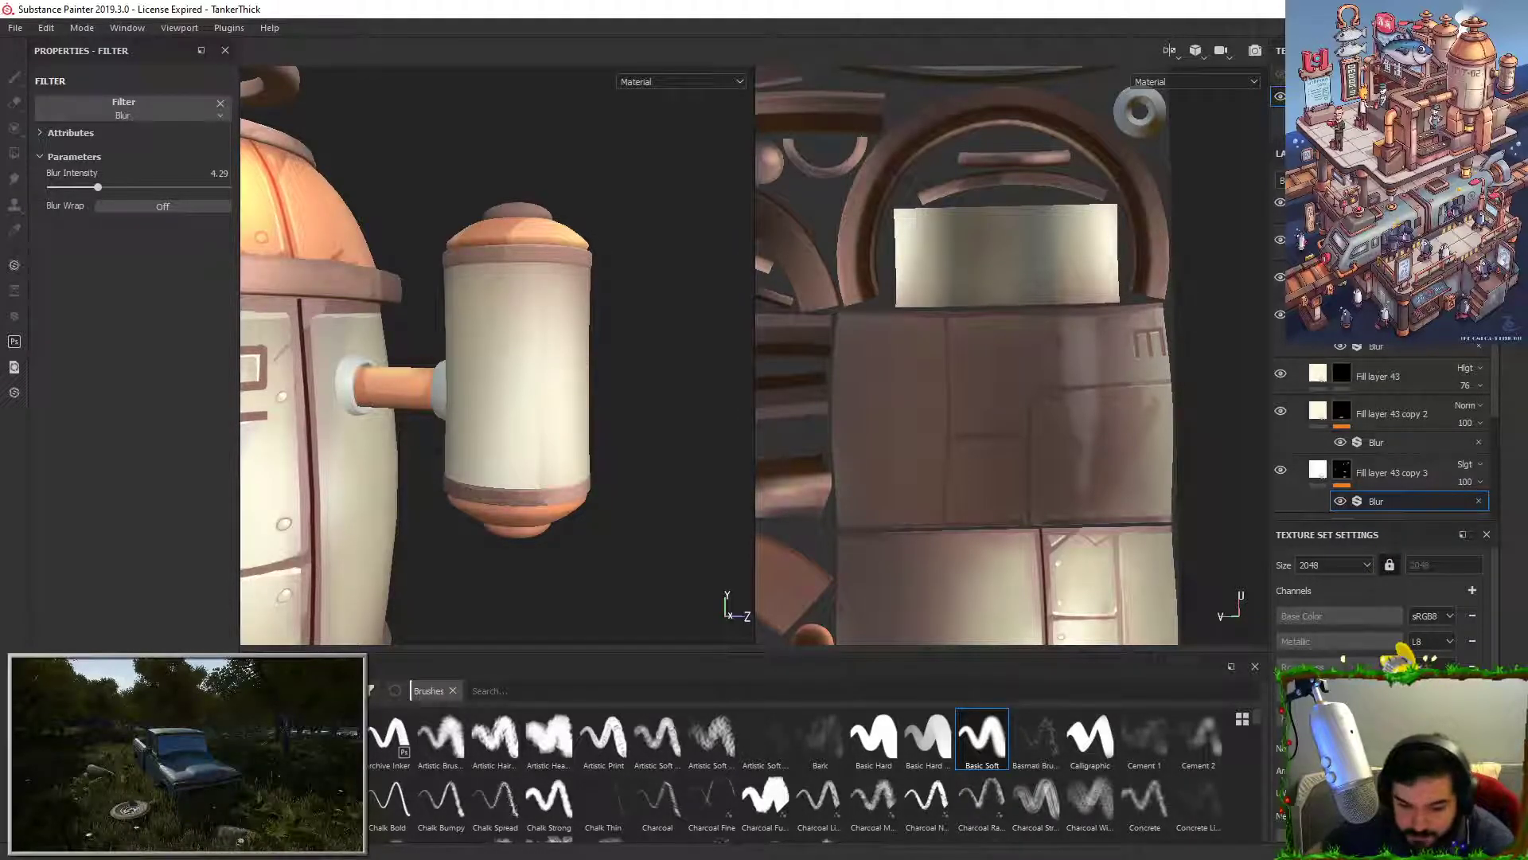
scroll(1423, 356, "up", 6)
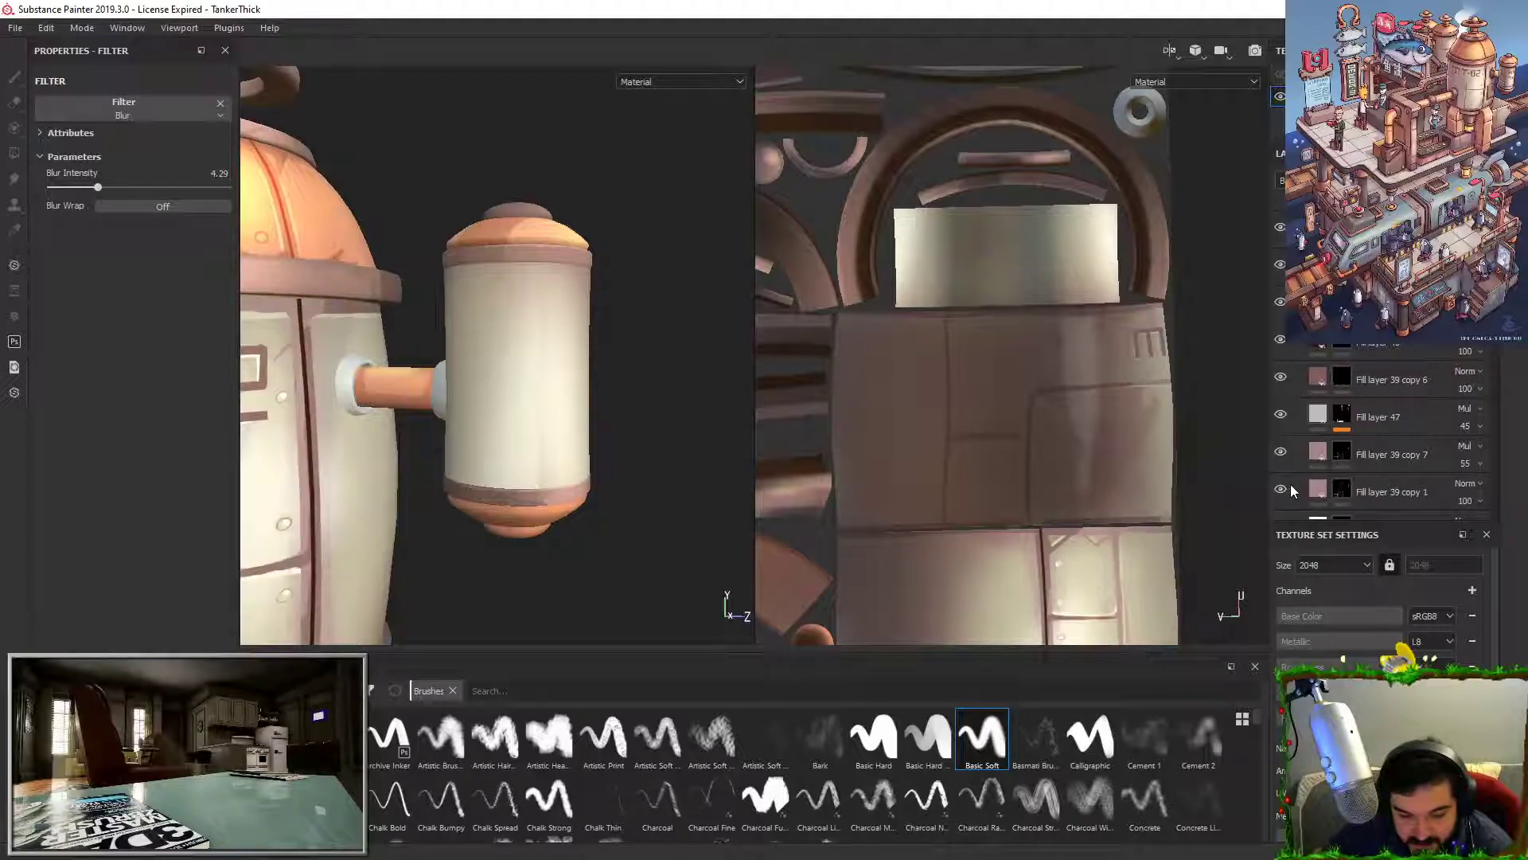
right_click(1407, 503)
left_click(1369, 332)
left_click(1322, 492)
left_click(136, 468)
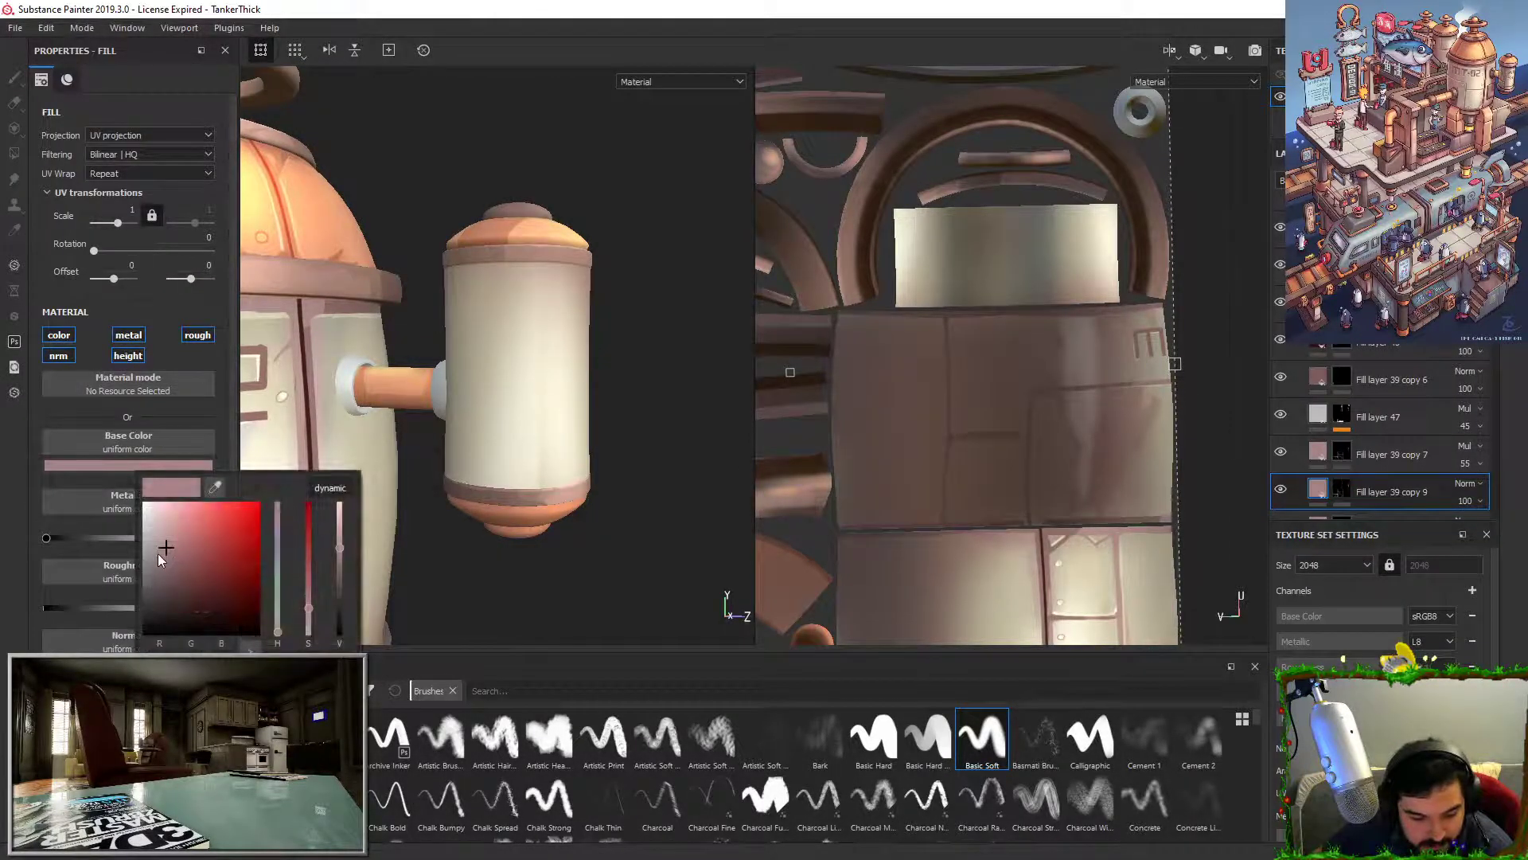
left_click(146, 550)
left_click_drag(148, 552, 146, 578)
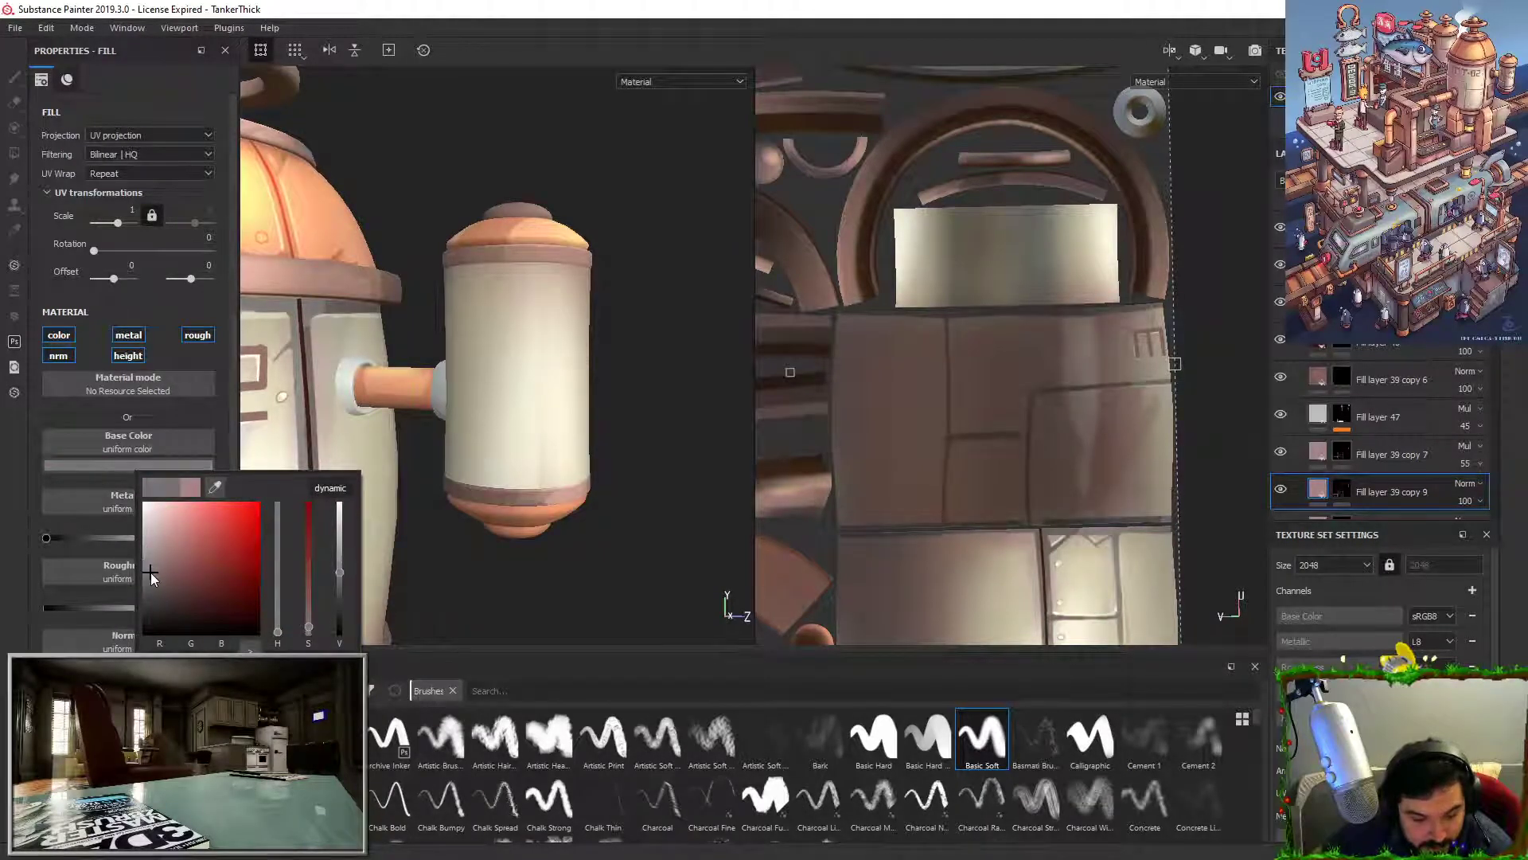
Step: Try a thick vertical seam stroke down the small side tank in Fill layer 39 copy 9's mask
left_click(1339, 496)
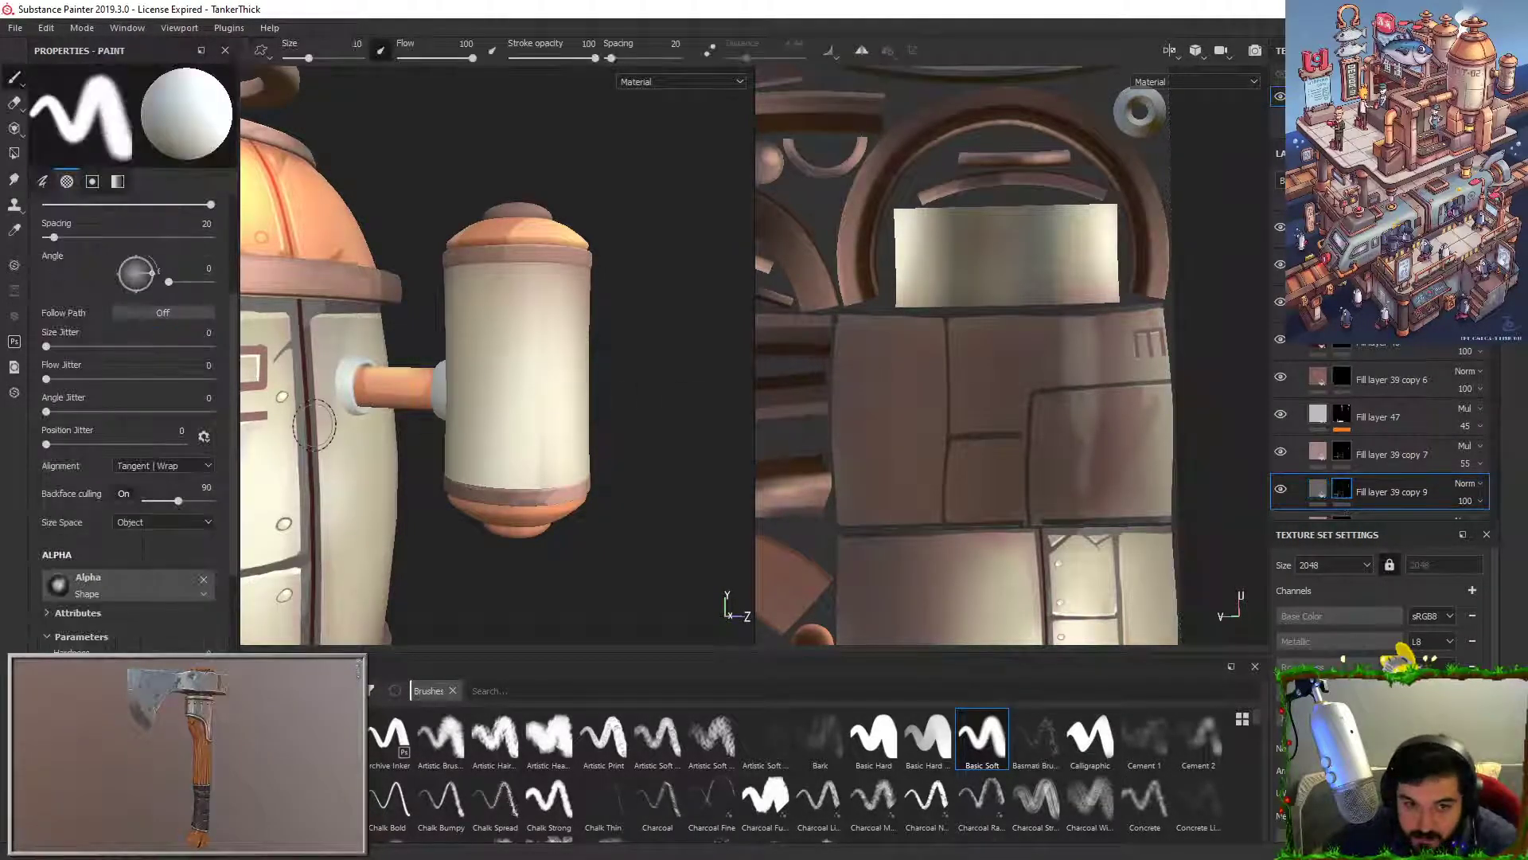
left_click_drag(496, 268, 499, 350)
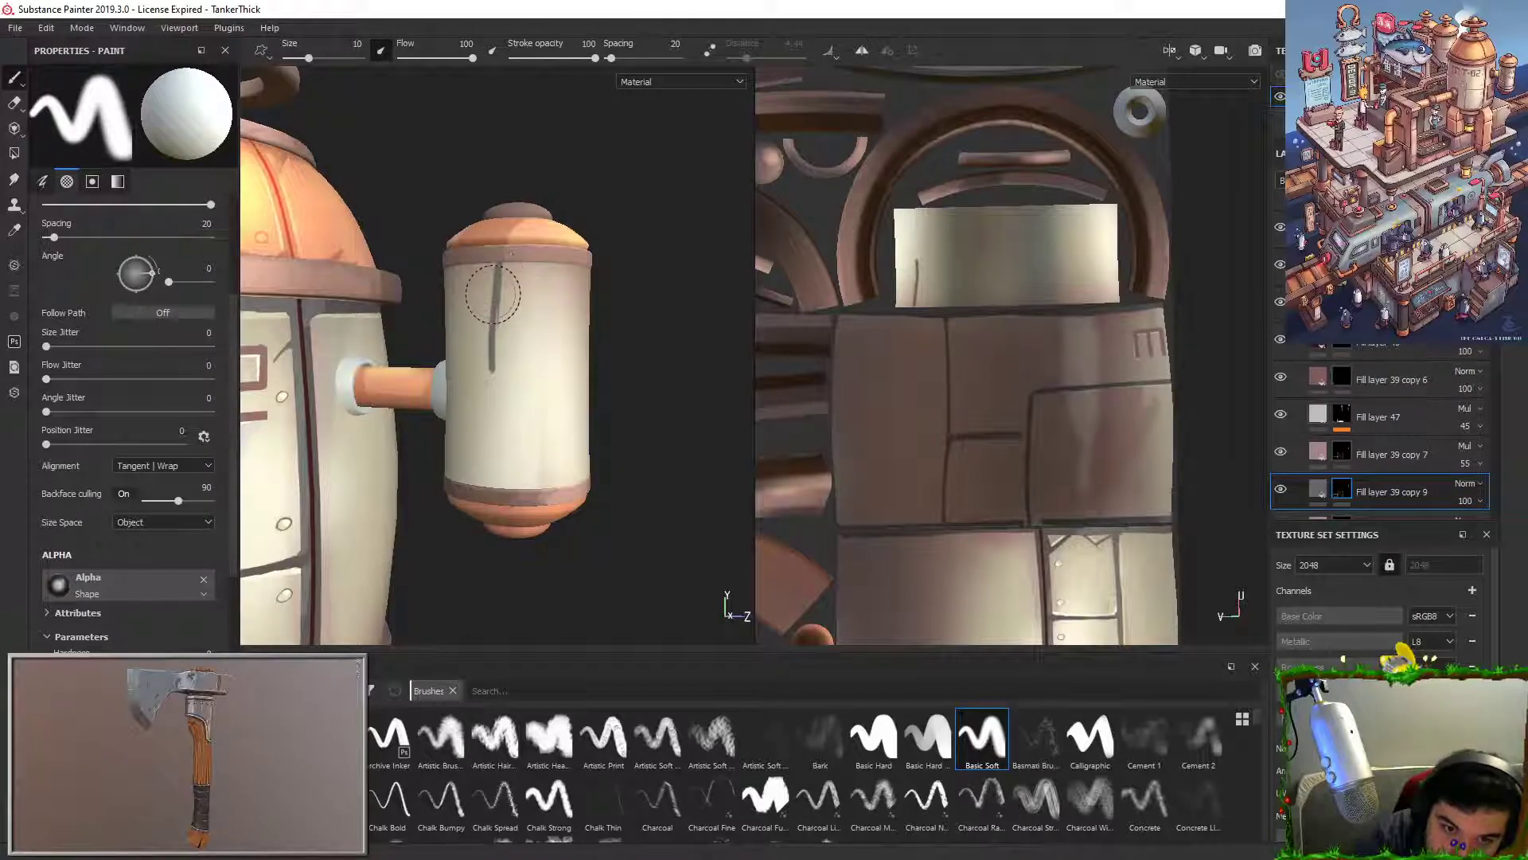
key("ctrl+z")
left_click_drag(496, 269, 495, 379)
mouse_move(499, 267)
left_mouse_down()
mouse_move(498, 402)
mouse_move(633, 420)
left_mouse_up()
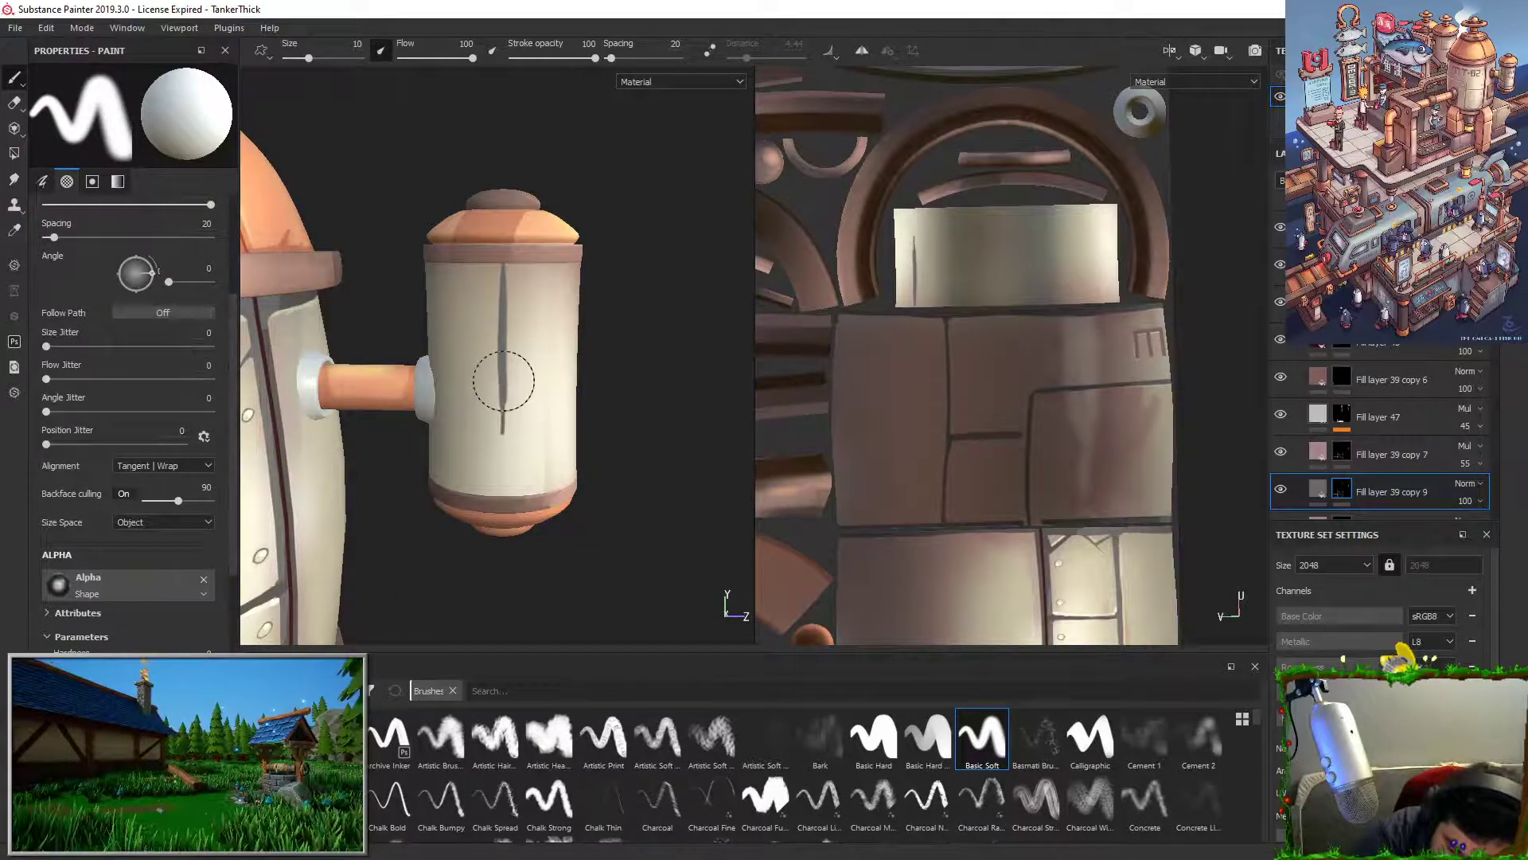
Step: Set the brush size to 2.26 with a minimum size of 35% and paint a thin vertical seam down the side tank
left_click_drag(235, 279, 232, 282)
scroll(169, 239, "up", 5)
left_click_drag(78, 272, 78, 270)
left_click_drag(64, 302, 123, 305)
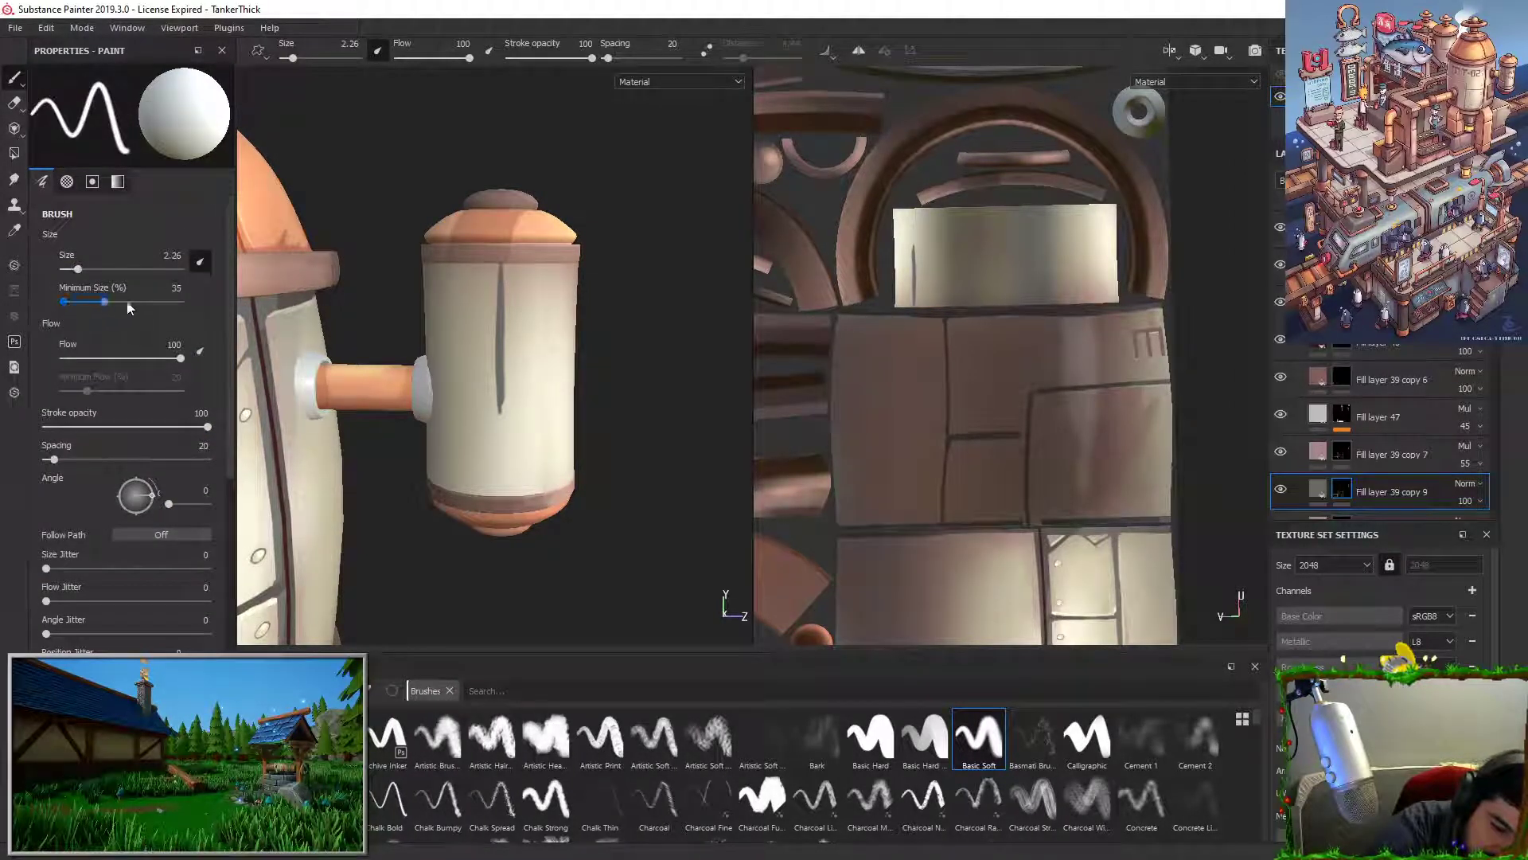
left_click_drag(497, 307, 503, 410)
key("ctrl+z")
key("ctrl+z")
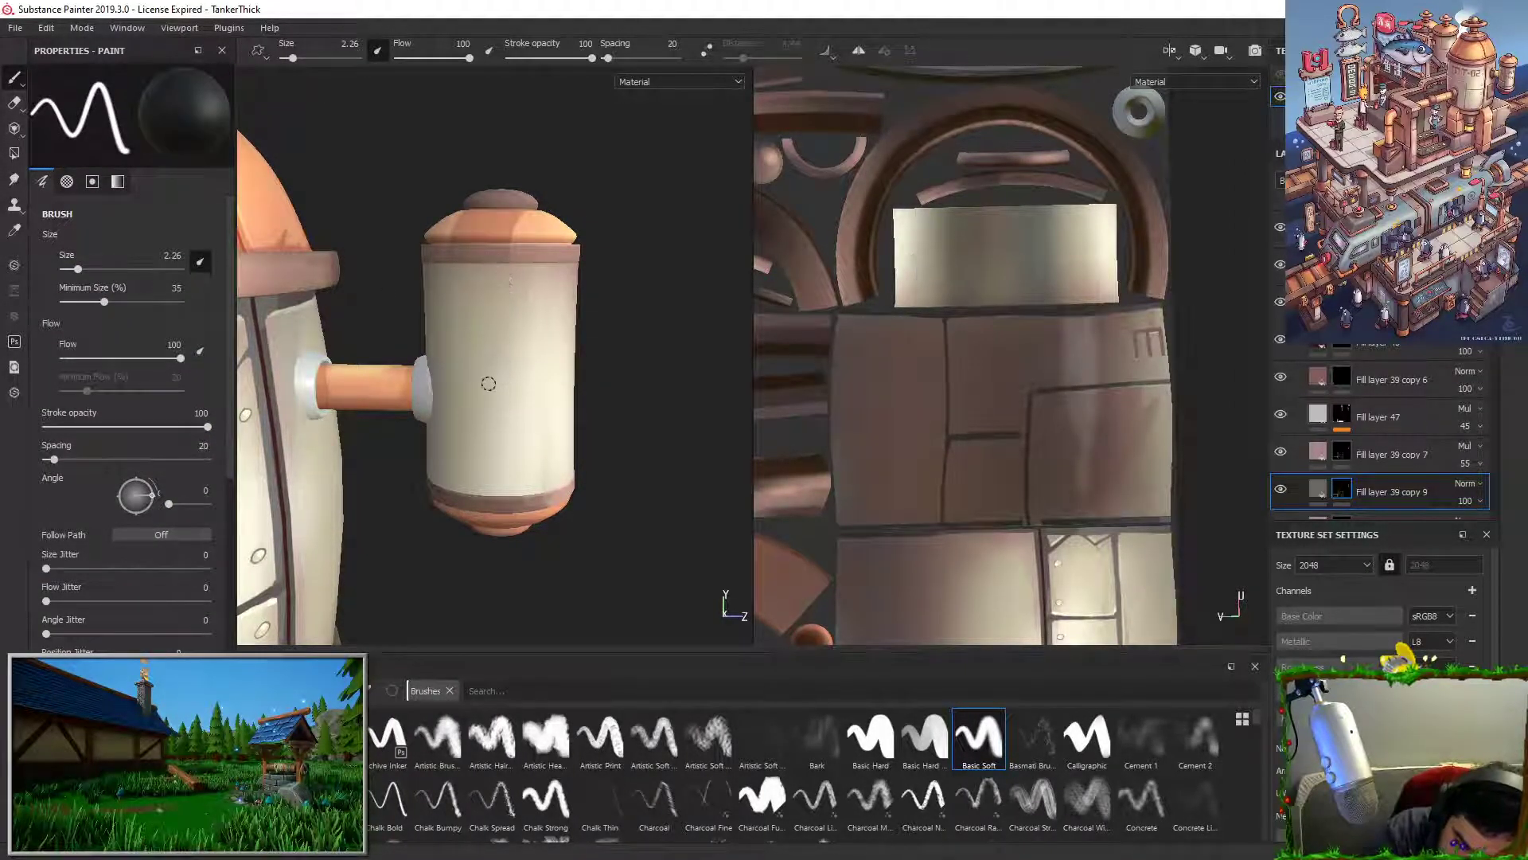
mouse_move(500, 264)
left_mouse_down()
mouse_move(496, 422)
mouse_move(539, 435)
left_mouse_up()
key("ctrl+z")
key("ctrl+z")
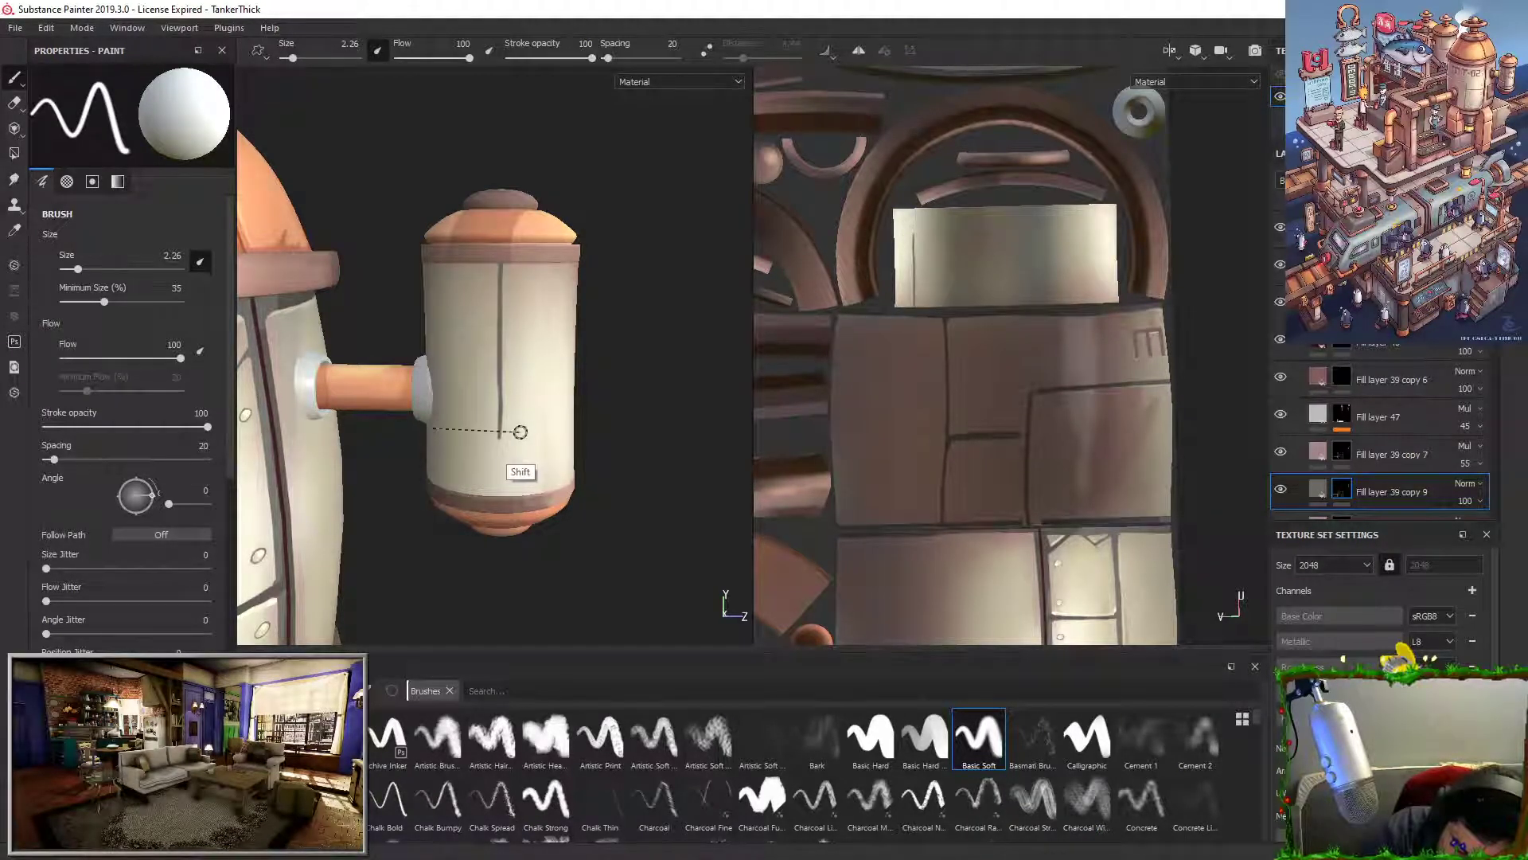
Step: Paint a straight horizontal seam across the vertical seam's lower end and erase the overshoot below it
left_click_drag(454, 432, 503, 431)
key("ctrl+z")
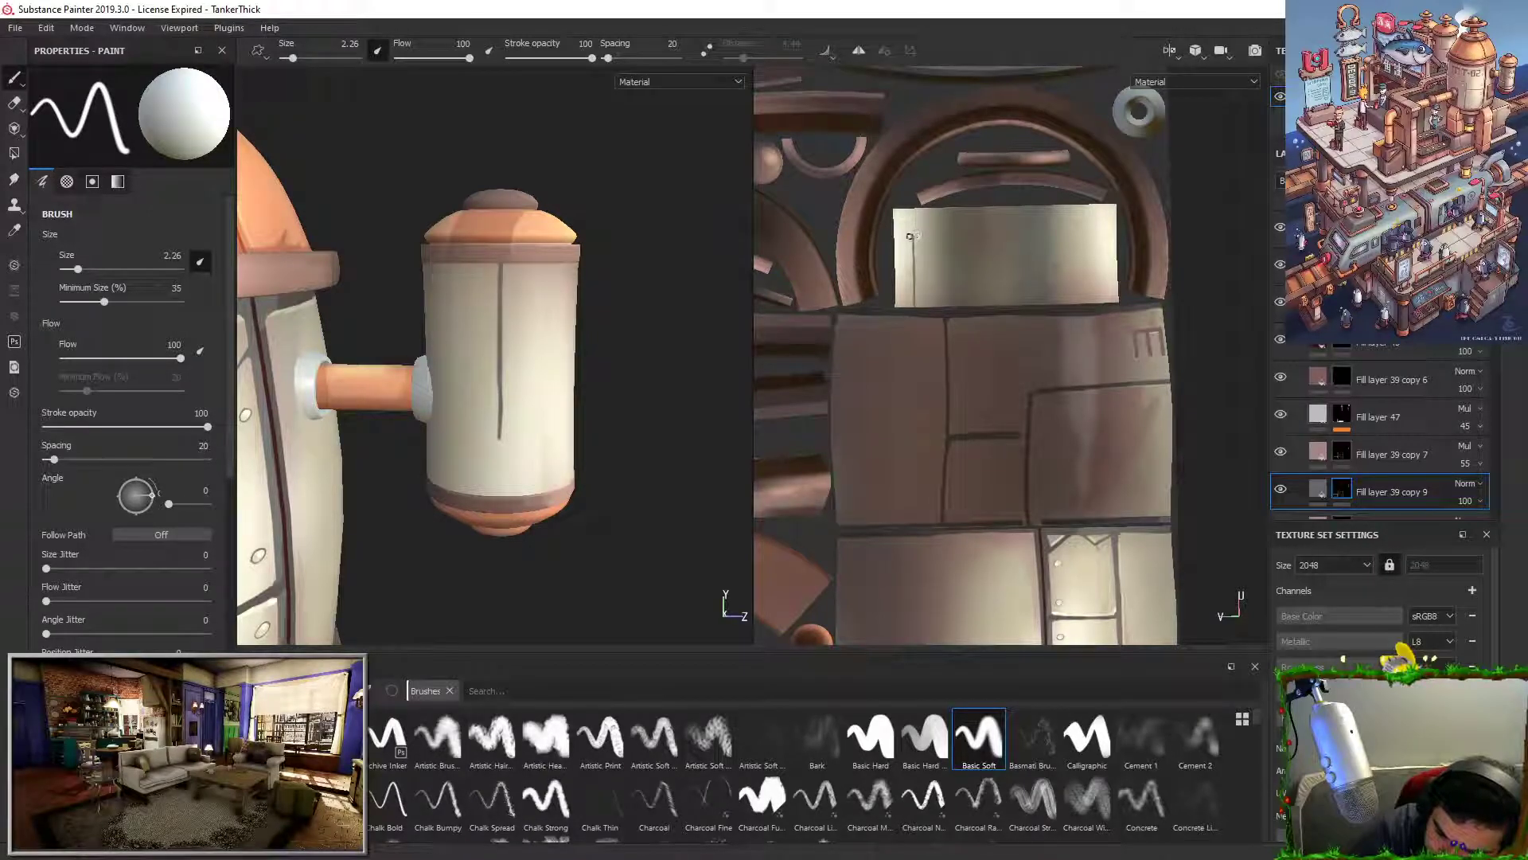
left_click(975, 233, "shift")
key("x")
left_click_drag(499, 439, 501, 440)
key("x")
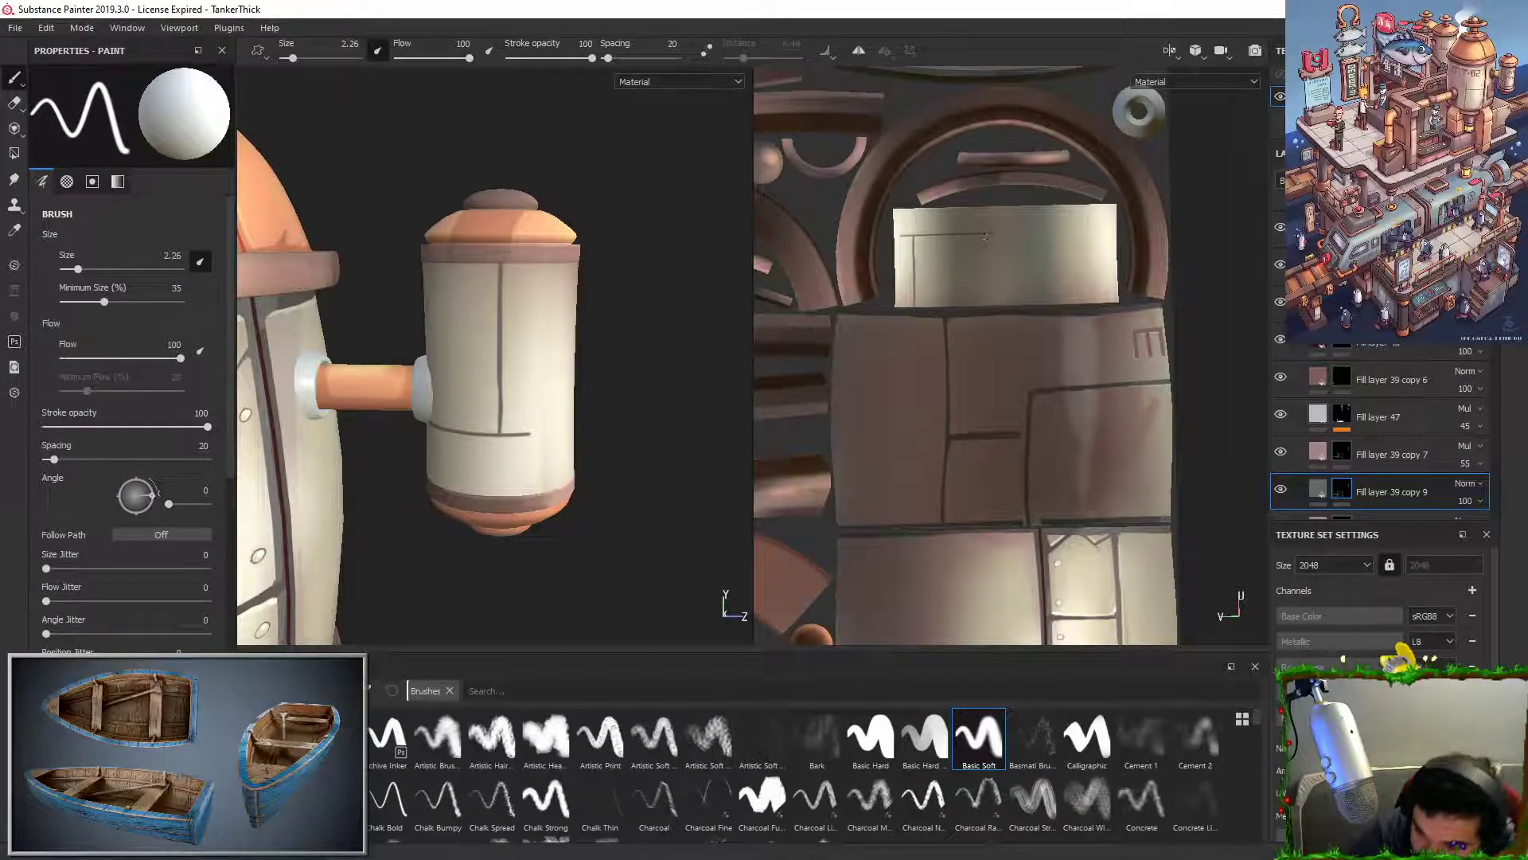
Step: Paint a short vertical seam from the horizontal seam's end to the lower band, and try a horizontal seam across the tank's front
left_click_drag(987, 255, 988, 278)
key("ctrl+z")
mouse_move(527, 432)
left_mouse_down()
mouse_move(524, 498)
mouse_move(596, 421)
mouse_move(637, 421)
mouse_move(624, 426)
left_mouse_up()
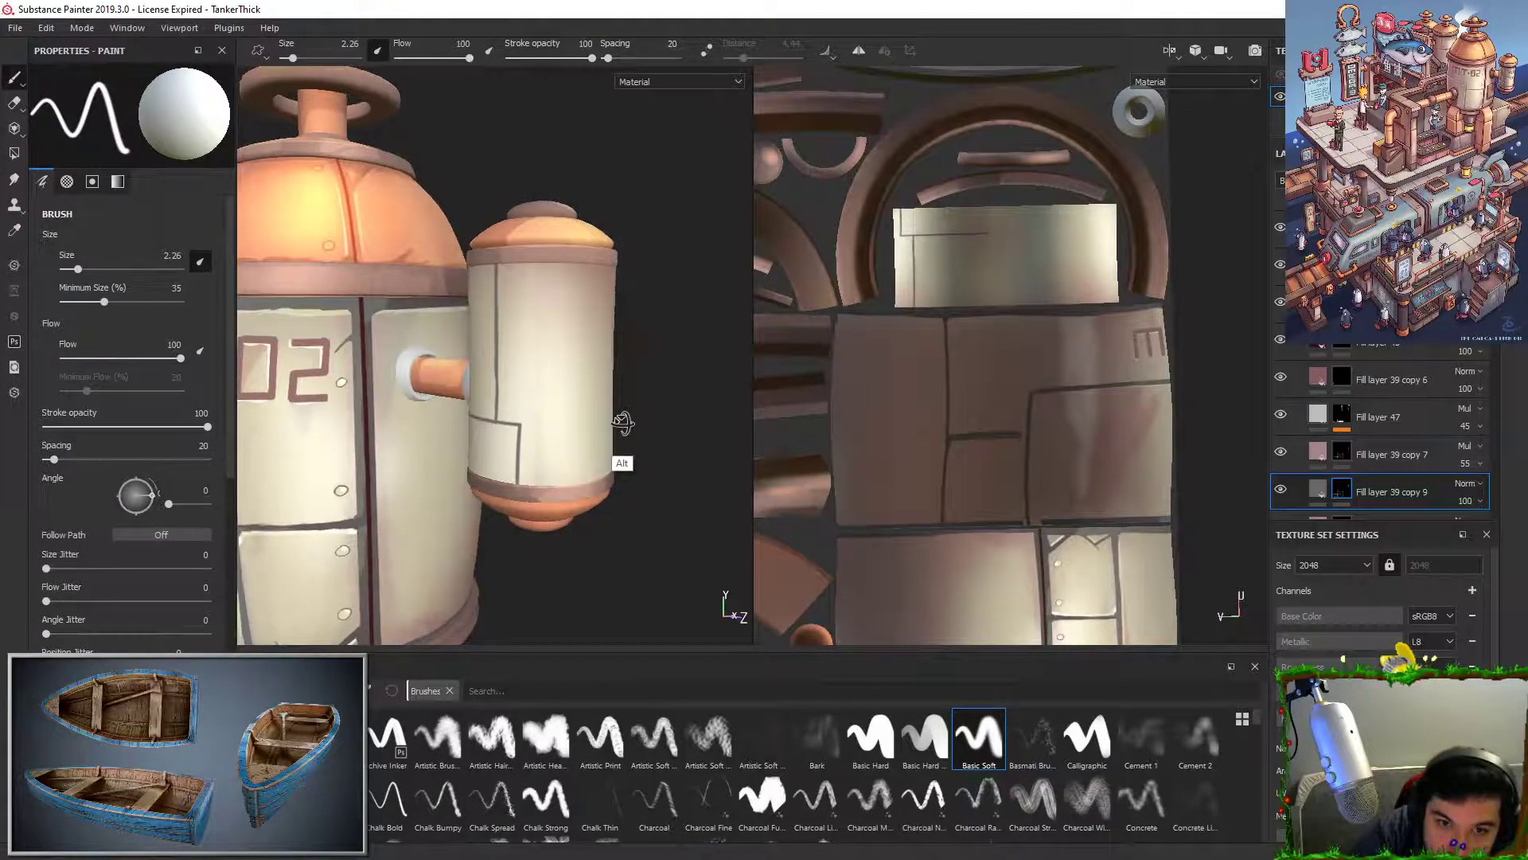
mouse_move(519, 454)
left_mouse_down()
mouse_move(677, 435)
mouse_move(615, 440)
left_mouse_up()
key("ctrl+z")
key("ctrl+z")
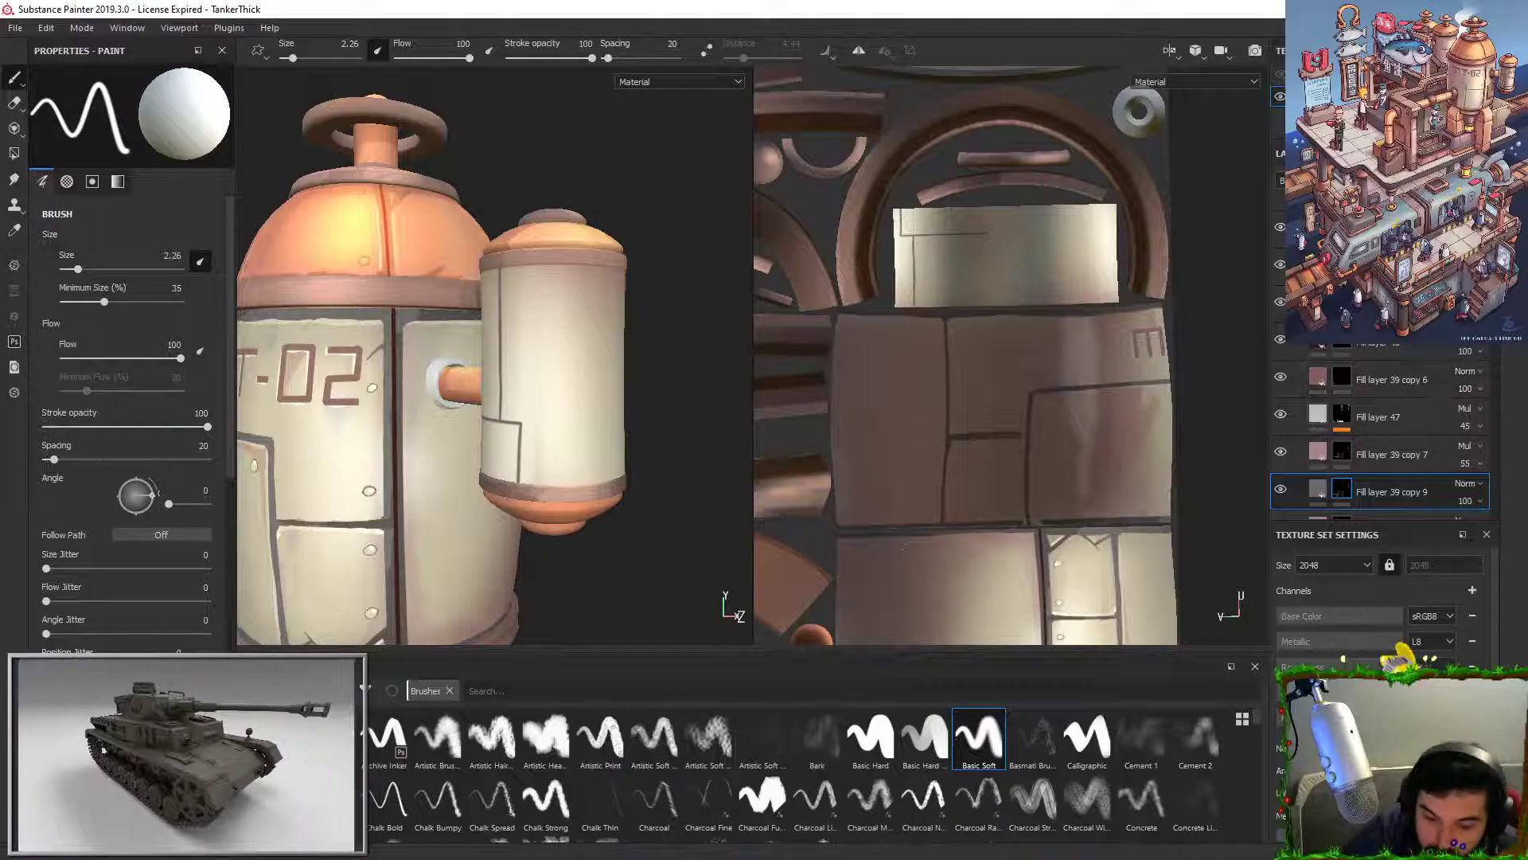
Step: Remove the main tank's seam strokes from Fill layer 39 copy 9's mask with a black Polygon Fill
right_click(1344, 494)
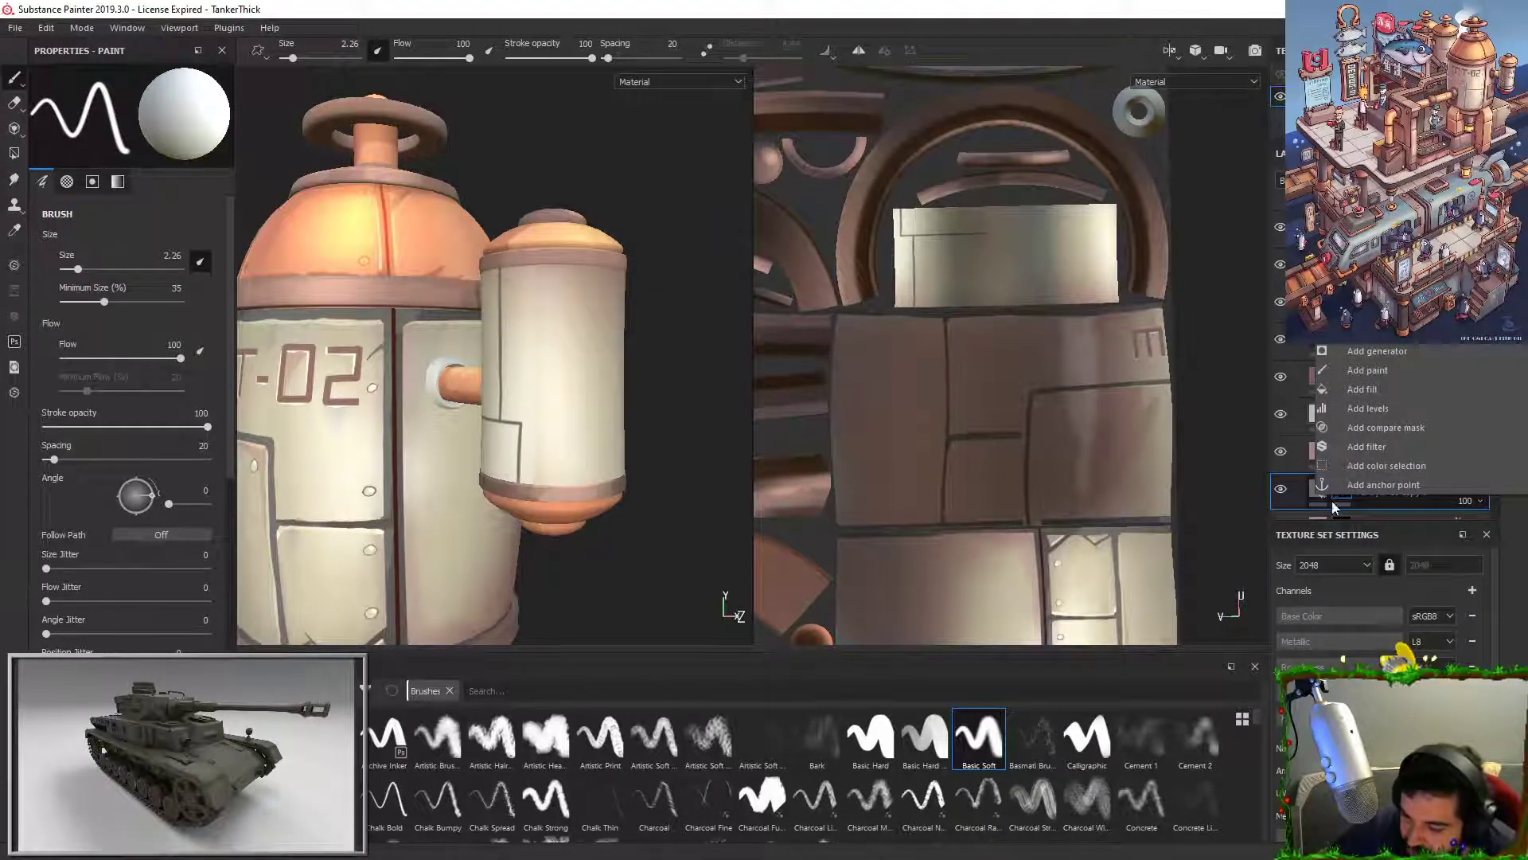
left_click(1296, 501)
key("4")
key("x")
left_click(385, 422)
key("1")
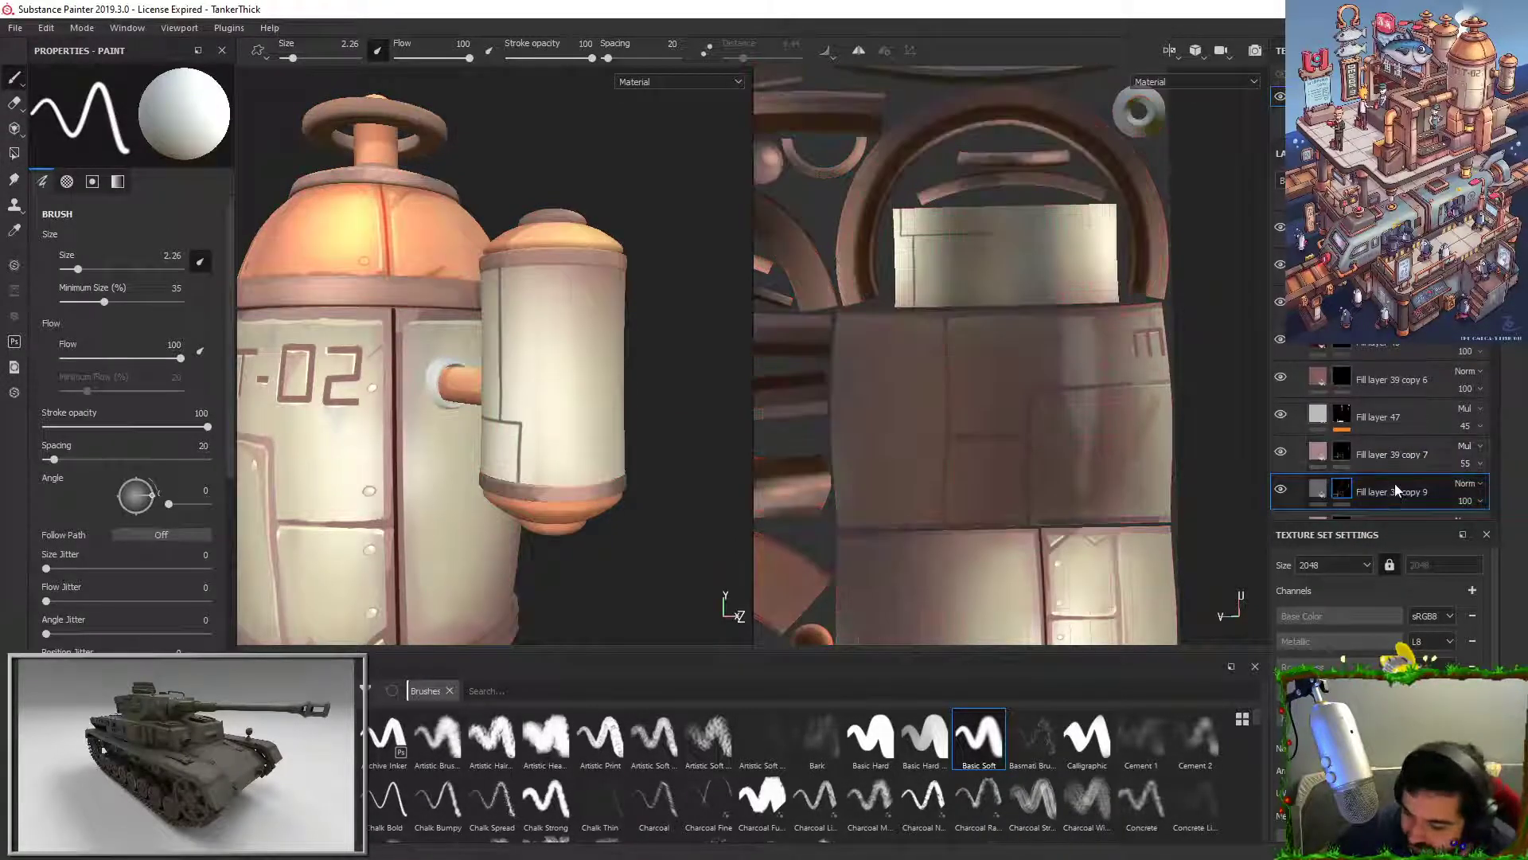
Step: Paint a second vertical seam on the side tank's pipe side and join both vertical seams with a horizontal one
left_click_drag(446, 342, 539, 344, "alt")
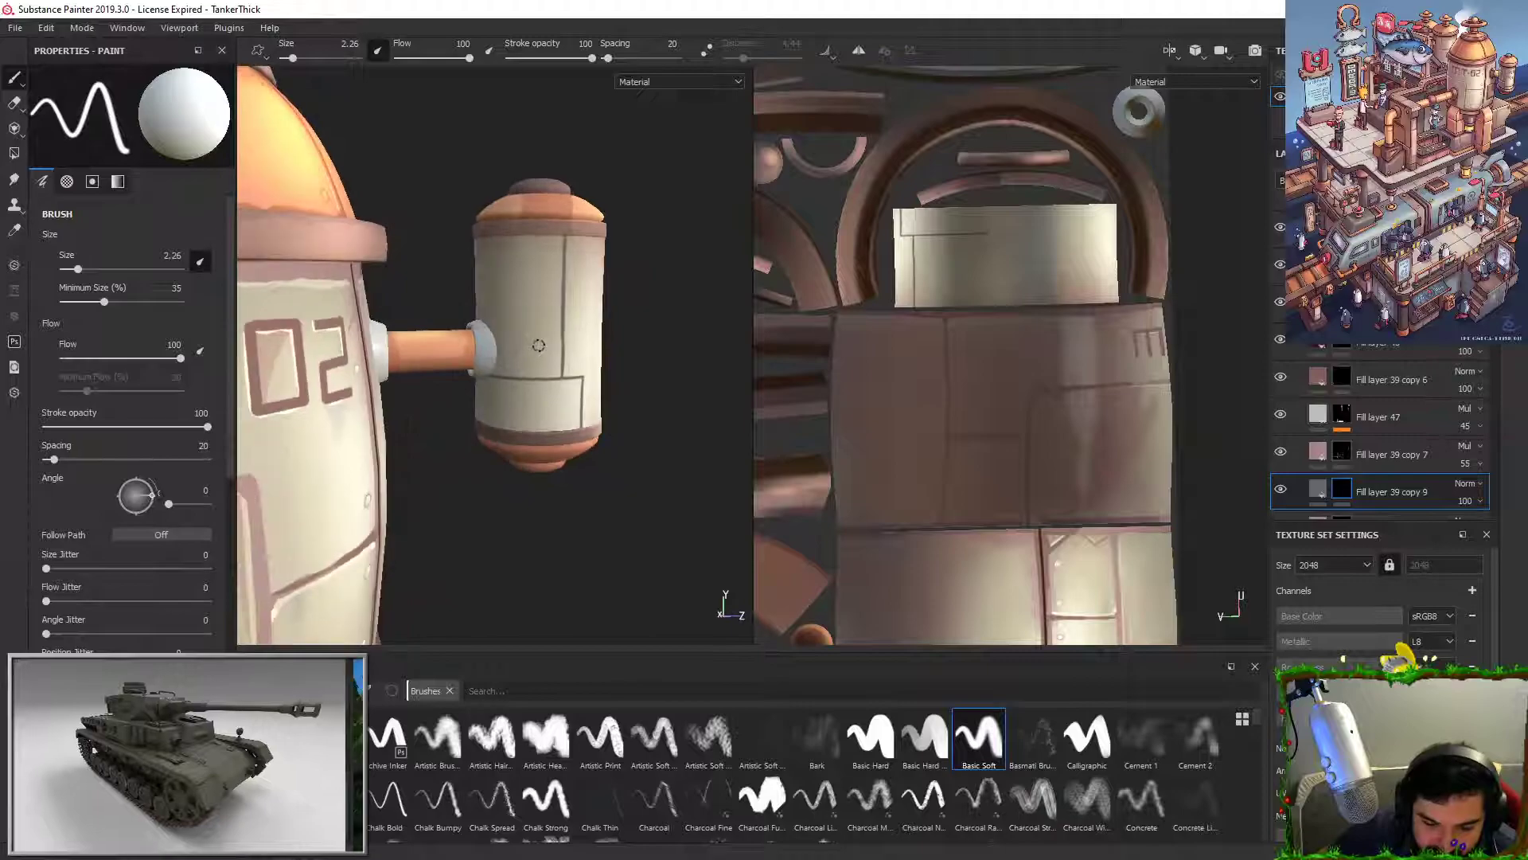
middle_click_drag(539, 344, 488, 350, "alt")
right_click_drag(488, 350, 485, 512, "alt")
left_click_drag(720, 320, 658, 331, "alt")
middle_click_drag(551, 343, 541, 364, "alt")
left_click_drag(528, 386, 622, 417, "alt")
left_click_drag(331, 240, 334, 380)
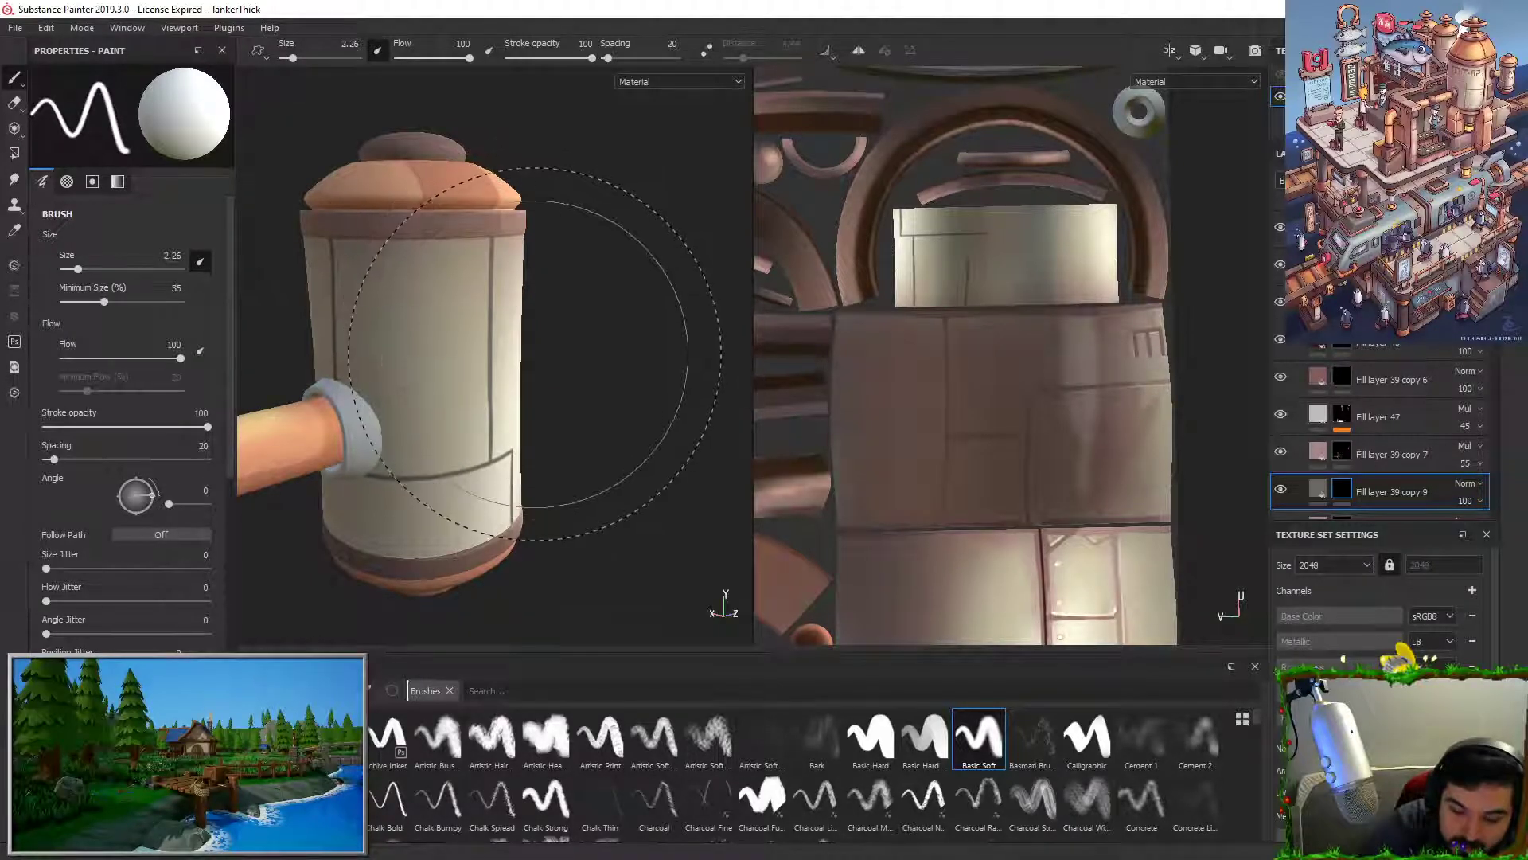
left_click_drag(334, 314, 491, 312)
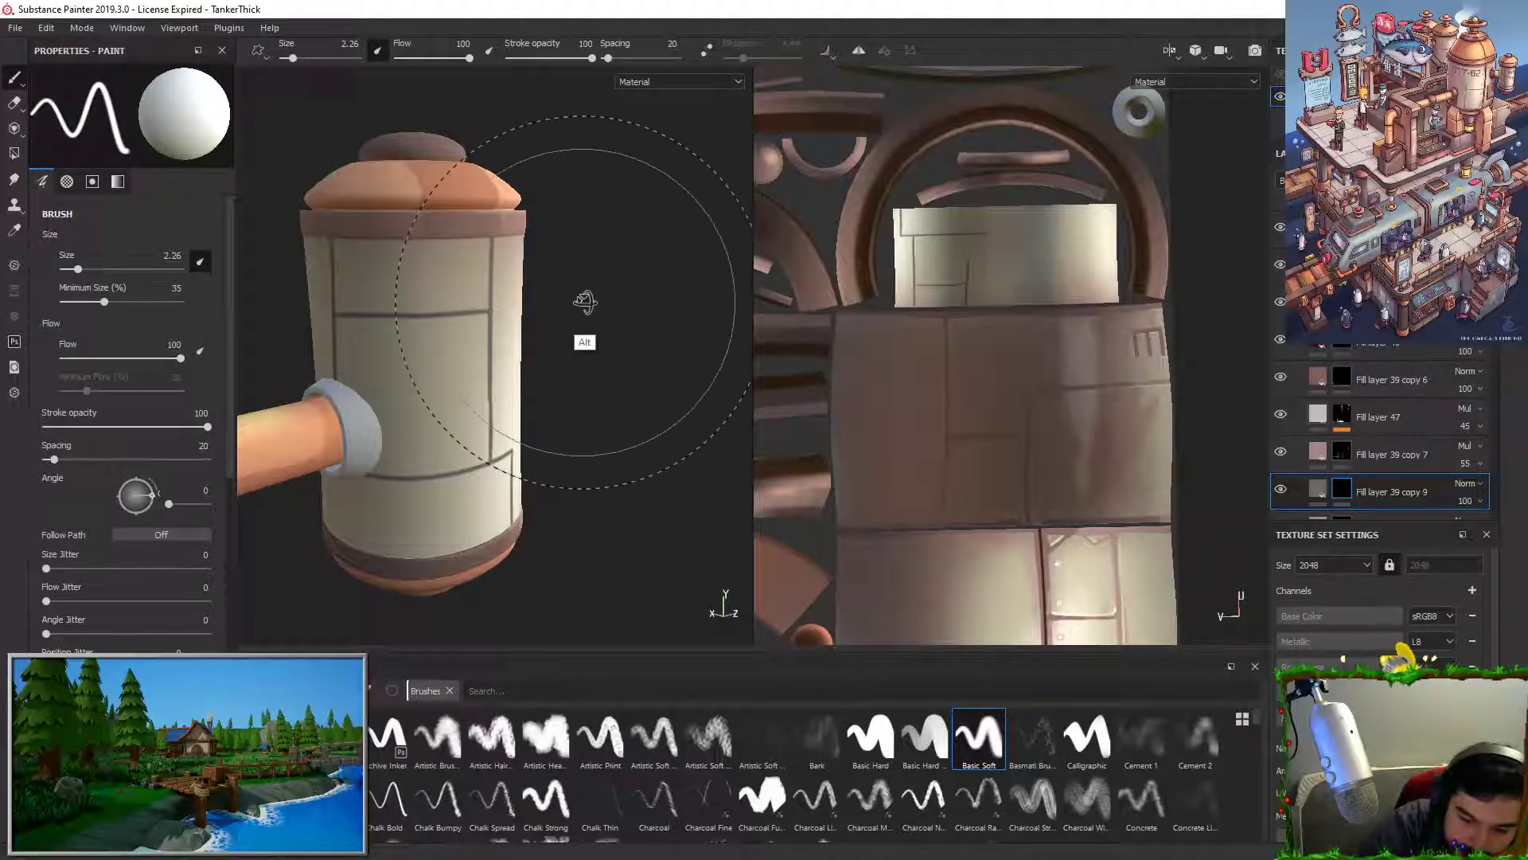
Step: Paint a horizontal seam across the lower front of the side tank and erase its overshoot at the short vertical seam
left_click_drag(580, 303, 493, 300, "alt")
left_click_drag(638, 414, 522, 382, "alt")
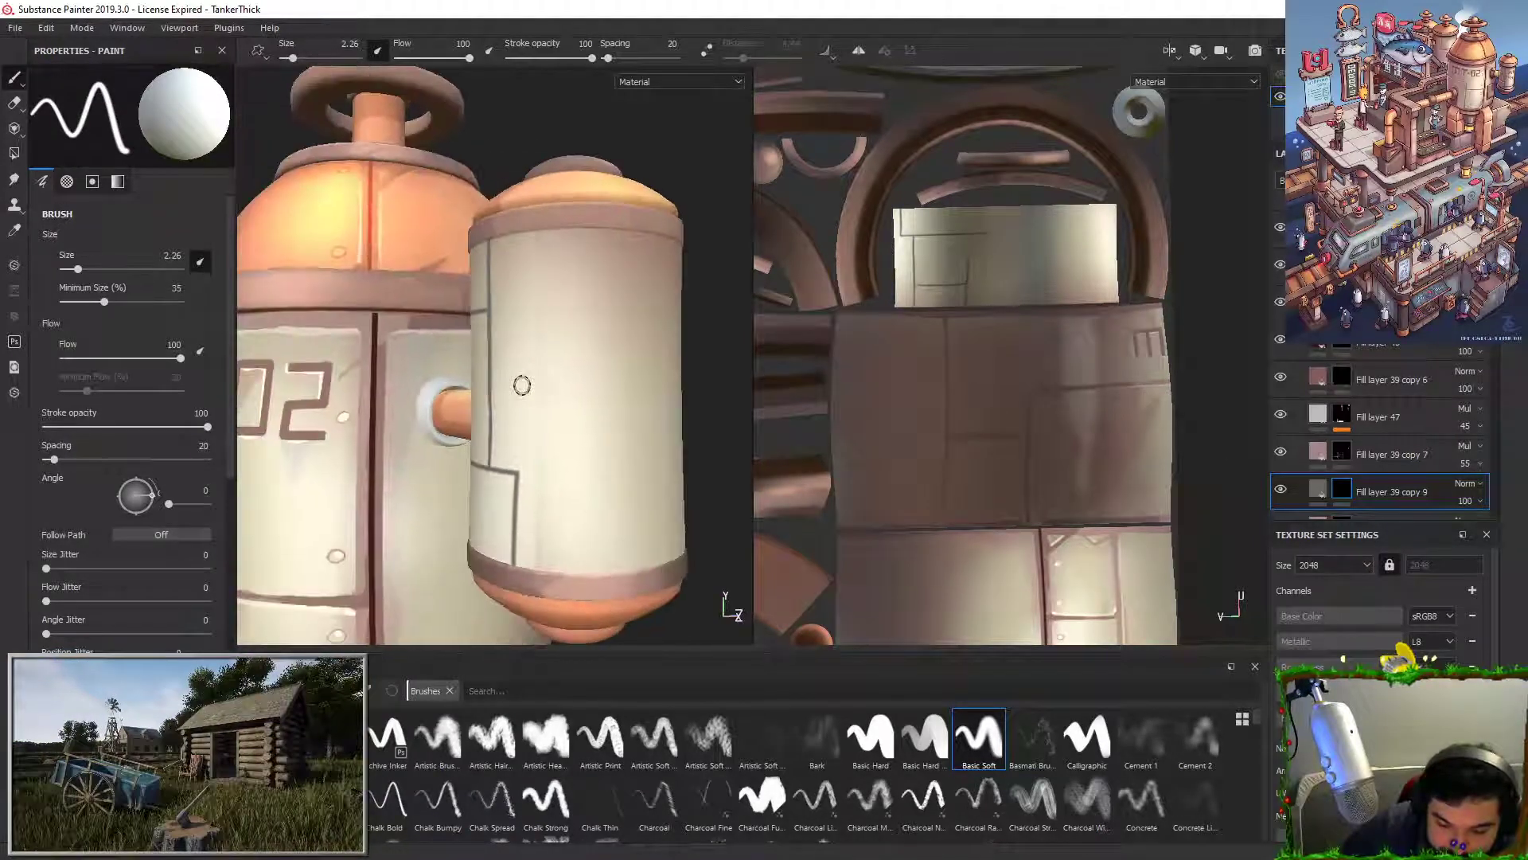
middle_click_drag(522, 382, 461, 361, "alt")
left_click_drag(460, 485, 635, 481)
key("x")
left_click_drag(457, 476, 455, 487)
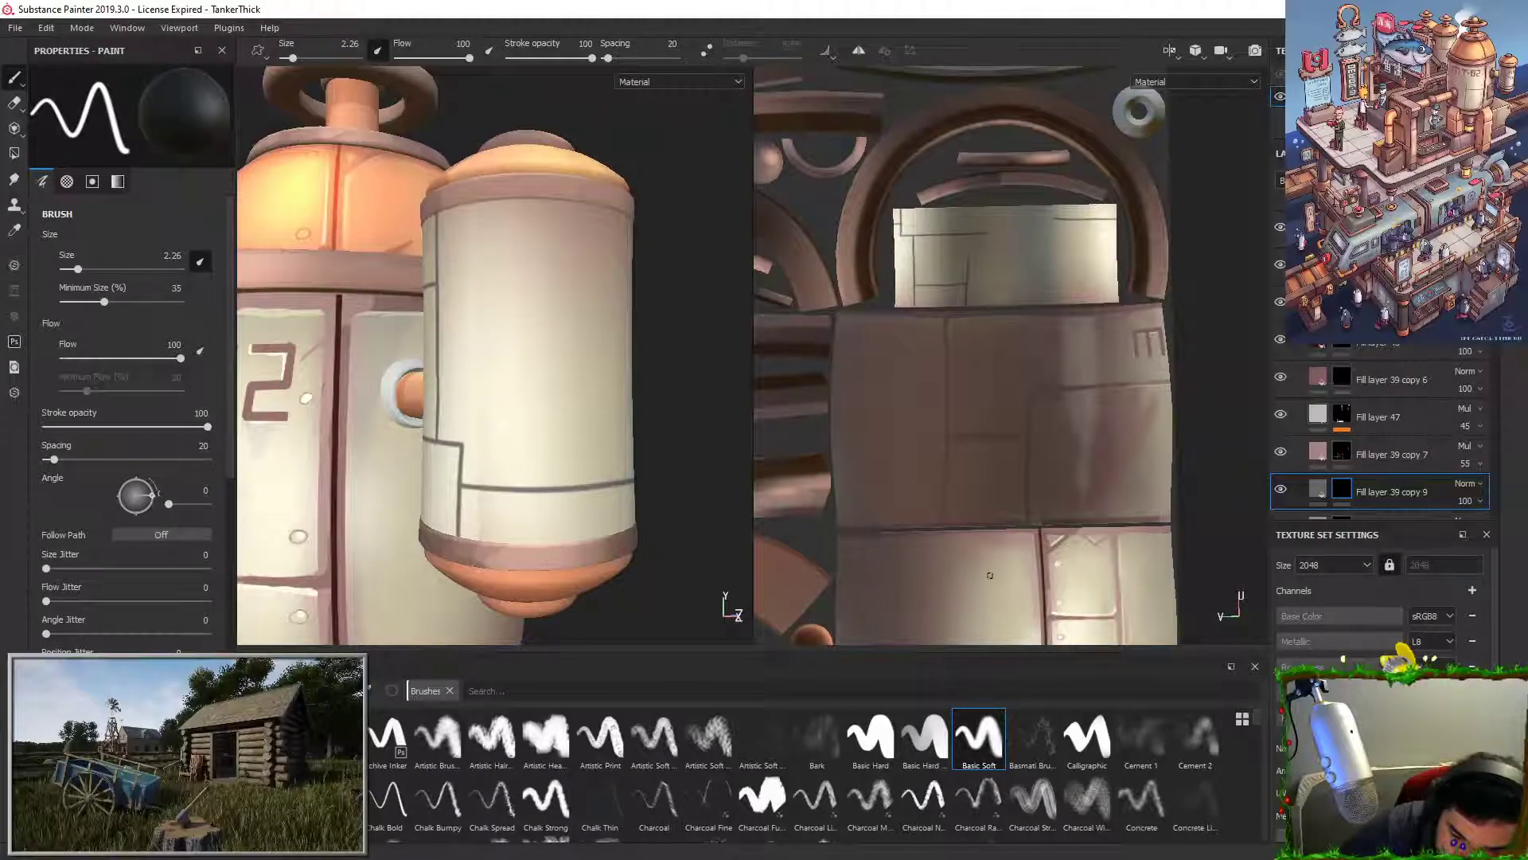
Step: Trim the horizontal seam's end on the side tank's back and paint a full-height vertical seam where it stops
left_click_drag(647, 179, 525, 199, "alt")
middle_click_drag(601, 358, 445, 342, "alt")
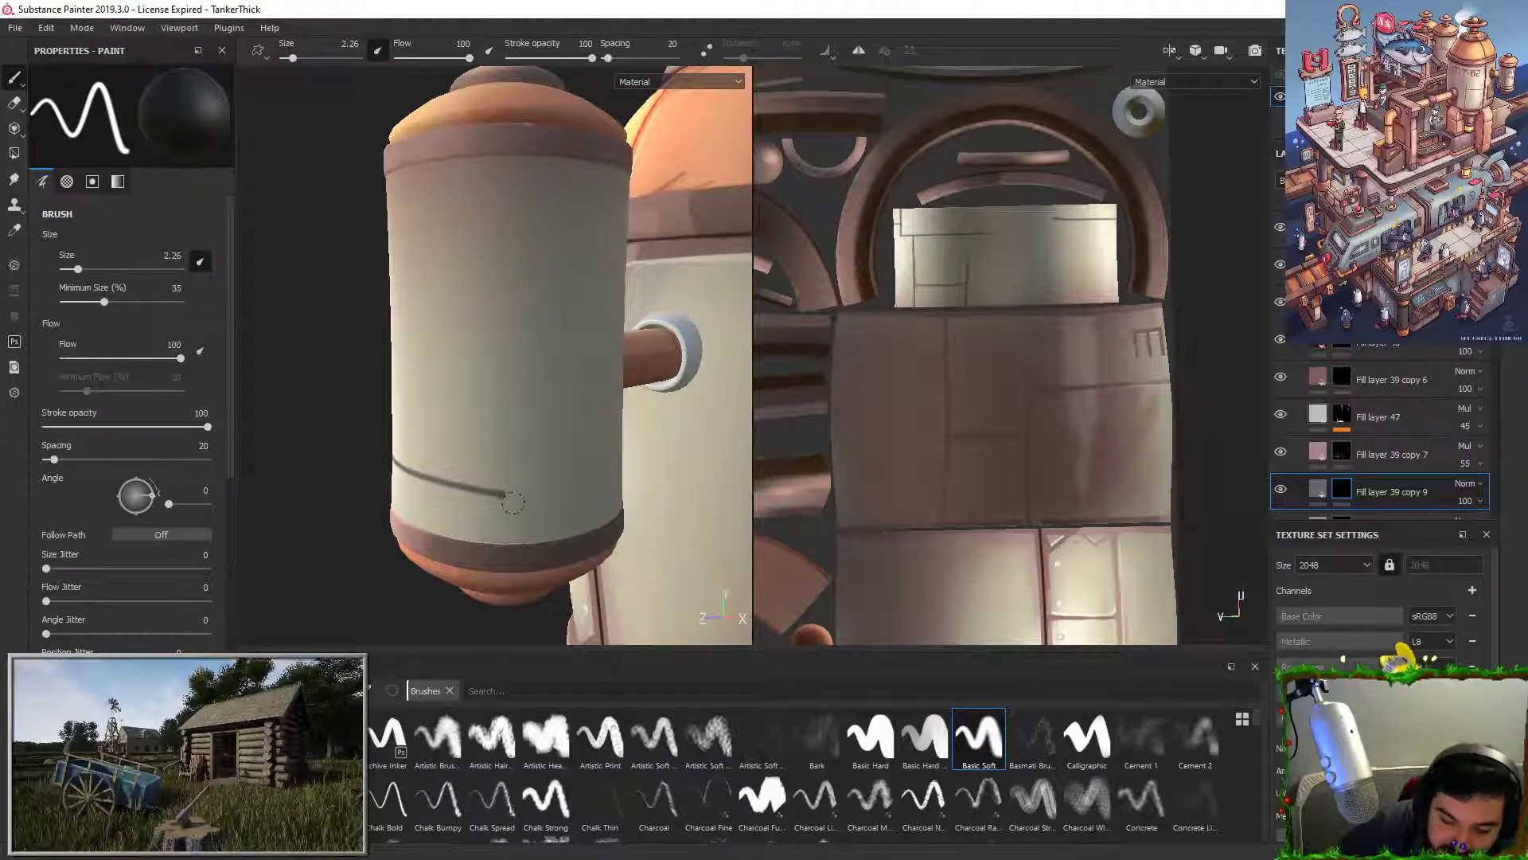
scroll(498, 457, "down", 2)
left_click_drag(498, 456, 500, 247, "alt")
left_click_drag(507, 507, 493, 460)
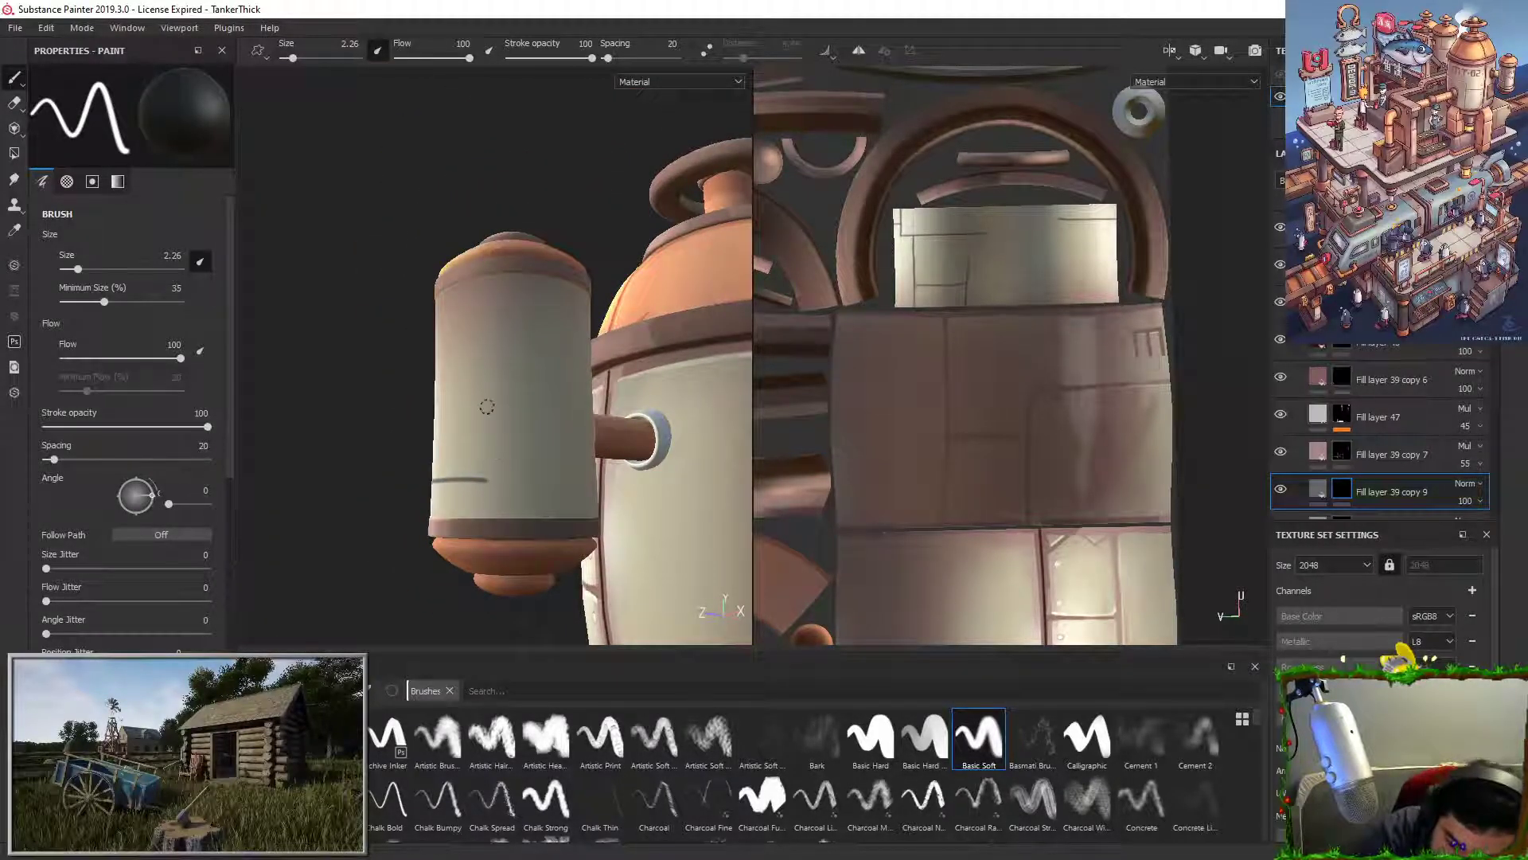
key("x")
left_click_drag(487, 275, 484, 519)
key("x")
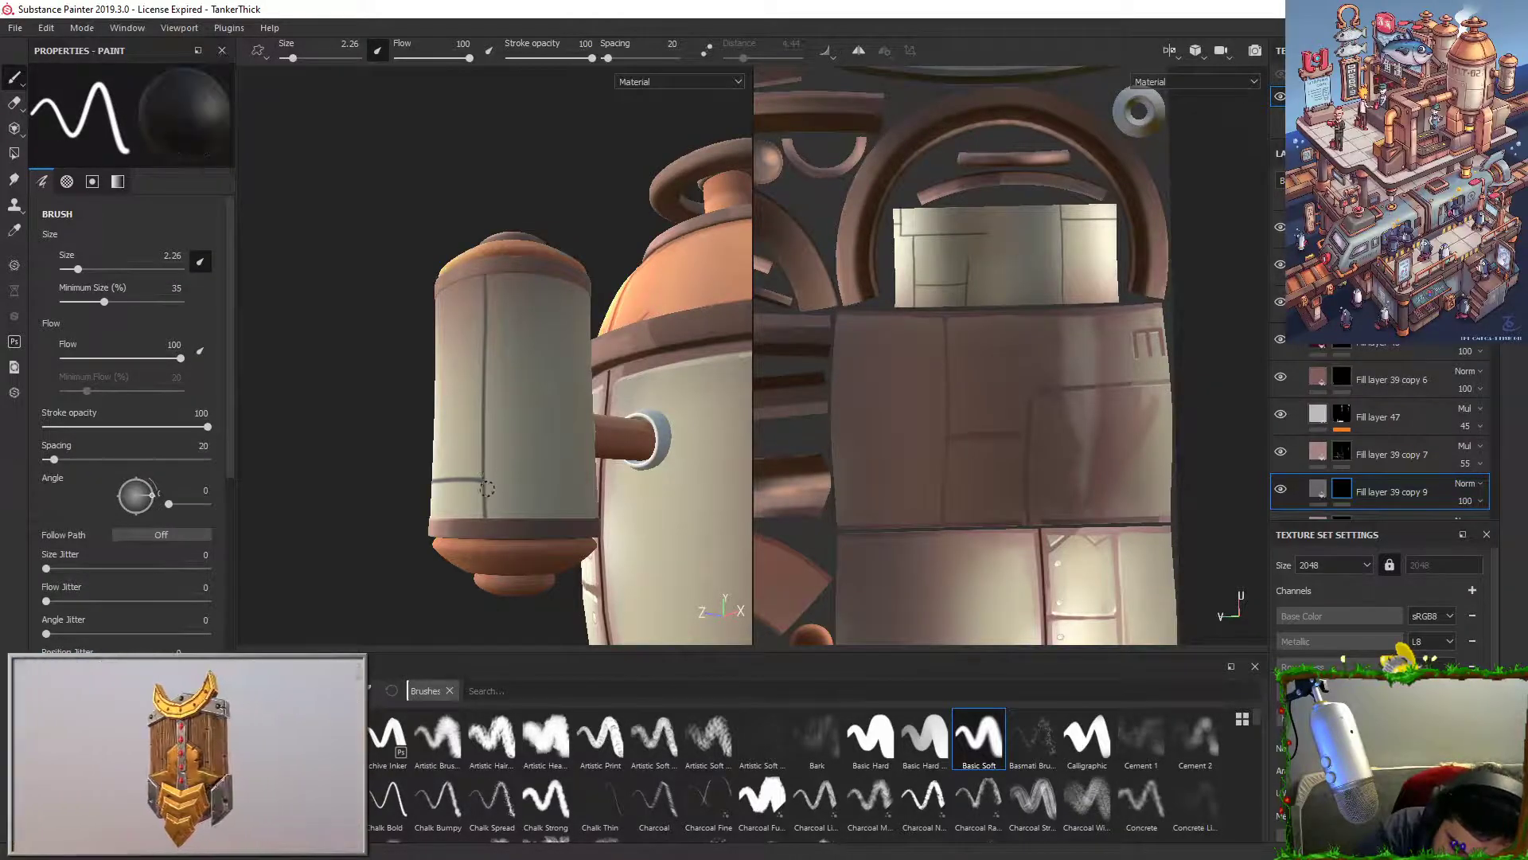
key("ctrl+z")
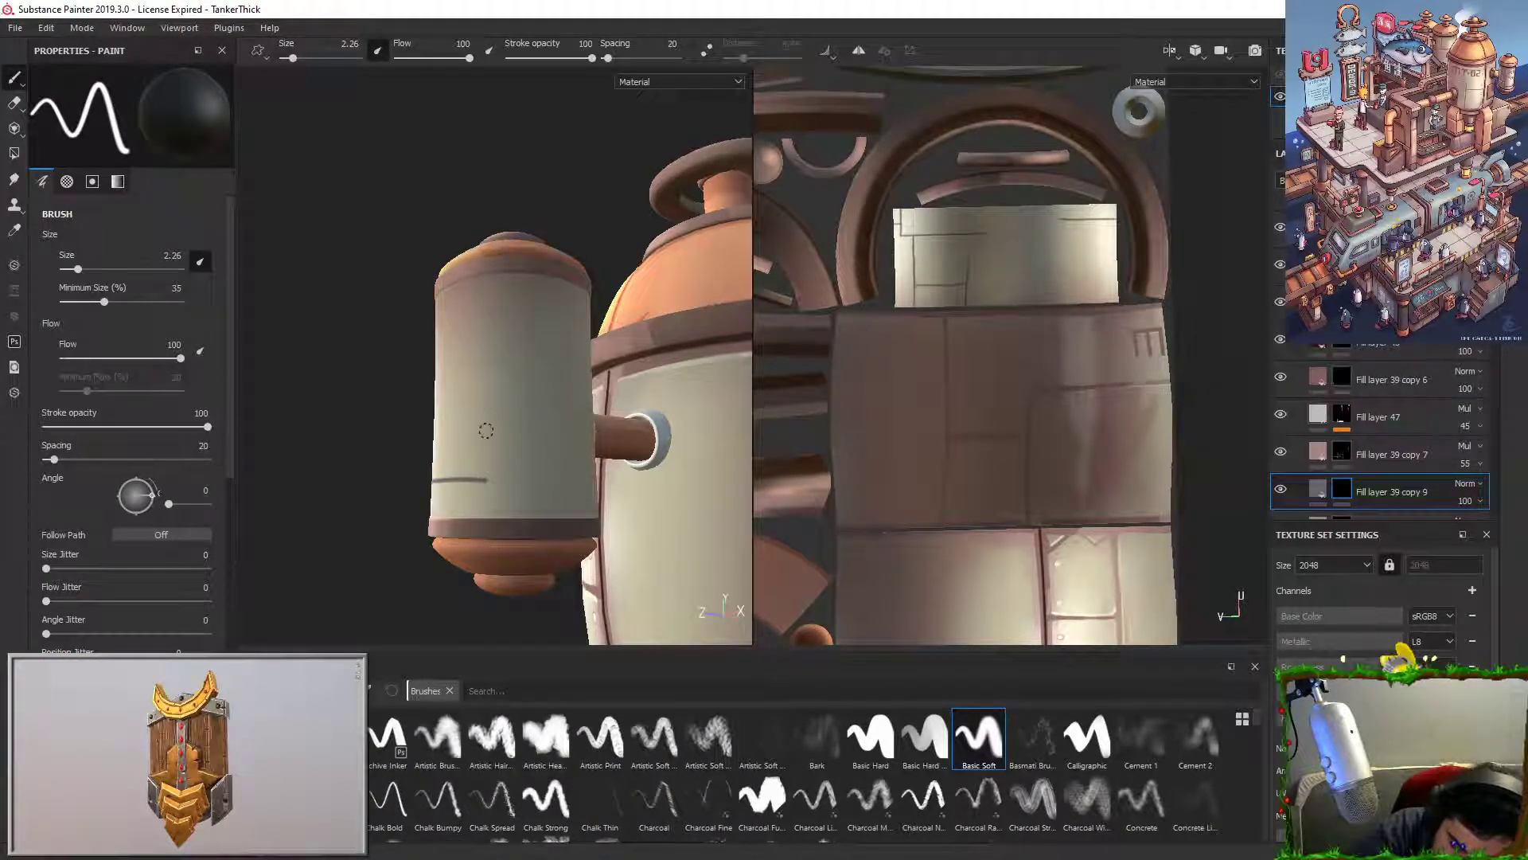
key("x")
left_click_drag(488, 273, 488, 519)
Step: Change Fill layer 39 copy 9's base colour to a muted reddish brown for the side tank's seams
mouse_move(488, 605)
left_mouse_down("alt")
mouse_move(517, 619)
mouse_move(818, 585)
left_mouse_up("alt")
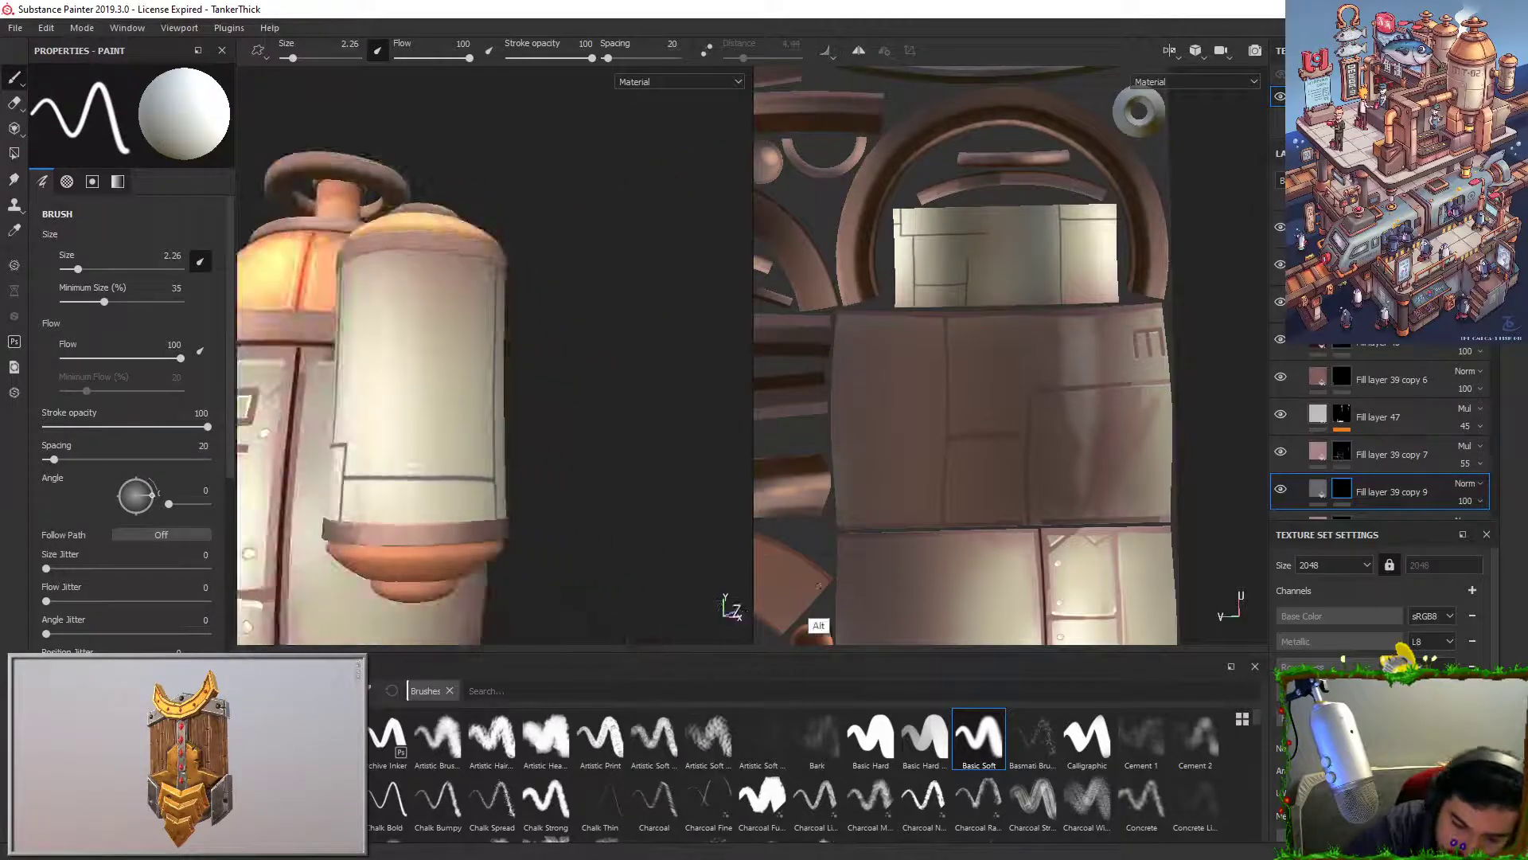
left_click_drag(248, 415, 654, 406, "alt")
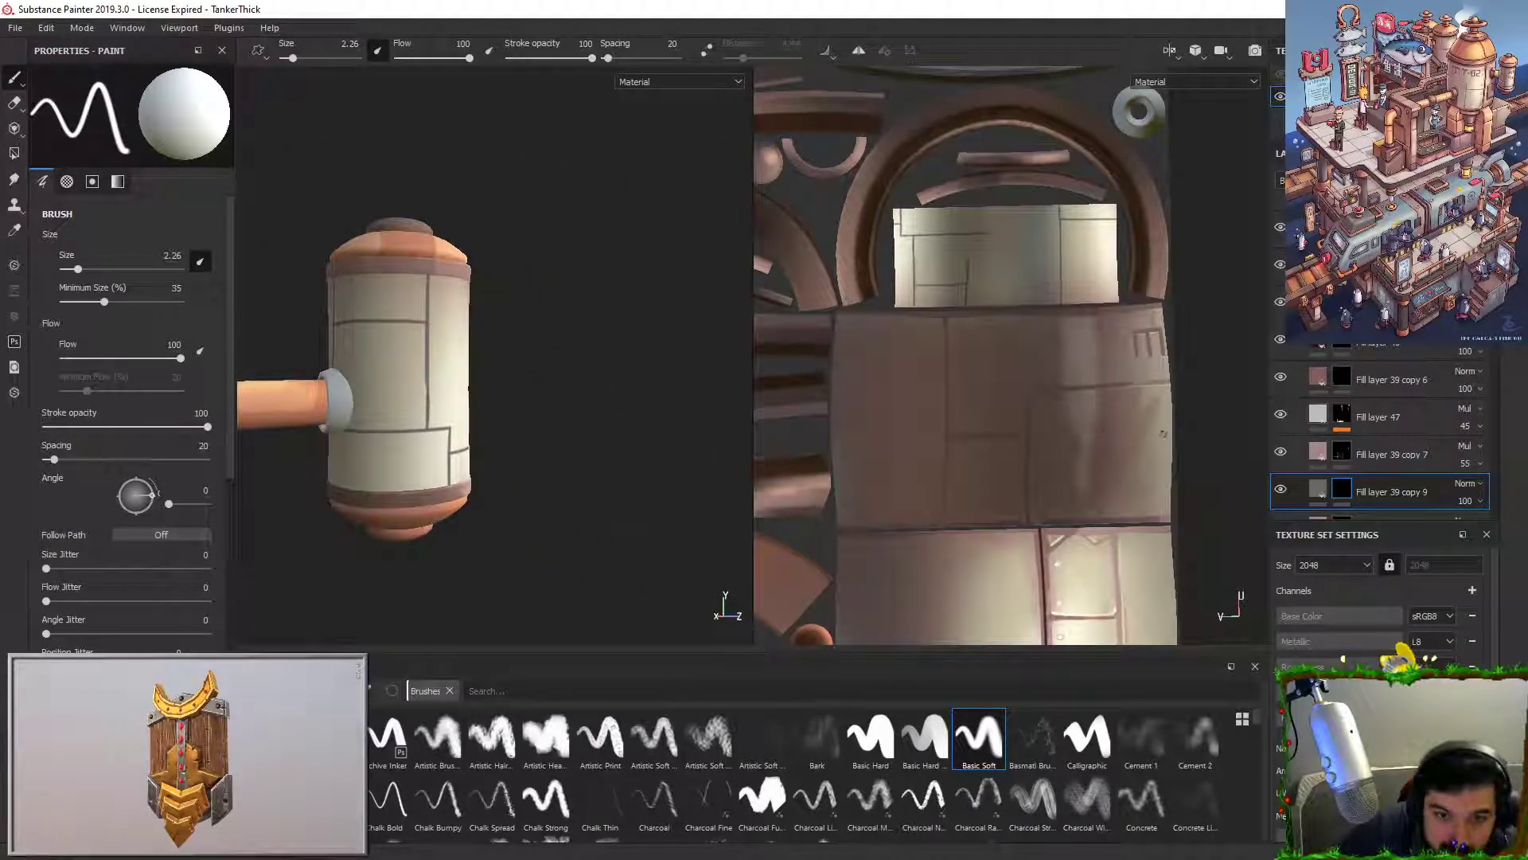
left_click(1318, 489)
left_click(97, 469)
left_click_drag(176, 488, 1347, 240)
left_click(125, 454)
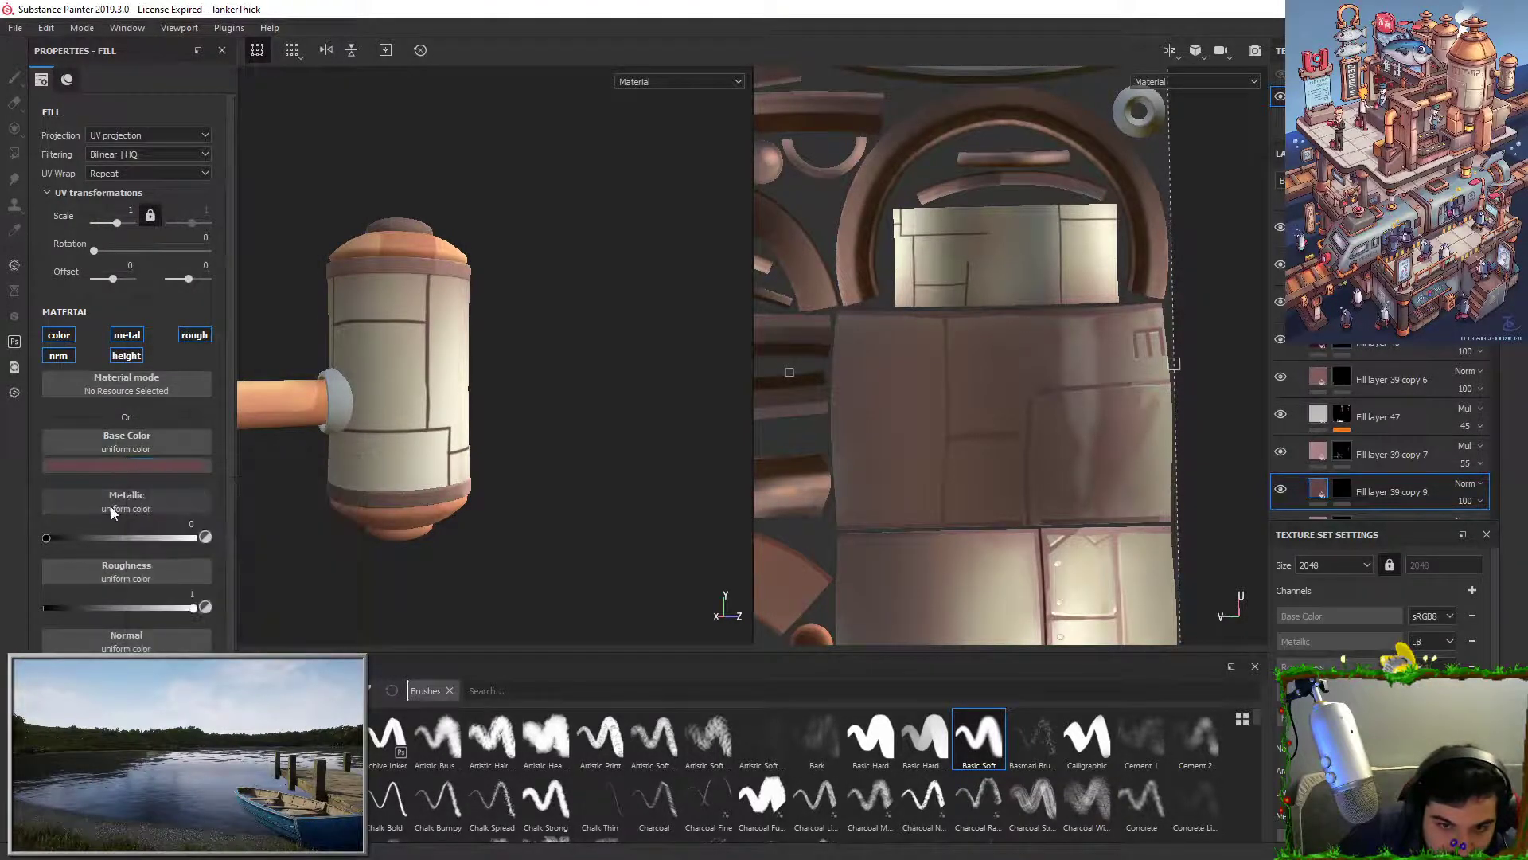
left_click(176, 469)
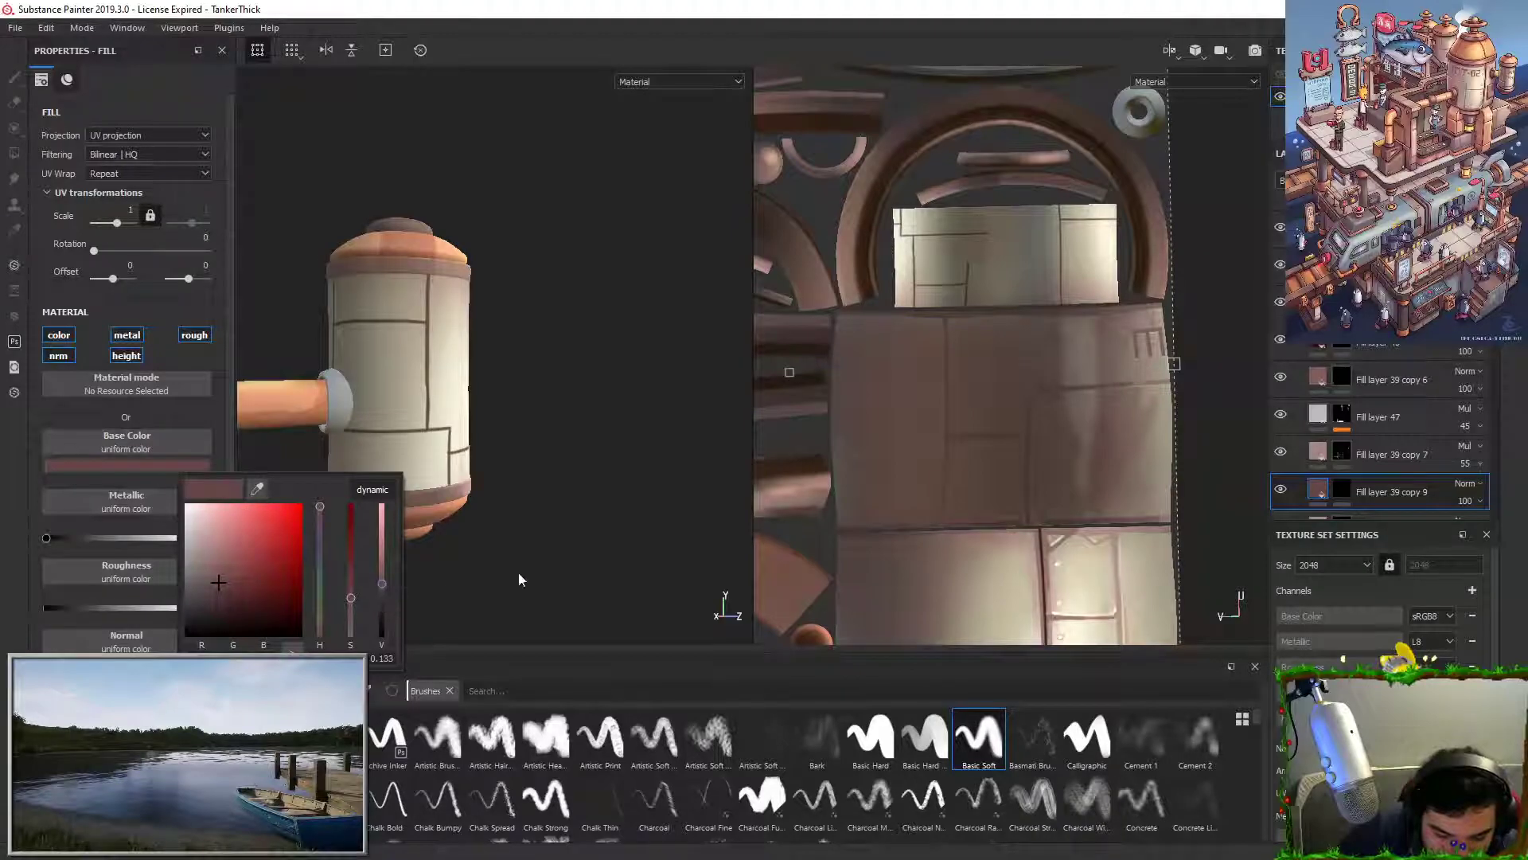
Step: Lower Fill layer 39 copy 9's opacity to 76 to soften the side tank's seams
left_click(1467, 500)
left_click(1480, 527)
left_click_drag(1482, 527, 1501, 527)
left_click_drag(530, 456, 412, 389, "alt")
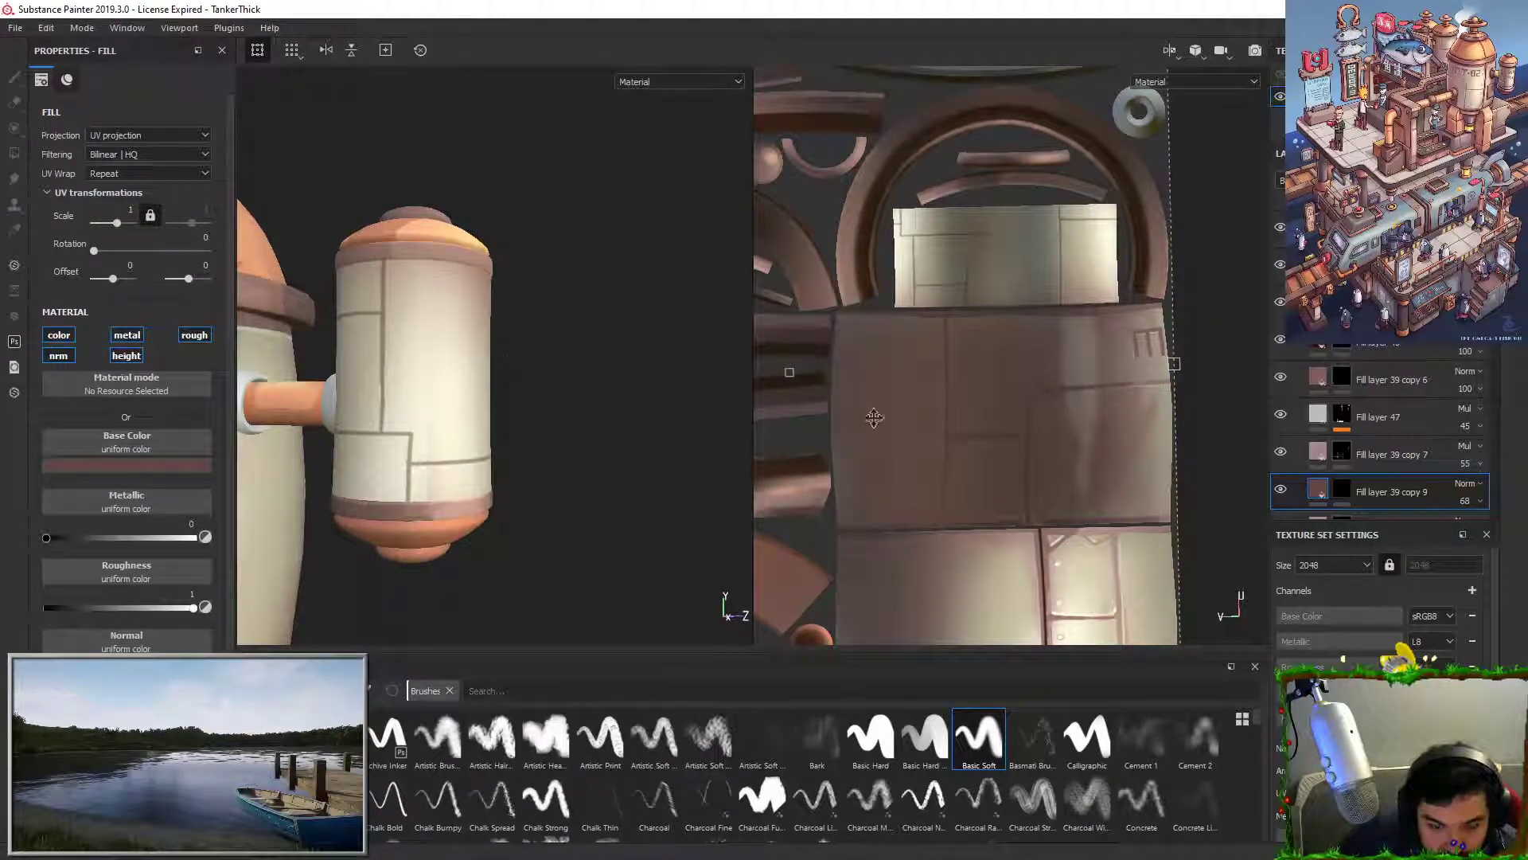
left_click(1478, 501)
left_click_drag(1501, 527, 1504, 529)
Step: On Fill layer 43's mask, paint thin highlights along the edges of the side tank's lower panel and beside the pipe on its upper panel
middle_click_drag(363, 304, 474, 297, "alt")
scroll(1305, 445, "down", 3)
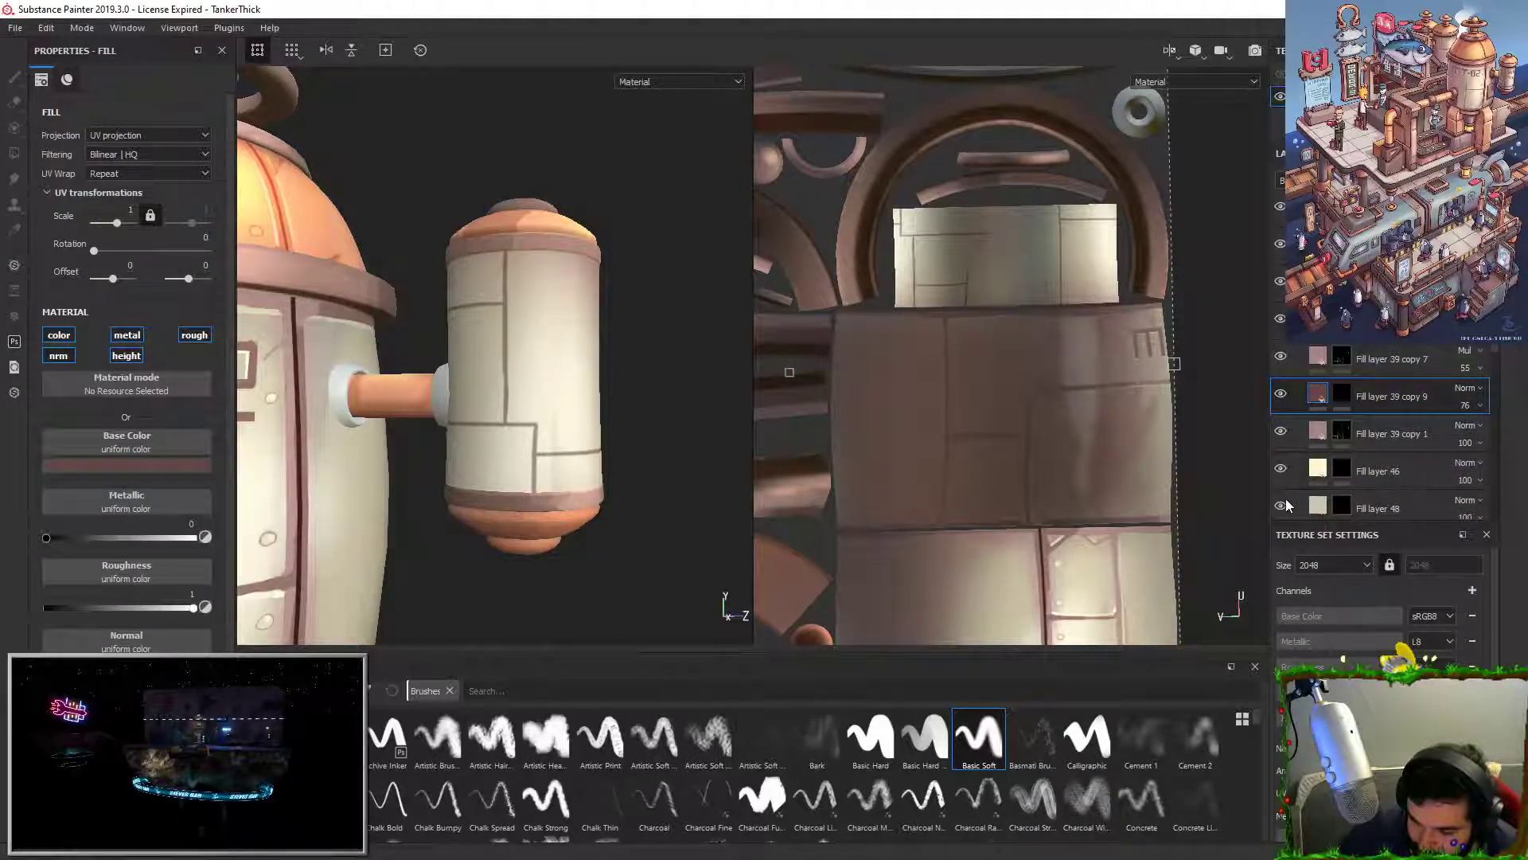
scroll(1286, 514, "down", 2)
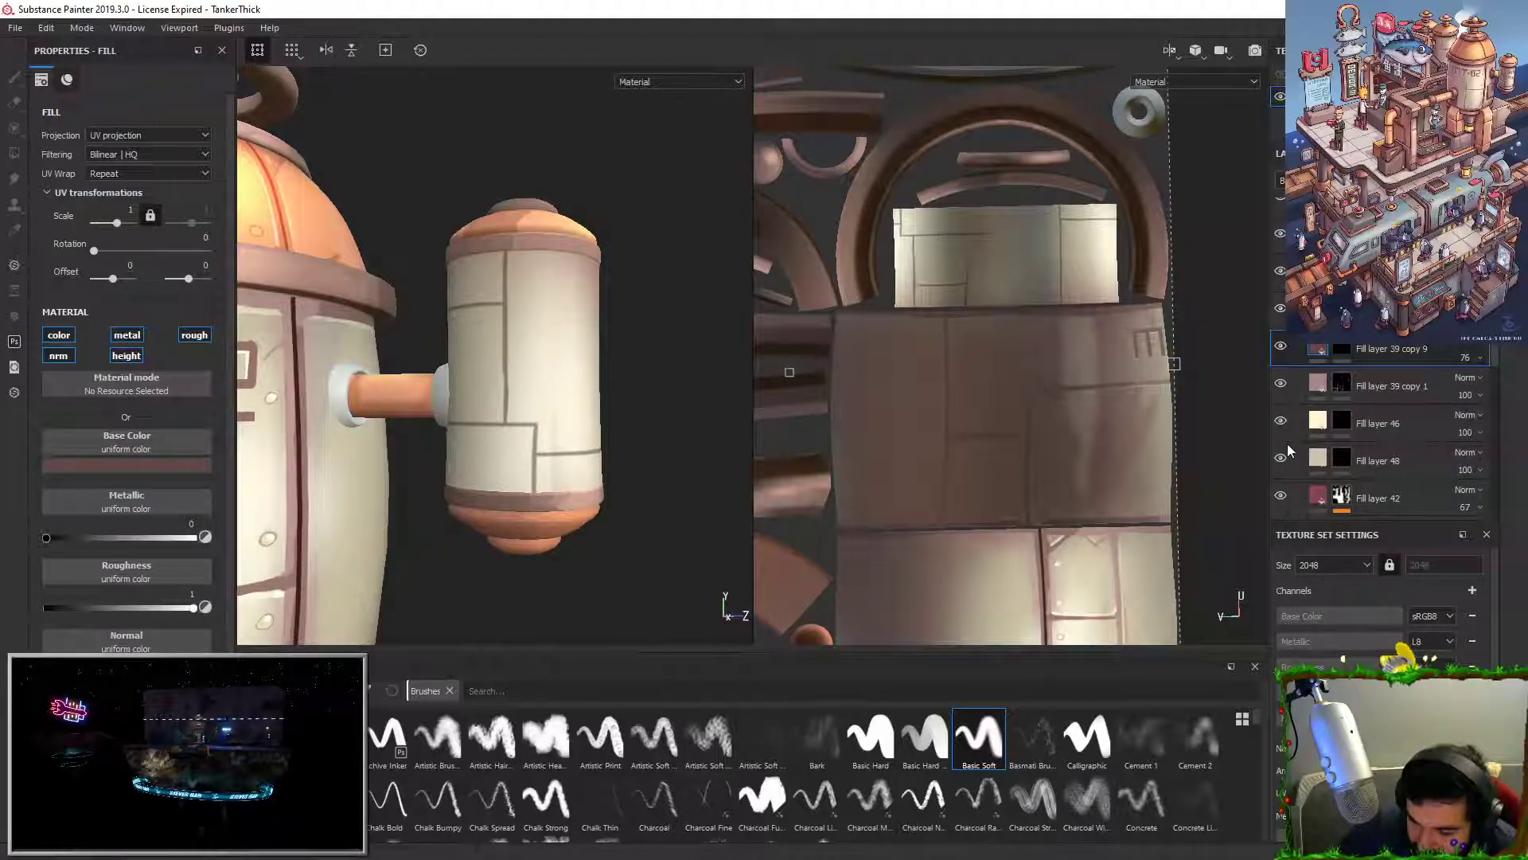
scroll(1286, 502, "down", 3)
left_click(1341, 459)
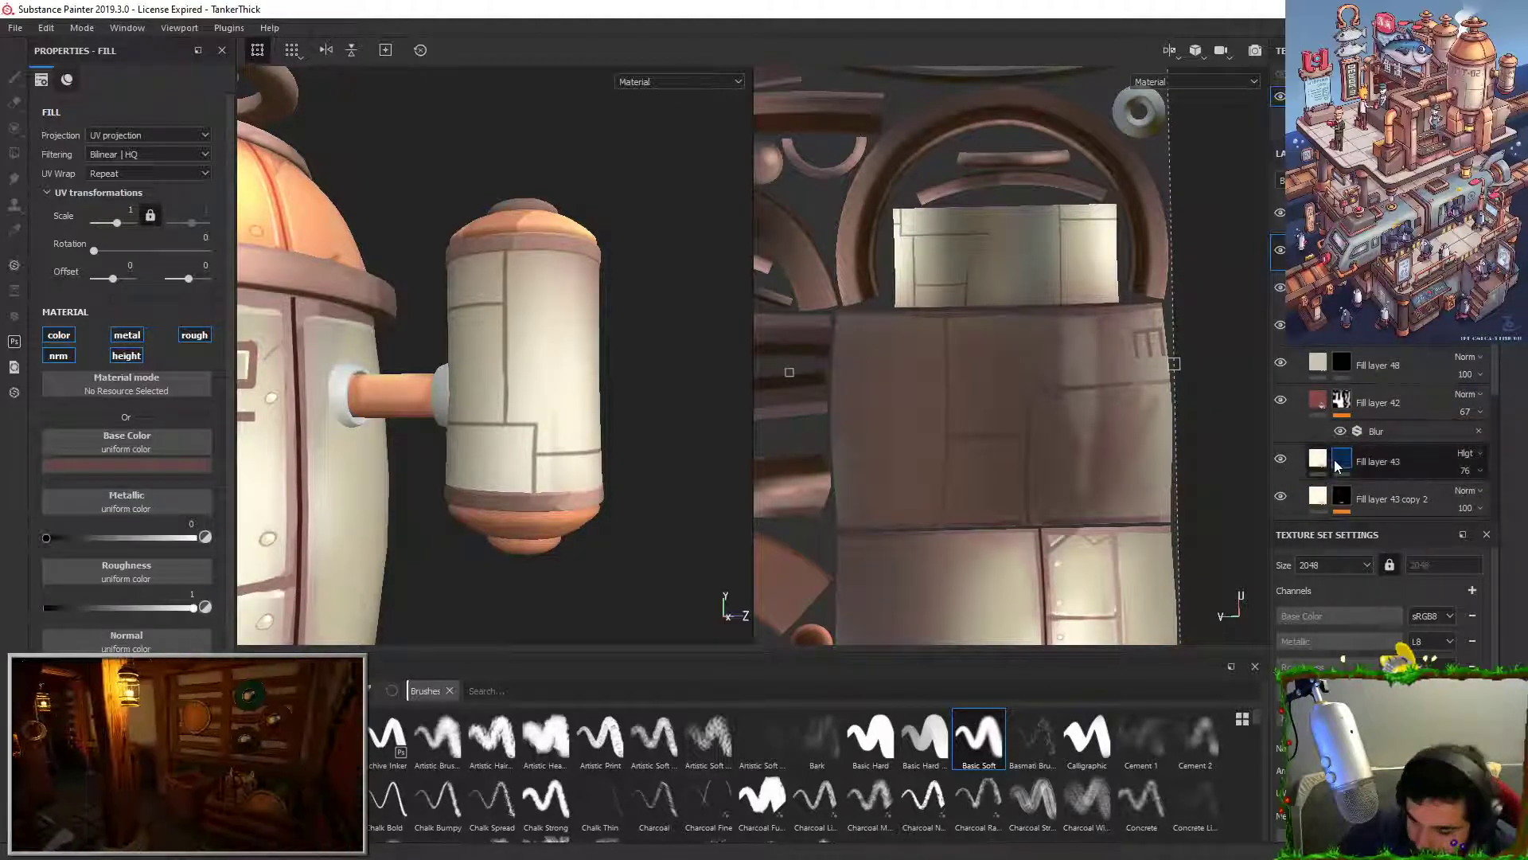
left_click_drag(549, 366, 550, 319, "alt")
right_click_drag(549, 382, 552, 440, "alt")
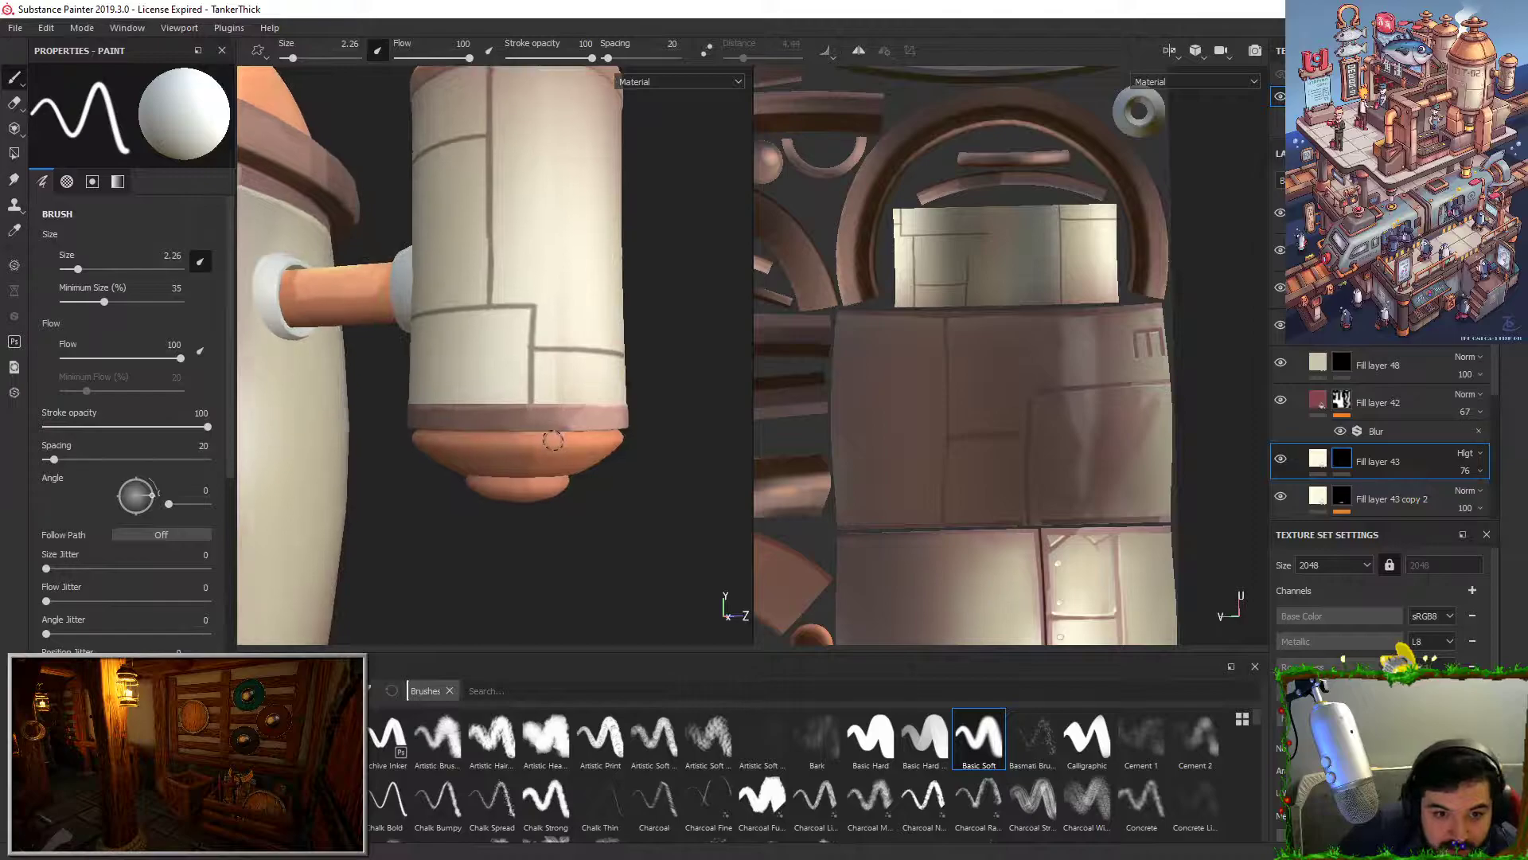
left_click_drag(439, 320, 631, 314, "alt")
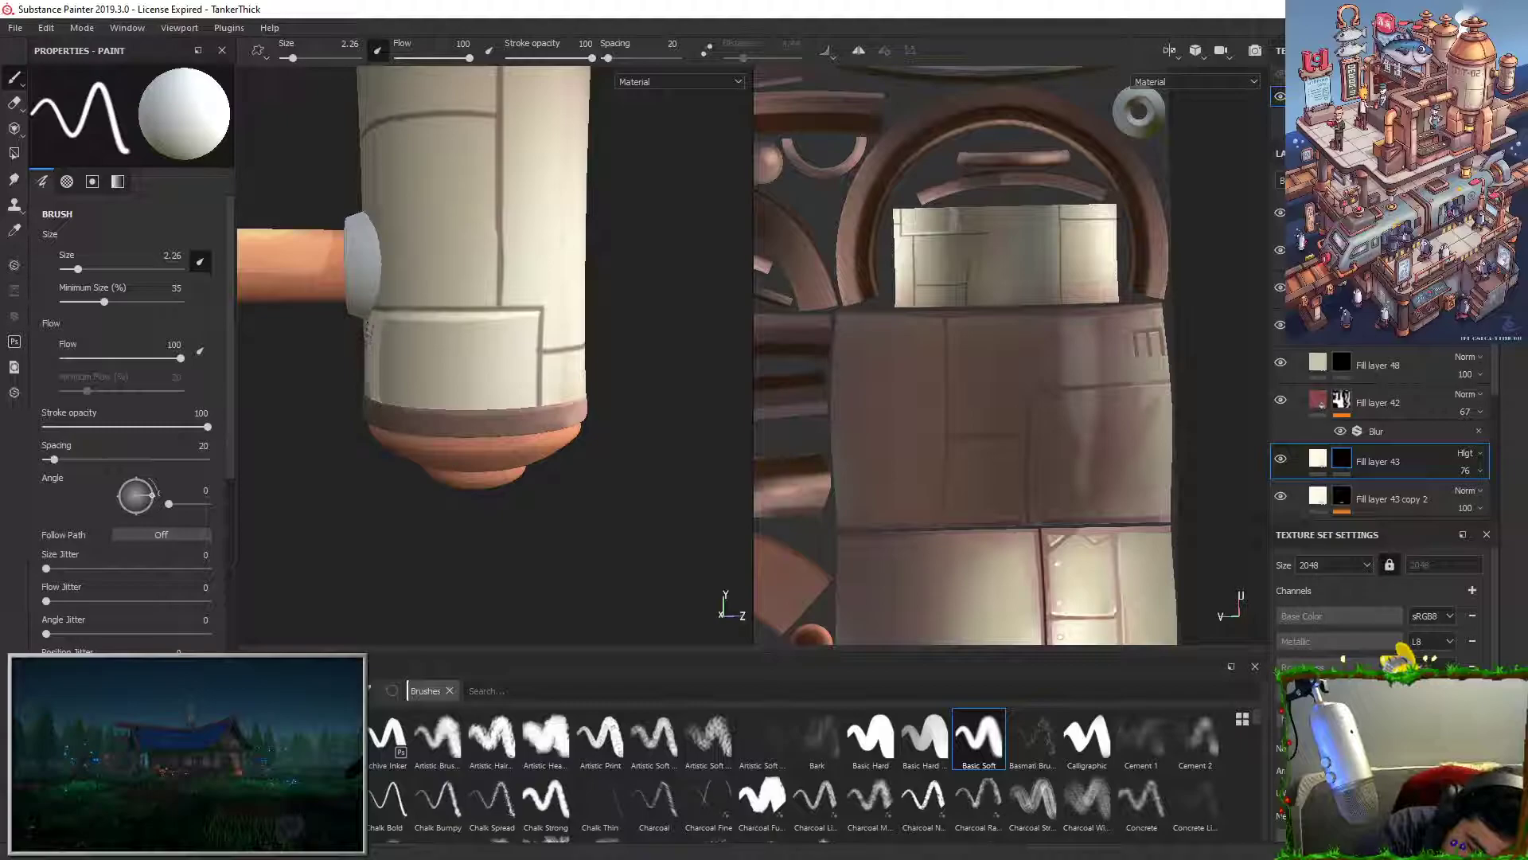
mouse_move(387, 125)
left_mouse_down()
mouse_move(384, 255)
mouse_move(381, 223)
left_mouse_up()
key("x")
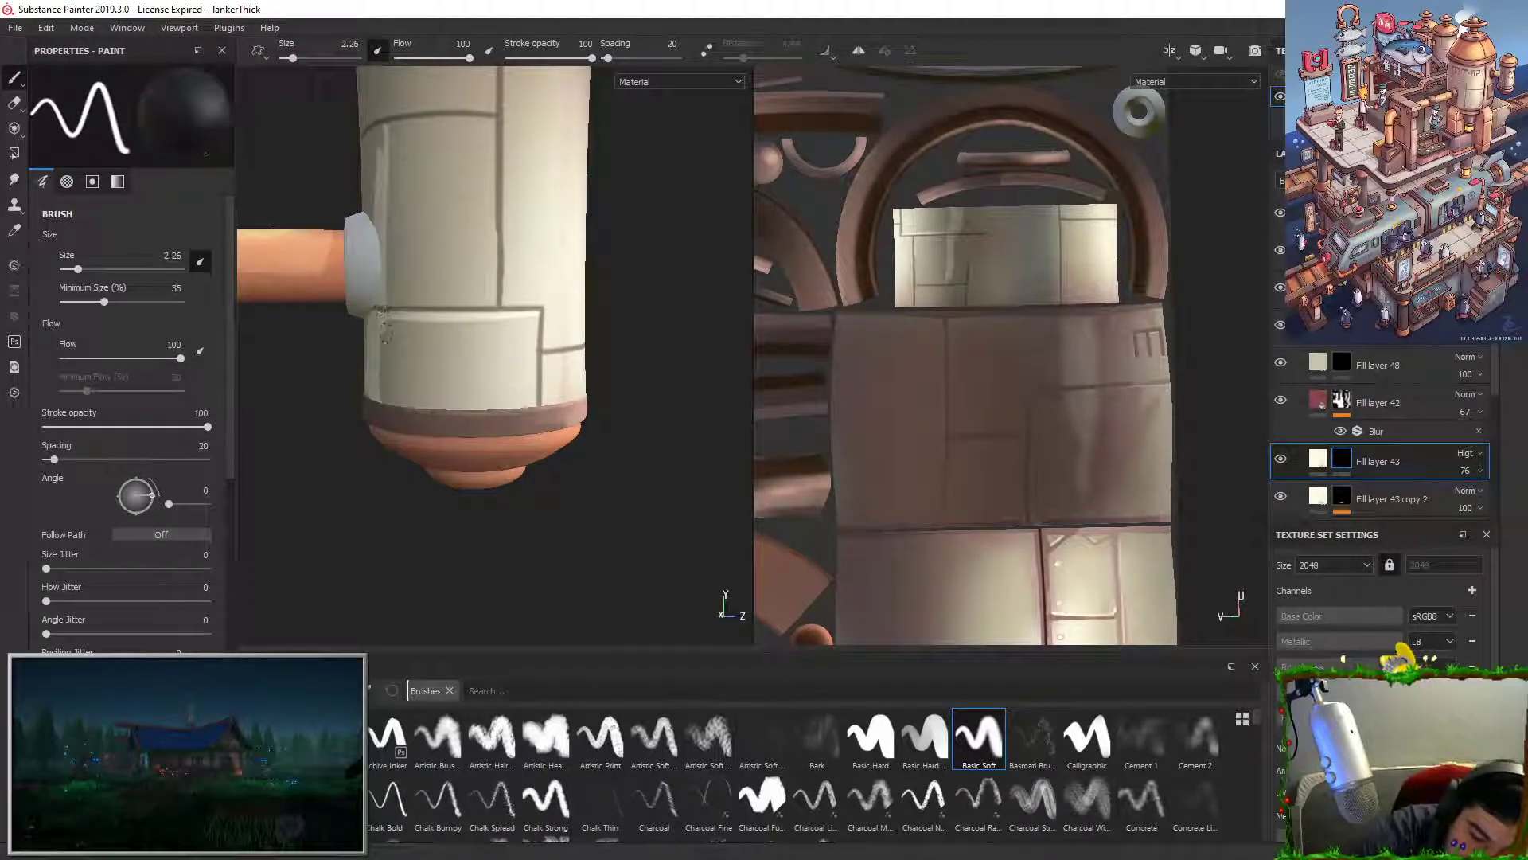
Step: Paint a straight, nearly full-height highlight down the pipe side of the side tank on Fill layer 43's mask
right_click_drag(366, 206, 524, 208, "alt")
middle_click_drag(525, 208, 559, 285, "alt")
key("x")
left_click_drag(475, 291, 470, 351)
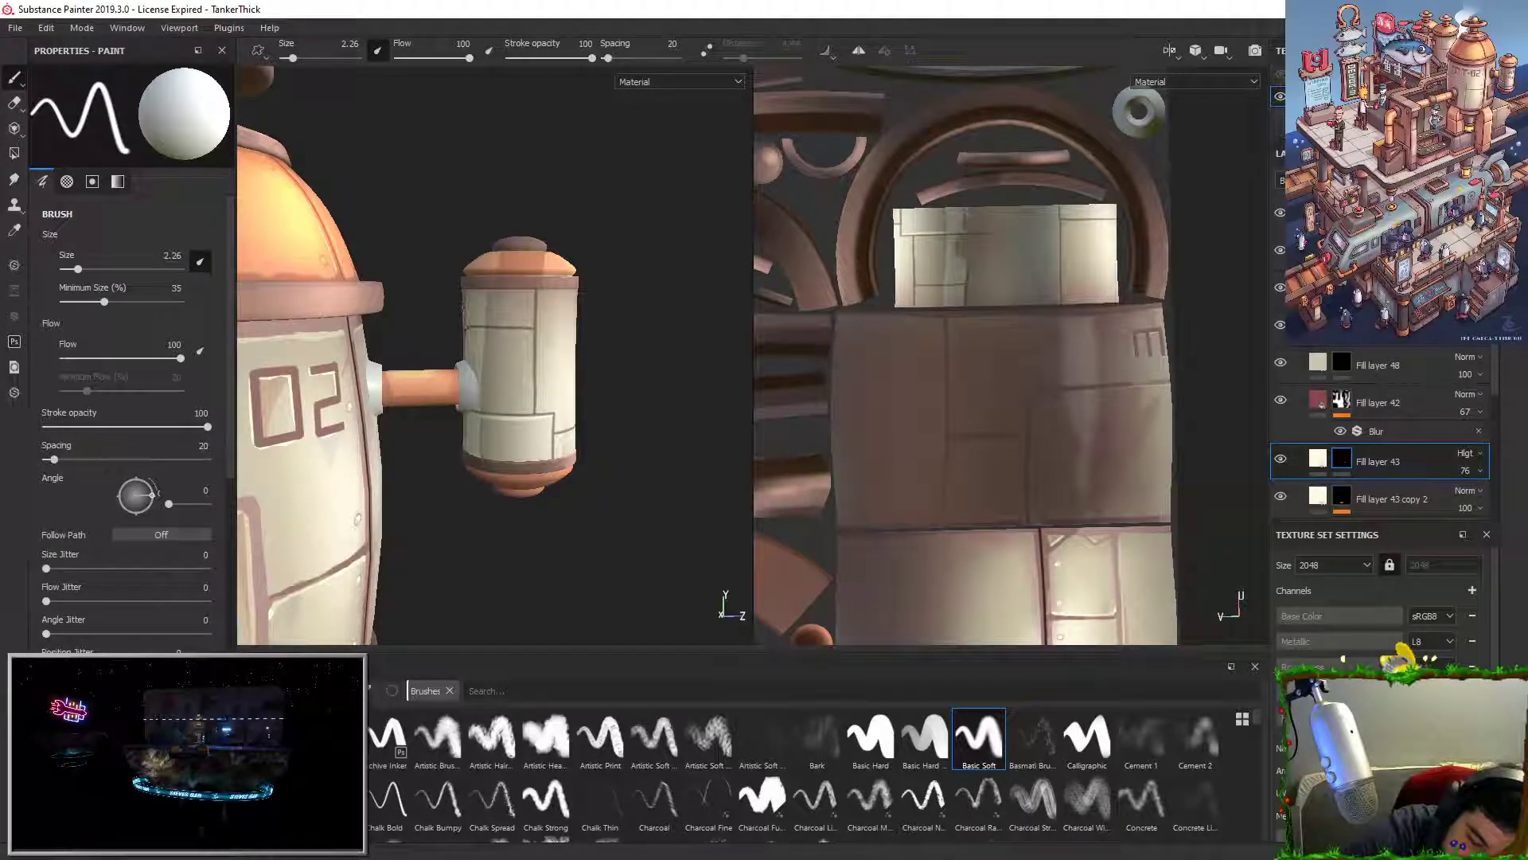
mouse_move(509, 469)
left_mouse_down("alt")
mouse_move(555, 544)
mouse_move(542, 536)
left_mouse_up("alt")
left_click_drag(496, 329, 496, 388)
key("ctrl+z")
left_click_drag(495, 289, 501, 454)
key("ctrl+z")
left_click(494, 289)
left_click(496, 468, "shift")
mouse_move(495, 448)
left_mouse_down()
mouse_move(491, 415)
mouse_move(492, 430)
left_mouse_up()
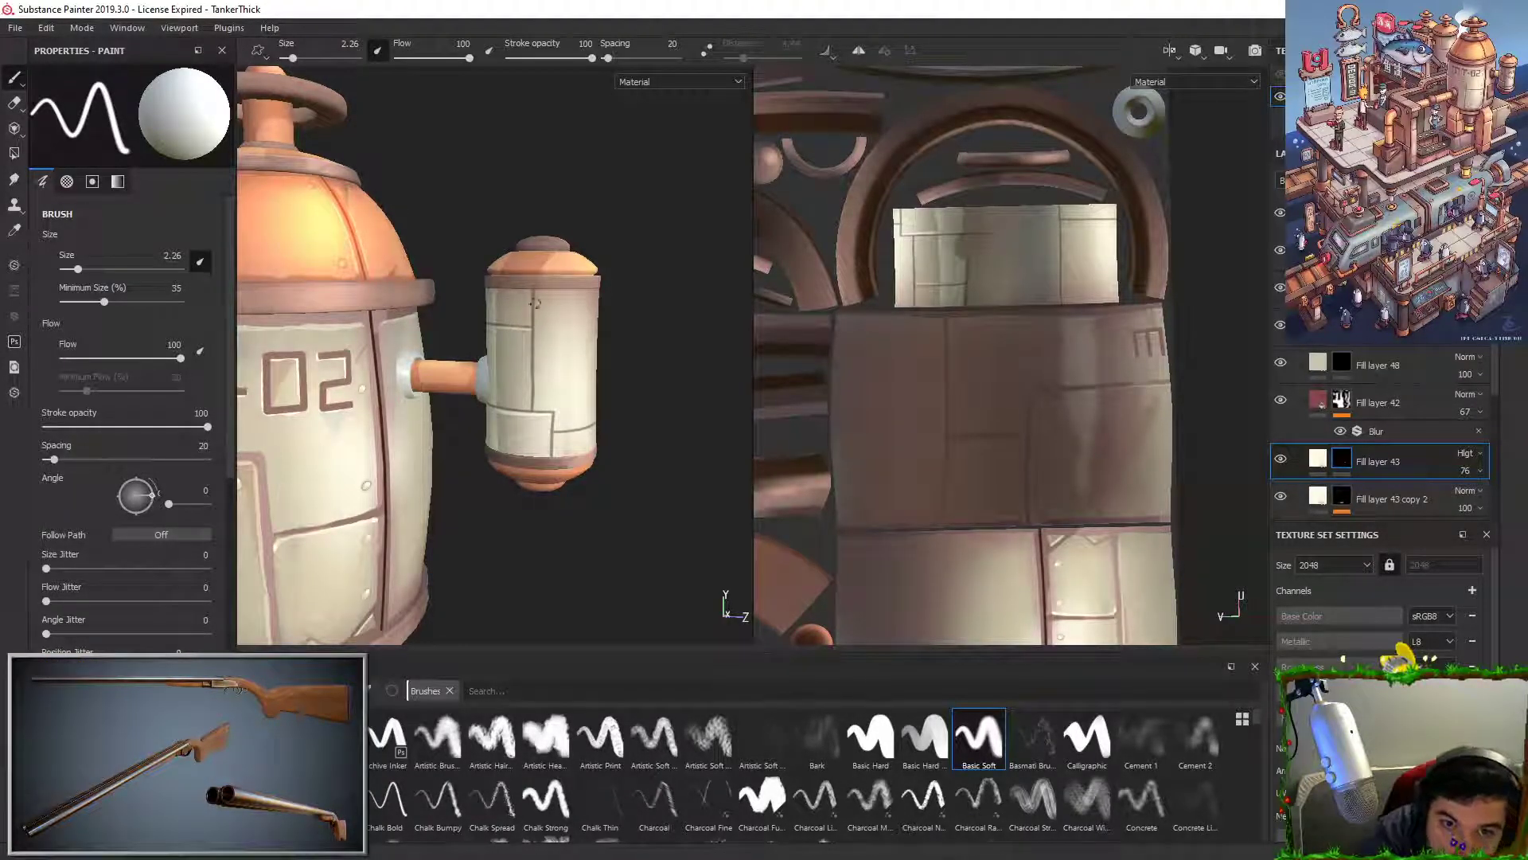
Step: Paint highlights beside the side tank's long vertical seam and trim the middle of the stroke with black
left_click_drag(538, 289, 535, 326)
left_click_drag(533, 379, 534, 411)
left_click_drag(640, 427, 658, 426, "alt")
key("x")
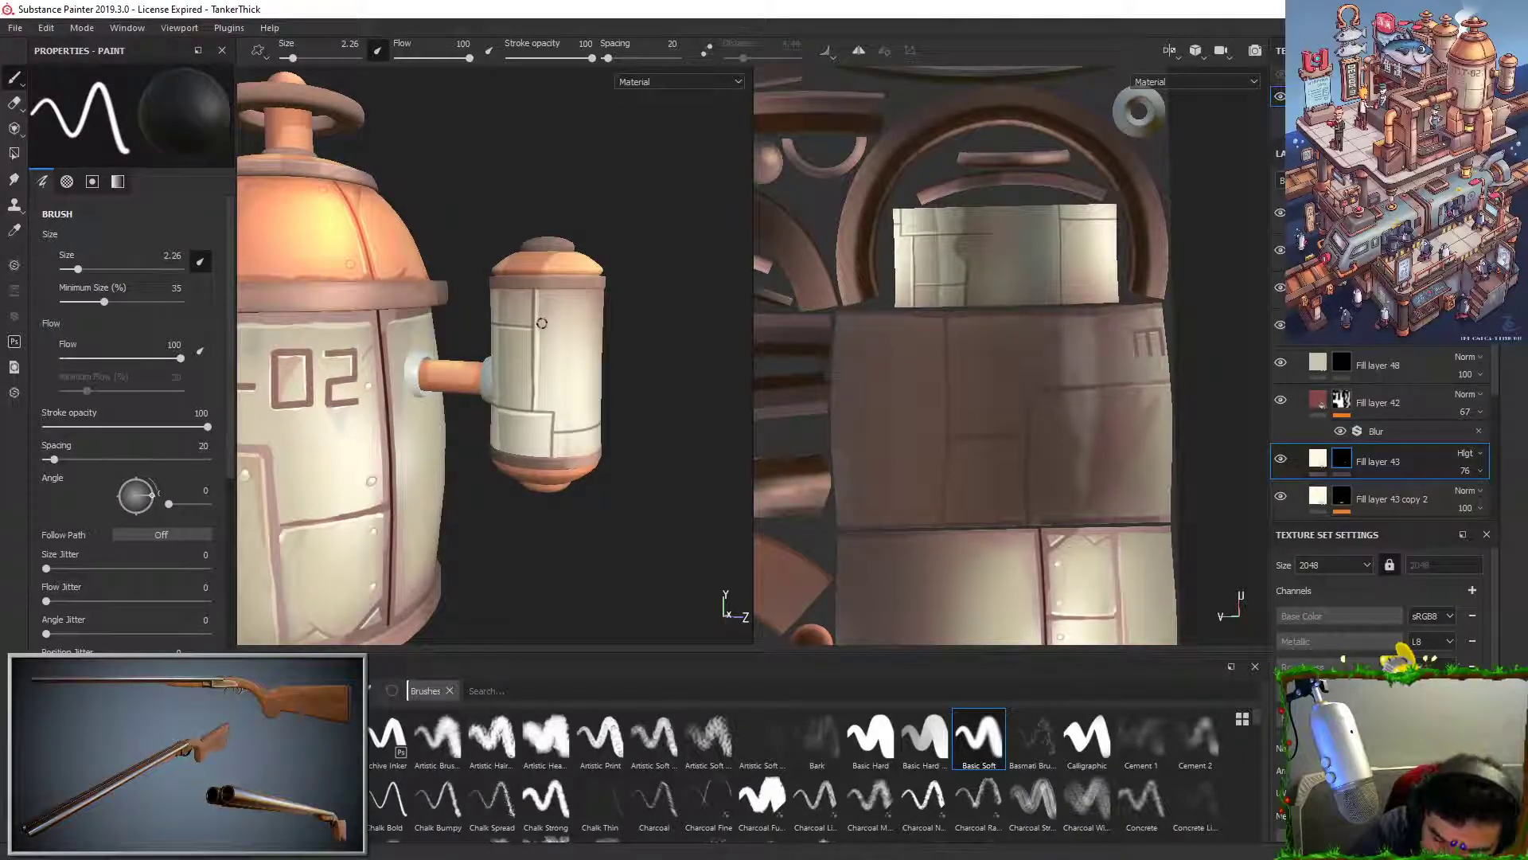
left_click_drag(540, 317, 538, 380)
left_click_drag(638, 446, 603, 447, "alt")
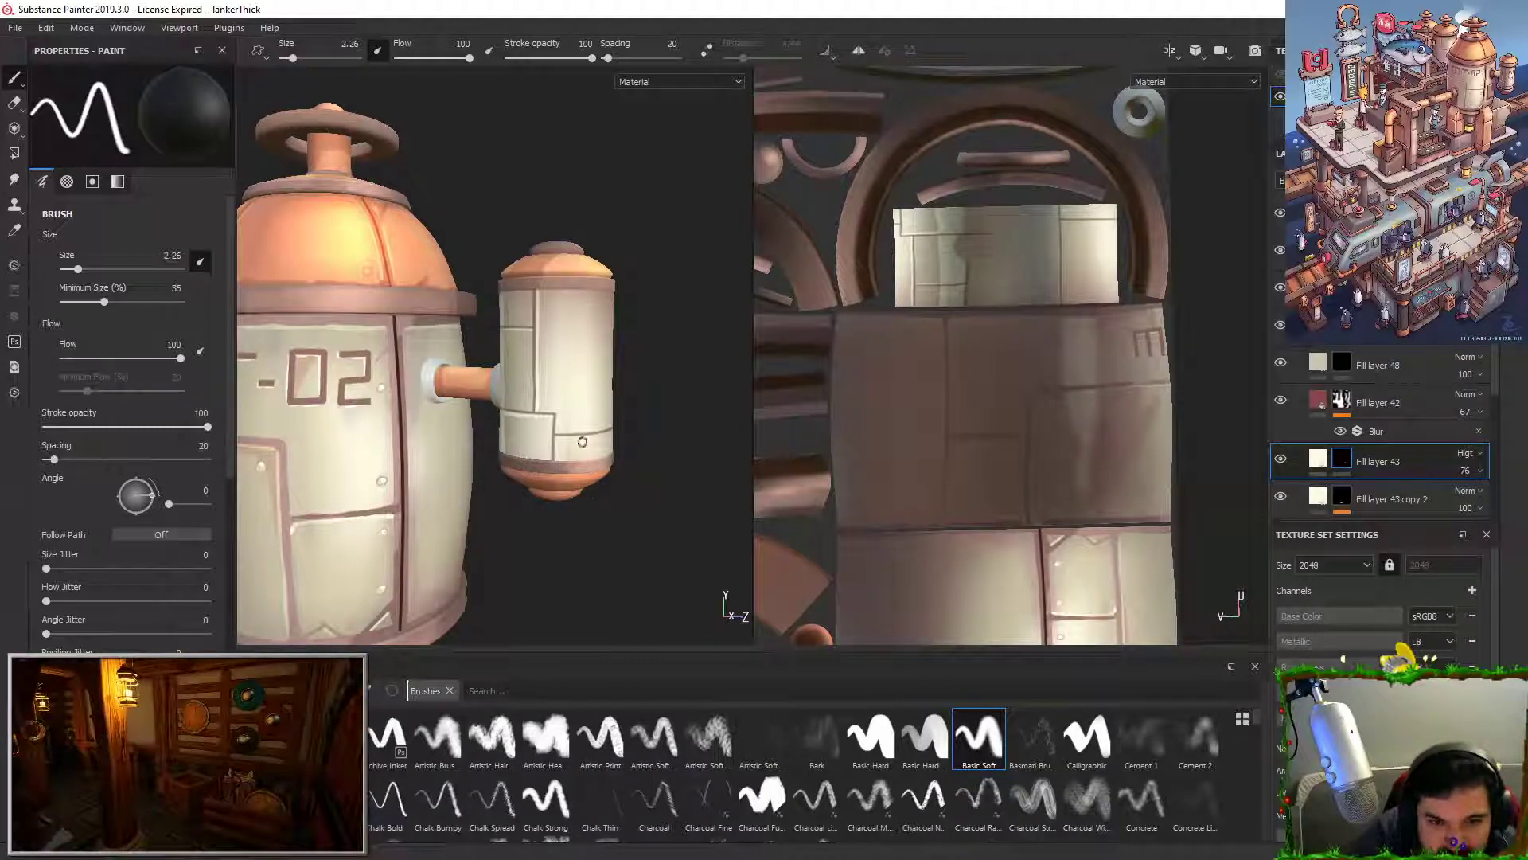
Step: Duplicate Fill layer 43 and set the copy's blending mode to Multiply
right_click(1385, 454)
left_click(1364, 332)
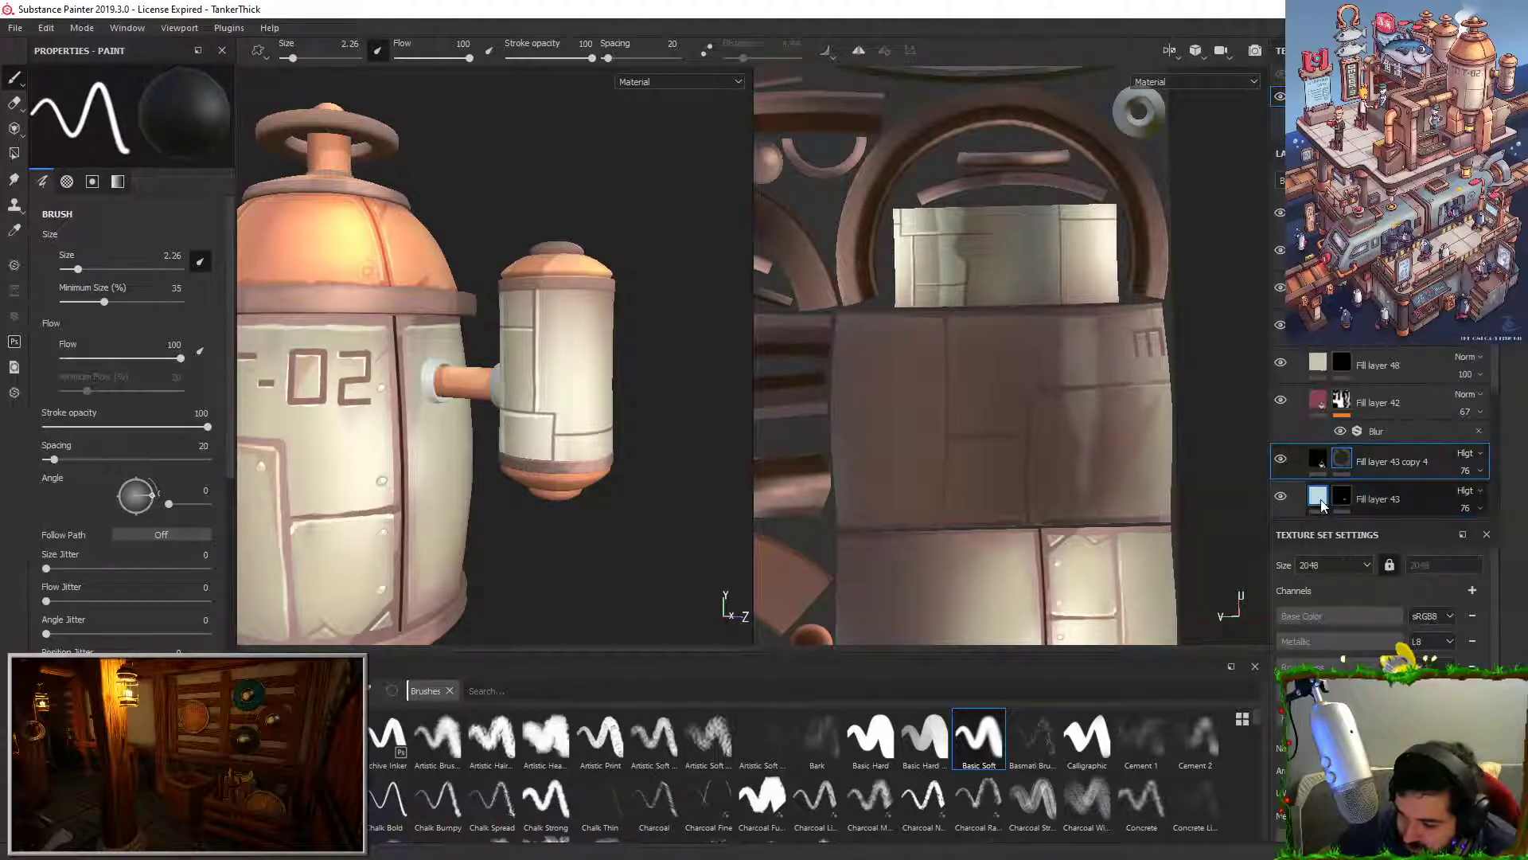
left_click(1344, 459)
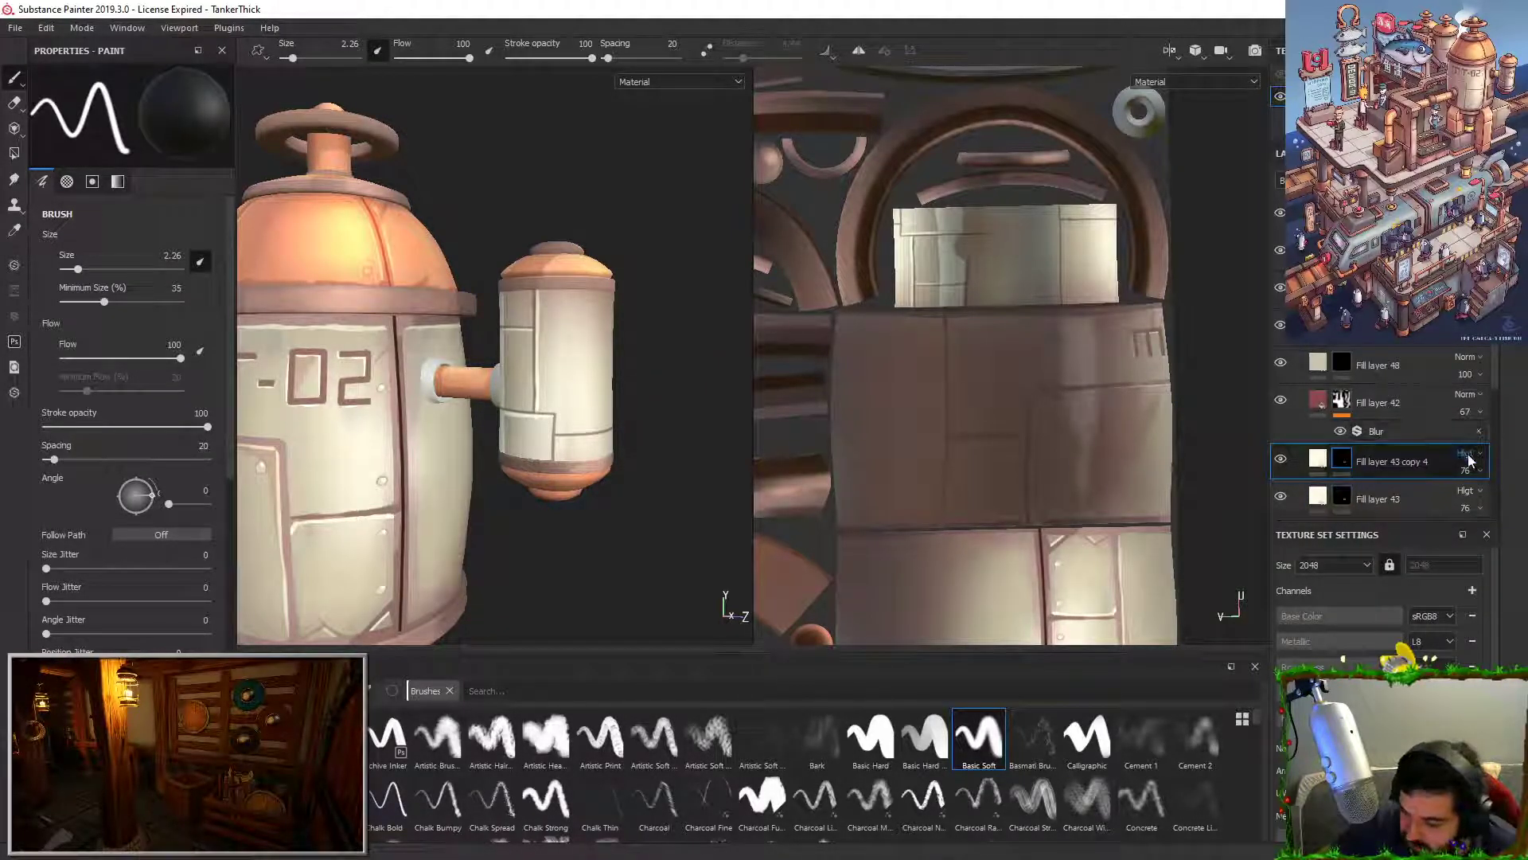
key("m")
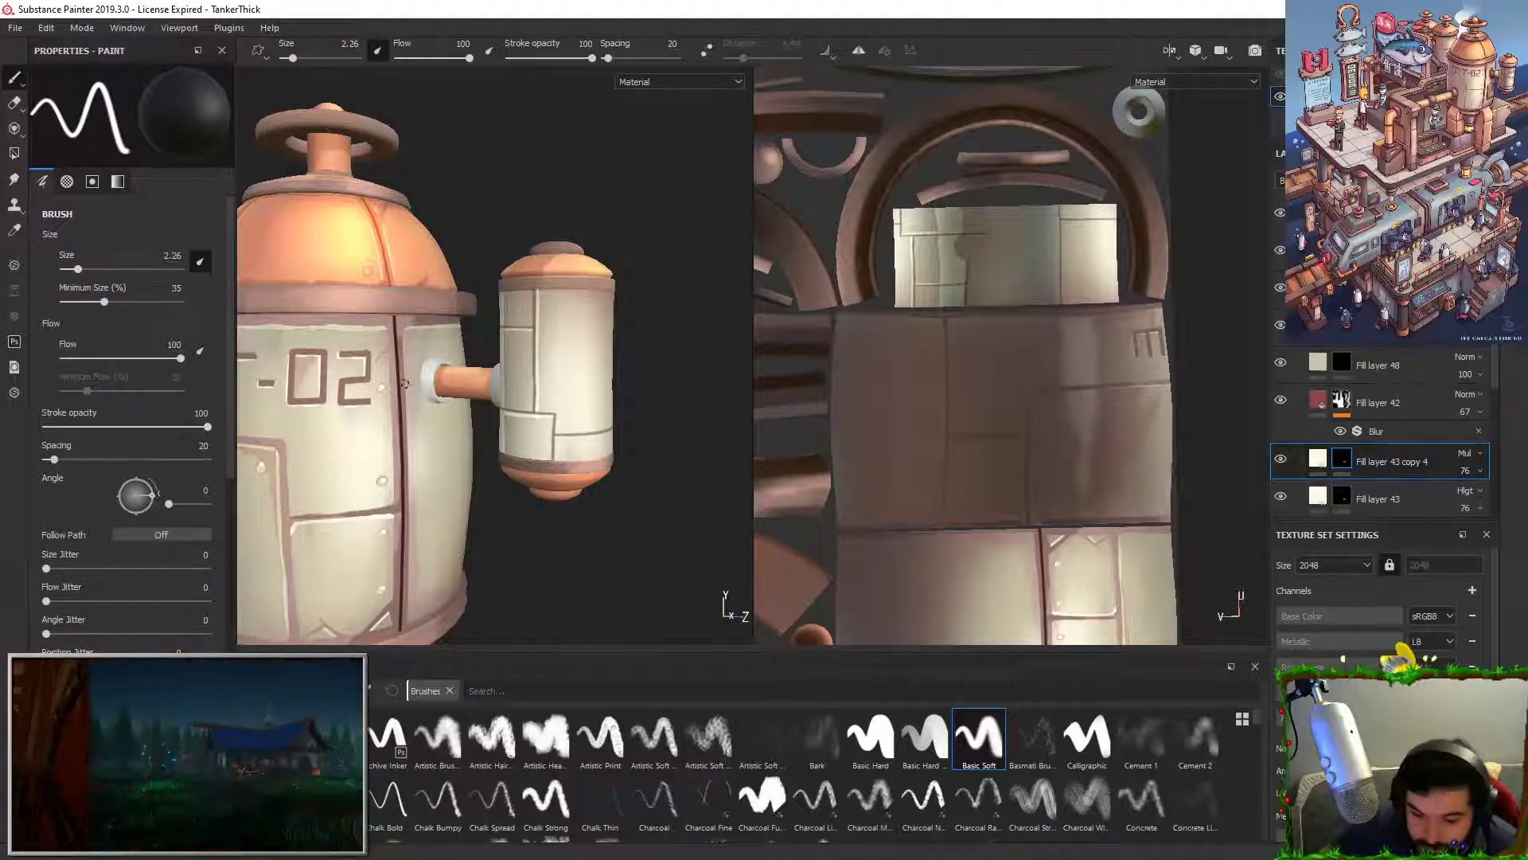
Step: Clear the old strokes from Fill layer 43 copy 4's mask and fill the side tank's body white with Polygon Fill
left_click(1342, 460)
key("4")
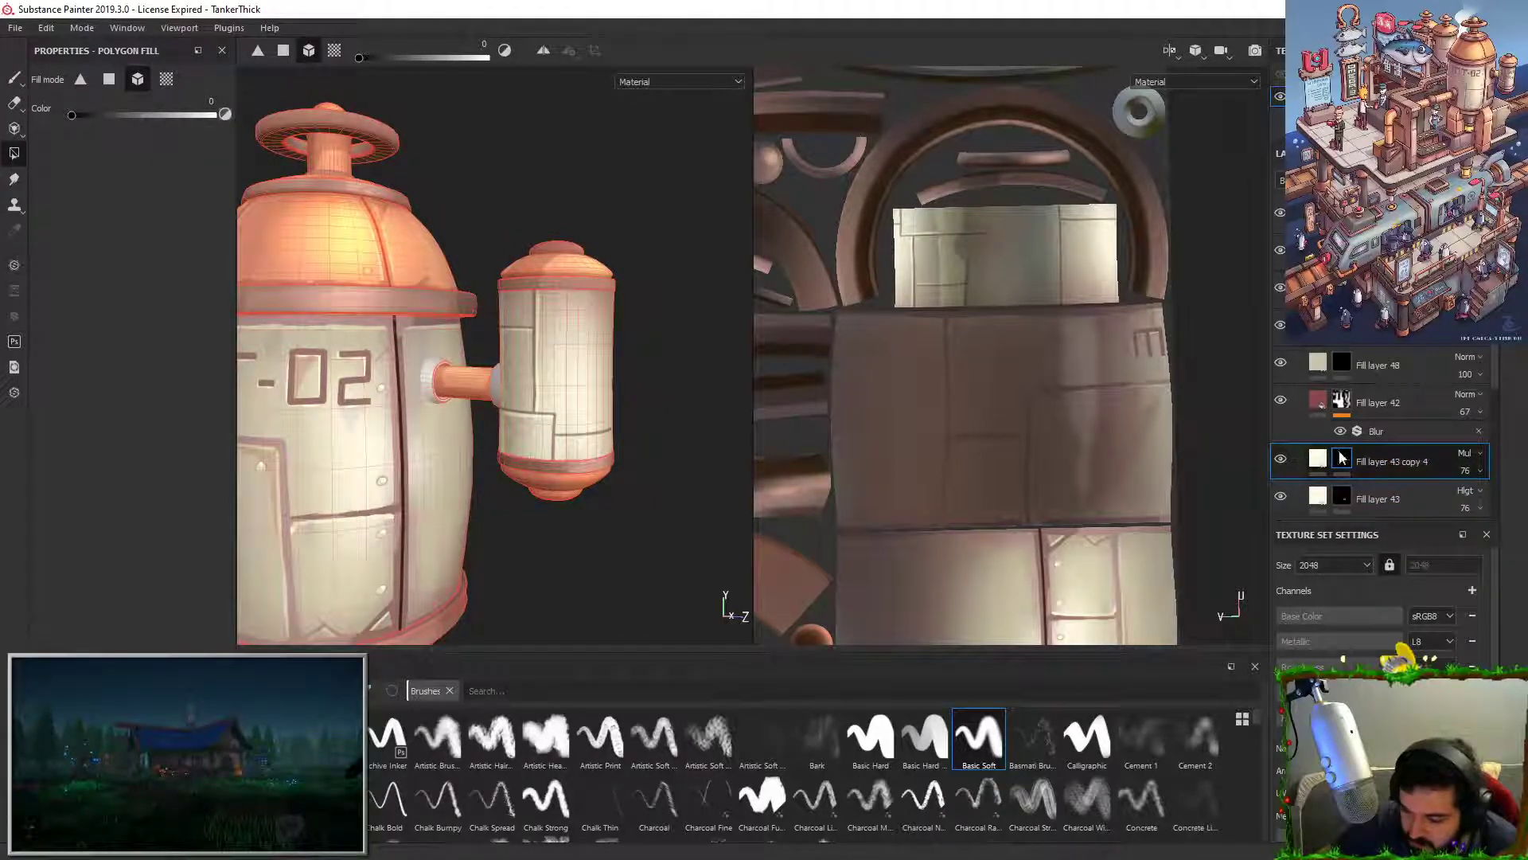
key("x")
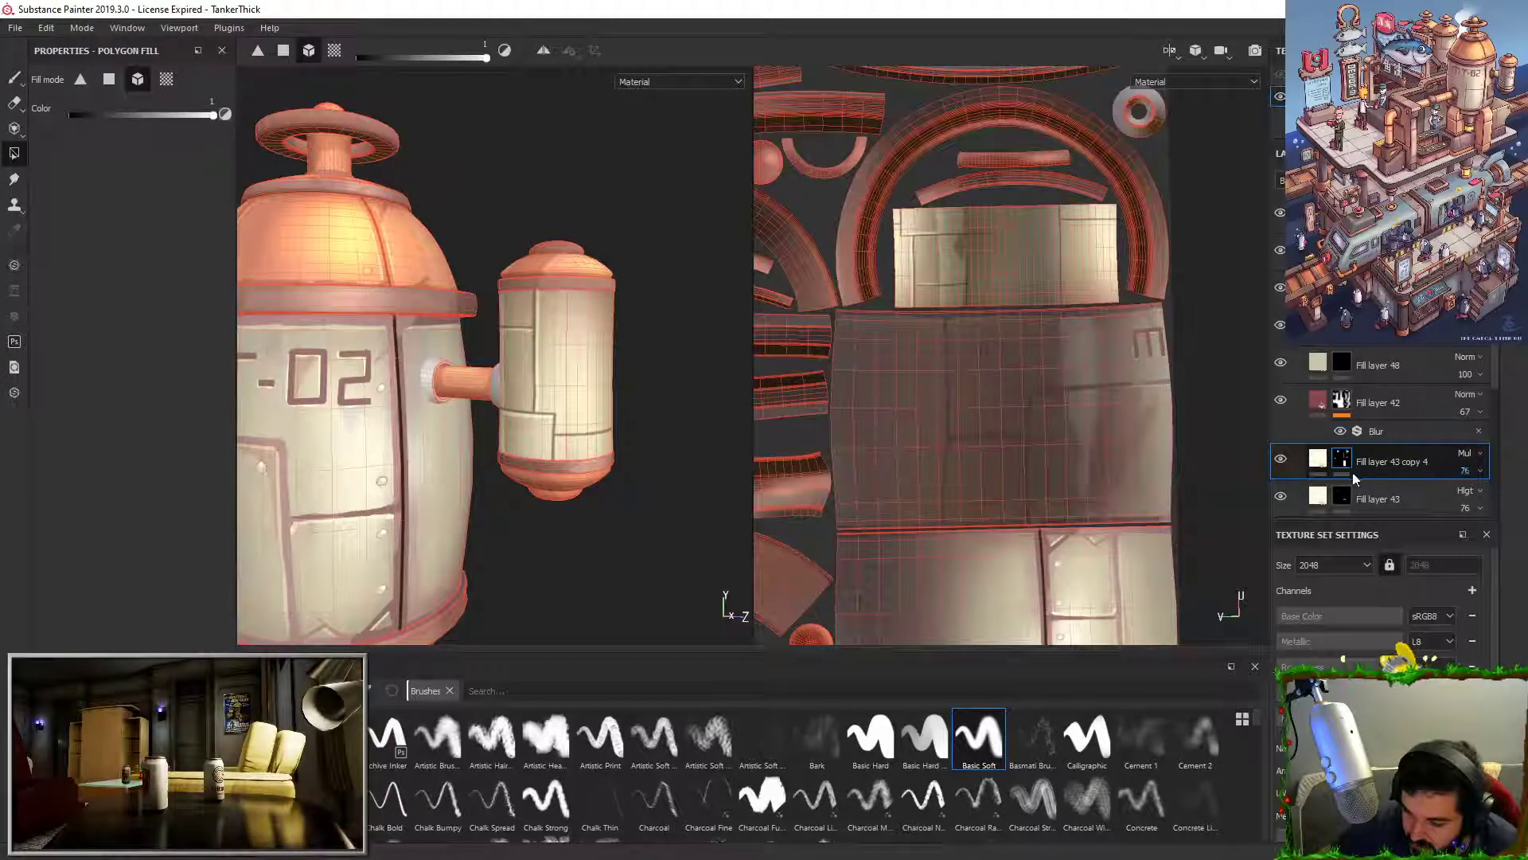
Step: Set Fill layer 43 copy 4's base colour to a neutral grey with RGB values of 0.222
left_click(1316, 466)
left_click(96, 469)
left_click_drag(114, 527, 77, 557)
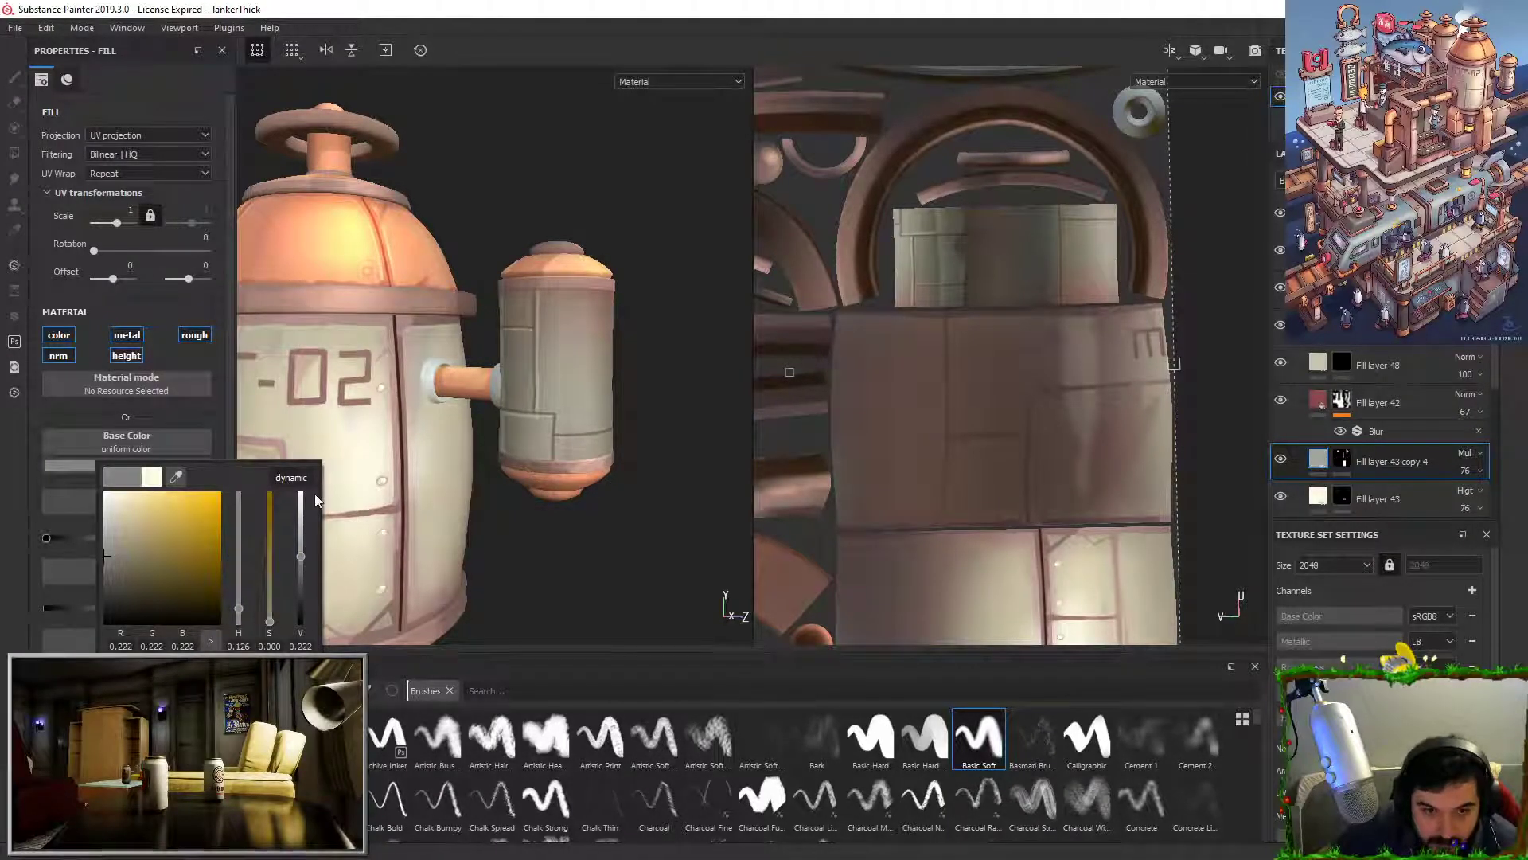
Step: Erase the grey shading from the lit side of the side tank on the mask with a soft black brush of size 24.25
left_click(1344, 468)
middle_click_drag(565, 320, 541, 321, "alt")
key("1")
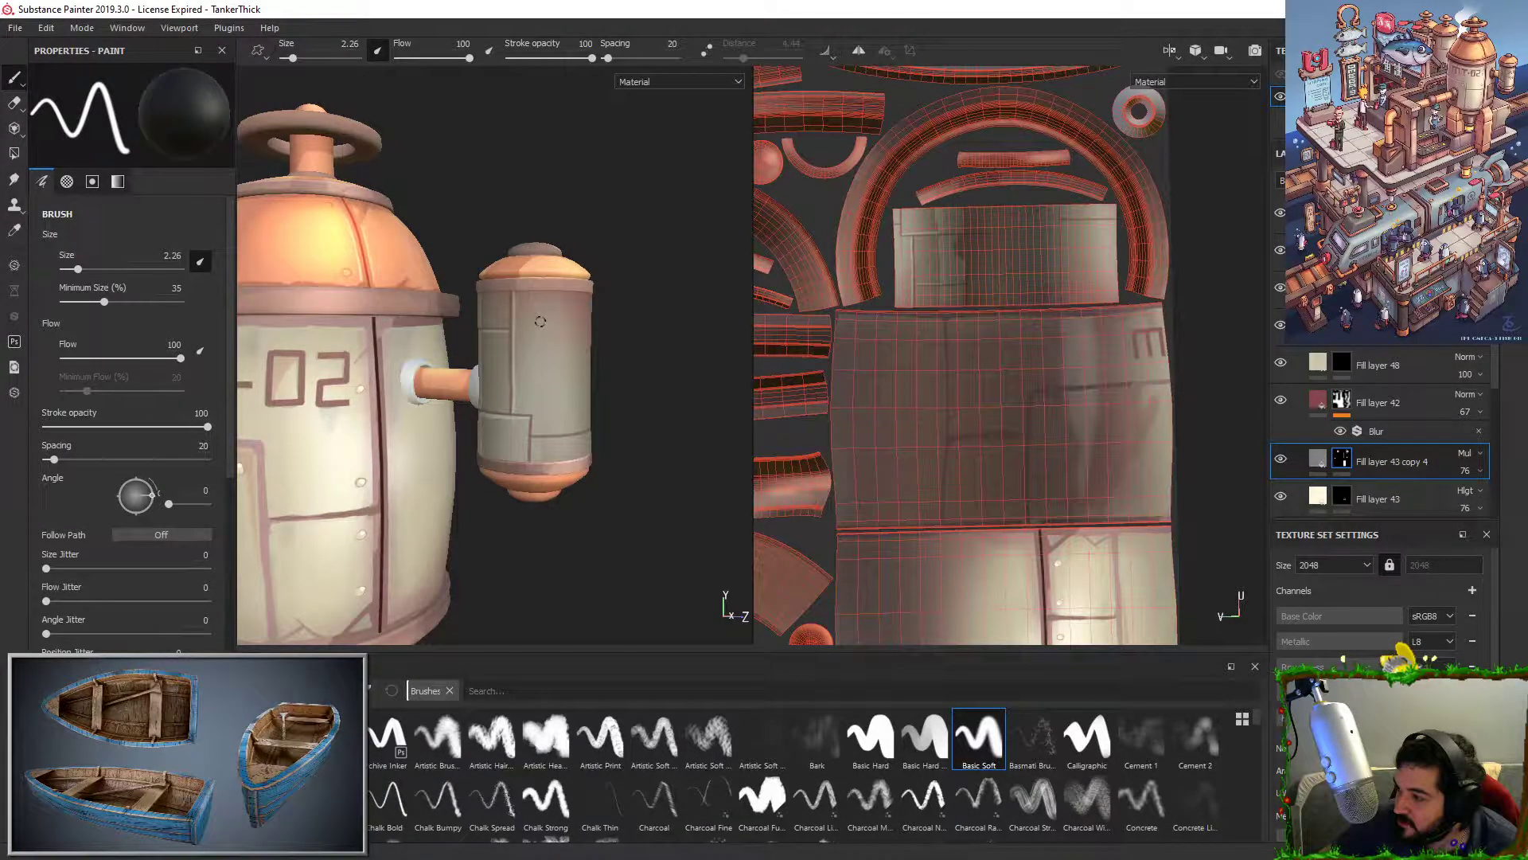
left_click_drag(574, 314, 510, 330, "alt")
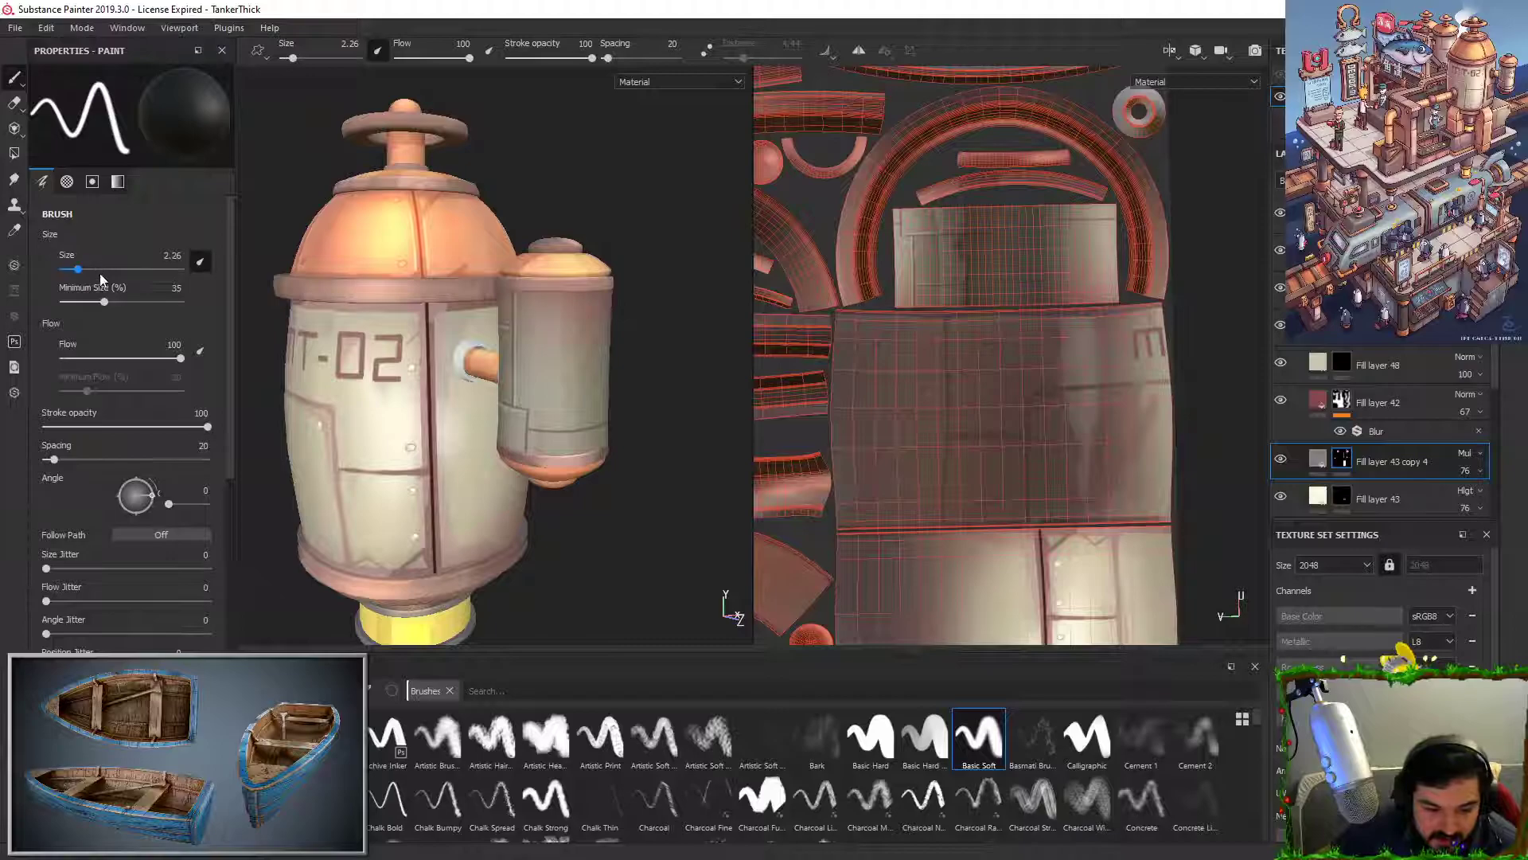
left_click_drag(100, 275, 132, 275)
left_click_drag(563, 346, 560, 445)
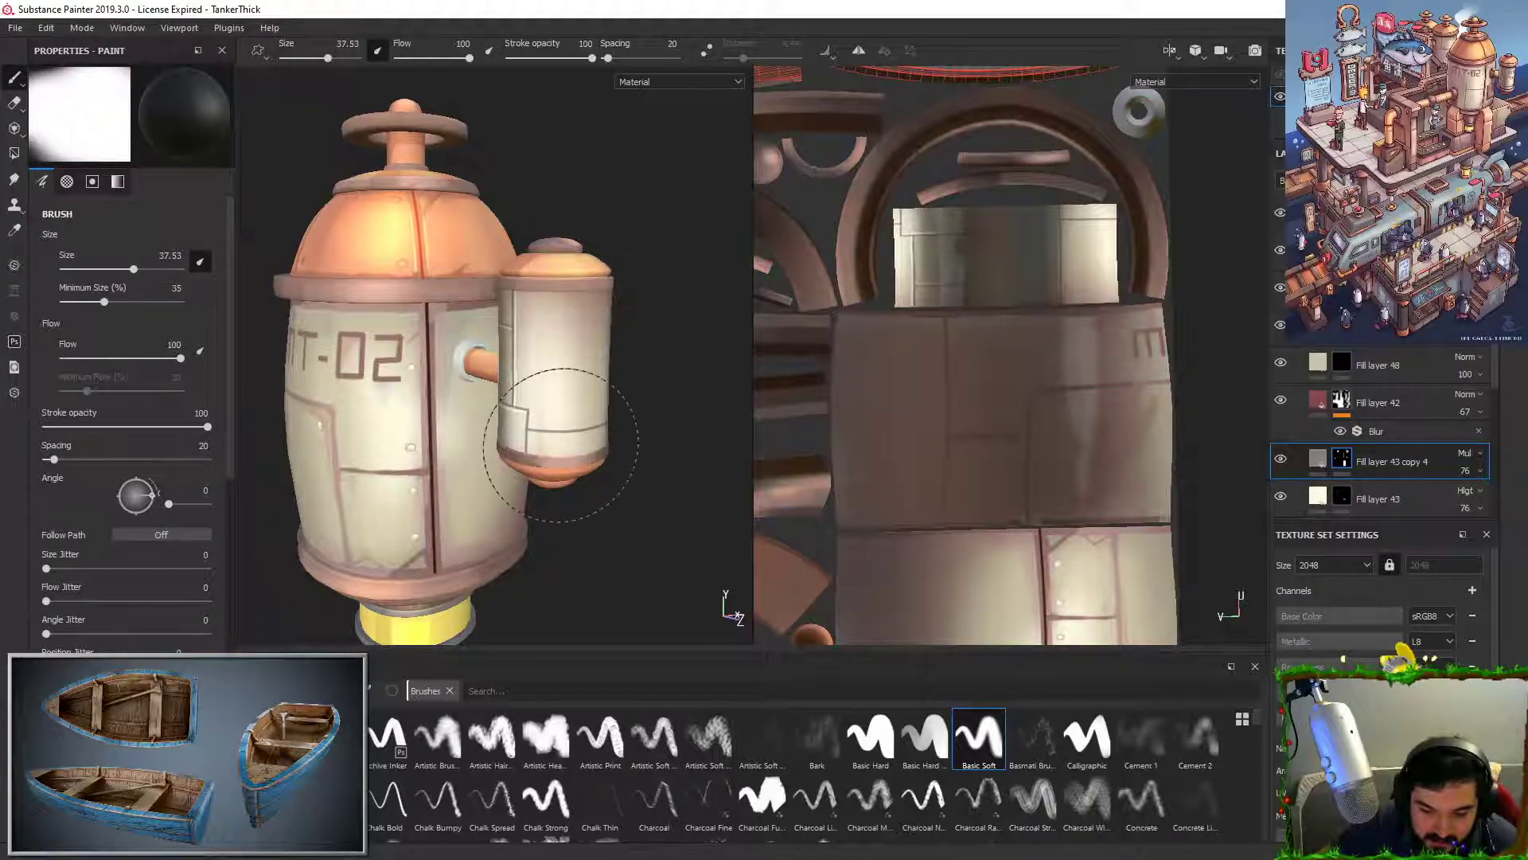
key("ctrl+z")
mouse_move(554, 342)
left_mouse_down("alt")
mouse_move(575, 338)
mouse_move(555, 460)
left_mouse_up("alt")
mouse_move(552, 369)
left_mouse_down()
mouse_move(563, 461)
mouse_move(588, 437)
mouse_move(451, 292)
mouse_move(535, 339)
left_mouse_up()
key("ctrl+z")
key("ctrl+z")
left_click_drag(134, 270, 119, 270)
mouse_move(478, 247)
left_mouse_down()
mouse_move(487, 298)
mouse_move(484, 219)
mouse_move(478, 334)
mouse_move(463, 277)
left_mouse_up()
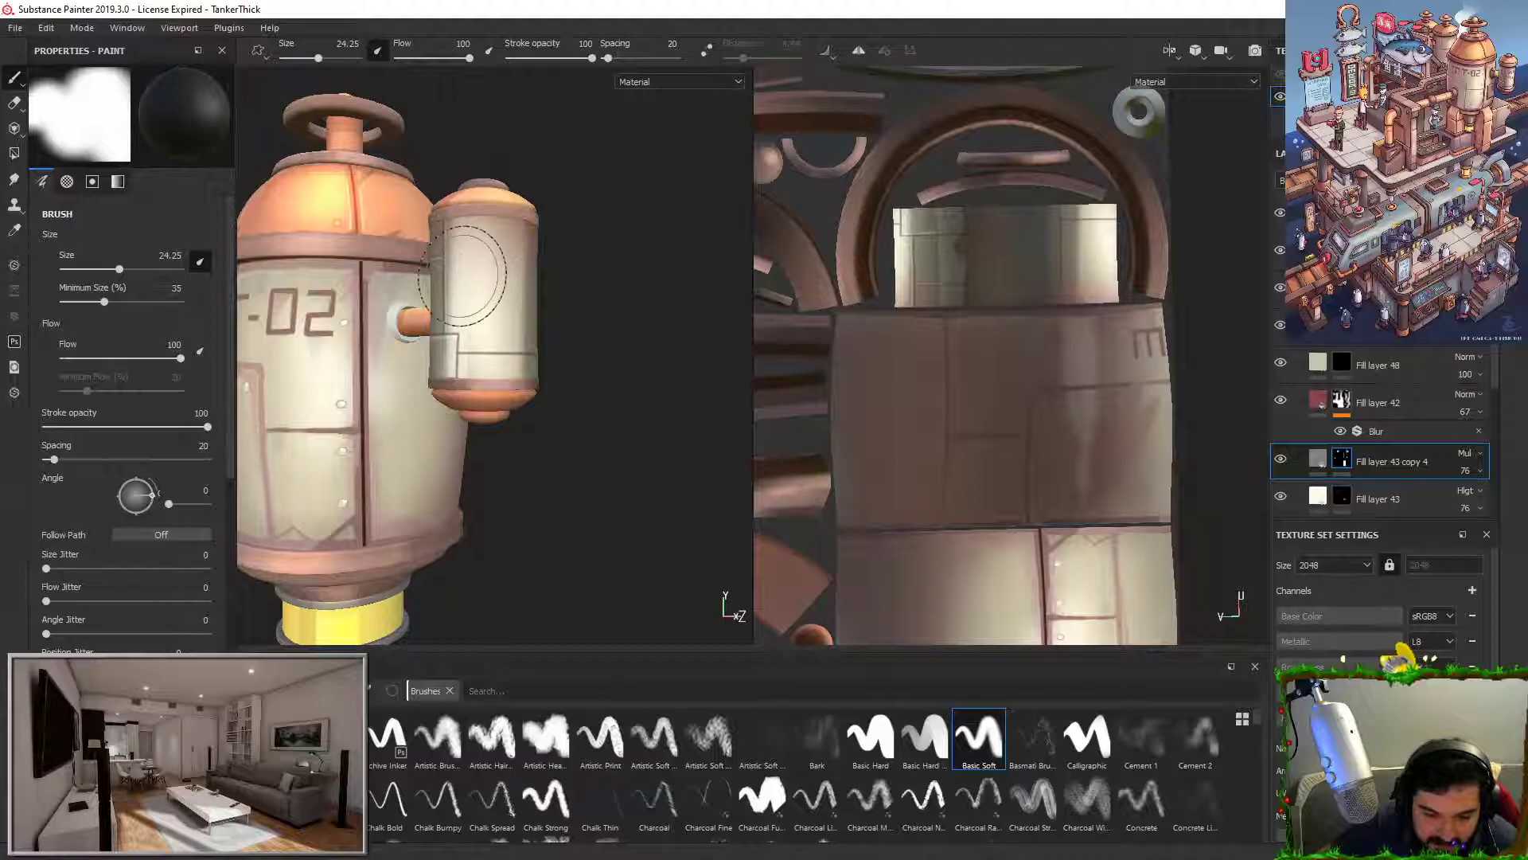
Step: Add a Blur filter with an intensity of 5.85 to Fill layer 43 copy 4's mask
right_click(1344, 470)
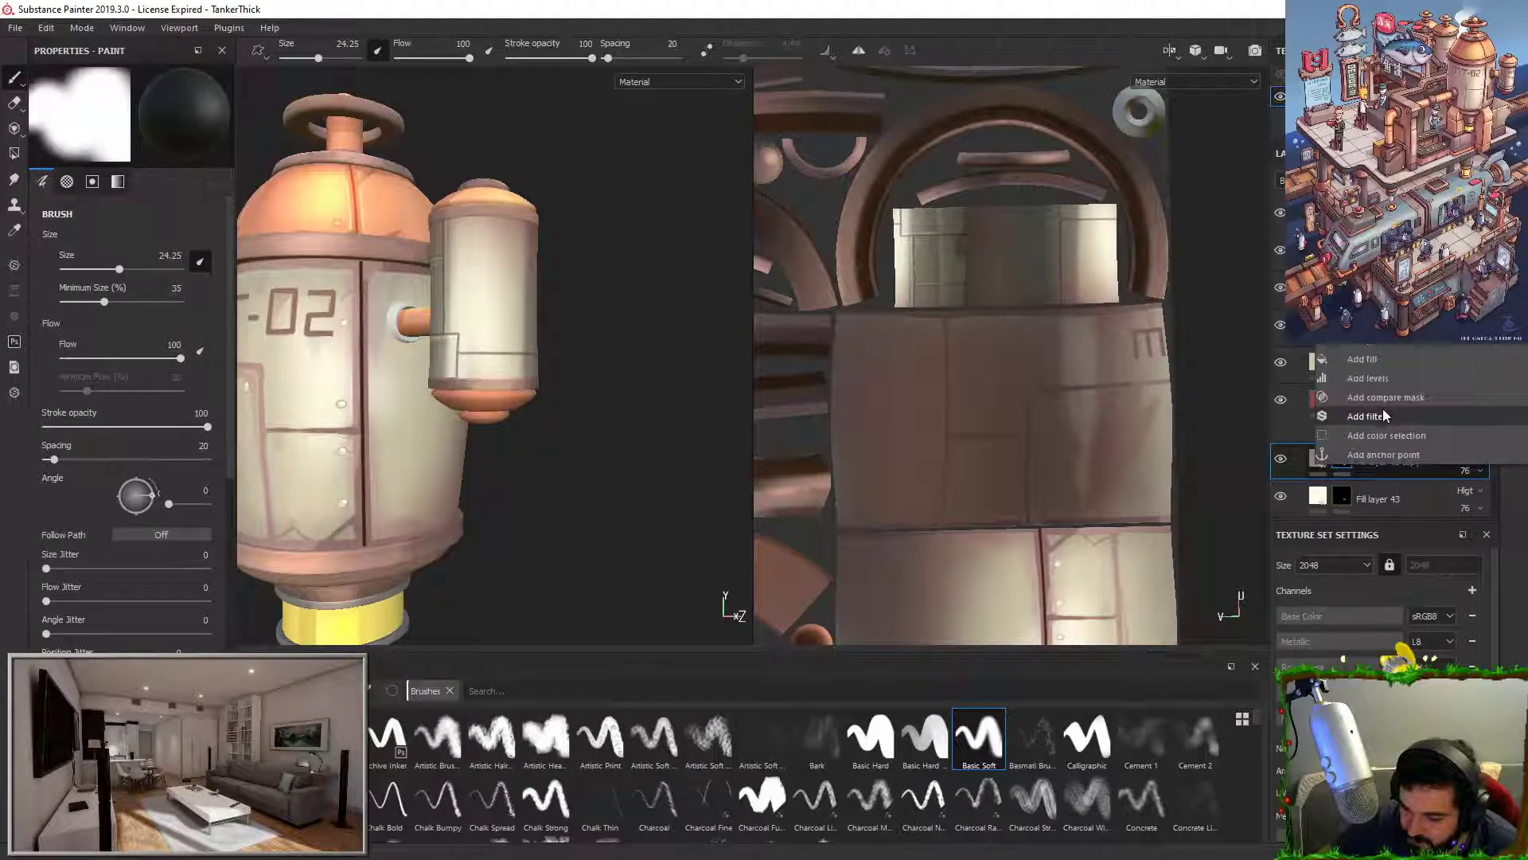
left_click(1383, 415)
left_click(115, 117)
left_click(265, 169)
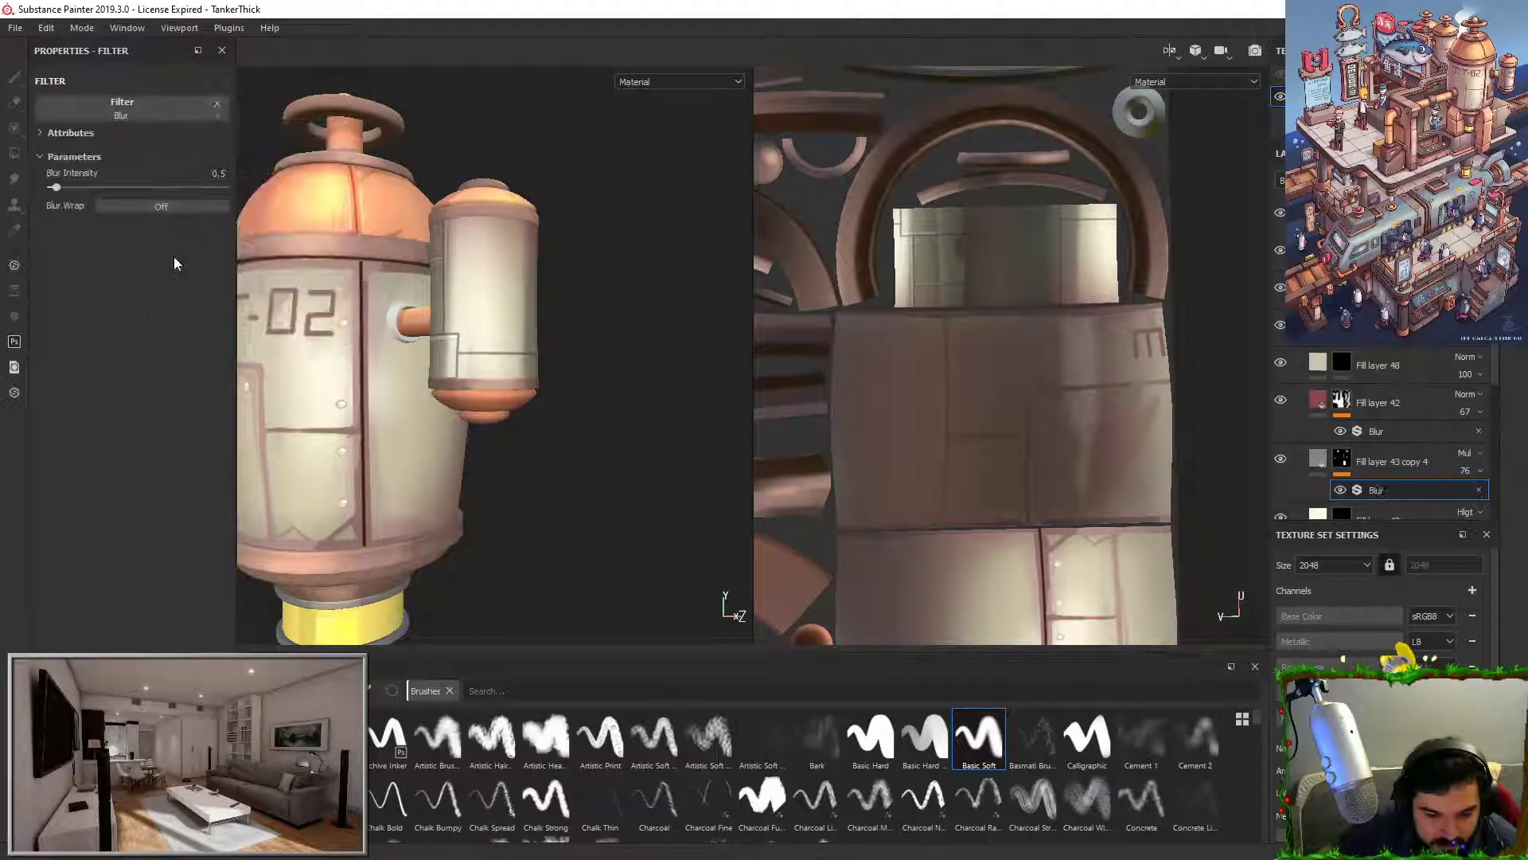
left_click_drag(70, 187, 114, 187)
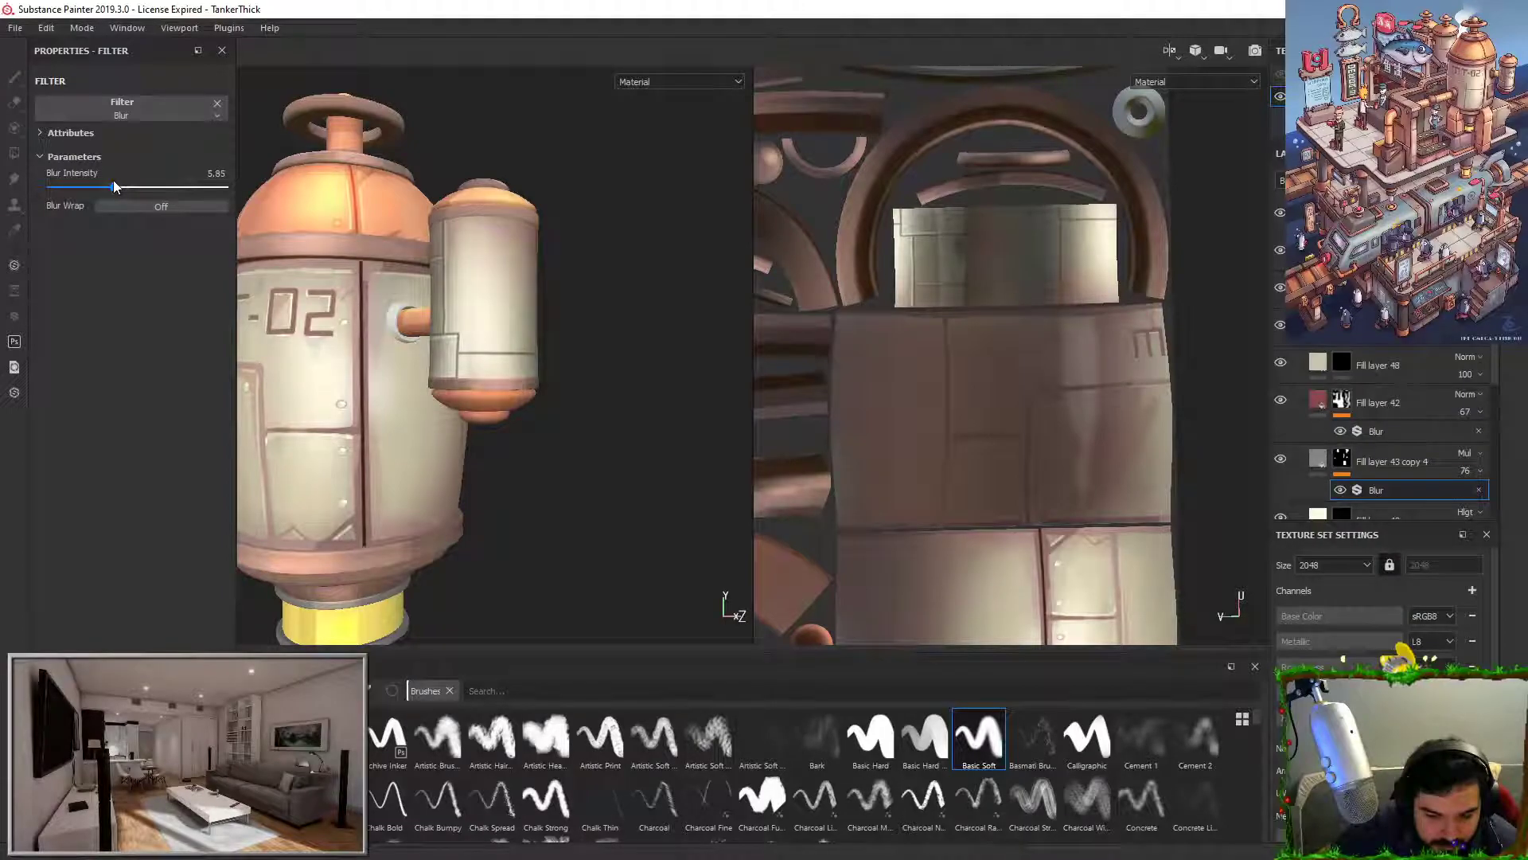
Step: Move Fill layer 43 copy 4 up the layer stack above Fill layer 39 copy 7
left_click_drag(472, 337, 518, 345, "alt")
middle_click_drag(518, 345, 594, 328, "alt")
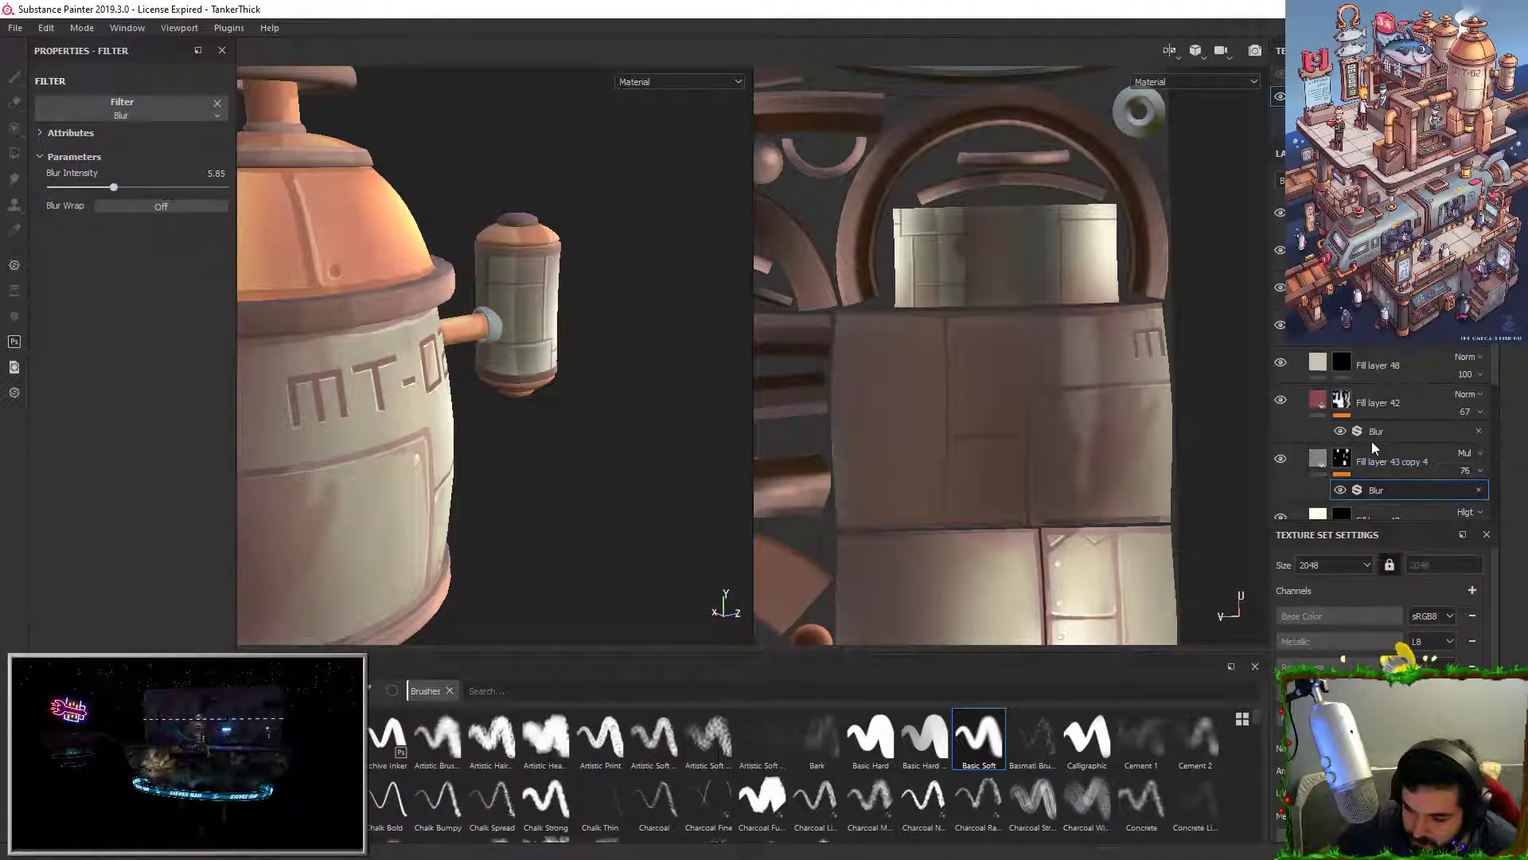
left_click_drag(1365, 451, 1378, 320)
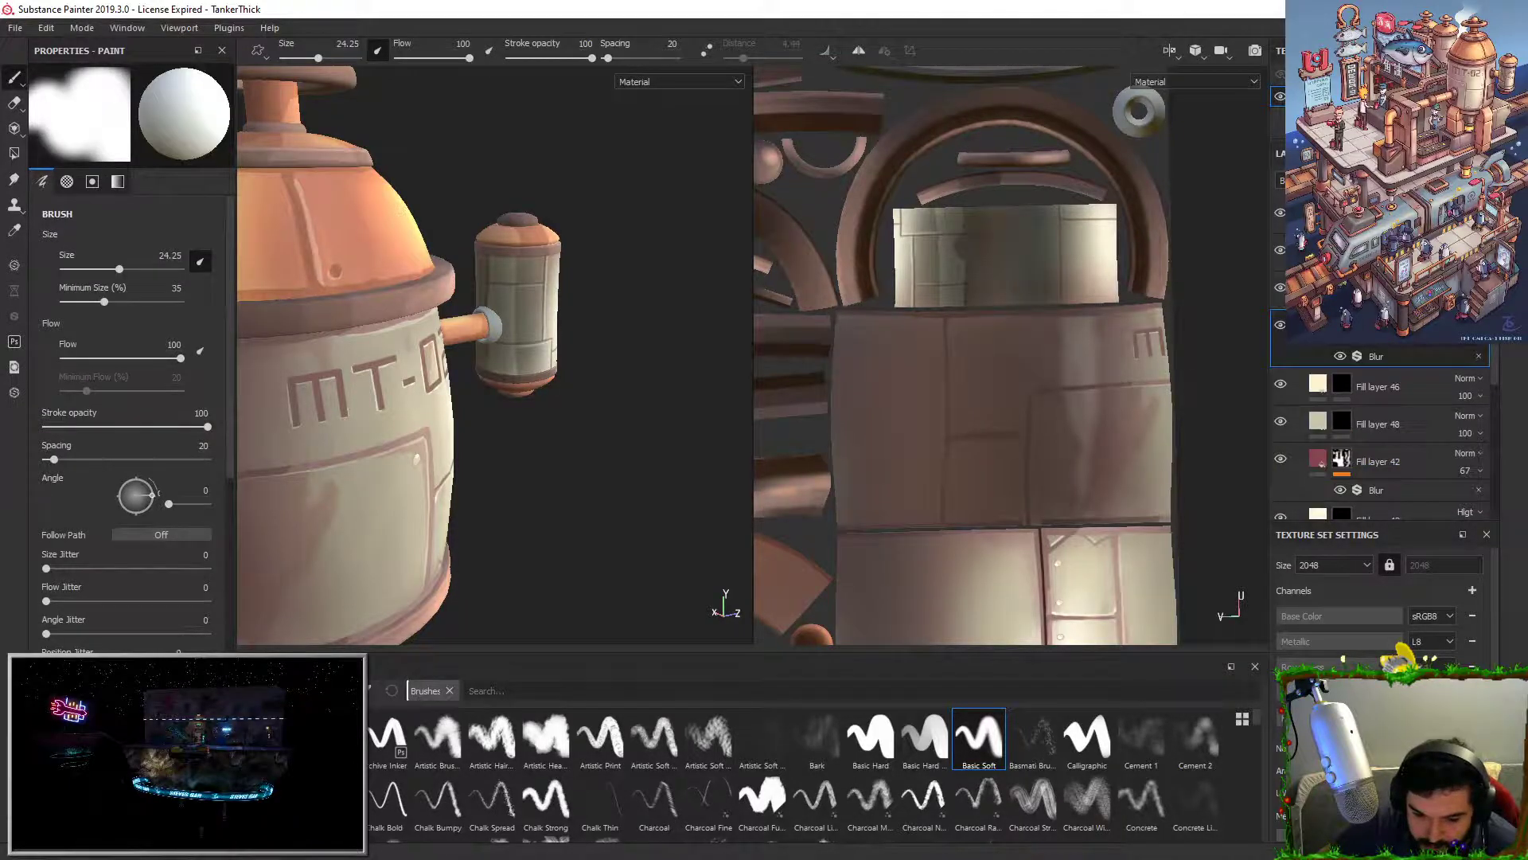
scroll(1378, 322, "up", 2)
left_click_drag(1399, 417, 1379, 320)
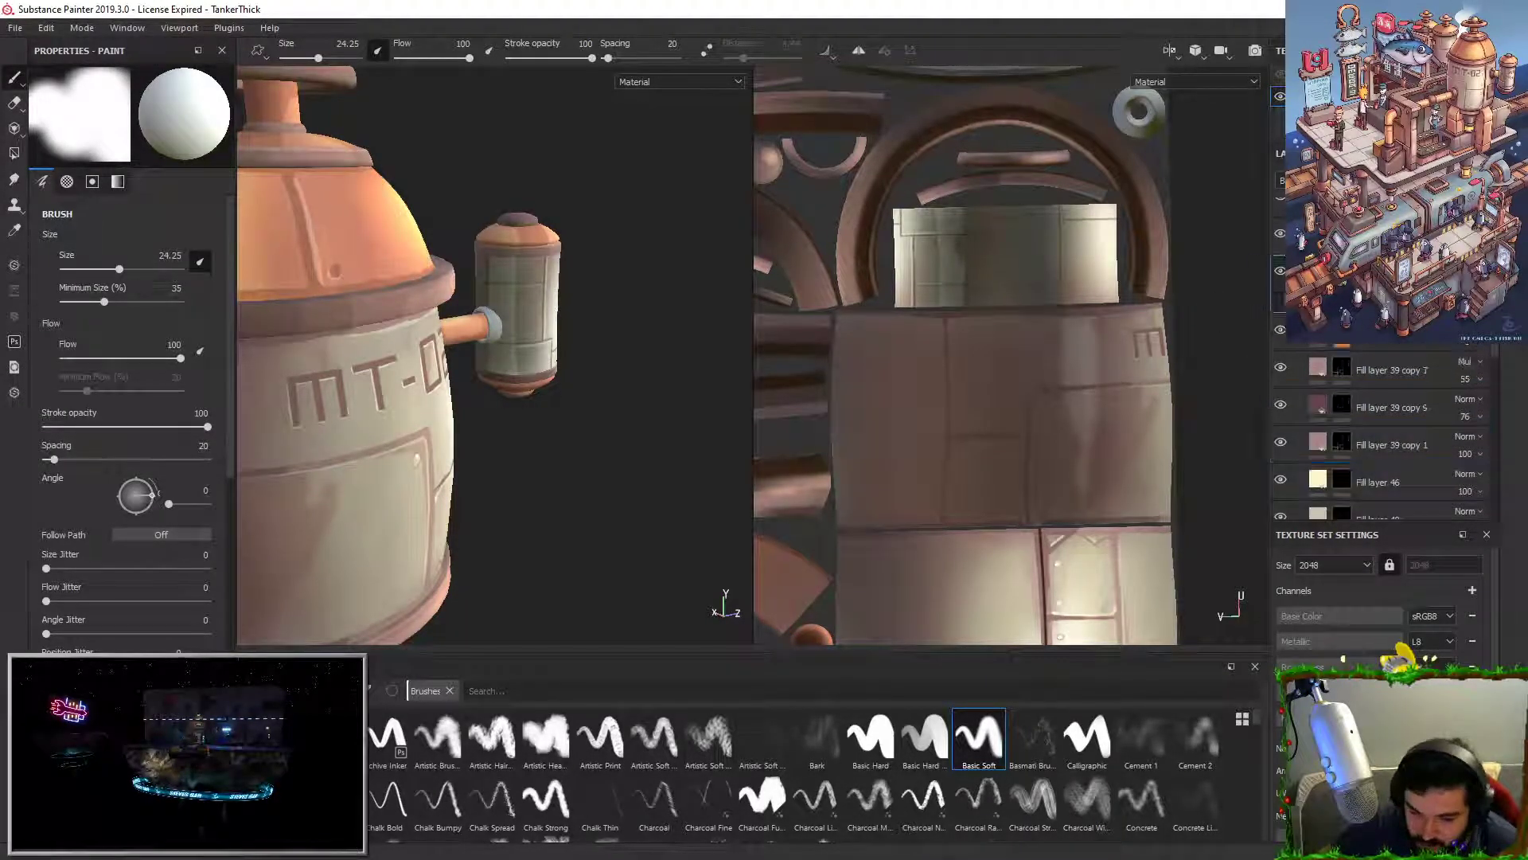
scroll(1377, 326, "up", 2)
left_click_drag(532, 396, 354, 358, "alt")
key("ctrl+z")
left_click_drag(462, 365, 574, 356, "alt")
Step: Examine the shaded side tank, the main tank and the connecting pipe from several angles and distances
scroll(1337, 440, "down", 2)
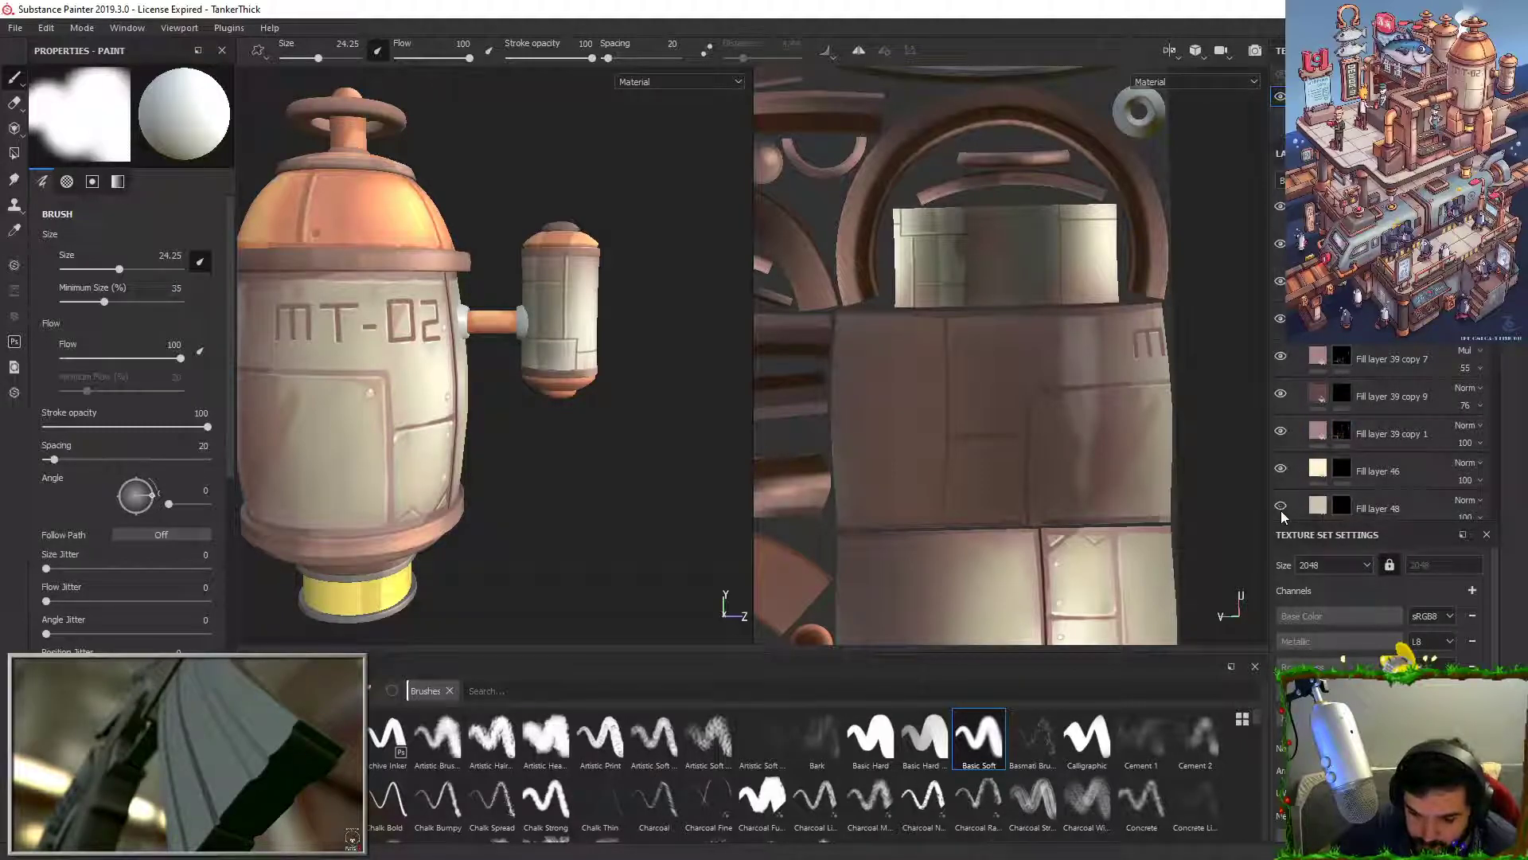
left_click_drag(477, 342, 534, 445, "alt")
right_click_drag(534, 446, 477, 406, "alt")
left_click_drag(478, 406, 366, 394, "alt")
middle_click_drag(366, 394, 488, 355, "alt")
right_click_drag(488, 355, 490, 458, "alt")
left_click_drag(490, 457, 539, 434, "alt")
middle_click_drag(540, 434, 490, 449, "alt")
right_click_drag(490, 450, 510, 426, "alt")
left_click_drag(509, 426, 529, 422, "alt")
middle_click_drag(529, 422, 489, 514, "alt")
right_click_drag(490, 513, 629, 530, "alt")
middle_click_drag(629, 529, 585, 358, "alt")
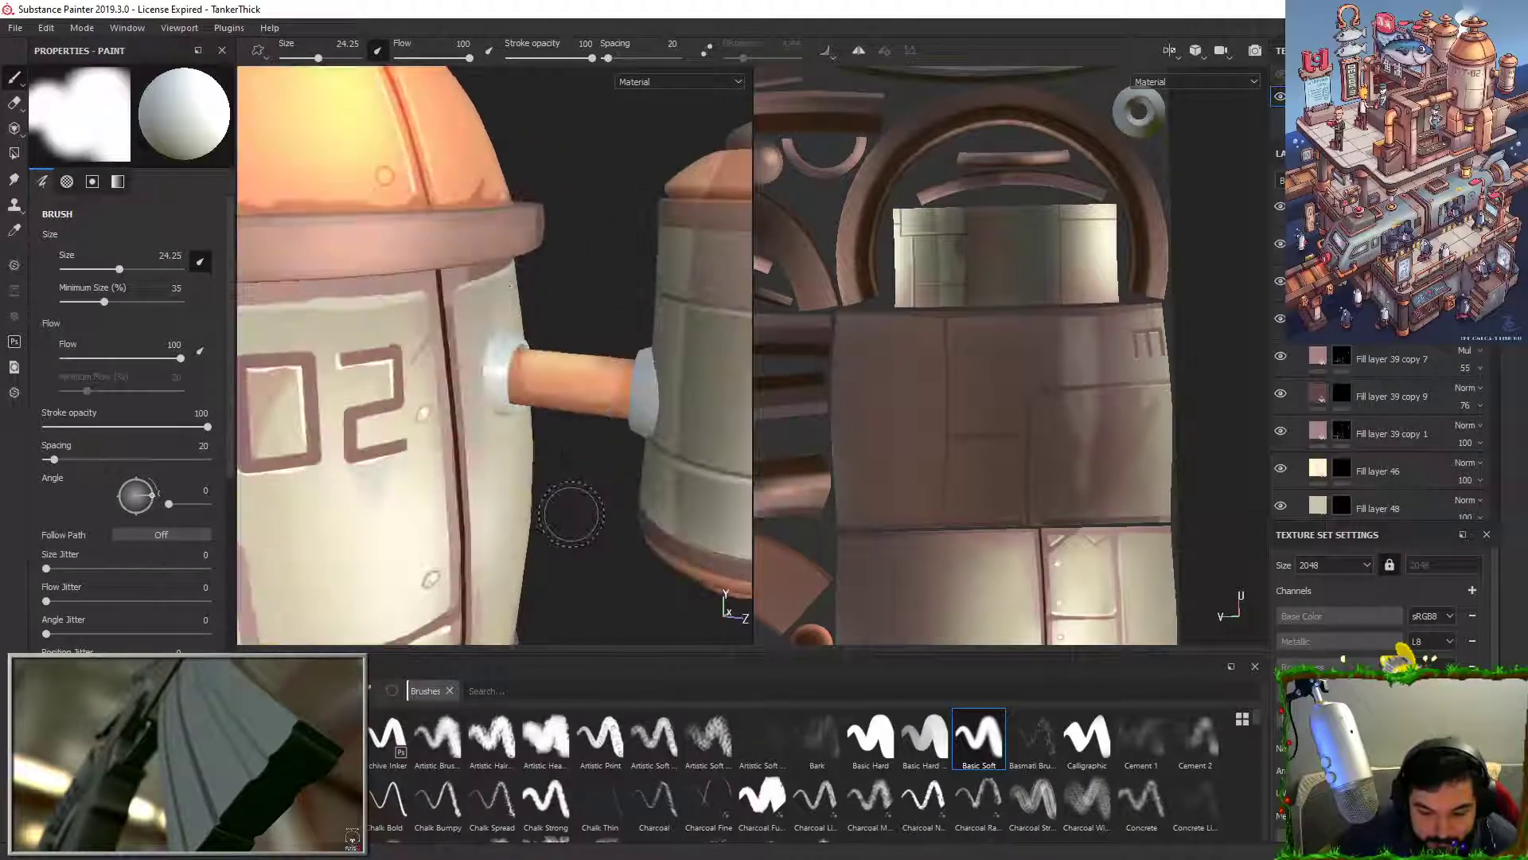
Step: Fill the pipe's collar at the side tank white with Polygon Fill on the mask of the layer directly above Folder 1
left_click_drag(585, 359, 625, 375, "alt")
scroll(1377, 503, "up", 8)
left_click(1298, 403)
left_click(1282, 292)
left_click(1281, 328)
left_click(1281, 328)
left_click(1341, 330)
key("4")
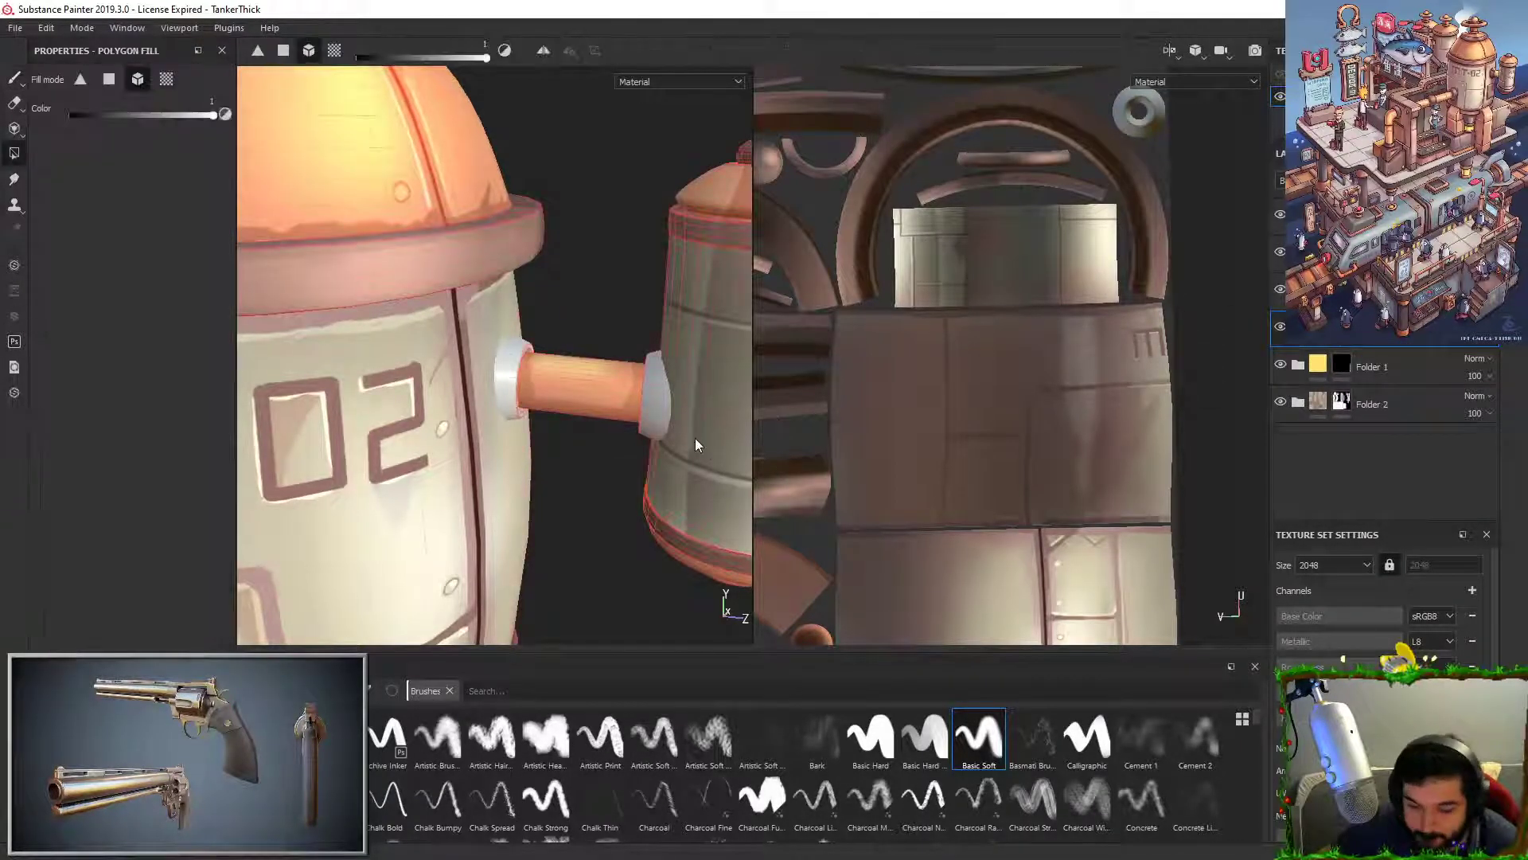
left_click(670, 389)
key("ctrl+z")
left_click(658, 390)
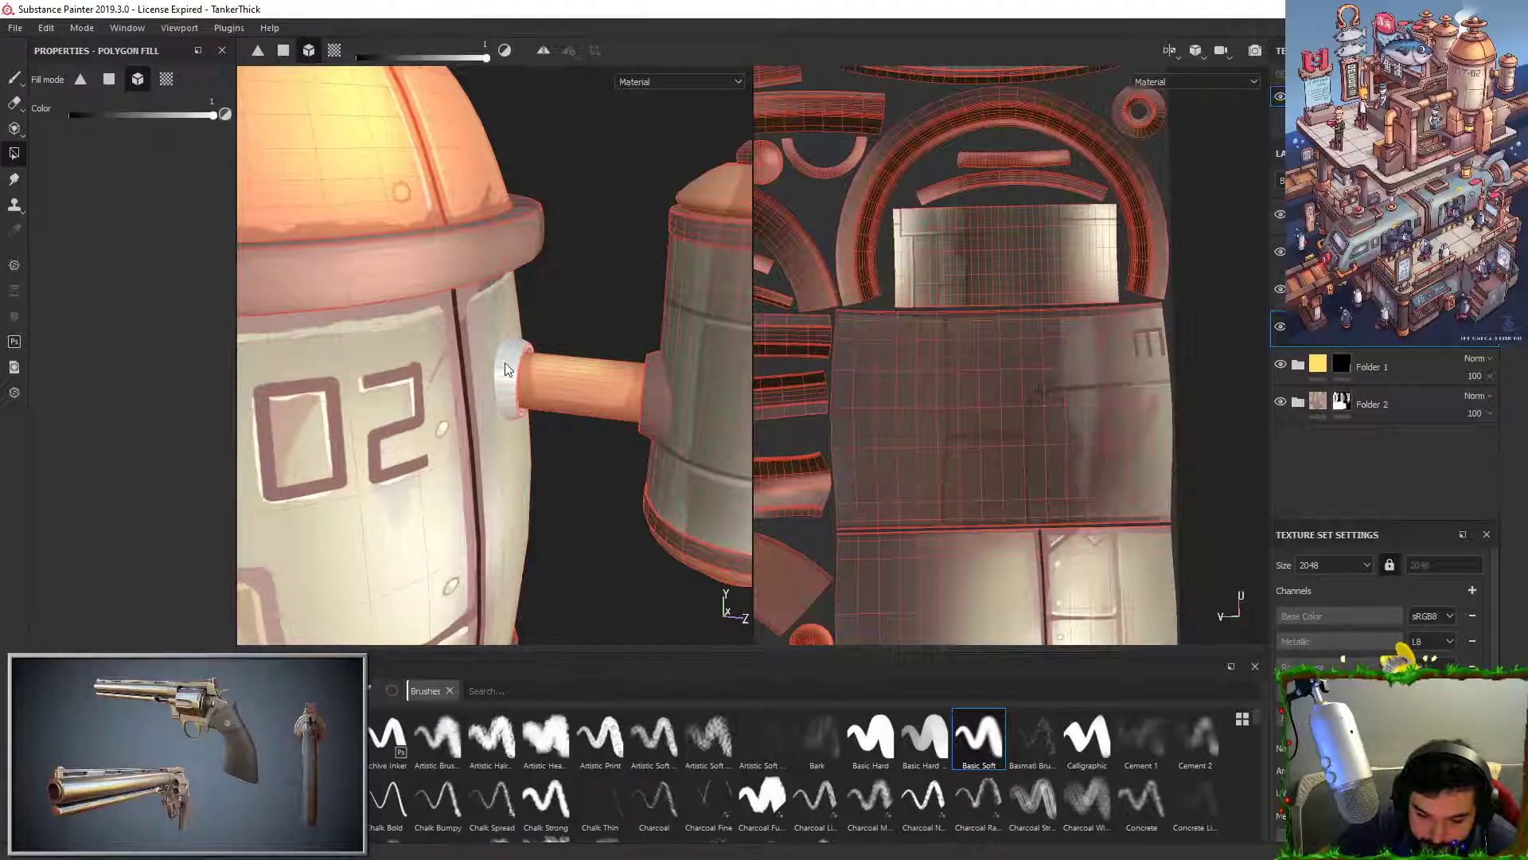
Step: Fill the pipe's collar at the main tank white on the folder's mask, toggle the folder's visibility to compare, and expand its layers
left_click(506, 365)
key("1")
left_click_drag(561, 354, 573, 367, "alt")
left_click(1281, 328)
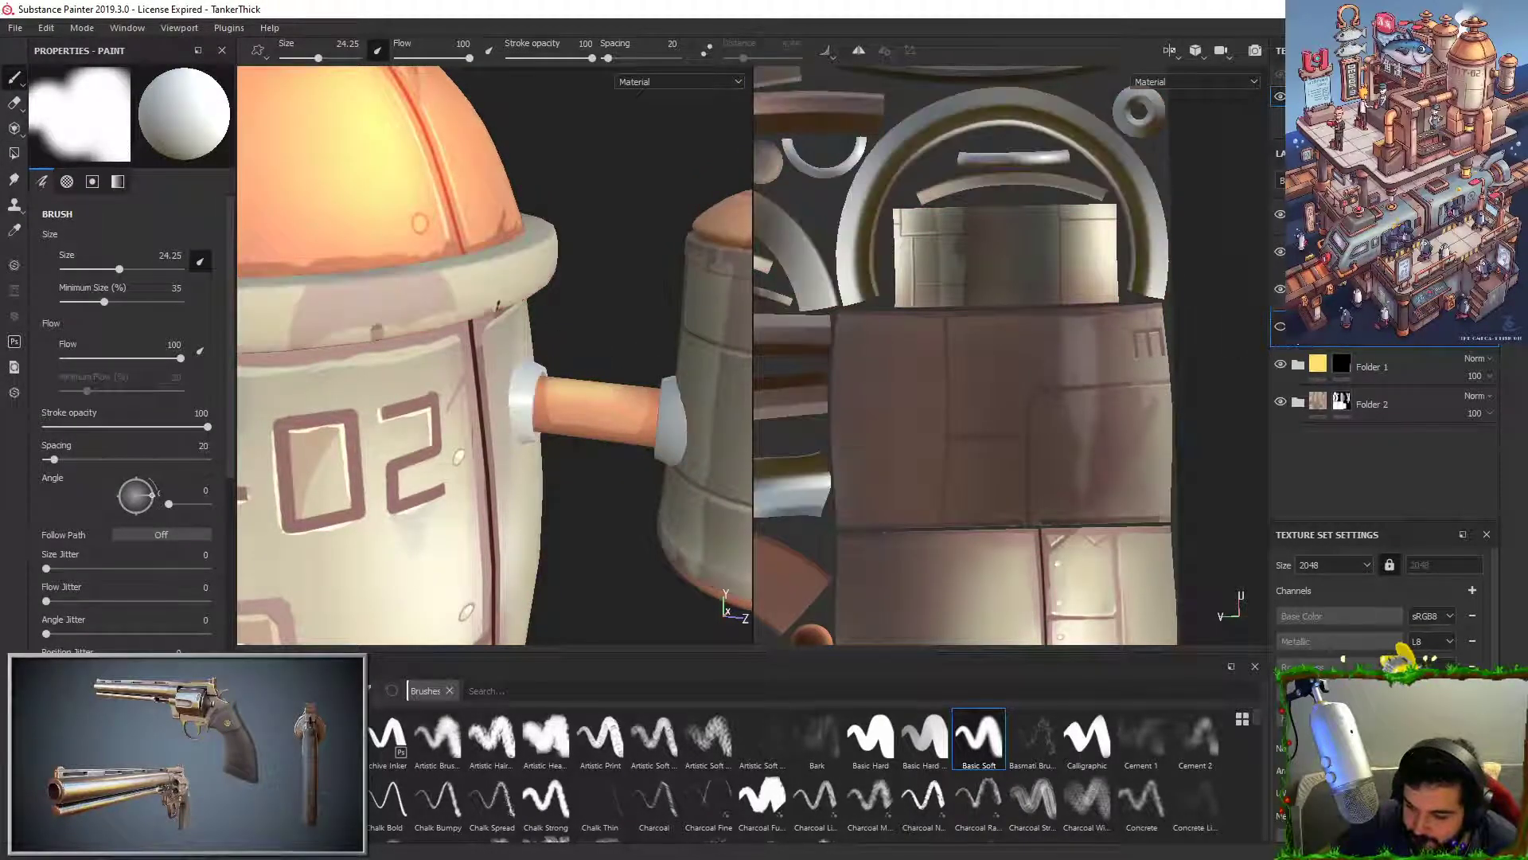
left_click(1297, 329)
left_click(1283, 329)
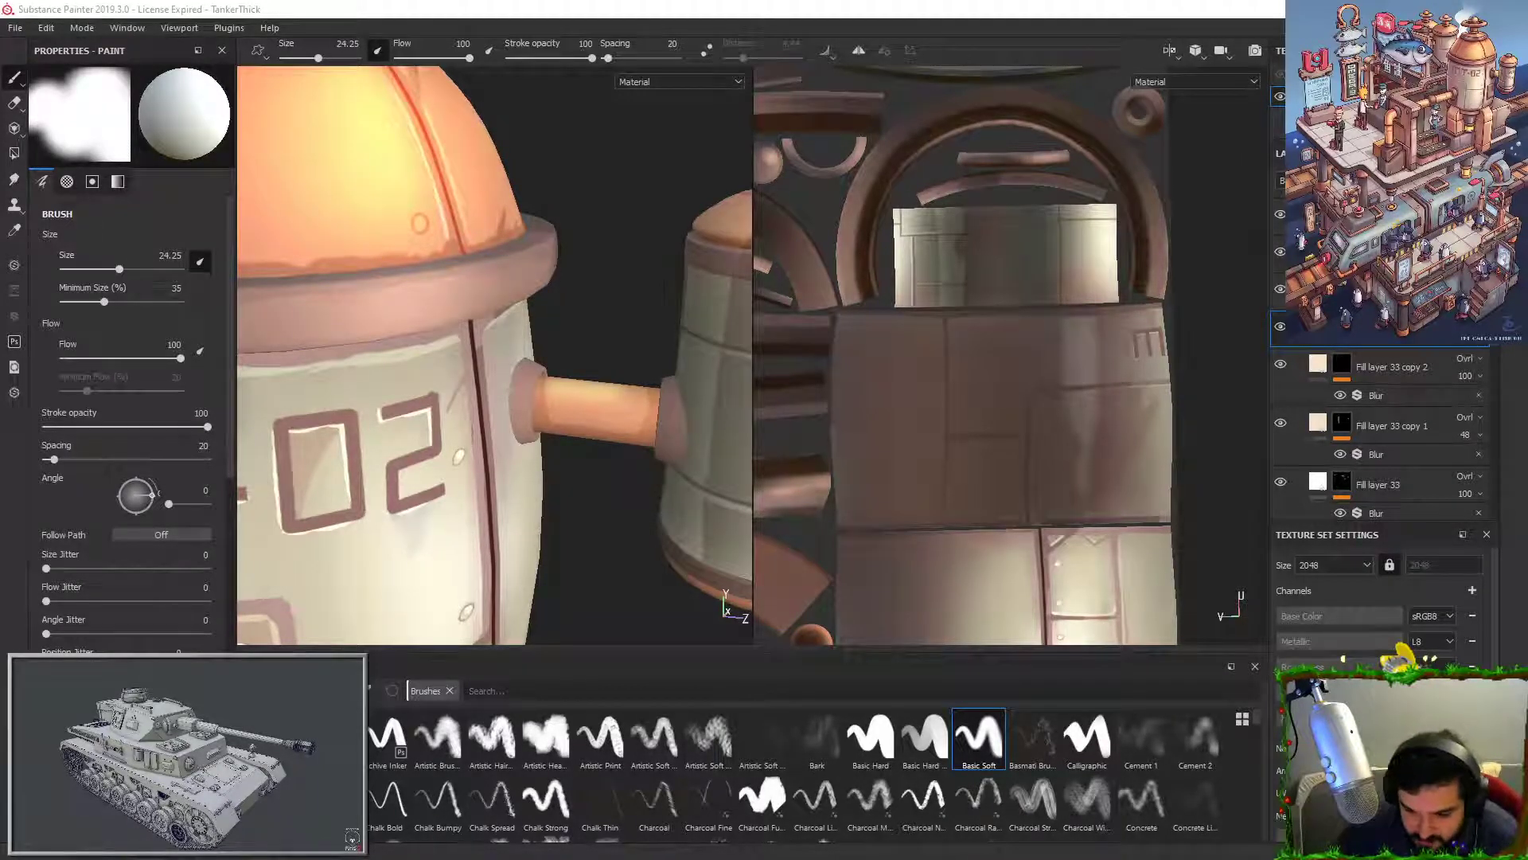
Step: Toggle the folder's shading layers, including Fill layer 34 and the Fill layer 32 copies, off and on to compare their effect
left_click_drag(589, 473, 637, 437, "alt")
middle_click_drag(638, 437, 477, 453, "alt")
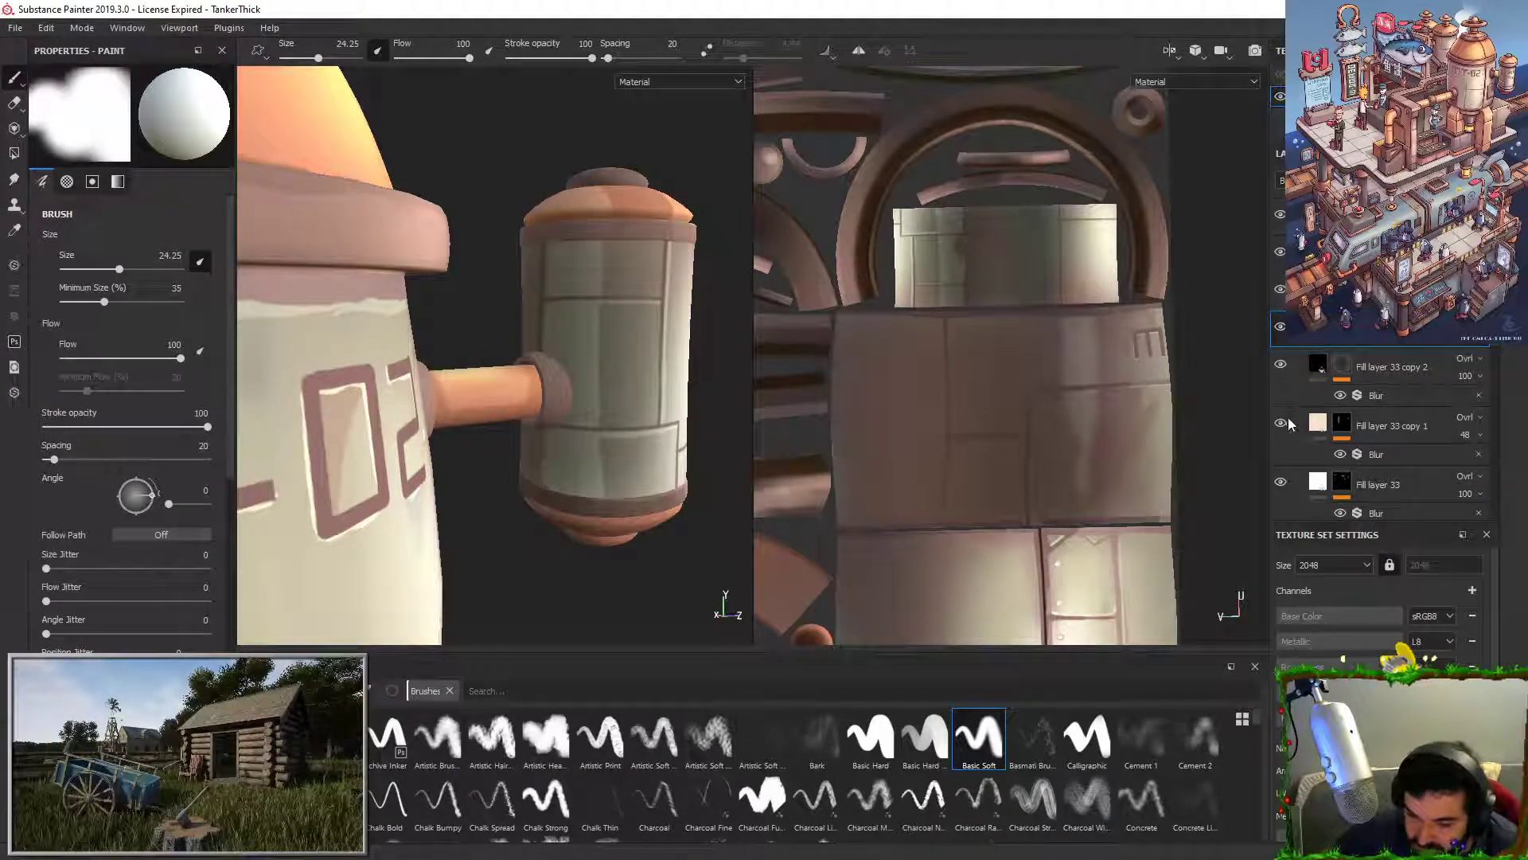
scroll(1285, 475, "down", 1)
scroll(1284, 475, "down", 2)
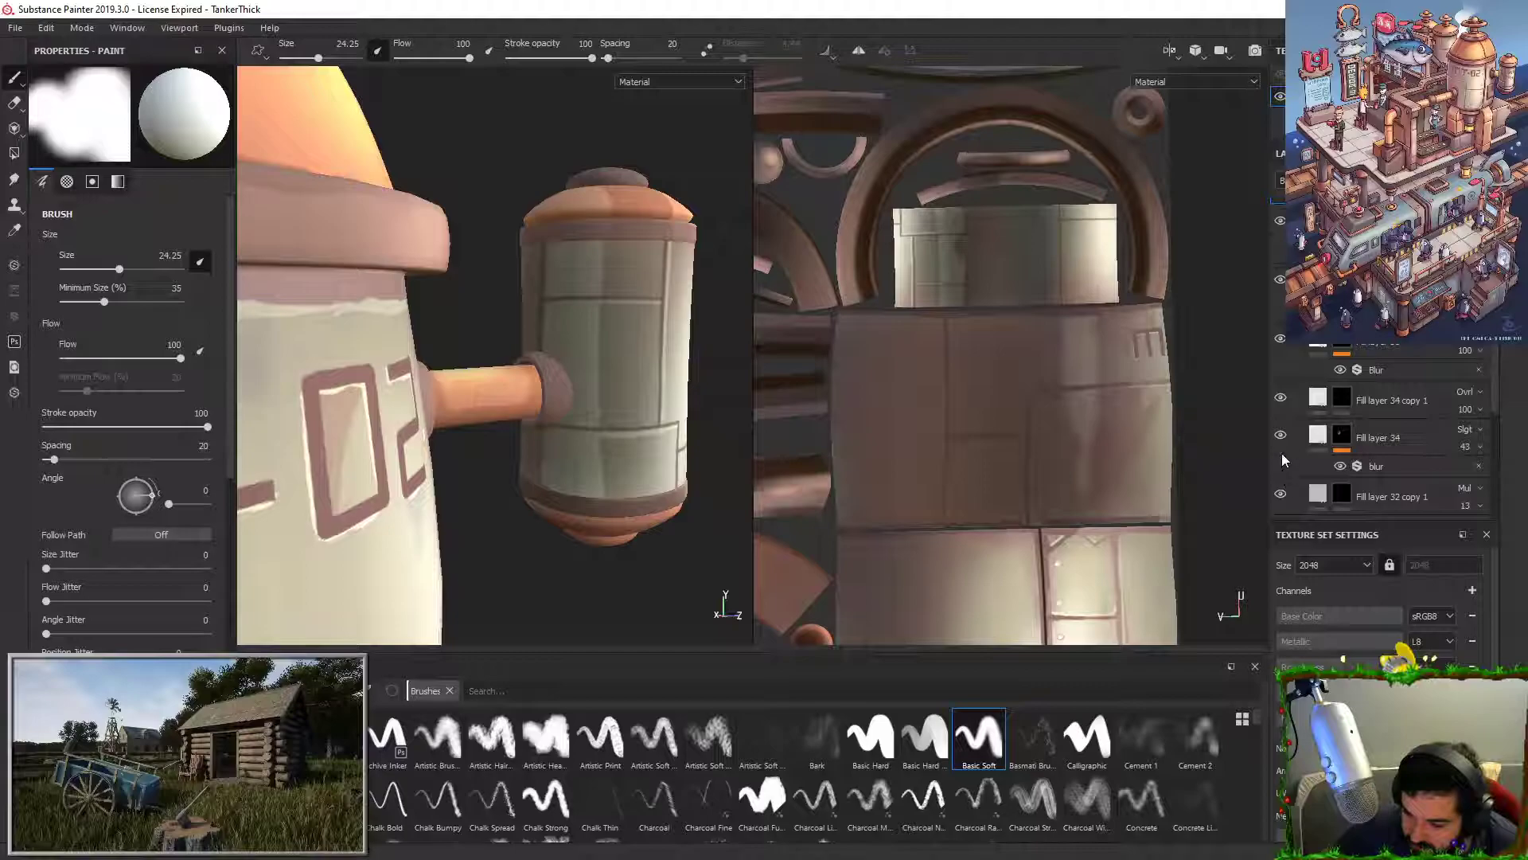
scroll(1280, 496, "down", 3)
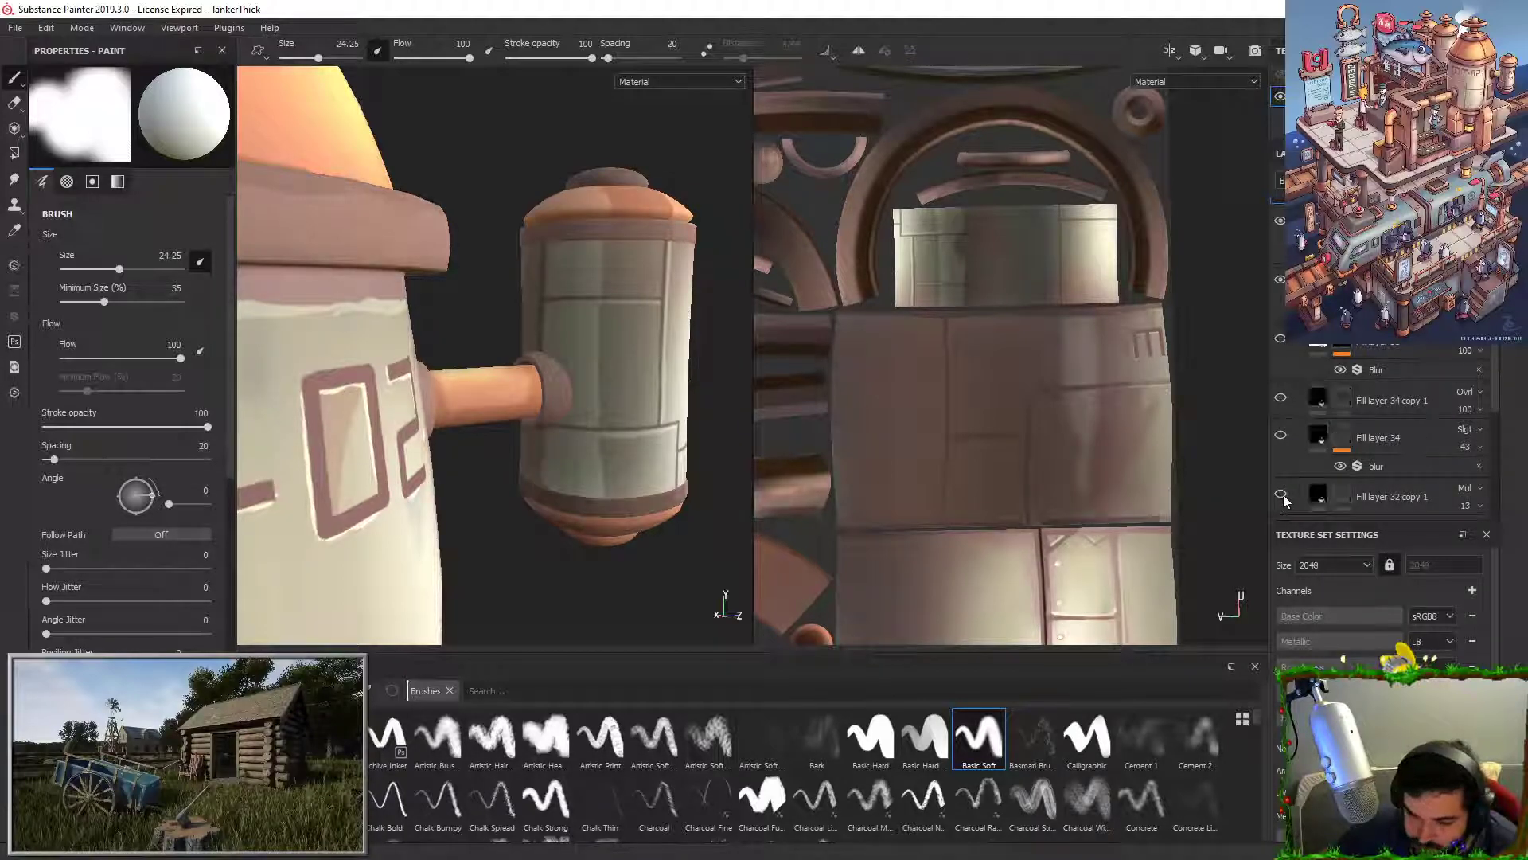
left_click_drag(1280, 366, 1287, 486)
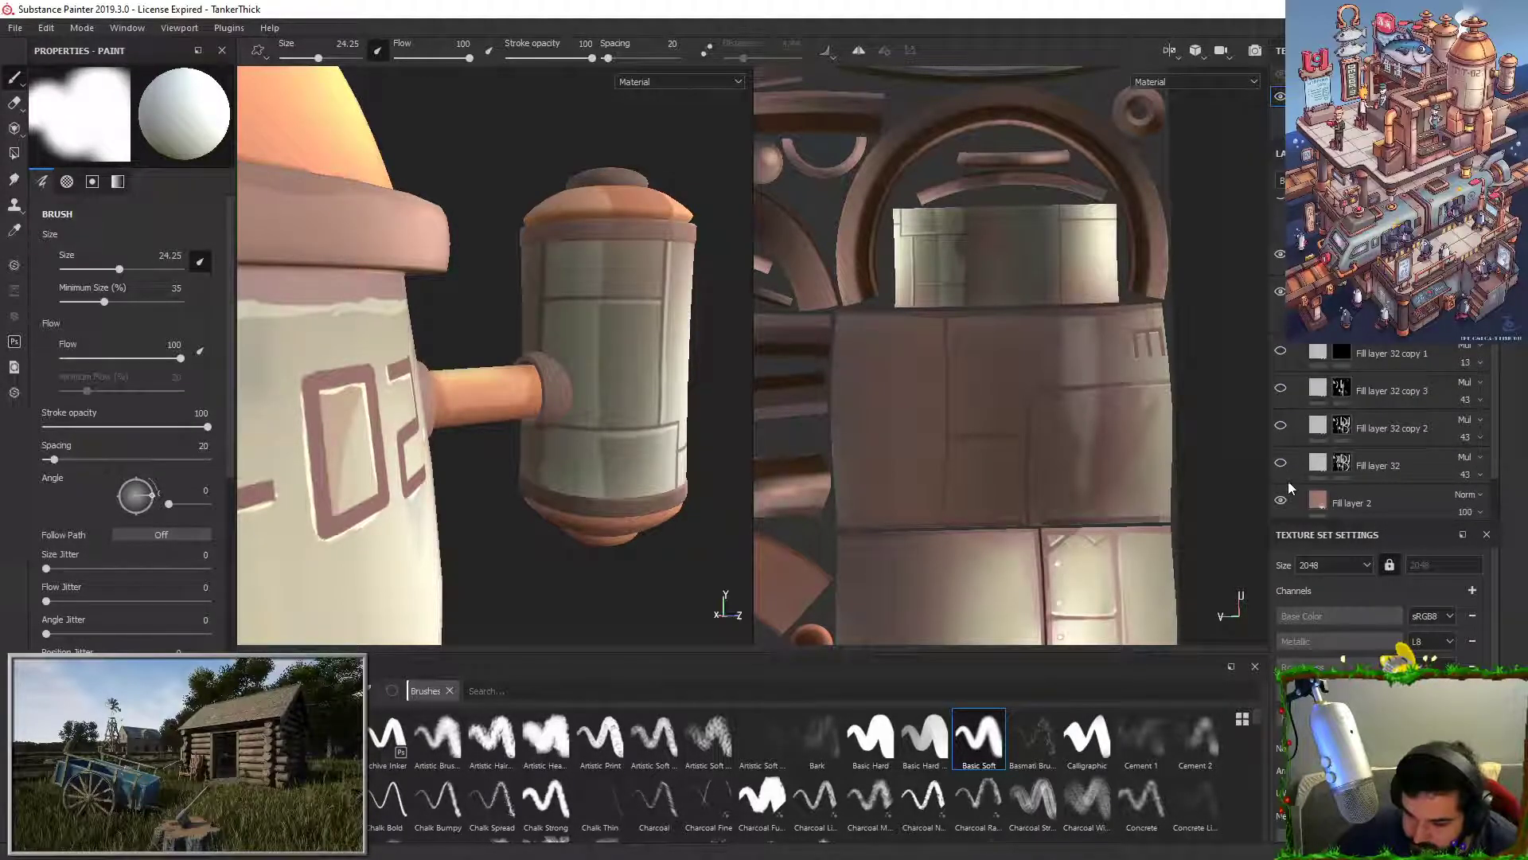
left_click_drag(1282, 352, 1273, 506)
left_click_drag(613, 318, 549, 307, "alt")
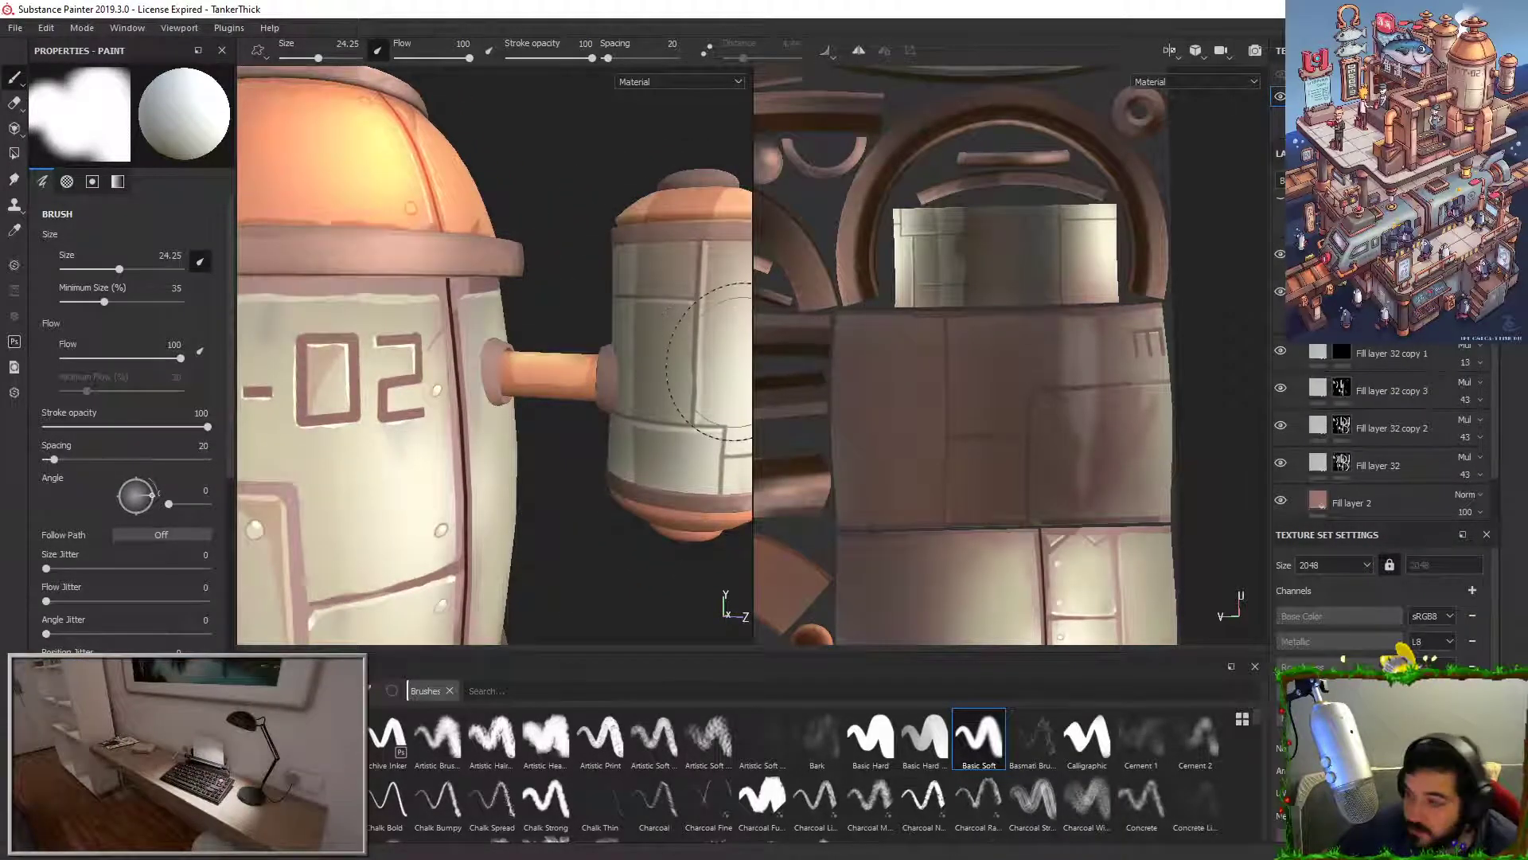
left_click(1287, 399)
Step: Examine the pipe's collars from several sides while checking the masks of Fill layer 32 copy 3 and a layer above it
left_click(1335, 390)
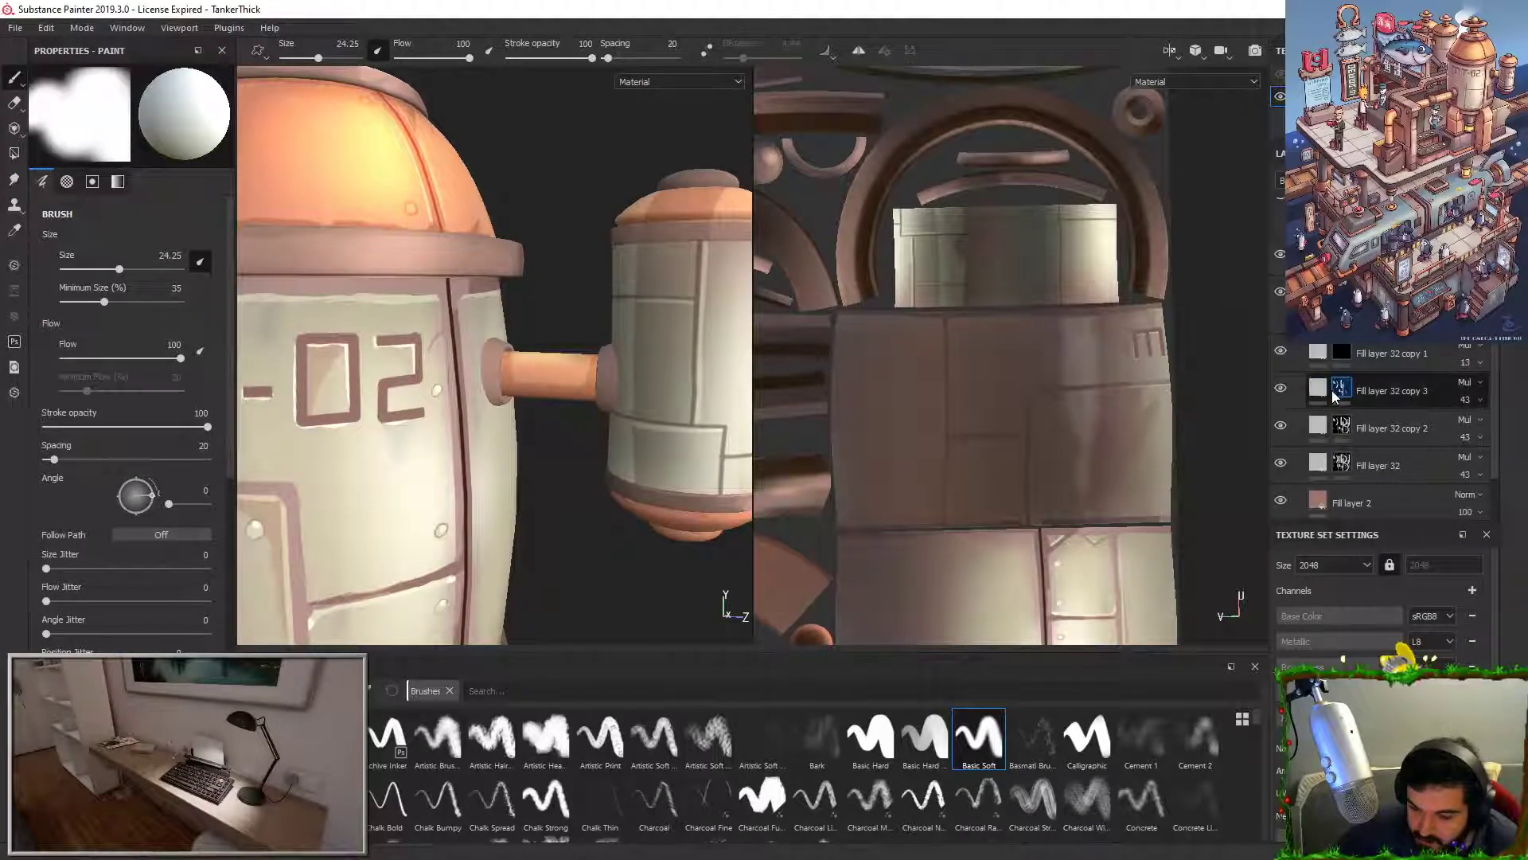
right_click_drag(531, 345, 498, 542, "alt")
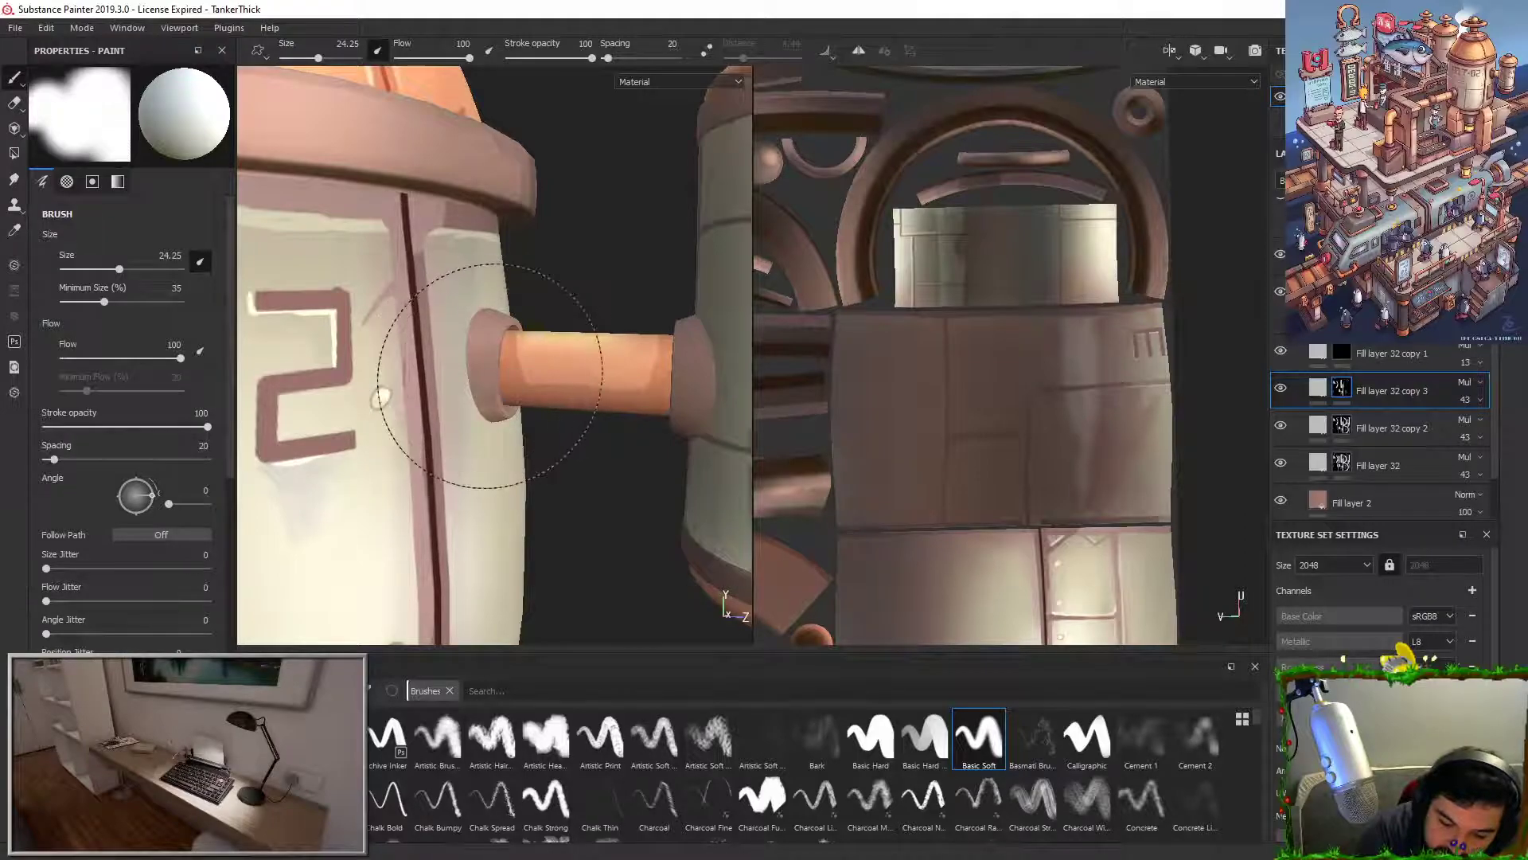
mouse_move(526, 461)
left_mouse_down("alt")
mouse_move(492, 390)
mouse_move(512, 437)
mouse_move(427, 518)
left_mouse_up("alt")
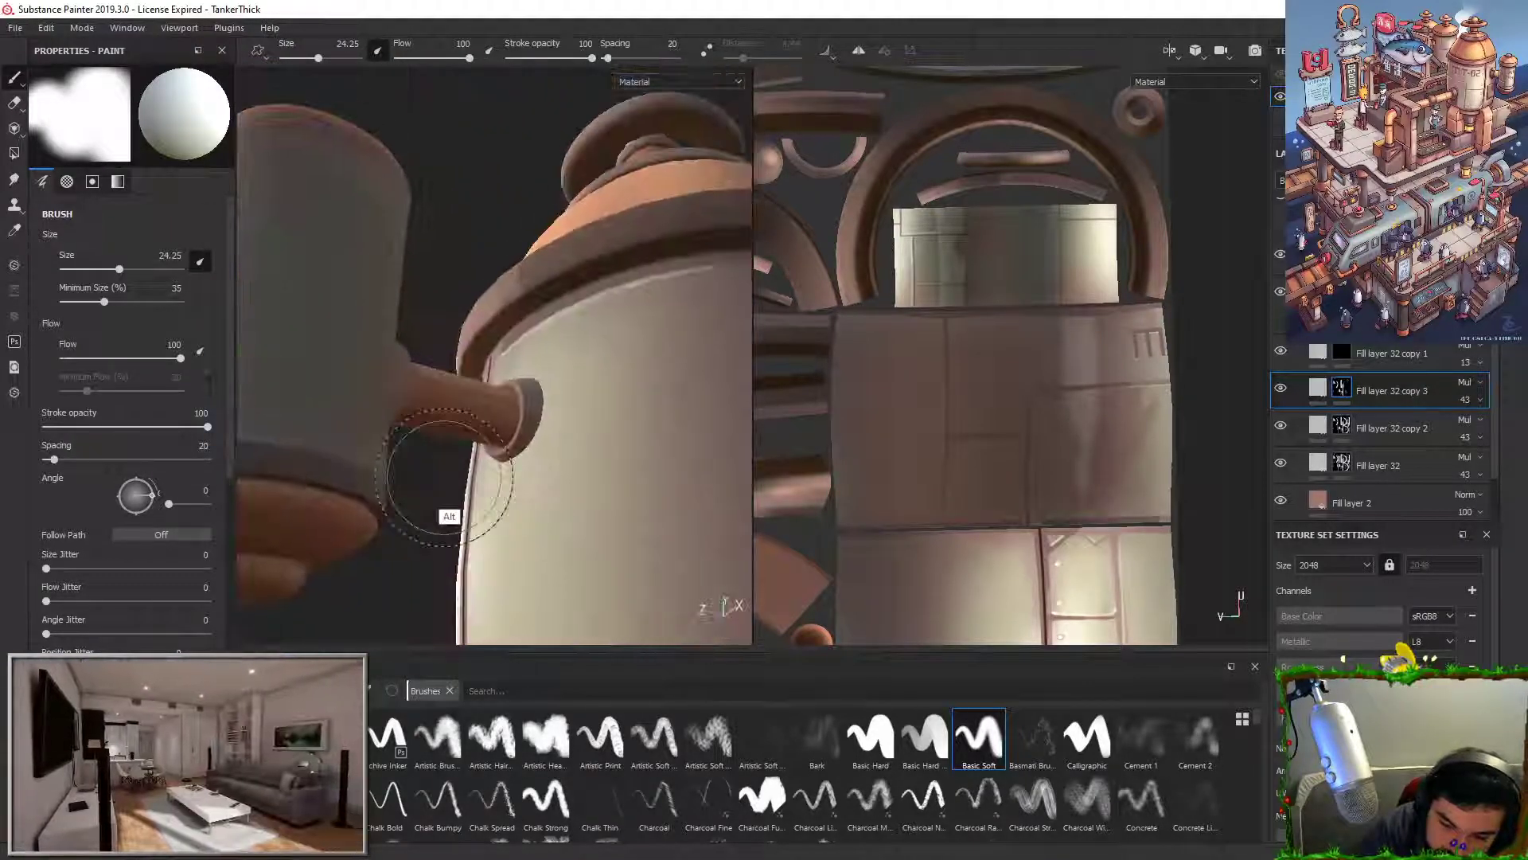
mouse_move(539, 427)
left_mouse_down("alt")
mouse_move(406, 410)
mouse_move(610, 395)
mouse_move(690, 406)
mouse_move(632, 458)
mouse_move(641, 510)
left_mouse_up("alt")
left_click(1345, 298)
left_click_drag(553, 334, 569, 408, "alt")
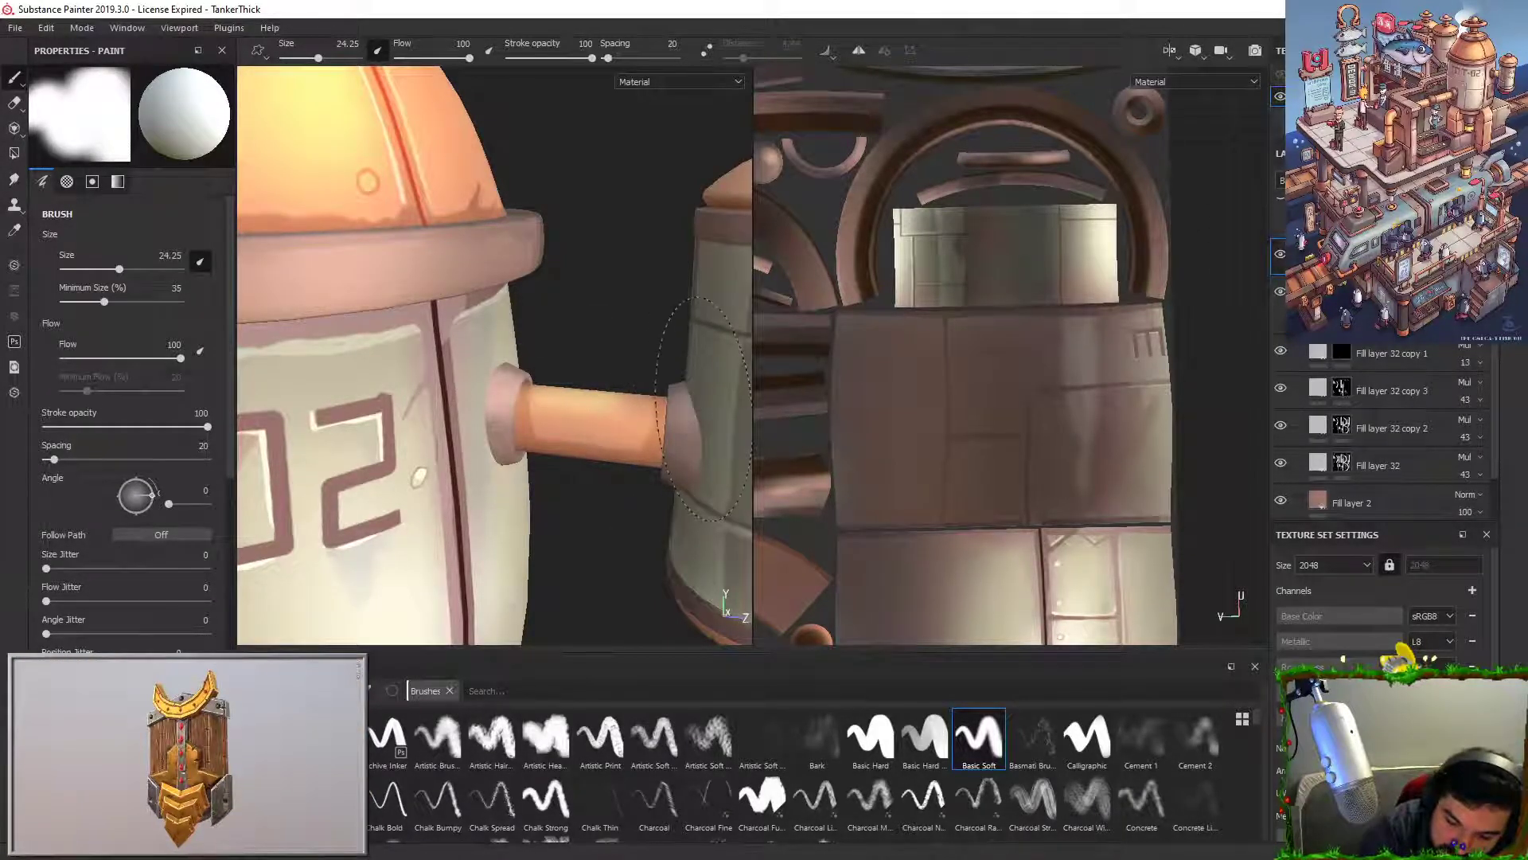
right_click_drag(490, 438, 471, 342, "alt")
left_click_drag(470, 342, 446, 347, "alt")
right_click_drag(445, 346, 517, 422, "alt")
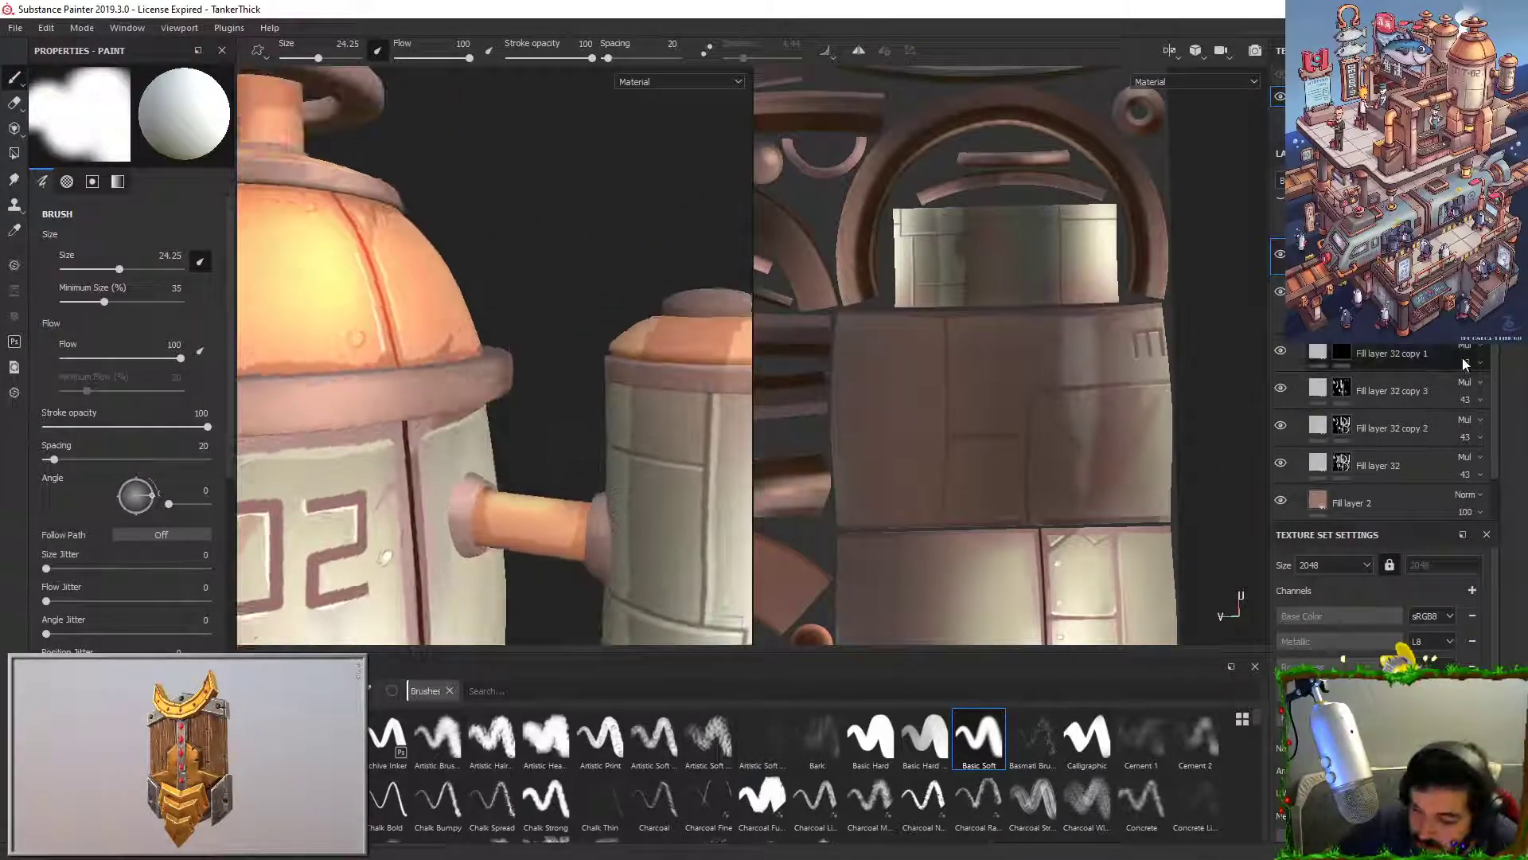
Step: Add a fill layer above Fill layer 33 copy 2 in the folder and give it a black mask
scroll(1392, 361, "up", 5)
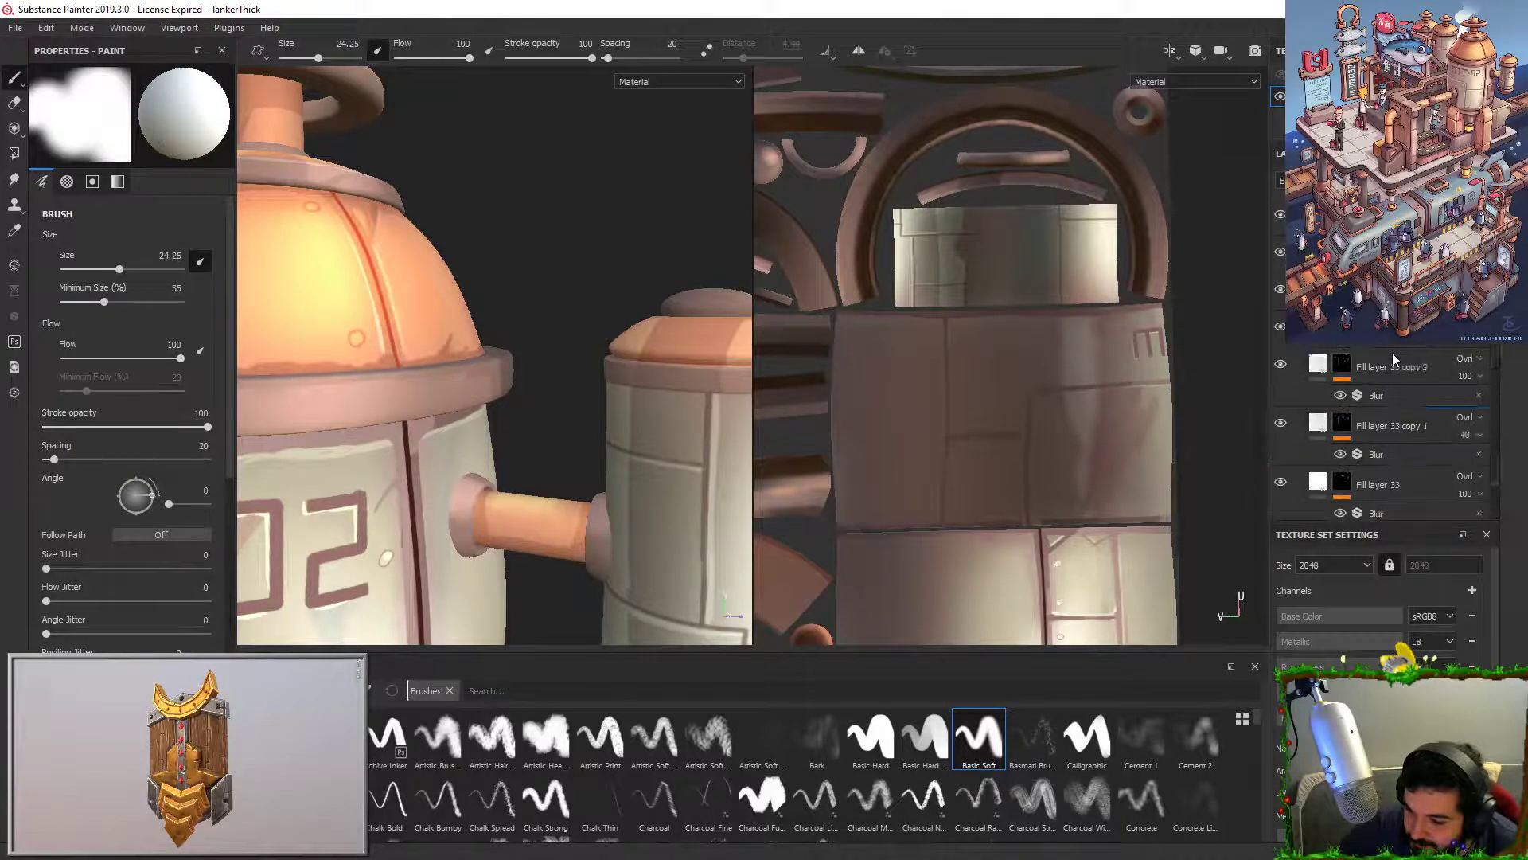
left_click(1343, 351)
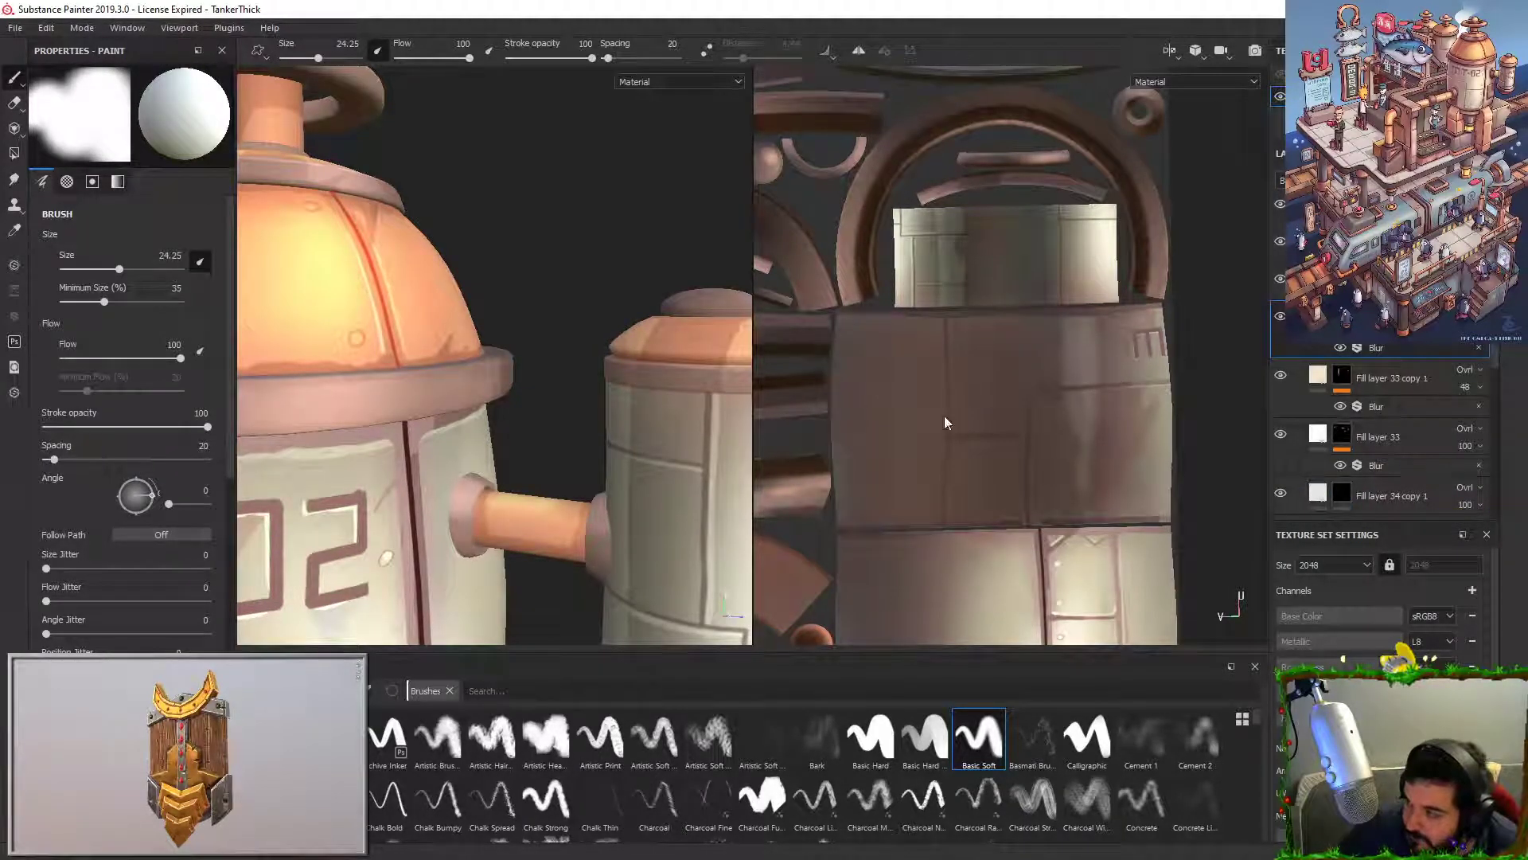
left_click_drag(511, 538, 483, 530, "alt")
middle_click_drag(482, 530, 560, 362, "alt")
right_click(1365, 317)
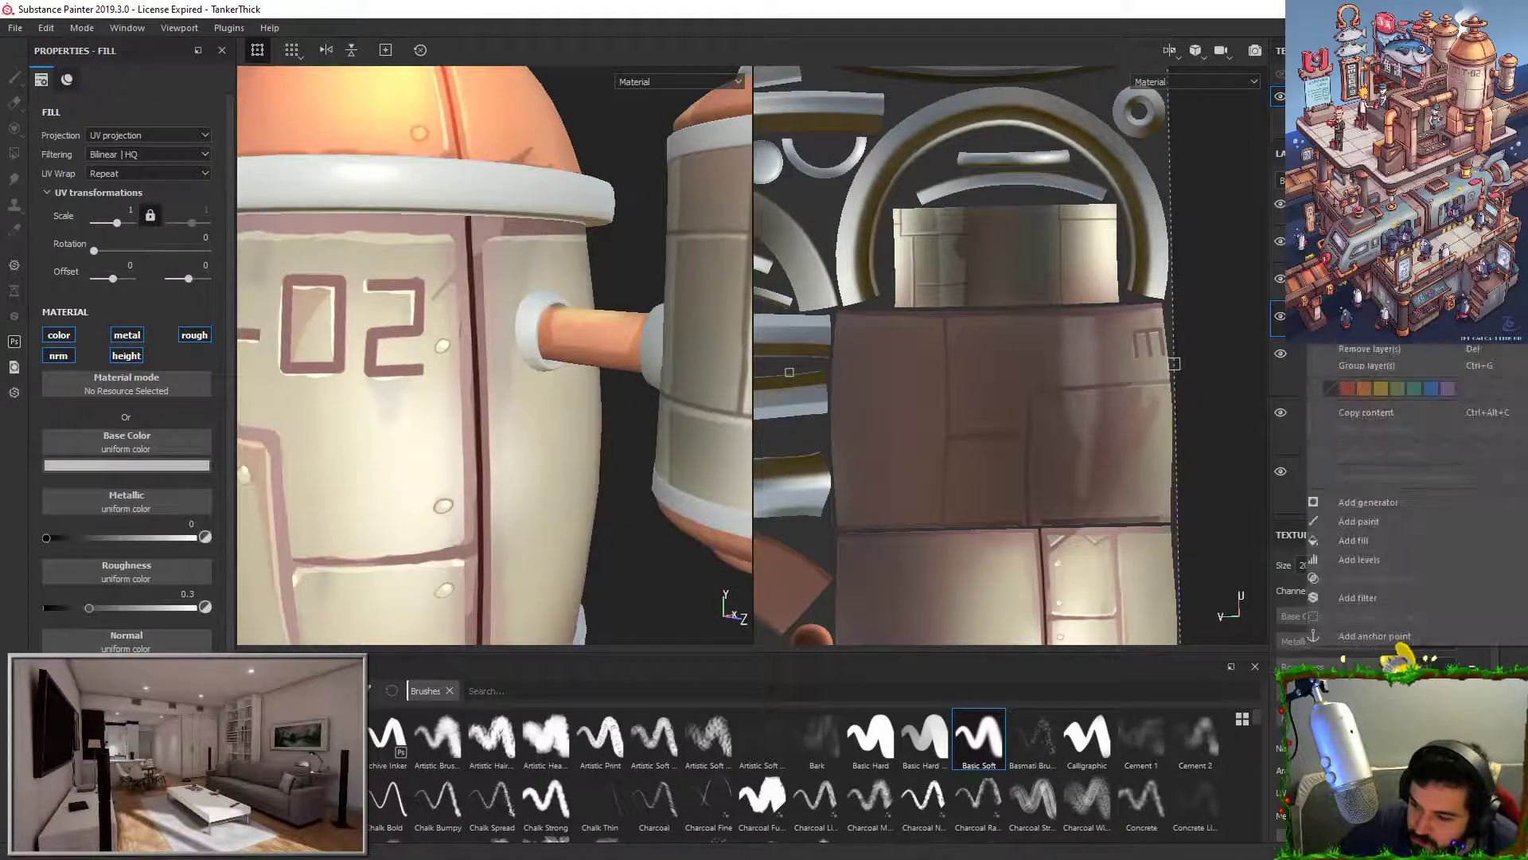
left_click(1370, 29)
Step: Try a pressure-sensitive highlight stroke with brush size 8.93 on the pipe's collar at the main tank
right_click_drag(636, 310, 573, 386, "alt")
left_click_drag(127, 268, 103, 269)
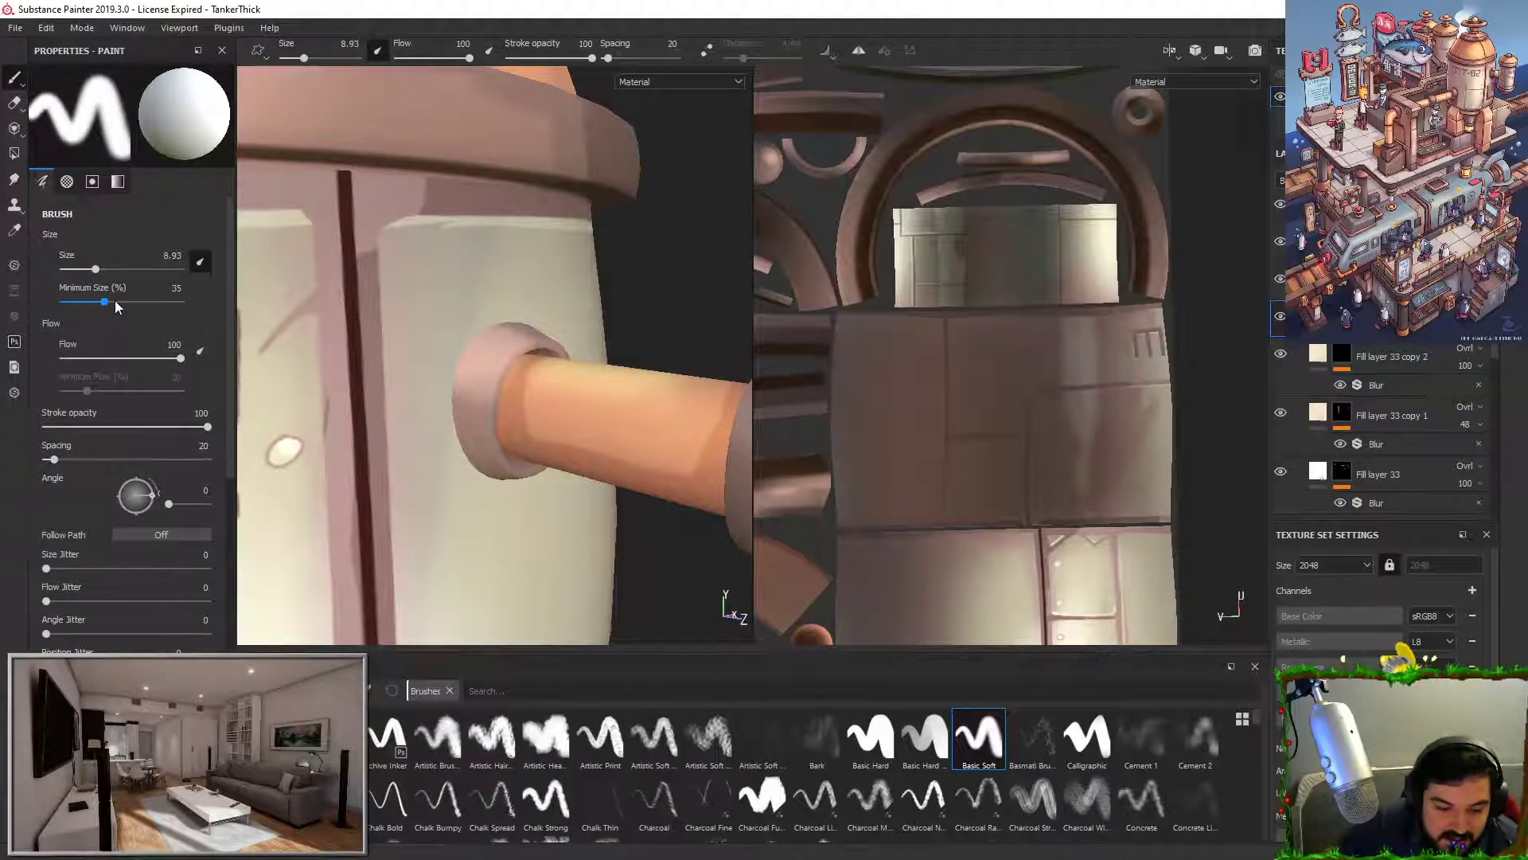
left_click(201, 262)
left_click_drag(463, 334, 467, 385, "alt")
left_click(207, 261)
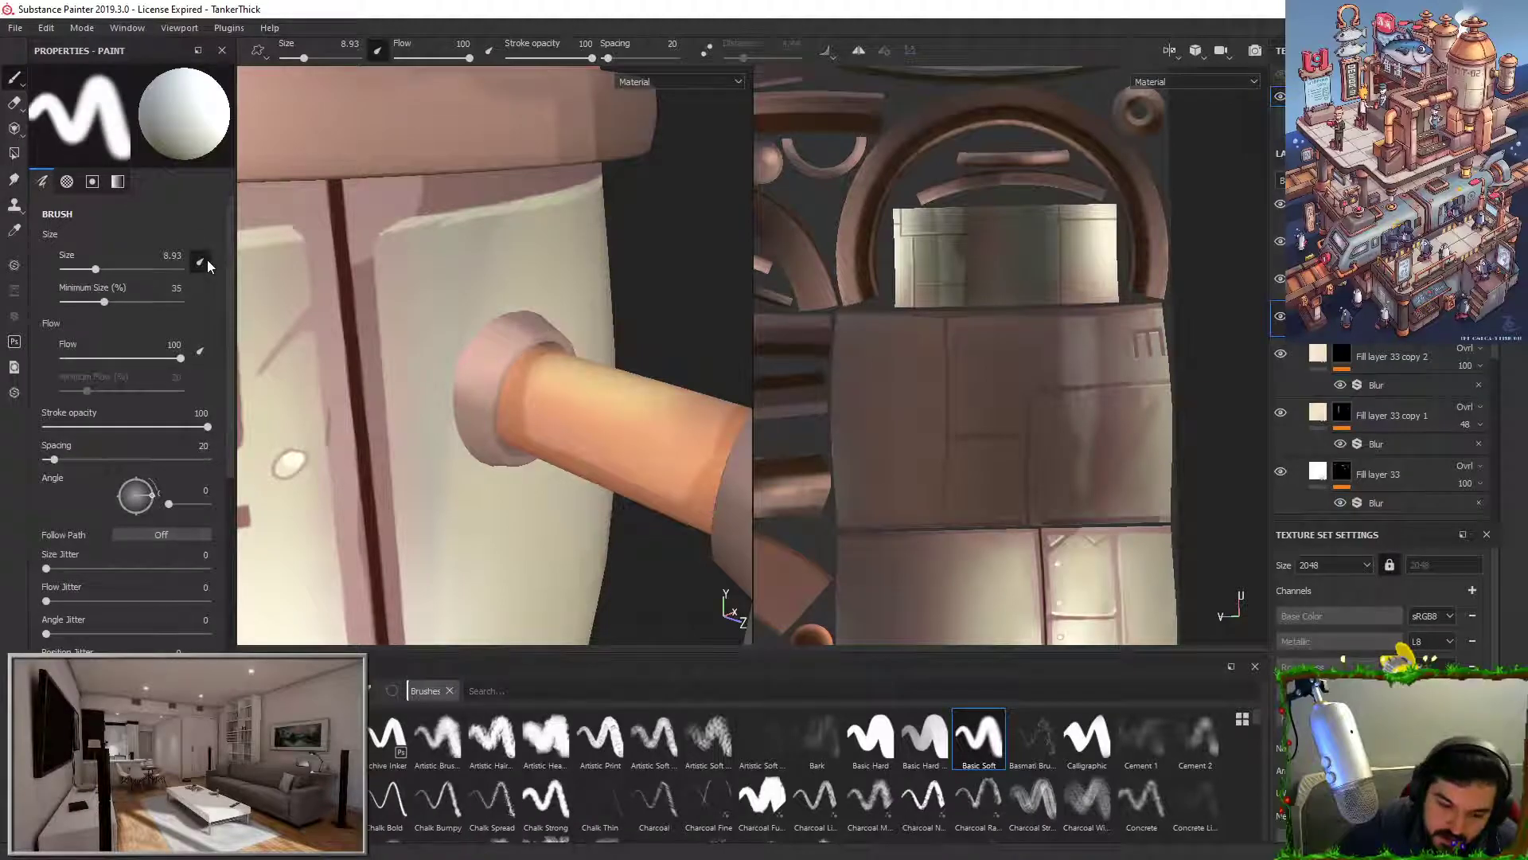
left_click_drag(482, 334, 488, 343)
key("ctrl+z")
key("ctrl+z")
Step: Try several highlight strokes across the main tank's pipe collar with the brush's minimum size set to 0
left_click_drag(104, 302, 58, 299)
left_click_drag(484, 334, 510, 352)
key("ctrl+z")
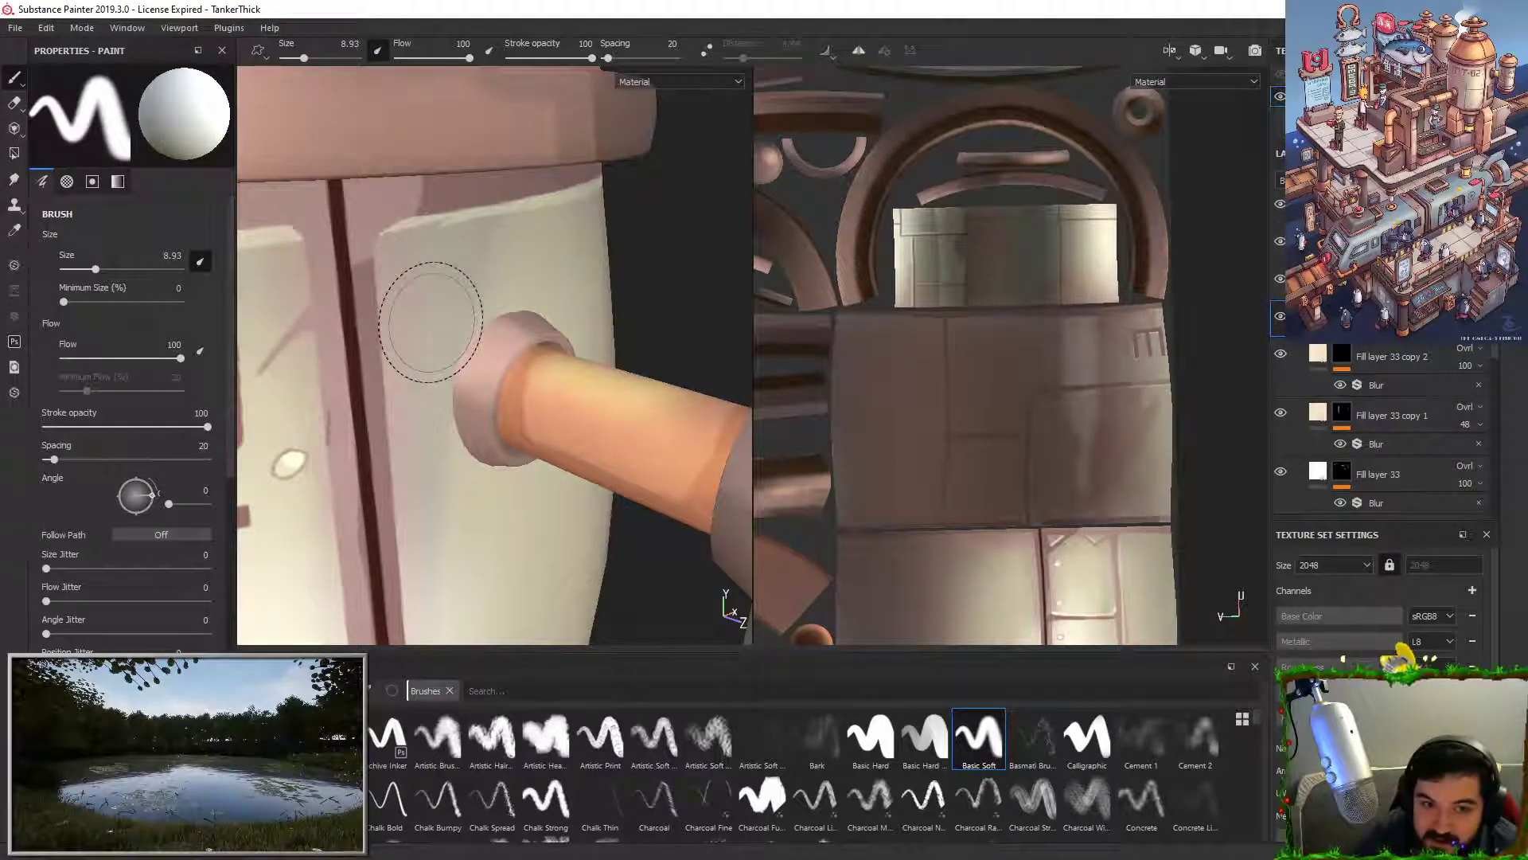
left_click_drag(463, 334, 507, 356)
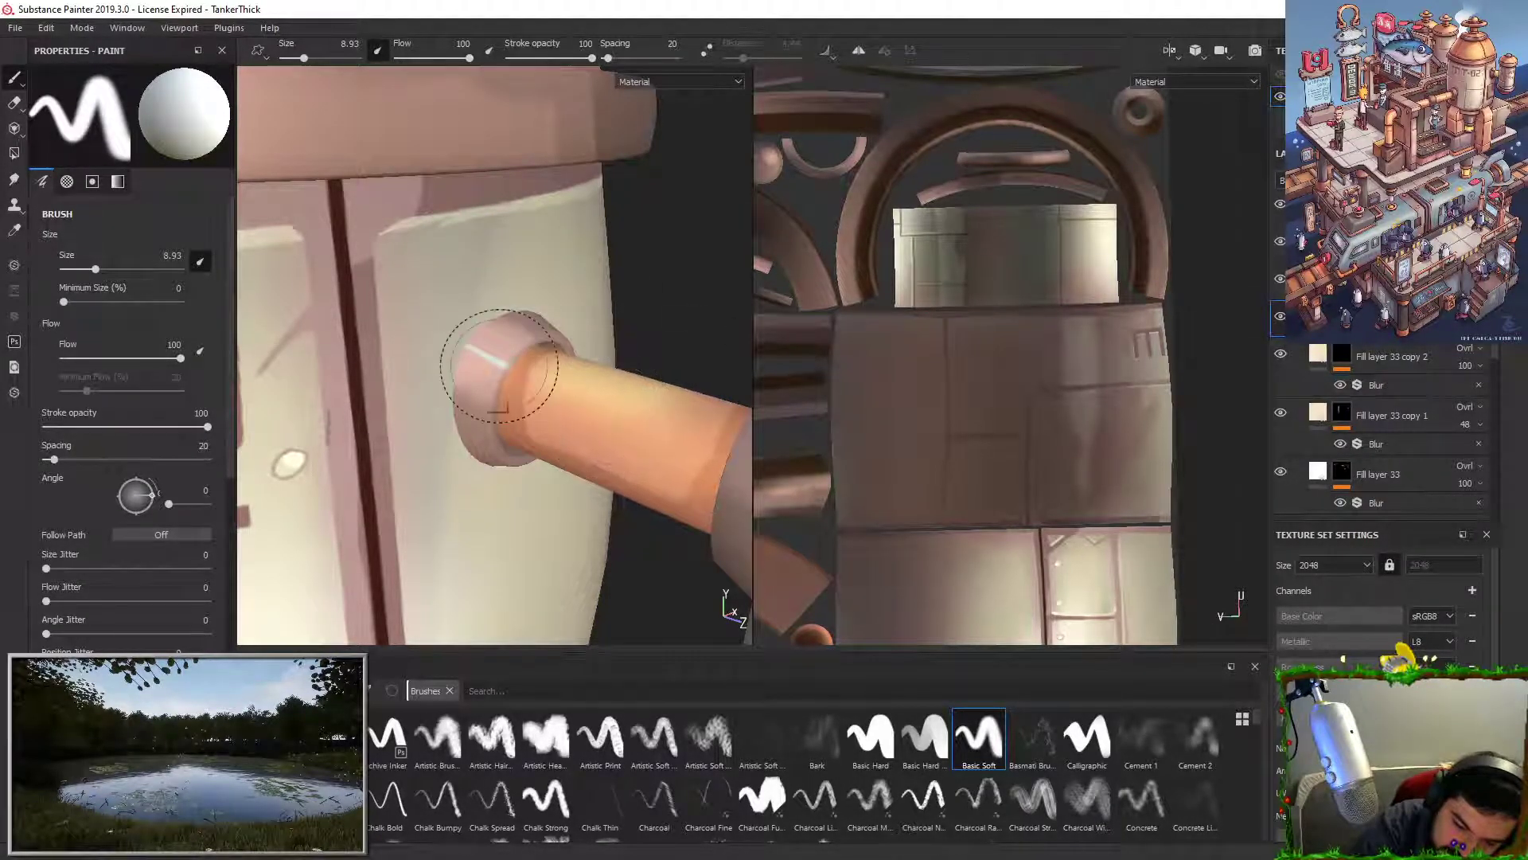
key("ctrl+z")
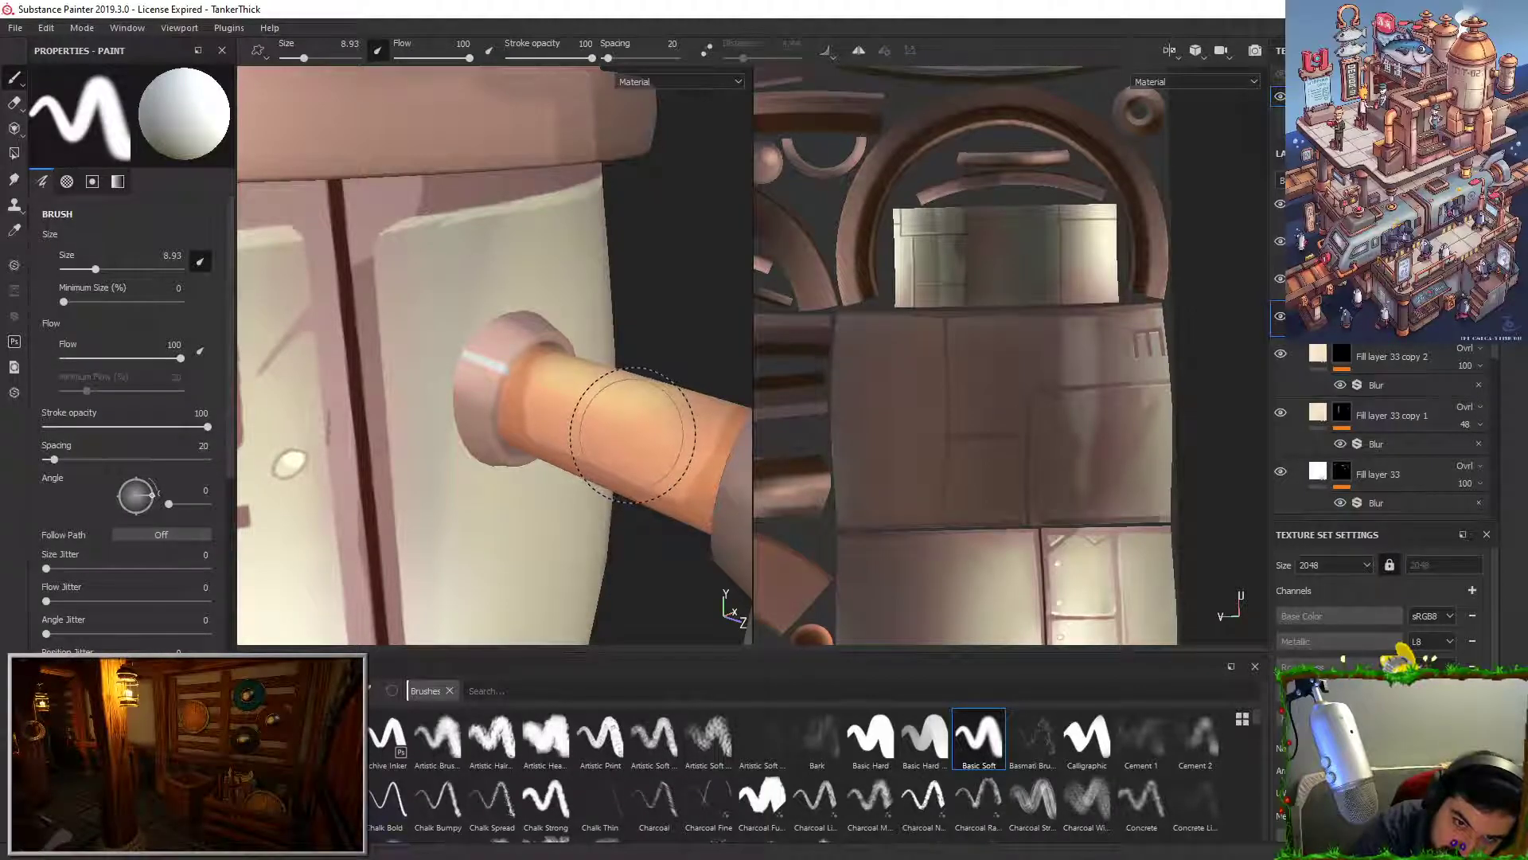
left_click_drag(479, 335, 515, 362)
key("ctrl+z")
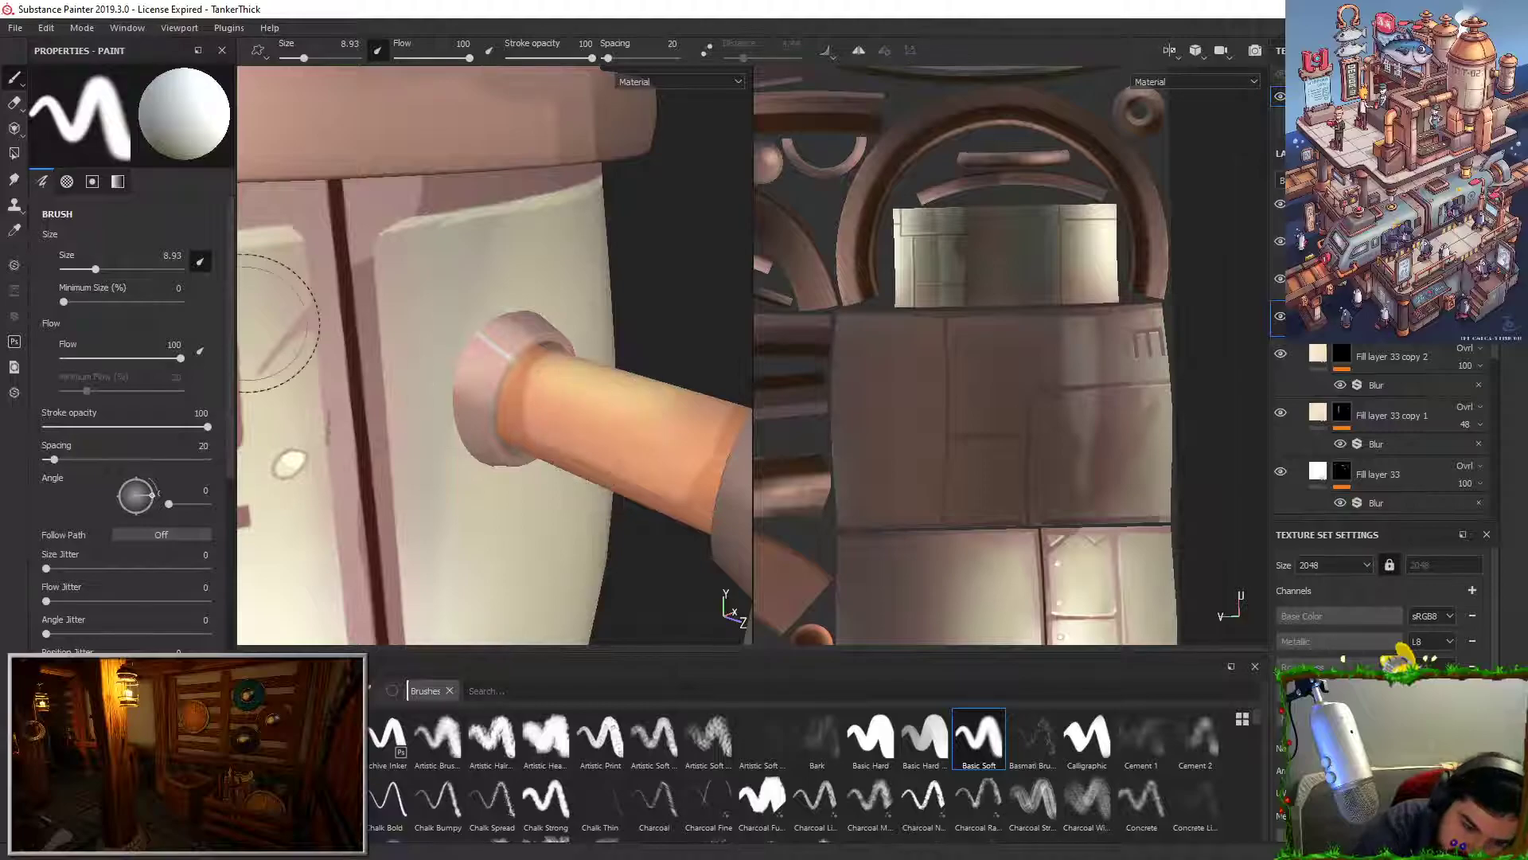
Step: Turn off pen-pressure control of the brush size and try a smaller brush across the pipe's collar at the main tank
left_click(200, 261)
left_click_drag(86, 268, 78, 269)
mouse_move(484, 334)
left_mouse_down()
mouse_move(524, 342)
mouse_move(513, 357)
left_mouse_up()
key("ctrl+z")
key("ctrl+z")
key("ctrl+z")
Step: Try a highlight stroke across the main tank's pipe collar with brush size 0.82
left_click_drag(74, 270, 65, 270)
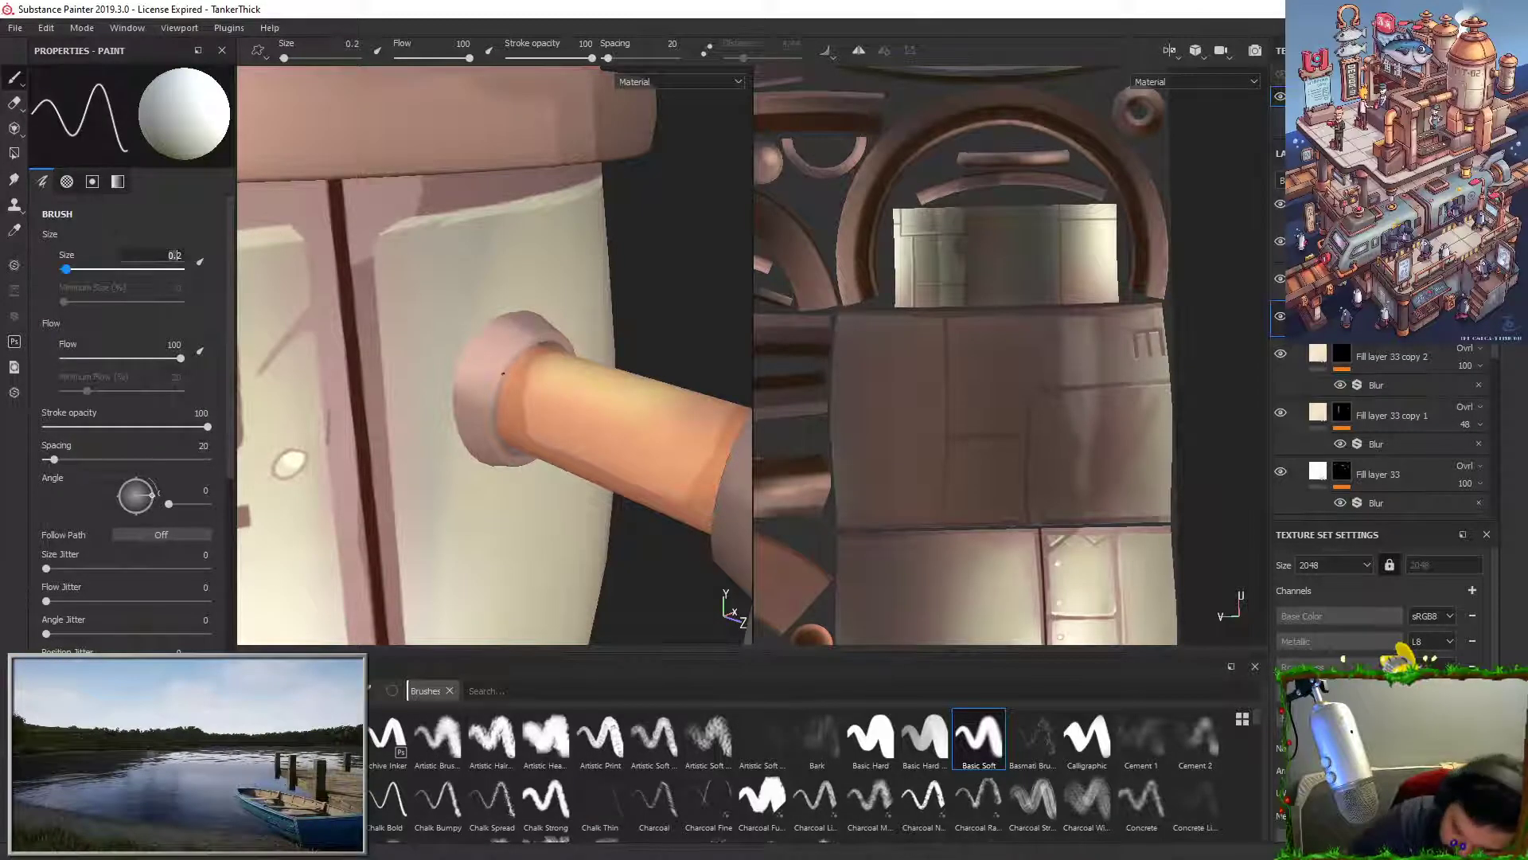
type("8")
key("Return")
left_click_drag(230, 343, 231, 381)
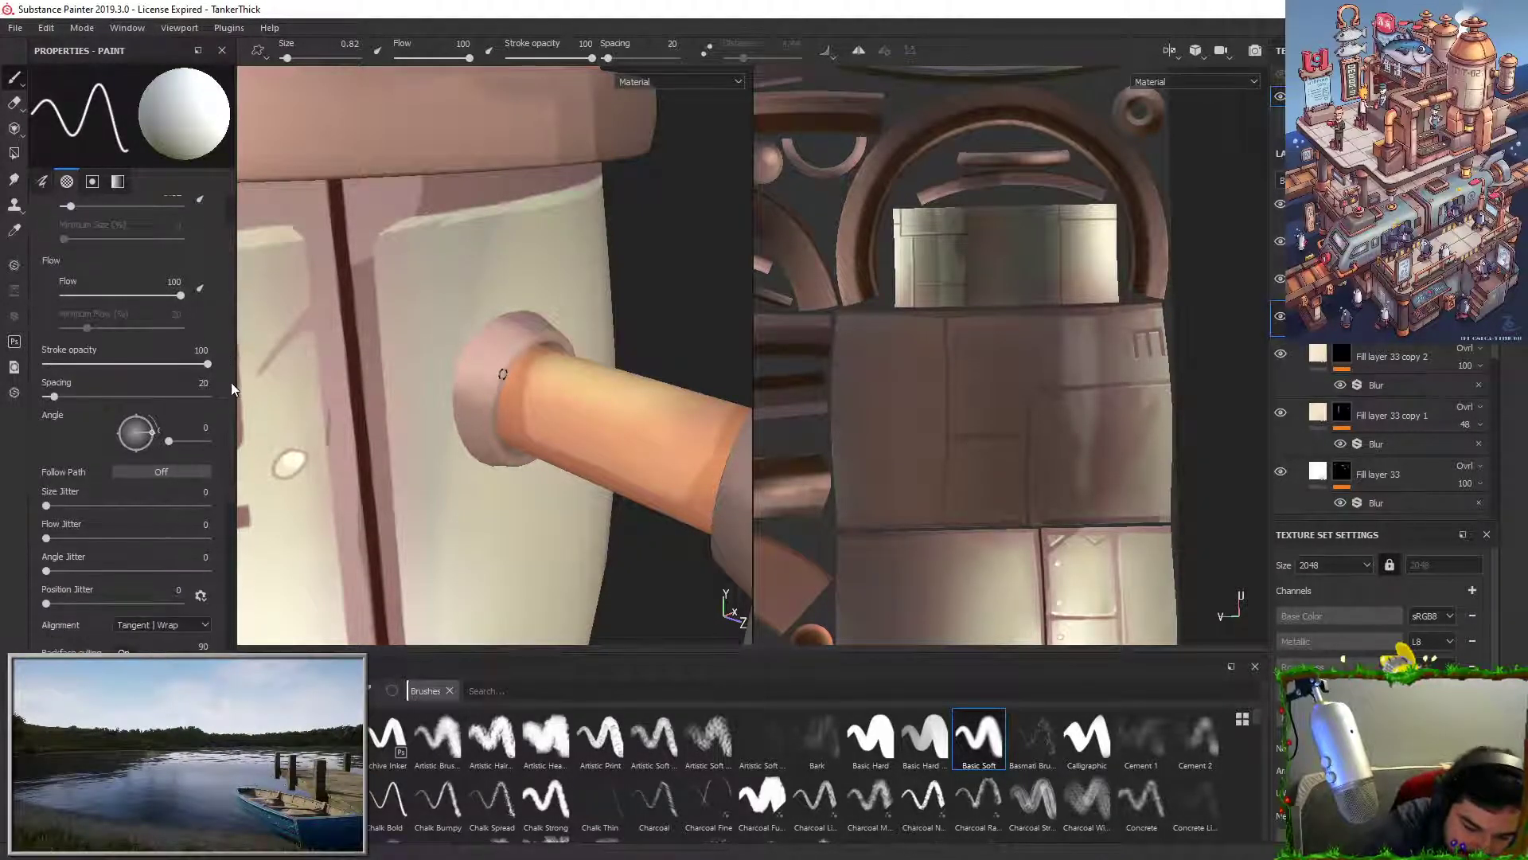
left_click_drag(475, 332, 540, 376)
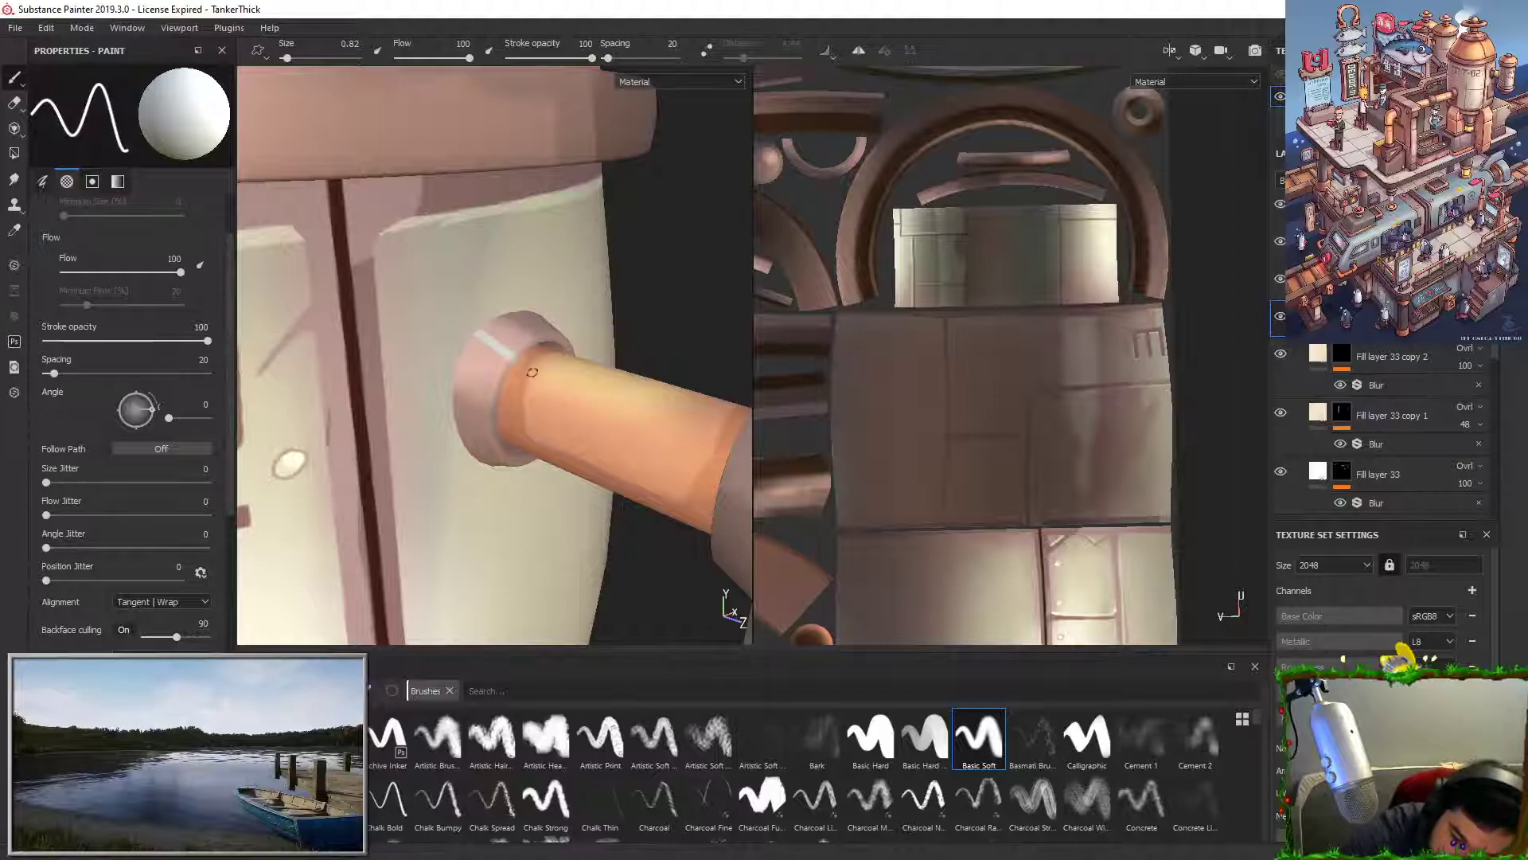
key("ctrl+z")
Step: Paint a thin highlight stroke across the pipe's collar at the main tank with brush size 0.5
left_click_drag(231, 296, 231, 256)
key("Return")
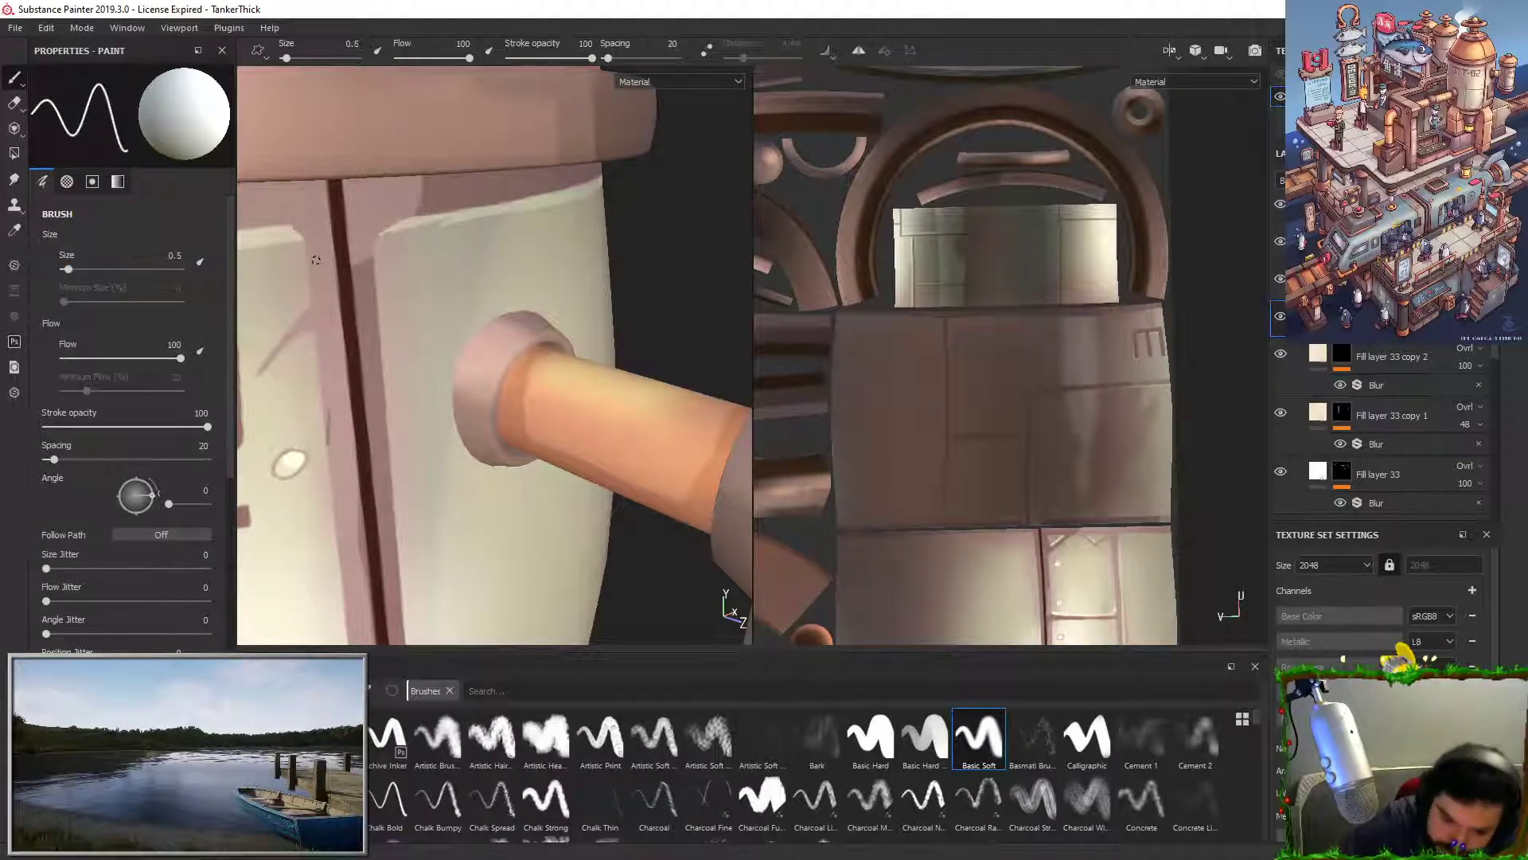
left_click_drag(461, 352, 476, 357)
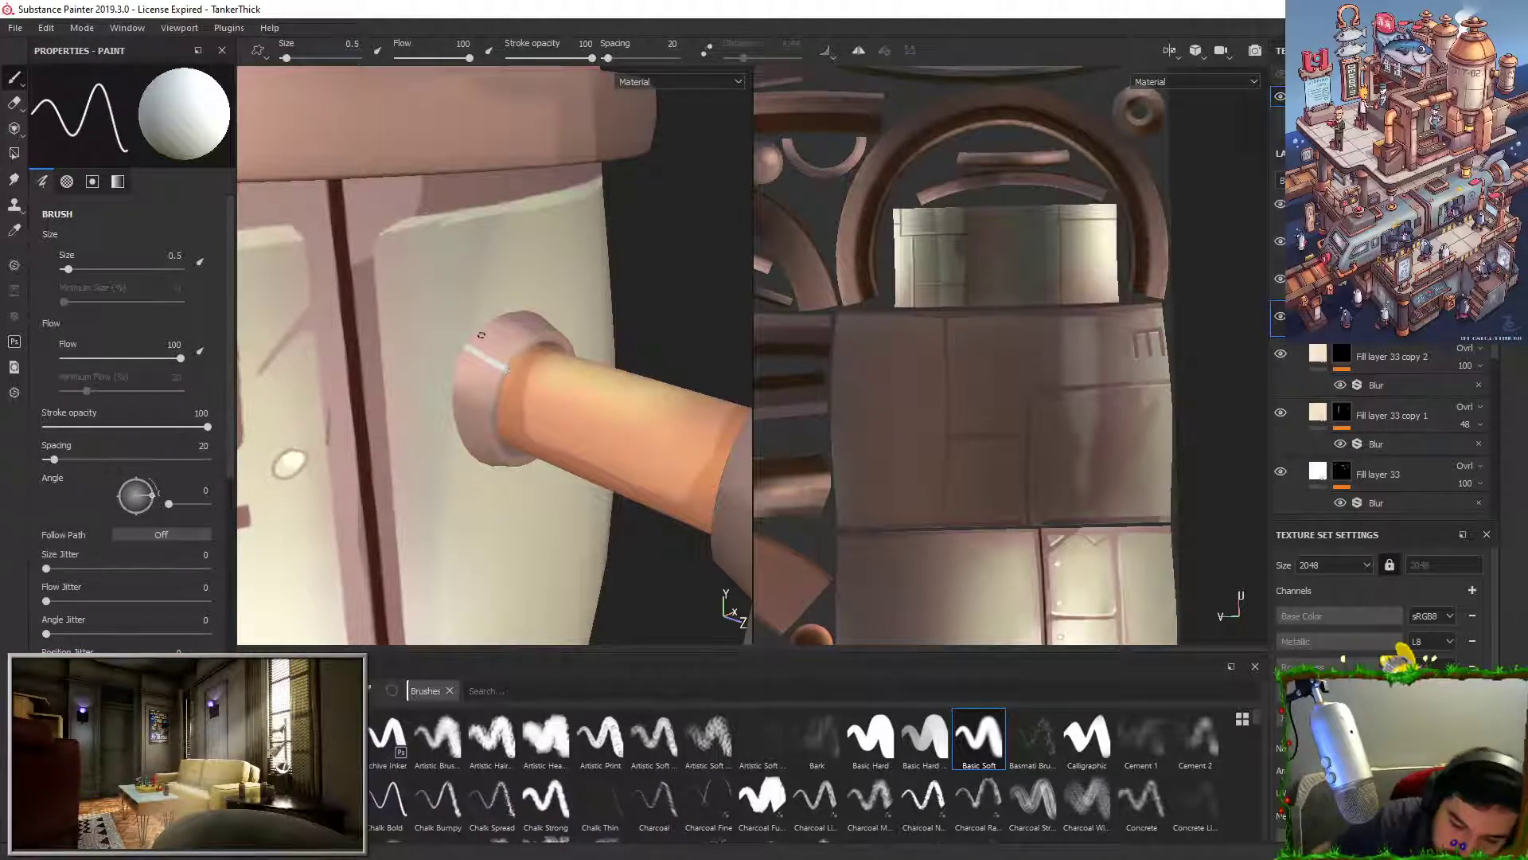
scroll(481, 335, "down", 5)
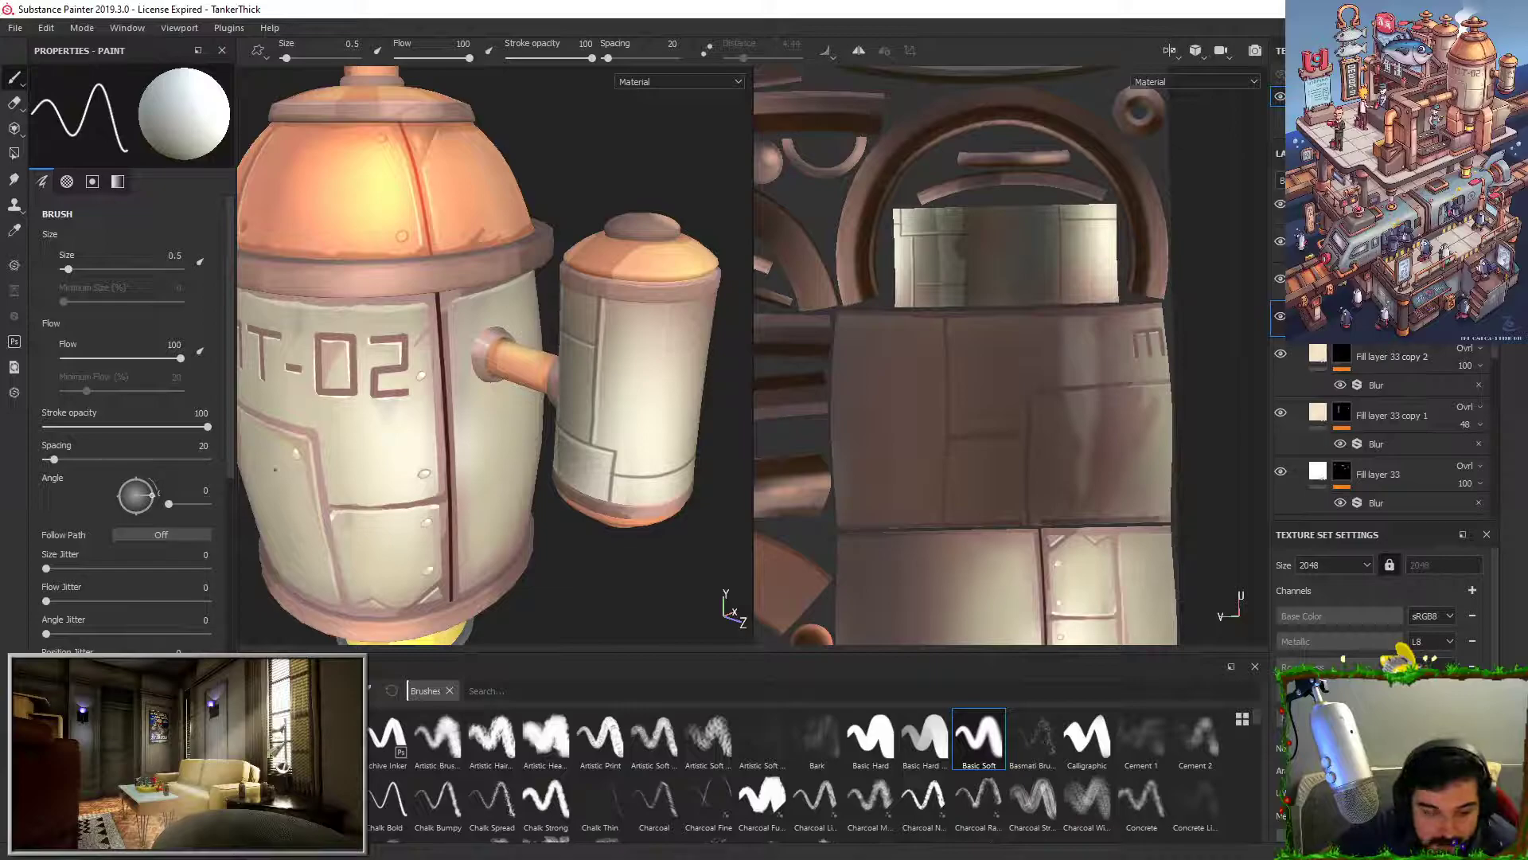
Step: Set the new fill layer's base color to black
left_click(1318, 317)
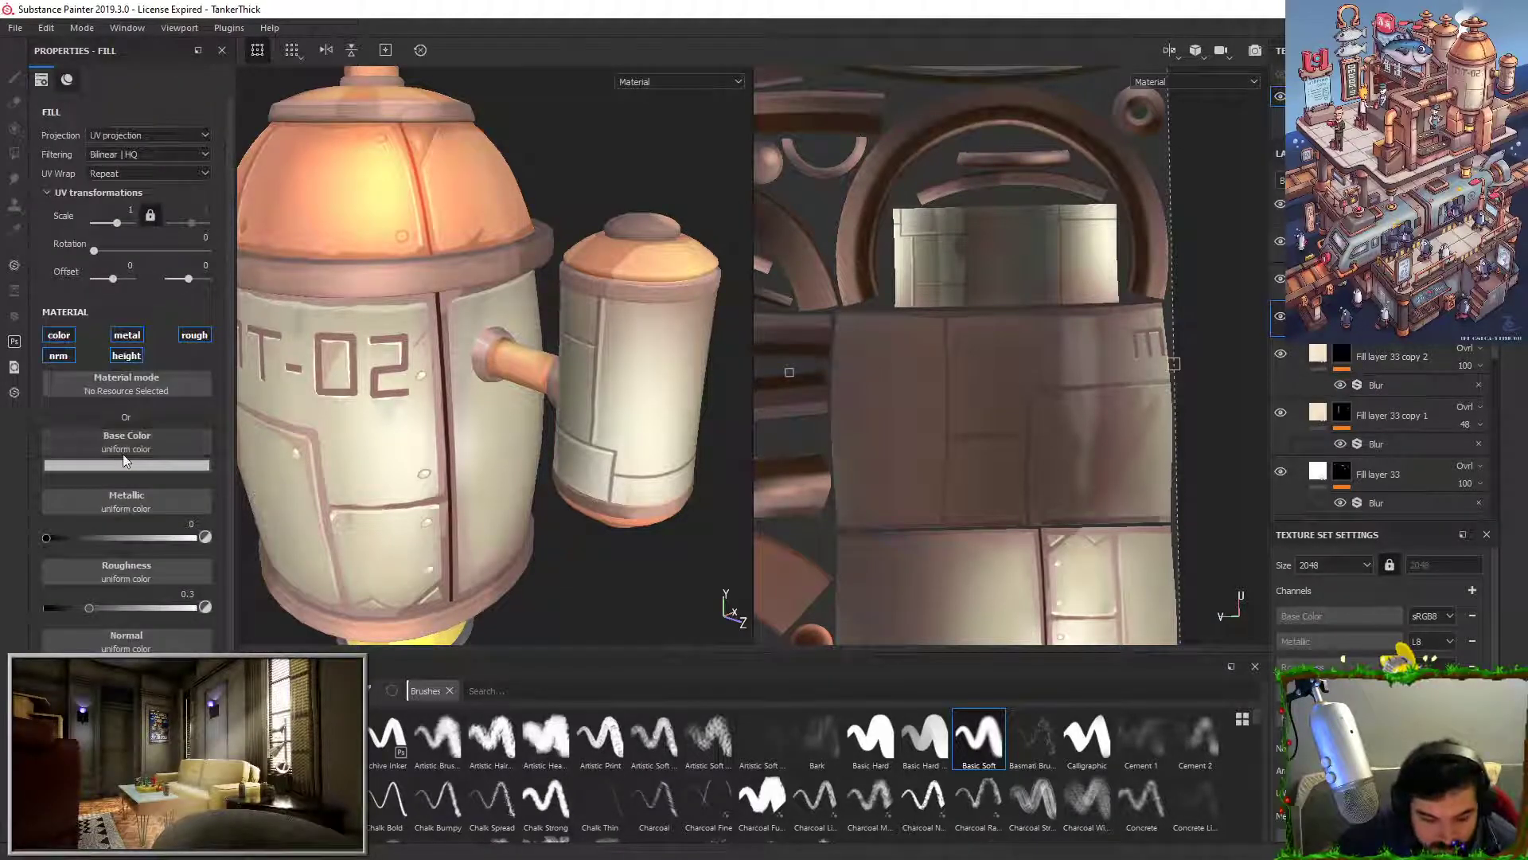
left_click(139, 465)
left_click_drag(345, 532, 345, 633)
Step: Examine the whole MT-02 tank, side tank and connecting pipe from several angles and distances
right_click_drag(551, 513, 522, 365, "alt")
left_click_drag(522, 364, 575, 328, "alt")
right_click_drag(575, 328, 554, 390, "alt")
left_click_drag(556, 358, 519, 360, "alt")
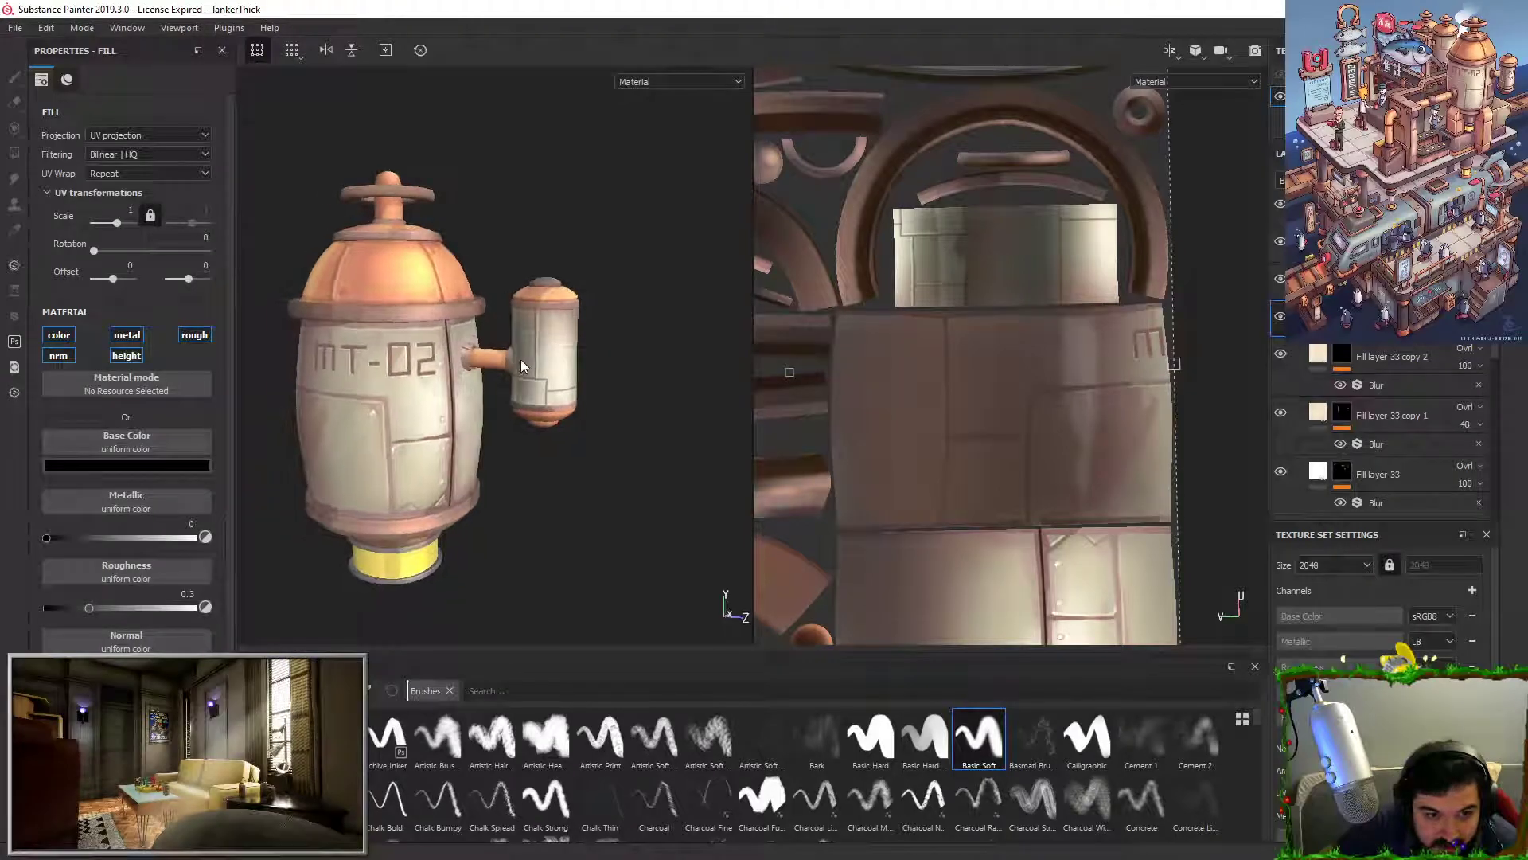
middle_click_drag(506, 361, 538, 312, "alt")
left_click_drag(538, 312, 528, 337, "alt")
mouse_move(506, 370)
left_mouse_down("alt")
mouse_move(621, 369)
mouse_move(467, 368)
mouse_move(503, 367)
left_mouse_up("alt")
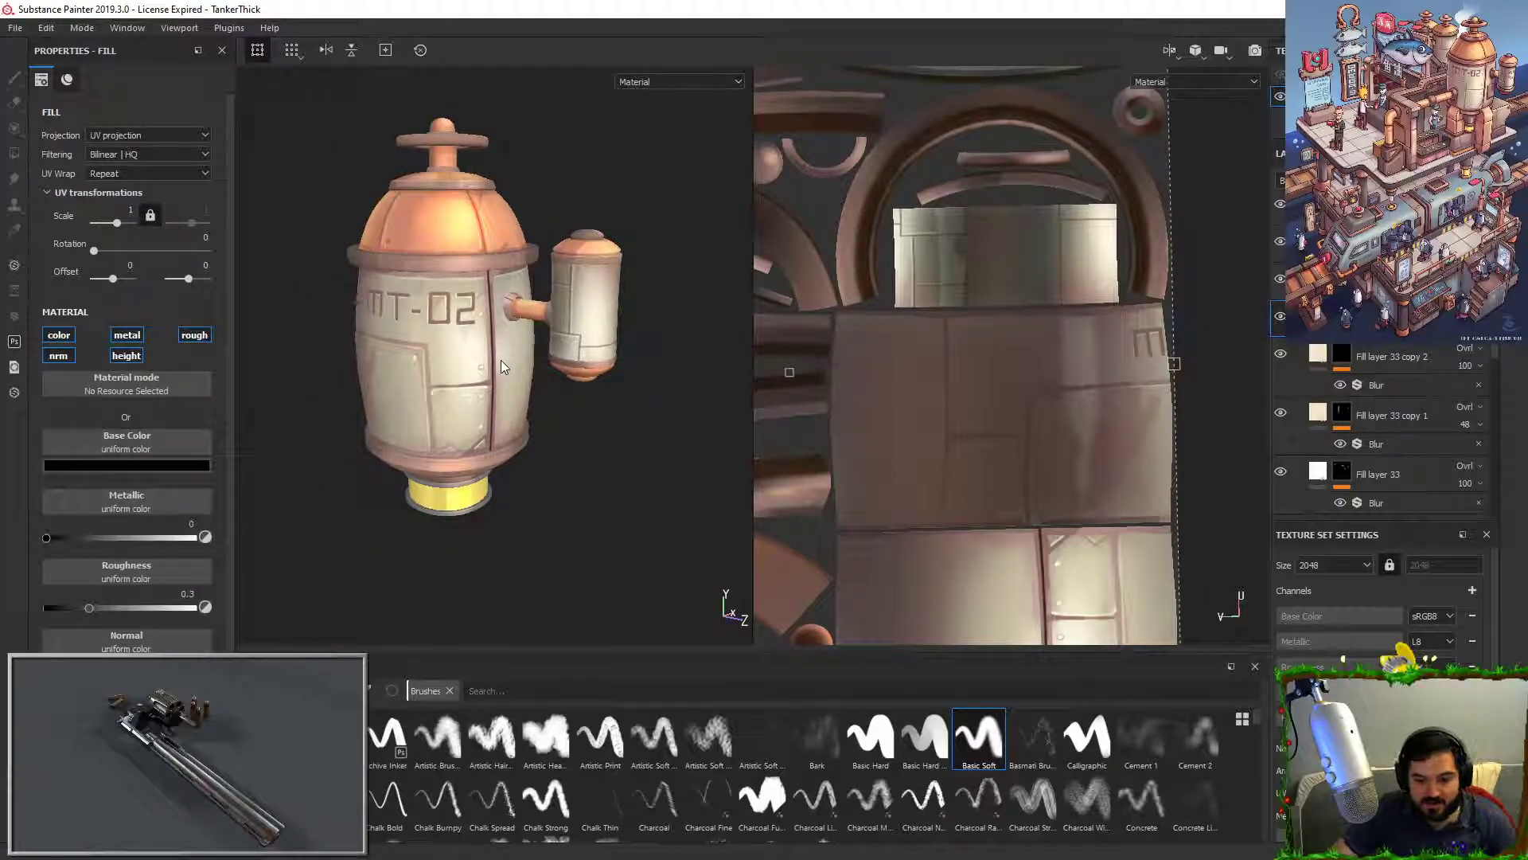
scroll(639, 334, "up", 1)
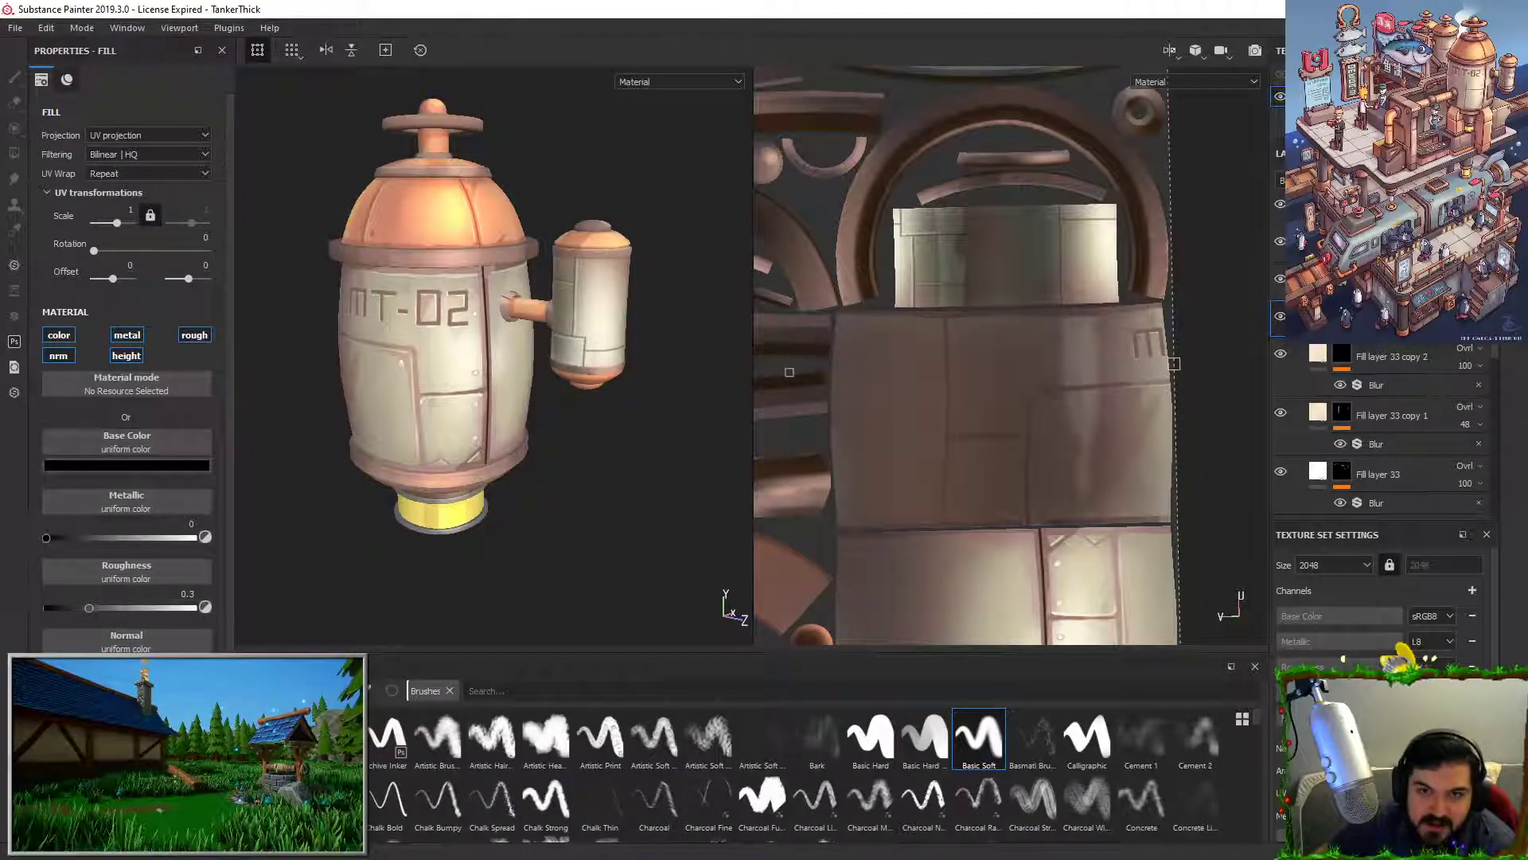
Step: Browse the Unreal Engine projects in the Epic Games Launcher and show the MT-02 reference image in Photos beside the Substance Painter model
key("alt+Tab")
scroll(598, 553, "down", 1)
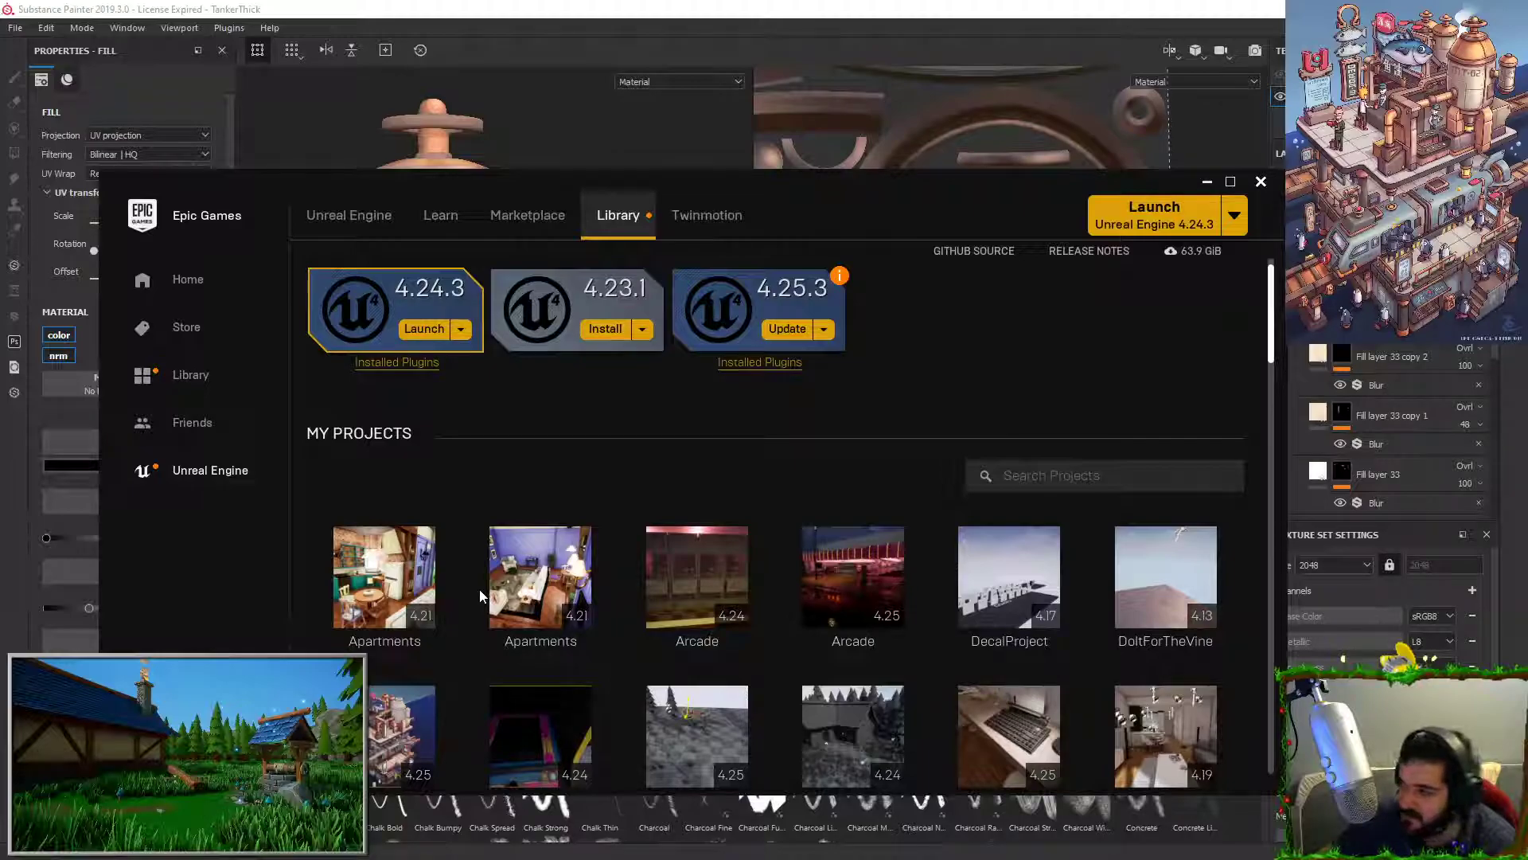
scroll(480, 596, "down", 3)
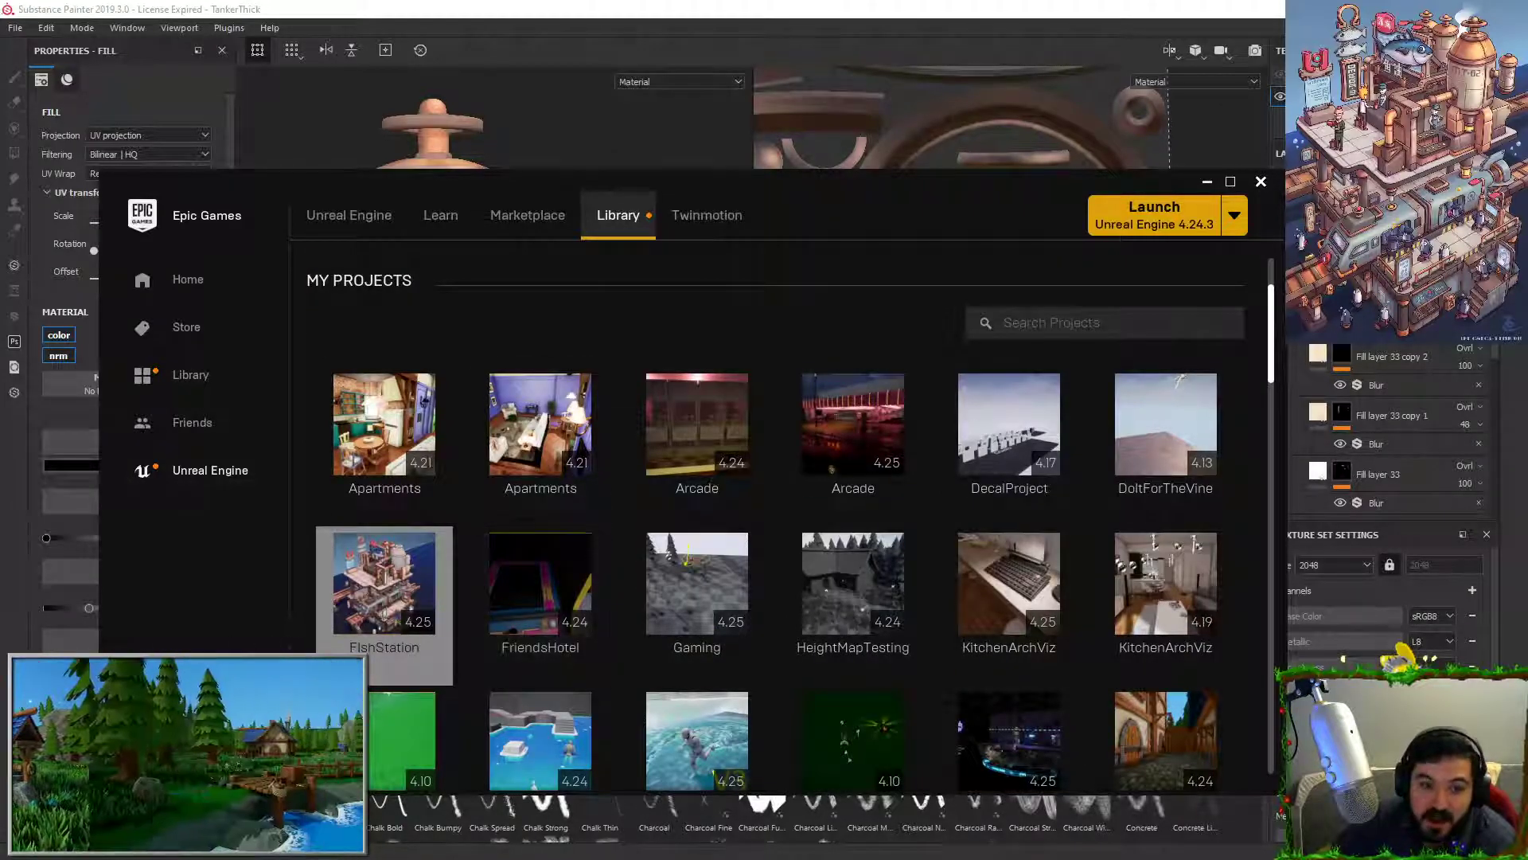
left_click_drag(1159, 416, 1007, 129)
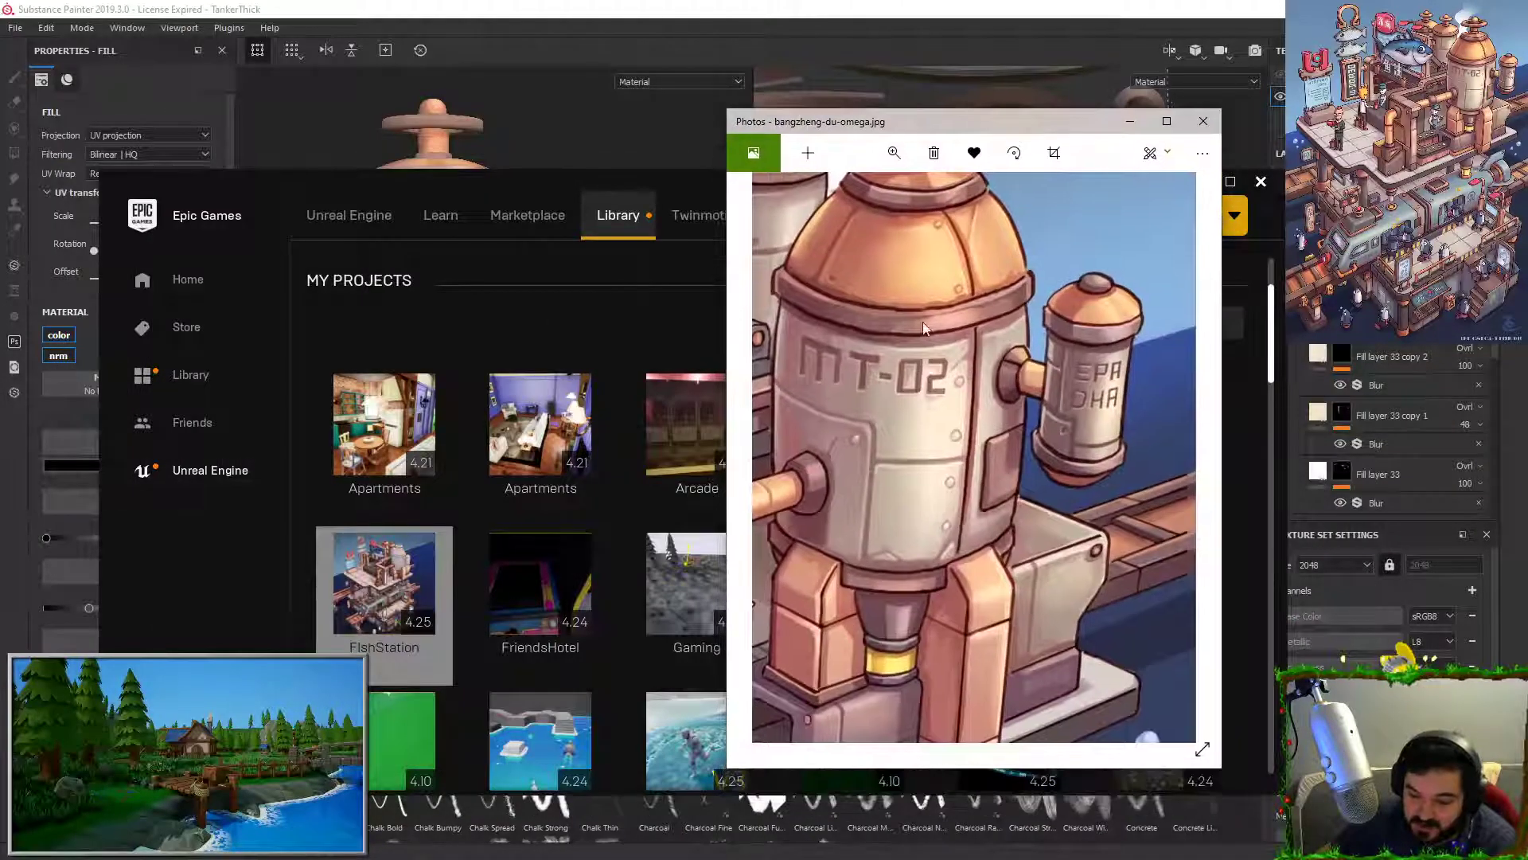
left_click(621, 155)
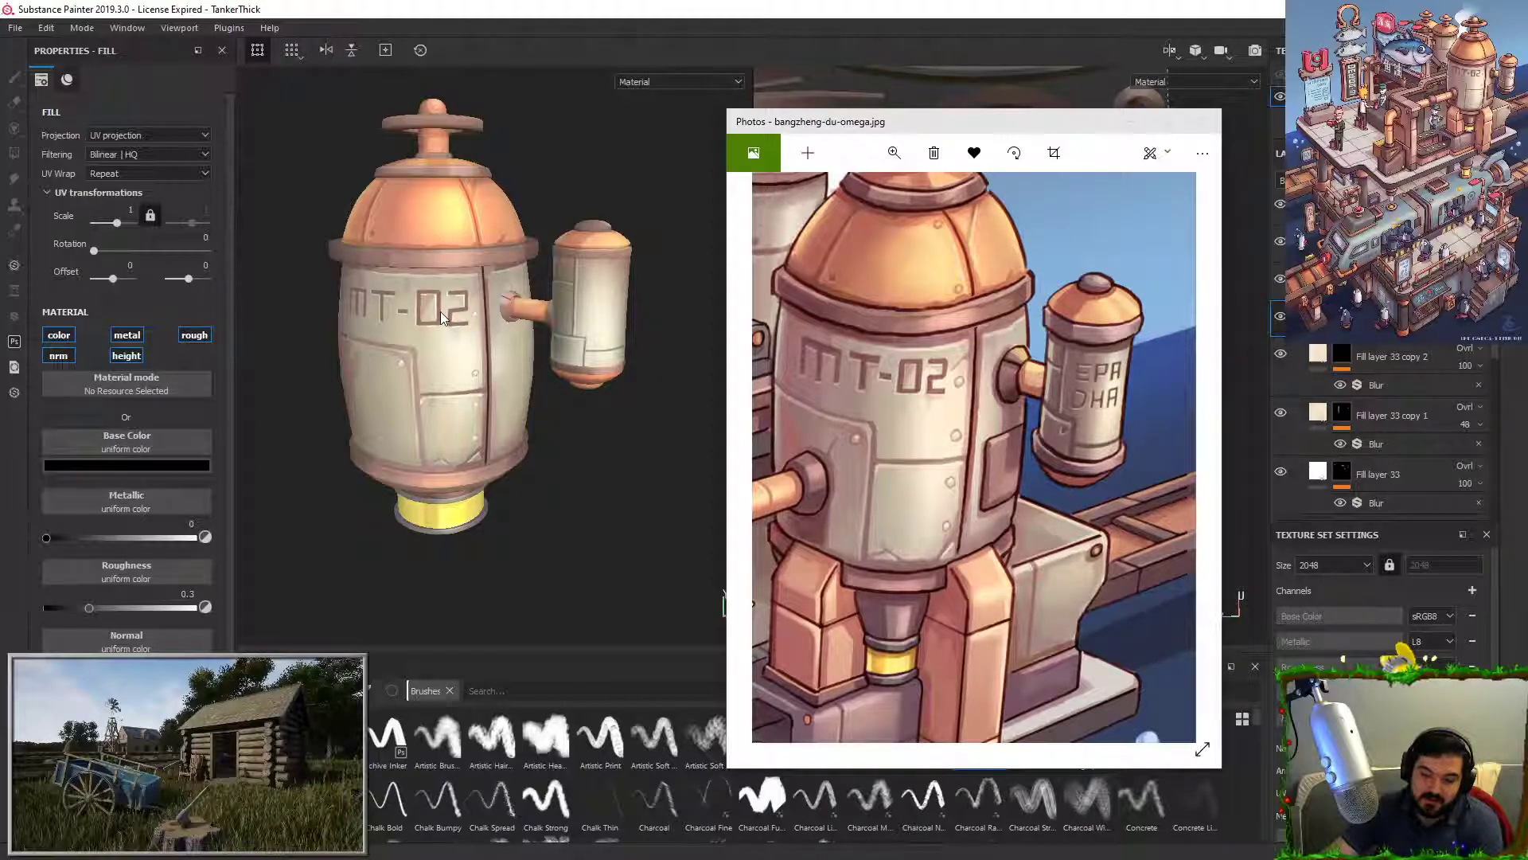
Step: Move the reference image away and begin a texture export, browsing for its output location in the TankerThick folder under FishStation
left_click_drag(895, 121, 446, 0)
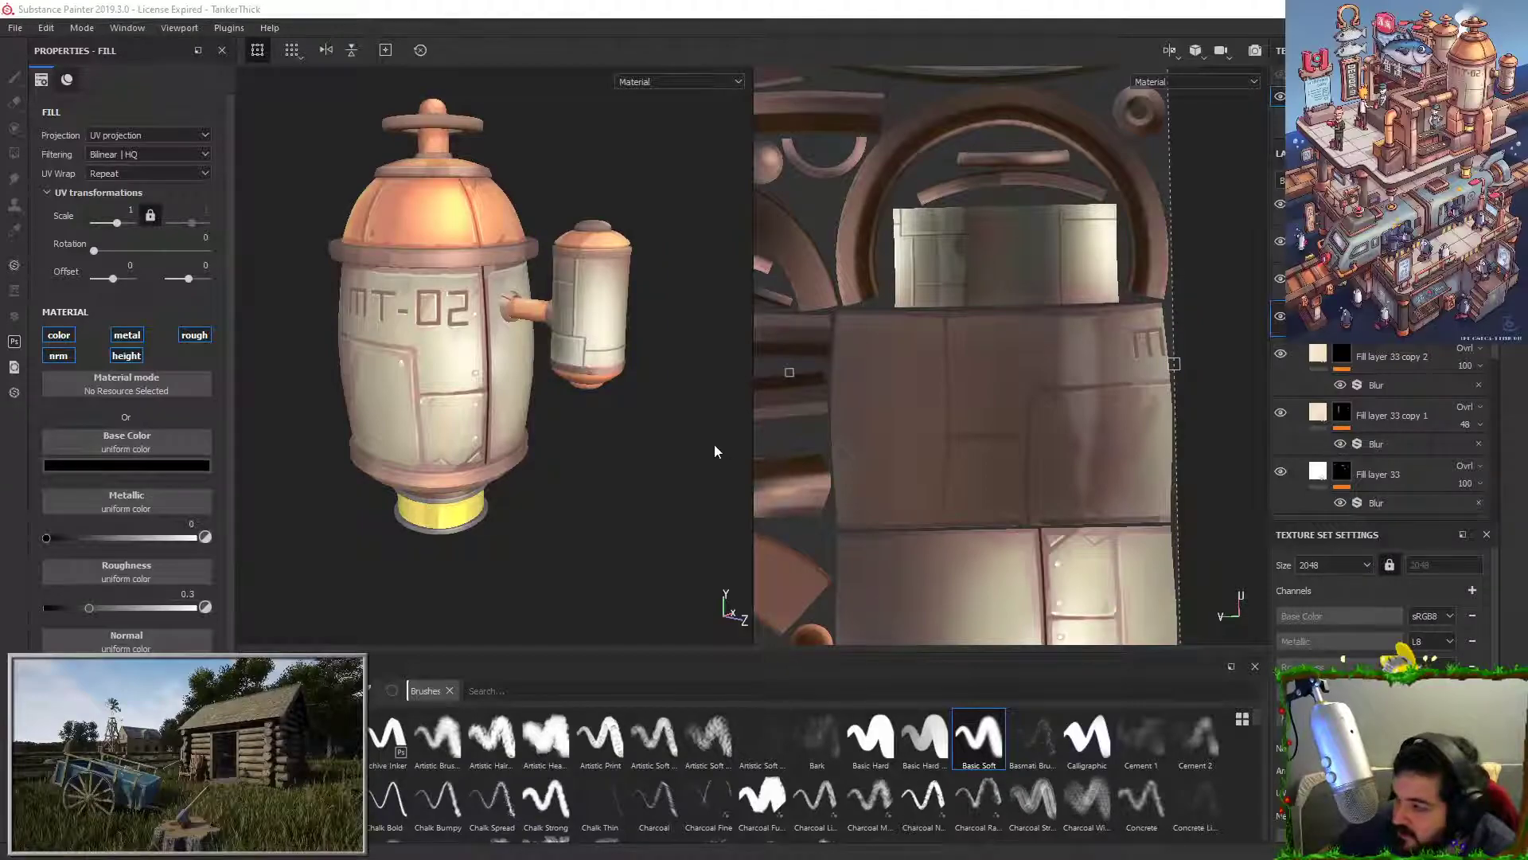
left_click(19, 31)
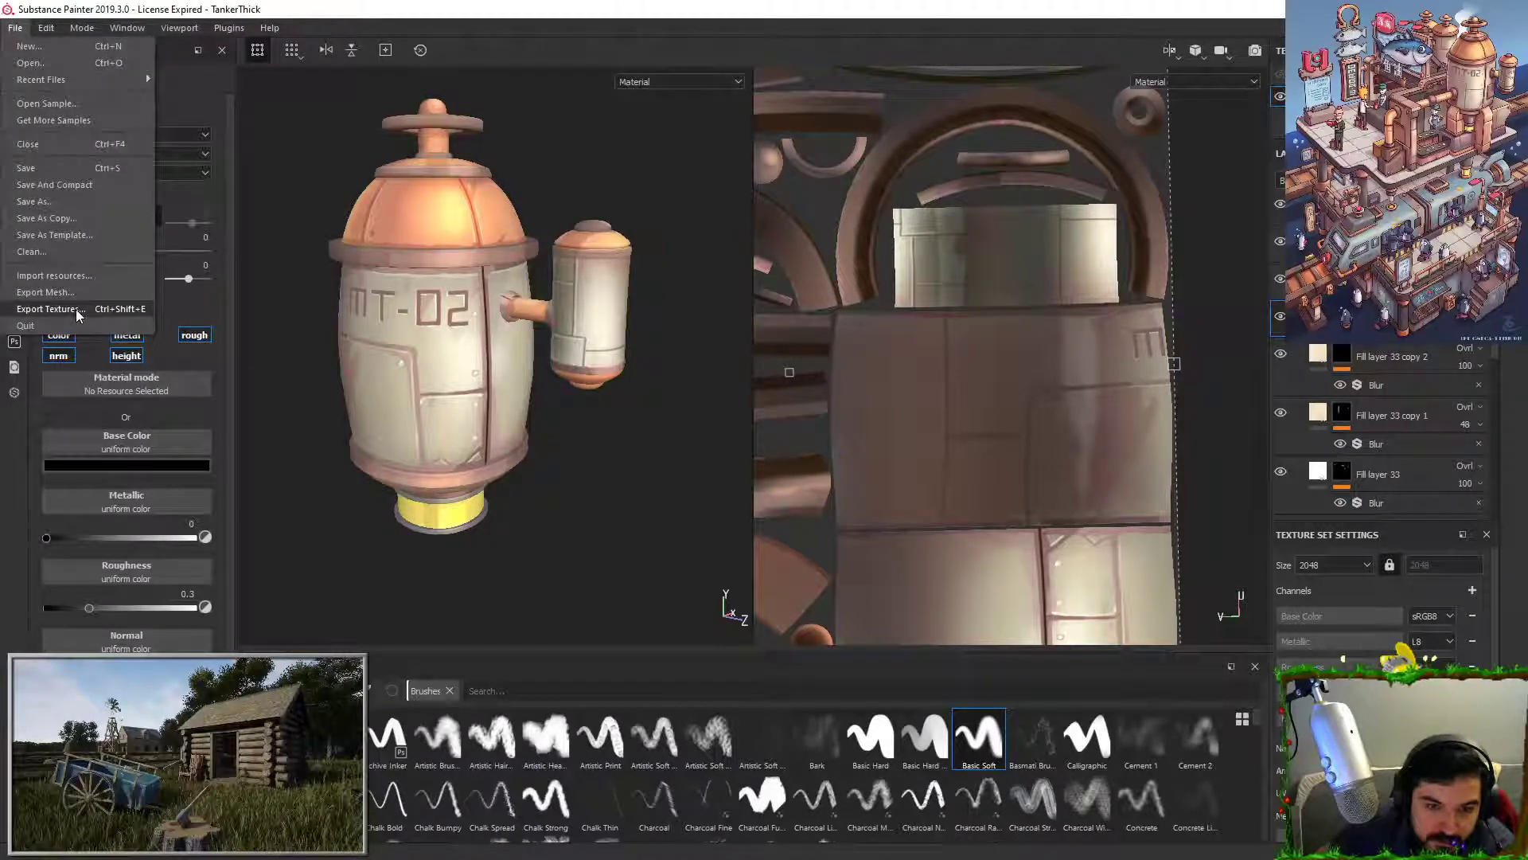
left_click(48, 309)
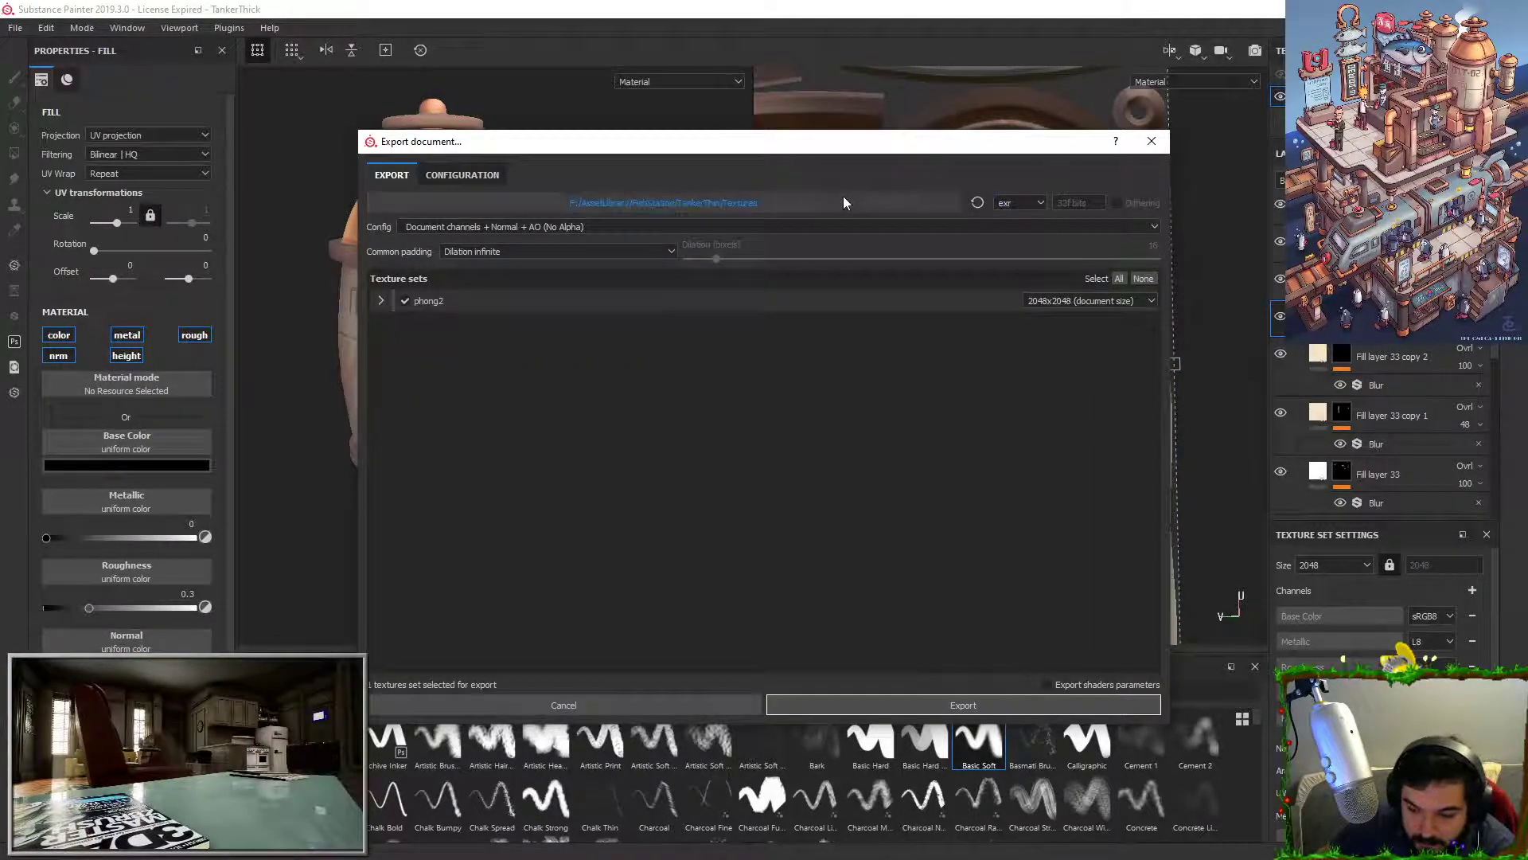
left_click(845, 204)
left_click(776, 195)
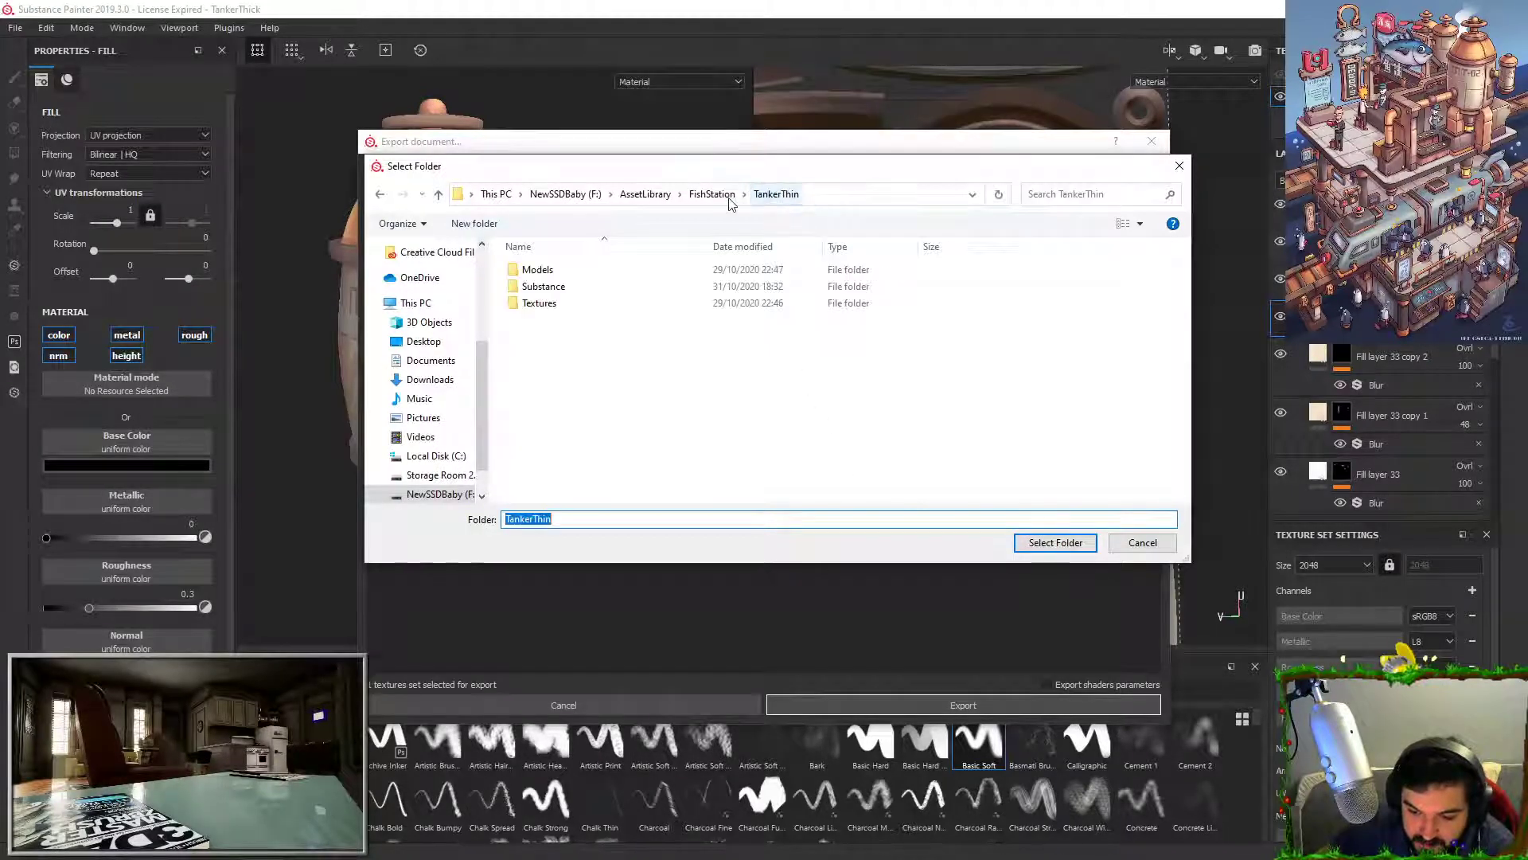
left_click(729, 198)
left_click(615, 306)
key("t")
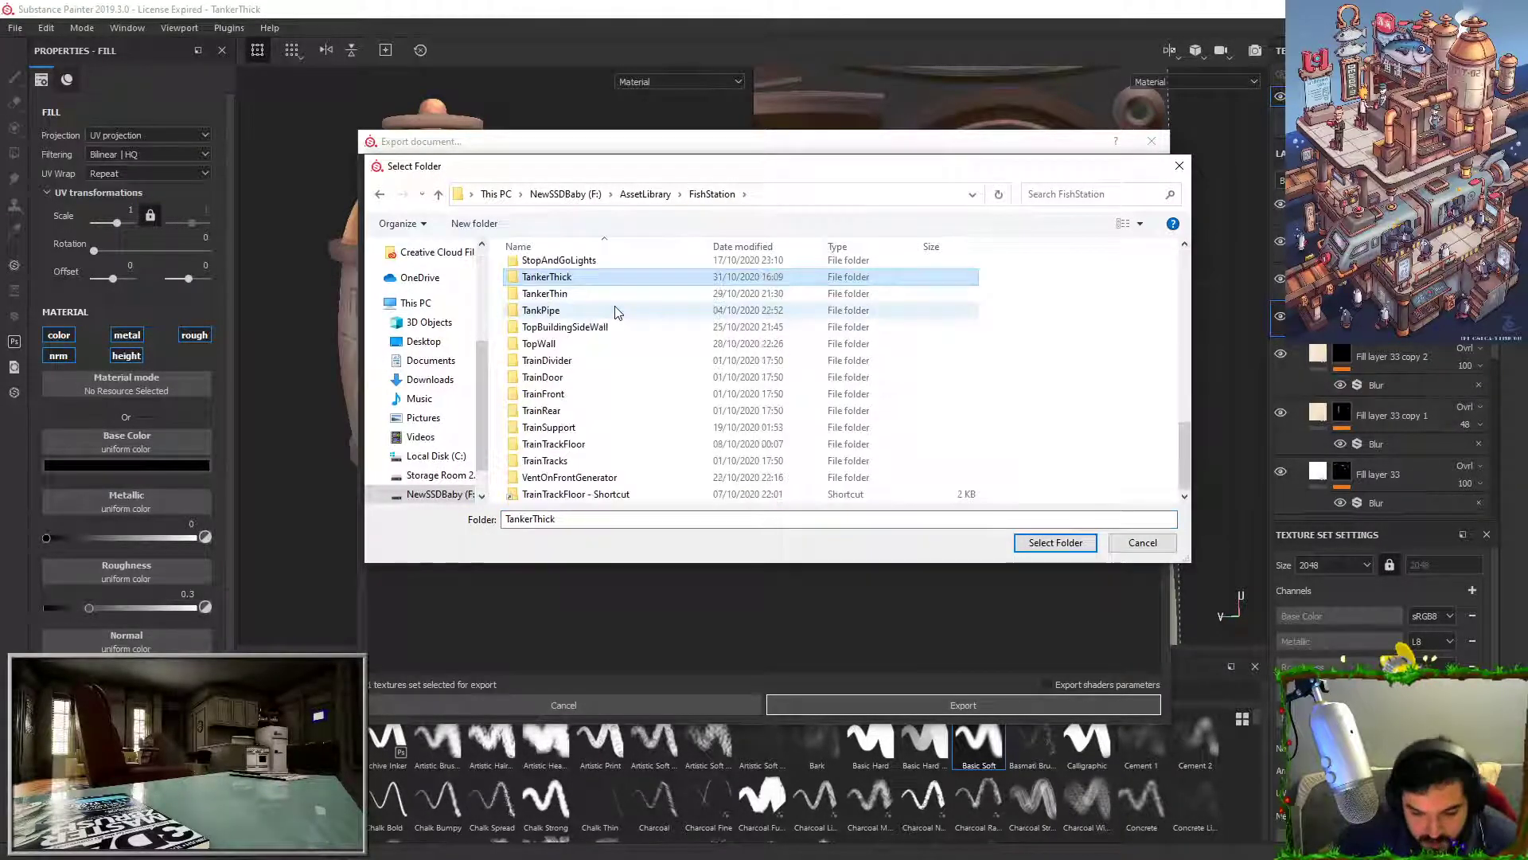
key("Return")
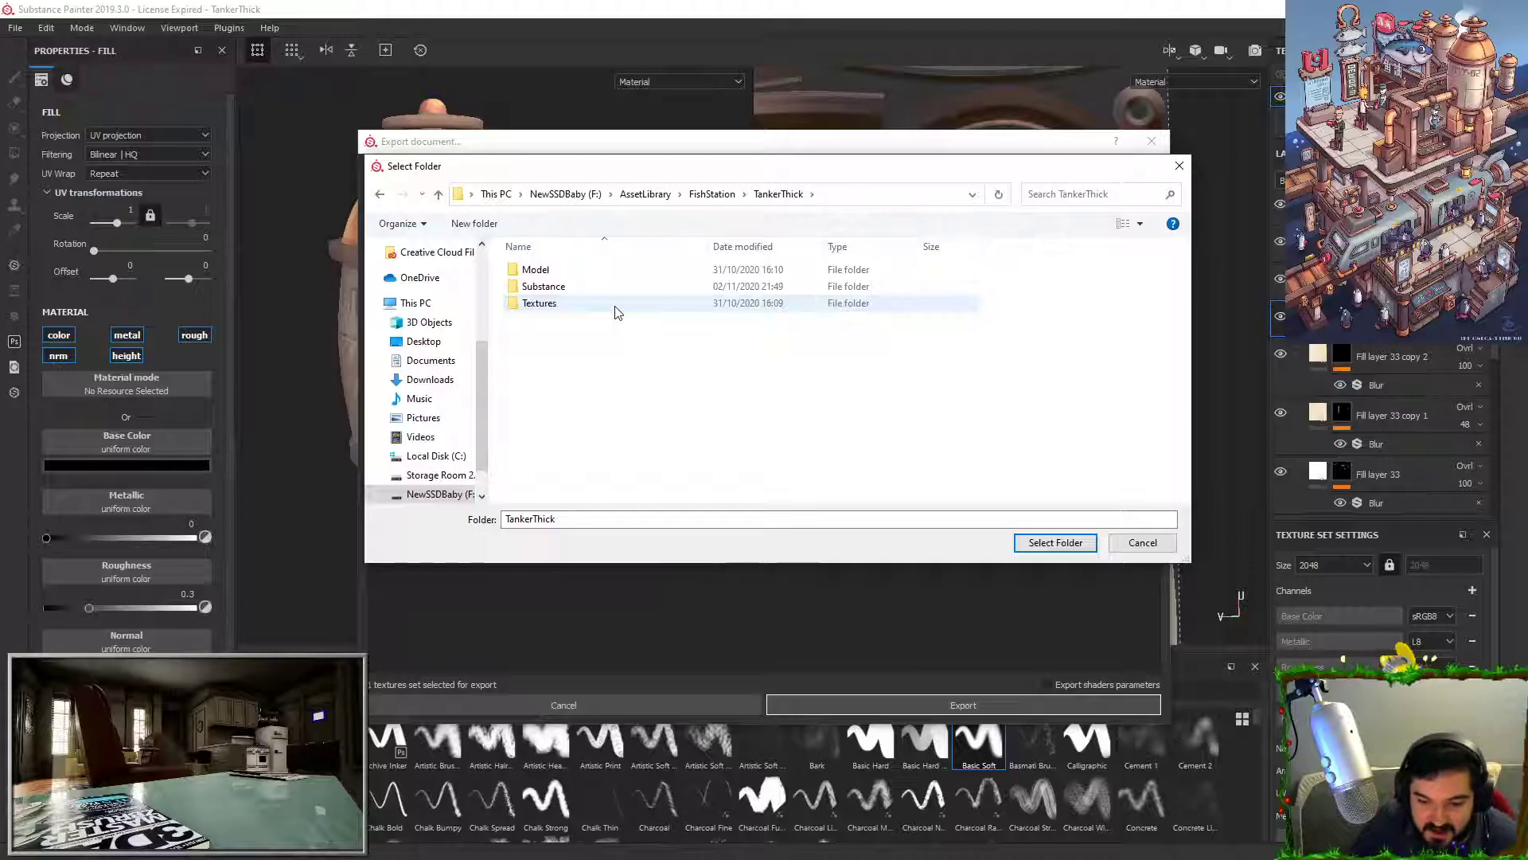
Step: Try to rename the TankerThick folder in FishStation to TankerThicc
key("BackSpace")
left_click(615, 307)
left_click(624, 279)
key("F2")
key("Right")
key("BackSpace")
type("c")
key("Return")
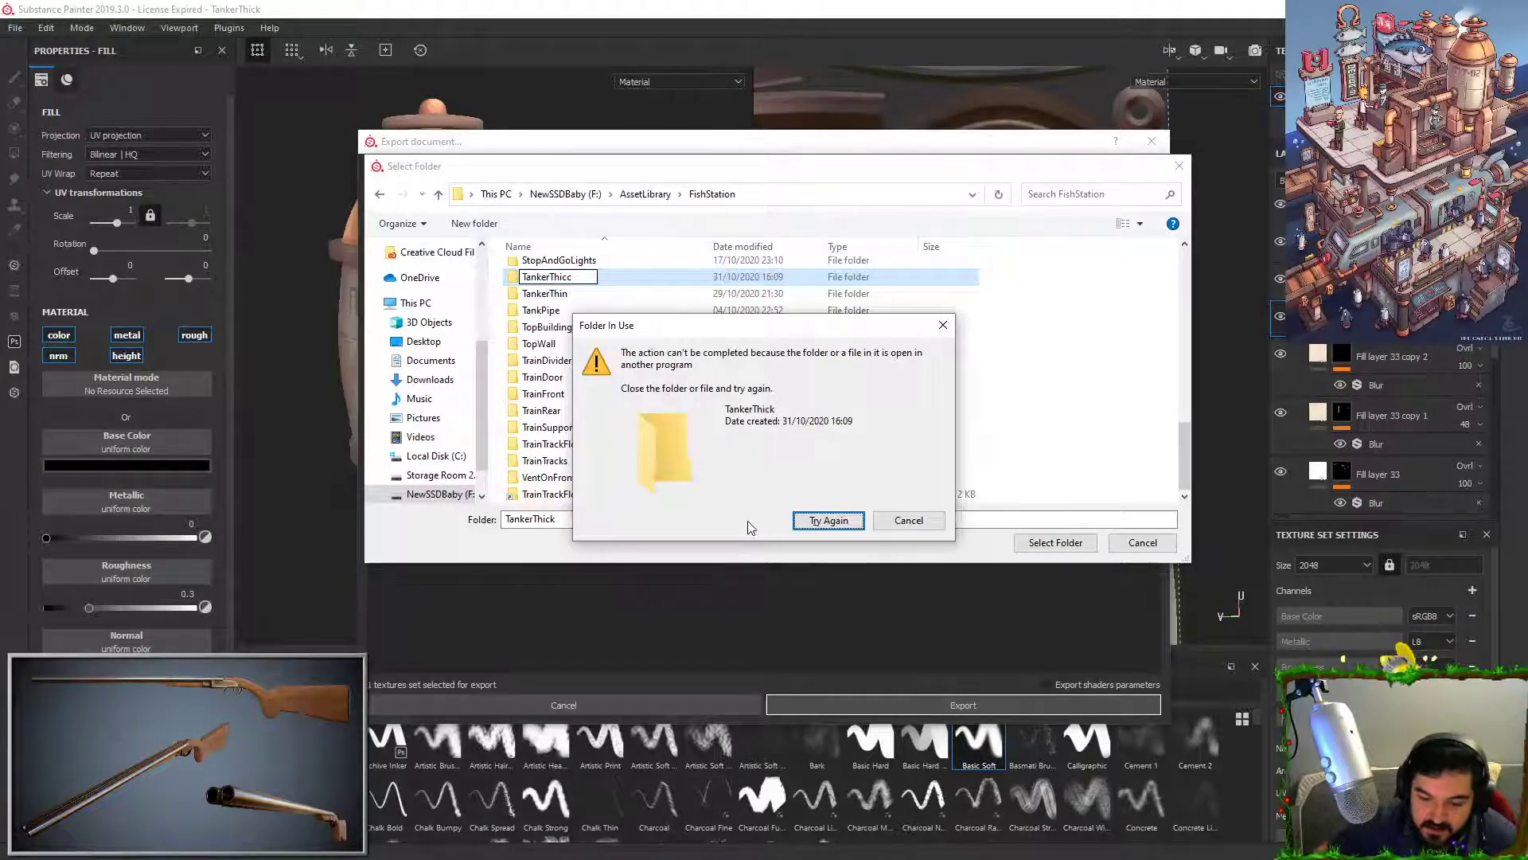
left_click(909, 521)
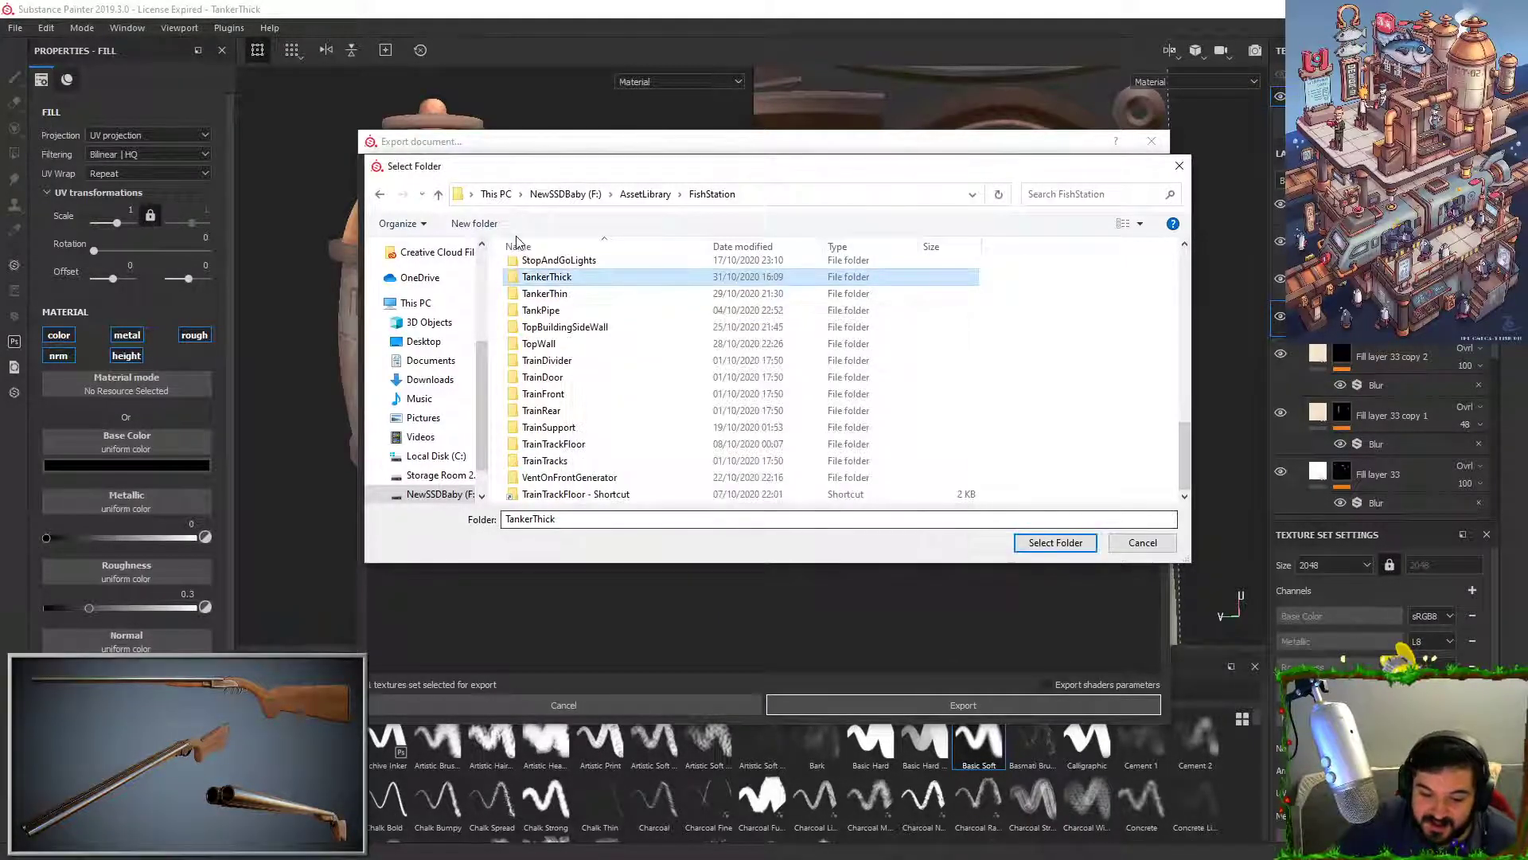
Step: Choose TankerThick's Textures folder as the output location and export the phong2 texture set
double_click(591, 279)
double_click(587, 307)
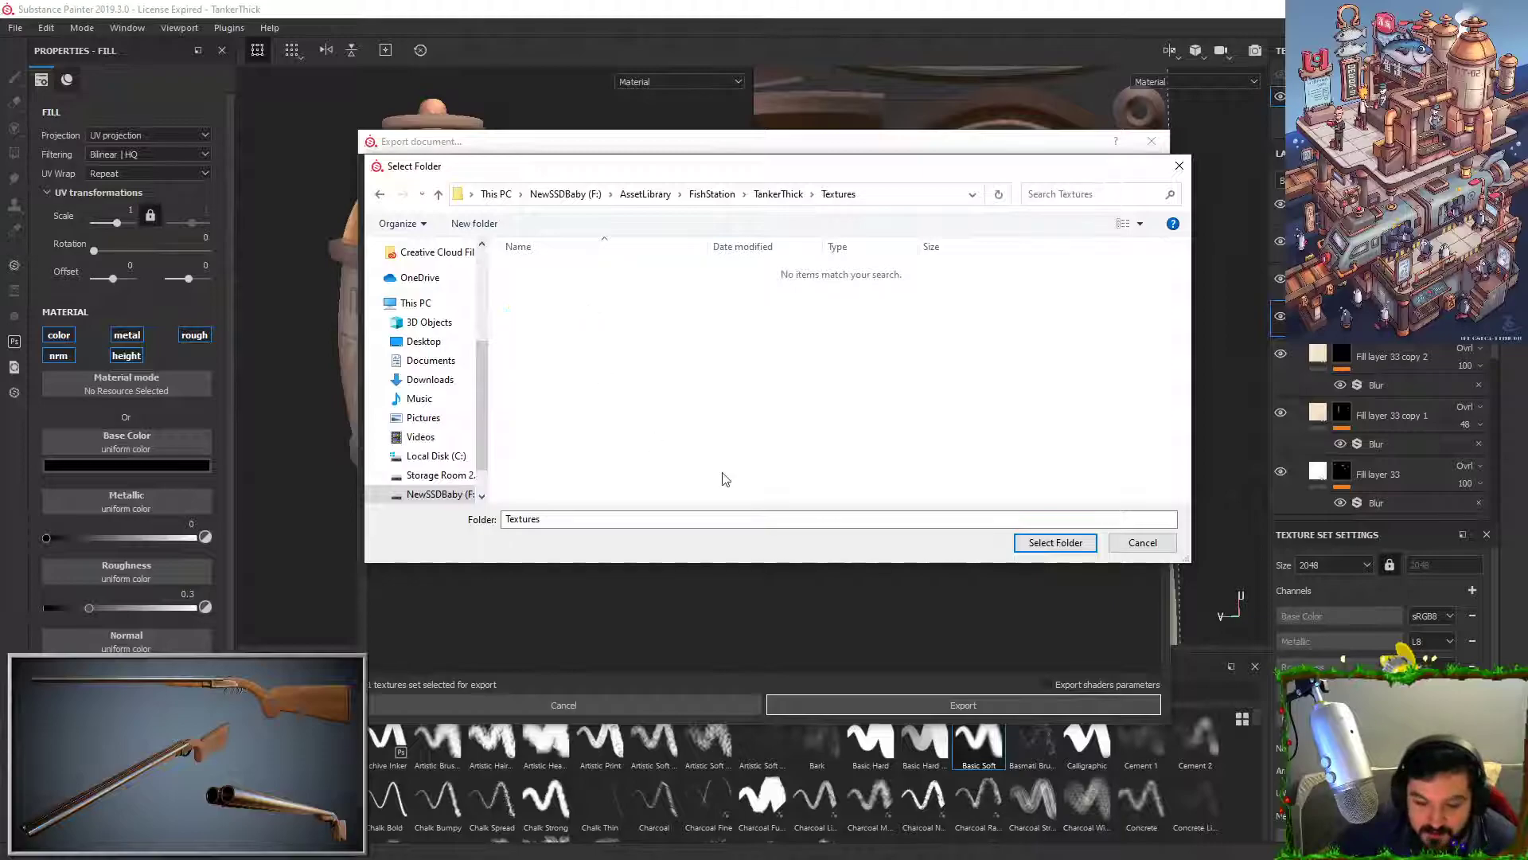
left_click(1055, 542)
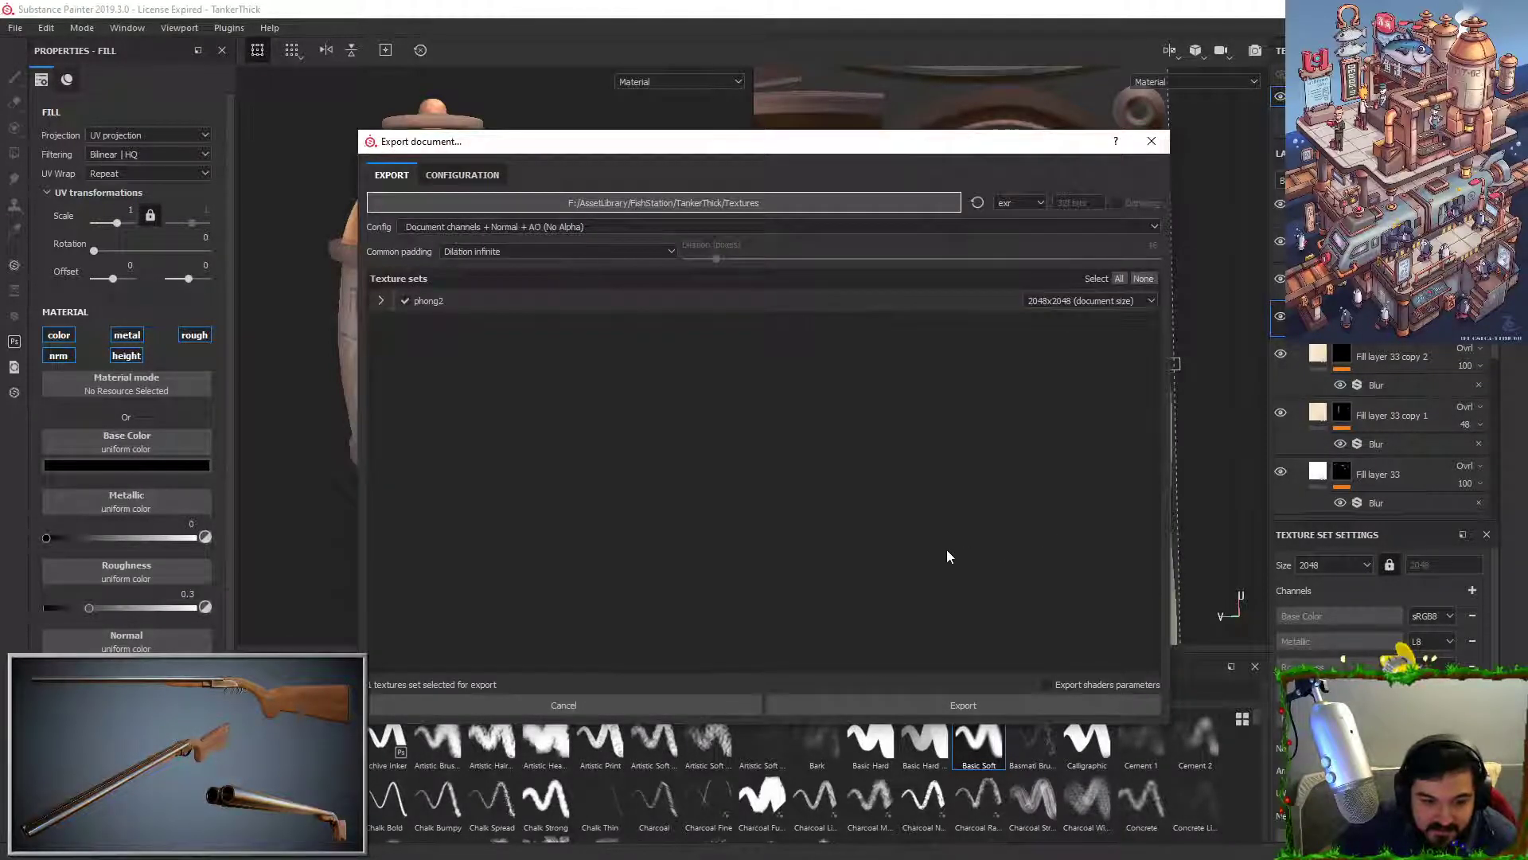
left_click(874, 709)
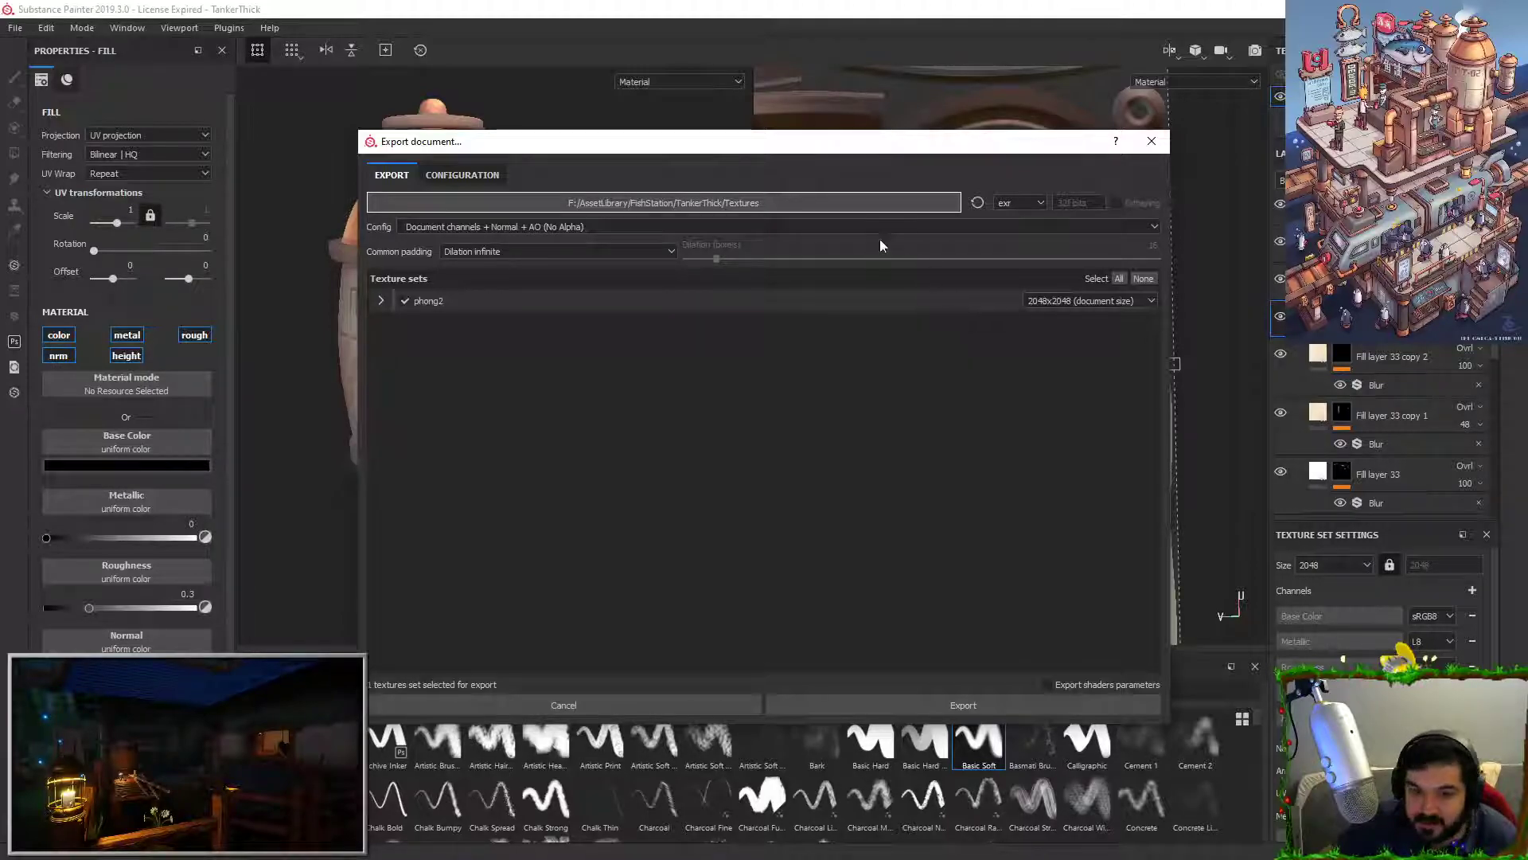
left_click_drag(780, 148, 1165, 243)
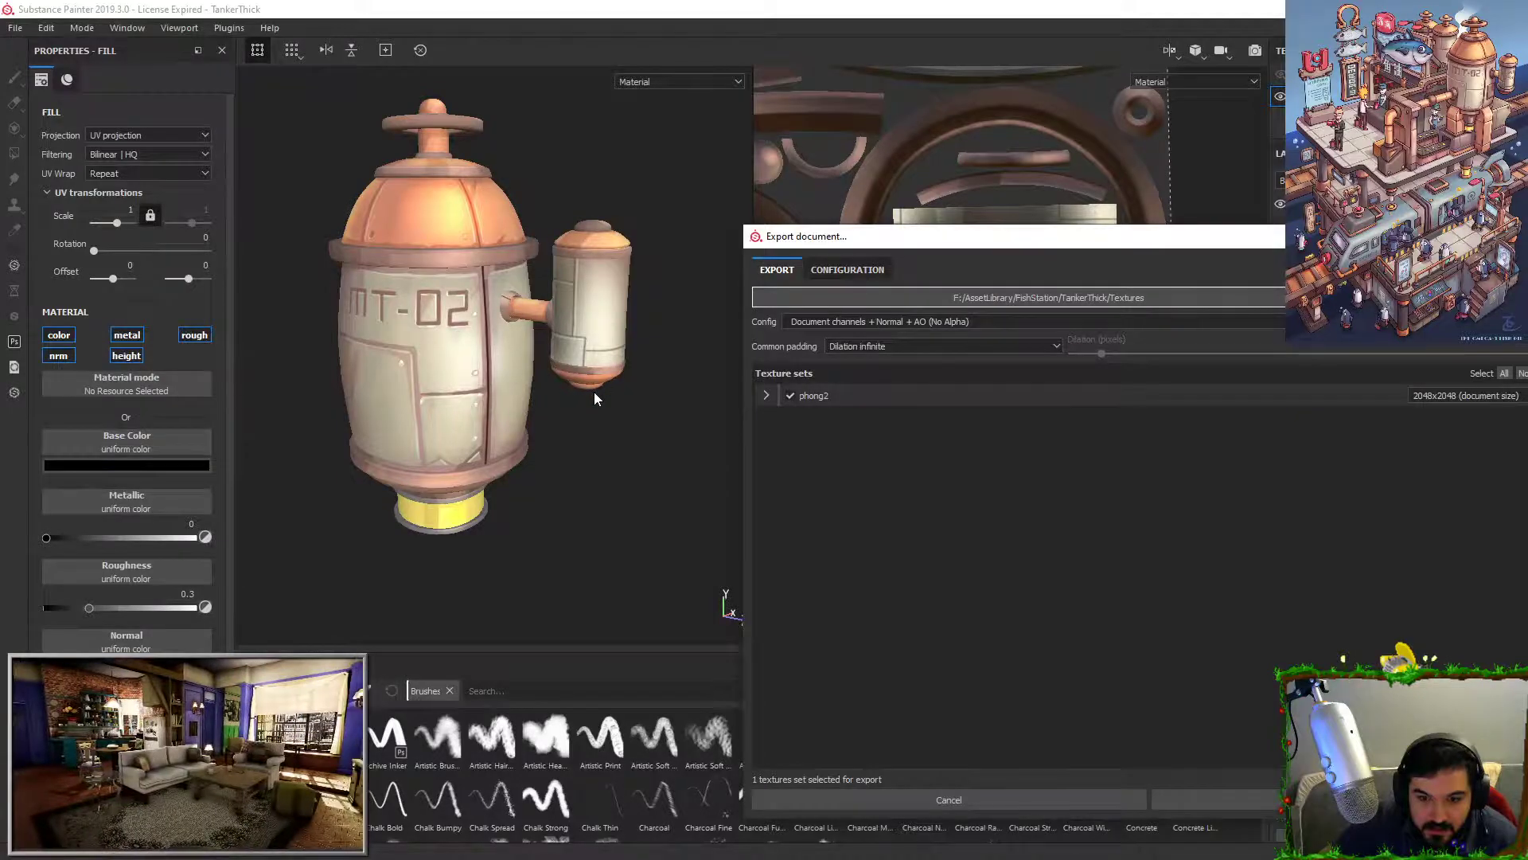
left_click_drag(1424, 242, 1224, 235)
left_click(1338, 227)
Step: Compare the textured MT-02 tank model with the concept art reference image from several angles
left_click_drag(611, 307, 598, 370, "alt")
middle_click_drag(599, 369, 638, 327, "alt")
left_click_drag(639, 326, 559, 407, "alt")
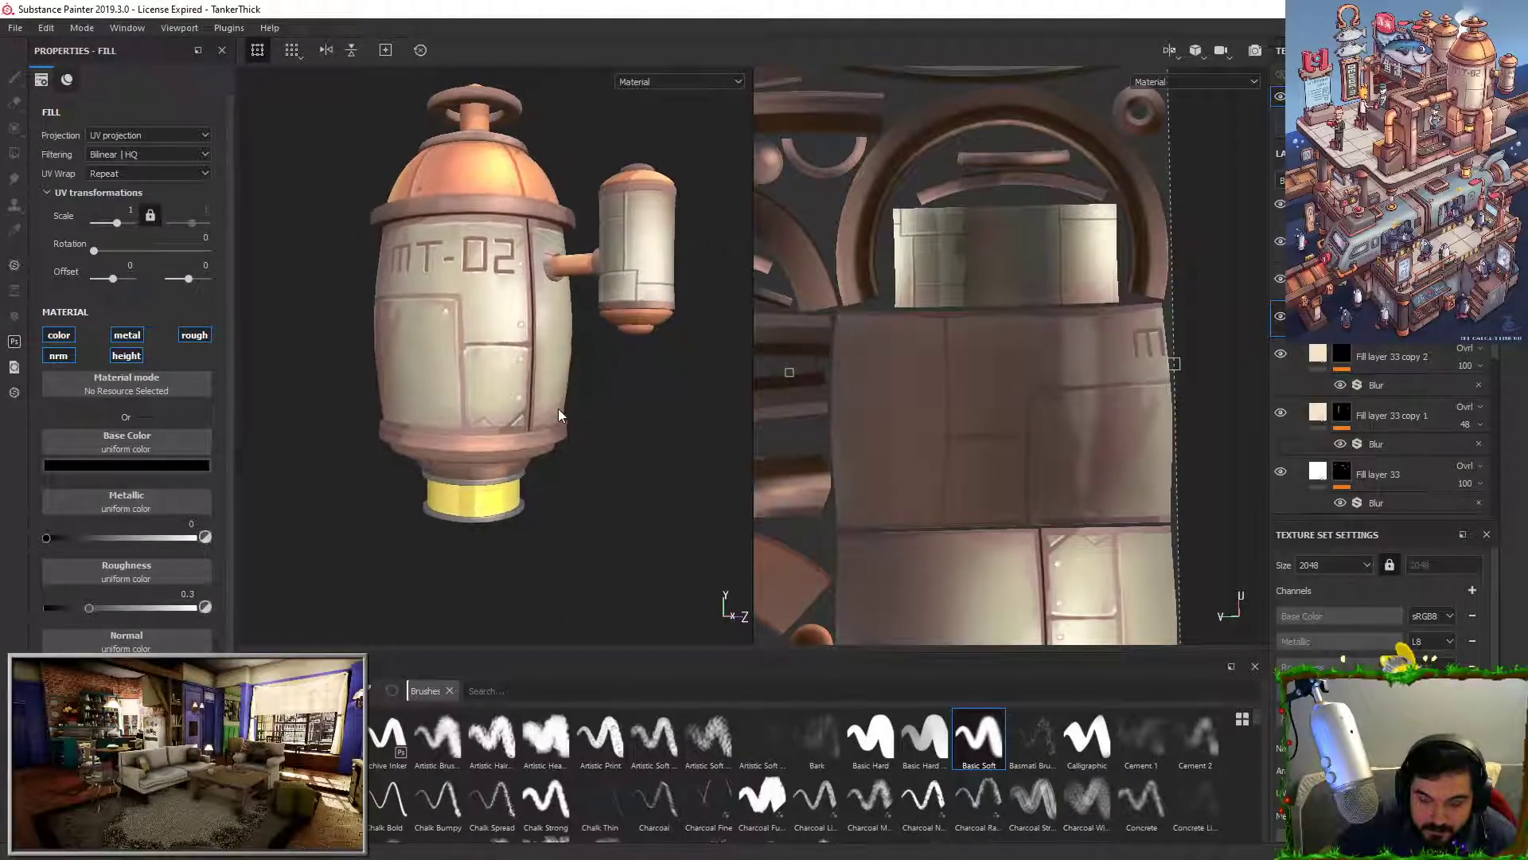
key("alt+Tab")
left_click_drag(579, 15, 1072, 128)
left_click_drag(451, 370, 455, 373, "alt")
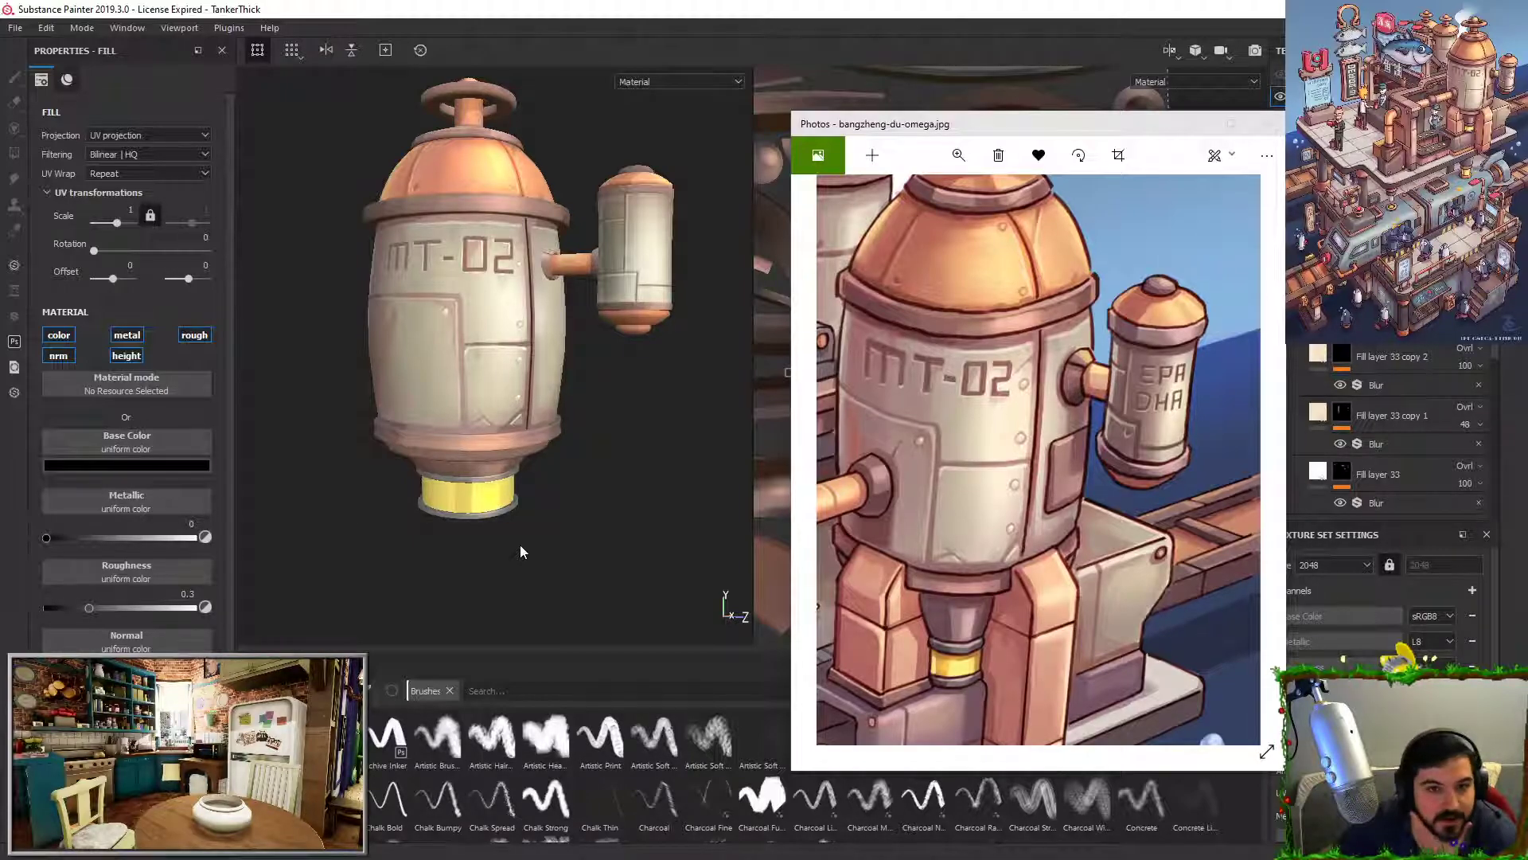
mouse_move(601, 416)
left_mouse_down("alt")
mouse_move(587, 392)
mouse_move(591, 526)
mouse_move(539, 421)
left_mouse_up("alt")
right_click_drag(546, 418, 560, 355, "alt")
left_click_drag(560, 355, 579, 362, "alt")
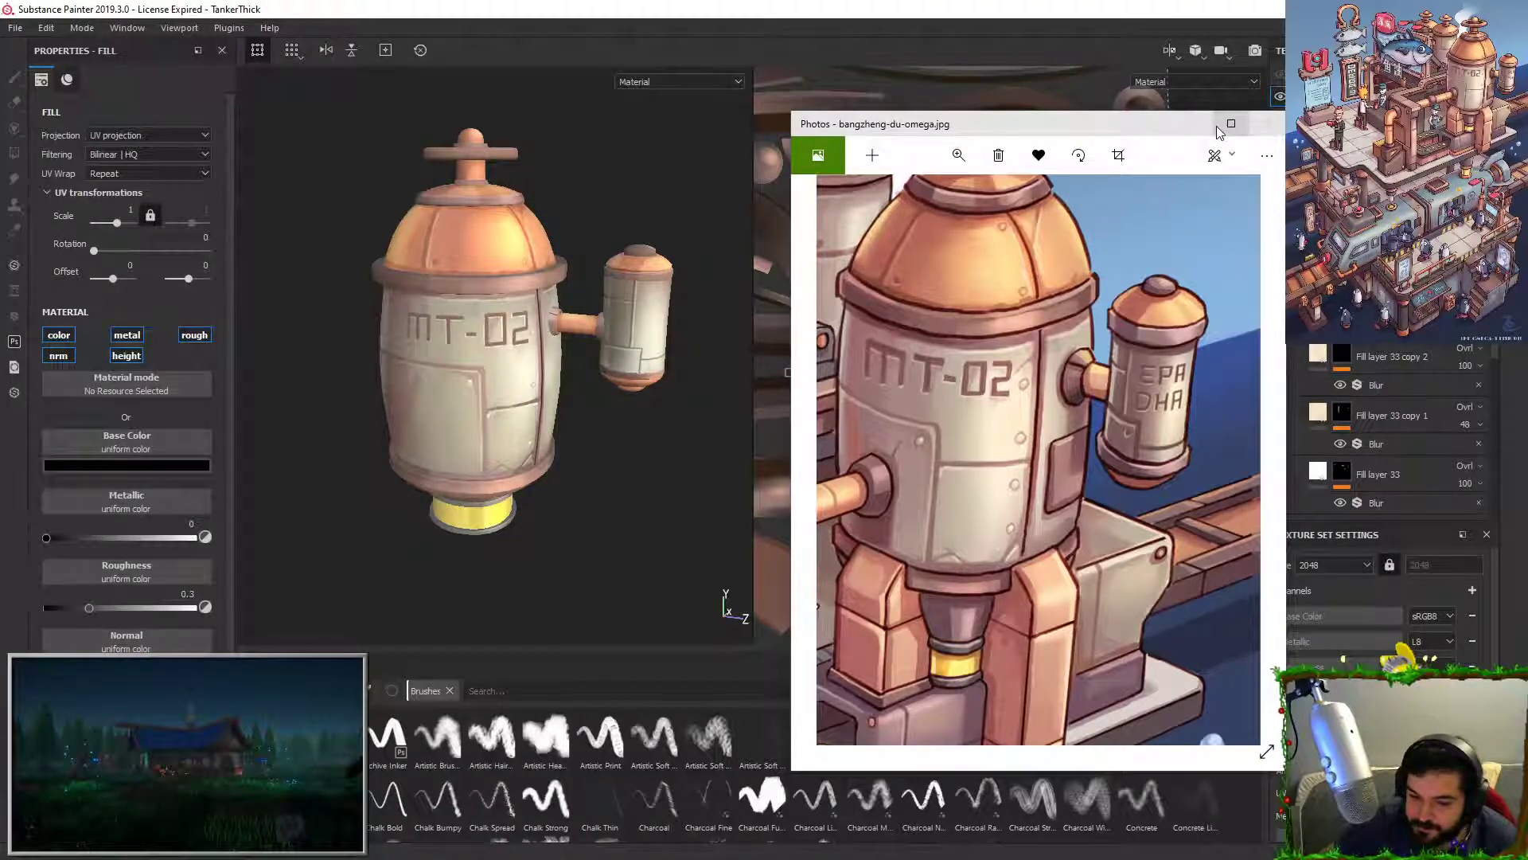
left_click(1267, 123)
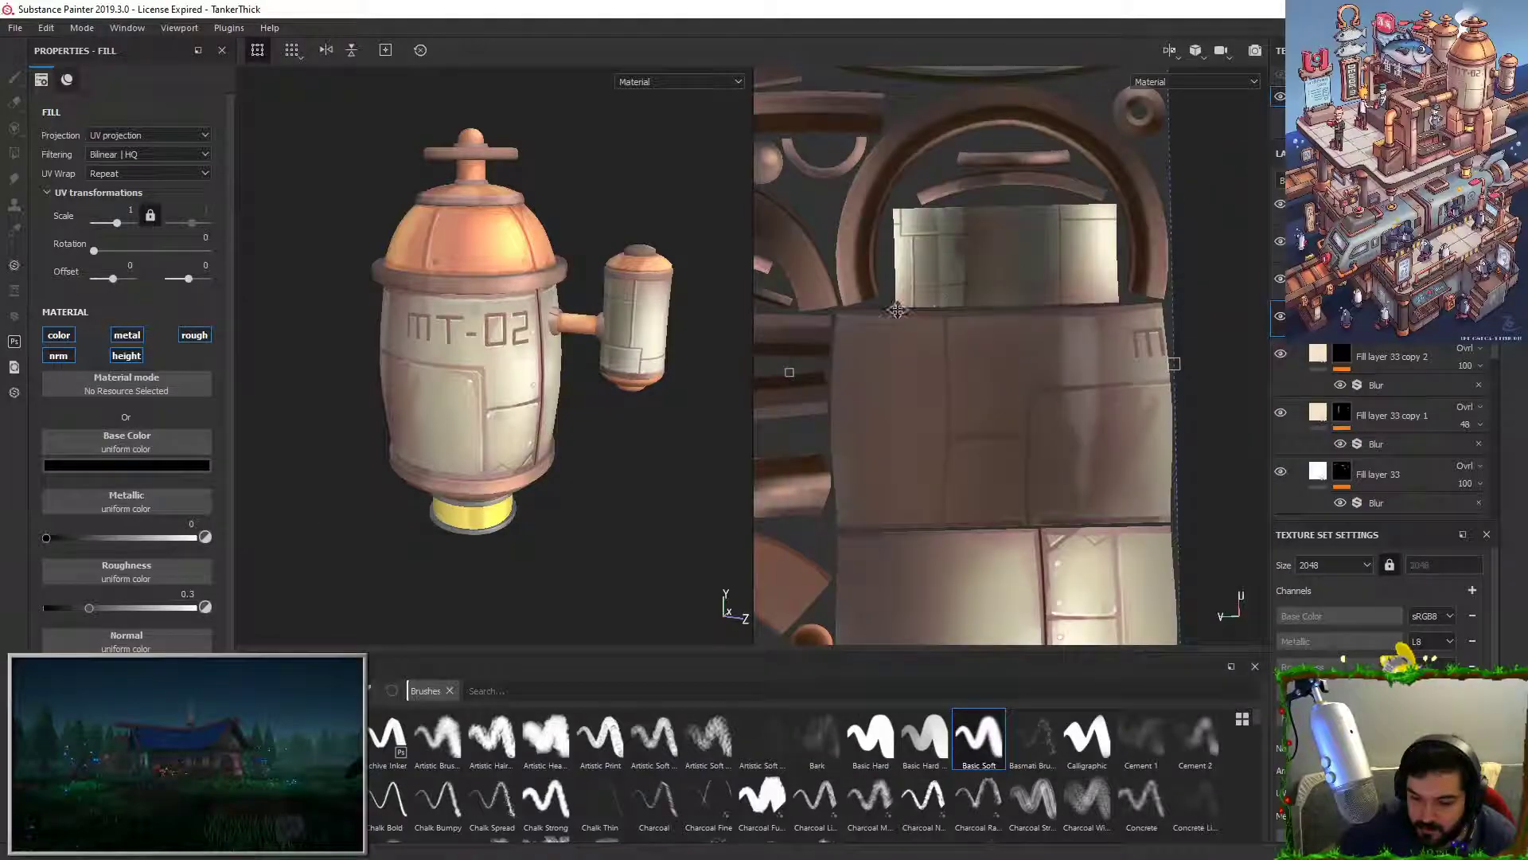
left_click(15, 27)
left_click(91, 308)
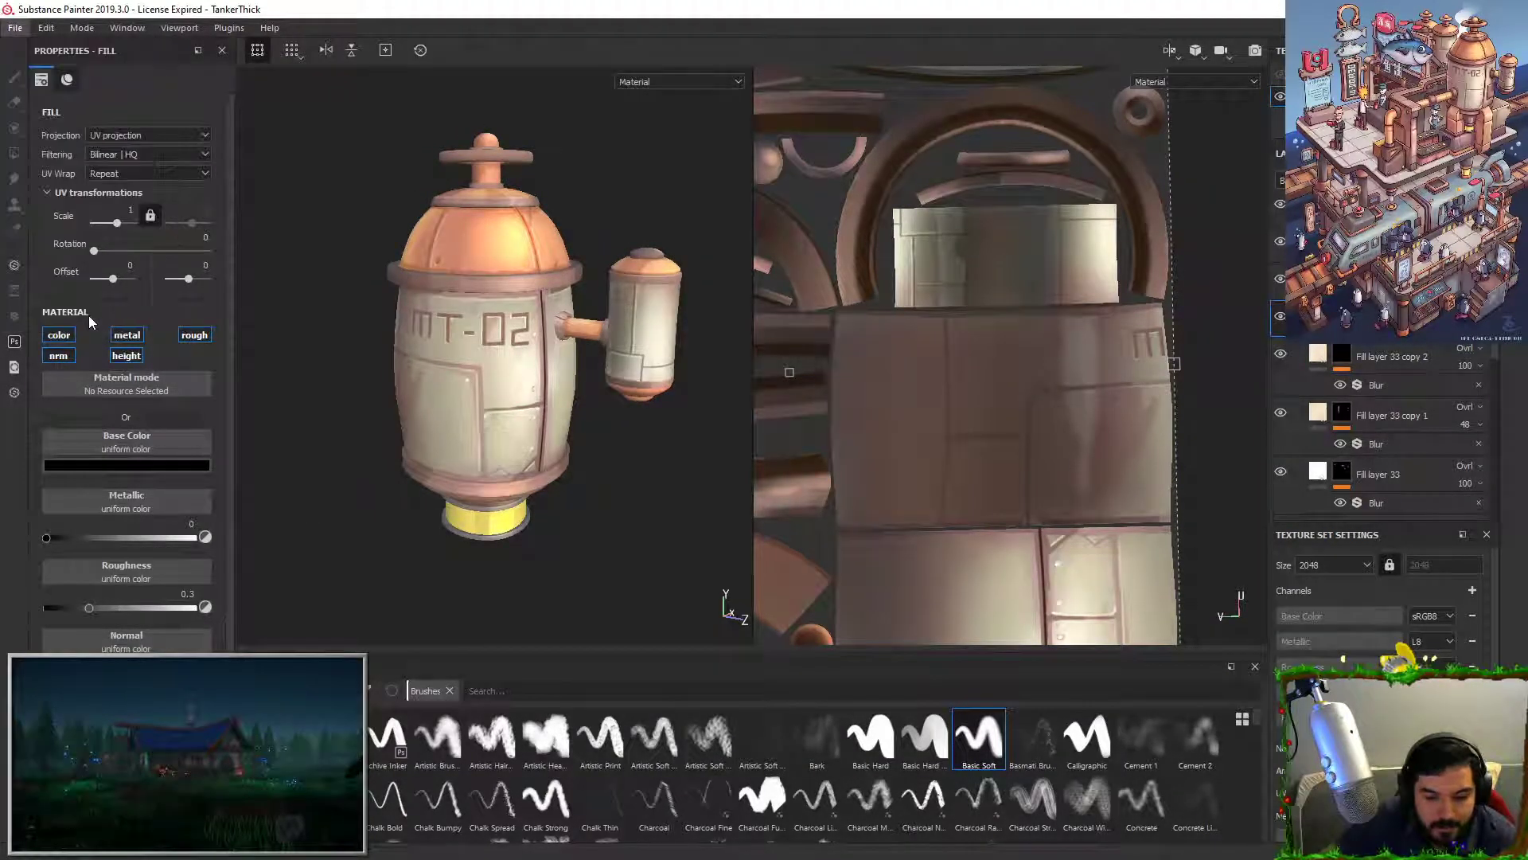
left_click(921, 203)
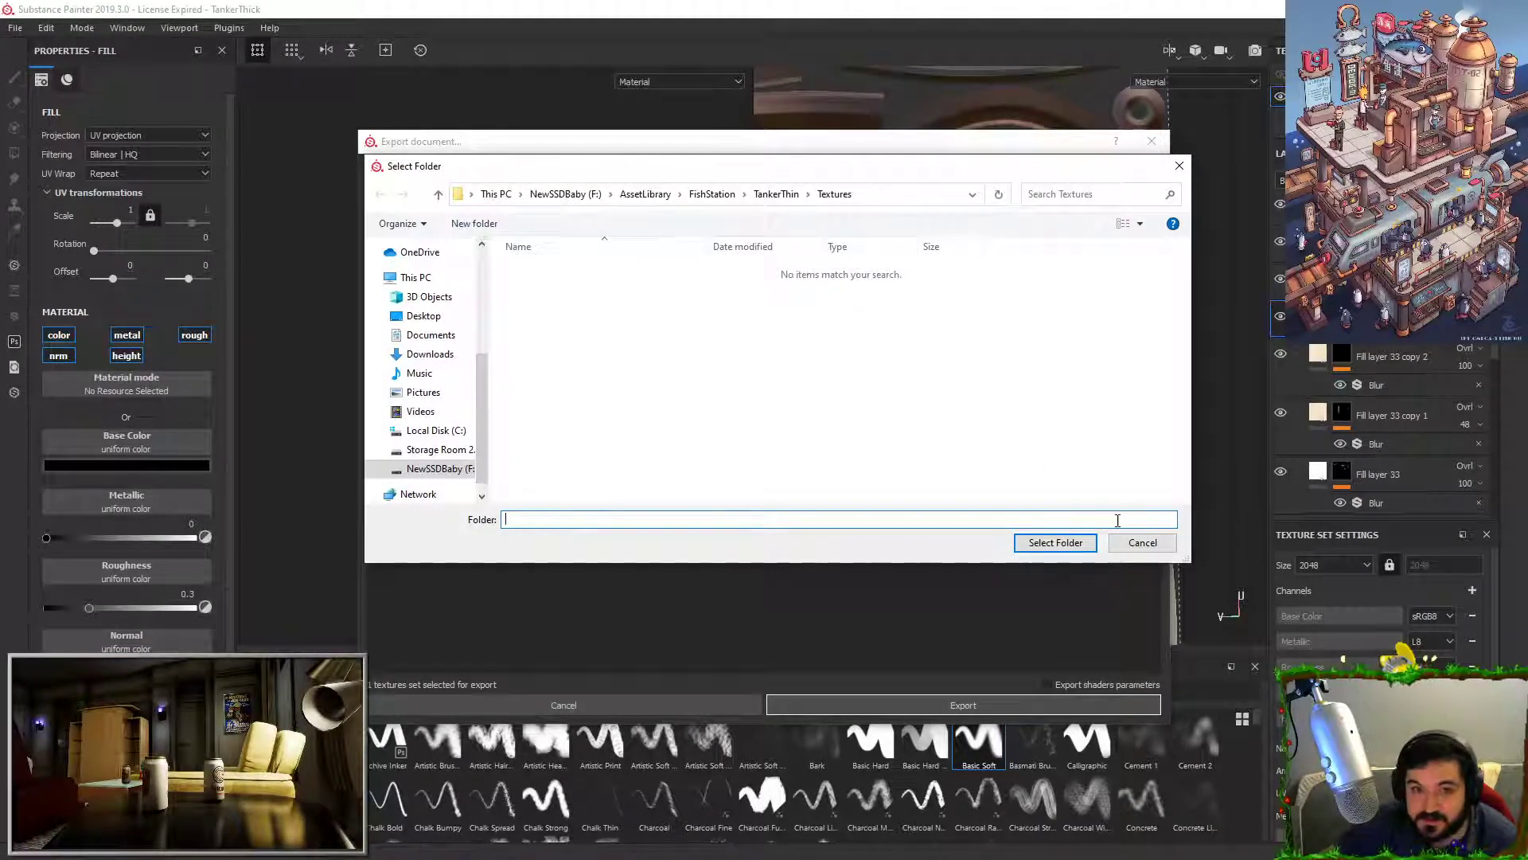
left_click(1129, 543)
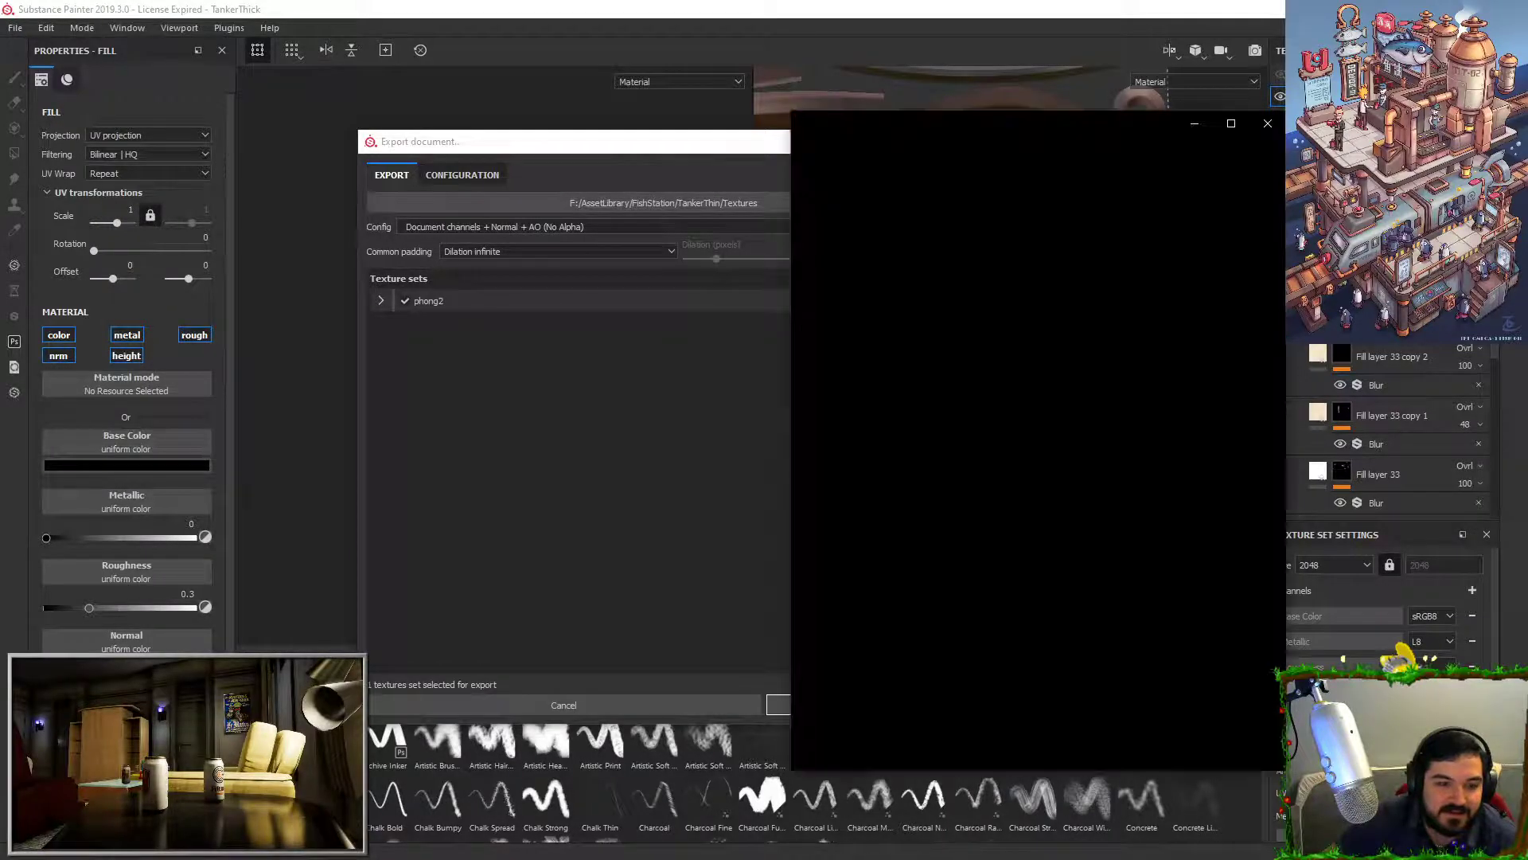
Step: Examine the MT-02 tank's body details in the concept art and dismiss the texture export dialog
scroll(1100, 408, "up", 4)
left_click_drag(1099, 408, 982, 570)
scroll(982, 570, "down", 2)
left_click_drag(970, 516, 971, 520)
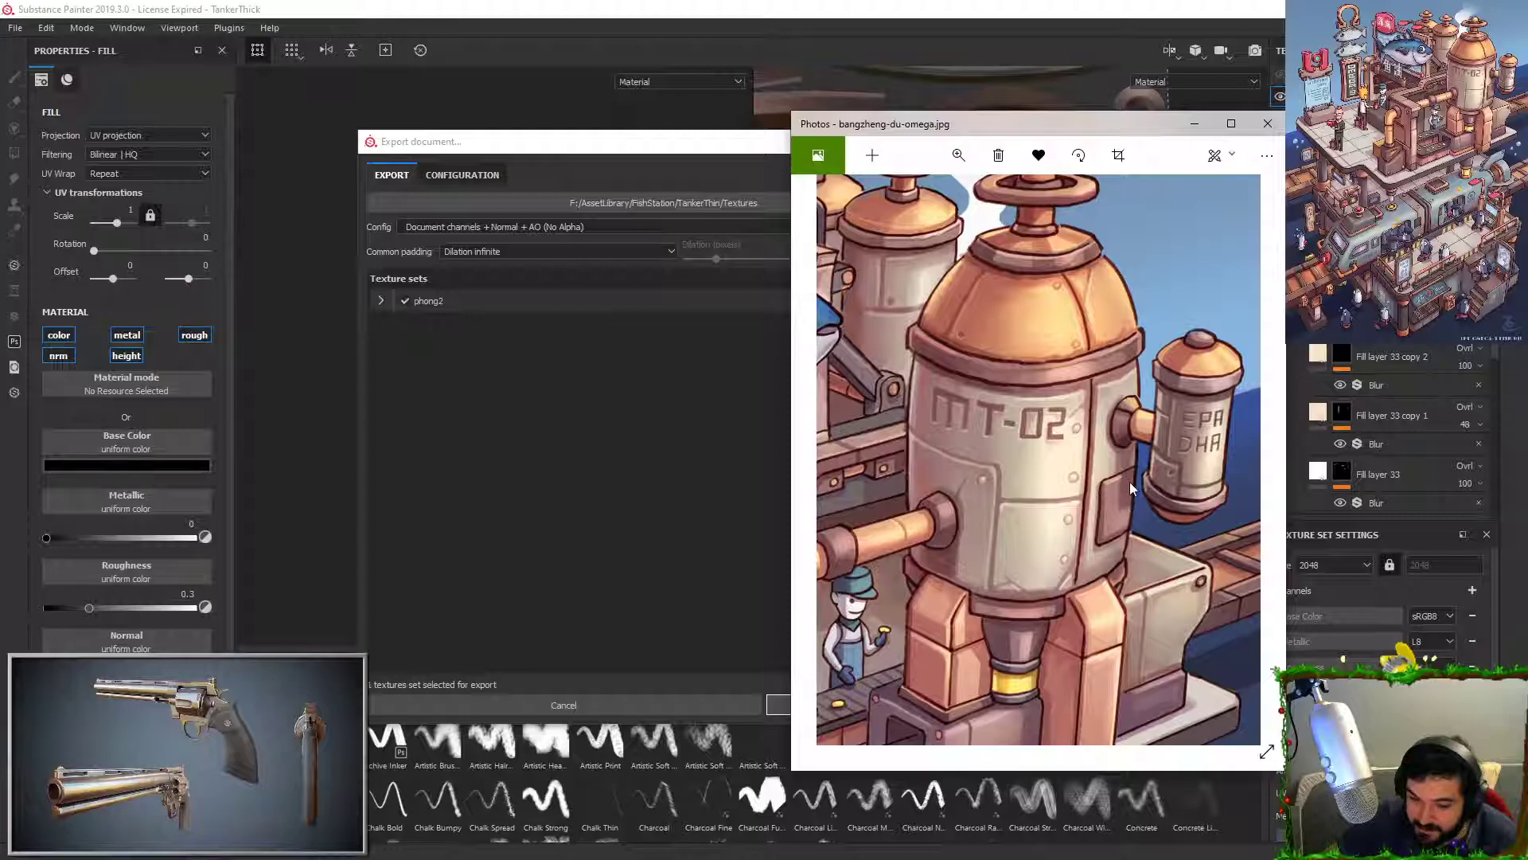
left_click(609, 139)
left_click(1162, 148)
Step: Compare the body panel beneath the side pipe on the model with the same area in the concept art
left_click_drag(566, 320, 531, 326, "alt")
right_click_drag(531, 327, 585, 517, "alt")
left_click_drag(585, 518, 546, 437, "alt")
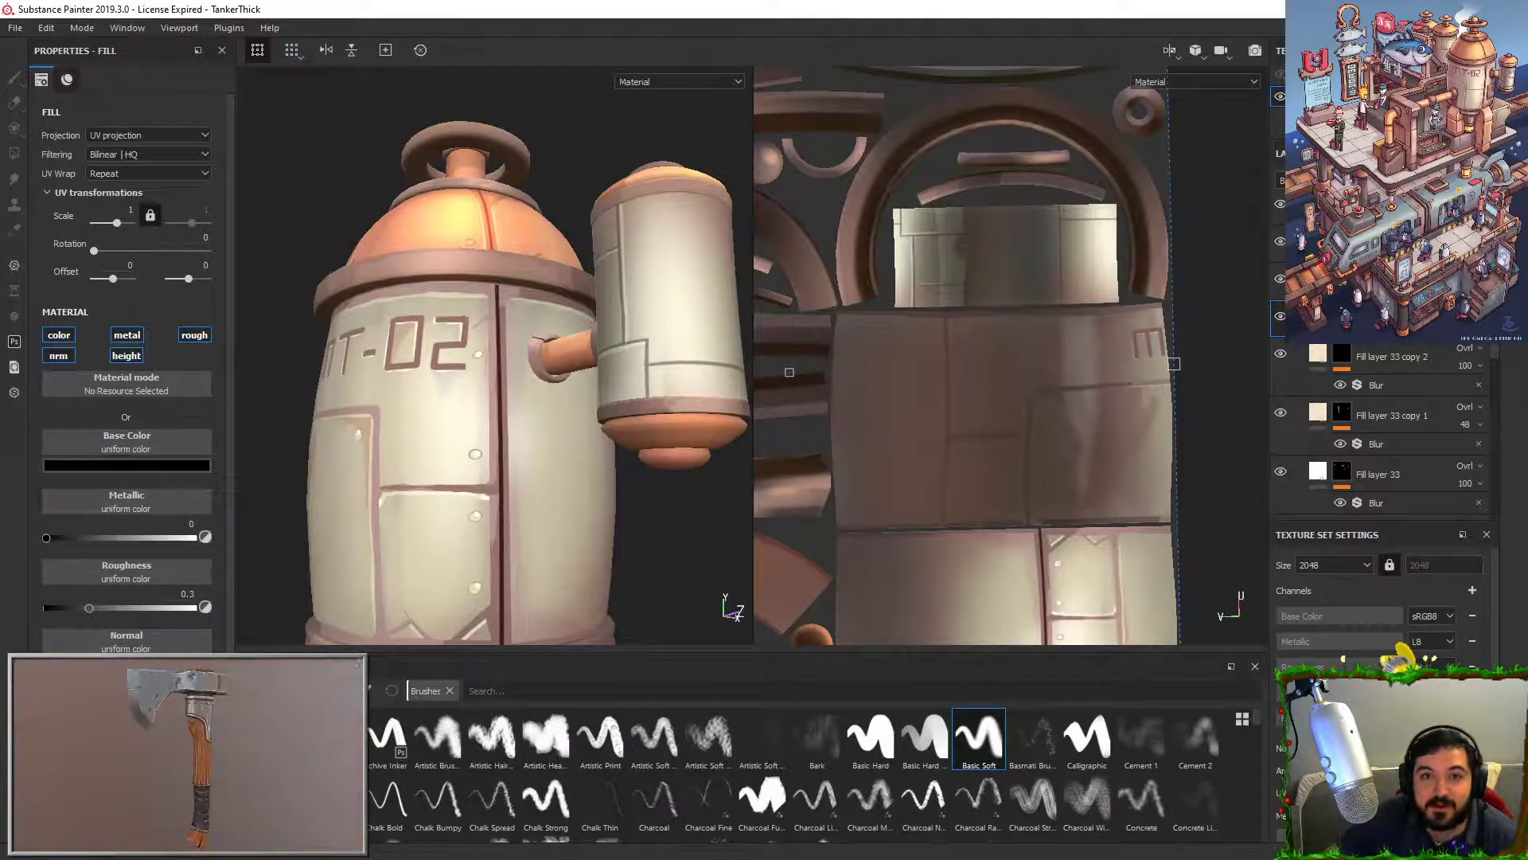
key("alt+Tab")
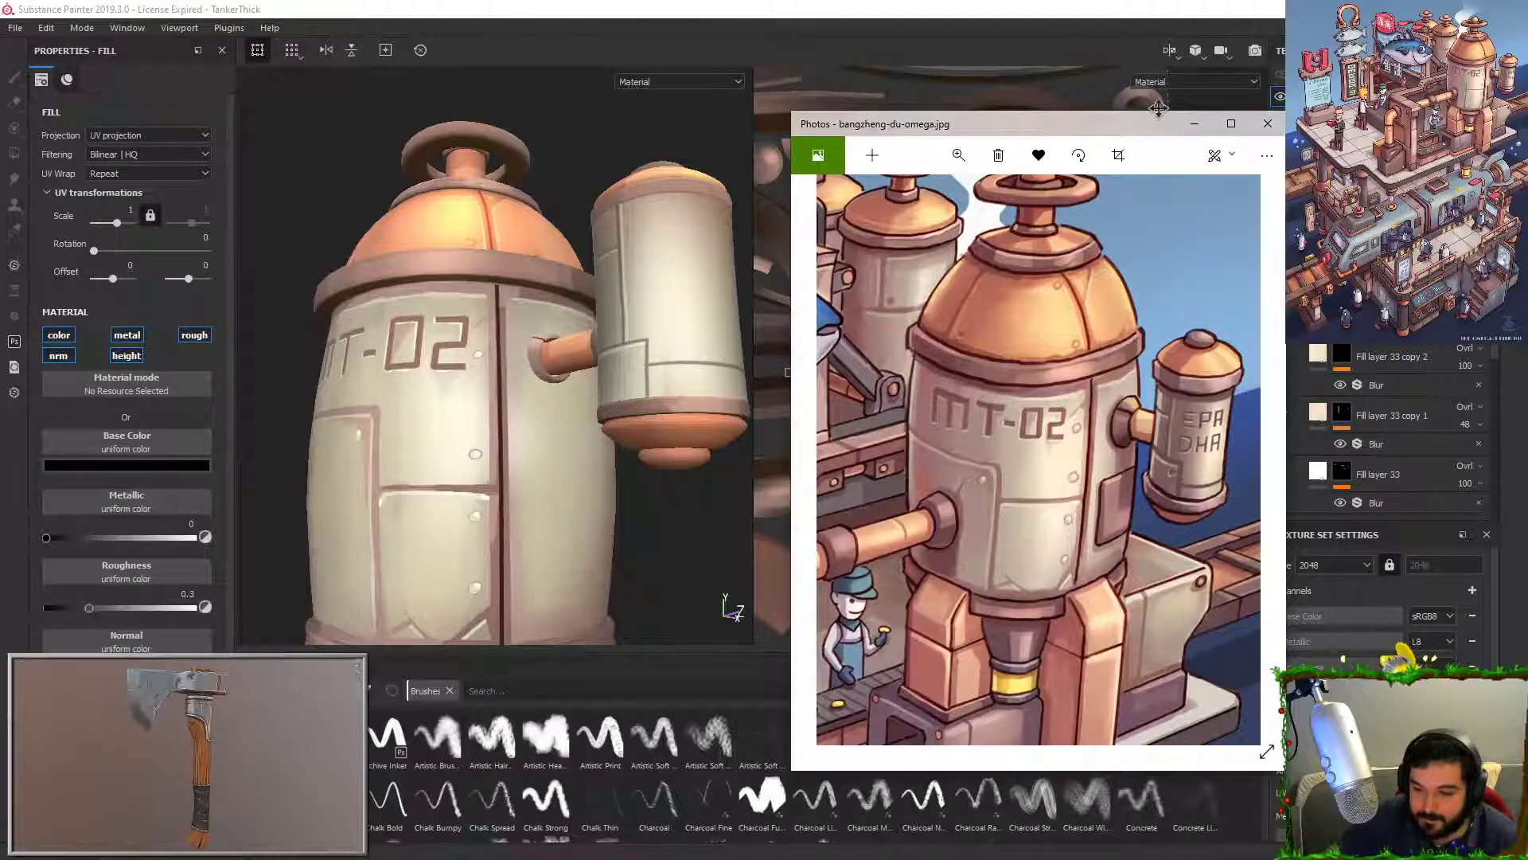
left_click_drag(1110, 124, 1221, 93)
left_click_drag(471, 339, 595, 417, "alt")
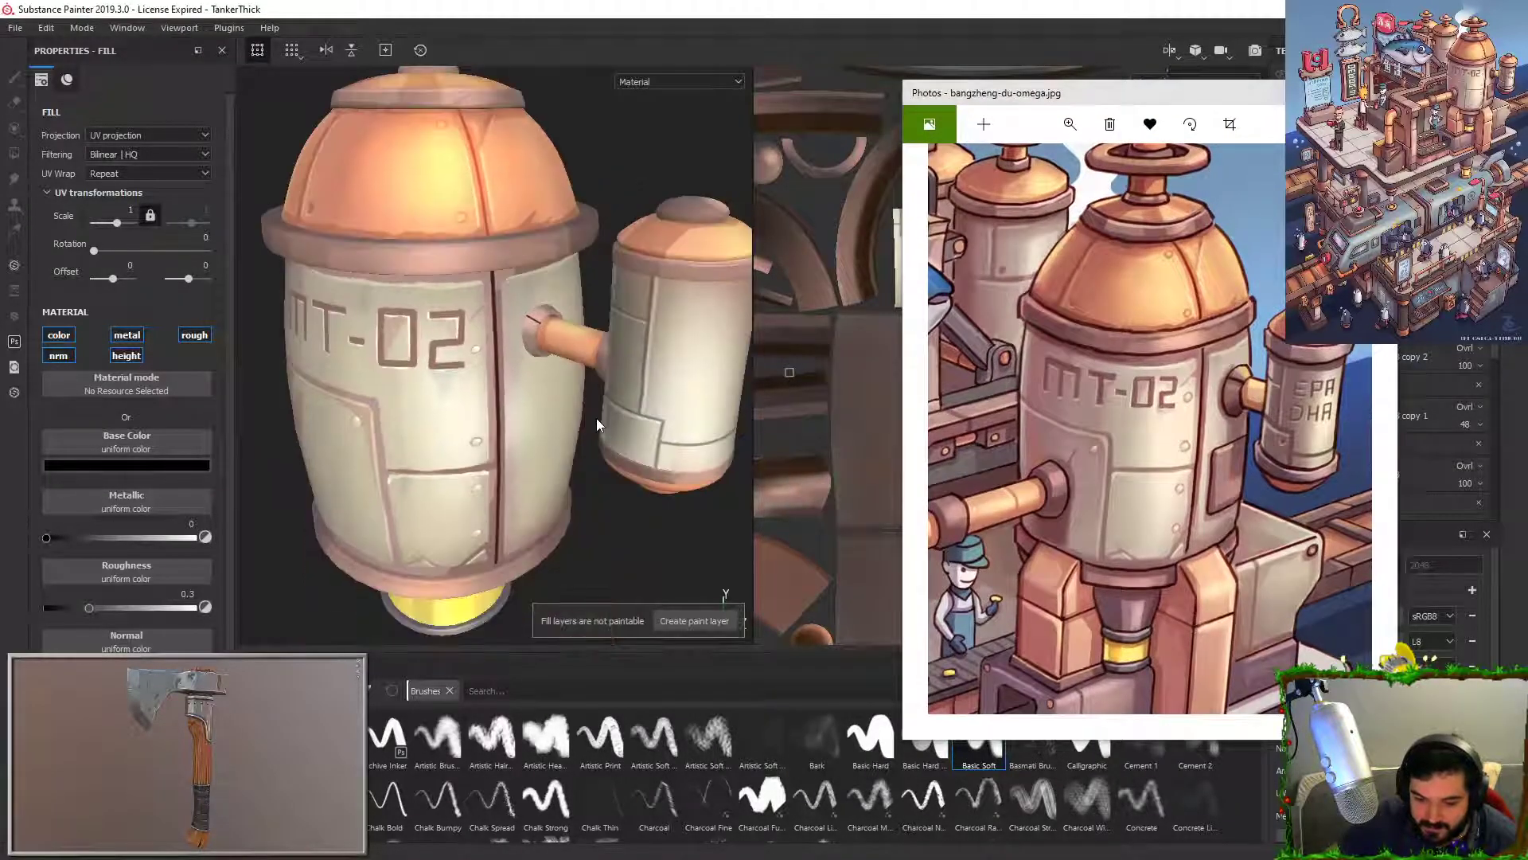
right_click_drag(595, 418, 552, 465, "alt")
left_click_drag(552, 465, 538, 296, "alt")
right_click_drag(538, 296, 522, 280, "alt")
left_click_drag(521, 279, 563, 301, "alt")
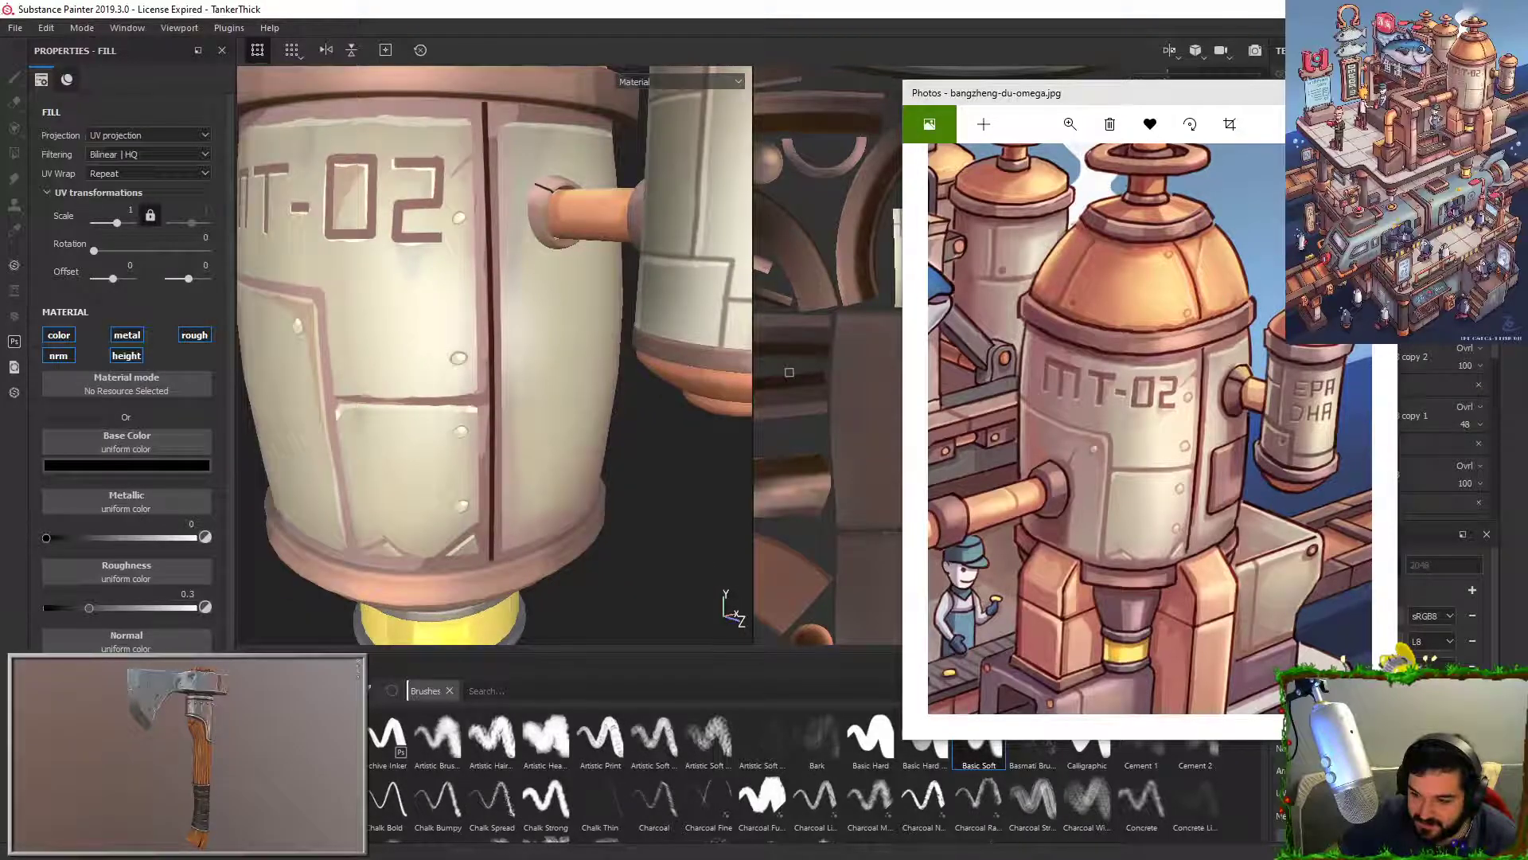
left_click(1255, 90)
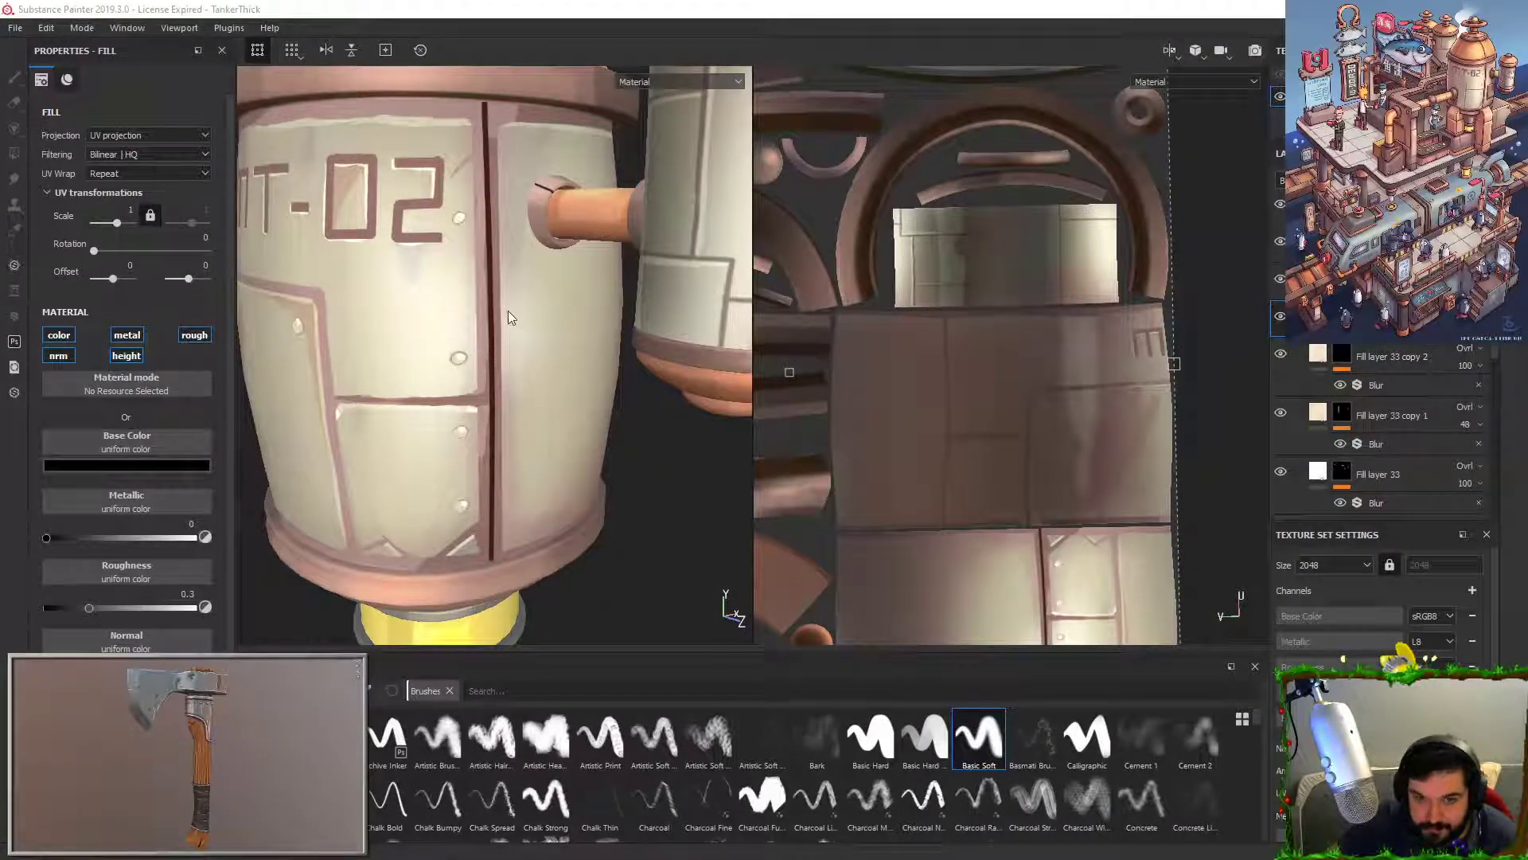
Step: Toggle layer visibility to identify the tank body's layers, collapse the open layer folder and expand Folder 2
left_click(1281, 318)
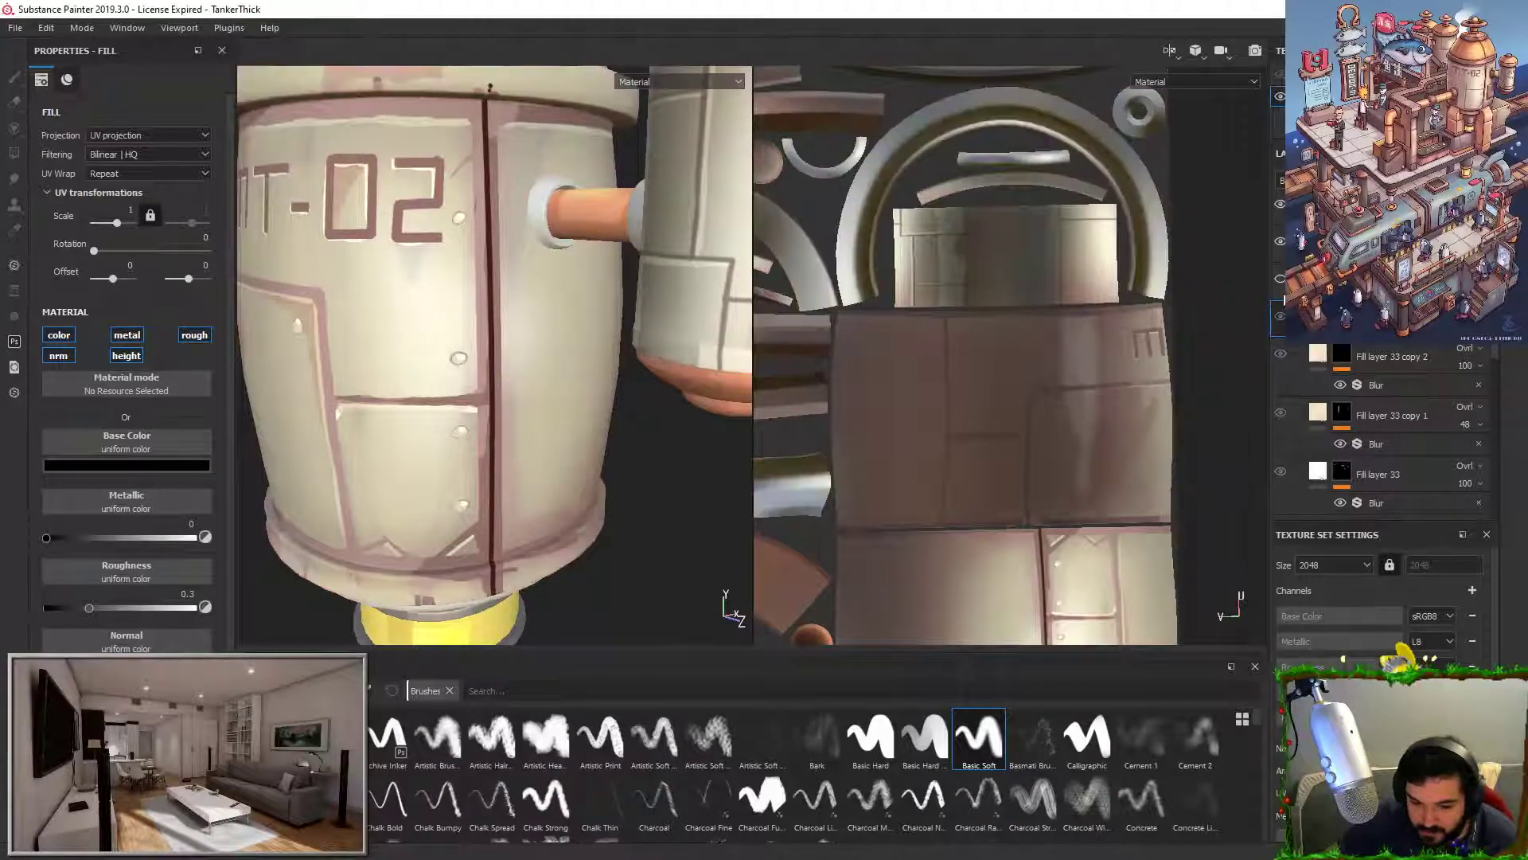
left_click(1281, 317)
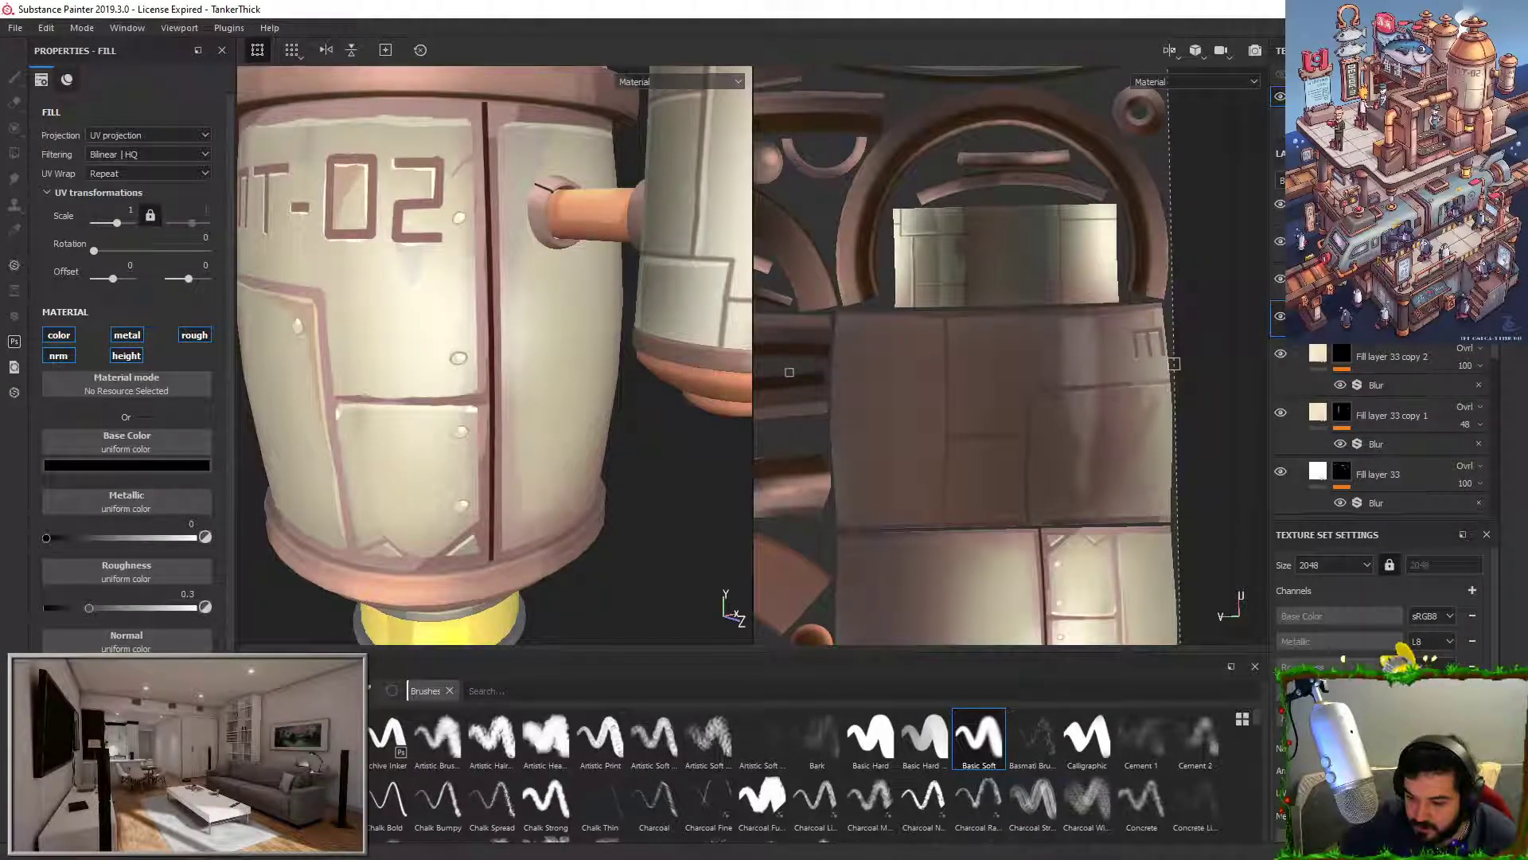
left_click(1298, 279)
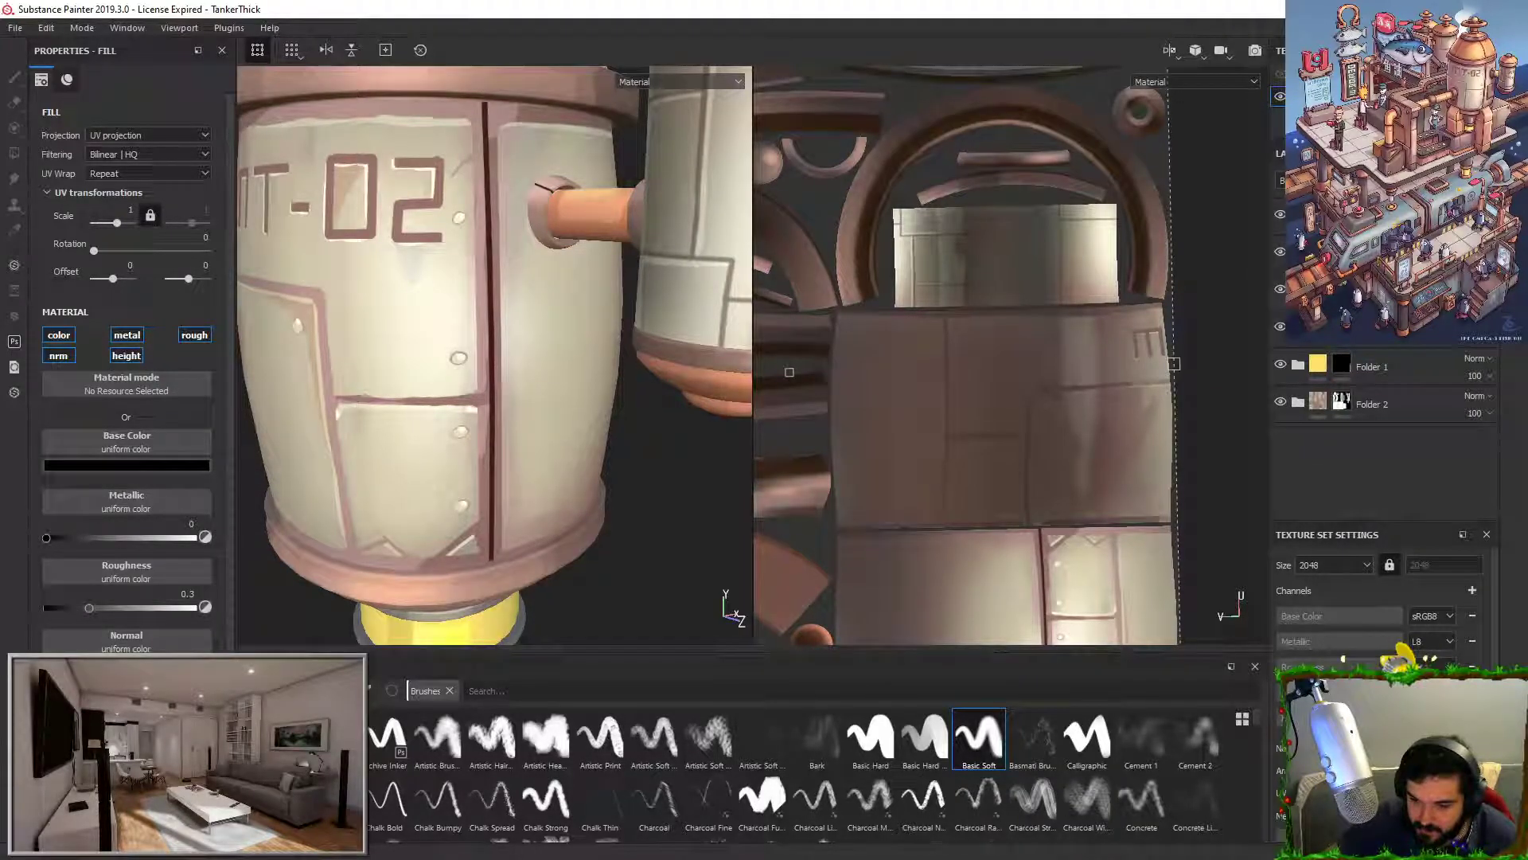
left_click(1281, 396)
left_click(1282, 395)
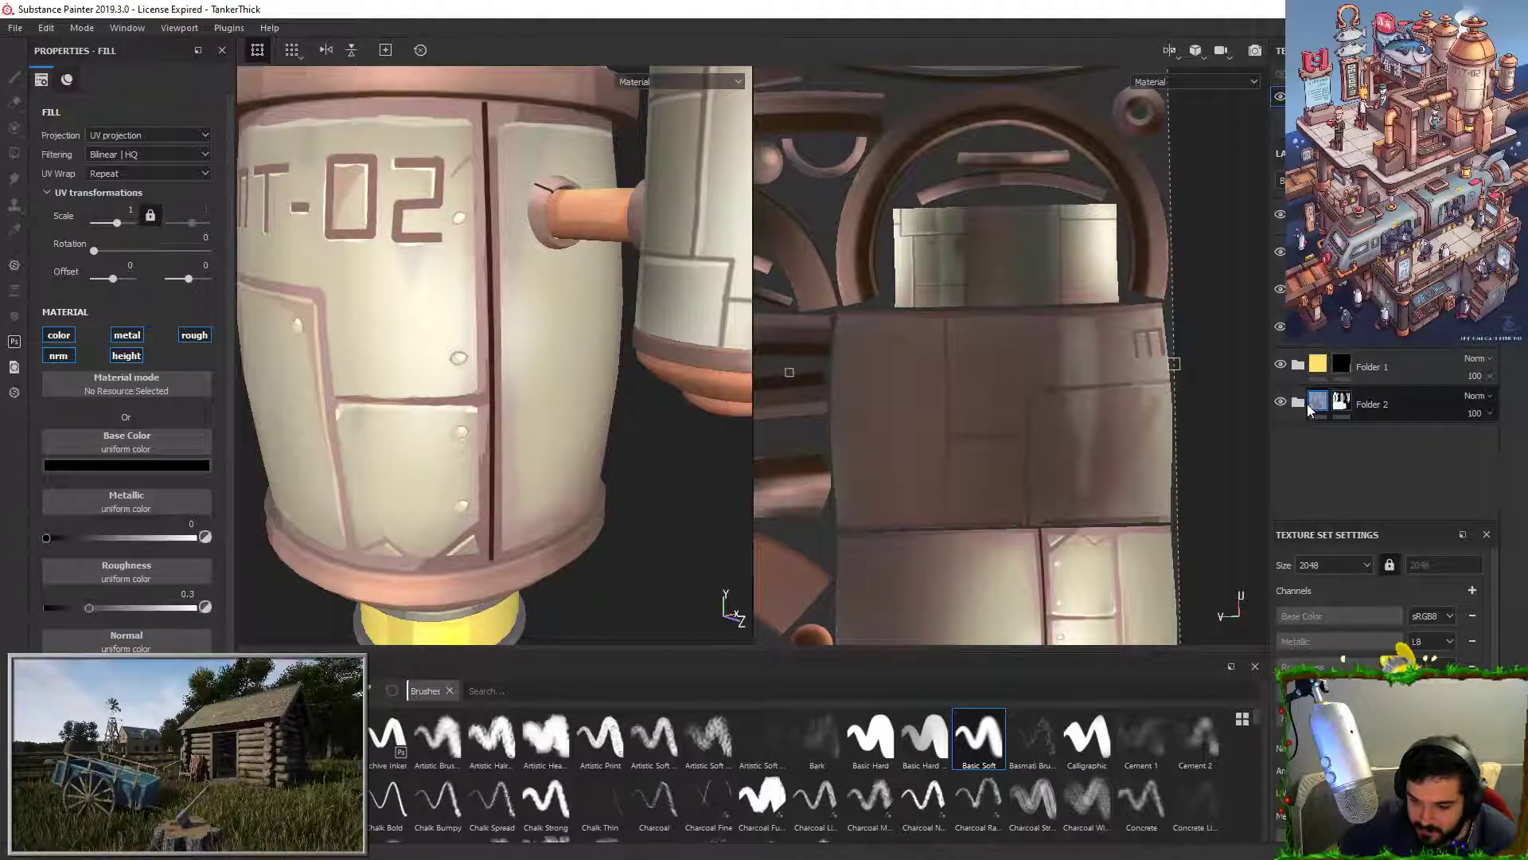
left_click(1303, 404)
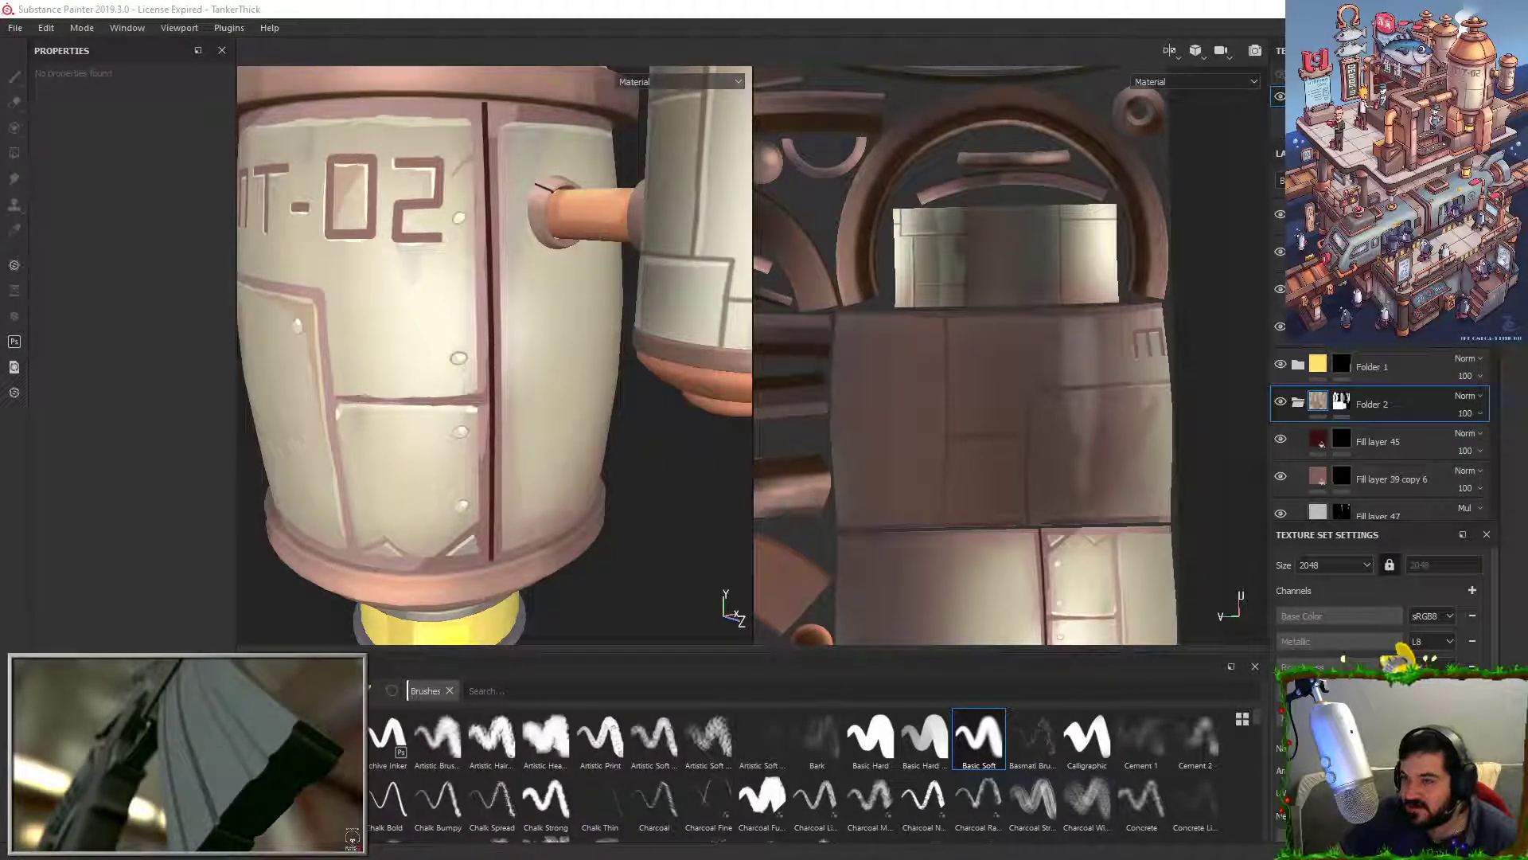
Step: Switch to the web browser and close the "paragraphs of writing" image search tab
mouse_move(472, 858)
left_mouse_down()
mouse_move(470, 572)
mouse_move(395, 46)
mouse_move(249, 5)
left_mouse_up()
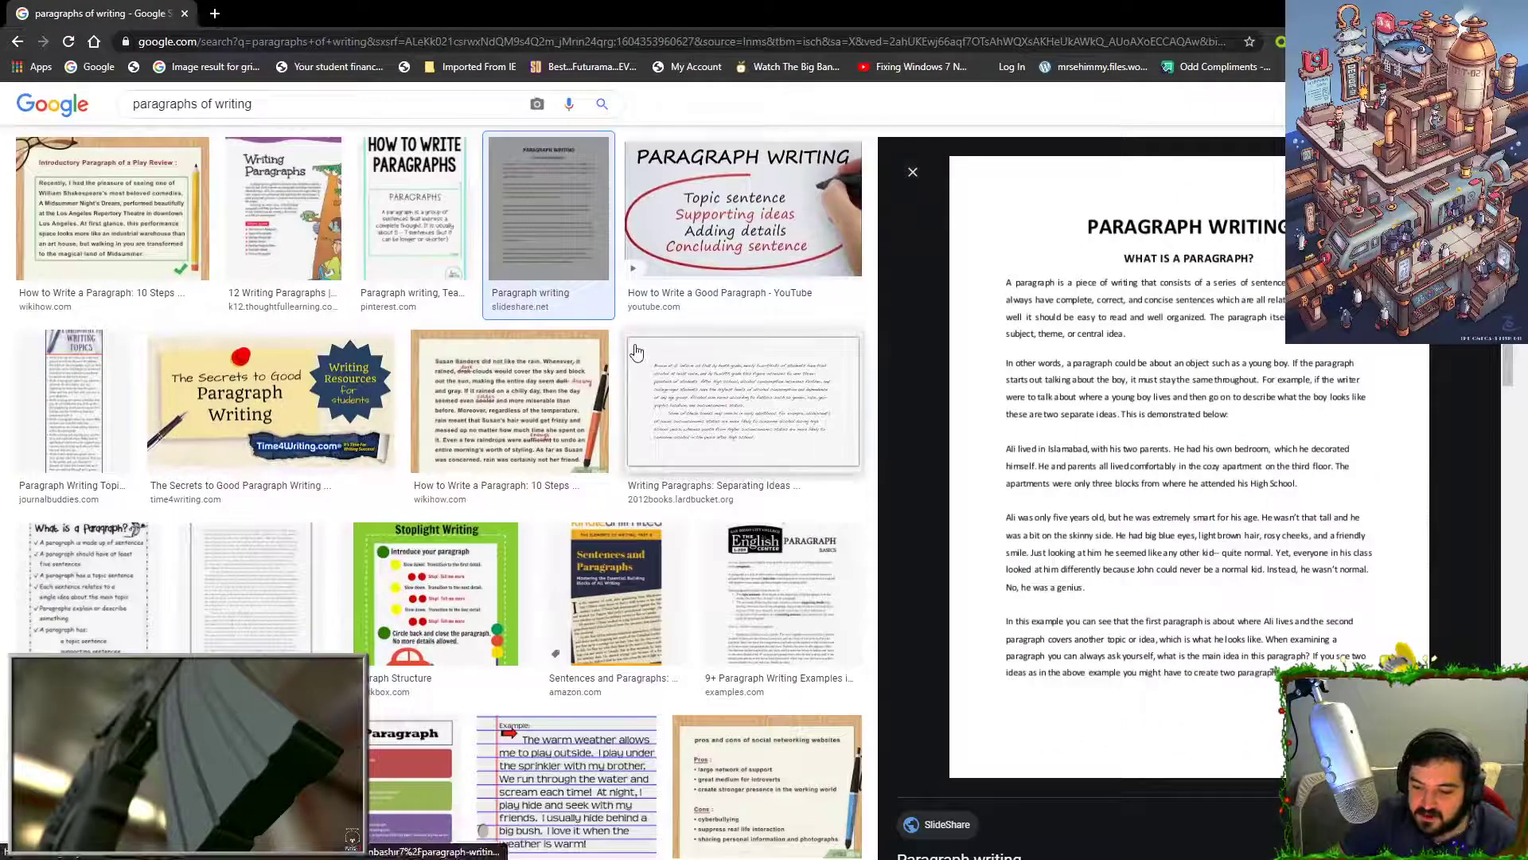
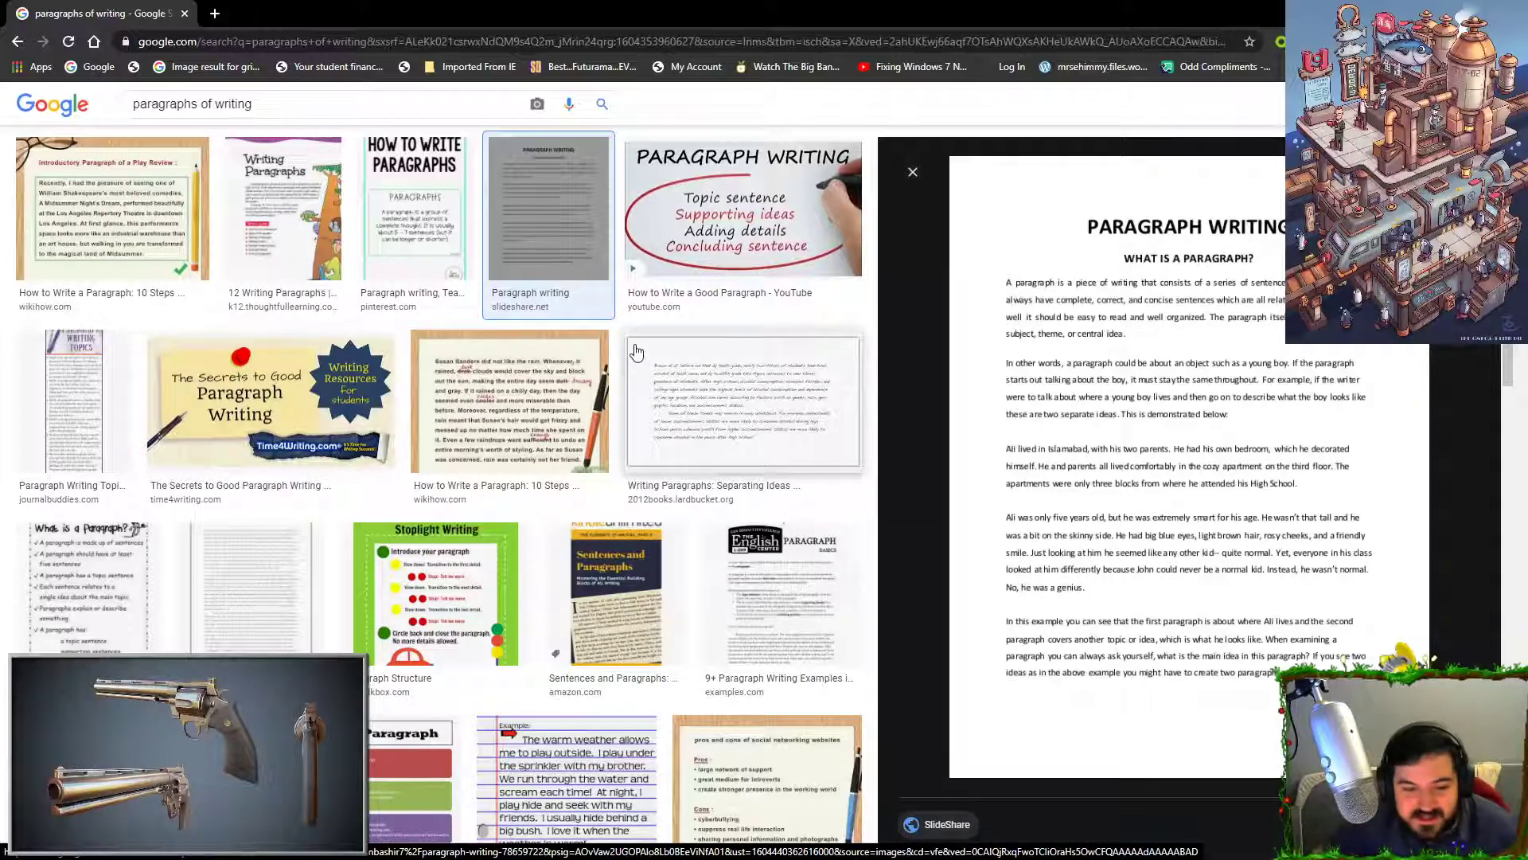
middle_click(169, 14)
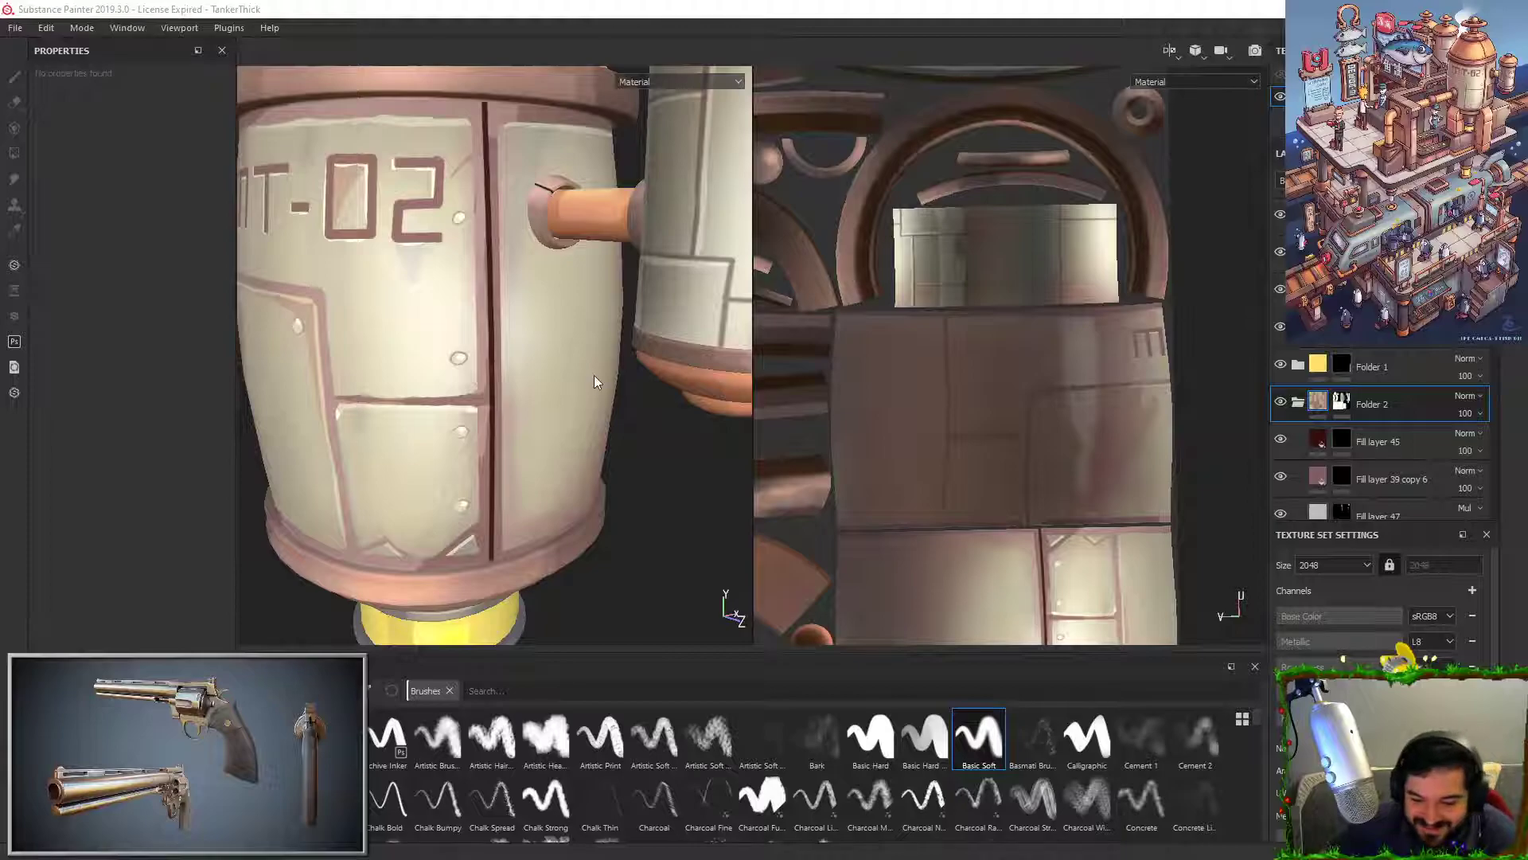
Step: Select the mask of Fill layer 45 in Folder 2 for painting on the blank body panel beneath the side pipe
left_click(637, 428)
left_click(1341, 440)
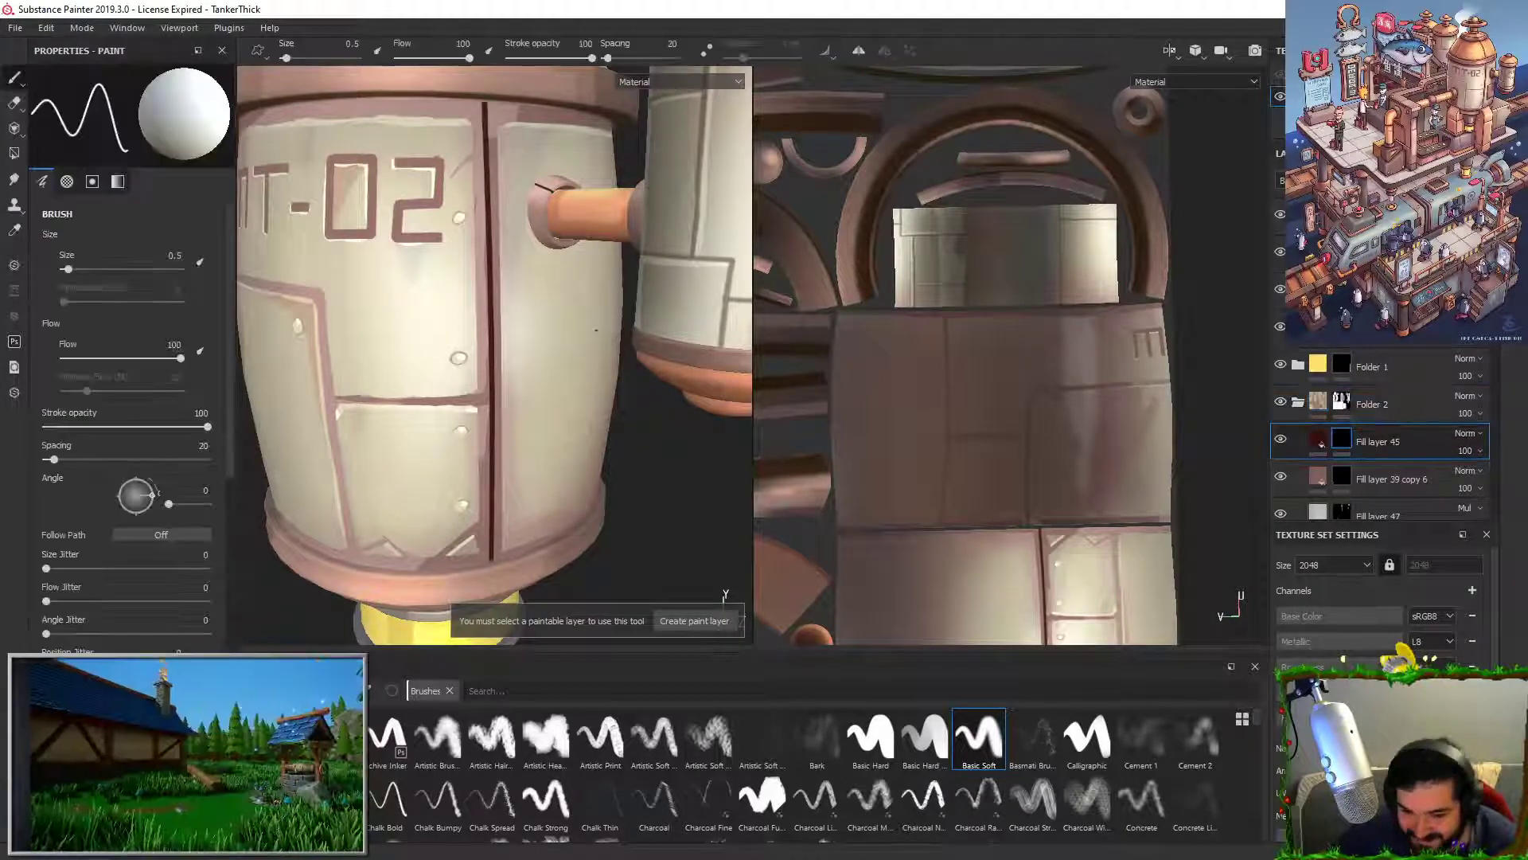
left_click_drag(587, 346, 507, 341, "alt")
middle_click_drag(542, 366, 509, 314, "alt")
right_click_drag(509, 314, 541, 315, "alt")
left_click_drag(534, 310, 591, 347, "alt")
Step: Try to paint a freehand vertical line on the blank body panel with the 0.5 size brush, undoing each attempt
left_click_drag(510, 311, 514, 412)
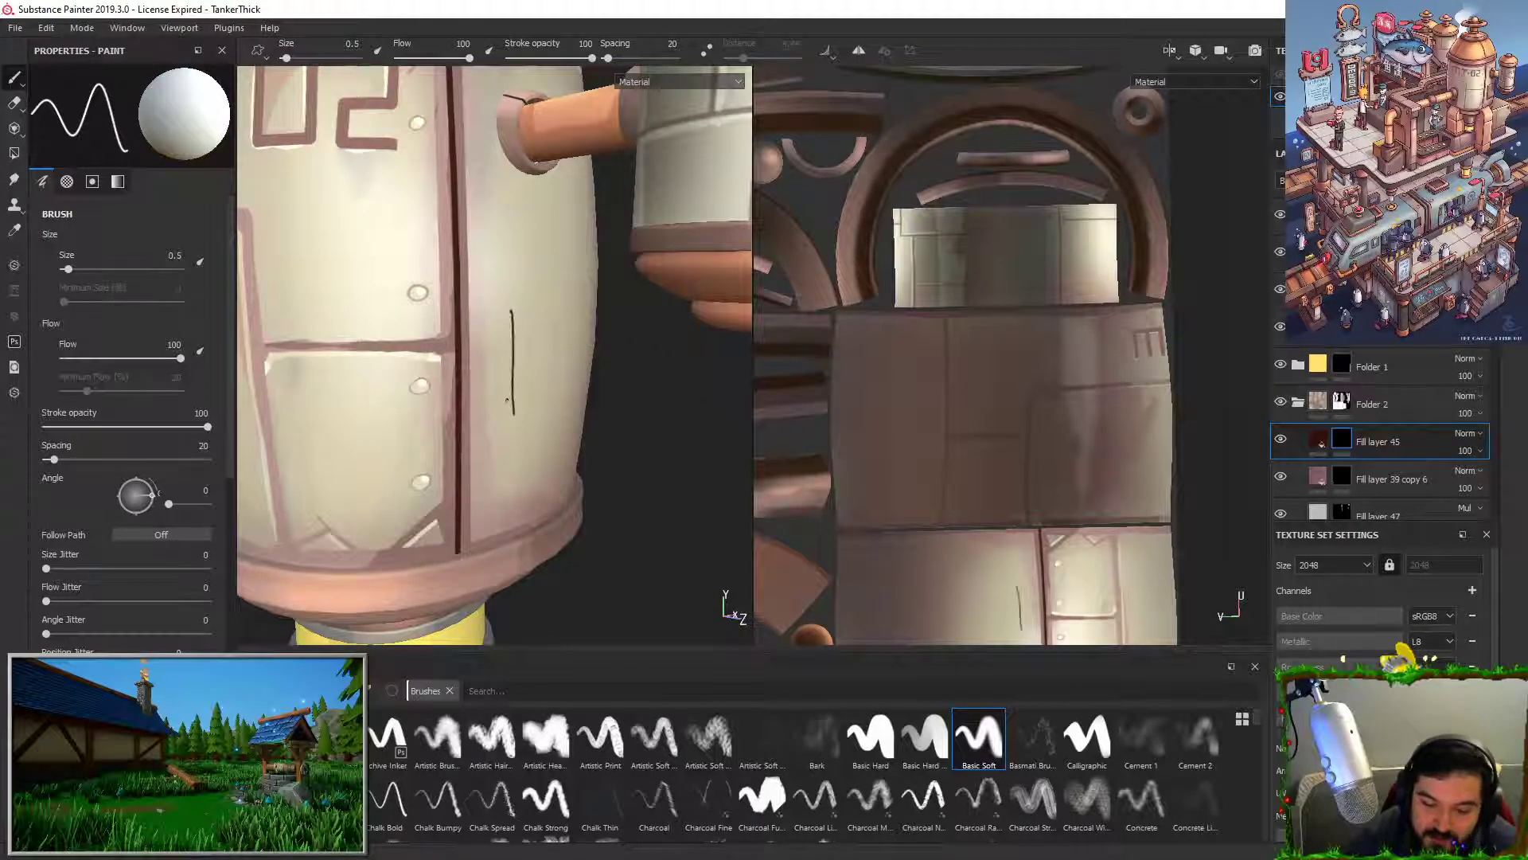
key("ctrl+z")
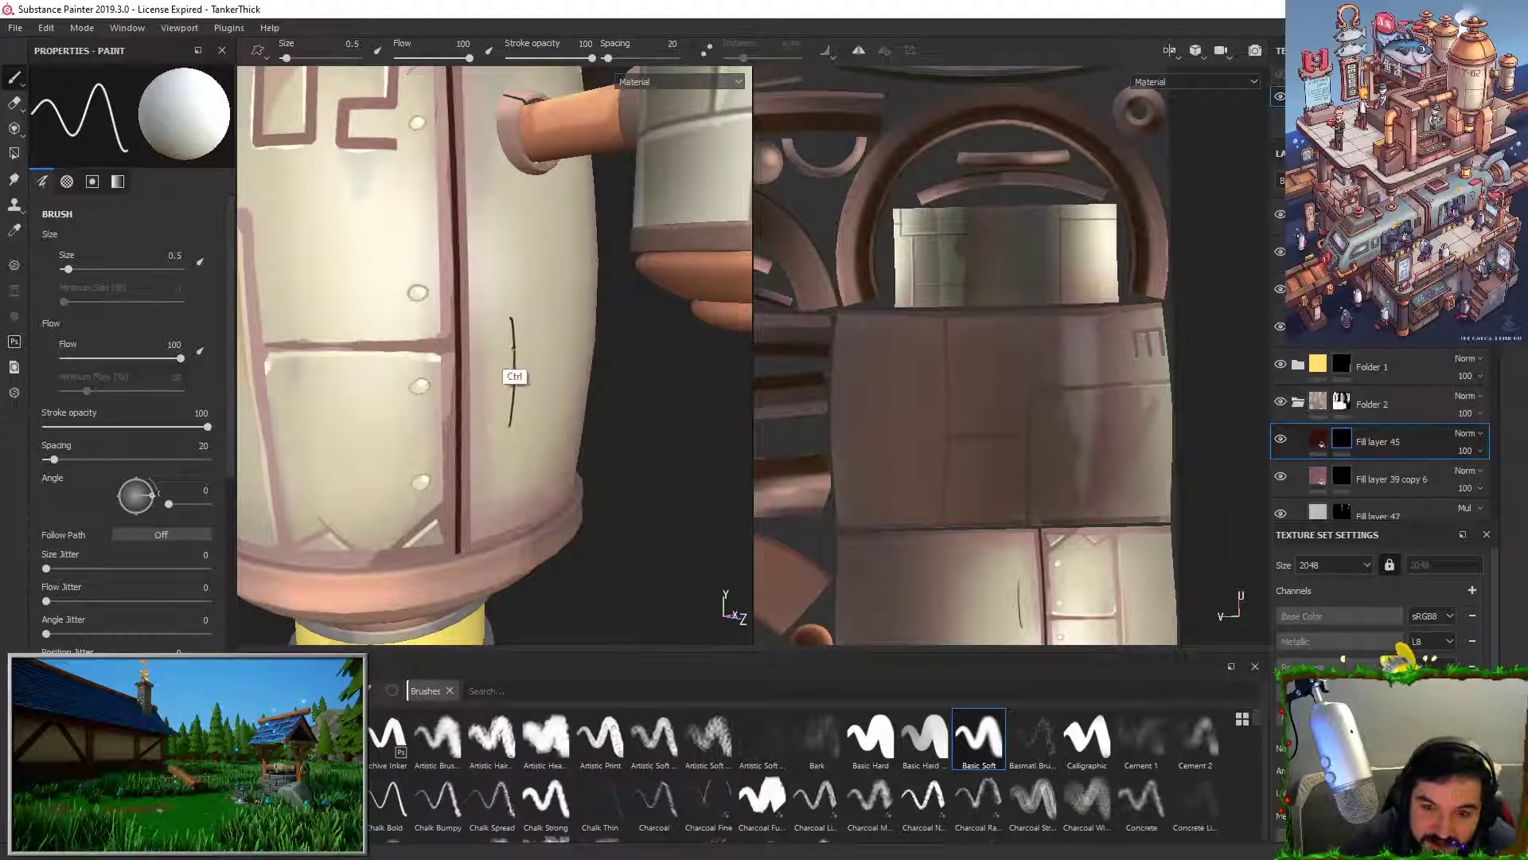
key("ctrl+z")
left_click_drag(514, 298, 514, 448)
key("ctrl+z")
left_click_drag(512, 298, 513, 422)
key("ctrl+z")
left_click_drag(511, 300, 512, 444)
key("ctrl+z")
Step: Turn on Lazy Mouse for the brush and try a steadied vertical stroke on the body panel
left_click(707, 50)
left_click_drag(522, 308, 513, 446)
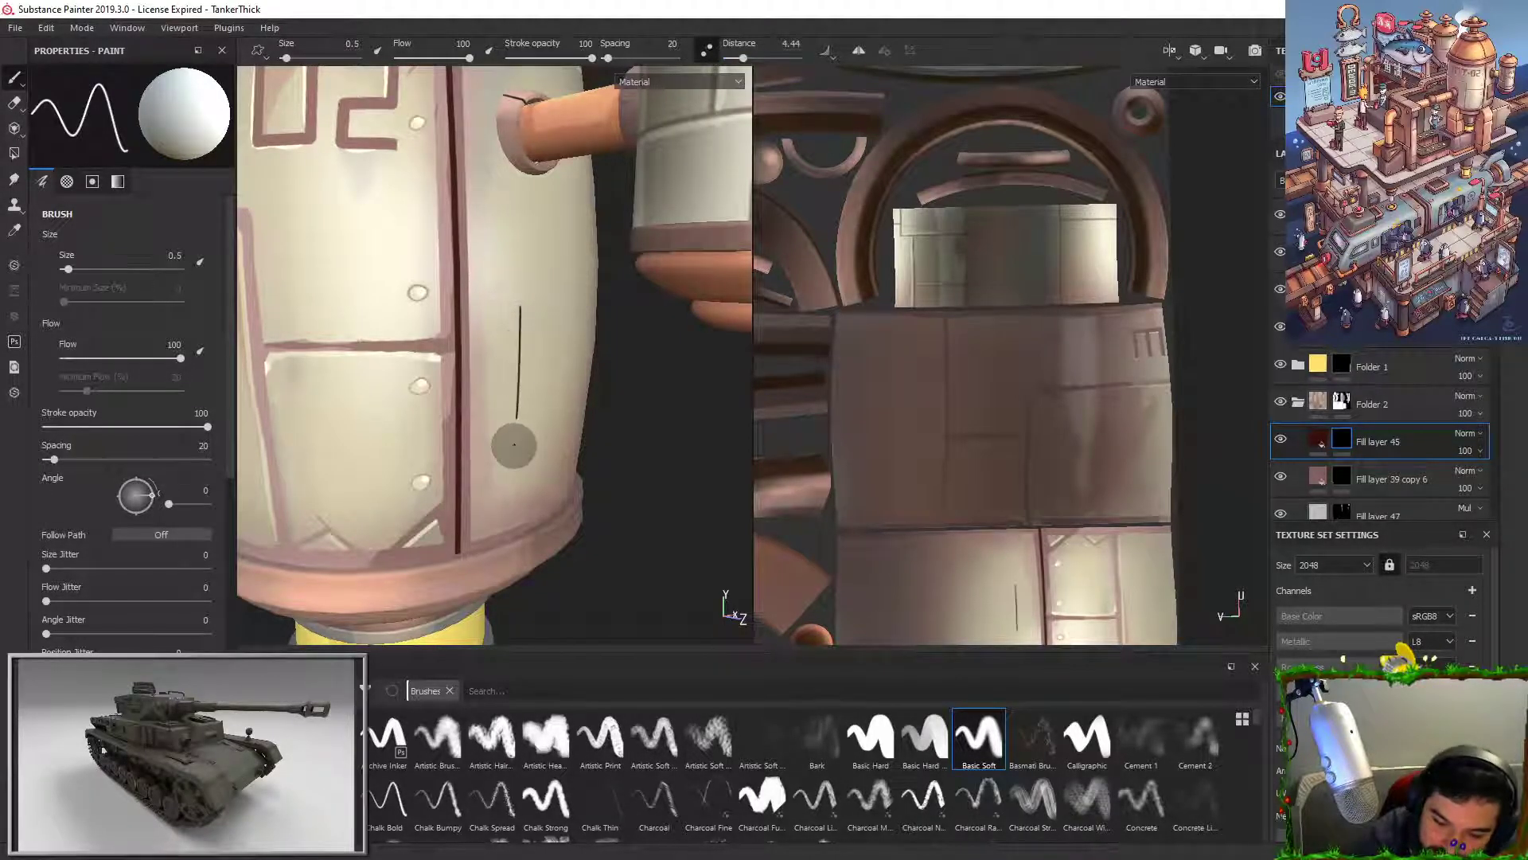
key("ctrl+z")
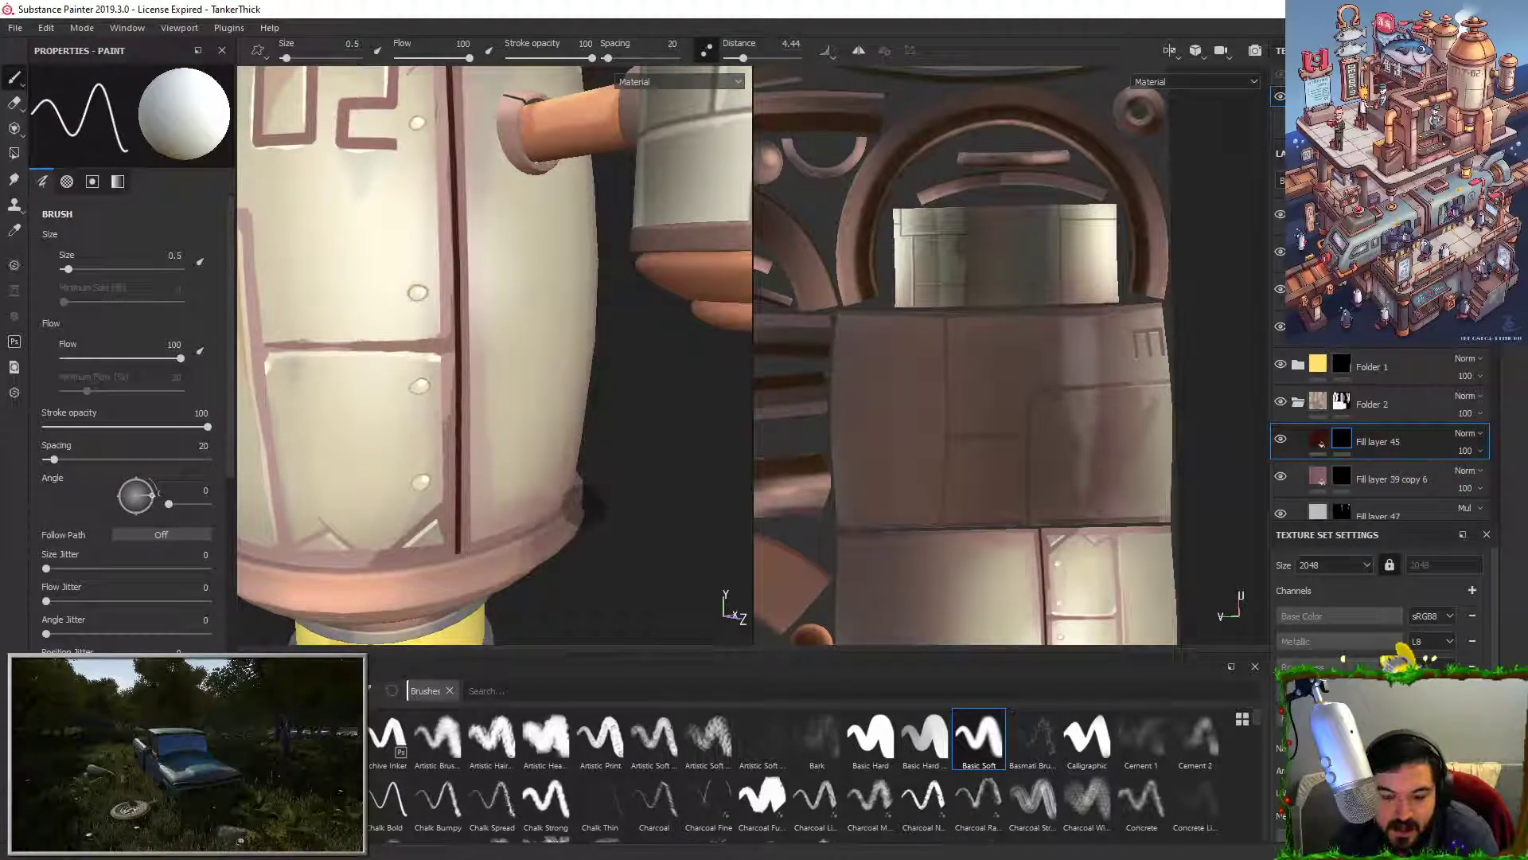
Step: Paint a long vertical line on the body panel beneath the side pipe in Fill layer 45's mask
right_click_drag(557, 274, 518, 331, "alt")
middle_click_drag(517, 331, 495, 344, "alt")
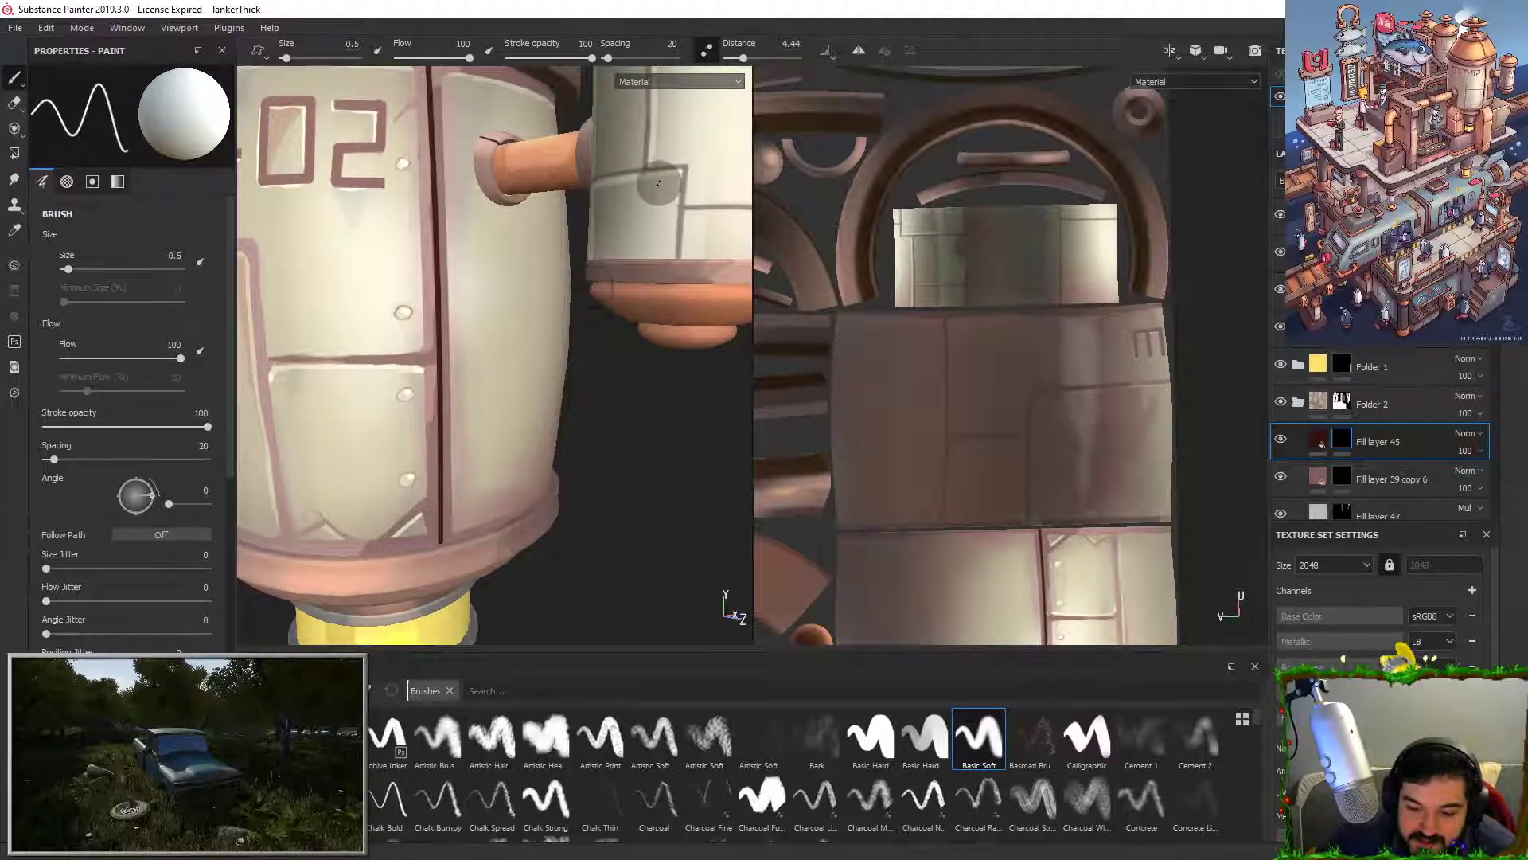
mouse_move(559, 399)
right_mouse_down("alt")
mouse_move(493, 437)
mouse_move(409, 300)
right_mouse_up("alt")
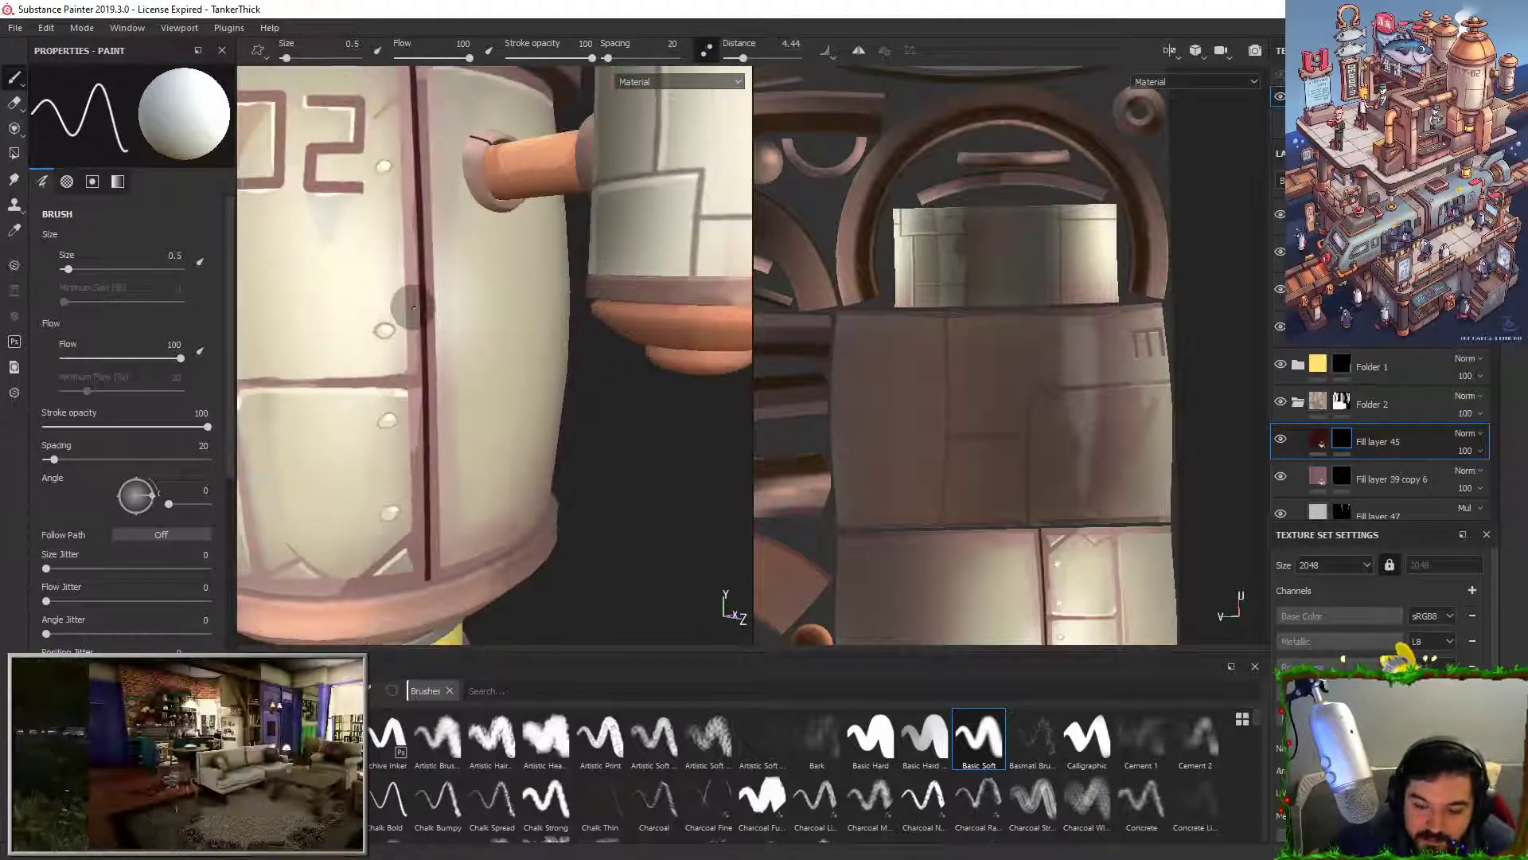
middle_click_drag(409, 300, 324, 430, "alt")
middle_click_drag(576, 358, 660, 204, "alt")
right_click_drag(660, 204, 650, 284, "alt")
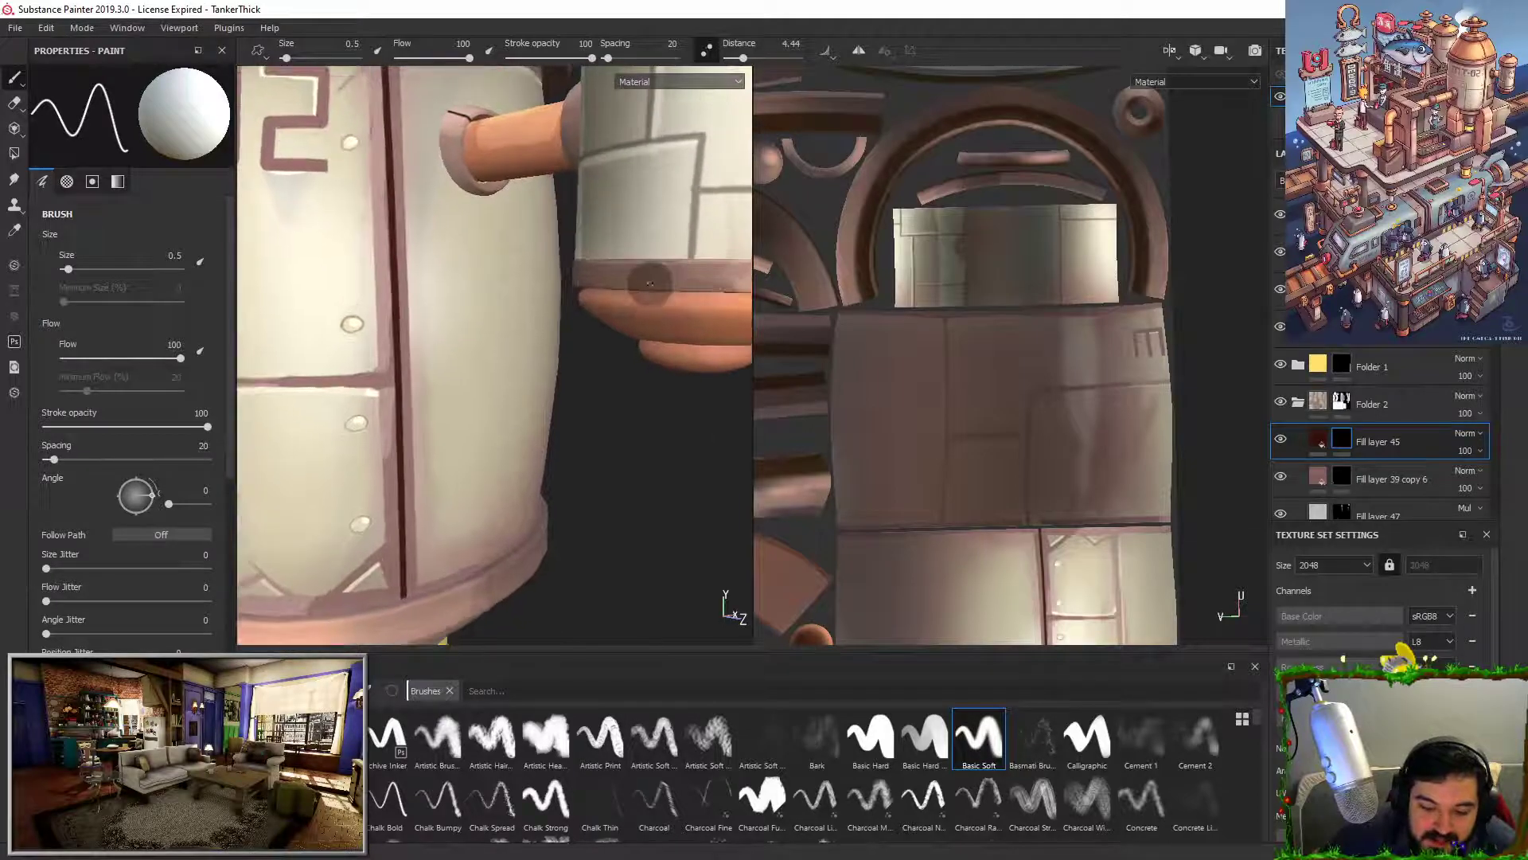
left_click_drag(650, 285, 623, 269, "alt")
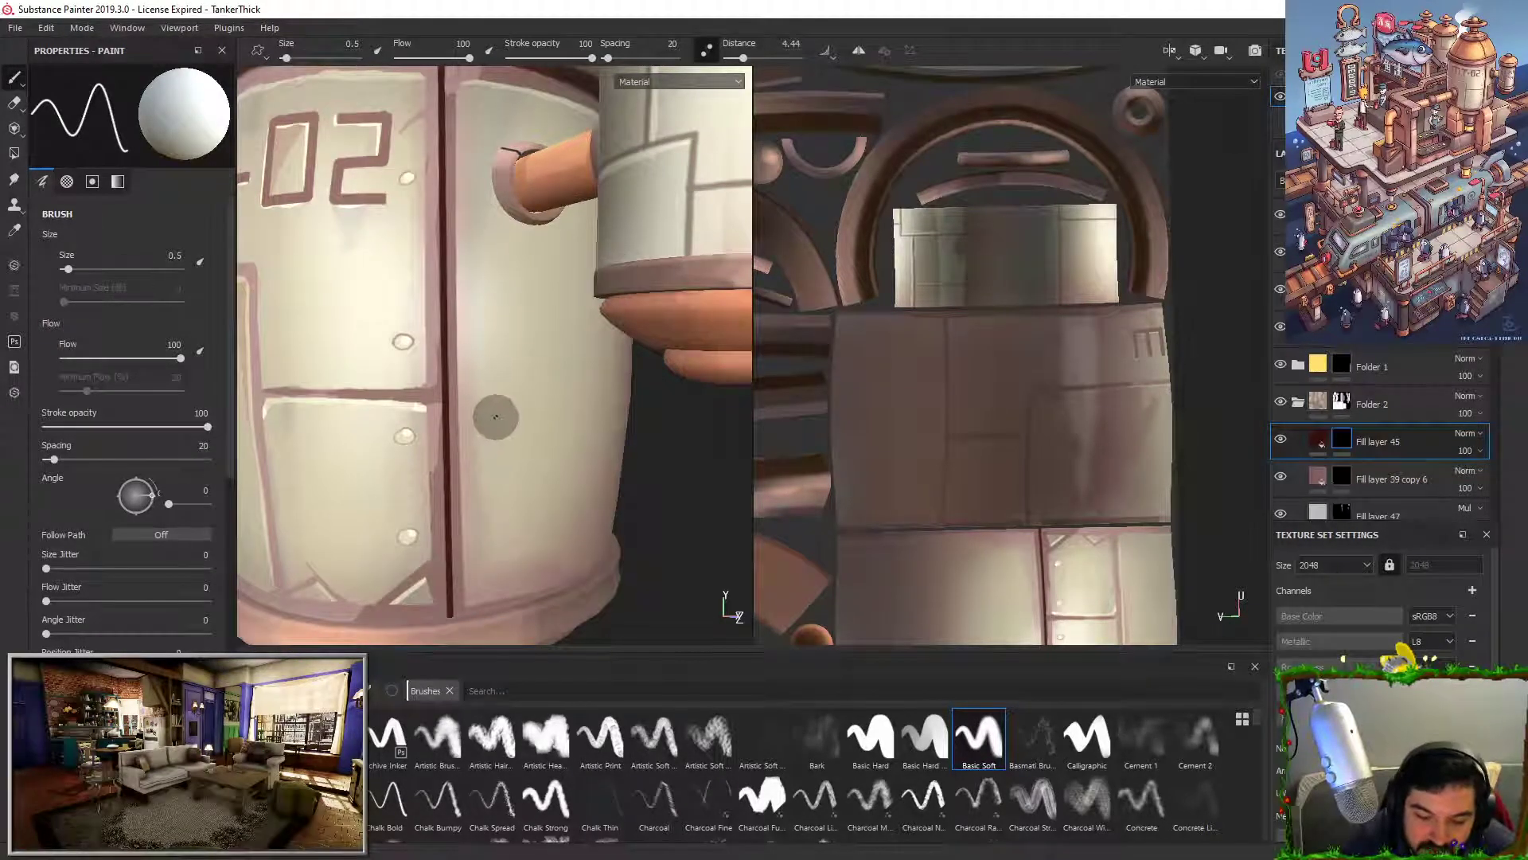
left_click_drag(496, 371, 495, 490)
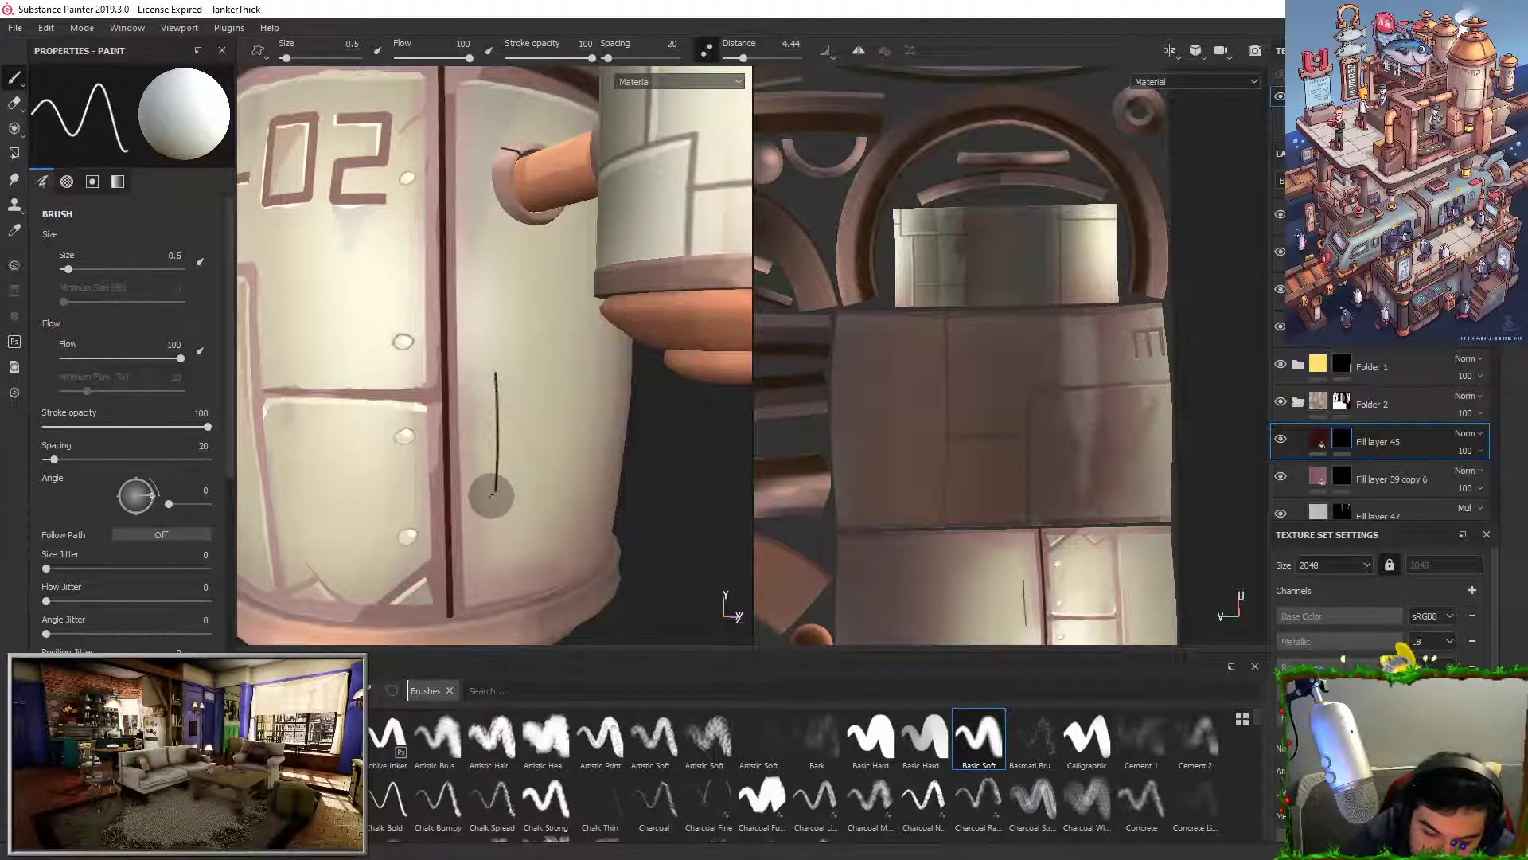
key("ctrl+z")
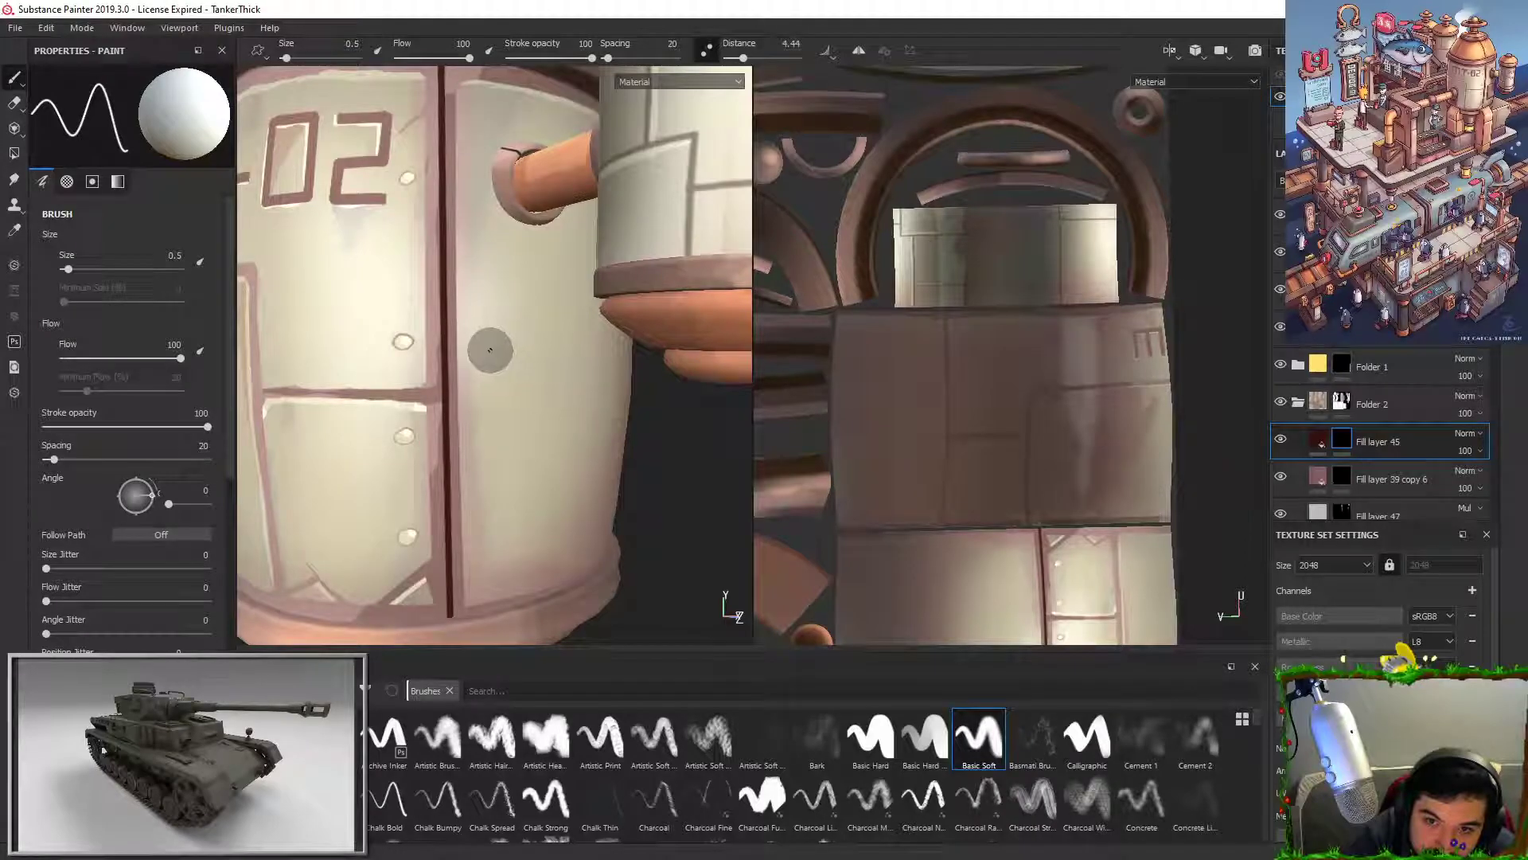
left_click_drag(494, 343, 494, 521)
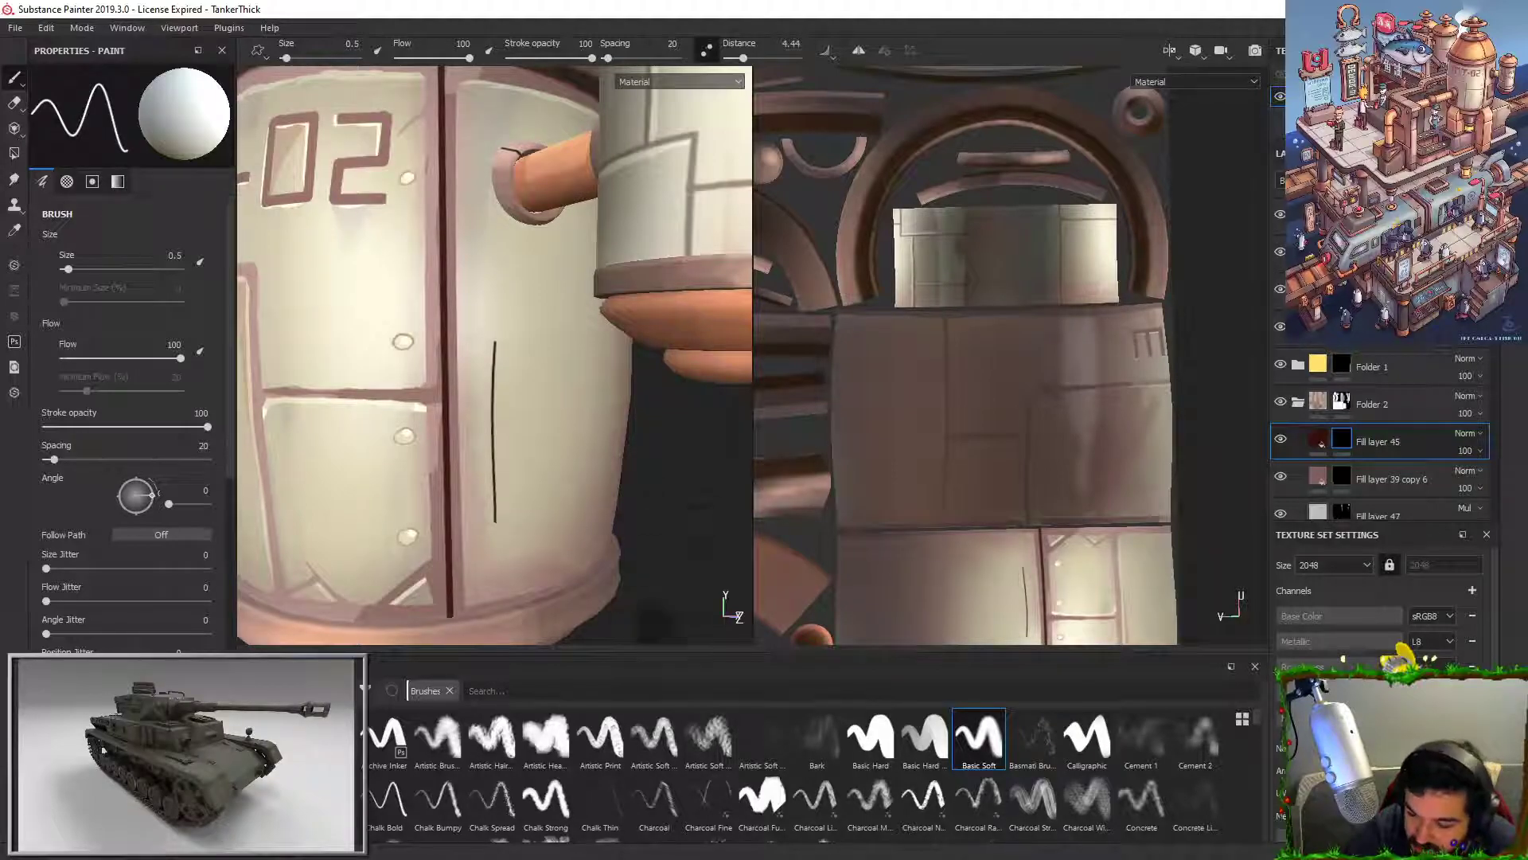
Step: Paint two straight horizontal lines from the ends of the vertical line to form three sides of the side panel outline
middle_click_drag(1087, 569, 1109, 385, "alt")
right_click_drag(1108, 398, 1067, 682, "alt")
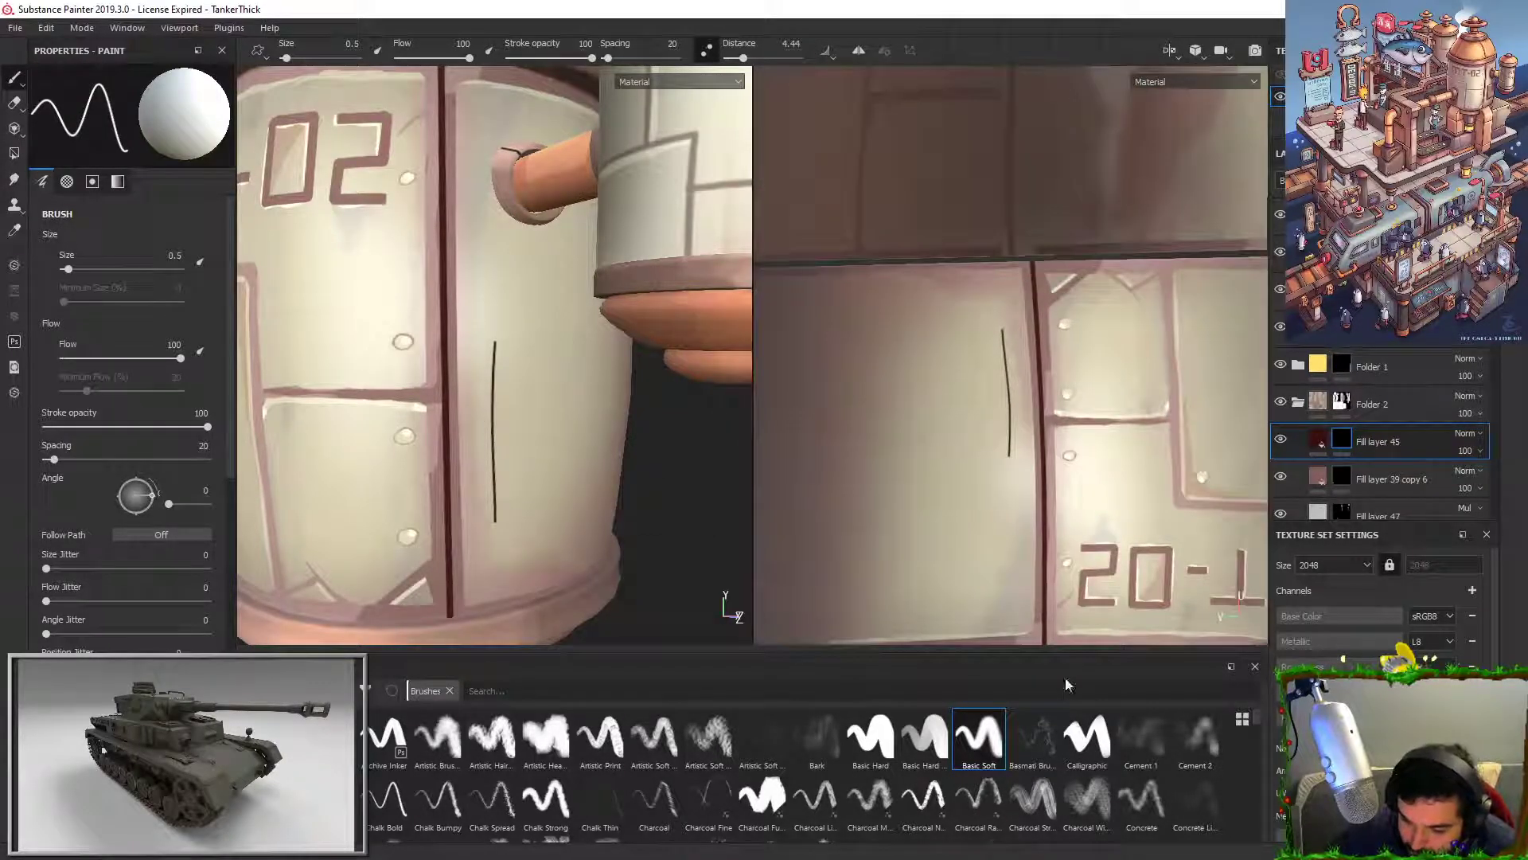
key("shift")
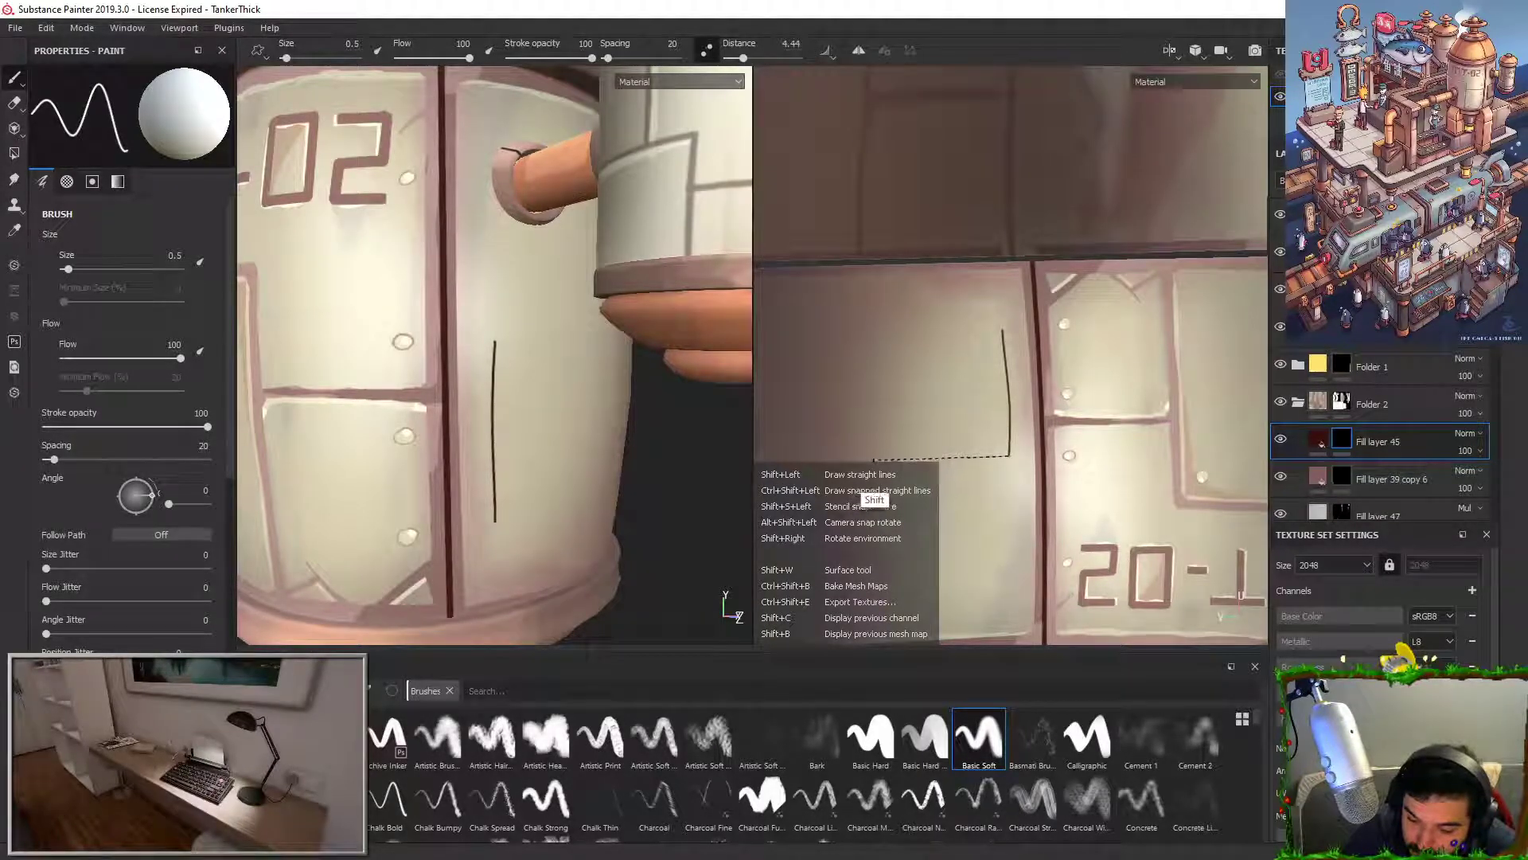
left_click(898, 459, "shift")
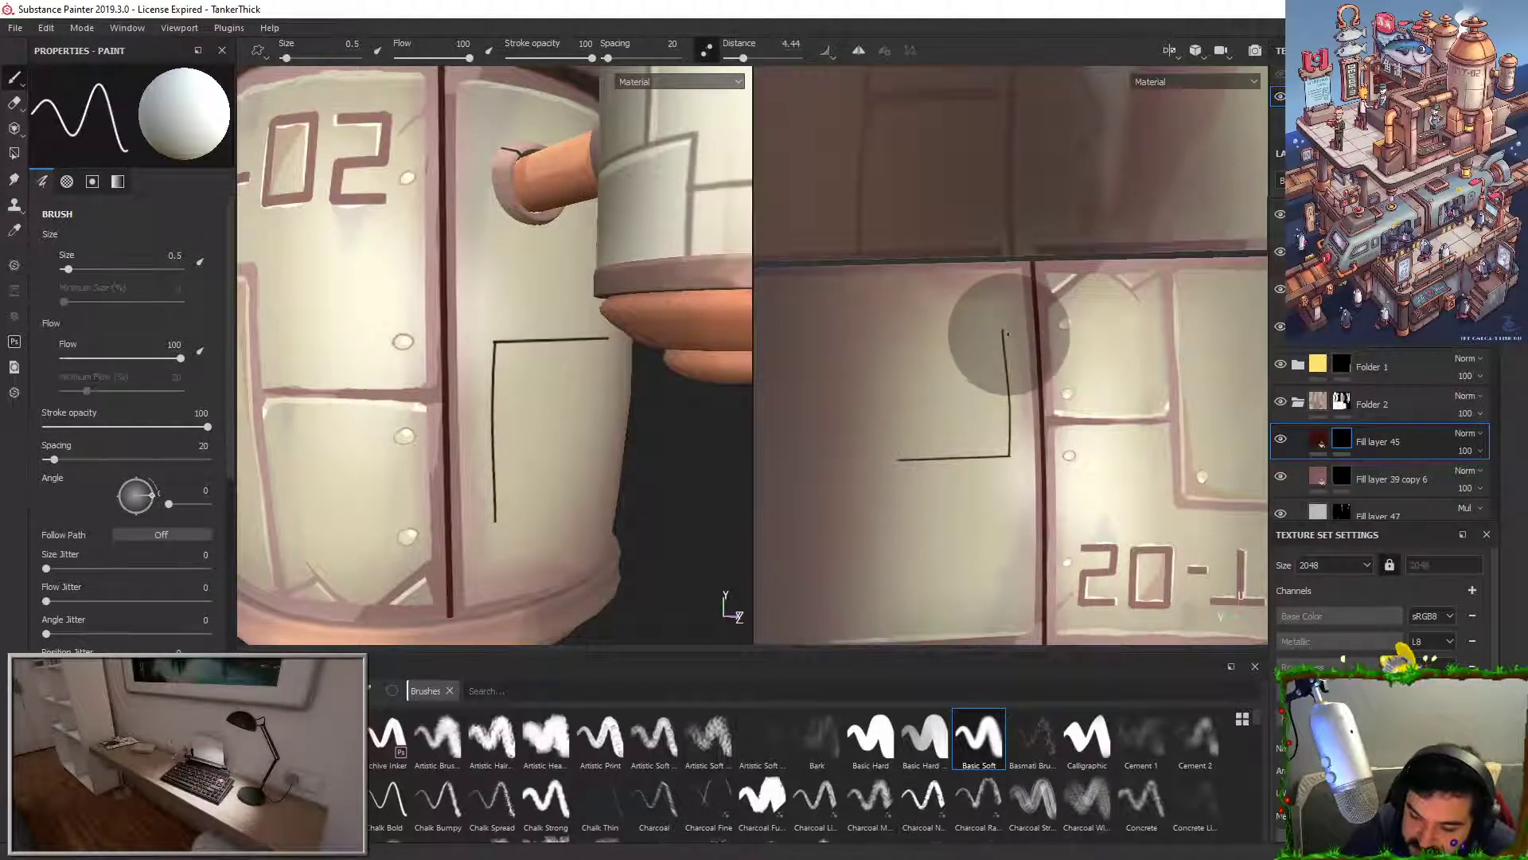
left_click(898, 337, "shift")
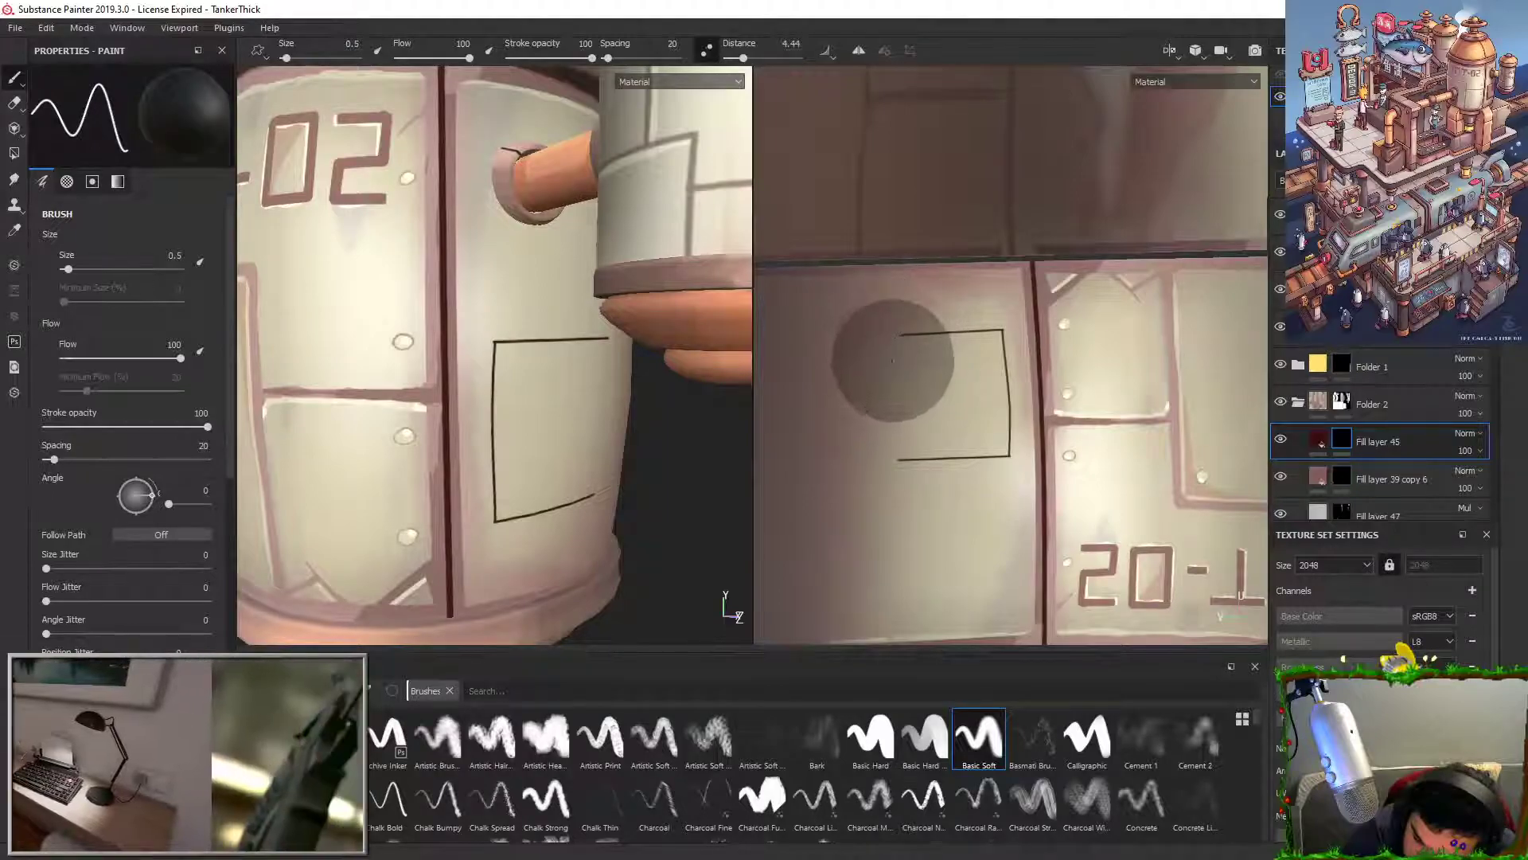
Step: Turn off Lazy Mouse and paint a freehand closing side between the open ends of the two horizontal lines
left_click(705, 52)
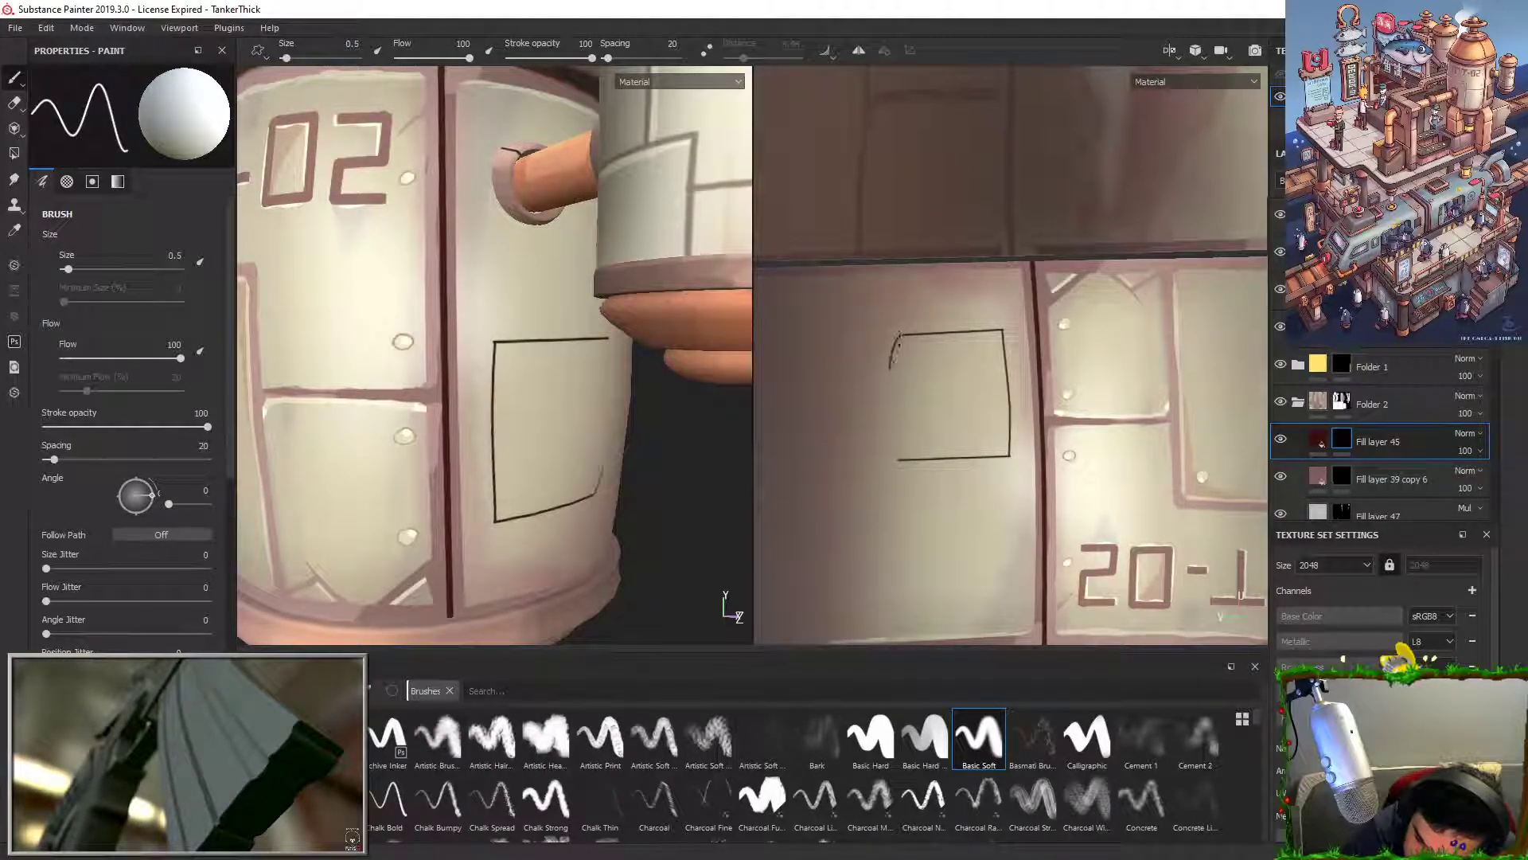
key("ctrl+z")
left_click_drag(896, 371, 898, 431)
key("ctrl+z")
left_click_drag(896, 372, 900, 446)
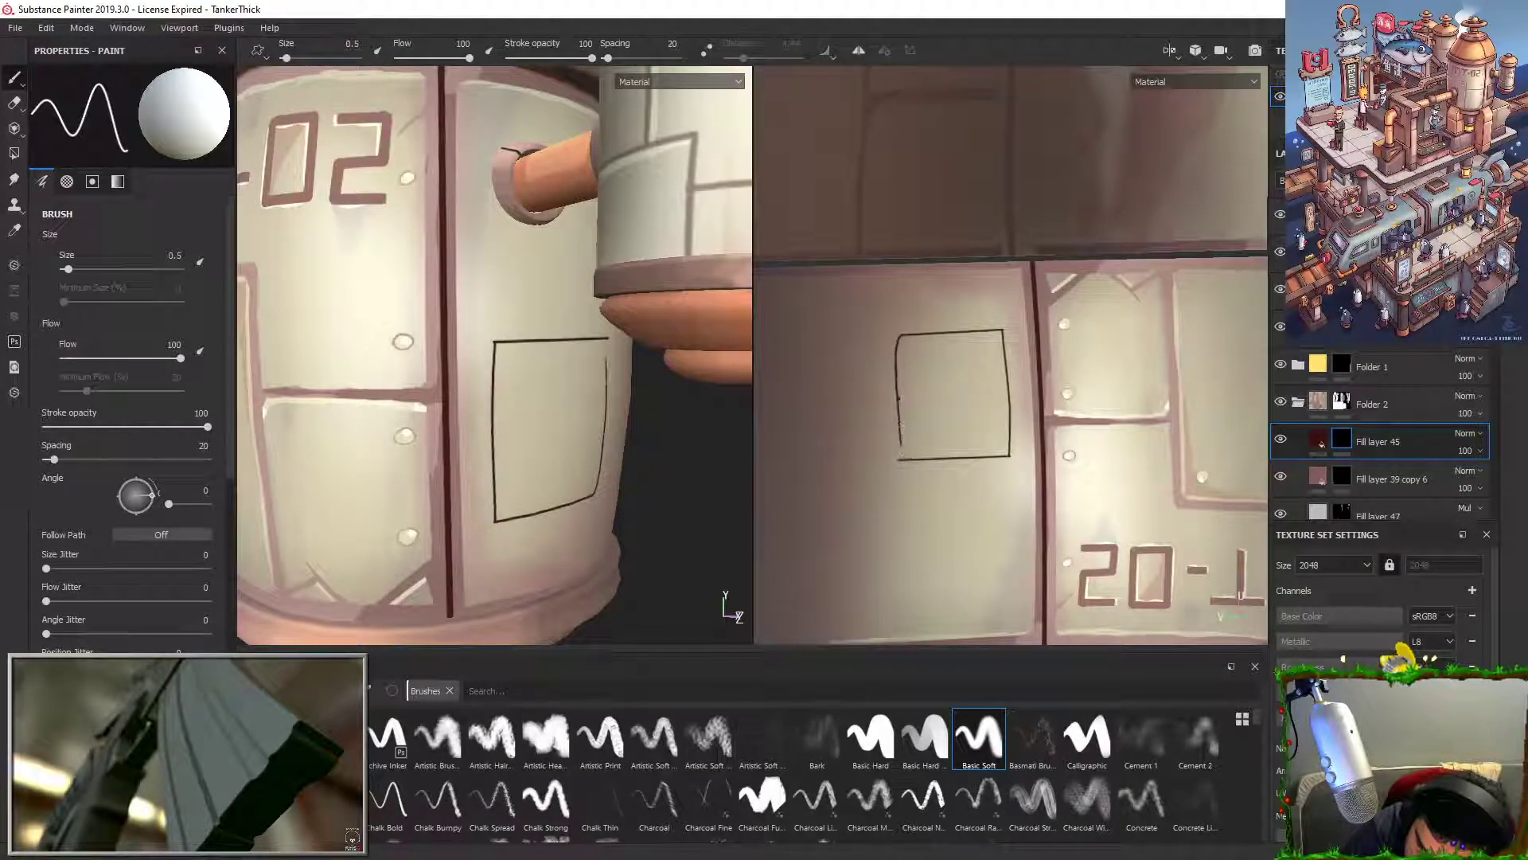
Step: Erase the overshoot and touch up the lower corner where the closing side meets the horizontal line
key("x")
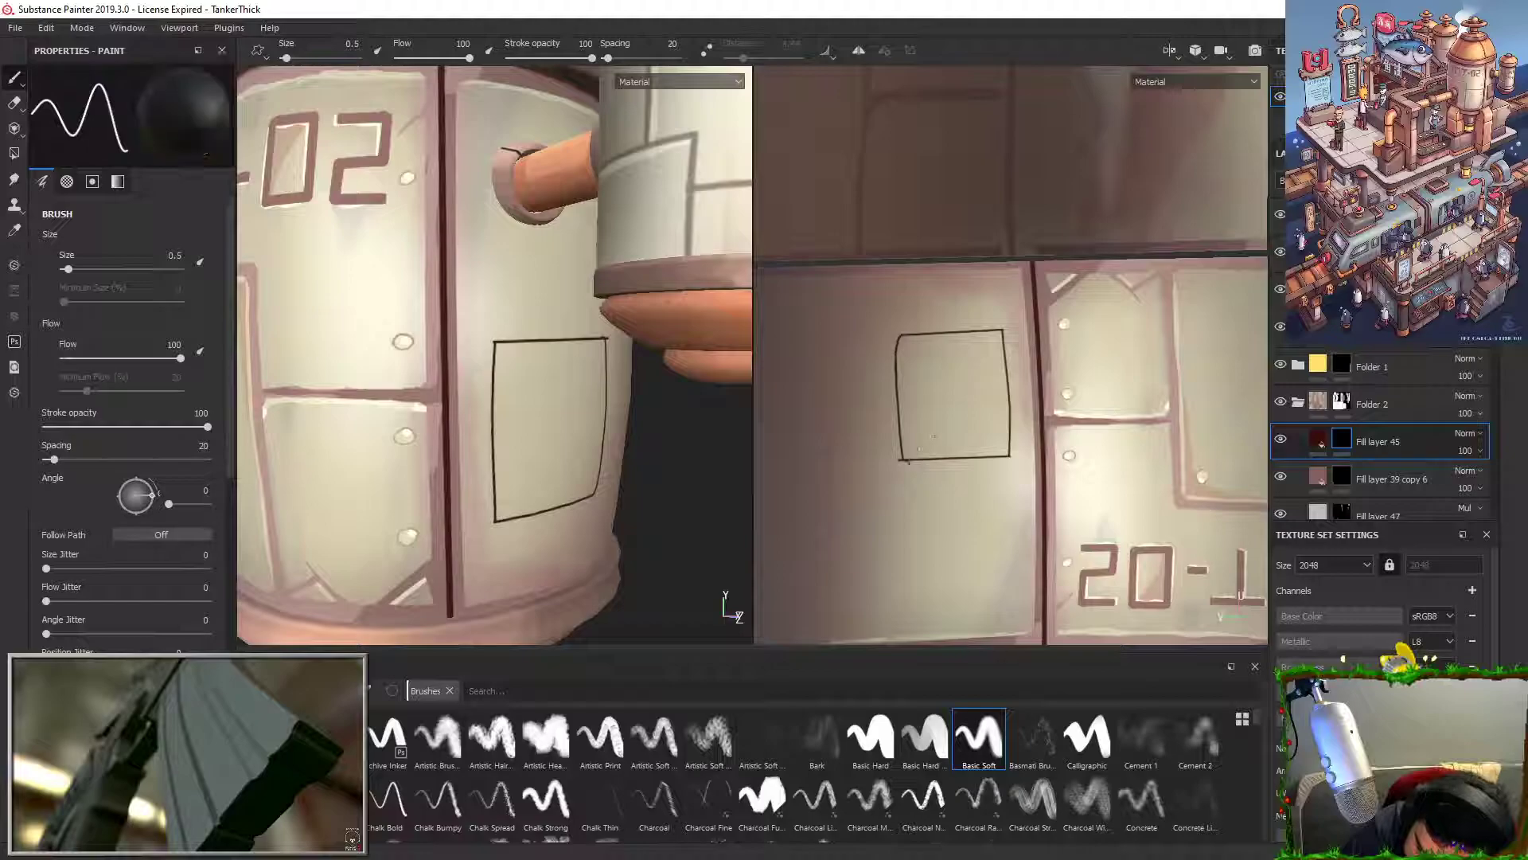
left_click_drag(898, 459, 902, 460)
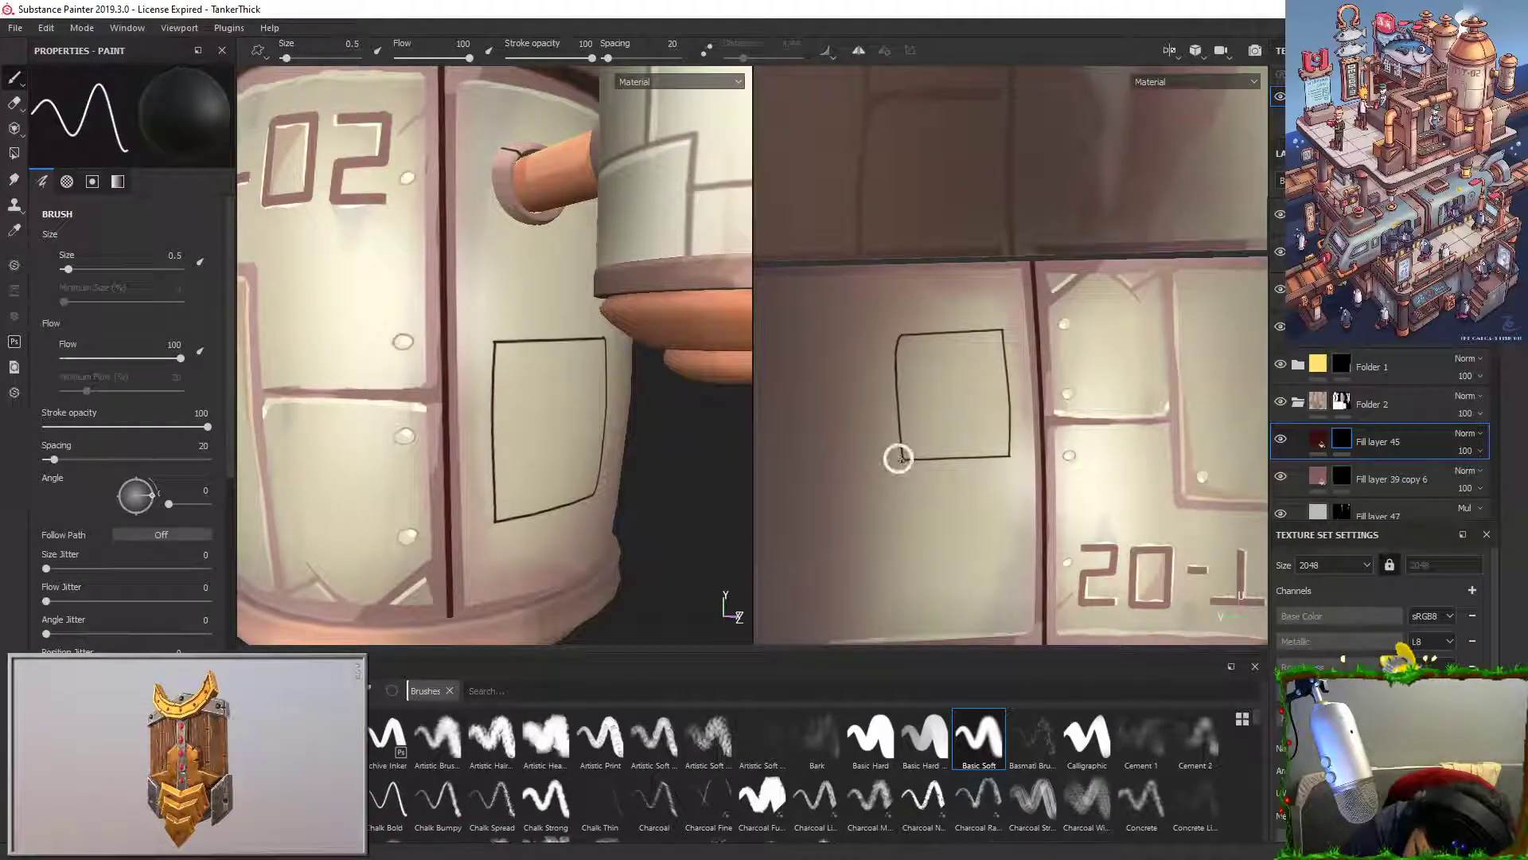
key("x")
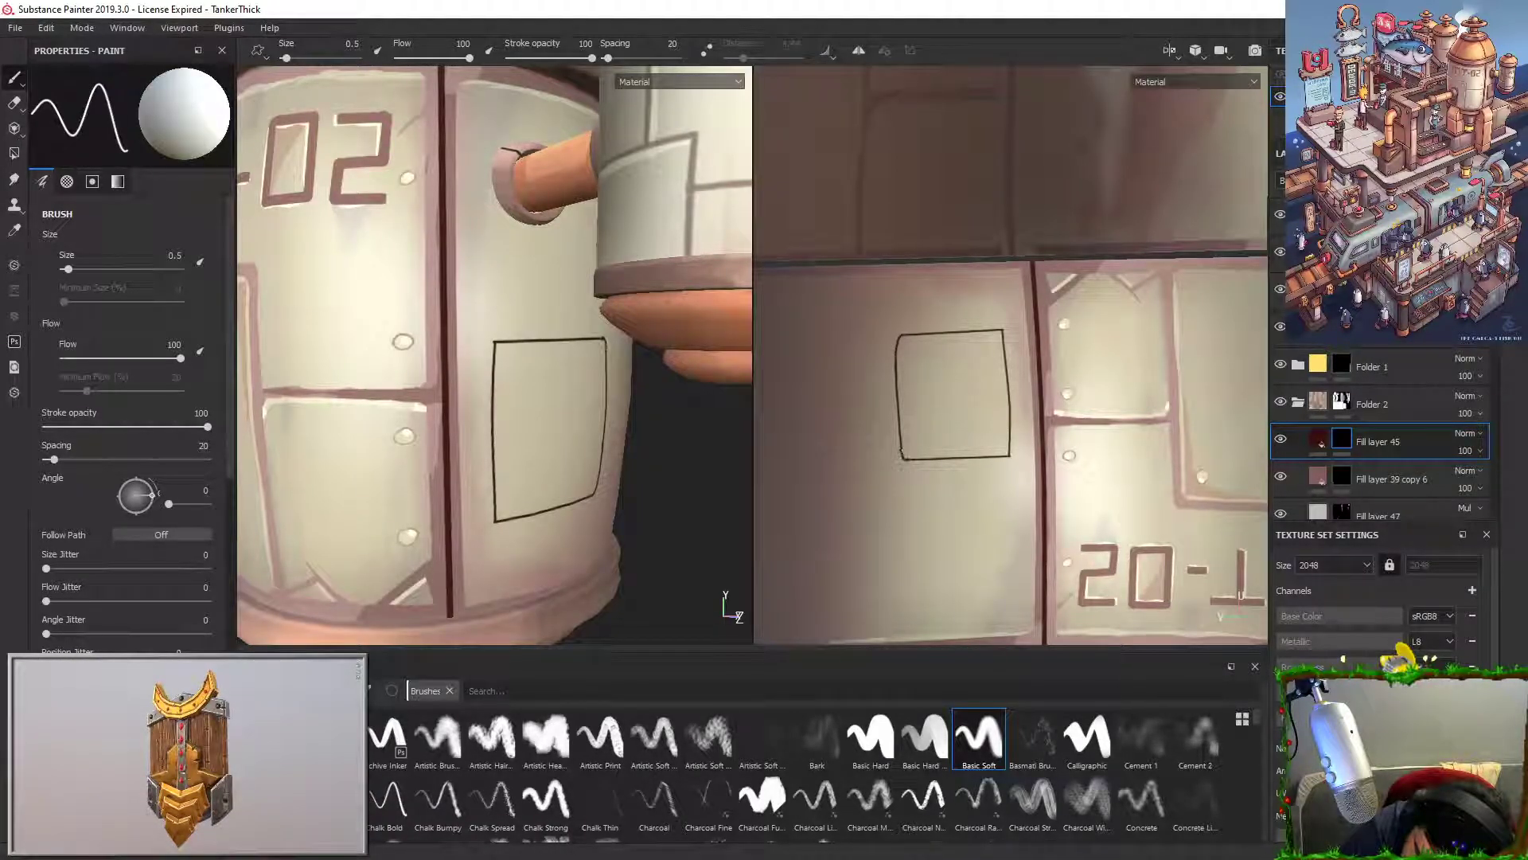
key("x")
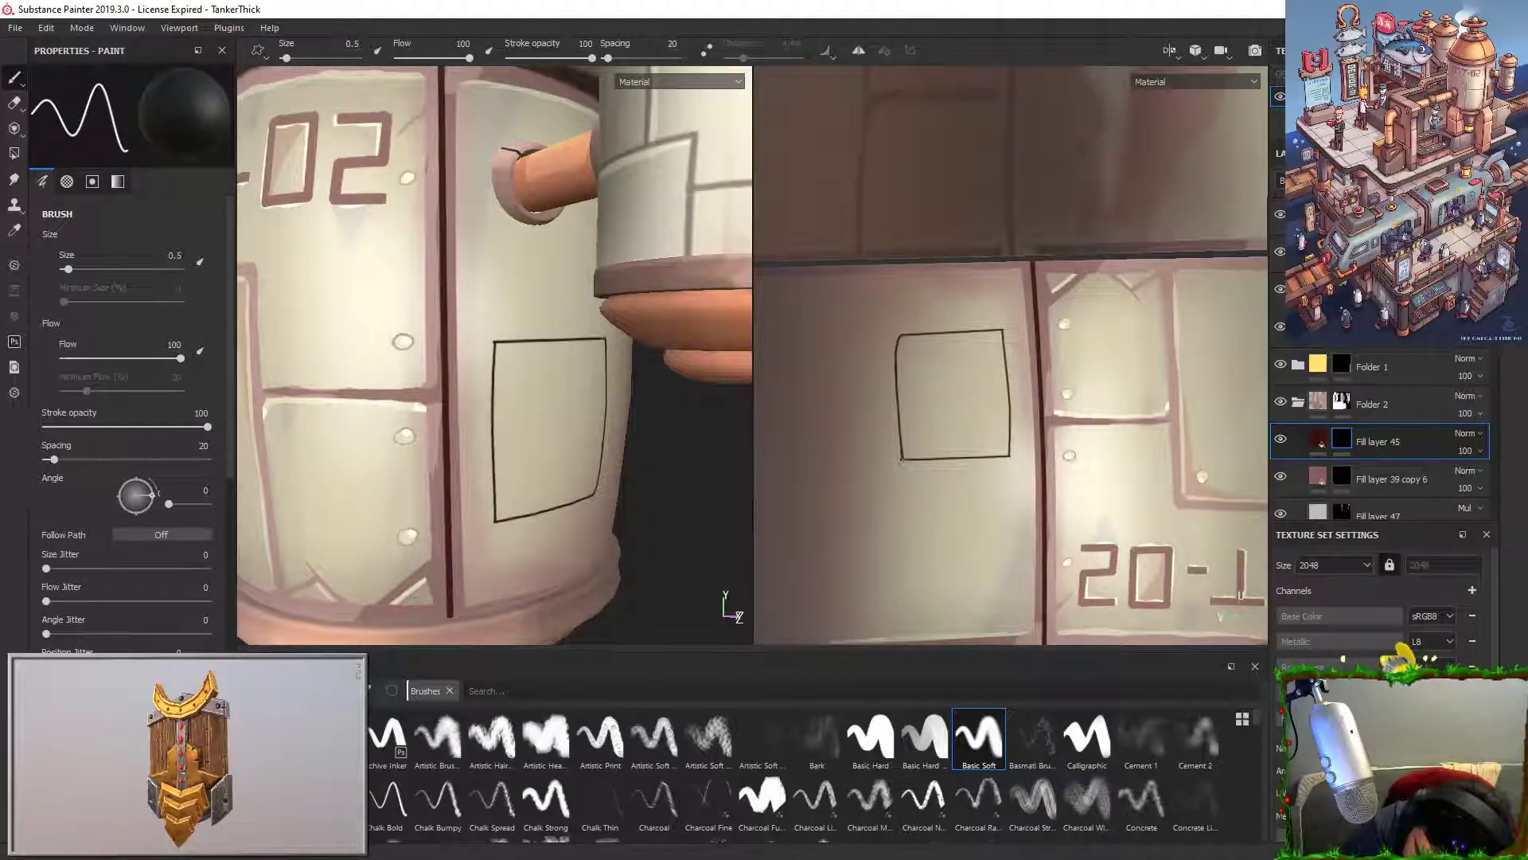
key("x")
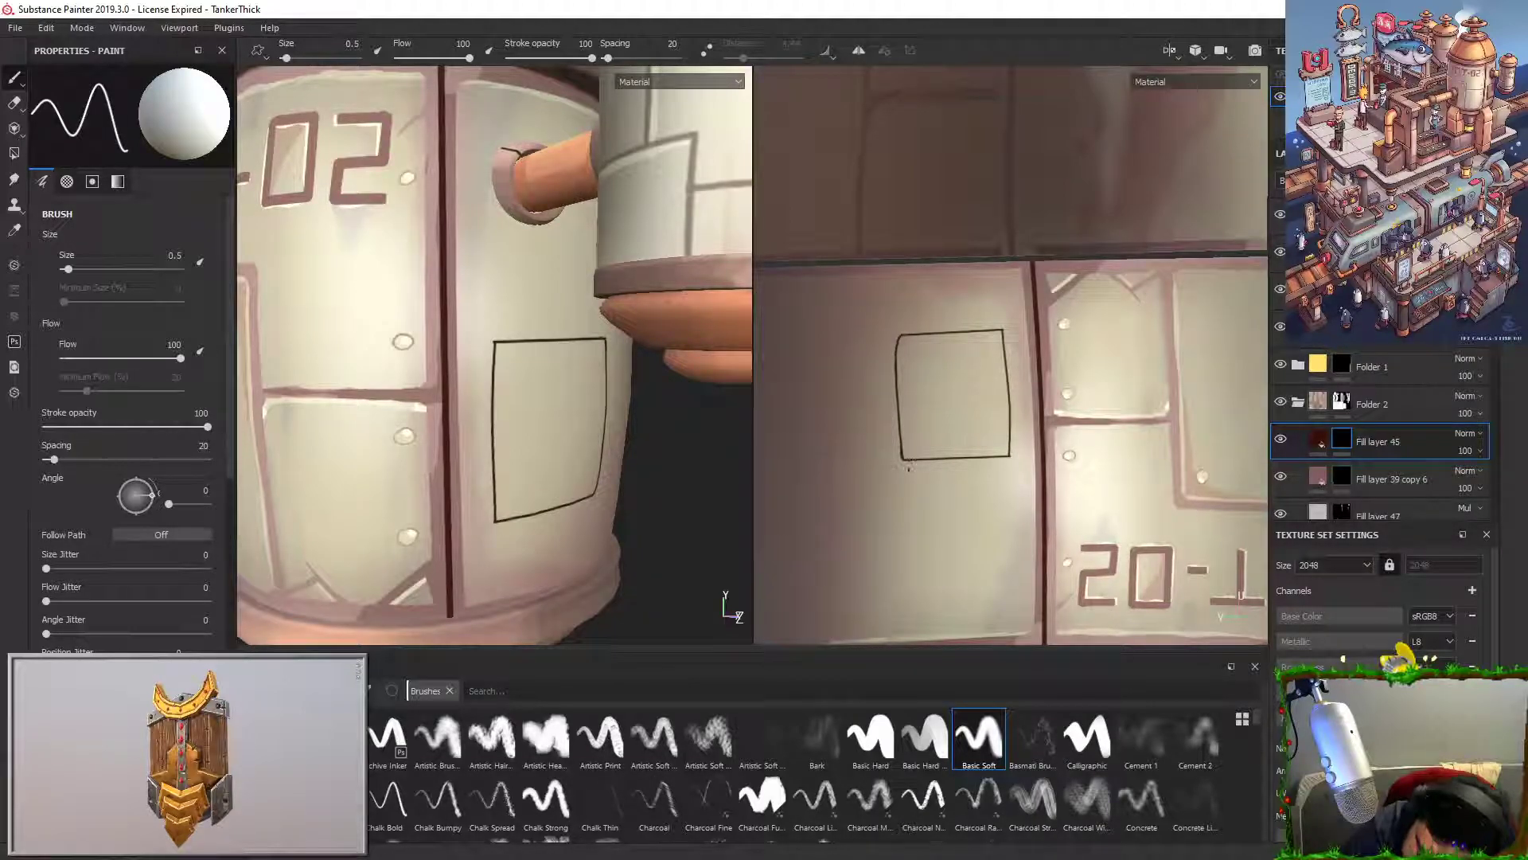
Step: Erase the closing side of the panel outline from the mask, leaving the two horizontal lines open
left_click_drag(679, 554, 721, 567, "alt")
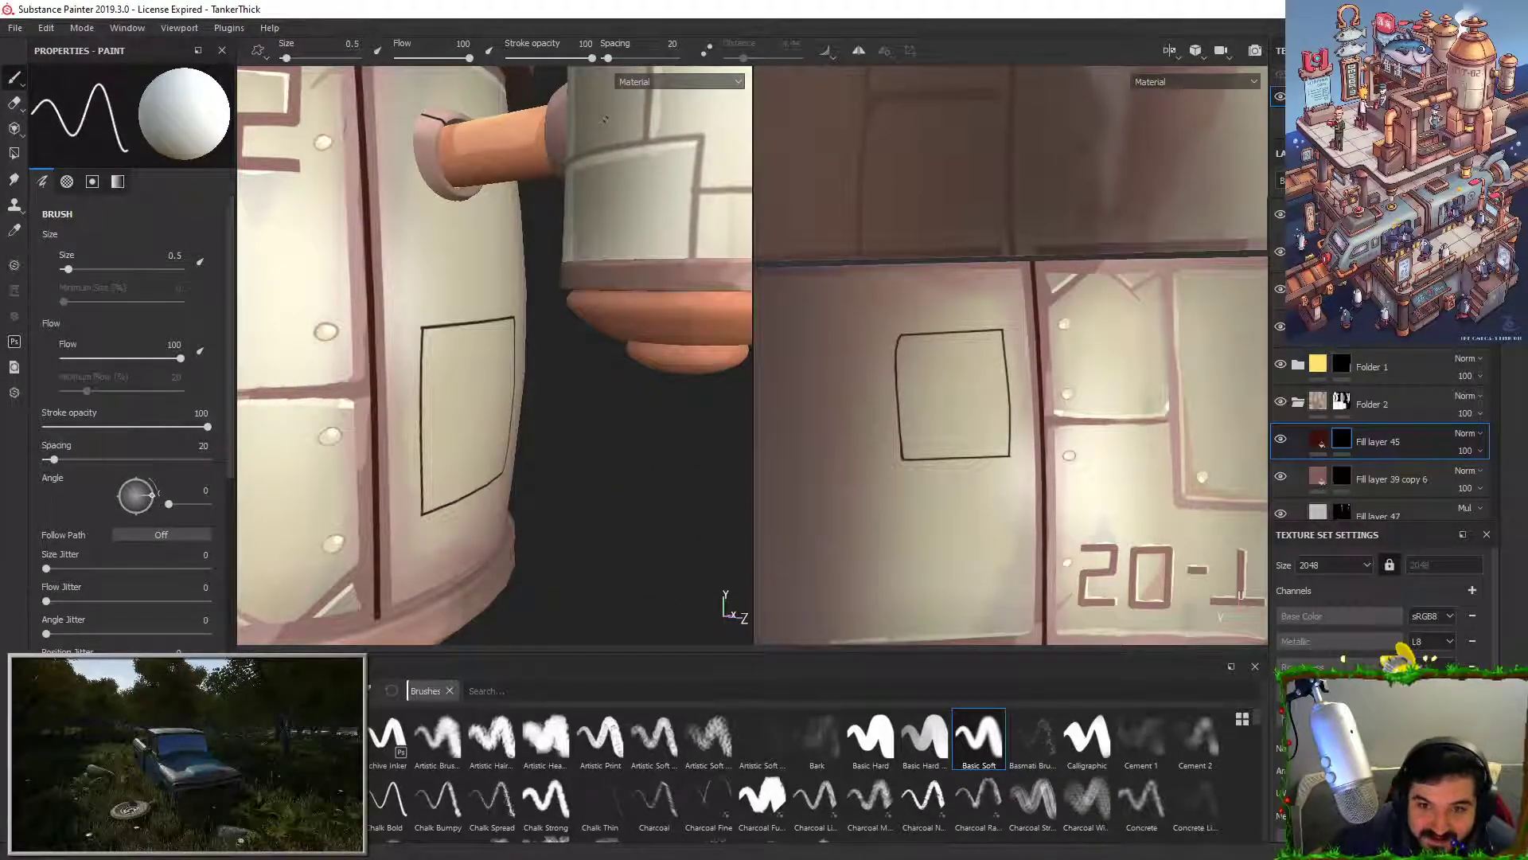
middle_click_drag(966, 380, 1003, 406, "alt")
right_click_drag(1003, 406, 1037, 464, "alt")
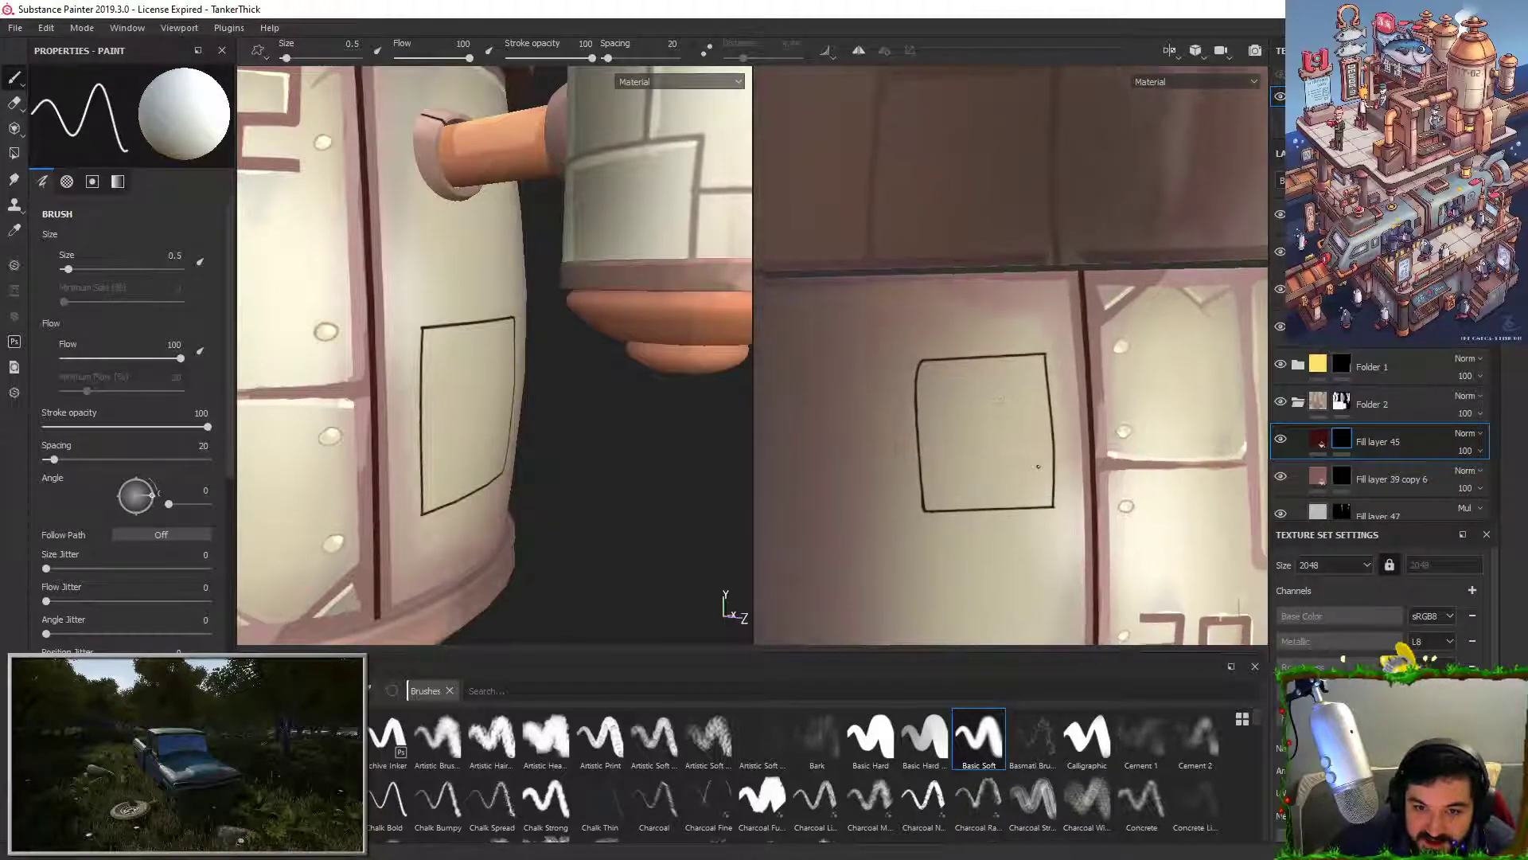
key("x")
left_click_drag(921, 363, 916, 383)
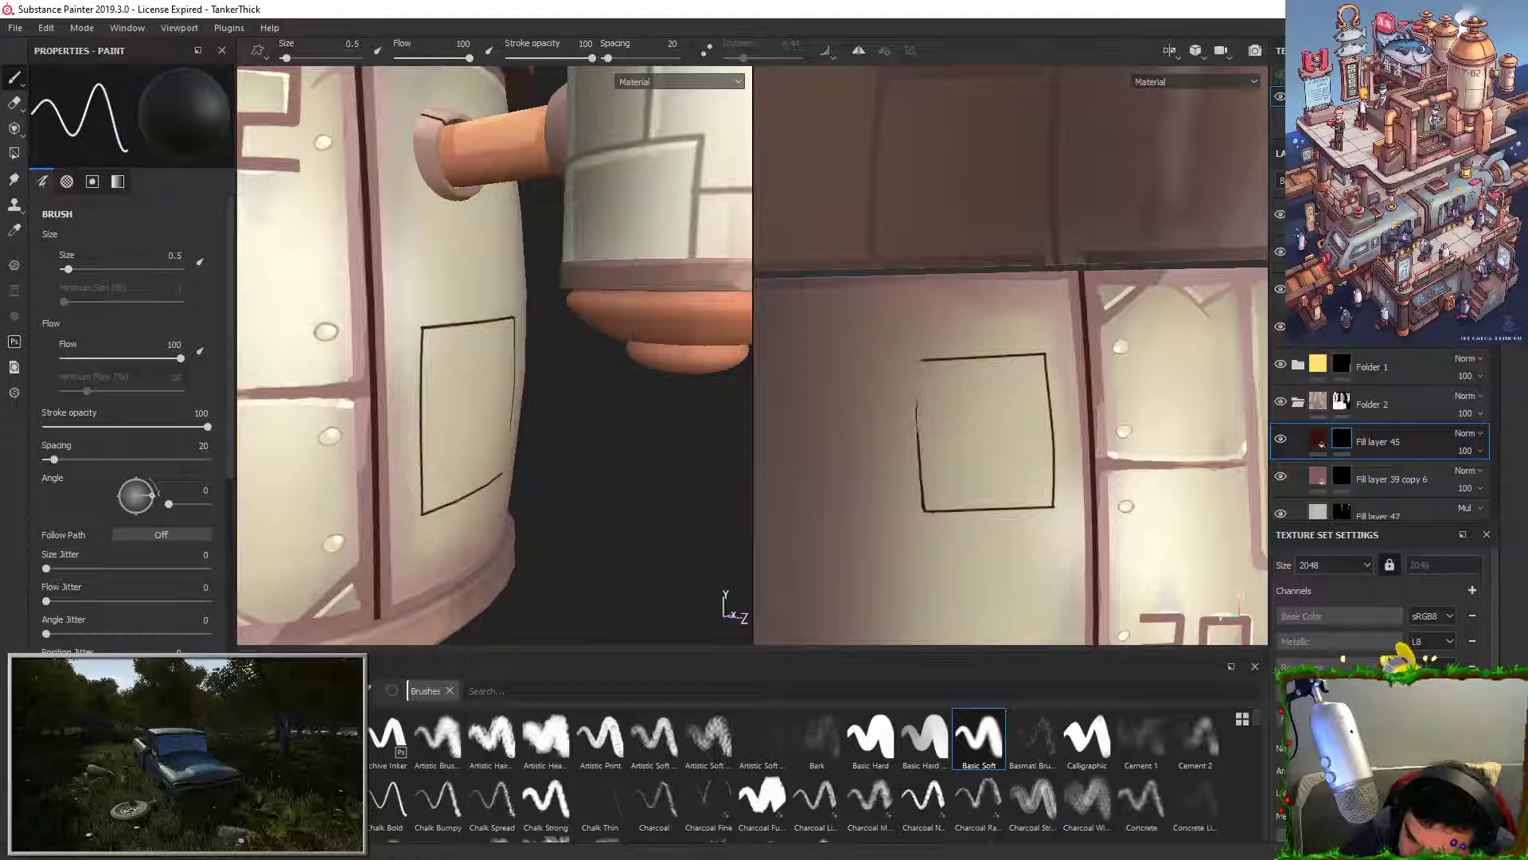
left_click_drag(920, 432, 919, 480)
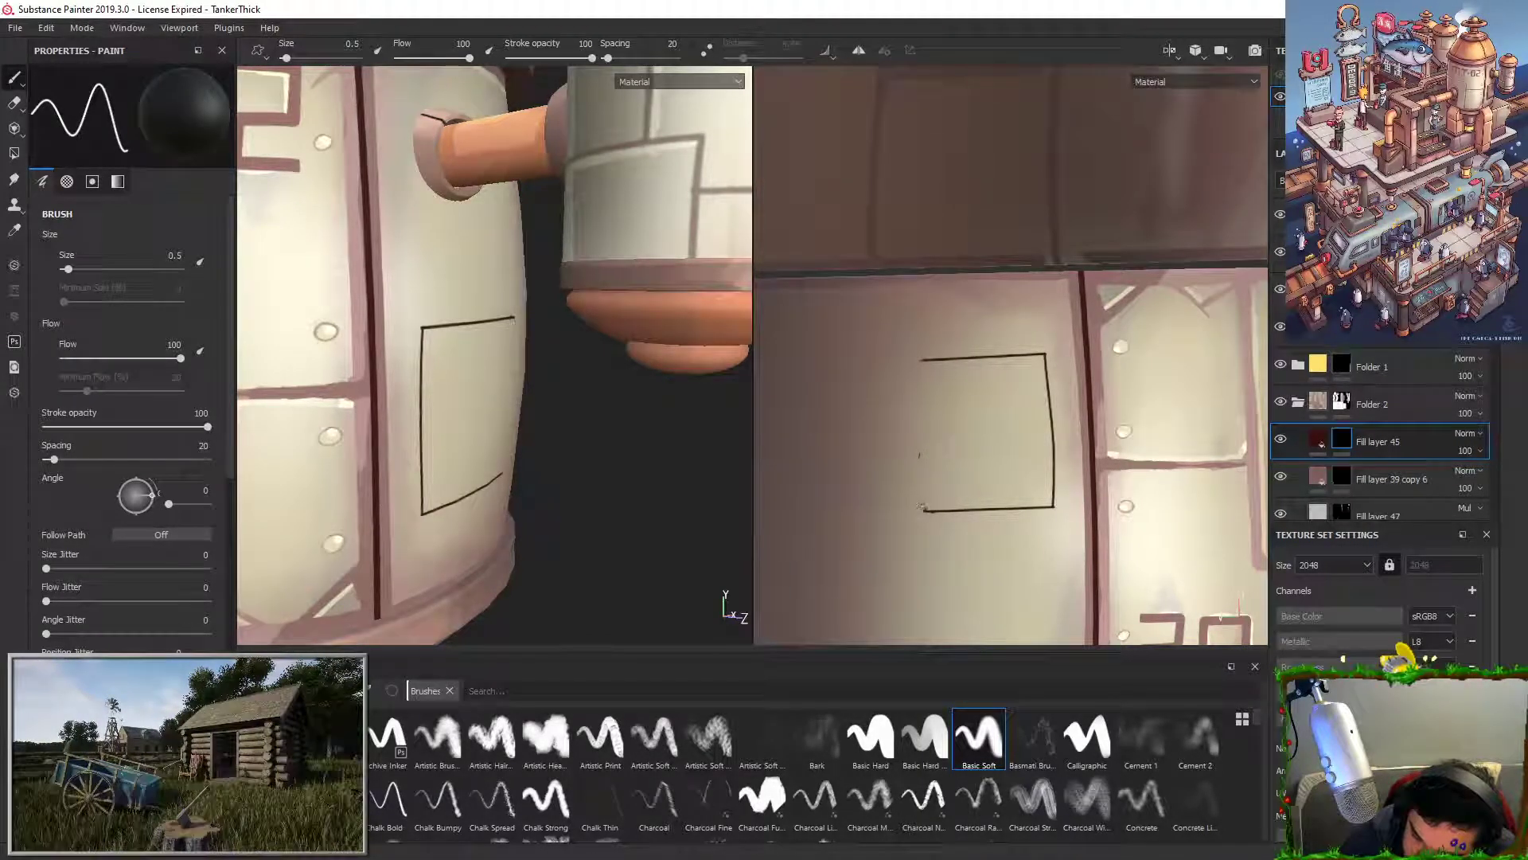
key("x")
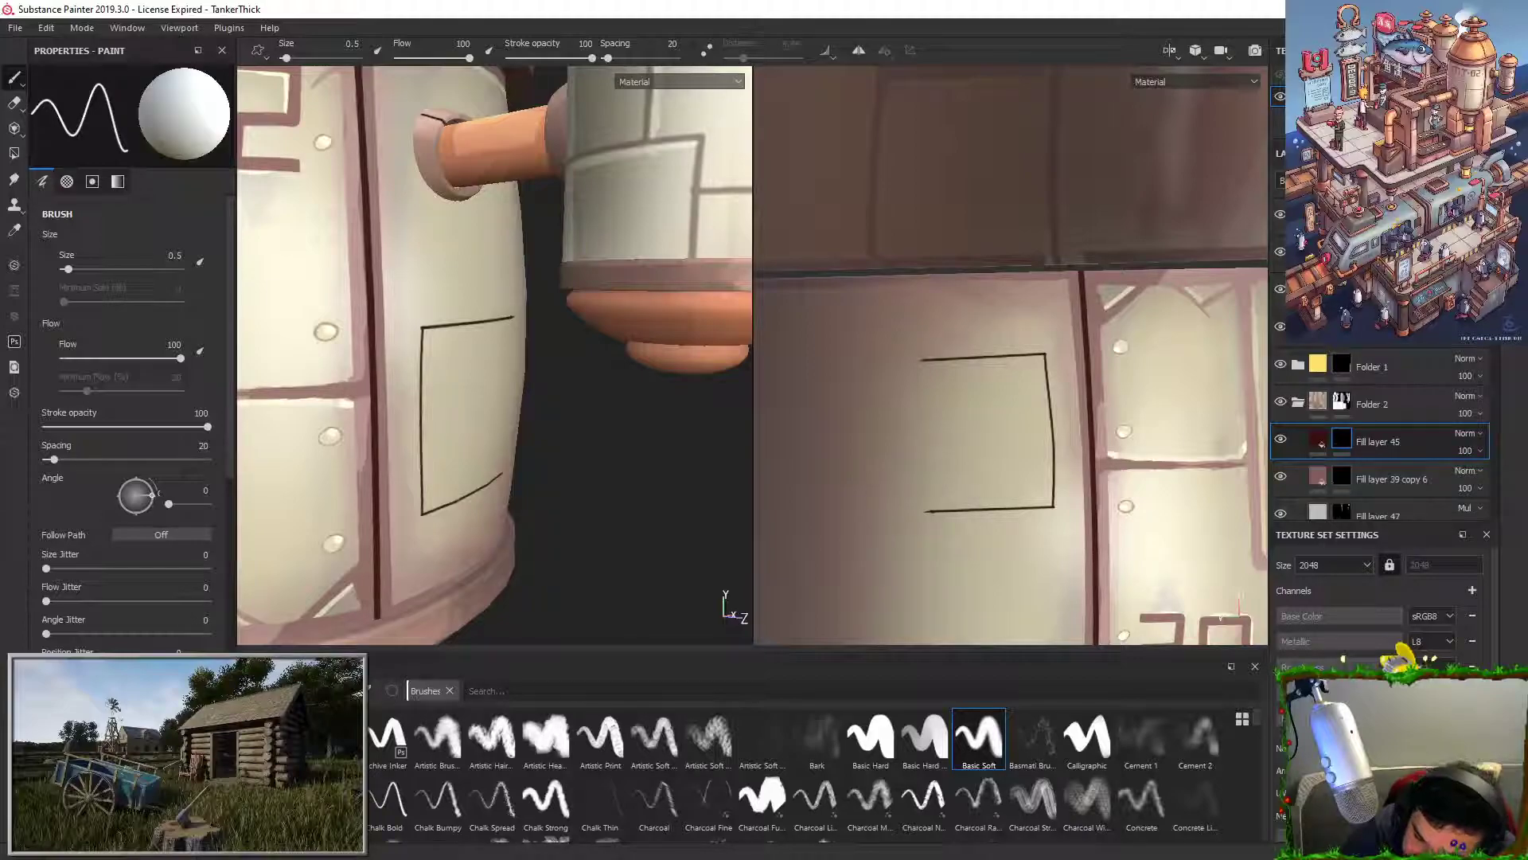
Step: Extend the two horizontal lines outward and paint a new closing side to form a wider rectangular panel outline
left_click_drag(915, 361, 866, 359)
key("ctrl+z")
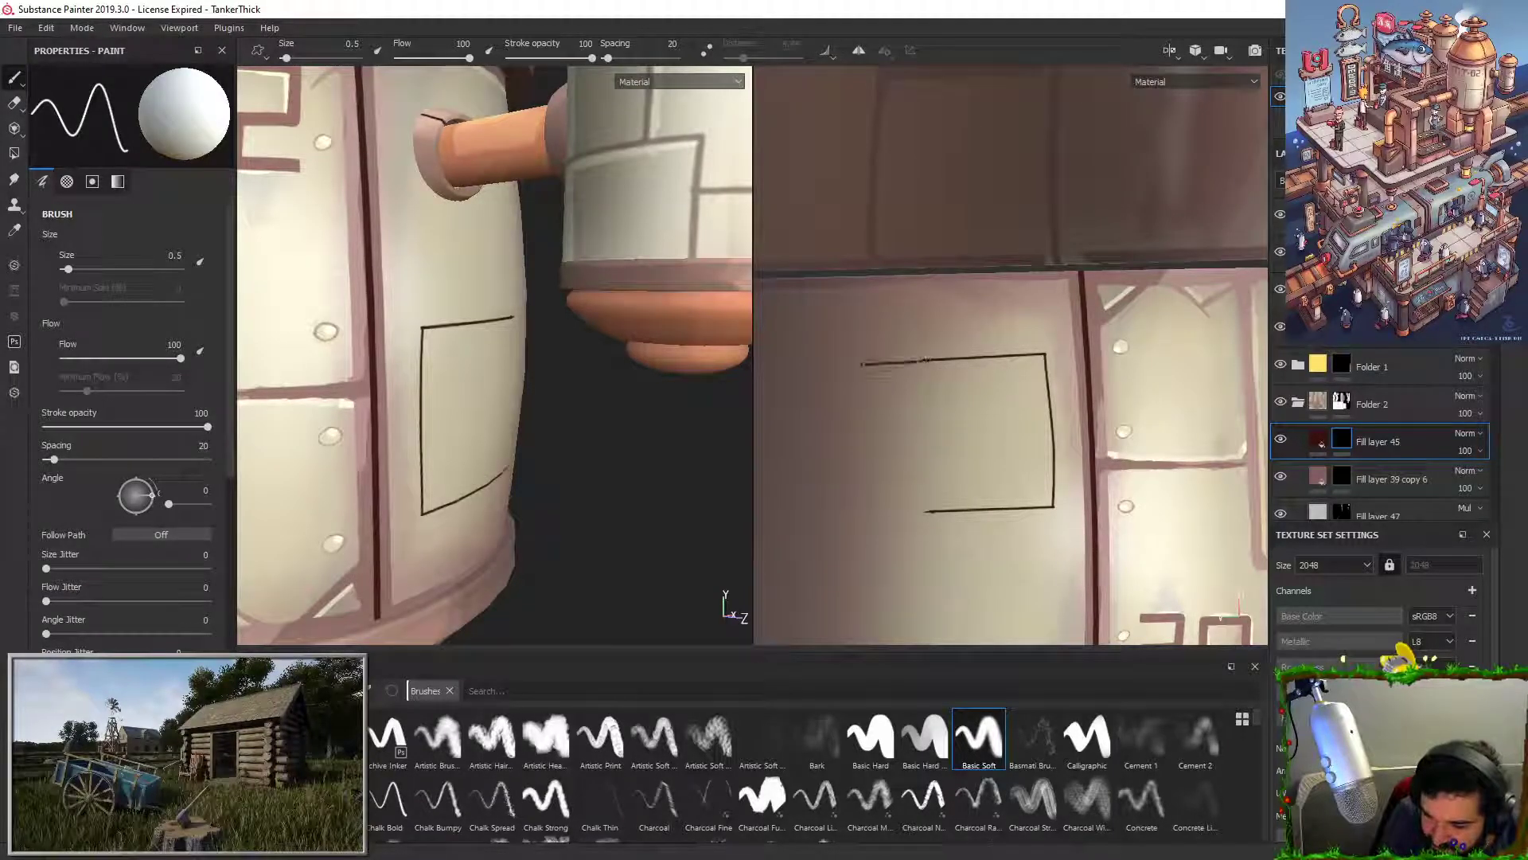
left_click_drag(924, 360, 865, 364)
key("ctrl+z")
key("ctrl+z")
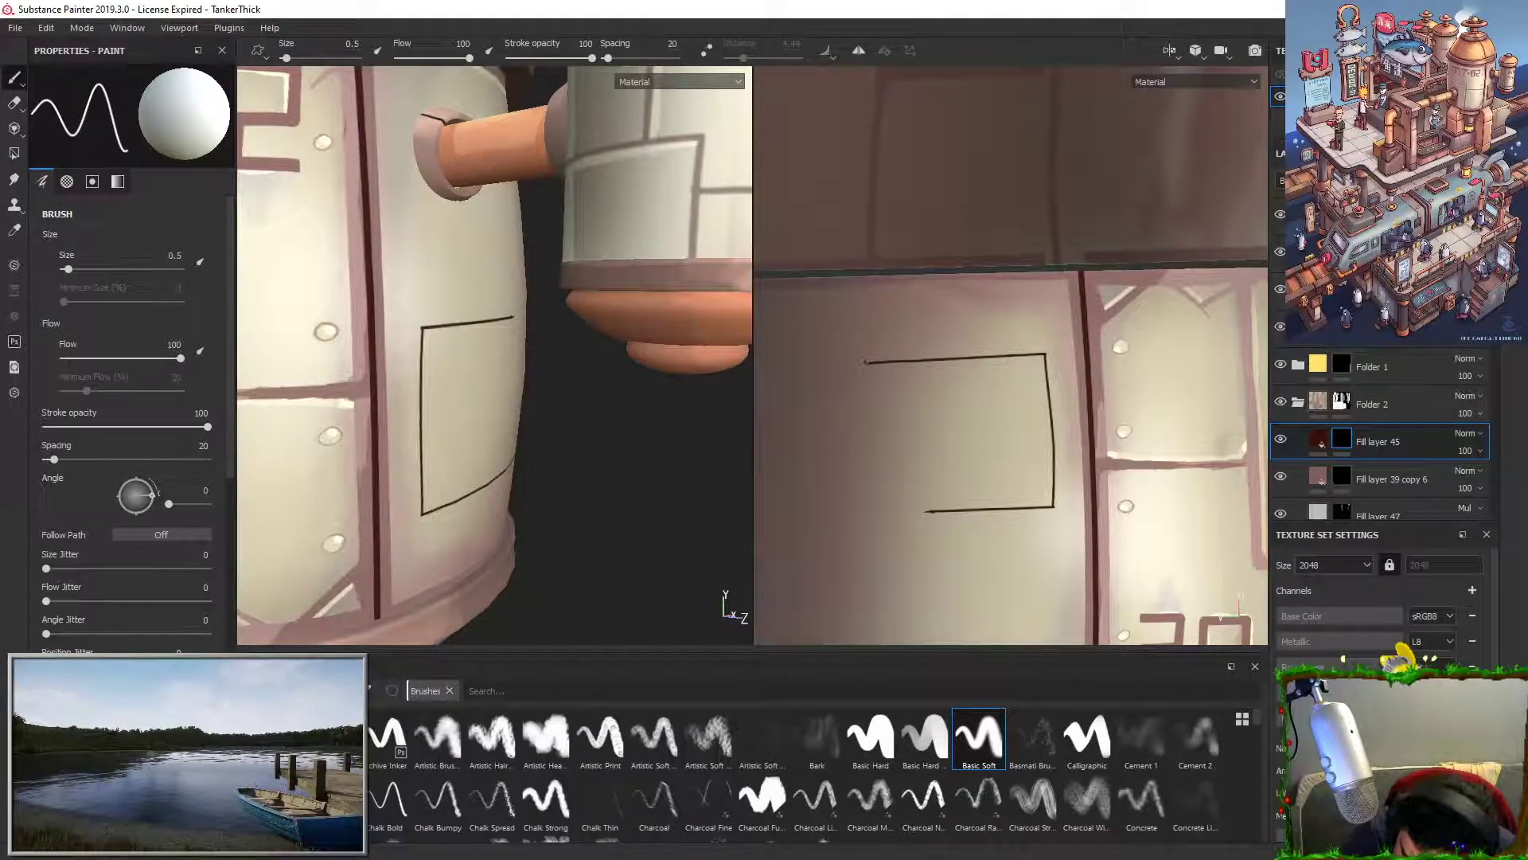
left_click_drag(863, 435, 865, 471)
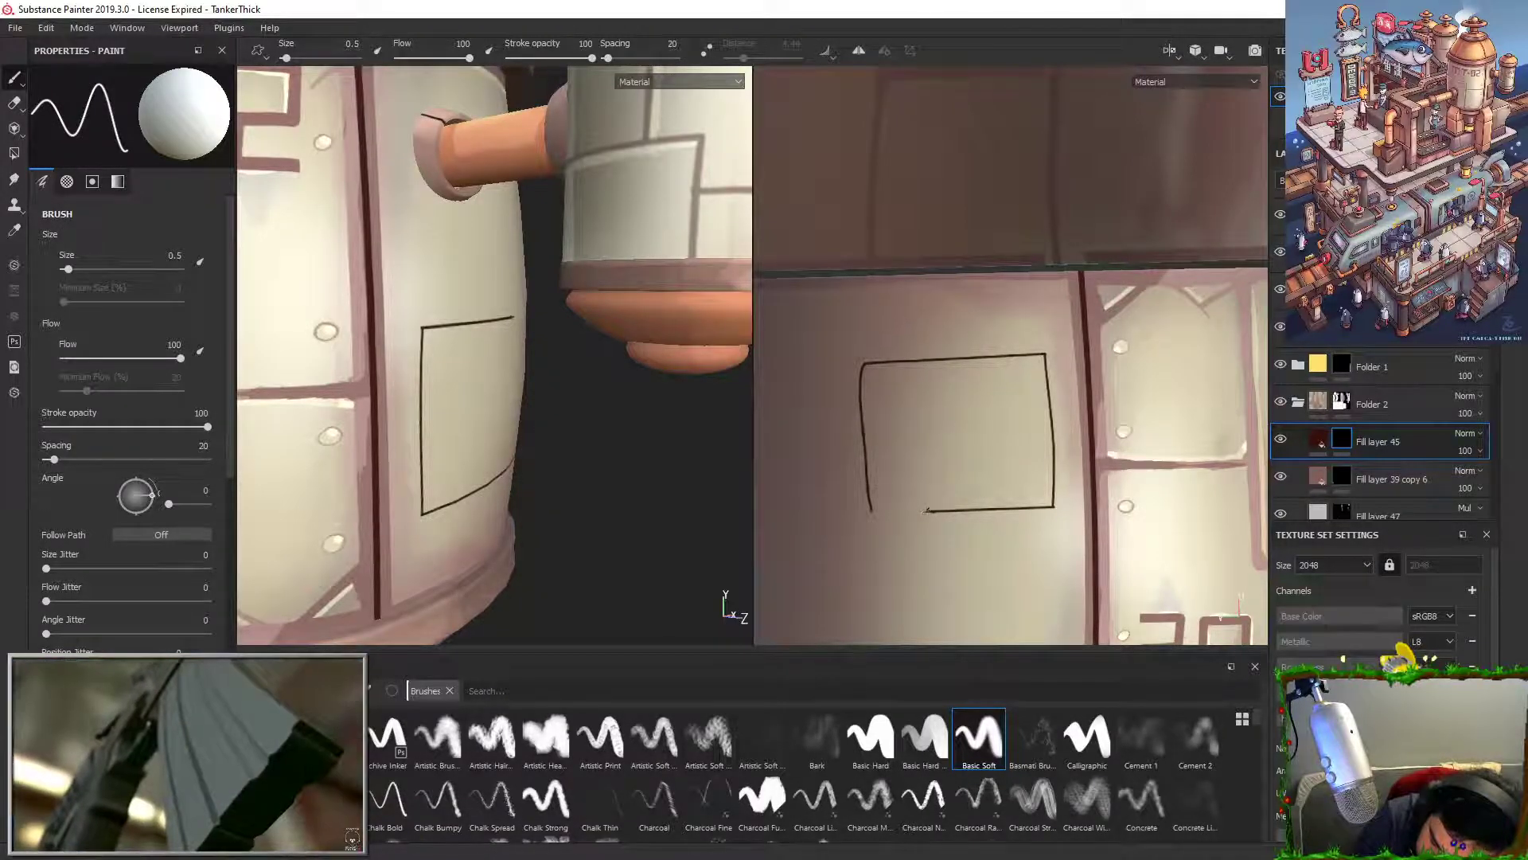
key("ctrl+z")
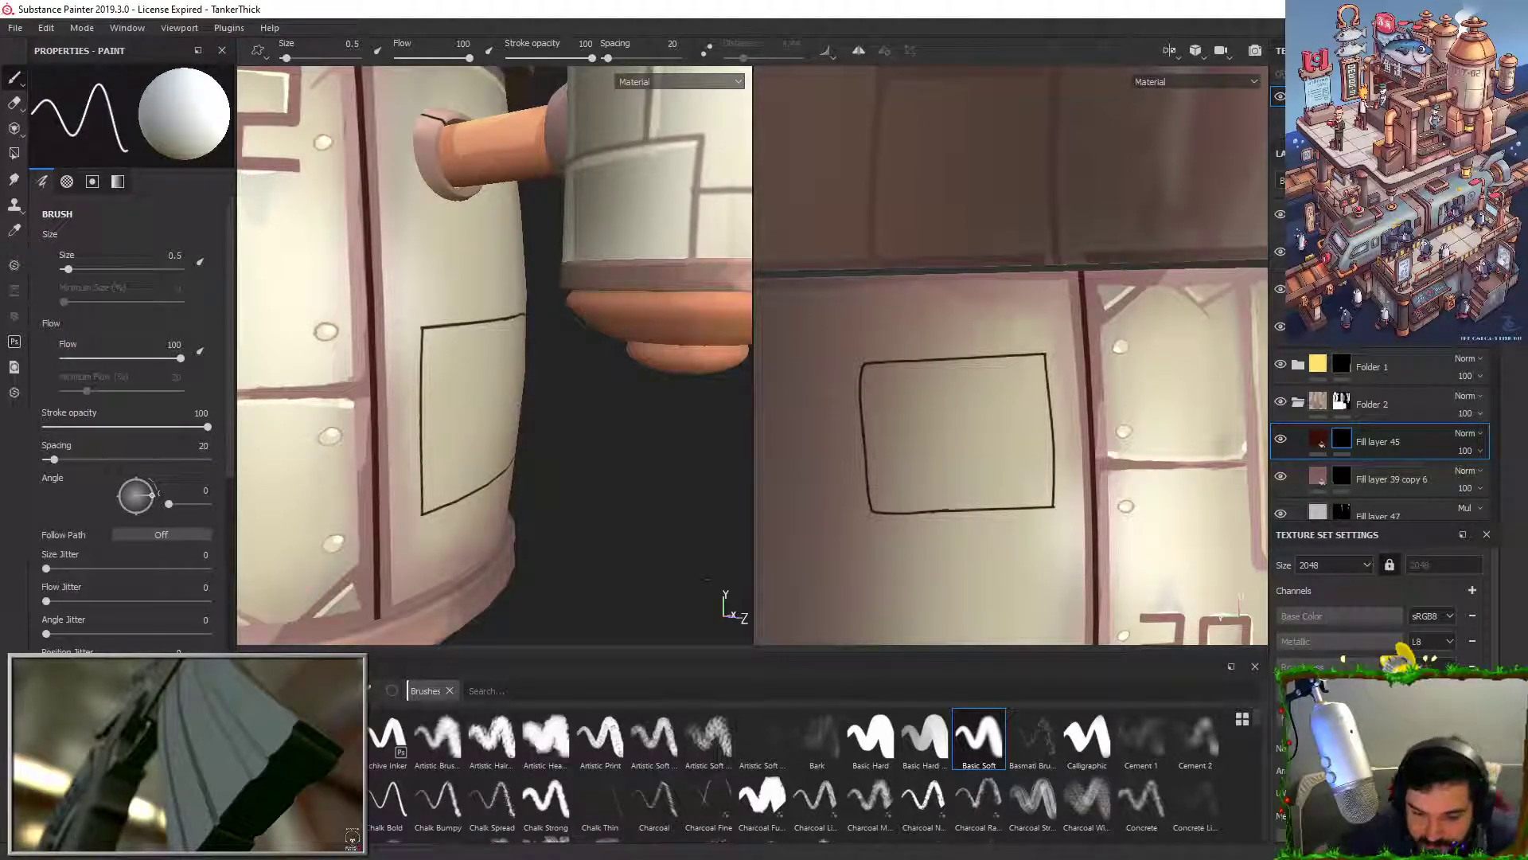
Step: Touch up the corners of the rectangular panel outline so that they look slightly rounded
left_click_drag(619, 549, 376, 272, "alt")
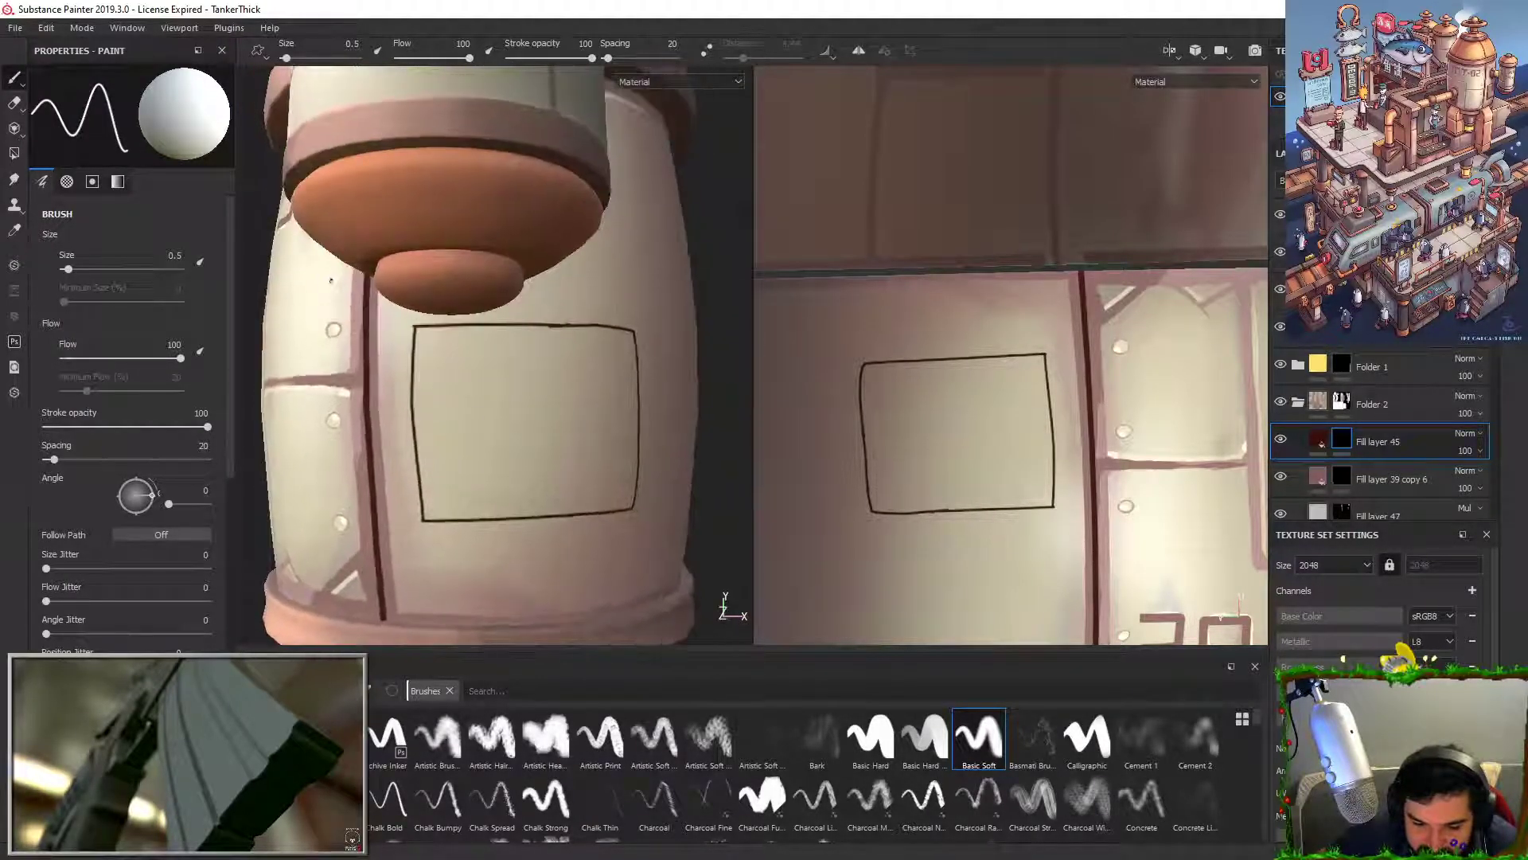
key("x")
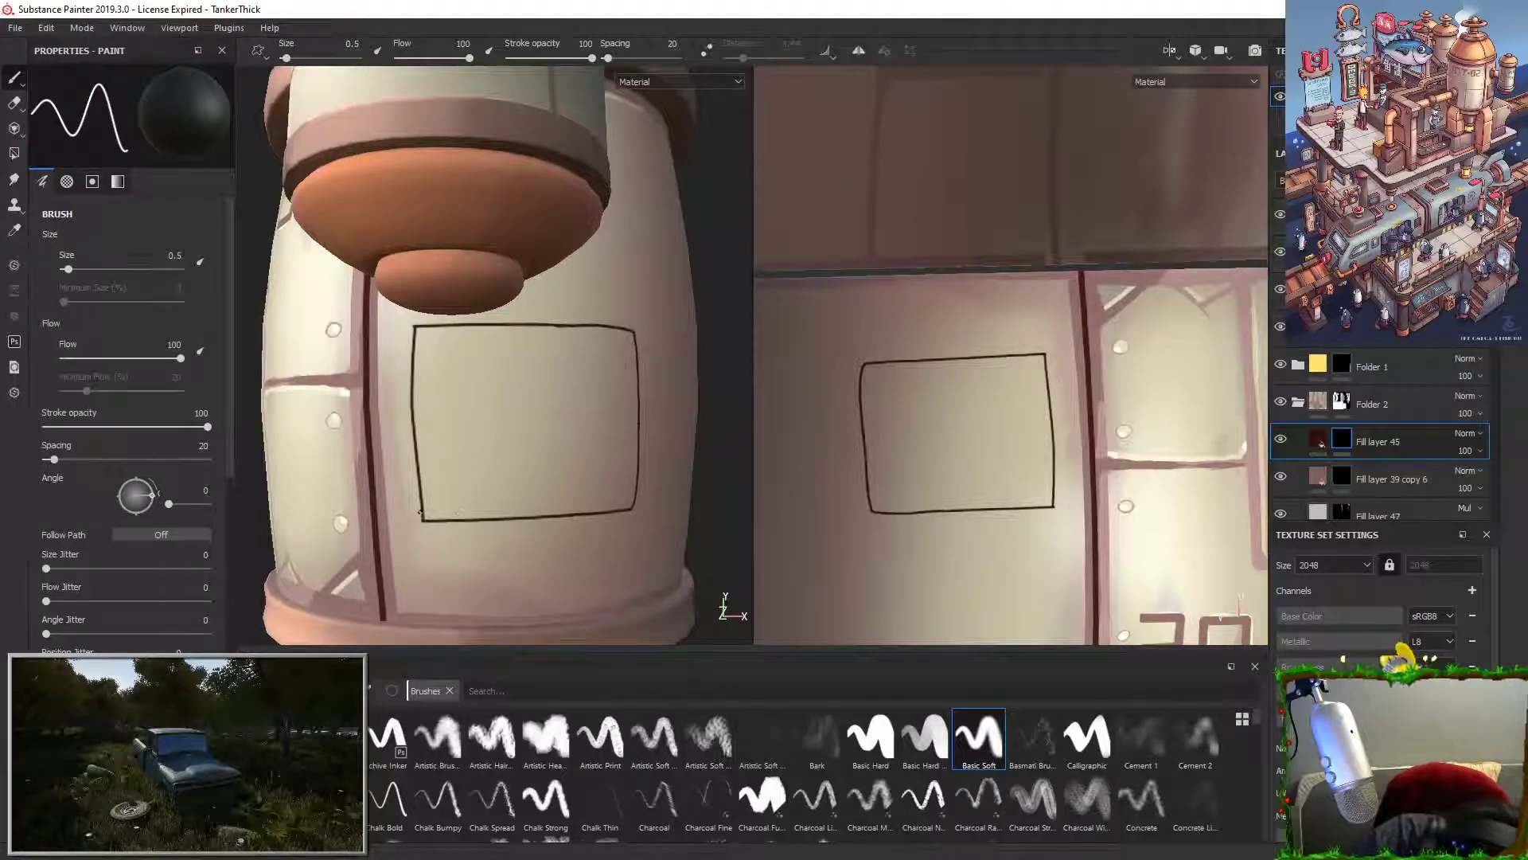
key("x")
left_click_drag(434, 518, 423, 502)
key("x")
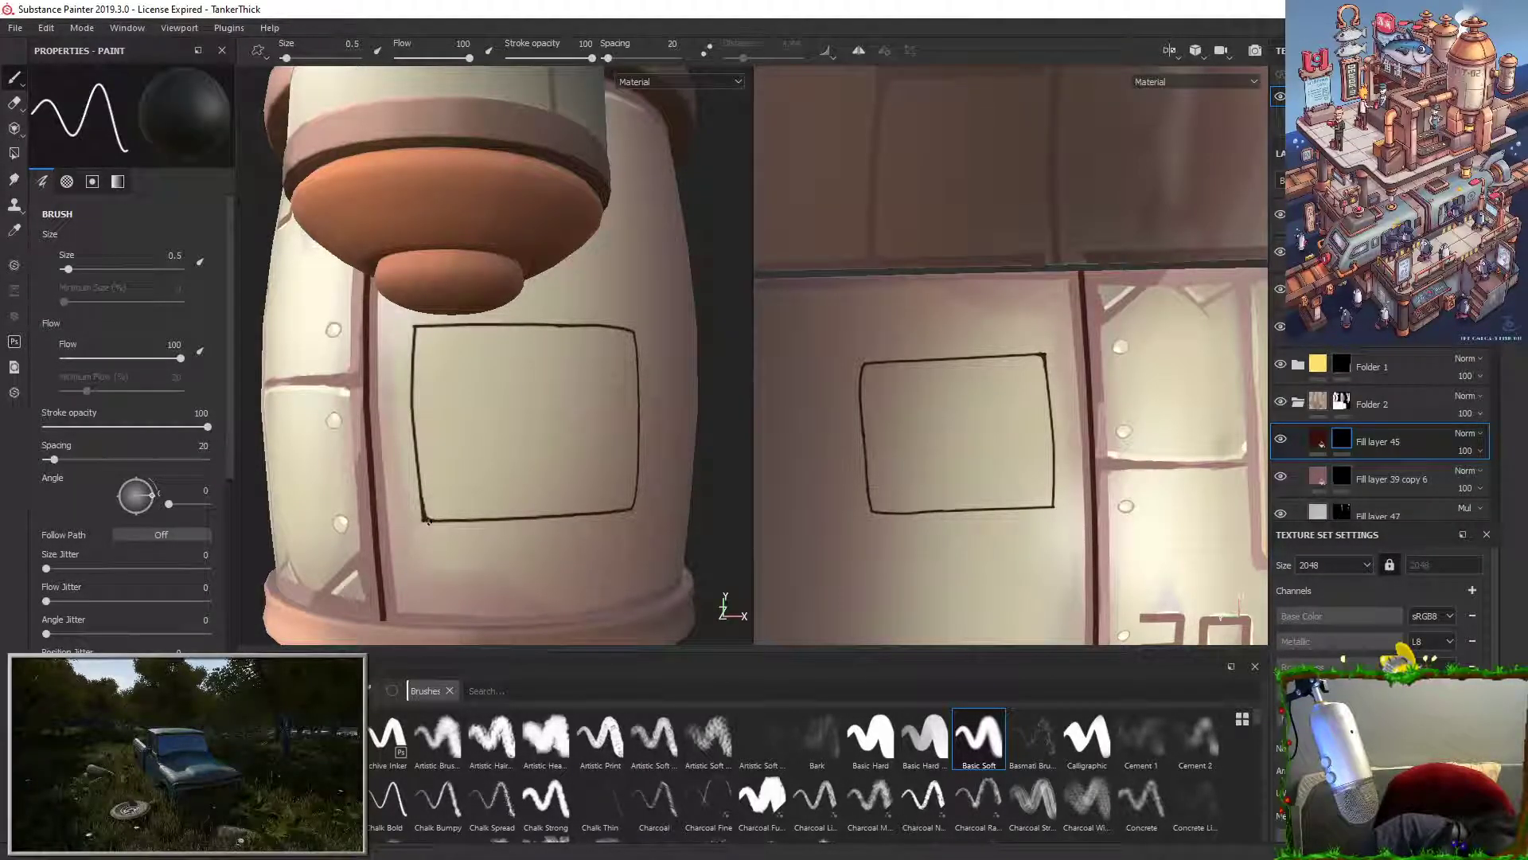
left_click_drag(442, 549, 488, 533, "alt")
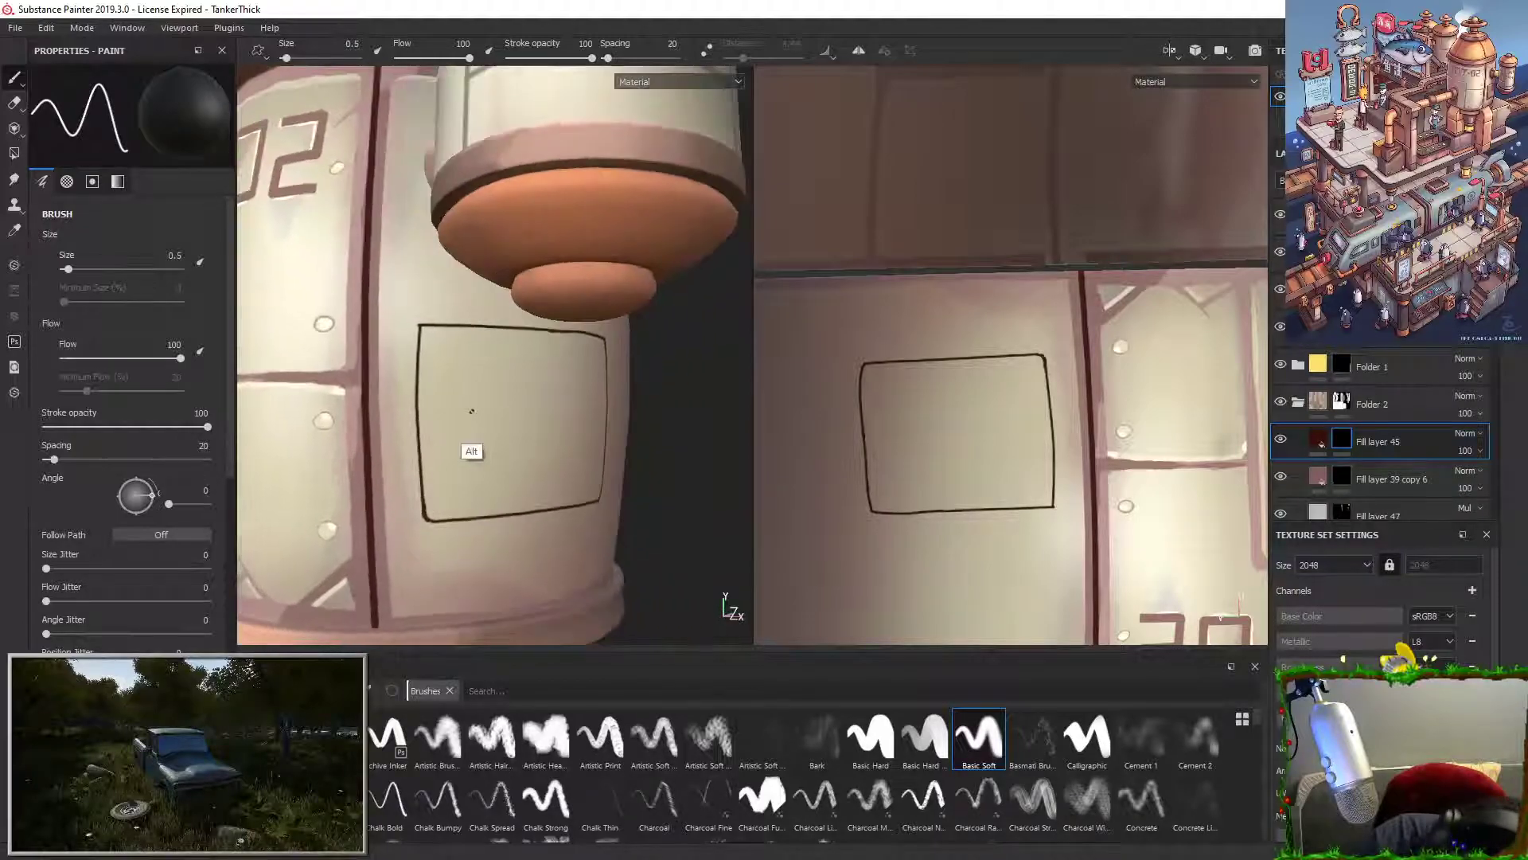
key("x")
key("x")
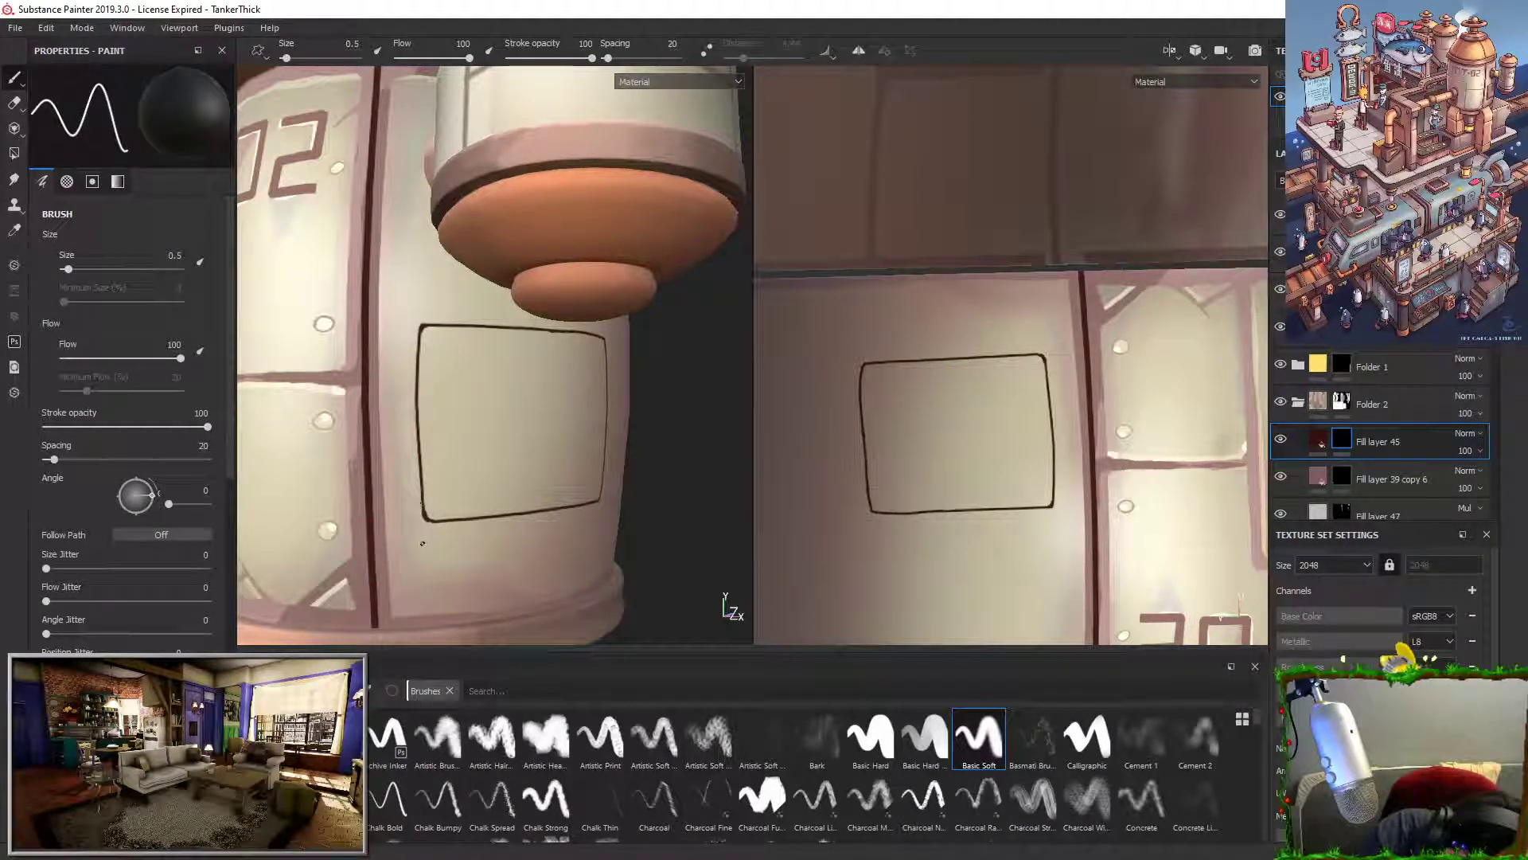
Step: Examine the panel outline beneath the side pipe in the context of the whole tank
right_click_drag(450, 274, 443, 398, "alt")
mouse_move(498, 430)
left_mouse_down("alt")
mouse_move(396, 437)
mouse_move(518, 426)
left_mouse_up("alt")
right_click_drag(518, 425, 509, 462, "alt")
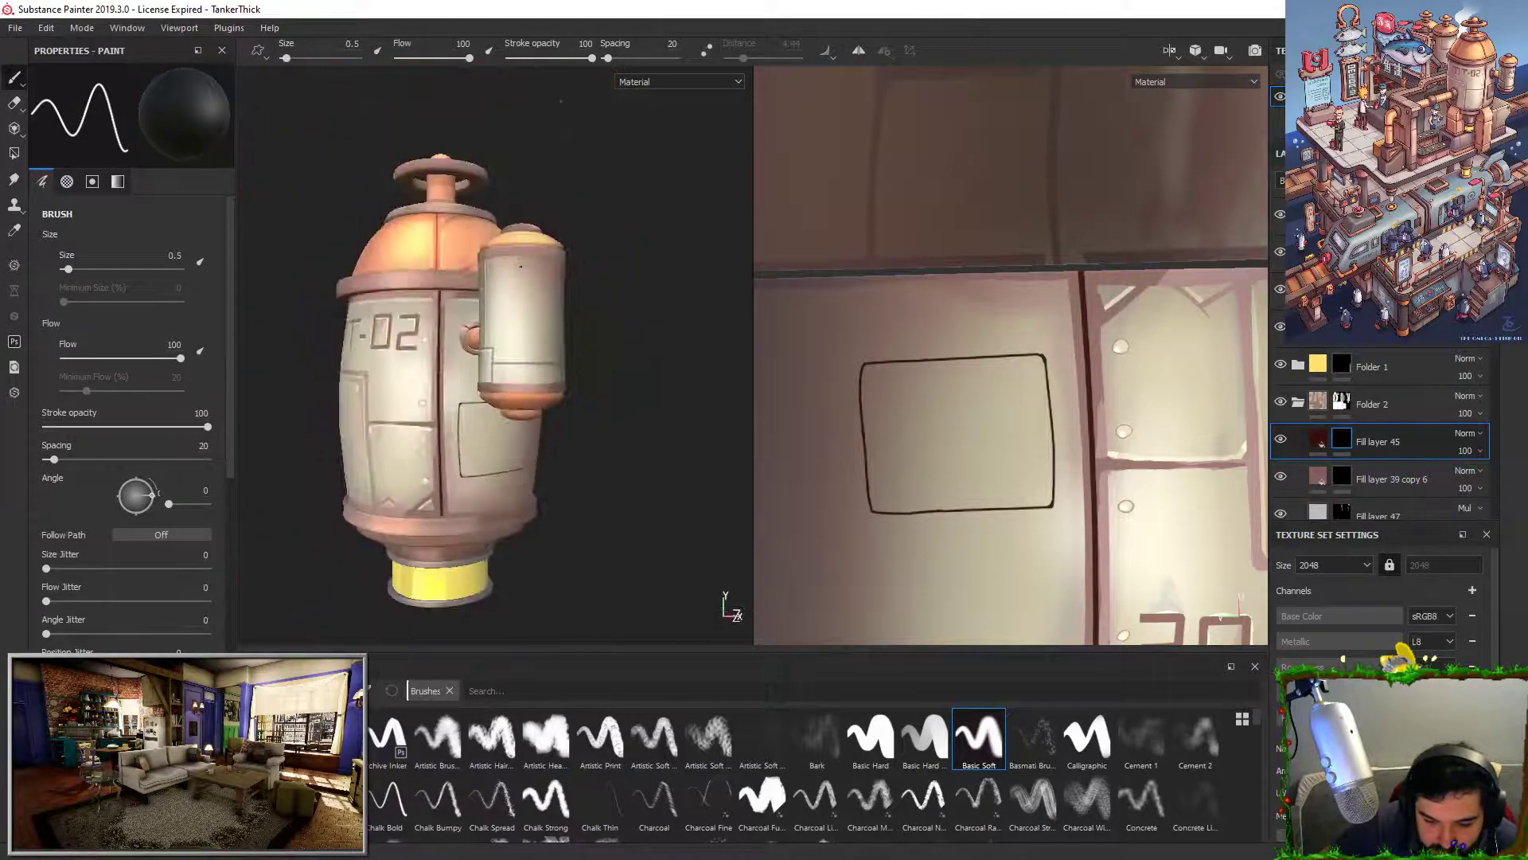
left_click_drag(517, 429, 597, 413, "alt")
middle_click_drag(581, 405, 608, 398, "alt")
left_click_drag(609, 398, 595, 396, "alt")
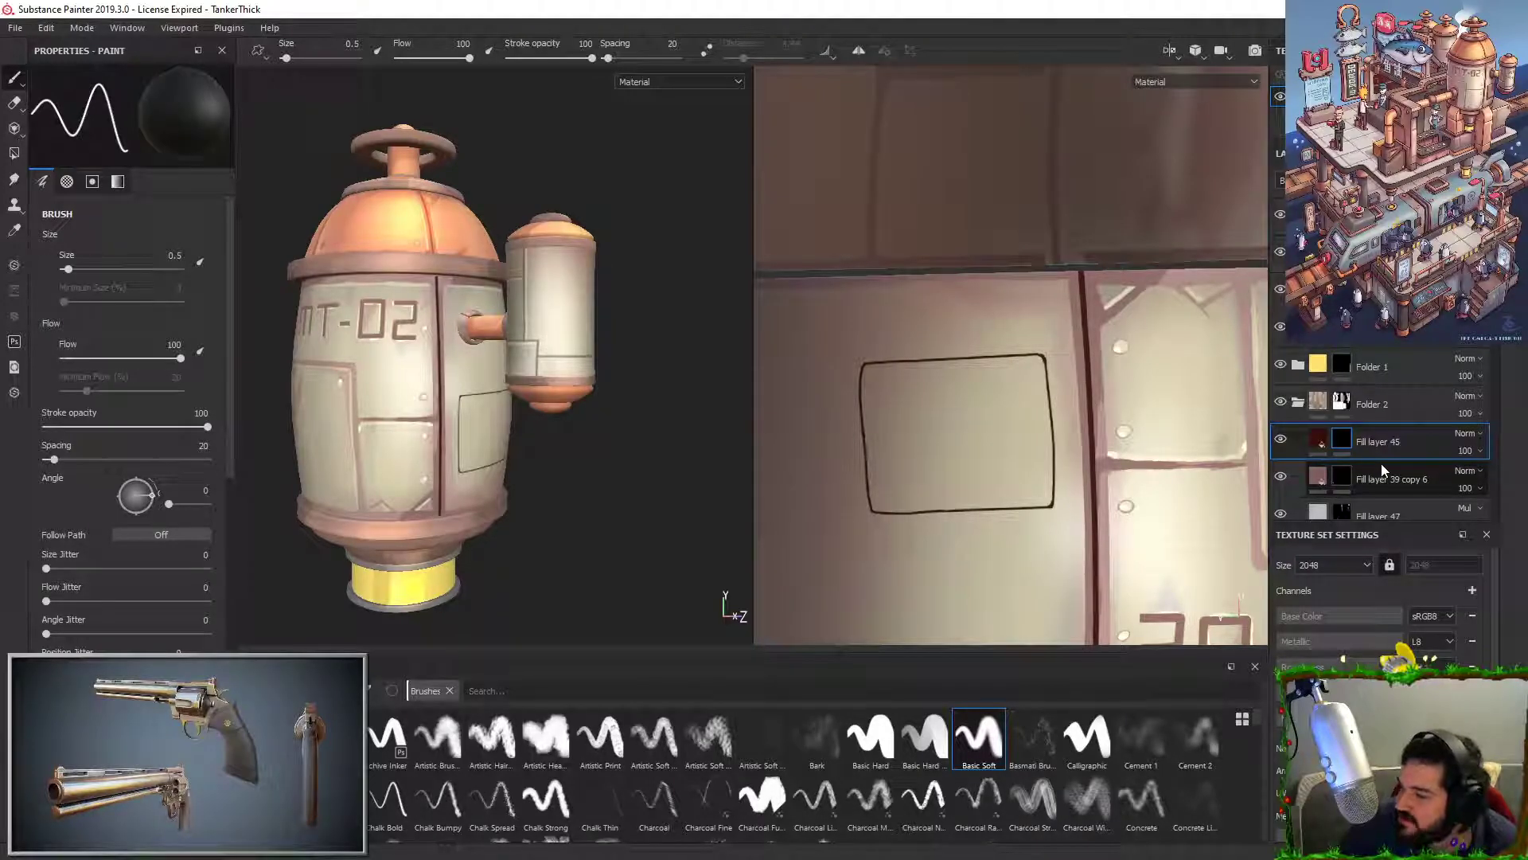
Step: Toggle the visibility of the Fill layer 39 copies to identify the panel border colour, and select the mask of Fill layer 39 copy 1
scroll(1382, 463, "down", 1)
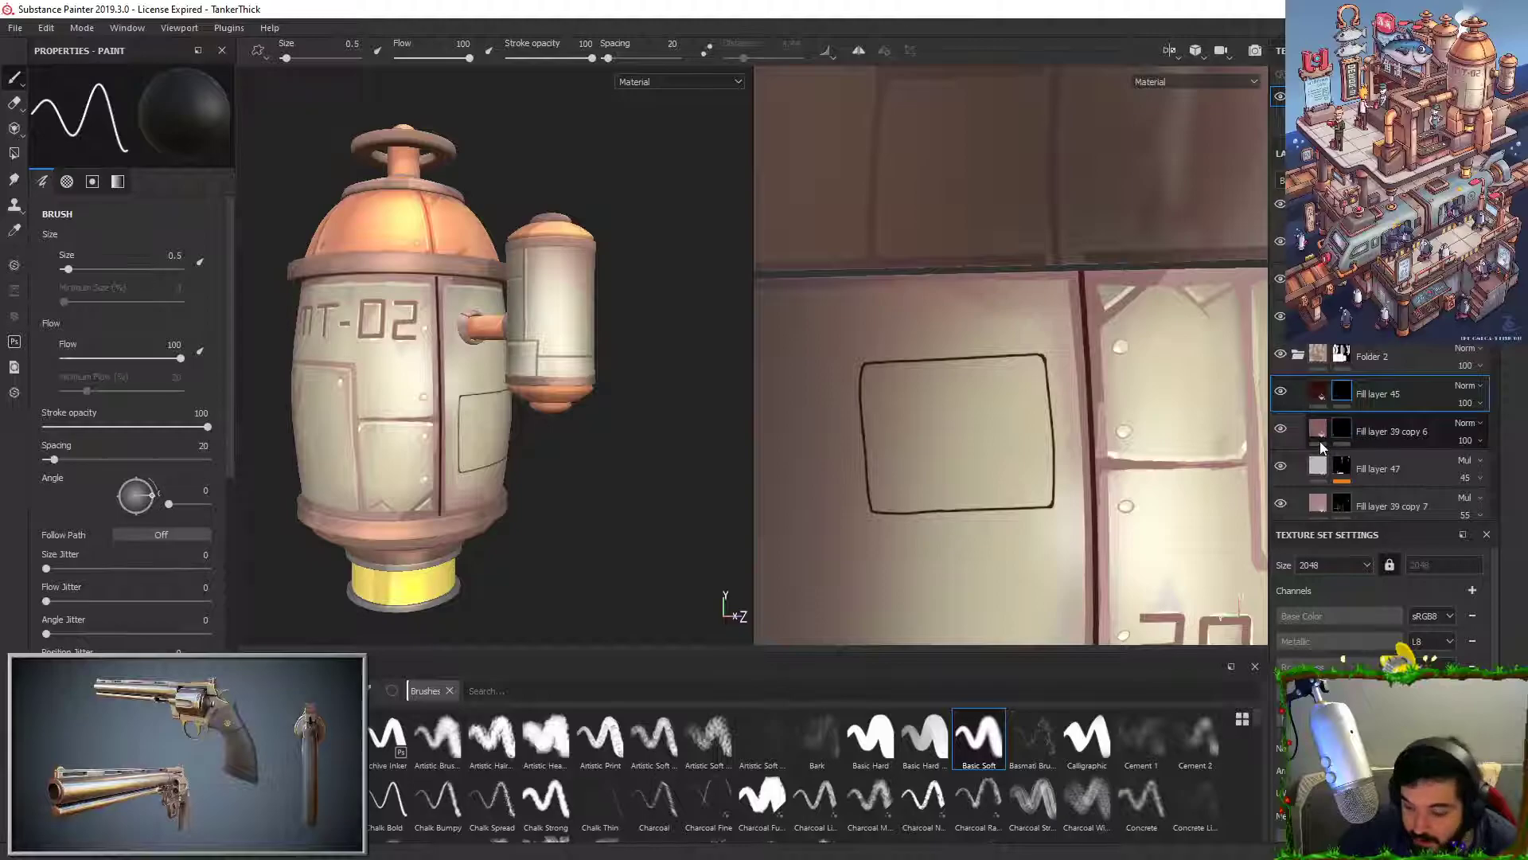
left_click(1281, 432)
left_click(1281, 432)
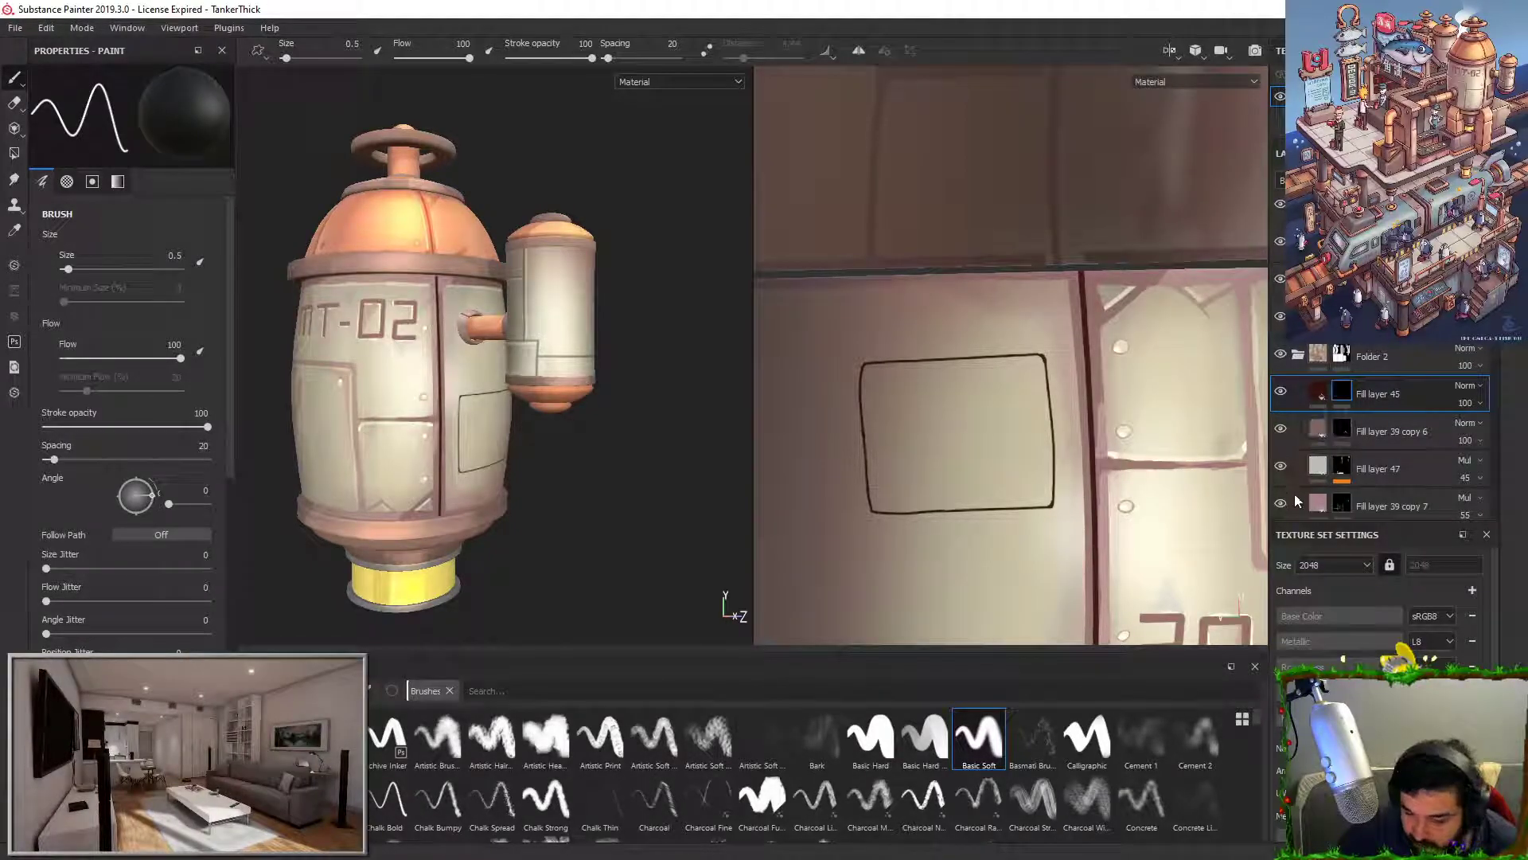
left_click(1287, 510)
left_click(1287, 509)
scroll(1287, 509, "down", 2)
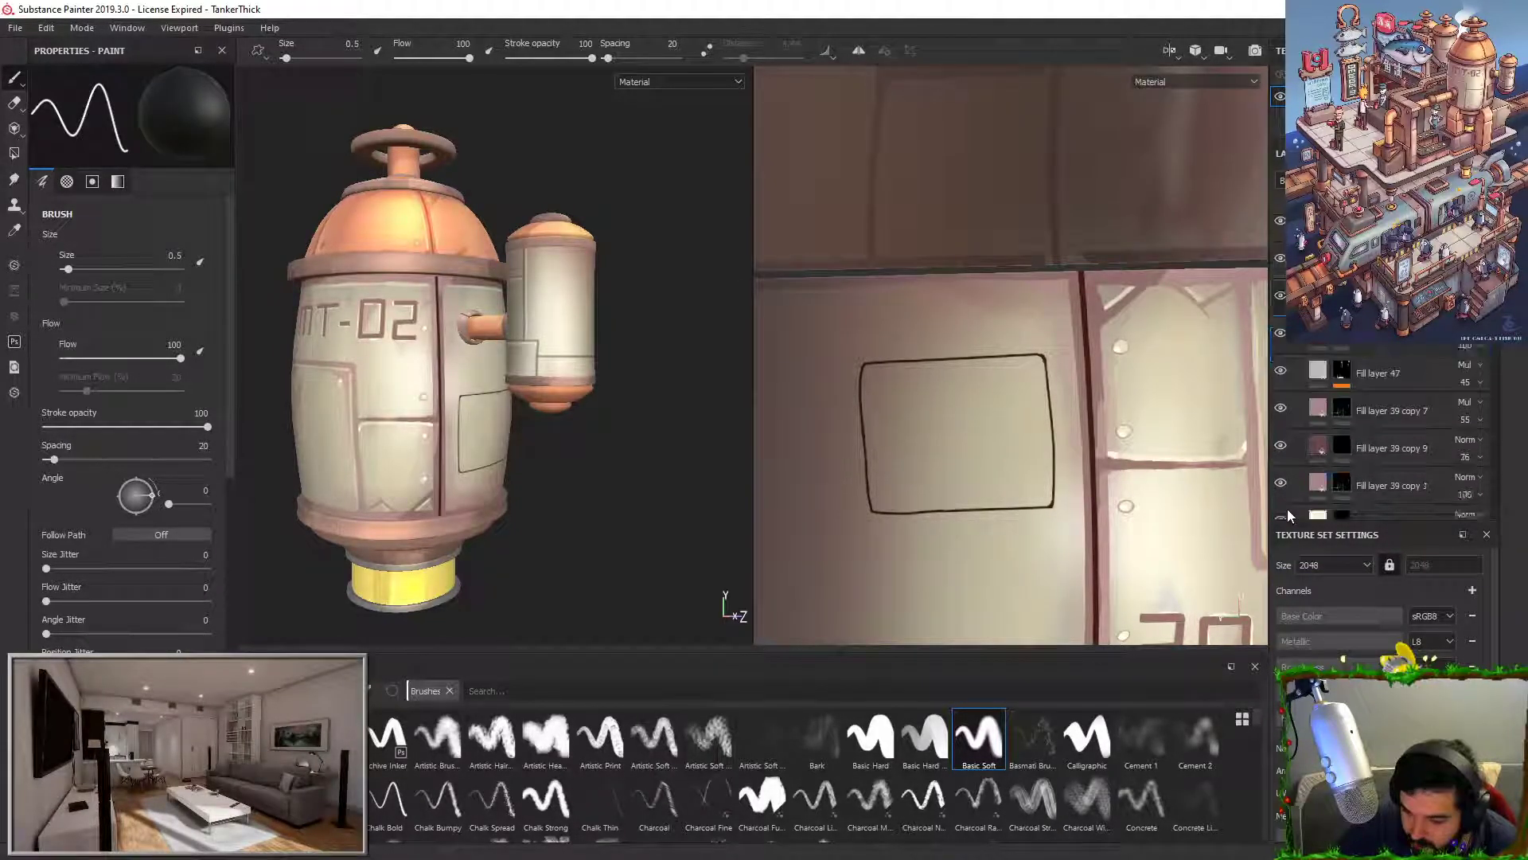
left_click(1283, 454)
left_click(1283, 456)
left_click(1287, 483)
left_click(1287, 484)
left_click(1344, 490)
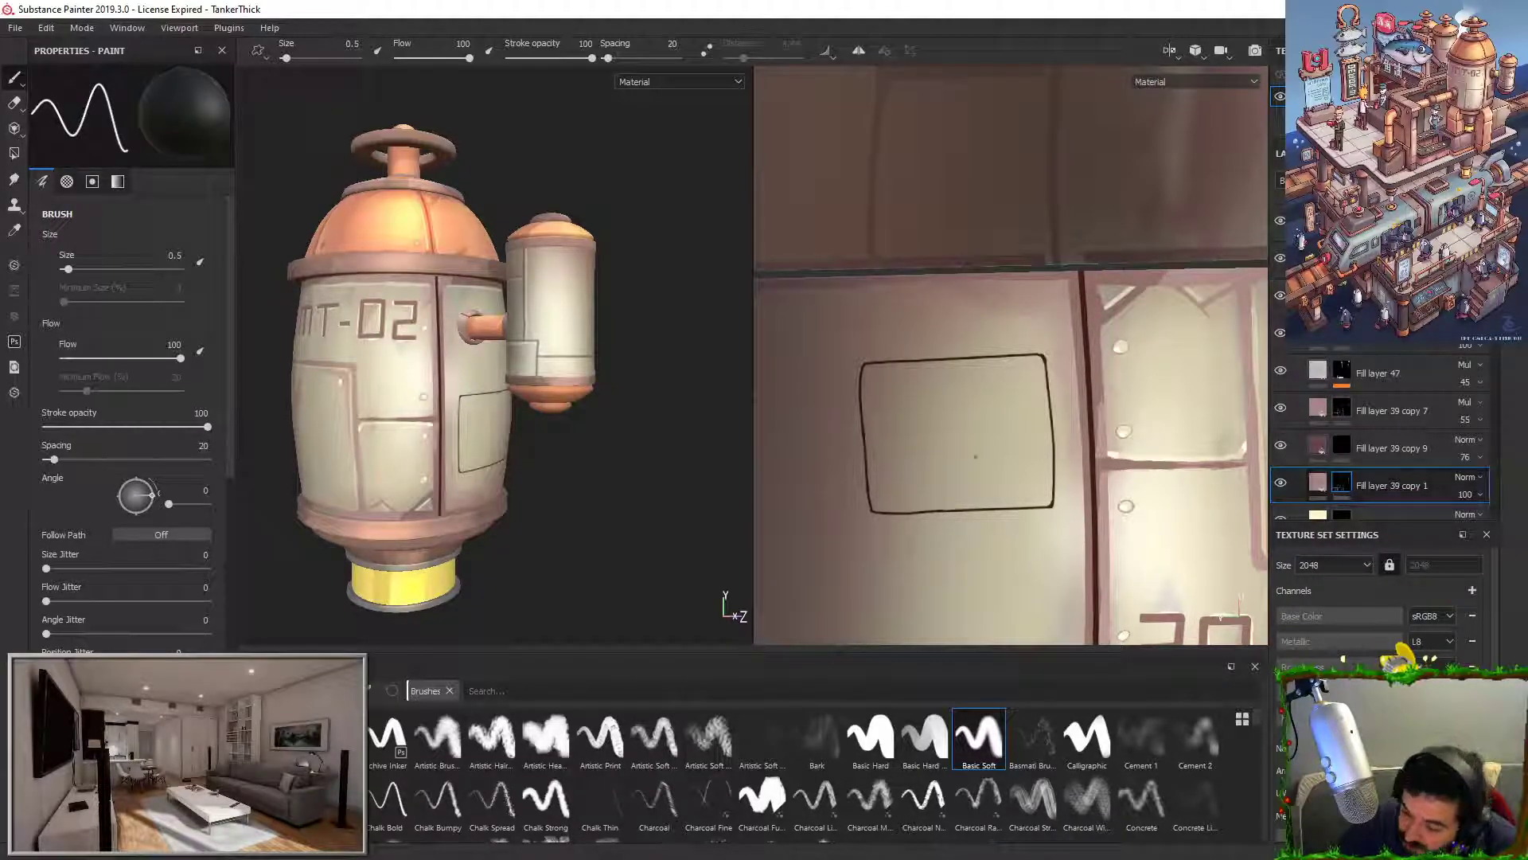
Step: Set the brush size to 10.16 and start painting the pink fill in the middle of the outlined panel
scroll(486, 398, "up", 4)
left_click_drag(486, 398, 461, 342, "alt")
left_click_drag(549, 359, 438, 343, "alt")
left_click_drag(134, 269, 98, 269)
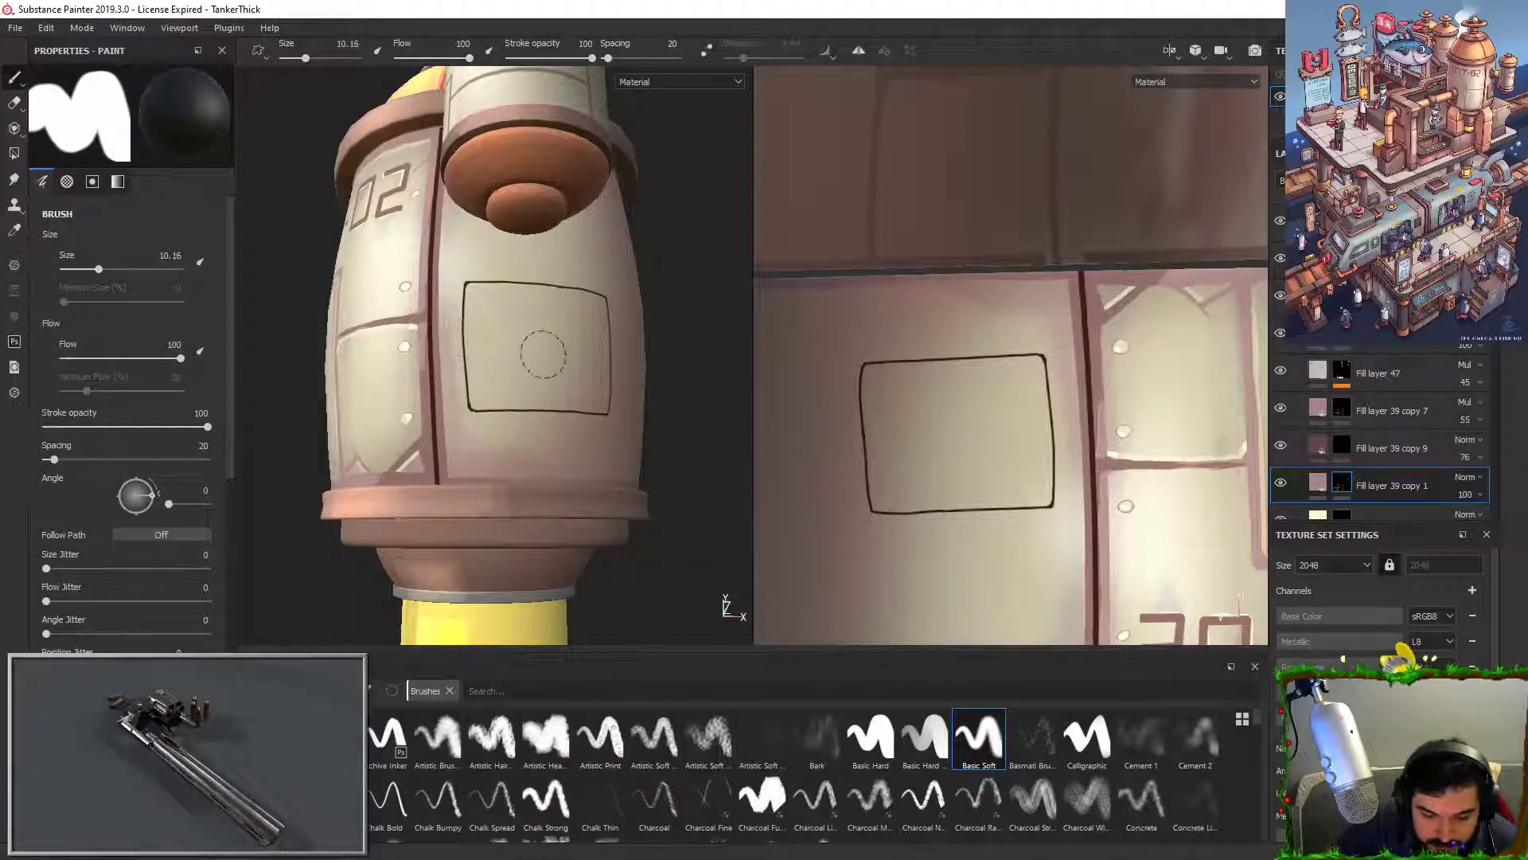
key("x")
mouse_move(536, 341)
left_mouse_down()
mouse_move(518, 355)
mouse_move(541, 478)
left_mouse_up()
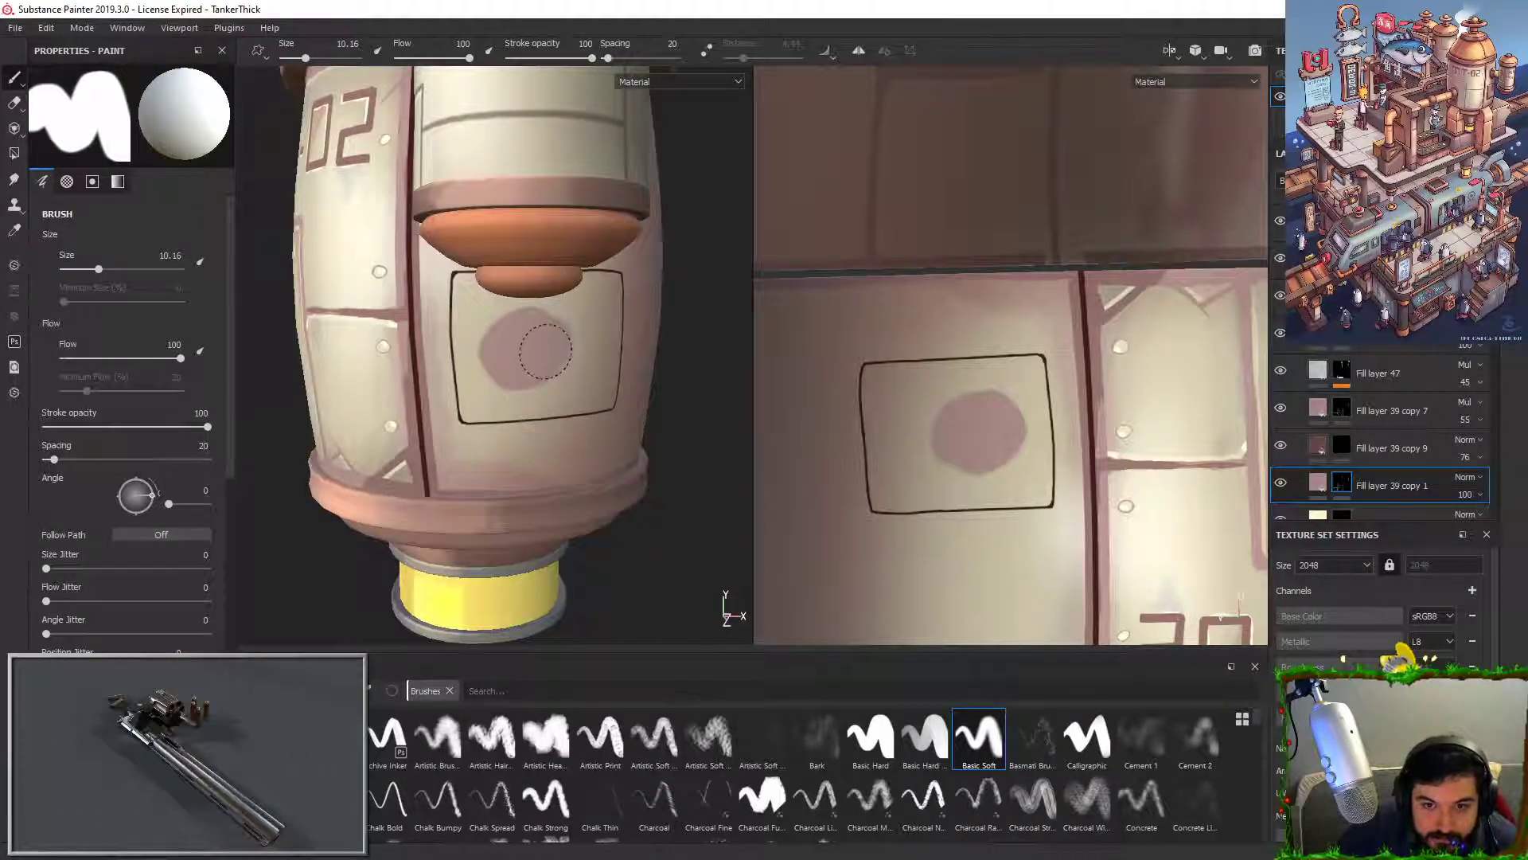
Step: Turn on pen-pressure control of the brush size and paint the pink fill across most of the outlined panel
right_click_drag(546, 356, 541, 473, "alt")
mouse_move(464, 341)
left_mouse_down()
mouse_move(471, 353)
mouse_move(442, 303)
mouse_move(436, 316)
mouse_move(436, 255)
mouse_move(431, 311)
left_mouse_up()
left_click(200, 262)
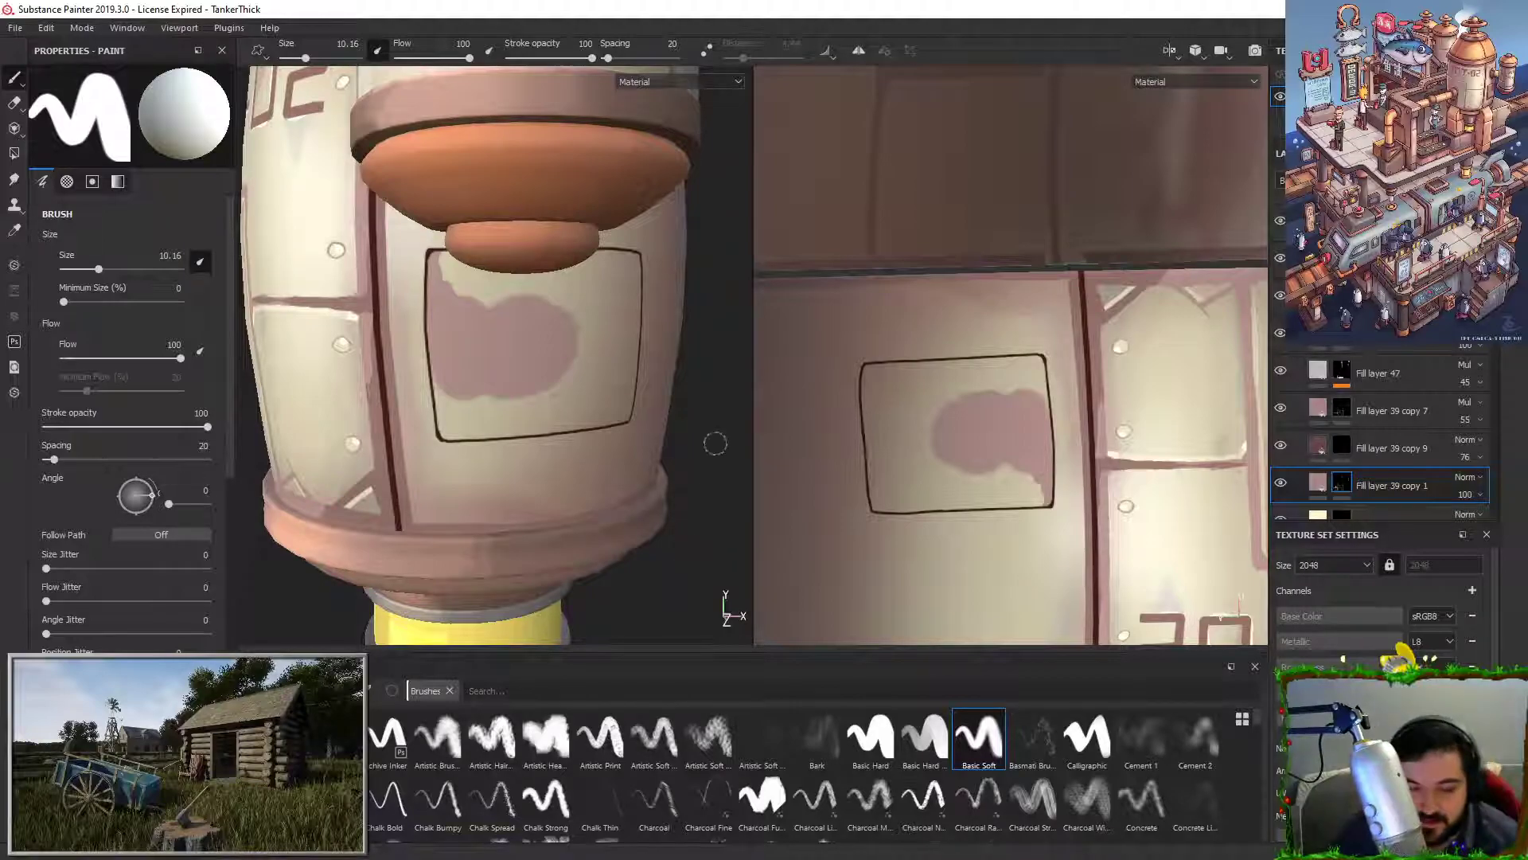
mouse_move(593, 384)
left_mouse_down("alt")
mouse_move(574, 319)
mouse_move(606, 364)
left_mouse_up("alt")
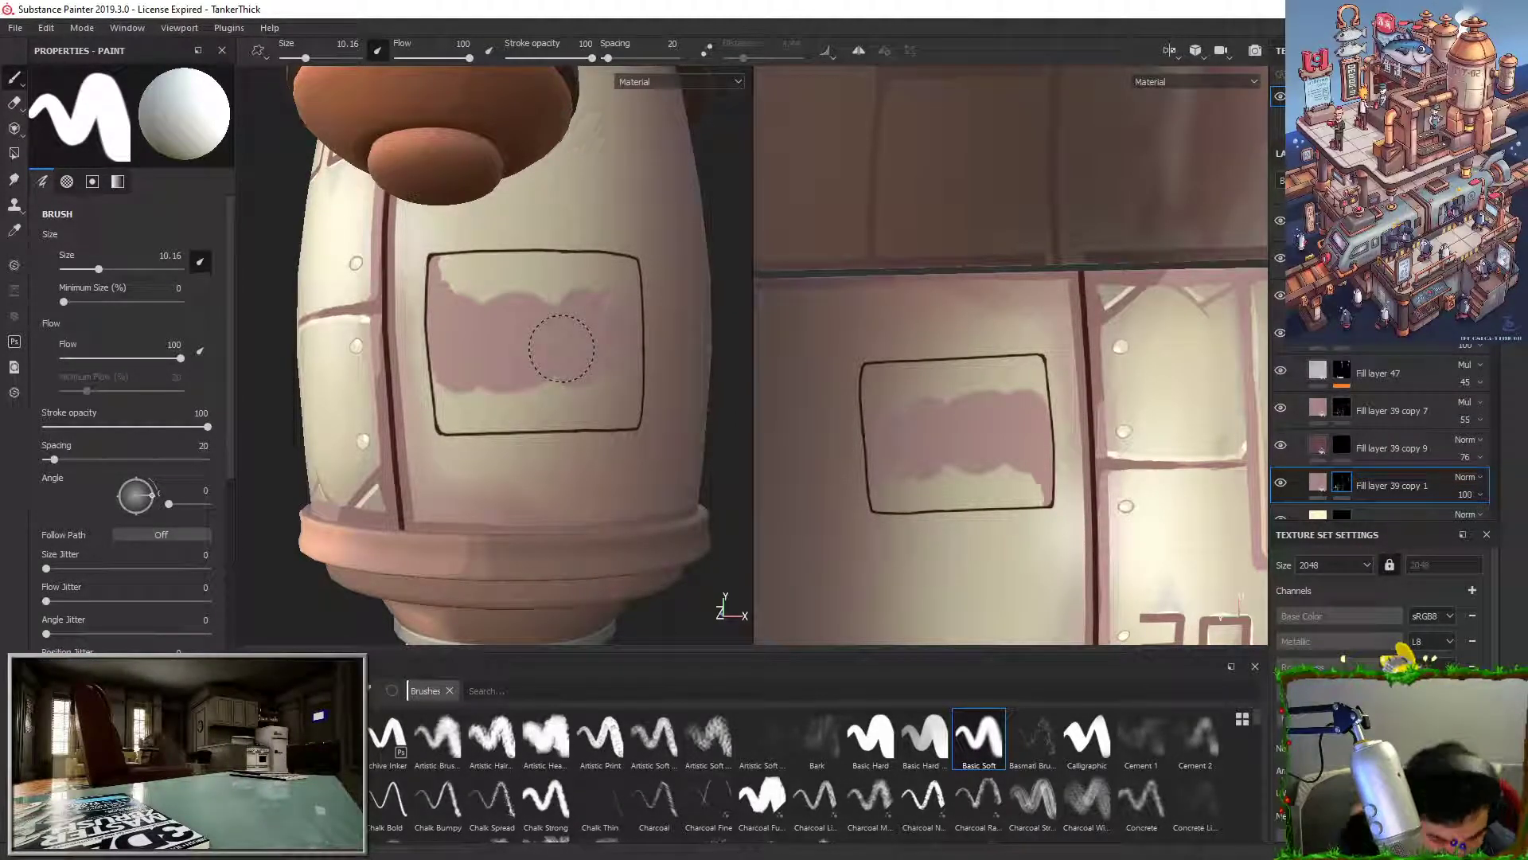
mouse_move(597, 320)
left_mouse_down()
mouse_move(532, 288)
mouse_move(574, 287)
left_mouse_up()
mouse_move(430, 282)
left_mouse_down()
mouse_move(457, 260)
mouse_move(489, 263)
mouse_move(472, 288)
left_mouse_up()
mouse_move(503, 286)
left_mouse_down()
mouse_move(447, 386)
mouse_move(450, 415)
mouse_move(437, 386)
mouse_move(449, 430)
left_mouse_up()
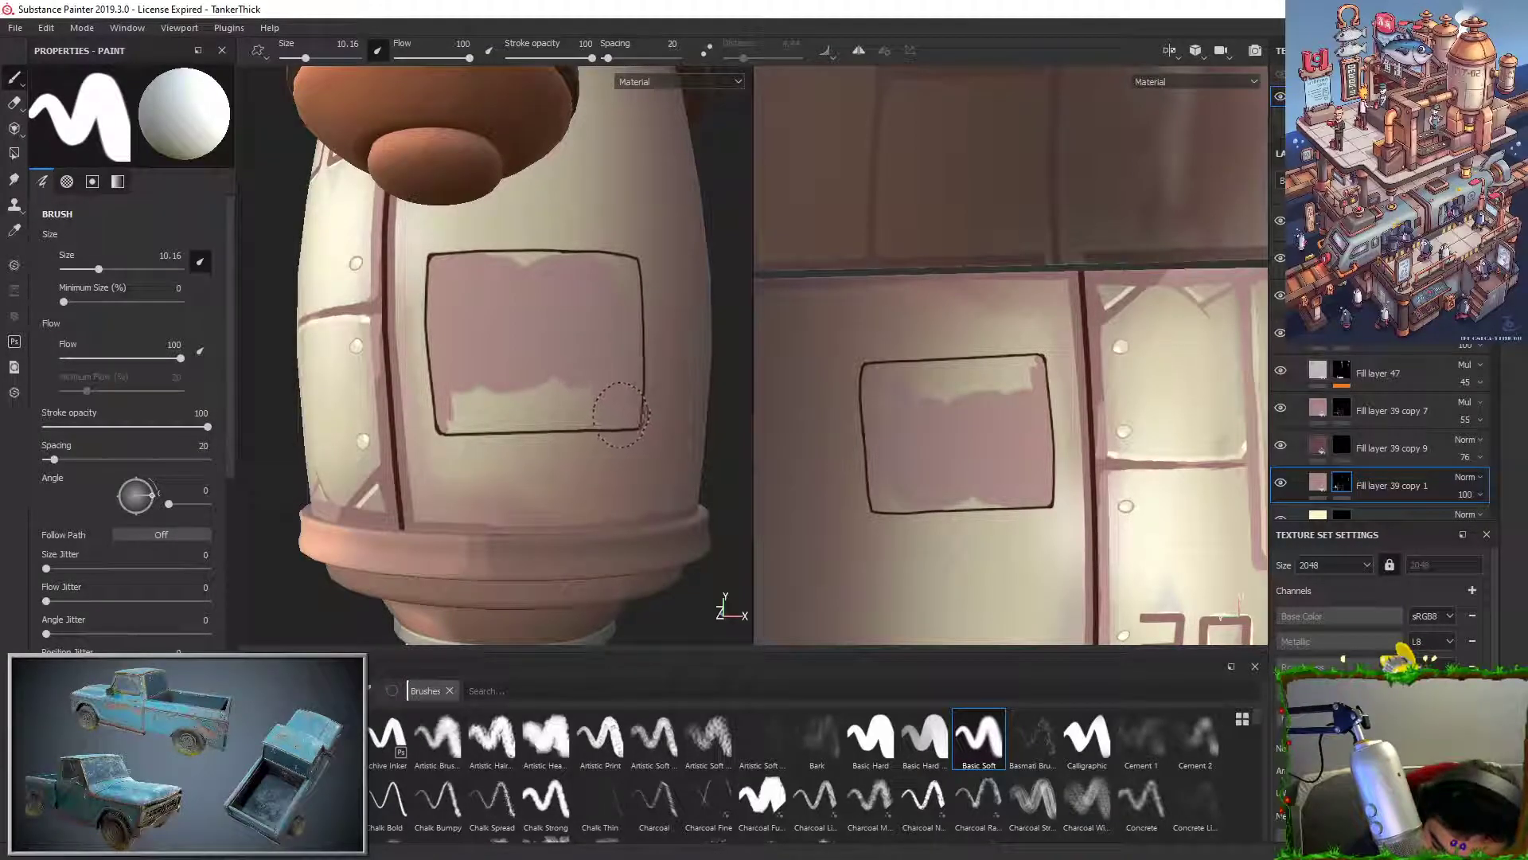
Step: Fill the remaining gaps along the panel's bottom and top edges and trim the pink that spills below the outline
mouse_move(518, 424)
left_mouse_down("shift")
mouse_move(624, 427)
mouse_move(448, 428)
left_mouse_up("shift")
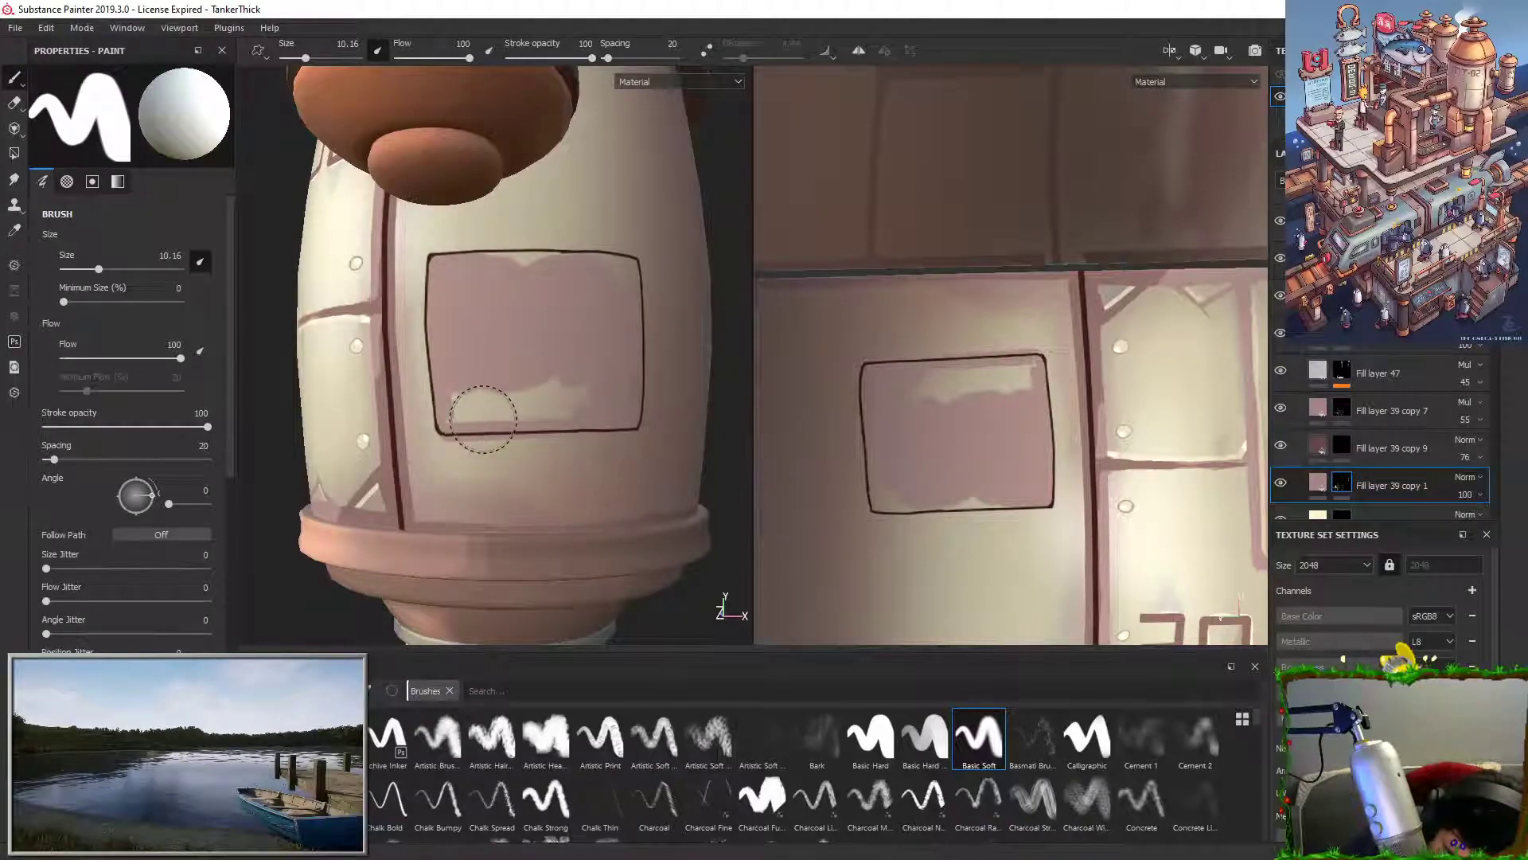
key("x")
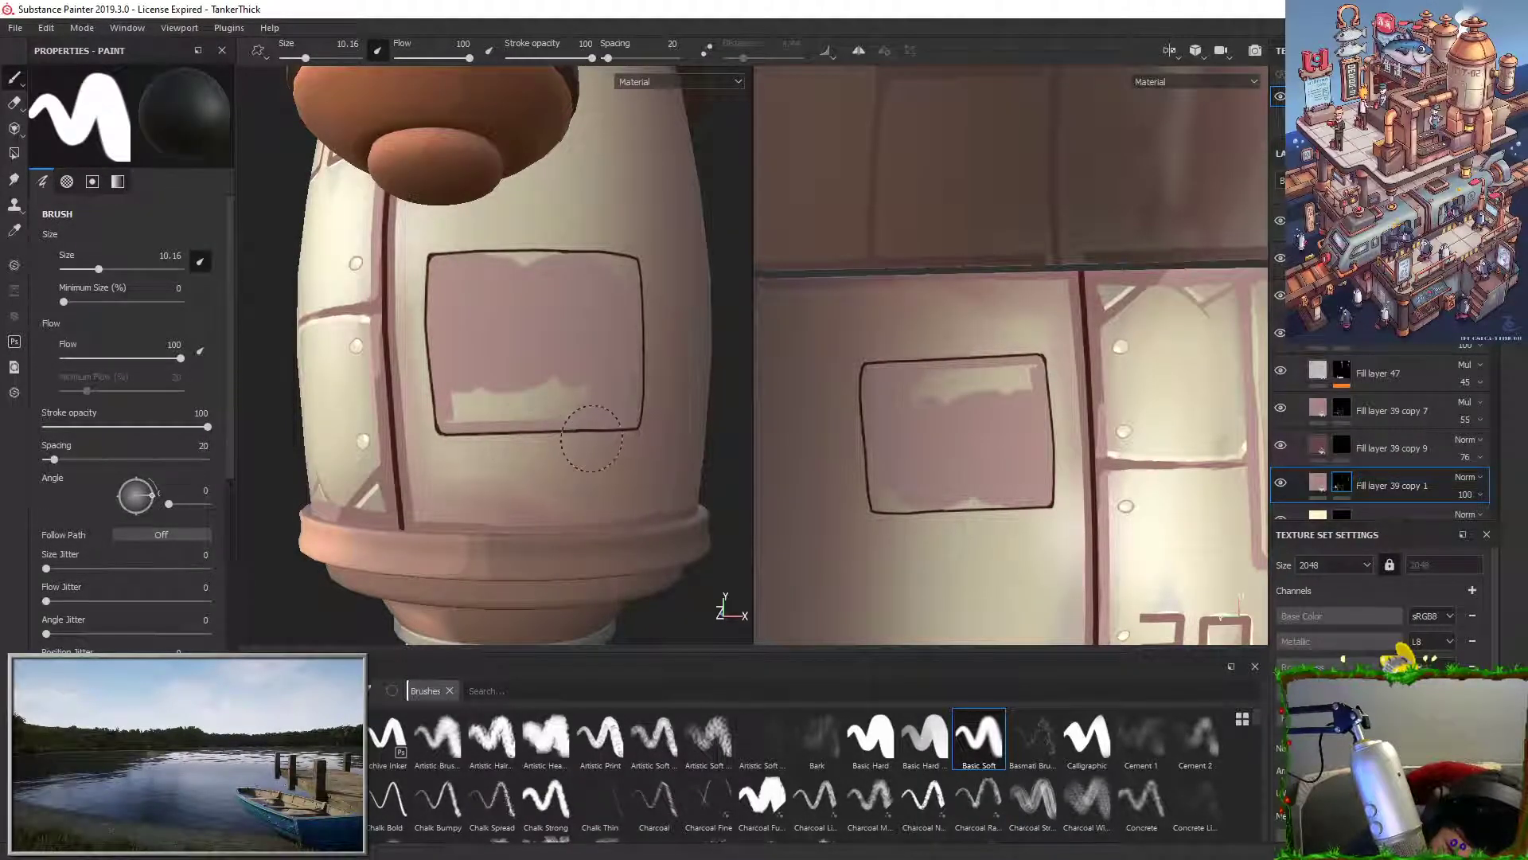
key("x")
mouse_move(448, 421)
left_mouse_down()
mouse_move(468, 400)
mouse_move(578, 392)
left_mouse_up()
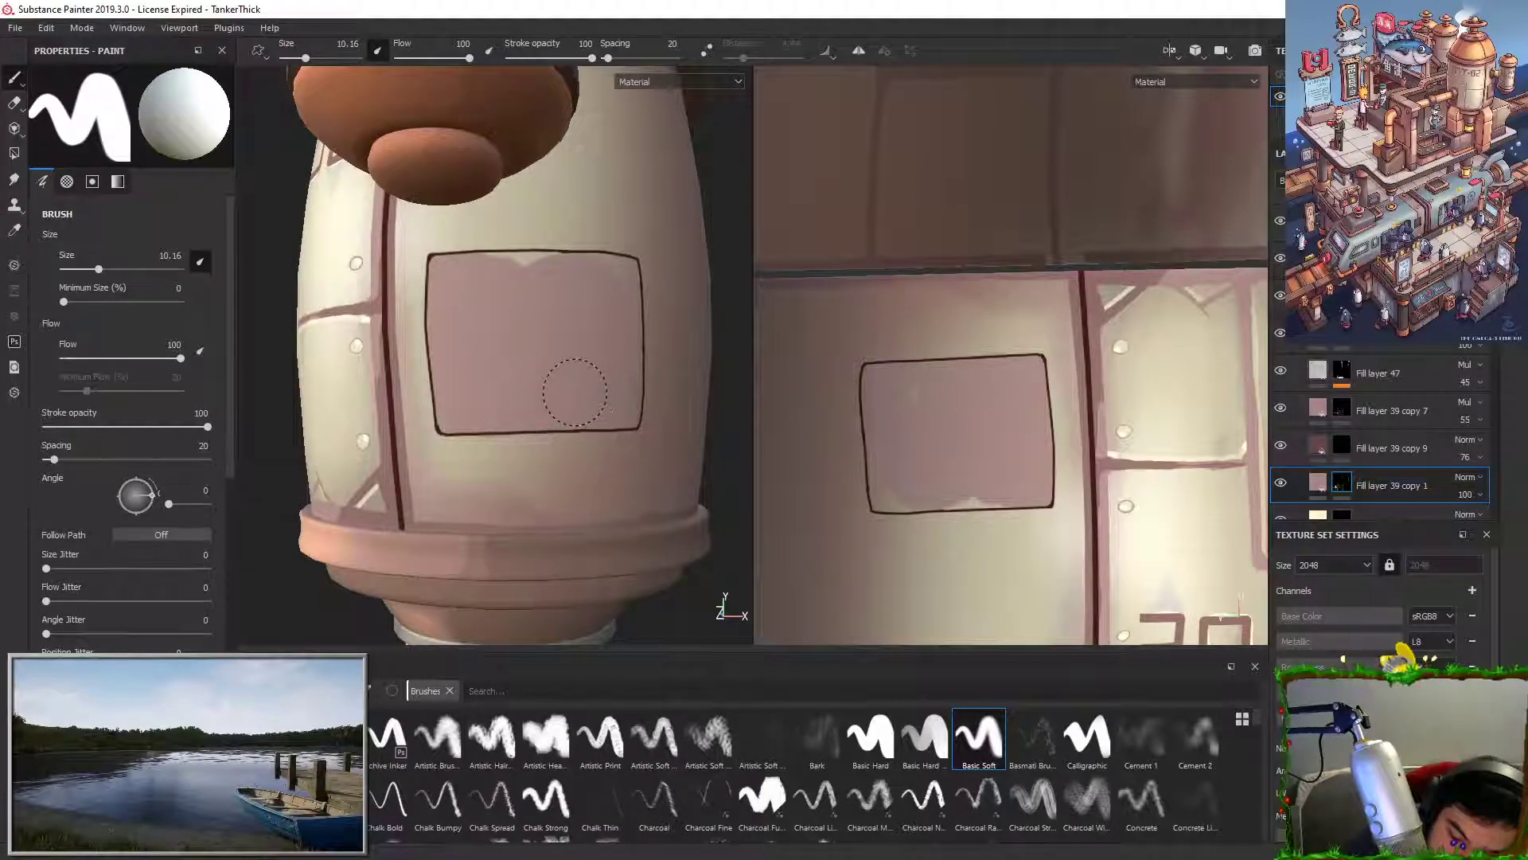
key("x")
left_click_drag(491, 437, 531, 439)
key("x")
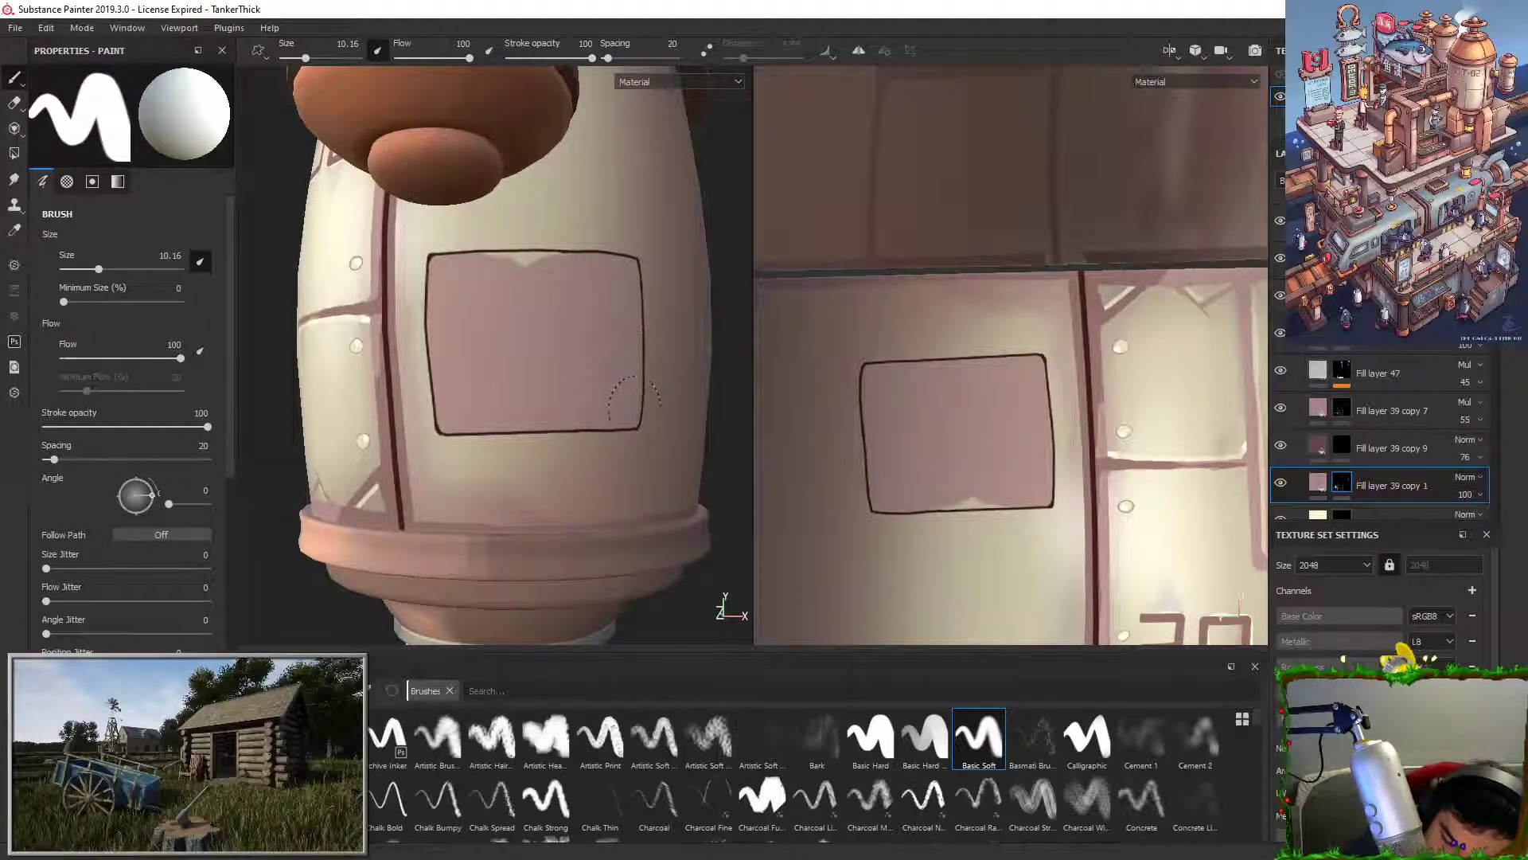
mouse_move(586, 284)
left_mouse_down()
mouse_move(484, 259)
mouse_move(568, 256)
left_mouse_up()
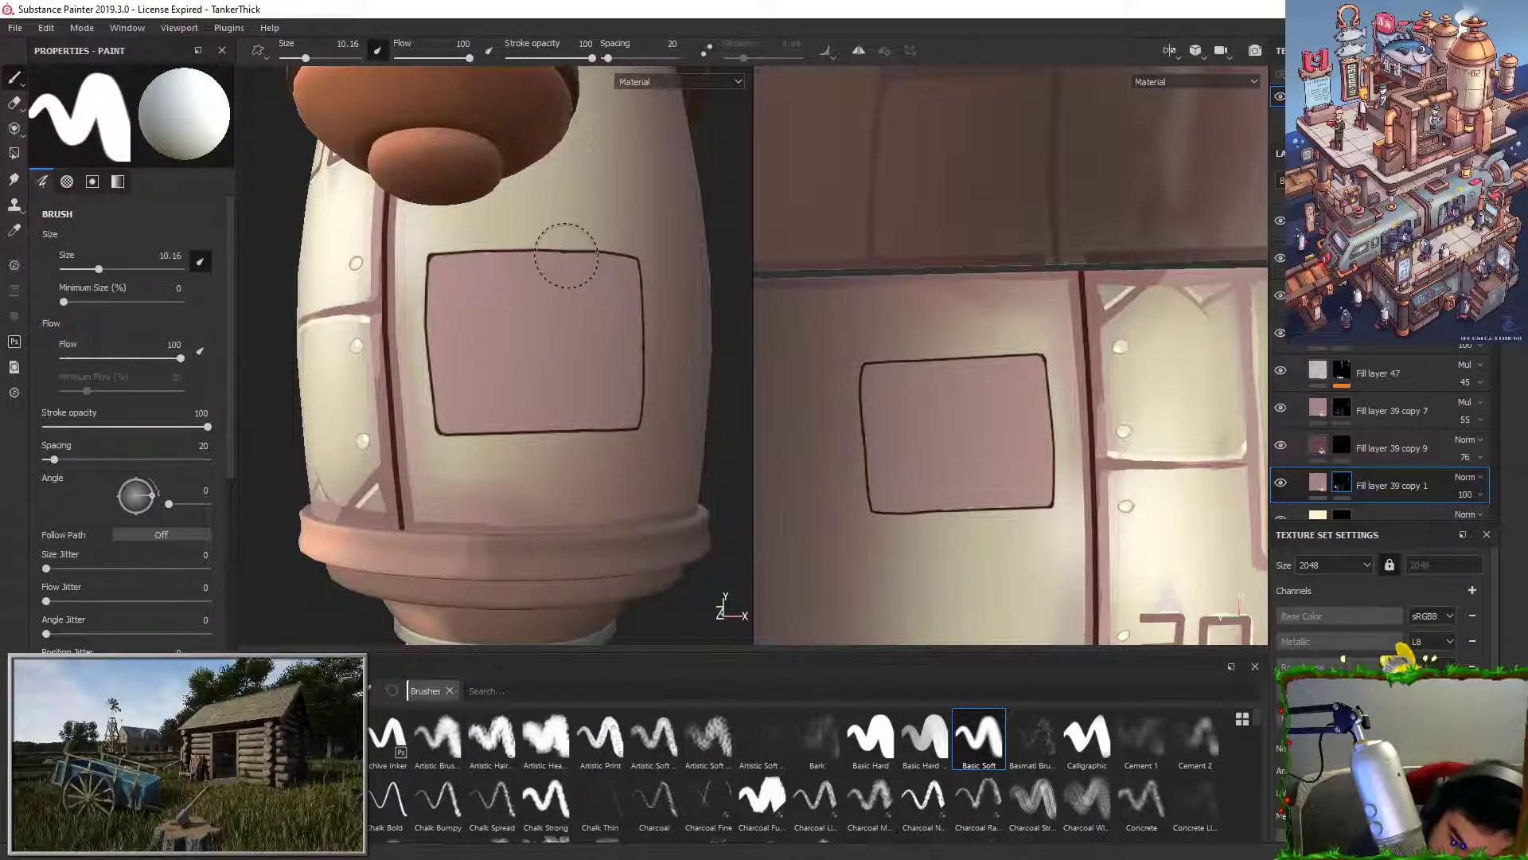
Step: Select the mask of Fill layer 39 copy 9 and paint a thin dark shadow inside the panel's left edge
key("x")
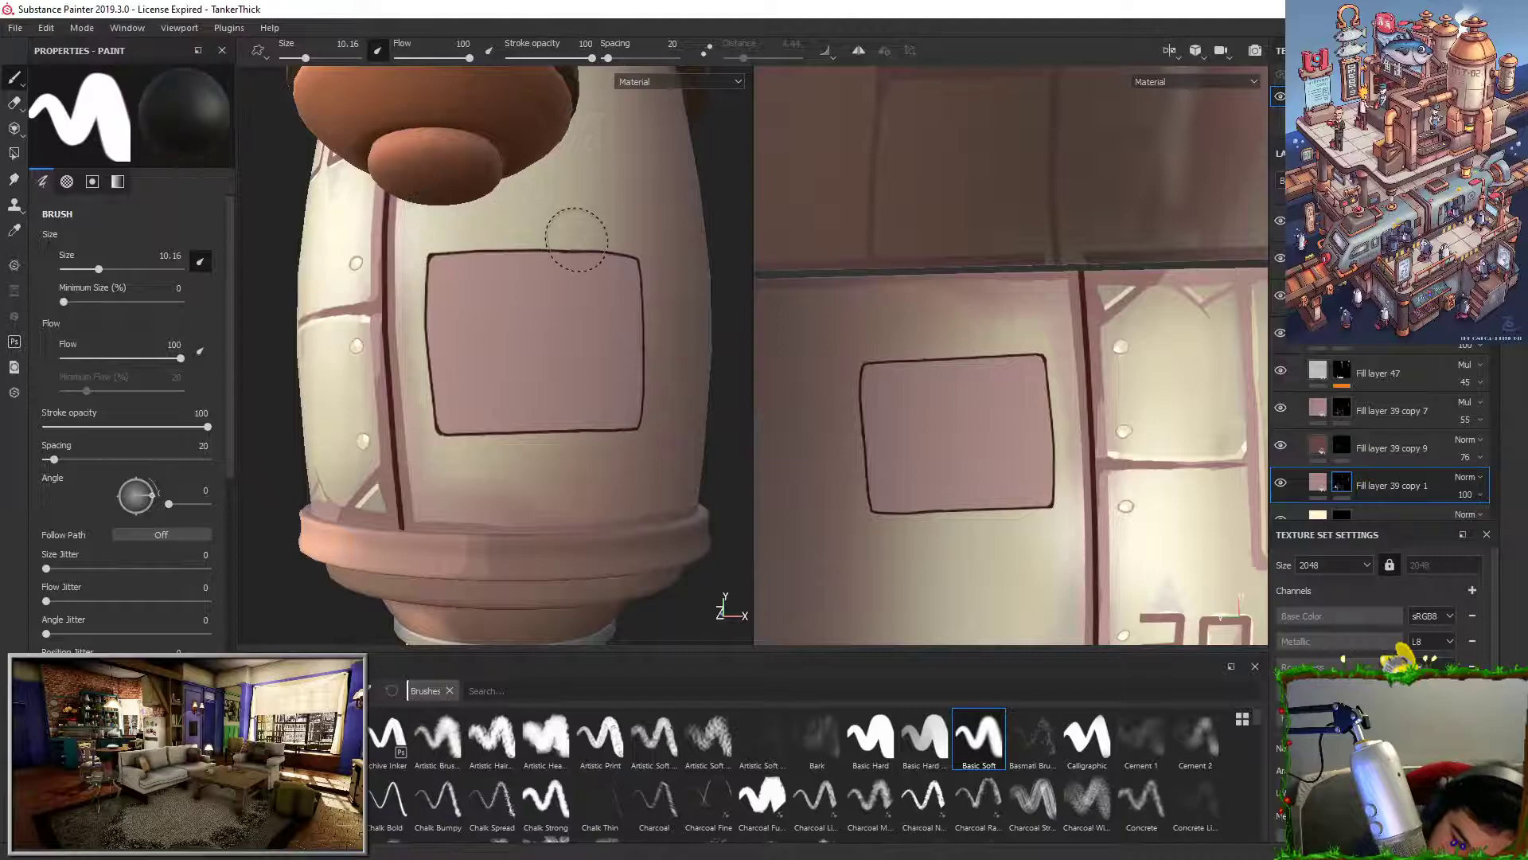
left_click_drag(624, 230, 625, 342, "alt")
key("x")
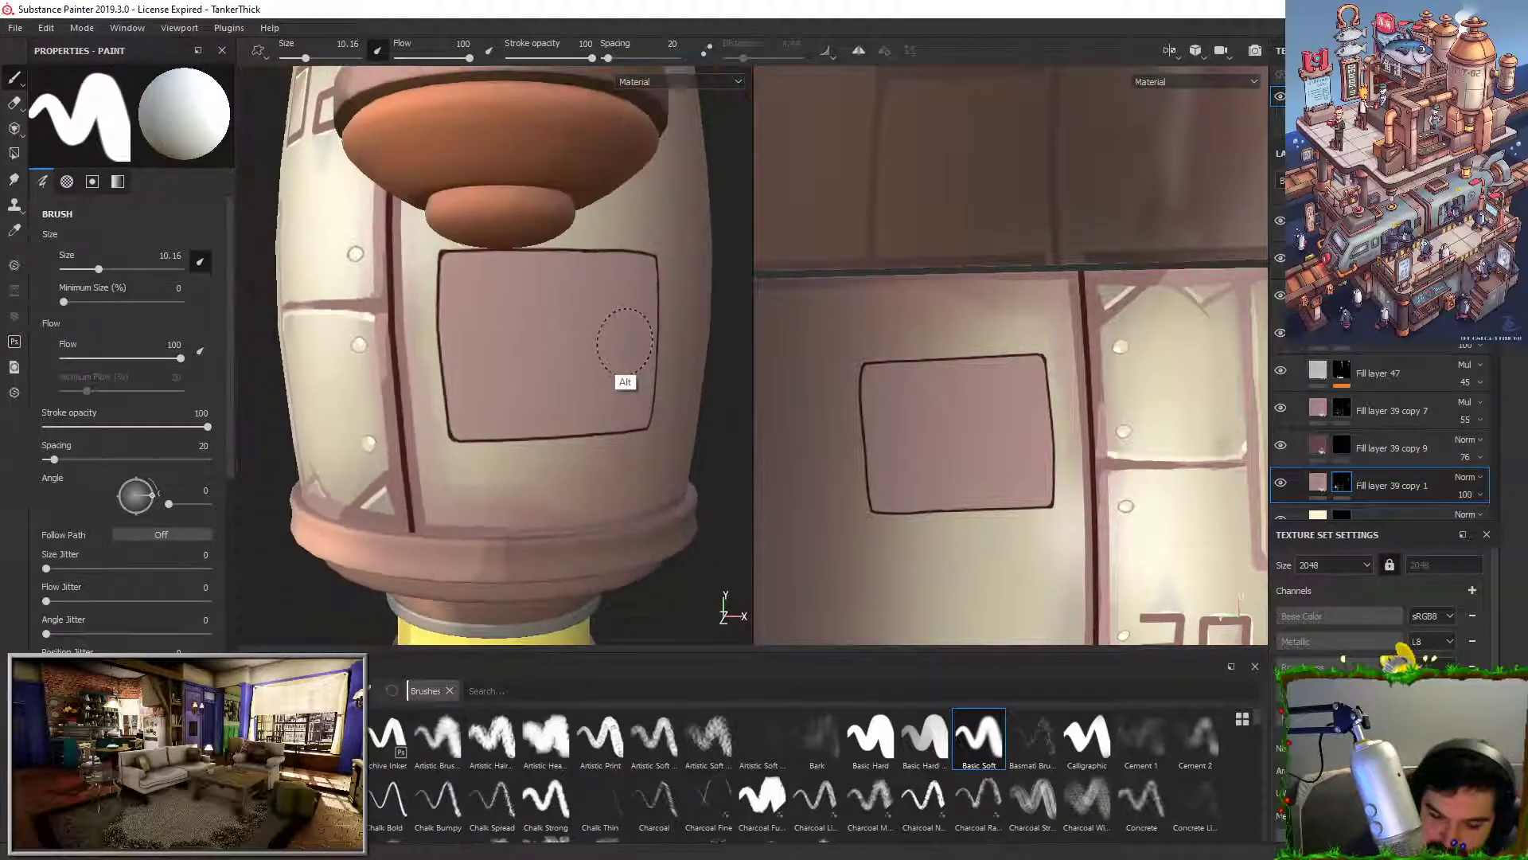
right_click_drag(625, 342, 497, 291, "alt")
mouse_move(497, 291)
left_mouse_down("alt")
mouse_move(584, 321)
mouse_move(482, 449)
left_mouse_up("alt")
left_click(1342, 442)
key("ctrl+z")
mouse_move(510, 350)
right_mouse_down("alt")
mouse_move(527, 349)
mouse_move(575, 502)
right_mouse_up("alt")
mouse_move(575, 501)
left_mouse_down("alt")
mouse_move(513, 484)
mouse_move(520, 405)
left_mouse_up("alt")
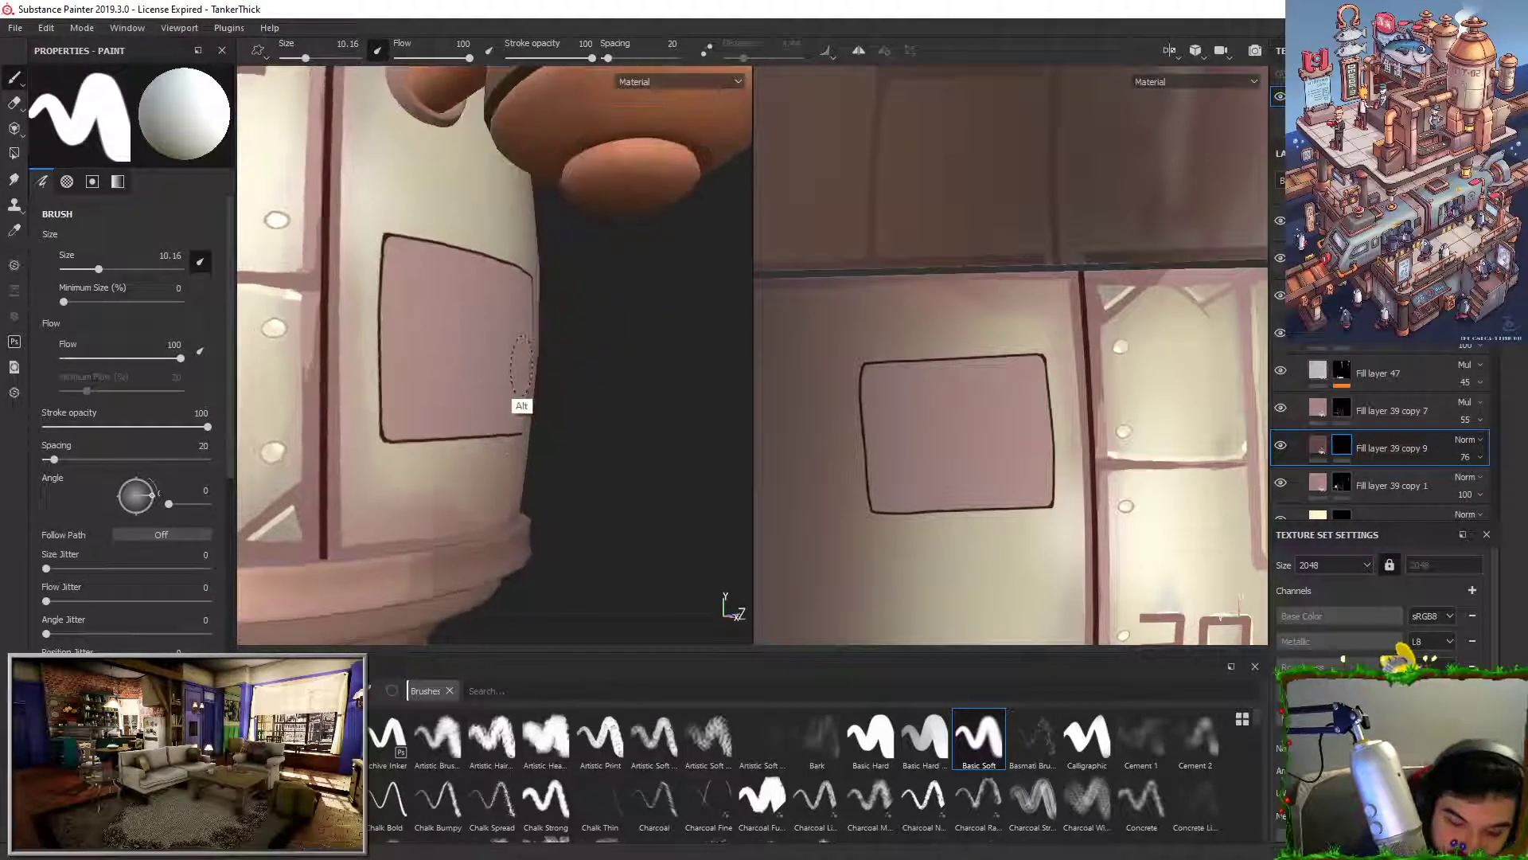
left_click_drag(387, 242, 390, 436)
key("ctrl+z")
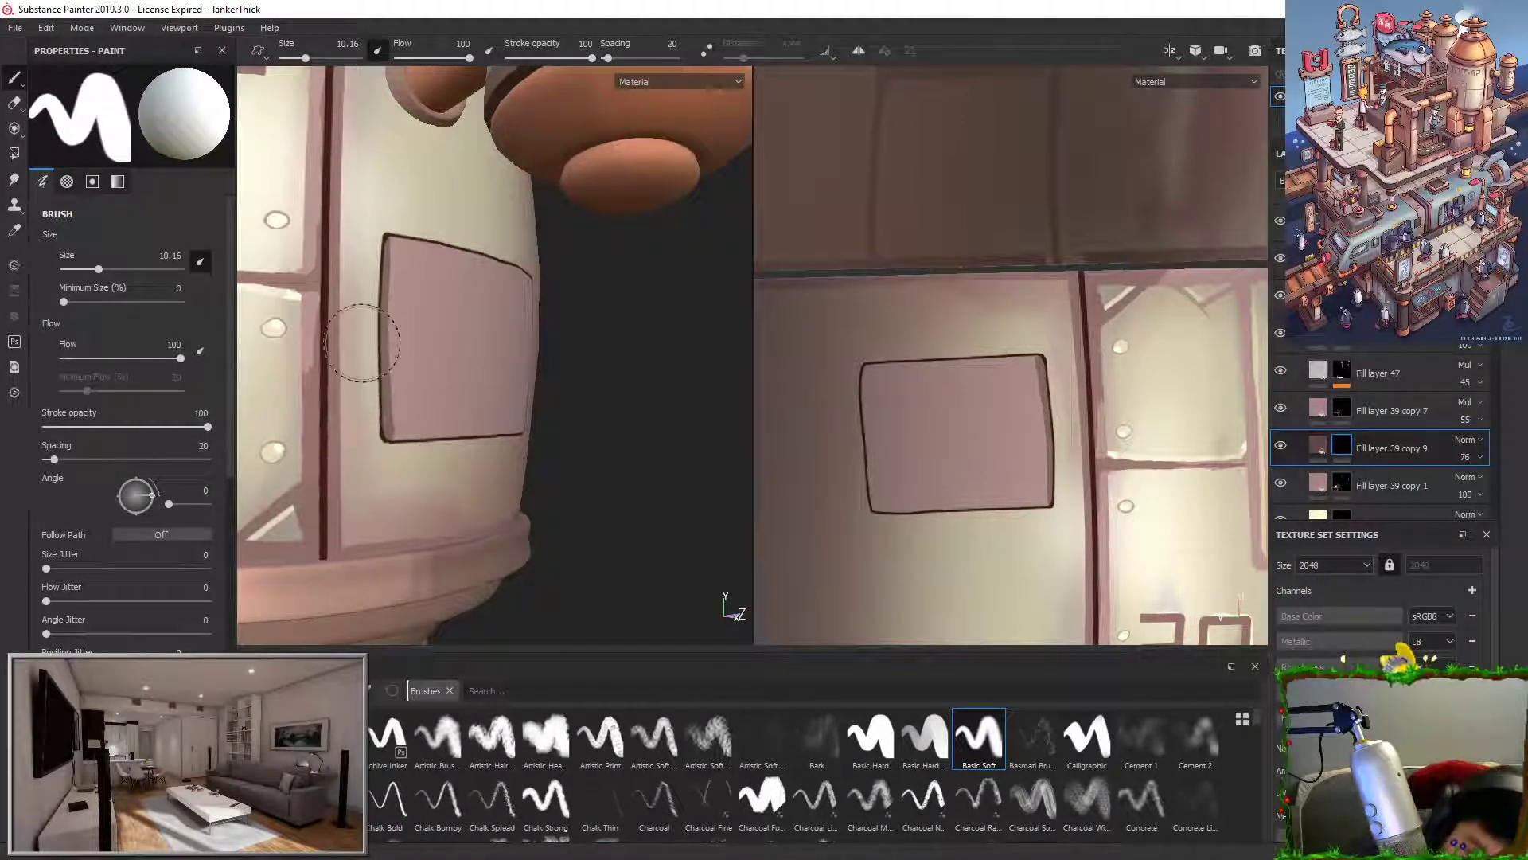
Step: Paint the dark shadow inside the panel's bottom edge as far as the lower-right corner
left_click_drag(541, 436, 534, 454, "alt")
left_click_drag(382, 431, 496, 425)
key("ctrl+z")
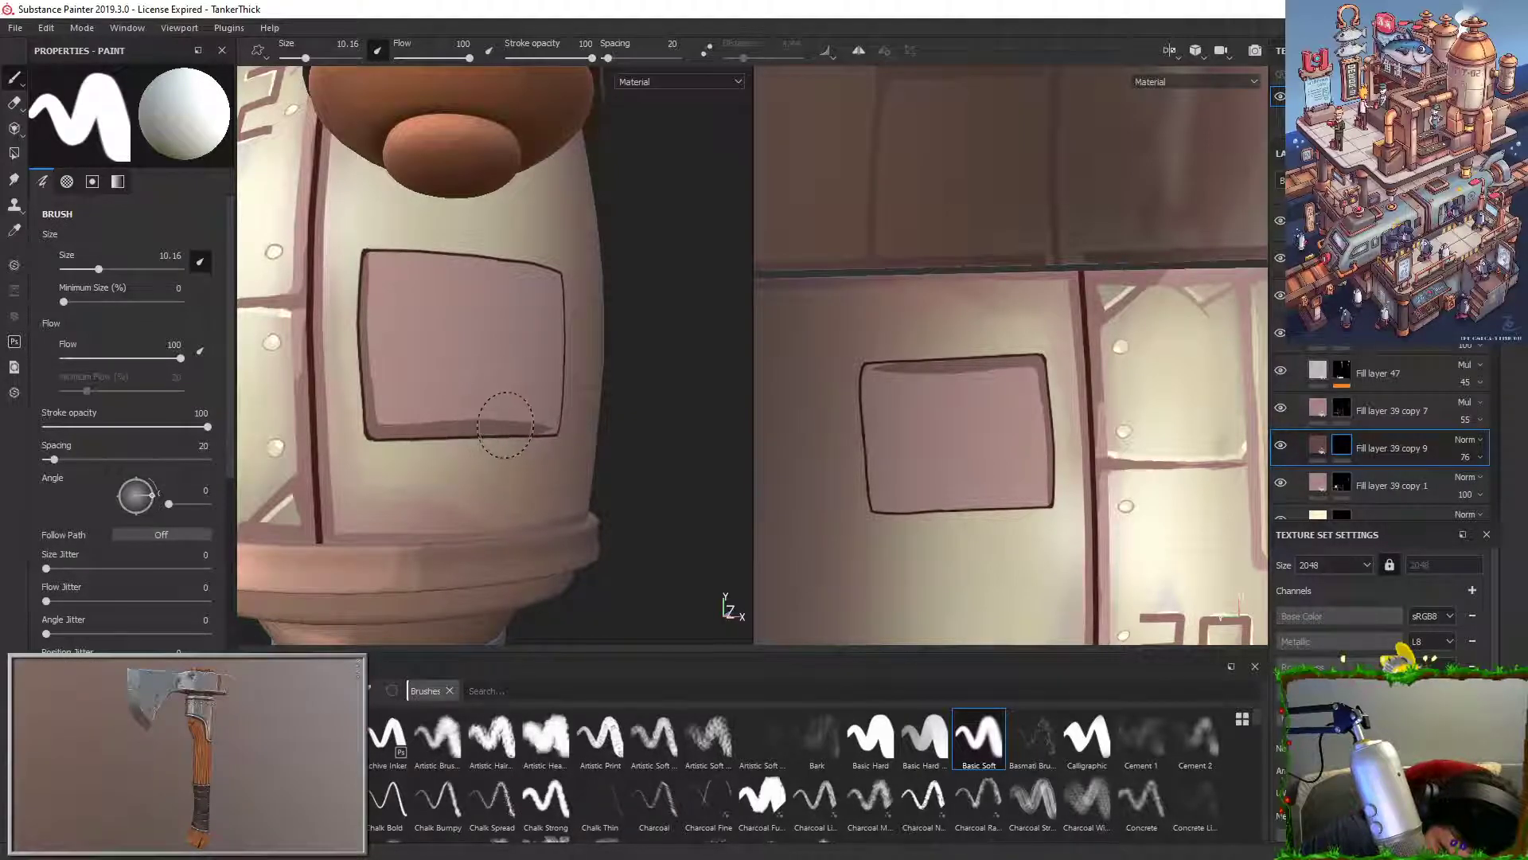
mouse_move(511, 407)
left_mouse_down("alt")
mouse_move(620, 437)
mouse_move(558, 420)
left_mouse_up("alt")
left_click(577, 424, "shift")
key("x")
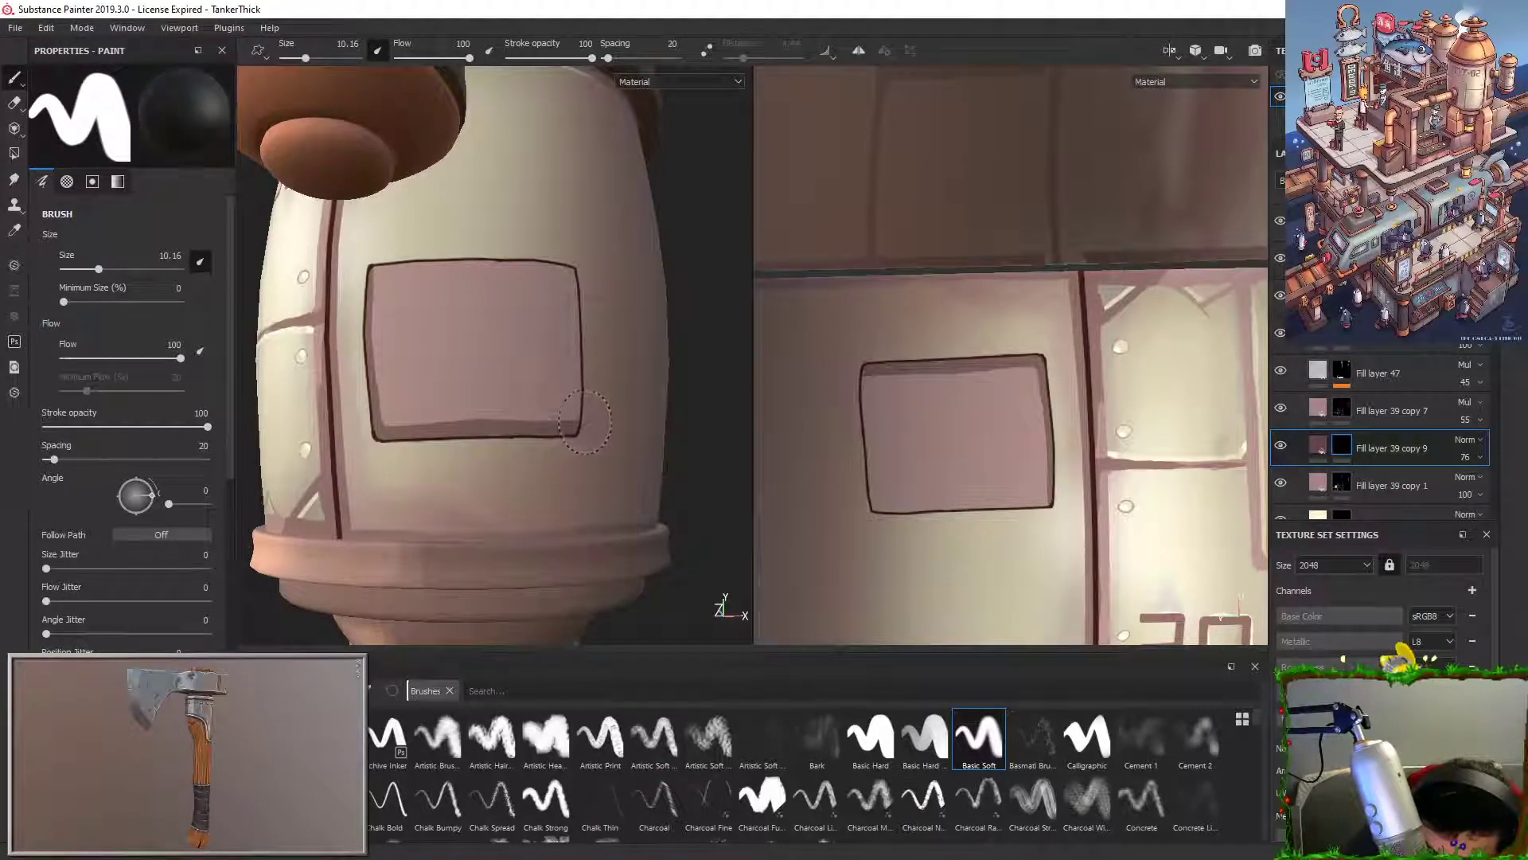
key("x")
left_click_drag(506, 433, 549, 467, "alt")
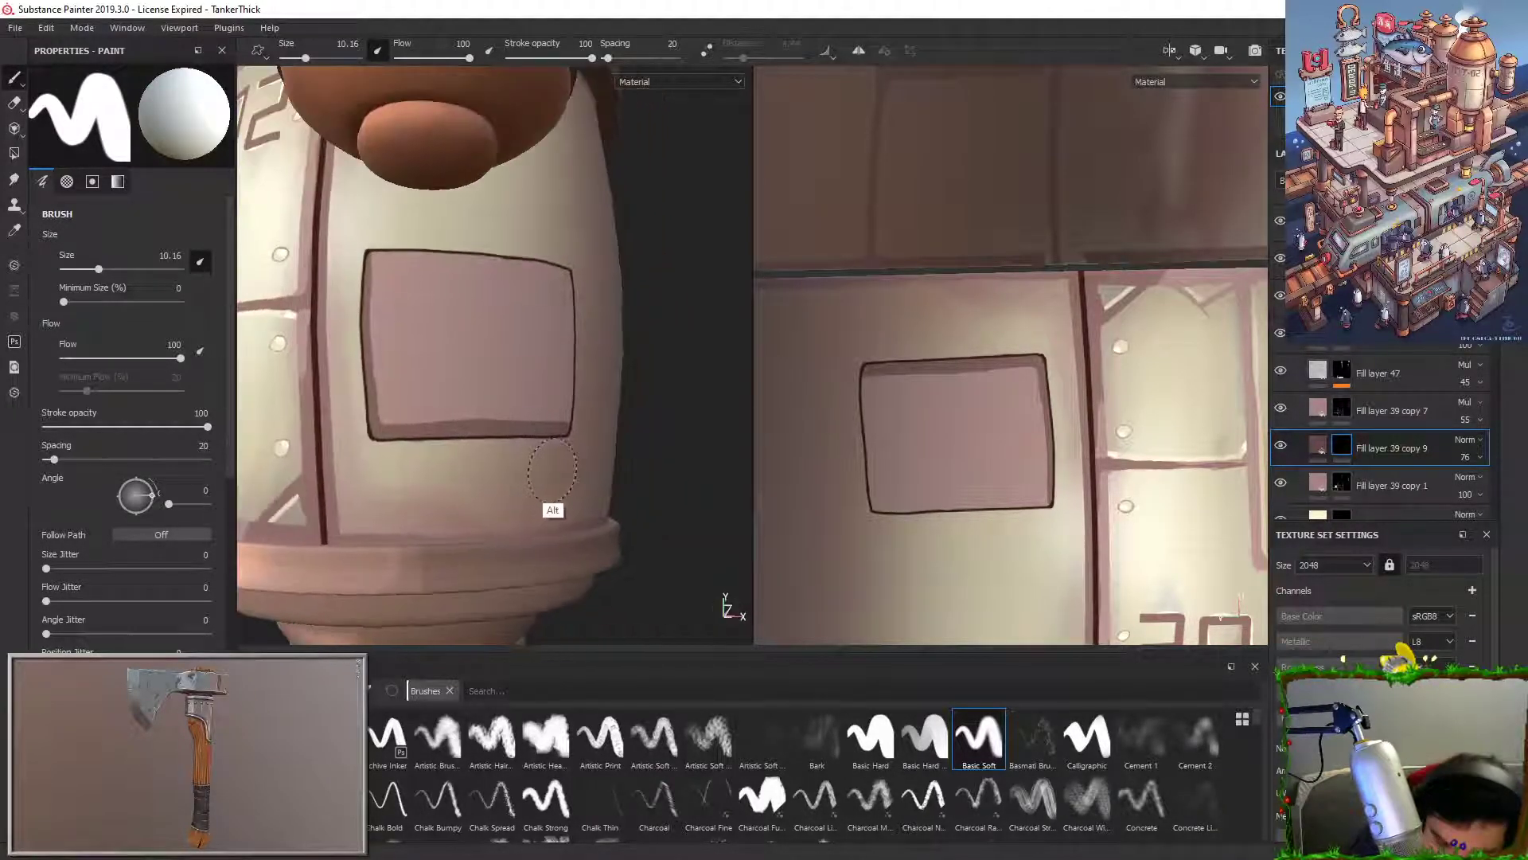
Step: Widen the shadow inside the panel's left edge and trim its inner border near the upper corner
left_click_drag(372, 261, 377, 414)
left_click_drag(370, 317, 374, 430)
left_click_drag(377, 370, 379, 427)
left_click_drag(404, 456, 444, 454, "alt")
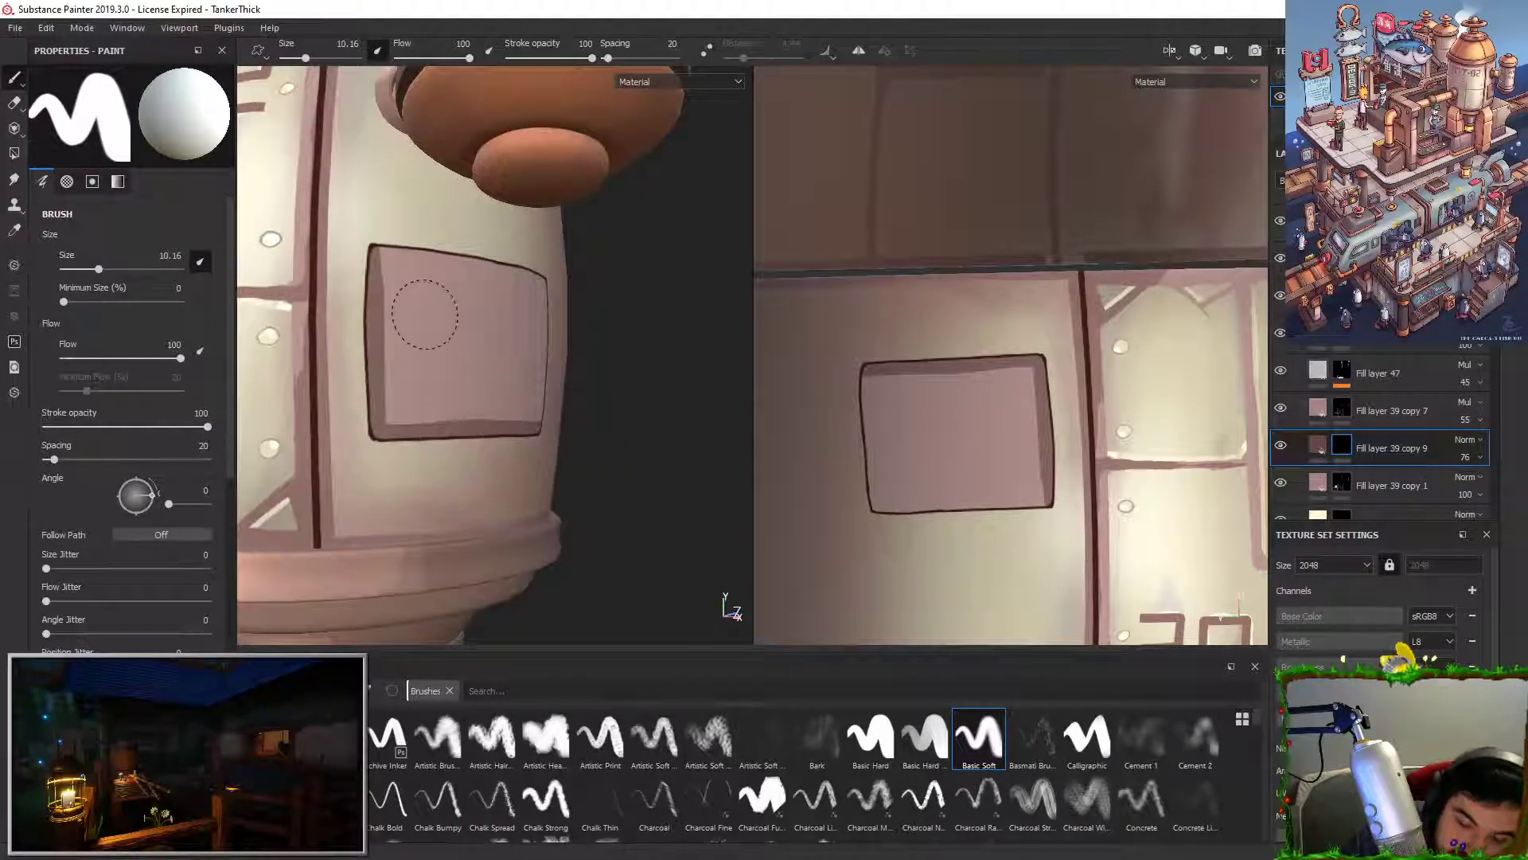
key("x")
left_click_drag(384, 261, 388, 309)
left_click_drag(392, 242, 383, 372)
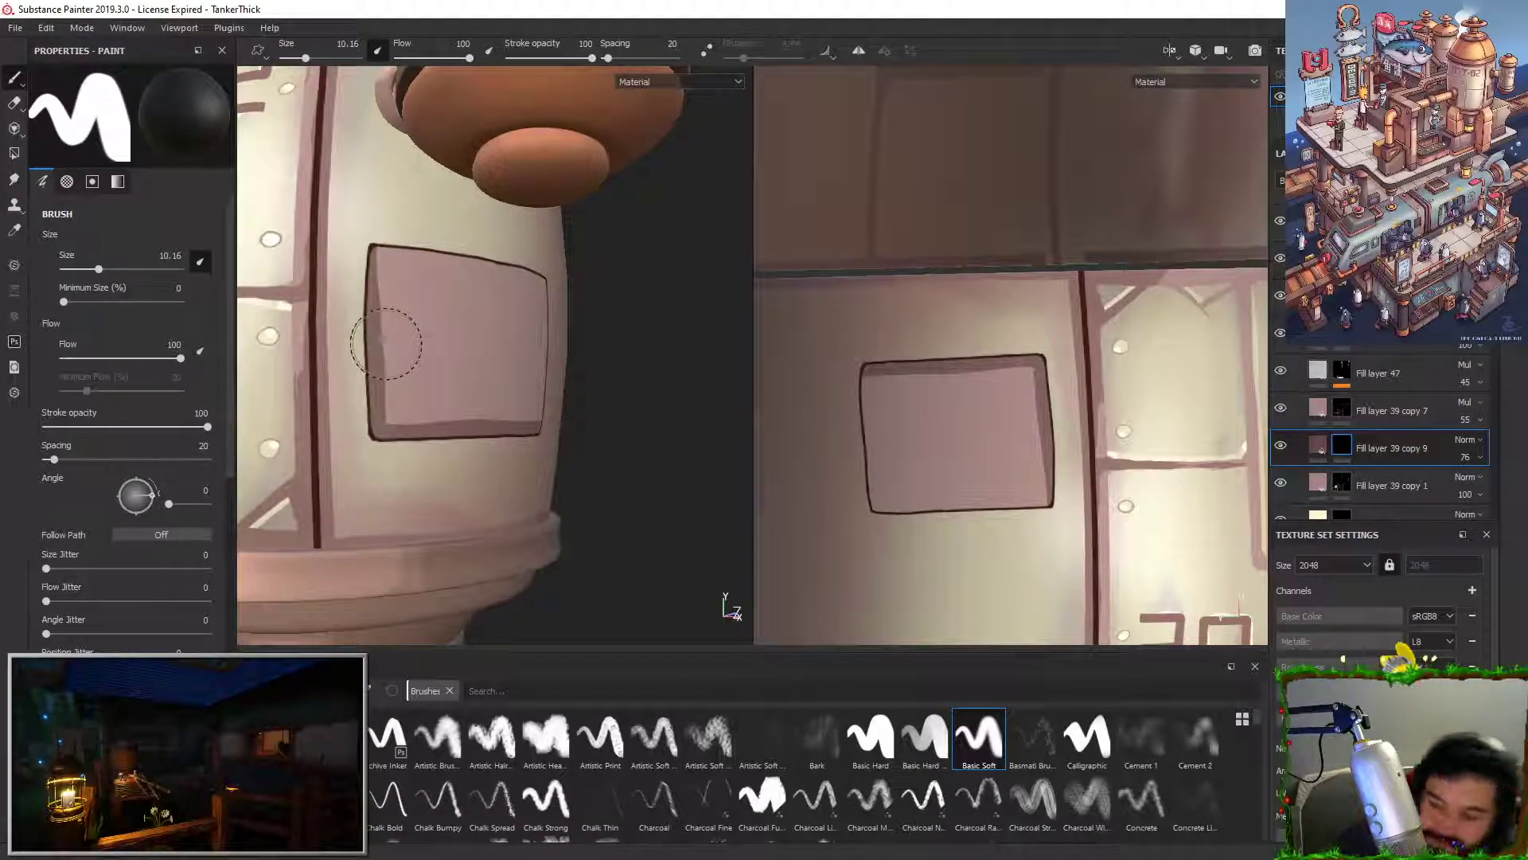
left_click(1344, 518)
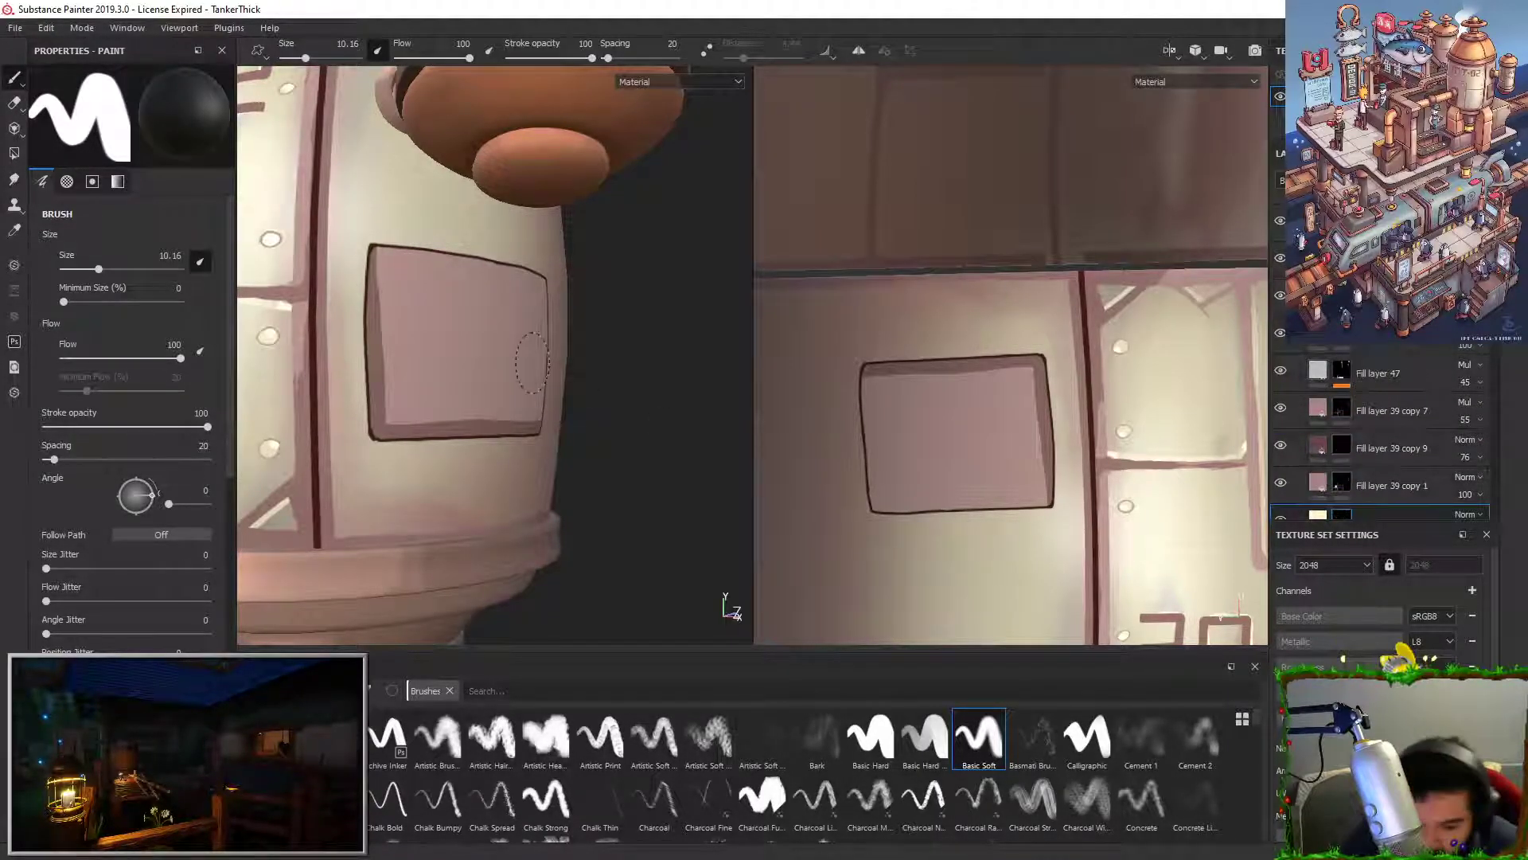
key("x")
key("x")
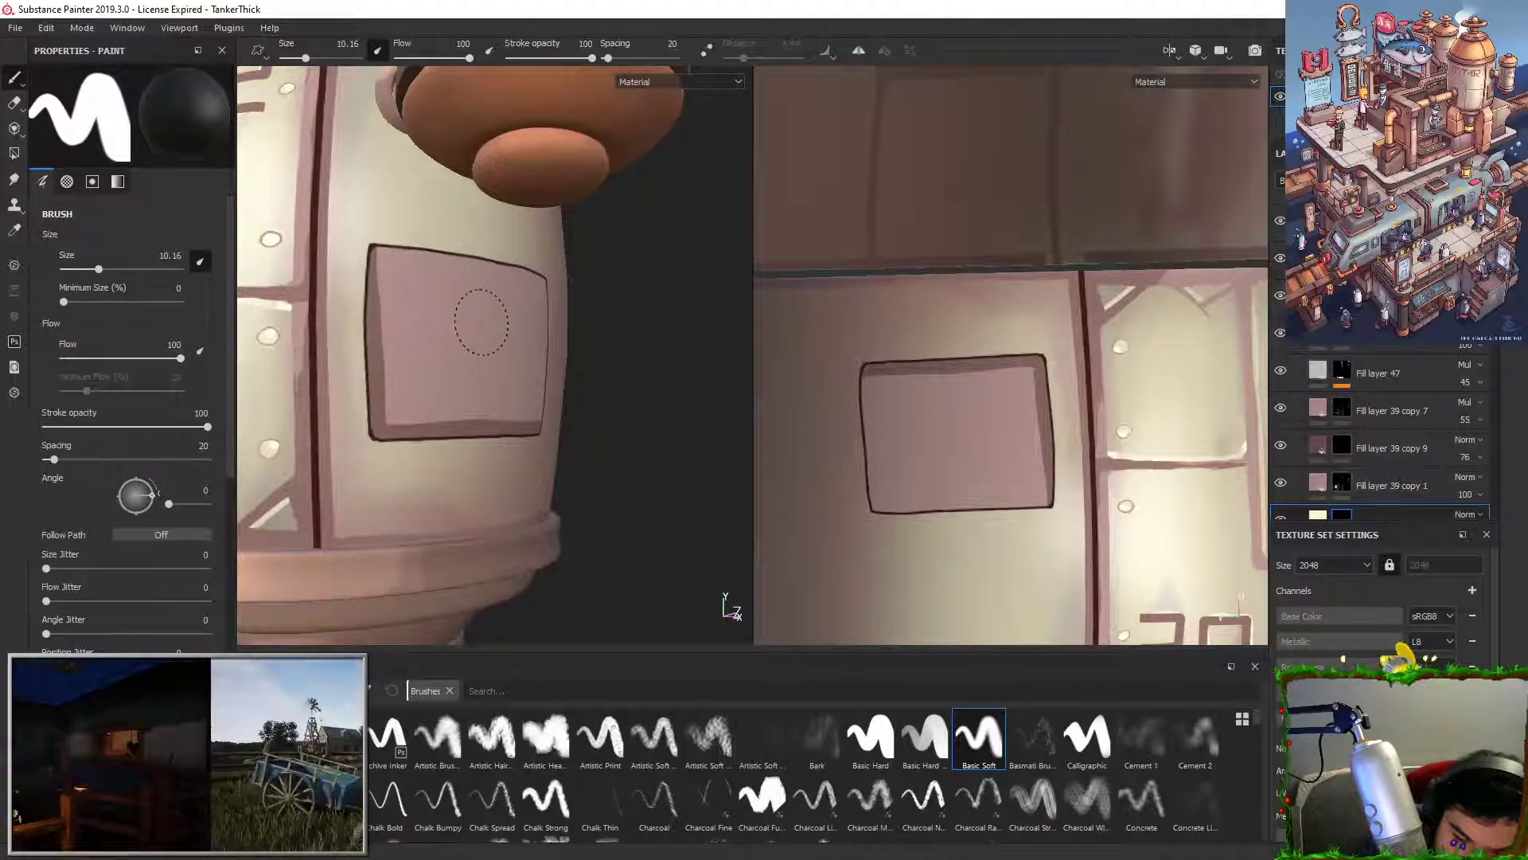
key("x")
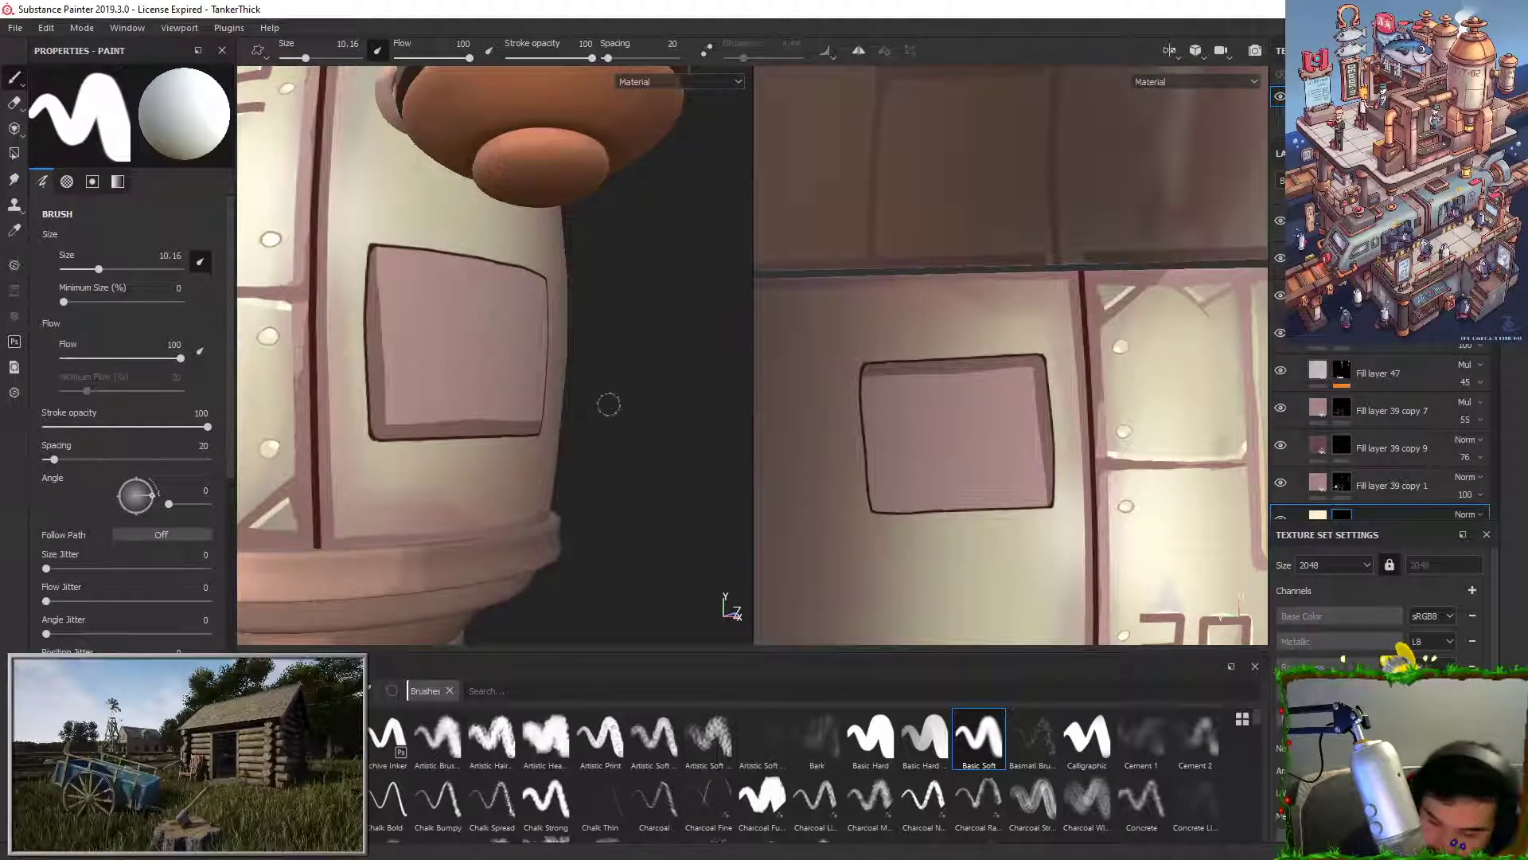
scroll(1377, 398, "down", 2)
scroll(1374, 457, "up", 2)
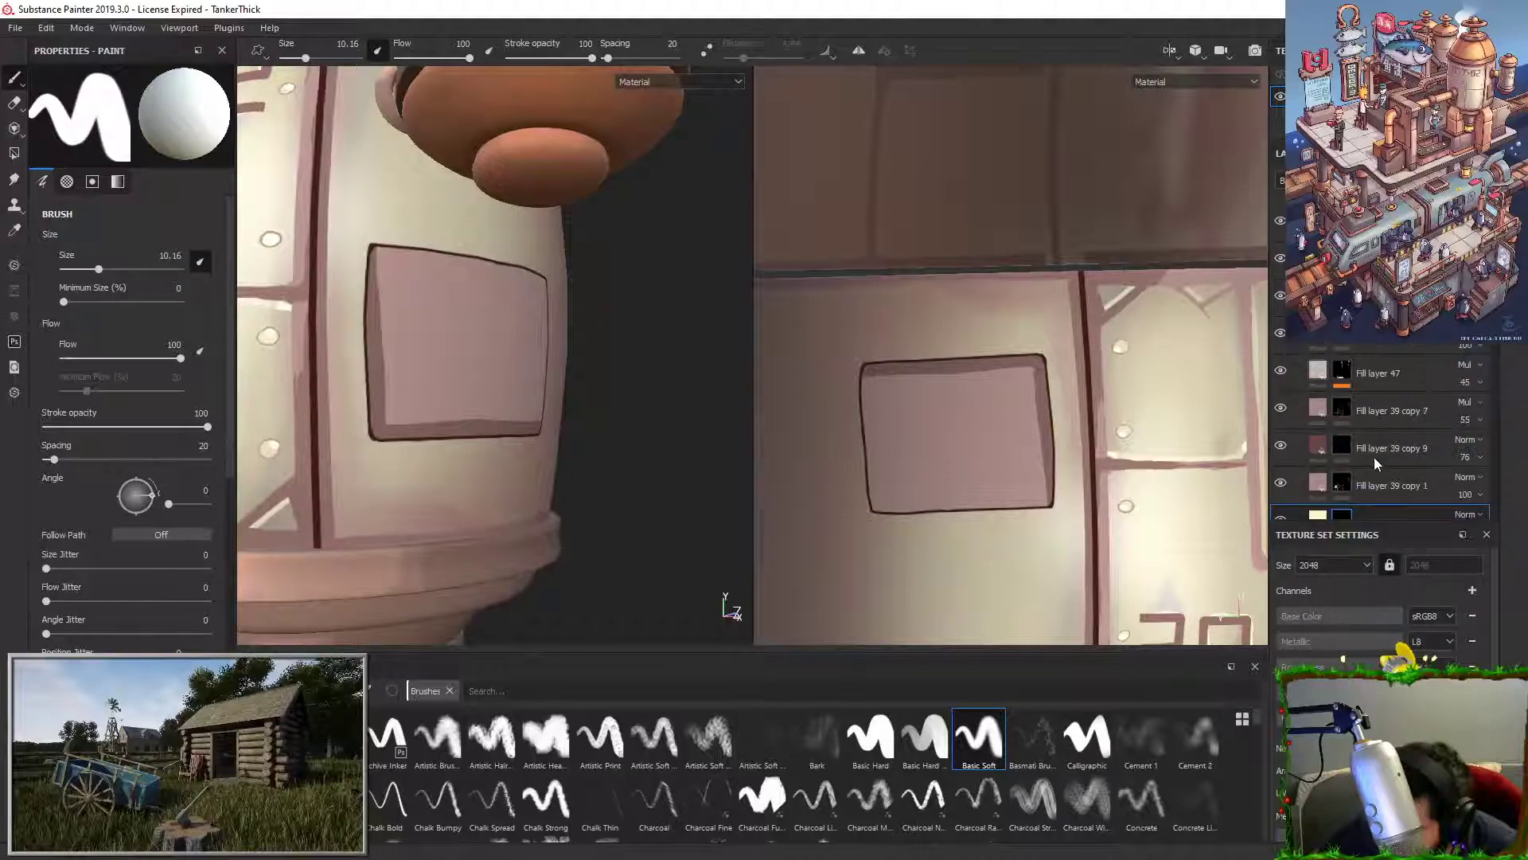
Step: Add a fill layer above Fill layer 39 copy 7 and sample the existing pink as its base color
left_click(1375, 405)
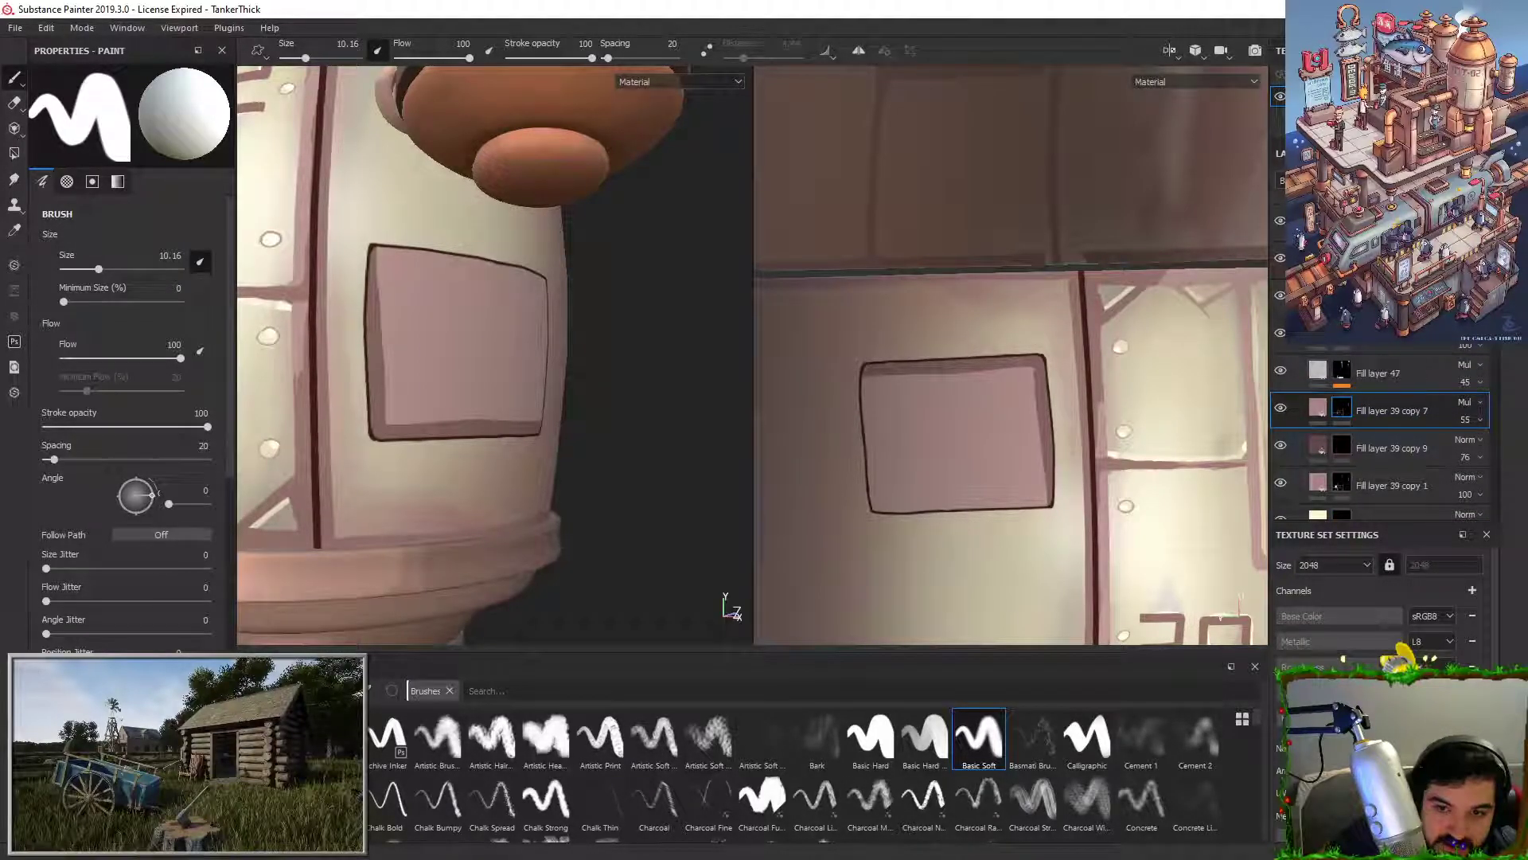
left_click(1412, 181)
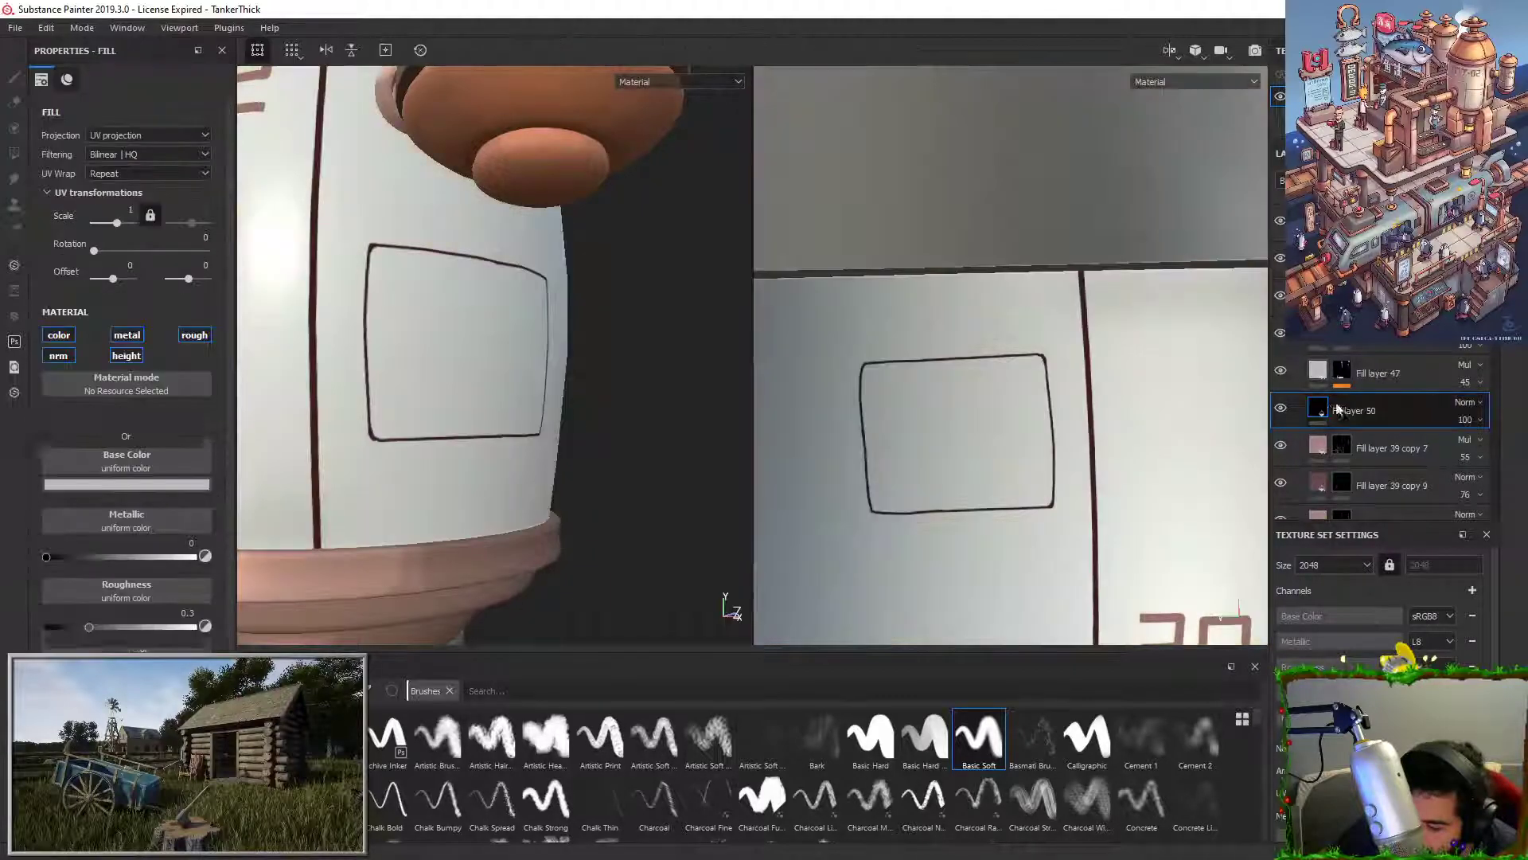
key("ctrl+z")
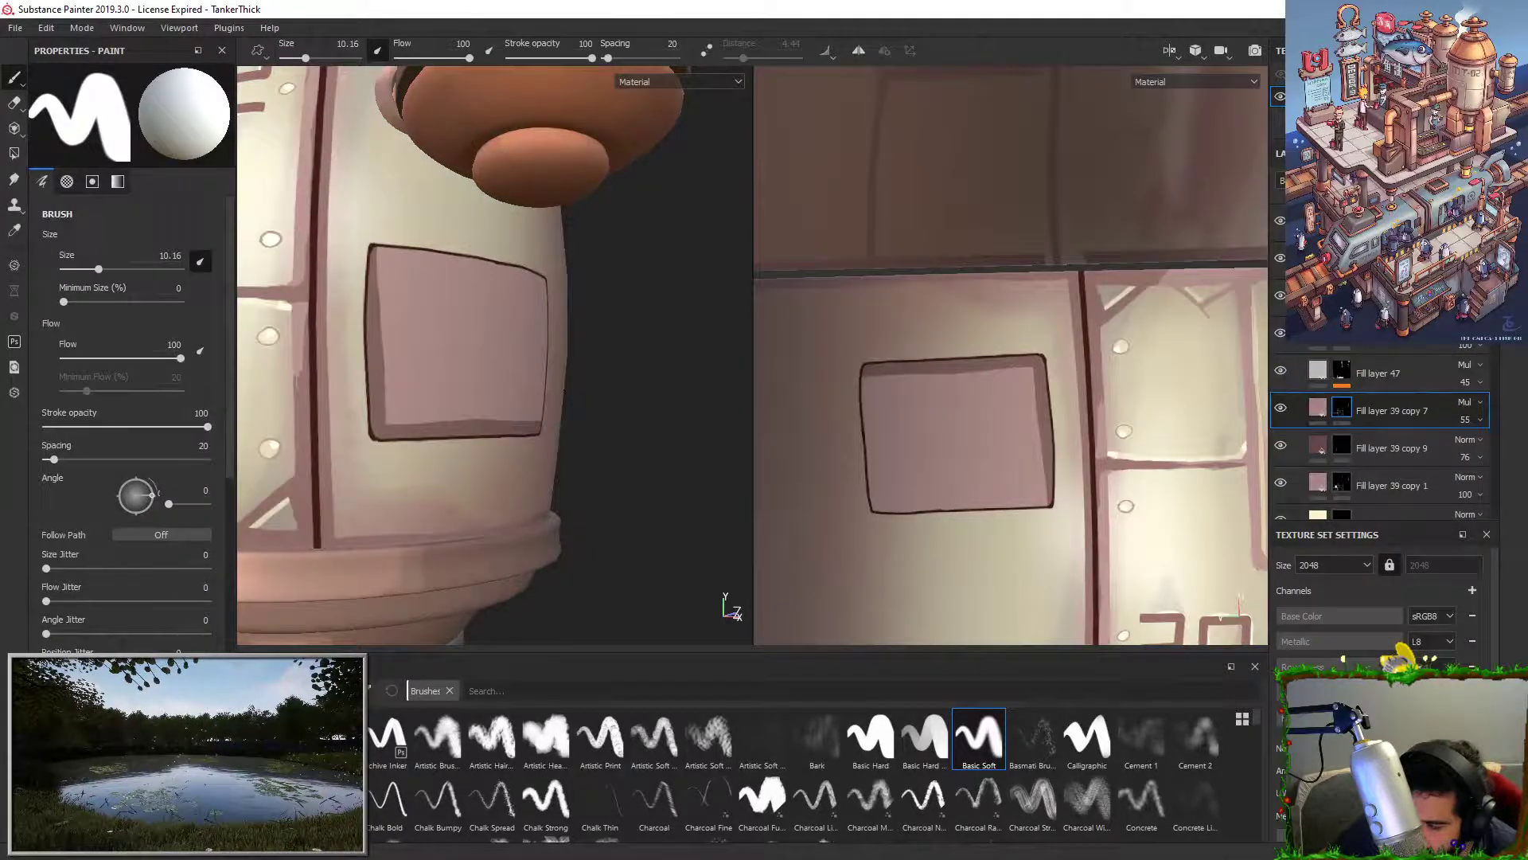
key("ctrl+y")
left_click(104, 465)
left_click_drag(182, 479, 1321, 448)
left_click(180, 434)
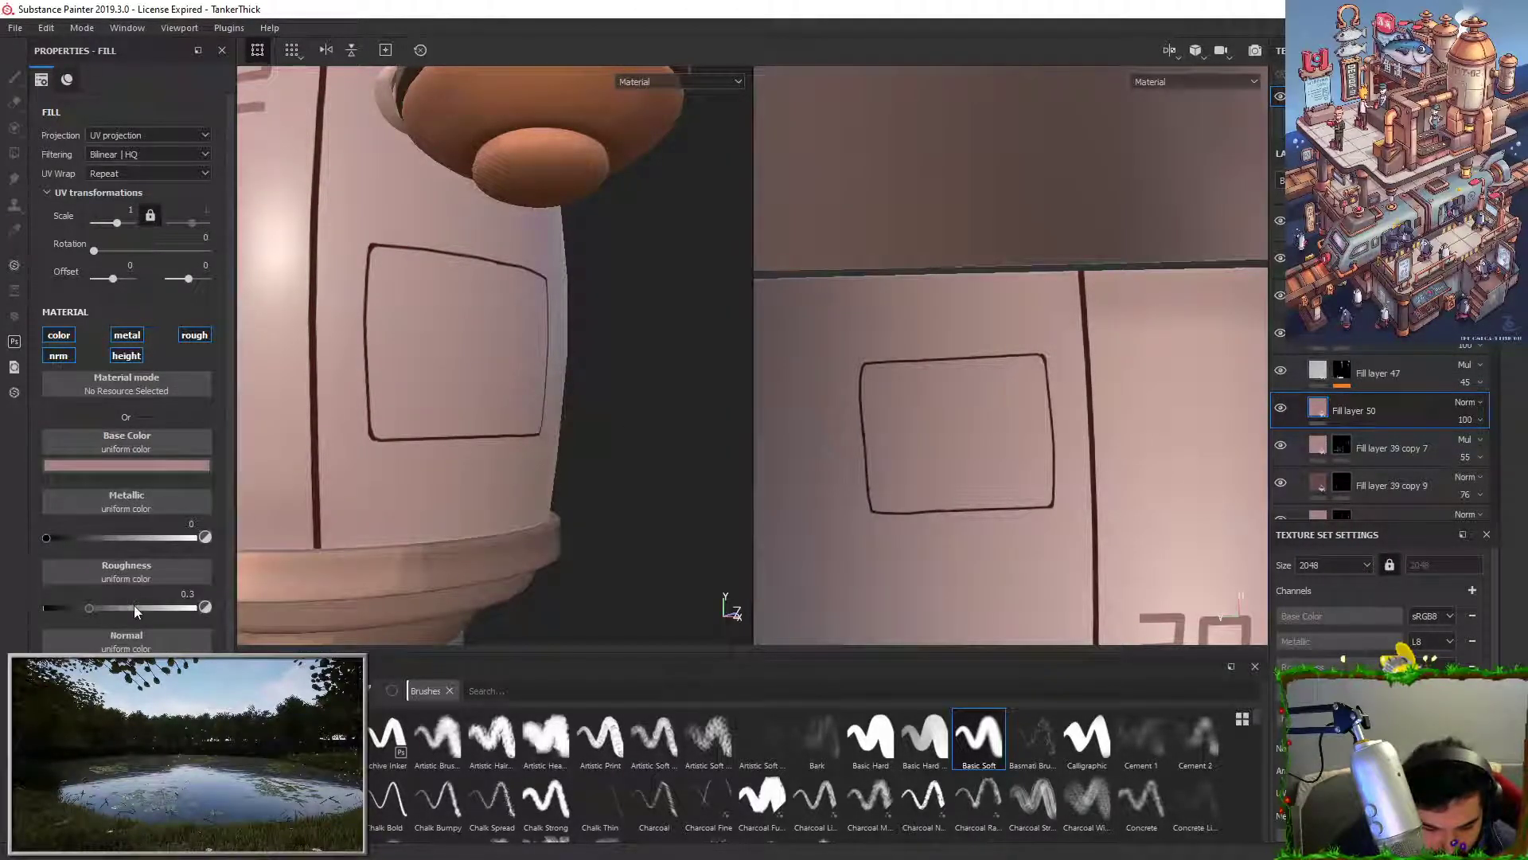
Step: Set Fill layer 50's roughness to 1 and lighten its base color to a very pale pink with a value of 1.000
left_click_drag(137, 606, 378, 627)
left_click(1281, 407)
left_click(1283, 407)
left_click(1283, 408)
left_click(1282, 408)
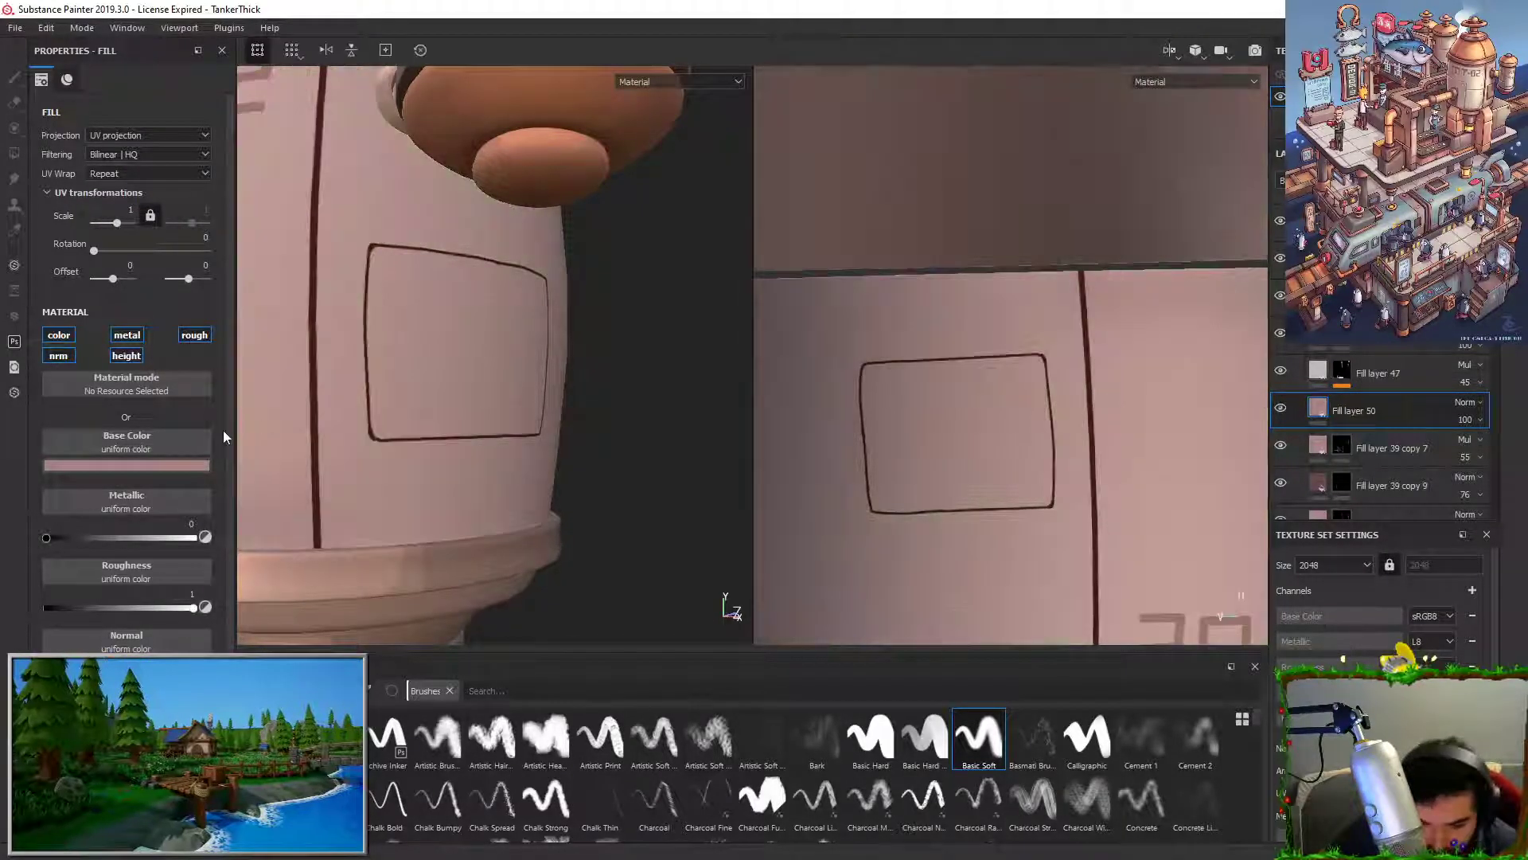
left_click(205, 469)
left_click_drag(410, 527, 414, 466)
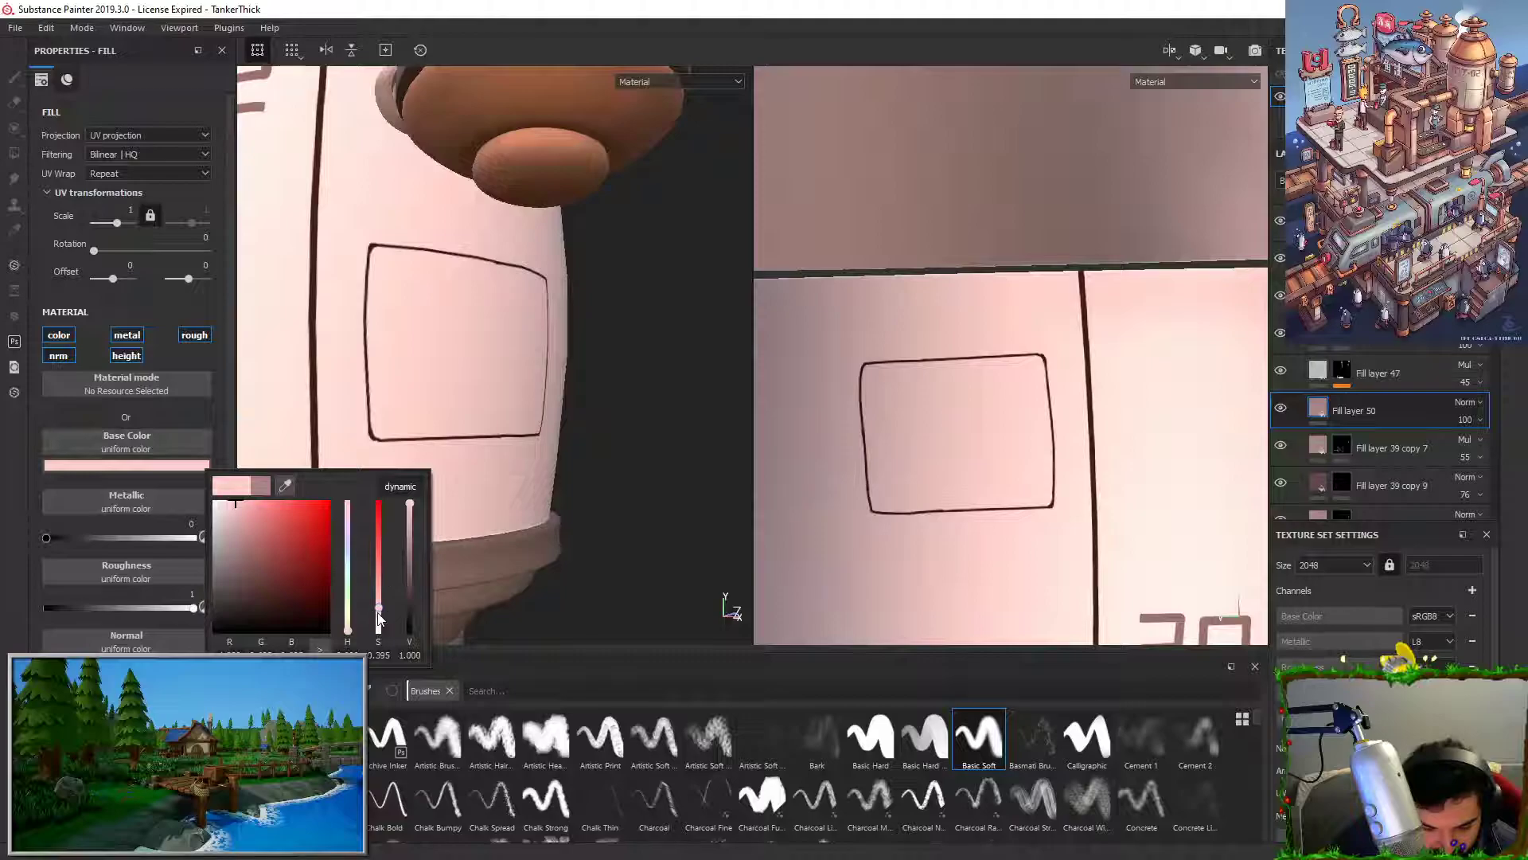
left_click_drag(378, 606, 379, 615)
Step: Add a black mask to Fill layer 50 and paint a highlight inside the panel's top edge from the upper-left corner
right_click(1364, 415)
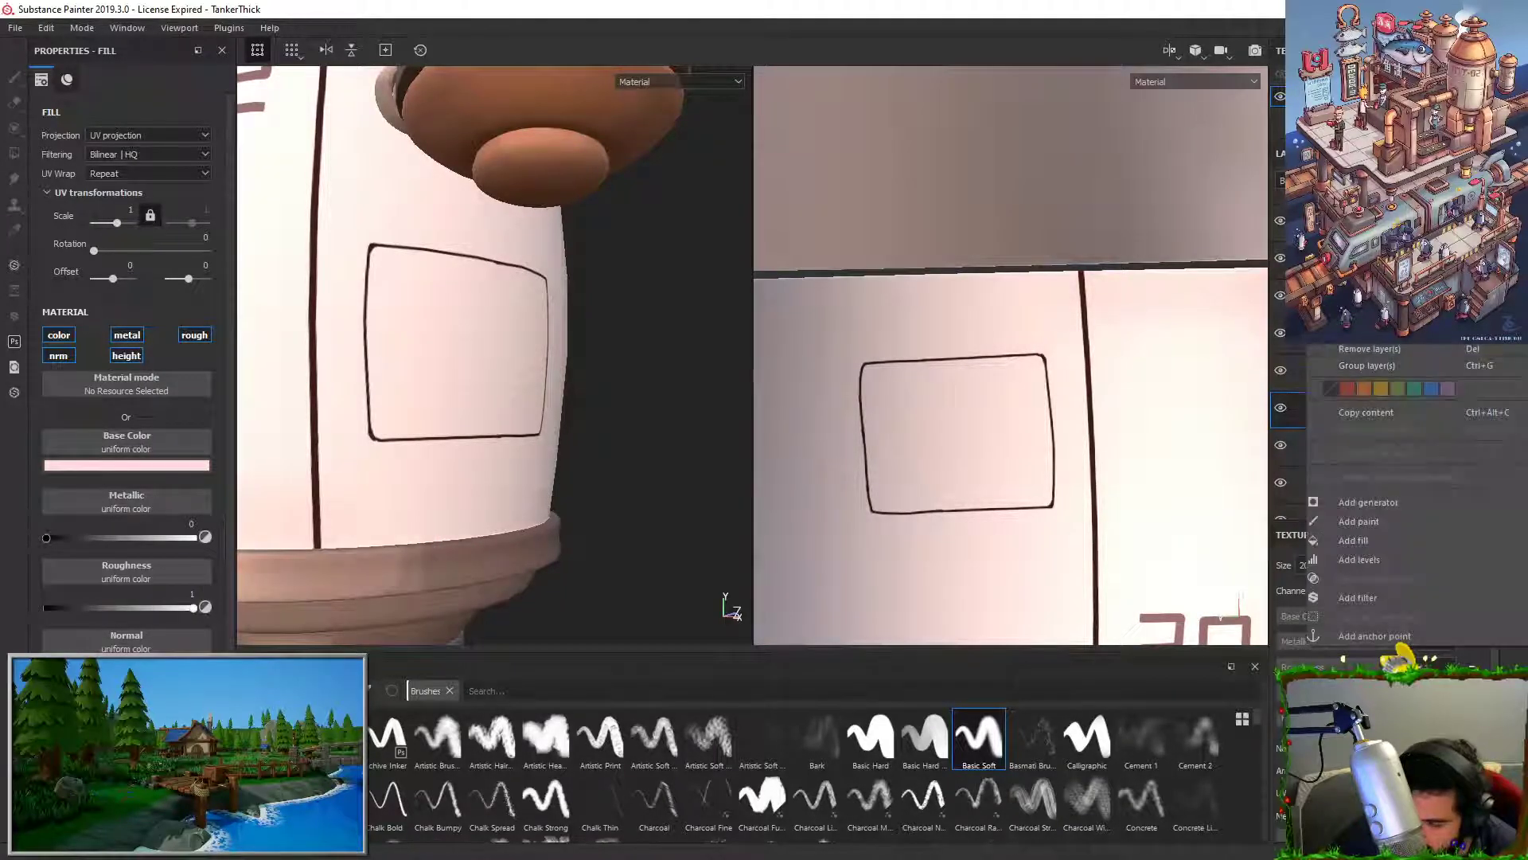
left_click(1371, 88)
left_click_drag(348, 367, 353, 421, "alt")
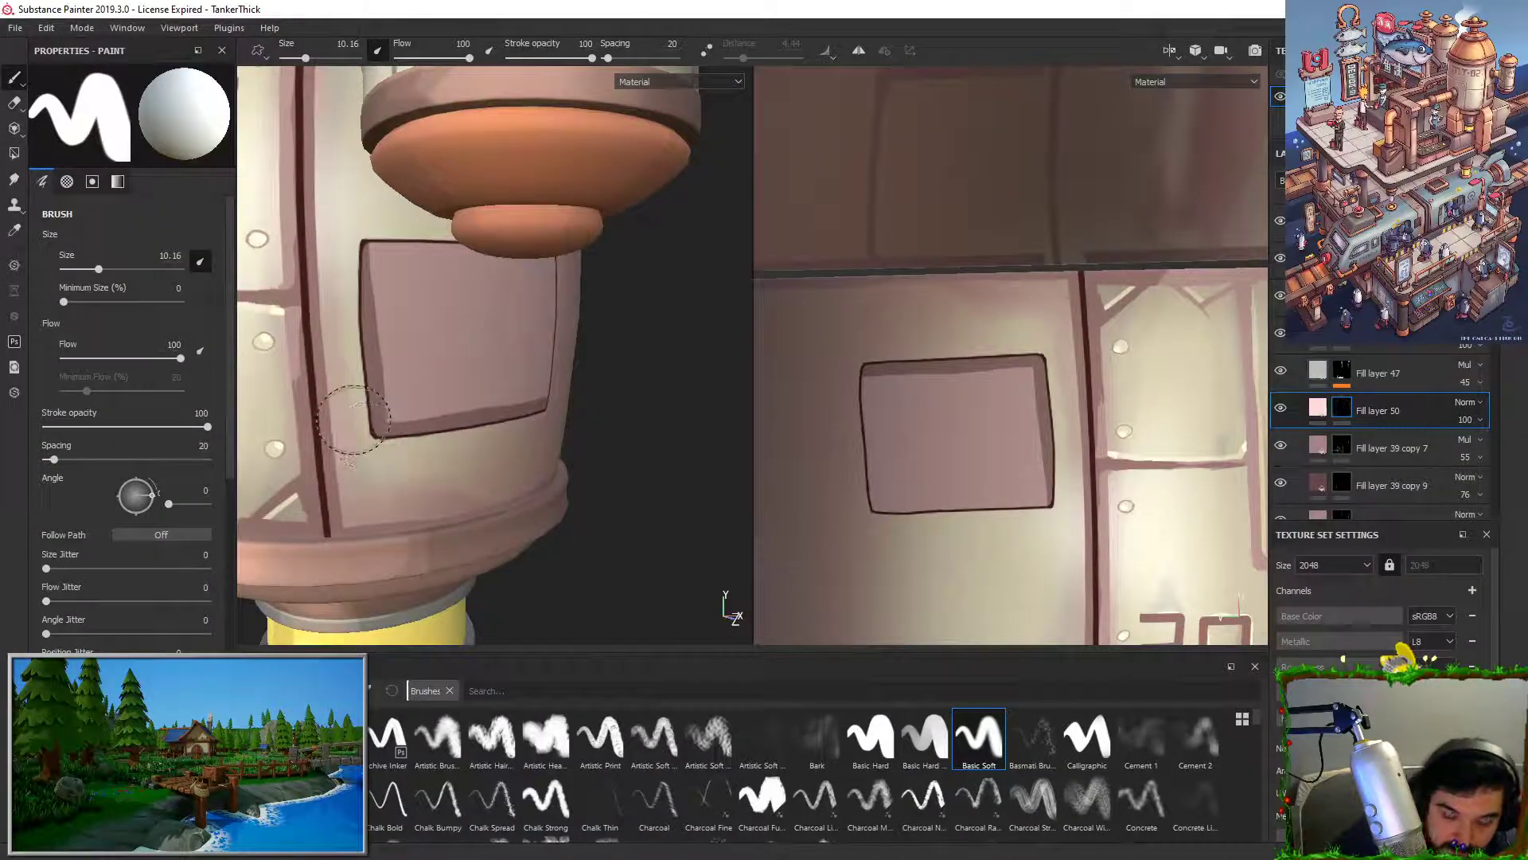
left_click_drag(370, 245, 431, 246)
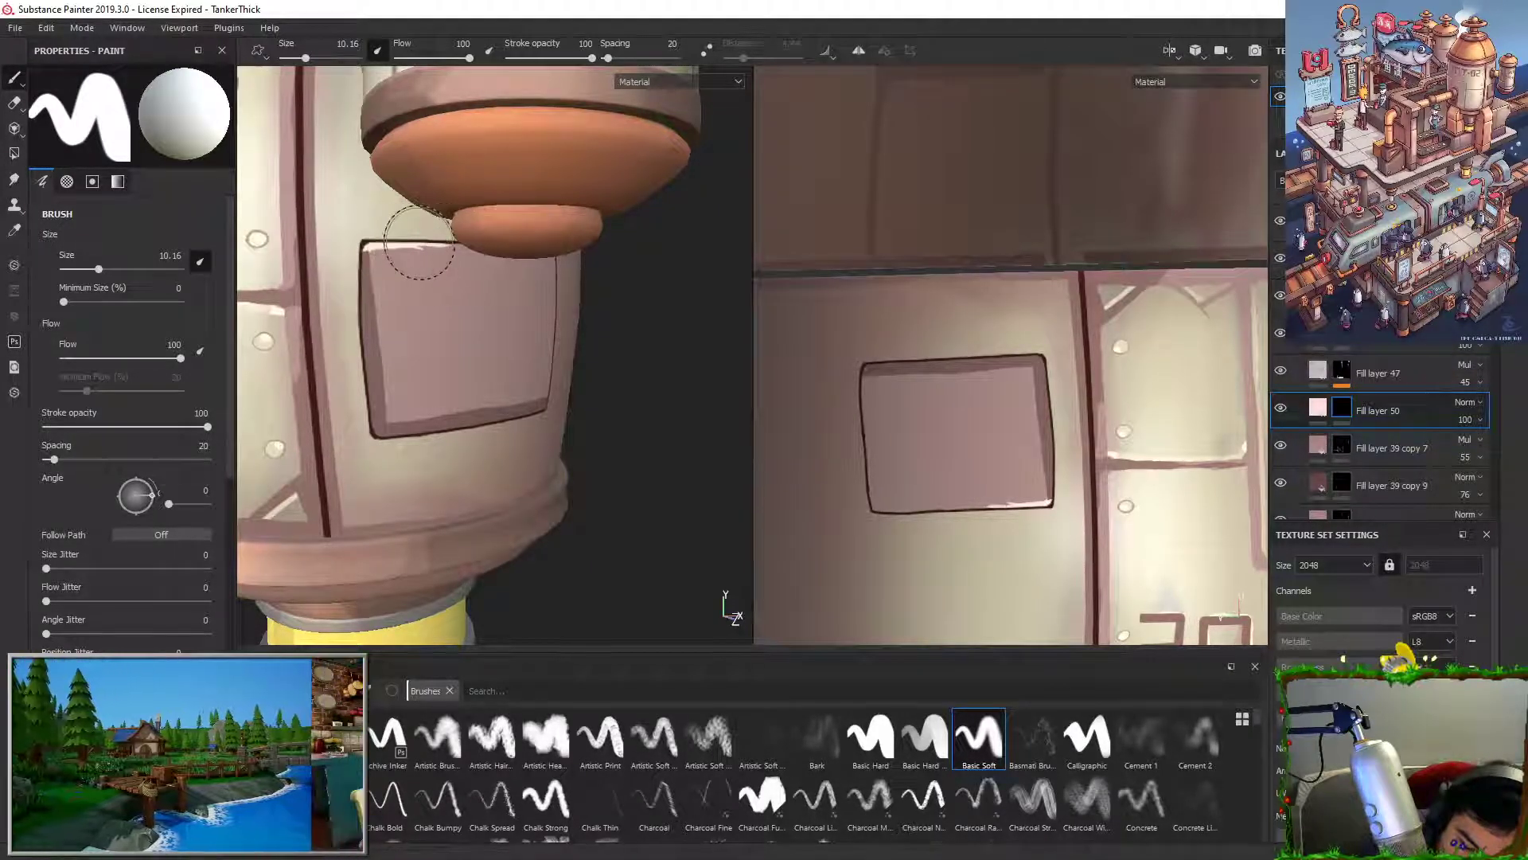
Step: Thin and reshape the pale highlight at the panel's upper-left corner by alternately erasing and repainting it
left_click_drag(648, 341, 571, 317, "alt")
key("x")
mouse_move(408, 260)
left_mouse_down()
mouse_move(458, 260)
mouse_move(427, 232)
mouse_move(433, 290)
left_mouse_up()
key("x")
key("x")
mouse_move(423, 226)
left_mouse_down()
mouse_move(433, 319)
mouse_move(433, 222)
mouse_move(412, 249)
mouse_move(425, 249)
left_mouse_up()
key("x")
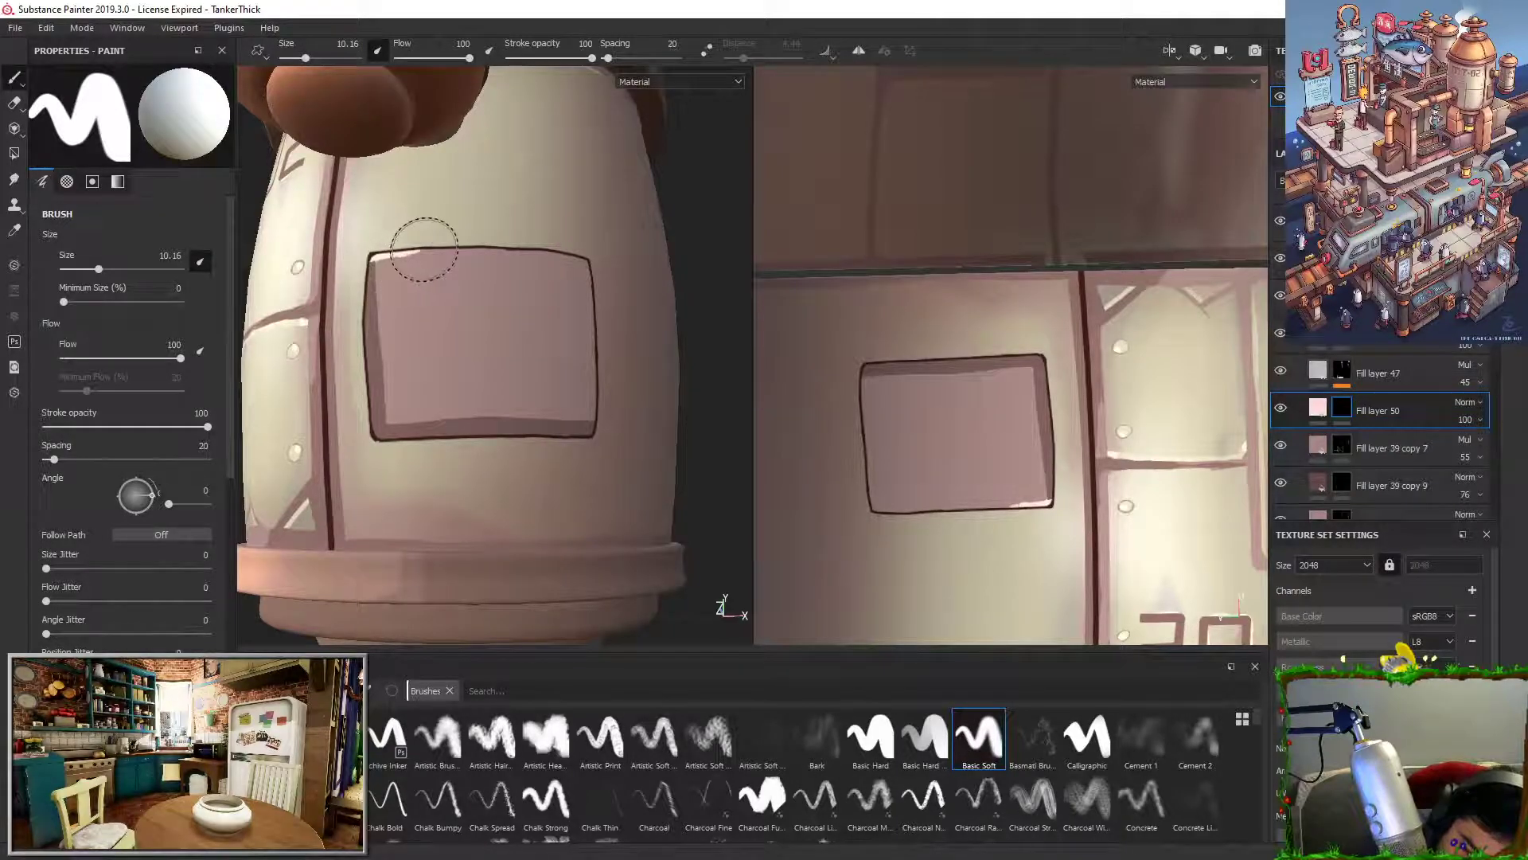
Step: Lower Fill layer 50's opacity to about 48 and extend the highlight along the panel's top edge to the upper-right corner
key("x")
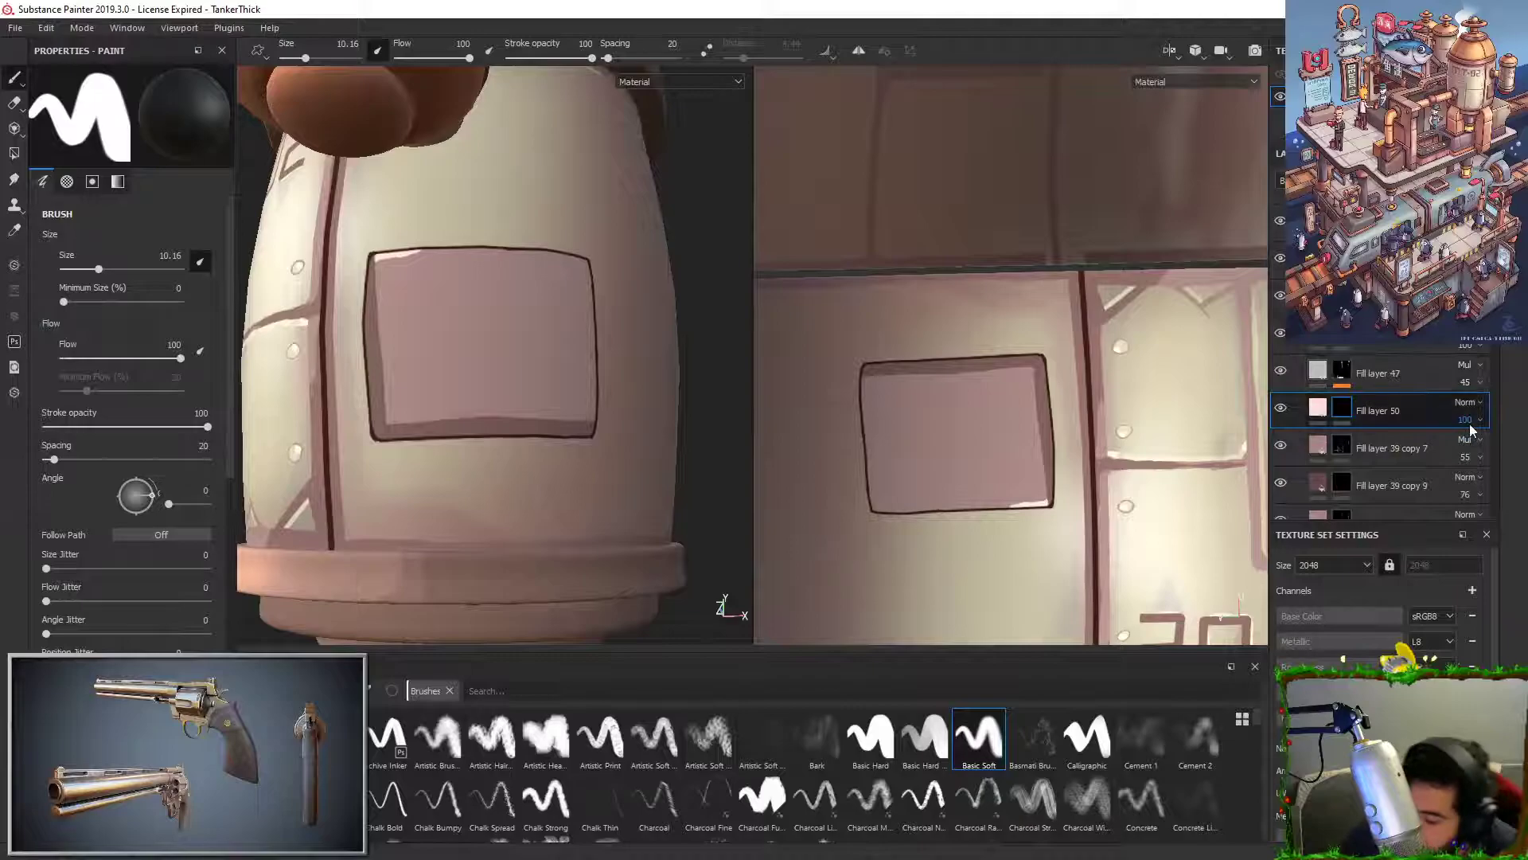
left_click(1486, 449)
left_click_drag(521, 478, 547, 476, "alt")
key("x")
left_click_drag(486, 246, 597, 253)
key("x")
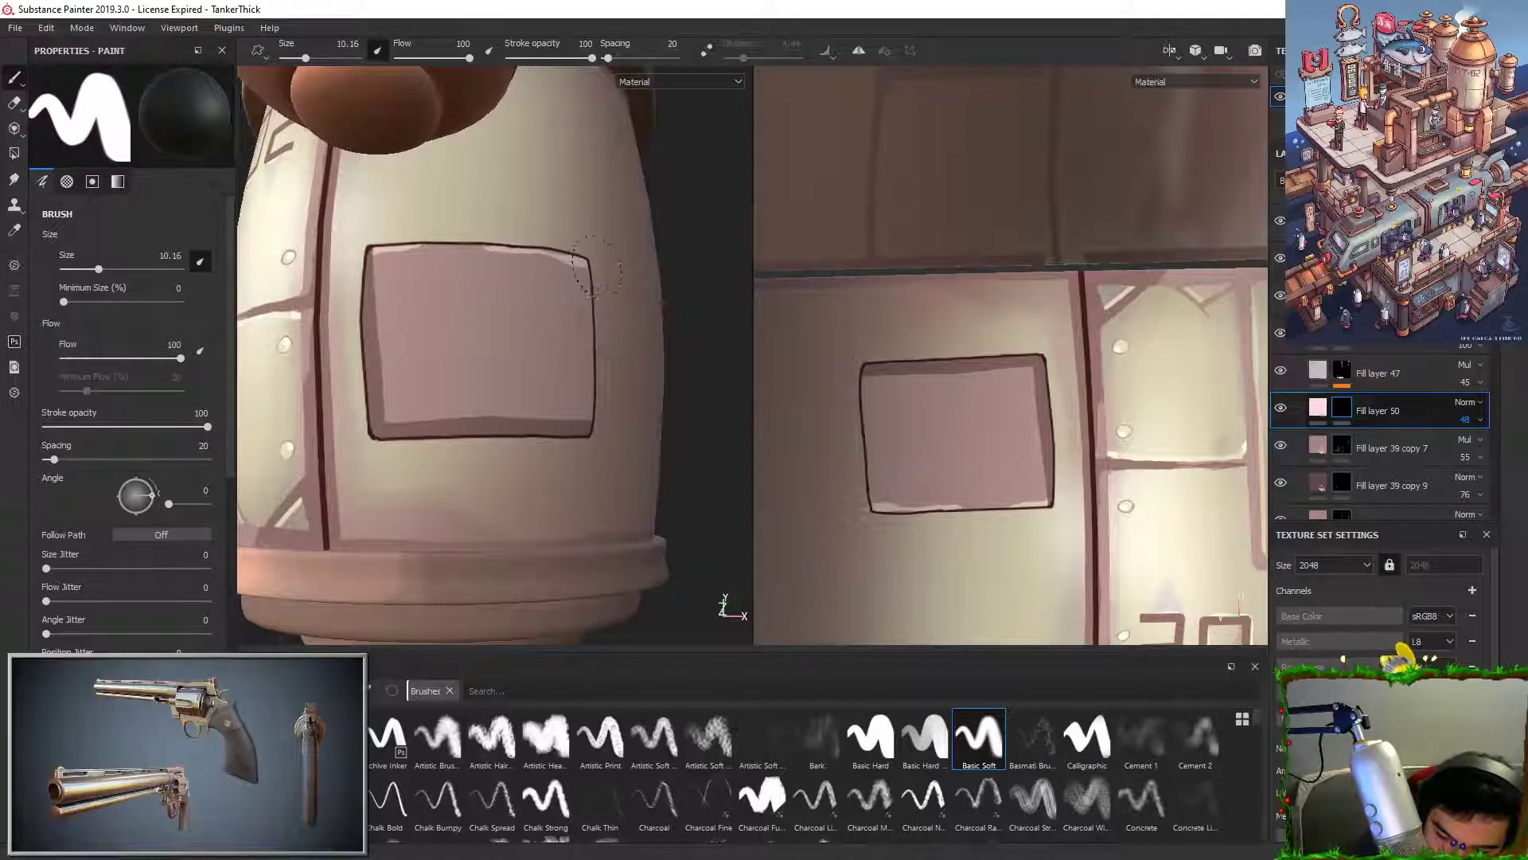
key("x")
key("x")
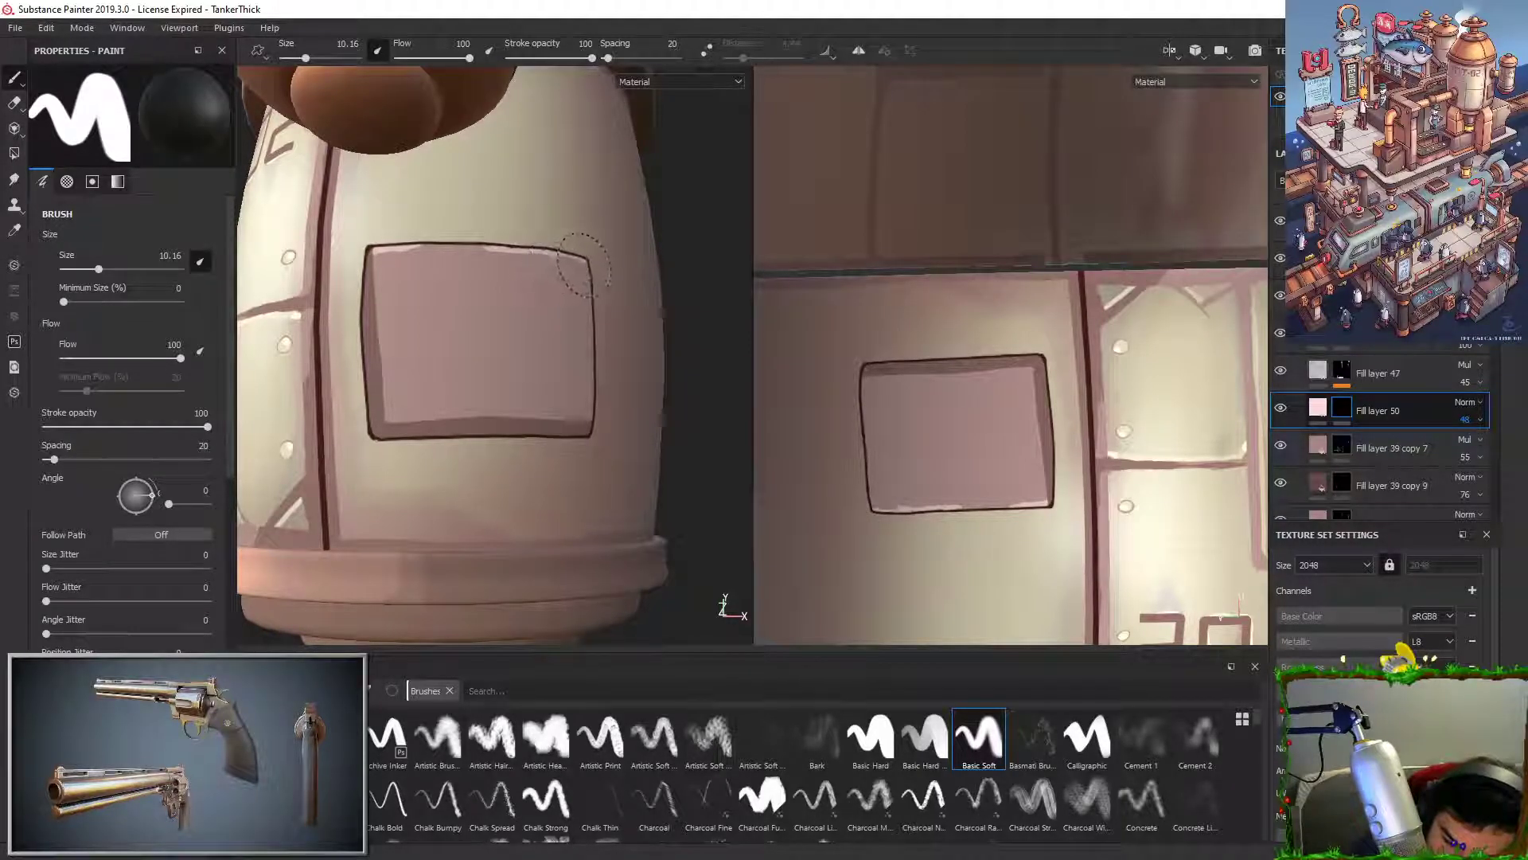
key("x")
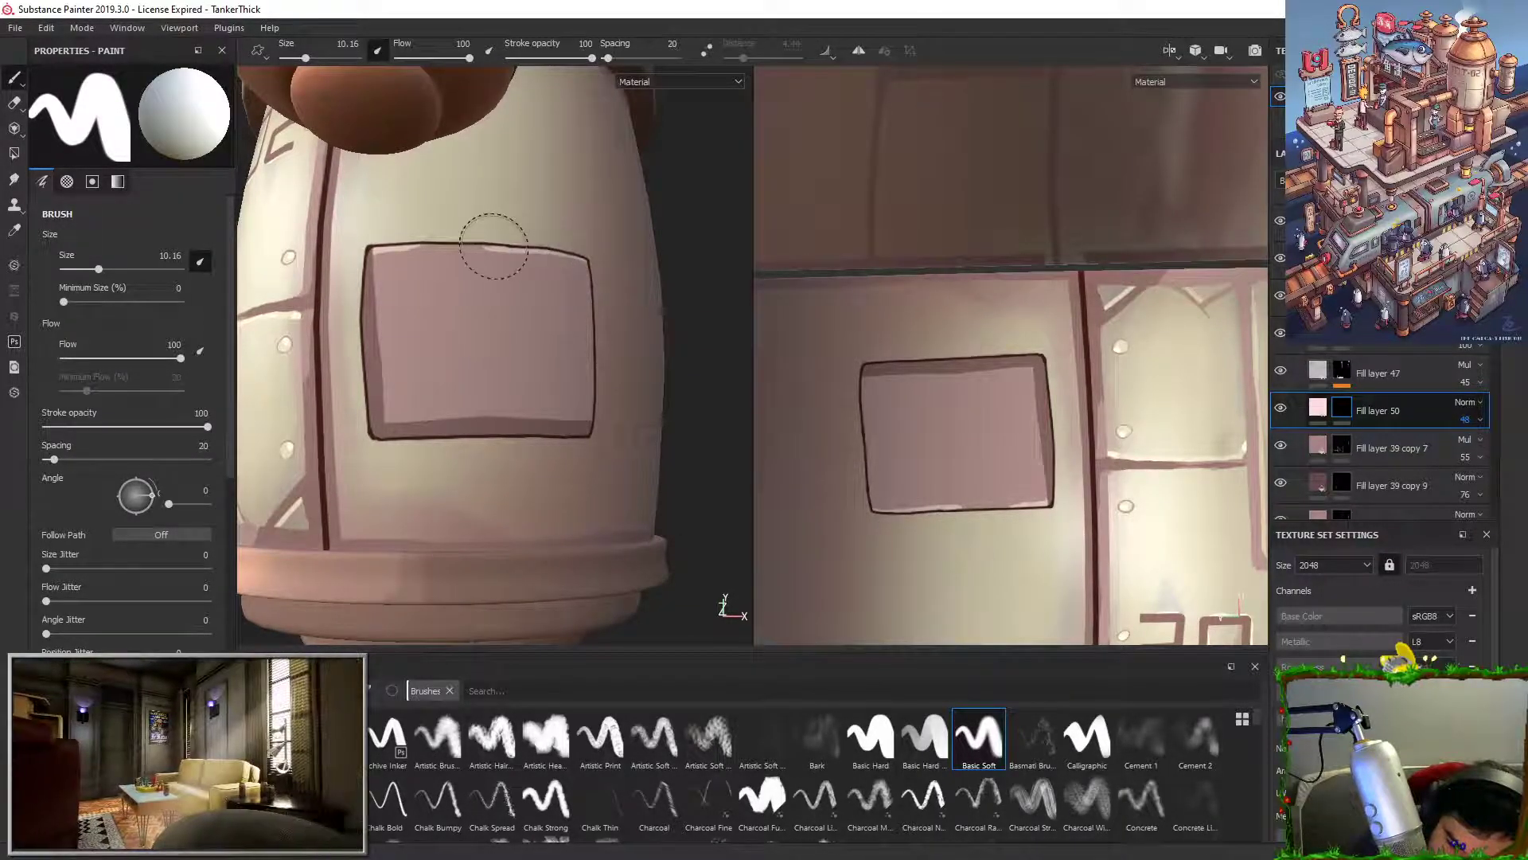
Step: Duplicate Fill layer 50 and paint a broad pale patch across the middle of the side panel on the copy's mask
right_click_drag(672, 406, 557, 418, "alt")
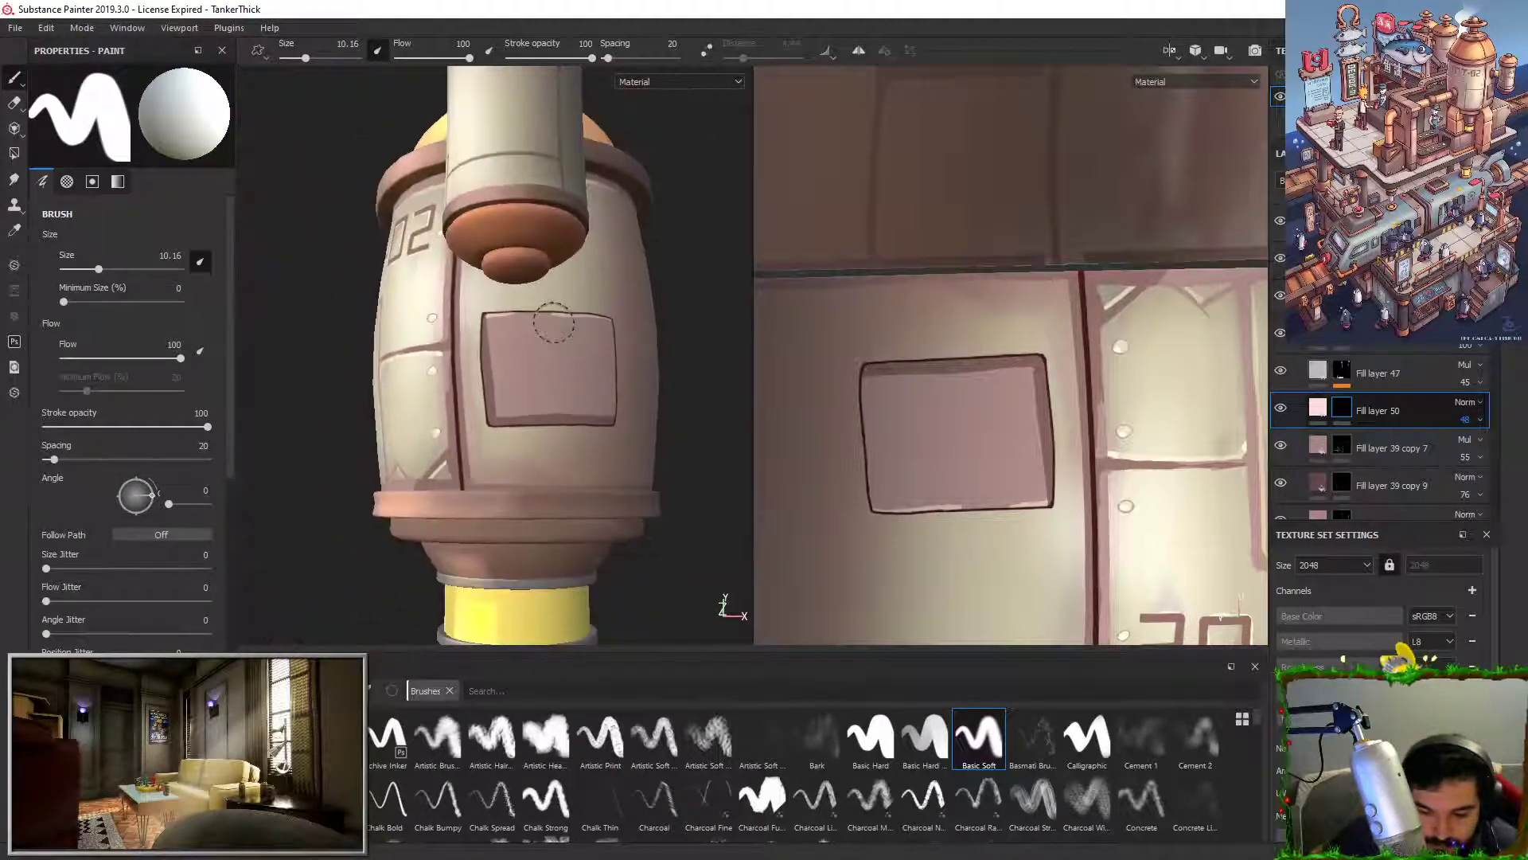
left_click_drag(485, 430, 587, 436, "alt")
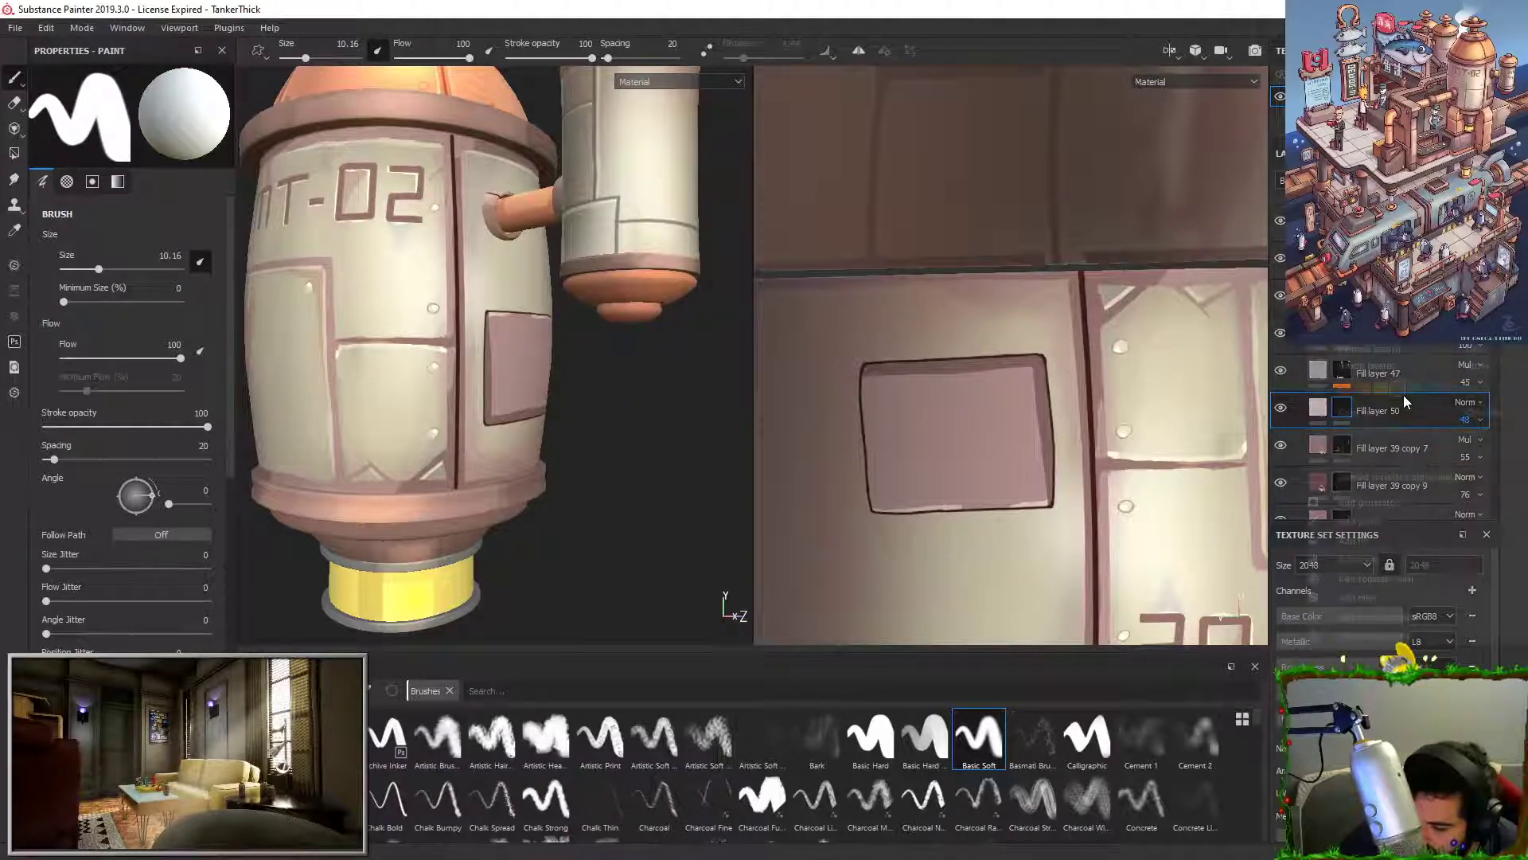
right_click(1375, 408)
left_click(1366, 332)
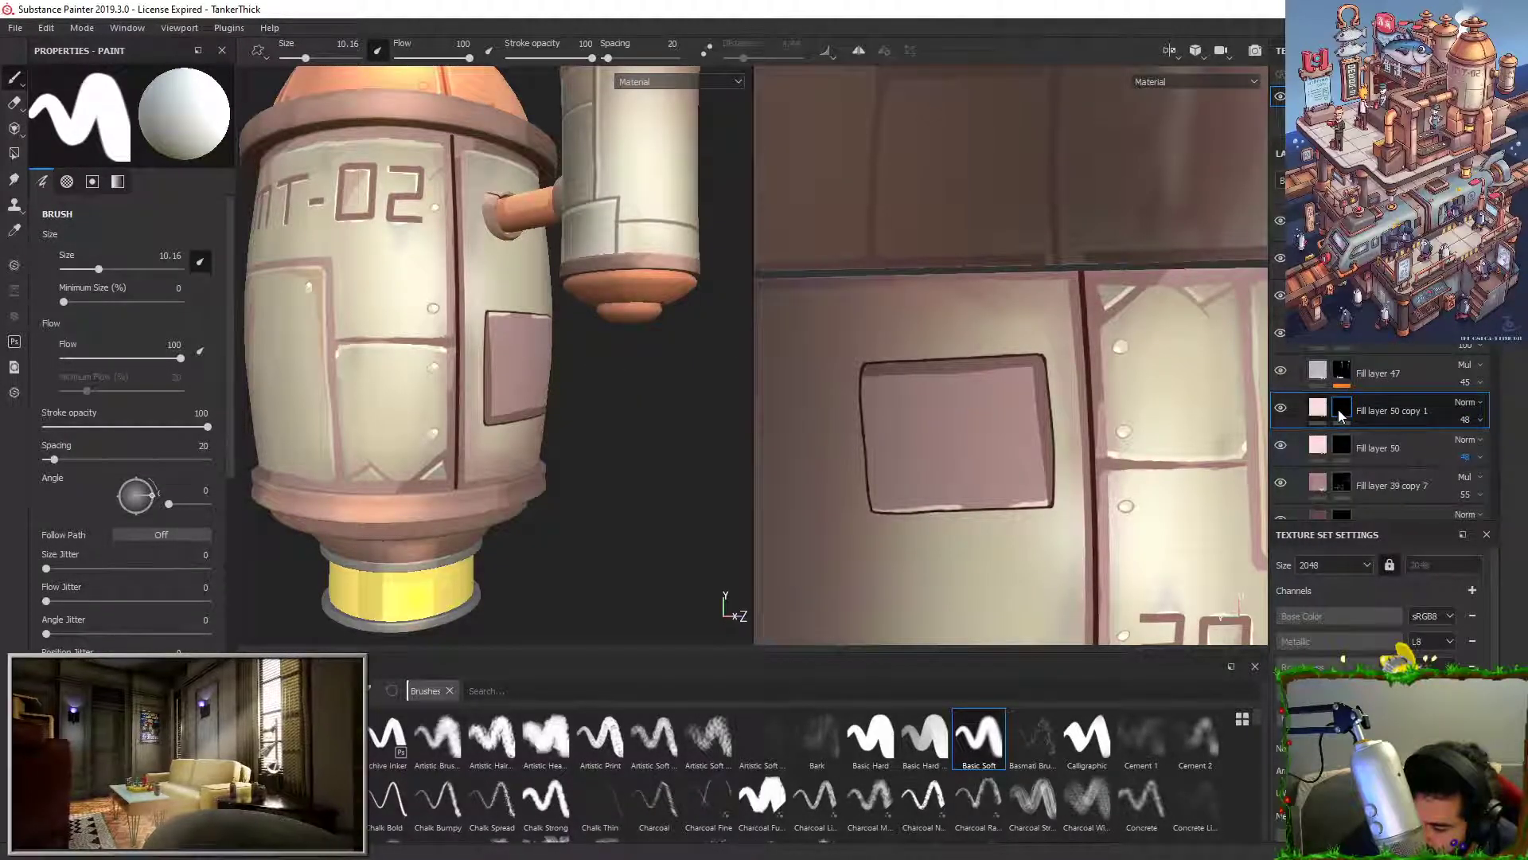
mouse_move(535, 387)
left_mouse_down()
mouse_move(543, 353)
mouse_move(542, 384)
left_mouse_up()
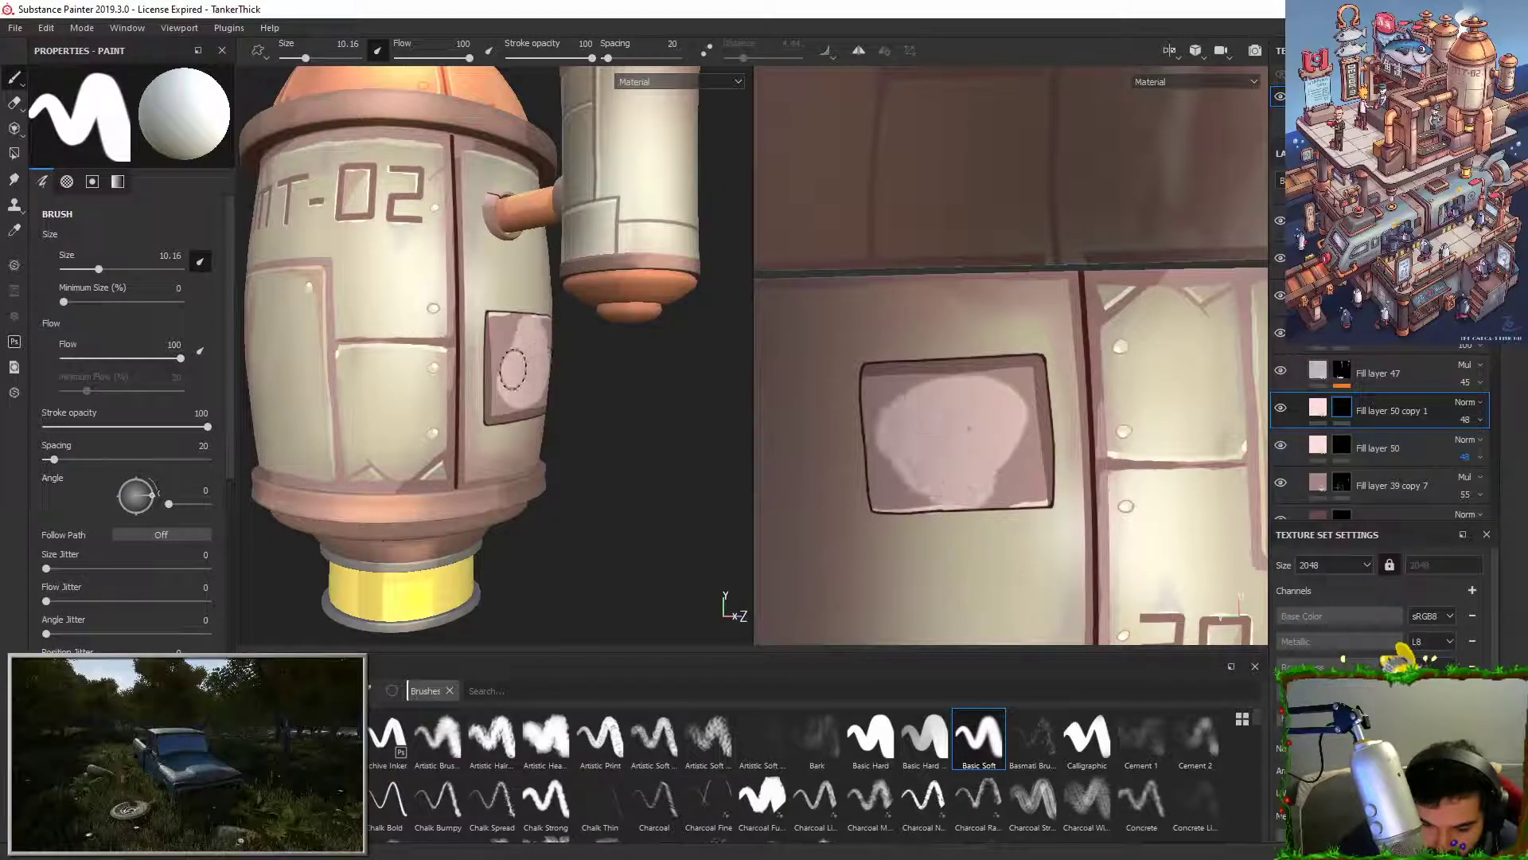
Step: Add a Blur filter with intensity 8.37 to Fill layer 50 copy 1's mask and lower the layer's opacity to 26
right_click(1339, 412)
left_click(1351, 408)
left_click(148, 119)
left_click(299, 179)
left_click_drag(89, 187, 141, 187)
left_click(1465, 419)
left_click(1474, 446)
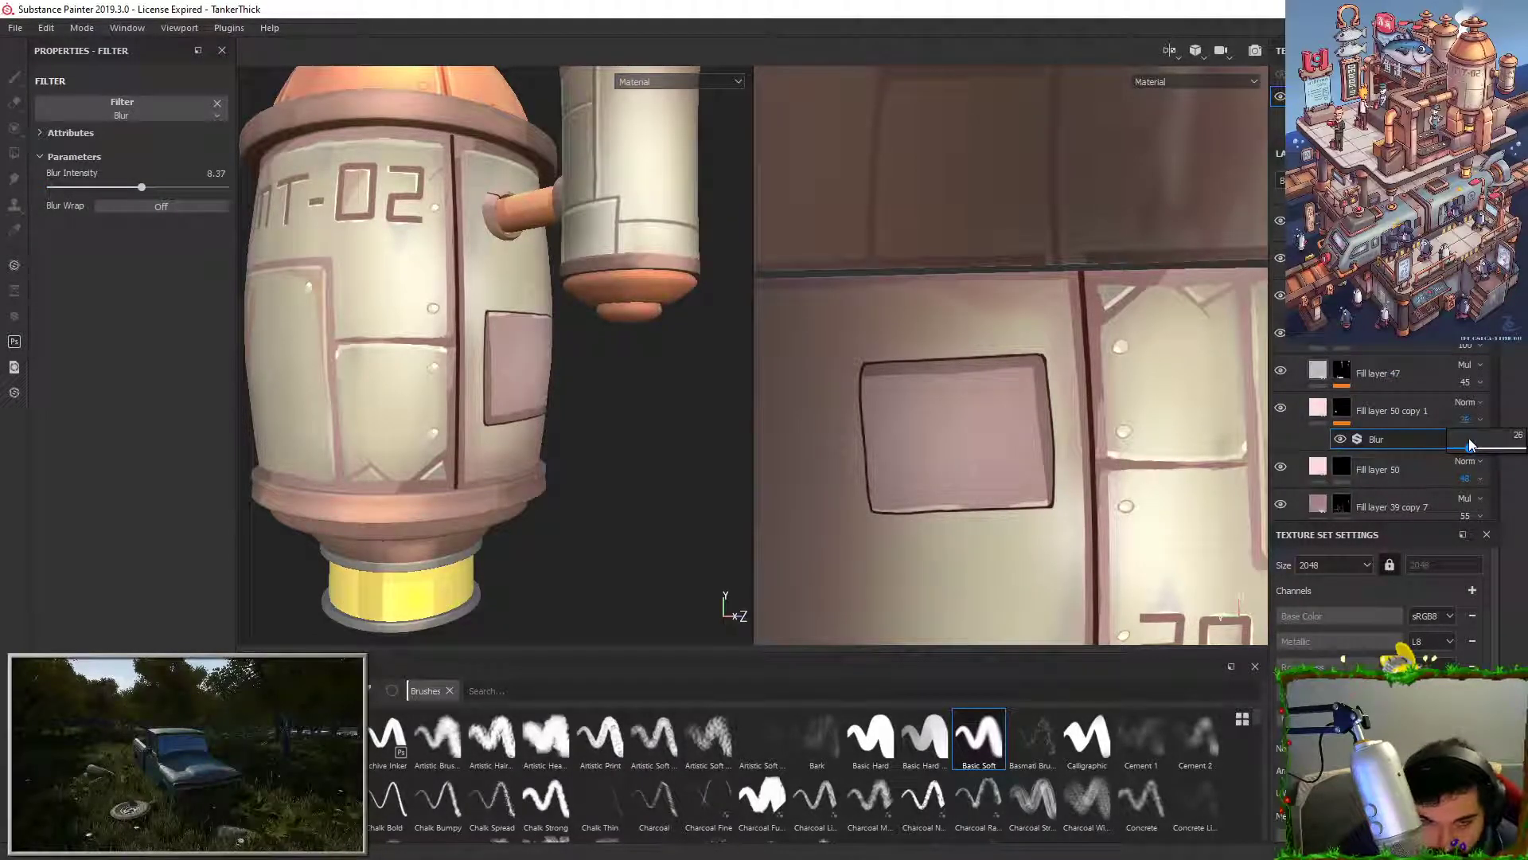
left_click_drag(575, 372, 532, 342, "alt")
left_click_drag(701, 314, 710, 384, "alt")
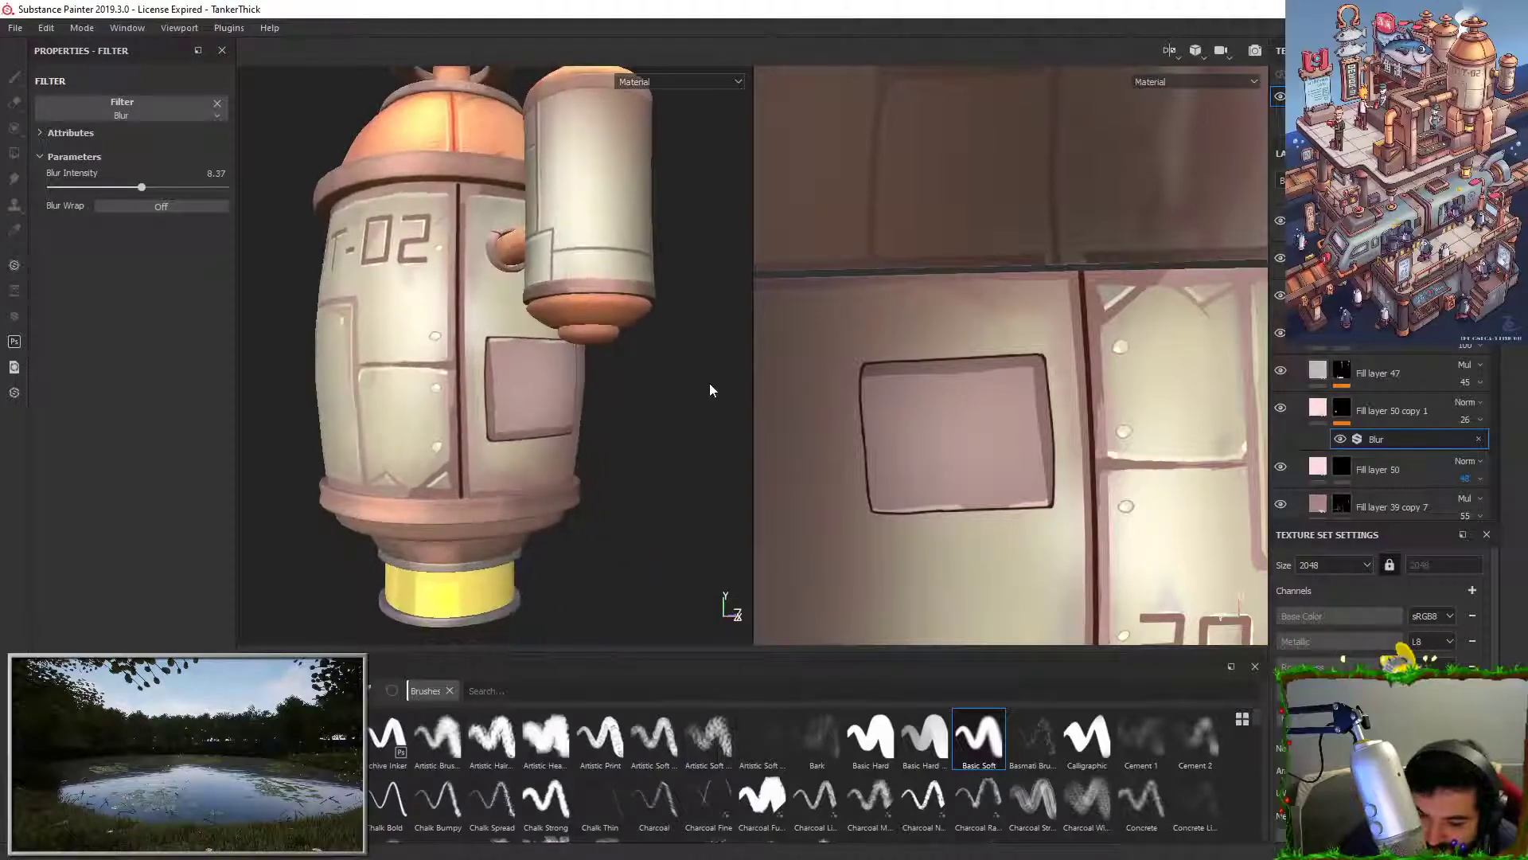
Step: On Fill layer 39 copy 7's mask, paint the connecting pipe's cast shadow from its base down over the panel's top edge
left_click(1342, 504)
scroll(523, 343, "up", 2)
left_click_drag(465, 523, 448, 402, "alt")
mouse_move(514, 342)
left_mouse_down()
mouse_move(517, 388)
mouse_move(549, 392)
mouse_move(523, 374)
left_mouse_up()
mouse_move(518, 311)
left_mouse_down()
mouse_move(521, 350)
mouse_move(515, 334)
left_mouse_up()
key("x")
key("x")
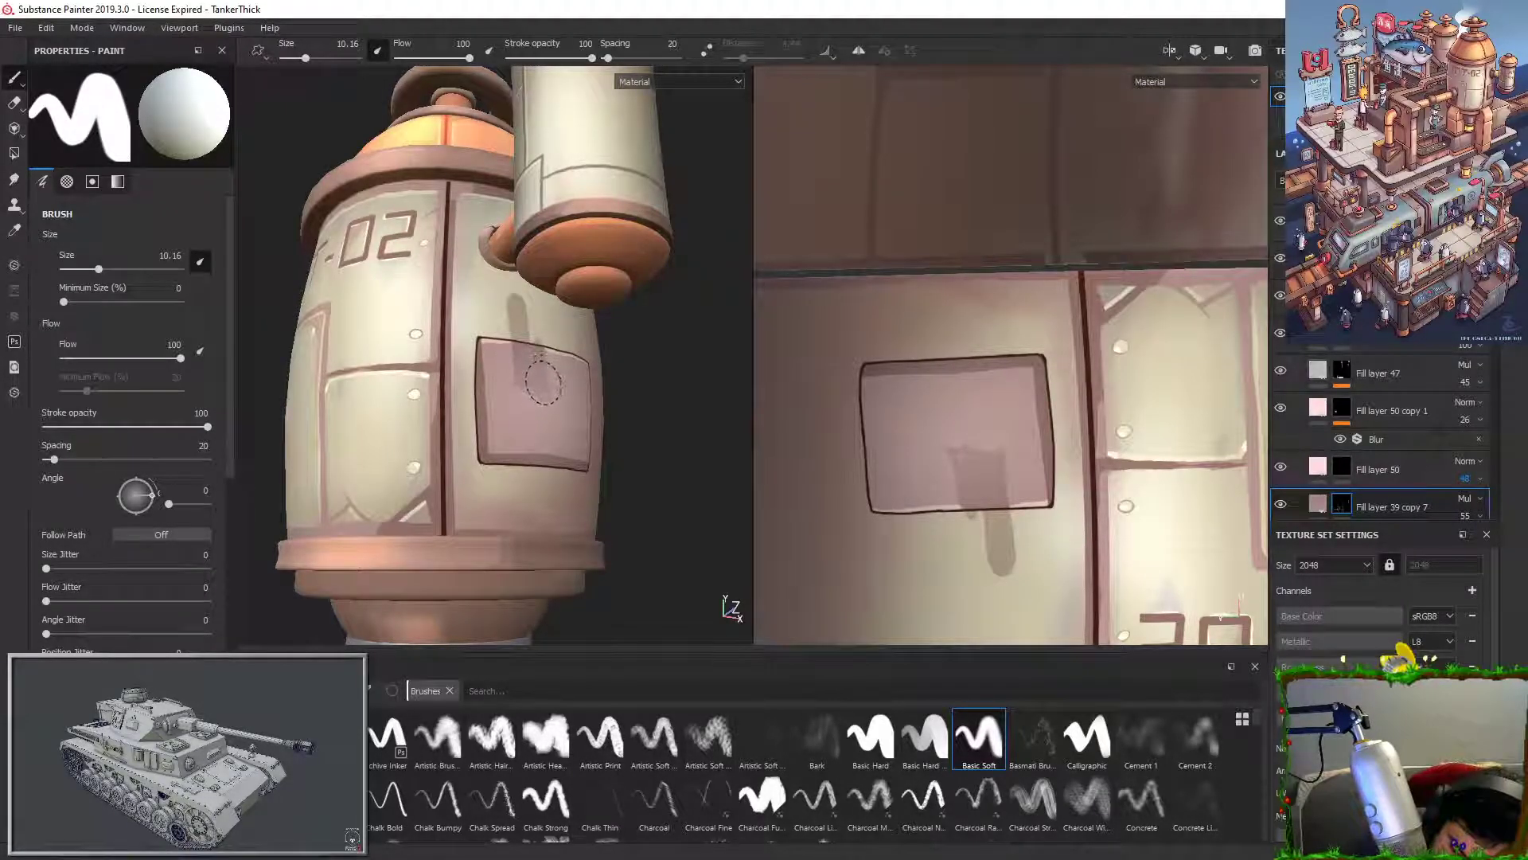
left_click_drag(507, 298, 512, 276)
mouse_move(577, 338)
left_mouse_down("alt")
mouse_move(518, 324)
mouse_move(525, 341)
left_mouse_up("alt")
mouse_move(515, 288)
left_mouse_down()
mouse_move(522, 320)
mouse_move(526, 291)
left_mouse_up()
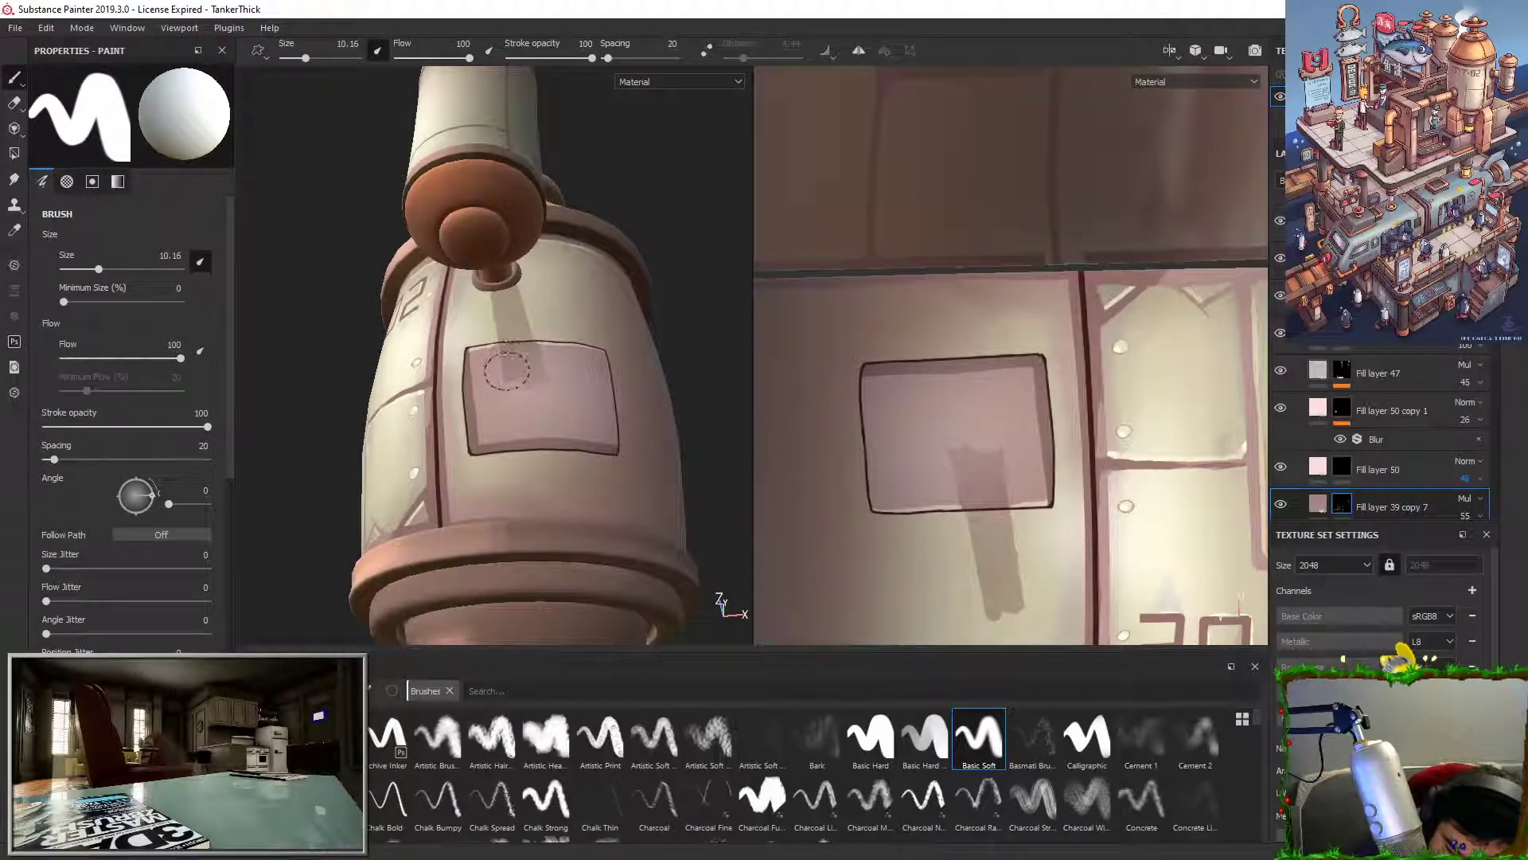
Step: Square off the cast shadow's lower end and curve its upper end around one side of the pipe's base
key("x")
key("ctrl+z")
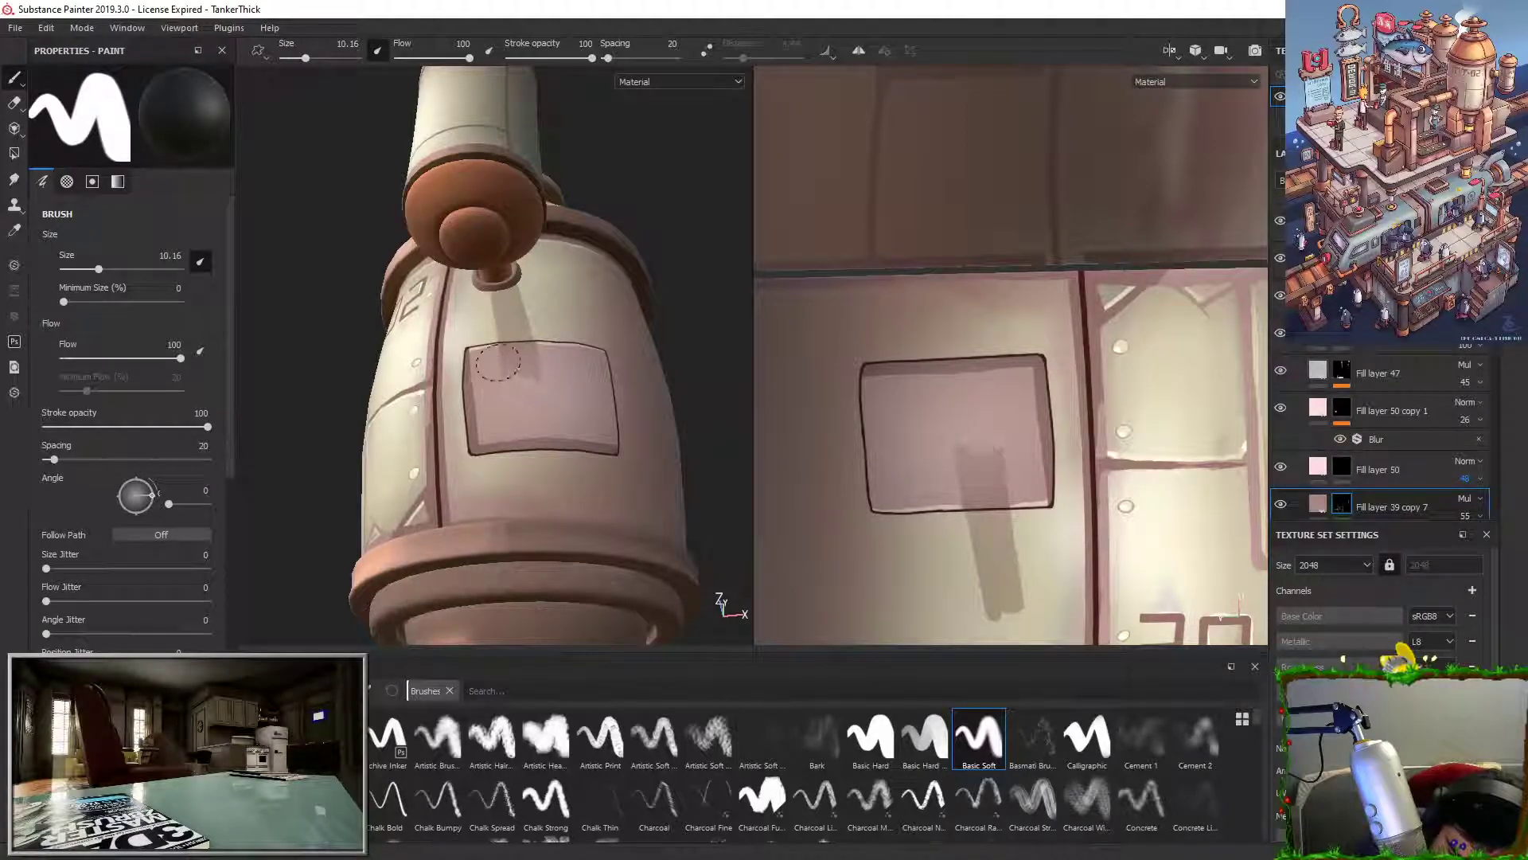
left_click_drag(549, 324, 491, 266, "alt")
key("x")
mouse_move(491, 266)
left_mouse_down("alt")
mouse_move(503, 306)
mouse_move(491, 269)
left_mouse_up("alt")
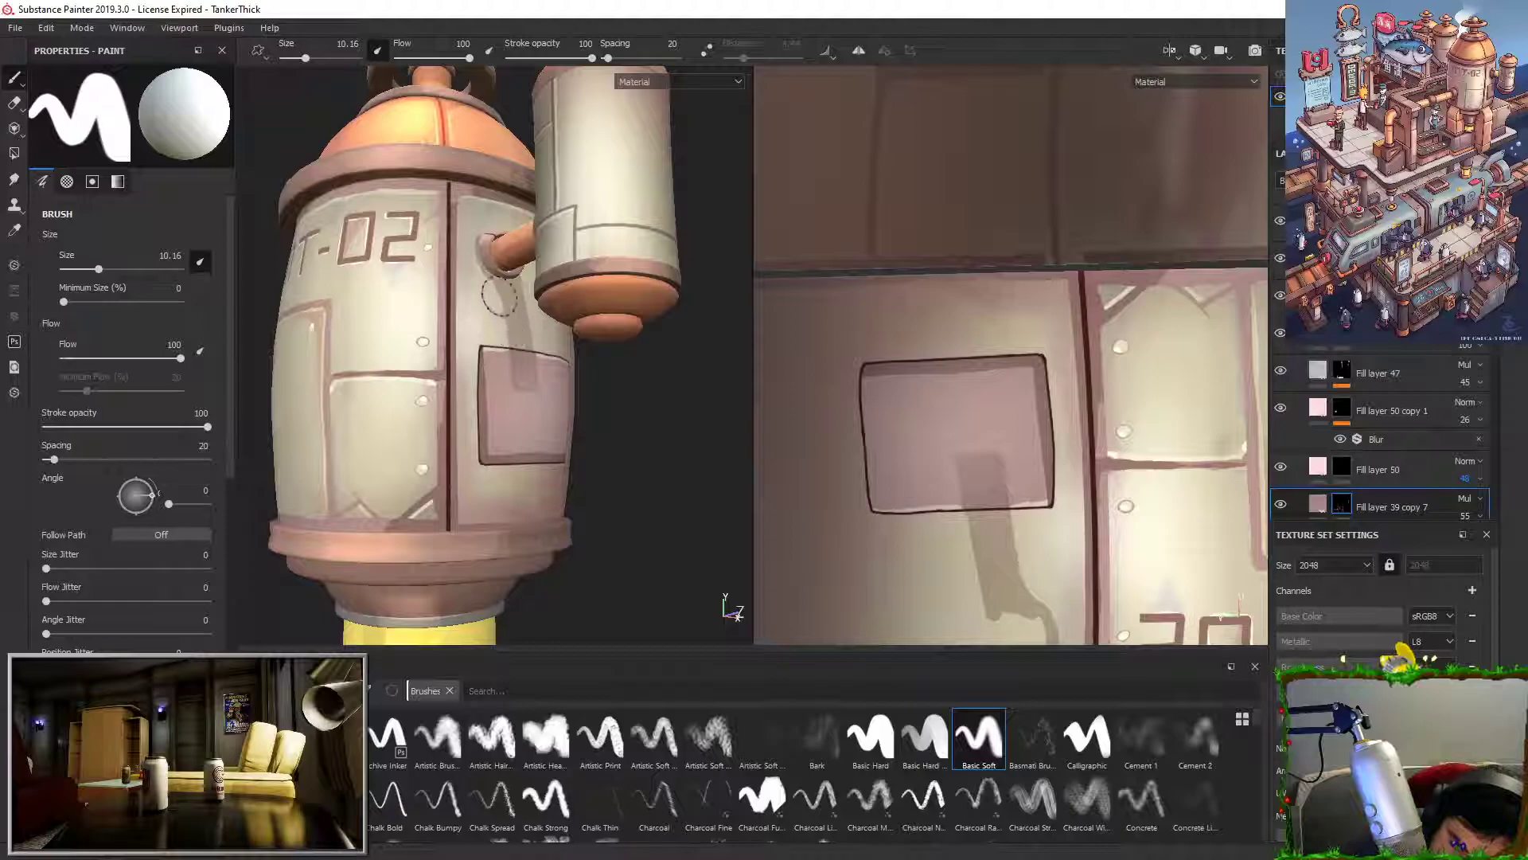
mouse_move(499, 253)
left_mouse_down("alt")
mouse_move(507, 303)
mouse_move(498, 248)
left_mouse_up("alt")
left_click_drag(577, 207, 549, 203, "alt")
Step: Paint the shadow around the opposite side of the pipe's base and trim its outer contour
middle_click_drag(421, 163, 159, 183, "alt")
left_click_drag(526, 275, 505, 279, "alt")
left_click_drag(442, 231, 466, 285)
key("x")
left_click_drag(459, 224, 470, 265)
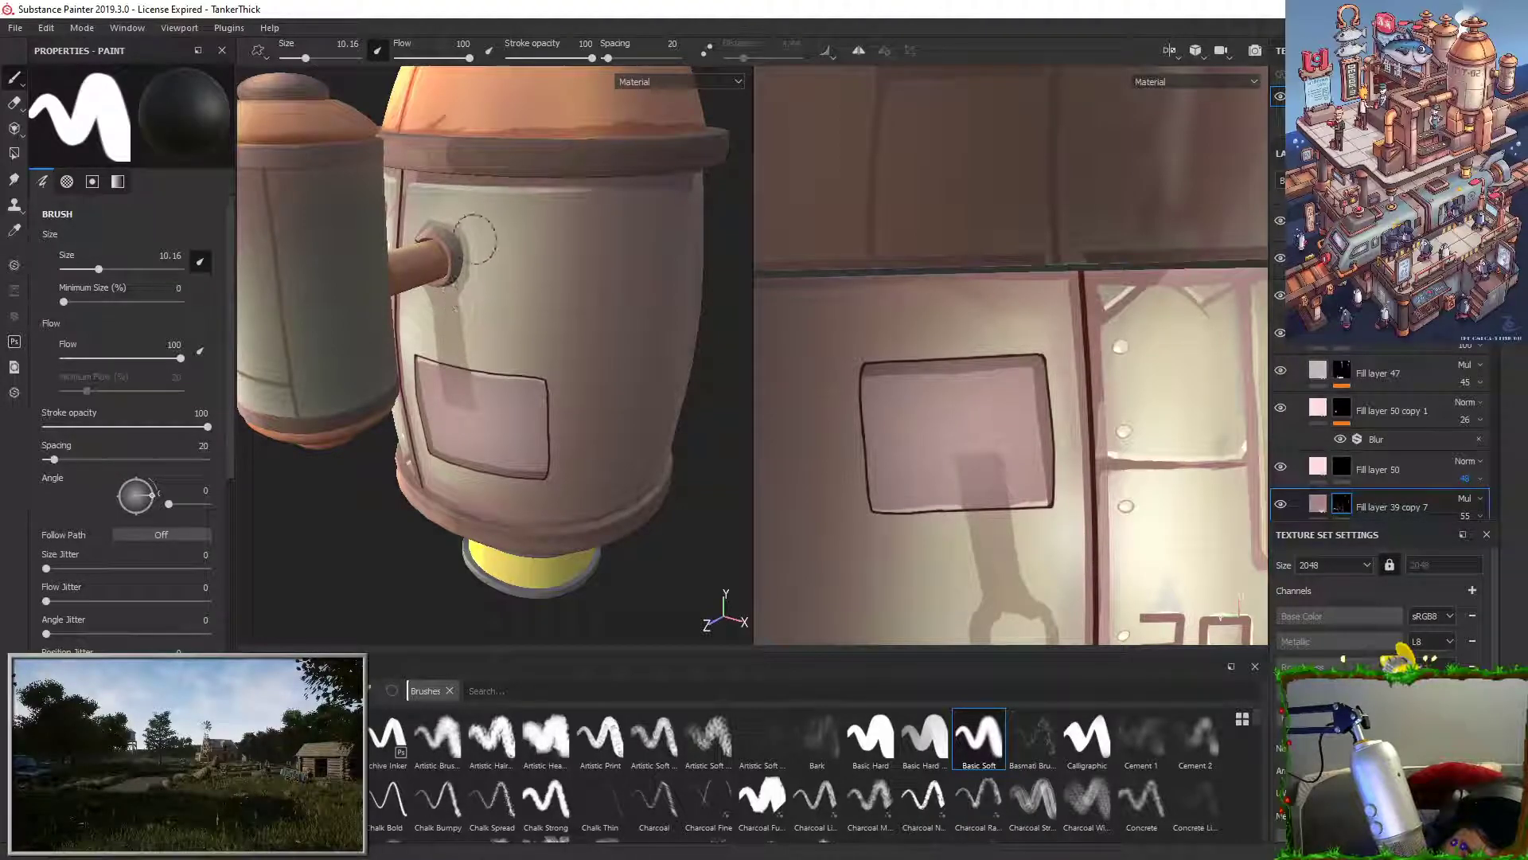
key("x")
left_click_drag(455, 231, 434, 220)
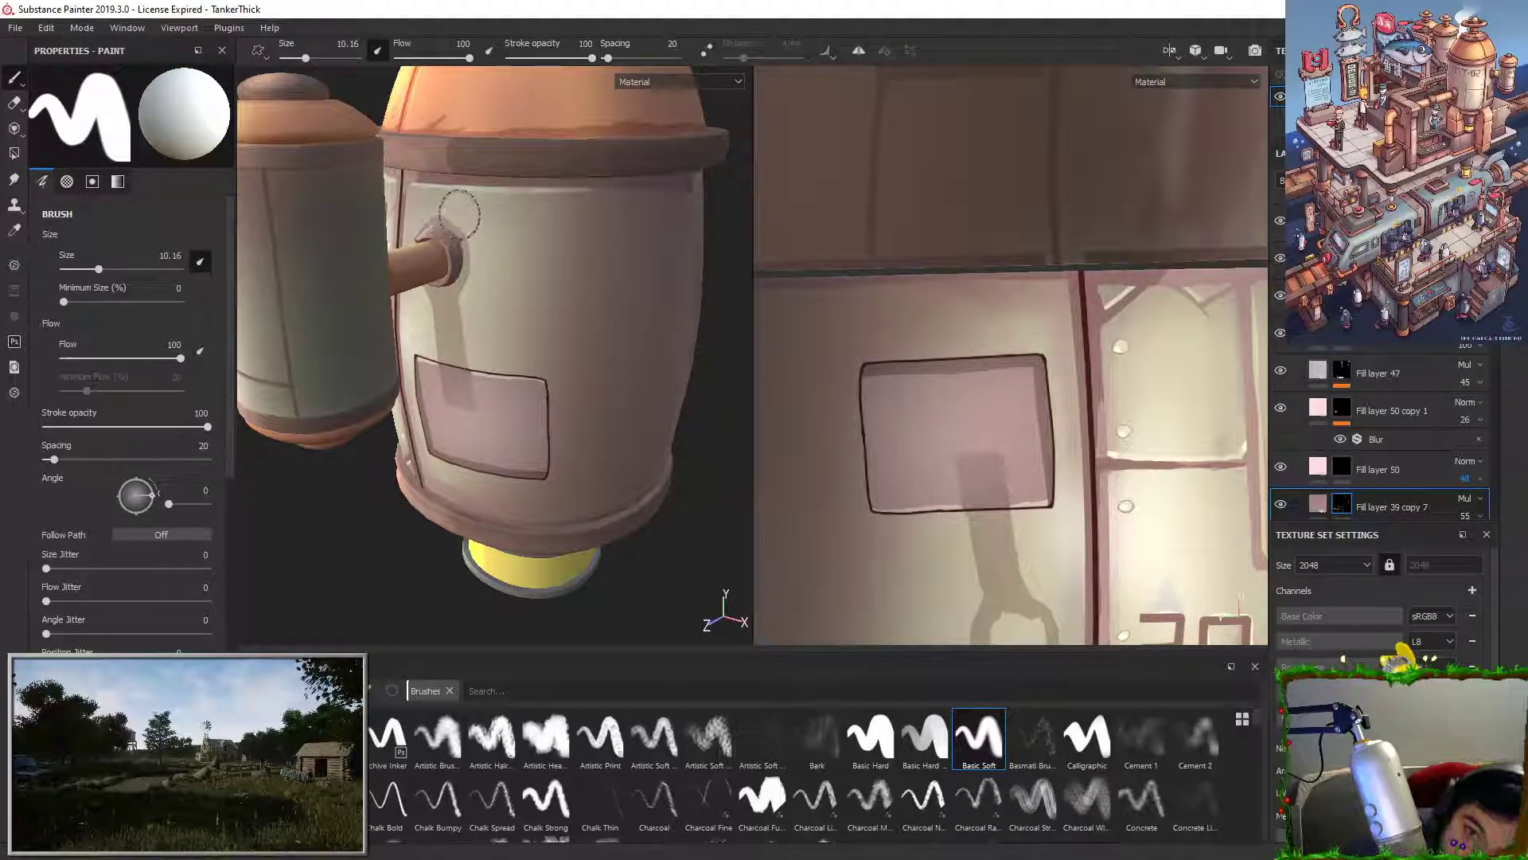
Step: Clean up the shadow ring around the pipe's base by alternately erasing and repainting its edge
key("x")
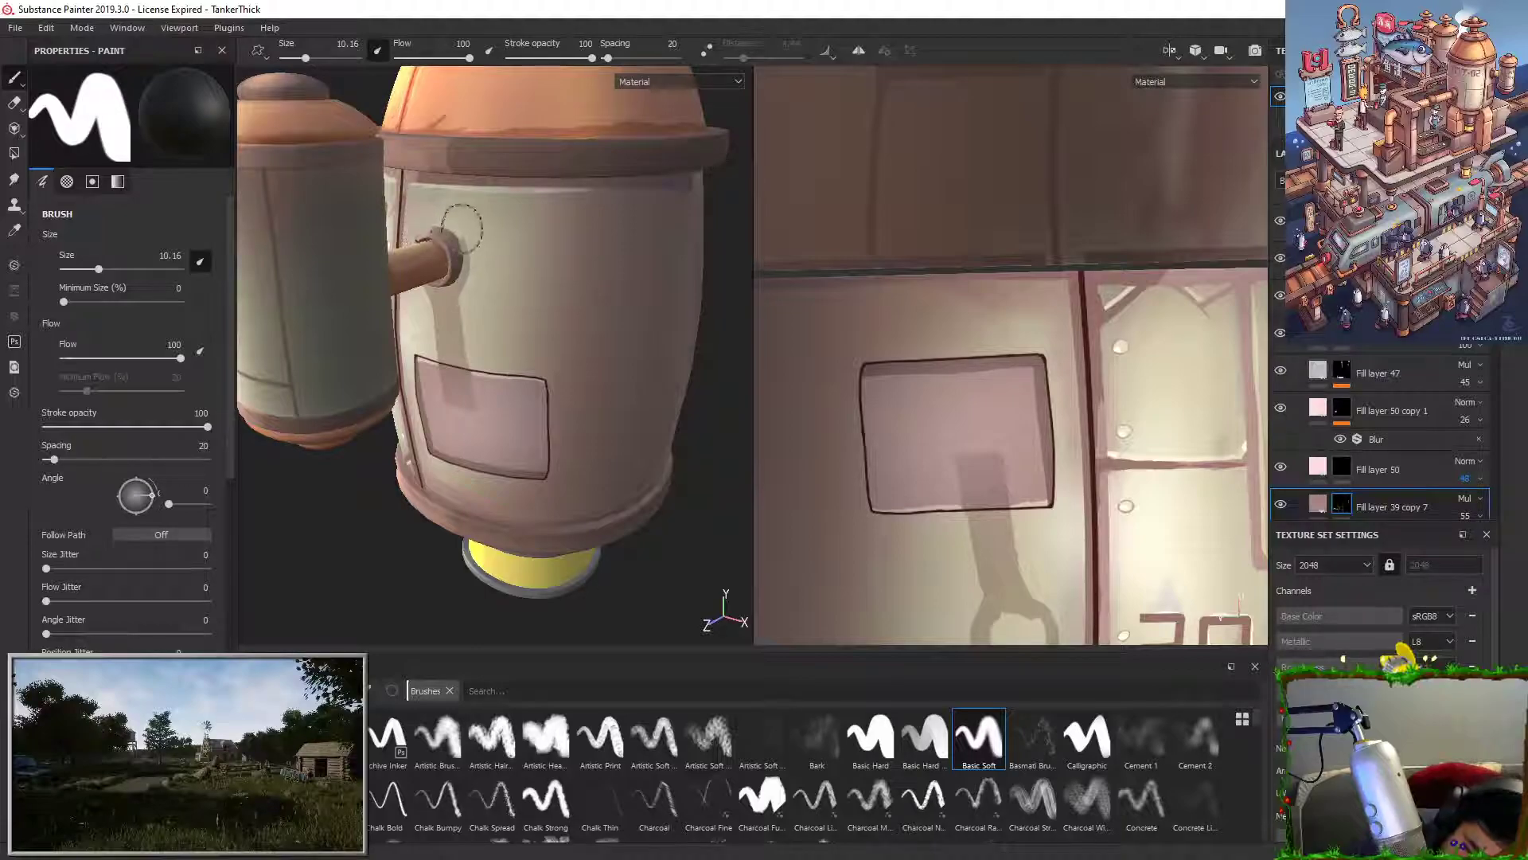
key("x")
mouse_move(472, 249)
left_mouse_down("alt")
mouse_move(600, 266)
mouse_move(640, 235)
left_mouse_up("alt")
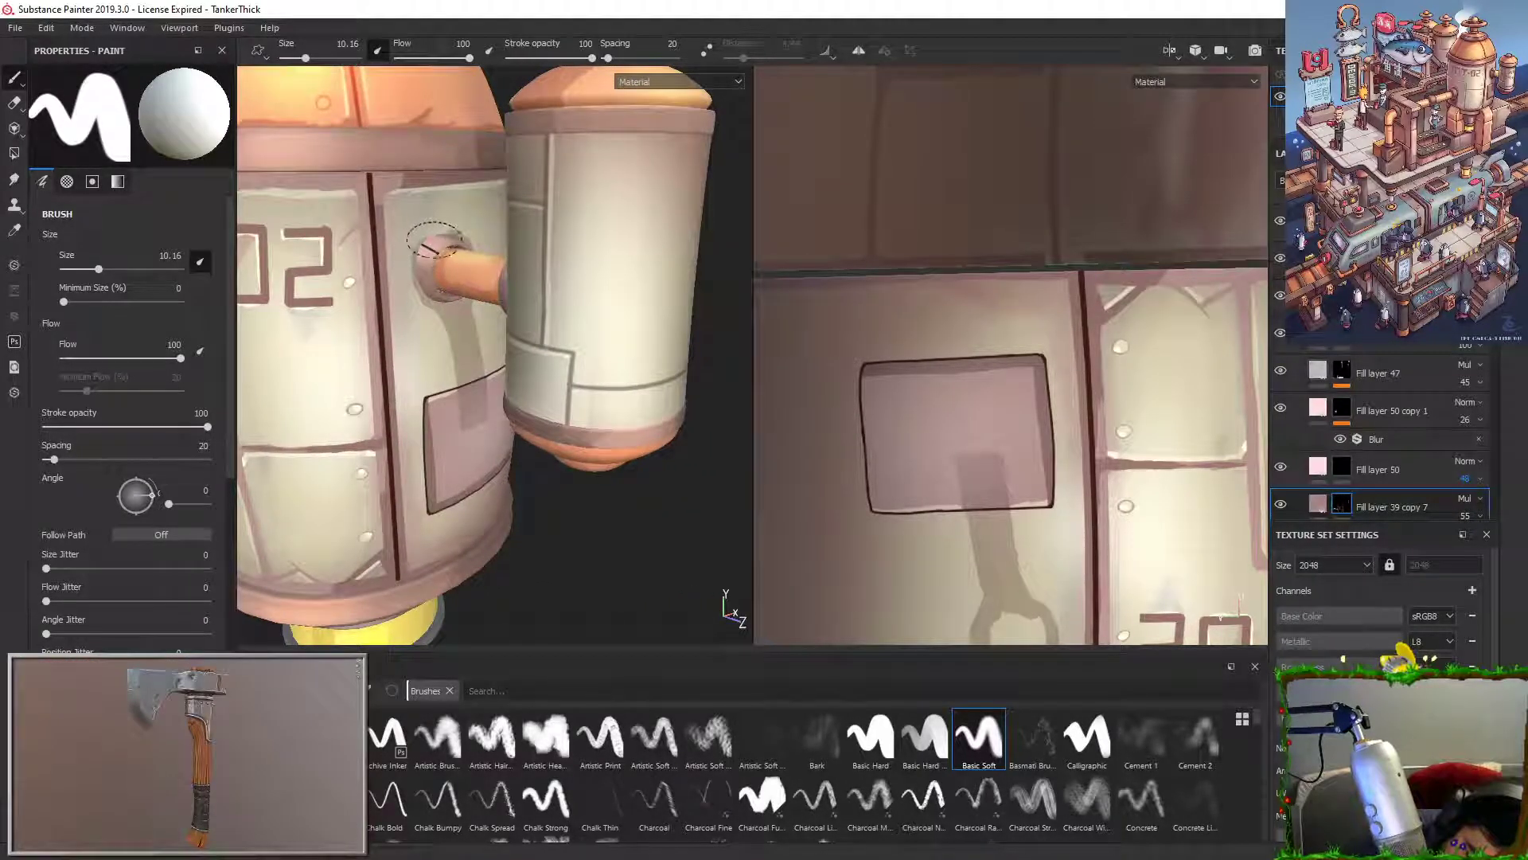
key("x")
left_click_drag(447, 236, 526, 184, "alt")
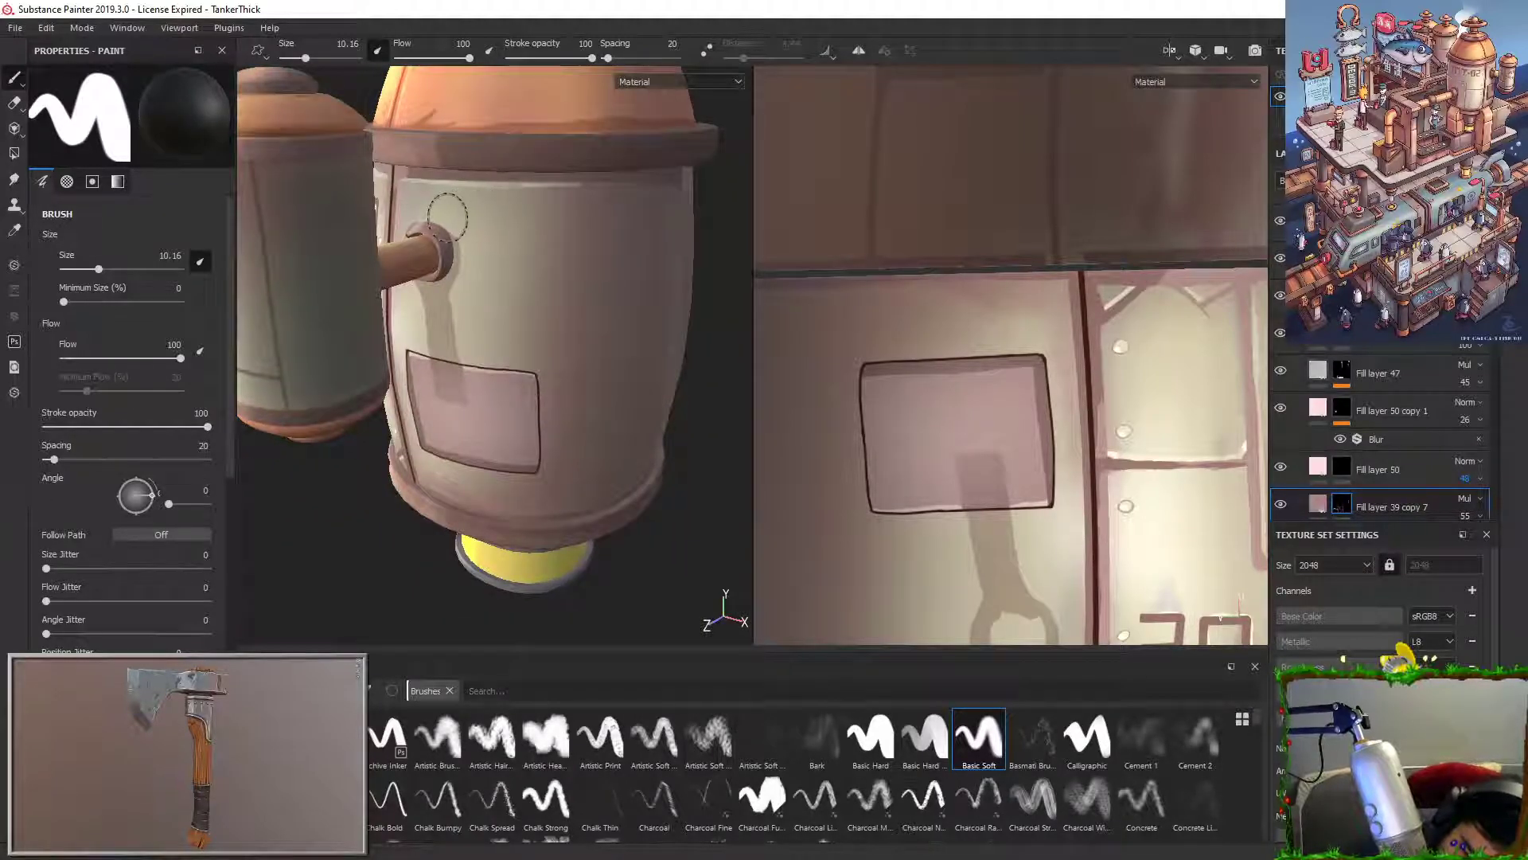
left_click_drag(469, 246, 593, 255, "alt")
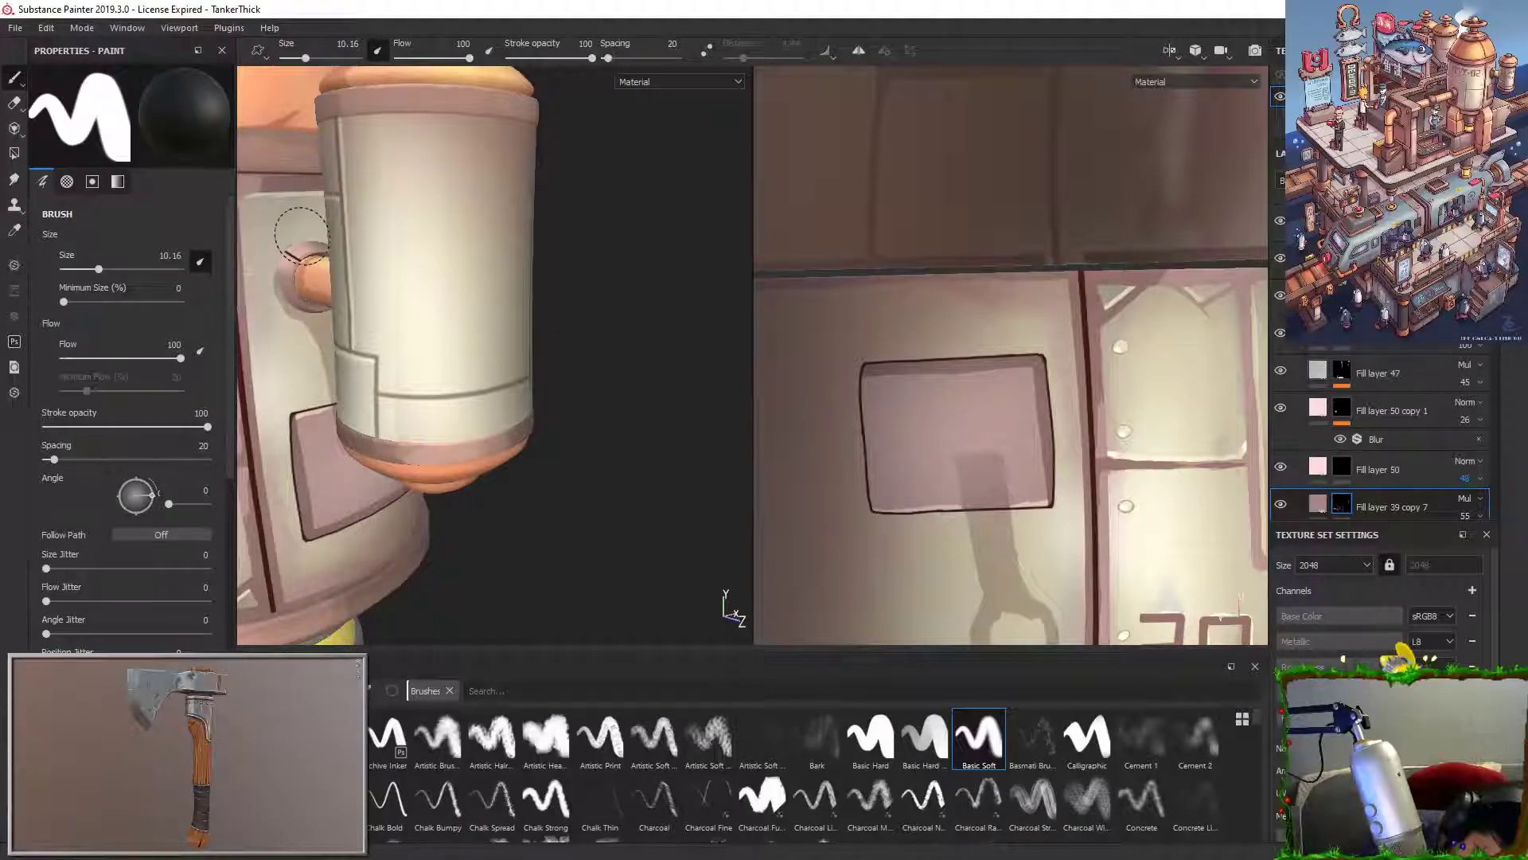
key("x")
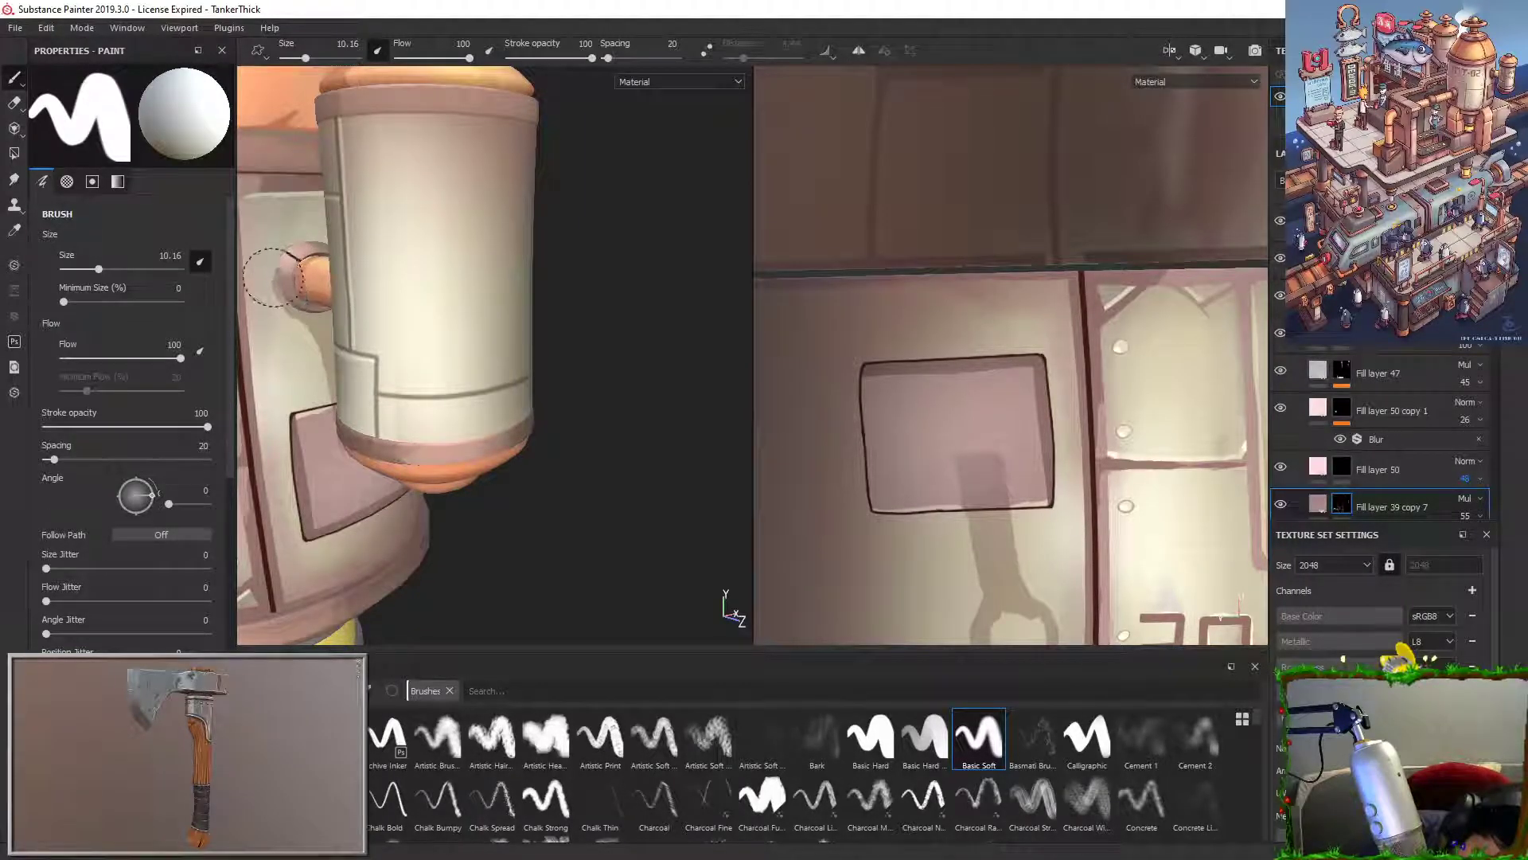
key("x")
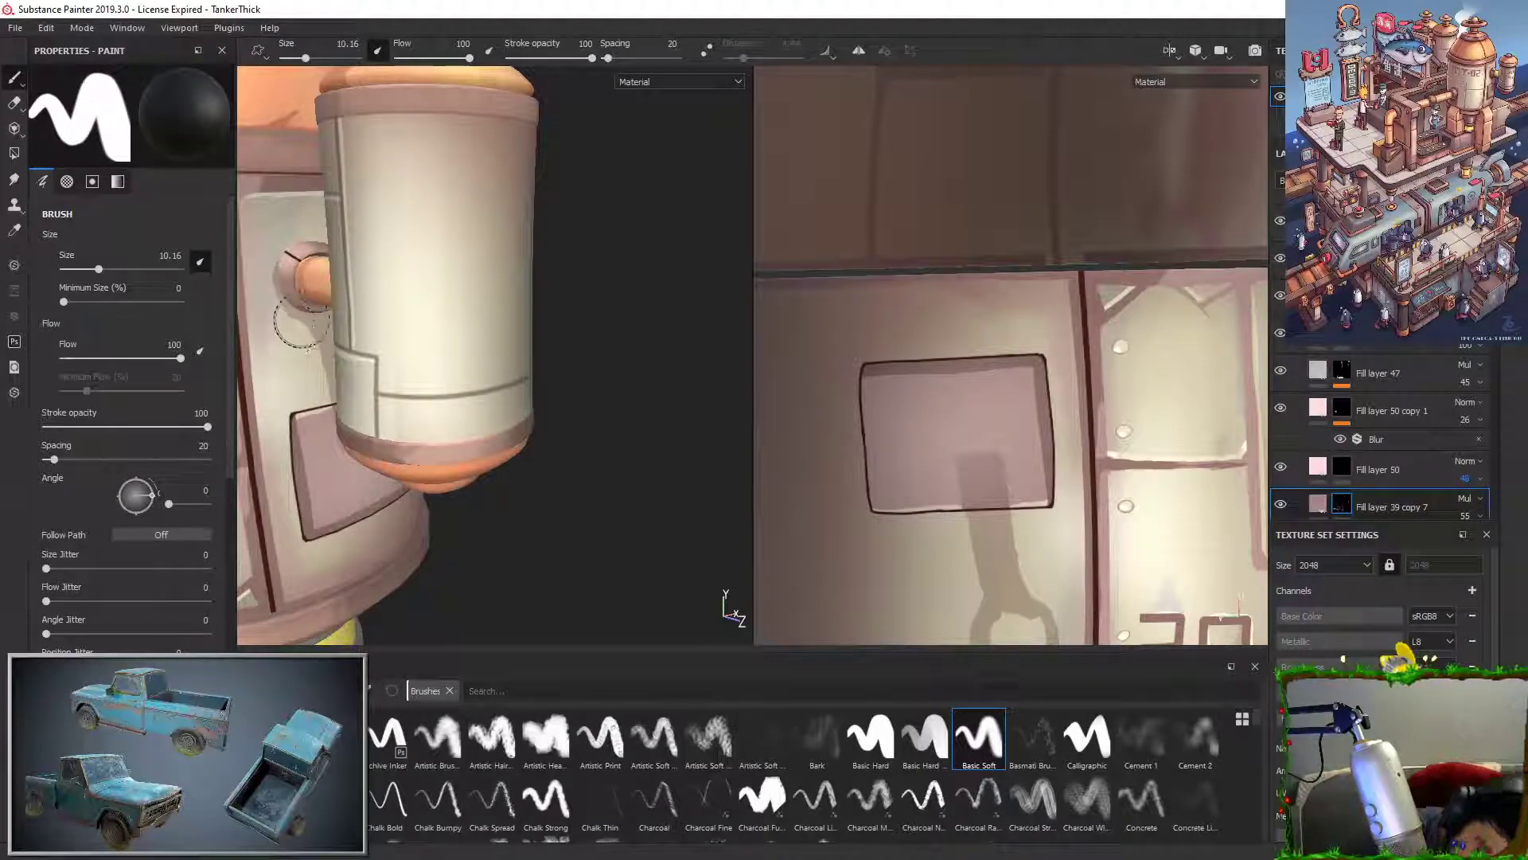
Step: Straighten and widen both sides of the cast shadow between the pipe's base and the panel
middle_click_drag(302, 319, 454, 322, "alt")
mouse_move(589, 334)
left_mouse_down("alt")
mouse_move(569, 354)
mouse_move(519, 296)
mouse_move(506, 180)
left_mouse_up("alt")
left_click_drag(598, 425, 596, 390, "alt")
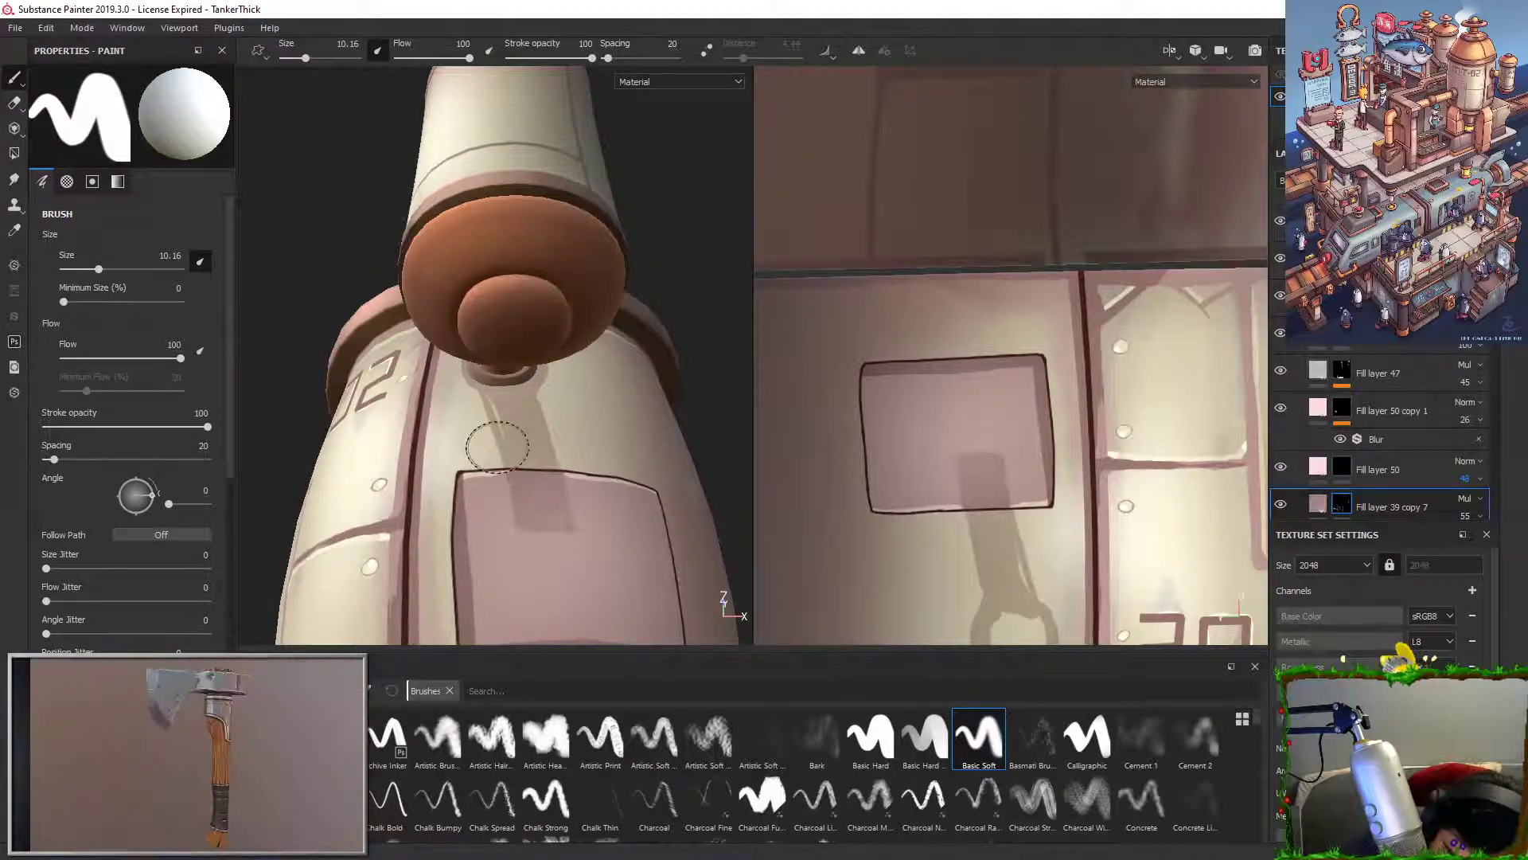
key("ctrl+z")
left_click(486, 383)
left_click(506, 522, "shift")
left_click(573, 528, "shift")
left_click(536, 368, "shift")
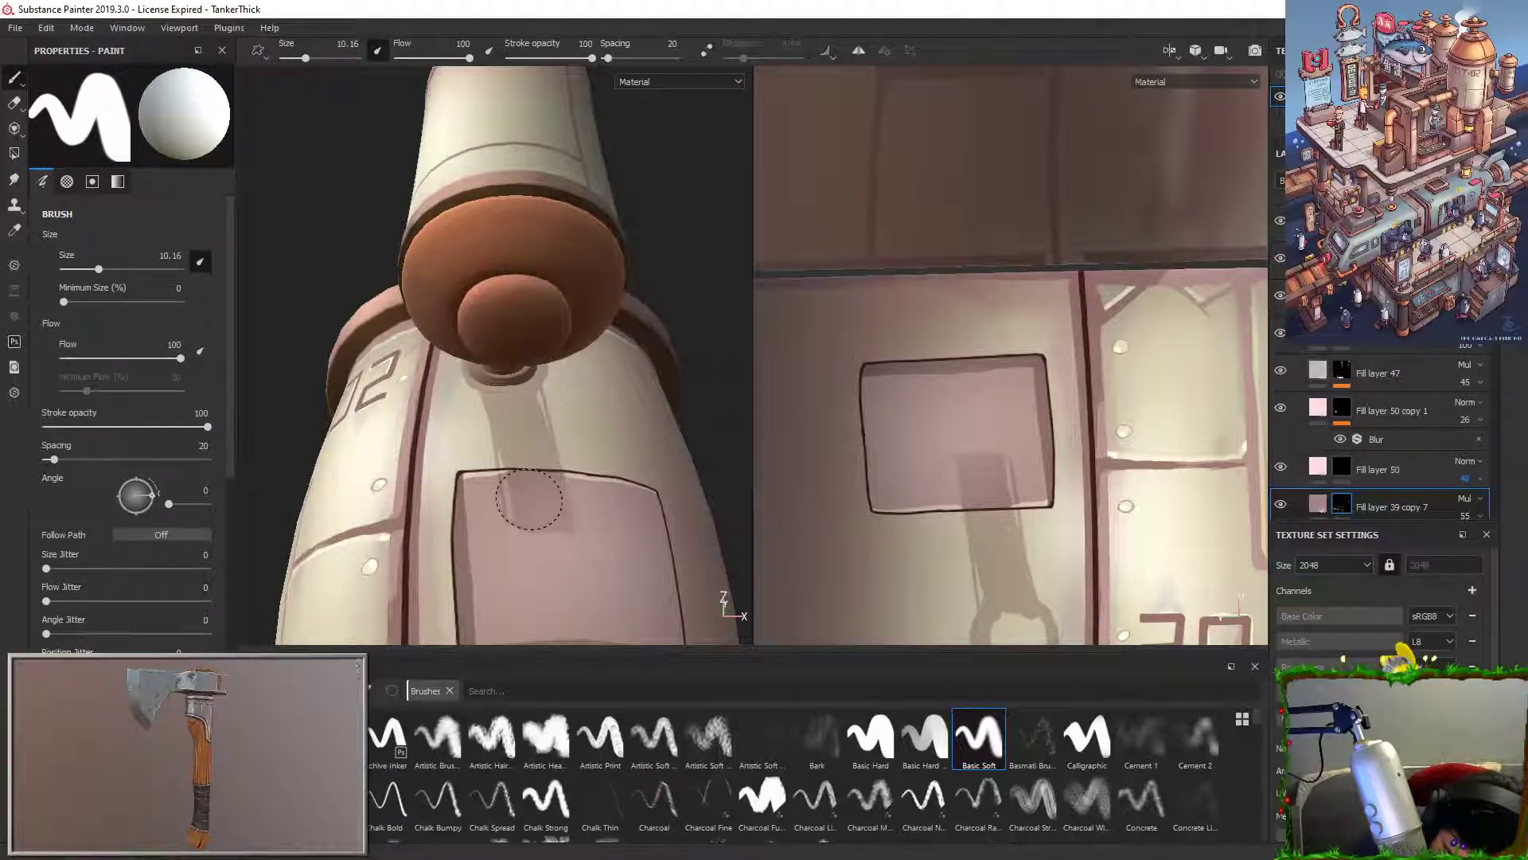
key("ctrl+z")
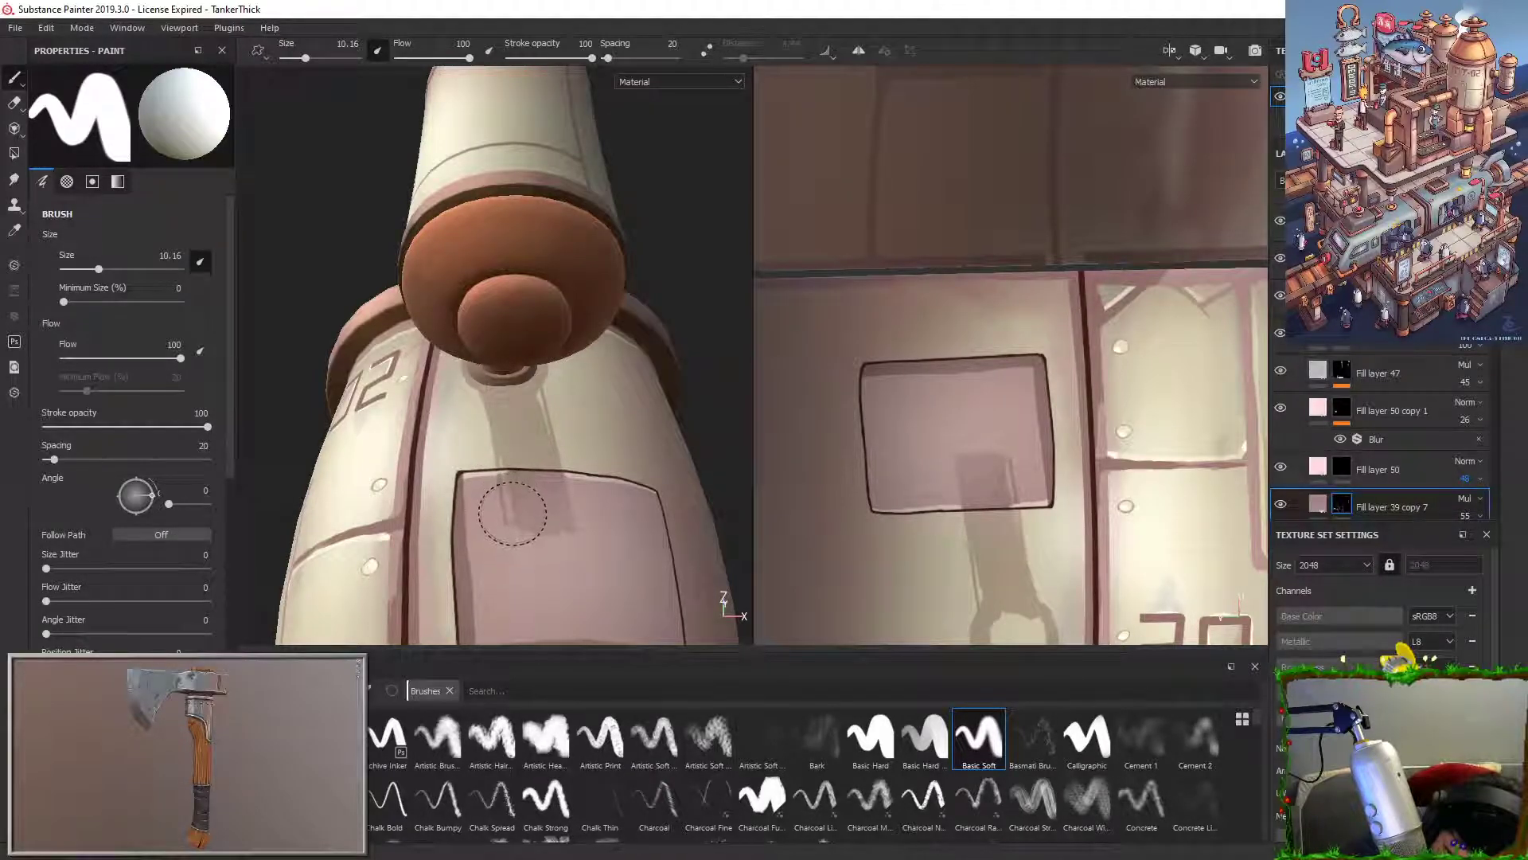
key("ctrl+z")
left_click_drag(502, 434, 513, 516)
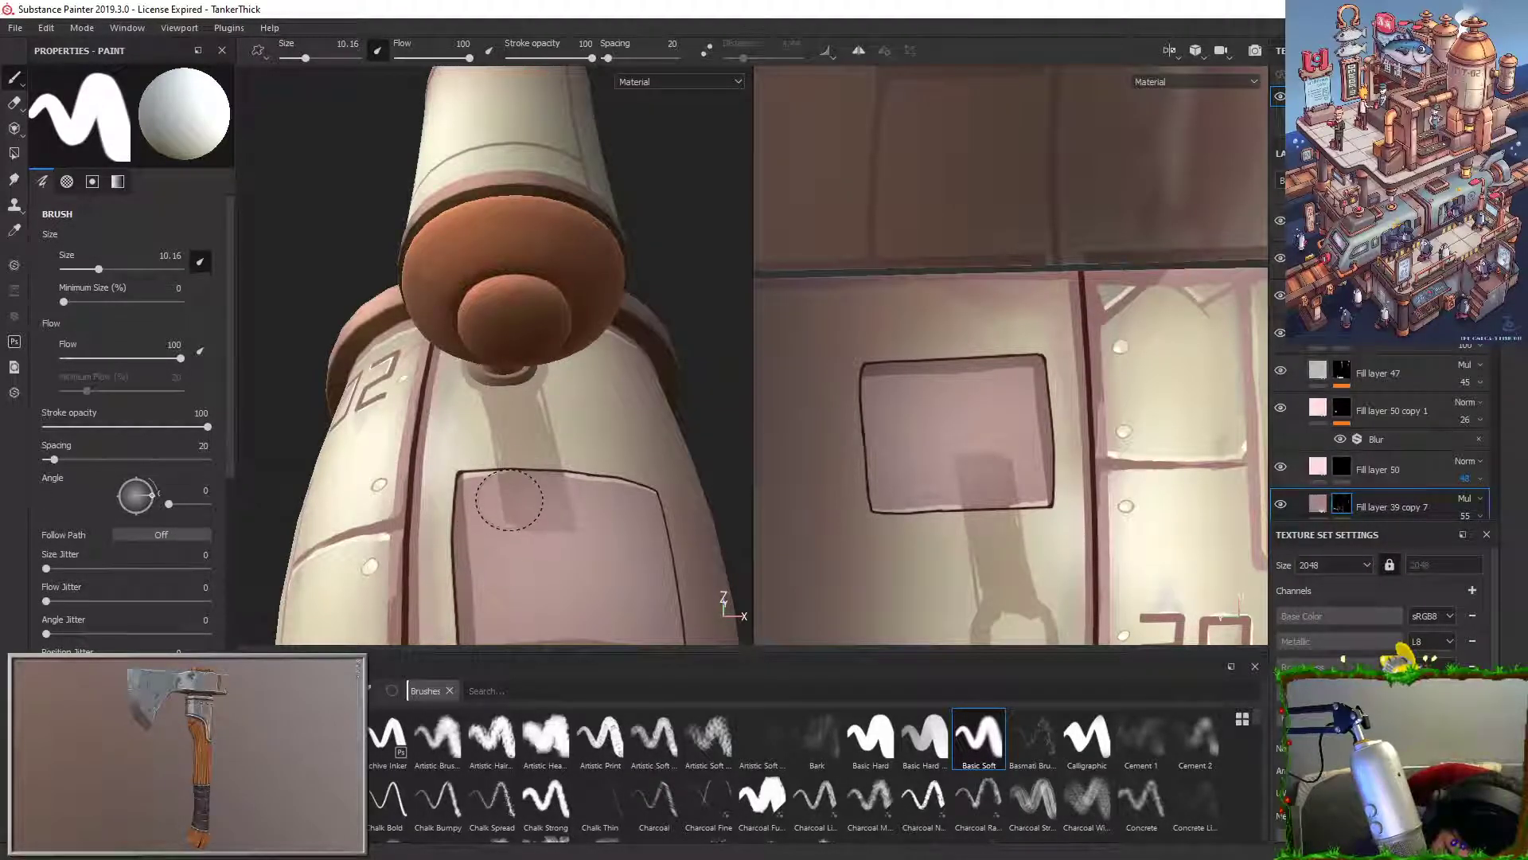
left_click_drag(532, 379, 549, 437)
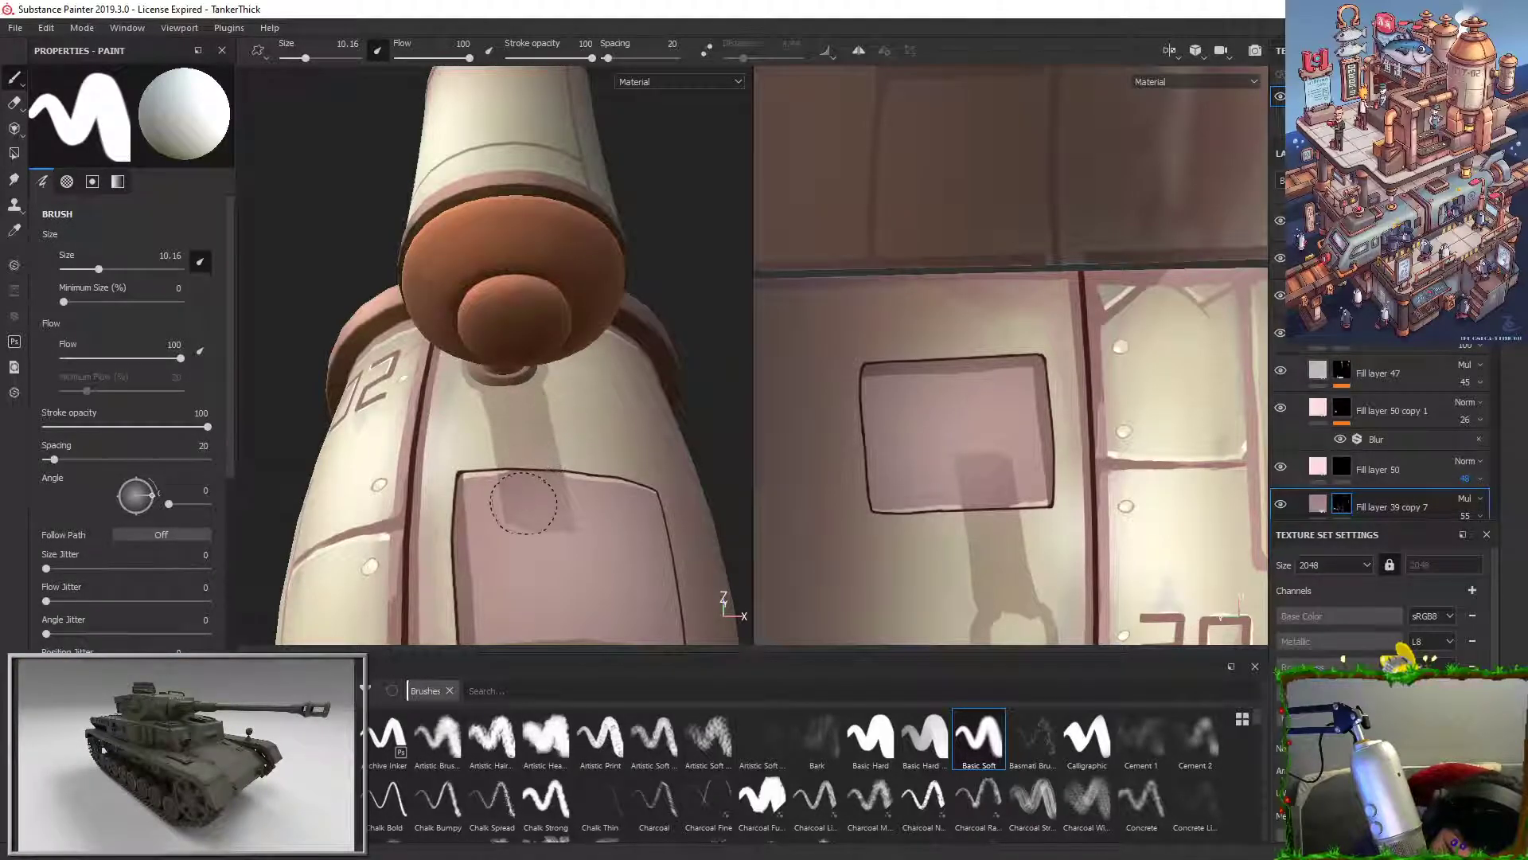
Step: Trim the cast shadow's lower end inside the panel to a clean straight edge
key("x")
left_click(503, 532)
left_click(597, 521, "shift")
key("ctrl+z")
left_click(507, 534)
left_click(589, 527, "shift")
left_click_drag(599, 473, 620, 510, "alt")
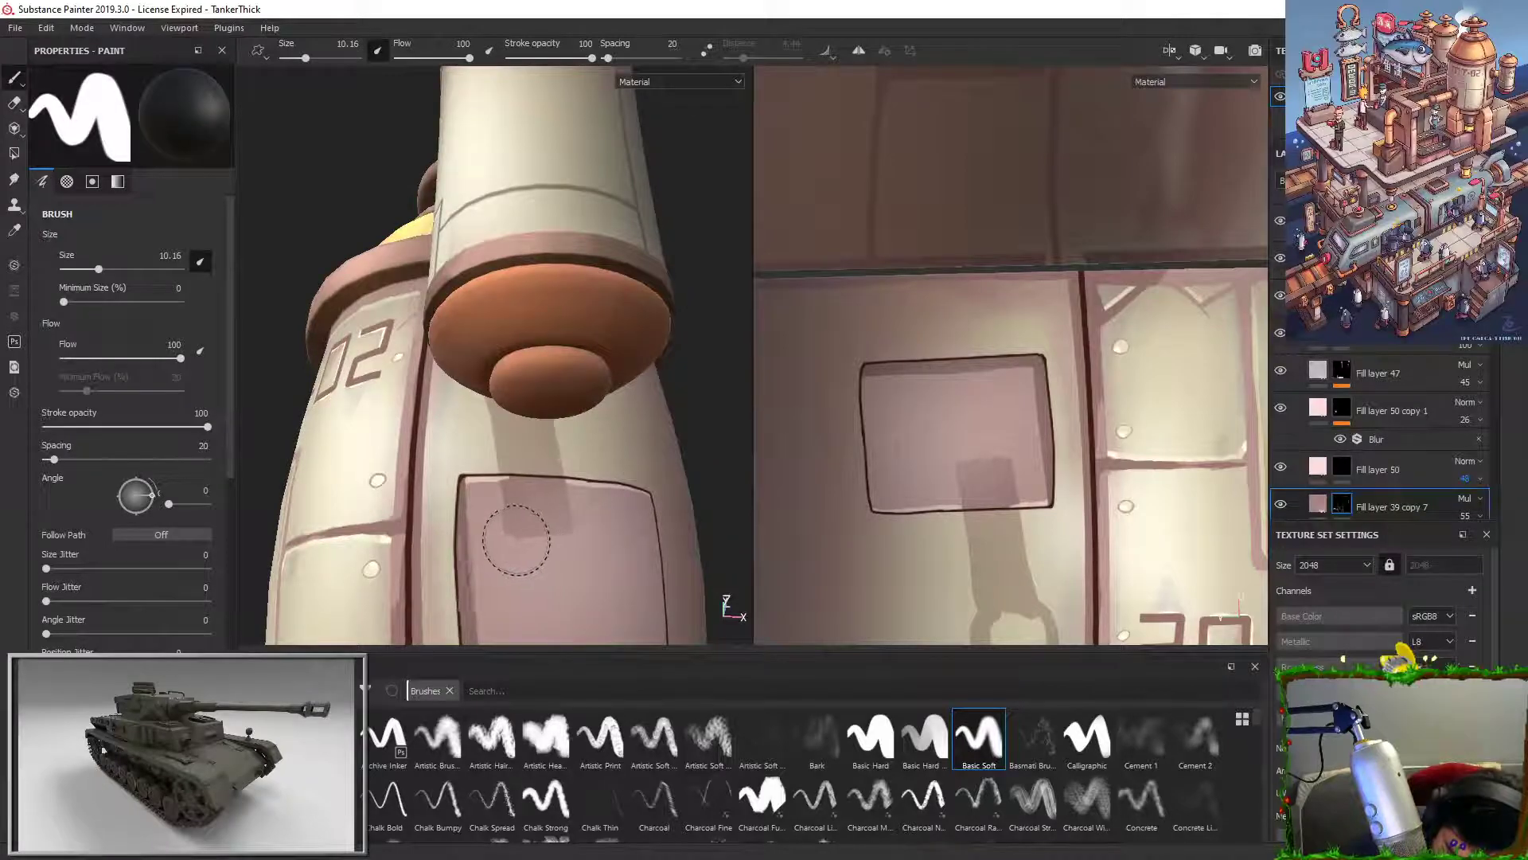
key("x")
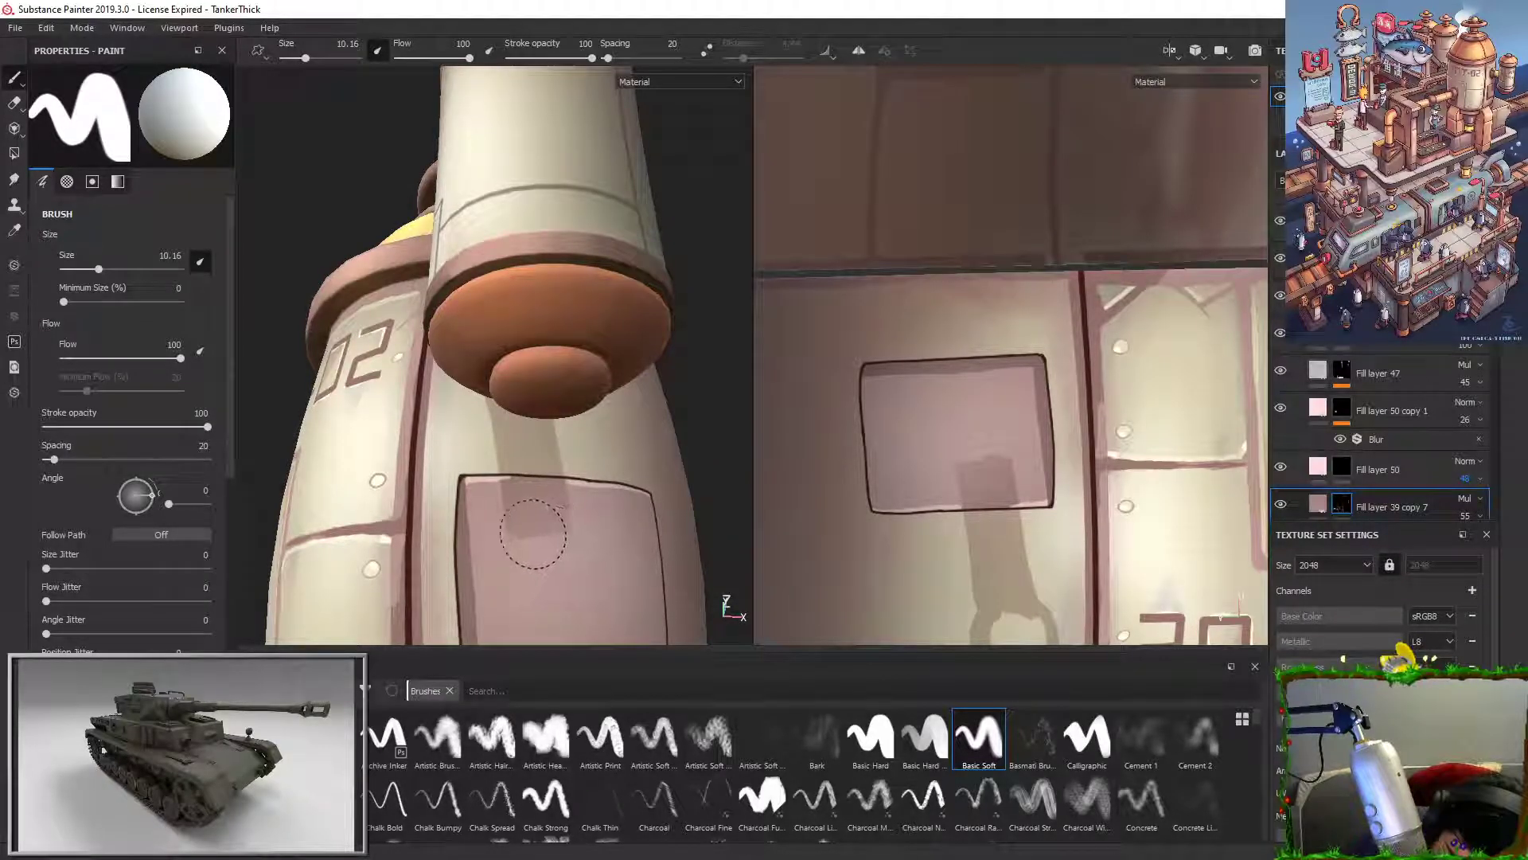
Step: Erase the highlight on Fill layer 50's mask where the cast shadow crosses the panel's top edge
left_click_drag(625, 511, 662, 538, "alt")
left_click(1342, 467)
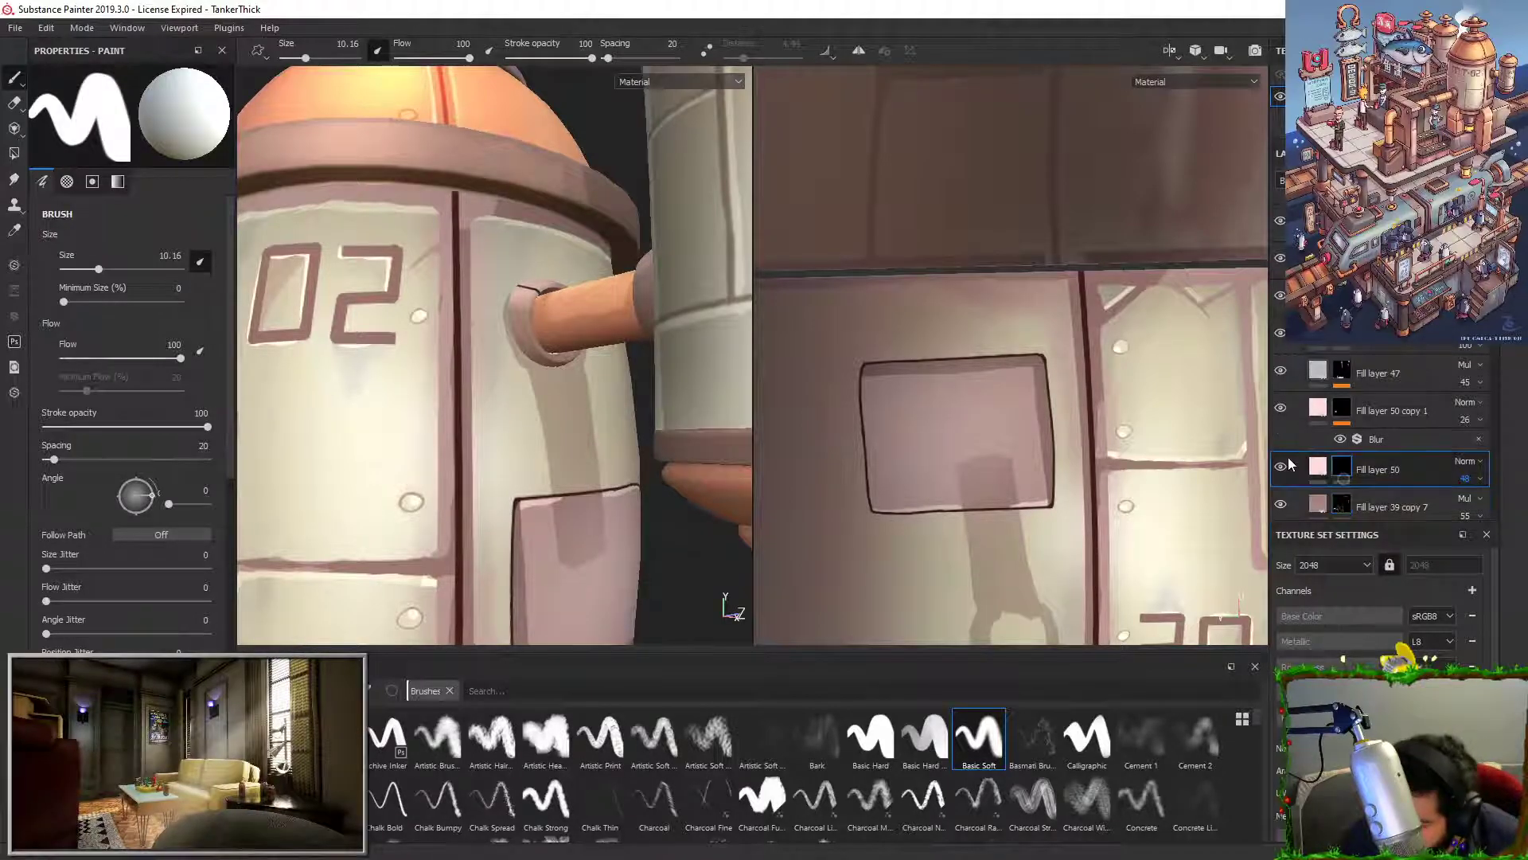
key("x")
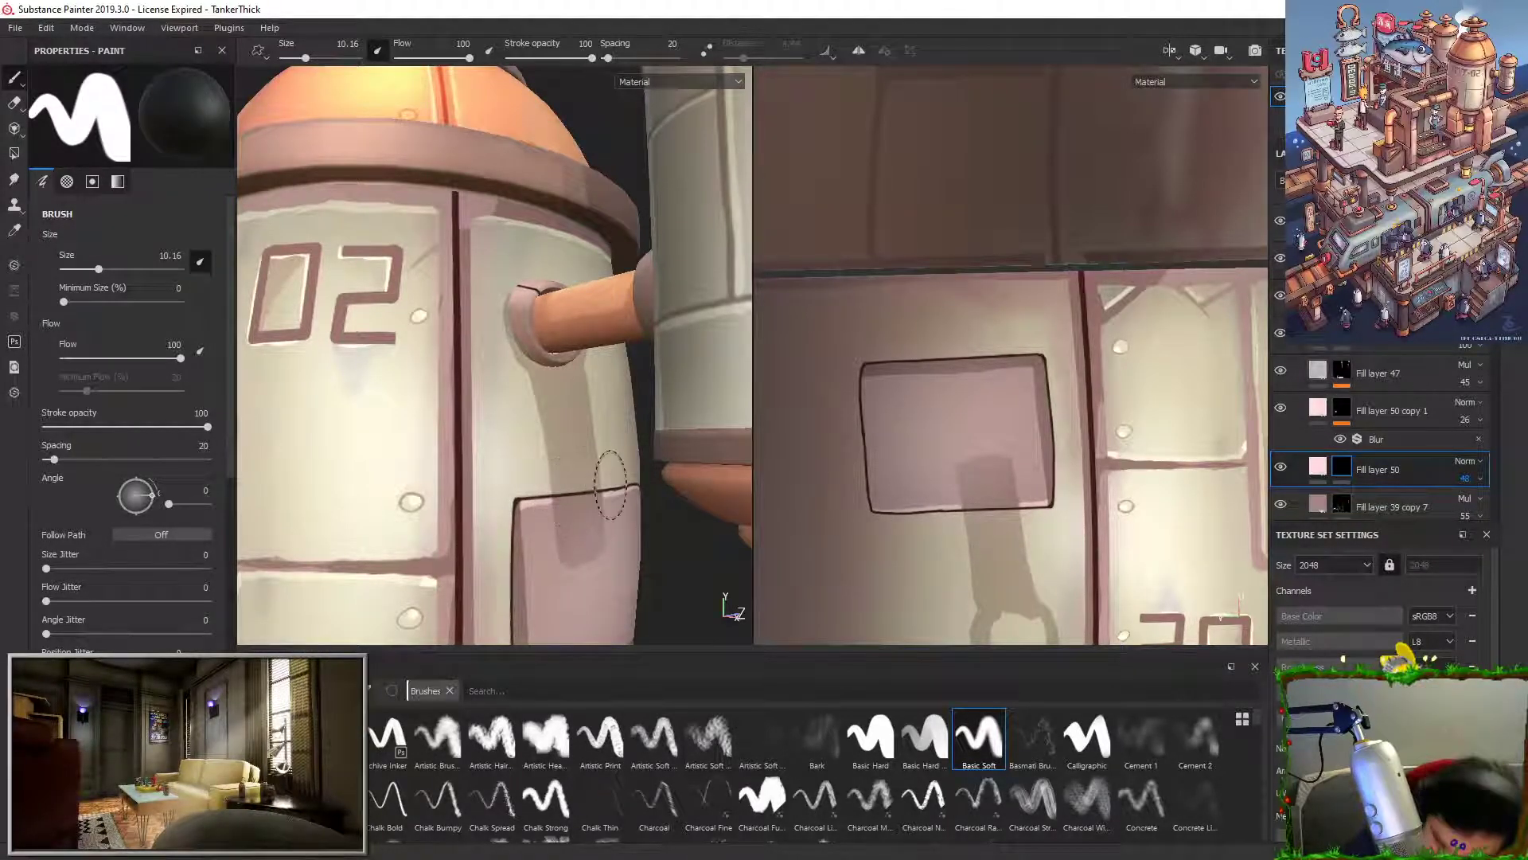
right_click_drag(611, 484, 440, 400, "alt")
middle_click_drag(544, 460, 571, 361, "alt")
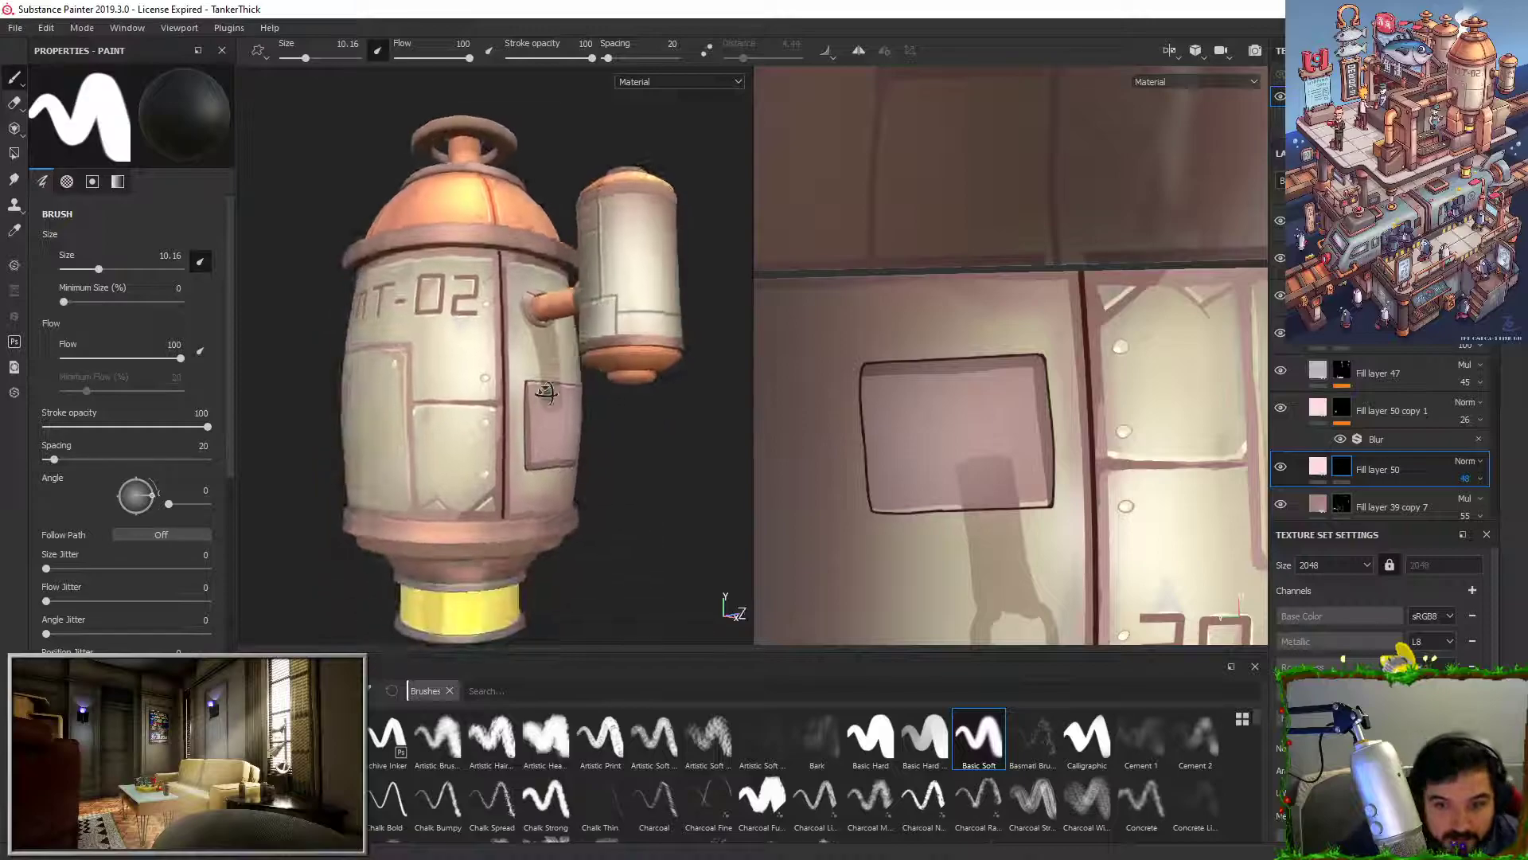
left_click_drag(549, 405, 566, 382, "alt")
Step: Return to Fill layer 39 copy 7's mask and lower the brush's stroke opacity to 47 for softer shading around the panel
left_click(1344, 508)
right_click_drag(522, 380, 541, 613, "alt")
middle_click_drag(542, 613, 470, 474, "alt")
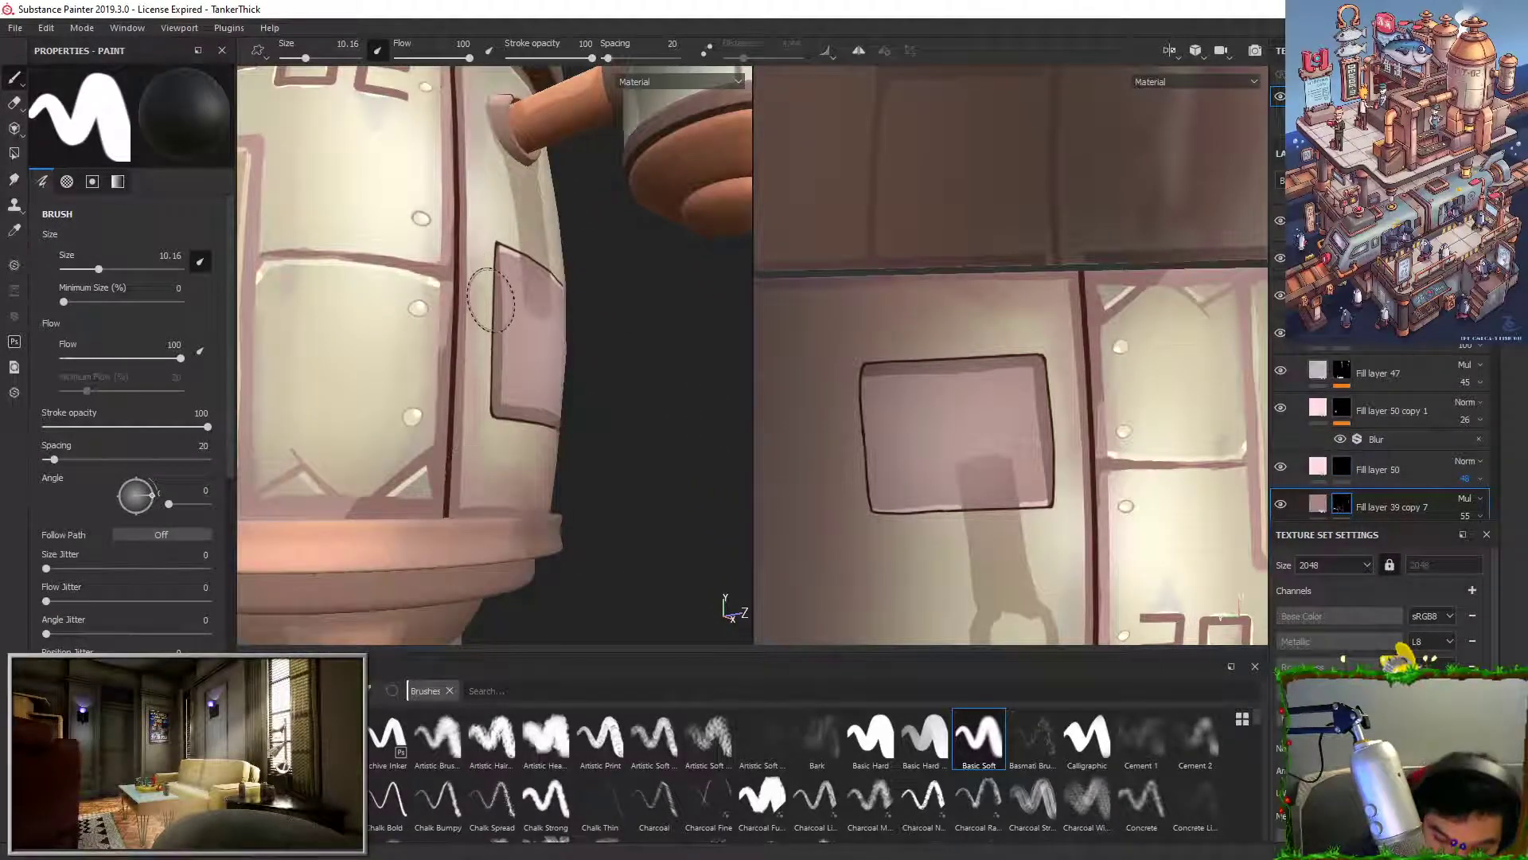
key("x")
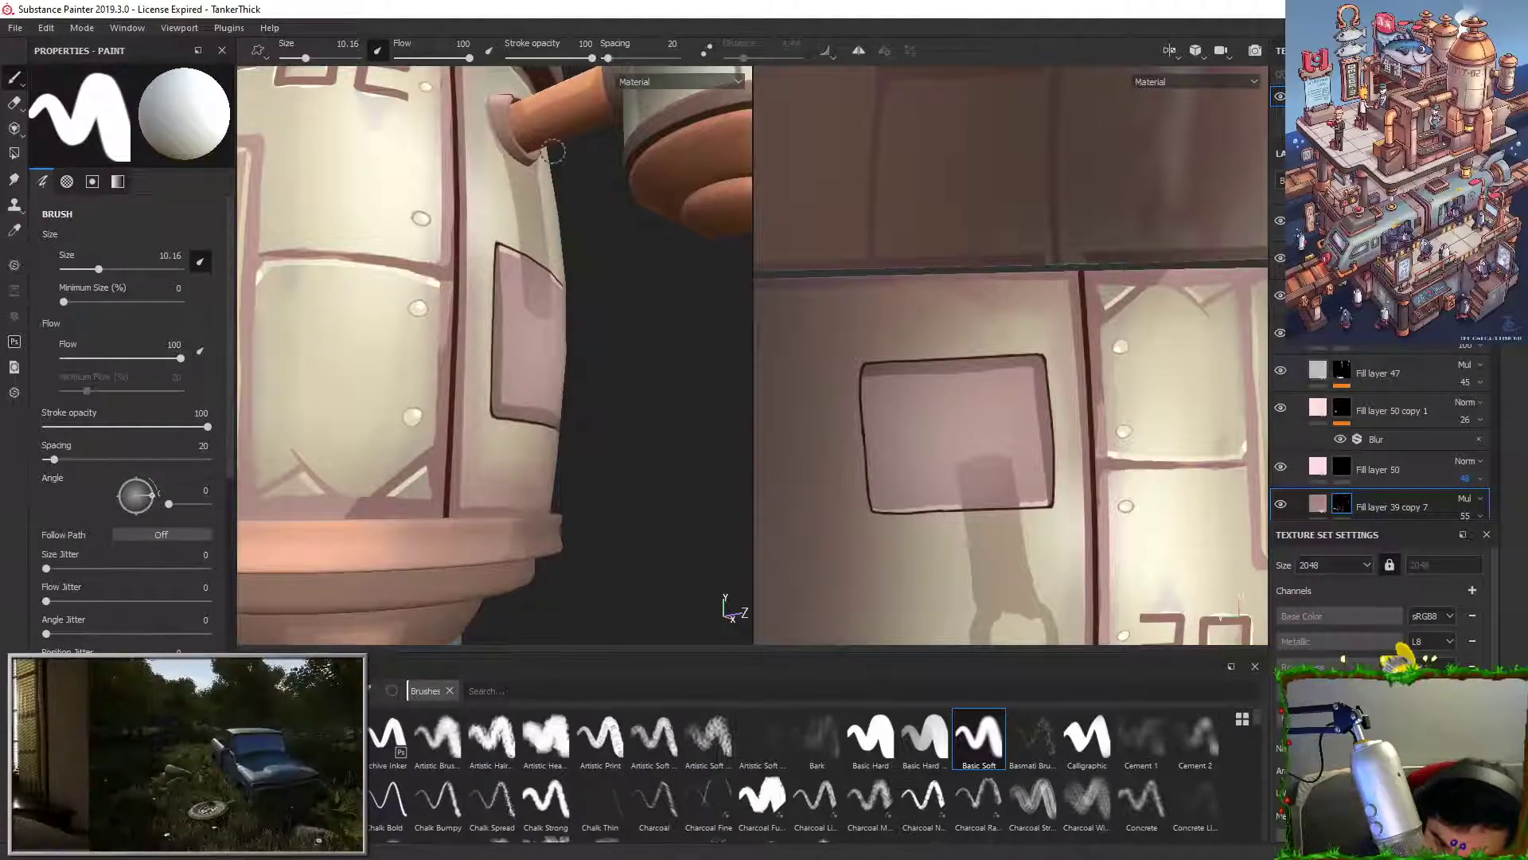
left_click_drag(509, 193, 470, 193, "ctrl")
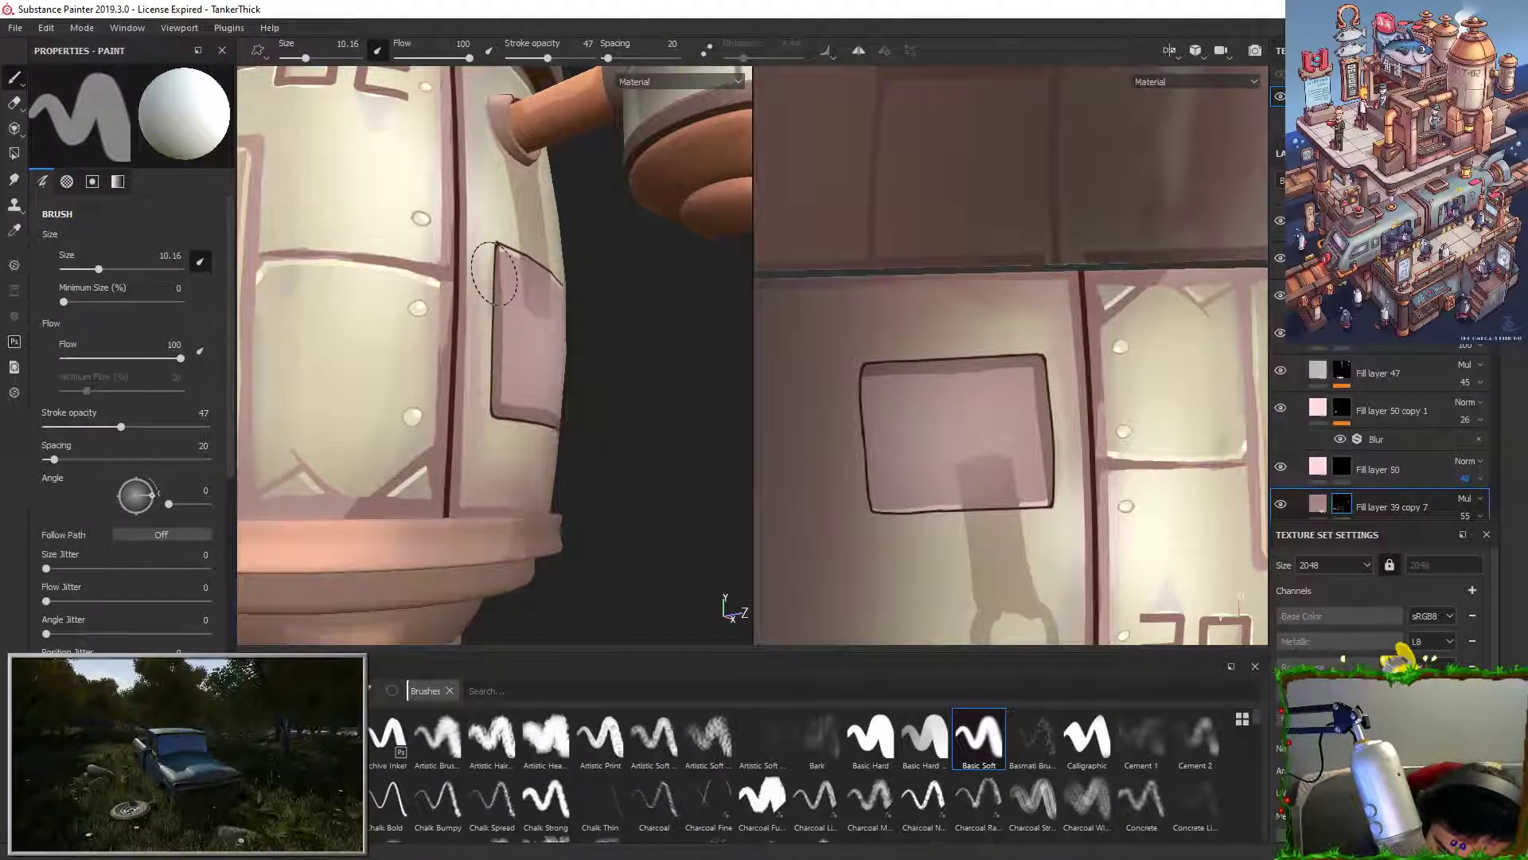
left_click_drag(613, 377, 521, 372, "alt")
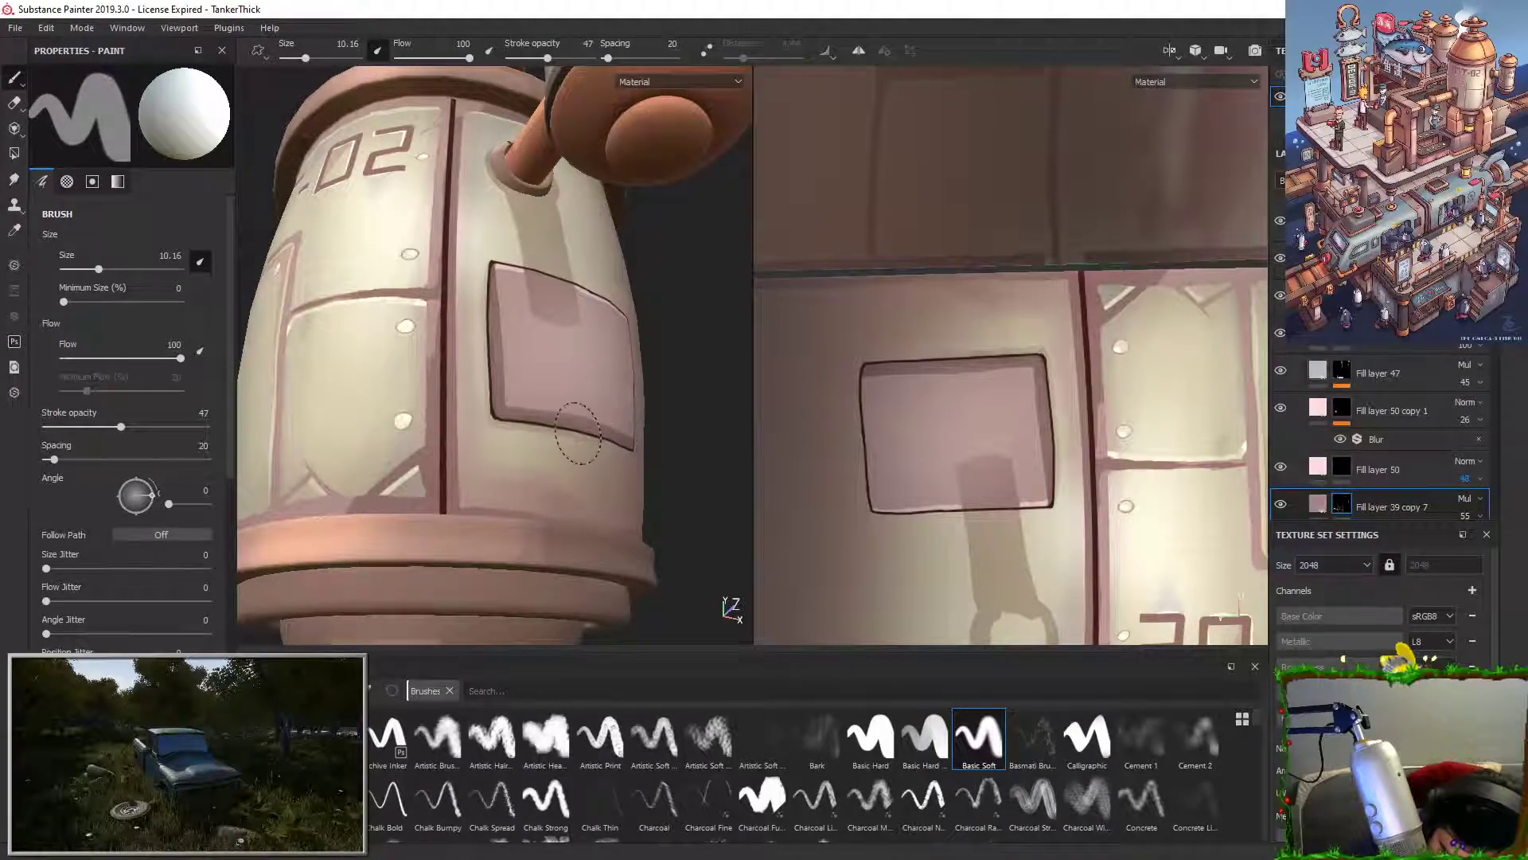
left_click_drag(531, 356, 634, 403, "alt")
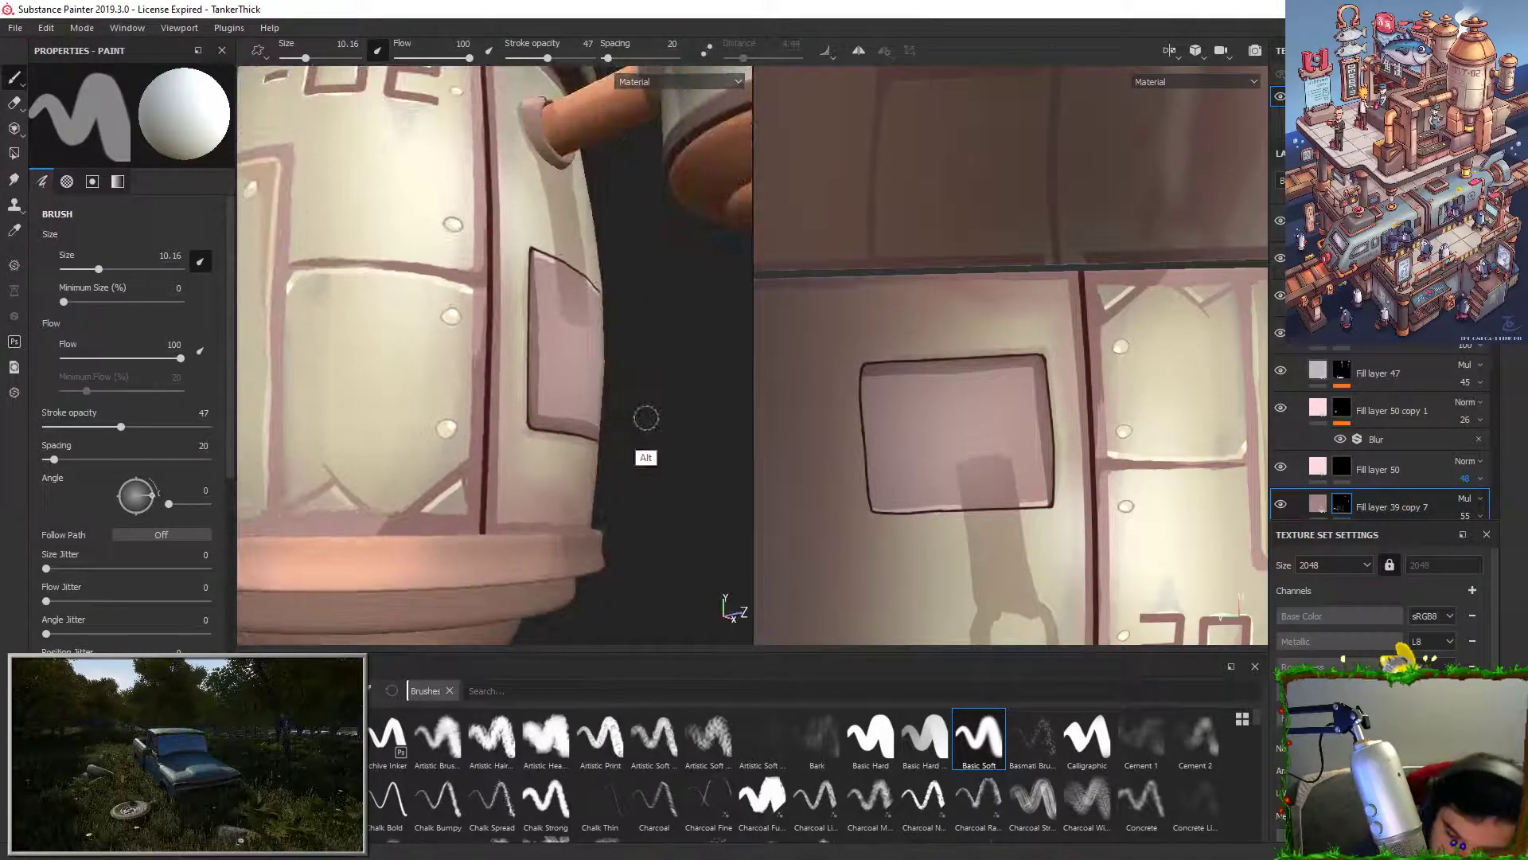
right_click_drag(646, 418, 622, 236, "alt")
left_click_drag(622, 235, 643, 298, "alt")
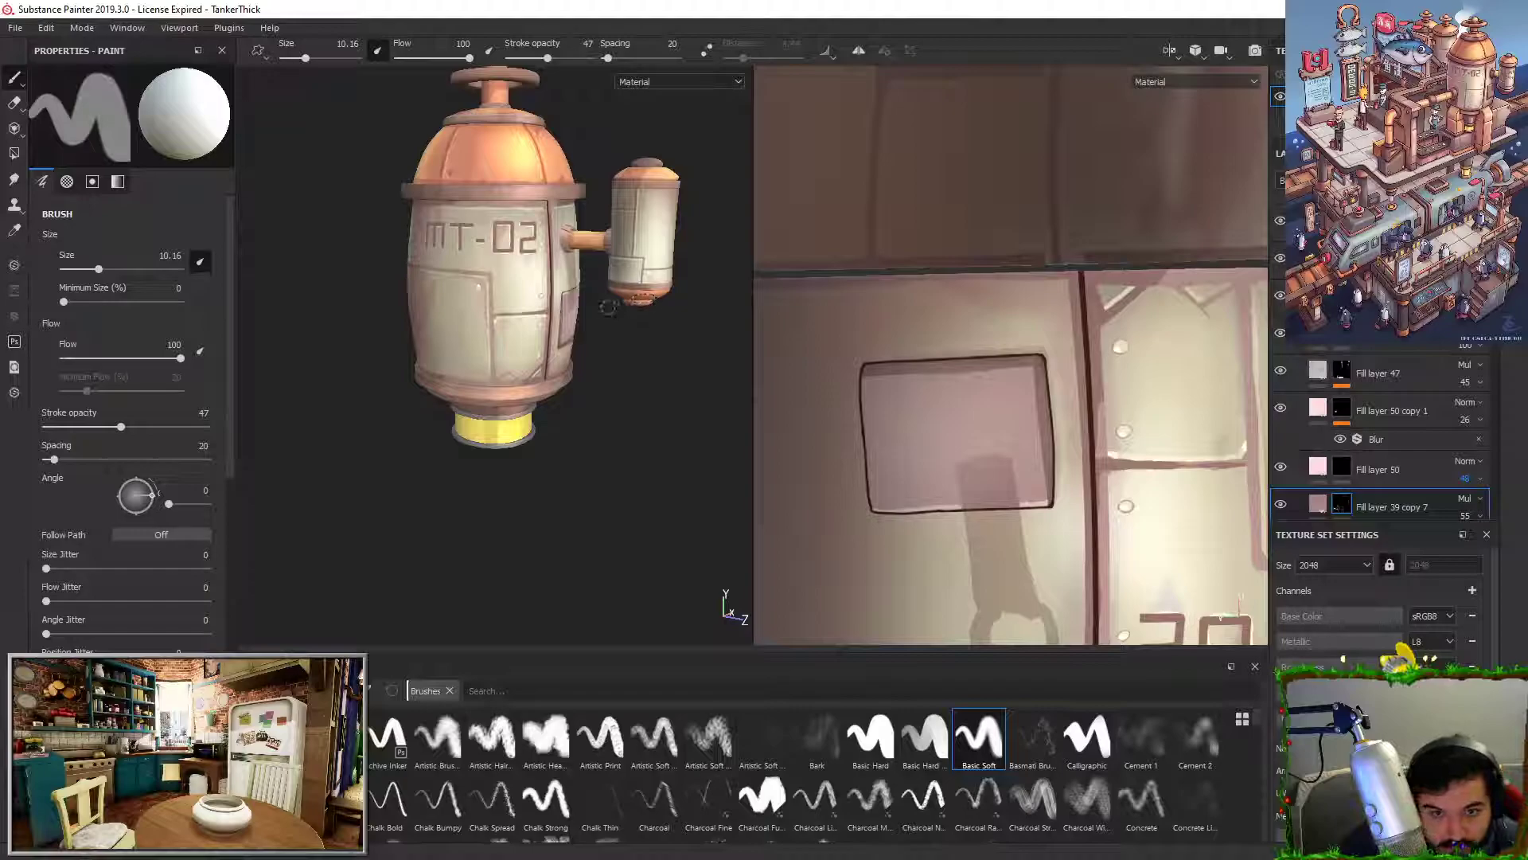
Step: Try a soft highlight stroke at the pink panel's upper corner on Fill layer 50's mask
left_click(1346, 469)
right_click_drag(538, 229, 460, 436, "alt")
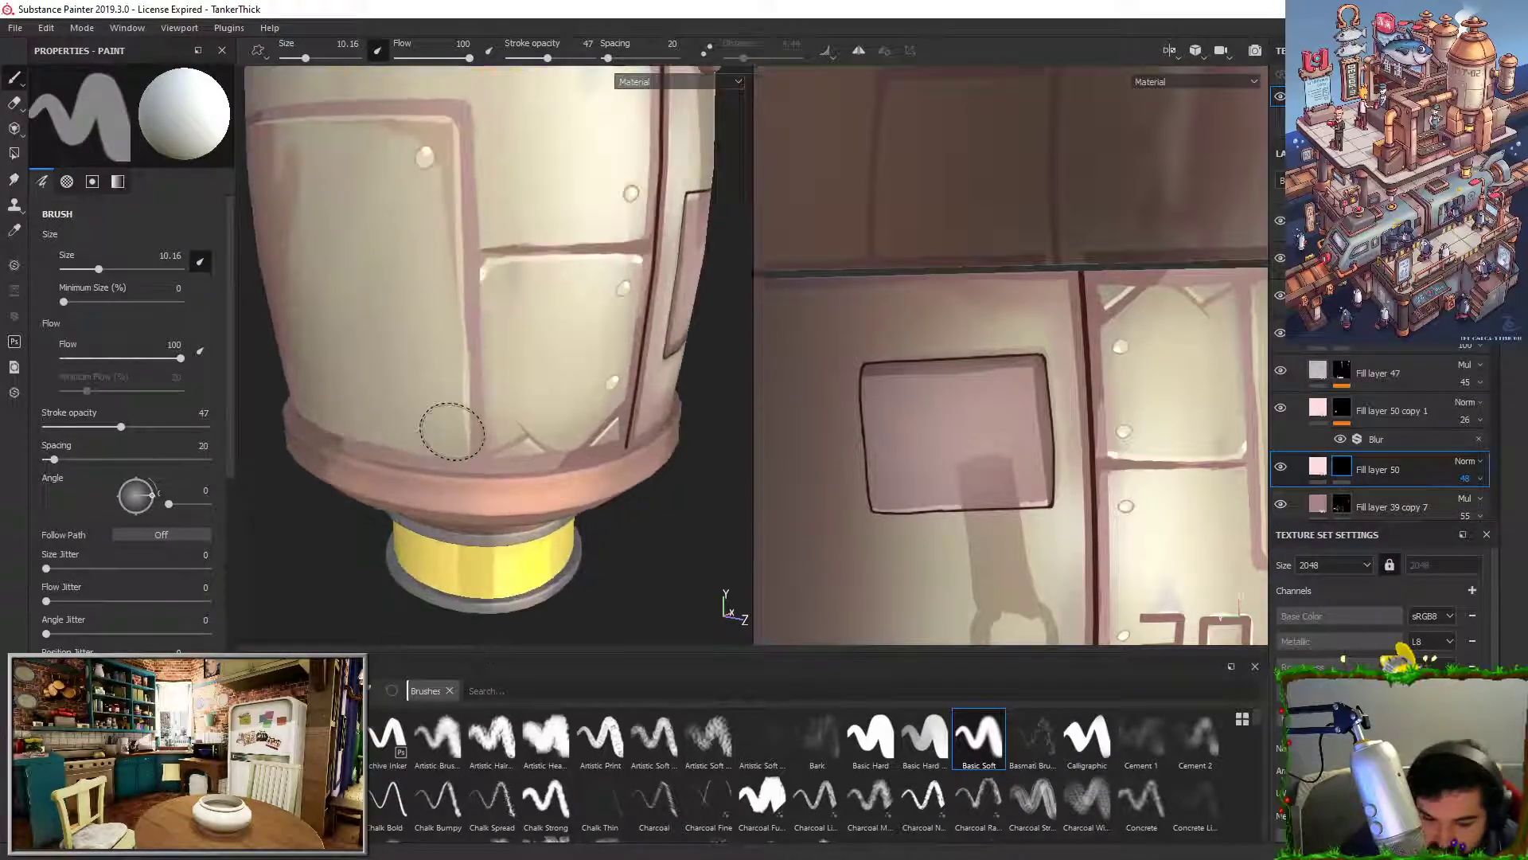
left_click_drag(460, 436, 185, 431, "alt")
mouse_move(432, 220)
left_mouse_down()
mouse_move(468, 217)
mouse_move(440, 217)
mouse_move(463, 216)
mouse_move(442, 234)
left_mouse_up()
key("ctrl+z")
key("x")
key("x")
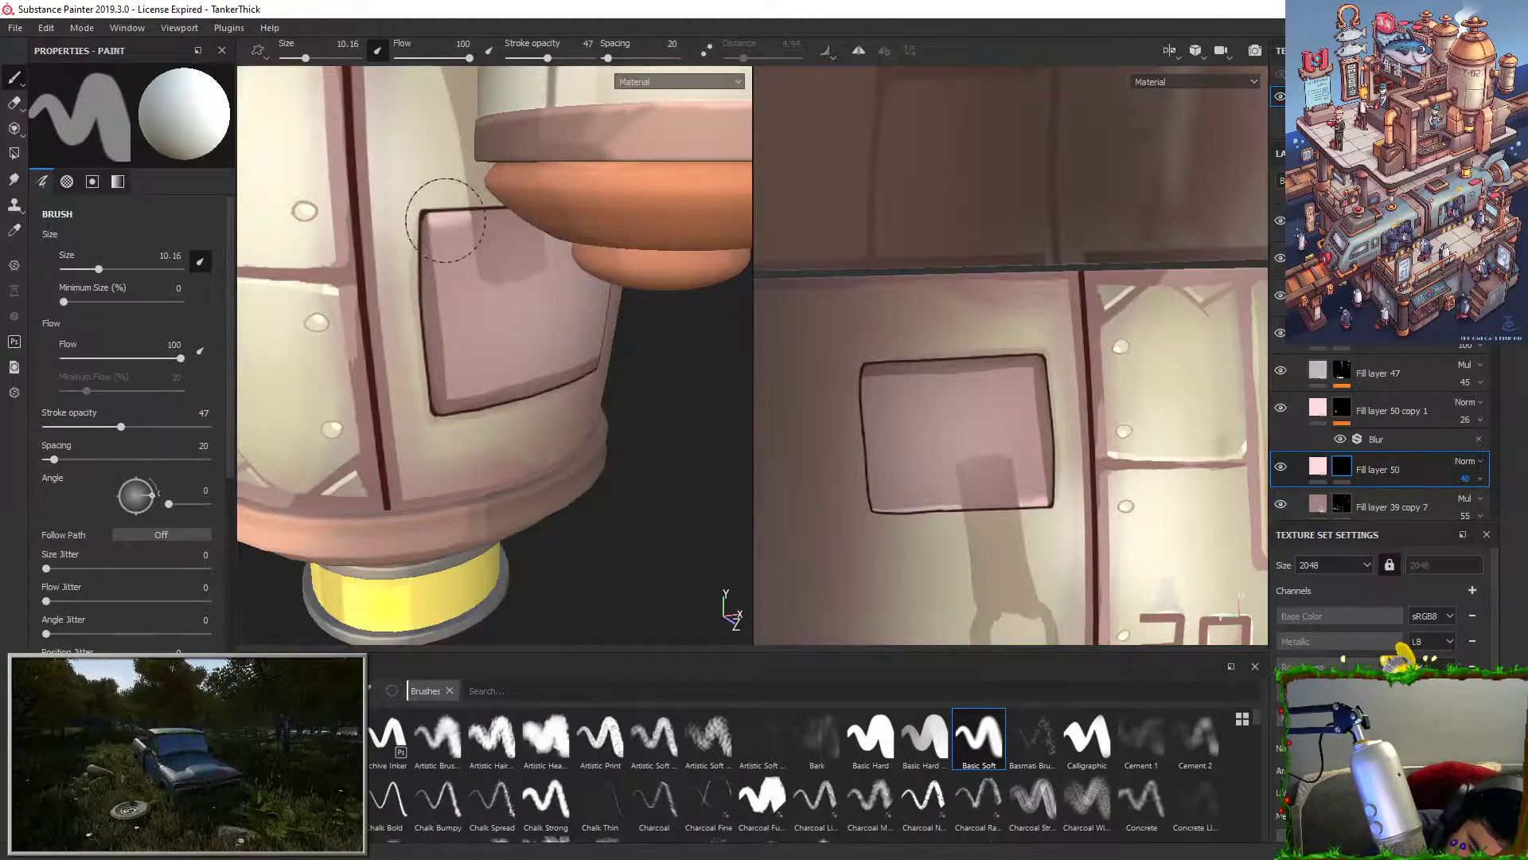
key("x")
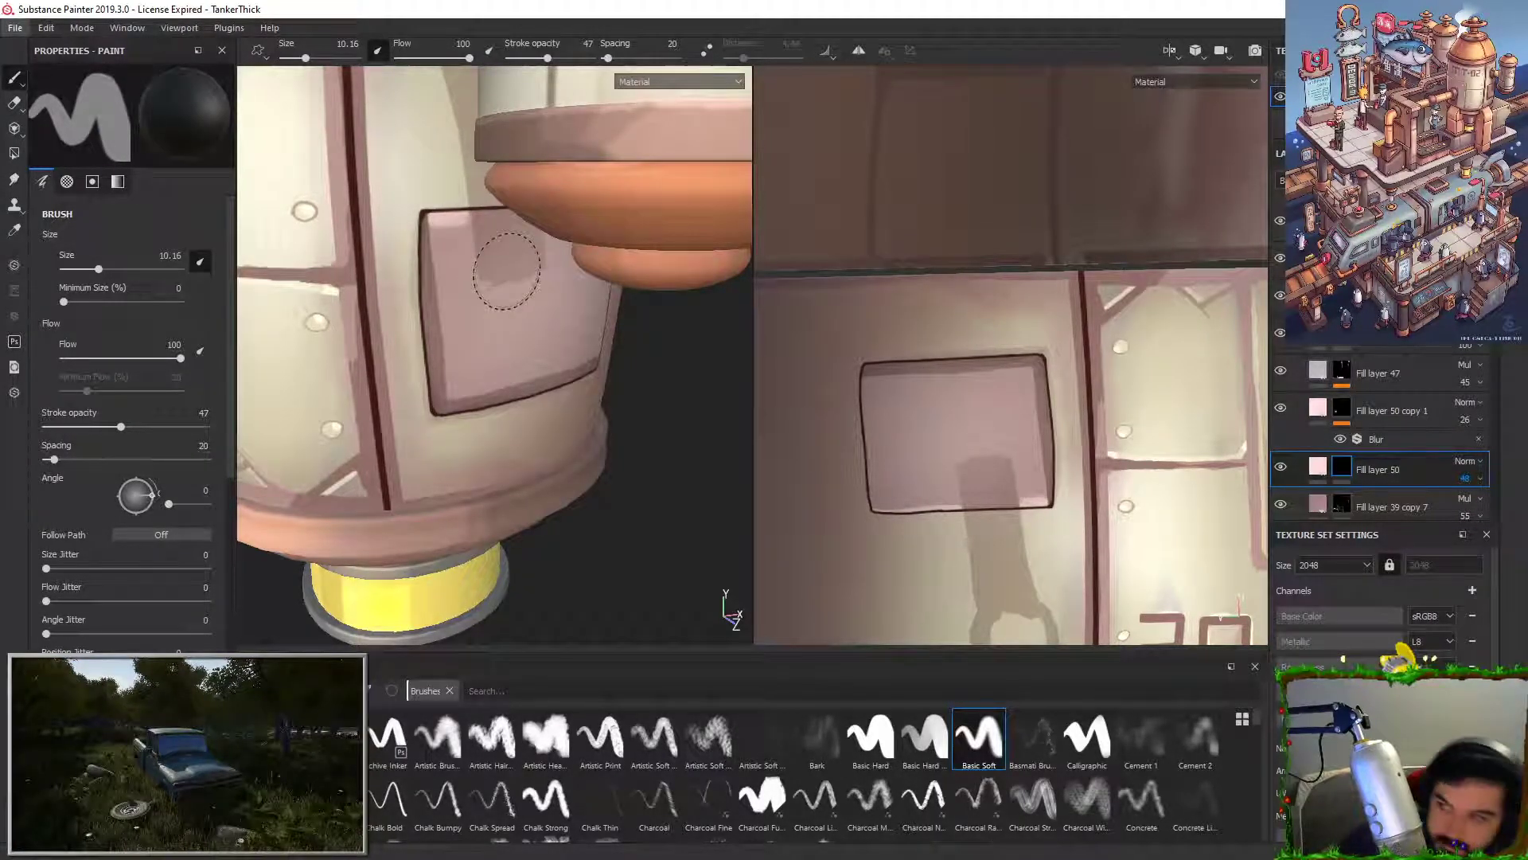
Step: Look over the whole tank model and examine the small side tank attached by the pipe
right_click_drag(506, 264, 509, 312, "alt")
left_click_drag(510, 312, 592, 318, "alt")
right_click_drag(593, 318, 552, 299, "alt")
left_click_drag(552, 299, 575, 319, "alt")
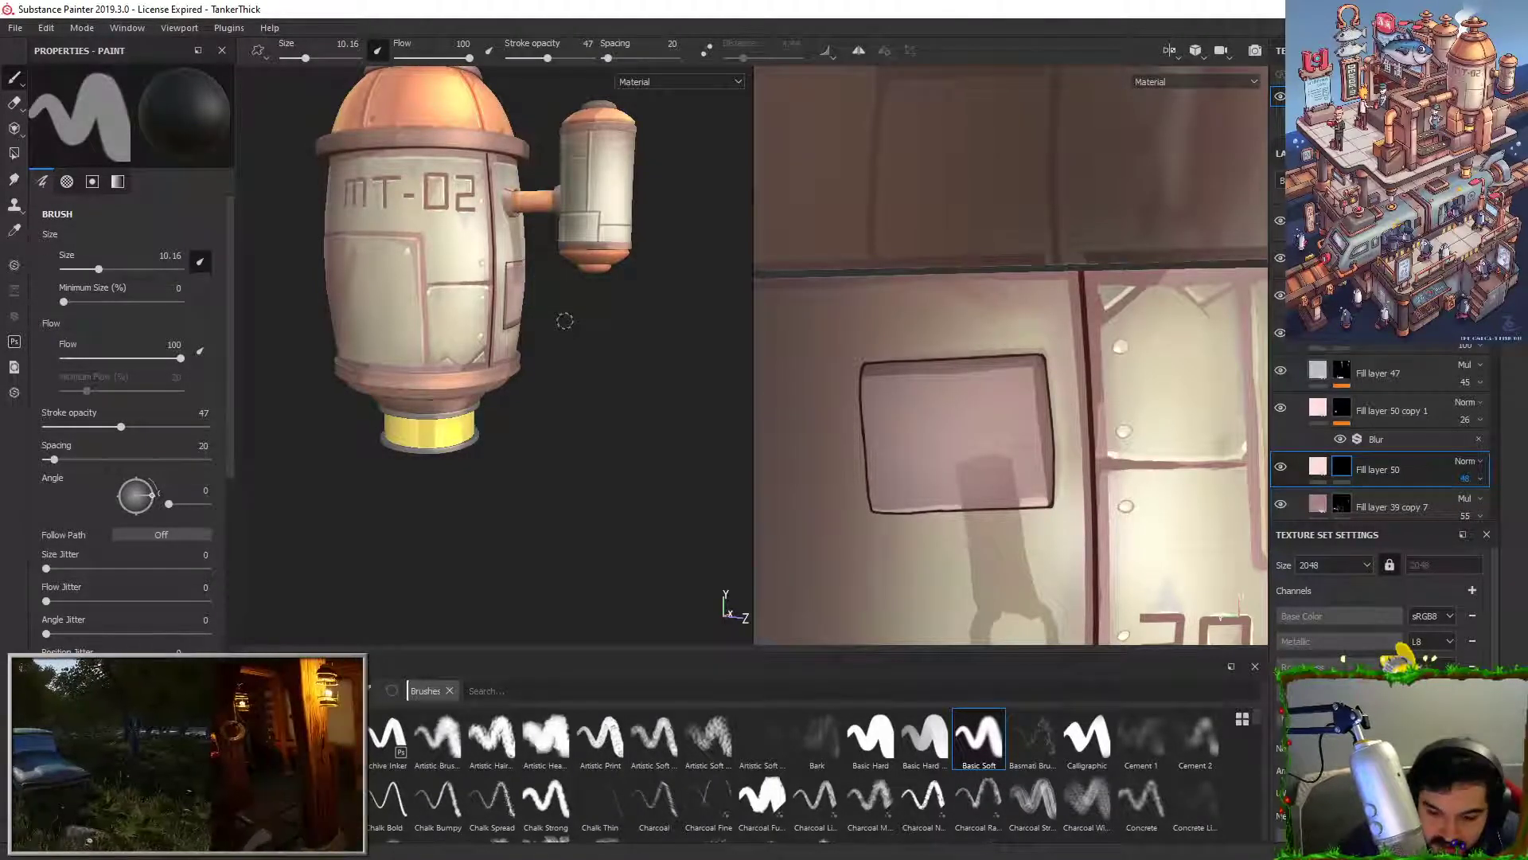
middle_click_drag(609, 226, 490, 337, "alt")
right_click_drag(490, 338, 451, 412, "alt")
middle_click_drag(452, 411, 390, 509, "alt")
right_click_drag(390, 510, 402, 553, "alt")
scroll(1294, 362, "down", 1)
scroll(1281, 407, "up", 3)
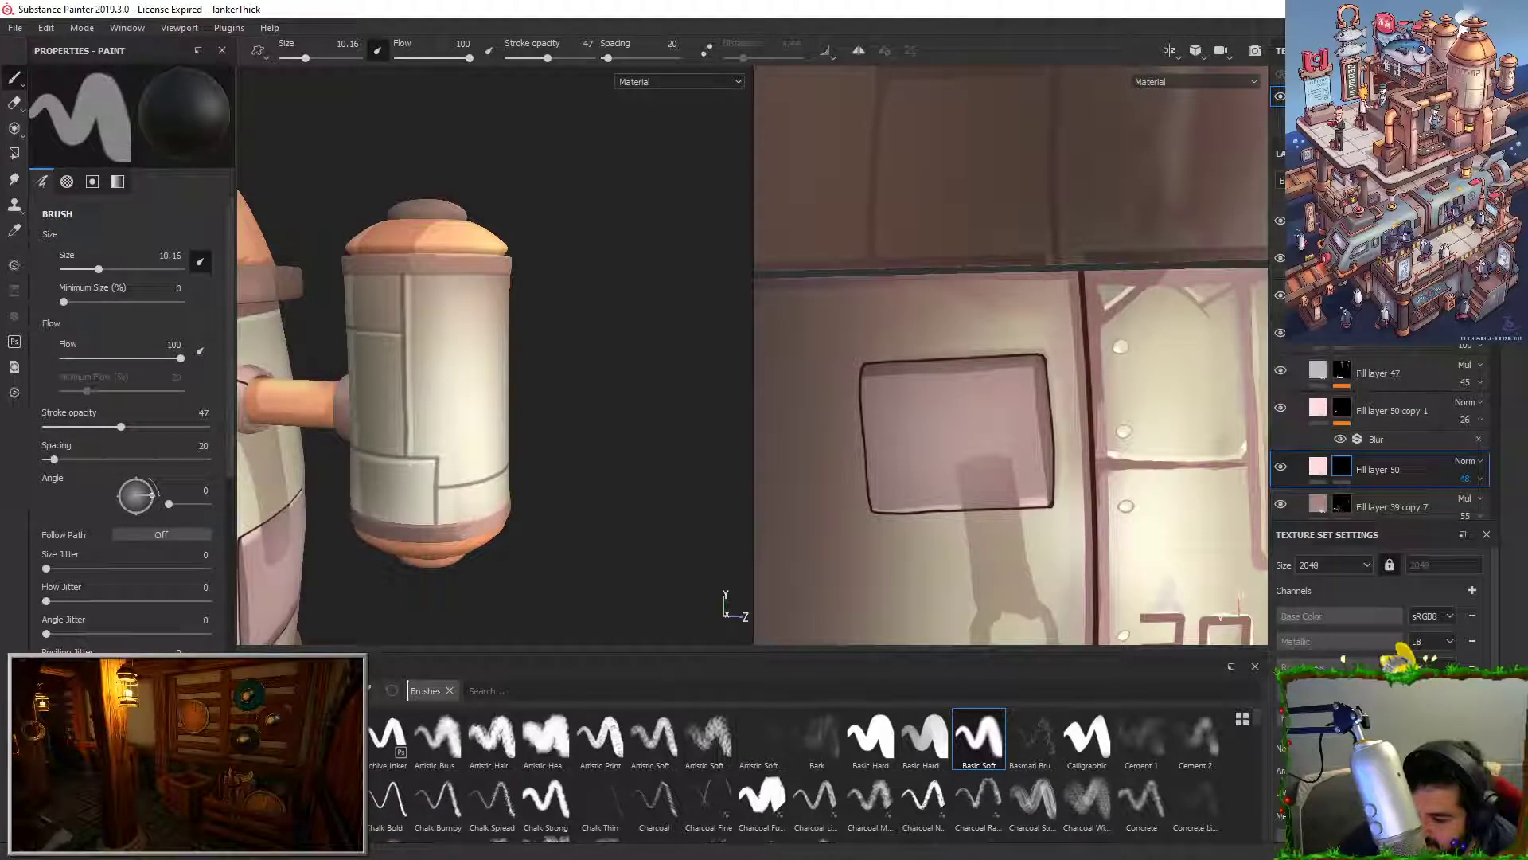
Step: Toggle the visibility of the layers from Fill layer 50 copy 1 down to Fill layer 43 to find the side tank's highlight
left_click(1281, 407)
left_click(1280, 407)
left_click(1297, 403)
scroll(1356, 408, "down", 4)
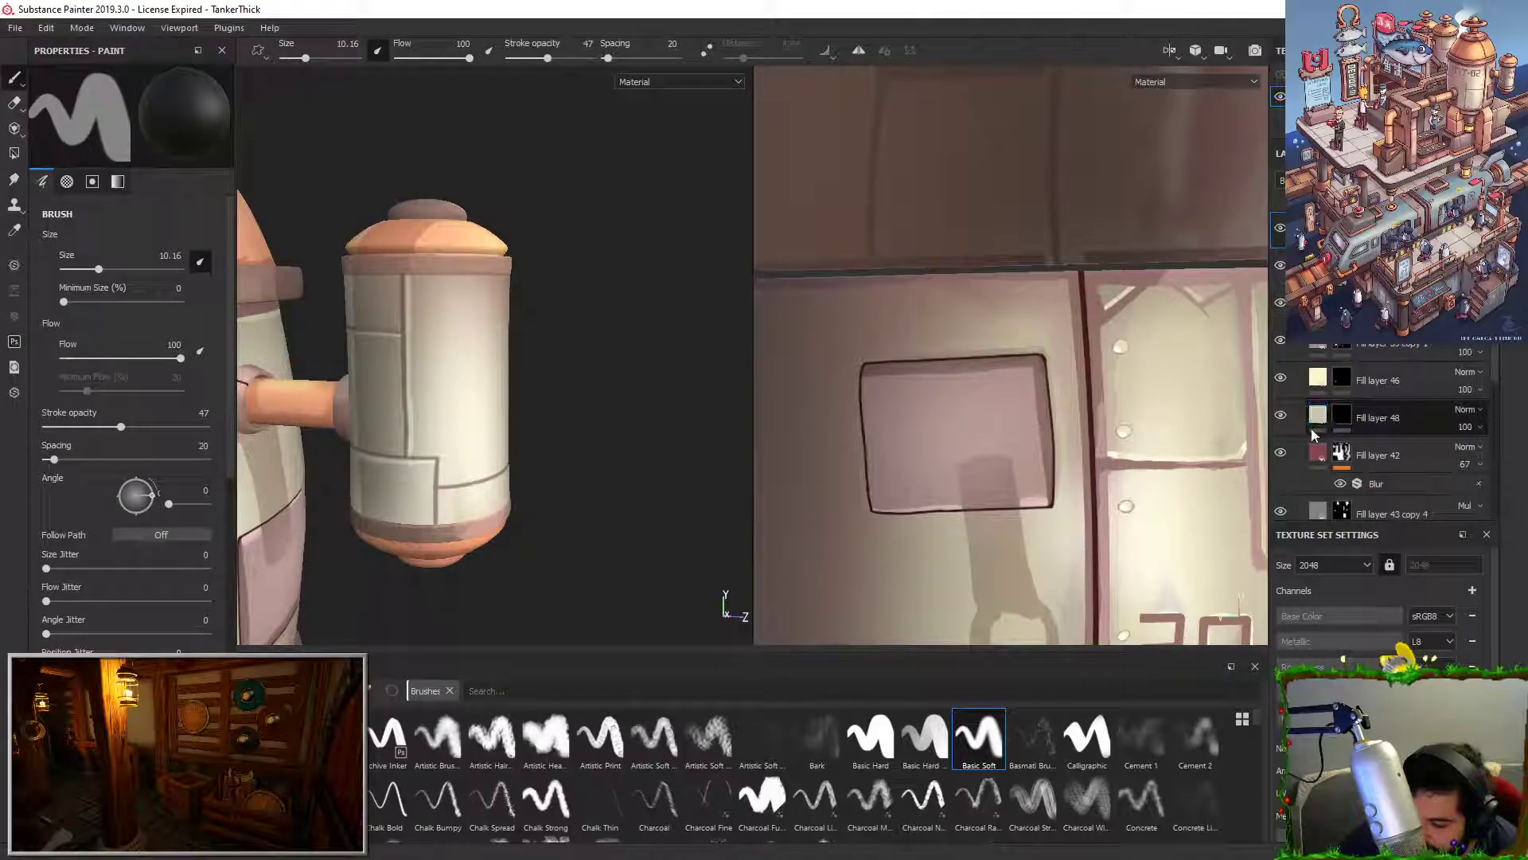
scroll(1291, 489, "down", 1)
left_click(1279, 462)
left_click(1279, 463)
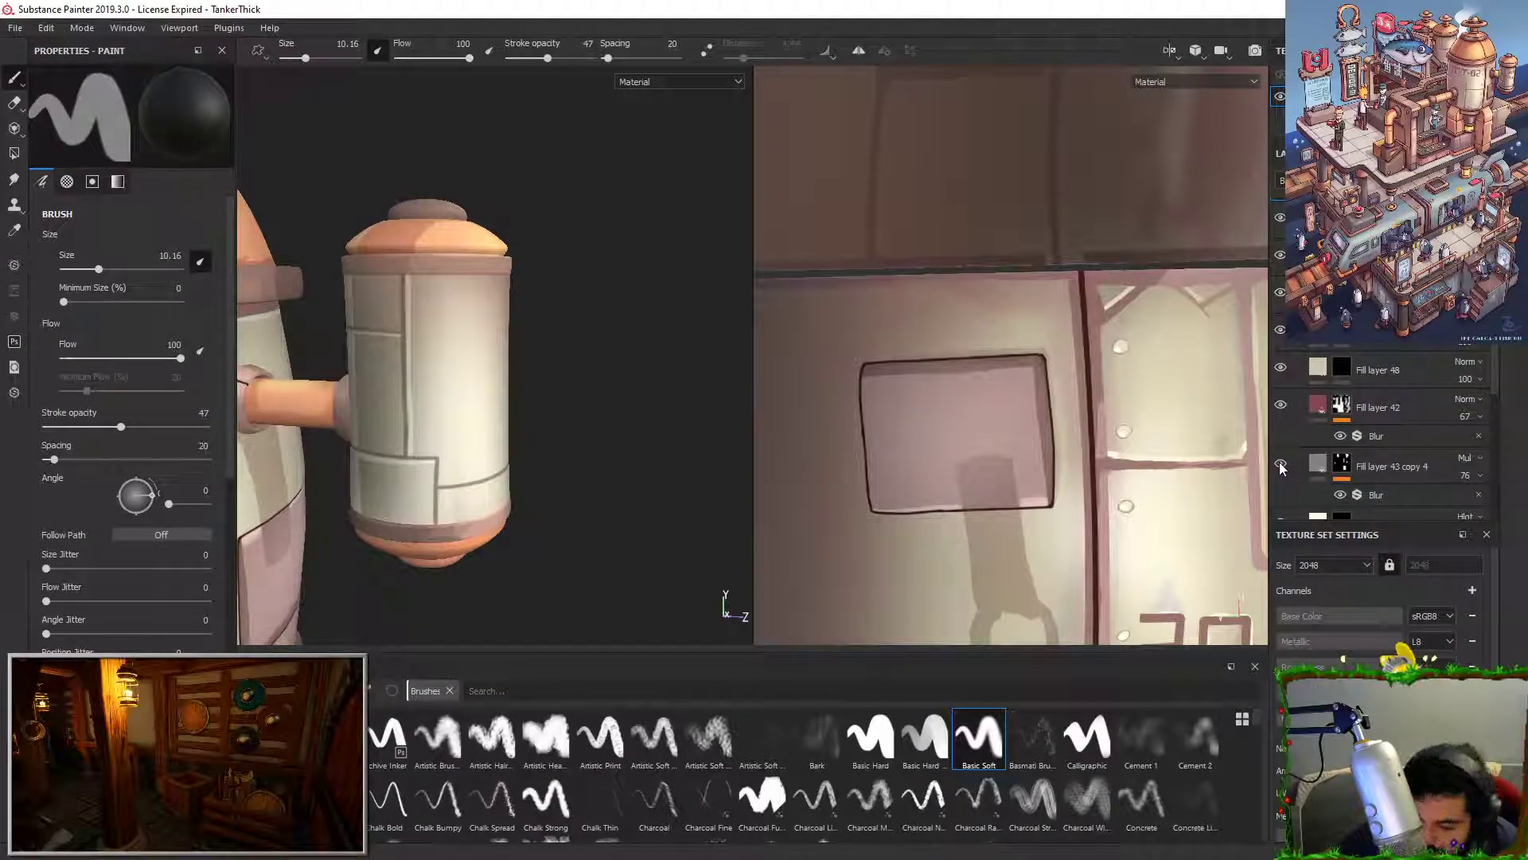
scroll(1286, 463, "down", 1)
left_click_drag(585, 430, 549, 418, "alt")
left_click(1280, 513)
left_click(1280, 512)
left_click(1278, 476)
left_click(1278, 476)
Step: Brush a soft highlight down the side tank's edge facing the main tank on Fill layer 43's mask
left_click(1342, 475)
left_click_drag(487, 390, 558, 393, "alt")
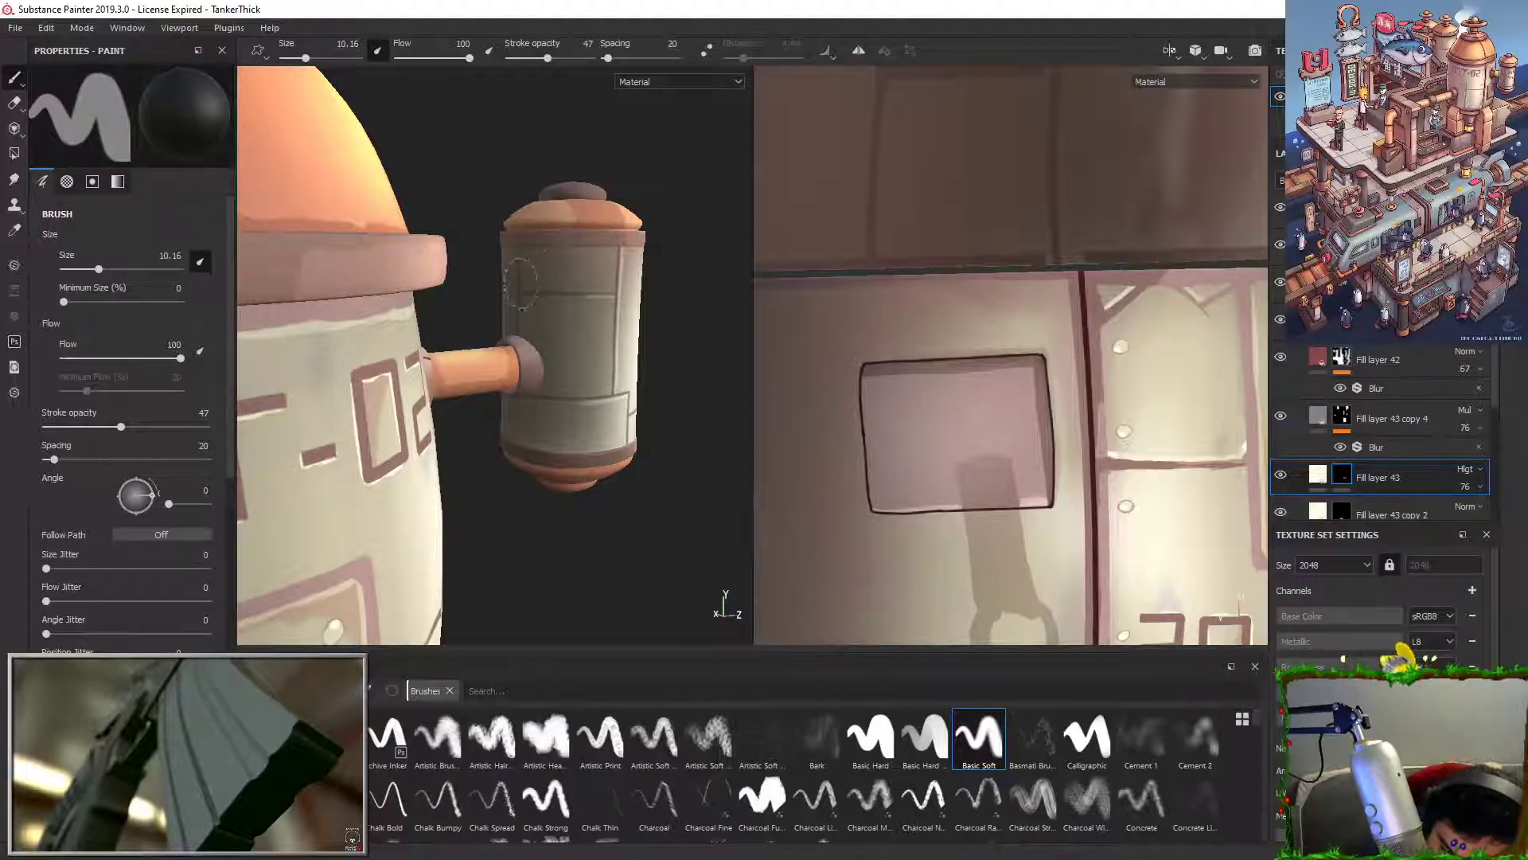
key("x")
left_click_drag(534, 267, 535, 531)
key("ctrl+z")
left_click_drag(543, 259, 517, 519)
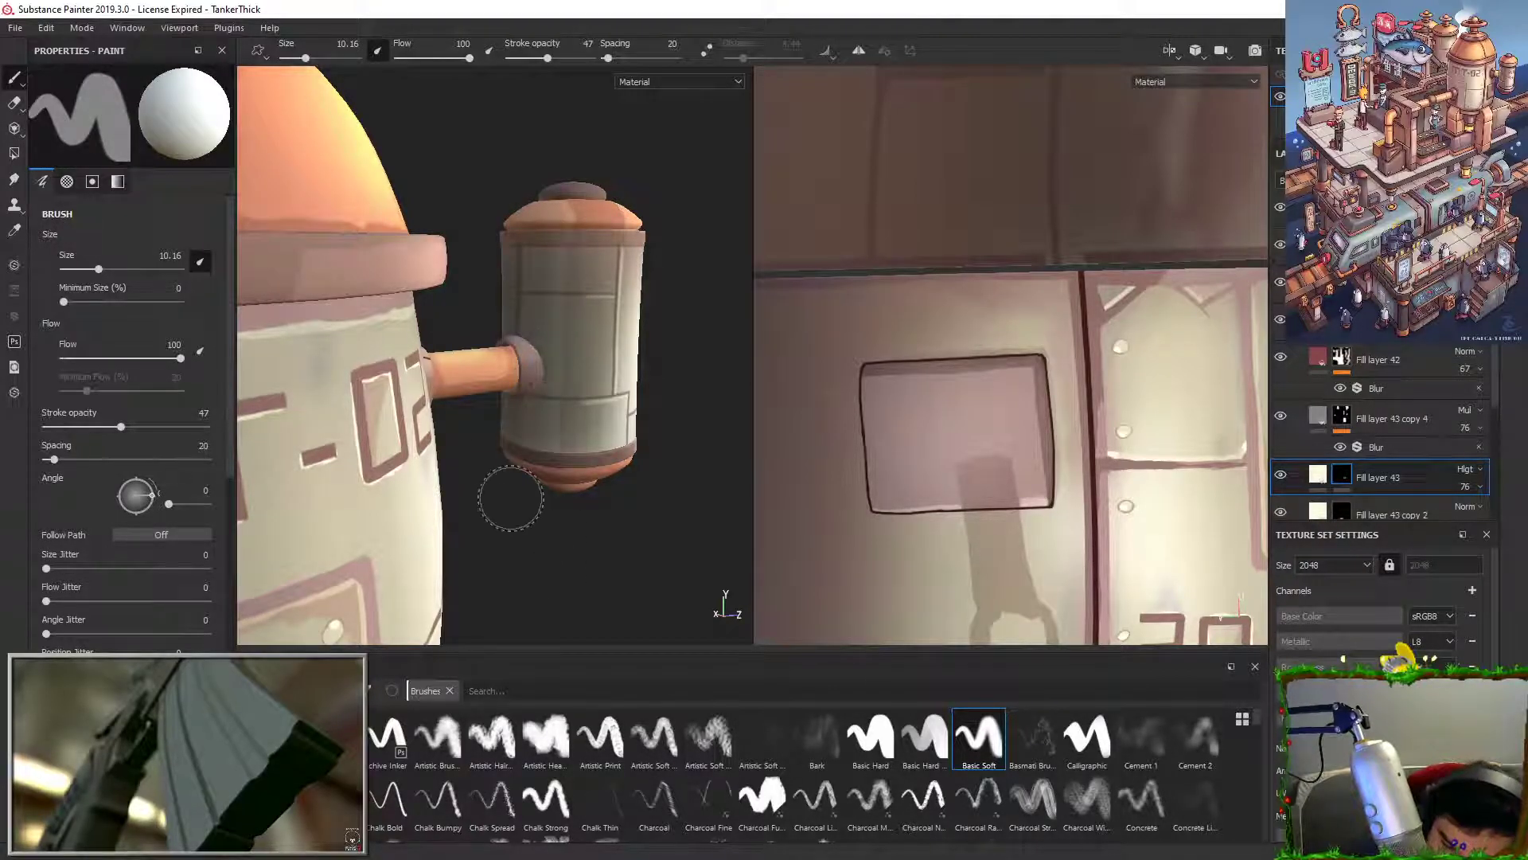
scroll(220, 491, "down", 3)
left_click_drag(191, 681, 2, 681)
left_click_drag(531, 248, 541, 620)
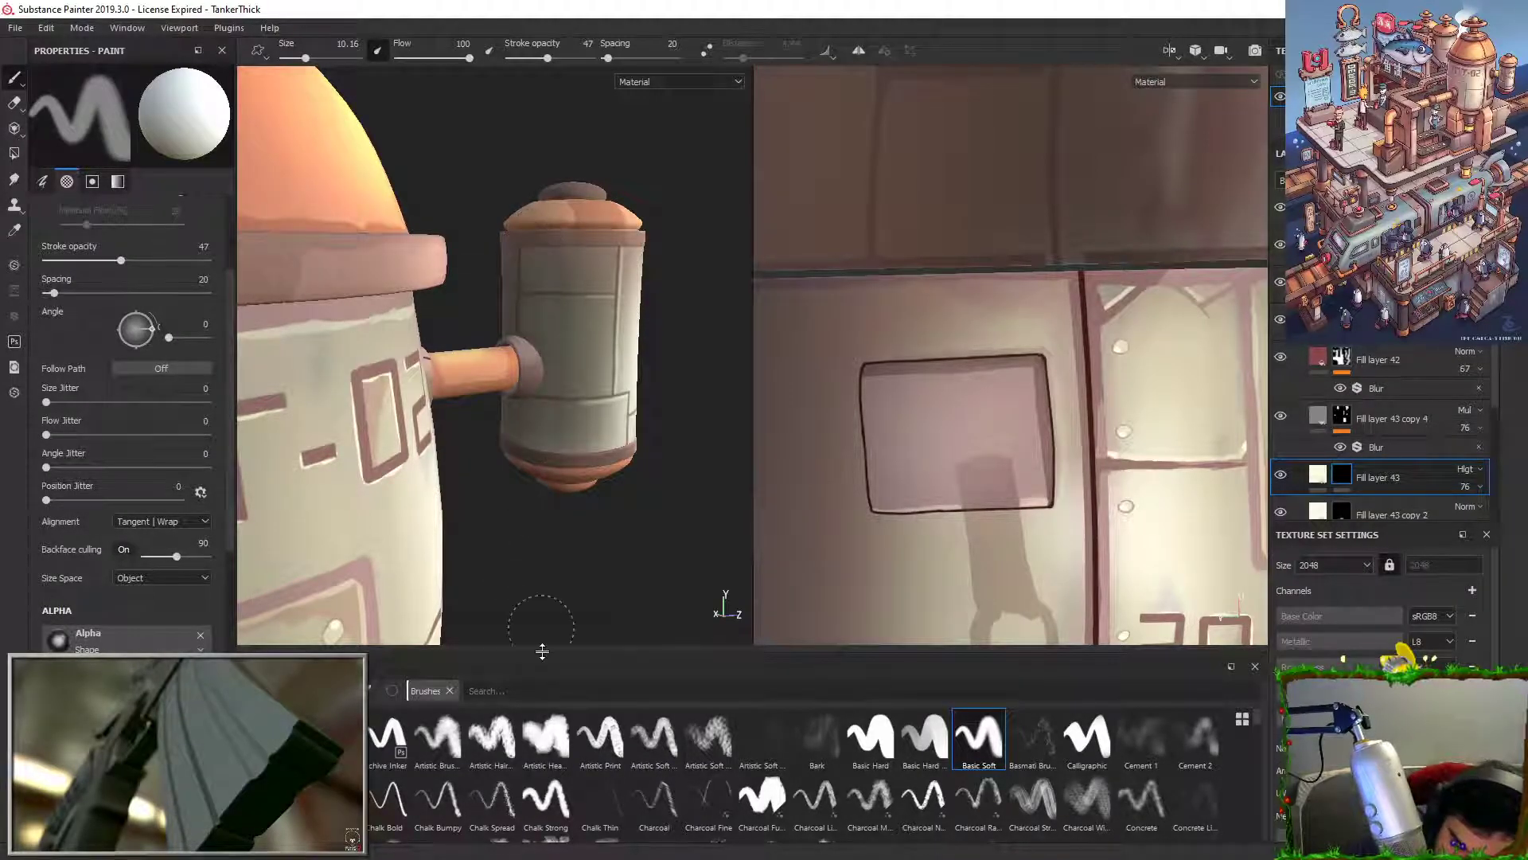
Step: Try a finer highlight touch-up on the small side tank with the brush size at 3.6
key("x")
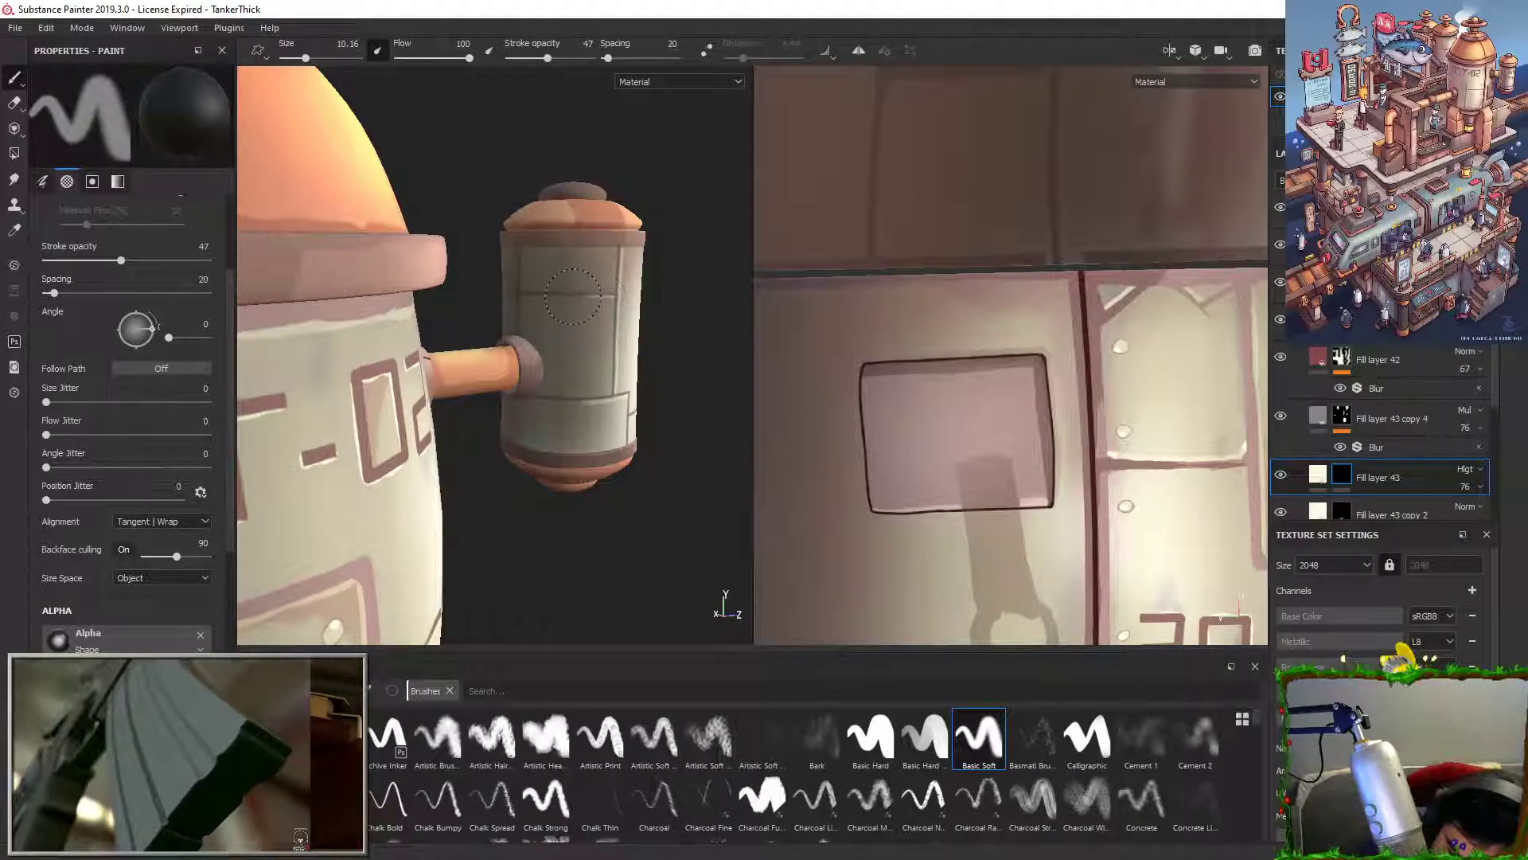
left_click_drag(607, 292, 569, 296, "alt")
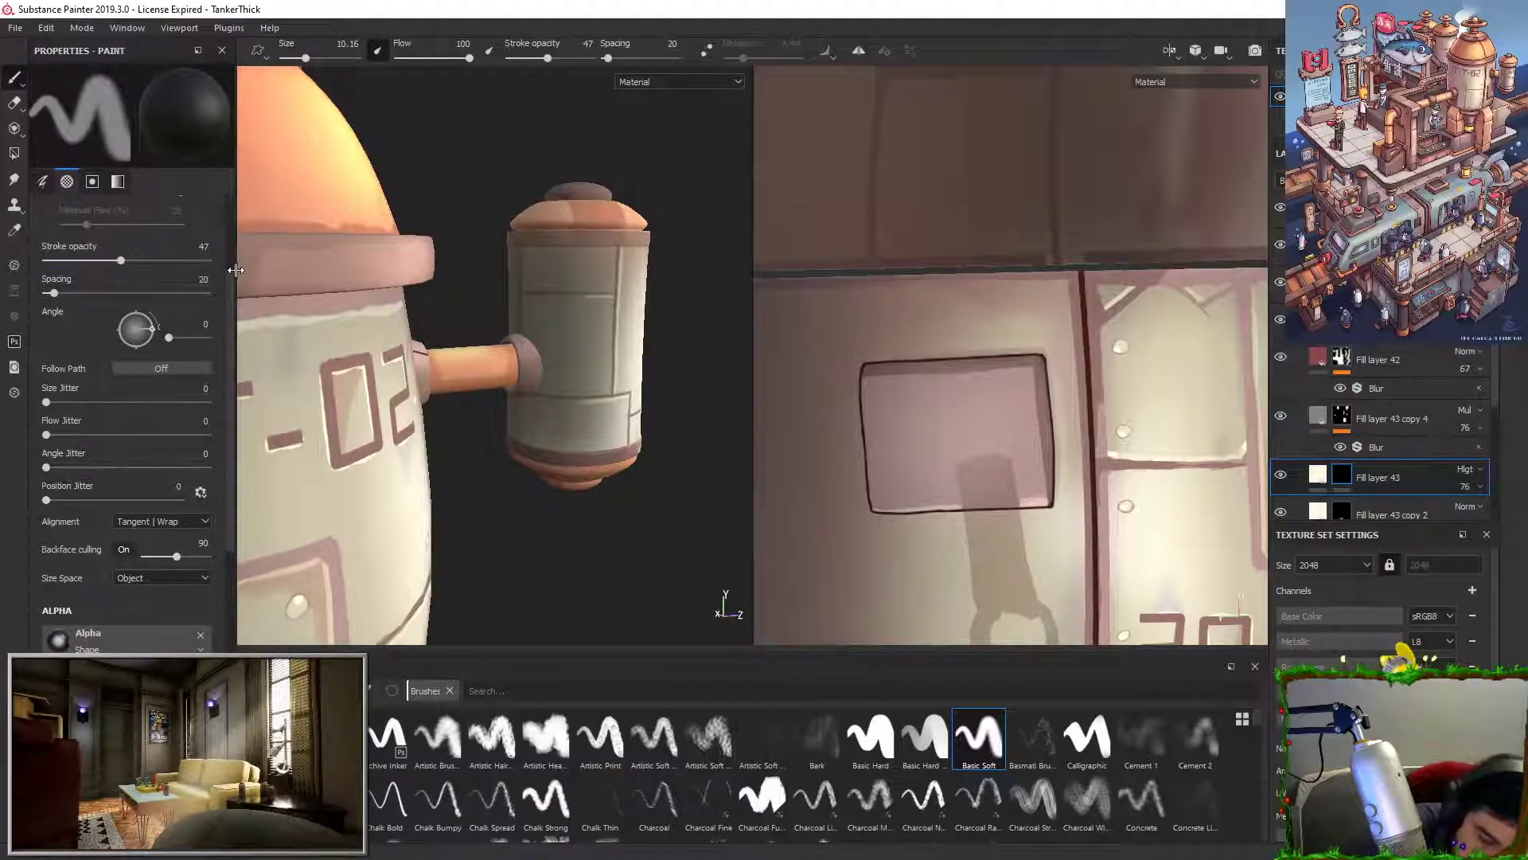
left_click_drag(231, 273, 195, 192)
left_click_drag(99, 269, 82, 268)
left_click_drag(579, 285, 558, 305, "alt")
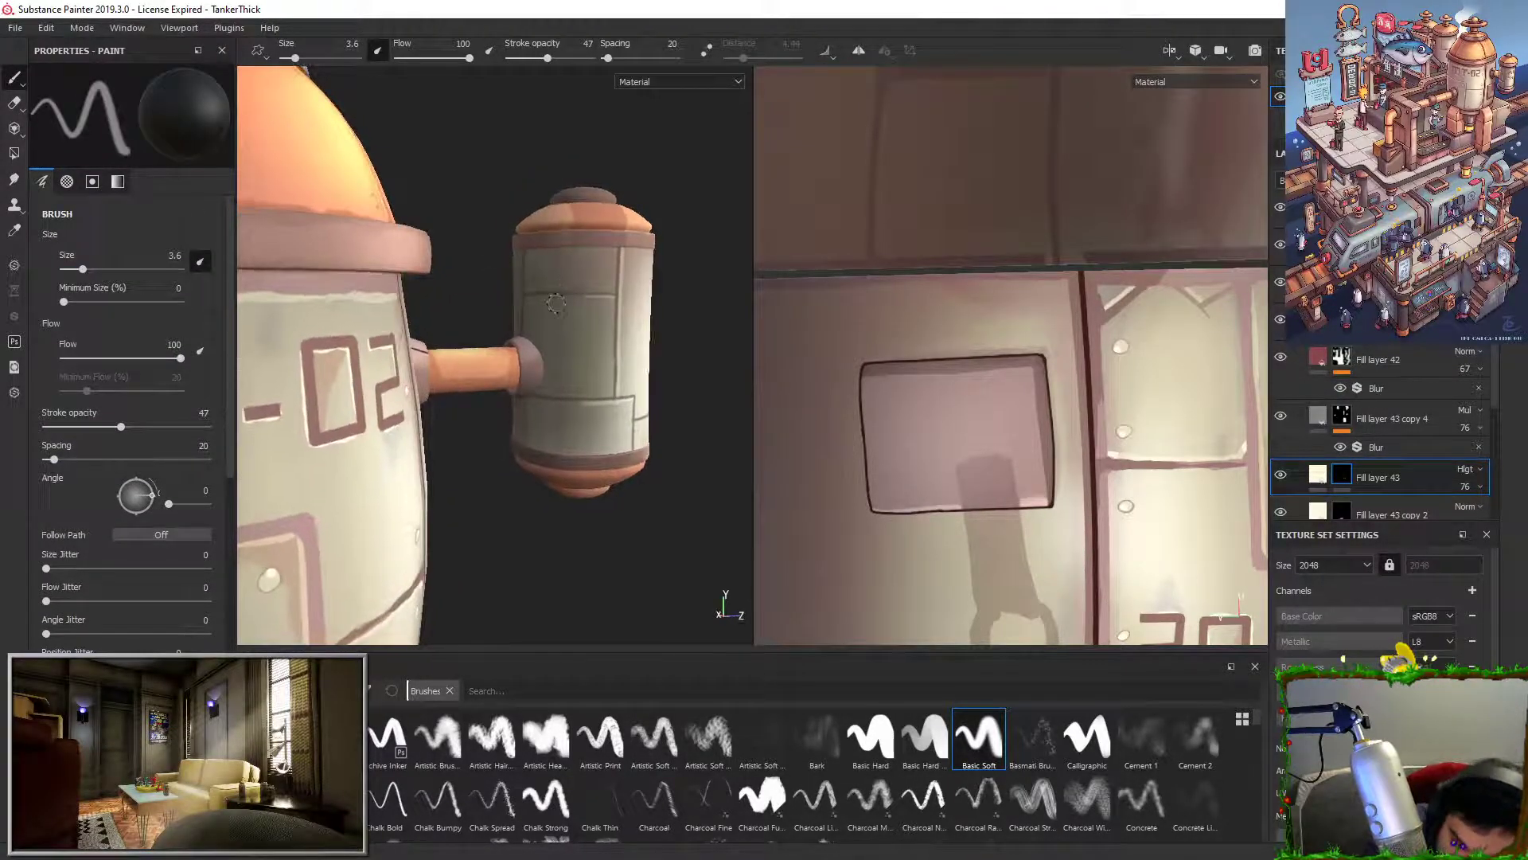
key("x")
key("ctrl+z")
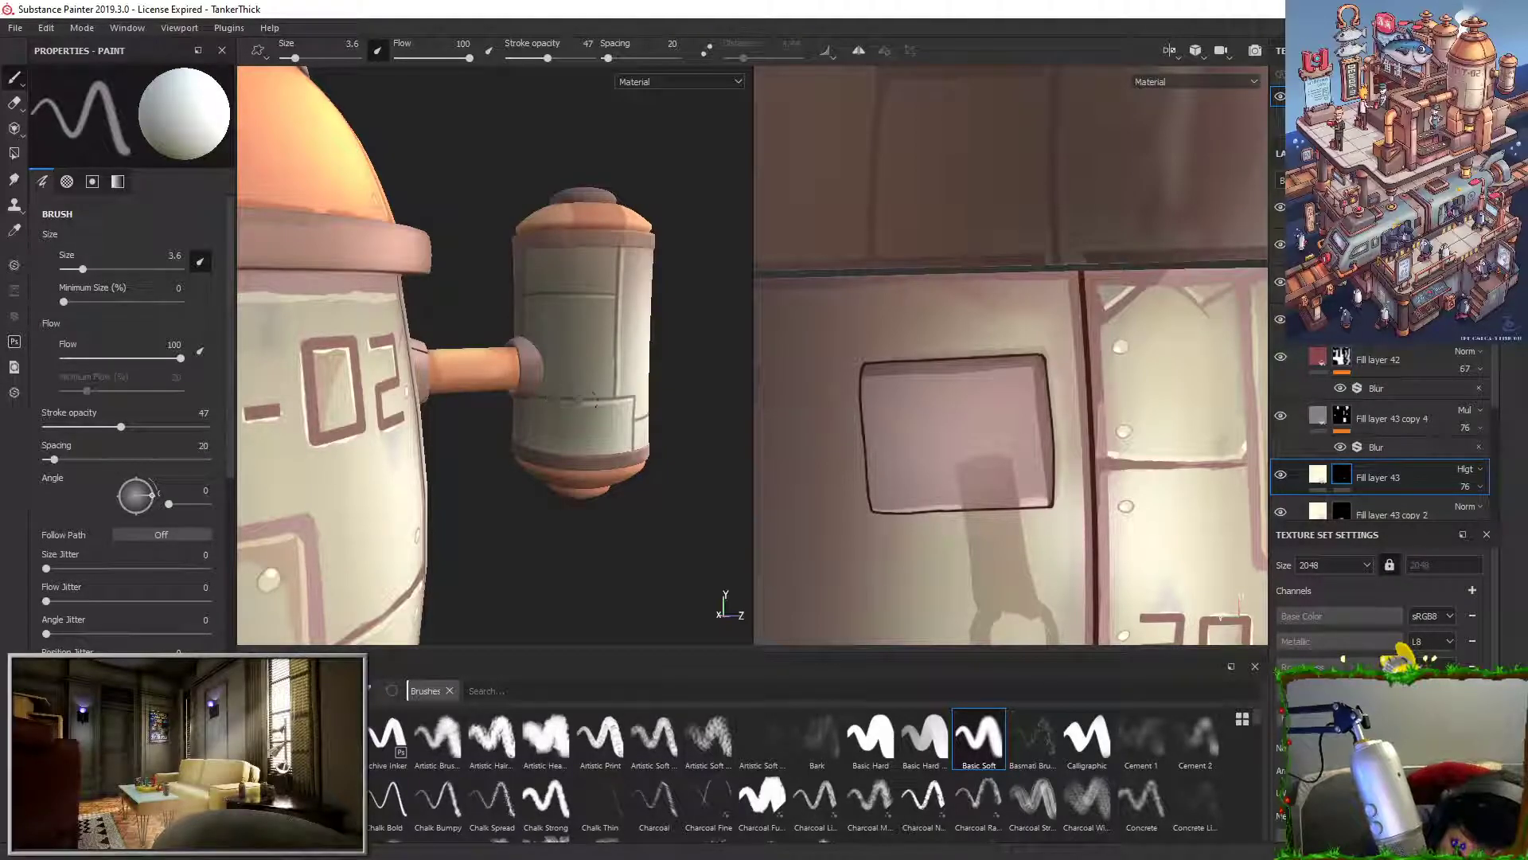
left_click_drag(637, 303, 585, 315, "alt")
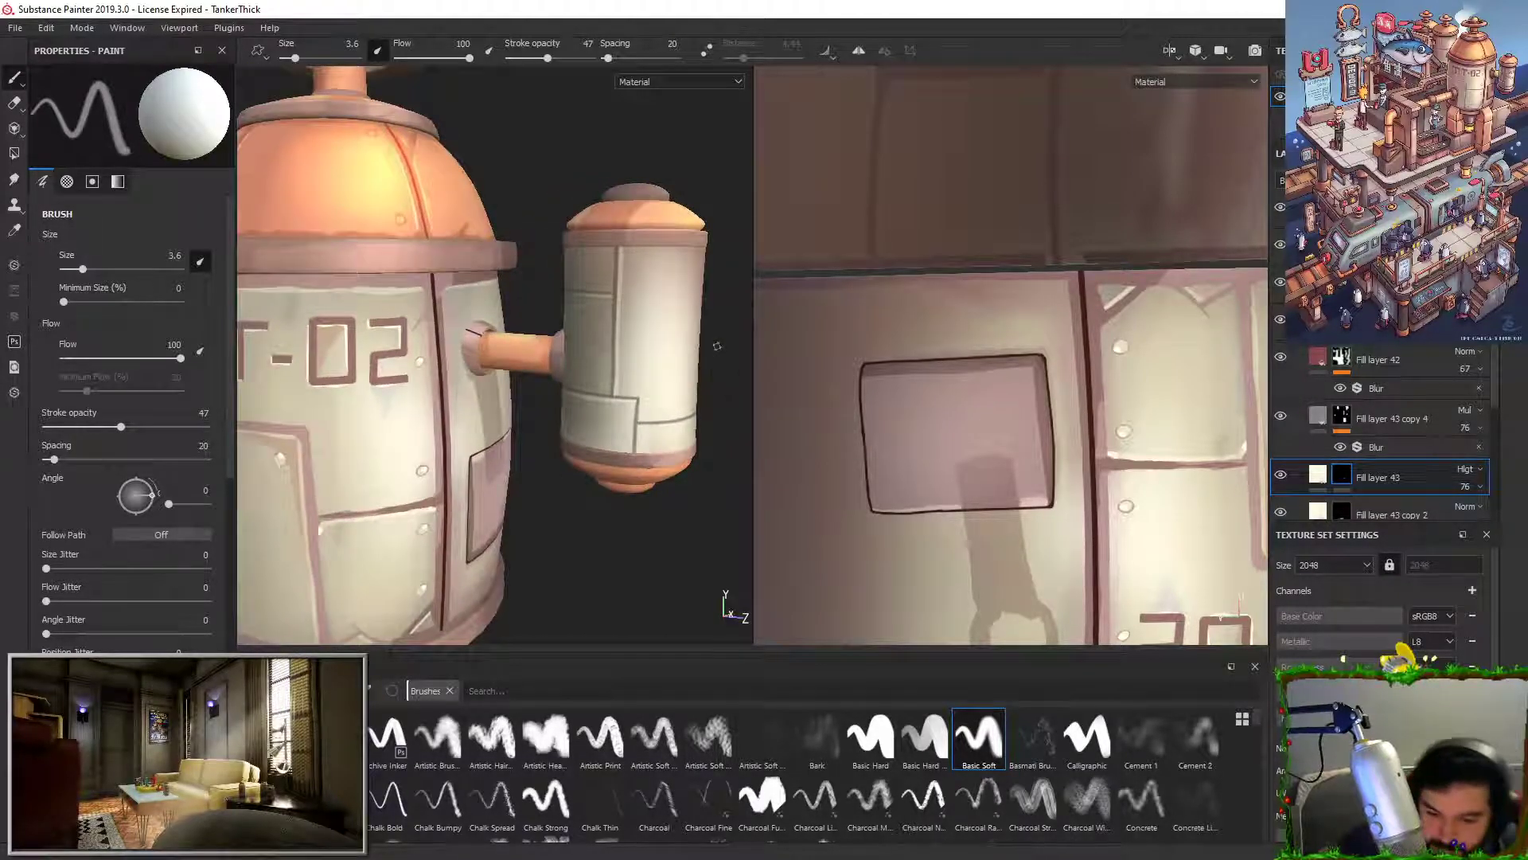
mouse_move(687, 352)
left_mouse_down("alt")
mouse_move(778, 348)
mouse_move(676, 341)
mouse_move(713, 344)
left_mouse_up("alt")
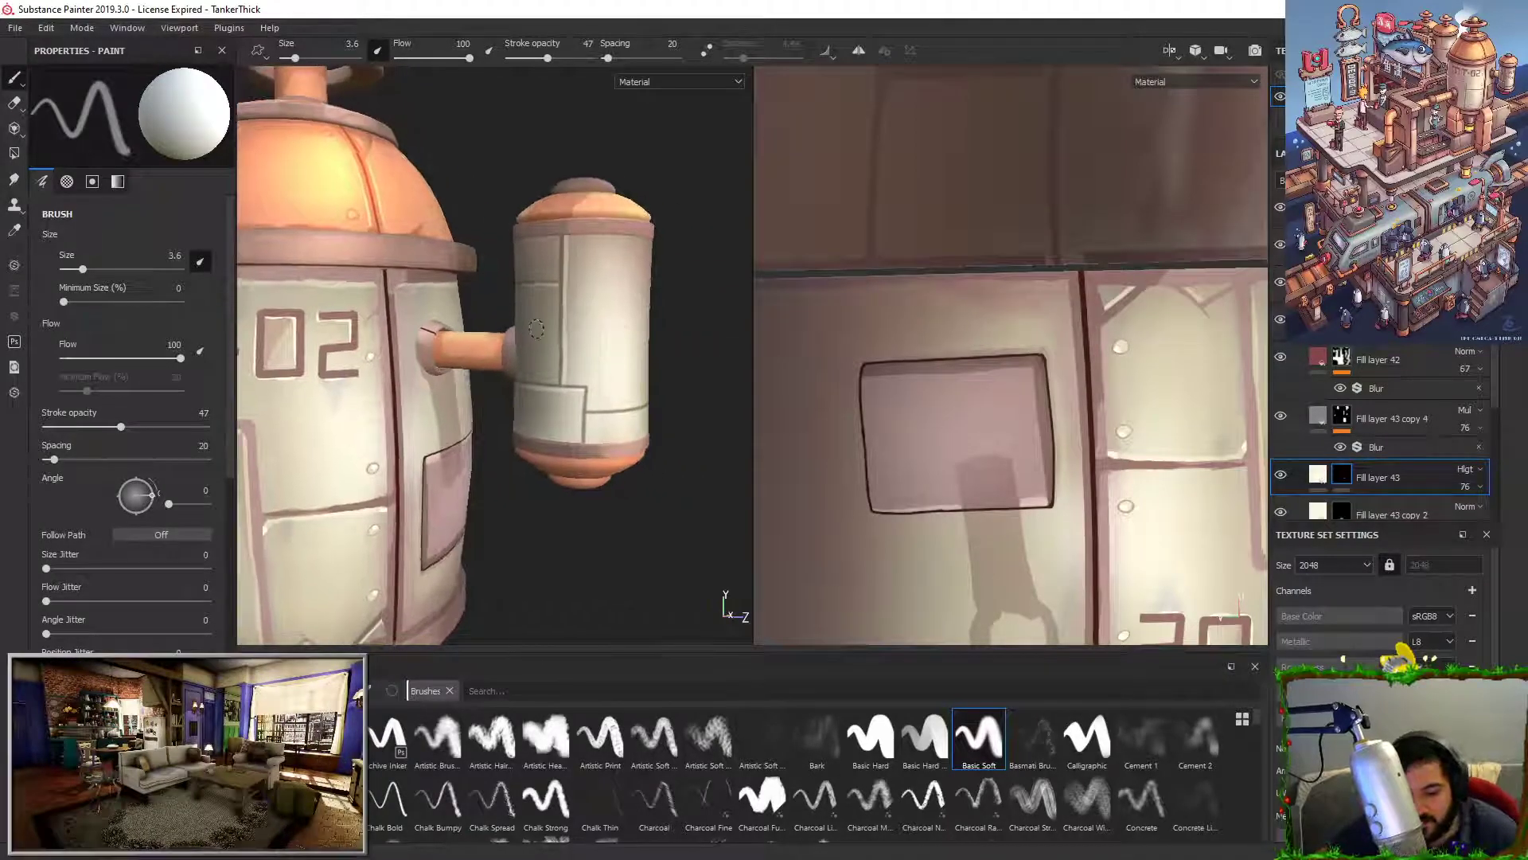
Step: Toggle Fill layer 43 and its copies off and on to check what each contributes to the tanks' shading
scroll(1305, 385, "down", 2)
left_click(1283, 320)
left_click(1283, 320)
scroll(1289, 382, "down", 3)
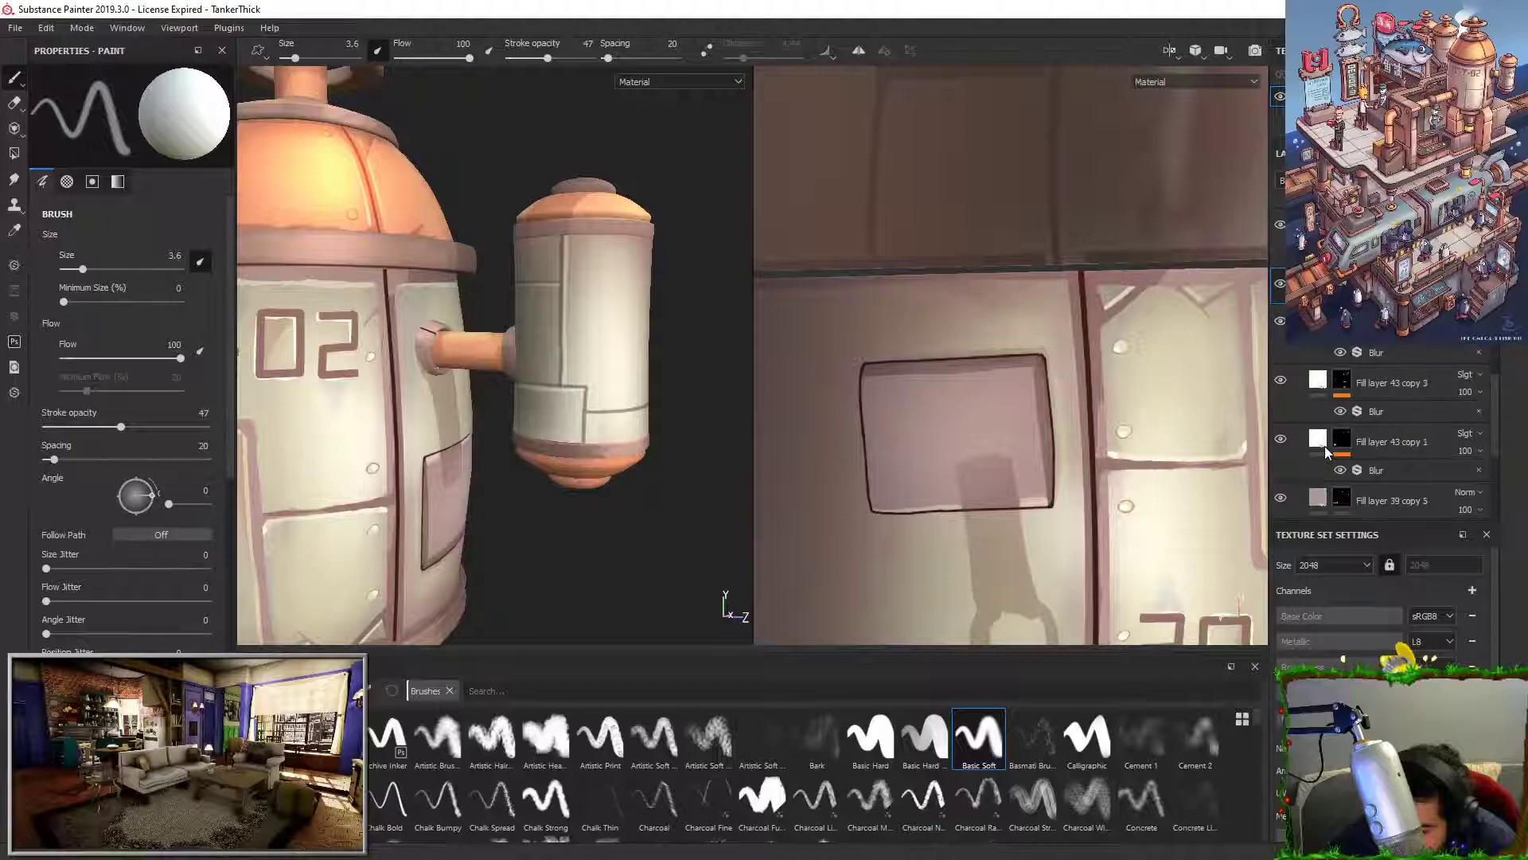
left_click(1283, 450)
left_click(1283, 450)
left_click(1283, 393)
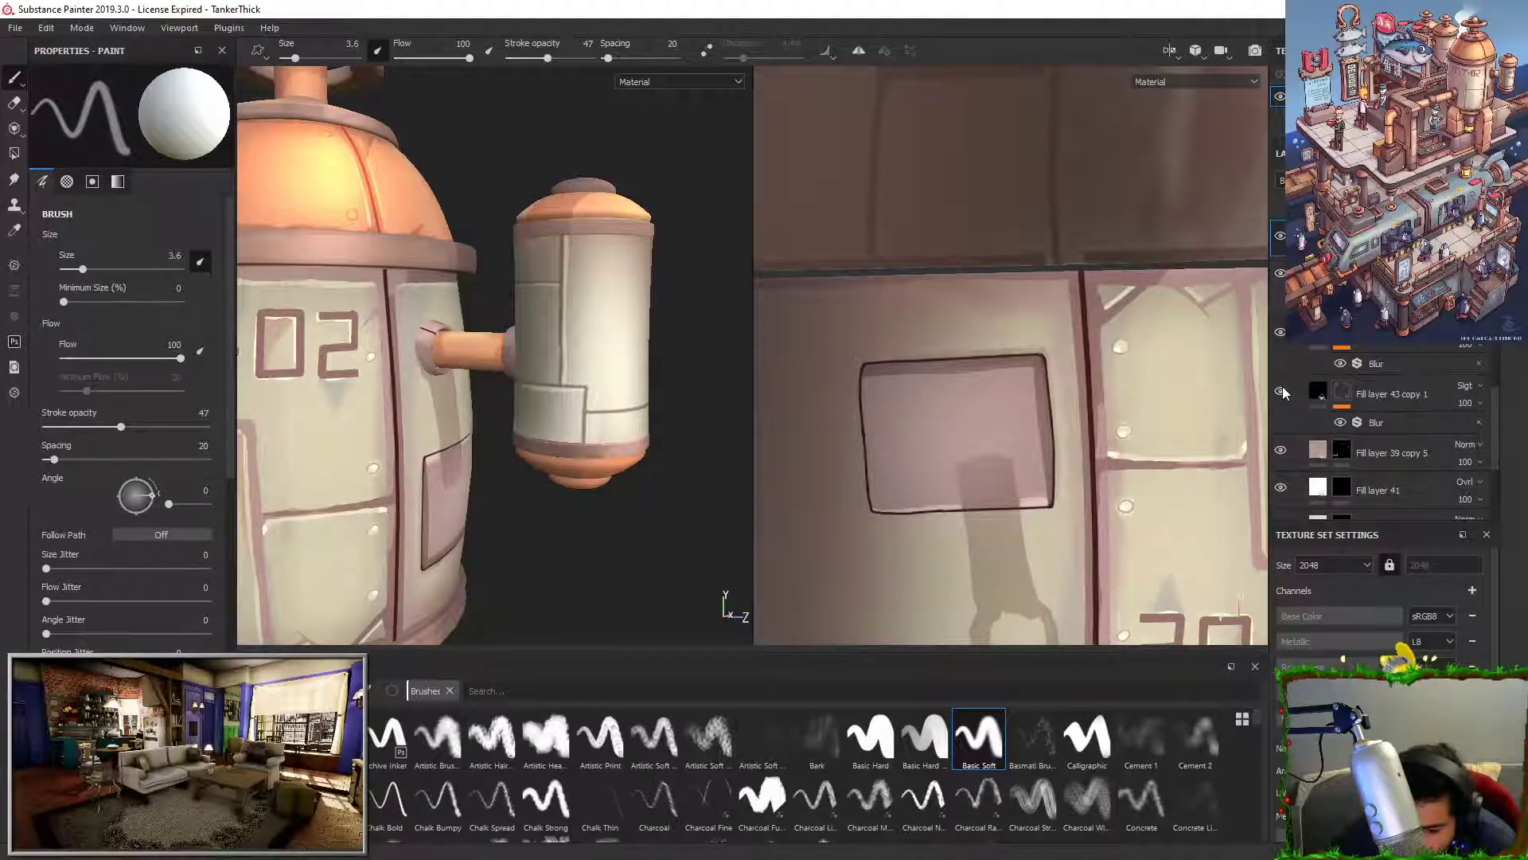
left_click(1282, 393)
scroll(1282, 392, "up", 2)
left_click(1281, 272)
left_click(1281, 333)
left_click(1281, 333)
left_click(1281, 424)
left_click(1281, 490)
left_click(1281, 490)
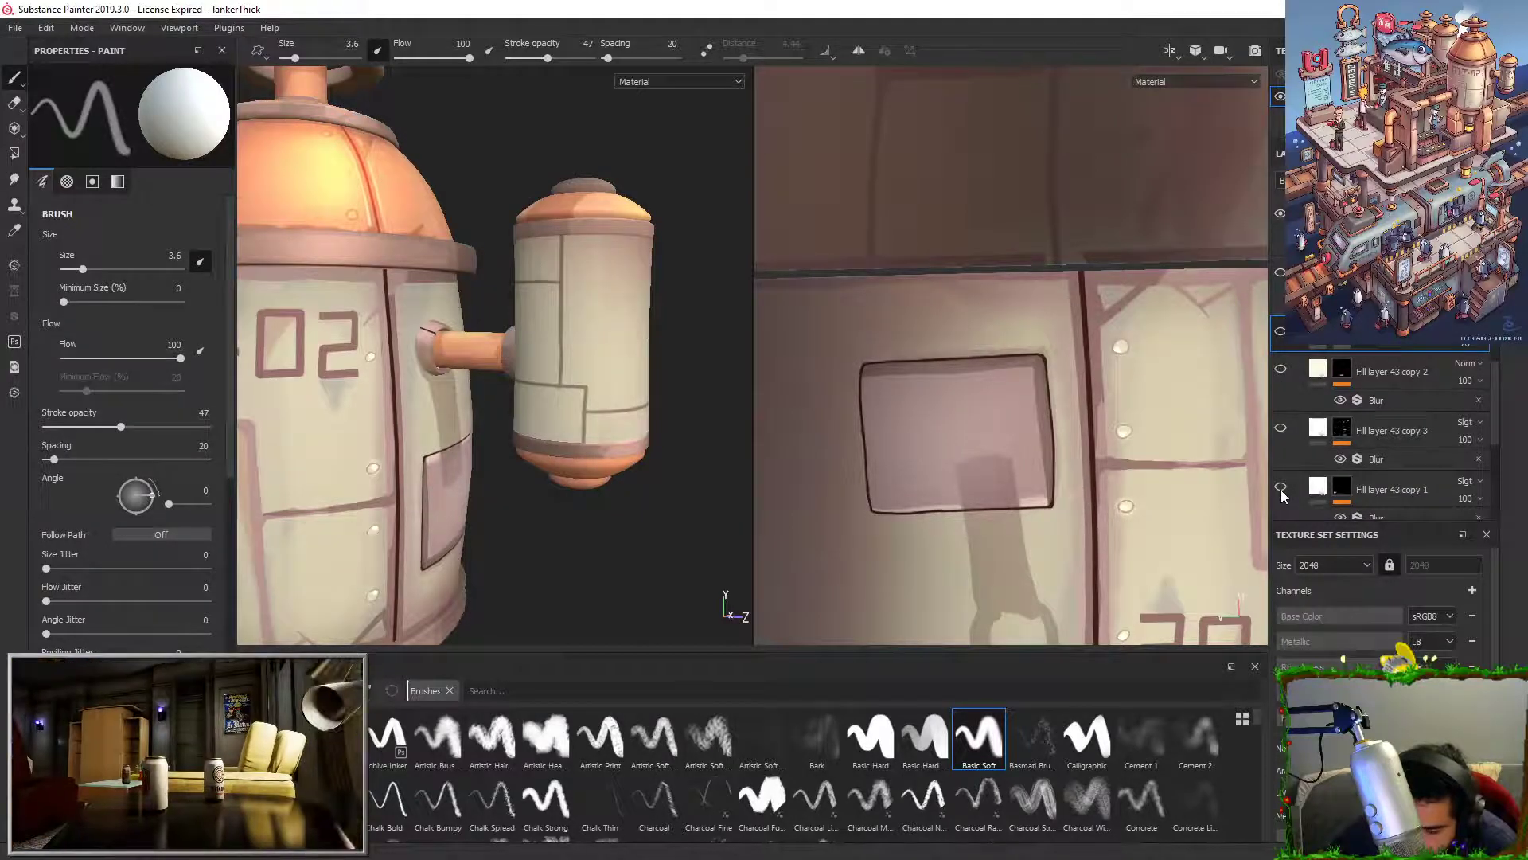
scroll(1469, 438, "down", 3)
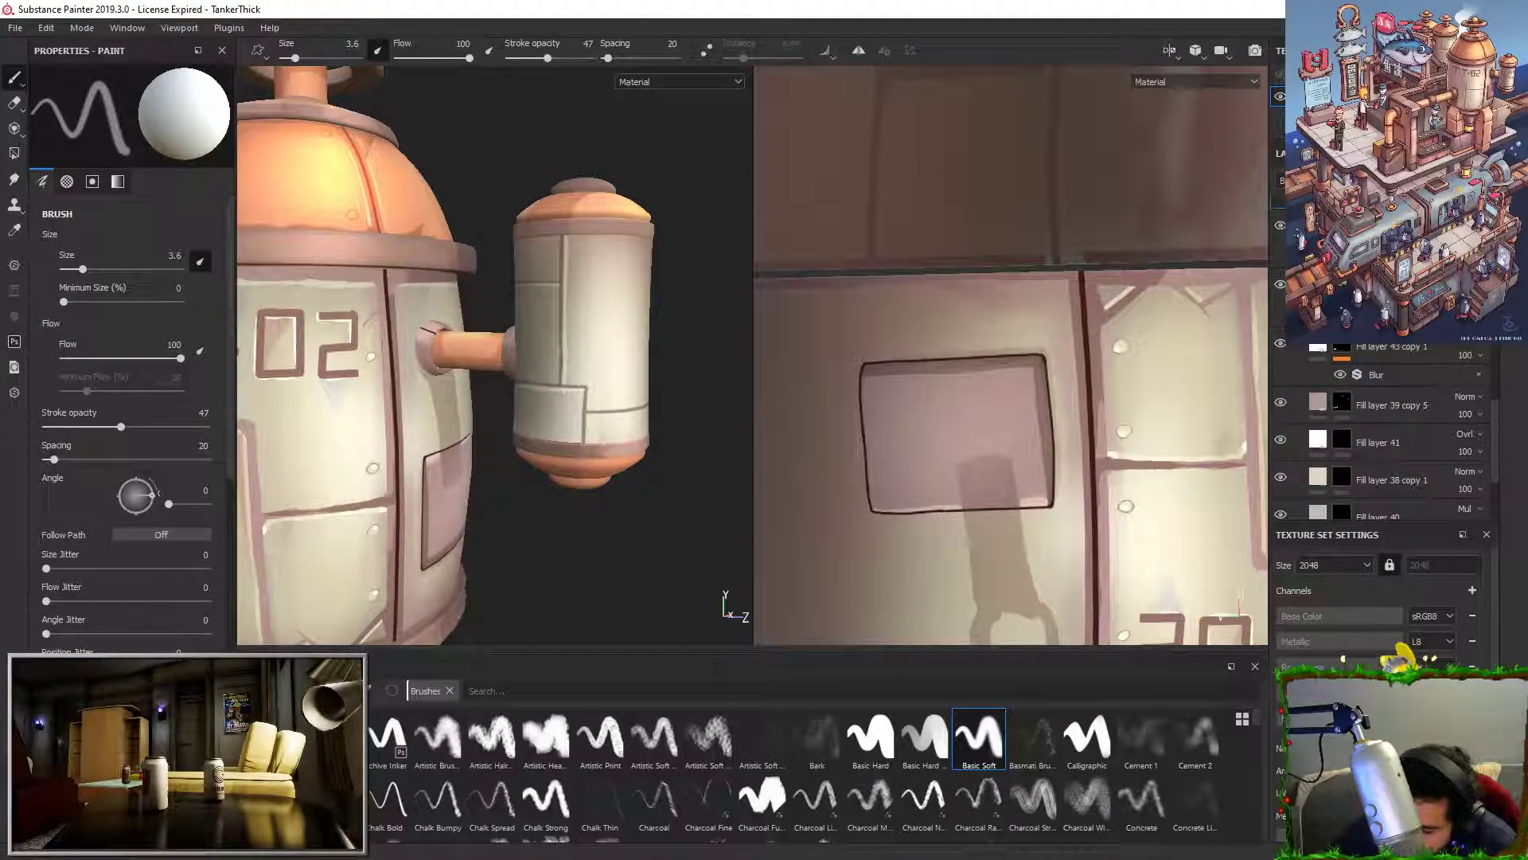
Step: Hide and restore the layers above Fill layer 43 to find the one suited to the tank lettering
left_click_drag(1279, 513, 1281, 346)
scroll(1284, 346, "up", 7)
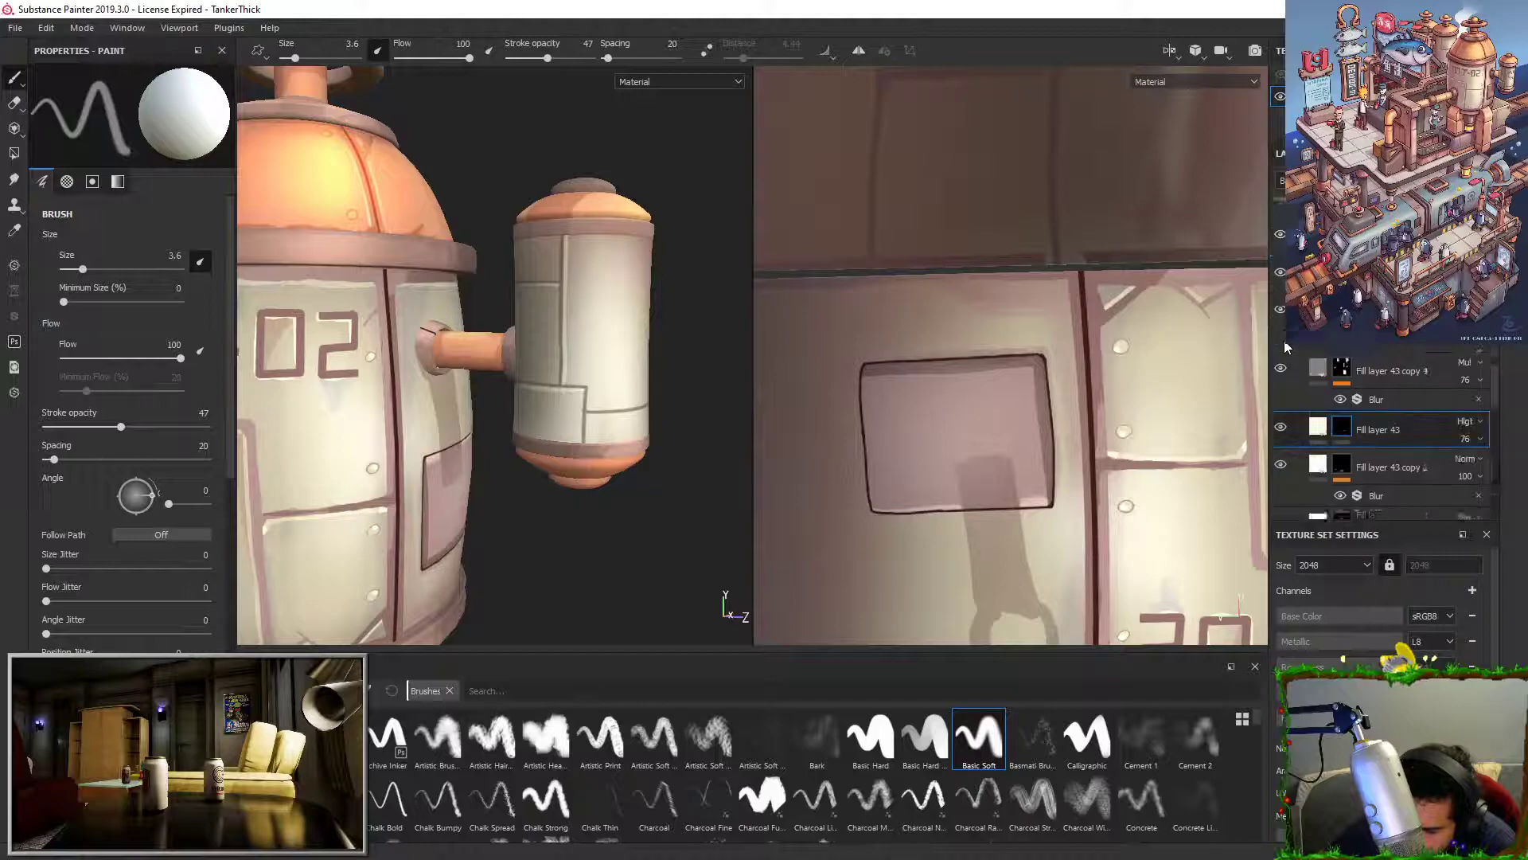
left_click_drag(1278, 455, 1283, 385)
left_click(1281, 417)
left_click(1281, 341)
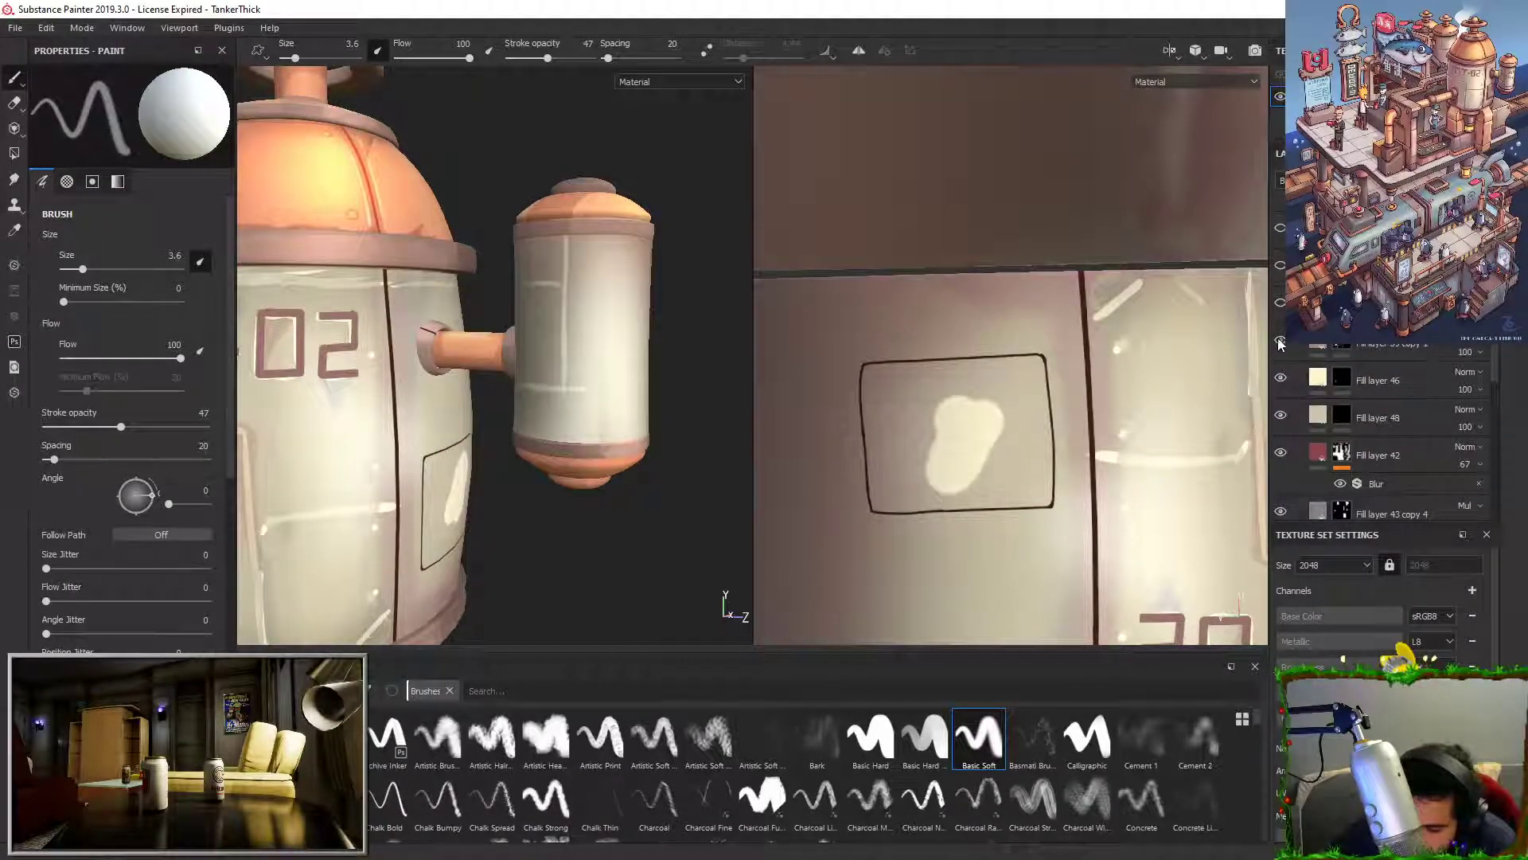
left_click(1281, 303)
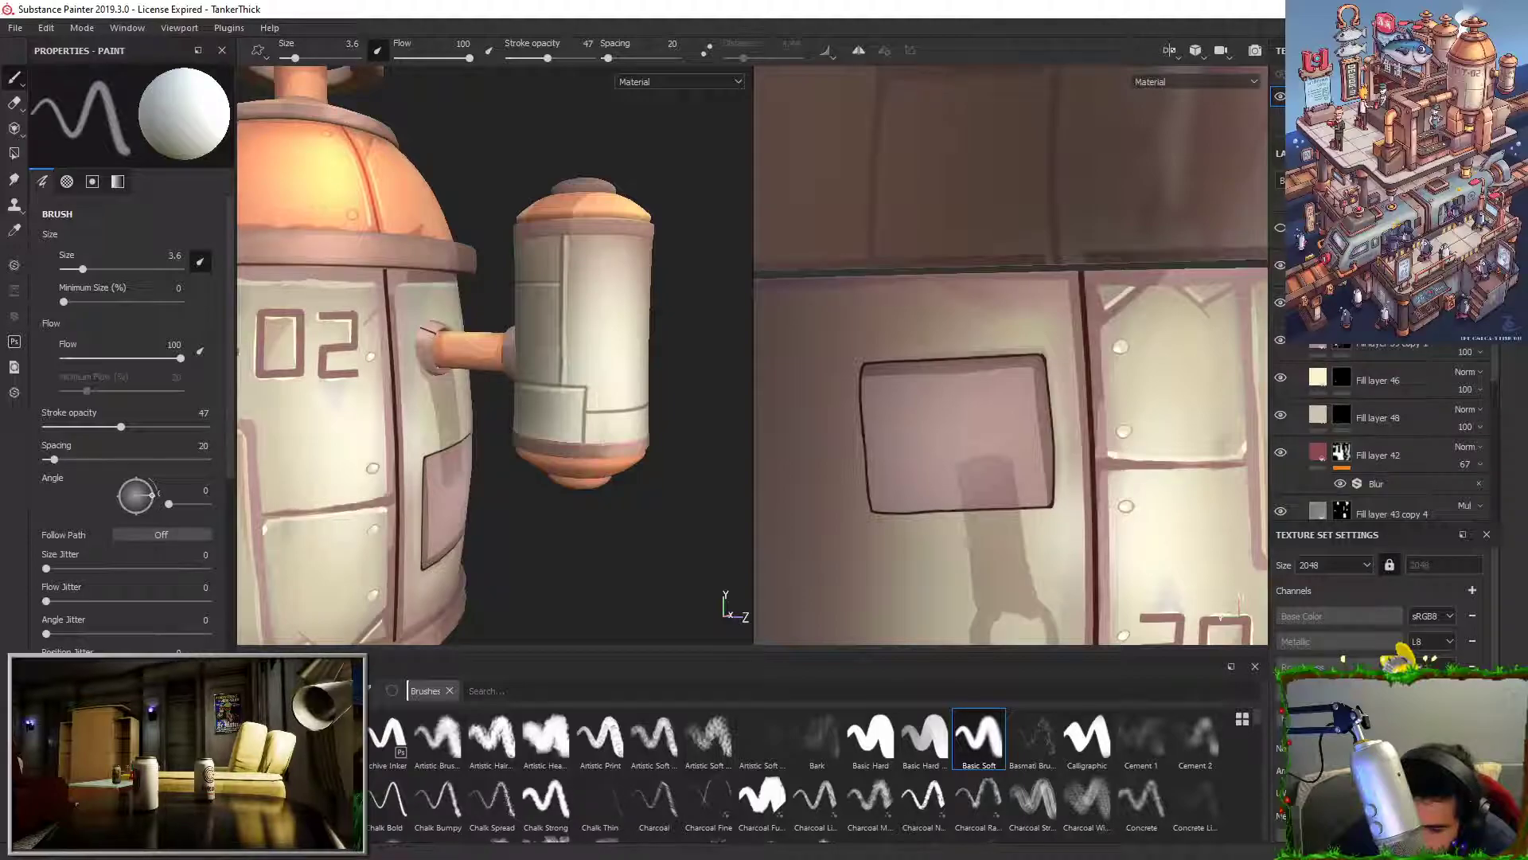
scroll(1385, 430, "up", 1)
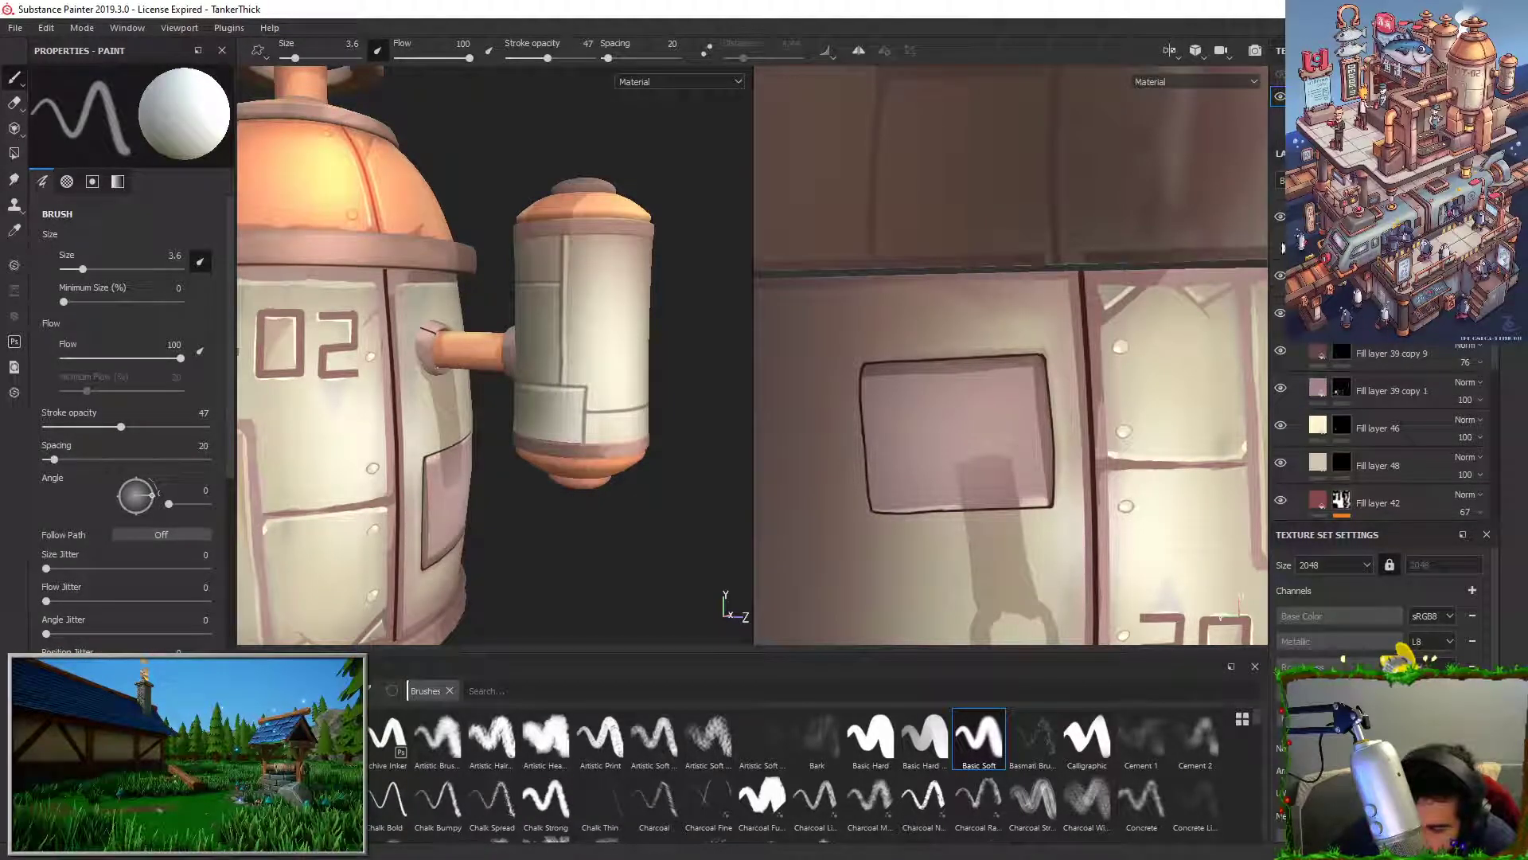
left_click(1286, 353)
left_click(1287, 352)
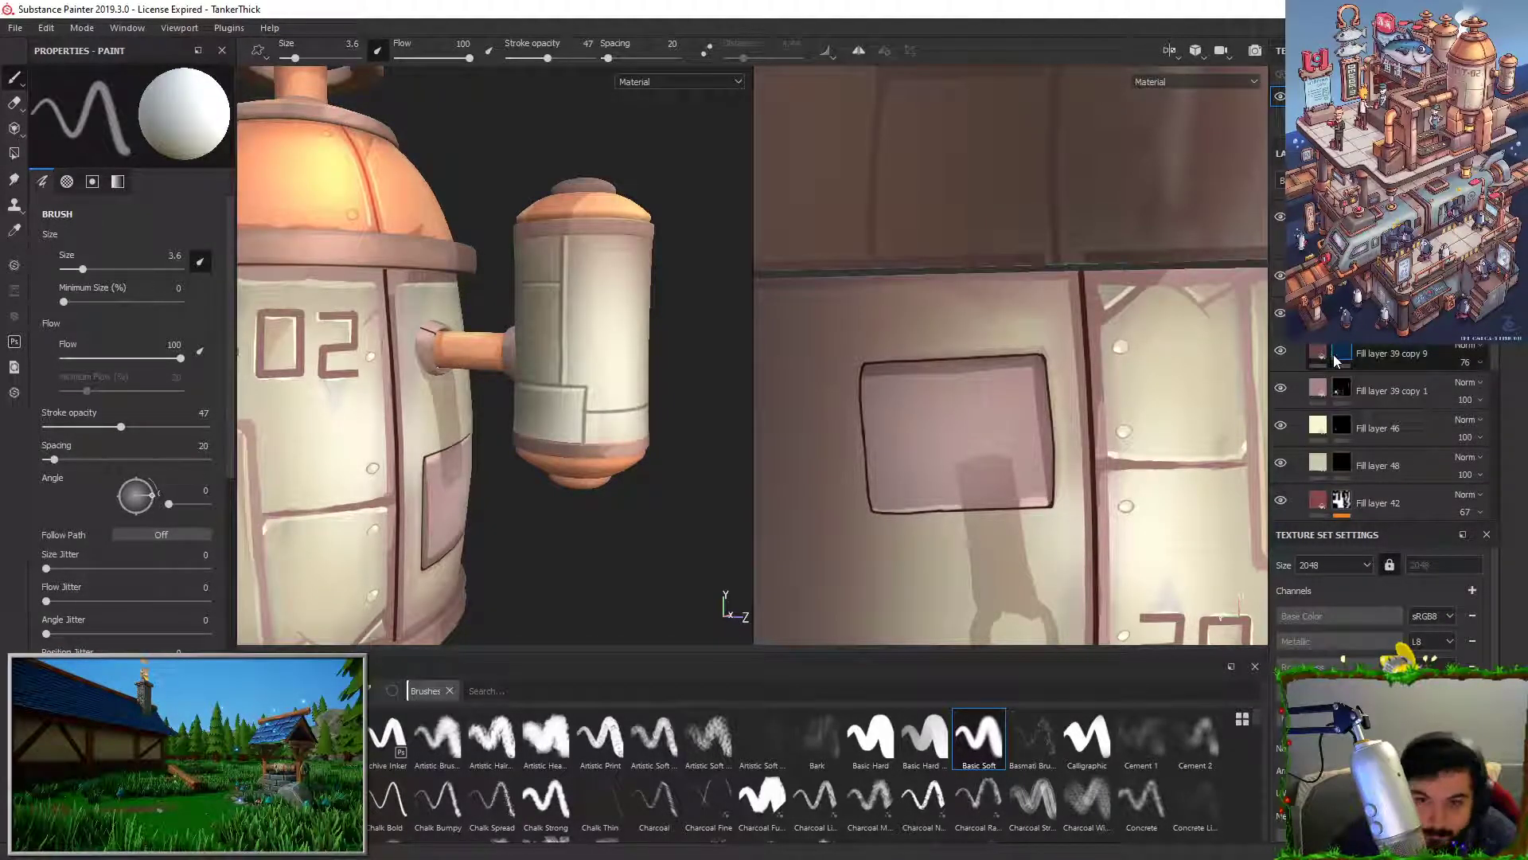
Step: Select Fill layer 39 copy 9's mask and test a vertical lettering stroke on the front of the side tank
left_click(1340, 353)
middle_click_drag(557, 343, 446, 392, "alt")
right_click_drag(445, 392, 464, 426, "alt")
middle_click_drag(446, 372, 437, 358, "alt")
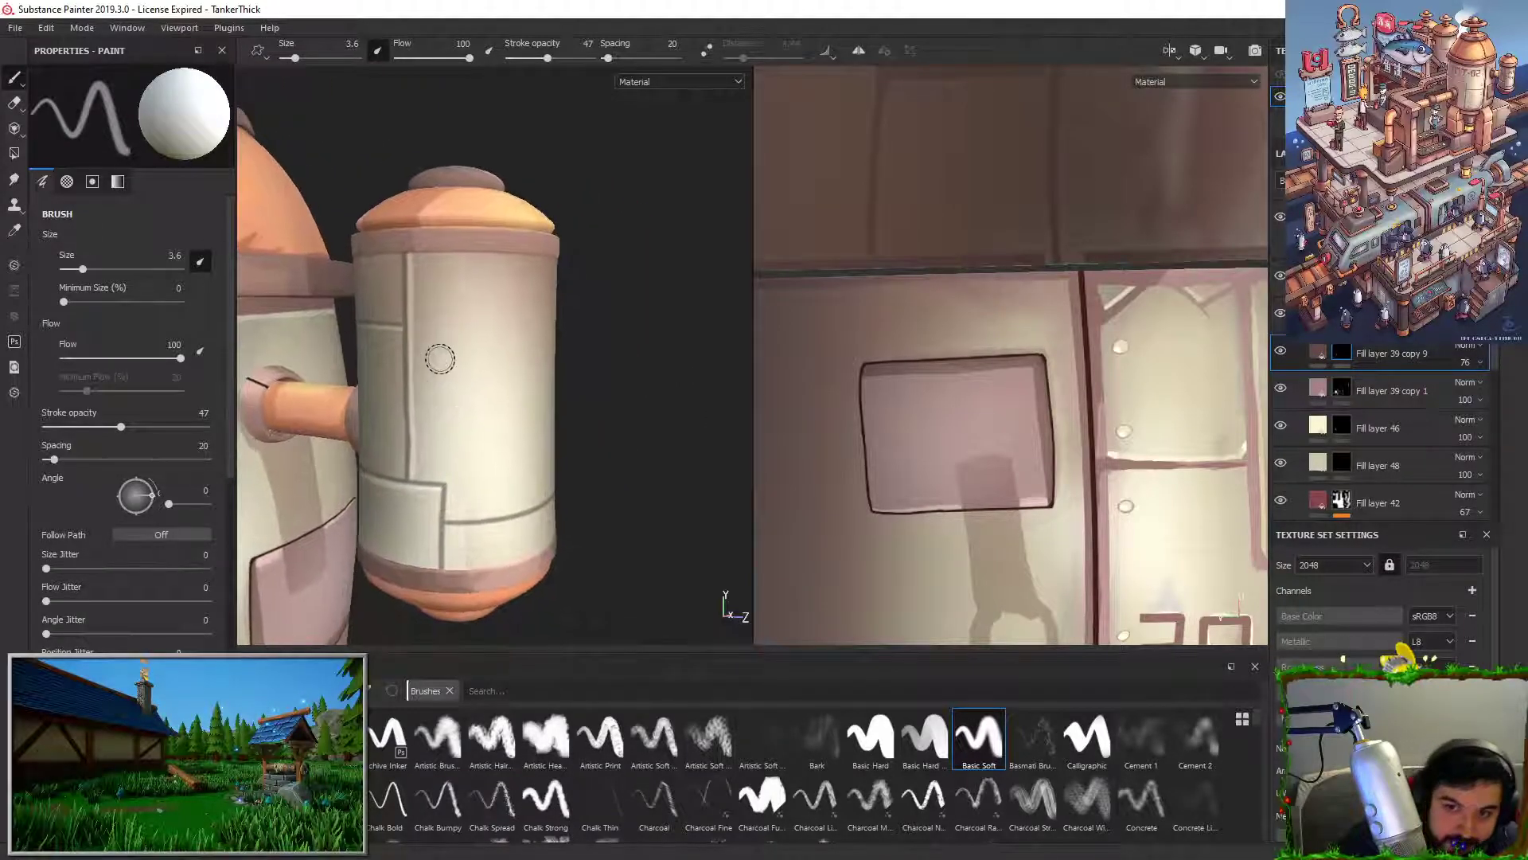
right_click_drag(437, 358, 487, 434, "alt")
mouse_move(510, 366)
middle_mouse_down("alt")
mouse_move(542, 311)
mouse_move(523, 335)
middle_mouse_up("alt")
right_click_drag(524, 335, 535, 375, "alt")
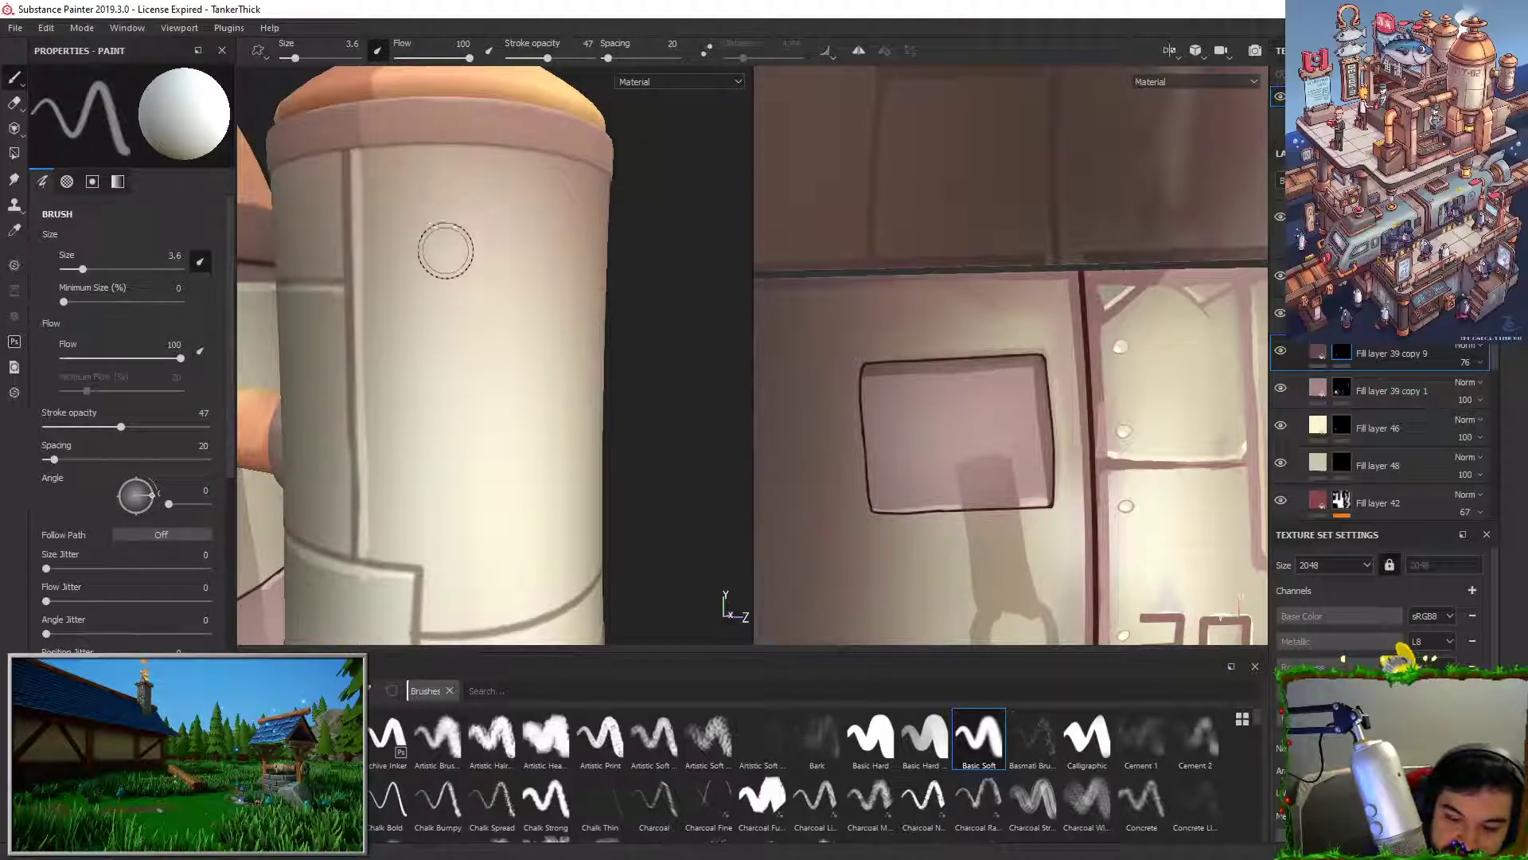
left_click_drag(446, 242, 445, 368)
key("ctrl+z")
Step: Set the brush to minimum size 54, stroke opacity 91 and size 1.22 for lettering, testing strokes on the side tank
left_click(126, 302)
mouse_move(228, 294)
left_mouse_down()
mouse_move(235, 405)
mouse_move(235, 288)
left_mouse_up()
left_click_drag(547, 58, 585, 58)
left_click_drag(446, 241, 444, 406)
key("x")
key("x")
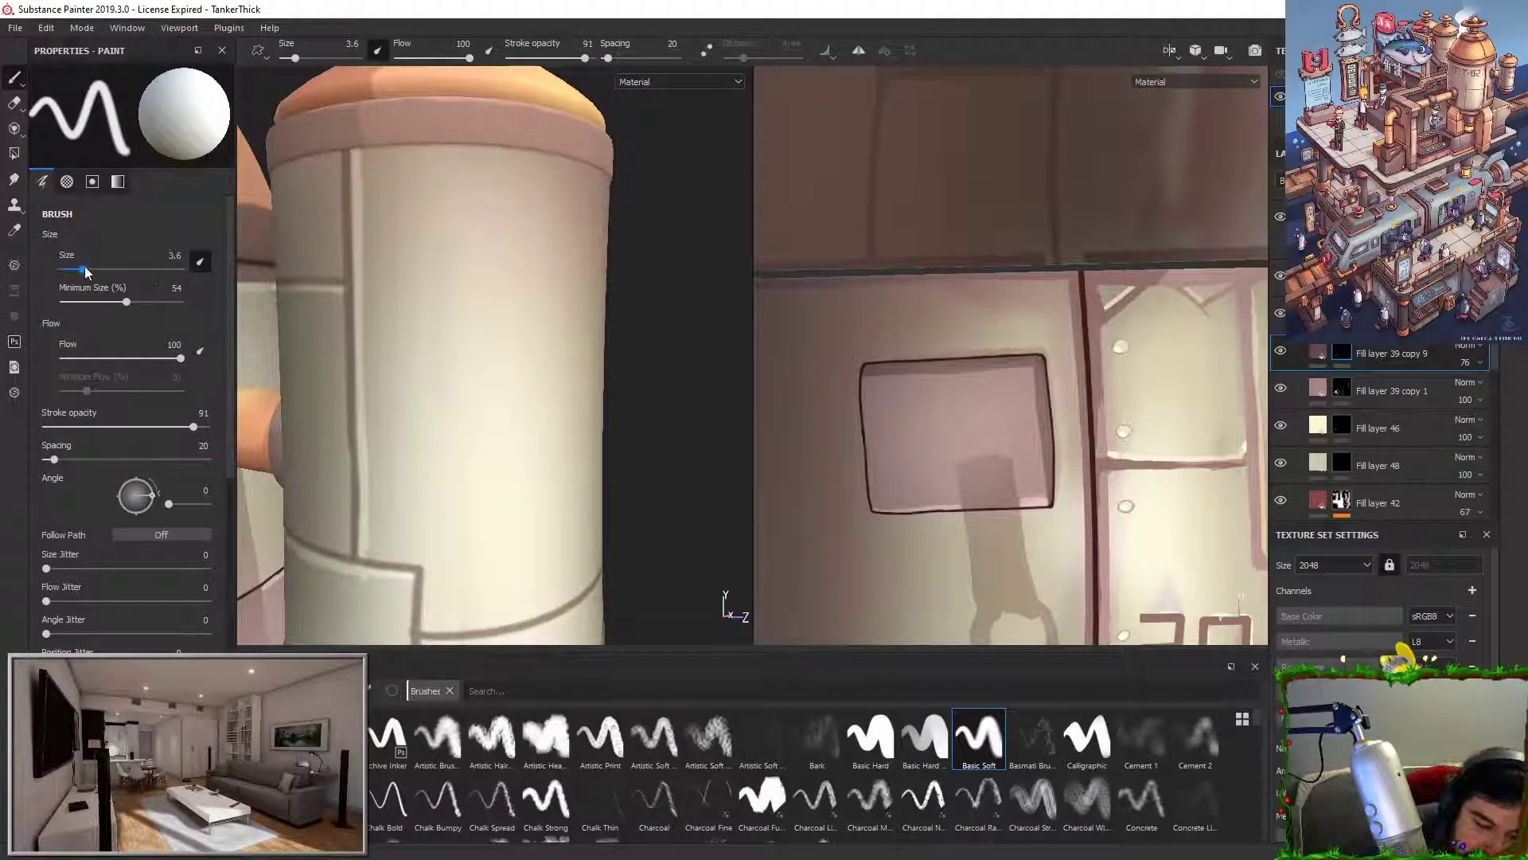
left_click_drag(88, 269, 74, 269)
left_click_drag(468, 245, 453, 441)
key("ctrl+z")
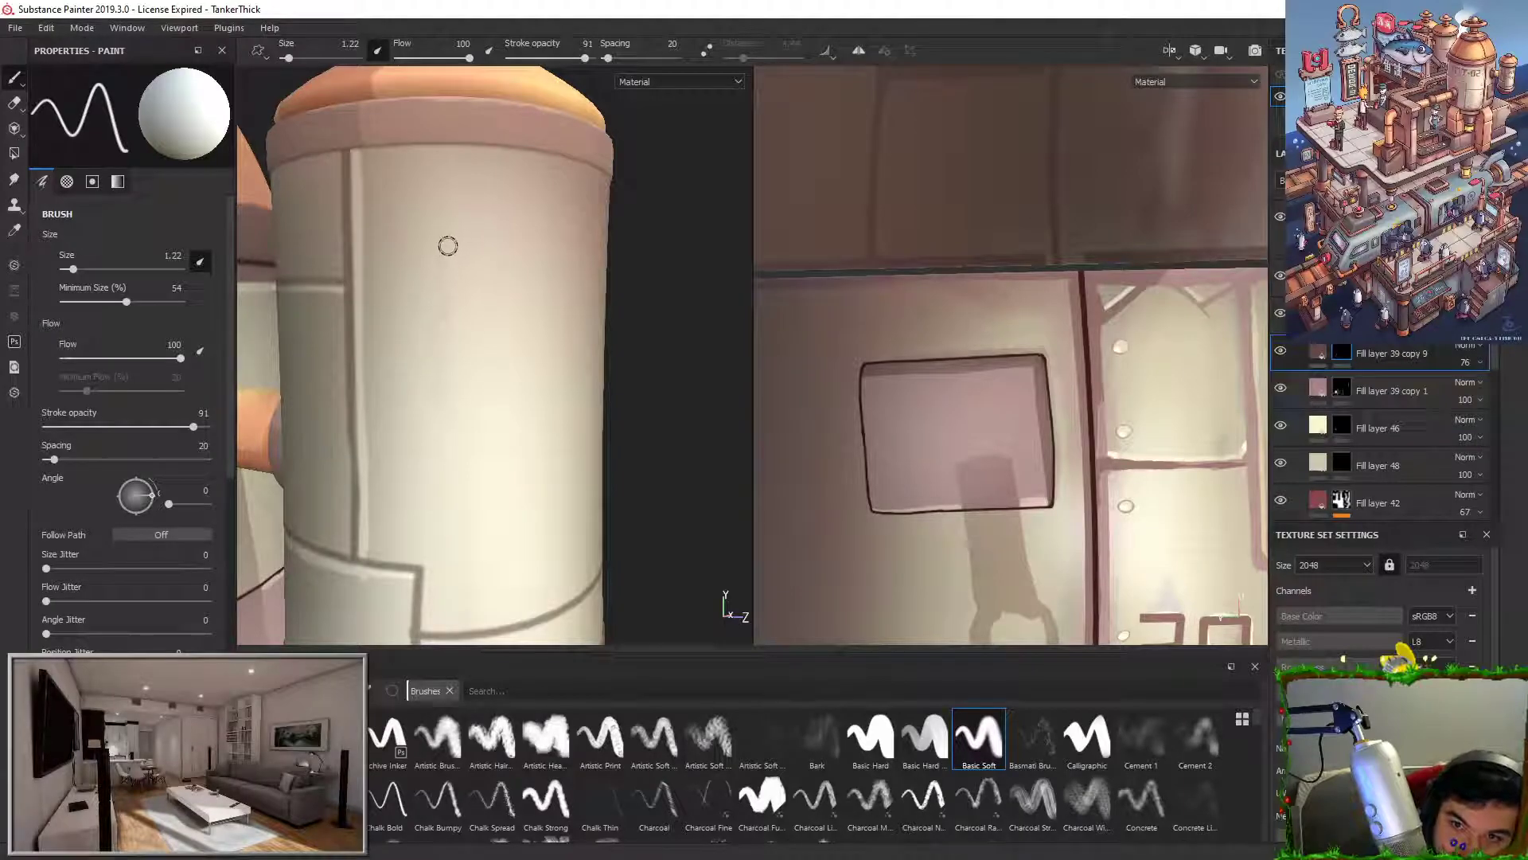
Step: Paint a capital letter E with straight strokes on the upper front of the side tank
left_click(435, 247)
left_click(436, 374, "shift")
left_click(436, 247)
left_click(495, 247, "shift")
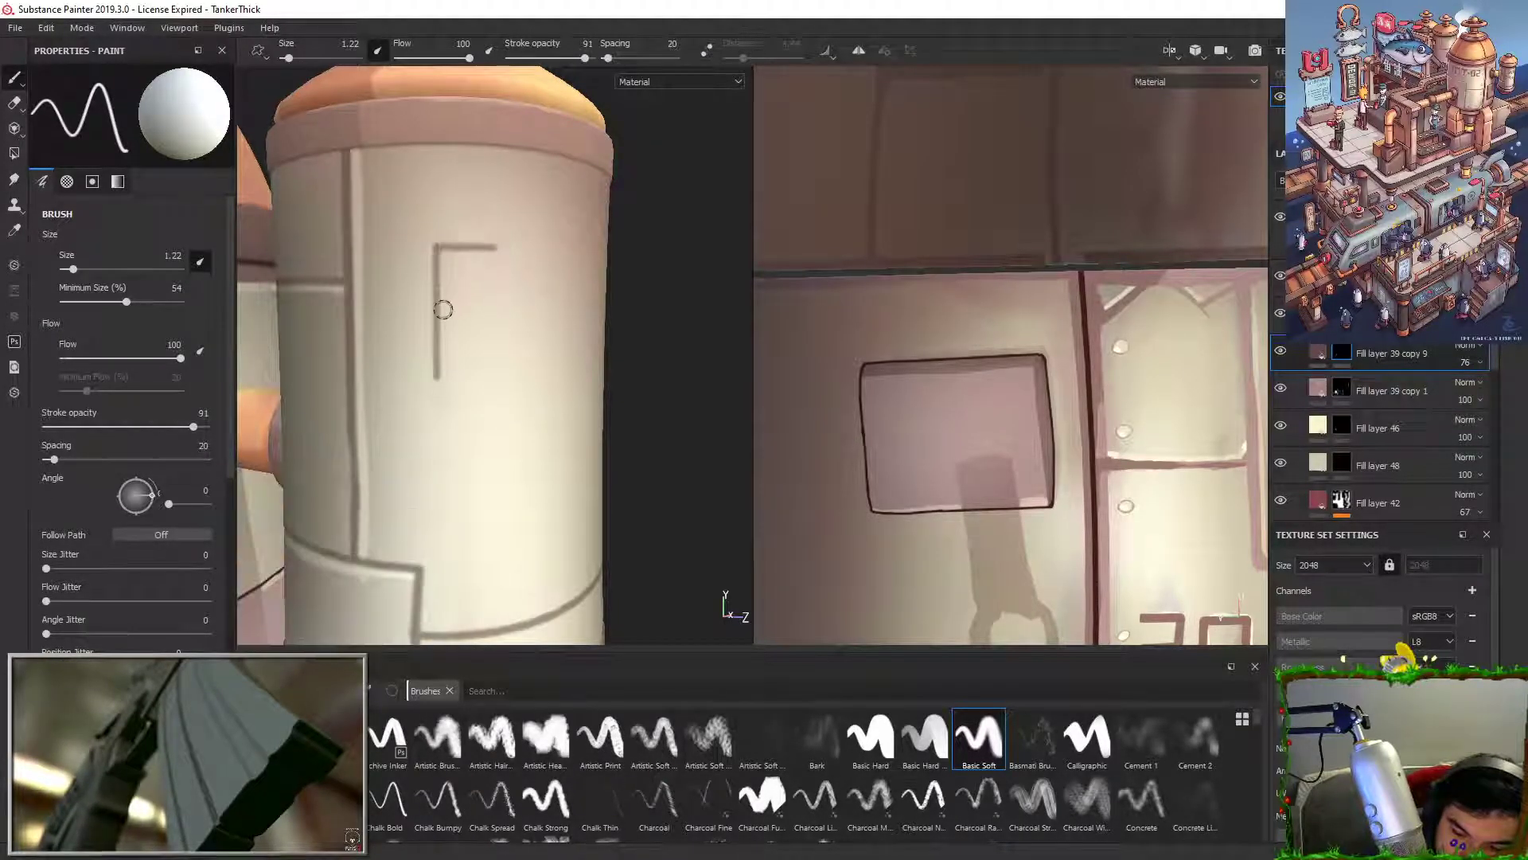
left_click(437, 313)
left_click(501, 312, "shift")
left_click(437, 372)
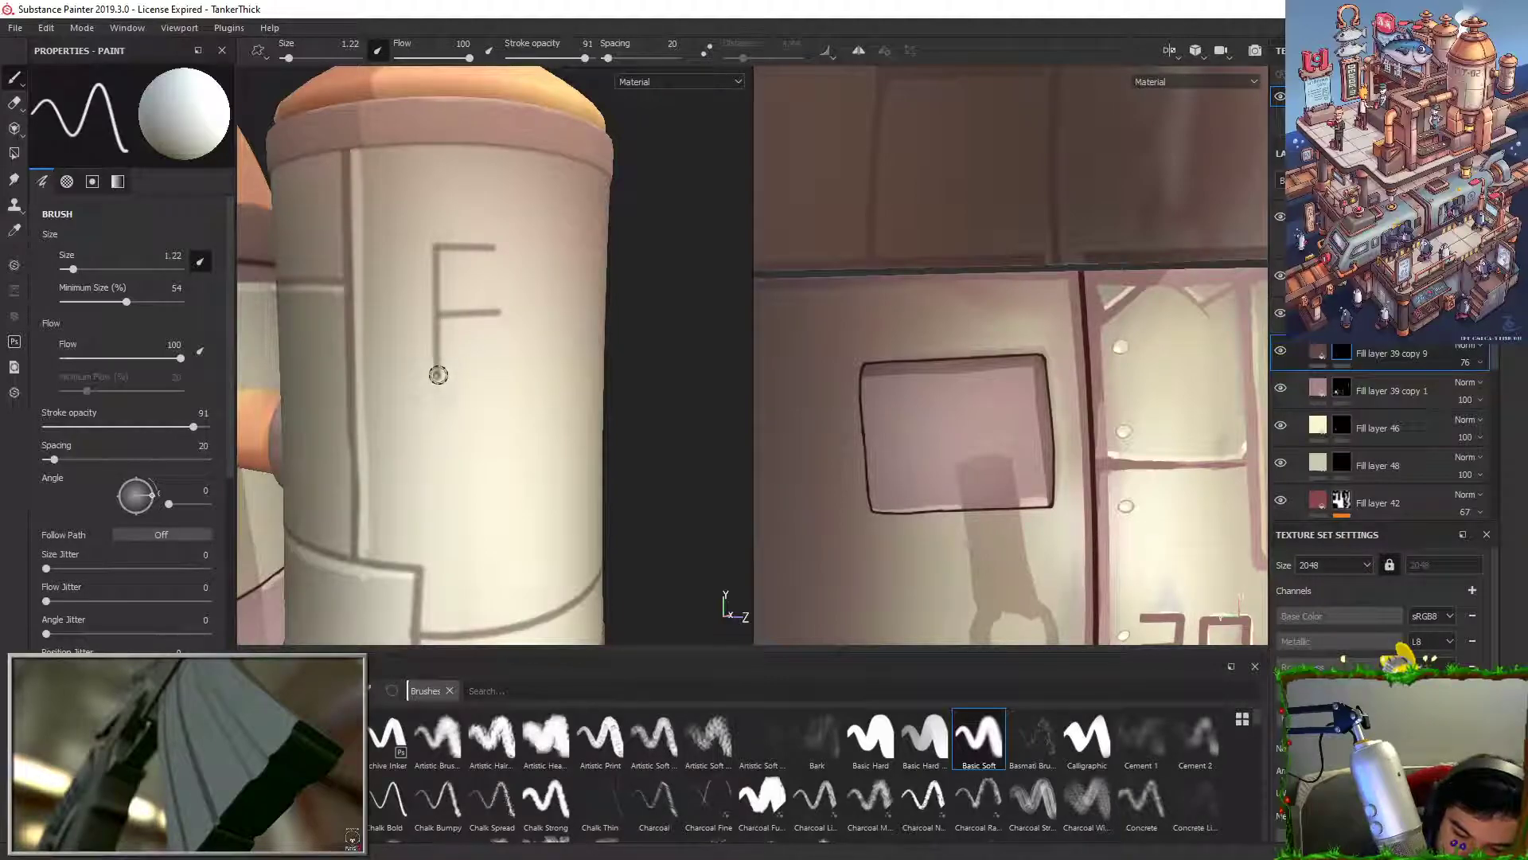
left_click(502, 374, "shift")
Step: Raise the stroke opacity to 100 and trim the ends of the letter E's middle and lower bars with erasing strokes
key("x")
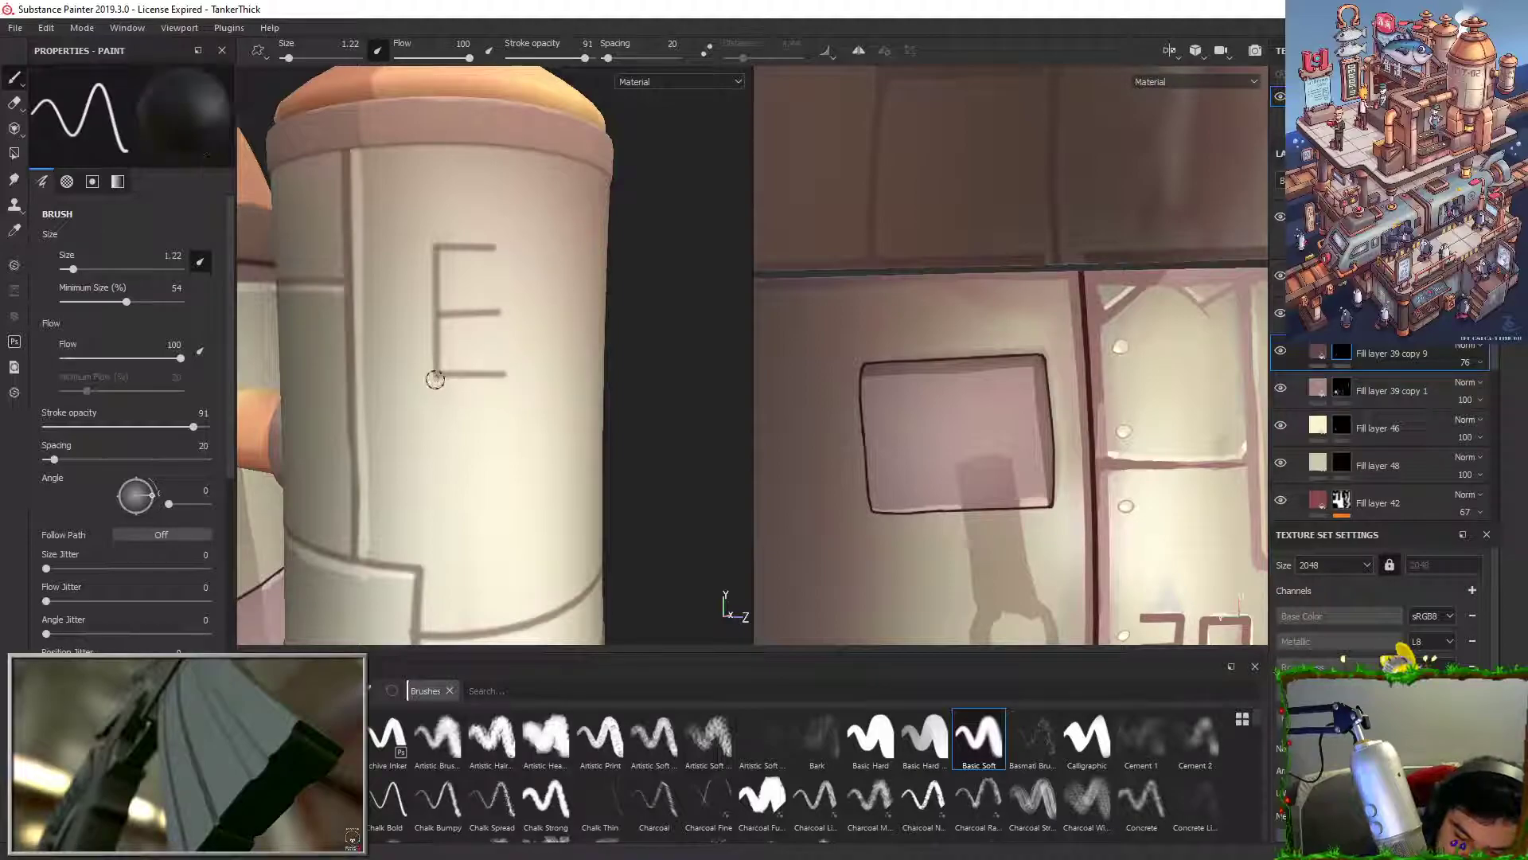
left_click(494, 440, "shift")
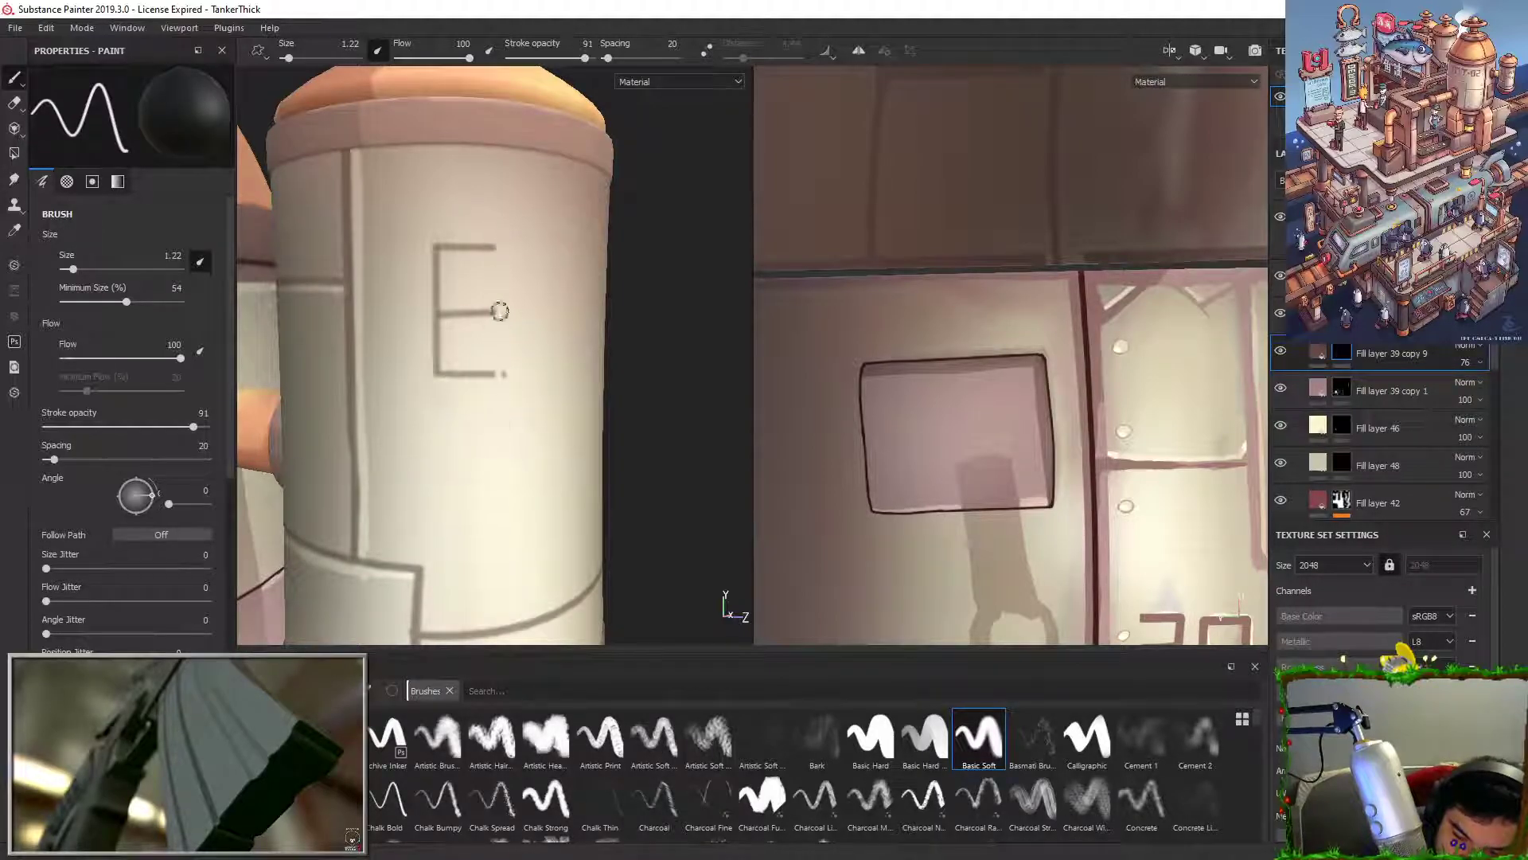
left_click(492, 292)
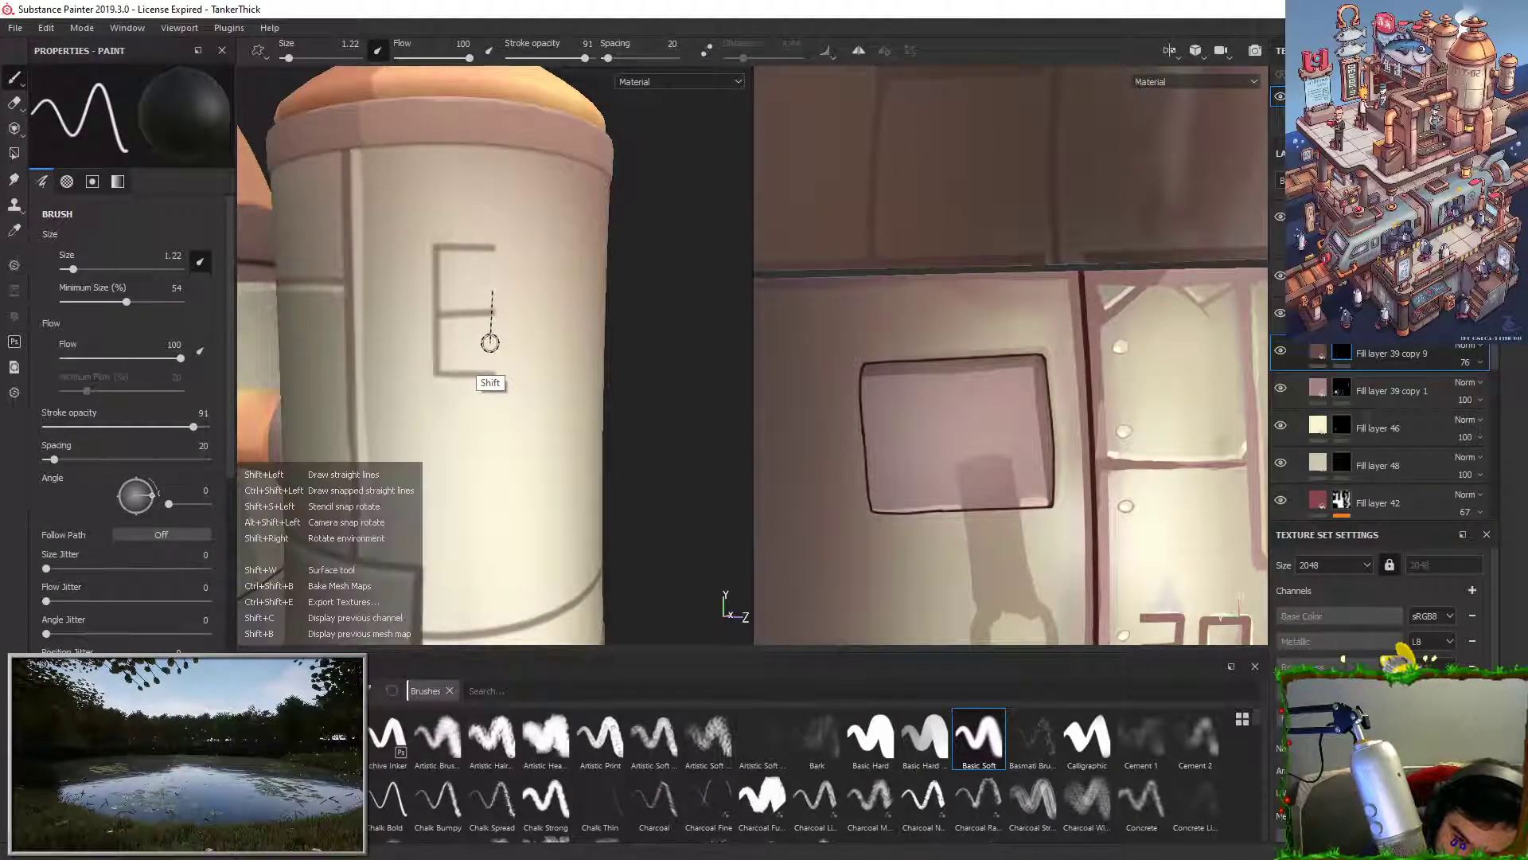
left_click(491, 344, "shift")
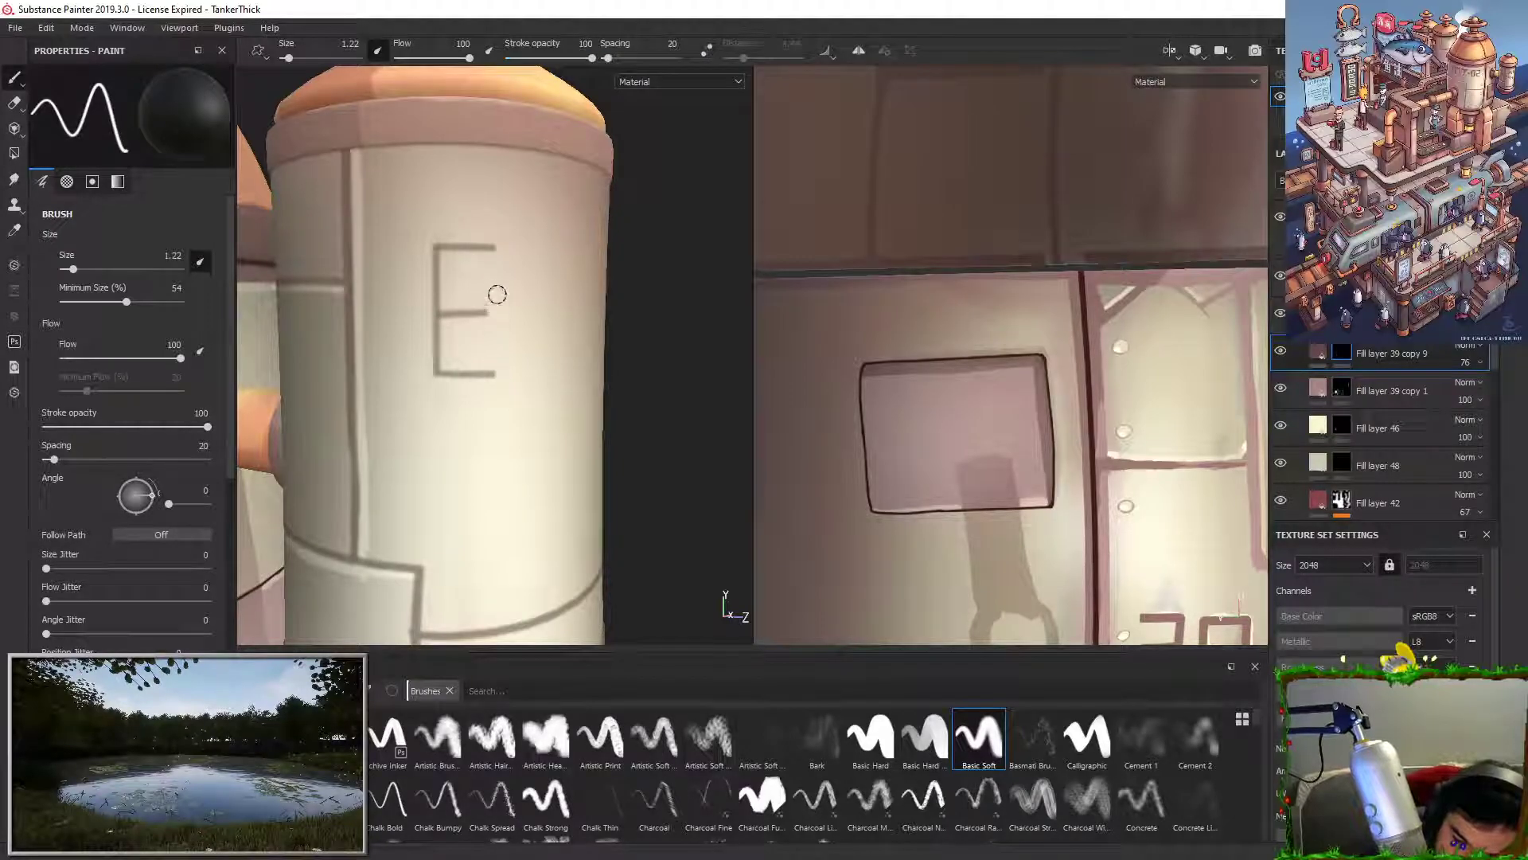
right_click_drag(526, 359, 501, 308, "alt")
mouse_move(501, 309)
left_mouse_down("alt")
mouse_move(450, 324)
mouse_move(488, 301)
left_mouse_up("alt")
right_click_drag(488, 301, 511, 428, "alt")
left_click_drag(511, 428, 512, 427, "alt")
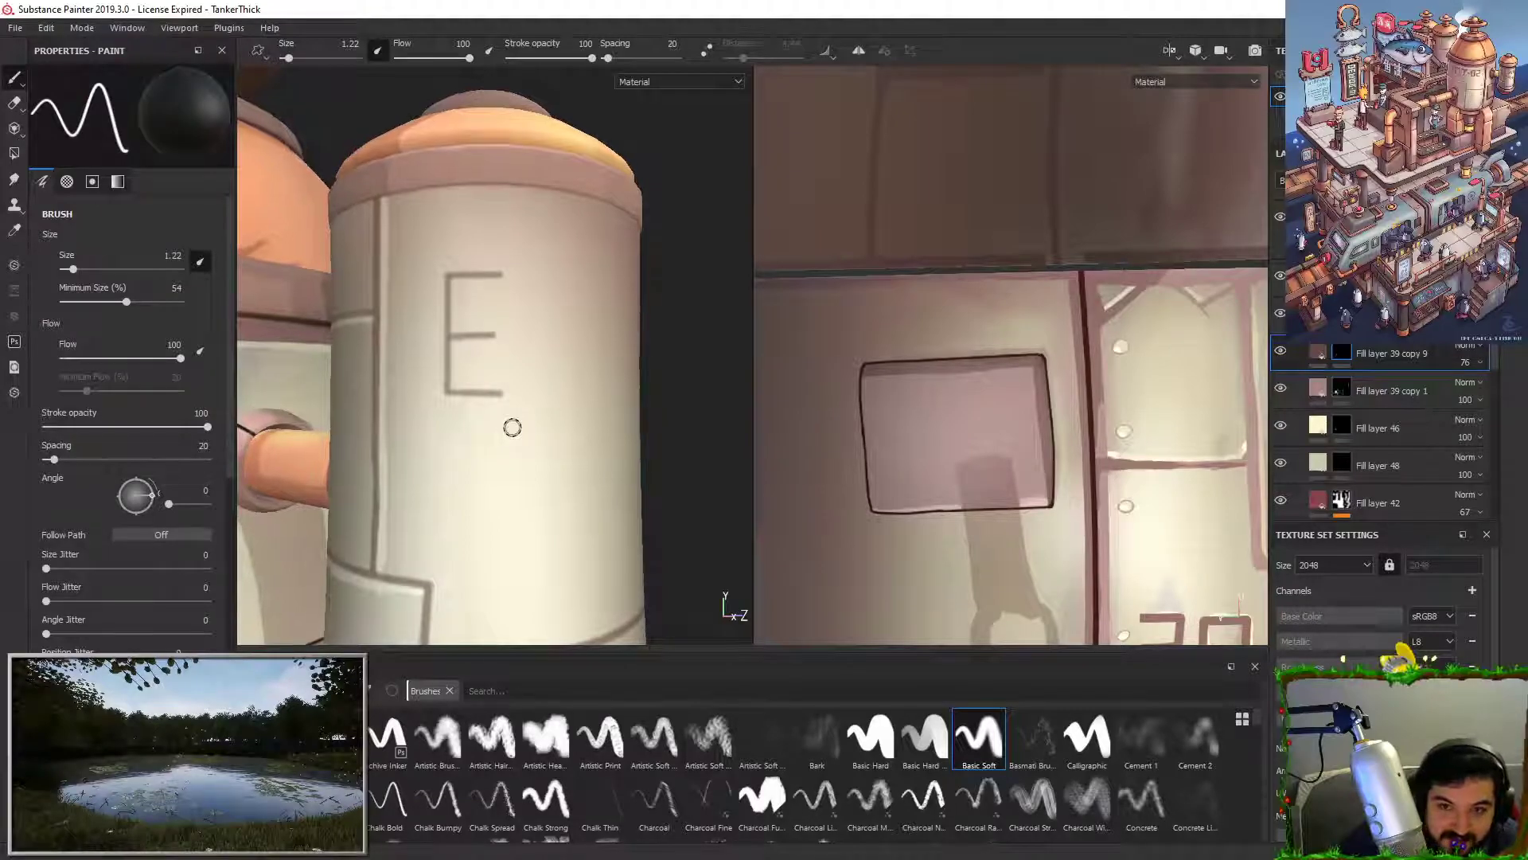
Step: Erase the top bar of the letter E and repaint it slightly lower with a straight stroke
left_click_drag(431, 268, 520, 261)
key("x")
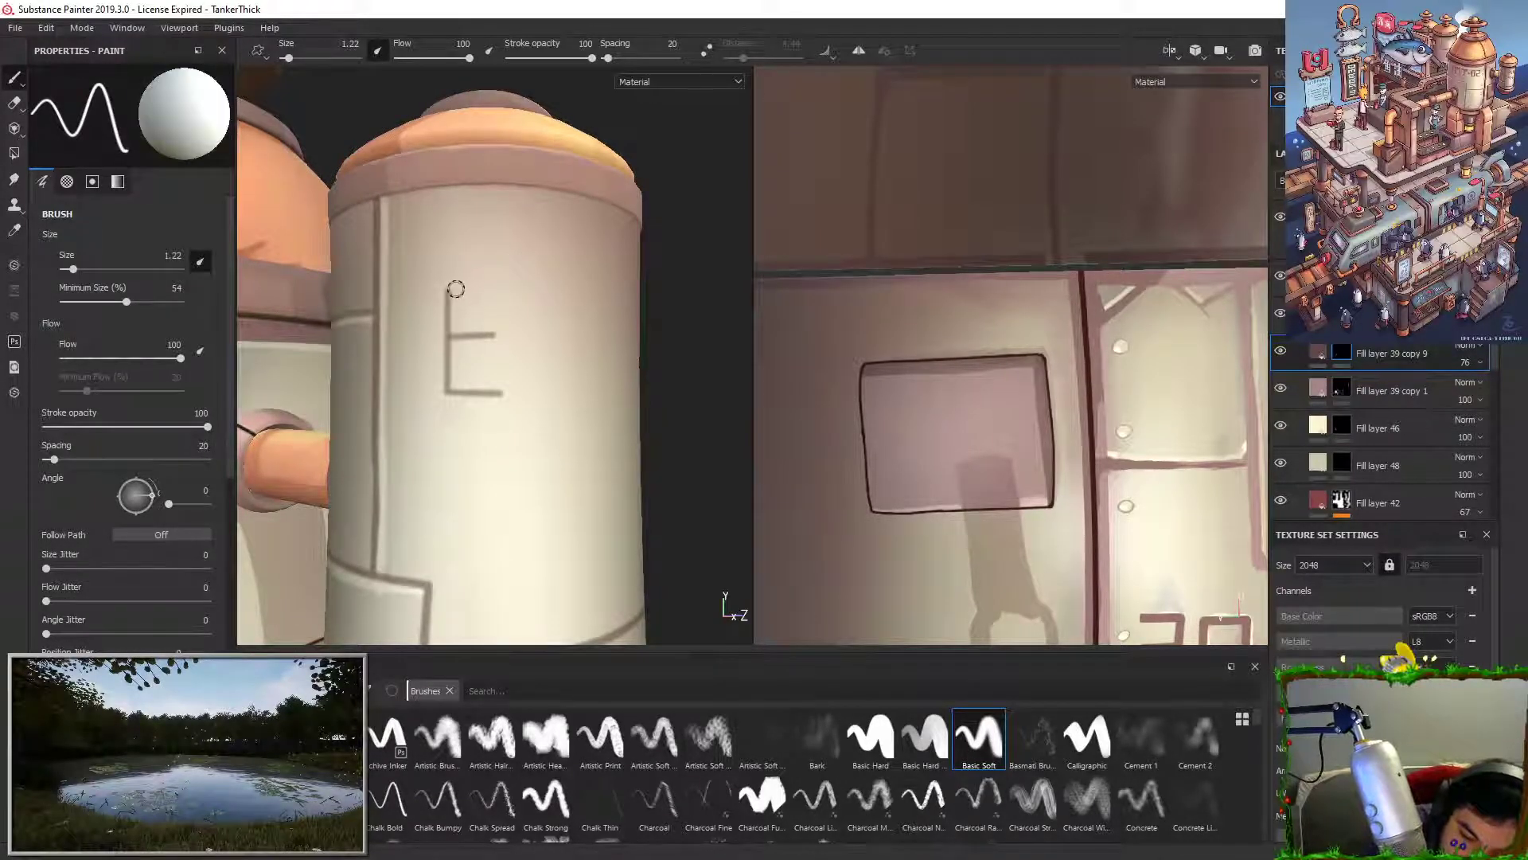
left_click(447, 288)
left_click(502, 286, "shift")
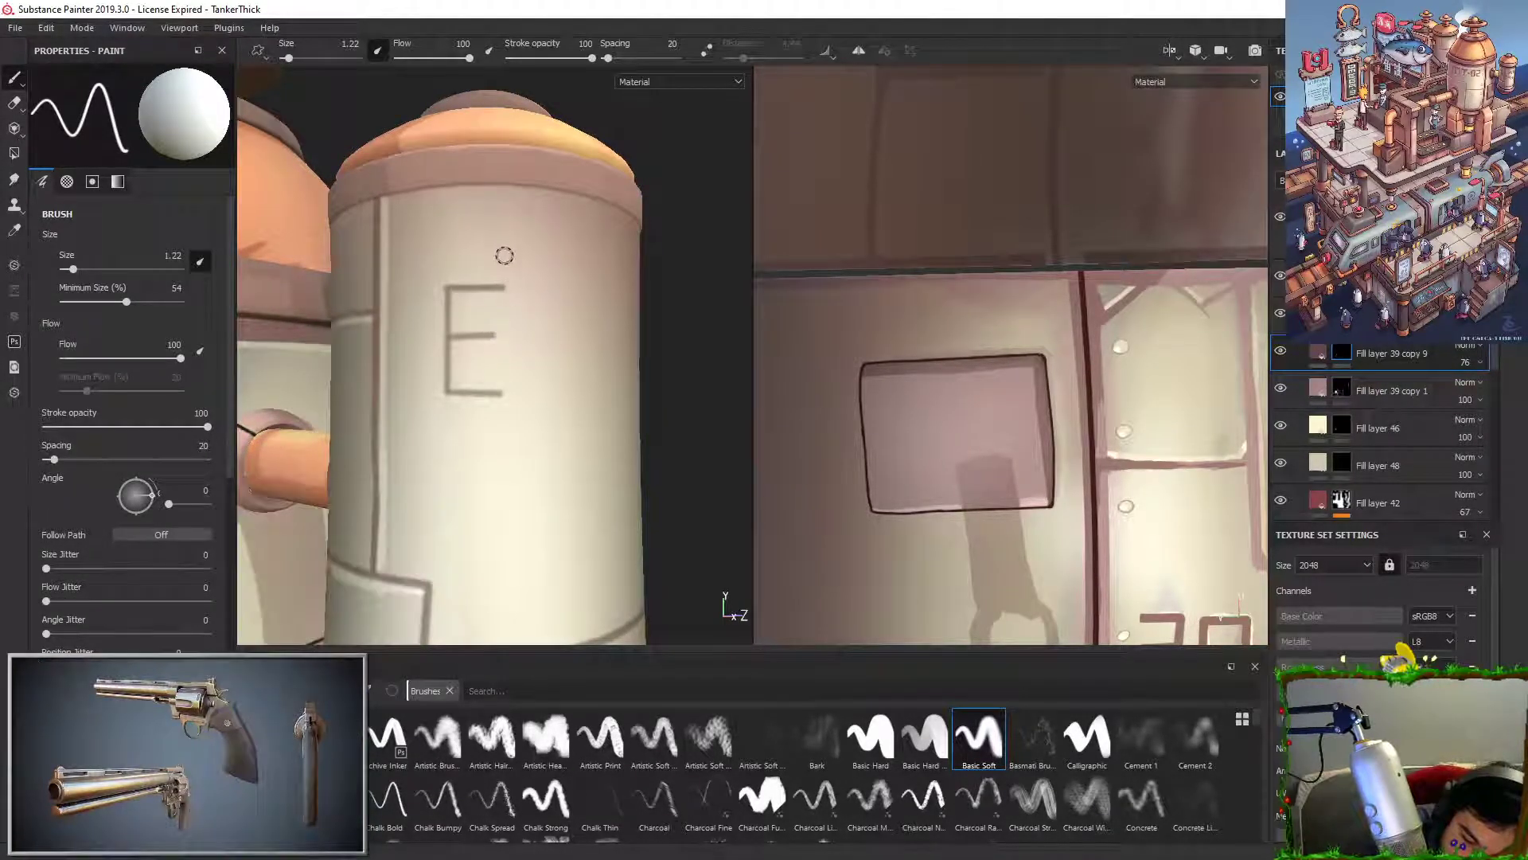
Step: Erase the letter E's middle bar, repaint it slightly lower, and trim its end shorter than the outer bars
key("x")
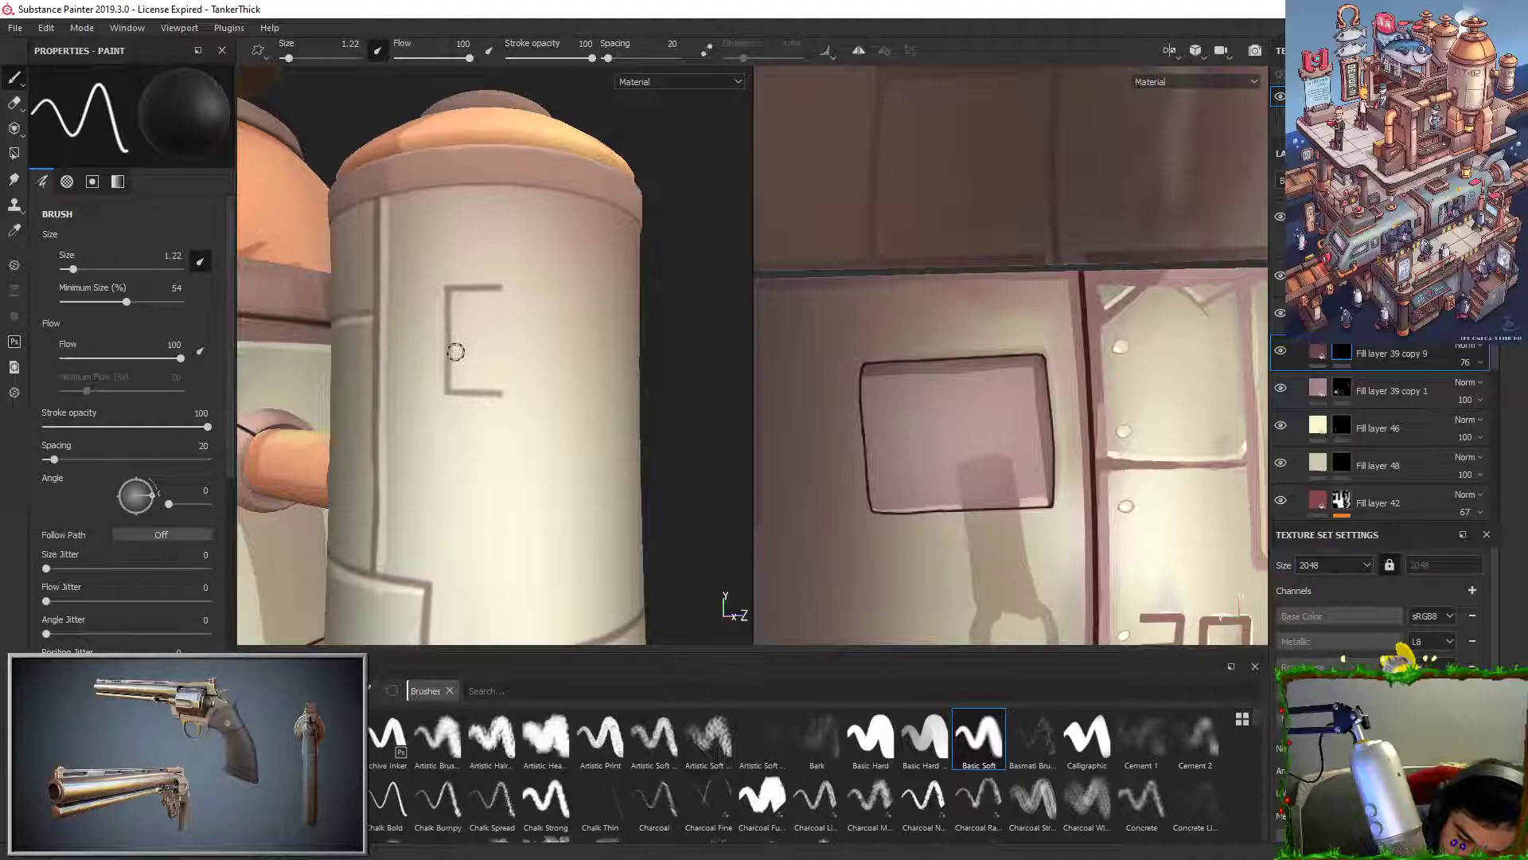
key("x")
left_click(452, 343)
left_click(506, 343, "shift")
key("x")
left_click_drag(497, 324, 498, 373)
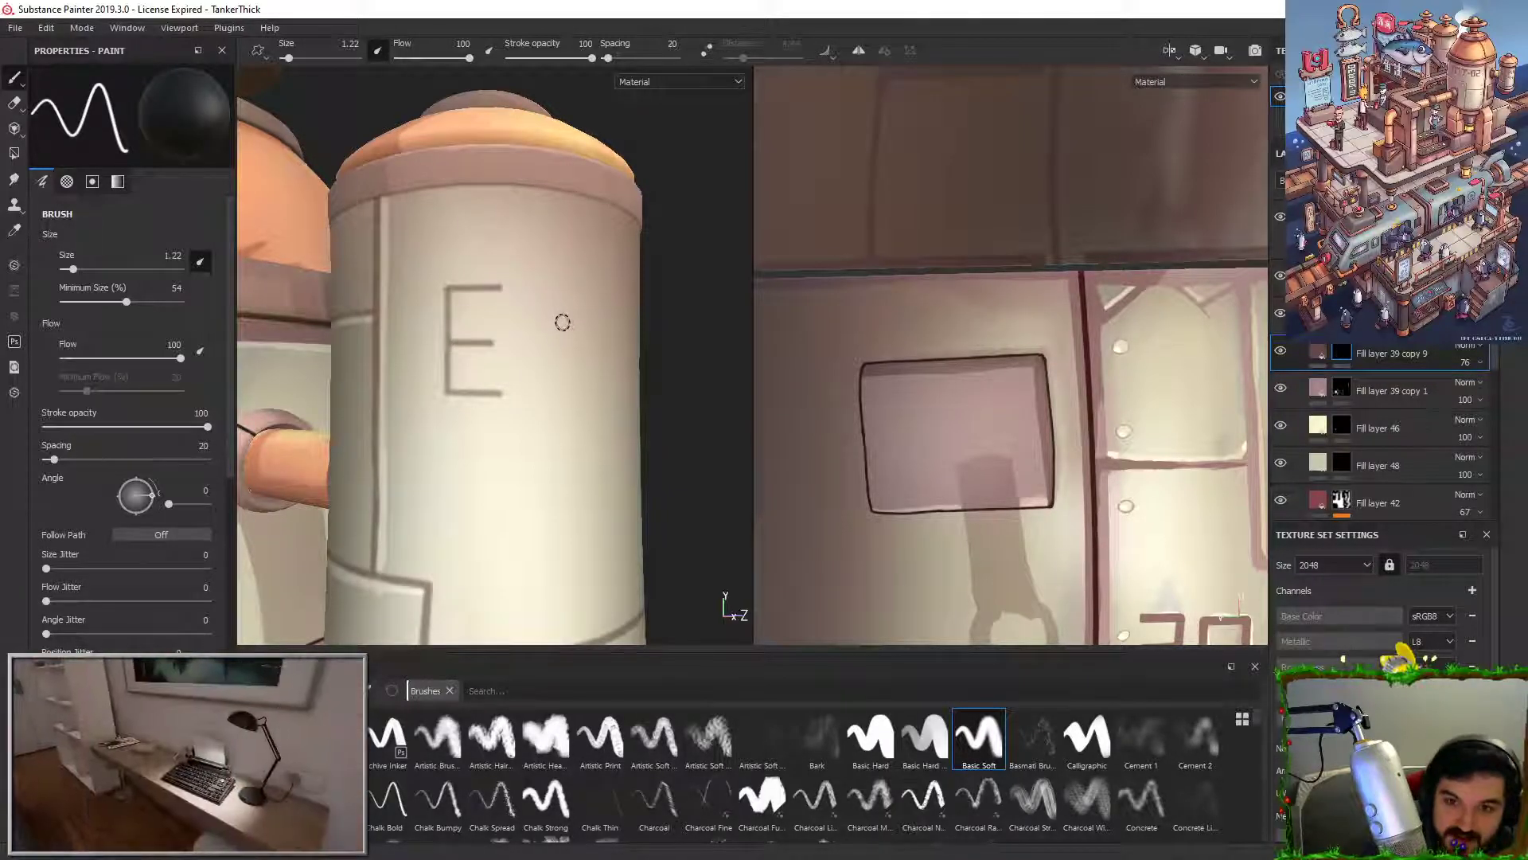
Step: Paint the vertical stem and top bar of a letter P beside the E on the side tank
key("x")
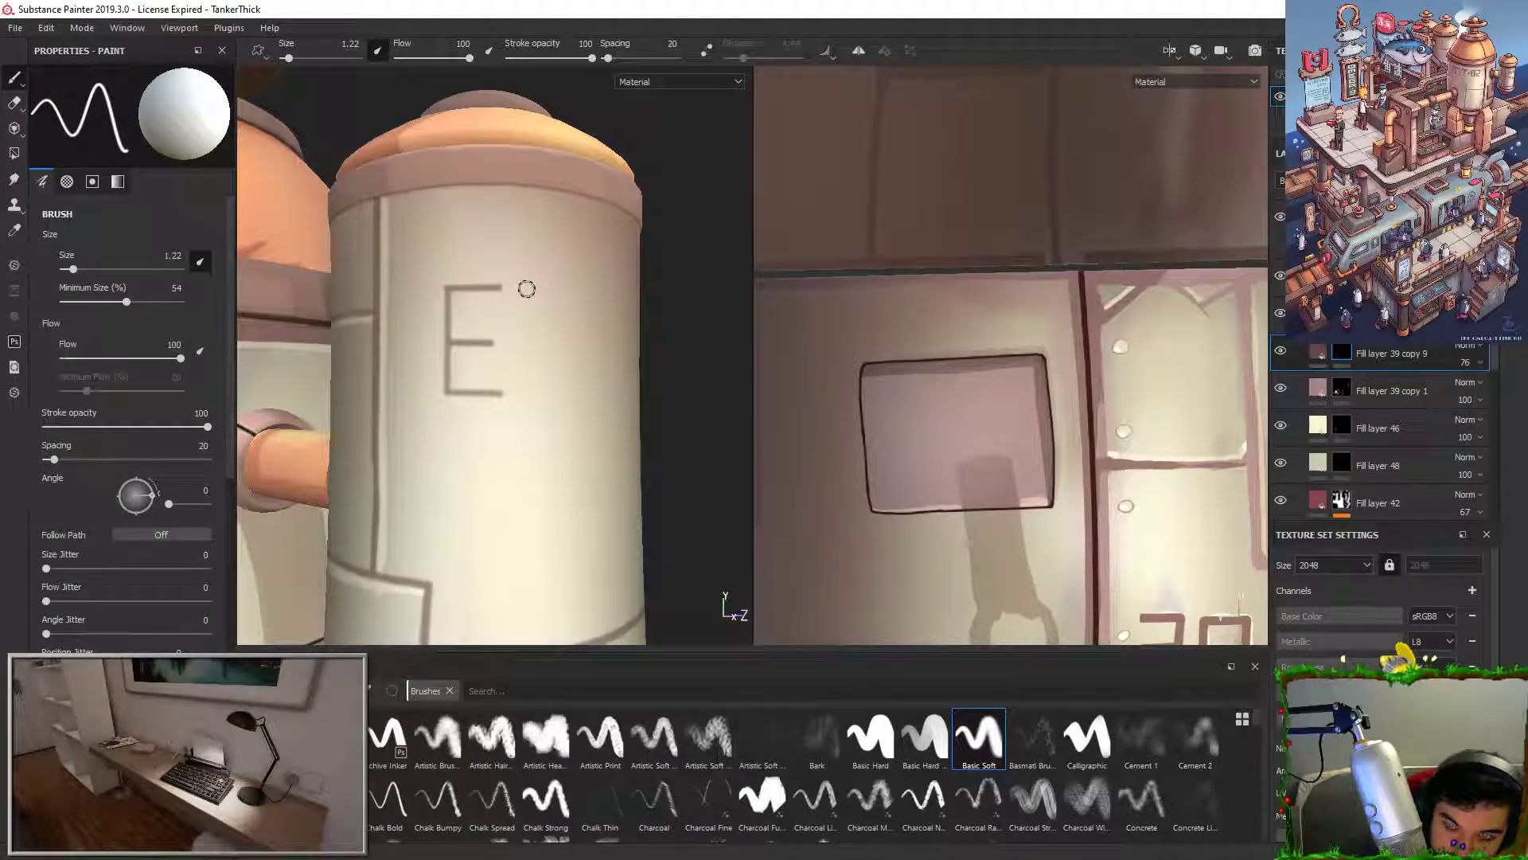
left_click(528, 287)
left_click(528, 395, "ctrl+shift")
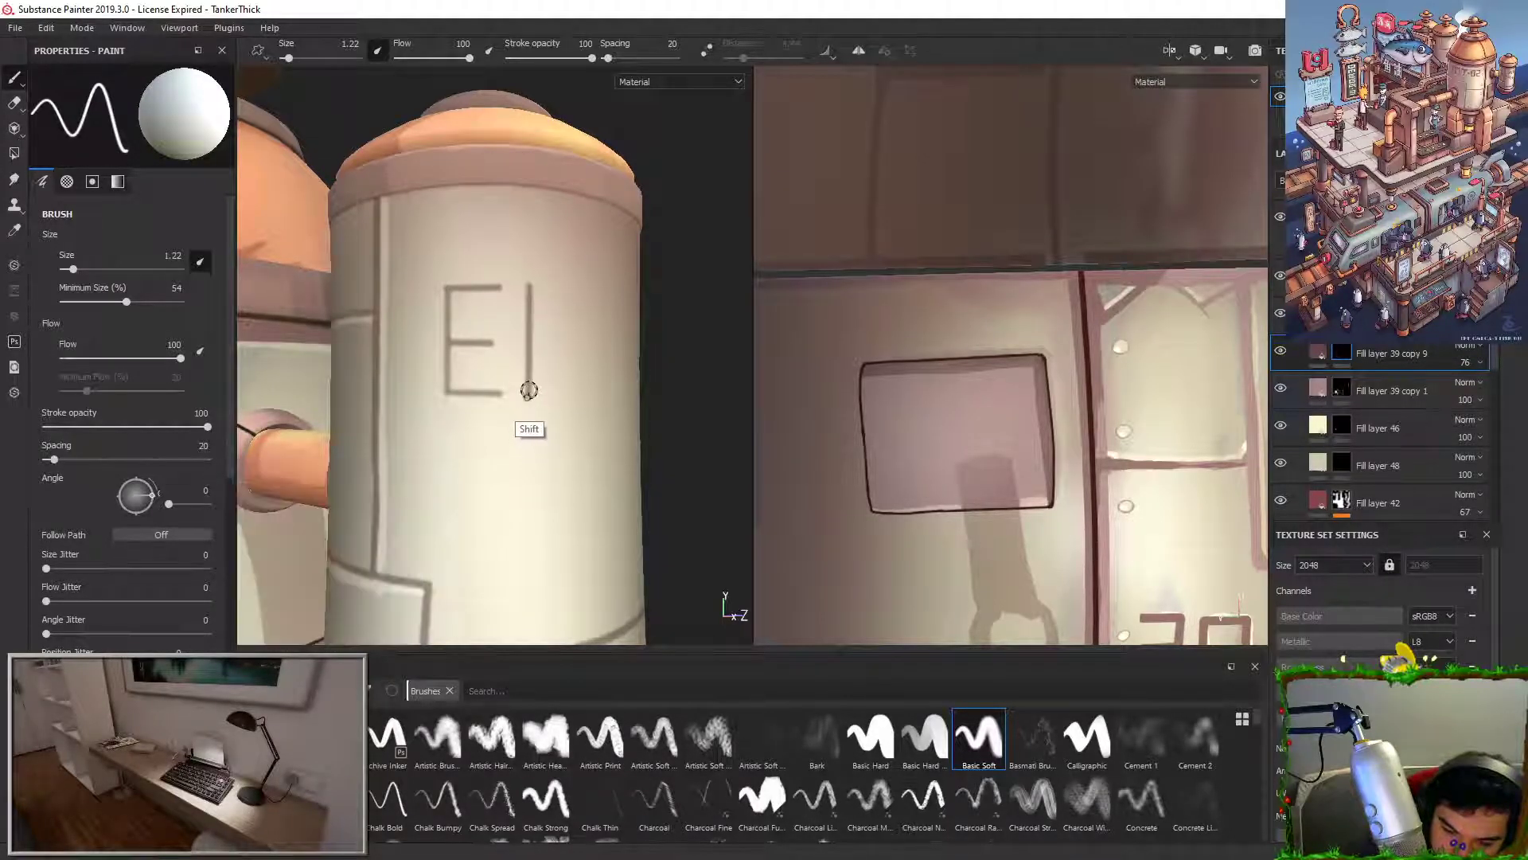
left_click(531, 288)
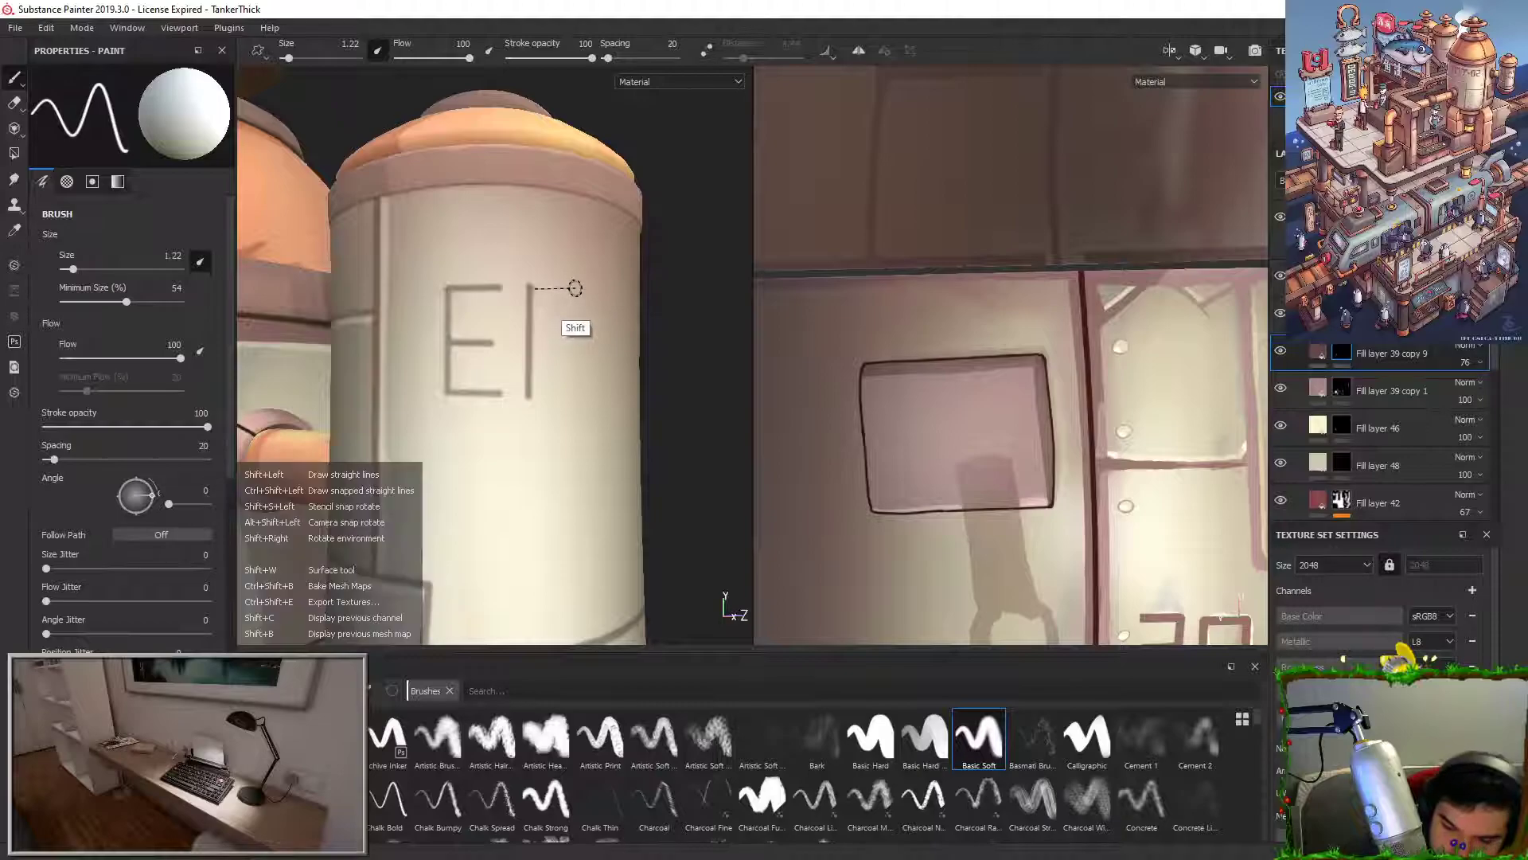
left_click(576, 290, "ctrl+shift")
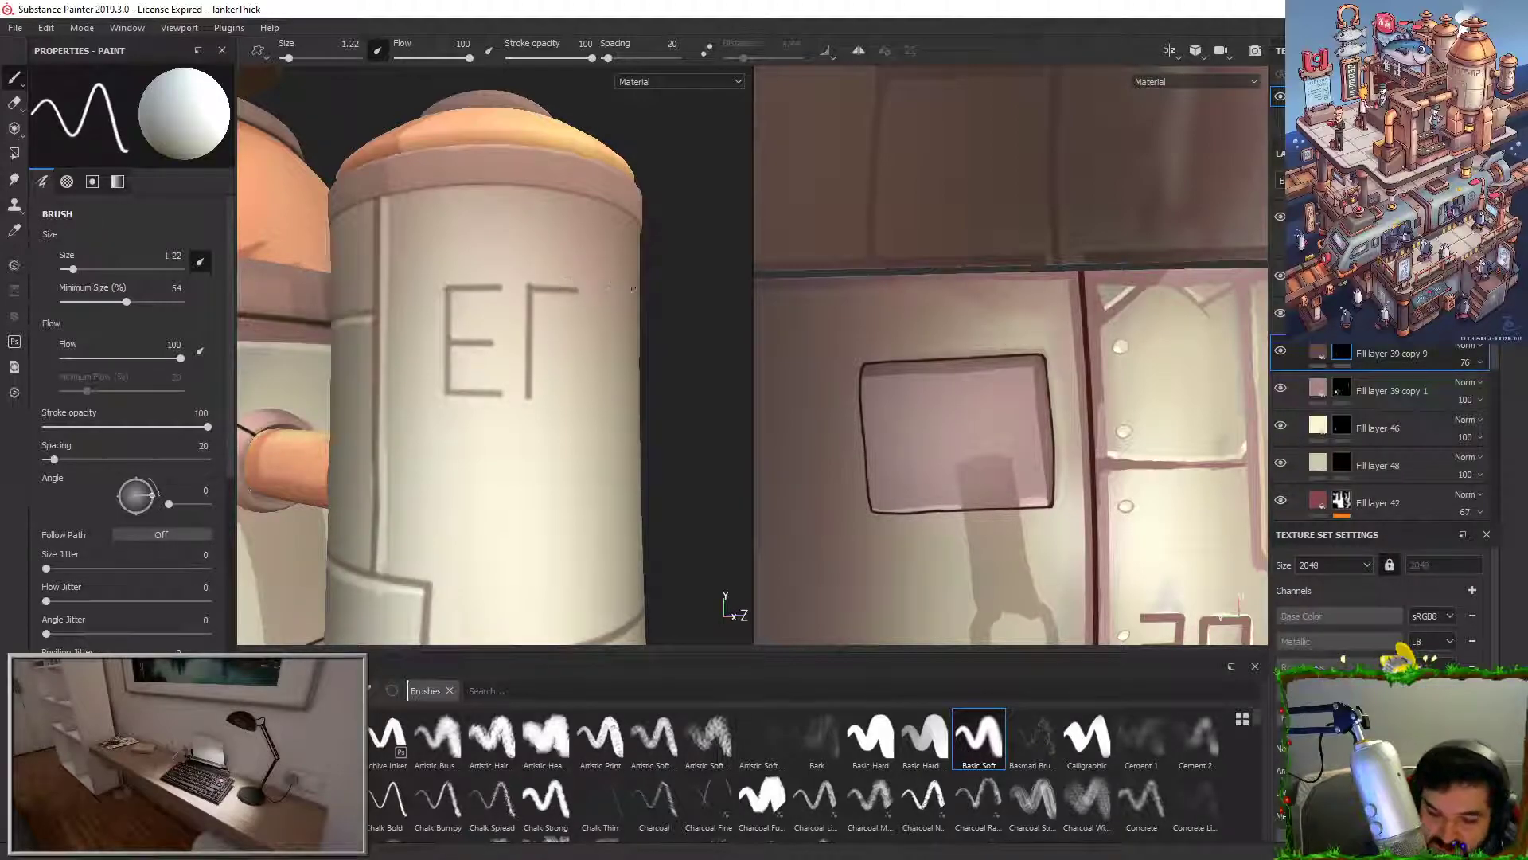
left_click_drag(619, 286, 546, 283, "alt")
Step: Tidy the end of the P's top bar and close its square bowl with straight strokes back to the stem
key("x")
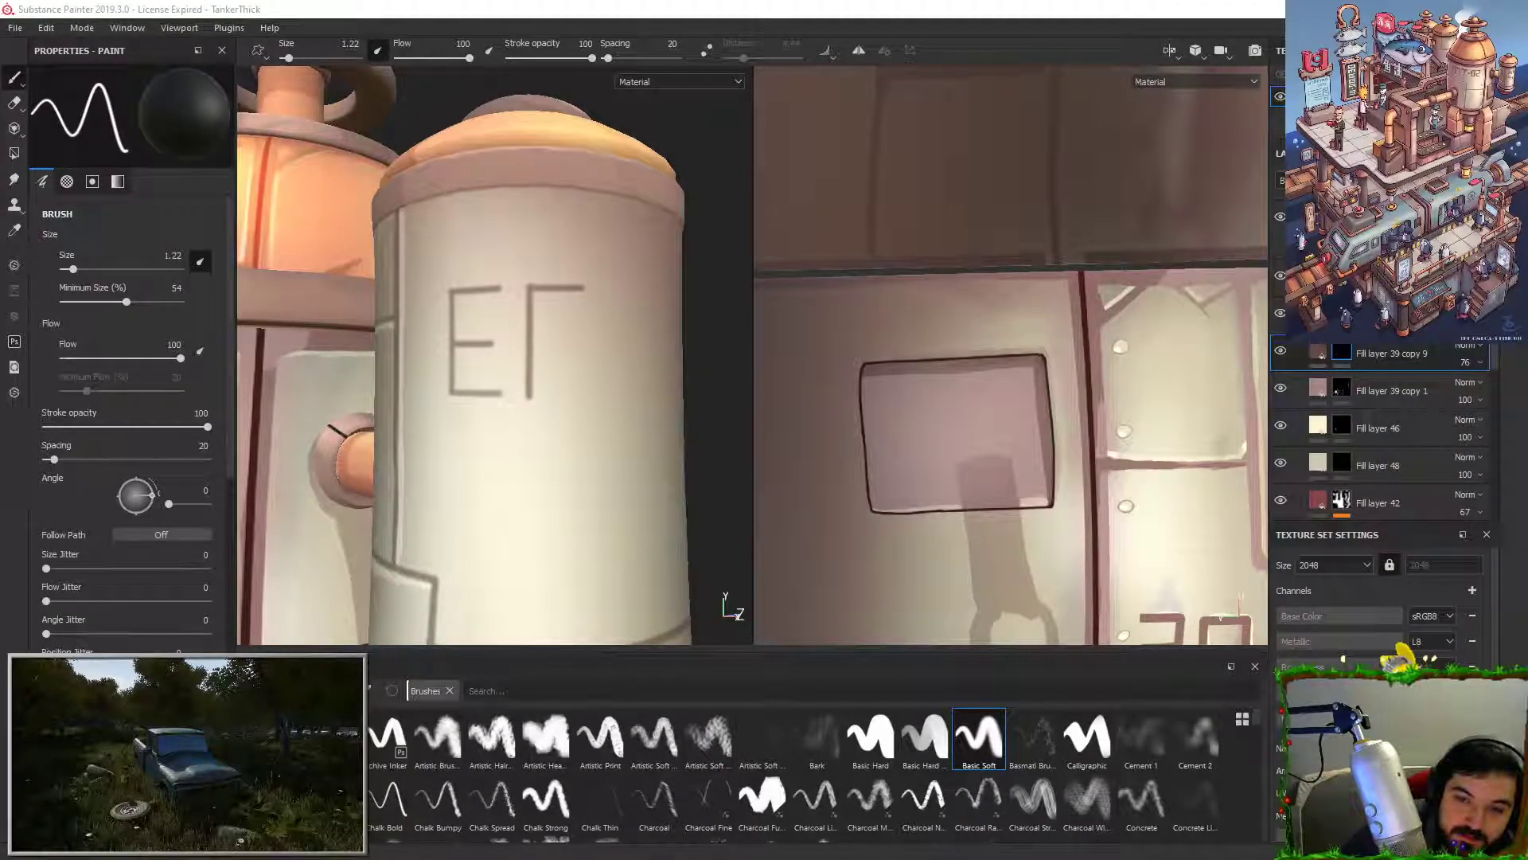
right_click_drag(499, 244, 533, 457, "alt")
left_click_drag(532, 457, 502, 430, "alt")
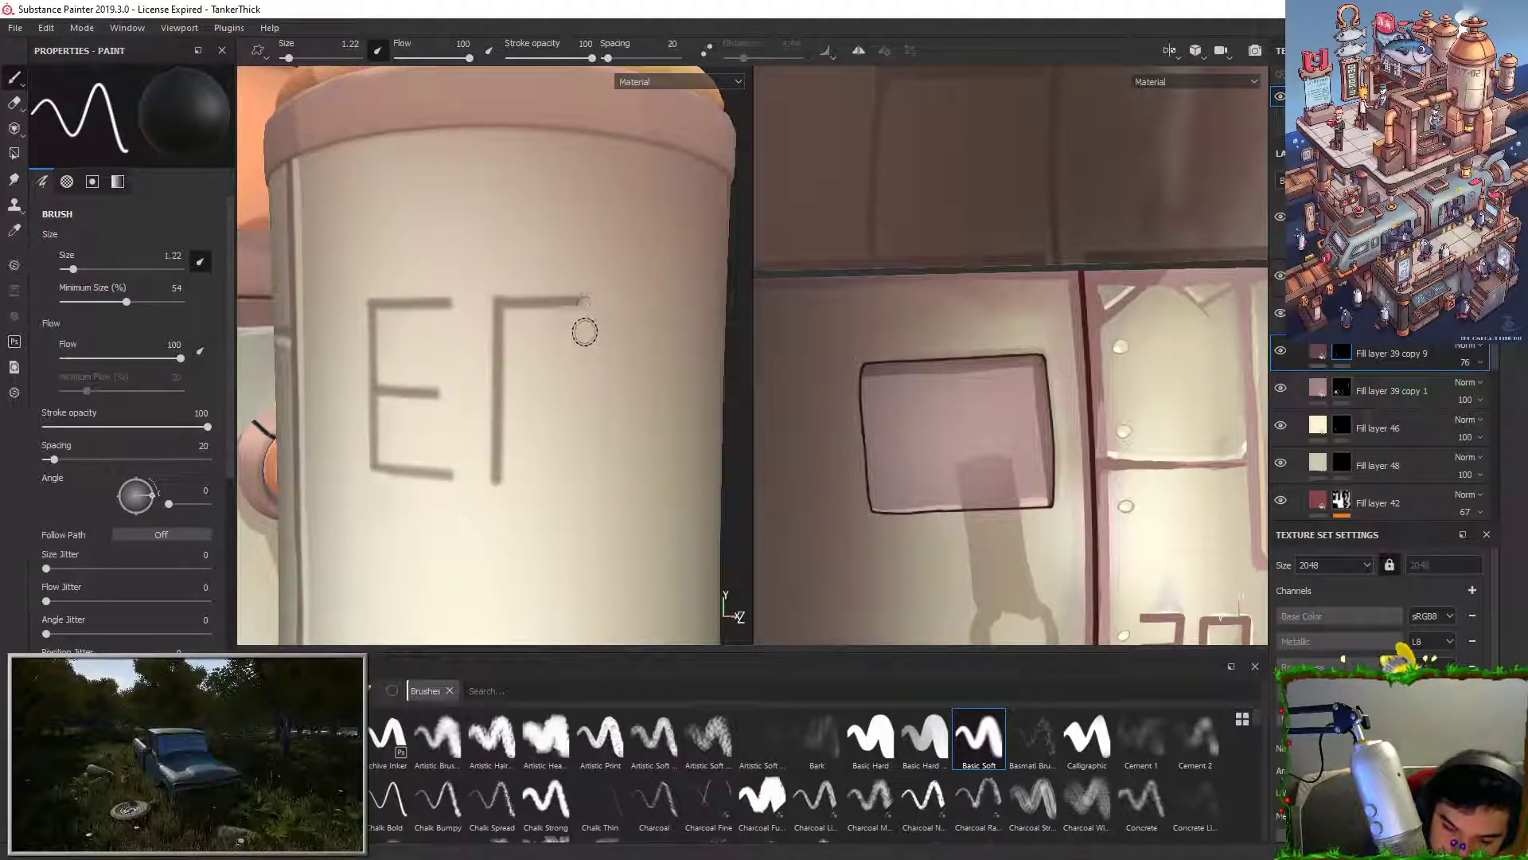
key("x")
left_click(584, 302)
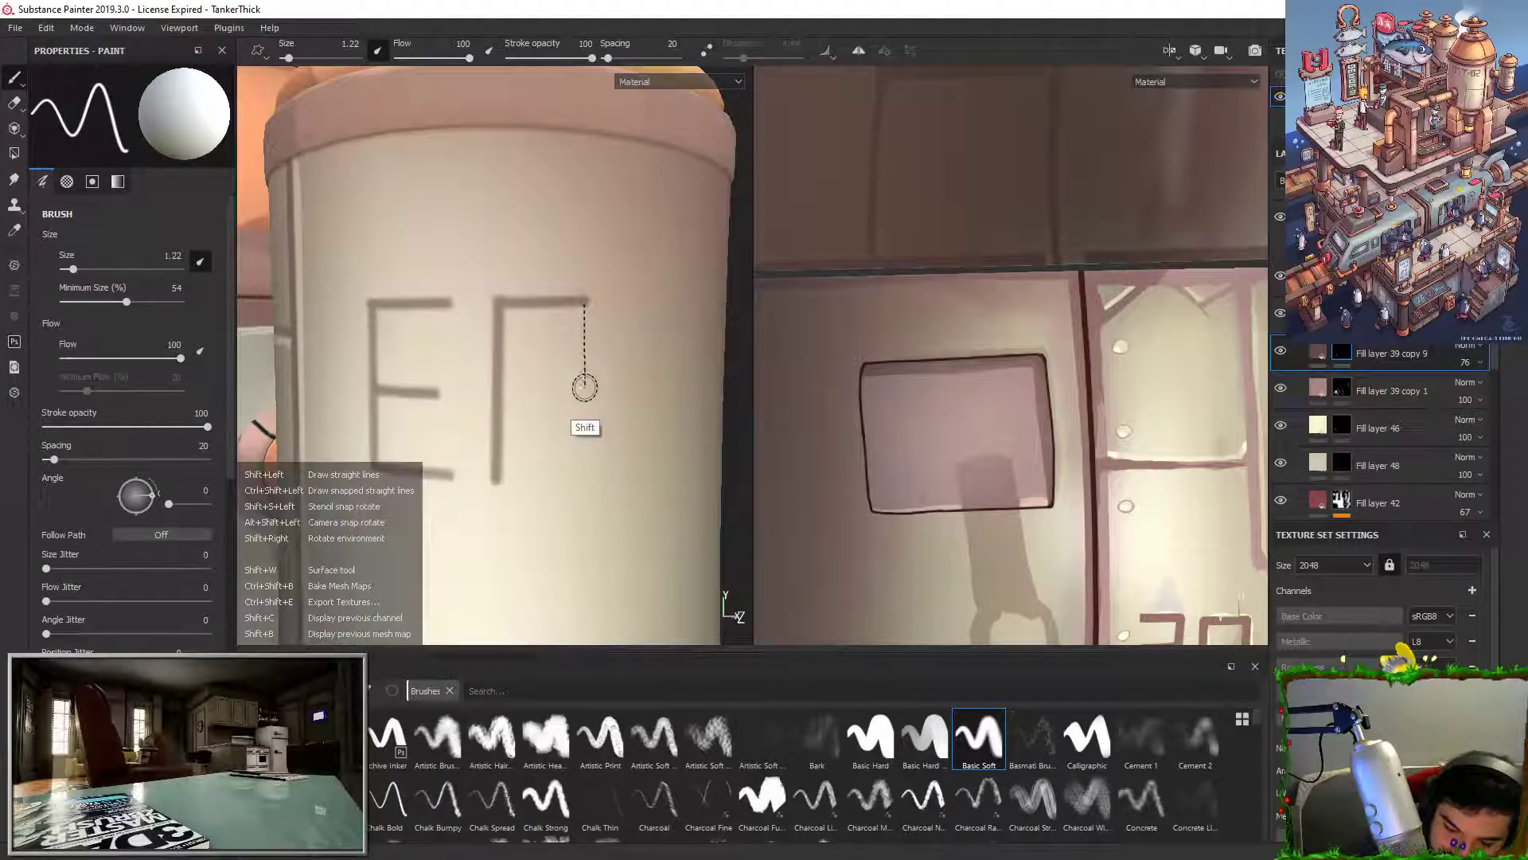
left_click(584, 391, "shift")
left_click(502, 390, "shift")
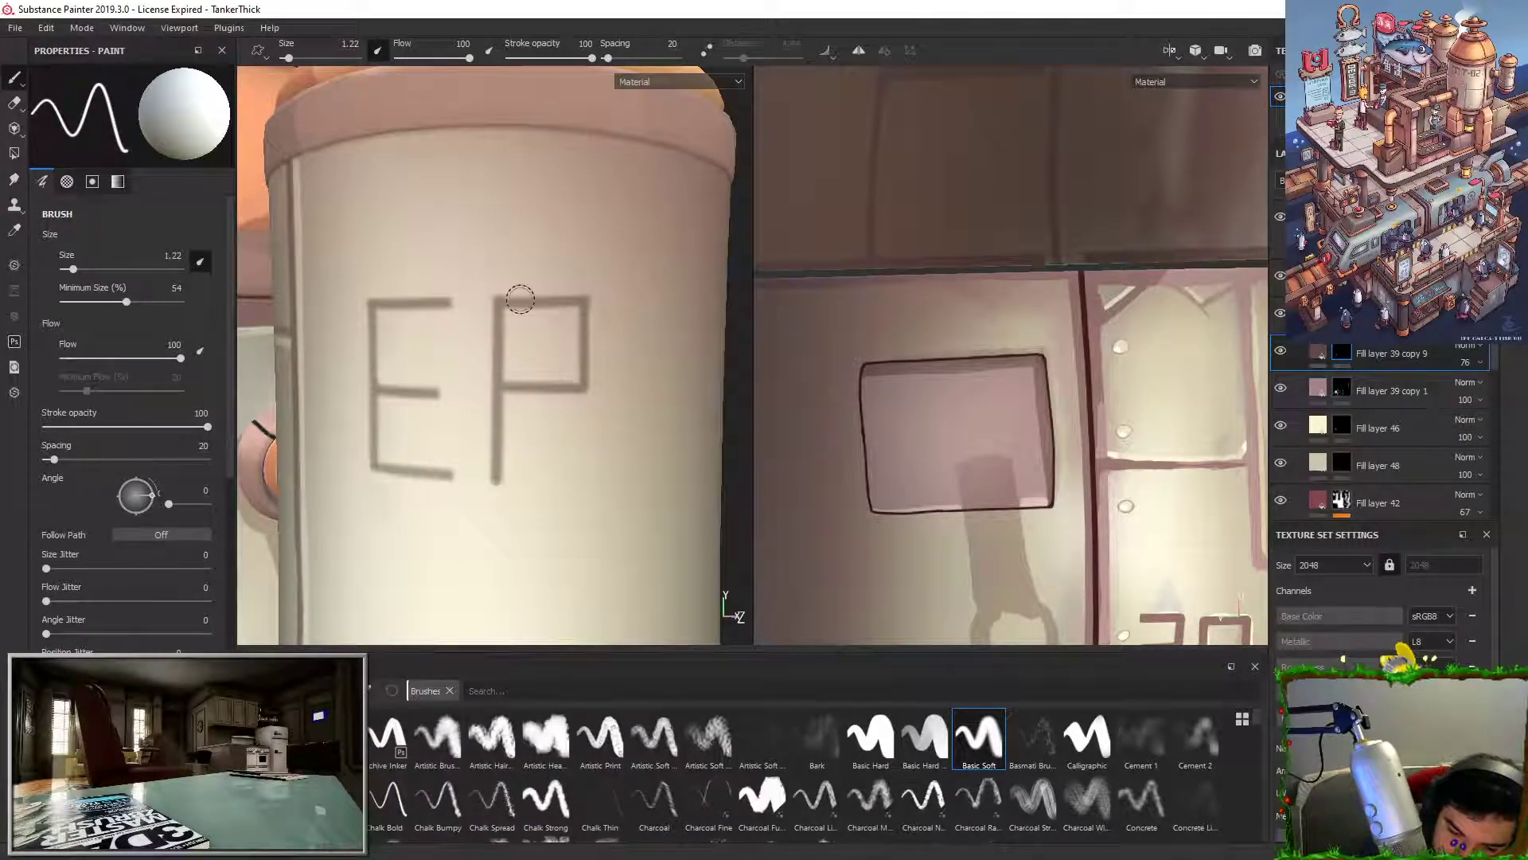
Step: Paint a square-topped letter A after the P with straight strokes to complete the word EPA
key("x")
key("alt")
right_click_drag(596, 259, 584, 157, "alt")
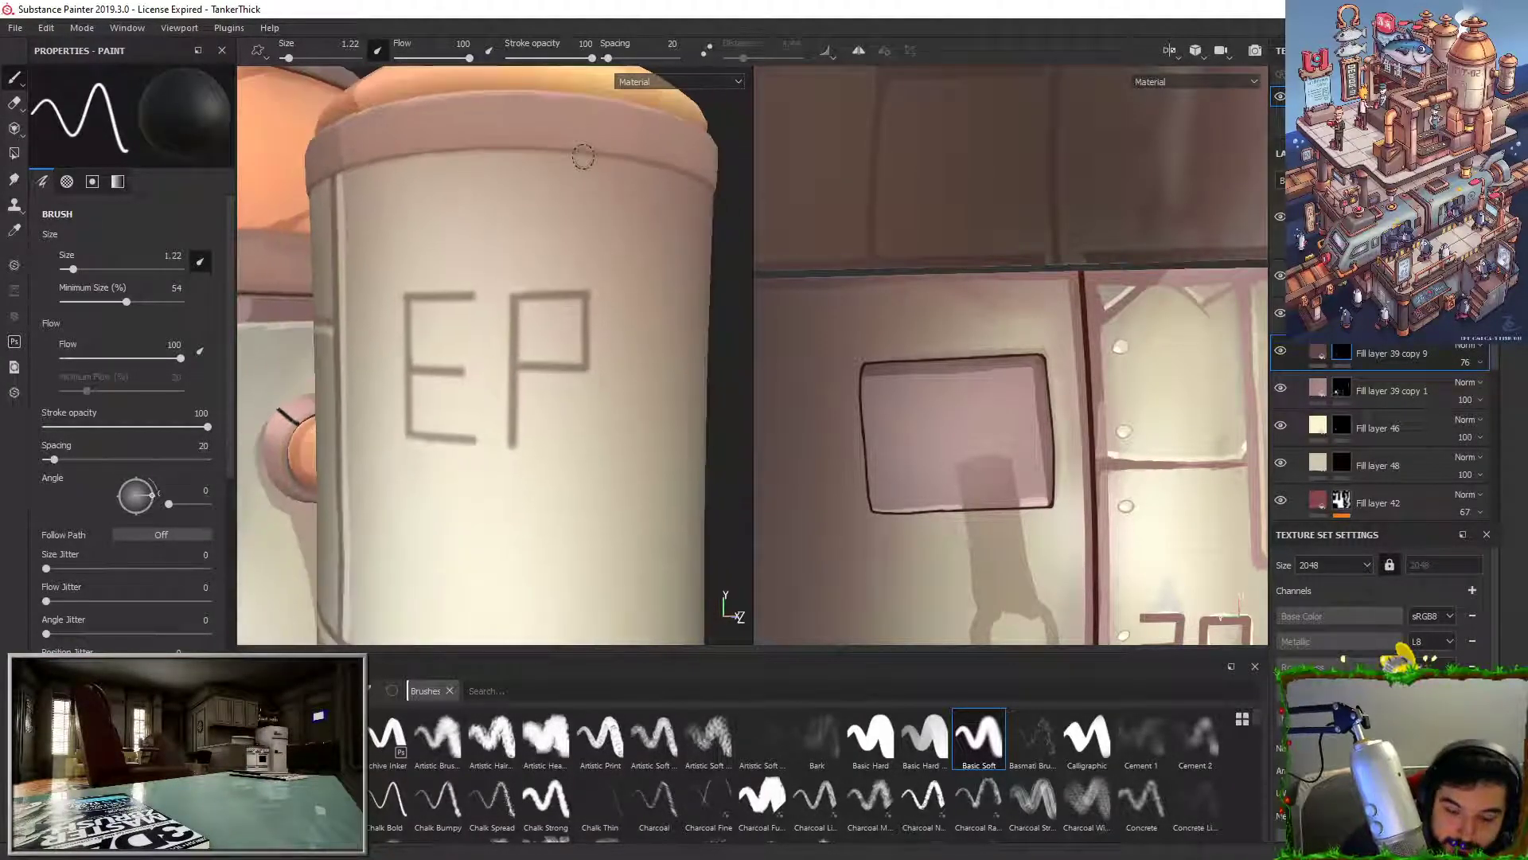
middle_click_drag(583, 157, 537, 135, "alt")
key("x")
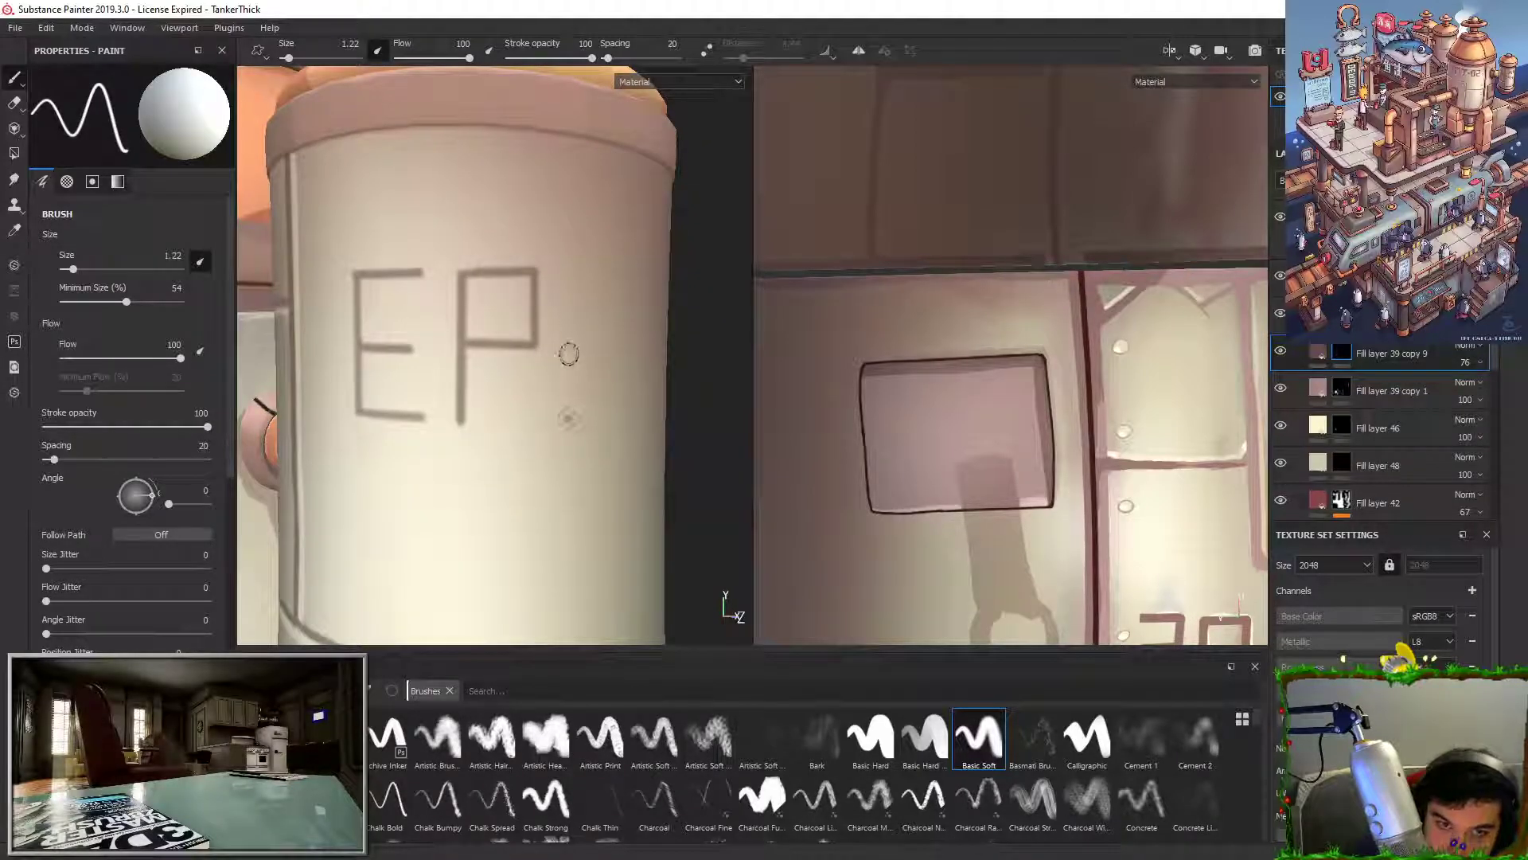
left_click(569, 273, "shift")
left_click(624, 276, "shift")
left_click(626, 418, "shift")
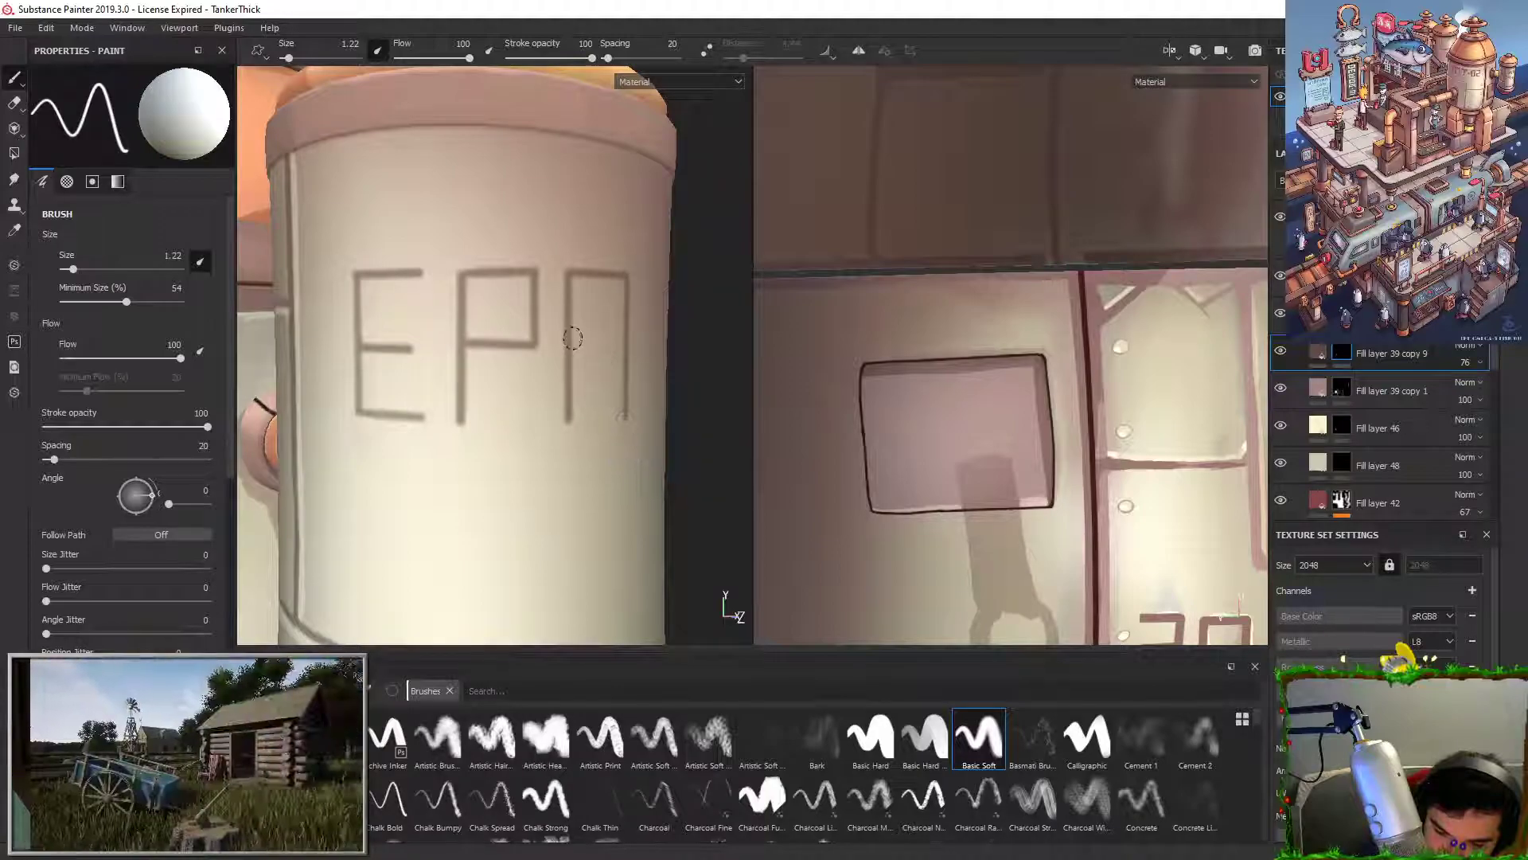
left_click(572, 348)
left_click(626, 348, "shift")
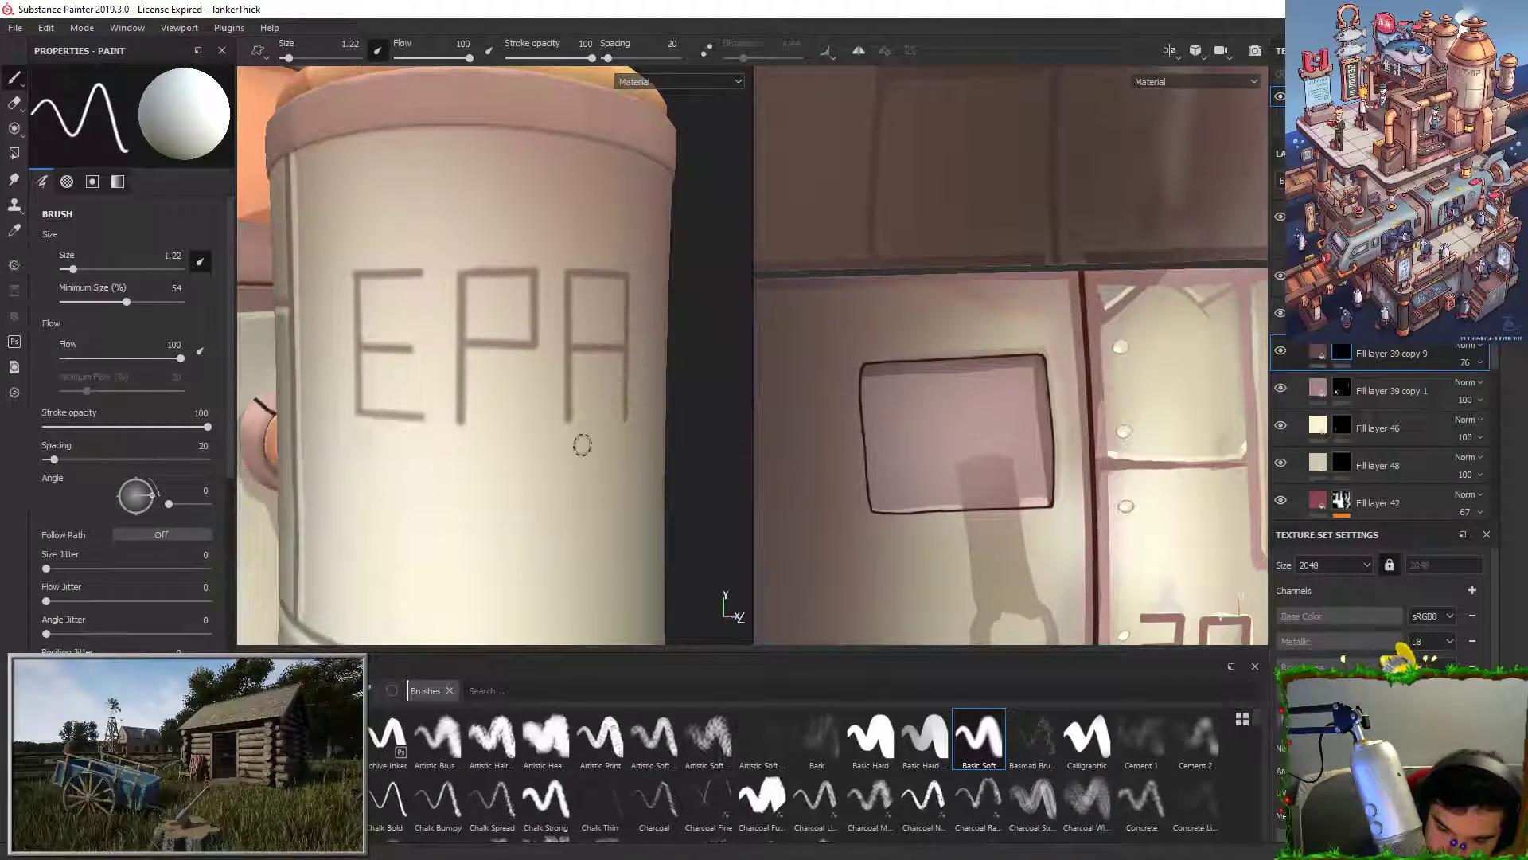
Step: Paint the vertical stem and upper bar of a letter D below the E on the side tank
right_click_drag(582, 445, 472, 352, "alt")
left_click_drag(472, 352, 512, 302, "alt")
right_click_drag(526, 285, 545, 447, "alt")
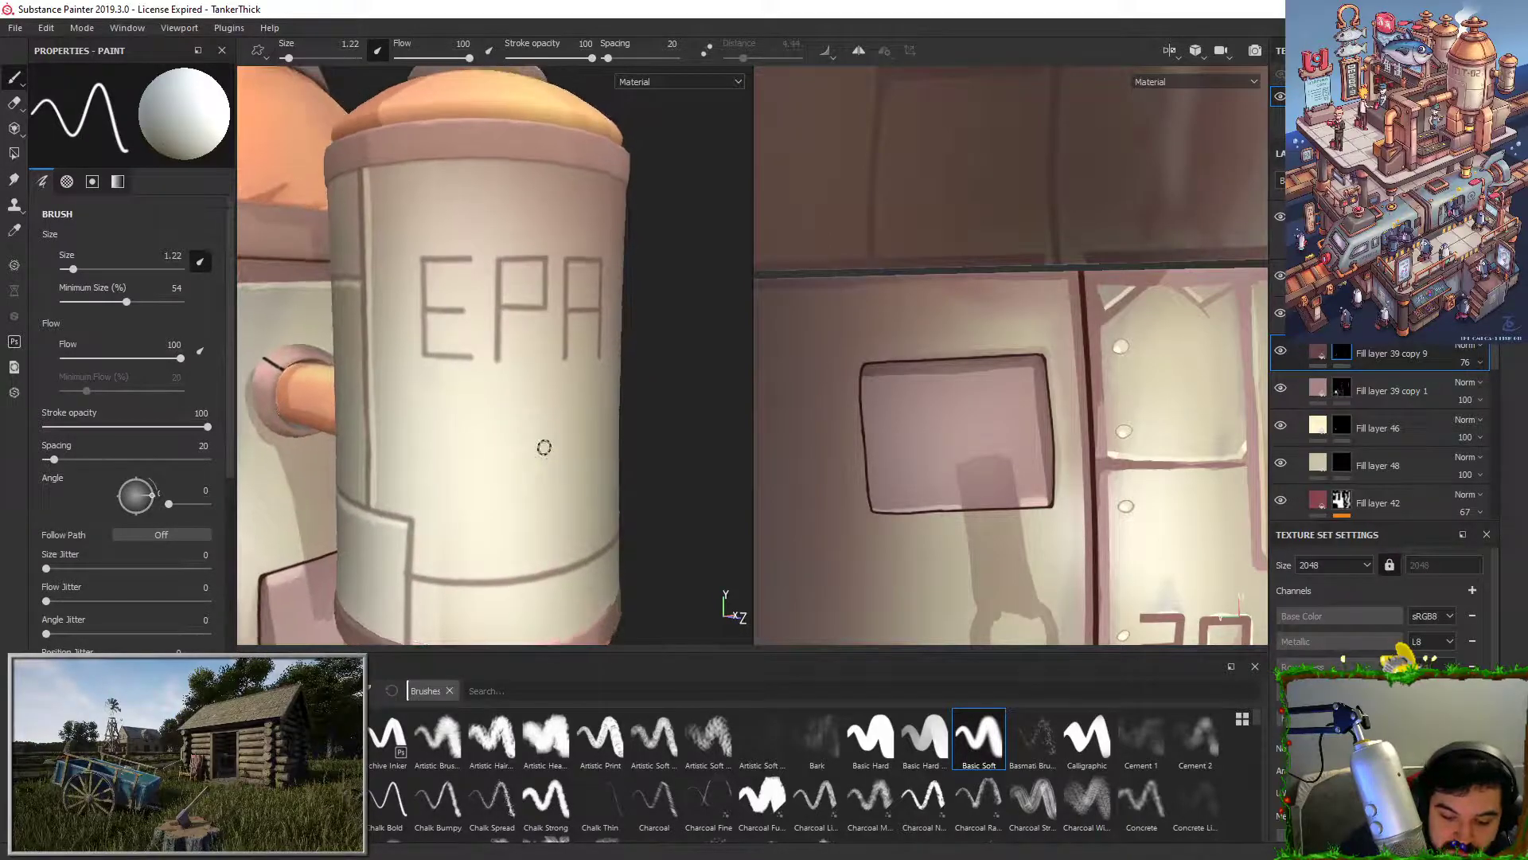
left_click(426, 389)
left_click(428, 473, "shift")
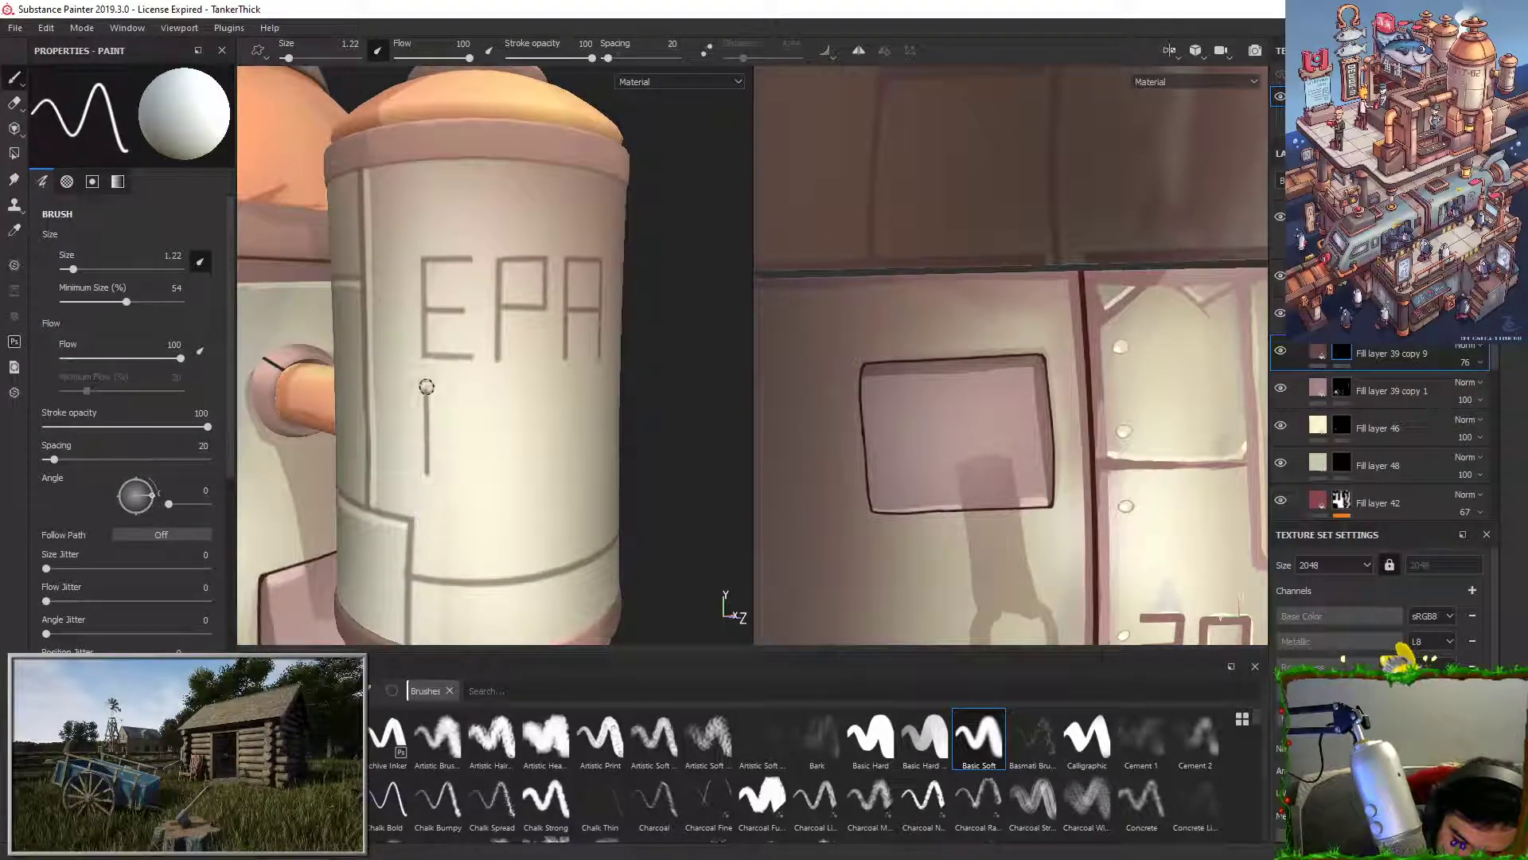
left_click(427, 388)
left_click(481, 389, "shift")
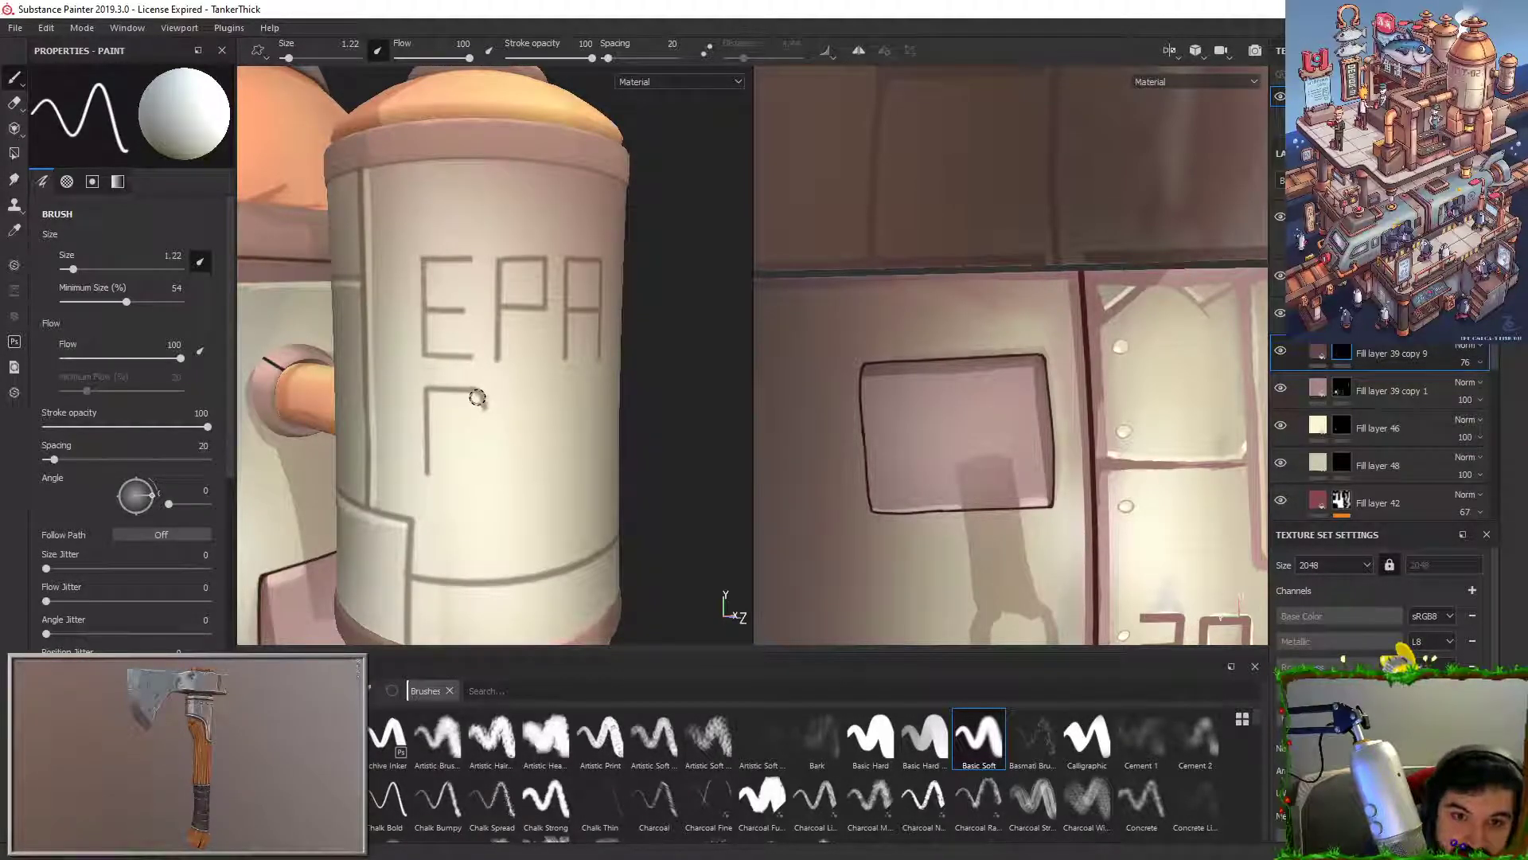
Step: Complete the letter D with a lower bar and a rounded closing side, undoing faulty strokes
key("ctrl+z")
left_click(477, 473, "shift")
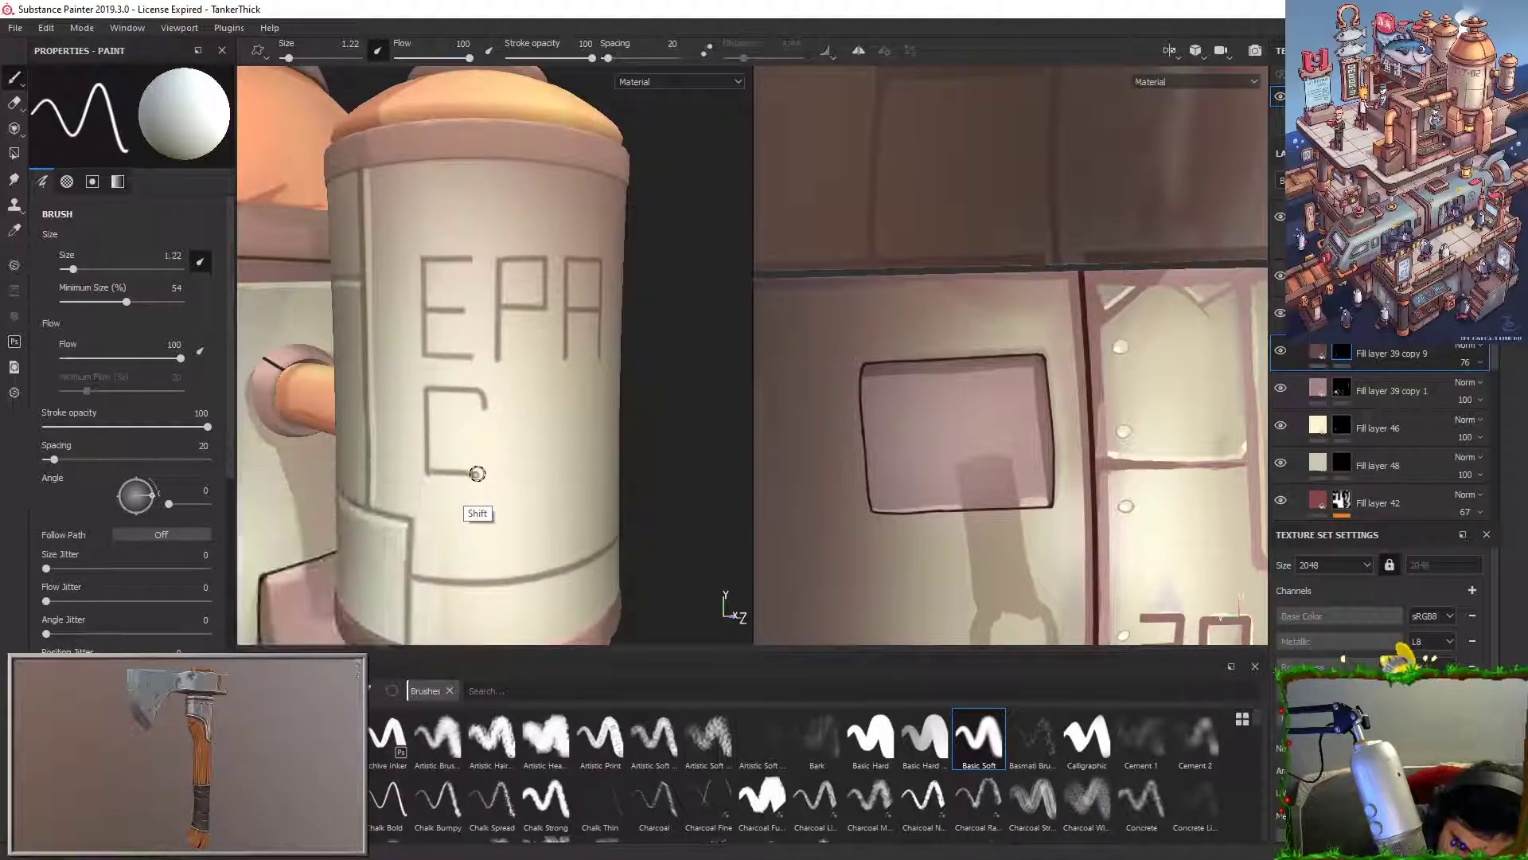
key("ctrl+z")
mouse_move(483, 392)
left_mouse_down()
mouse_move(474, 476)
mouse_move(487, 398)
left_mouse_up()
key("ctrl+z")
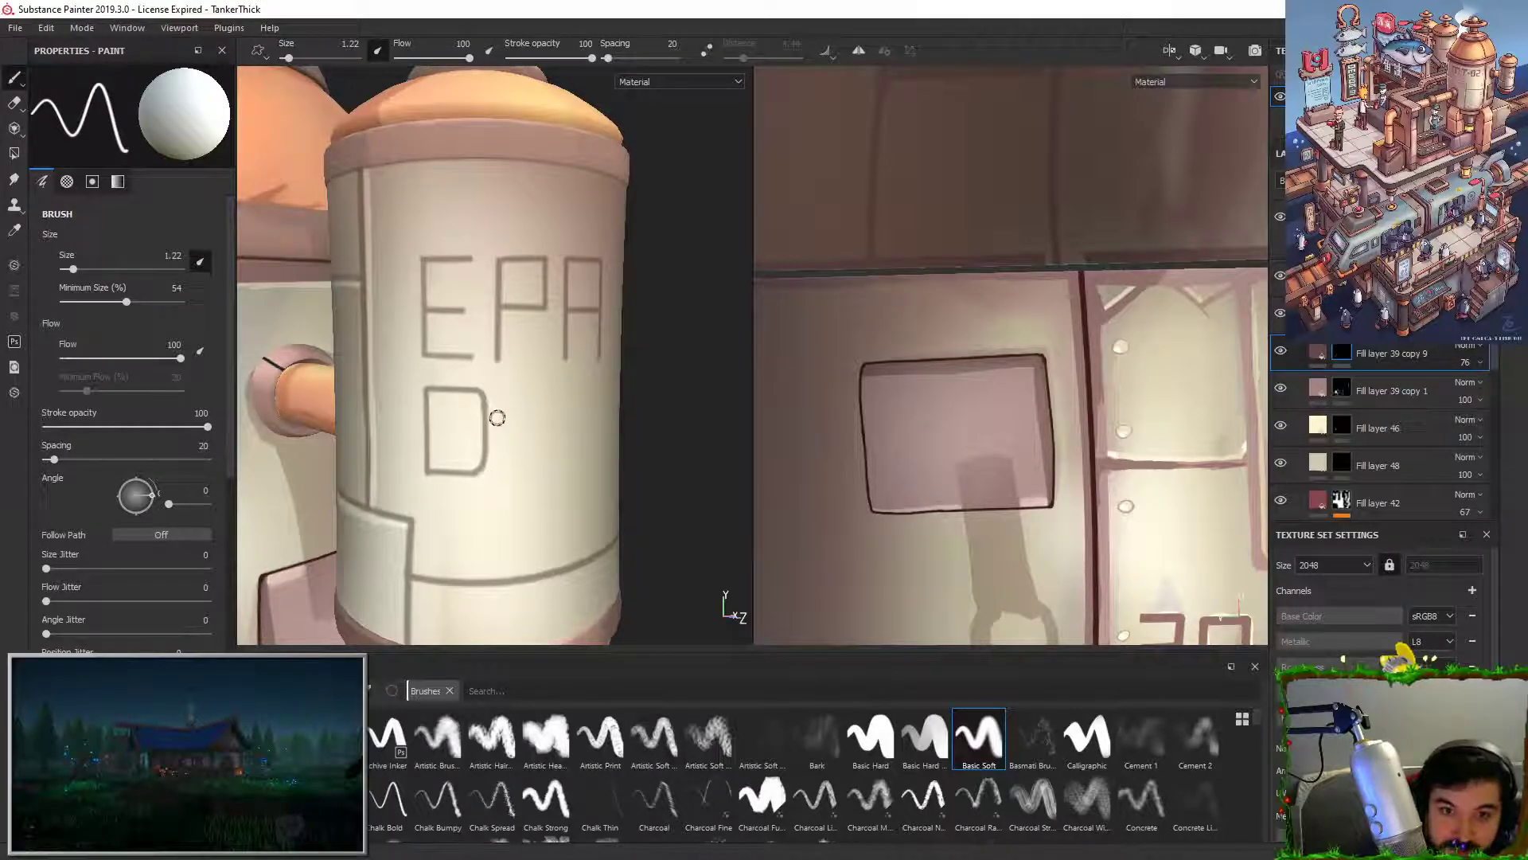
Step: Paint a letter H after the D using two vertical strokes and a crossbar
left_click_drag(503, 395, 502, 476)
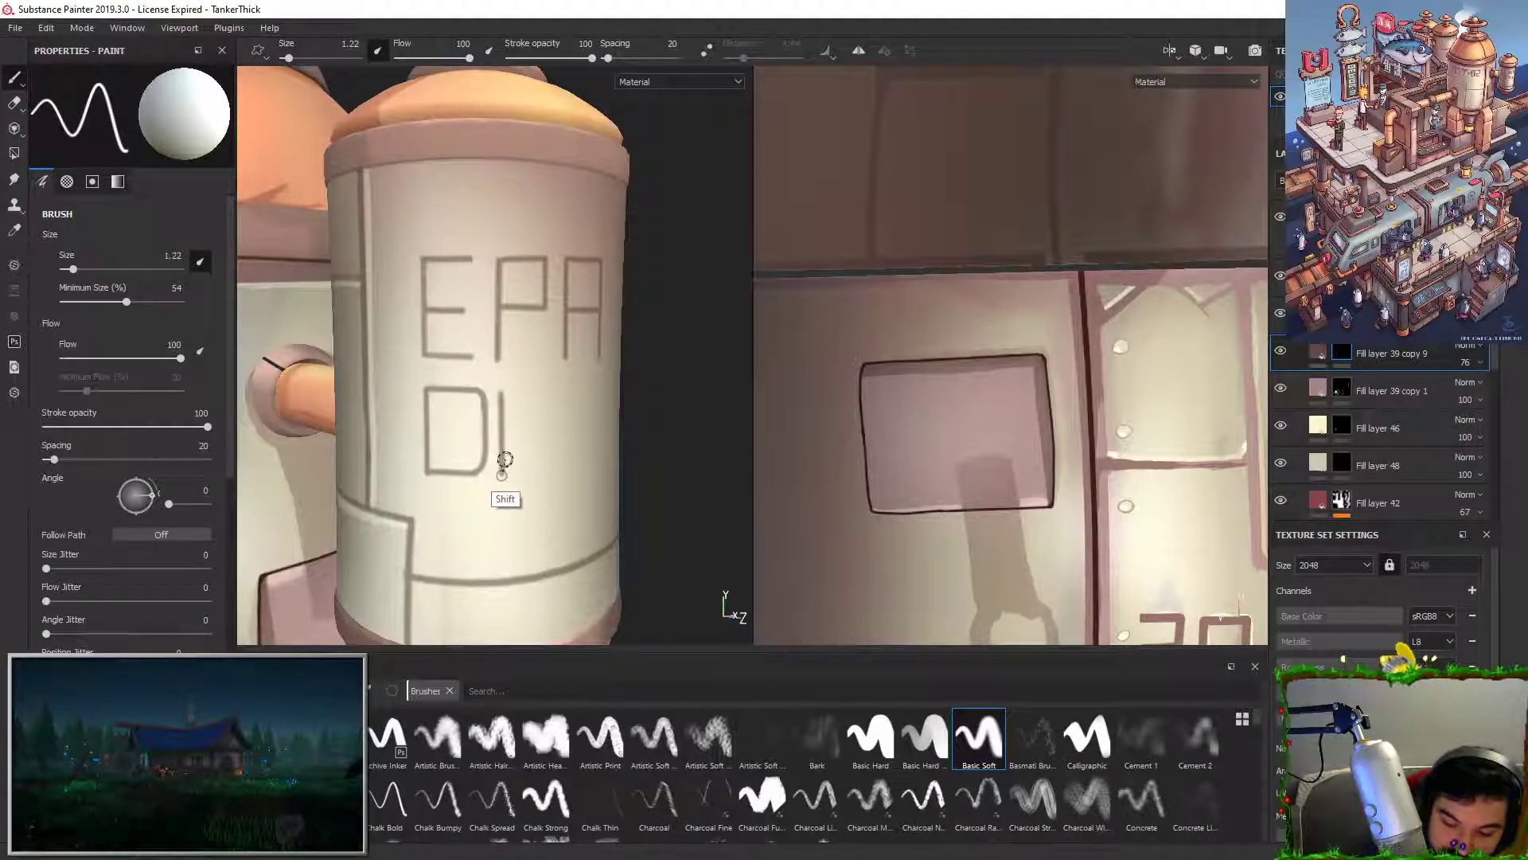
left_click(545, 433, "shift")
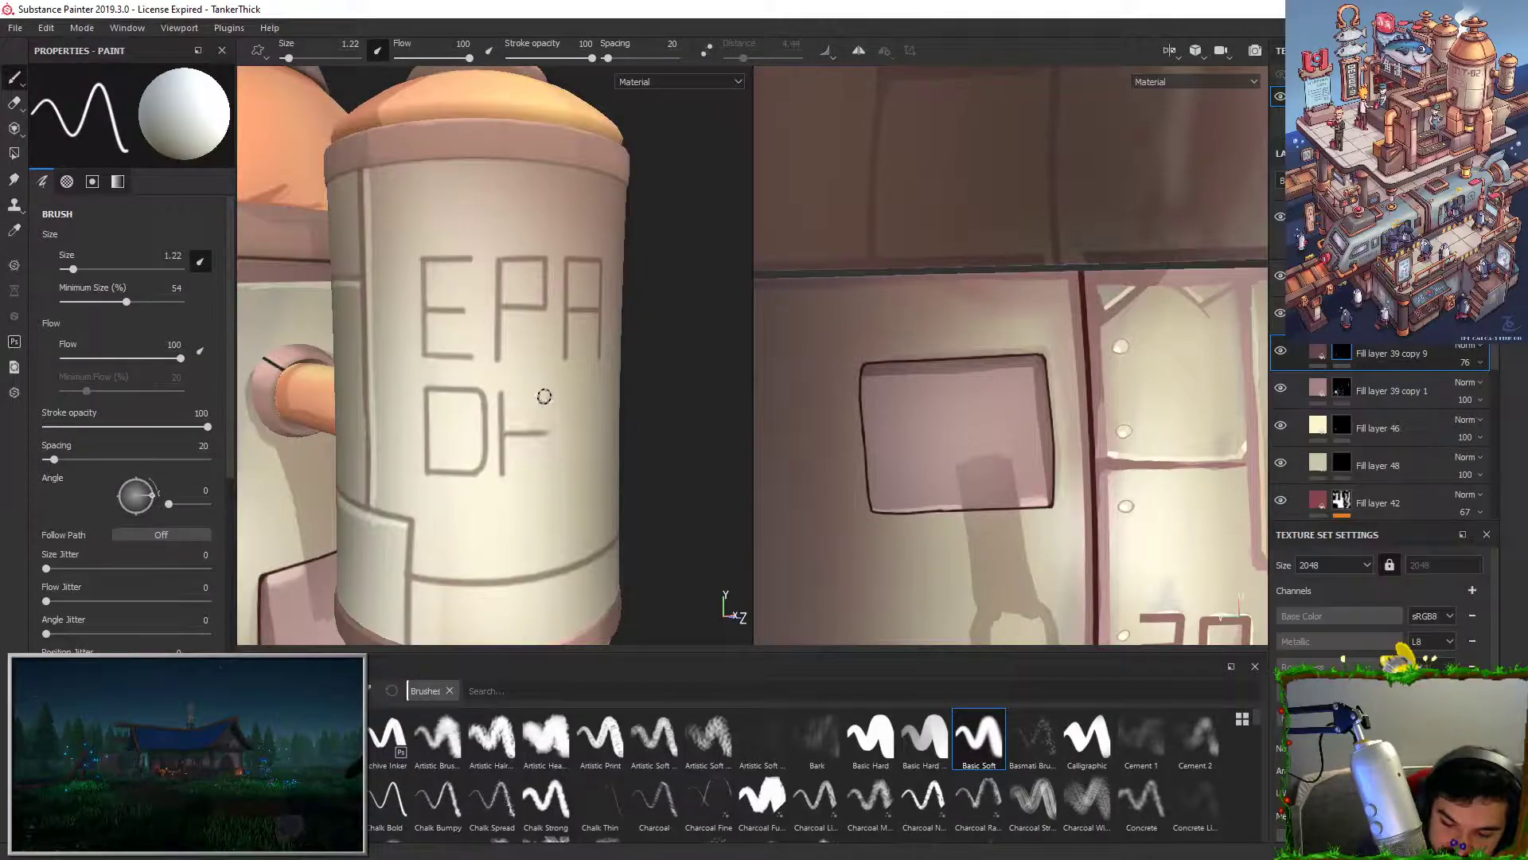
left_click_drag(543, 393, 546, 475)
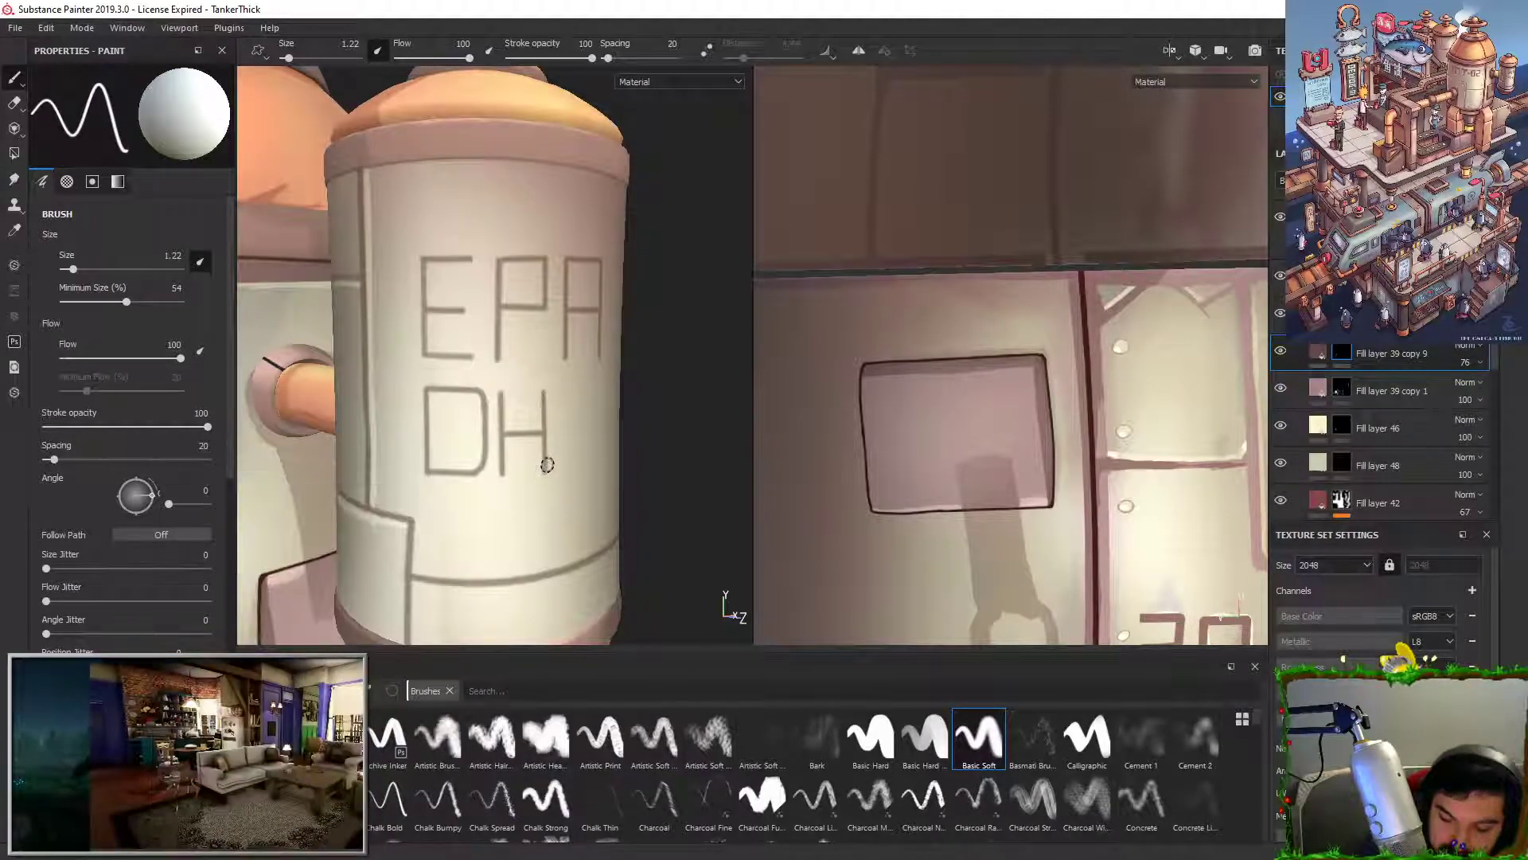
Step: Paint a square-topped letter A after the H, redoing faulty strokes, to complete DHA below EPA
left_click(562, 395, "shift")
left_click_drag(661, 381, 629, 334, "alt")
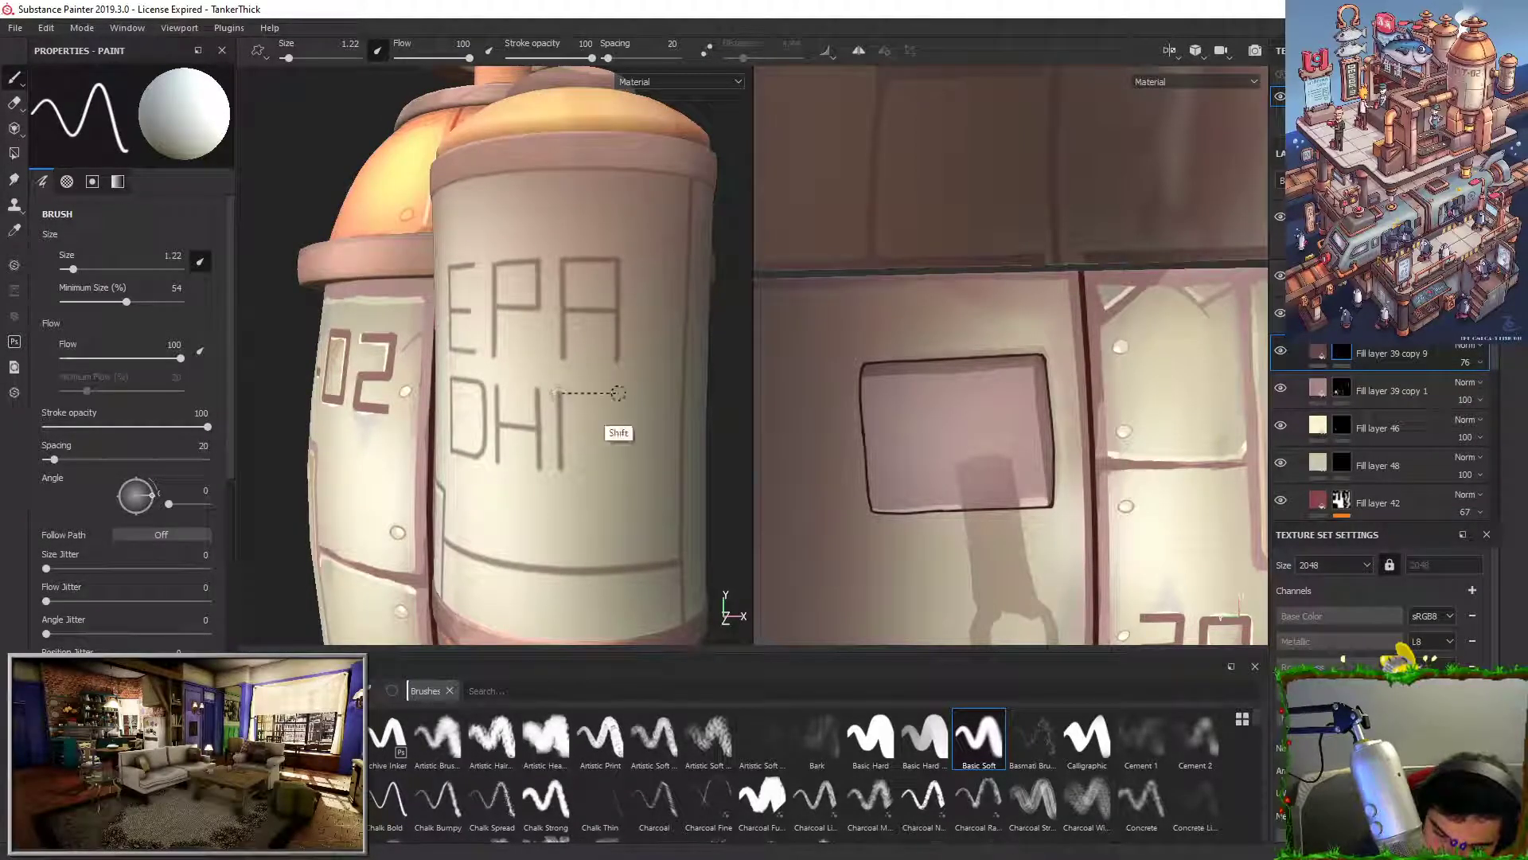
left_click(619, 392, "shift")
key("ctrl+z")
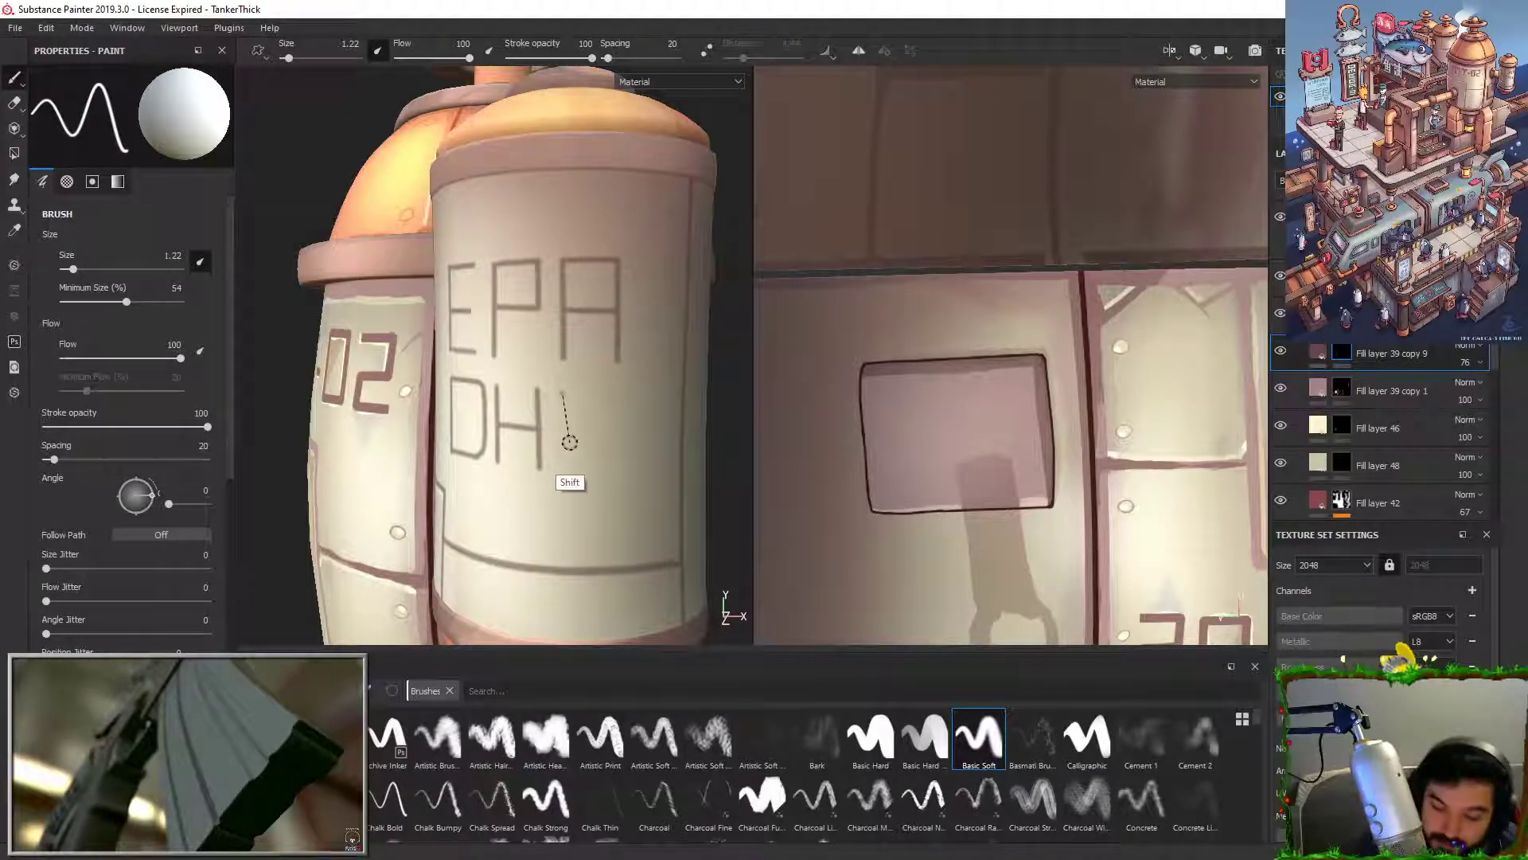
left_click(617, 394, "shift")
left_click(617, 471, "shift")
left_click(564, 436)
left_click(616, 436, "shift")
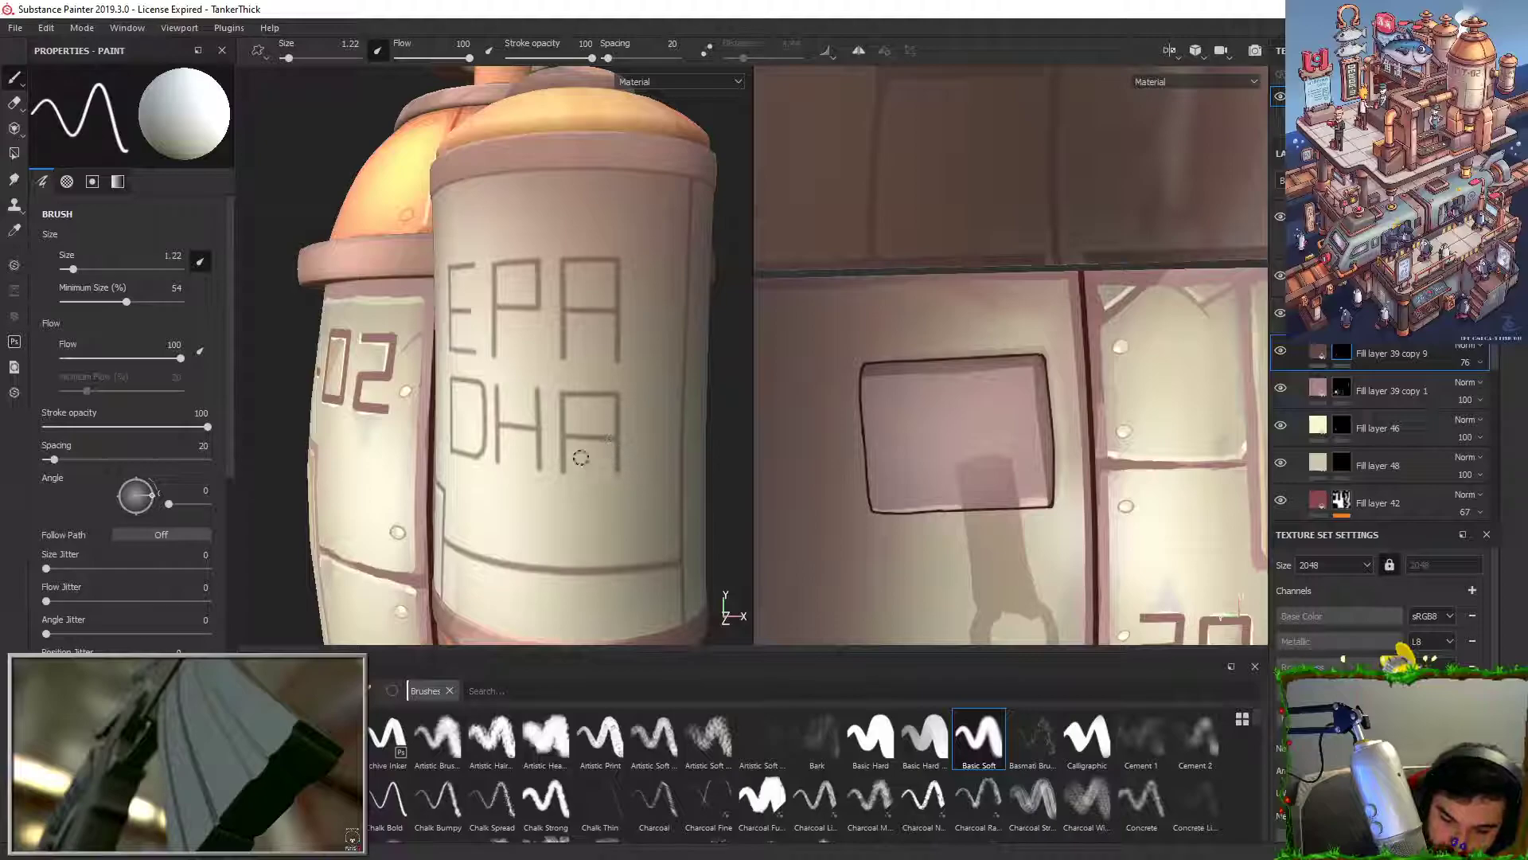
Step: Examine the EPA and DHA lettering on the side tank from different distances and angles
right_click_drag(581, 457, 486, 493, "alt")
mouse_move(485, 494)
left_mouse_down("alt")
mouse_move(557, 522)
mouse_move(621, 494)
left_mouse_up("alt")
middle_click_drag(637, 486, 454, 478, "alt")
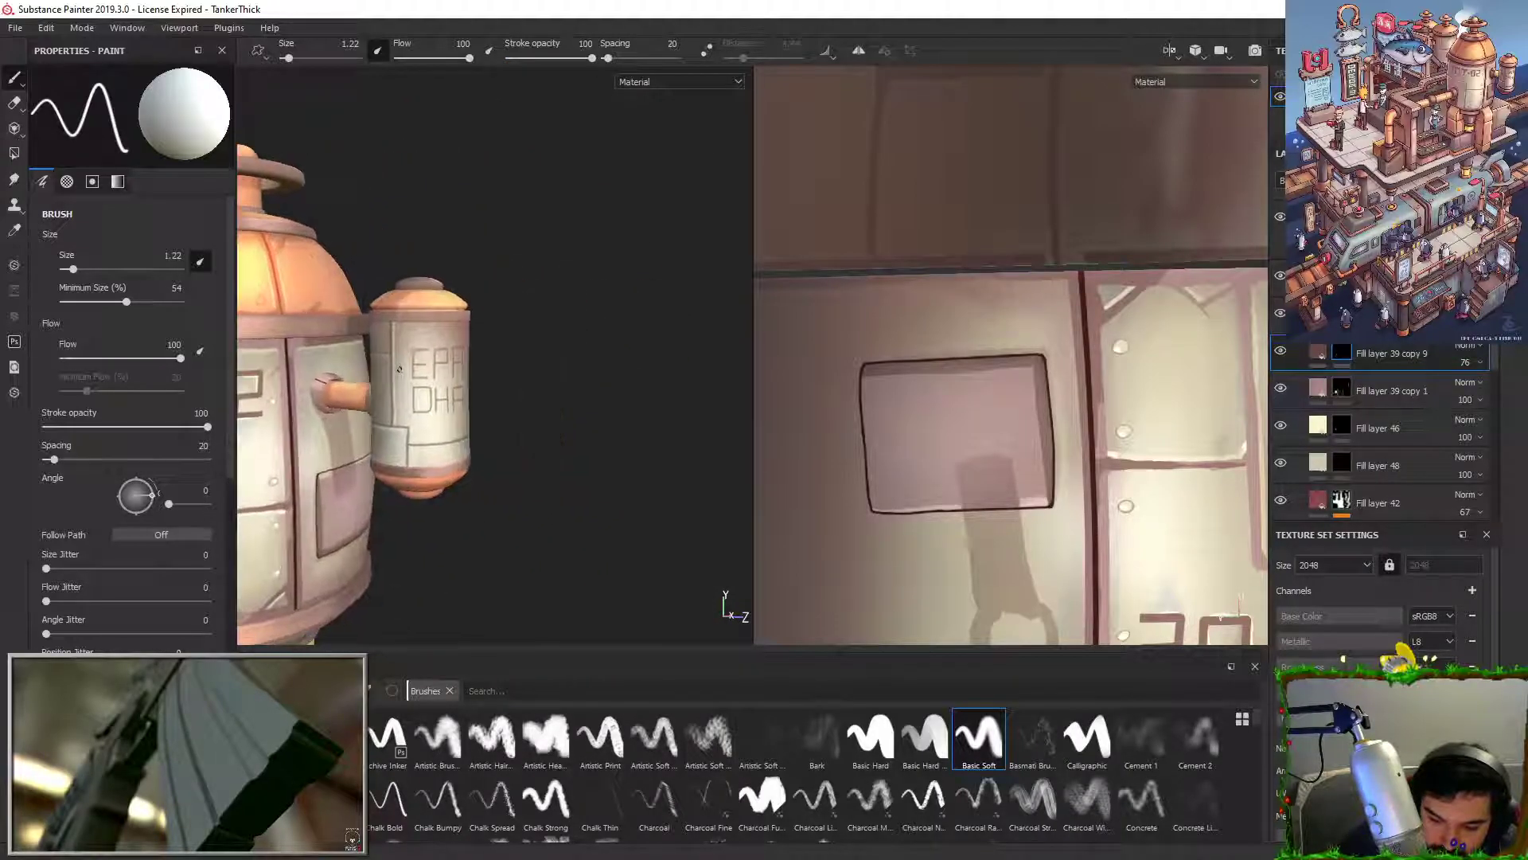
right_click_drag(453, 477, 495, 465, "alt")
right_click_drag(580, 433, 619, 422, "alt")
middle_click_drag(619, 422, 649, 410, "alt")
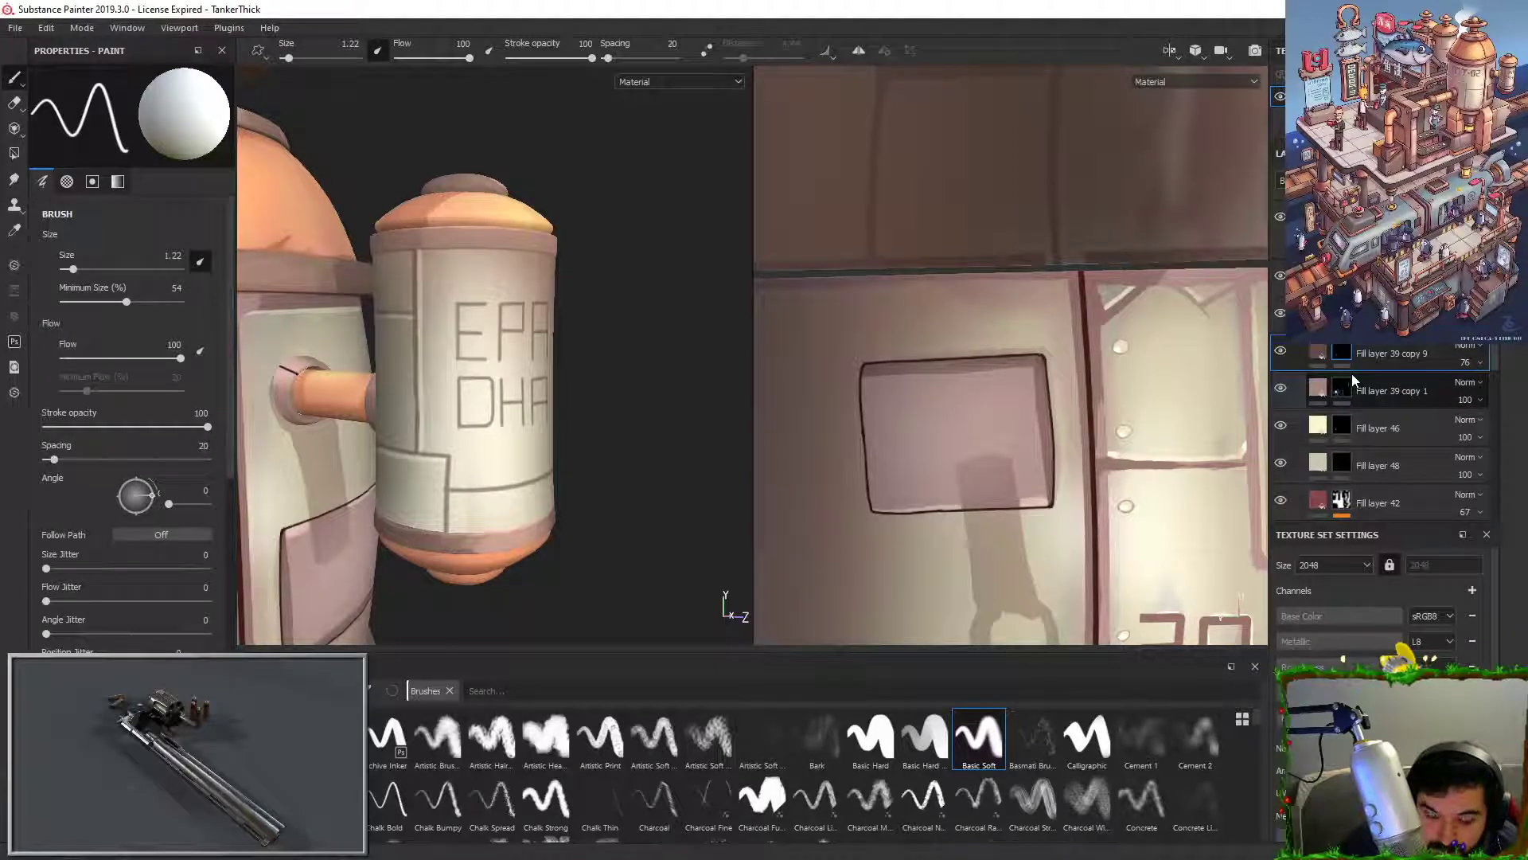
right_click_drag(542, 414, 613, 390, "alt")
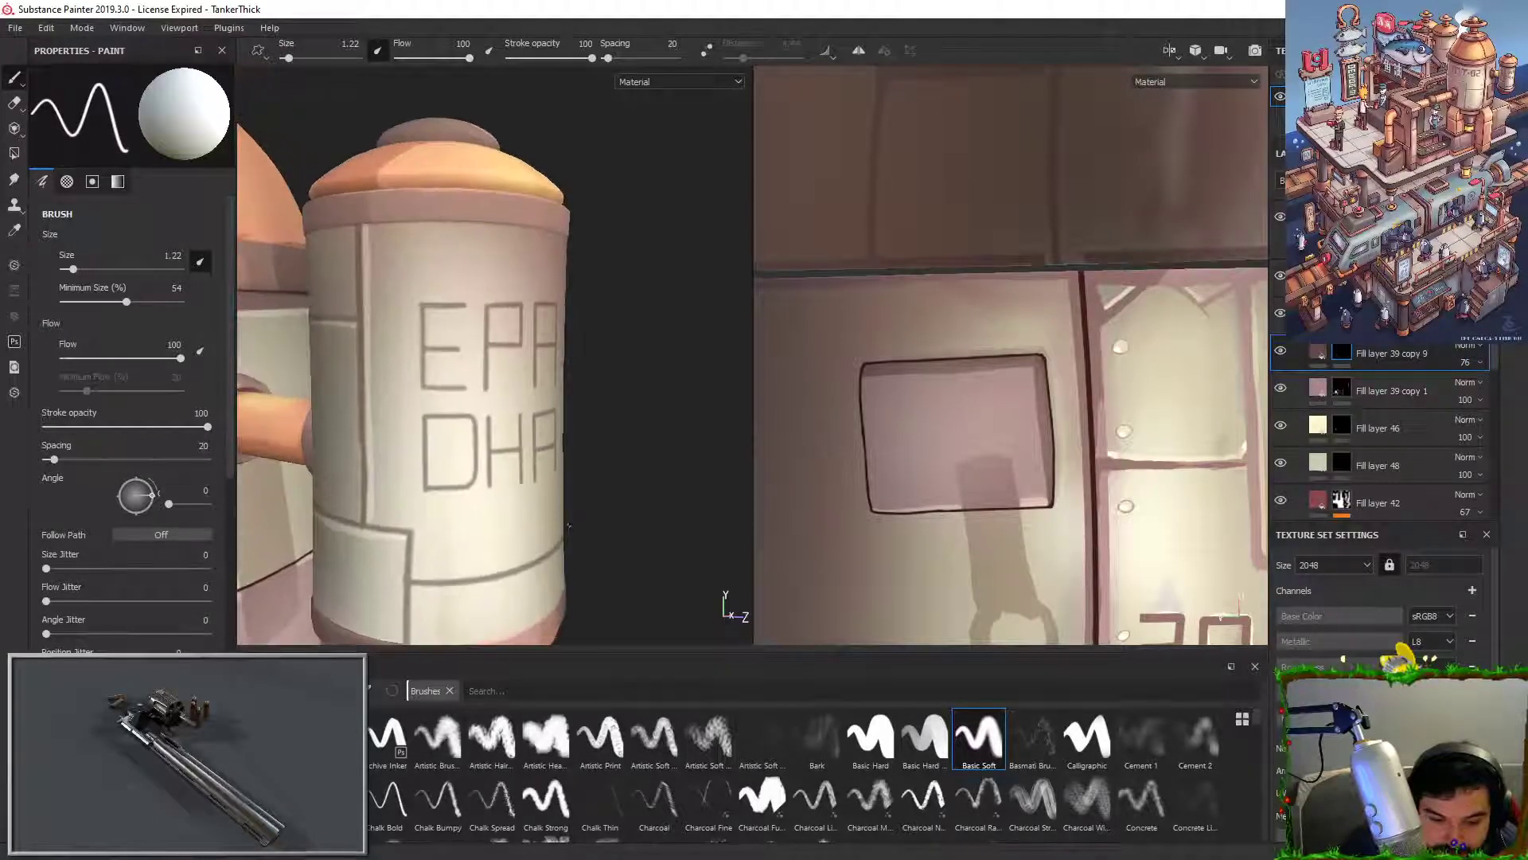
Step: Try thickening the left upright of the H in DHA with the brush size set to 2
left_click(166, 267)
left_click(170, 256)
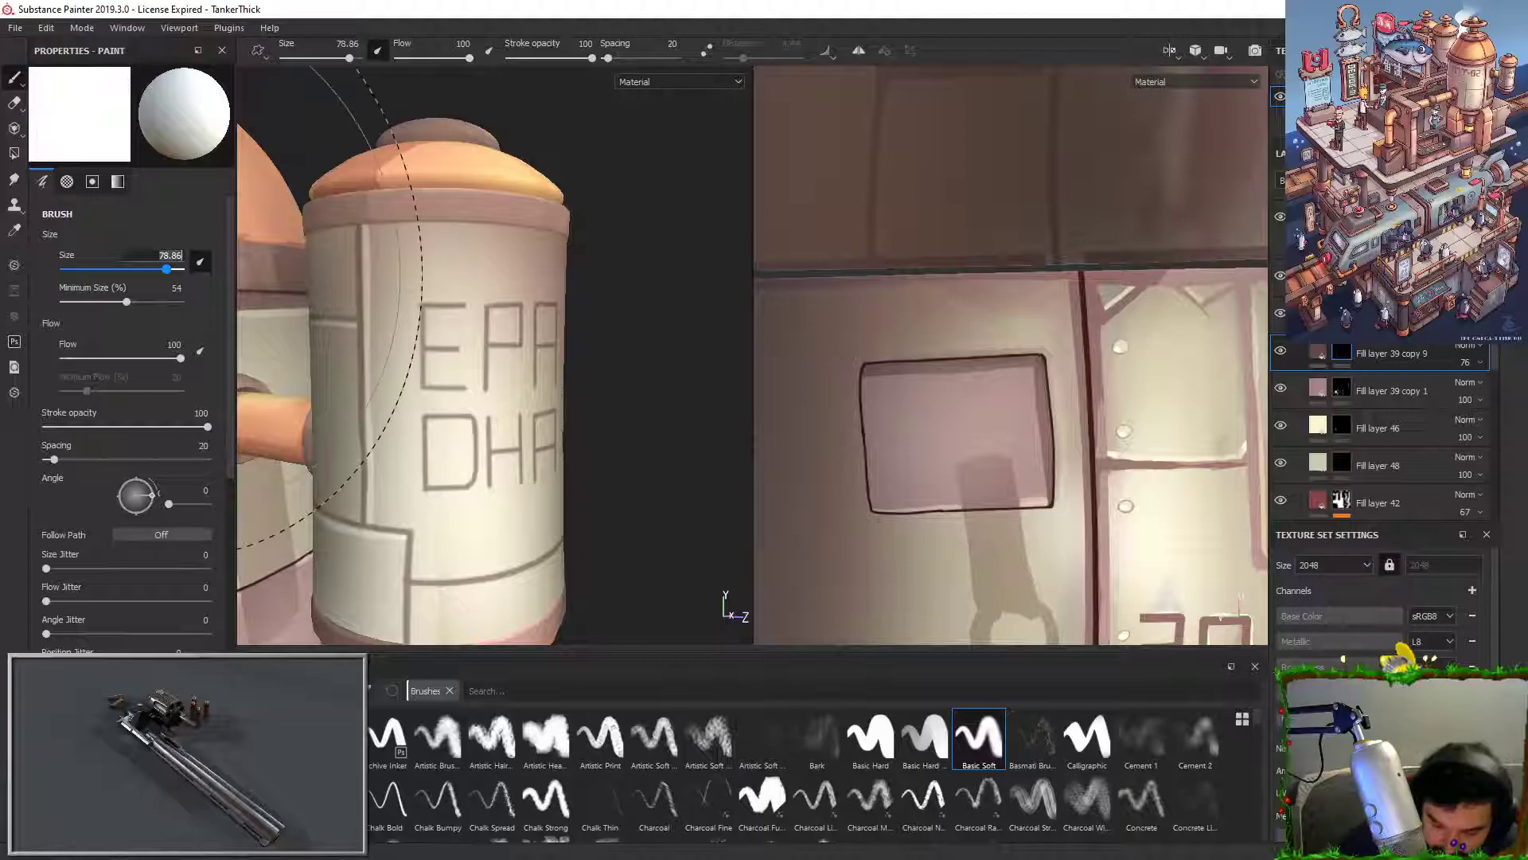
type("2")
key("Return")
left_click_drag(489, 418, 491, 484)
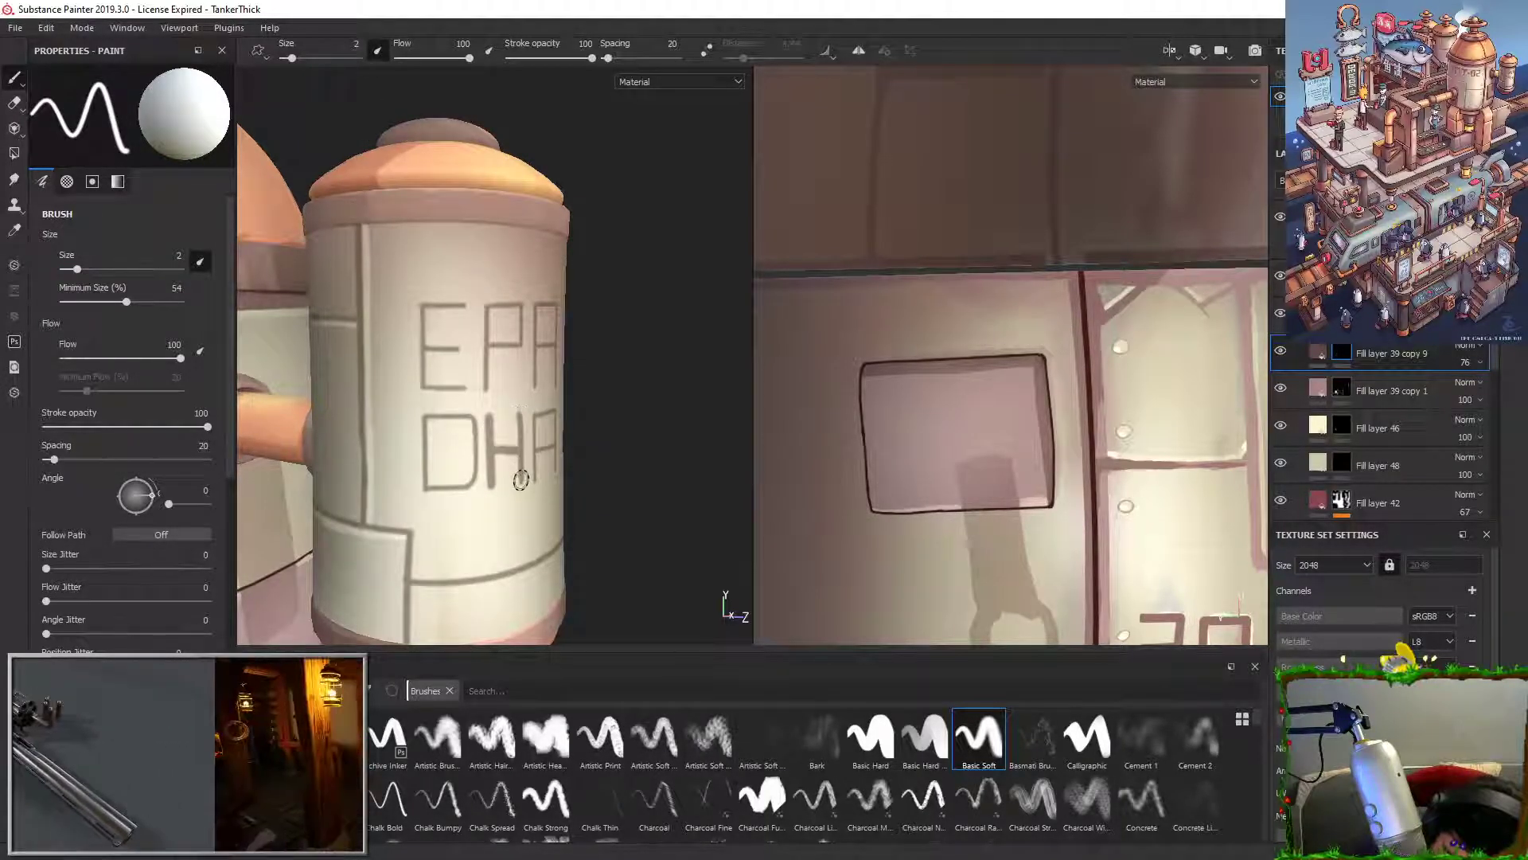
left_click_drag(587, 447, 528, 435, "alt")
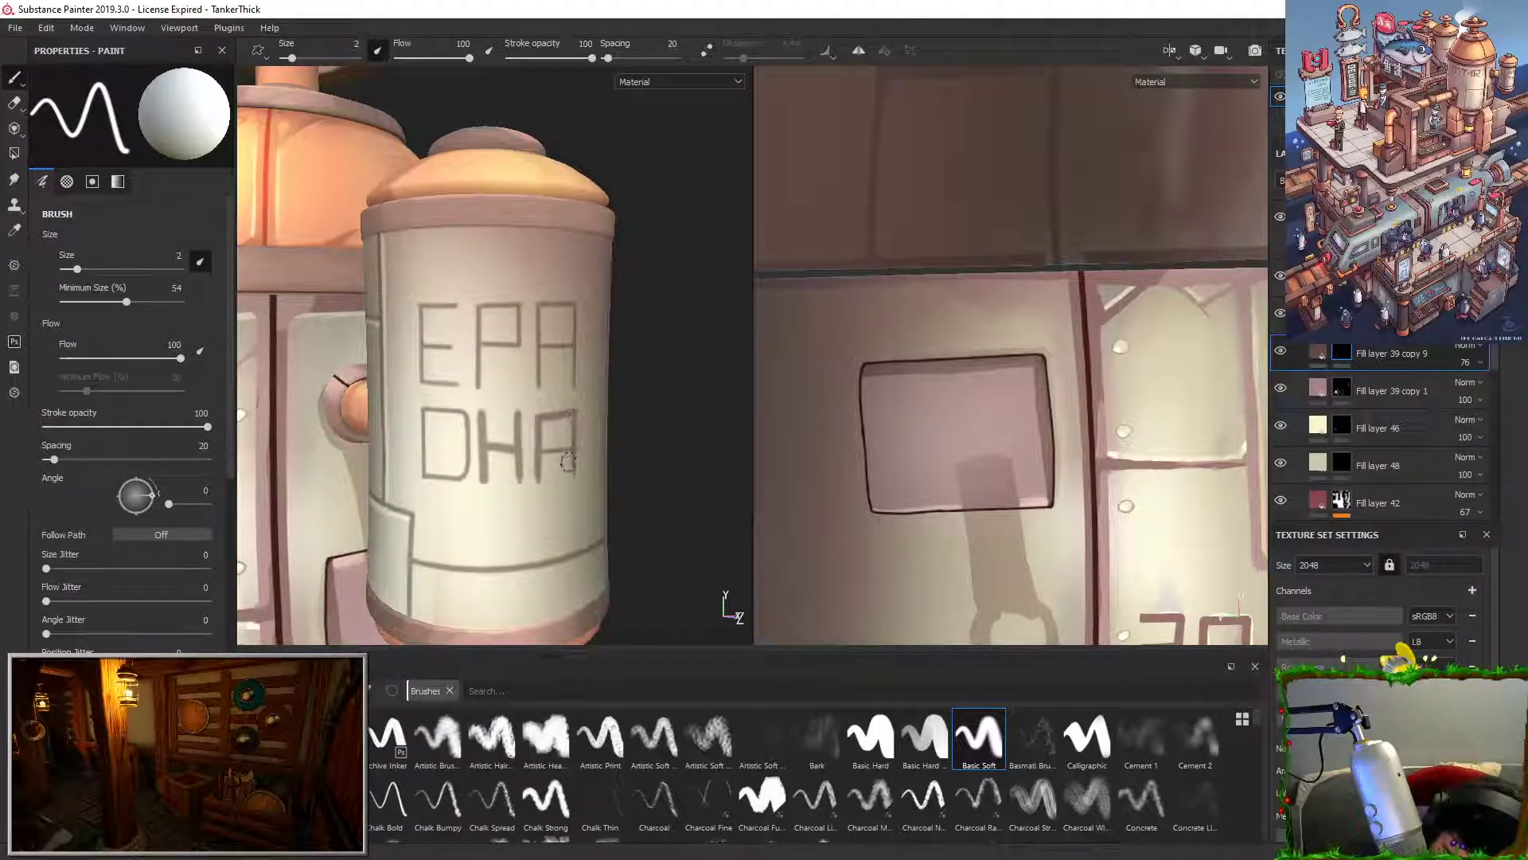
key("ctrl")
key("ctrl")
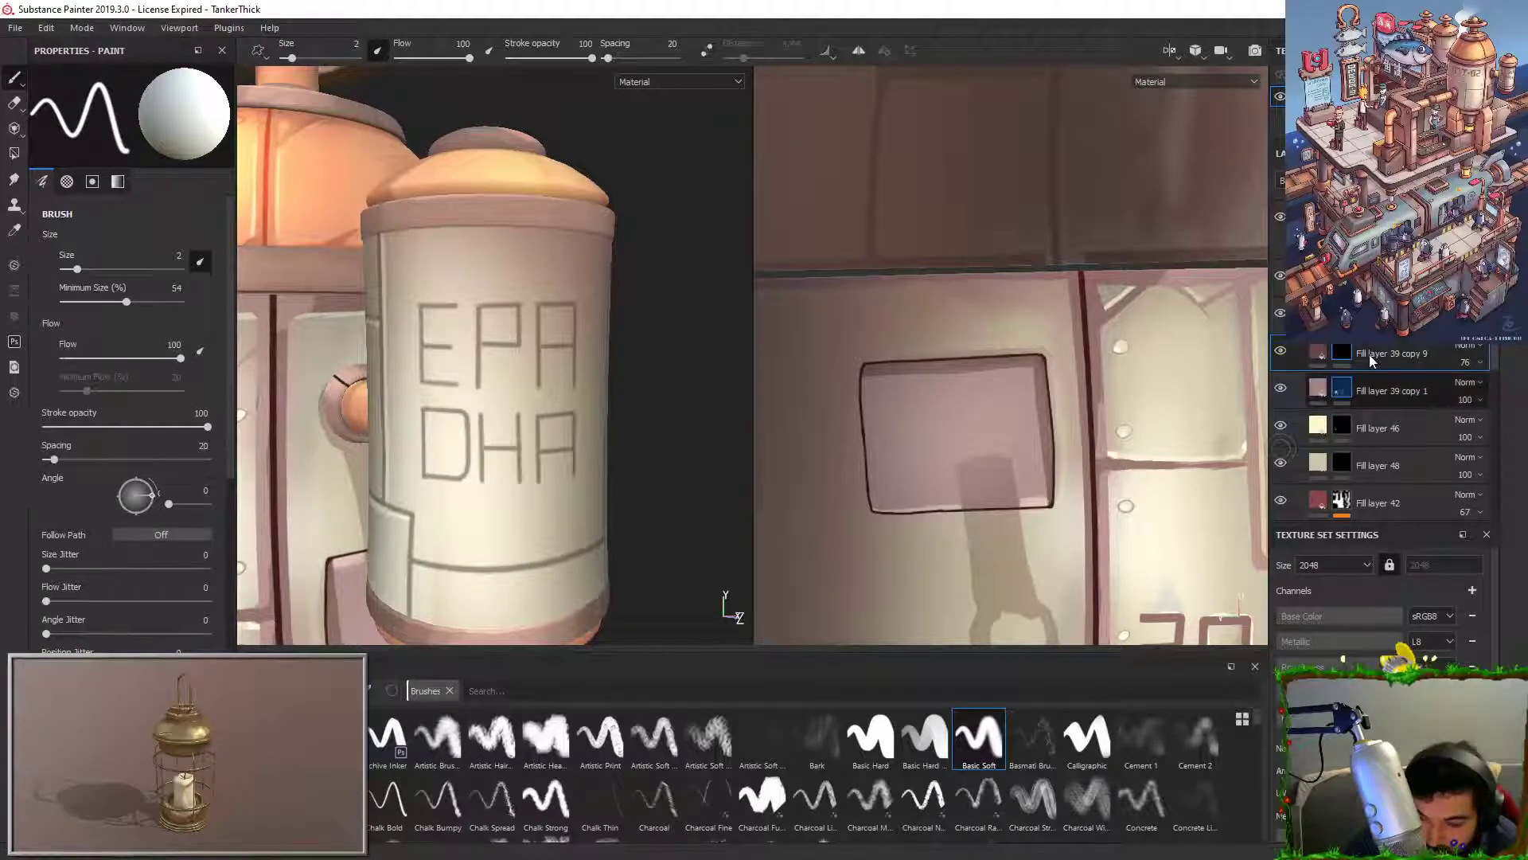
Step: Pick the highlight layer after toggling layer visibility, and configure a pressure-sensitive brush with size 5 and minimum size 0
left_click(1280, 502)
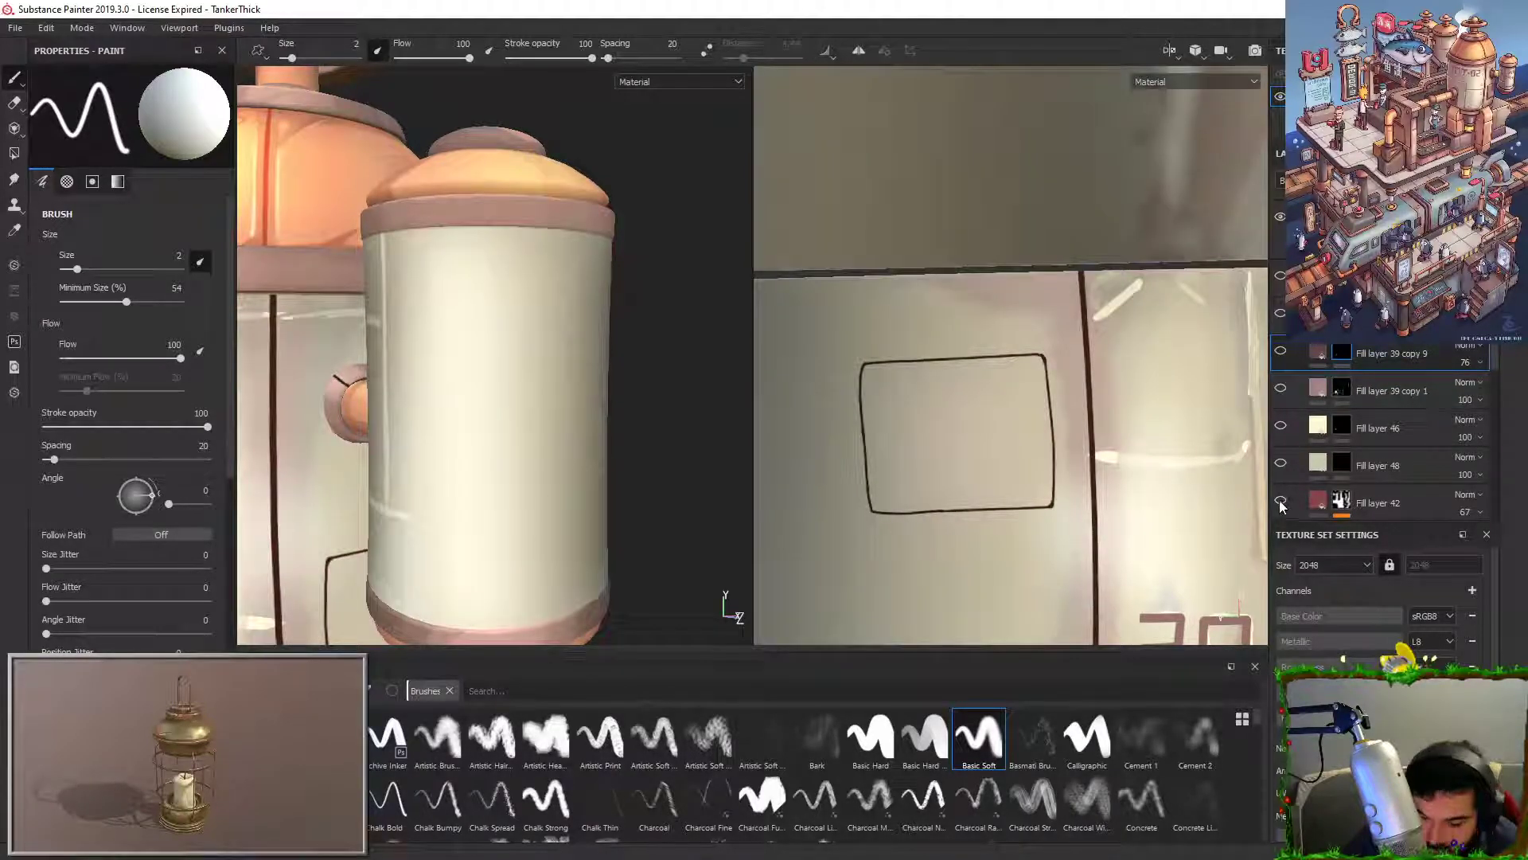
left_click(1281, 351)
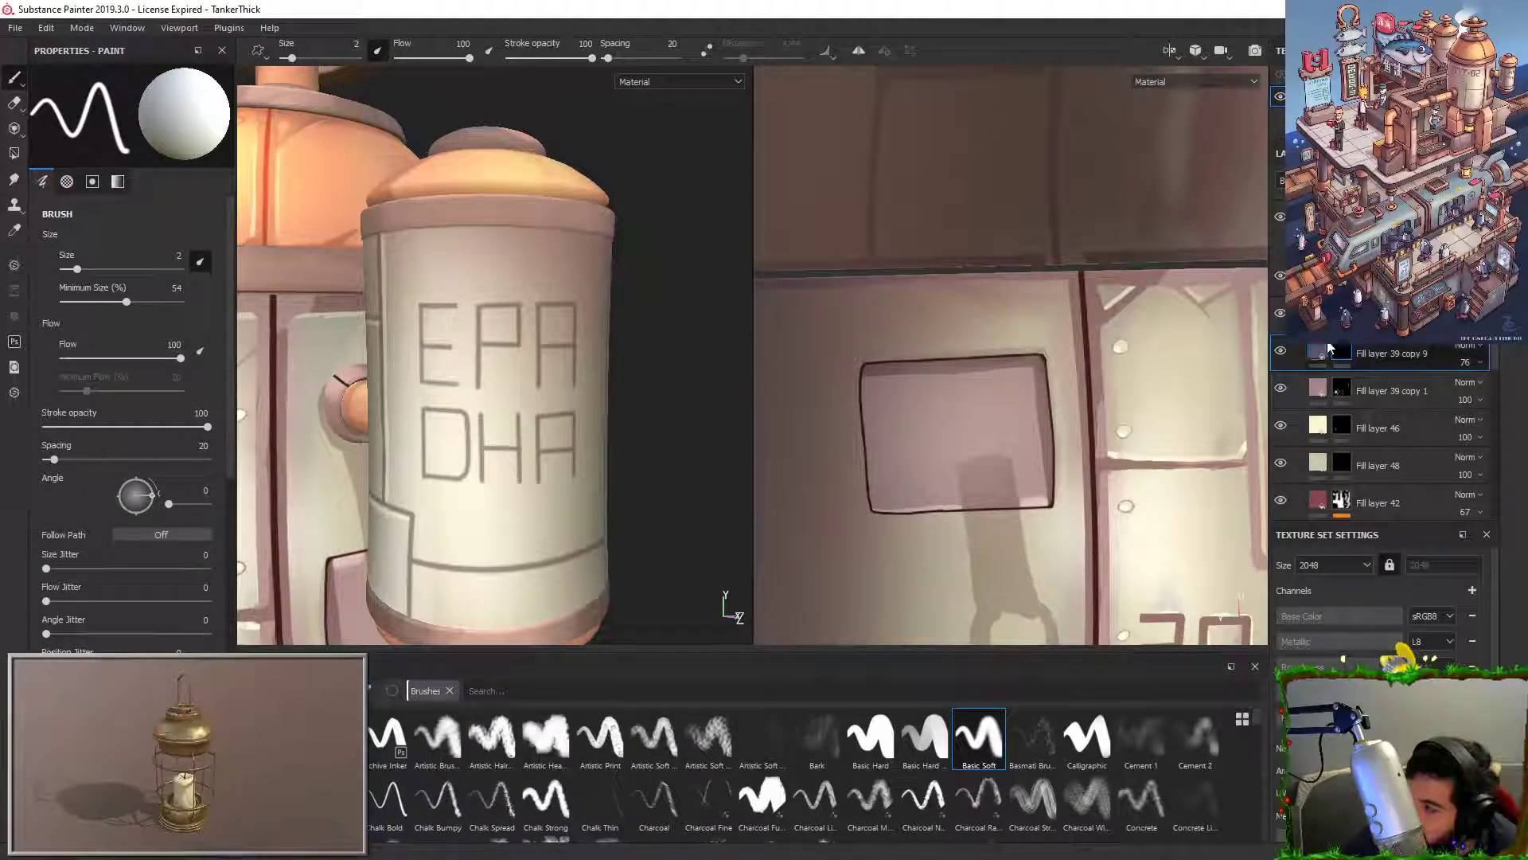
left_click_drag(1494, 325, 1494, 390)
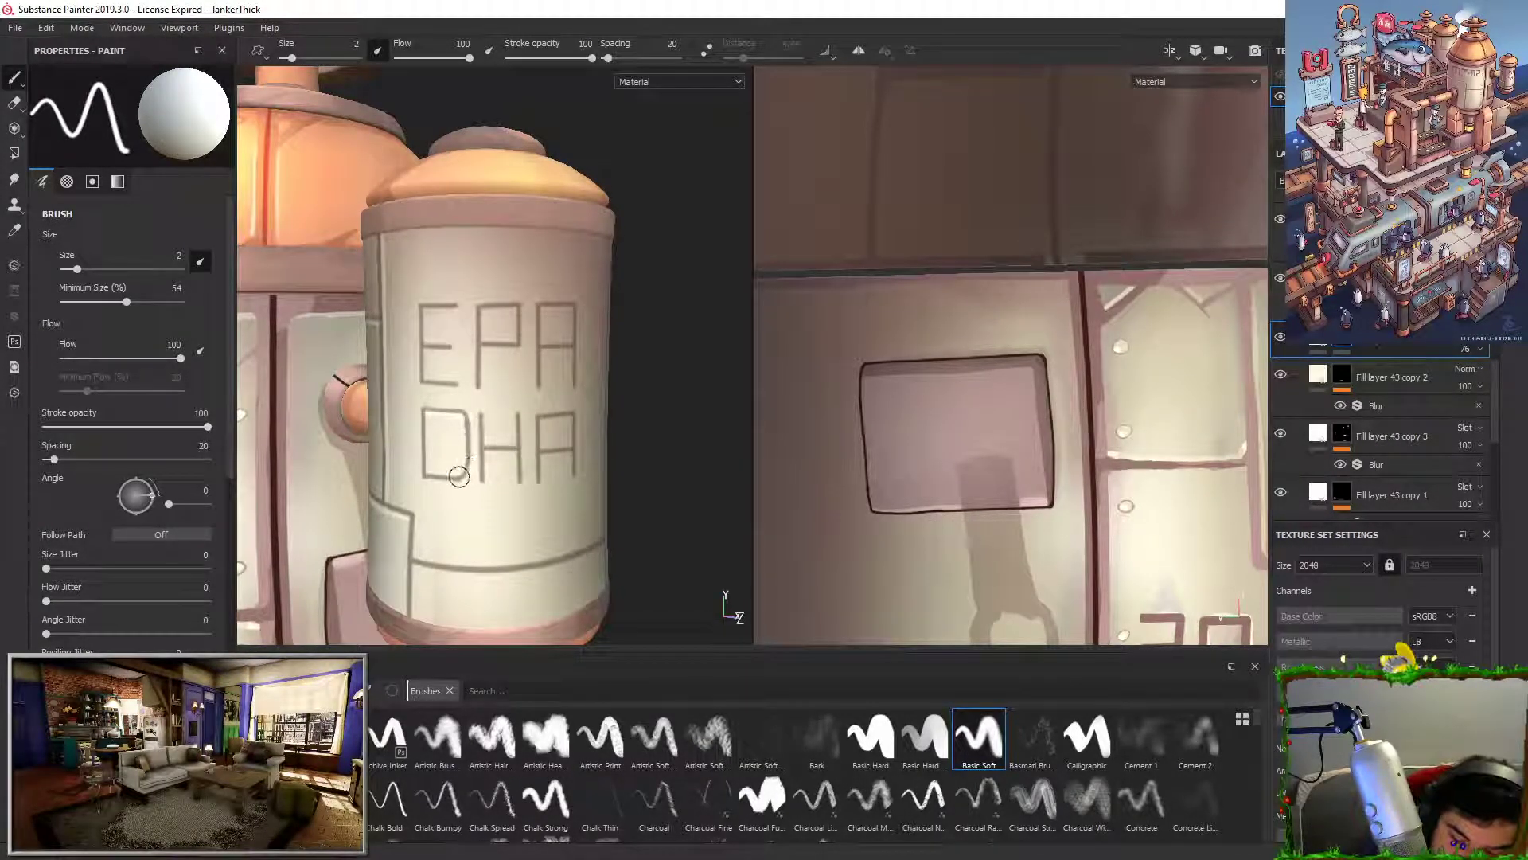
left_click(202, 259)
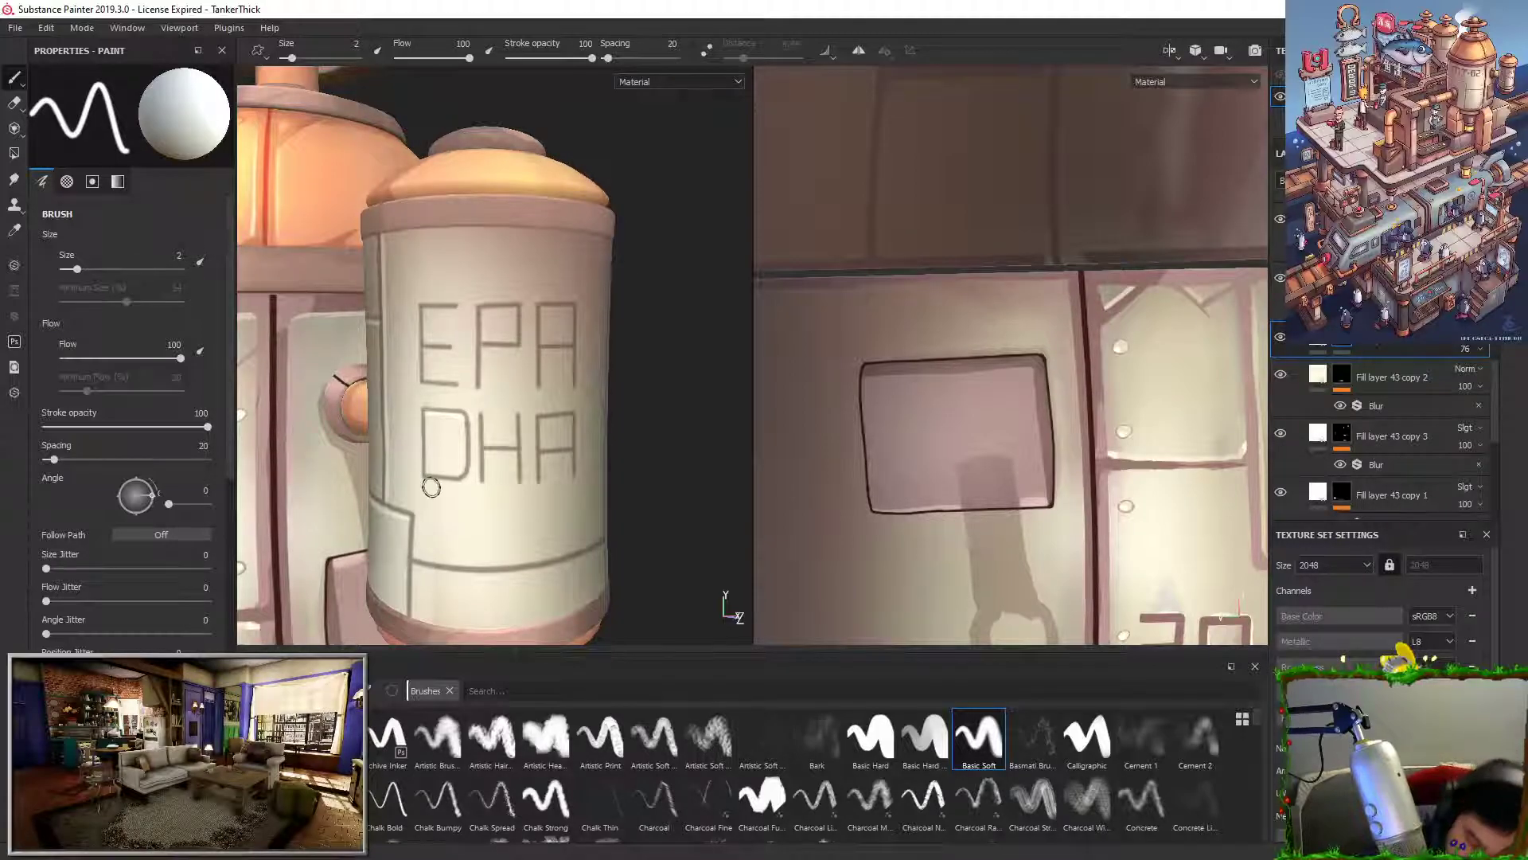
left_click(201, 262)
mouse_move(78, 269)
left_mouse_down()
mouse_move(102, 269)
mouse_move(3, 304)
left_mouse_up()
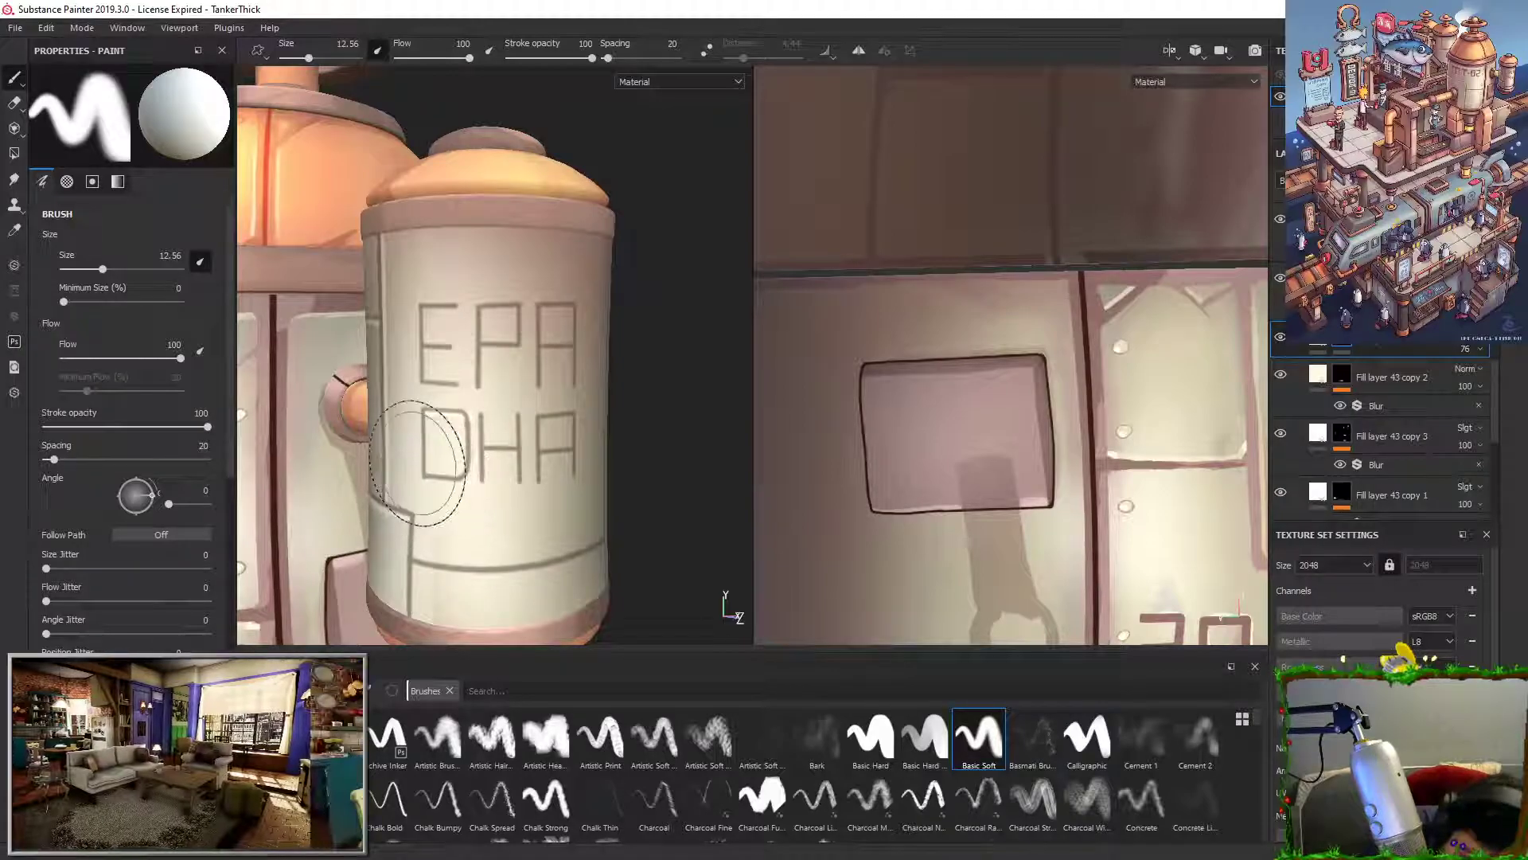
key("Return")
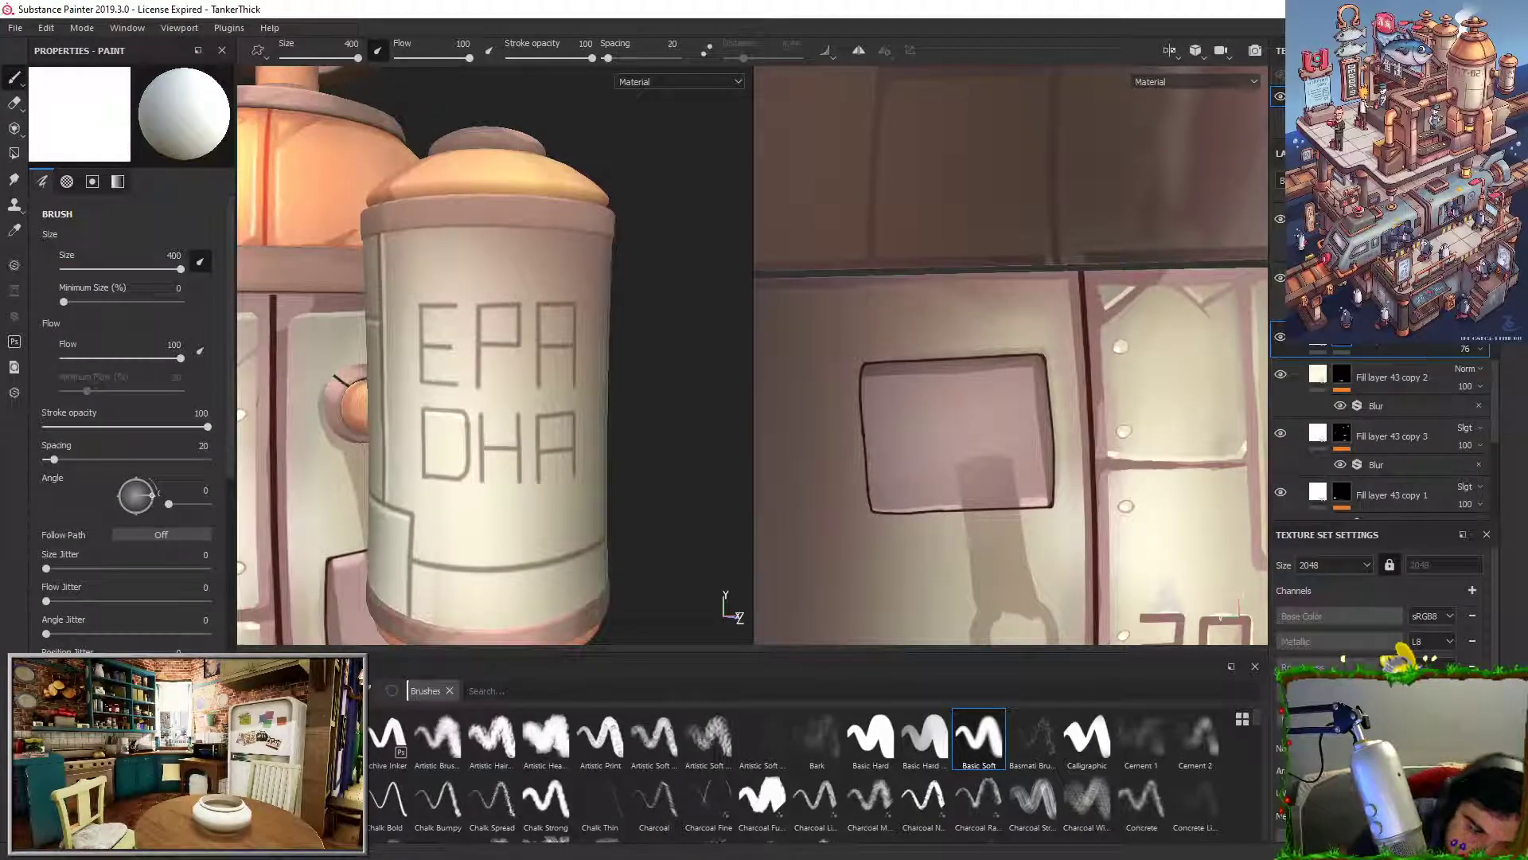
key("Return")
Step: Paint thin light highlights beneath the crossbars of the As in EPA and DHA, undoing faulty vertical strokes
right_click_drag(606, 404, 552, 433, "alt")
middle_click_drag(553, 433, 659, 352, "alt")
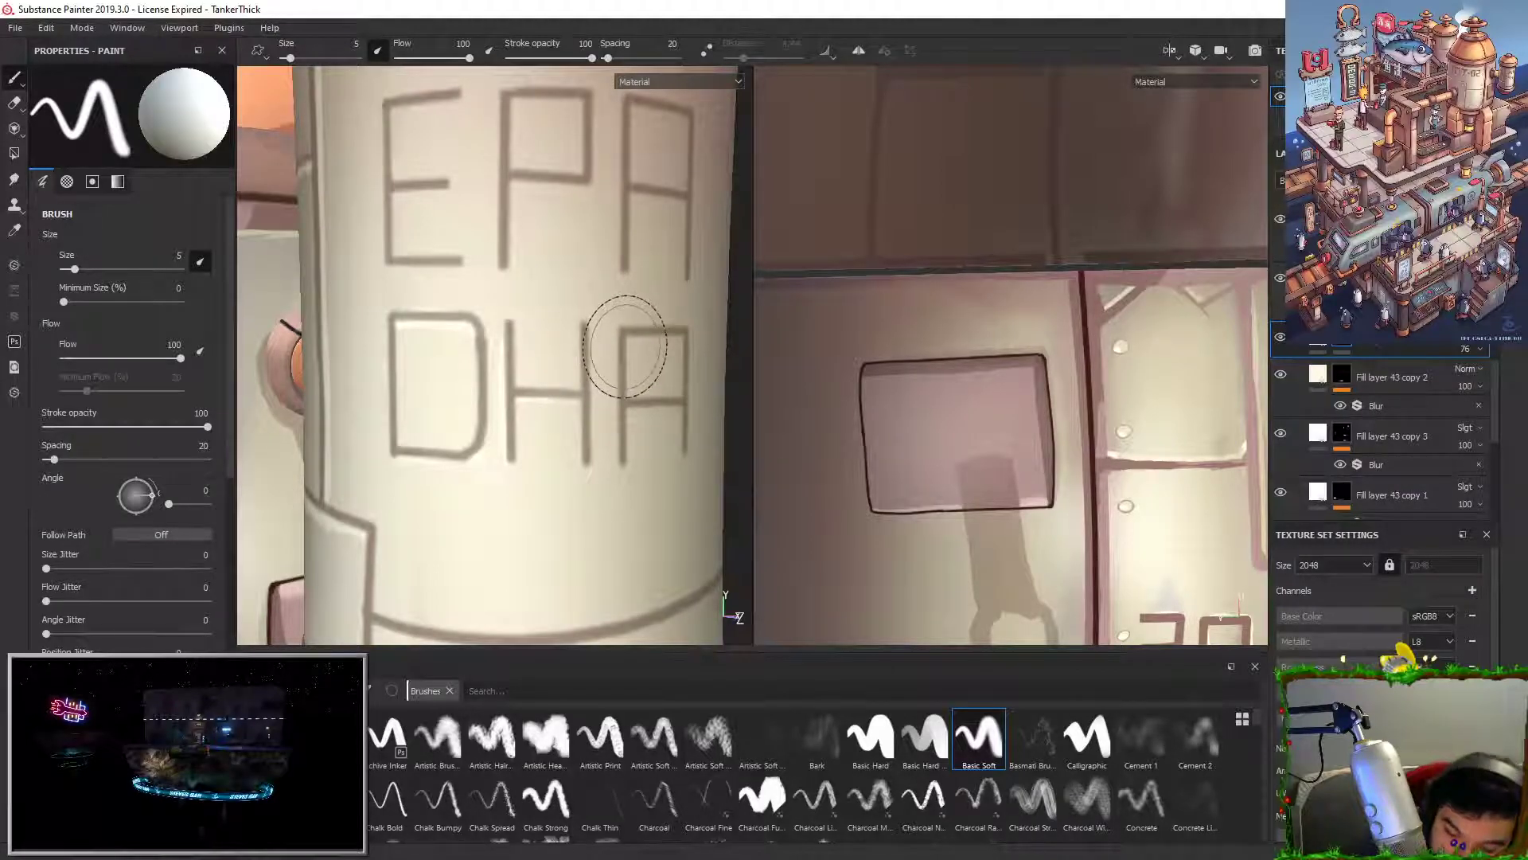
left_click_drag(628, 409, 691, 406)
left_click_drag(619, 116, 617, 295)
key("ctrl+z")
left_click_drag(620, 117, 621, 292)
key("ctrl+z")
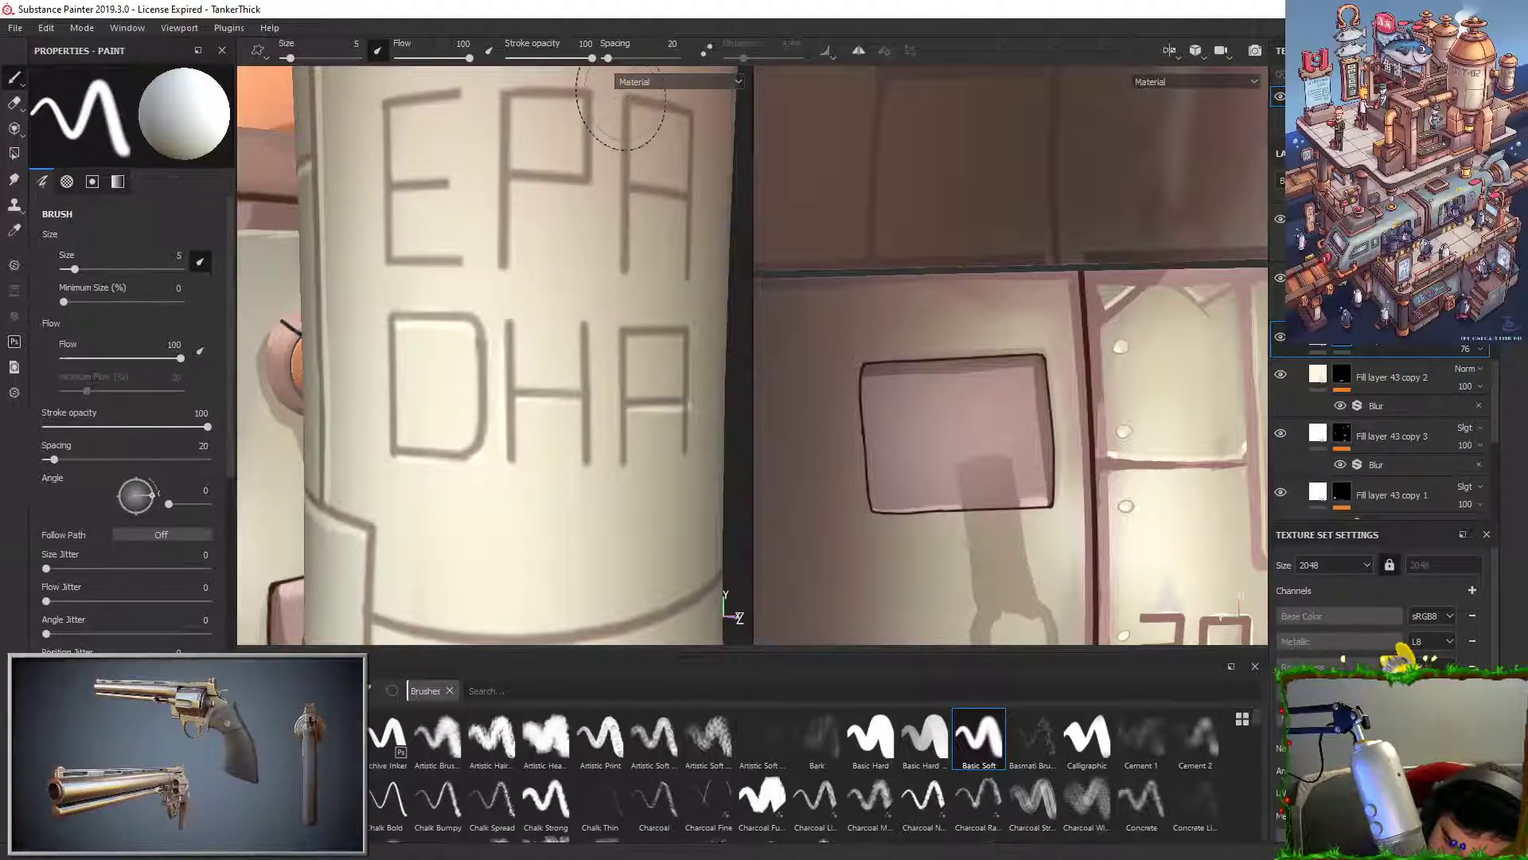
left_click(631, 196)
left_click(686, 196, "shift")
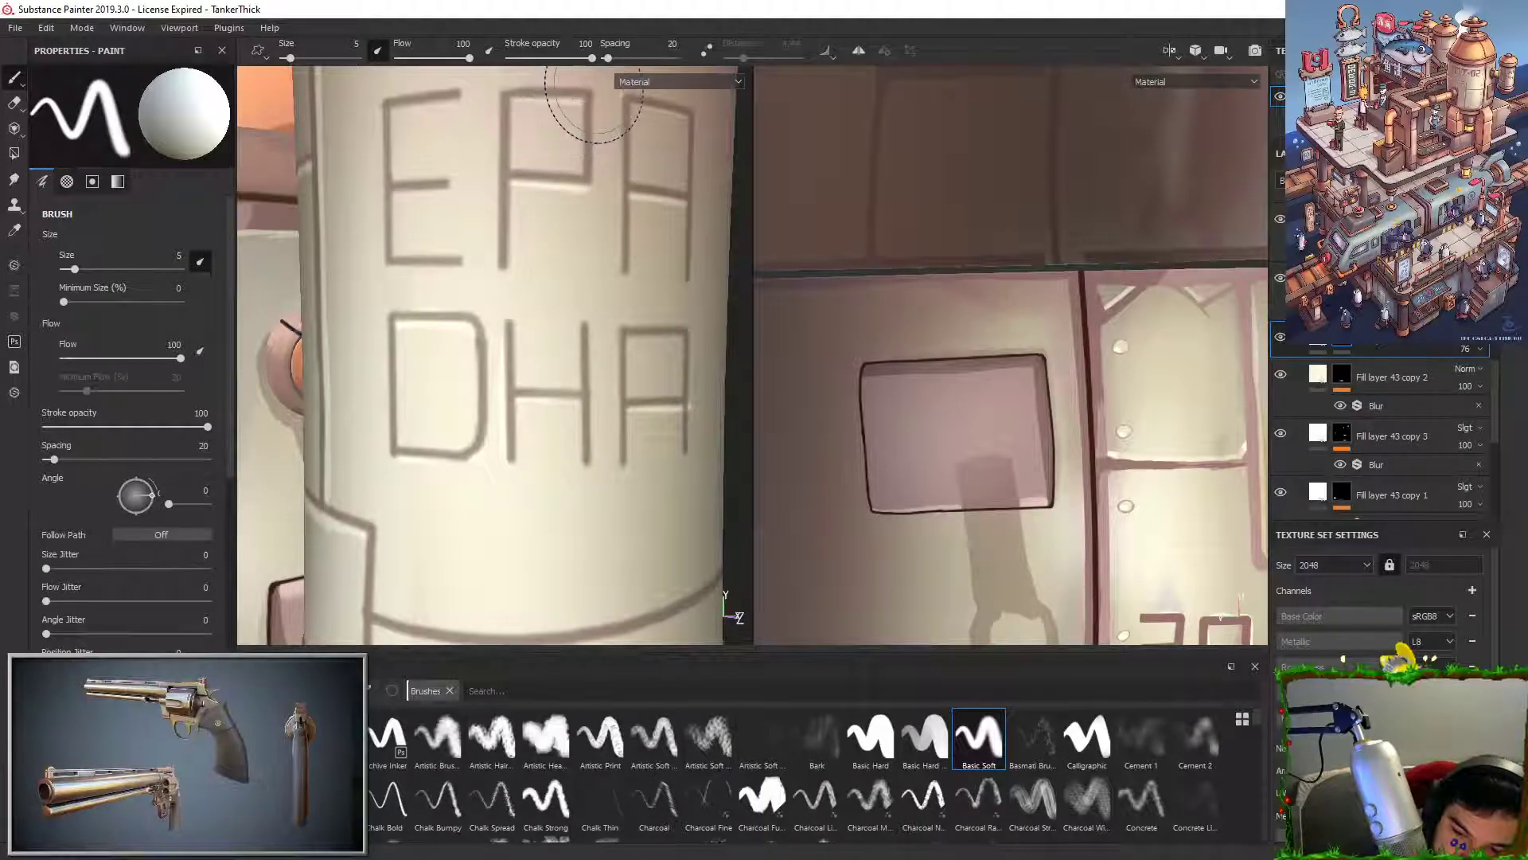
Step: Add soft highlights along the bars of the upper lettering, alternating between white and black paint to refine them
mouse_move(464, 129)
left_mouse_down()
mouse_move(430, 143)
mouse_move(456, 109)
left_mouse_up()
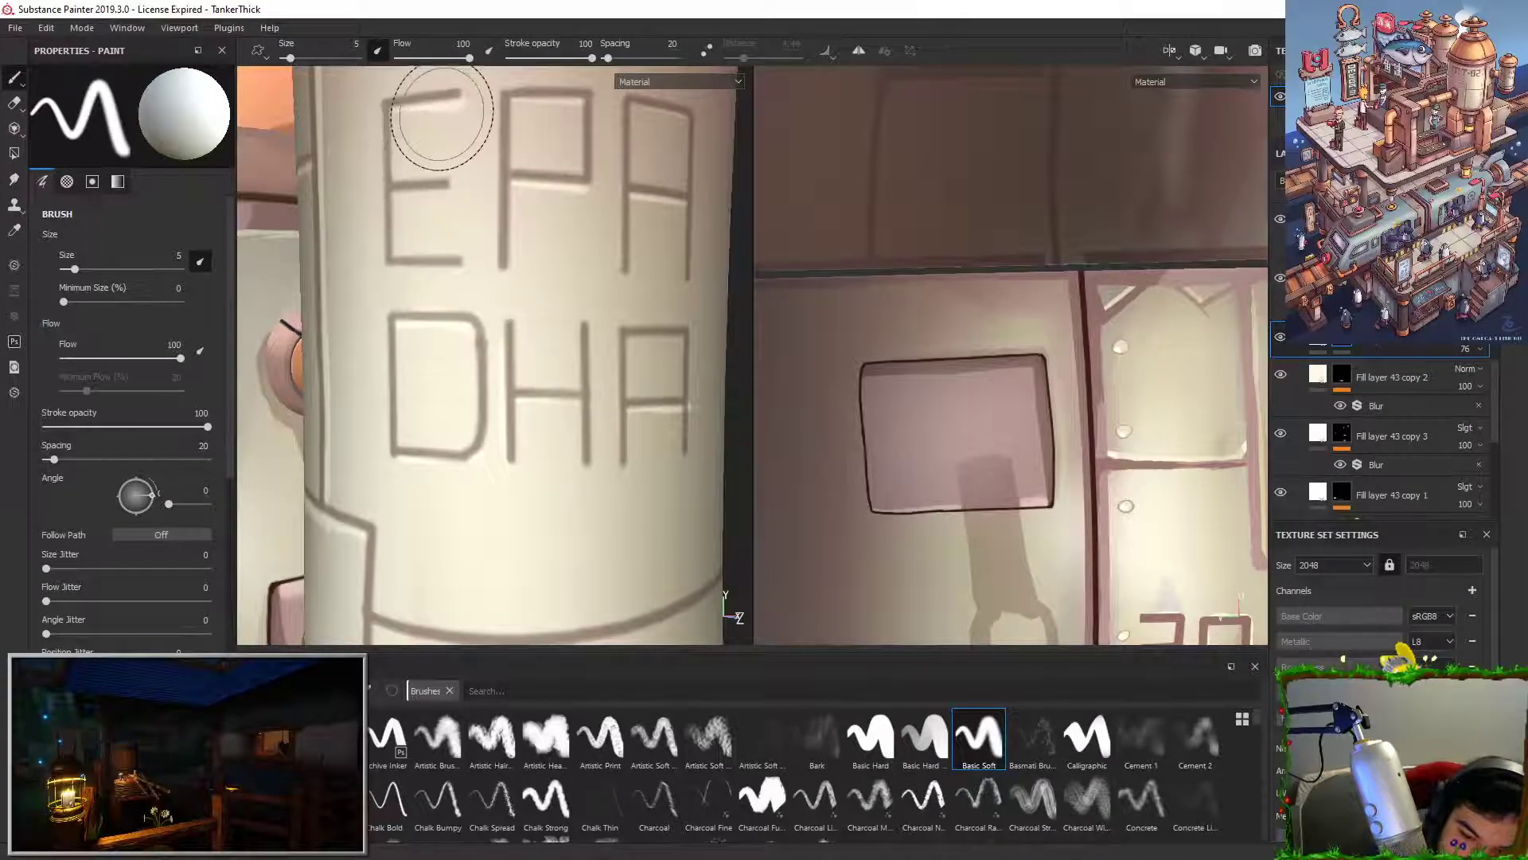
key("x")
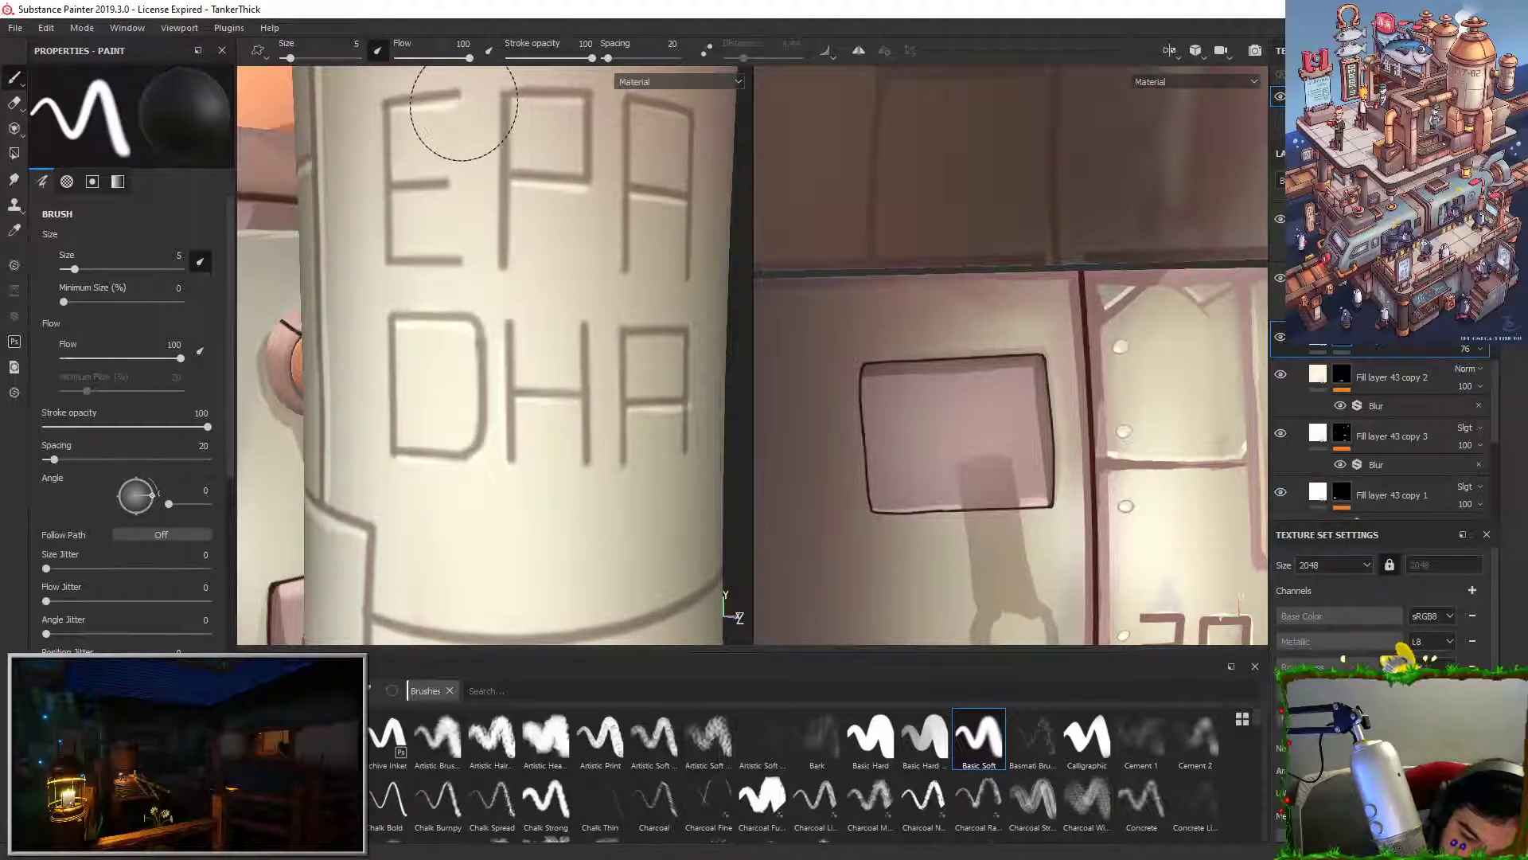
key("x")
key("x")
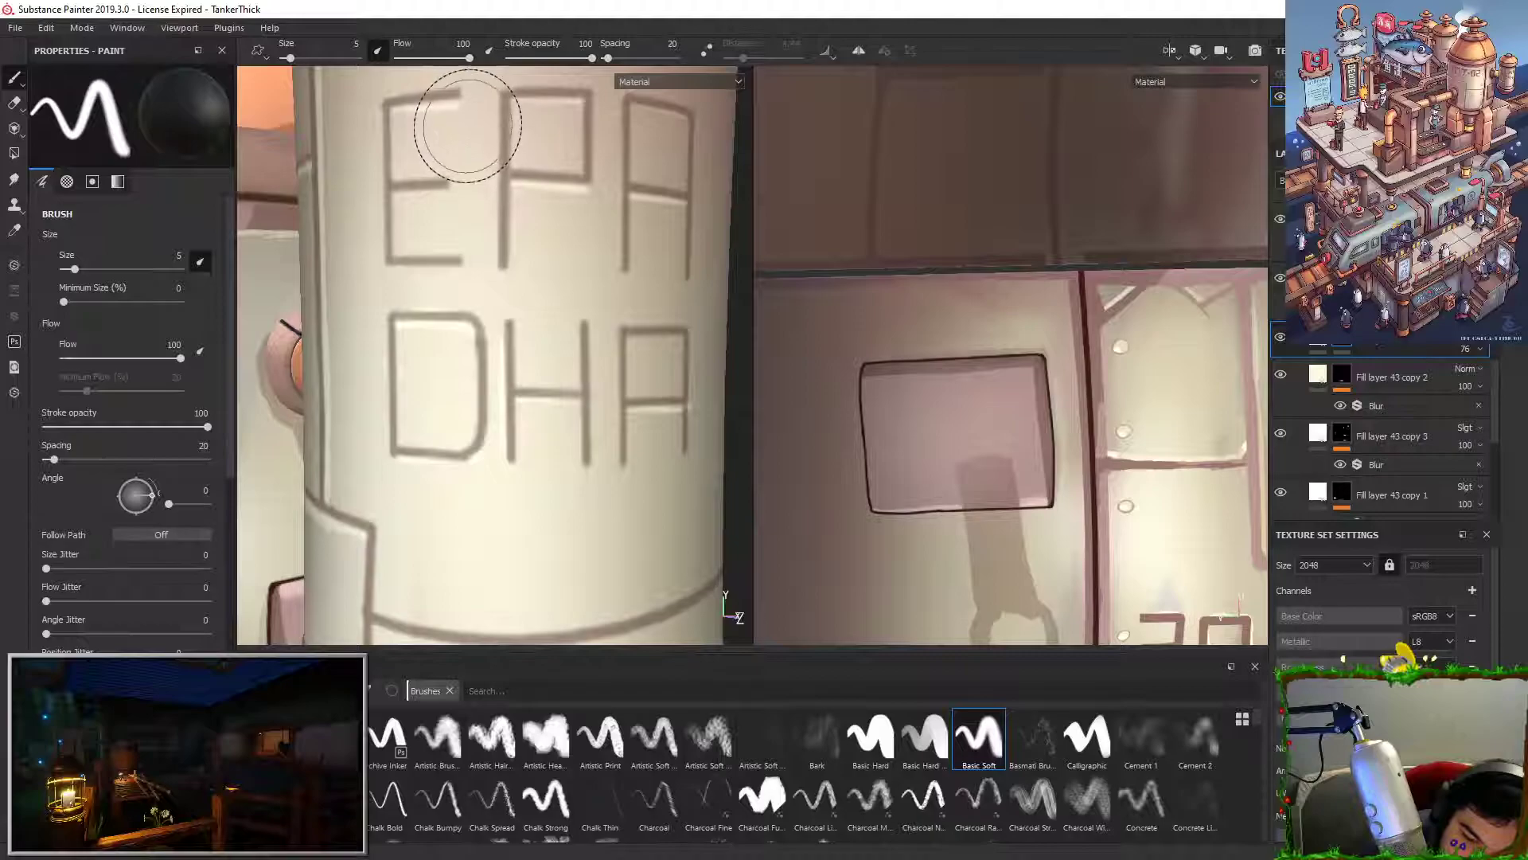
key("x")
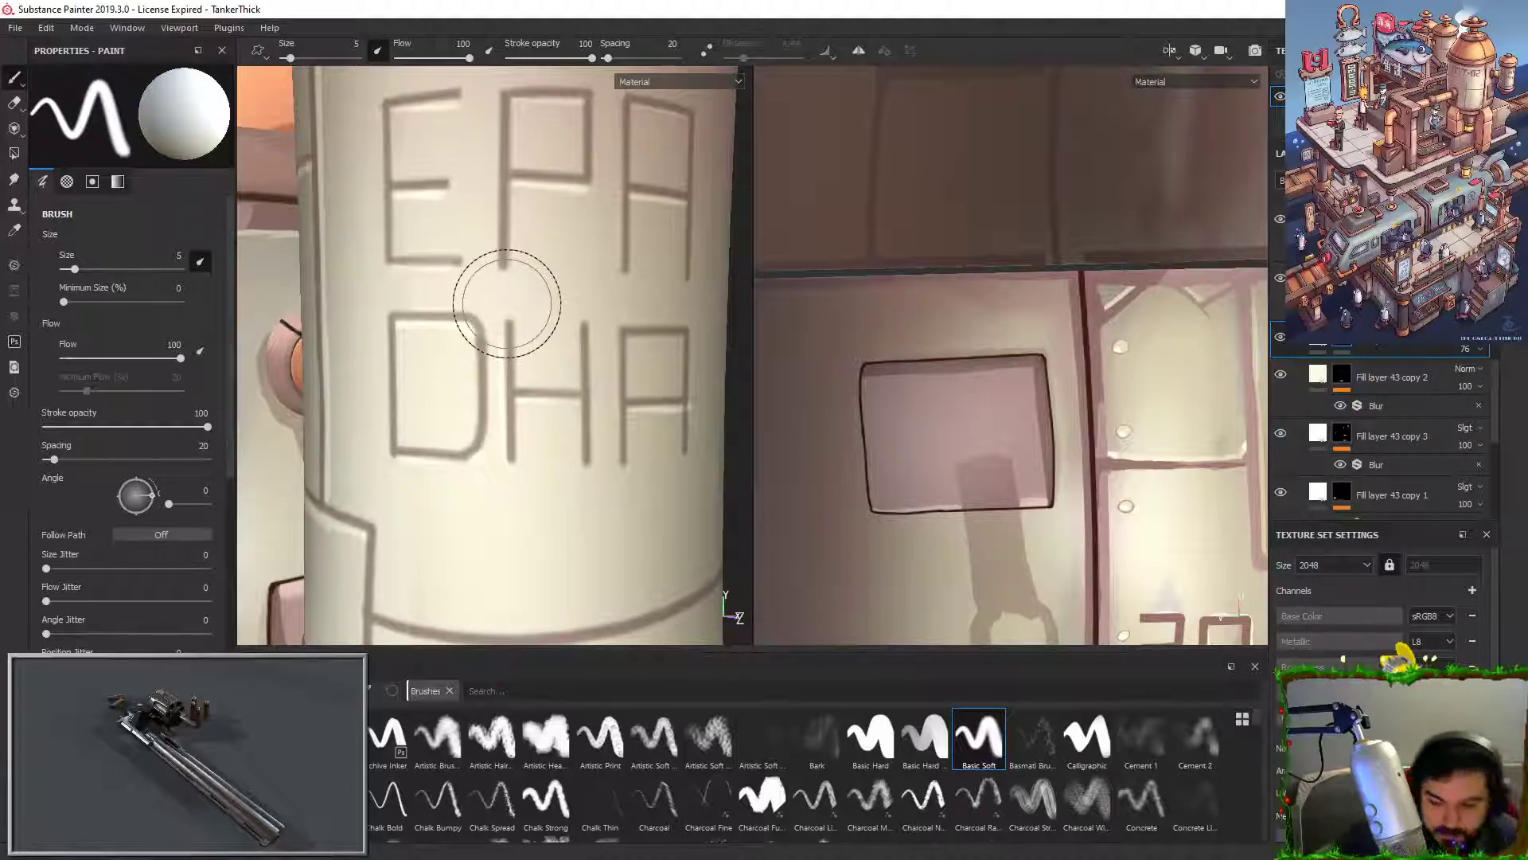
scroll(507, 303, "down", 3)
key("x")
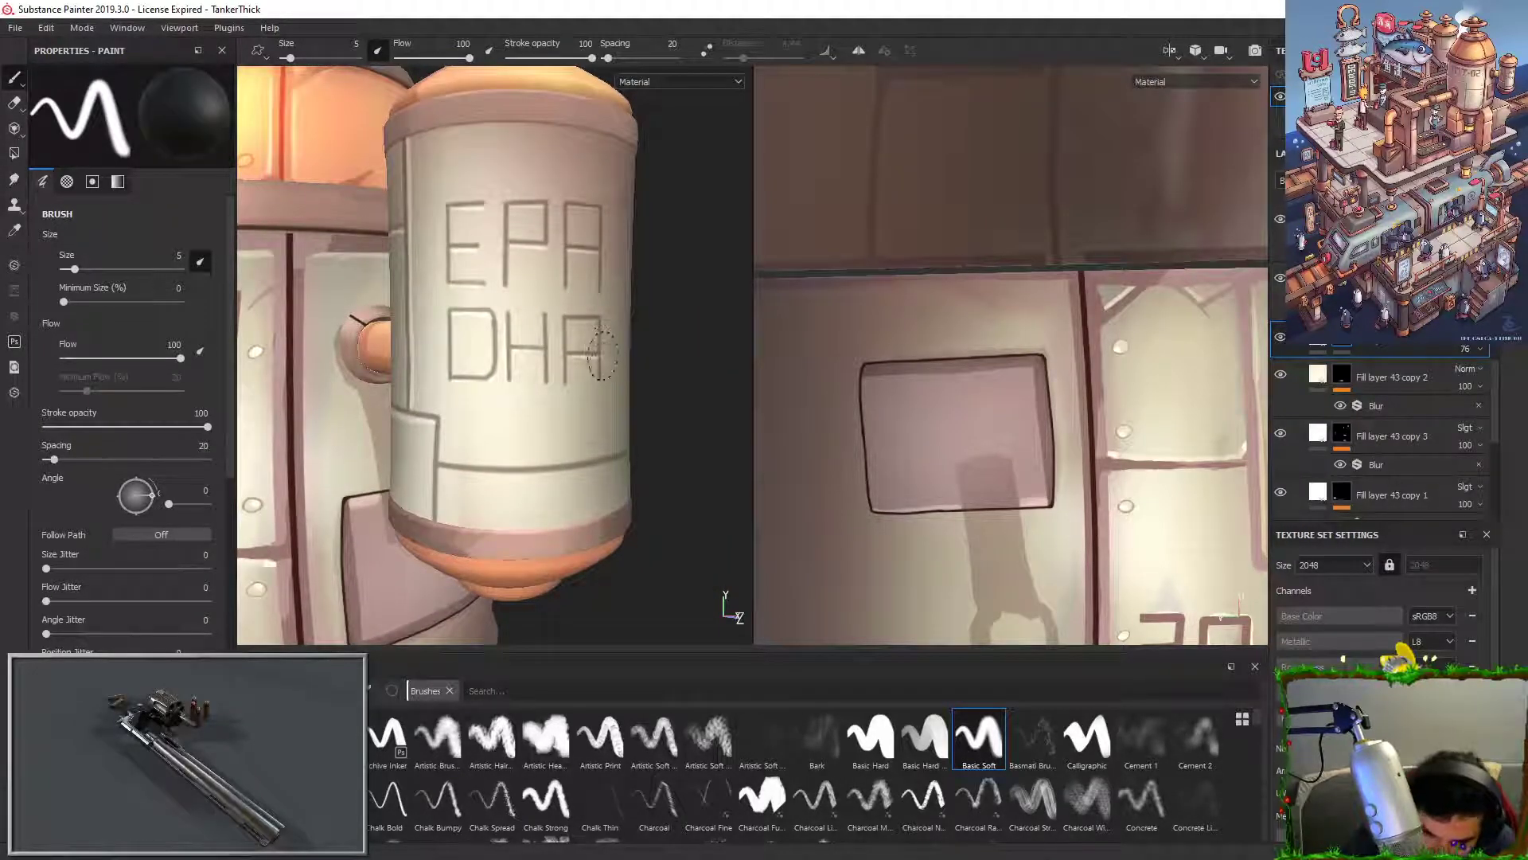
key("x")
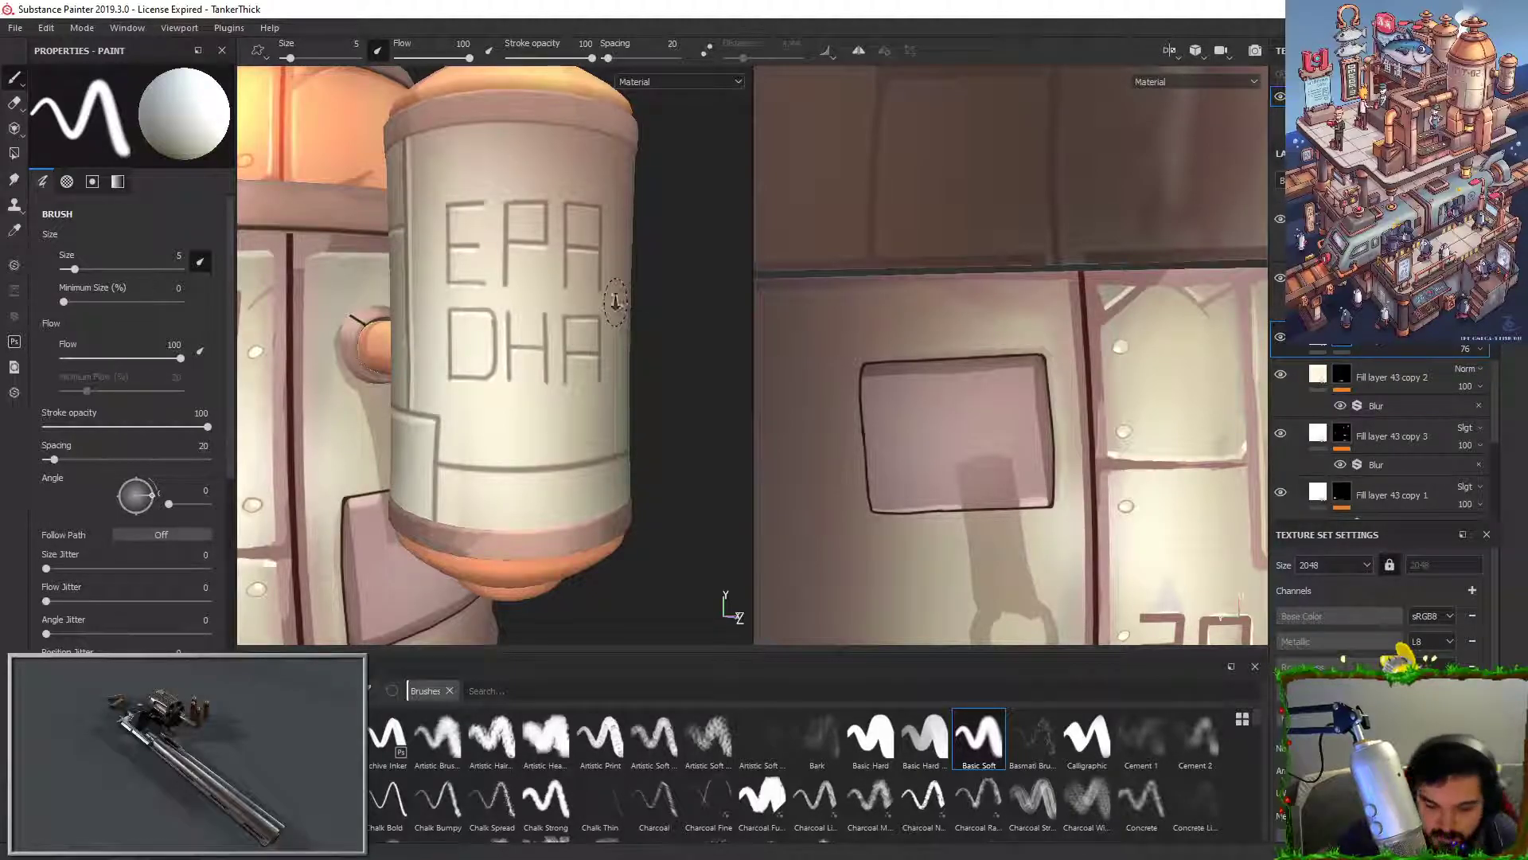
Step: Examine the whole MT-02 tank and its lettered side tank from a distance
right_click_drag(615, 303, 585, 151, "alt")
left_click_drag(486, 486, 546, 498, "alt")
right_click_drag(547, 498, 514, 109, "alt")
middle_click_drag(498, 414, 535, 437, "alt")
left_click_drag(535, 438, 556, 451, "alt")
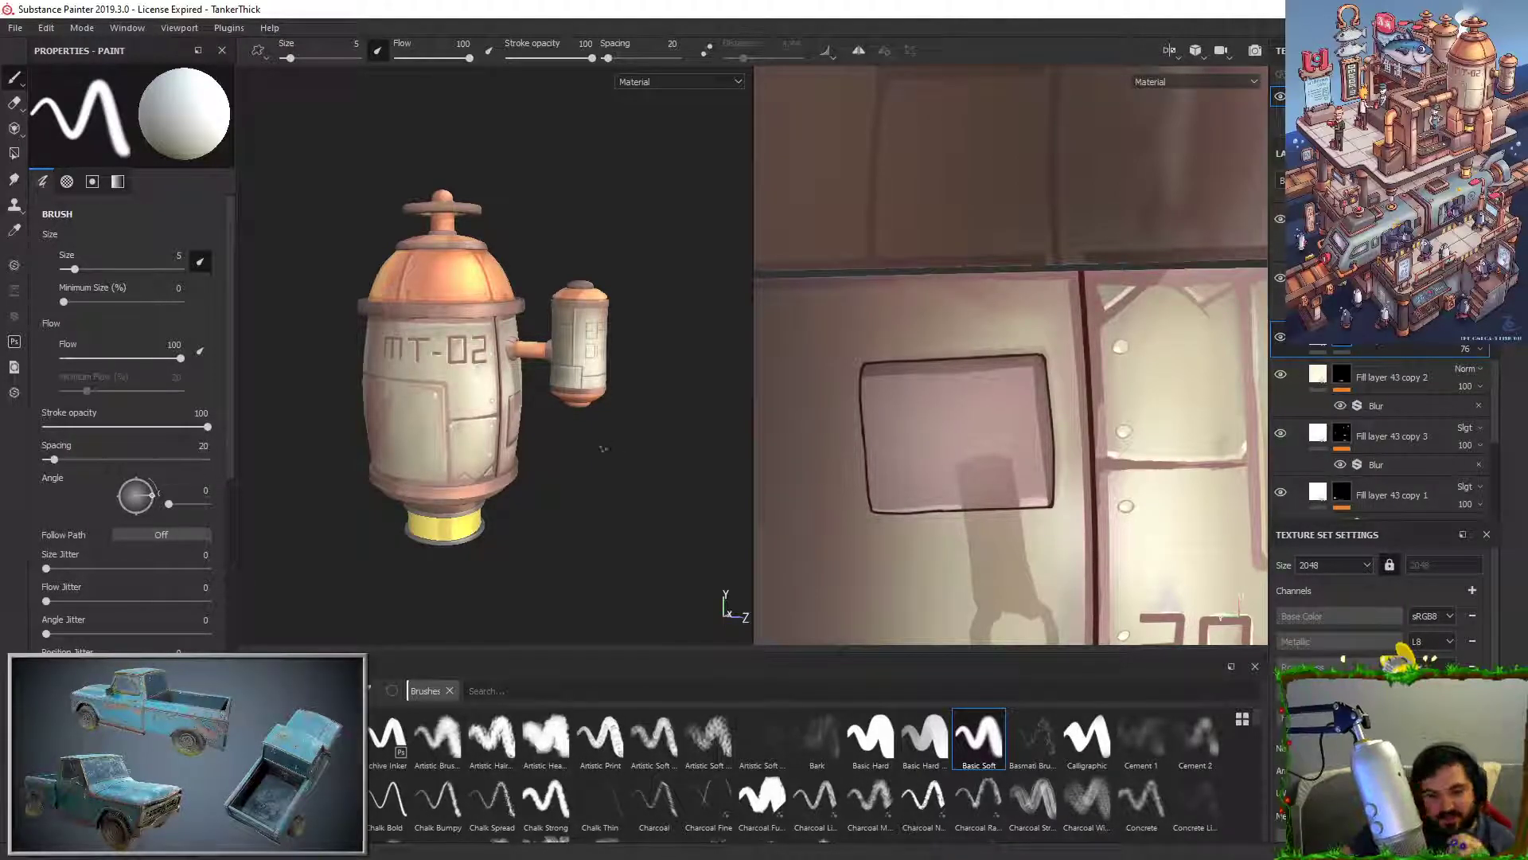
left_click(14, 29)
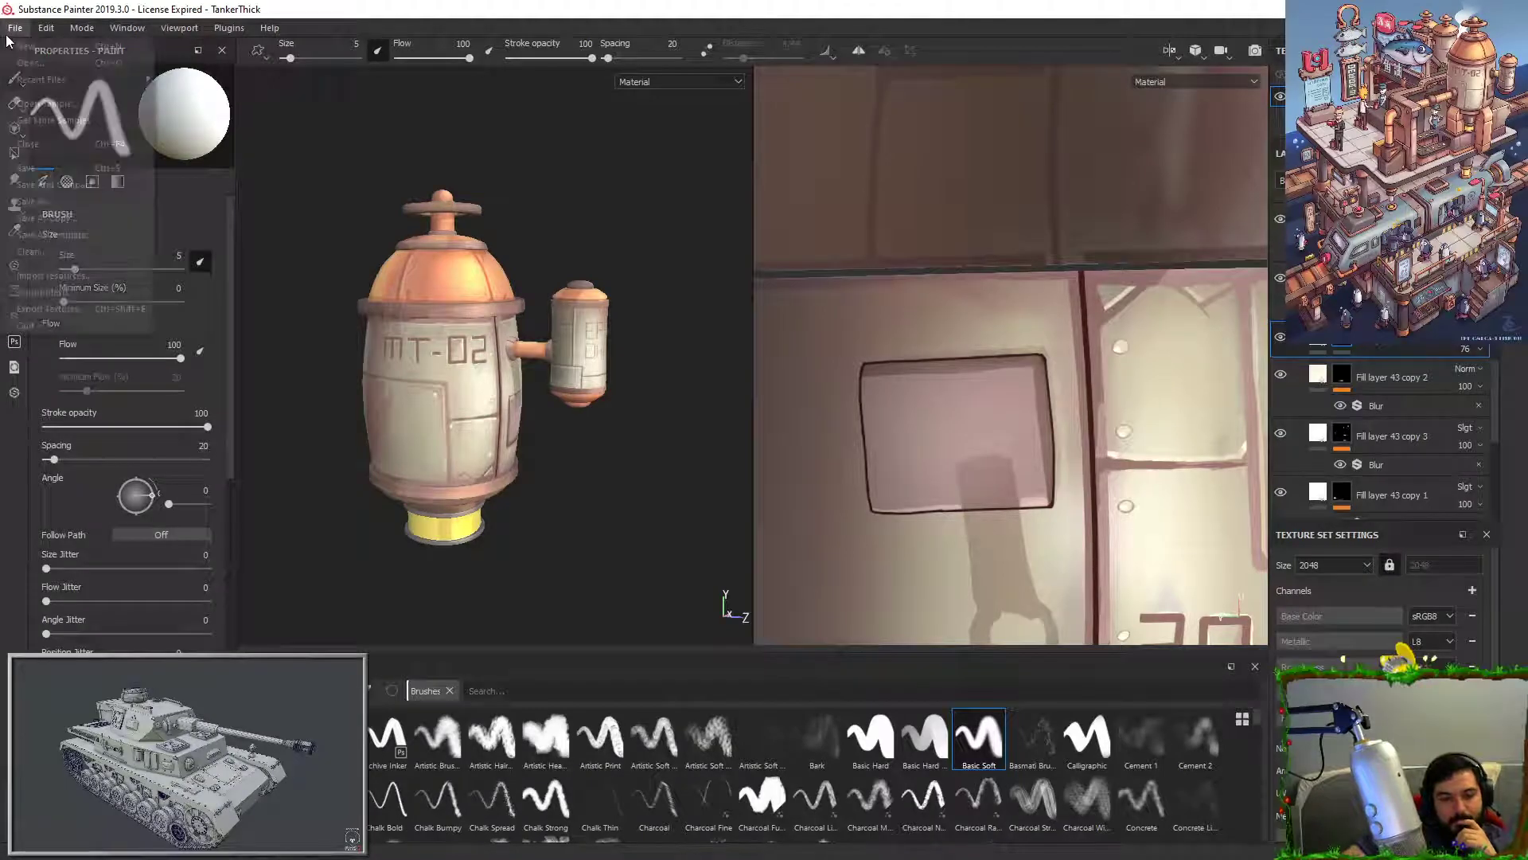
mouse_move(45, 28)
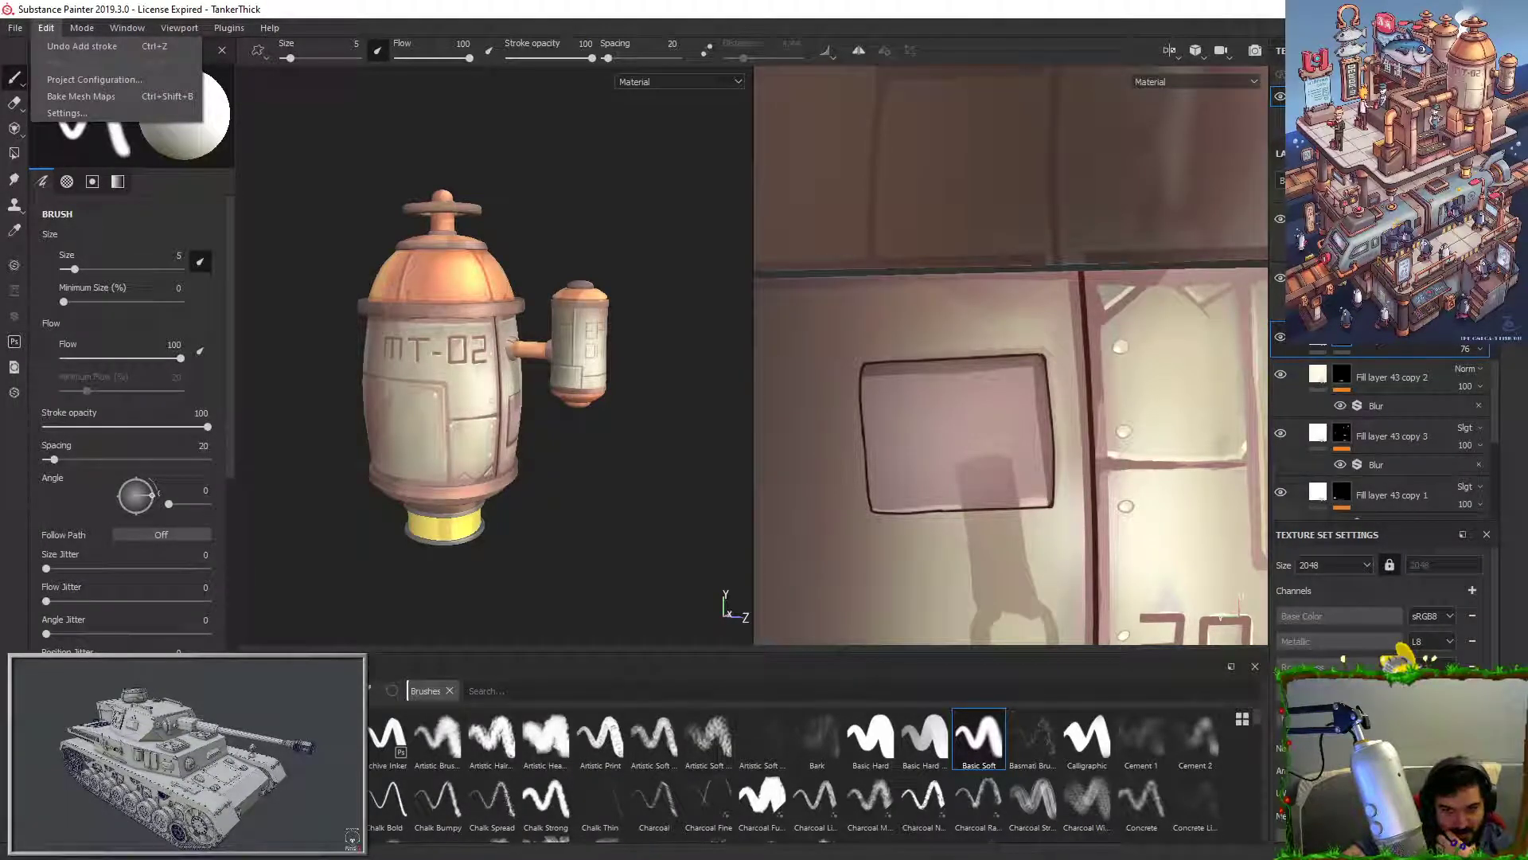
key("alt+Tab")
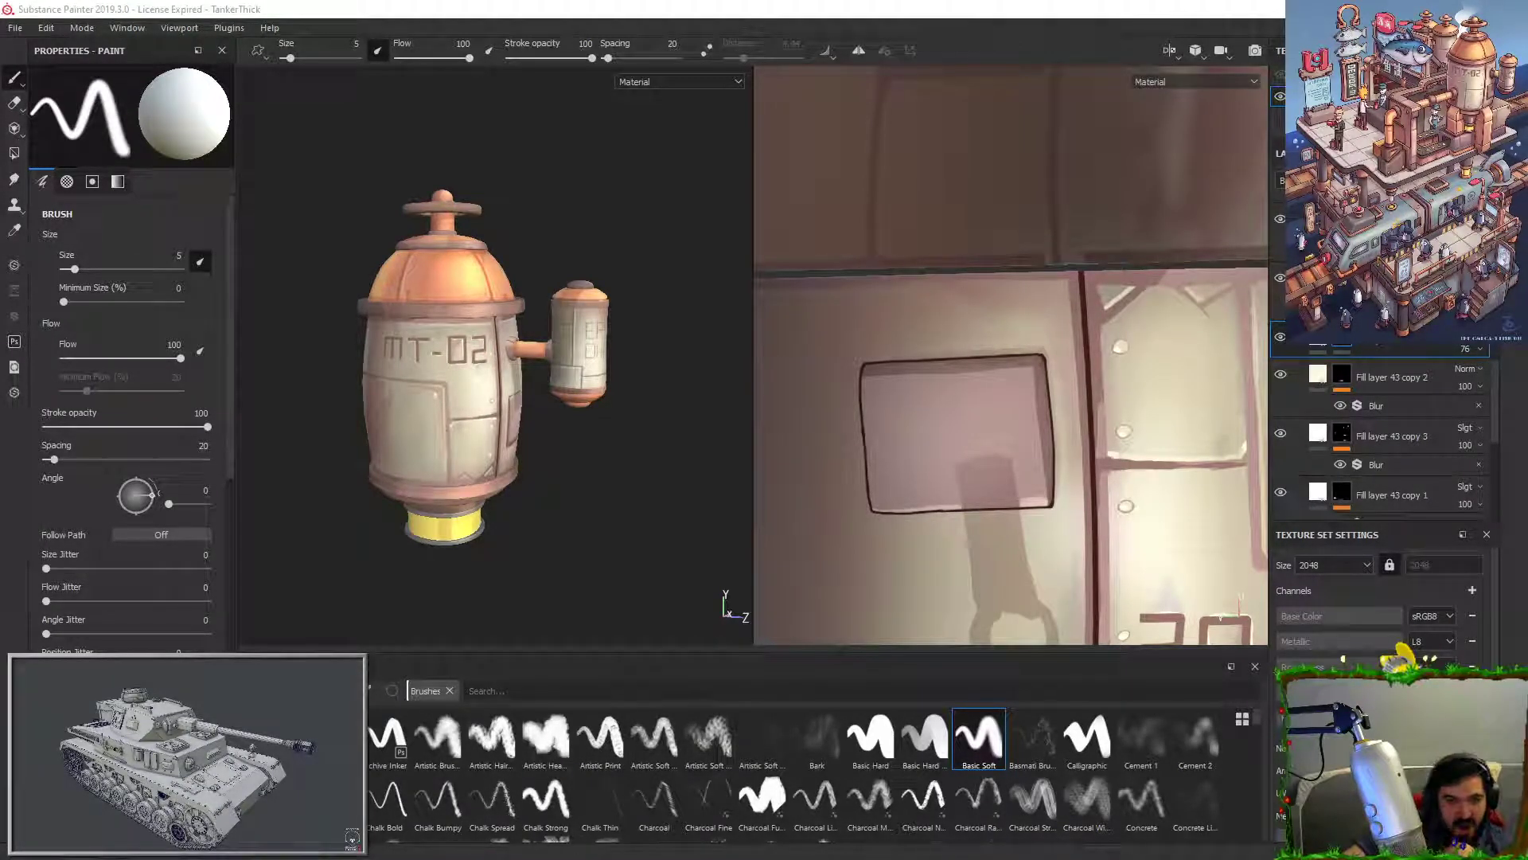
Step: Start a texture export and confirm F:/AssetLibrary/FishStation/TankerThin/Textures as the output folder
left_click(14, 28)
left_click(55, 311)
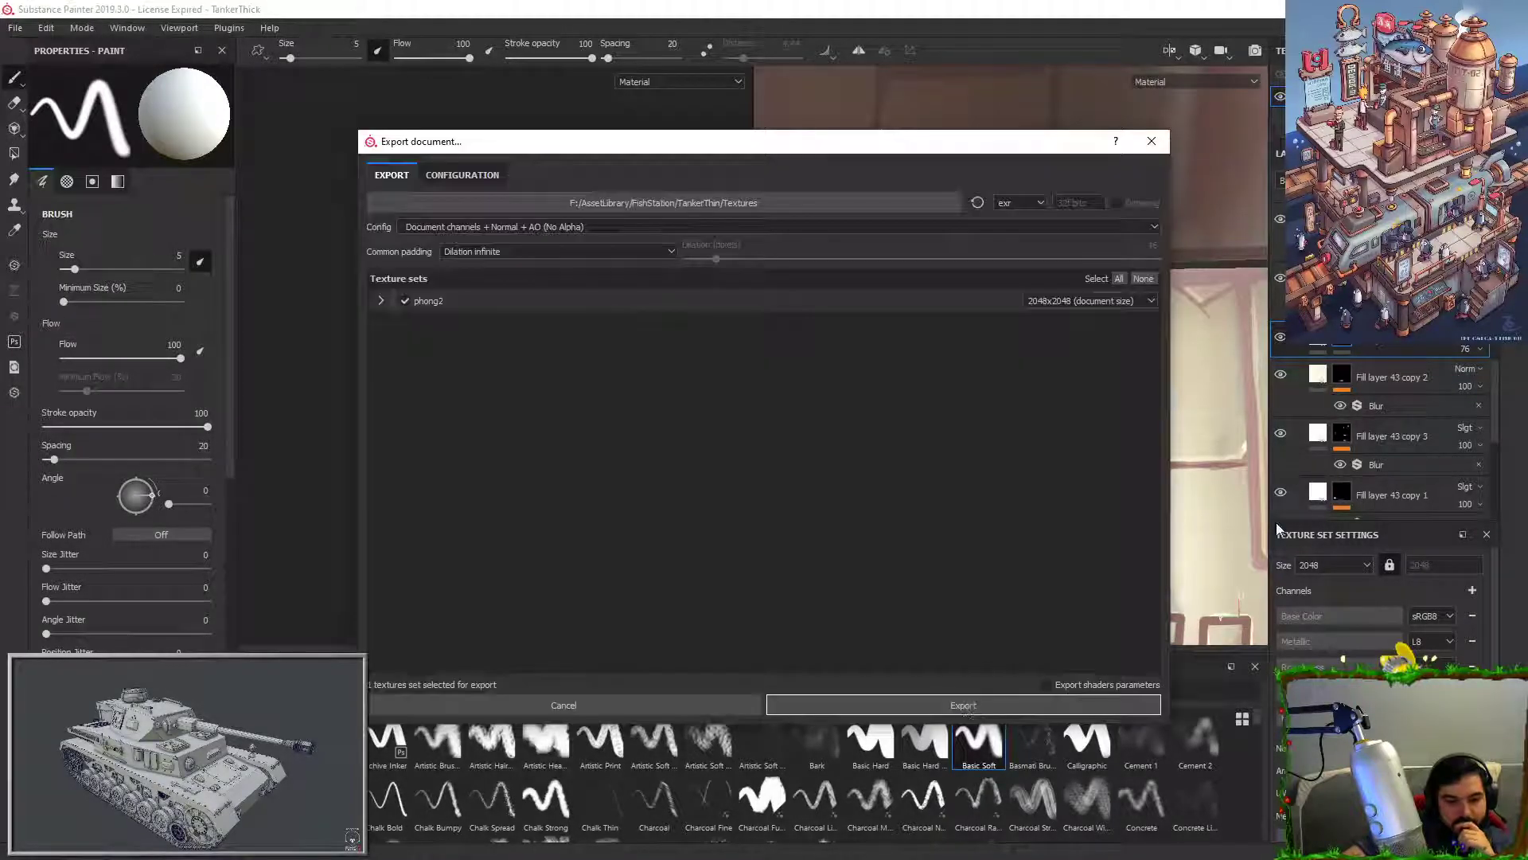
left_click(940, 212)
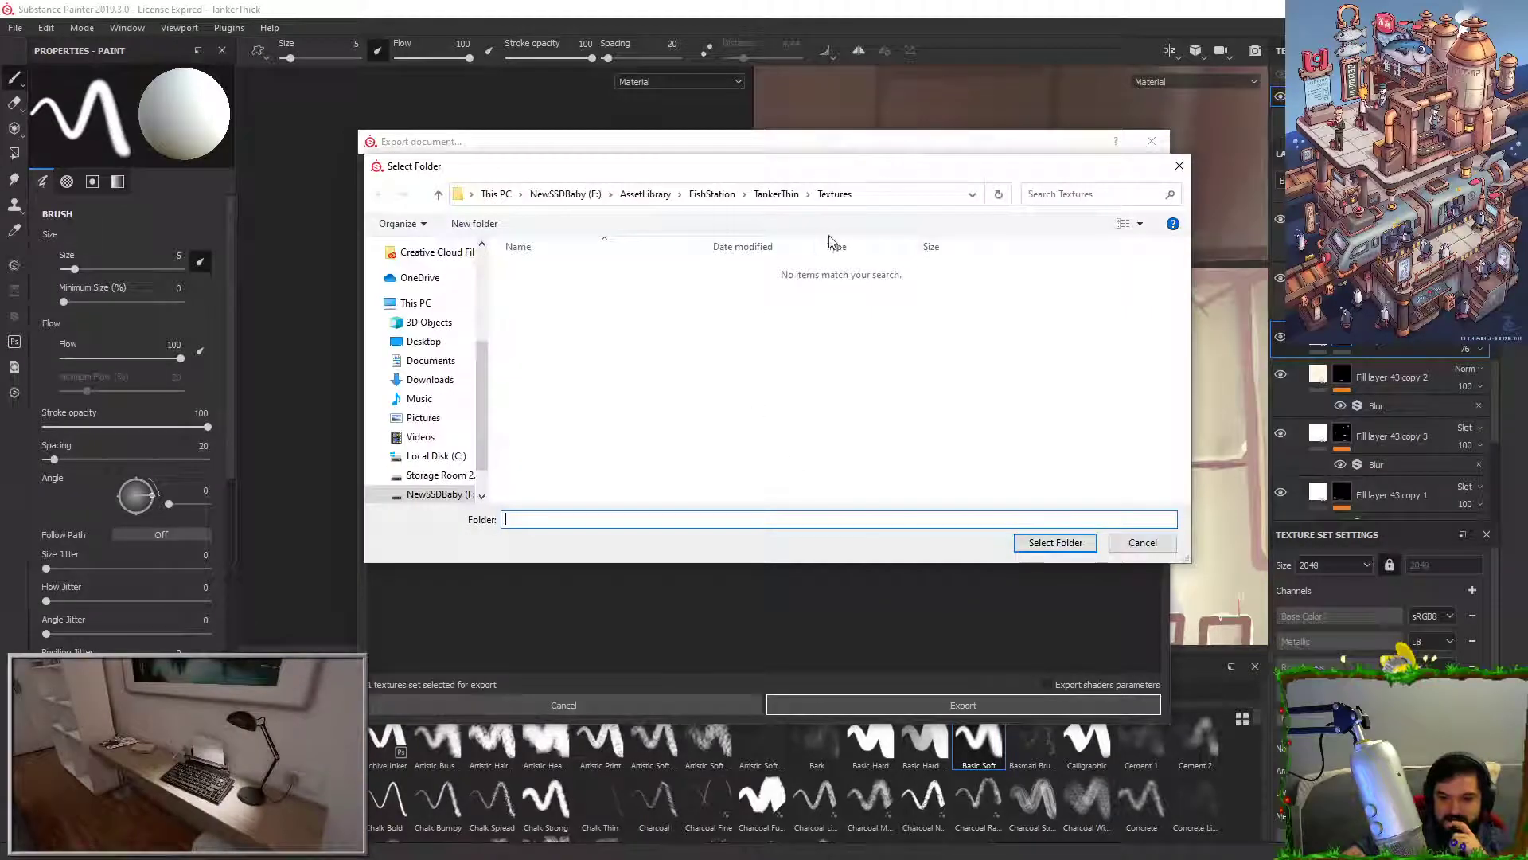
left_click(1053, 542)
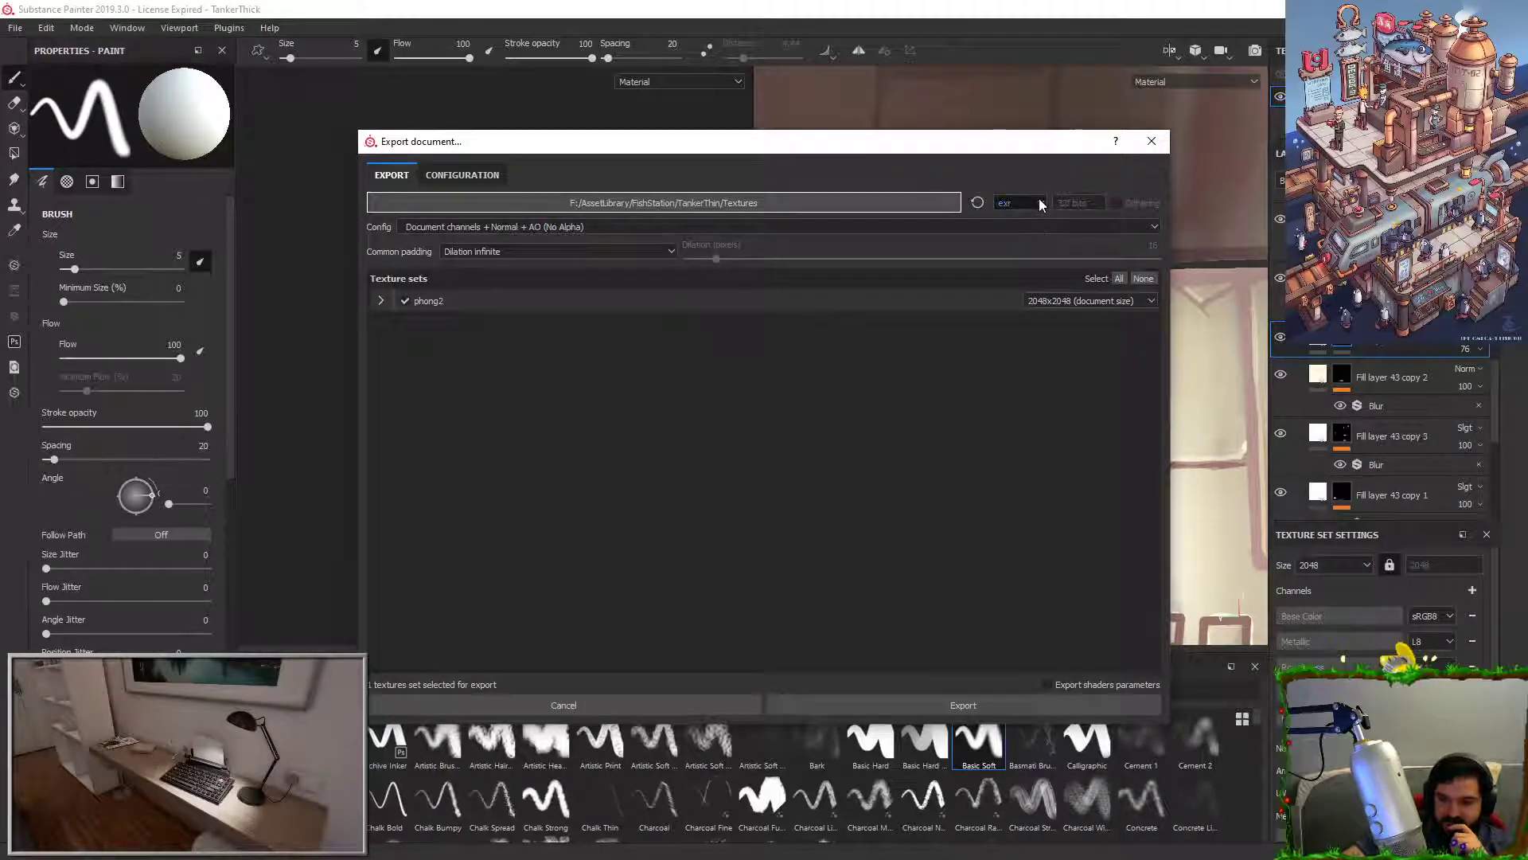
Step: Set the phong2 texture set's export size to 4096x4096 and export its textures
left_click(1090, 302)
left_click(1103, 315)
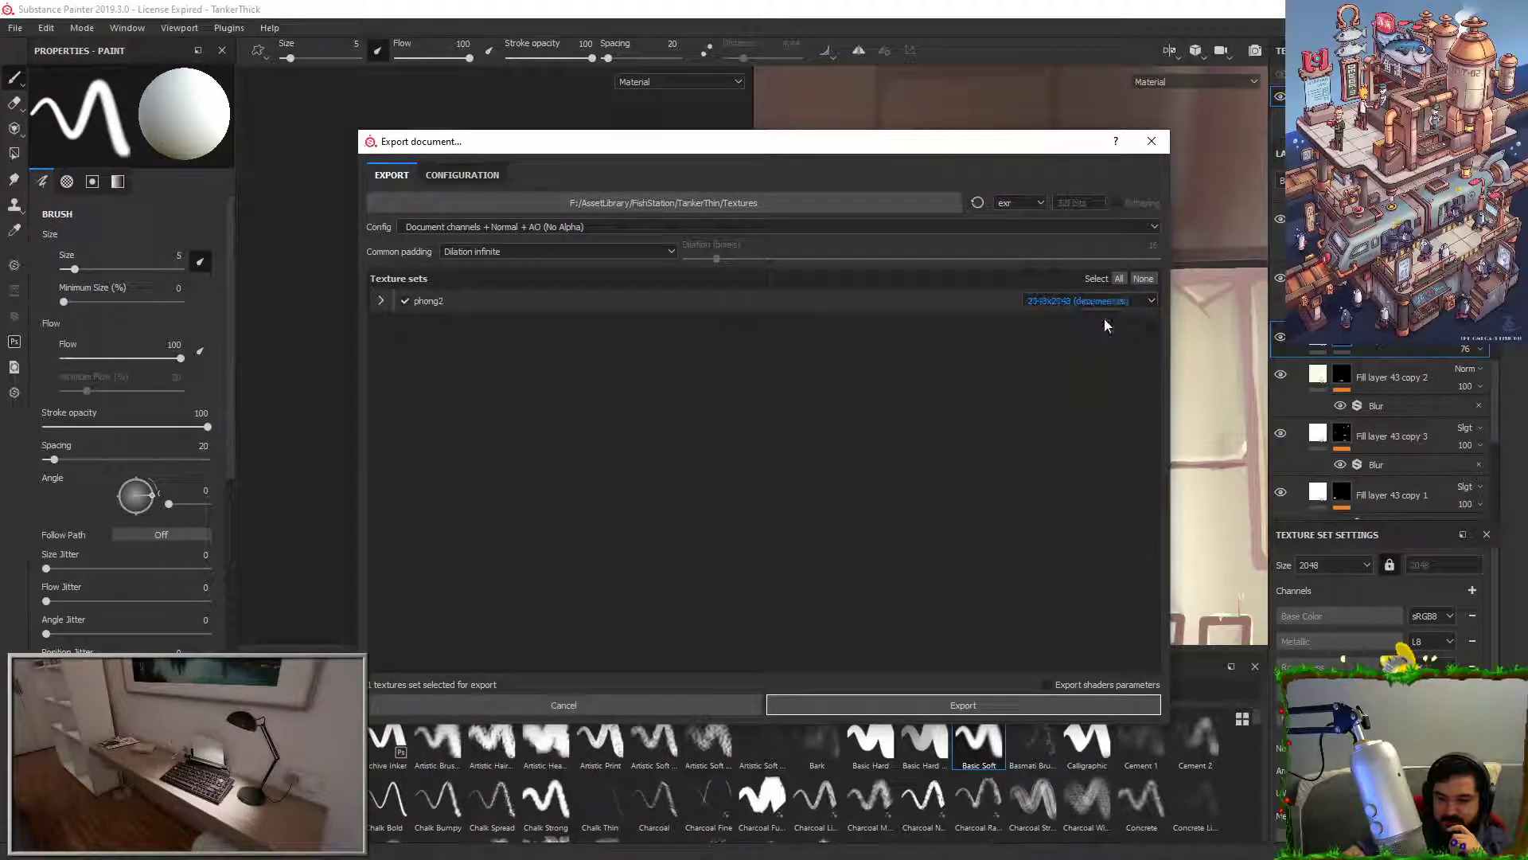
left_click(1094, 306)
left_click(1067, 322)
left_click(987, 709)
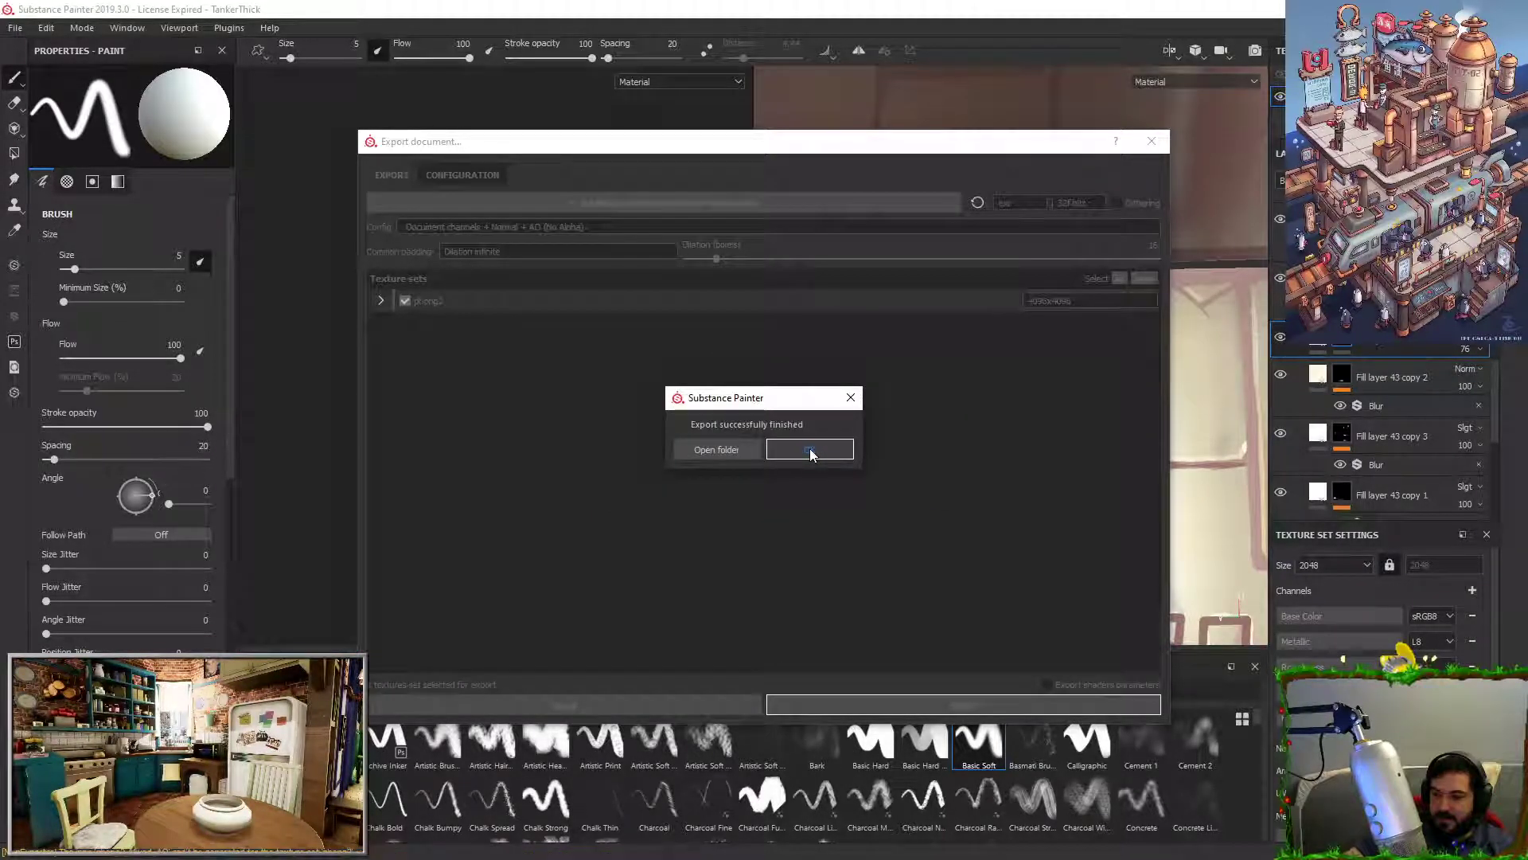
left_click(810, 451)
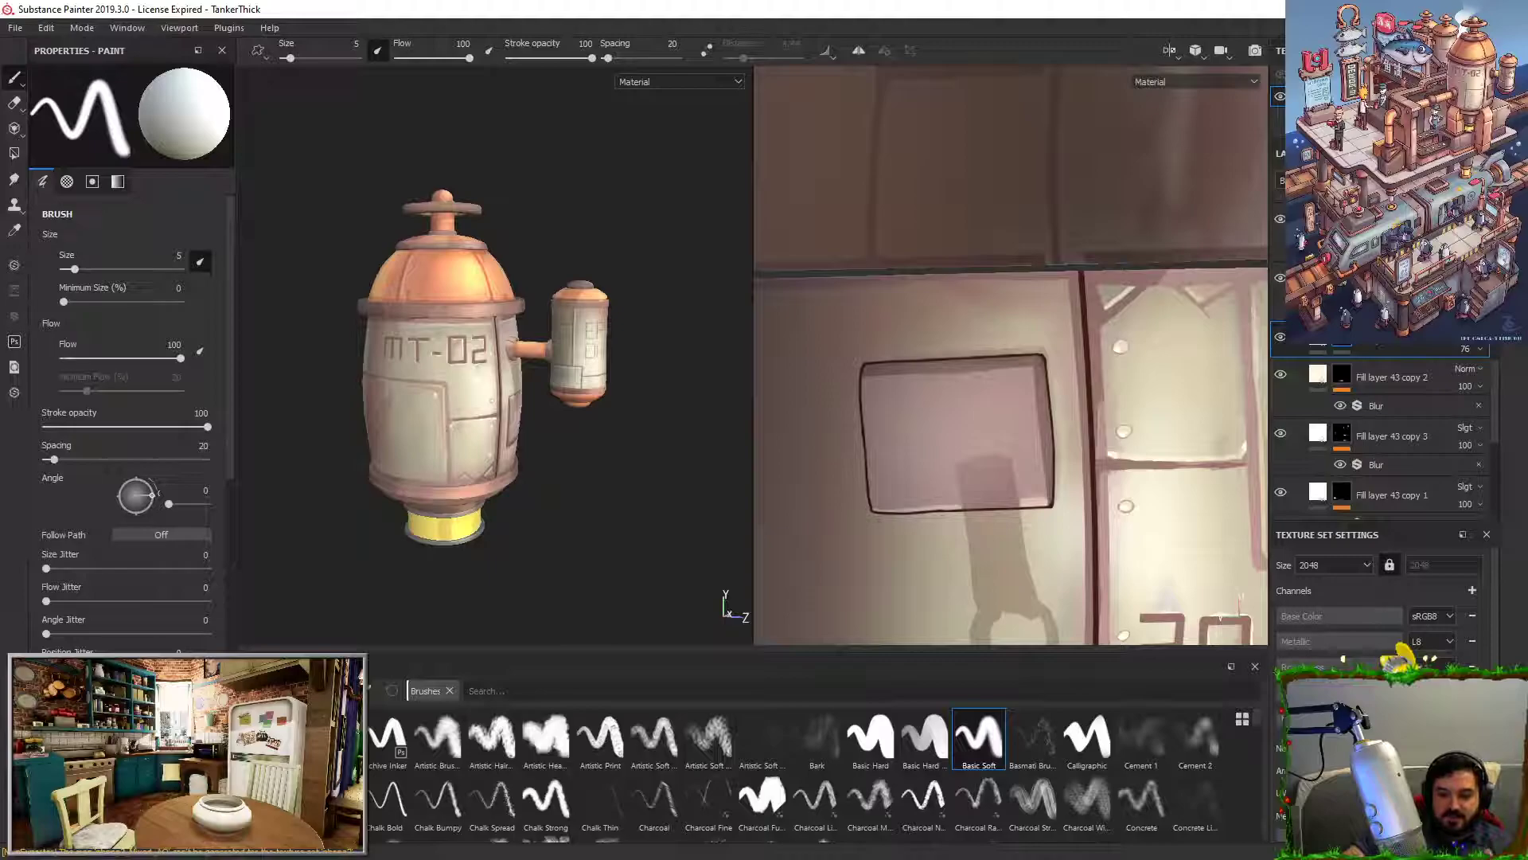
Step: Switch to the Epic Games Launcher and open the FishStation 4.25 project in Unreal Engine
left_click_drag(549, 478, 488, 494, "alt")
right_click_drag(488, 503, 493, 543, "alt")
left_click_drag(485, 385, 511, 377, "alt")
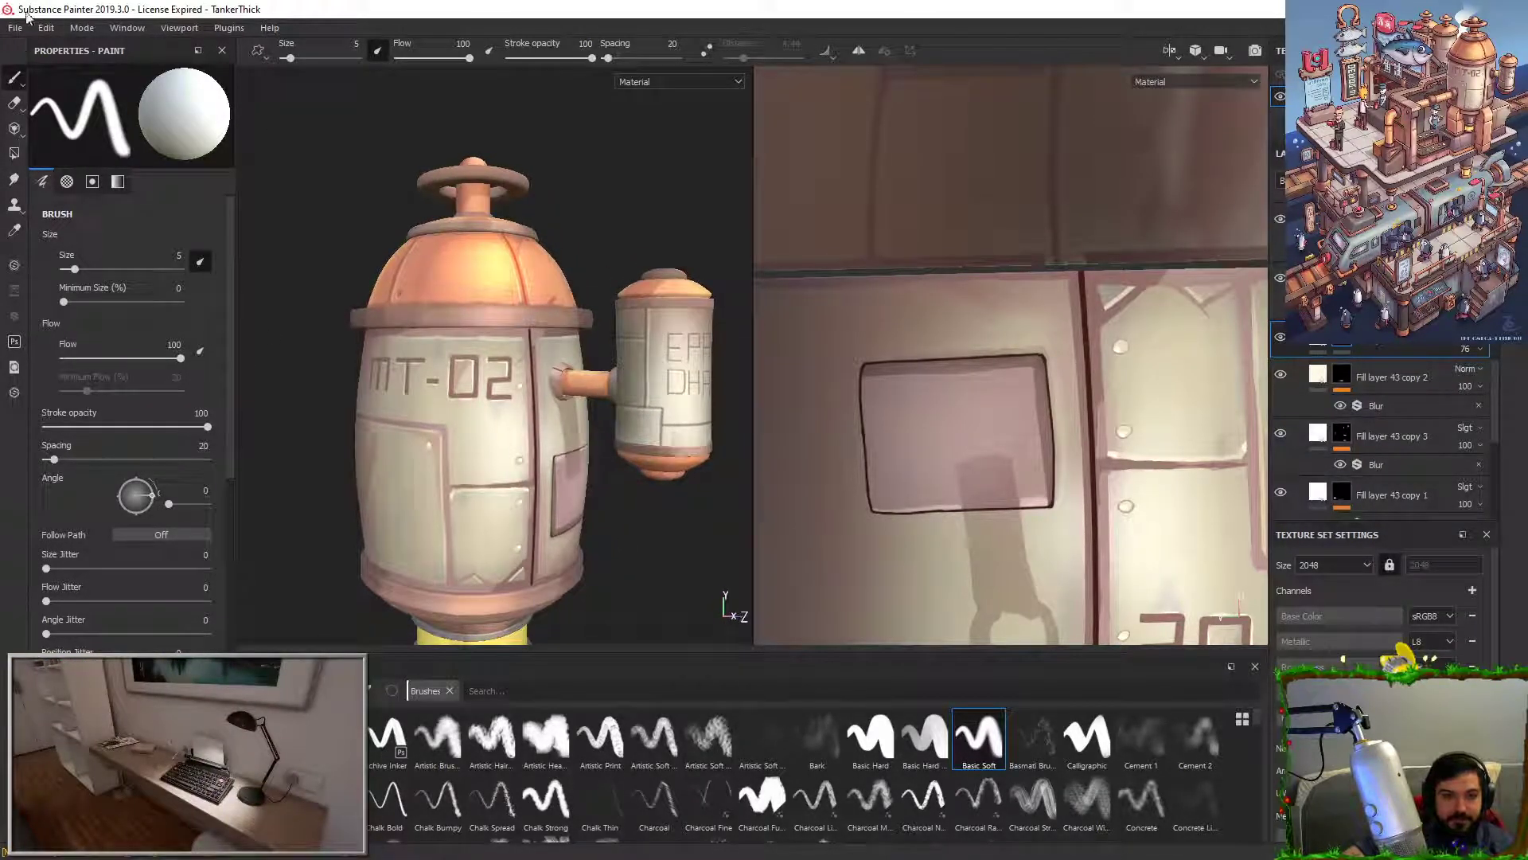
left_click(1437, 8)
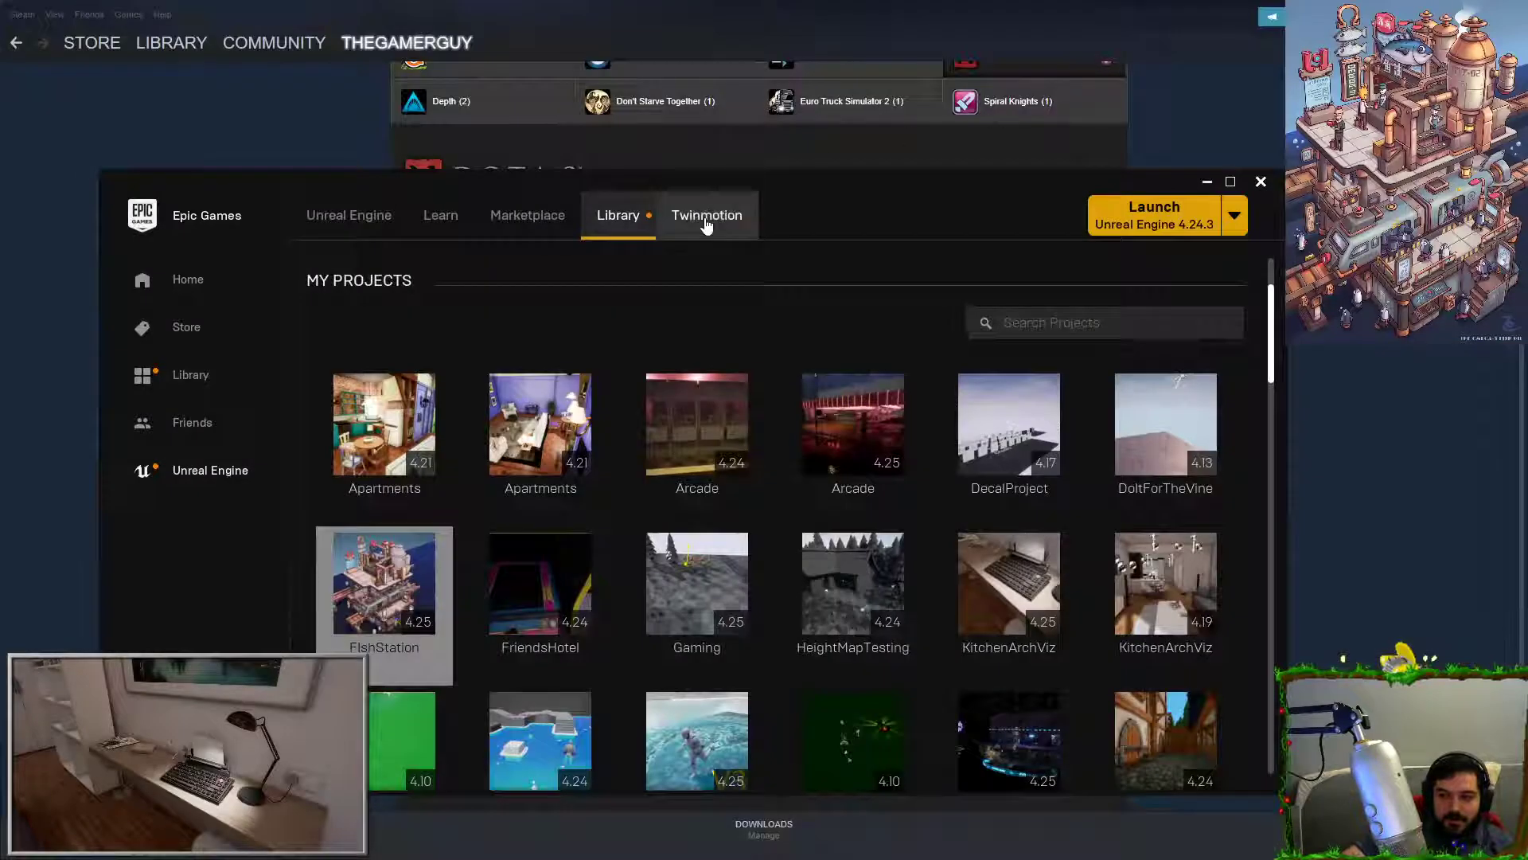
double_click(374, 627)
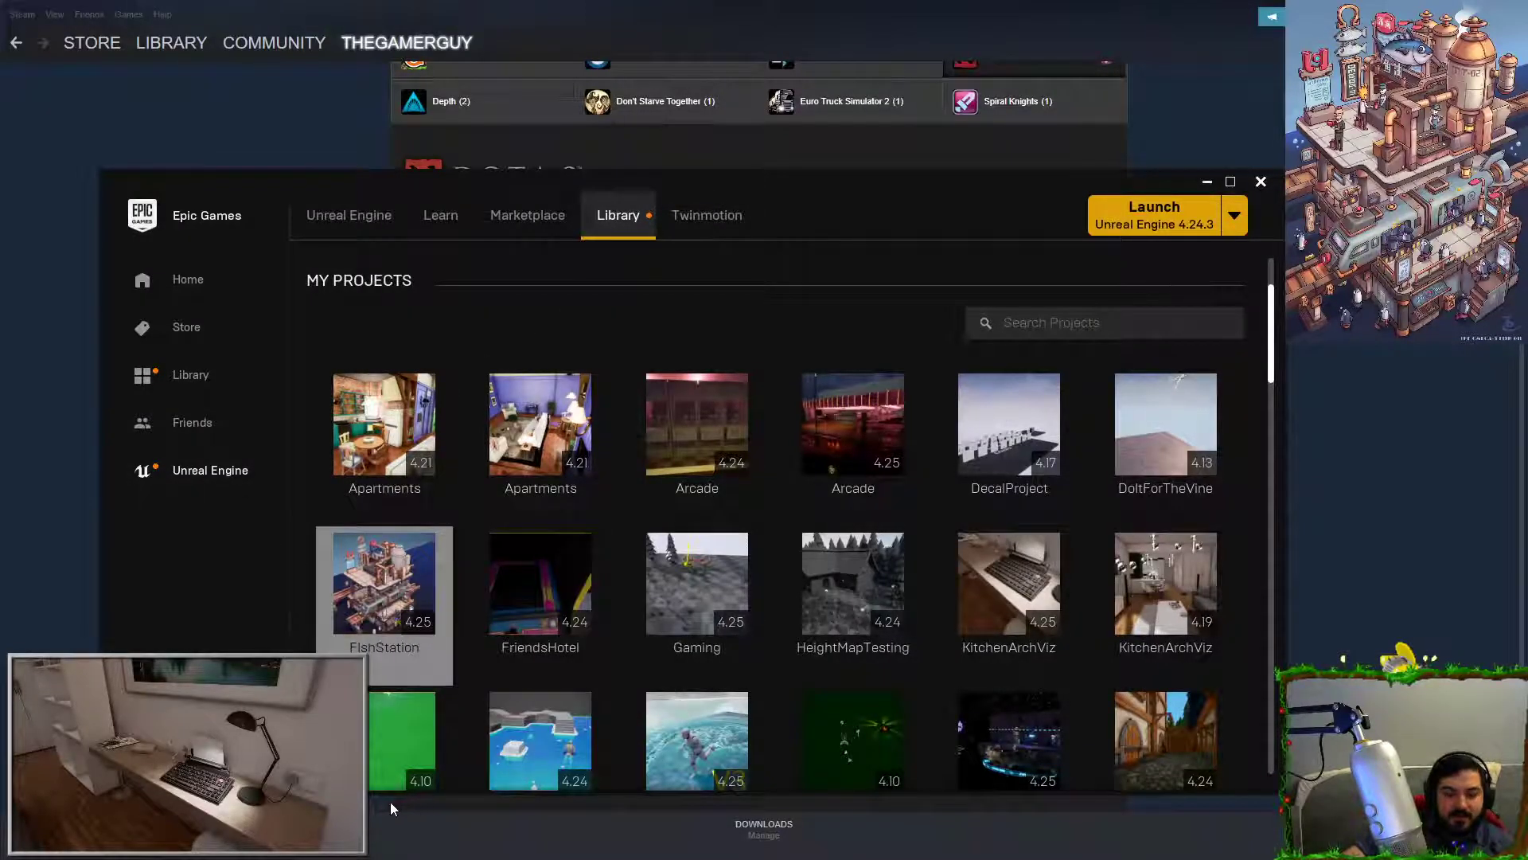
right_click(432, 592)
left_click(481, 606)
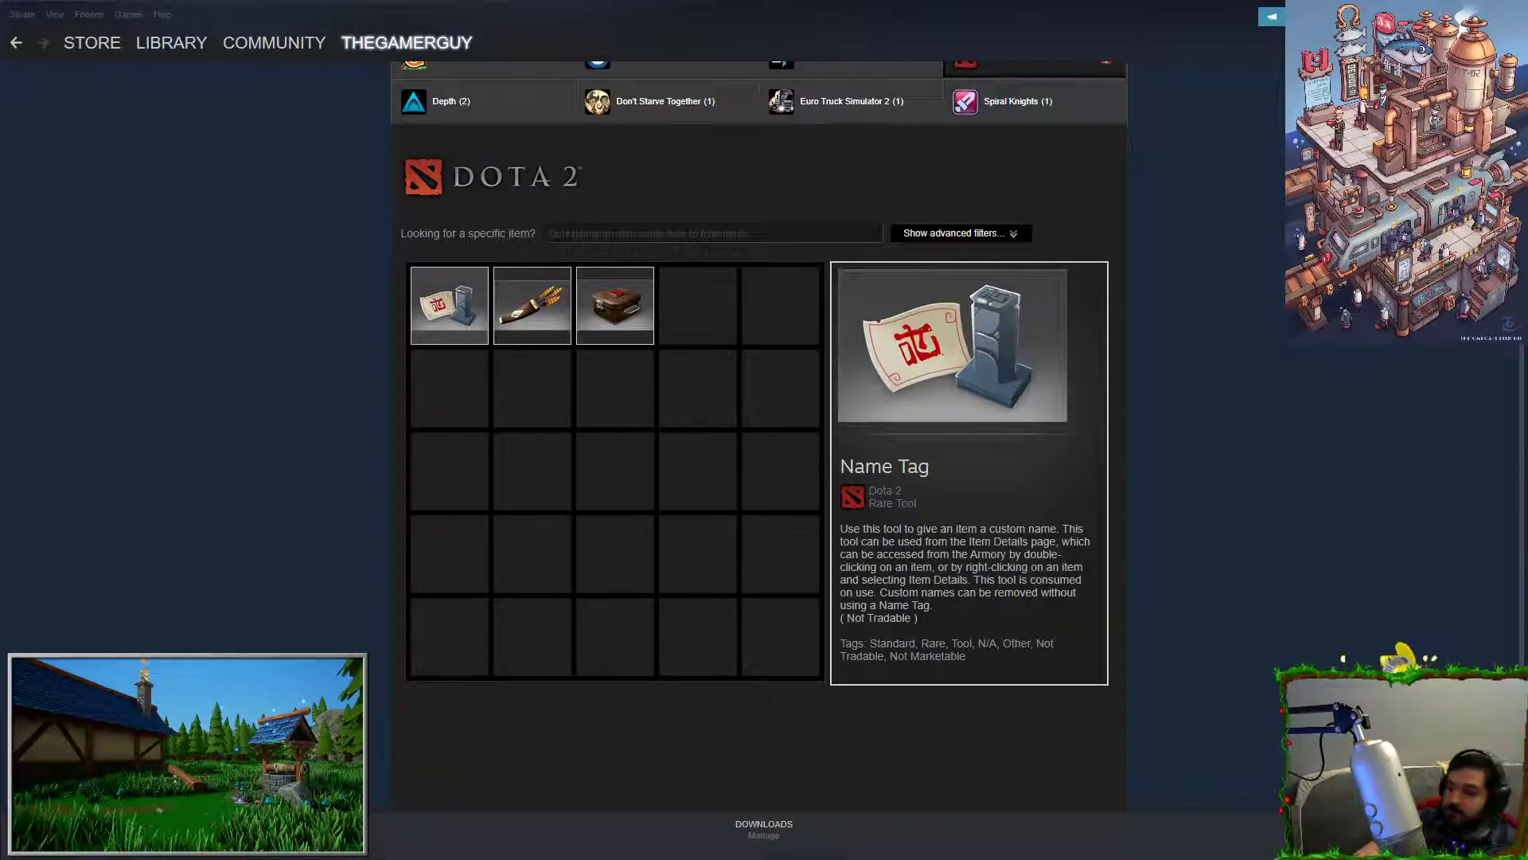
left_click(1514, 9)
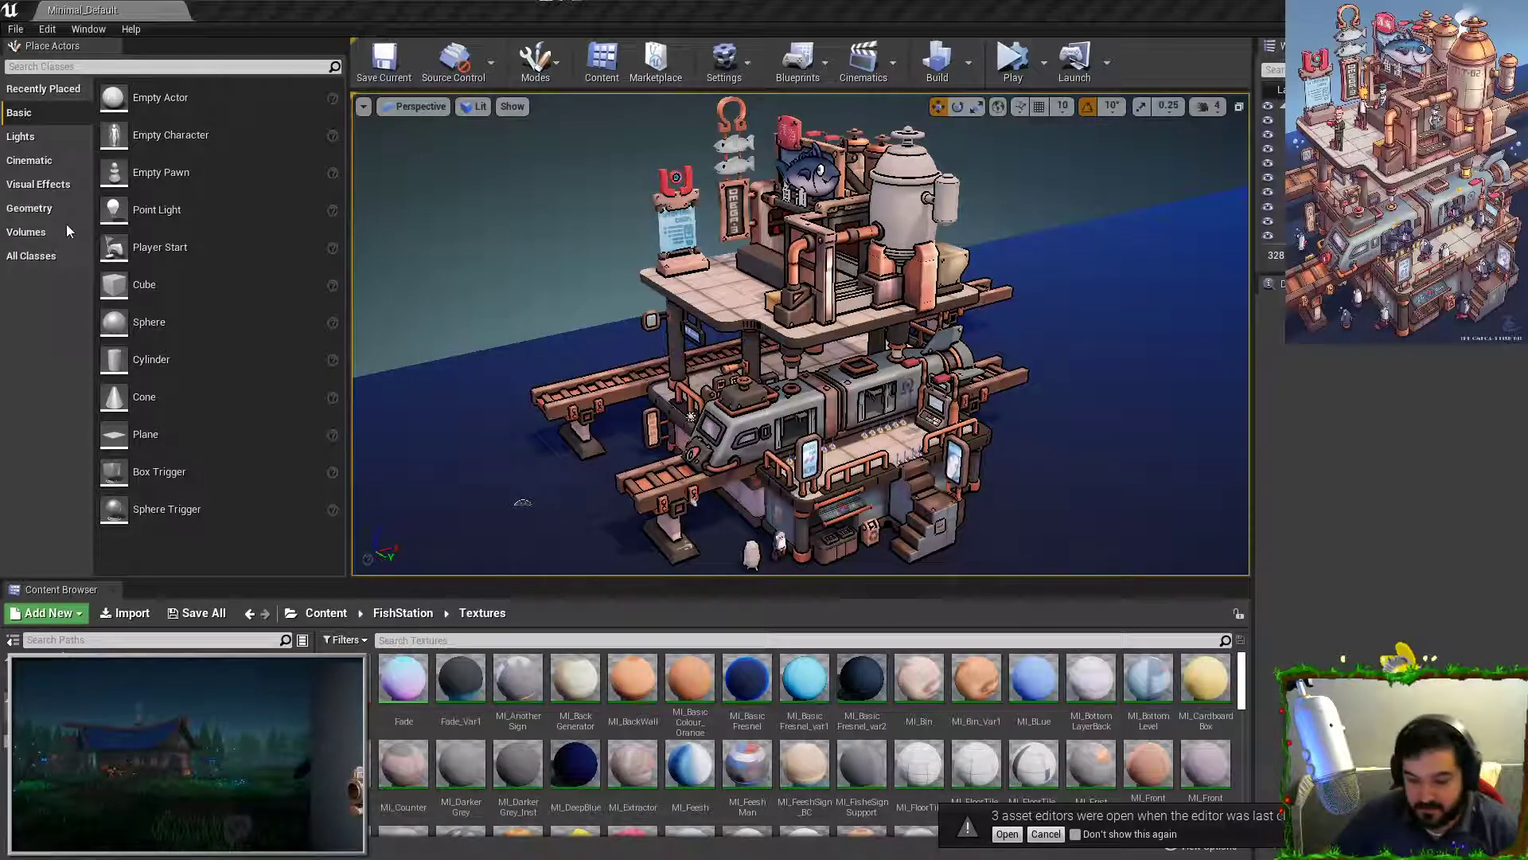
Step: Raise the viewport's screen percentage to 200 and clear the train mesh selection
left_click(869, 383)
left_click(363, 106)
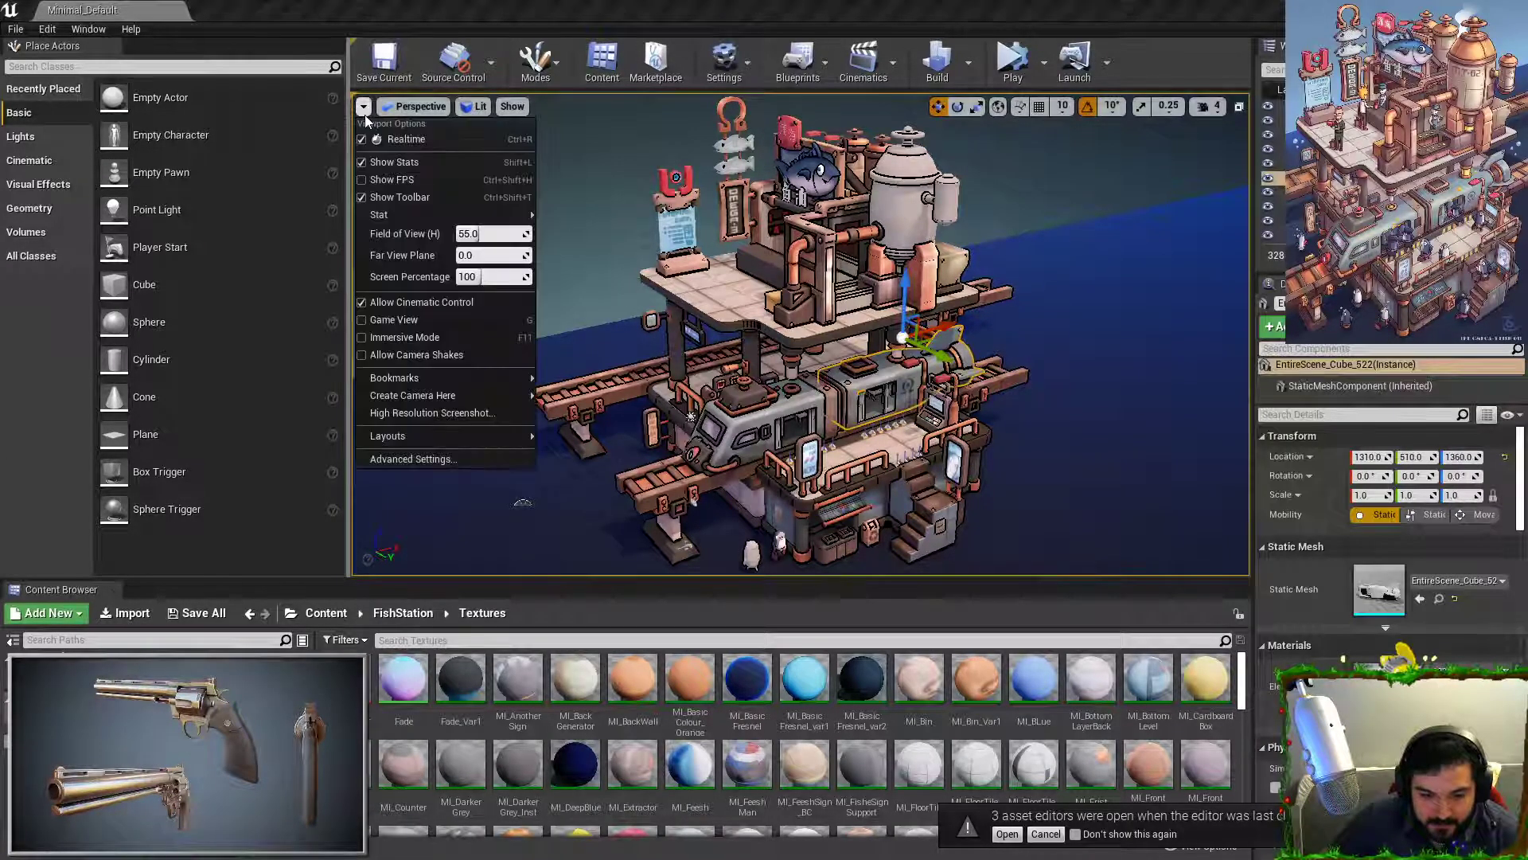
left_click_drag(476, 274, 527, 303)
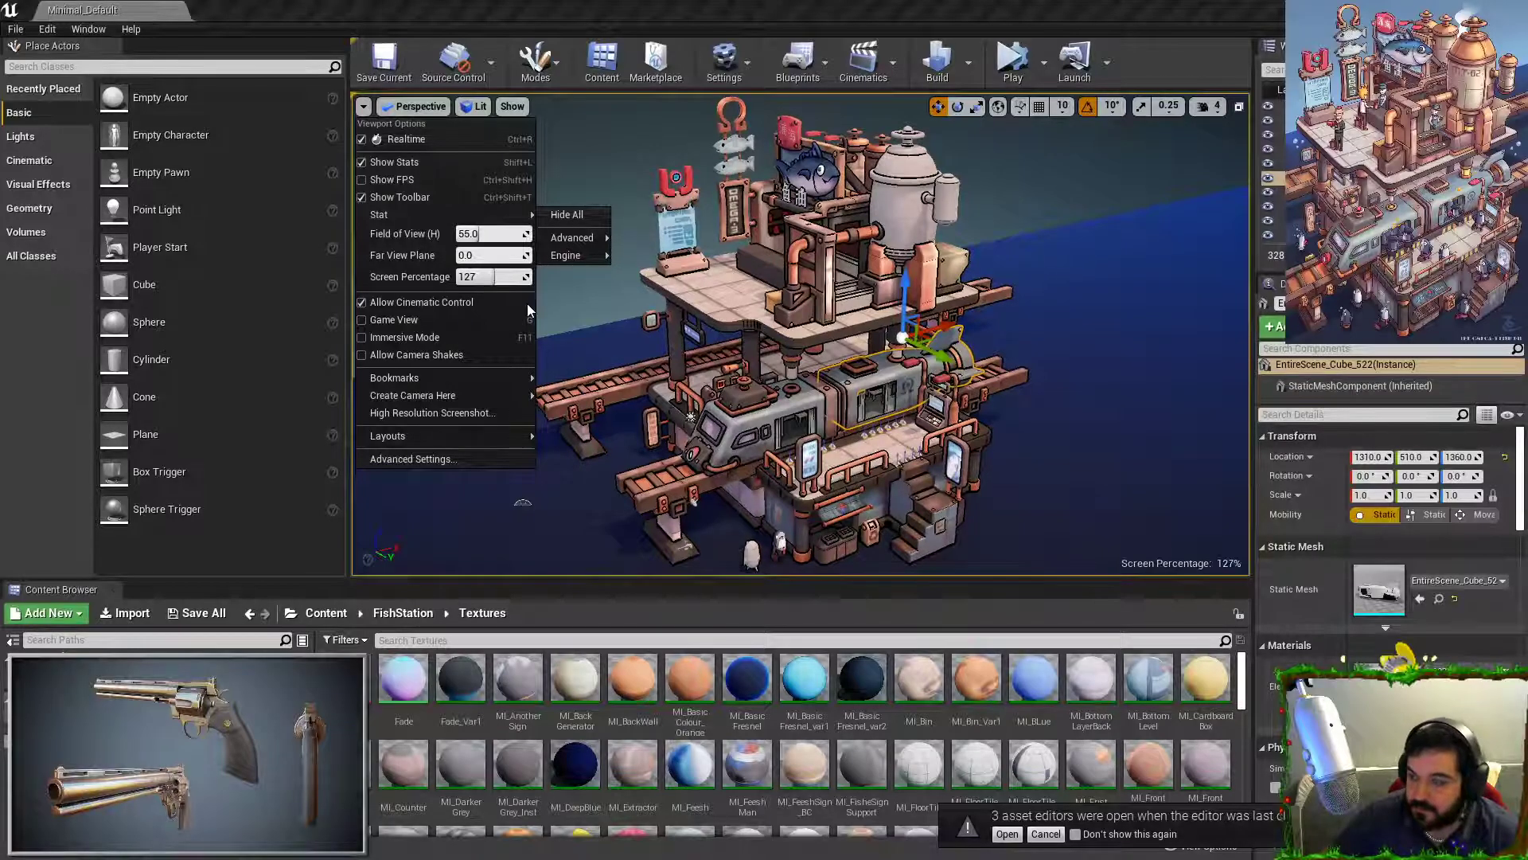
left_click(1027, 250)
left_click(995, 193)
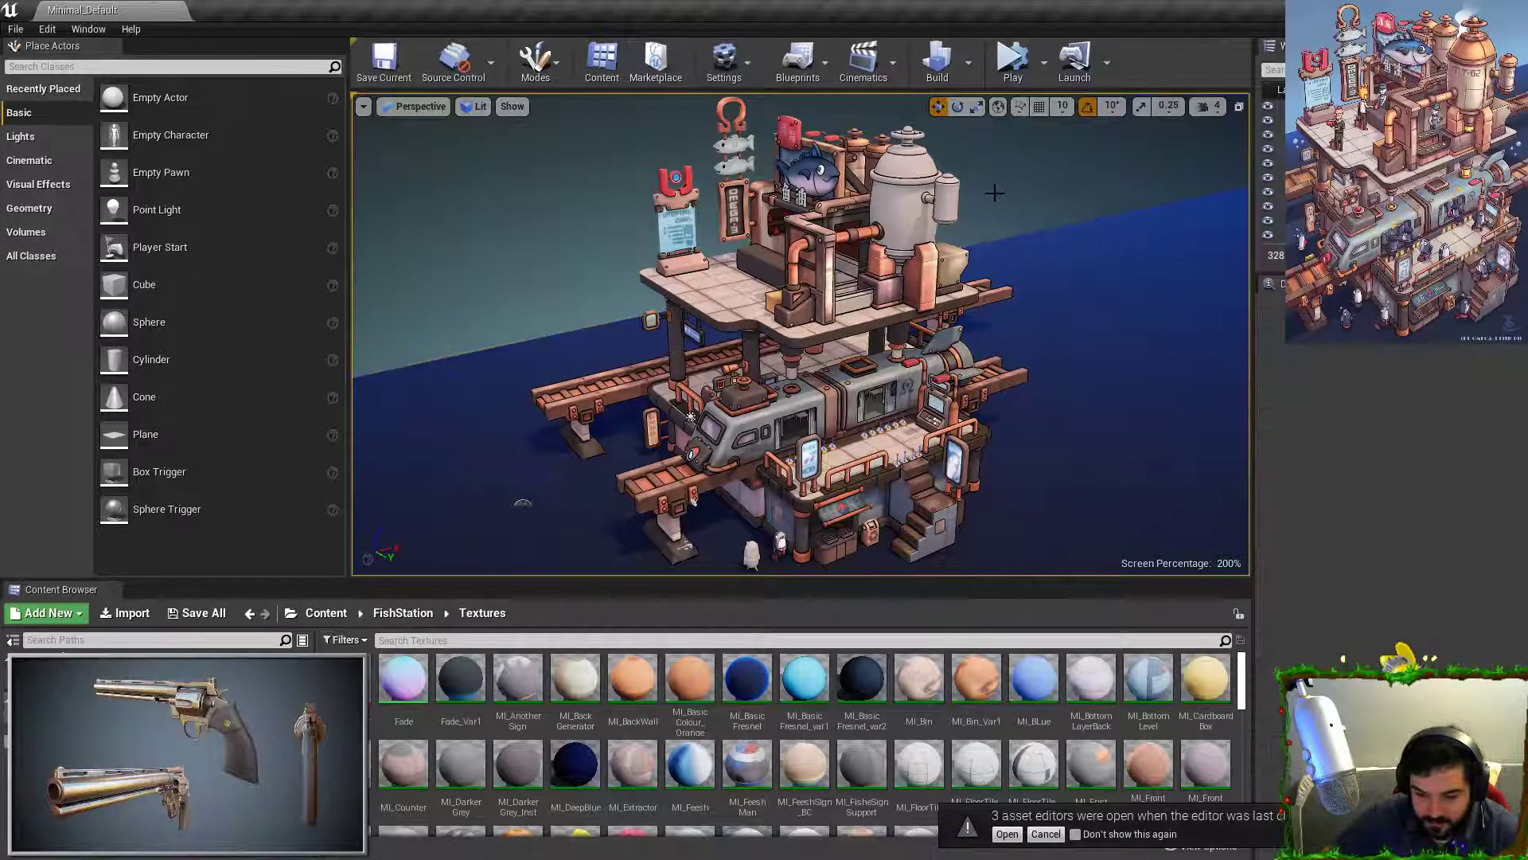
Step: Show the viewport full screen and examine the whole fish station scene
key("F11")
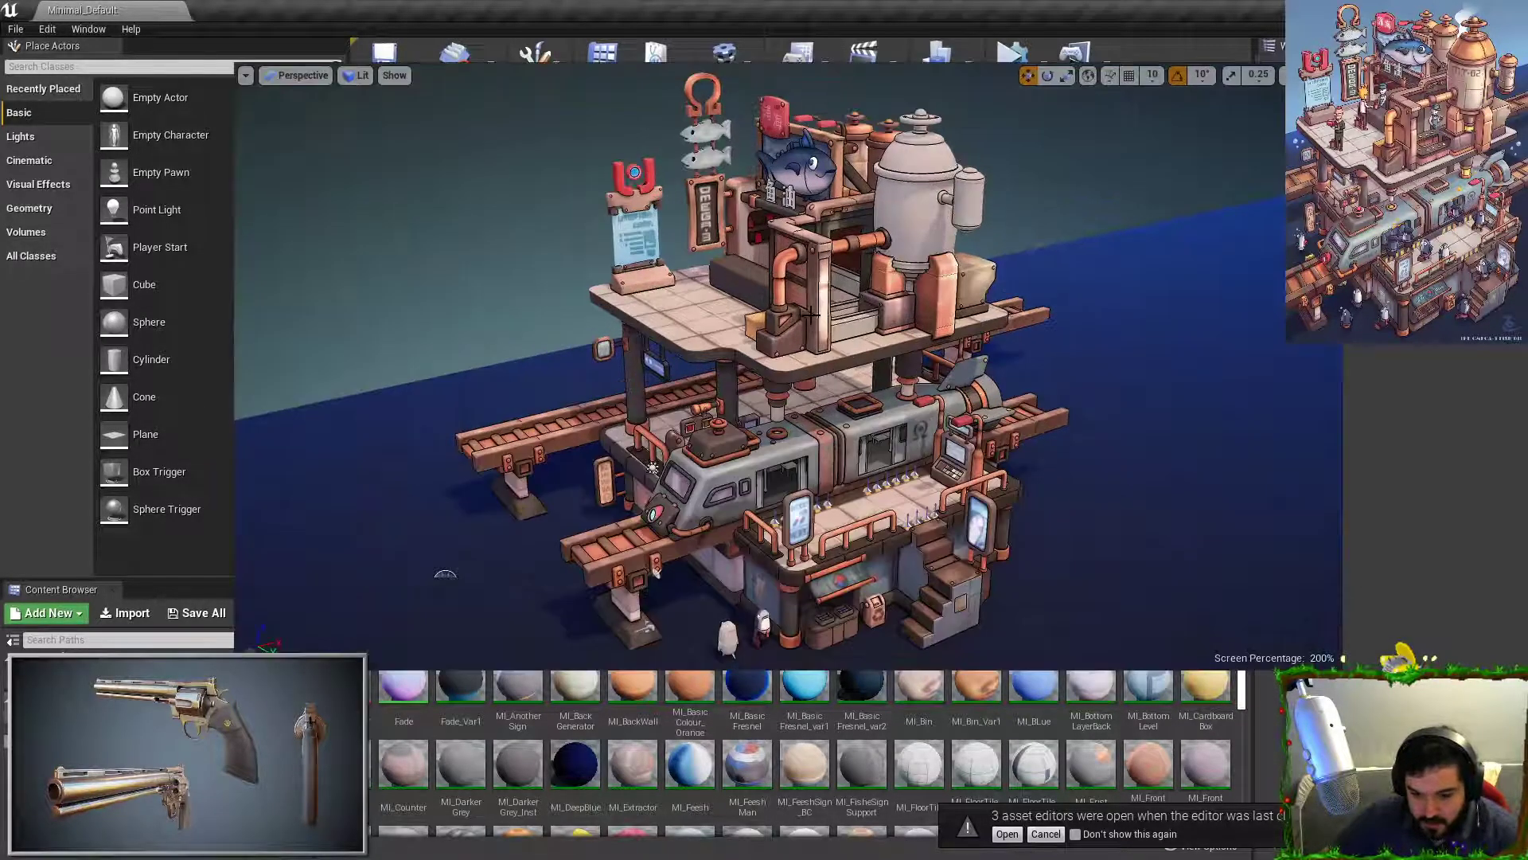
right_click(827, 312)
left_click(746, 383)
right_click_drag(874, 454, 1261, 460)
key("s")
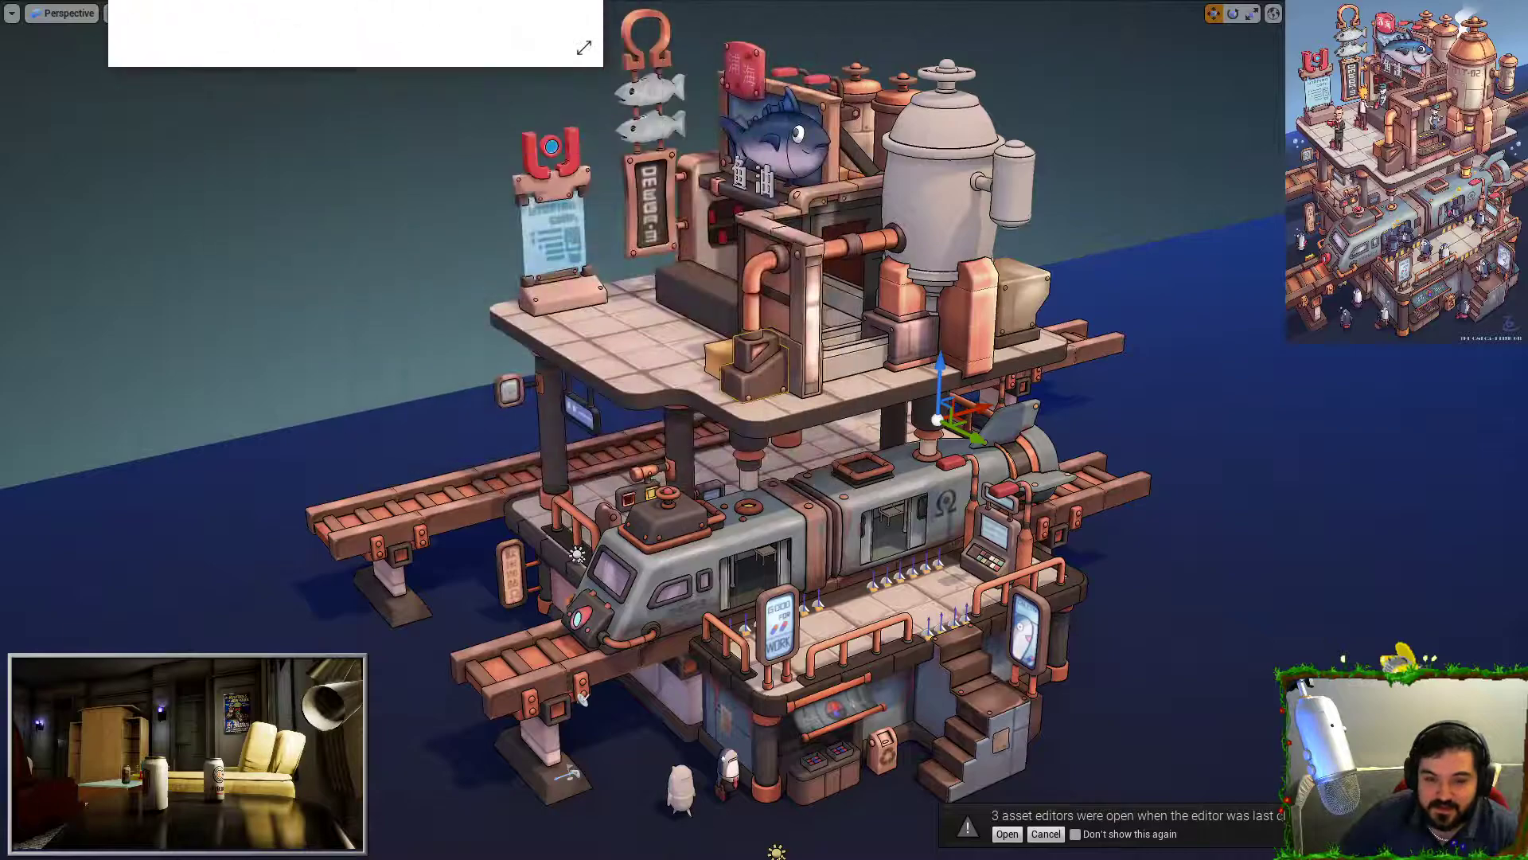
Step: Restore the normal editor layout and place the bangzheng-du-omega.jpg reference image beside the station view
left_click_drag(955, 0, 1236, 145)
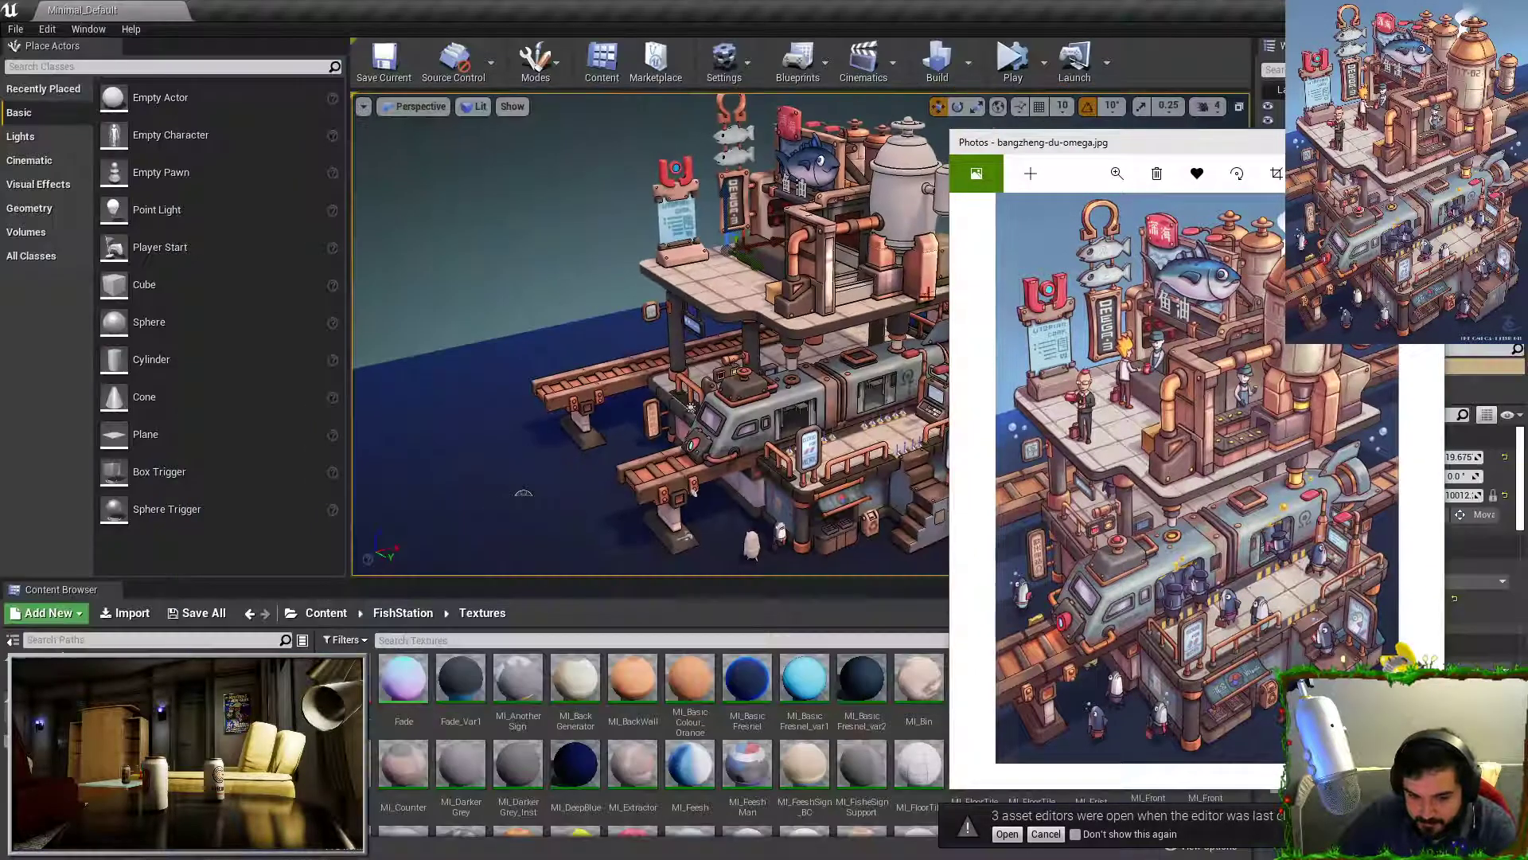
key("F11")
left_click_drag(1266, 143, 1144, 120)
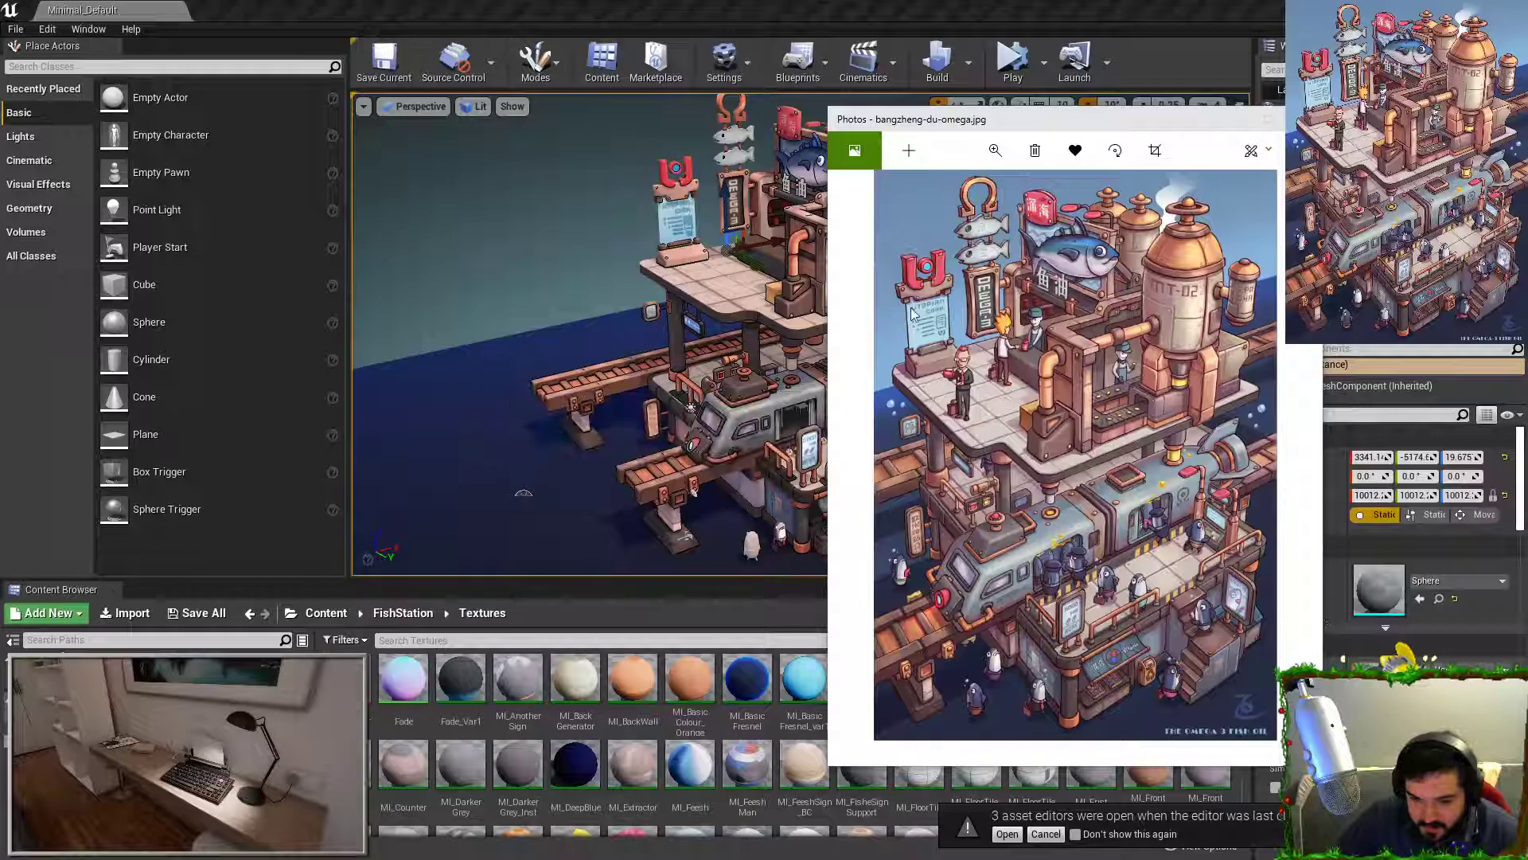
Step: Bring the Fade_Var1 material window over the scene and set its Colour2 to a blue sampled from the reference image's background
left_click_drag(330, 0, 502, 347)
left_click(558, 552)
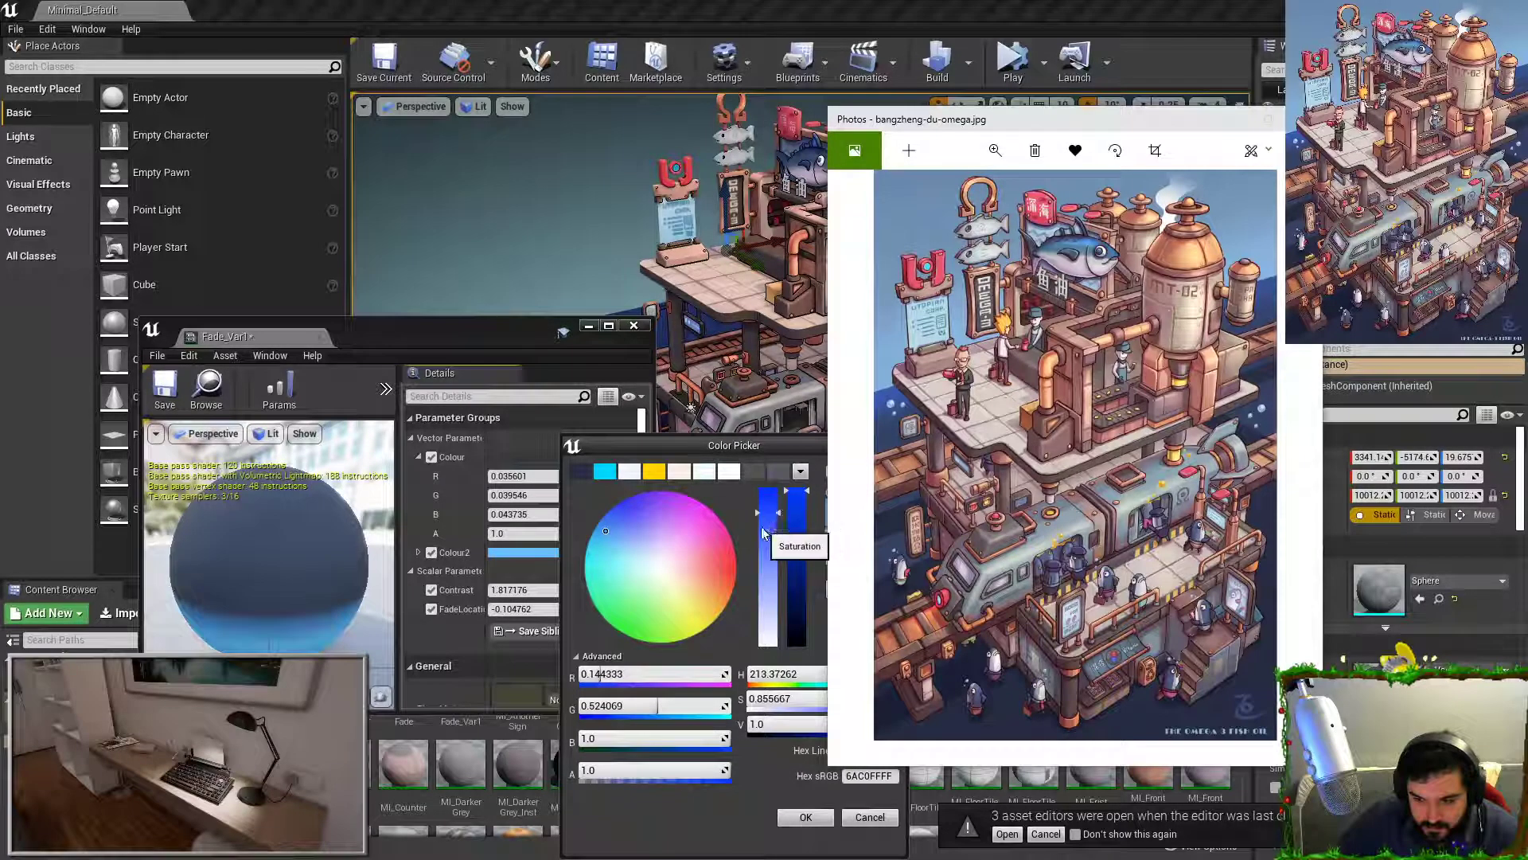
left_click_drag(778, 525, 608, 454)
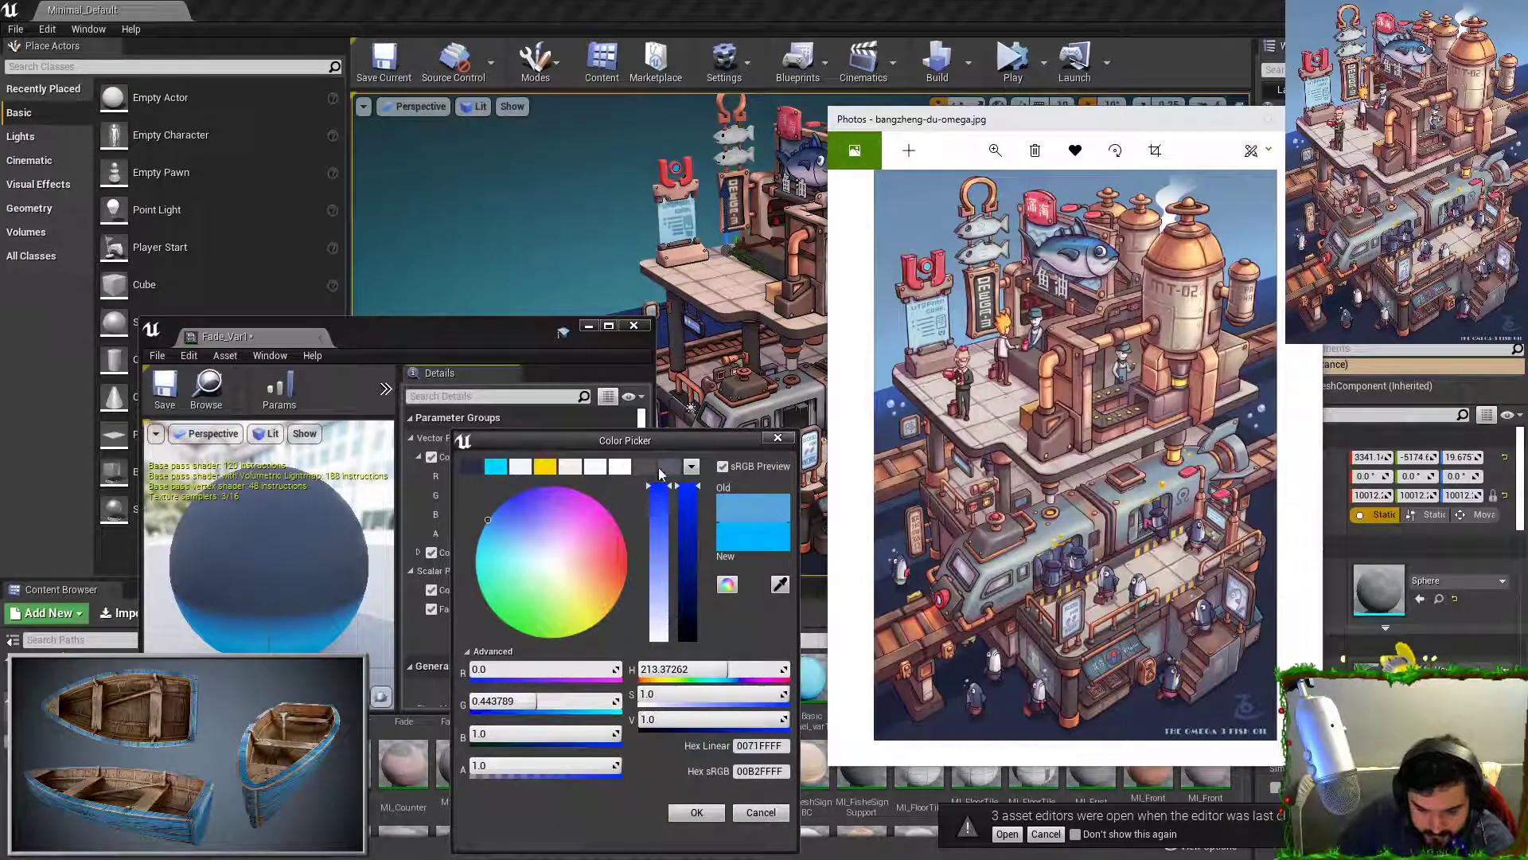
left_click(778, 586)
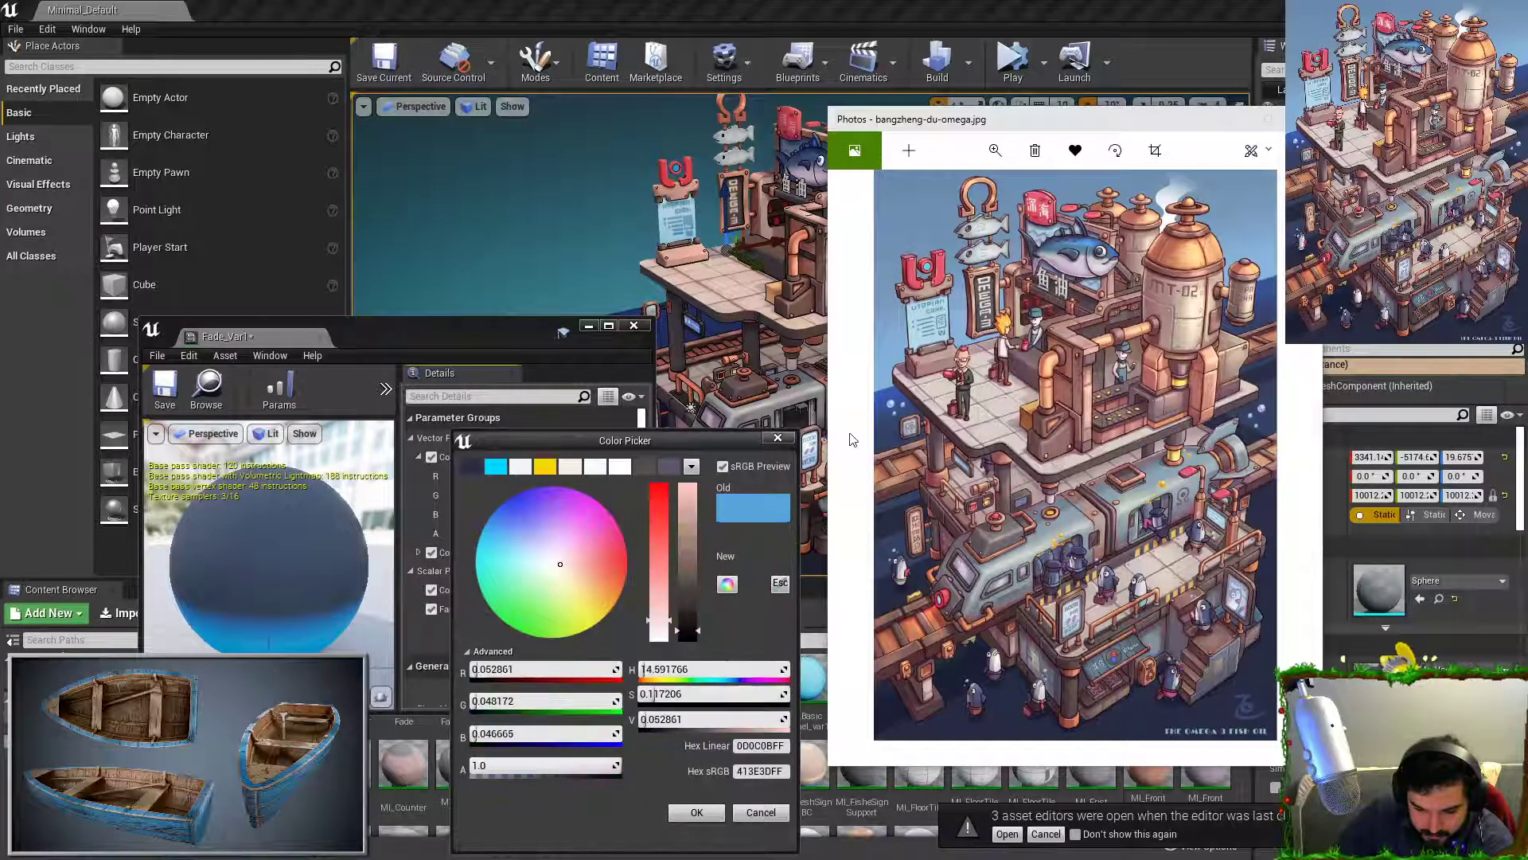
left_click(1226, 288)
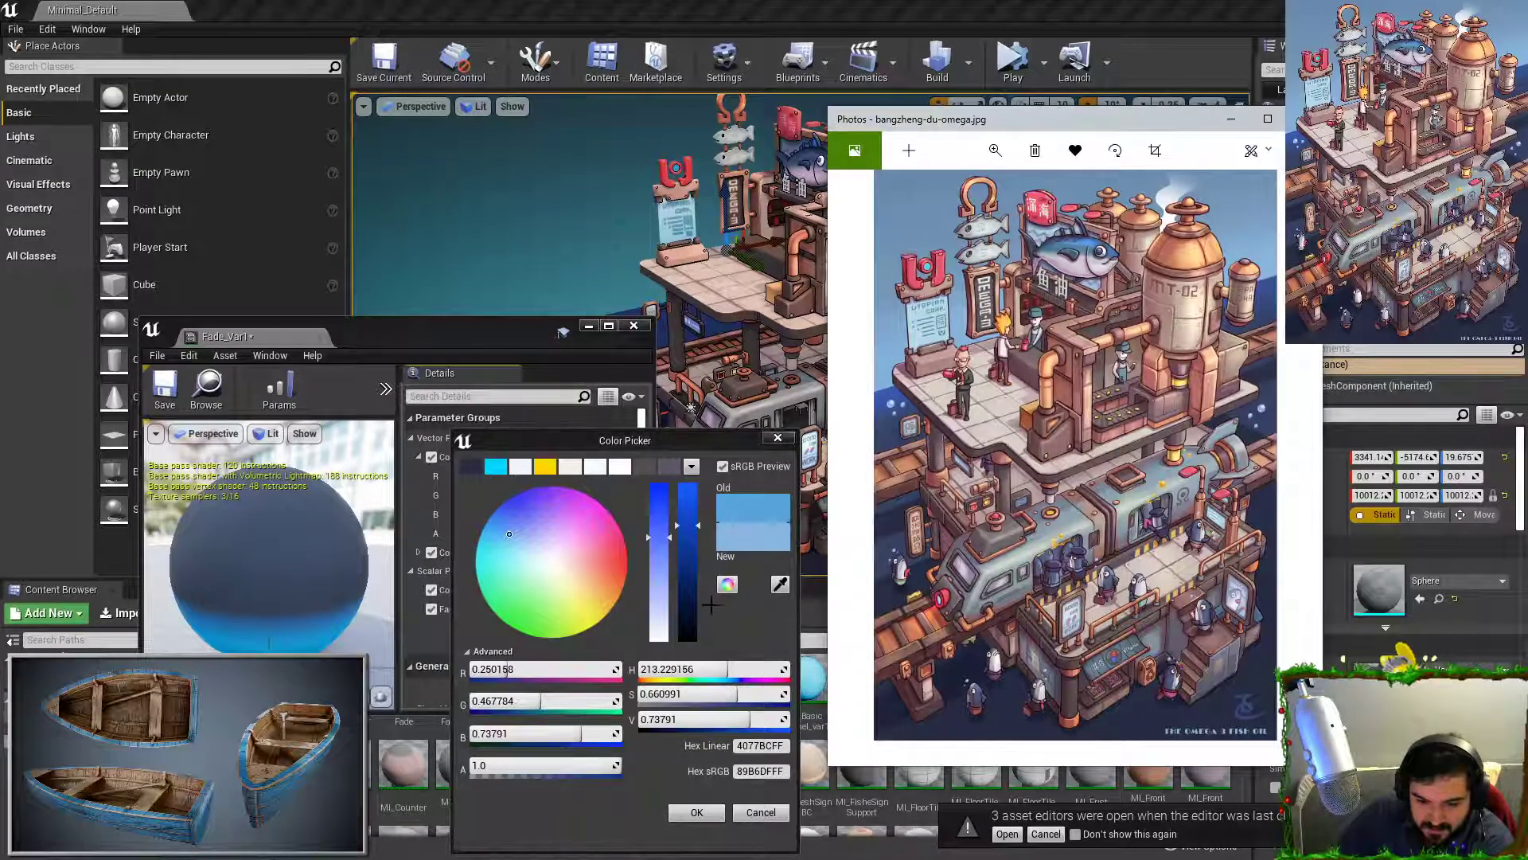
left_click(696, 812)
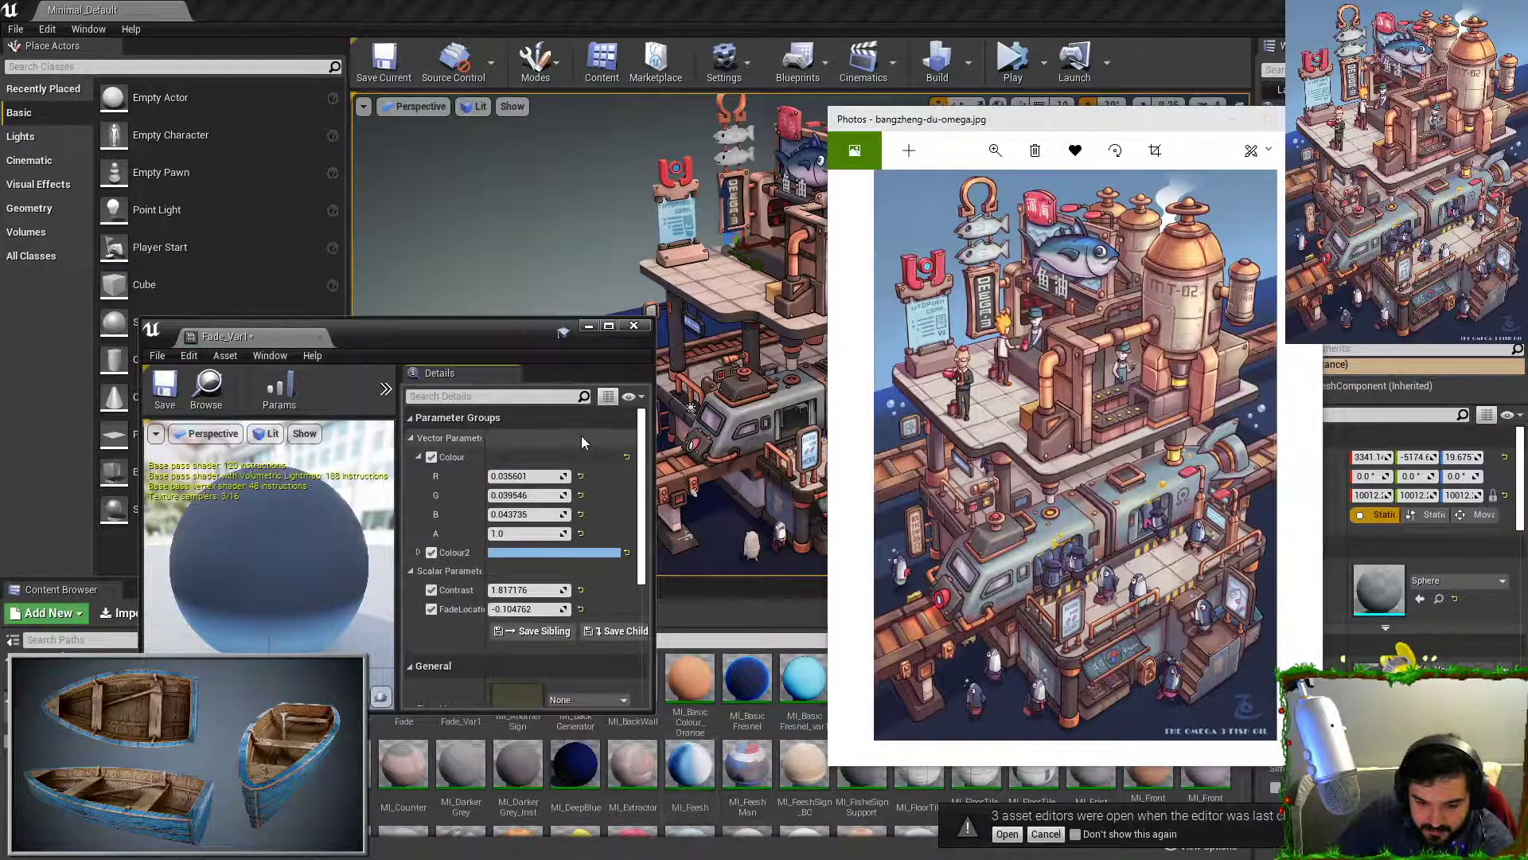
Step: Shift Colour2 to a stronger blue with hue about 225, saturation about 0.92 and value 1.0
left_click(612, 552)
left_click_drag(776, 448, 561, 444)
mouse_move(630, 526)
left_mouse_down()
mouse_move(634, 468)
mouse_move(640, 526)
mouse_move(610, 505)
mouse_move(641, 487)
mouse_move(612, 510)
left_mouse_up()
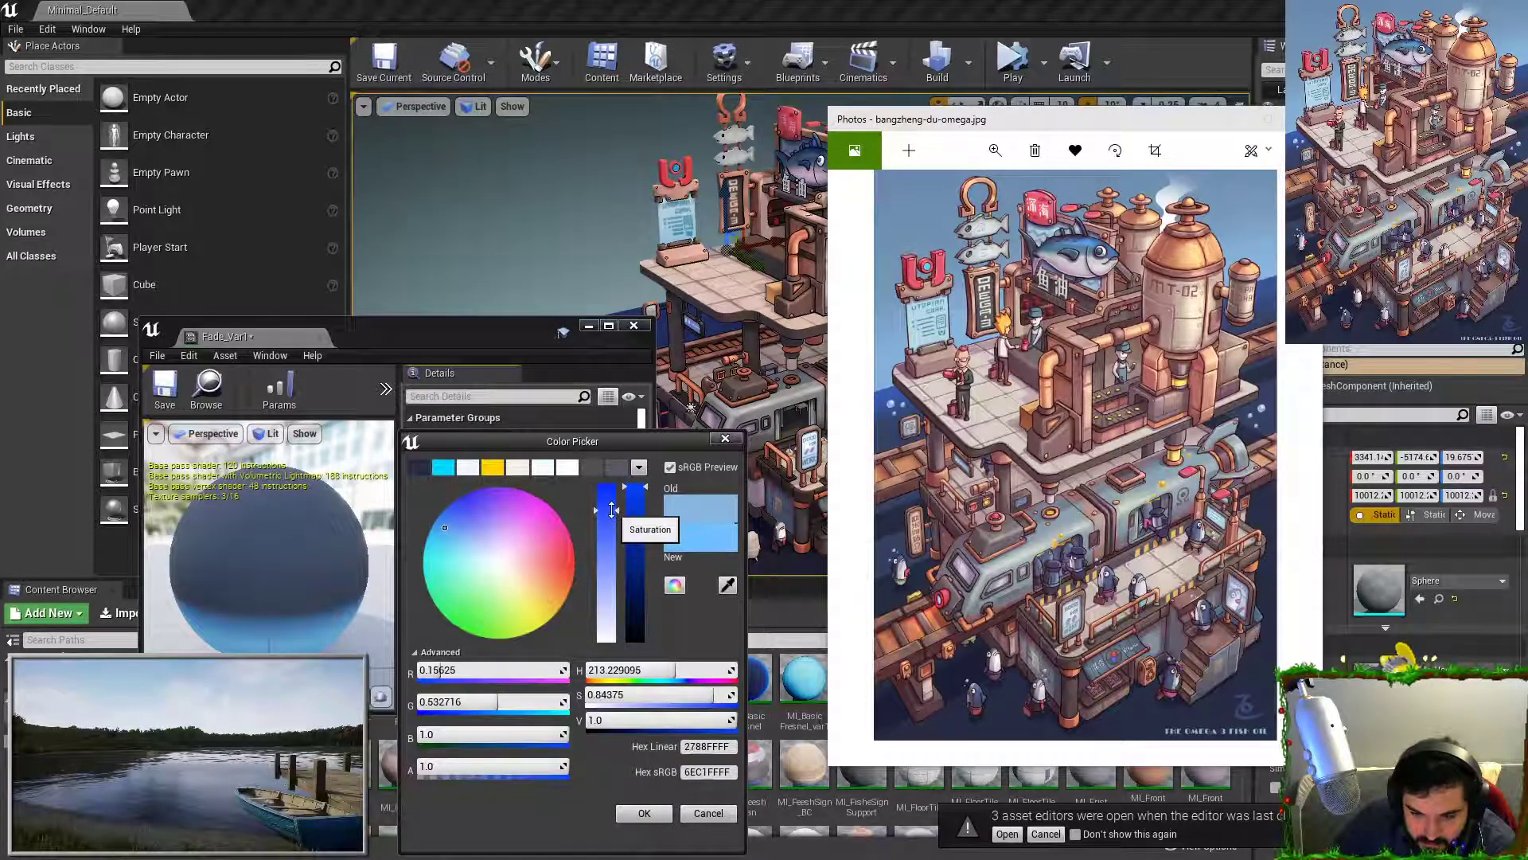
left_click(452, 514)
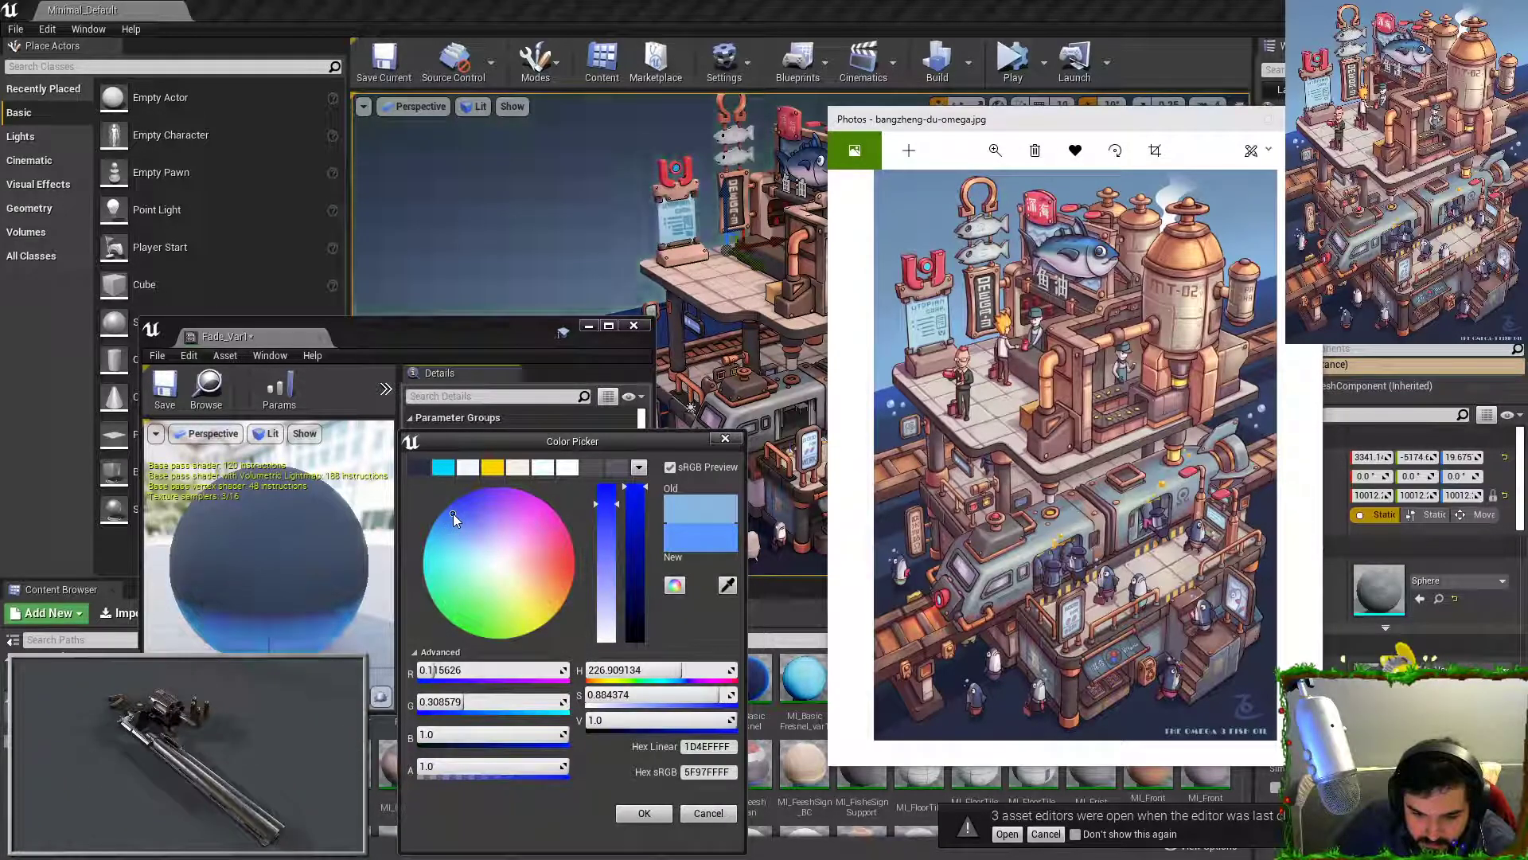
left_click_drag(452, 513, 451, 513)
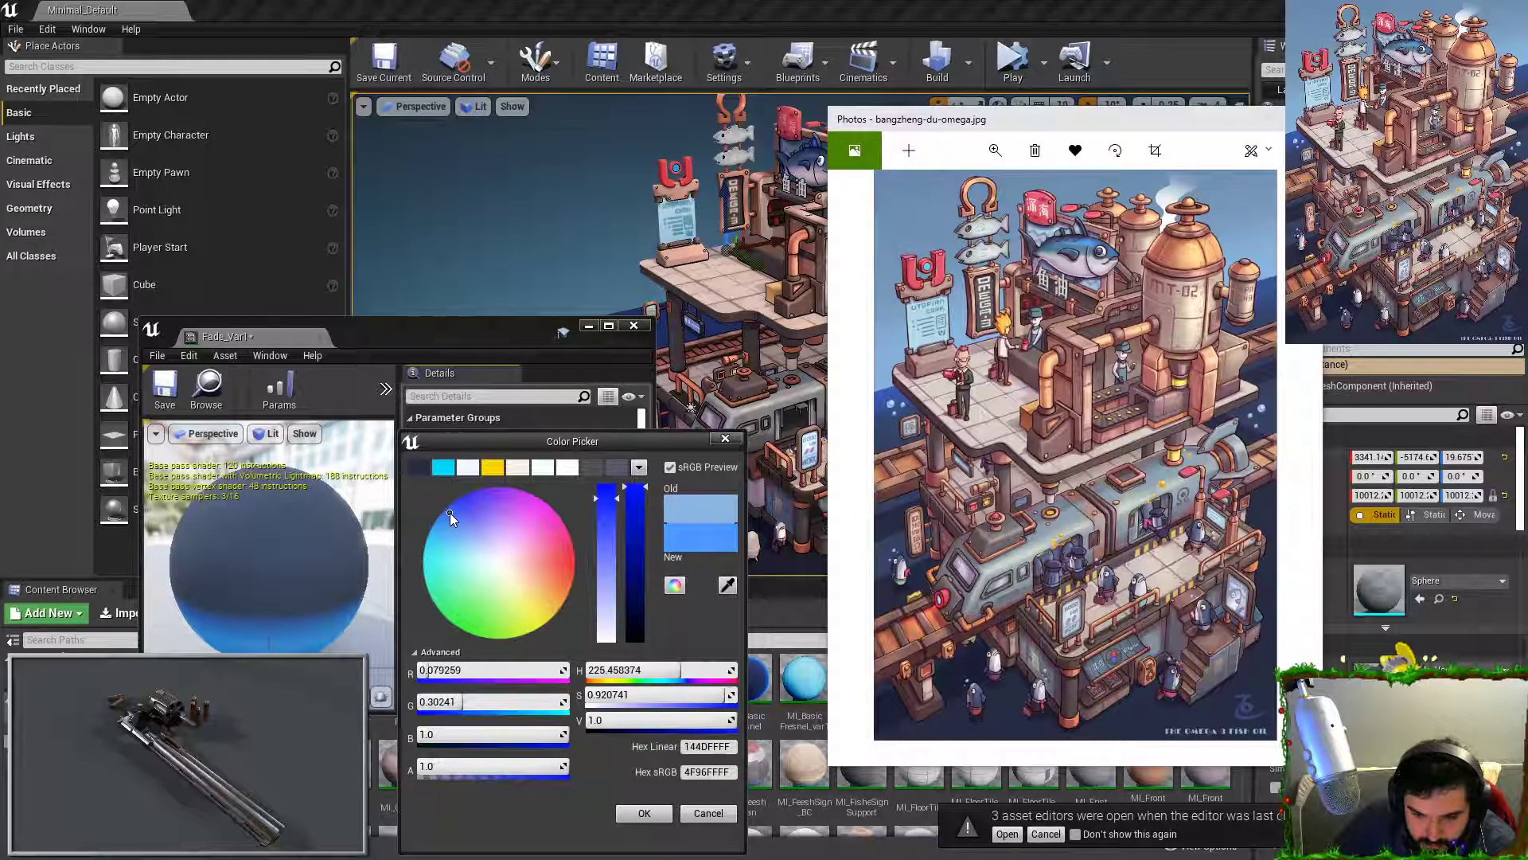
left_click(643, 812)
Step: Adjust Fade_Var1's fade location to about 0.05 and its contrast to about 2.26
mouse_move(519, 605)
left_mouse_down()
mouse_move(557, 607)
mouse_move(543, 610)
left_mouse_up()
left_click_drag(518, 338, 544, 452)
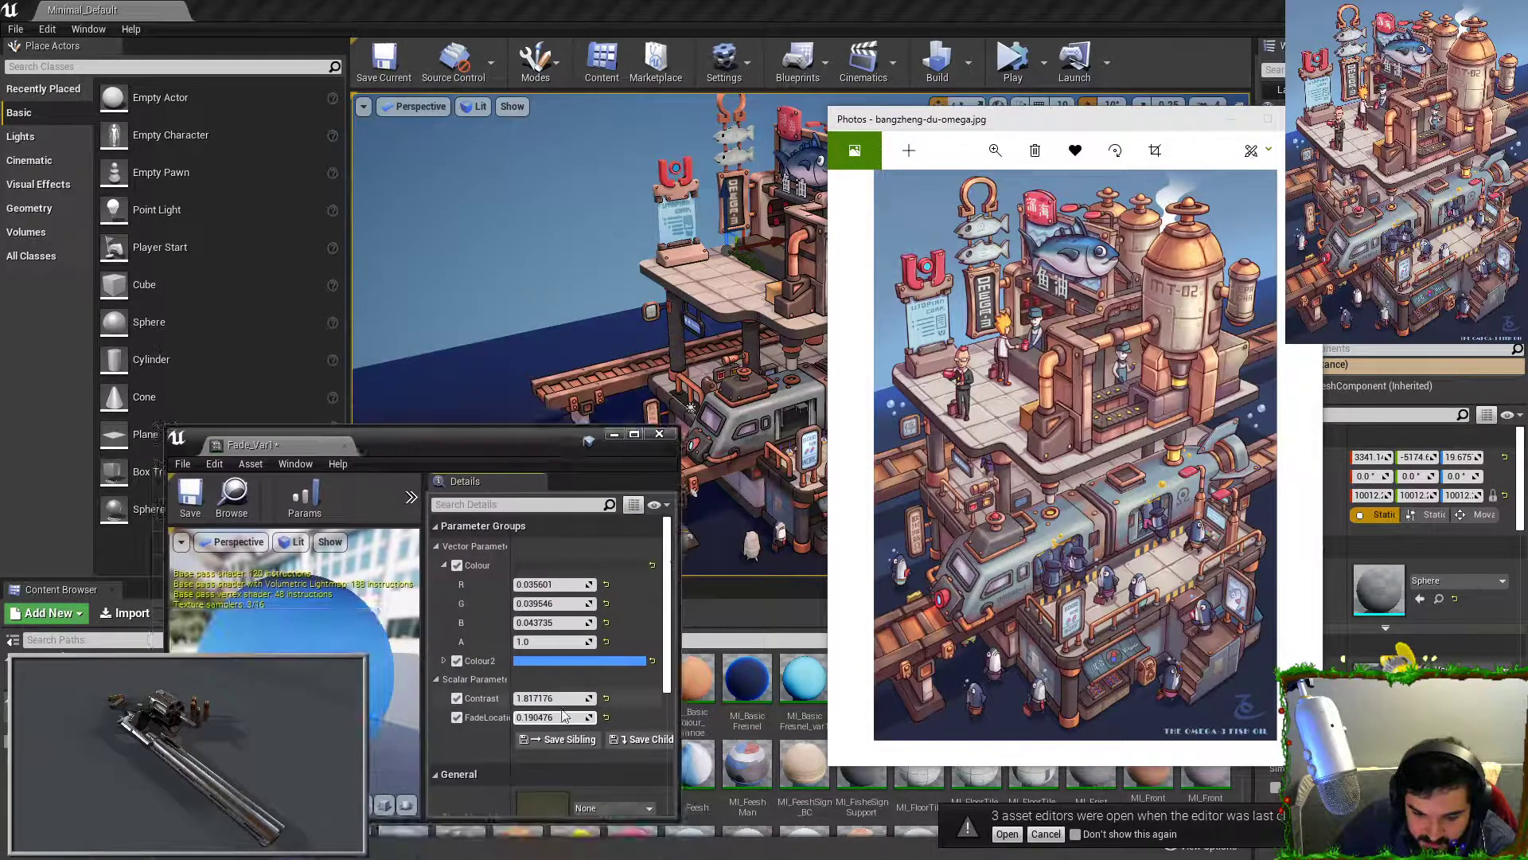
mouse_move(555, 715)
left_mouse_down()
mouse_move(576, 715)
mouse_move(510, 715)
mouse_move(548, 717)
mouse_move(534, 698)
left_mouse_up()
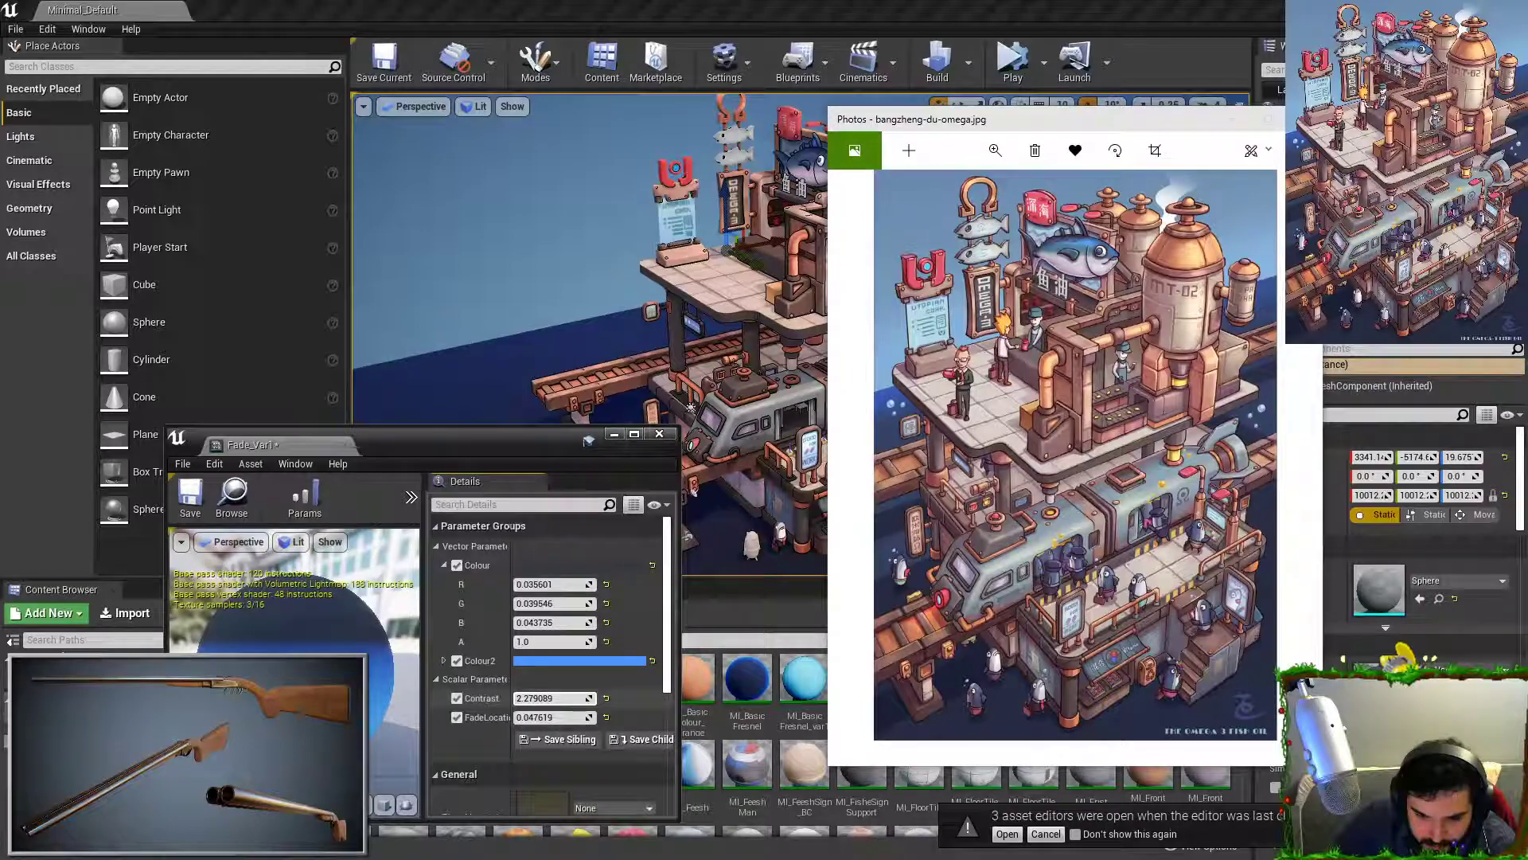
Step: Try slightly different blues for Colour2, with hues between about 225 and 228 and saturations between about 0.90 and 0.94
left_click(571, 661)
left_click_drag(776, 519, 778, 507)
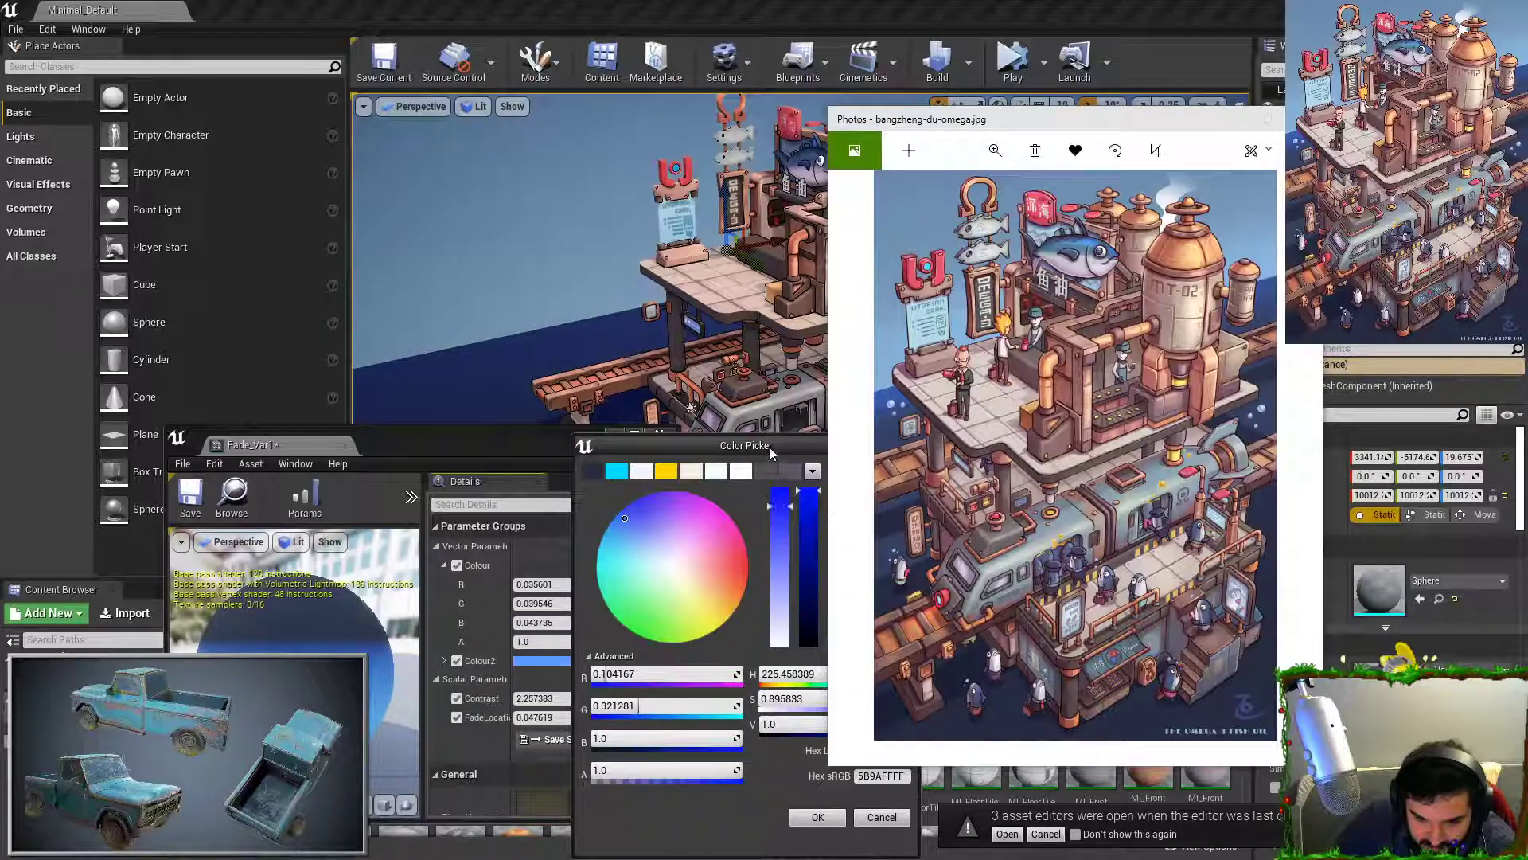
left_click_drag(766, 447, 593, 444)
left_click(612, 502)
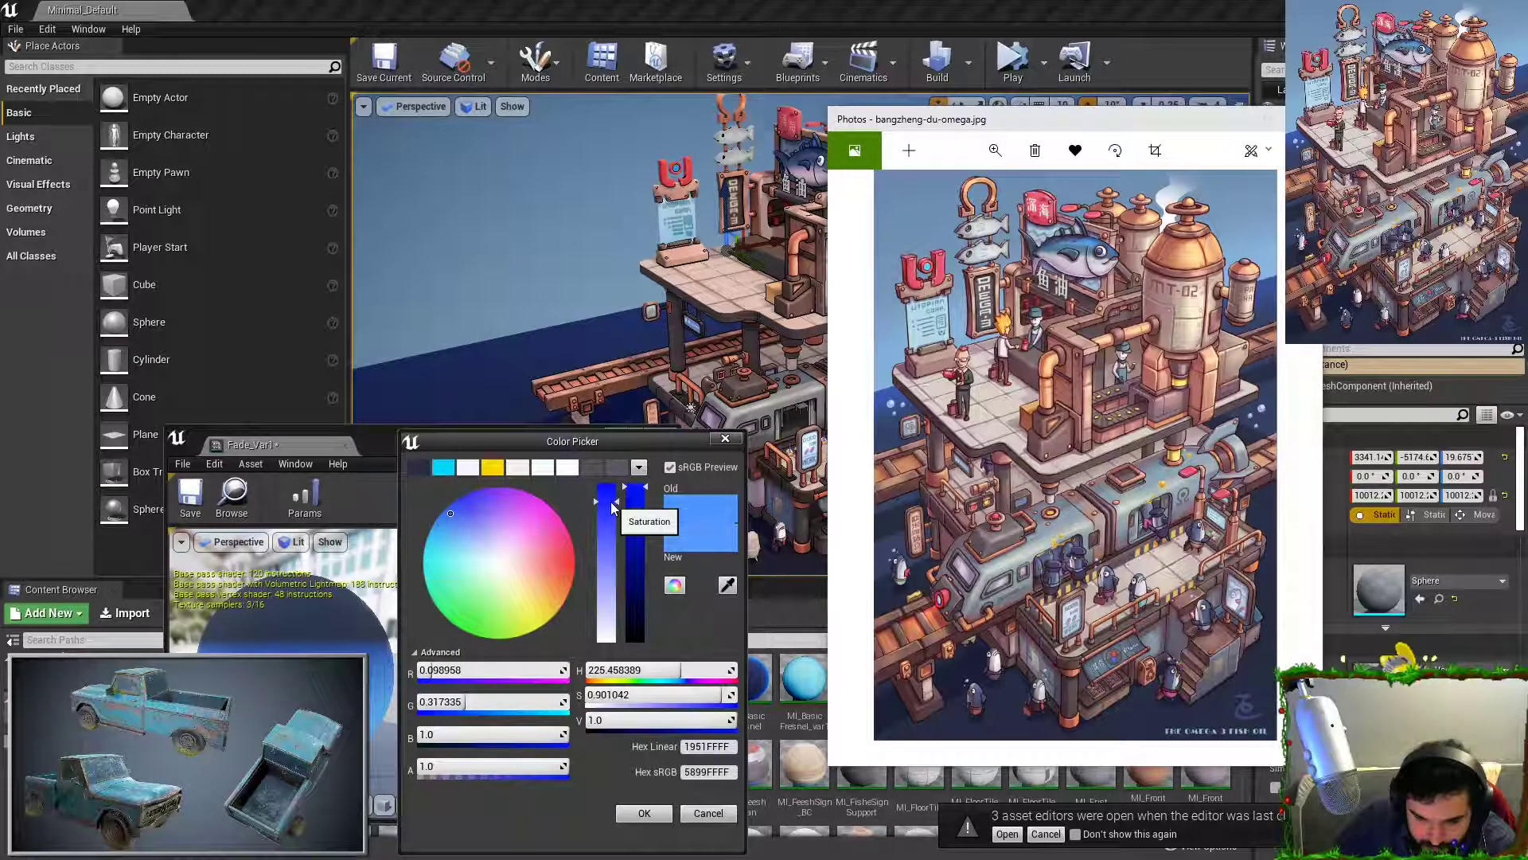
left_click(448, 509)
left_click(453, 512)
left_click(447, 514)
left_click(451, 511)
left_click(453, 508)
left_click(451, 509)
left_click(450, 512)
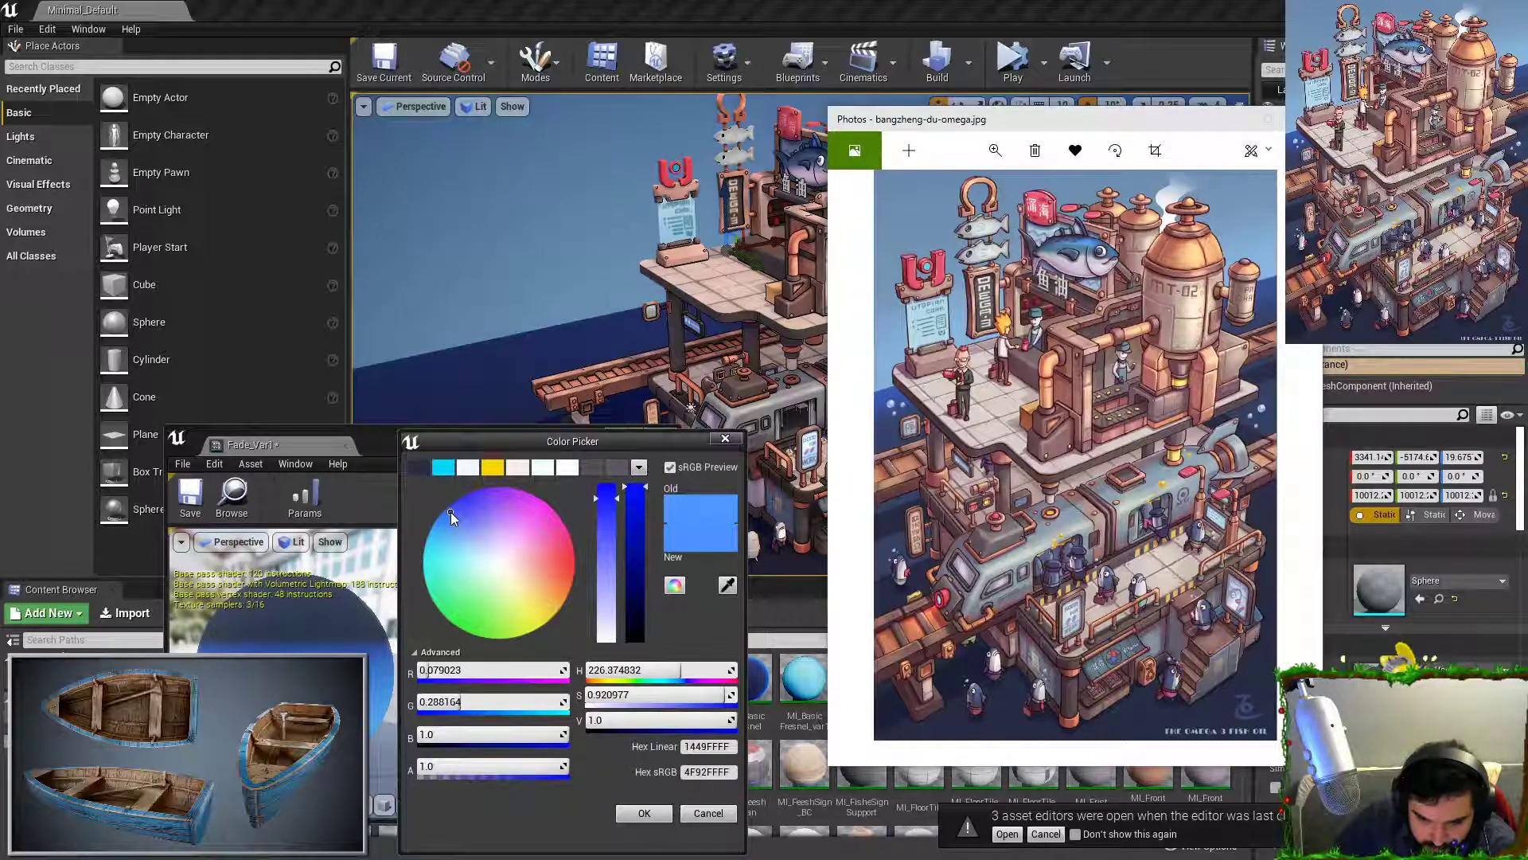
left_click(451, 509)
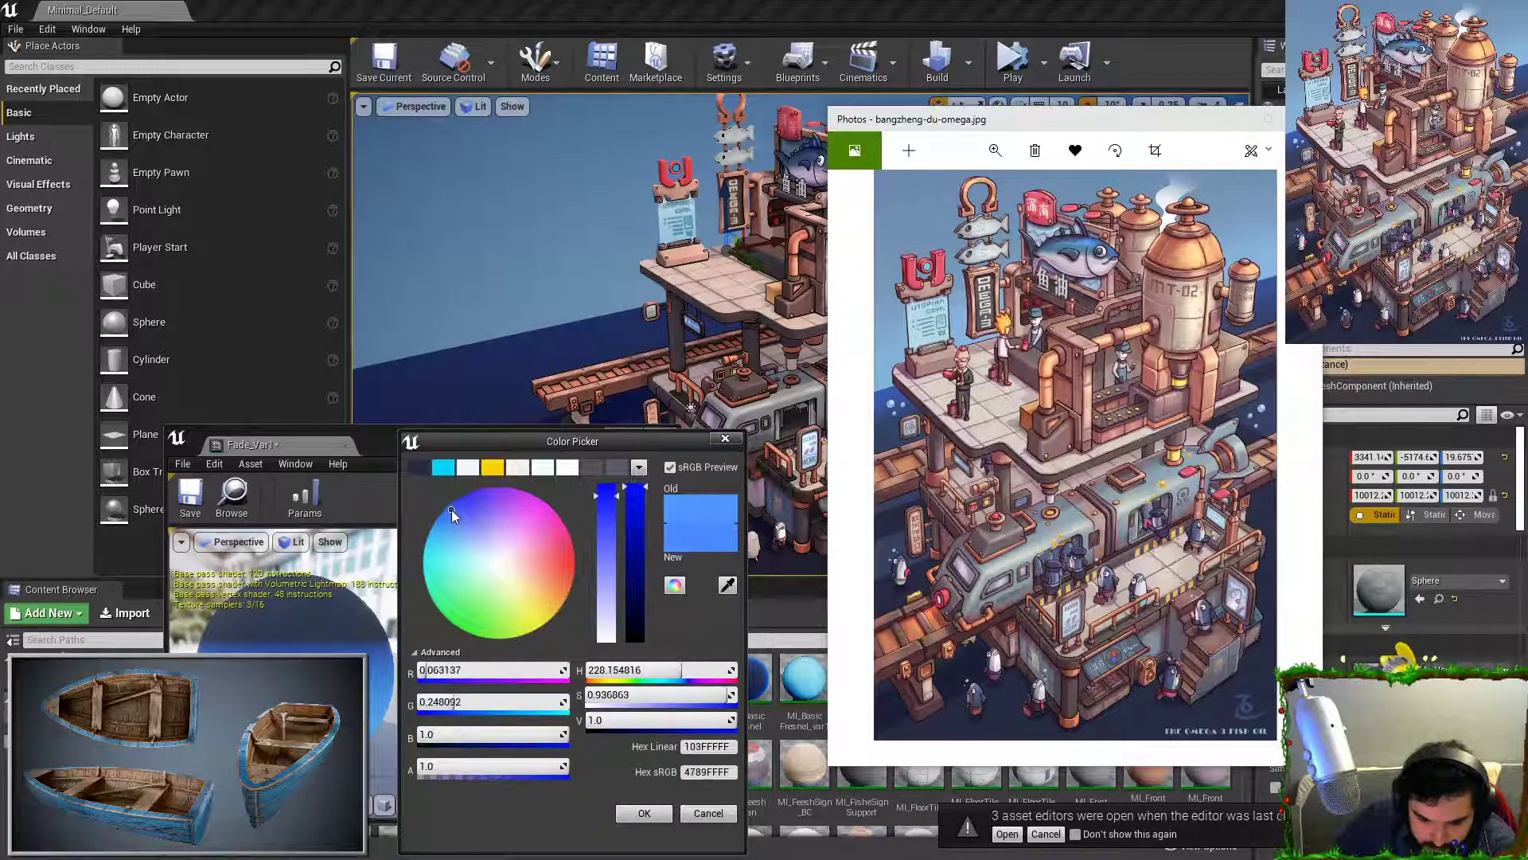
left_click(451, 513)
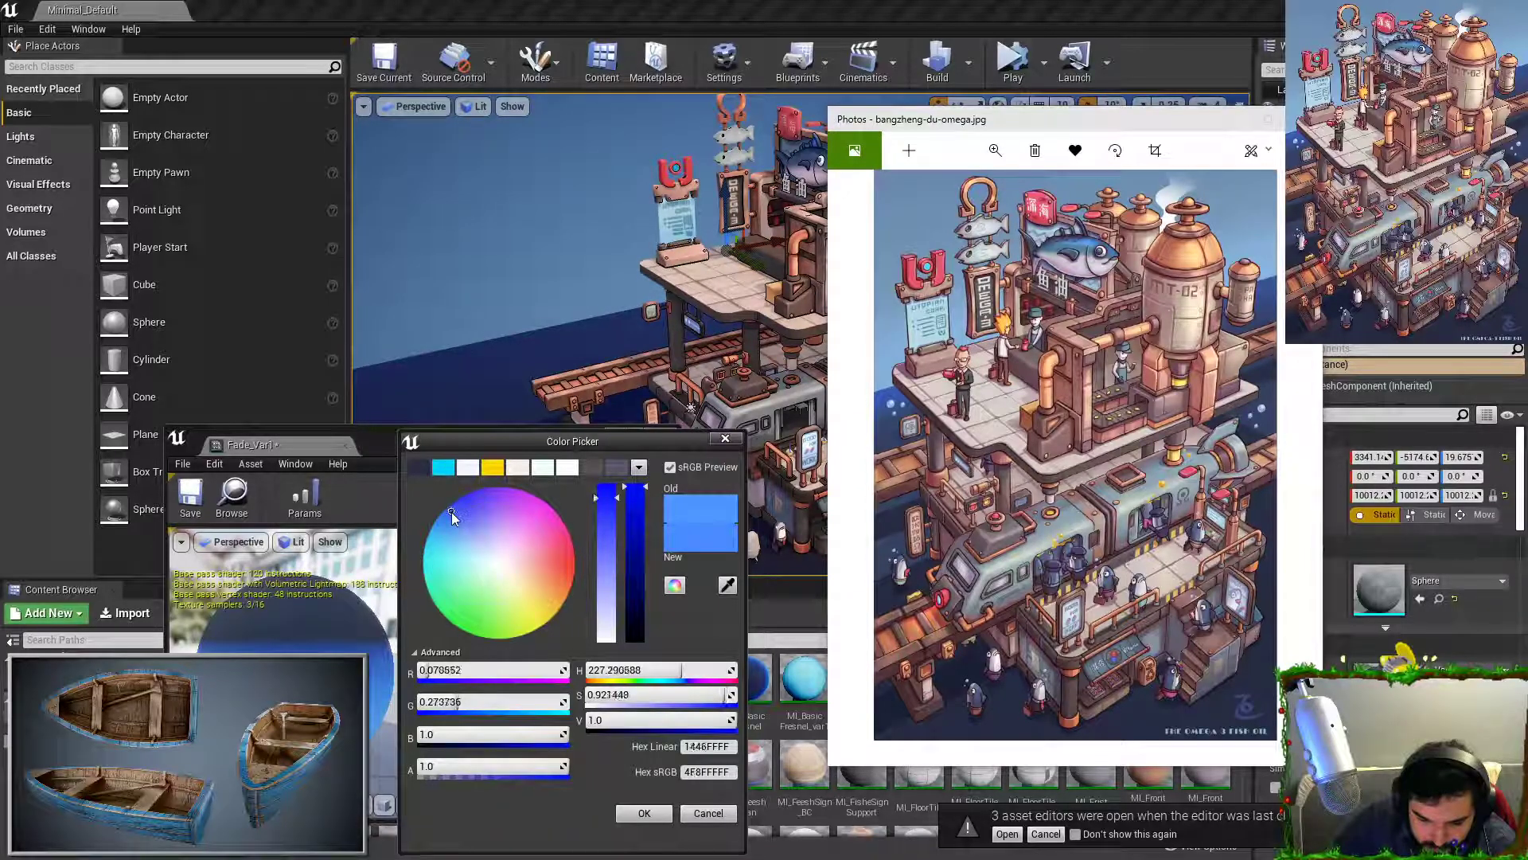
Step: Try sampling Colour2 from the reference image again, then discard the colour changes
left_click(727, 586)
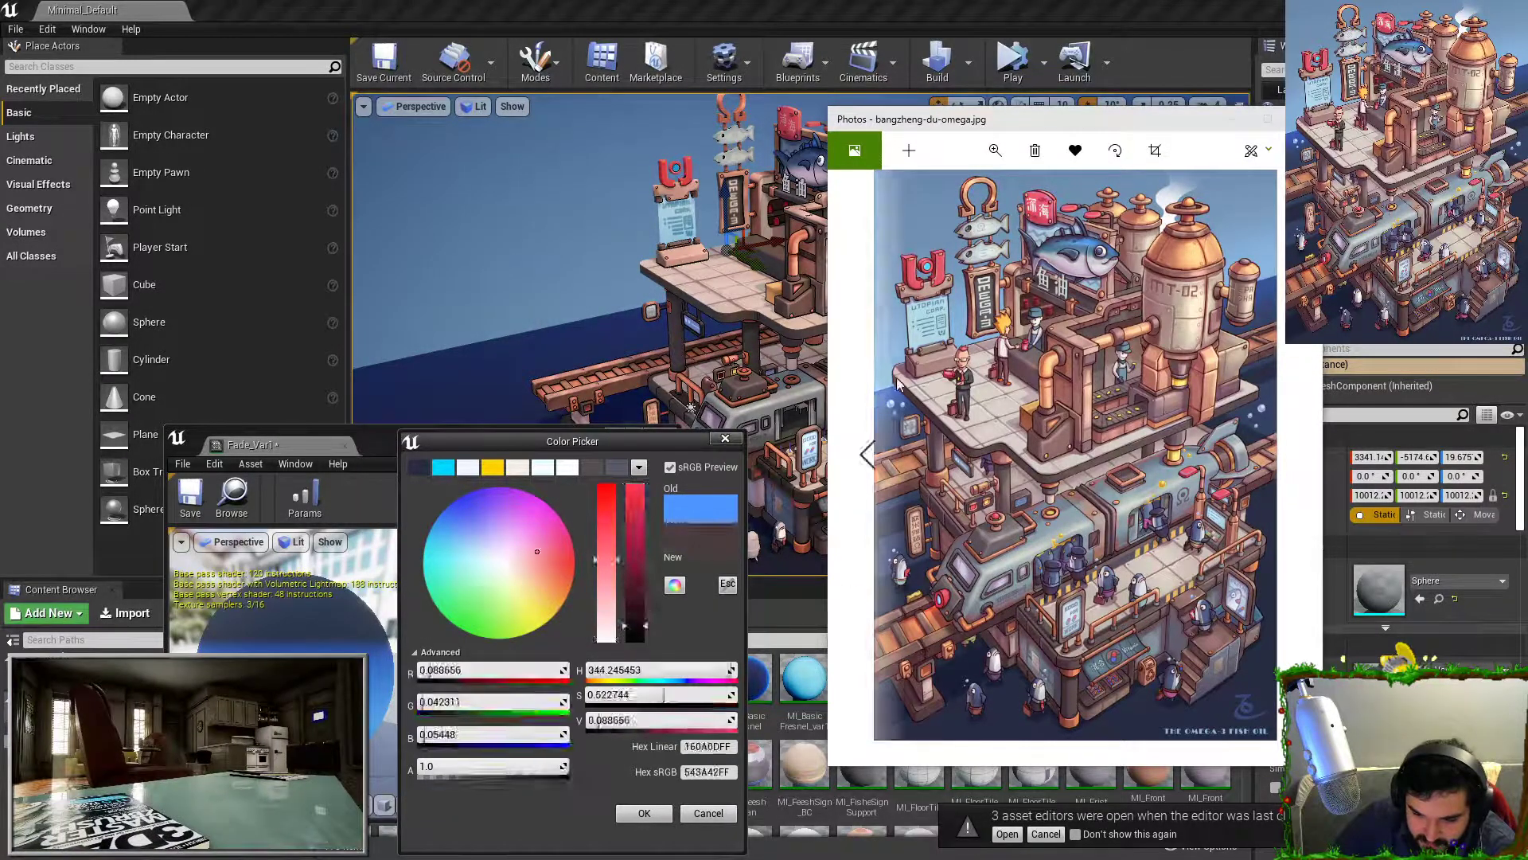
right_click(1043, 117)
left_click(1006, 126)
left_click(1304, 119)
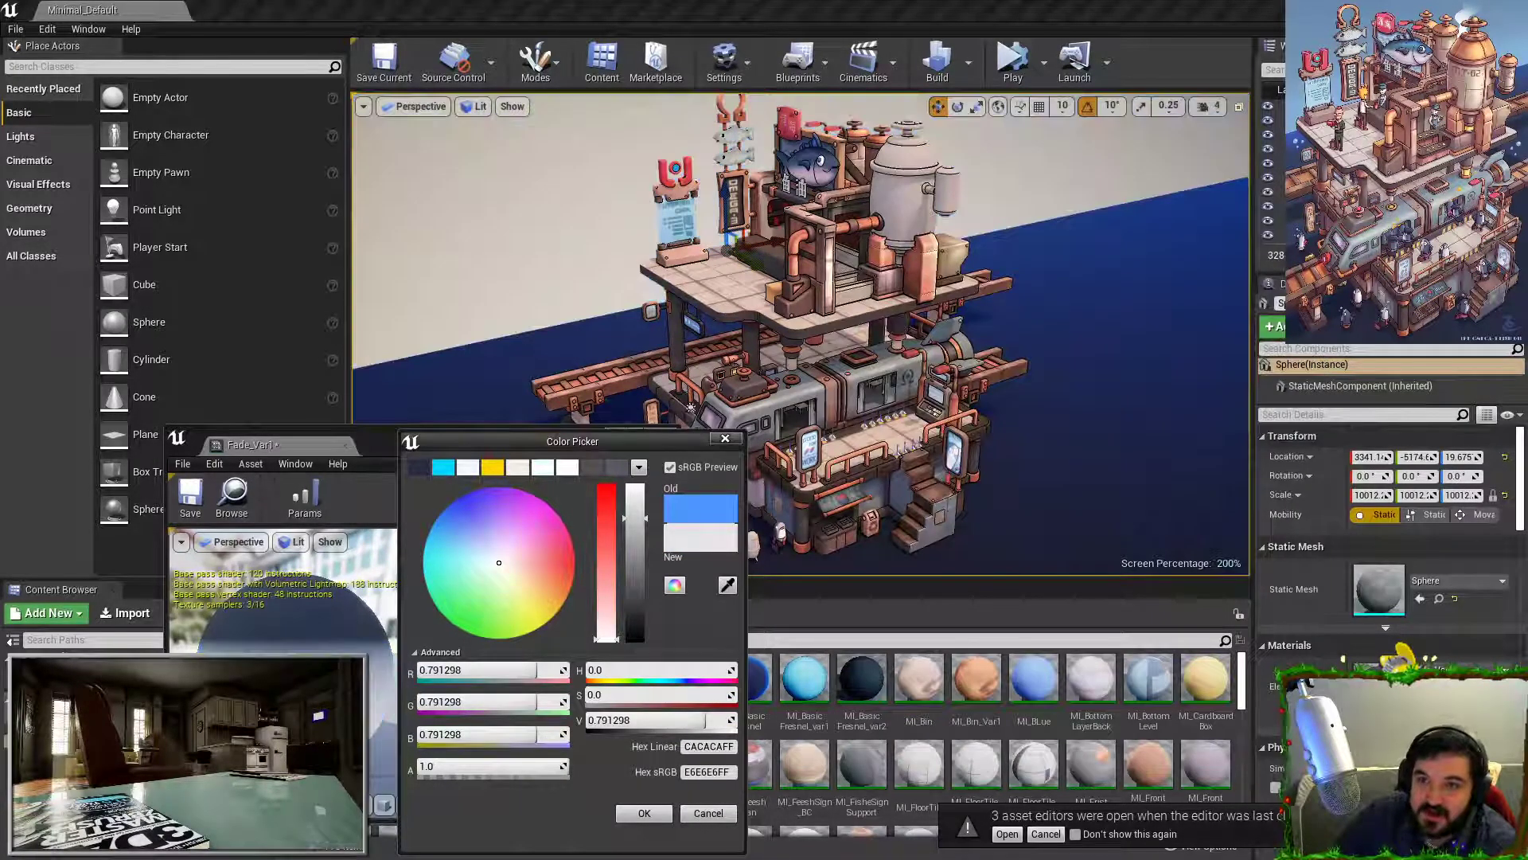
left_click(708, 812)
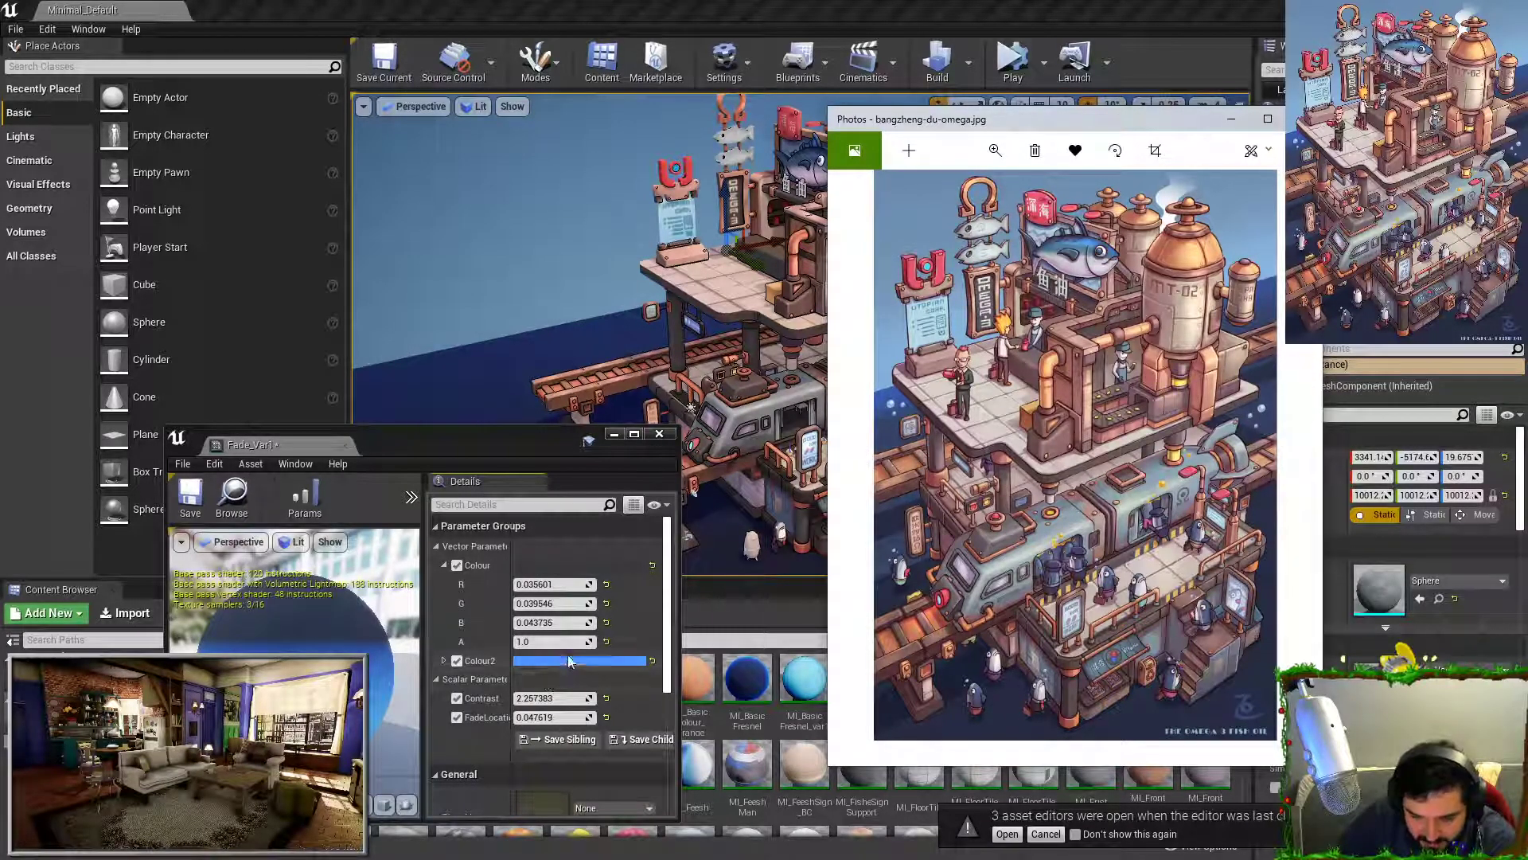
Step: Set Colour2's saturation to 0.9 after trying 0.91, and compare the background with the reference image
left_click_drag(1007, 137, 1021, 102)
left_click(607, 660)
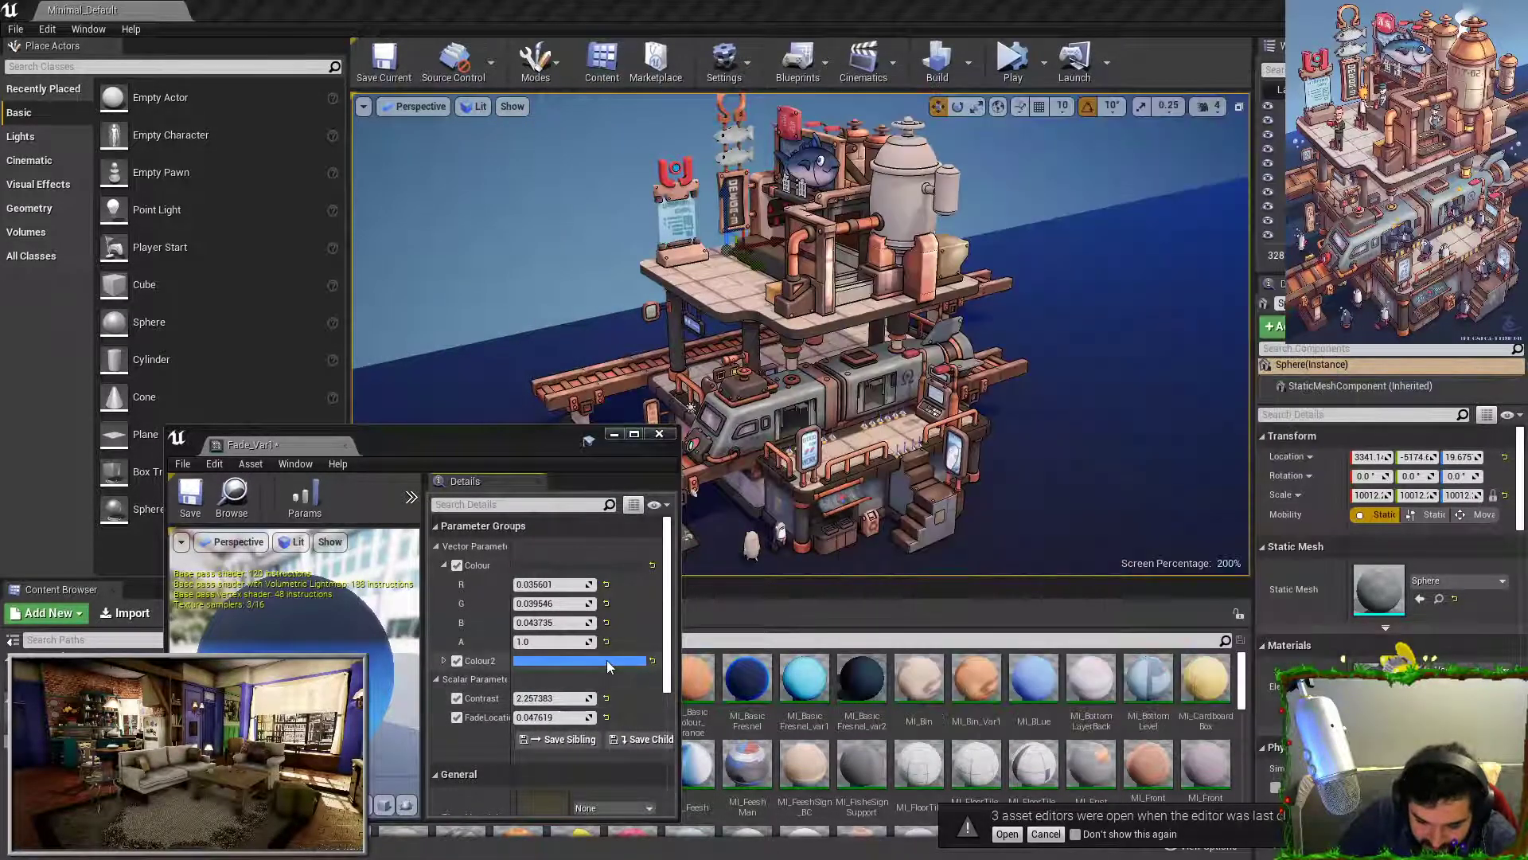
left_click(852, 704)
type("0.91")
key("Return")
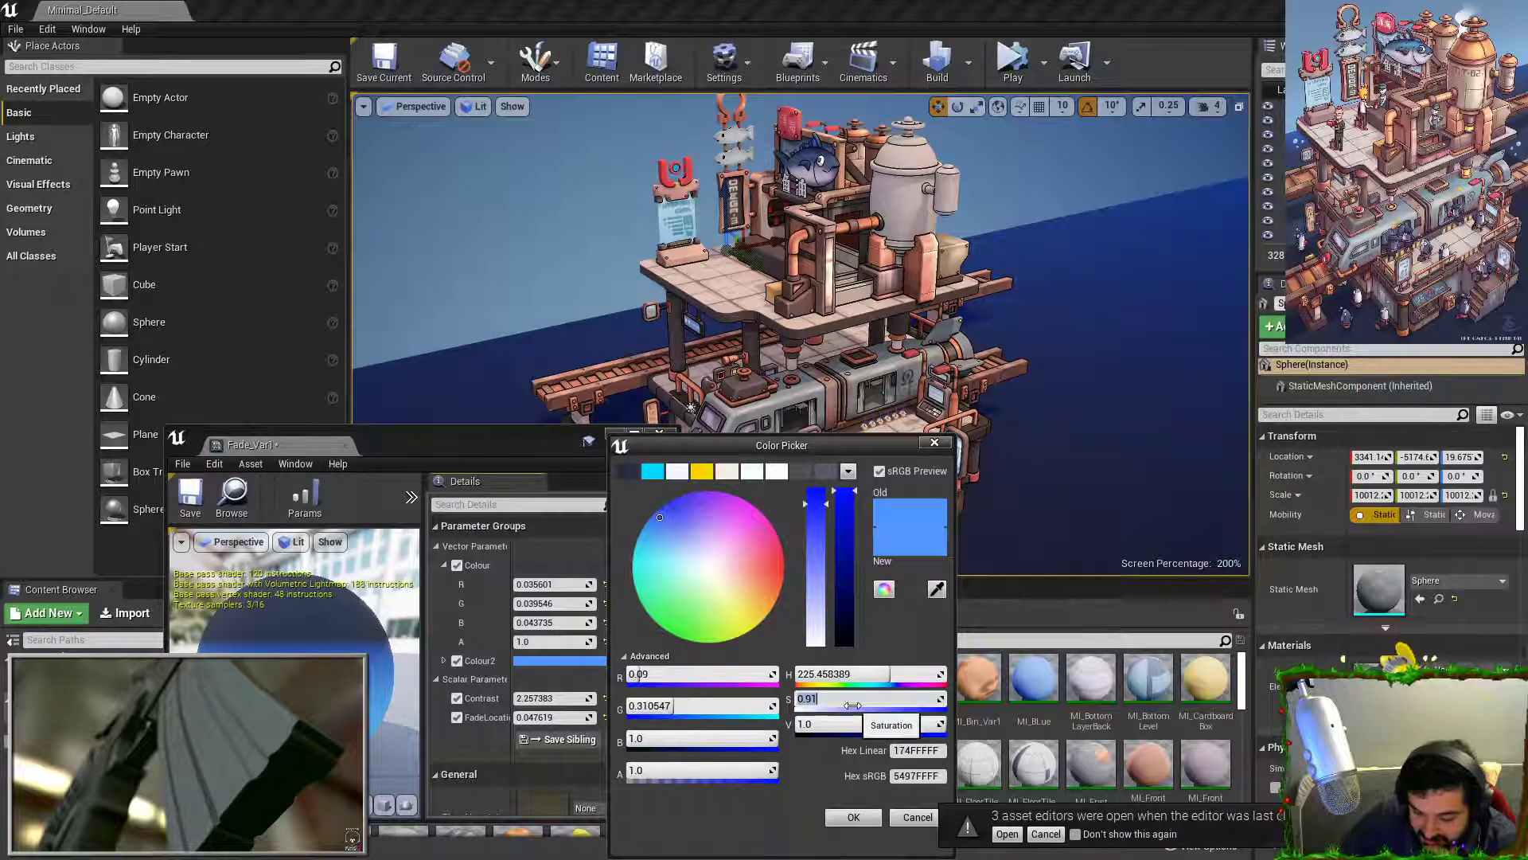
type("0.9")
key("Return")
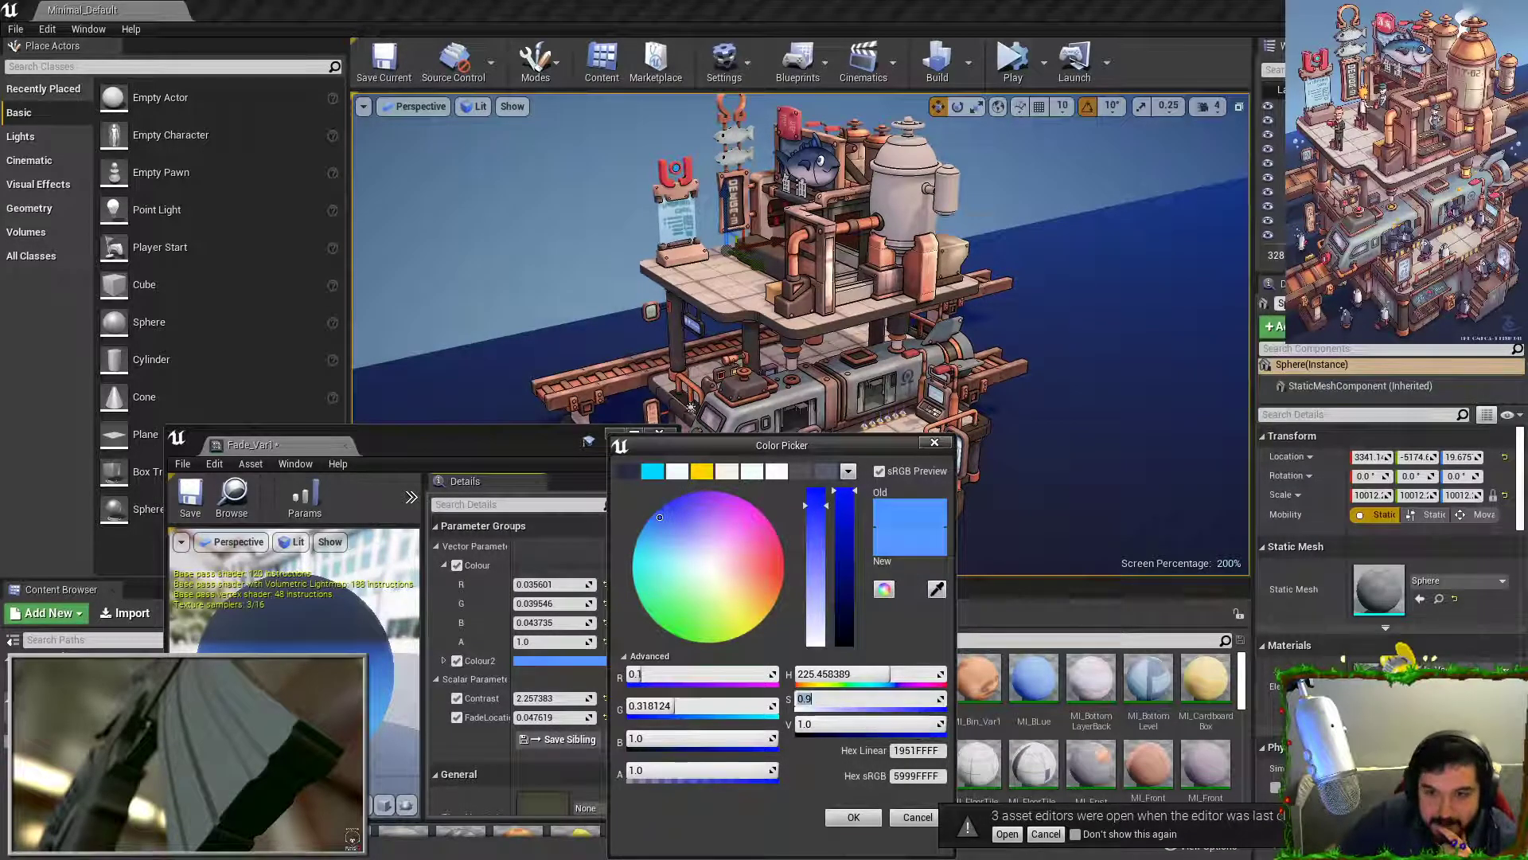
key("alt+Tab")
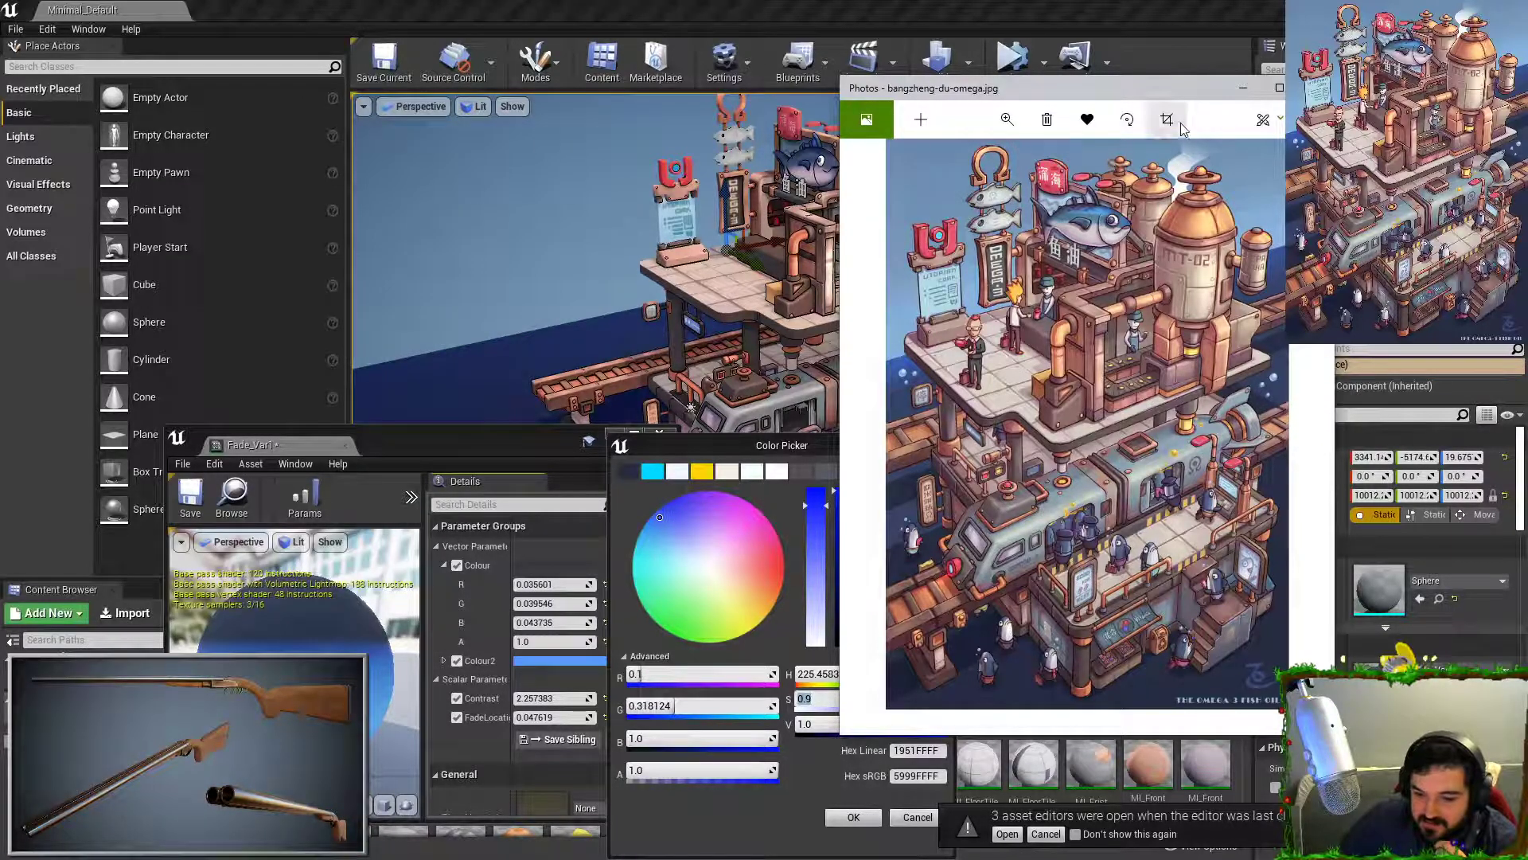
key("alt+Tab")
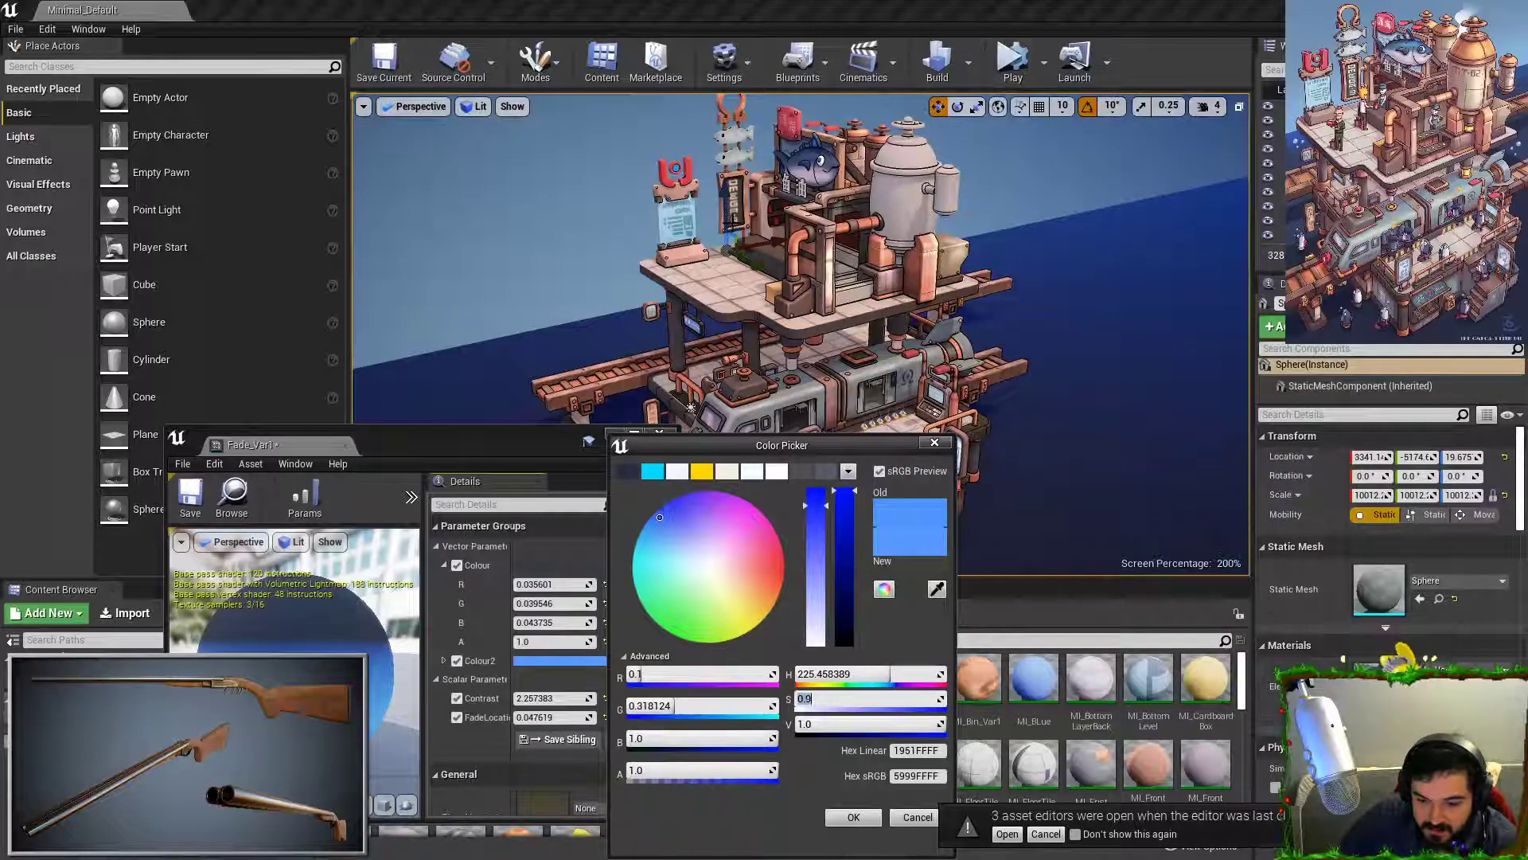
Step: Show the viewport full screen, close the colour picker and minimise the Fade_Var1 window
left_click(801, 225)
key("F11")
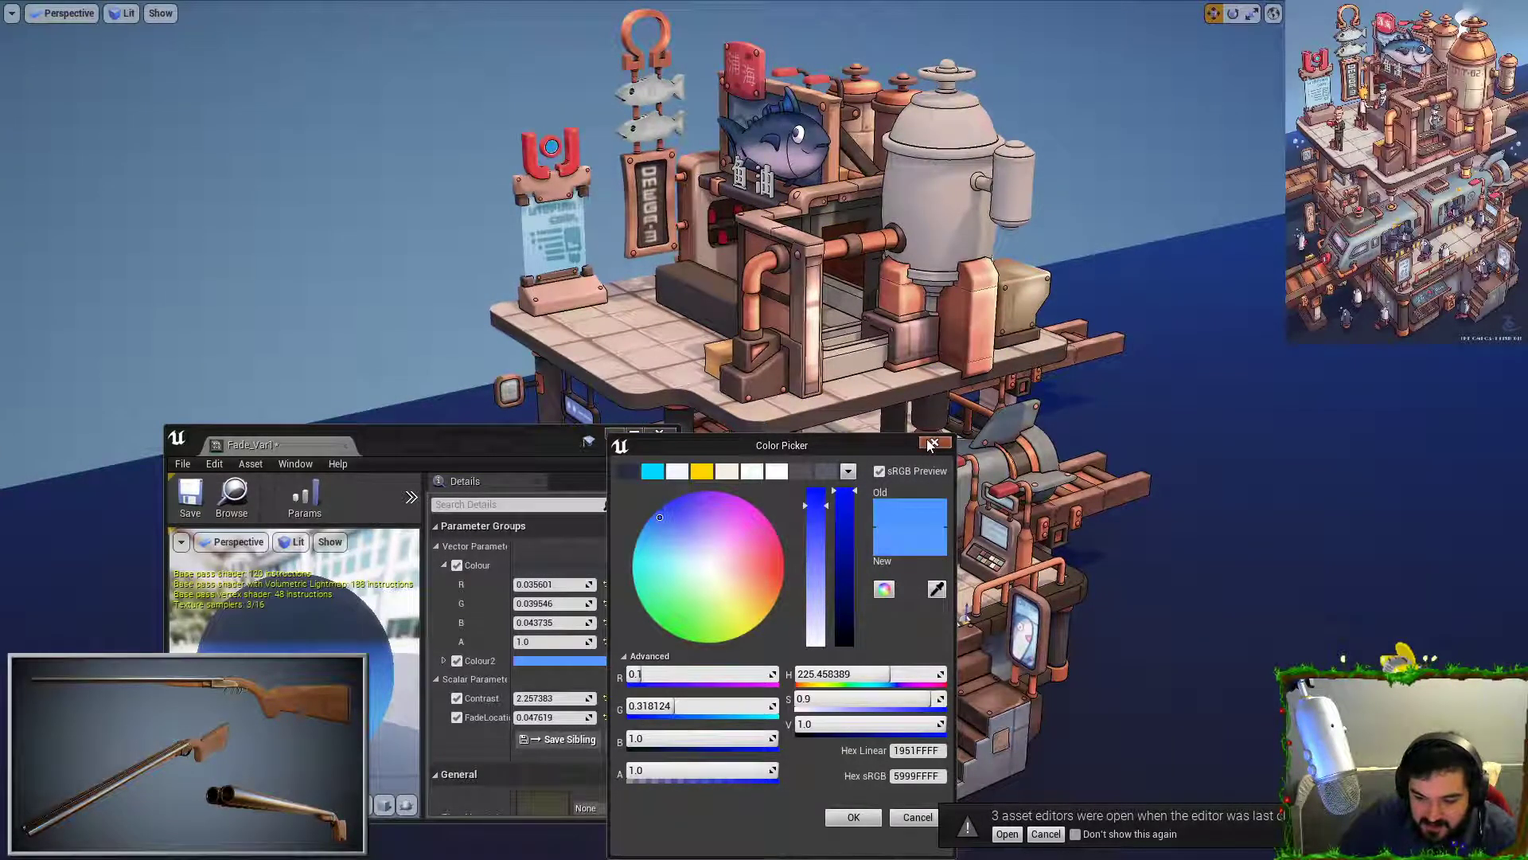
left_click(933, 444)
left_click(614, 434)
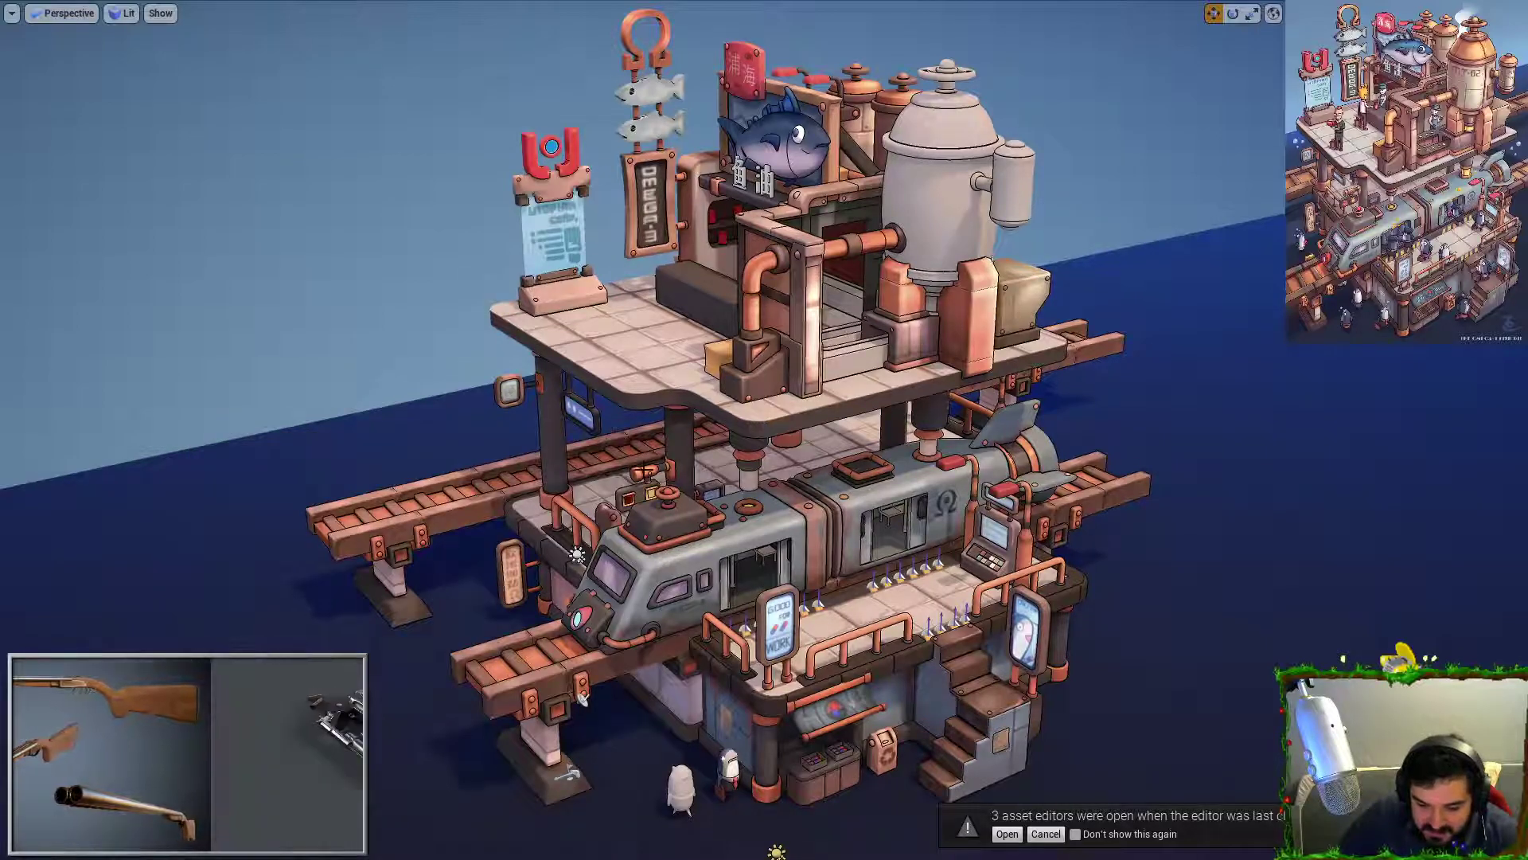
Step: Examine the station up close around the lettered platform sign, then return to the first bookmarked camera view
right_click_drag(614, 436, 551, 521)
key("w")
right_click_drag(532, 365, 531, 362)
key("w")
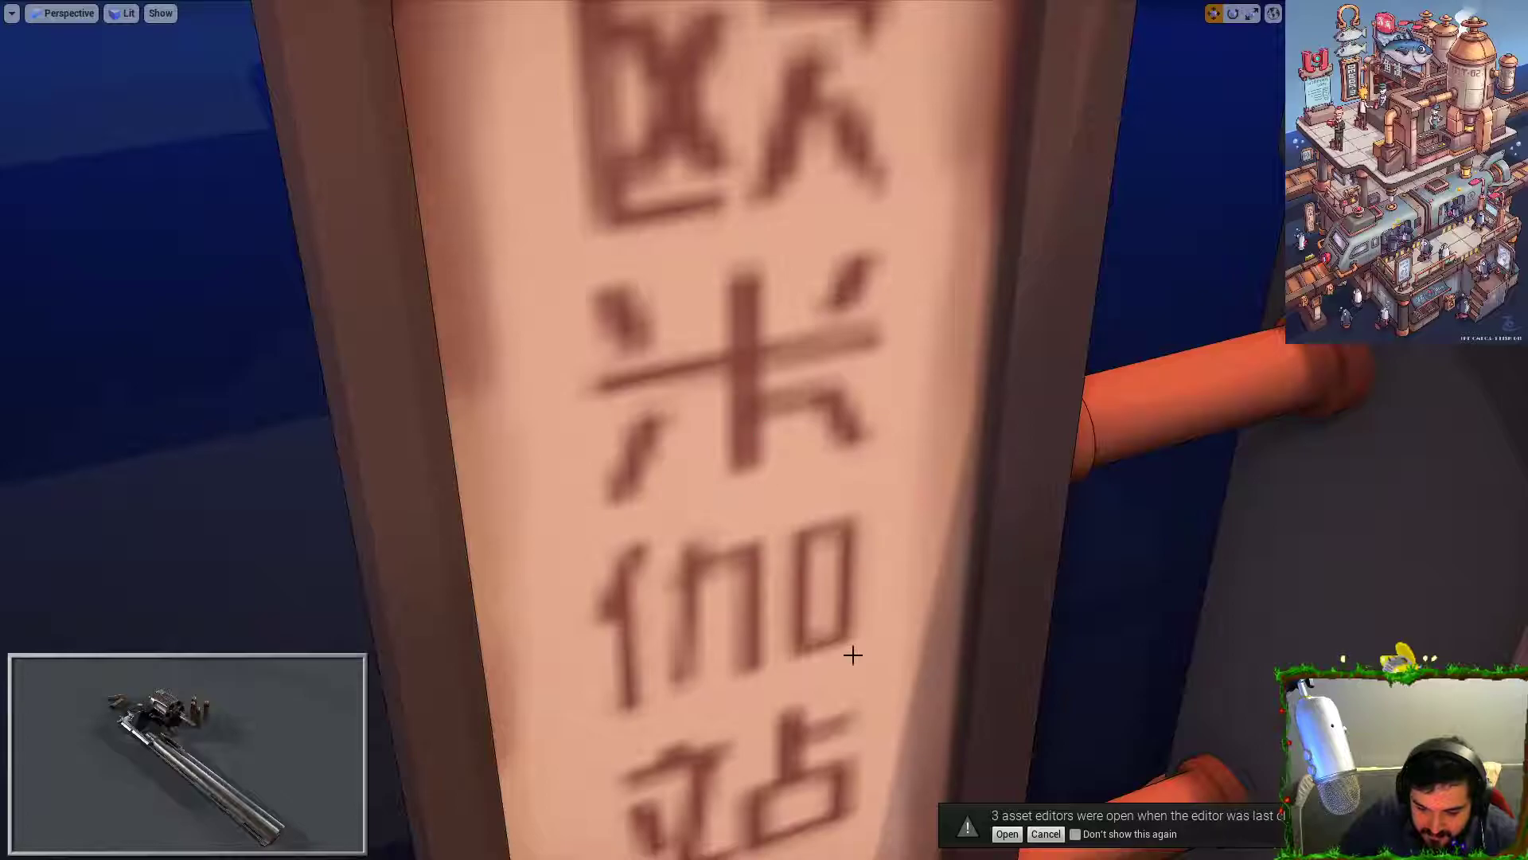
key("s")
right_click_drag(806, 654, 859, 452)
key("w")
key("s")
key("s")
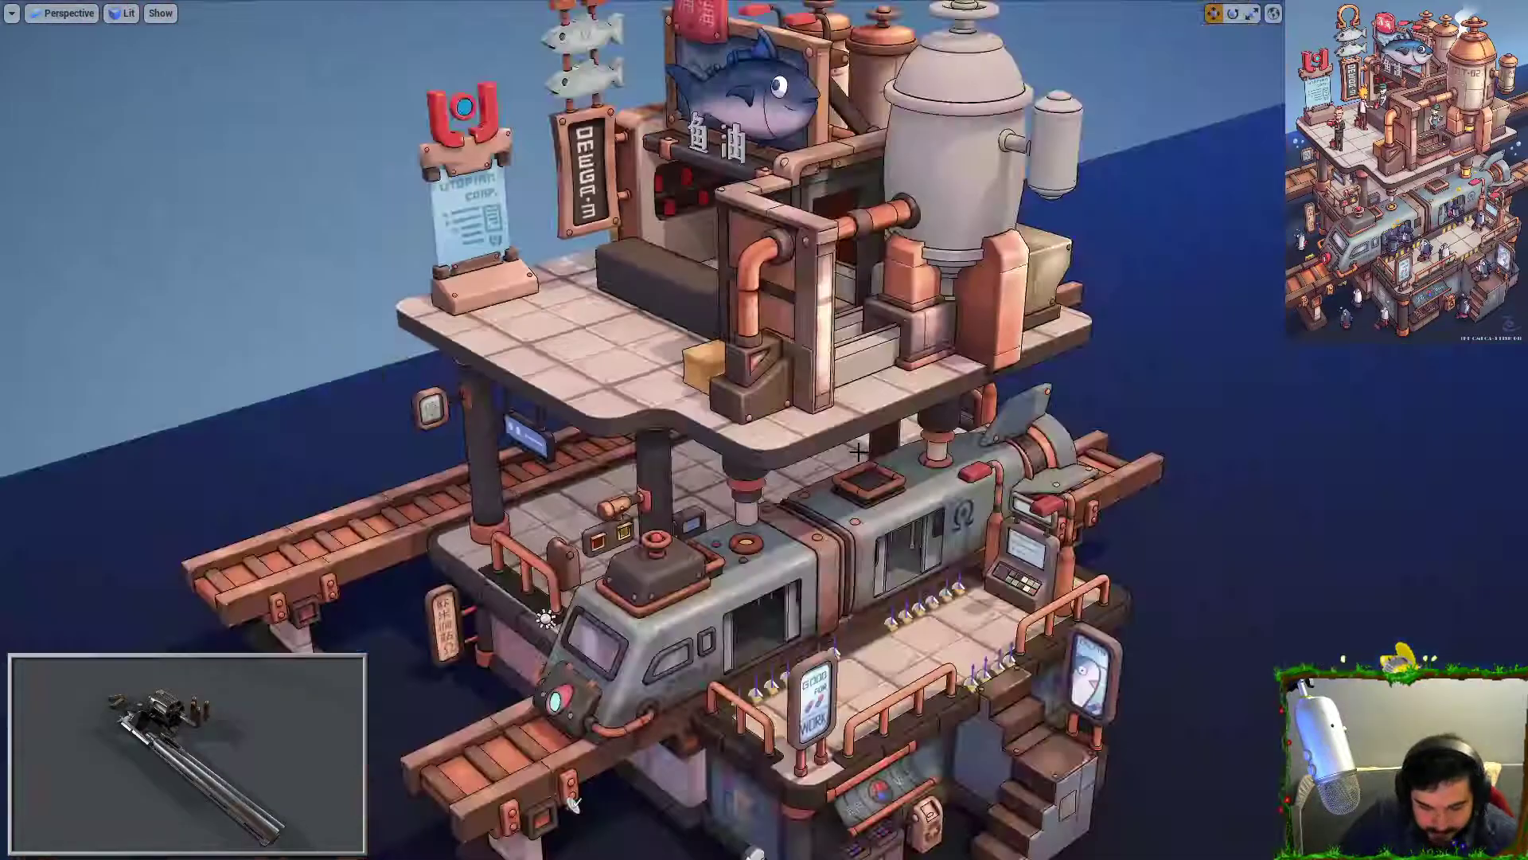
key("1")
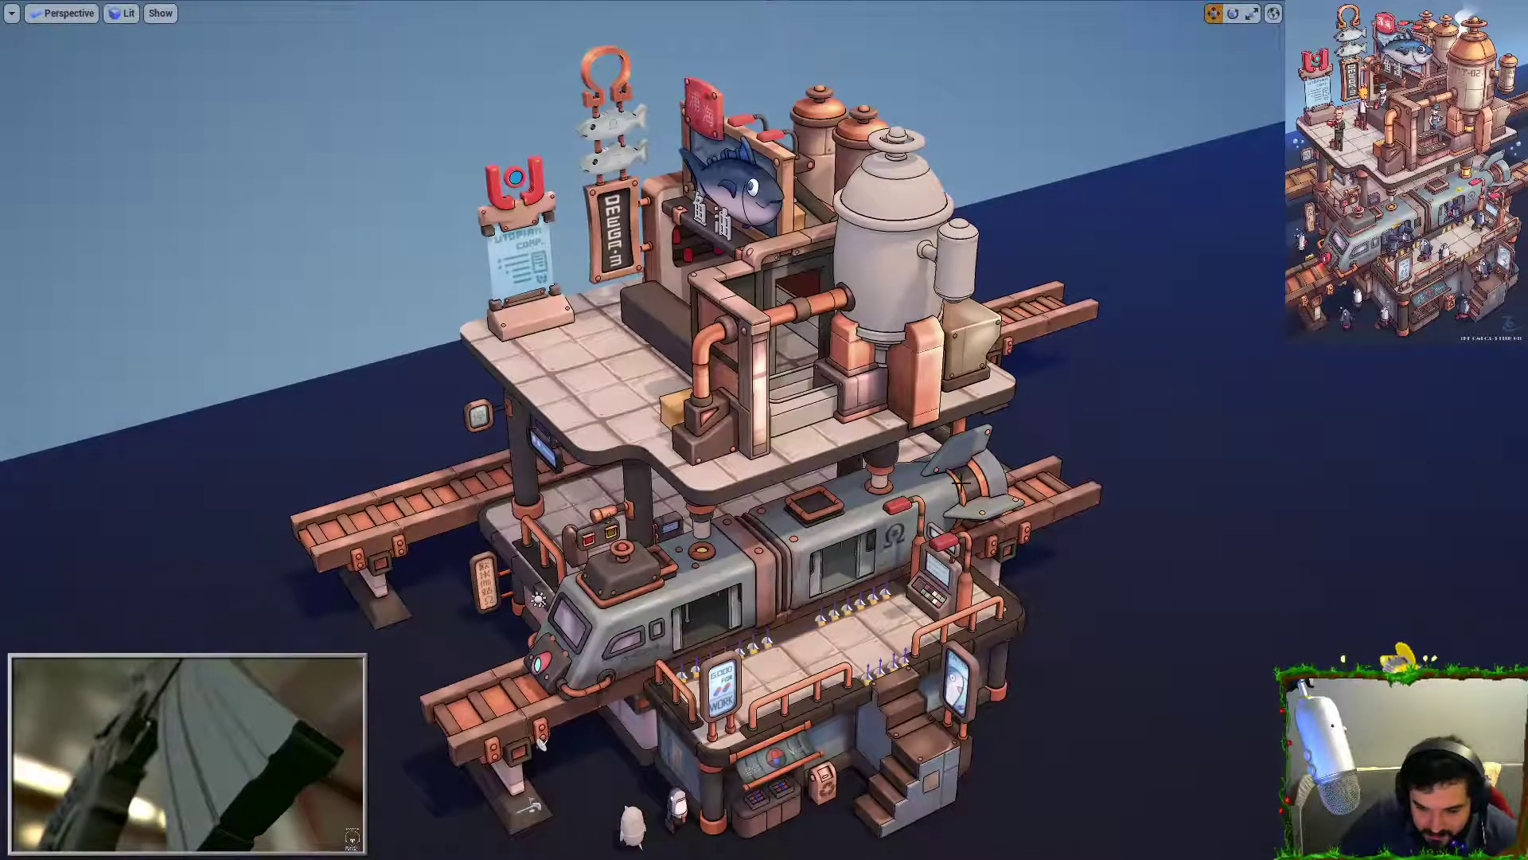
Step: Switch to Substance Painter and open the texture export settings for the TankerThick project
left_click(874, 330)
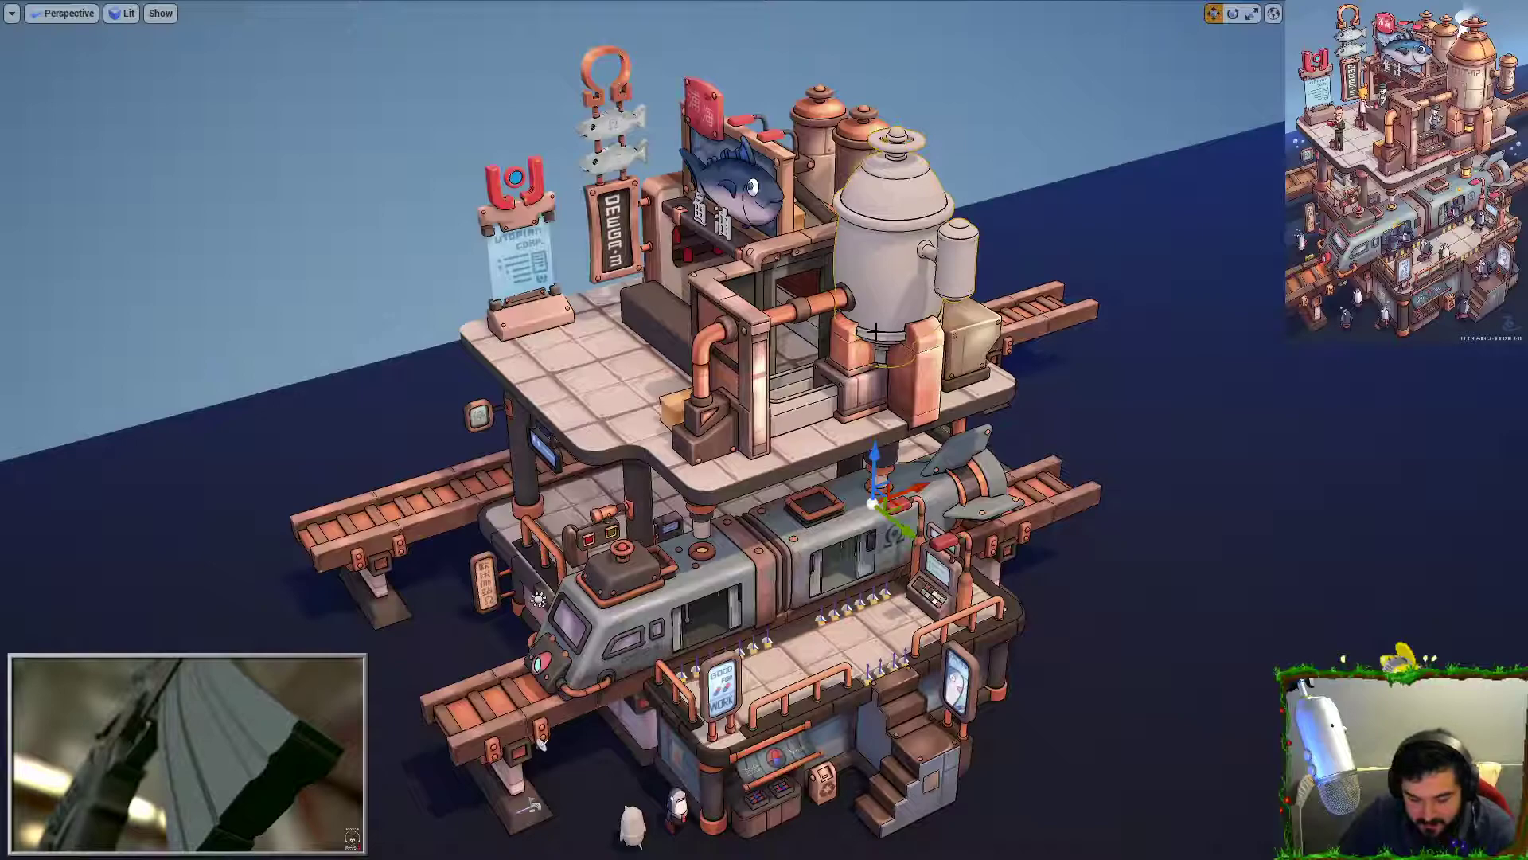
key("F11")
scroll(606, 731, "down", 1)
scroll(606, 731, "up", 1)
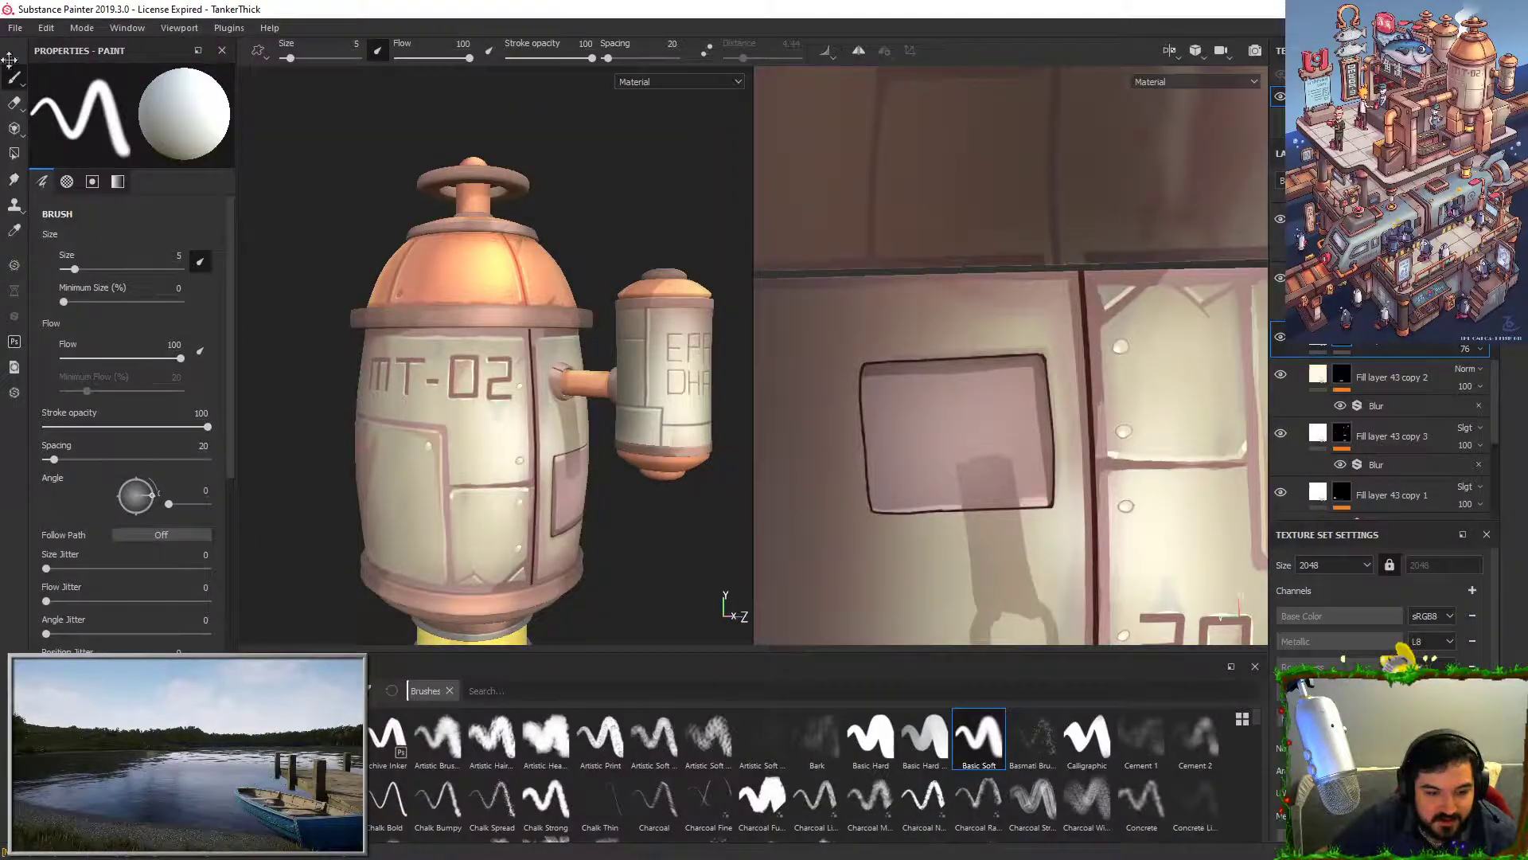
left_click(15, 28)
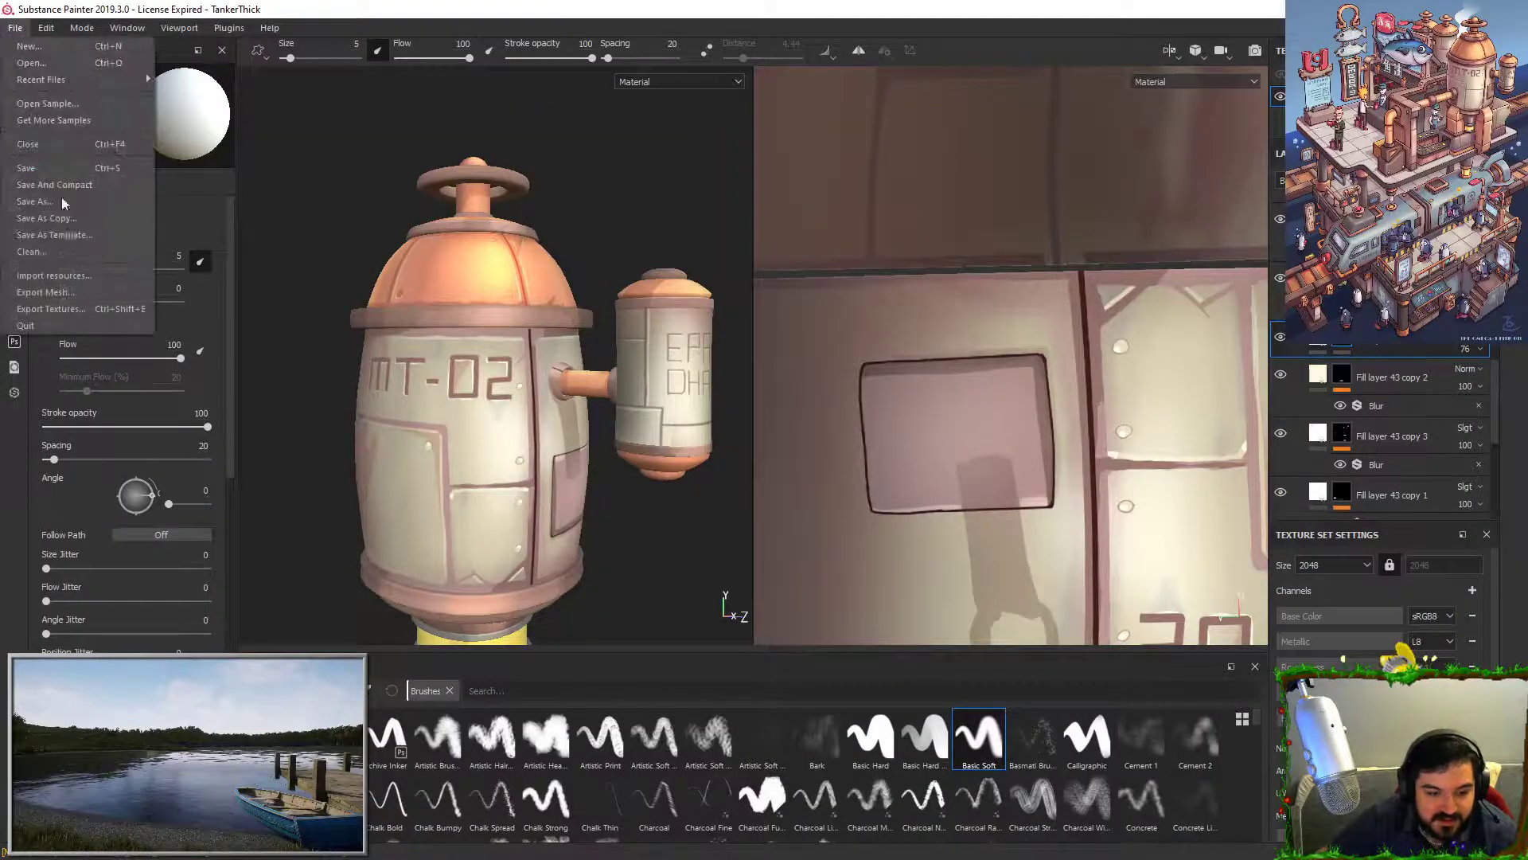
left_click(49, 309)
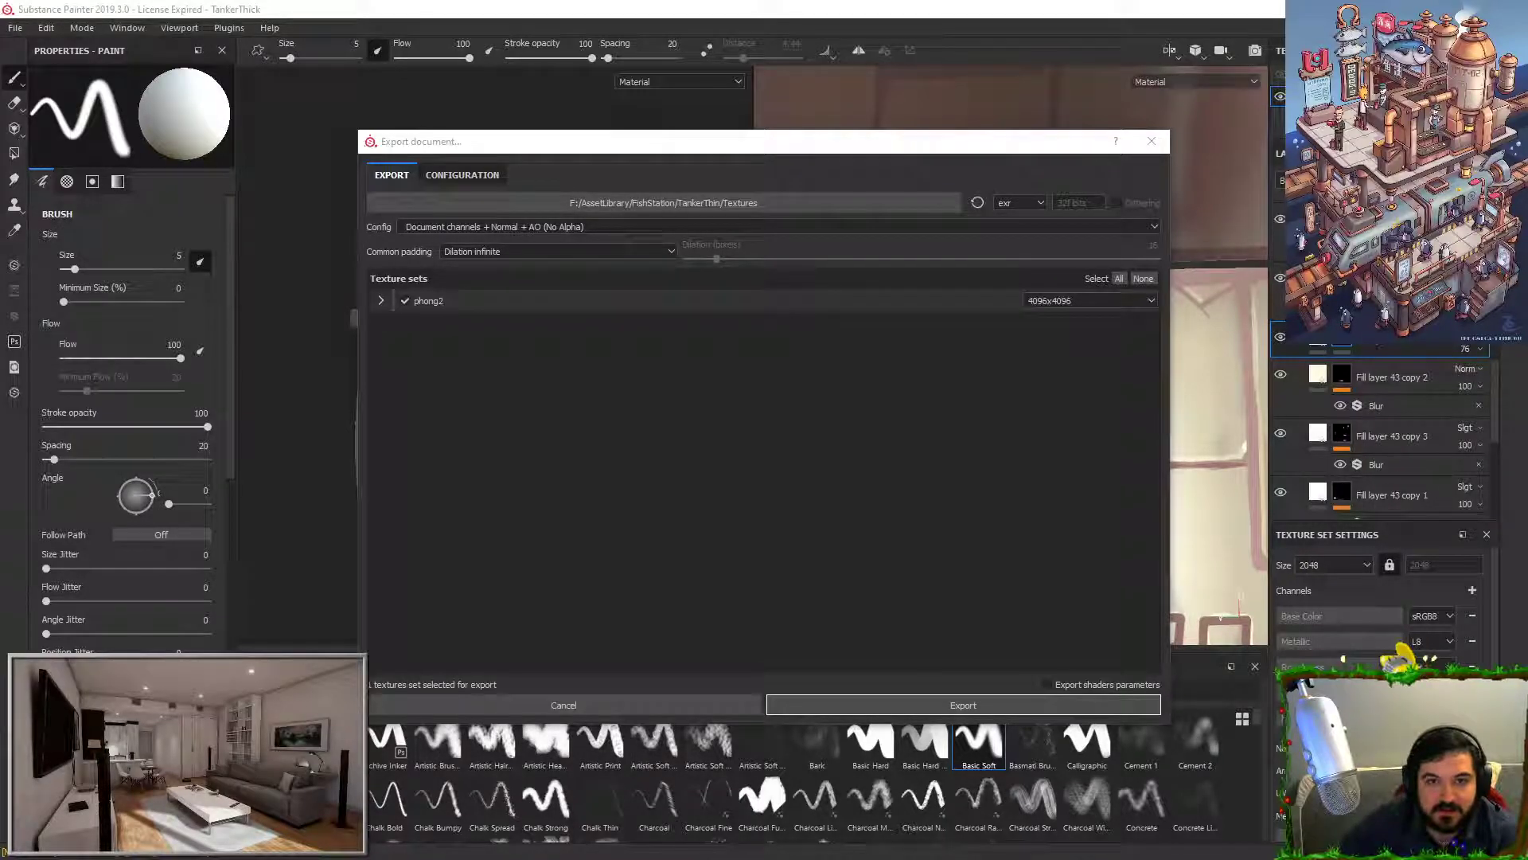
Step: Return to Unreal Engine, search the scene objects for "post", select the post process volume and filter its properties by "blend"
key("alt+Tab")
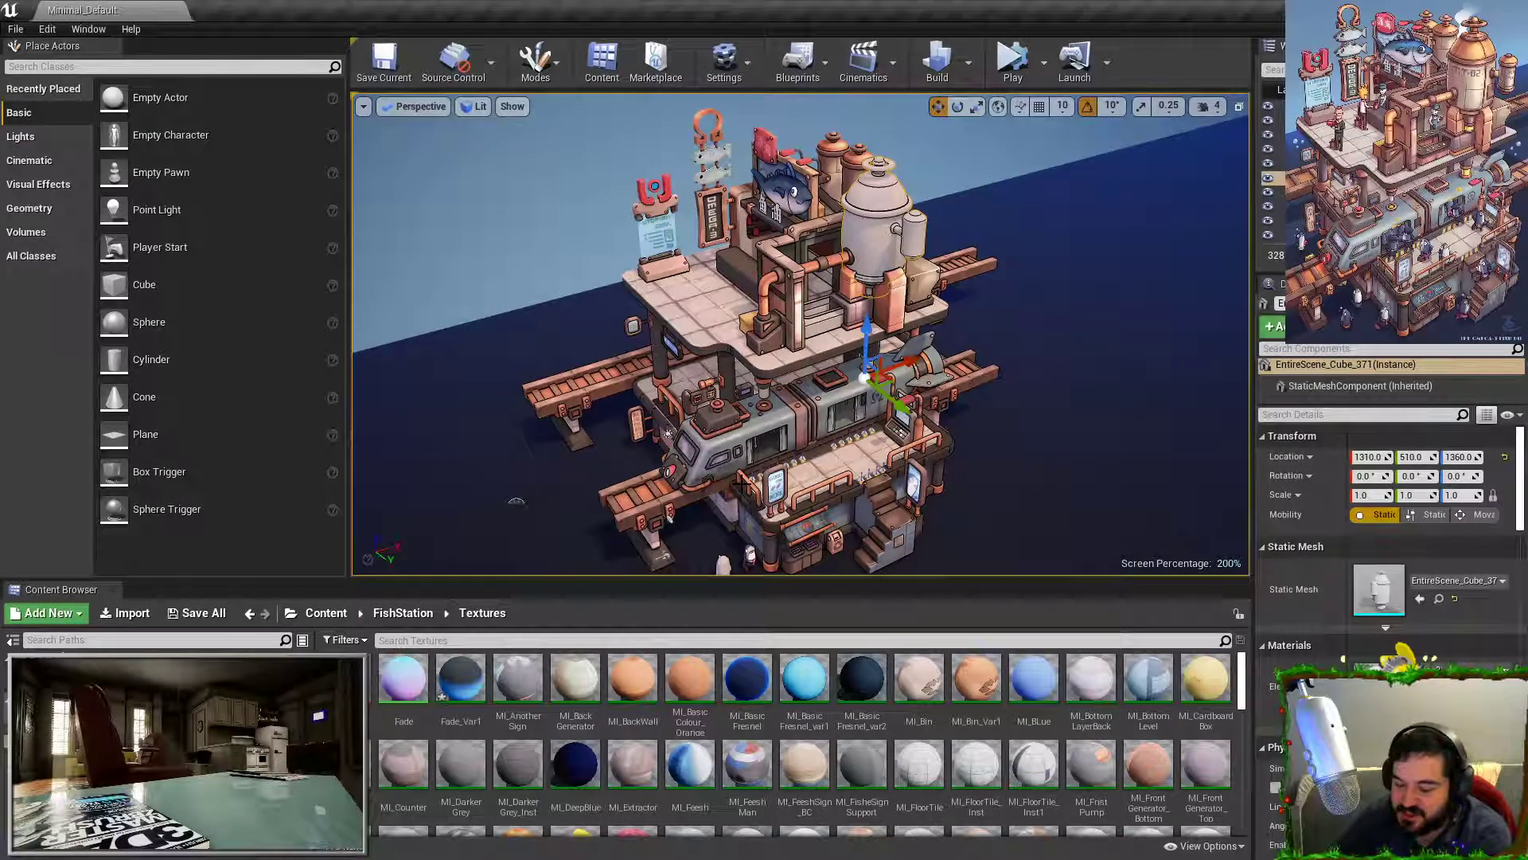
left_click(748, 311)
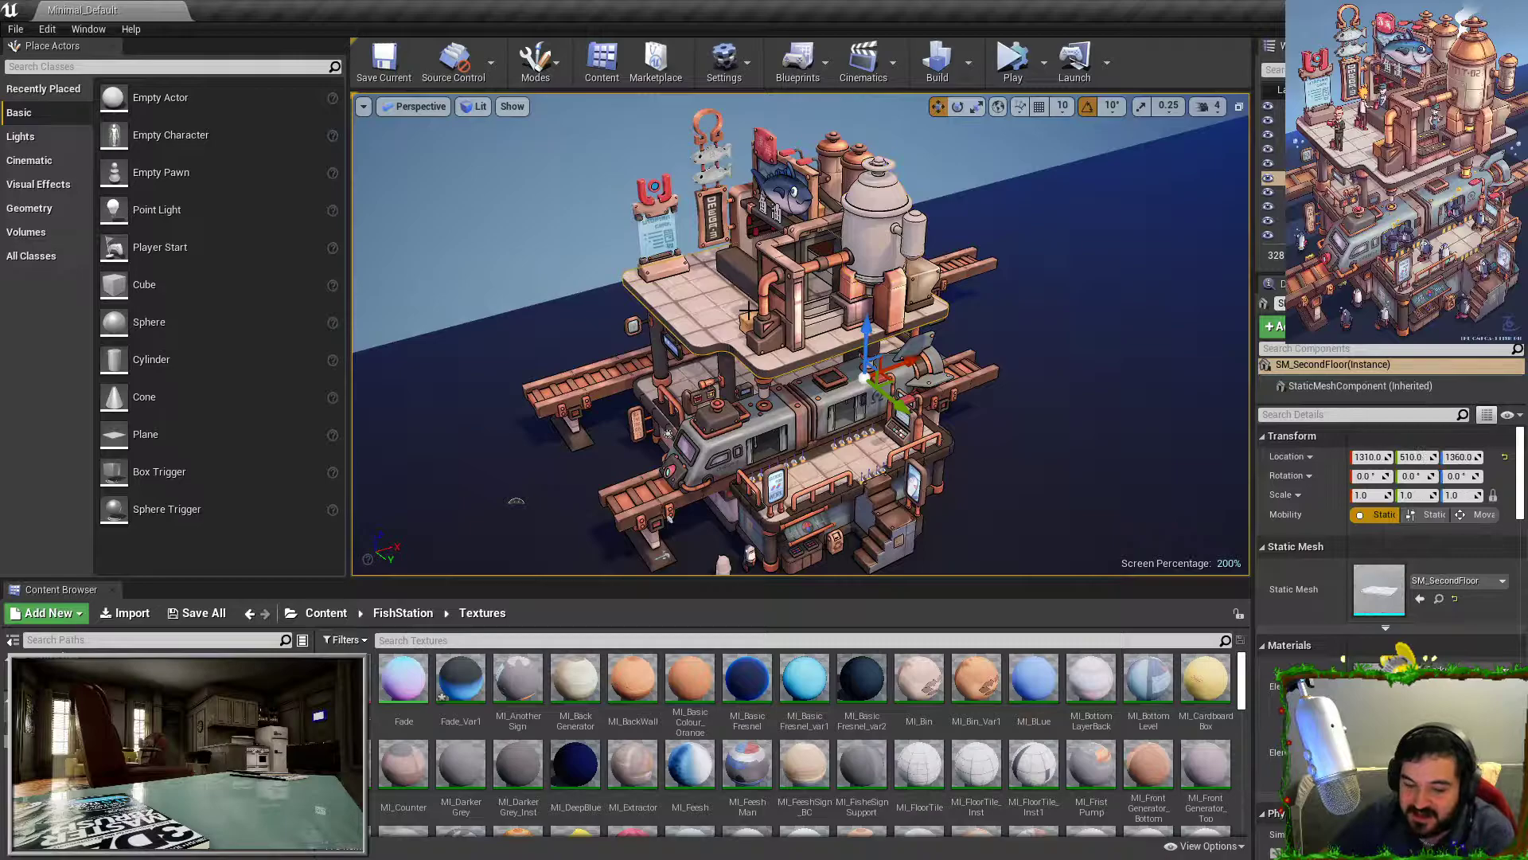
key("Escape")
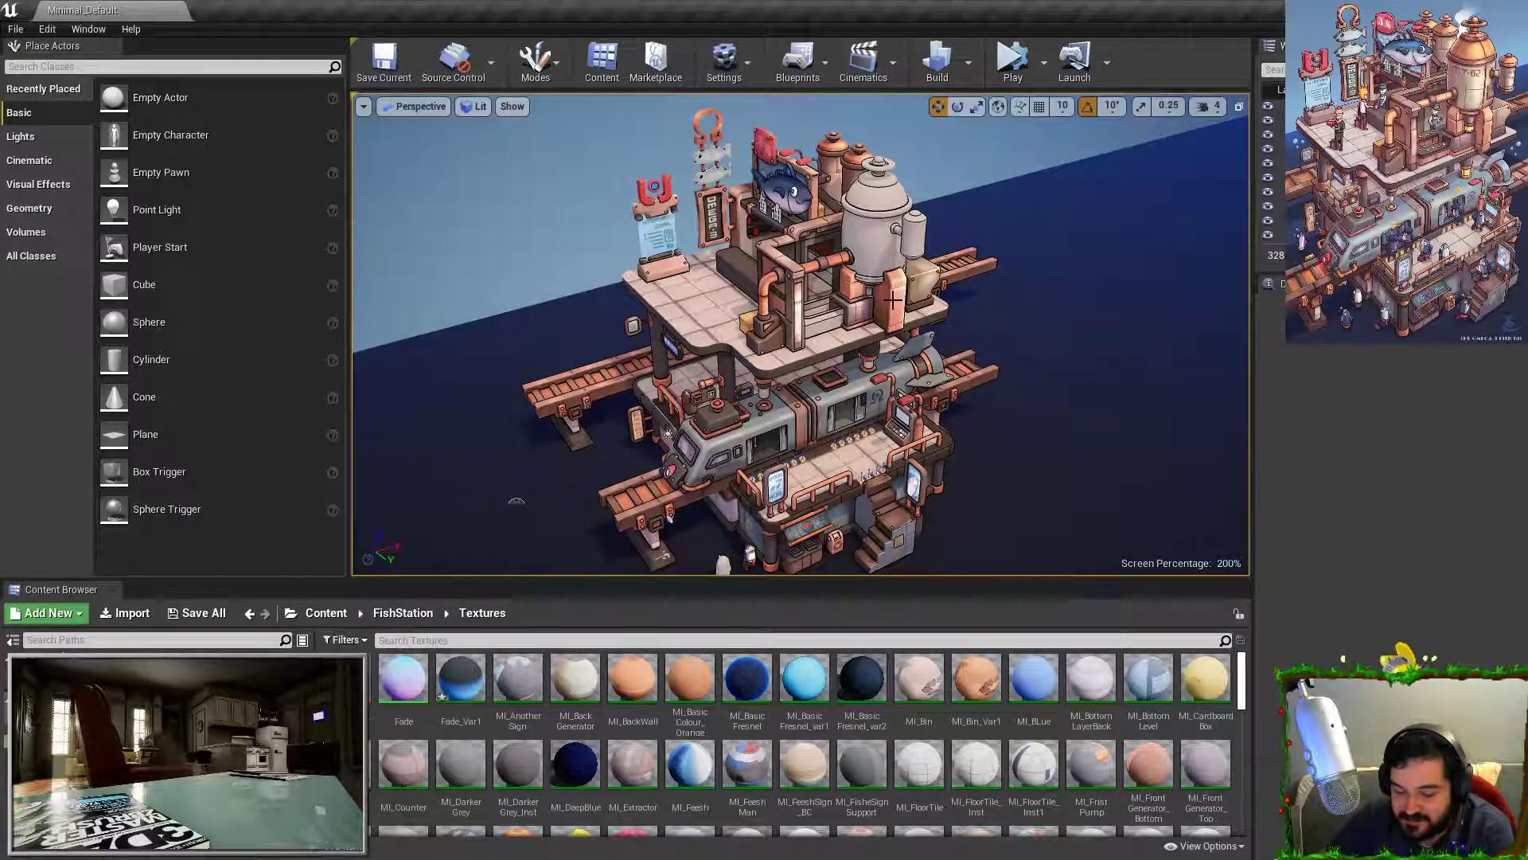
left_click(1277, 71)
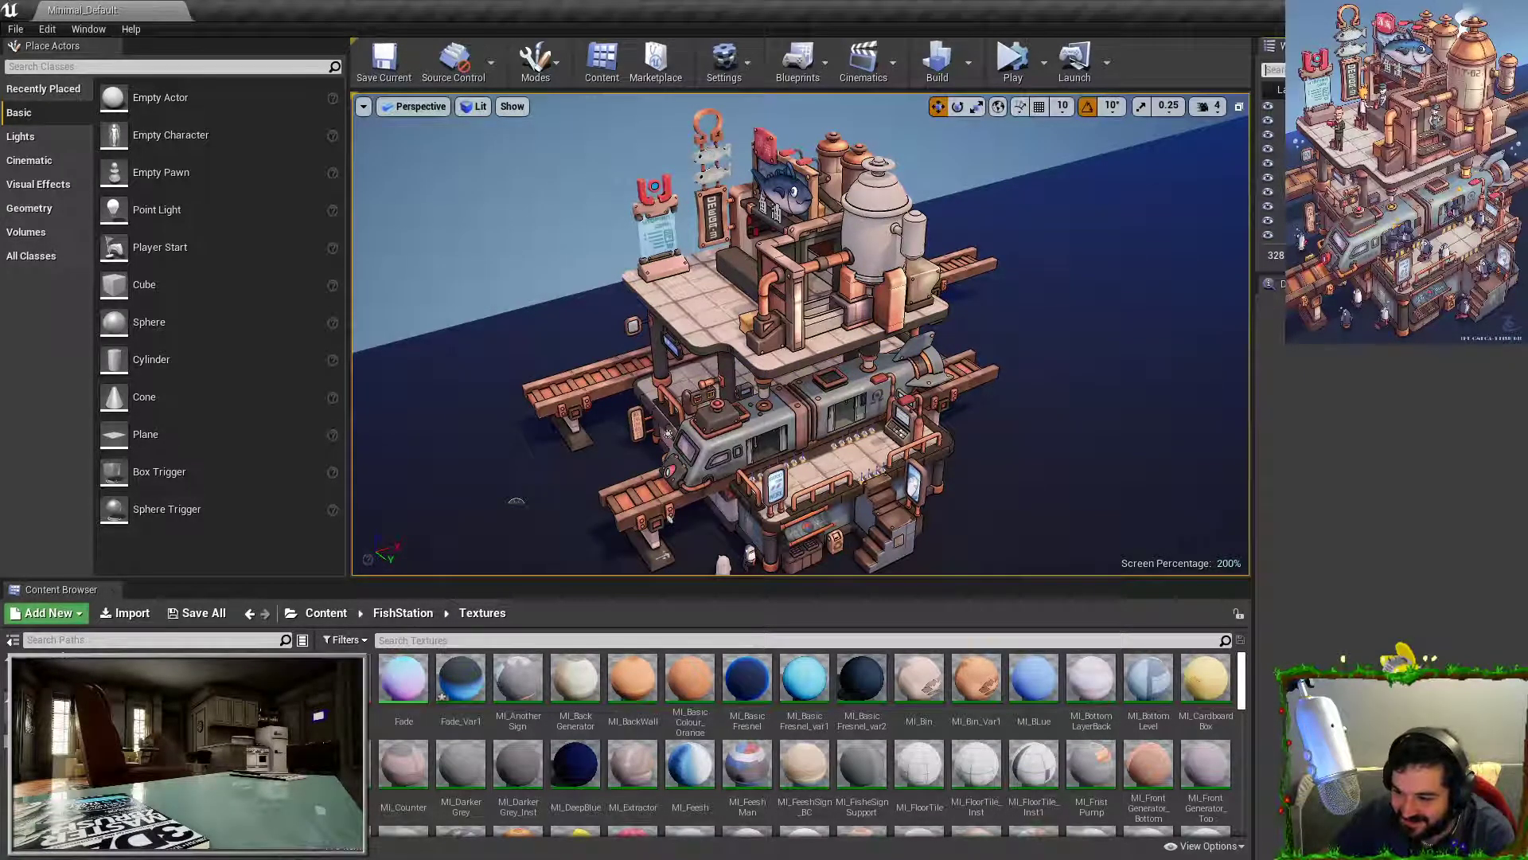
type("post")
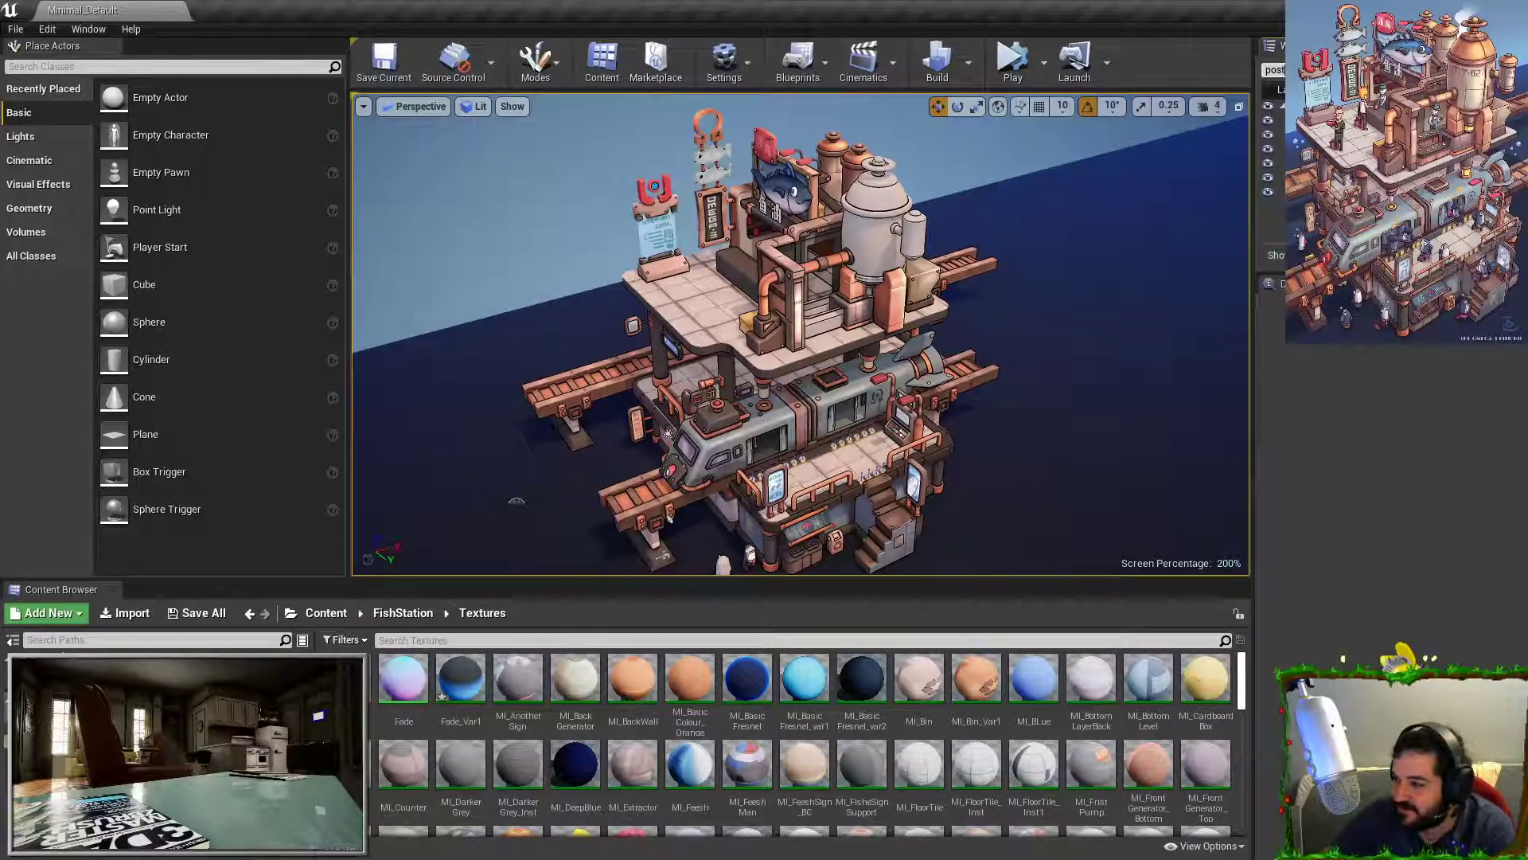
left_click(1321, 120)
left_click(1322, 134)
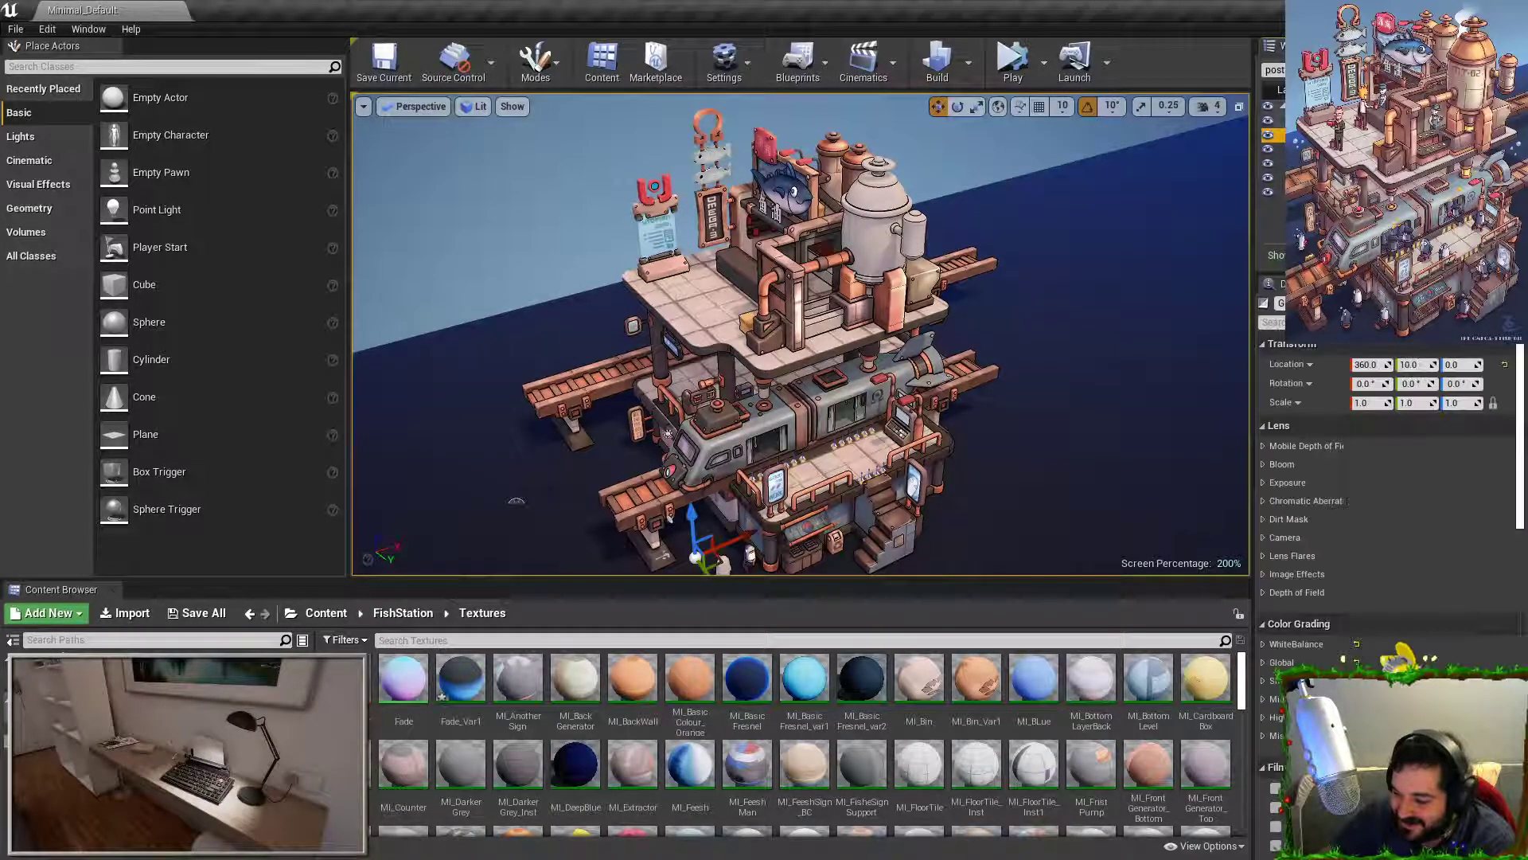
left_click(1313, 322)
type("blend")
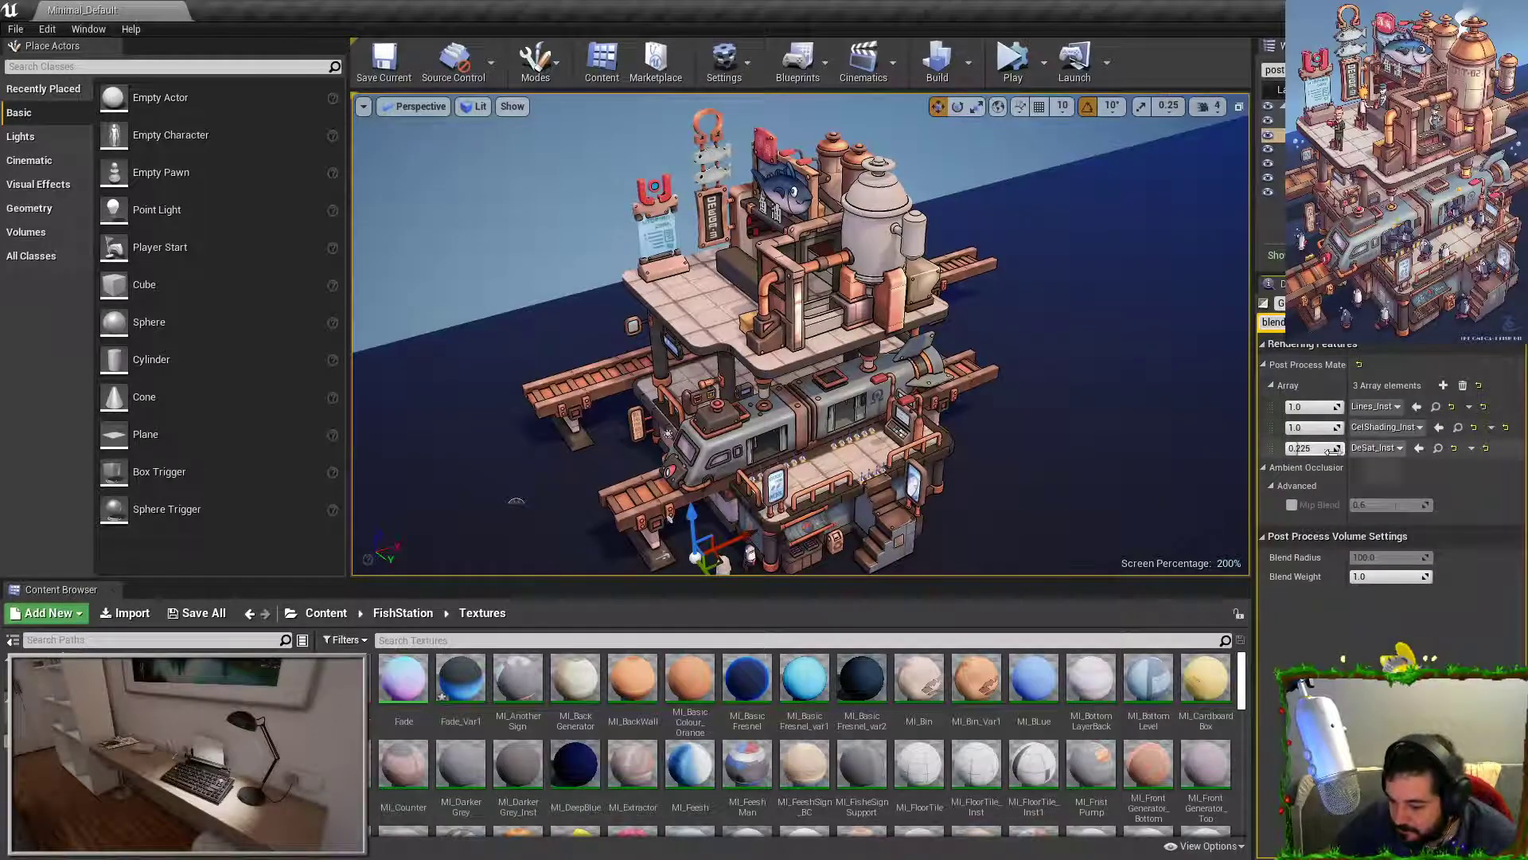
Step: Set the DeSat_Inst post process material's weight to 0.275 after trying 0.3 and 0.25
left_click(1334, 449)
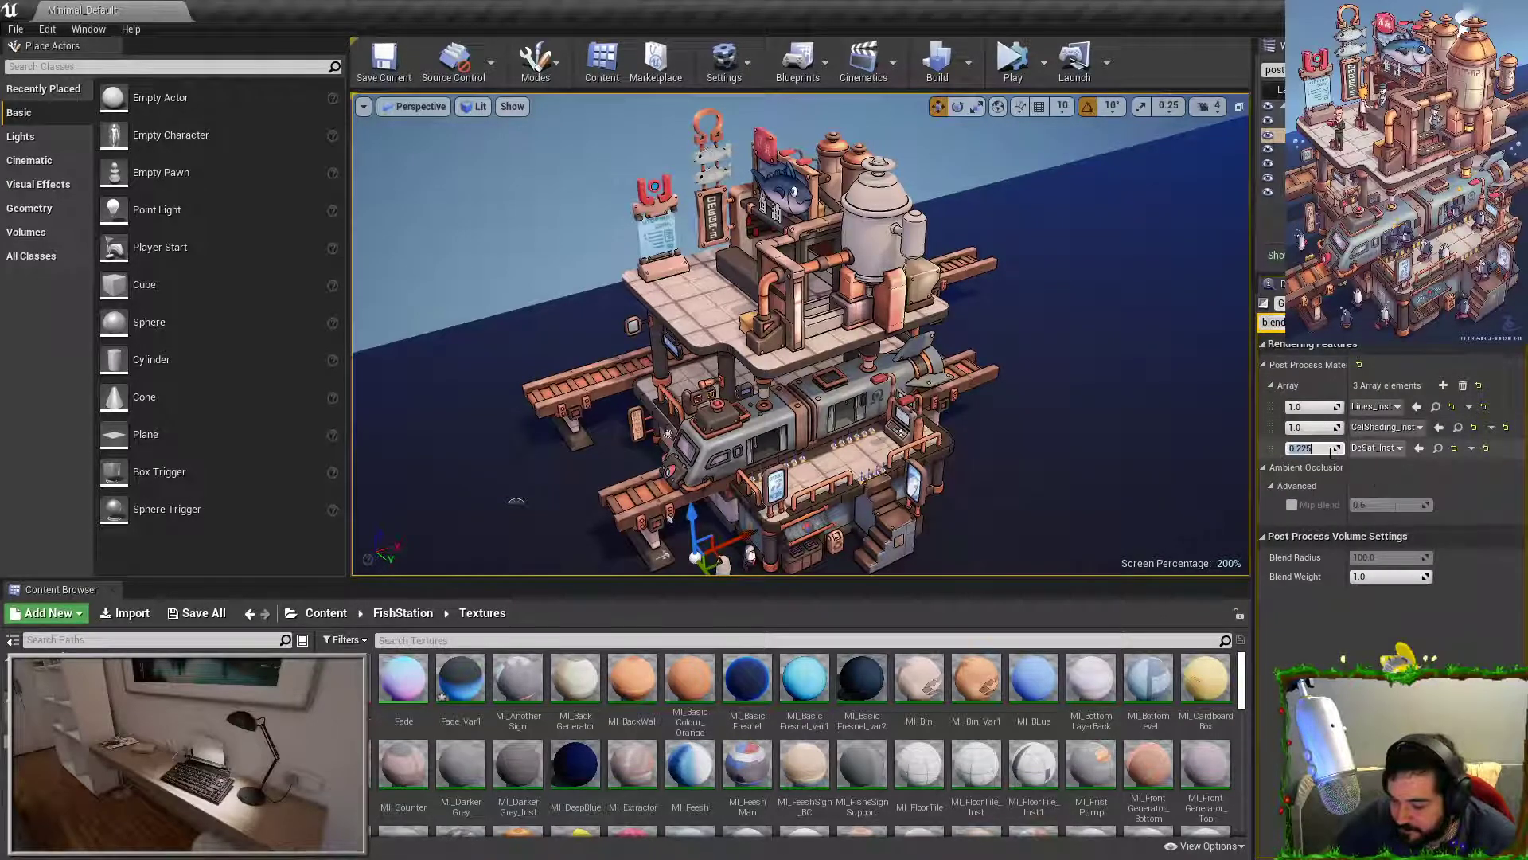
type(".3")
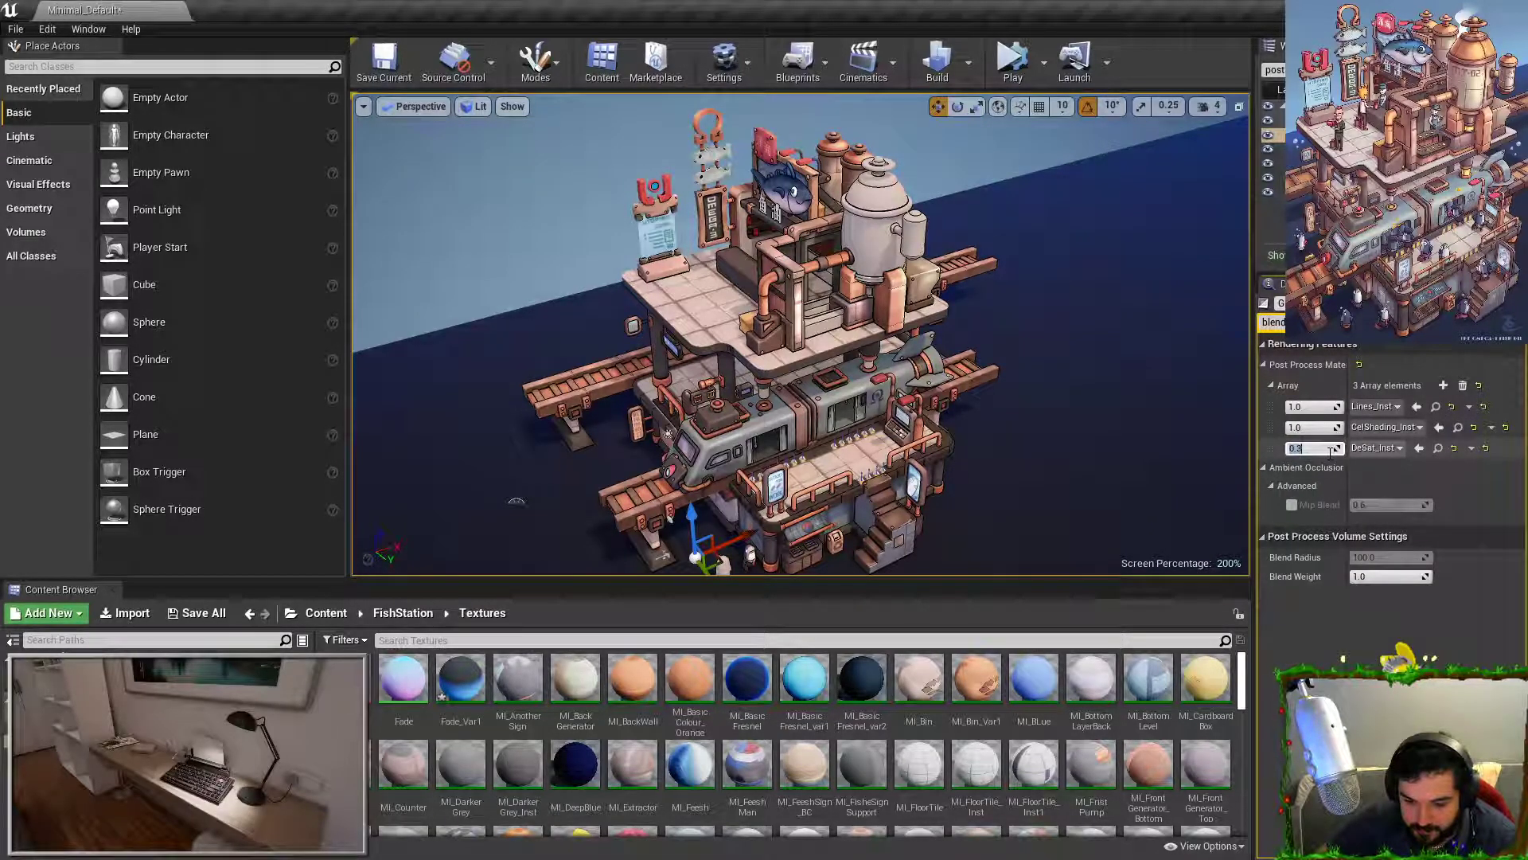
type("0.25")
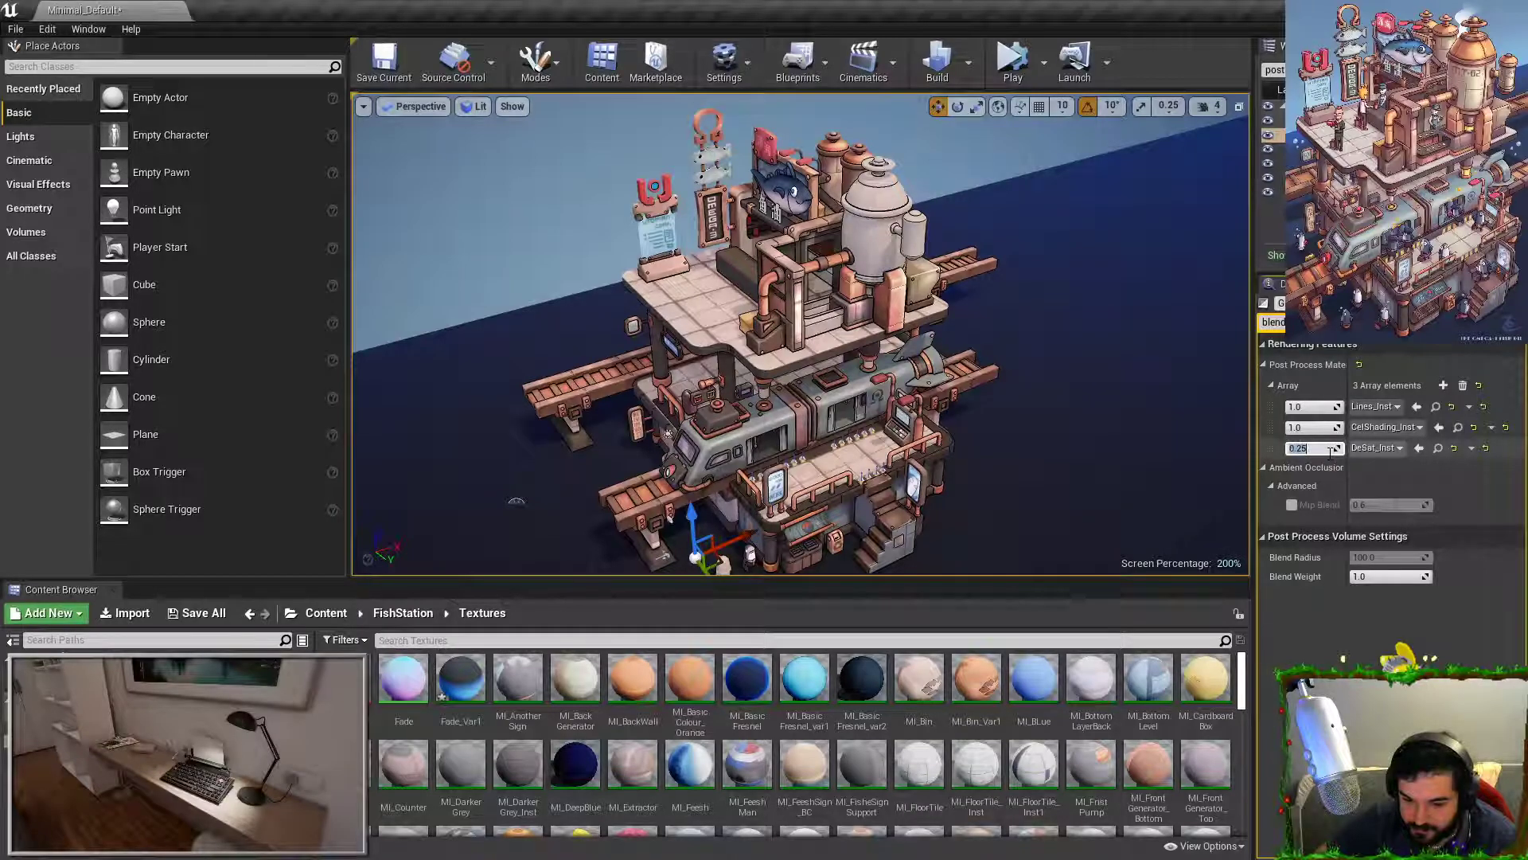
type(".25")
key("BackSpace")
key("Return")
Step: Compare the full-screen viewport in game view with the bangzheng-du-omega.jpg reference, close the image and restore the editor layout
left_click(914, 413)
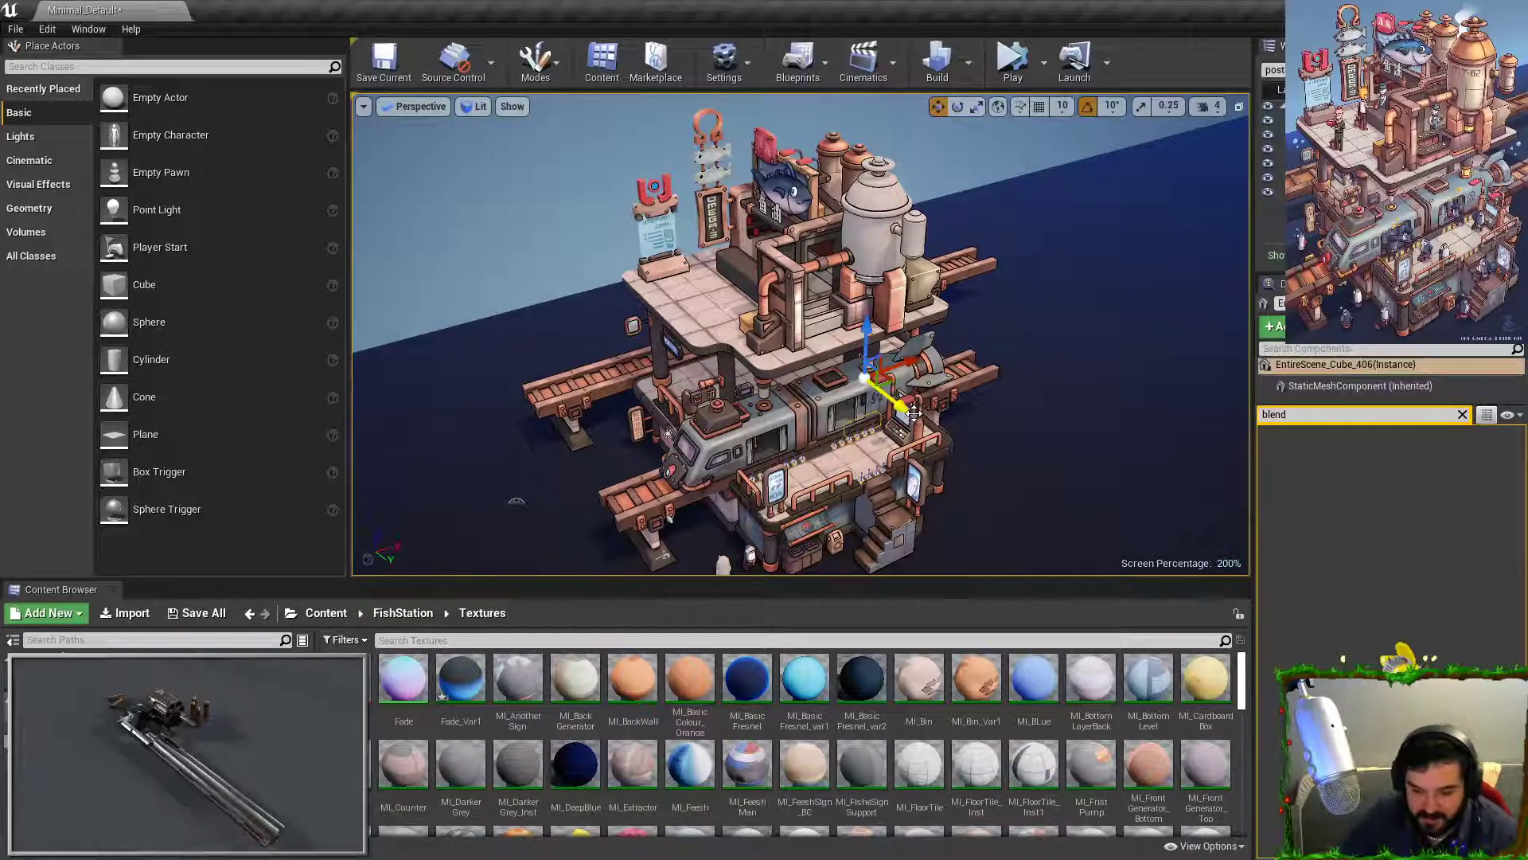
key("F11")
key("g")
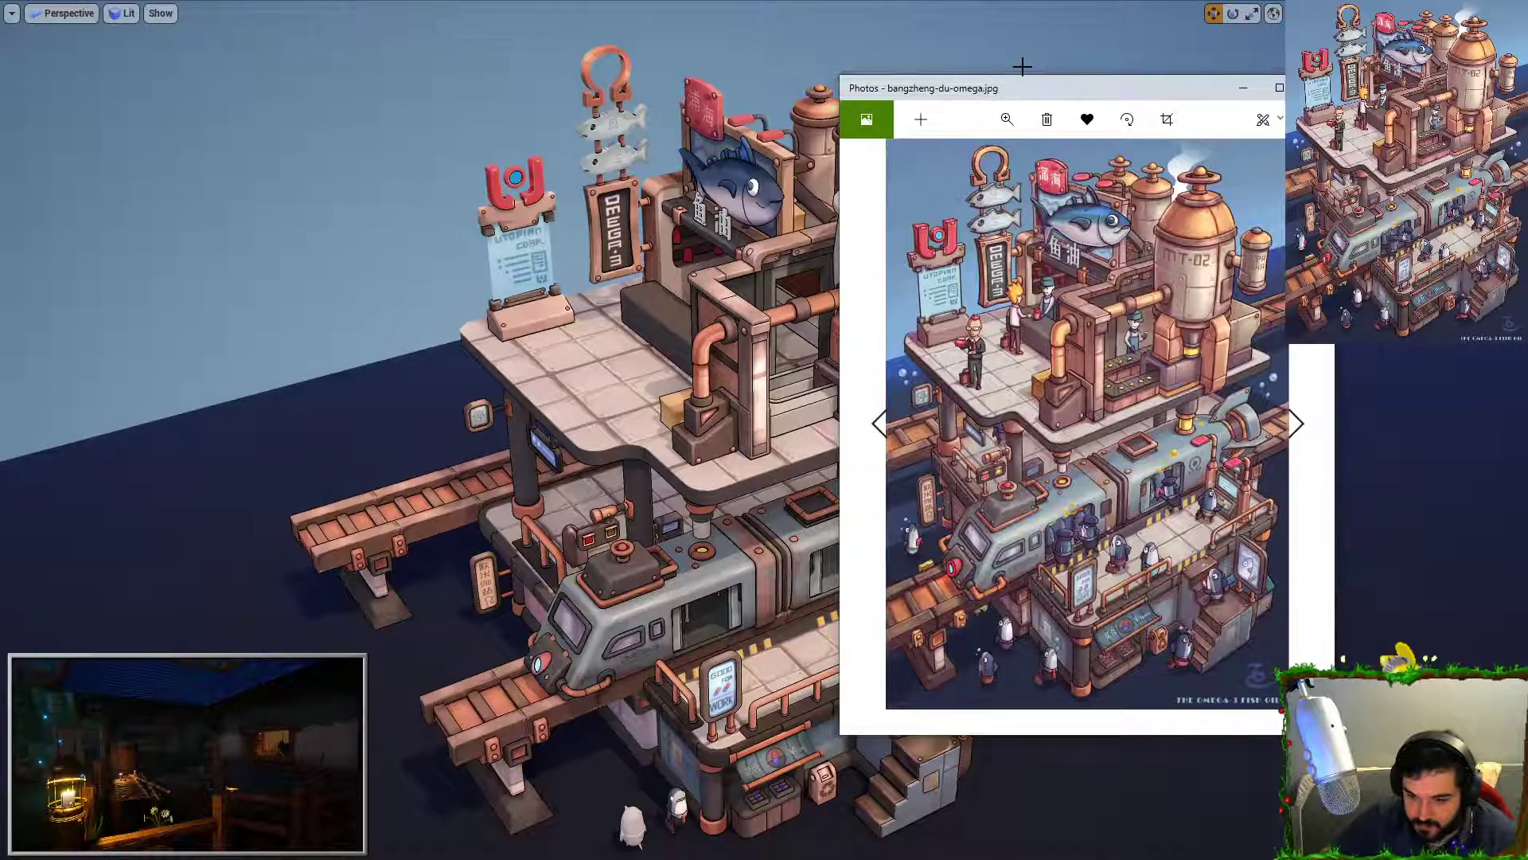
left_click_drag(1024, 79, 1251, 101)
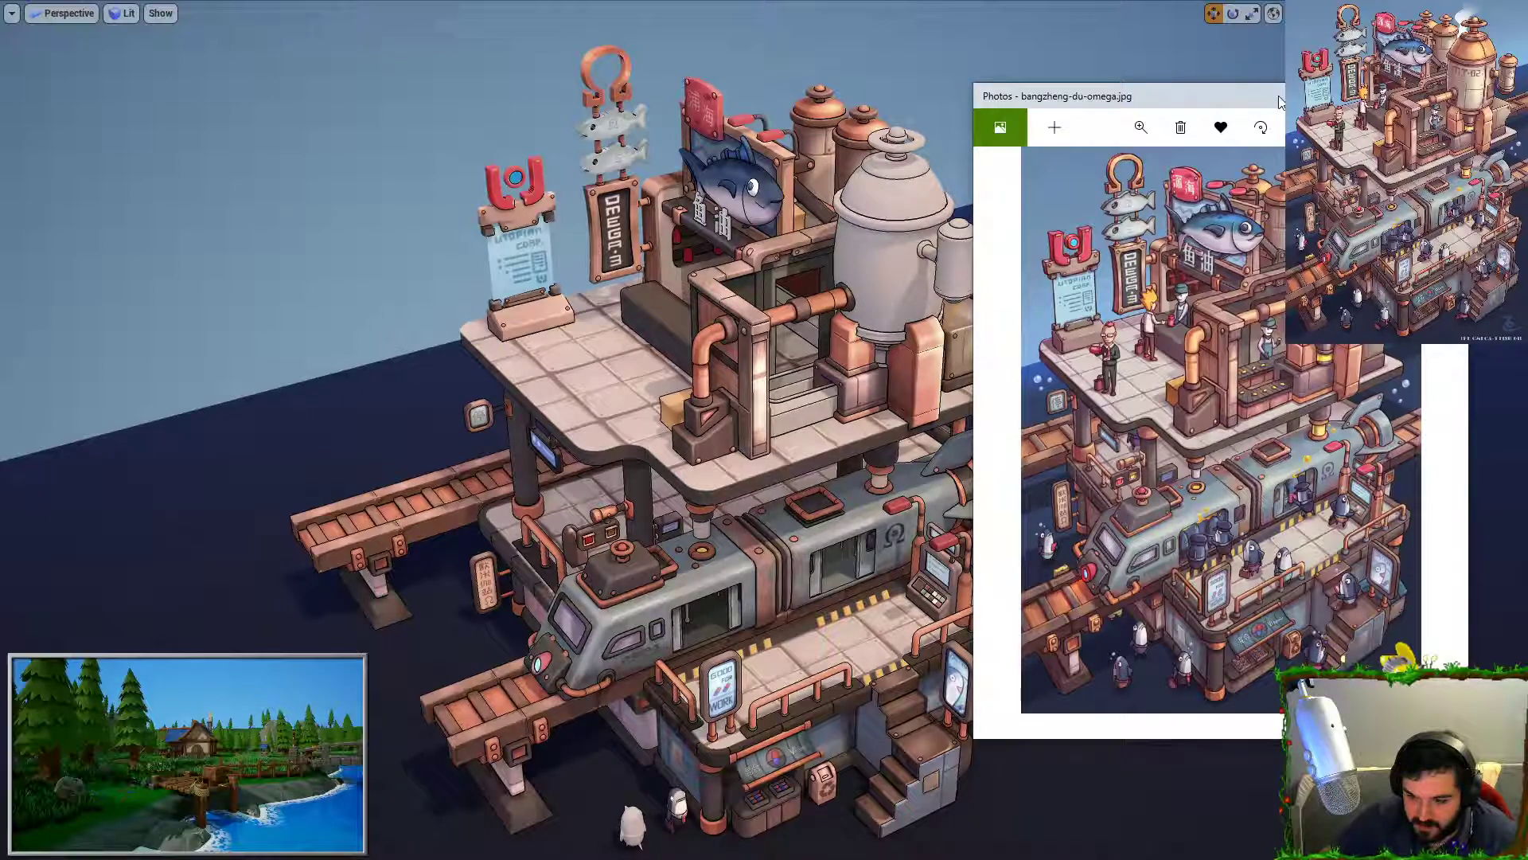
left_click(1450, 96)
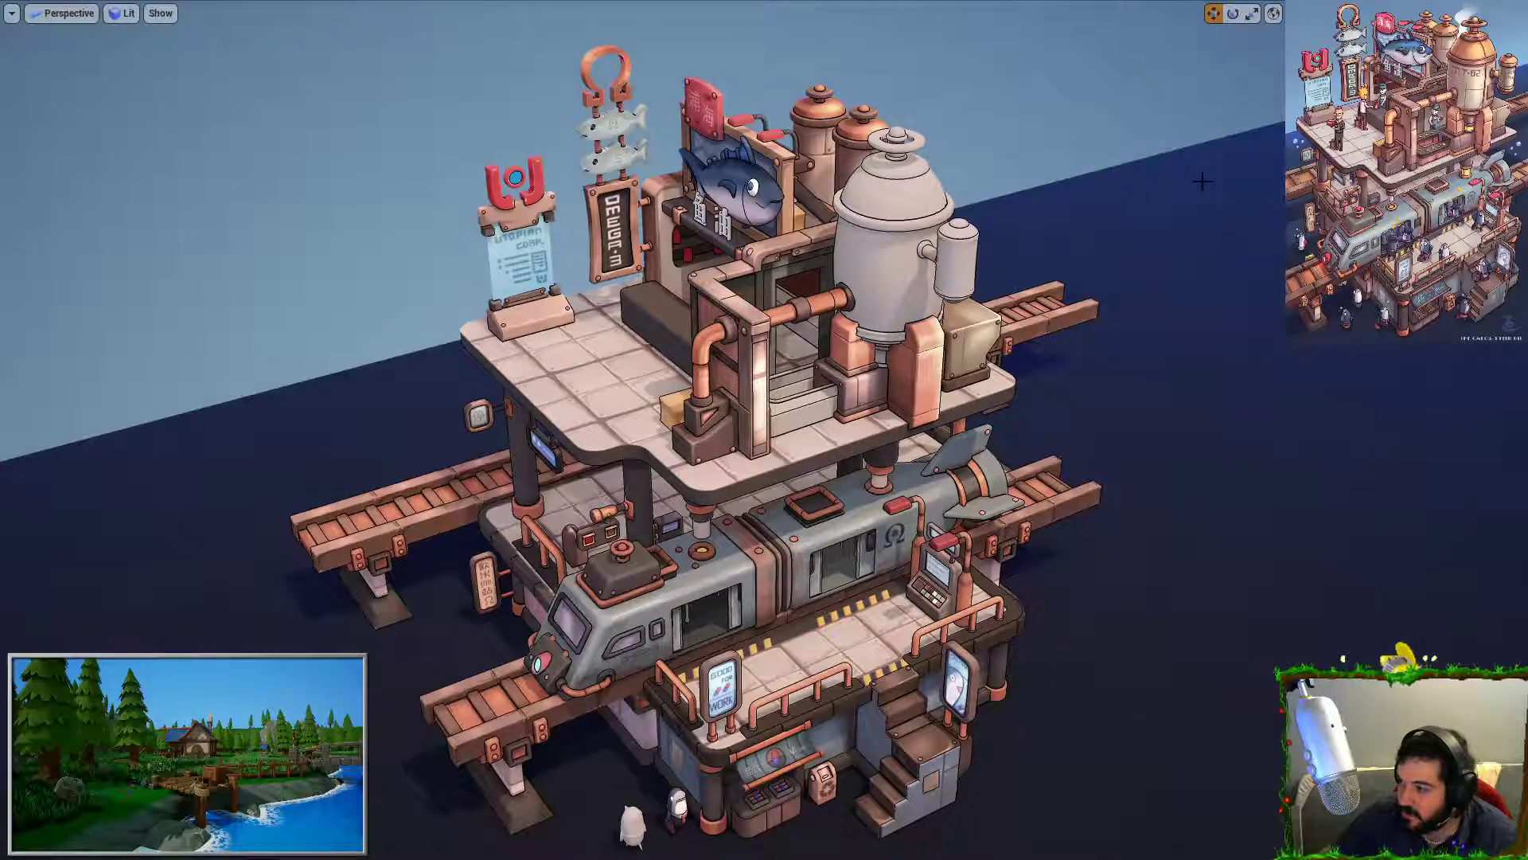
key("g")
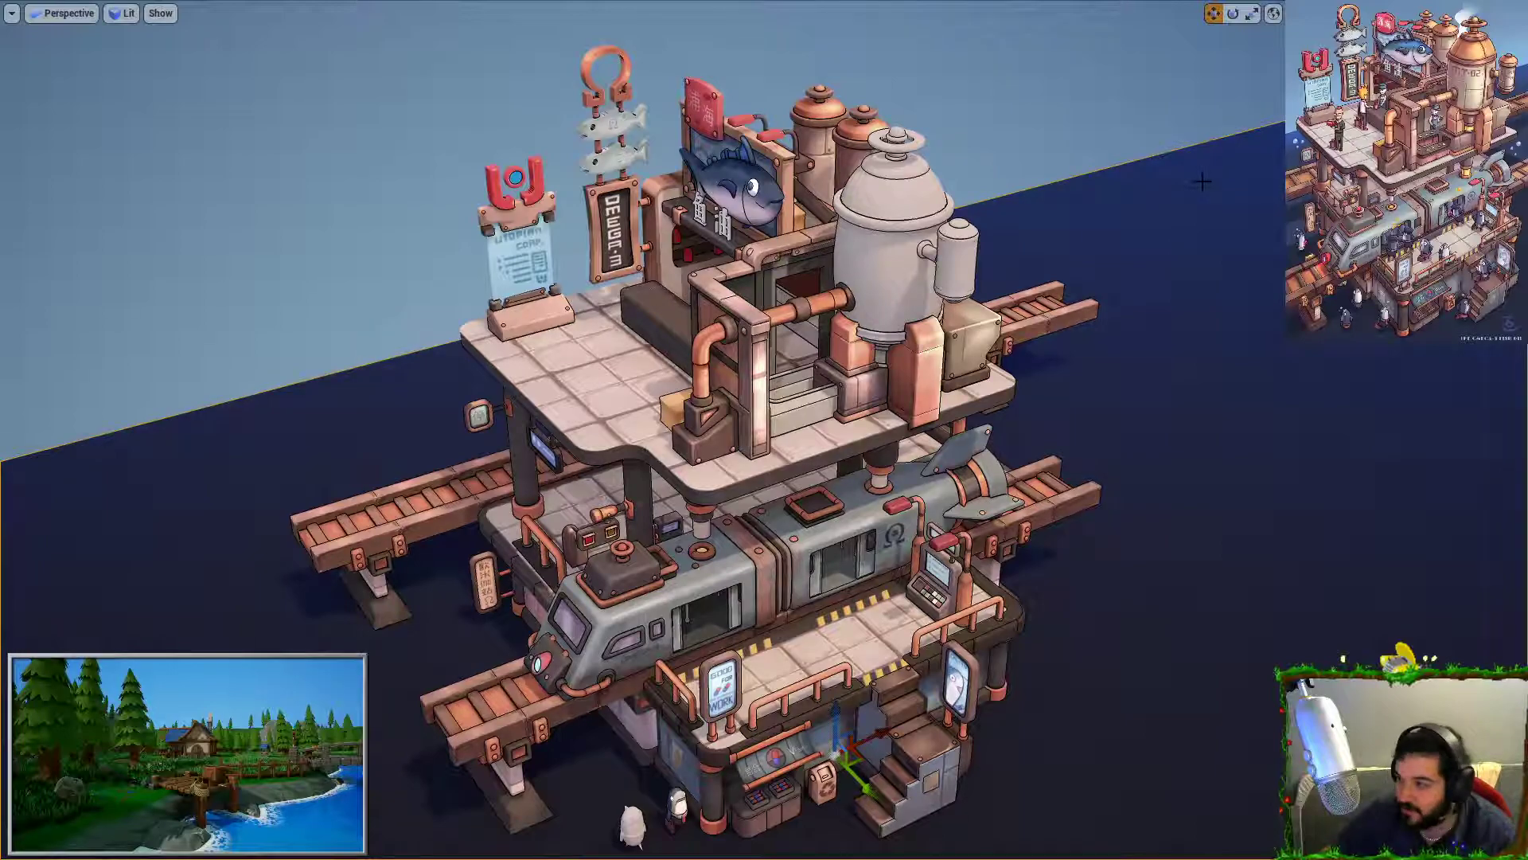
key("F11")
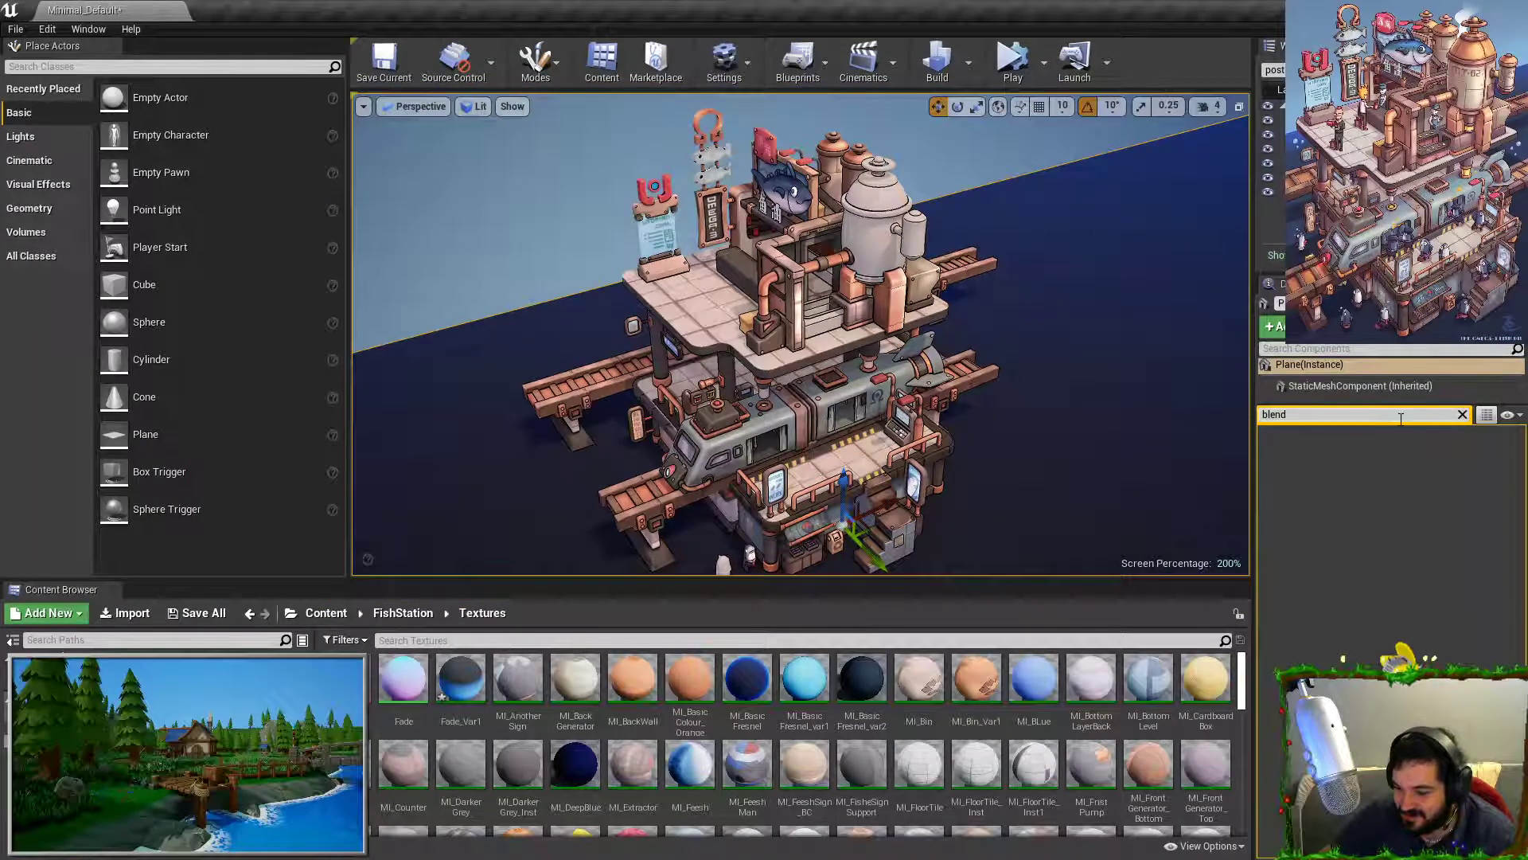
Step: Enable the post process volume's ambient occlusion Mip Blend override and set it to 0.6 after comparing with 0.1
left_click(1337, 135)
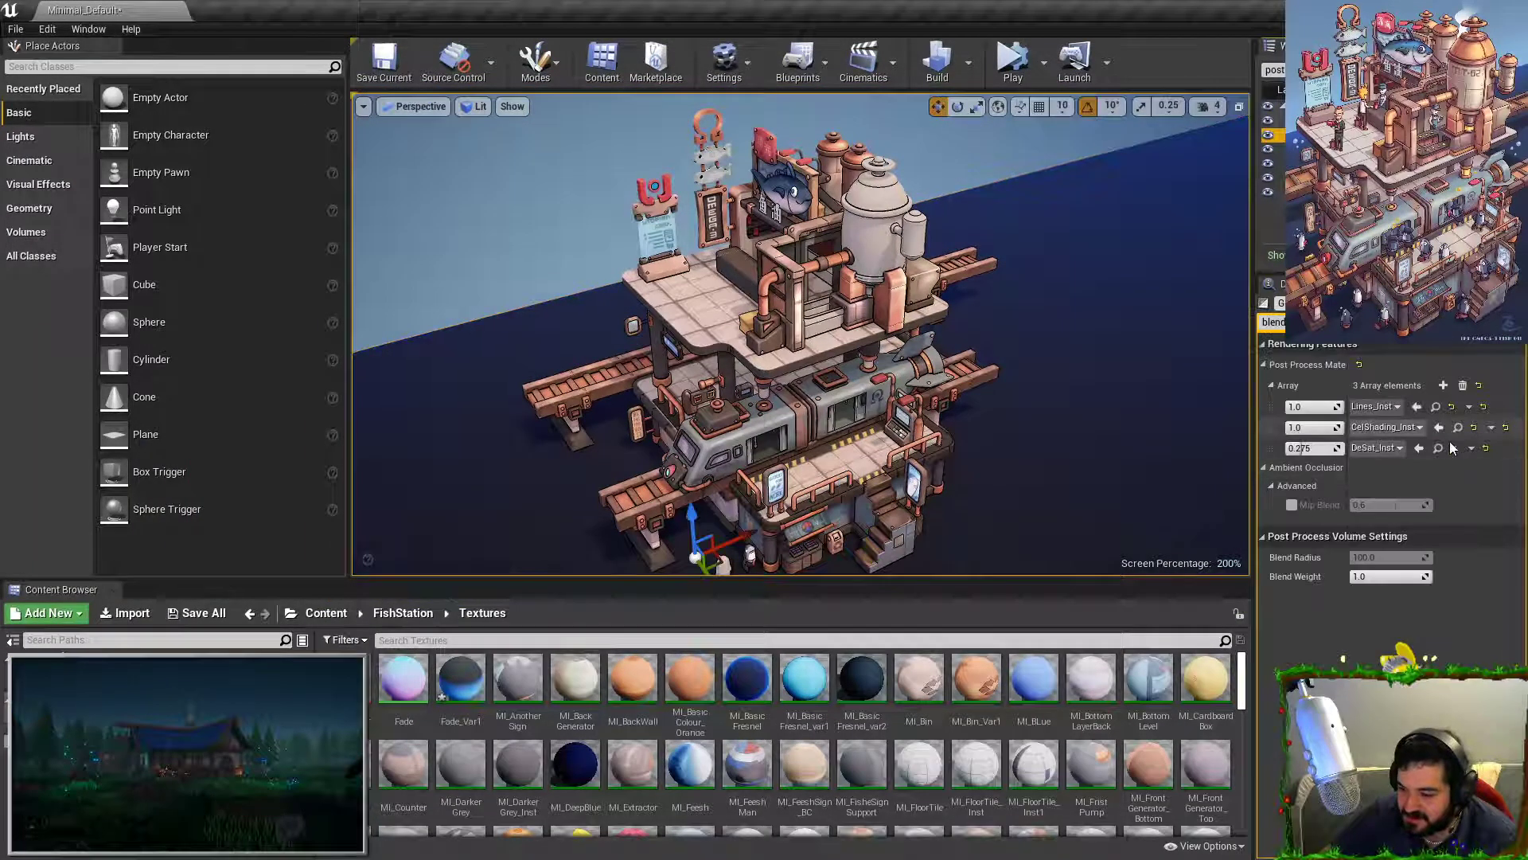
left_click(1292, 505)
left_click(1374, 505)
type("0.1")
key("Return")
type(".6")
key("Return")
type(".1")
key("Return")
type(".6")
key("Return")
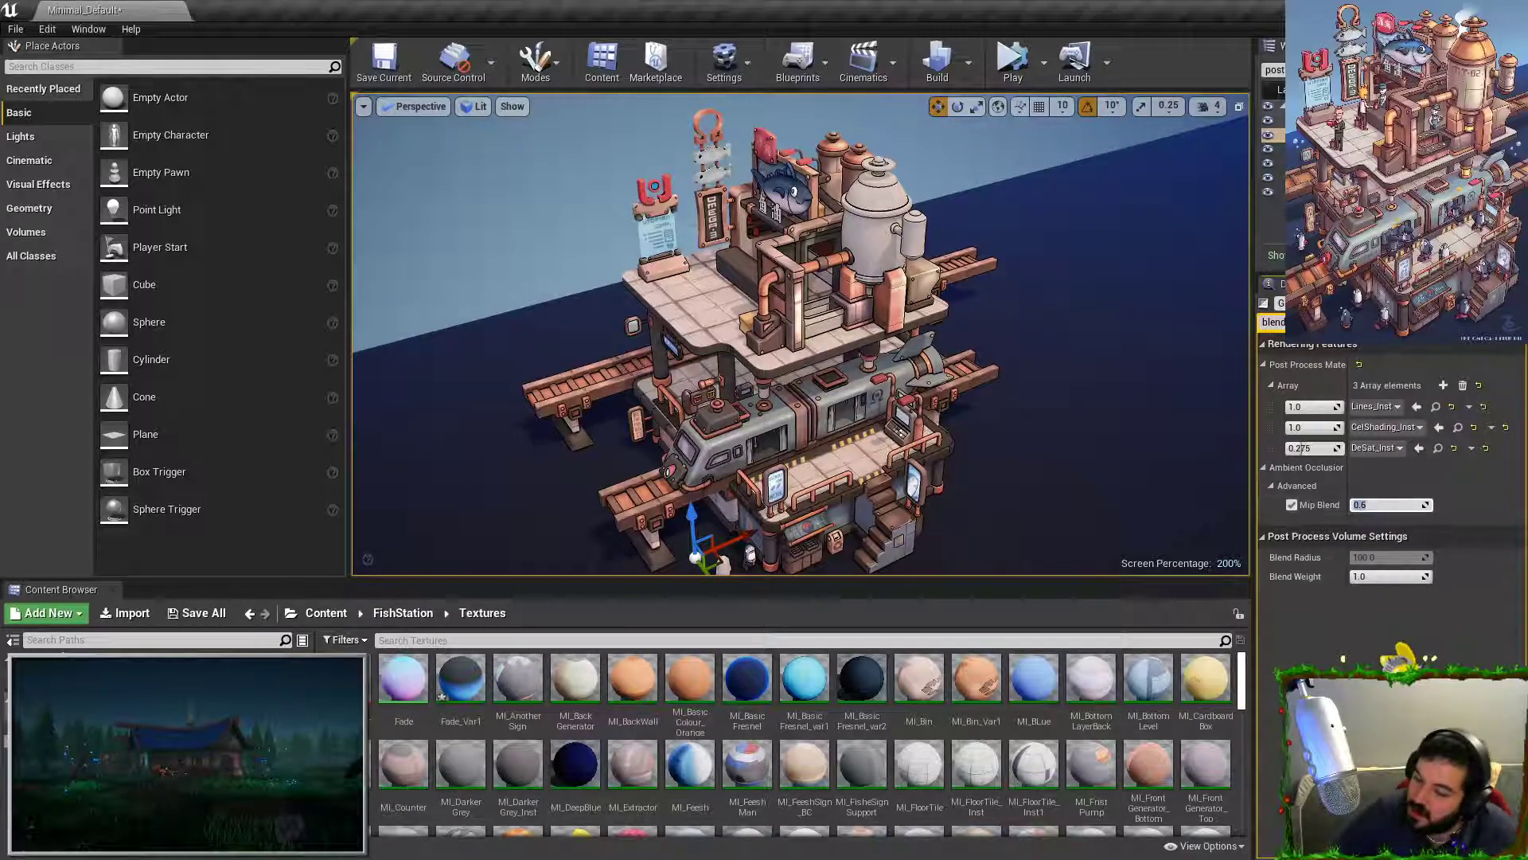
Step: Clear the property filter, search the scene objects for "light" and toggle two lights' visibility repeatedly to compare their effect
left_click(1345, 322)
key("BackSpace")
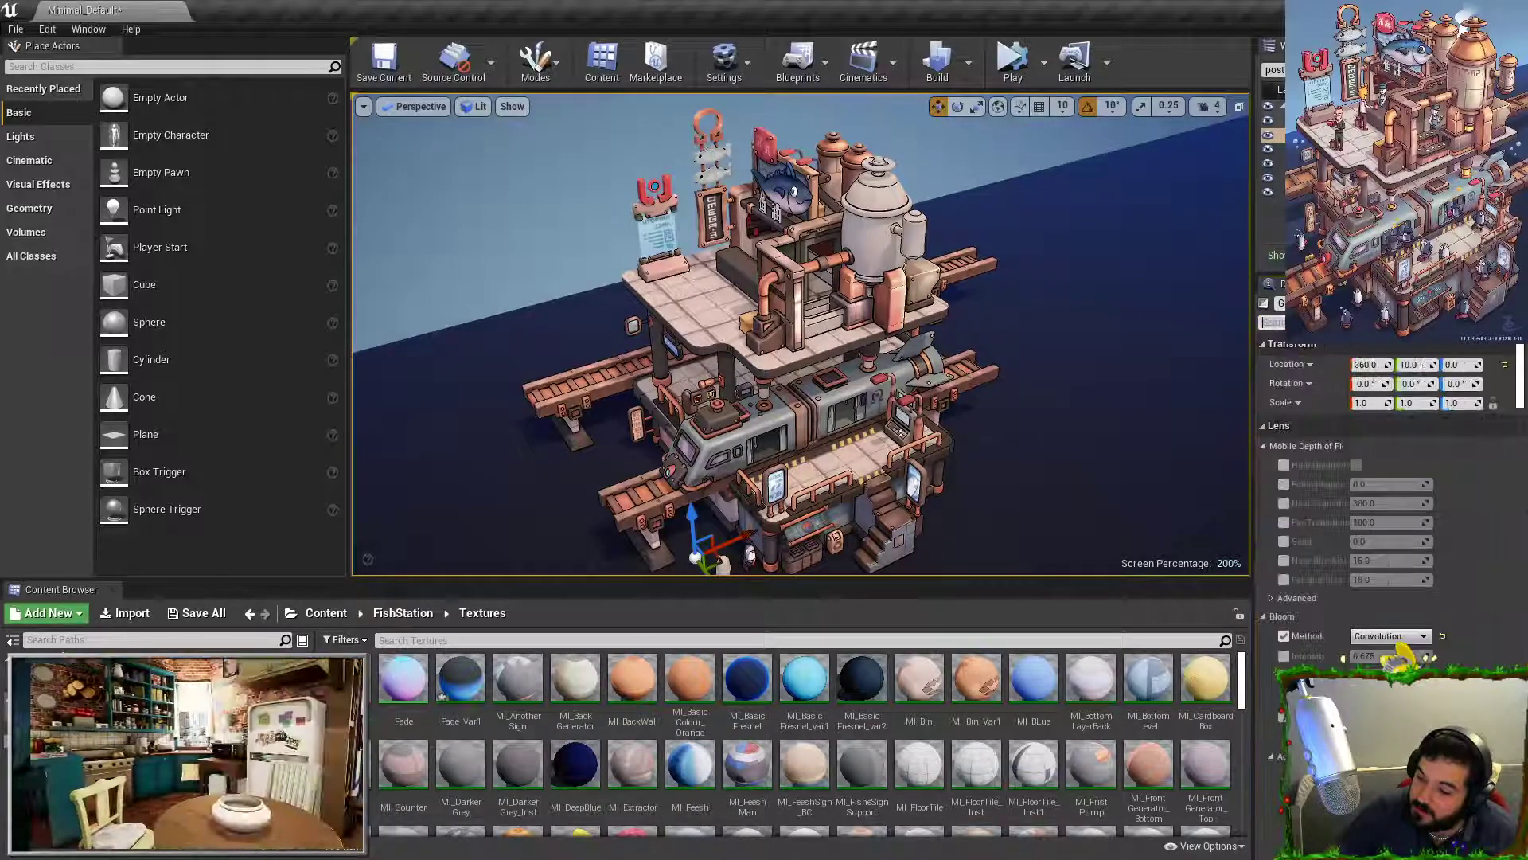
type("light")
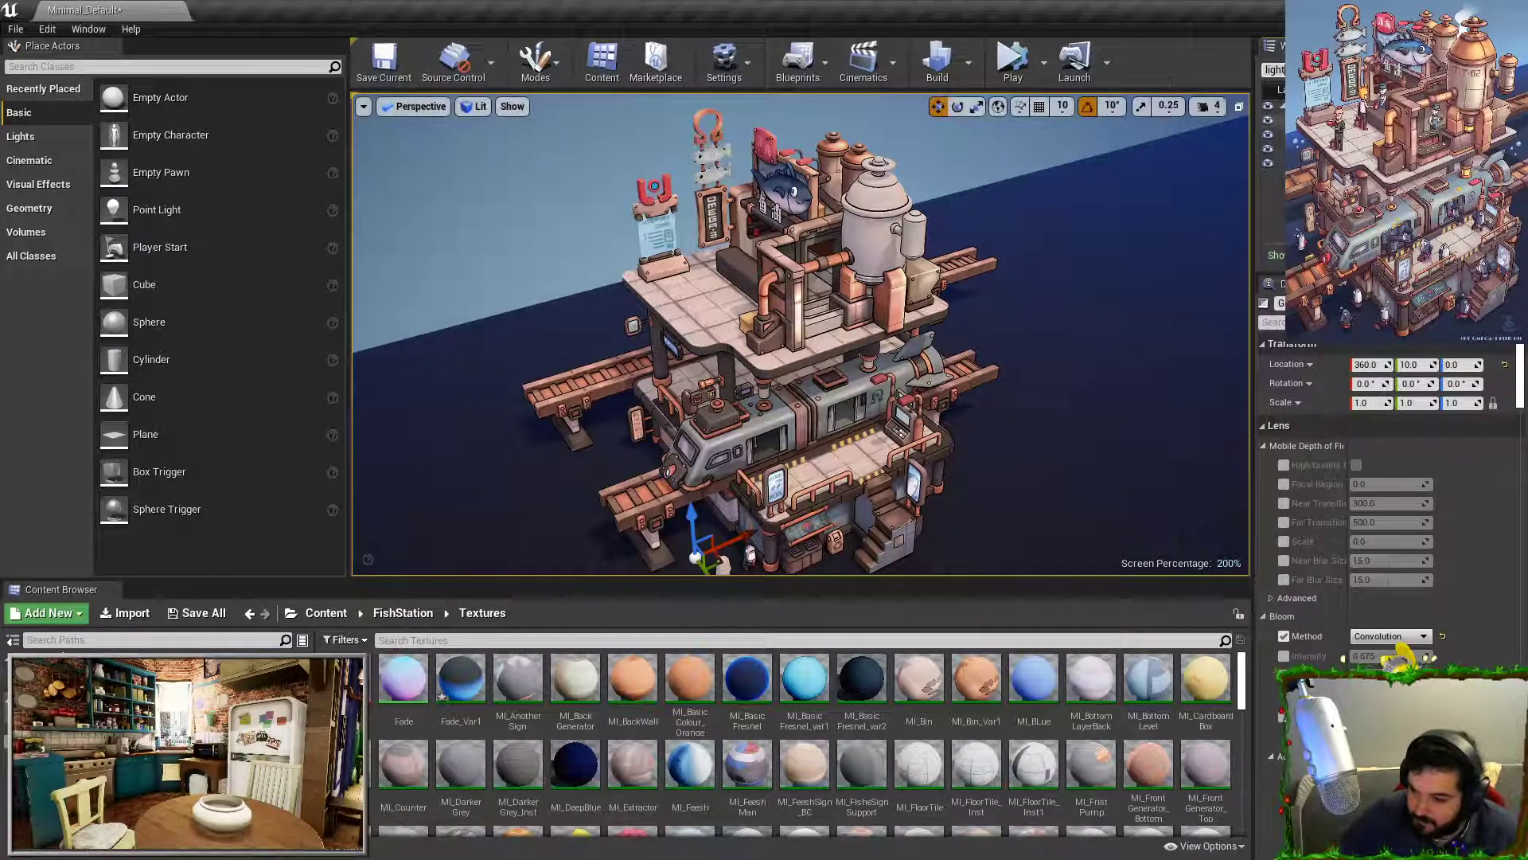
left_click(1269, 116)
left_click(1268, 113)
left_click(1269, 113)
left_click(1269, 113)
left_click(1269, 113)
left_click(1269, 113)
left_click(1271, 139)
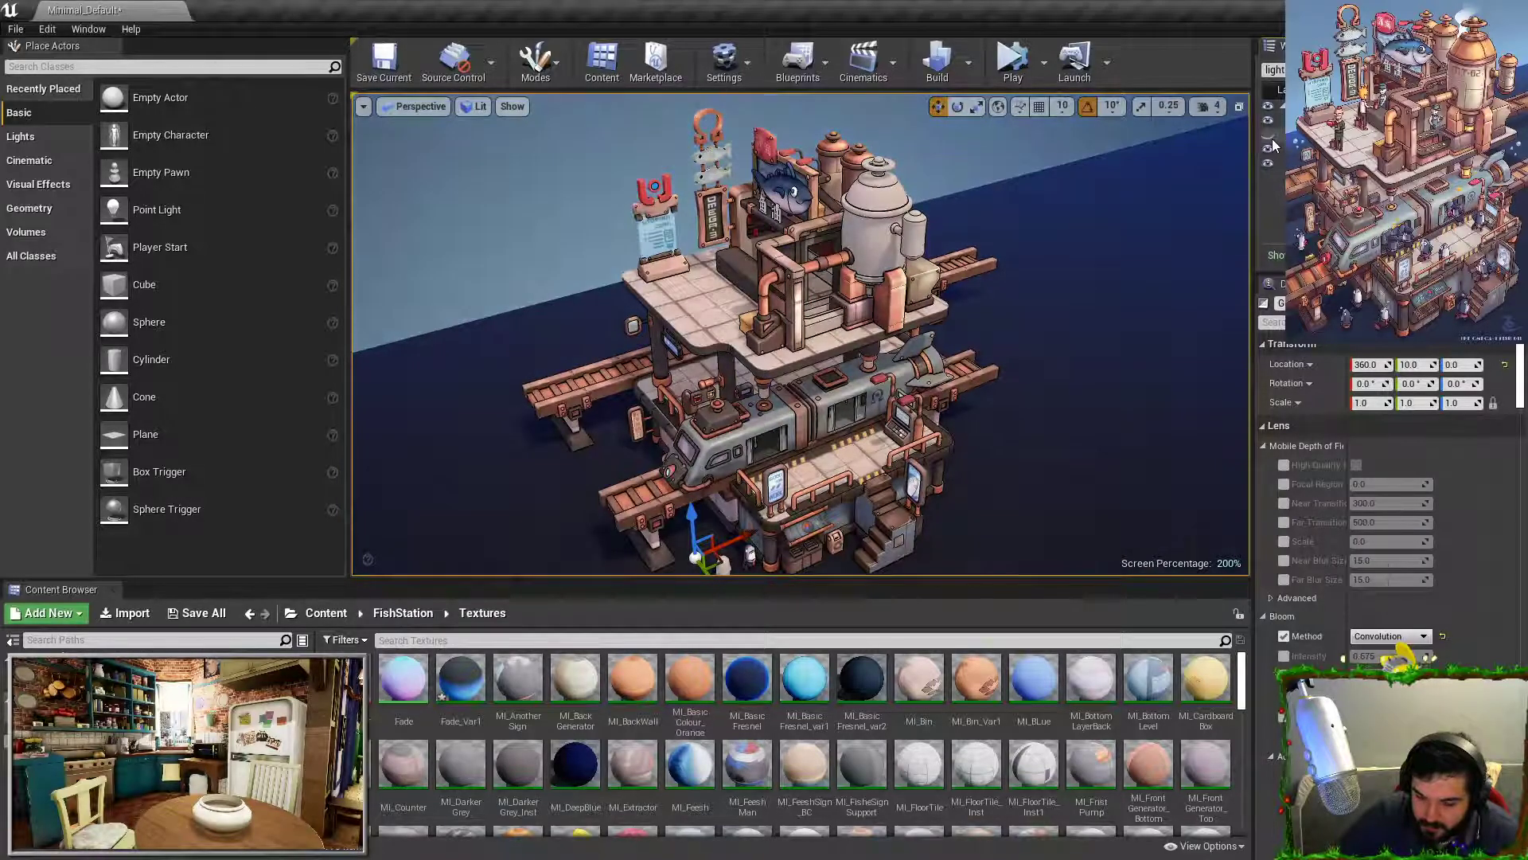
left_click(1272, 139)
left_click(1272, 138)
left_click(1271, 138)
left_click(1272, 138)
left_click(1272, 138)
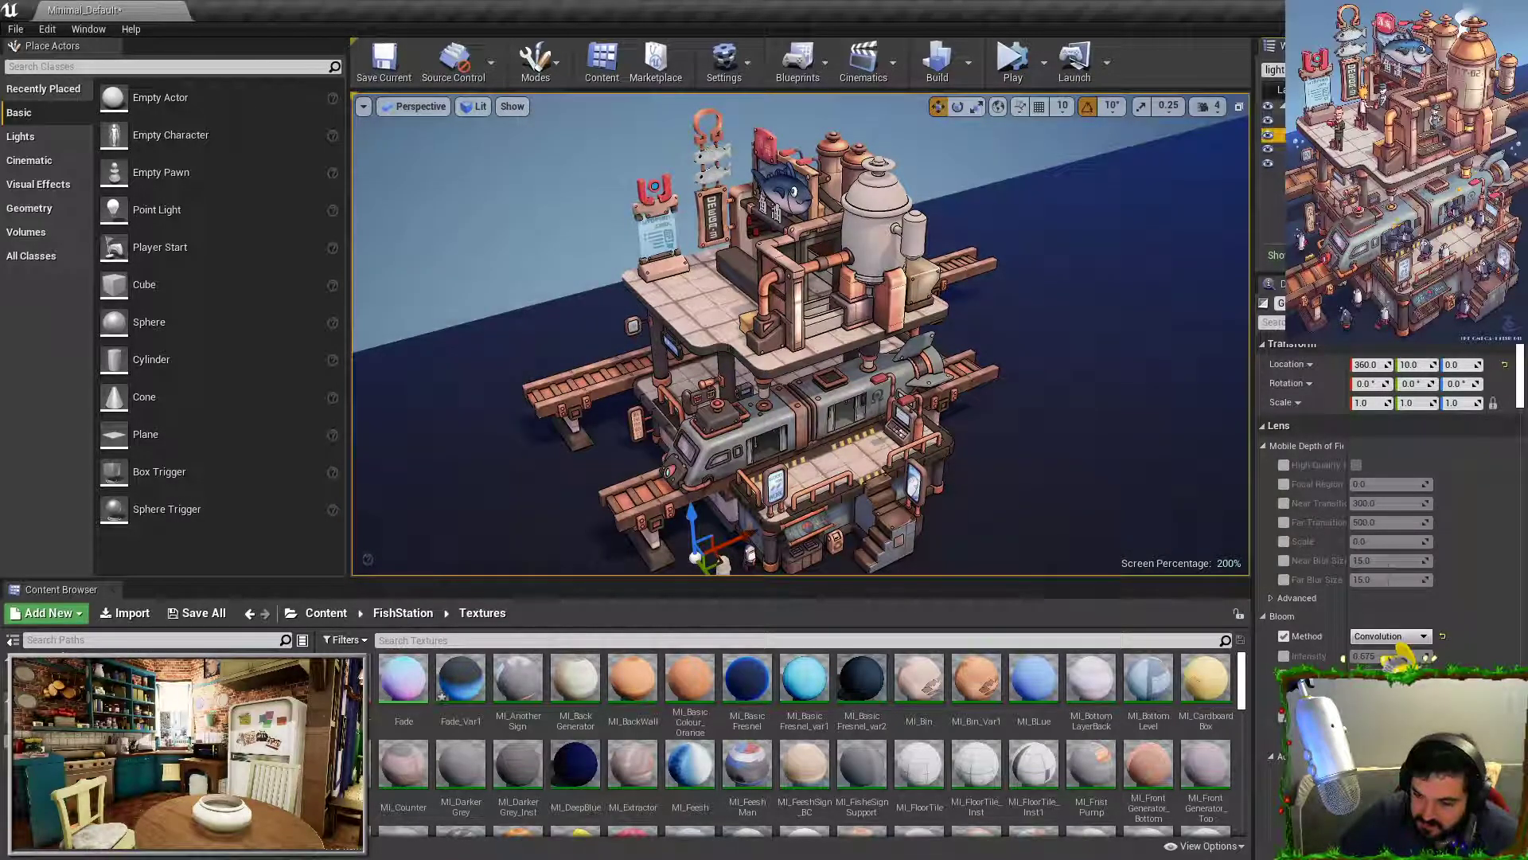
Step: Set DirectionalLight2's intensity to 0.8 lux and deselect everything
left_click(1305, 137)
left_click(1384, 568)
type("0.8")
key("Return")
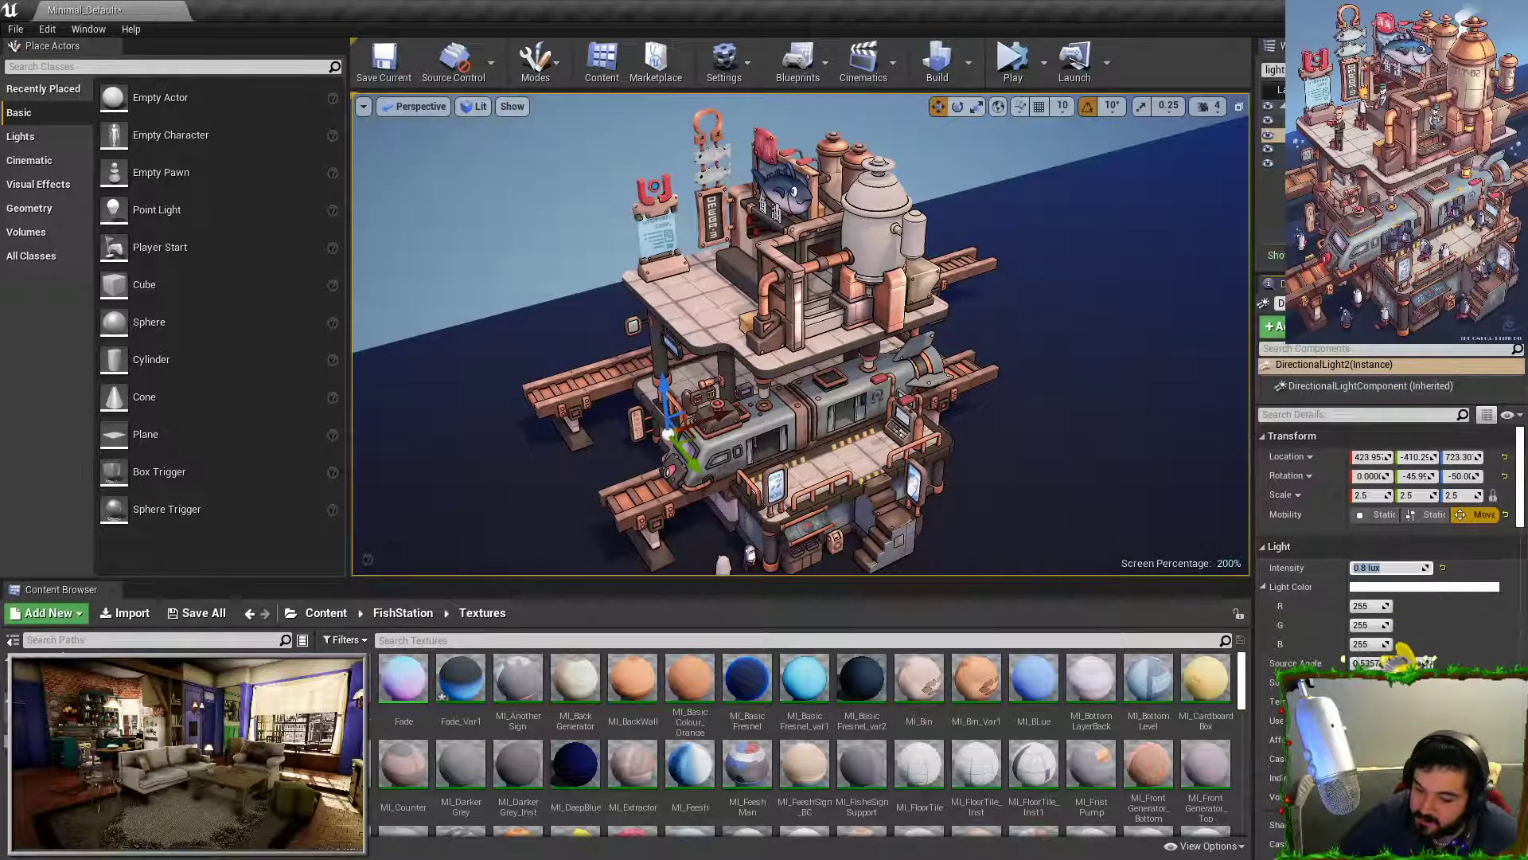
left_click(1024, 258)
key("Escape")
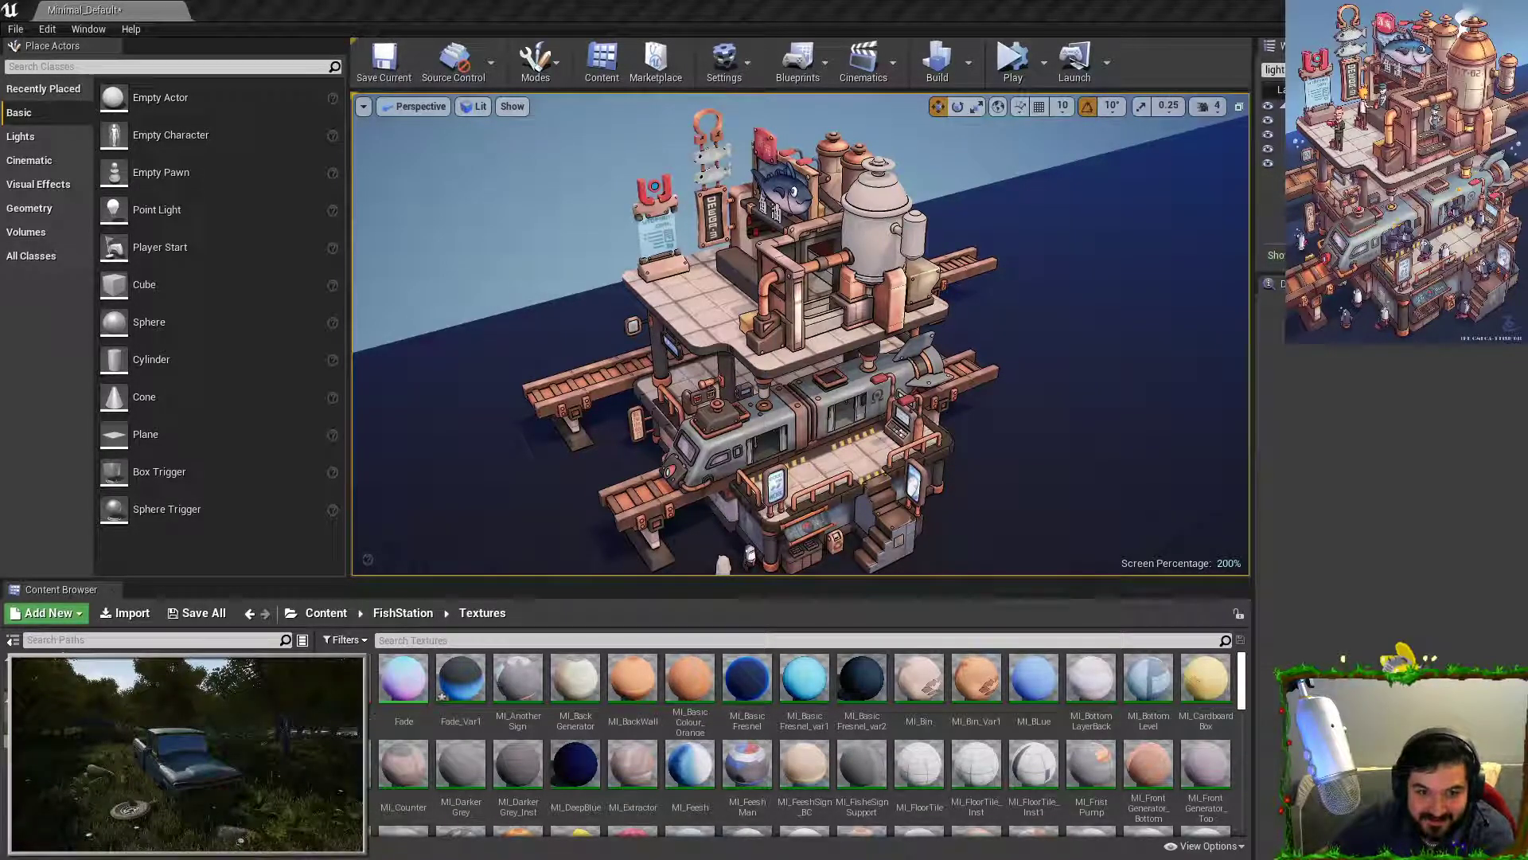
Step: Import the T_TankerThicc_BC texture into the FishStation Textures folder and create a material instance from the master material
left_click_drag(643, 852, 752, 727)
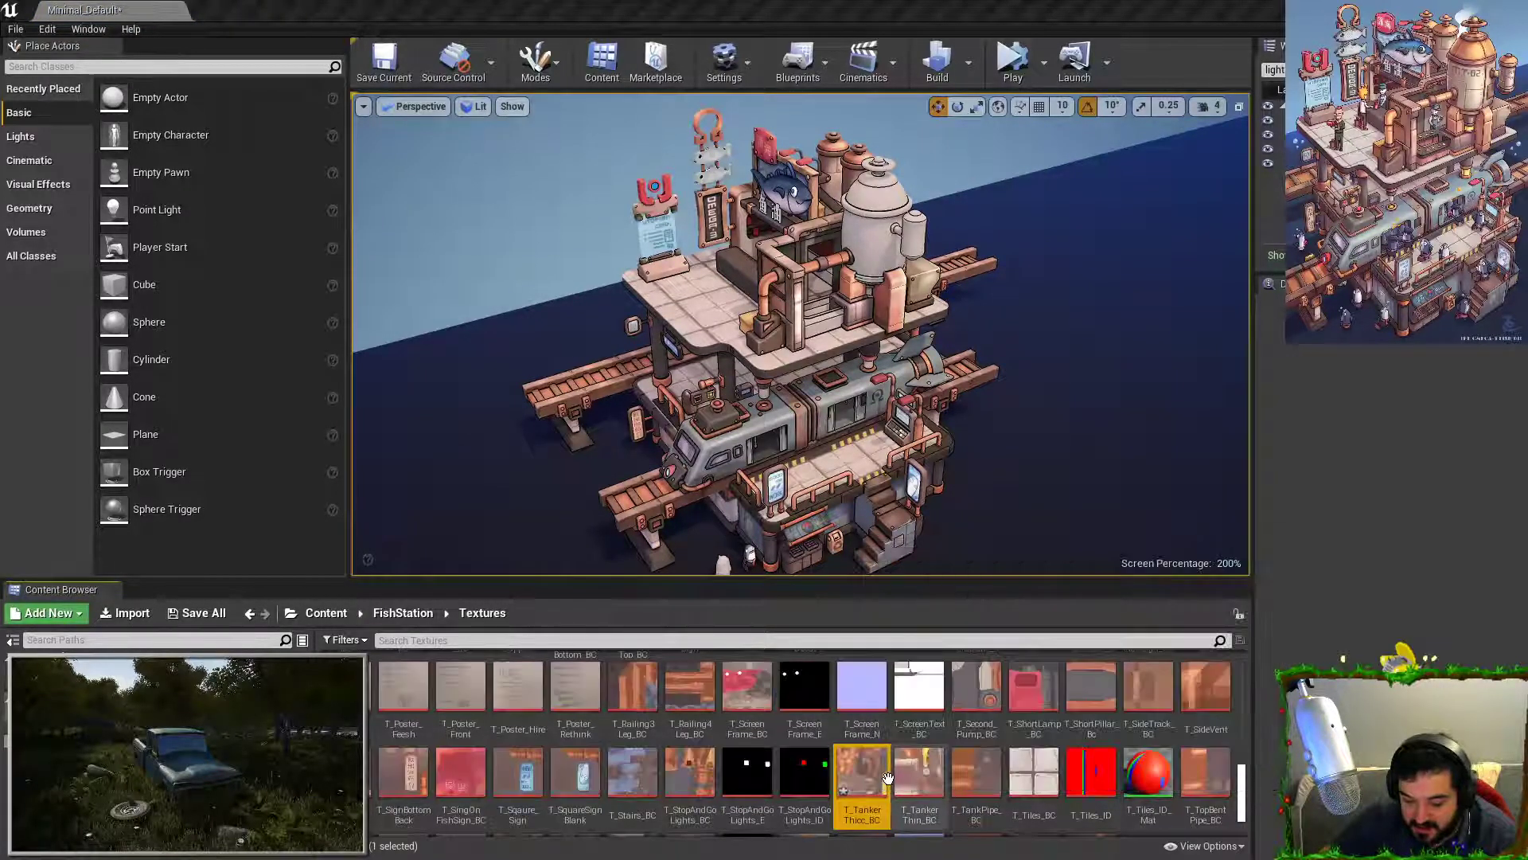
scroll(877, 788, "up", 9)
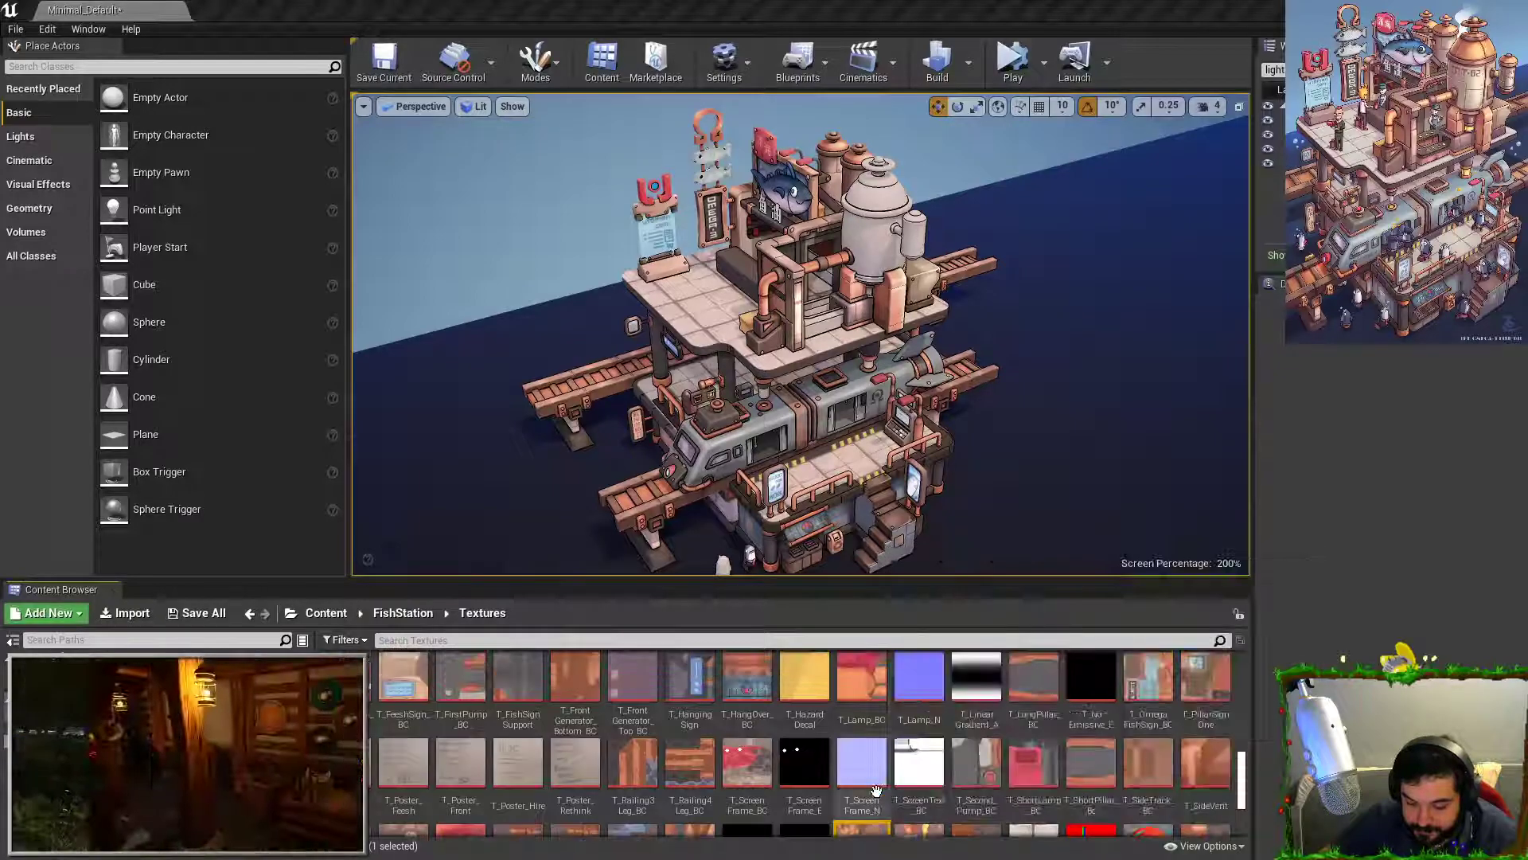
left_click(857, 751)
scroll(967, 761, "up", 2)
scroll(967, 762, "up", 1)
right_click(853, 747)
left_click(900, 345)
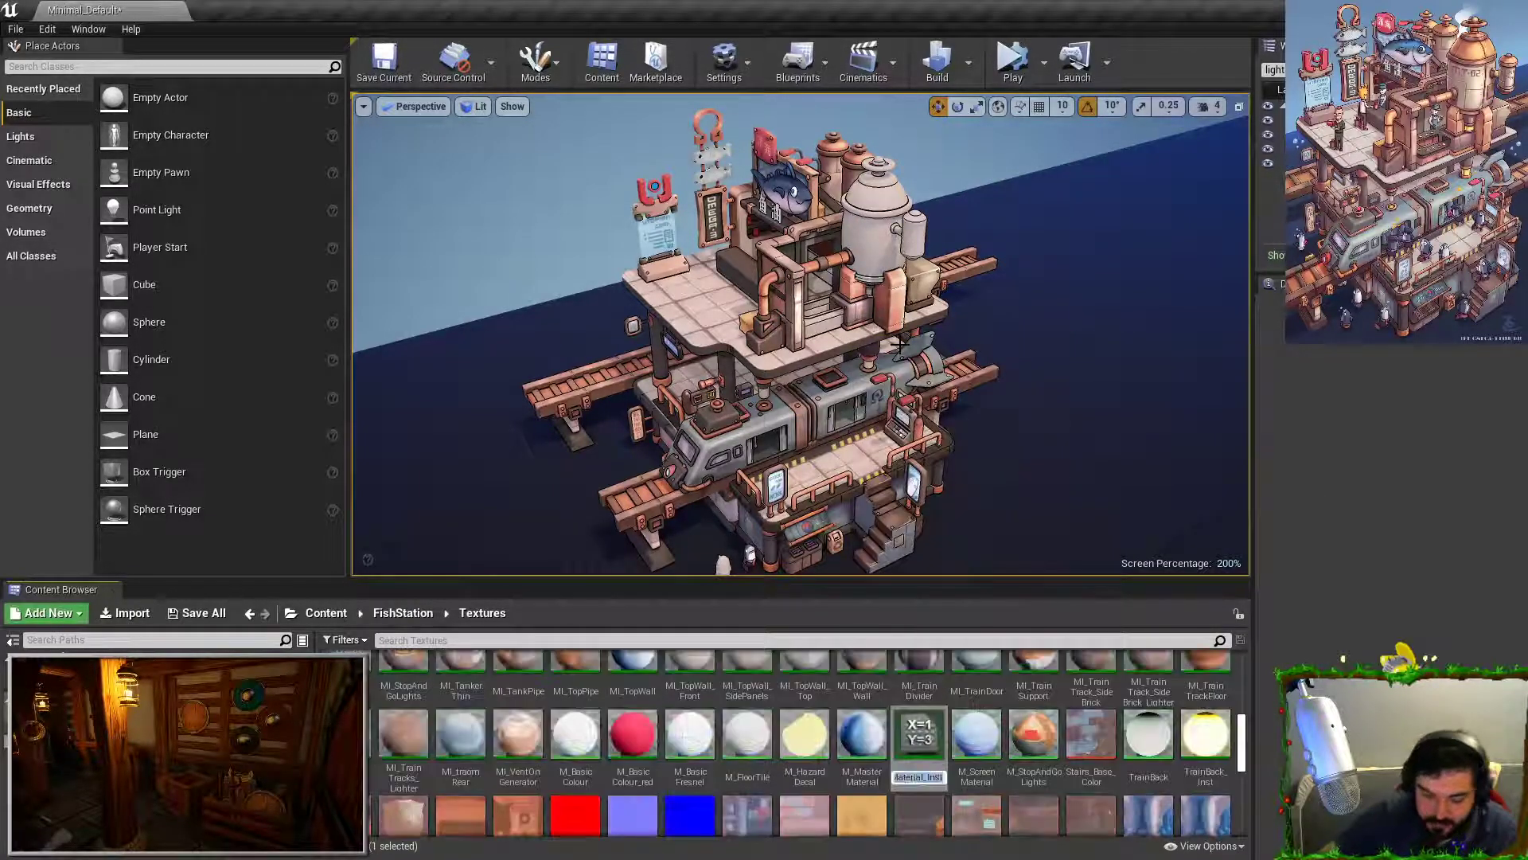
Step: Name the new material instance MI_TankerThicc
type("MI_")
key("BackSpace")
key("BackSpace")
key("BackSpace")
type("MI_TankerThicc")
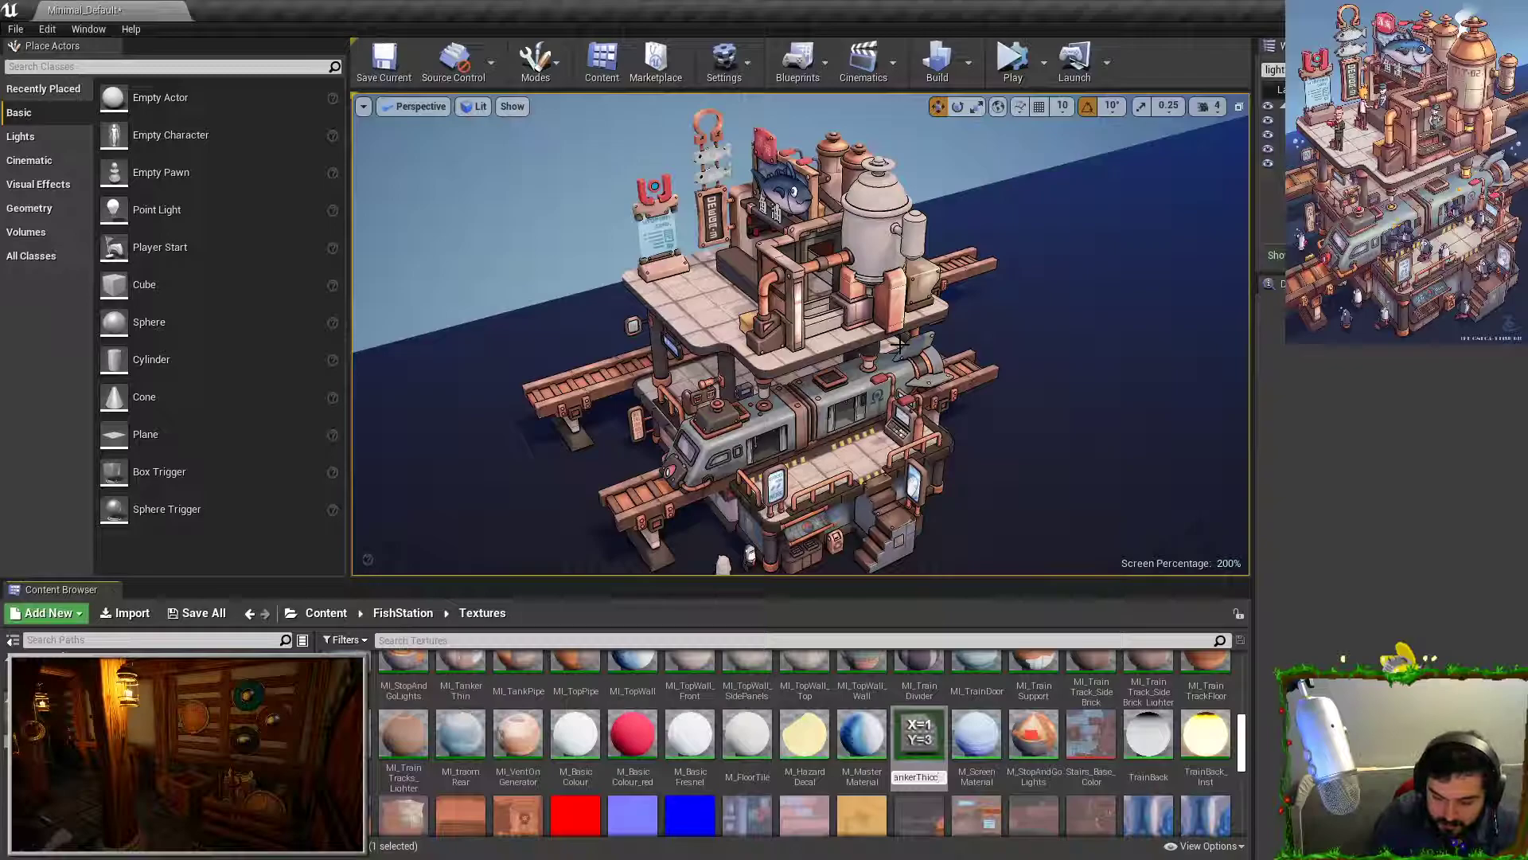
key("Return")
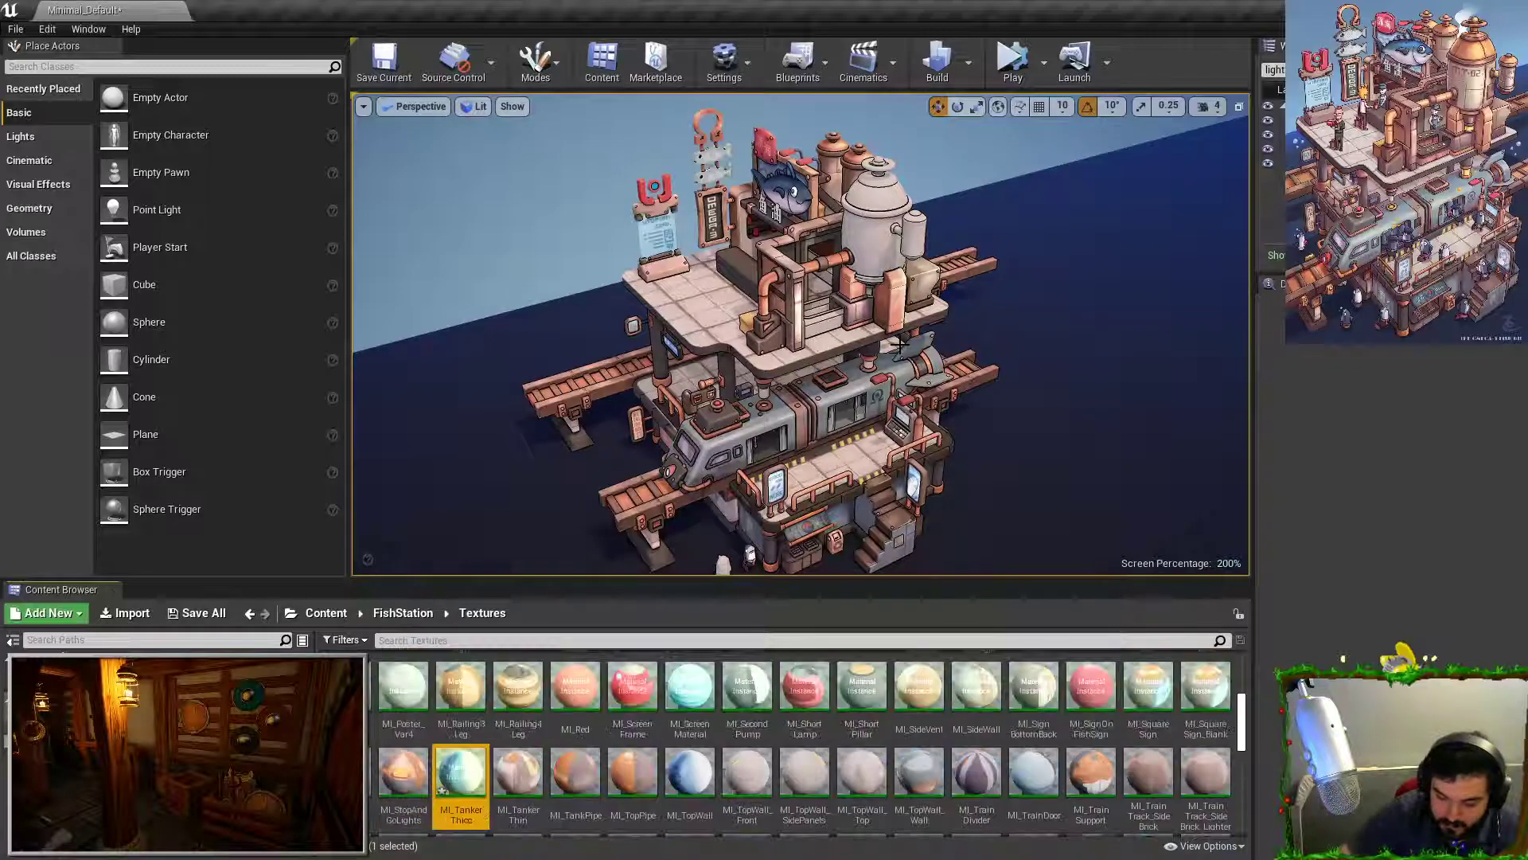
Step: Apply MI_TankerThicc to the large tank on the upper platform and enable the instance's Texture parameter override
left_click_drag(461, 770, 824, 193)
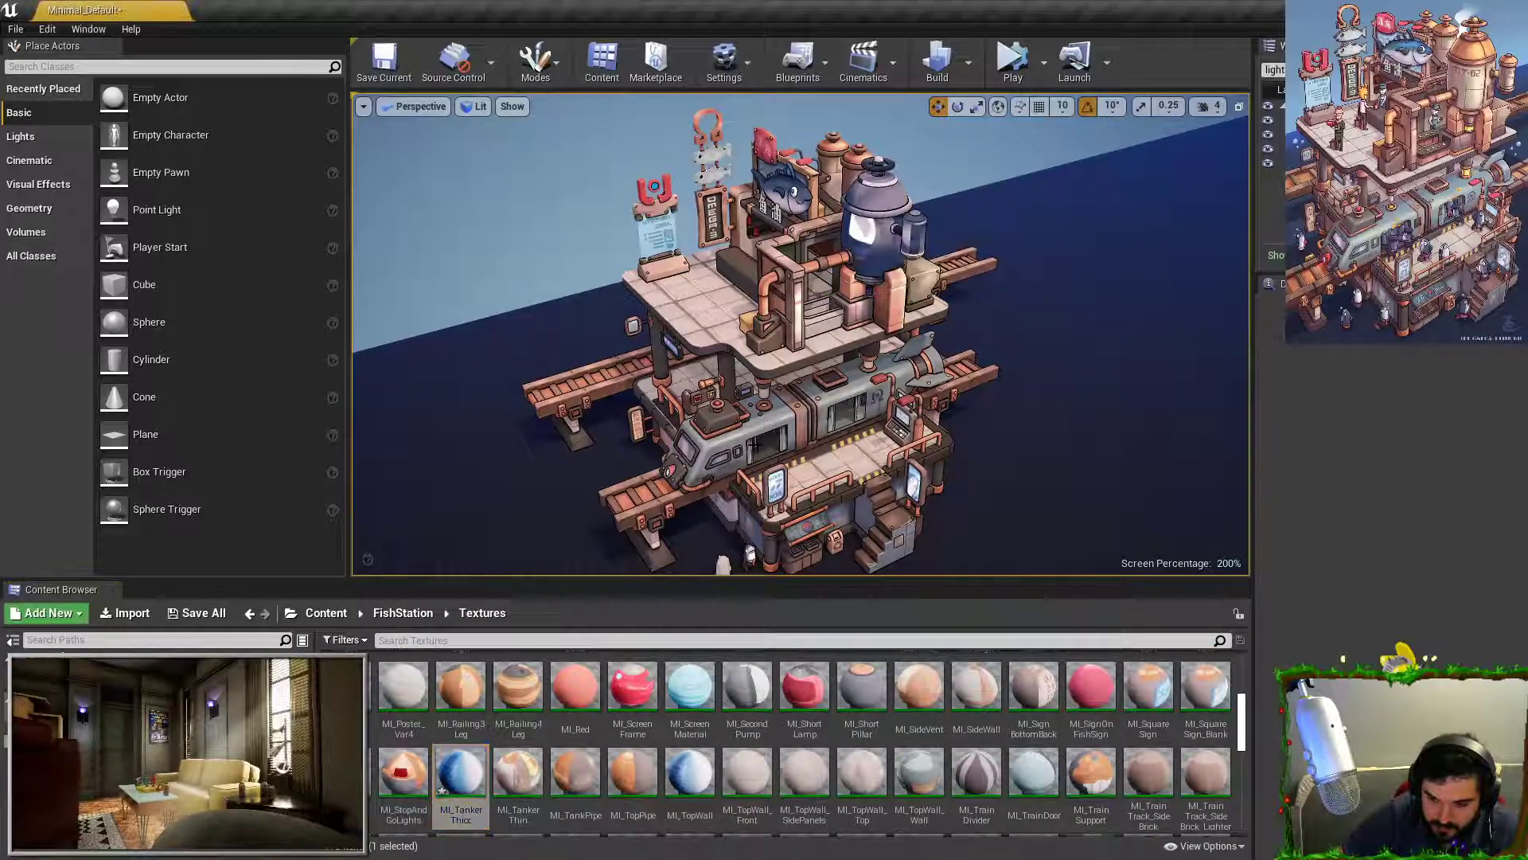
double_click(460, 771)
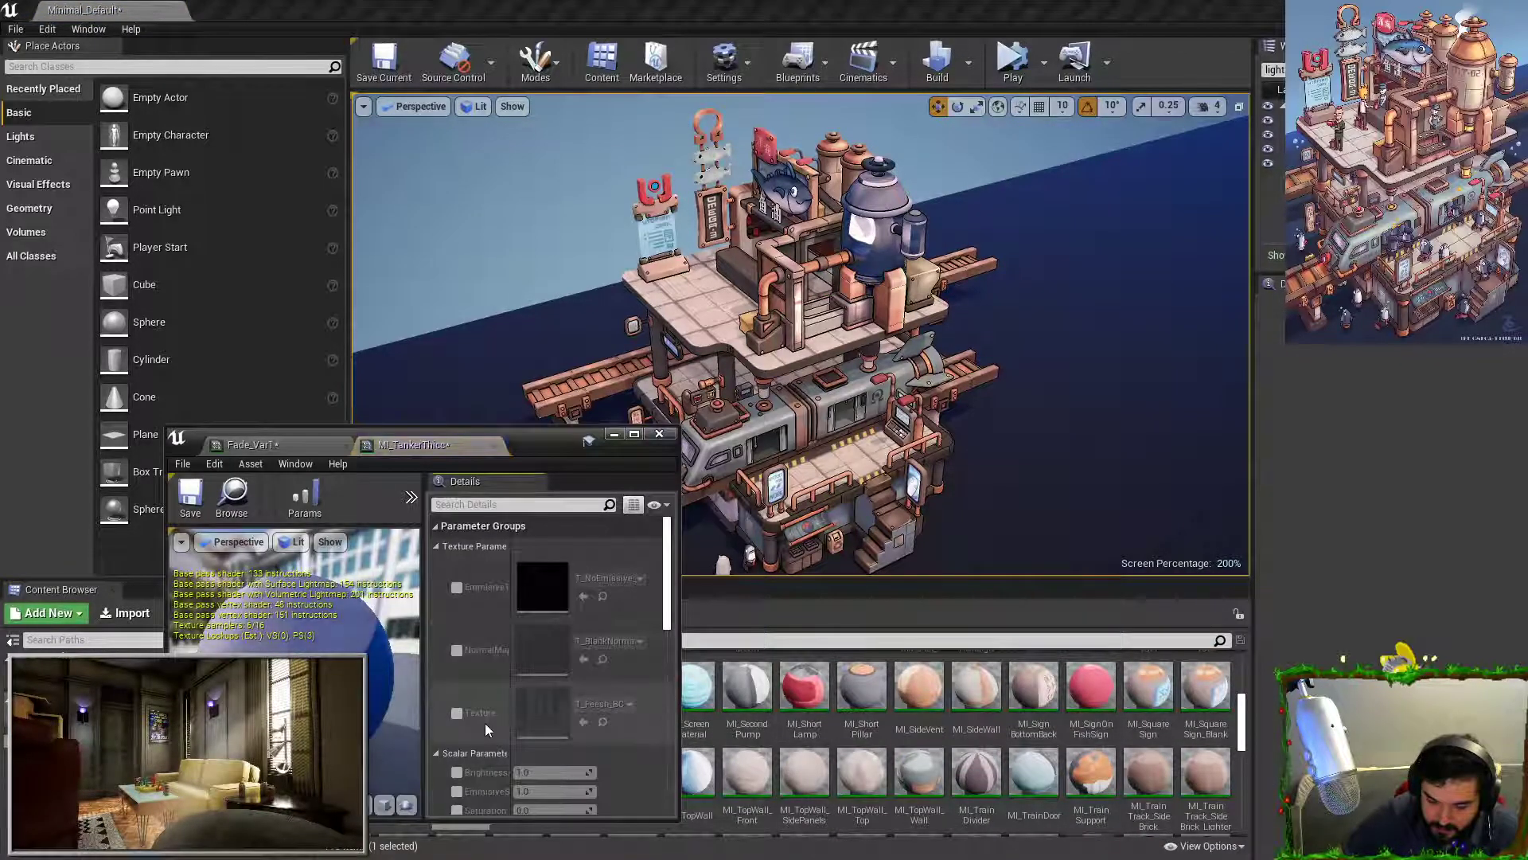
left_click_drag(537, 452, 1256, 155)
left_click(1178, 415)
Step: Find the tank textures and assign T_TankerThicc_BC to the material instance's Texture parameter
left_click(605, 640)
type("tank")
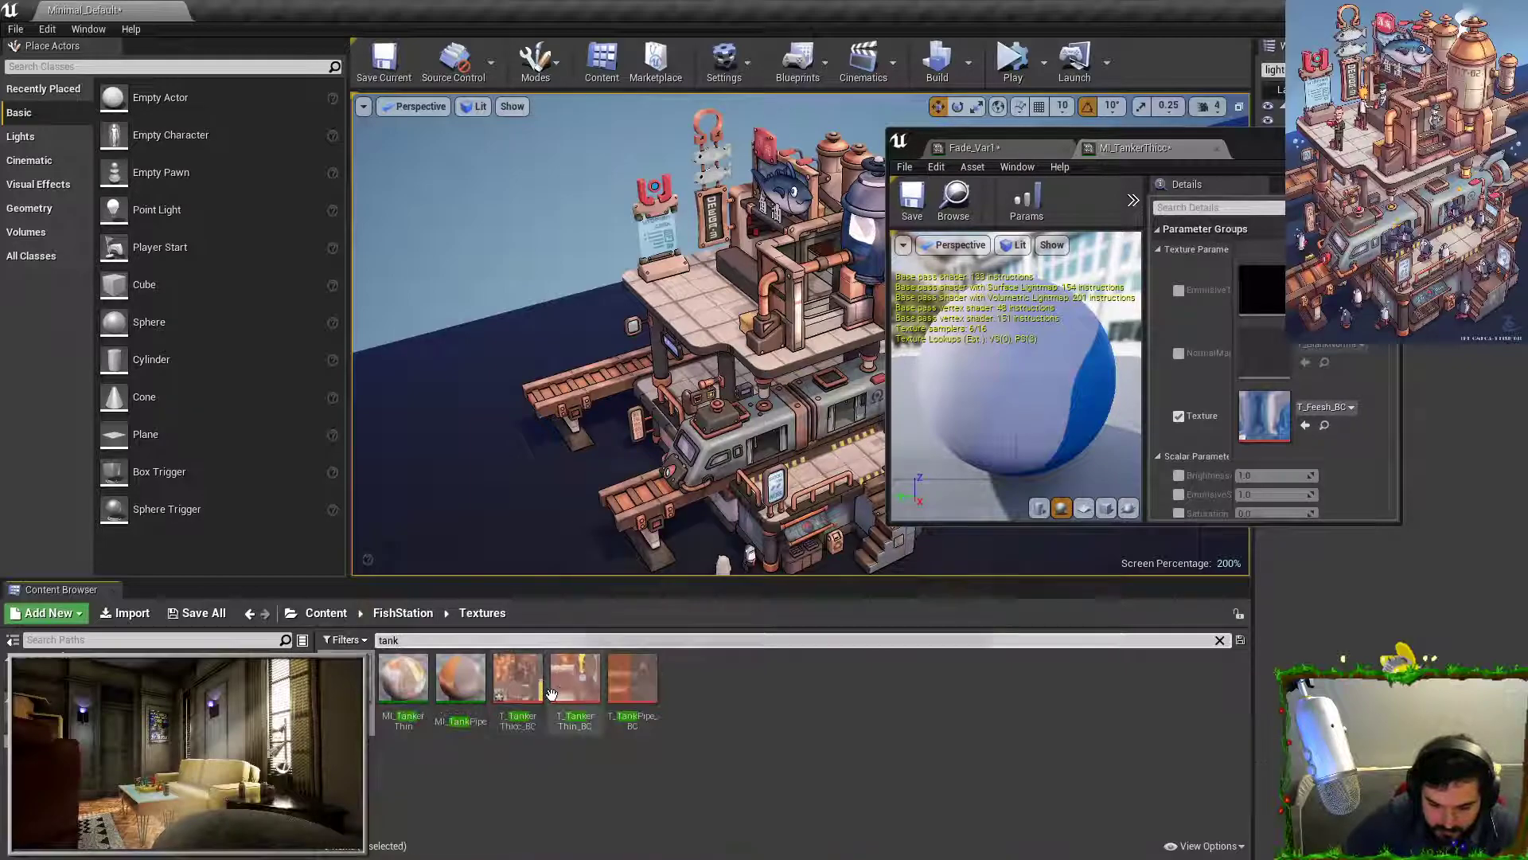
left_click_drag(517, 678, 1264, 415)
left_click_drag(1235, 135, 1378, 219)
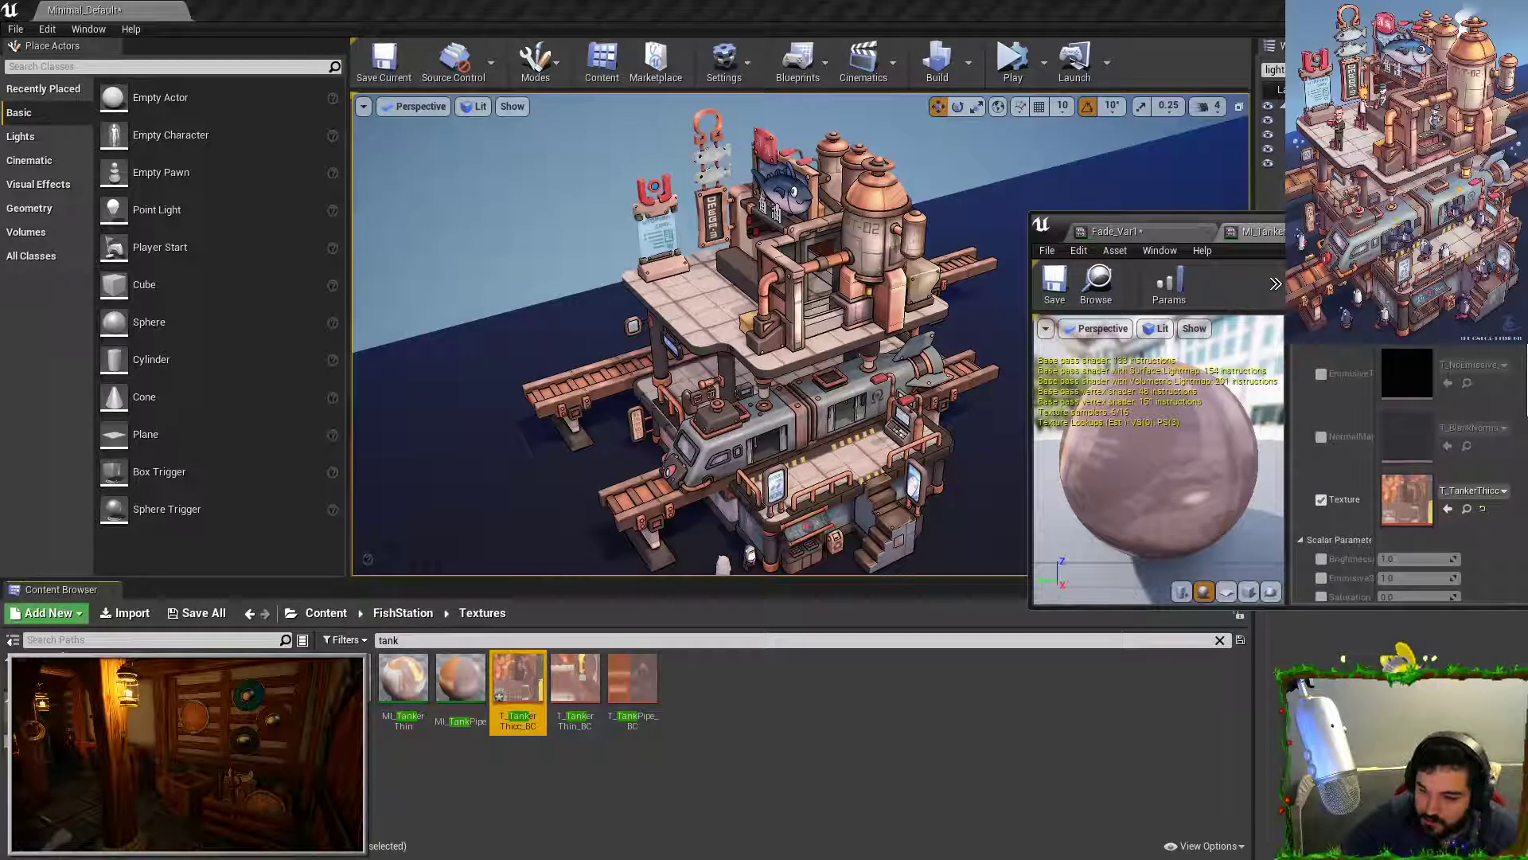
Step: Show the viewport full screen in game view and check the station against the reference image bangzheng-du-omega.jpg
left_click(918, 244)
key("F11")
left_click_drag(1395, 232, 0, 95)
key("alt+Tab")
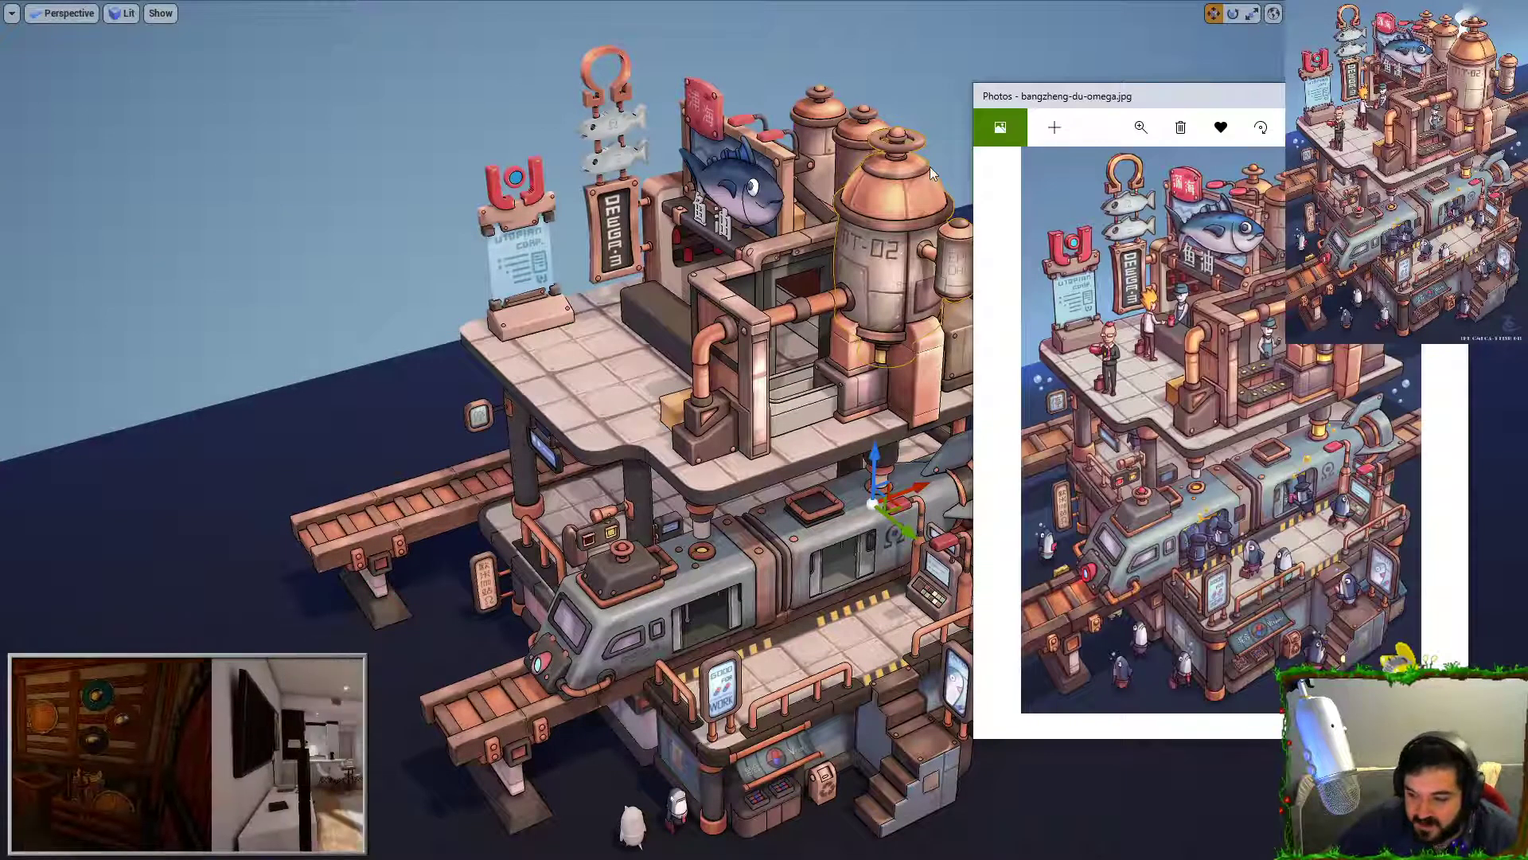
right_click(628, 387)
key("g")
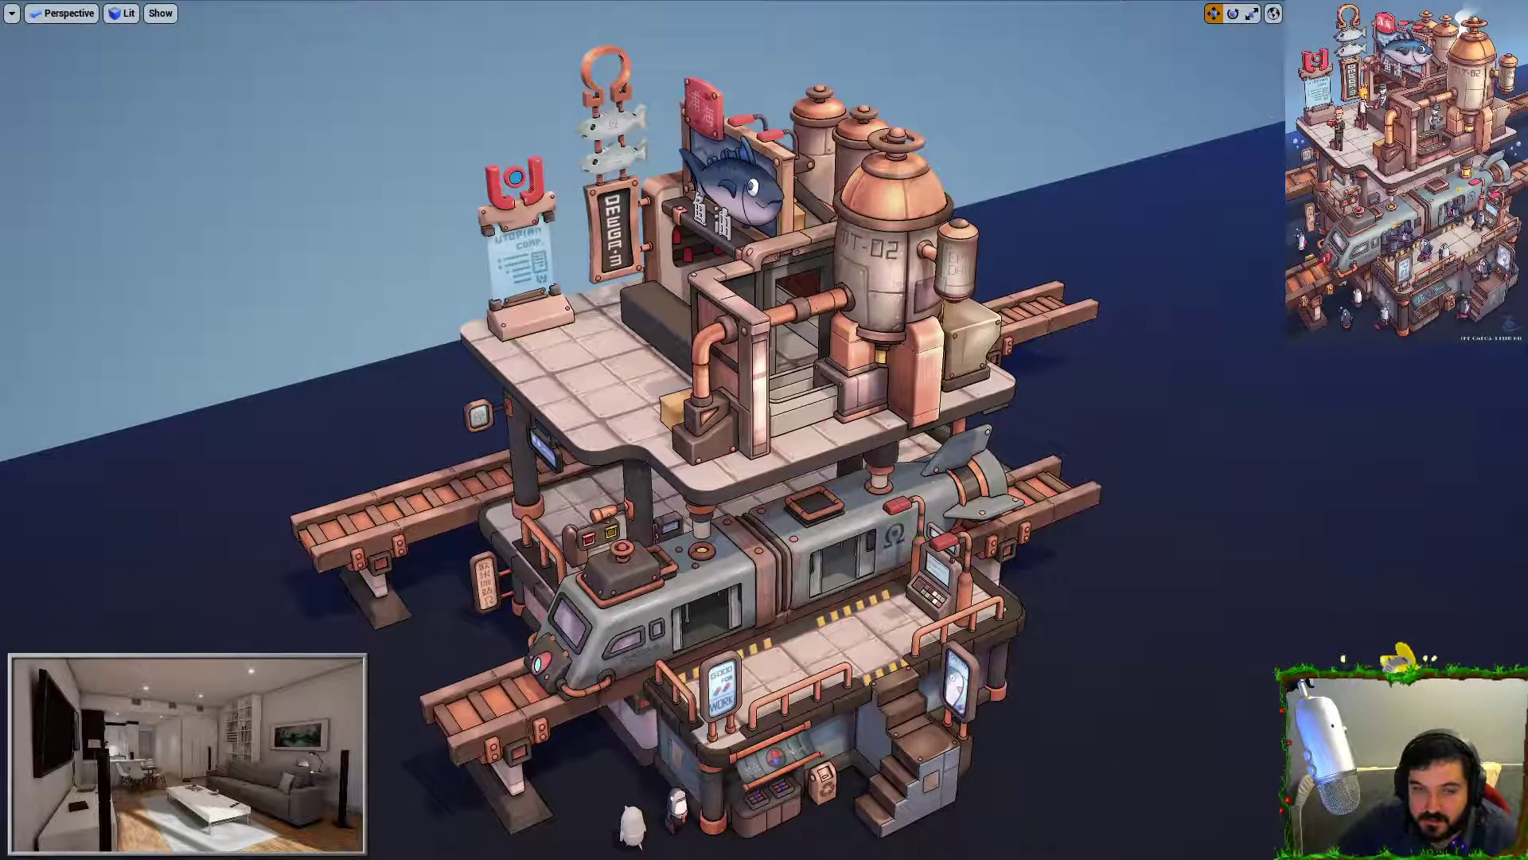
Step: Examine the tank and its supports up close in the reference image in Photos, beside the rendered station
key("alt+Tab")
scroll(1339, 406, "up", 5)
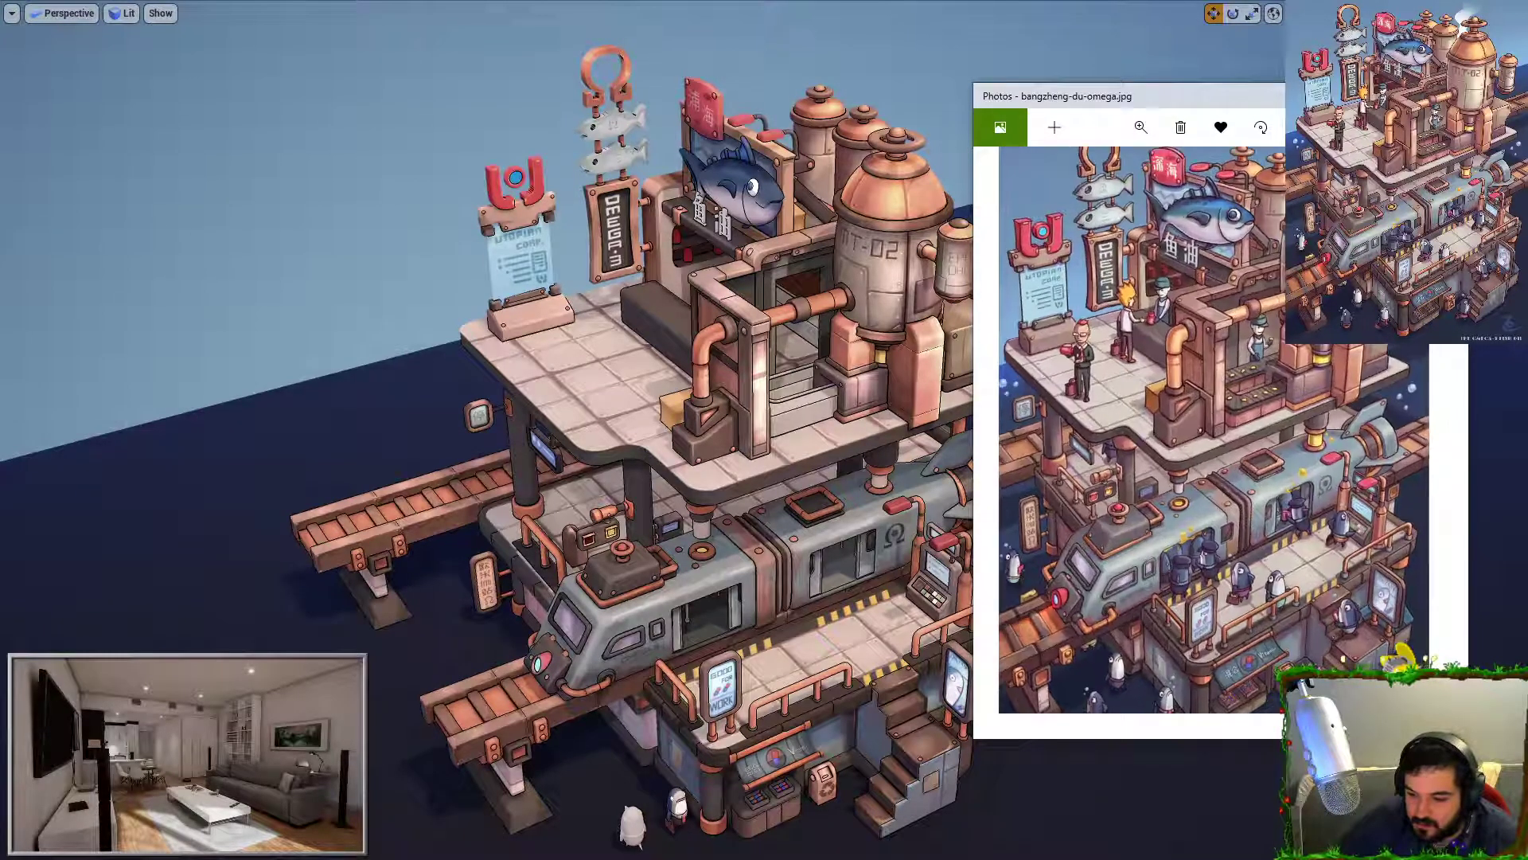
left_click_drag(1340, 407, 1349, 522)
left_click_drag(1264, 96, 1323, 31)
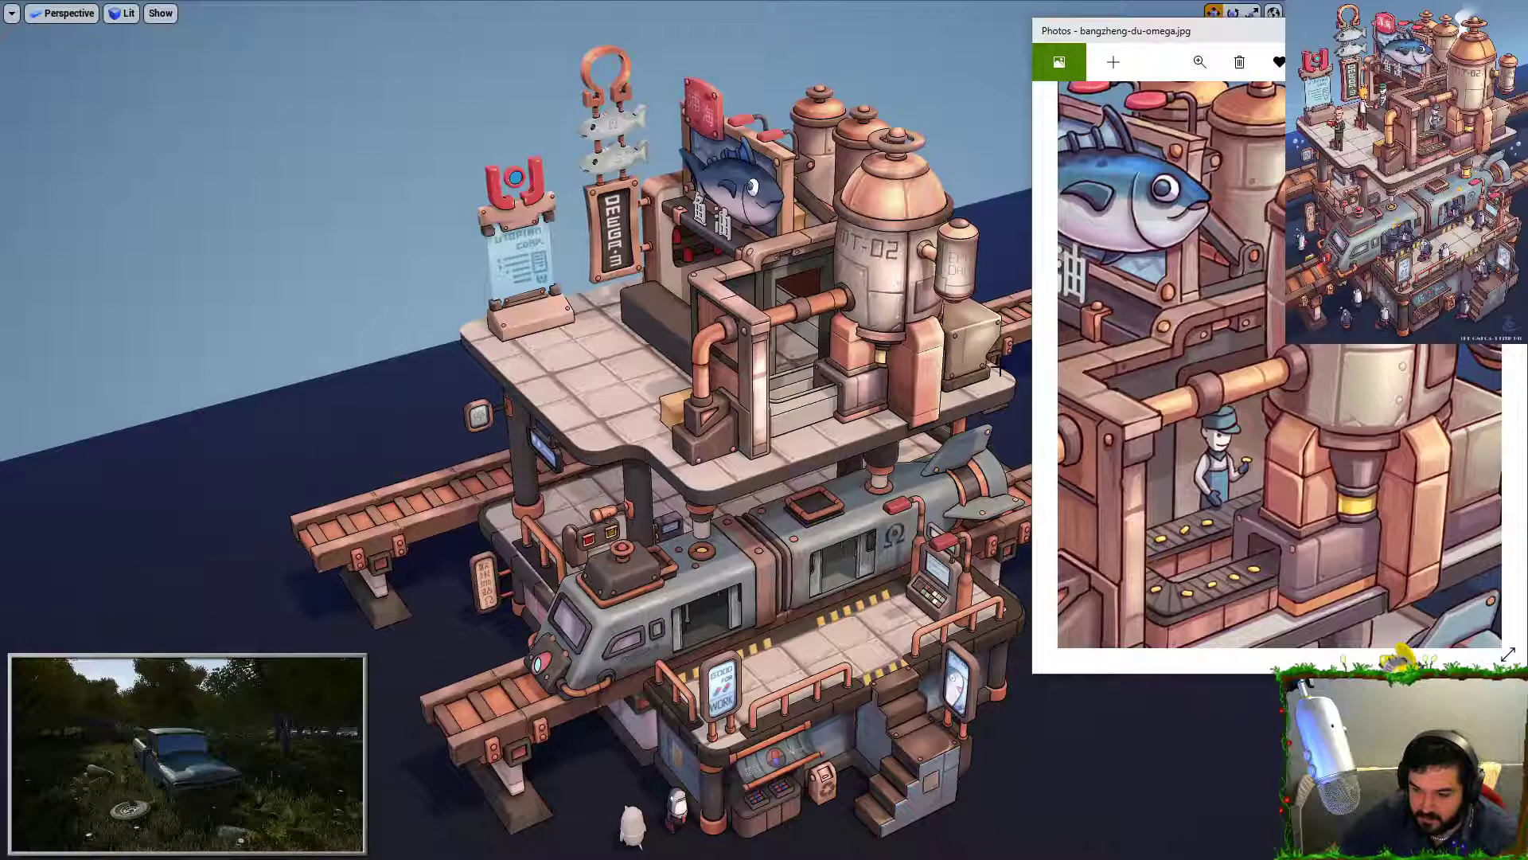
left_click_drag(1229, 252, 1170, 242)
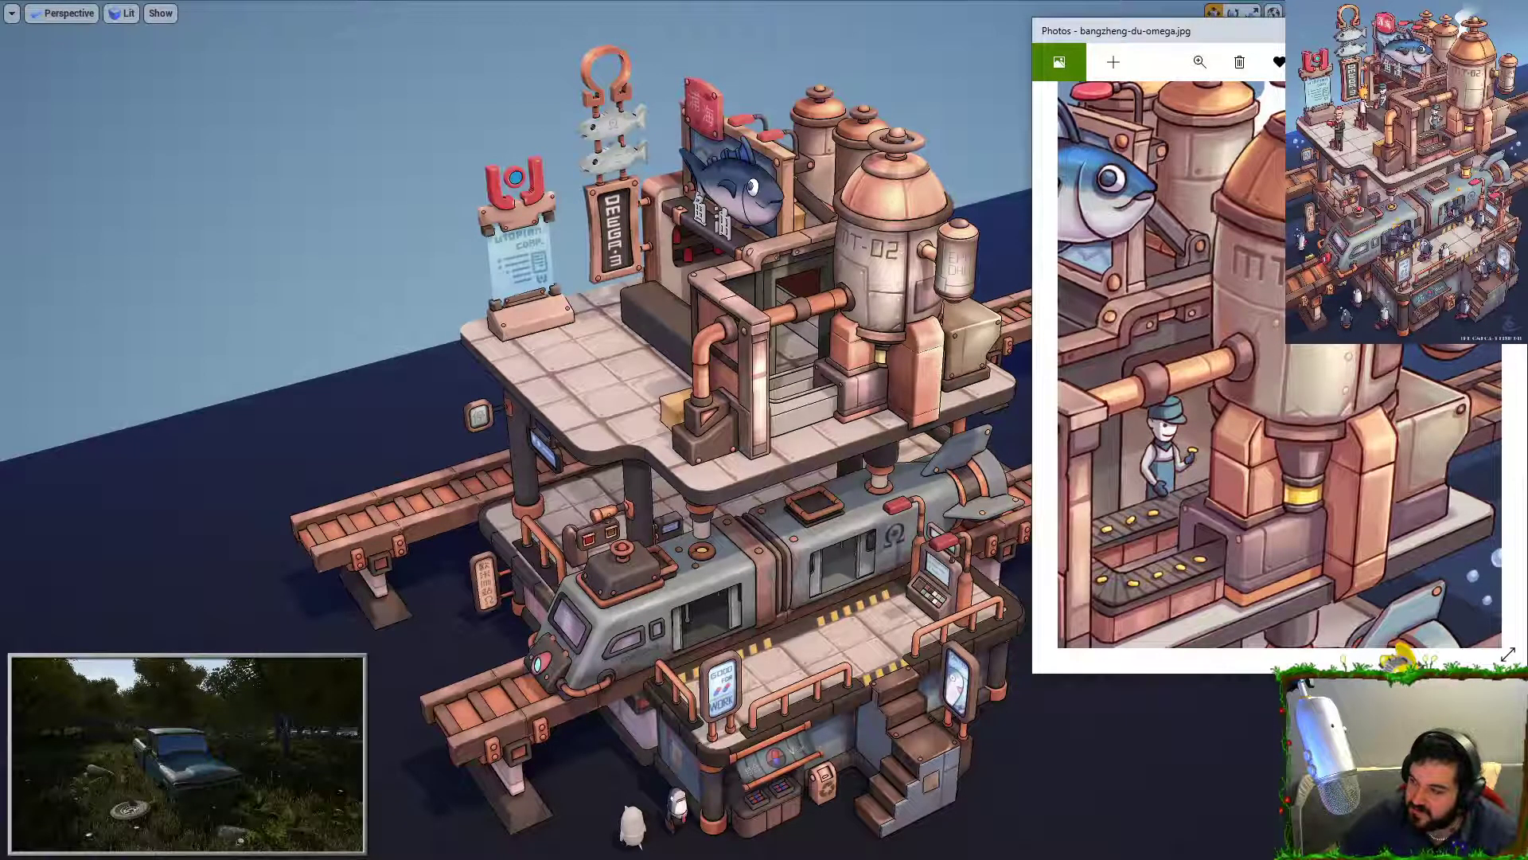
left_click(894, 385)
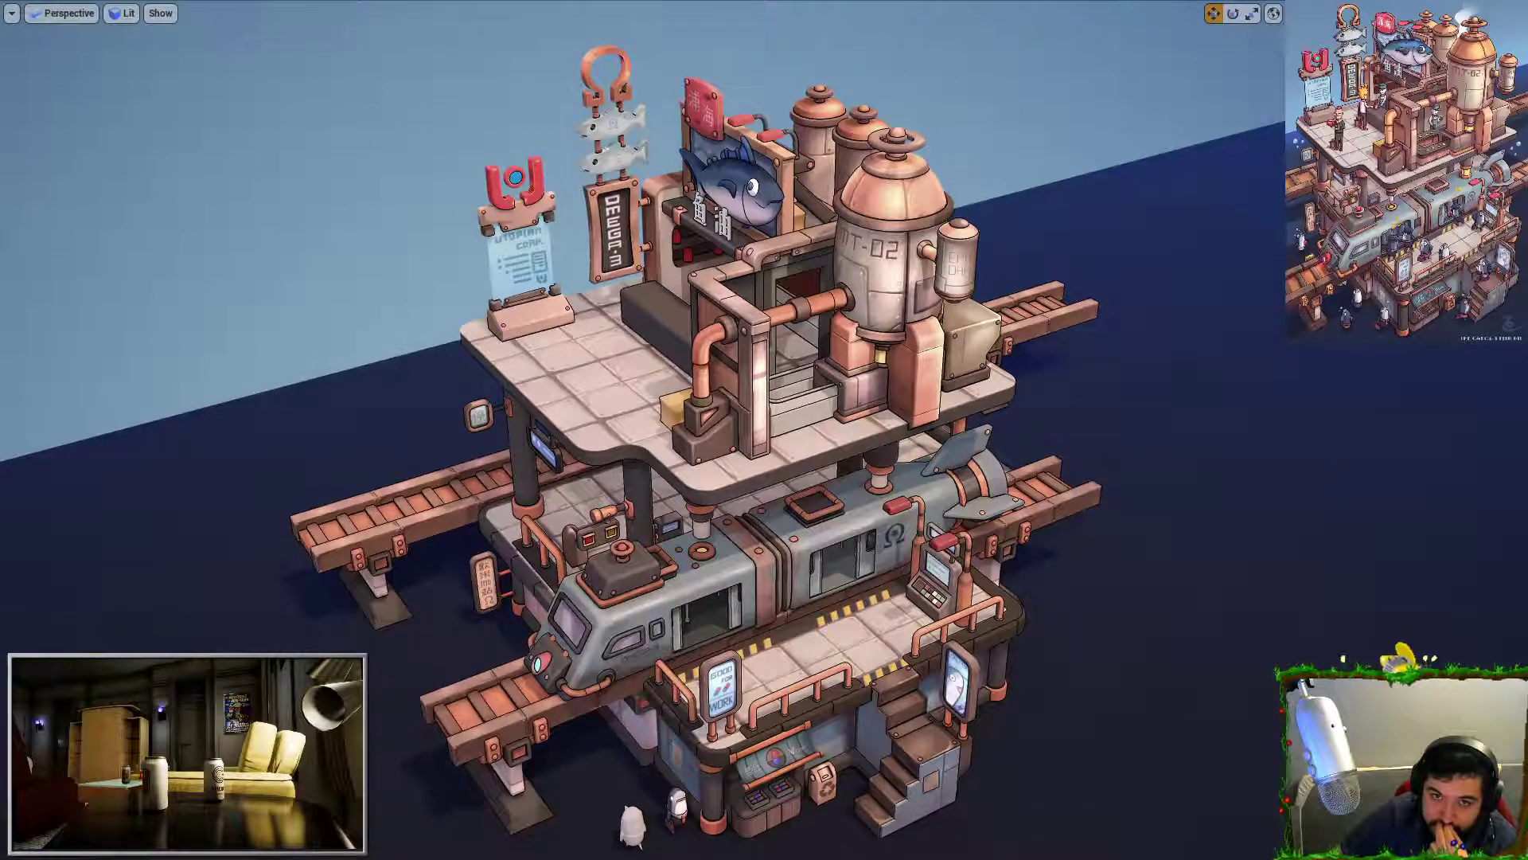
Step: Compare the full reference image with the station, then inspect the textured tank from closer and from other angles in game view
key("alt+Tab")
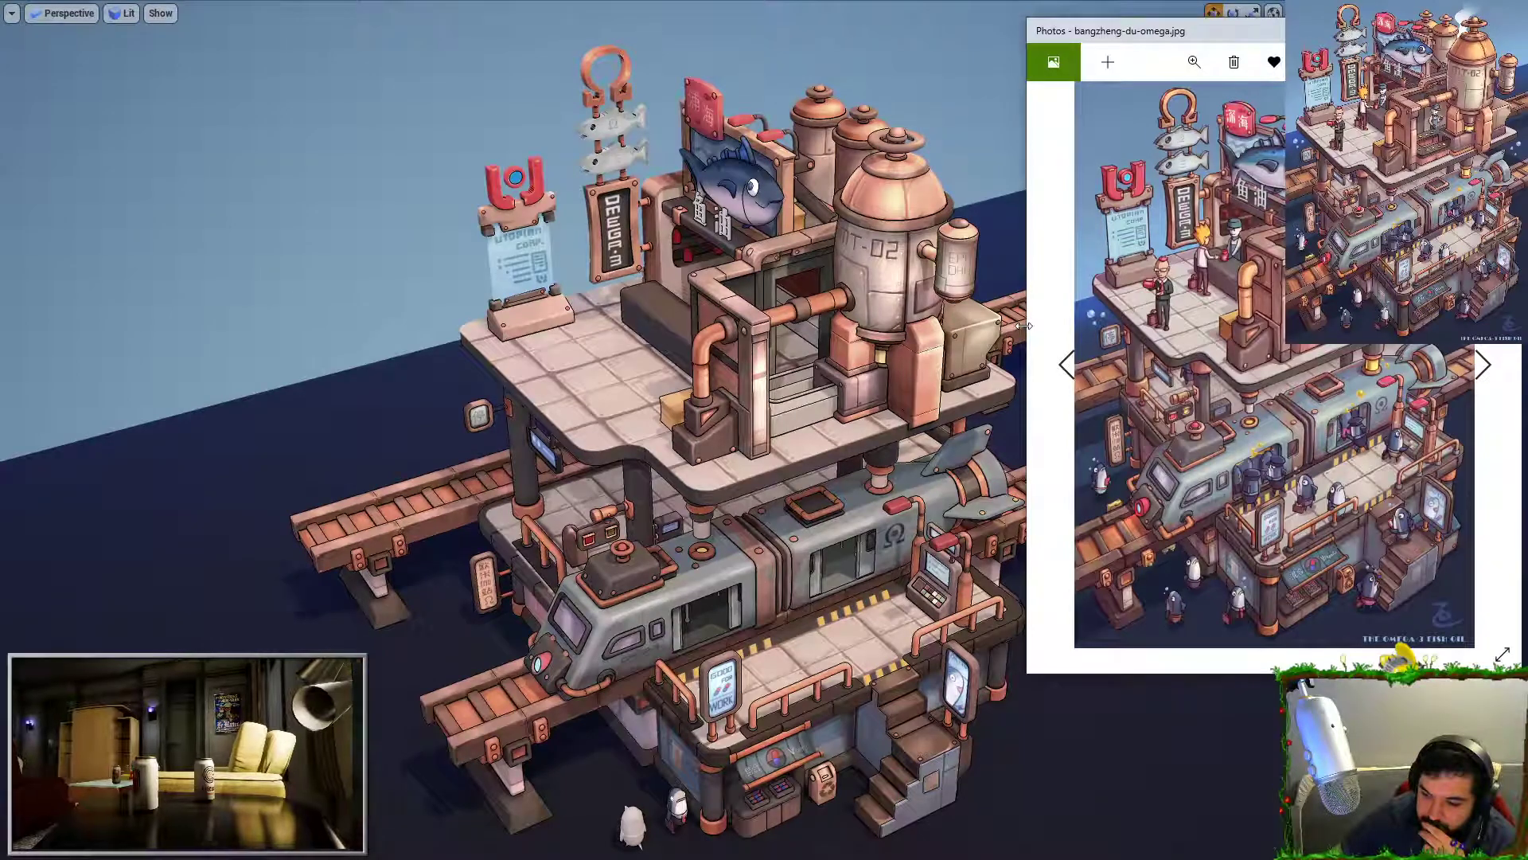
right_click_drag(914, 290, 914, 291)
right_click(914, 290)
left_click(1289, 424)
right_click_drag(1289, 423, 1296, 422)
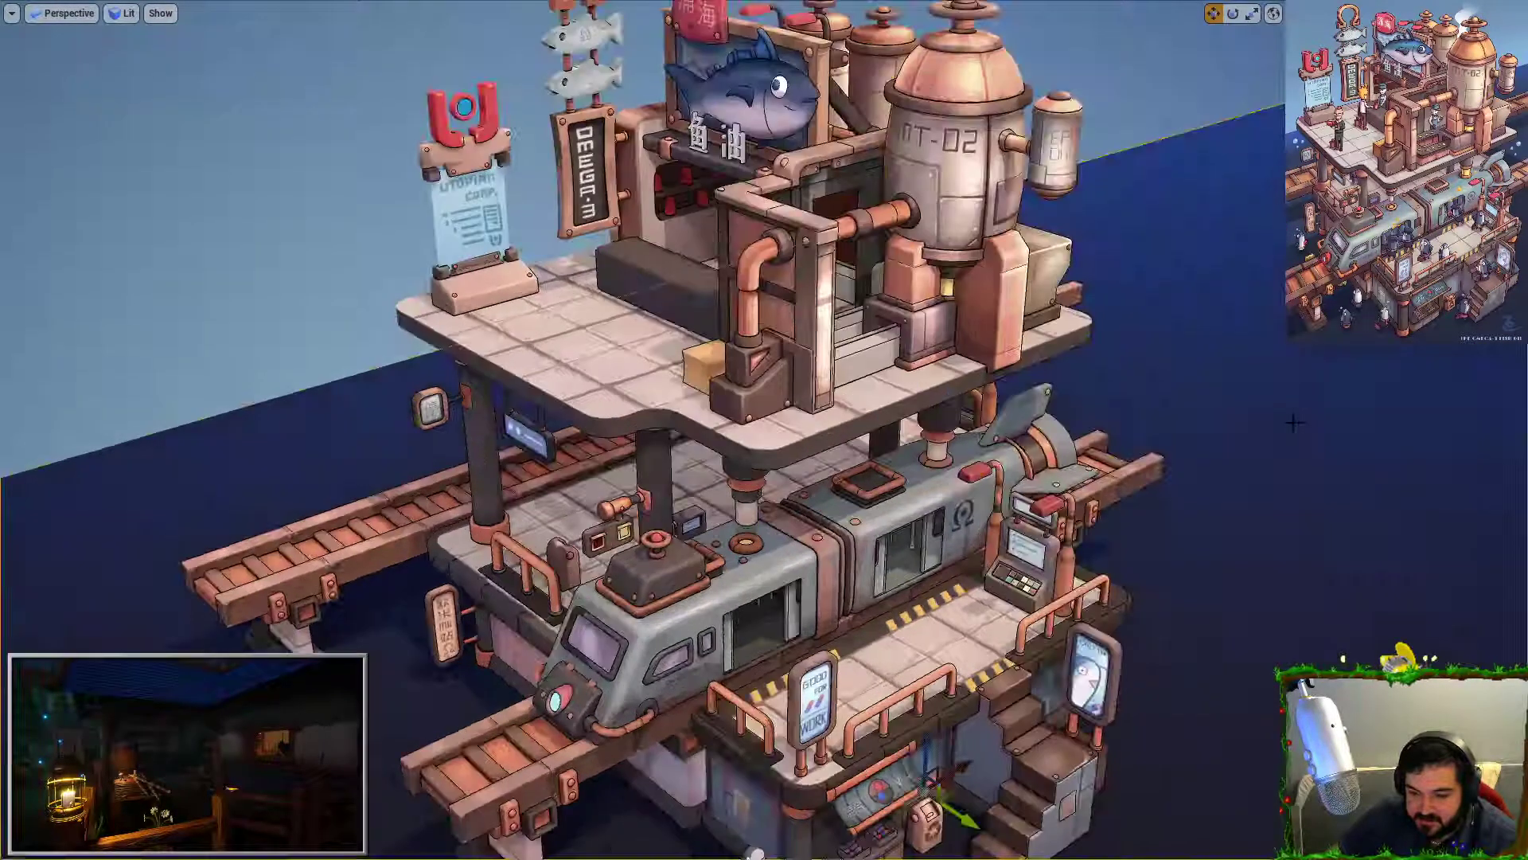
scroll(1191, 437, "down", 3)
scroll(1188, 437, "up", 1)
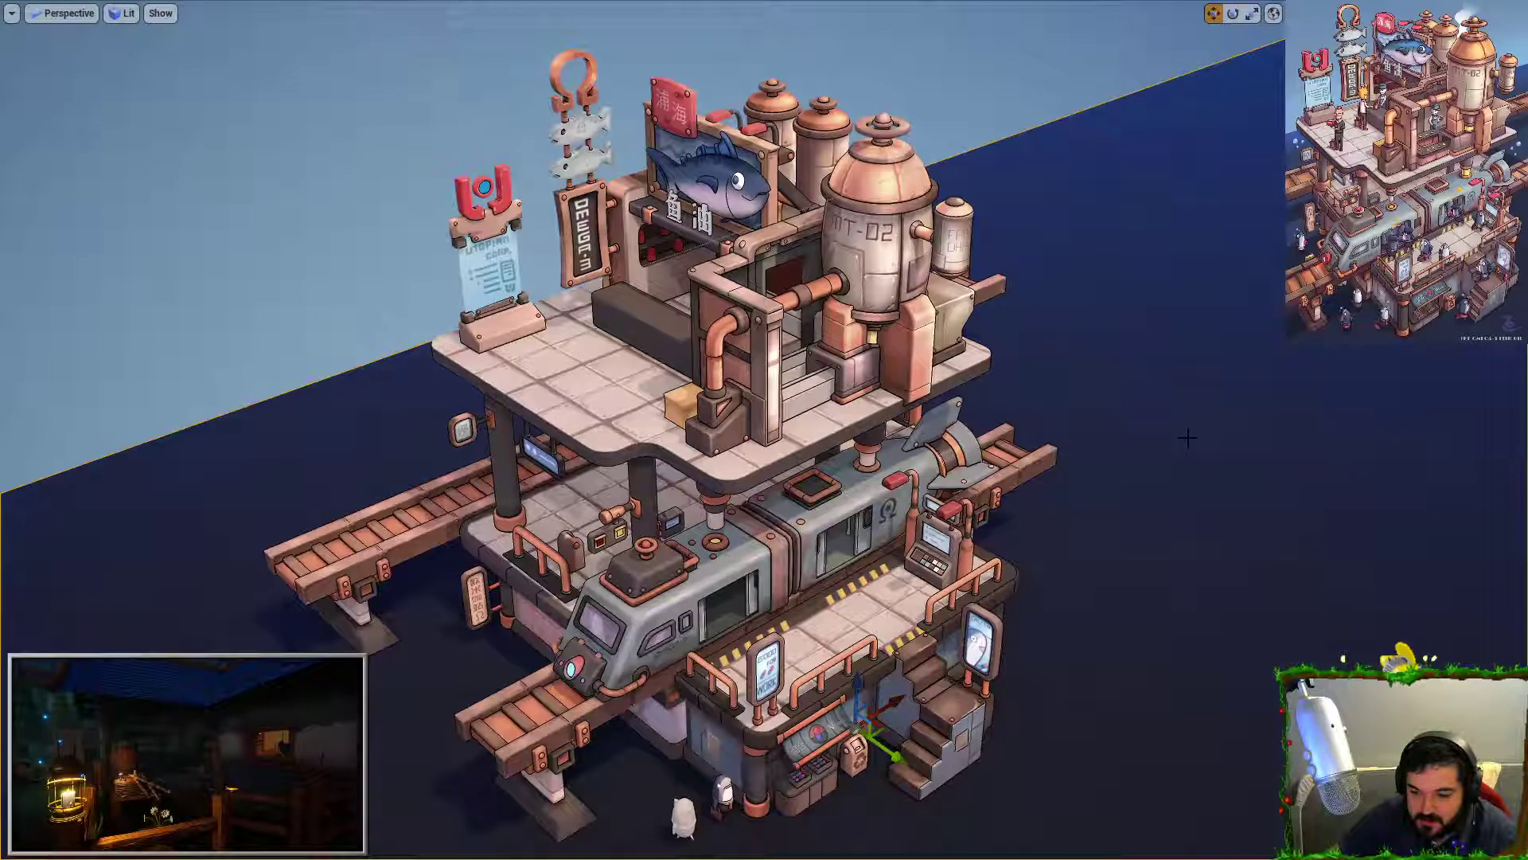
key("g")
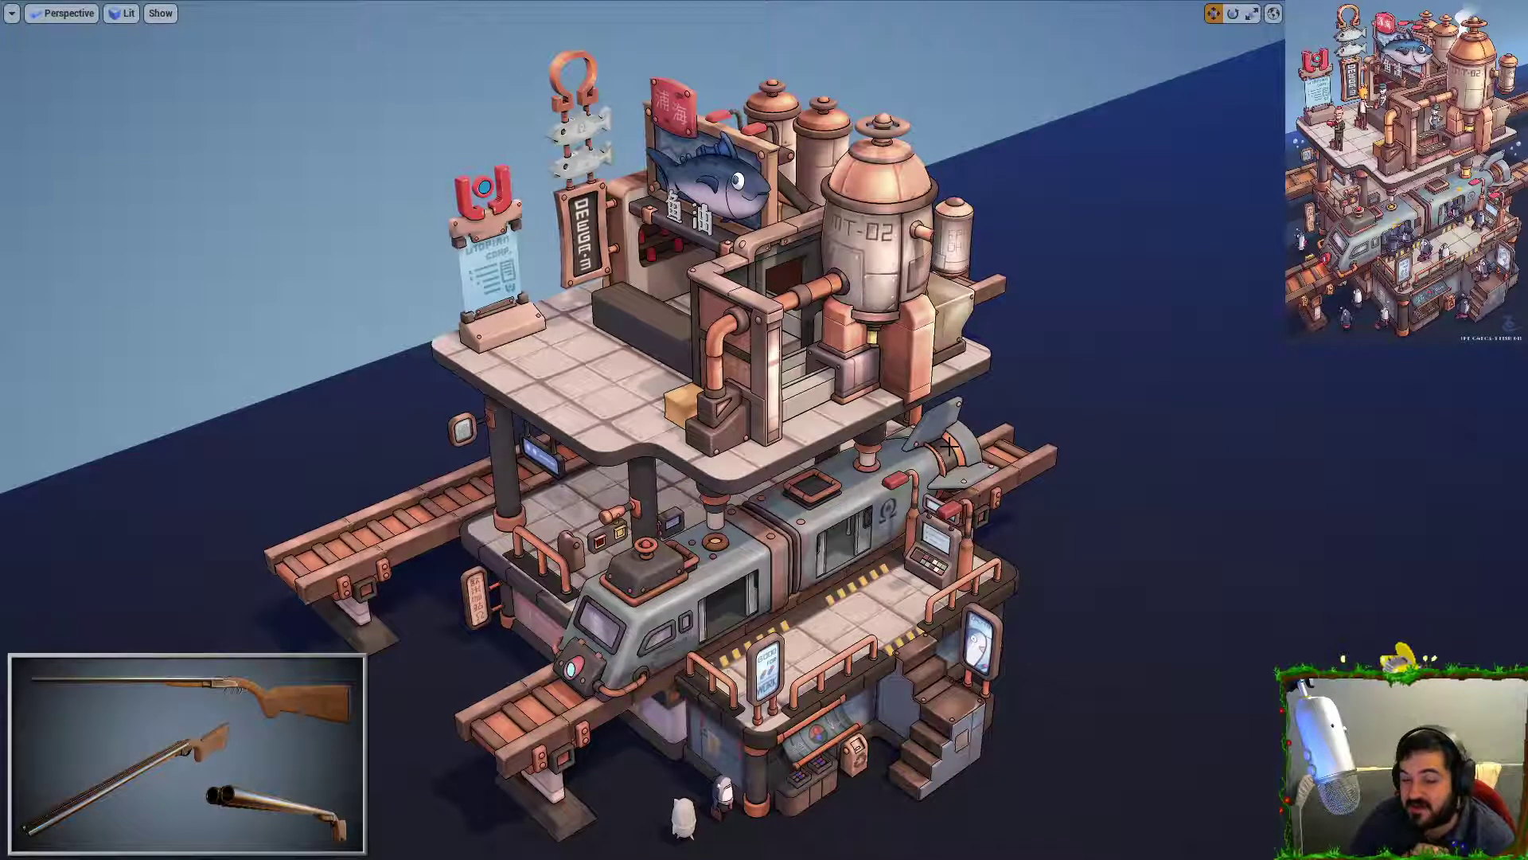
left_click_drag(950, 446, 912, 446, "alt")
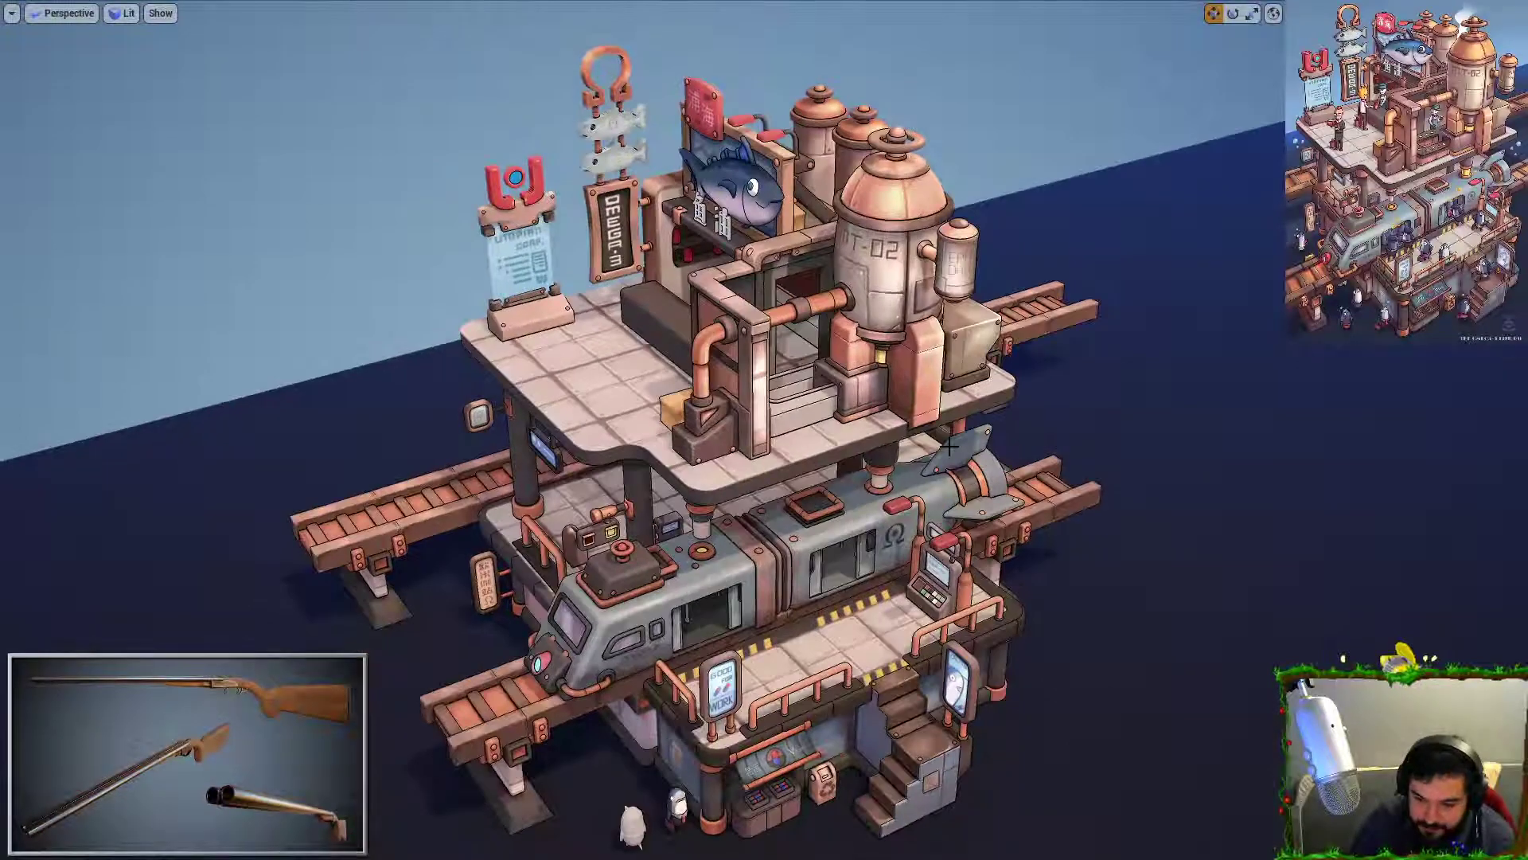